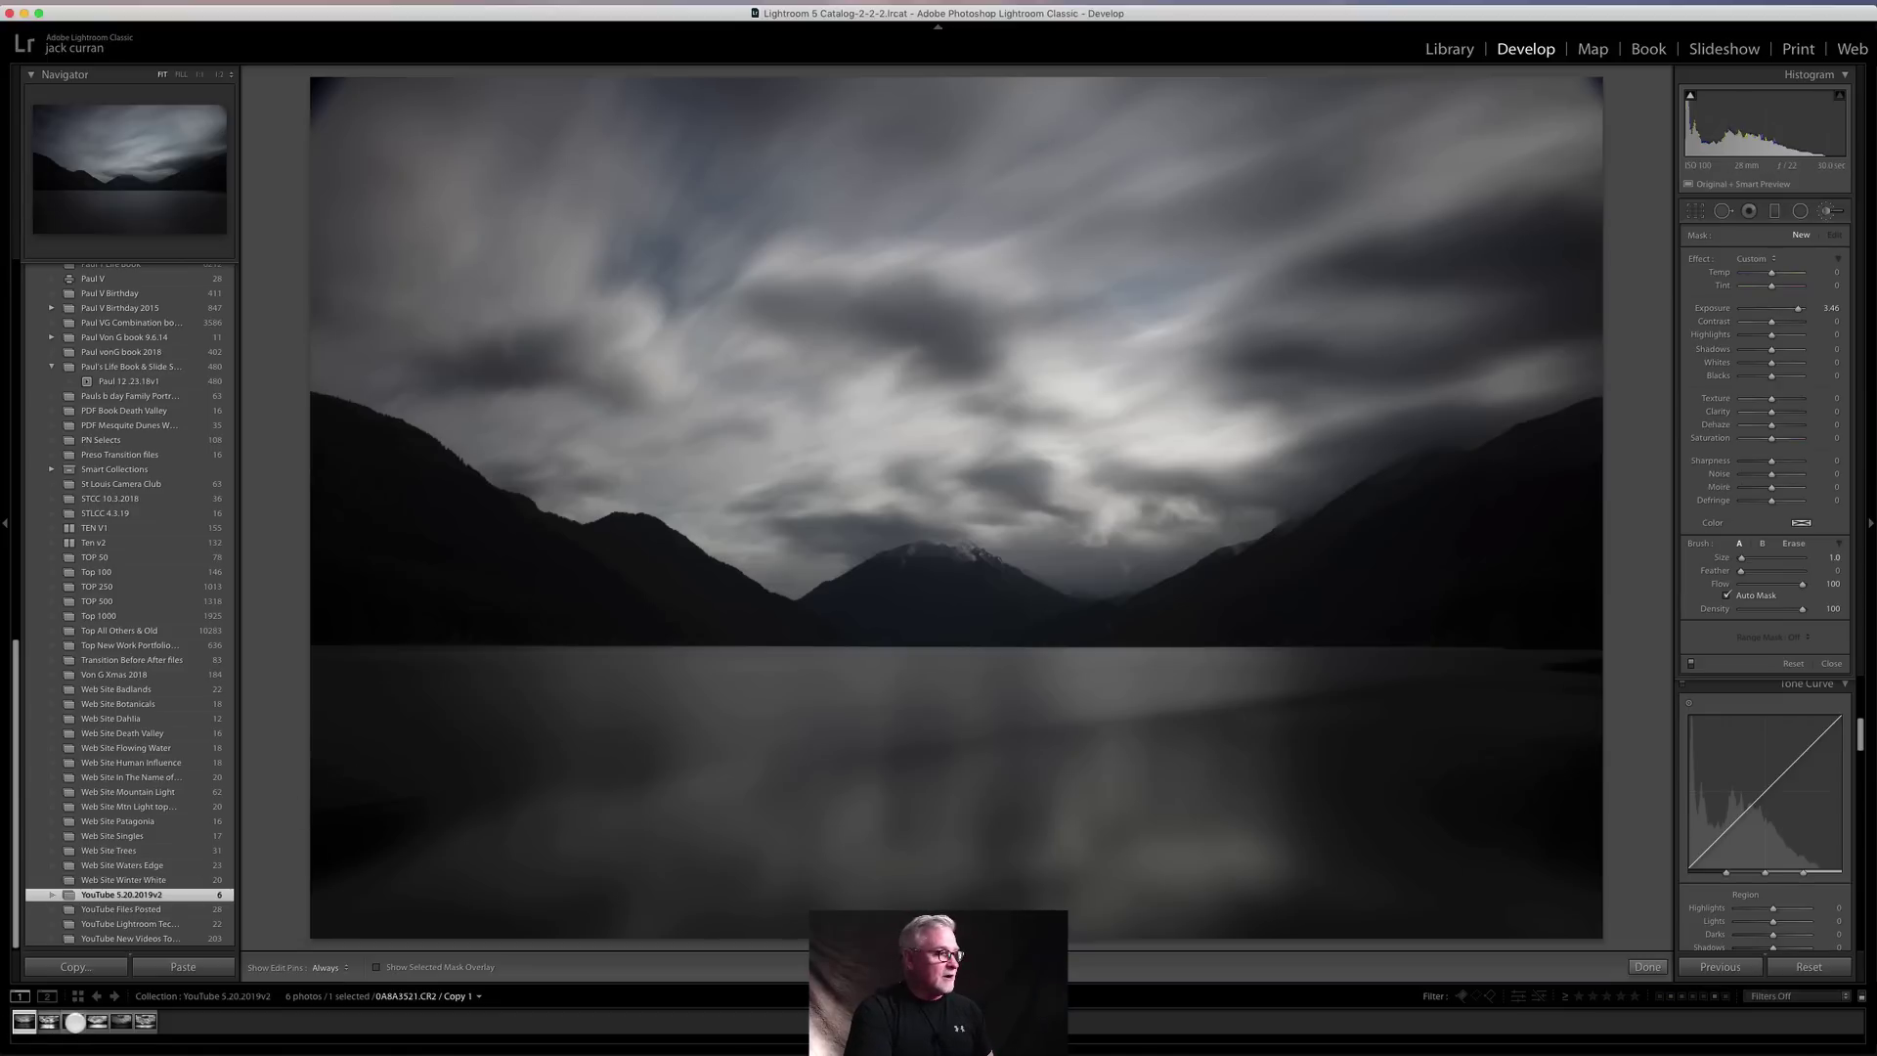
Step: Compare the lake photos 0A8A3521, 0A8A3515 and 0A8A3477 one after another, ending on 0A8A3515
click(75, 1021)
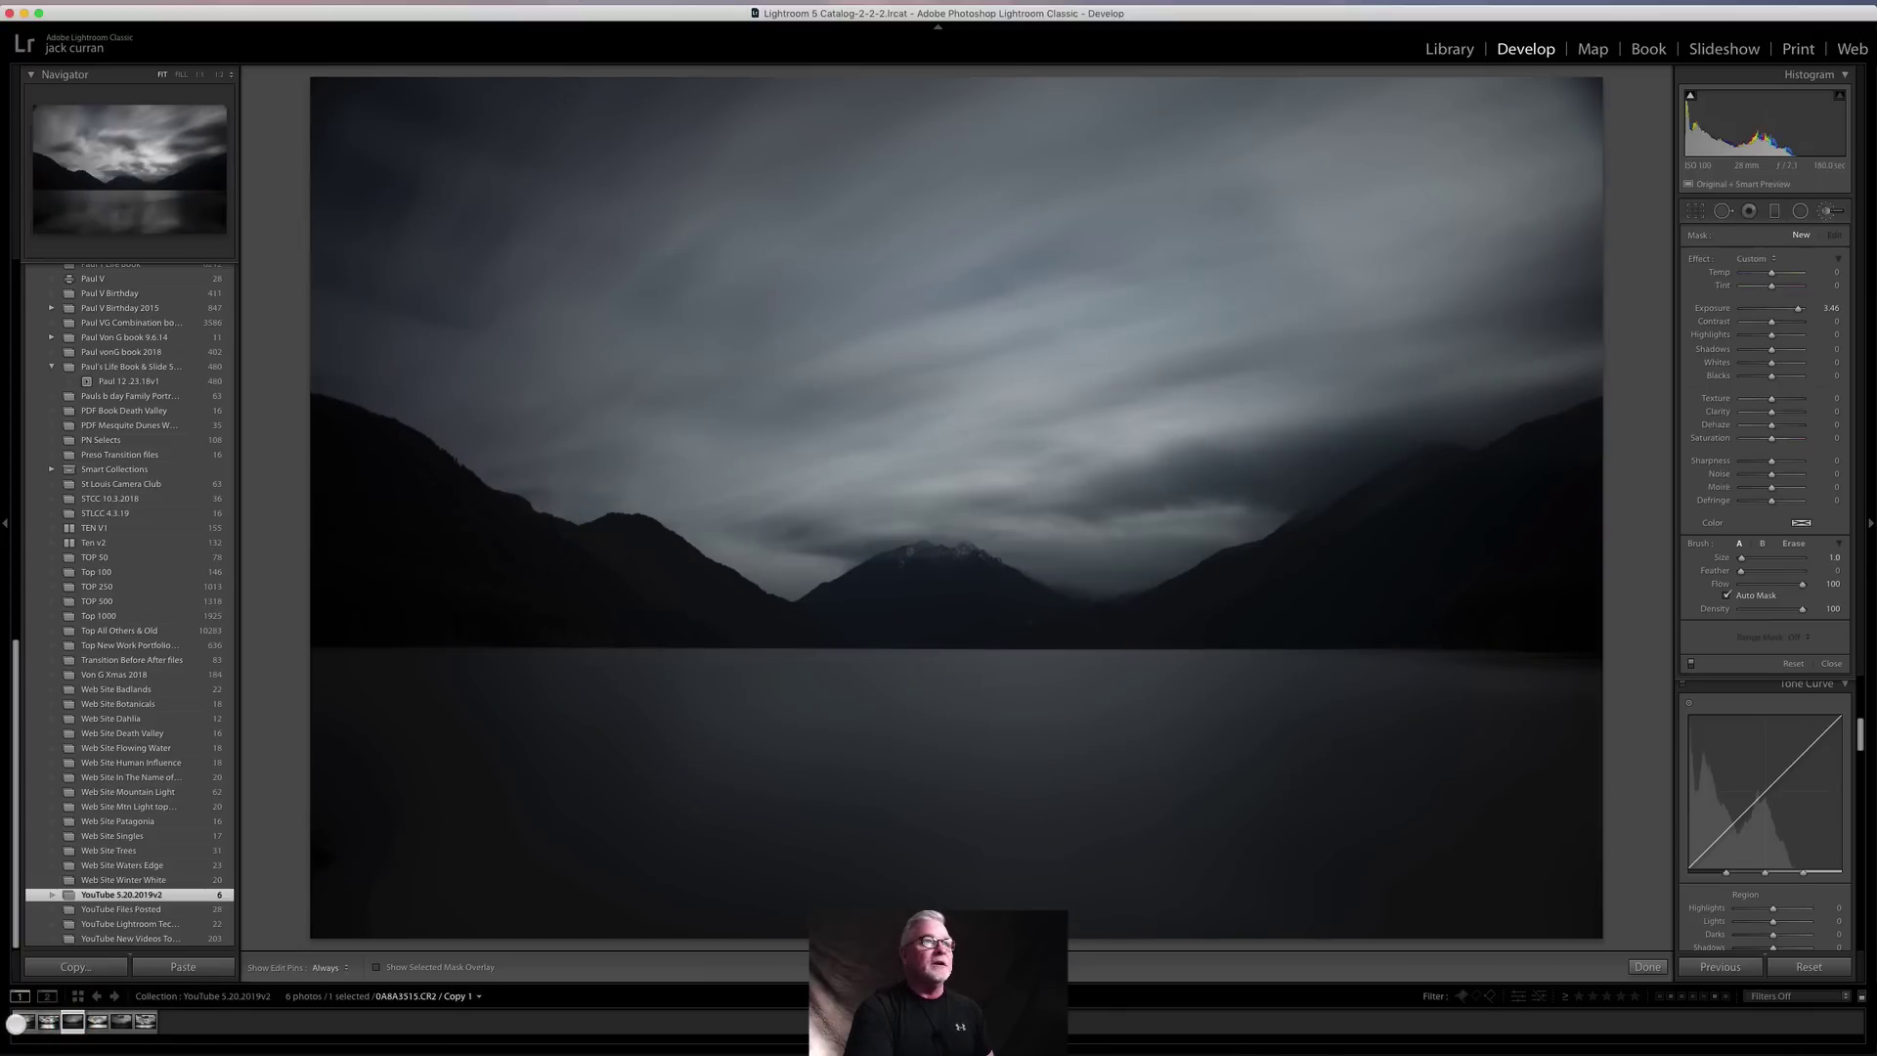
click(15, 1023)
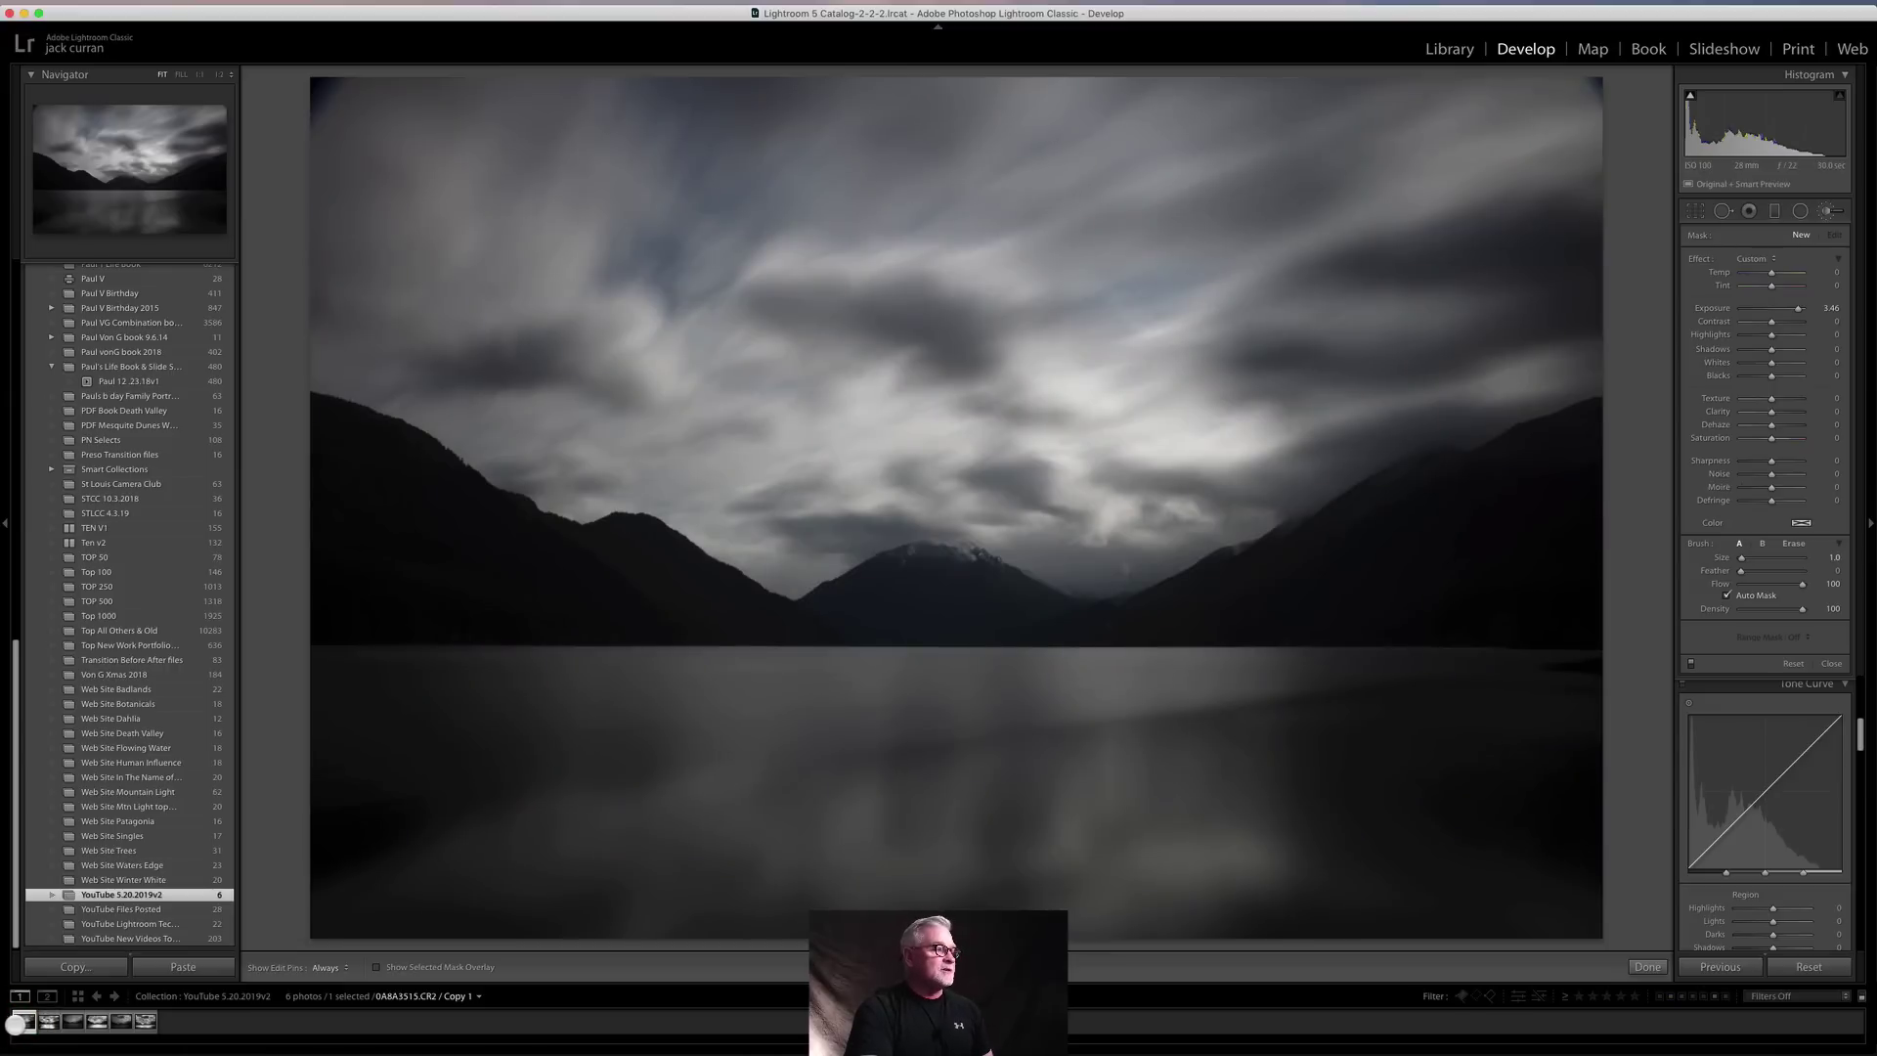
click(73, 1023)
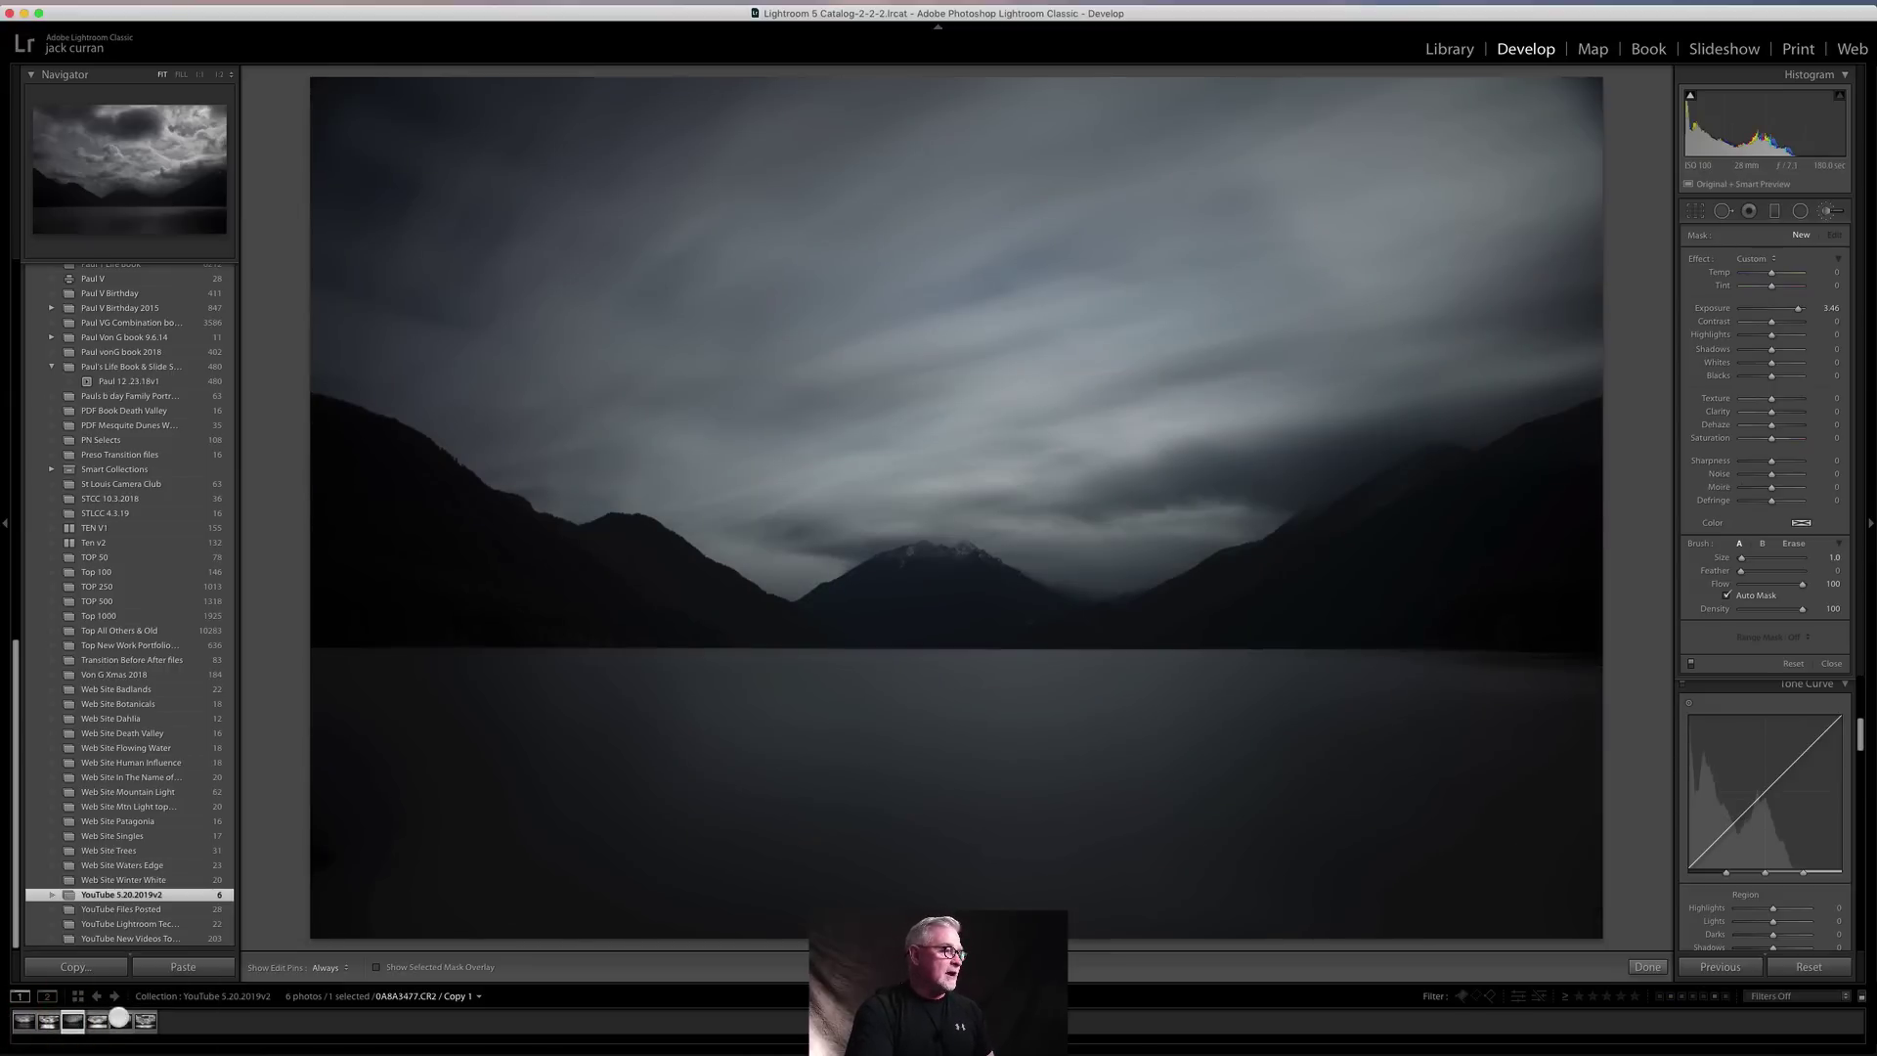
click(127, 1020)
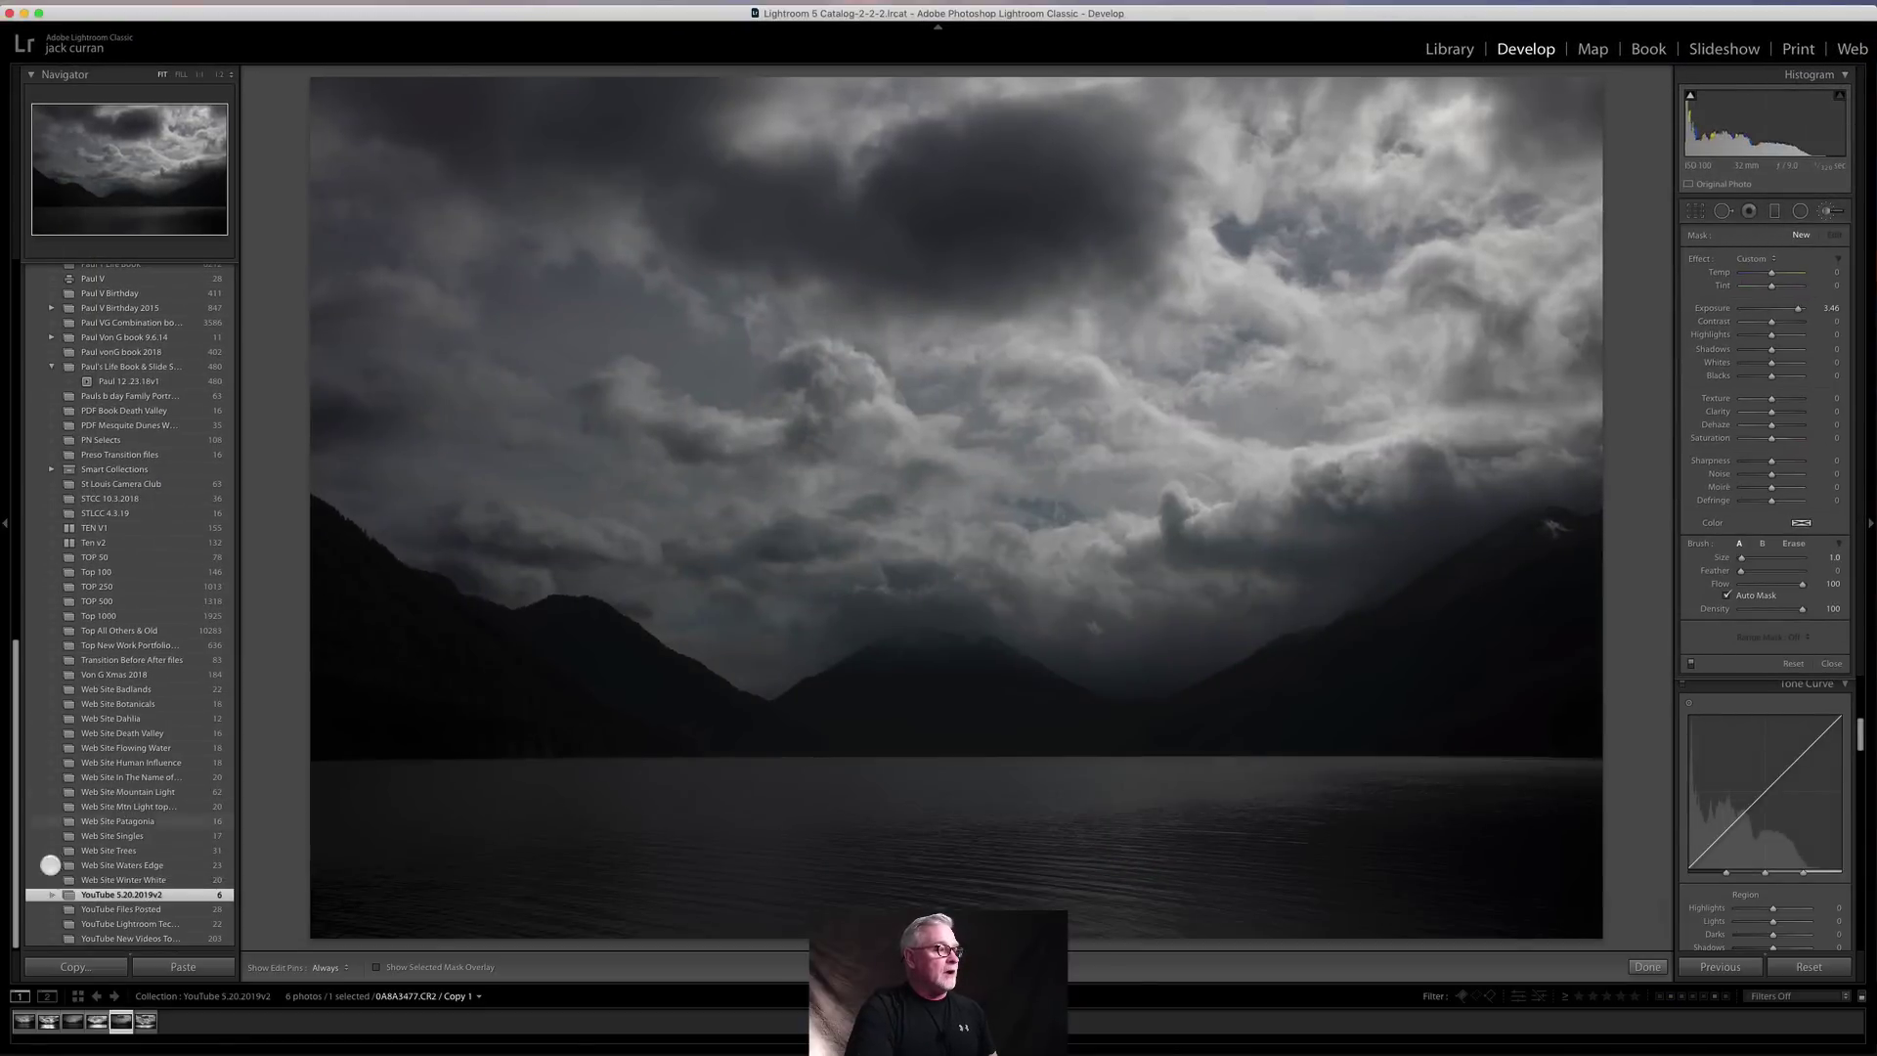
click(74, 1020)
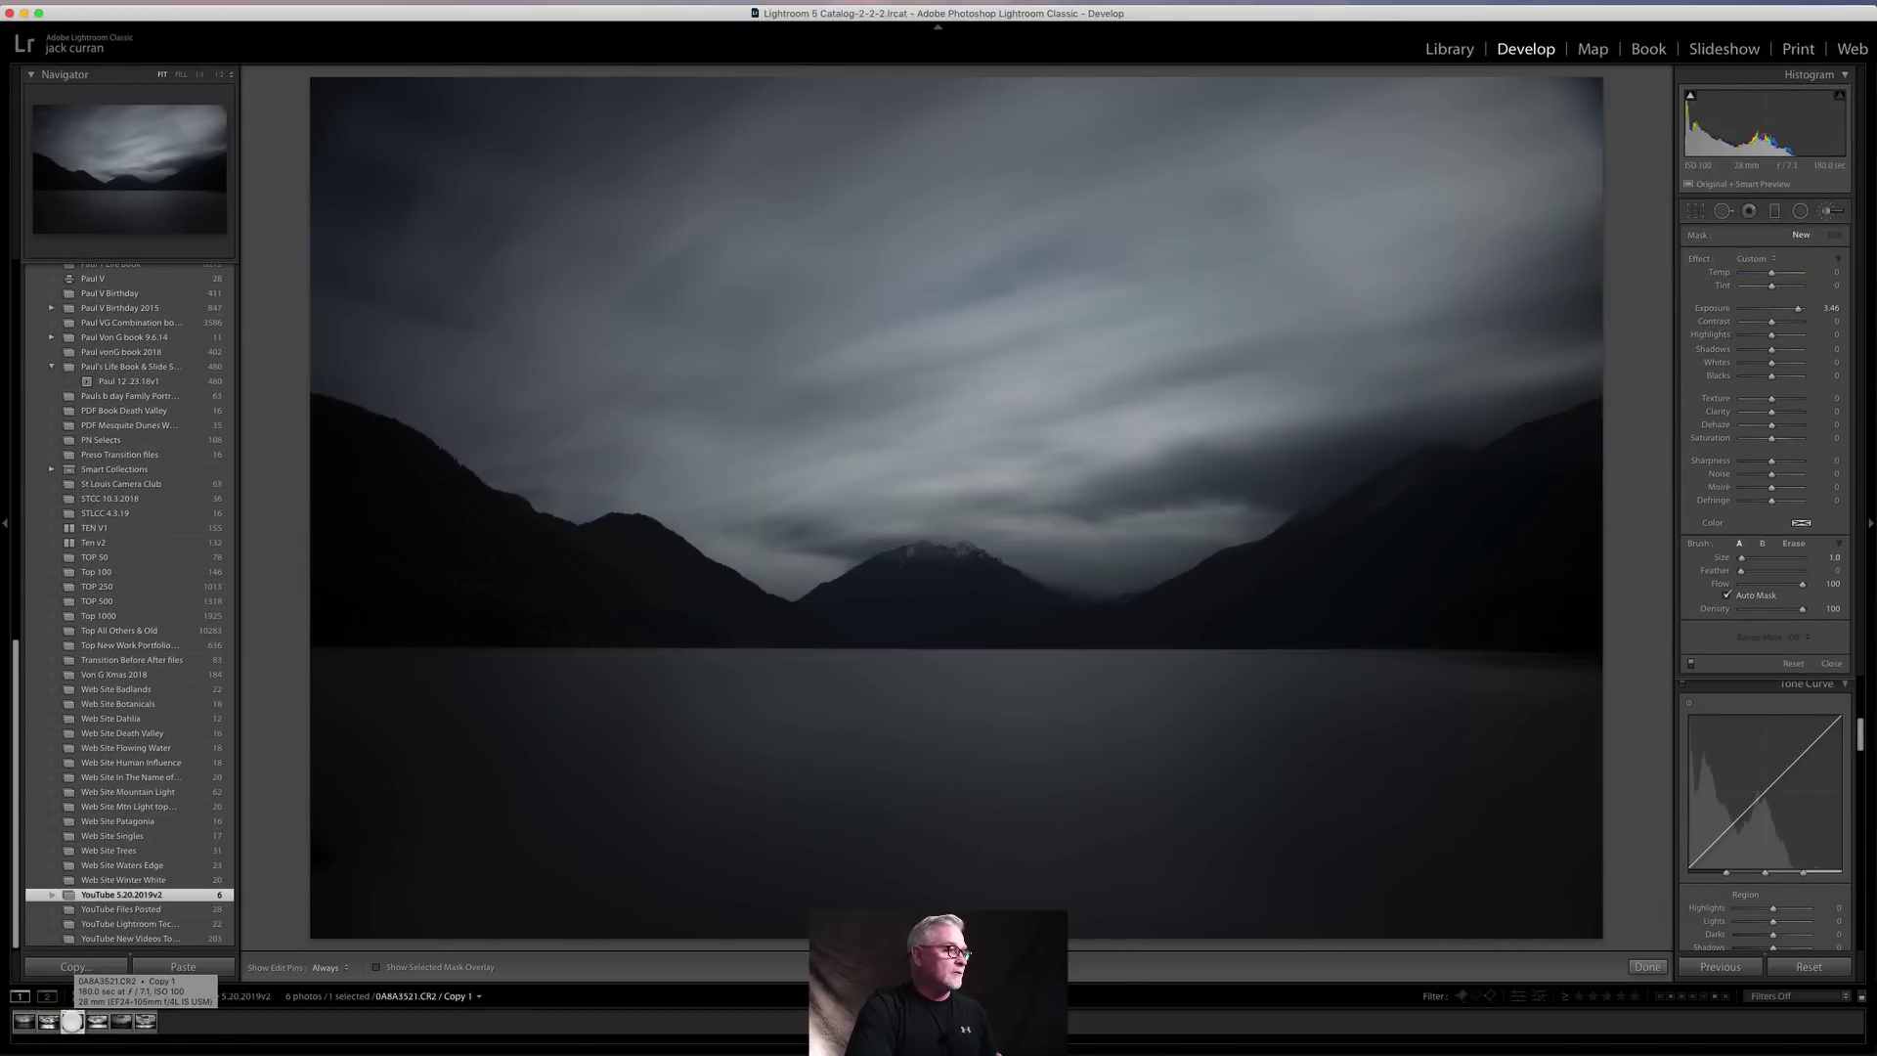
click(24, 1021)
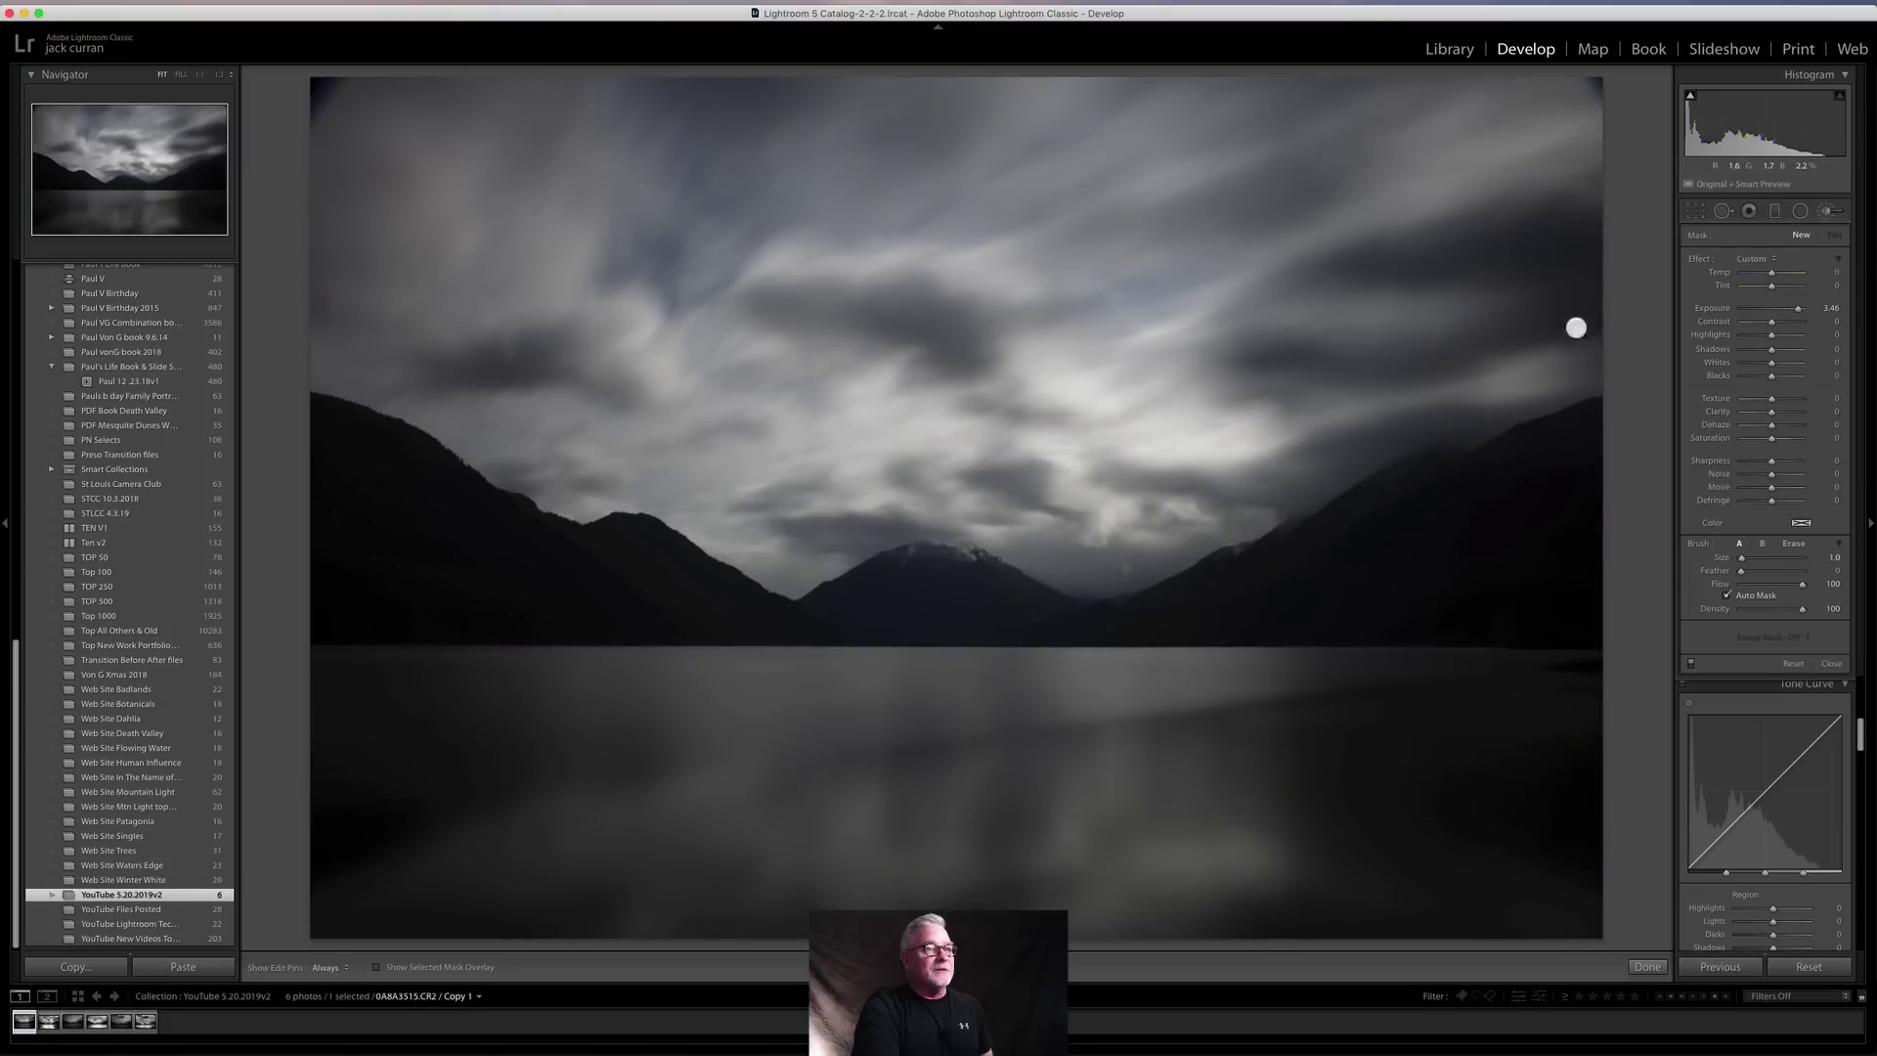
Step: Paint a bright Adjustment Brush line along the lake's far shoreline across the full width of the photo
click(1823, 211)
click(1822, 211)
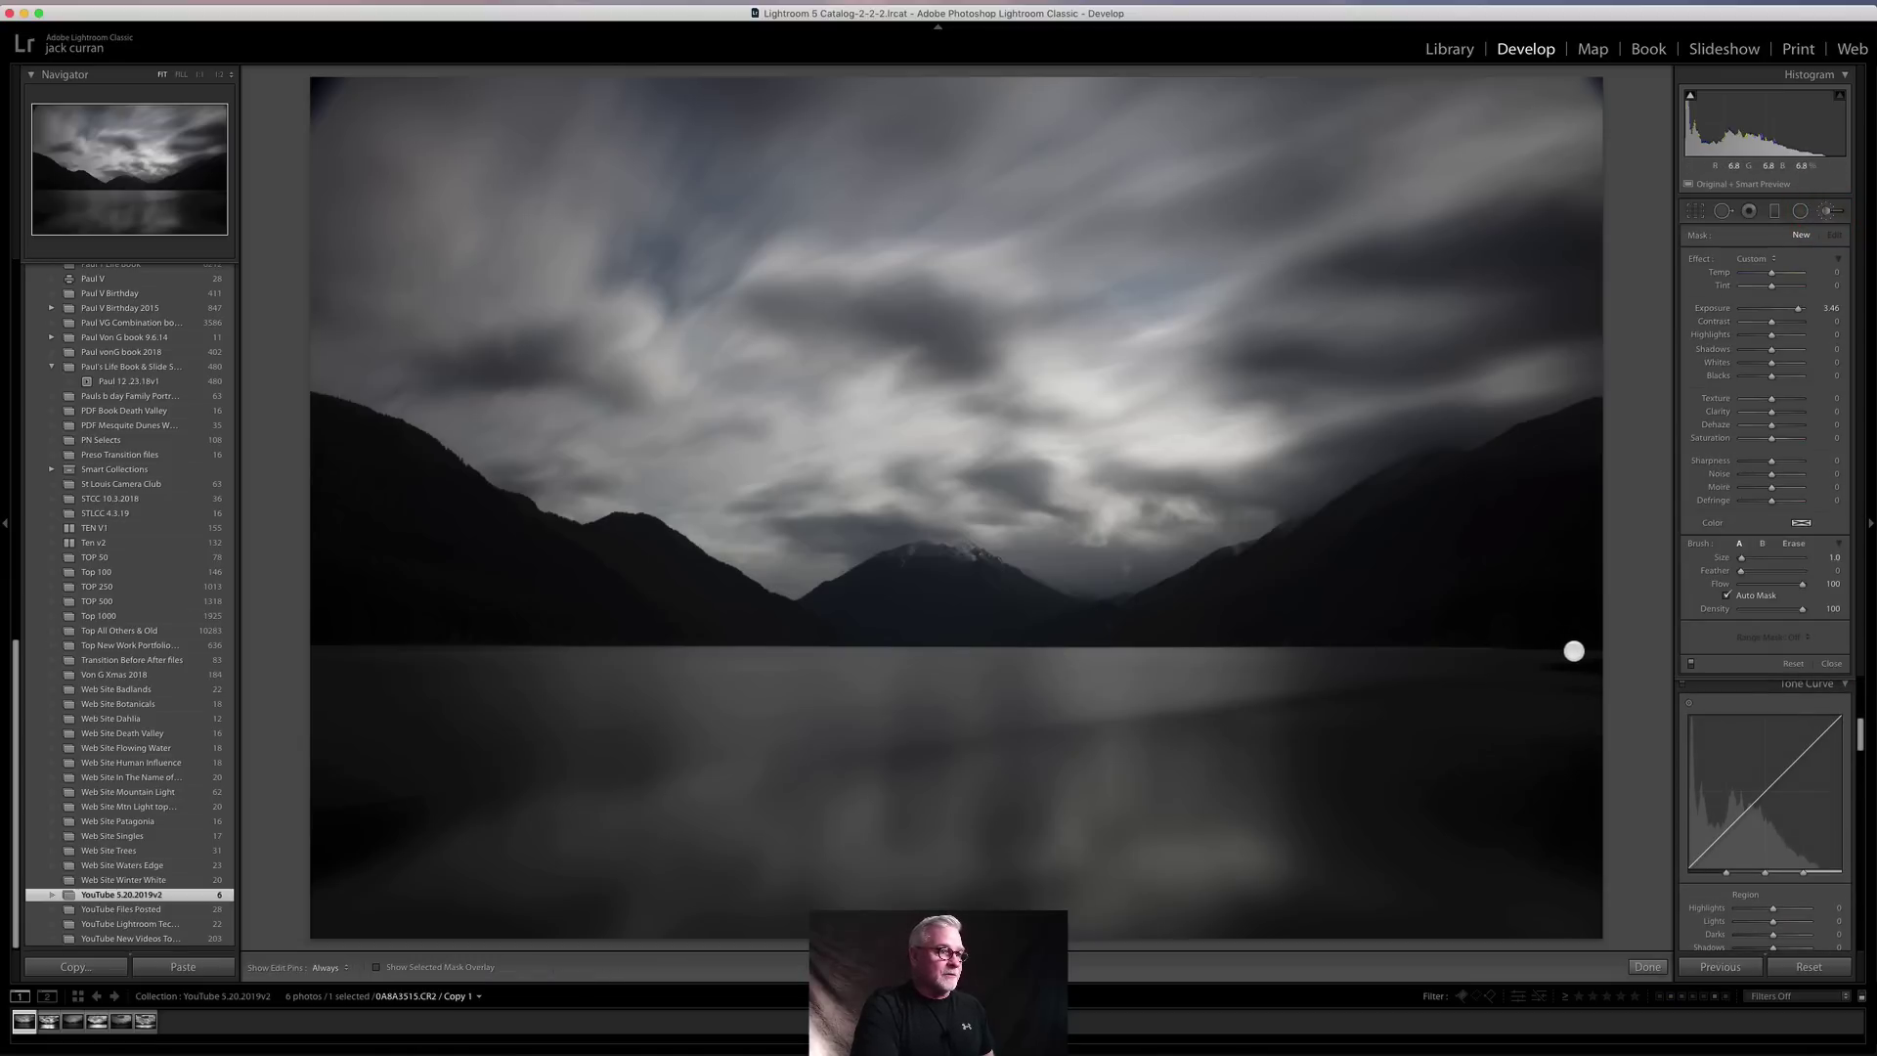
key(h)
mouse_move(1577, 650)
mouse_down()
mouse_move(1593, 645)
mouse_move(319, 648)
mouse_move(1603, 657)
mouse_up()
key(h)
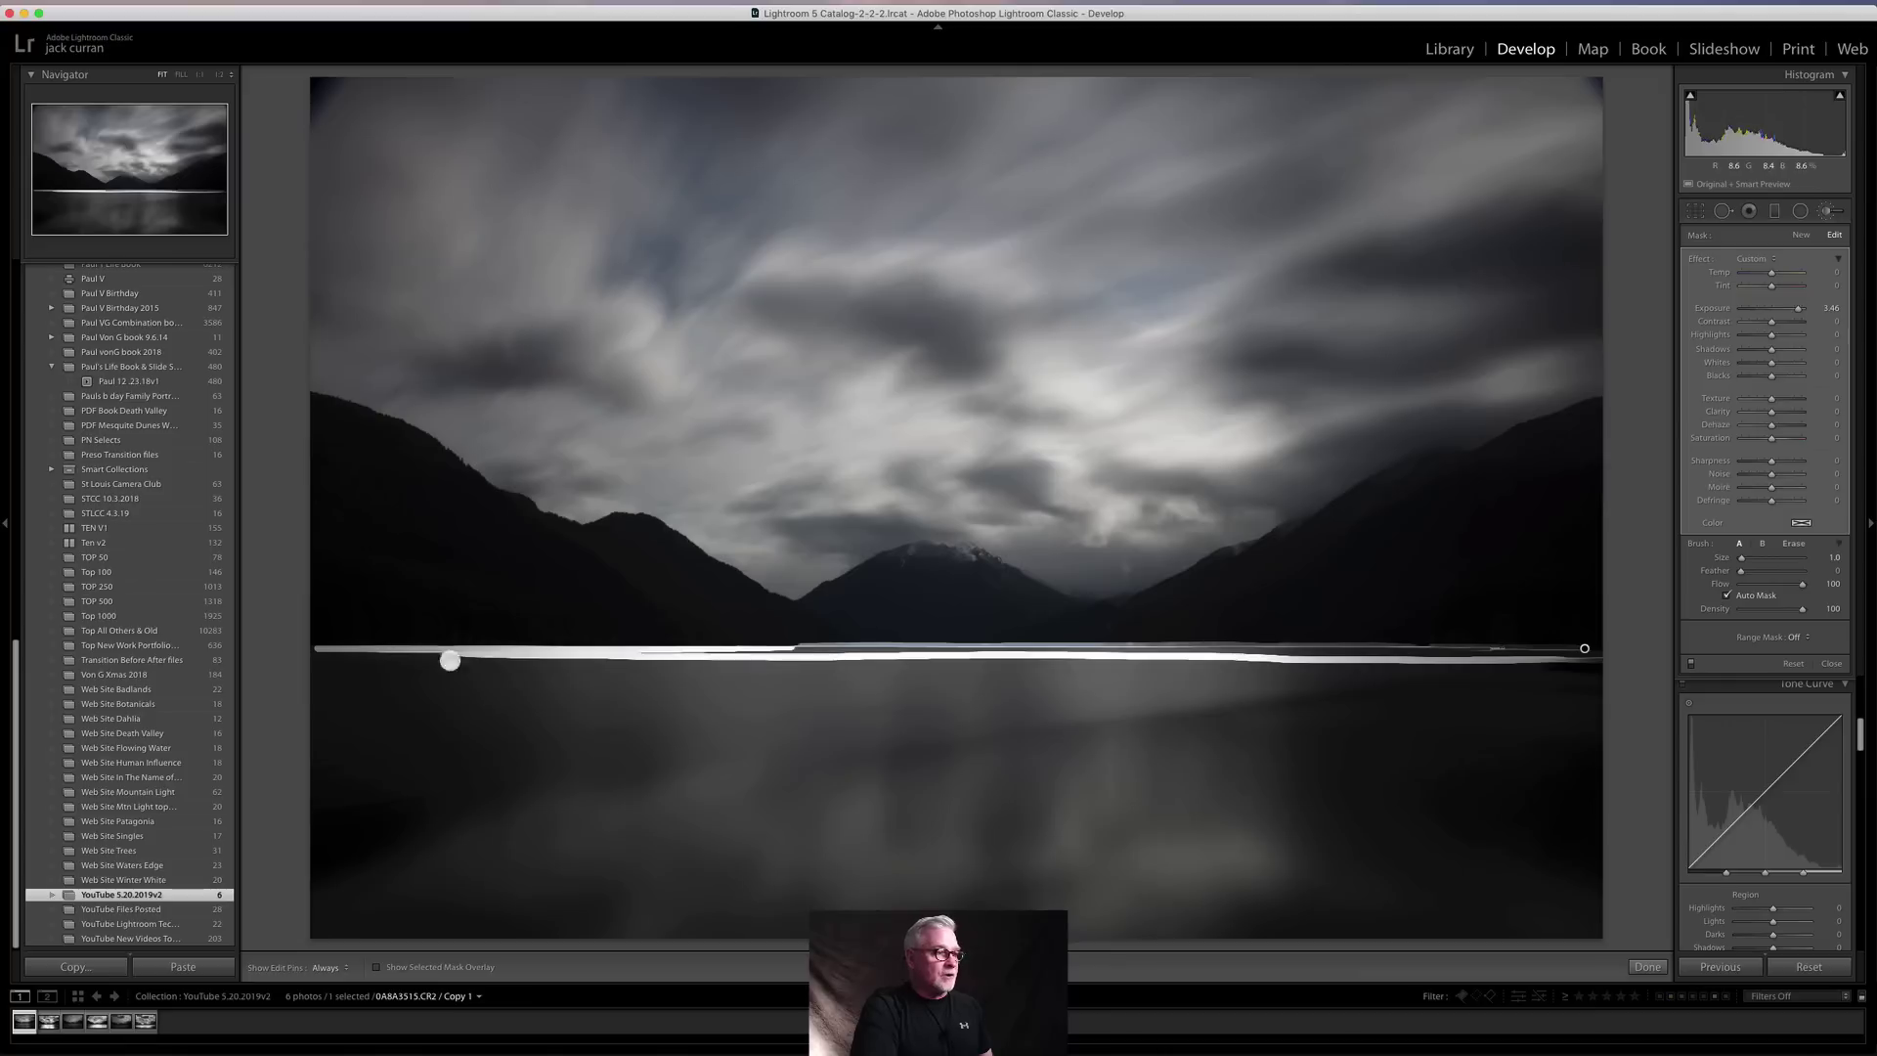
Step: Paint two inward-bending curves on the water, a line connecting them, and a zigzag stroke in the foreground between them
mouse_move(503, 662)
mouse_down()
mouse_move(672, 725)
mouse_move(638, 778)
mouse_move(455, 924)
mouse_up()
mouse_move(1263, 672)
mouse_down()
mouse_move(1211, 723)
mouse_move(1340, 936)
mouse_up()
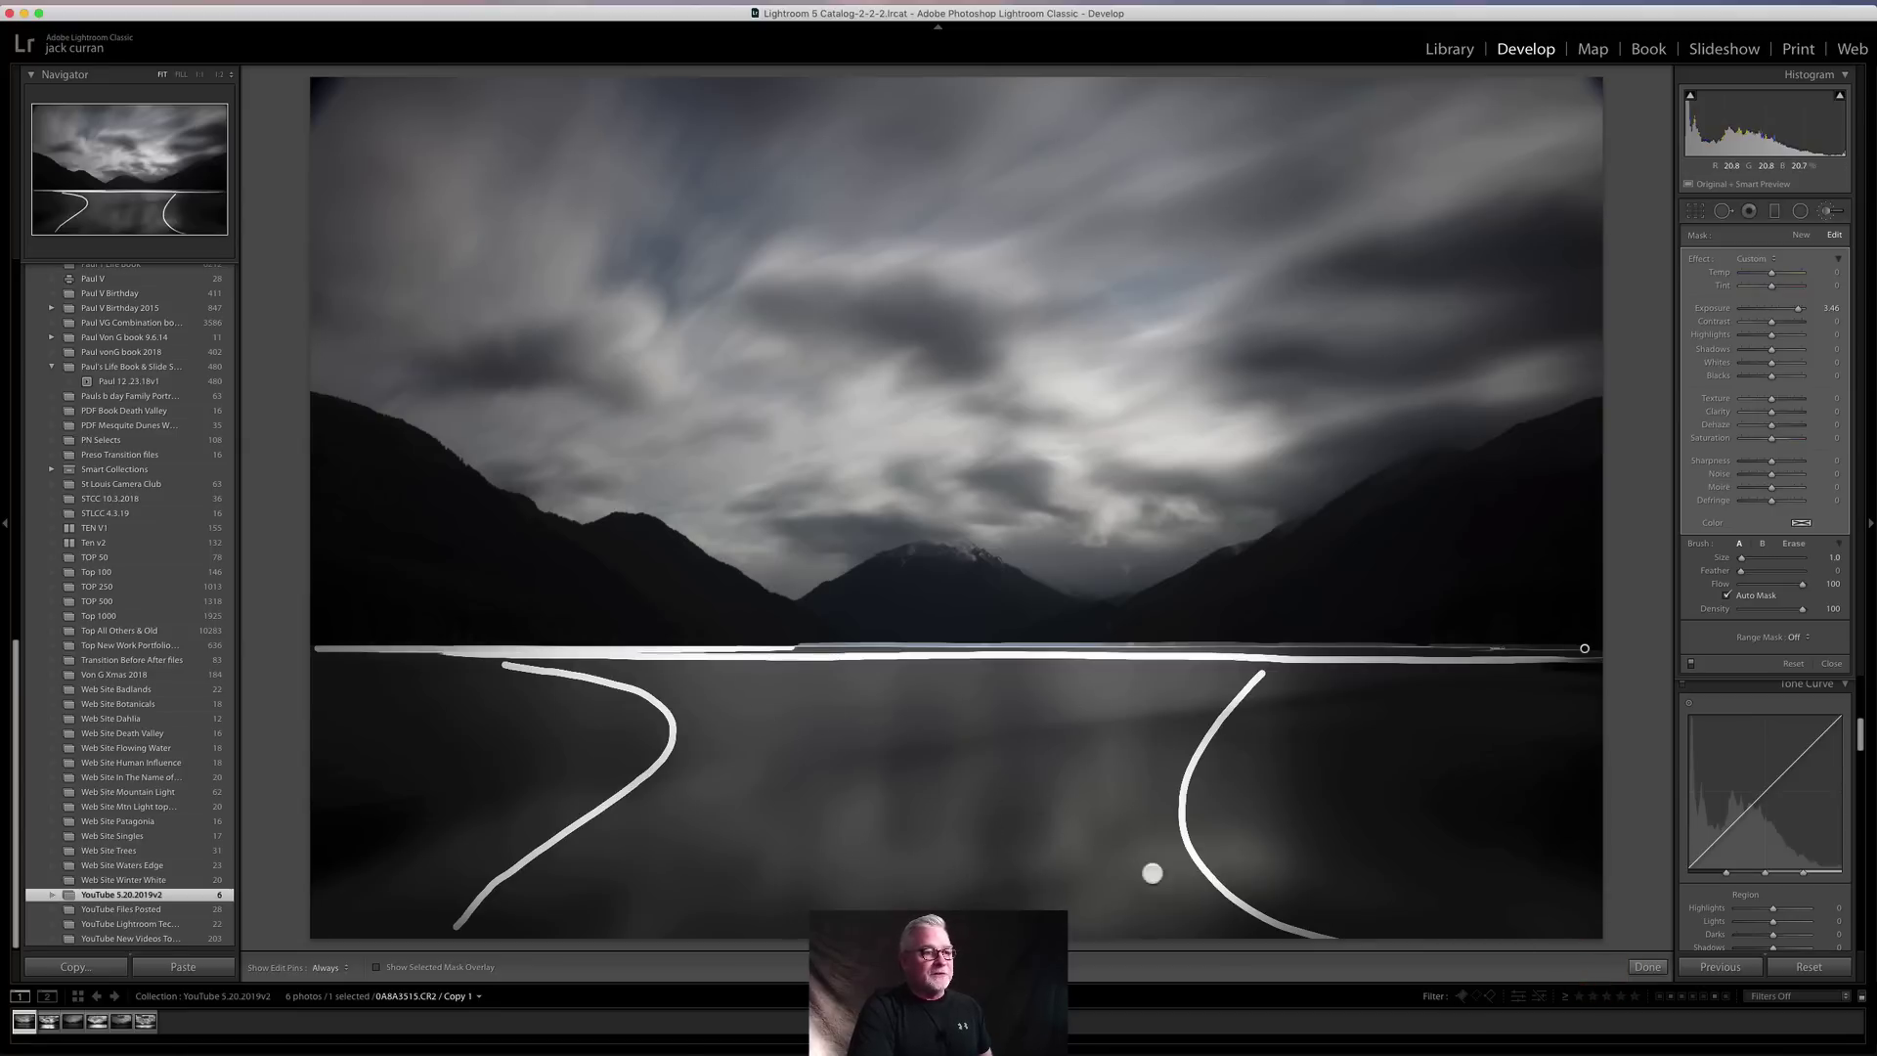
key(h)
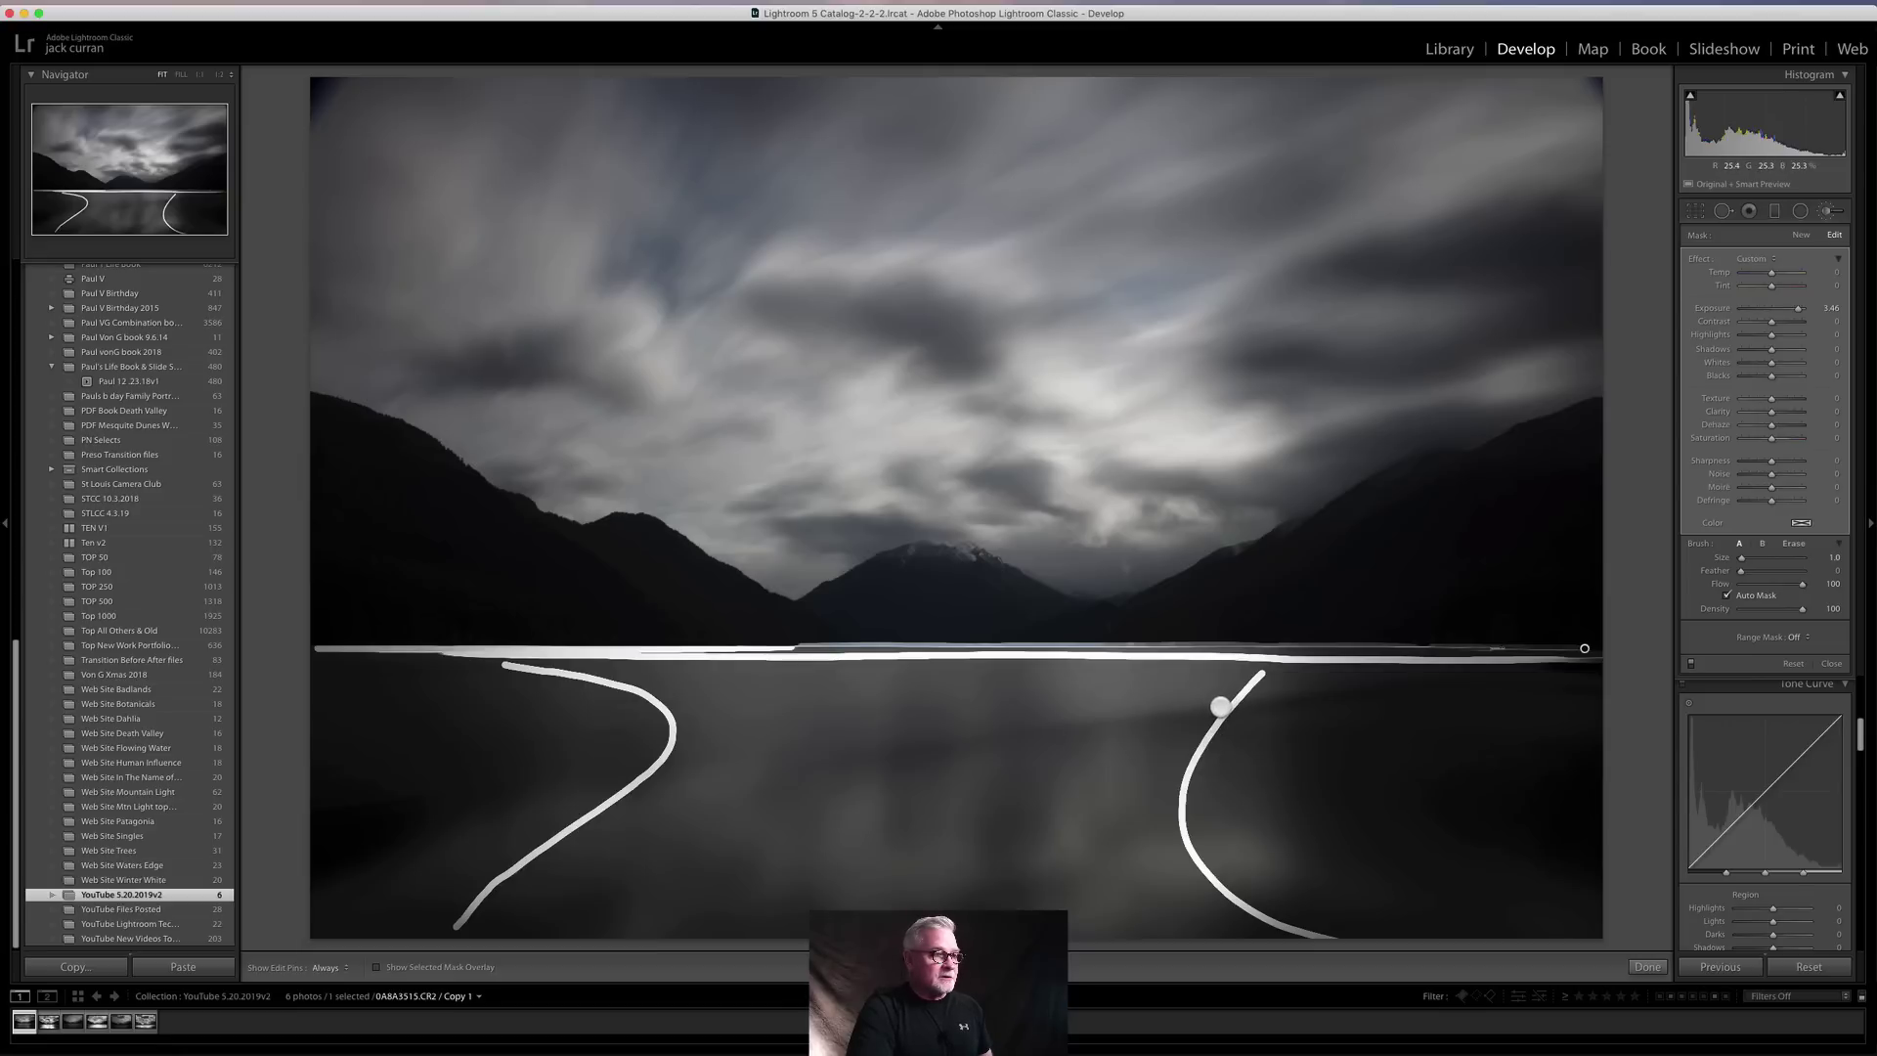
drag(1222, 706, 629, 766)
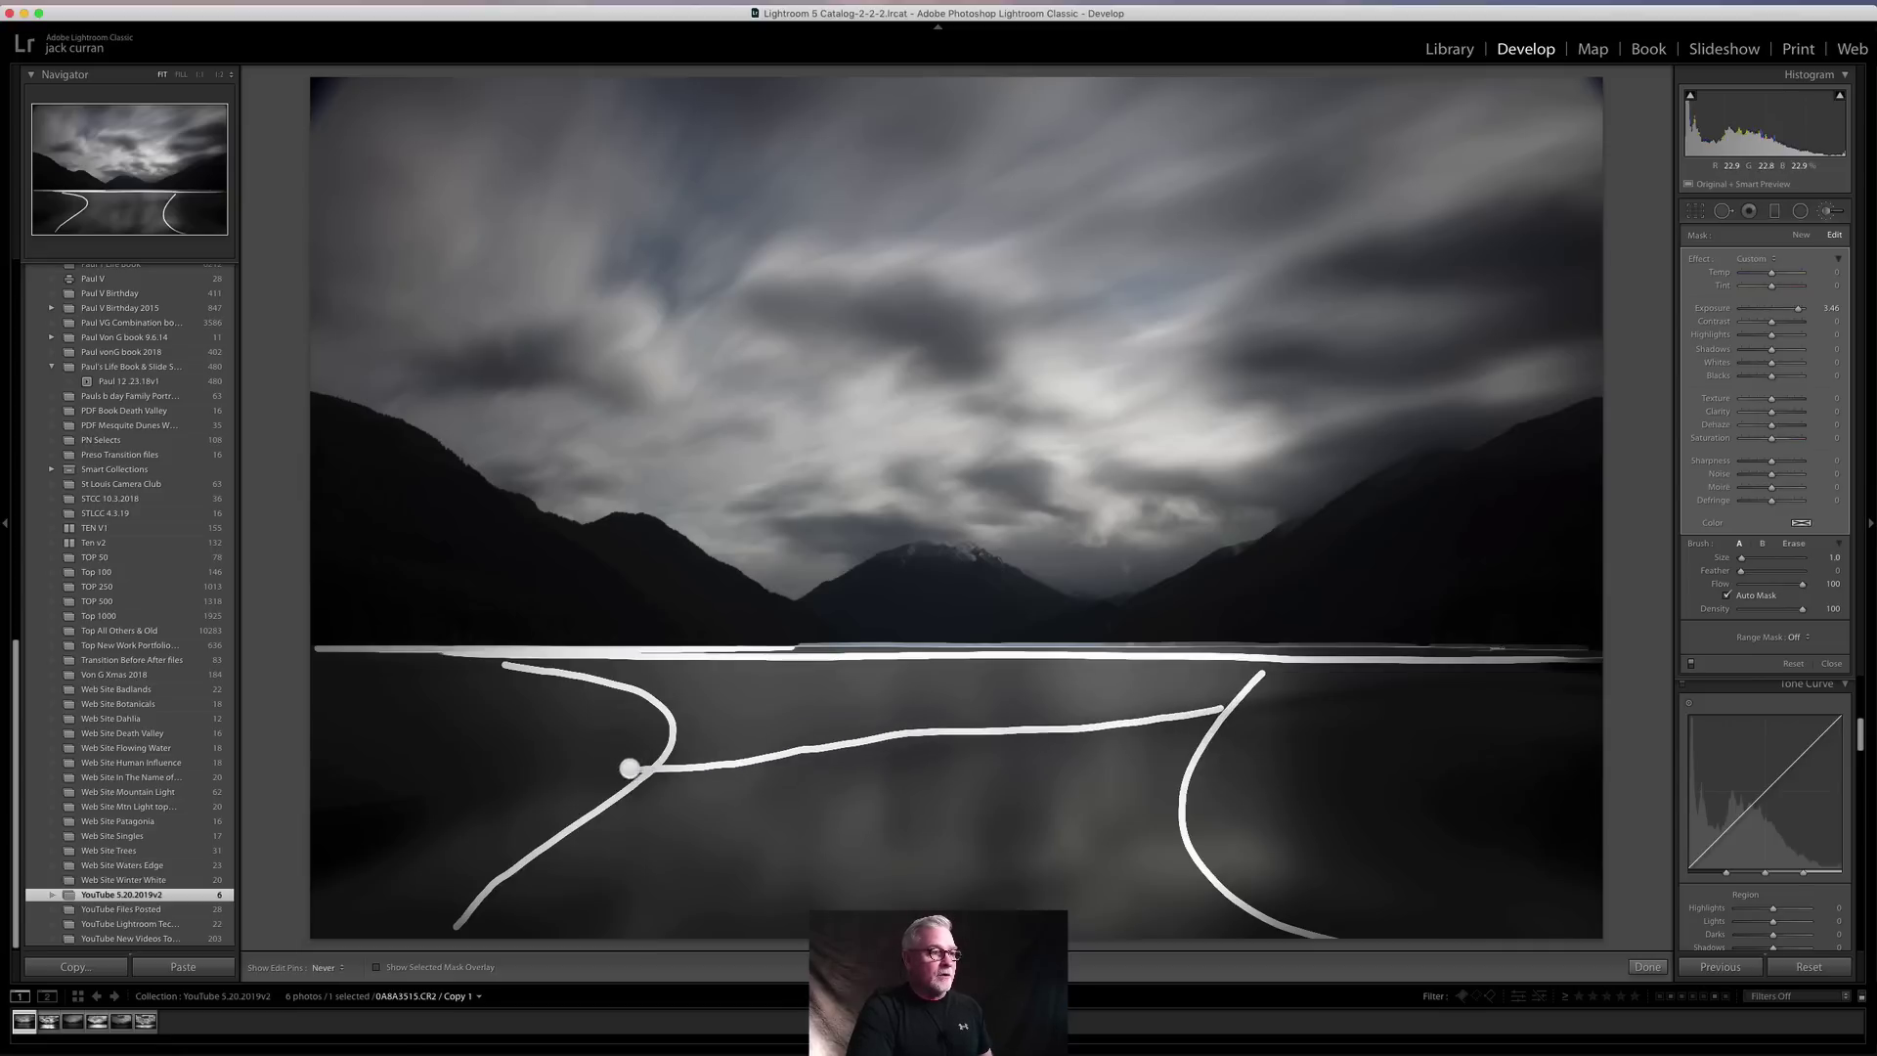
key(h)
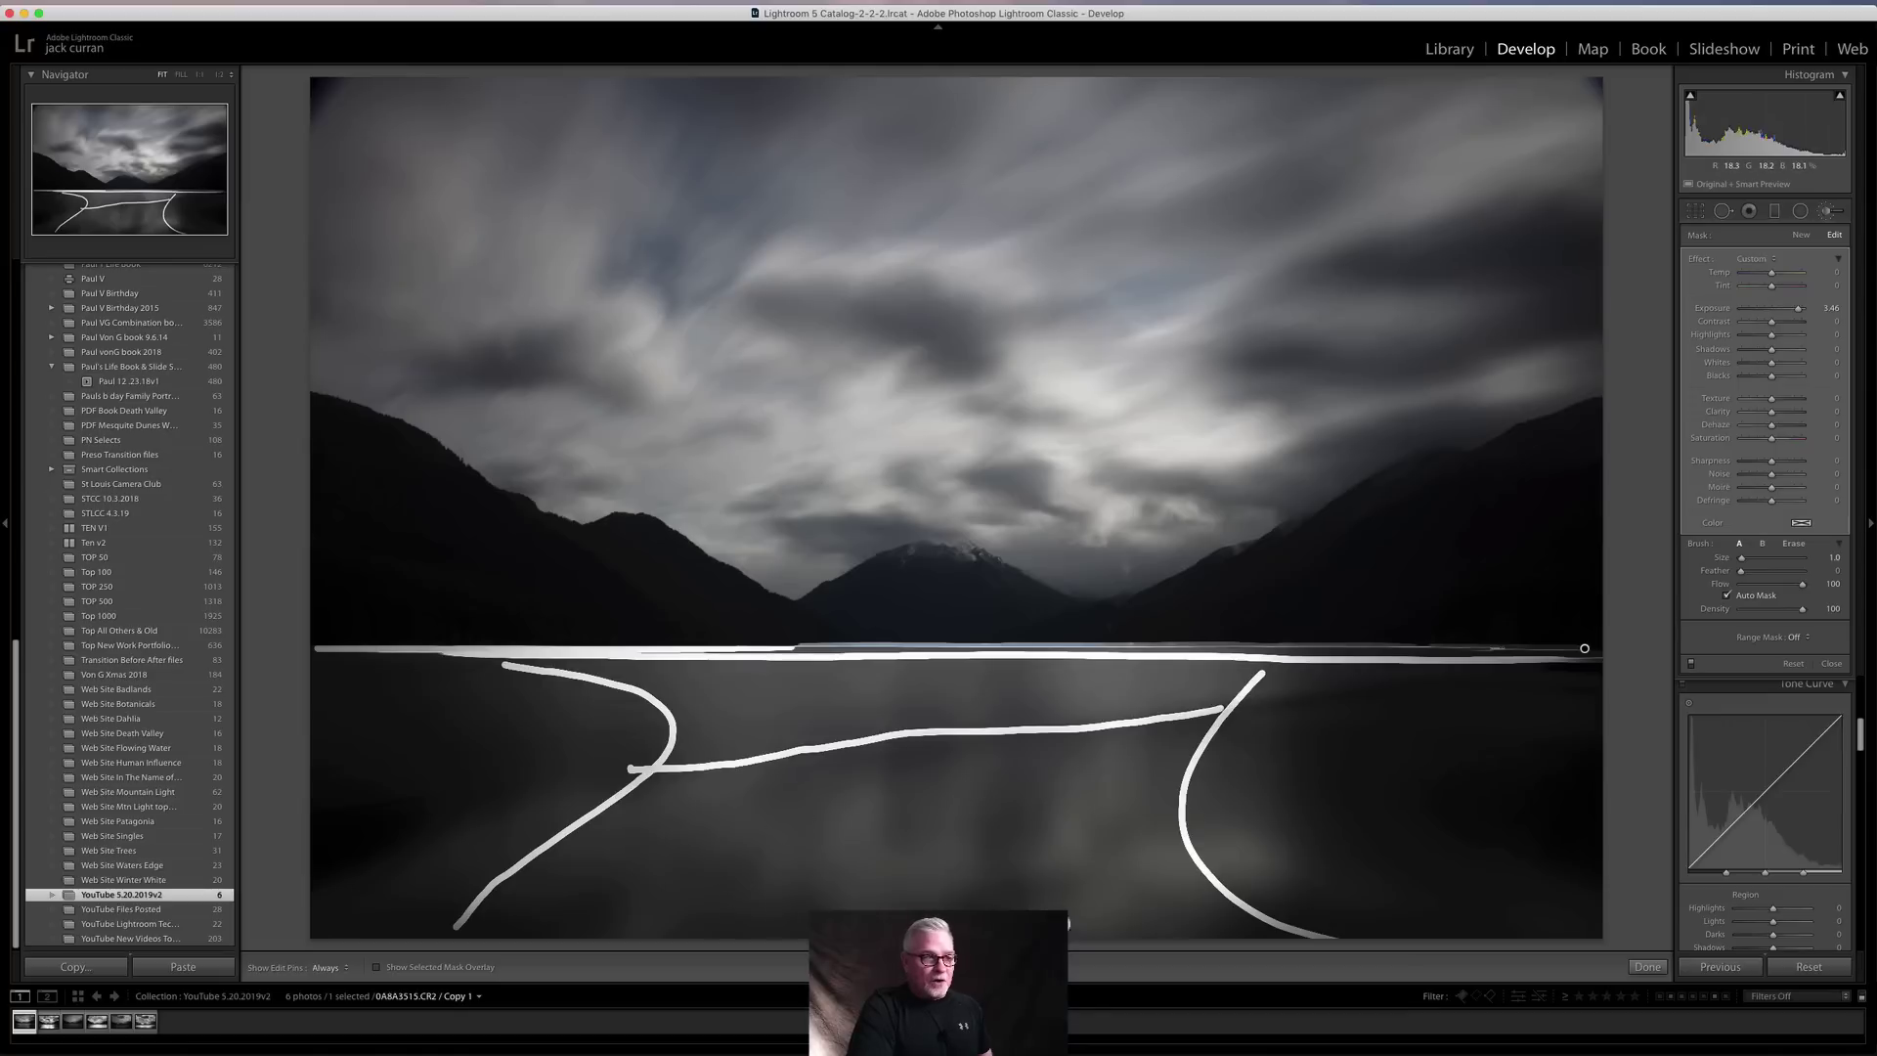
key(h)
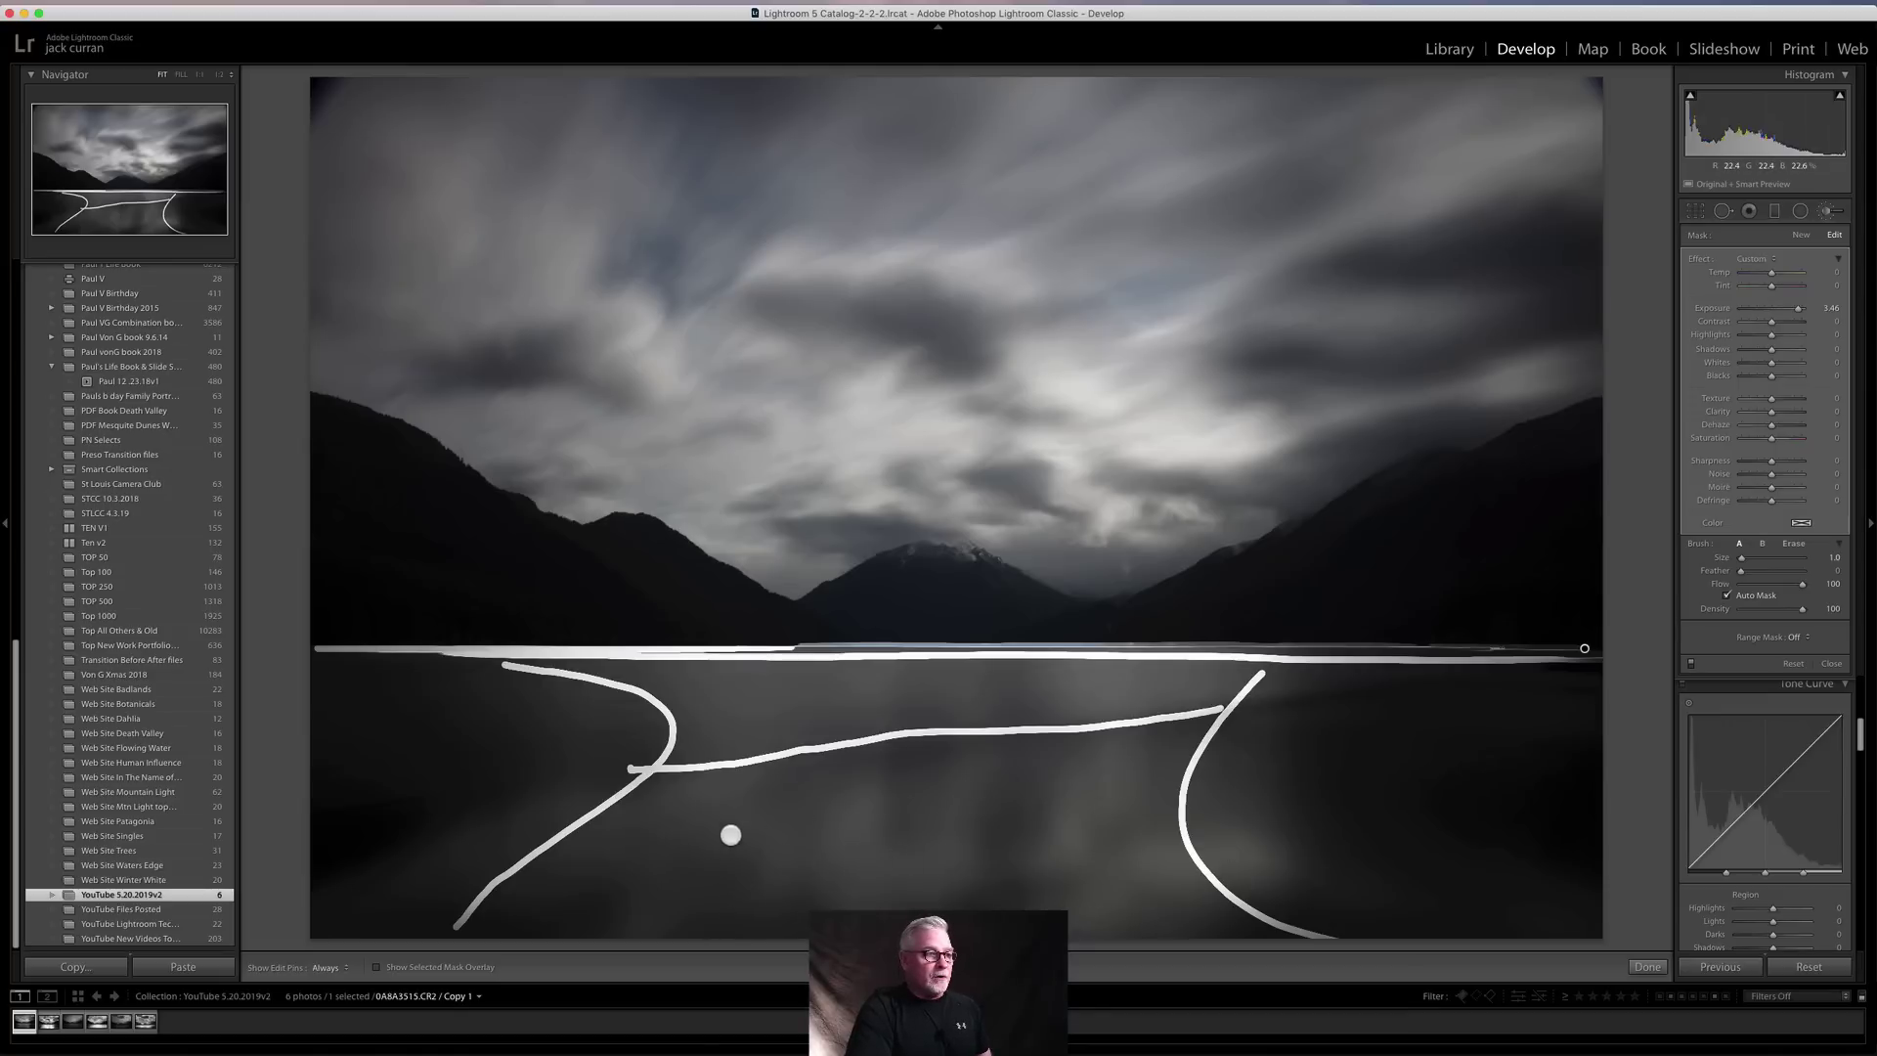
mouse_move(731, 839)
mouse_down()
mouse_move(838, 808)
mouse_move(872, 888)
mouse_move(954, 874)
mouse_move(1037, 811)
mouse_move(1097, 827)
mouse_up()
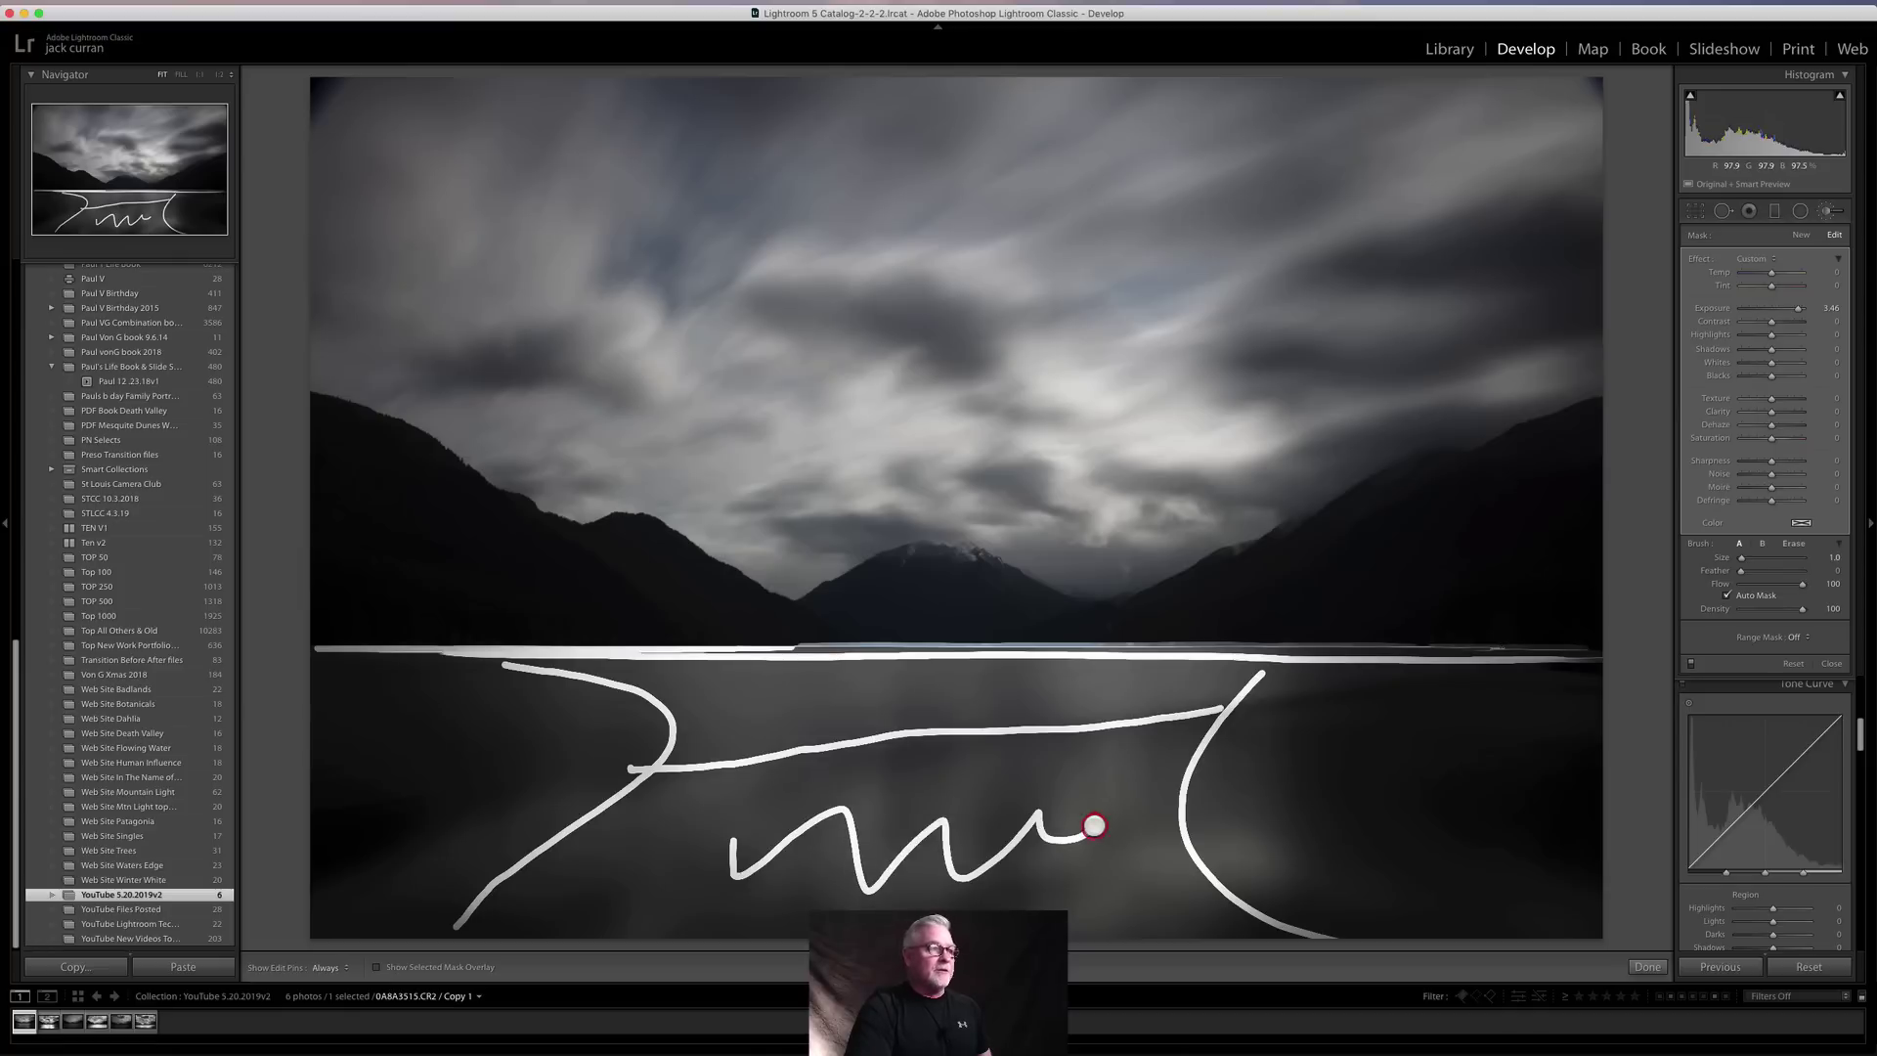
key(h)
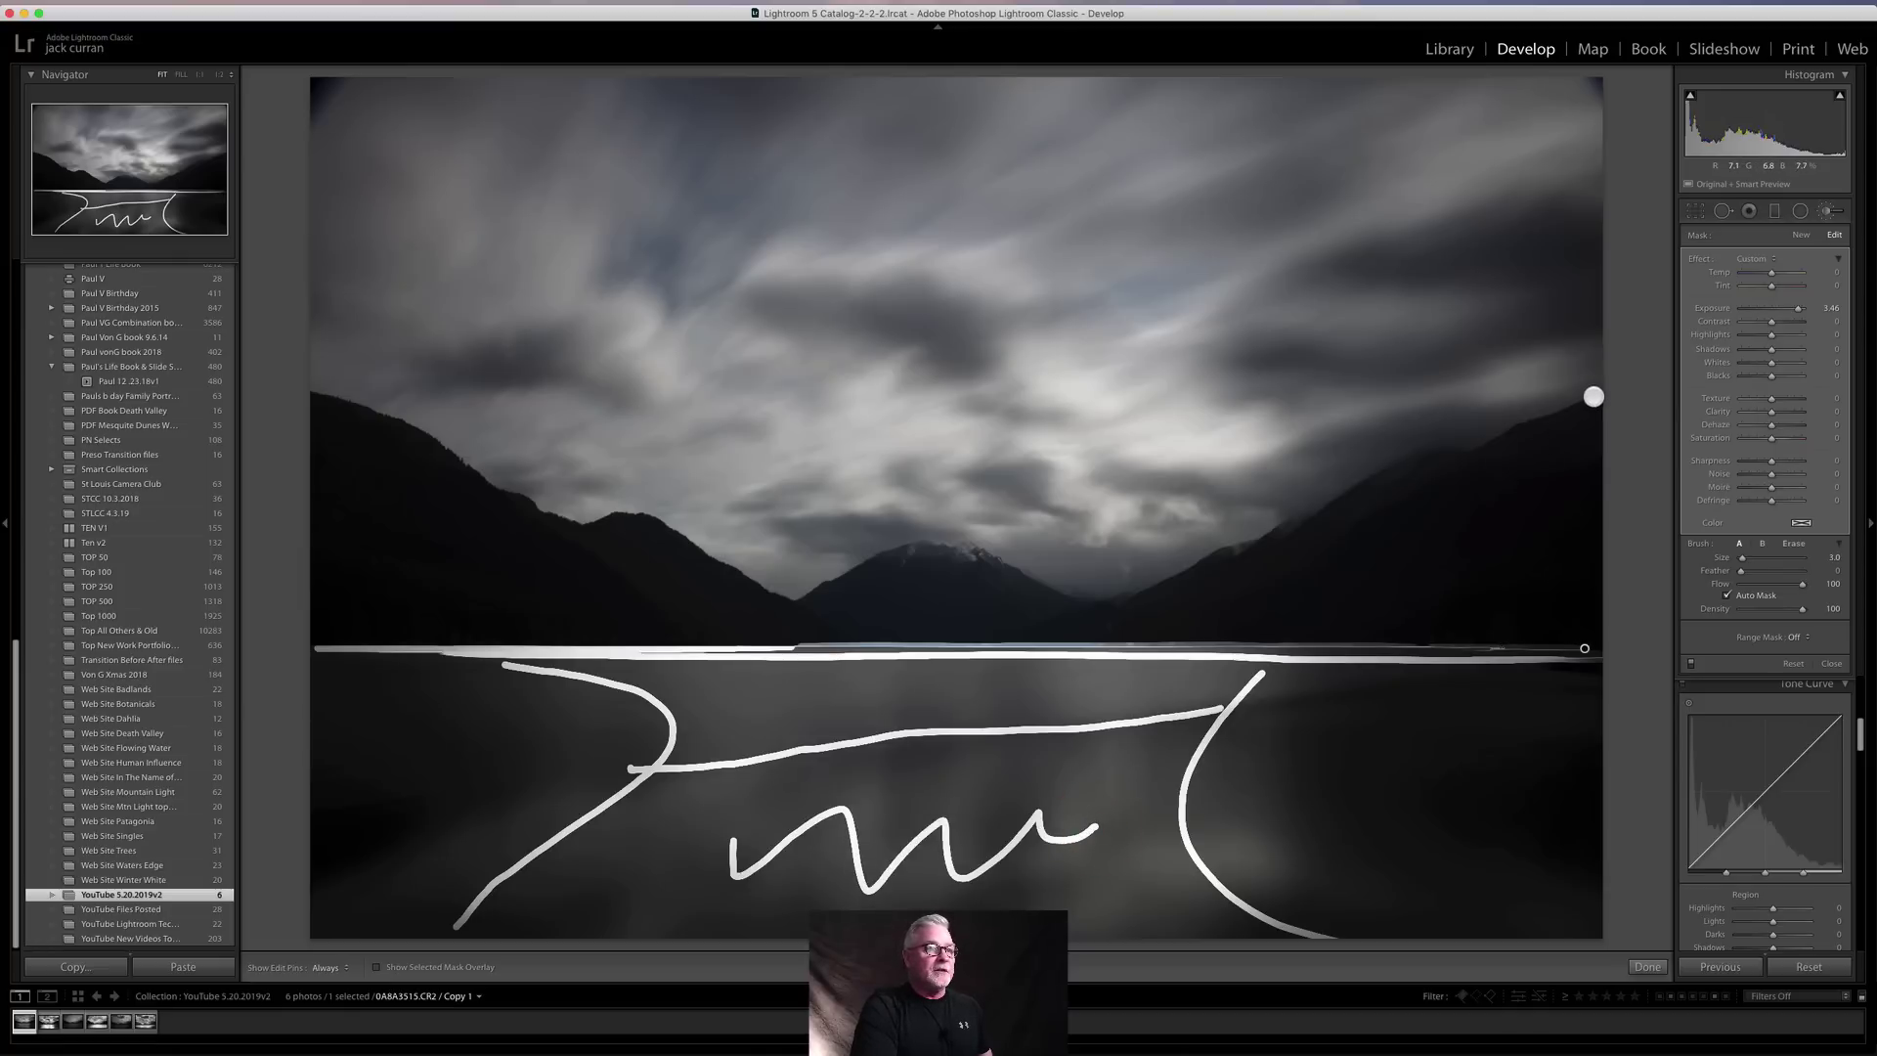
Step: Trace the mountain ridge line from one edge of the photo to the other with the Adjustment Brush
key(h)
mouse_move(1600, 395)
mouse_down()
mouse_move(1390, 458)
mouse_move(1110, 590)
mouse_move(893, 541)
mouse_move(782, 591)
mouse_move(645, 520)
mouse_move(556, 512)
mouse_move(293, 354)
mouse_up()
key(h)
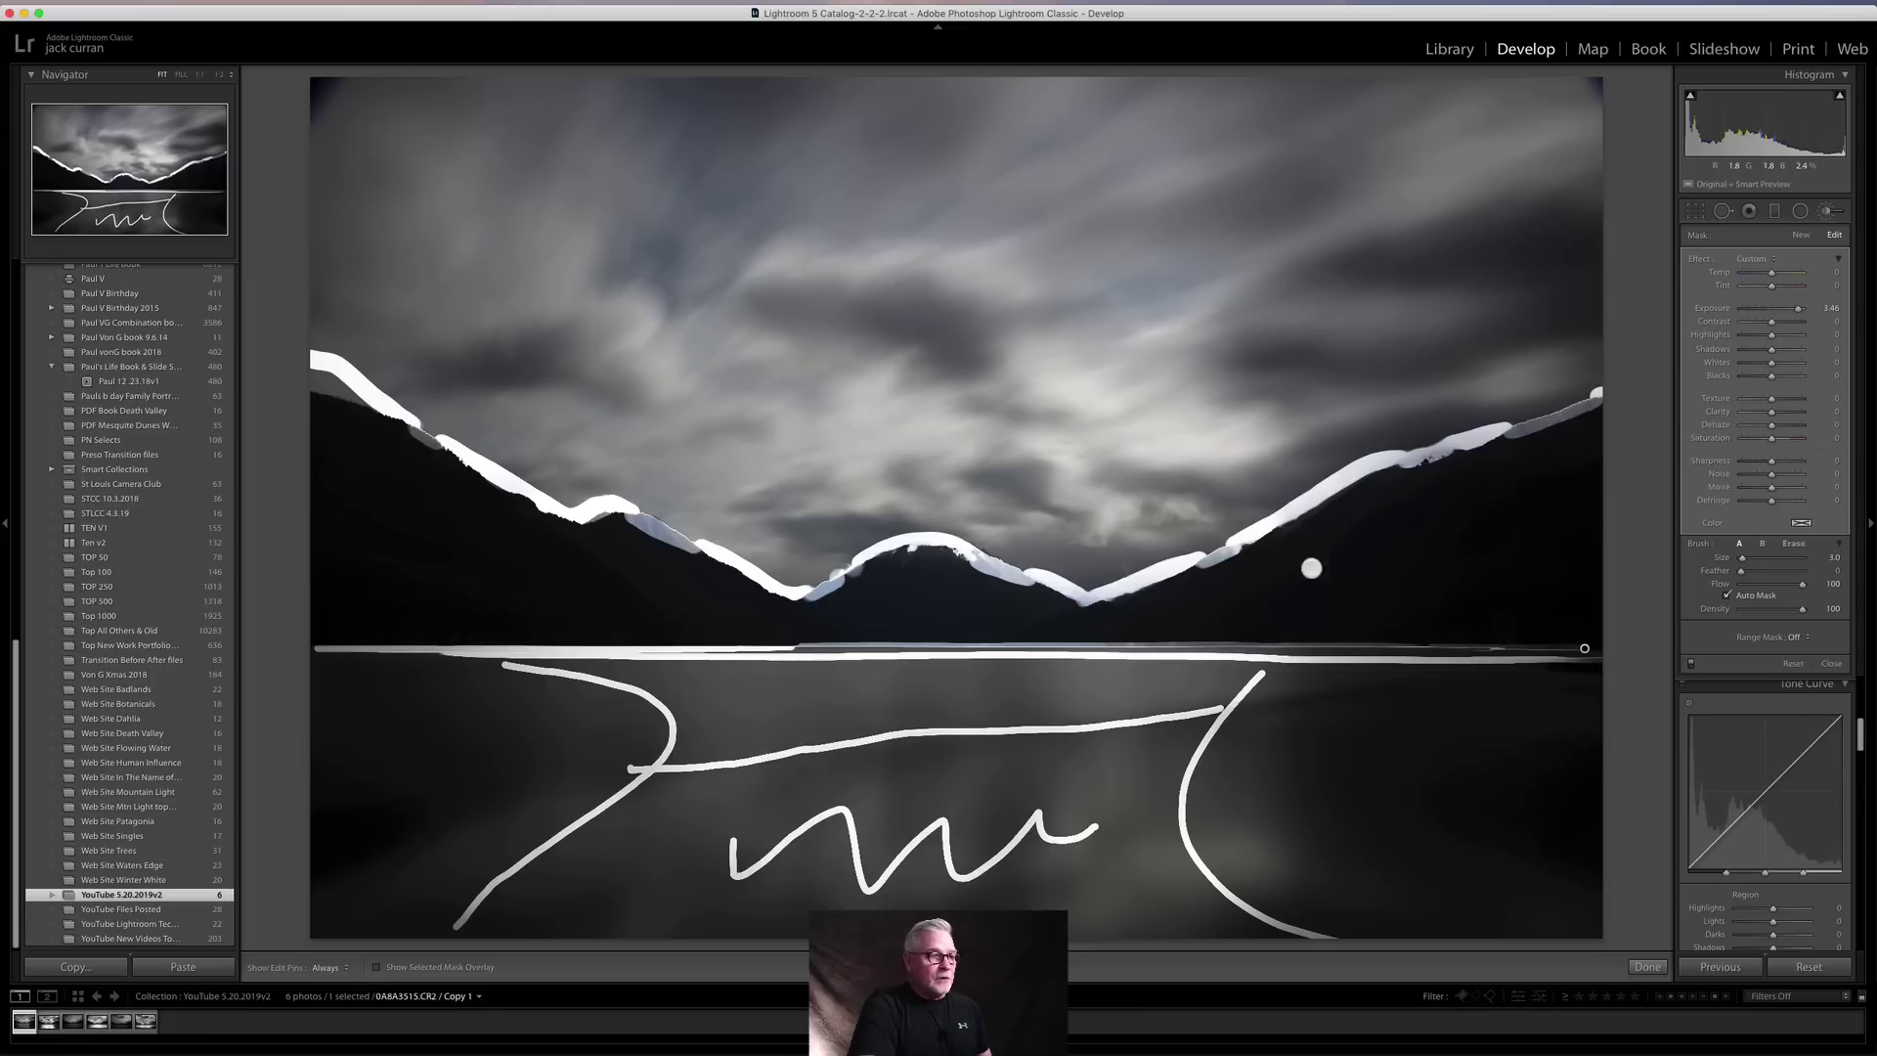
Step: Thicken the zigzag on the water, and add squiggles with a smaller brush in the sky on both sides of the central peak
key(h)
mouse_move(779, 836)
mouse_down()
mouse_move(1051, 826)
mouse_move(1017, 802)
mouse_up()
key(h)
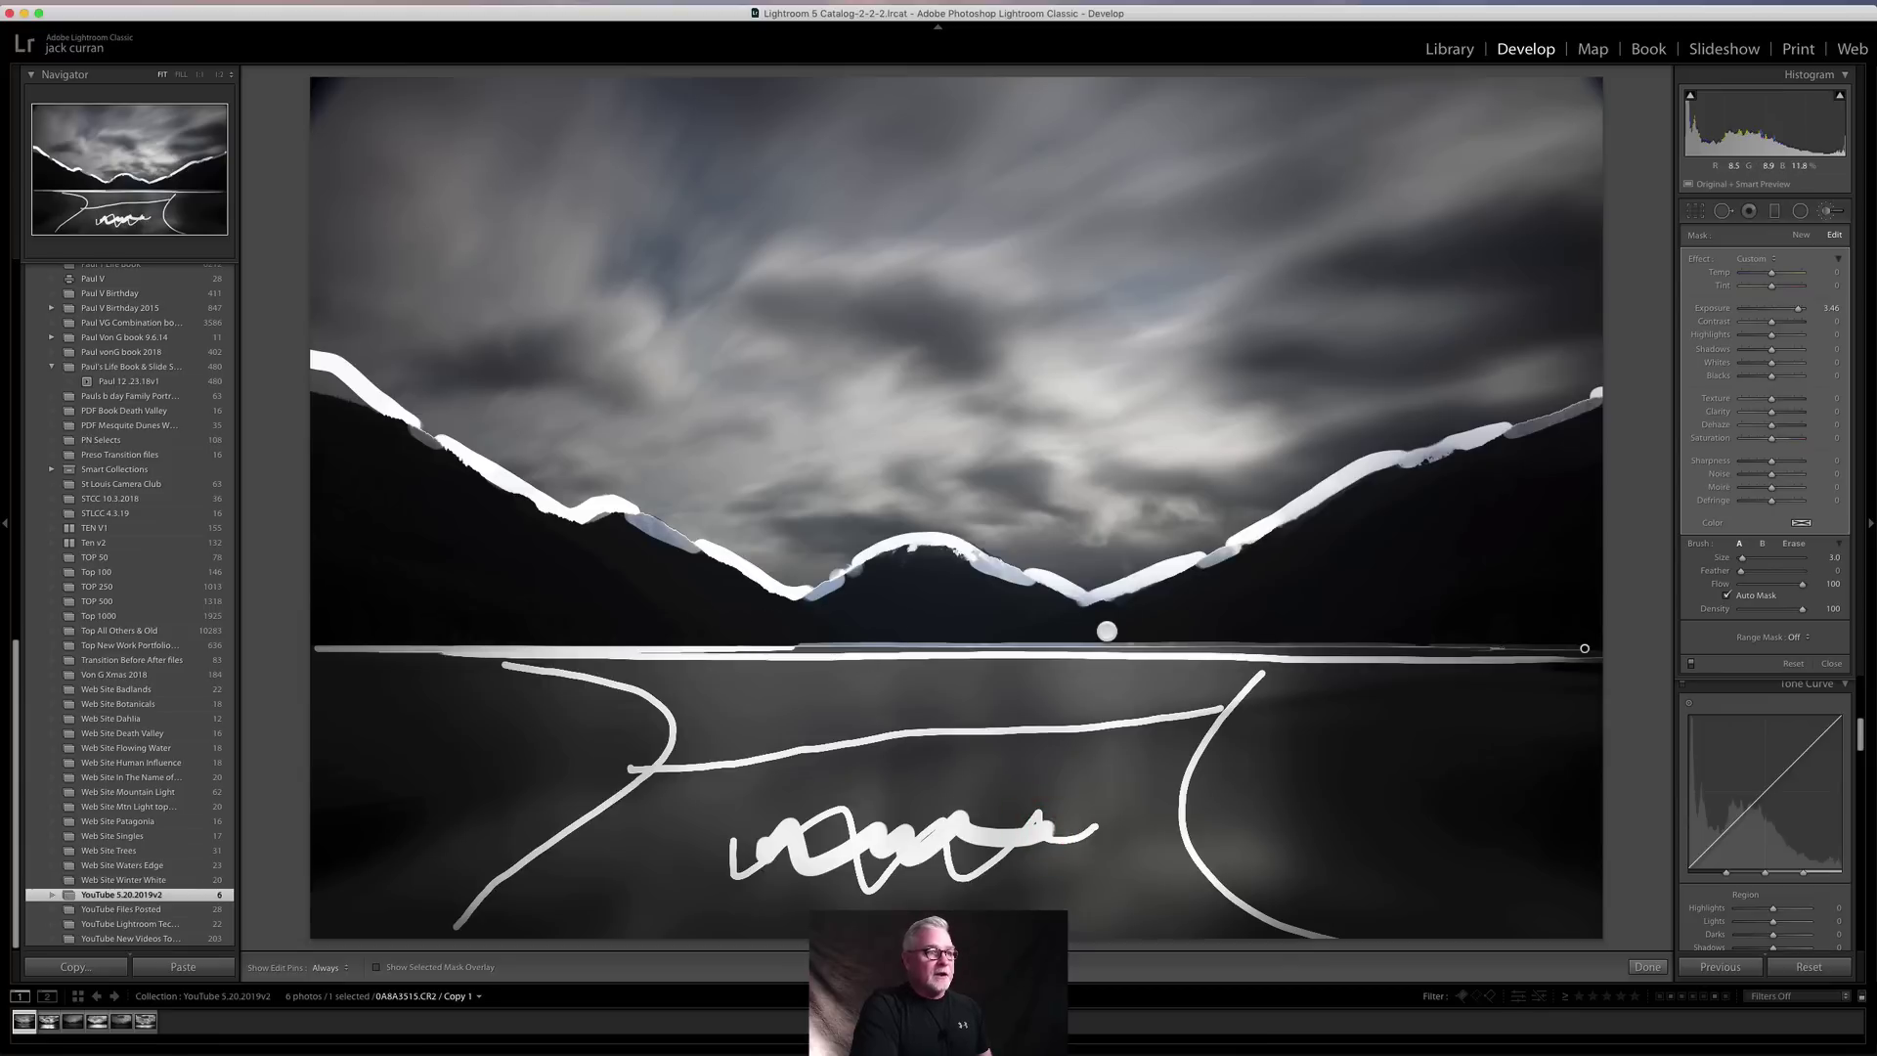
key(bracketleft)
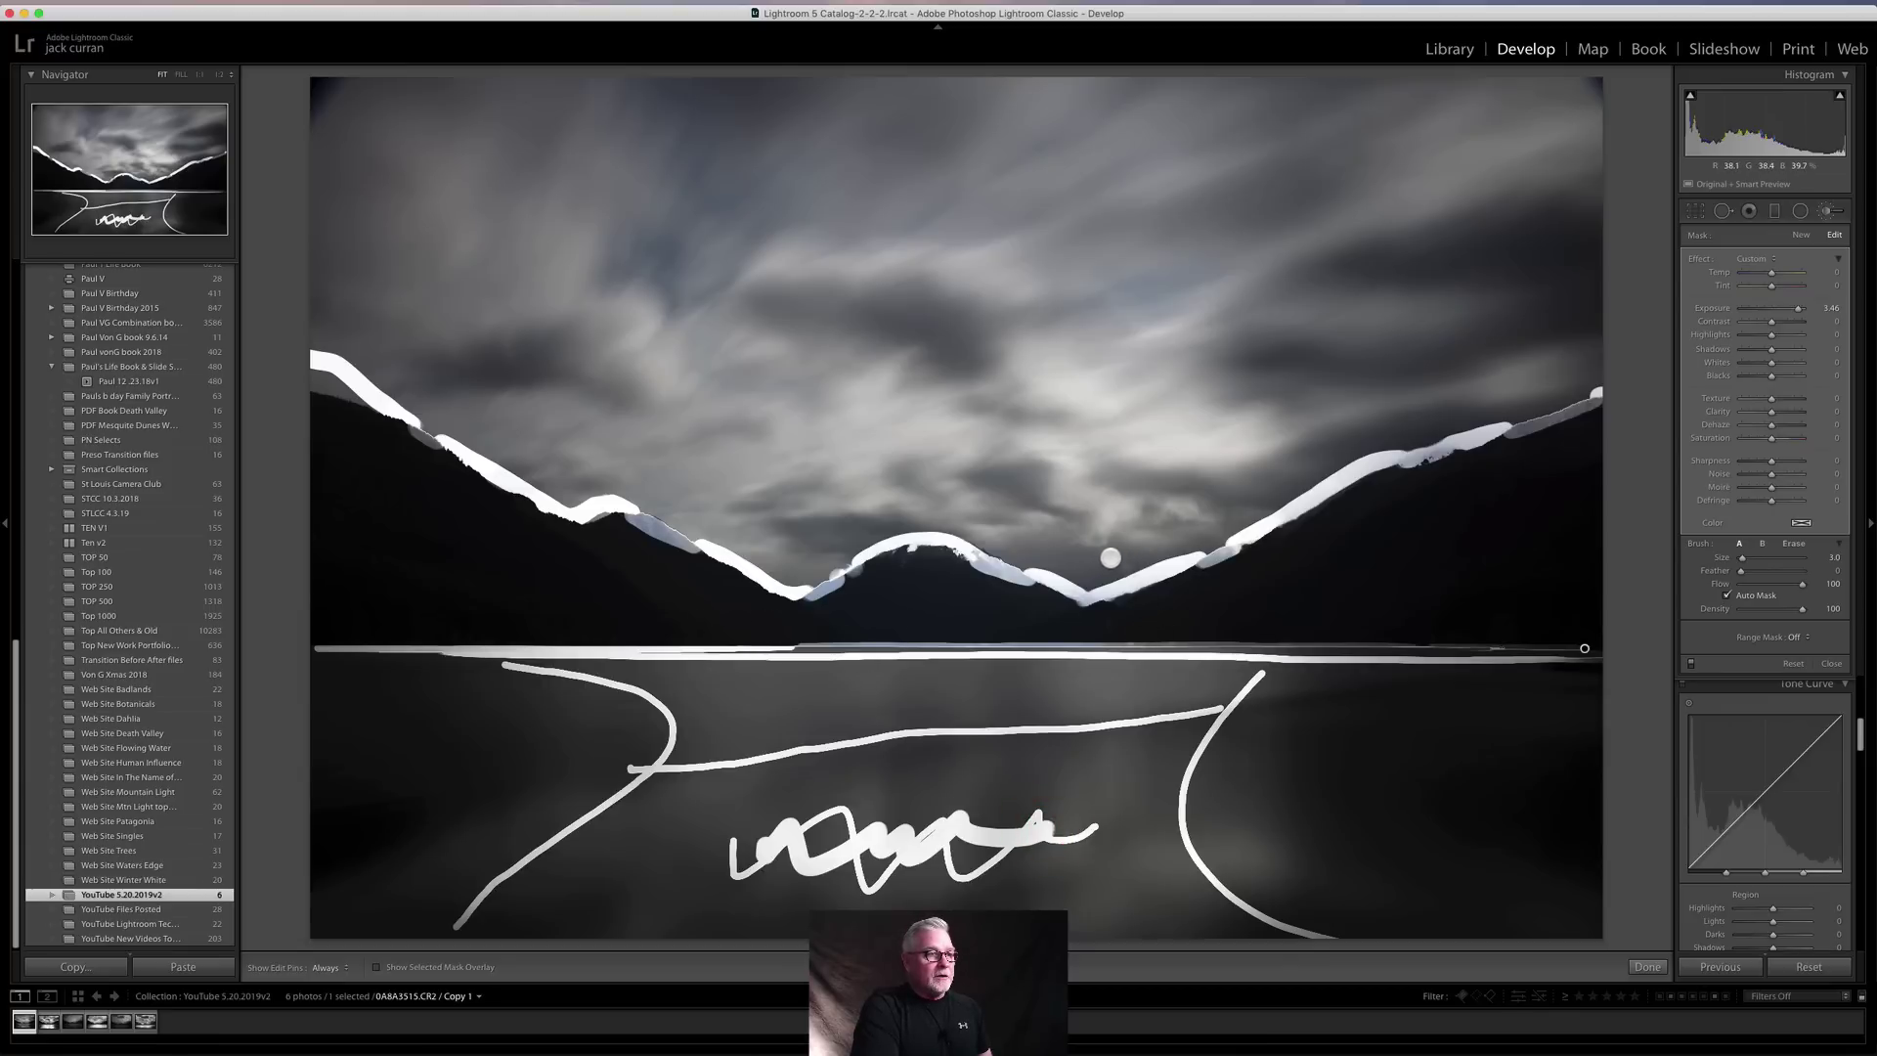
drag(1111, 555, 1009, 536)
mouse_move(849, 540)
mouse_down()
mouse_move(795, 572)
mouse_move(712, 503)
mouse_up()
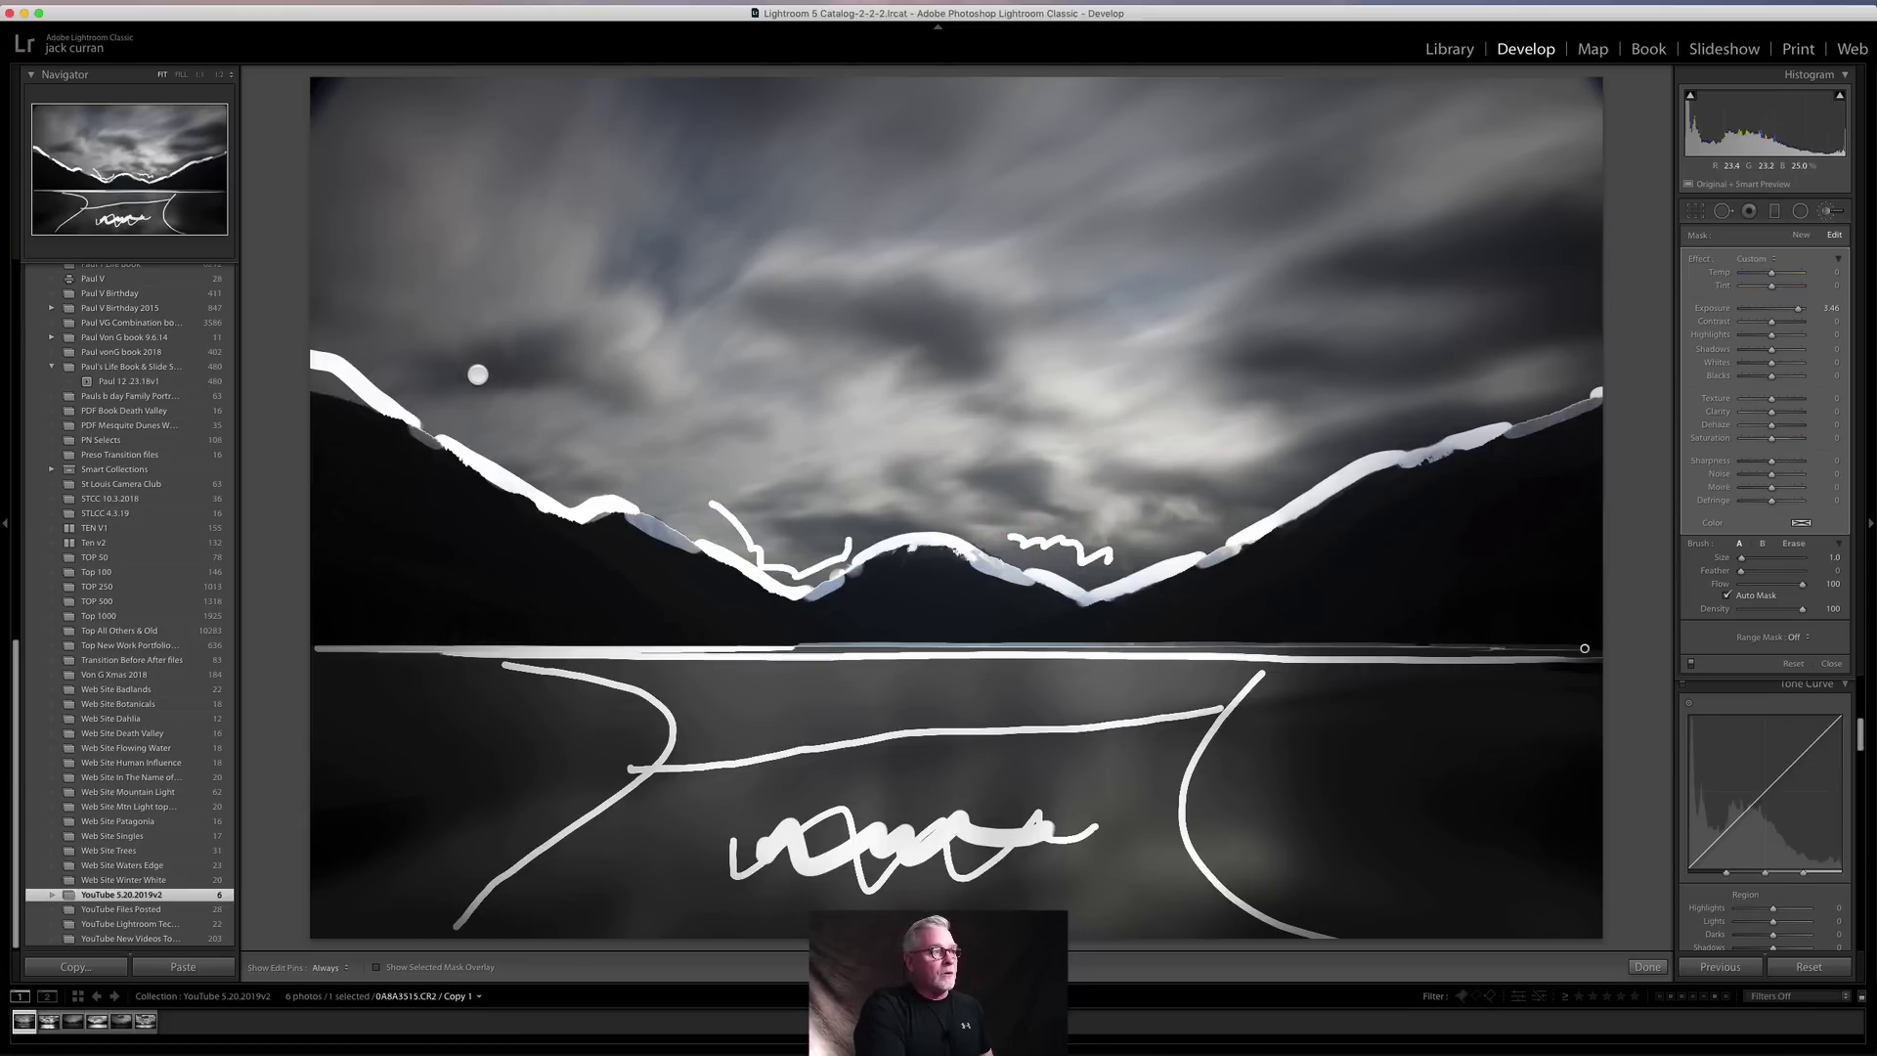
Step: Paint four diagonal strokes following the cloud streaks across the sky, and finally discard all brush strokes on this photo
mouse_move(482, 368)
mouse_down()
mouse_move(644, 233)
mouse_move(858, 97)
mouse_up()
drag(770, 391, 1115, 233)
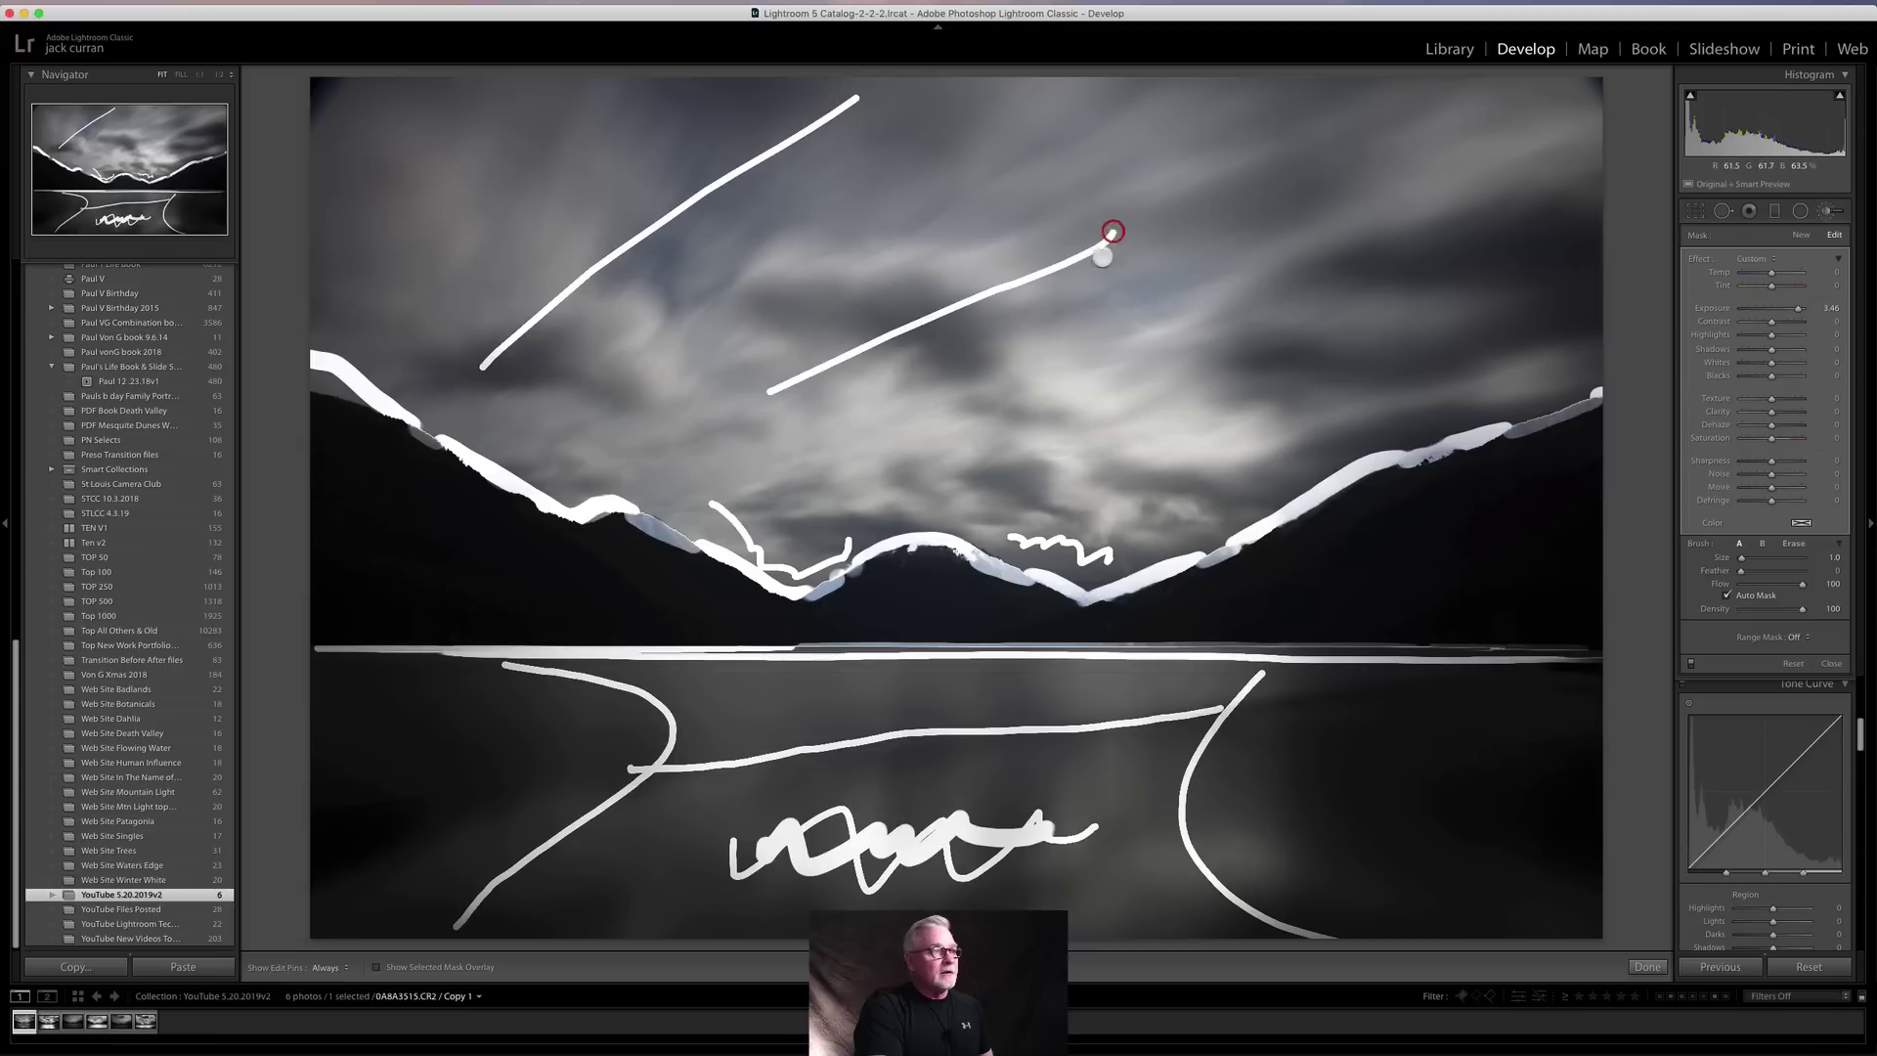
drag(1048, 371, 1523, 210)
key(h)
drag(1282, 449, 1584, 318)
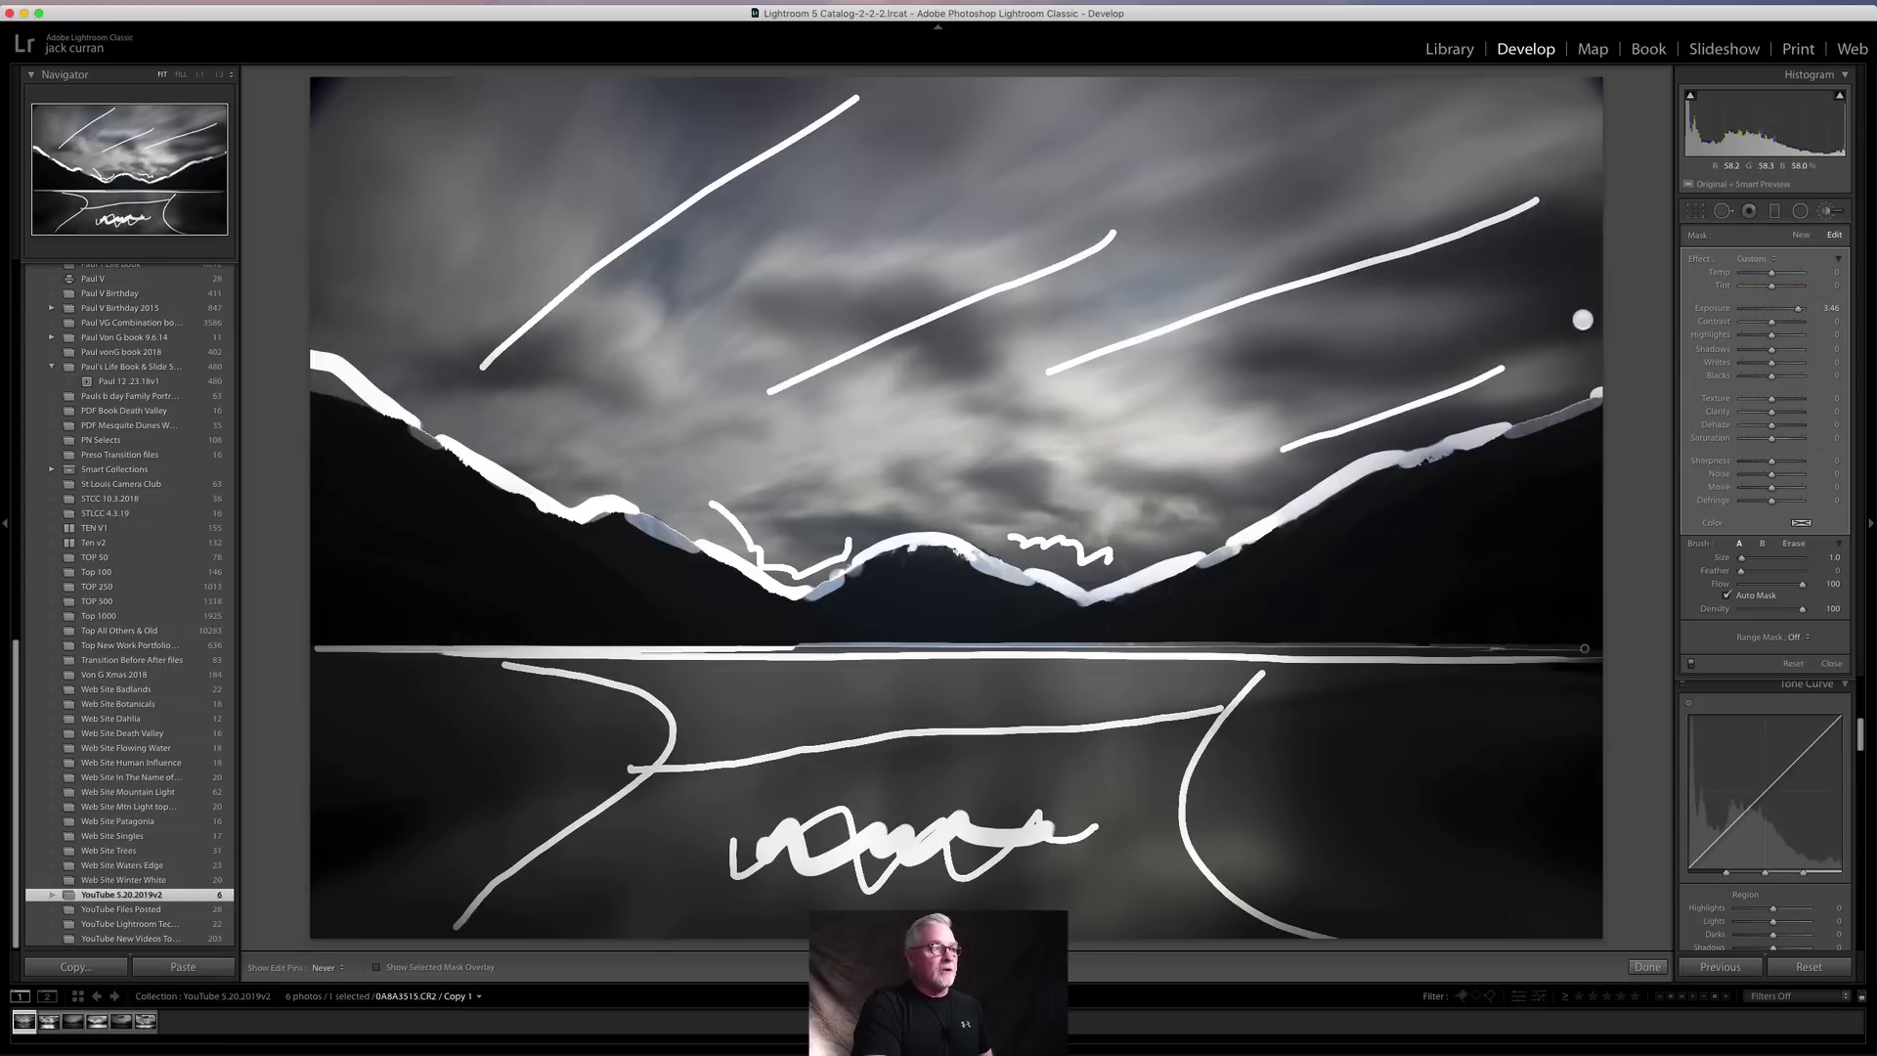
key(h)
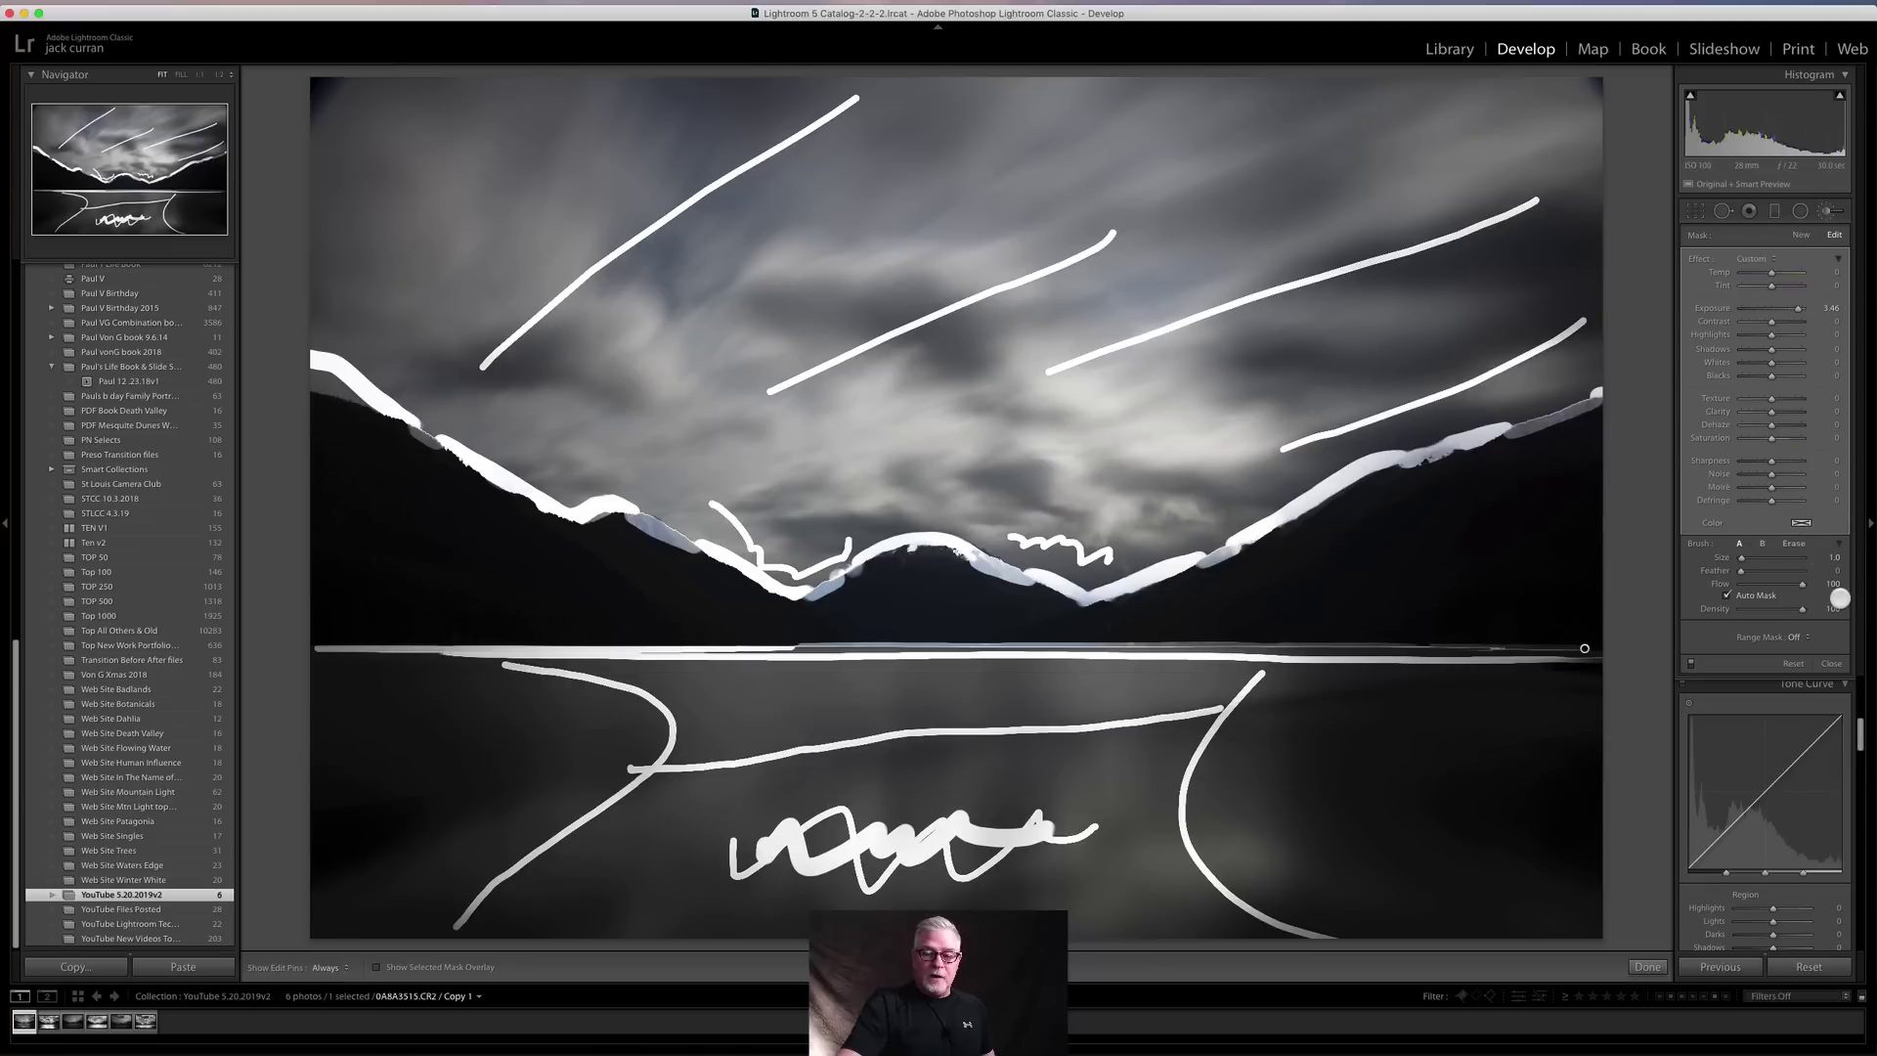
key(Escape)
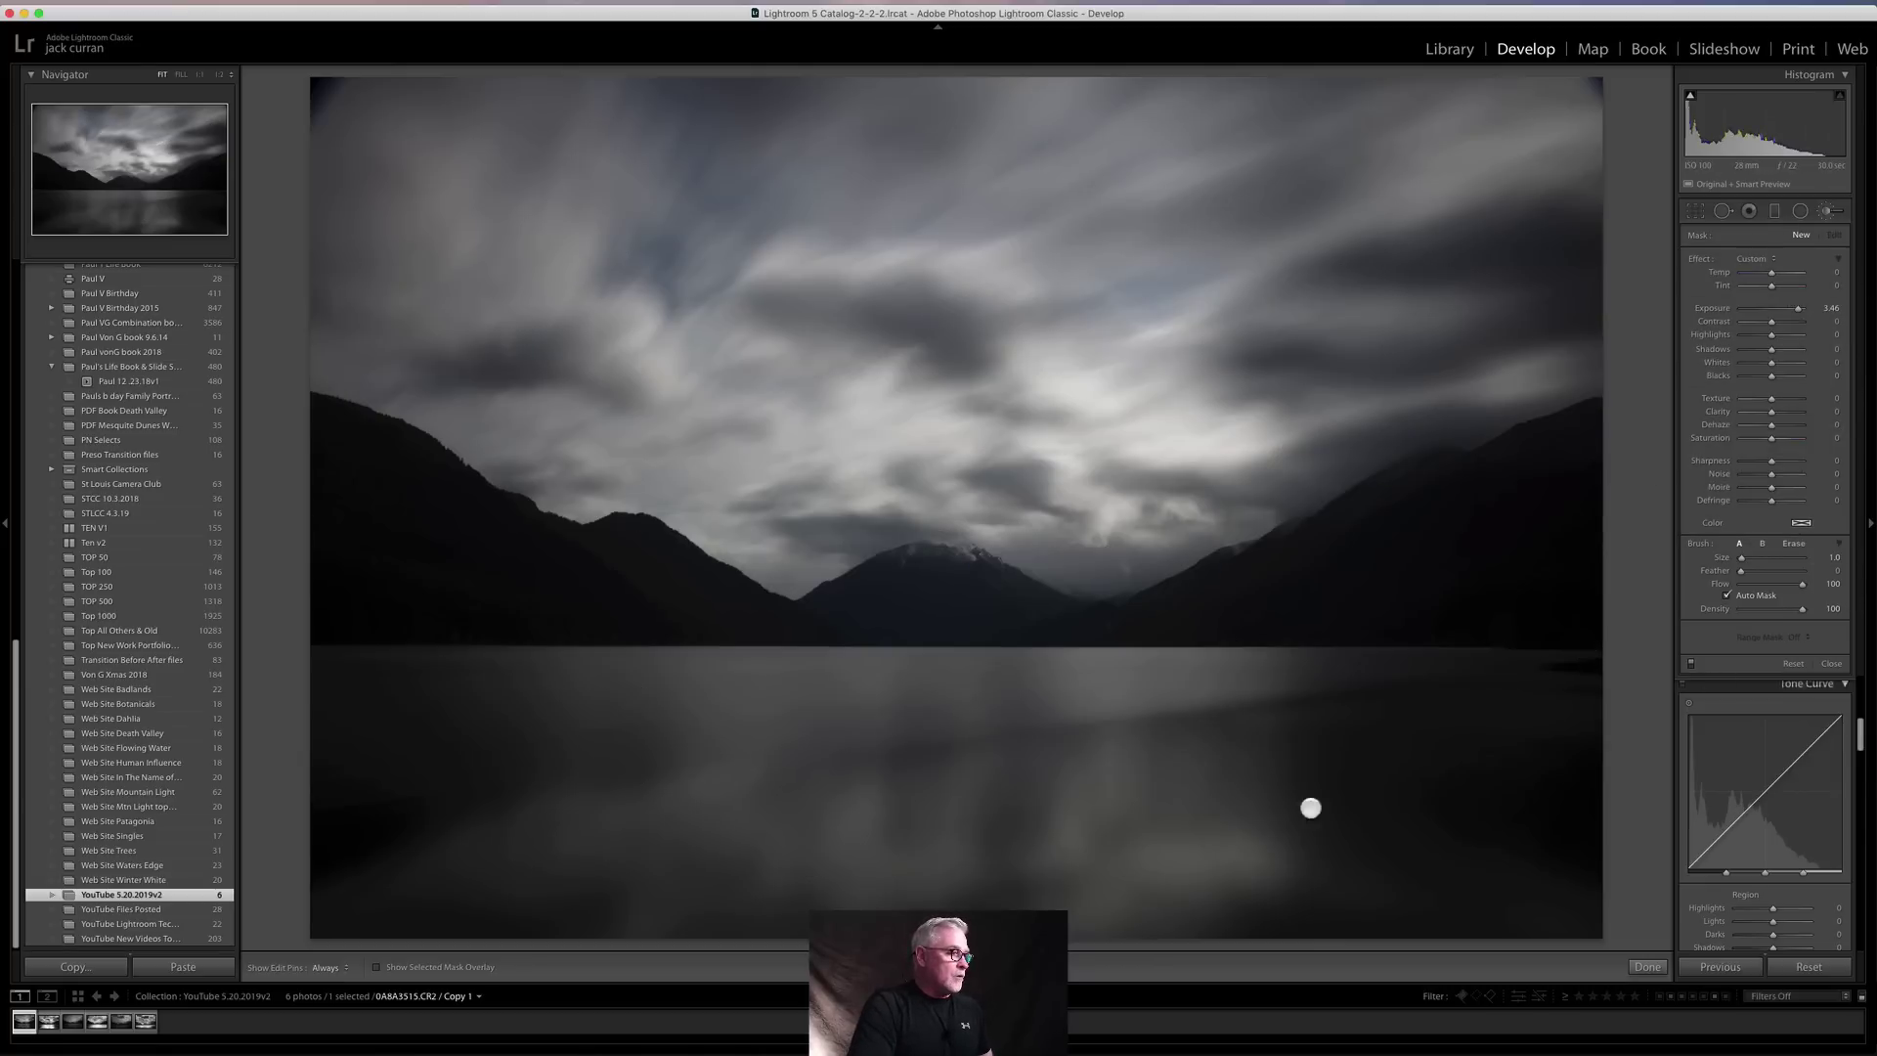
Step: Switch to photo 0A8A3477 and trace its mountain ridge line with the Adjustment Brush
click(132, 1021)
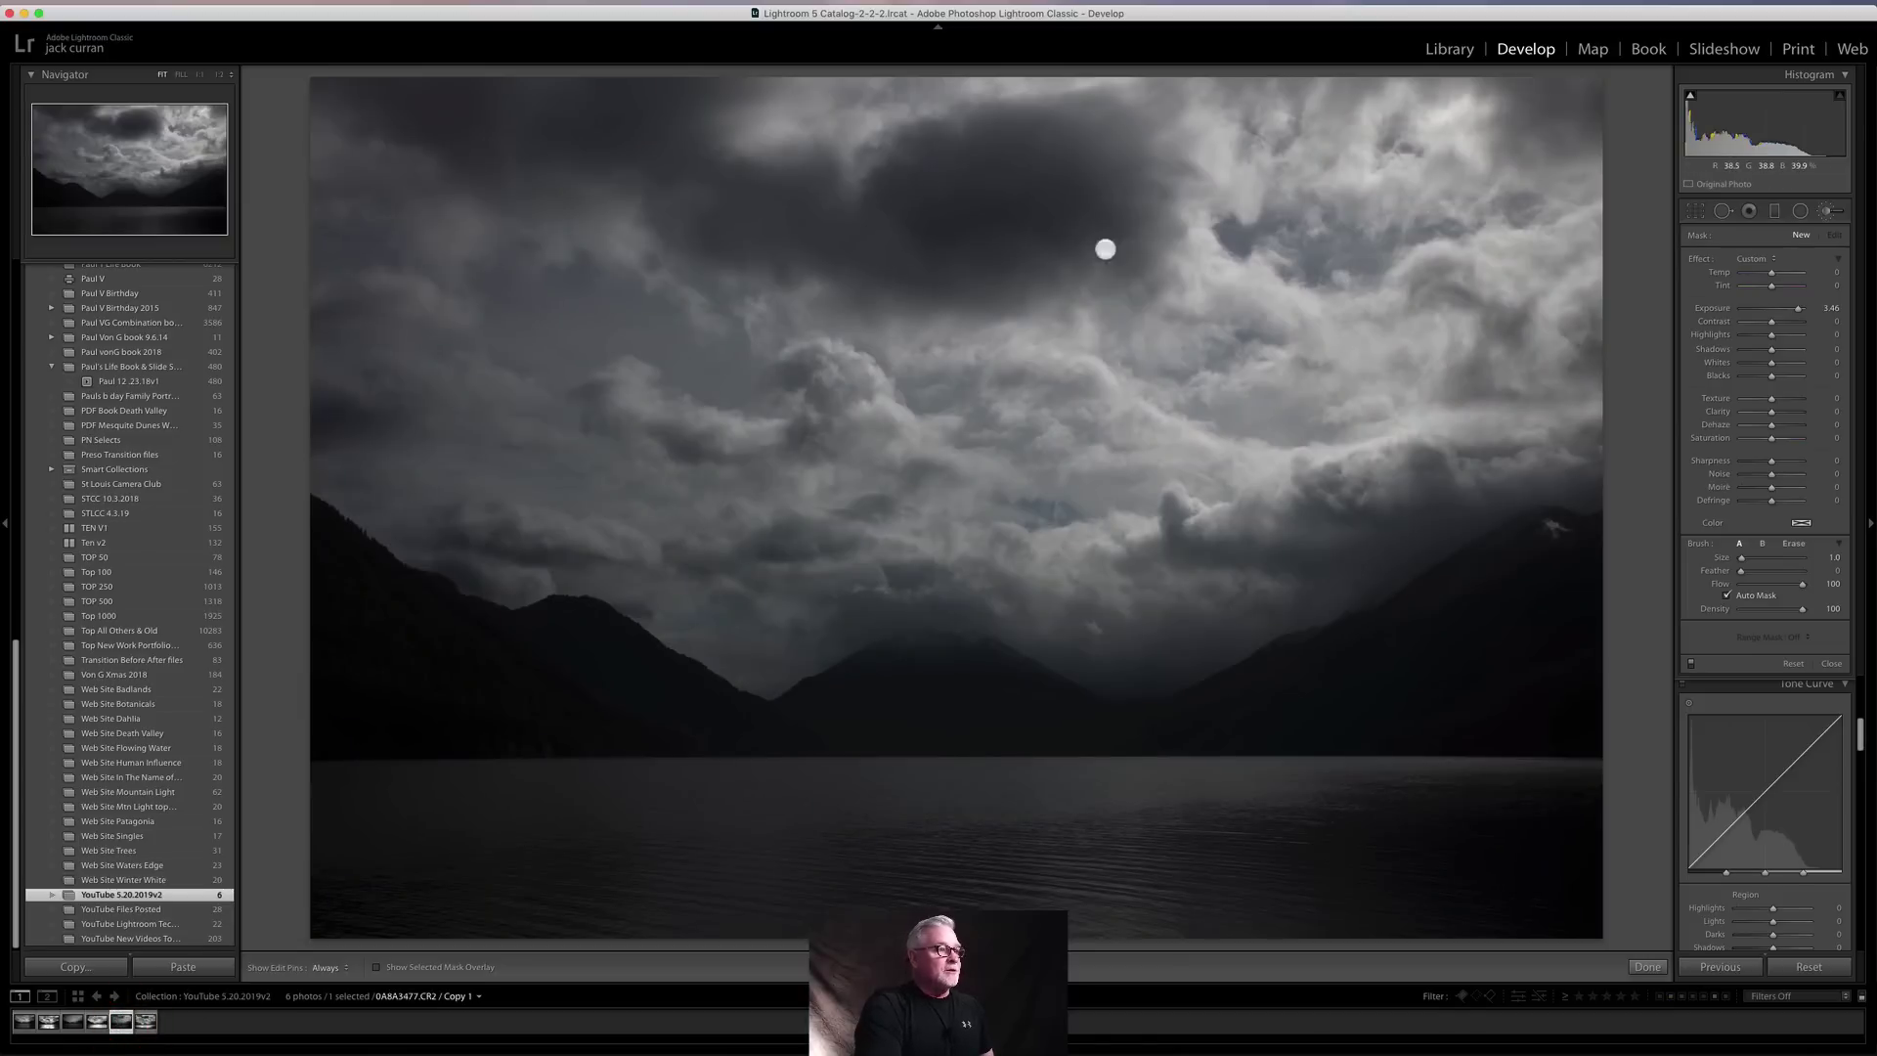
key(h)
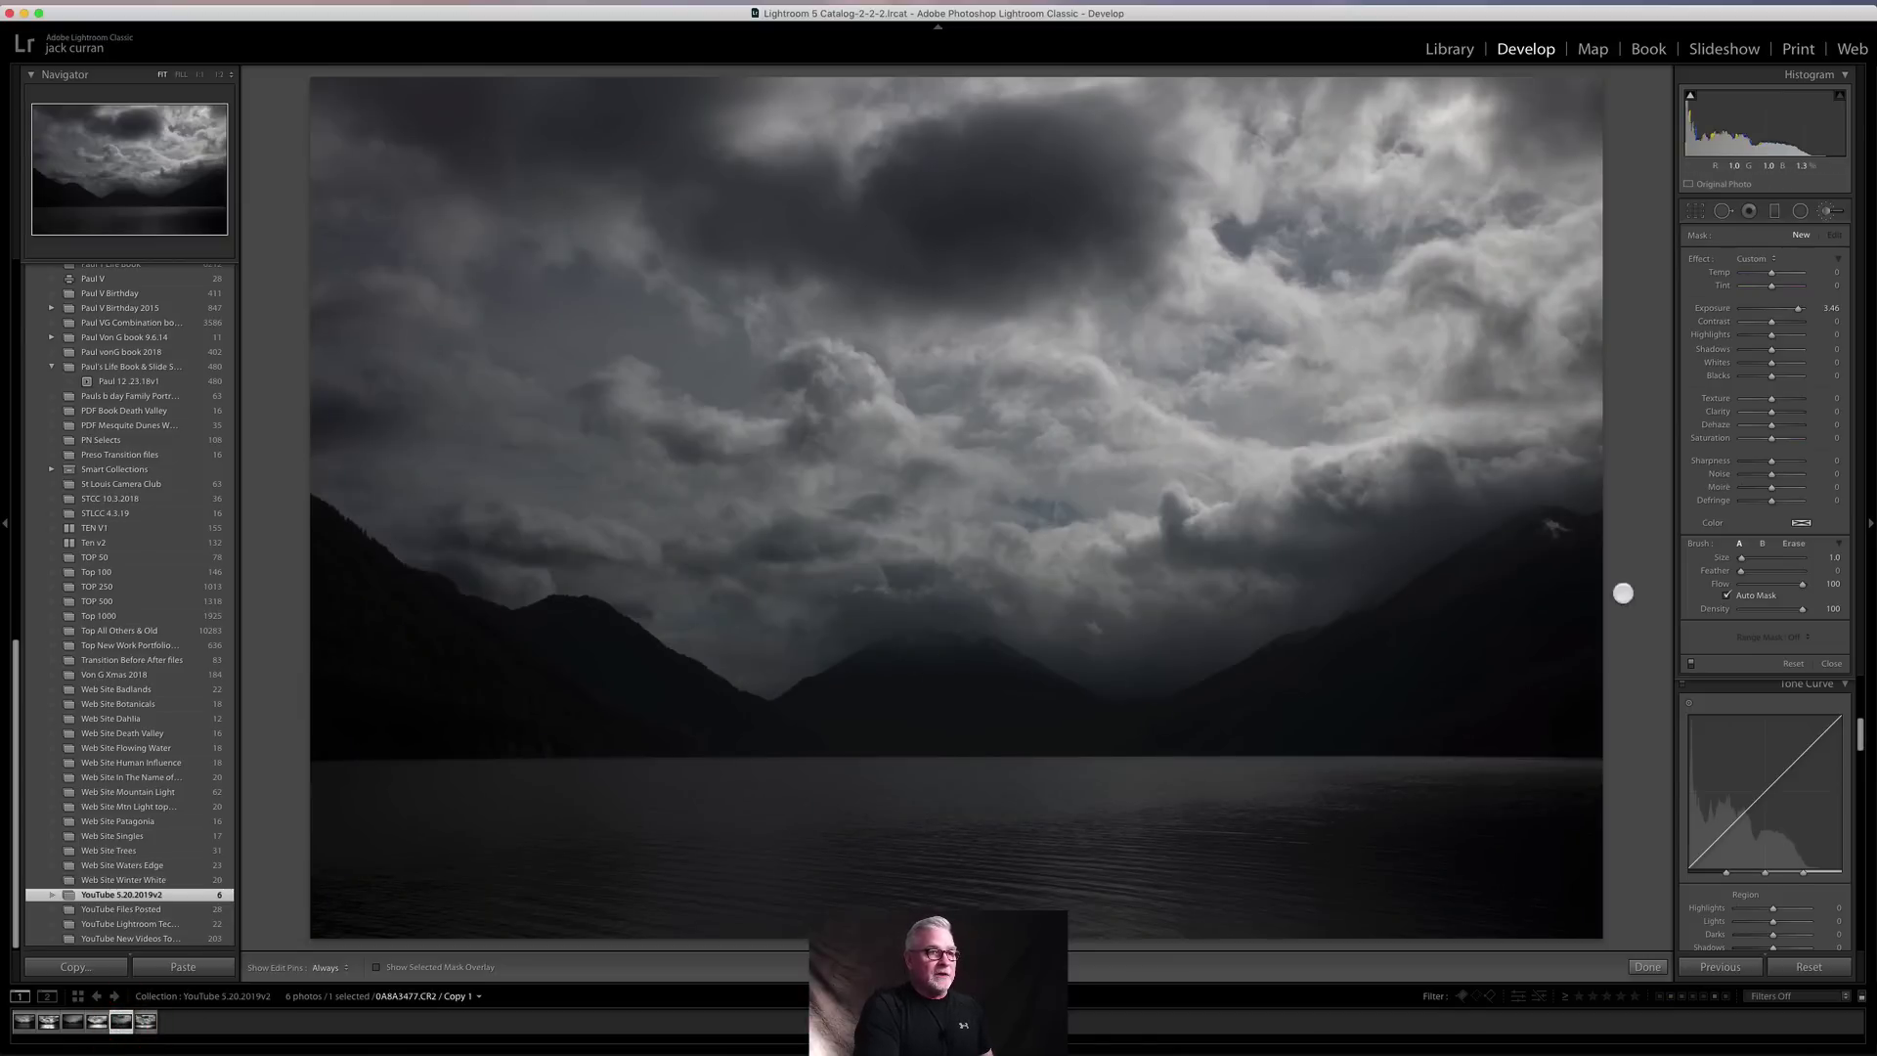
mouse_move(1597, 501)
mouse_down()
mouse_move(1412, 549)
mouse_move(1197, 692)
mouse_move(1131, 696)
mouse_move(952, 624)
mouse_move(860, 662)
mouse_move(740, 668)
mouse_move(464, 558)
mouse_move(224, 510)
mouse_move(163, 466)
mouse_up()
key(h)
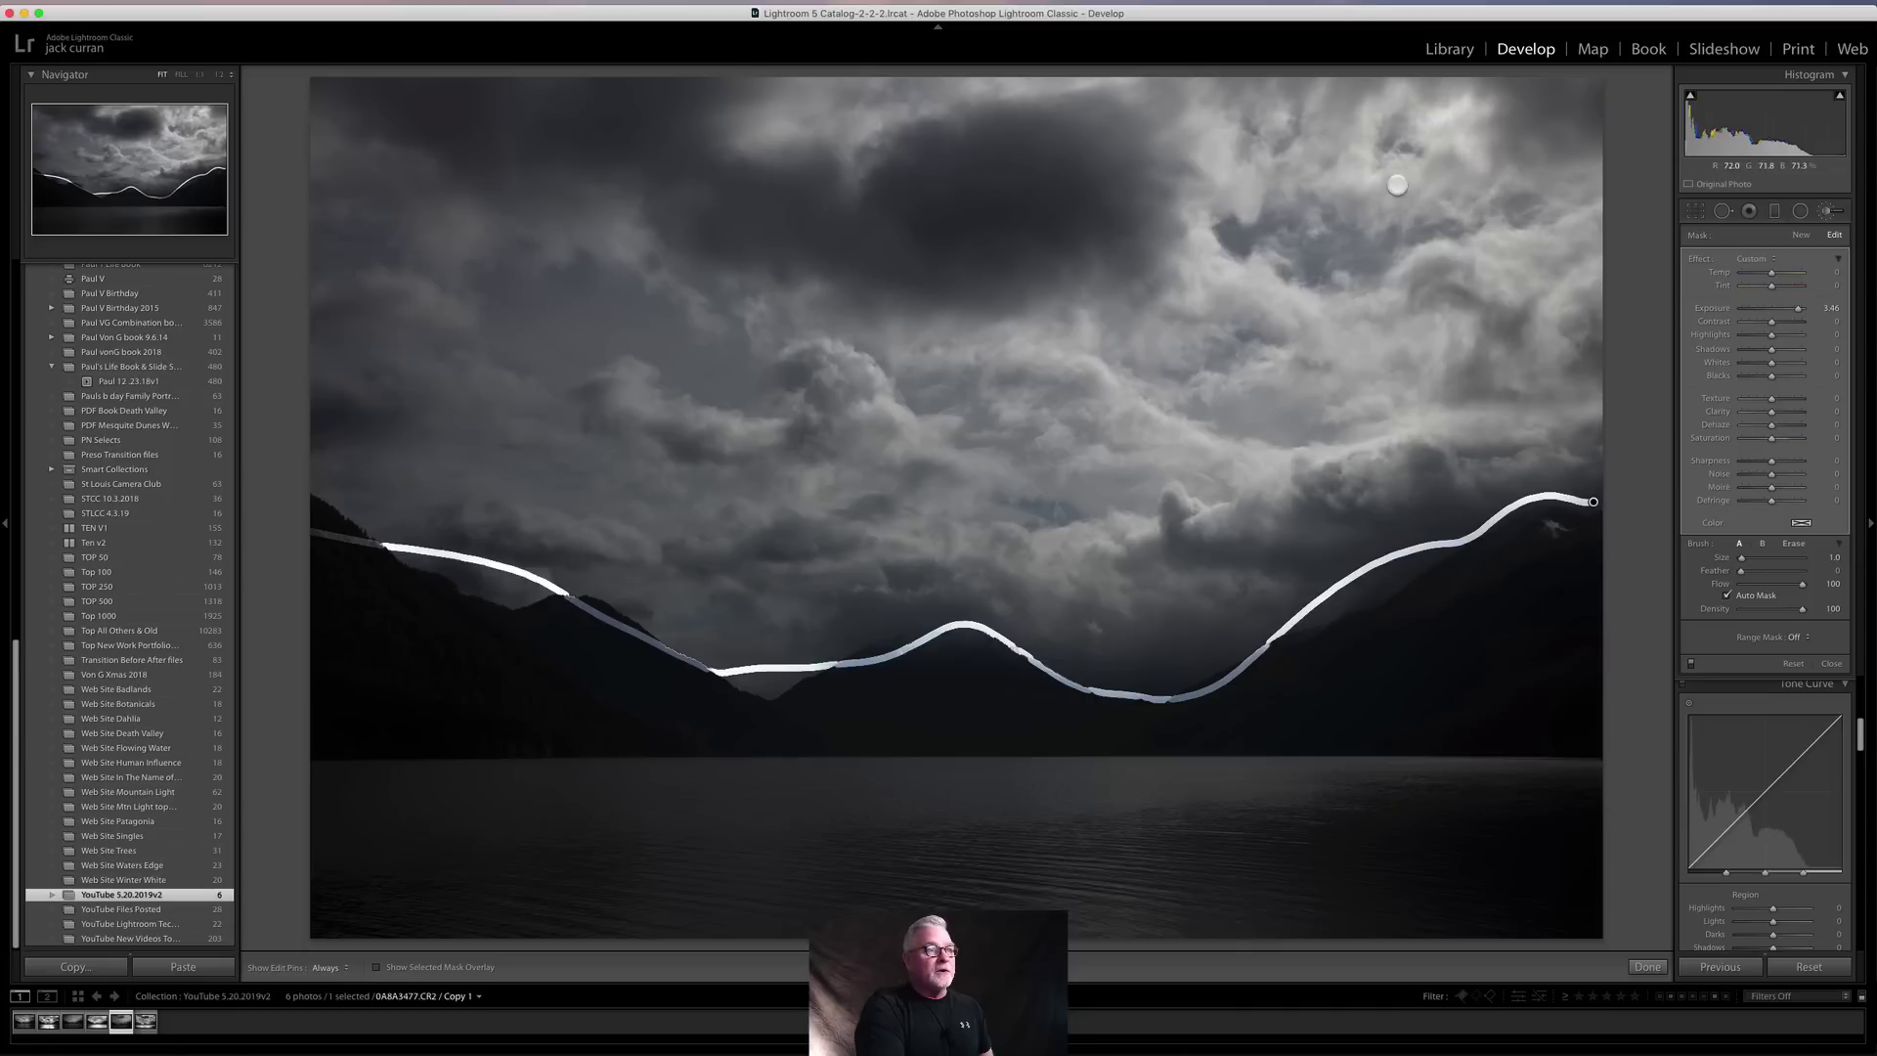
Step: Outline the large bright cloud area above the right mountain and the two narrow bright cloud bands left of it
key(h)
mouse_move(1477, 154)
mouse_down()
mouse_move(1229, 156)
mouse_move(1215, 246)
mouse_move(1158, 316)
mouse_move(1291, 416)
mouse_move(1557, 399)
mouse_move(1602, 253)
mouse_move(1515, 172)
mouse_move(1421, 134)
mouse_up()
key(h)
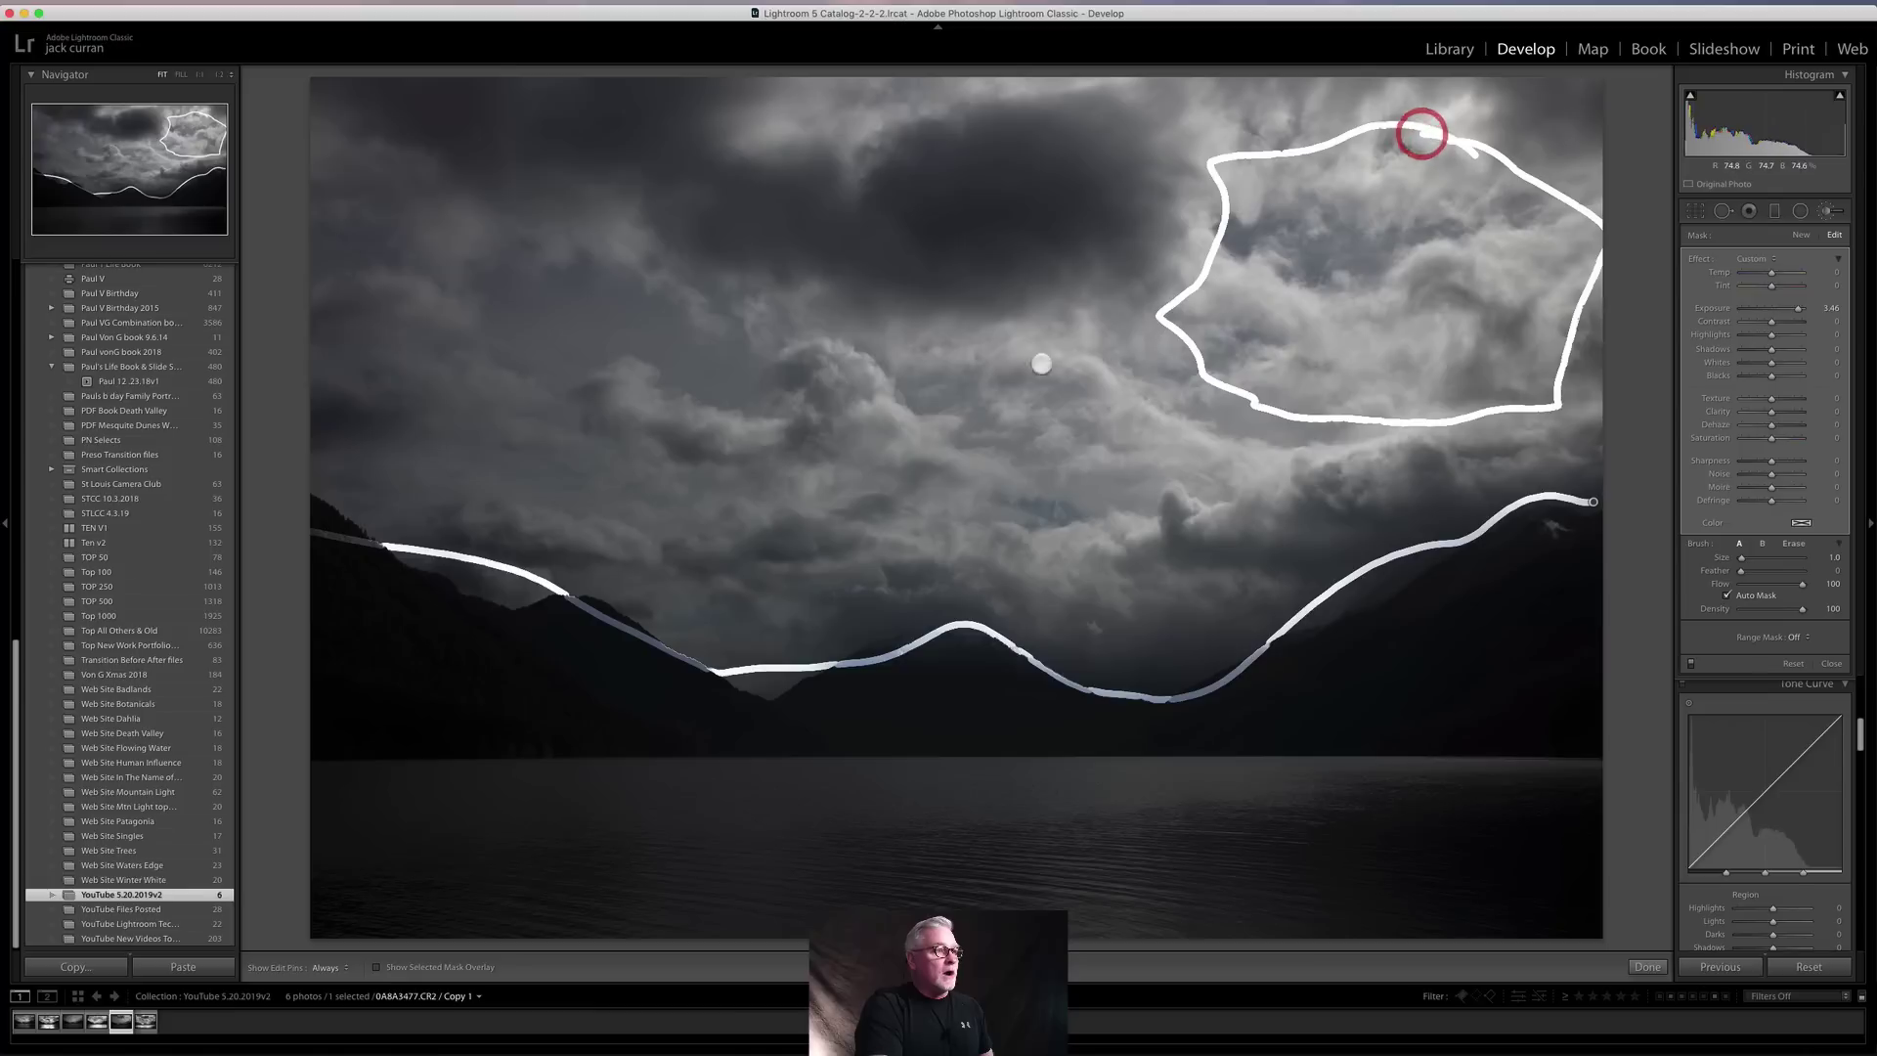
key(h)
mouse_move(841, 391)
mouse_down()
mouse_move(1024, 487)
mouse_move(927, 383)
mouse_move(841, 358)
mouse_up()
mouse_move(1163, 409)
mouse_down()
mouse_move(1224, 461)
mouse_move(1279, 454)
mouse_move(1159, 372)
mouse_move(1022, 320)
mouse_move(1043, 409)
mouse_move(1224, 471)
mouse_up()
key(h)
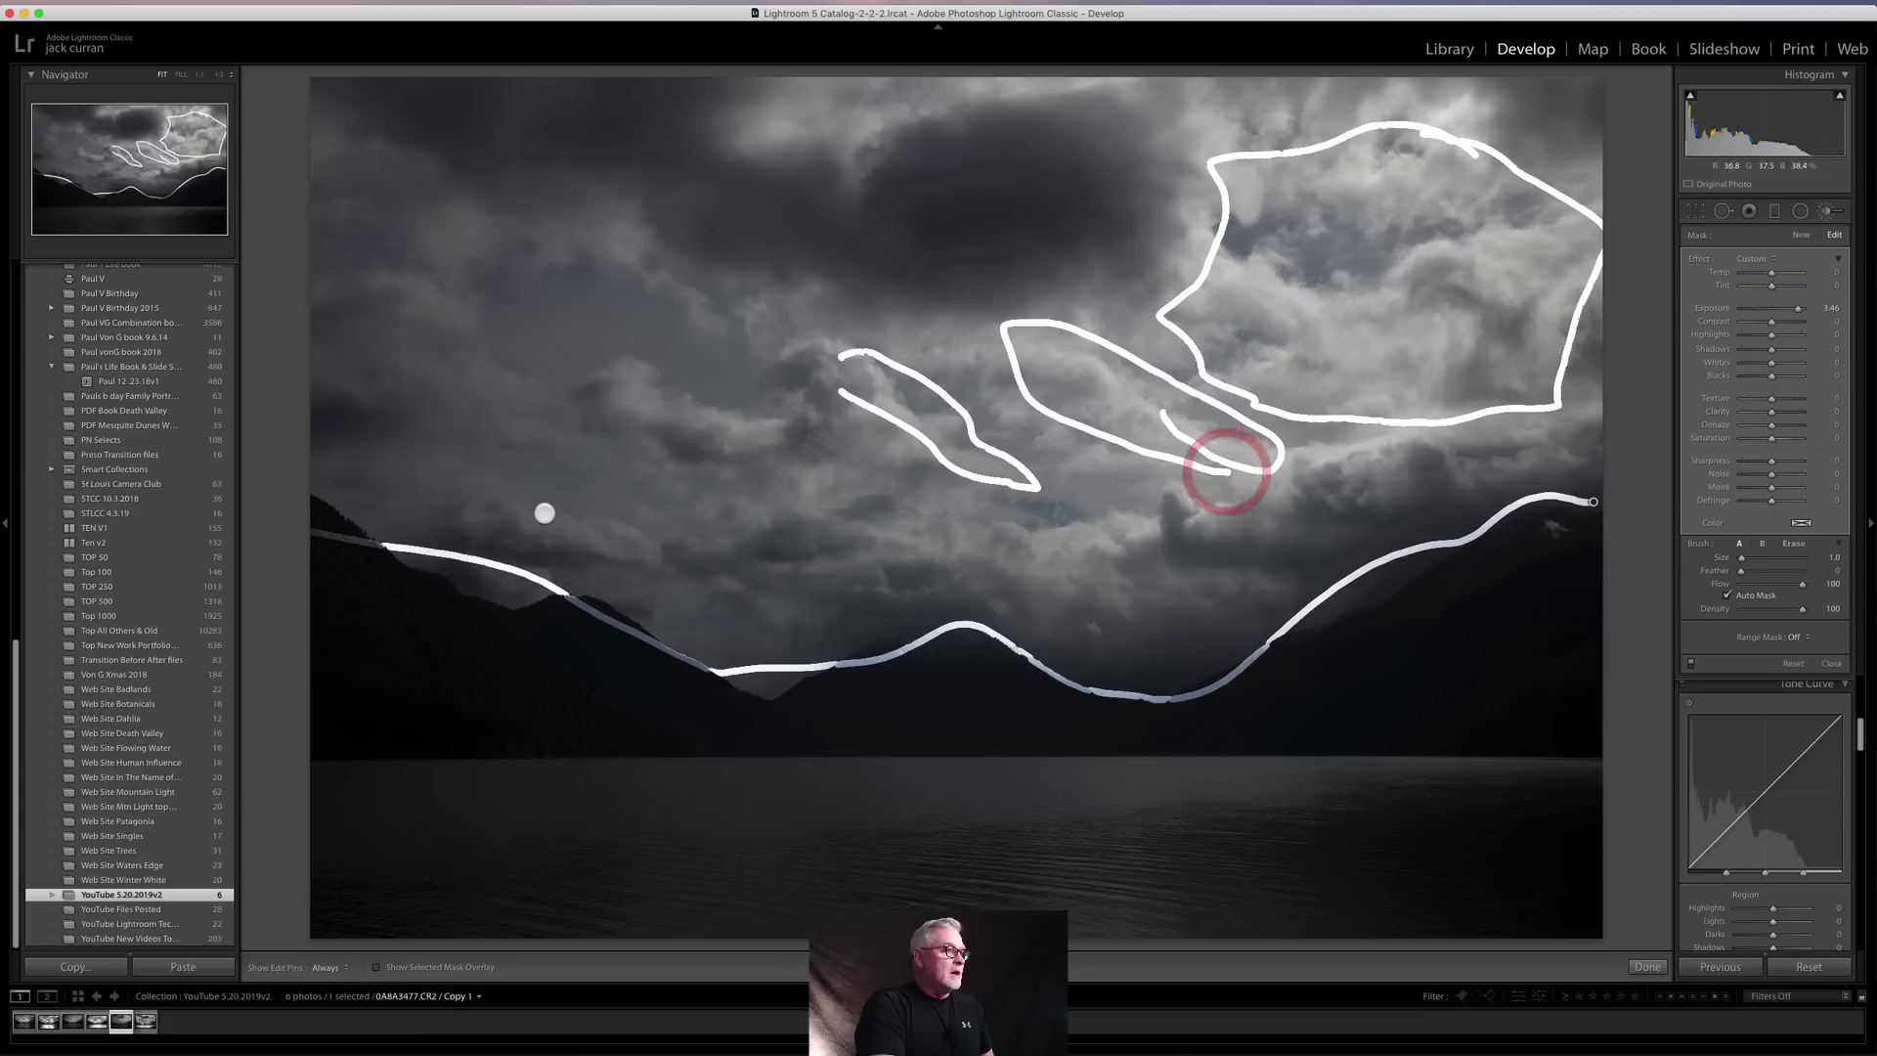
Step: Outline three more cloud areas: the band at centre-left, the patch in the upper left sky, and the one above the central peak
key(h)
mouse_move(626, 409)
mouse_down()
mouse_move(796, 424)
mouse_move(606, 374)
mouse_move(590, 391)
mouse_up()
mouse_move(453, 302)
mouse_down()
mouse_move(425, 193)
mouse_move(400, 250)
mouse_move(427, 335)
mouse_up()
mouse_move(993, 532)
mouse_down()
mouse_move(1184, 487)
mouse_move(1249, 492)
mouse_move(1211, 555)
mouse_move(1094, 593)
mouse_move(992, 578)
mouse_move(969, 555)
mouse_move(1012, 523)
mouse_up()
key(h)
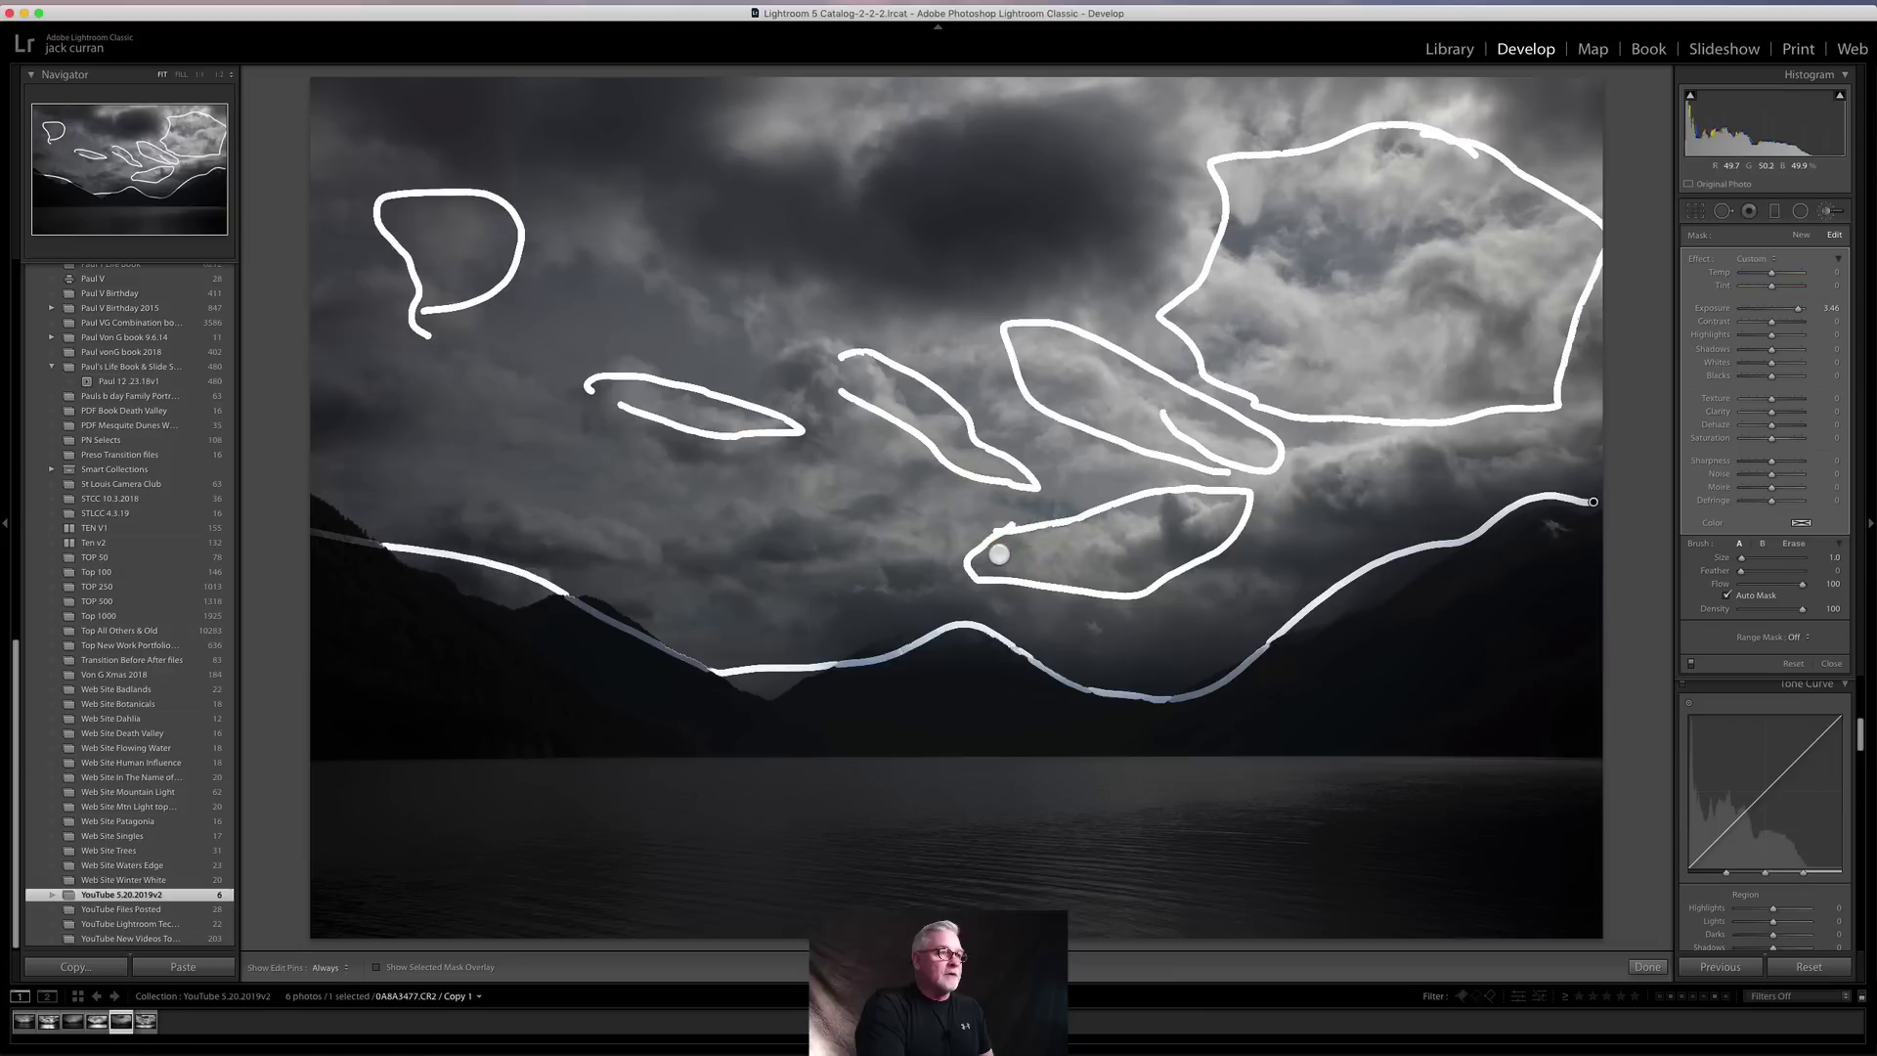
Step: Scribble over the dark clouds in the upper sky and add small squiggles on the dark clouds above the central peak
key(h)
mouse_move(751, 245)
mouse_down()
mouse_move(890, 174)
mouse_move(985, 213)
mouse_move(1108, 227)
mouse_move(1021, 184)
mouse_move(935, 177)
mouse_move(748, 231)
mouse_up()
key(h)
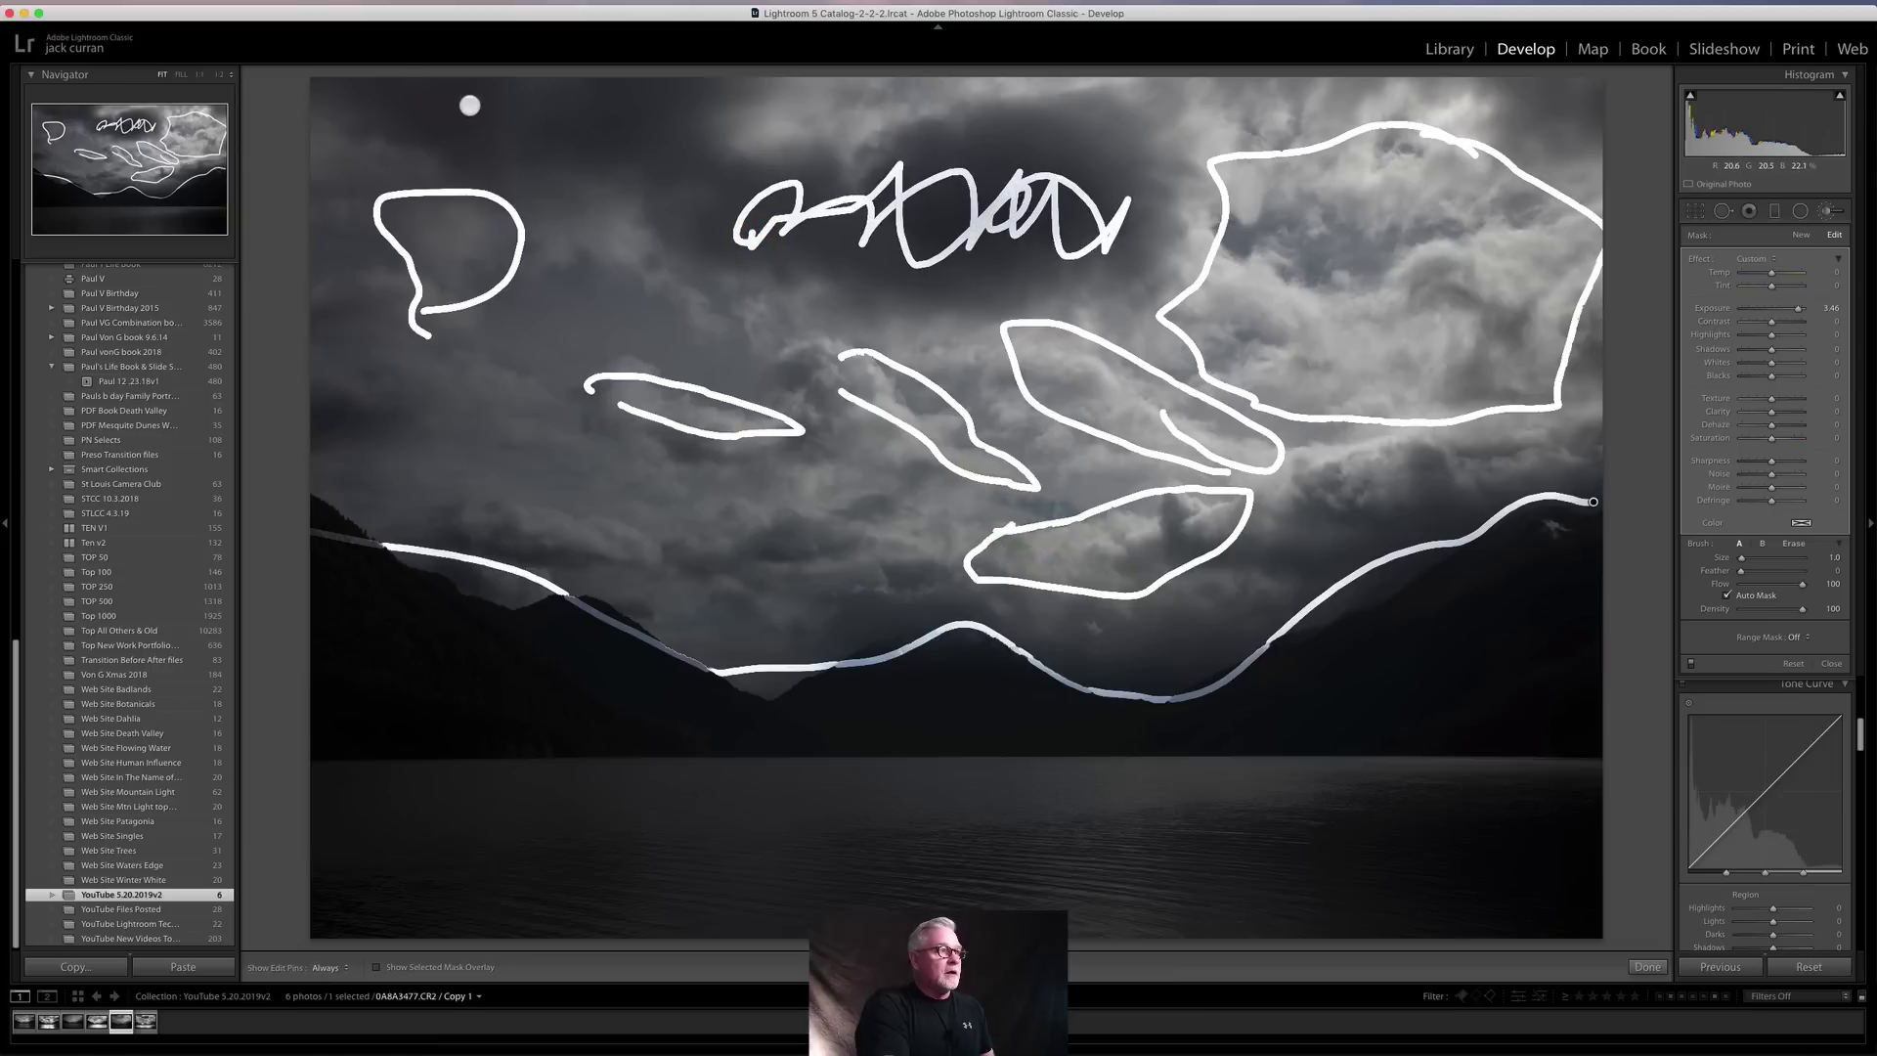
mouse_move(479, 97)
mouse_down()
mouse_move(629, 105)
mouse_move(783, 185)
mouse_up()
key(h)
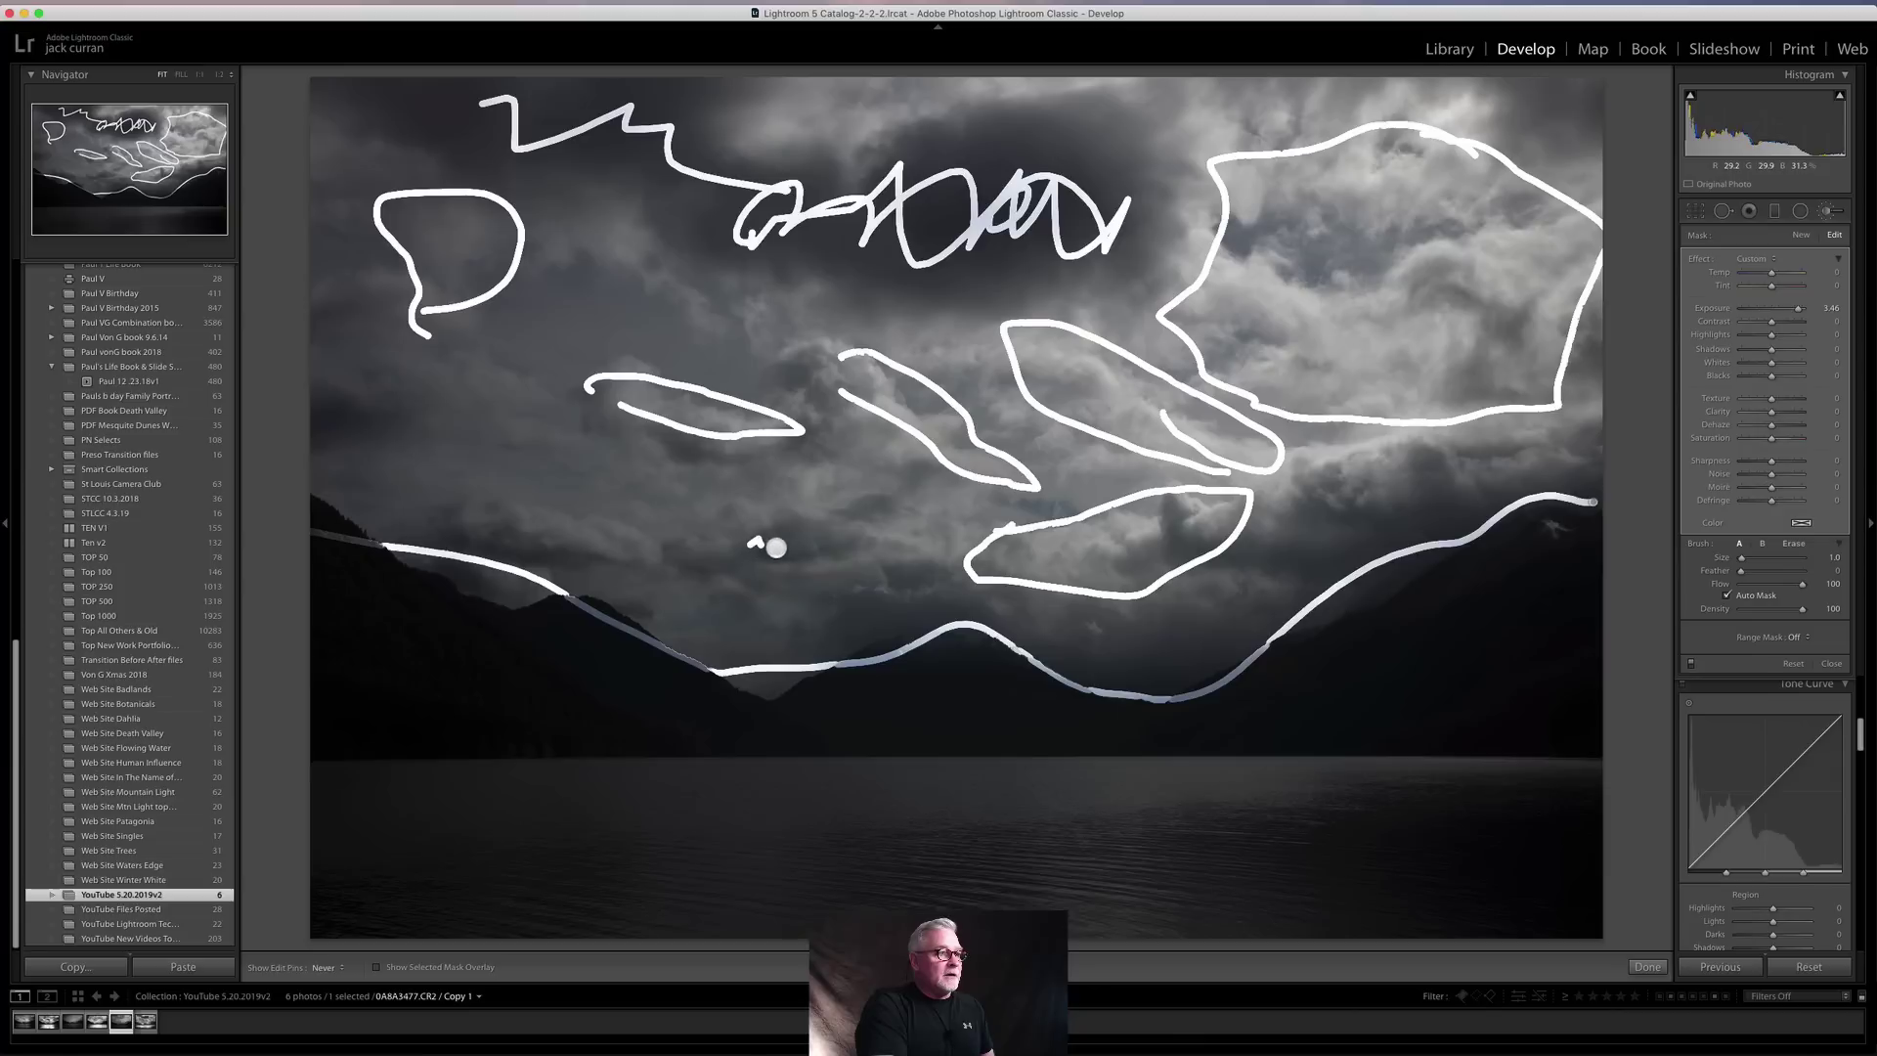
mouse_move(775, 547)
mouse_down()
mouse_move(866, 540)
mouse_move(929, 594)
mouse_up()
key(h)
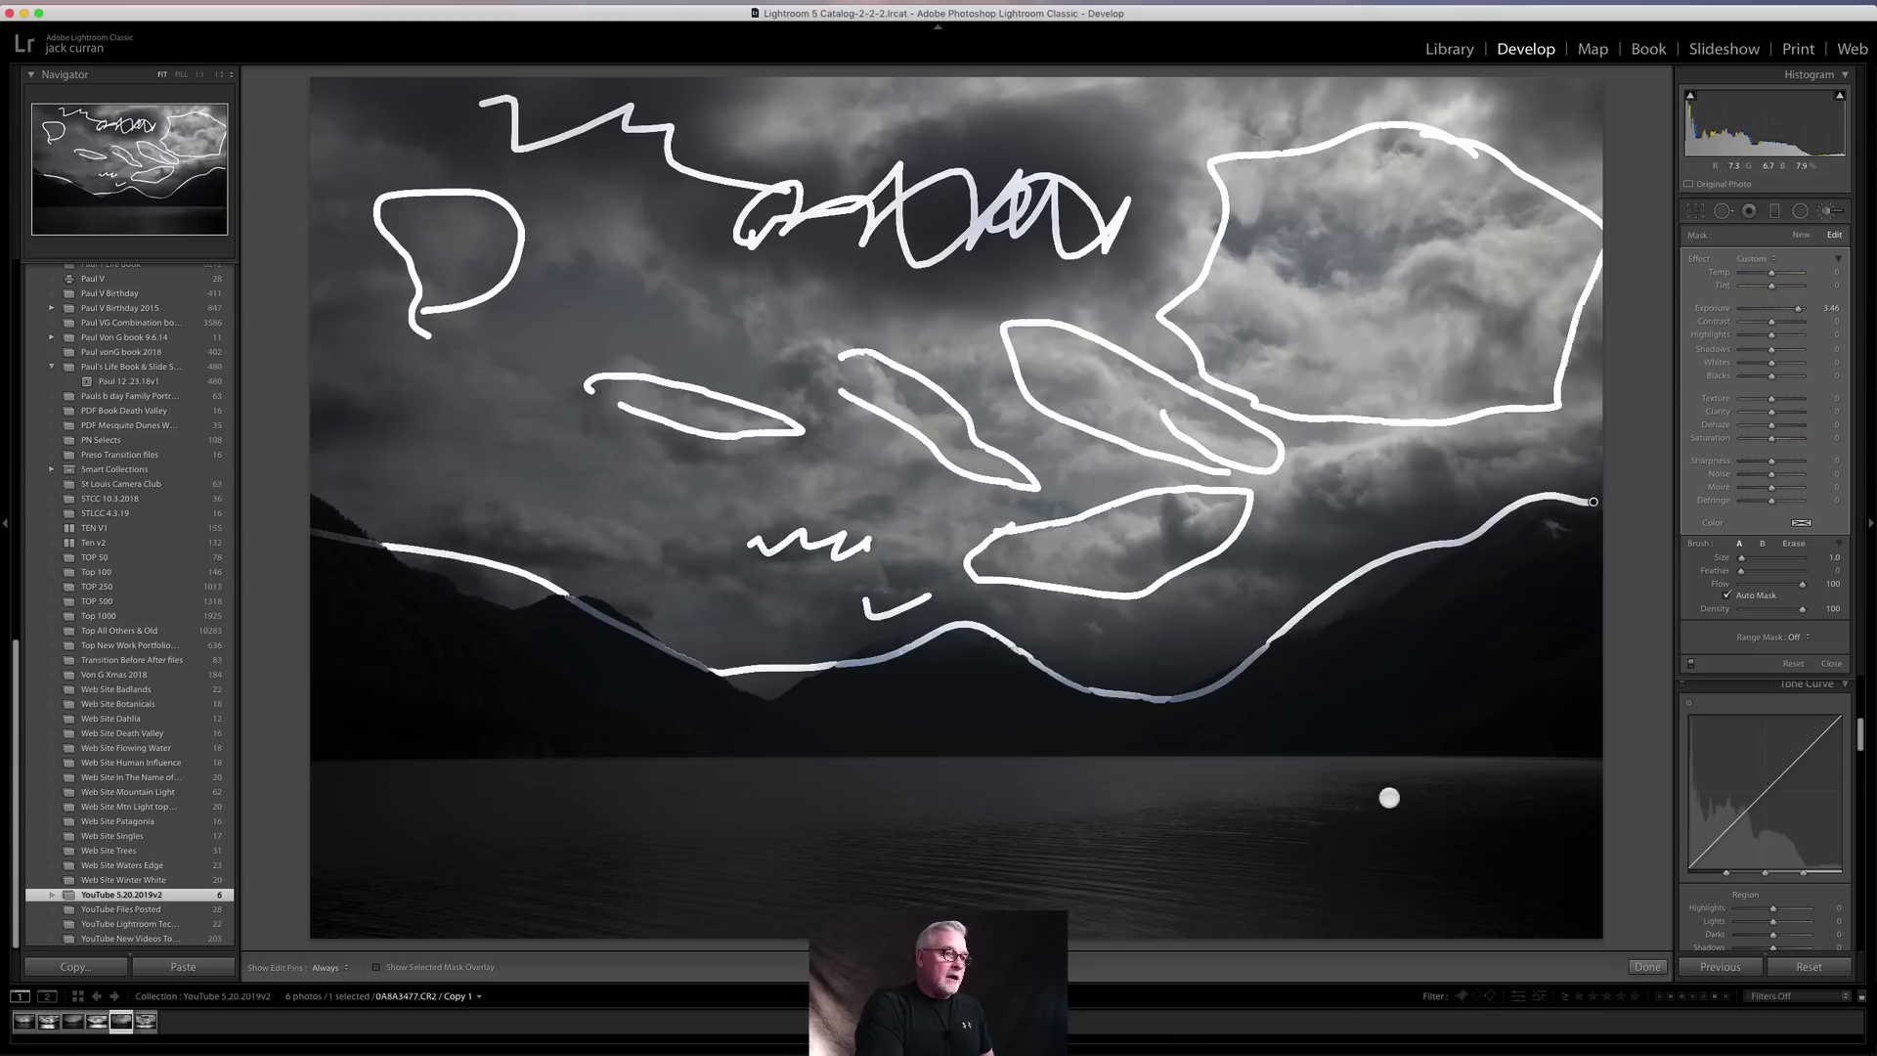
Step: Outline the water in the foreground, write "HL" inside it, and discard all brush strokes on this photo
key(h)
mouse_move(1379, 774)
mouse_down()
mouse_move(469, 780)
mouse_move(547, 868)
mouse_move(1284, 957)
mouse_move(1440, 861)
mouse_move(1404, 785)
mouse_move(1344, 769)
mouse_up()
key(h)
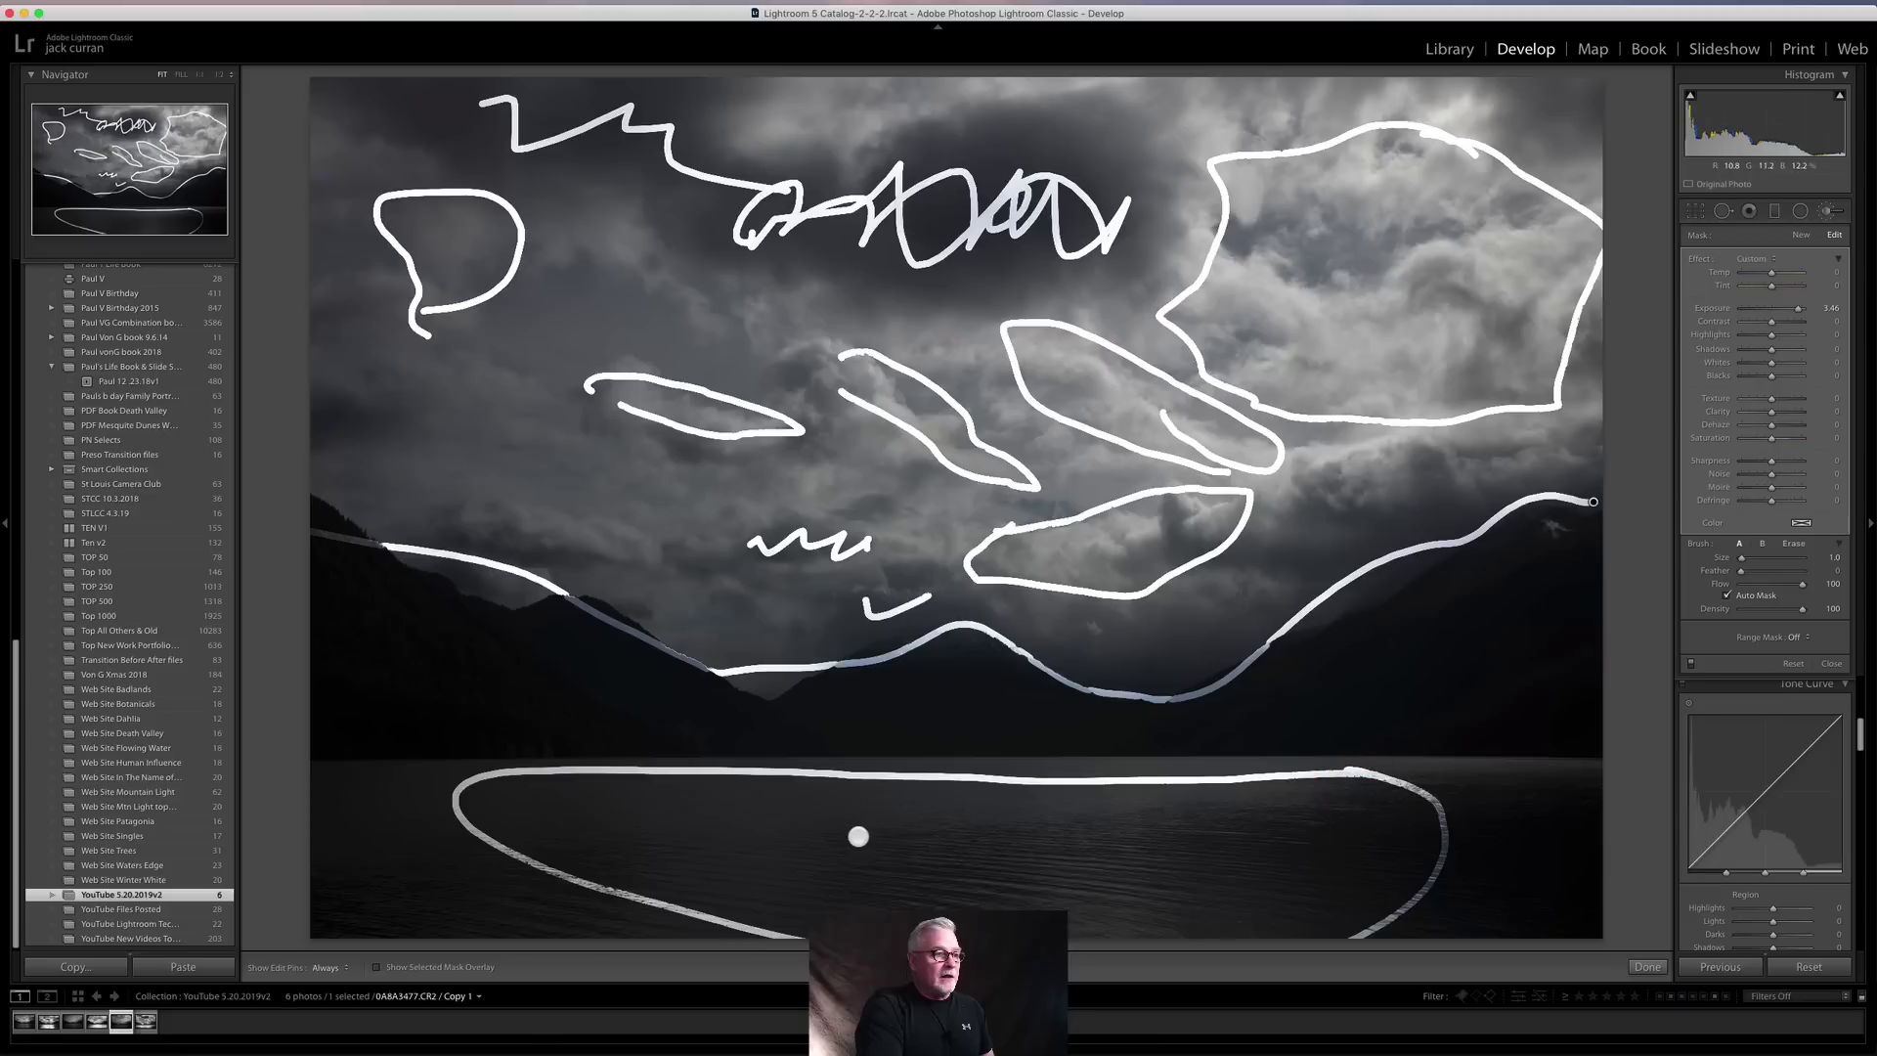
mouse_move(859, 836)
mouse_down()
mouse_move(837, 892)
mouse_move(884, 893)
mouse_move(902, 864)
mouse_move(977, 882)
mouse_up()
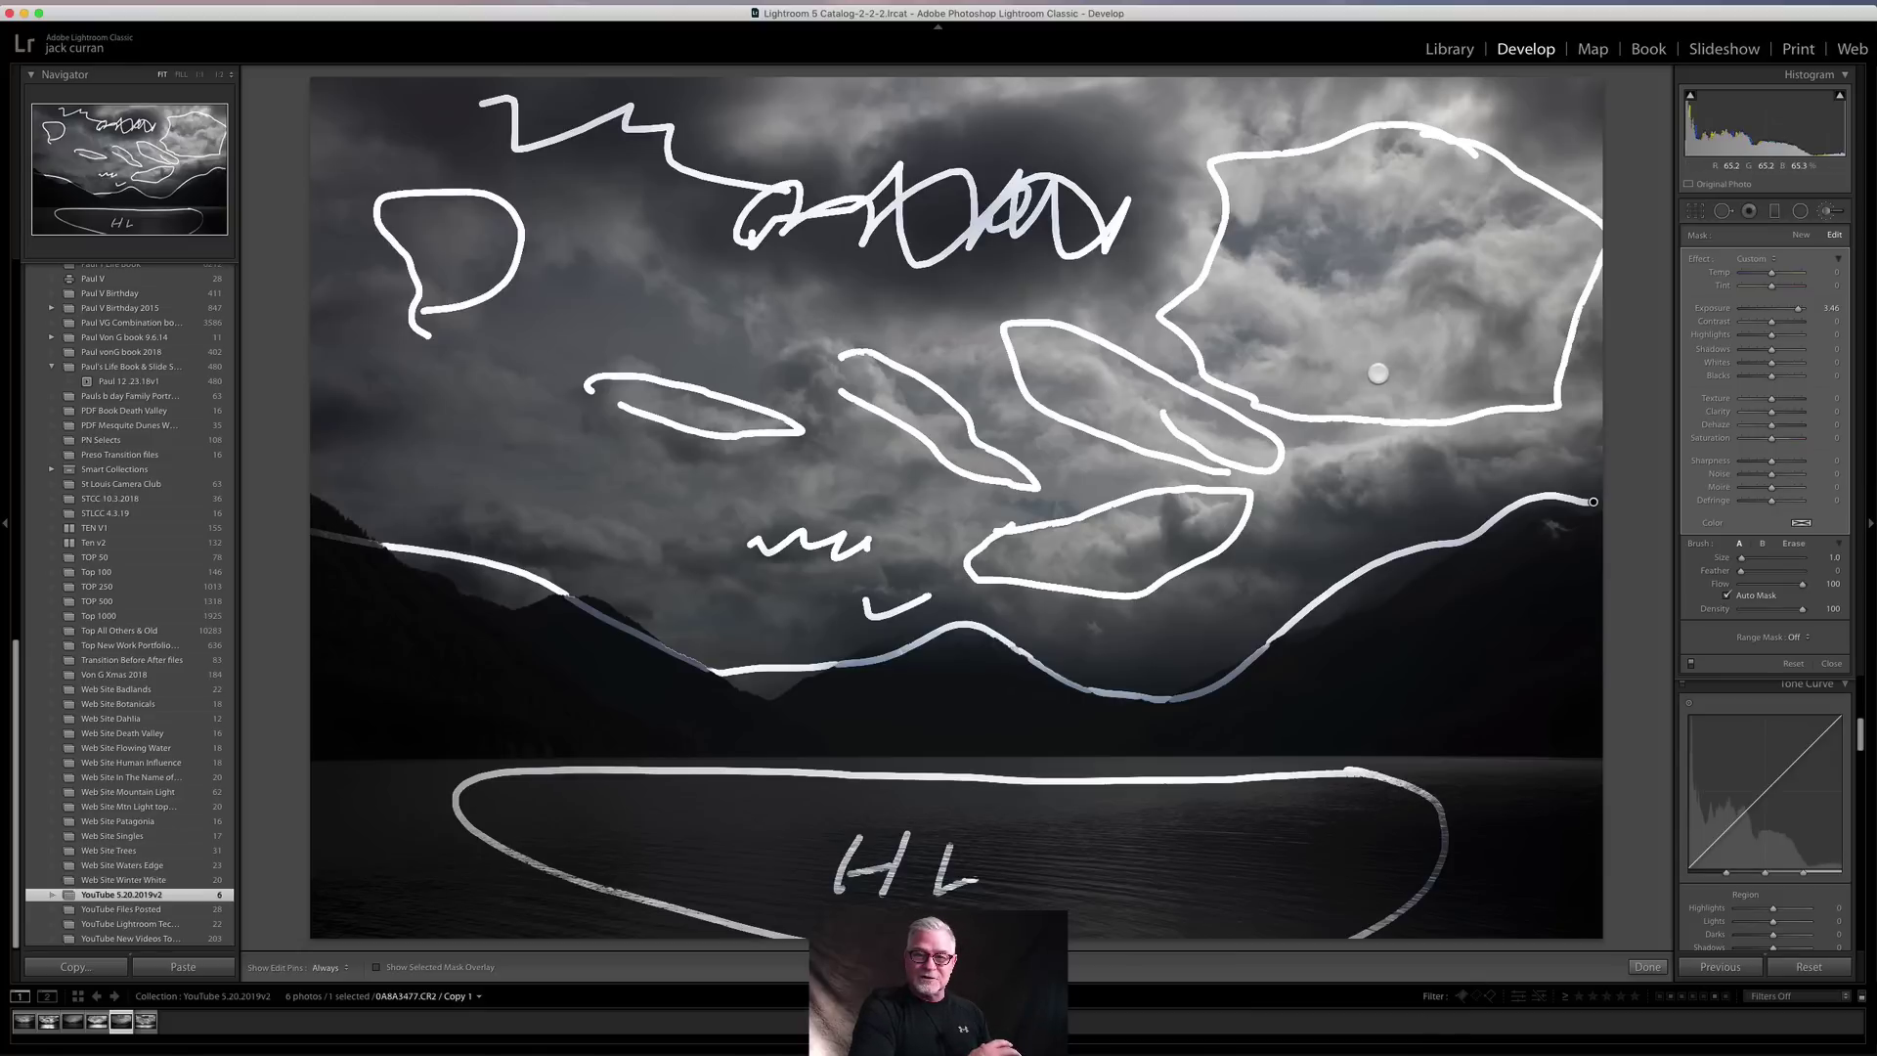
key(Escape)
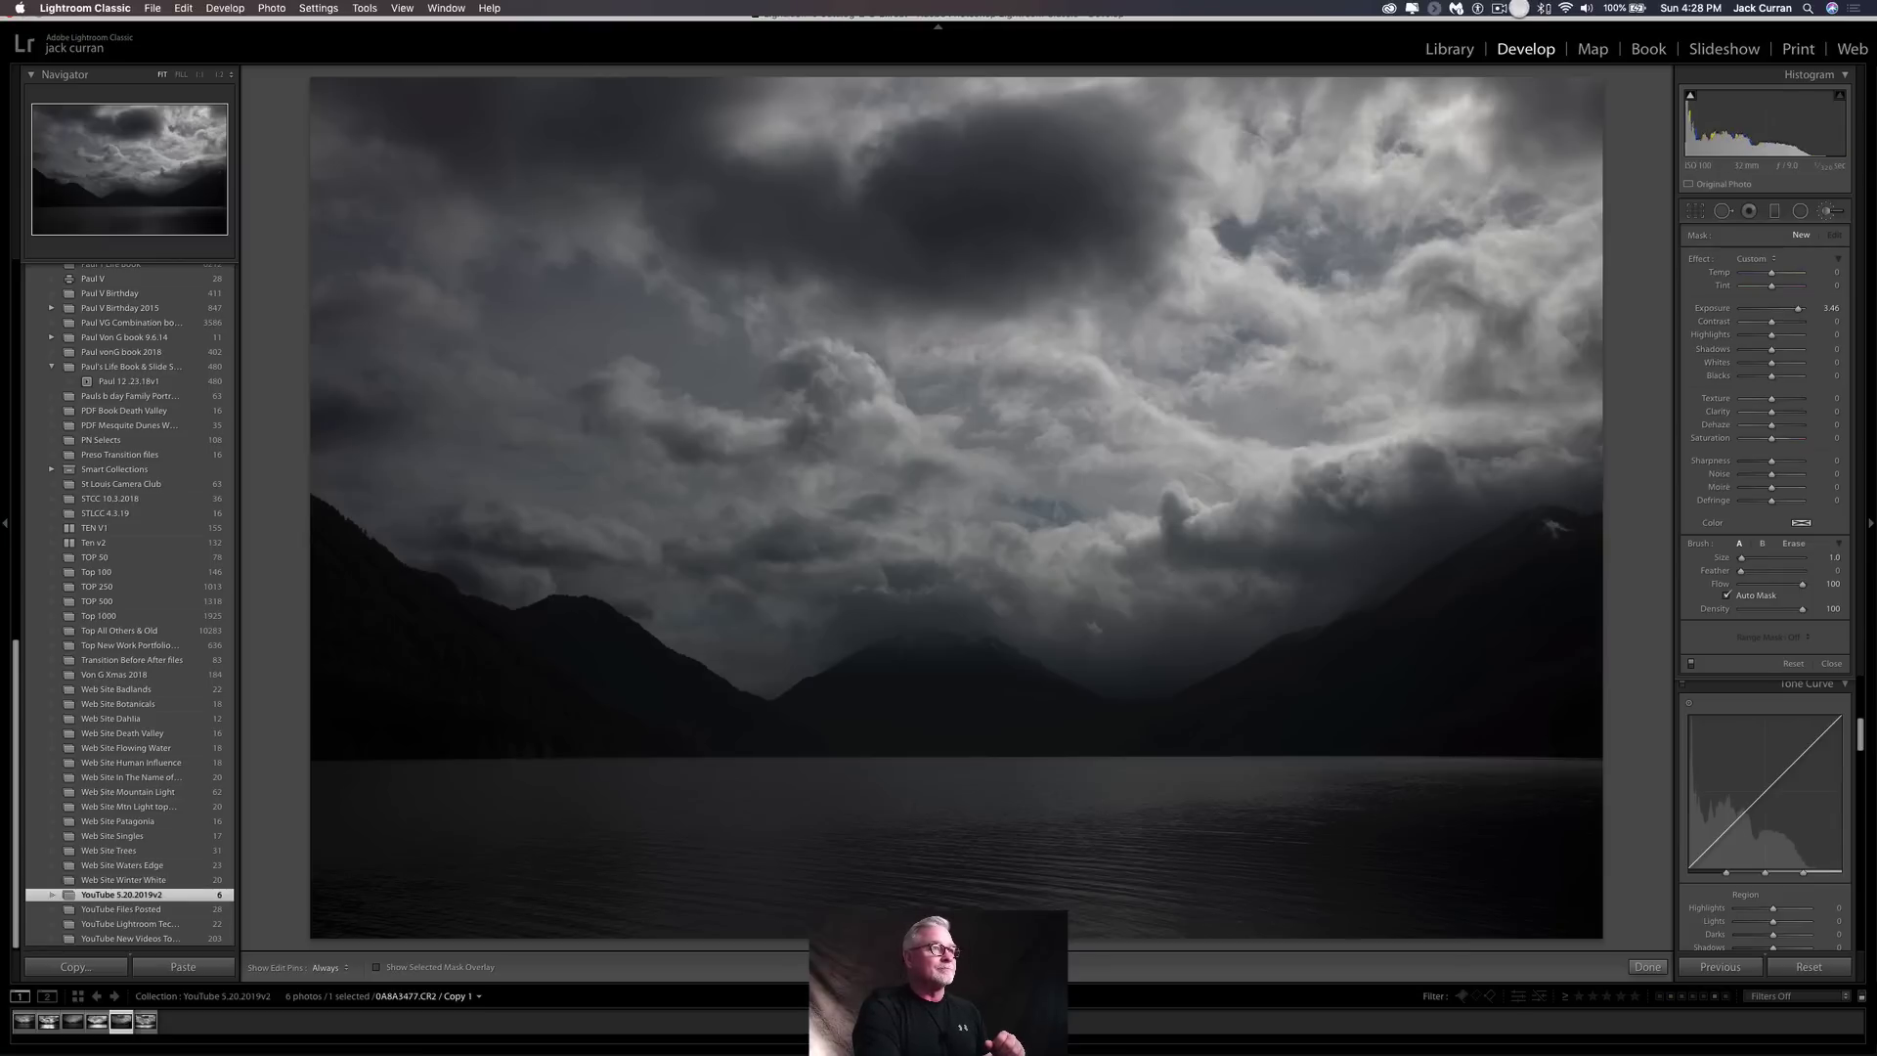
click(1499, 7)
click(1507, 39)
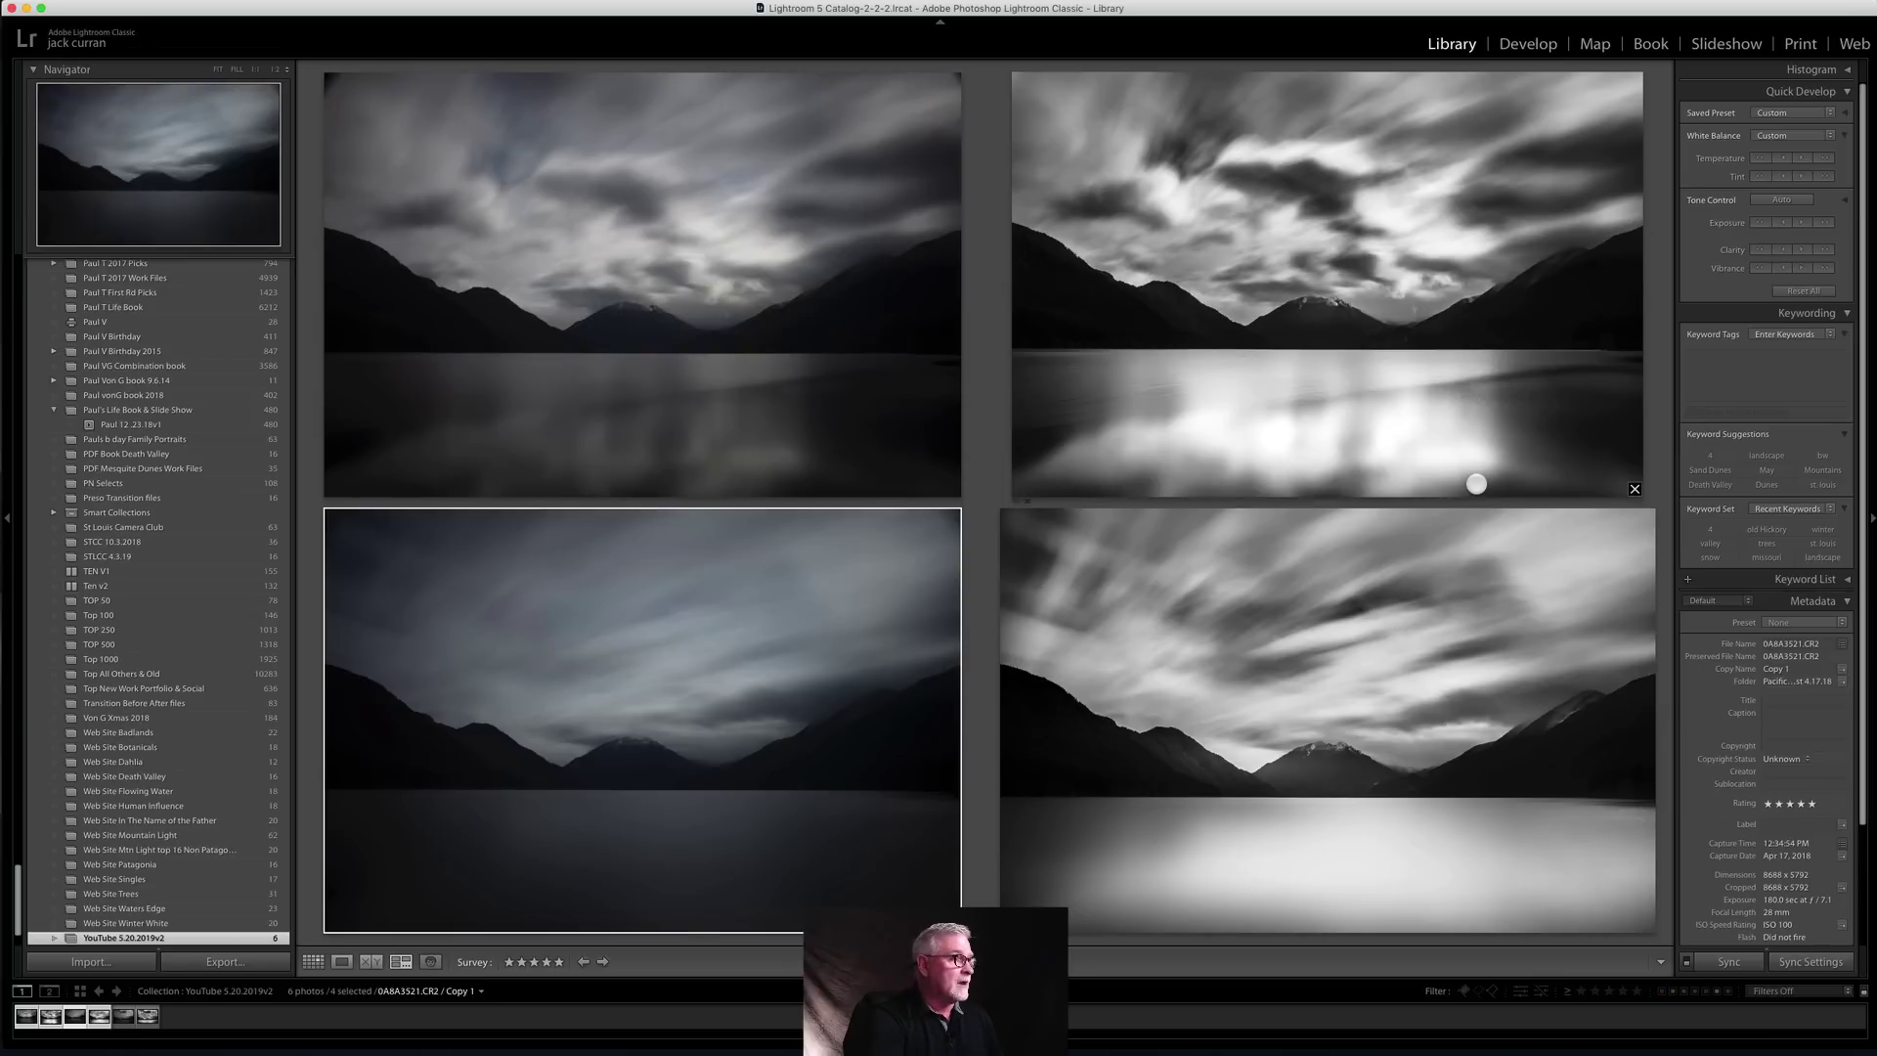
Step: Hide the side panels and compare the last four photos in the filmstrip side by side in Survey view
key(Tab)
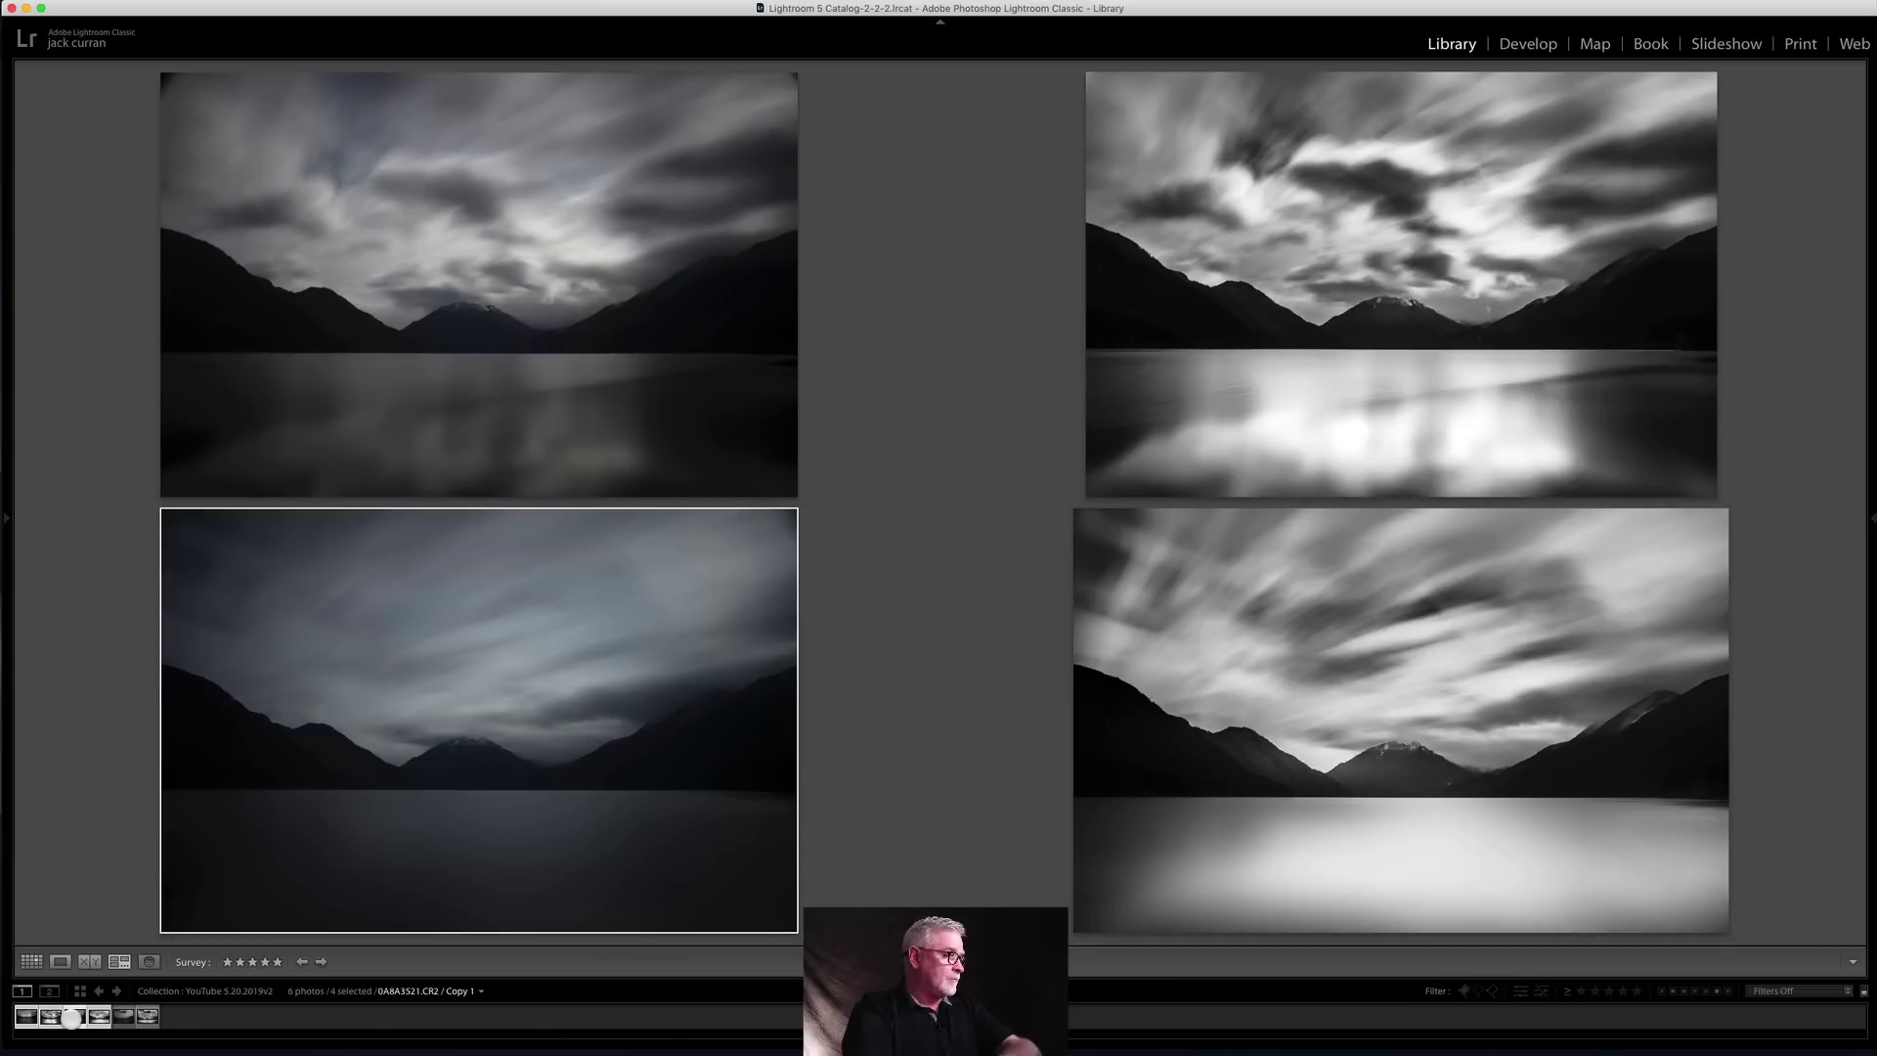
click(74, 1015)
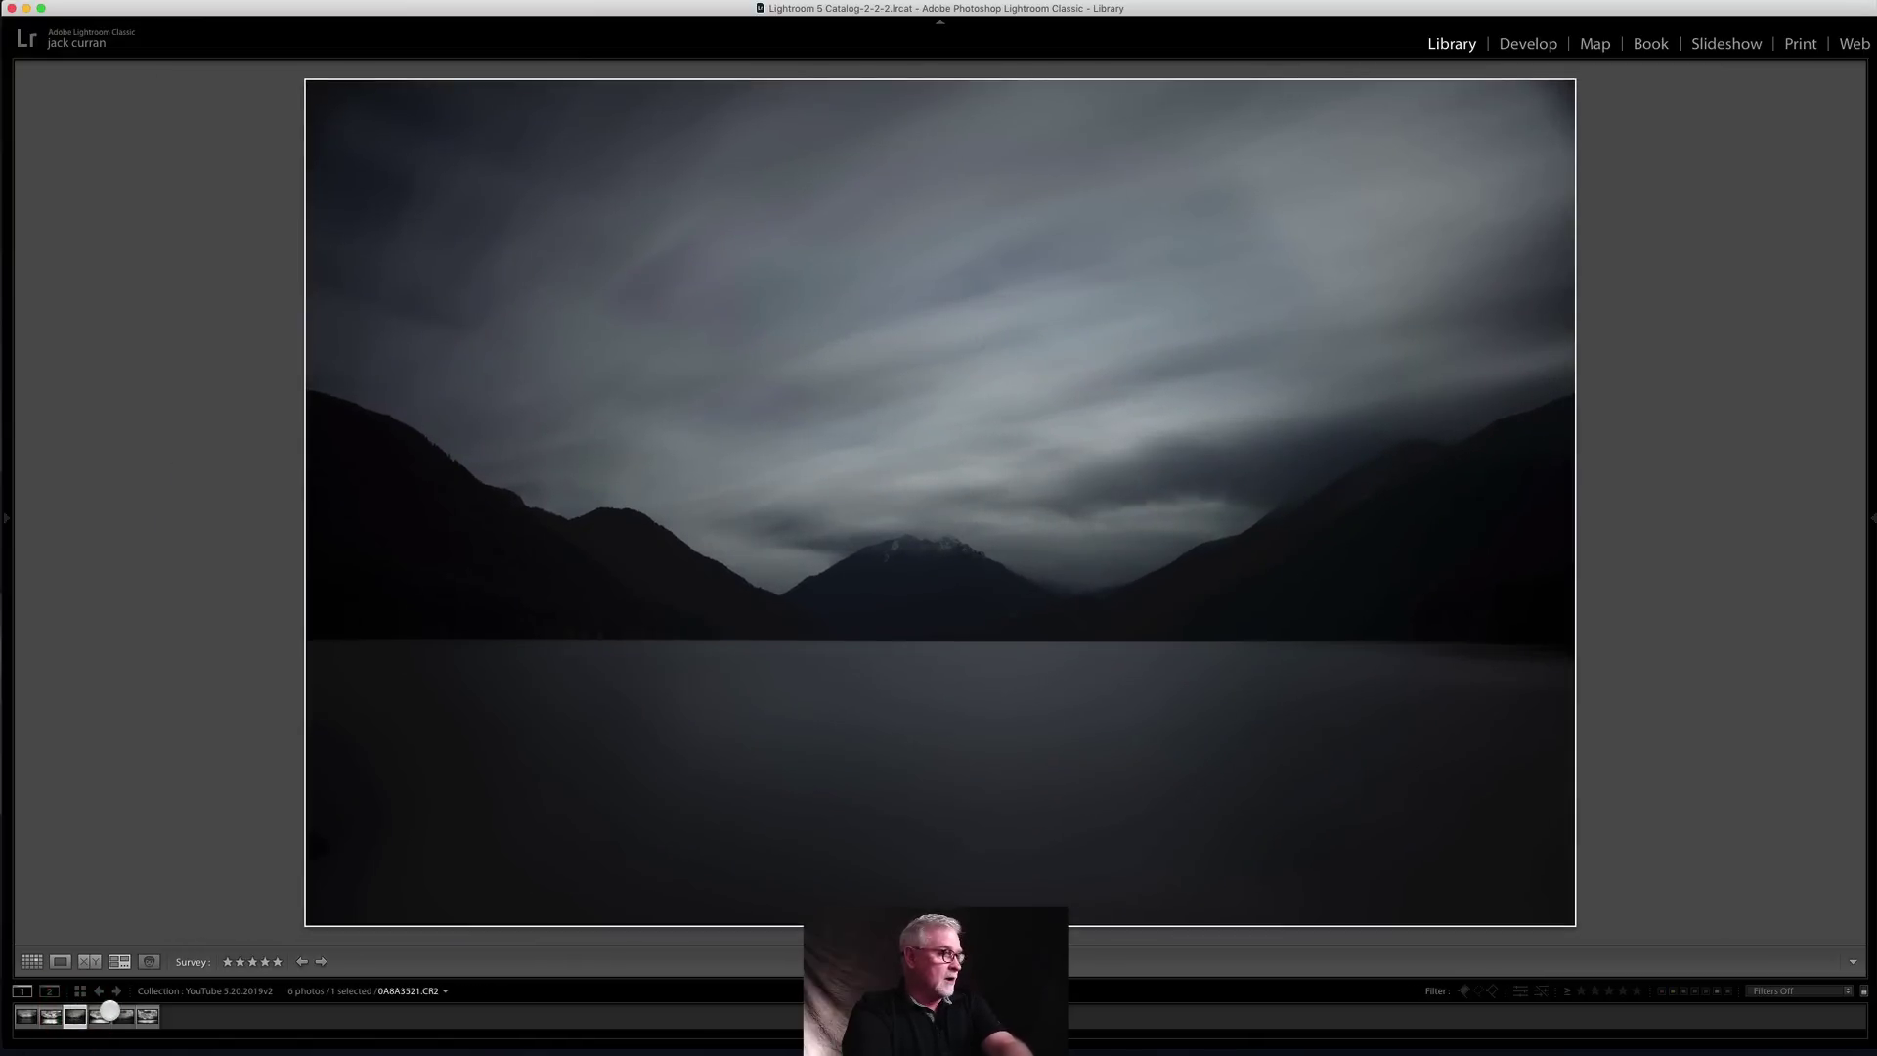
super+click(122, 1013)
super+click(147, 1014)
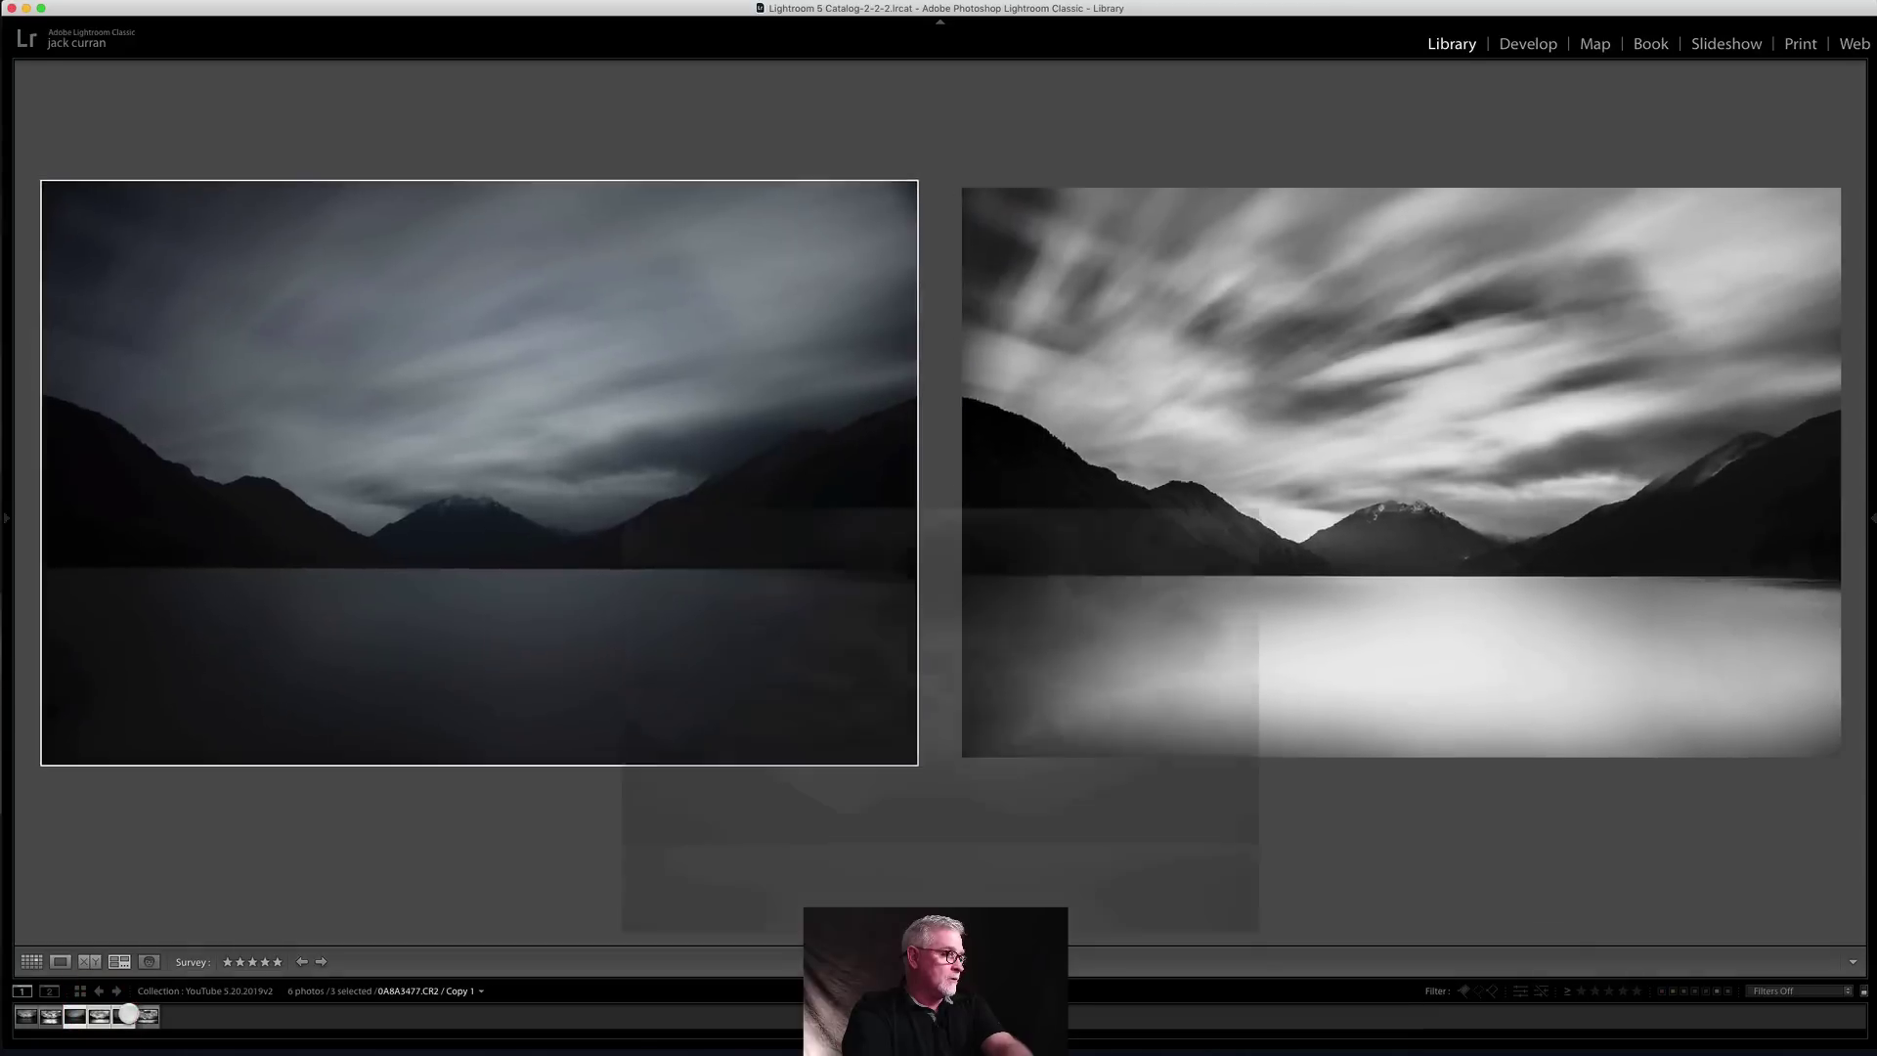
super+click(147, 1014)
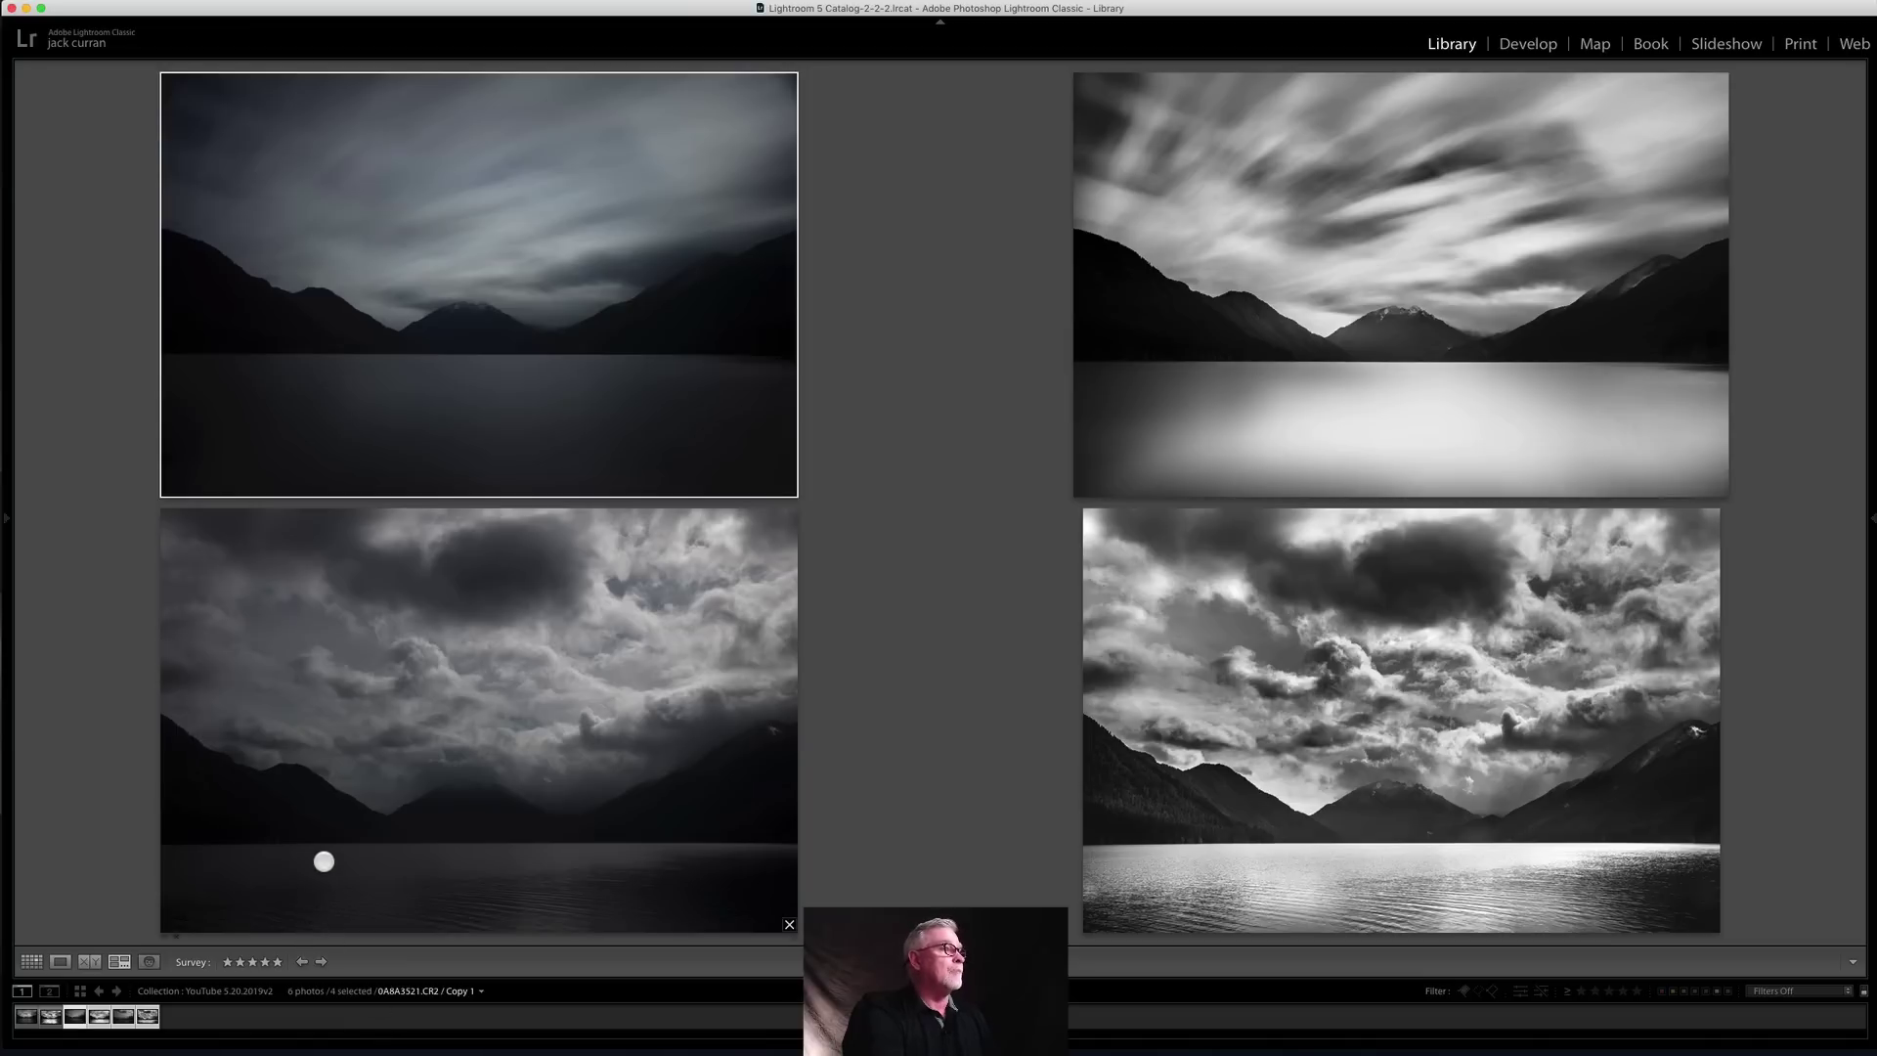
Step: Show only the dark, unedited version of 0A8A3521 and restore the side panels
click(73, 1013)
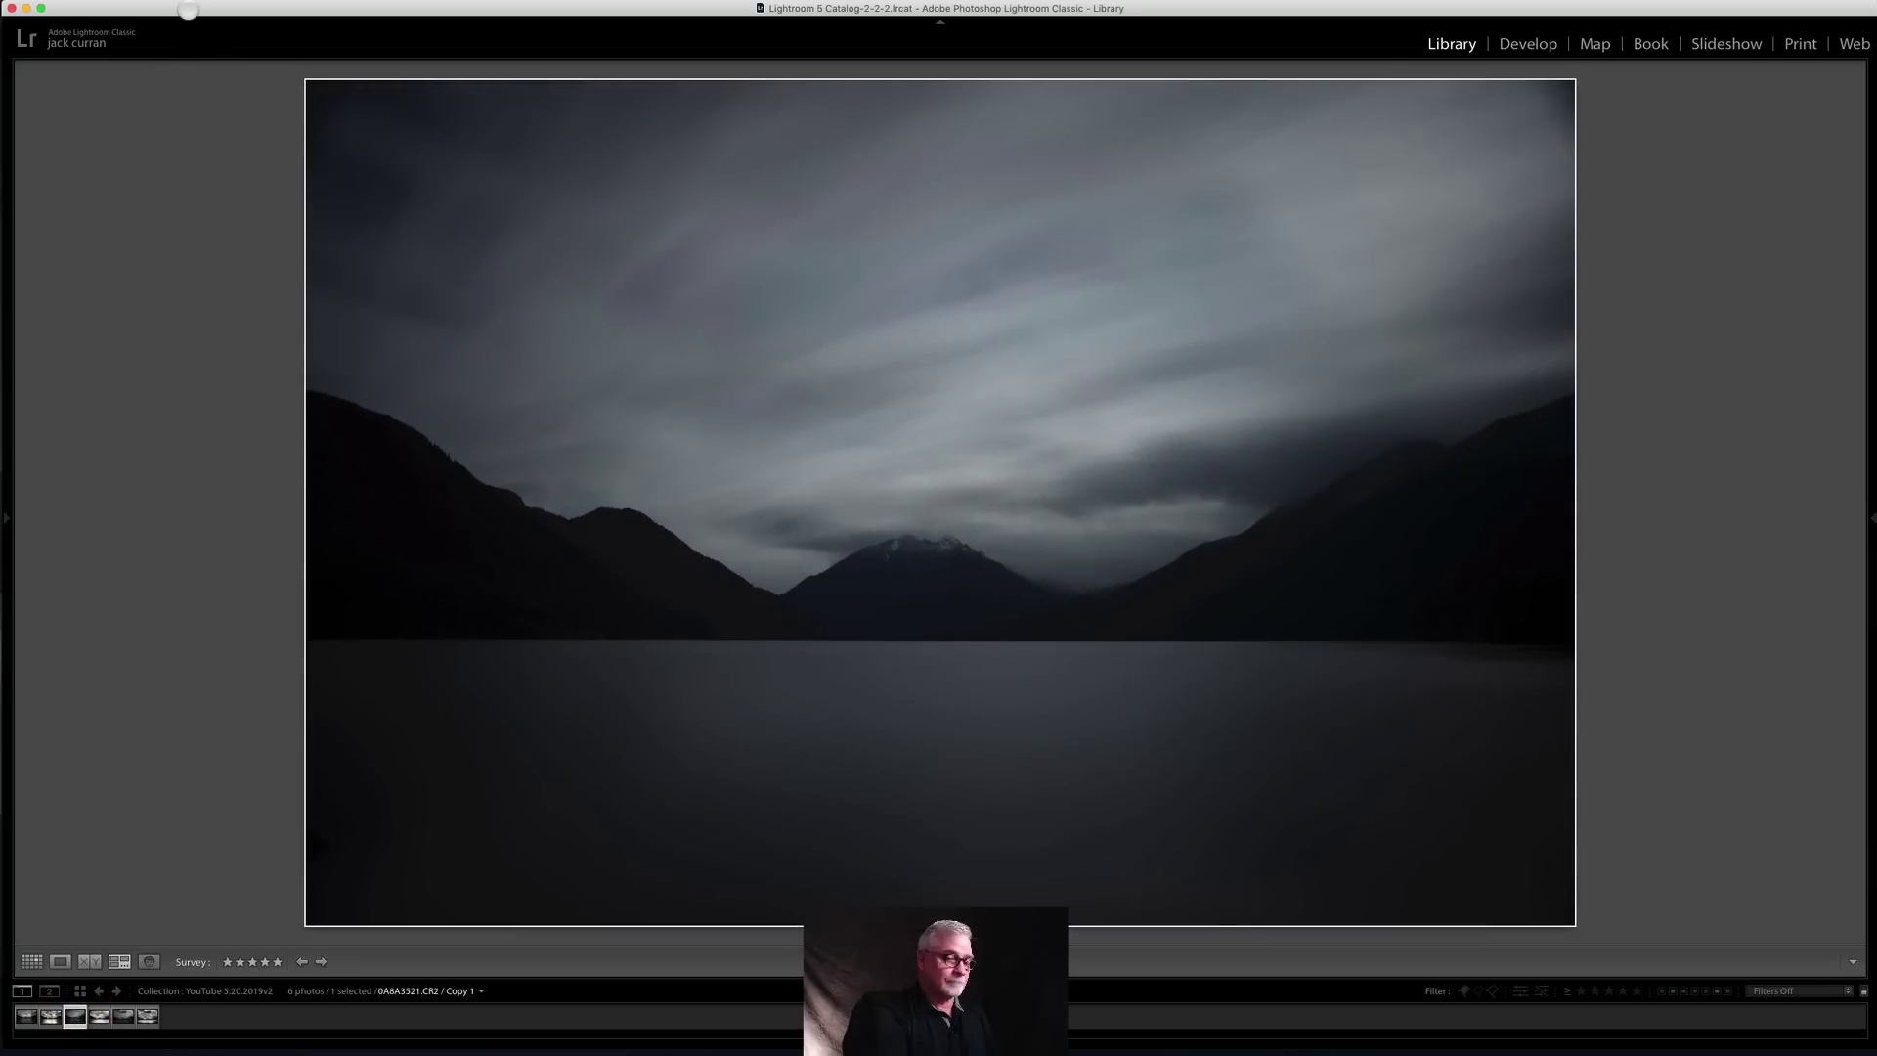
key(Tab)
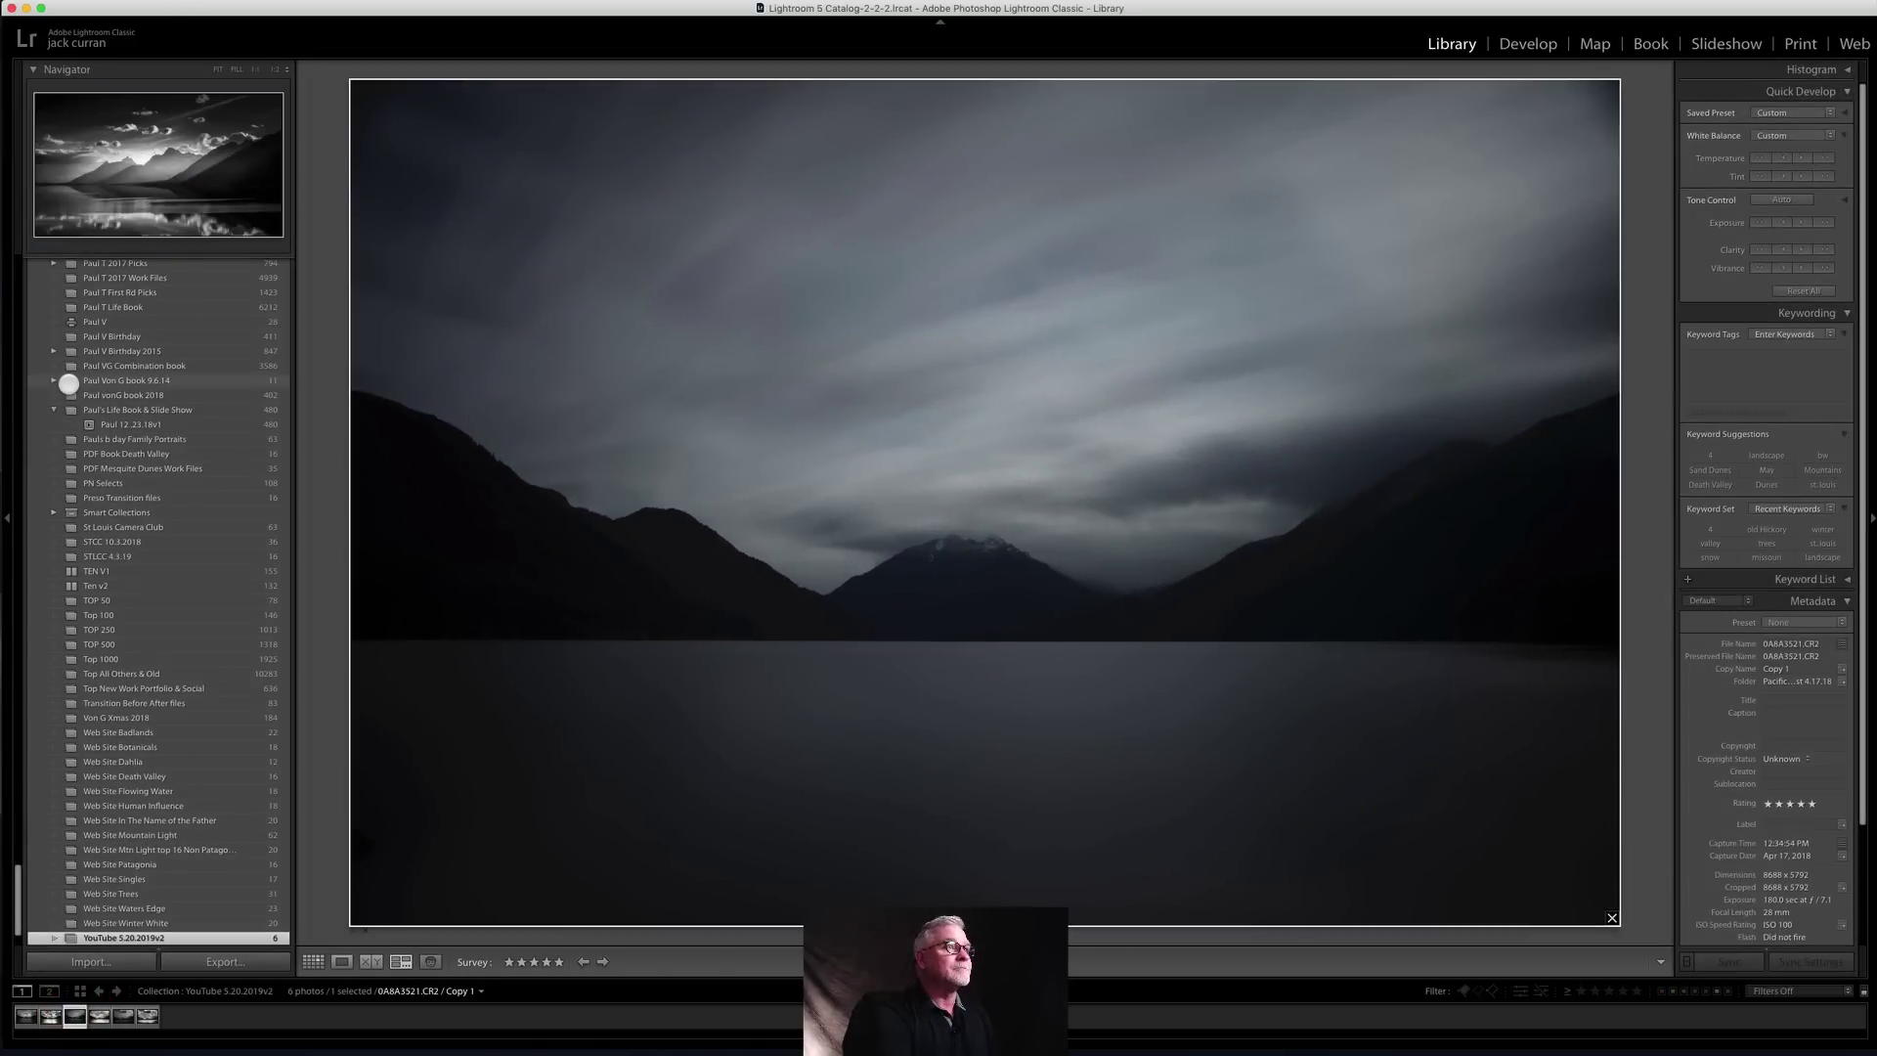
click(1479, 8)
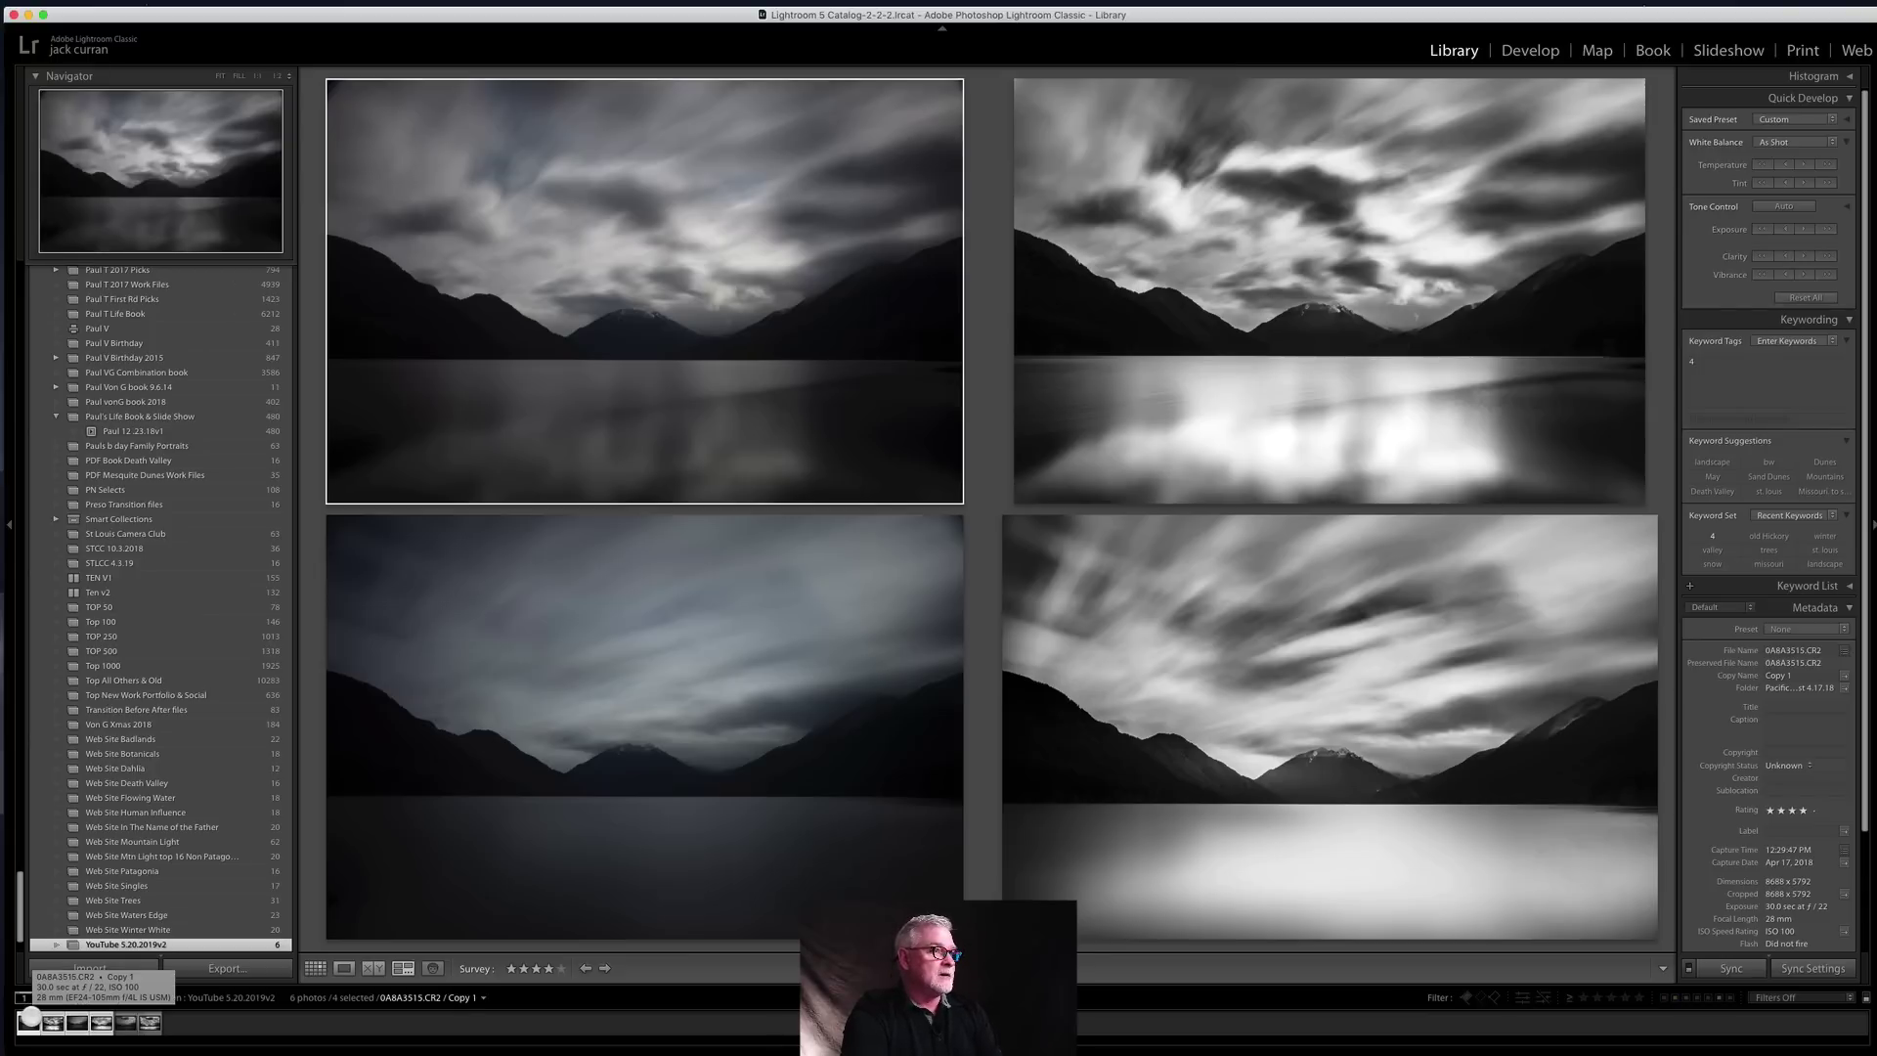
Step: Hide the side panels and view the first filmstrip photo and the third one individually in Loupe view
key(Tab)
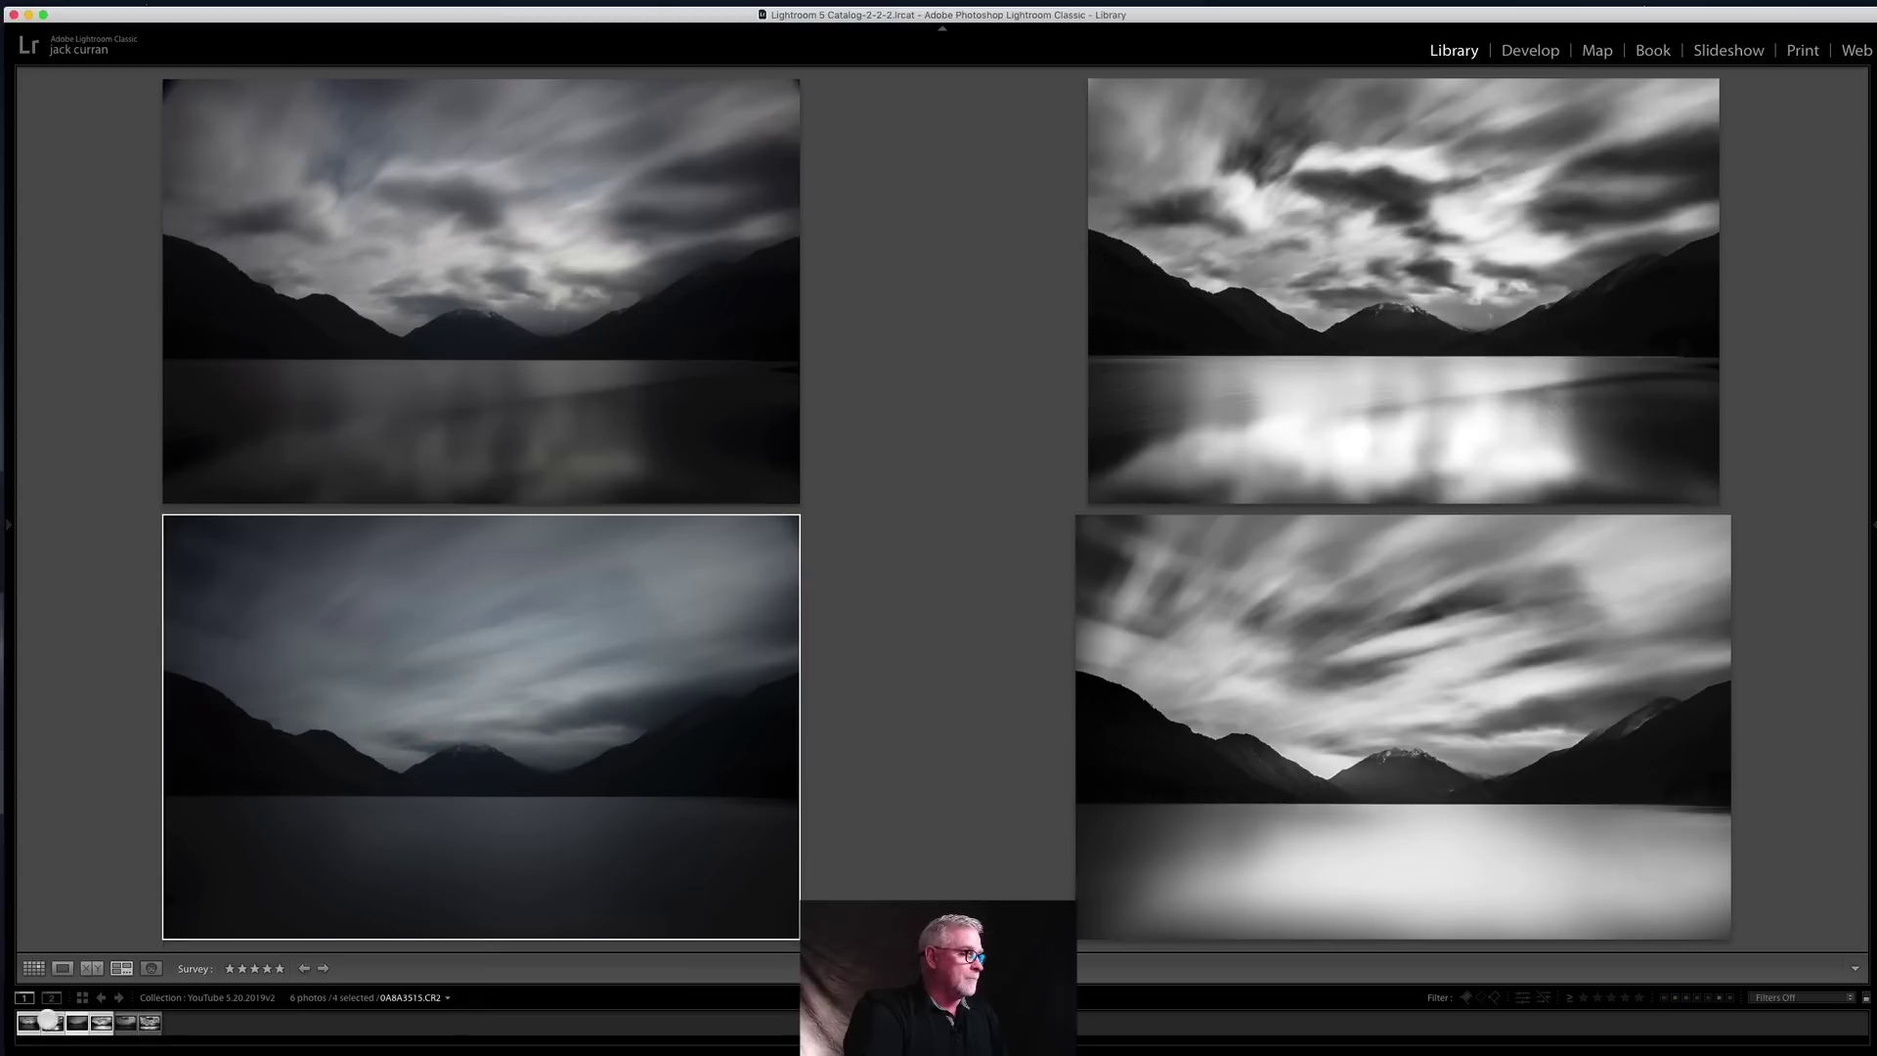
click(27, 1018)
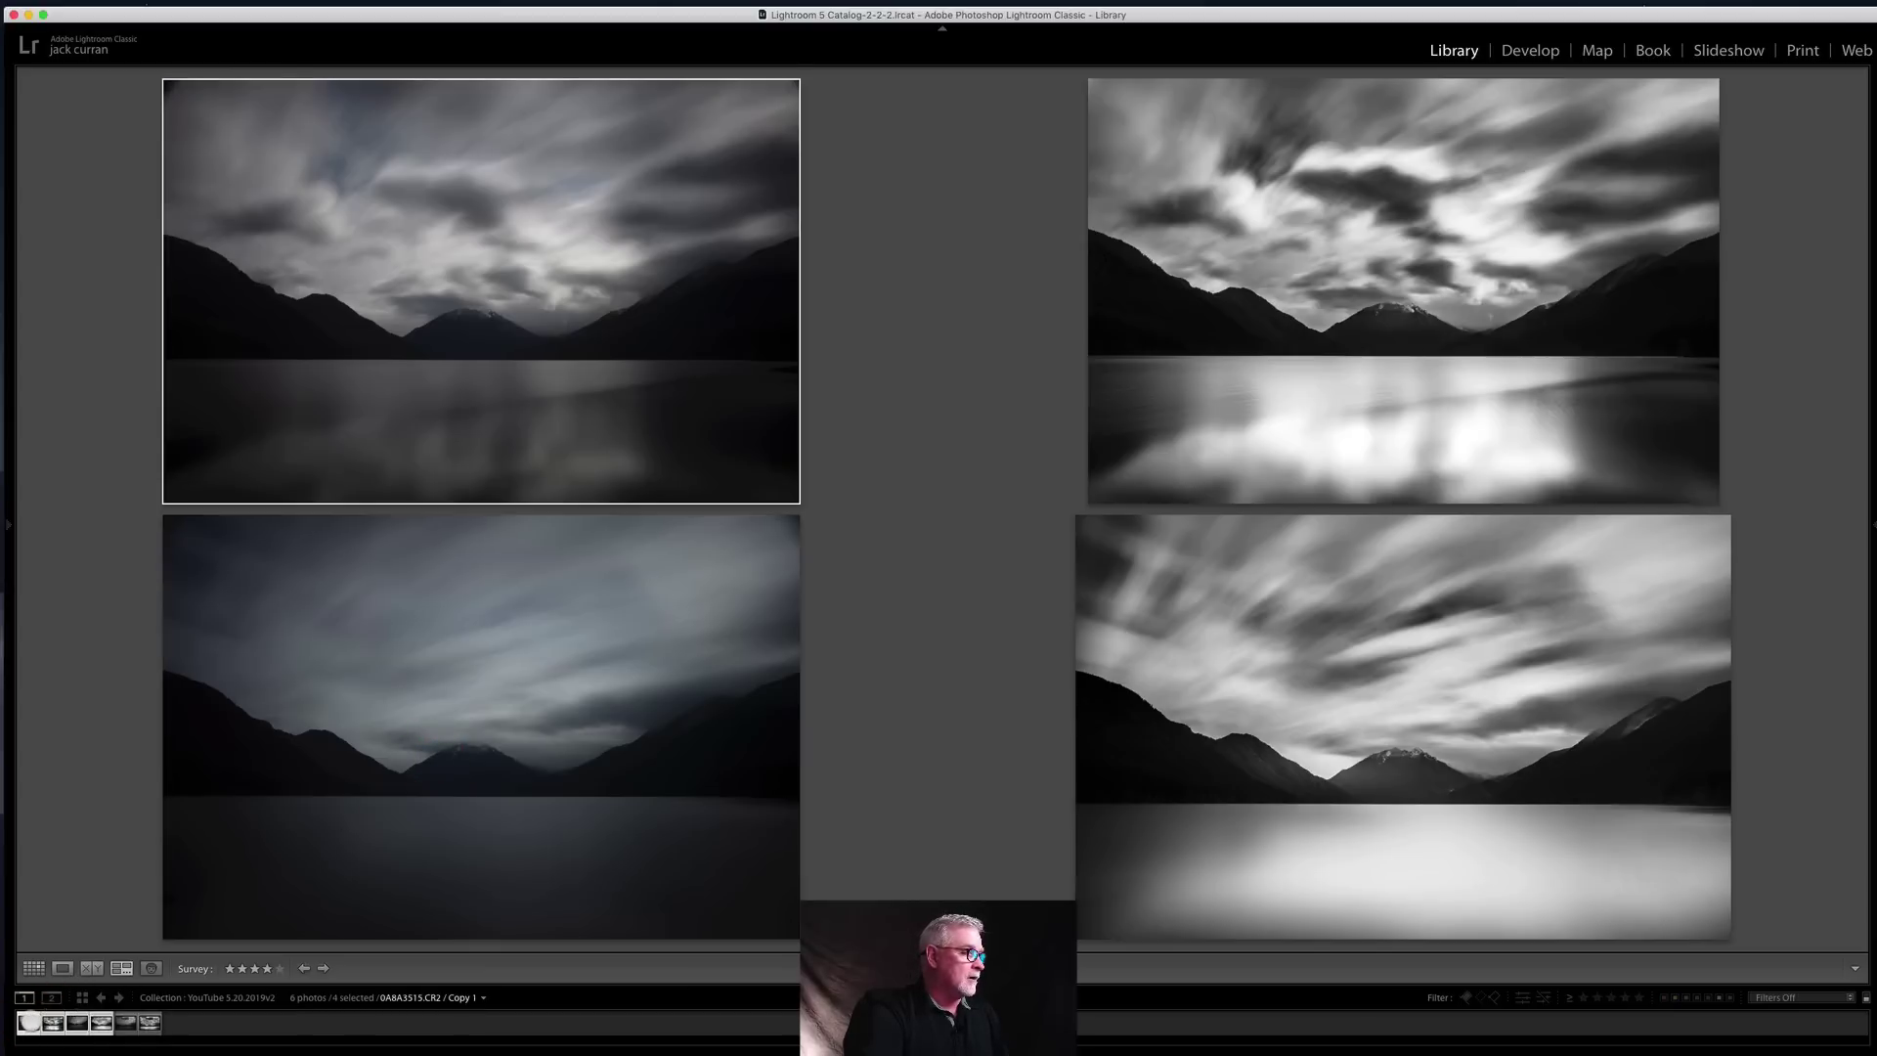
double_click(29, 1019)
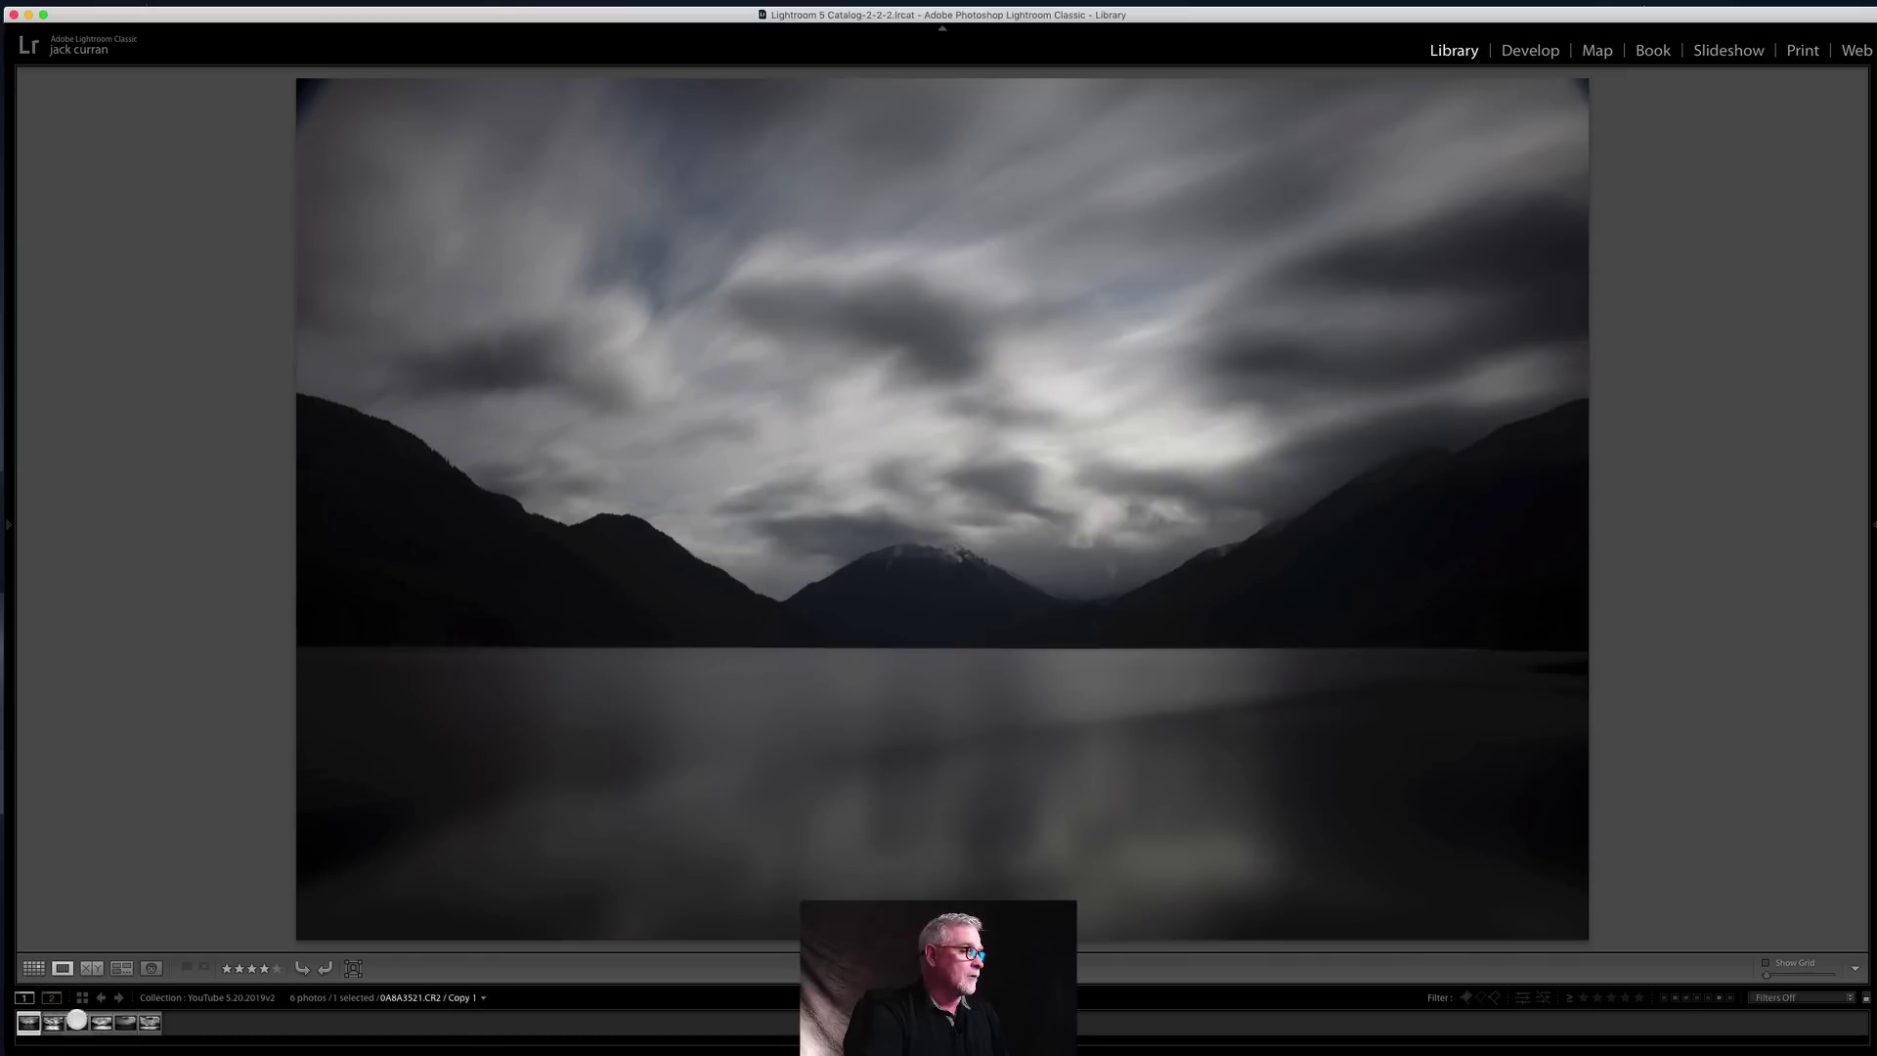
click(77, 1022)
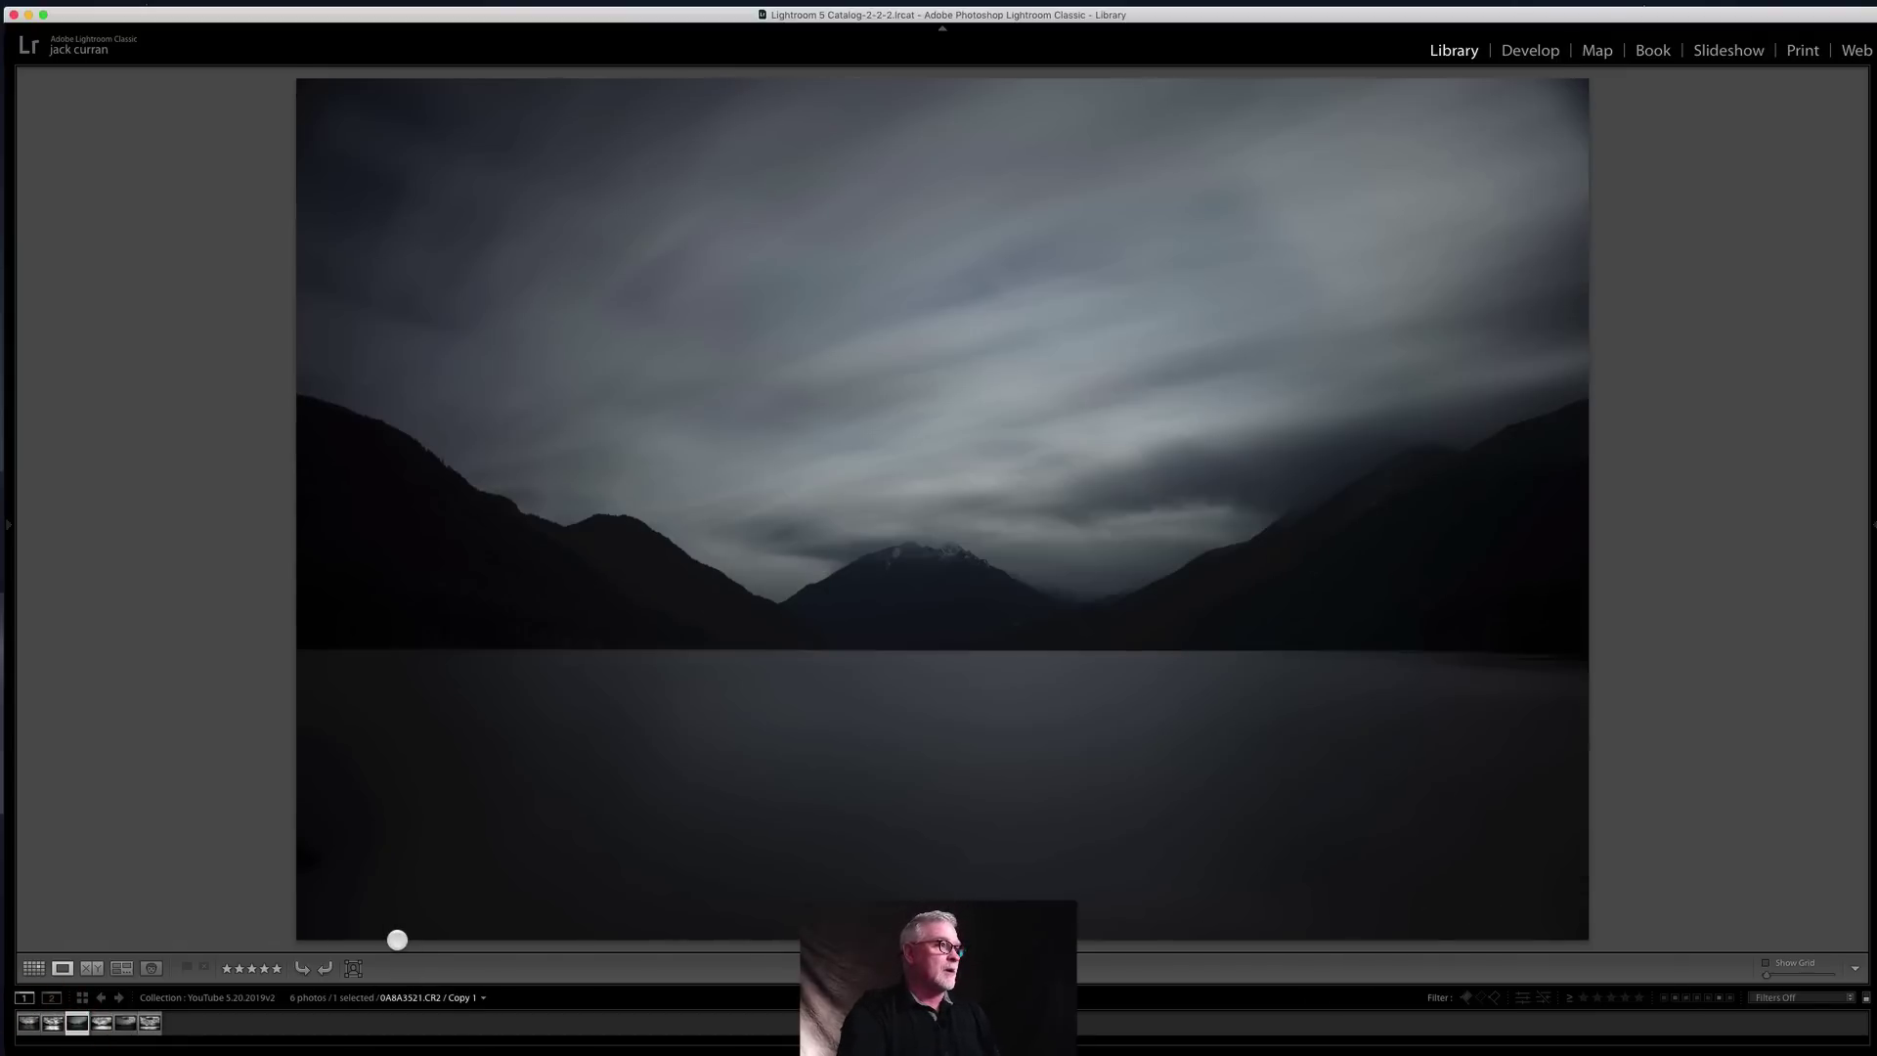
Step: Restore the side panels and toggle them off and on again around the enlarged photo
key(Tab)
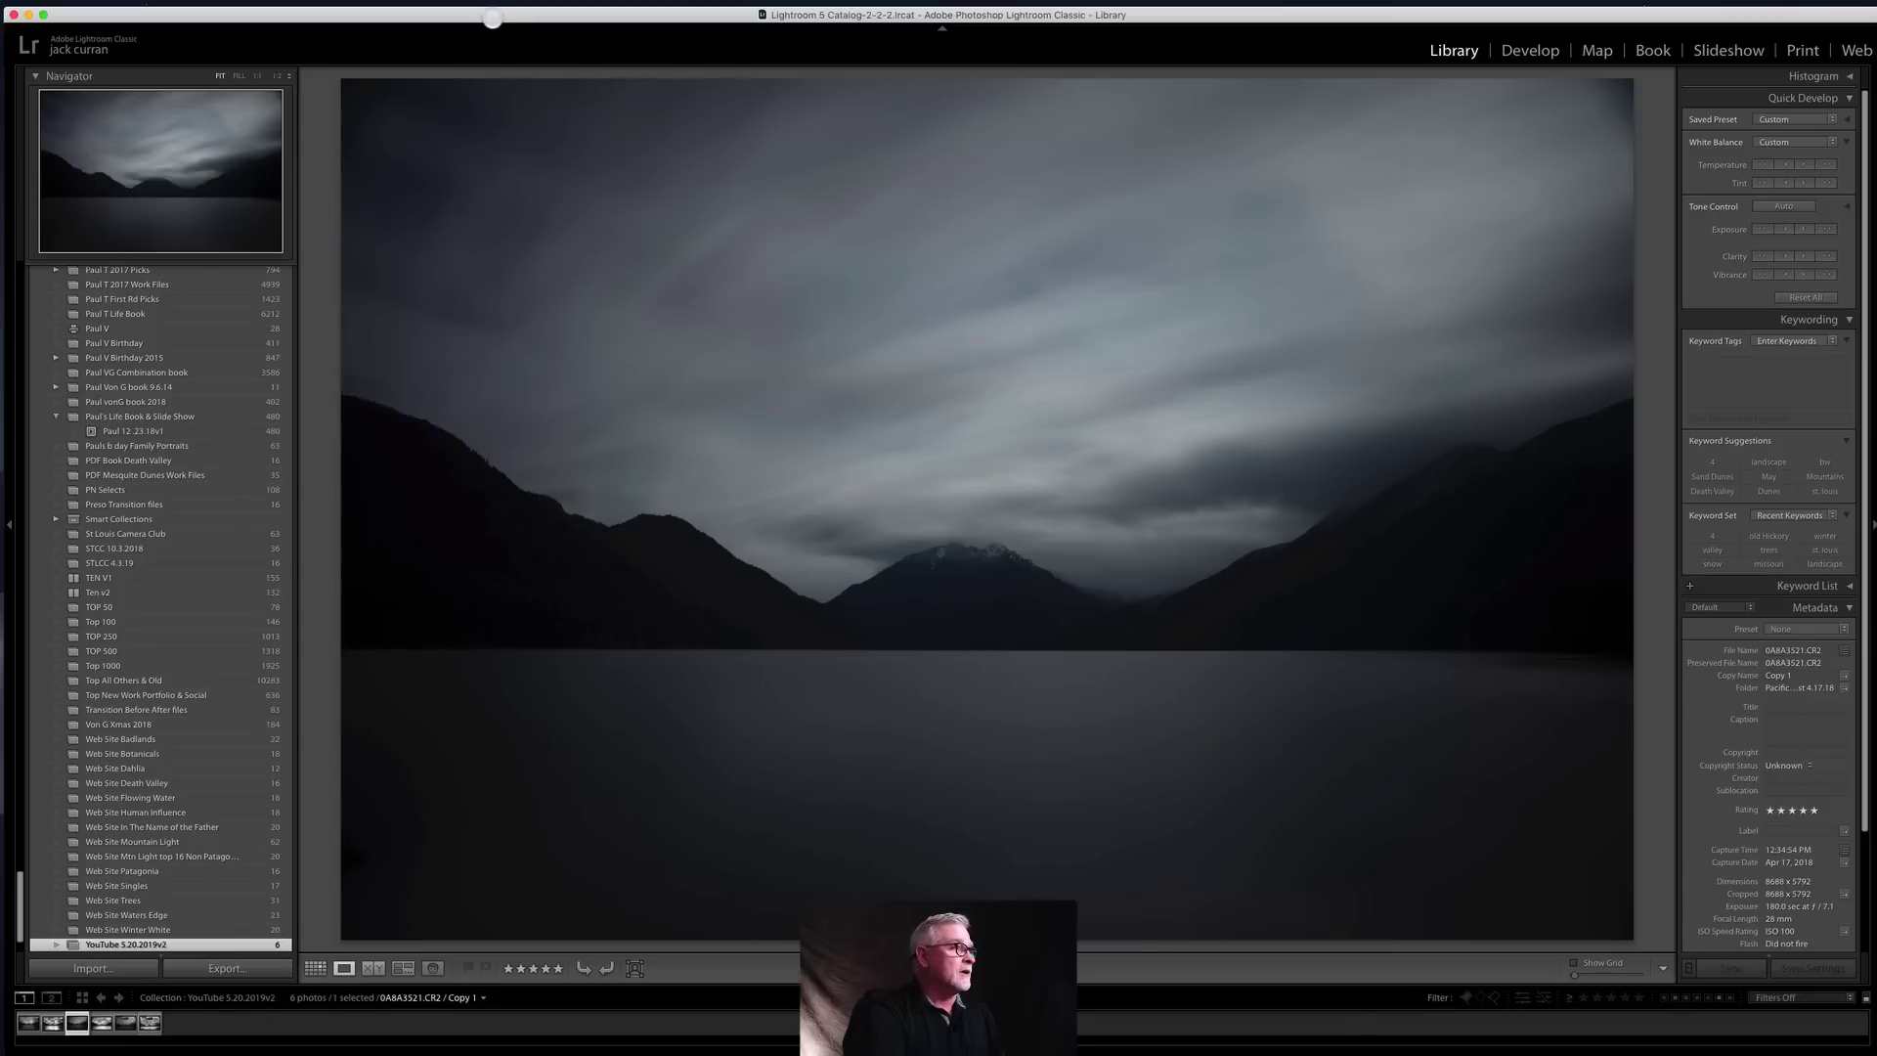
key(l)
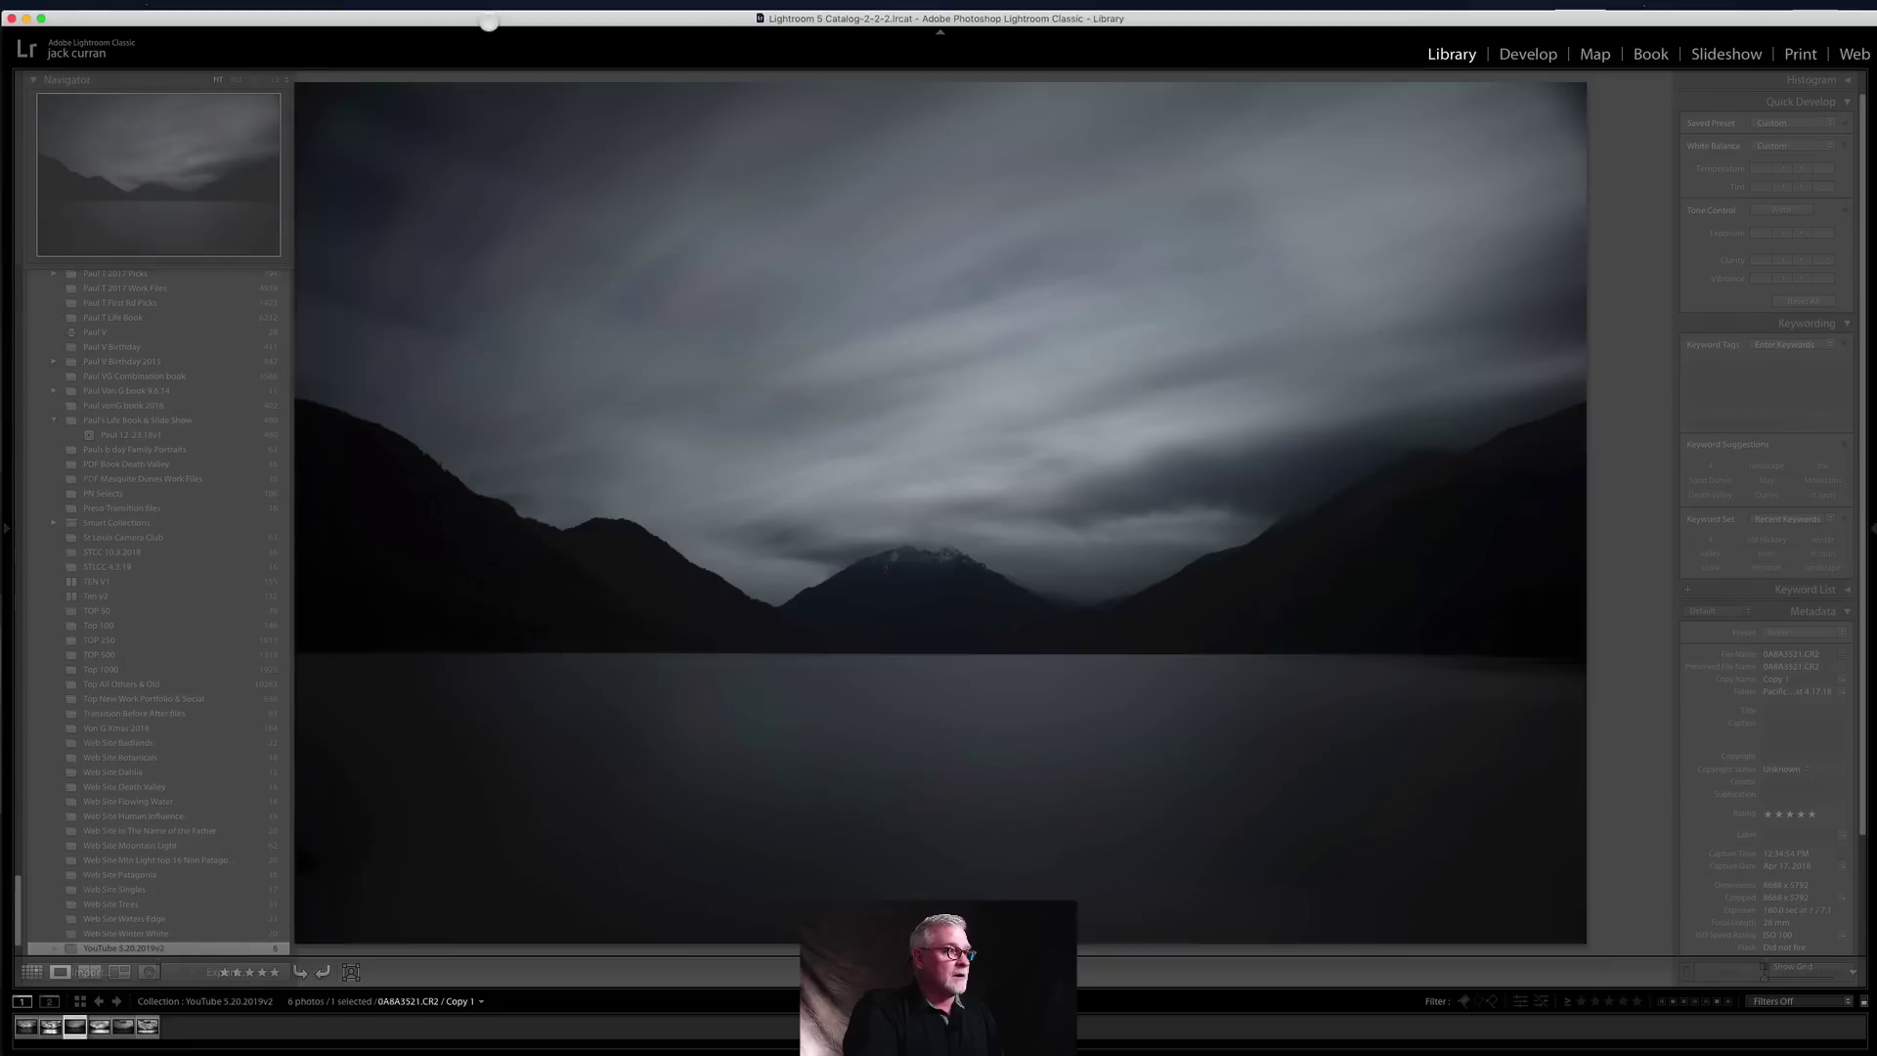
key(Tab)
key(Tab)
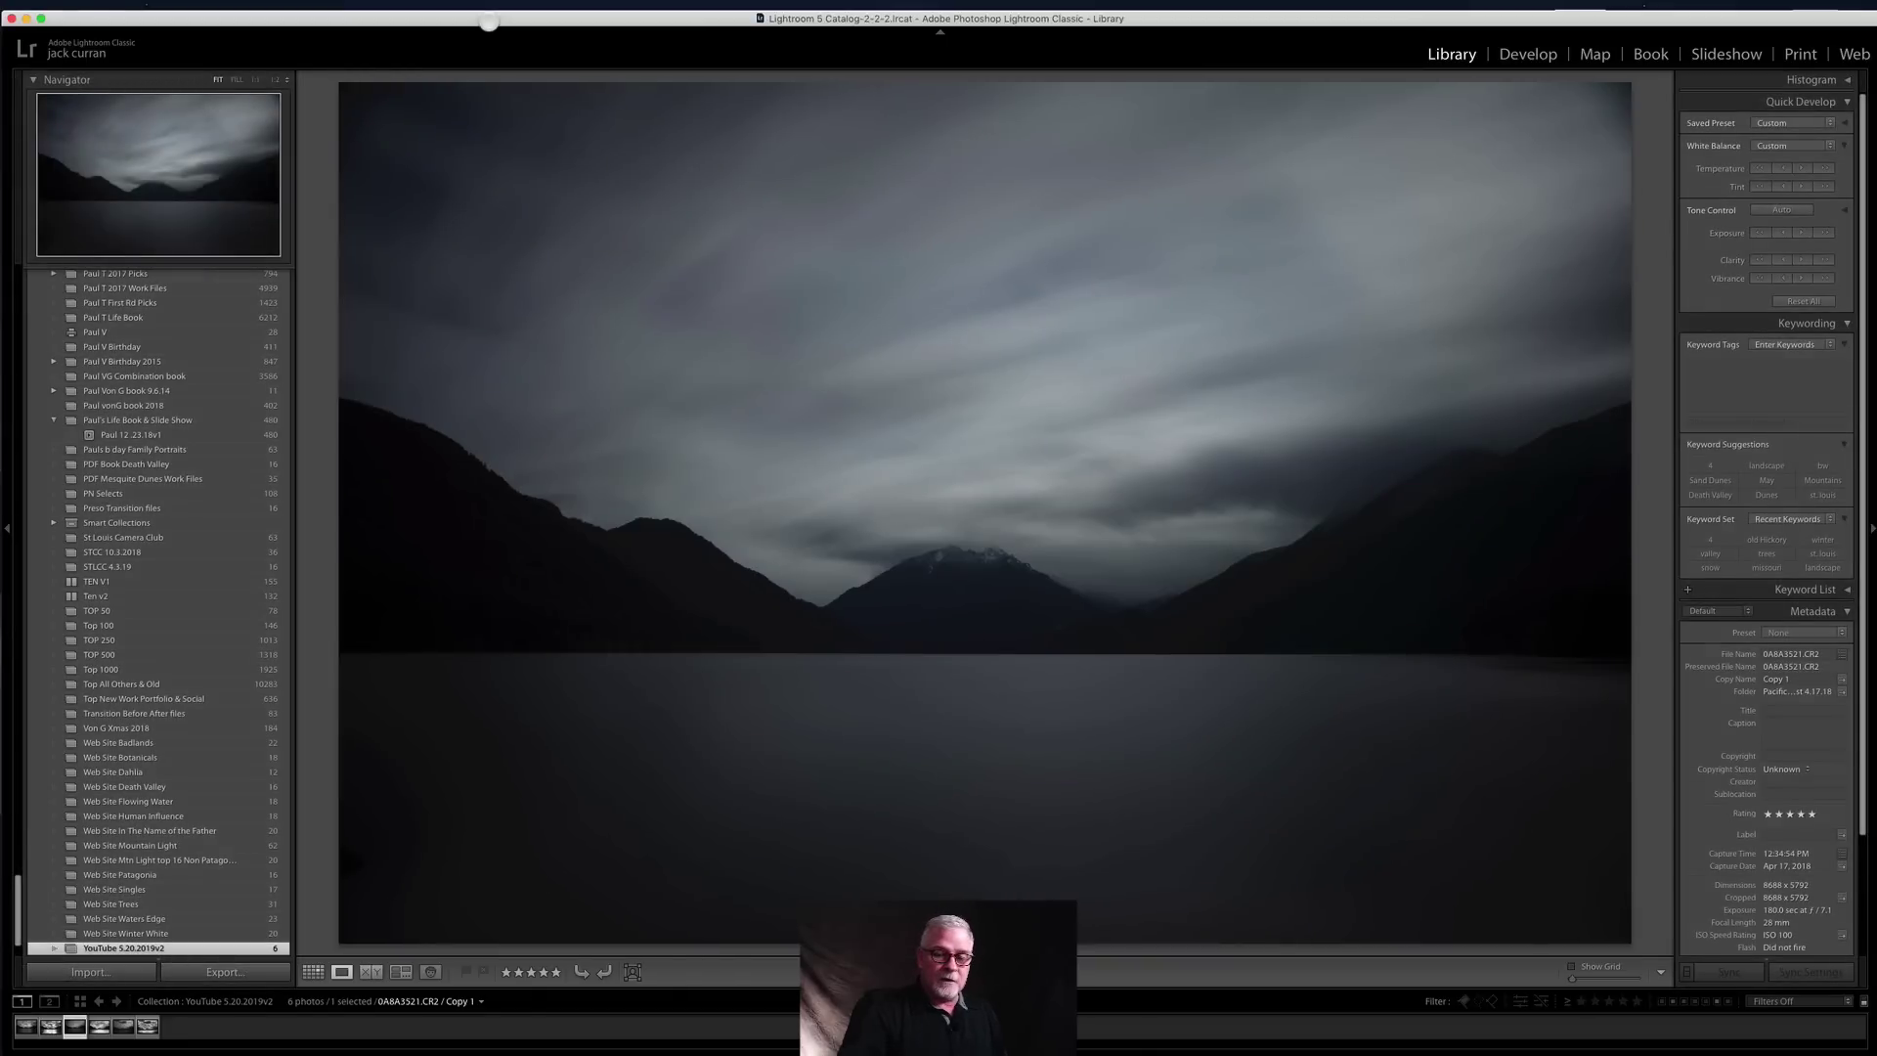
Step: Cycle the Lights Dim and Lights Out modes around the enlarged photo several times and return to normal lighting
key(l)
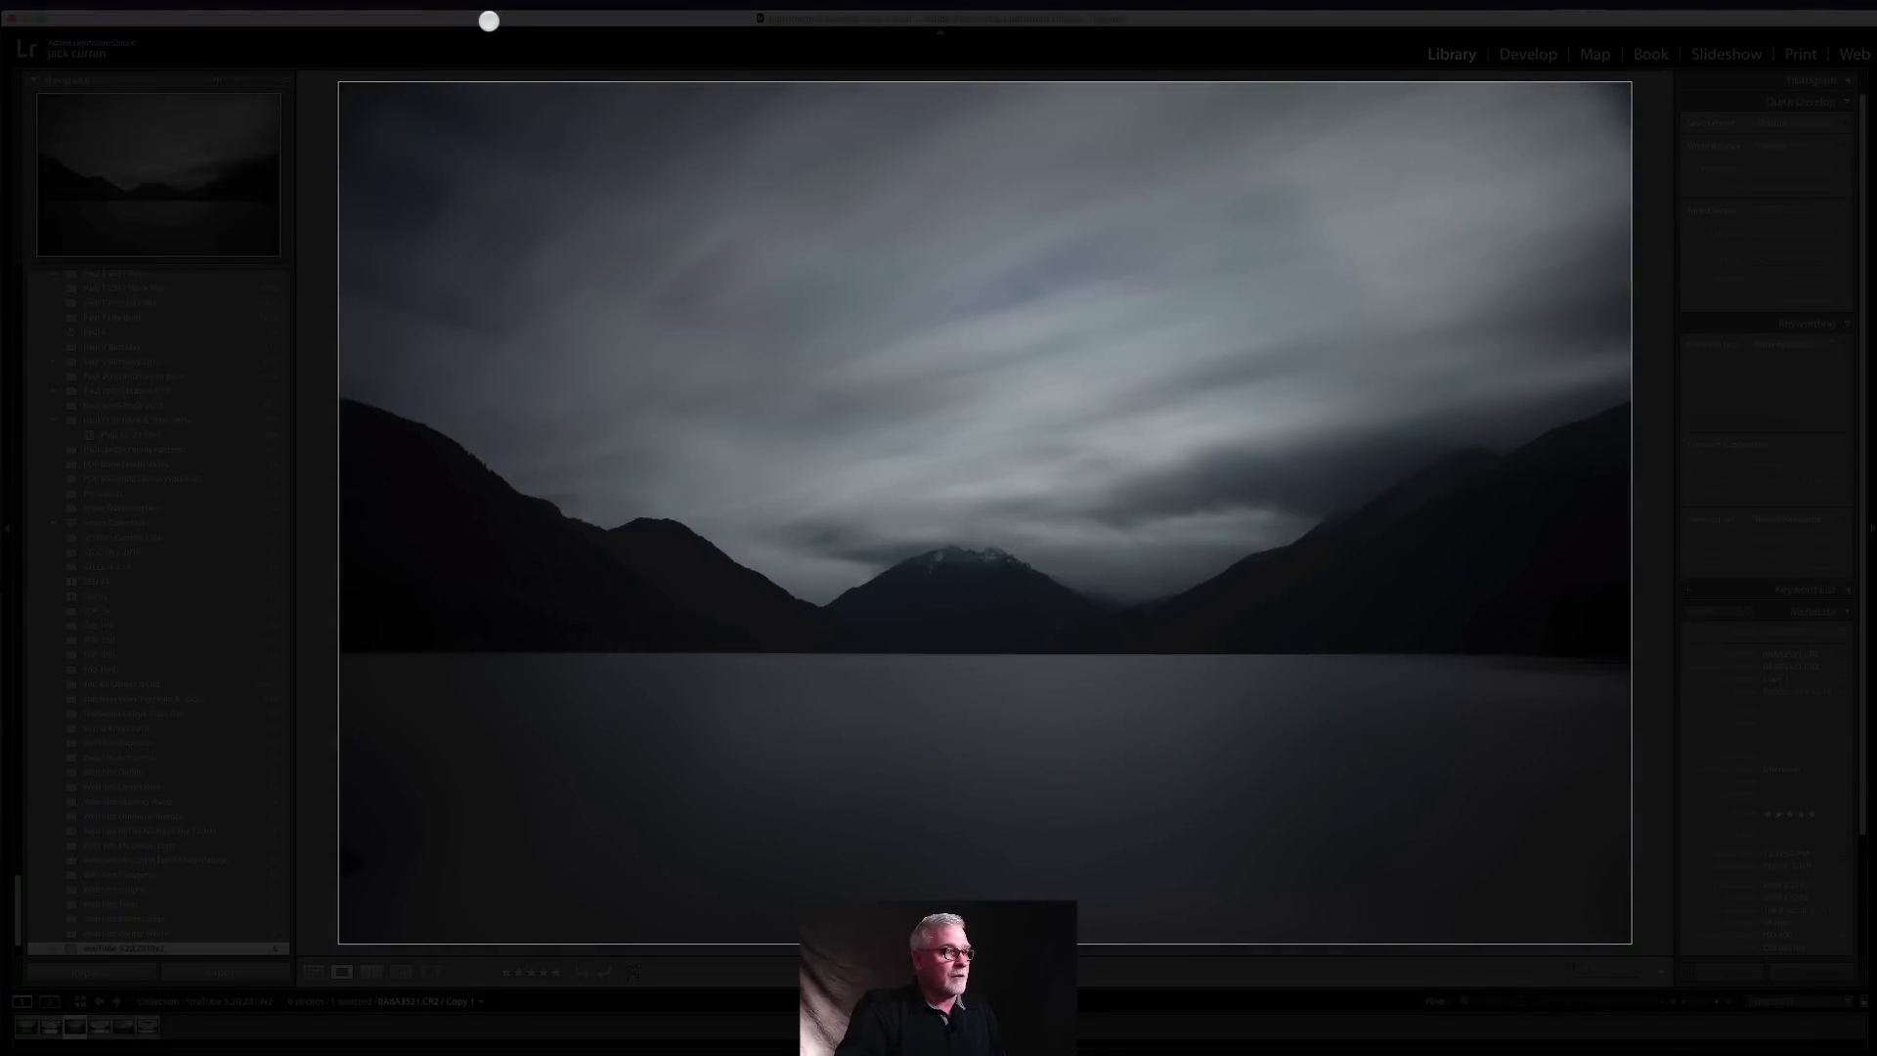
key(l)
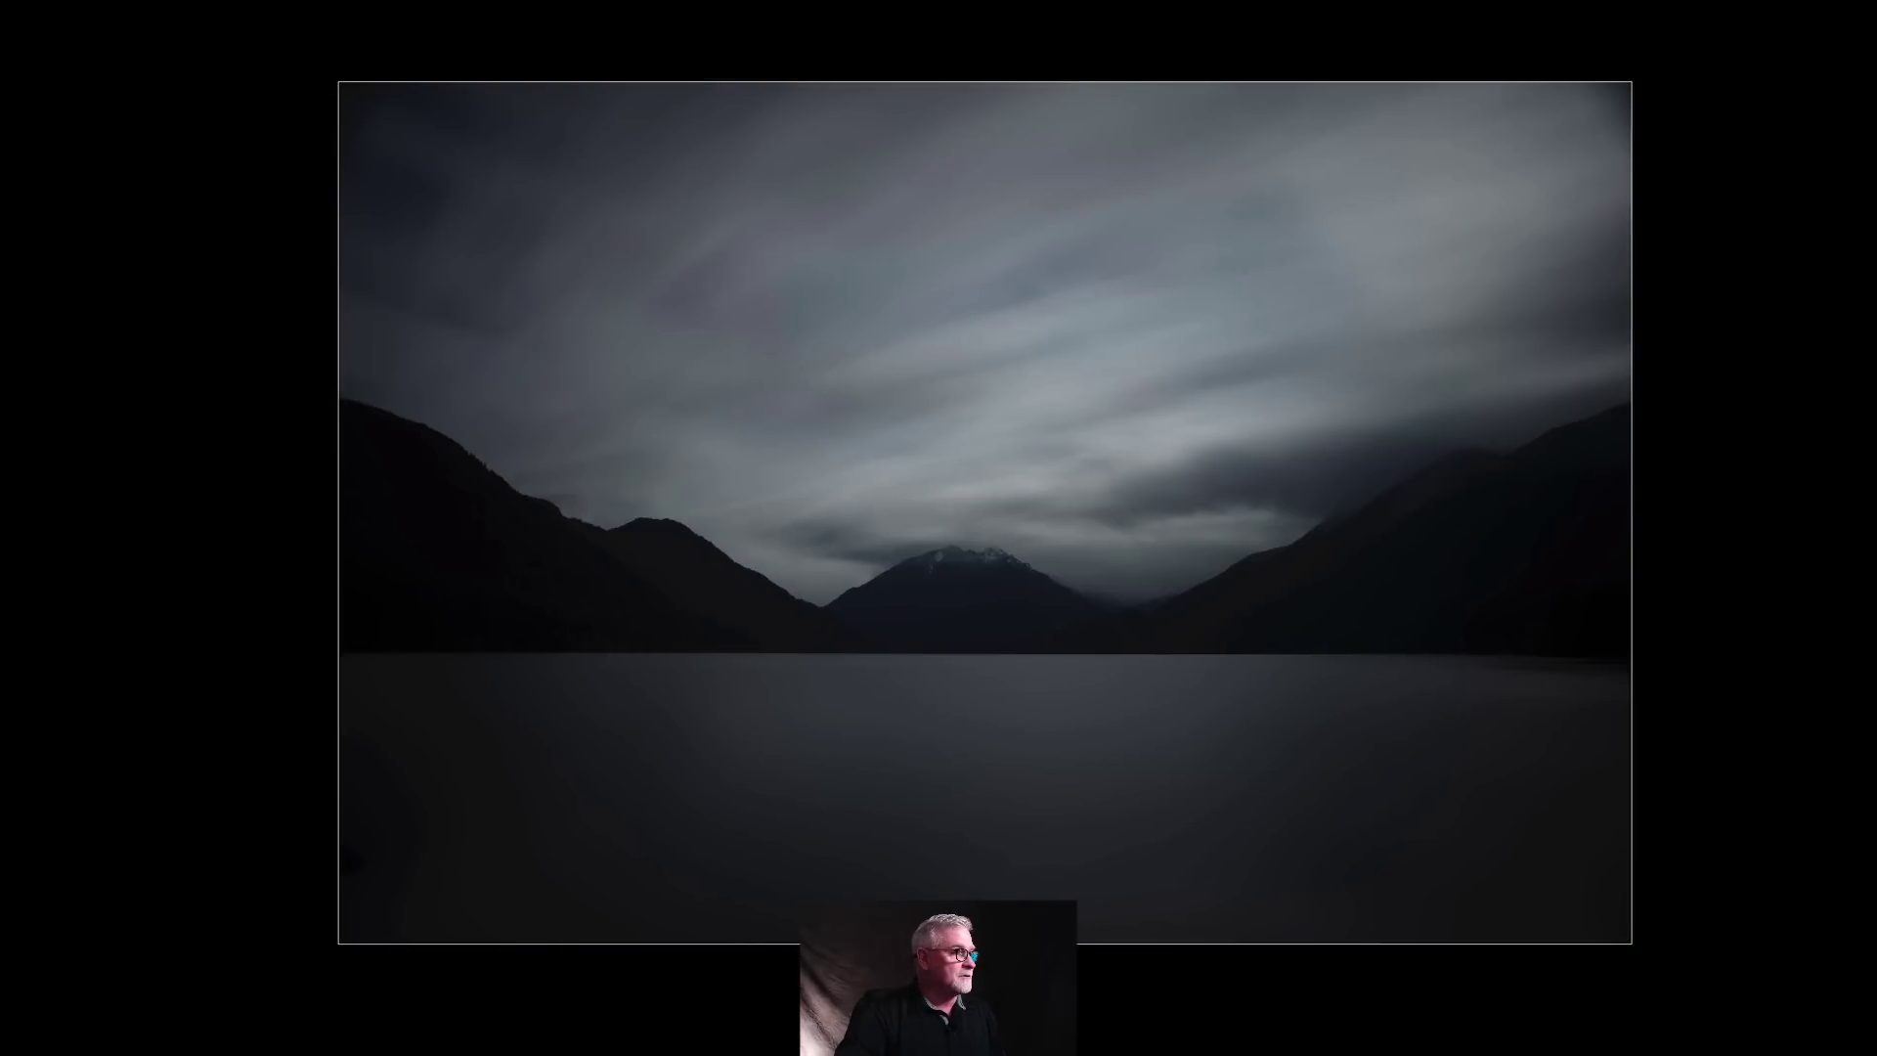
key(l)
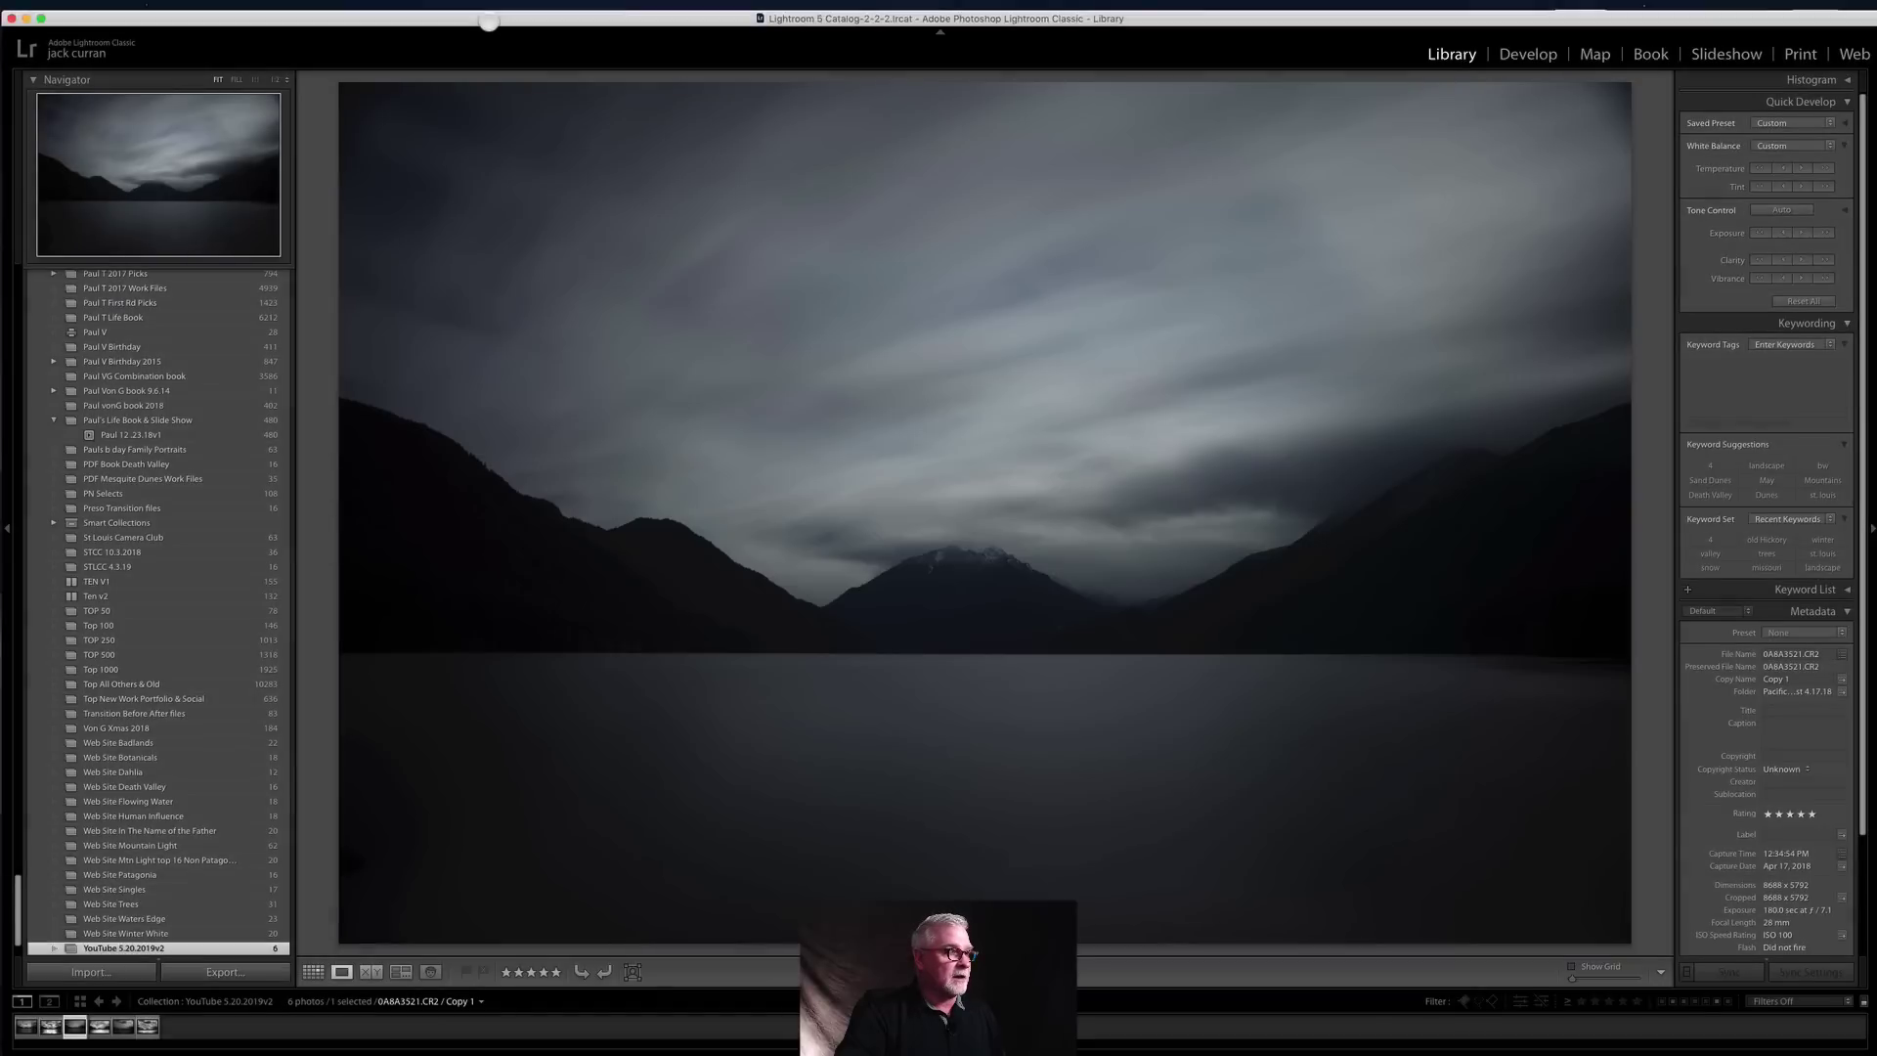
key(l)
key(l)
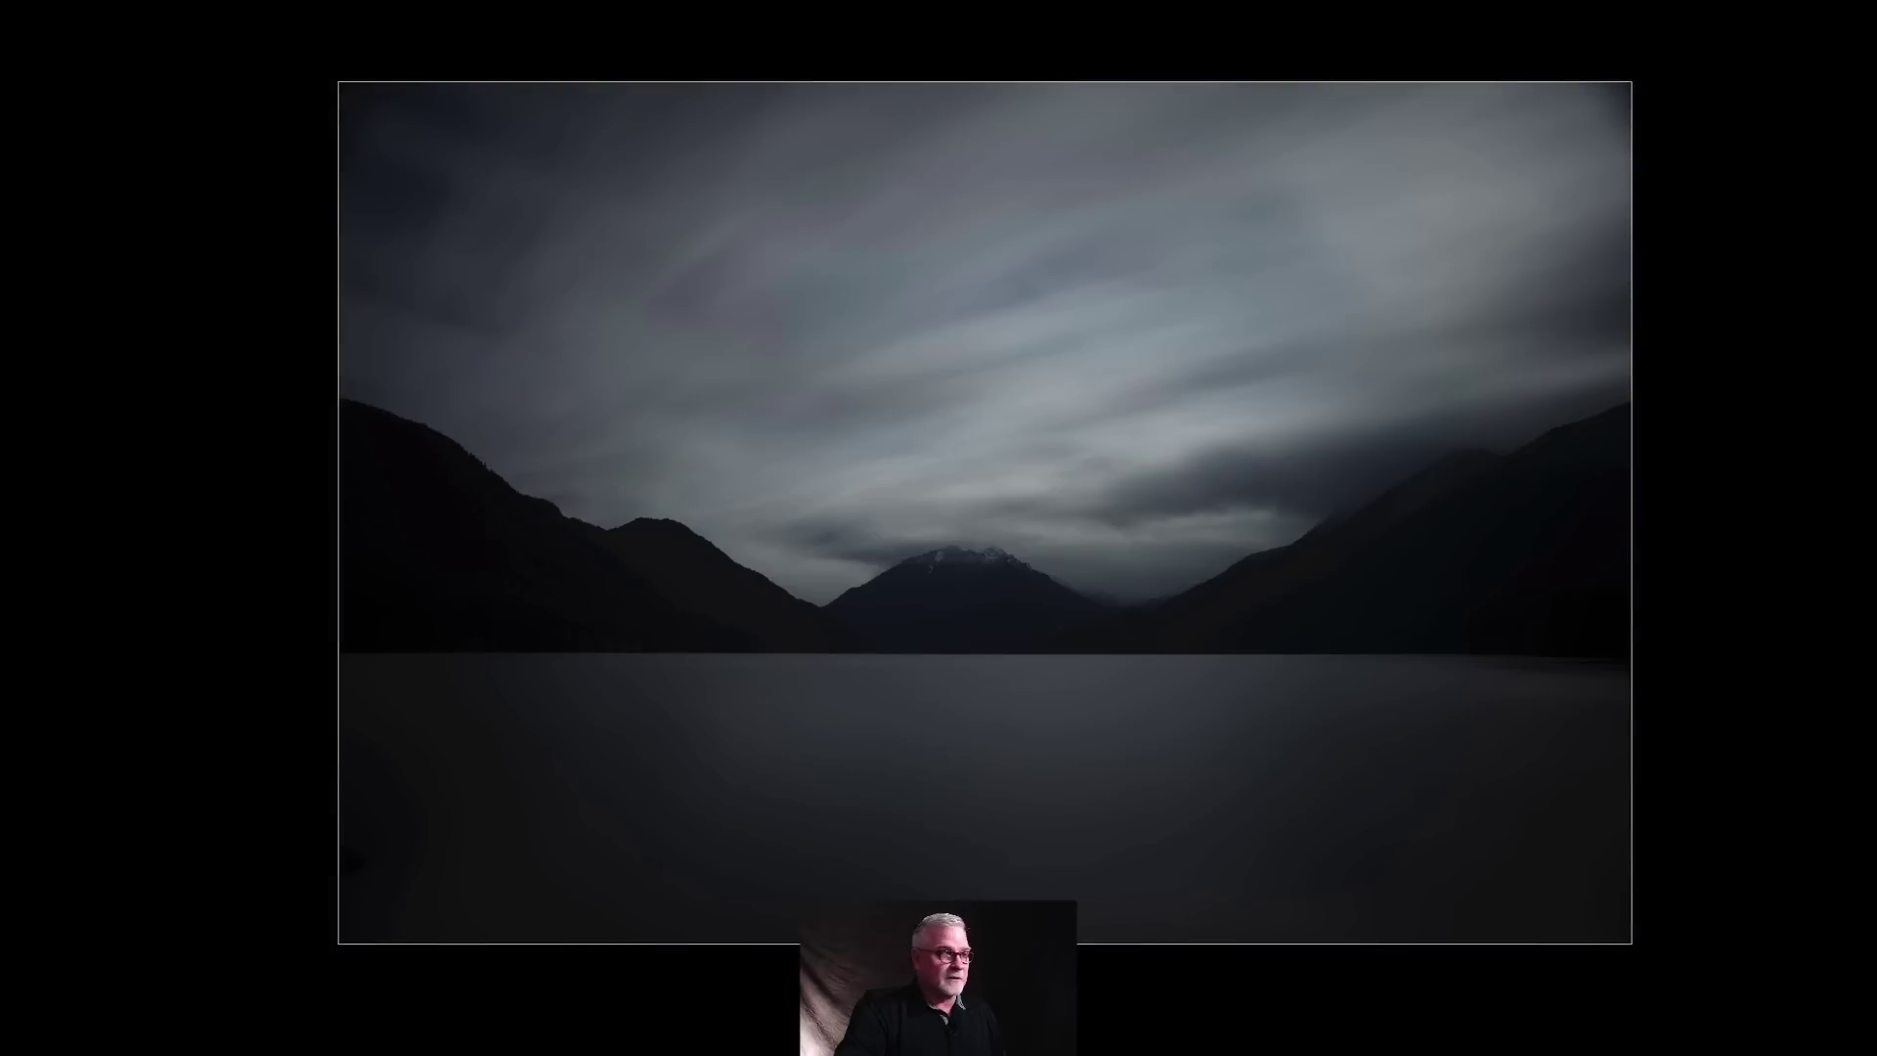
key(l)
key(l)
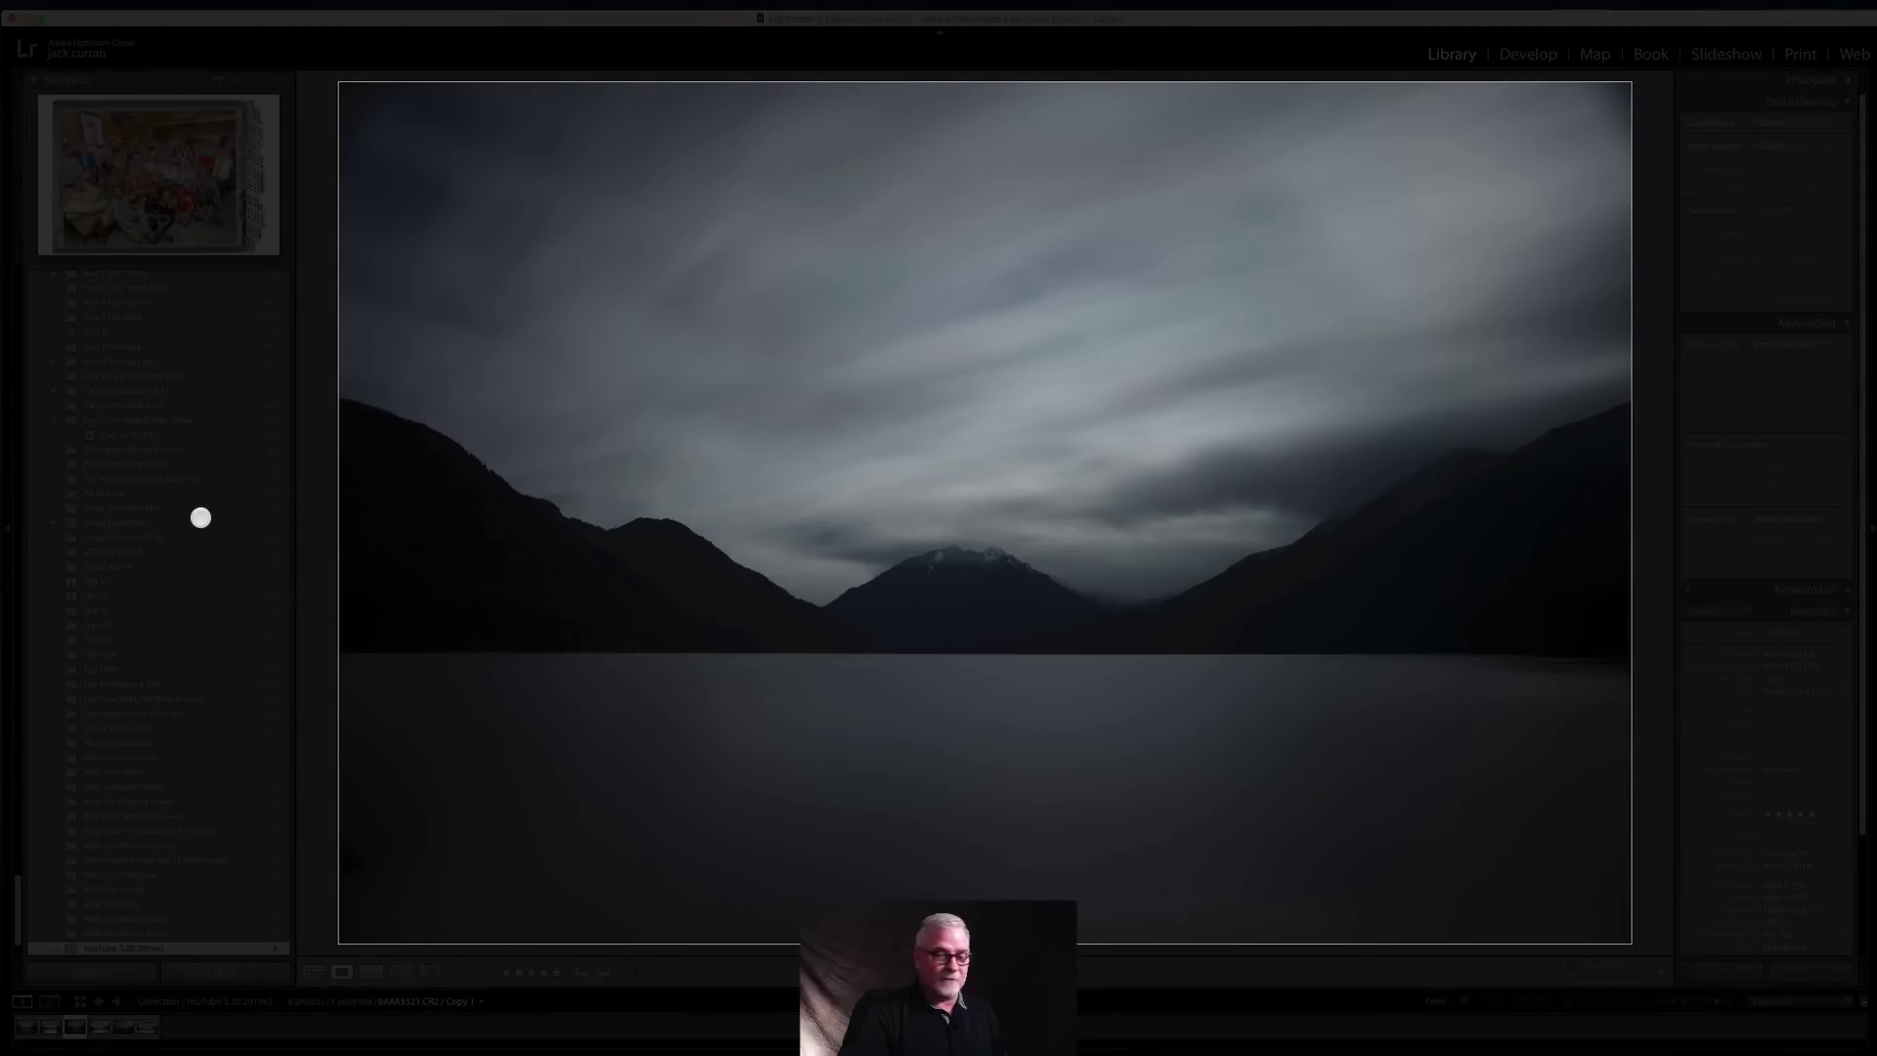
key(l)
key(l)
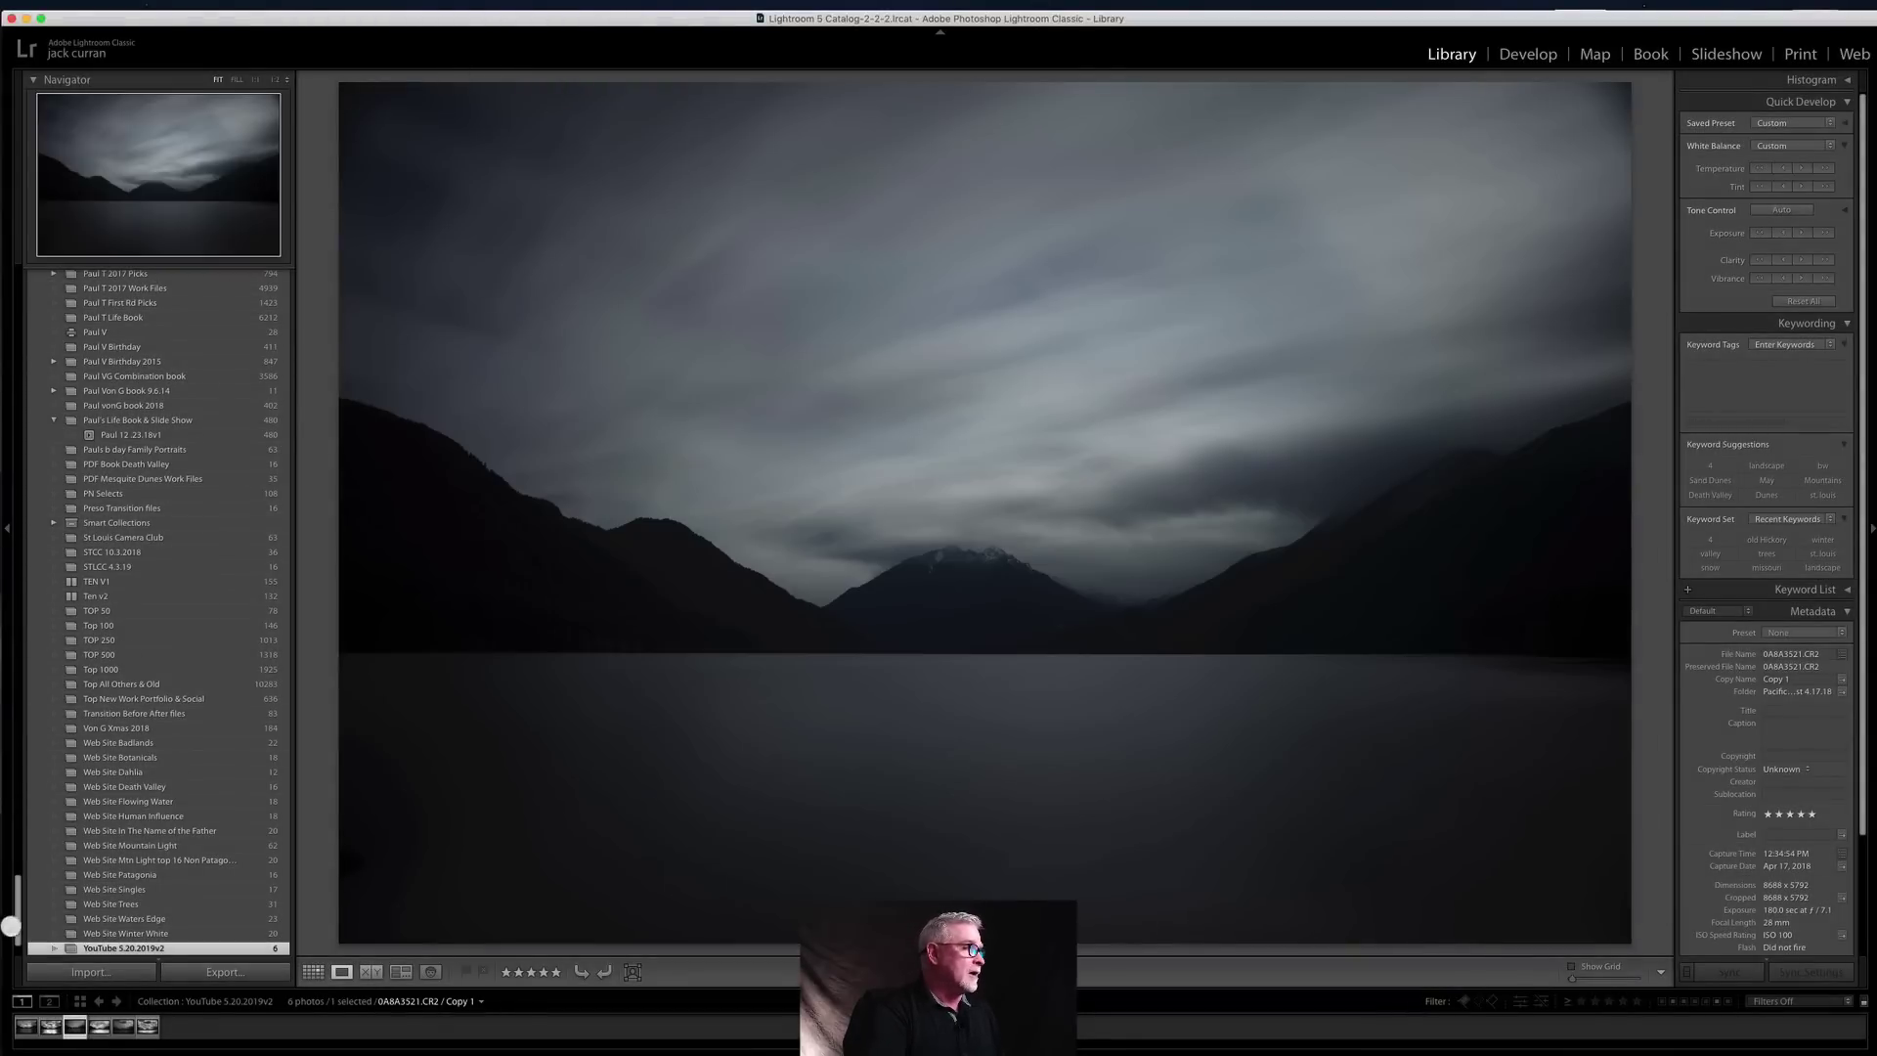
Step: Collapse the photo business folder and the whole Folders section, and return to the YouTube 5.20.2019v2 collection in the Collections list
scroll(117, 407, up, 15)
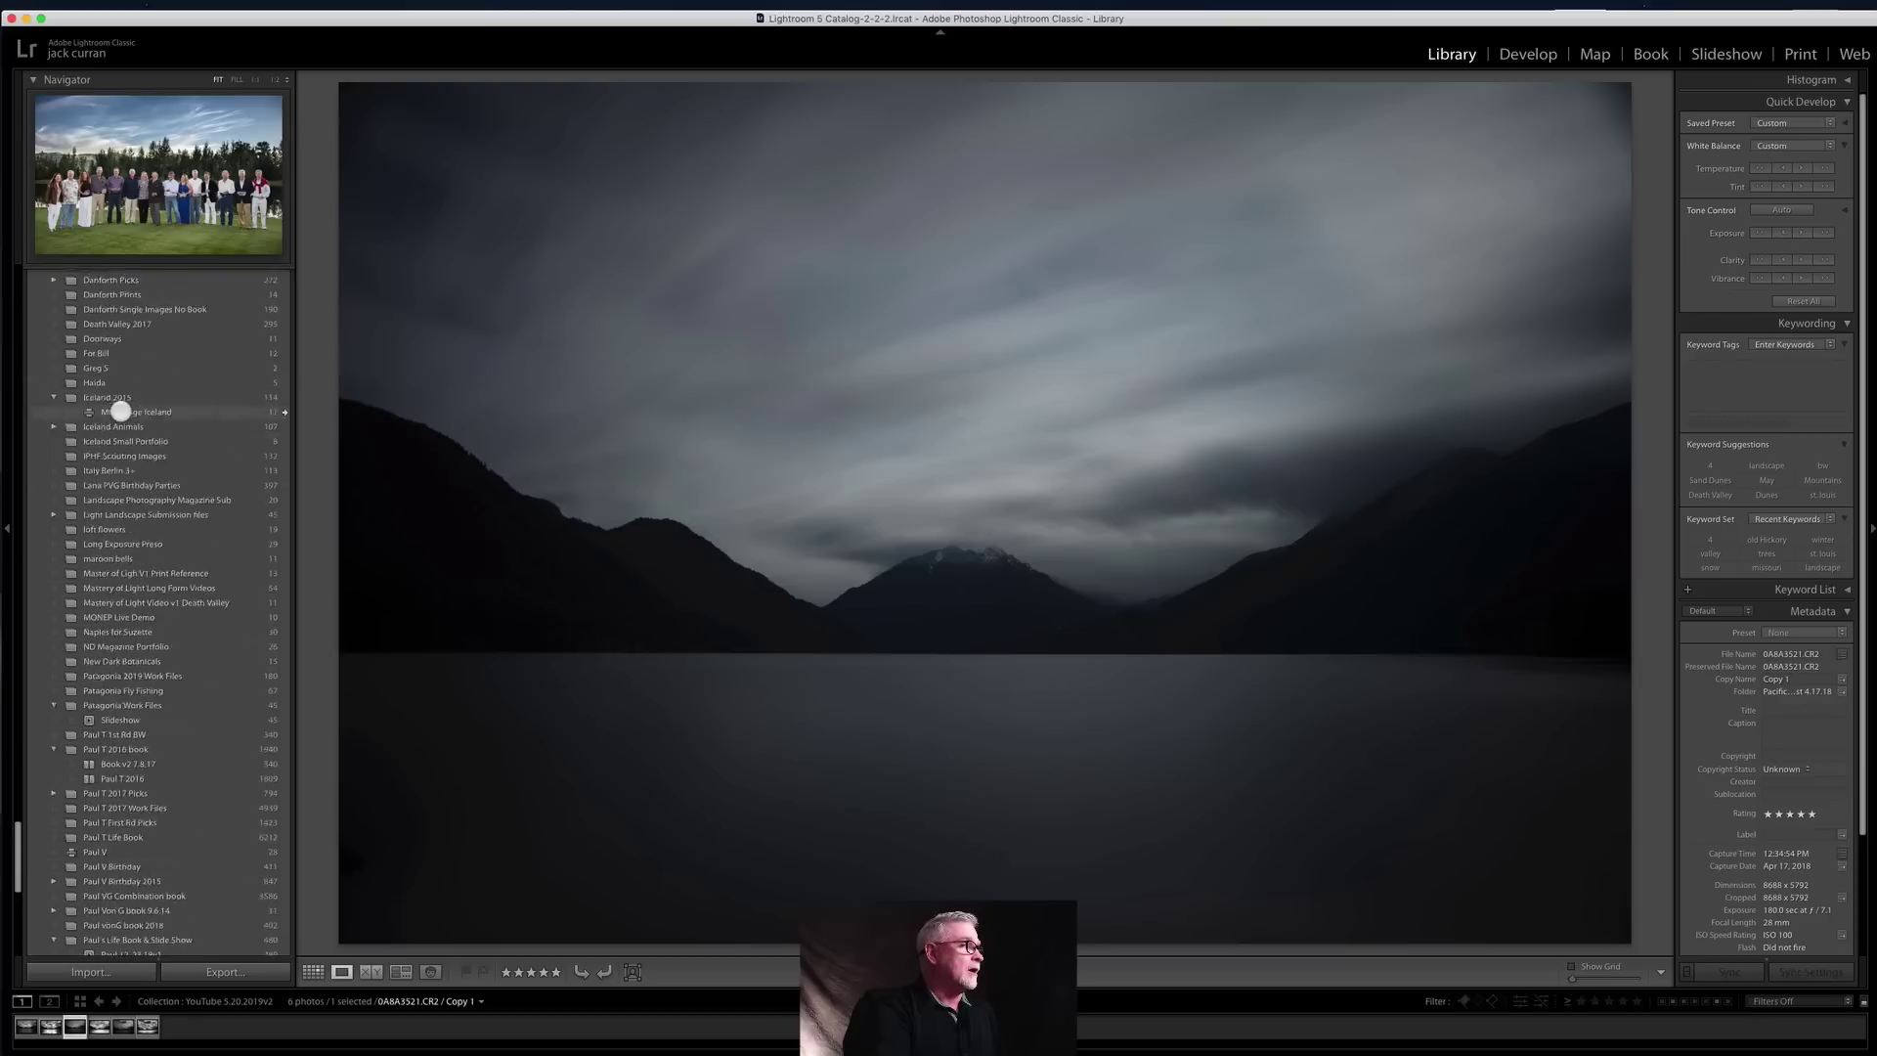
scroll(120, 411, down, 5)
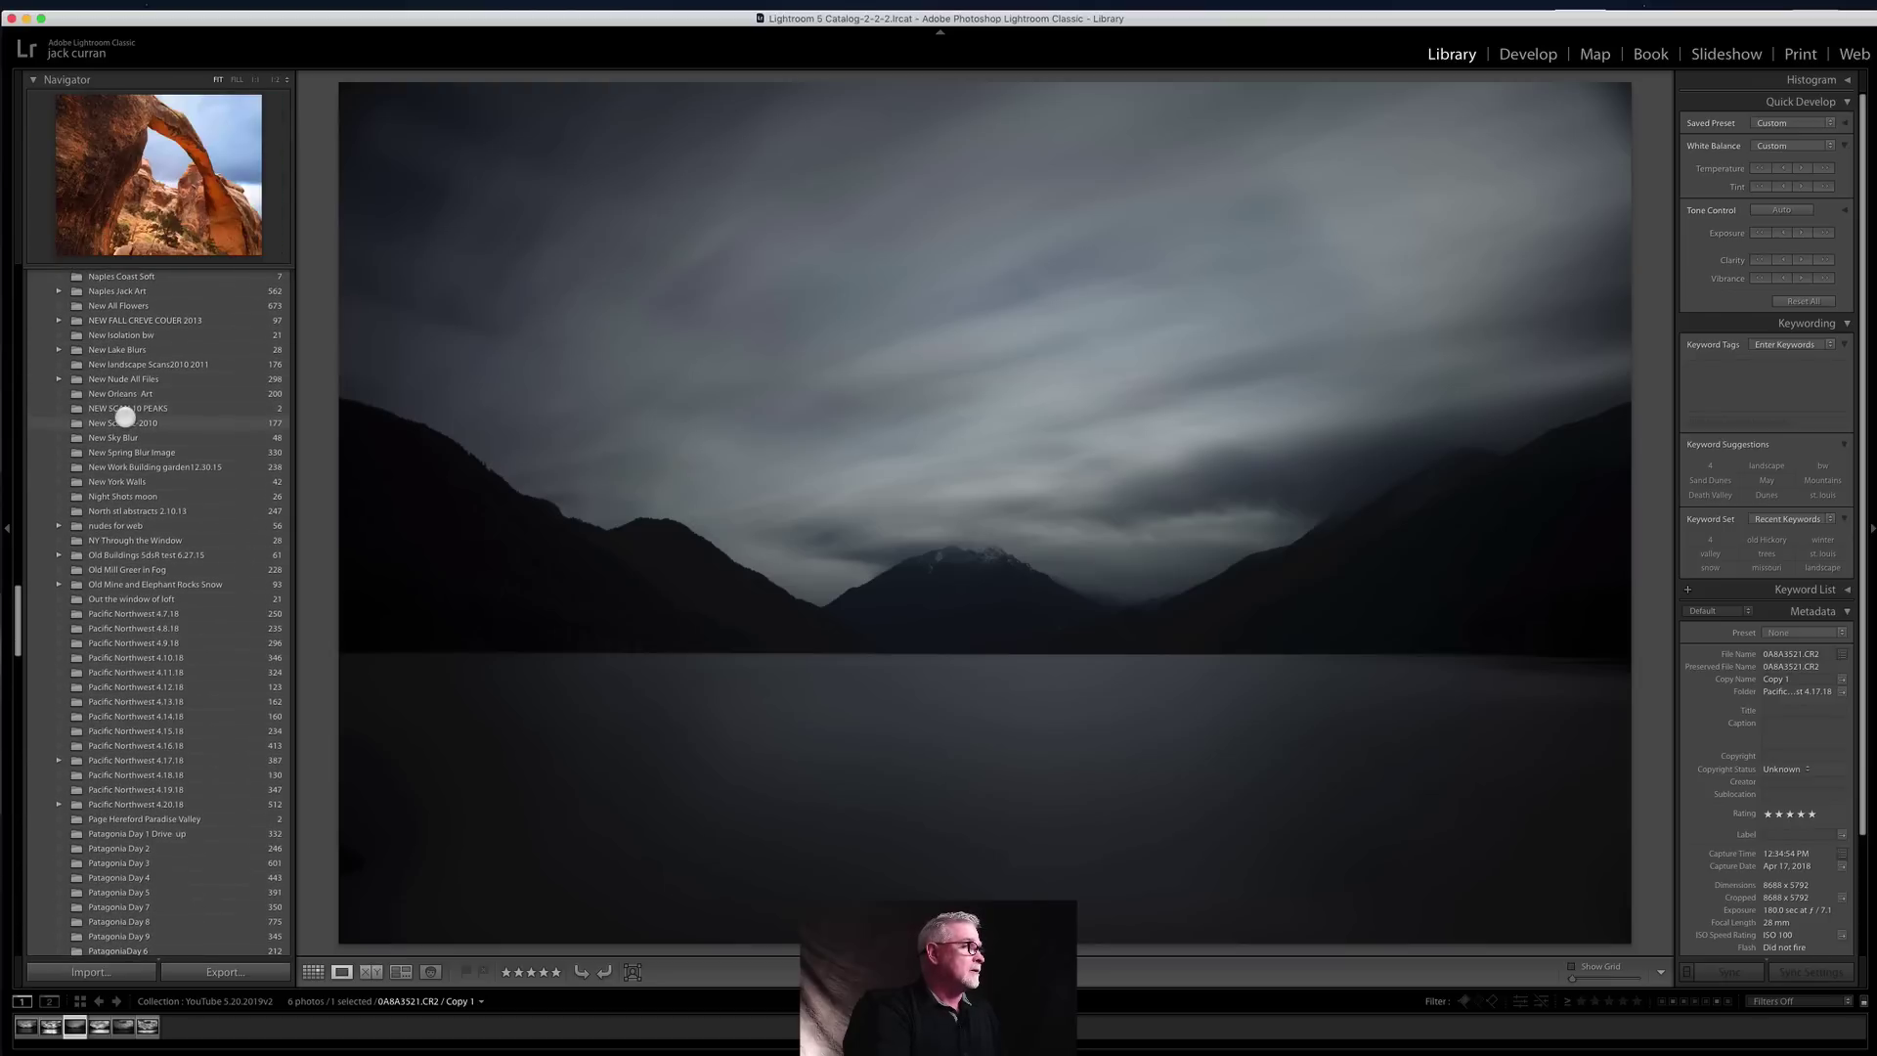
scroll(125, 416, up, 20)
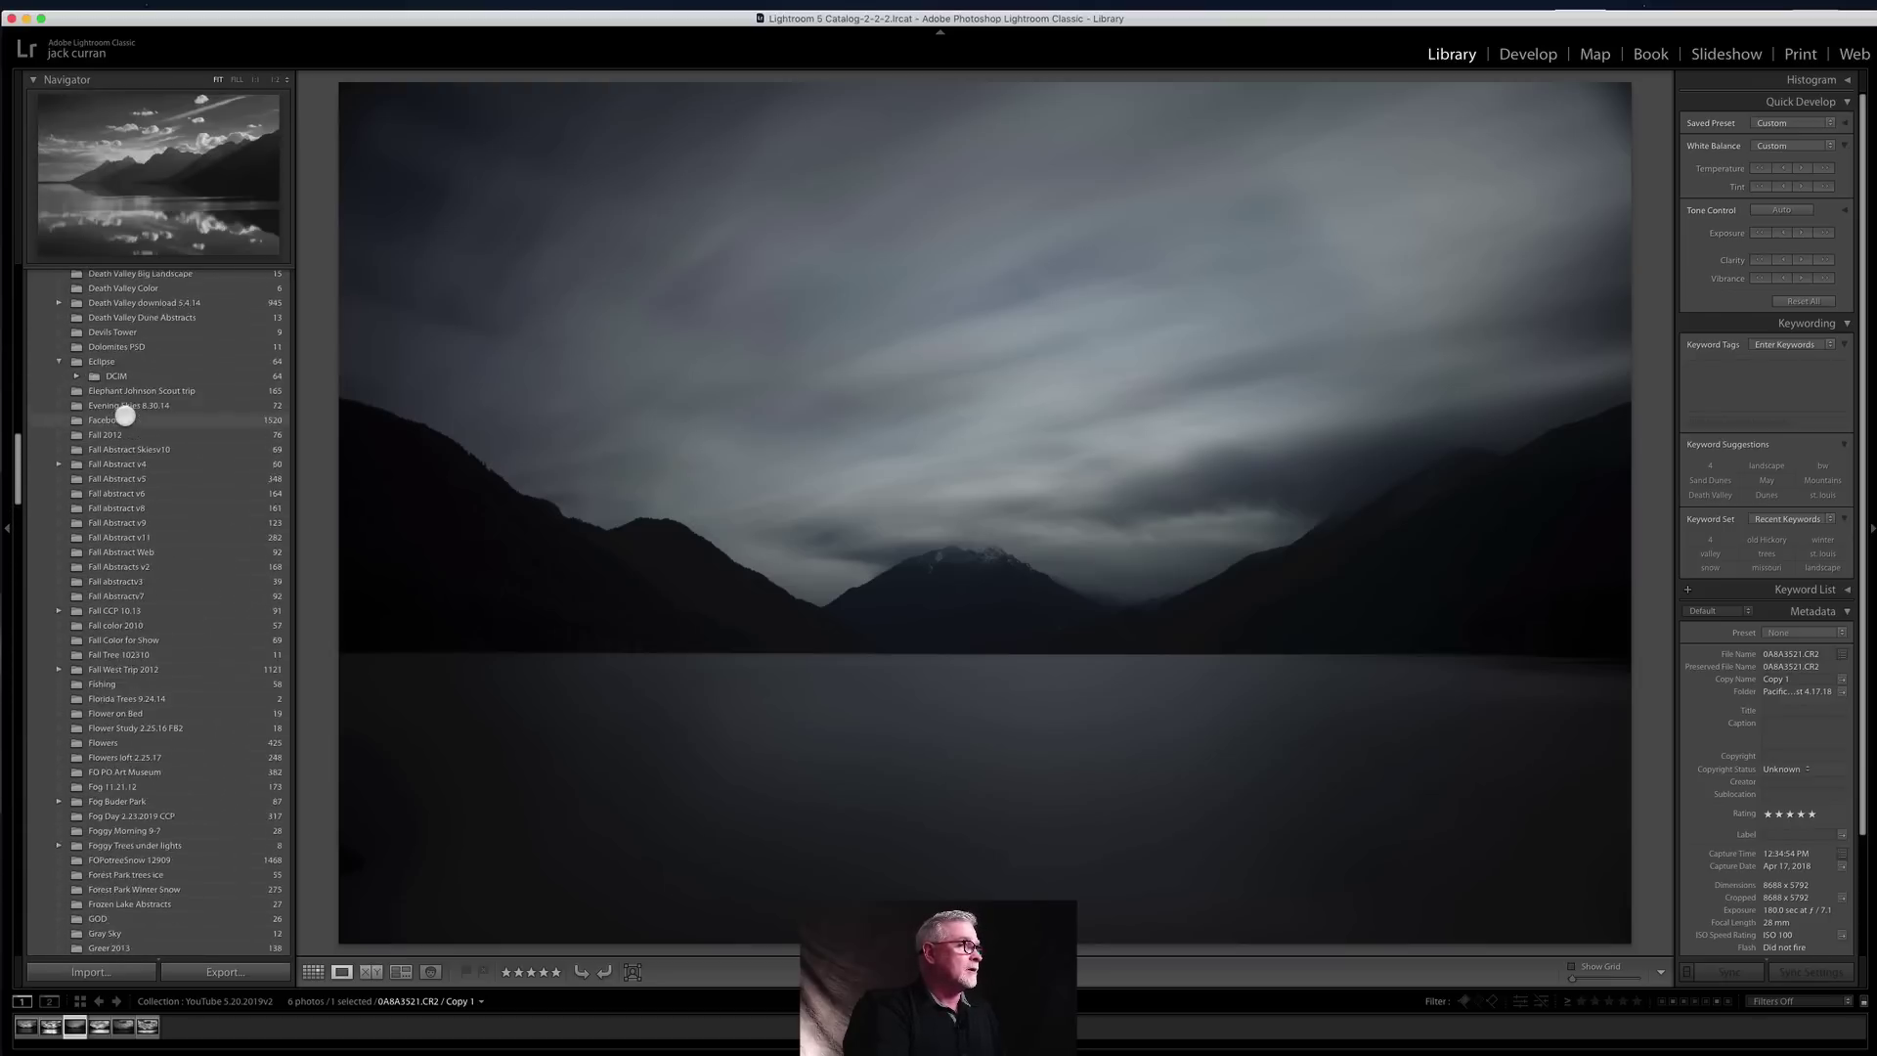
scroll(125, 416, up, 20)
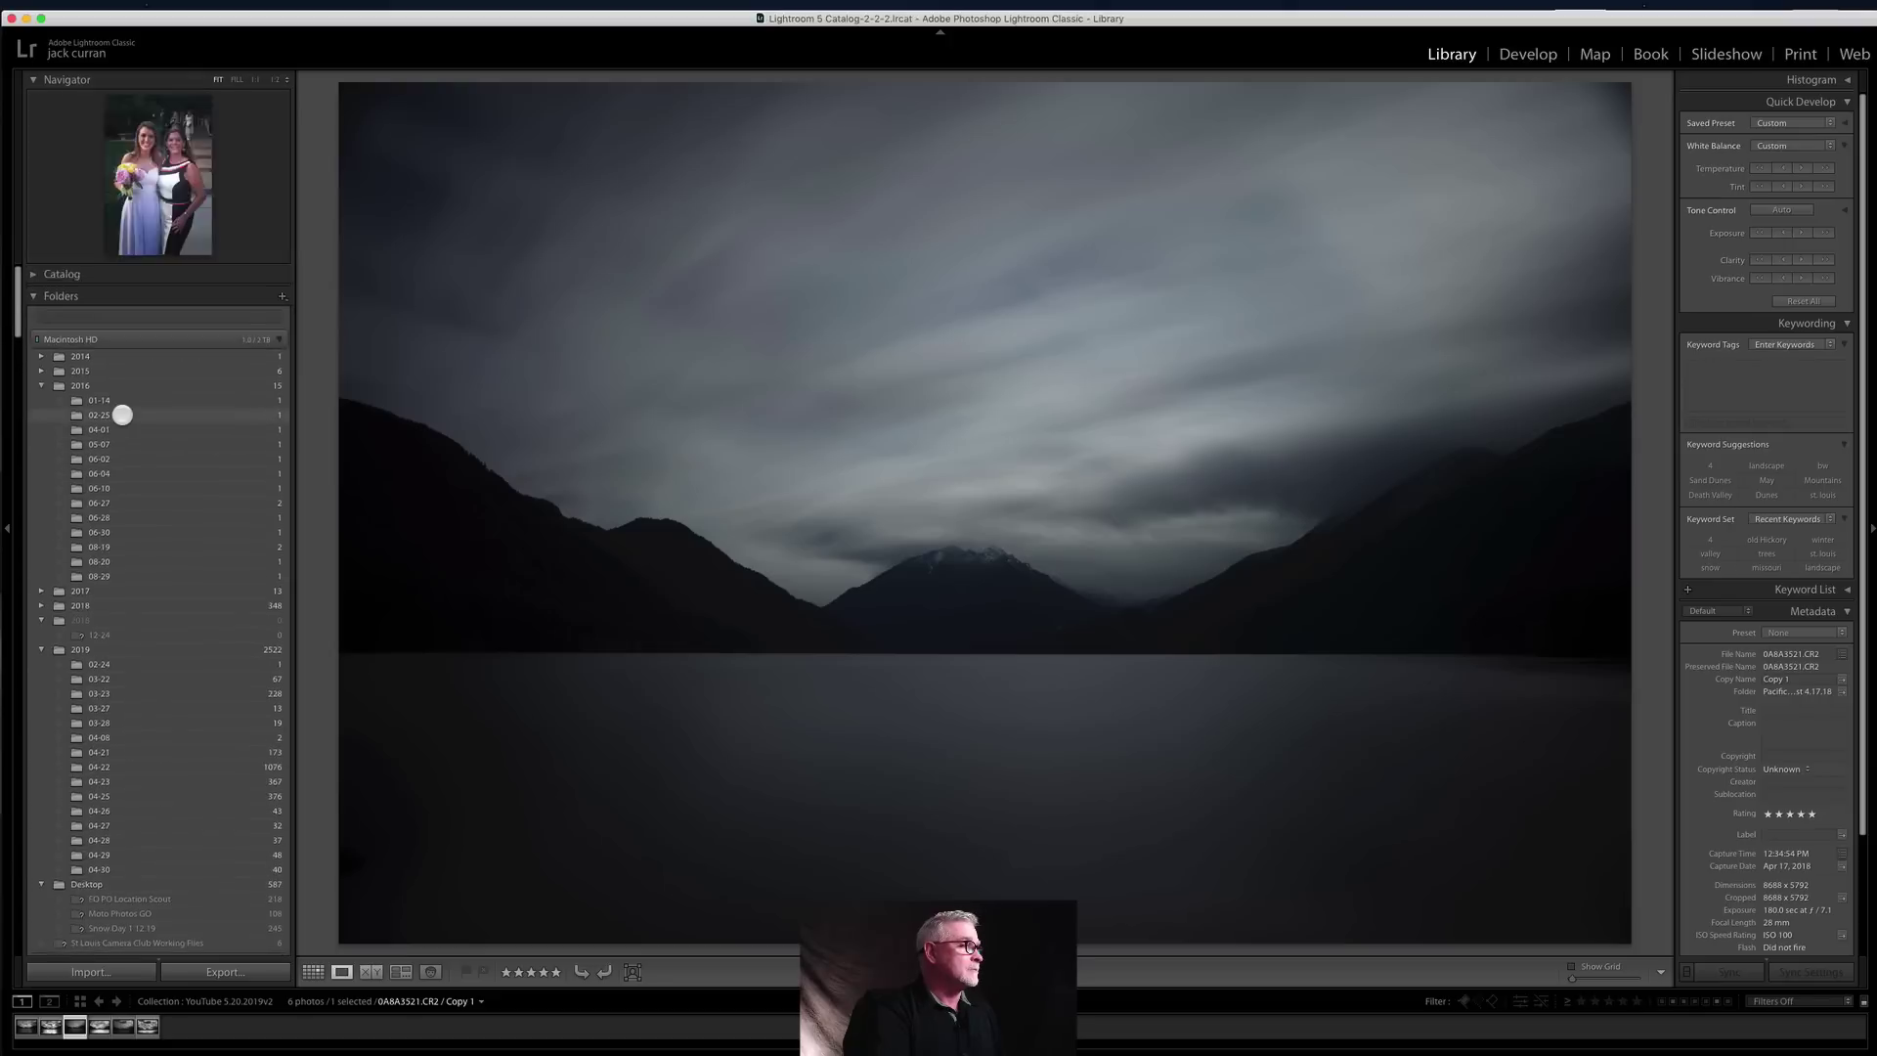
scroll(122, 416, down, 3)
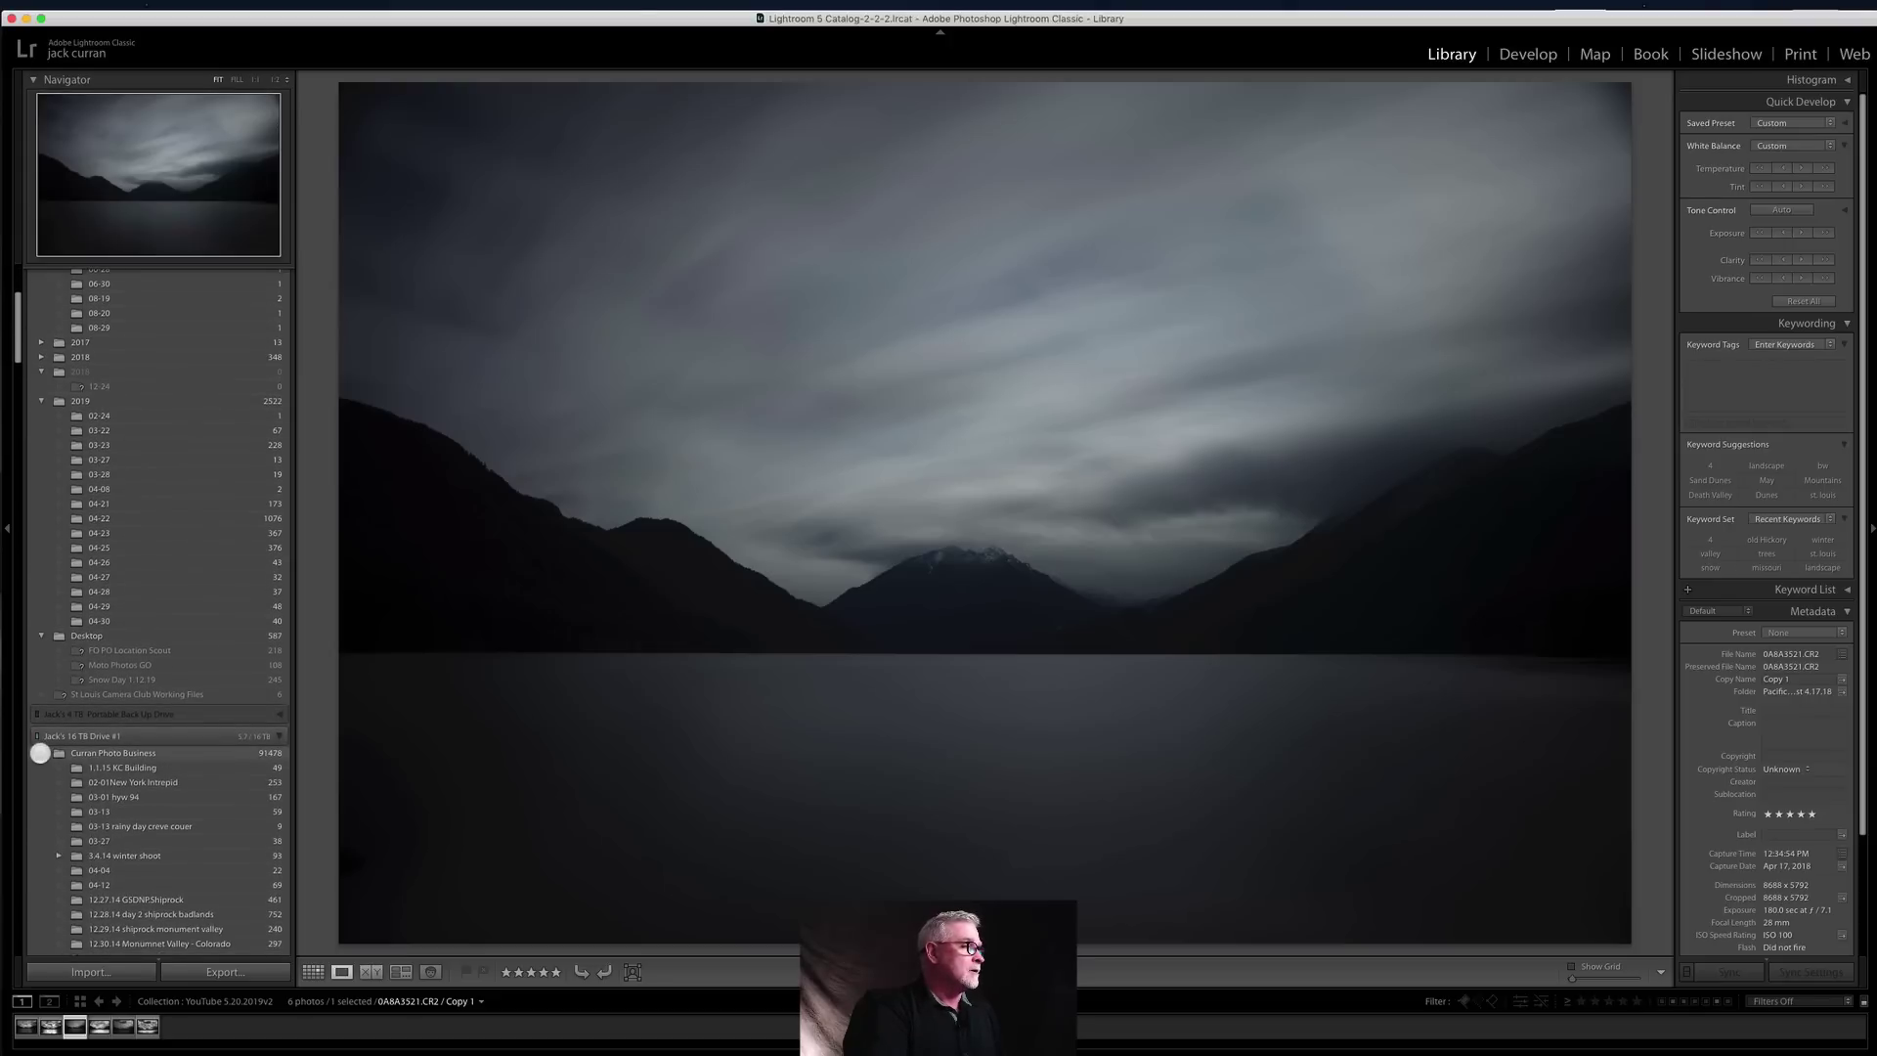
click(41, 753)
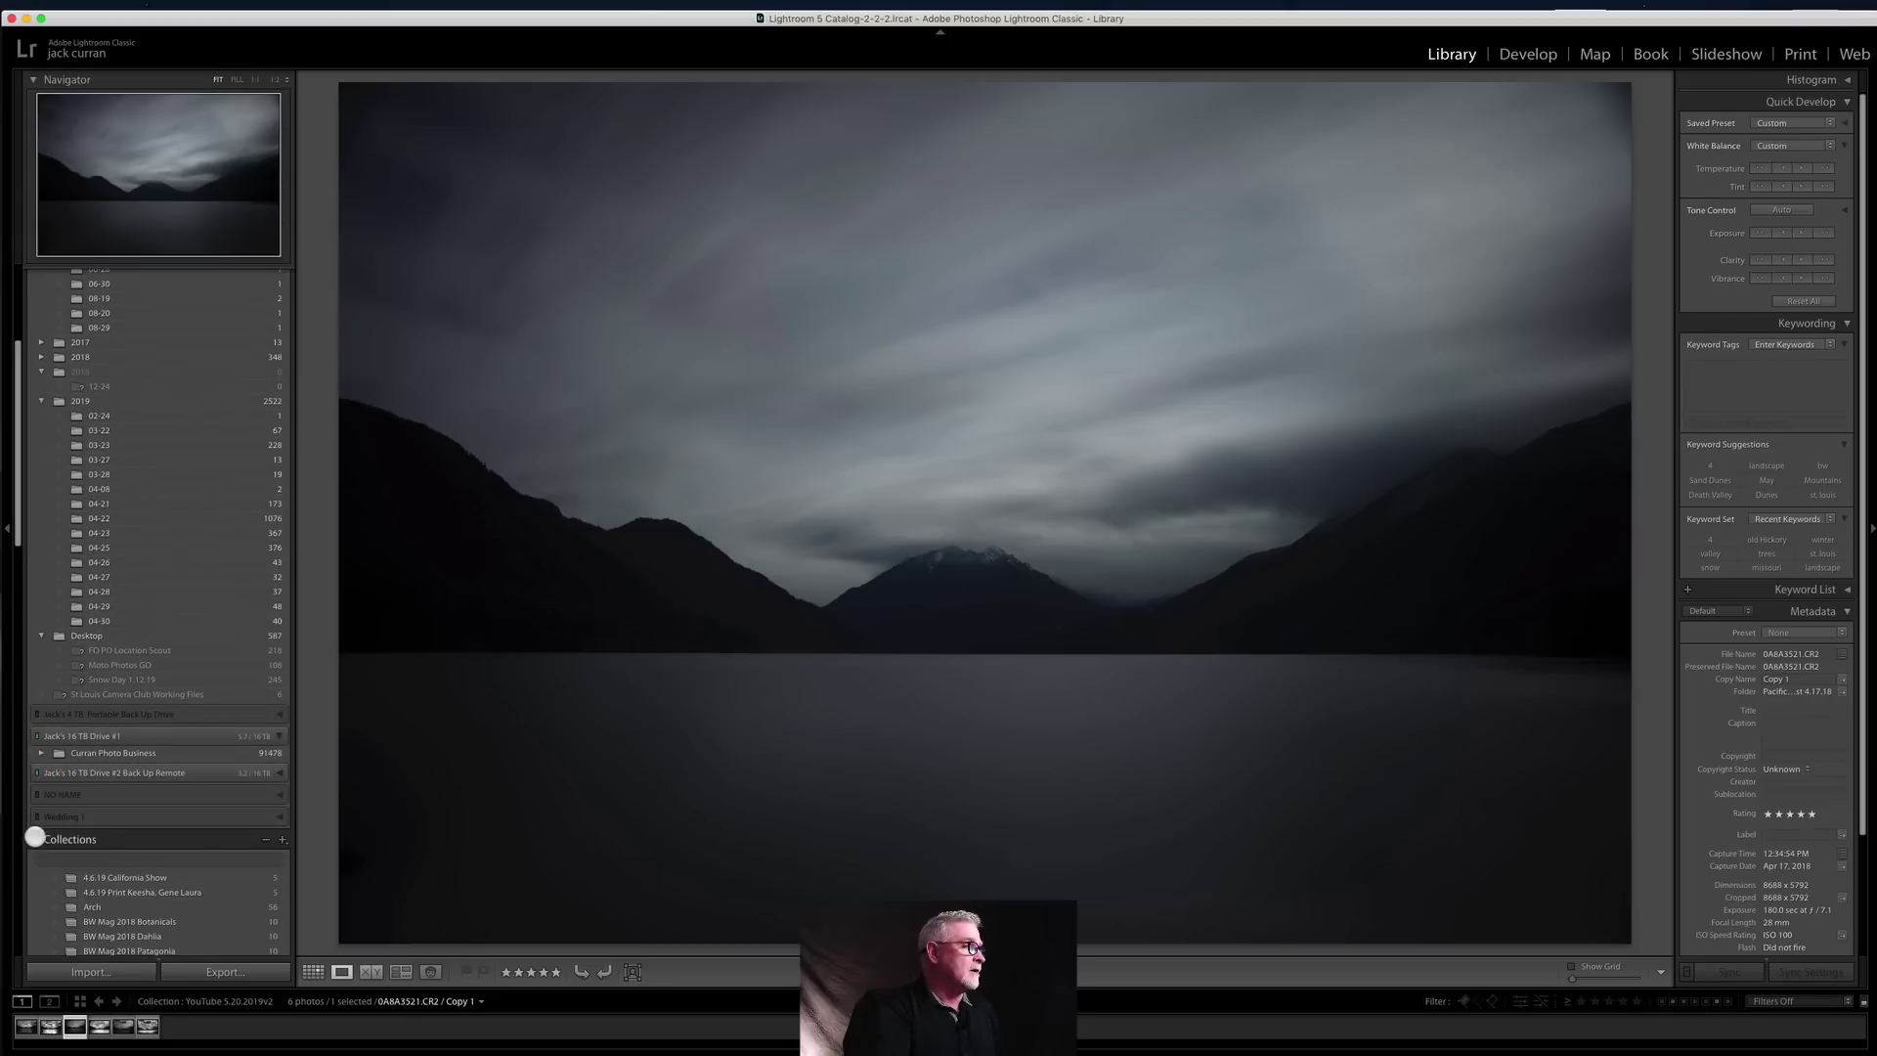
scroll(180, 368, up, 12)
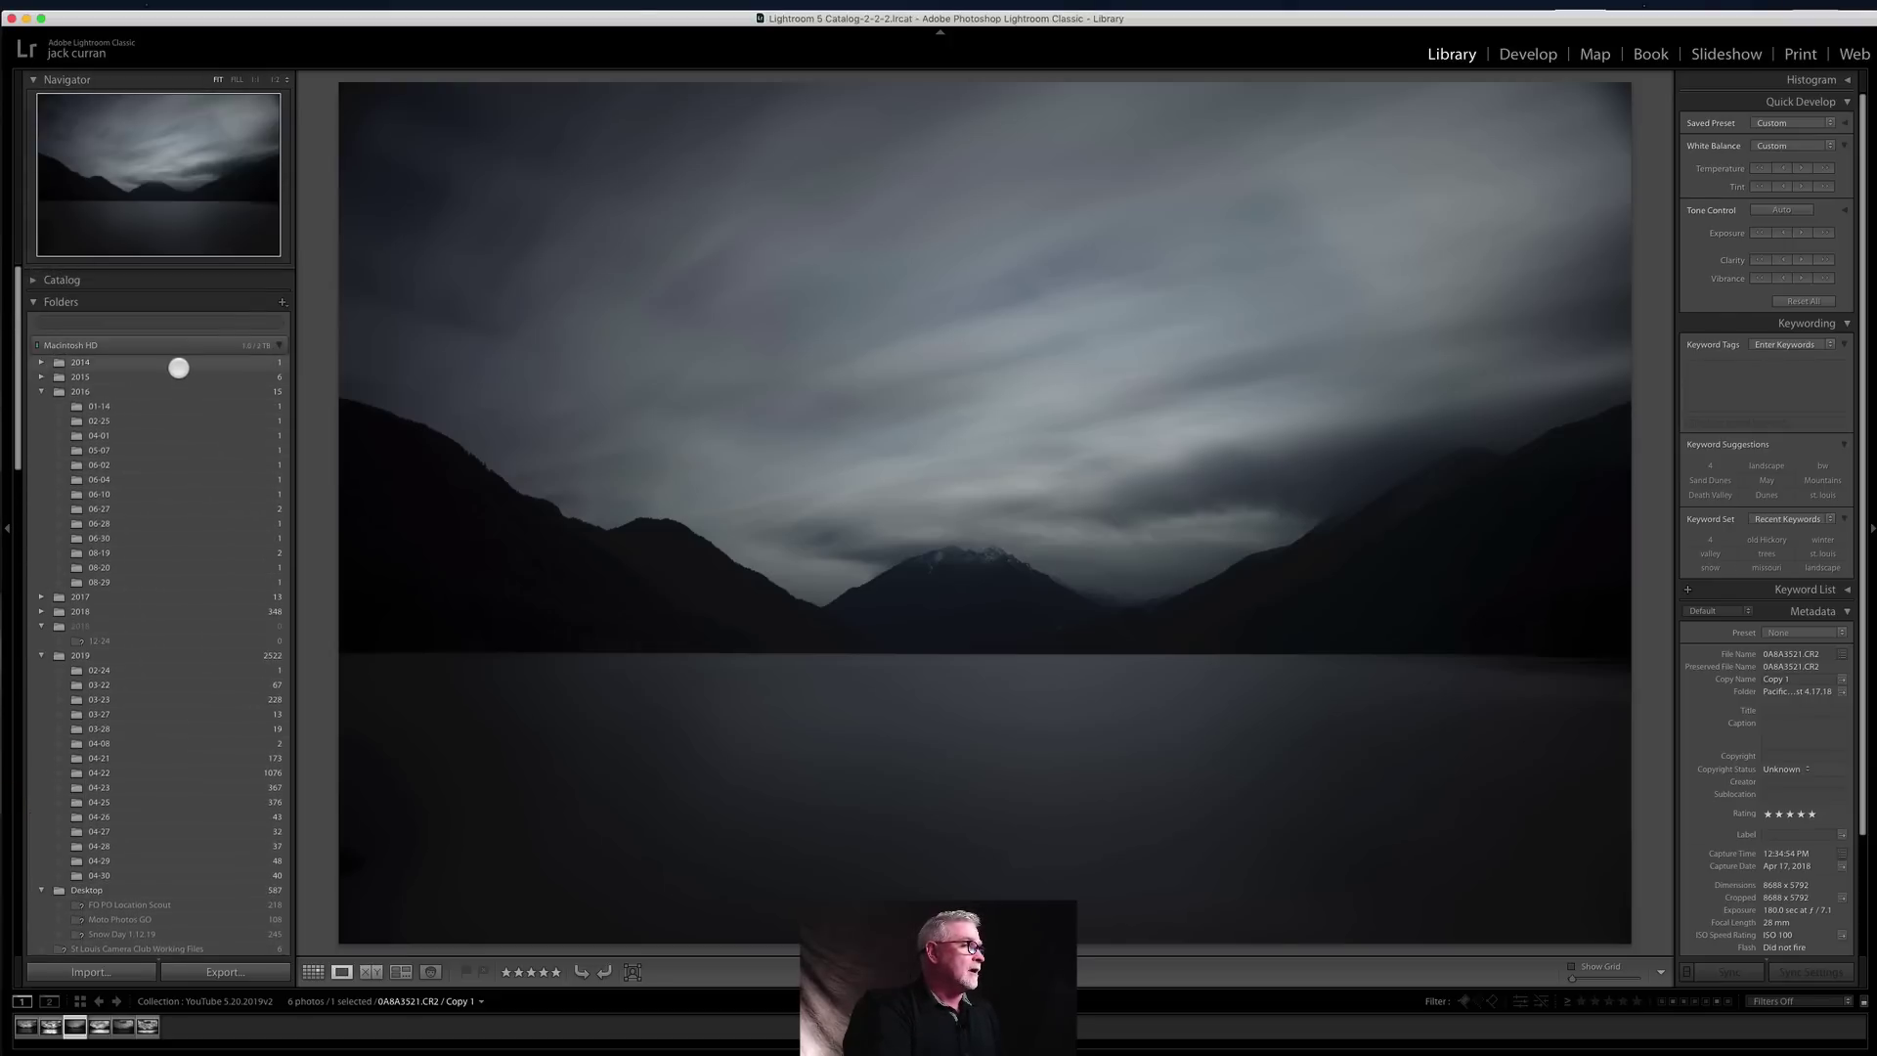
click(32, 296)
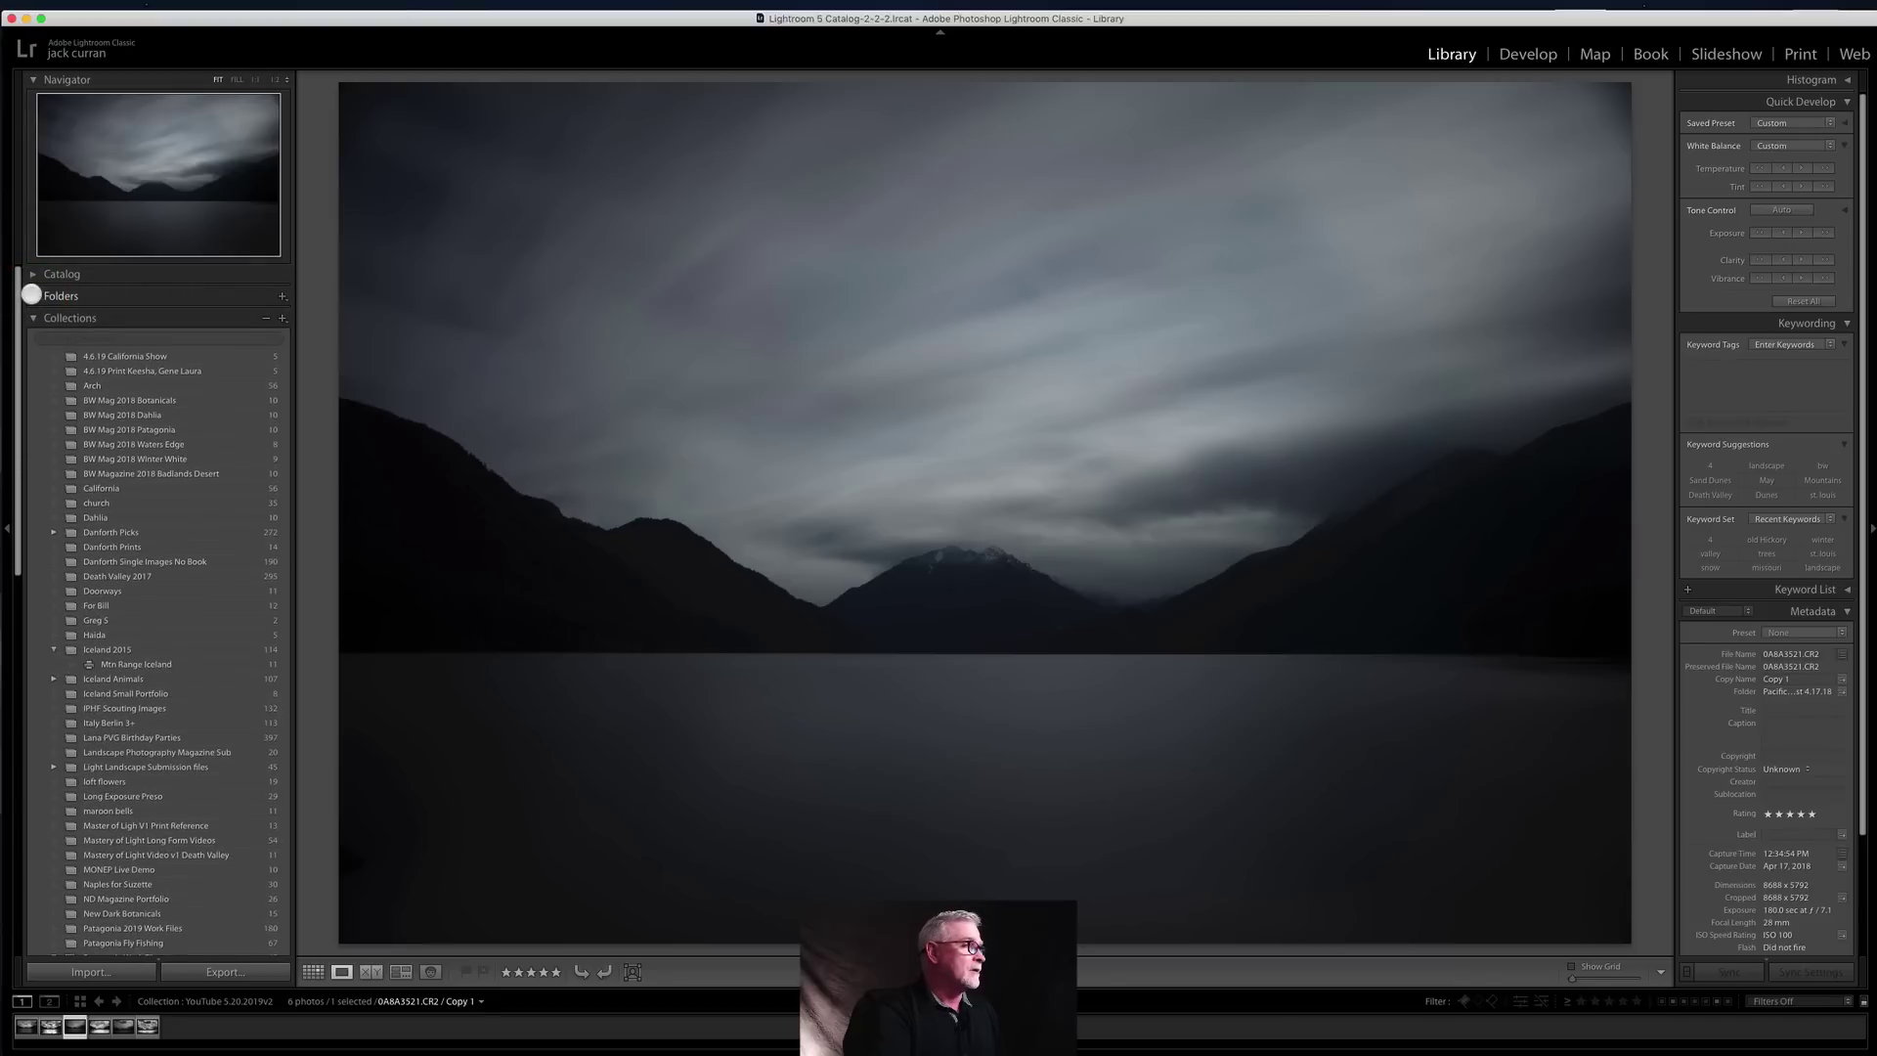
drag(15, 482, 150, 883)
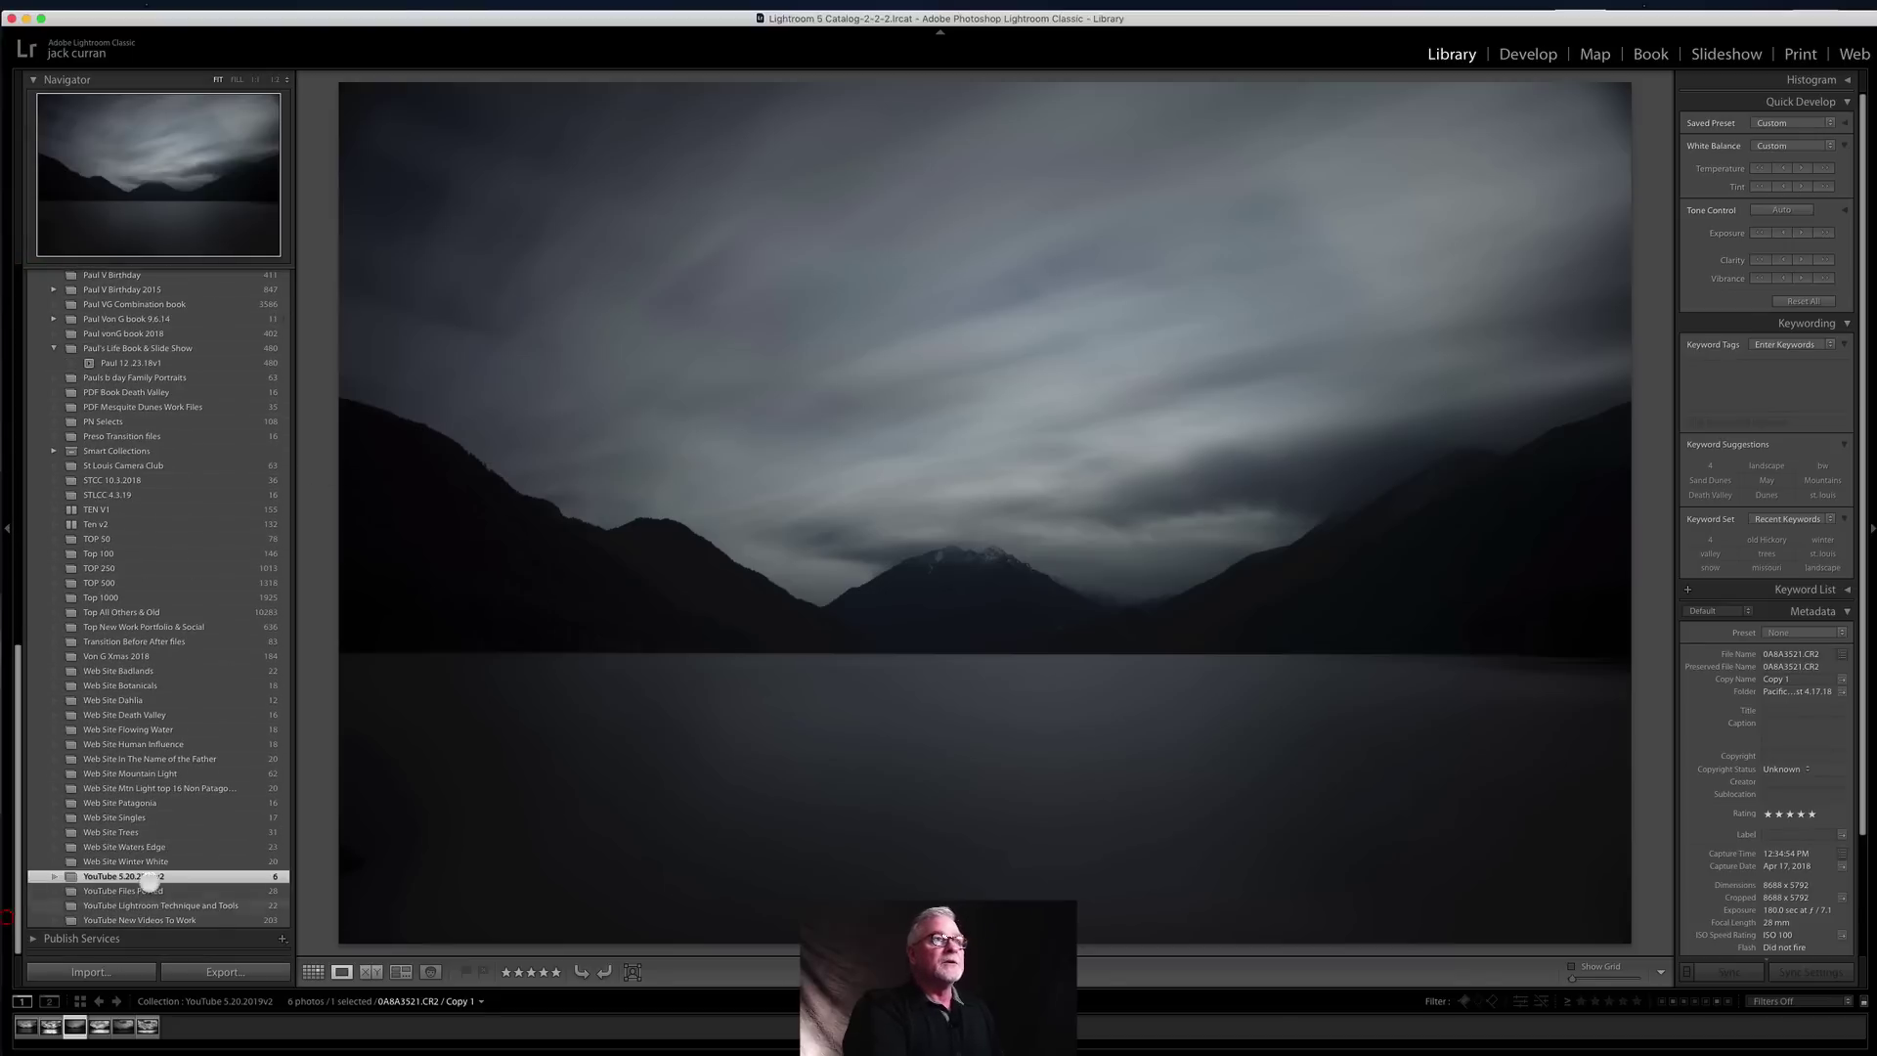
Step: Open the photo in Develop and enable Remove Chromatic Aberration and Enable Profile Corrections under Lens Corrections
click(1520, 55)
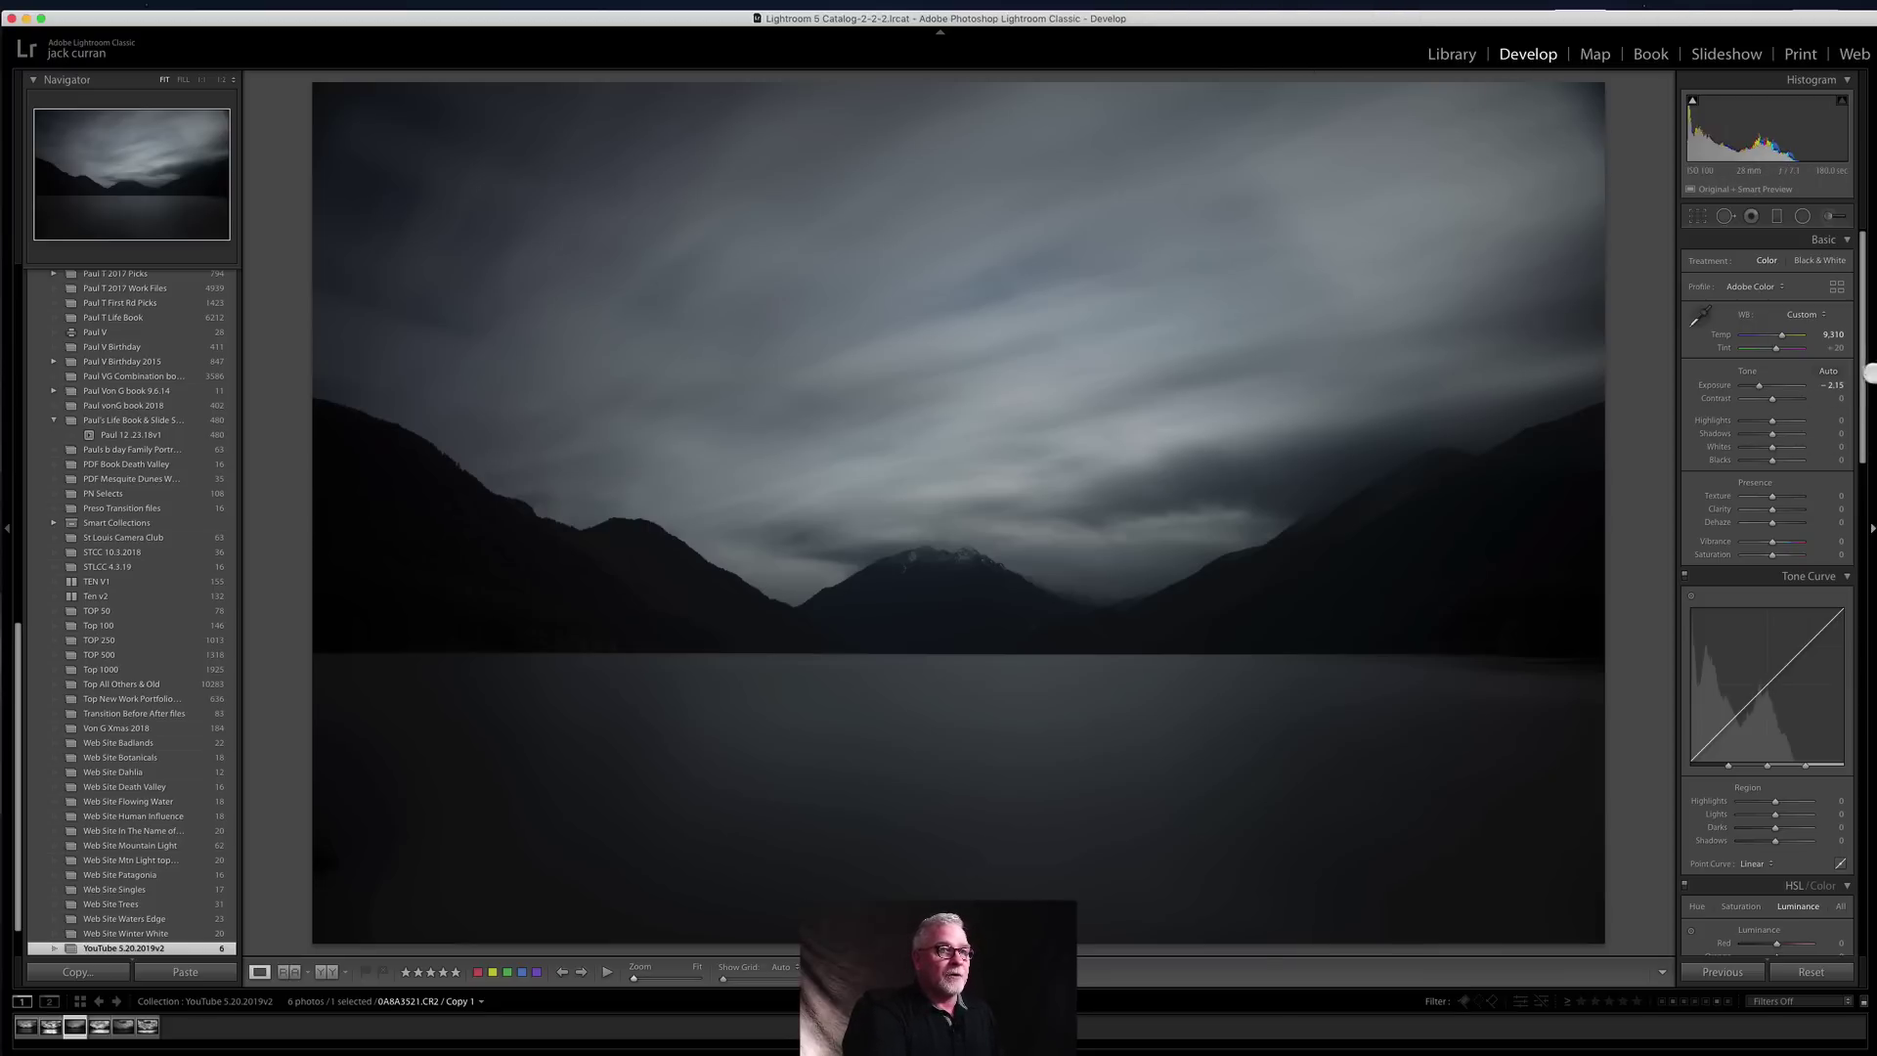
drag(1858, 385, 1853, 761)
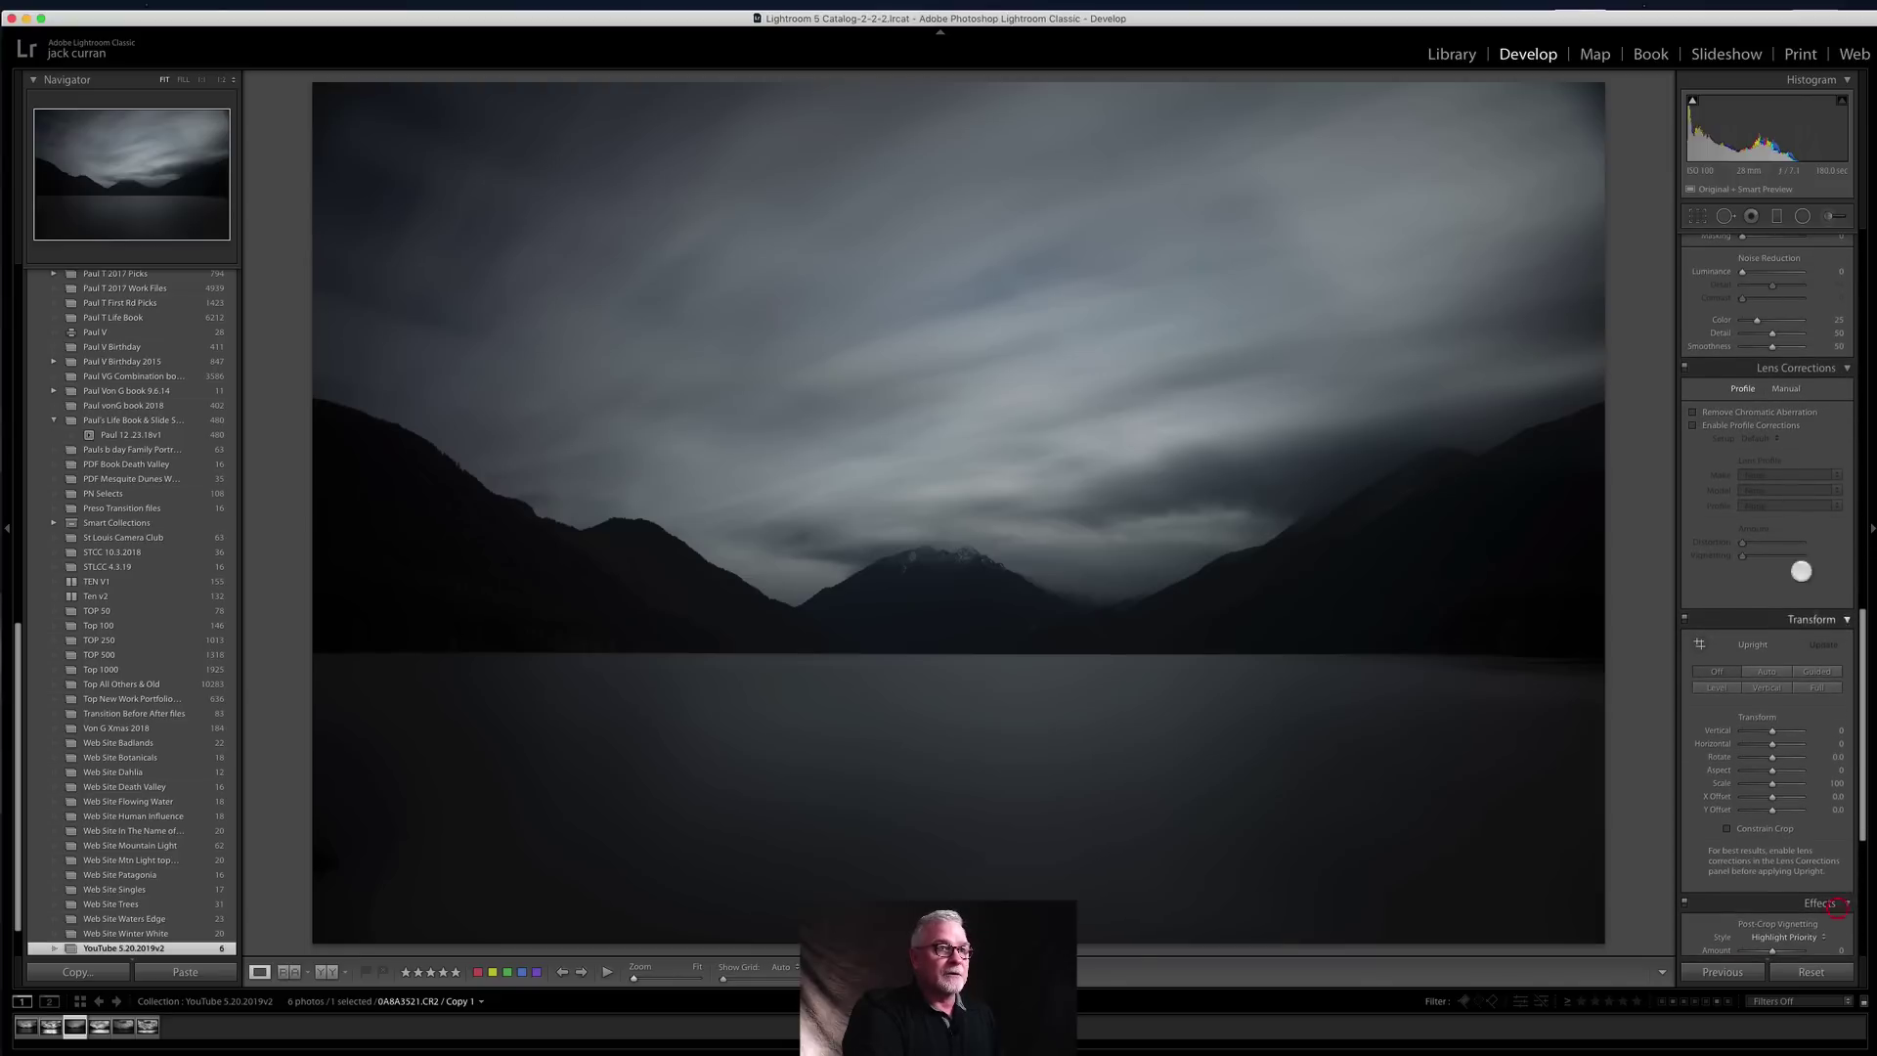
click(1693, 411)
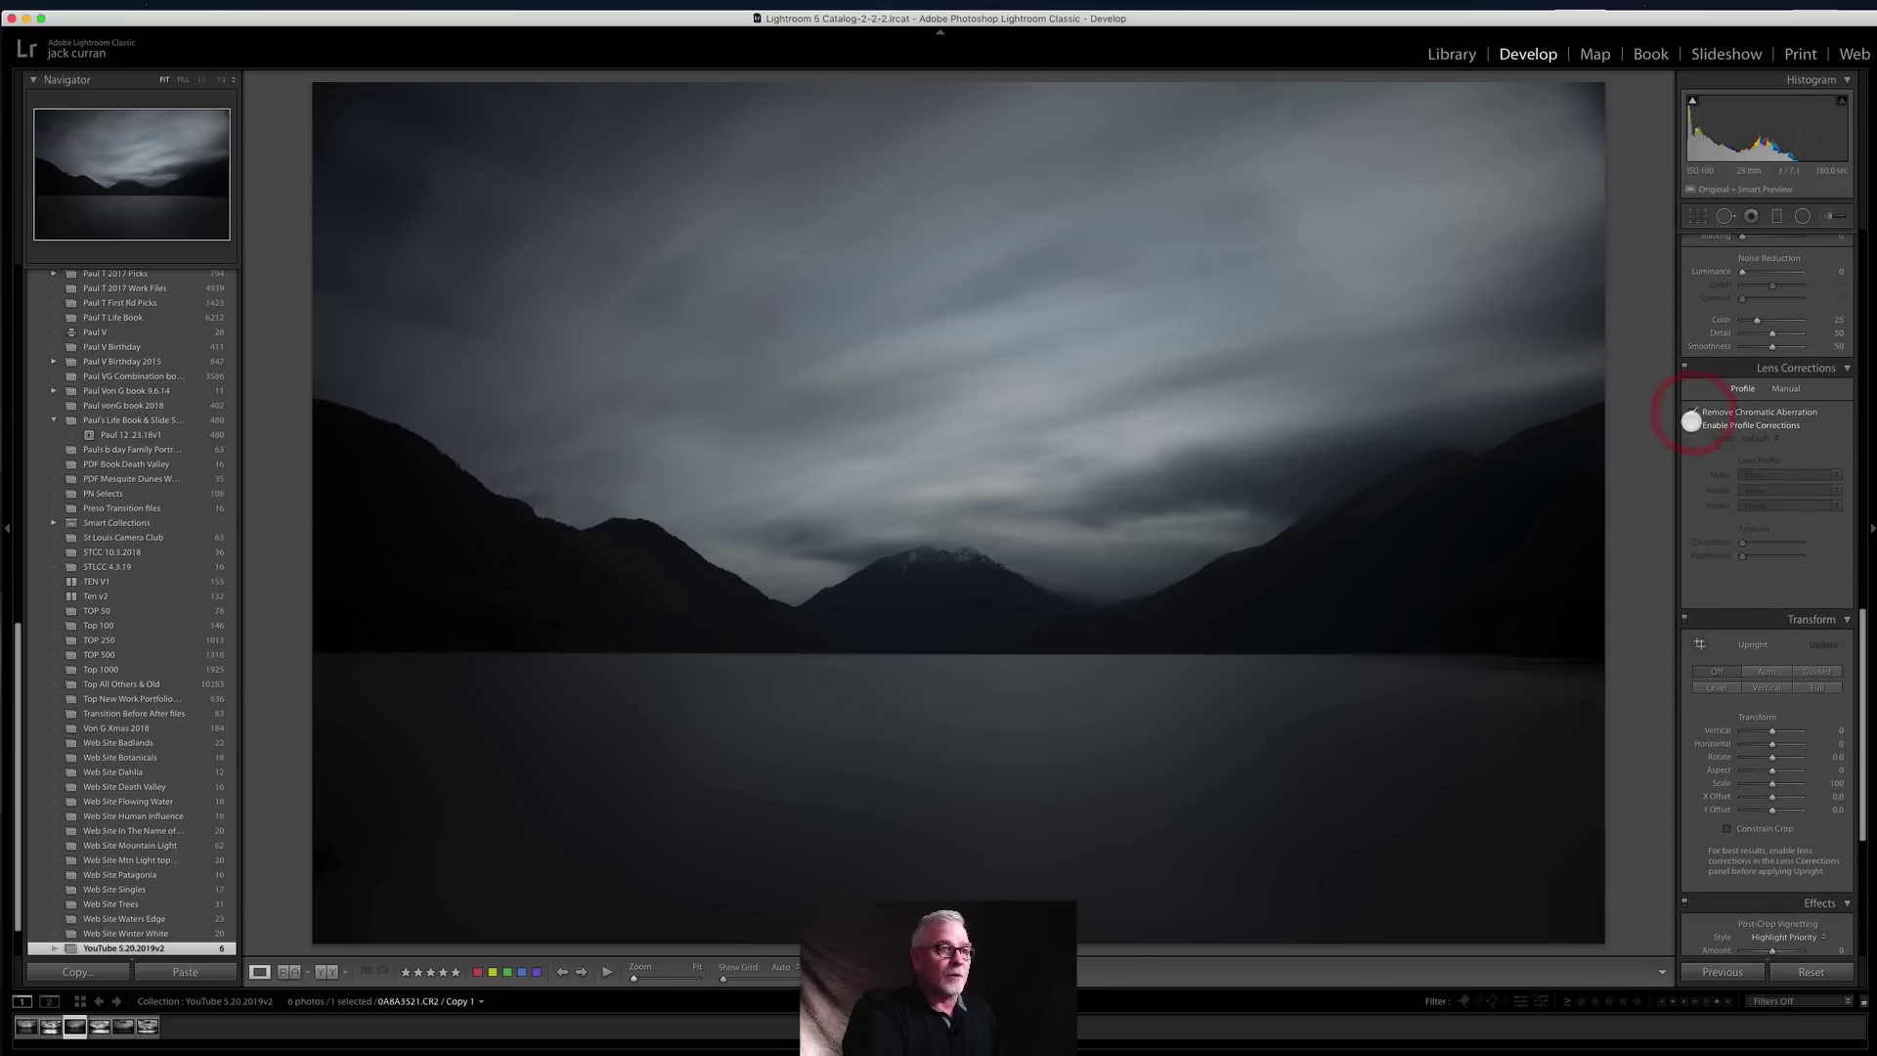
click(1692, 426)
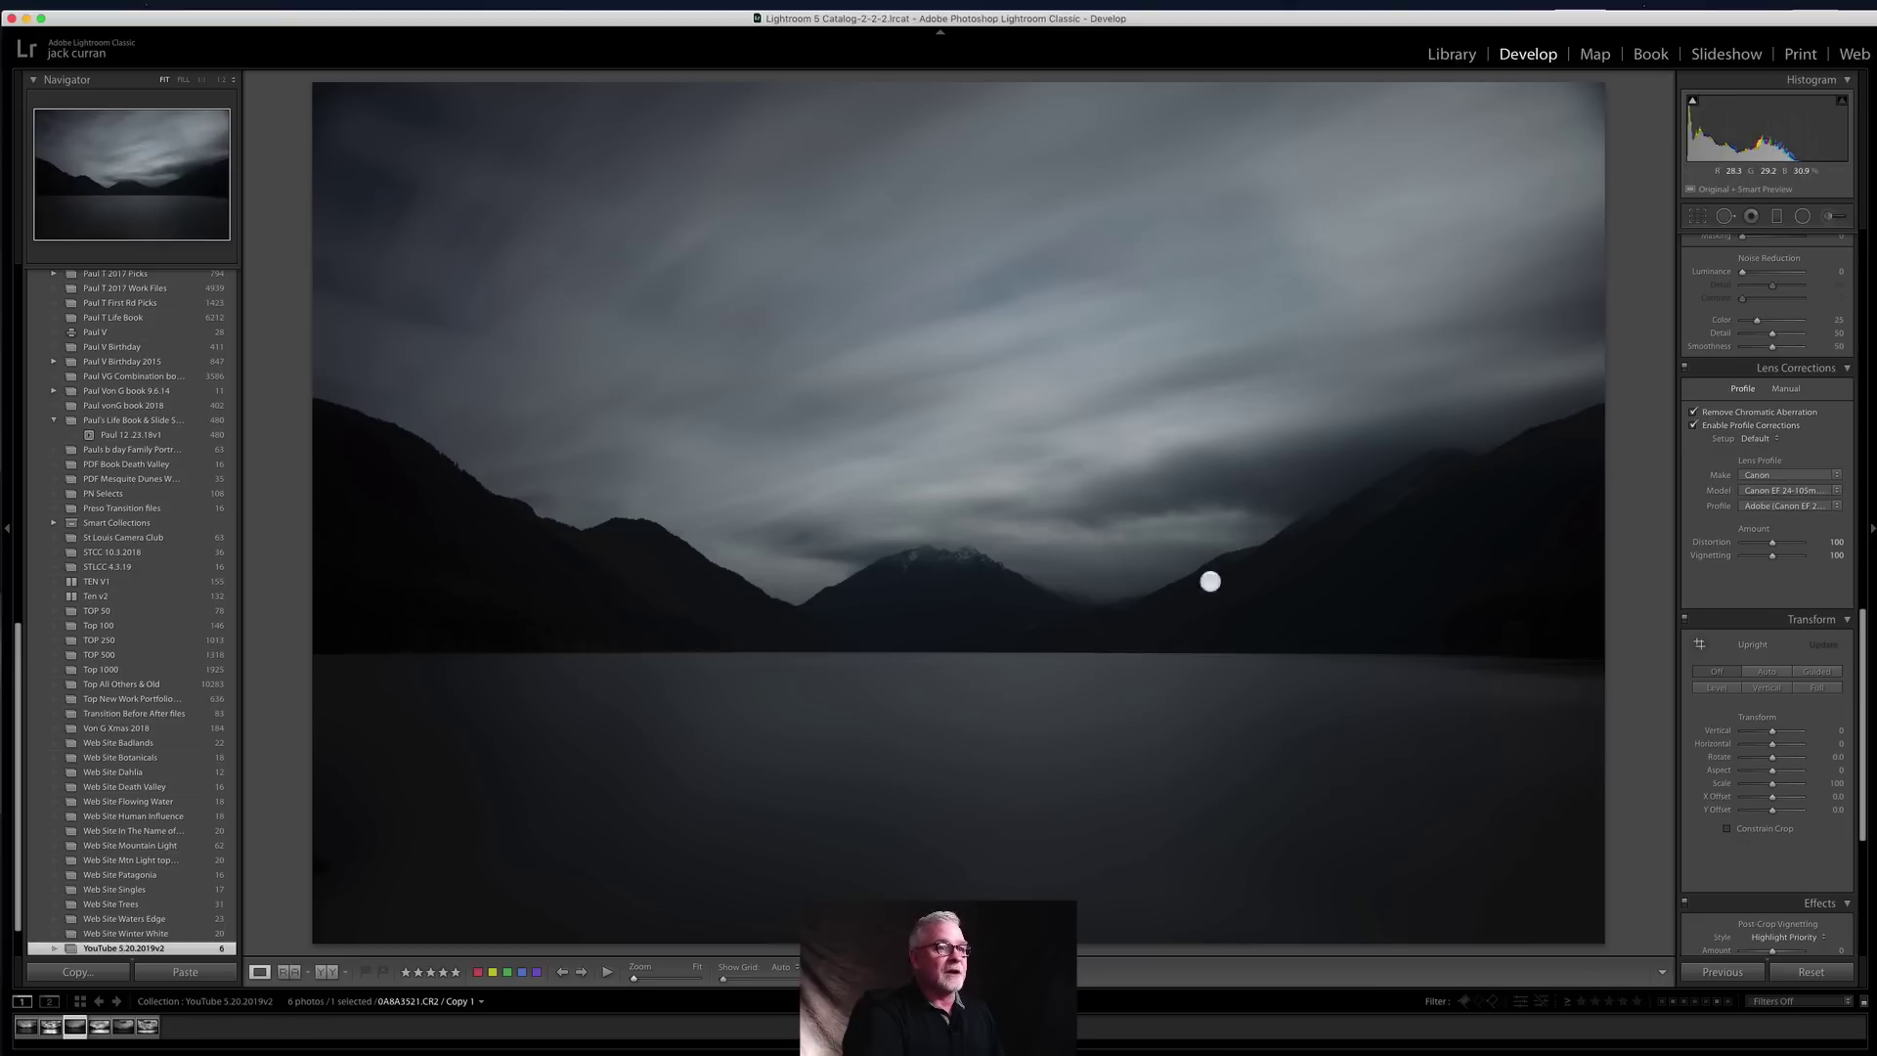
Step: Set the lens profile correction amounts to Distortion 189 and Vignetting 159
click(1753, 735)
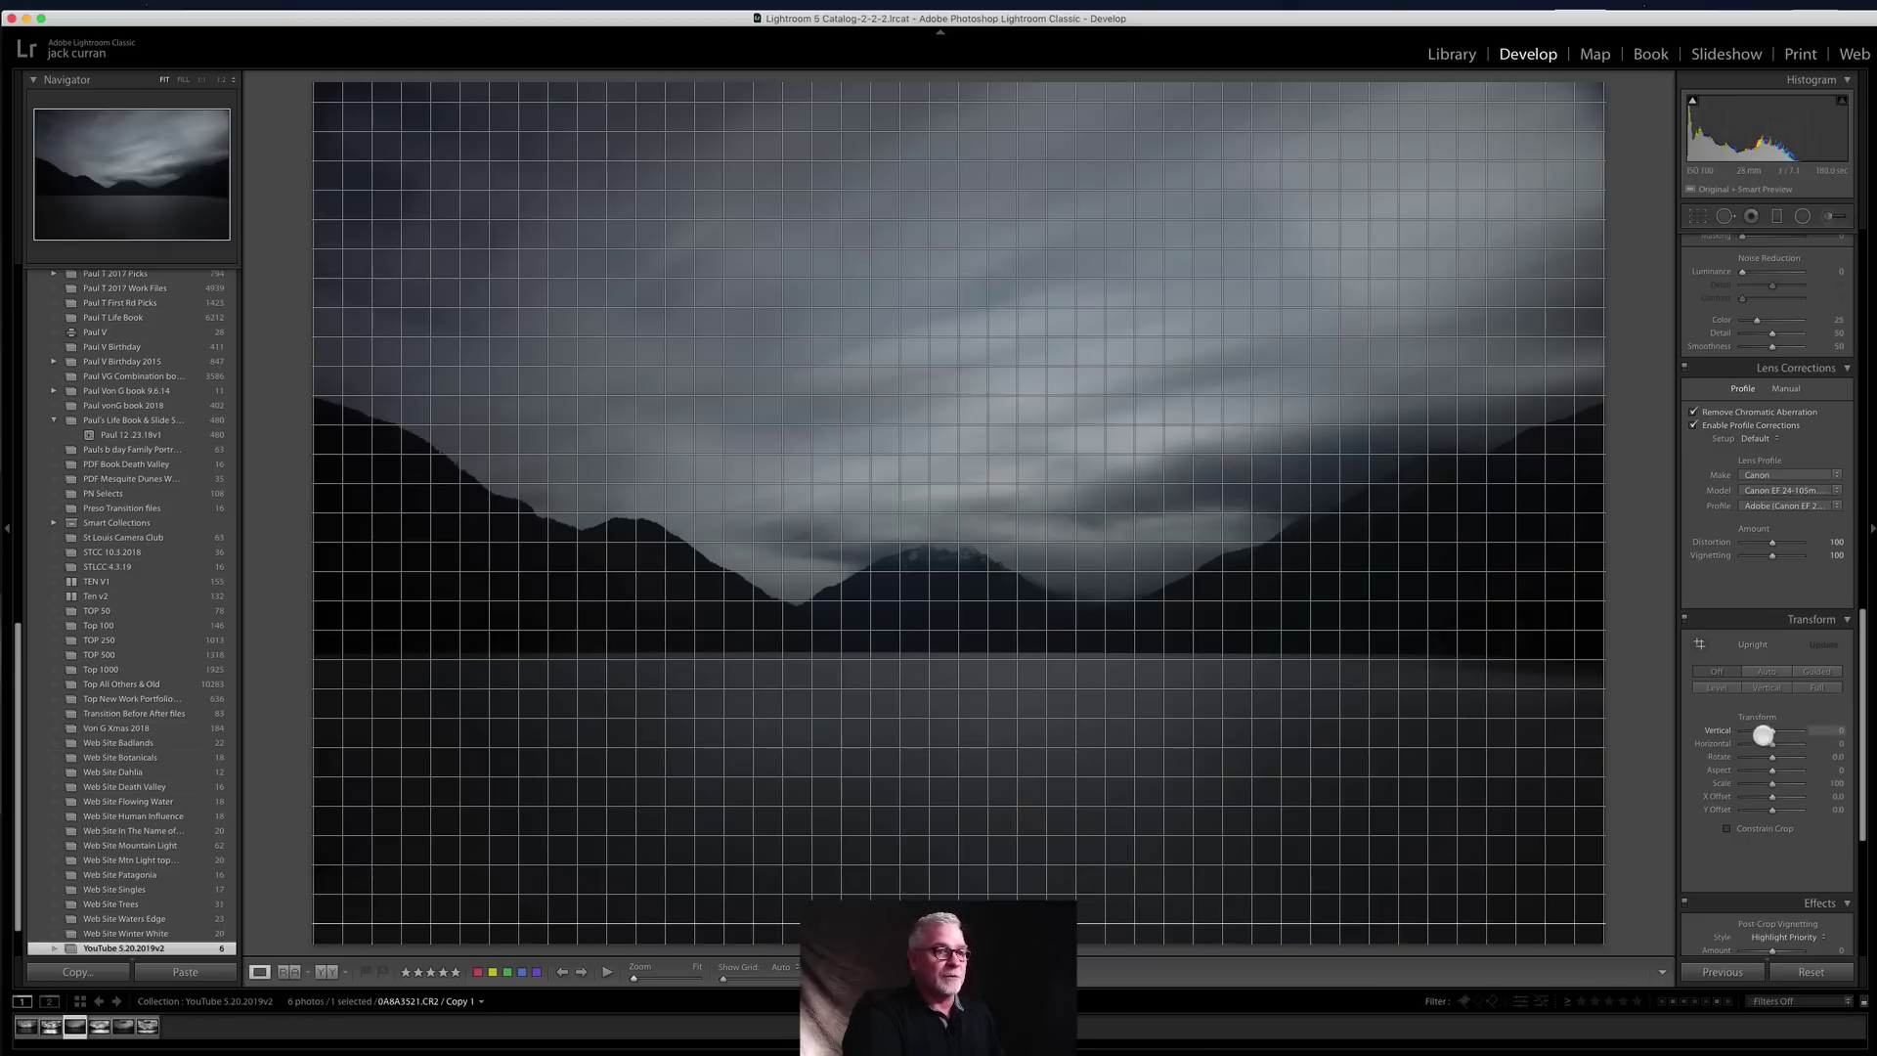
mouse_move(1760, 553)
mouse_down()
mouse_move(1807, 553)
mouse_move(1757, 557)
mouse_move(1797, 559)
mouse_move(1778, 544)
mouse_move(1800, 541)
mouse_move(1768, 547)
mouse_up()
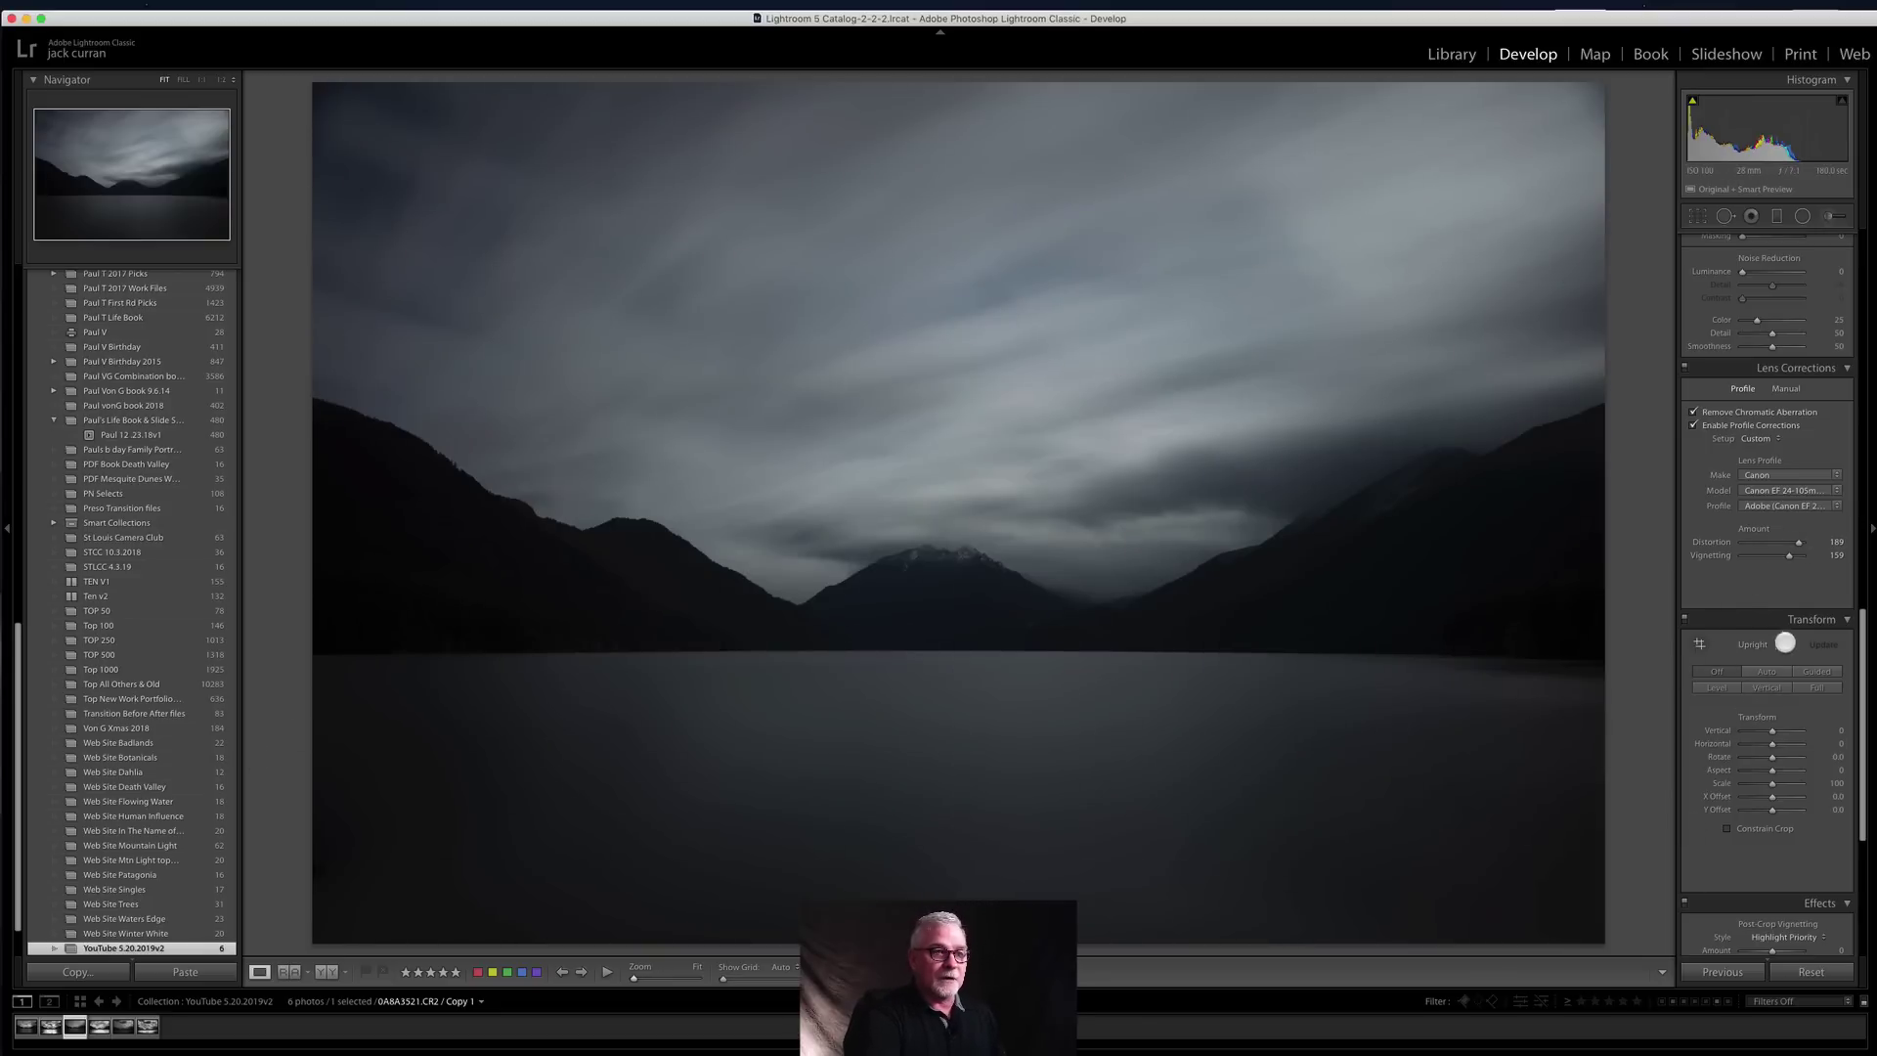
Step: Trace the full mountain ridgeline with a thin, bright Adjustment Brush stroke, with the brush's Highlights set to 100
scroll(1778, 643, up, 5)
scroll(1779, 640, up, 5)
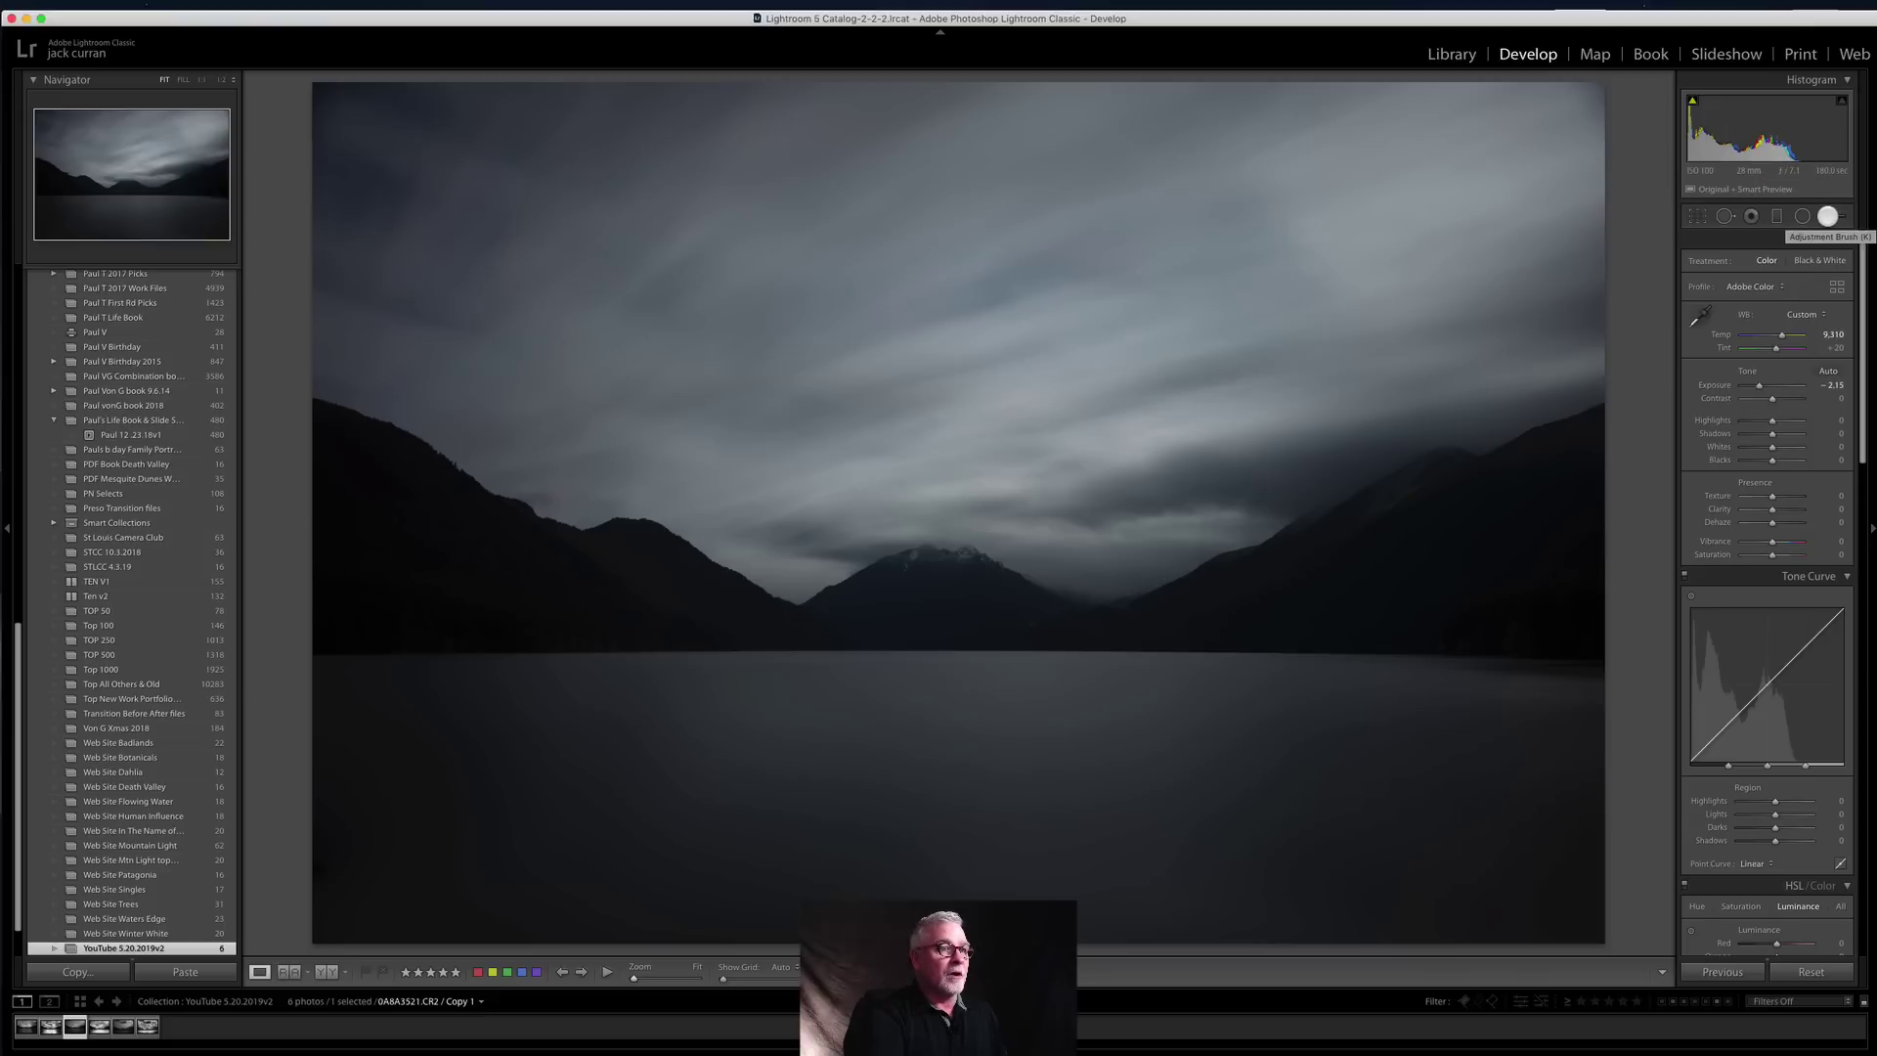
click(1828, 216)
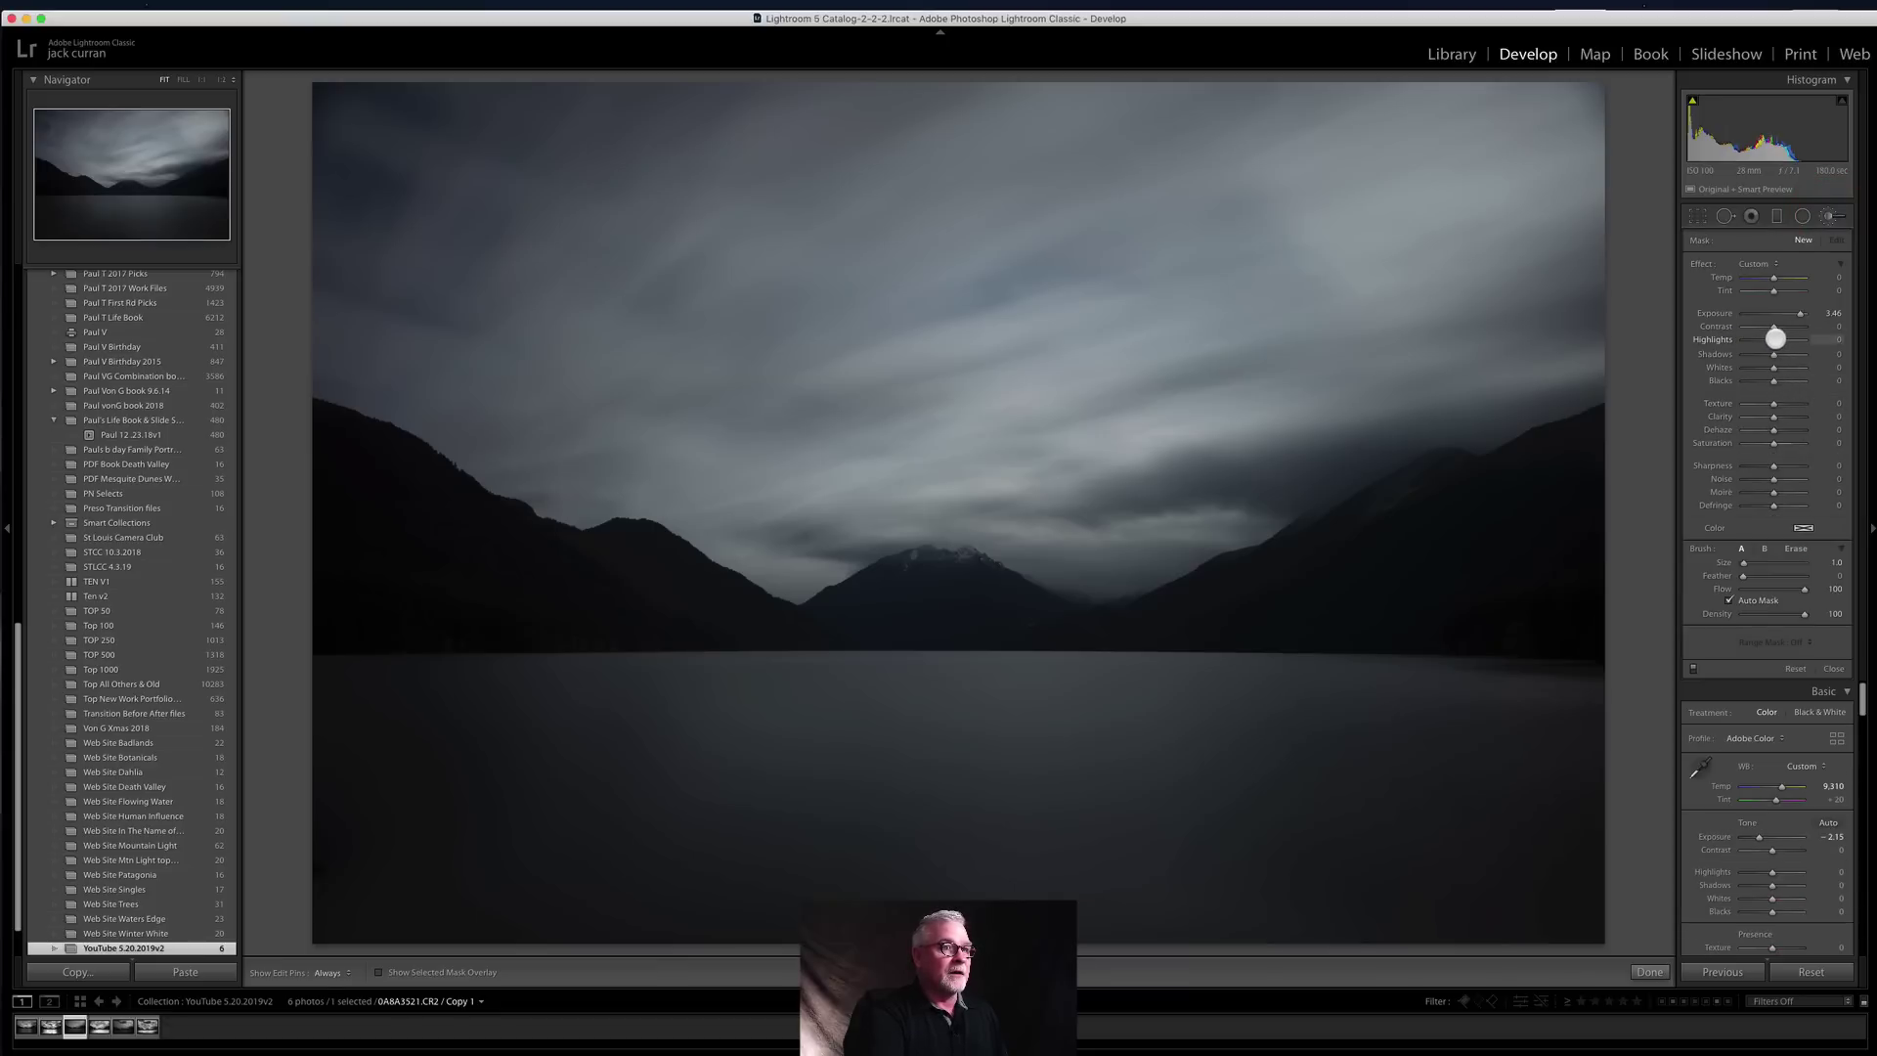
drag(1774, 339, 1805, 340)
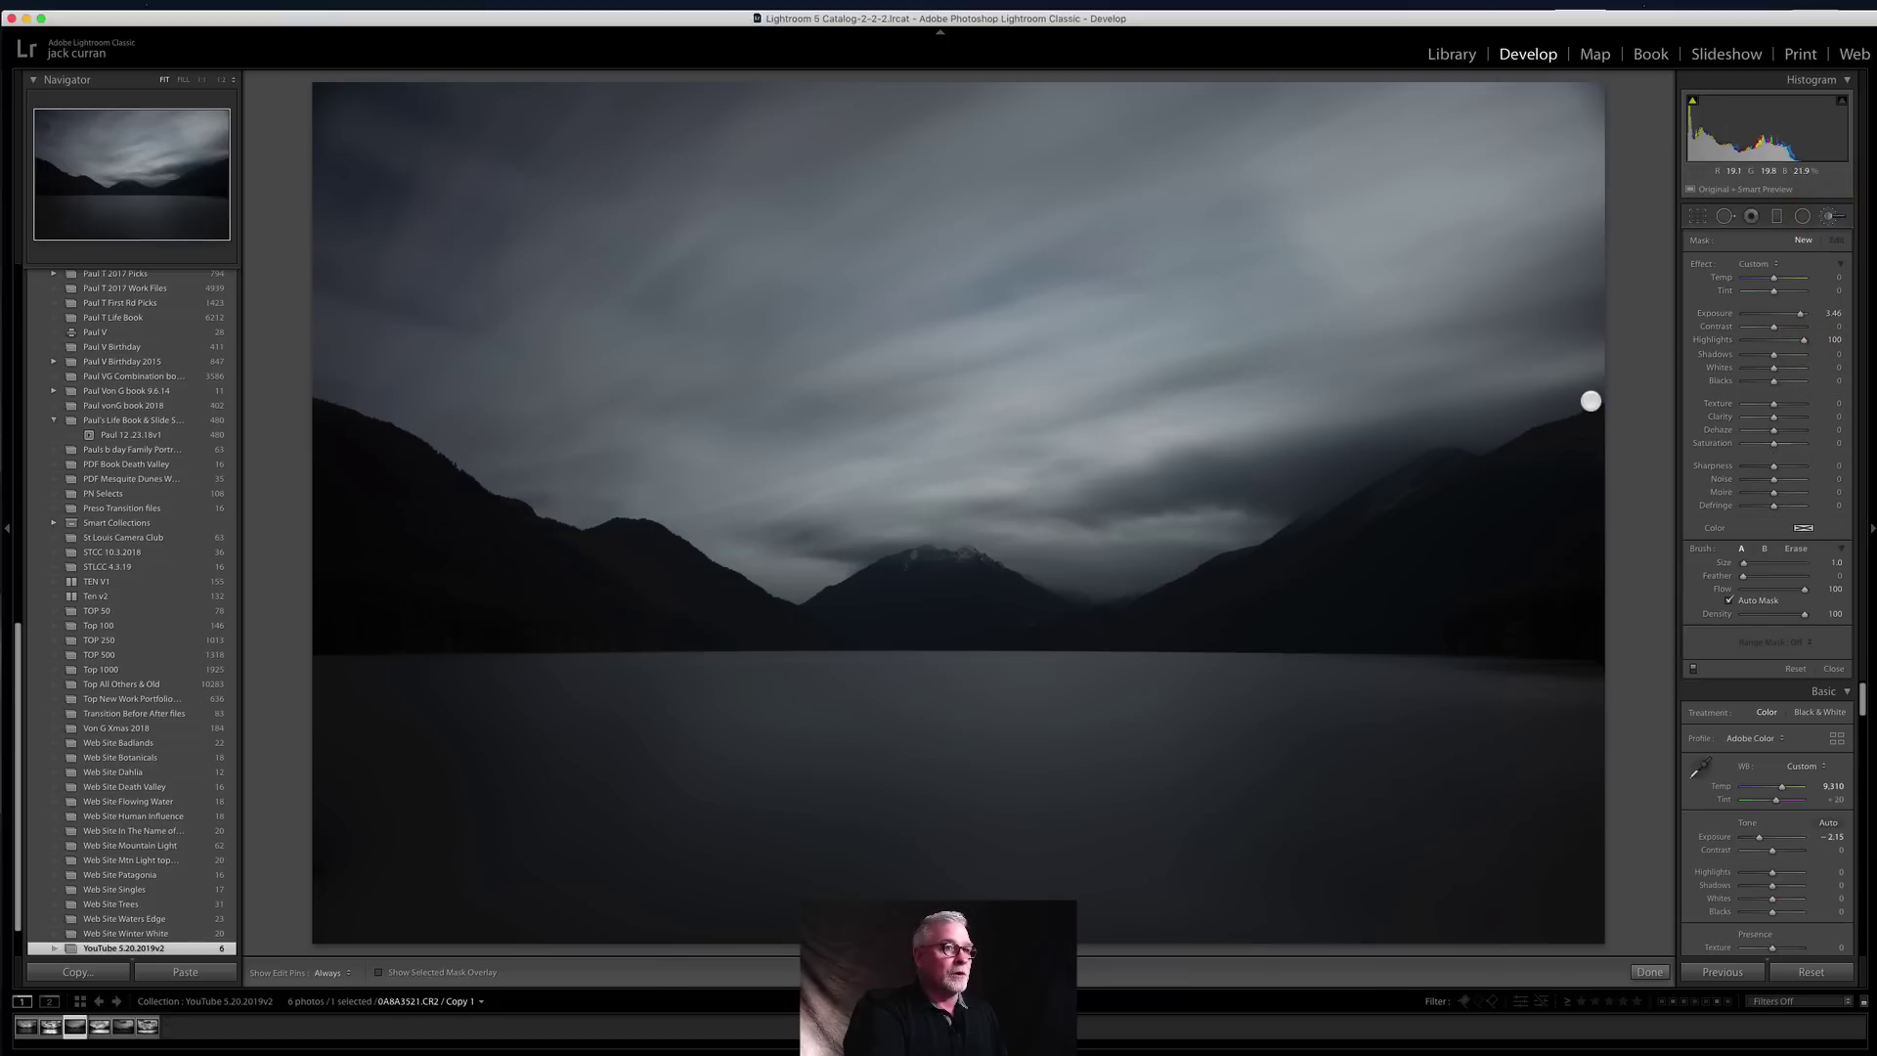
mouse_move(1593, 400)
mouse_down()
mouse_move(1358, 455)
mouse_move(1144, 574)
mouse_move(1036, 578)
mouse_move(918, 532)
mouse_move(792, 589)
mouse_move(293, 377)
mouse_up()
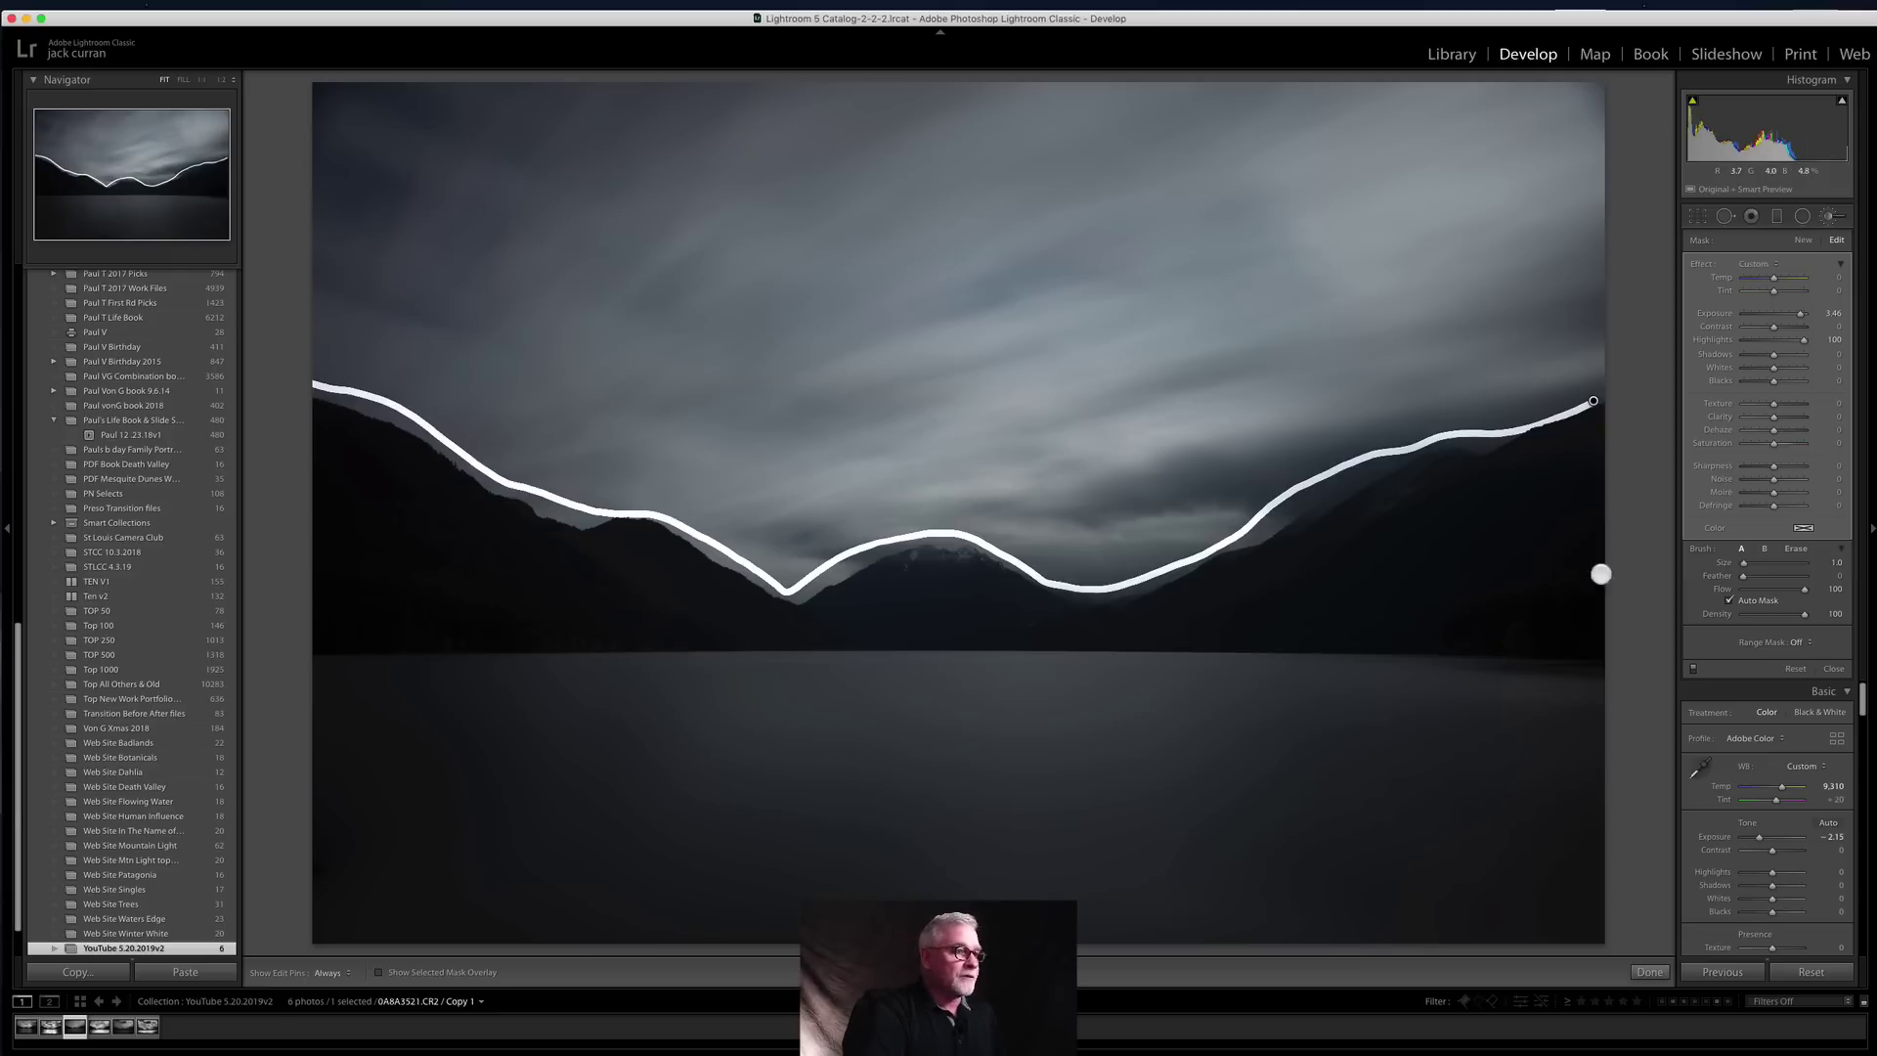
Step: Outline the lighter central area of the lake with the Adjustment Brush, from the far shoreline down to the photo's lower edge
mouse_move(1237, 654)
mouse_down()
mouse_move(518, 675)
mouse_move(638, 775)
mouse_up()
mouse_move(770, 844)
mouse_down()
mouse_move(843, 892)
mouse_move(1116, 945)
mouse_move(1238, 915)
mouse_move(1361, 754)
mouse_move(1472, 685)
mouse_move(1372, 645)
mouse_move(1183, 649)
mouse_up()
key(h)
key(h)
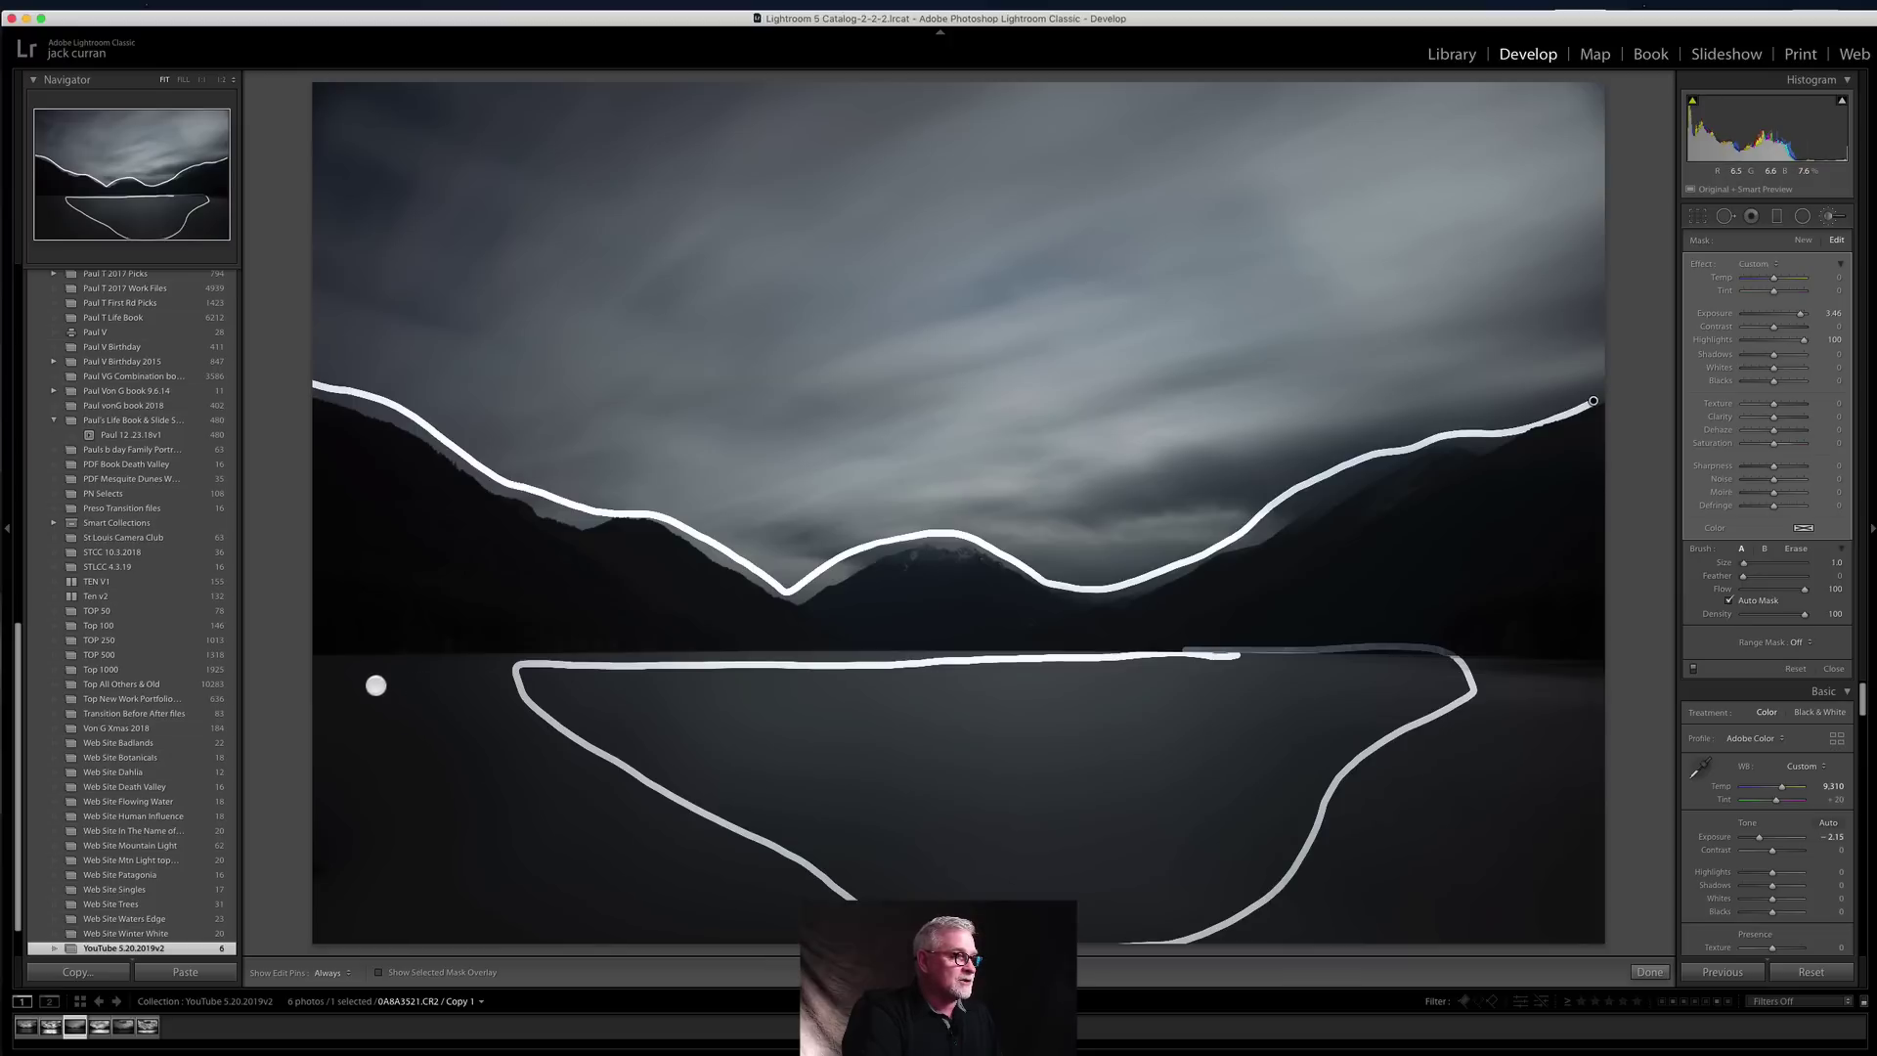
Step: Brush wavy lines over the dark water on both sides of the lake and circle the patch at the right shoreline
mouse_move(375, 685)
mouse_down()
mouse_move(419, 693)
mouse_move(347, 740)
mouse_move(495, 776)
mouse_move(556, 807)
mouse_move(581, 862)
mouse_move(774, 939)
mouse_up()
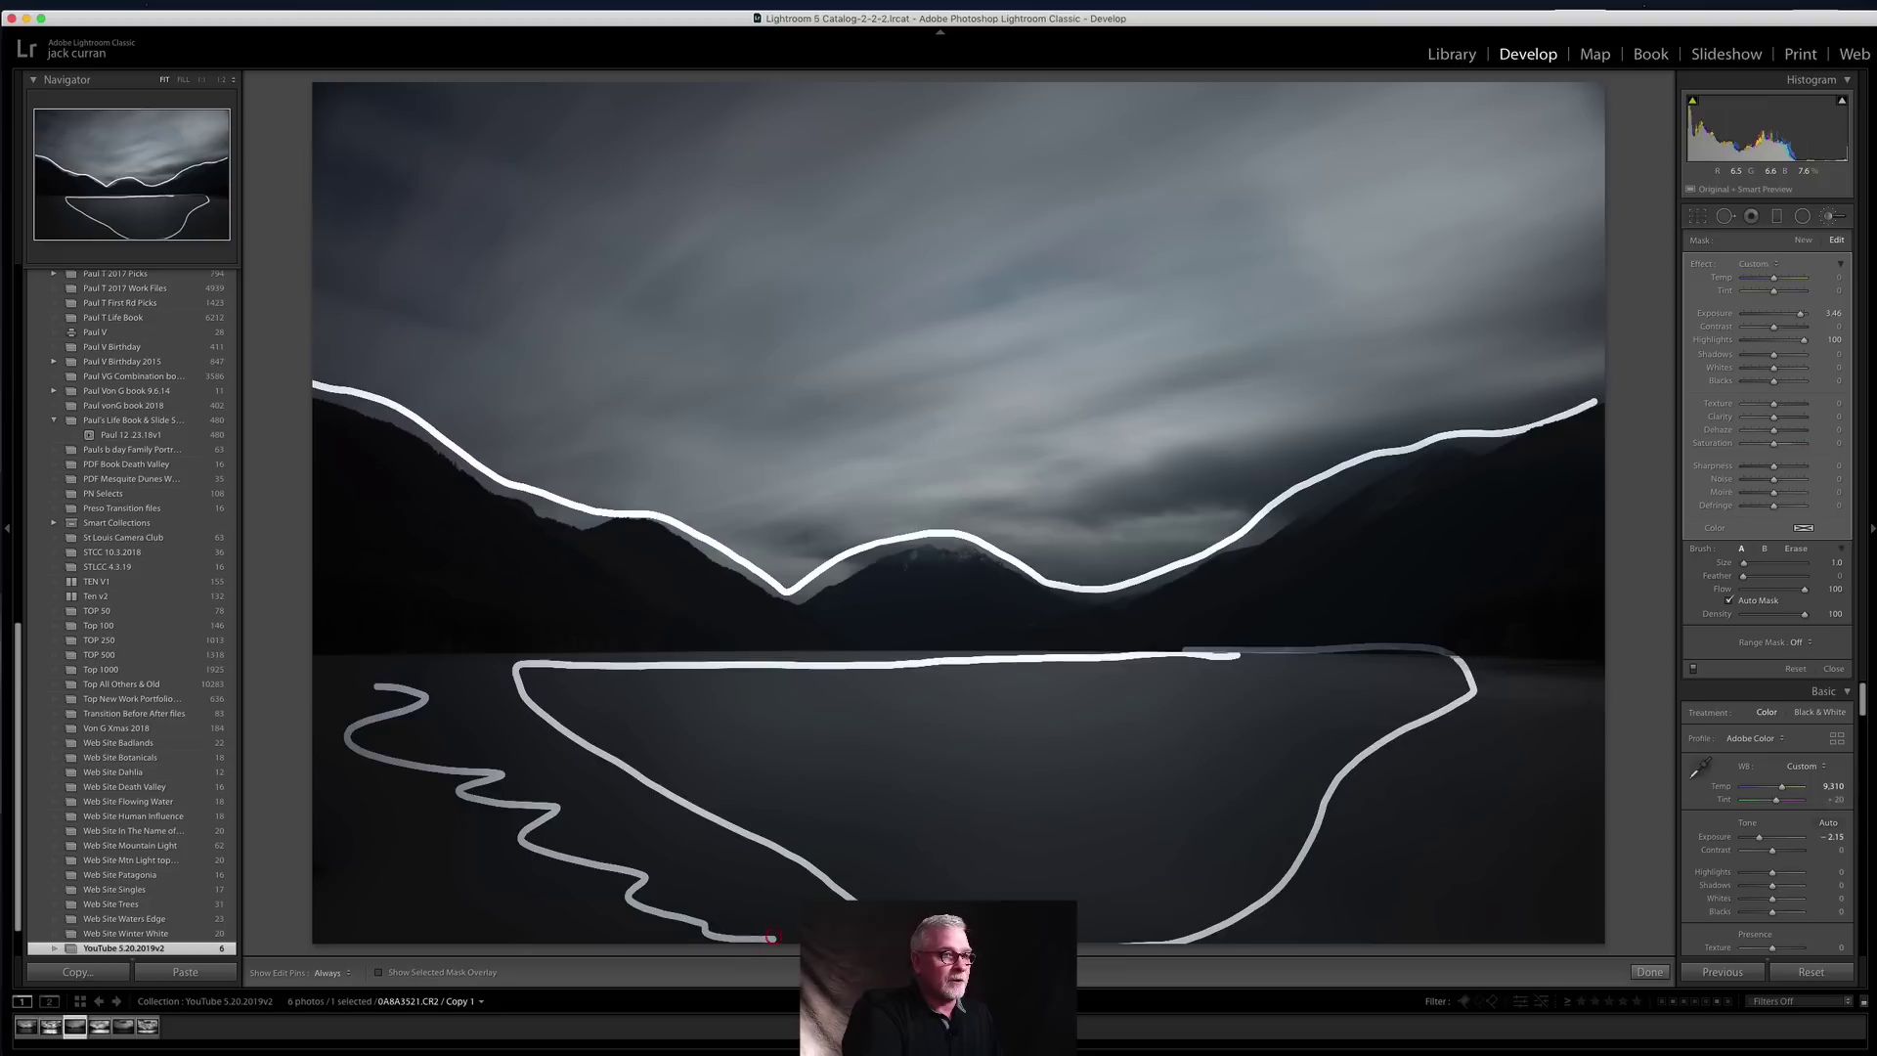
mouse_move(1577, 698)
mouse_down()
mouse_move(1520, 711)
mouse_move(1430, 856)
mouse_move(1423, 941)
mouse_up()
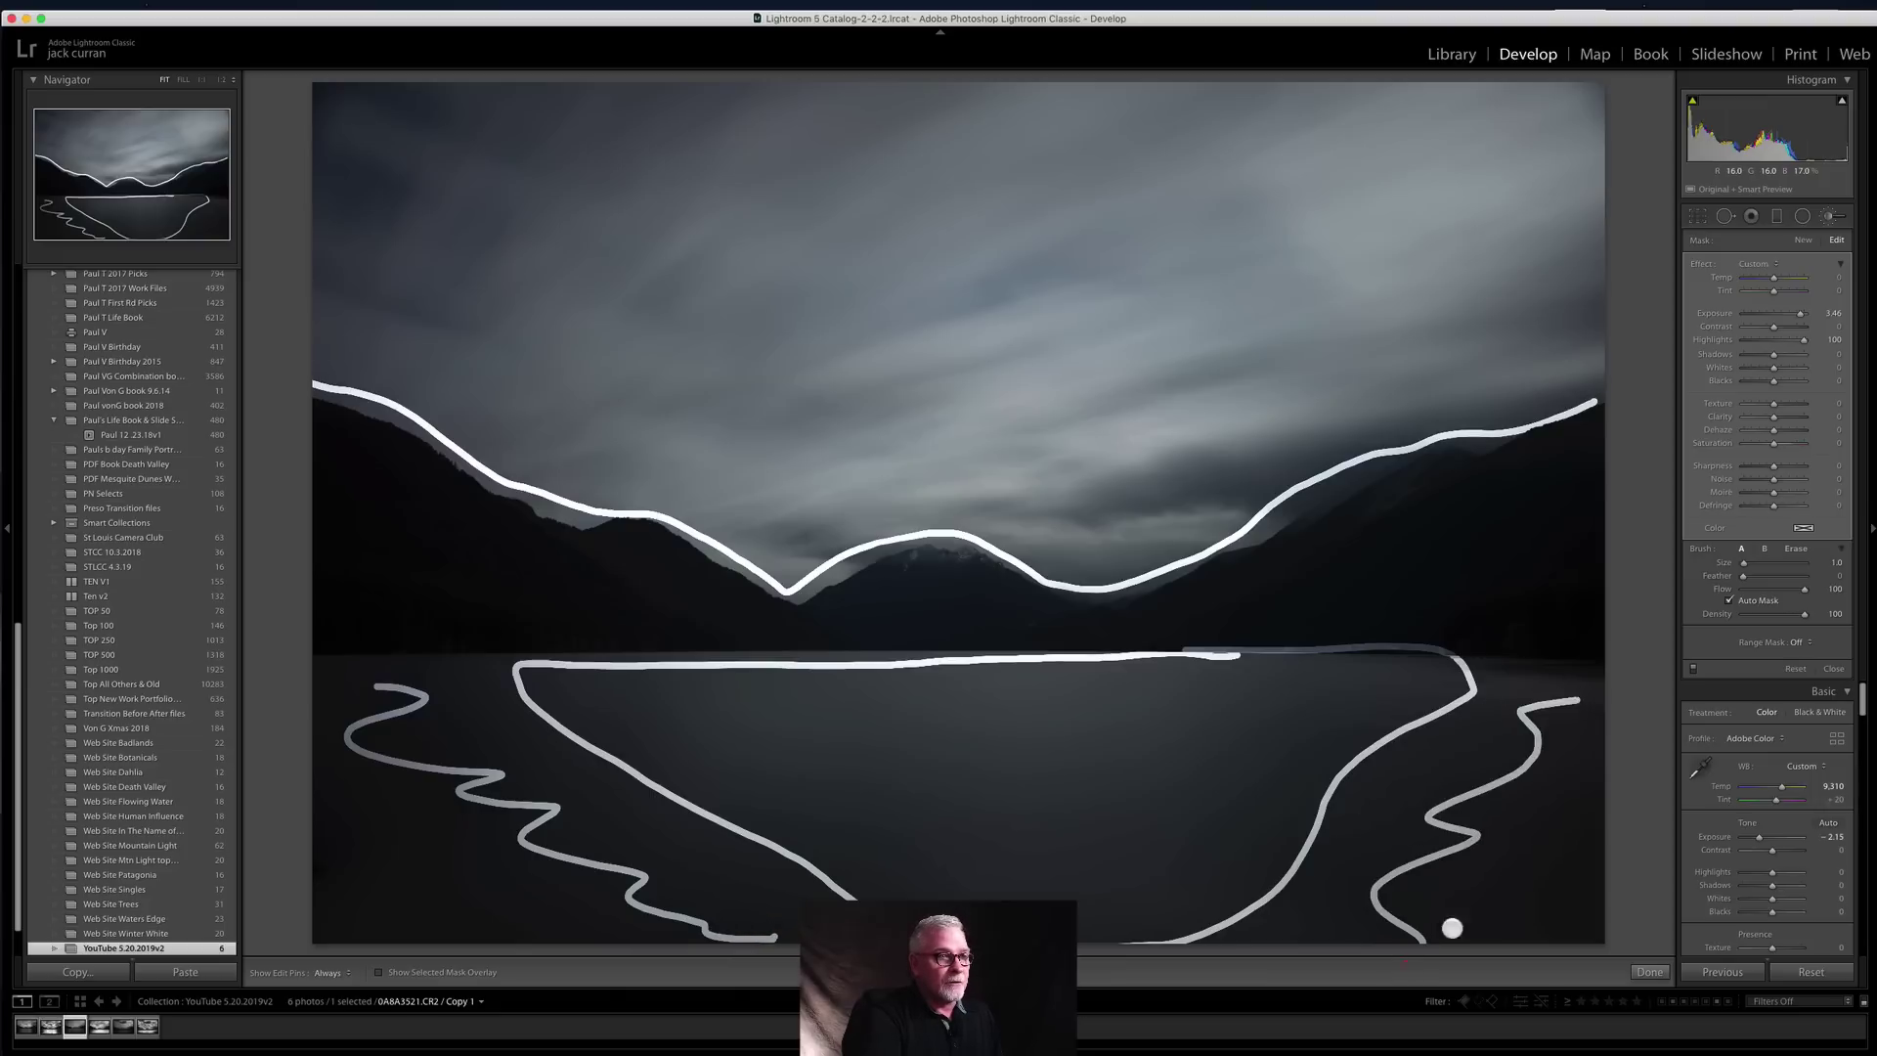
mouse_move(1579, 672)
mouse_down()
mouse_move(1529, 658)
mouse_move(1515, 701)
mouse_move(1601, 679)
mouse_move(1496, 661)
mouse_up()
key(h)
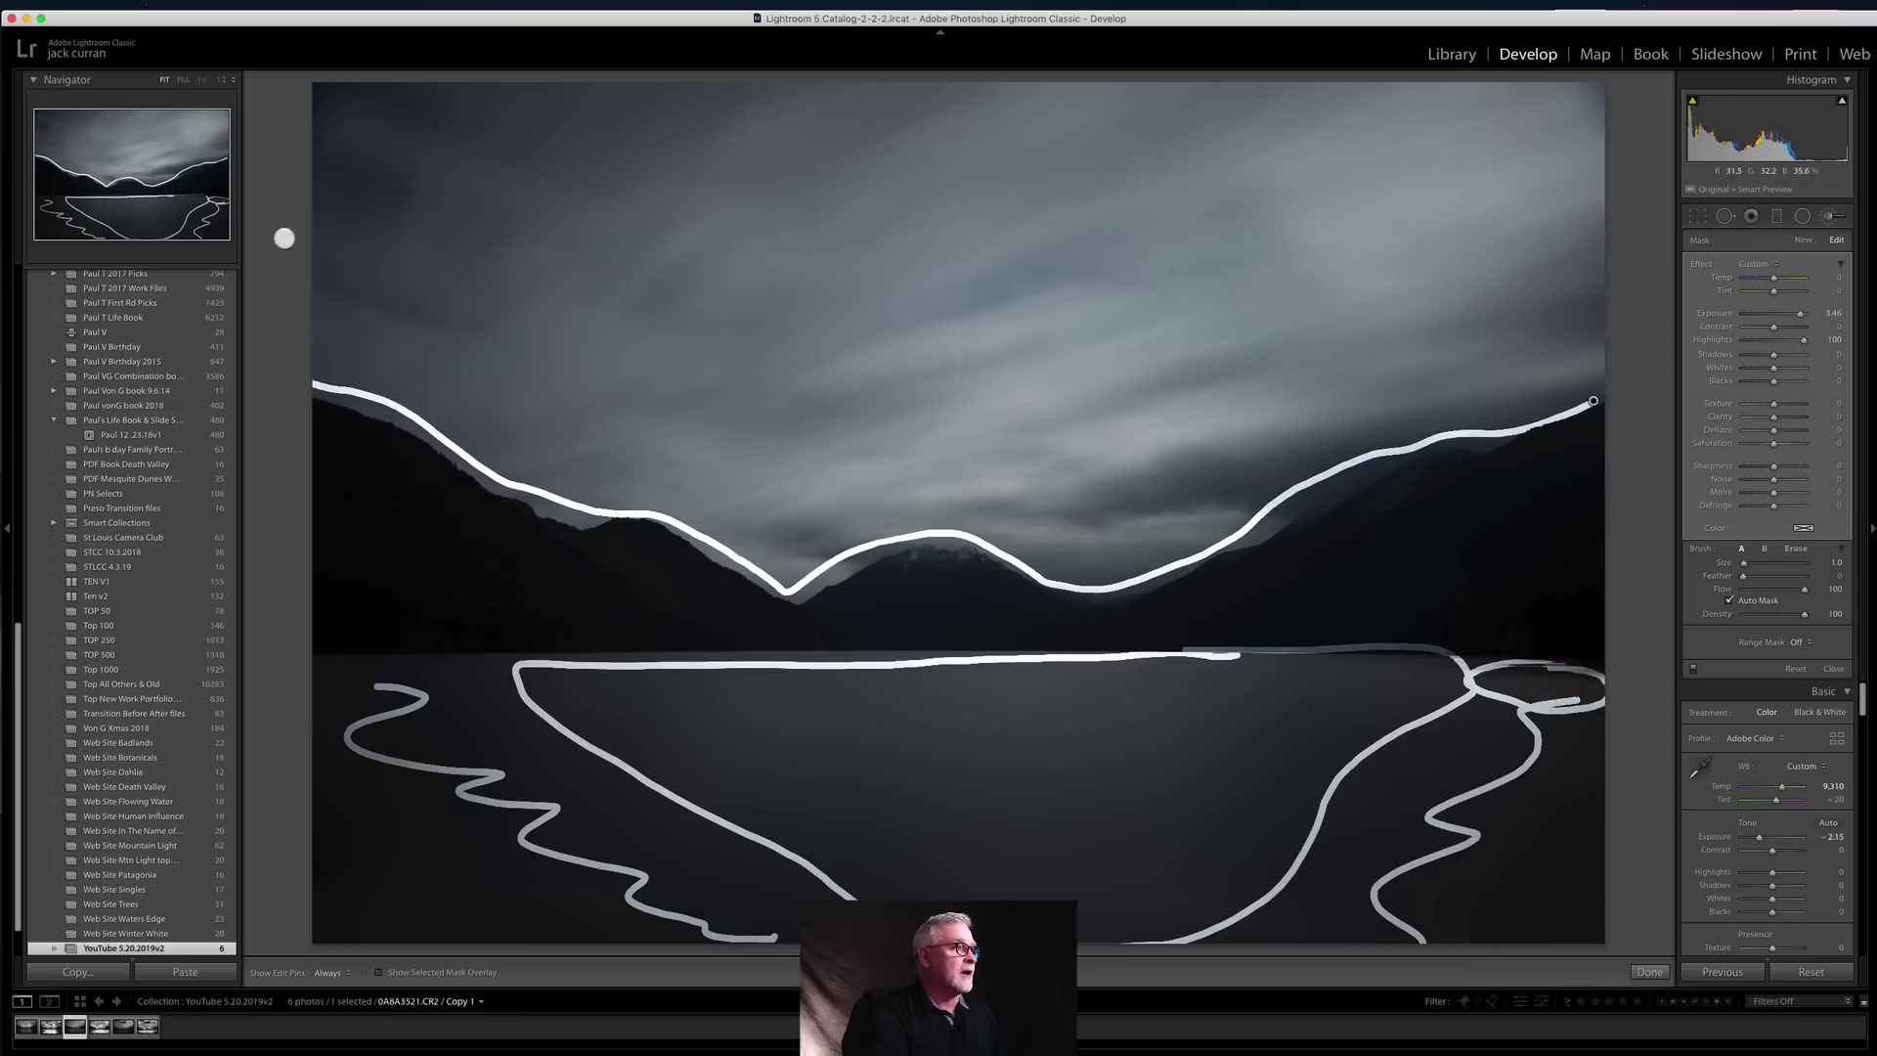
Step: Mark the two upper corners of the sky with short brush strokes, and delete the whole brush adjustment
key(h)
drag(376, 86, 313, 142)
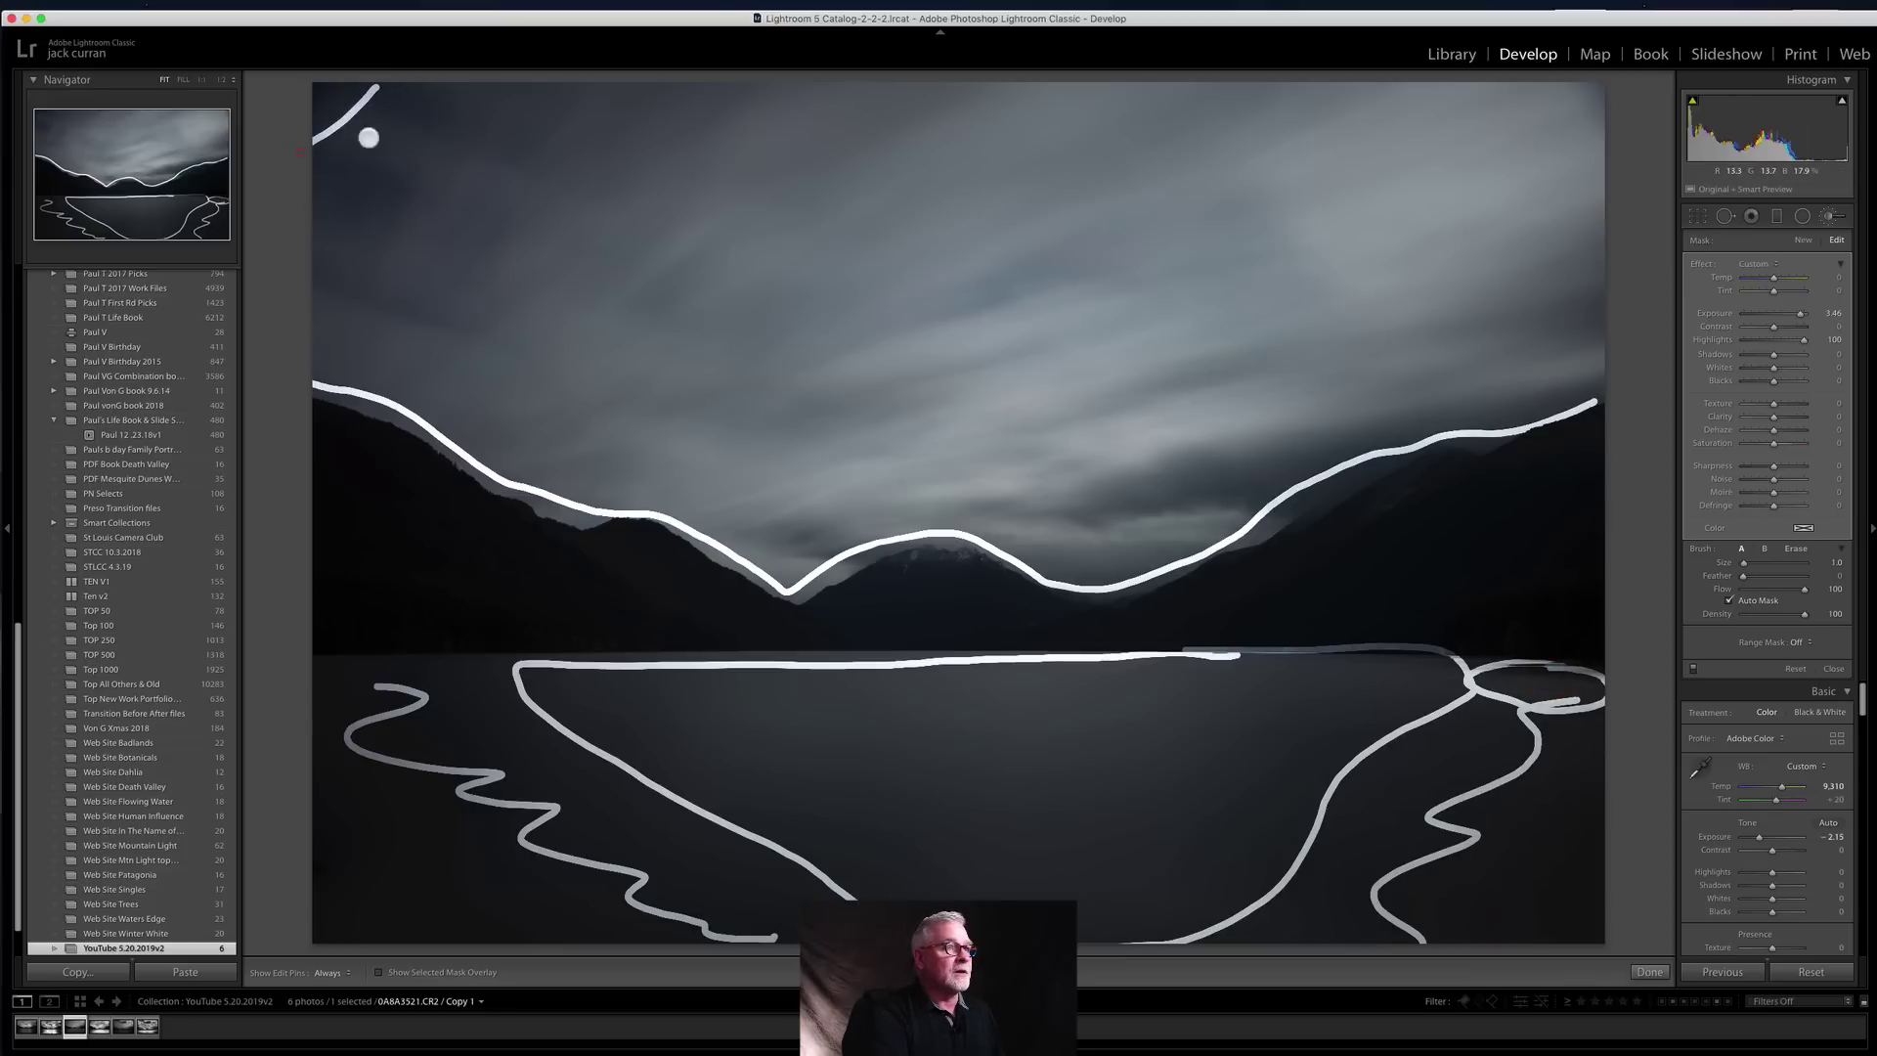
drag(1563, 86, 1621, 158)
key(h)
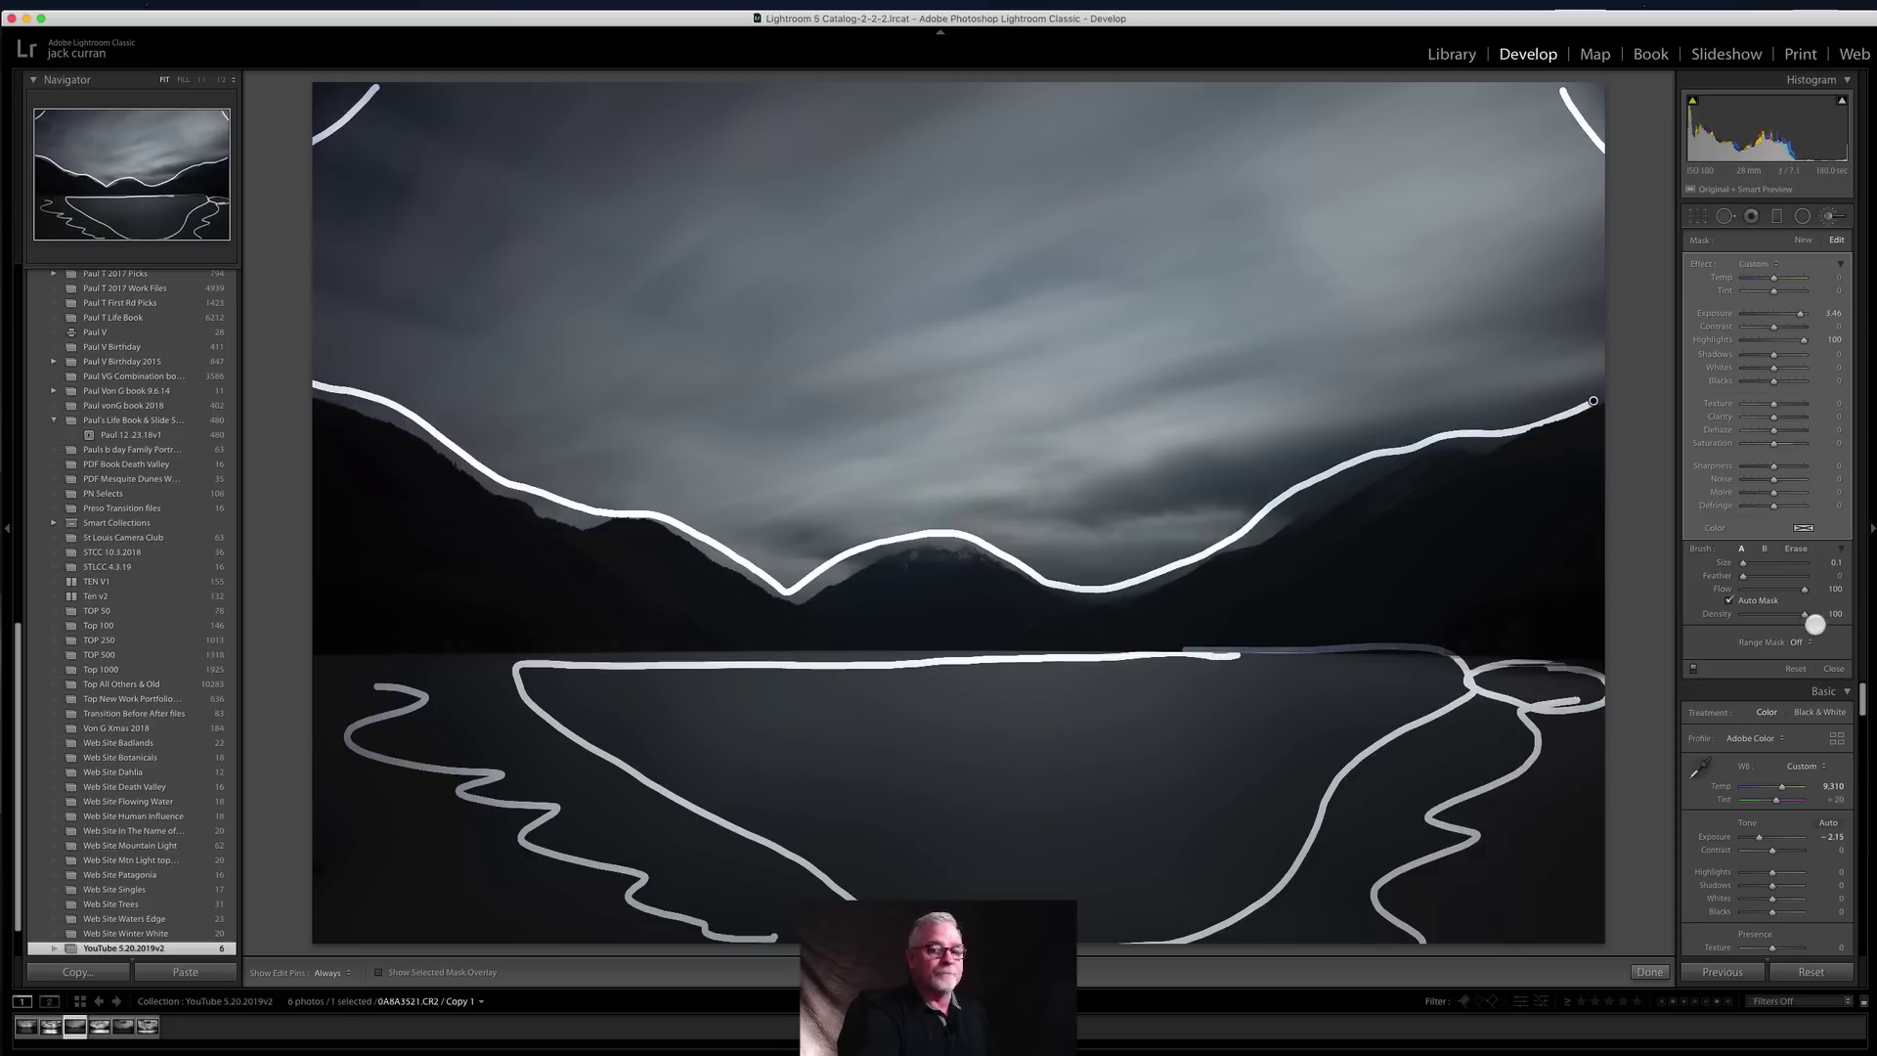
drag(1594, 401, 1594, 401)
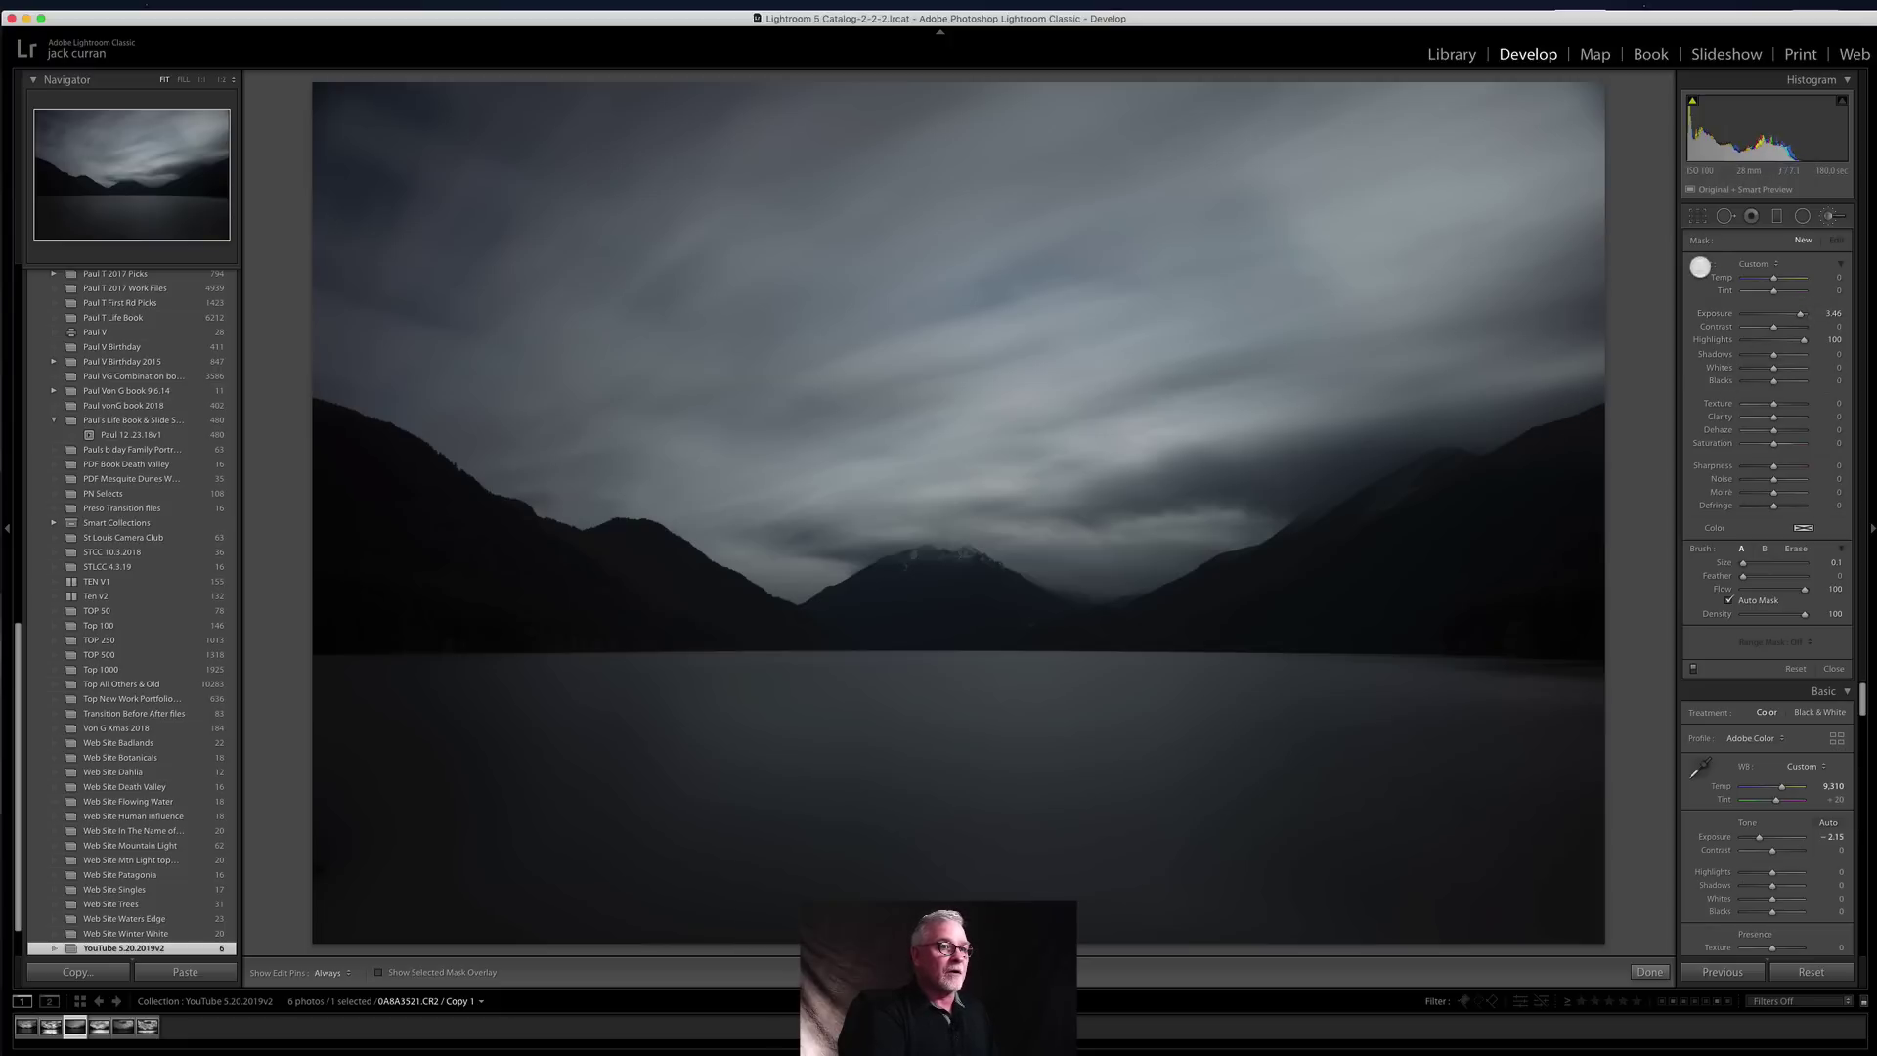
Step: Reset the brush effect values, set the brush to Feather 80, Flow 40 and Density 55, and close the Adjustment Brush
drag(1742, 563, 1758, 577)
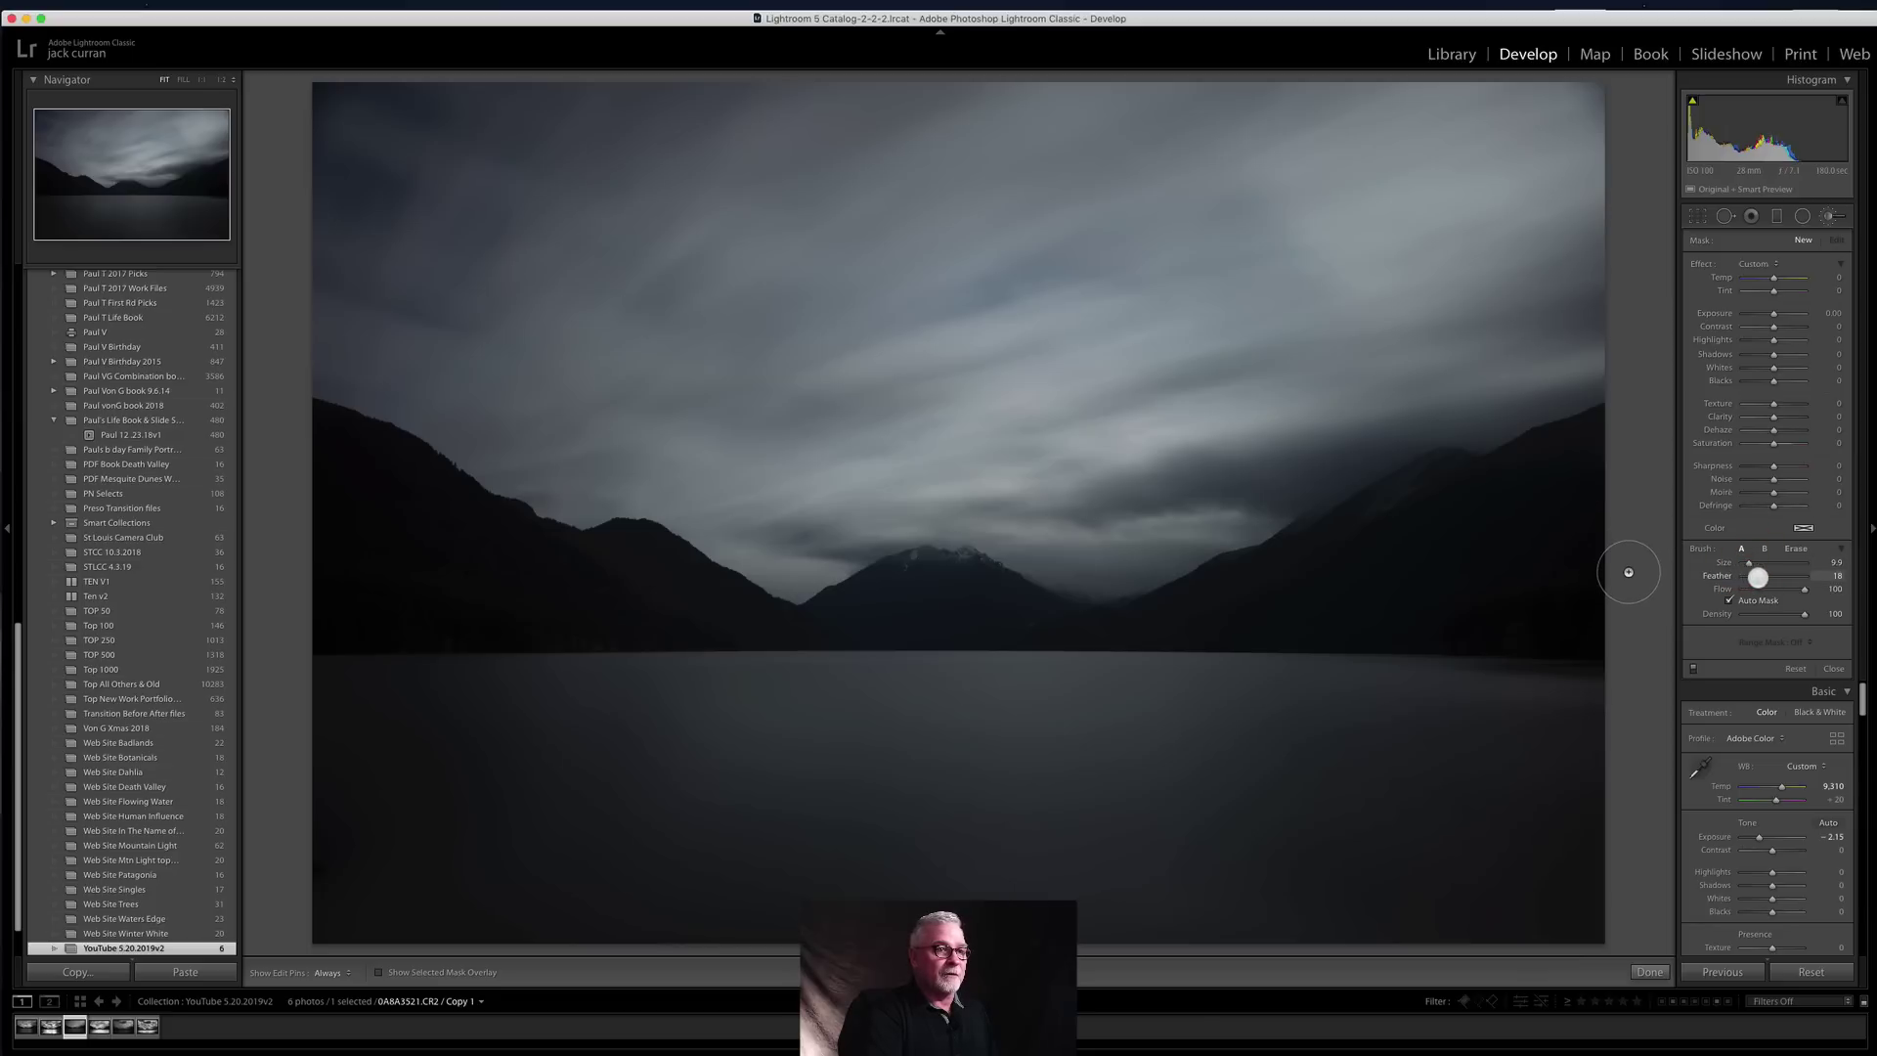
key(bracketright)
key(bracketright)
key(bracketright)
key(bracketright)
key(4)
key(2)
mouse_move(1761, 576)
mouse_down()
mouse_move(1788, 576)
mouse_move(1764, 618)
mouse_move(1773, 589)
mouse_move(1779, 614)
mouse_up()
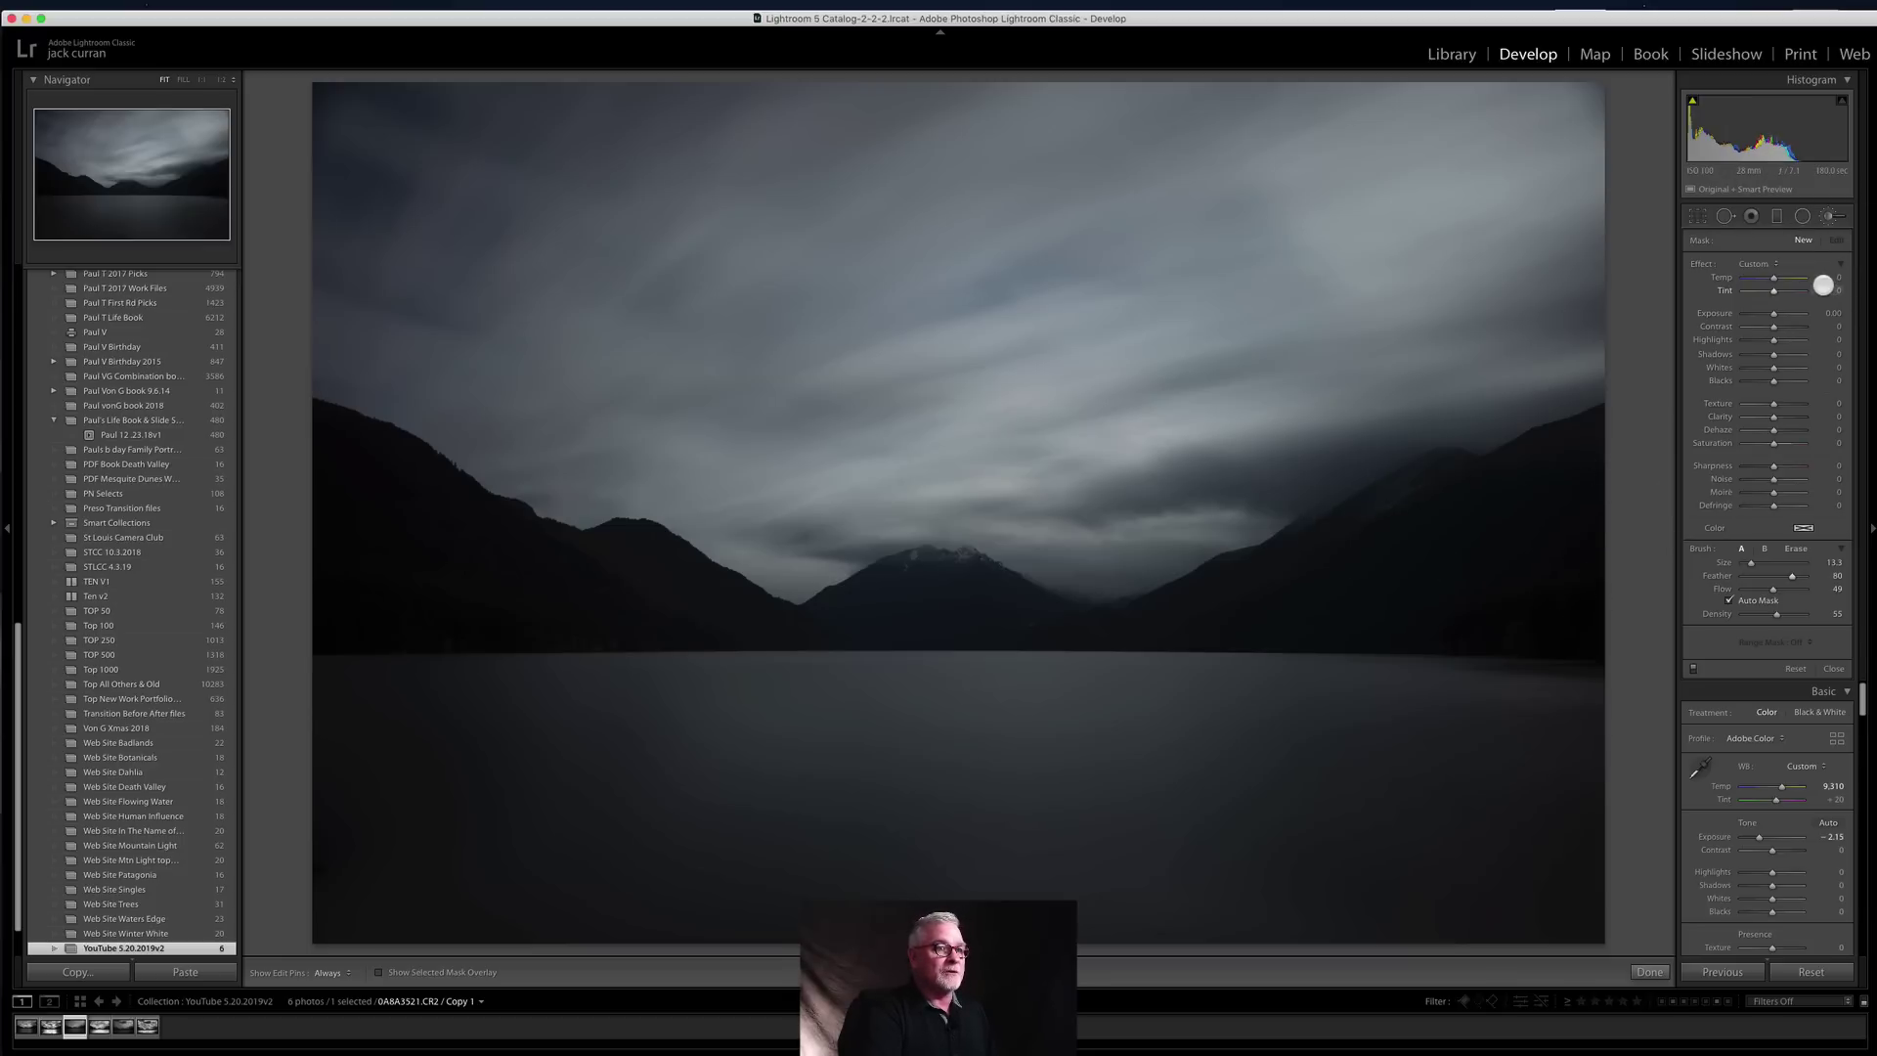
click(1827, 665)
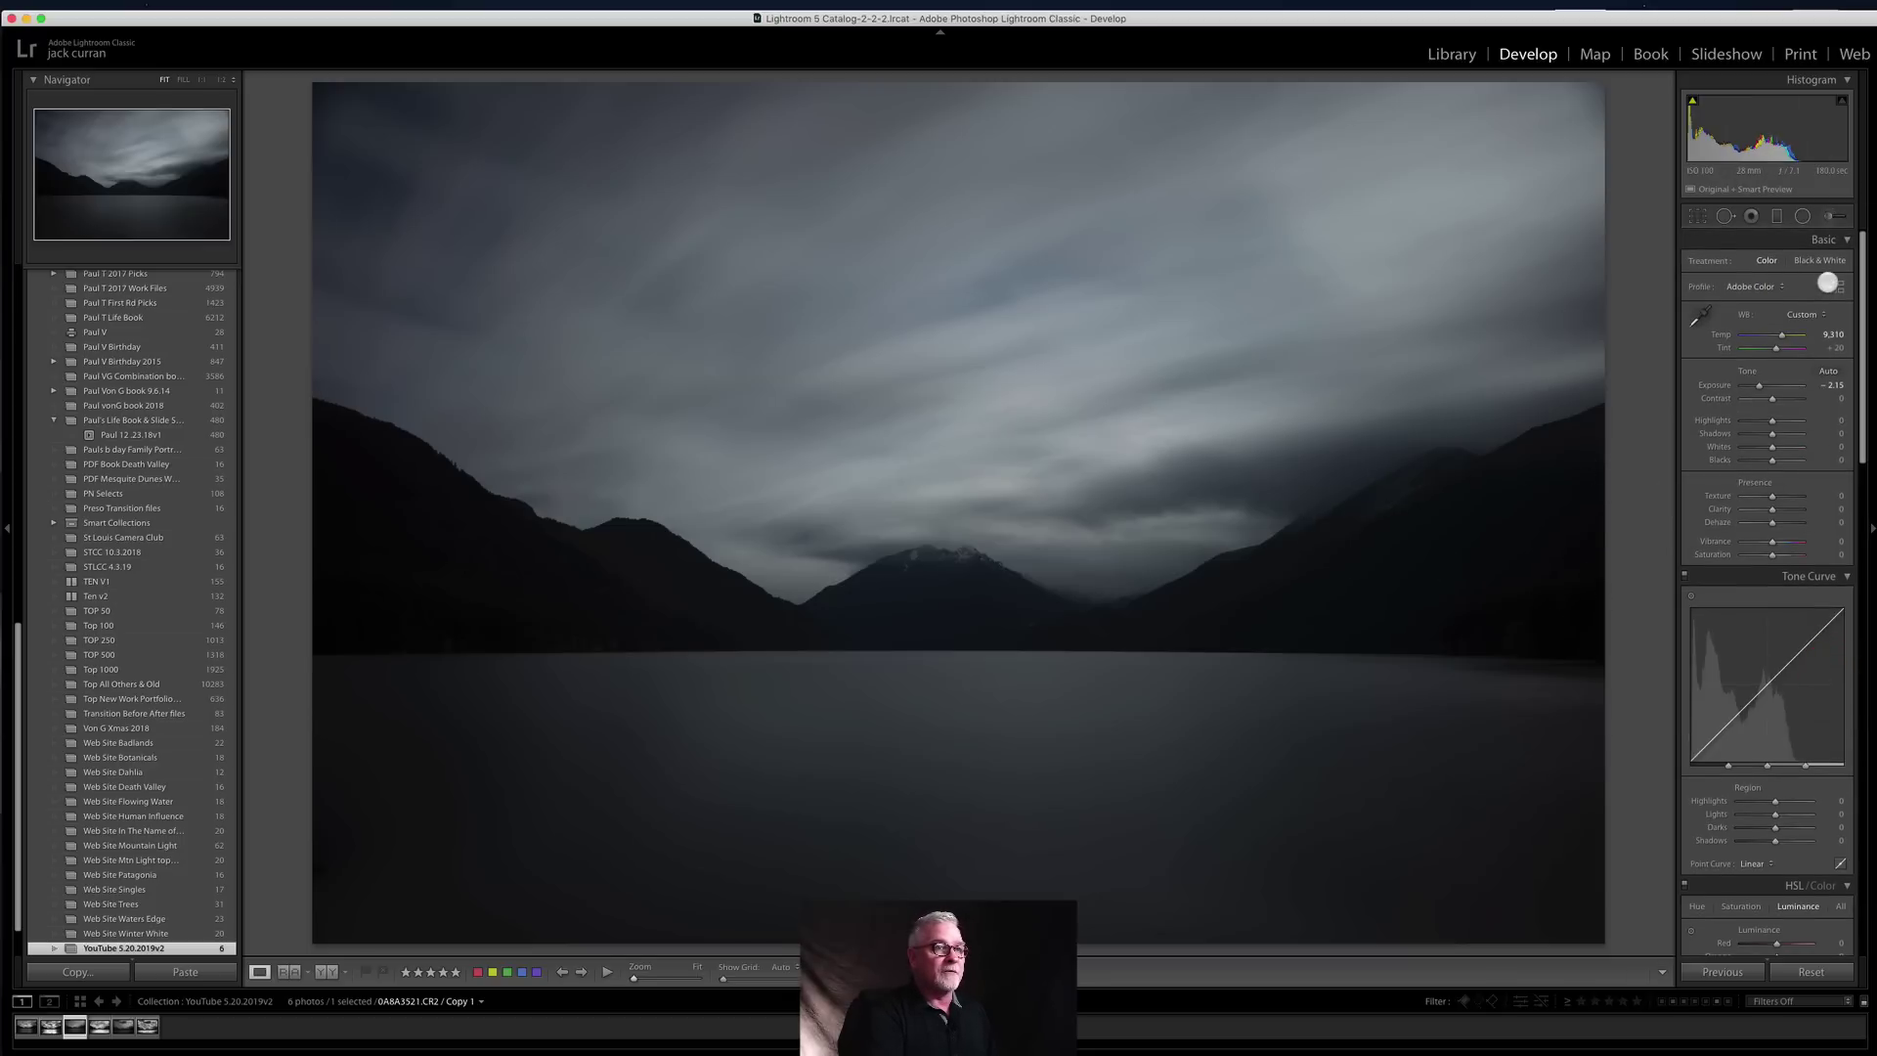
Step: Convert the photo to black and white and set the Black & White Mix to Yellow +21 and Blue −13
click(1816, 259)
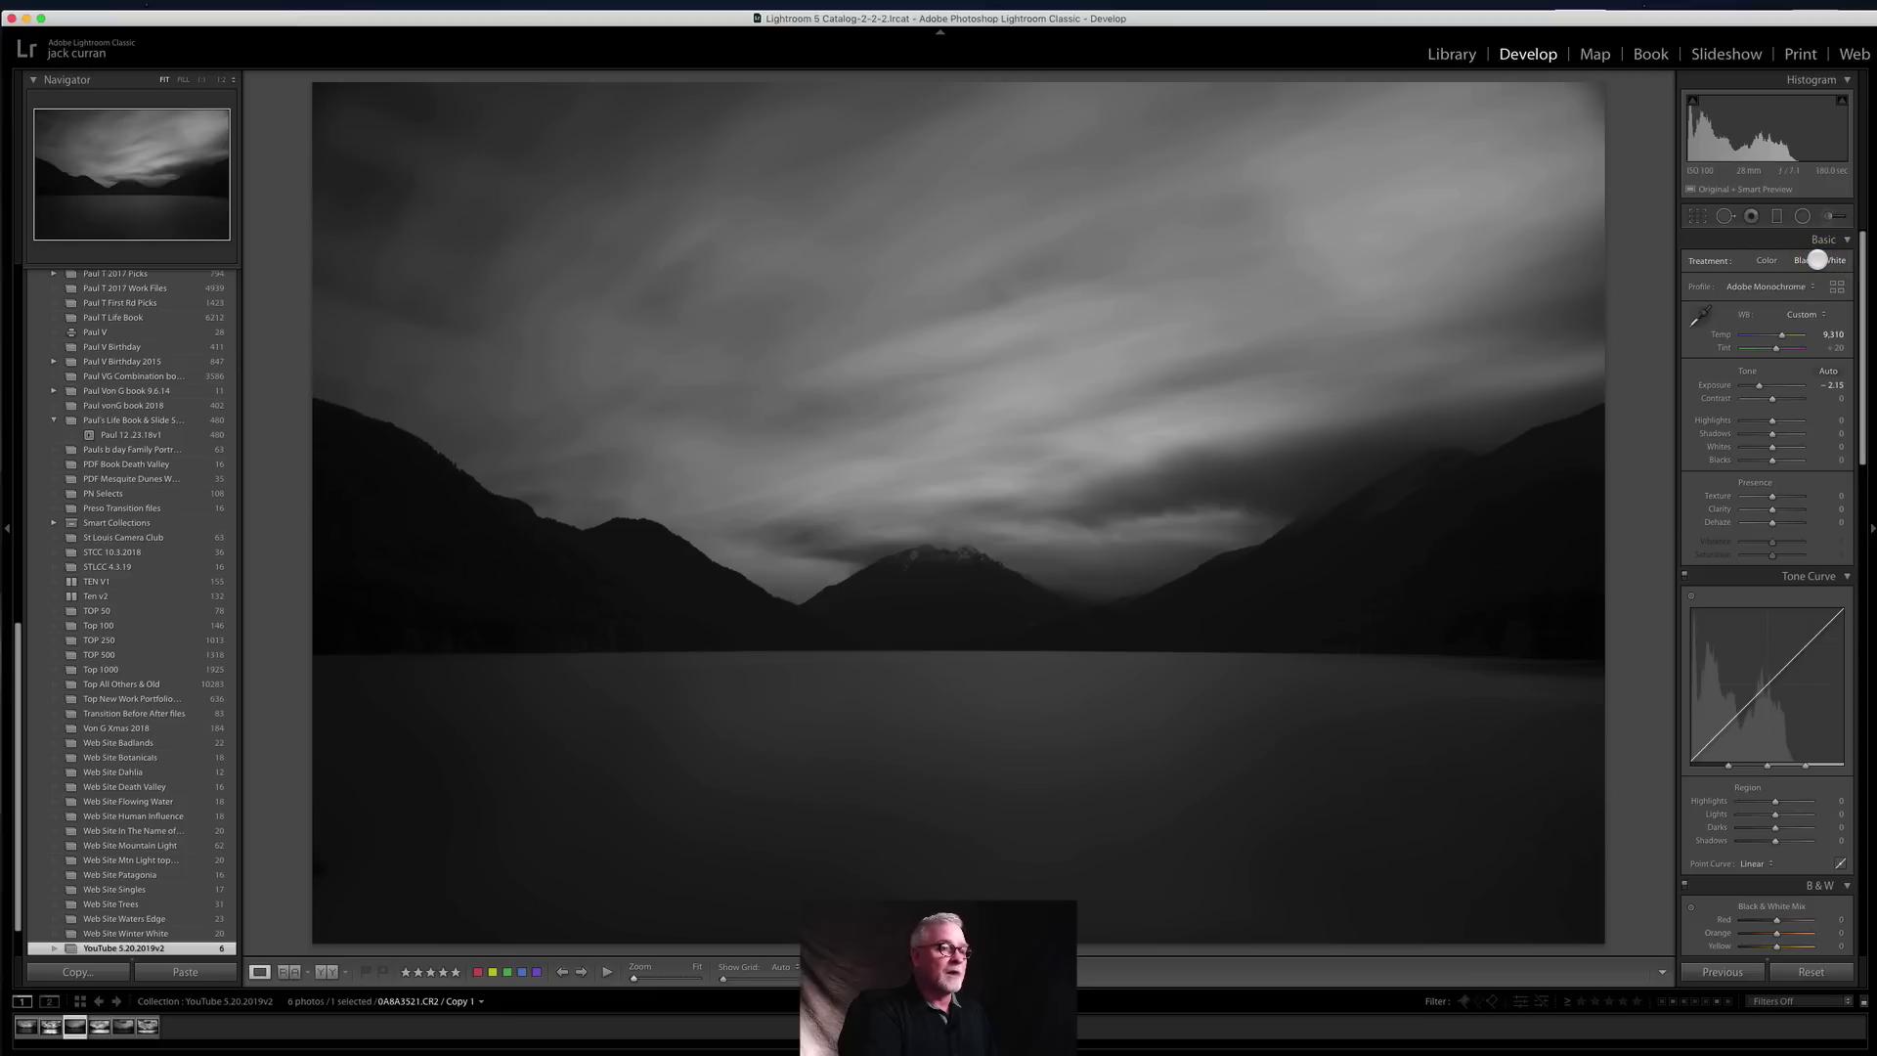
scroll(1750, 683, down, 6)
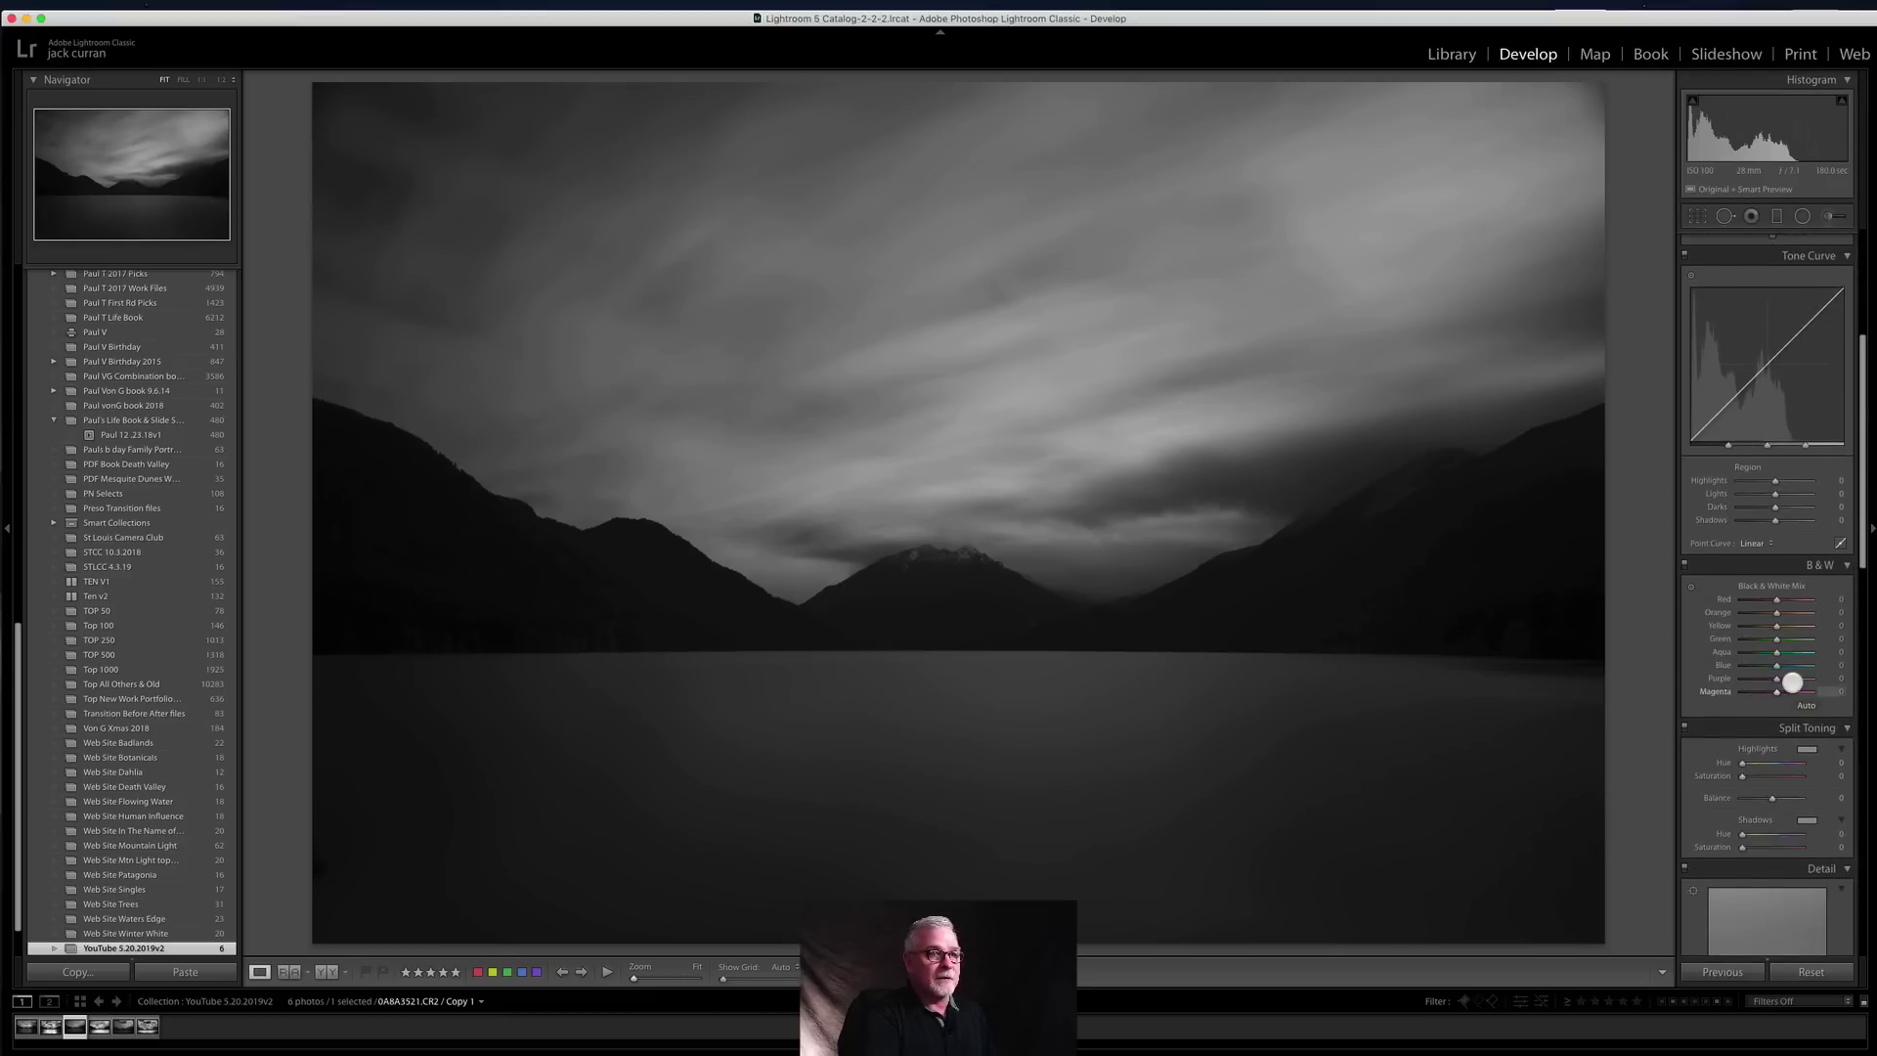
scroll(1792, 683, down, 1)
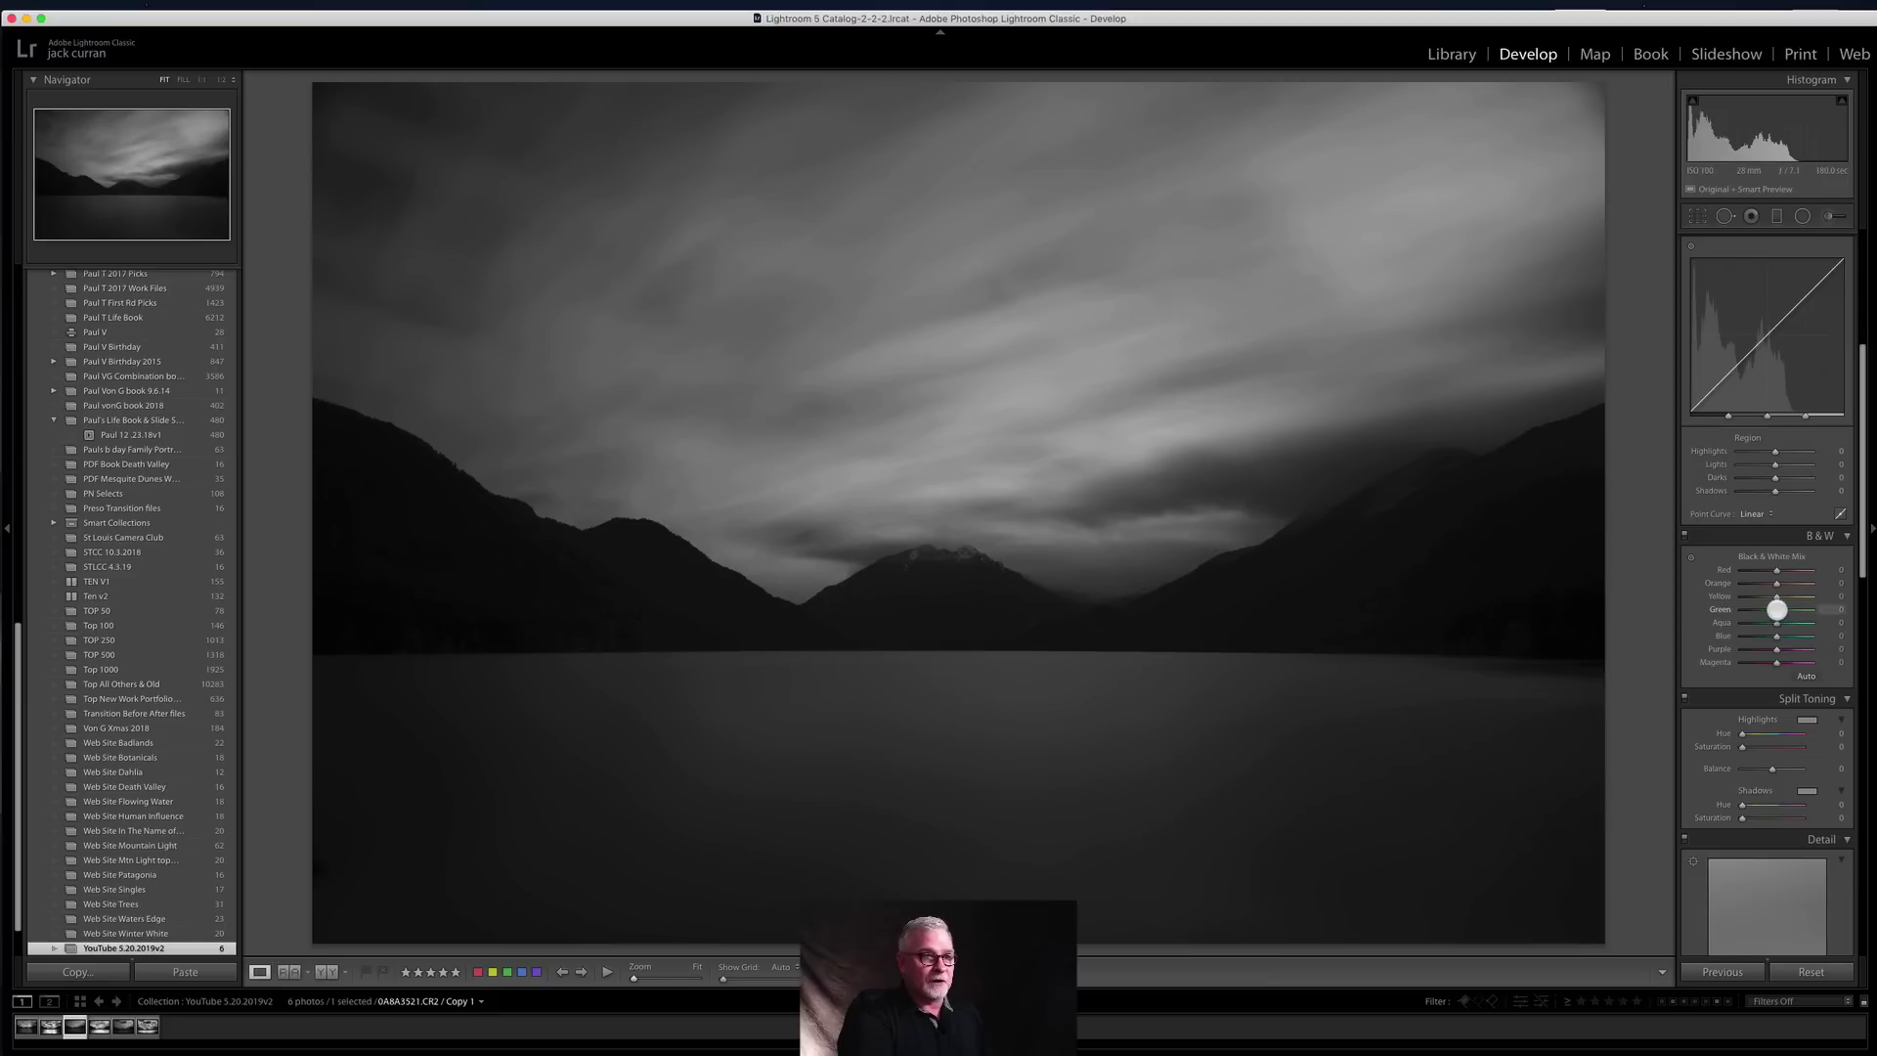
drag(1802, 597, 1772, 639)
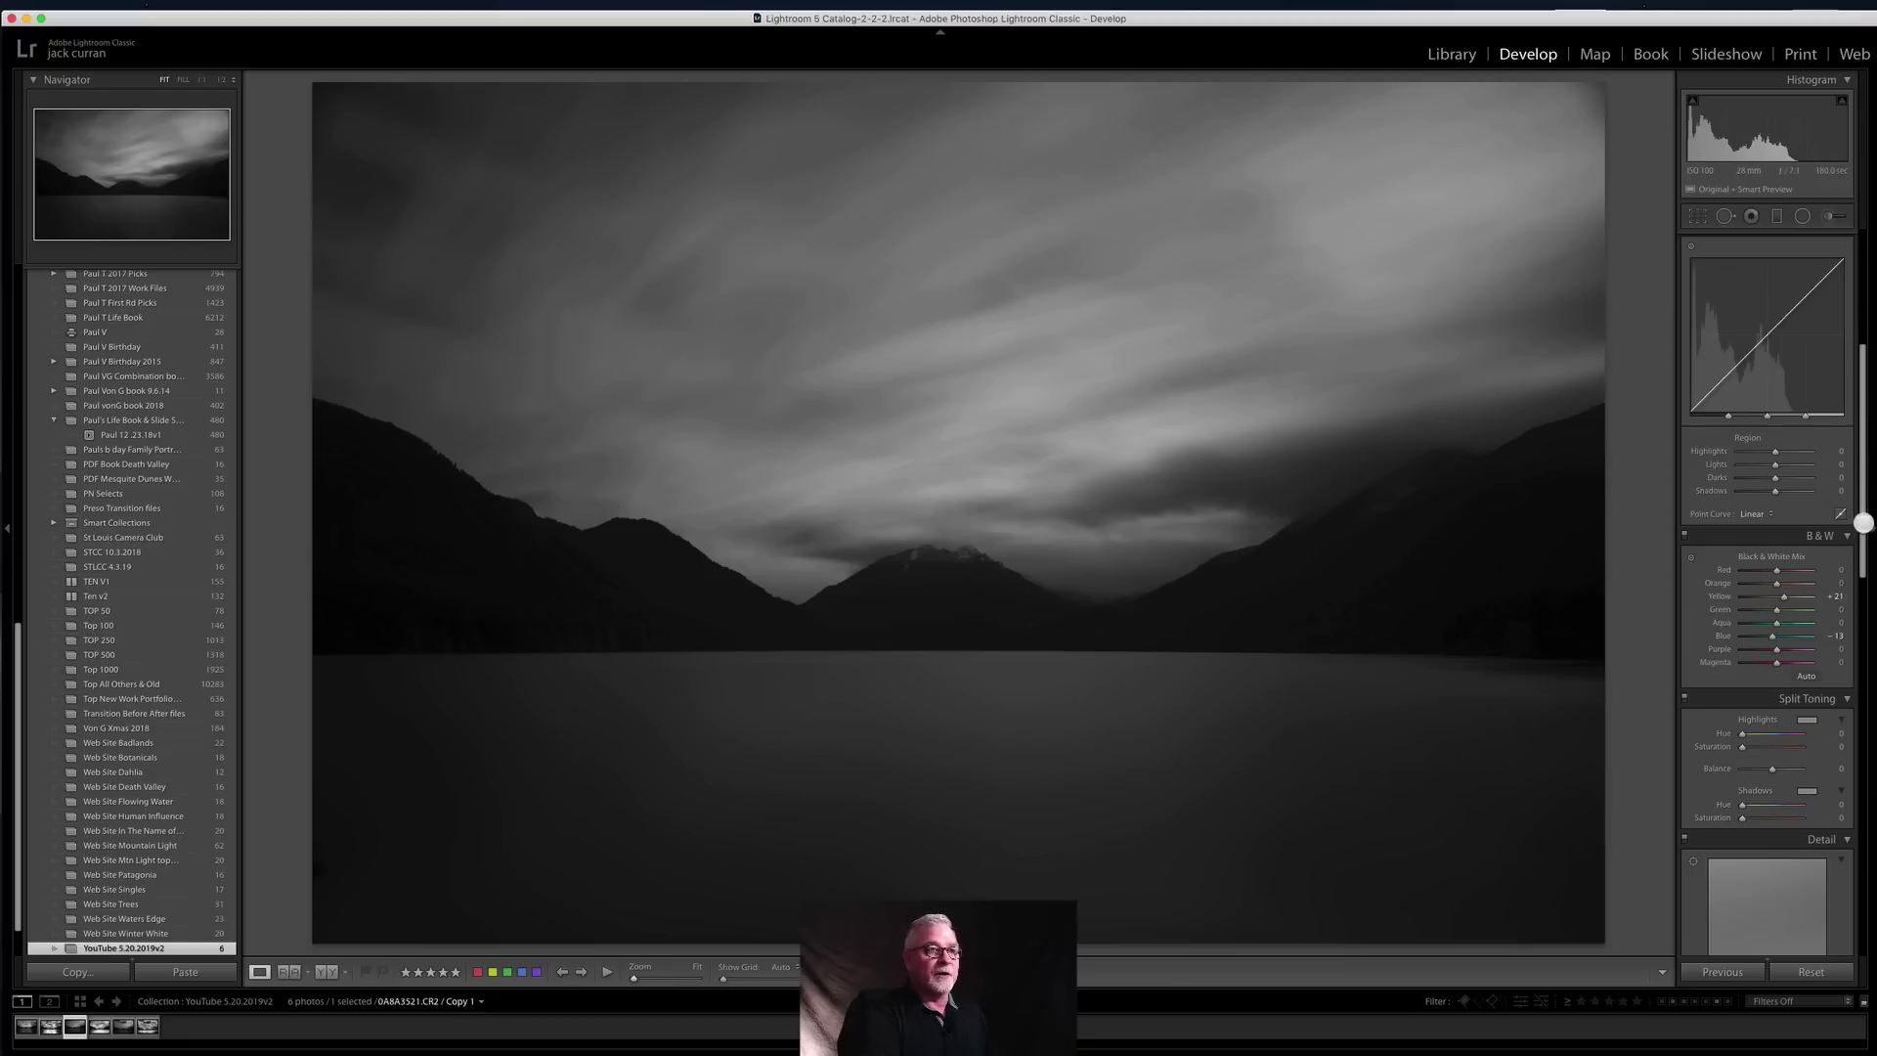
Step: Try Exposure between −3.45 and +0.30 and Contrast up to +85, ending with Exposure −0.50 and Contrast −4
drag(1863, 523, 1858, 354)
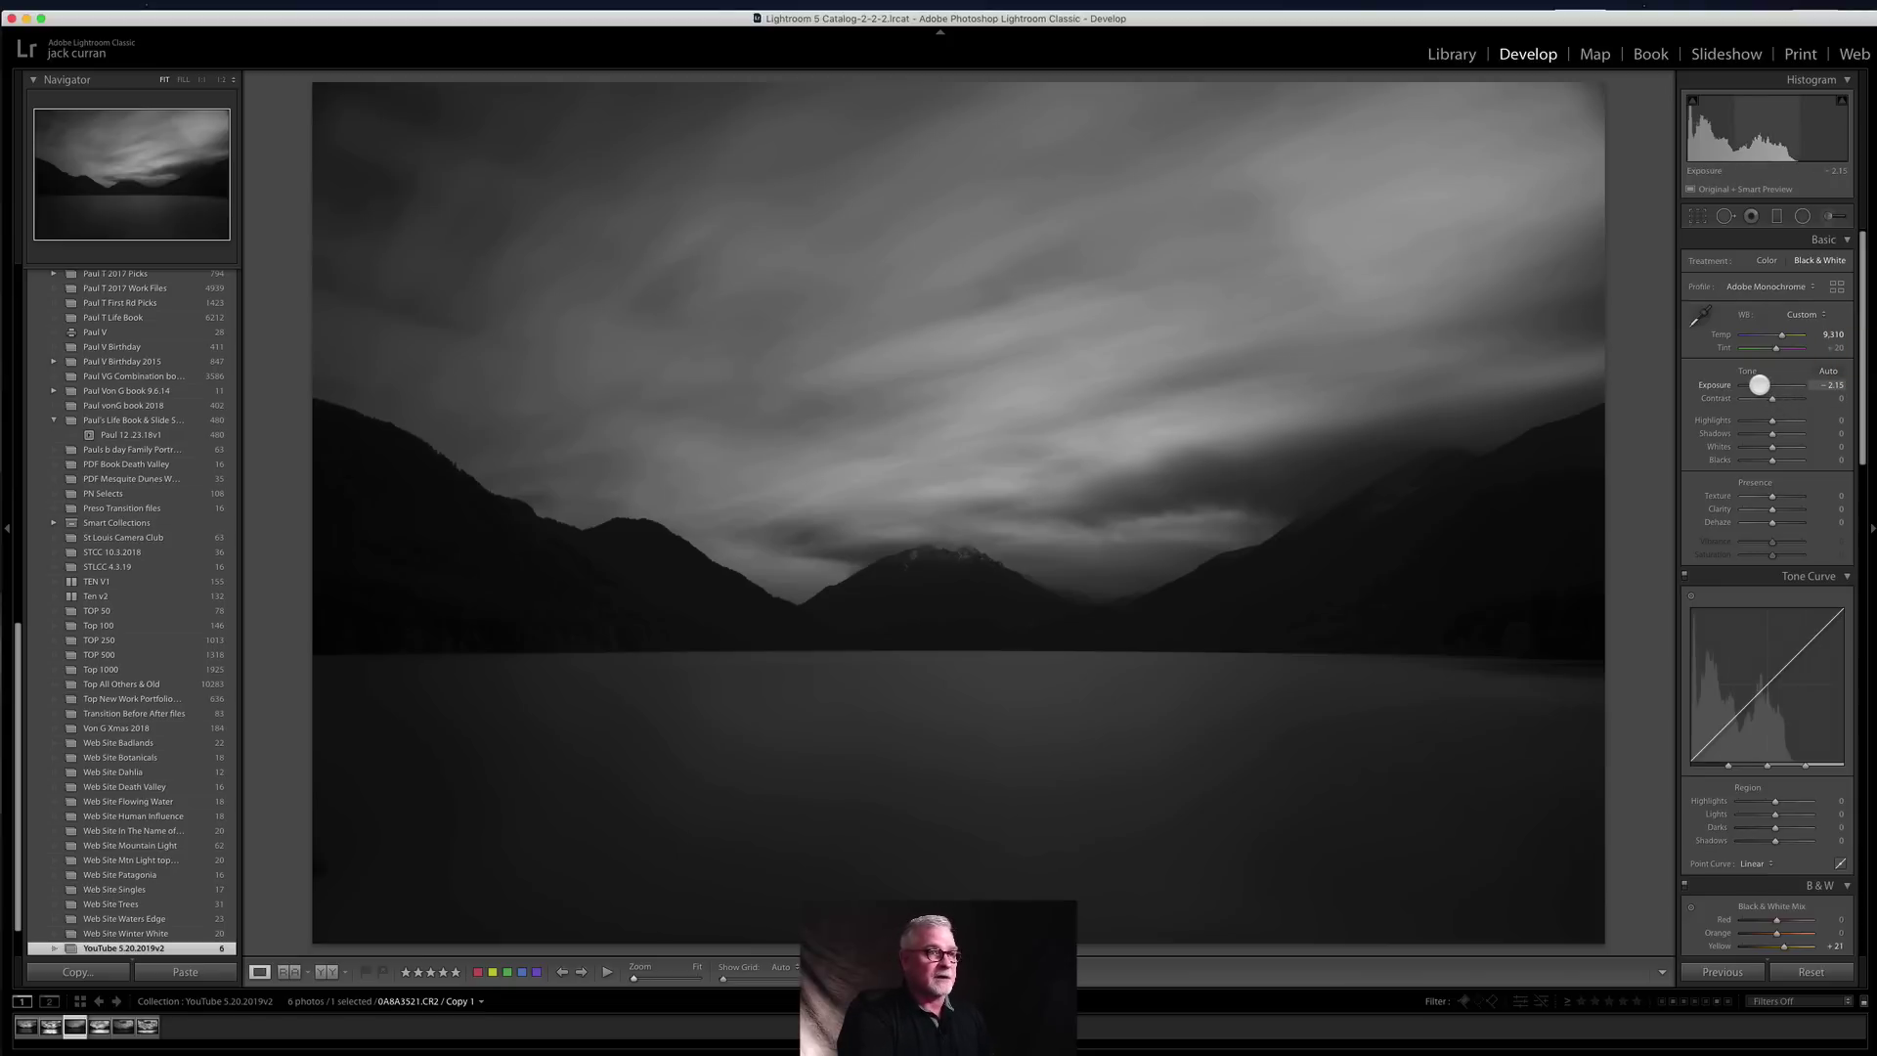
drag(1759, 385, 1774, 388)
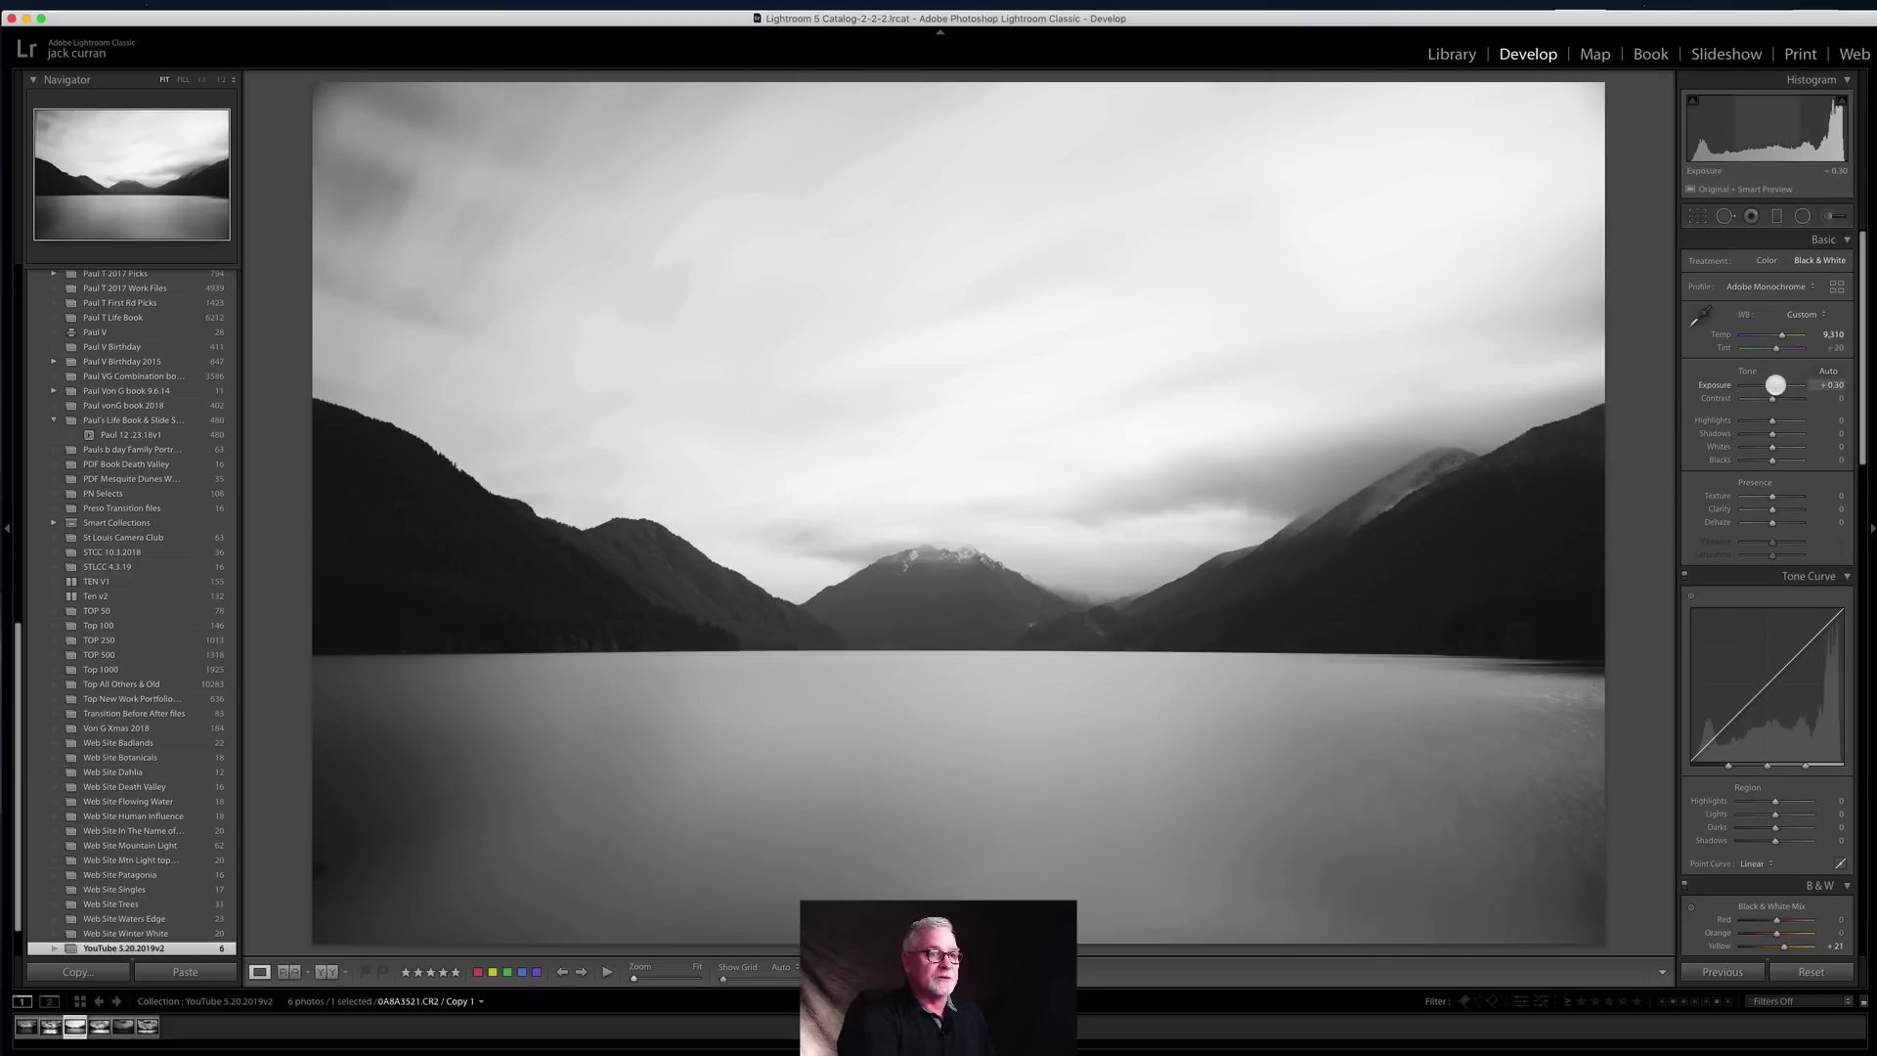
drag(1775, 384, 1752, 386)
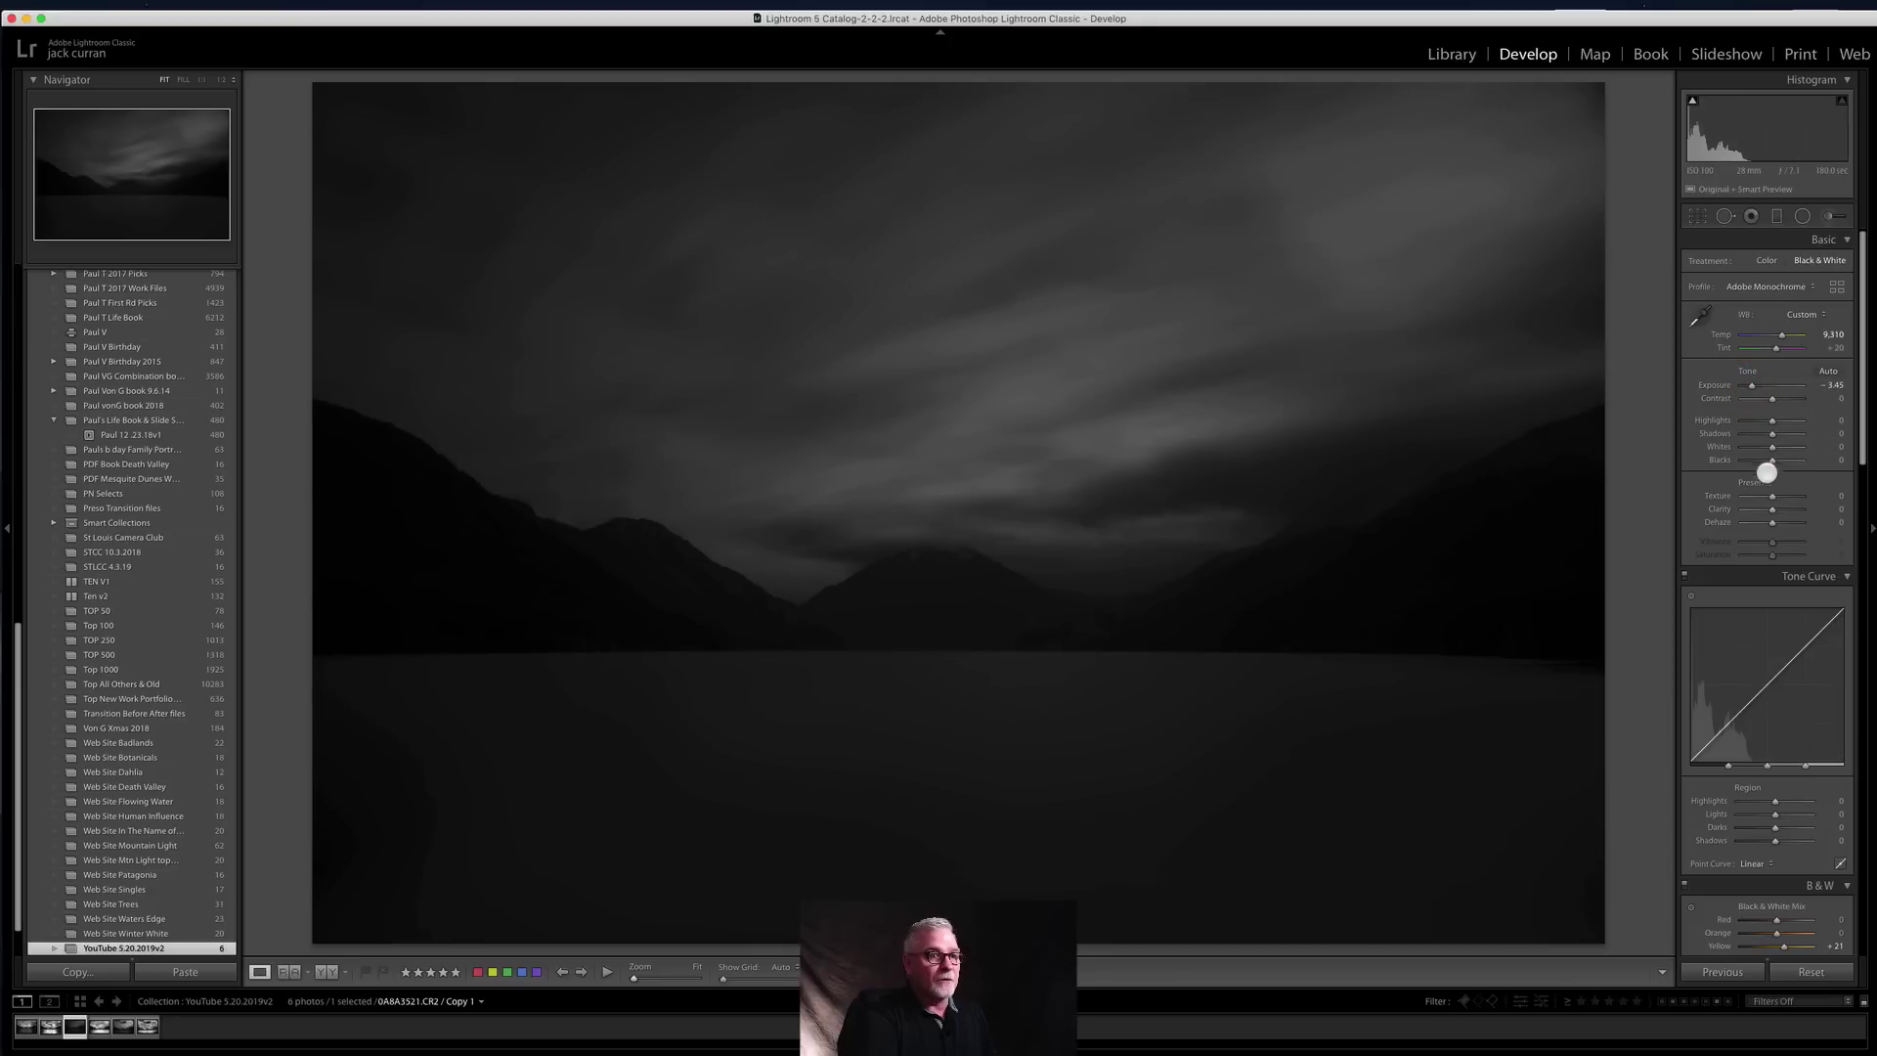
mouse_move(1773, 398)
mouse_down()
mouse_move(1797, 399)
mouse_move(1757, 386)
mouse_up()
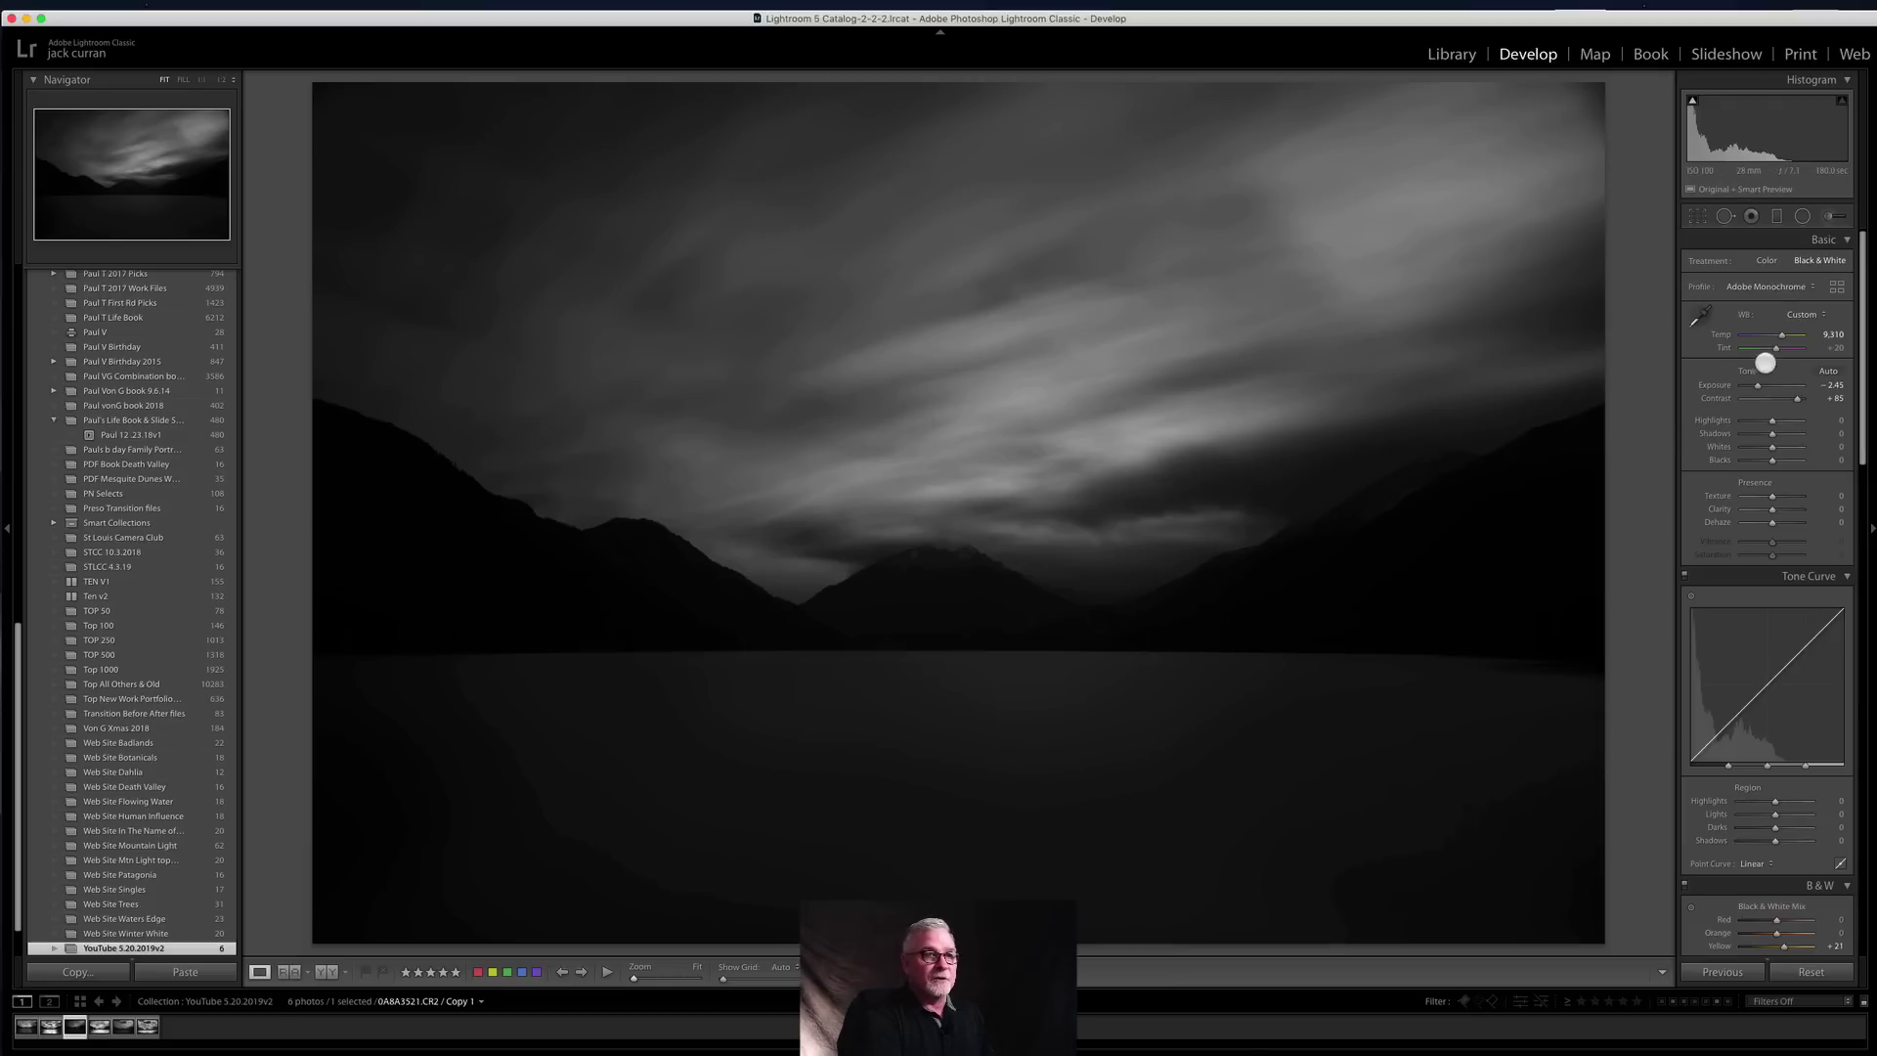
drag(1797, 395, 1766, 387)
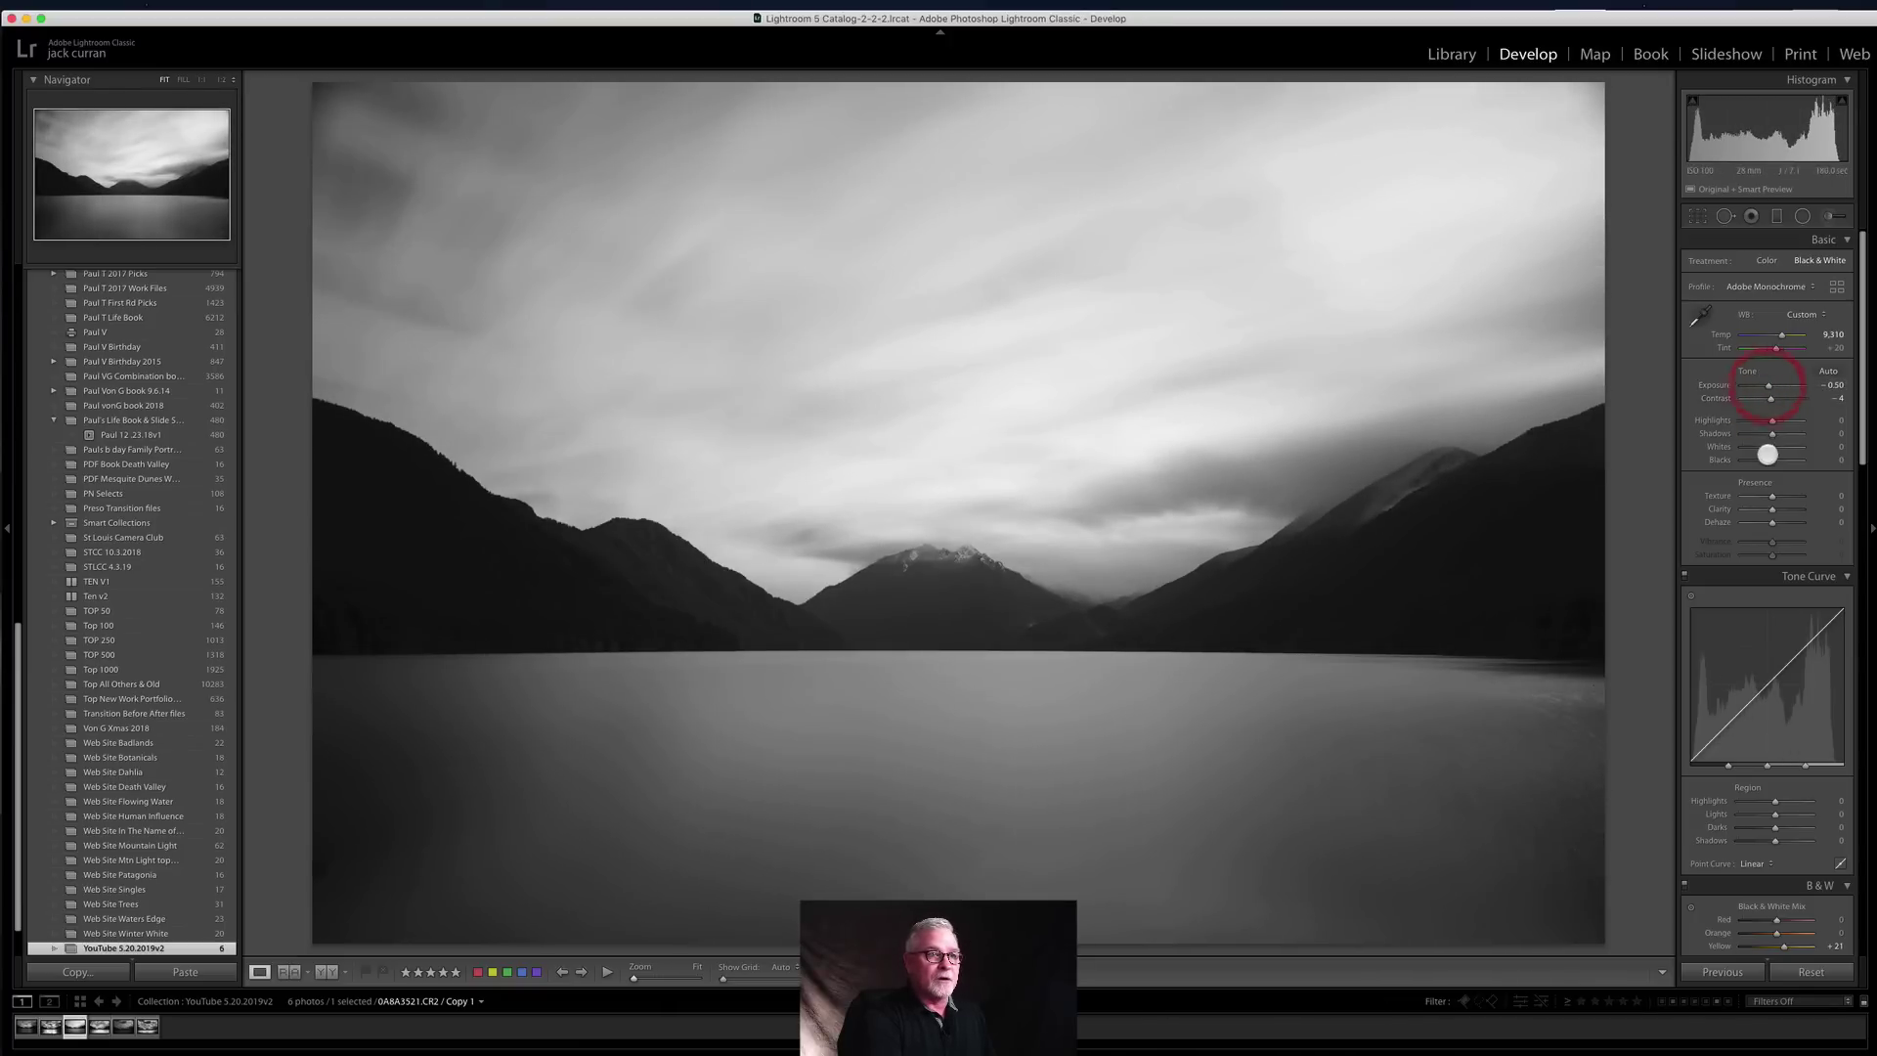
Step: Set Blacks to −100 and Whites to +56, and try Exposure at −1.90, ending with Exposure −0.45 and Contrast +1
drag(1774, 456, 1730, 462)
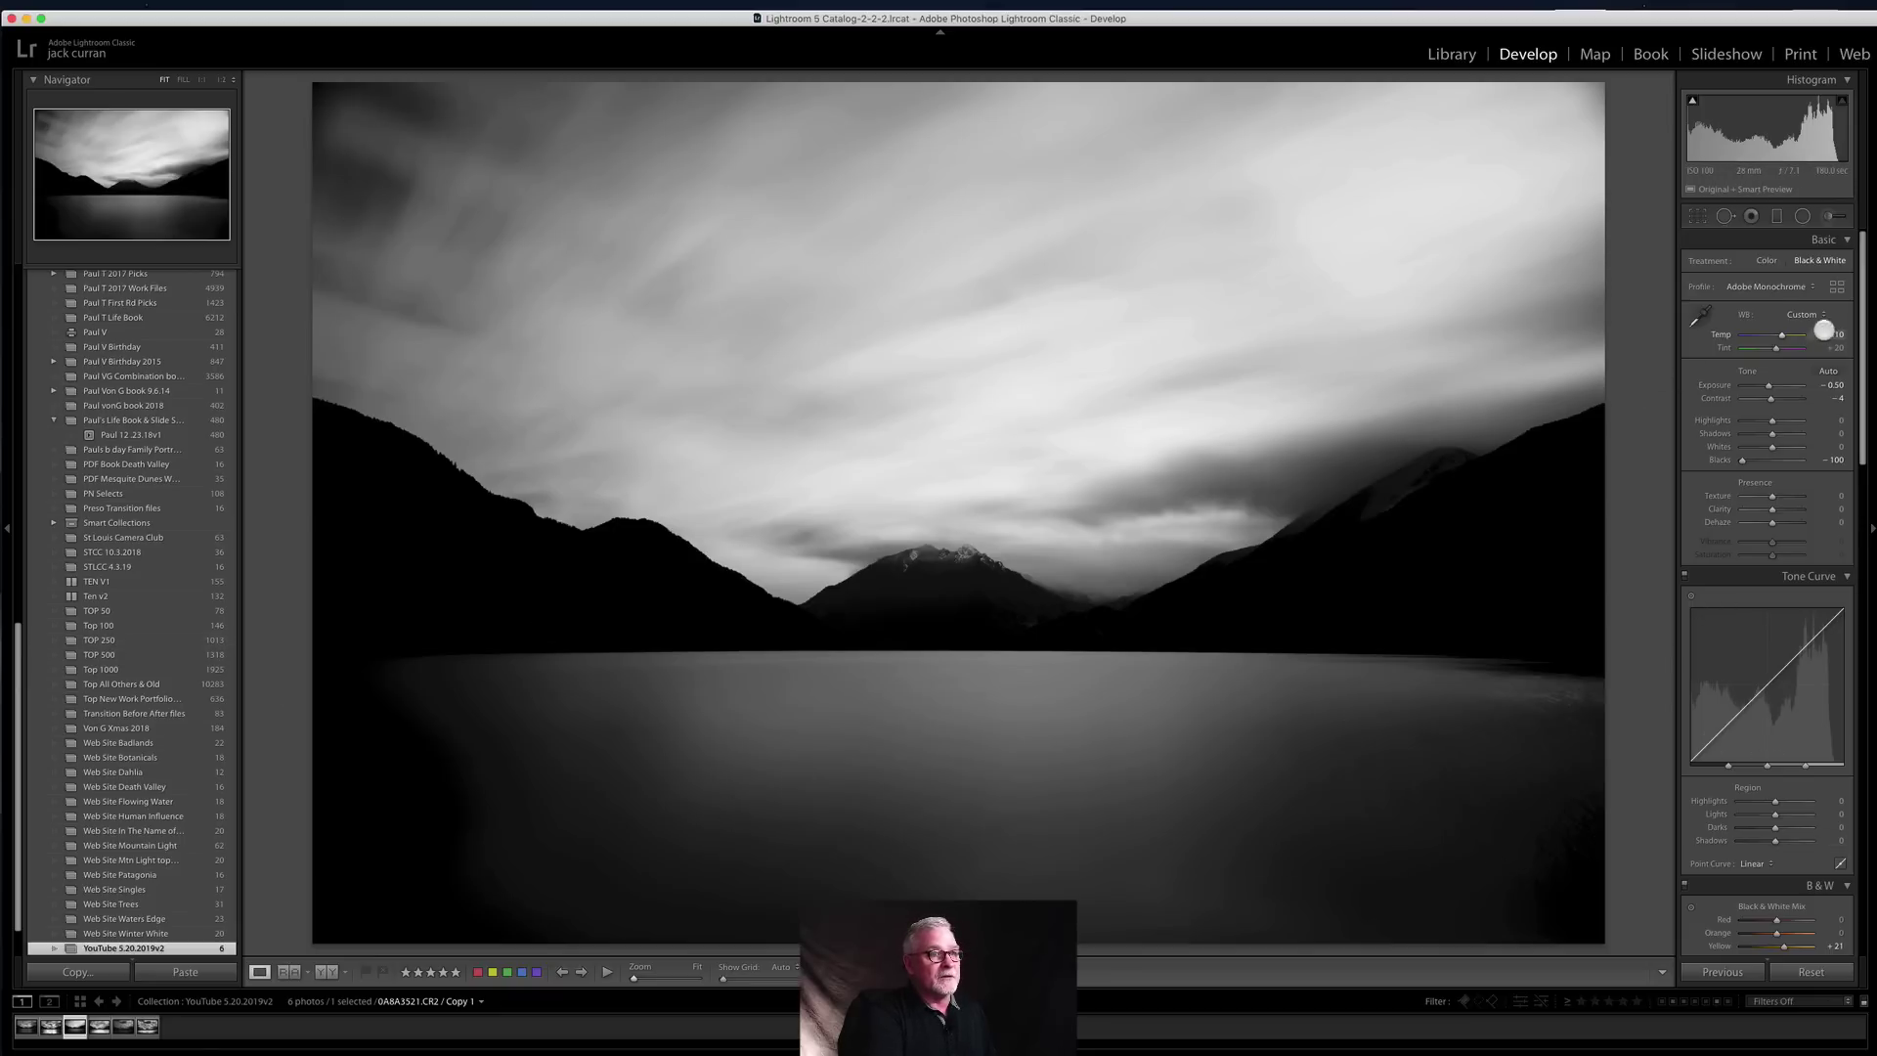
drag(1776, 383, 1791, 446)
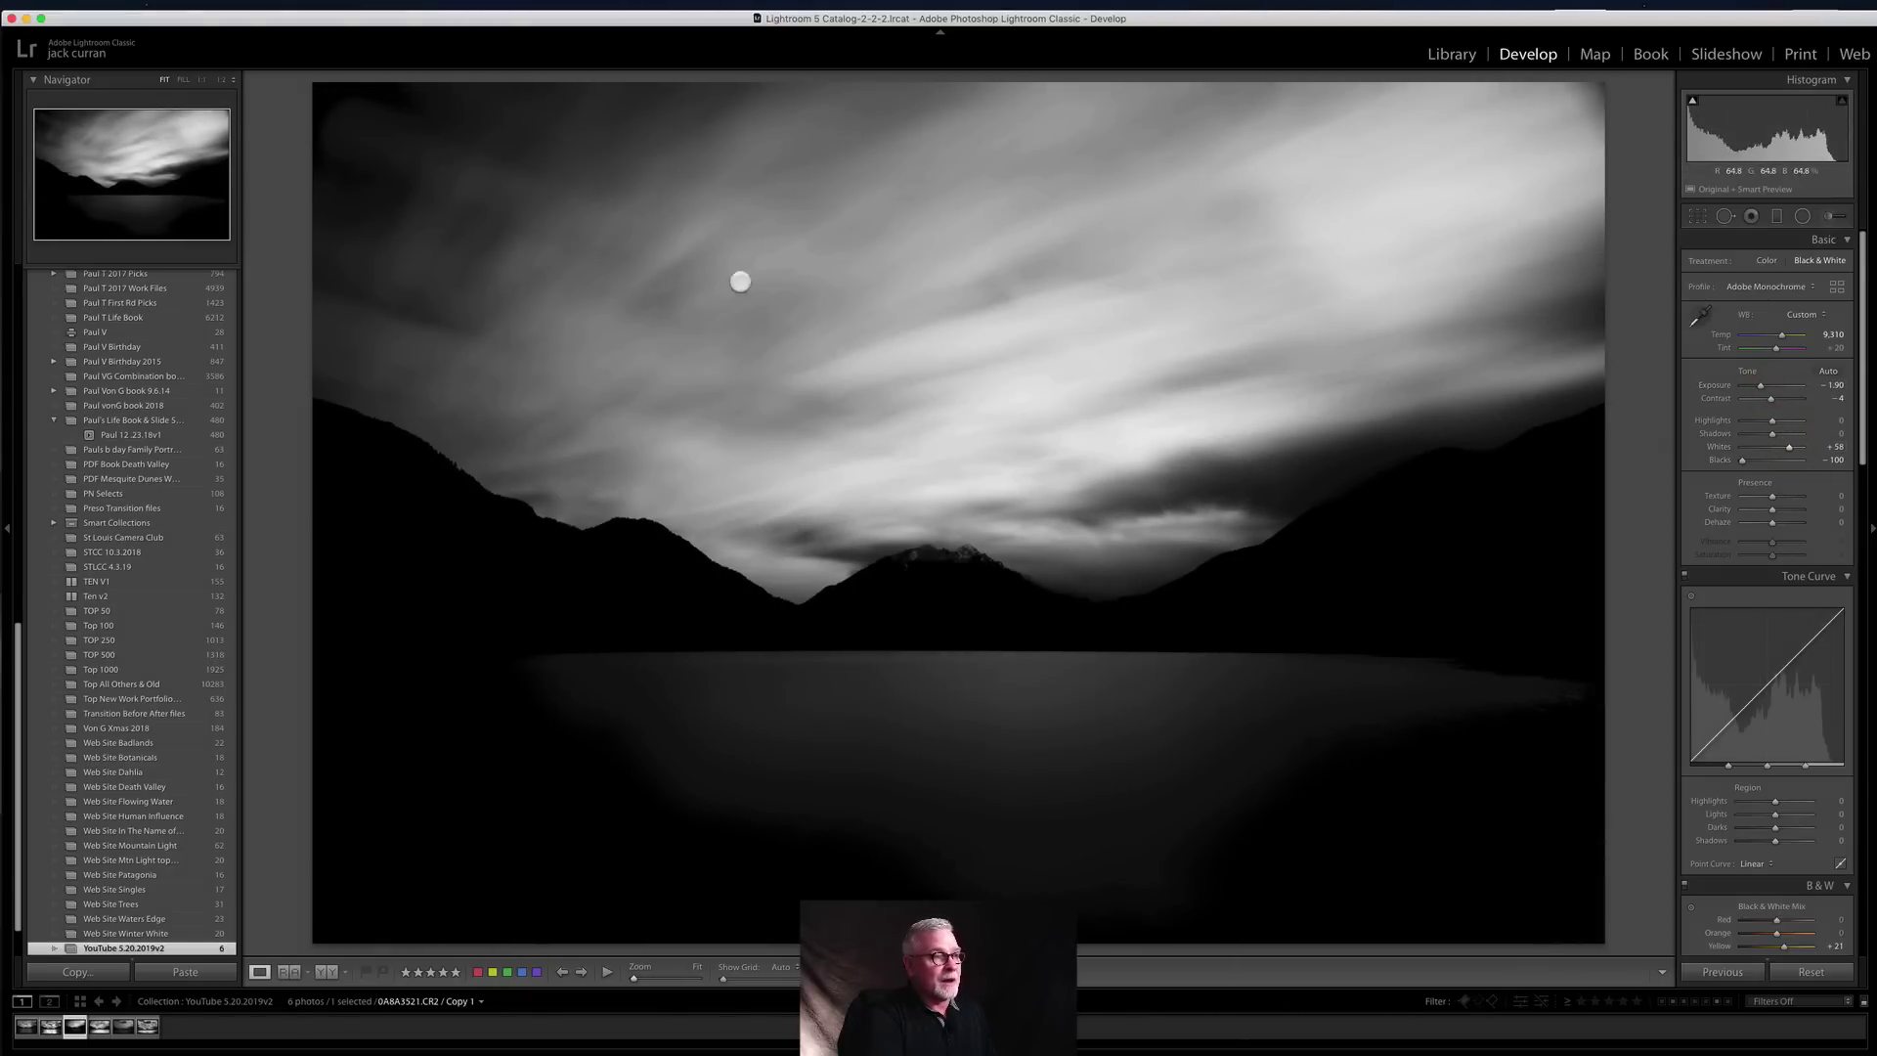
mouse_move(1771, 396)
mouse_down()
mouse_move(1800, 396)
mouse_move(1750, 408)
mouse_move(1767, 406)
mouse_up()
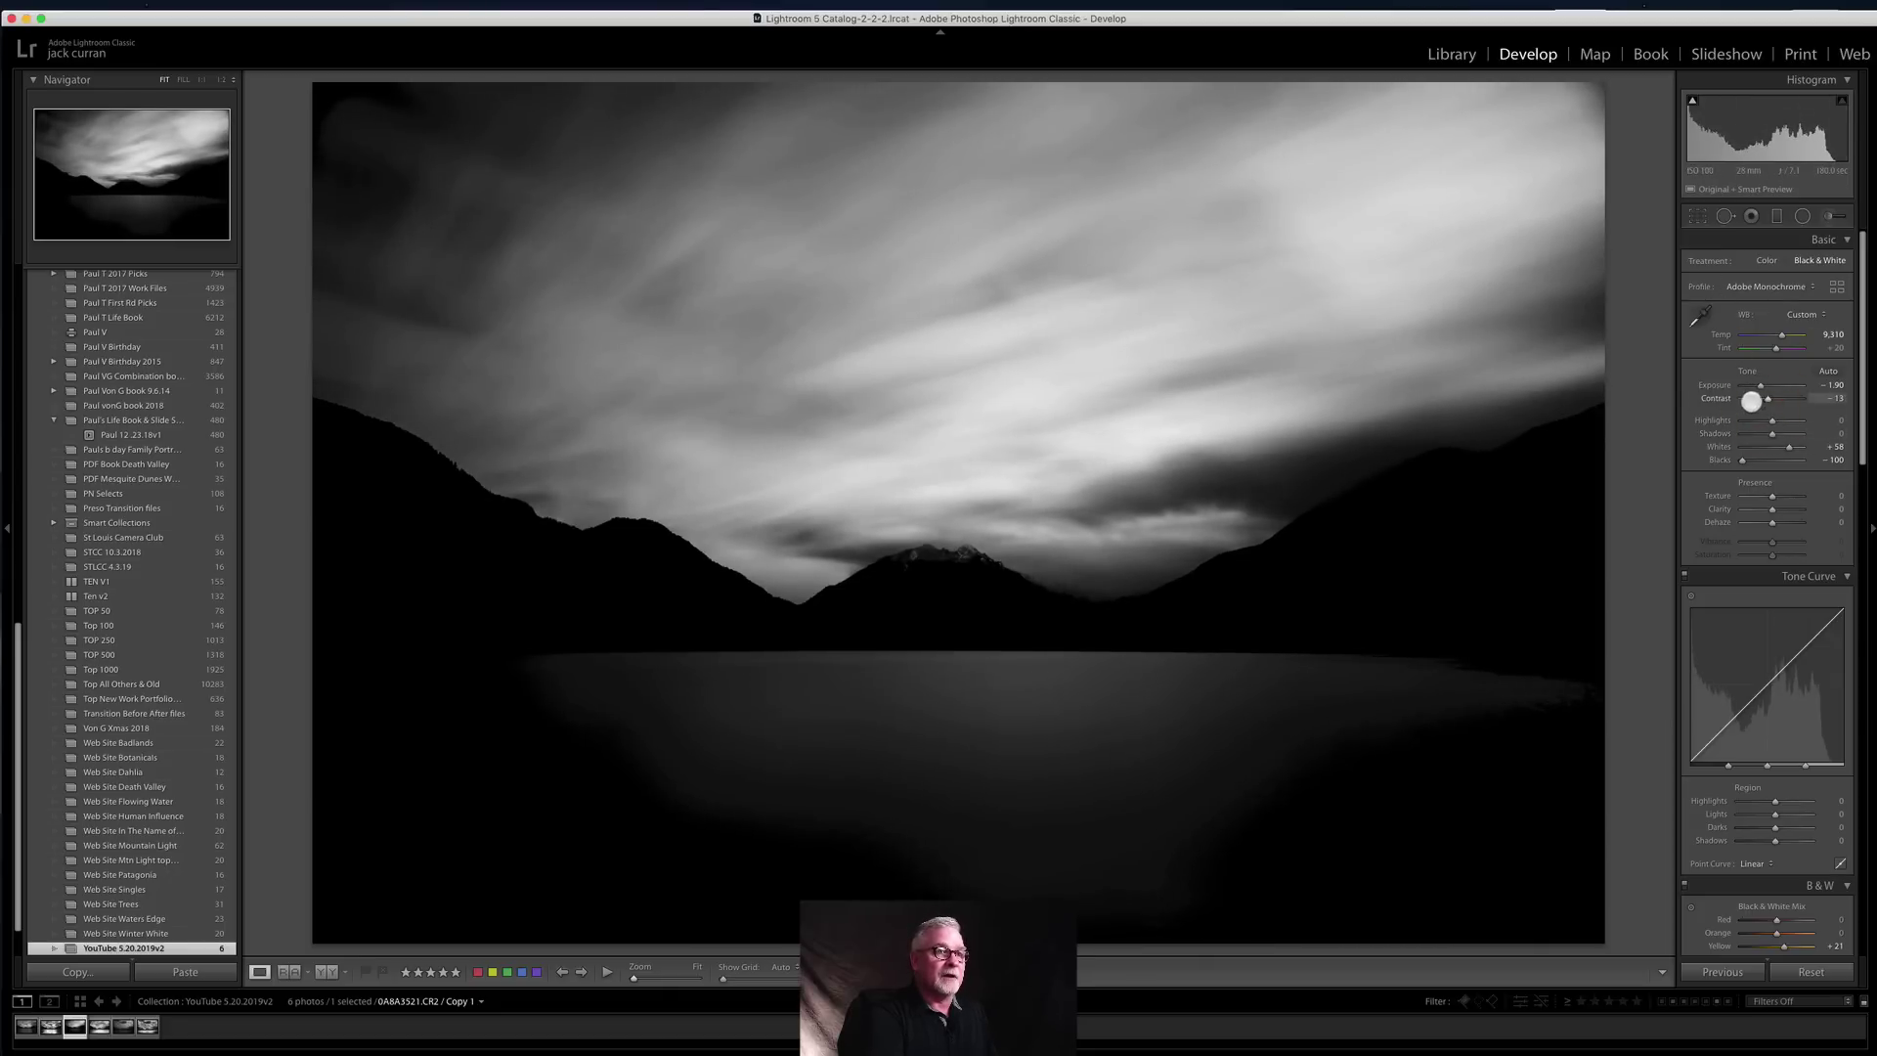
drag(1761, 387, 1772, 403)
click(1769, 403)
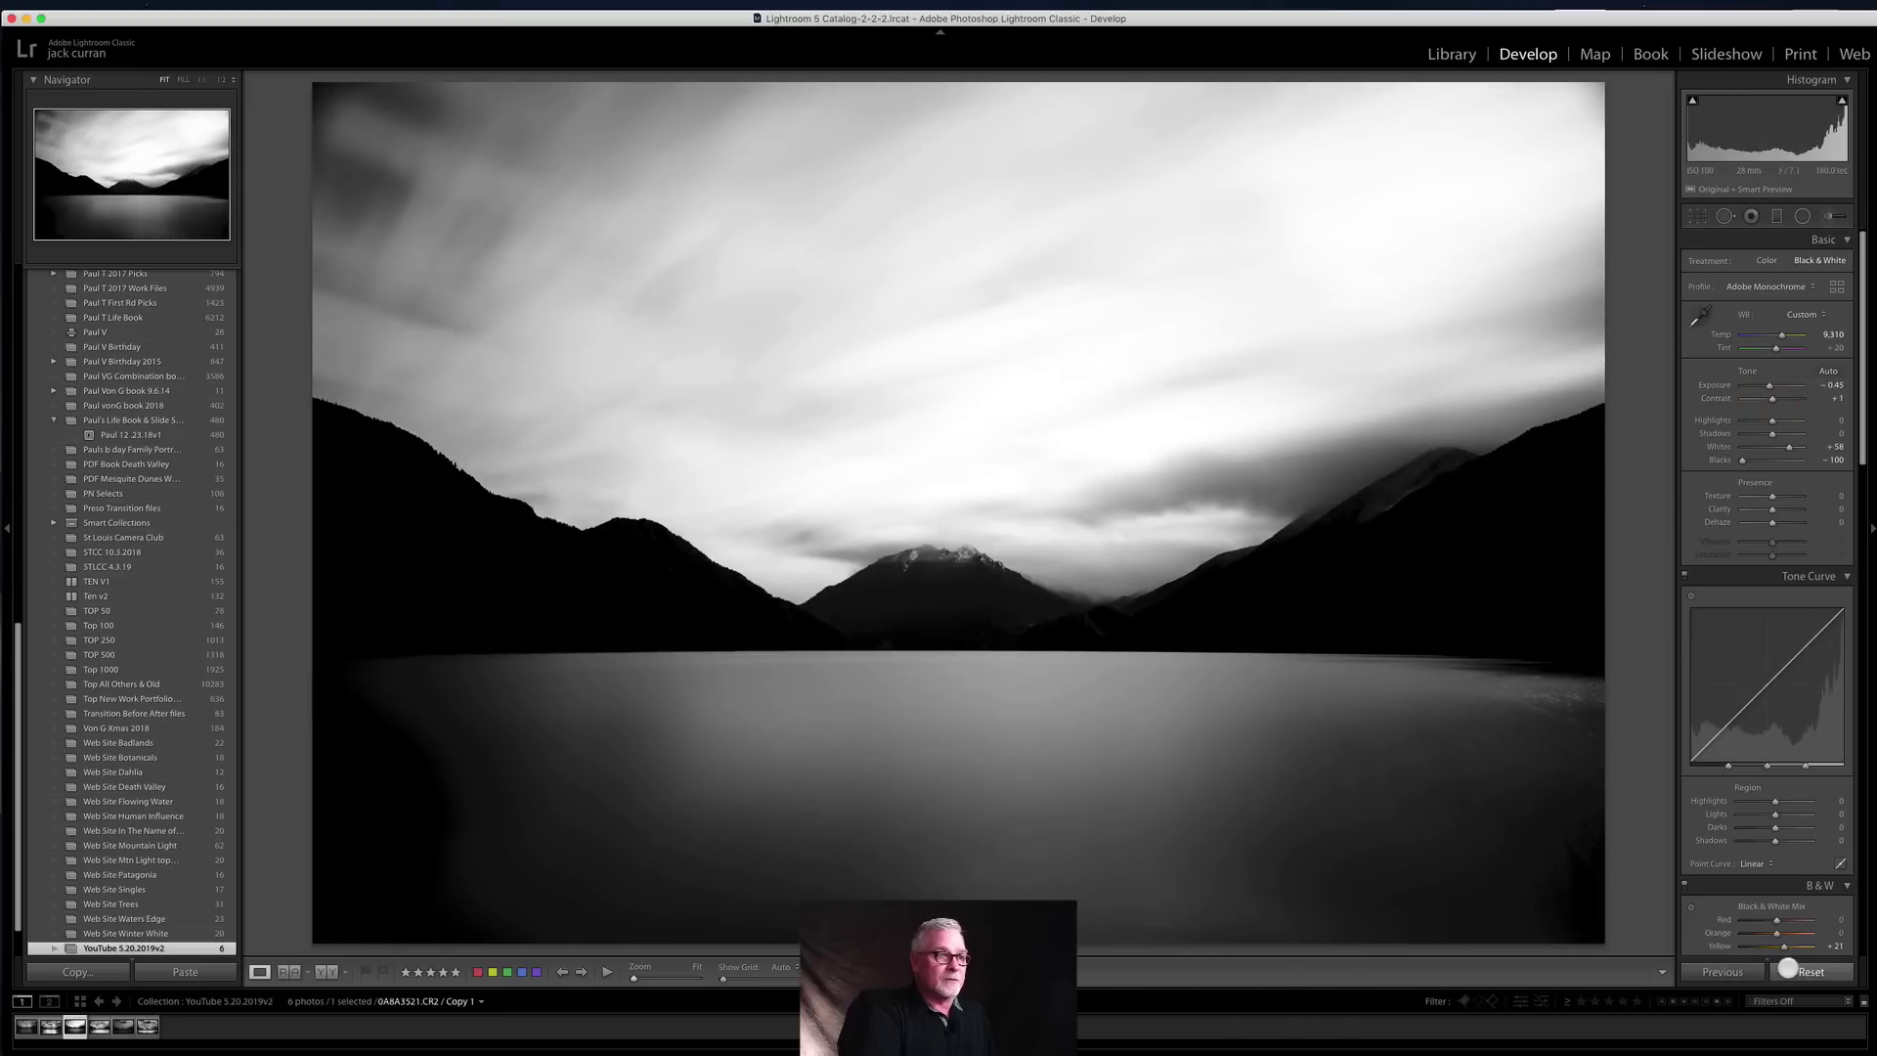
Step: Reset all of the photo's develop settings and convert it to black and white again
click(1802, 961)
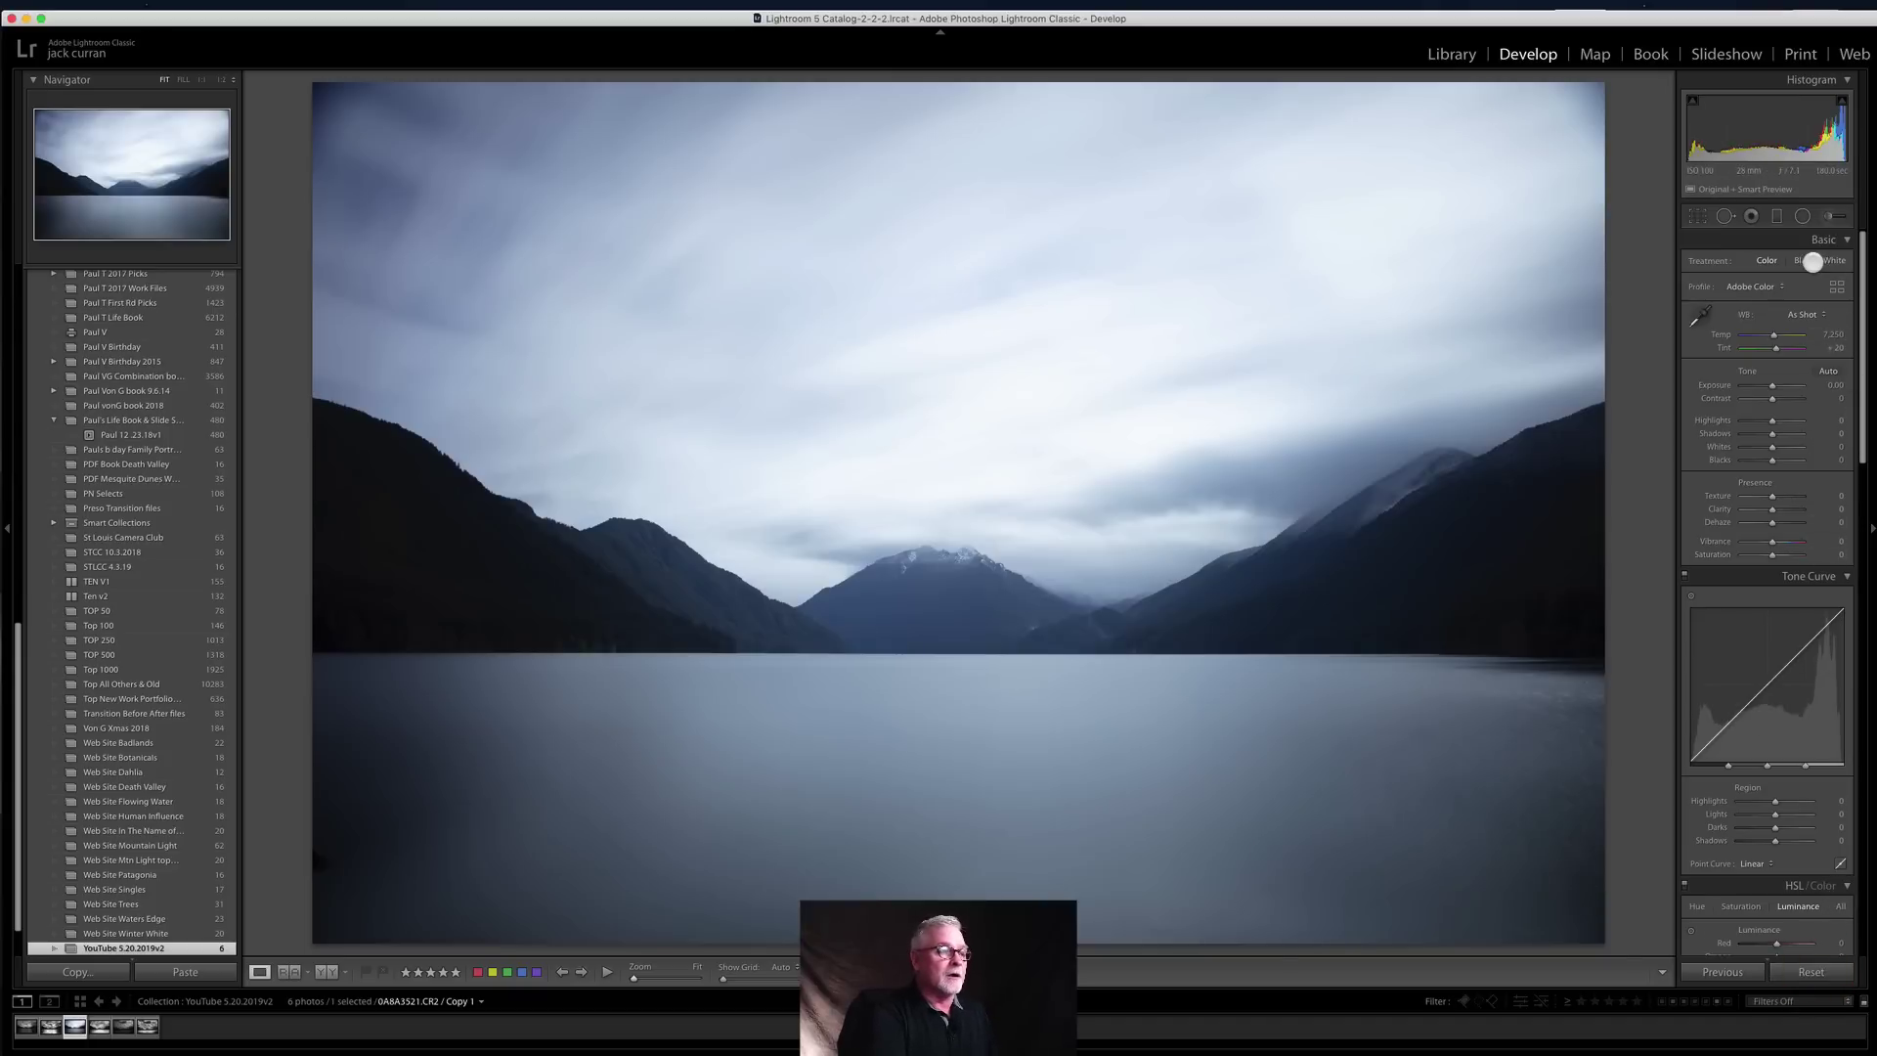
click(1814, 262)
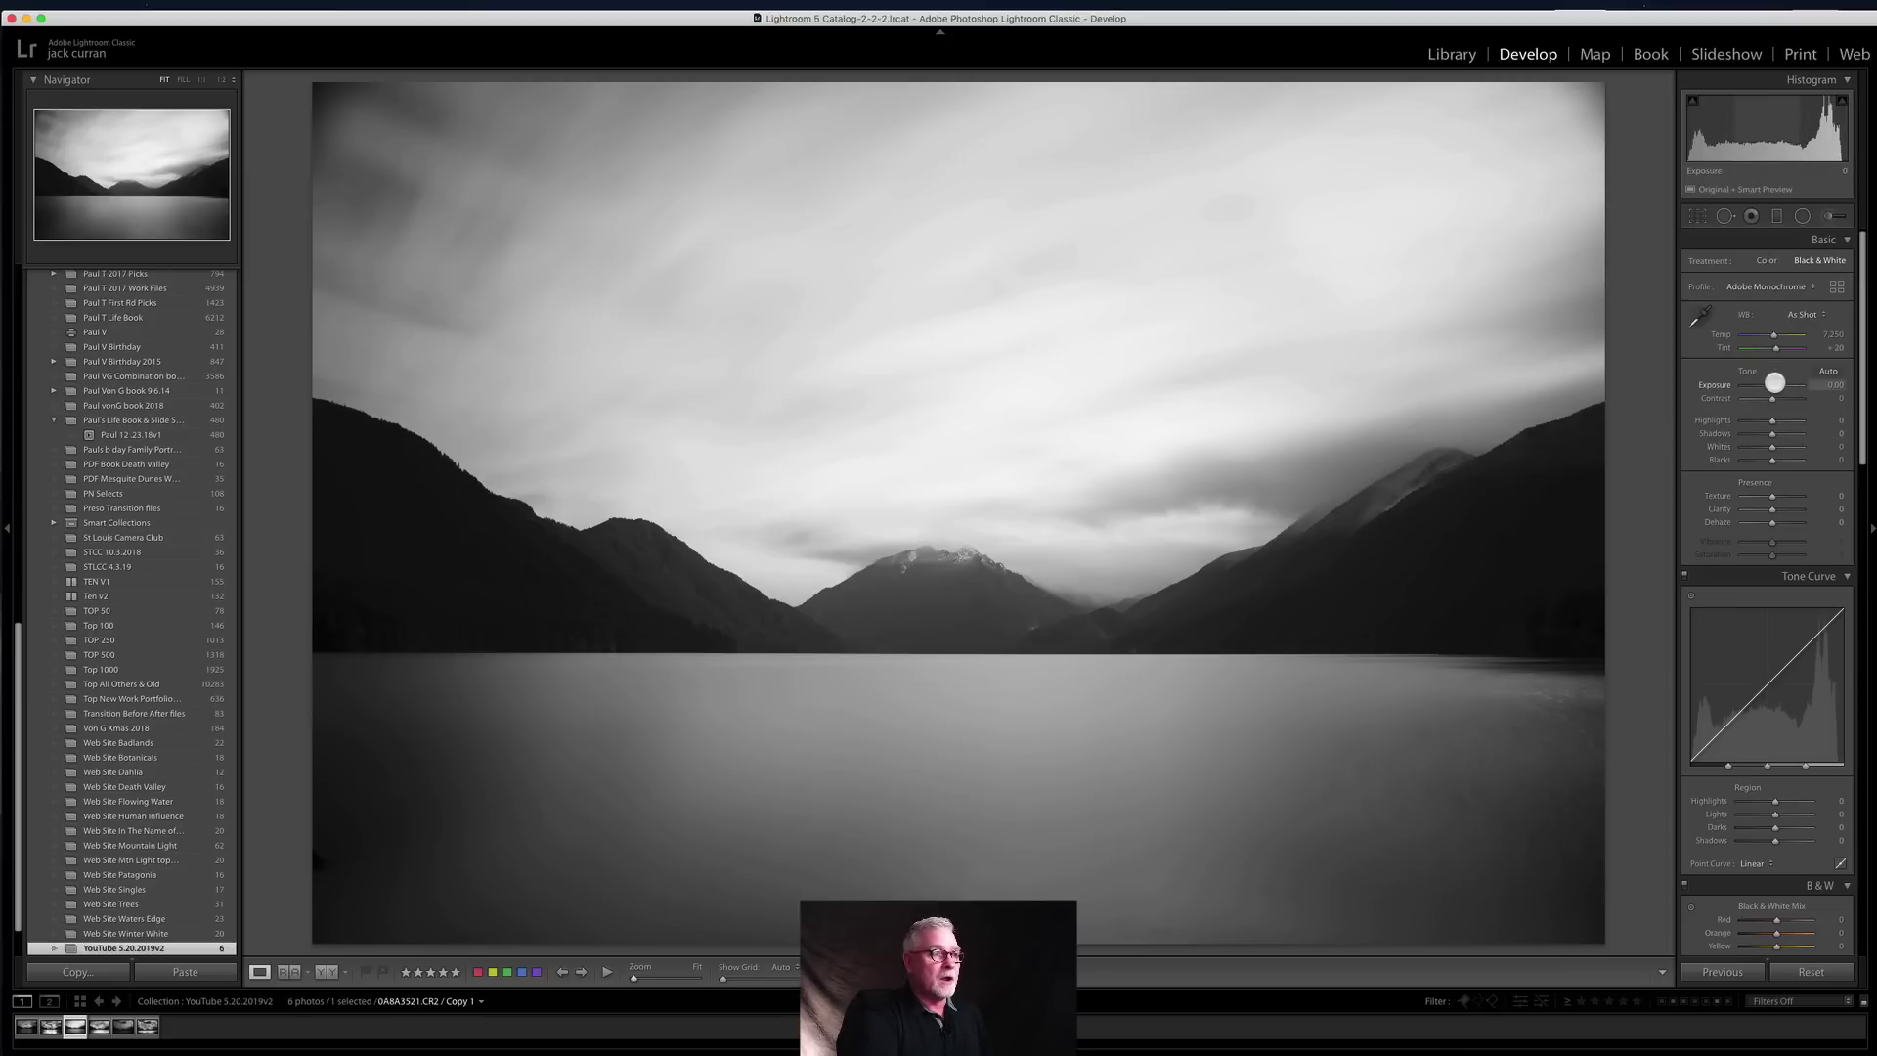
Step: Darken the black-and-white photo with Exposure −2.20 and Contrast +31, and set Texture to +1
drag(1772, 386, 1780, 399)
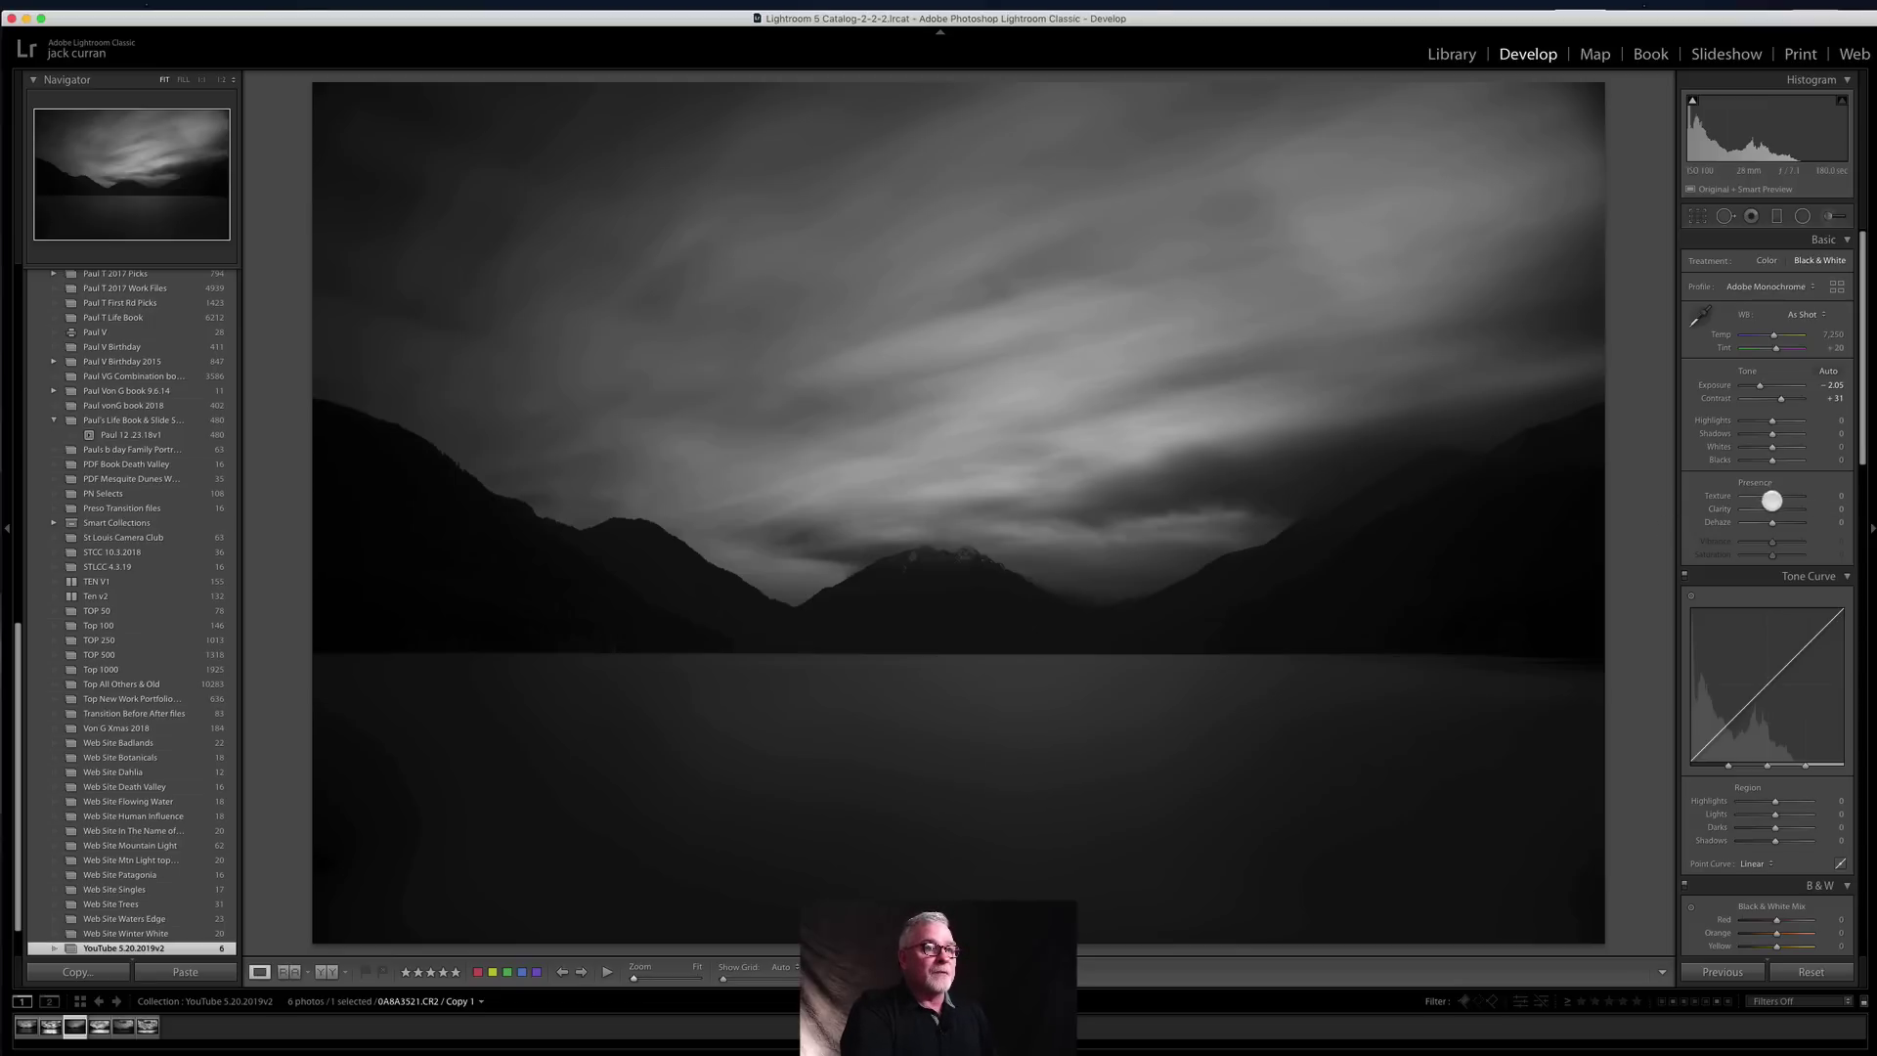
mouse_move(1772, 499)
mouse_down()
mouse_move(1791, 497)
mouse_move(1722, 504)
mouse_move(1760, 501)
mouse_up()
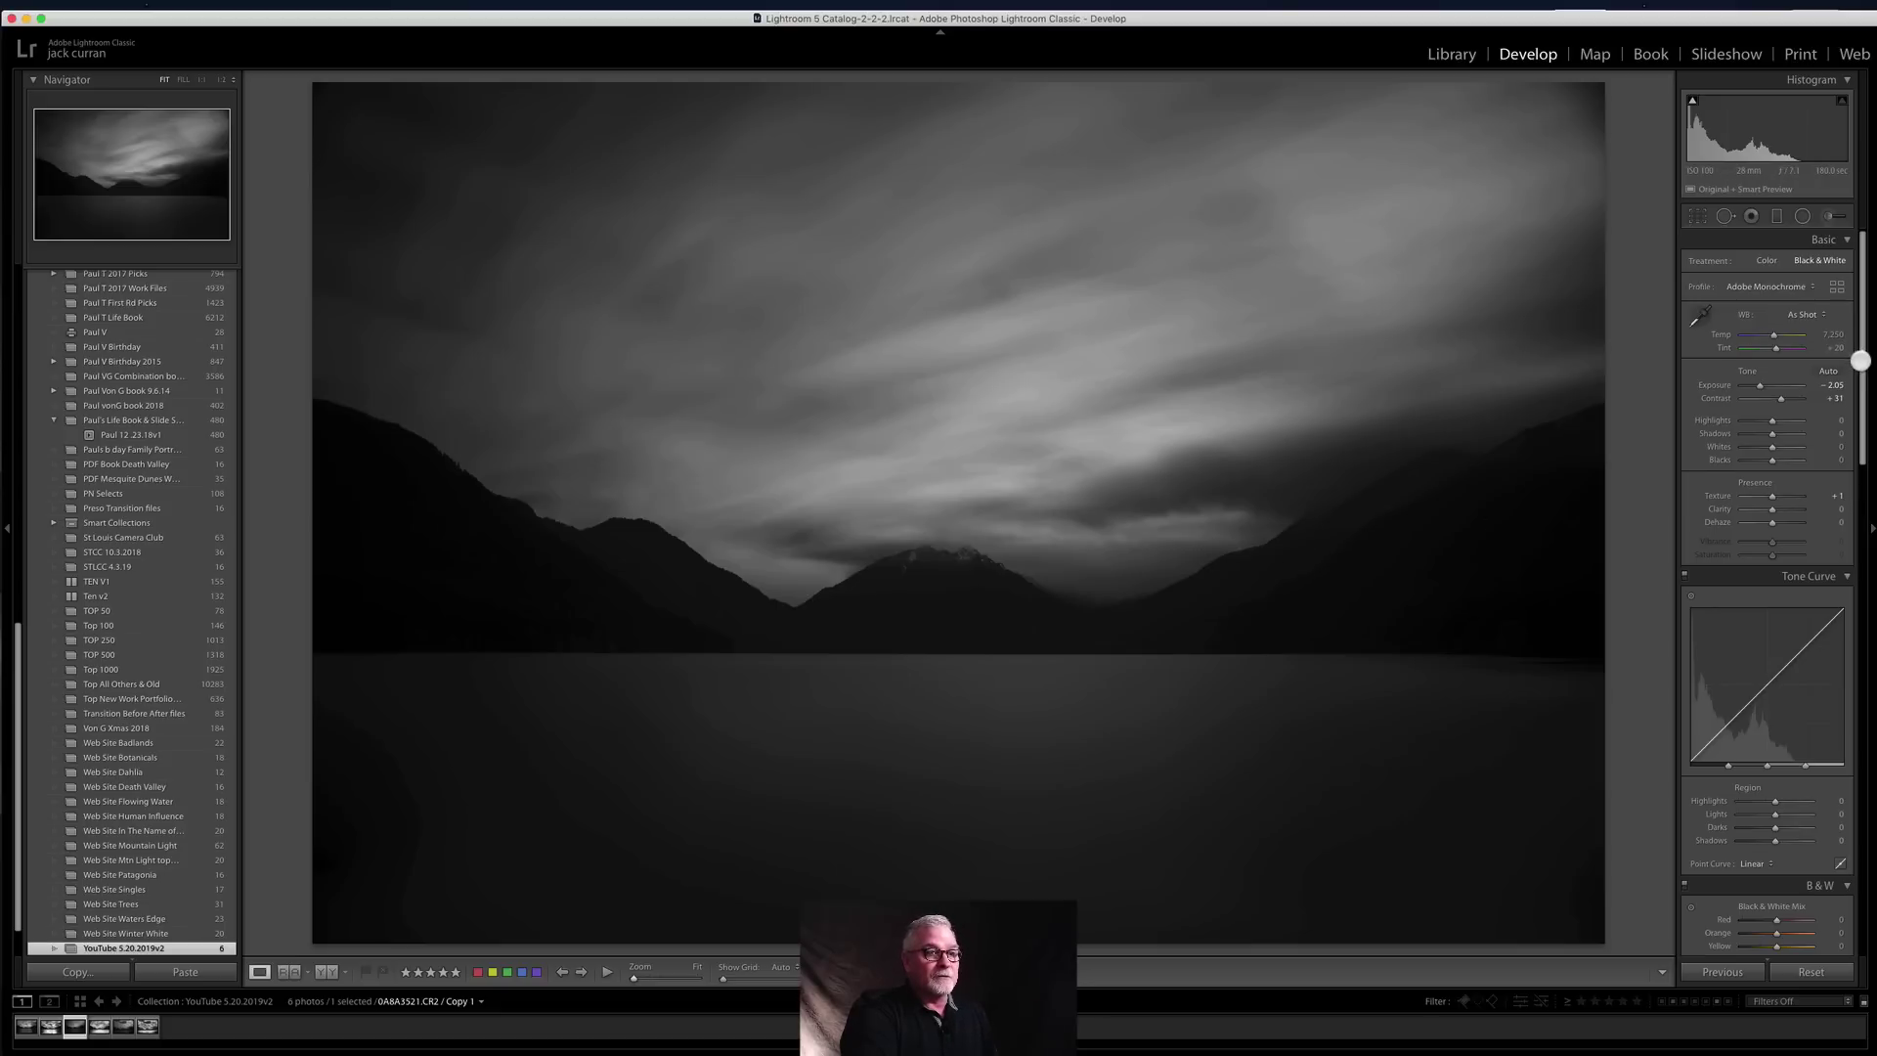
drag(1861, 361, 1839, 558)
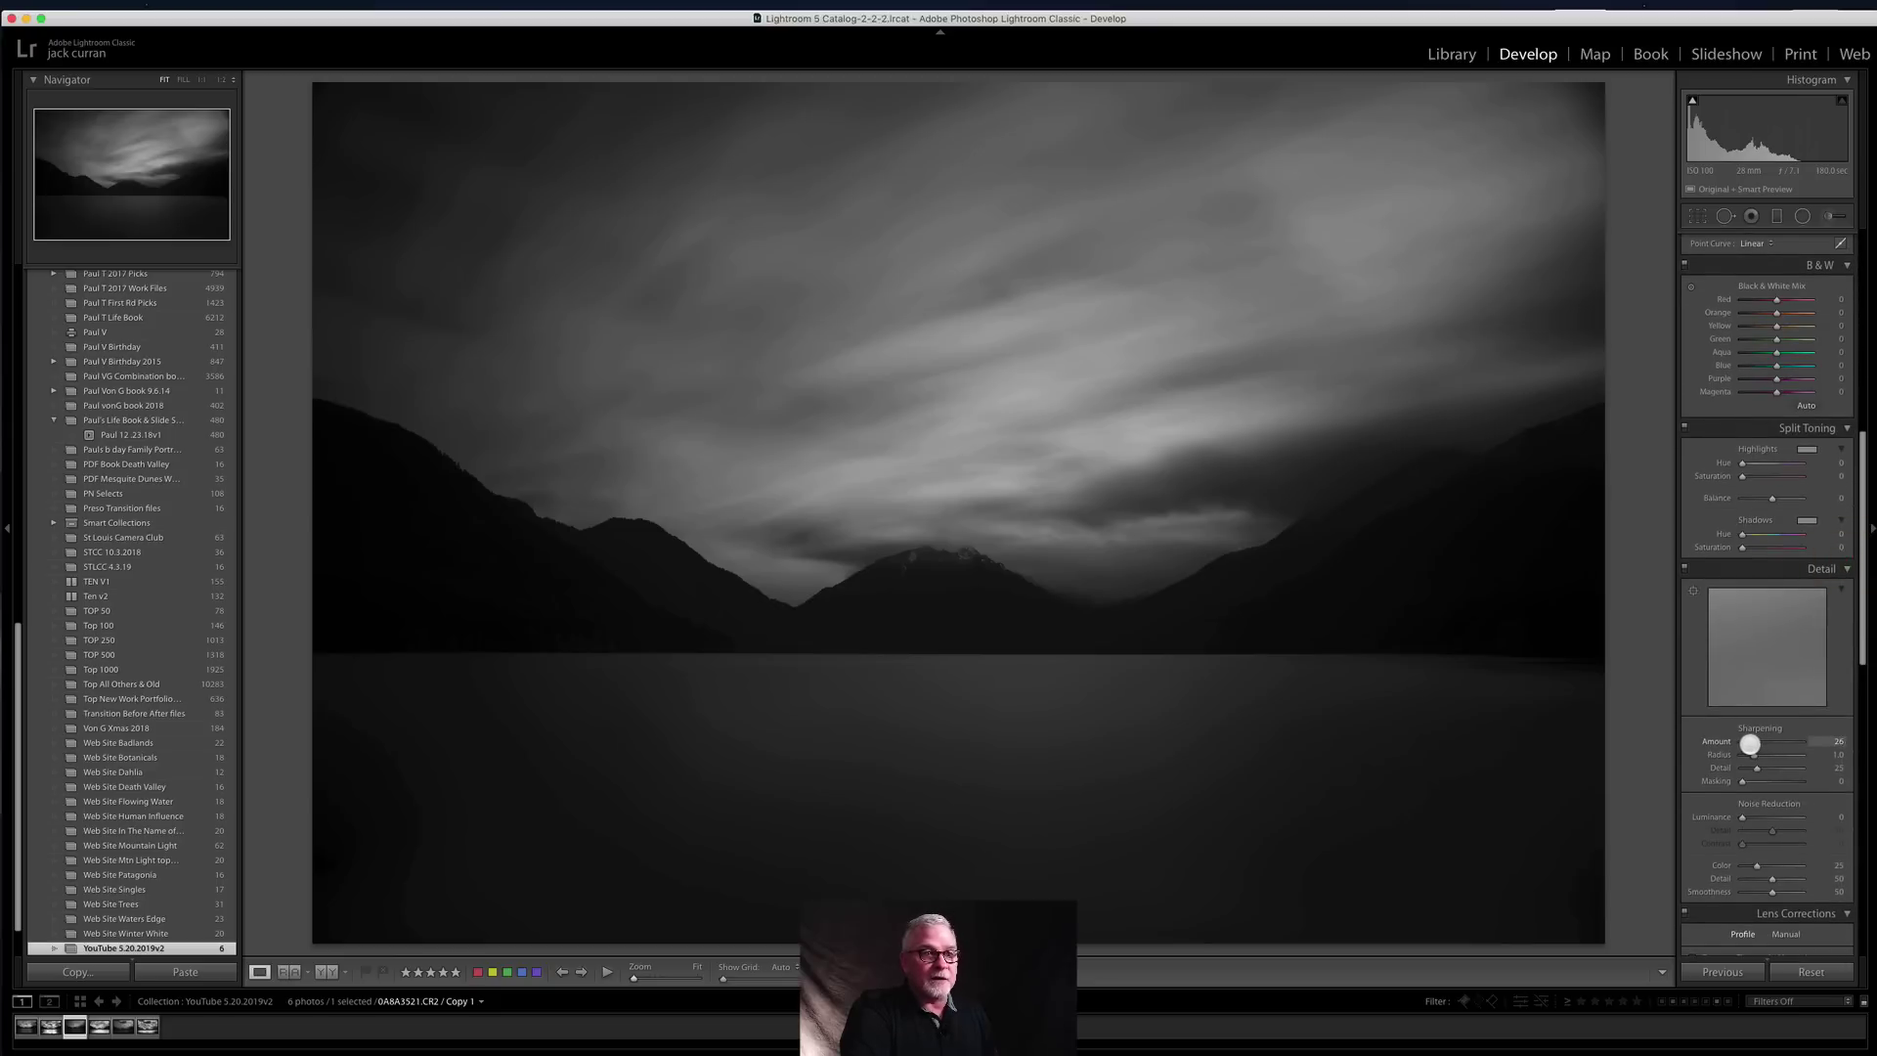
drag(1864, 634, 1841, 379)
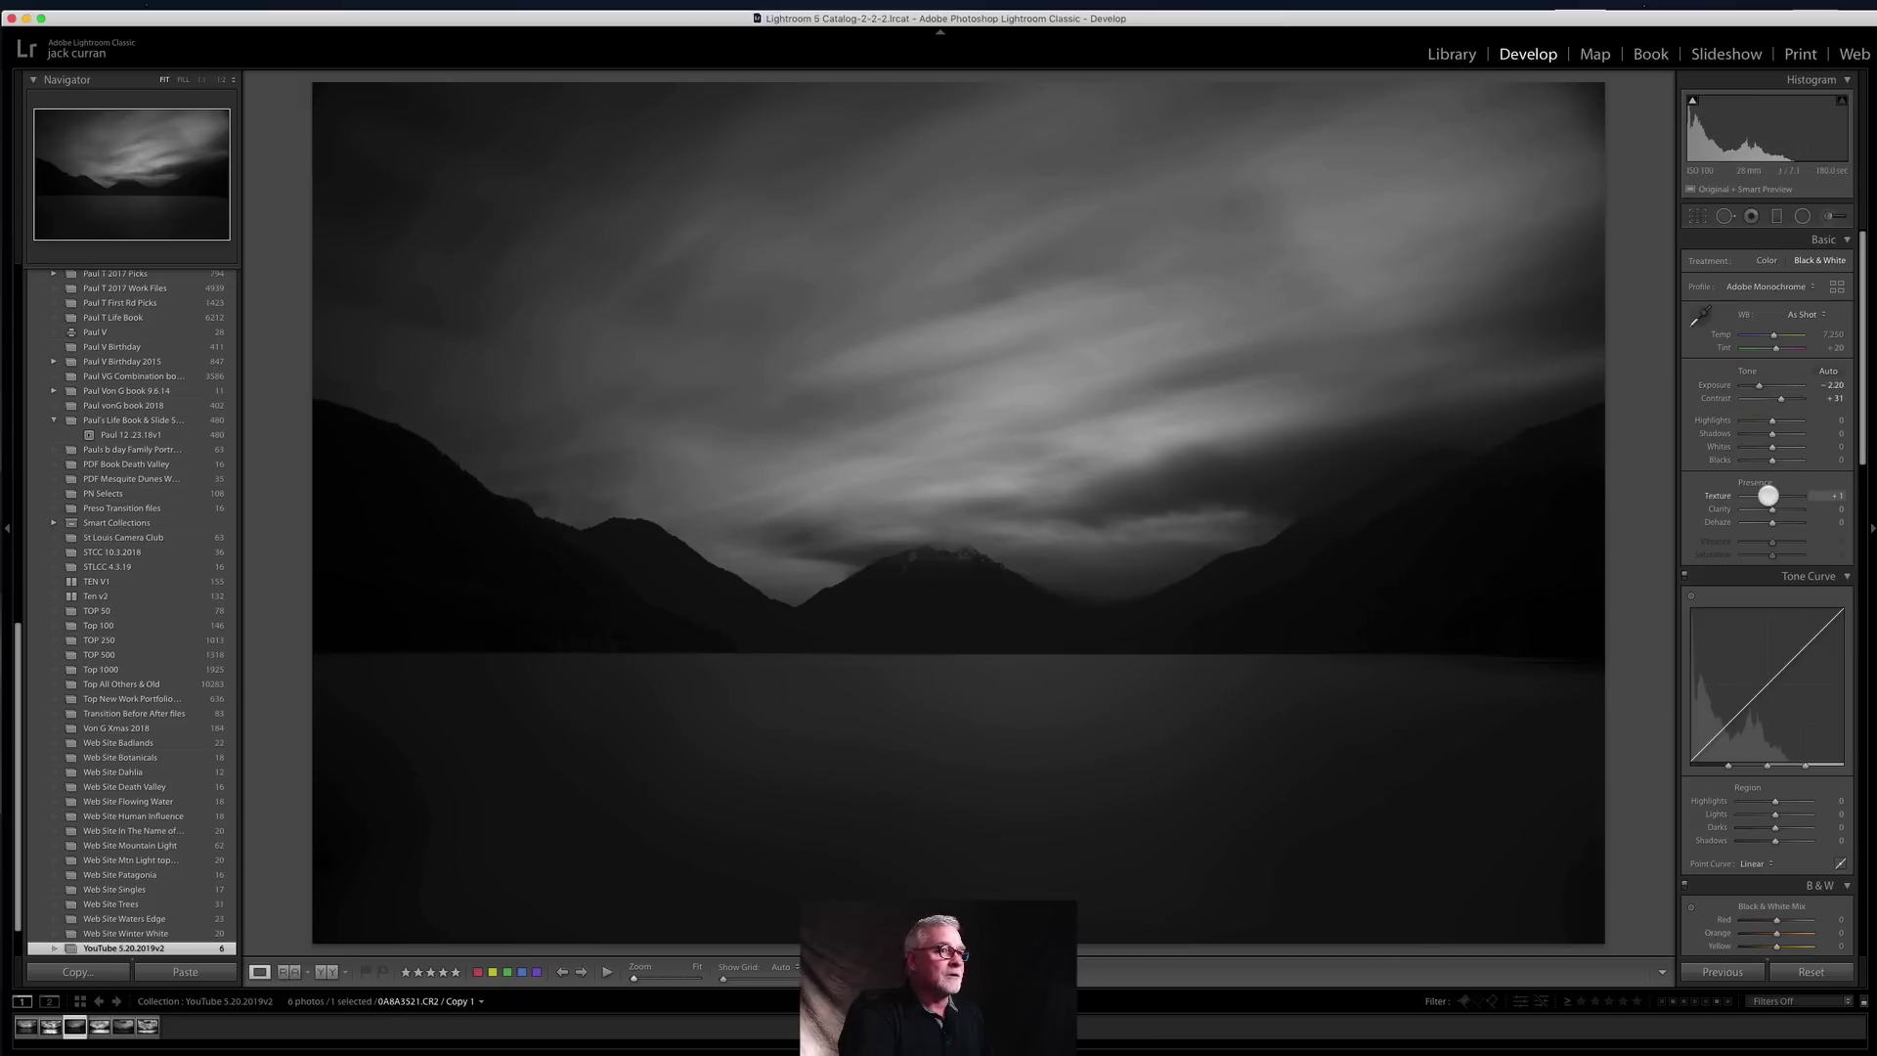
Step: Set the photo's Exposure to −1.60 and add a large tilted radial filter over the sky, darkening outside it with Exposure −1.52
drag(1758, 386, 1761, 388)
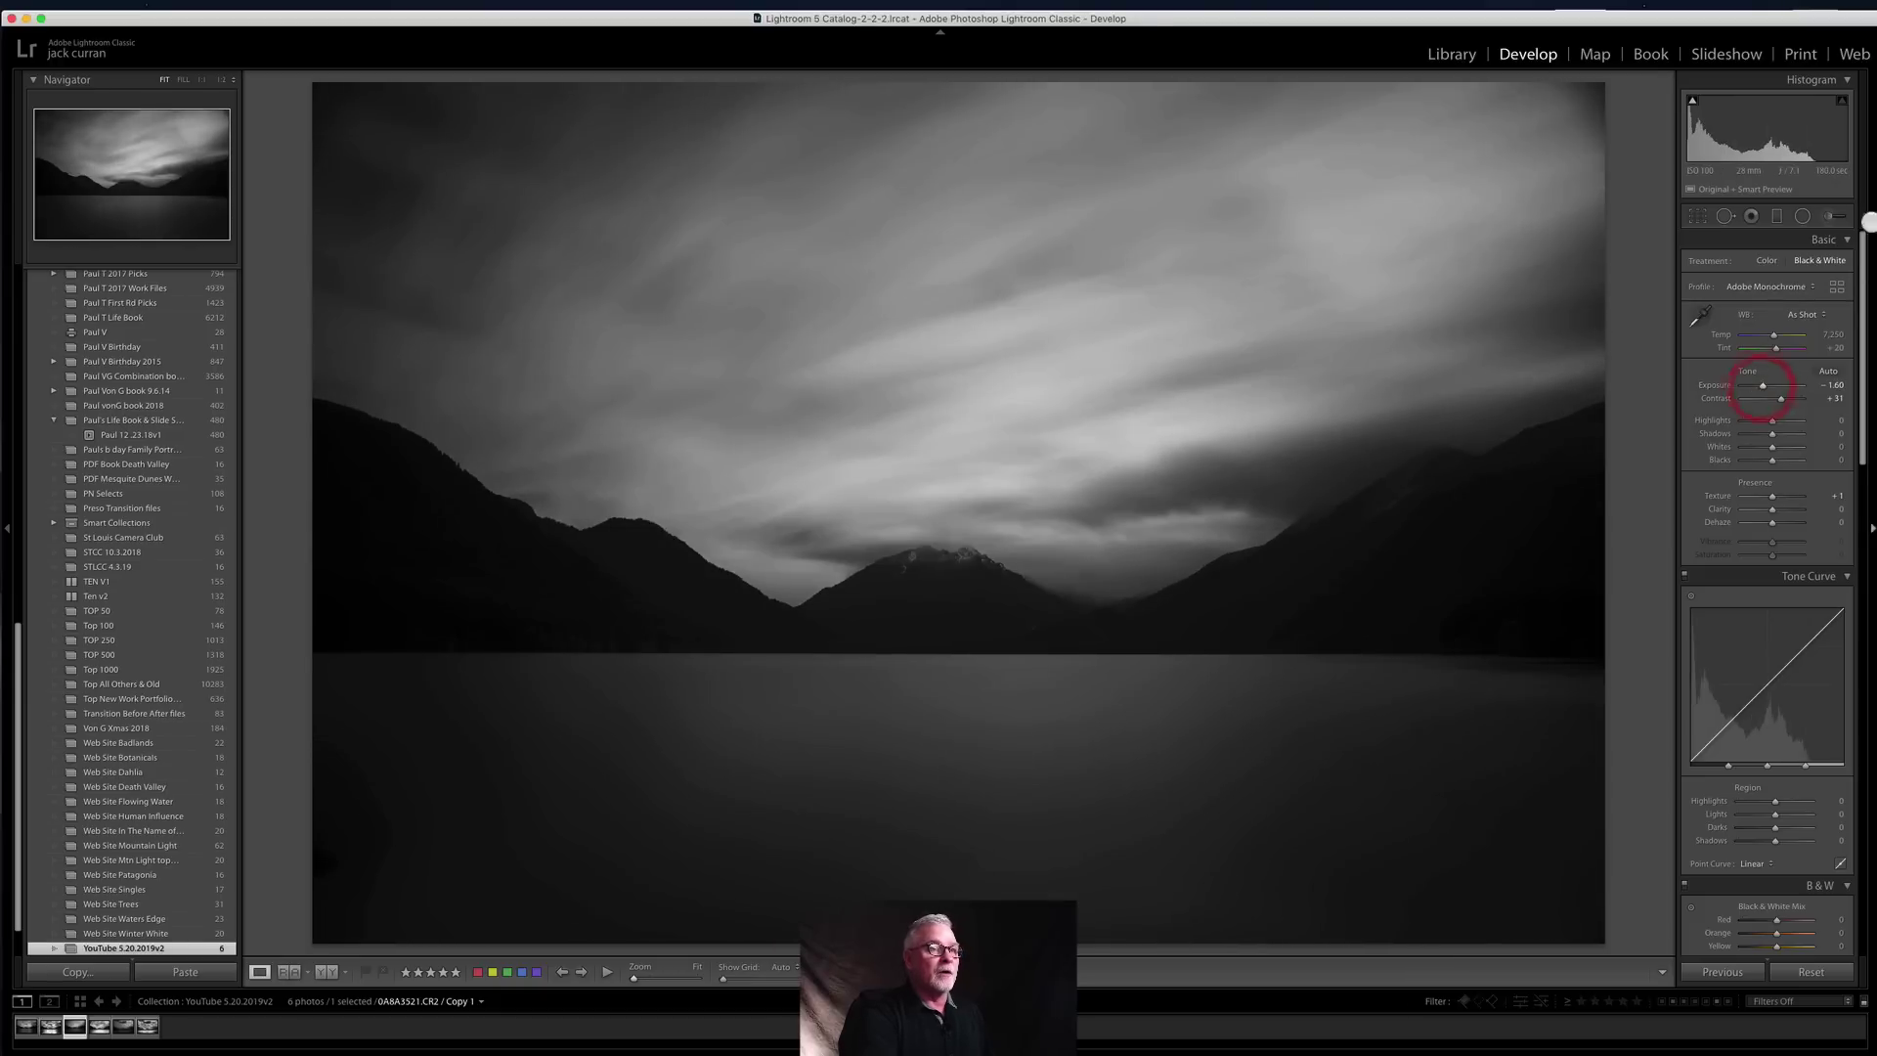
click(1805, 216)
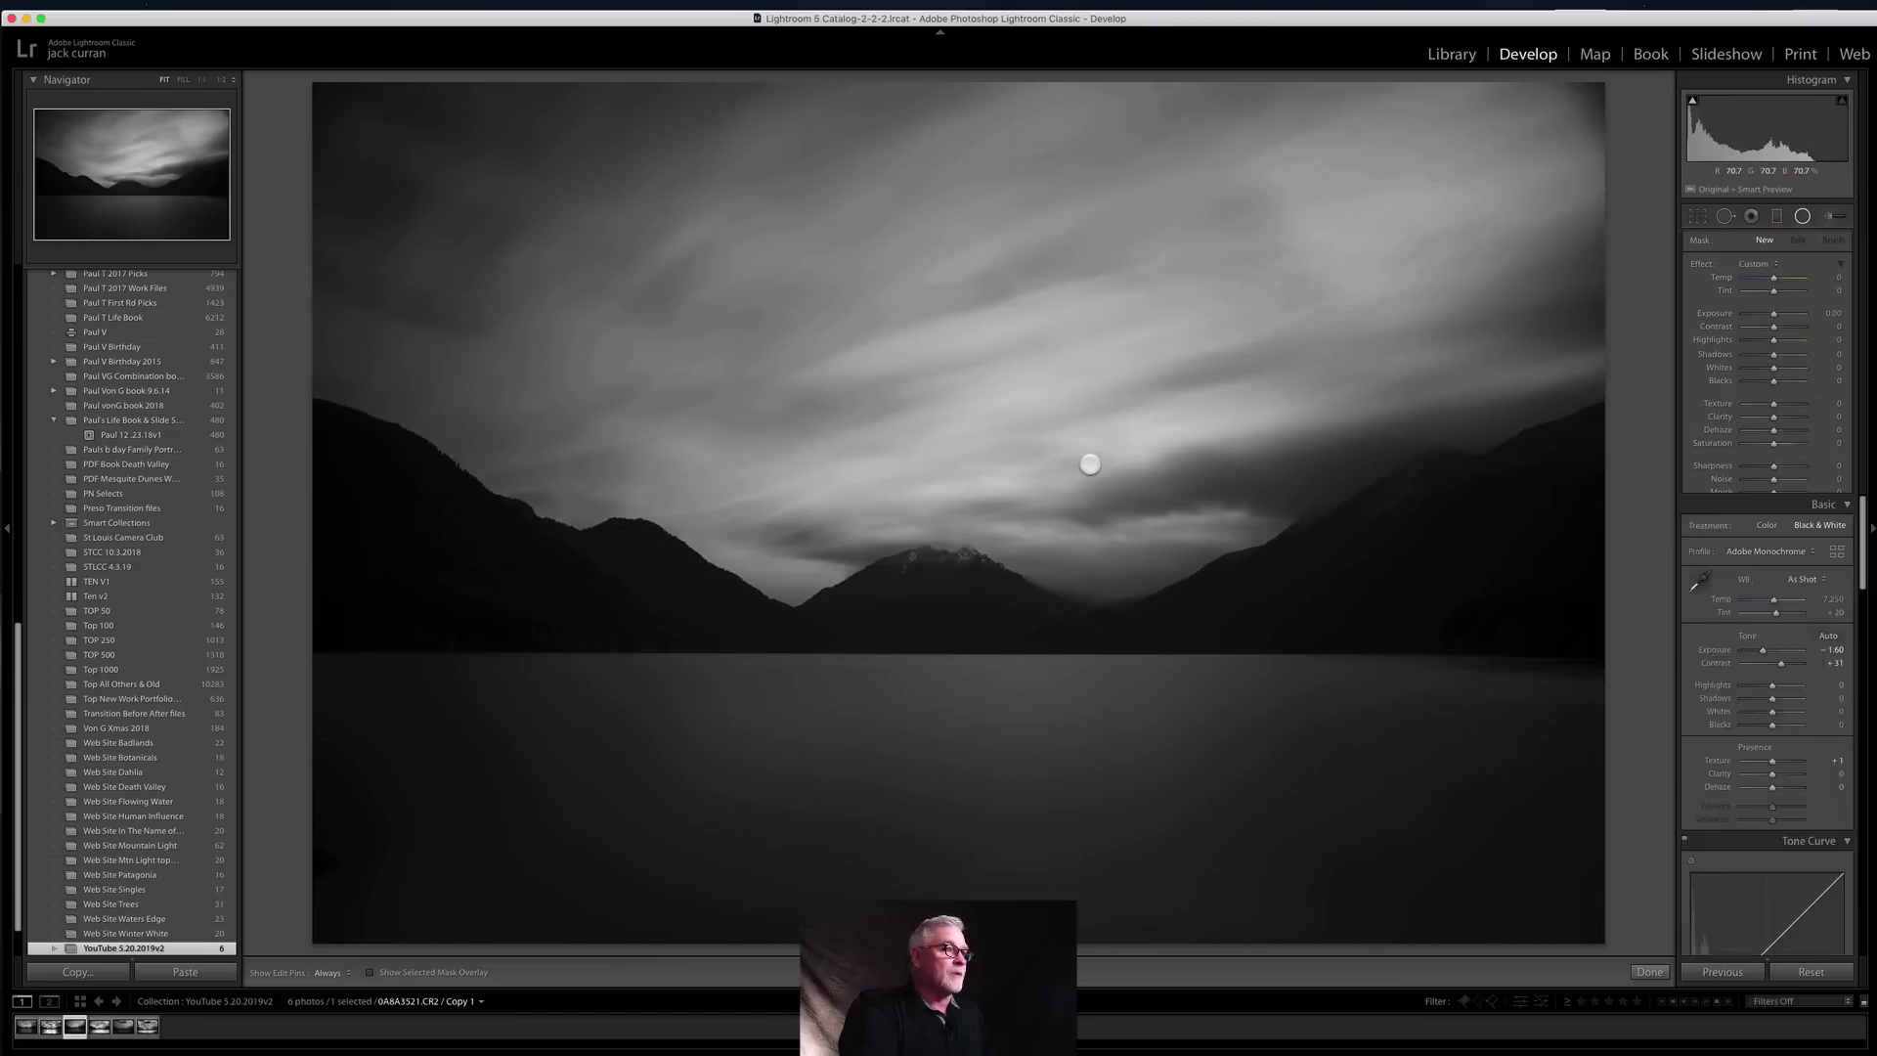
drag(951, 362, 1730, 623)
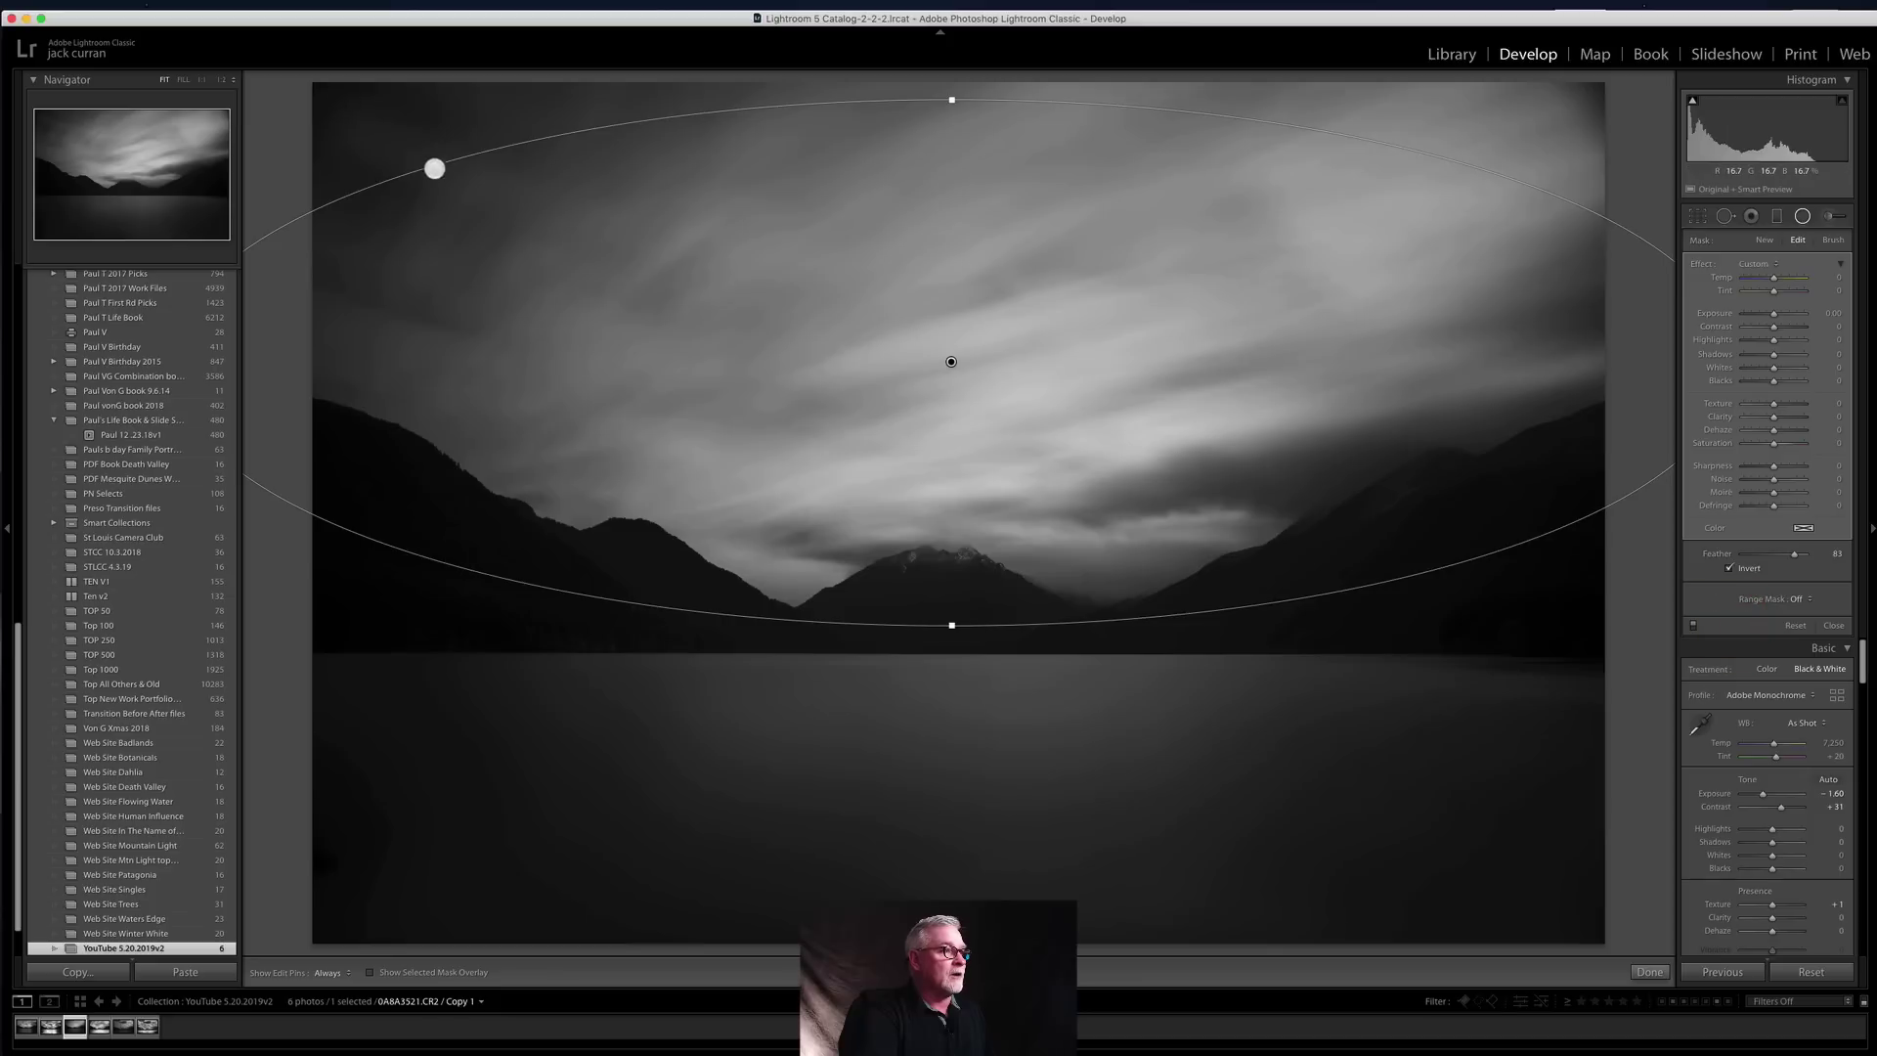
drag(435, 169, 431, 294)
drag(955, 361, 1079, 334)
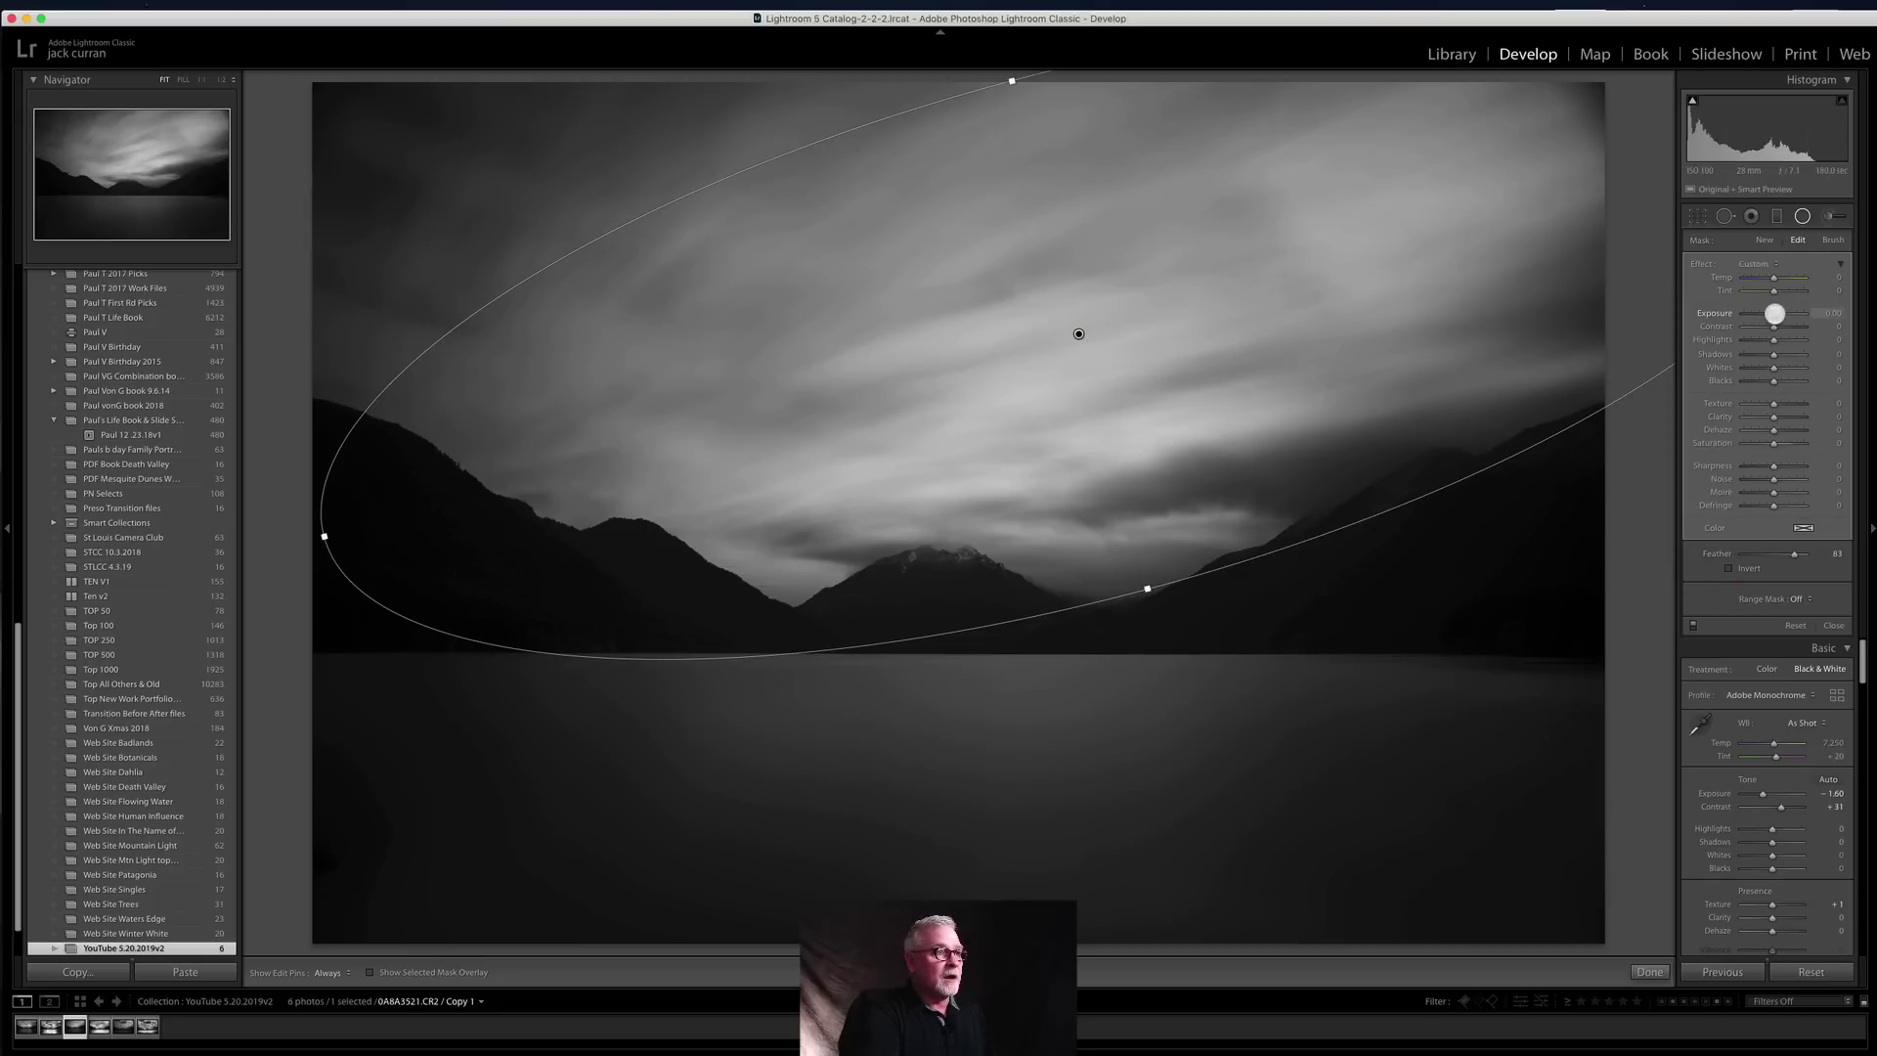
drag(1771, 314, 1764, 318)
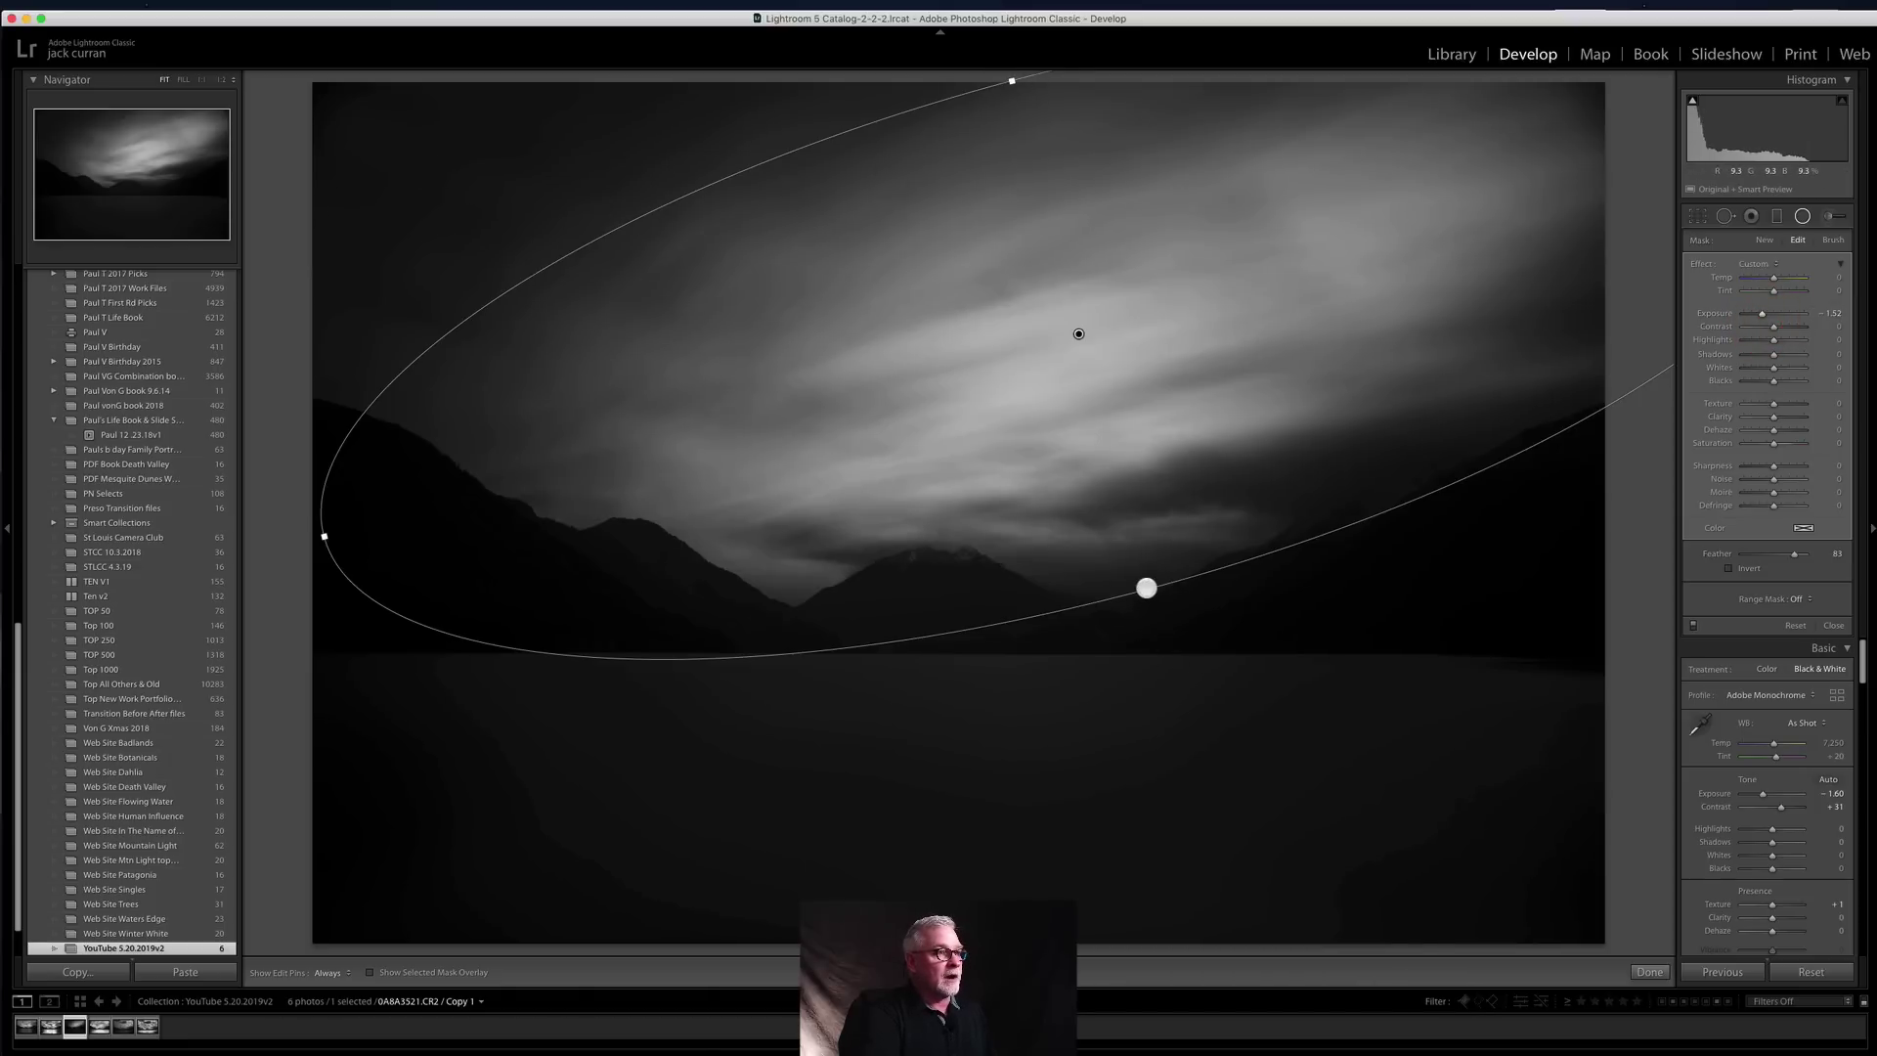
Step: Enlarge the sky's radial filter, move its center over the bright clouds toward the photo's upper right, and close the filter
drag(1146, 587, 1203, 649)
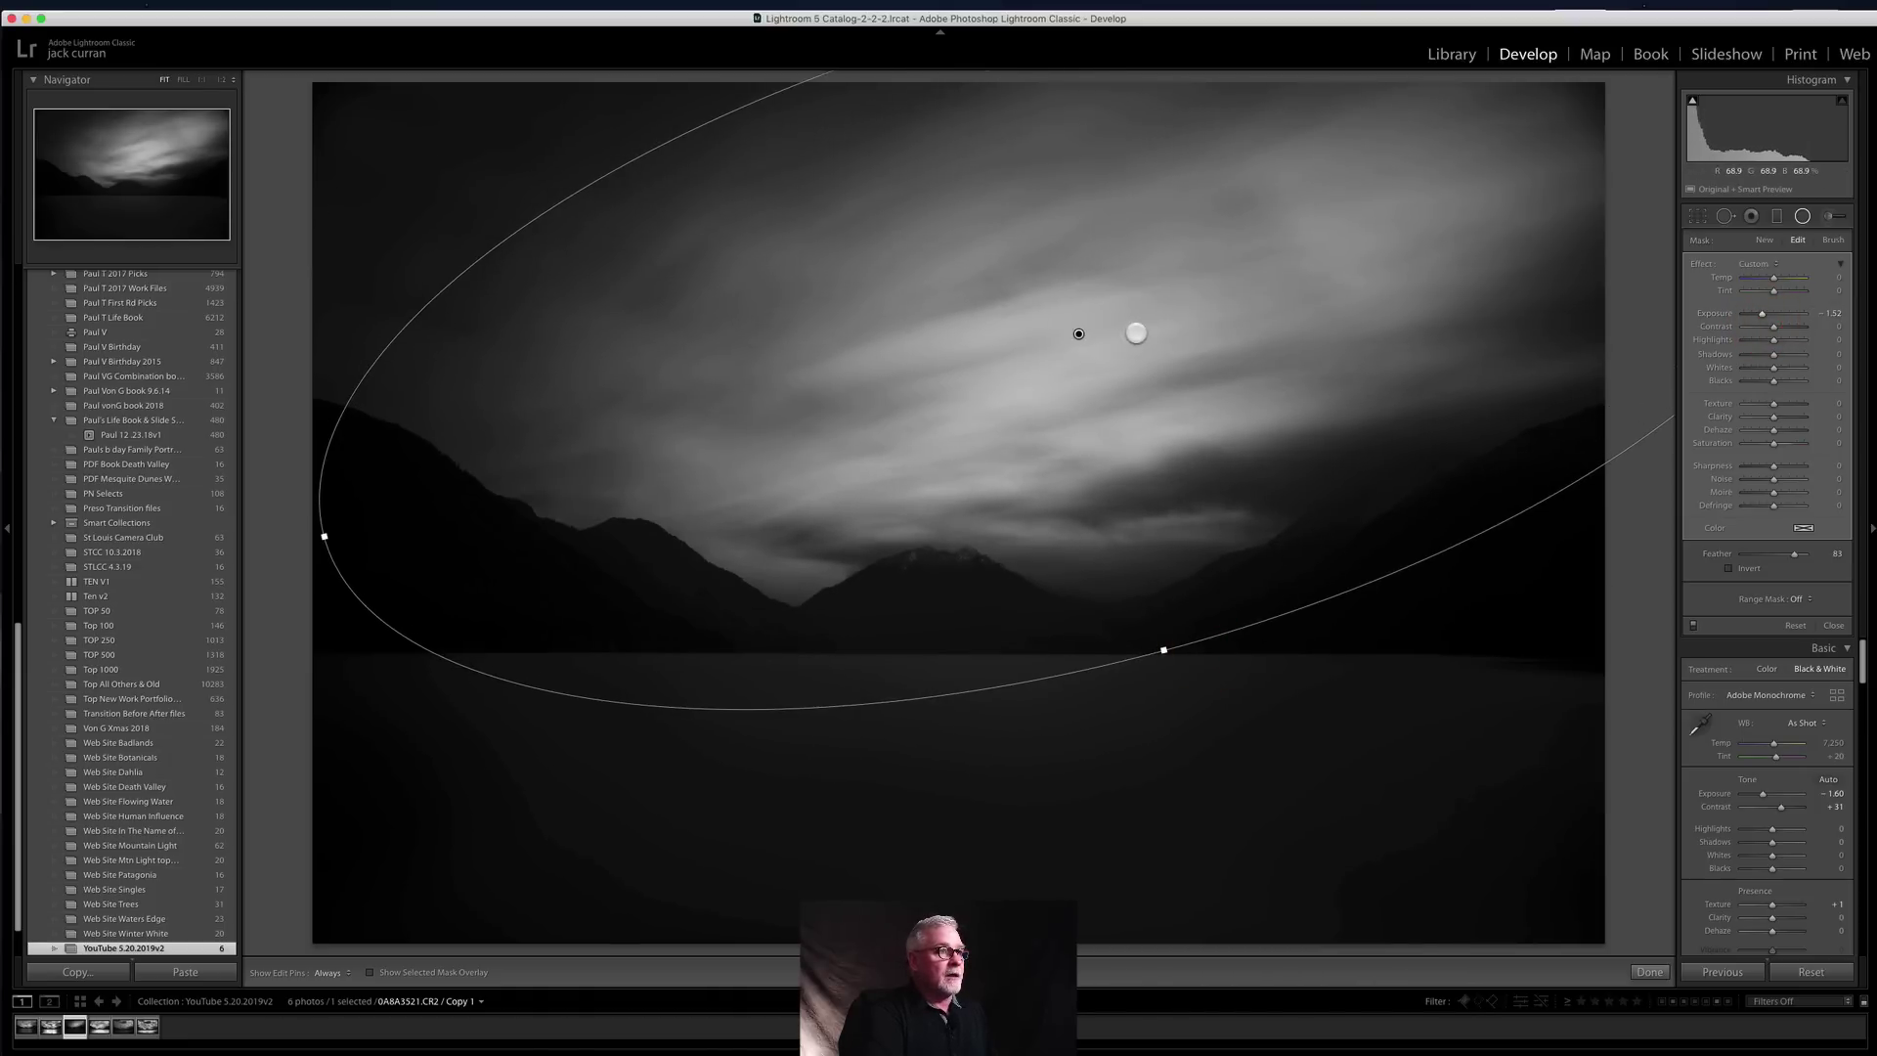
drag(1073, 327, 1310, 281)
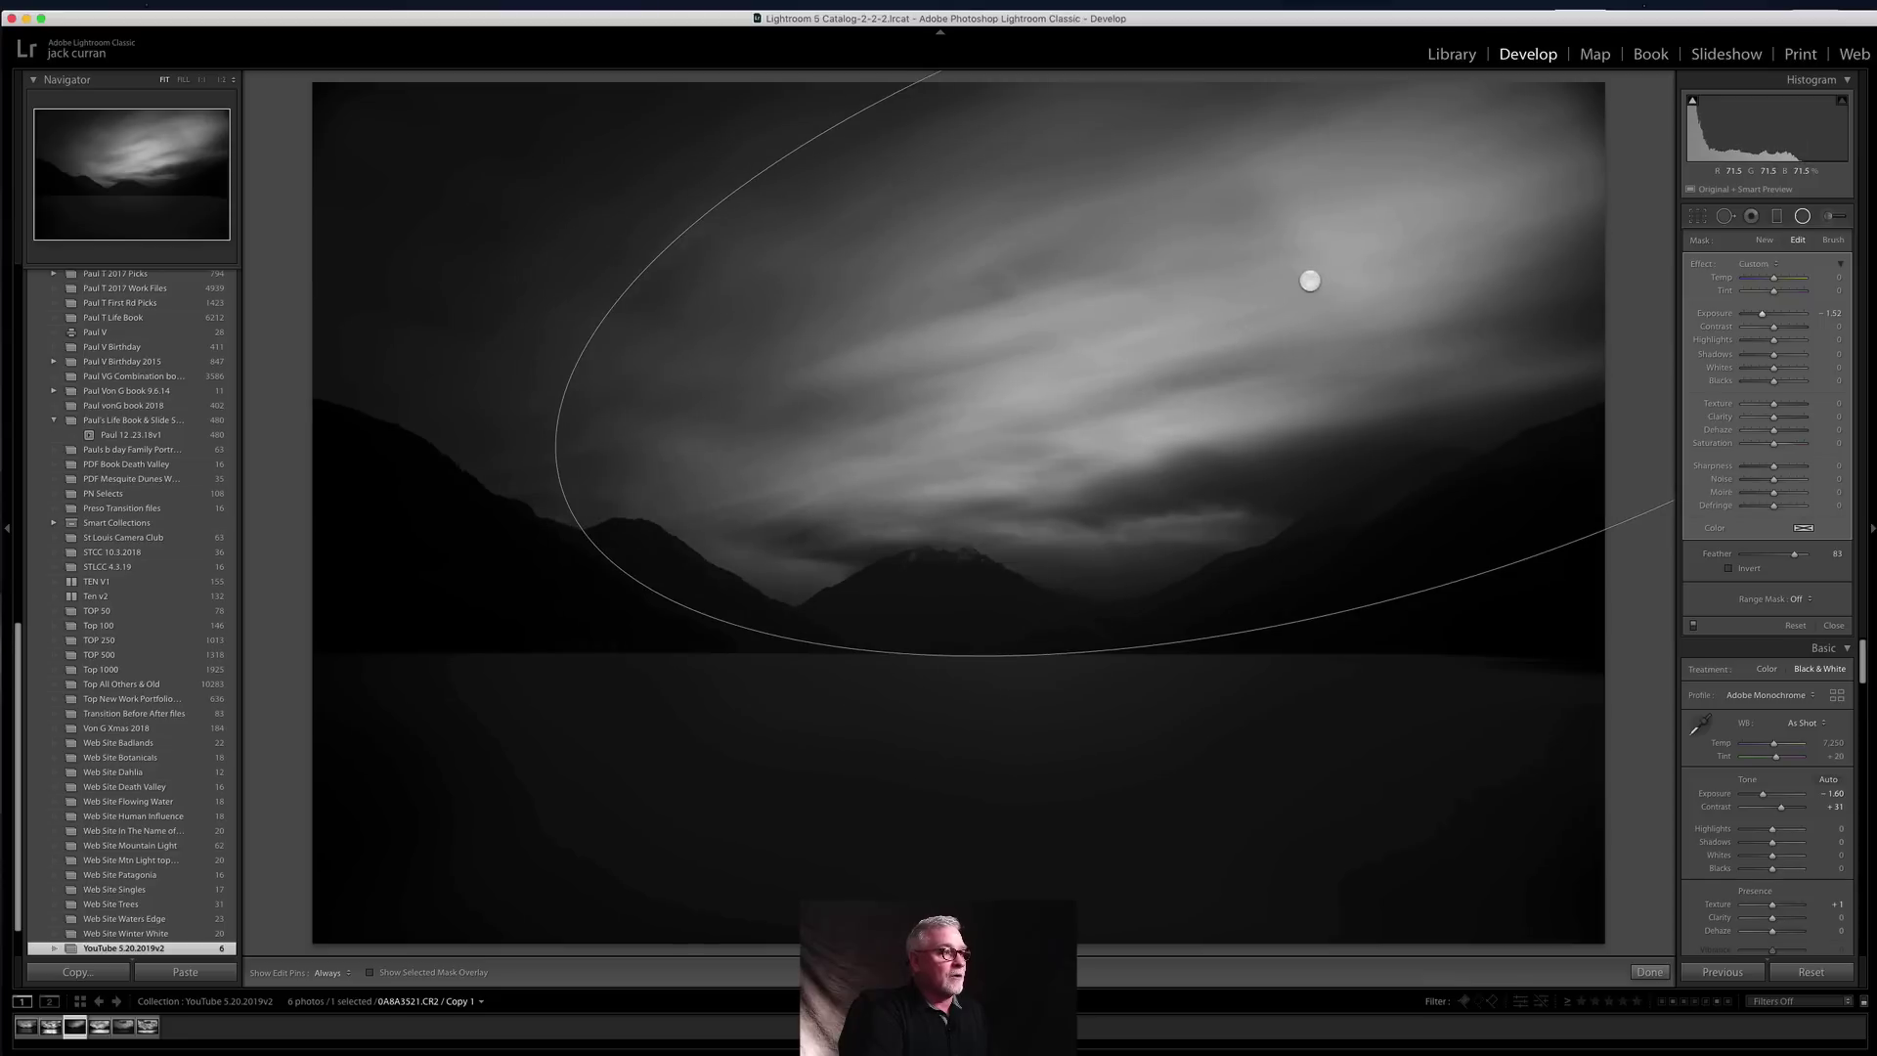
drag(562, 482, 340, 541)
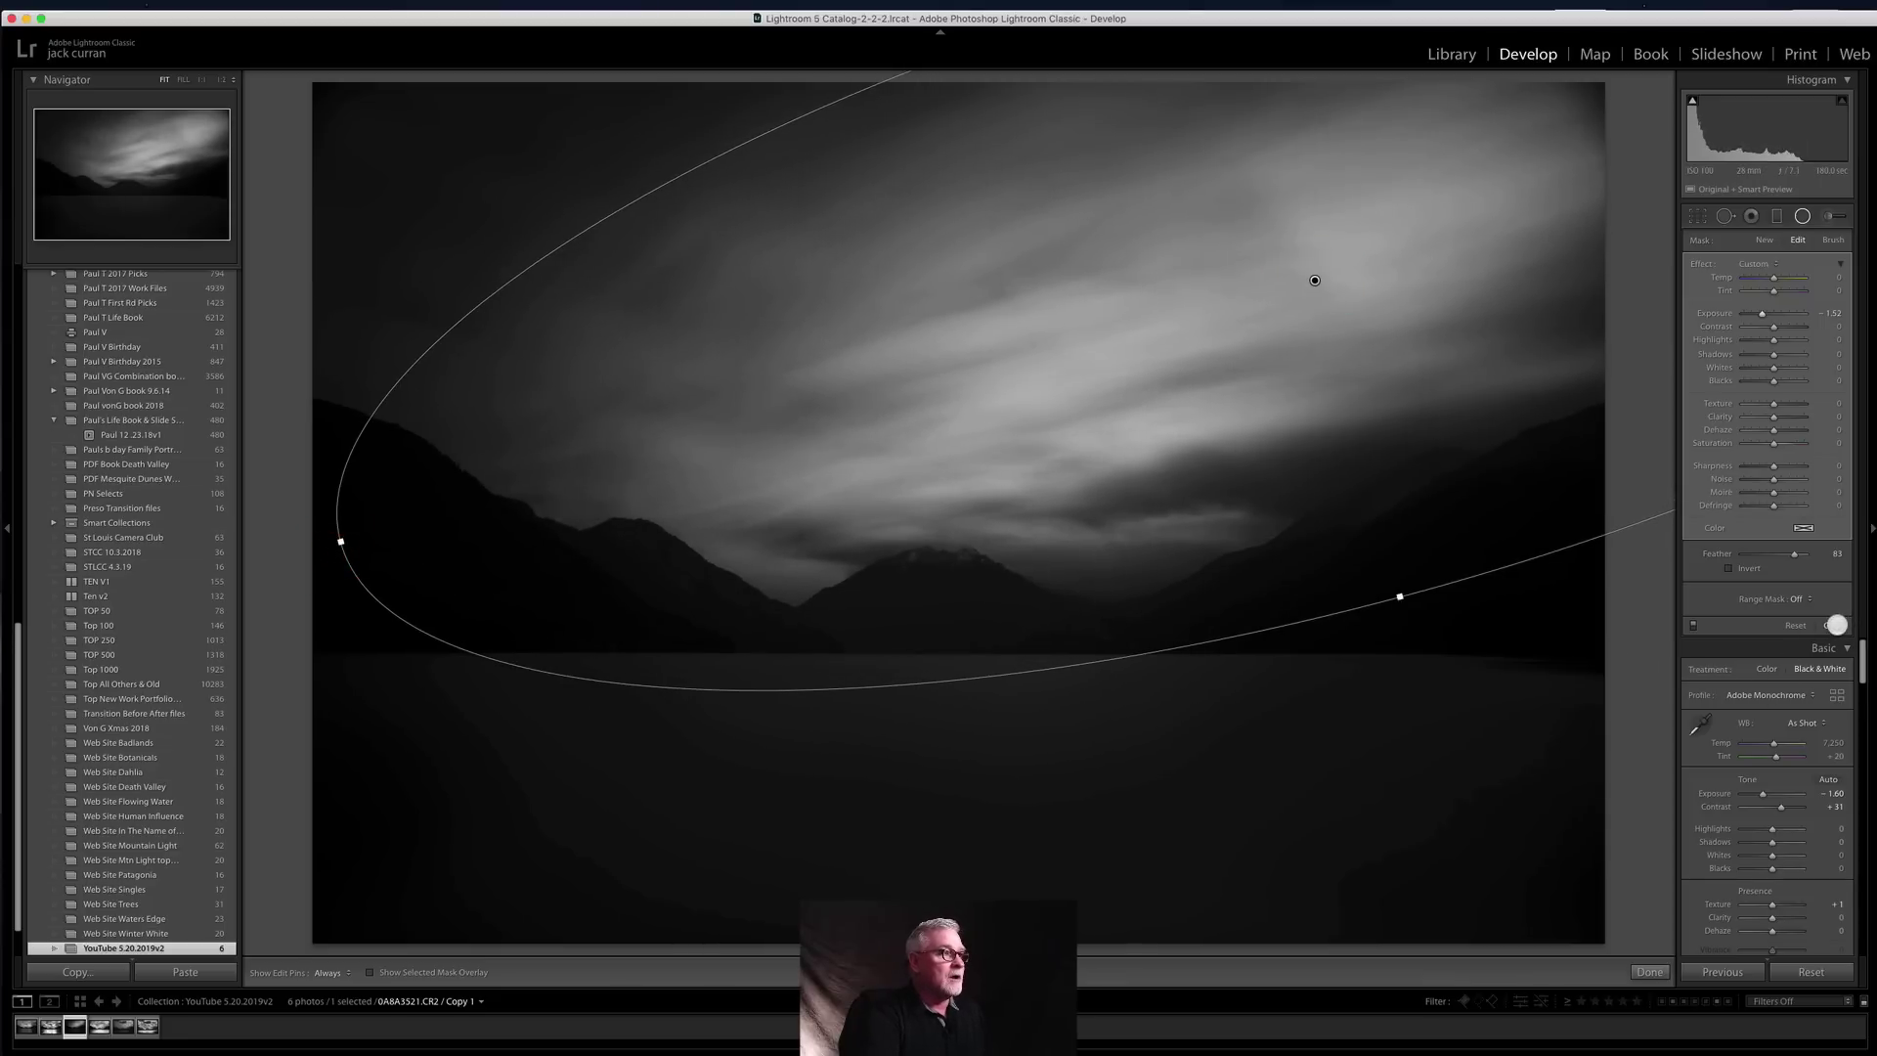
click(1837, 625)
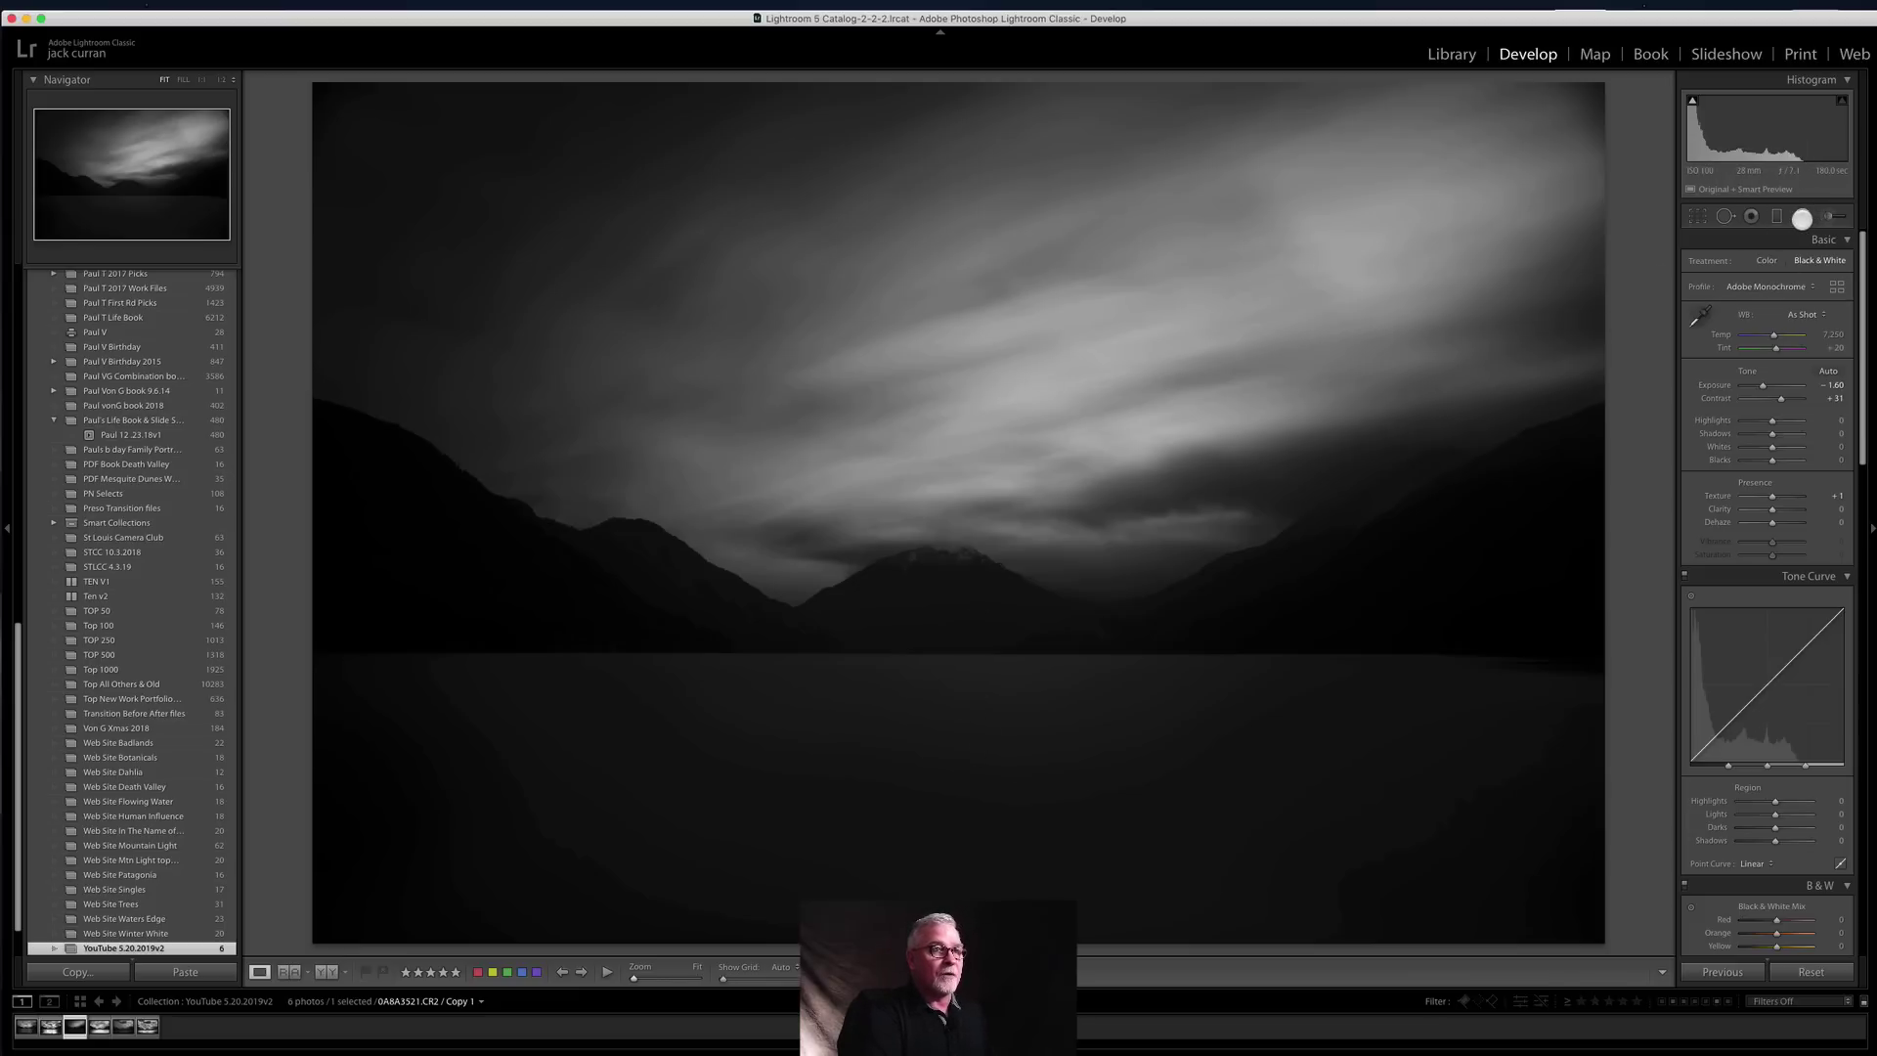
Step: Try a wide inverted radial filter over the lake with Exposure 1.62 to brighten the water
click(1802, 217)
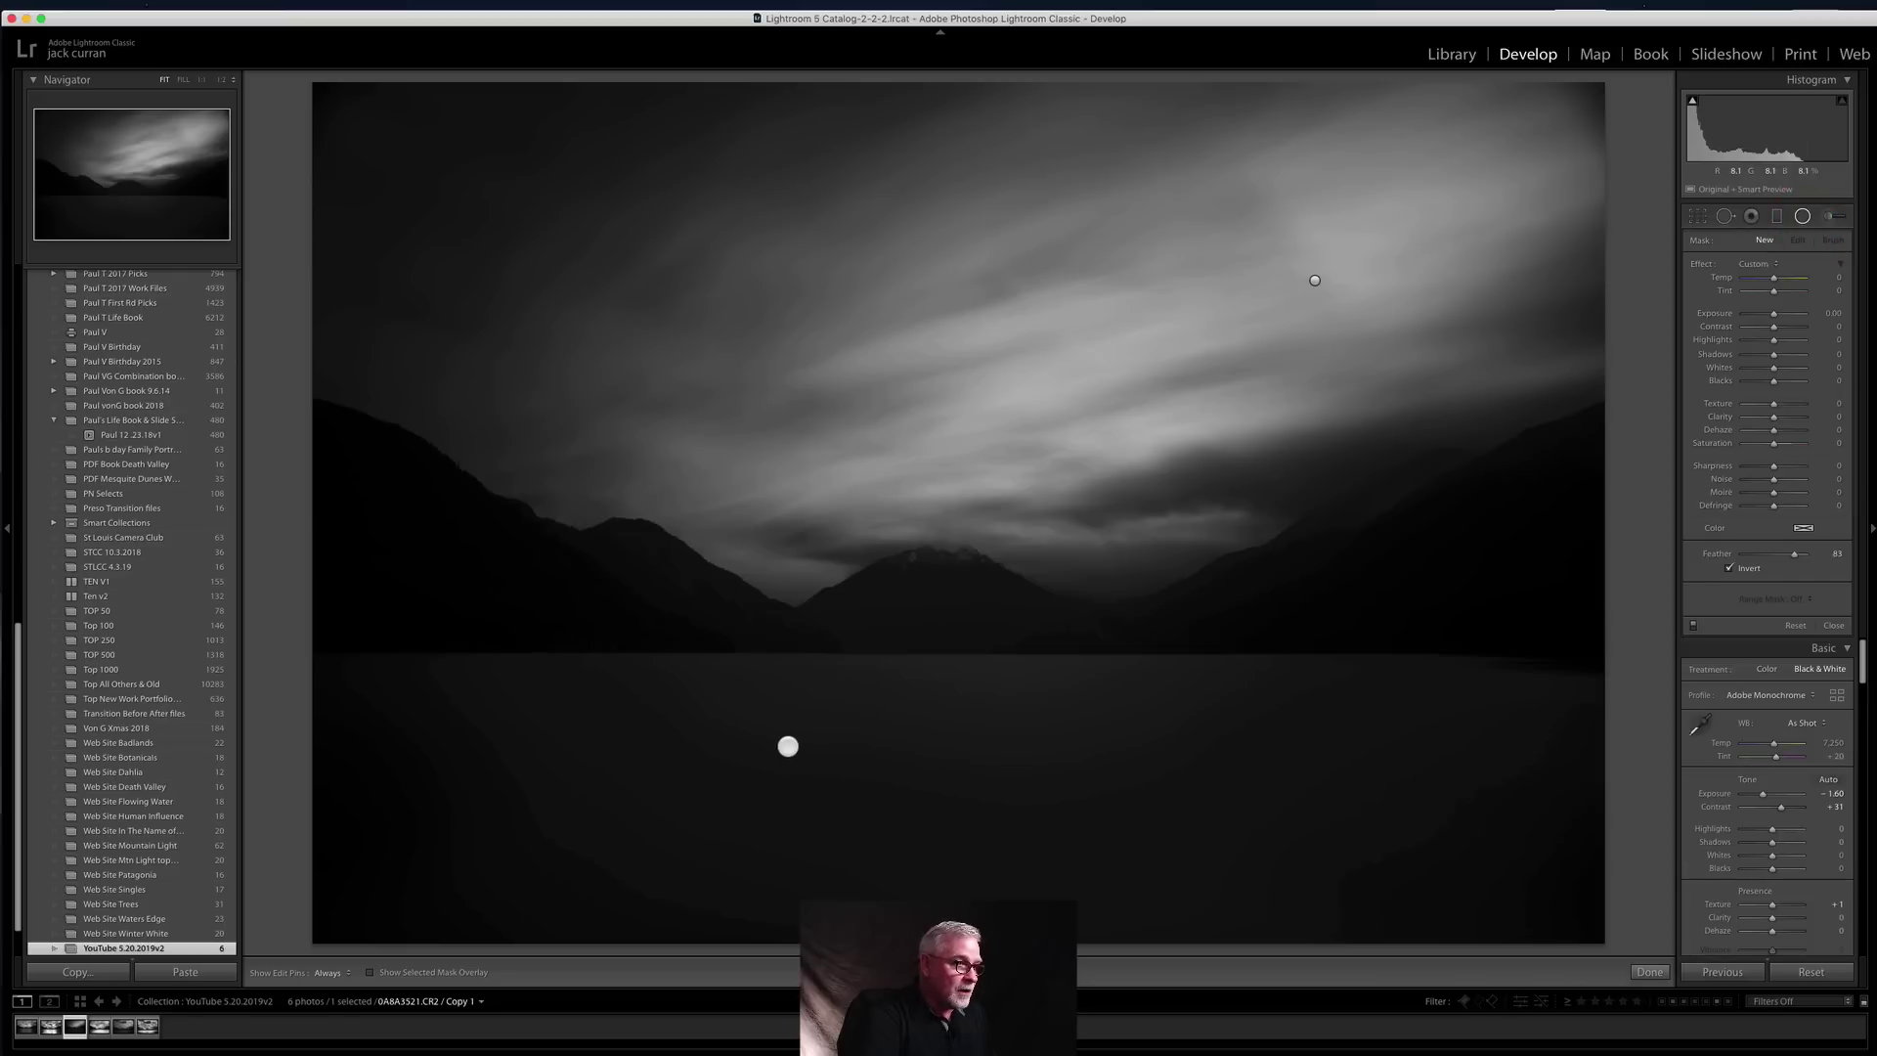
drag(788, 746, 1512, 878)
drag(1581, 880, 1566, 880)
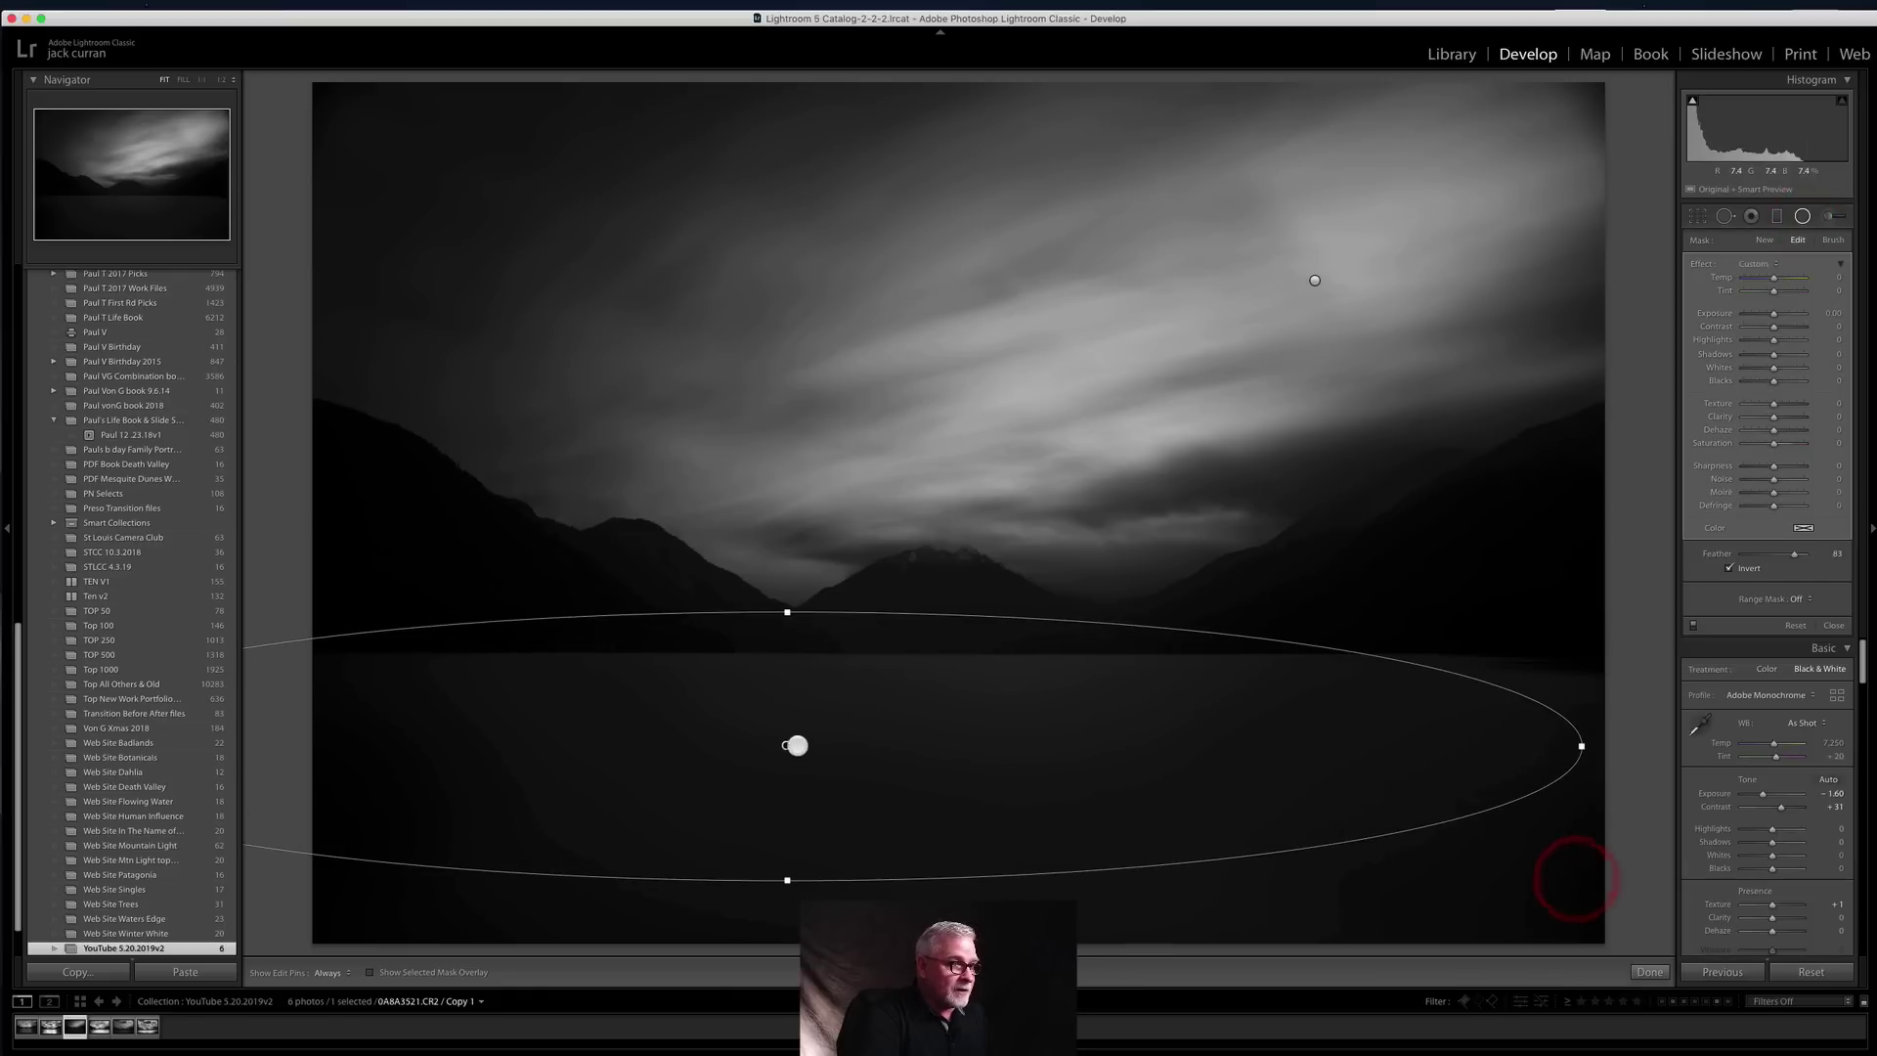
drag(796, 742, 961, 766)
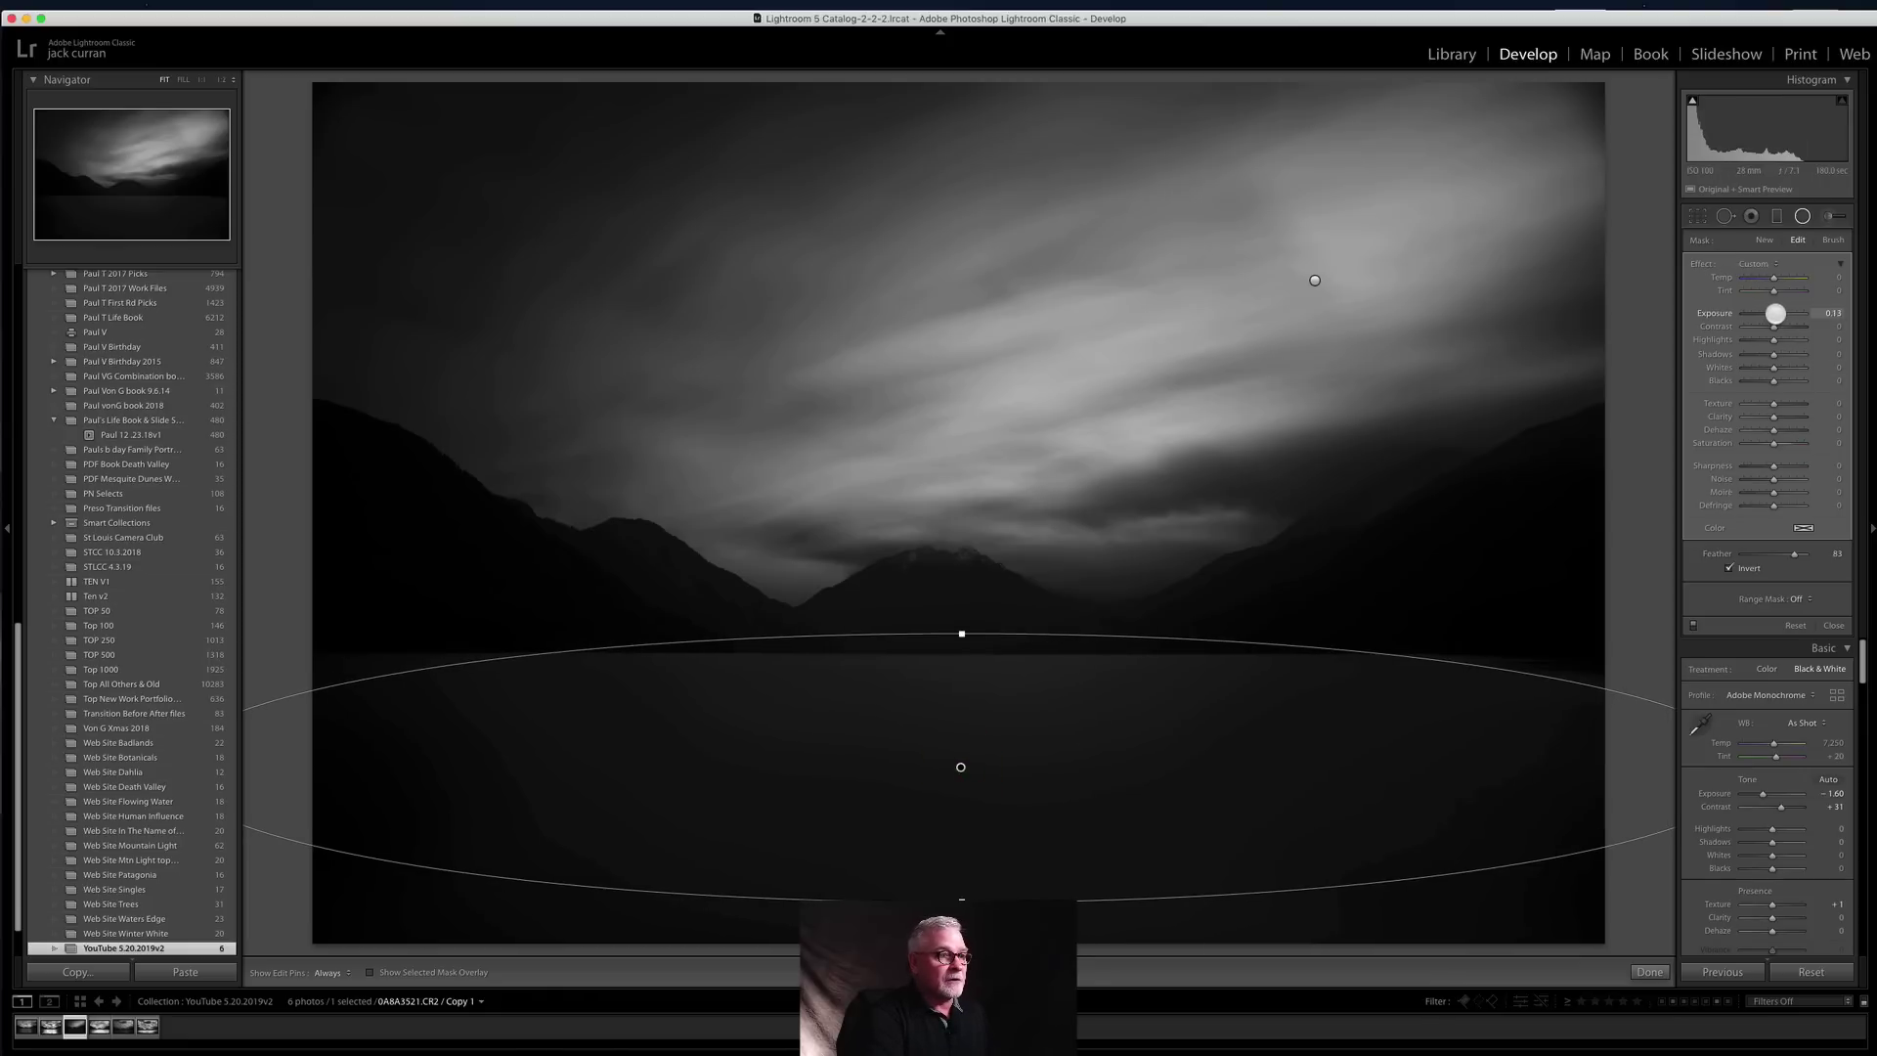
drag(1782, 312, 1771, 330)
Step: Try enlarging and lowering the lake's radial filter with Feather 96 and Shadows 100, and delete the filter
drag(964, 631, 964, 613)
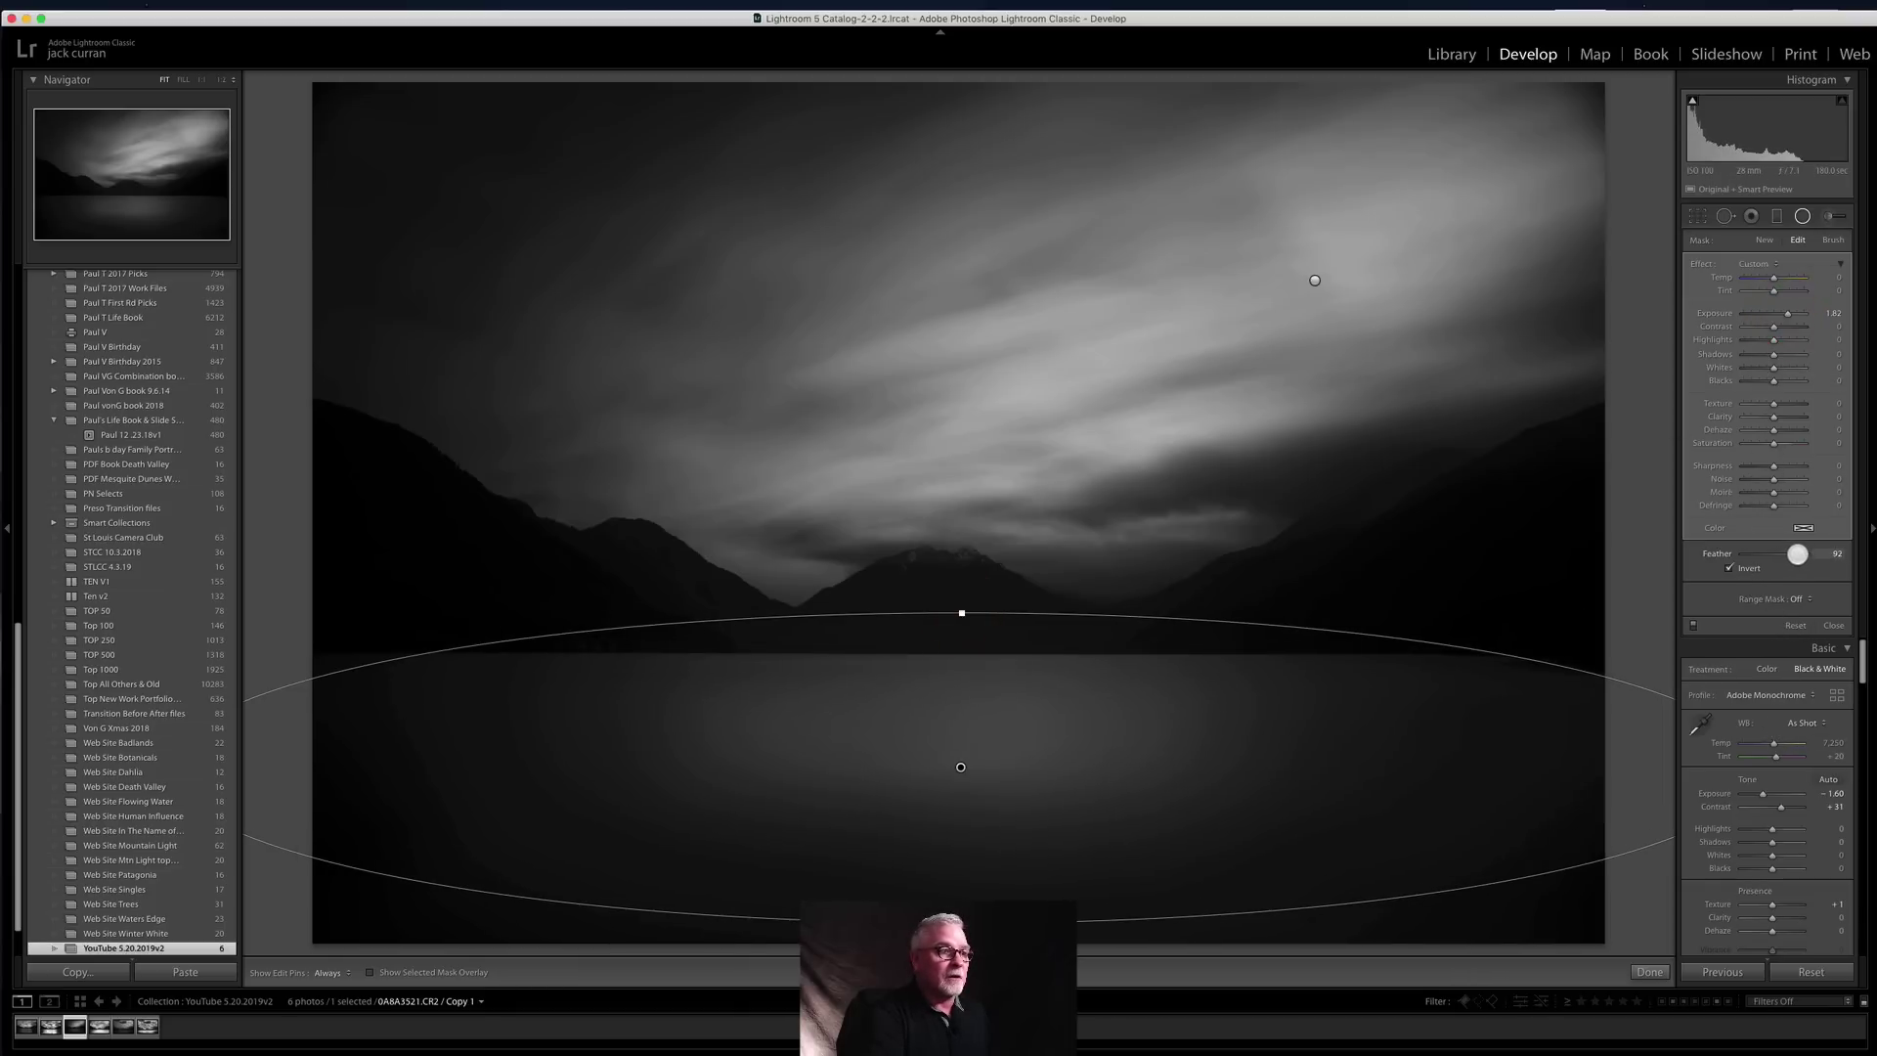
drag(1797, 555, 1802, 555)
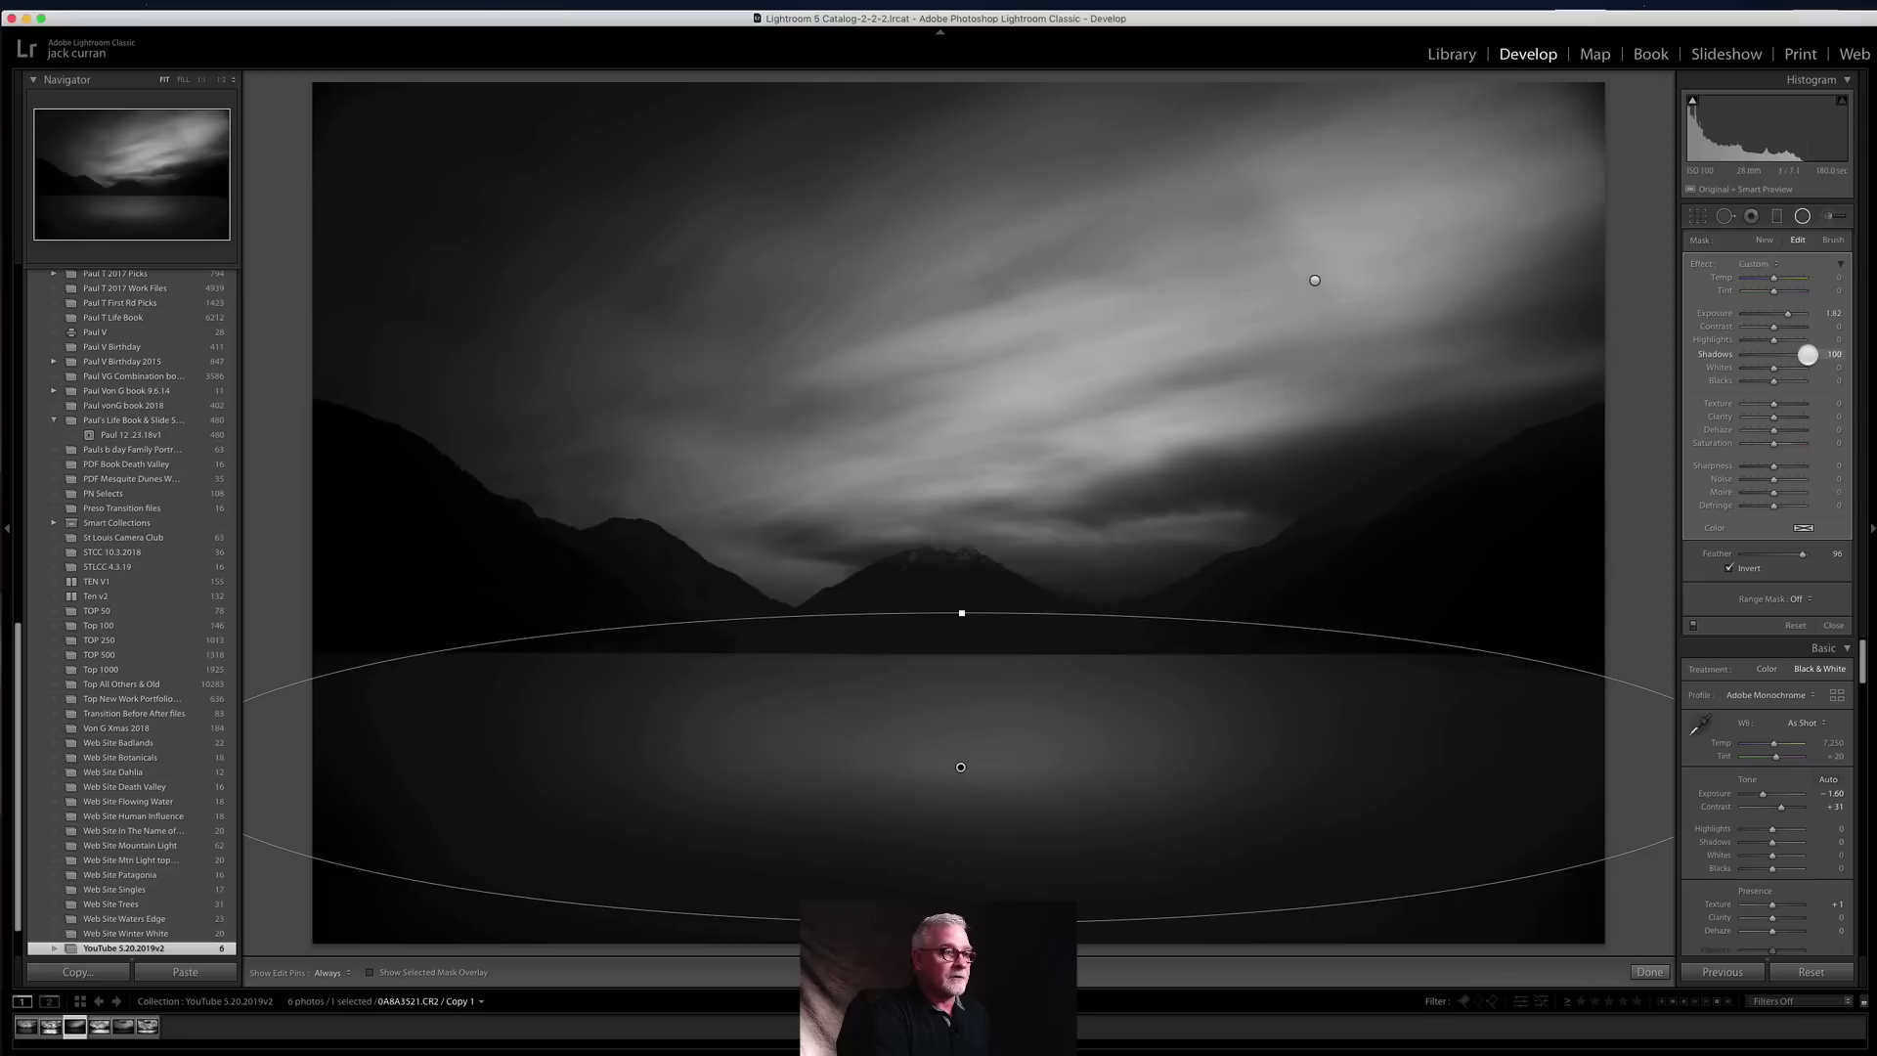
click(1828, 353)
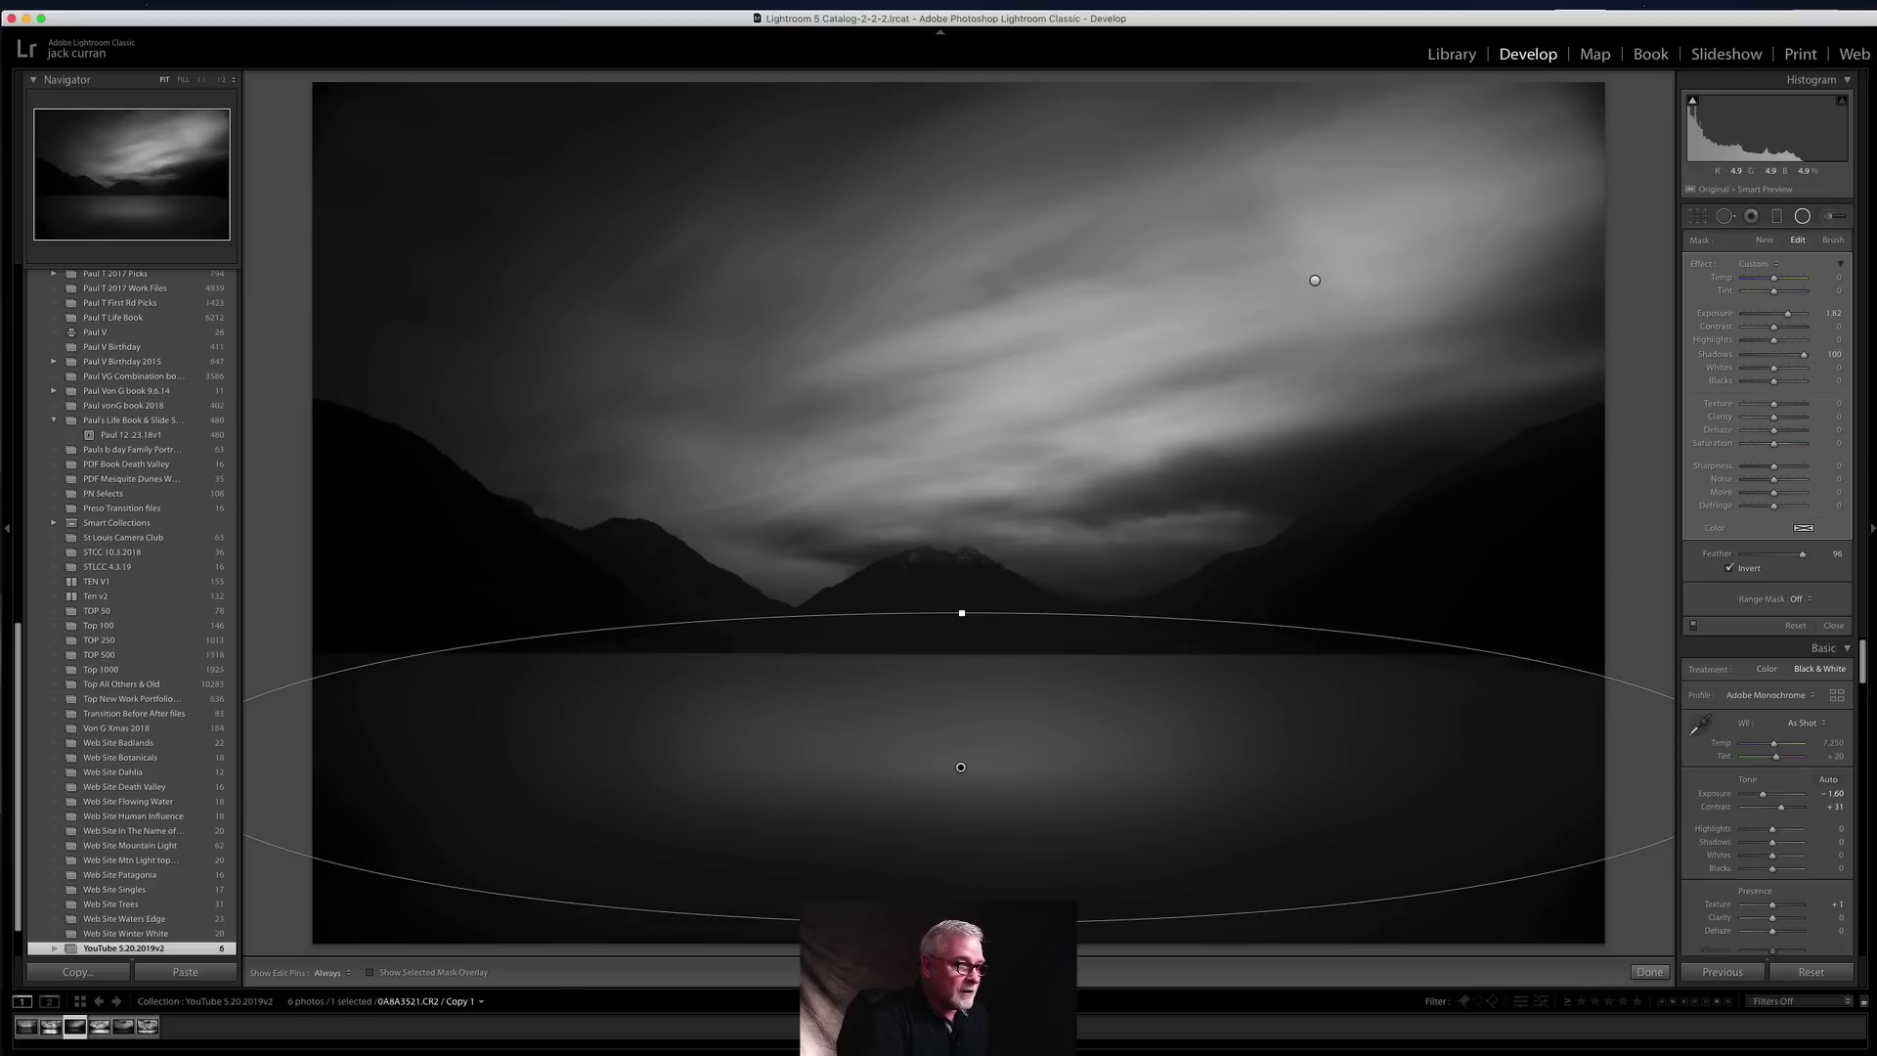
drag(963, 613, 962, 582)
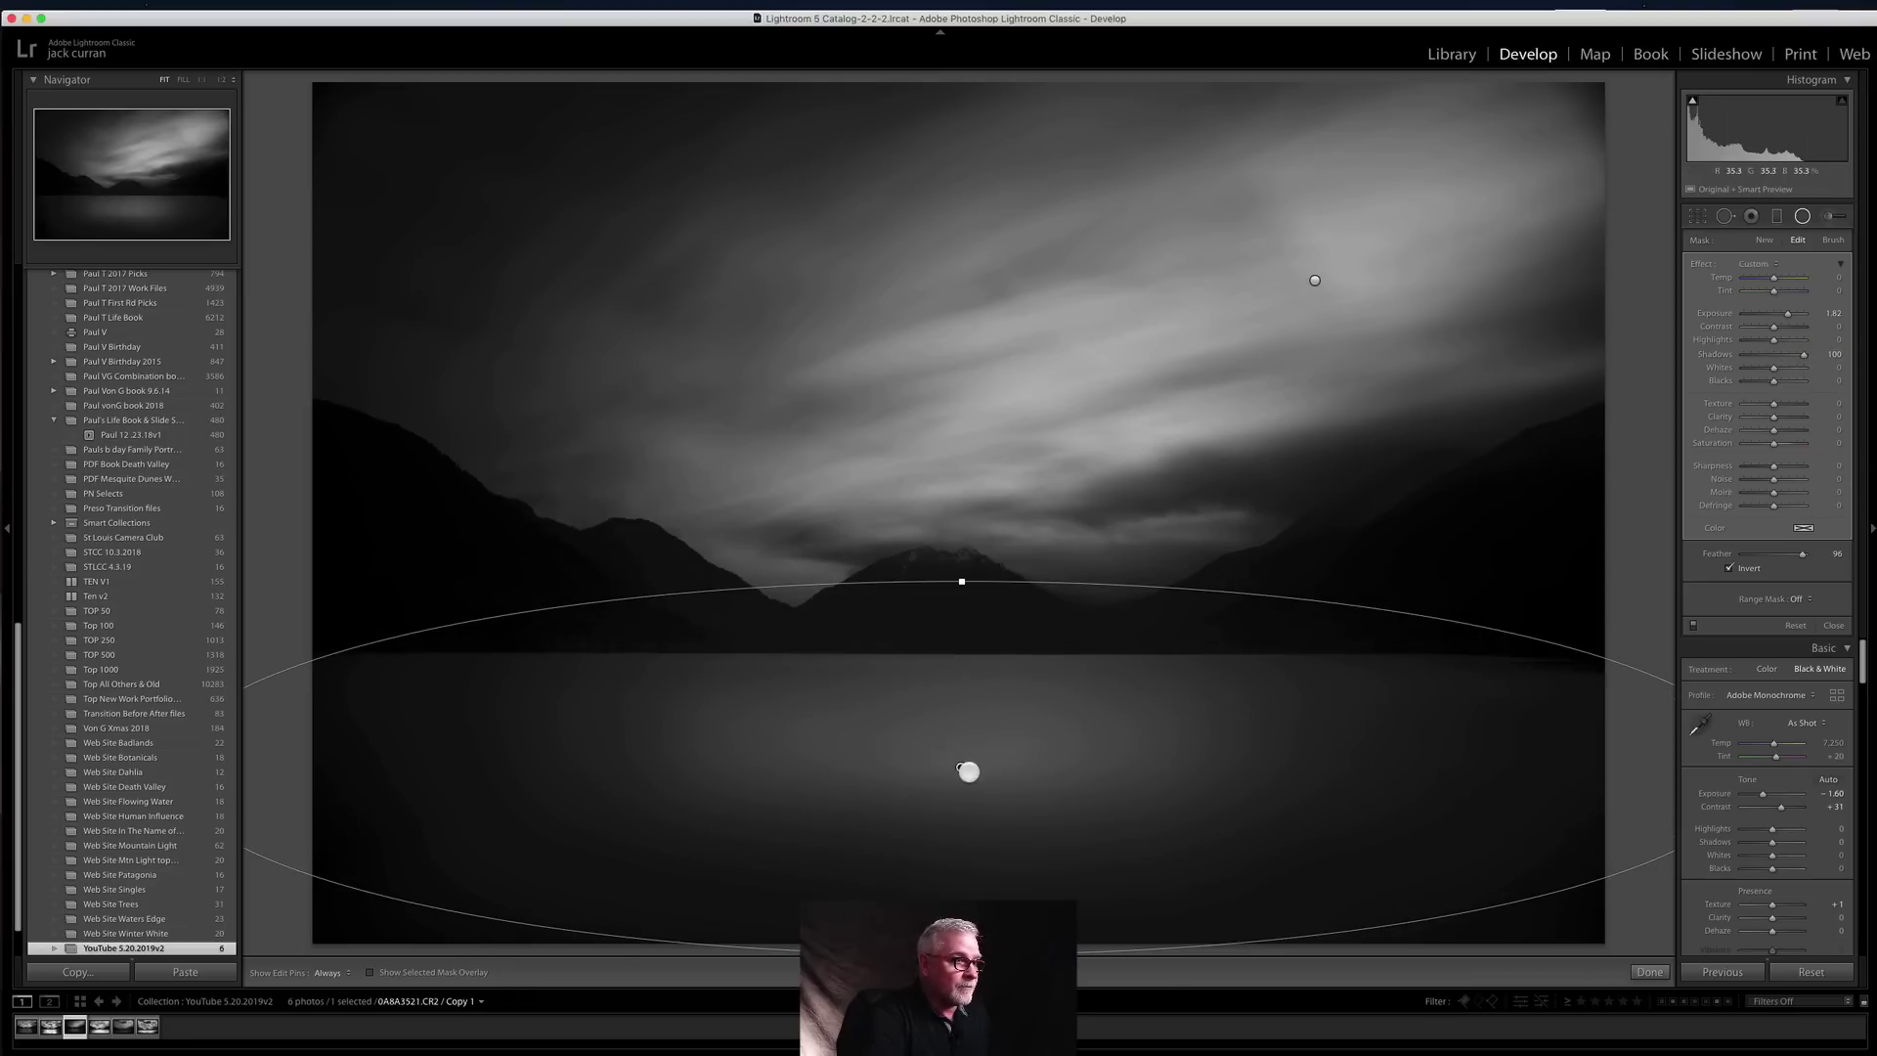
drag(966, 771, 966, 825)
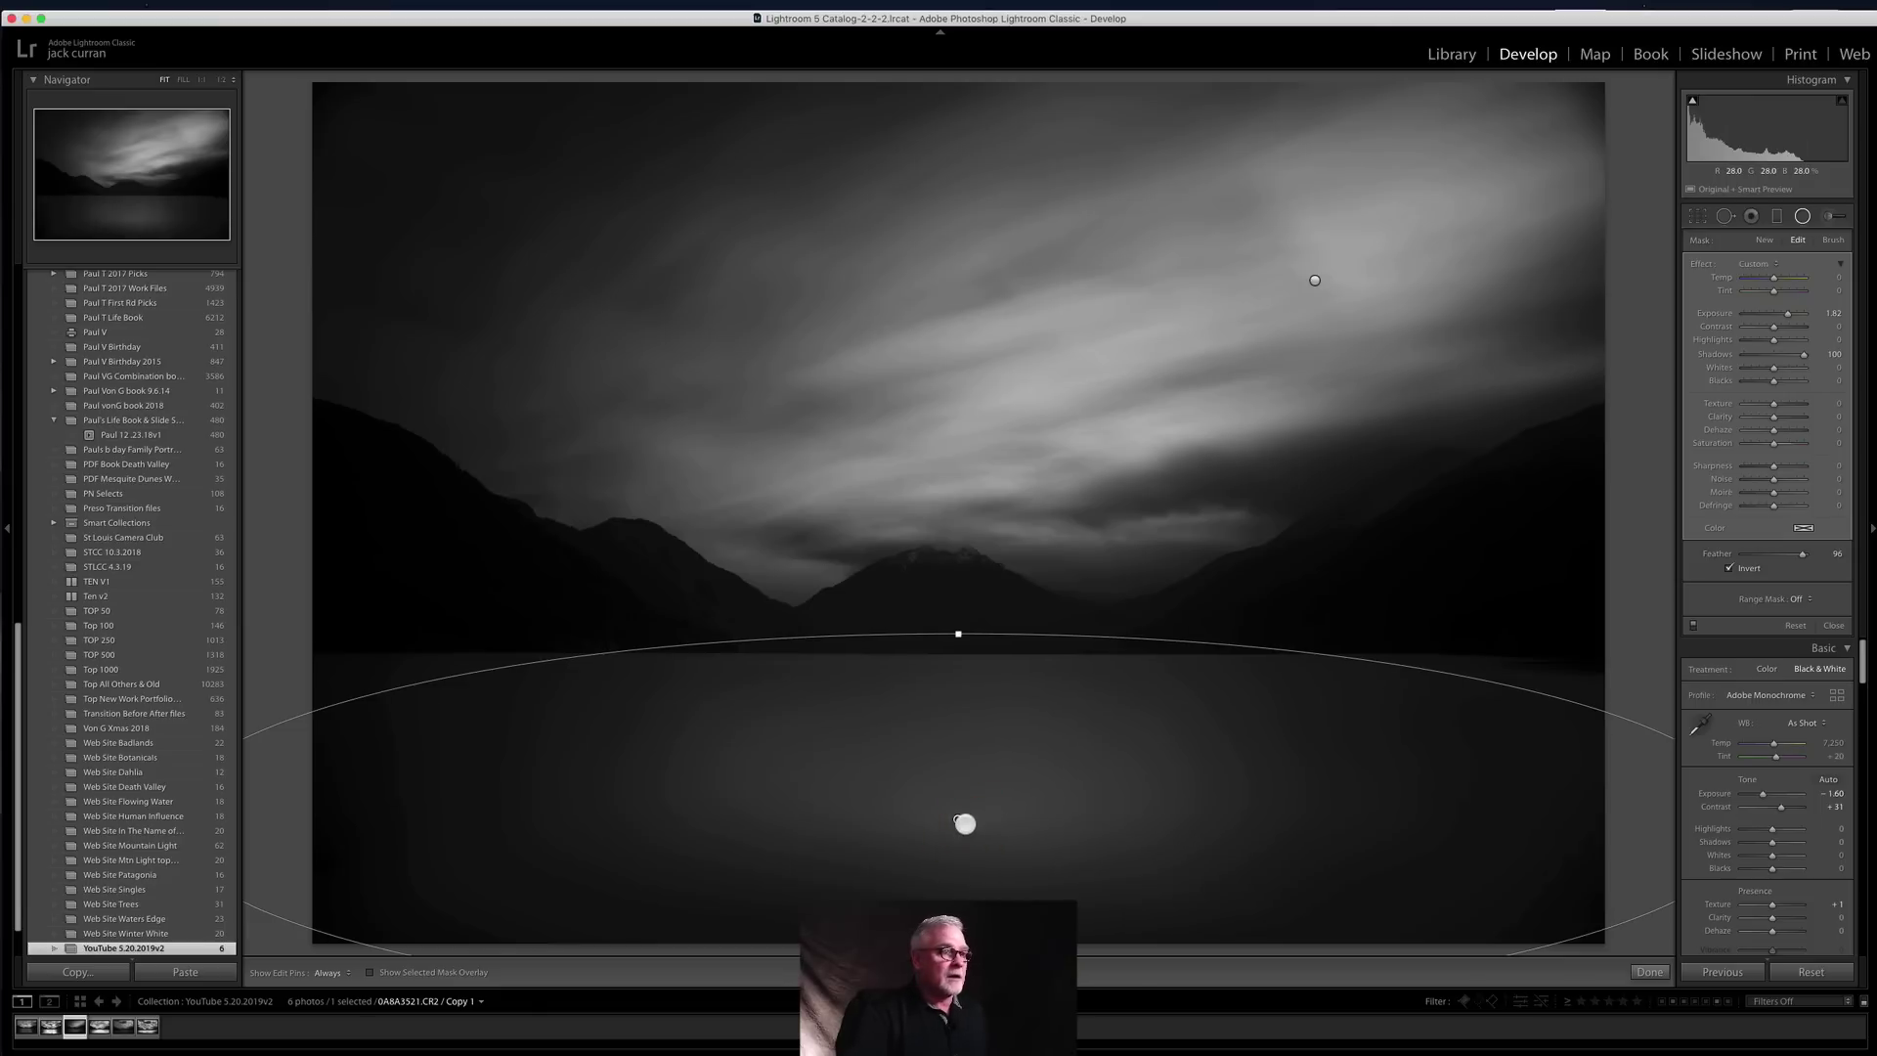
key(Delete)
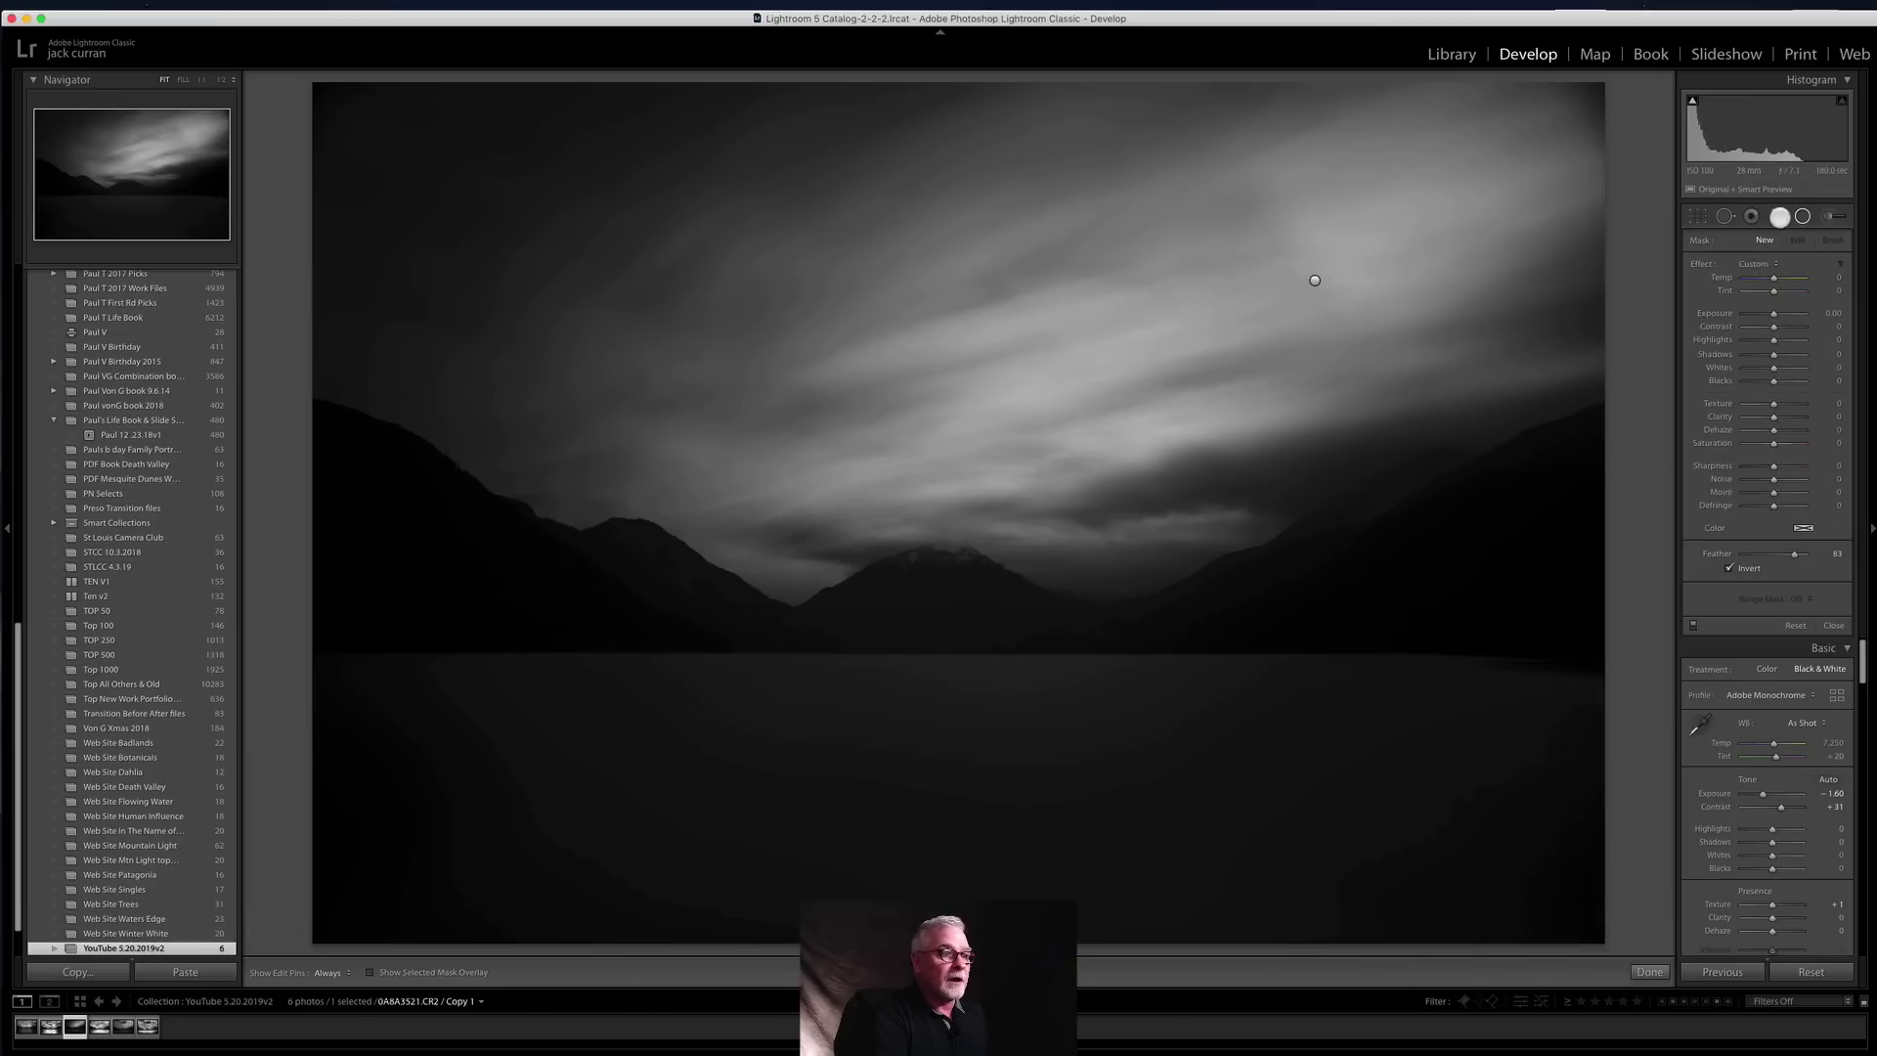
Step: Add a graduated filter from the photo's lower edge up to the shoreline and brighten the lake with Exposure 2.81
click(1776, 216)
drag(953, 940, 893, 623)
click(814, 666)
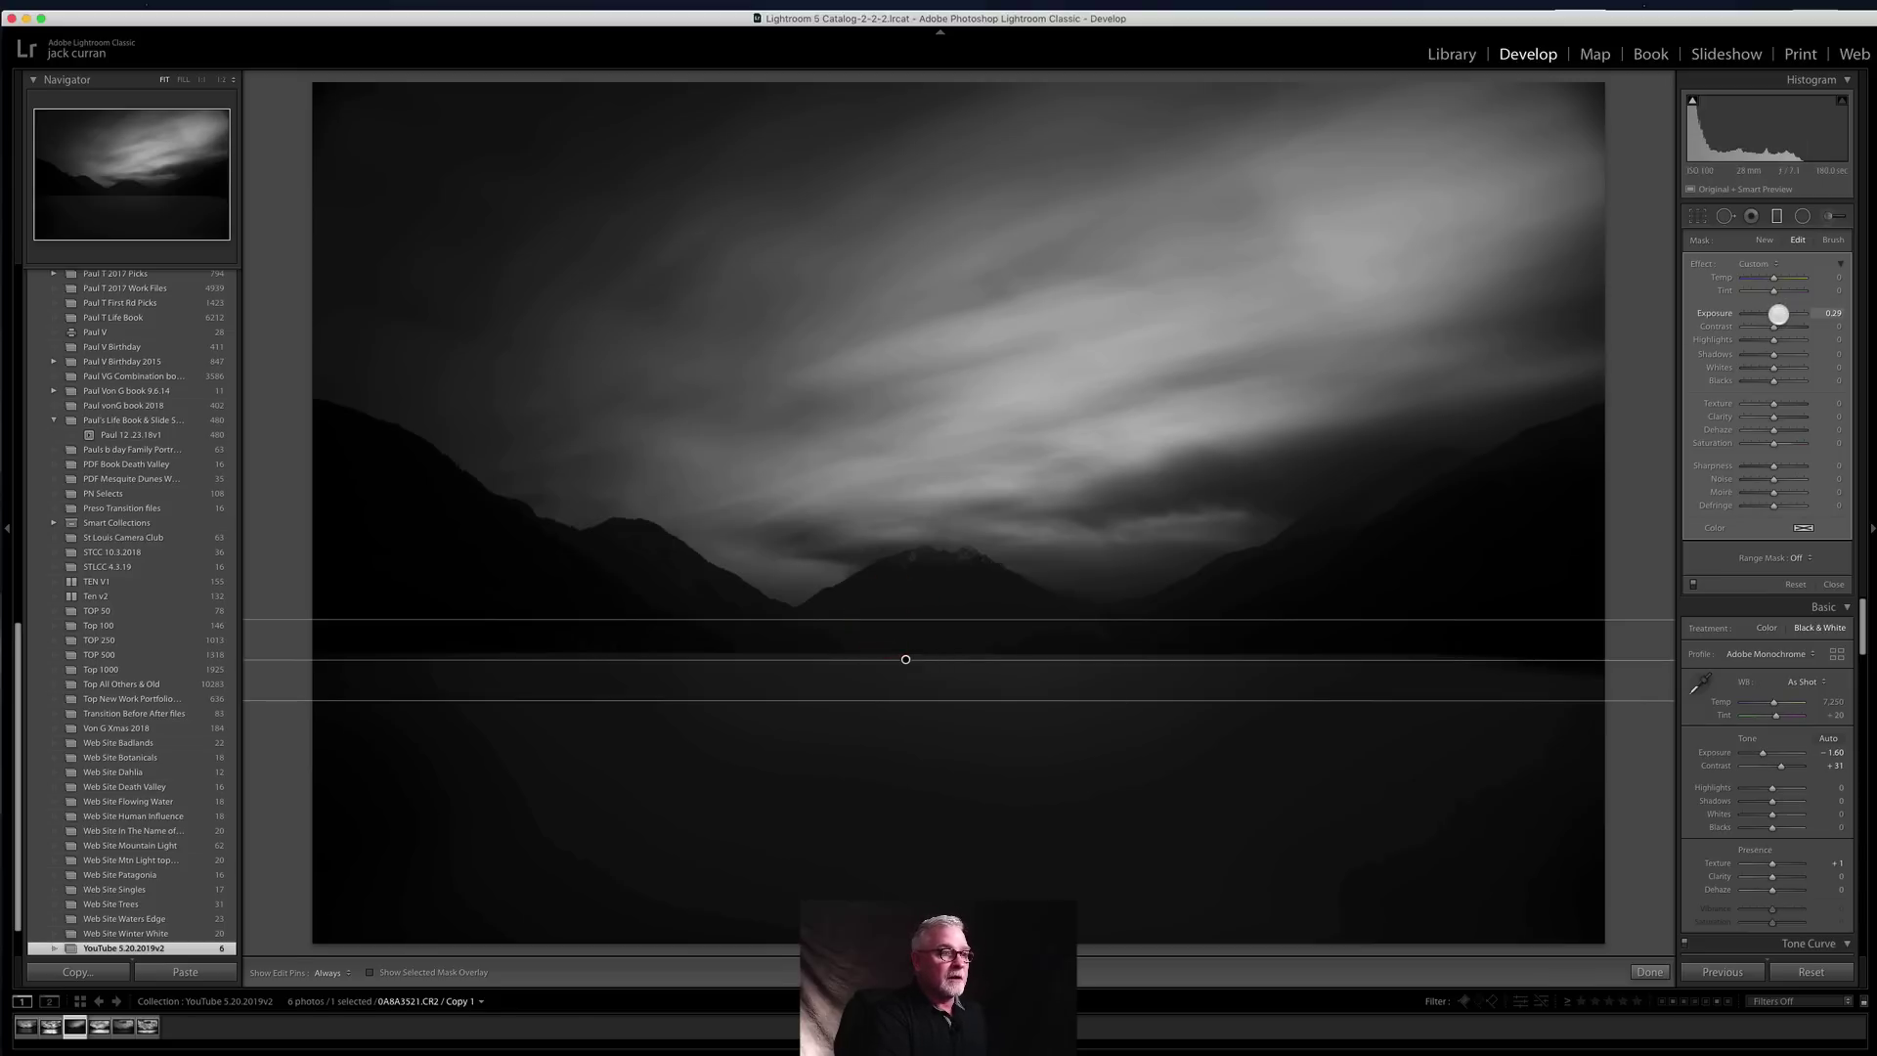
drag(1782, 313, 1810, 314)
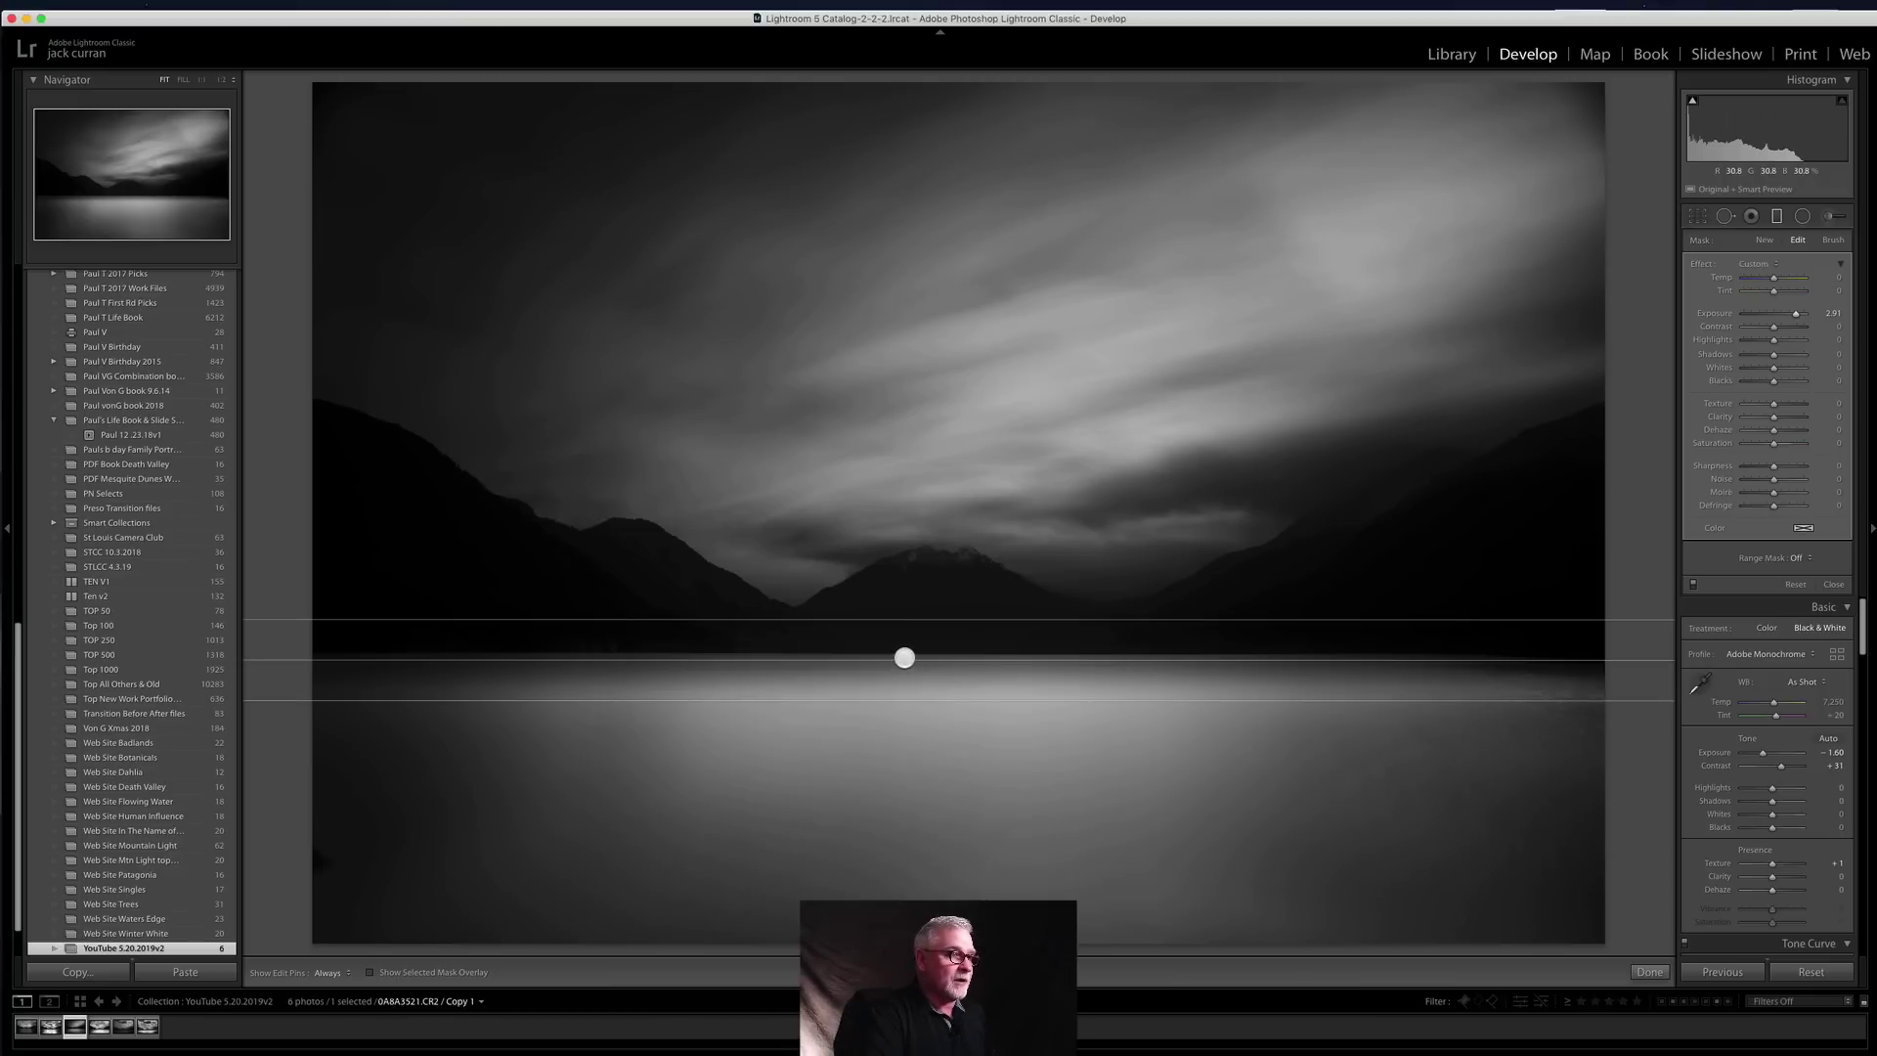
Step: Move the lake's graduated filter slightly up to the waterline, adjust the width of its transition, and close it
click(902, 658)
drag(909, 620, 902, 650)
click(903, 651)
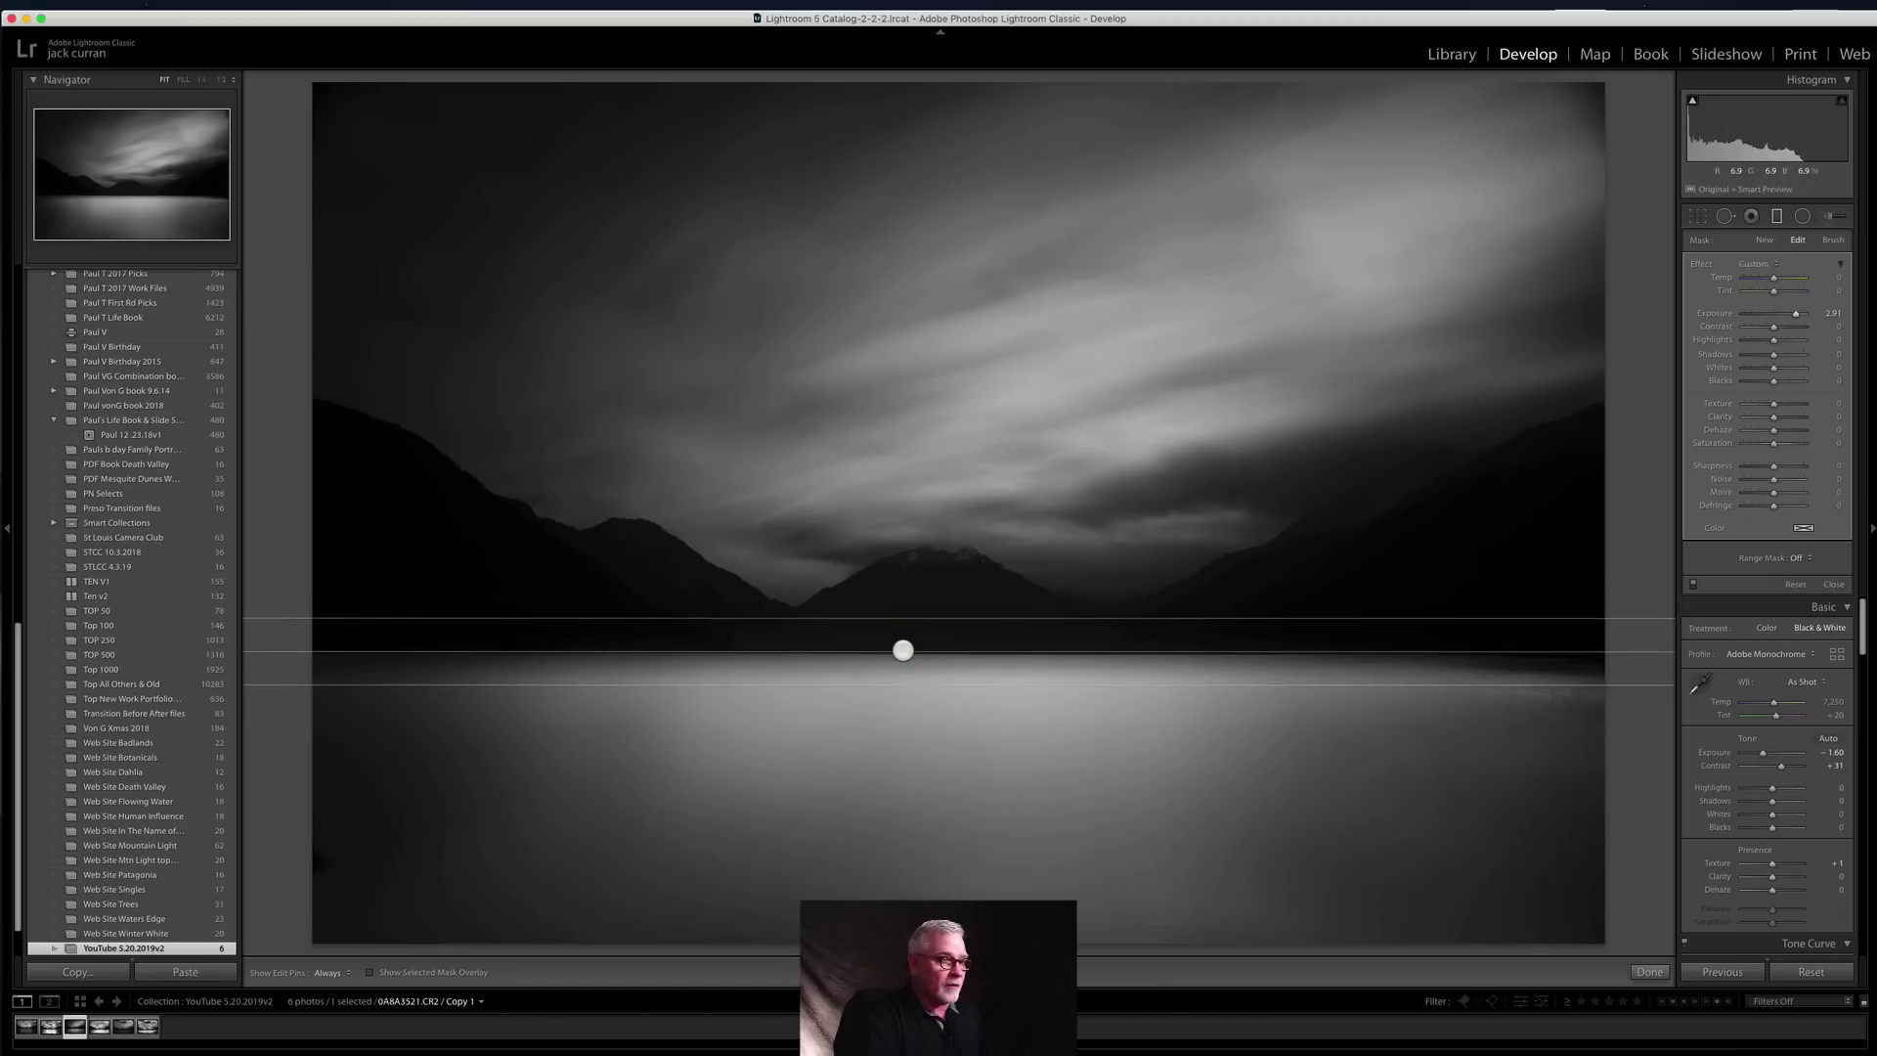
mouse_move(896, 684)
mouse_down()
mouse_move(892, 729)
mouse_move(904, 647)
mouse_up()
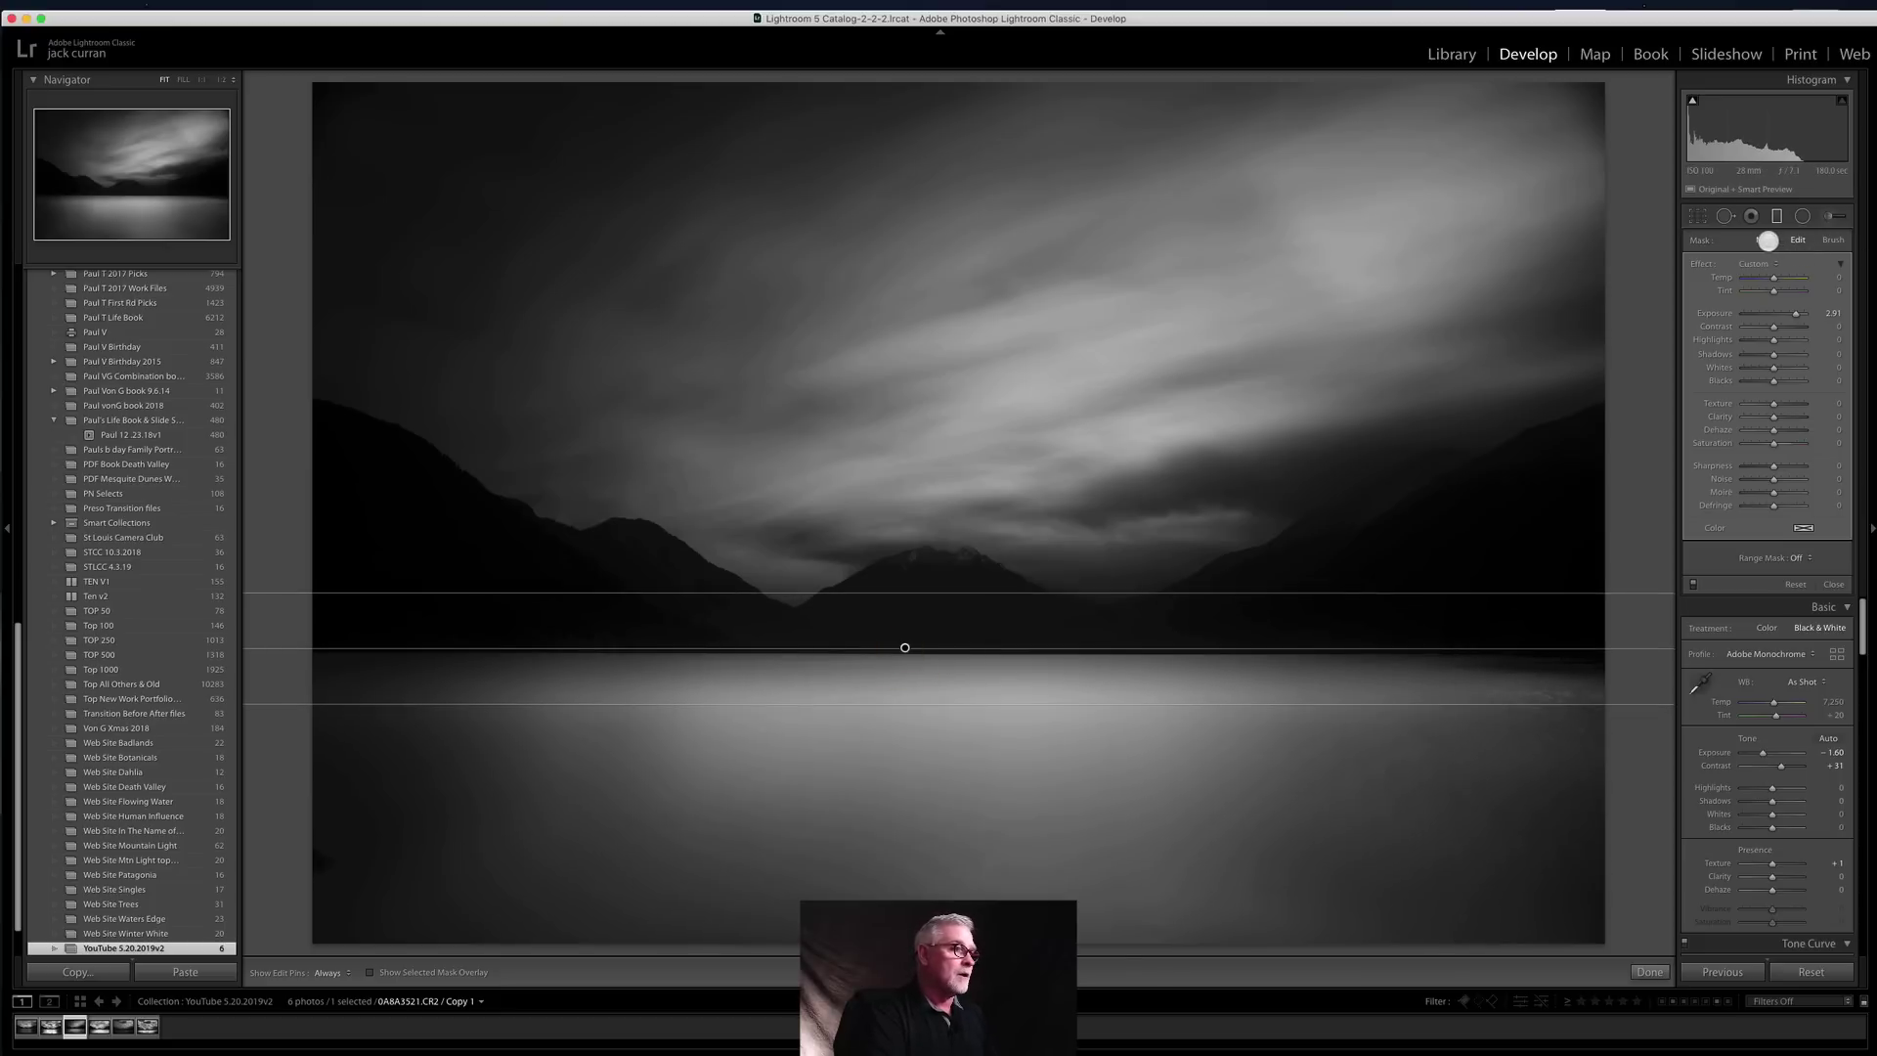
click(1768, 240)
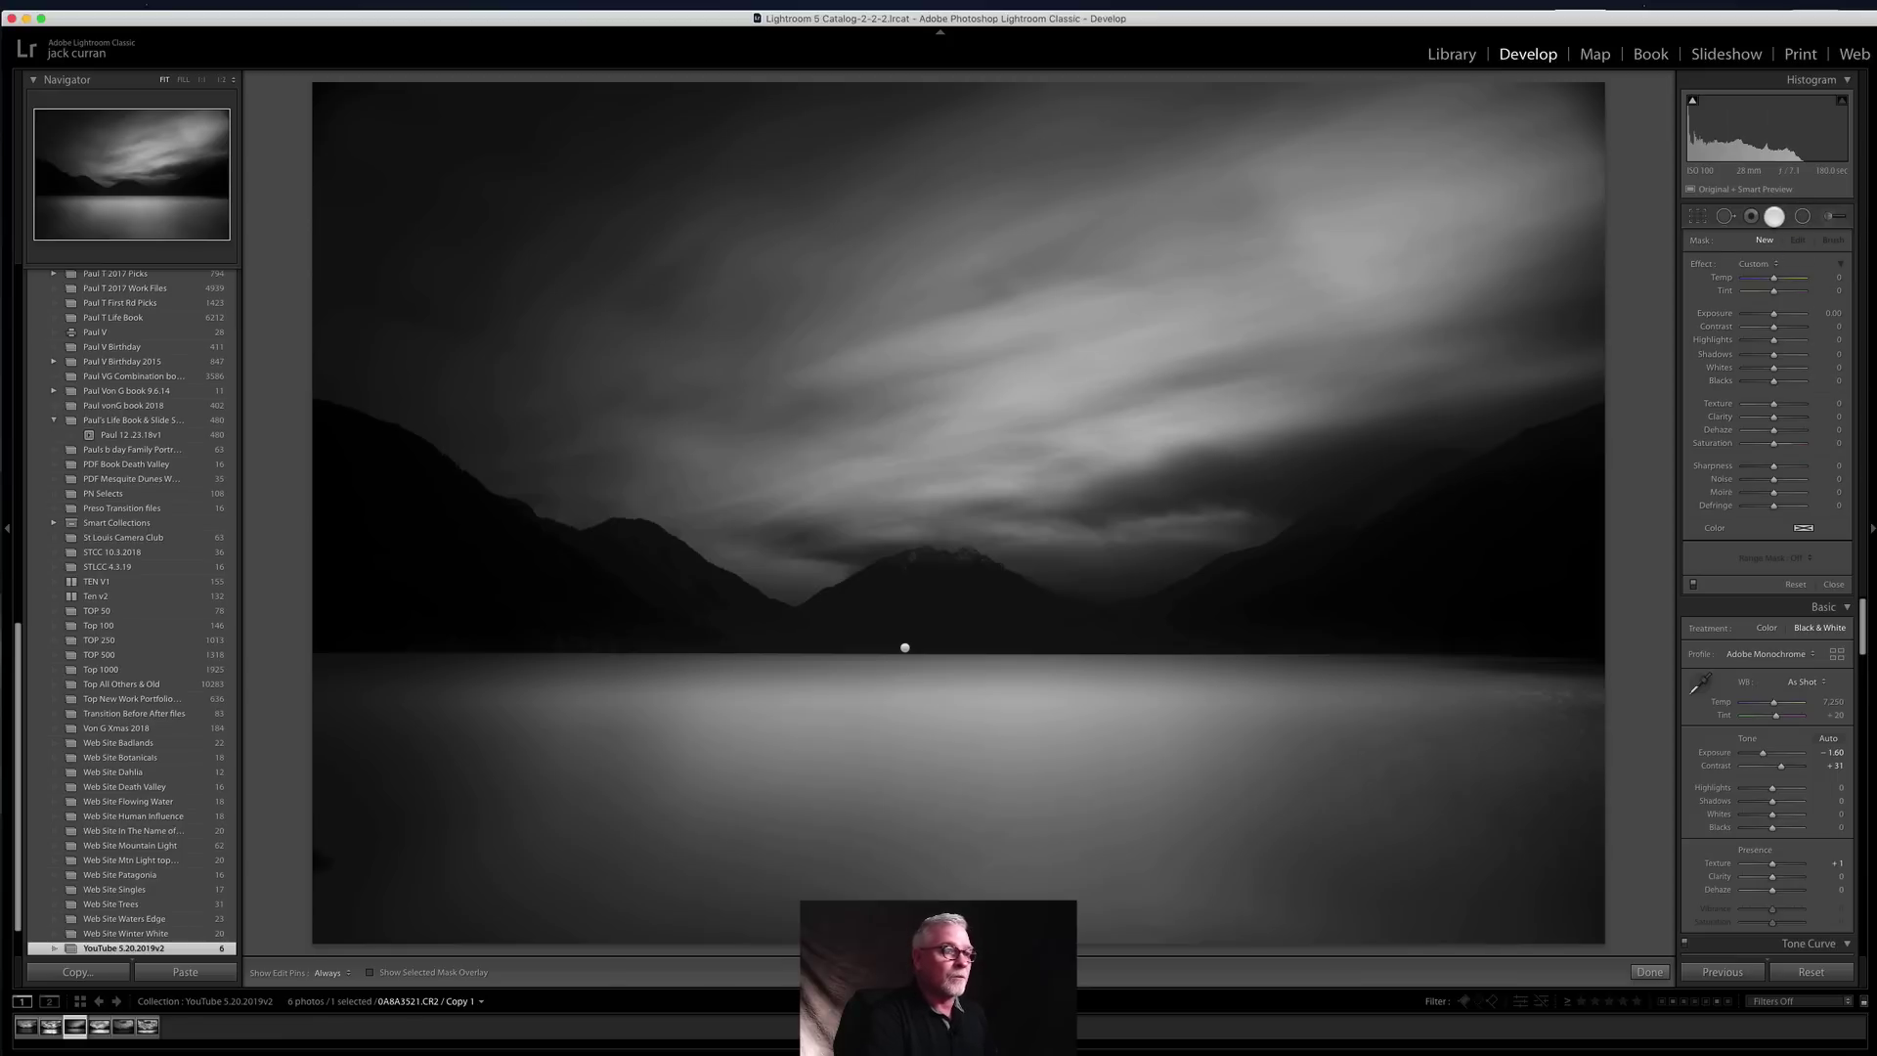
click(1776, 217)
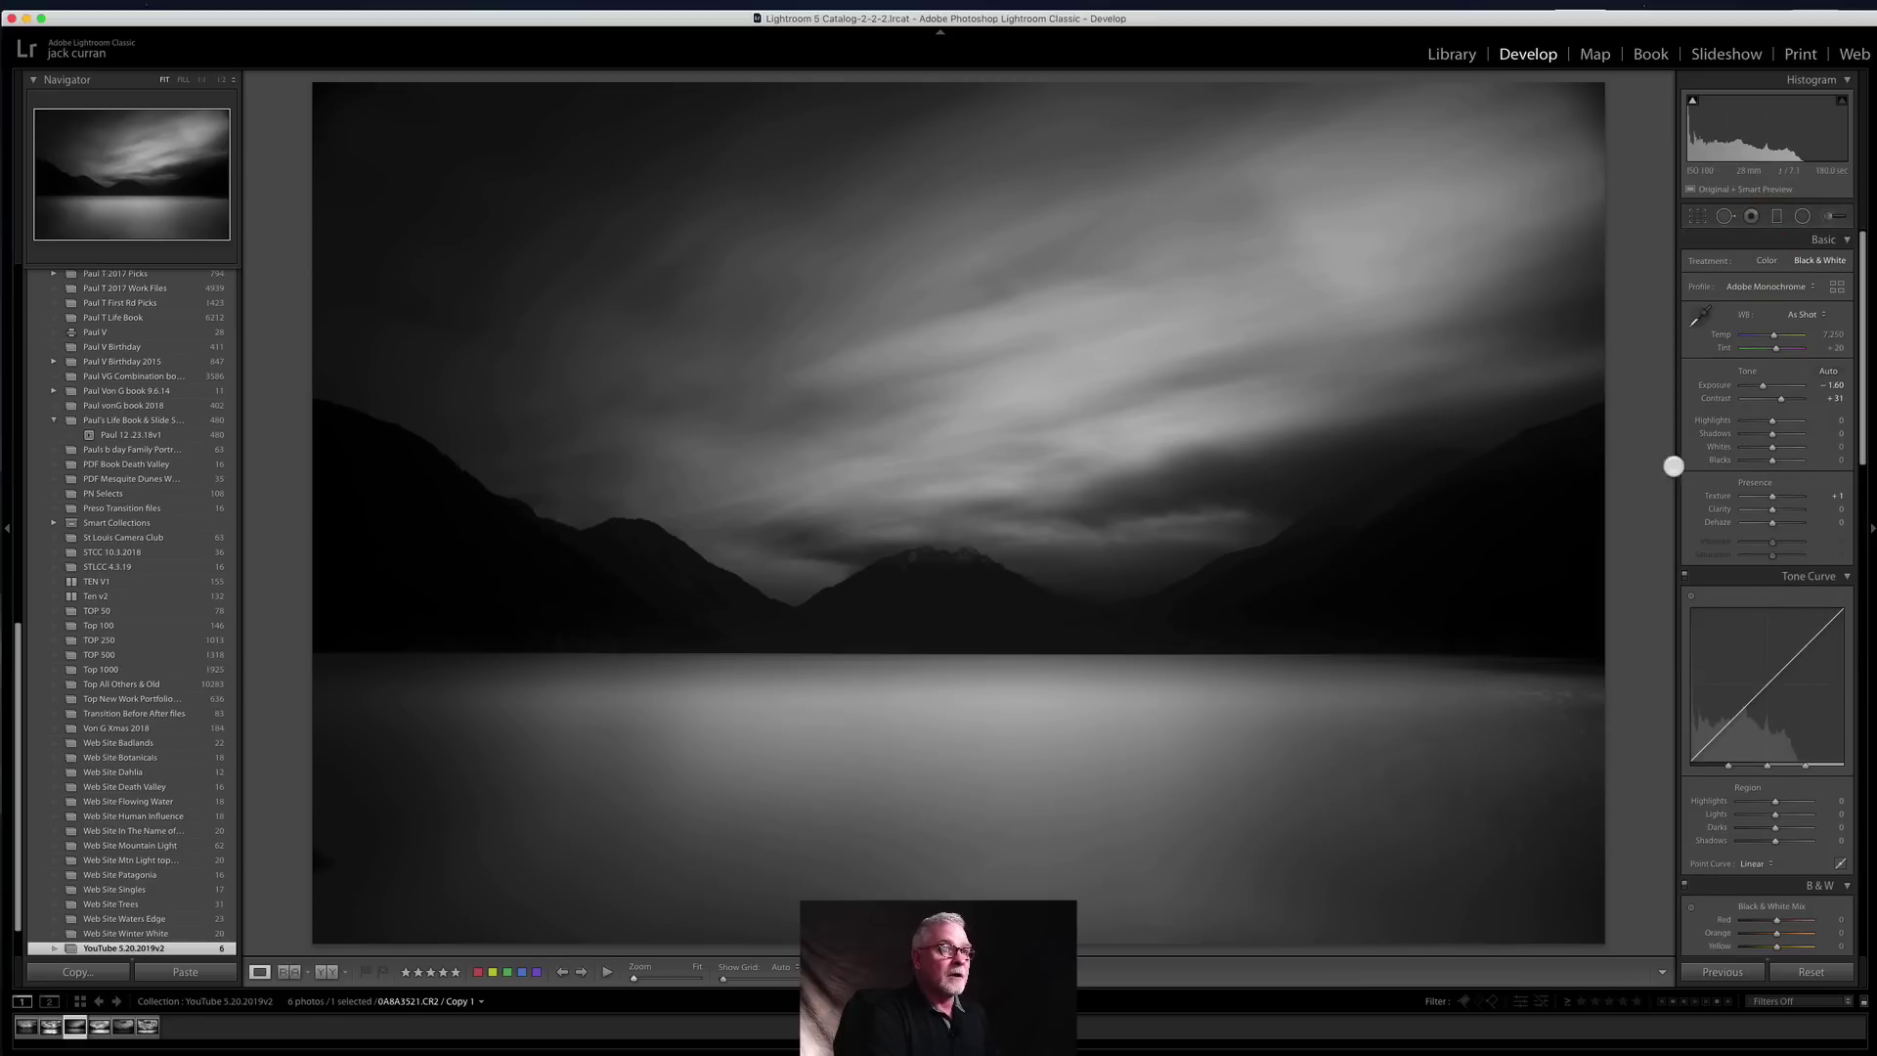
Step: Add a second graduated filter from the photo's lower edge to the waterline, try Dehaze and Texture, and set Clarity to 52
click(1778, 216)
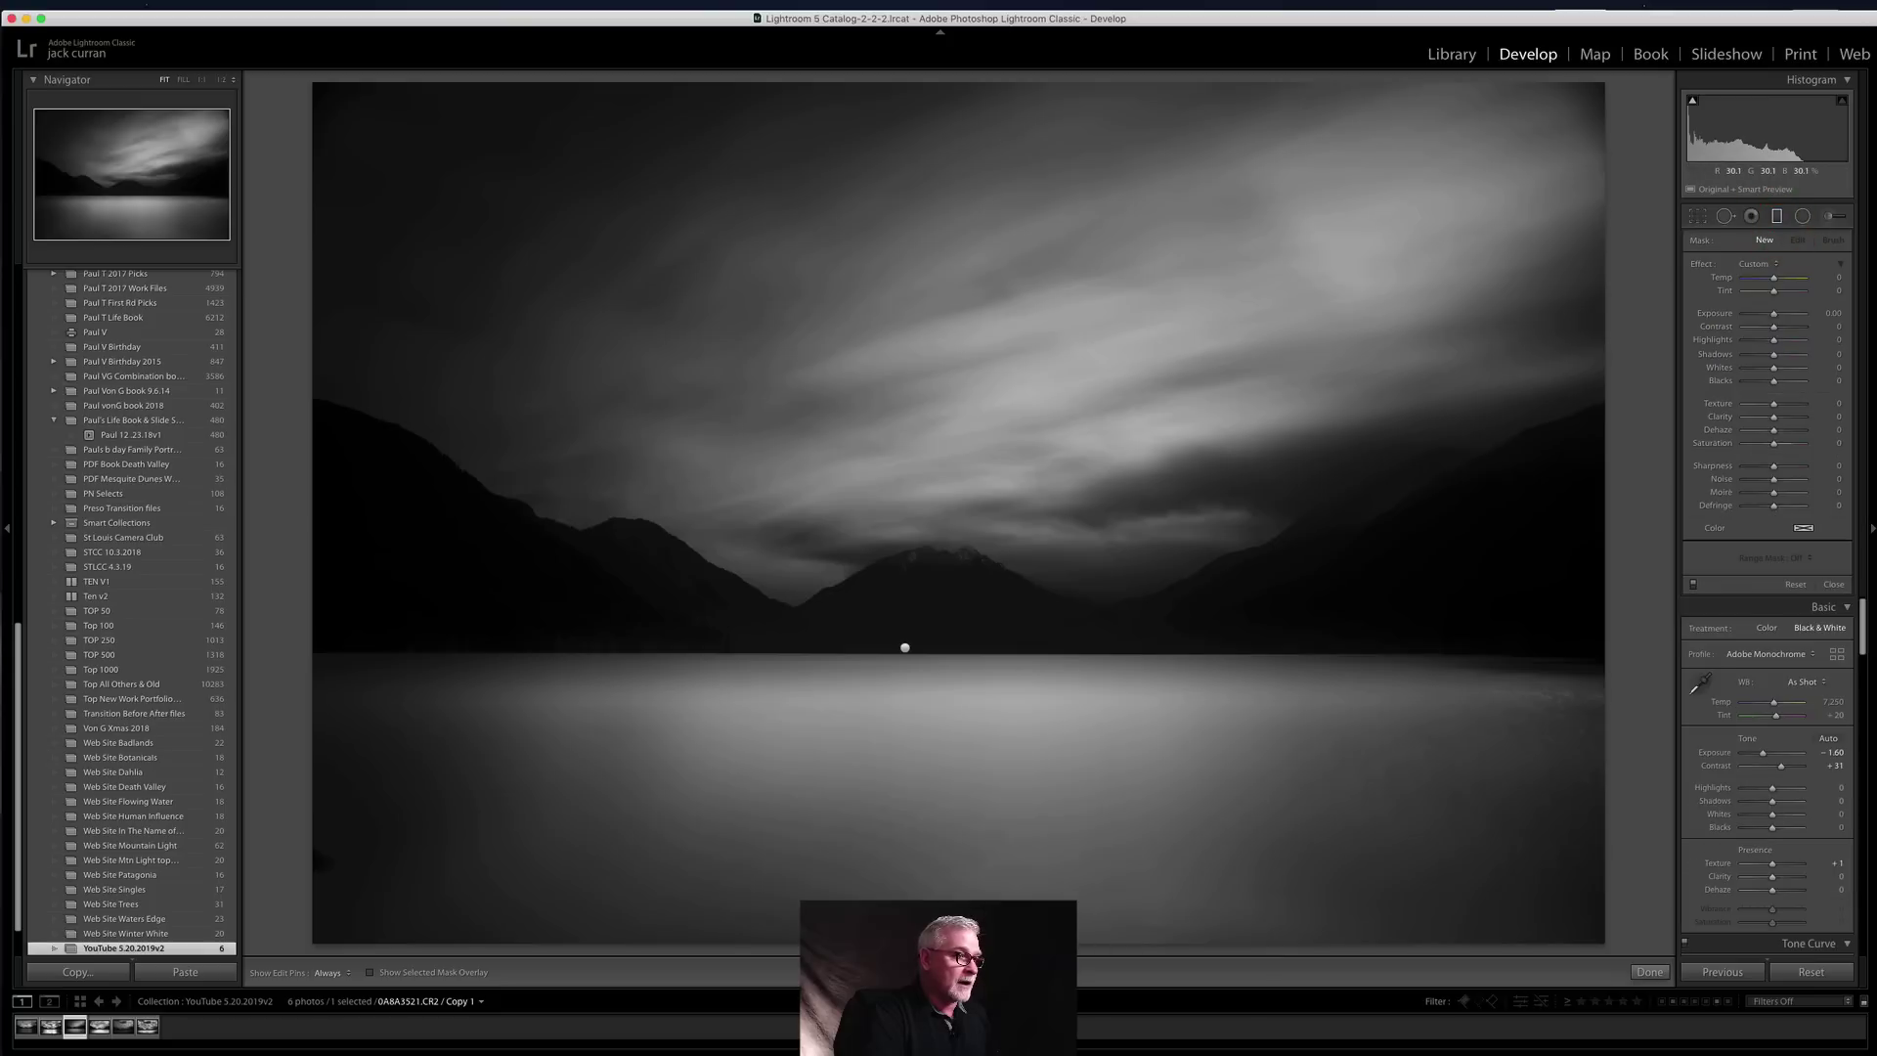
drag(997, 944, 973, 660)
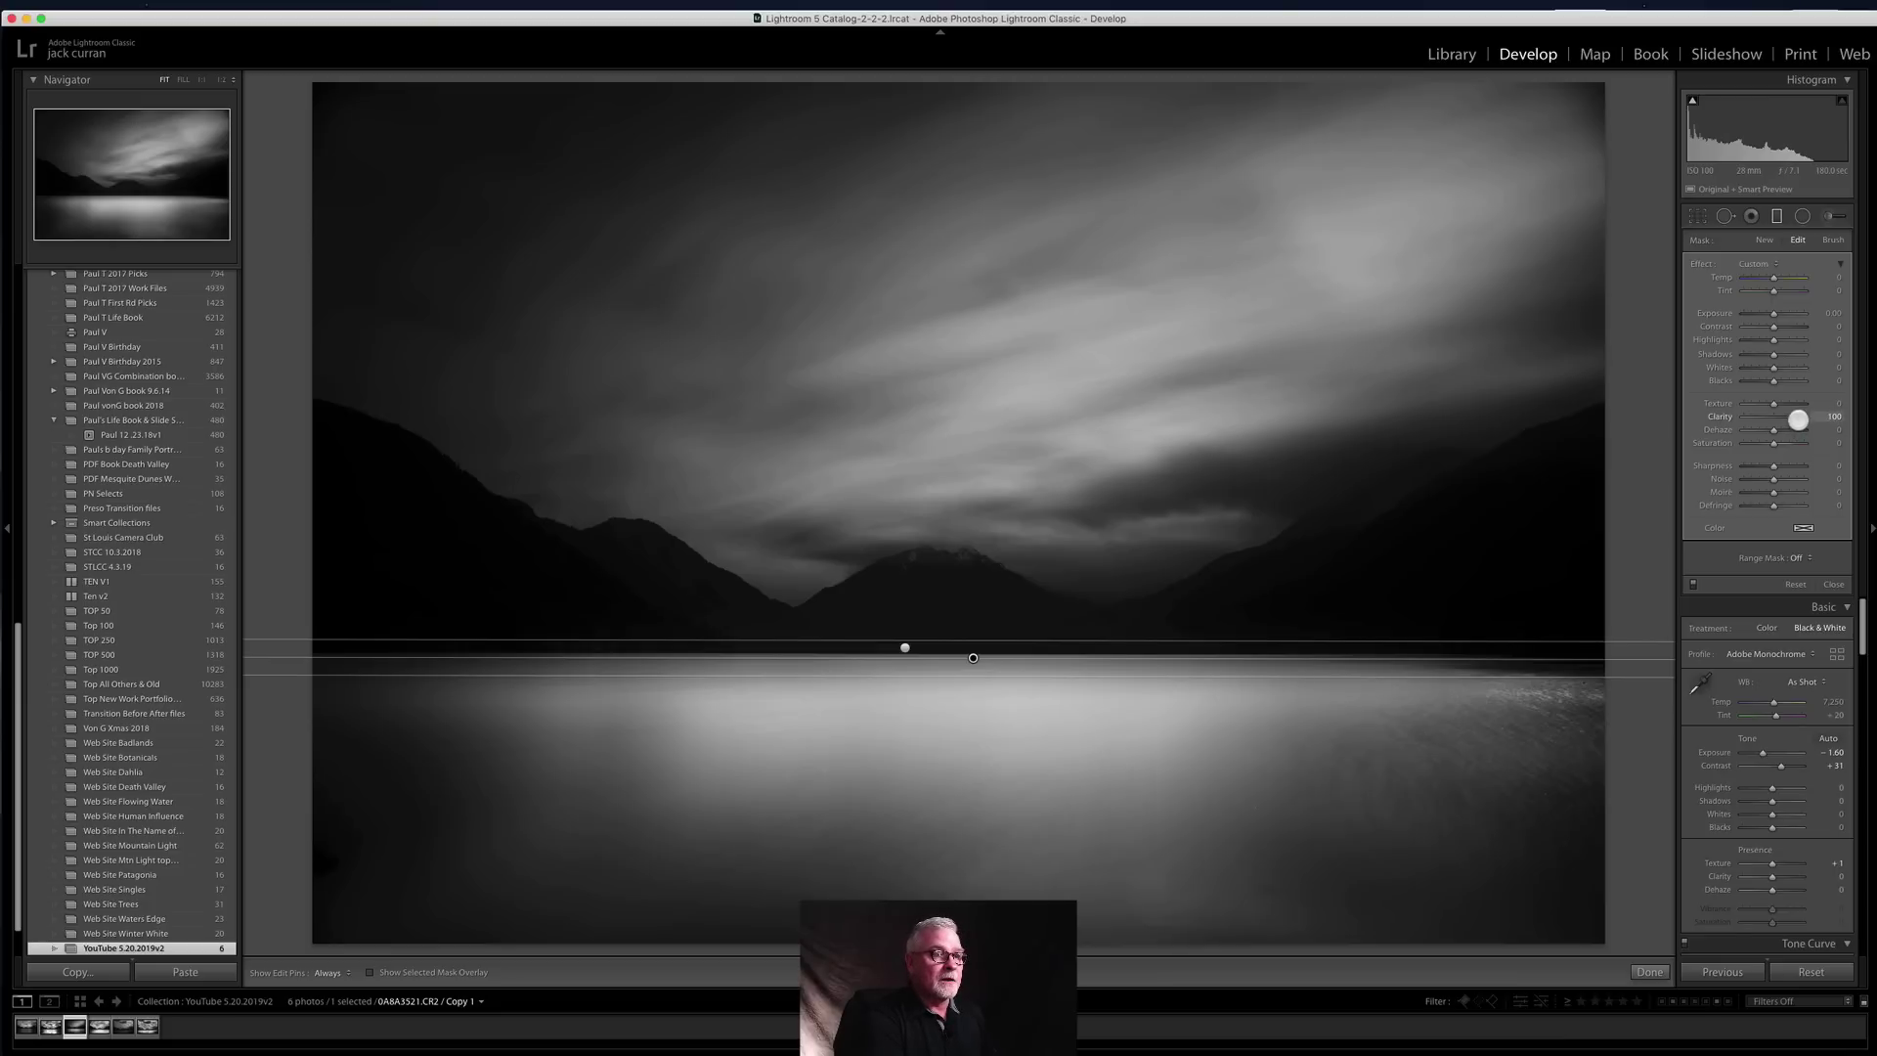
mouse_move(1796, 420)
mouse_down()
mouse_move(1775, 419)
mouse_move(1815, 430)
mouse_move(1784, 430)
mouse_up()
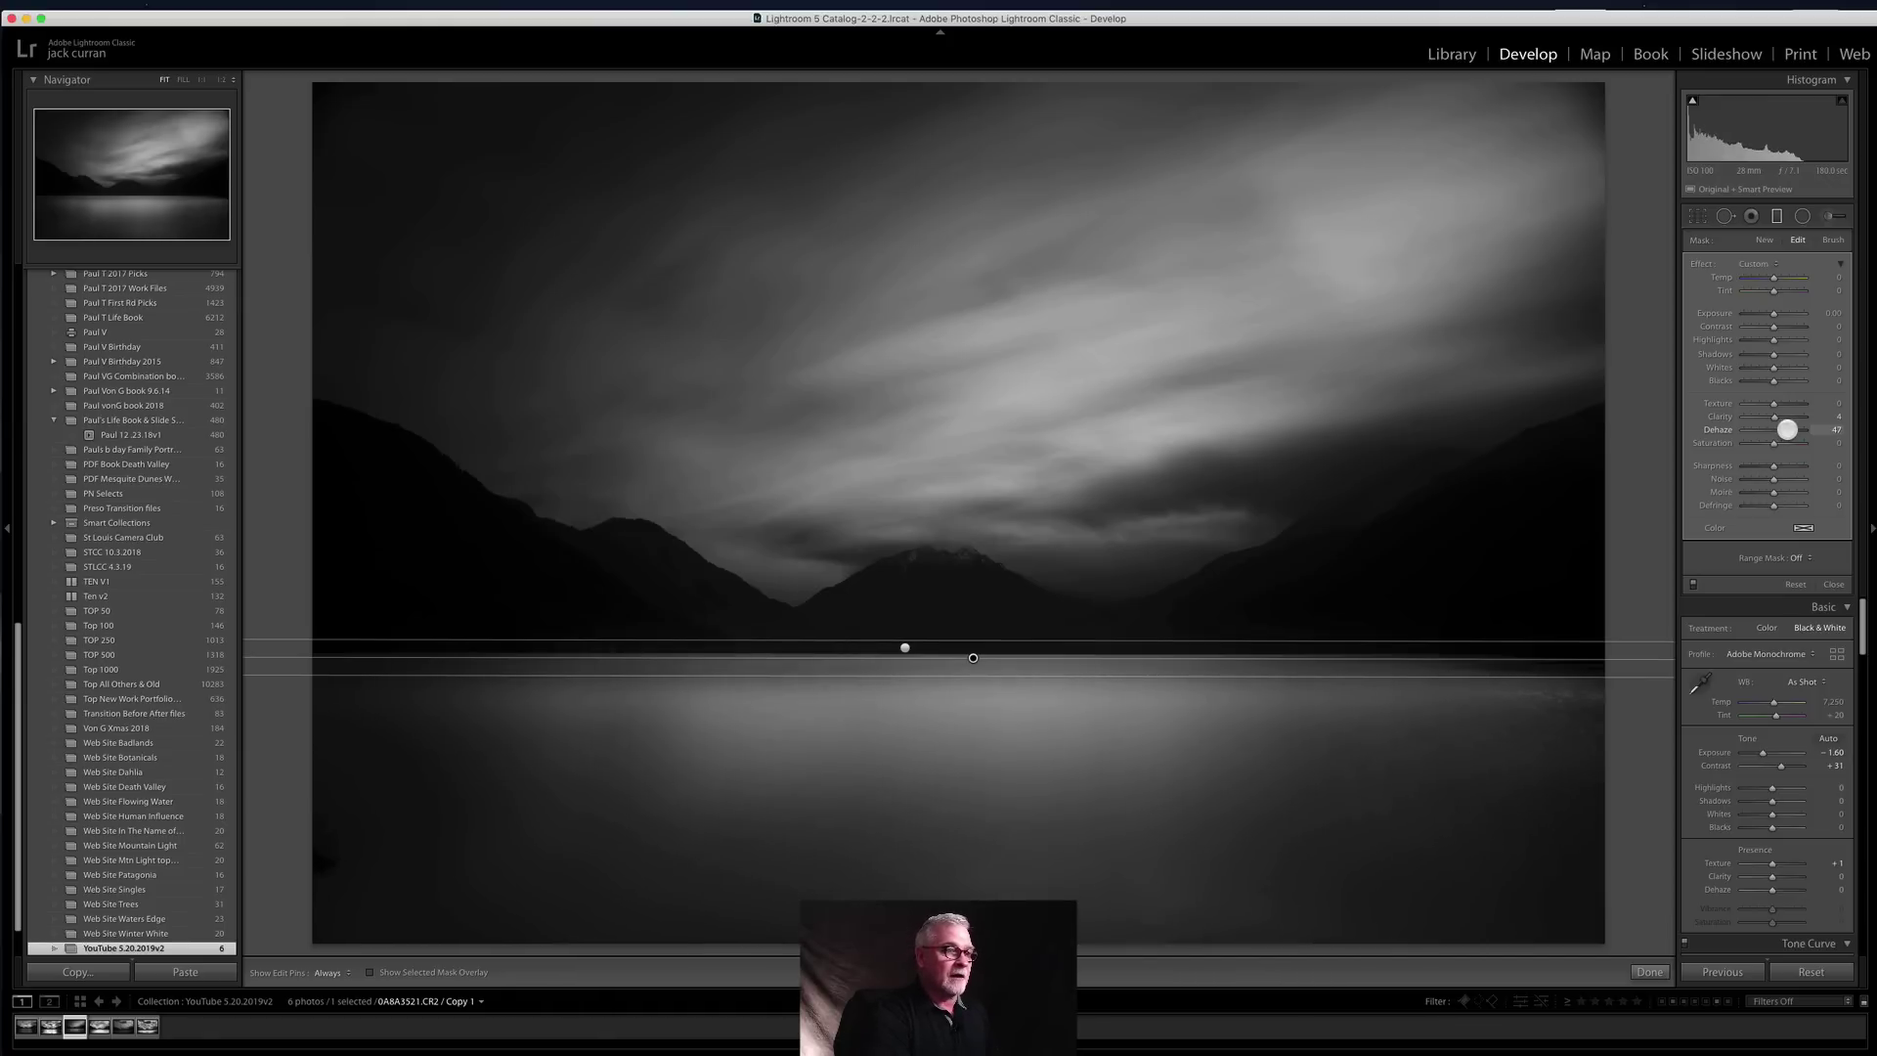
drag(1777, 430, 1810, 409)
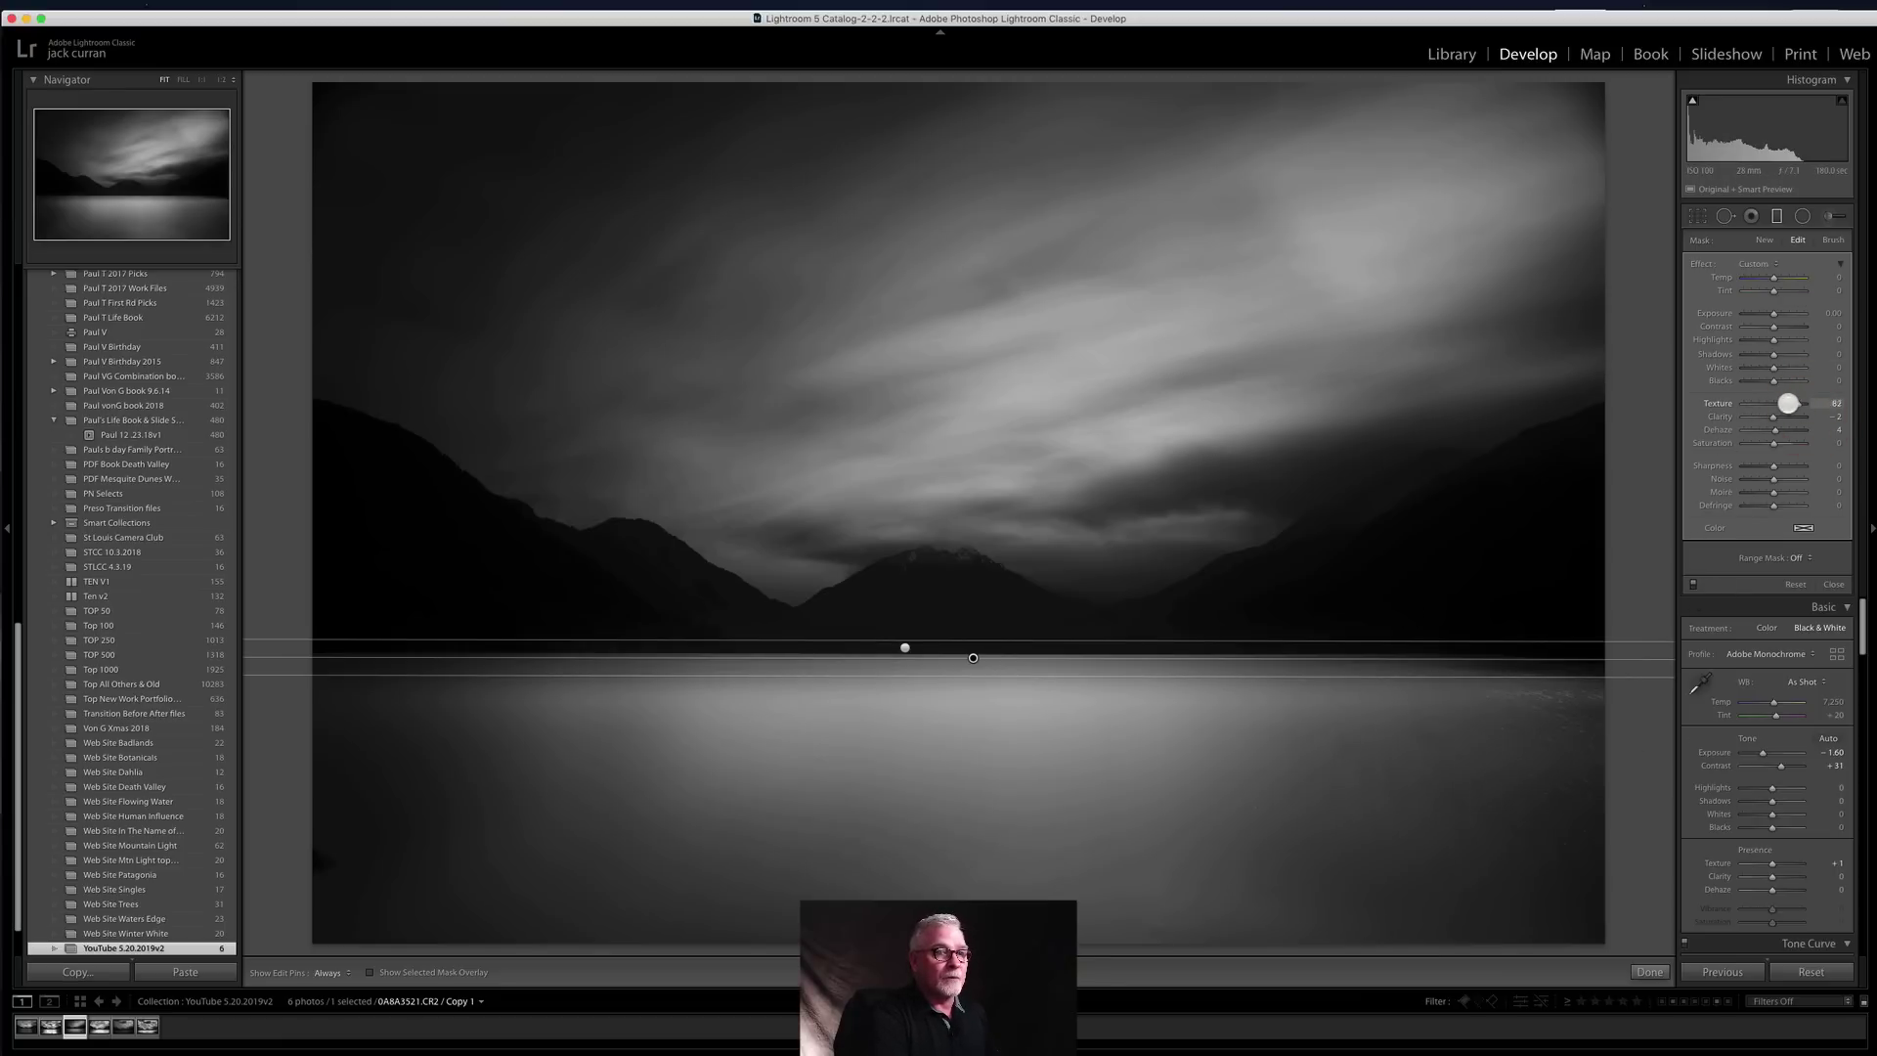
drag(1773, 416, 1785, 418)
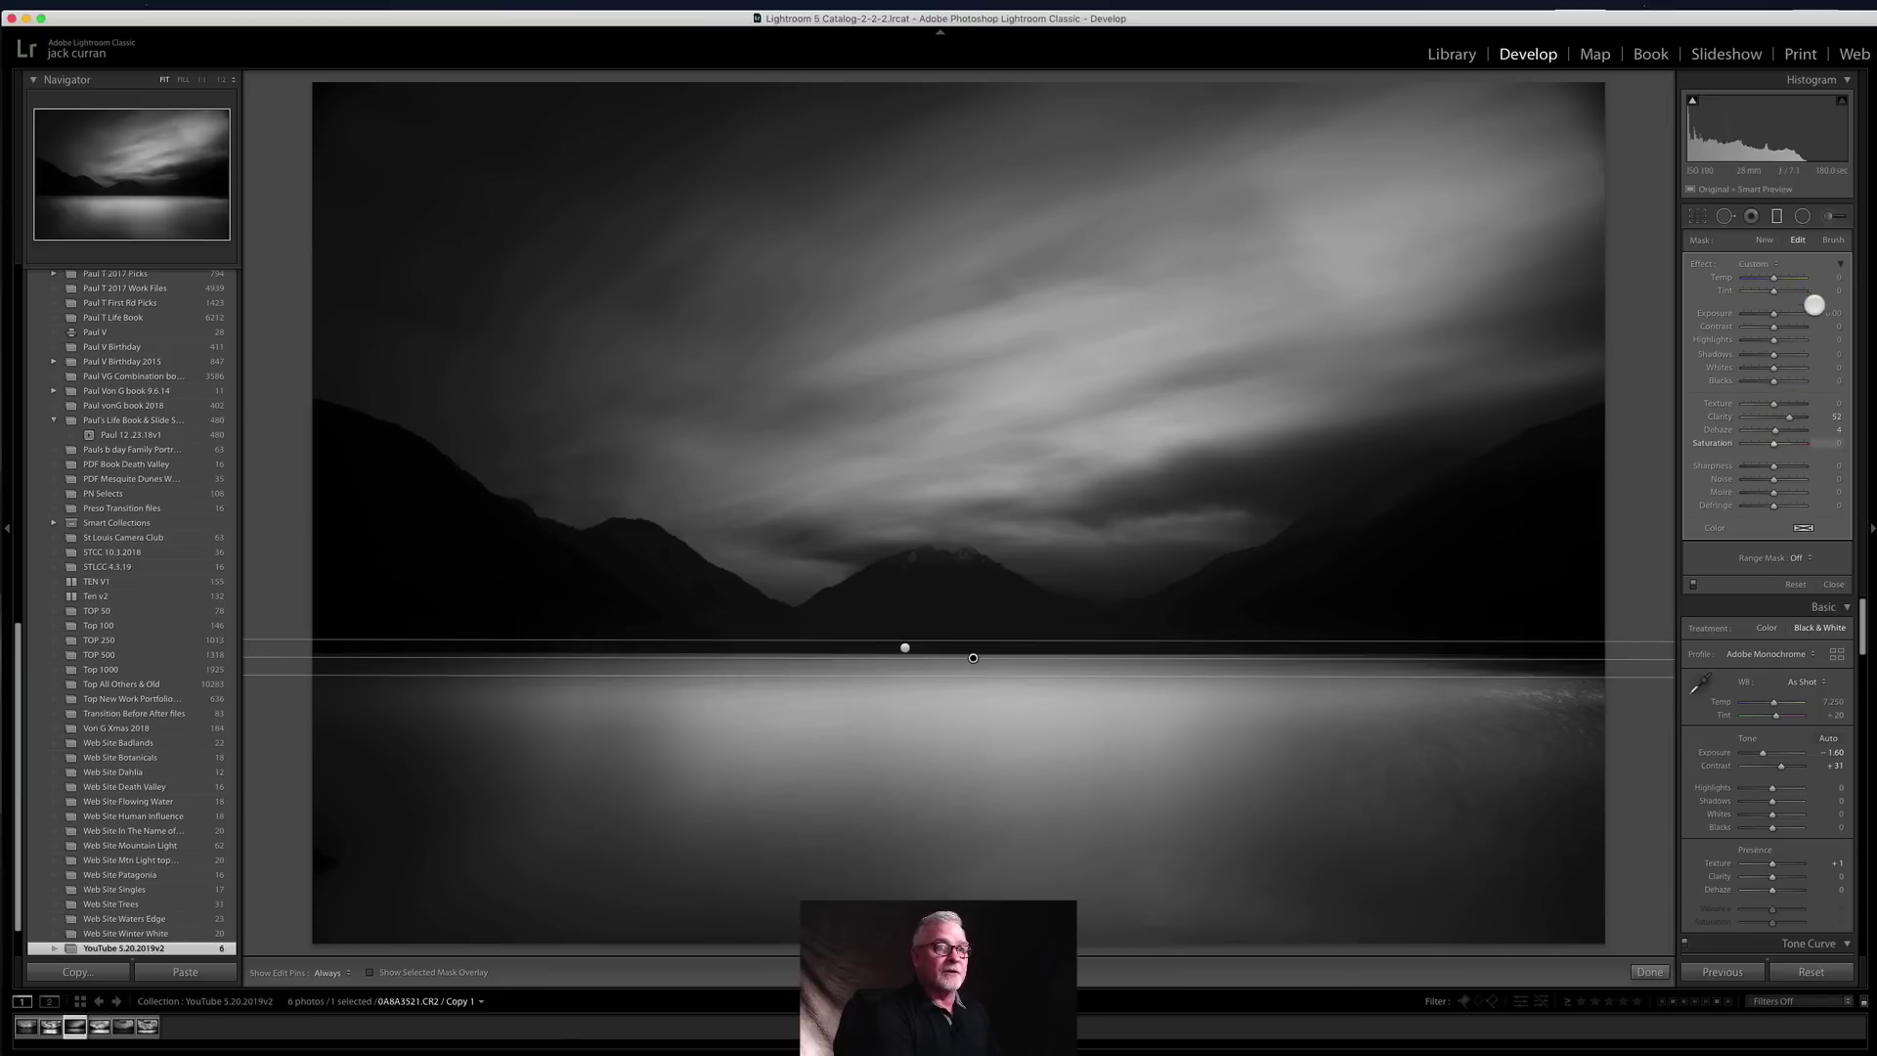
Step: Add a tilted inverted radial filter over the lake's lower-right area with Clarity −97 and Dehaze −44
click(1801, 217)
drag(1467, 771, 1731, 930)
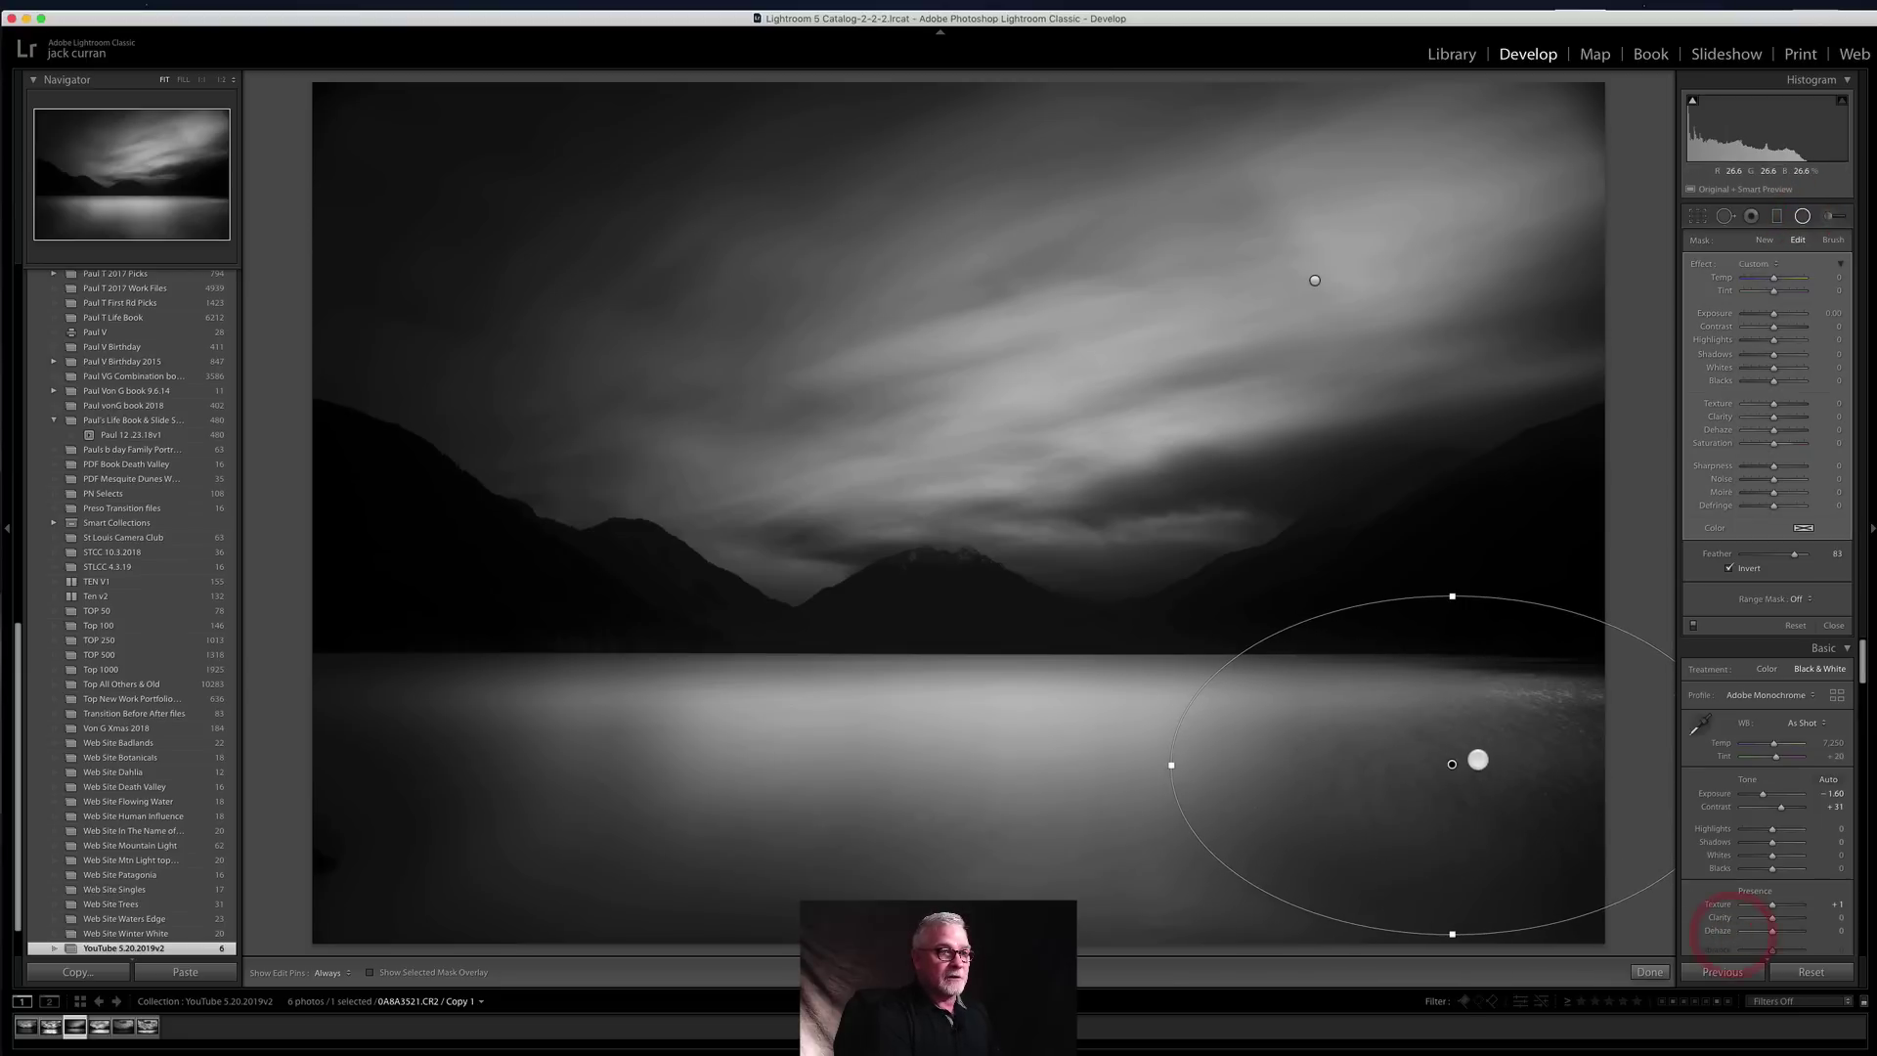
drag(1475, 759, 1478, 800)
drag(1294, 658, 1271, 701)
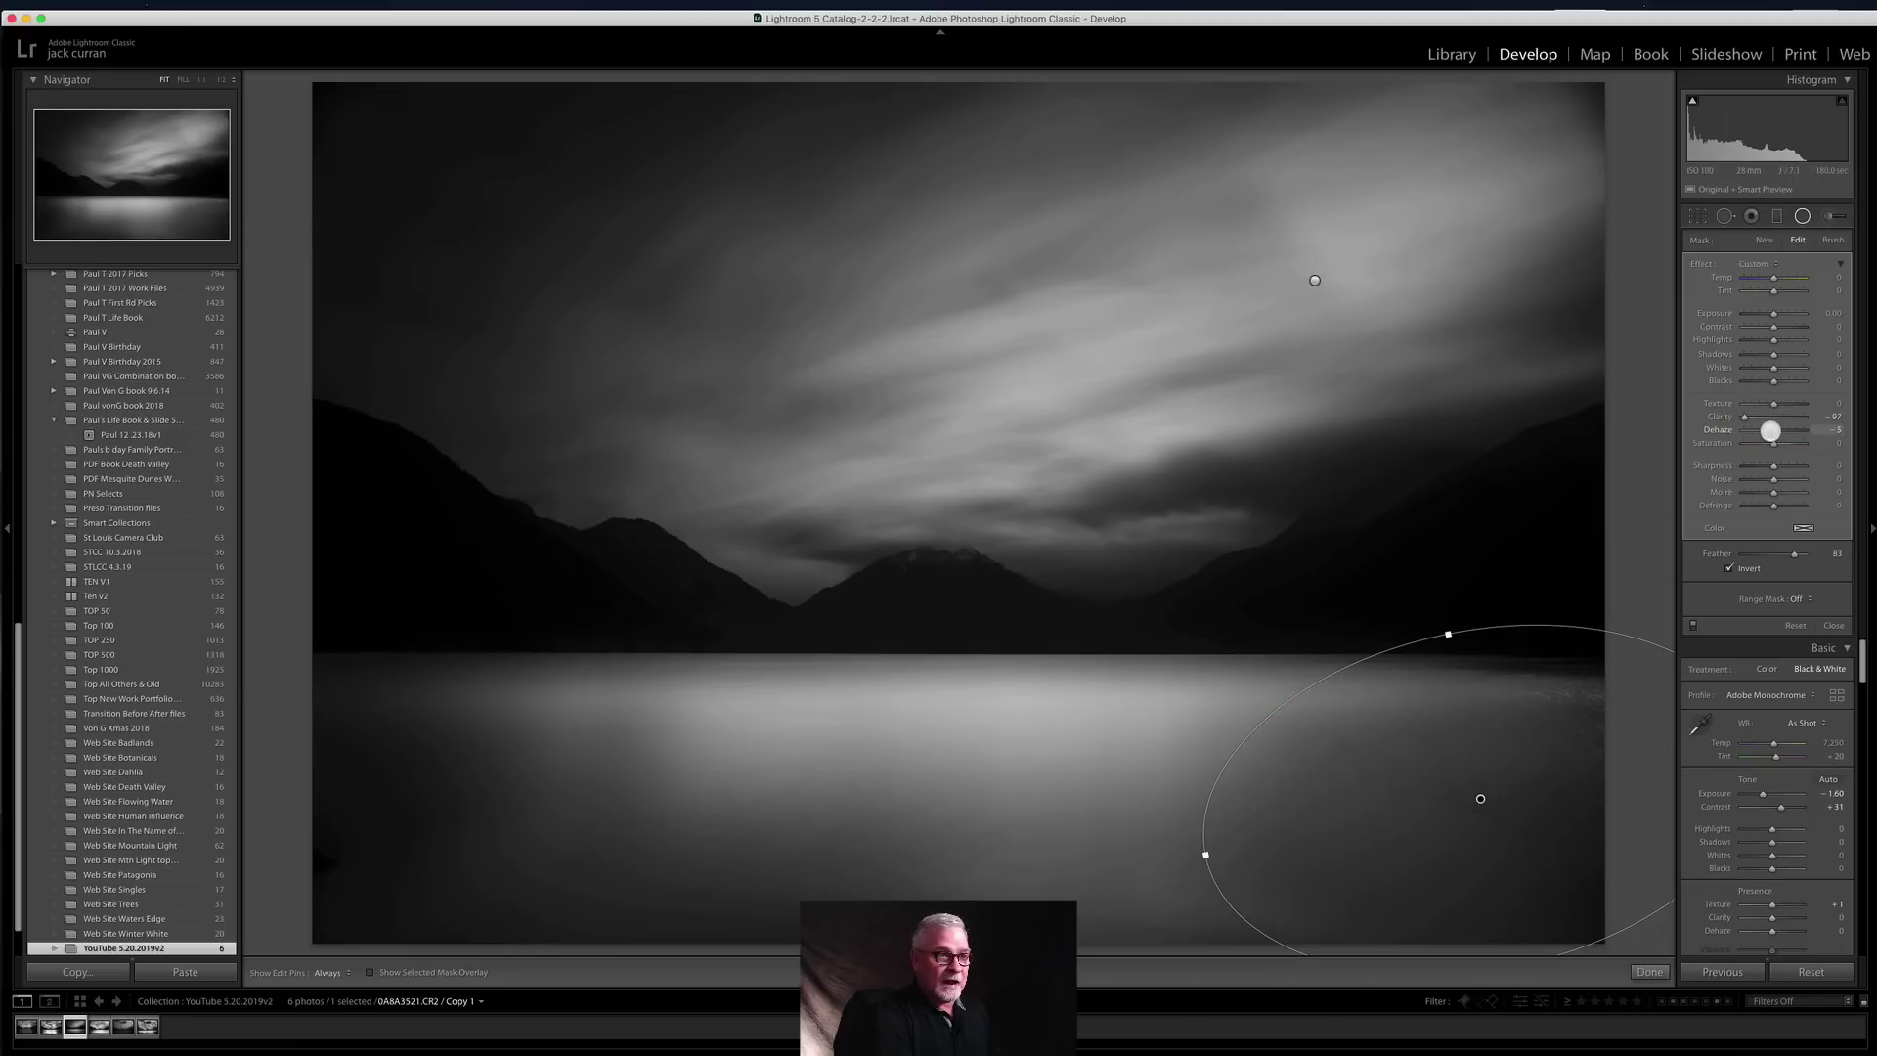
drag(1765, 431, 1760, 434)
Step: Widen the lake's lower-right radial filter, shift it up and right, and set Texture to −100 and Clarity to −46
drag(1203, 859, 1082, 879)
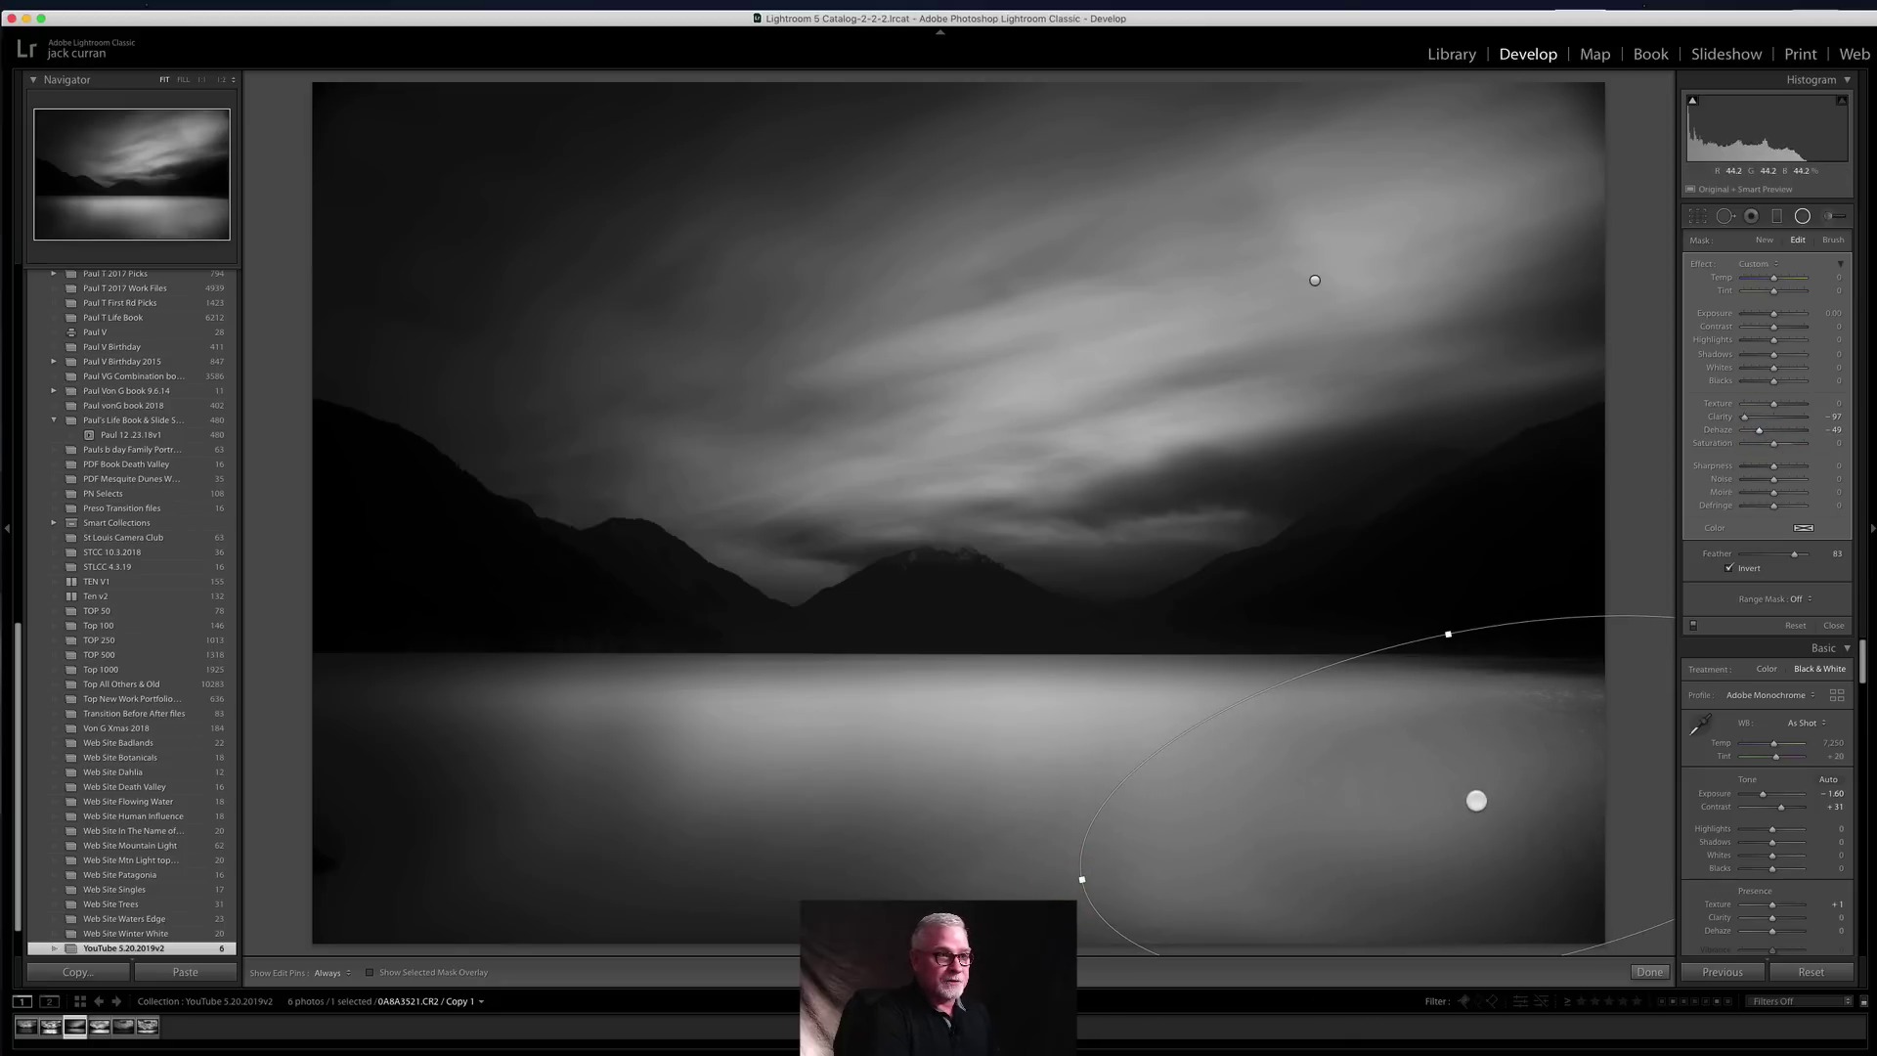
drag(1476, 800, 1535, 778)
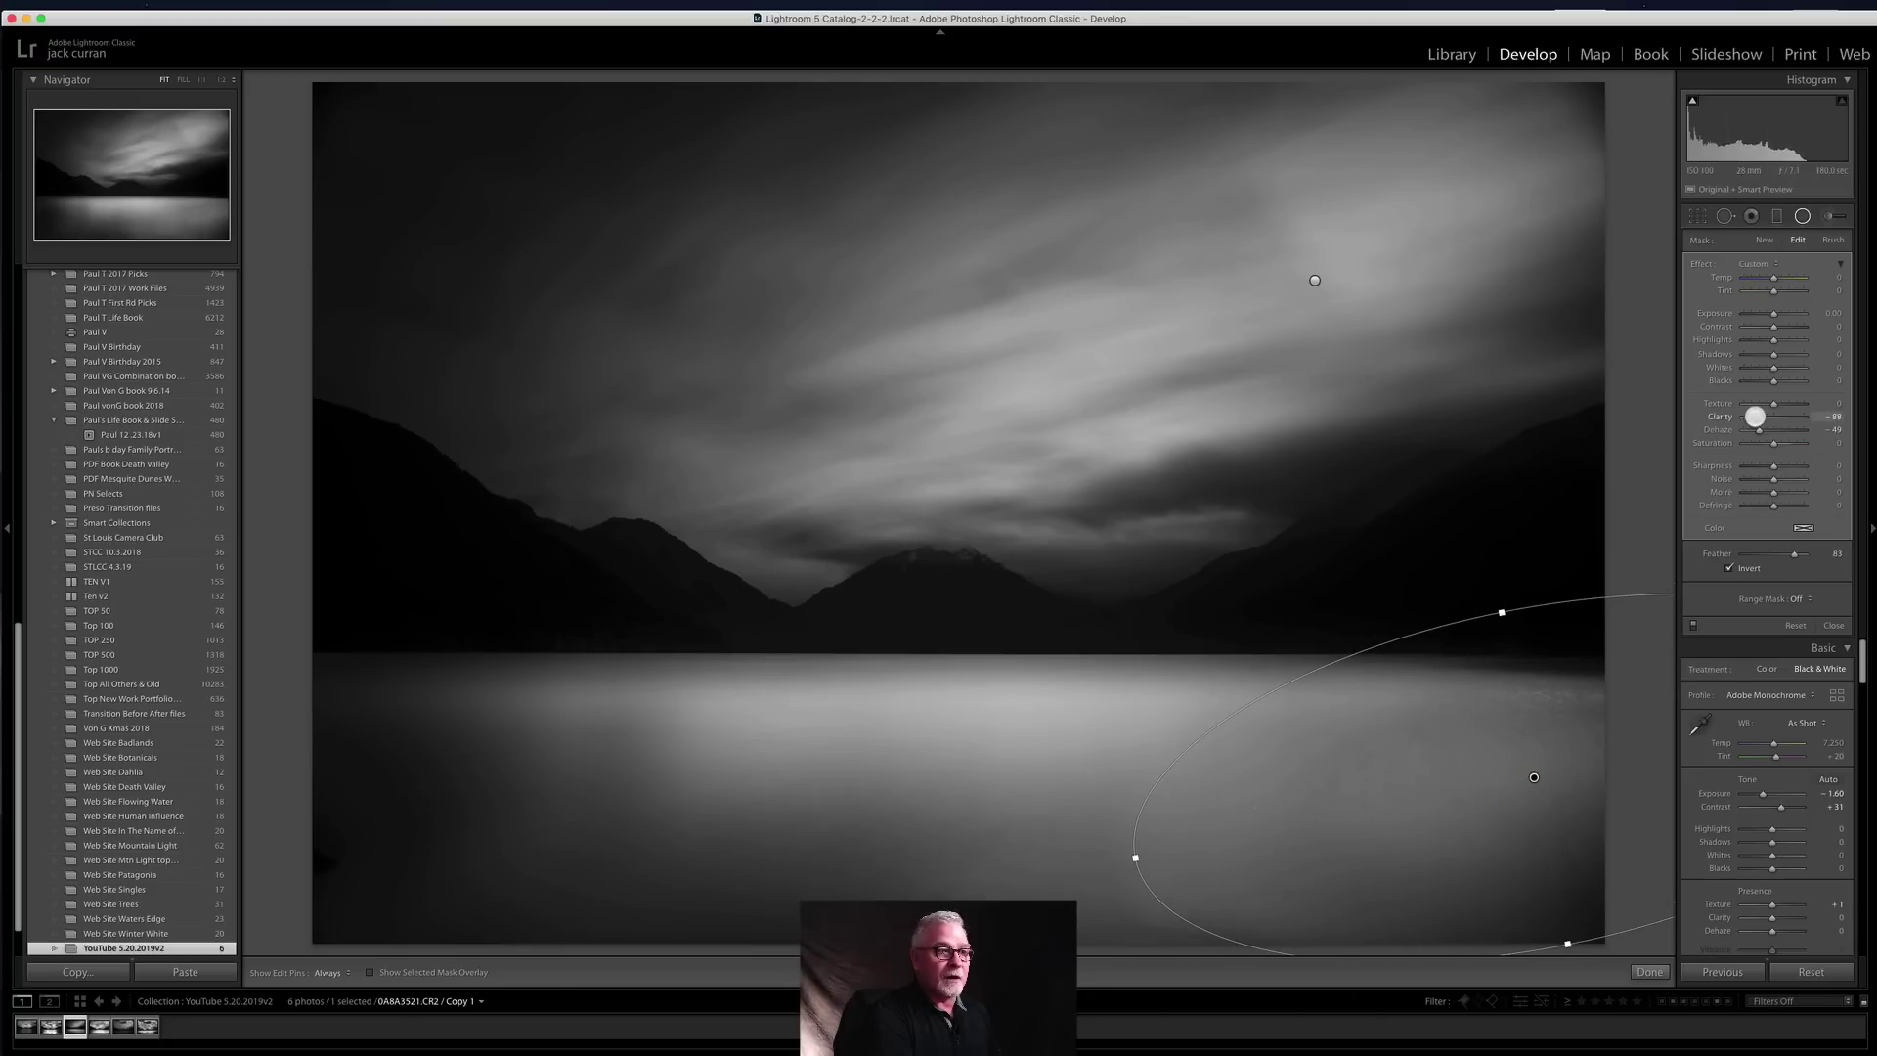
drag(1756, 417, 1769, 404)
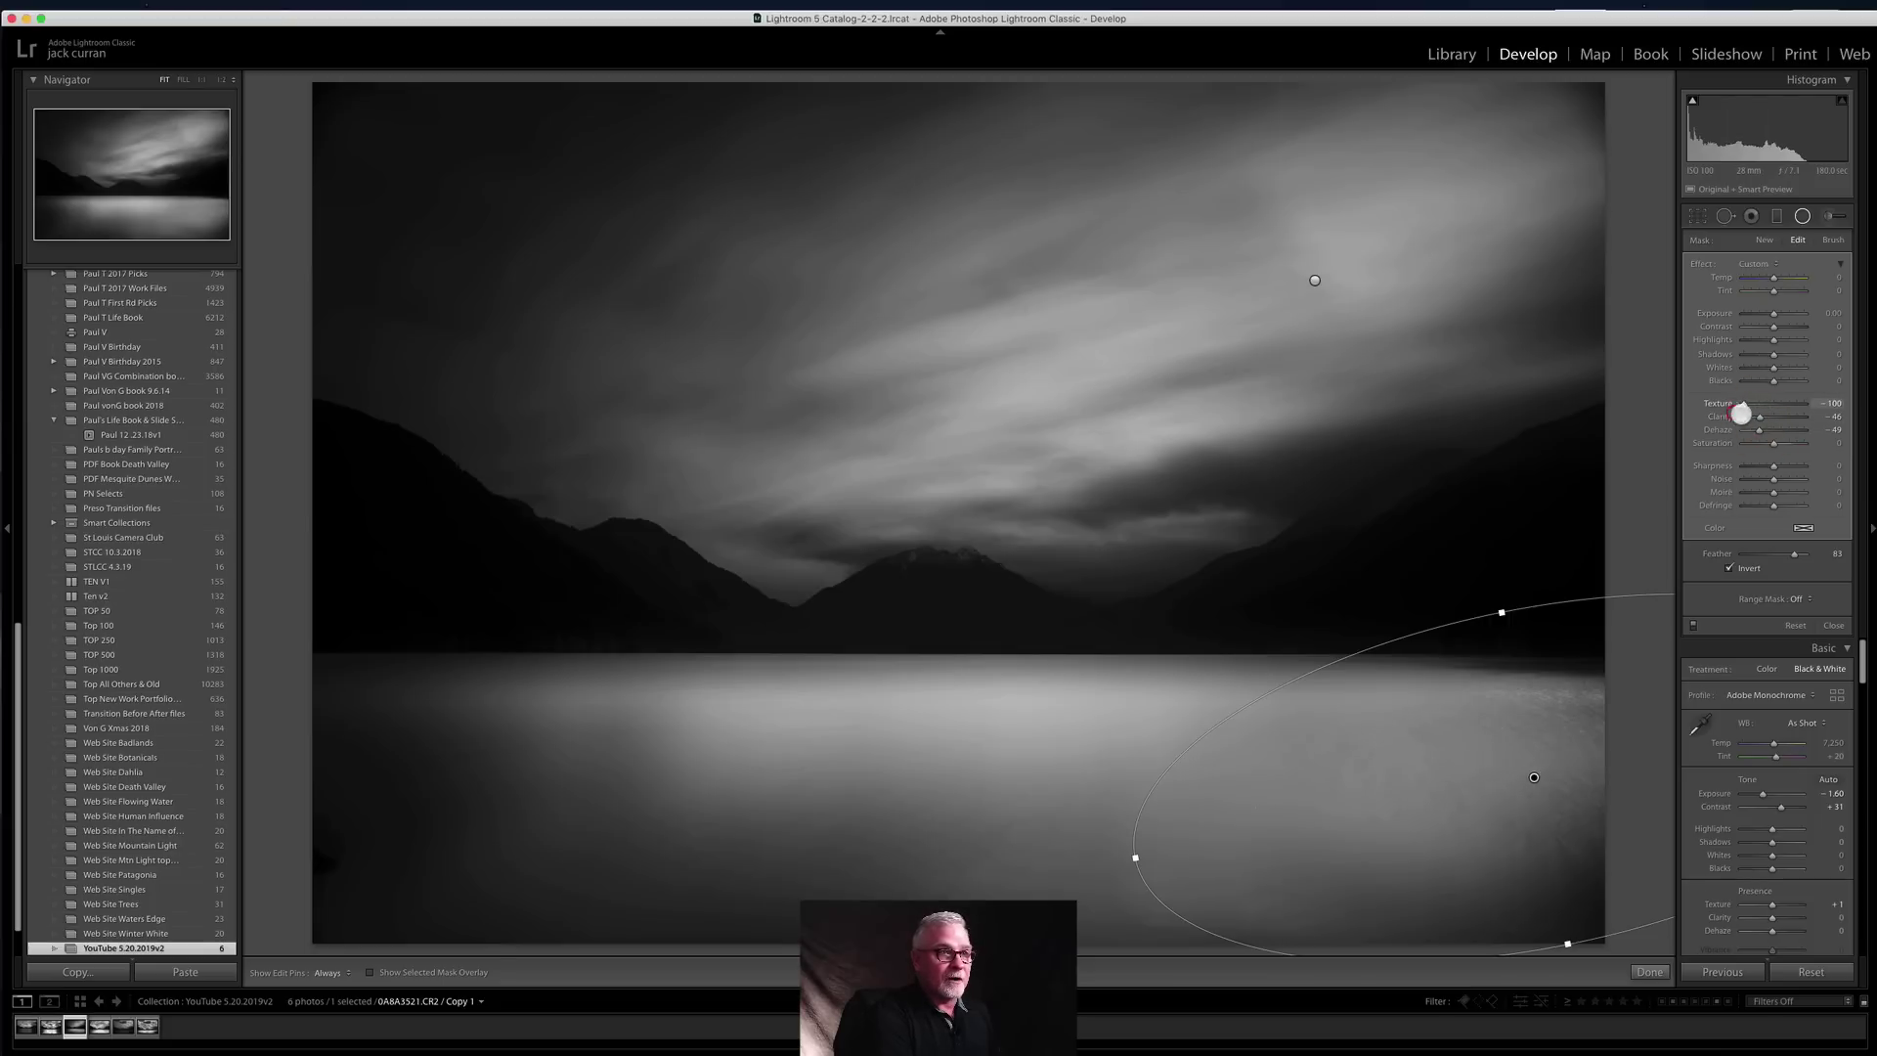
drag(1761, 430, 1763, 430)
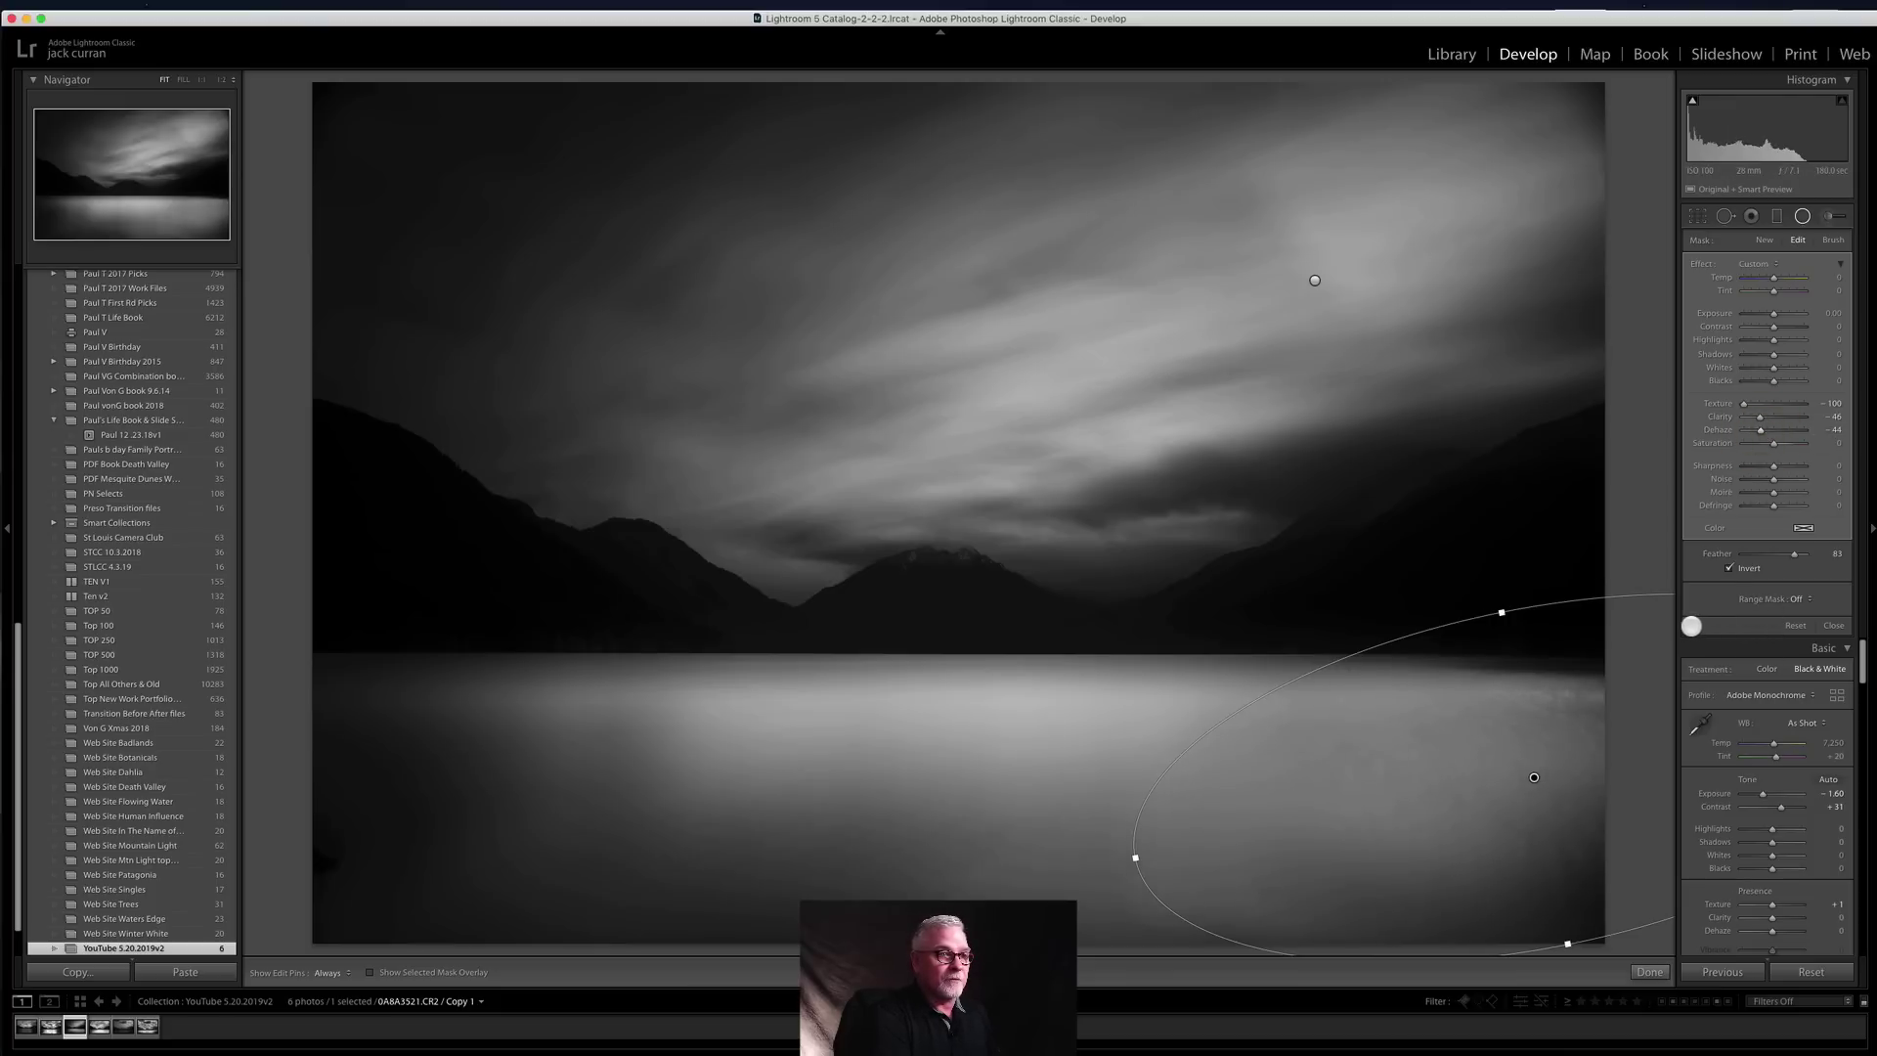
Step: Compare the photo without the radial filters, and add a wide inverted radial filter across the lake with Highlights 82 and Exposure 0.49
click(1691, 626)
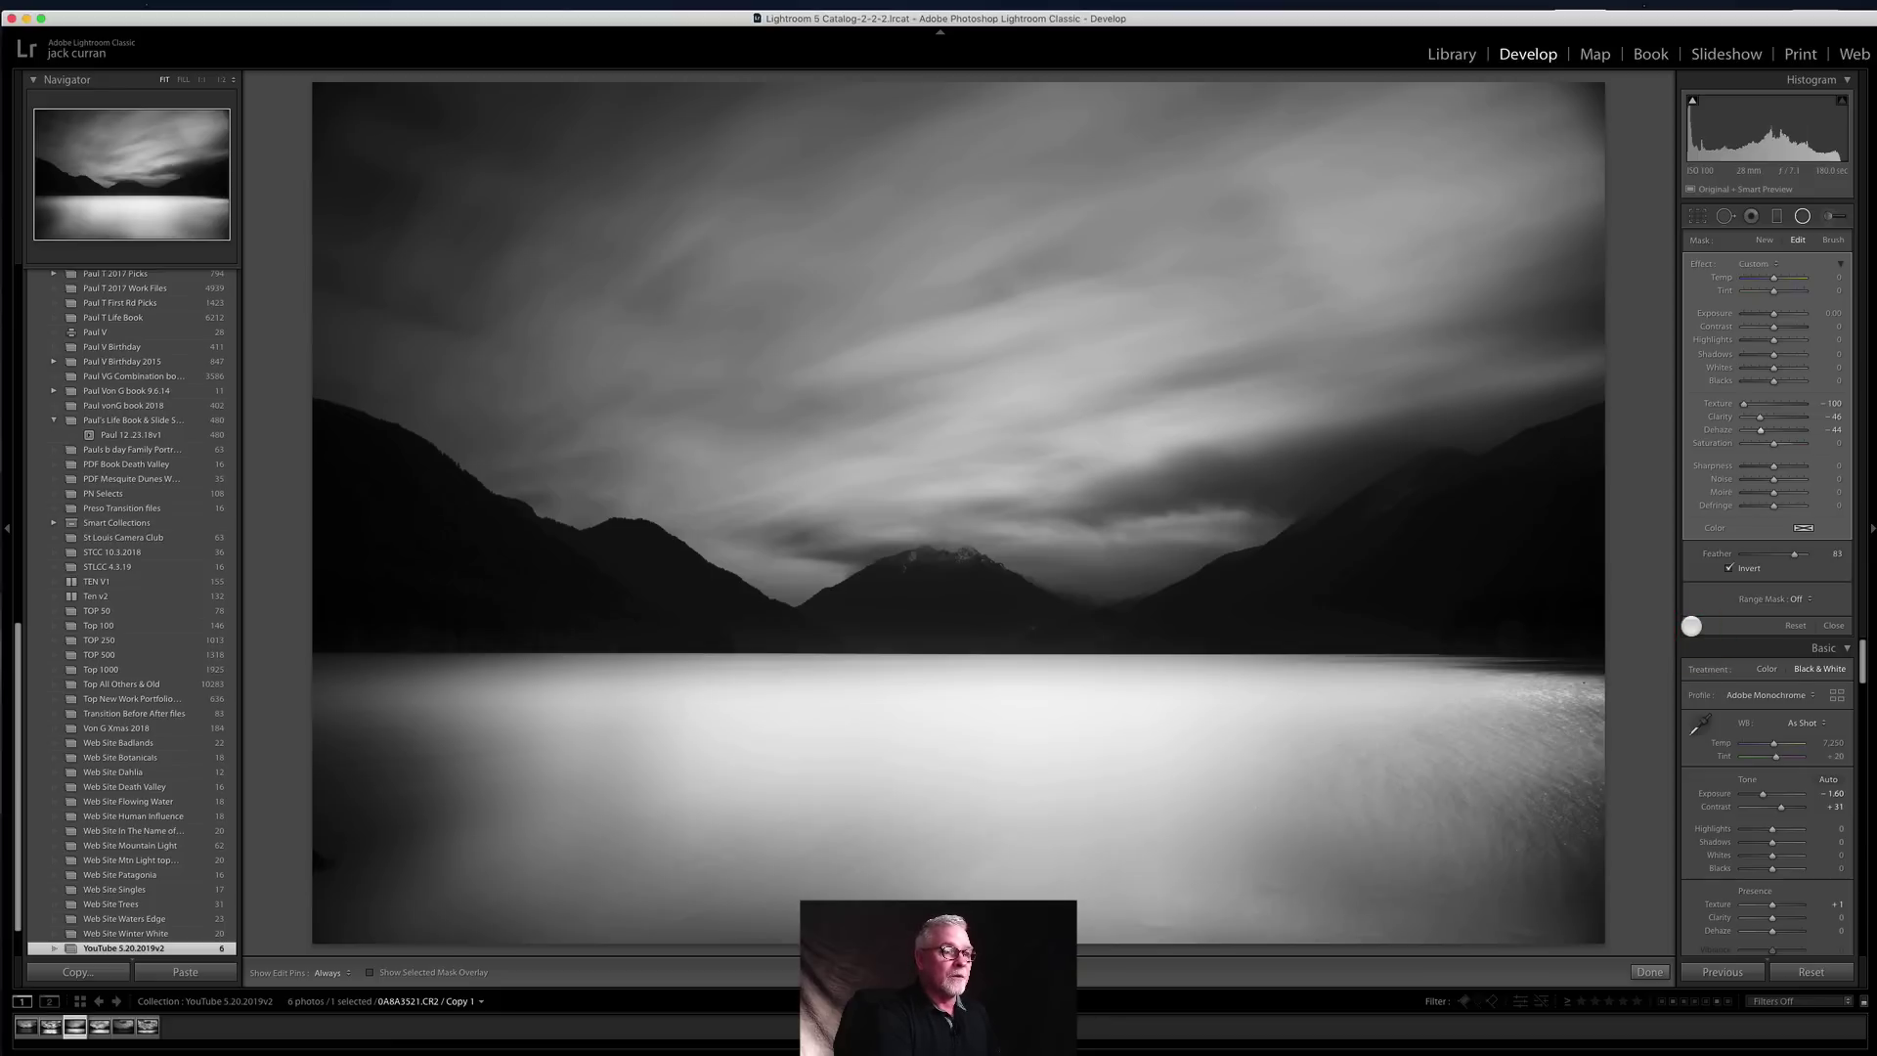
click(1692, 626)
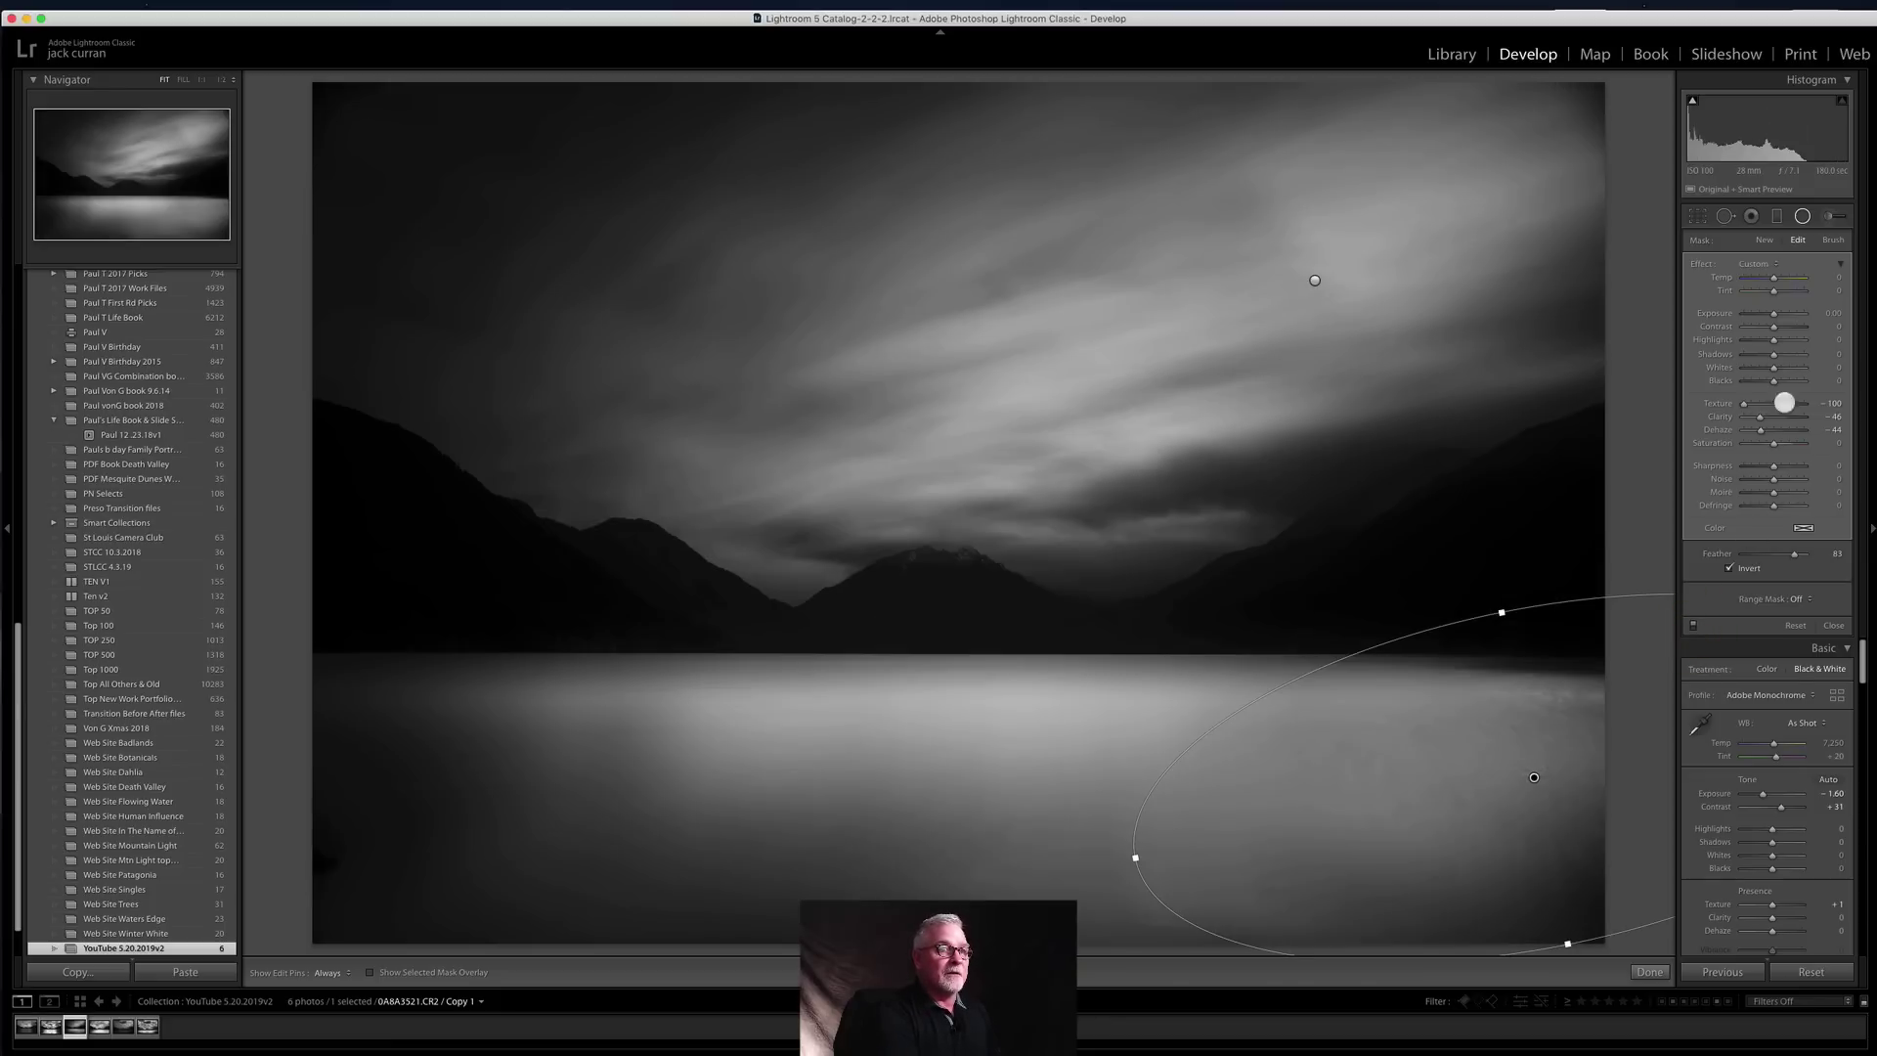
click(1765, 241)
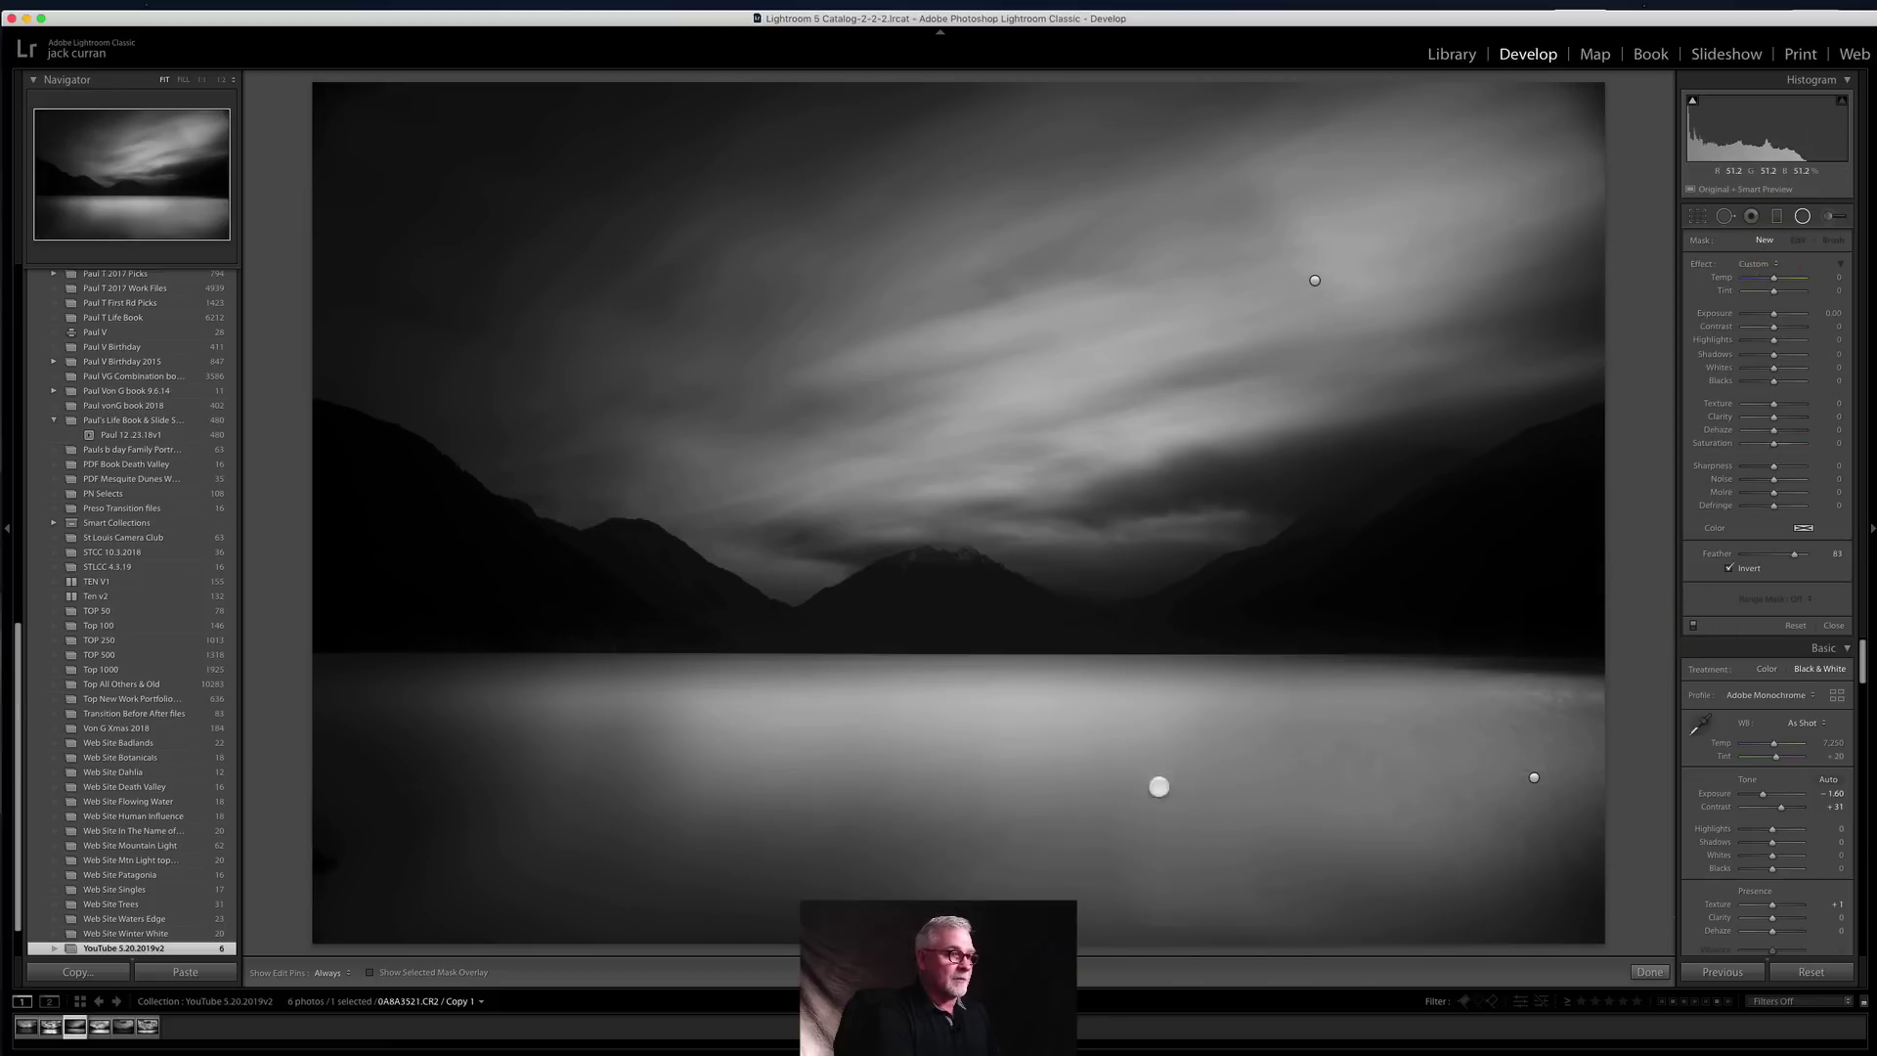
click(915, 770)
drag(1081, 857, 1517, 932)
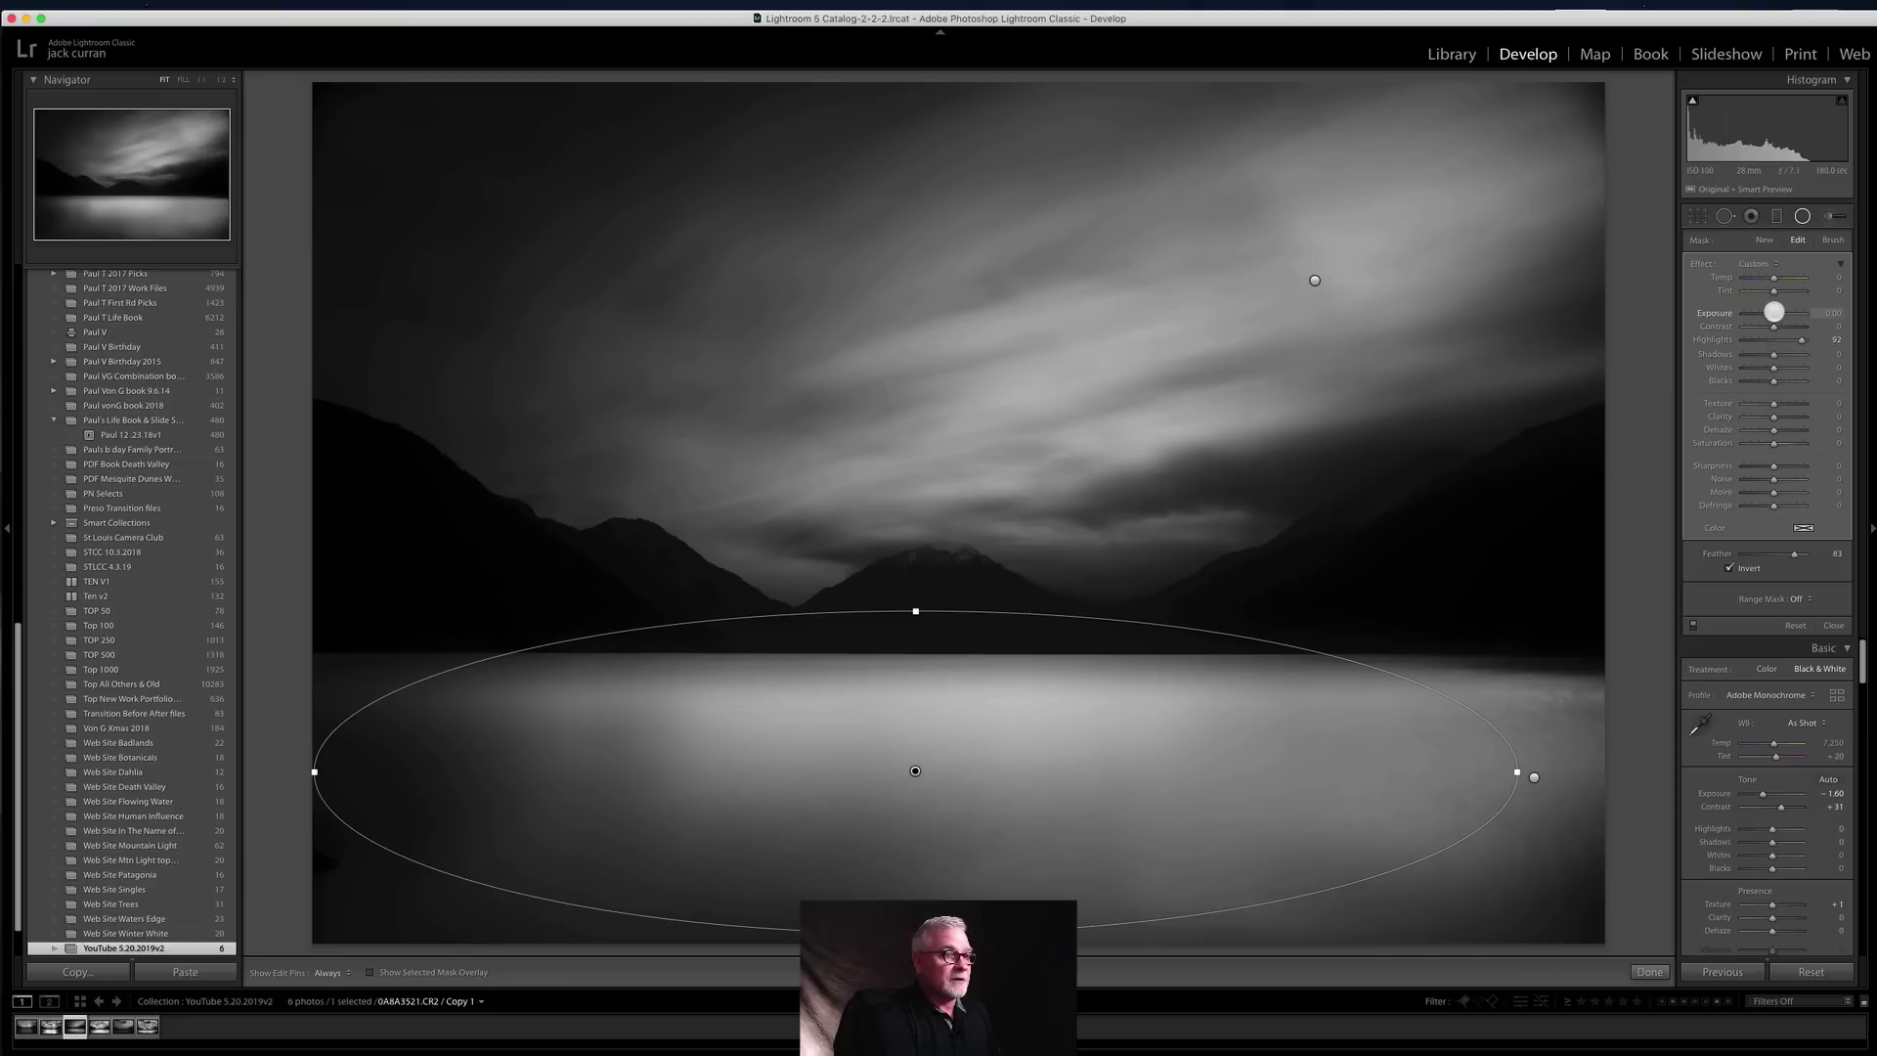
drag(1776, 312, 1779, 312)
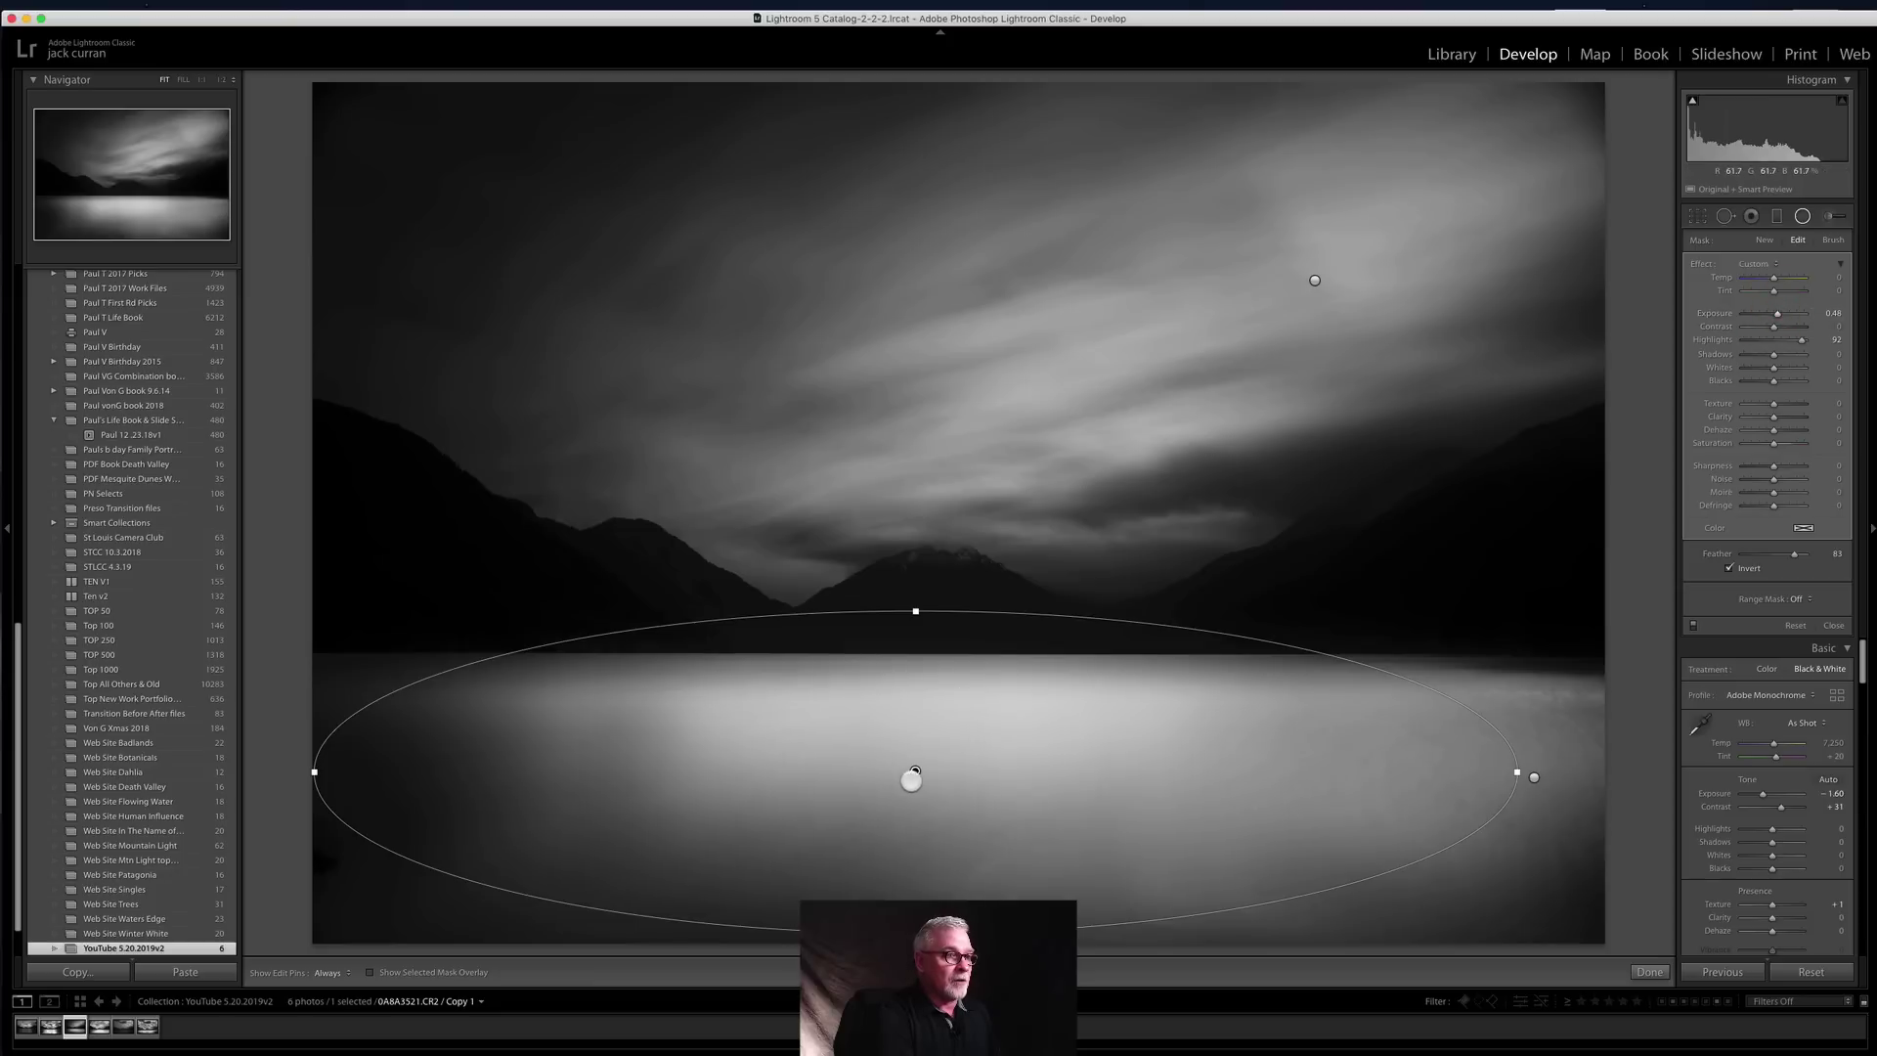
Step: Tilt the wide lake radial filter slightly counterclockwise and shift it right and down within the water
drag(914, 777, 870, 813)
drag(429, 691, 407, 704)
drag(884, 805, 1031, 799)
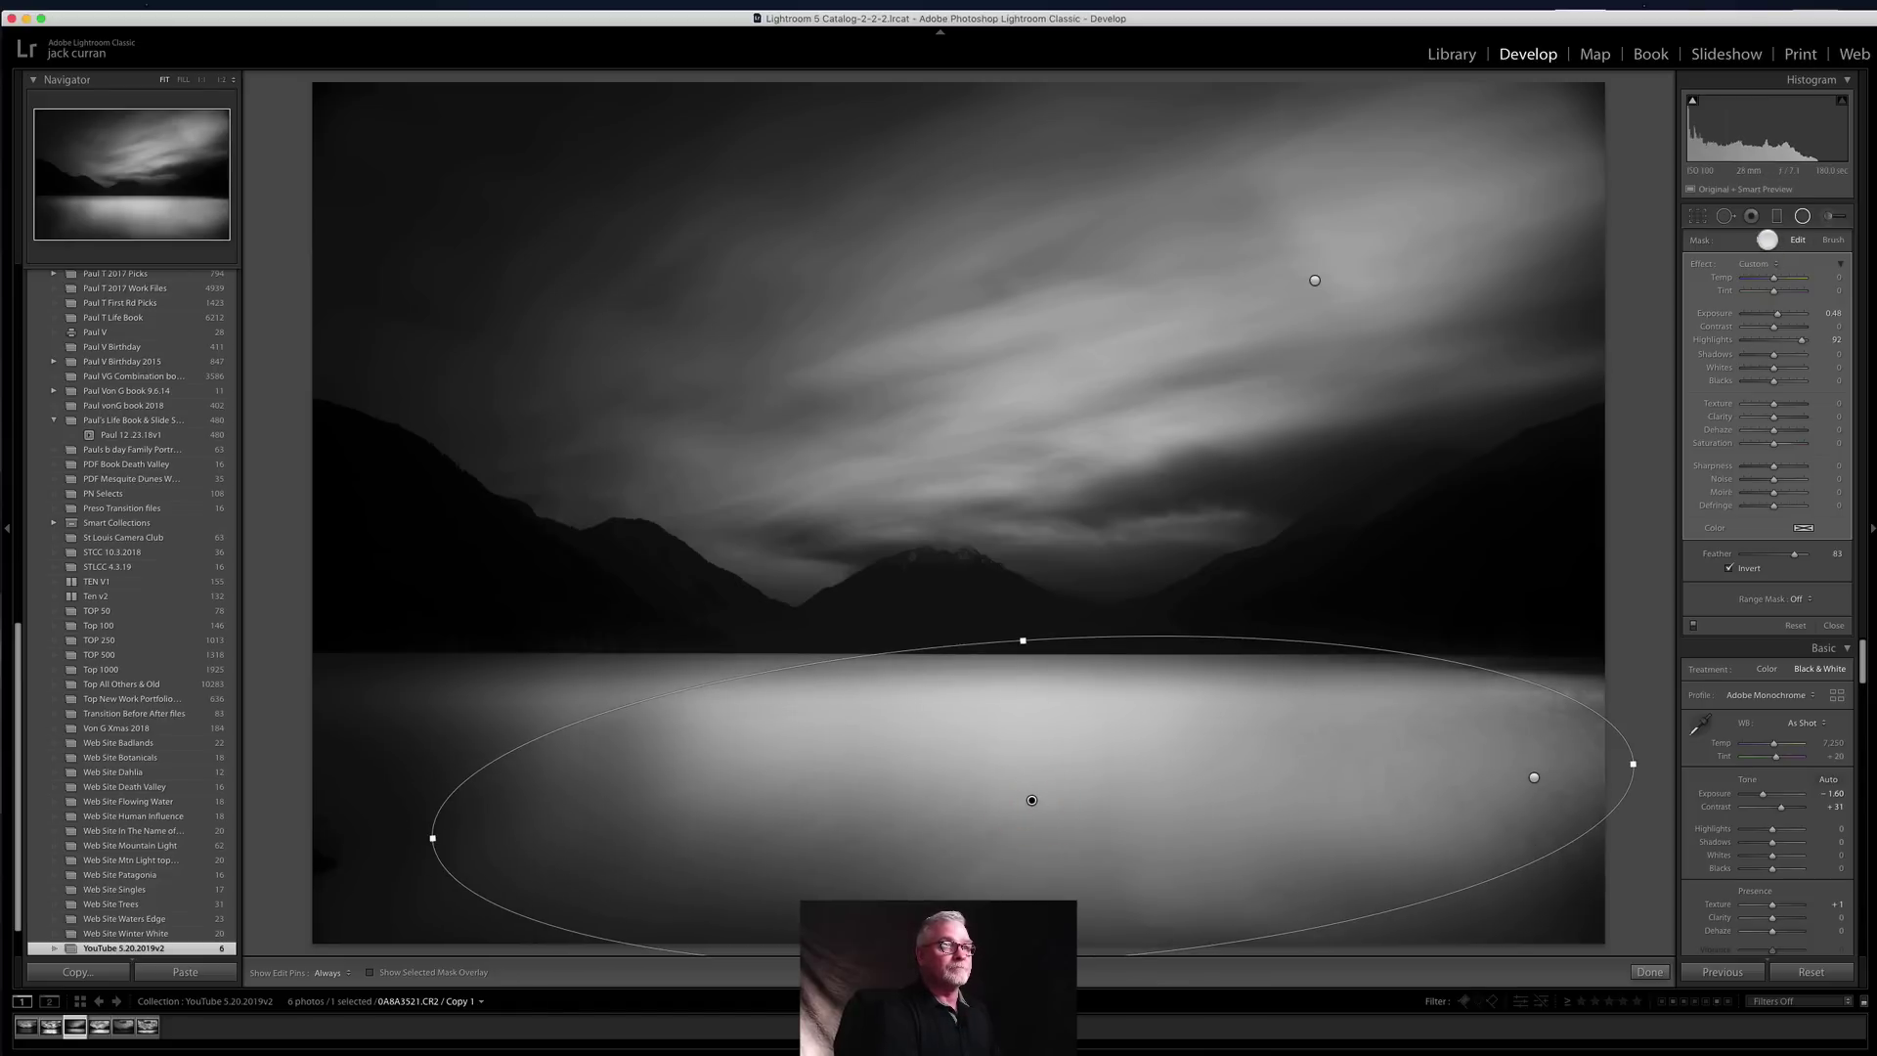
Step: Add a radial filter at the lake's left edge with Exposure 0.62 and Shadows 100, enlarge it, and center it just outside the photo
click(1765, 240)
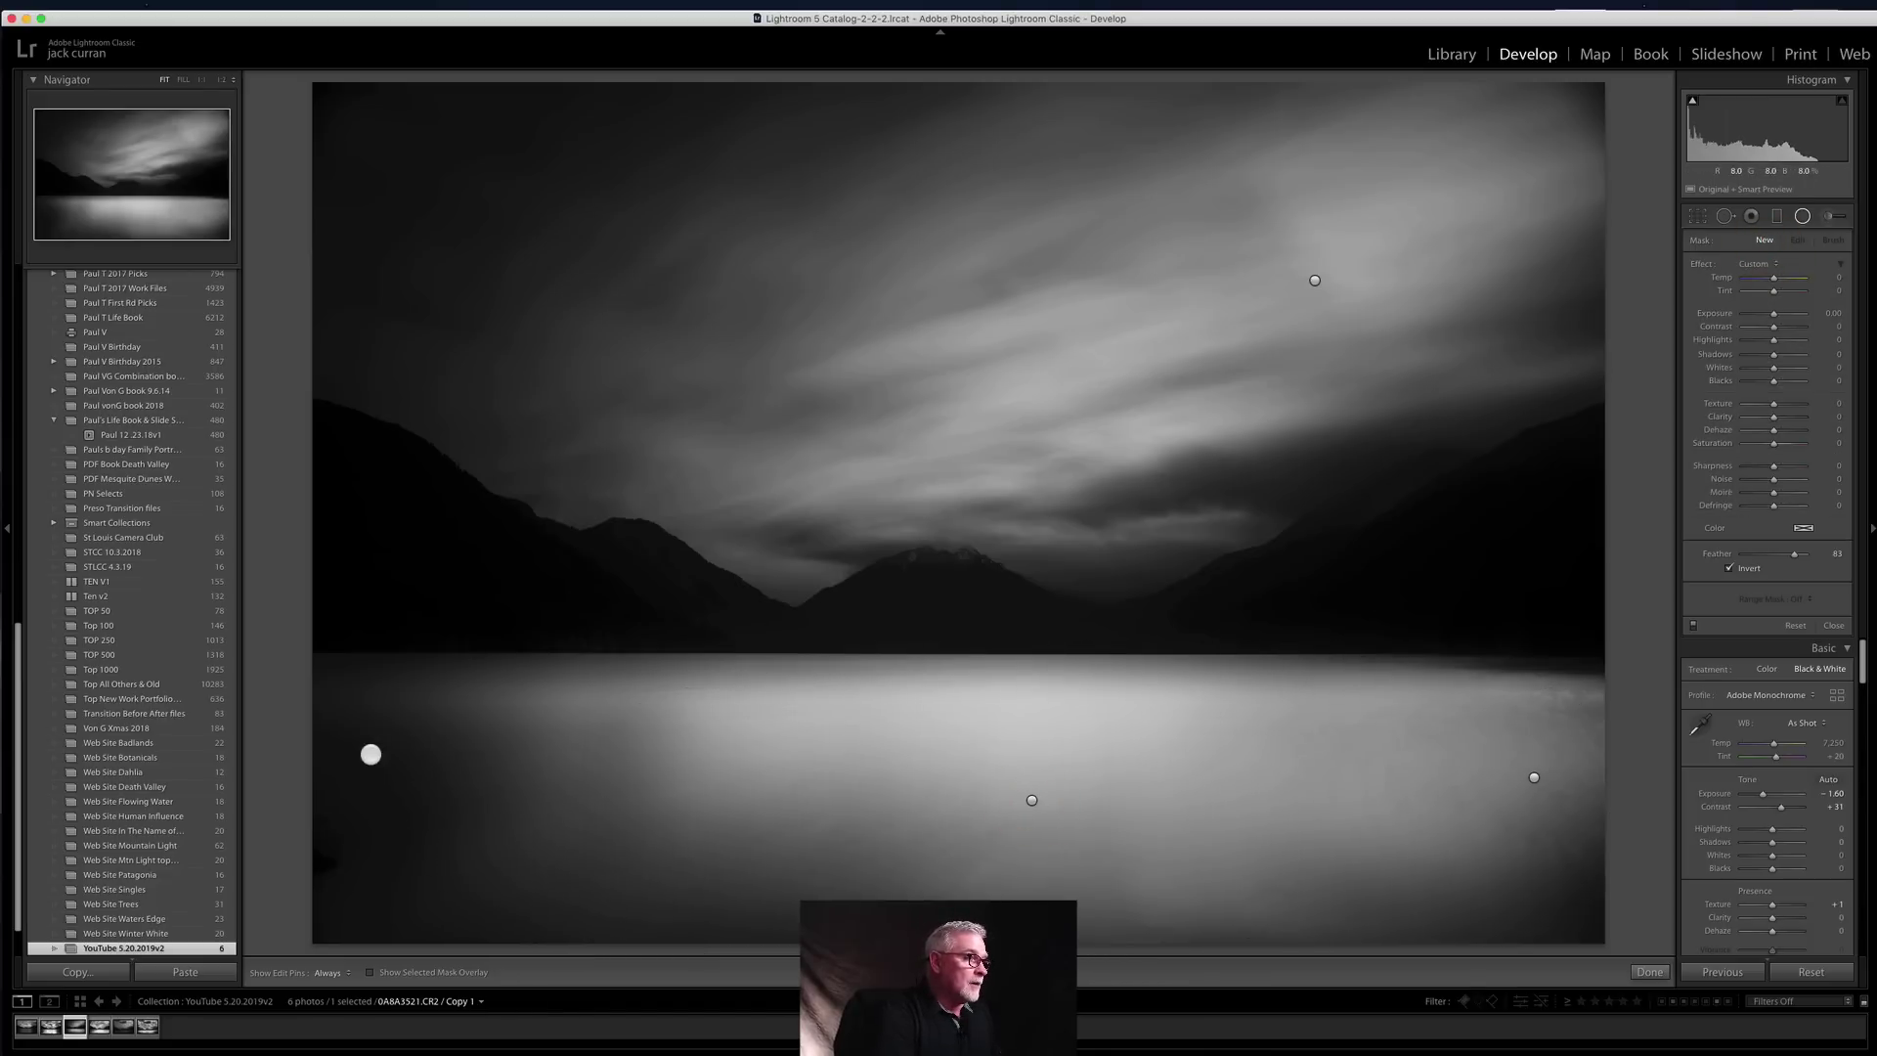
drag(335, 803, 506, 1051)
drag(343, 805, 370, 793)
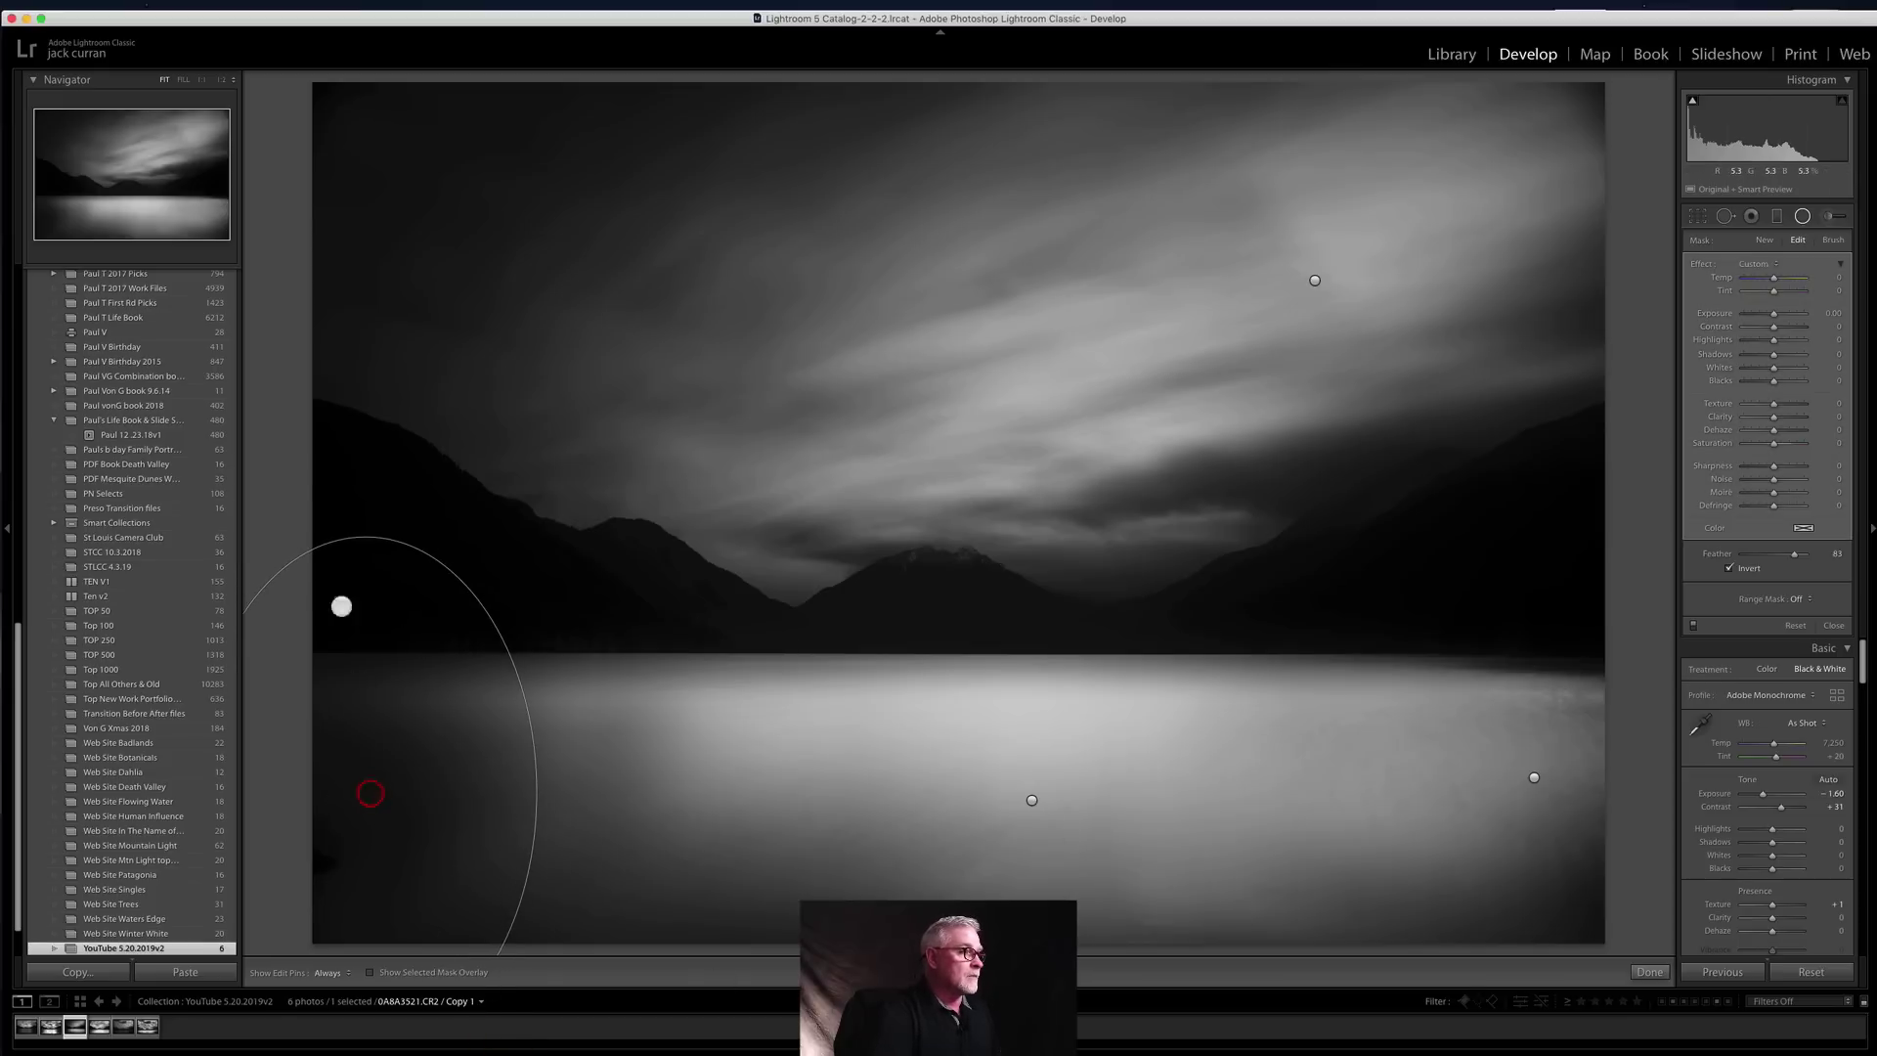
drag(360, 536, 365, 422)
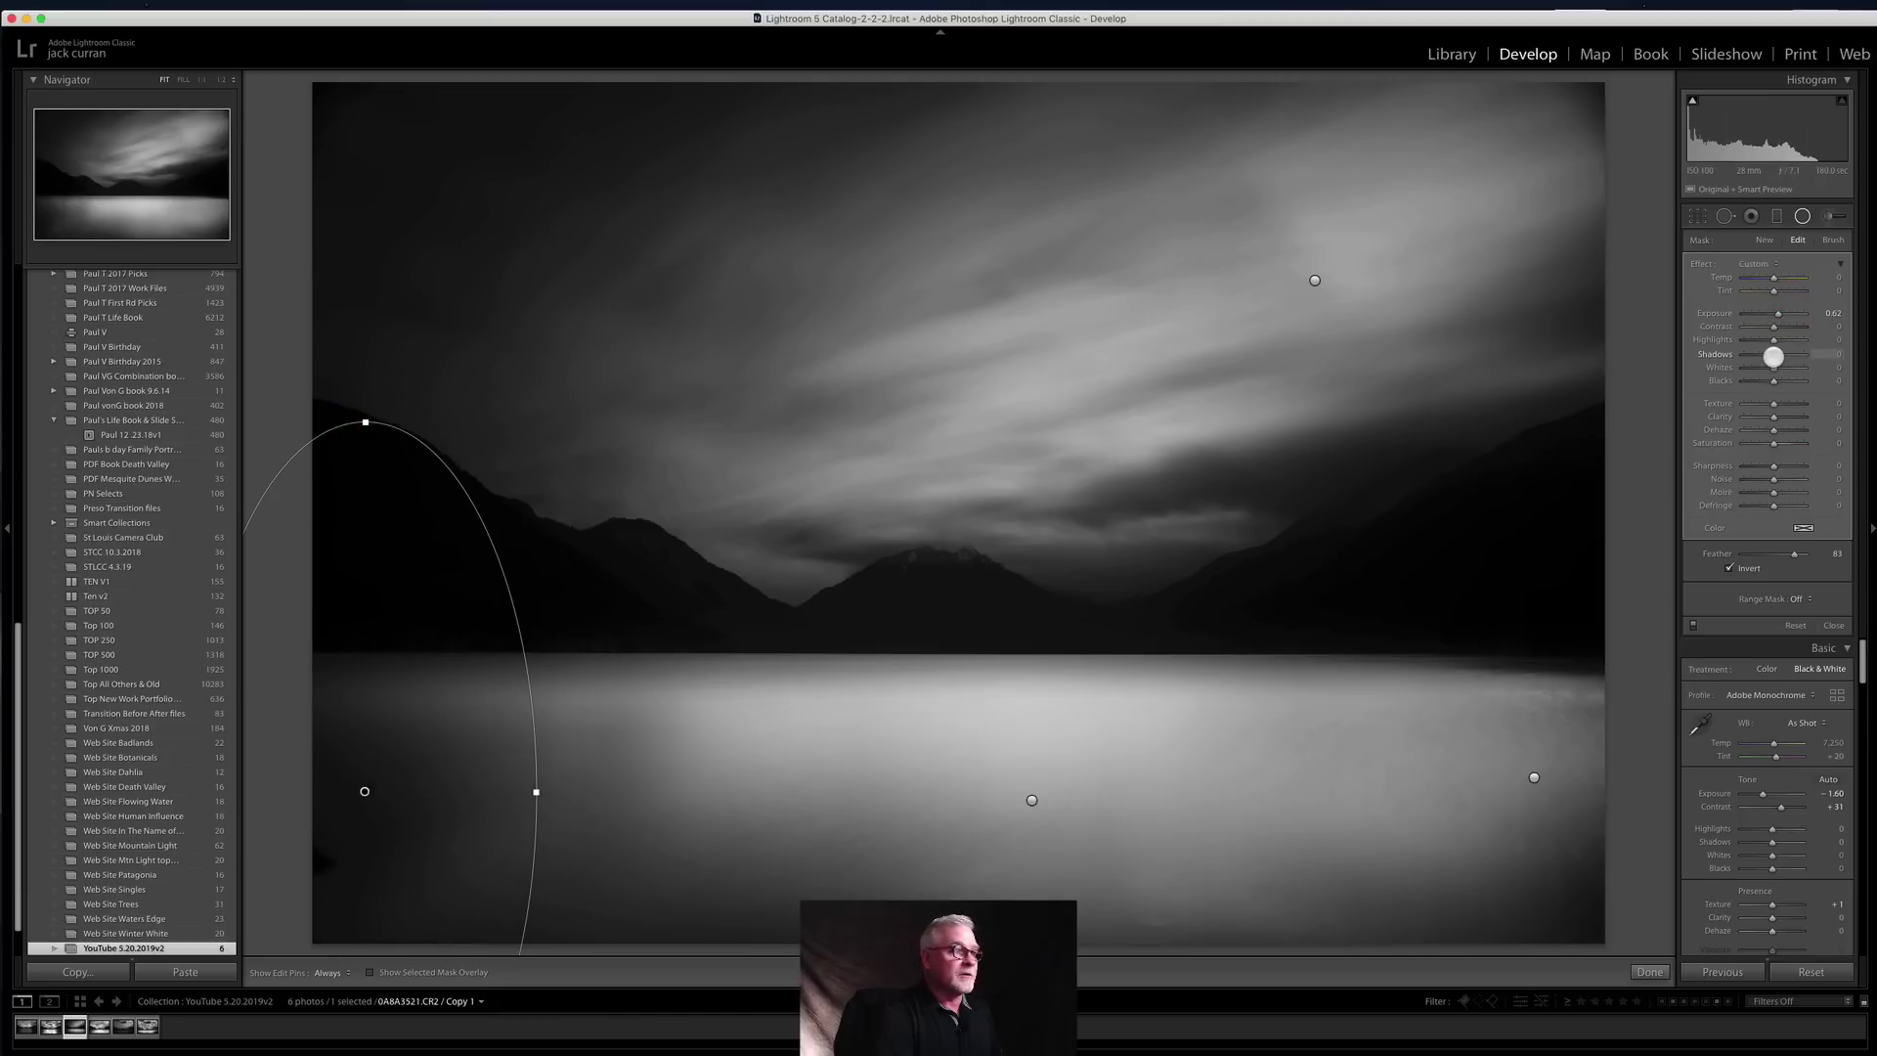
drag(1786, 354, 1842, 353)
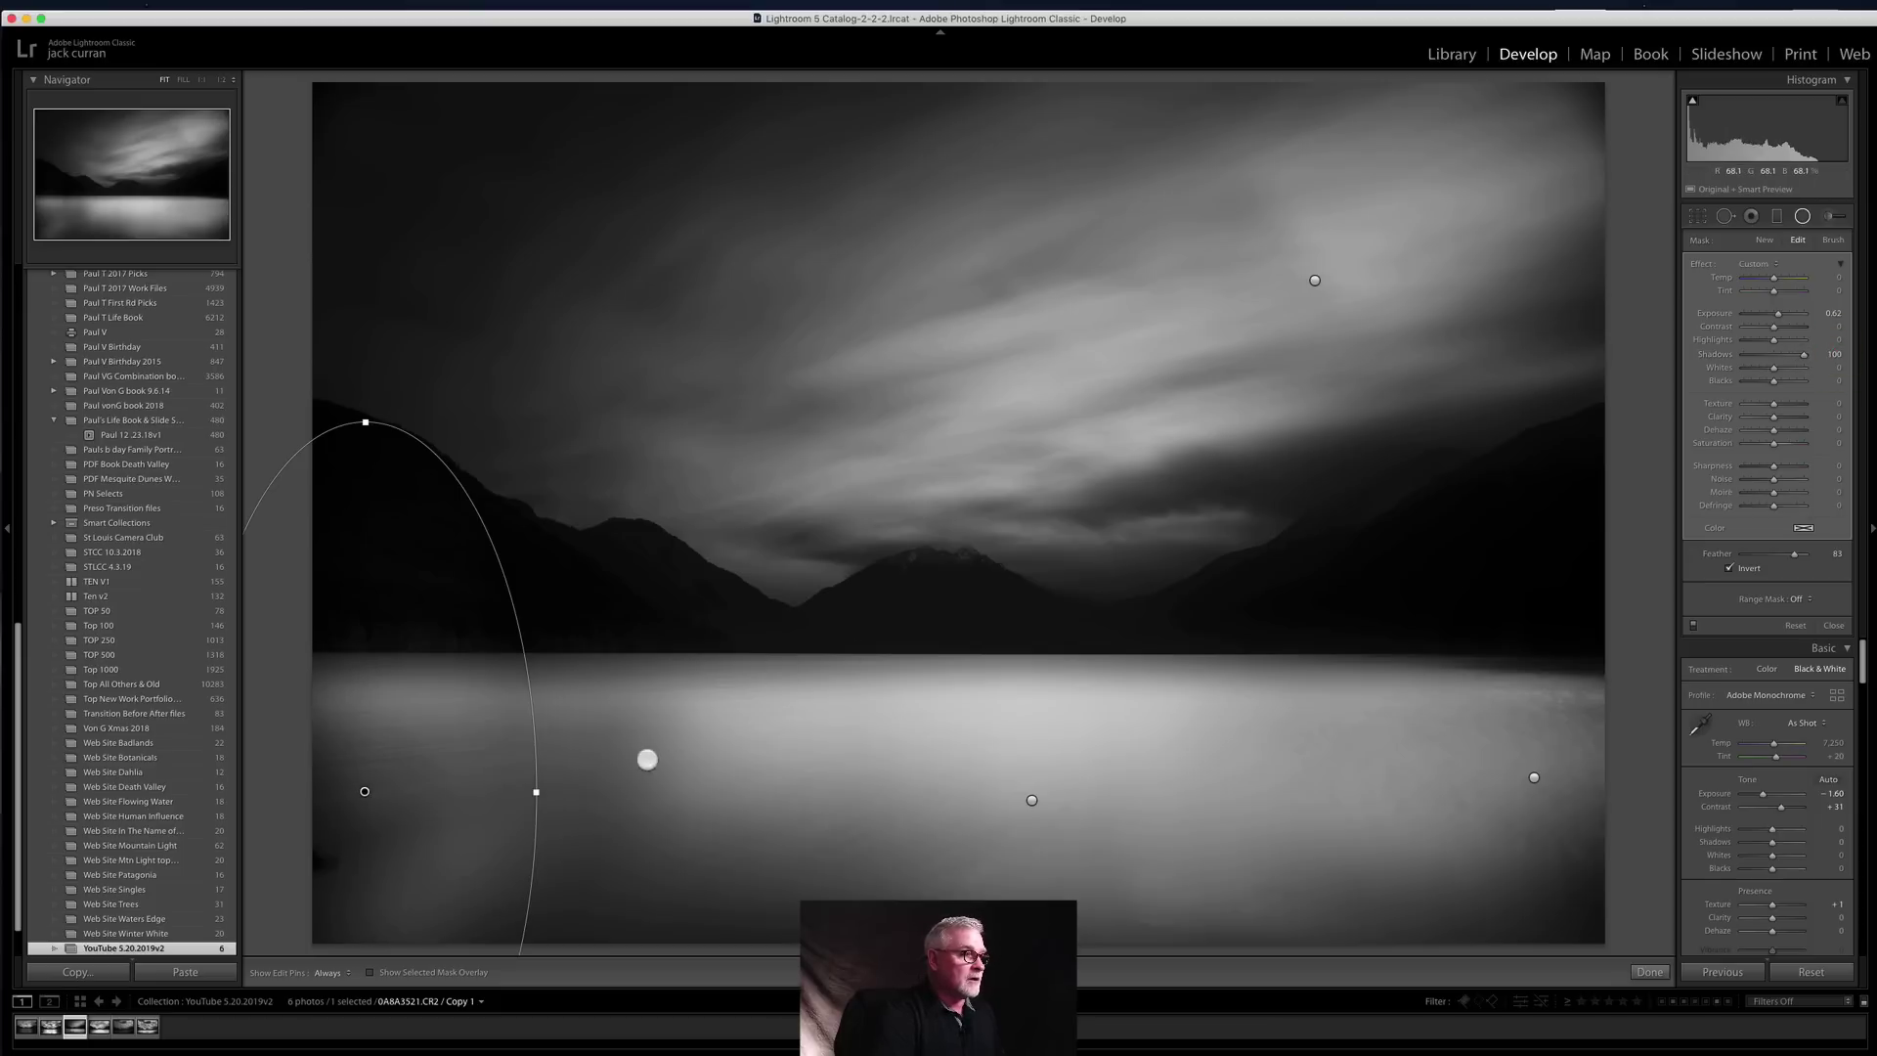
drag(537, 792, 742, 792)
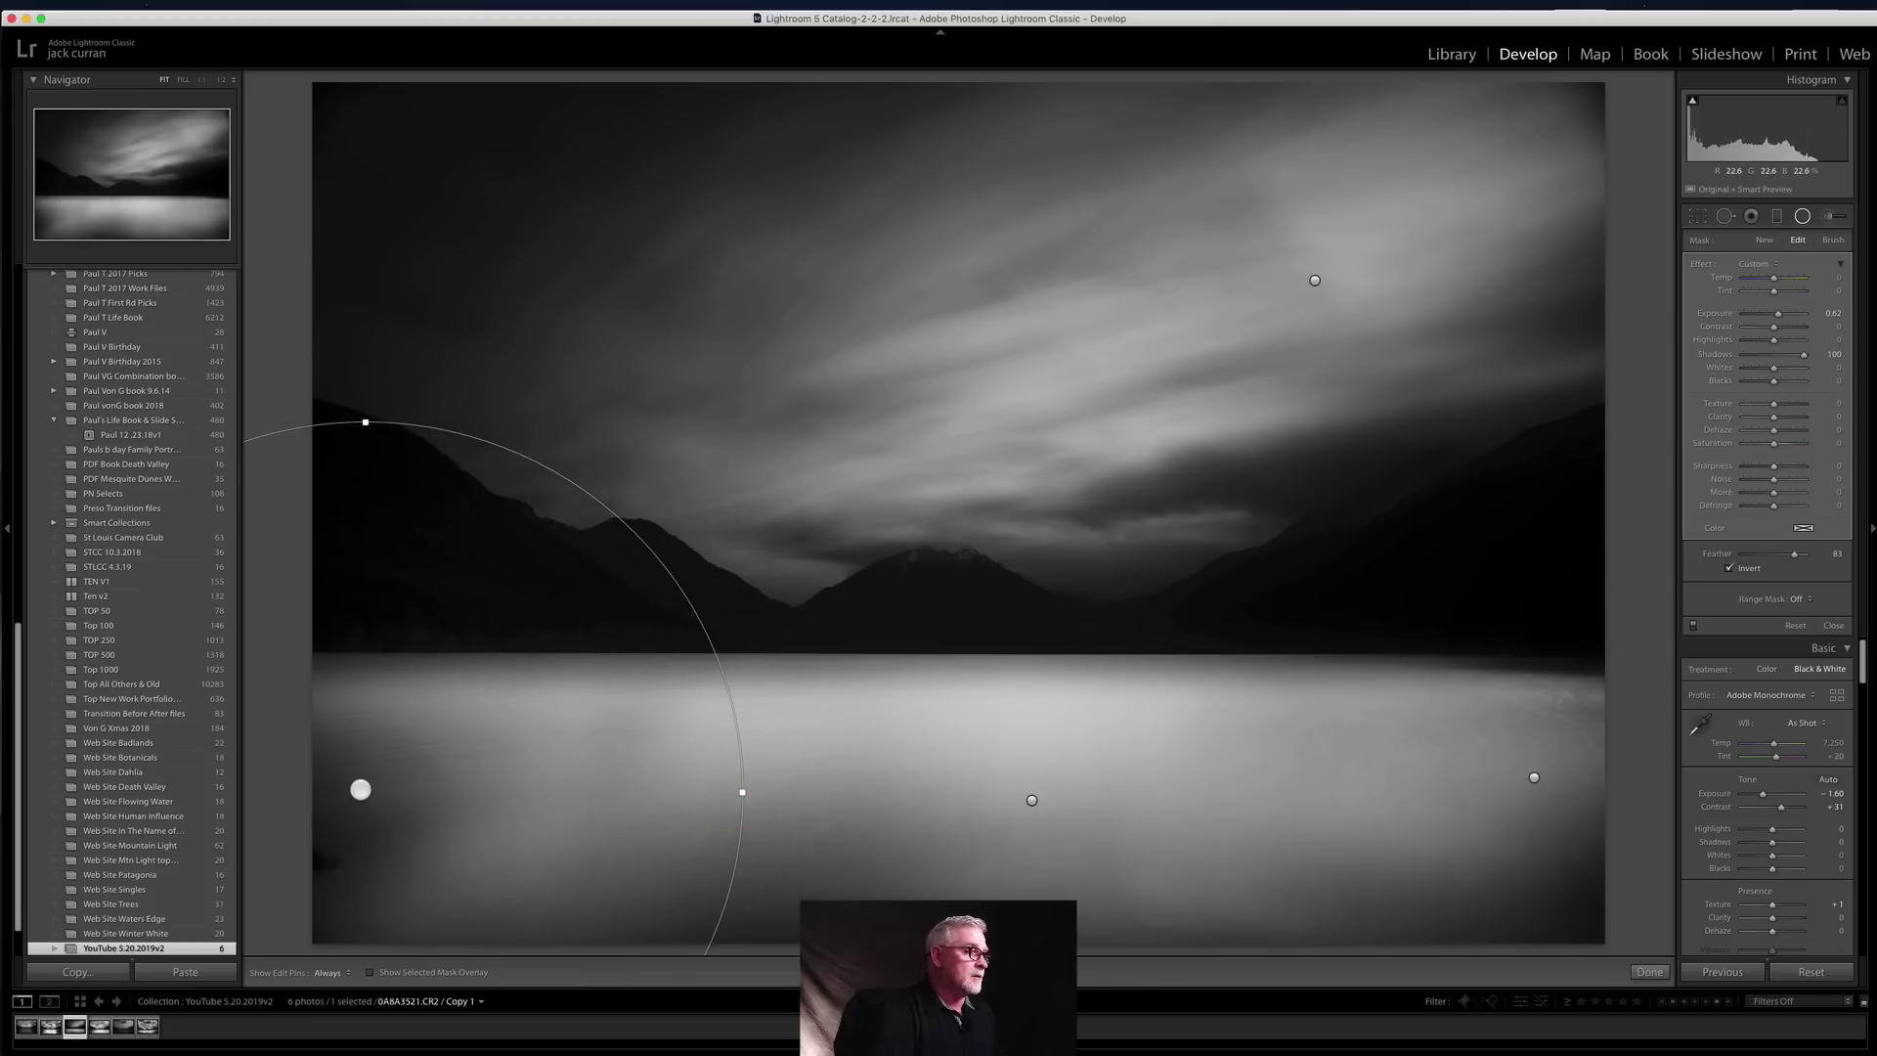
drag(344, 796, 294, 808)
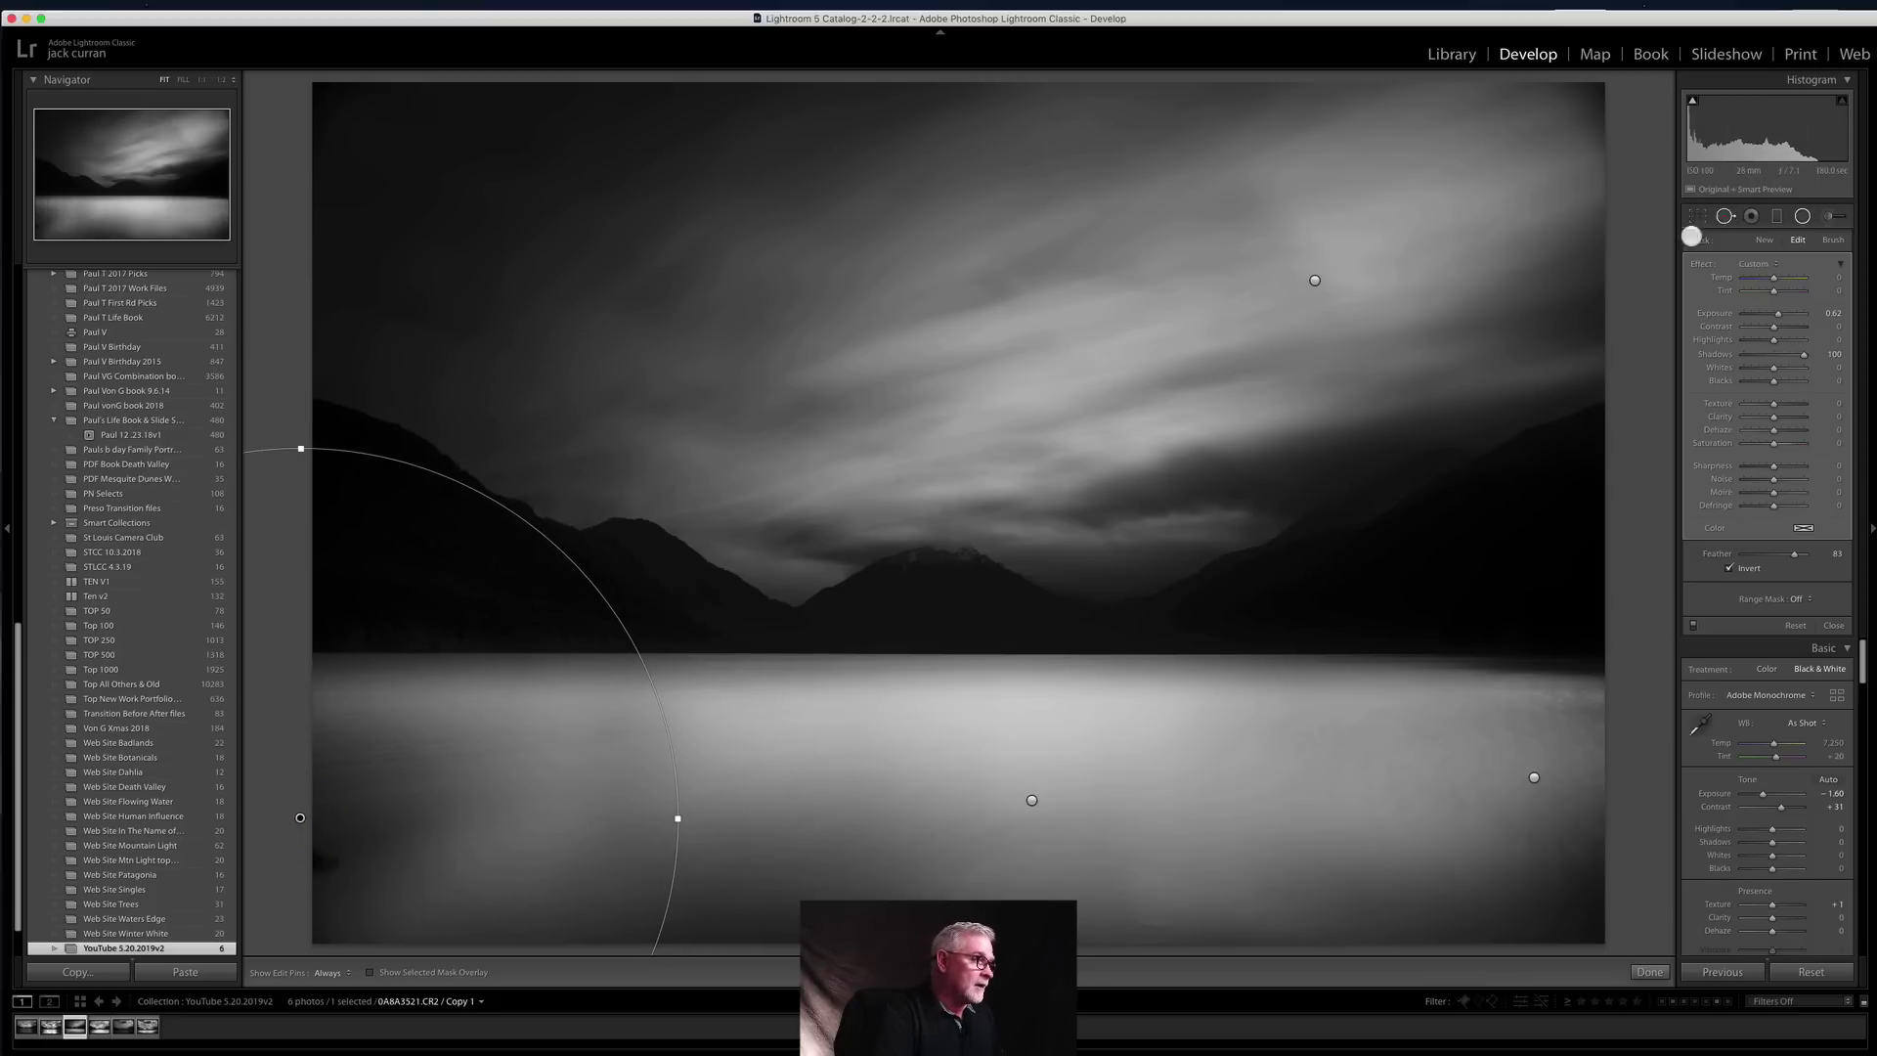
Step: Heal the dark spot at the lake's lower-left edge, sourcing from the water just to its right, and close Spot Removal
key(q)
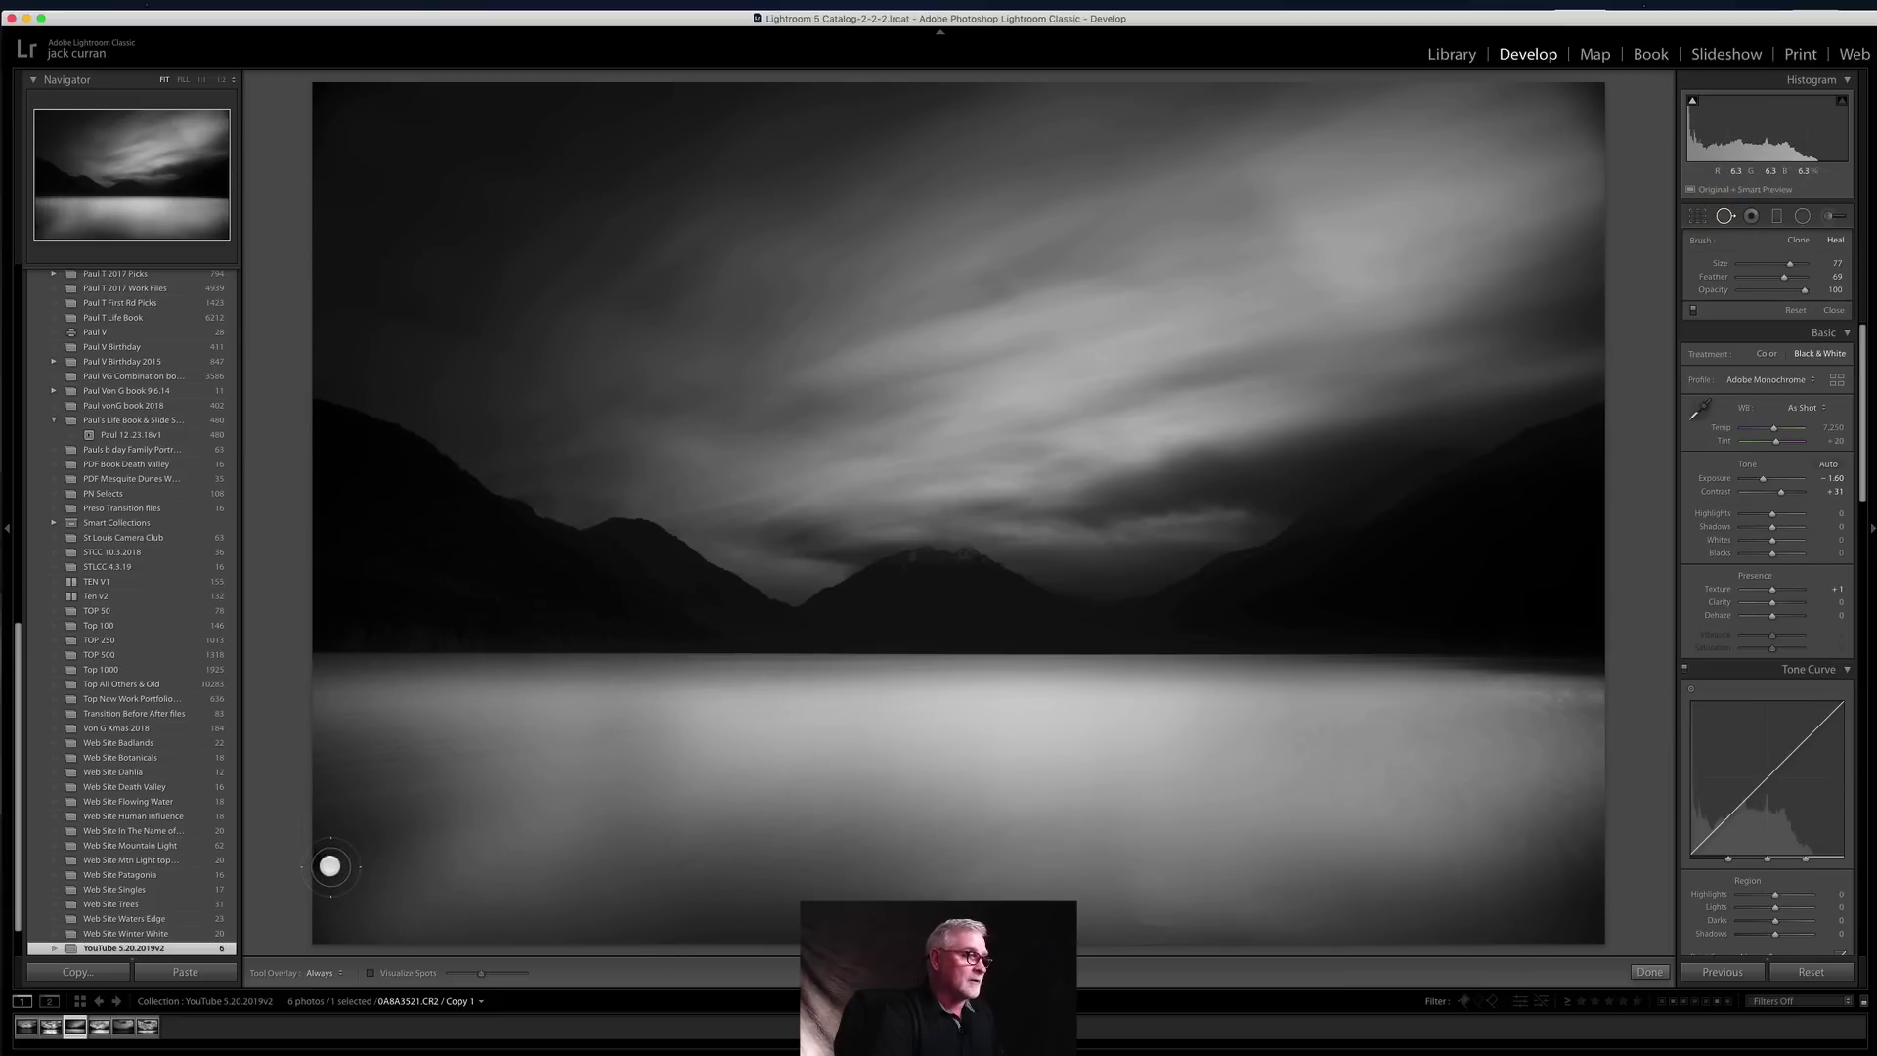
click(333, 866)
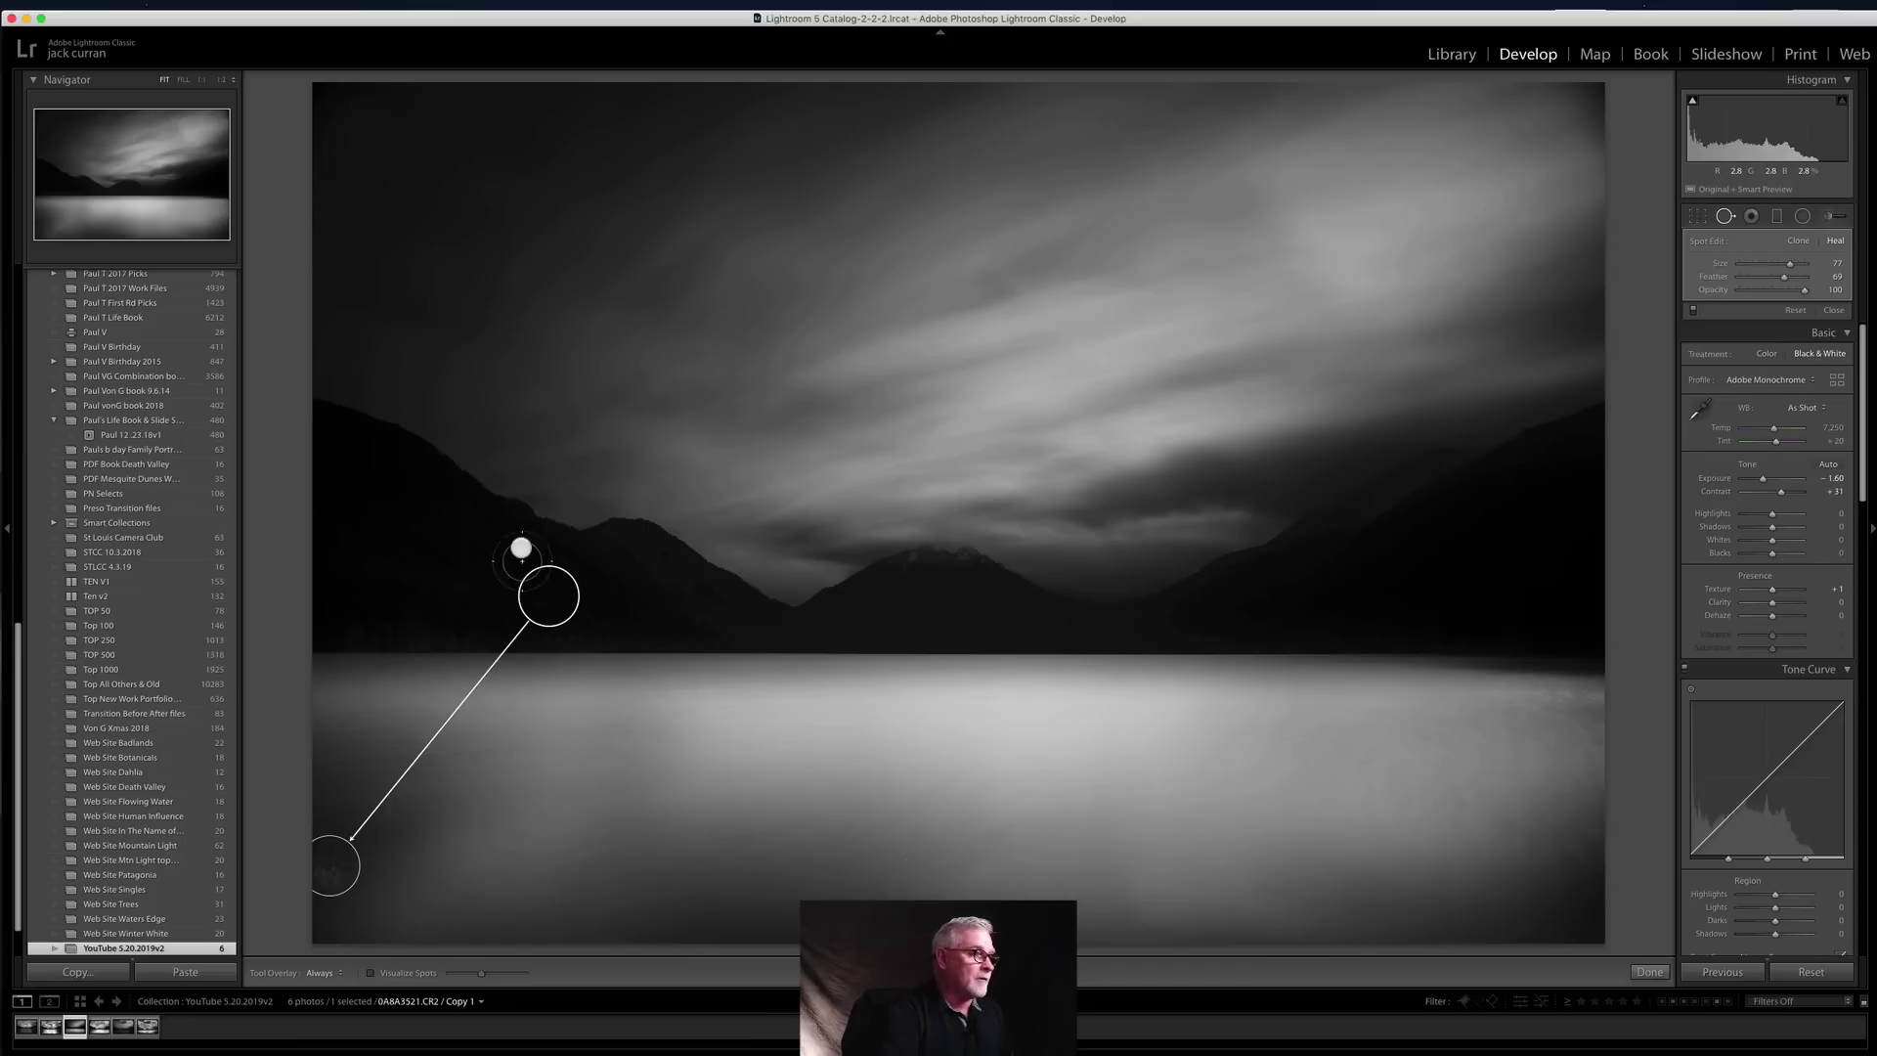
mouse_move(544, 596)
mouse_down()
mouse_move(424, 893)
mouse_move(435, 849)
mouse_up()
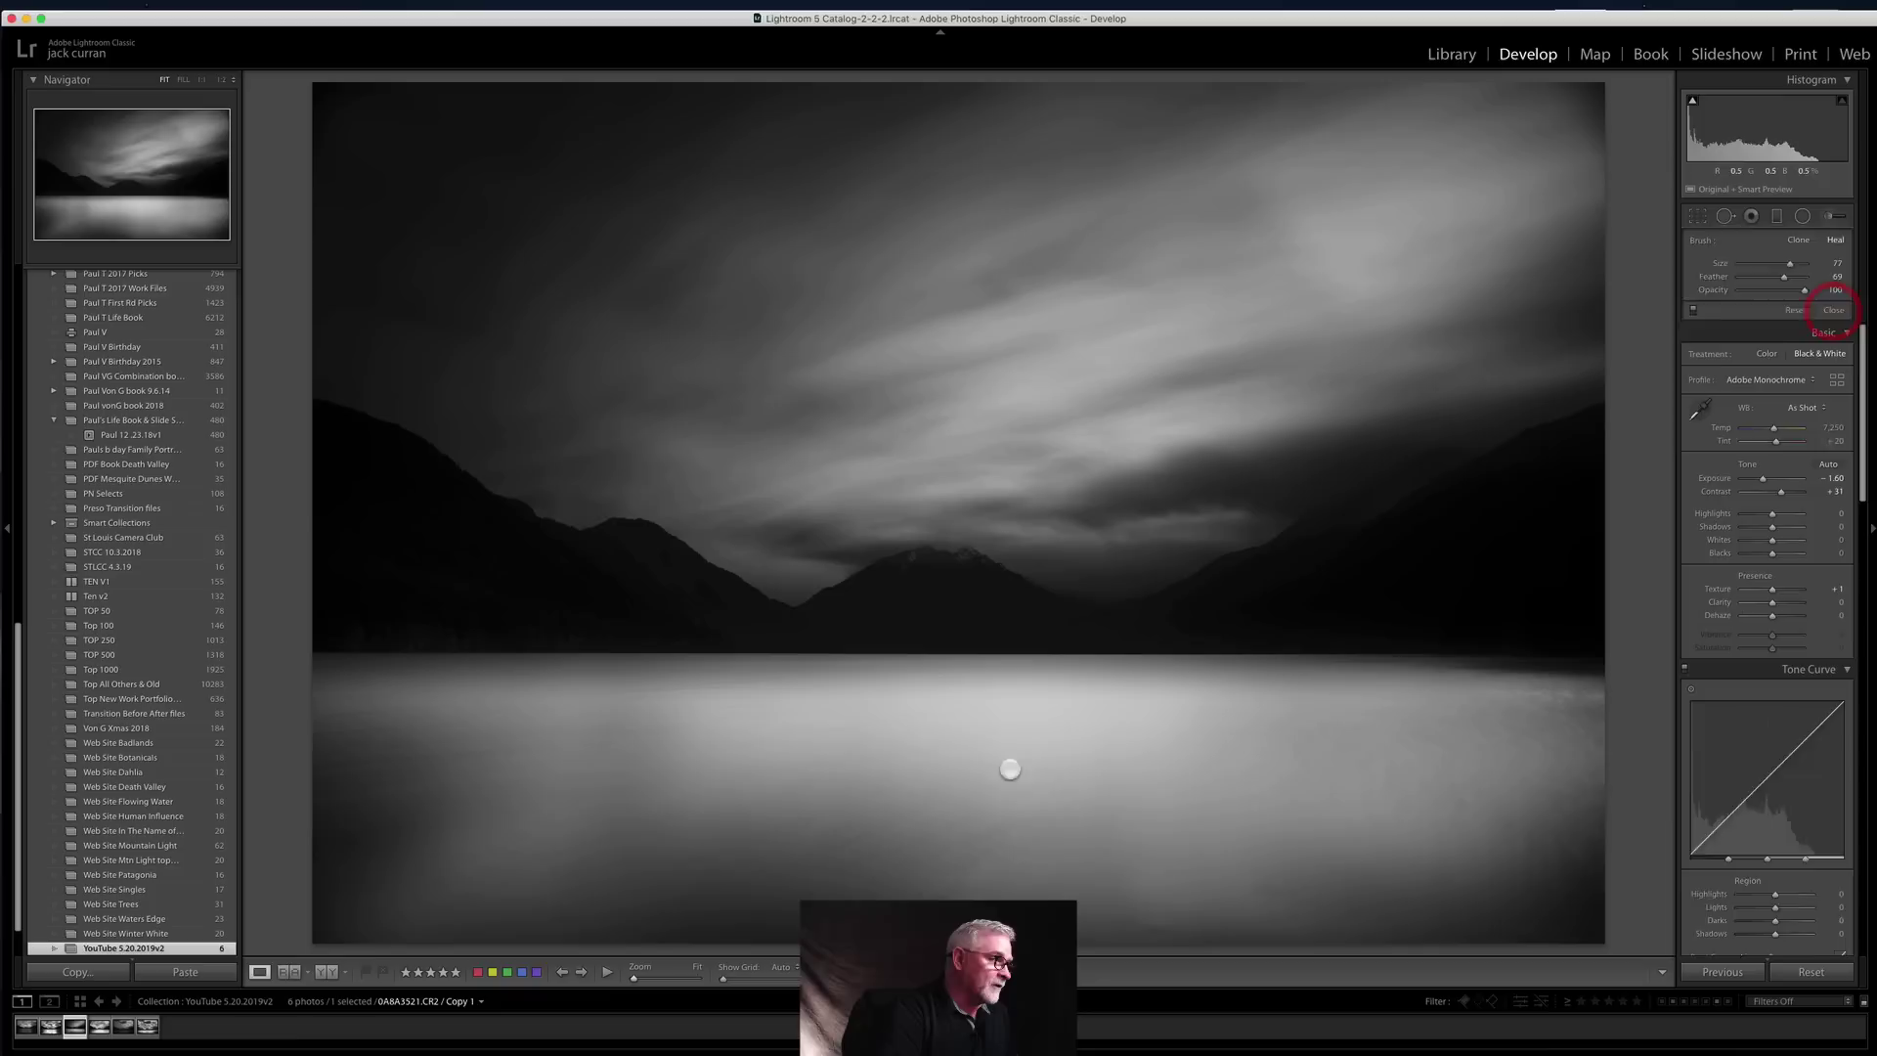
click(1832, 310)
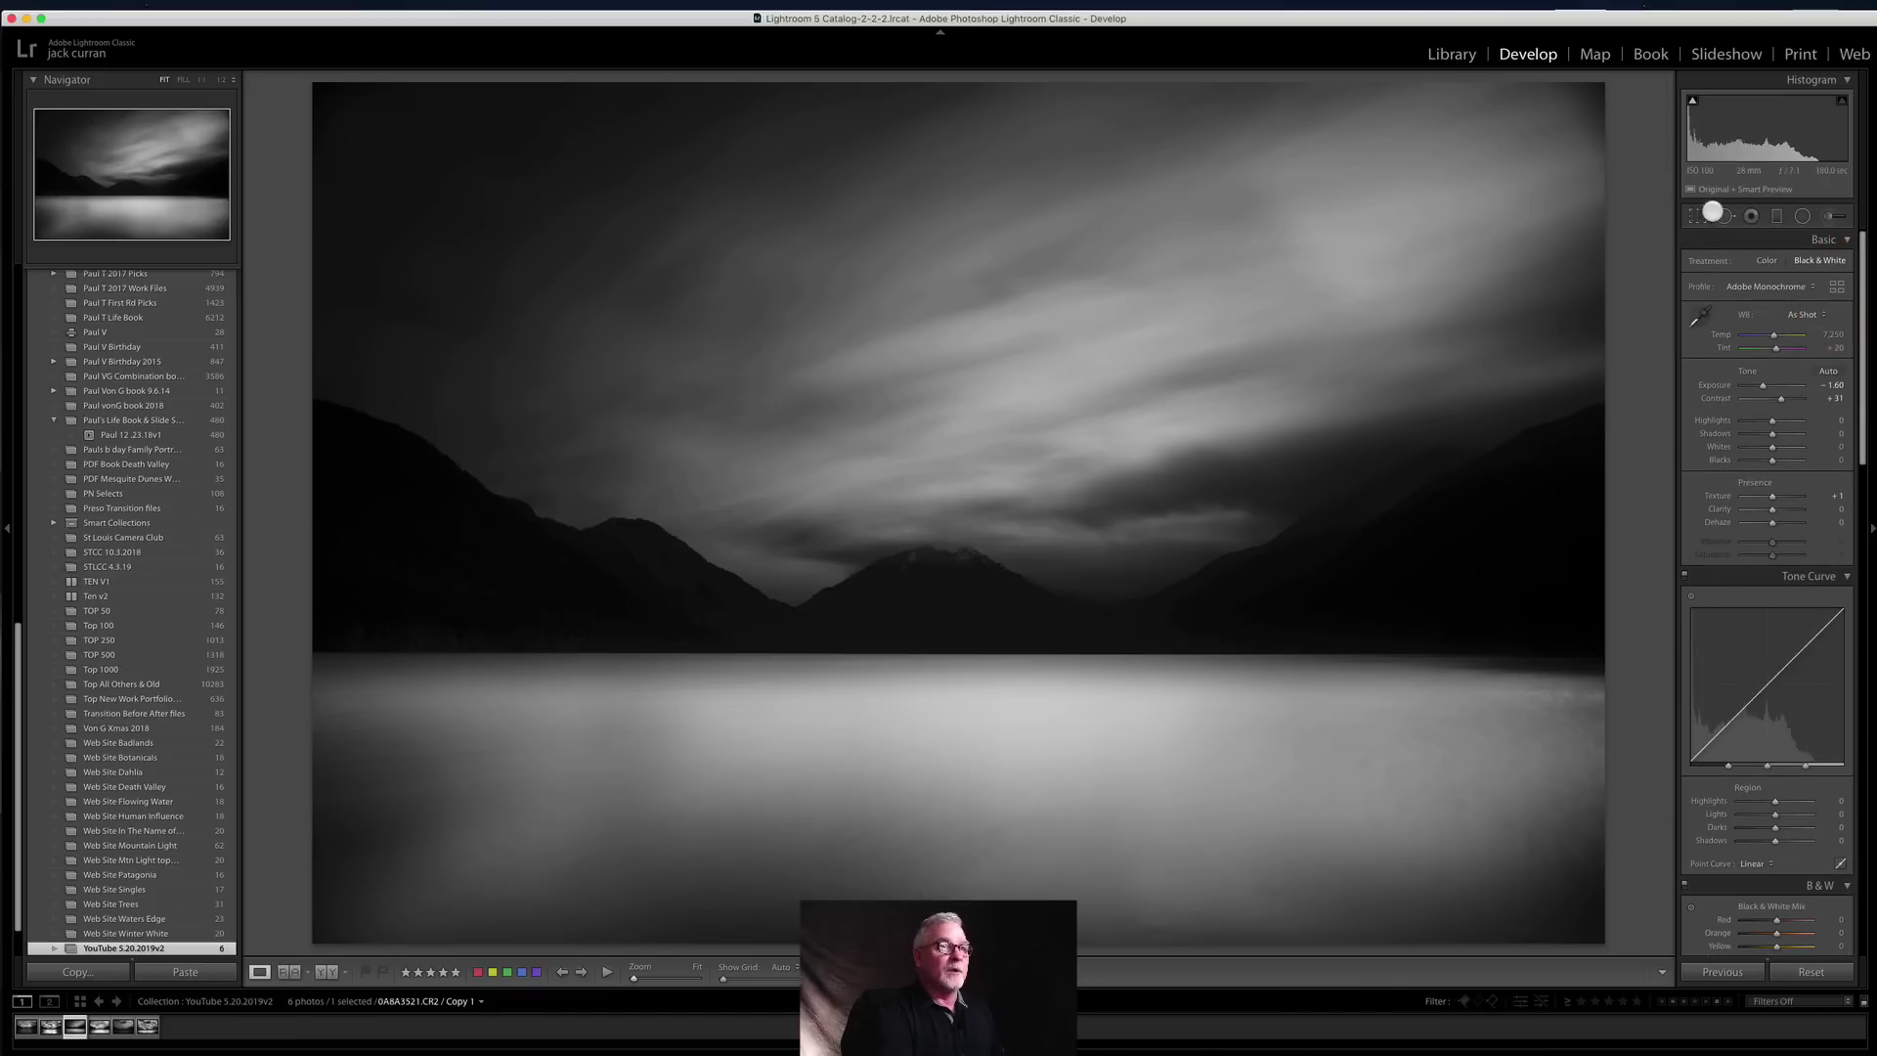
Step: Add a small radial filter in the lake's lower-left corner, raise its Exposure to about 0.85, move it down, and close it
click(1802, 217)
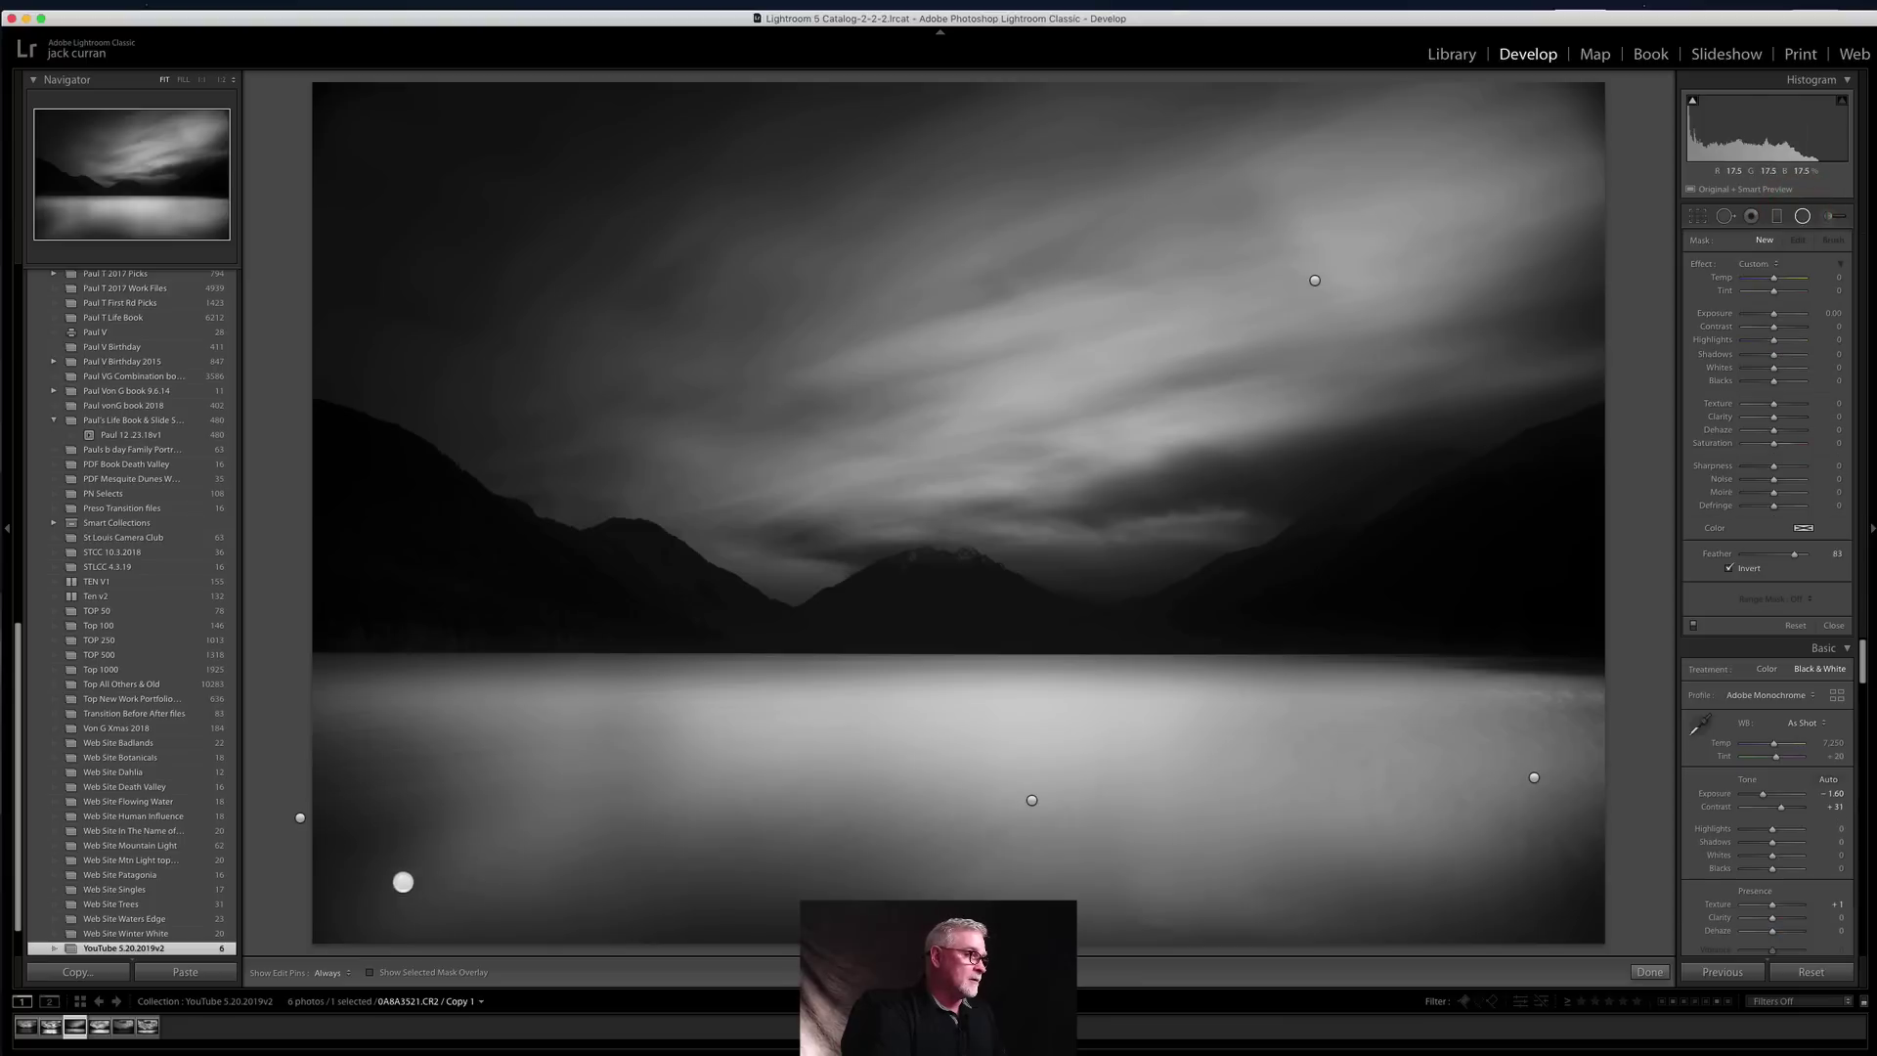
drag(361, 799, 482, 947)
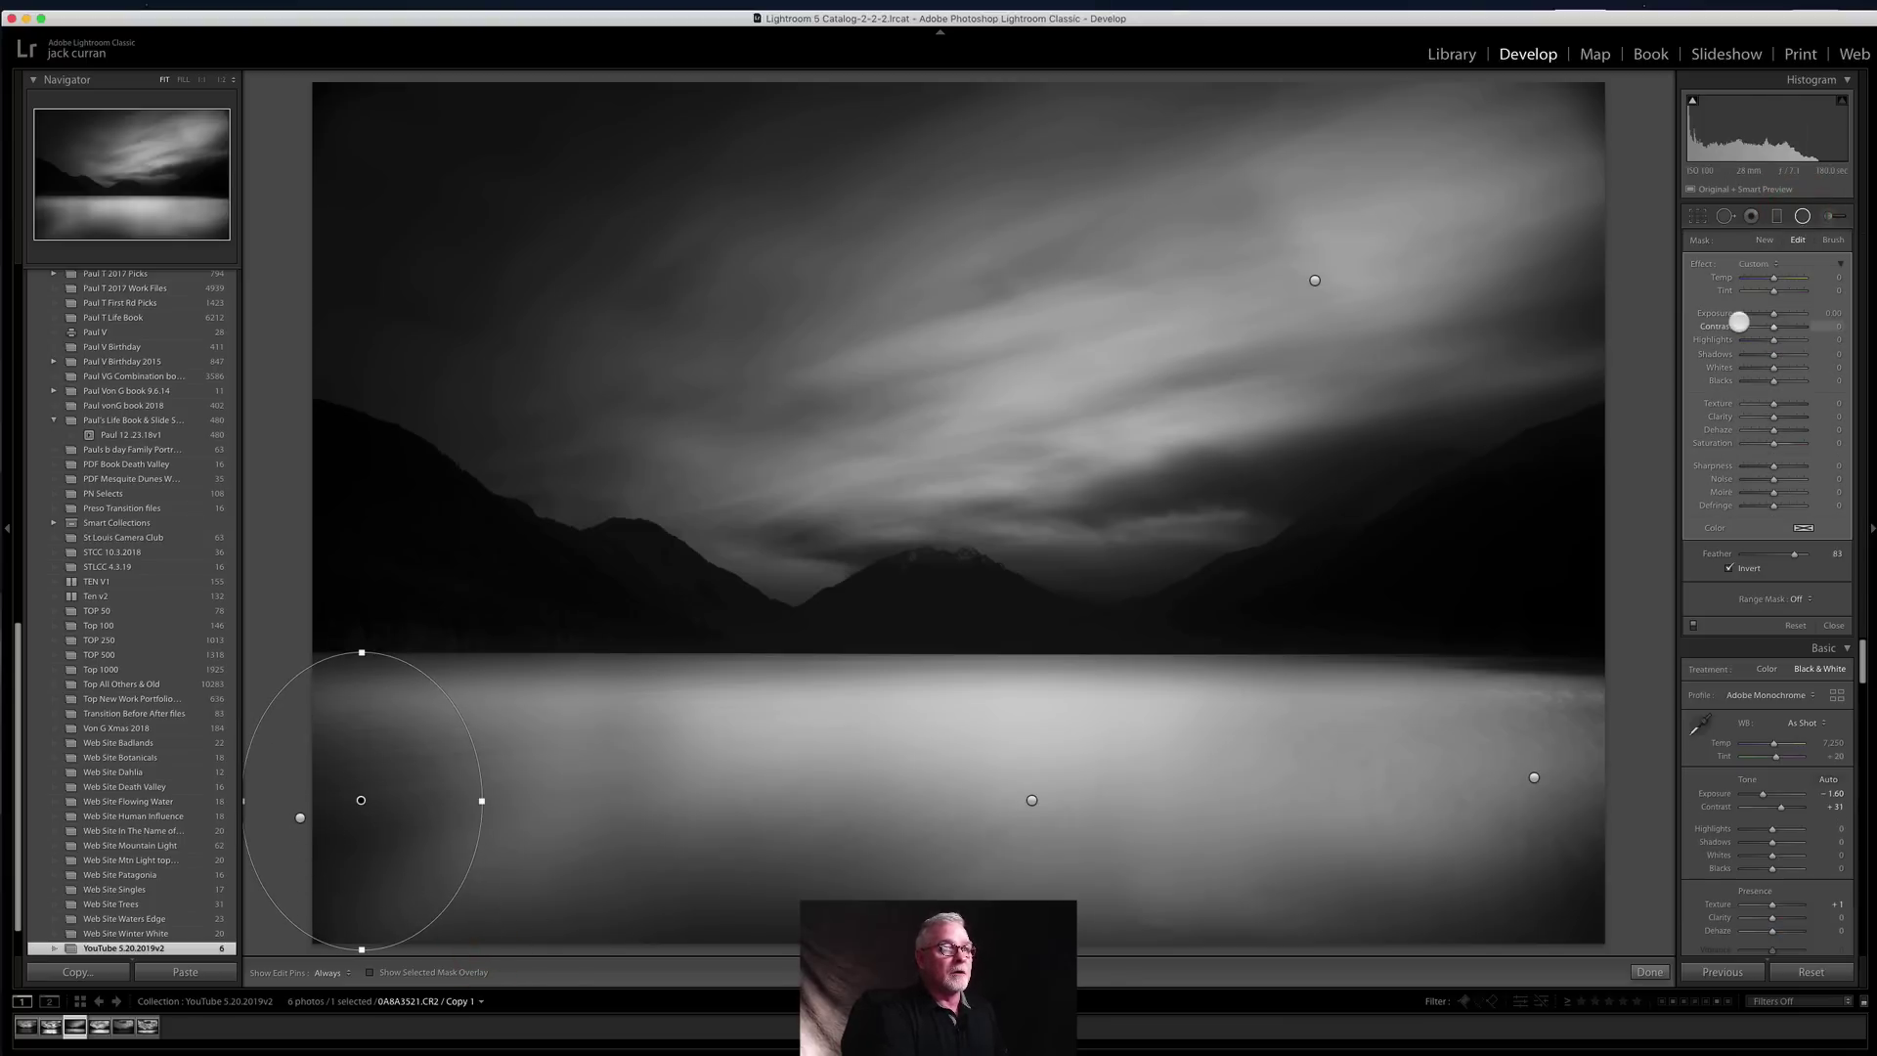
drag(1779, 318, 1778, 315)
drag(350, 800, 338, 812)
drag(474, 817, 486, 812)
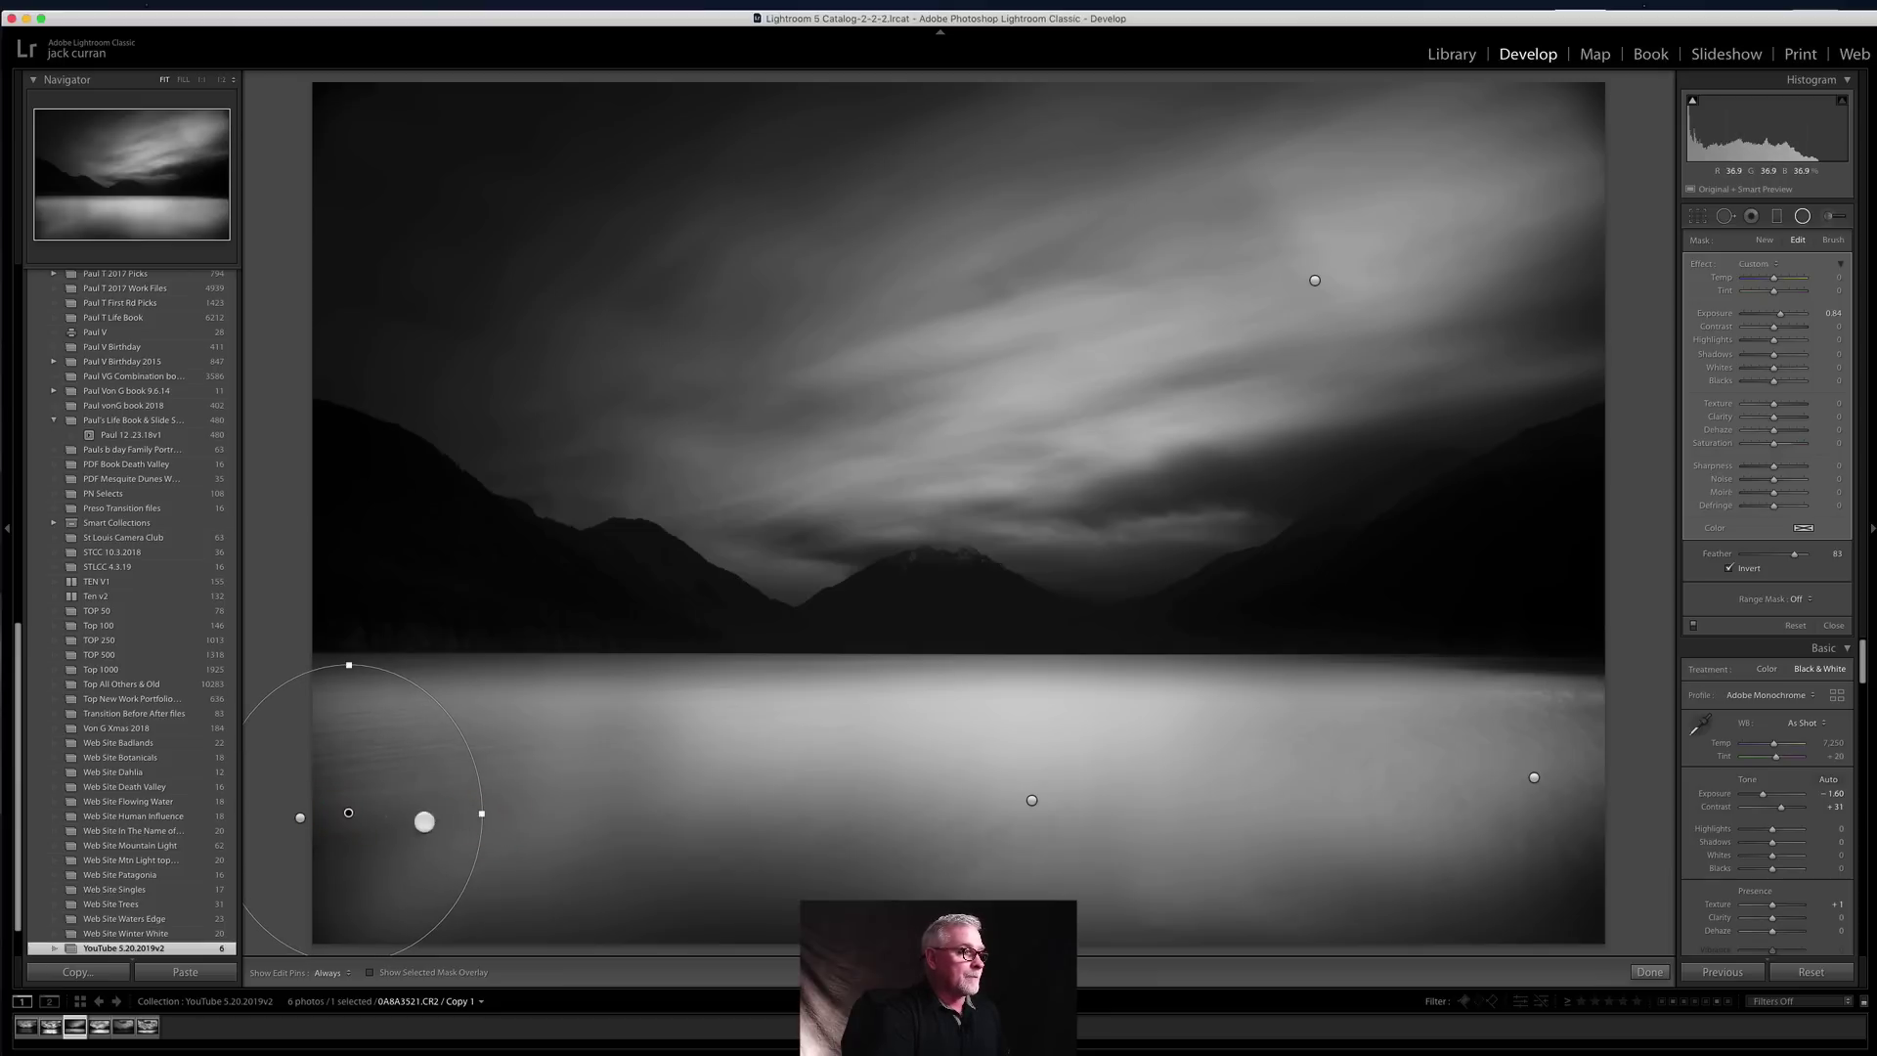
drag(348, 819, 347, 861)
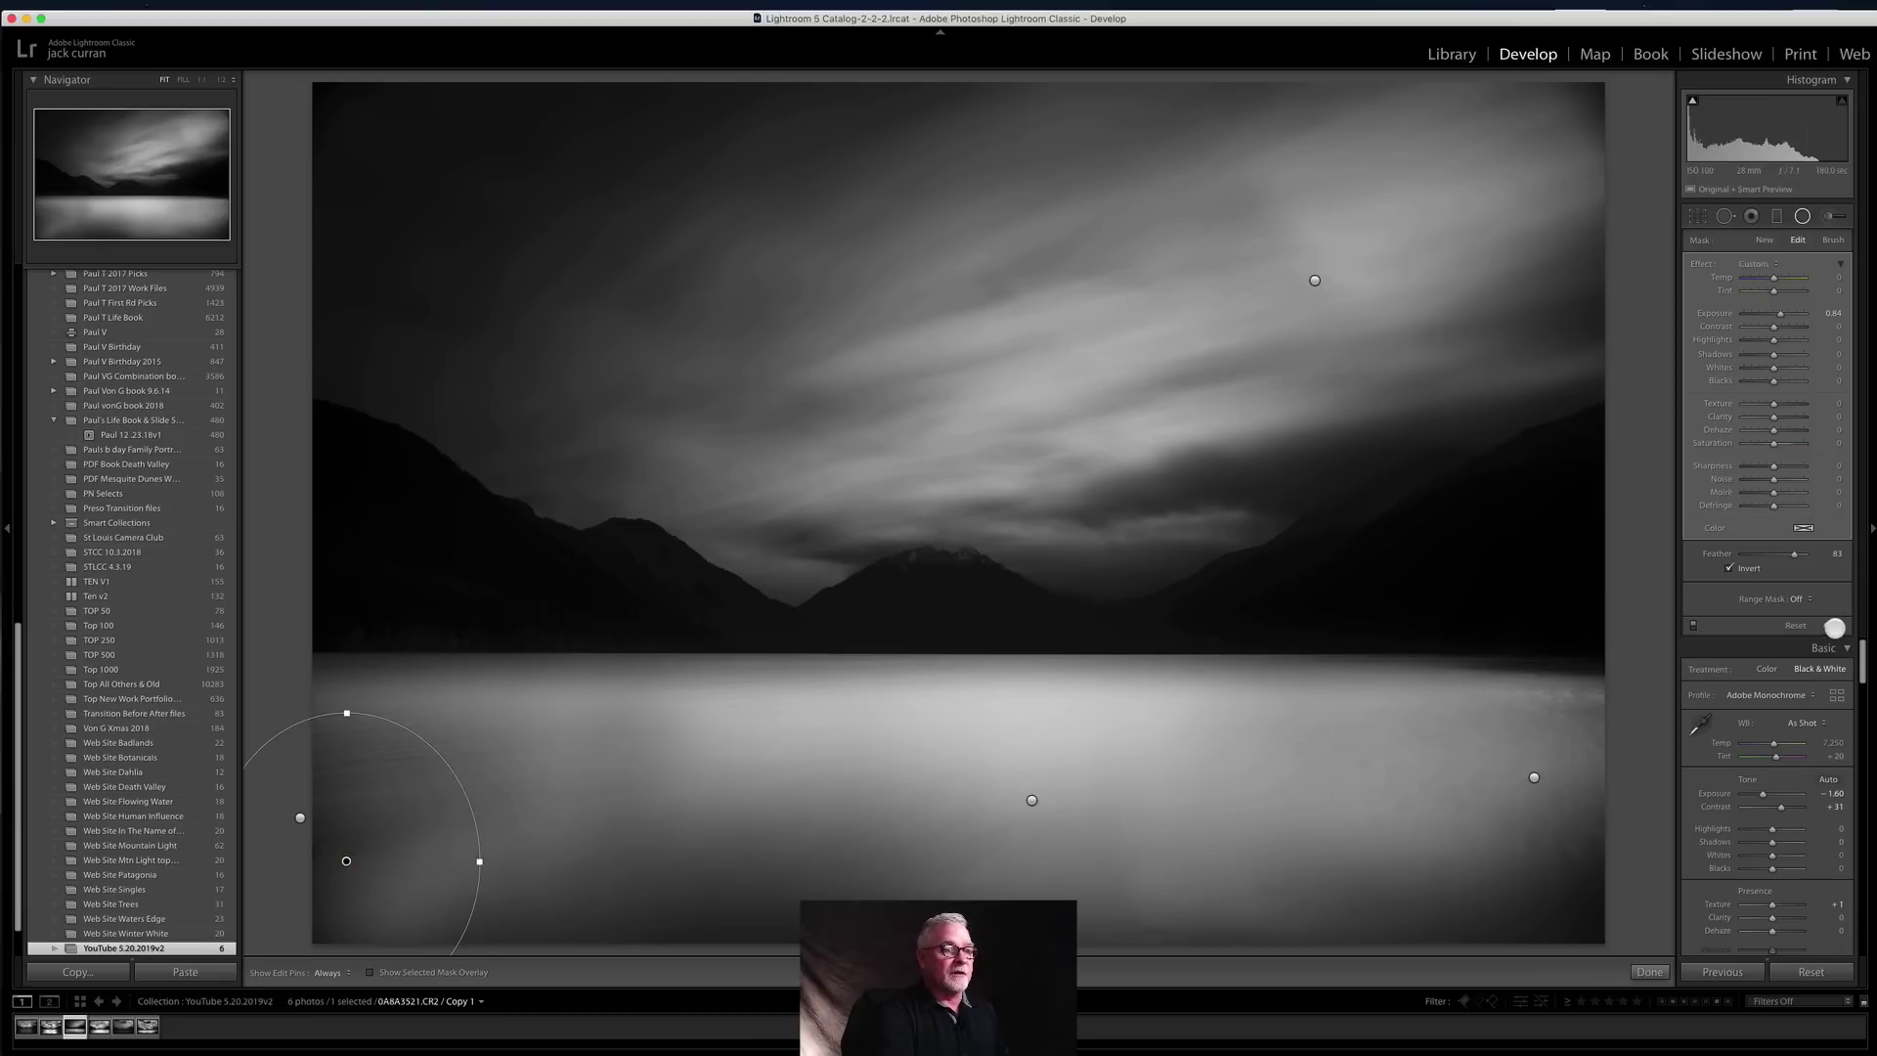
click(1835, 624)
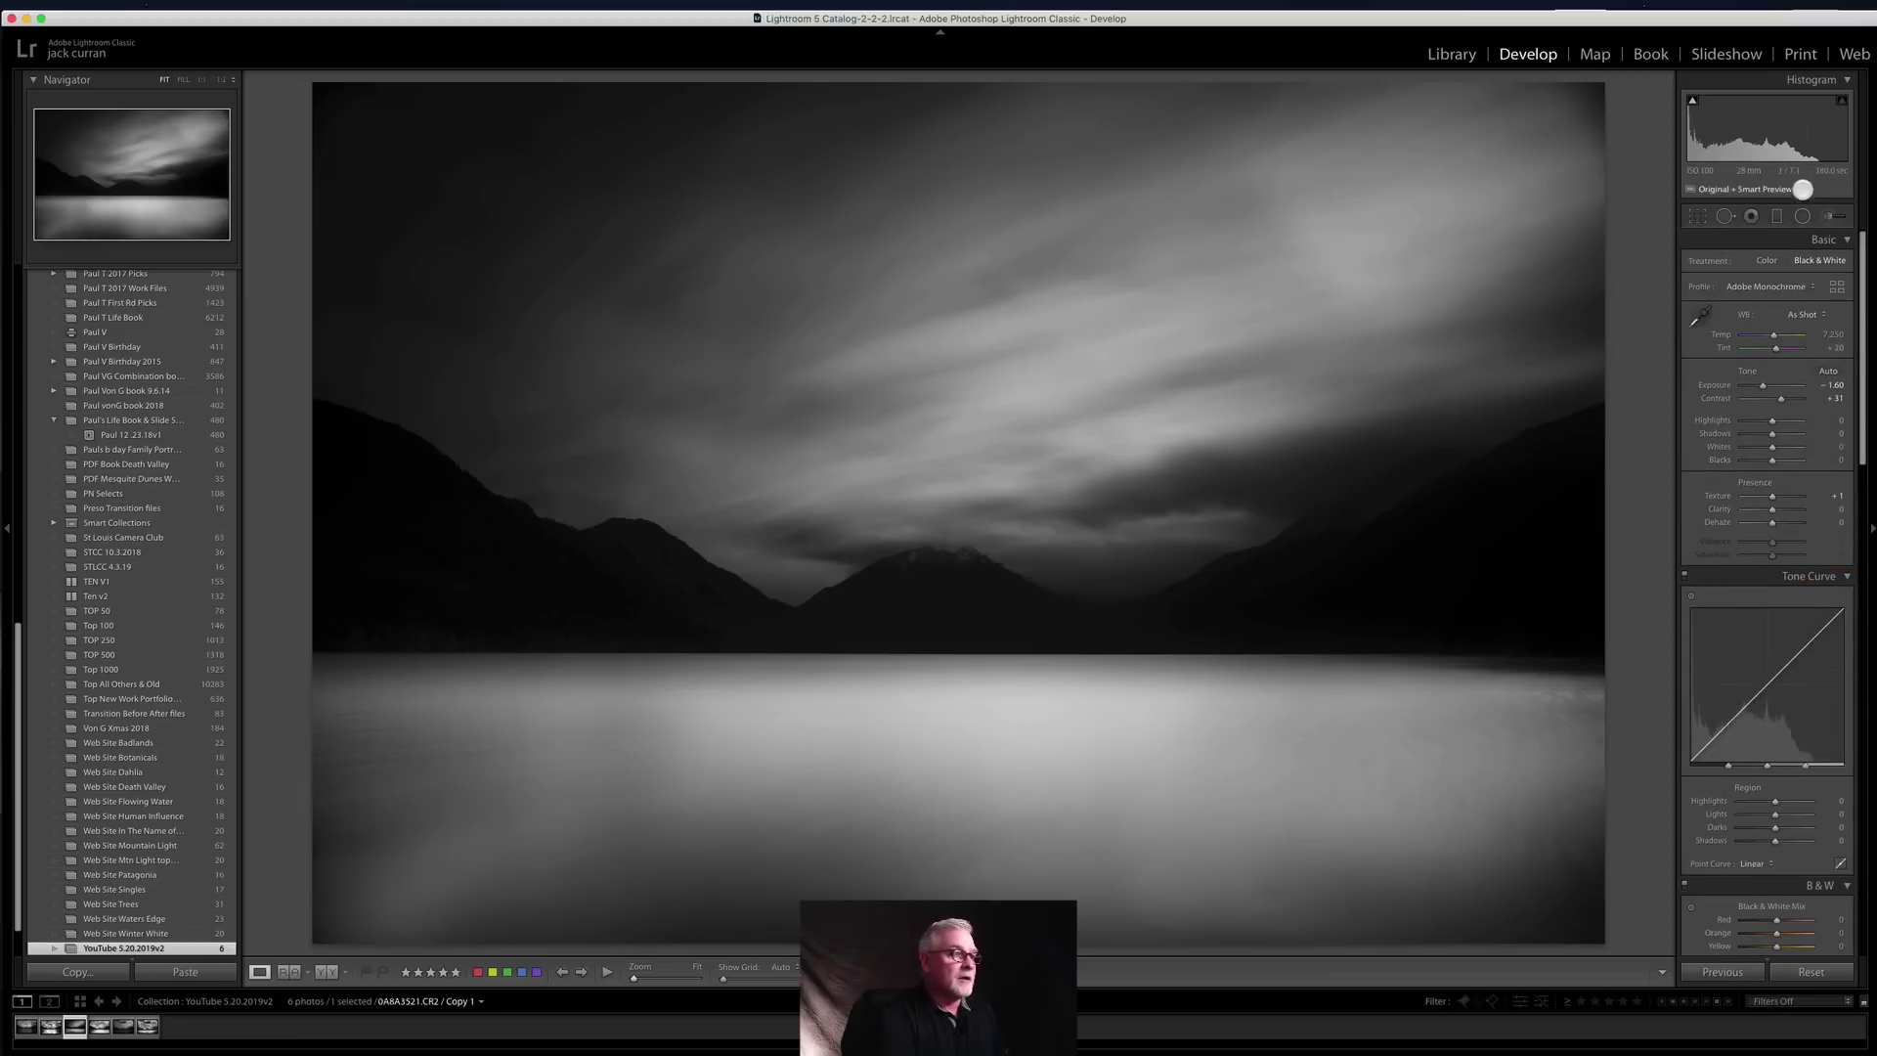
Step: Add a flat radial filter over the upper-left water with Exposure −1.20 and shift it slightly right and down
key(shift+m)
drag(402, 701, 729, 788)
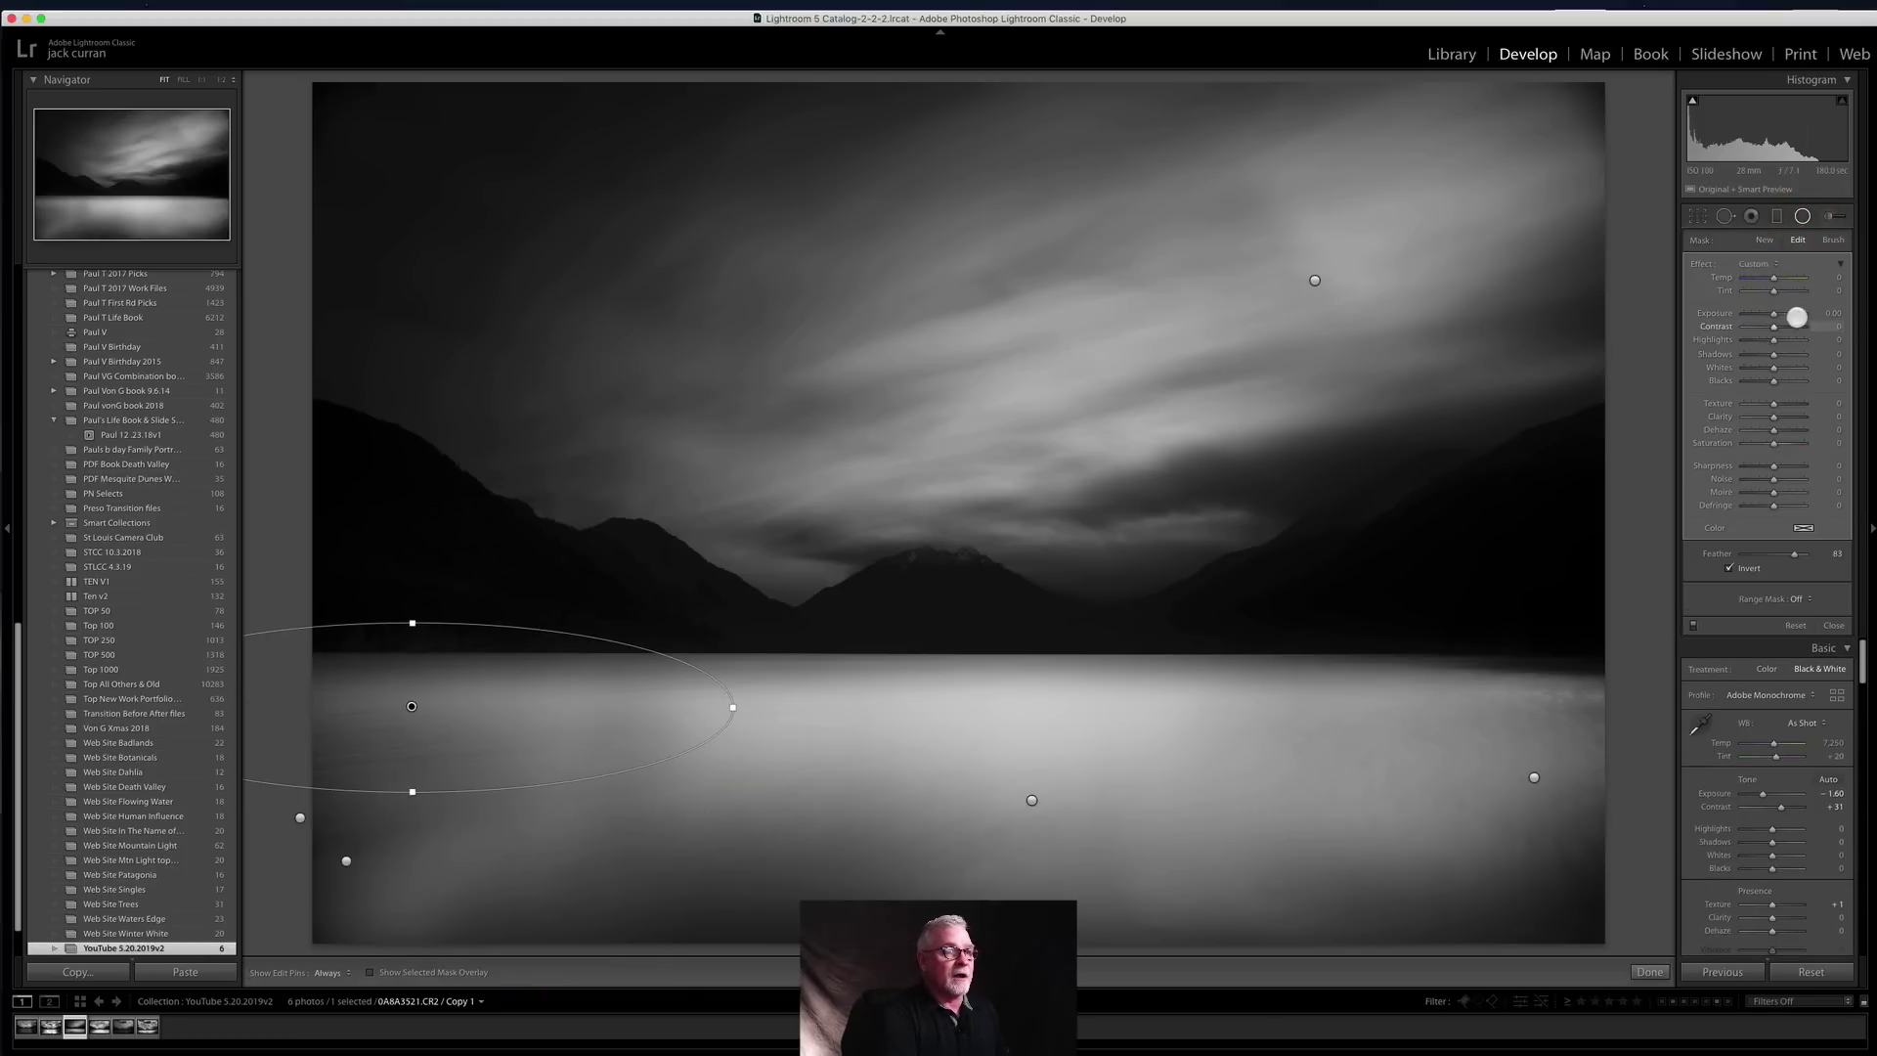
drag(1773, 315, 1767, 318)
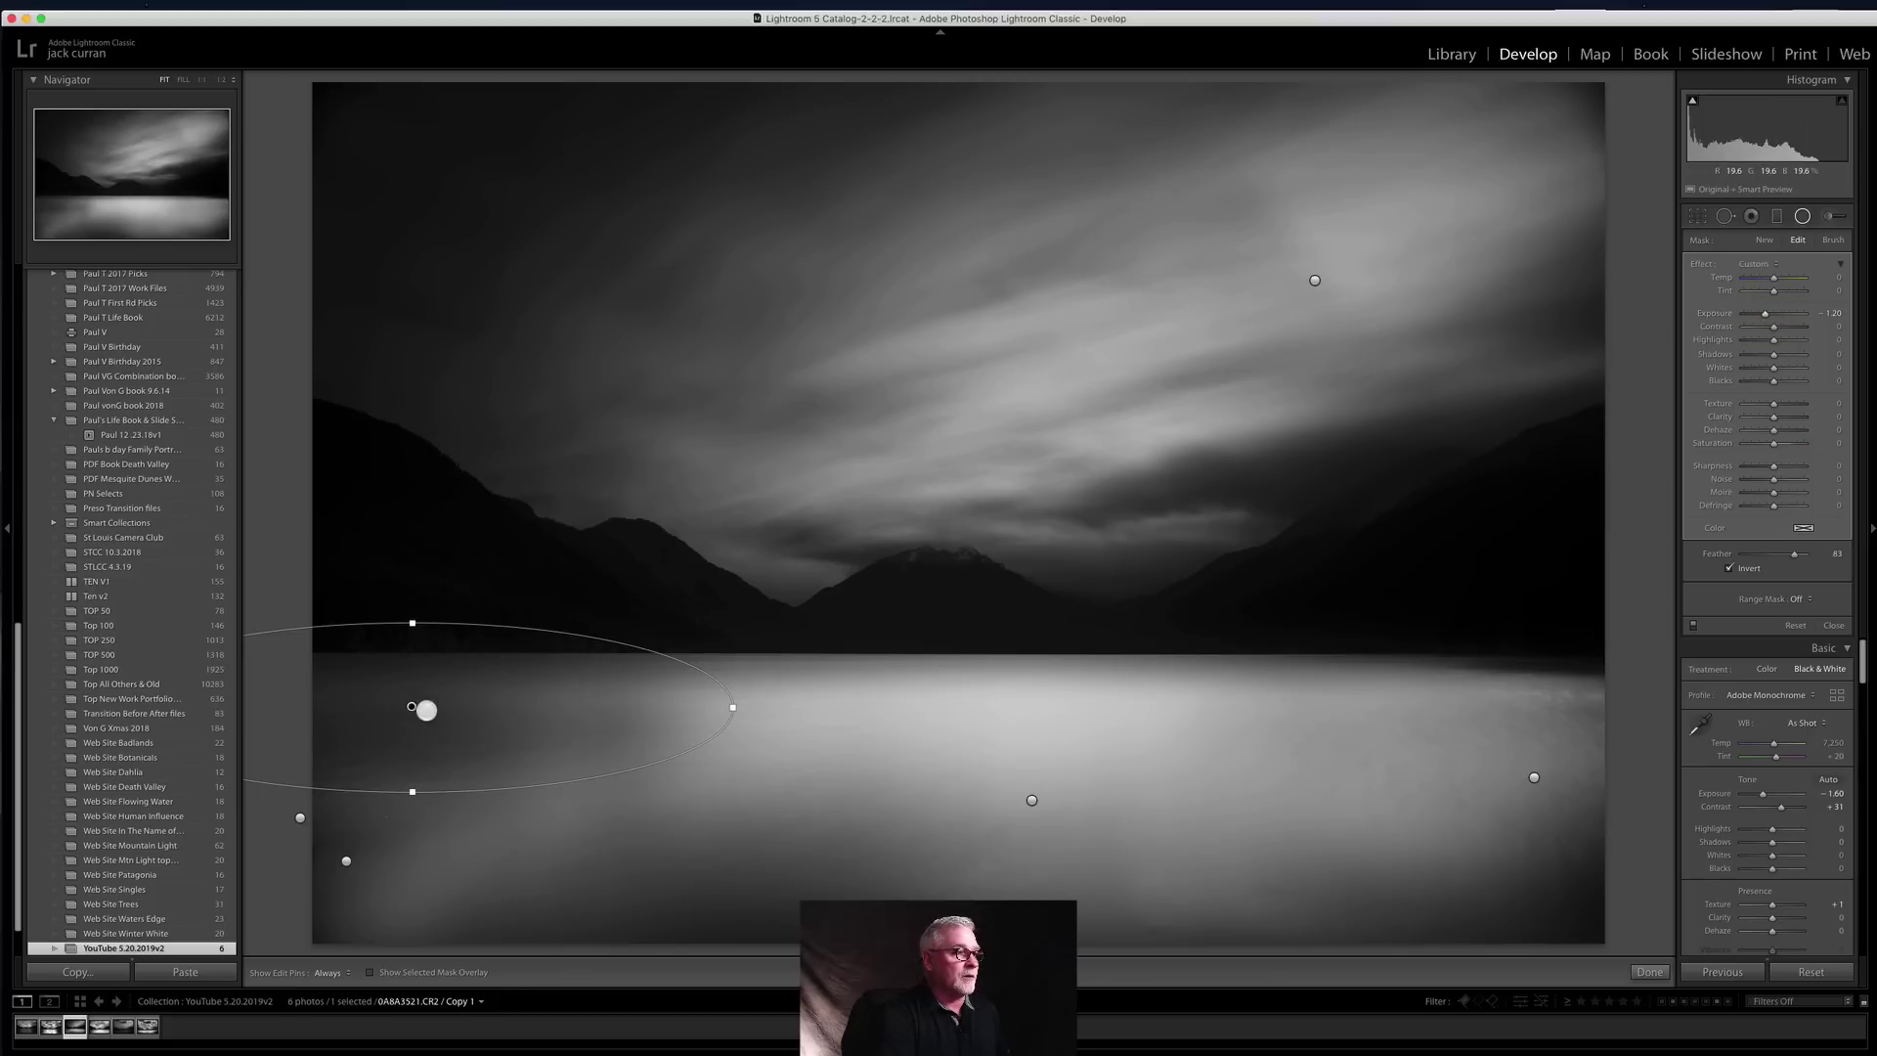
drag(412, 706, 430, 712)
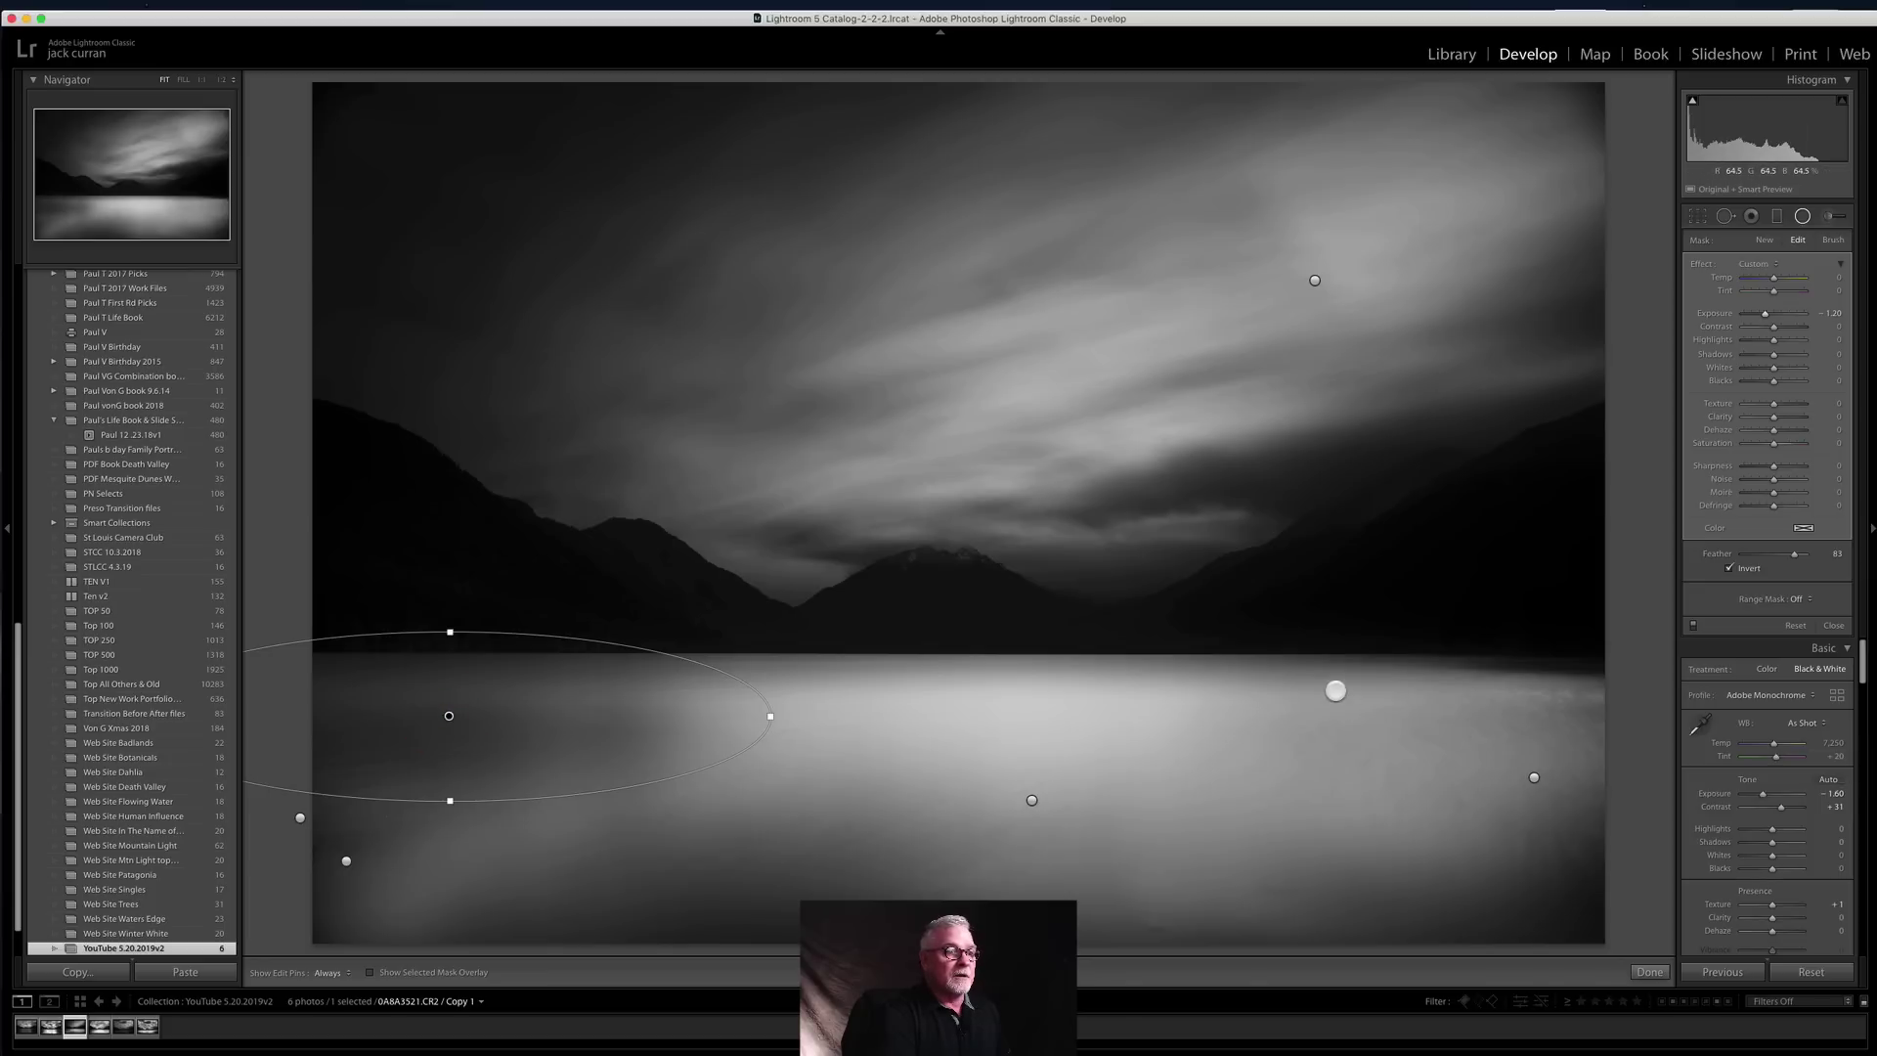
Step: Add a matching flat radial filter over the upper-right water, shift it right and down, and set Exposure to −1.21
drag(1312, 677, 1609, 759)
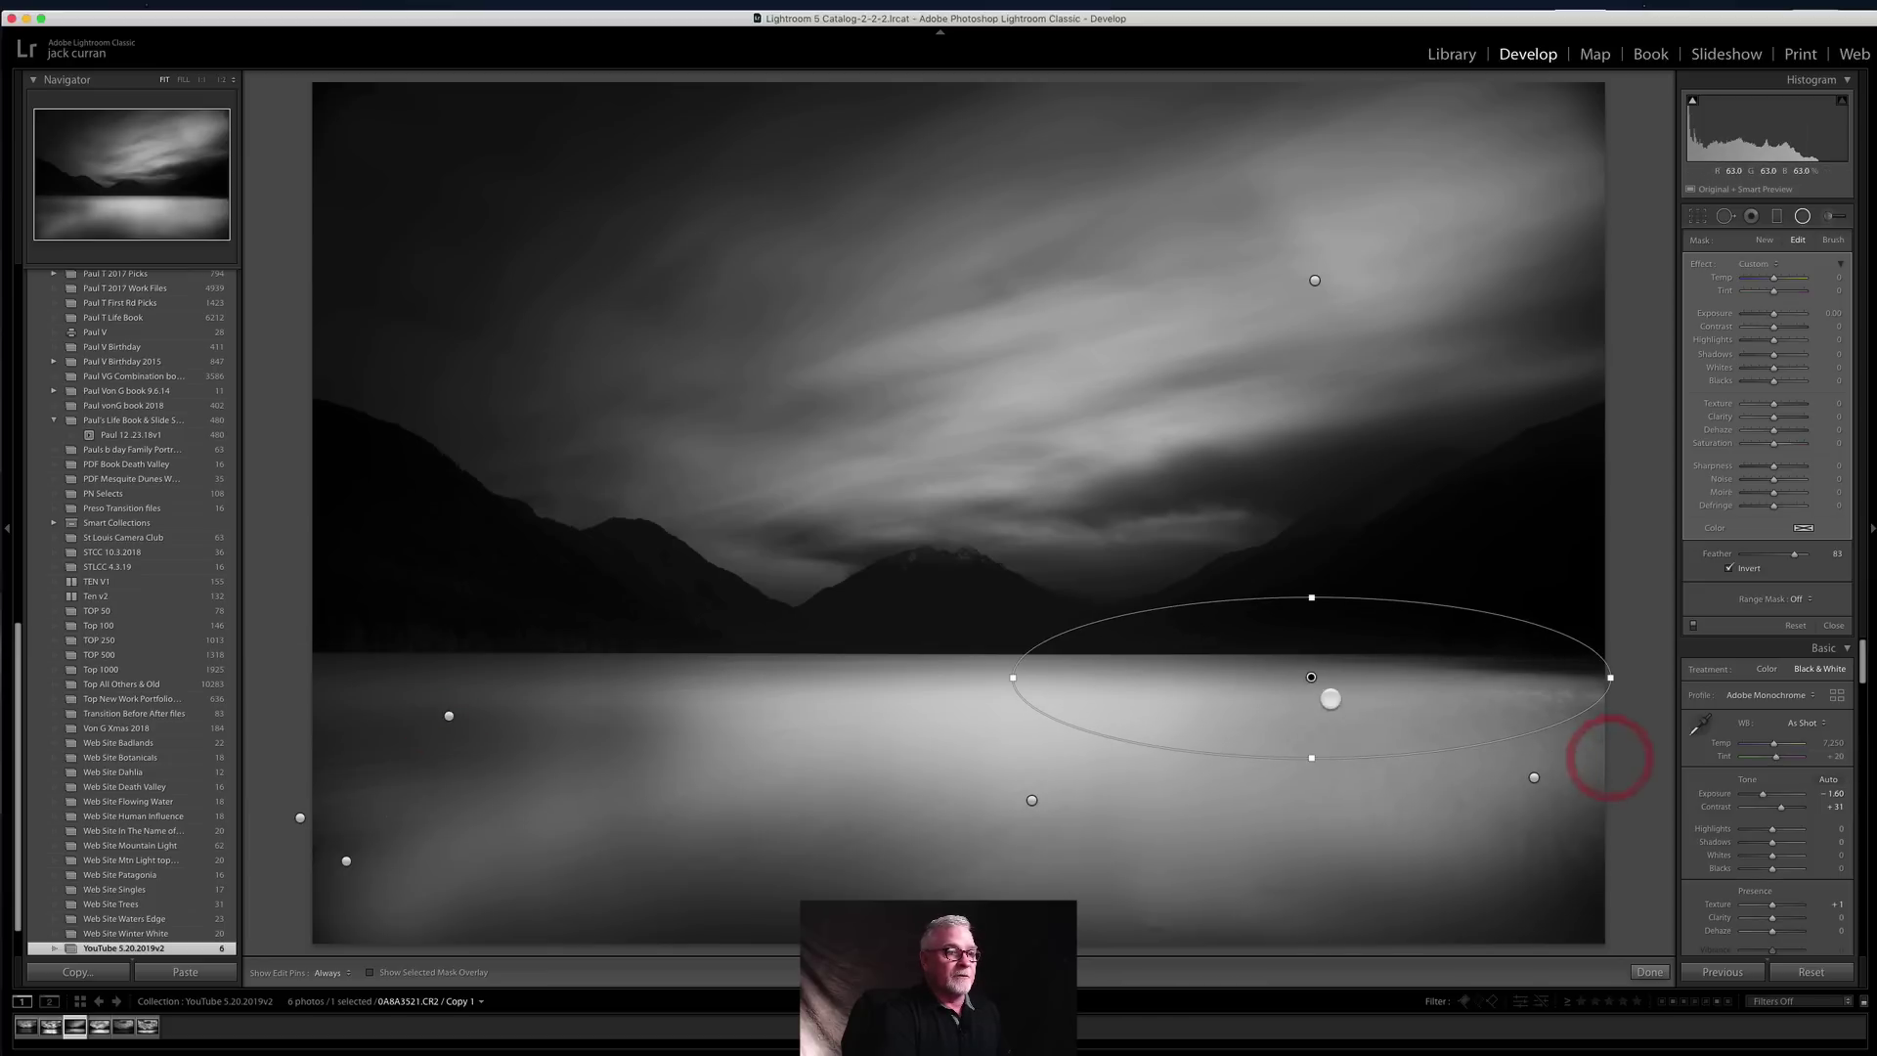
drag(1312, 682, 1392, 701)
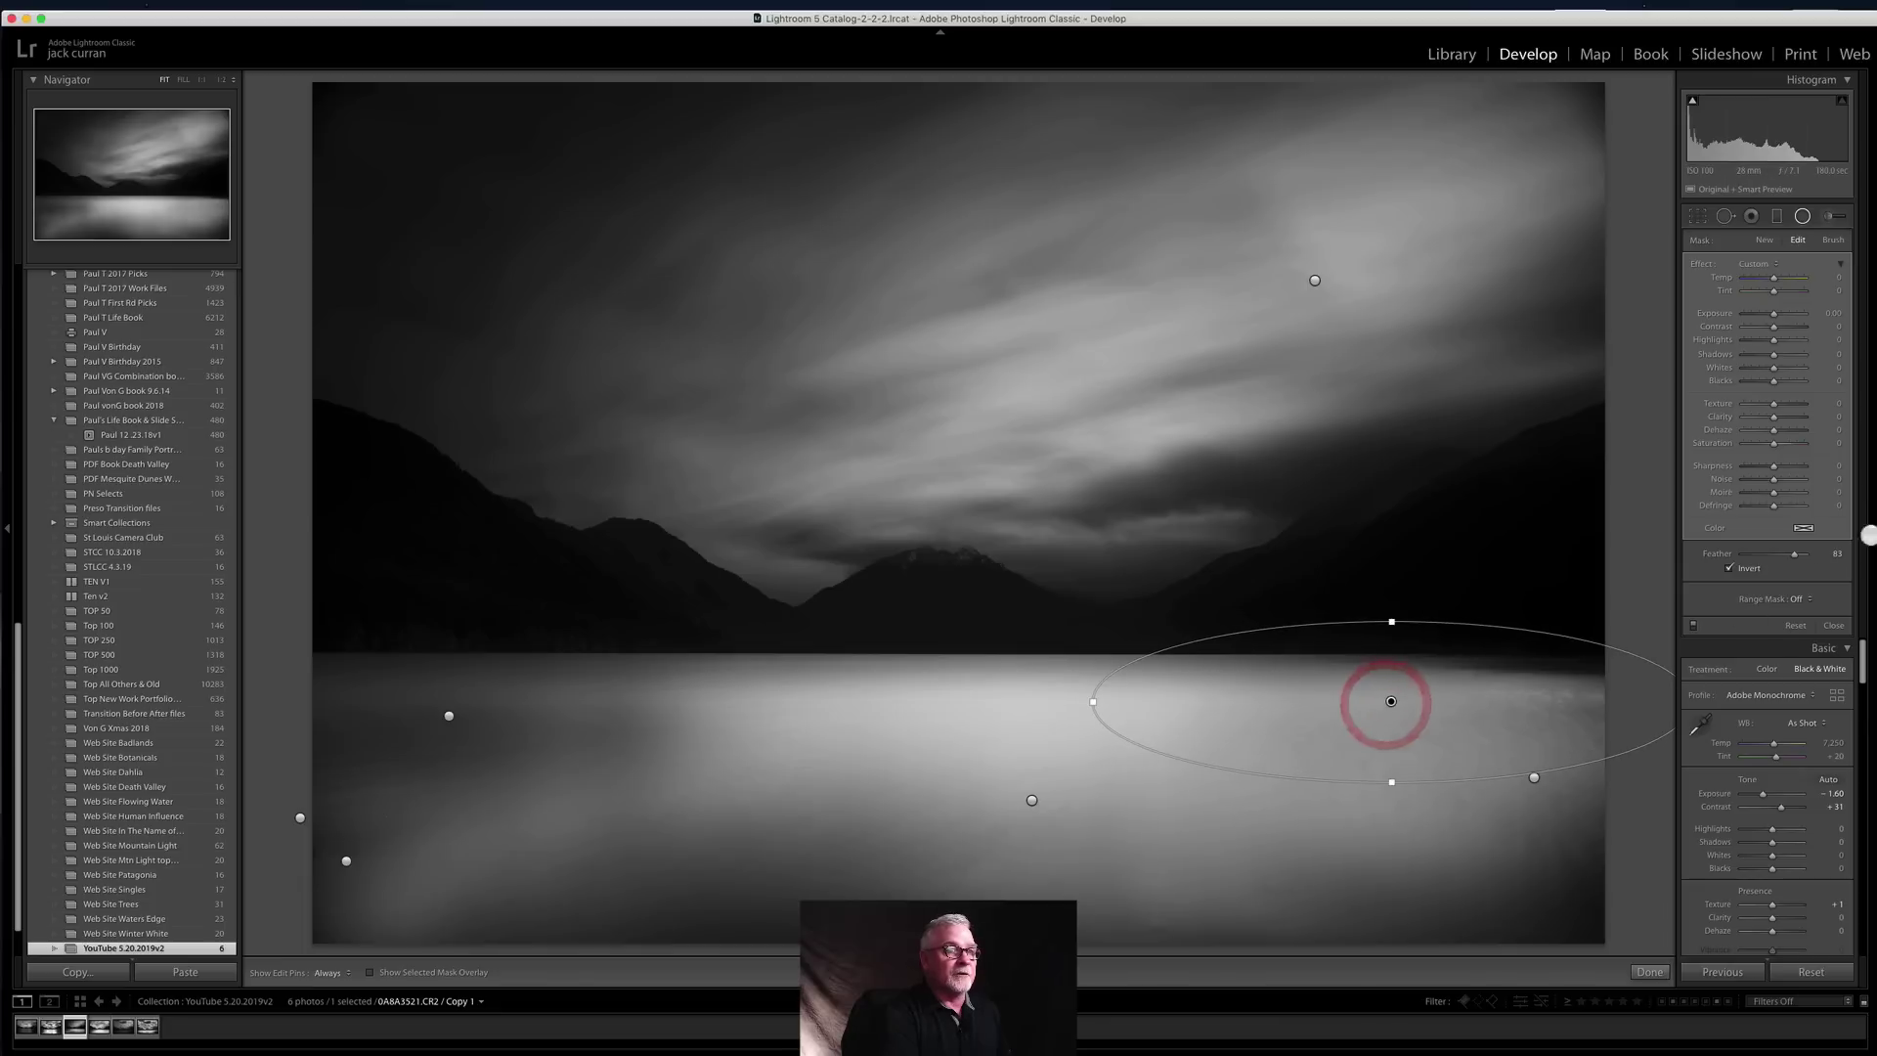
drag(1770, 313, 1765, 314)
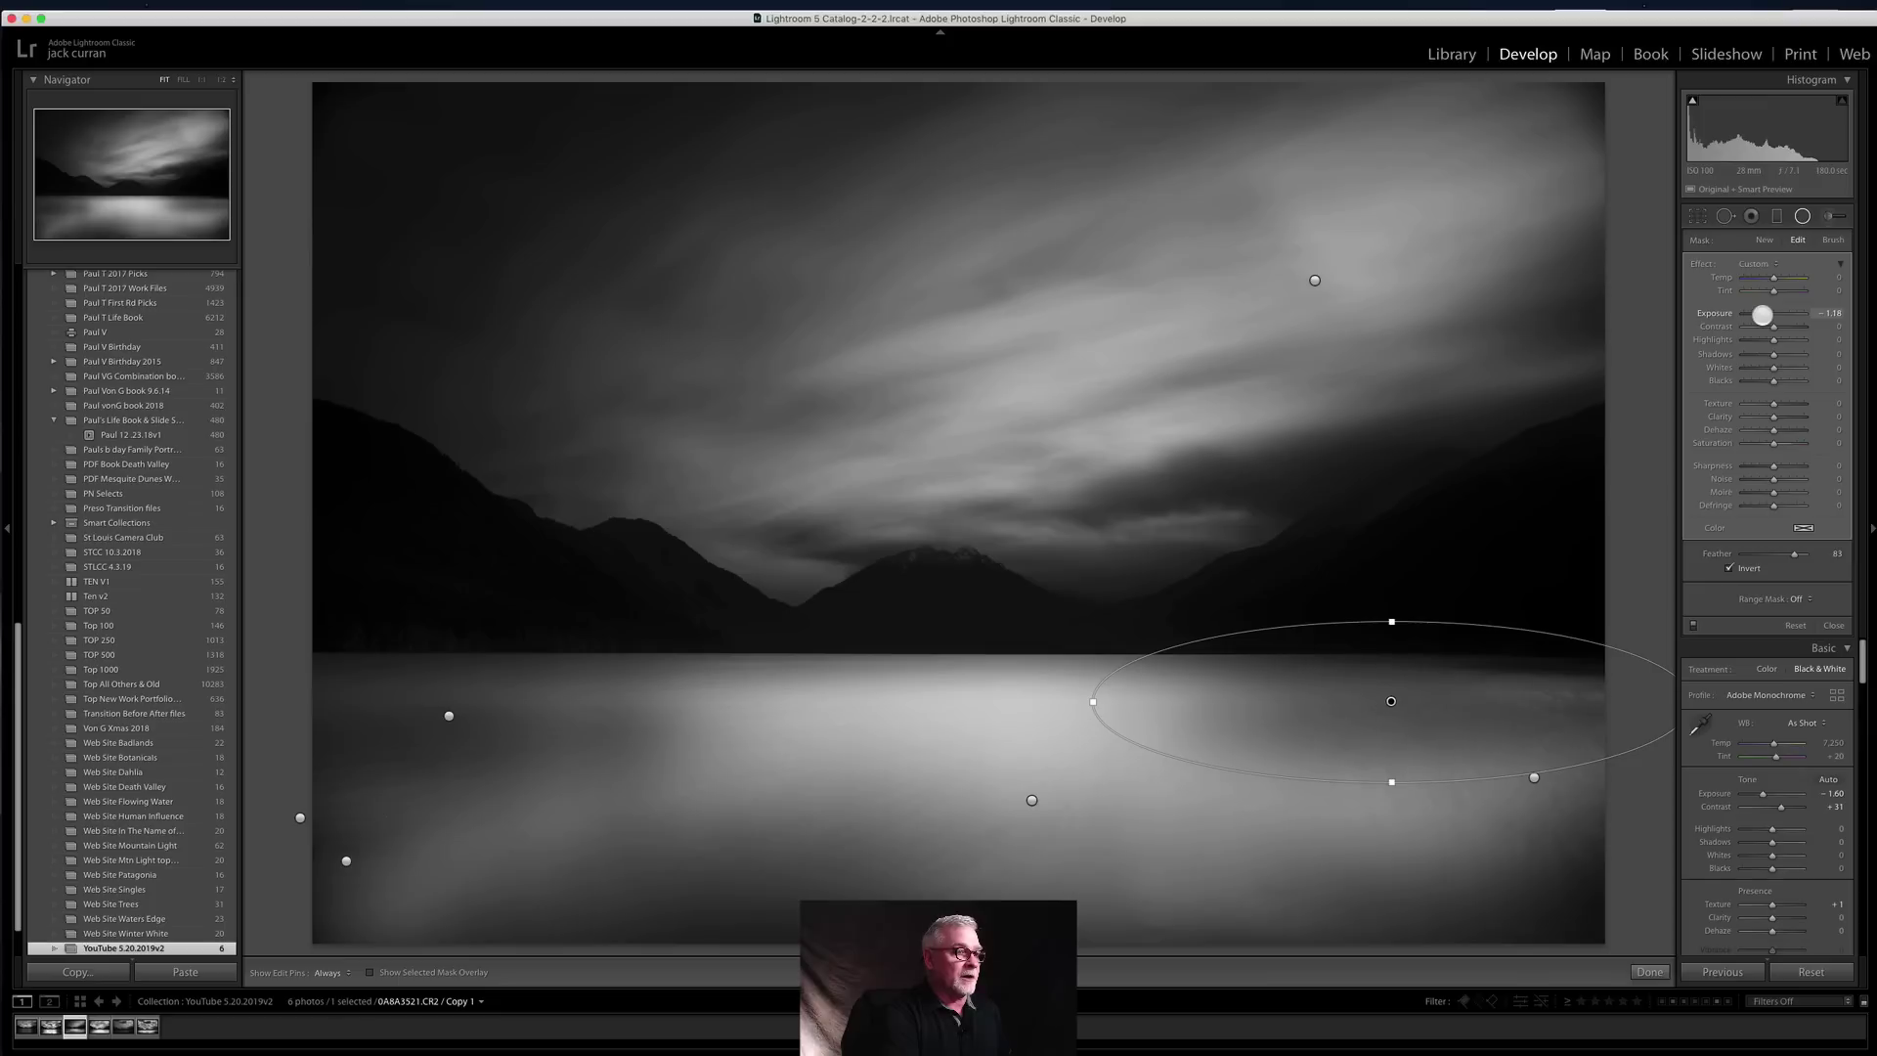
drag(1762, 315, 1760, 313)
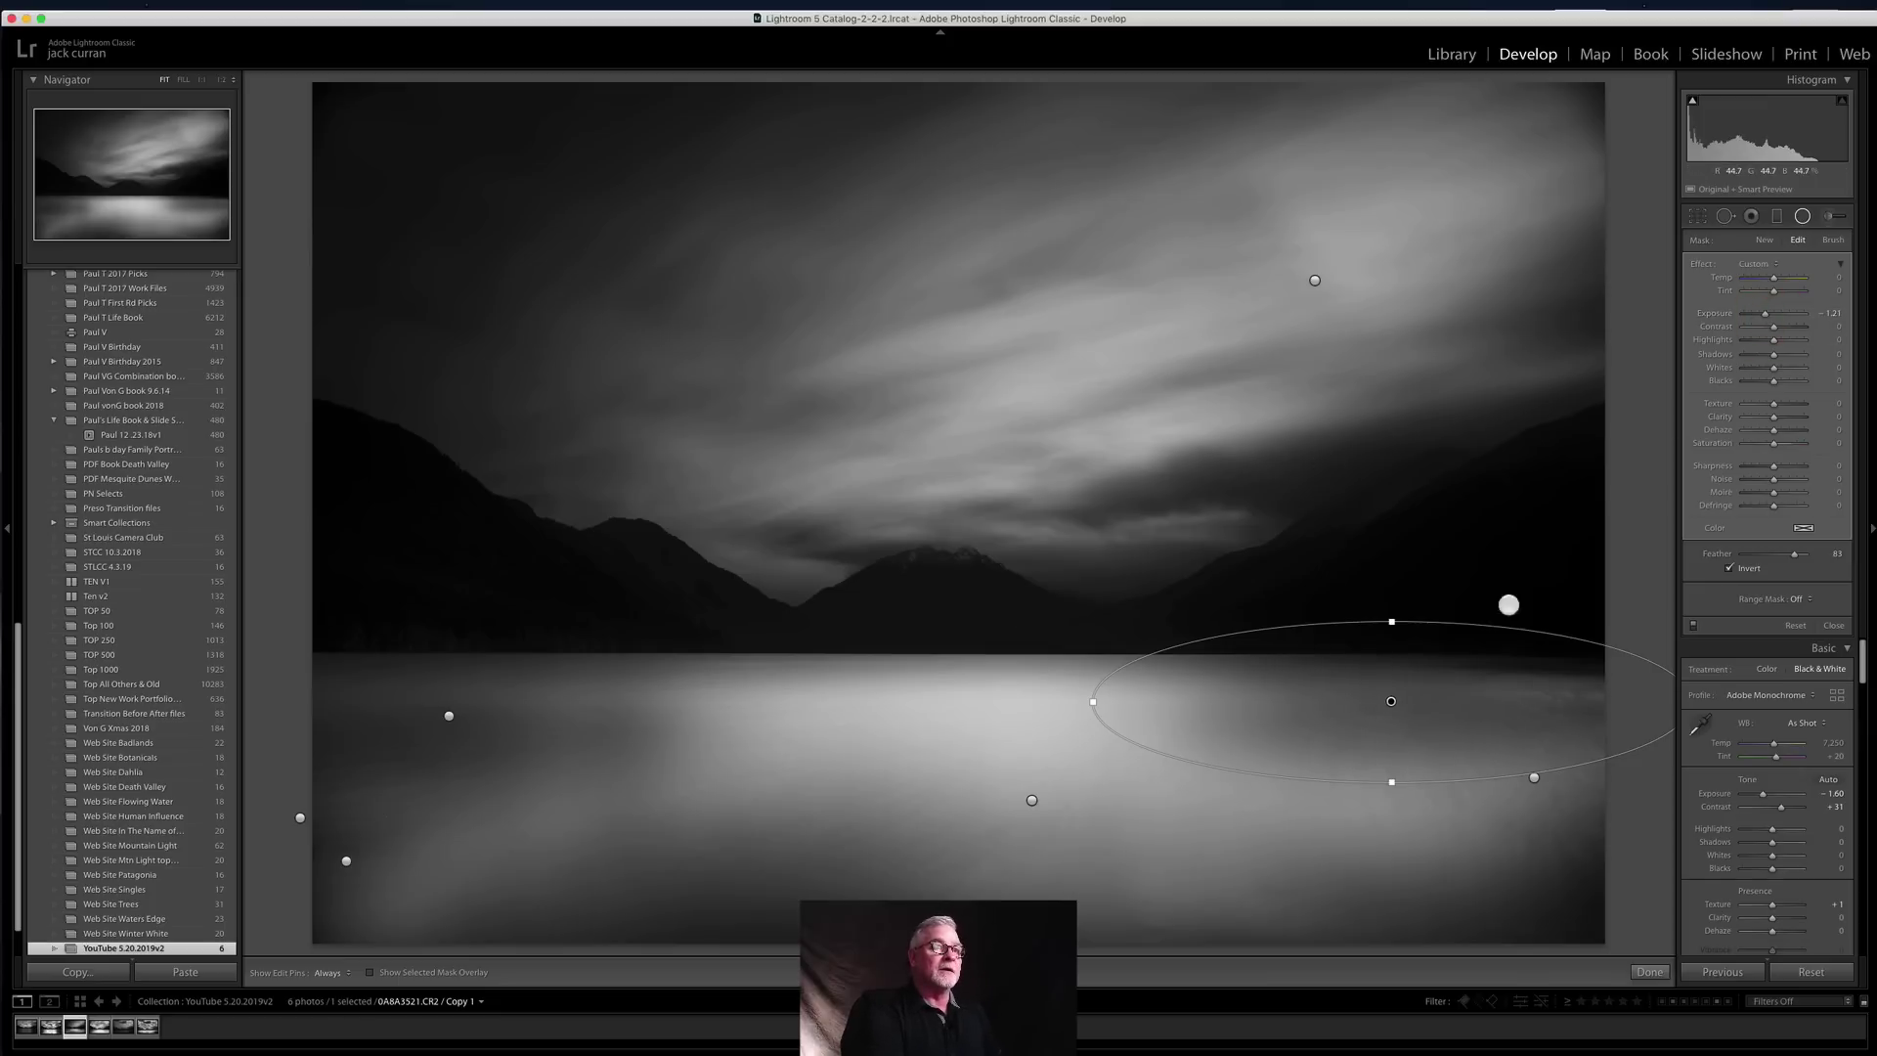
Step: Add a large radial filter over the sky with Contrast 52, Highlights 61, Texture −4, Clarity 100 and Dehaze 30
click(1765, 240)
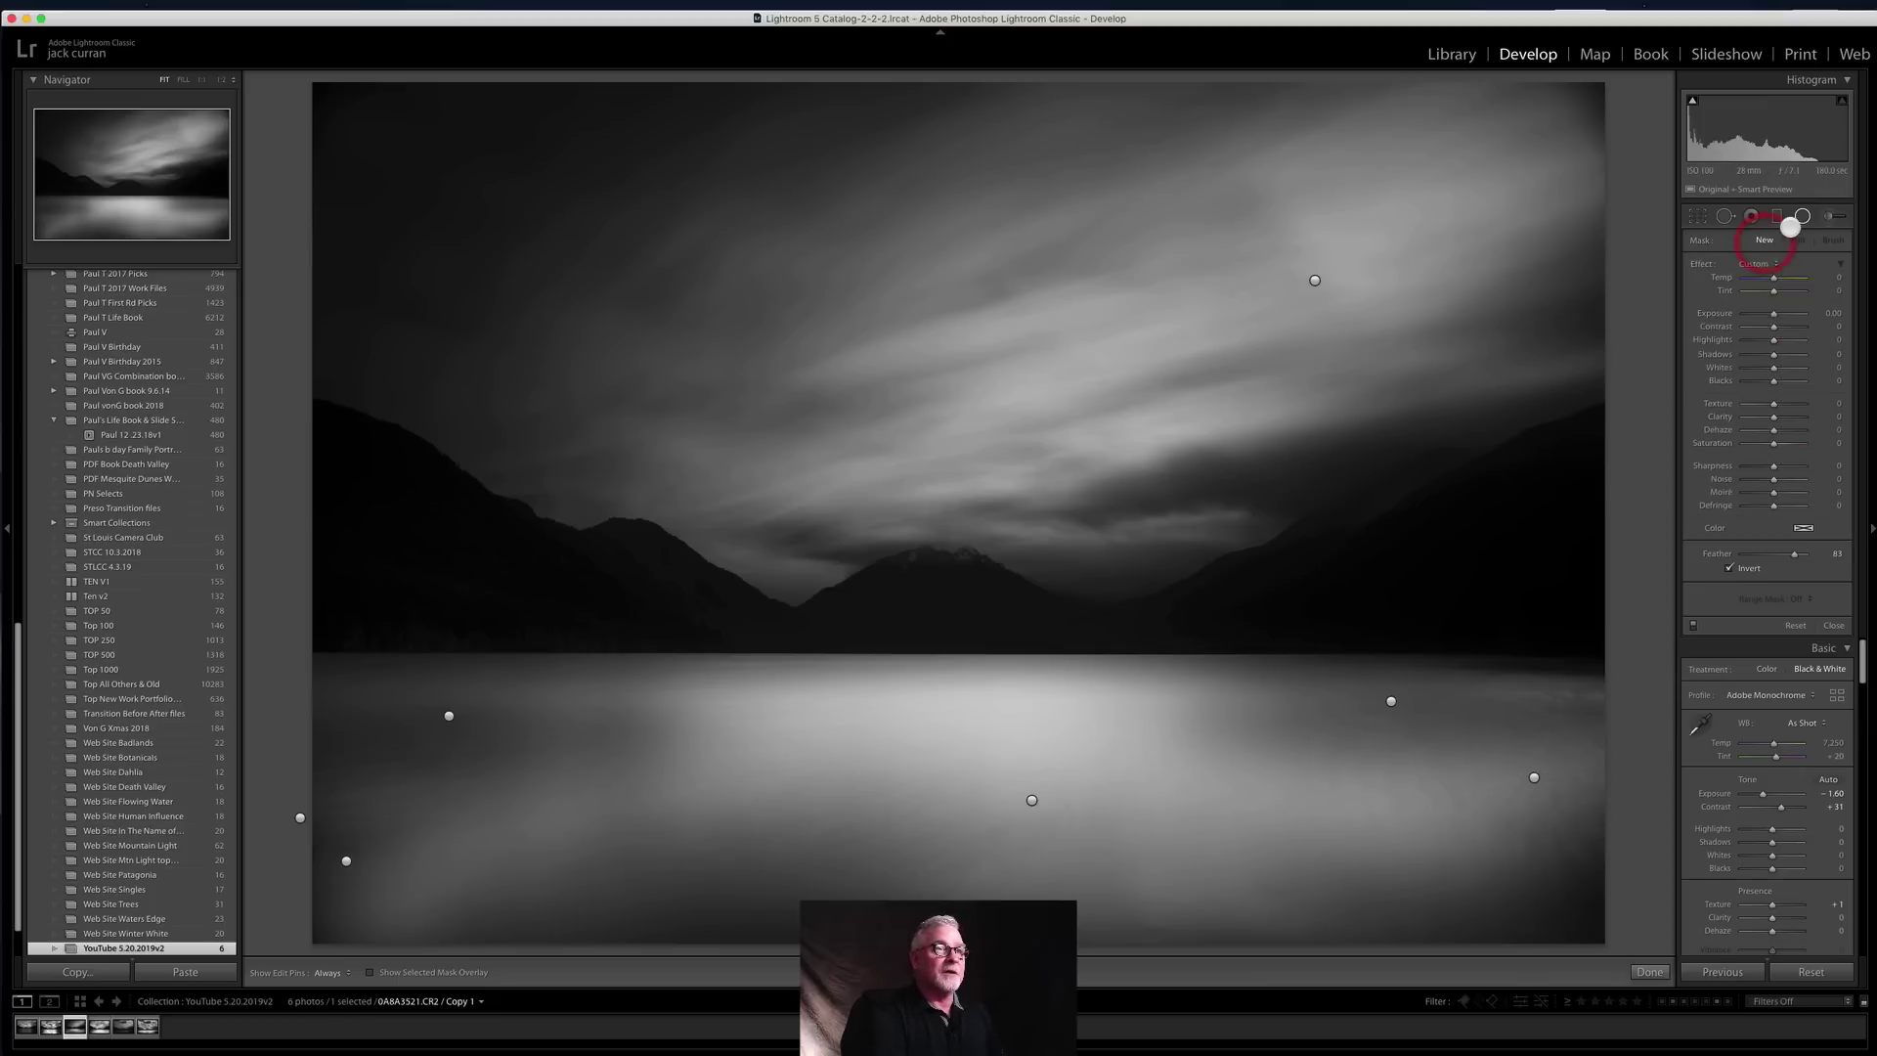
click(1800, 215)
click(1800, 215)
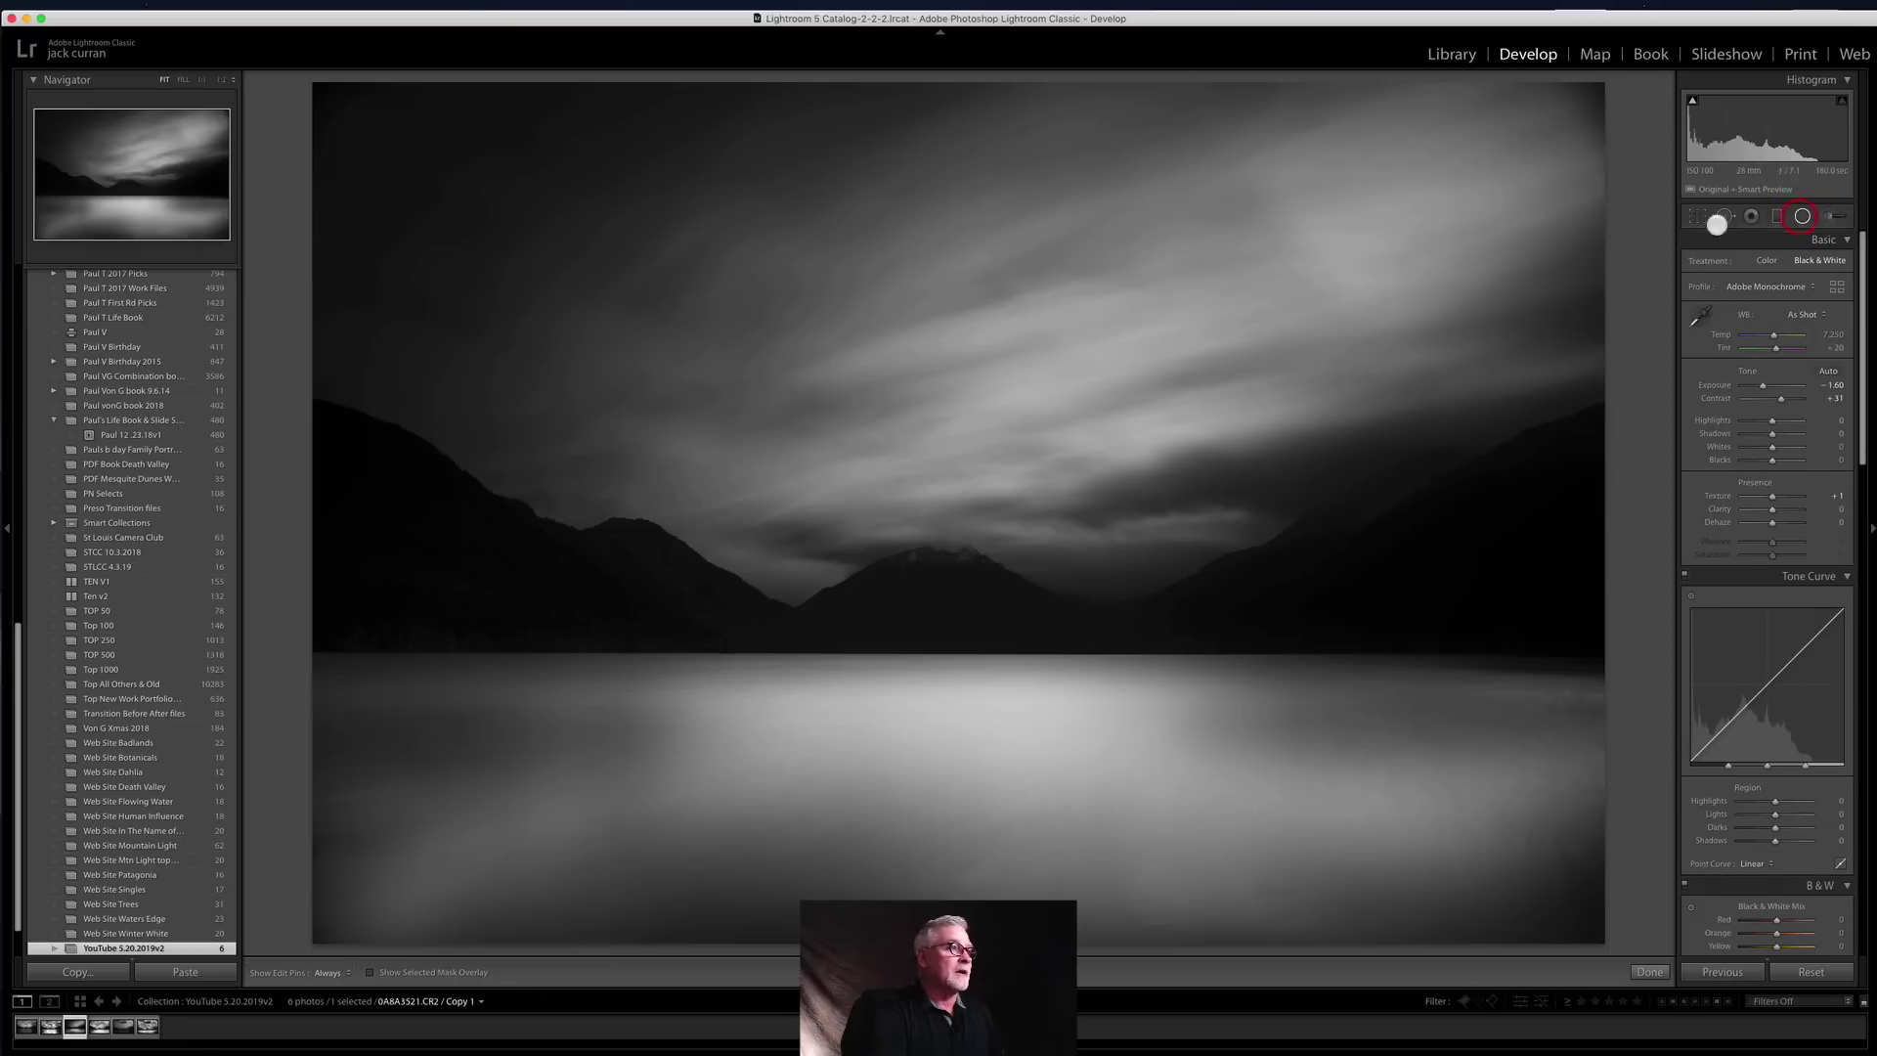
drag(1284, 434, 1622, 575)
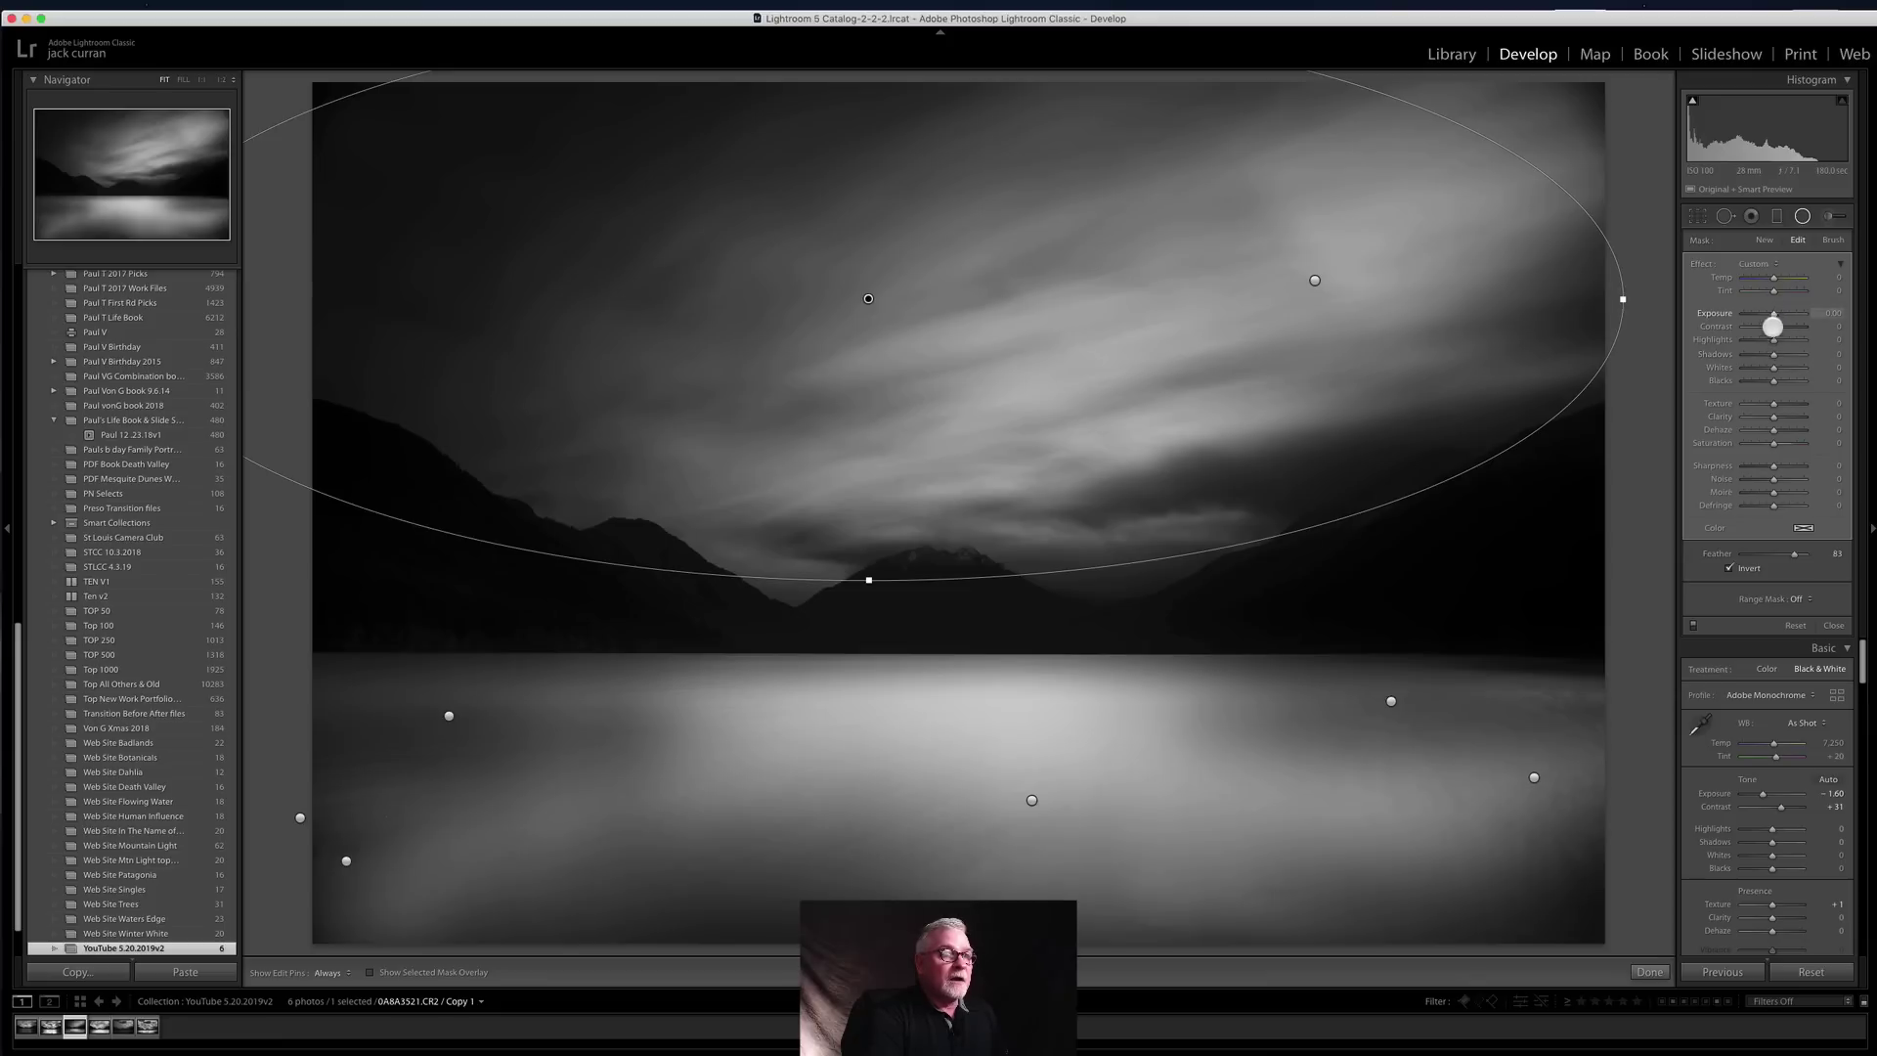
drag(1787, 328, 1786, 339)
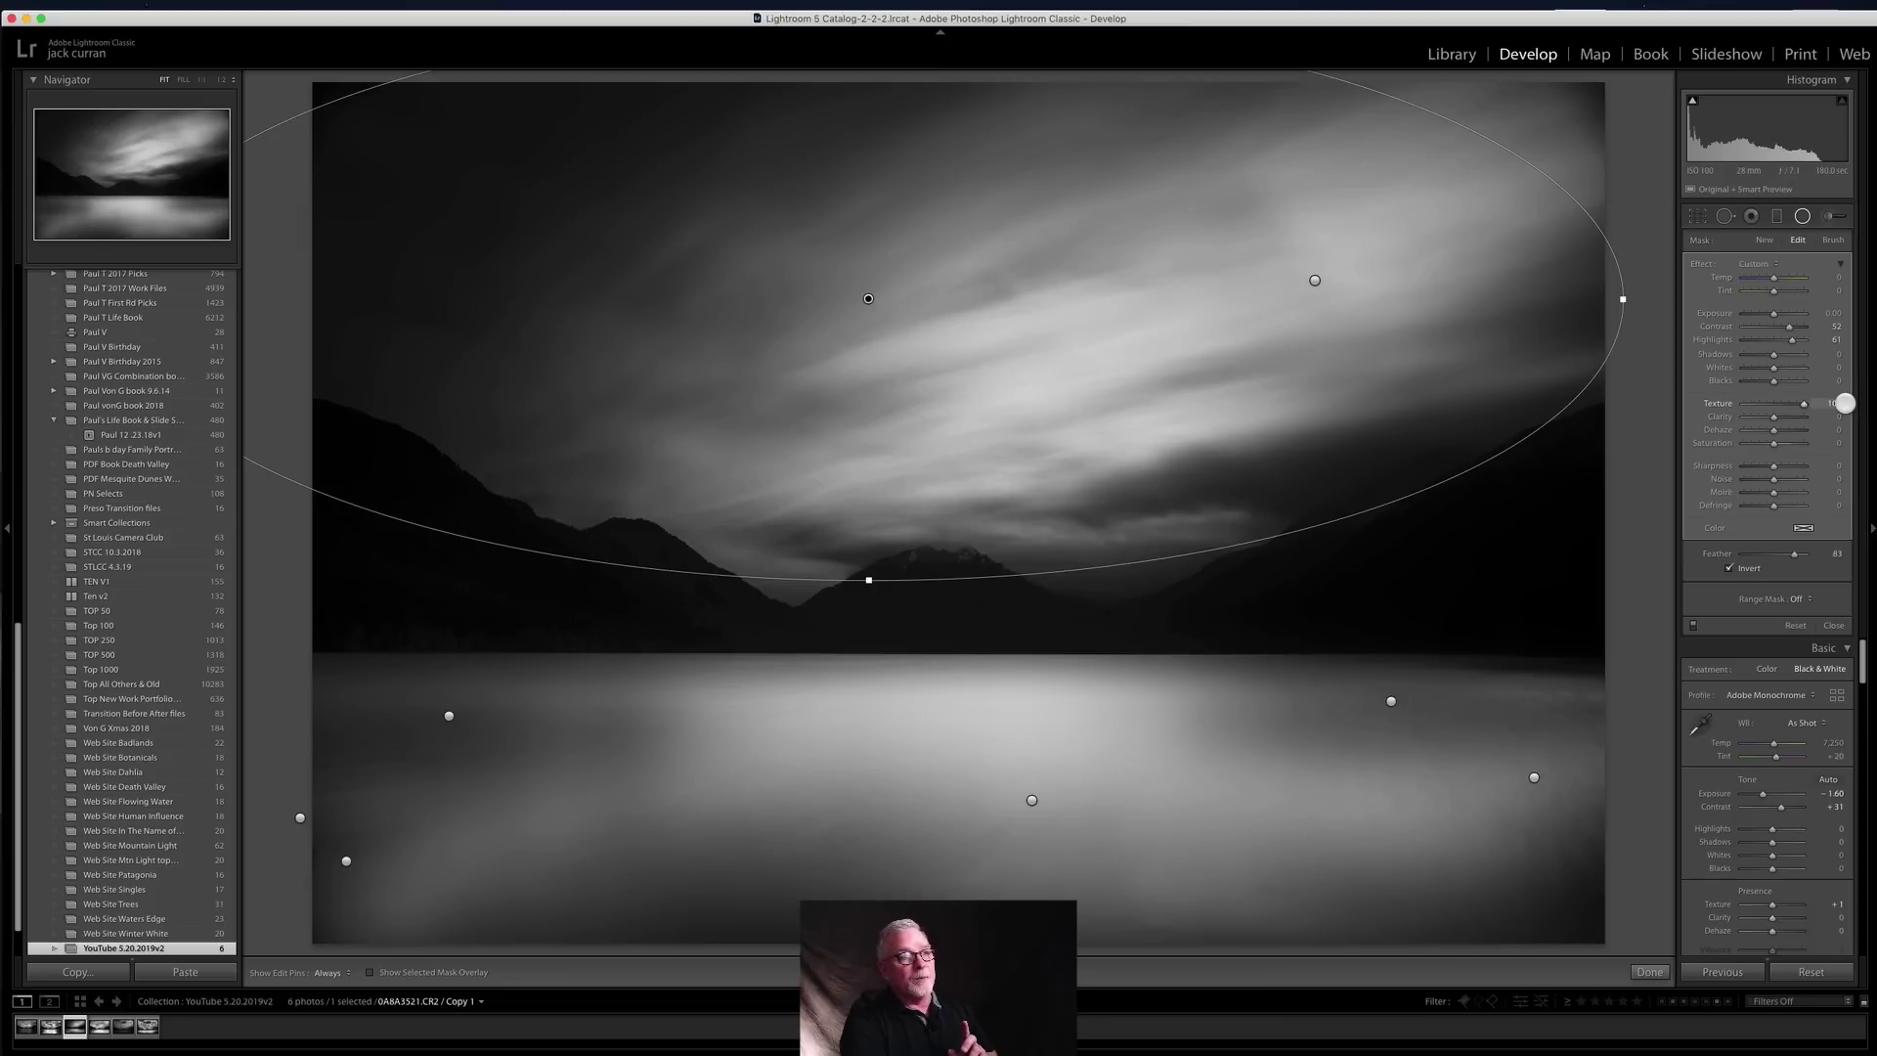
drag(1844, 403, 1772, 407)
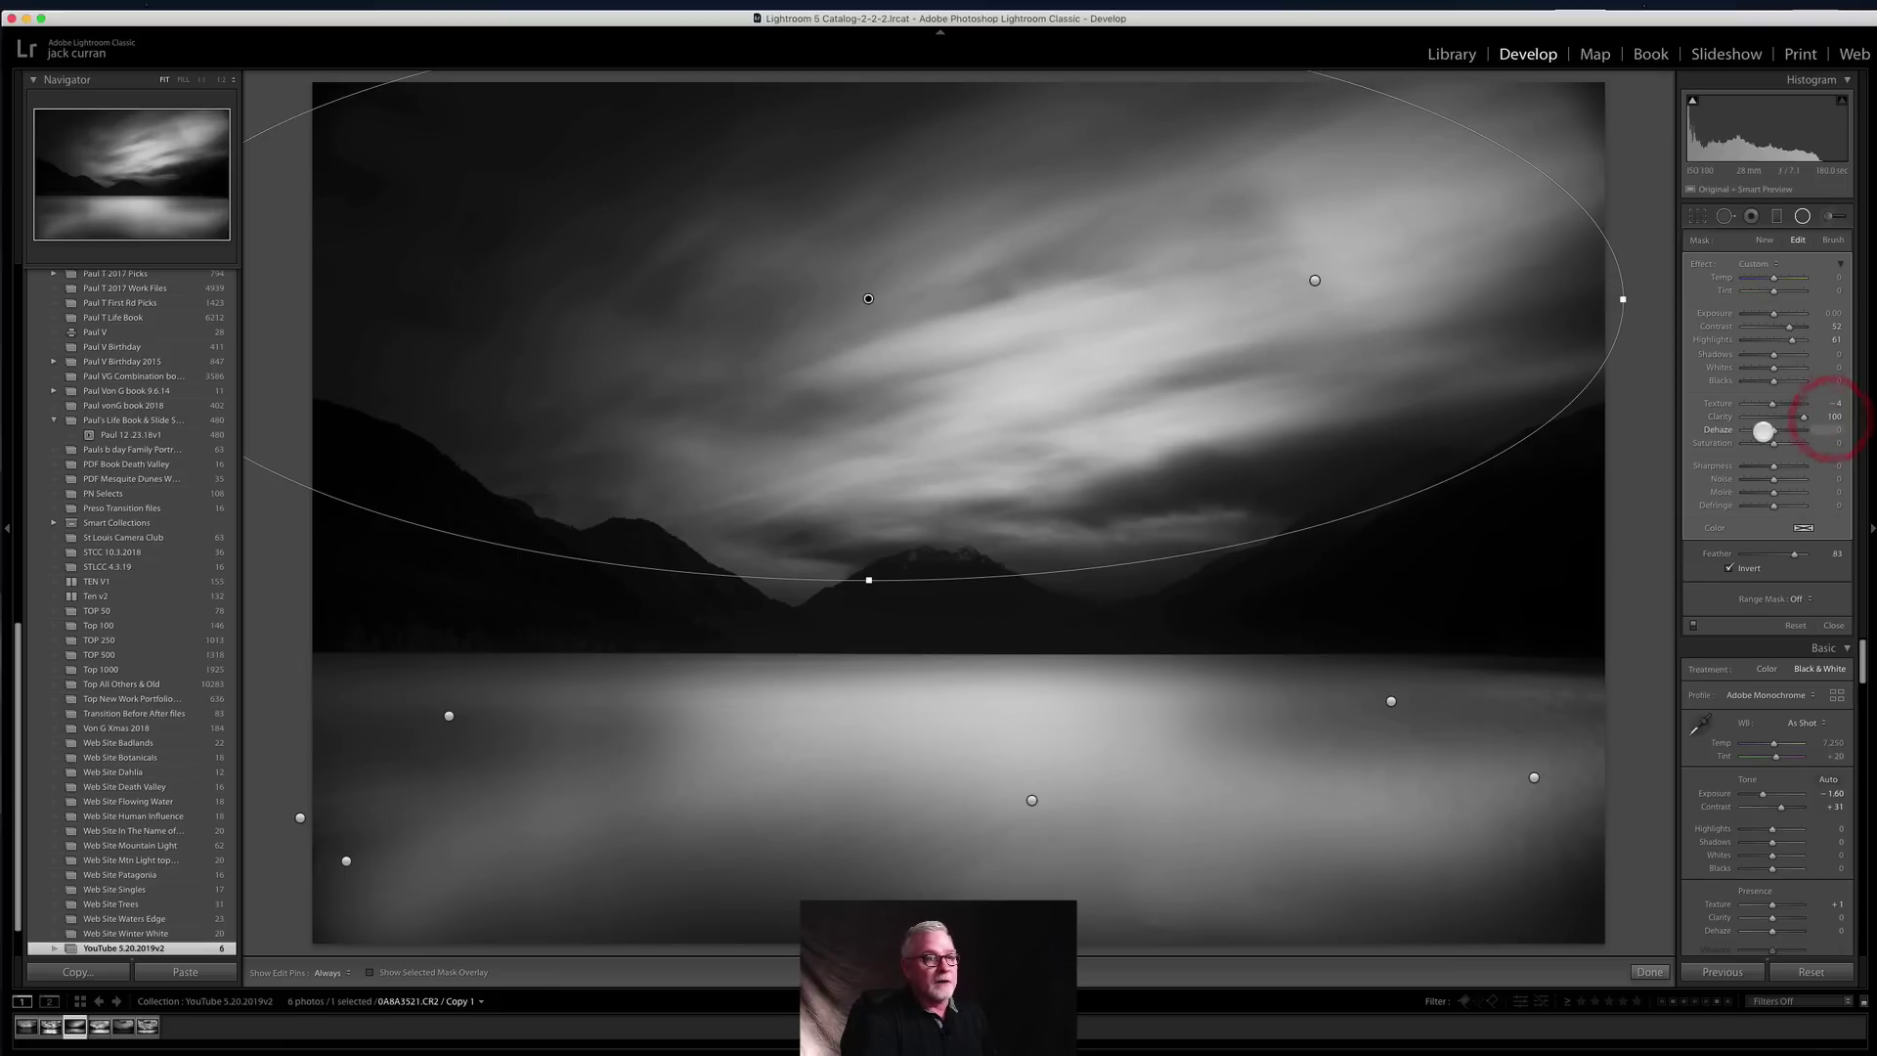
drag(1778, 432, 1781, 432)
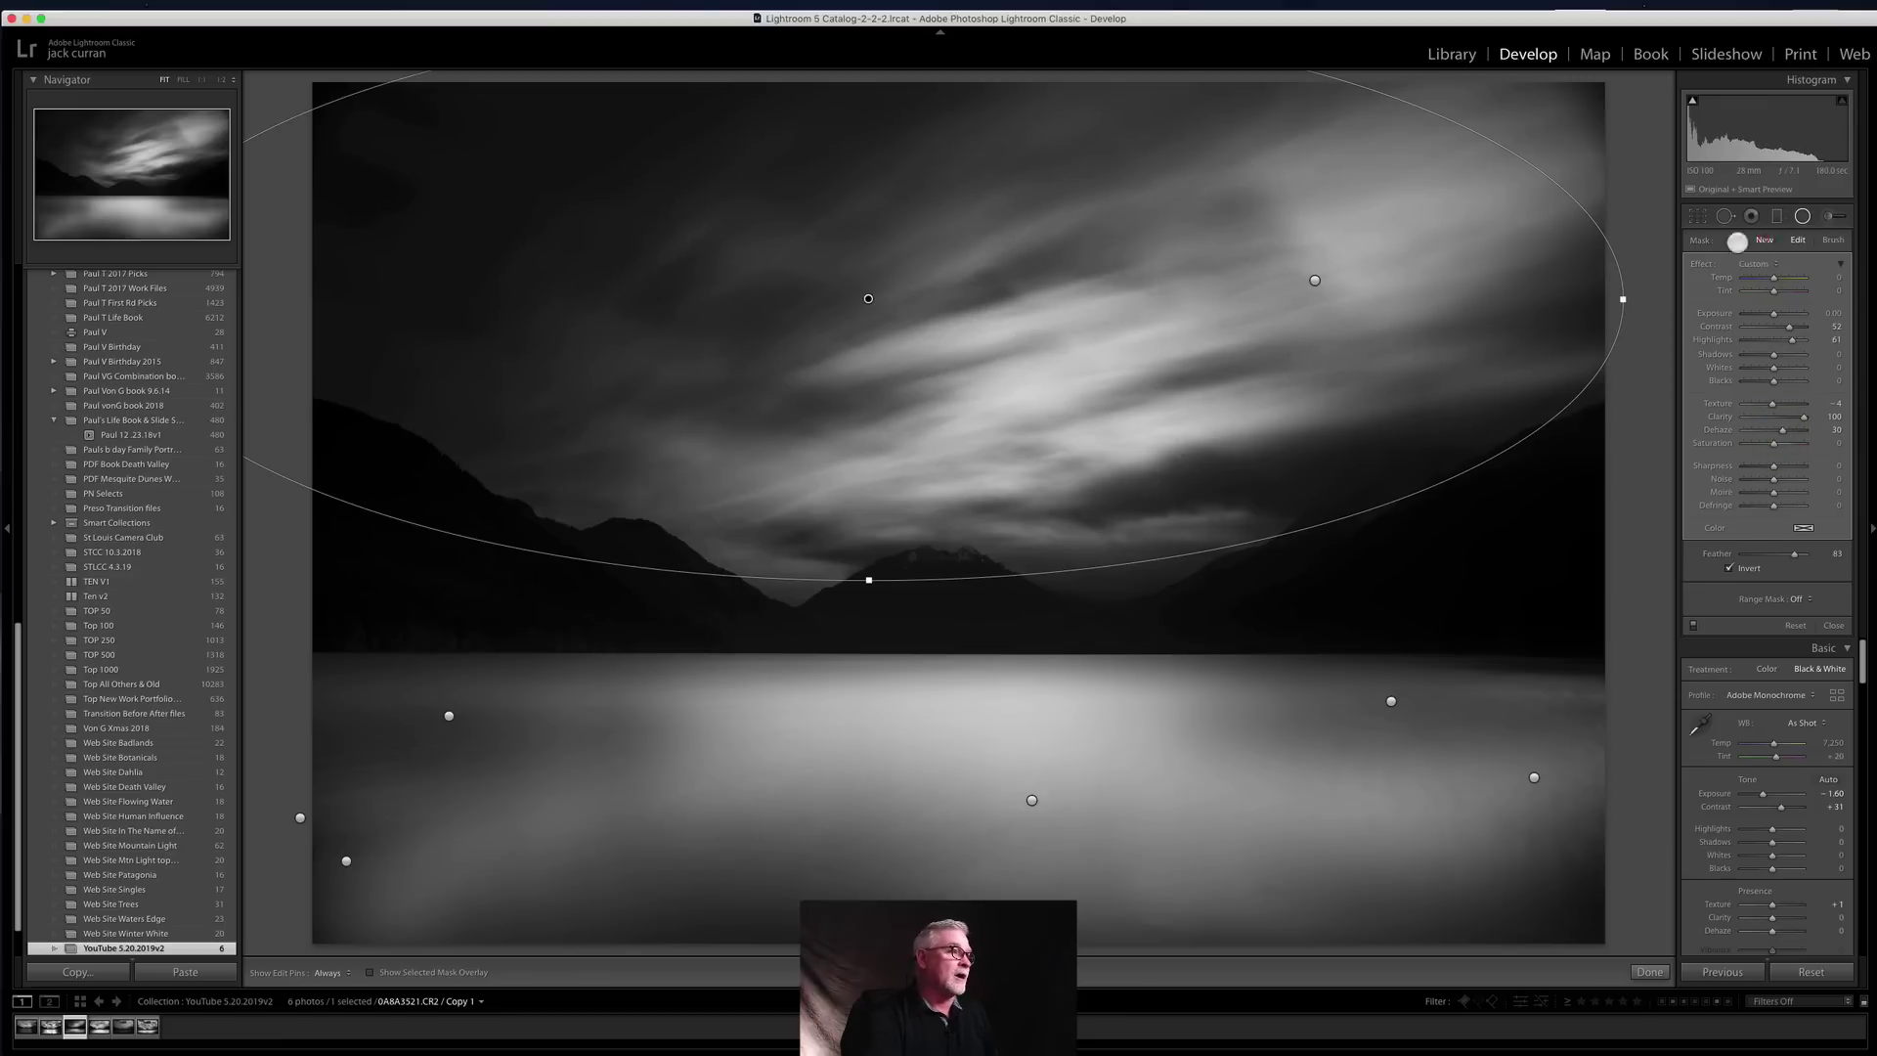
Step: Add a large radial filter over the upper-left sky and raise its Exposure to about 3.26
click(1737, 242)
drag(570, 226, 1194, 469)
drag(1205, 134, 1178, 75)
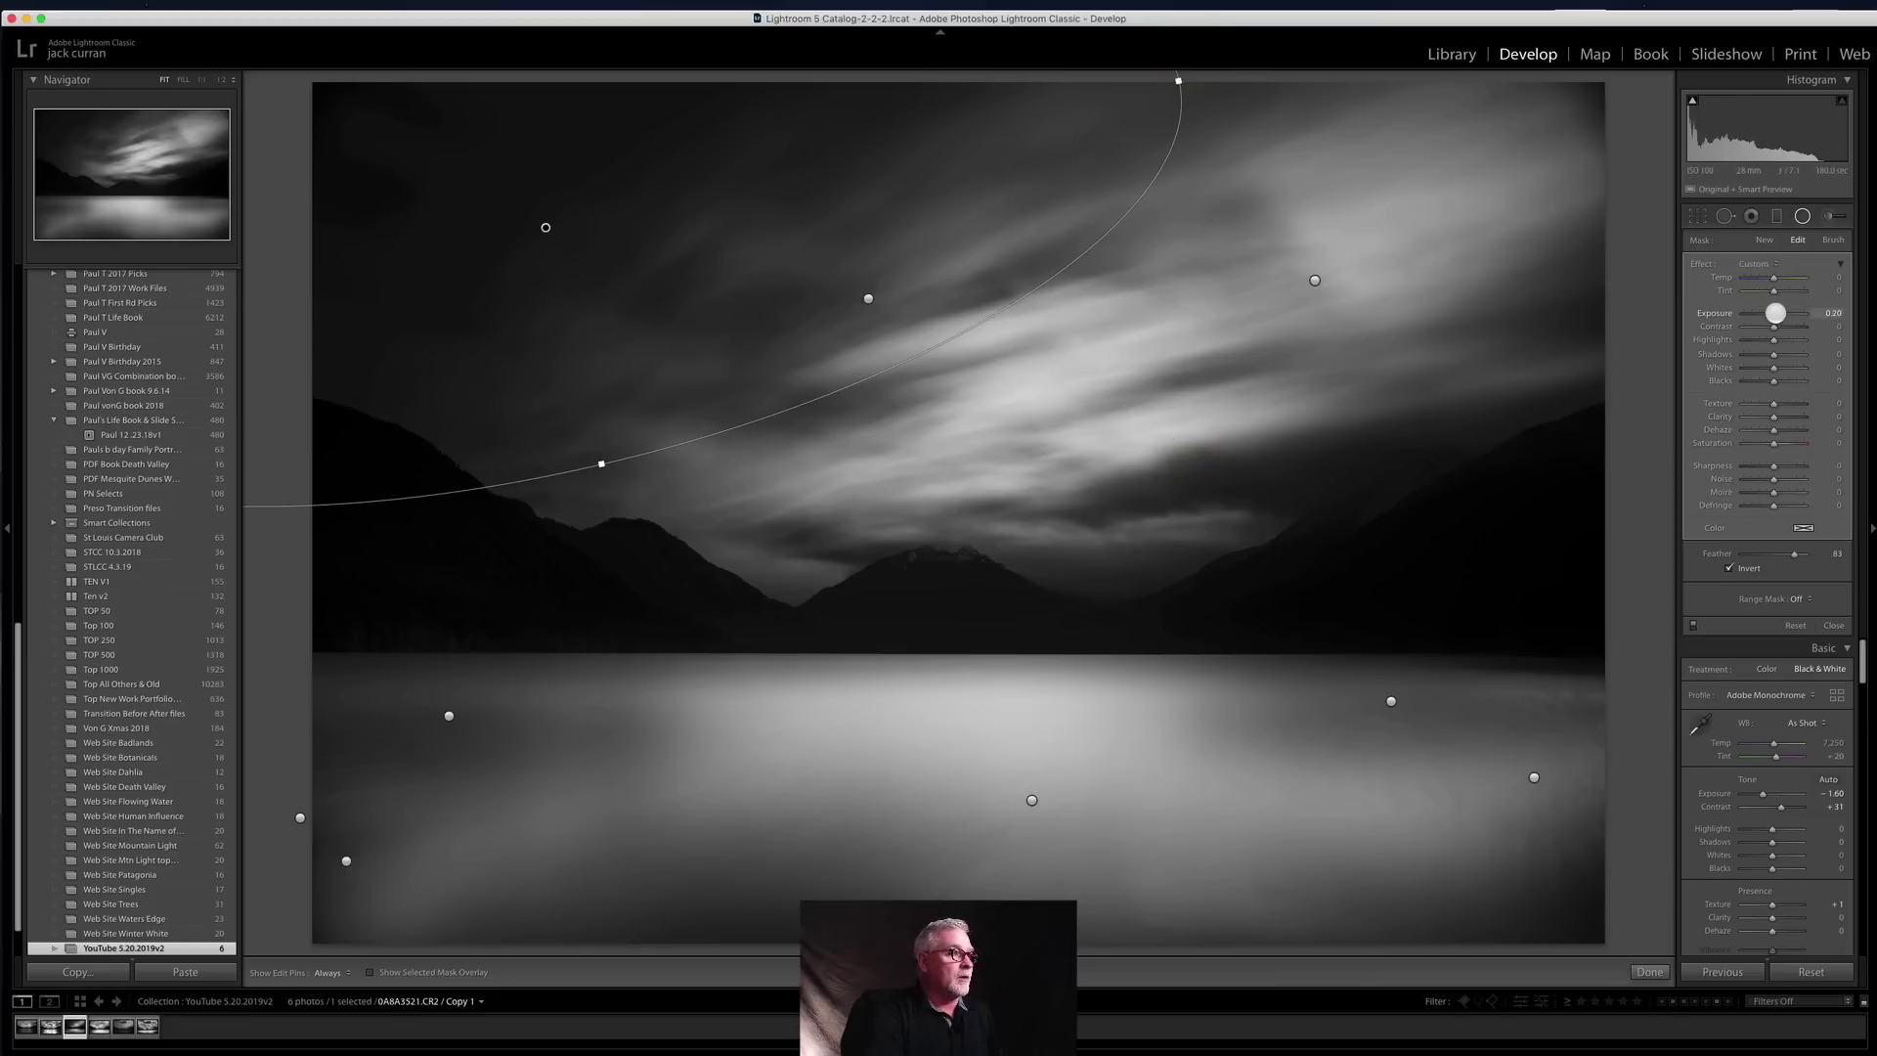
drag(1782, 312, 1797, 312)
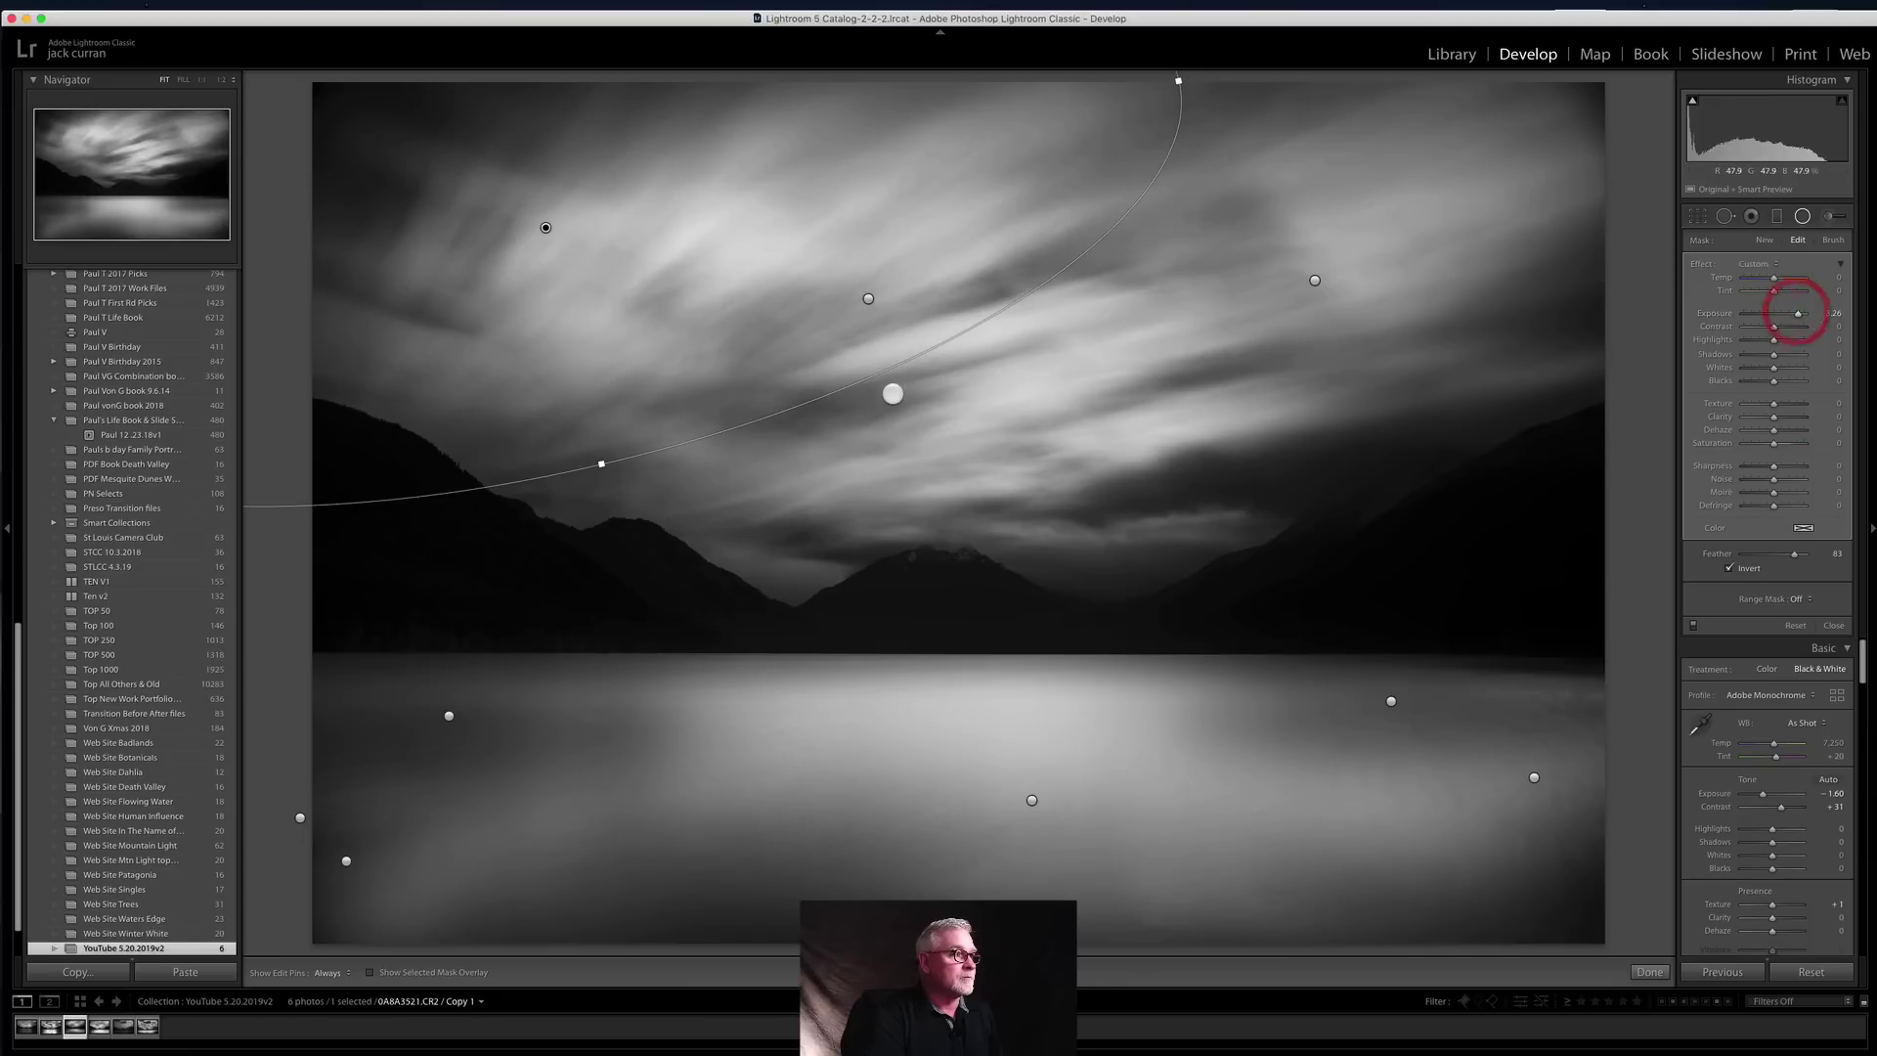
Step: Shift the upper-left sky's radial filter further up and left, and set its Highlights and Whites to 100
drag(547, 227, 550, 194)
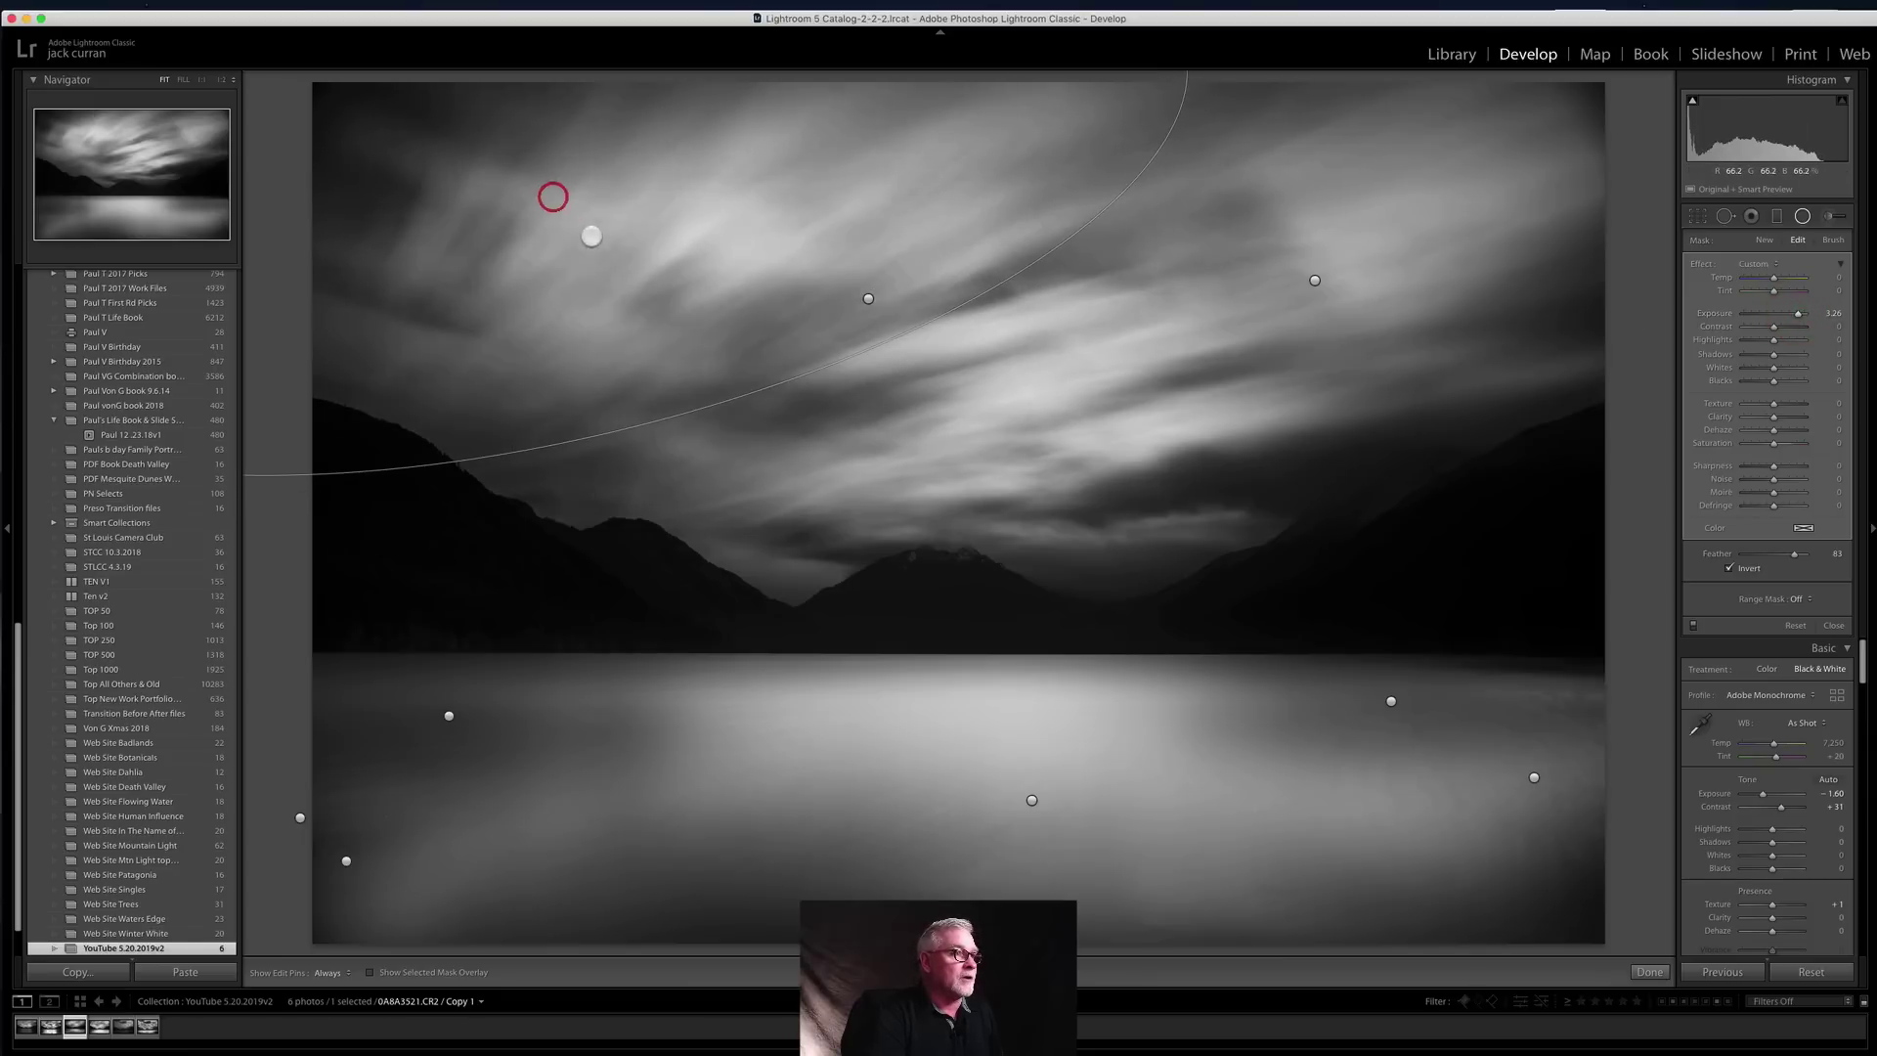
drag(1068, 256, 1036, 356)
drag(546, 192, 374, 181)
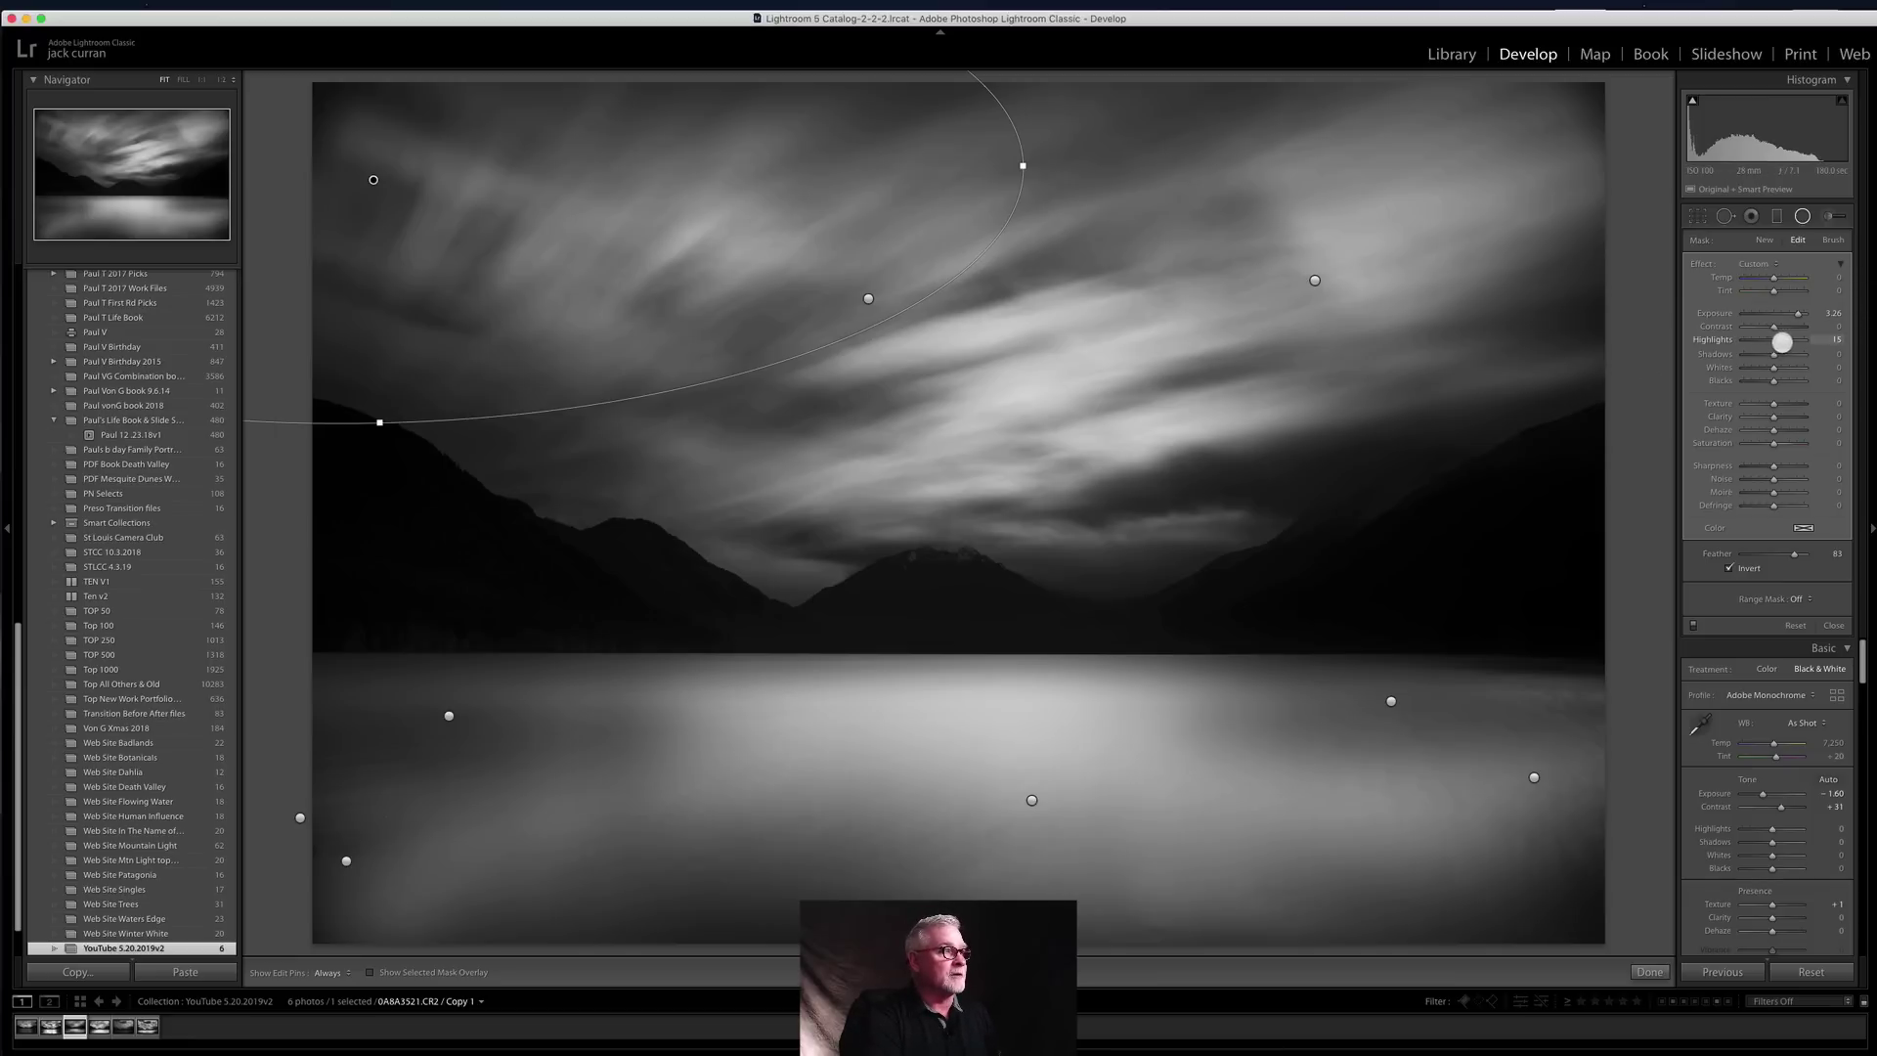
drag(1797, 341, 1820, 364)
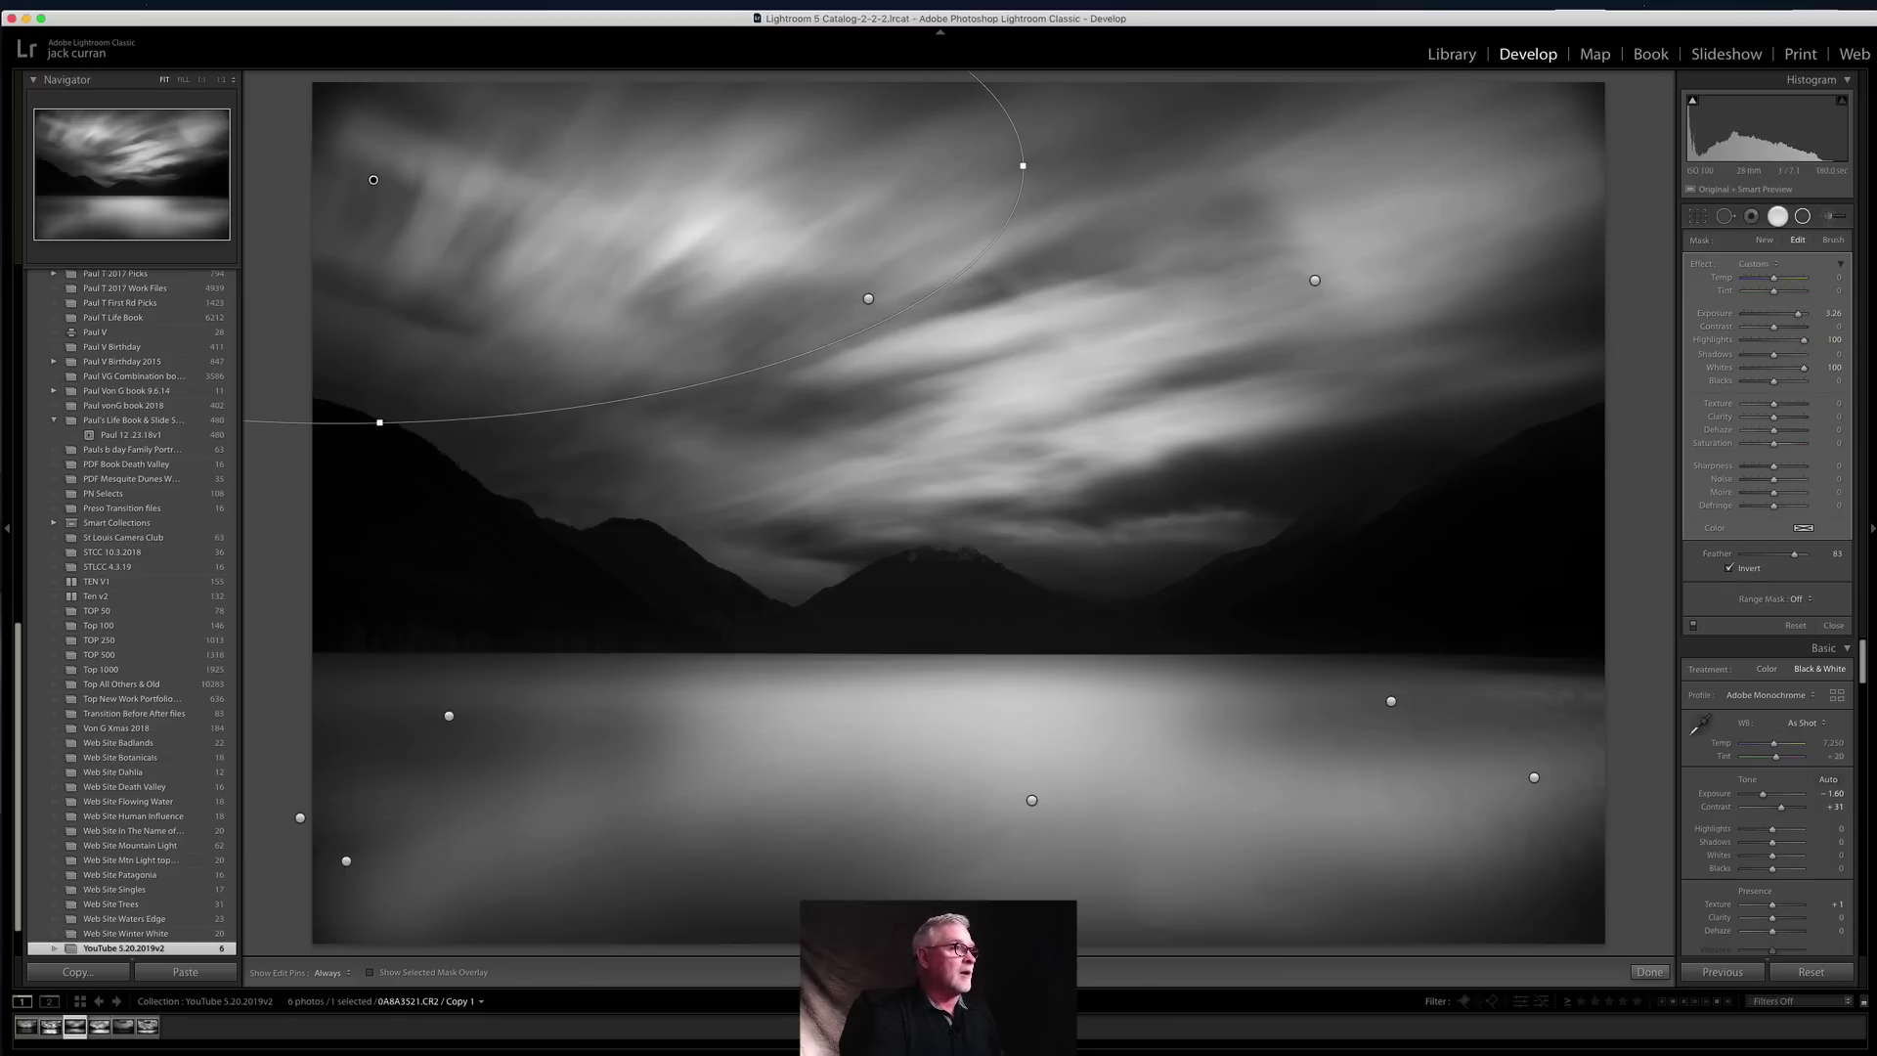
Step: Add a diagonal graduated filter across the photo's upper-left corner with Exposure 3.47 and Shadows 100, and tuck it into the corner
click(1777, 216)
mouse_move(361, 121)
mouse_down()
mouse_move(349, 111)
mouse_move(364, 127)
mouse_up()
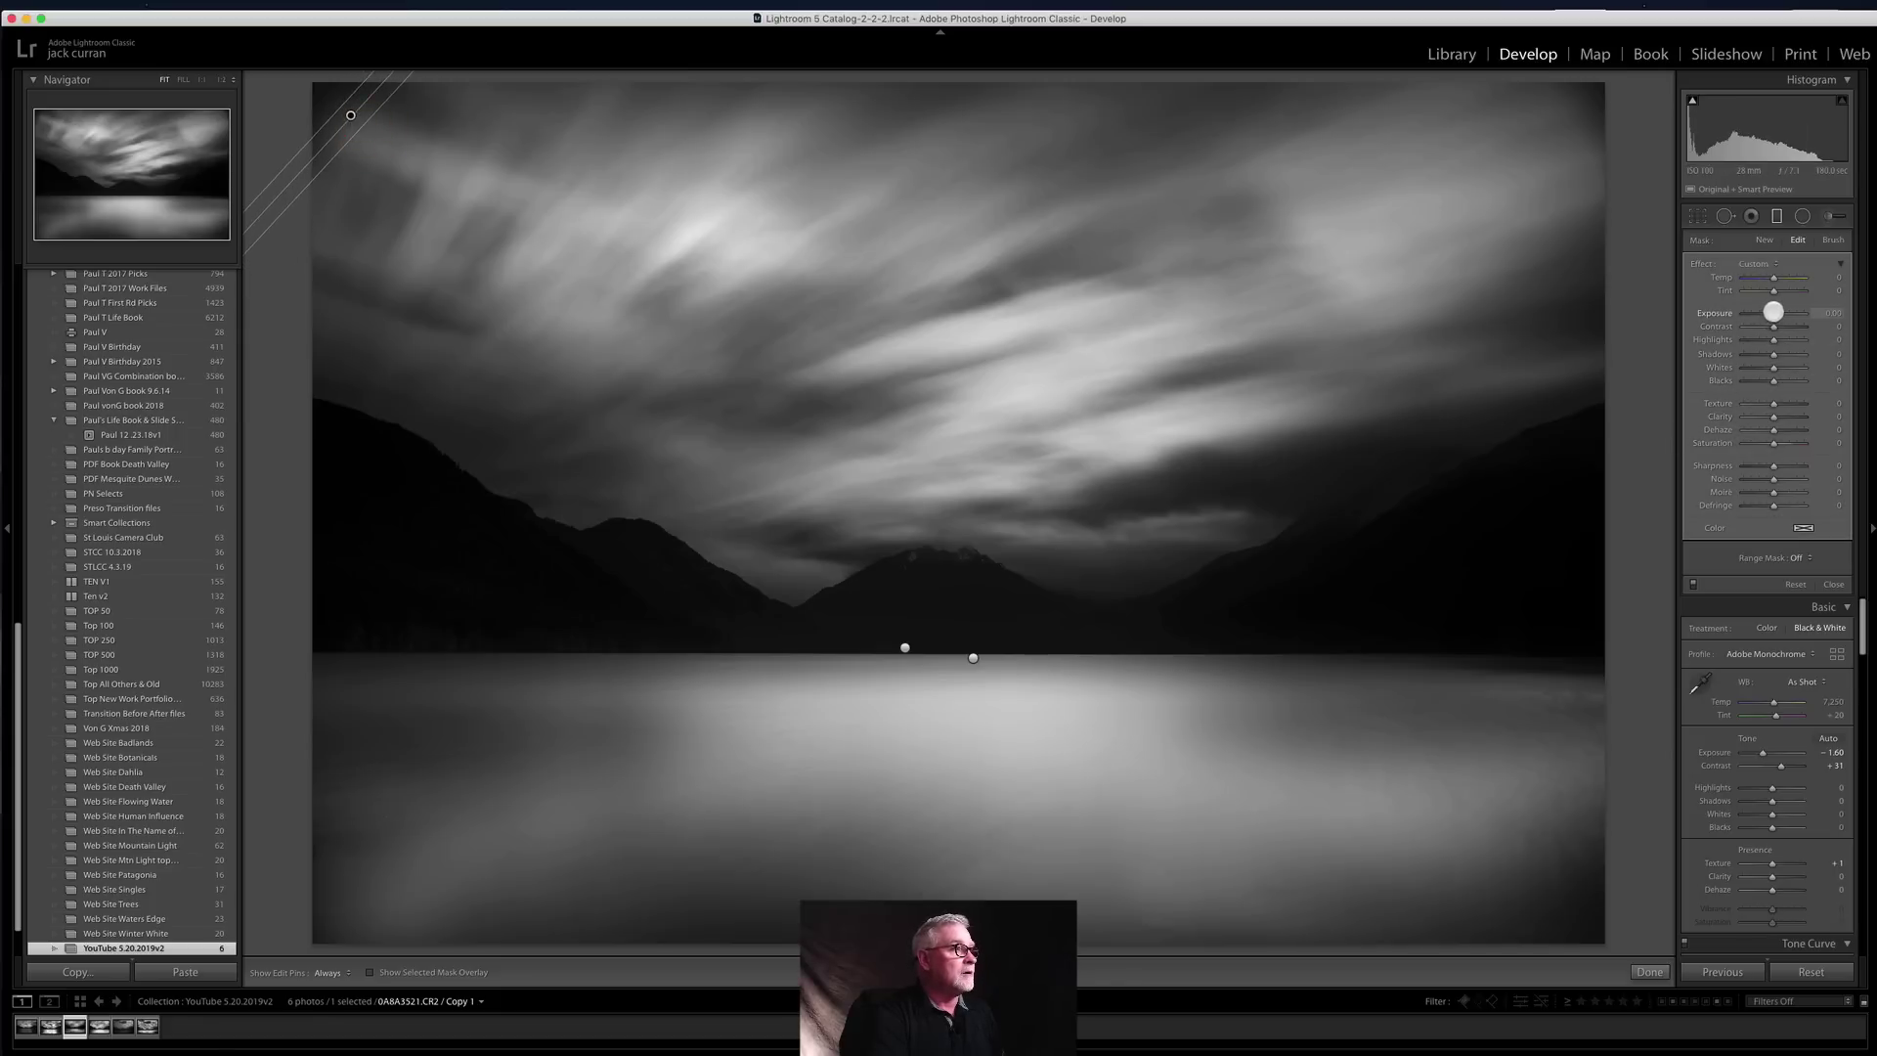
drag(1779, 311, 1783, 311)
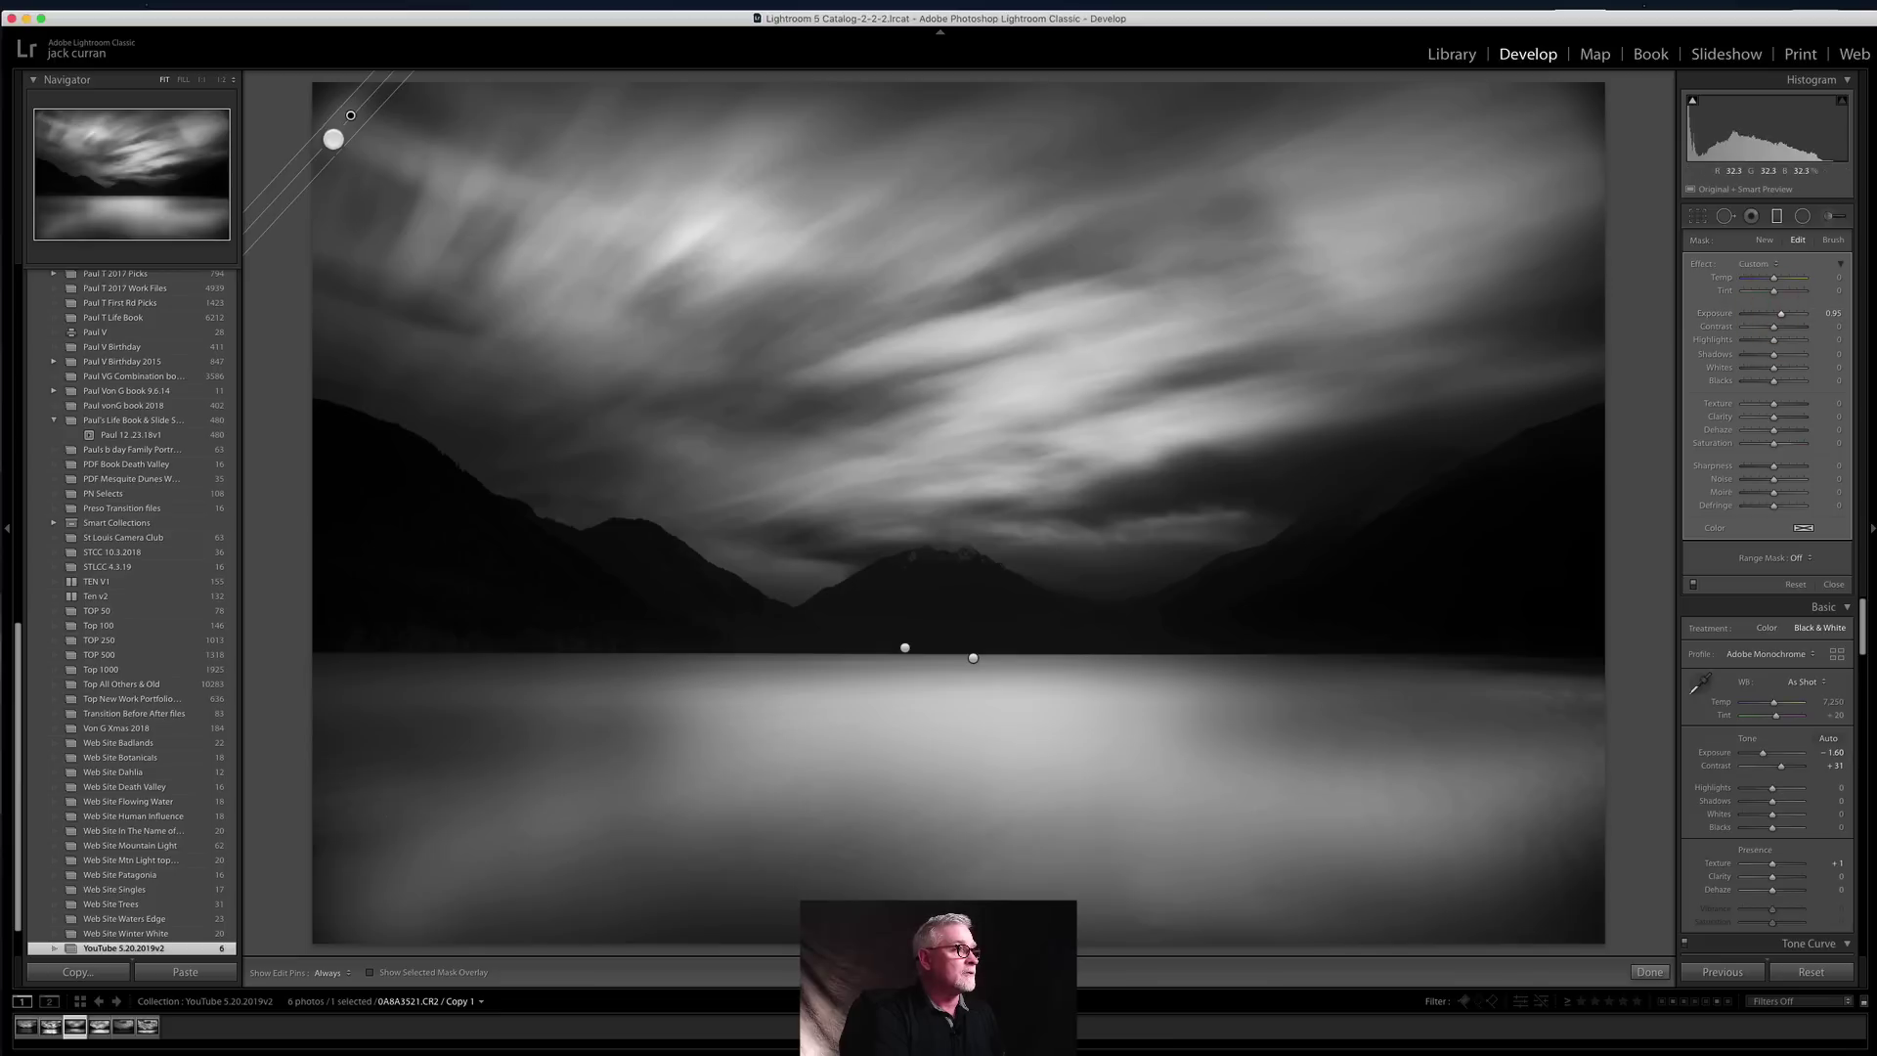
mouse_move(351, 116)
mouse_down()
mouse_move(251, 79)
mouse_move(318, 89)
mouse_move(343, 105)
mouse_move(324, 126)
mouse_move(361, 137)
mouse_up()
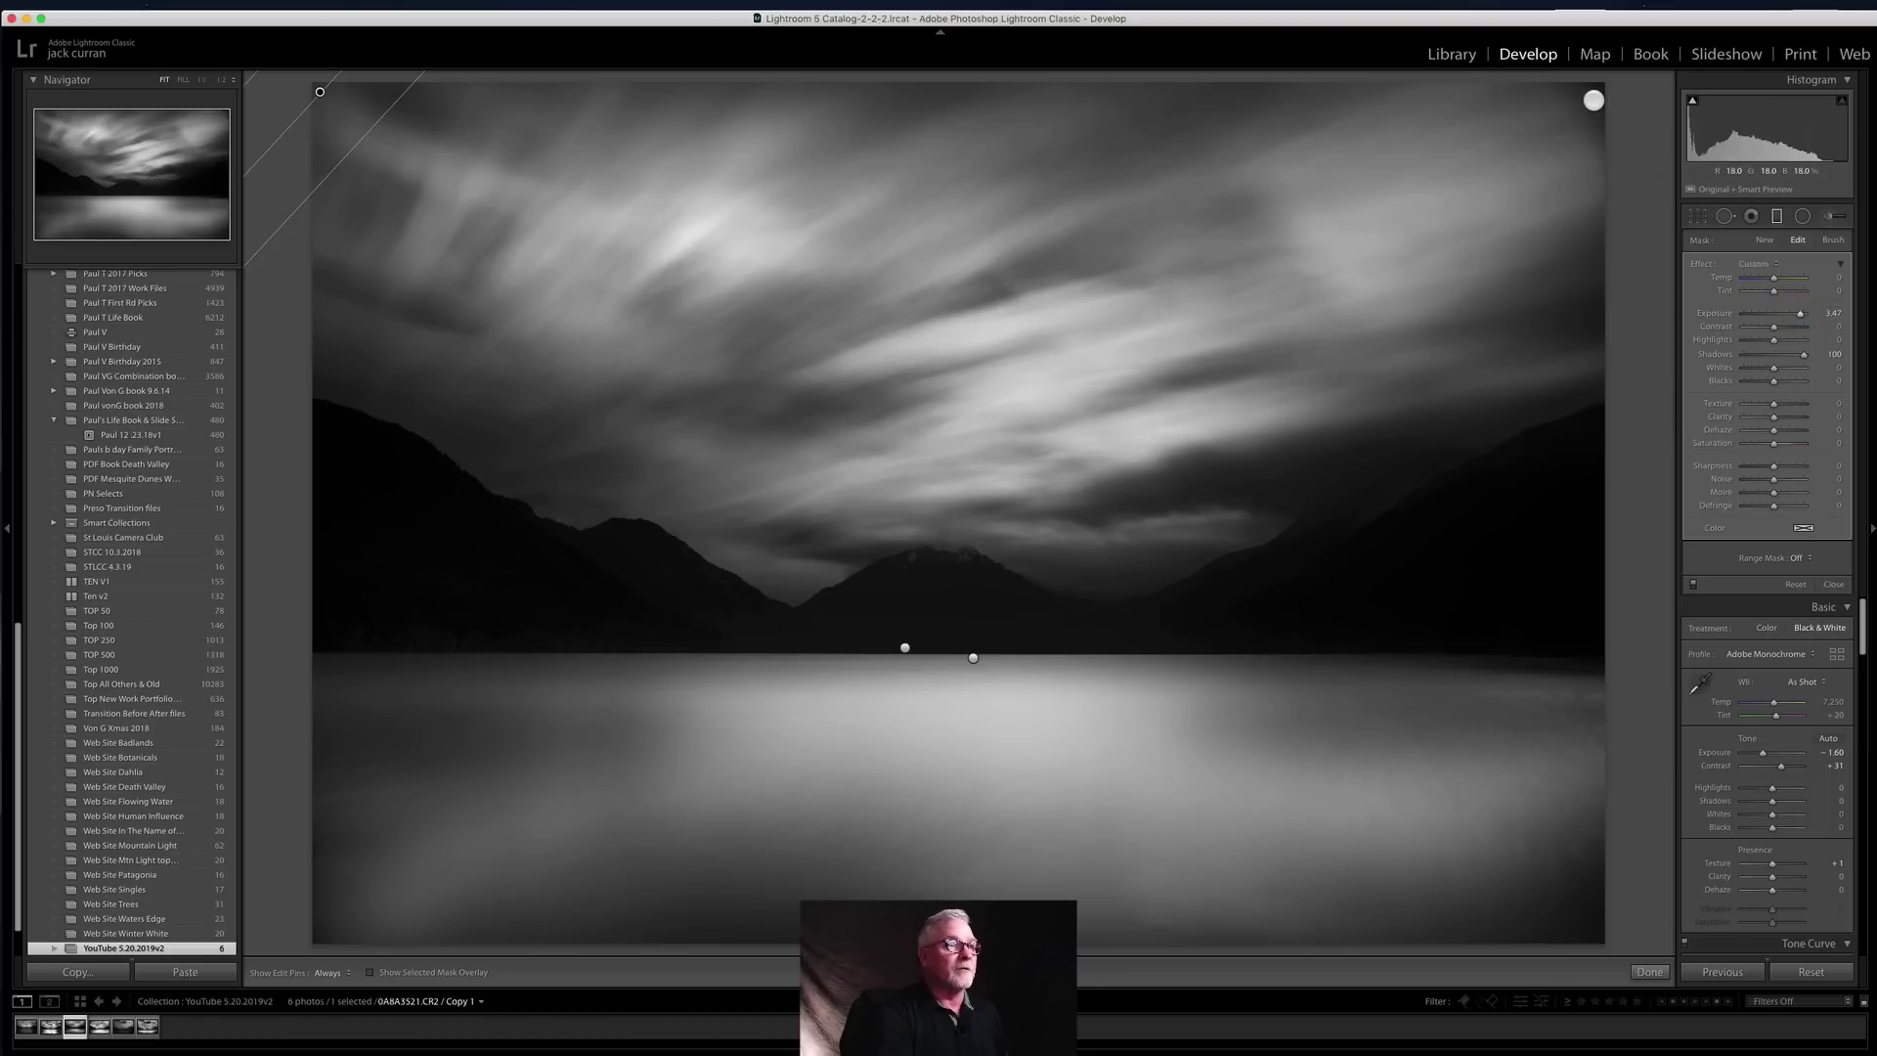
Step: Add a diagonal graduated filter at the upper-right corner, reset its effects, move it closer to the corner, and set Shadows 100 and Exposure about 1.66
drag(1592, 101, 1542, 137)
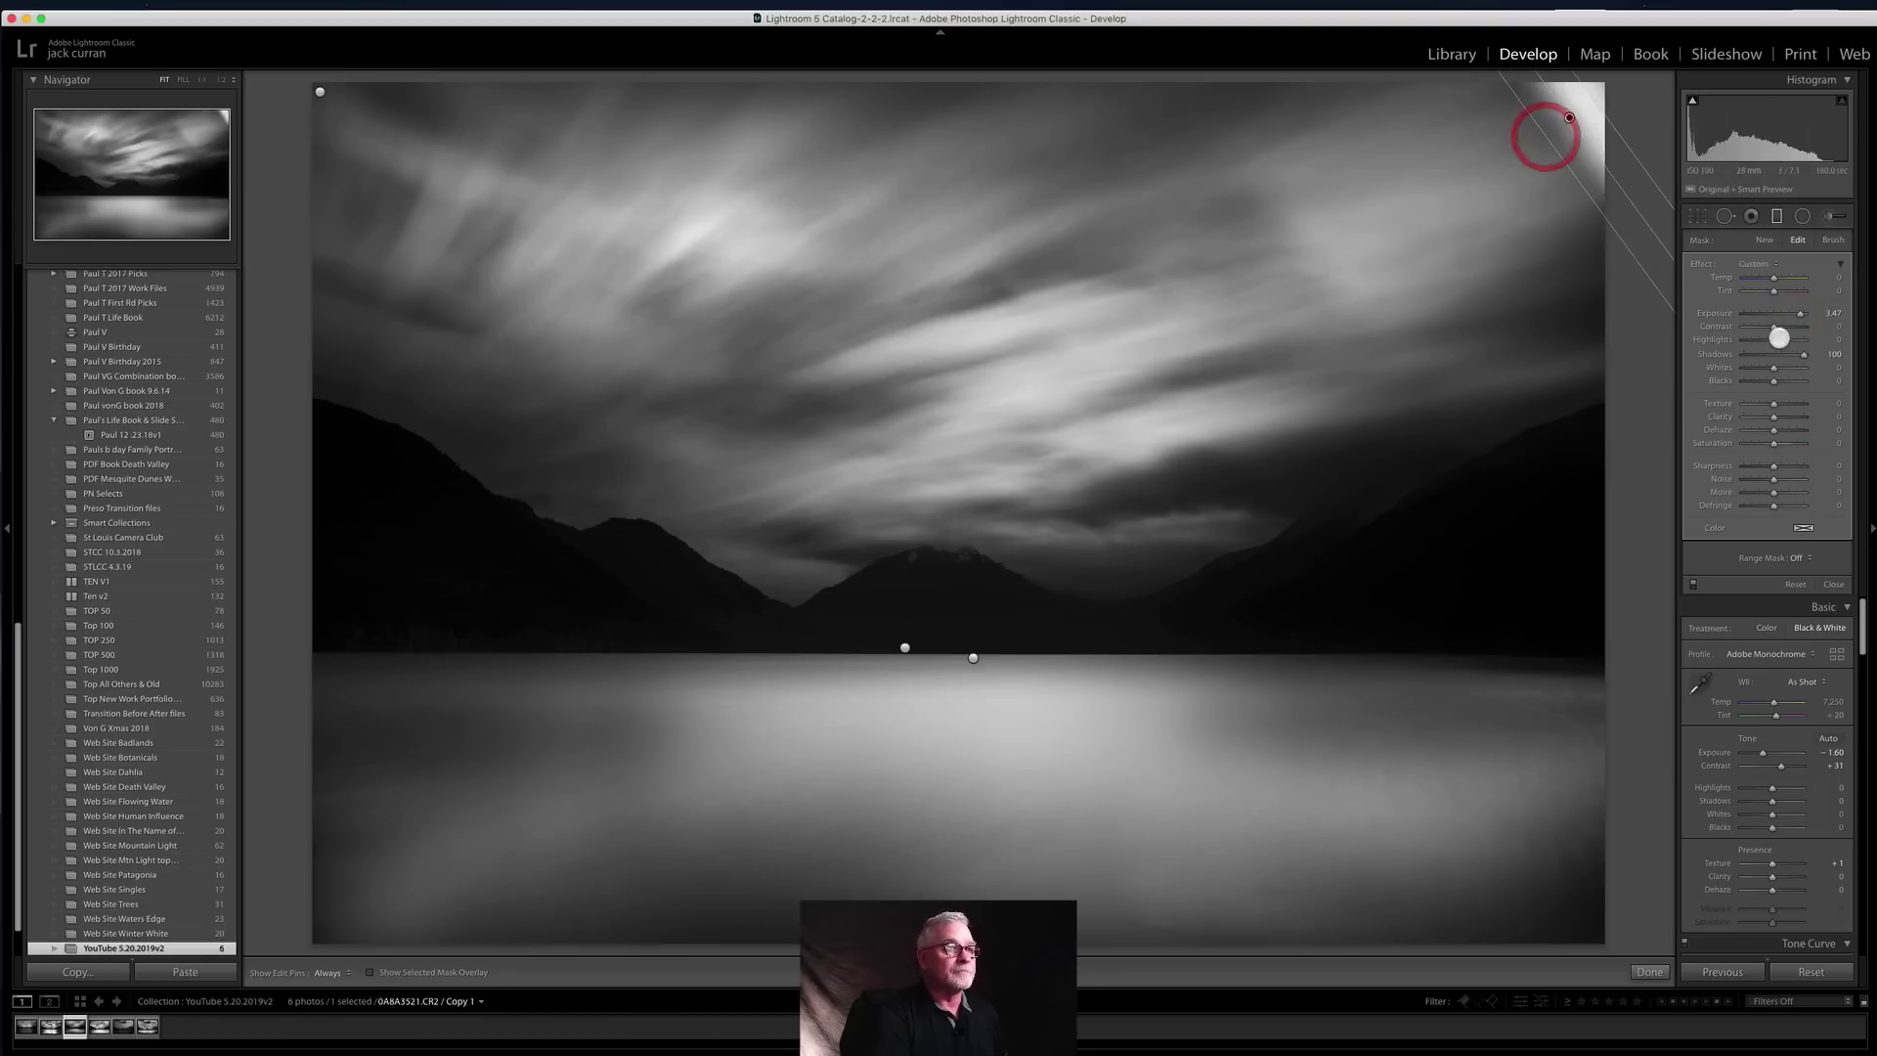
double_click(1705, 264)
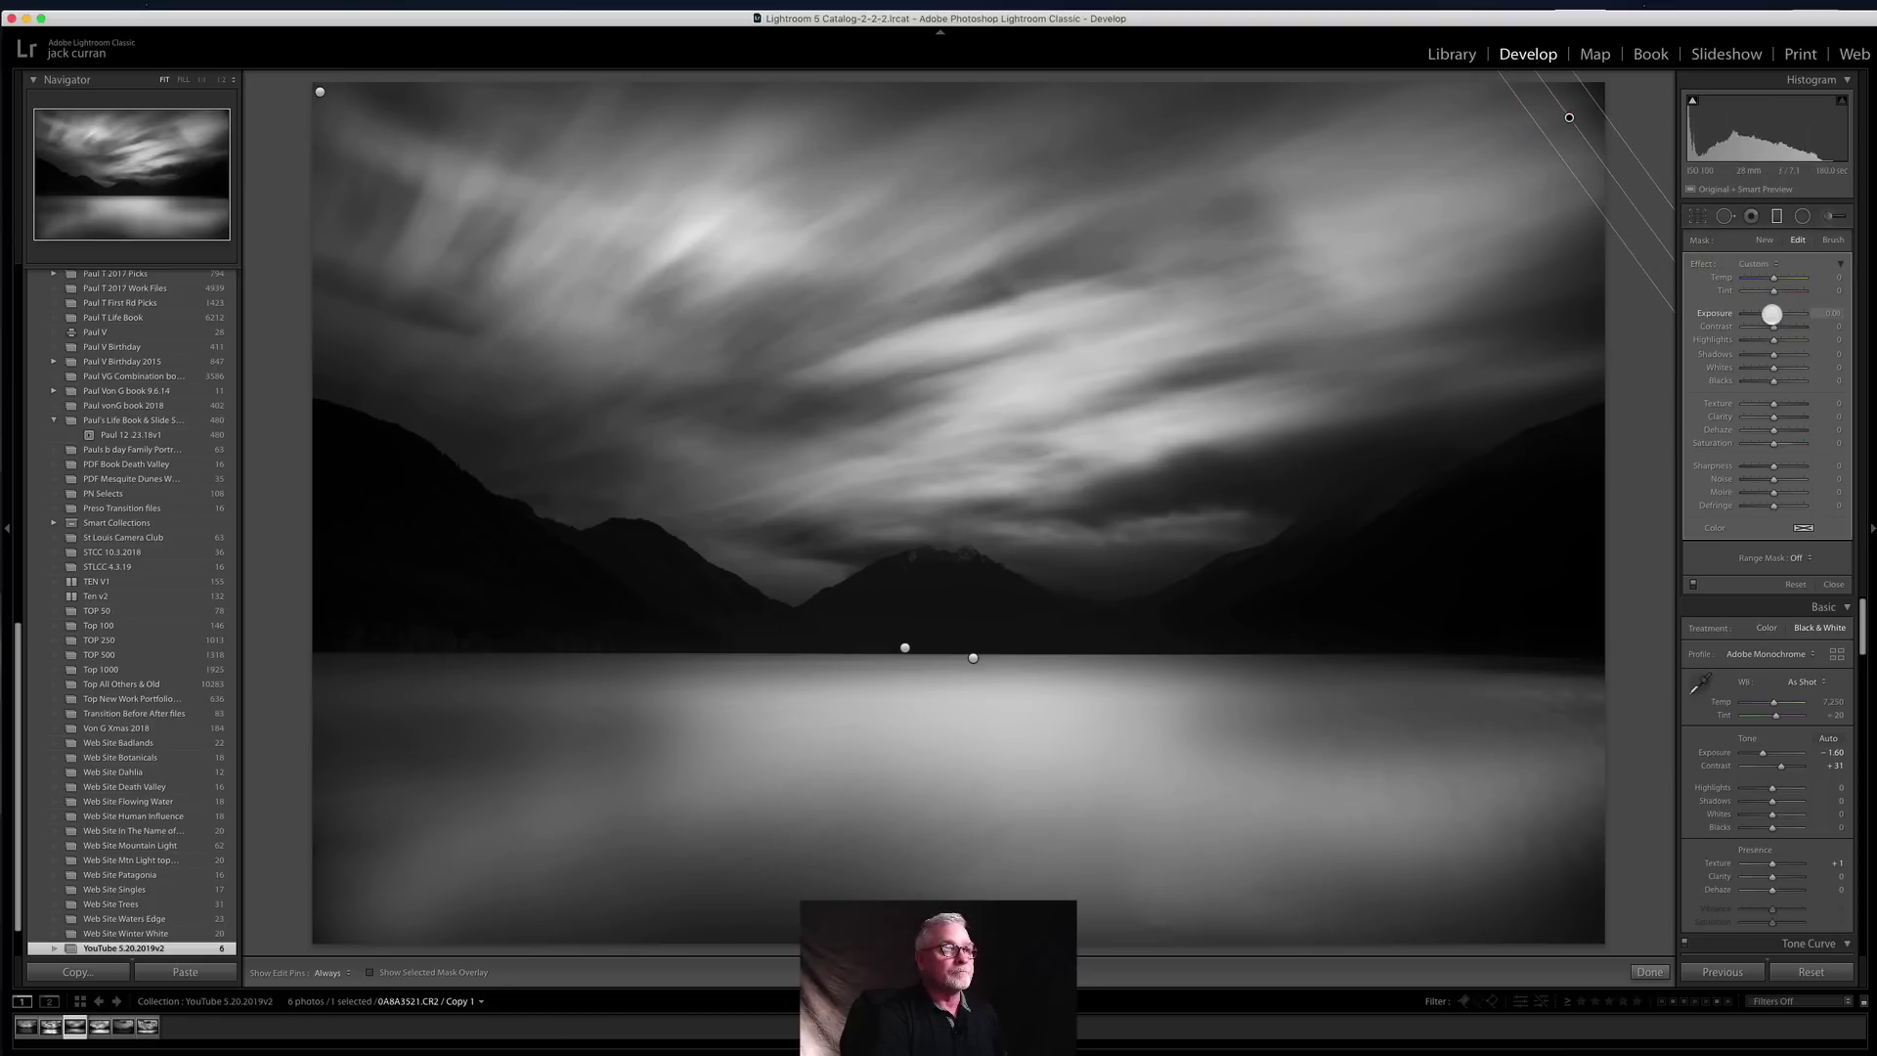
drag(1773, 313, 1776, 314)
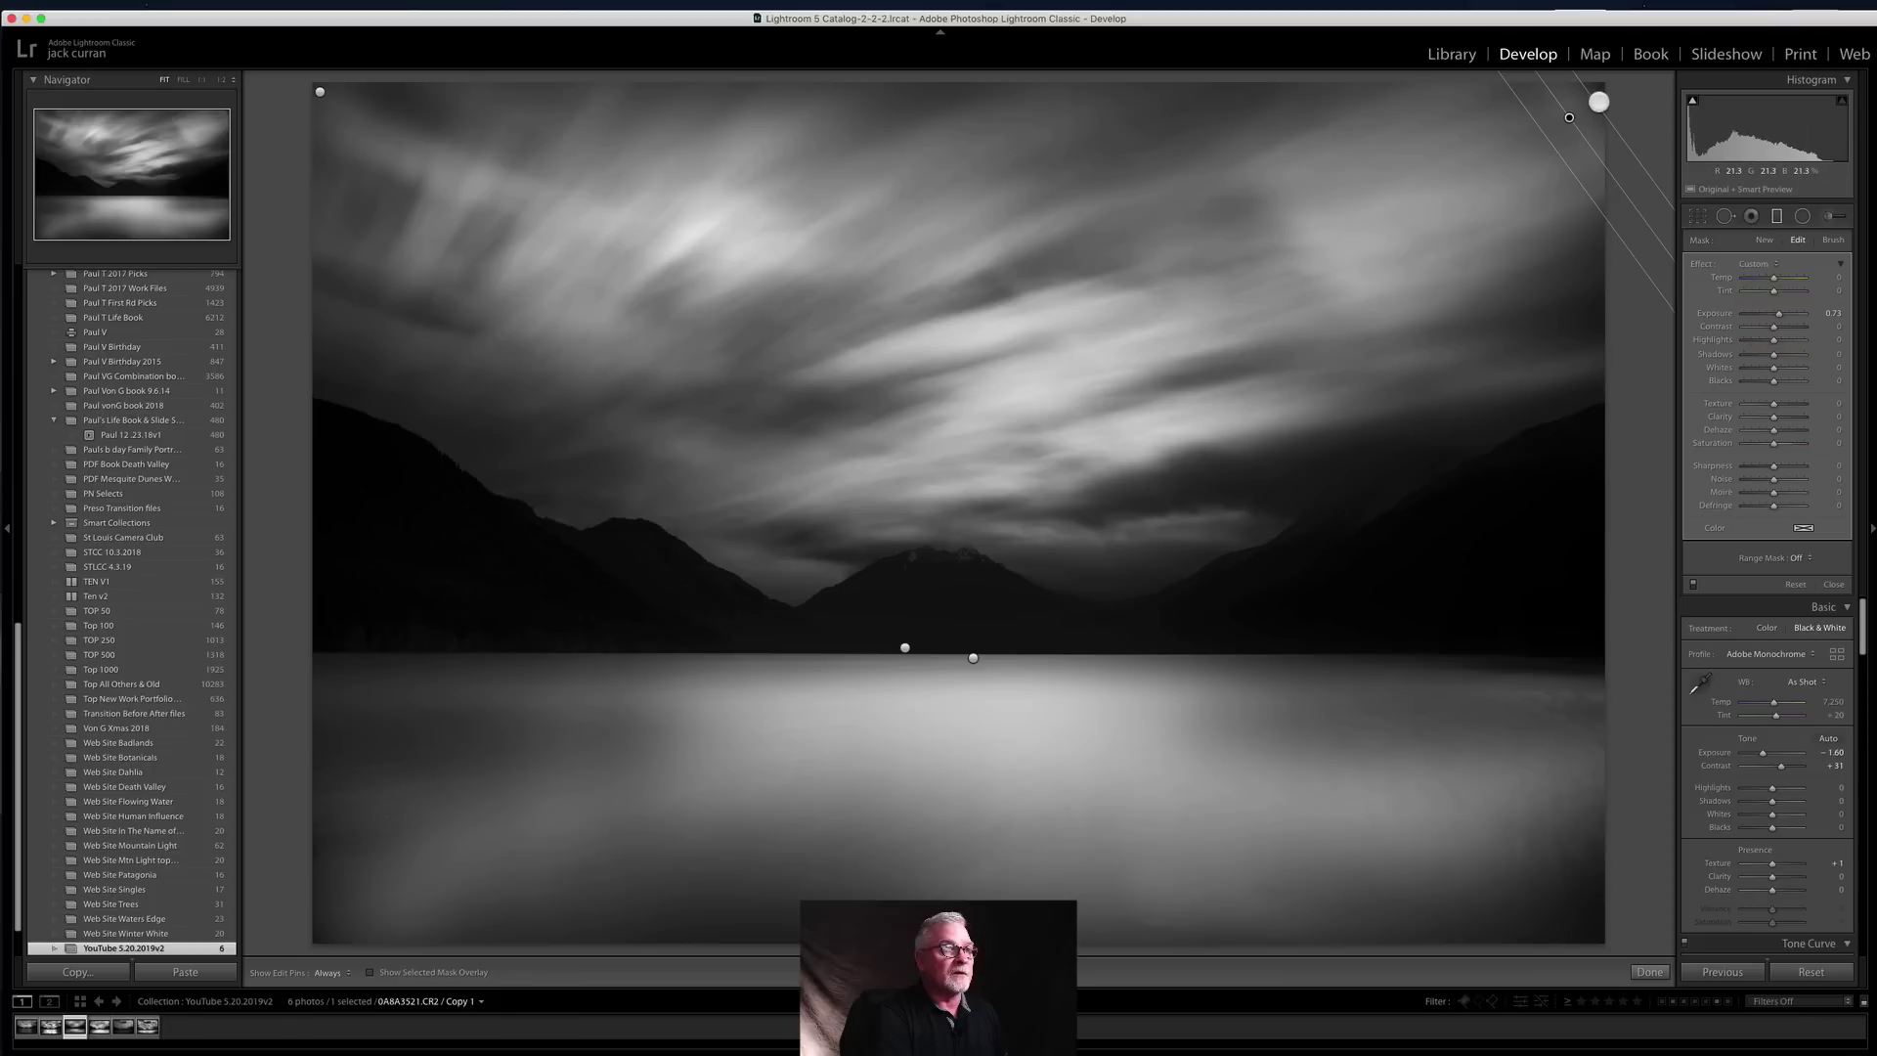
drag(1596, 104, 1598, 103)
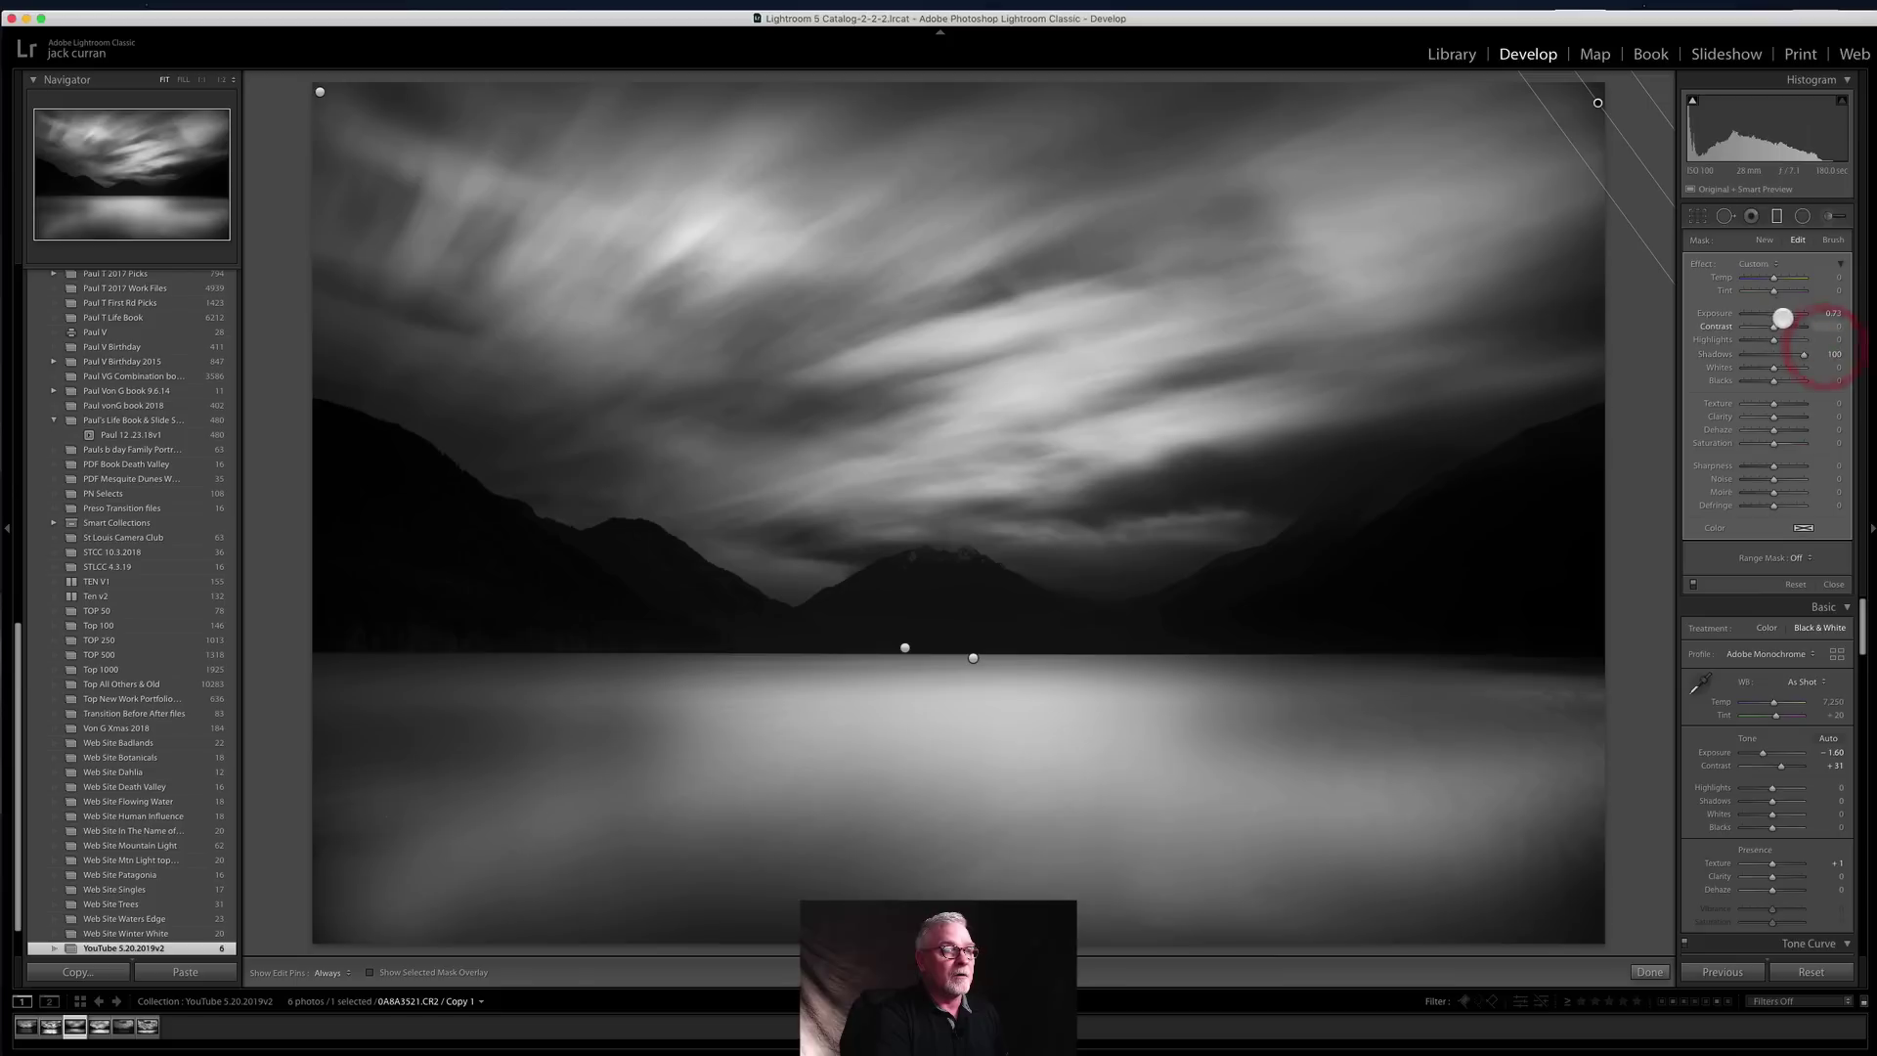
drag(1778, 314, 1784, 313)
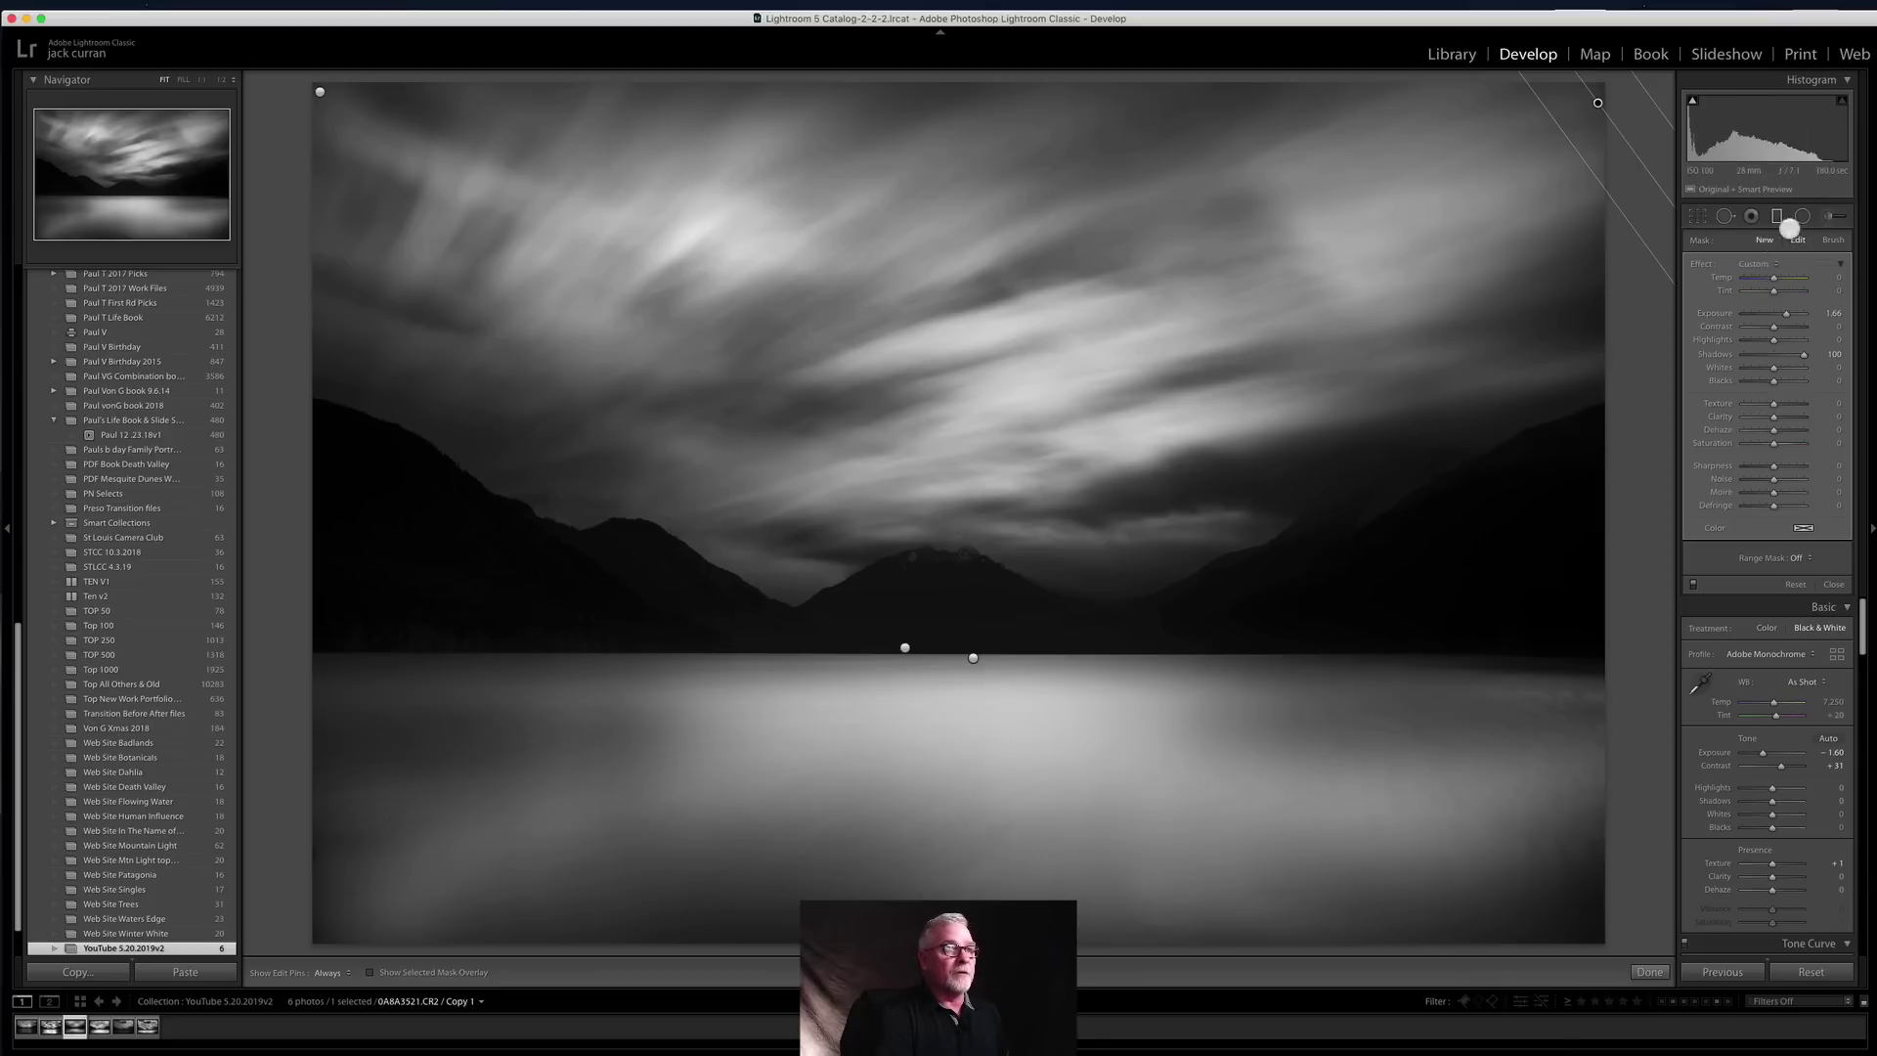
Step: Paint the right mountain ridge with an adjustment brush using Highlights 42, Shadows 29 and Whites 32, and set its Exposure to about 2.33
click(1825, 216)
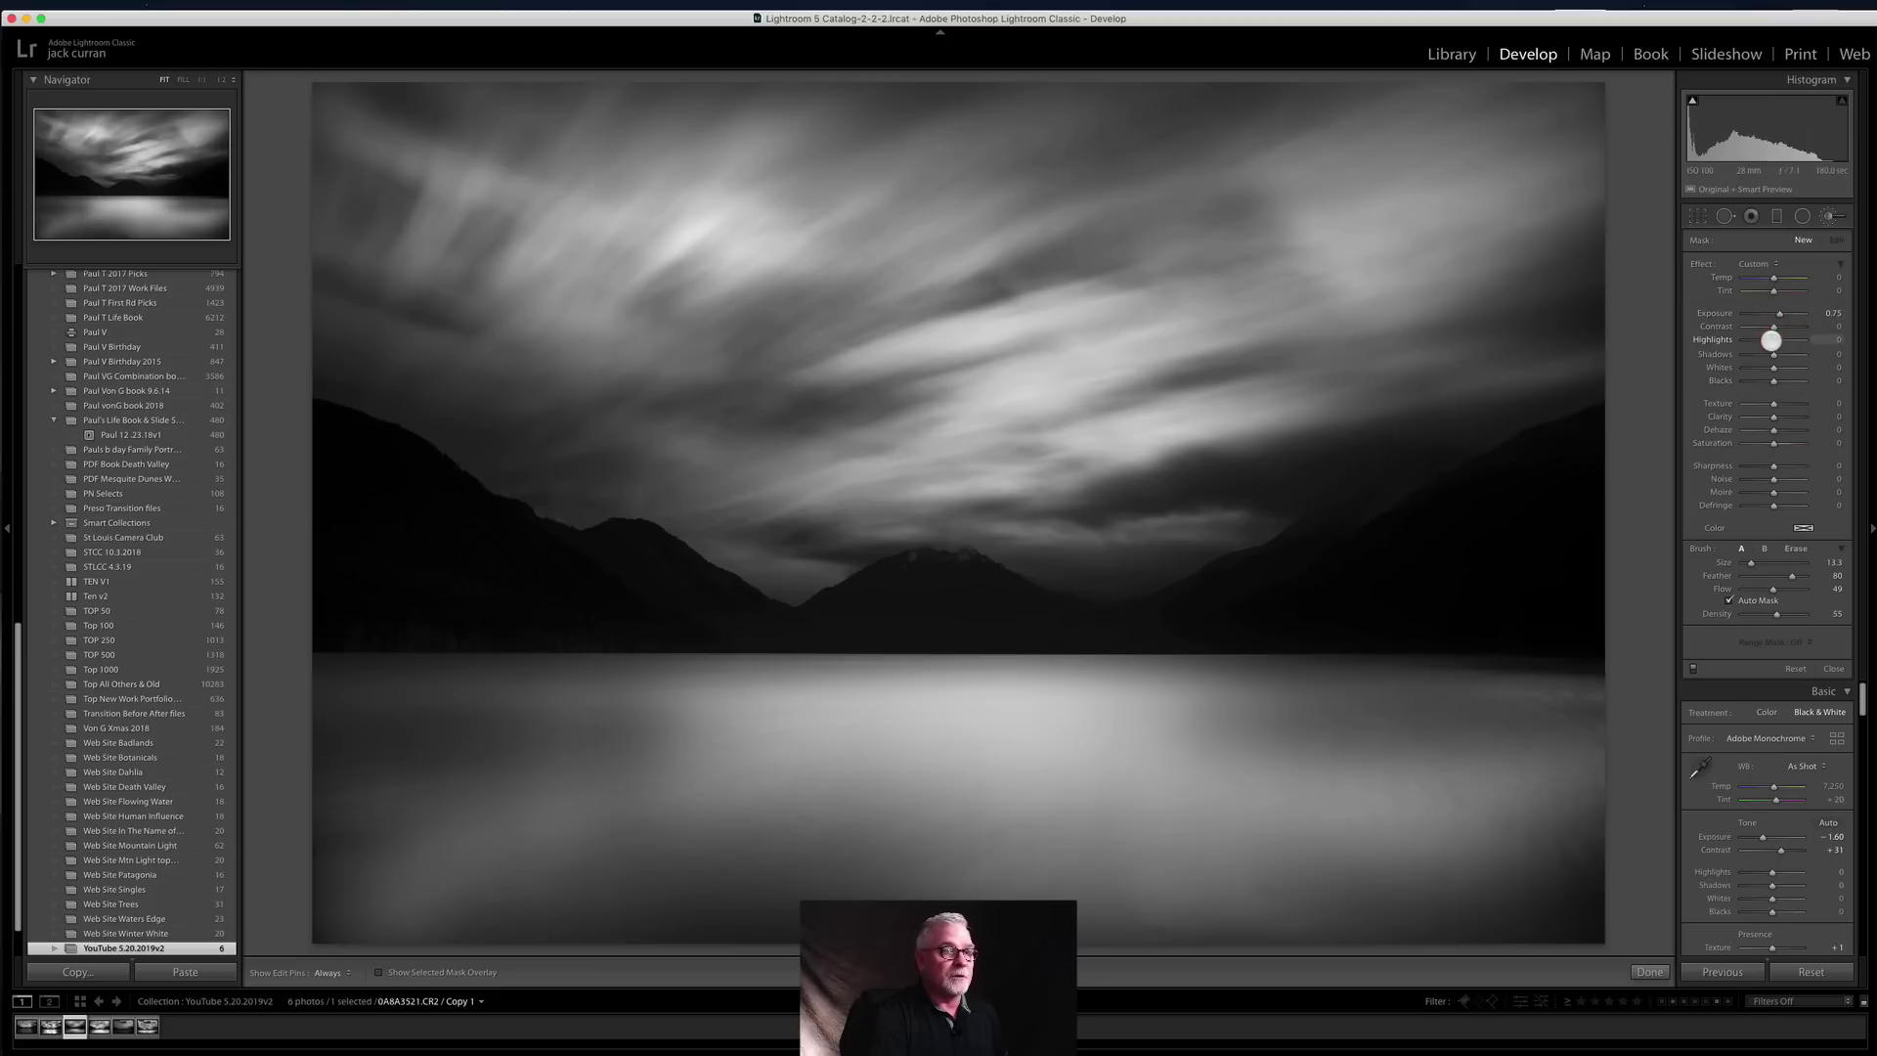
click(1786, 338)
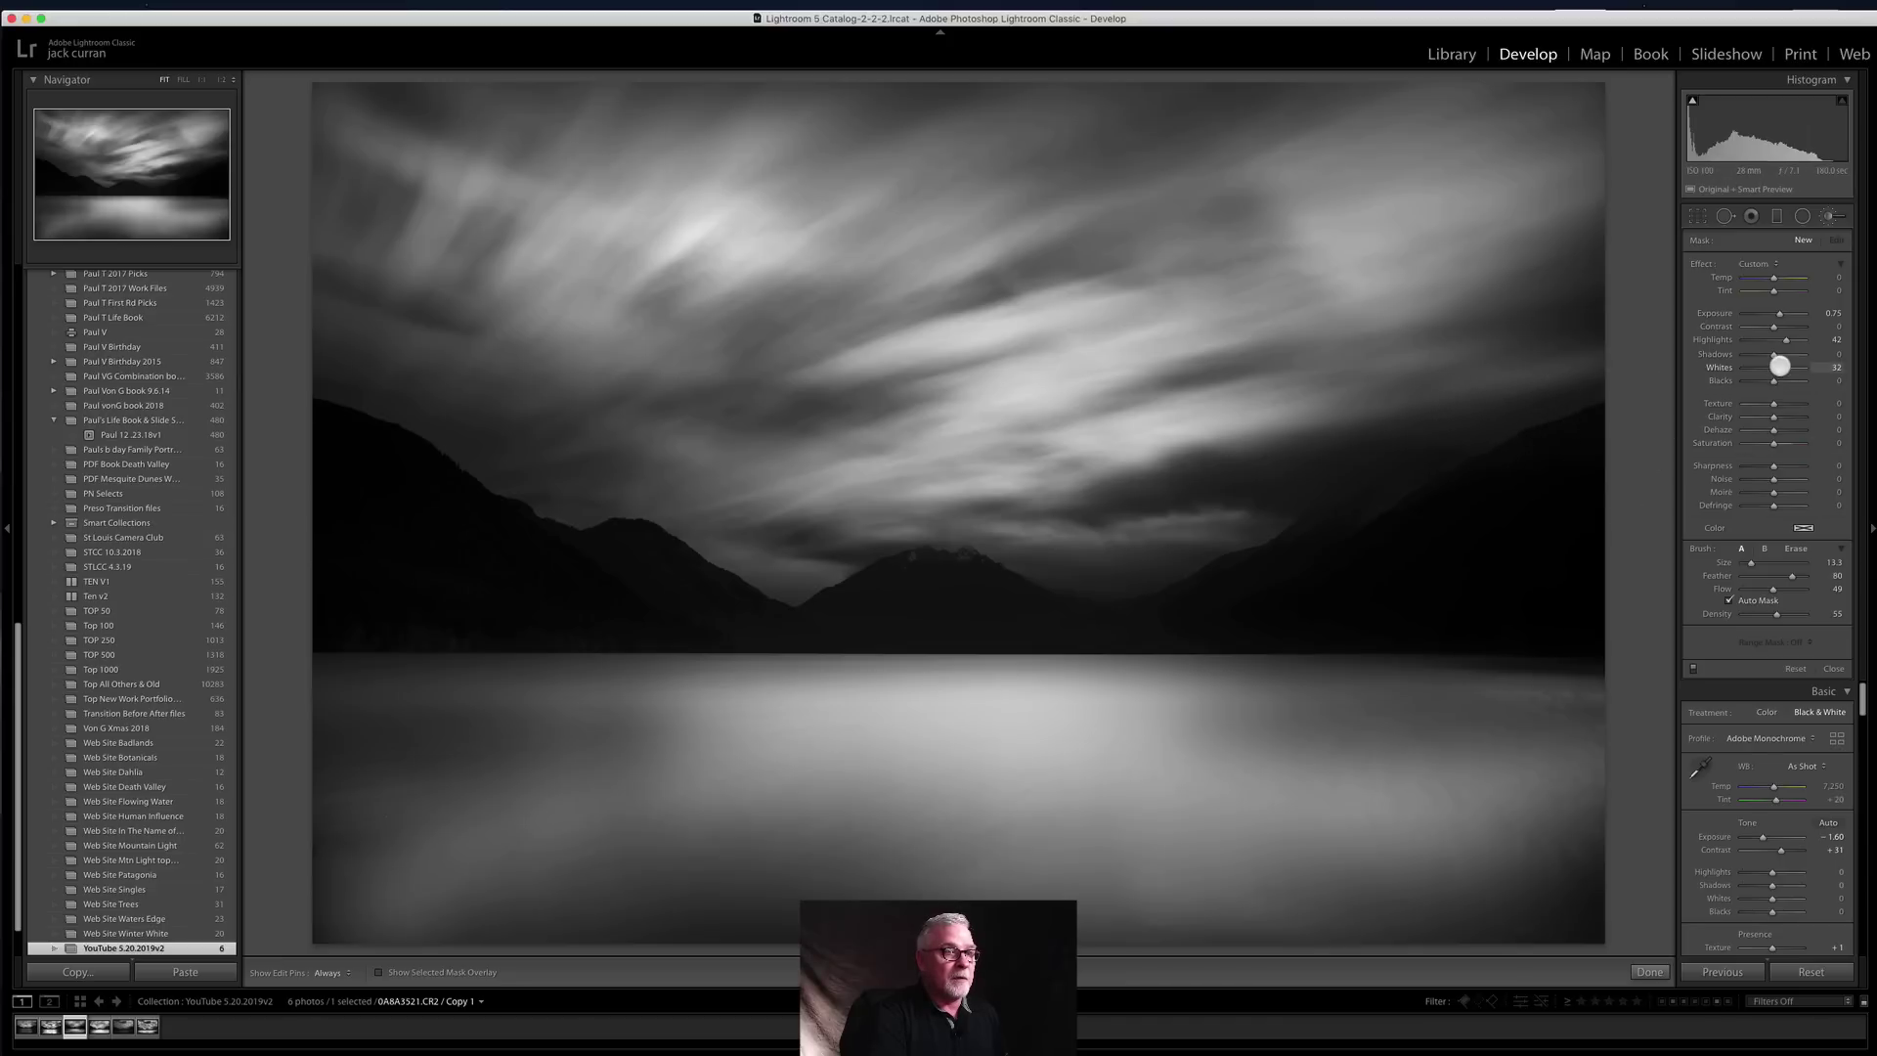
key(h)
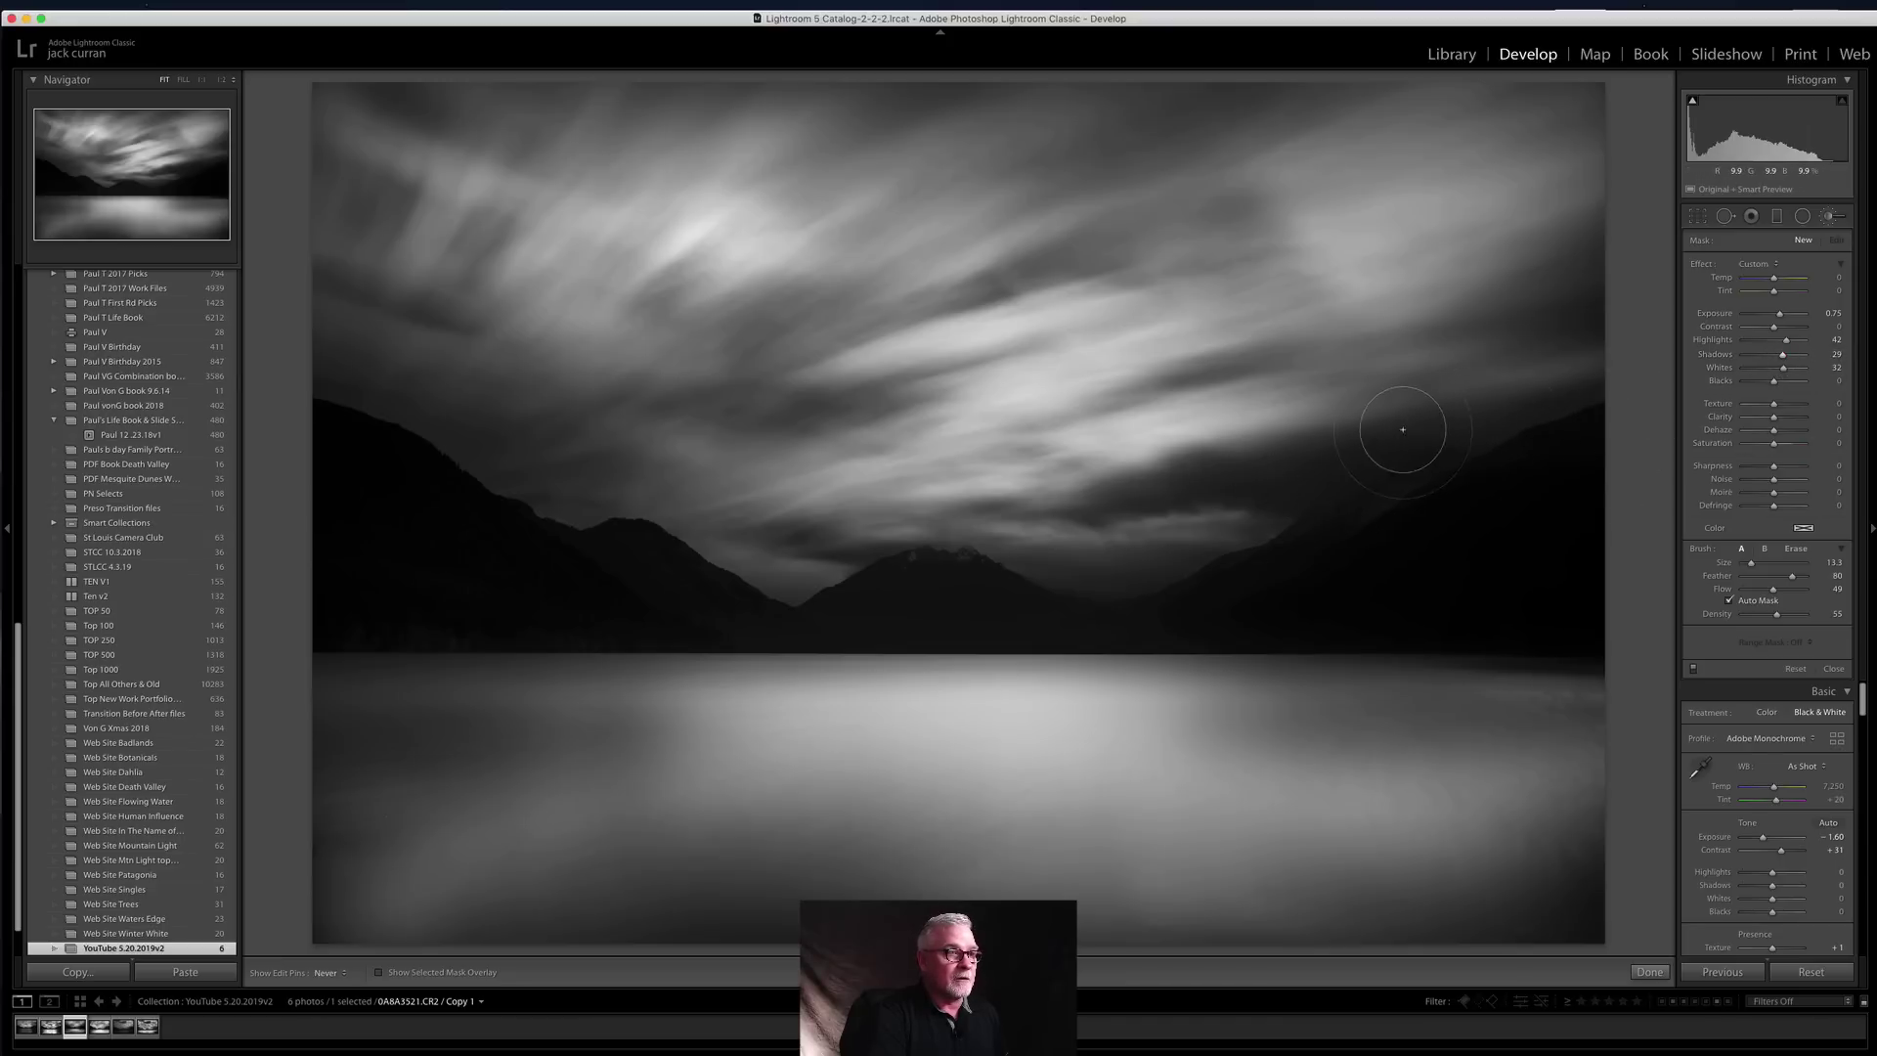
mouse_move(1434, 440)
mouse_down()
mouse_move(1497, 427)
mouse_move(1413, 456)
mouse_move(1447, 398)
mouse_move(1386, 435)
mouse_move(1392, 472)
mouse_move(1497, 453)
mouse_move(1465, 477)
mouse_move(1089, 507)
mouse_move(1589, 423)
mouse_move(1683, 366)
mouse_move(1278, 523)
mouse_move(1304, 540)
mouse_move(1273, 551)
mouse_move(1210, 529)
mouse_move(1338, 498)
mouse_move(1329, 531)
mouse_move(1356, 533)
mouse_move(1284, 548)
mouse_move(1350, 494)
mouse_move(1645, 369)
mouse_move(1488, 432)
mouse_up()
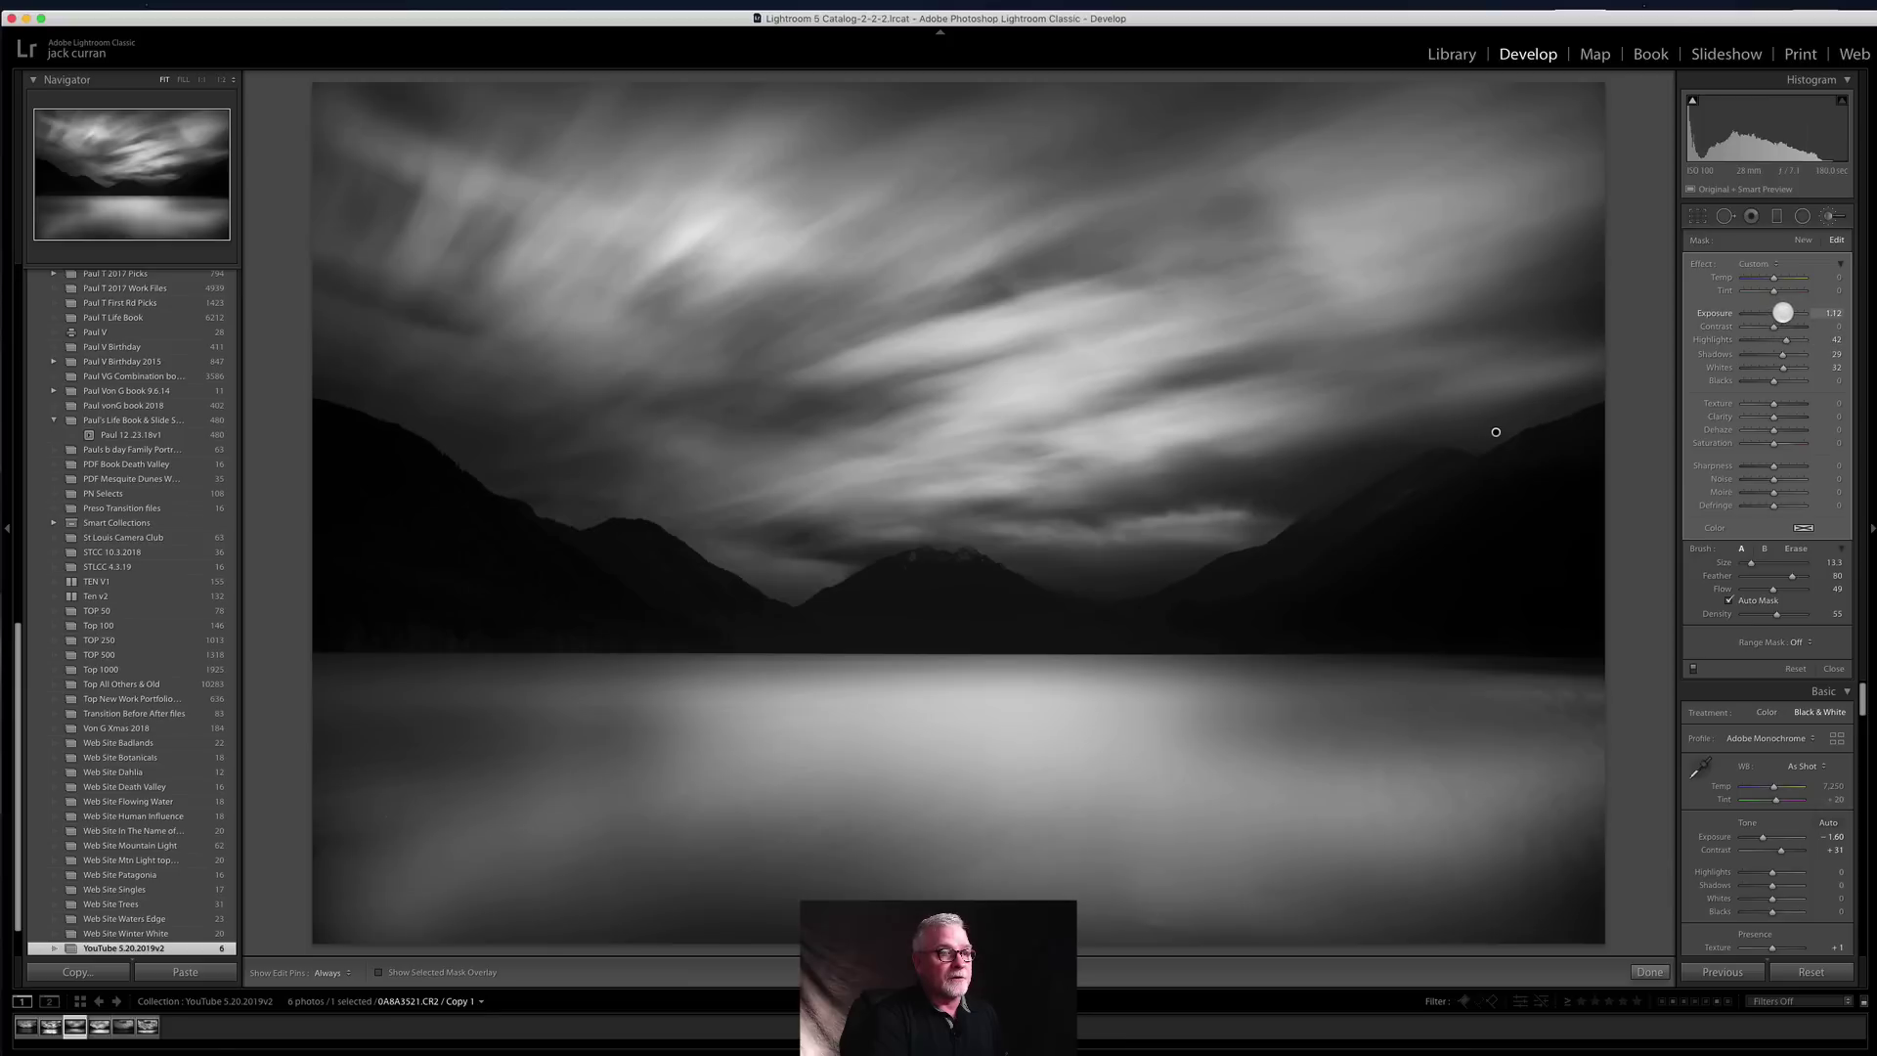
drag(1783, 313, 1790, 313)
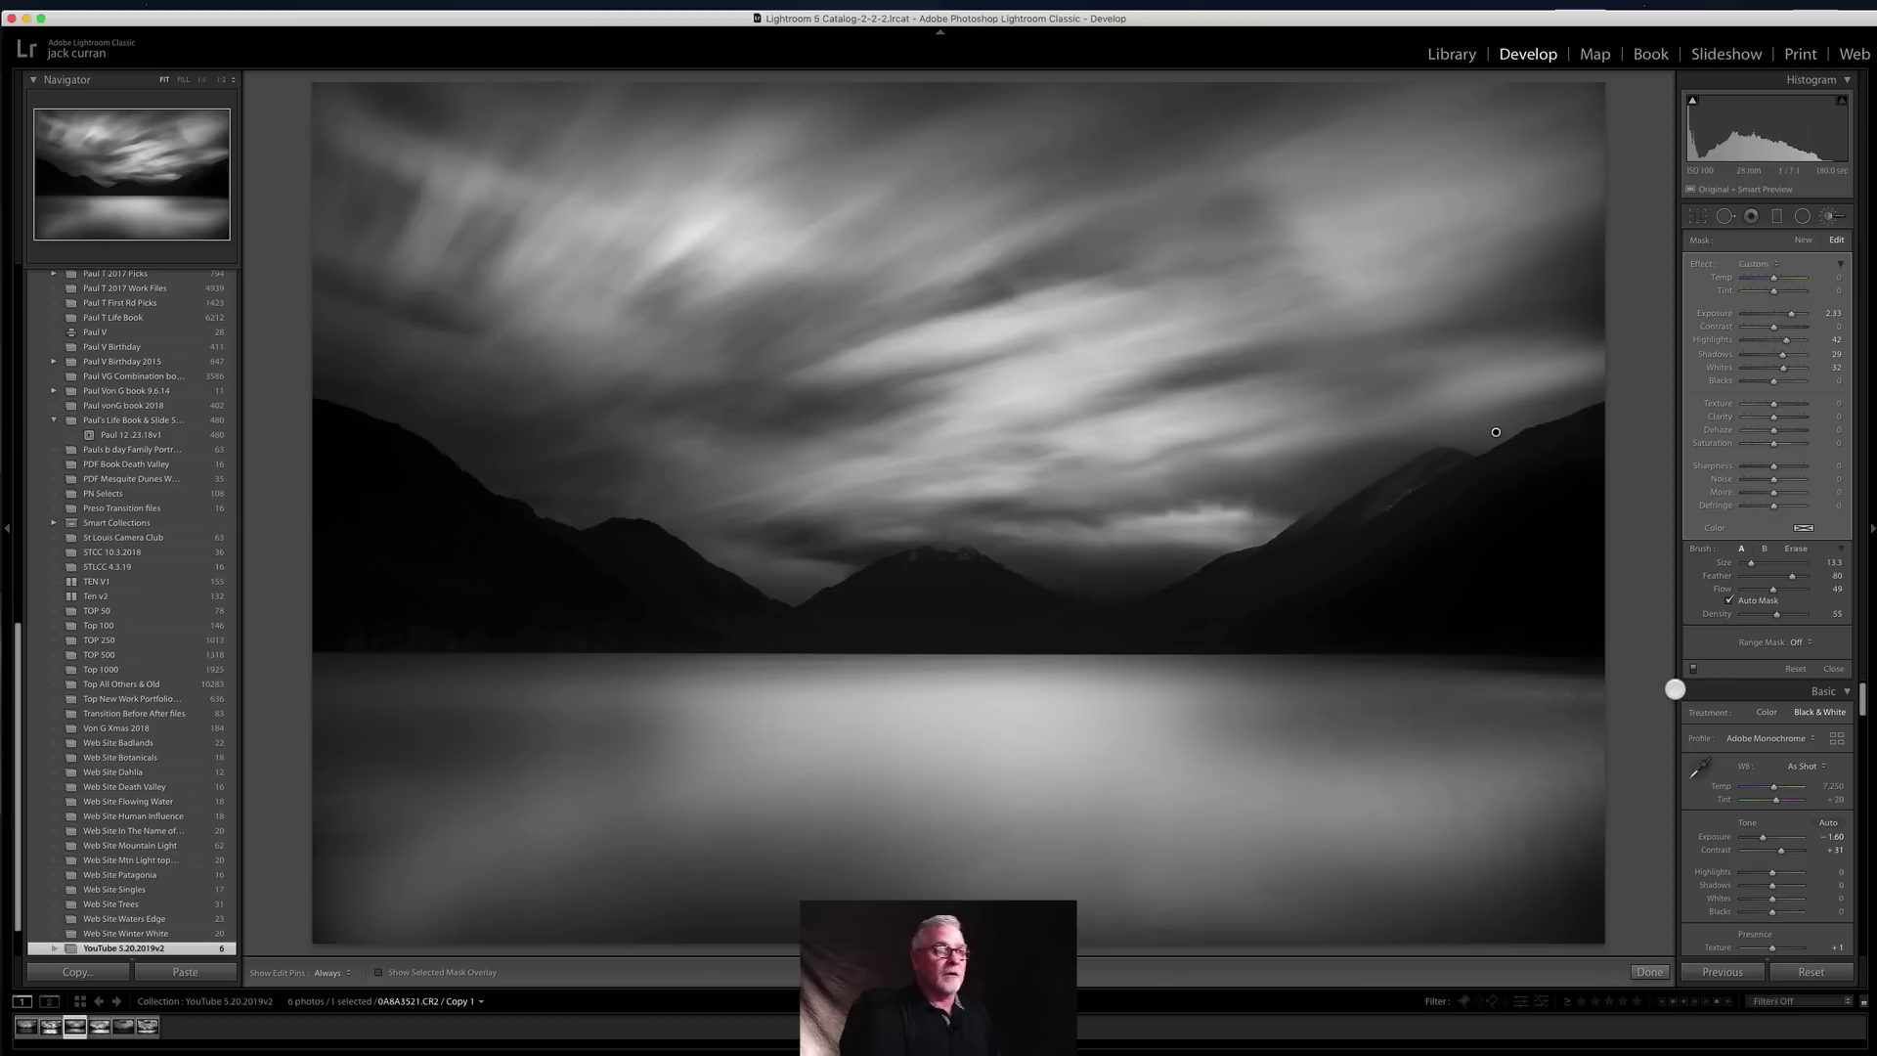
Step: Undo the last brush stroke and reduce the brush size to about 5
key(h)
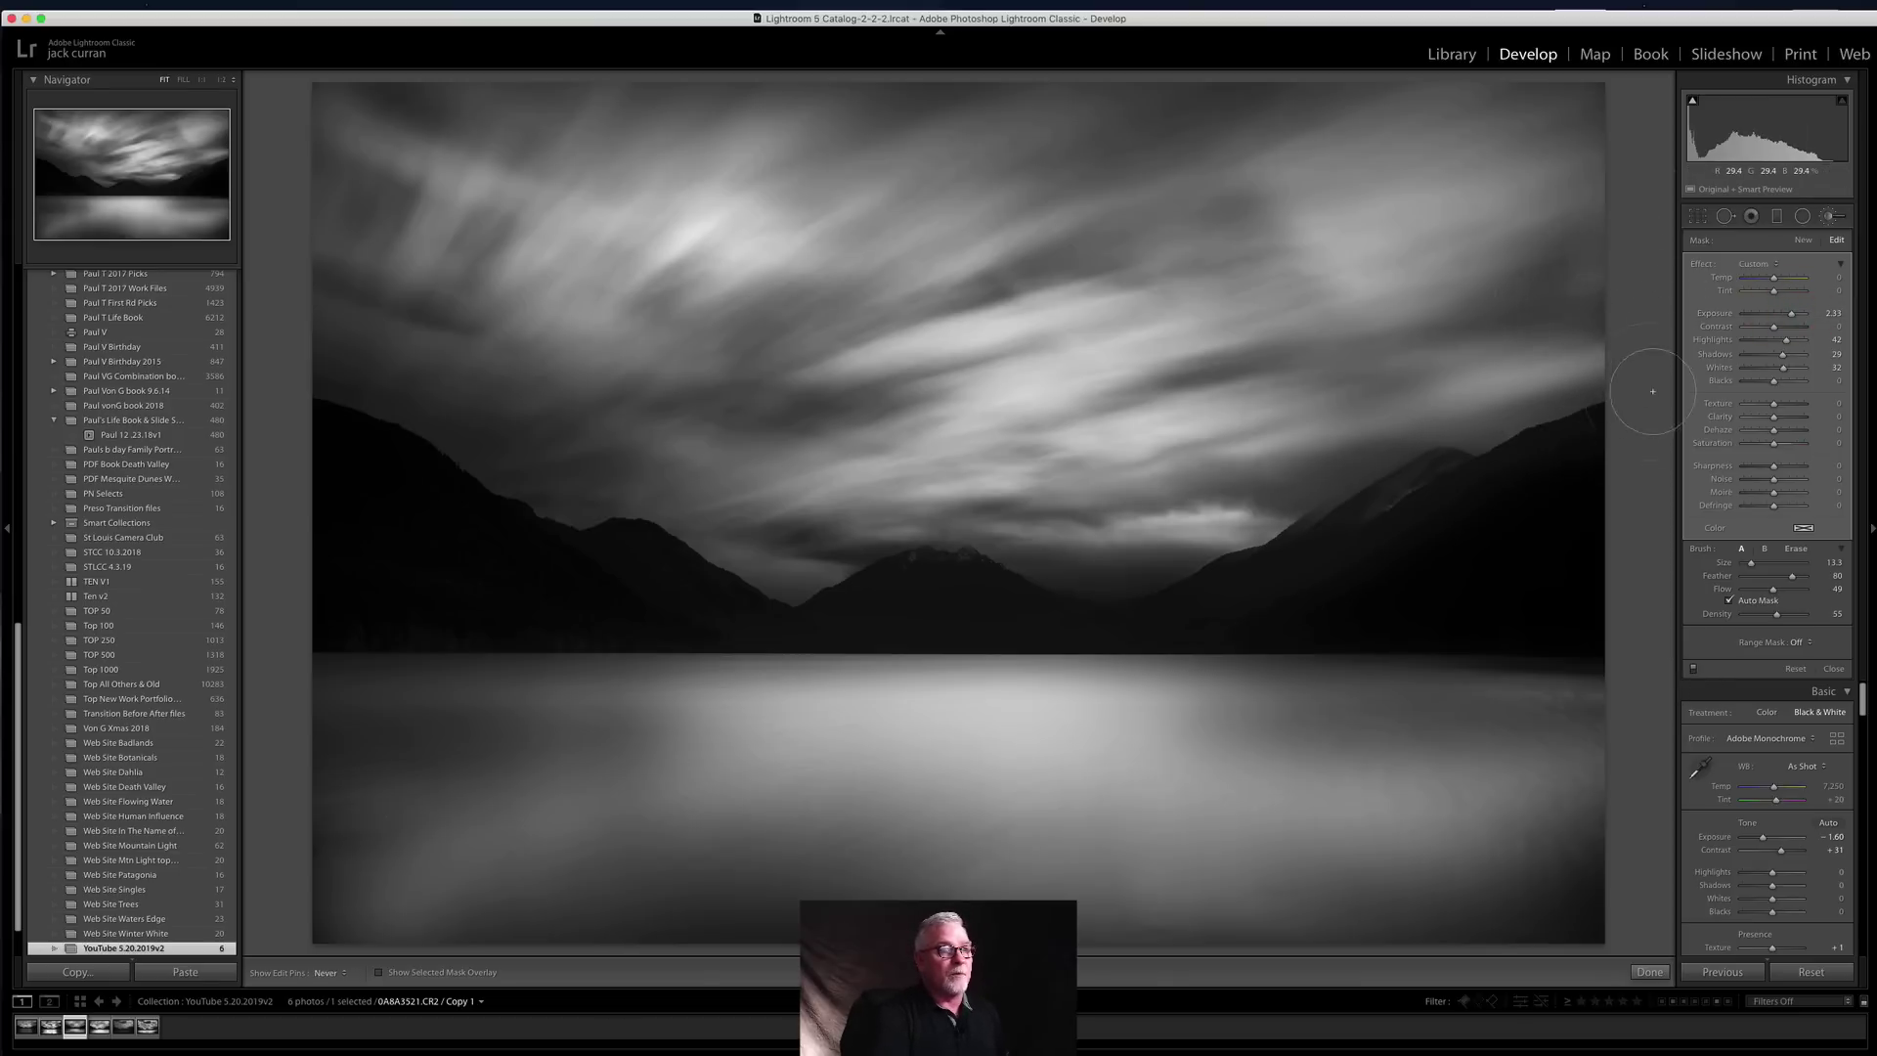
key(h)
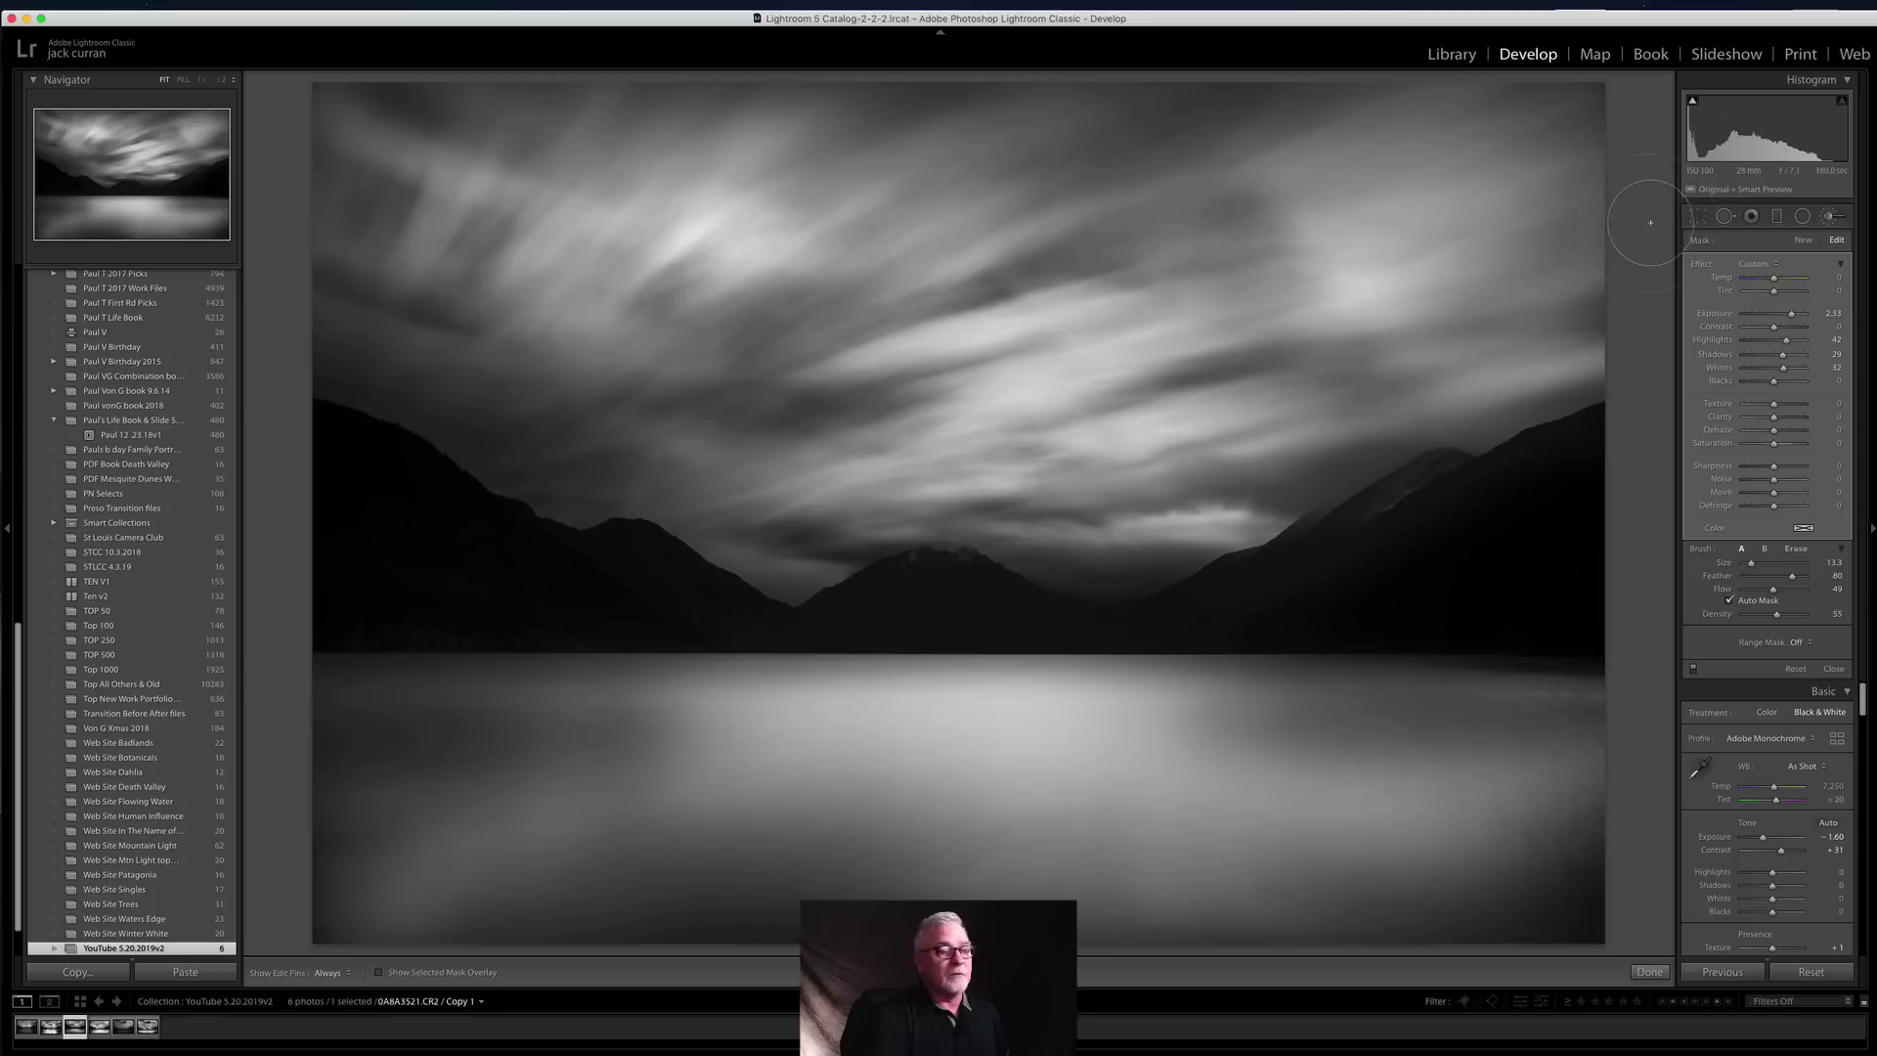
key(super+z)
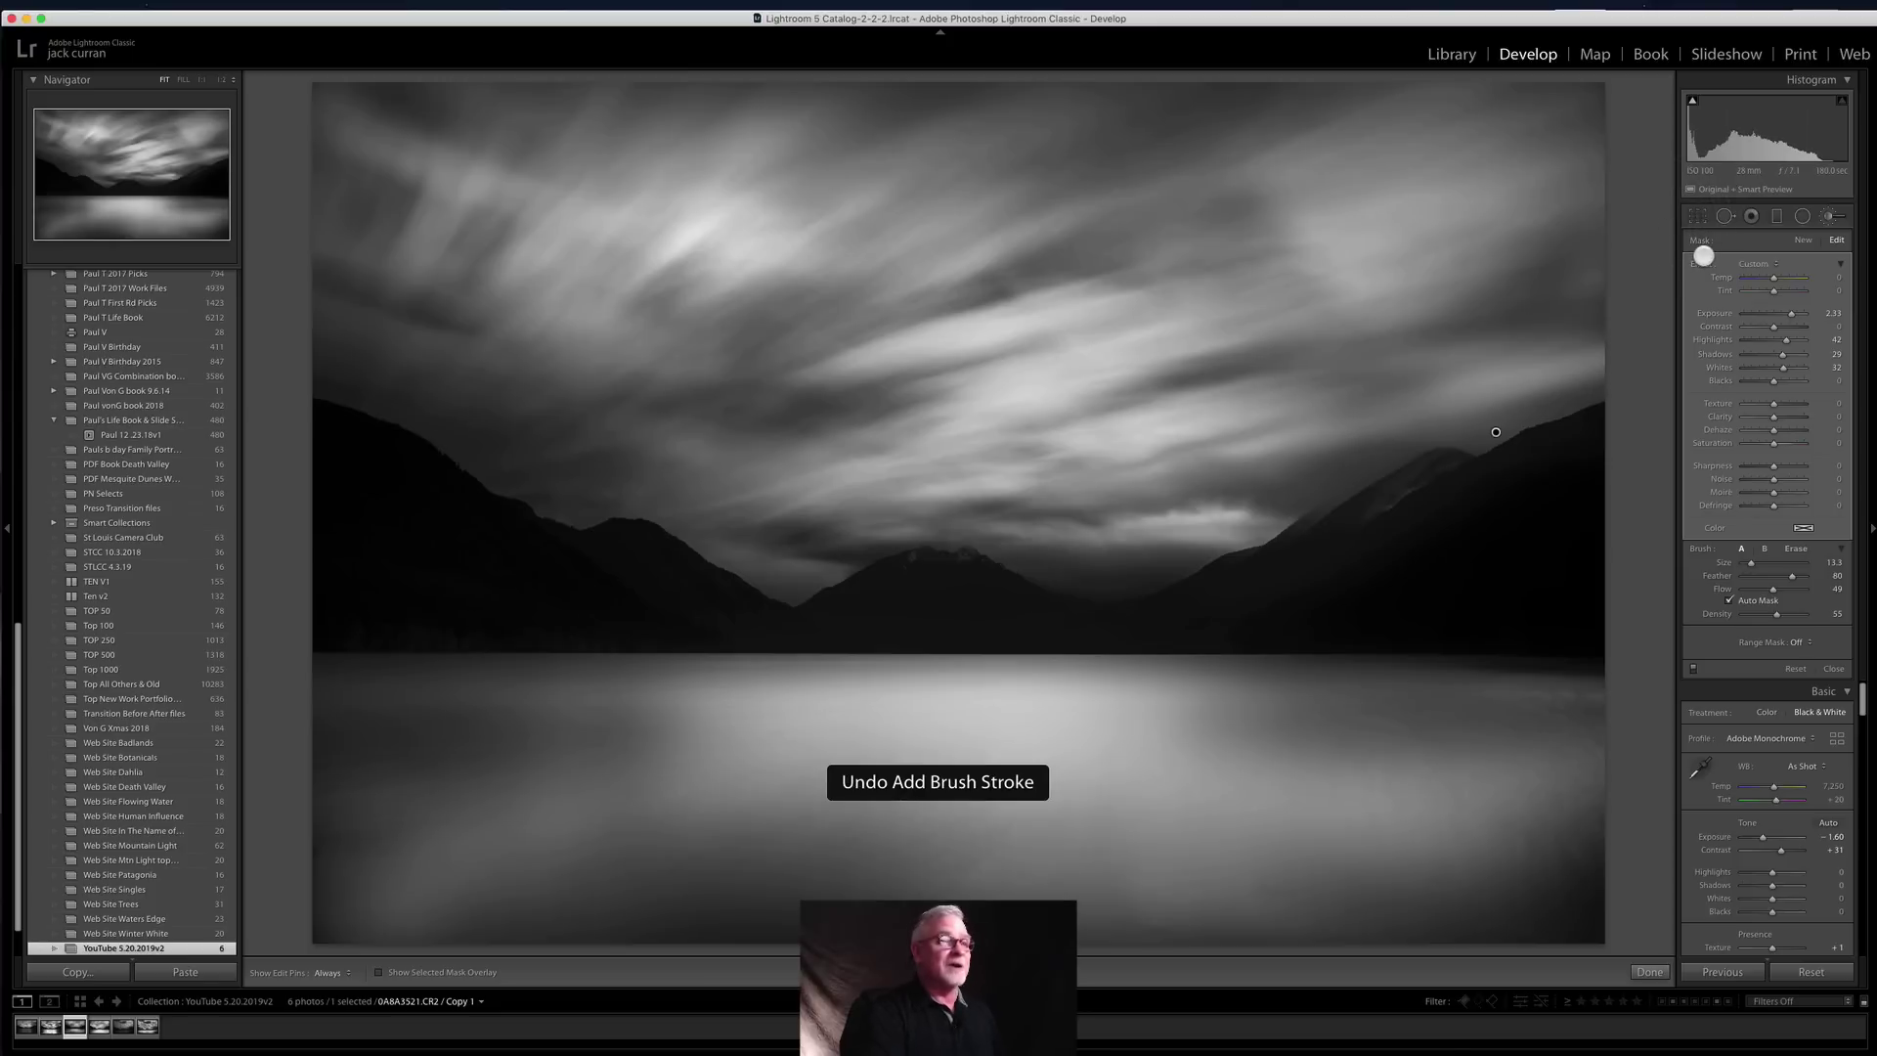
key(bracketleft)
key(bracketleft)
key(bracketleft)
key(bracketleft)
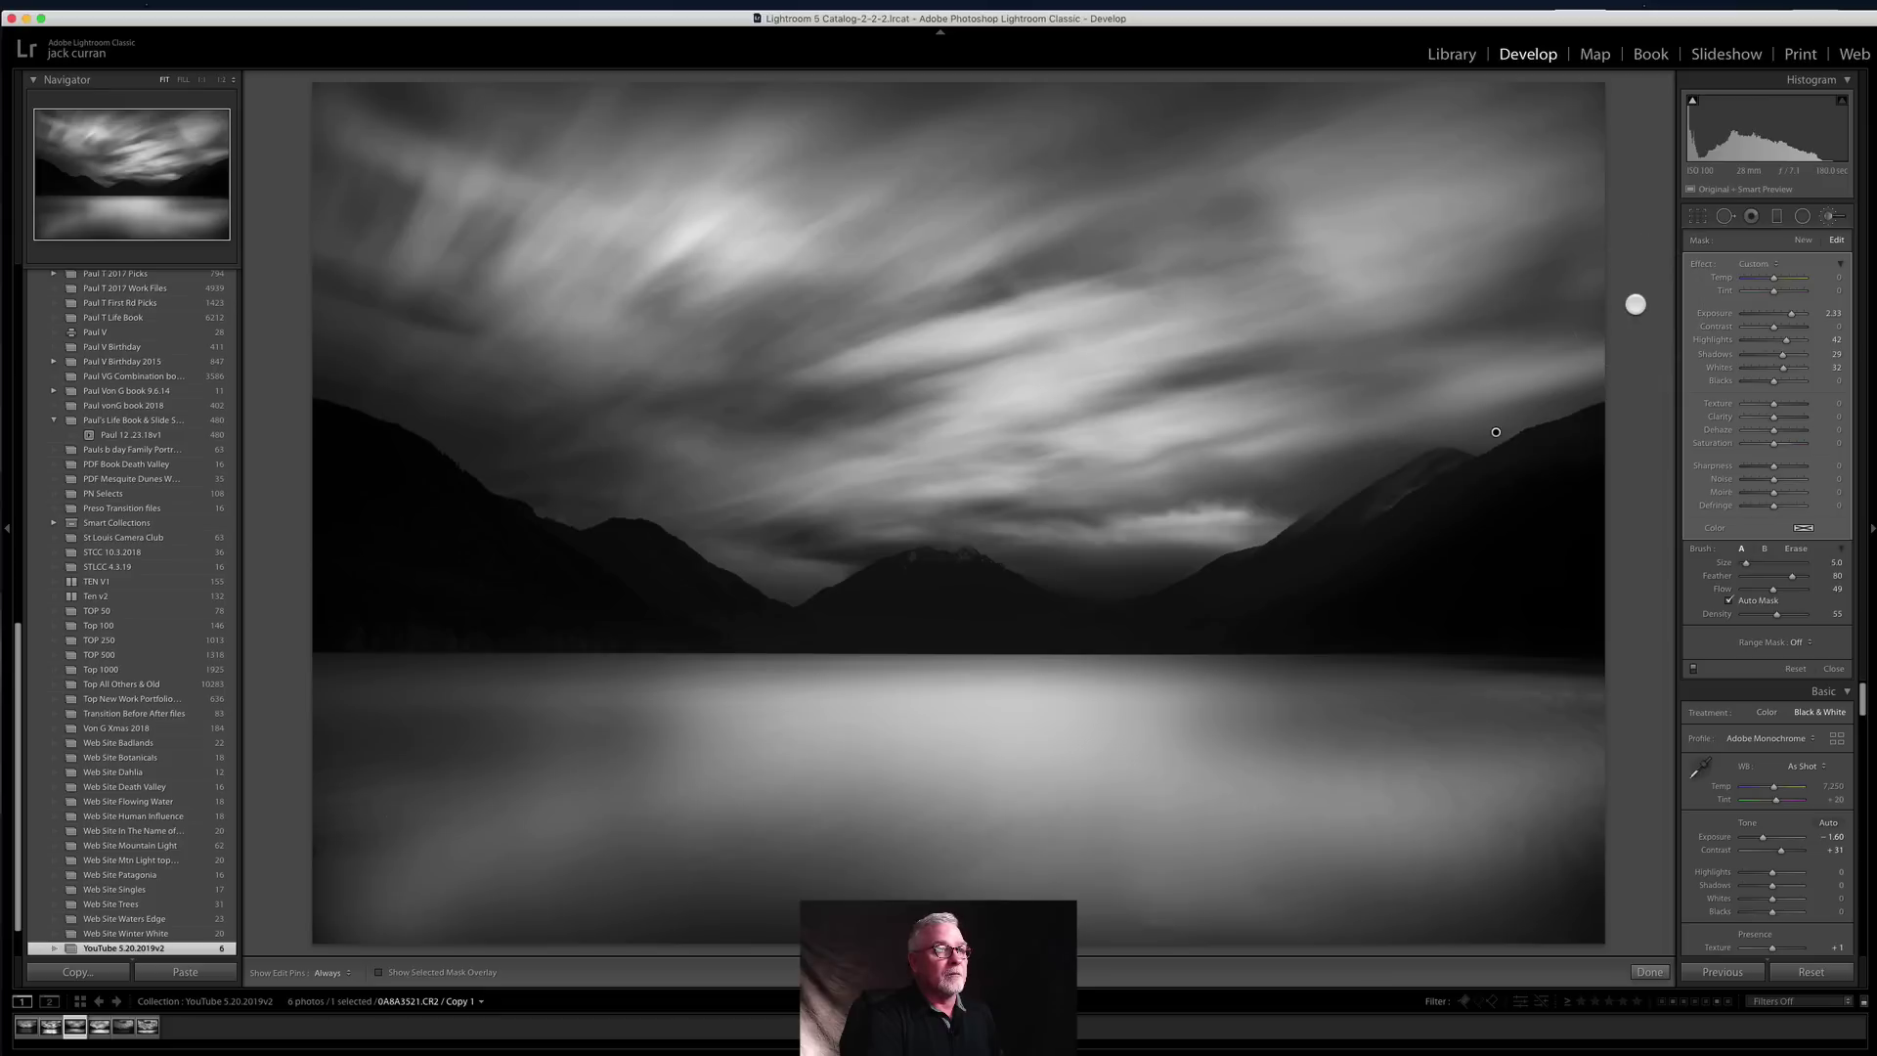
Step: Compare the right mountain ridge with and without the brush adjustments
click(1703, 264)
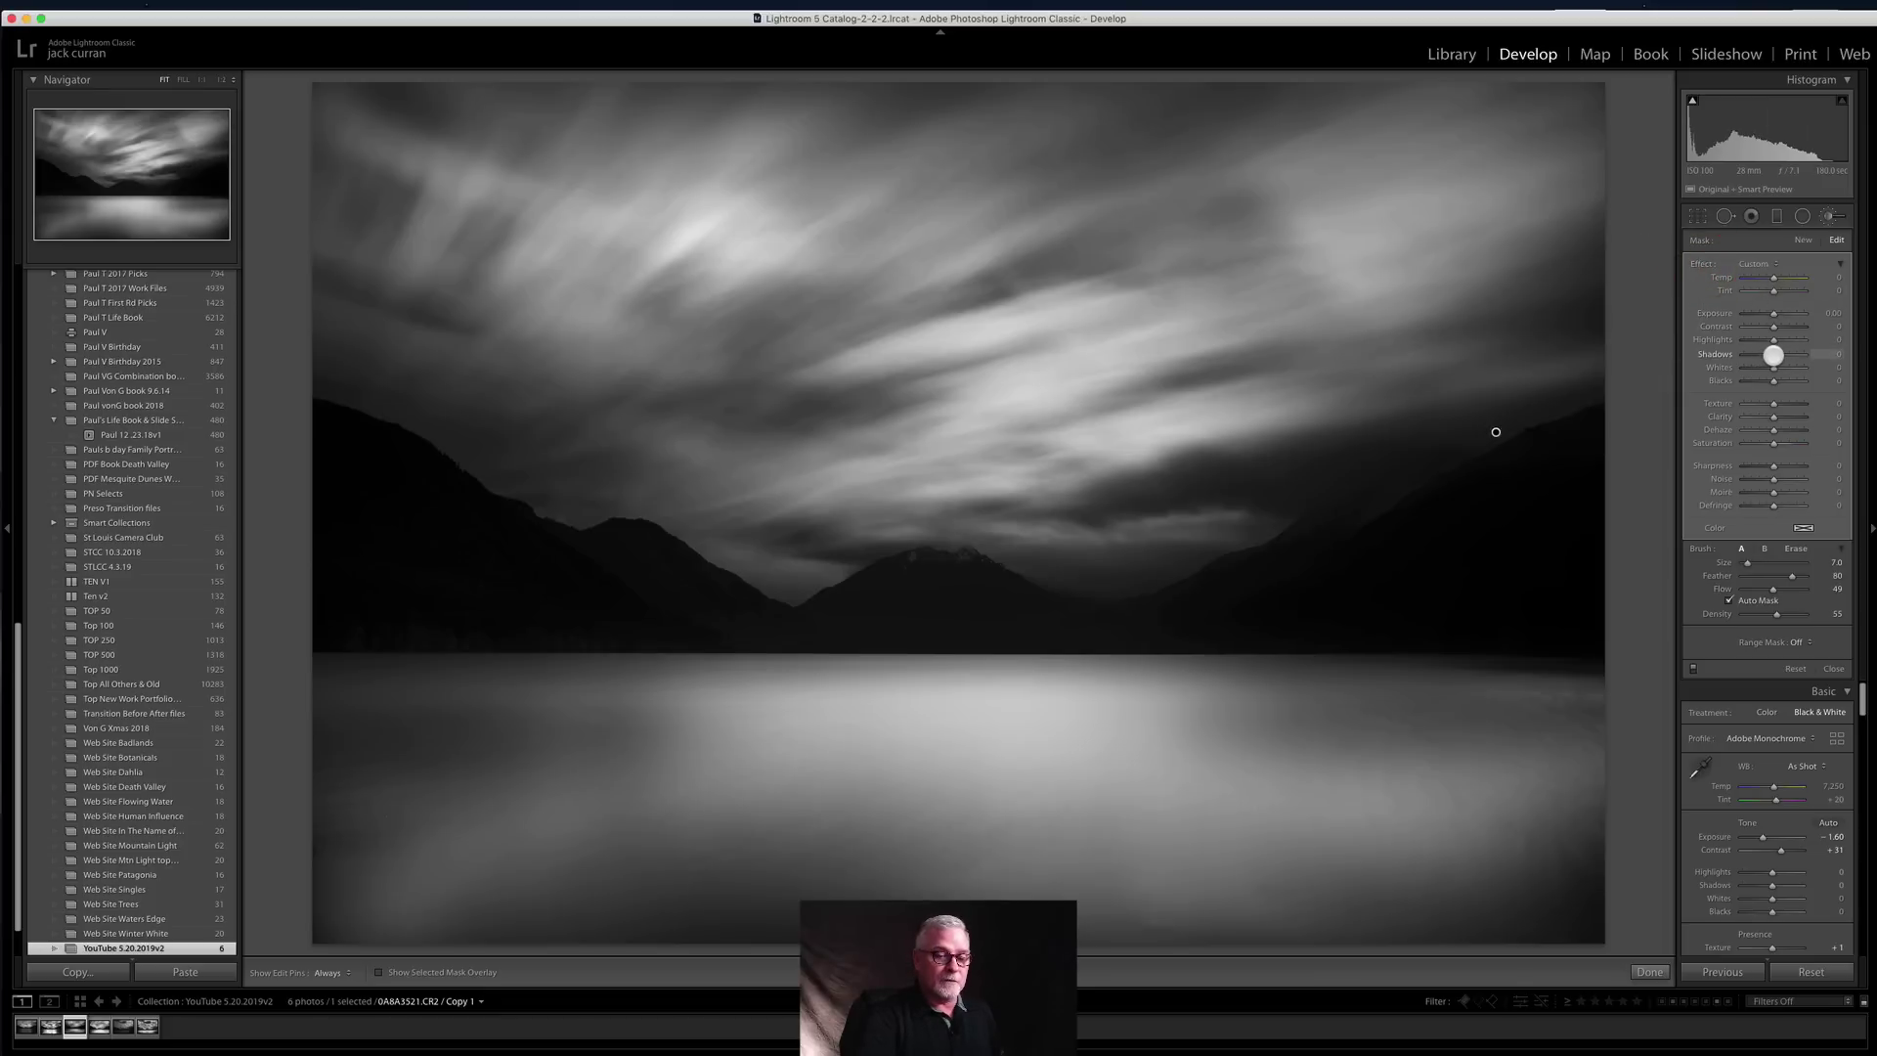
key(super+z)
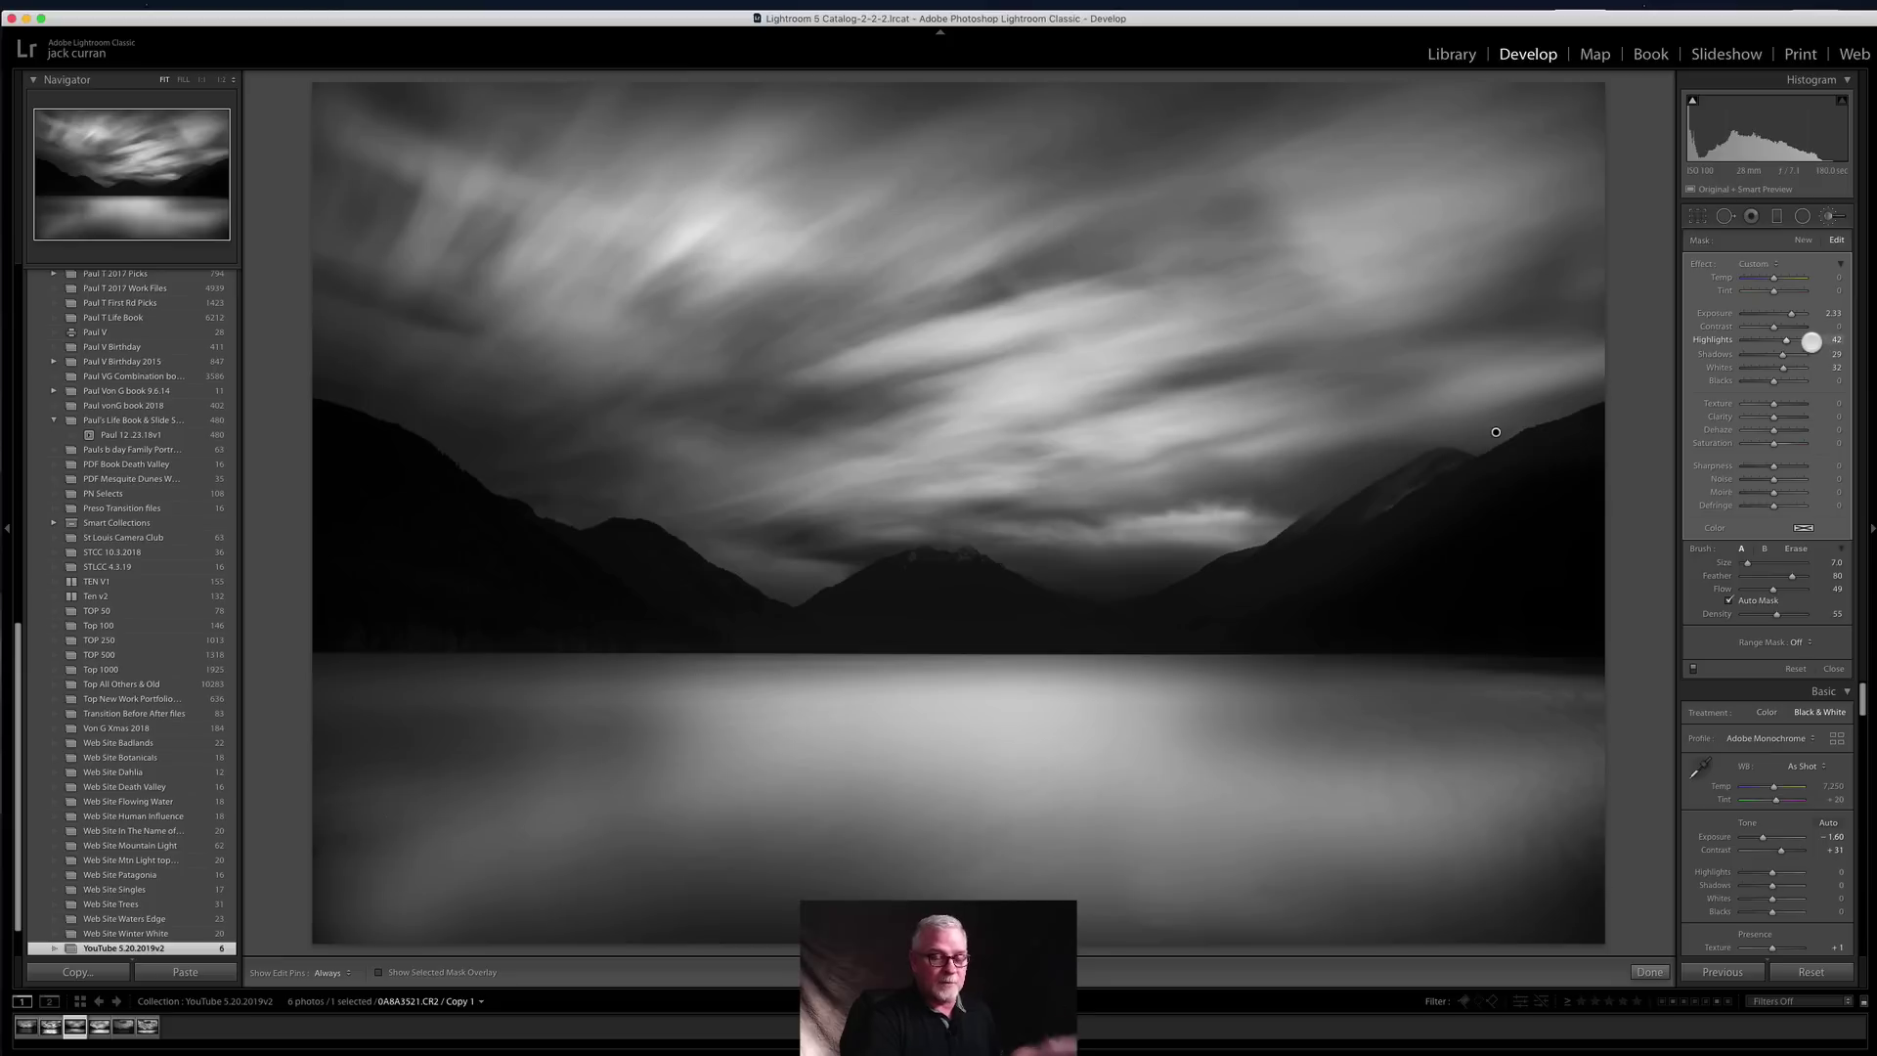
click(1693, 669)
click(1693, 669)
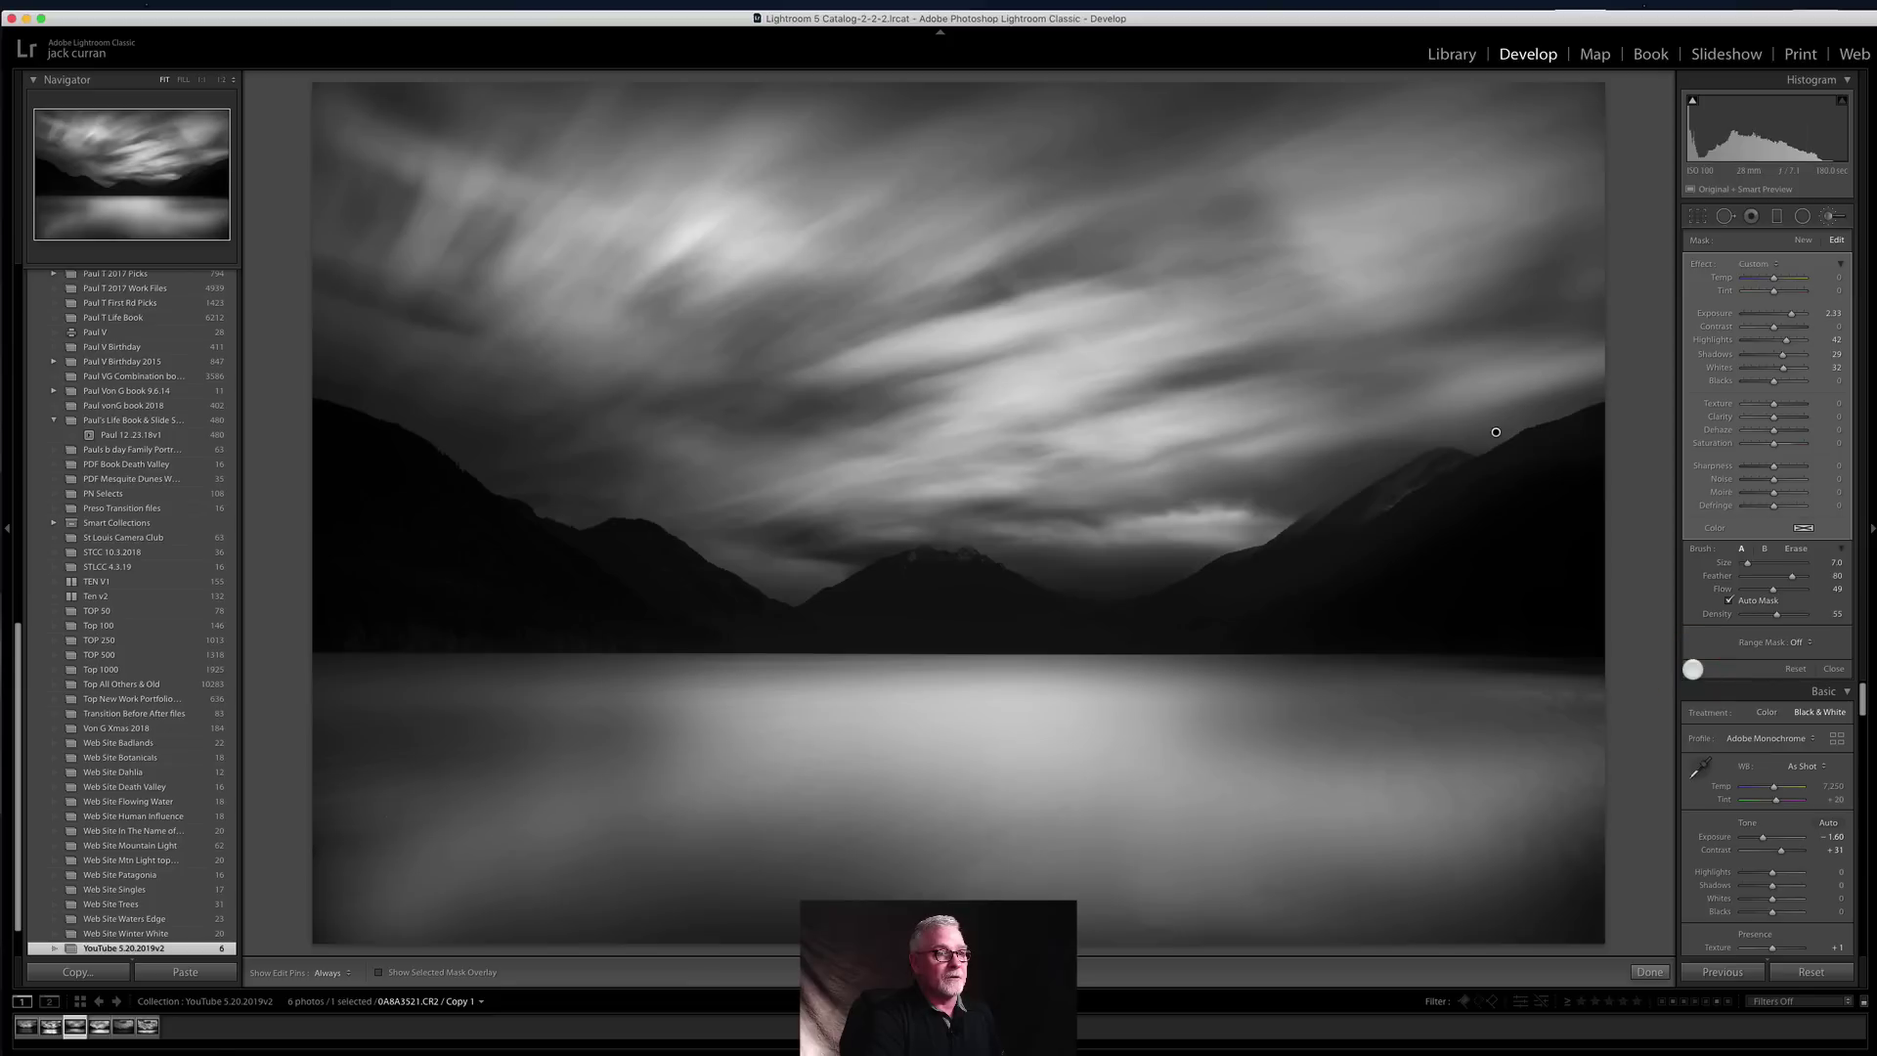
click(1692, 668)
click(1693, 668)
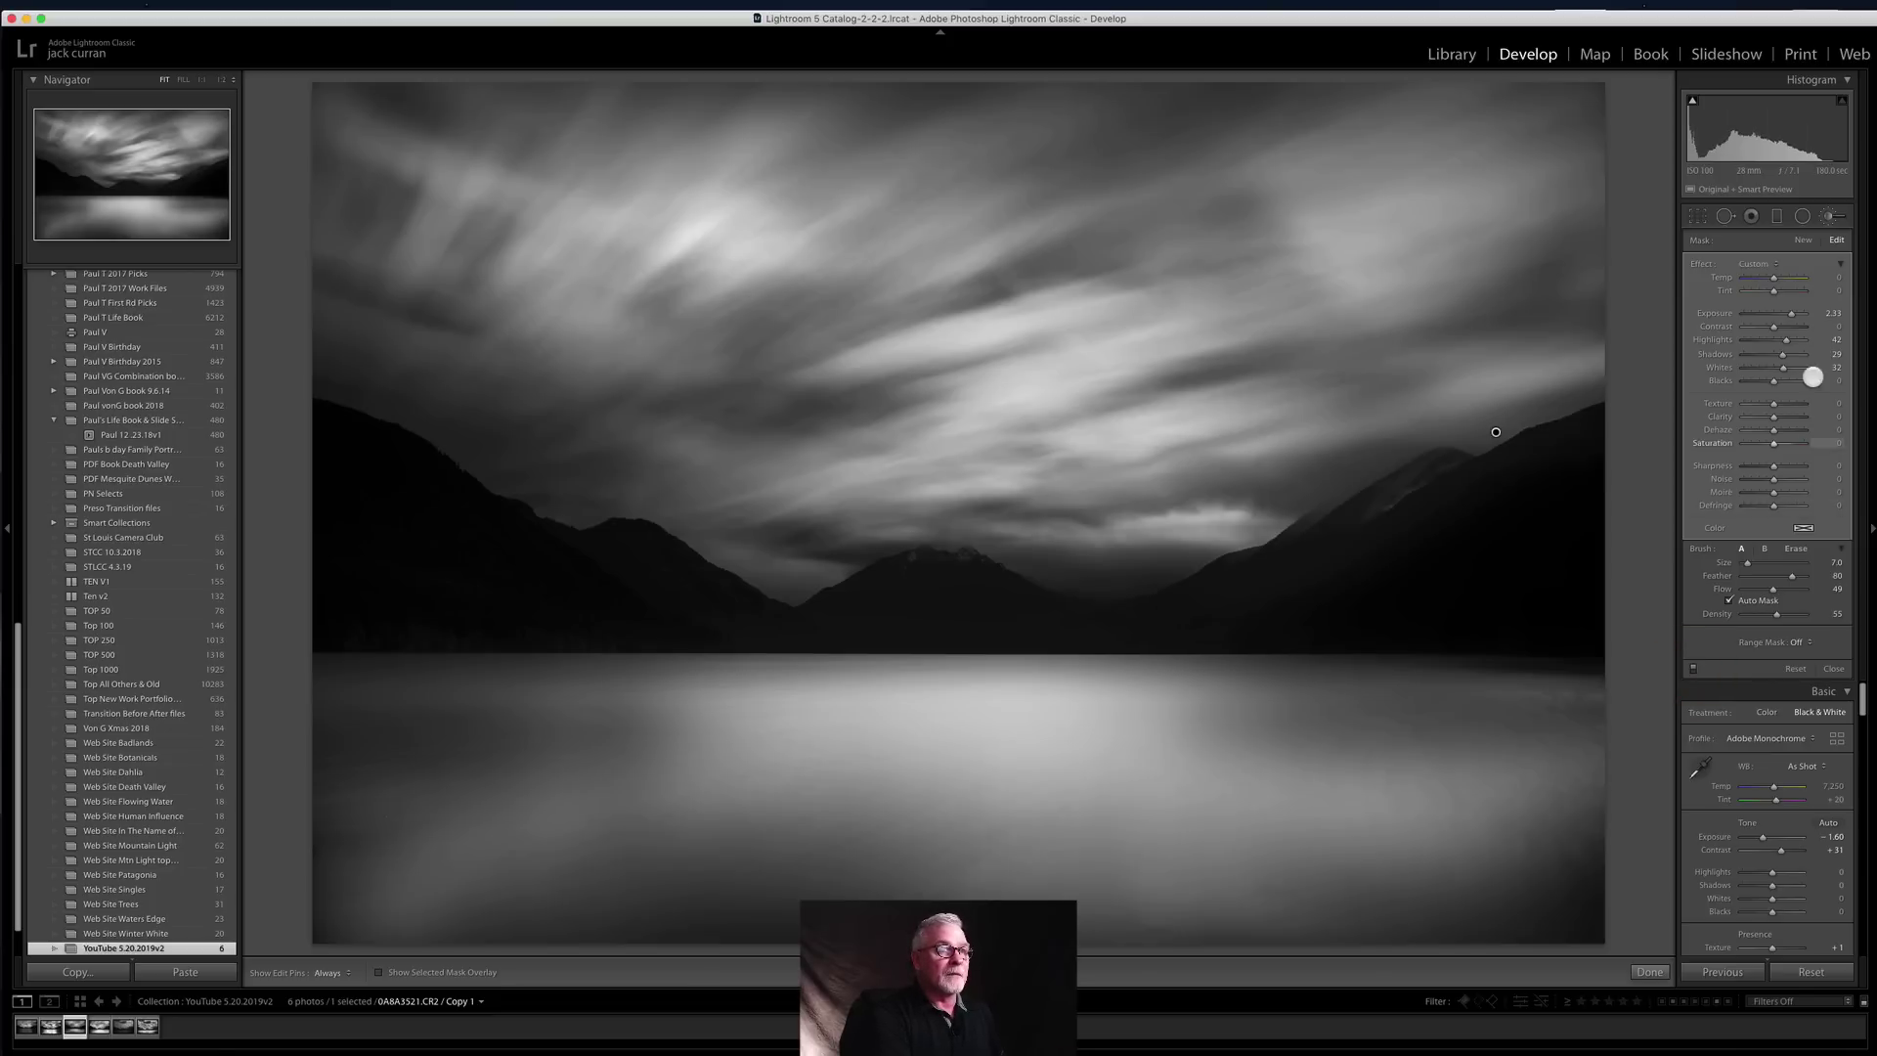
Step: Start a new brush adjustment with Exposure 1.13 and size 15, and paint along the left mountain slope
click(1806, 240)
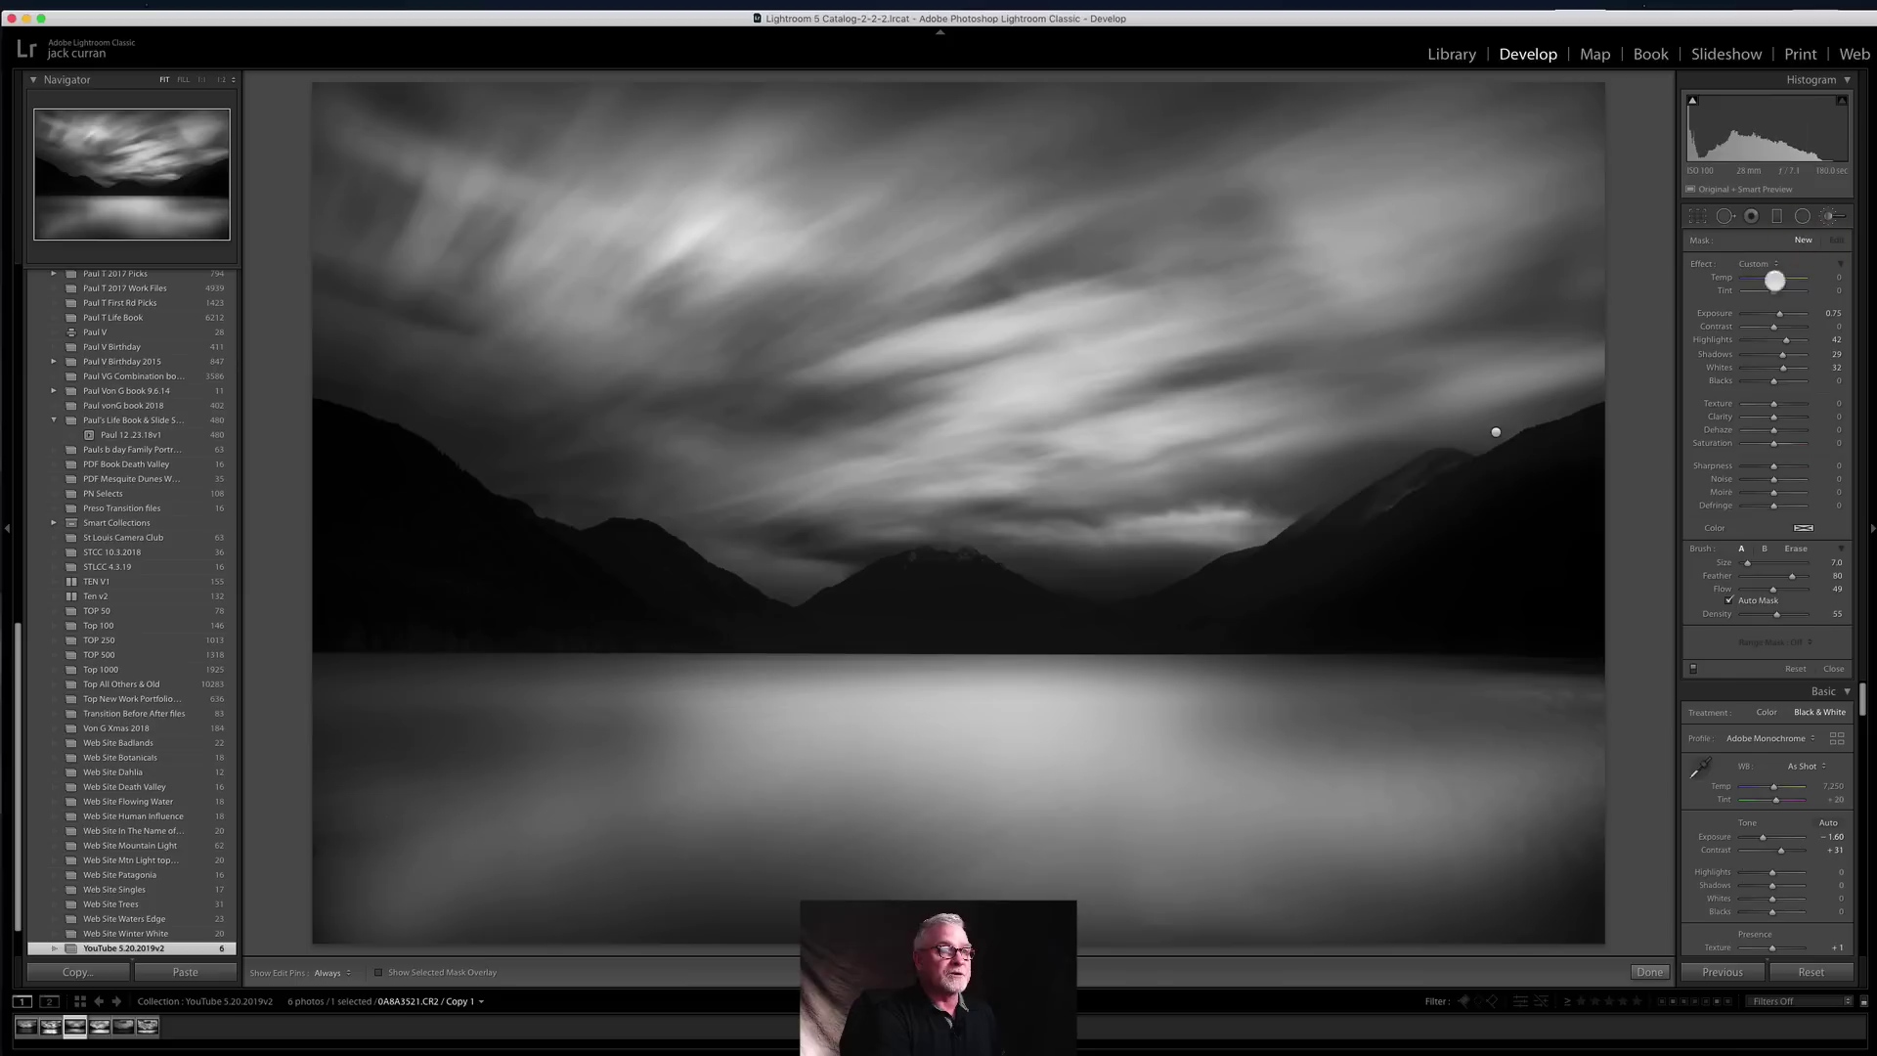
drag(1766, 315, 1782, 313)
scroll(419, 506, up, 5)
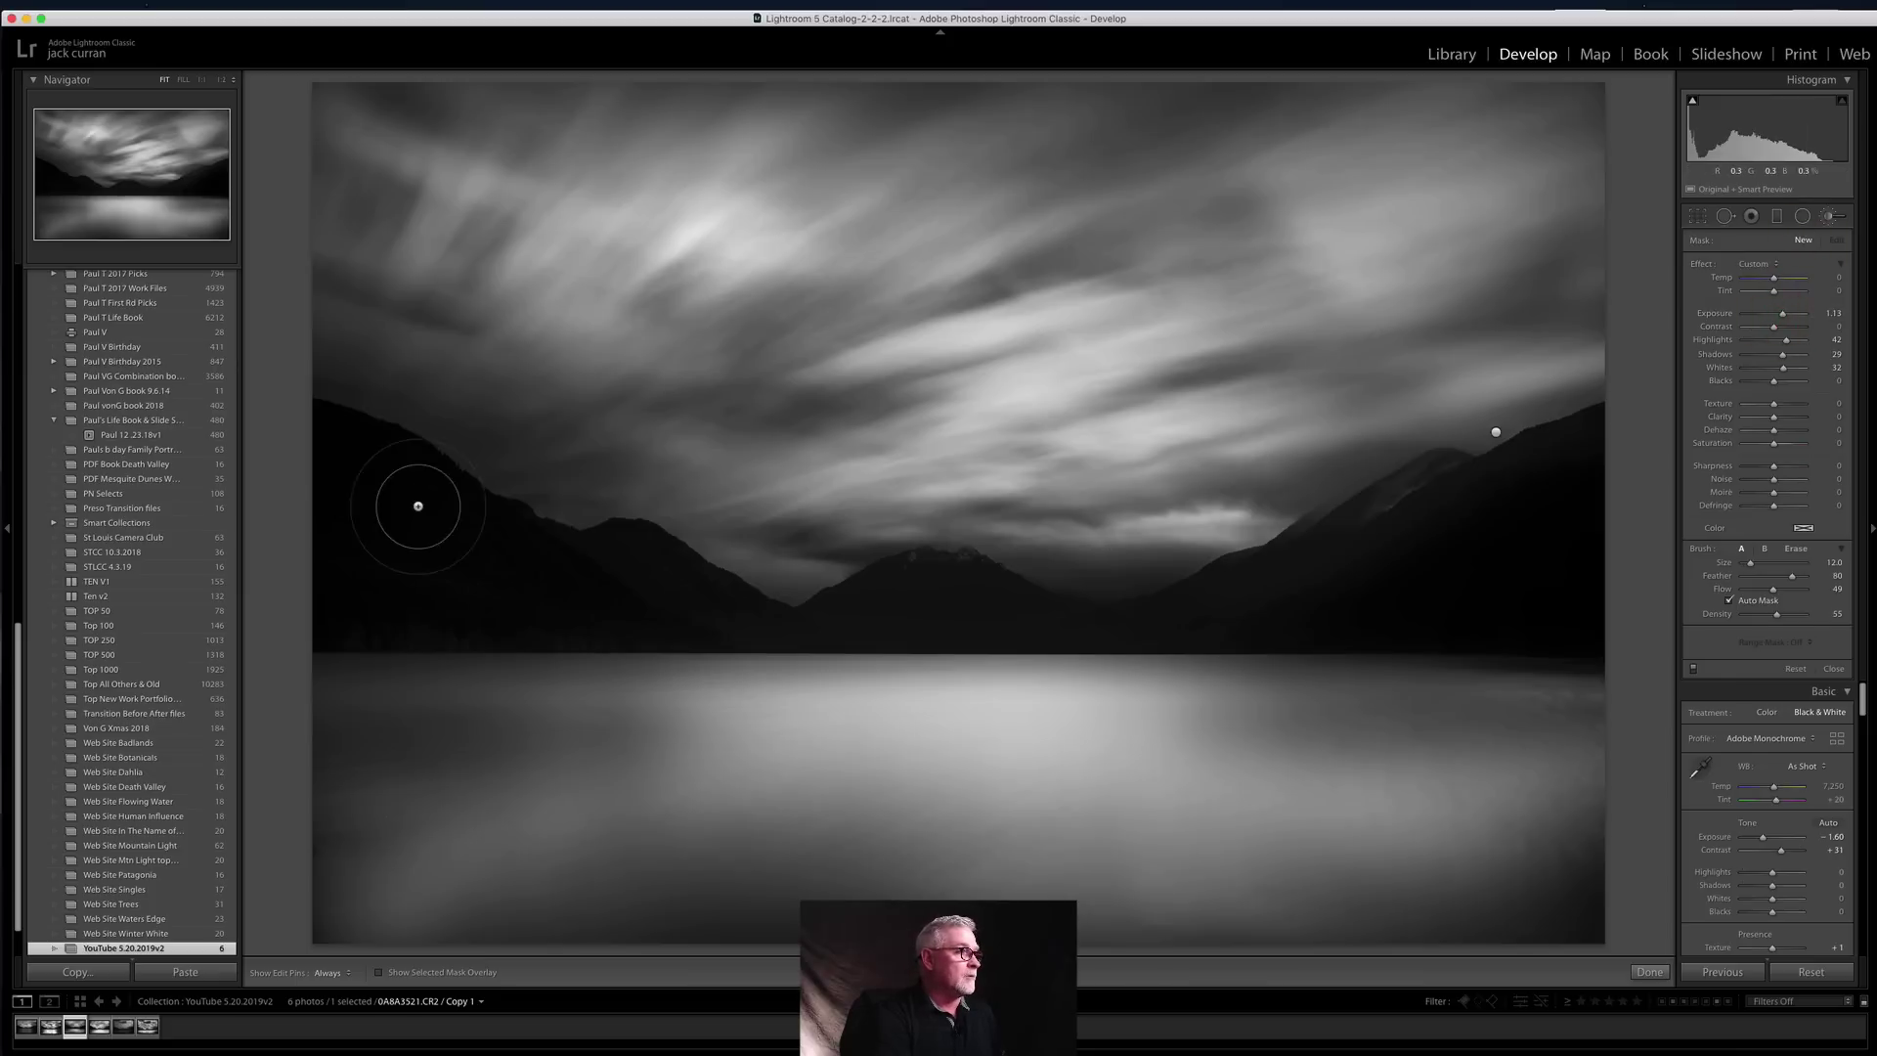
key(h)
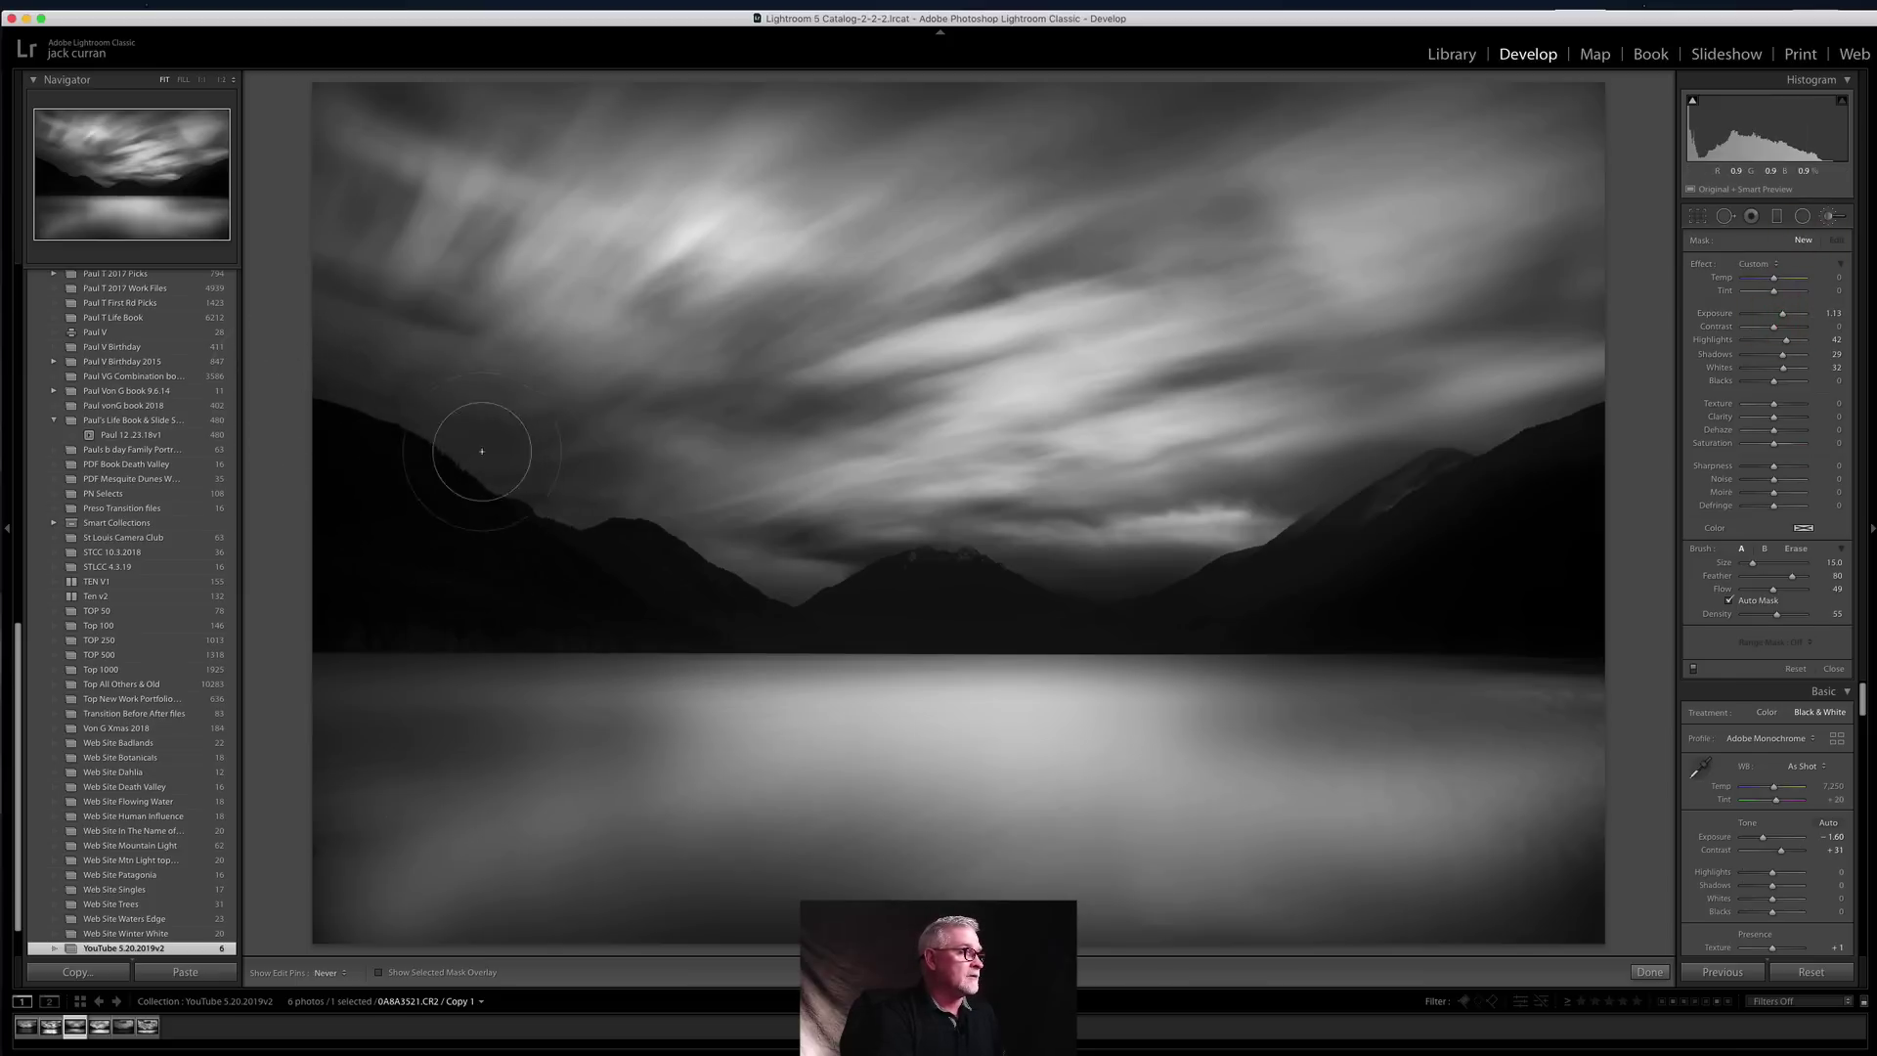
mouse_move(379, 442)
mouse_down()
mouse_move(481, 365)
mouse_move(446, 457)
mouse_move(579, 395)
mouse_move(484, 533)
mouse_move(508, 422)
mouse_move(327, 422)
mouse_move(311, 467)
mouse_up()
key(h)
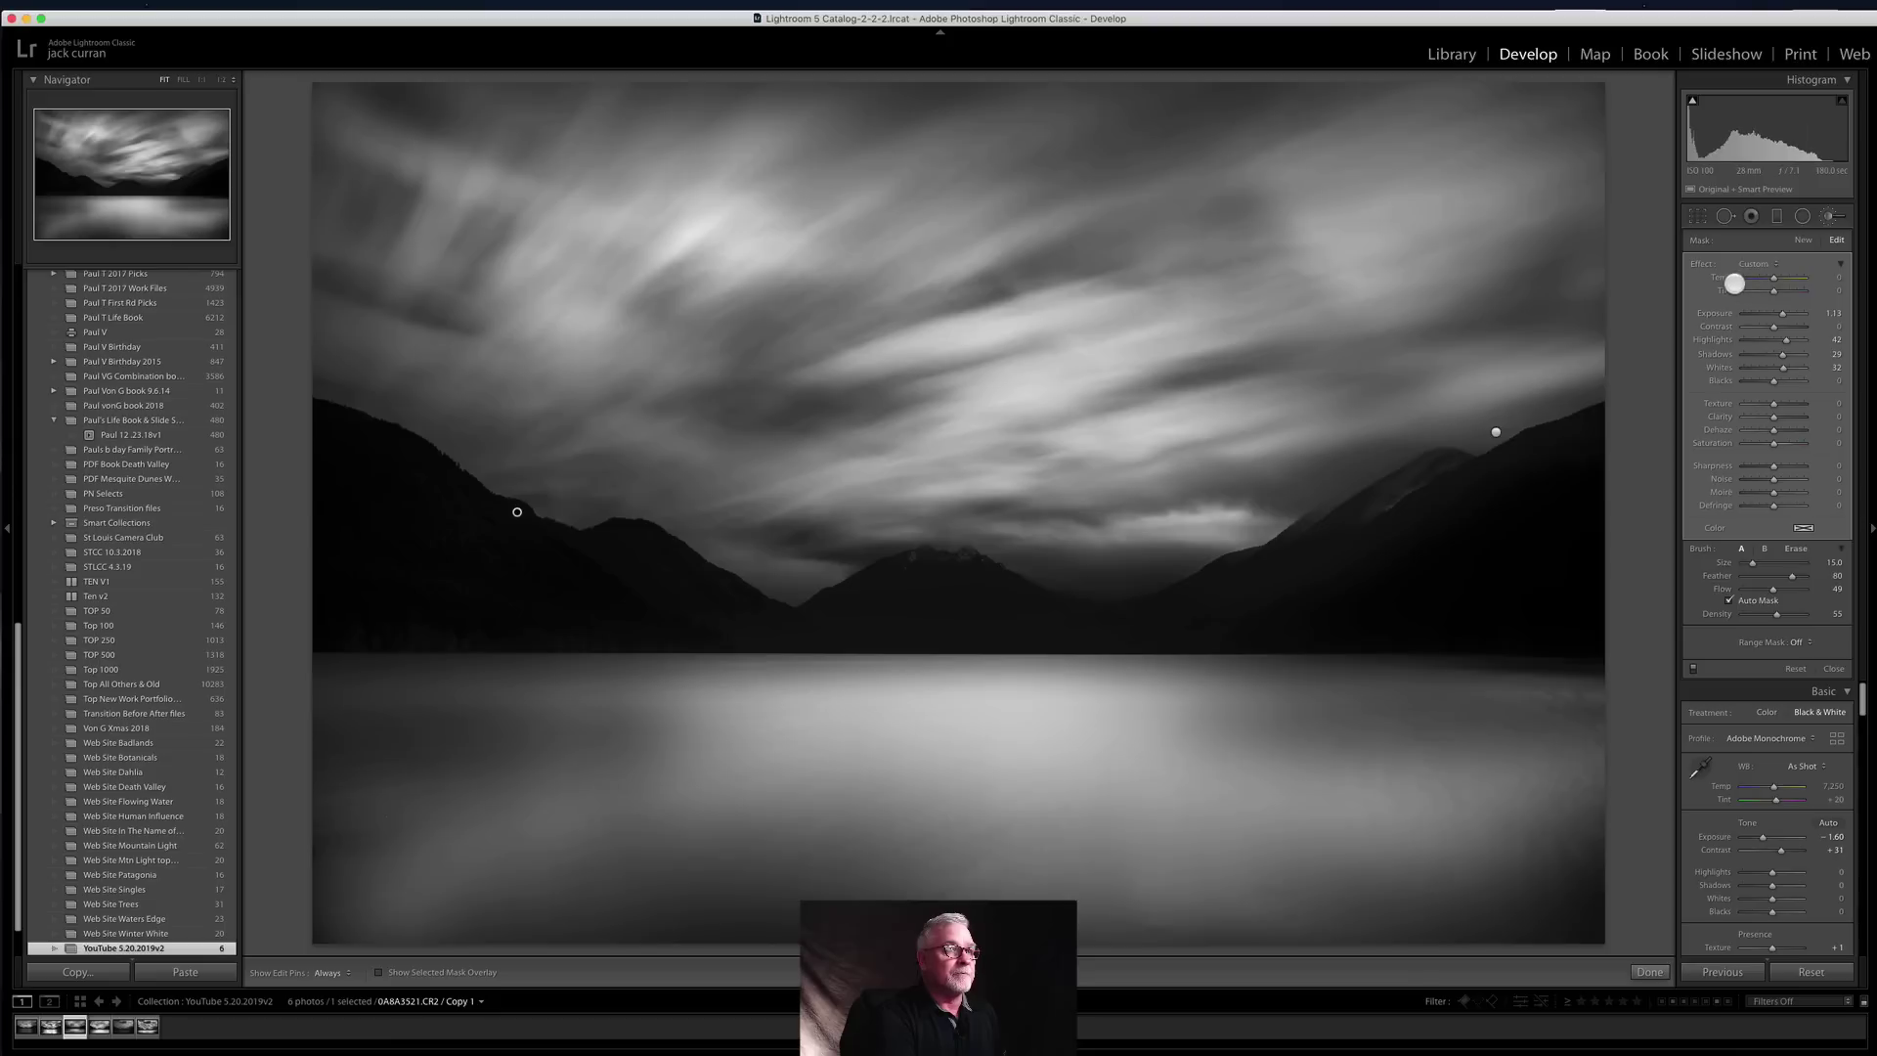
Step: Reduce the brush size to 9 for the left mountain slope and raise that adjustment's Exposure to about 1.83
key(bracketleft)
key(bracketleft)
key(bracketleft)
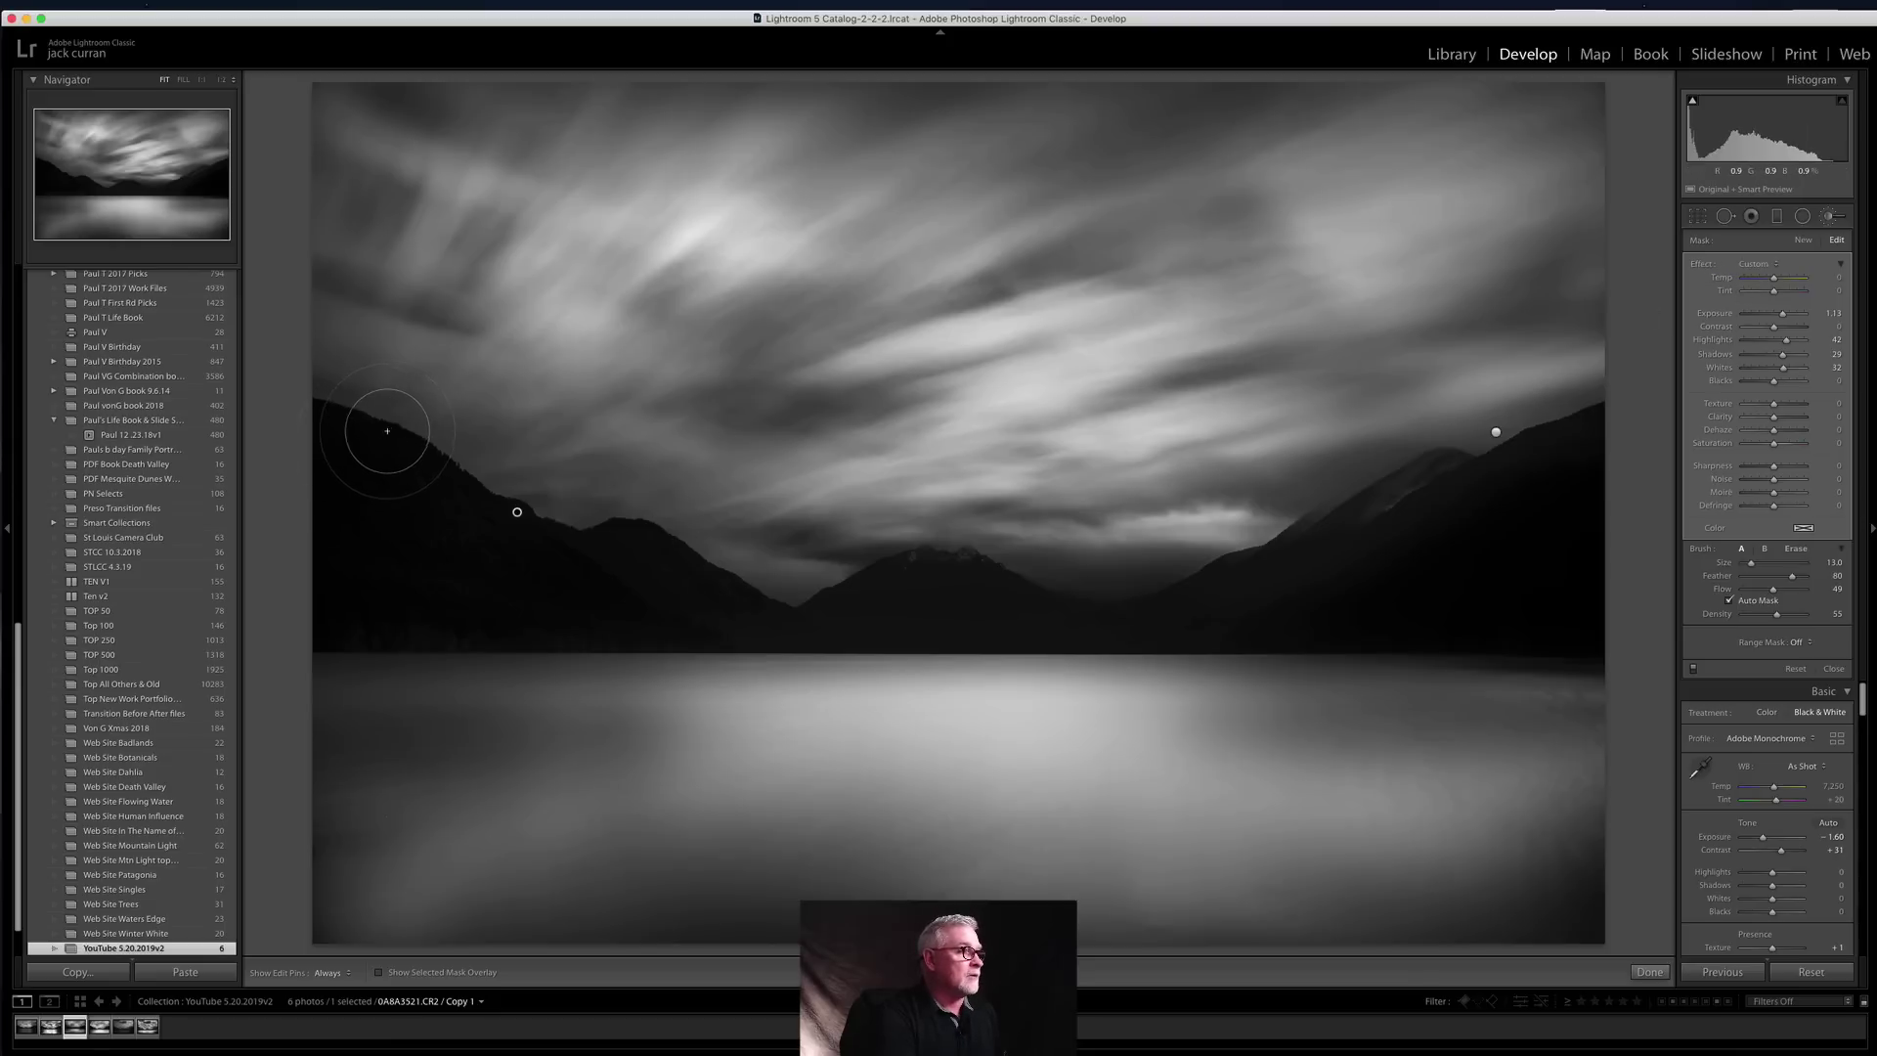
key(bracketleft)
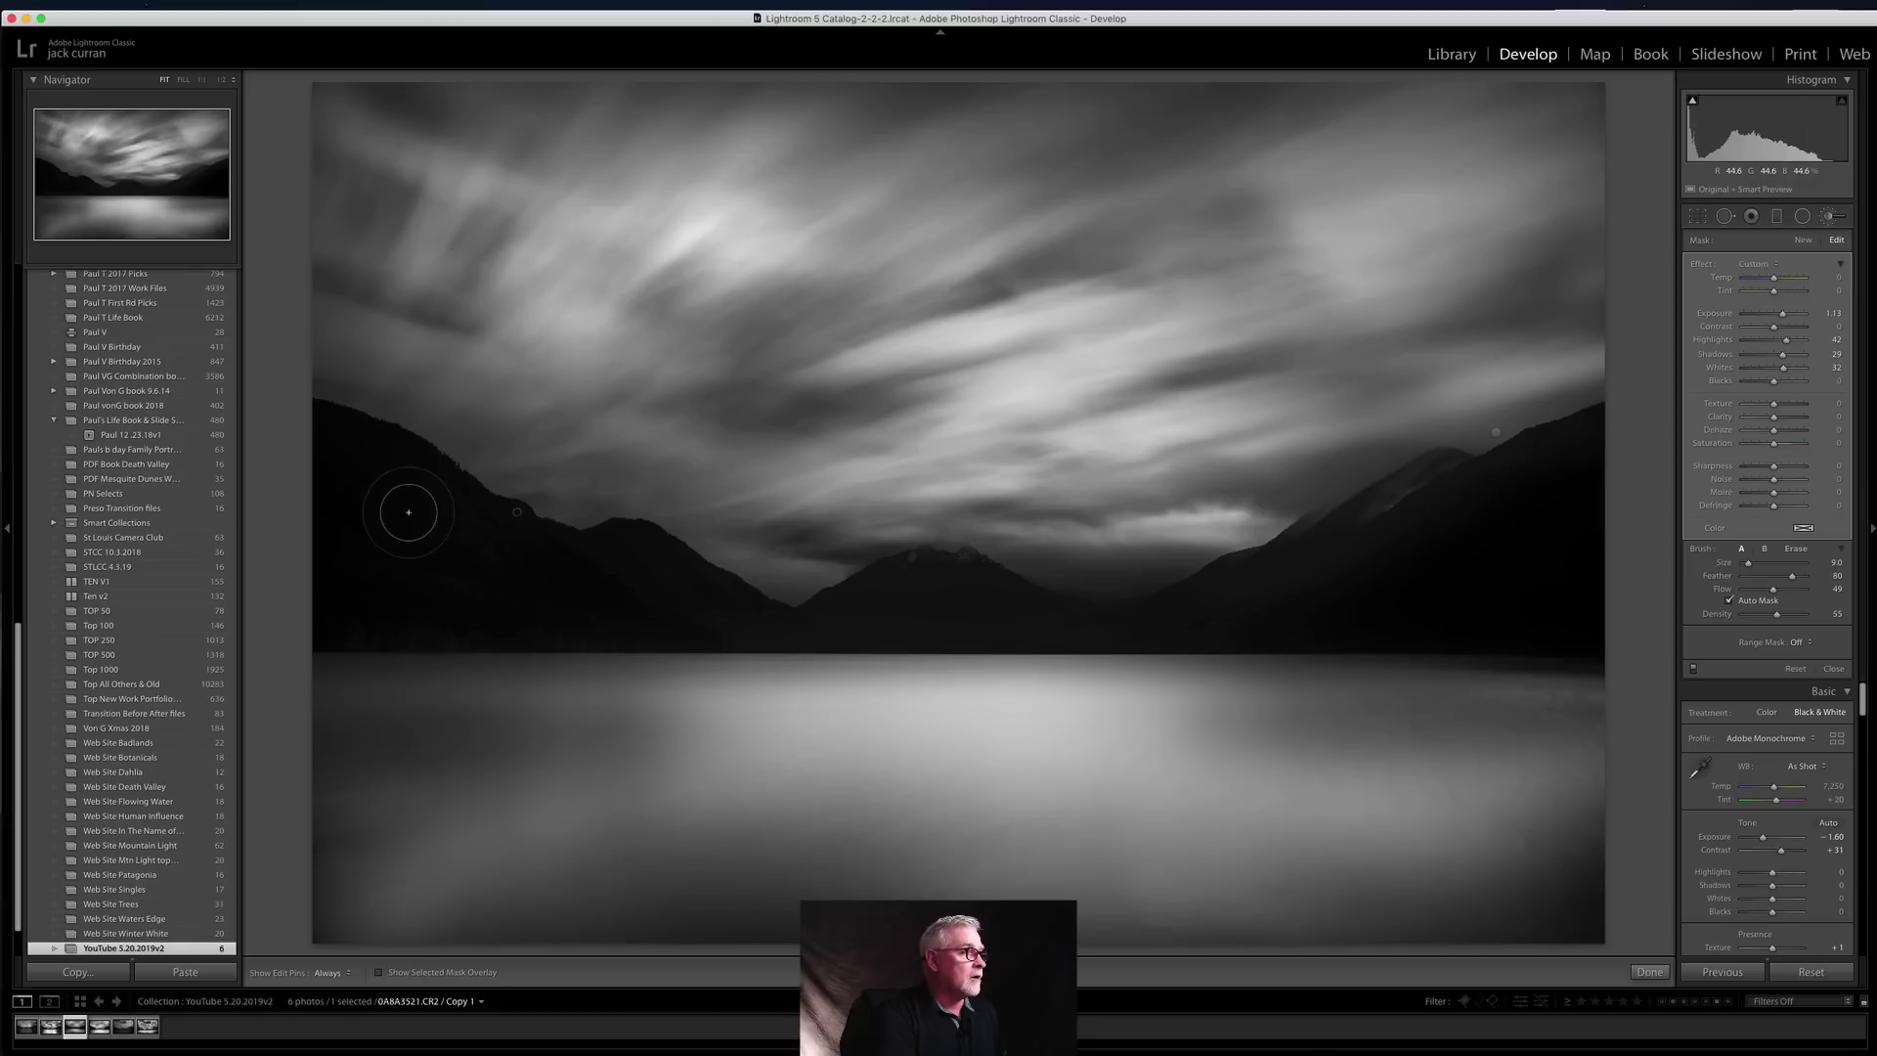
key(h)
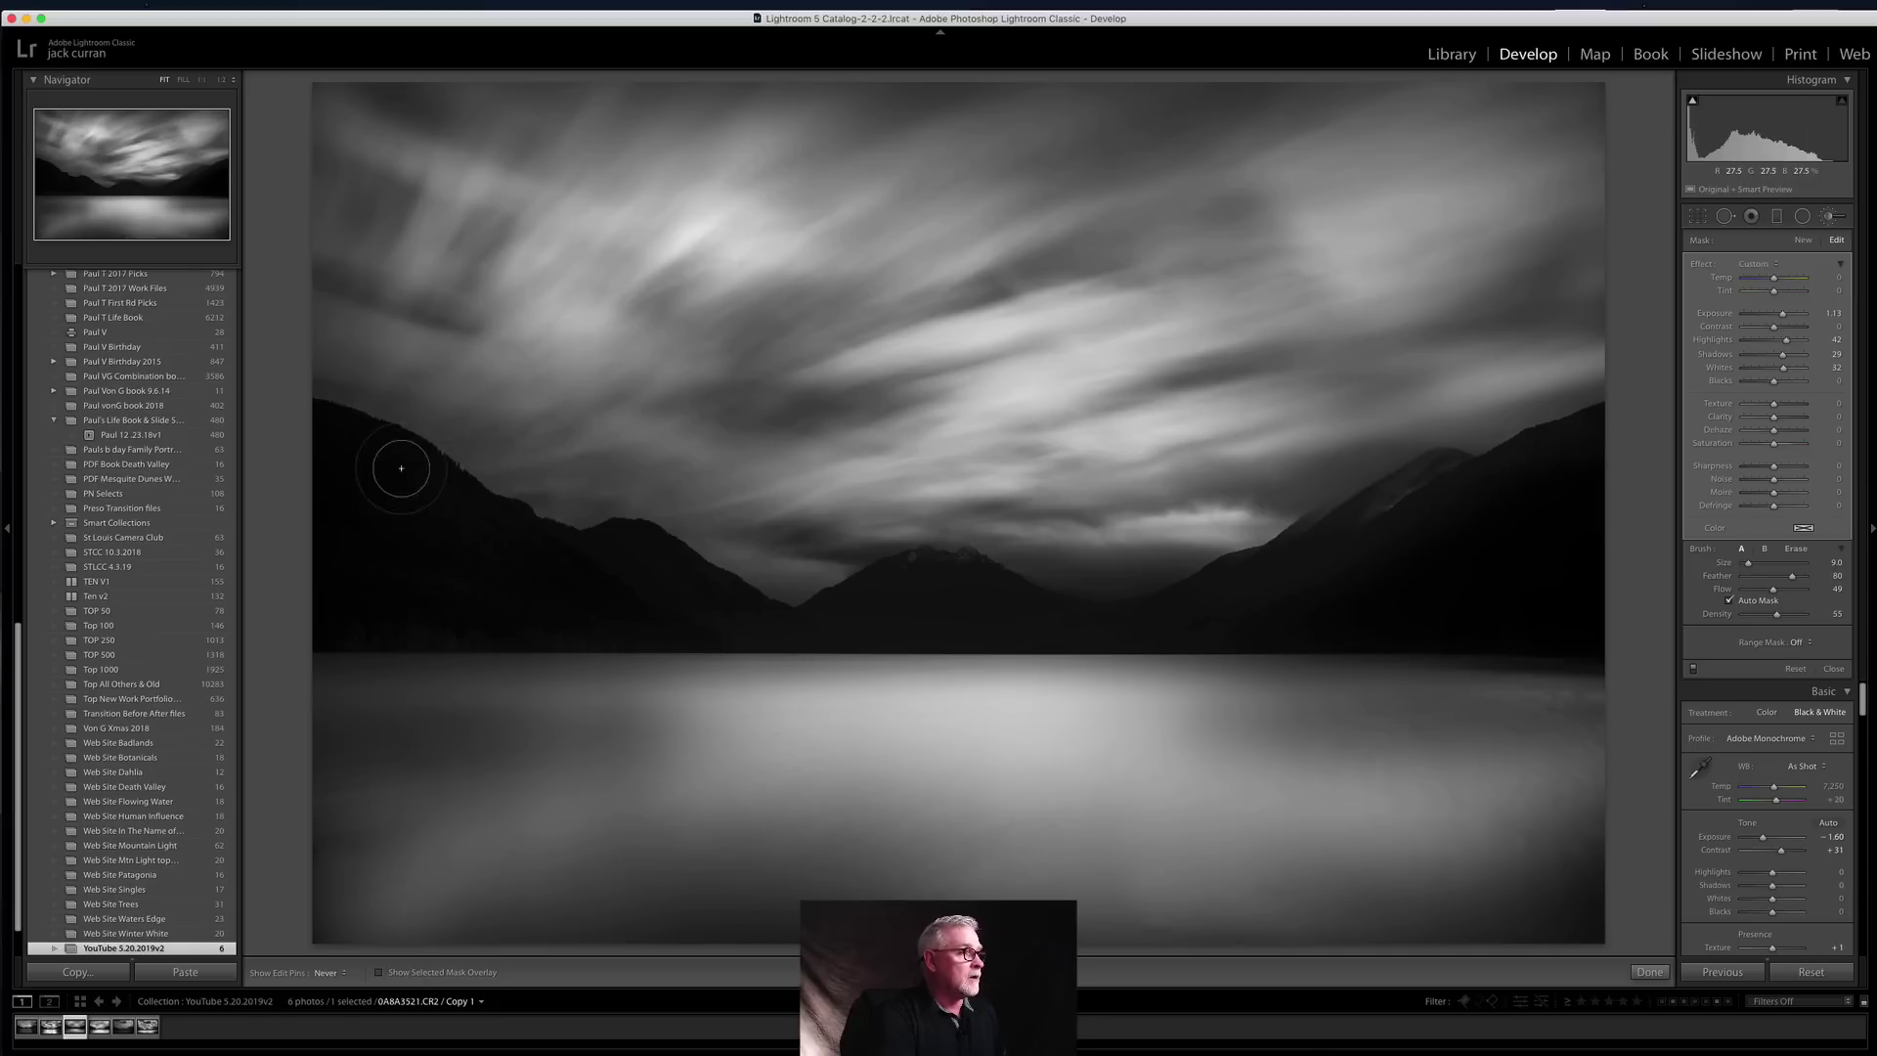
key(h)
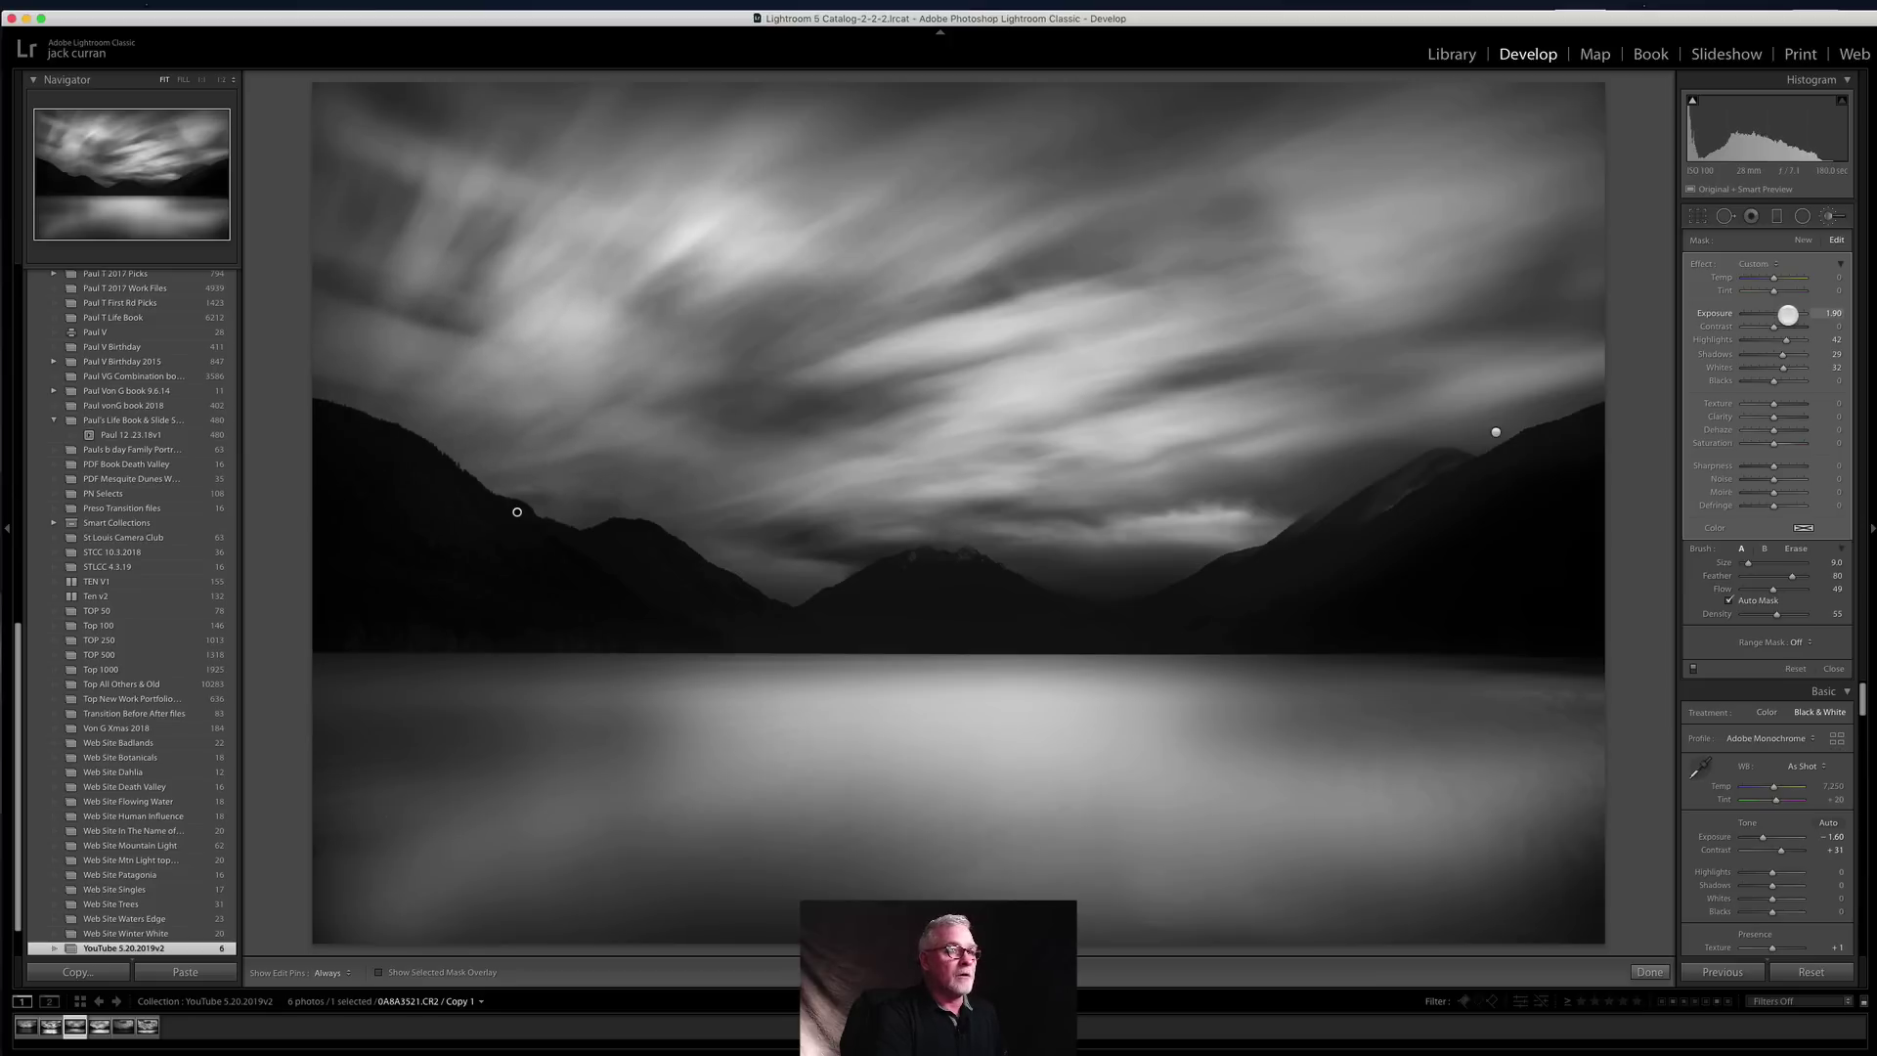
drag(1787, 314, 1785, 314)
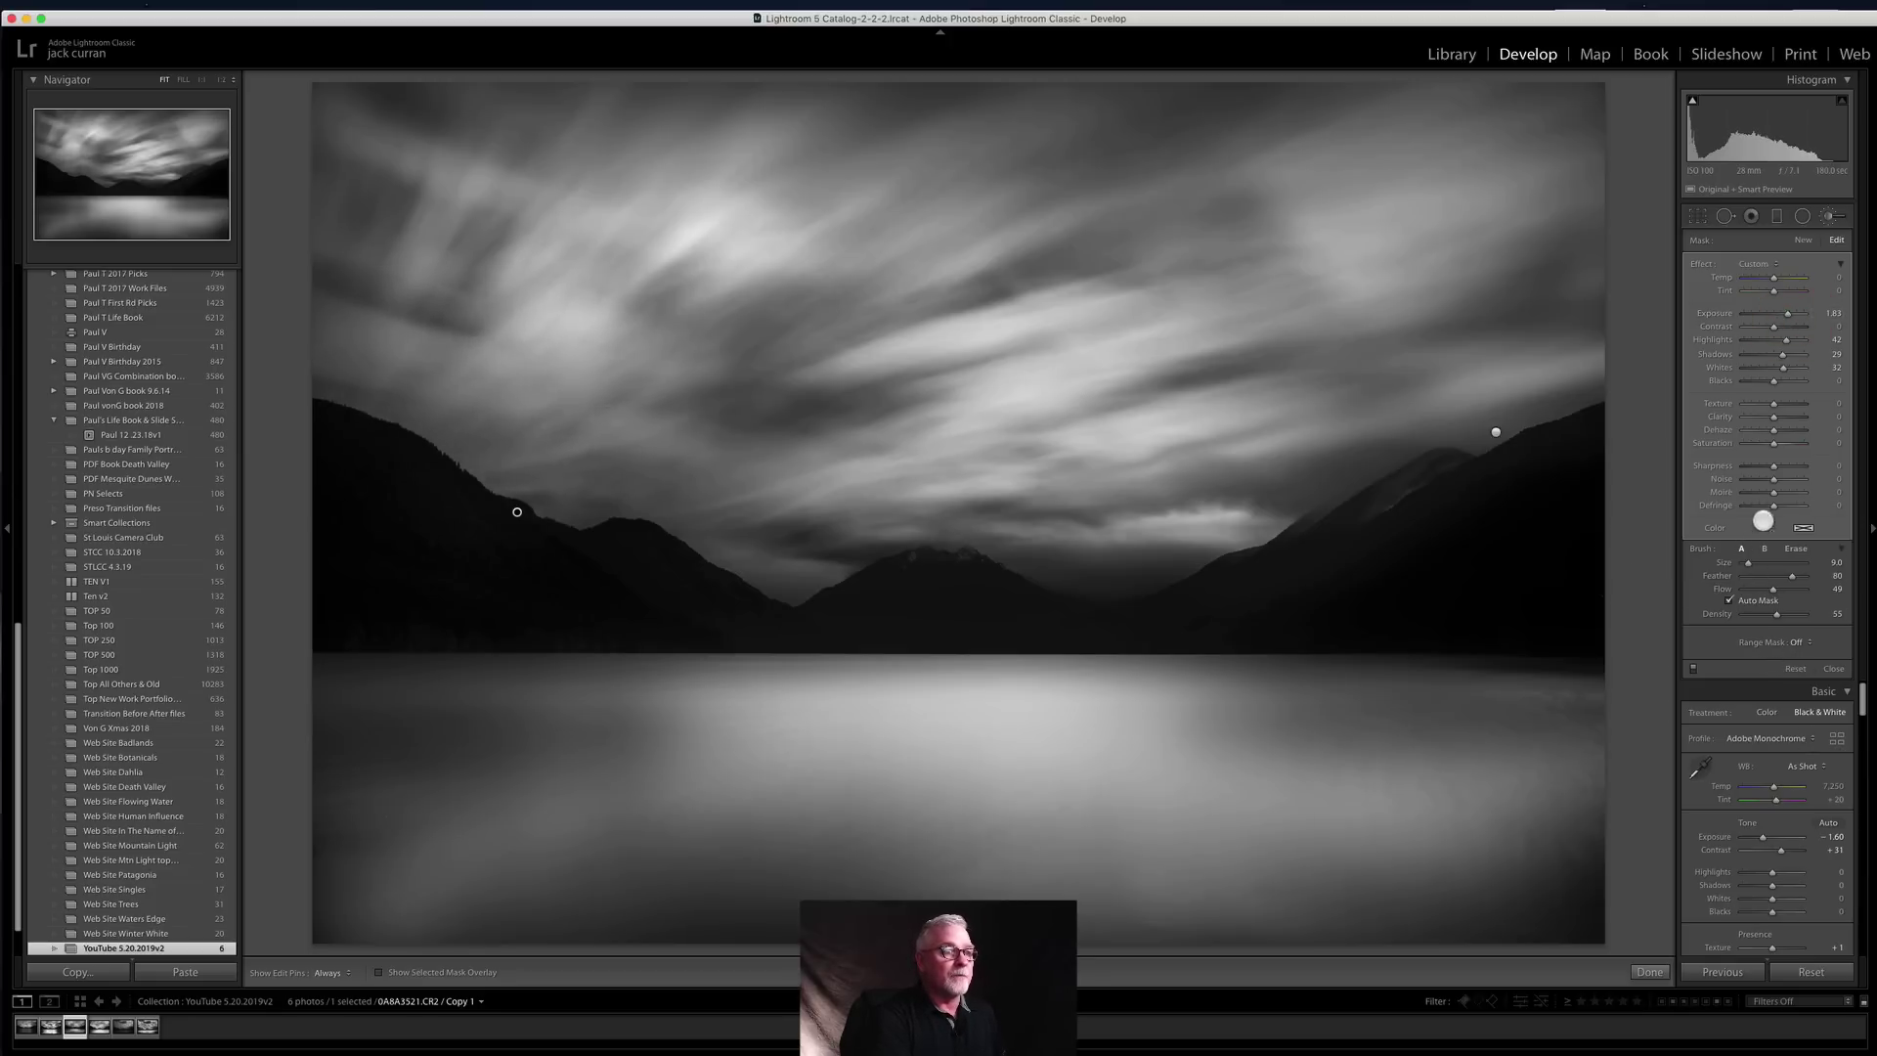
Step: Compare the photo with and without the brush adjustments
click(1695, 668)
click(1695, 668)
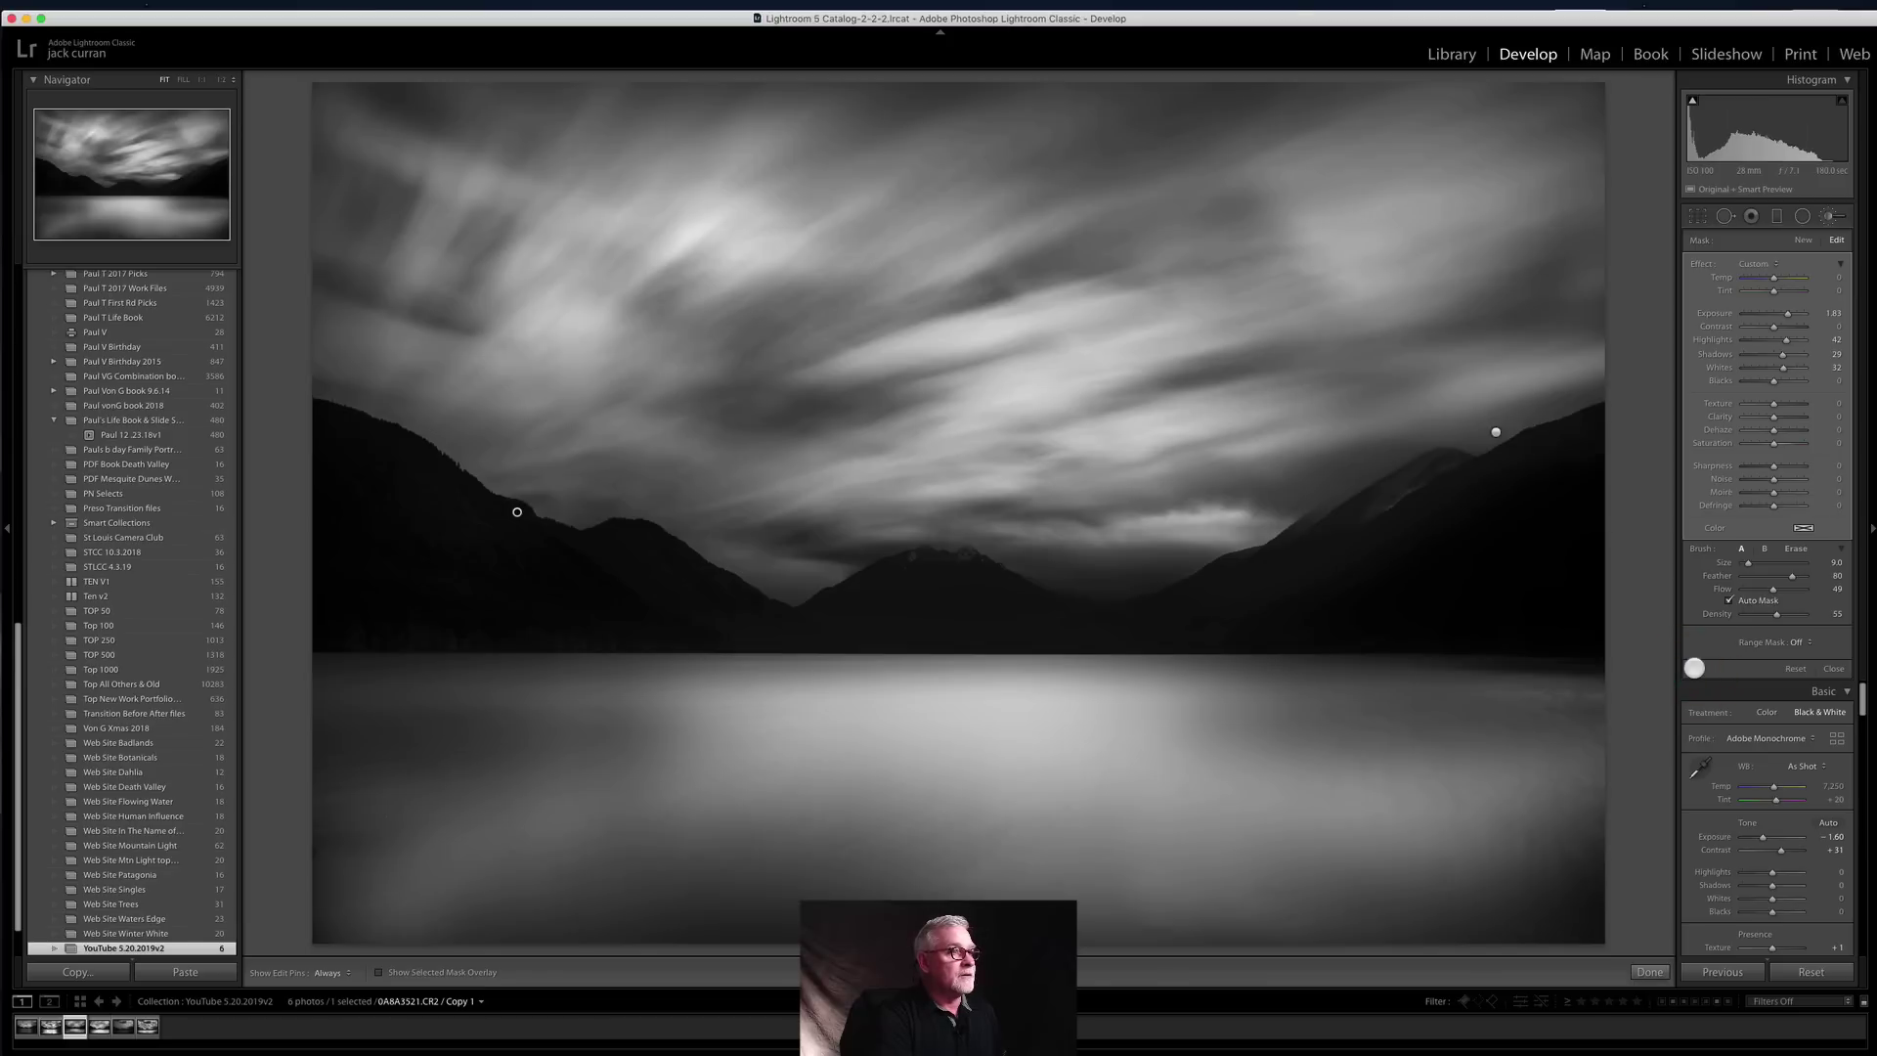
click(1694, 668)
click(1694, 668)
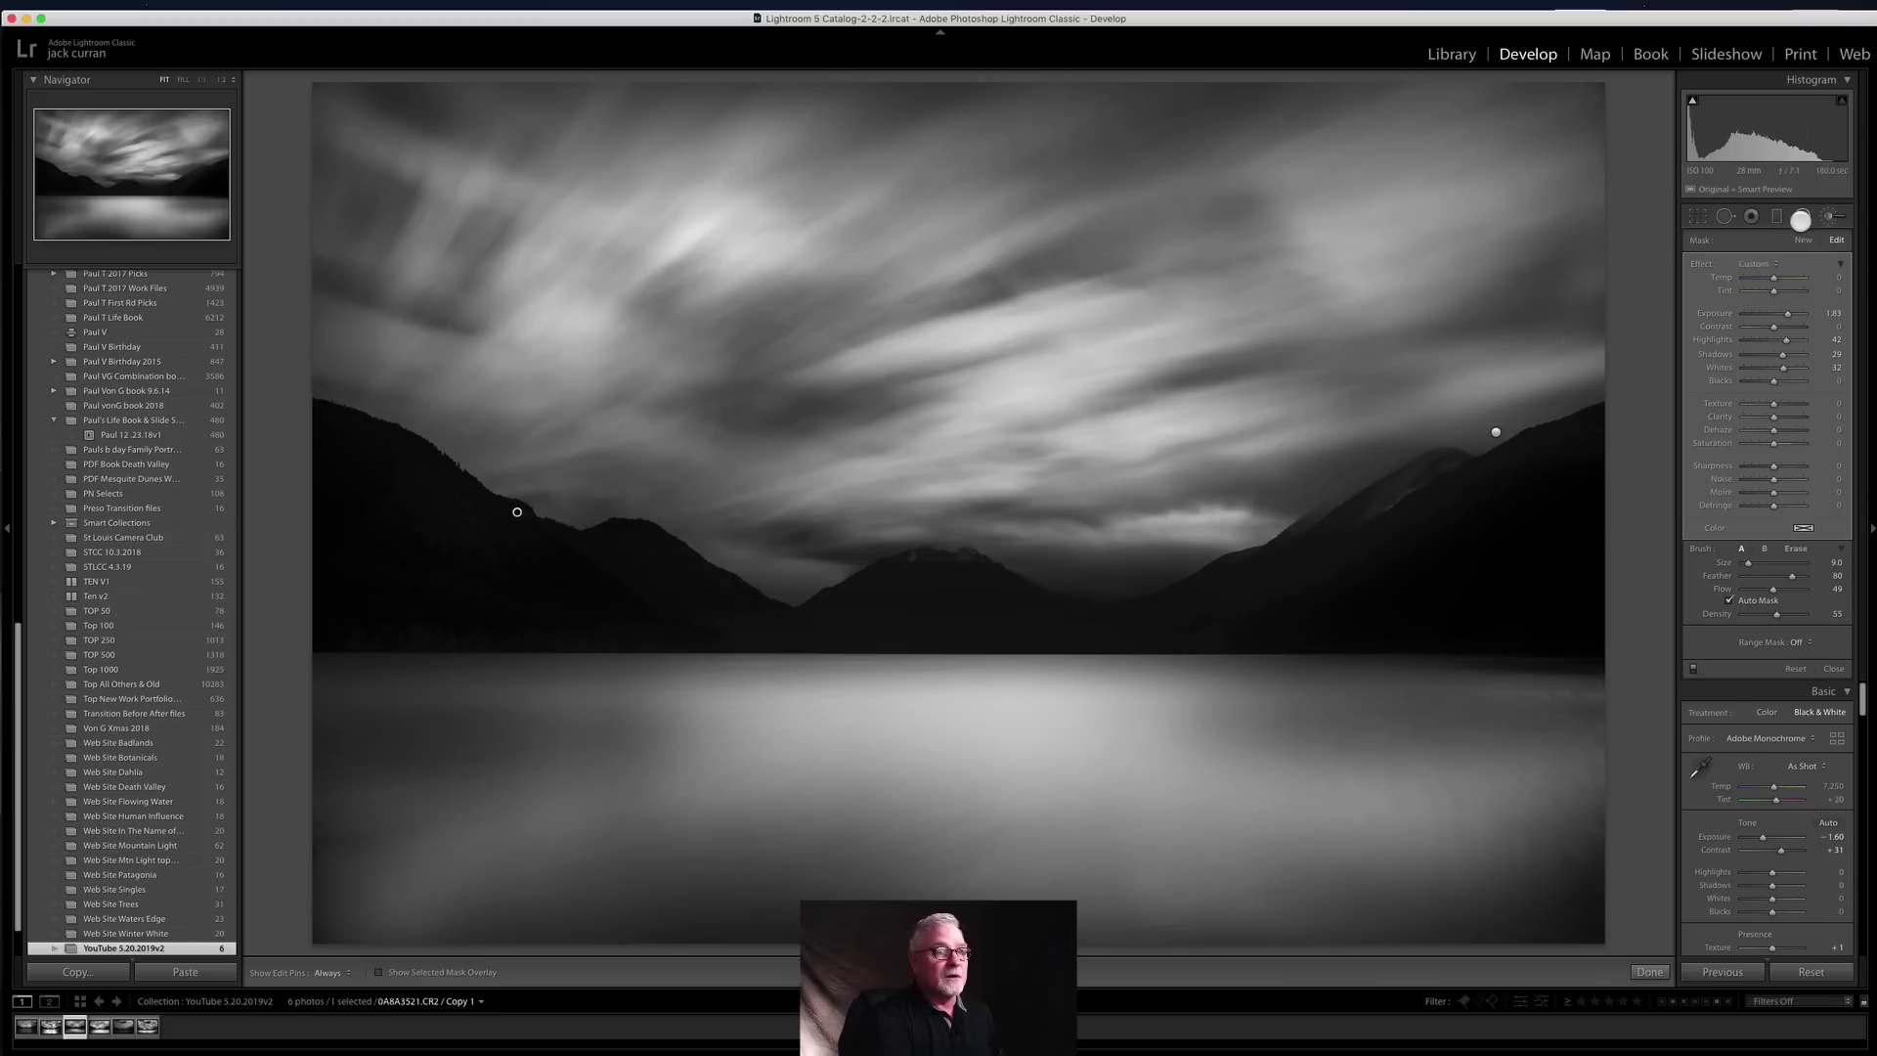
Step: Add a small tilted radial filter over the dark sky at the photo's right edge, with Shadows 61 and Exposure 0.37
click(1801, 219)
drag(1605, 295, 1626, 358)
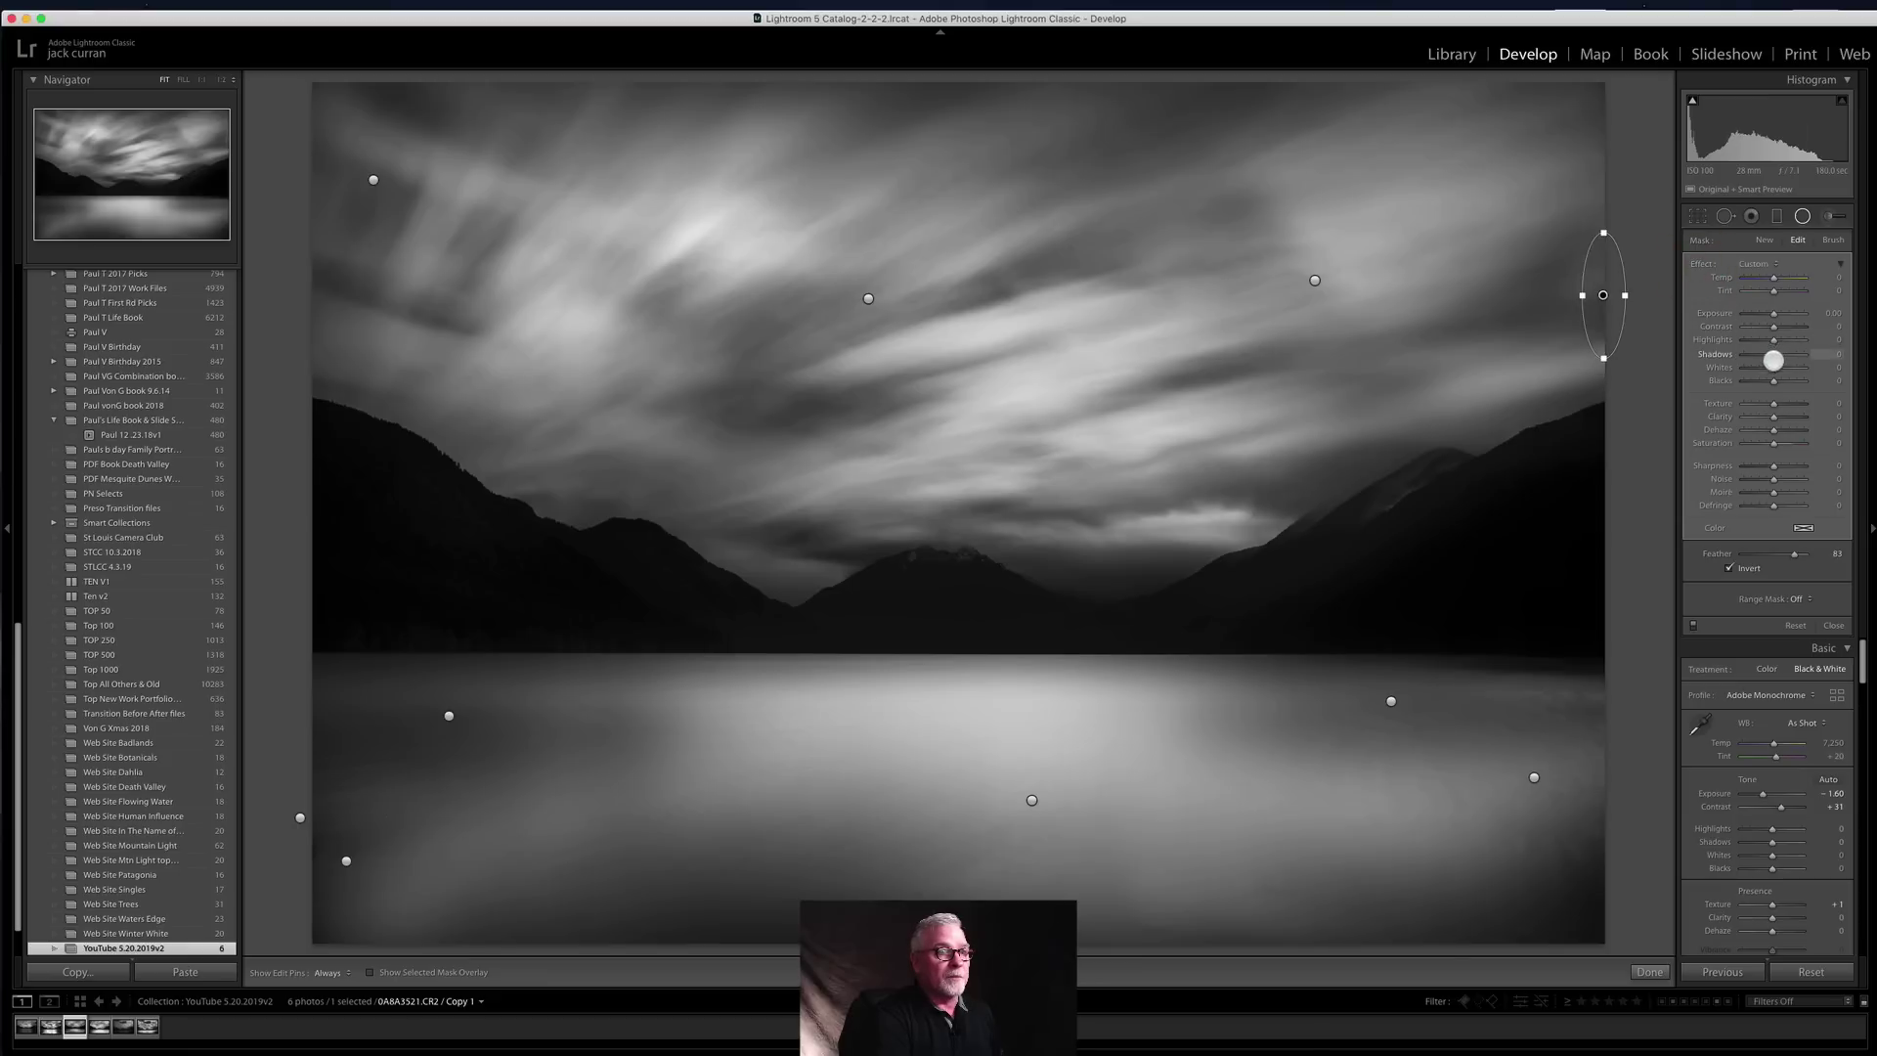
drag(1789, 354, 1795, 354)
drag(1622, 218, 1650, 233)
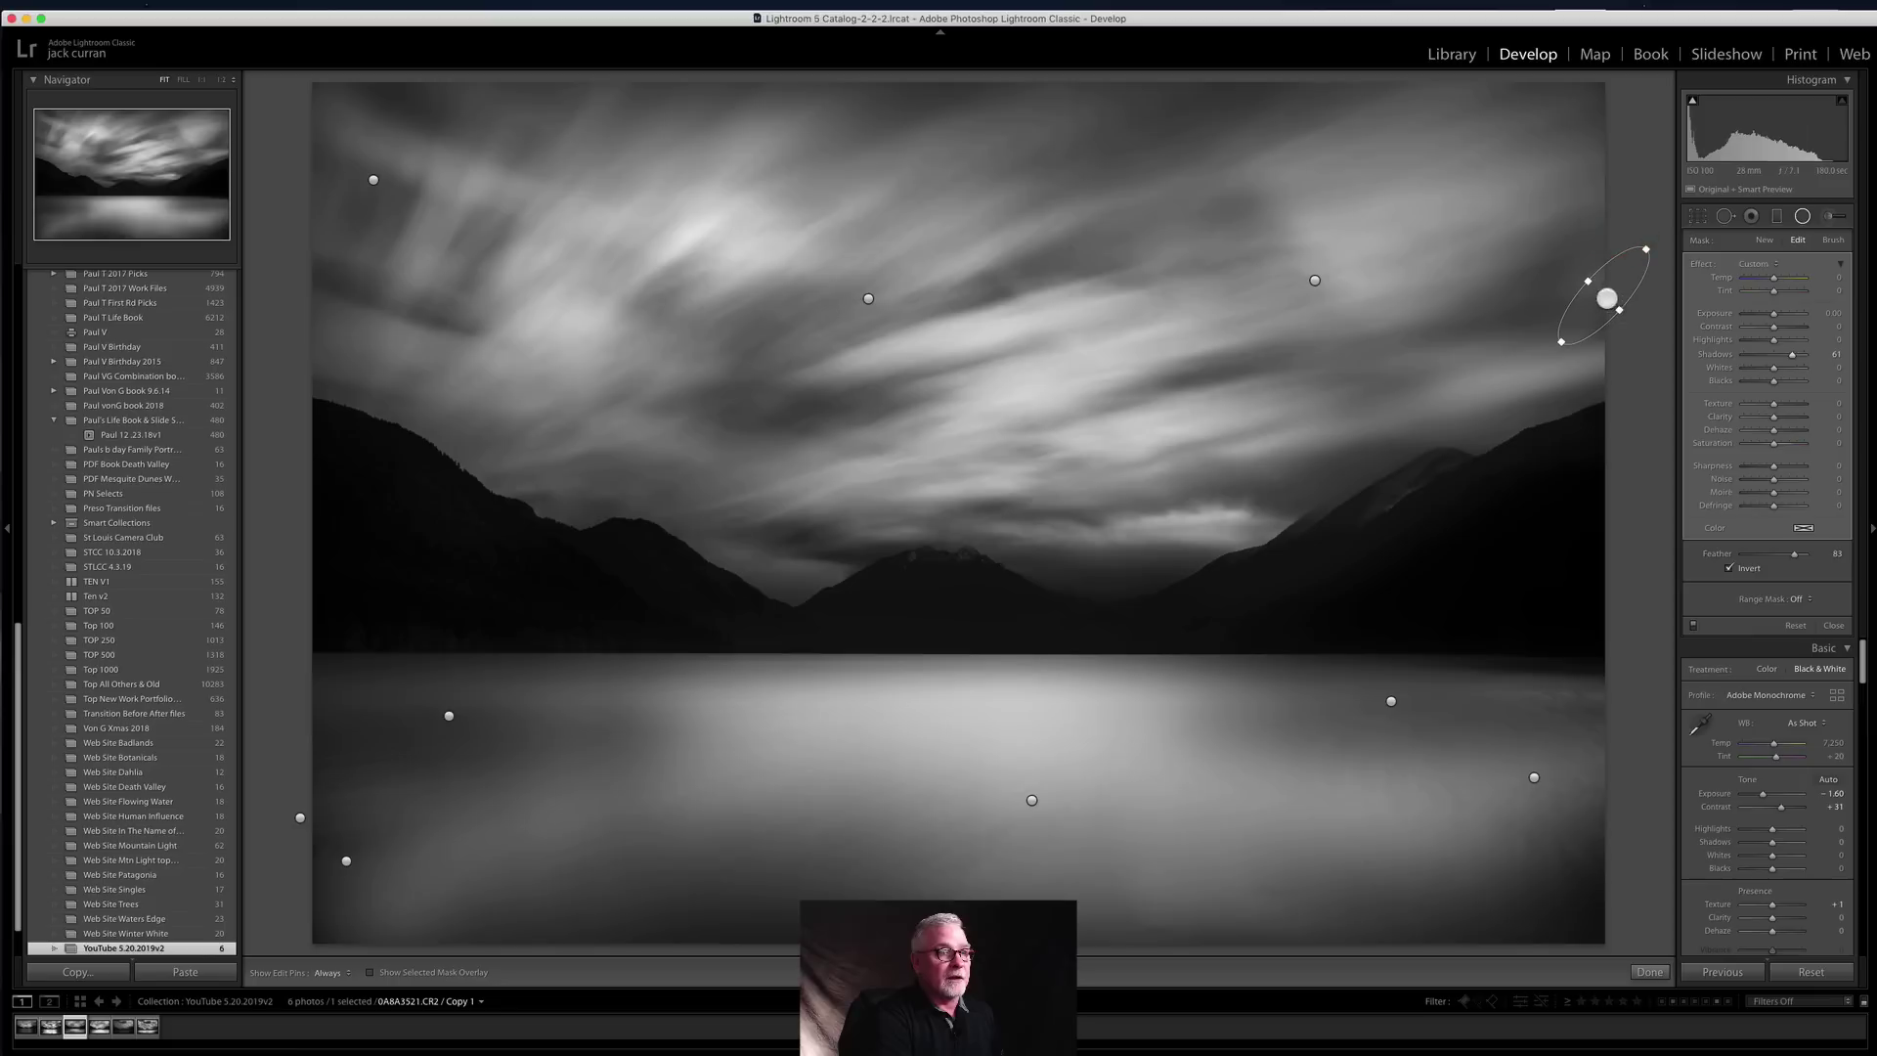
click(1593, 289)
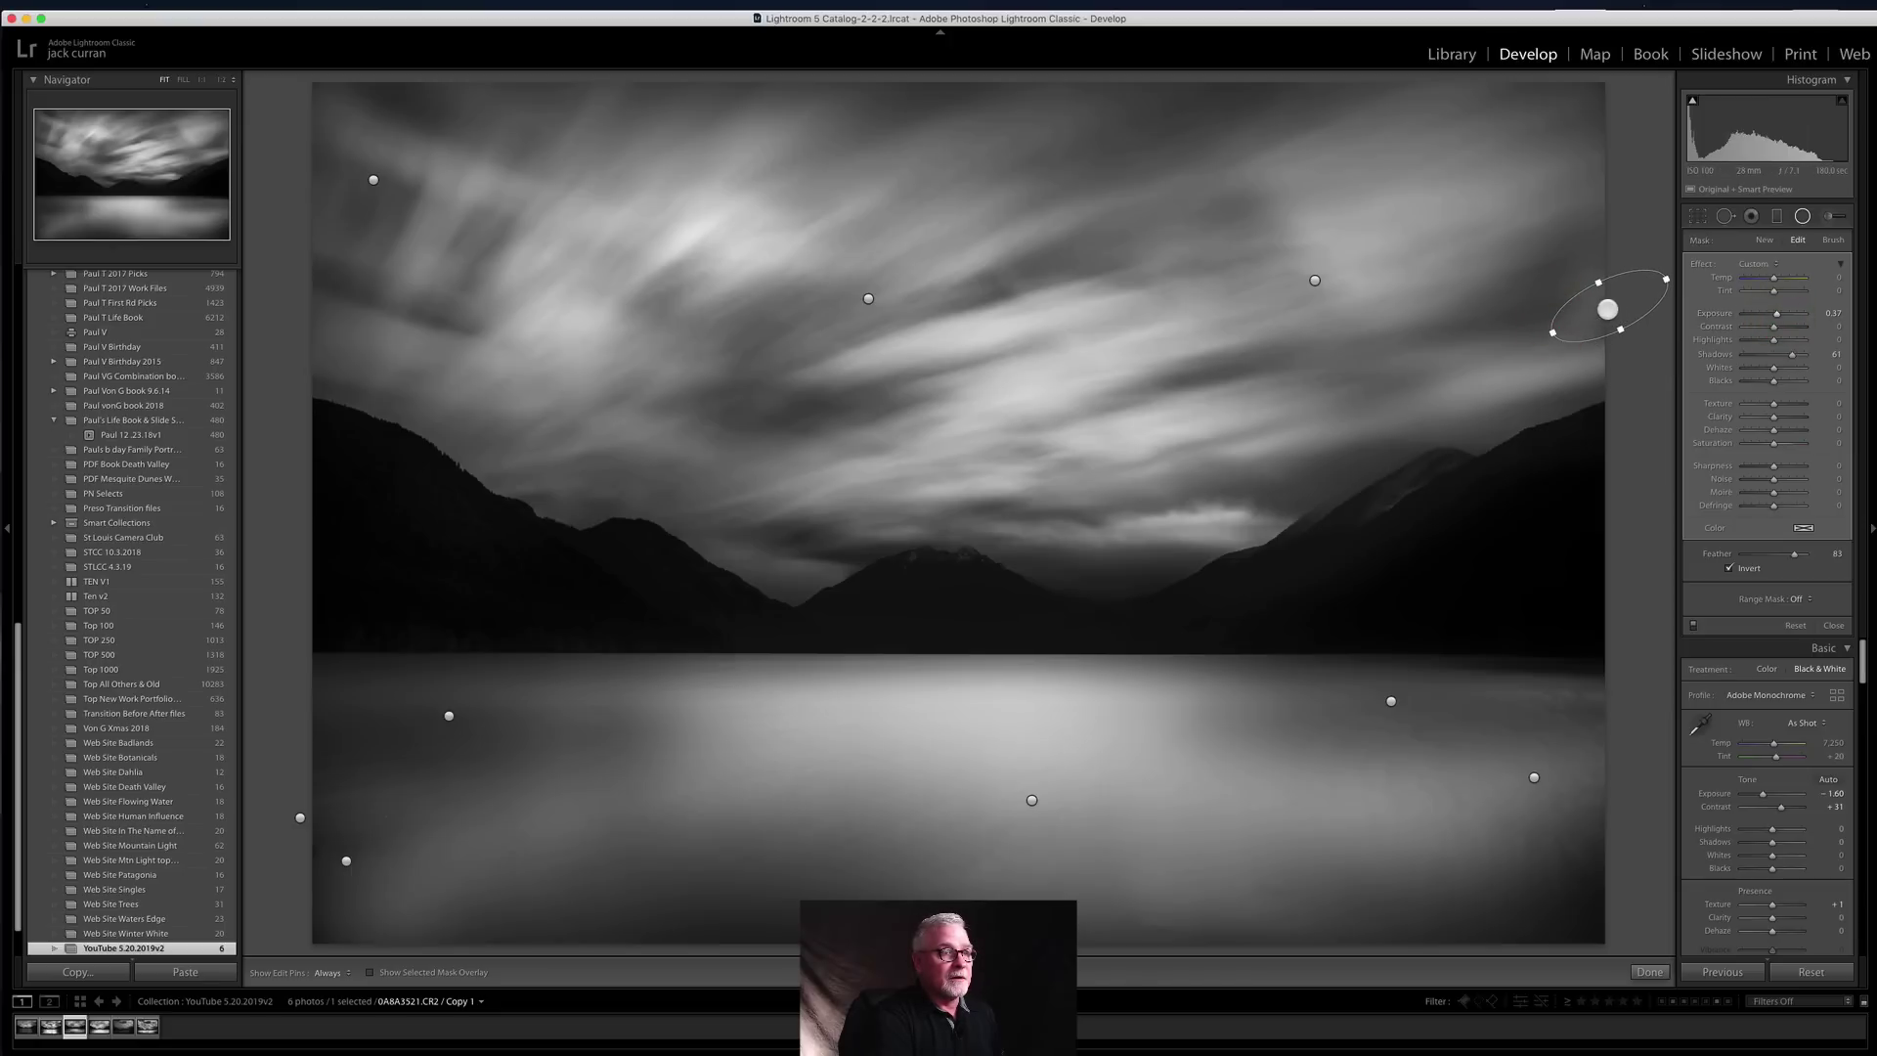
drag(1617, 309, 1622, 314)
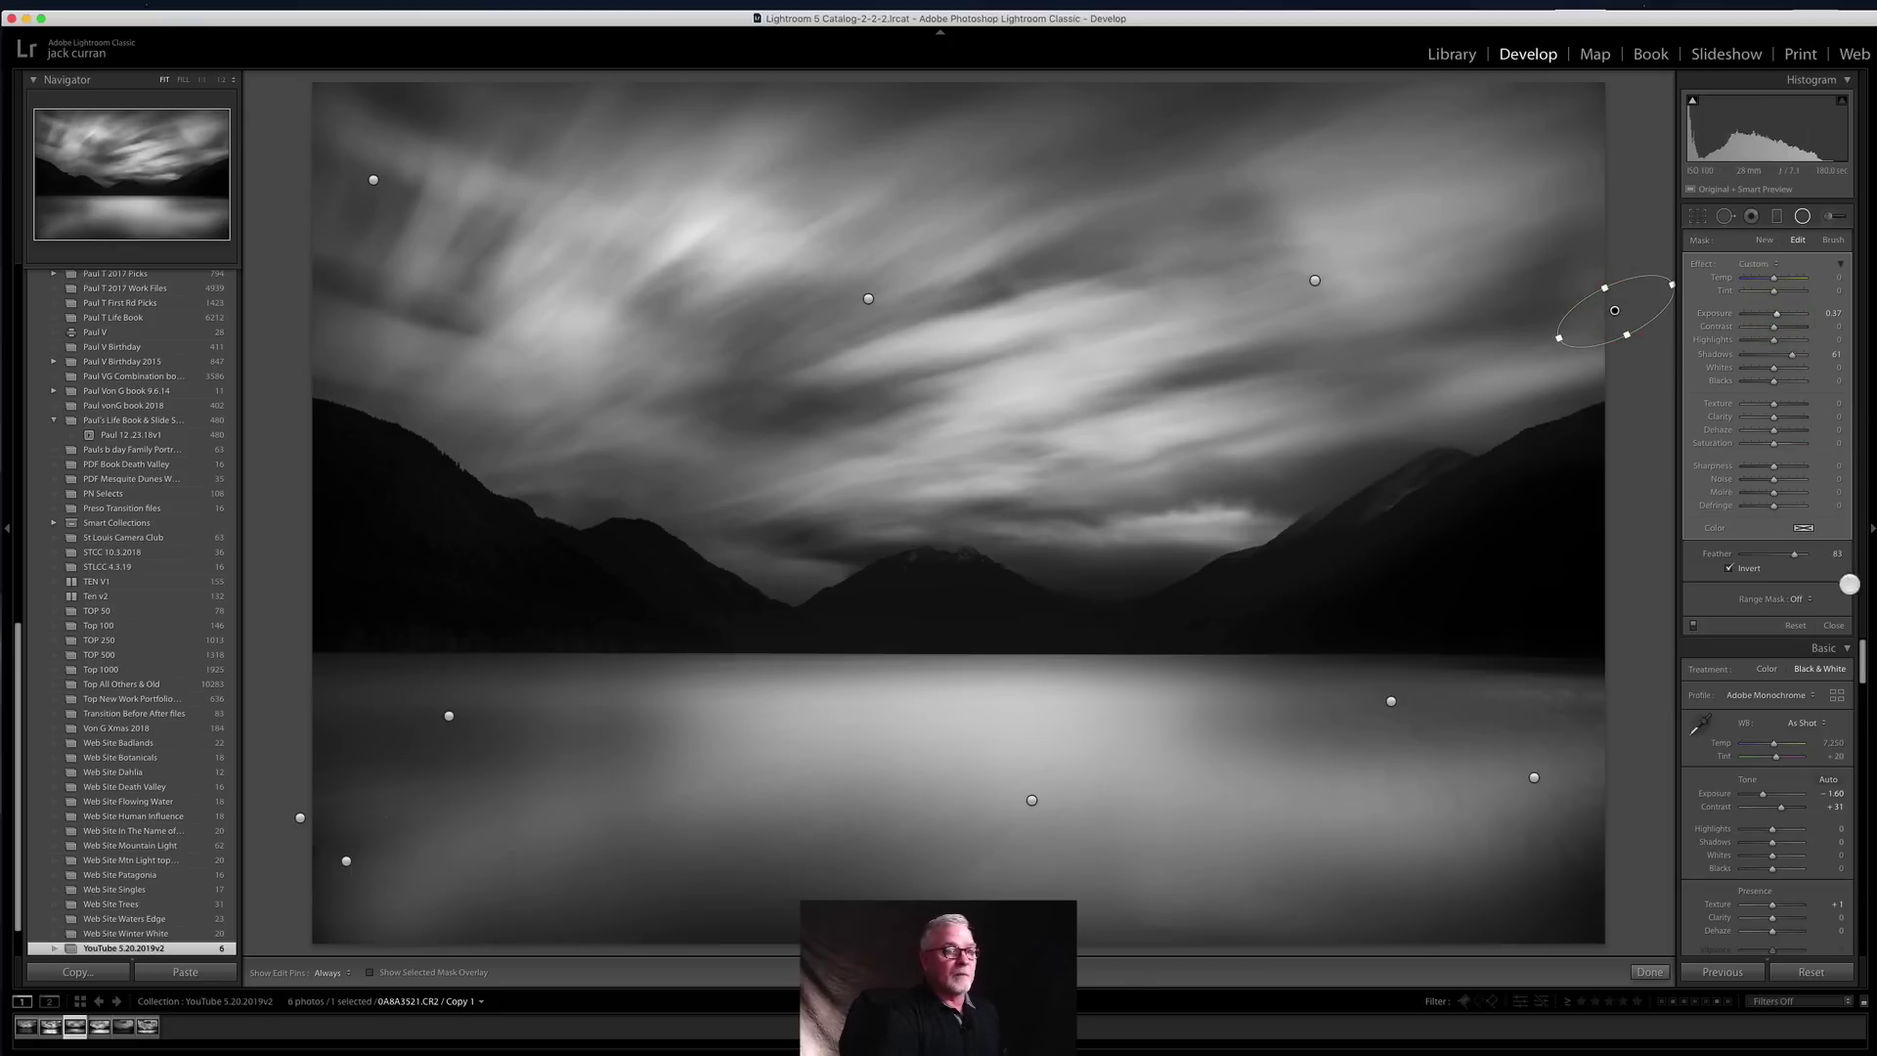
click(1827, 623)
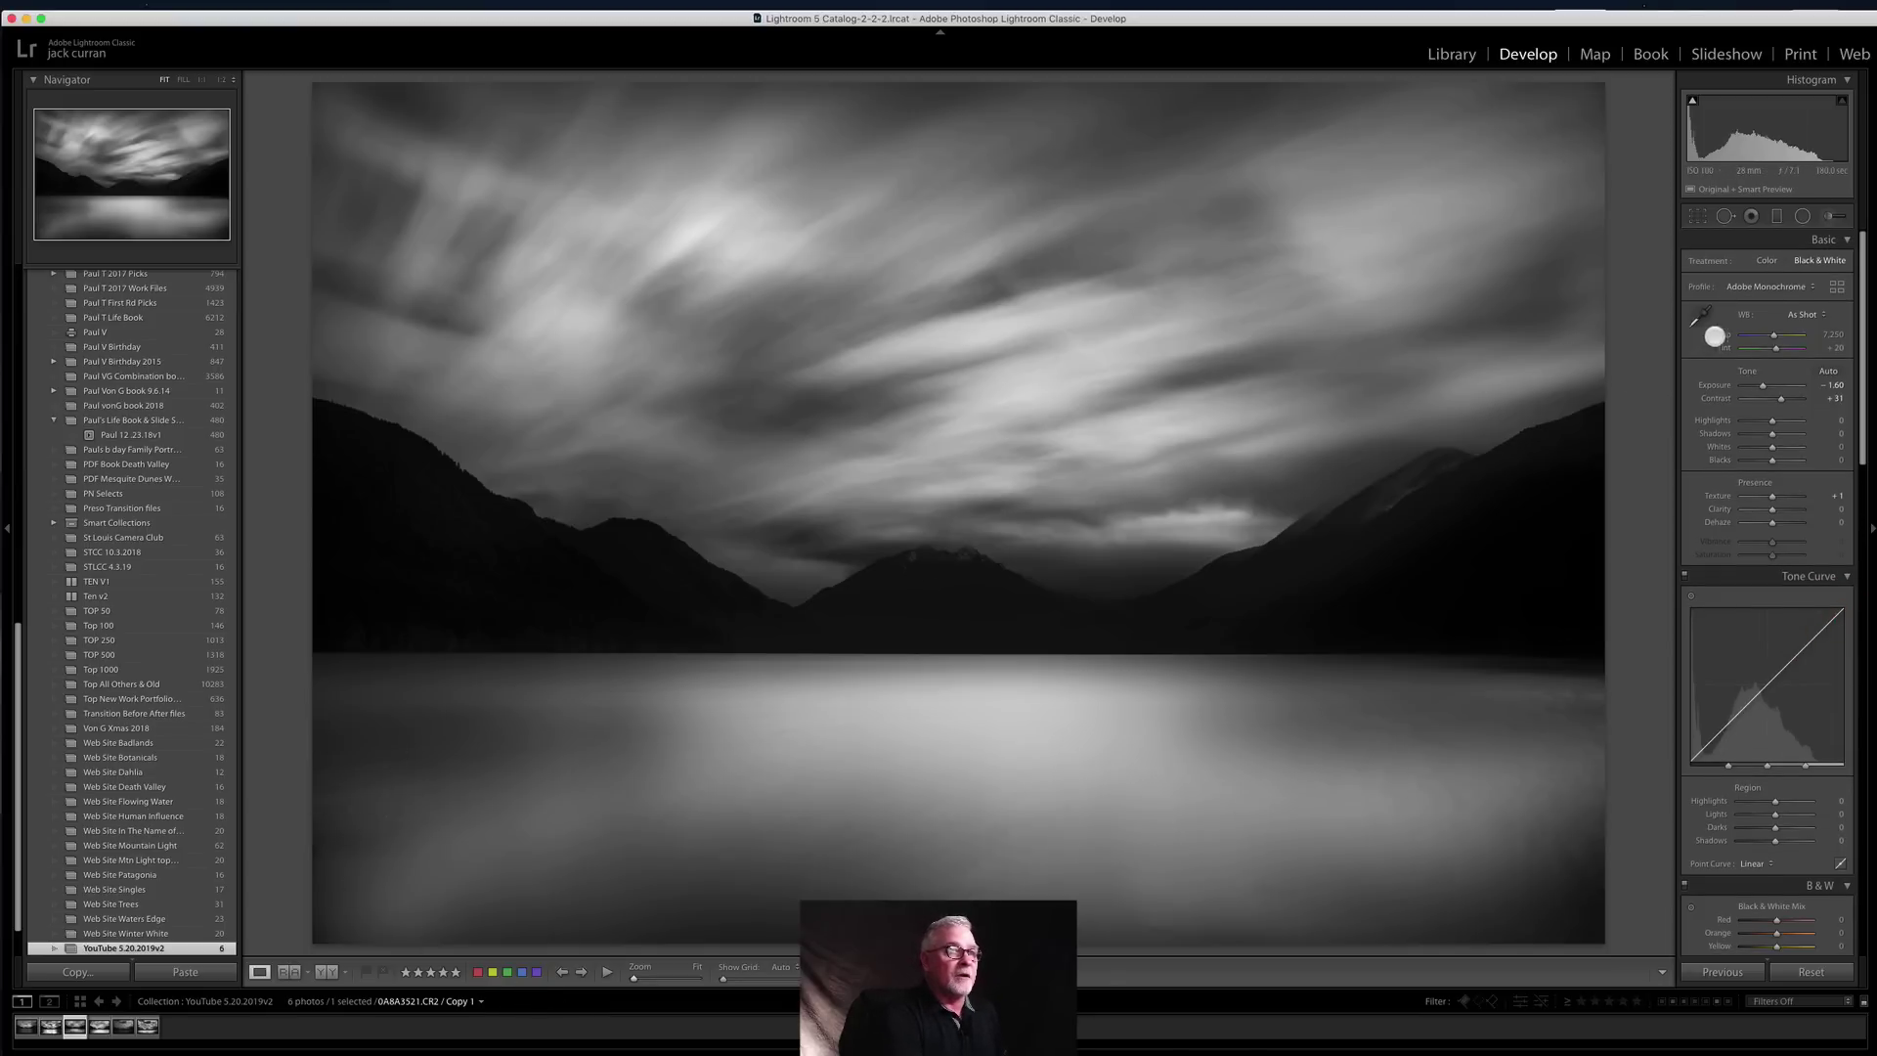
Step: Try a much brighter overall Exposure of about +2.55, and return it to −1.60
click(1829, 213)
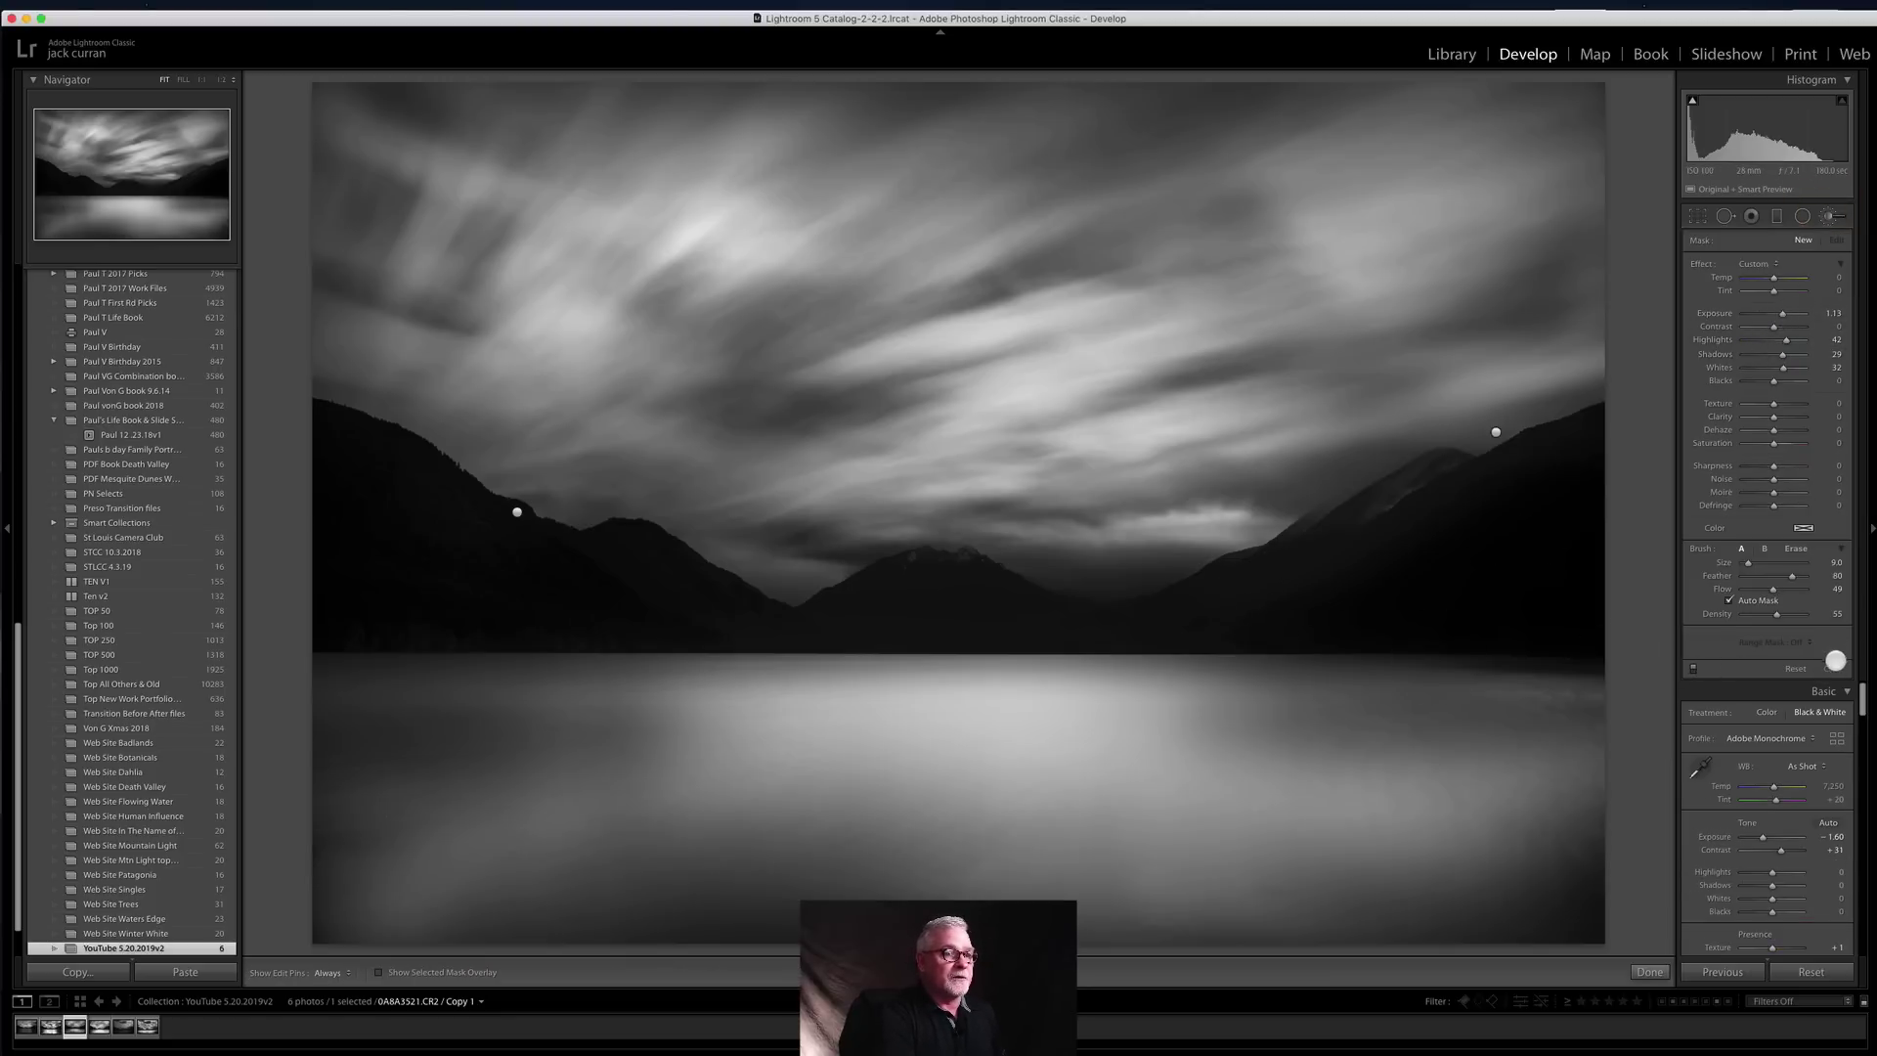
click(1833, 667)
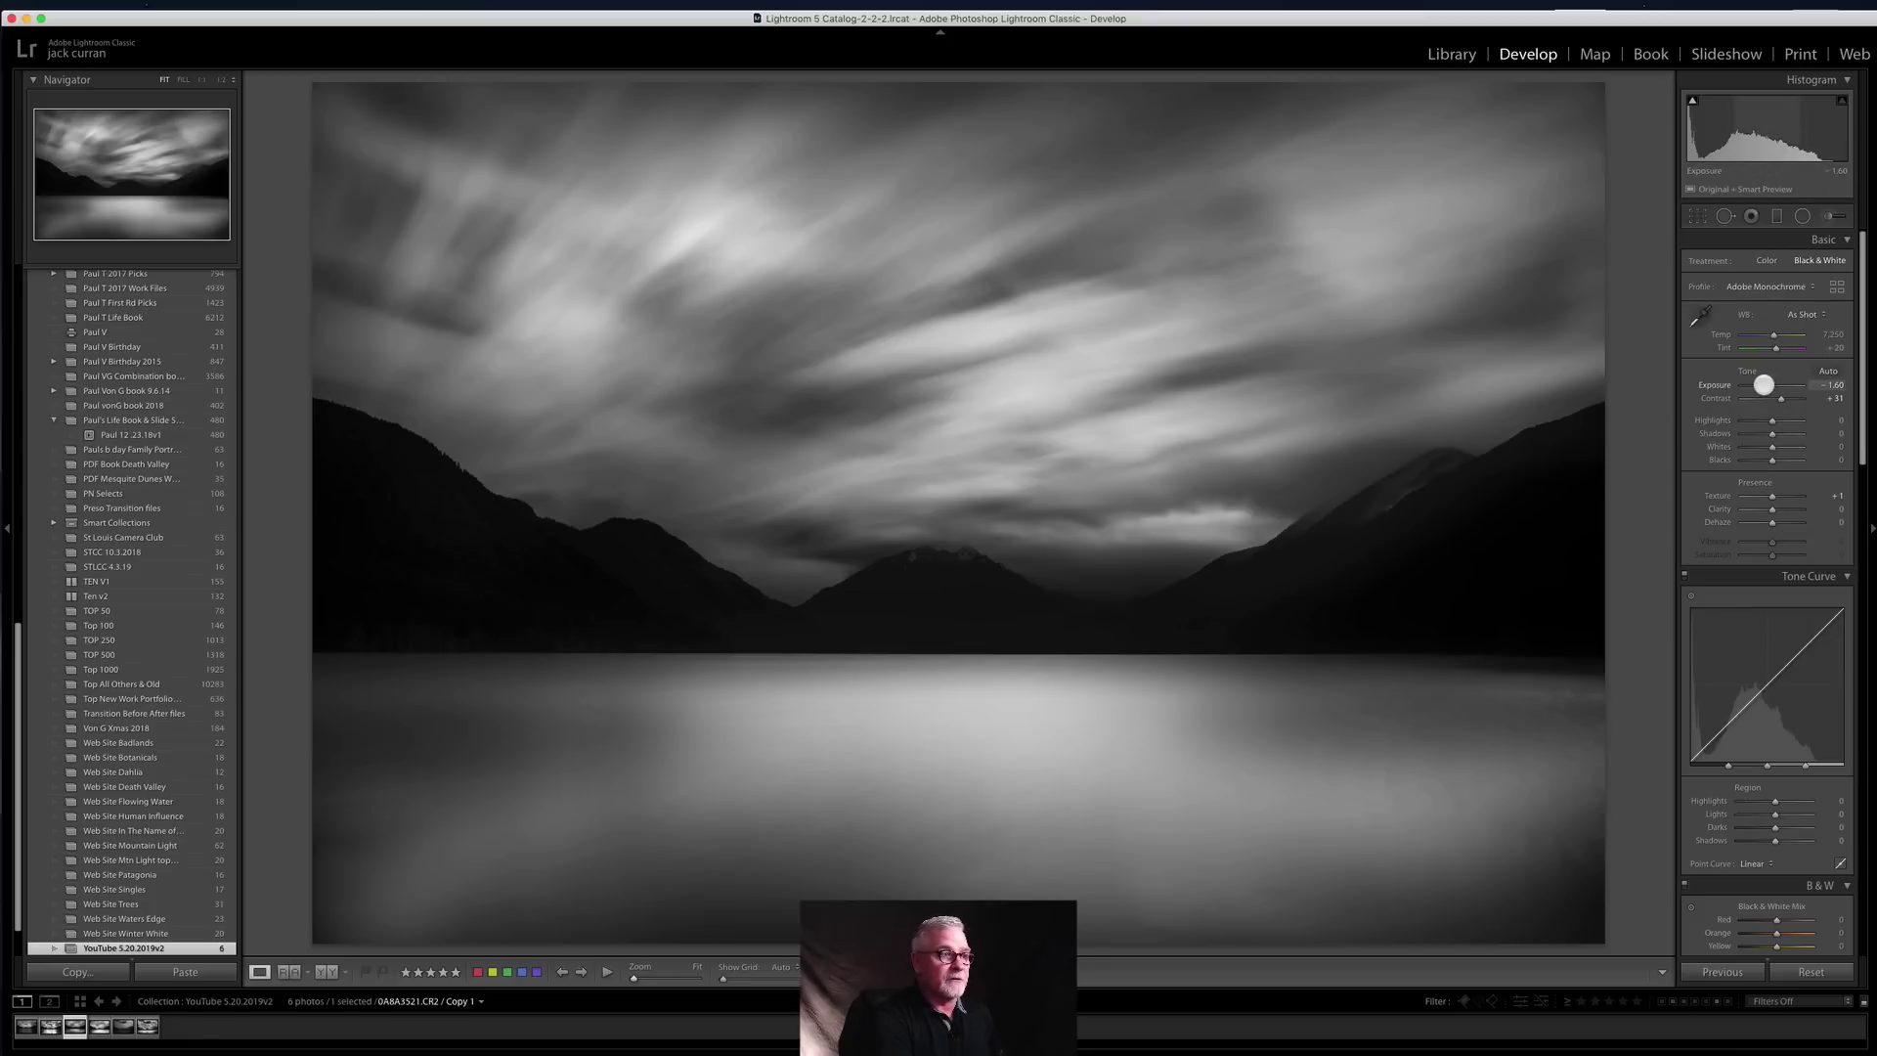
drag(1780, 385, 1787, 385)
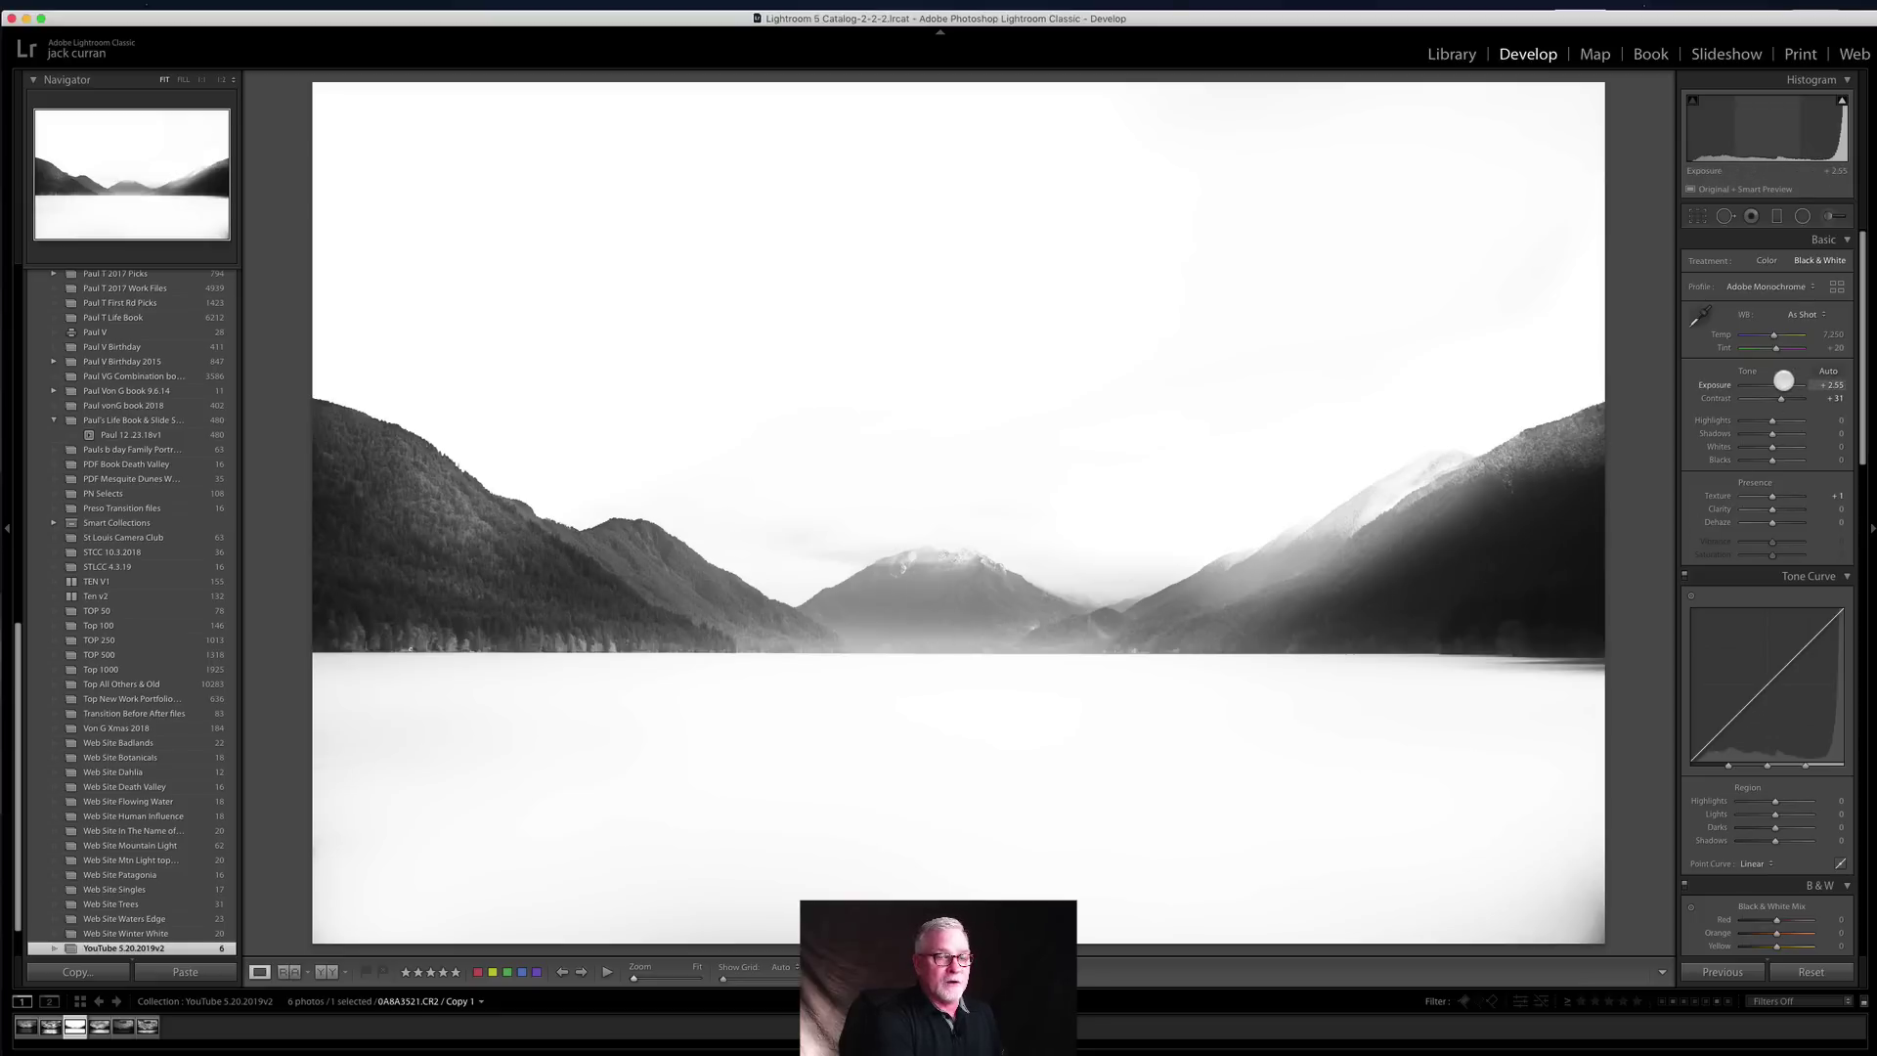
drag(1788, 386, 1765, 391)
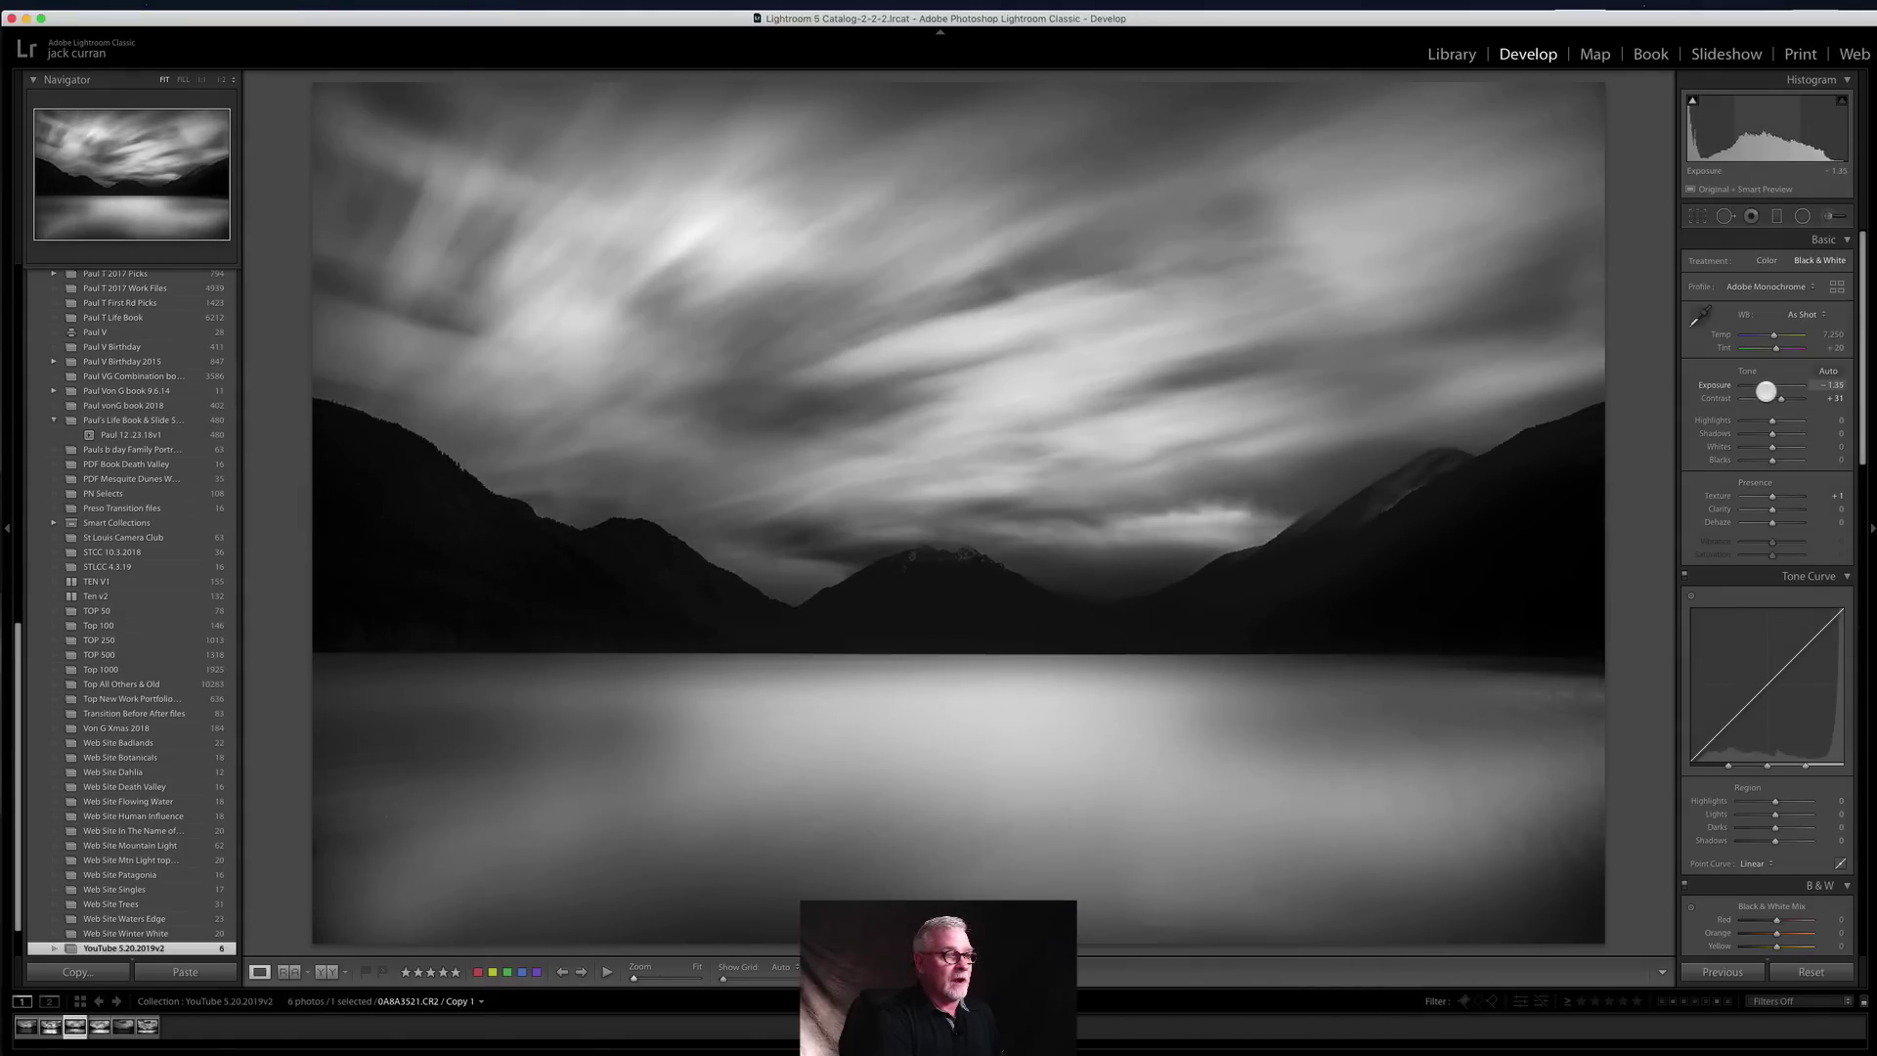
drag(1767, 390, 1767, 390)
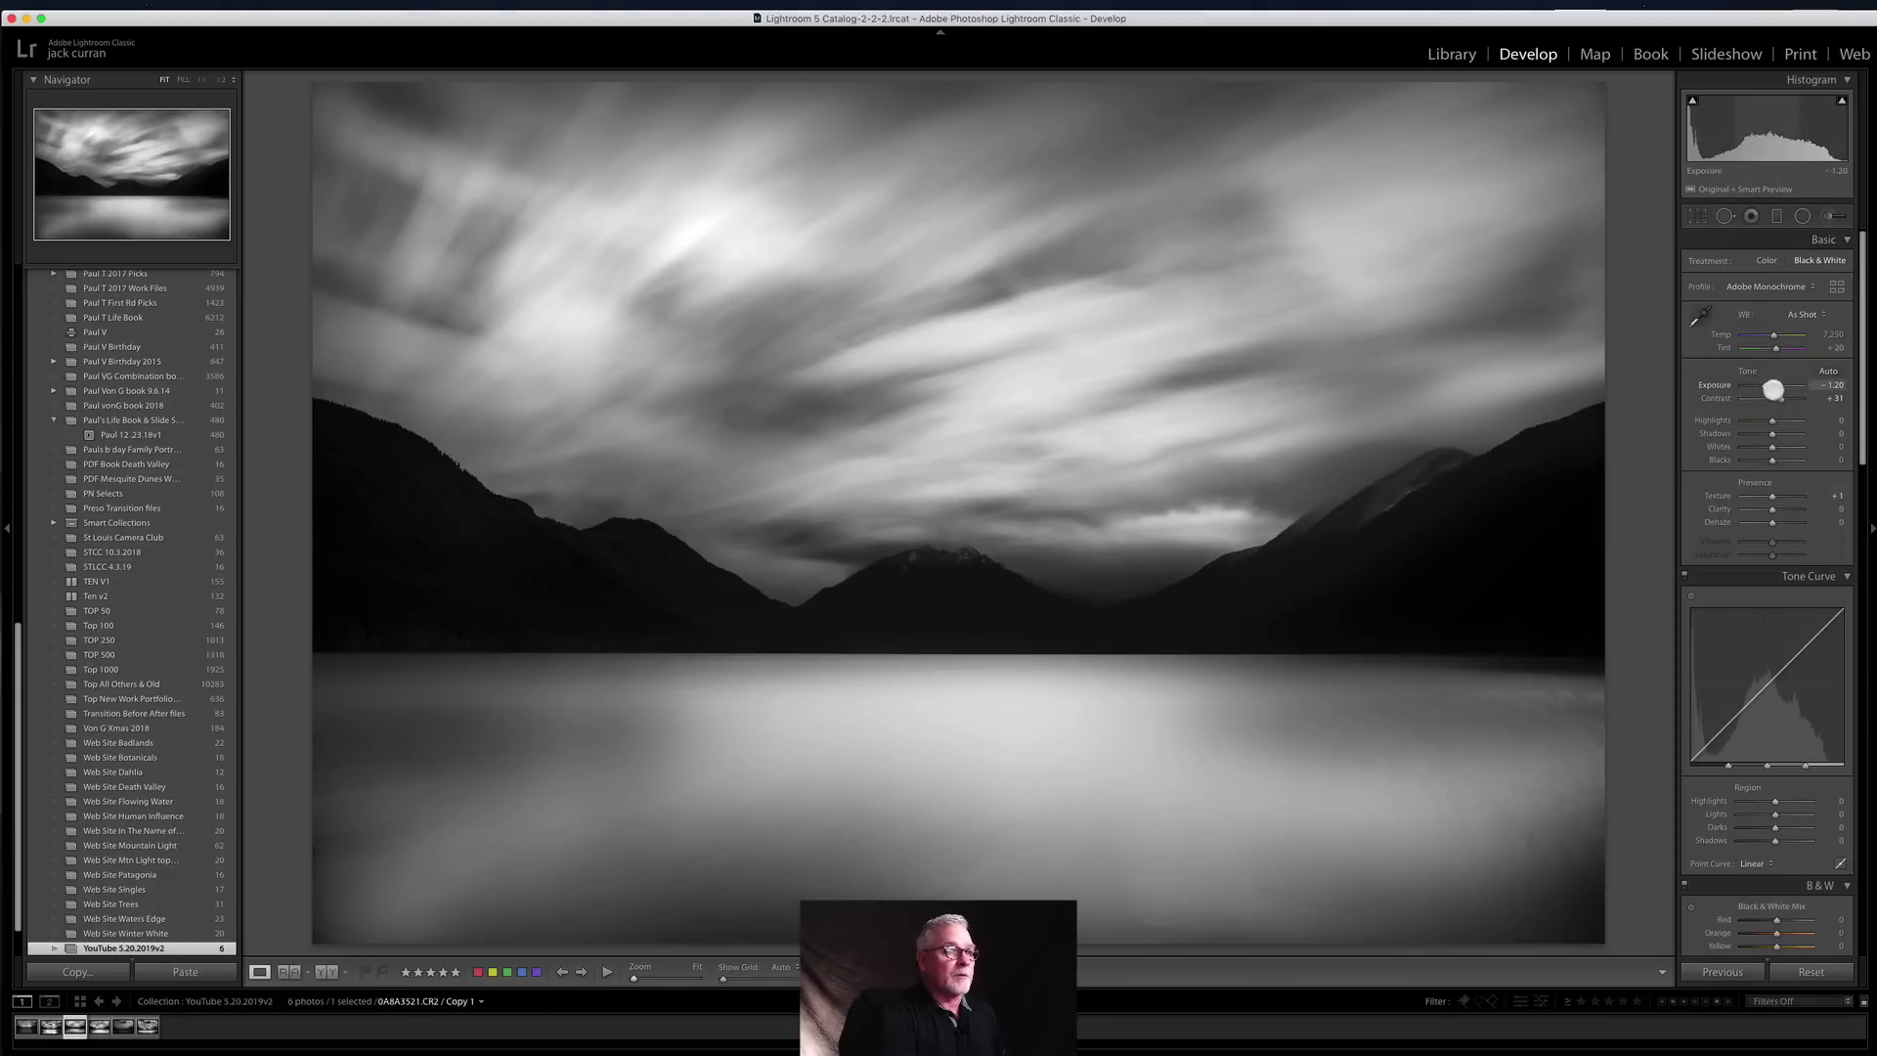
drag(1766, 386, 1763, 387)
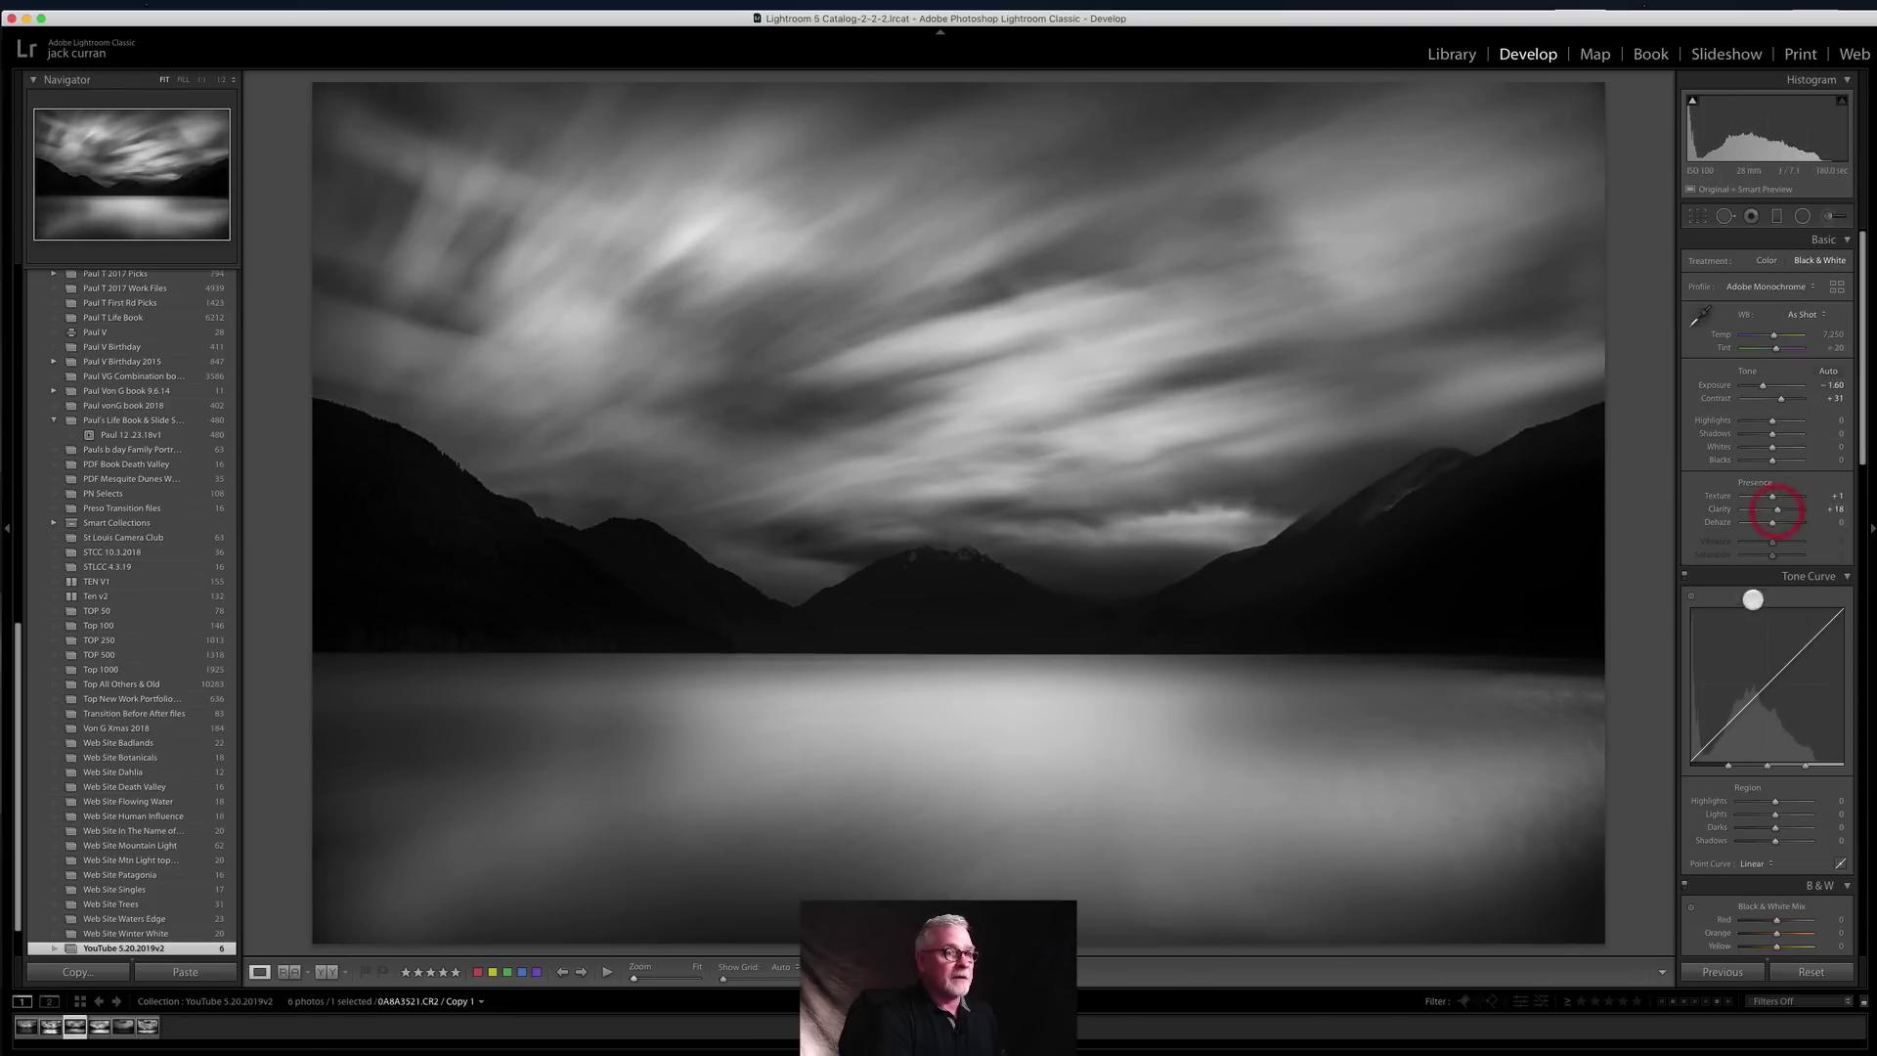
Step: Set the overall Clarity to +18 and compare the photo with and without the Tone Curve settings
click(1684, 575)
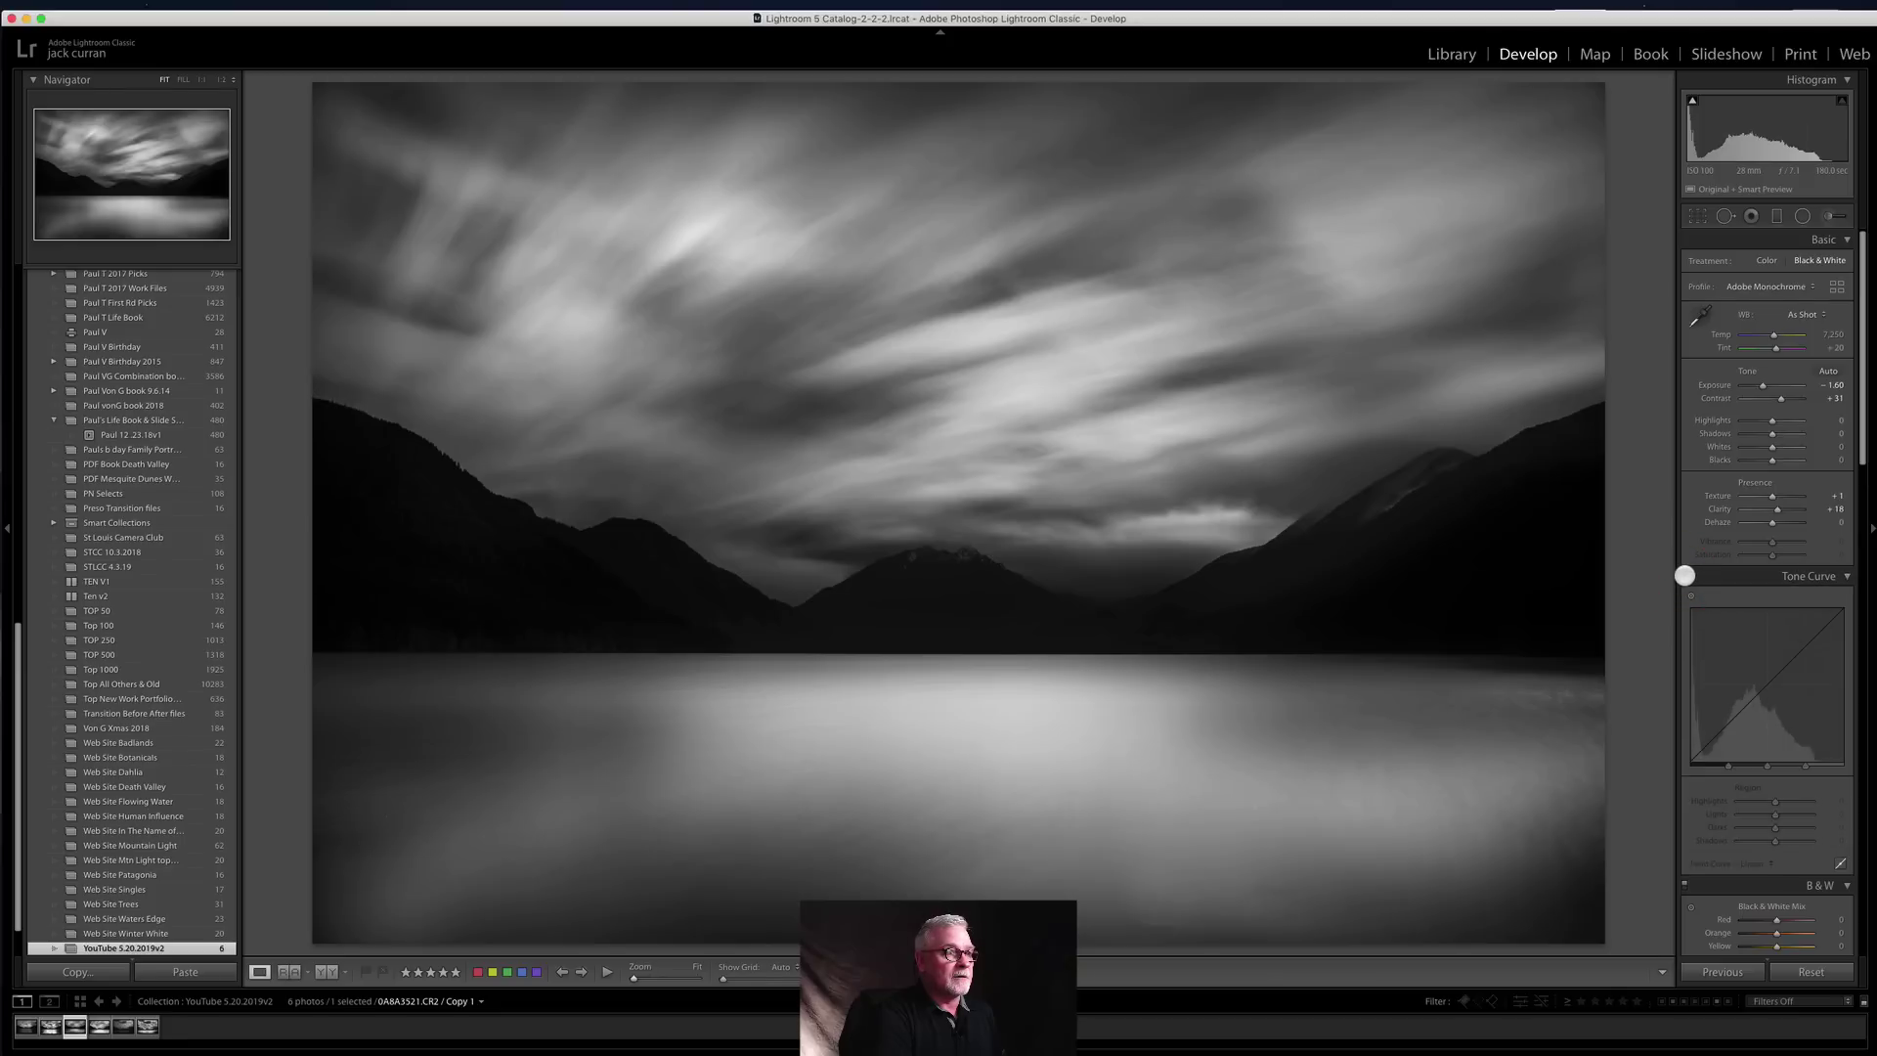
click(1685, 576)
click(1684, 576)
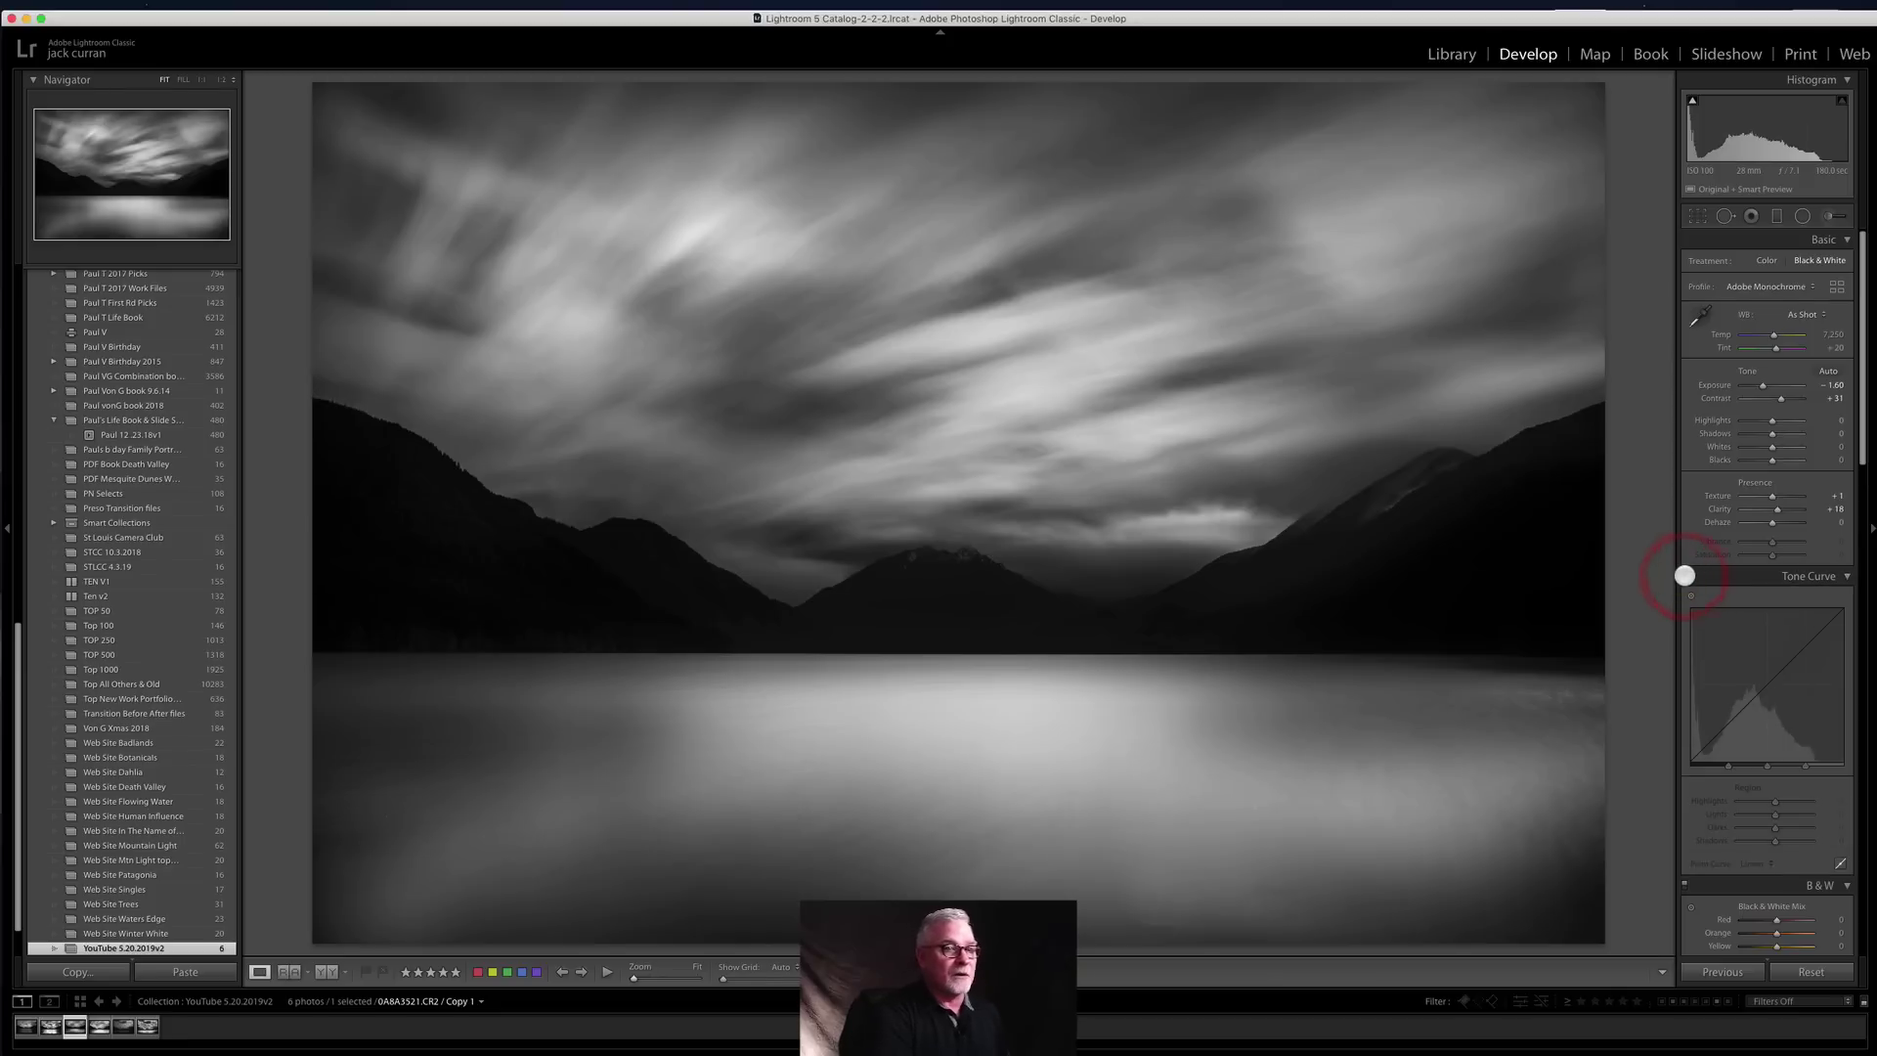
click(1684, 576)
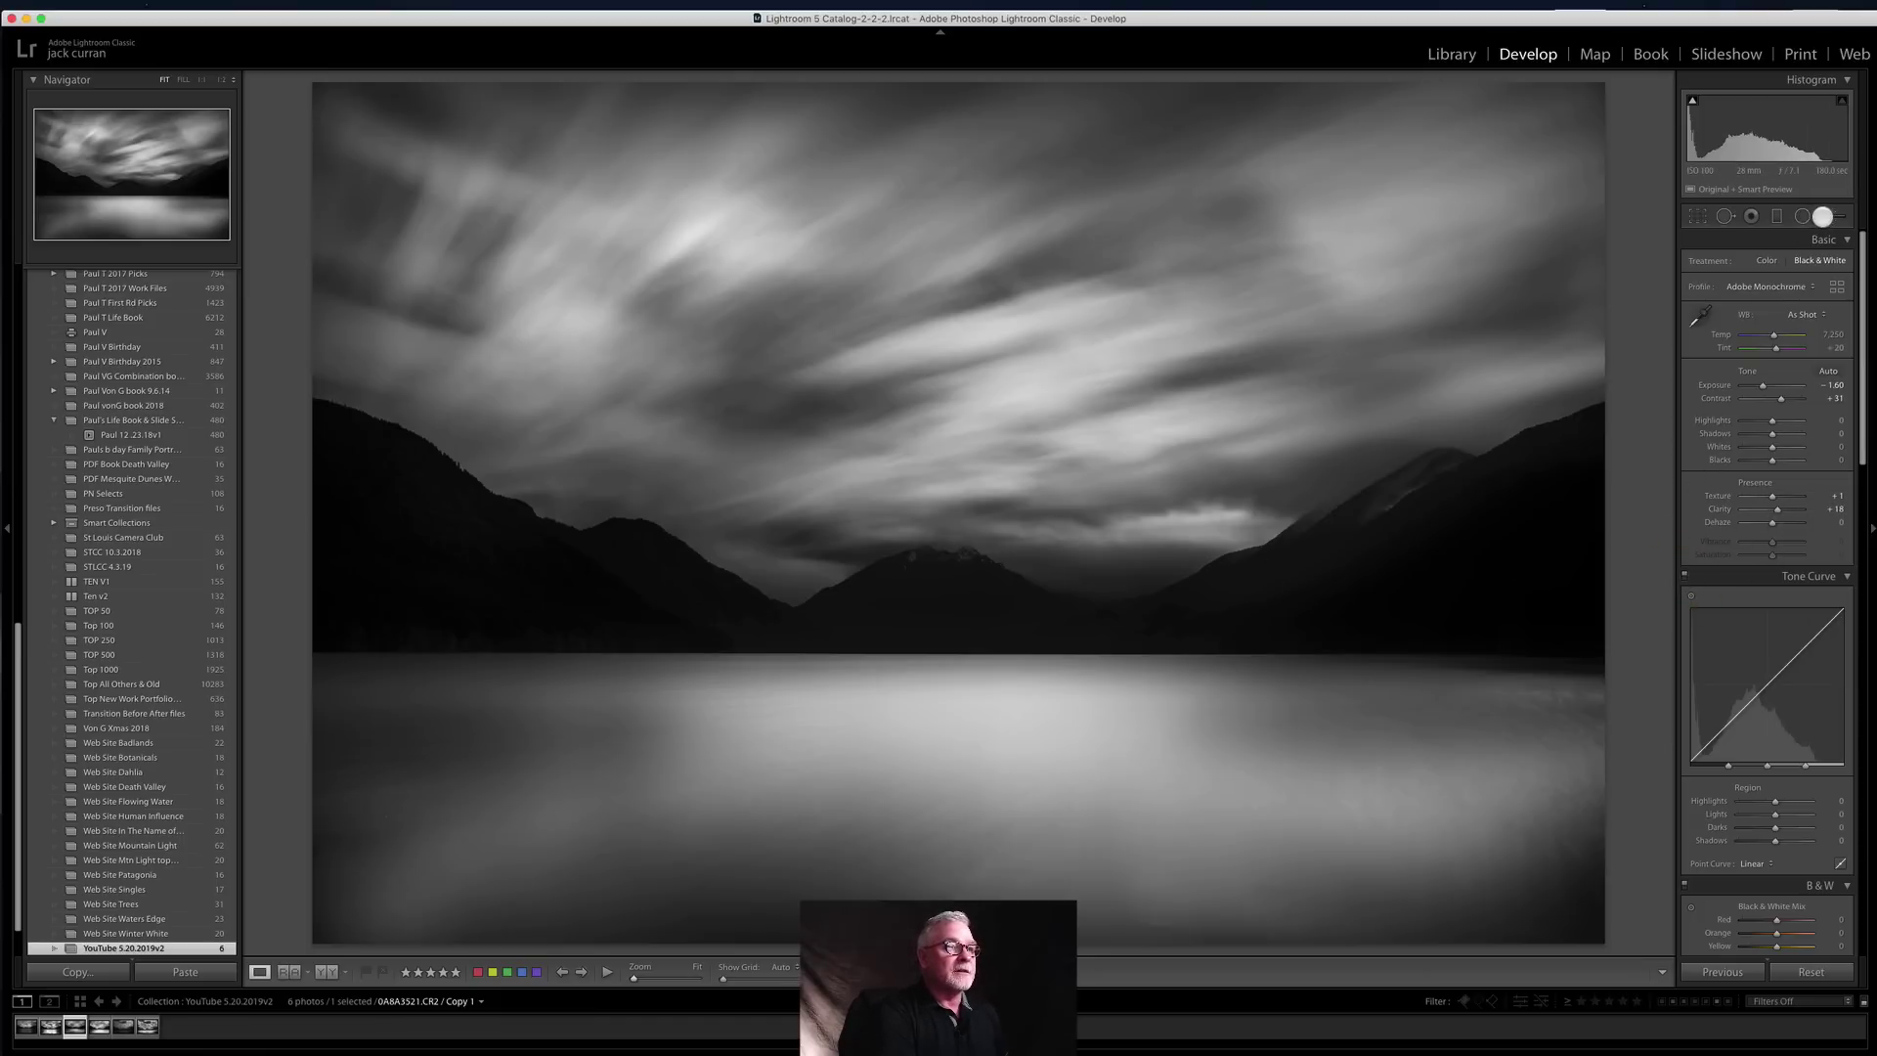
Step: Start a new brush adjustment with reset effects, Exposure about 0.46, Shadows 49 and brush size 10
click(1828, 217)
key(bracketright)
key(bracketright)
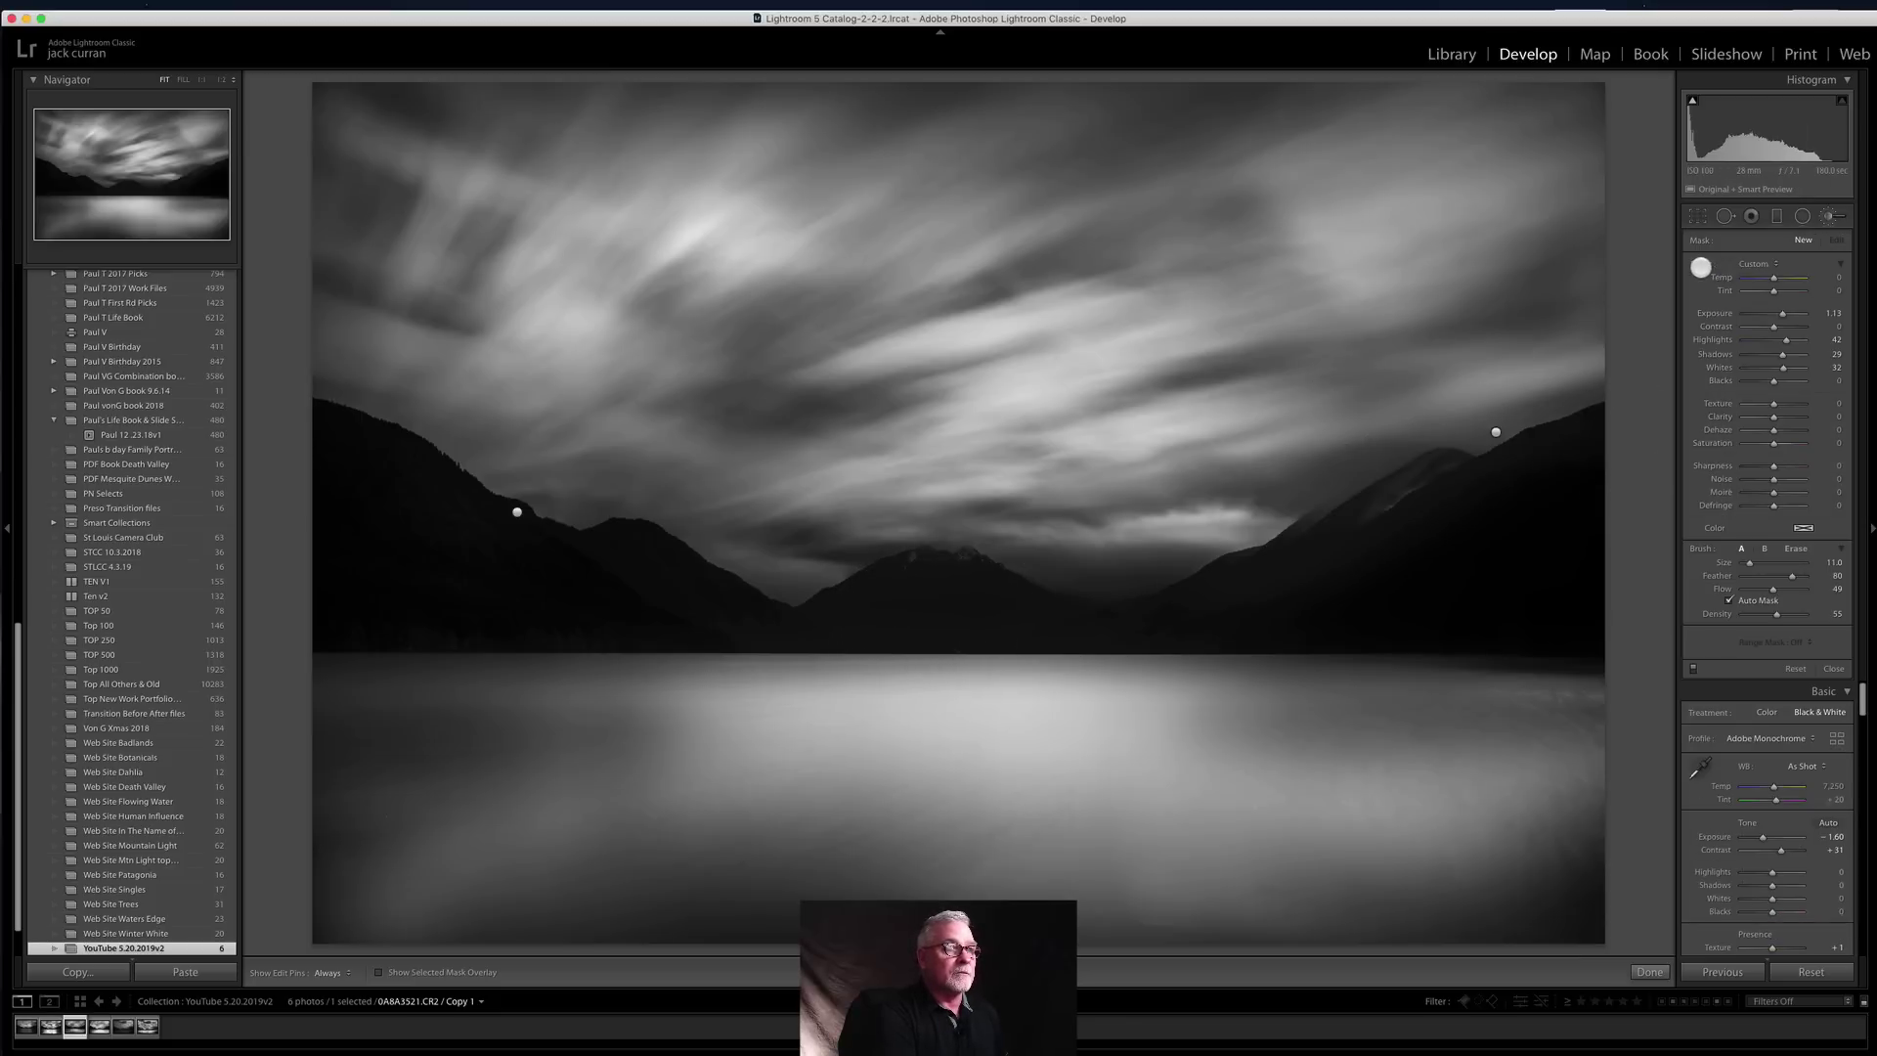
double_click(1700, 266)
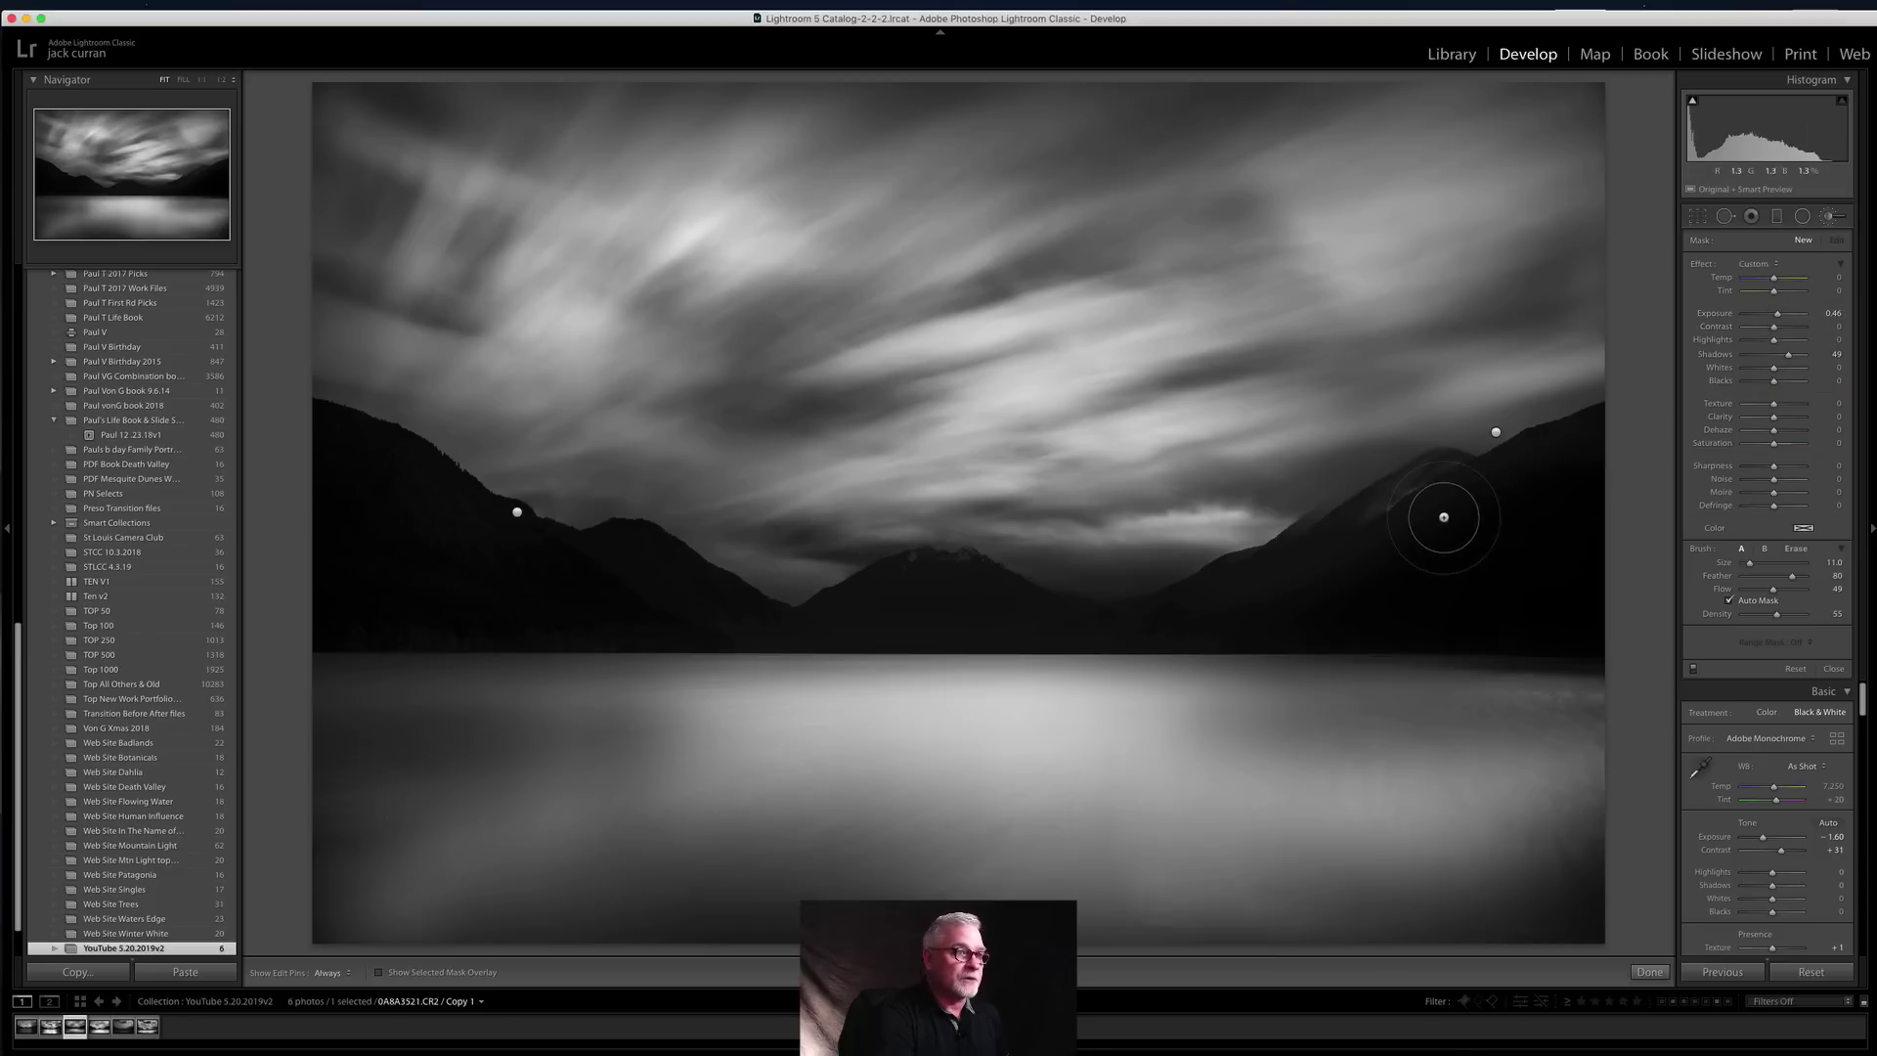
scroll(1361, 525, down, 1)
key(h)
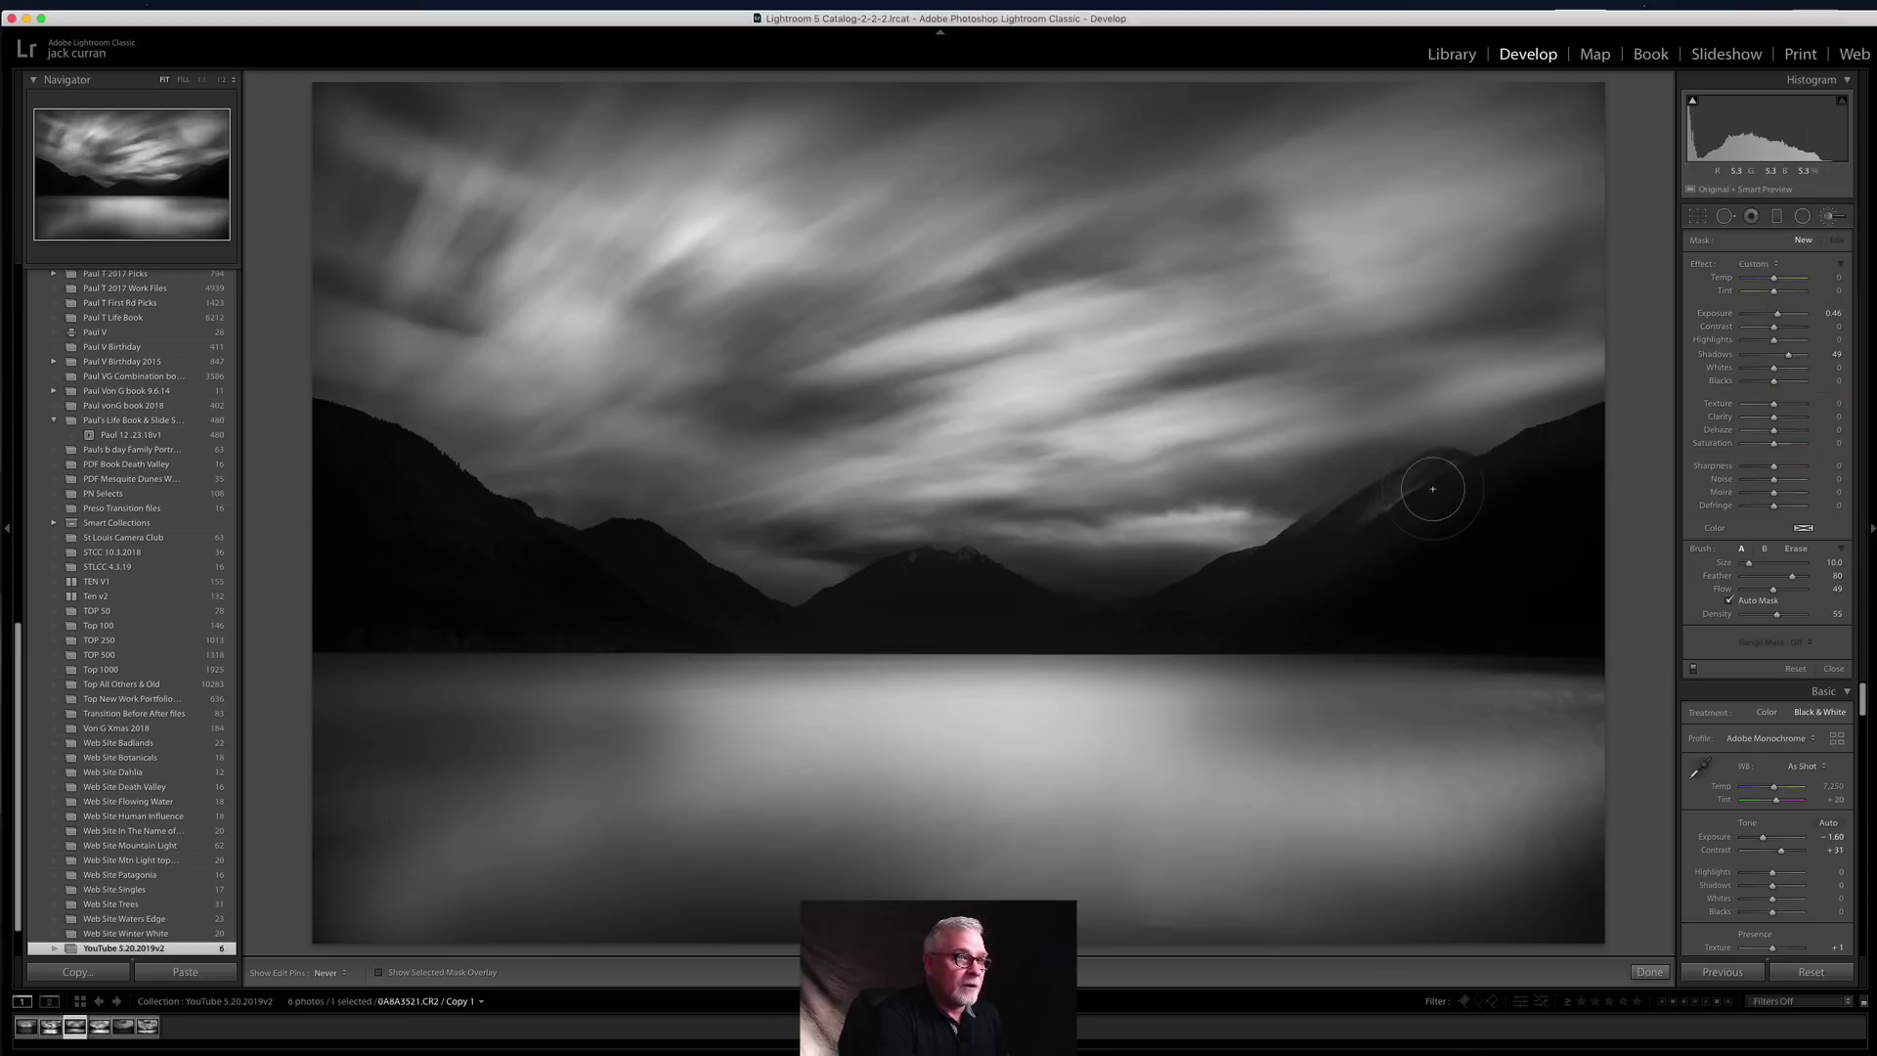
Step: Paint the brush adjustment from the right slope across the mountain range, reducing the size to 8, and check its mask overlay
mouse_move(1425, 495)
mouse_down()
mouse_move(1290, 574)
mouse_move(1417, 508)
mouse_move(1308, 553)
mouse_up()
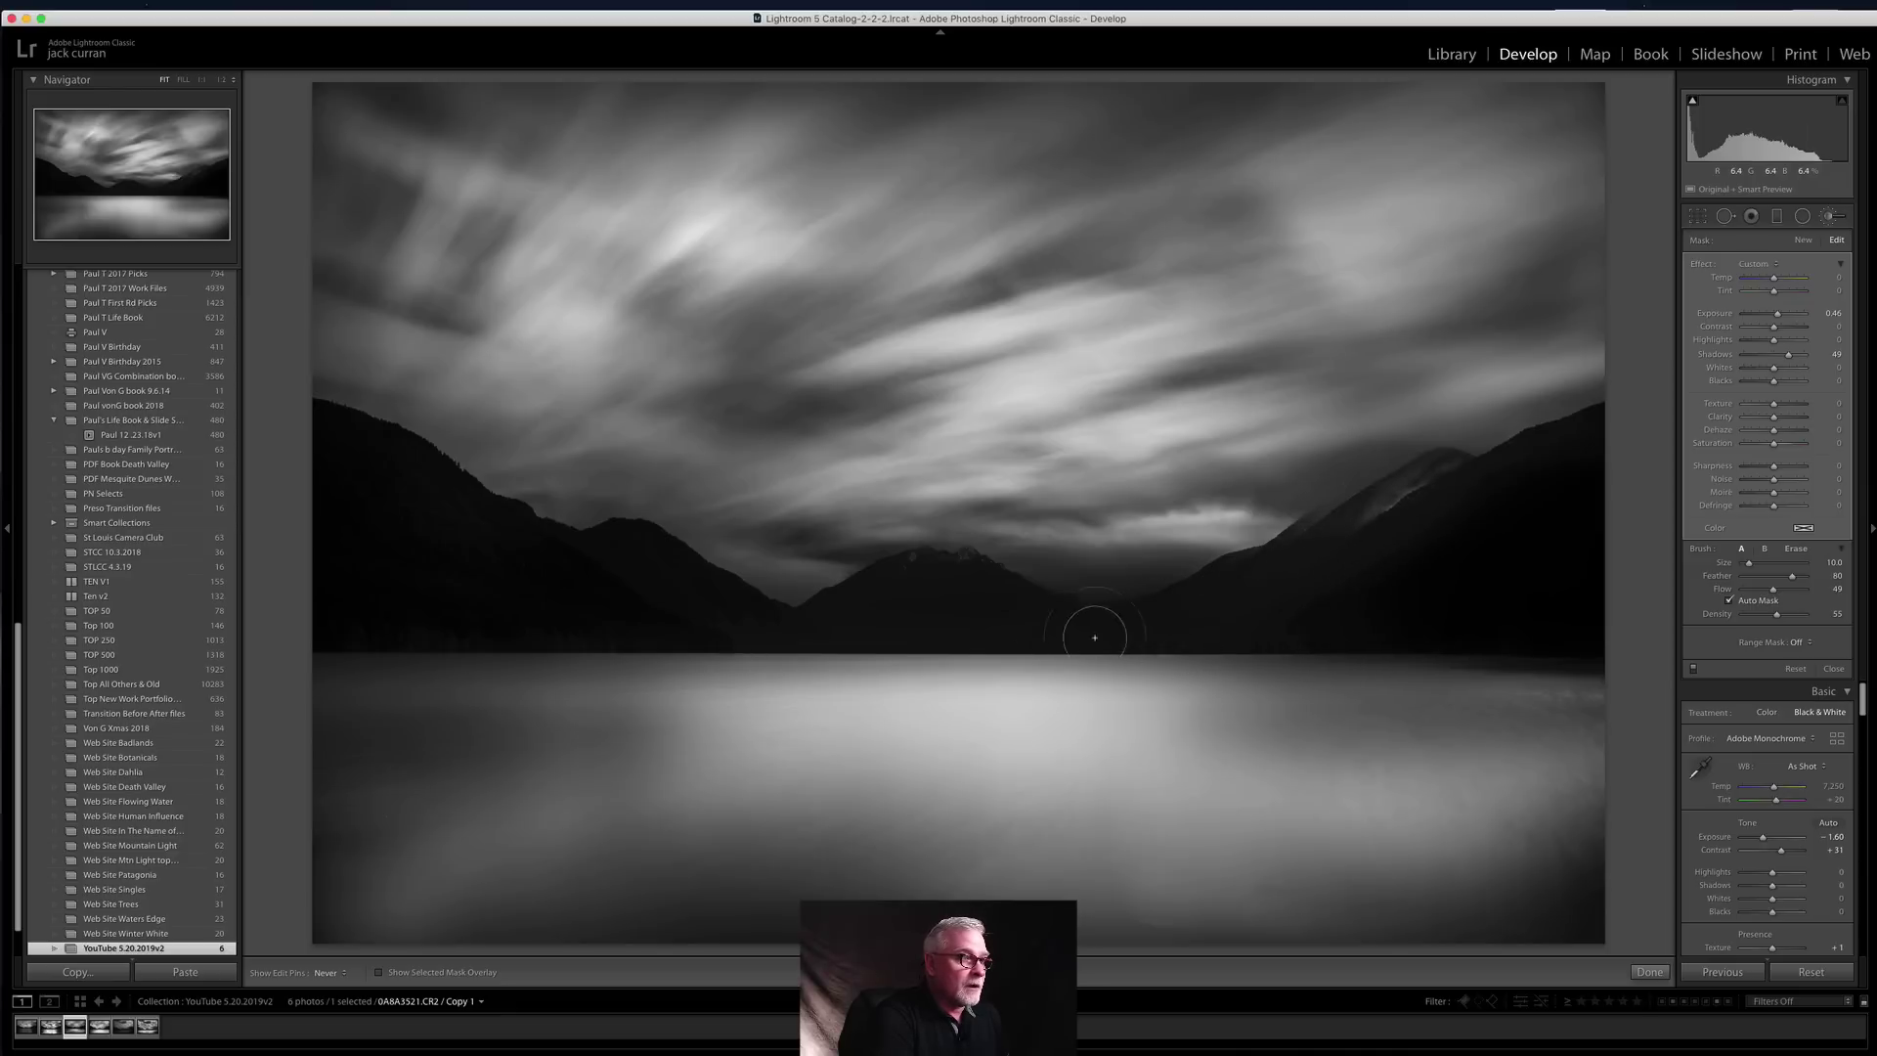
scroll(1036, 616, down, 2)
key(h)
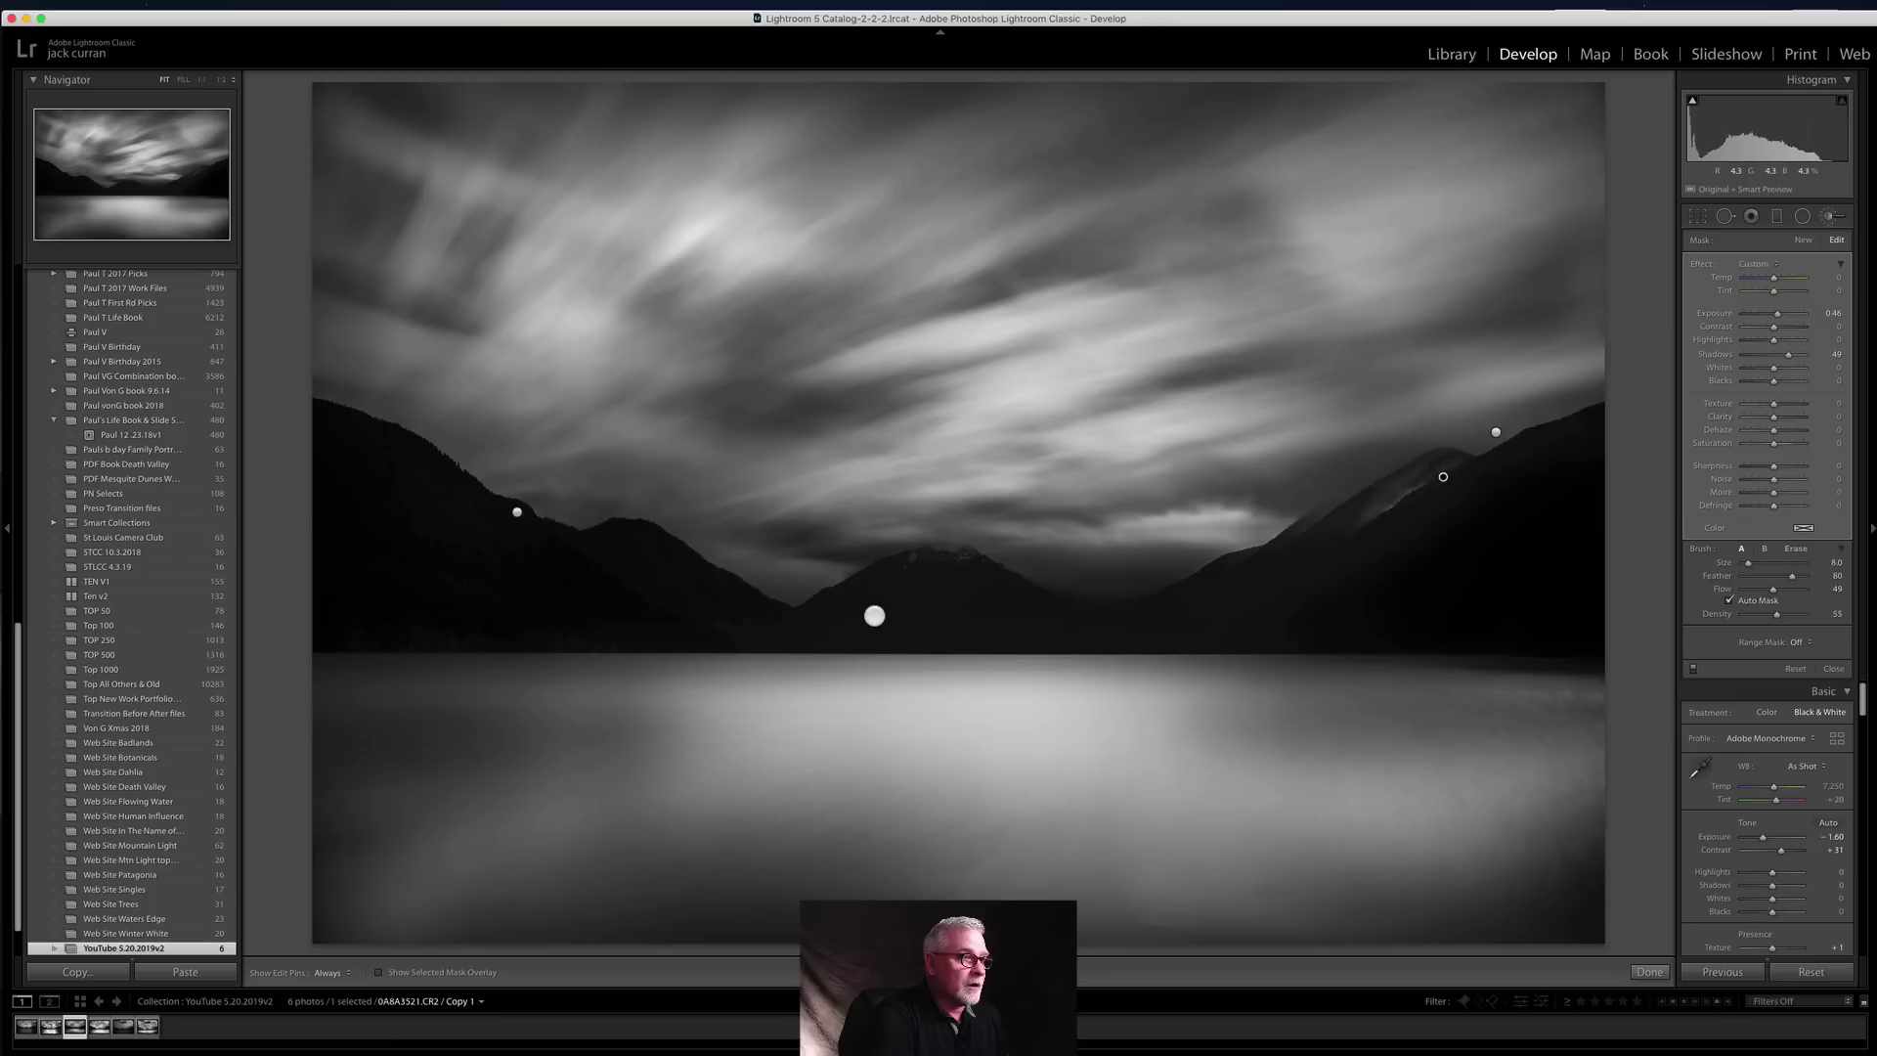
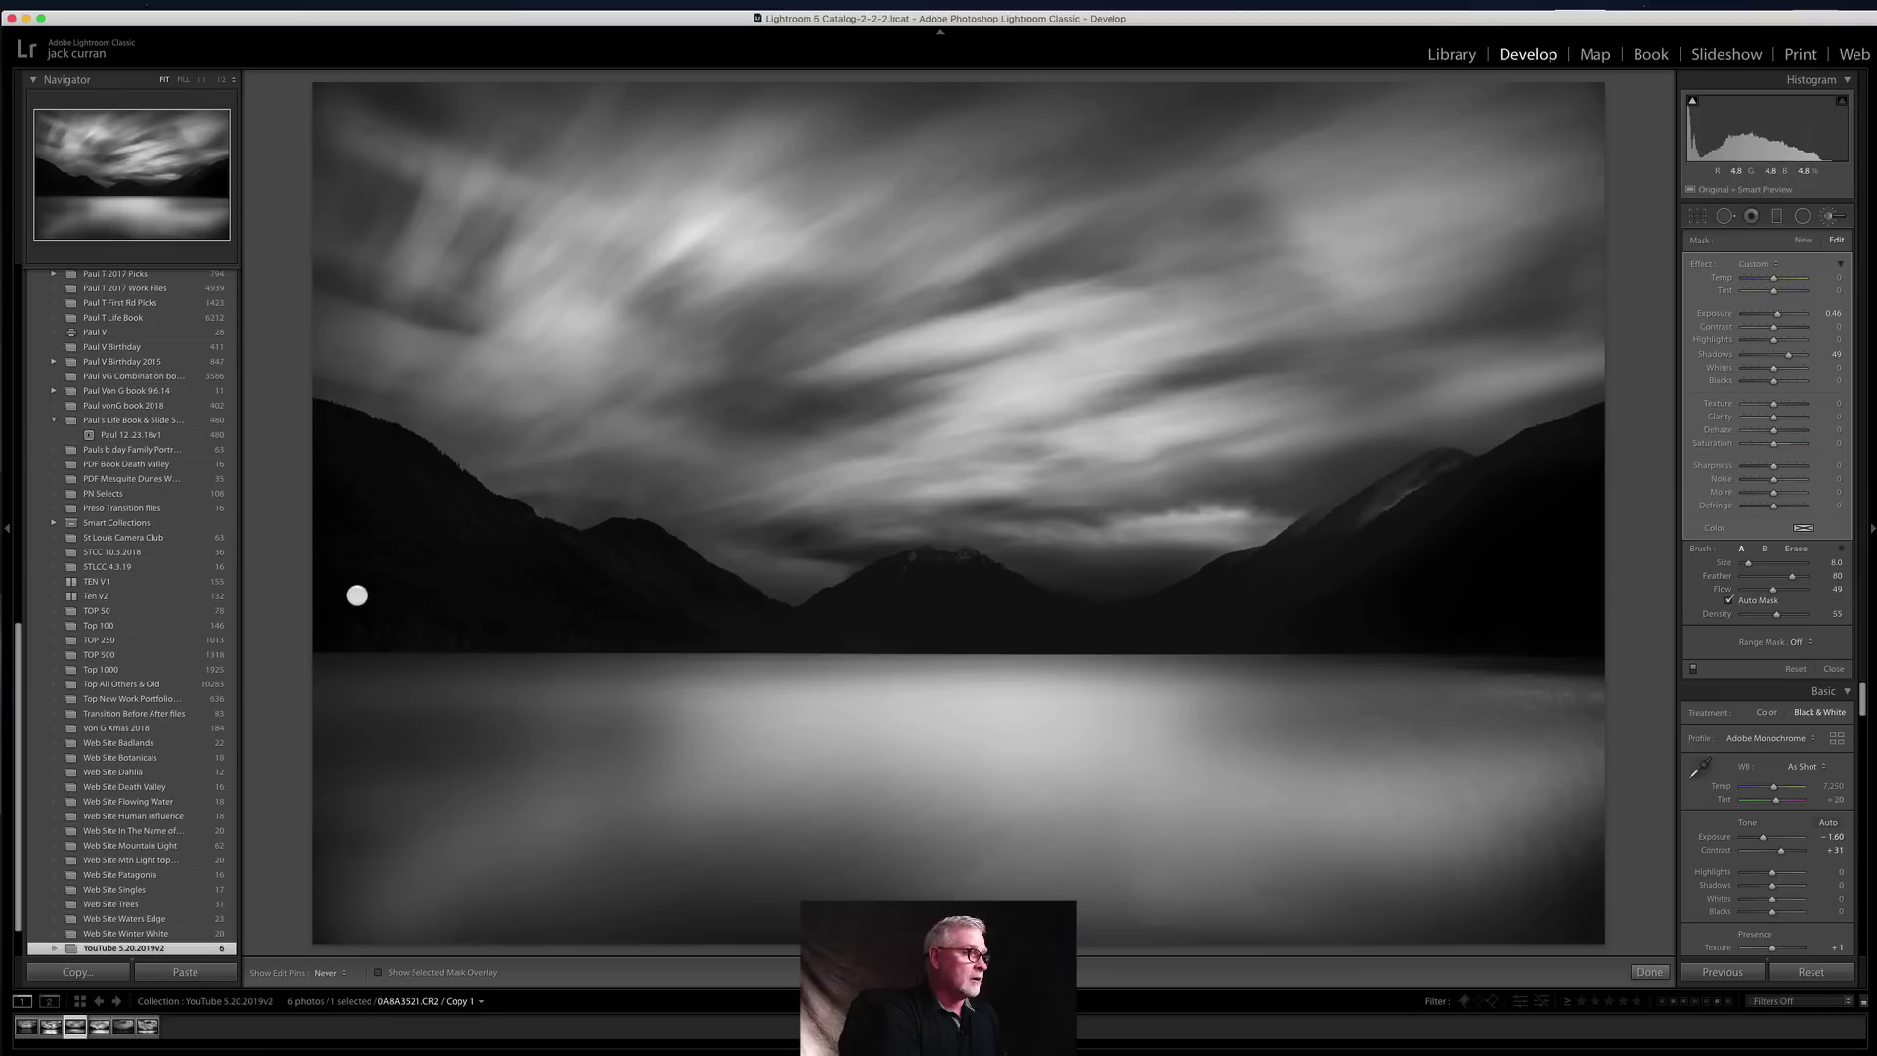
key(h)
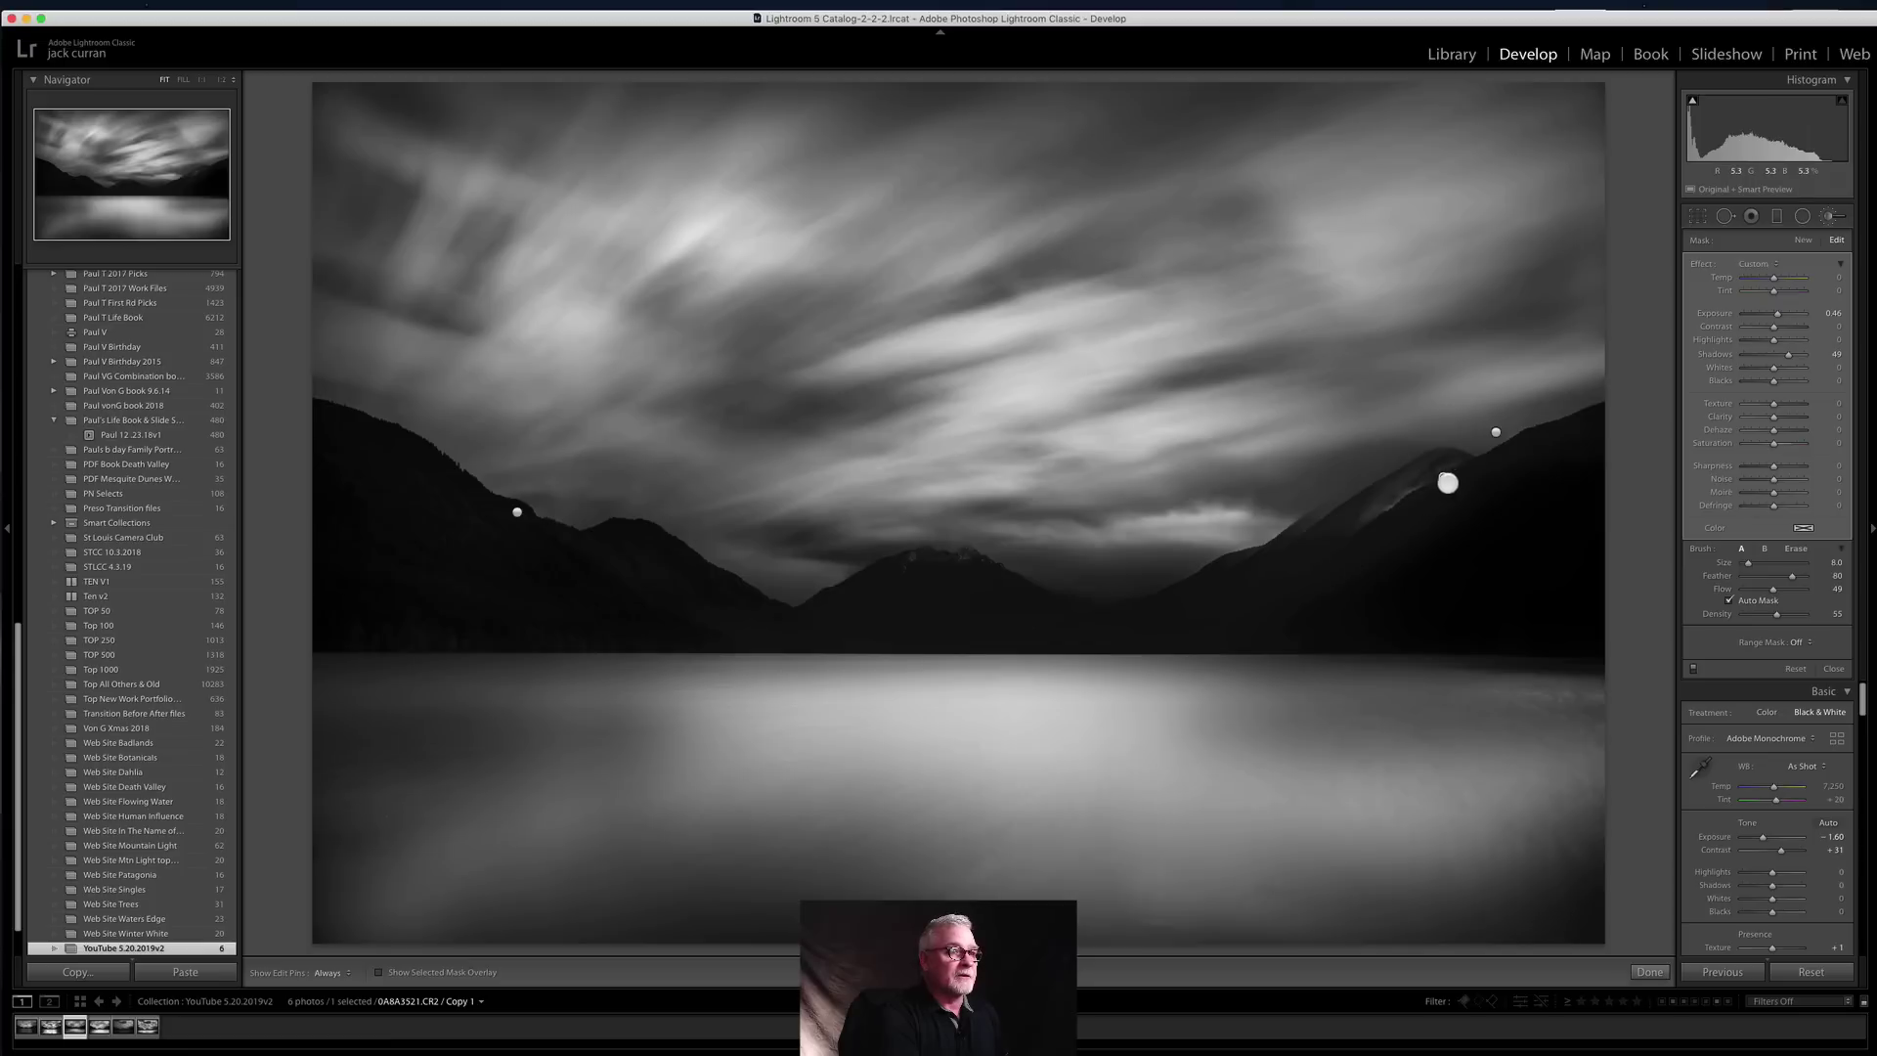
mouse_move(1443, 475)
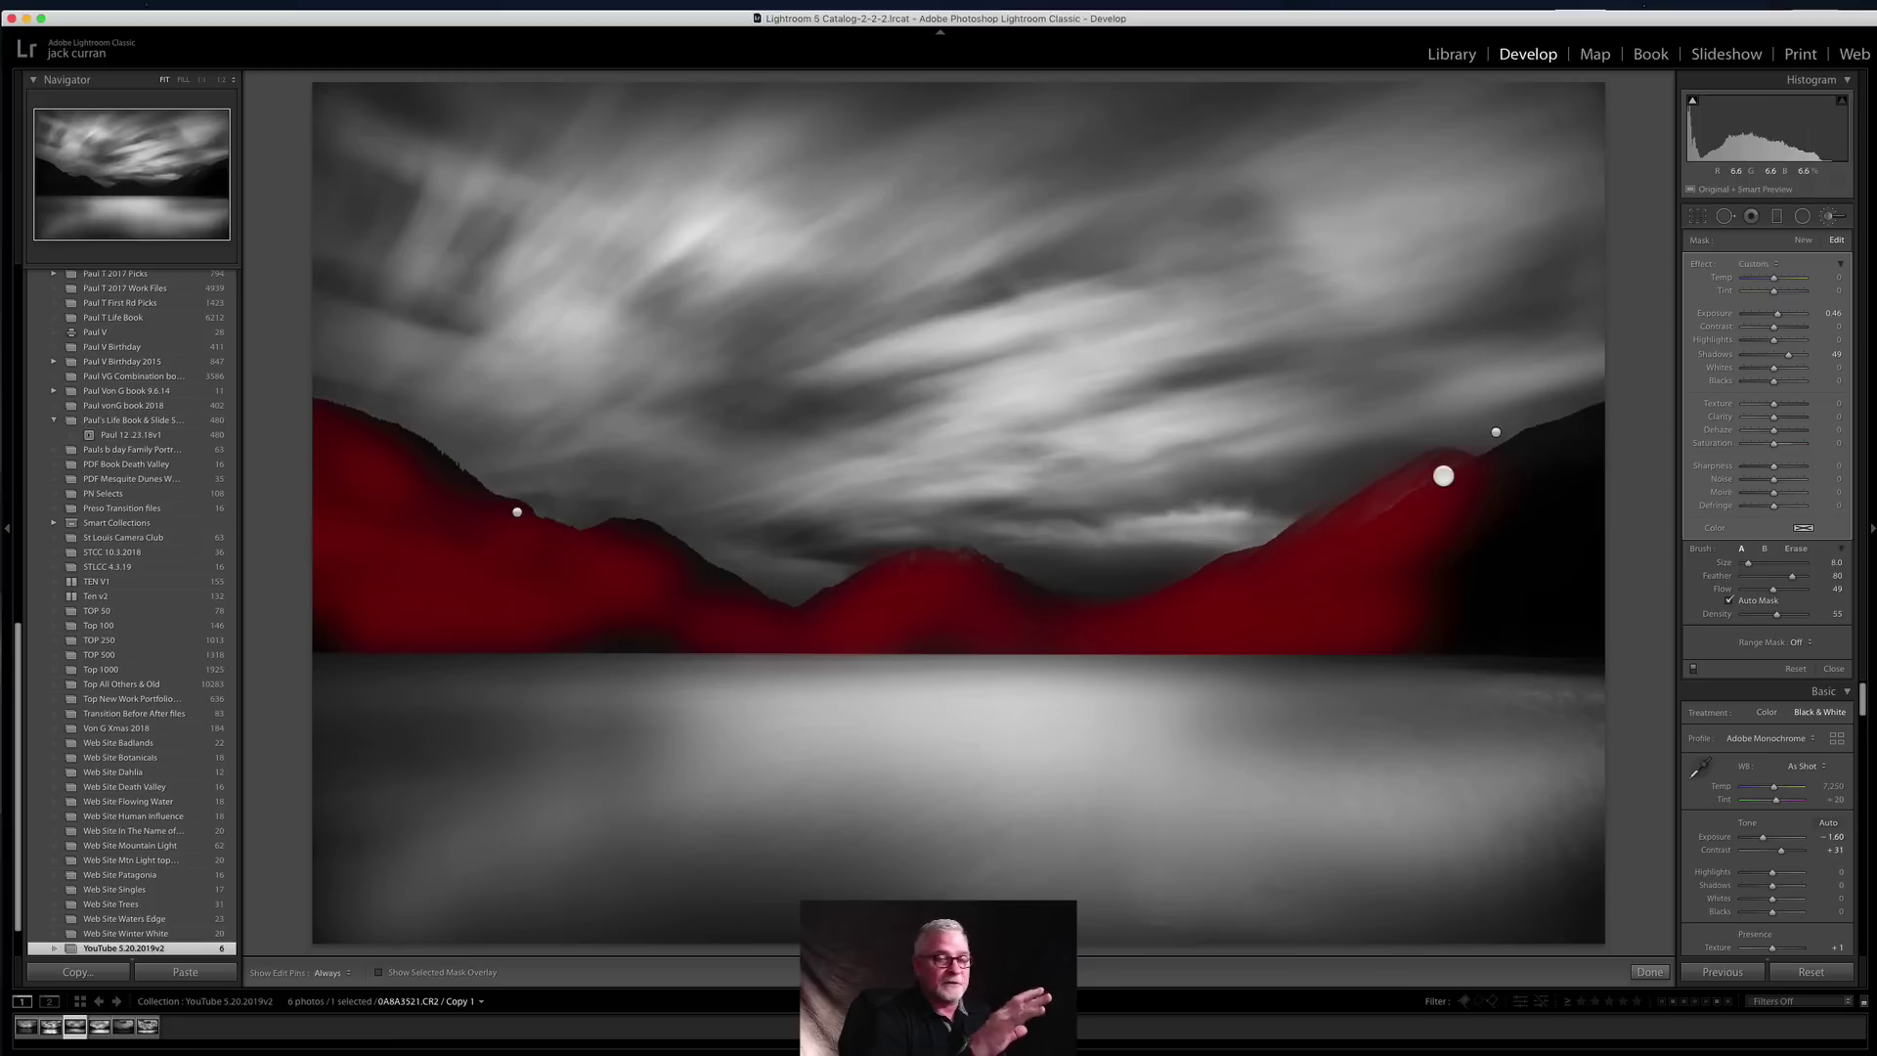
key(h)
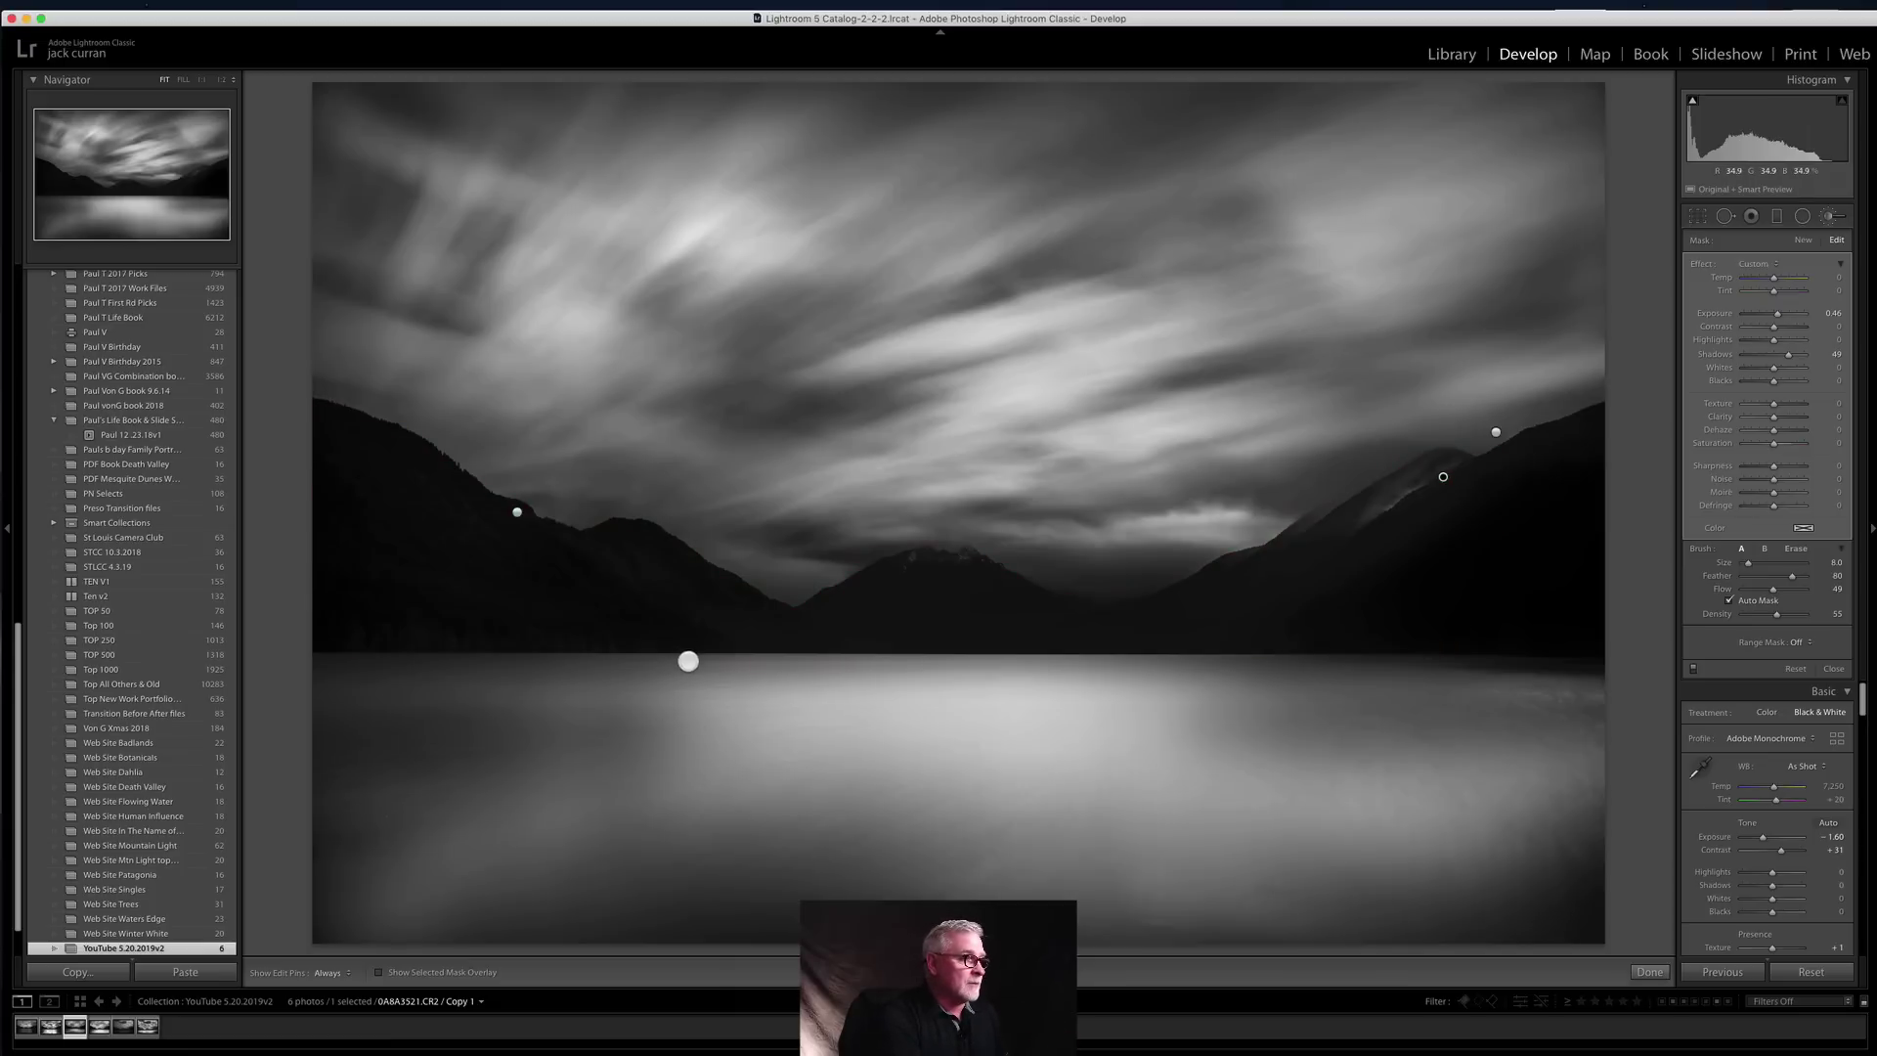
Step: Reduce the brush size to 5 and fill the unpainted gaps along the left-centre mountains and the valley above the shoreline
key(h)
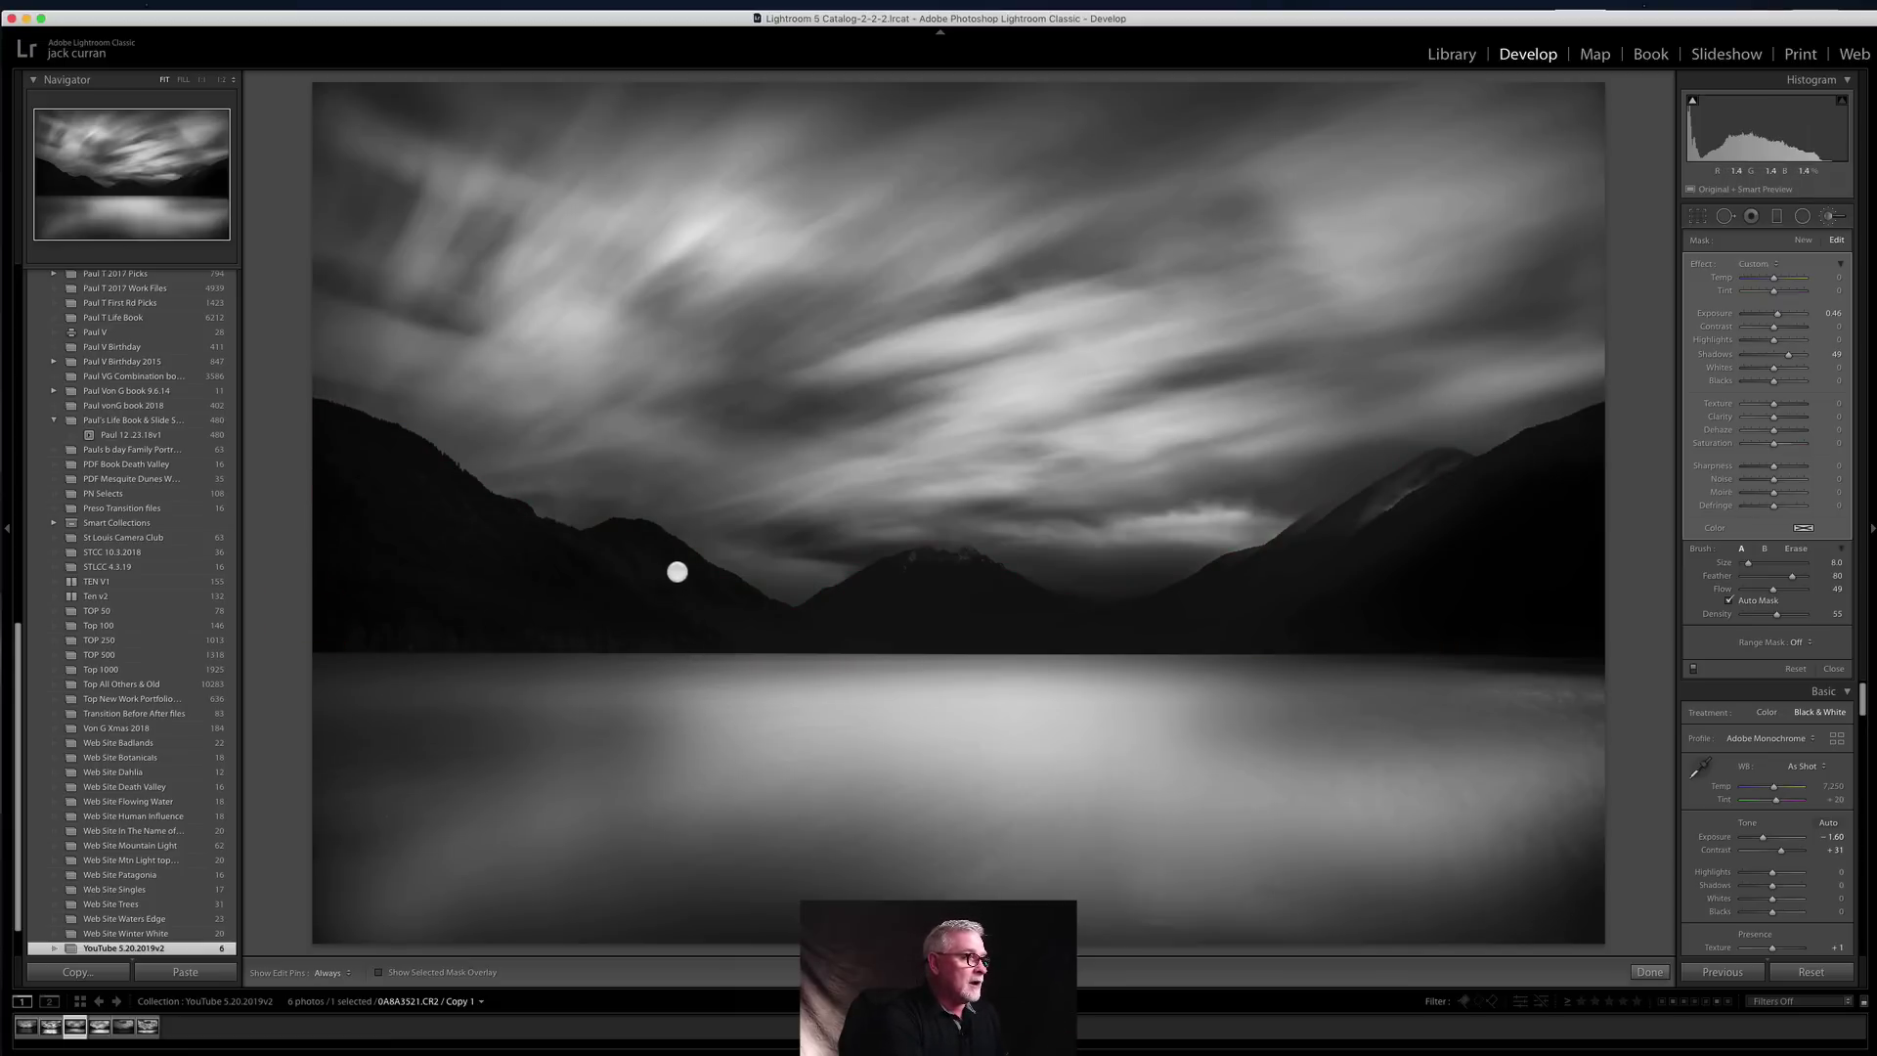
key(h)
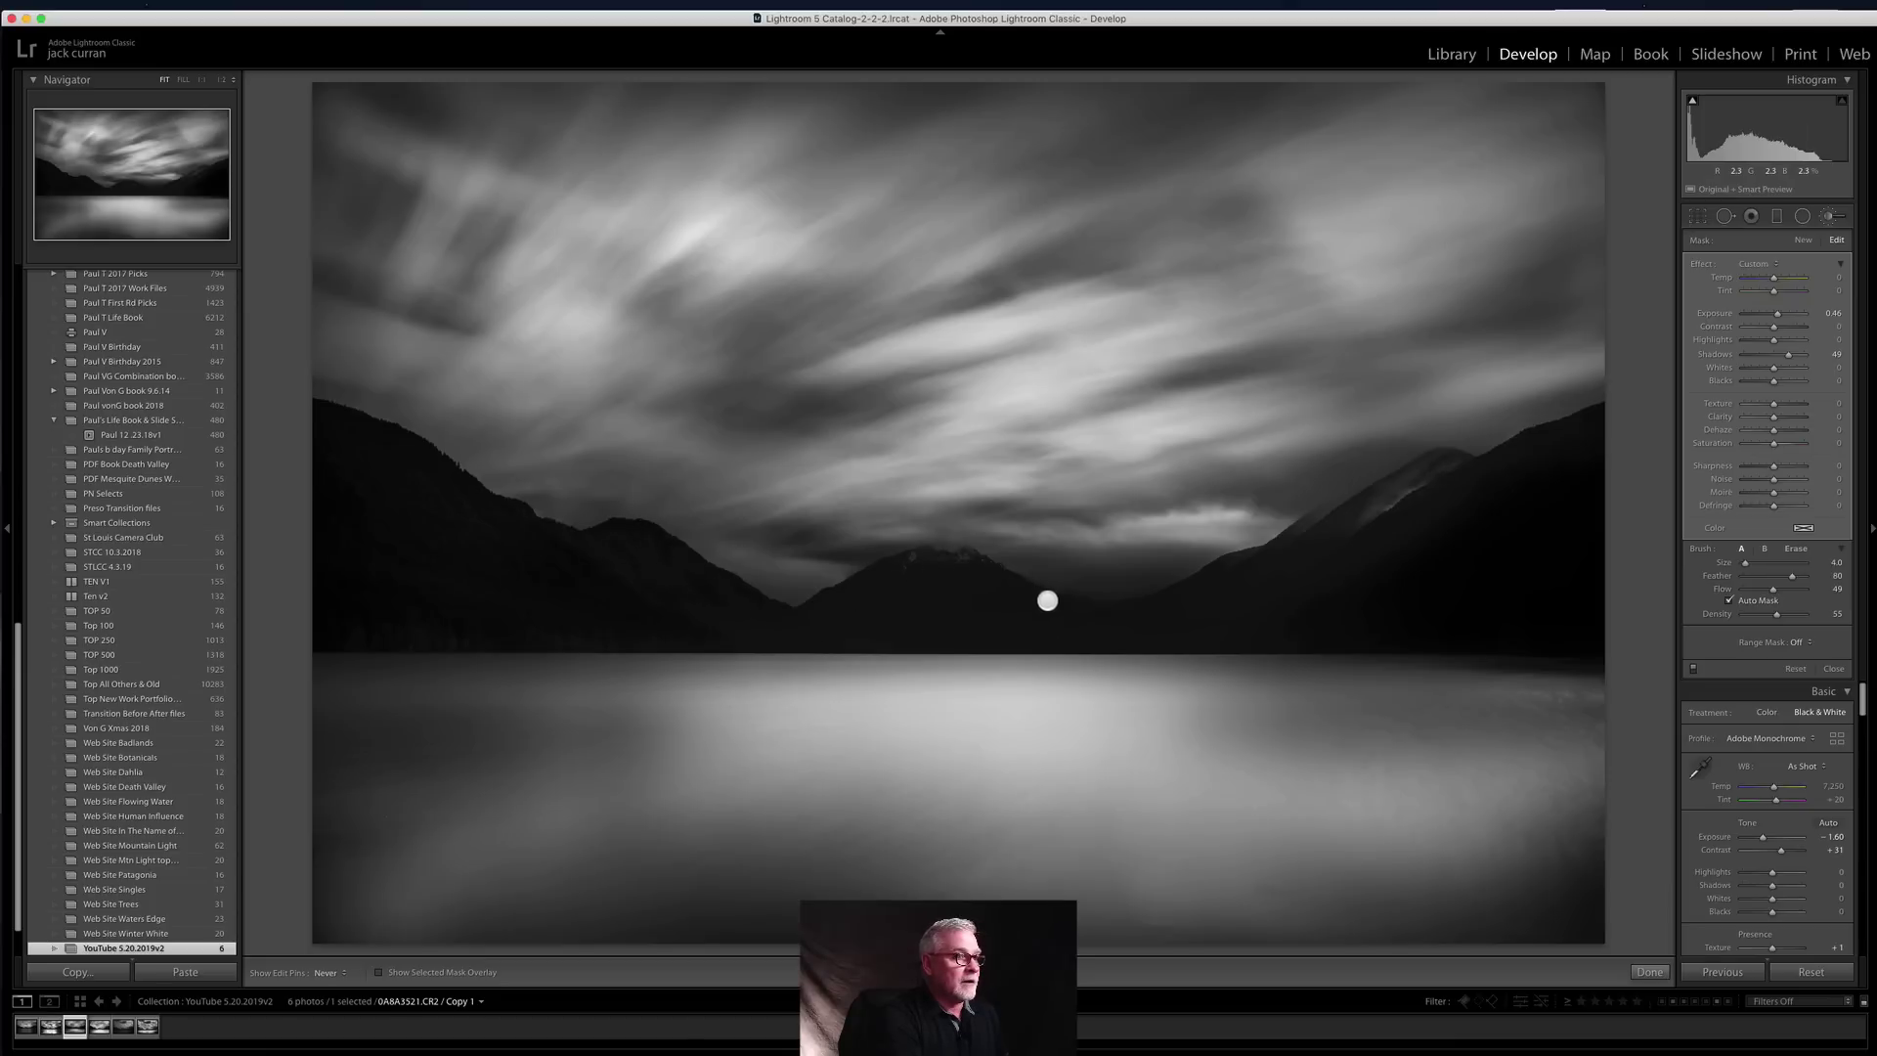
key(bracketright)
key(h)
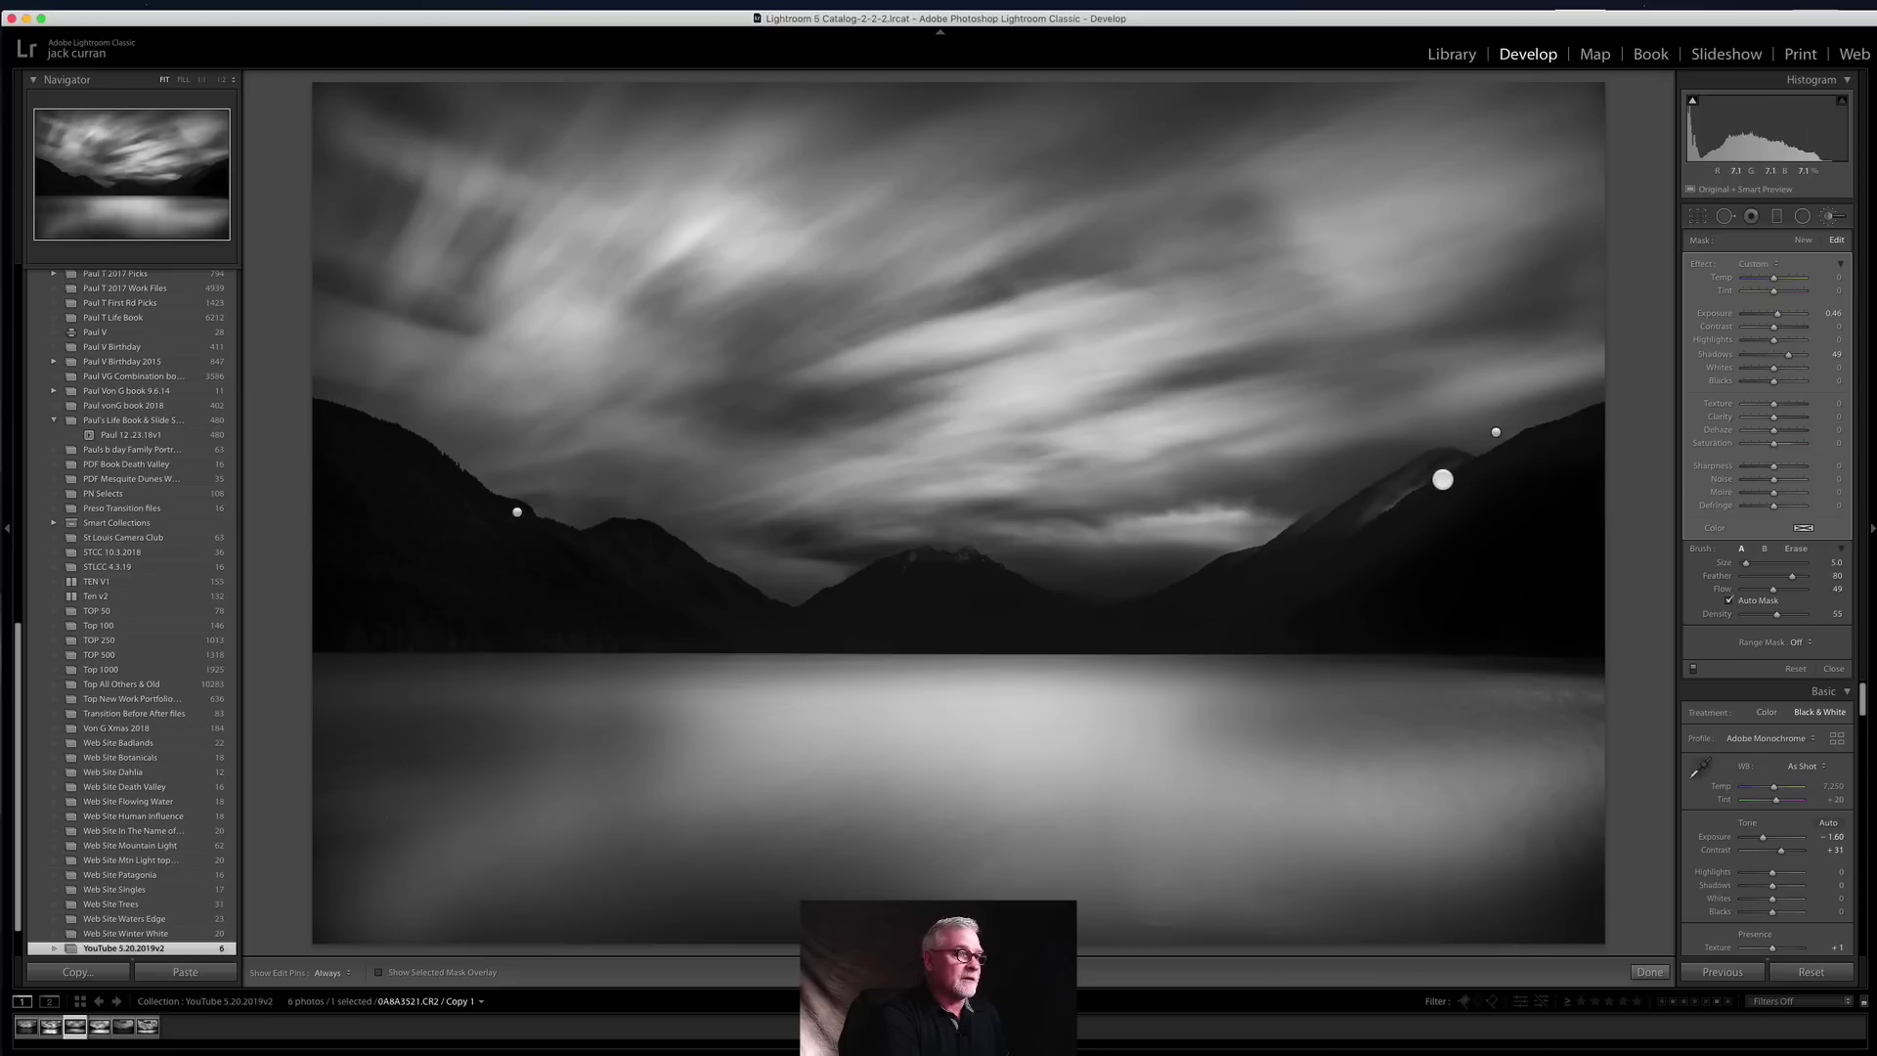
key(o)
key(o)
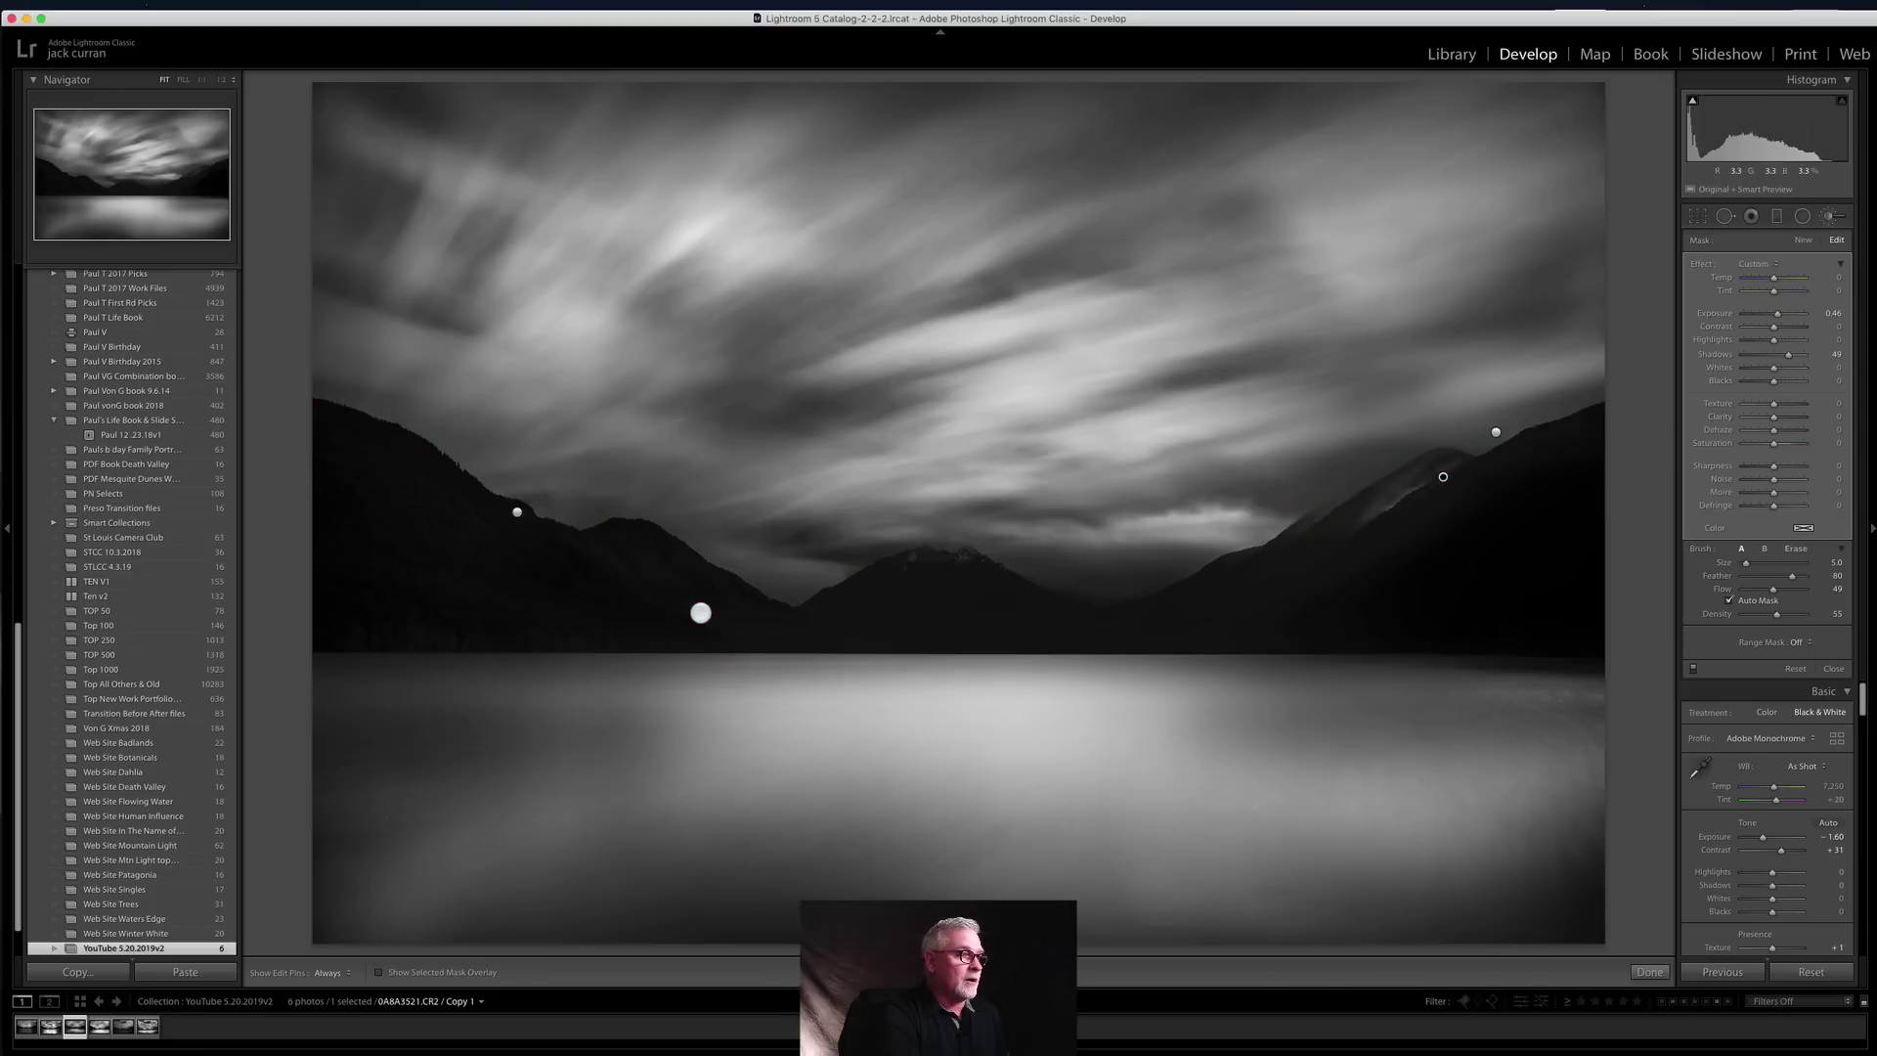
click(688, 588)
key(h)
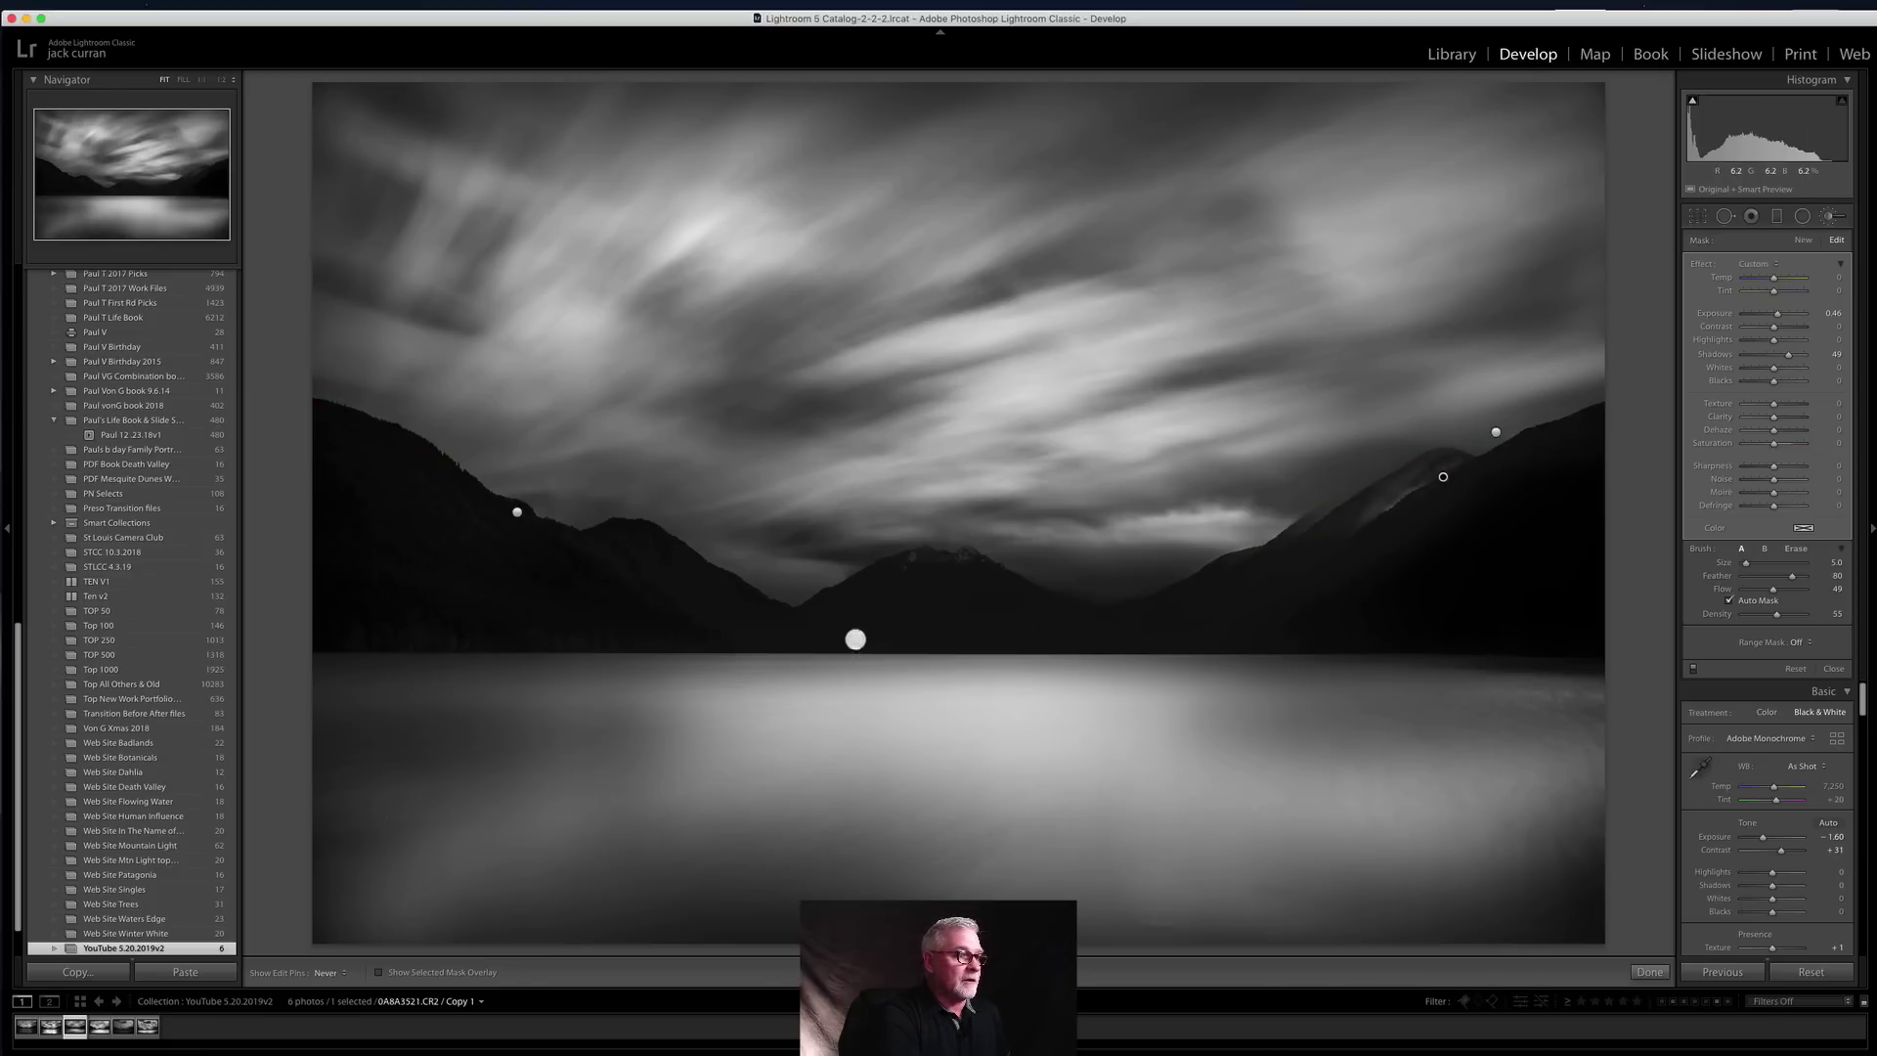
click(1069, 651)
key(h)
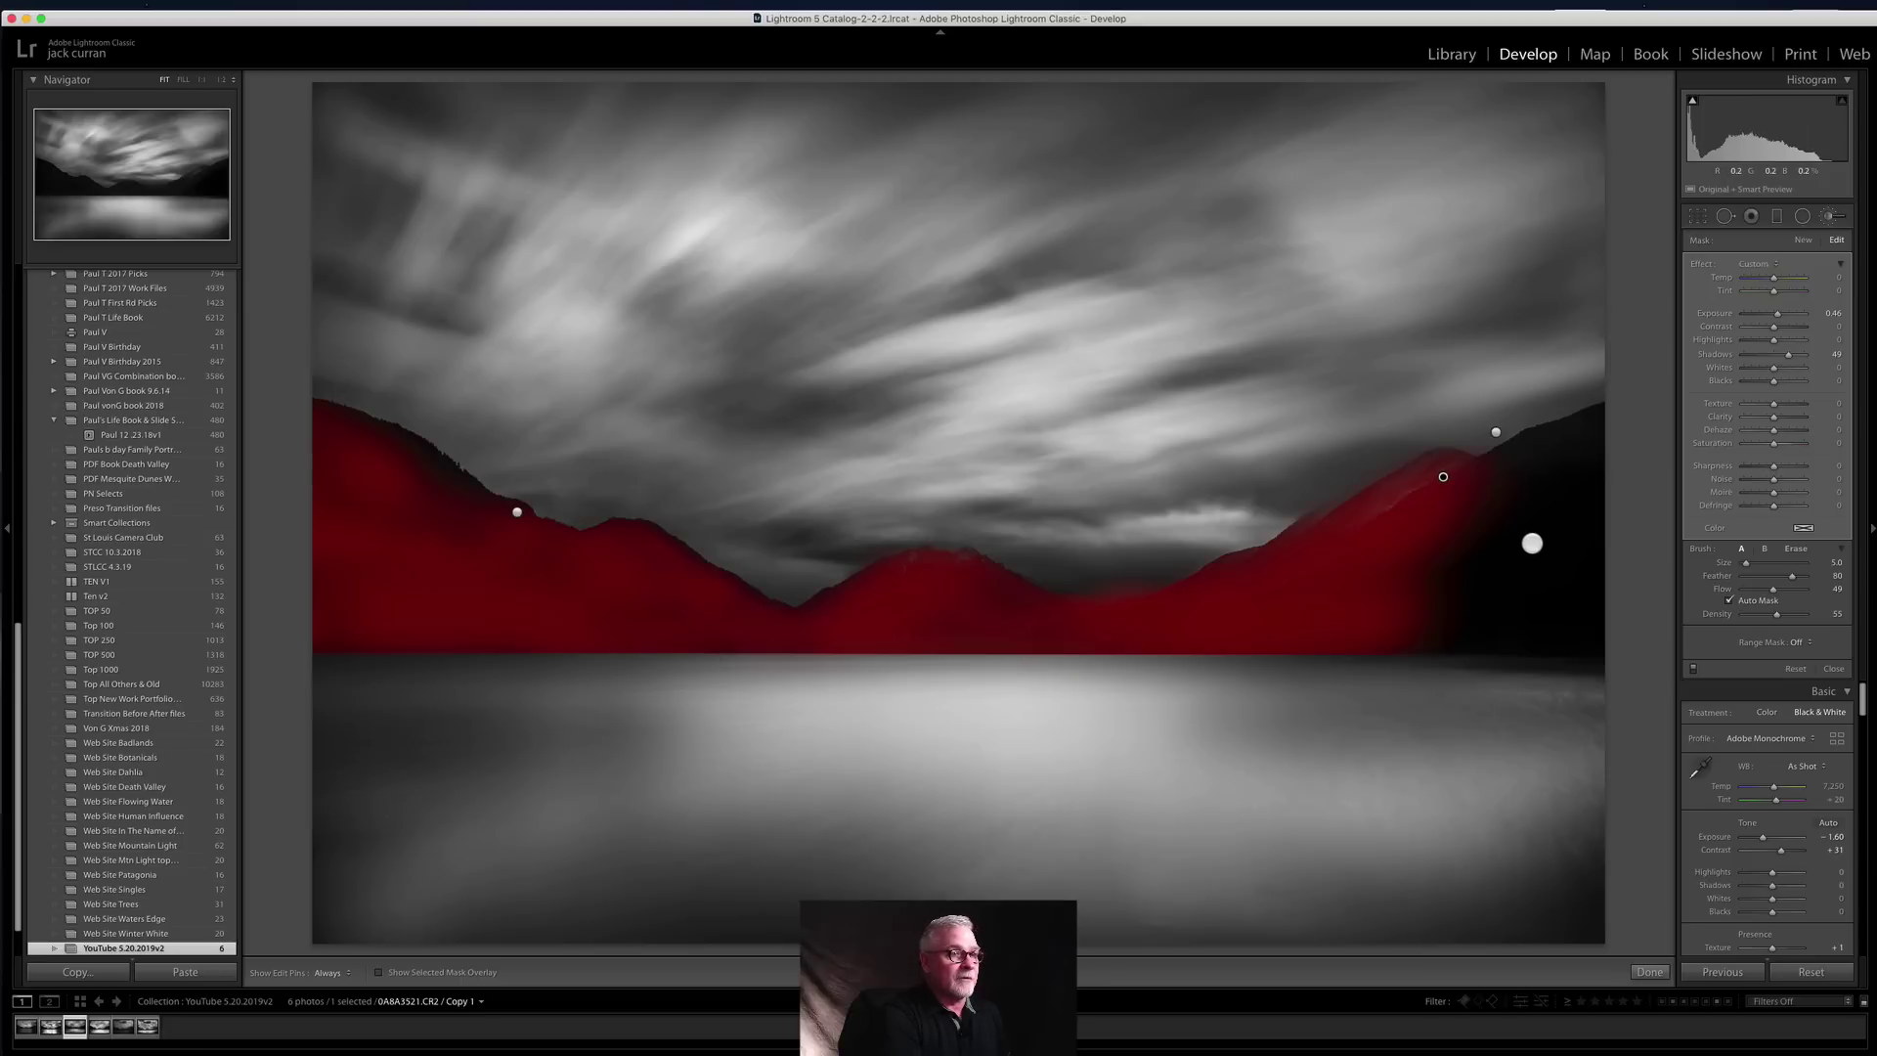
Step: Paint the dark far-right mountain with brush size 14 and raise the adjustment's Exposure to about 3.05
scroll(1530, 533, up, 5)
key(h)
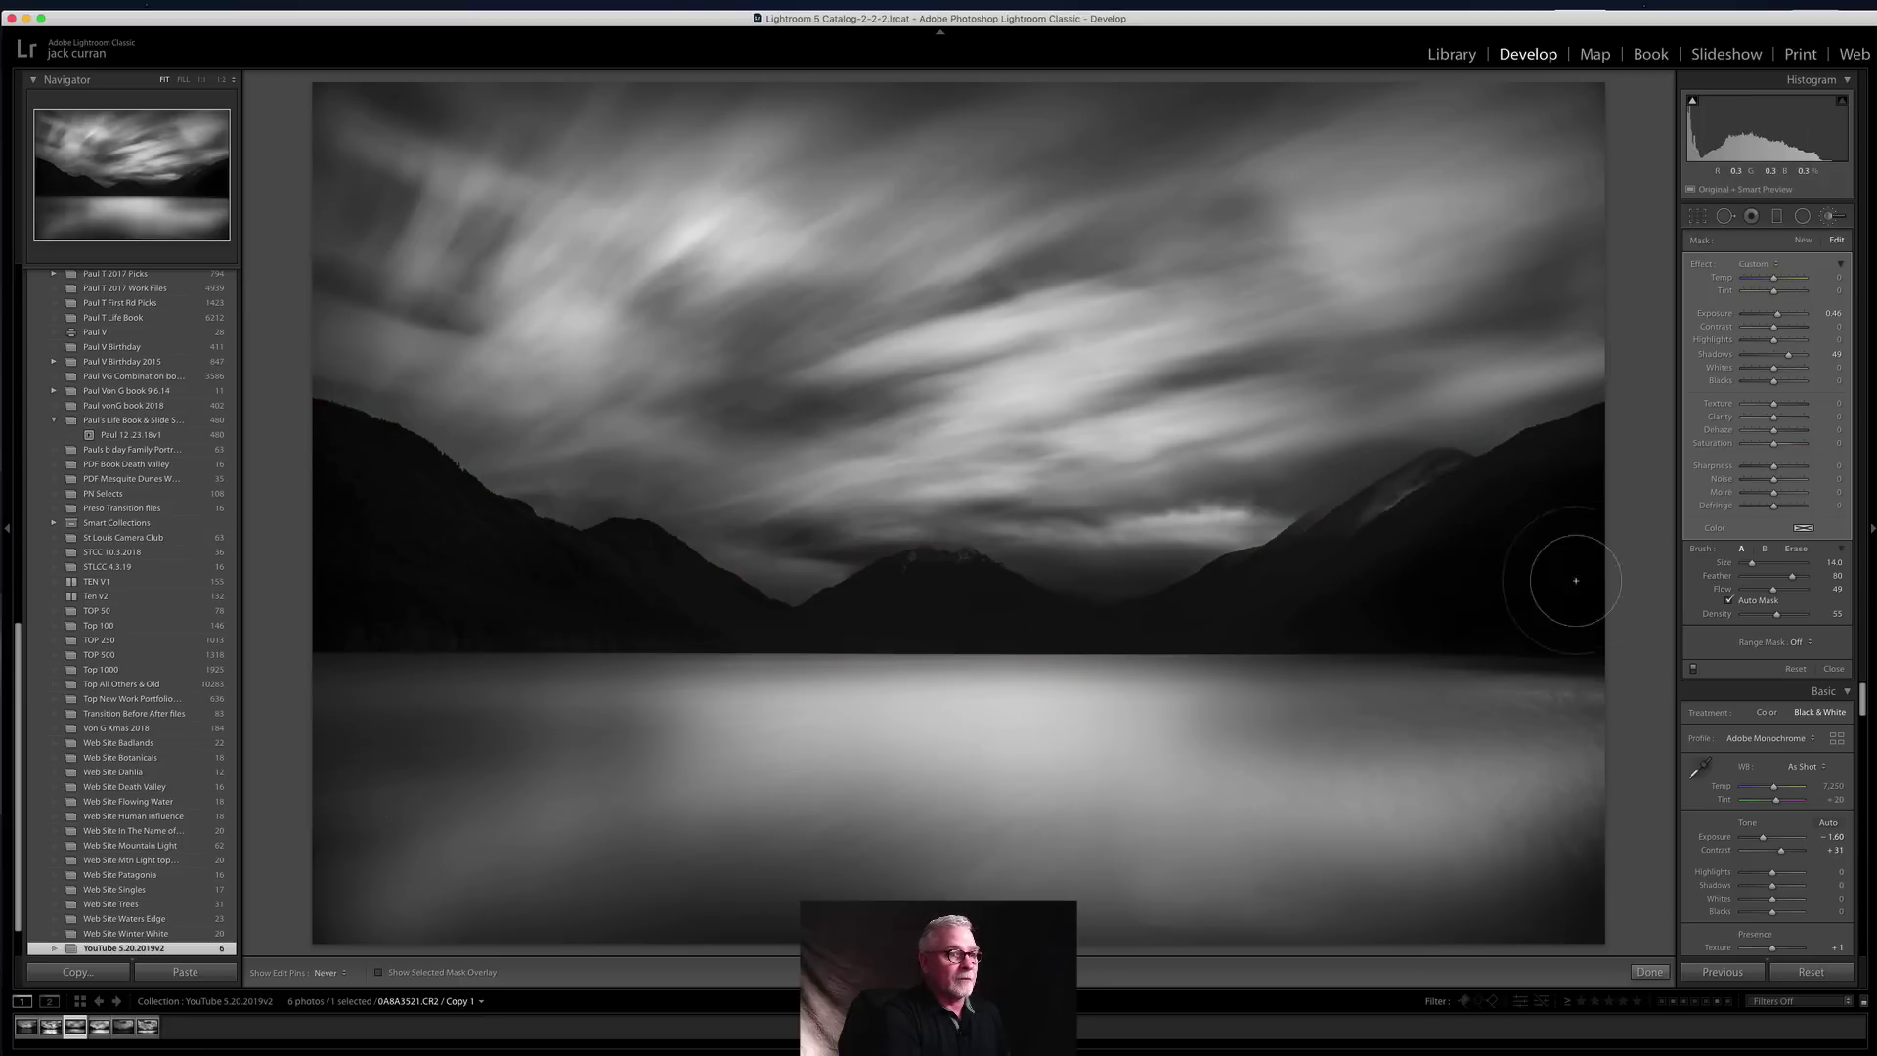
key(h)
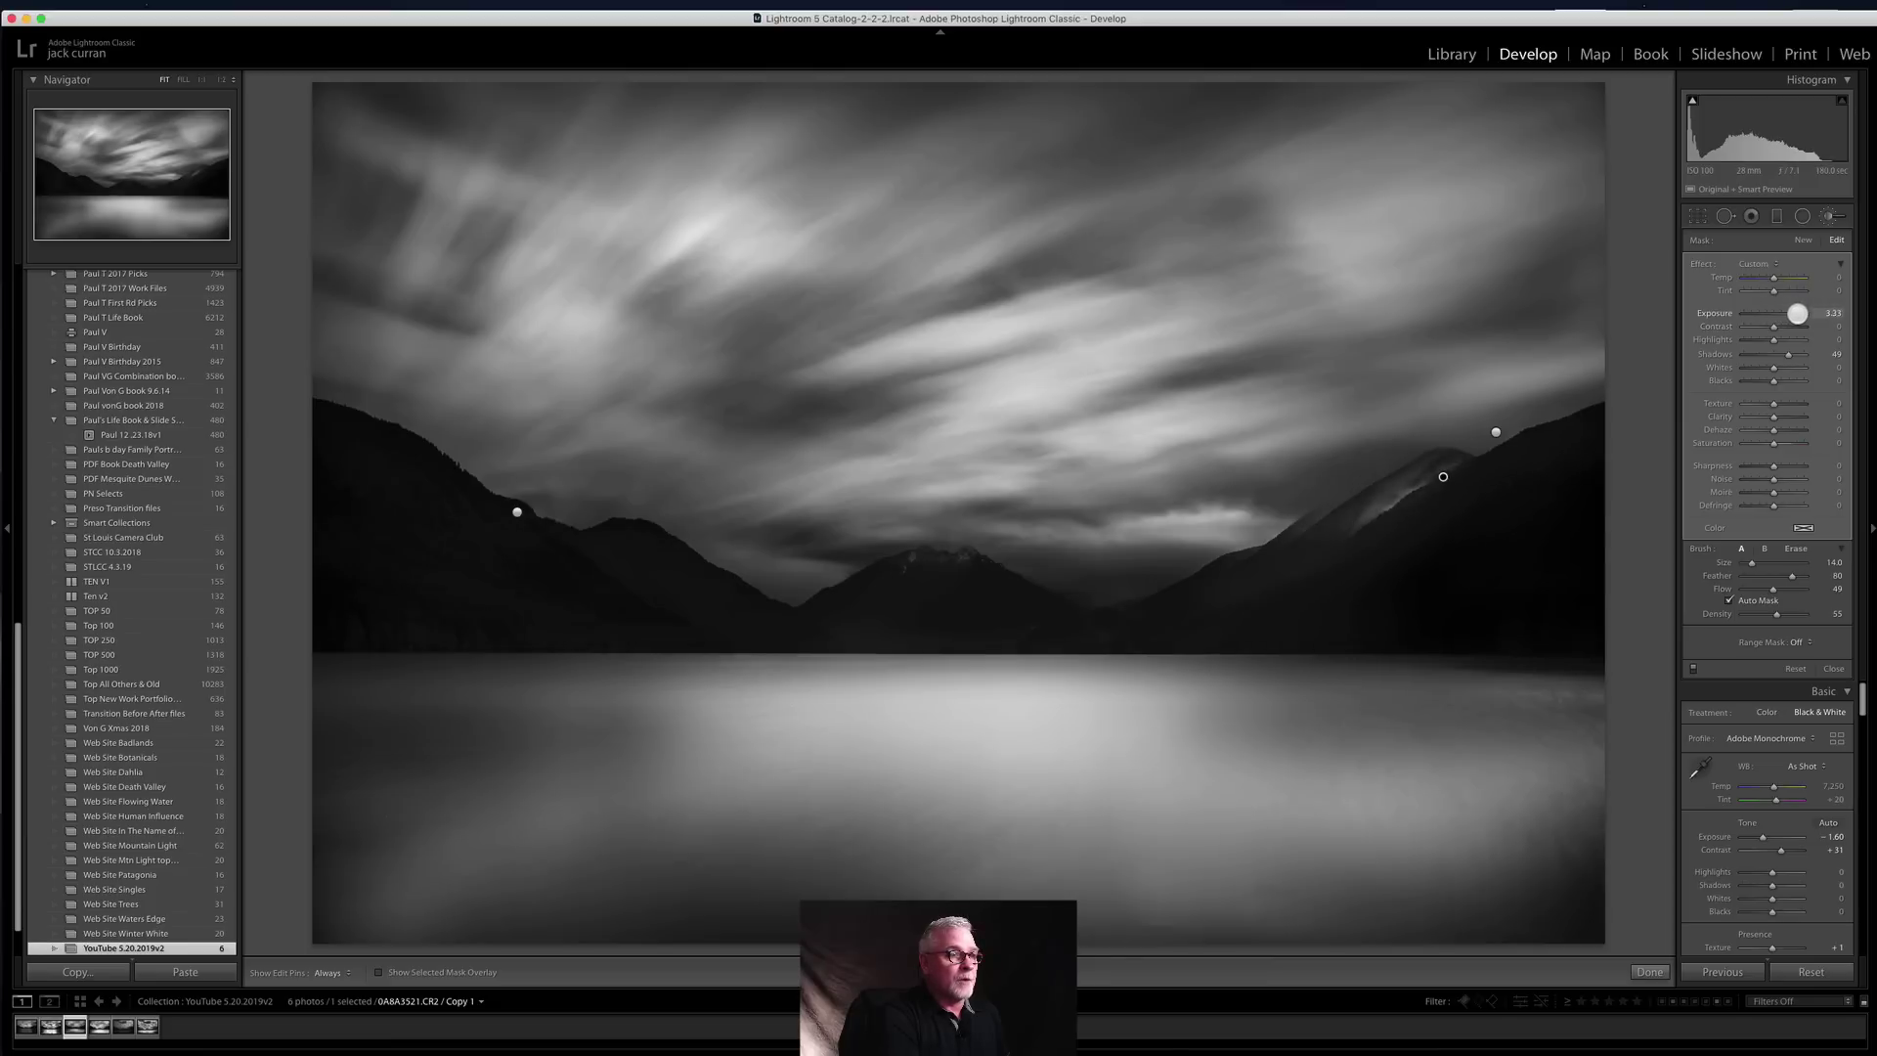
drag(1797, 313, 1793, 315)
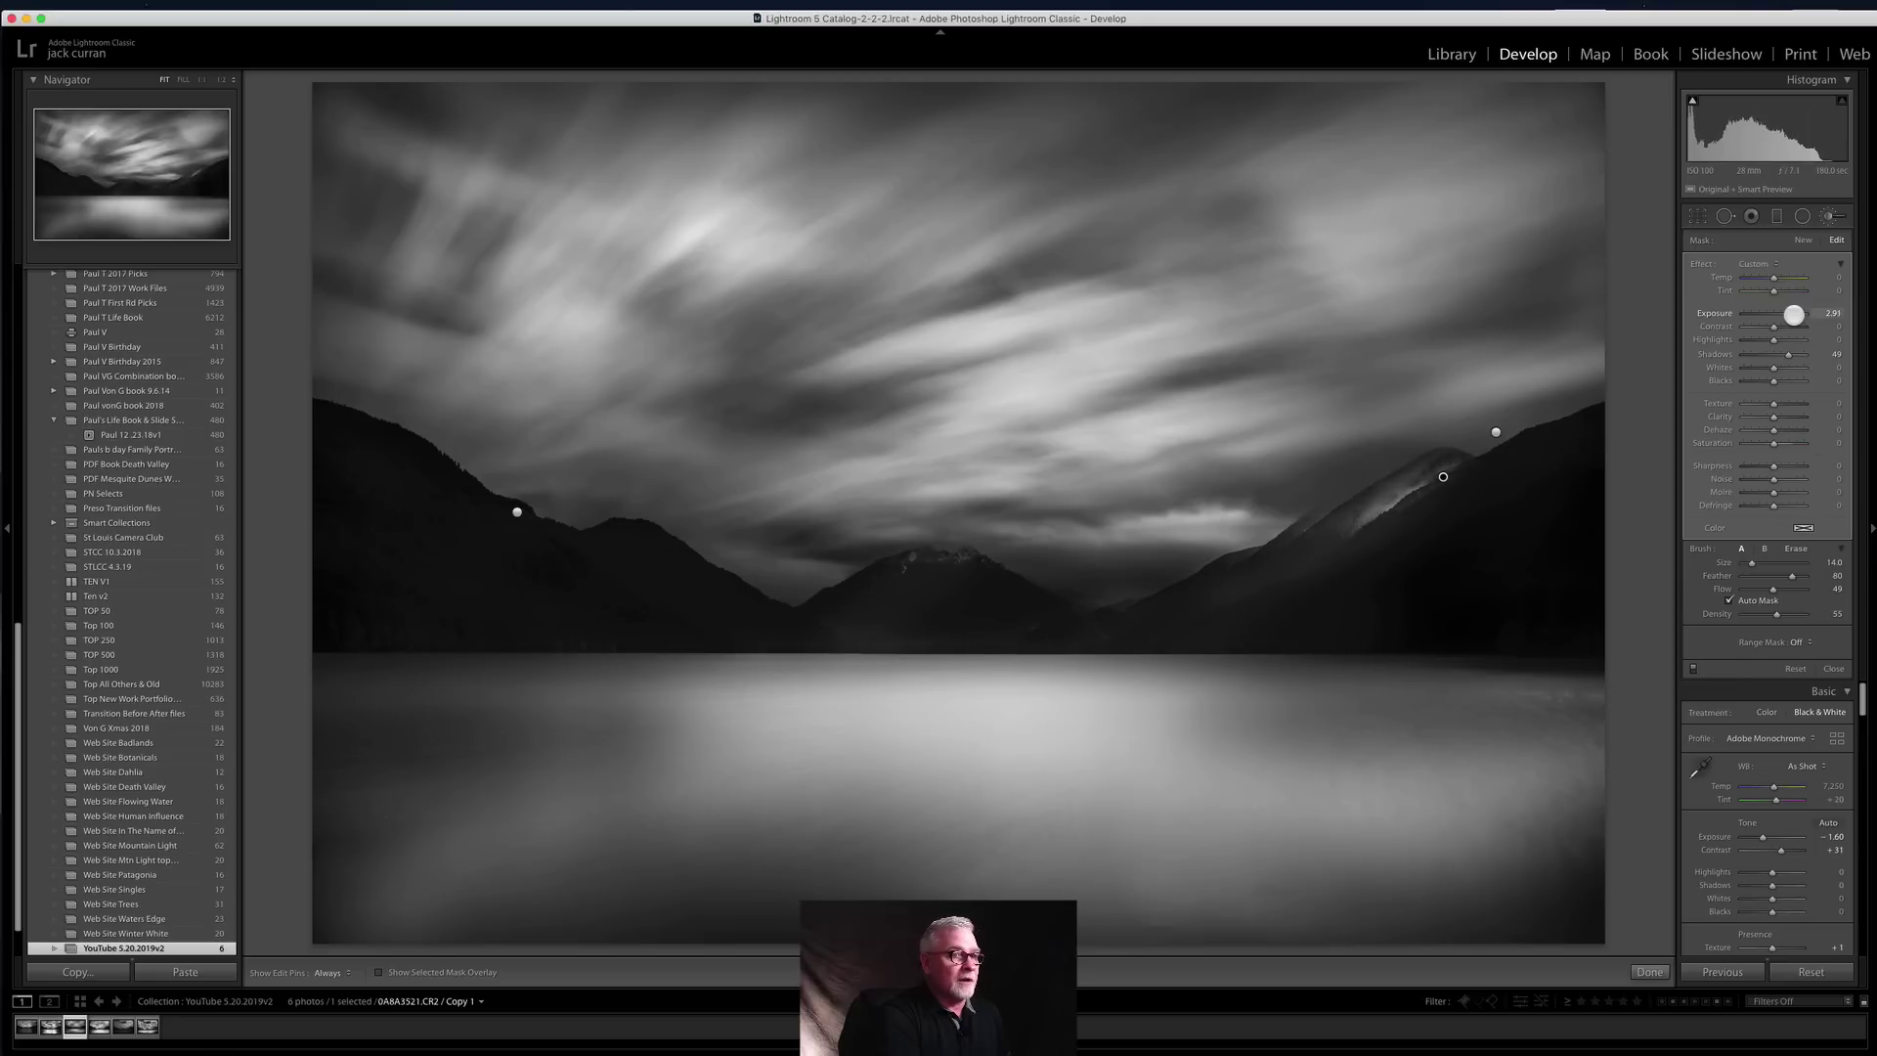
drag(1795, 314, 1793, 314)
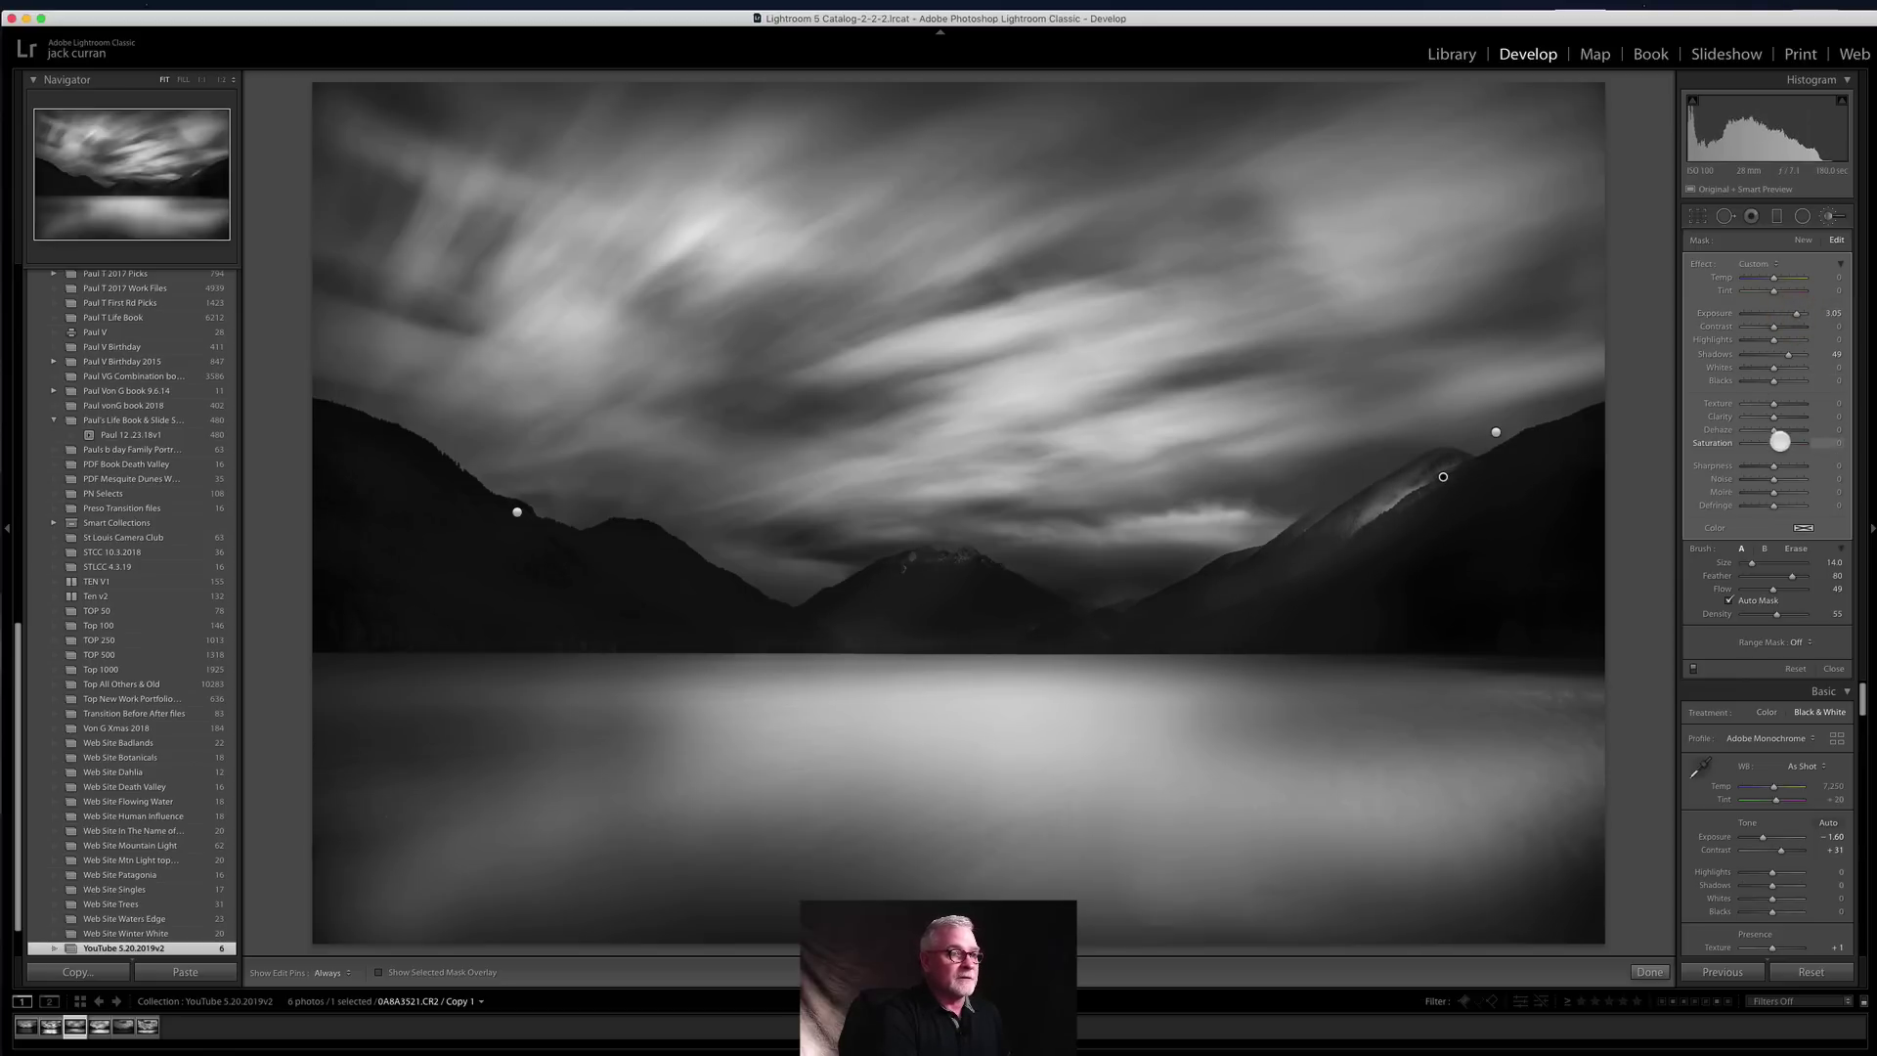
Step: Try lowering and raising Dehaze to 37 on the far-right mountain's brush adjustment, and delete that adjustment
drag(1773, 433, 1767, 437)
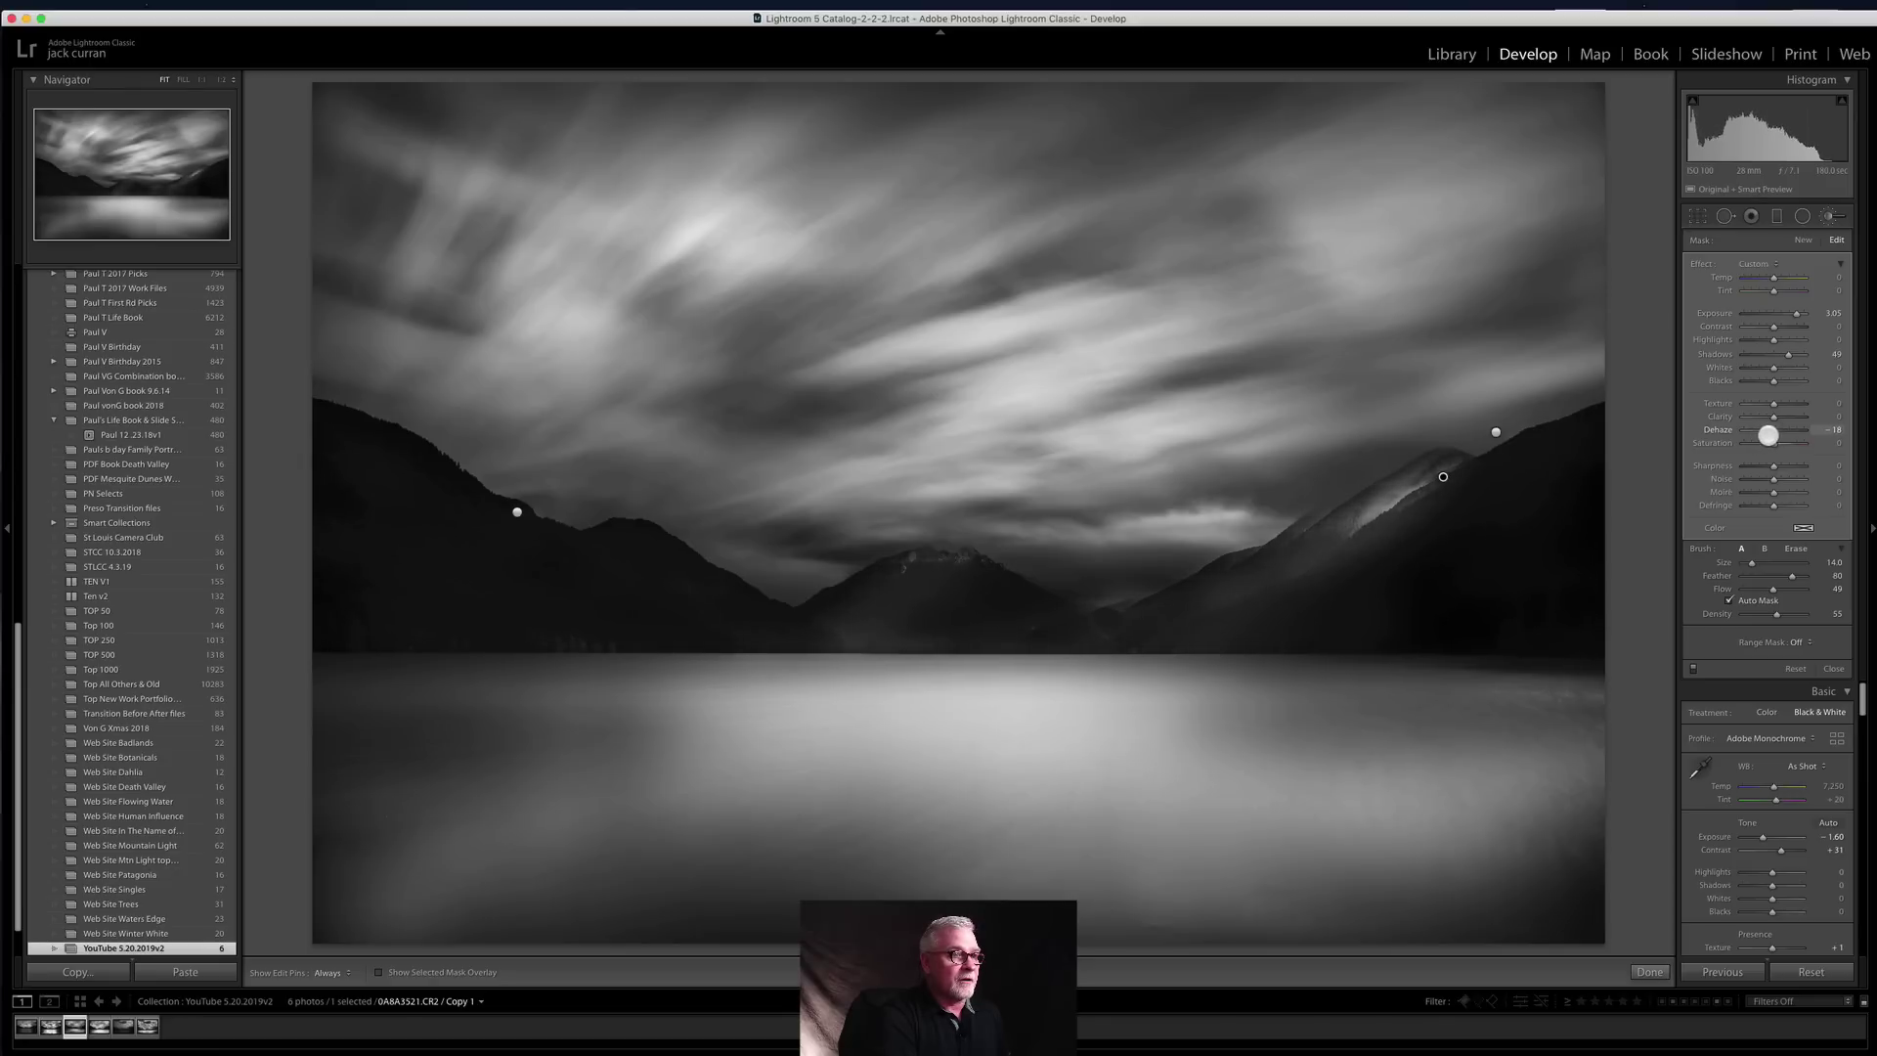
drag(1777, 433, 1785, 433)
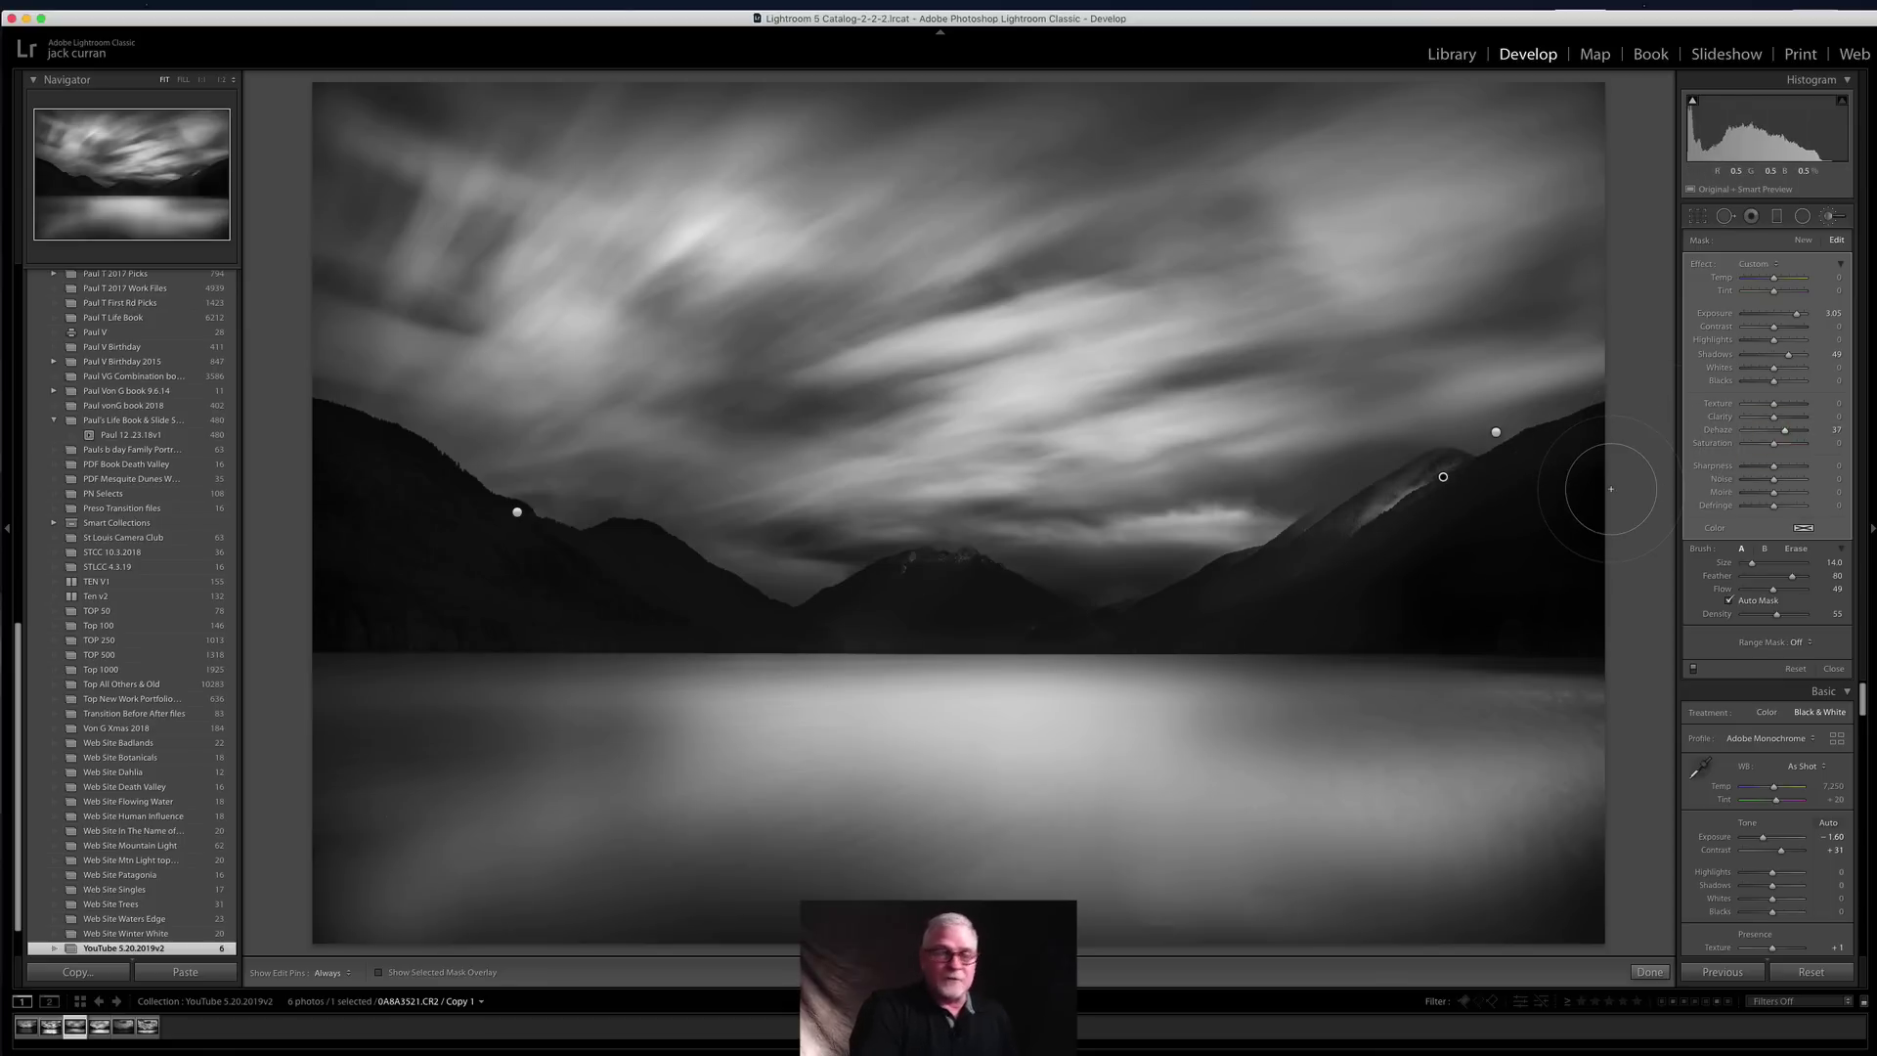
key(Delete)
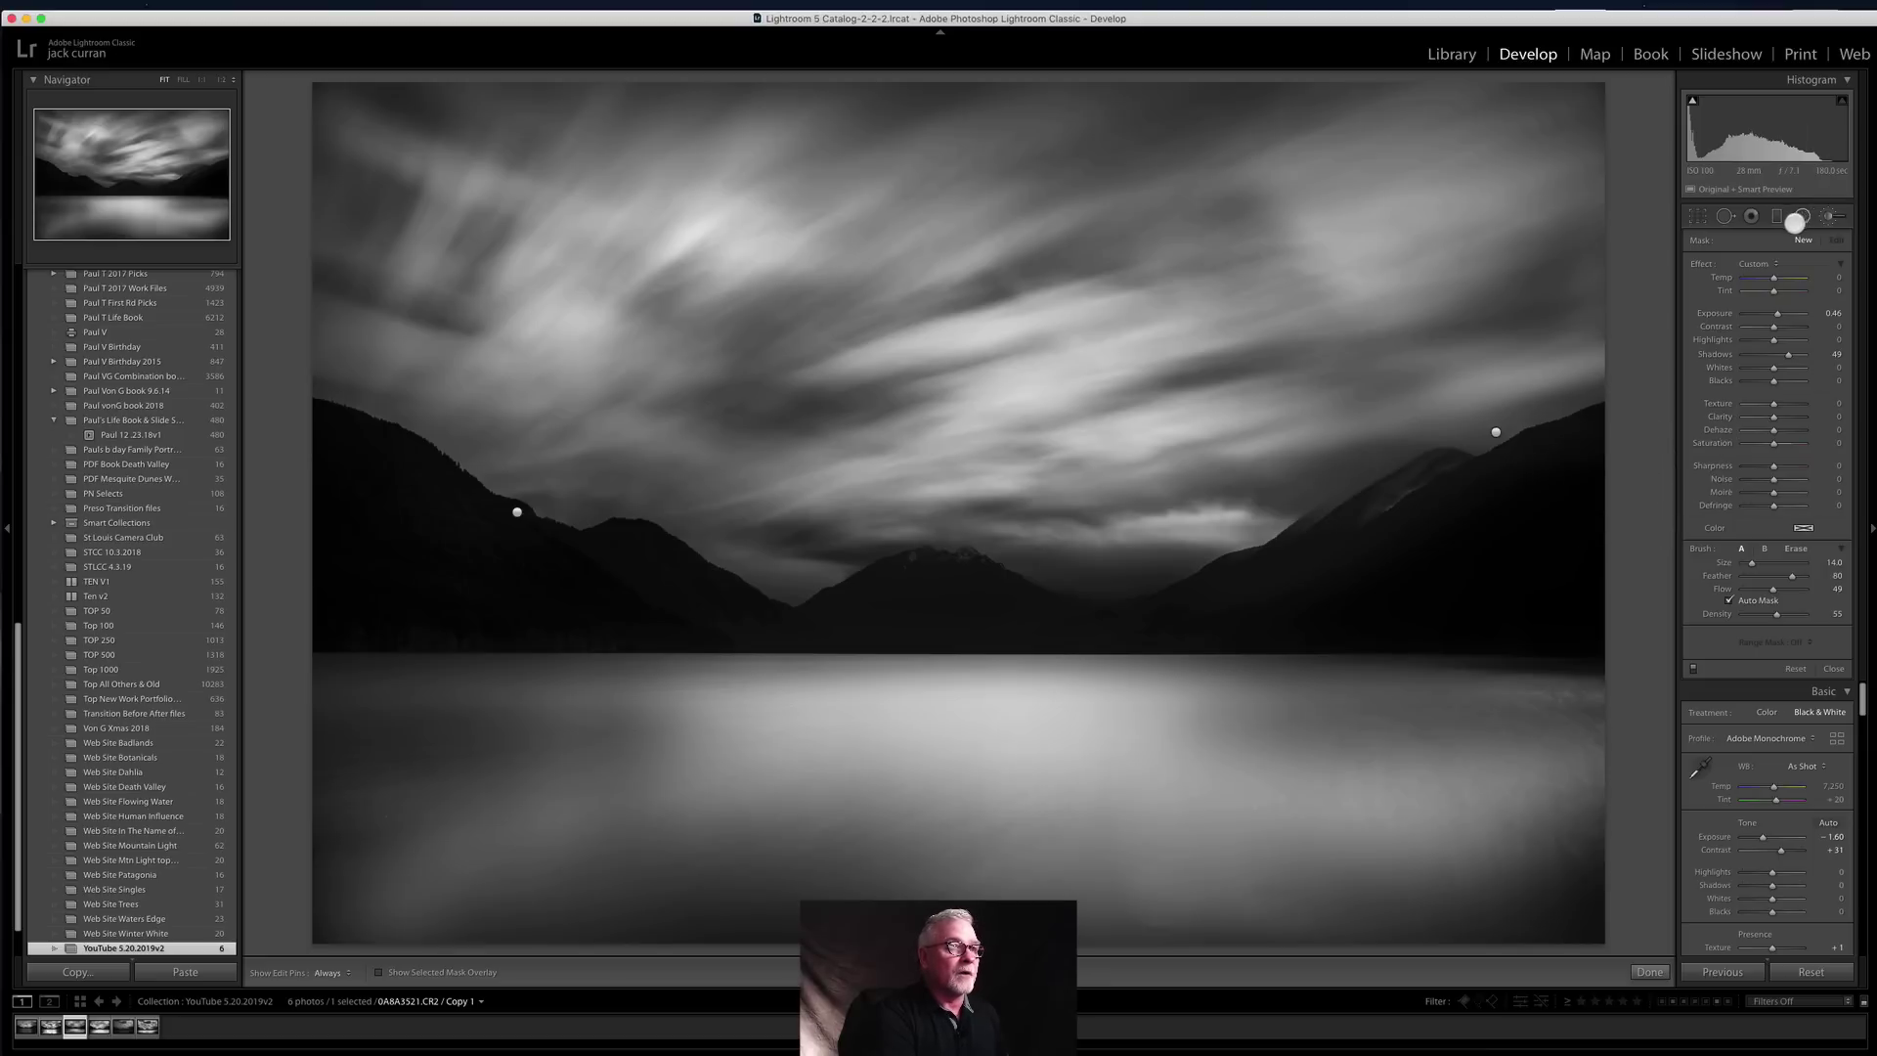
Step: Add a wide inverted radial filter across the mountain band, reset its effects, and set Exposure to about 0.95 and Shadows about 58
click(1802, 216)
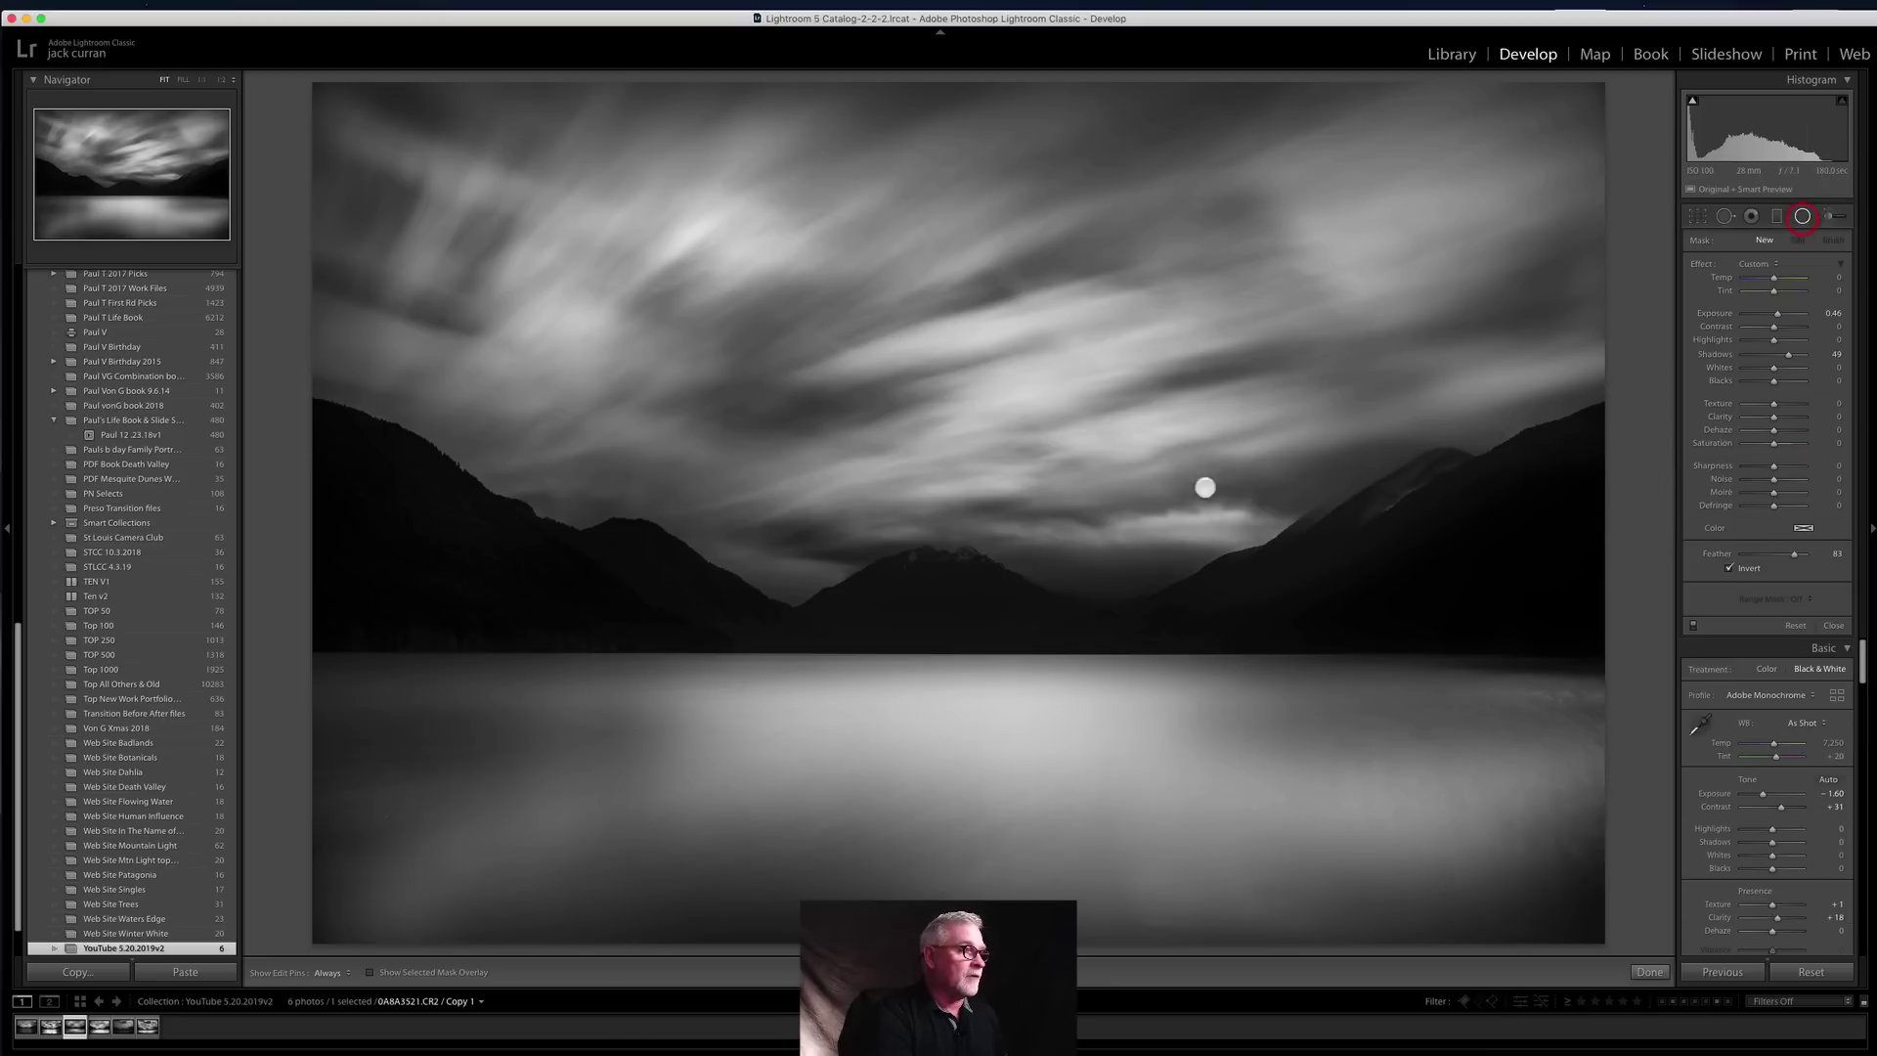
drag(966, 608, 1867, 685)
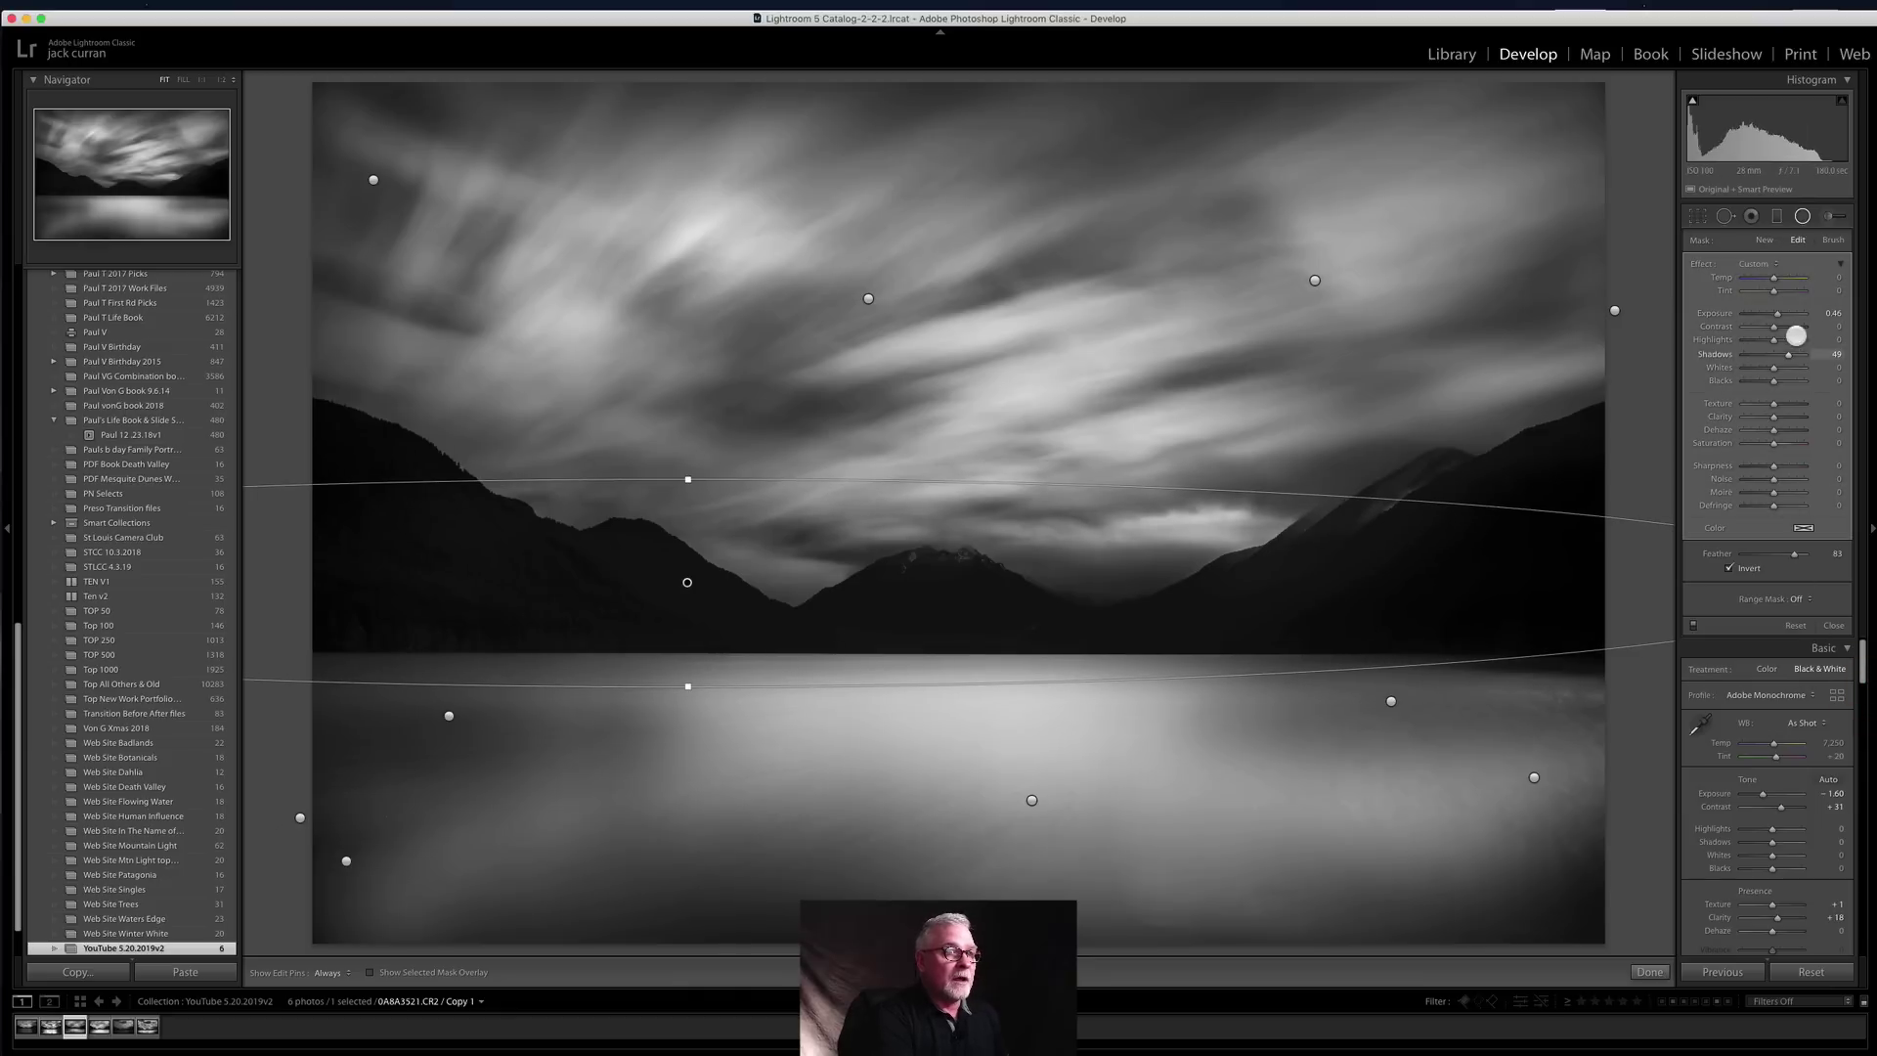
double_click(1705, 263)
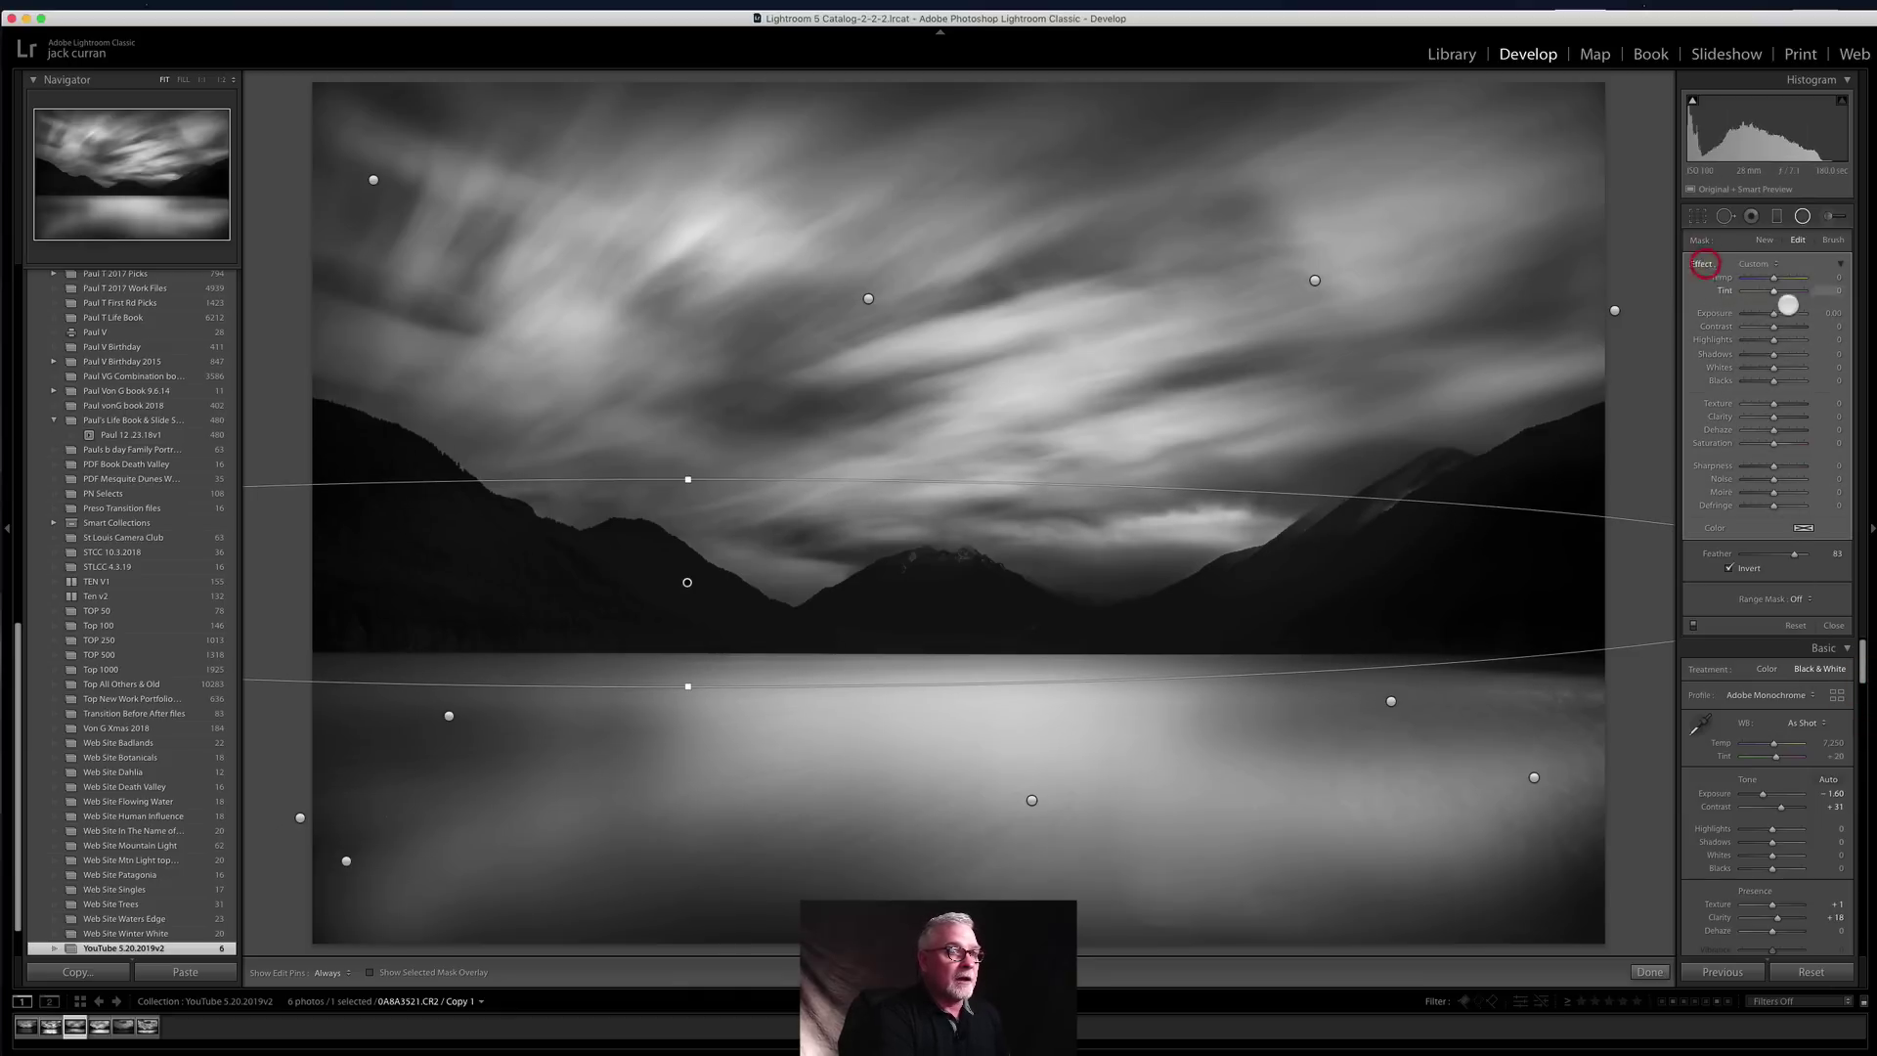
drag(1787, 356, 1784, 313)
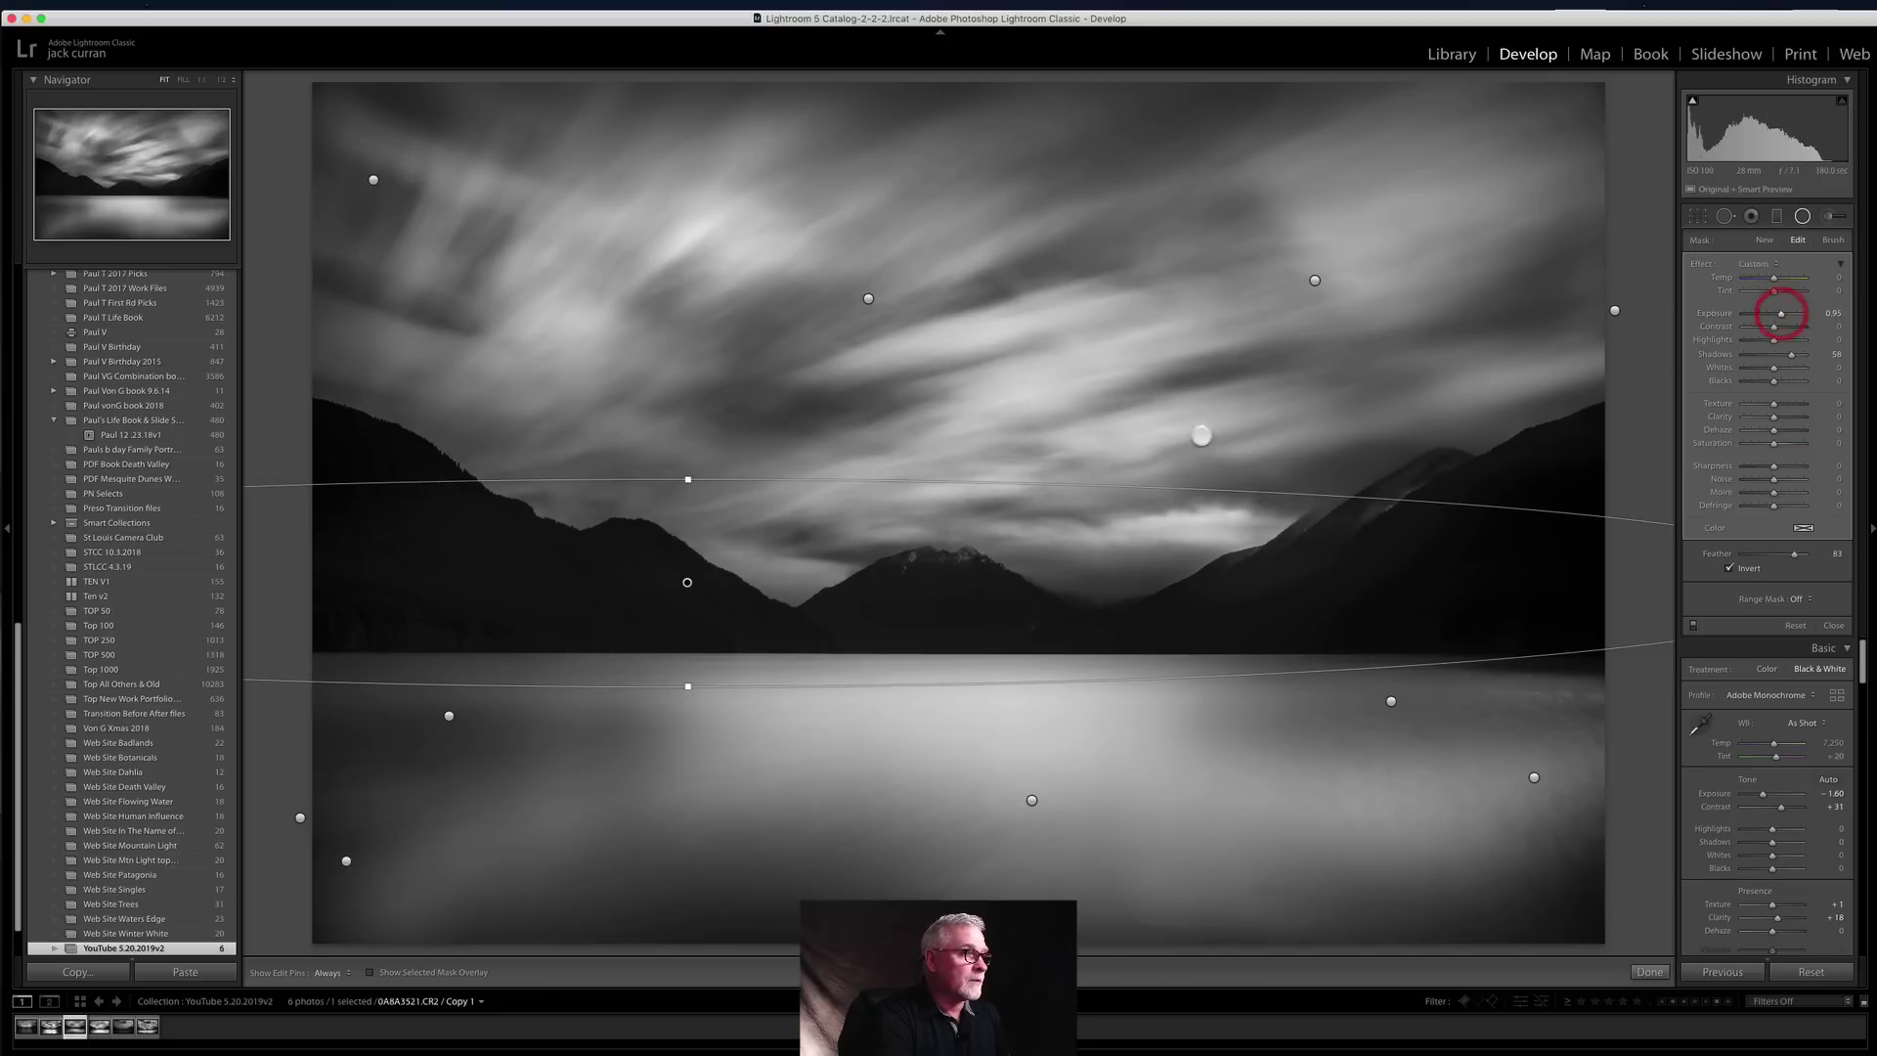
Step: Flatten the mountain radial filter, centre it on the middle peak, raise Shadows to 100, and compare it off and on before closing
drag(690, 481, 688, 488)
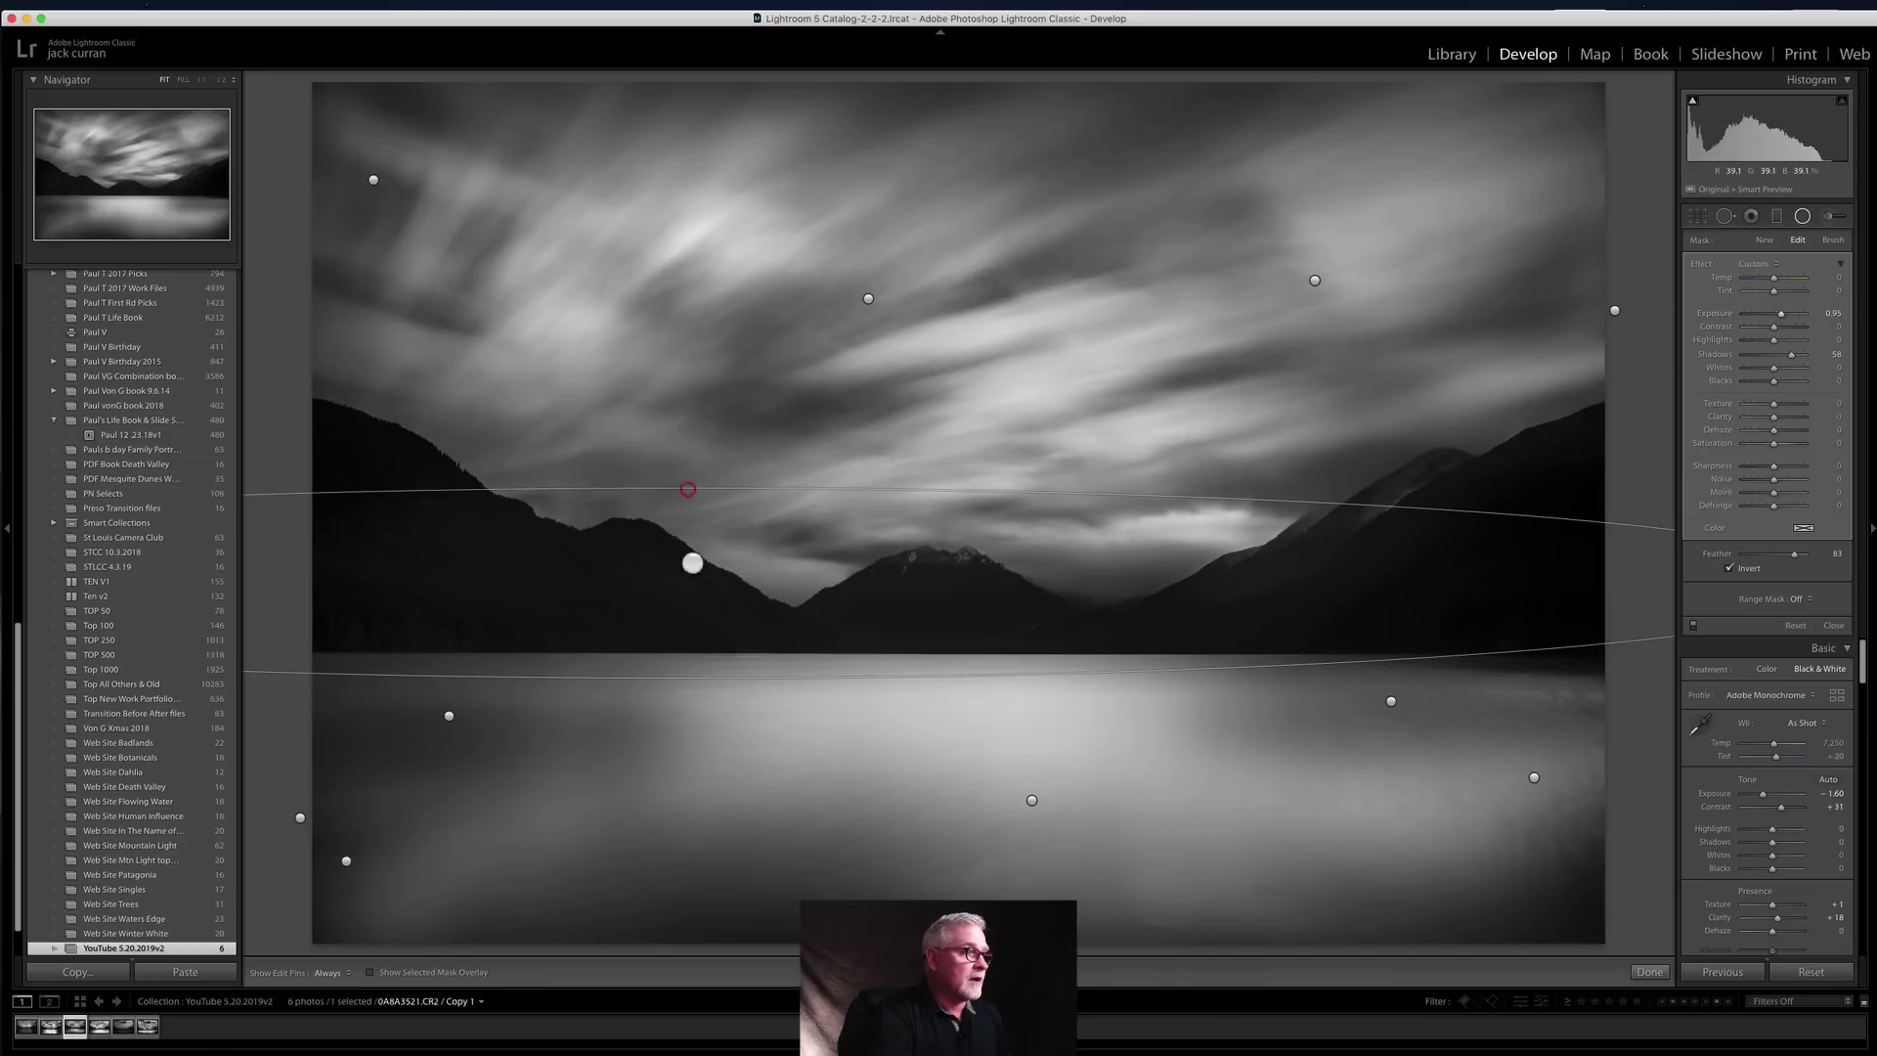
drag(611, 582, 951, 591)
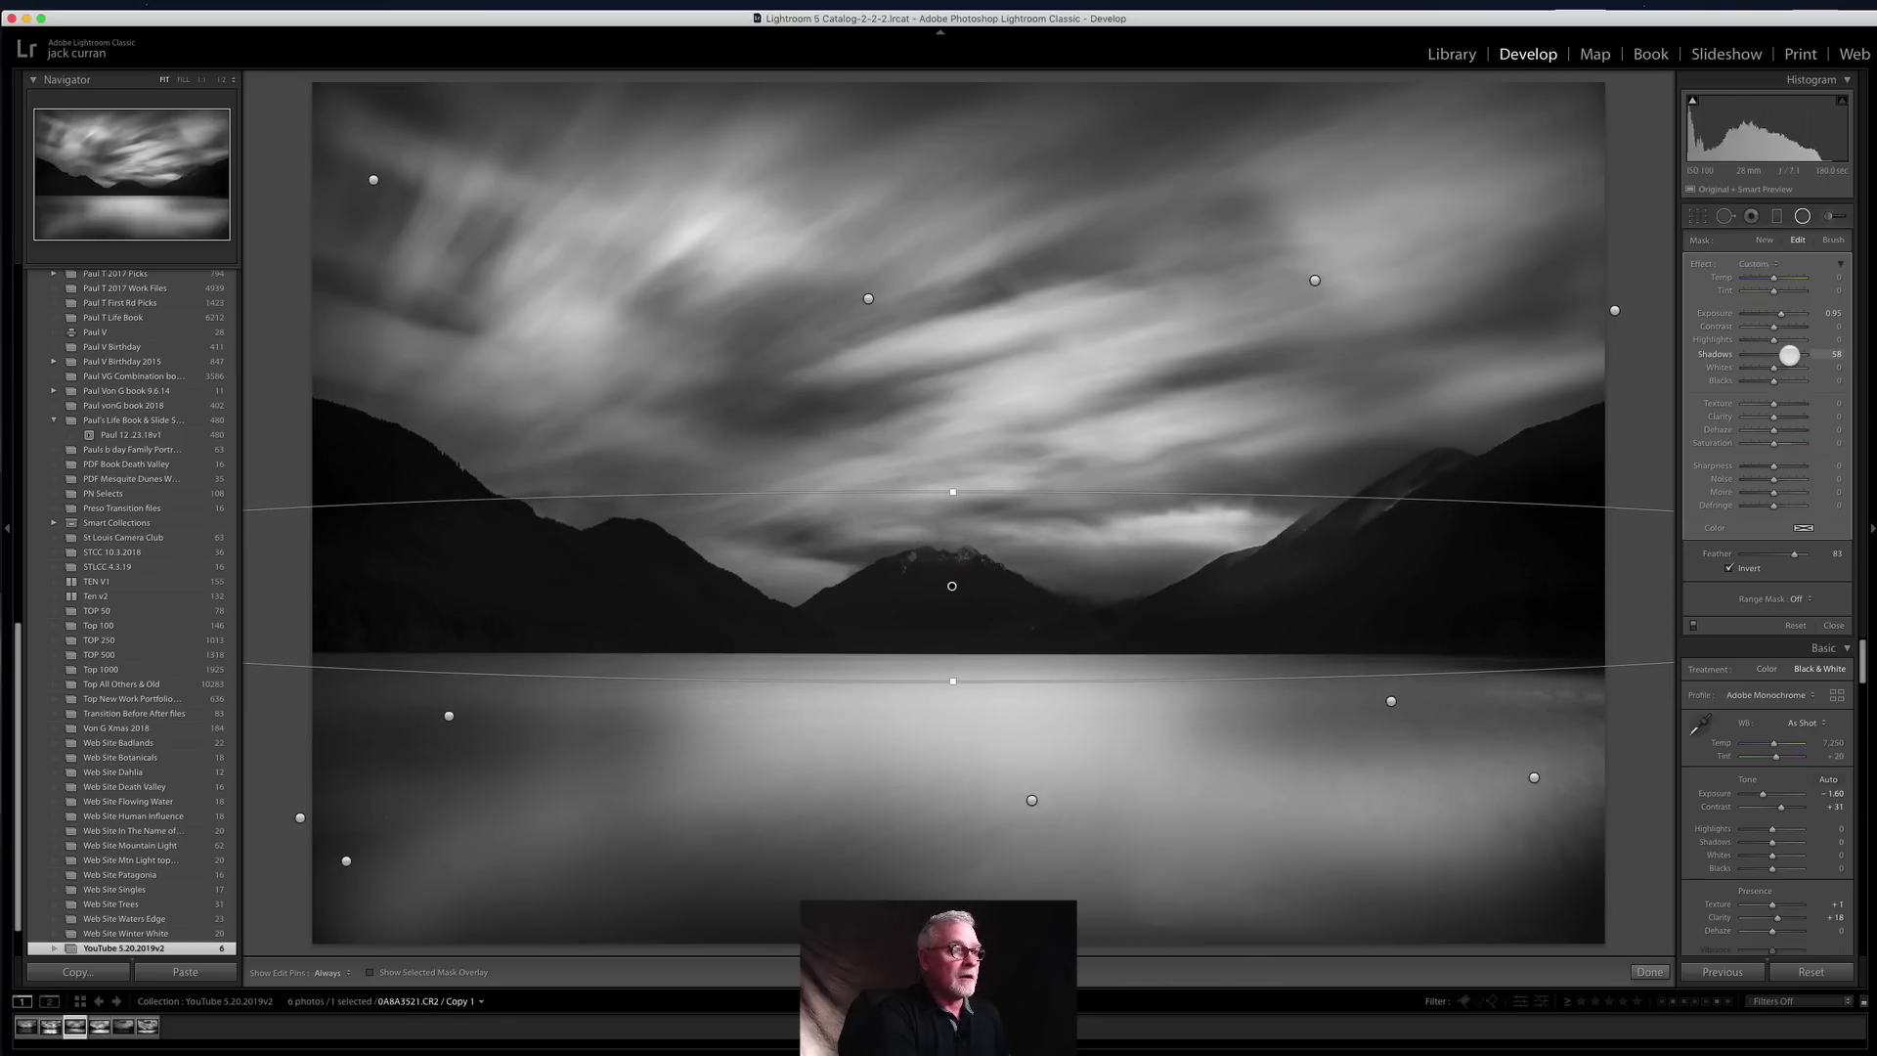
drag(1790, 355, 1845, 348)
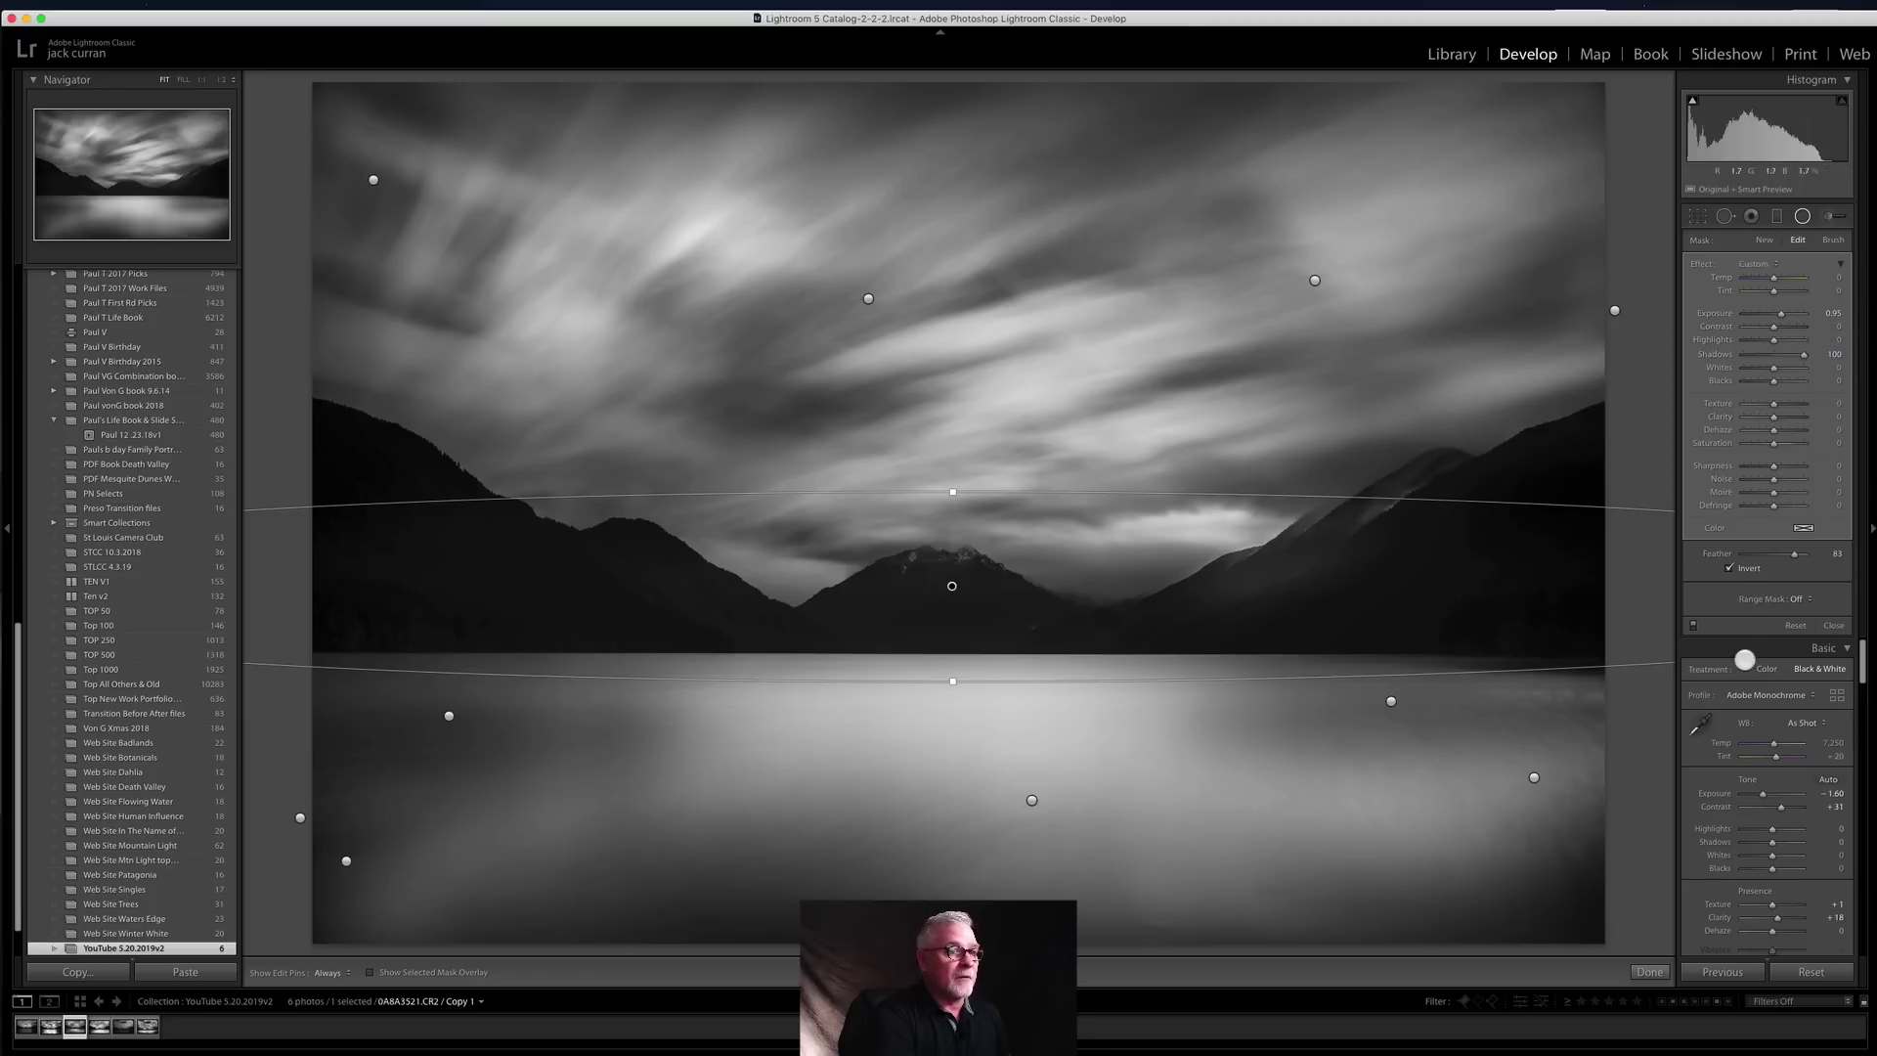
click(1694, 625)
click(1693, 625)
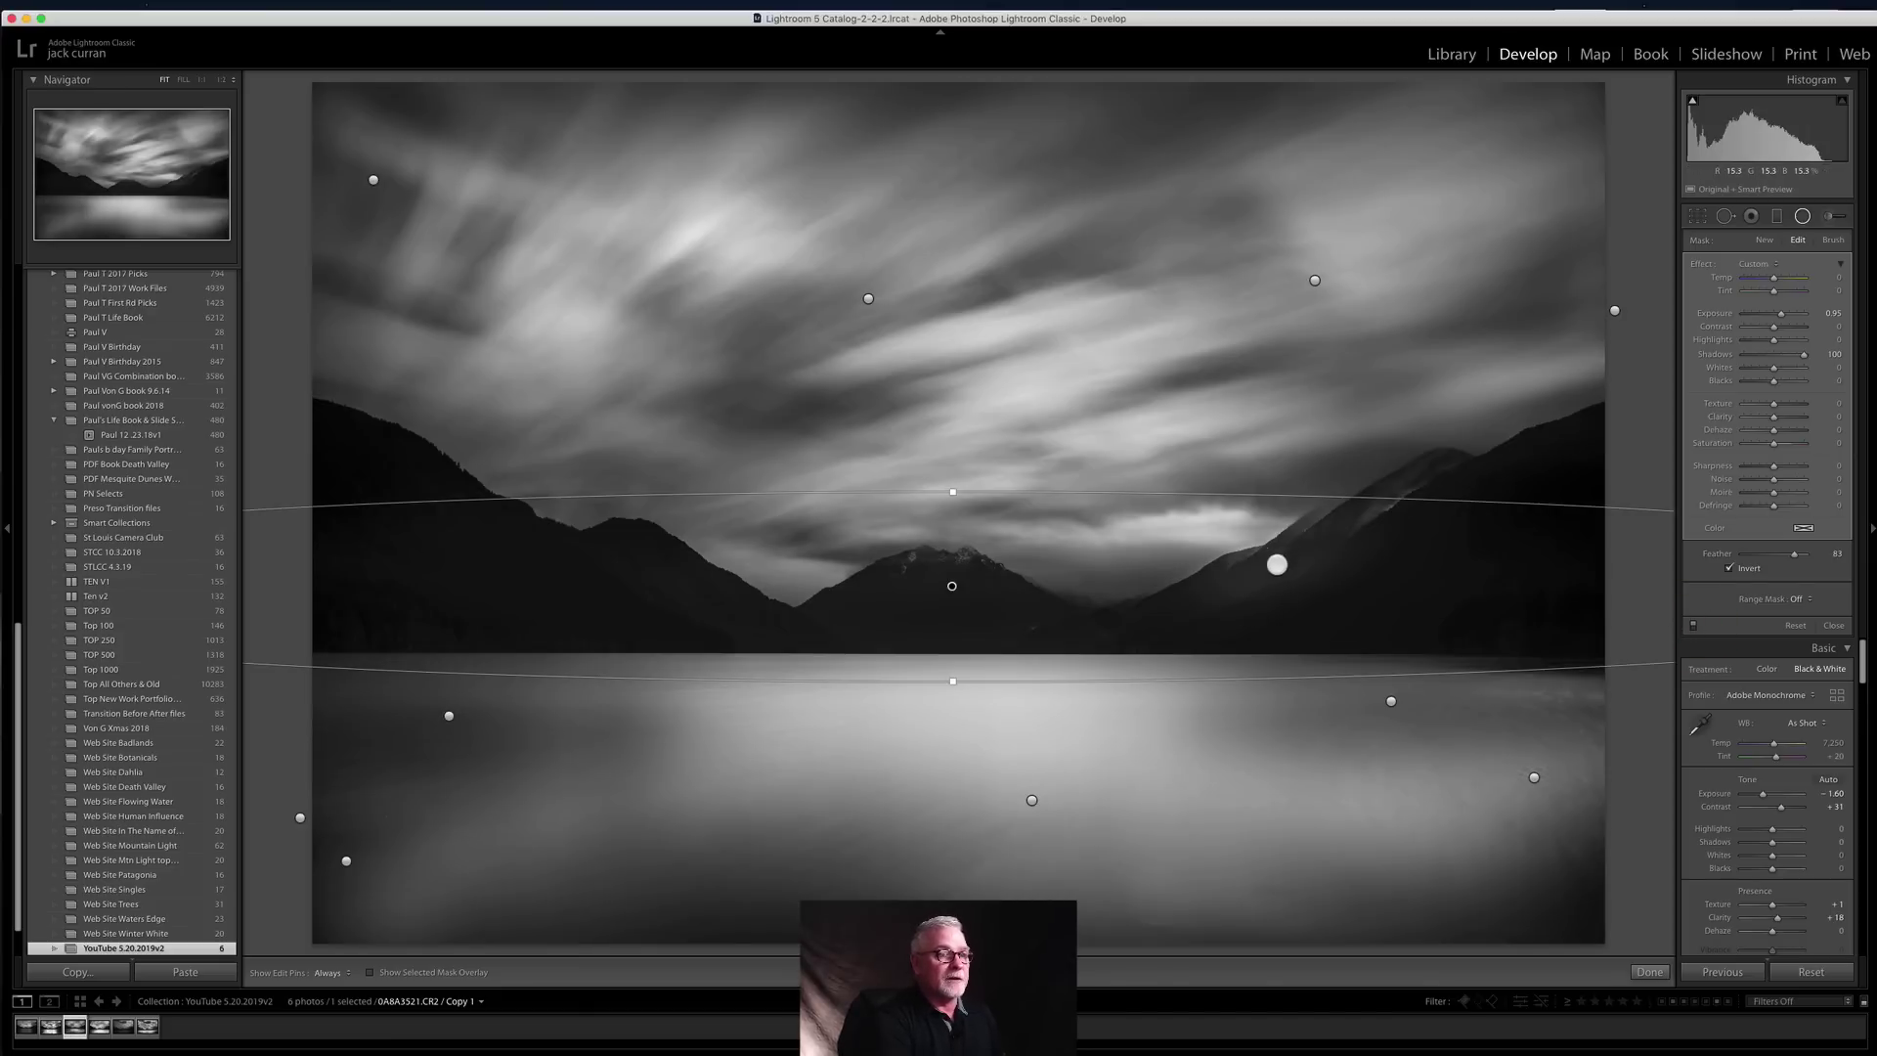
click(1829, 625)
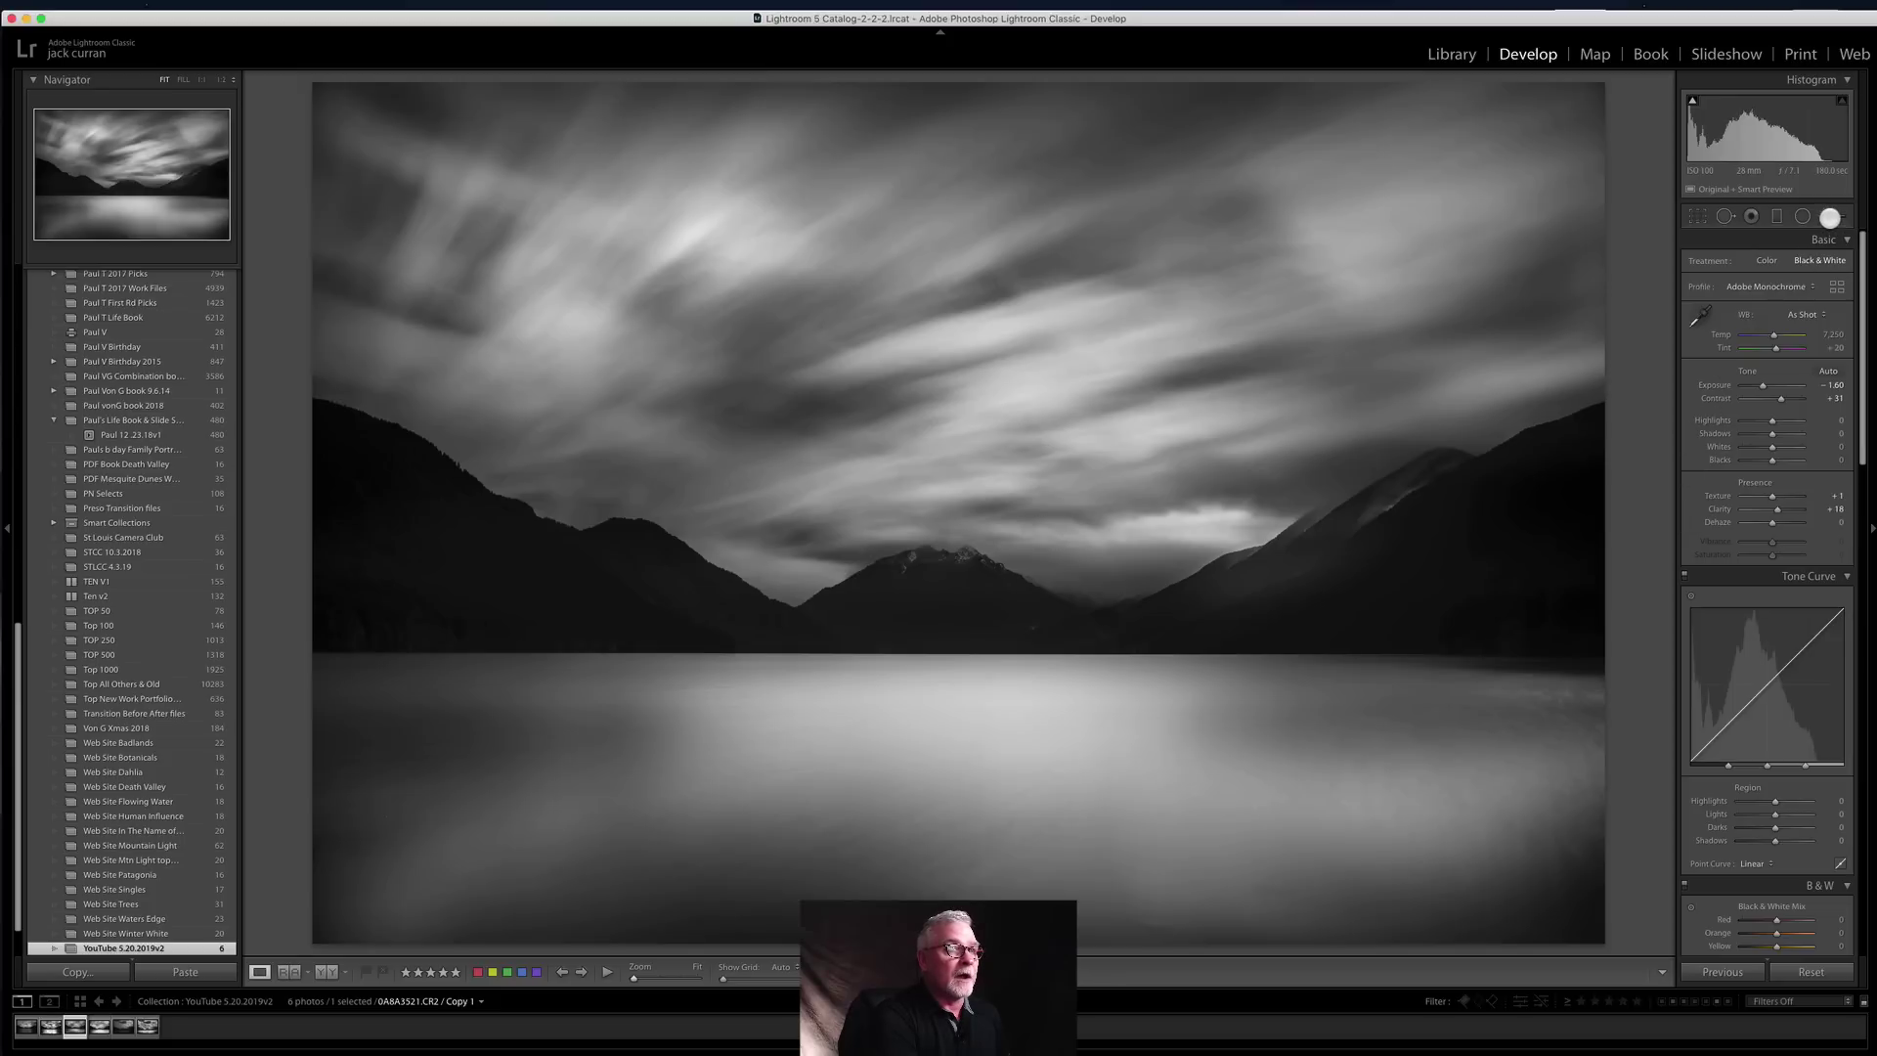
Step: Add a radial filter tilted along the right mountain's slope, with Exposure about 1.39 and Shadows about 79
click(1804, 217)
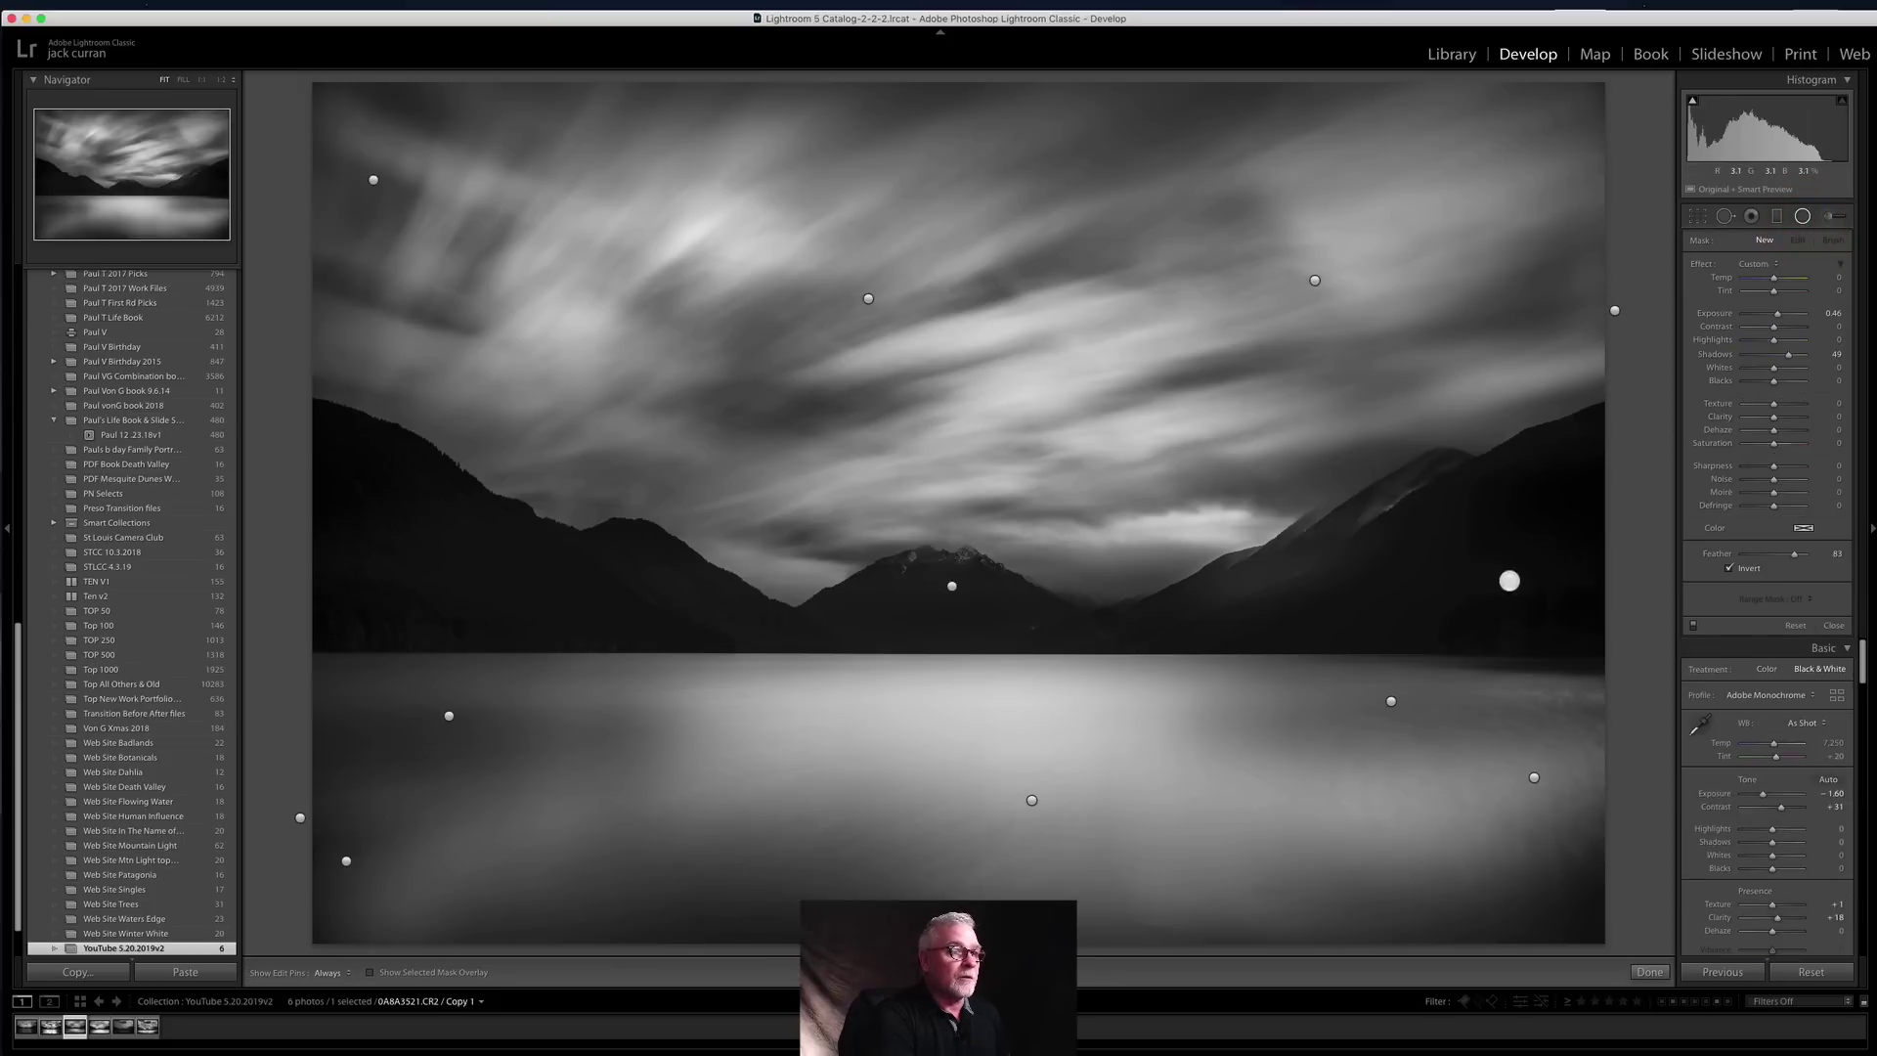
drag(1477, 569, 1810, 671)
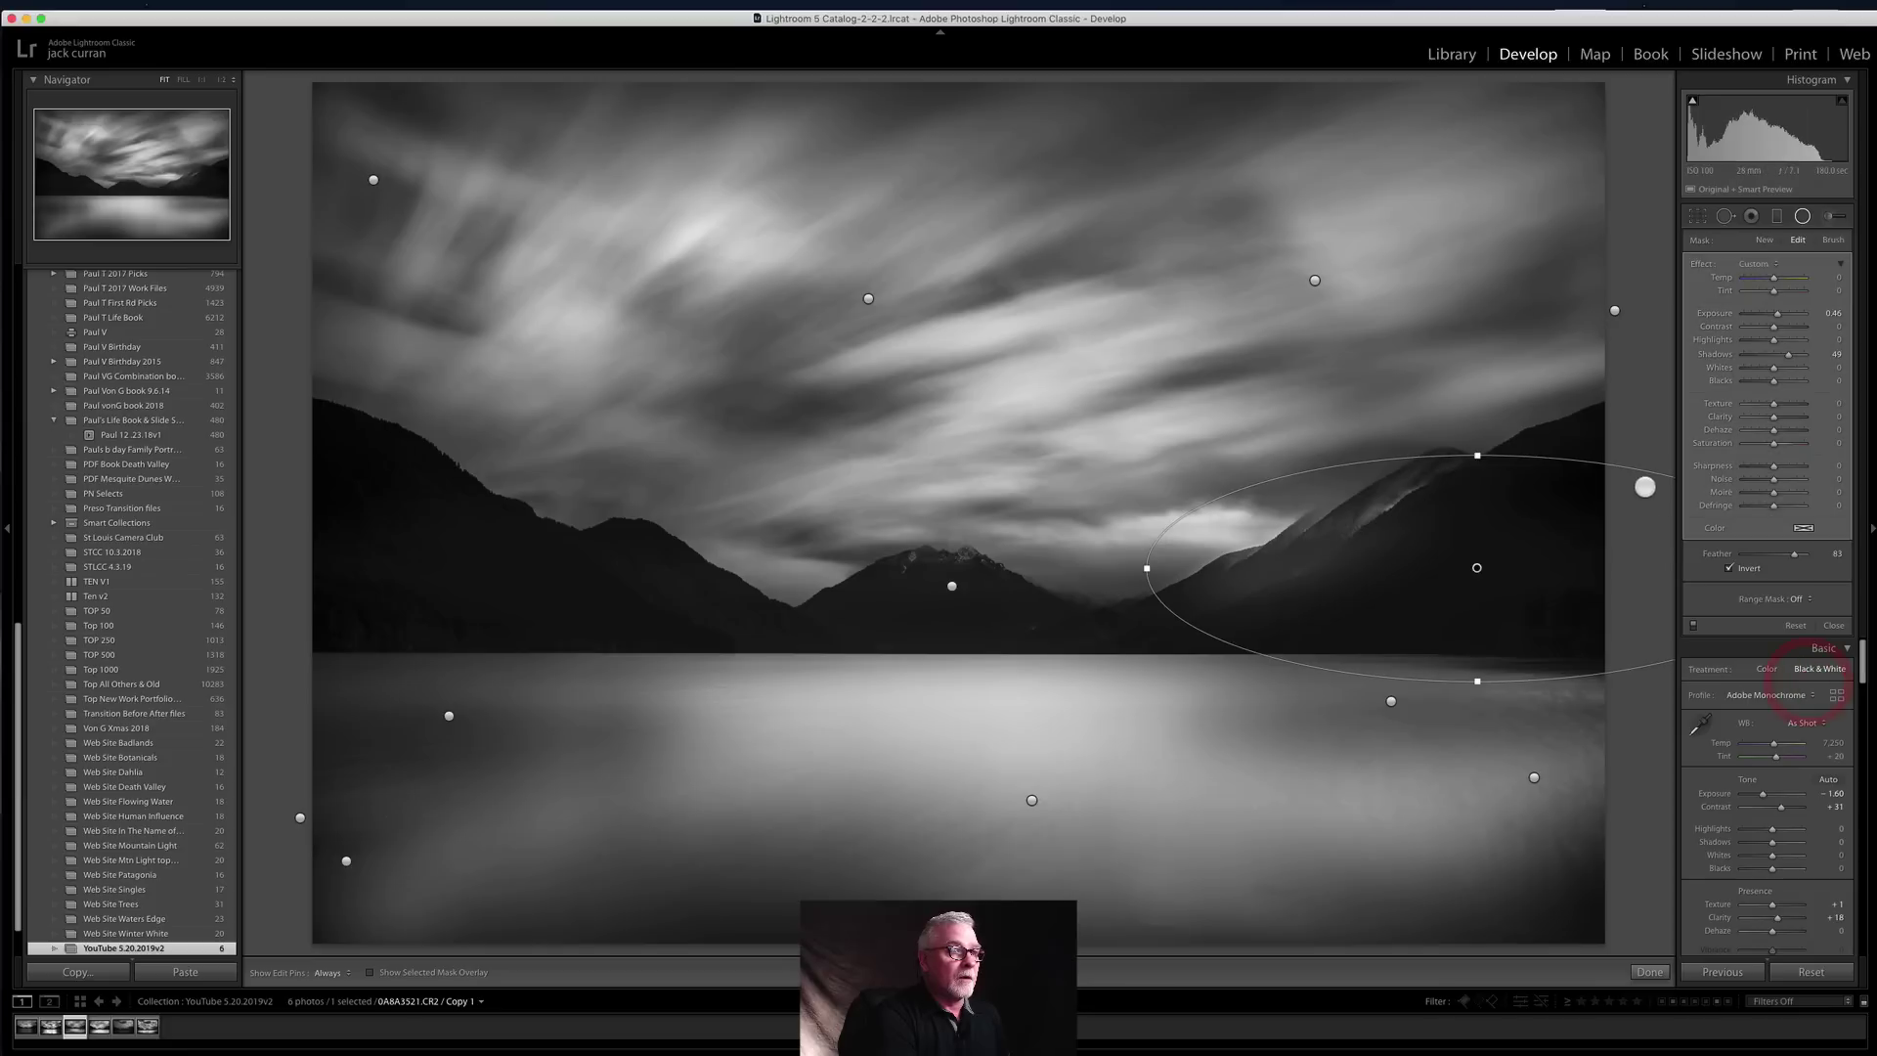
drag(1560, 424, 1406, 451)
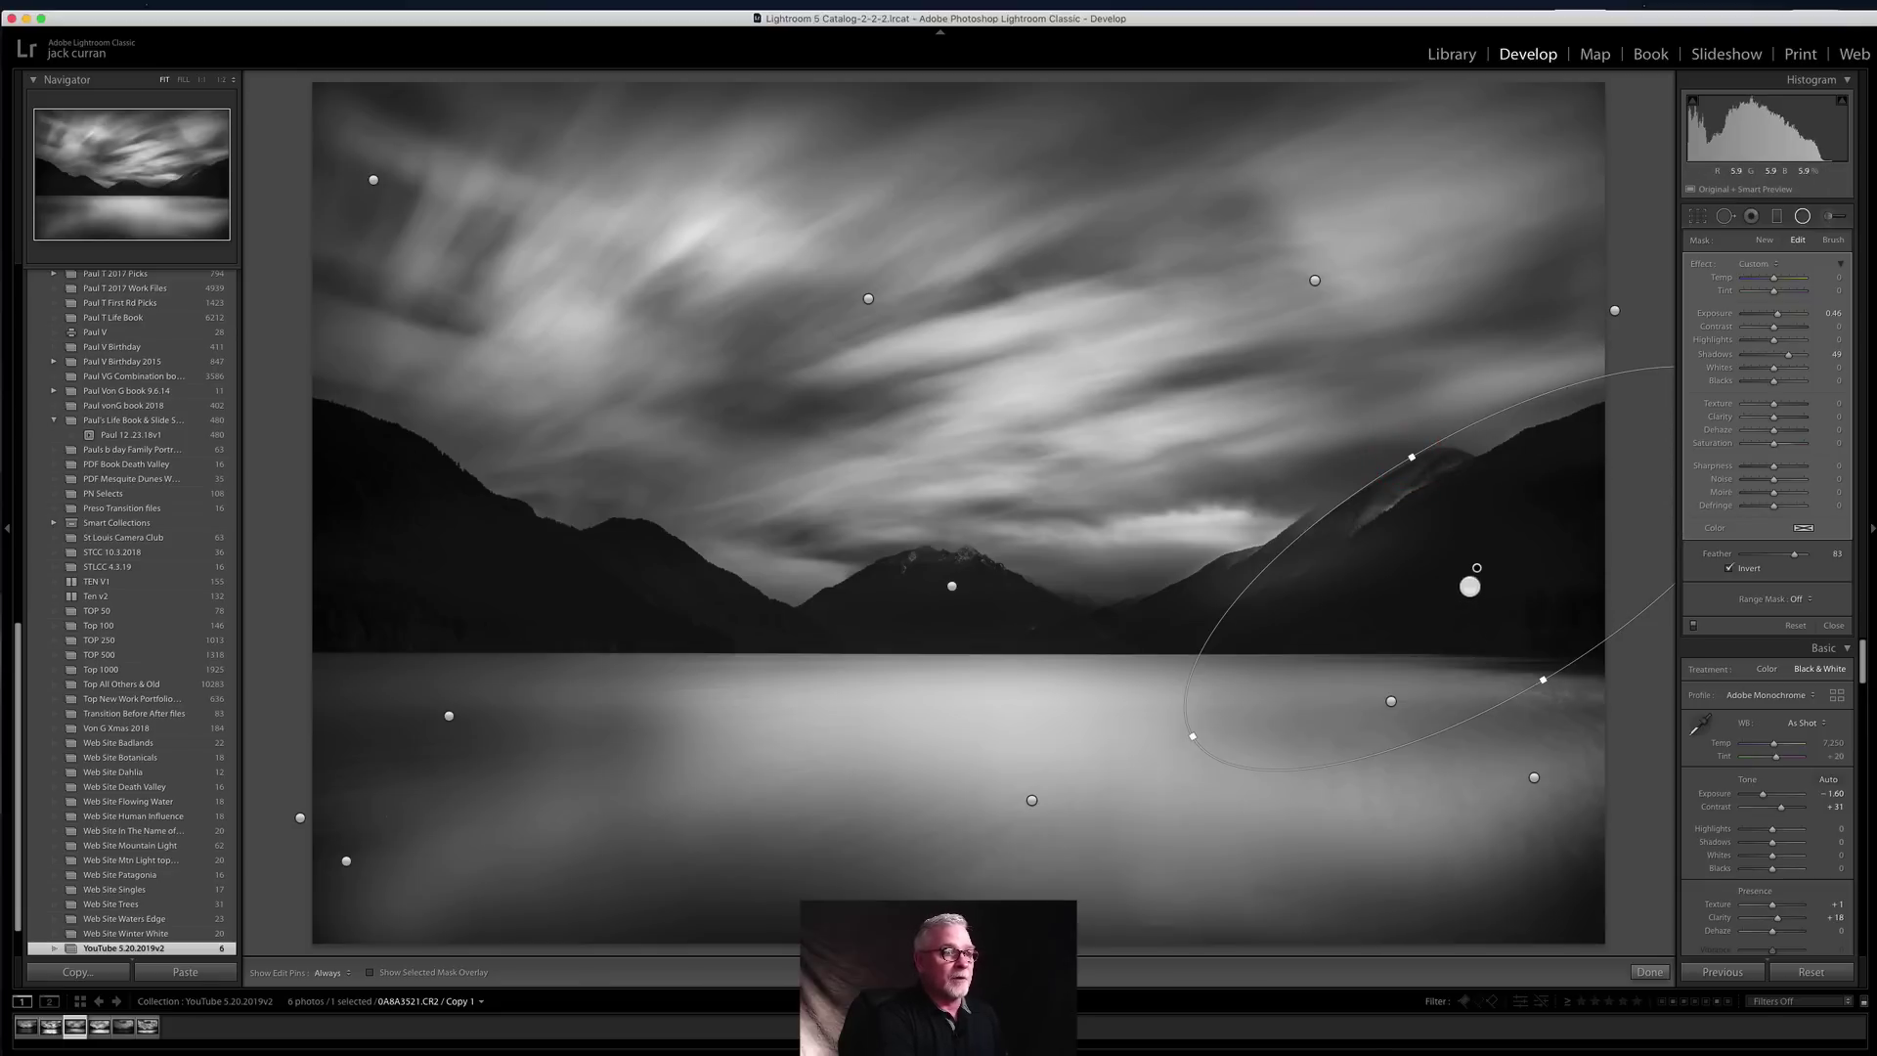
drag(1477, 567, 1517, 533)
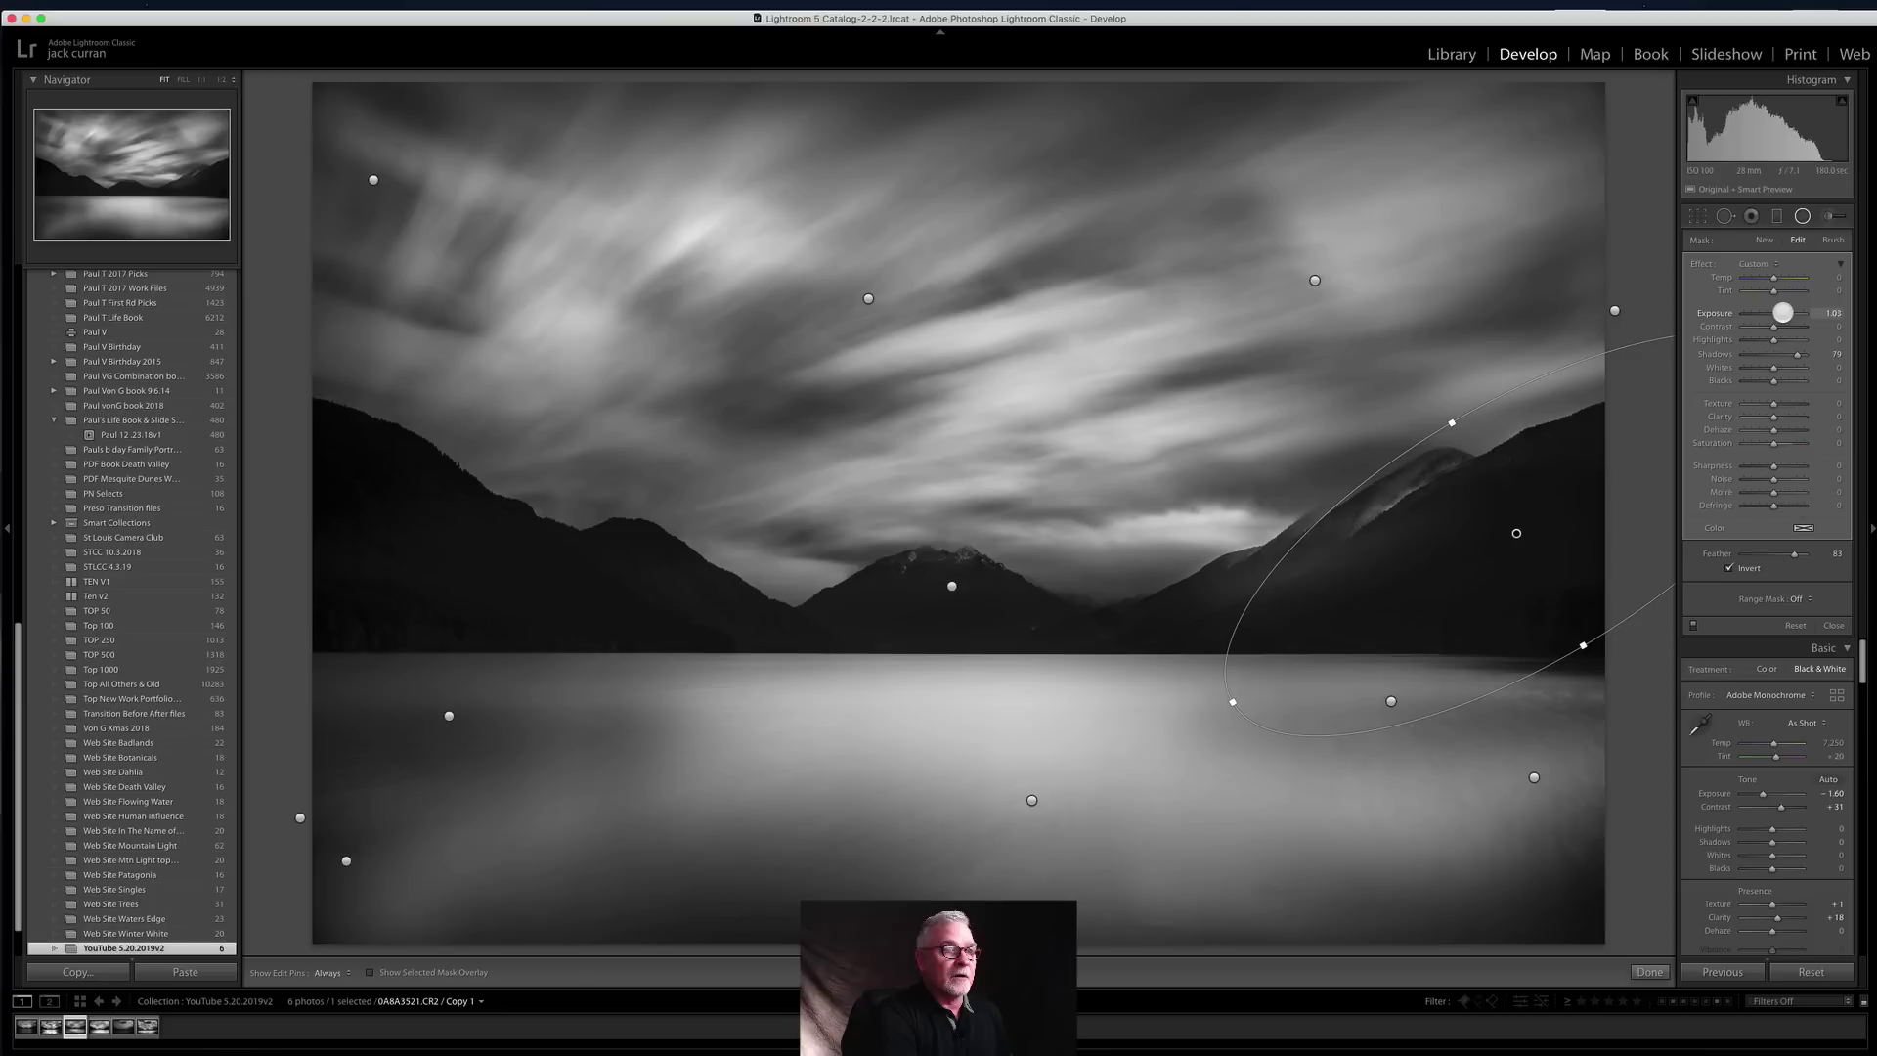
drag(1783, 313, 1787, 311)
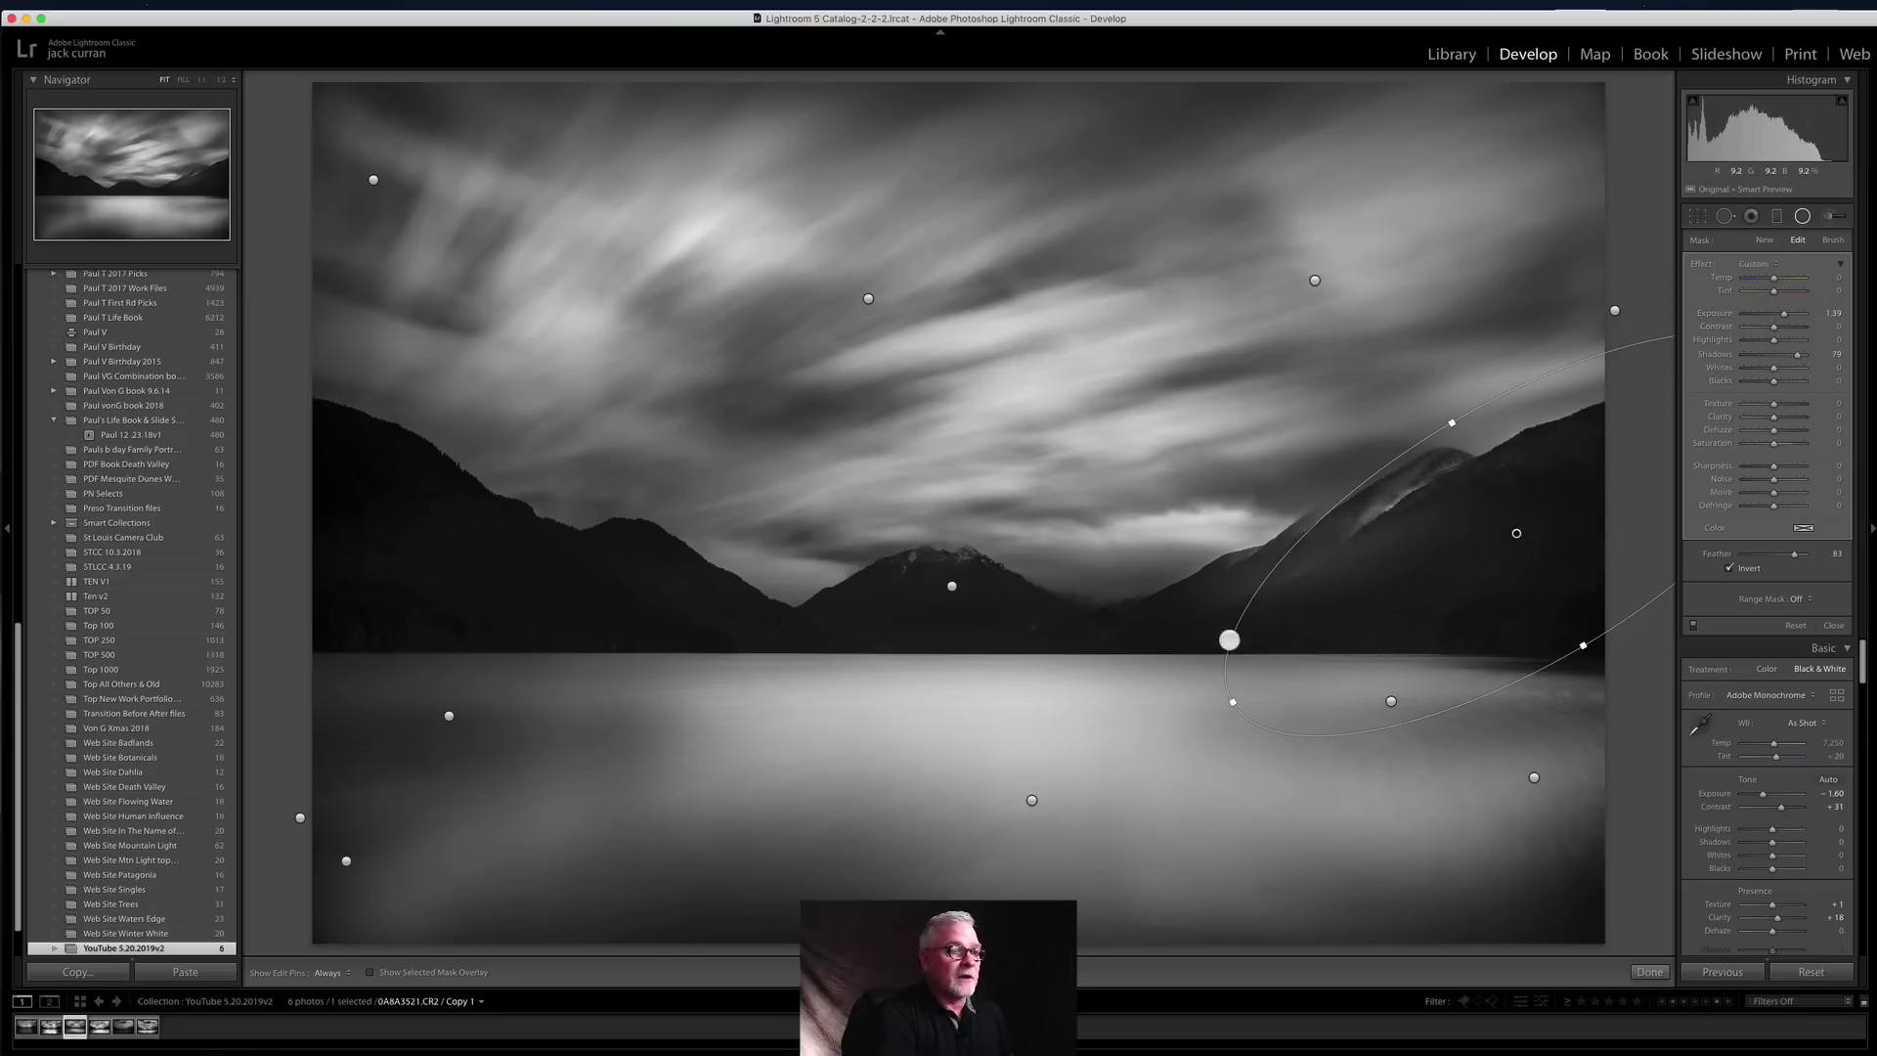
drag(1213, 640, 1188, 616)
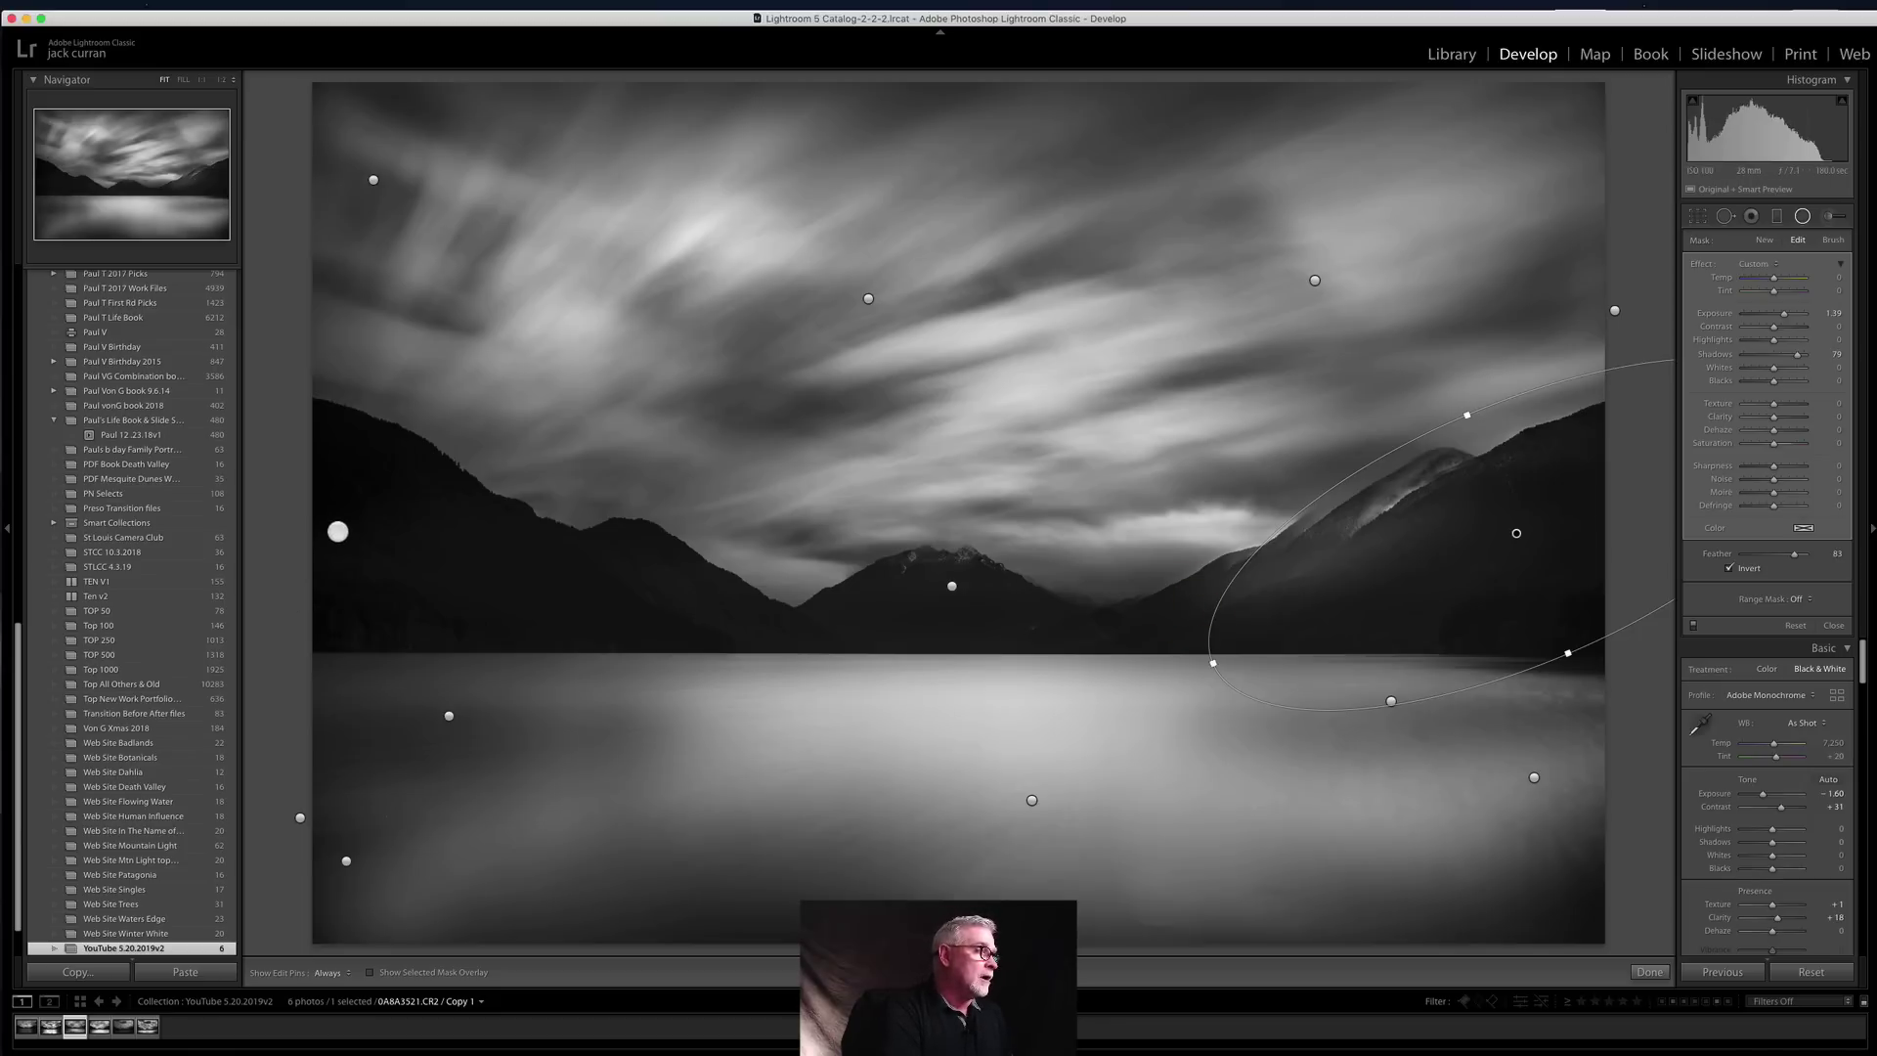
Step: Add a radial filter over the left mountain, tilted to follow its slope, with Exposure about 1.00 and Shadows 100
drag(342, 533, 818, 660)
drag(774, 472, 800, 592)
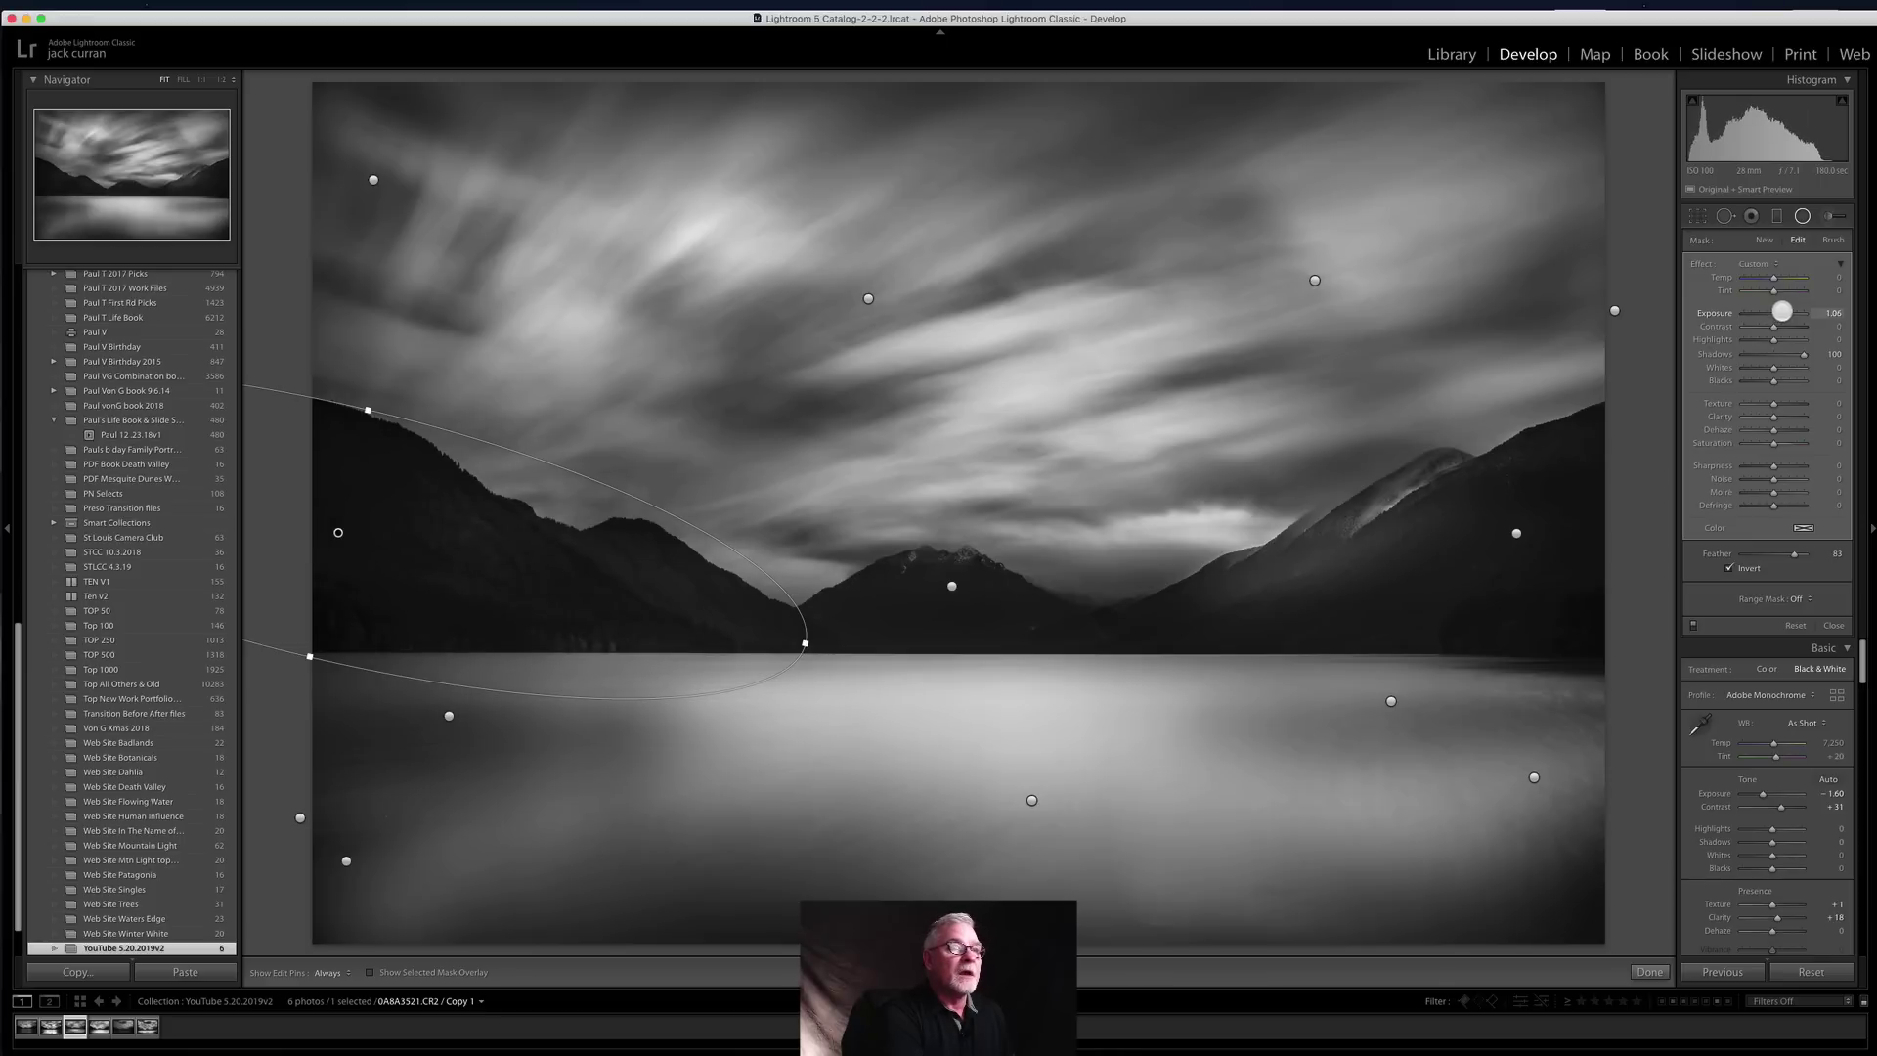
Step: Prepare a new size 13 brush adjustment with reset effects, Exposure about 0.90, Highlights 43 and Whites 43
click(1829, 216)
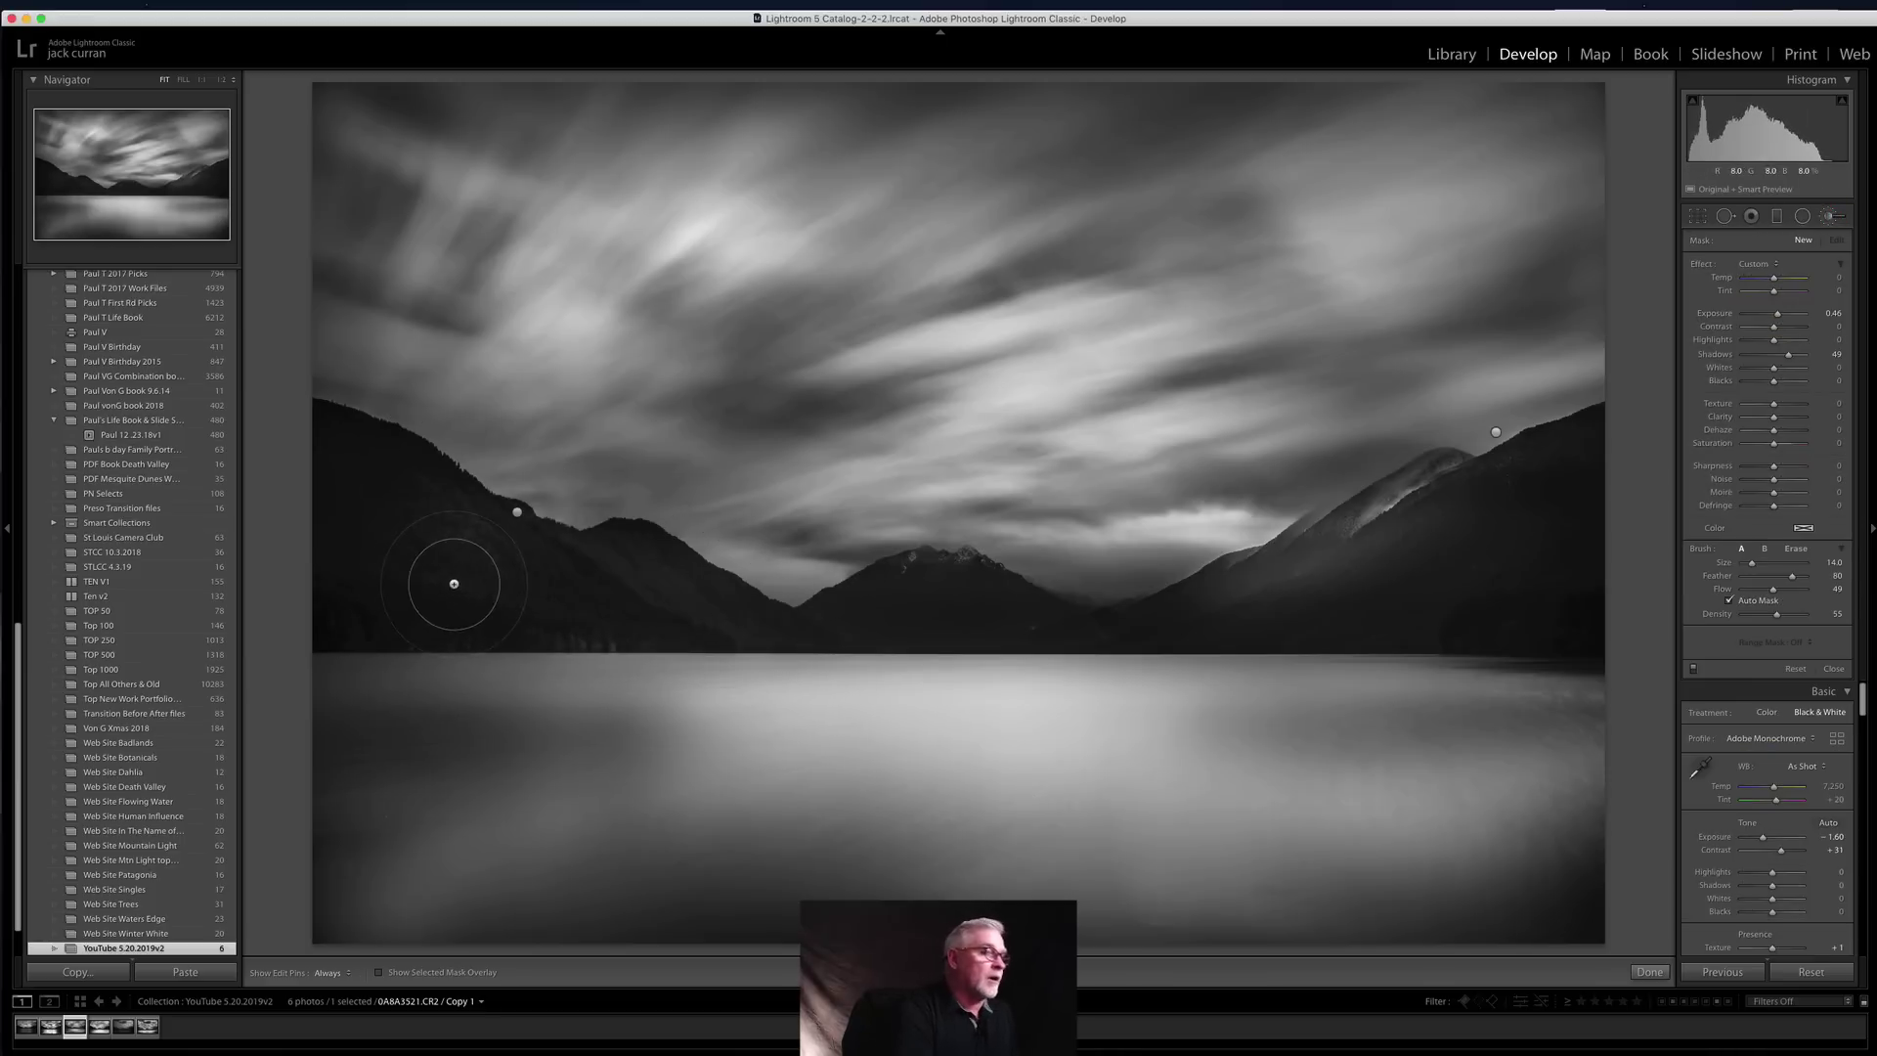
key(bracketleft)
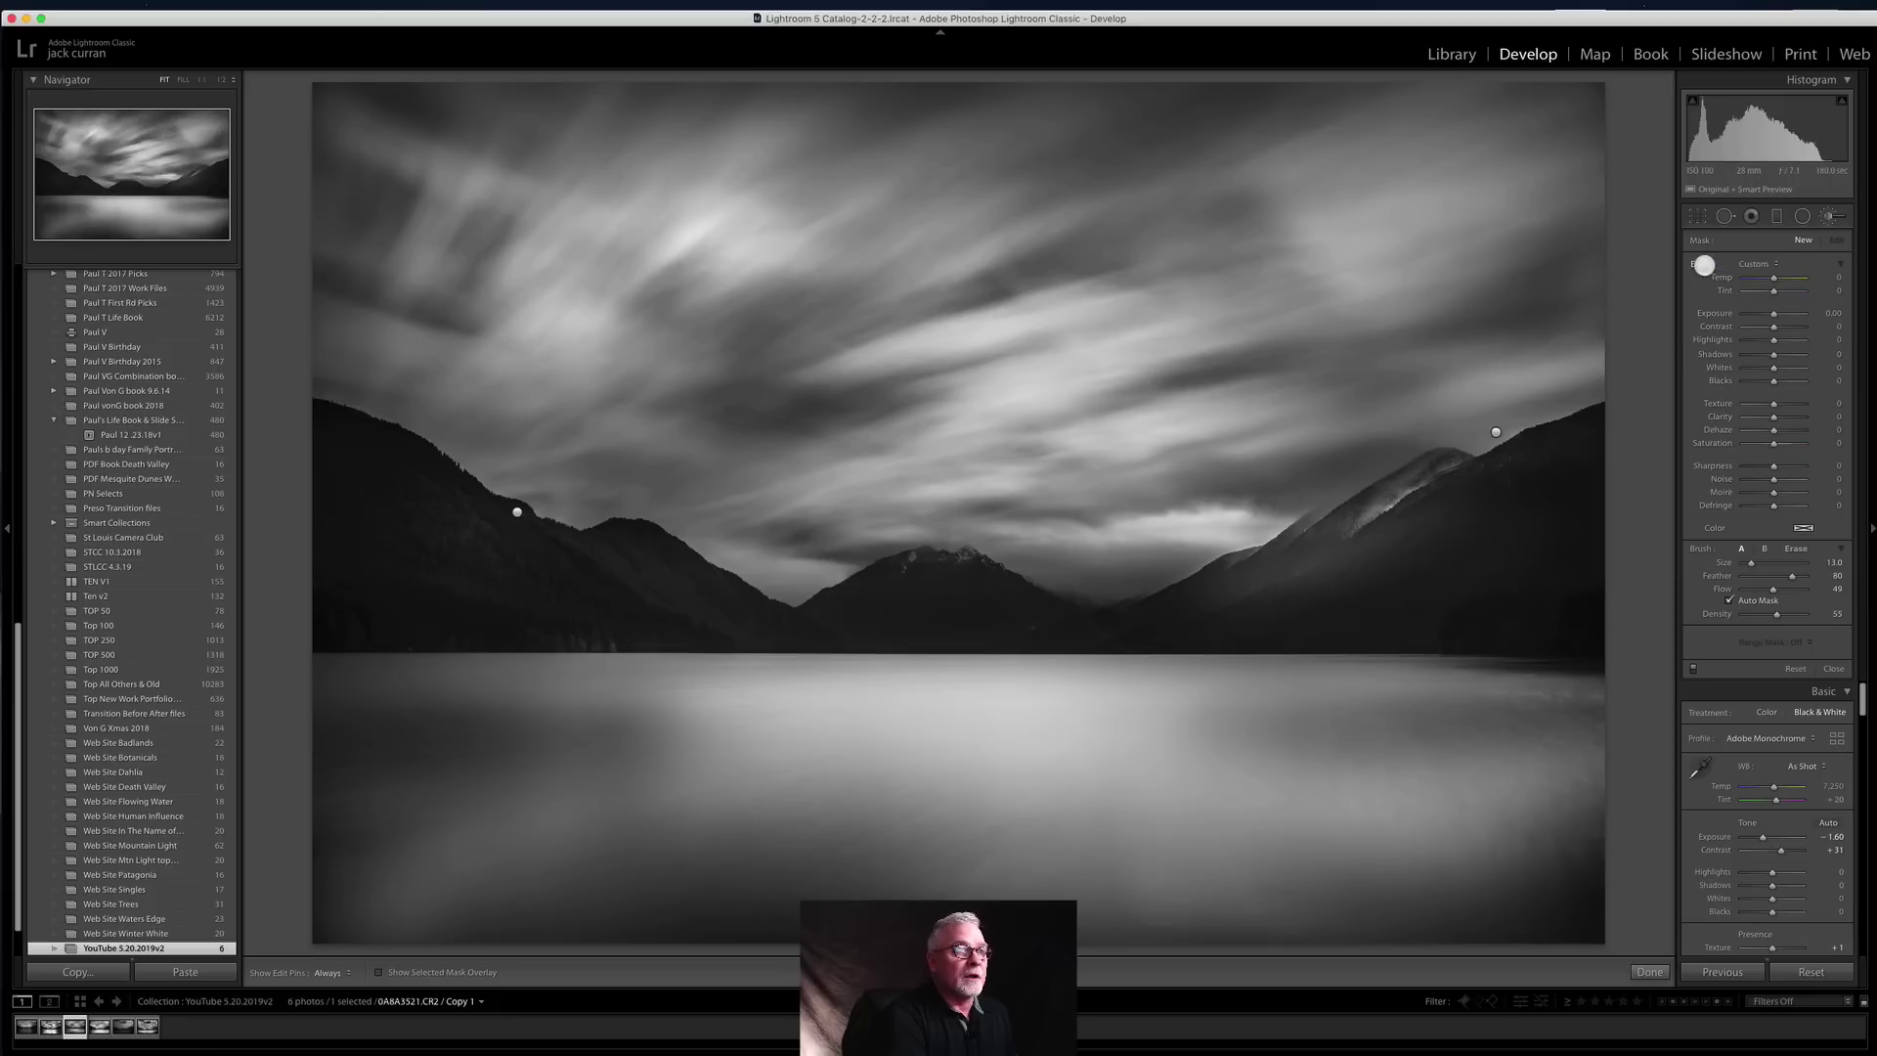
click(1704, 265)
drag(1777, 312, 1789, 367)
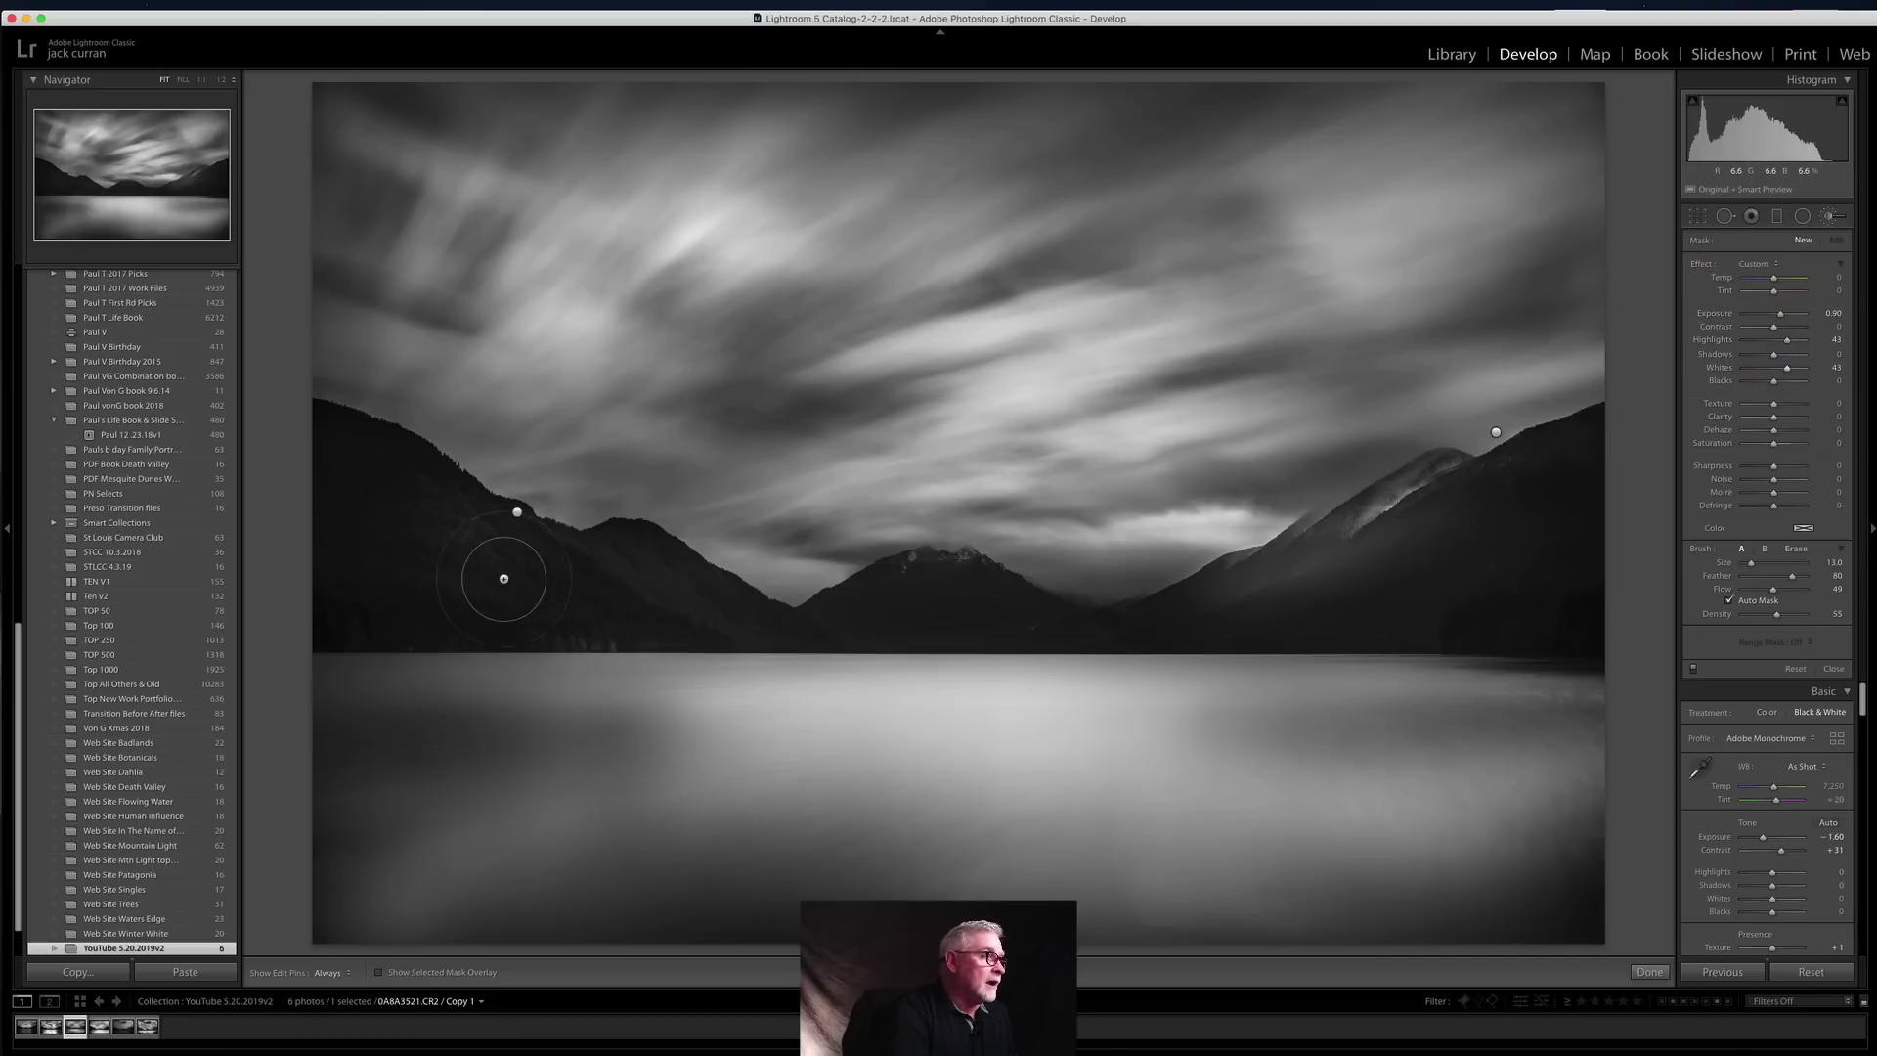
Step: Reduce the brush size to 9 and paint the left mountain slopes down toward the valley, checking them without the edit pins
scroll(508, 577, down, 4)
mouse_move(456, 534)
mouse_down()
mouse_move(386, 518)
mouse_move(576, 583)
mouse_move(433, 531)
mouse_move(469, 579)
mouse_move(458, 556)
mouse_move(725, 614)
mouse_up()
key(h)
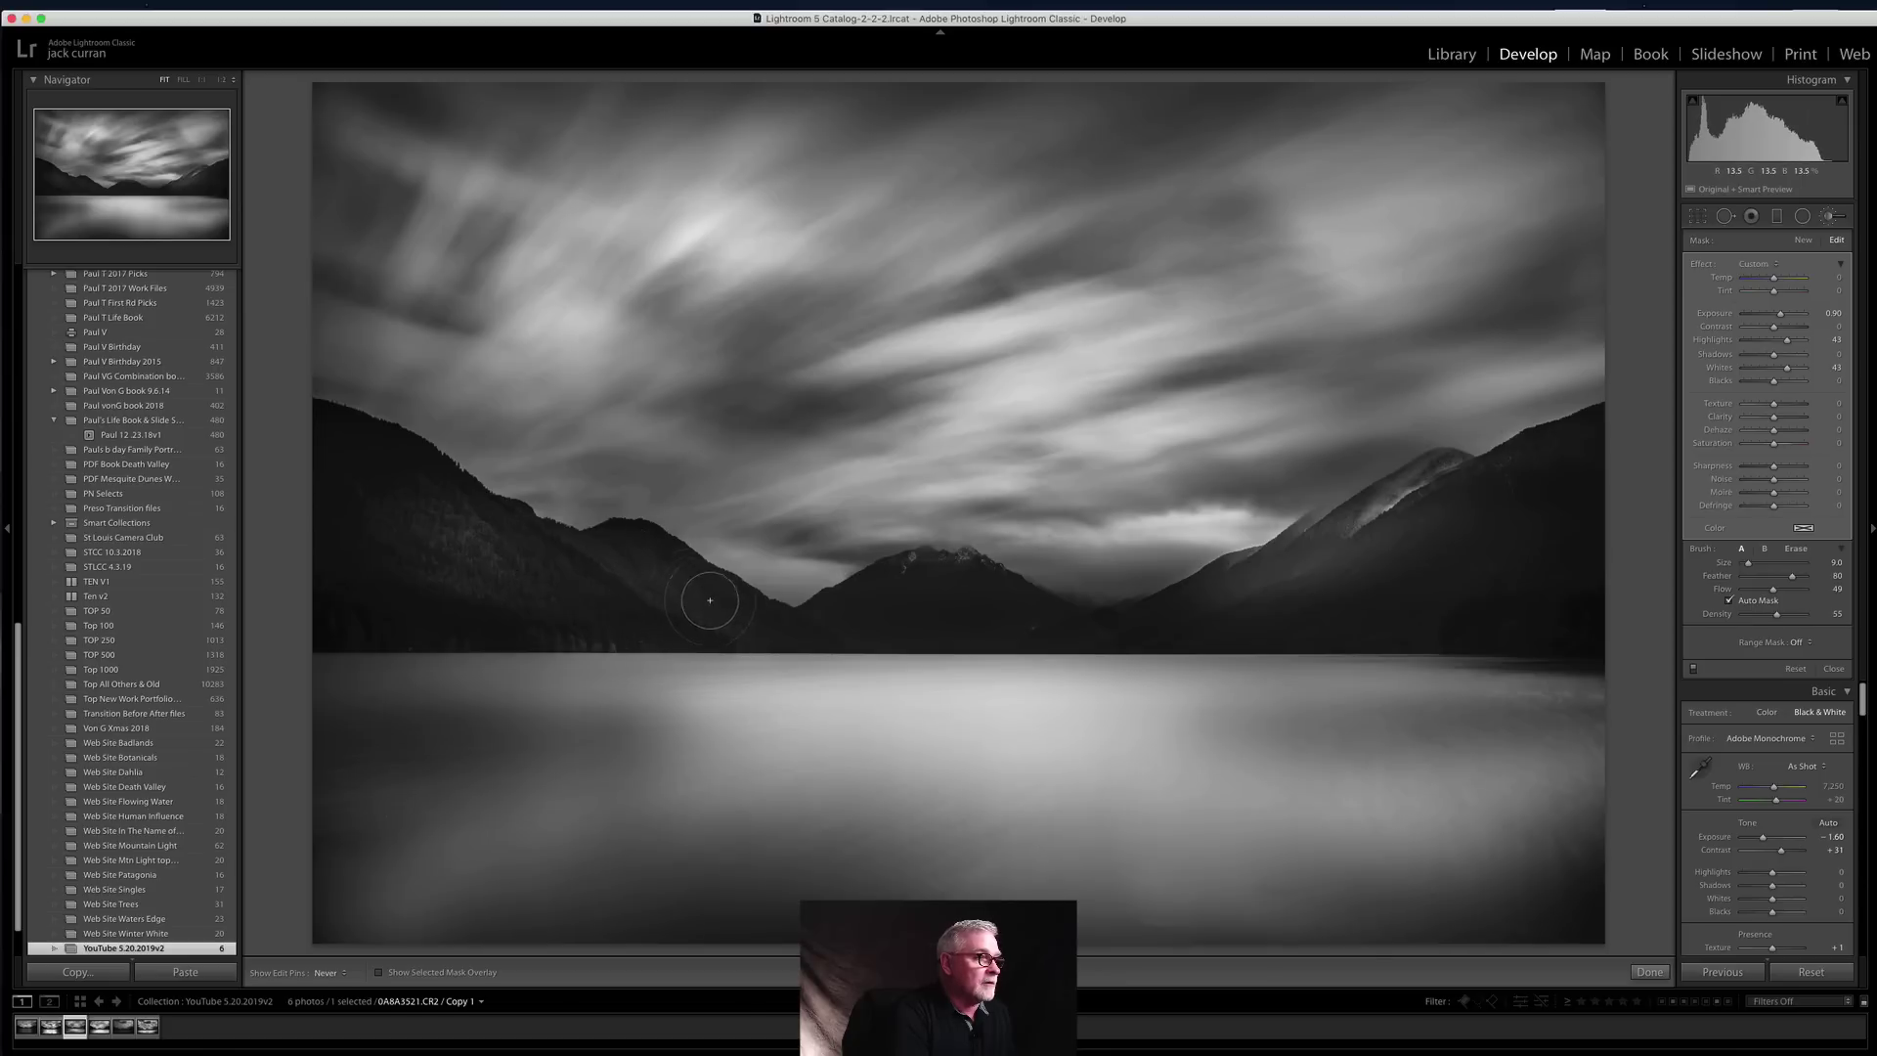
key(h)
scroll(977, 607, down, 2)
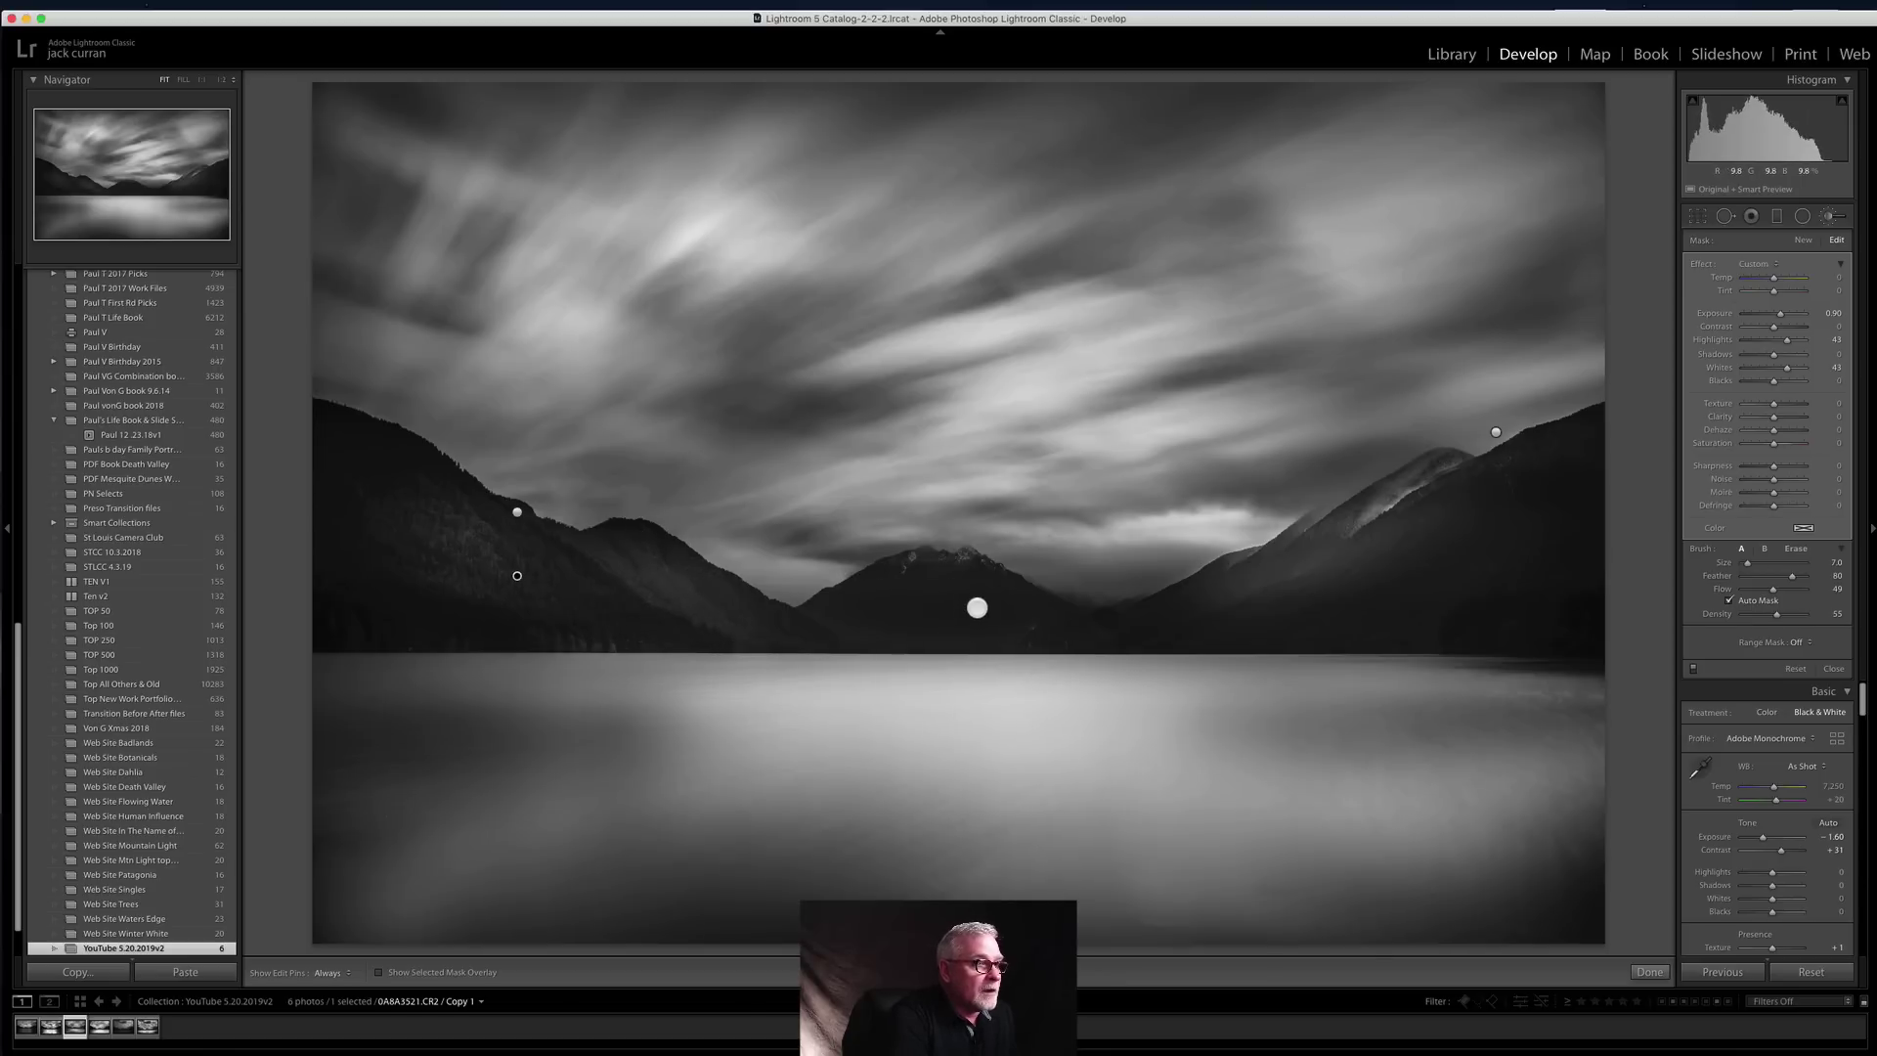
Step: Hide the edit pins and paint the central peak and the ridges to its right, varying the brush size between 3 and 8
key(h)
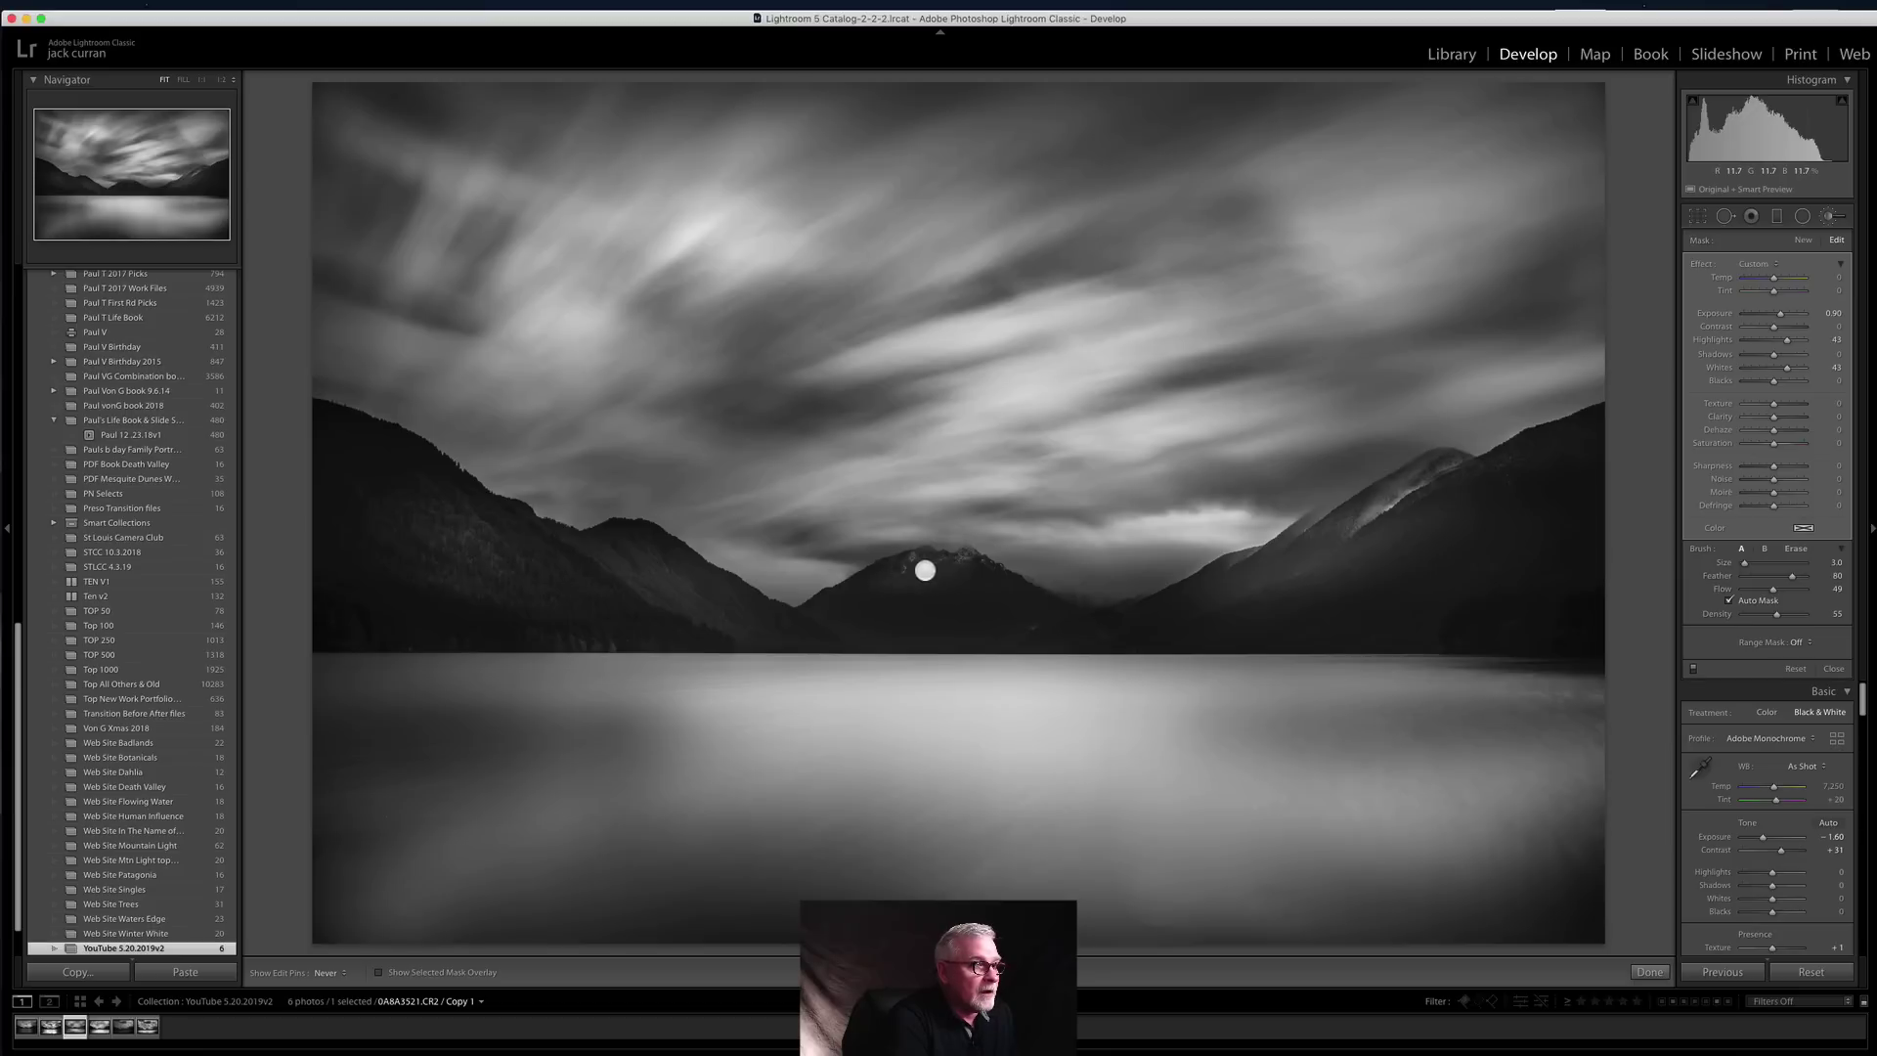
scroll(979, 570, up, 5)
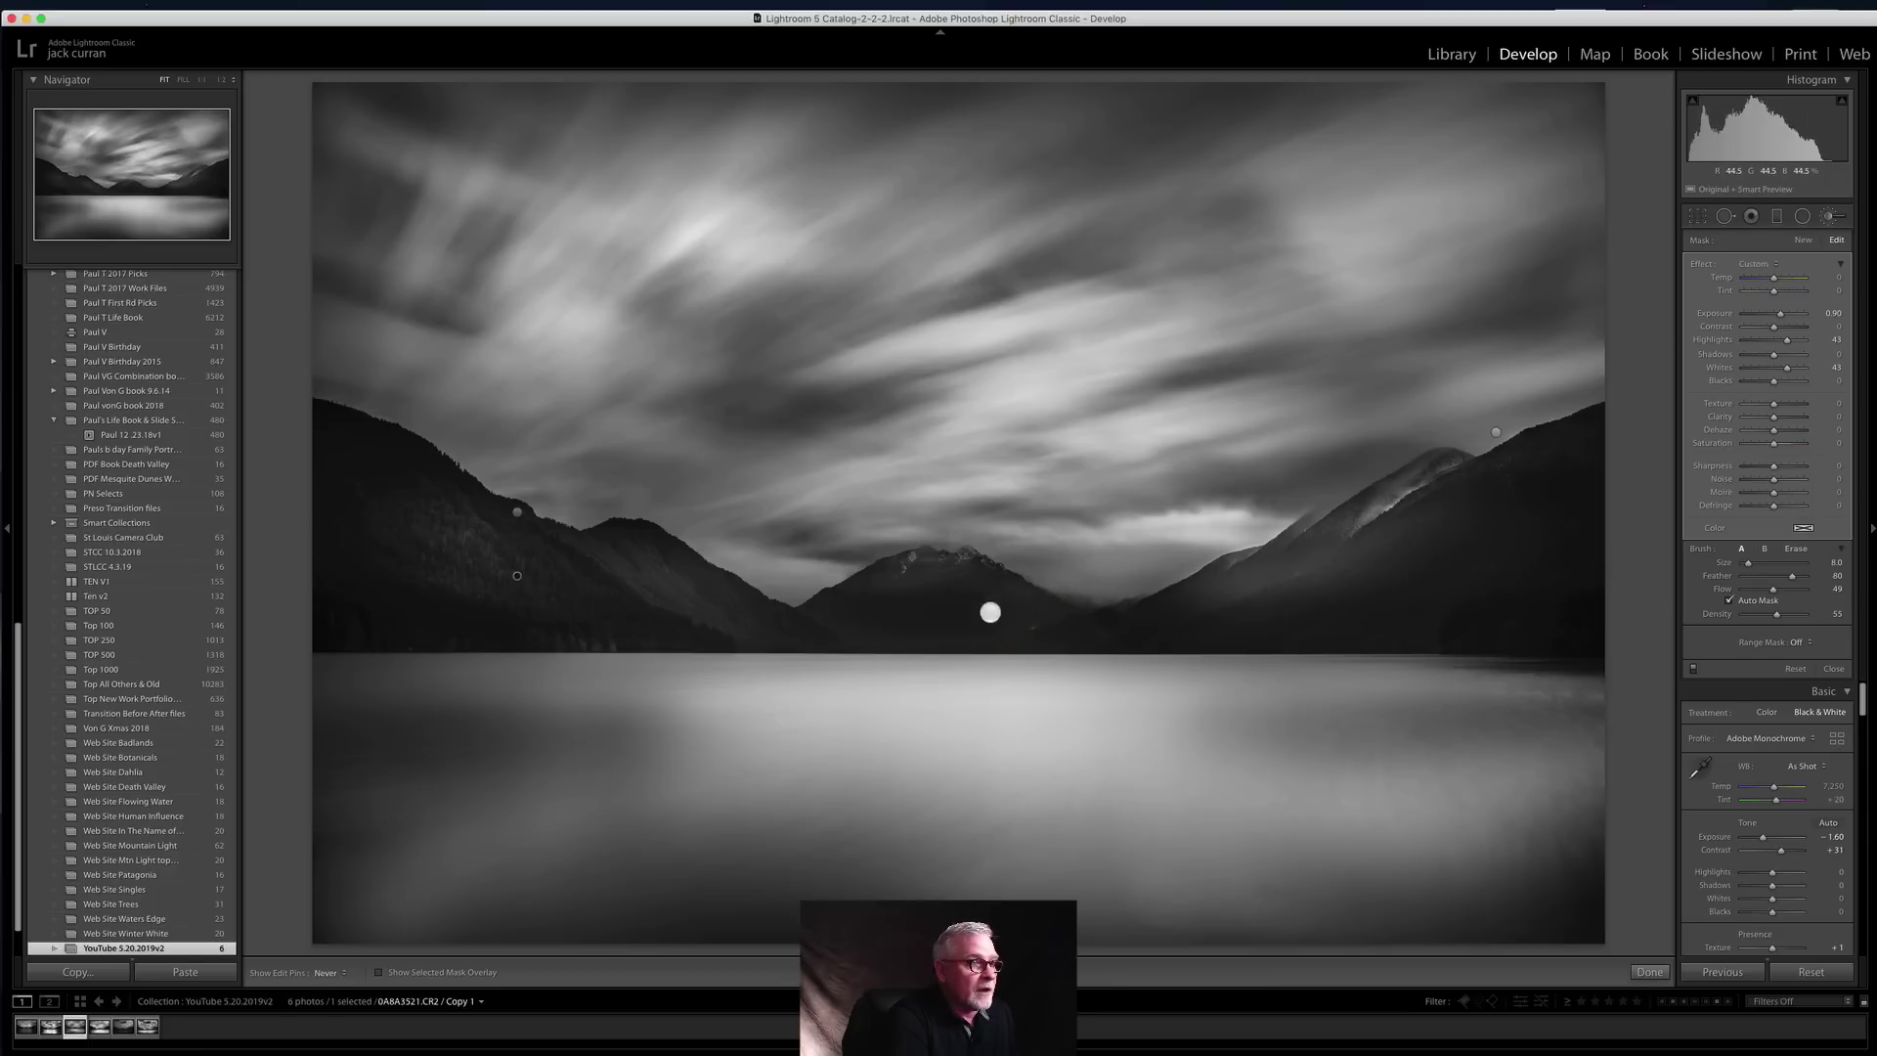
click(1006, 574)
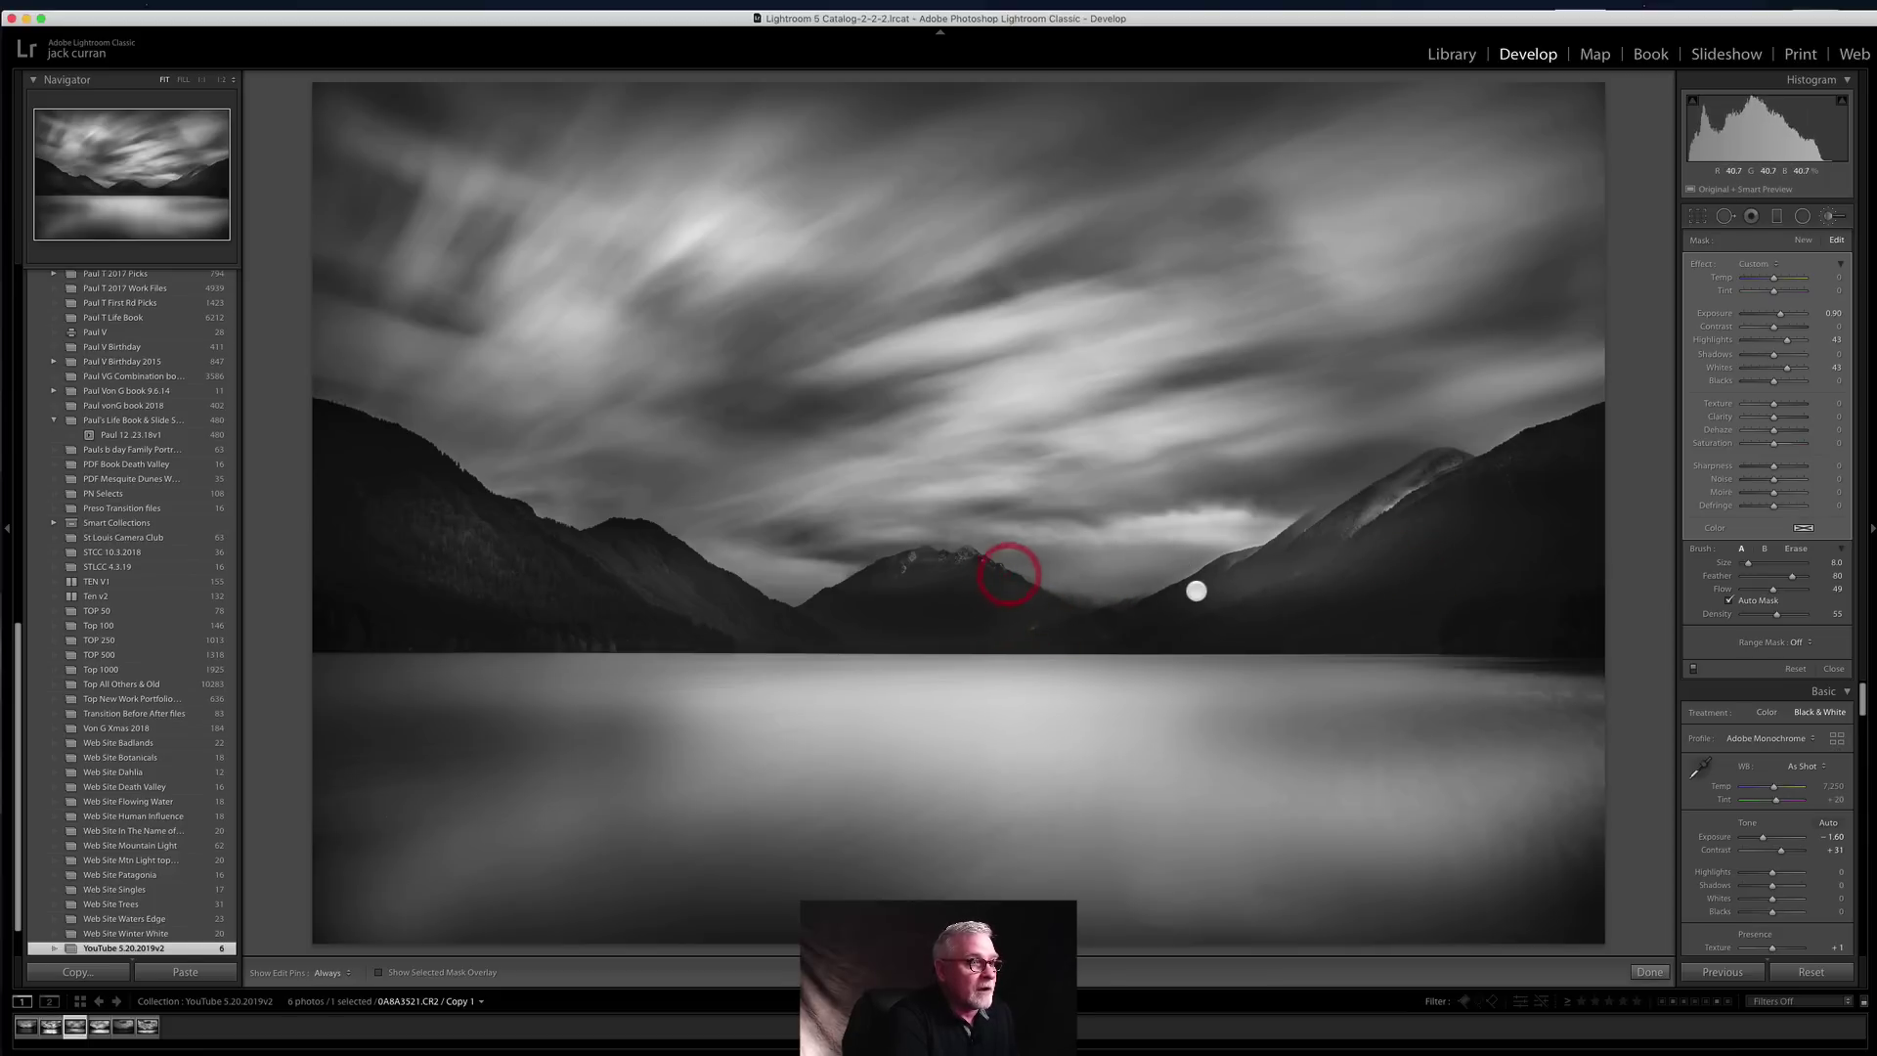
mouse_move(1180, 572)
mouse_down()
mouse_move(1012, 614)
mouse_move(1071, 618)
mouse_up()
click(1060, 617)
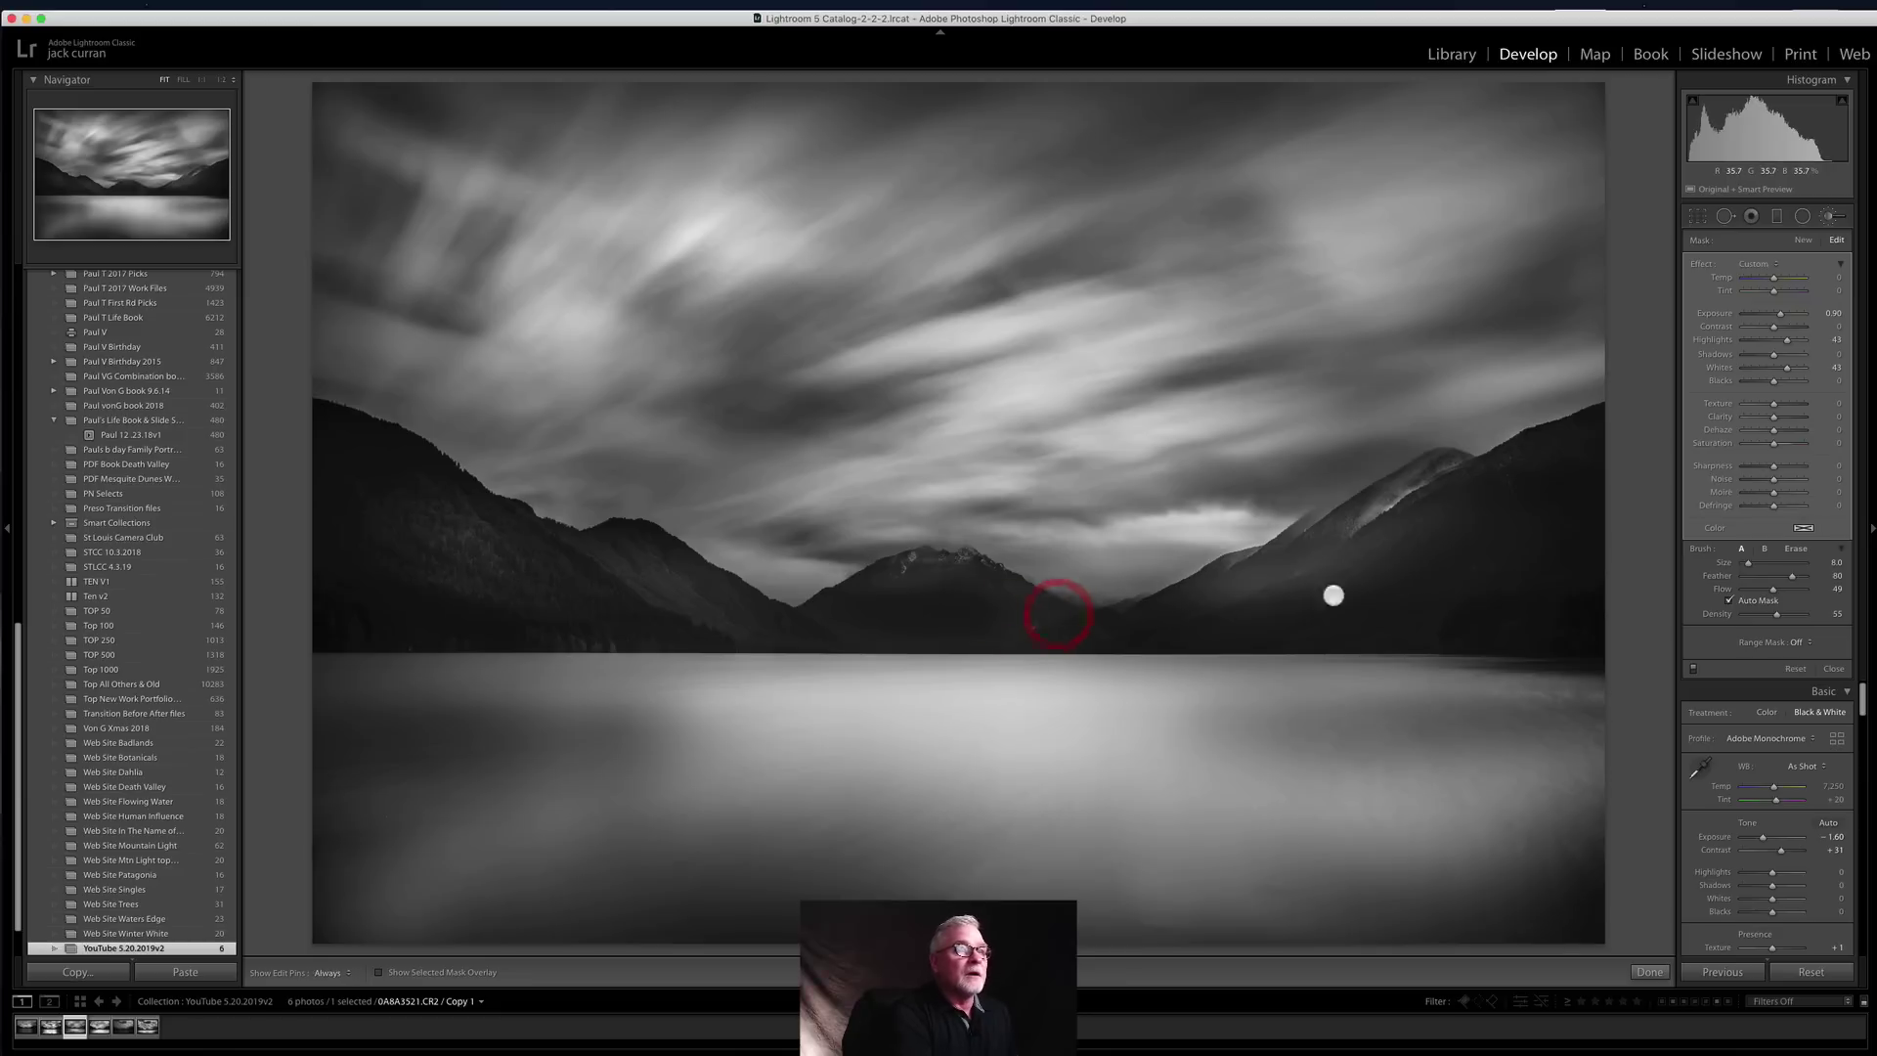
Step: Start a new brush adjustment at 1:1 view and paint the sky just above the central valley's ridgelines with brush size 20
click(1803, 239)
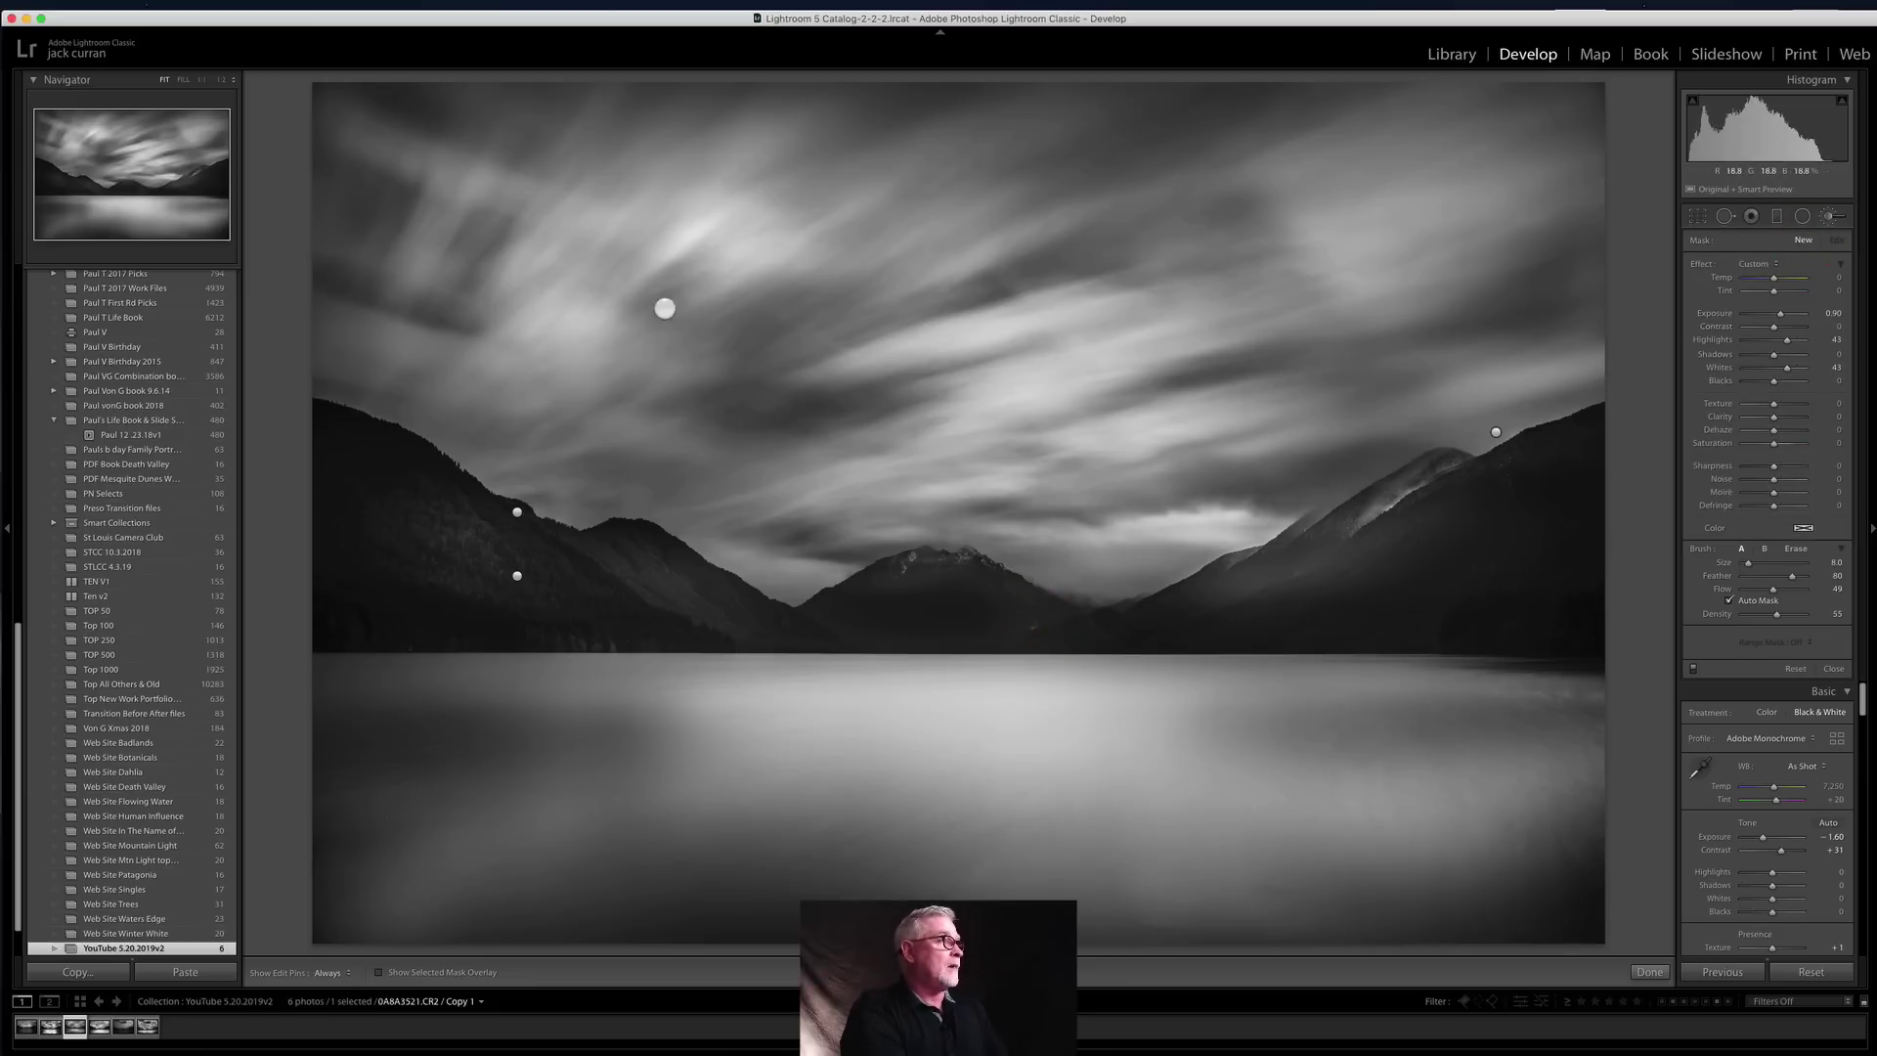
click(201, 80)
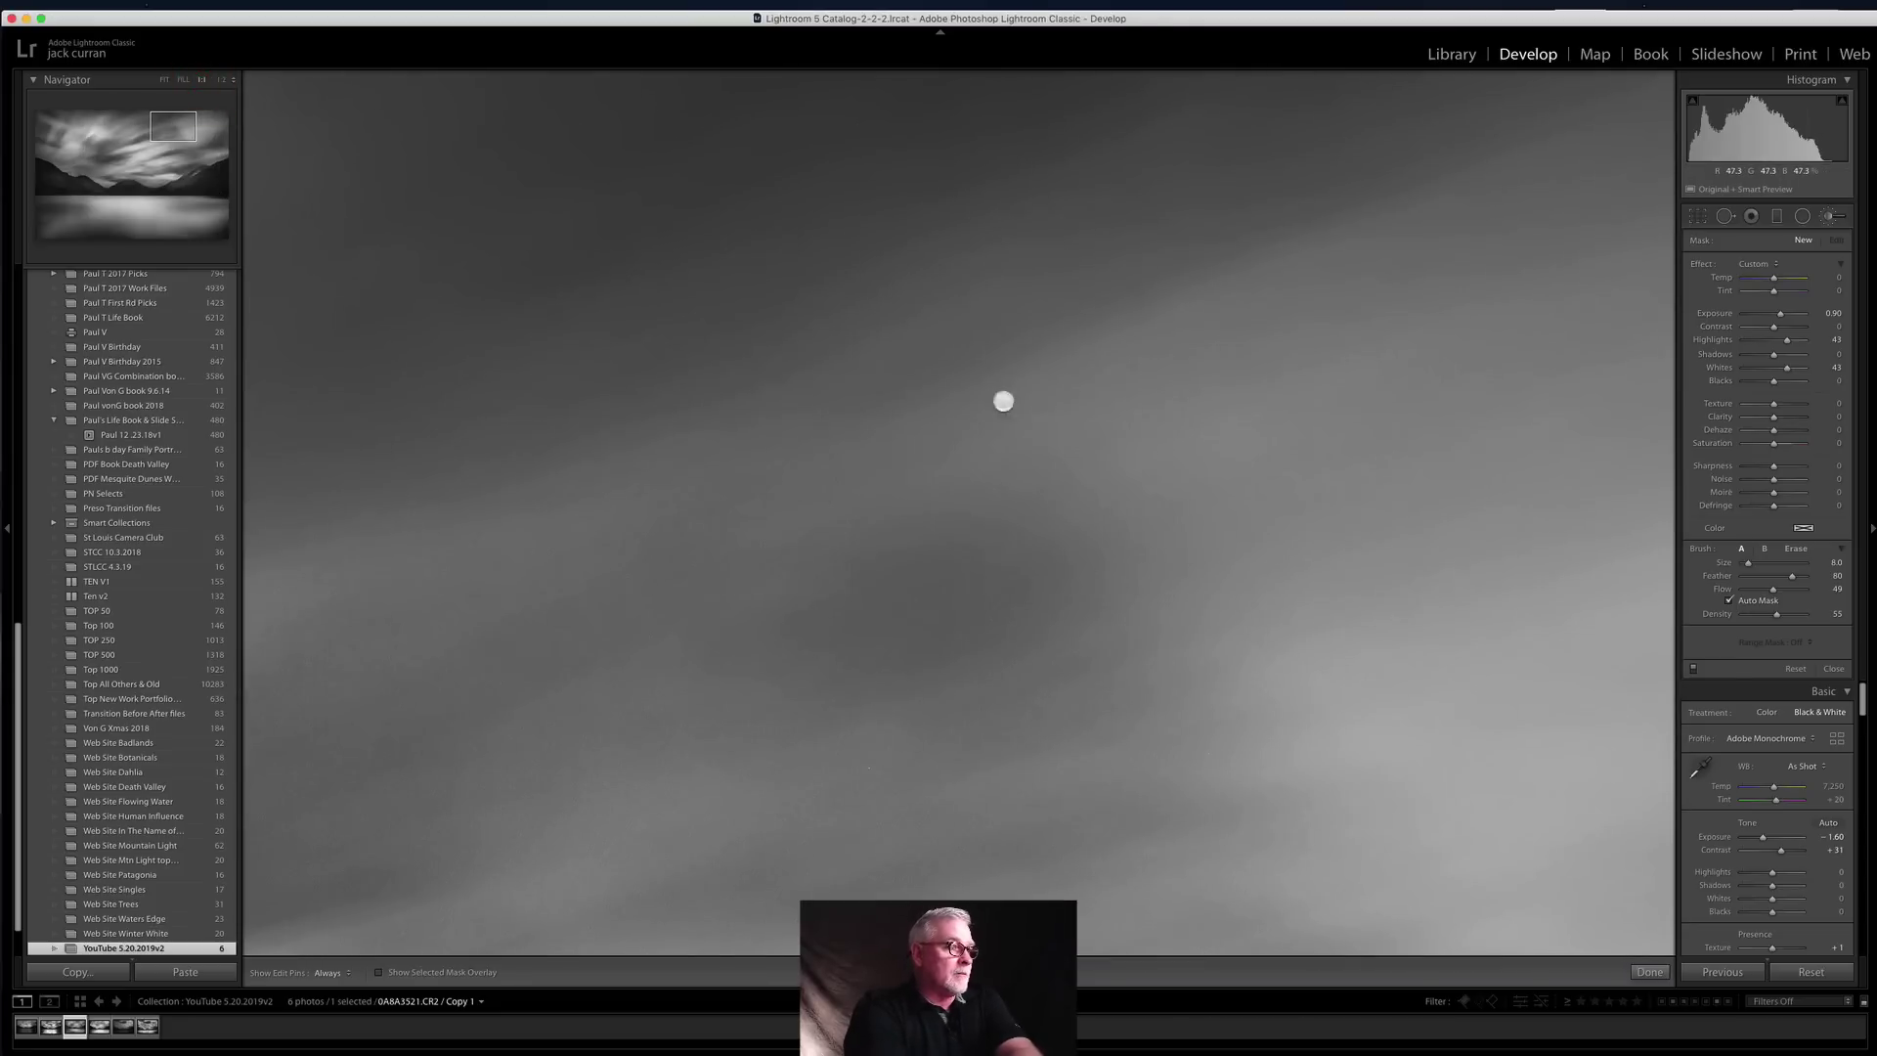
scroll(1002, 401, down, 5)
scroll(1014, 567, down, 5)
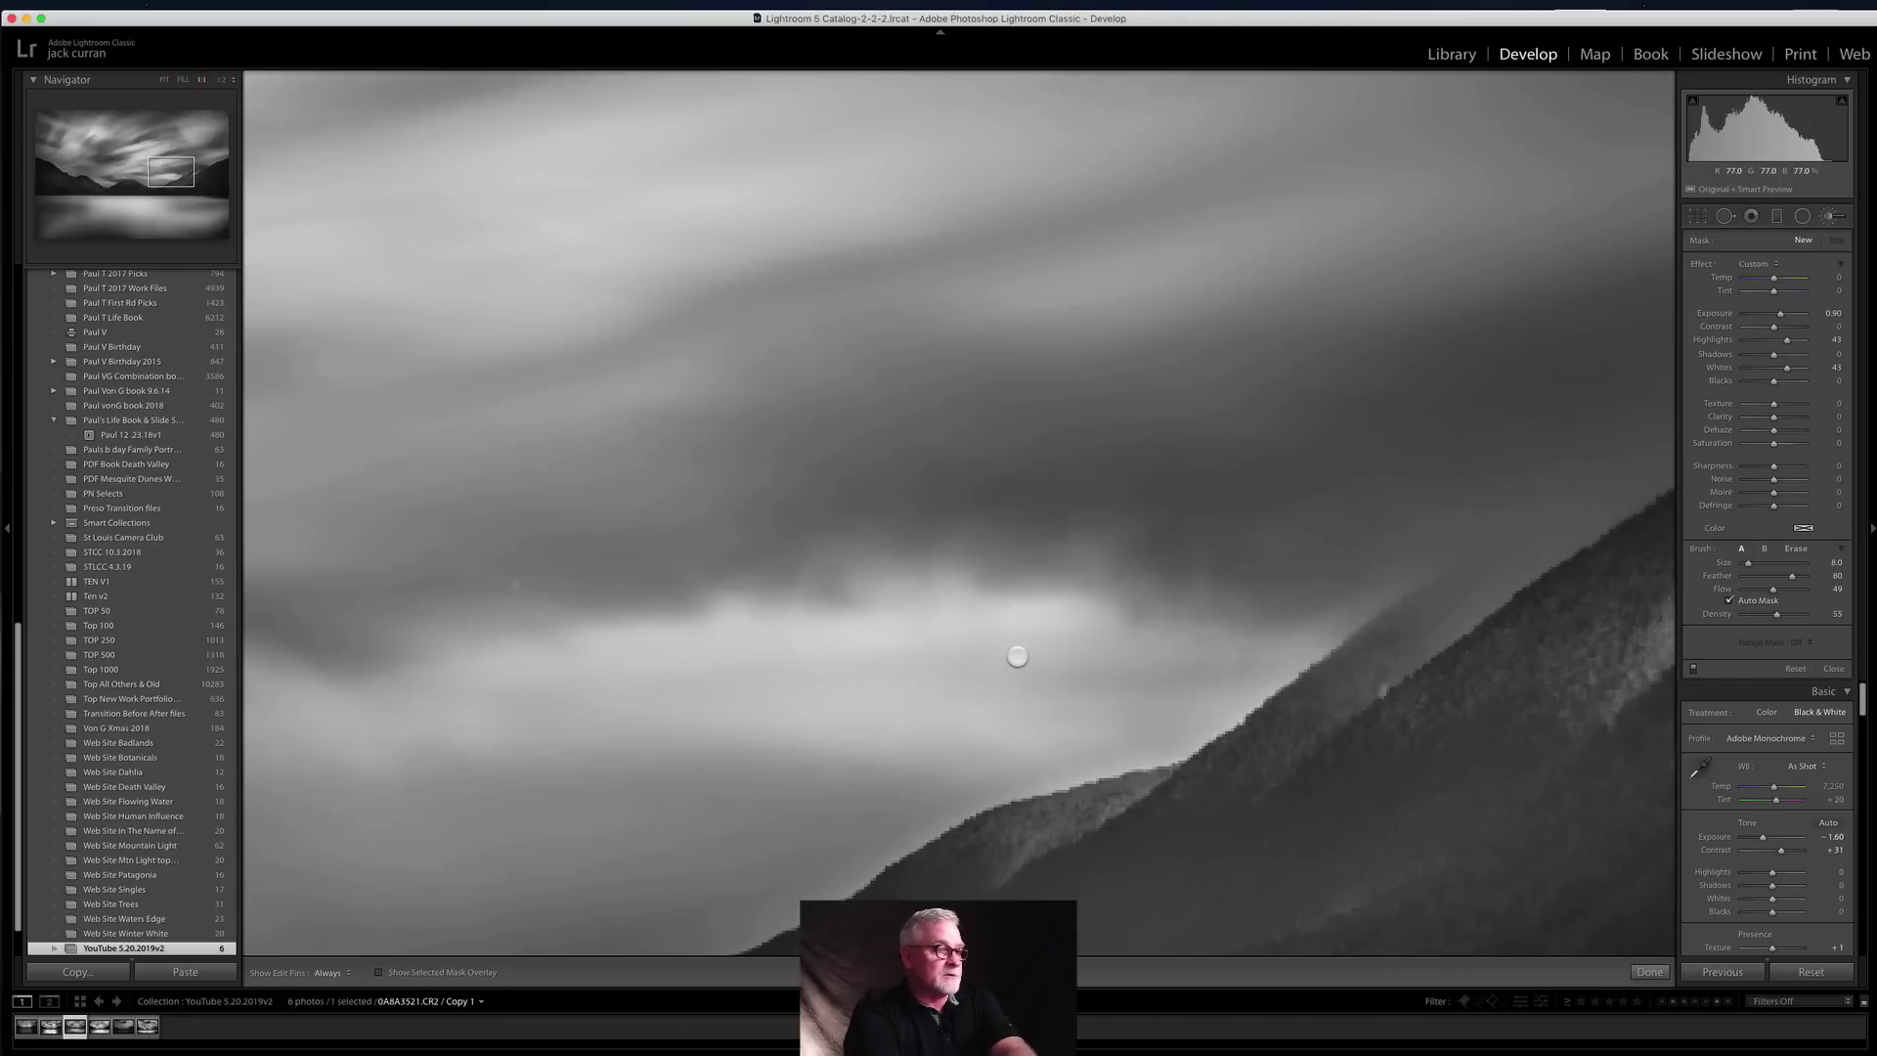
scroll(1197, 322, down, 5)
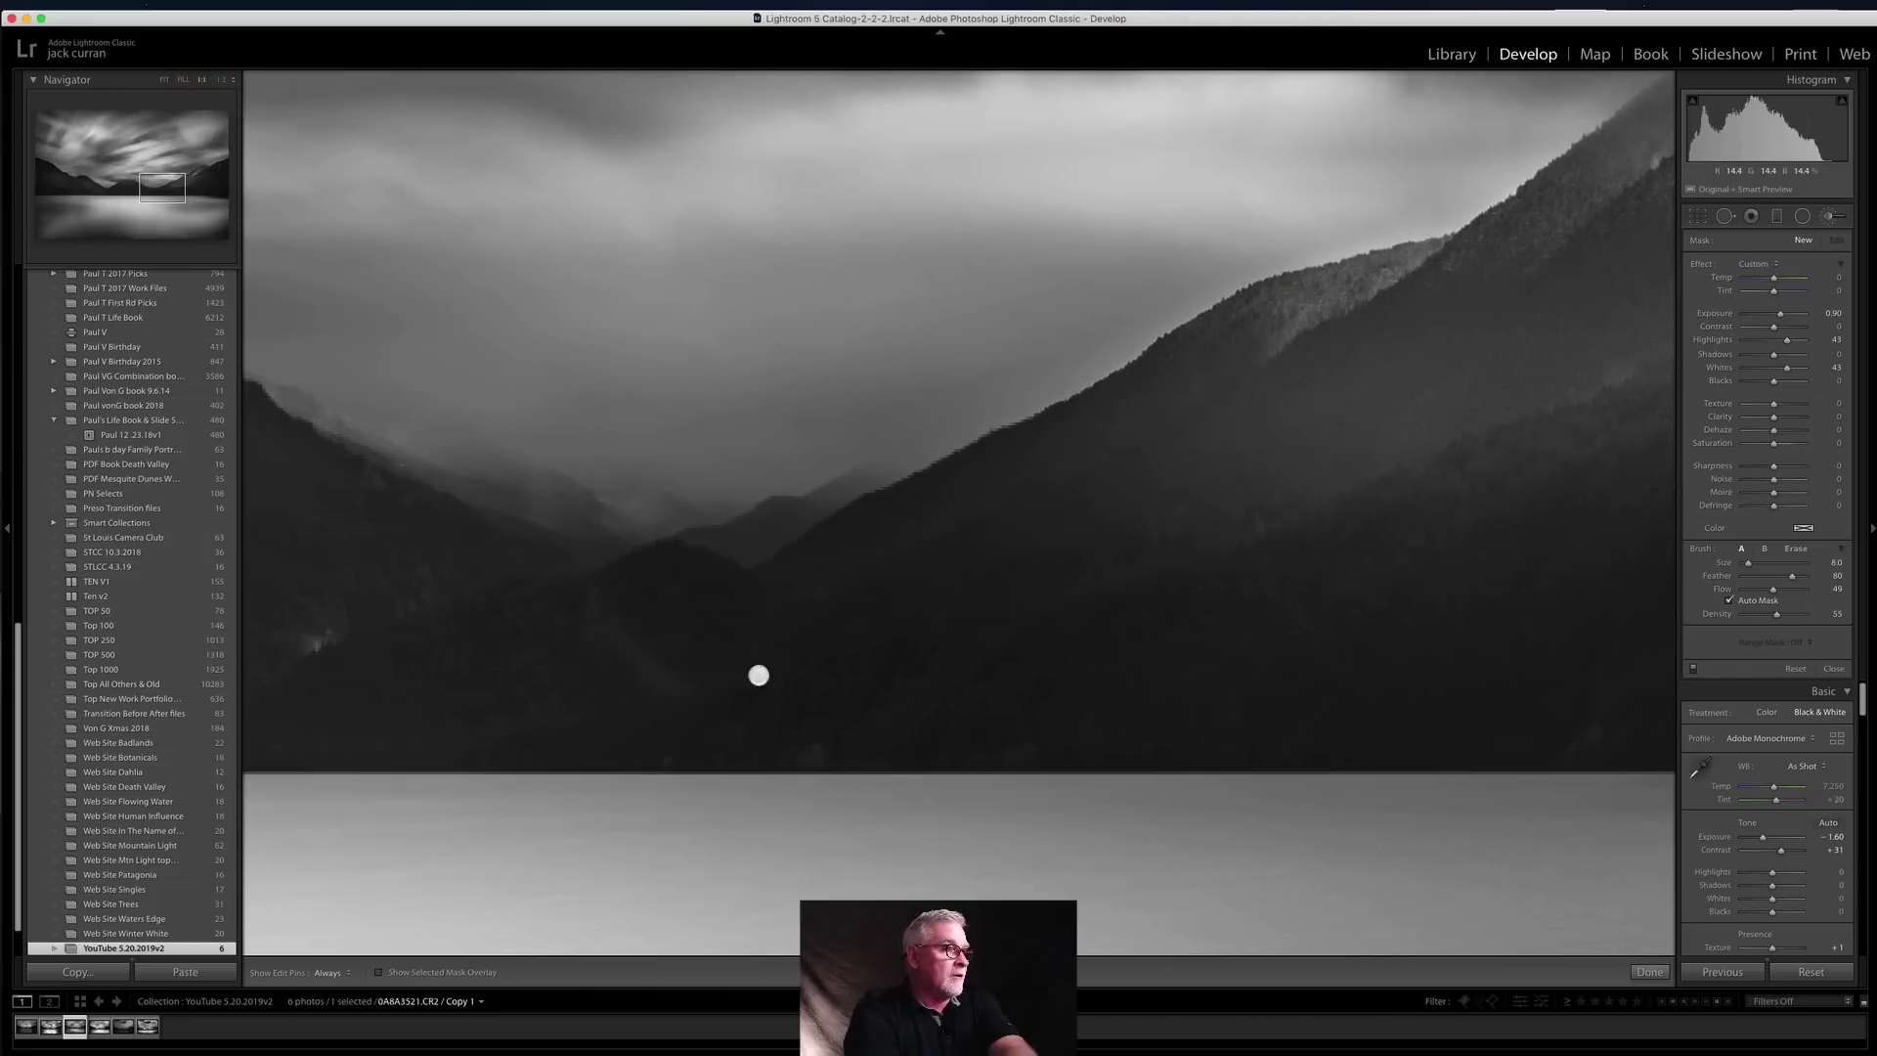
scroll(978, 742, left, 5)
drag(991, 713, 897, 665)
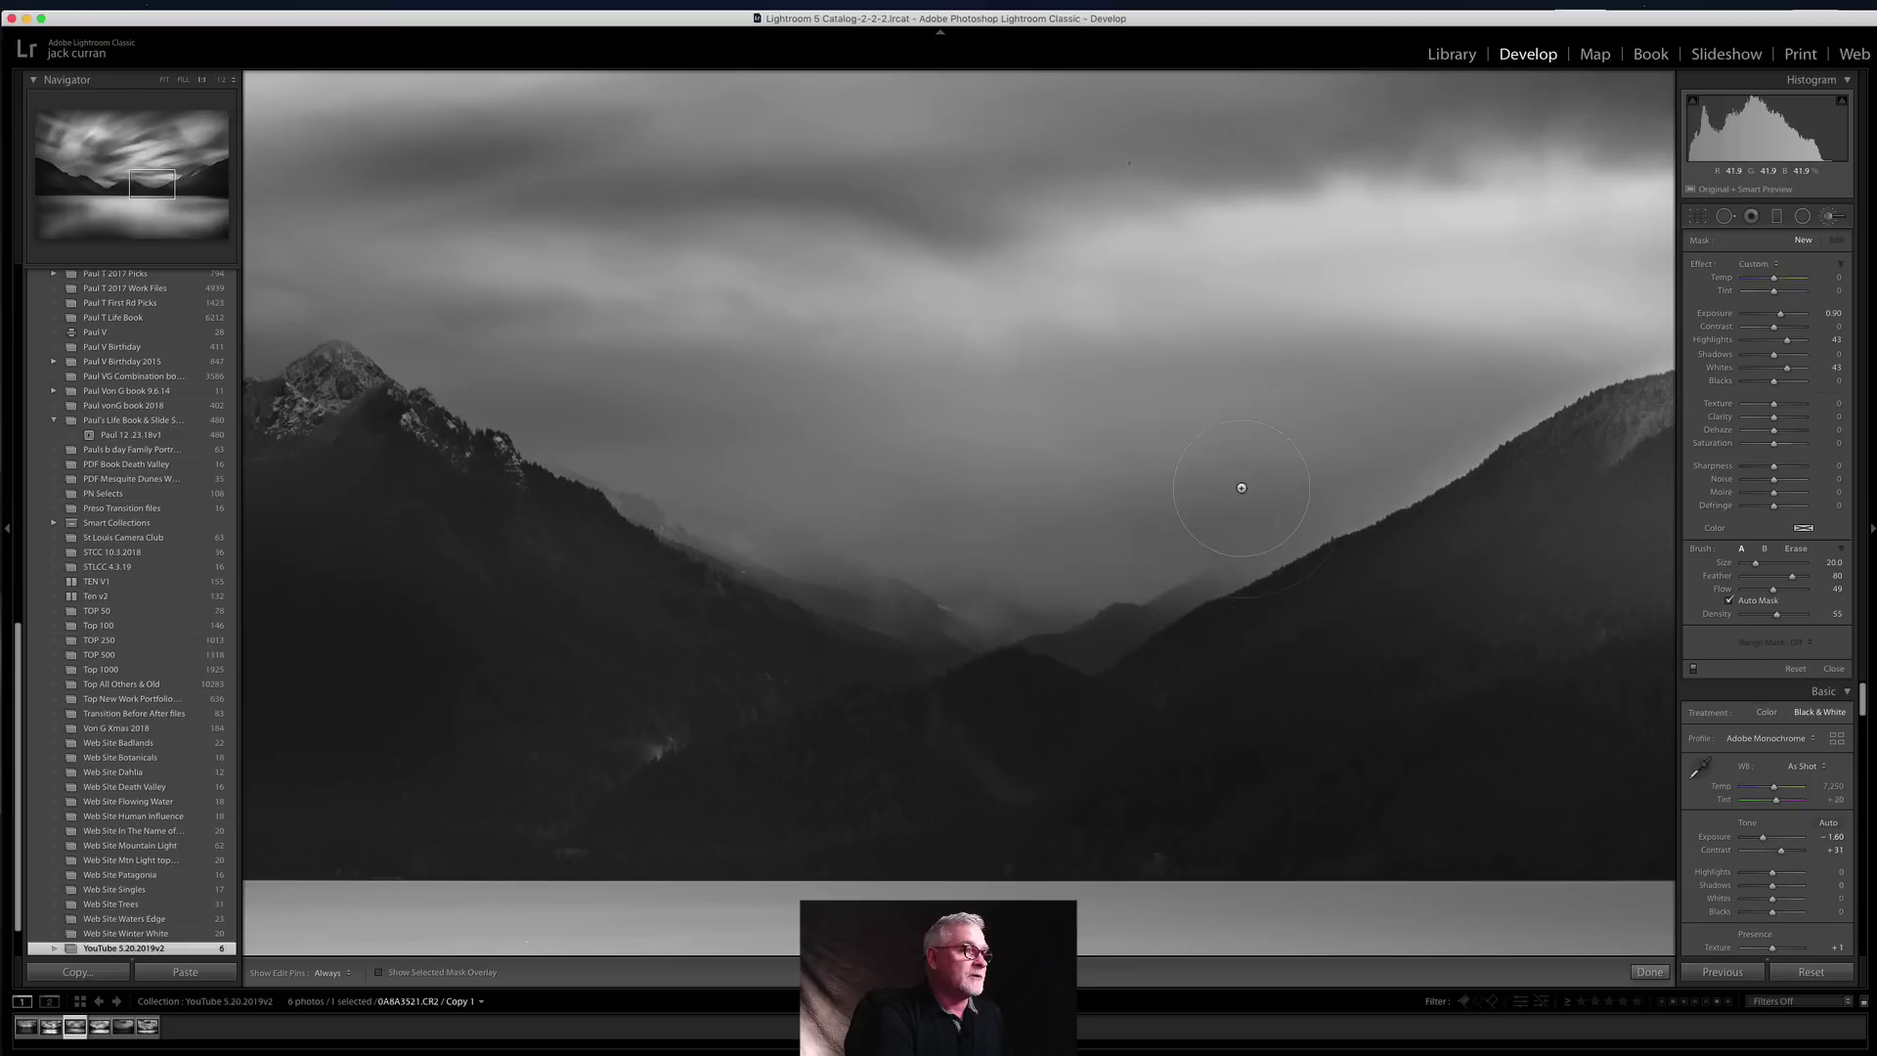
drag(1447, 377, 883, 598)
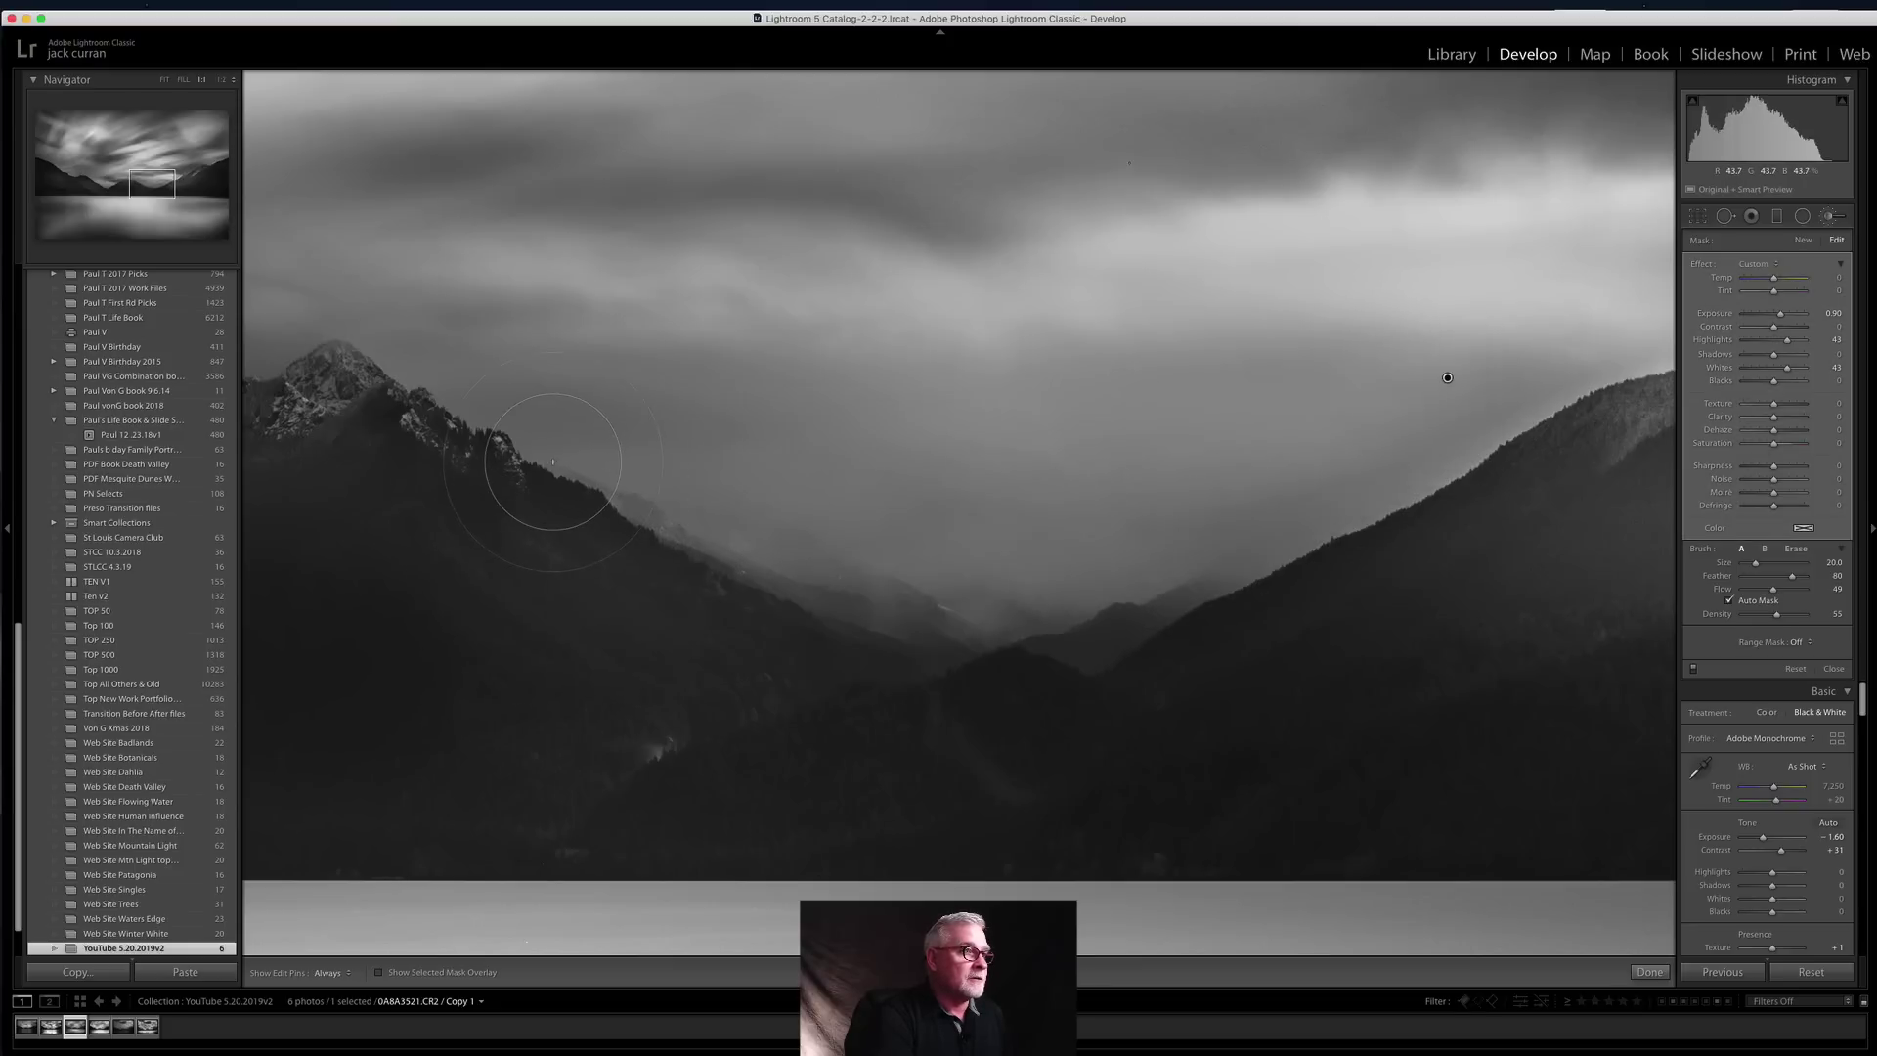
key(h)
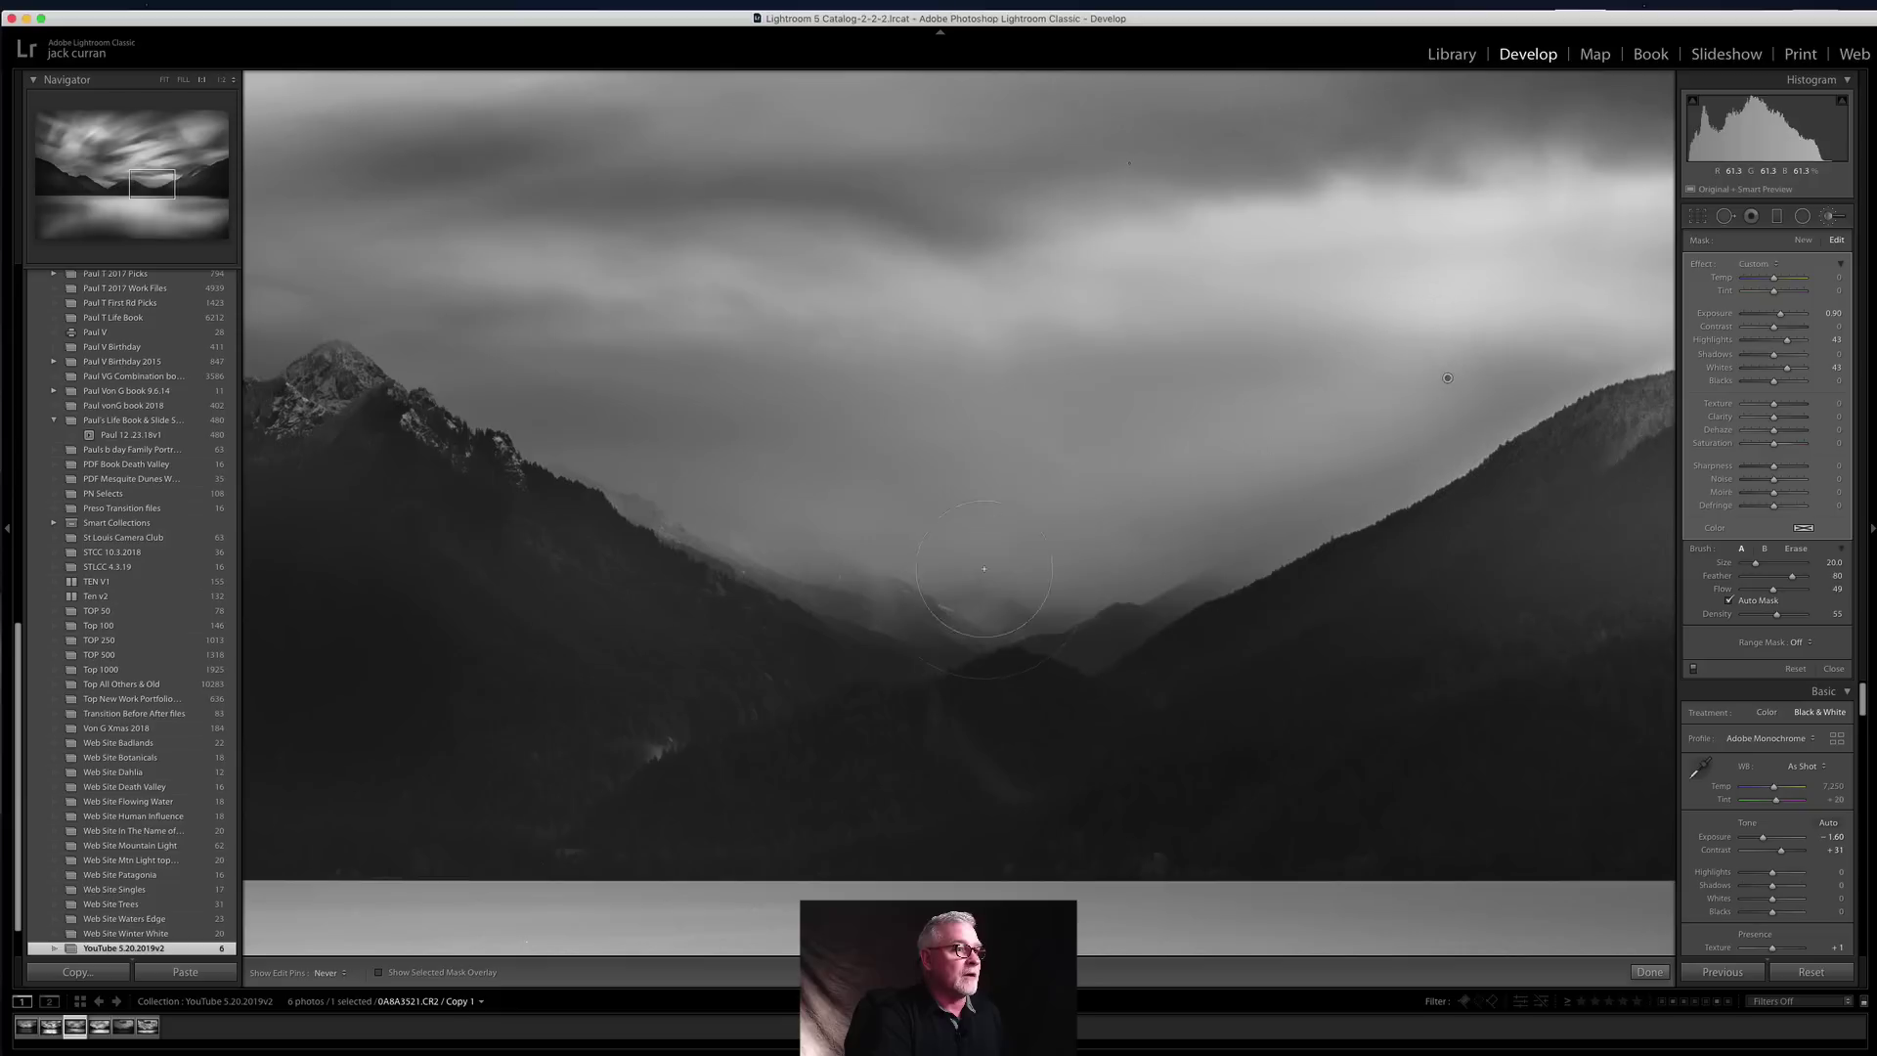
Step: Show the edit pins, select the pin in the sky above the valley and fit the whole photo in view
key(h)
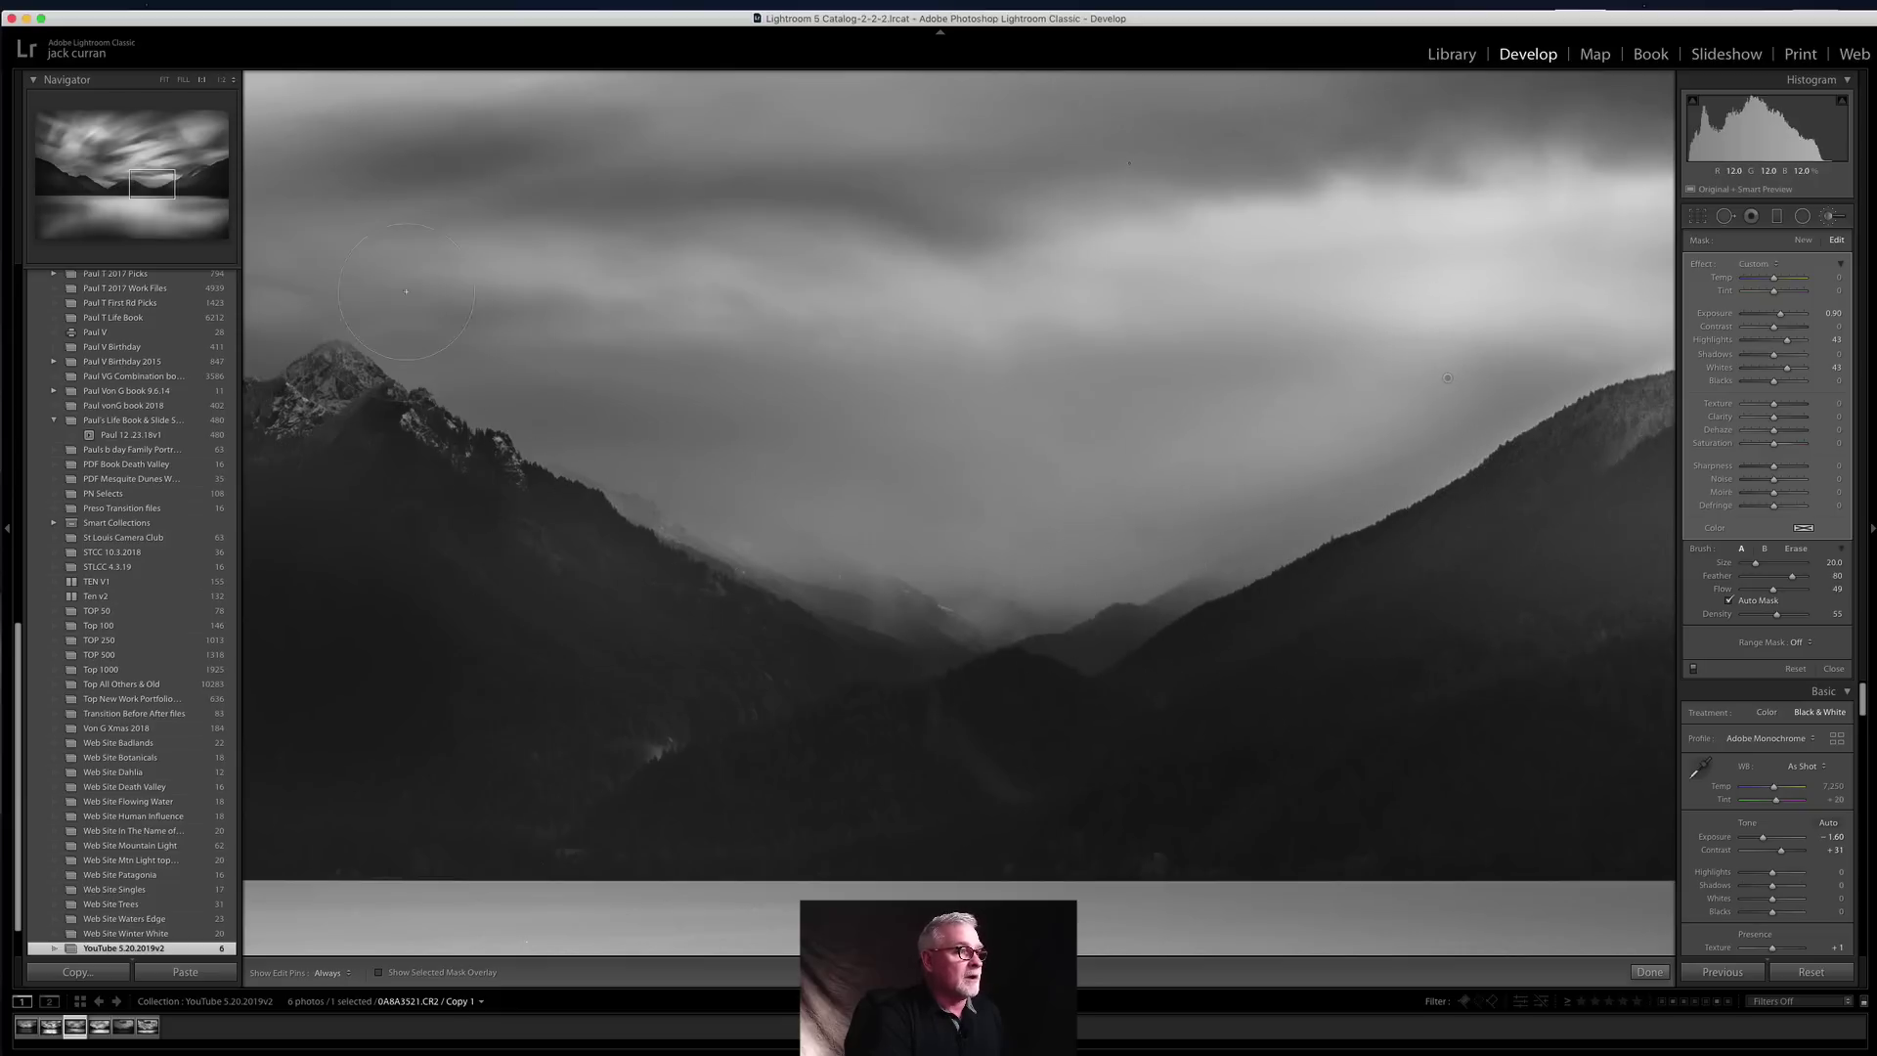
click(1448, 377)
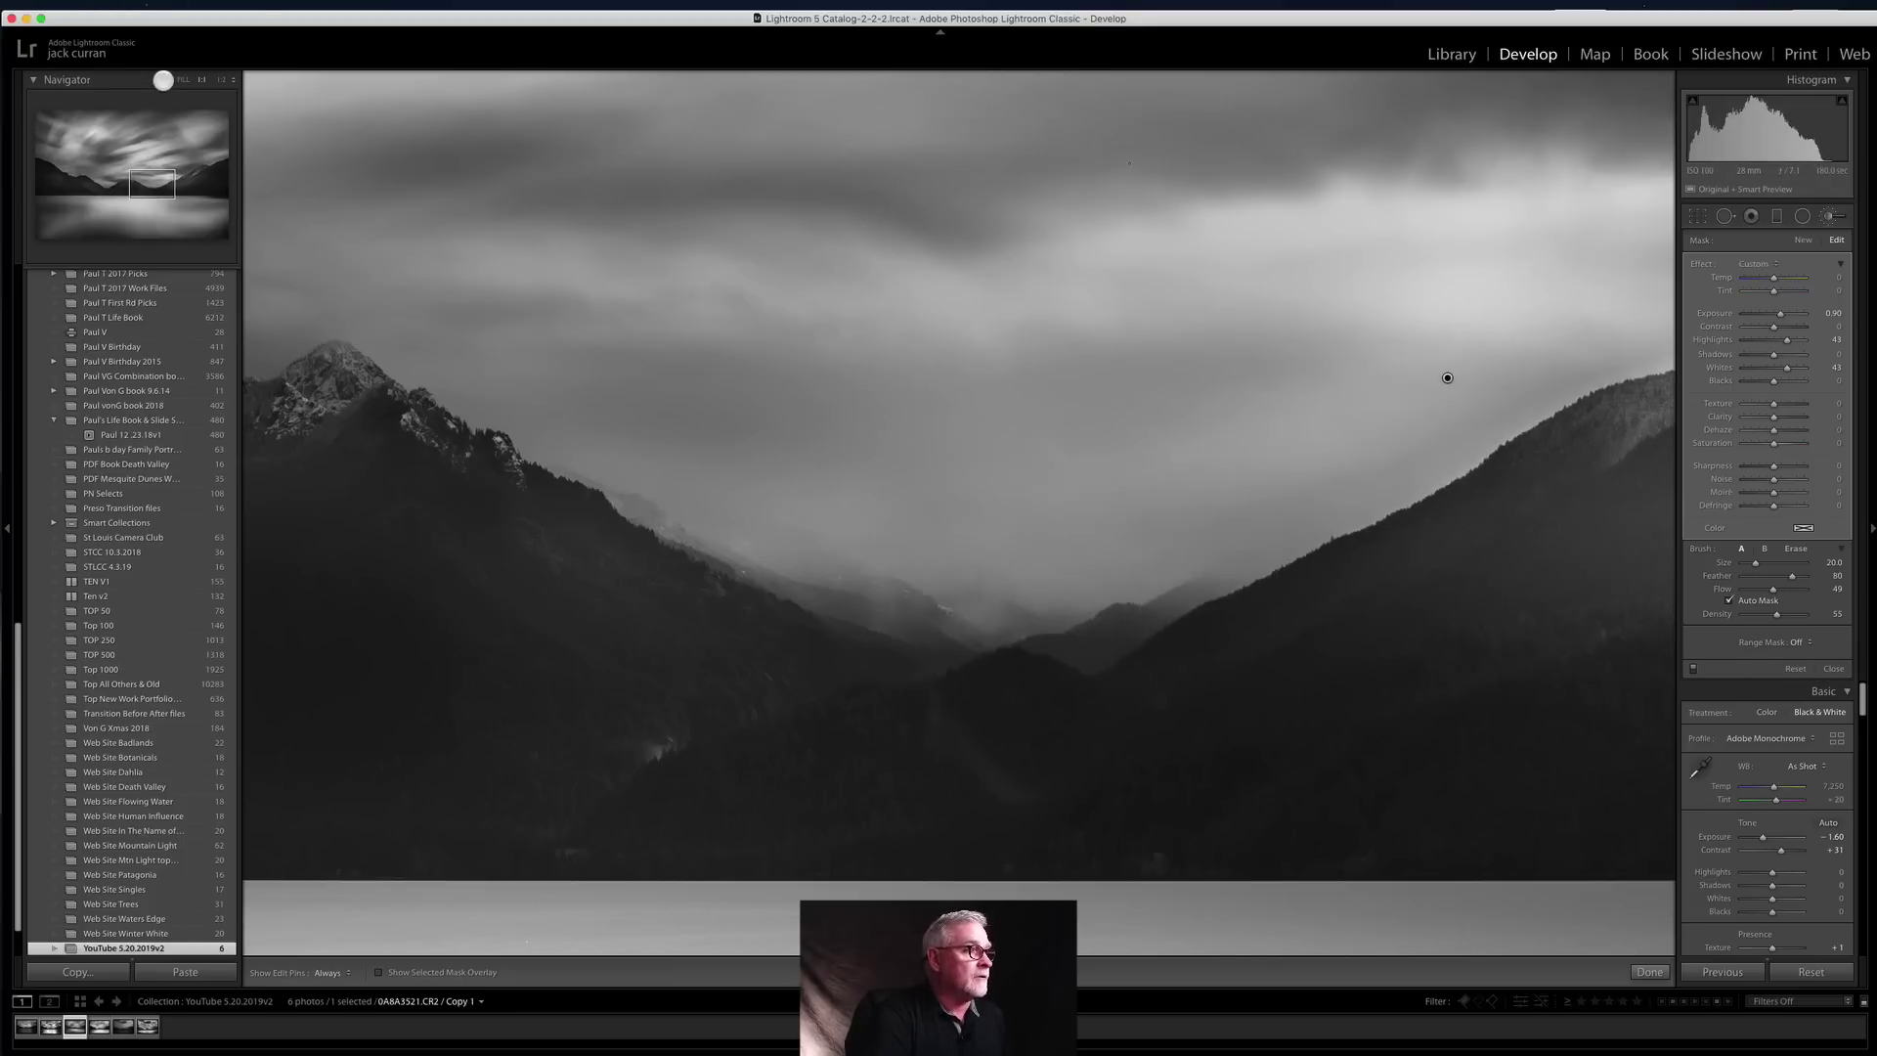
click(164, 79)
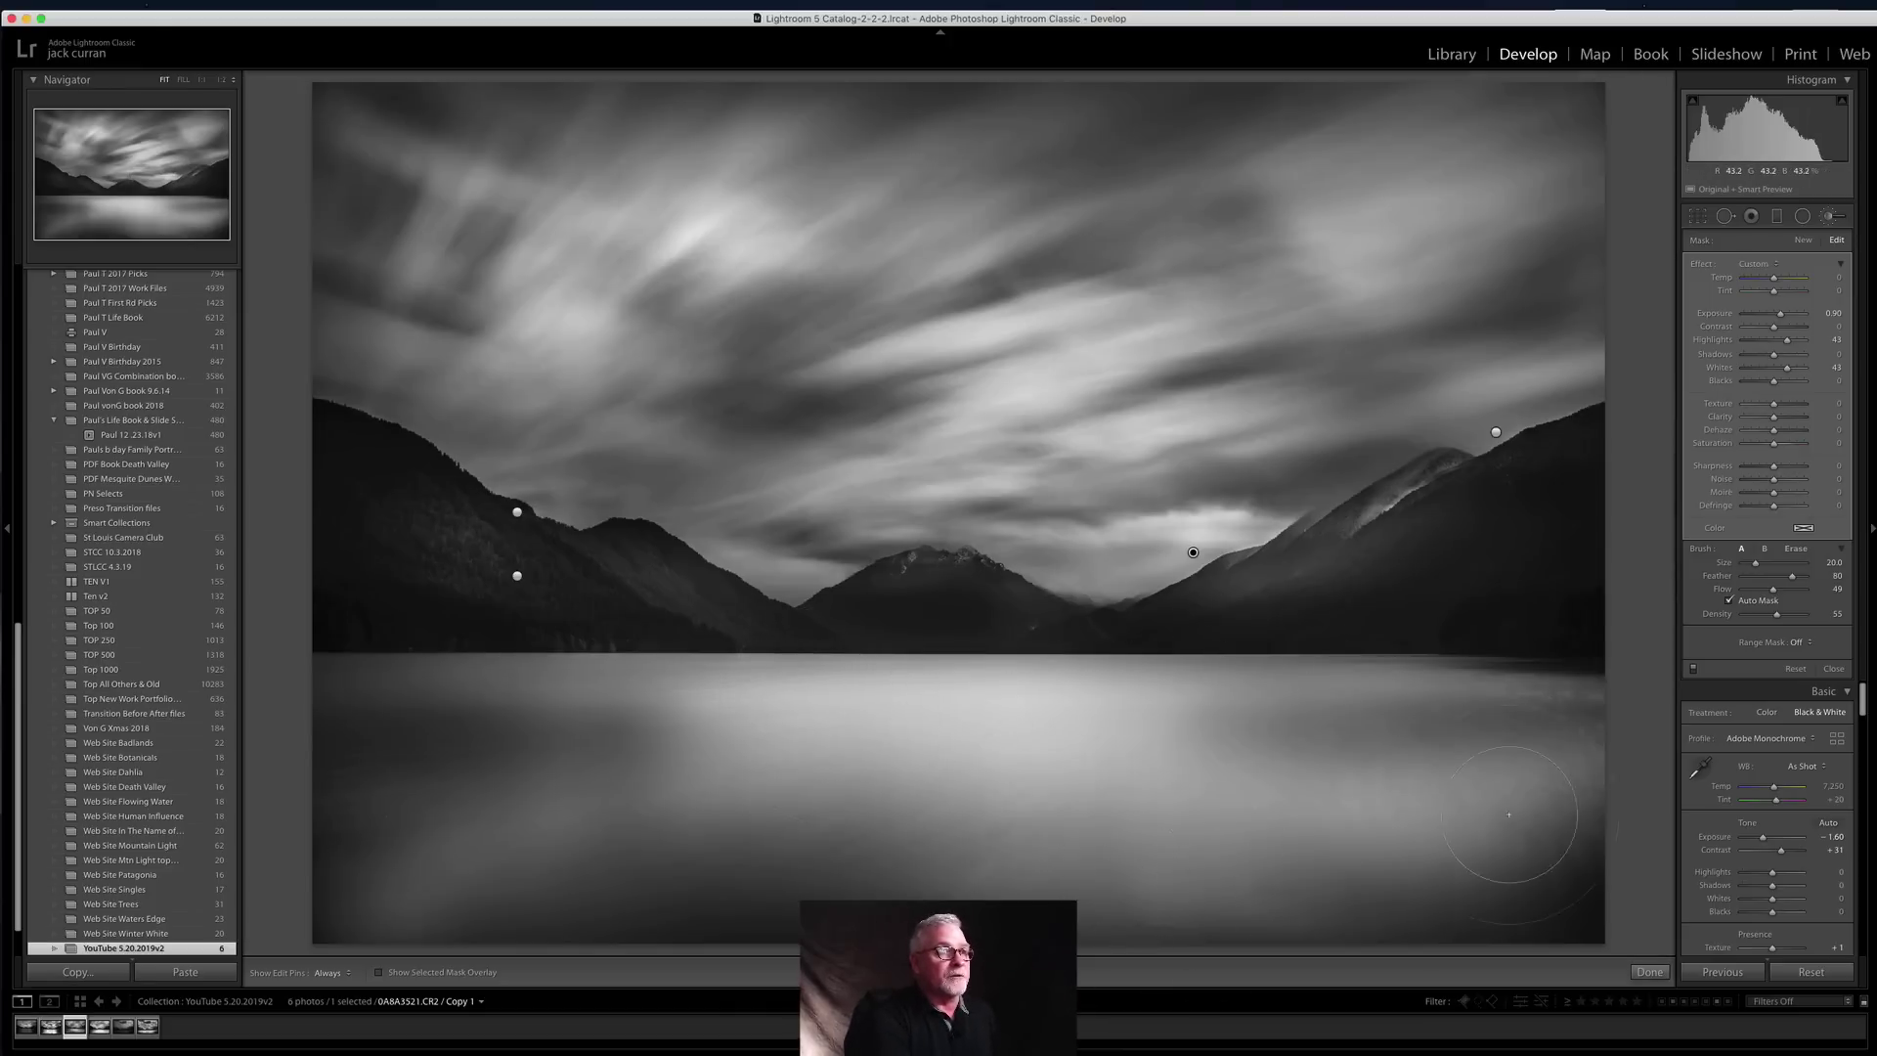
Step: Heal the blemishes in the lake's lower foreground with Spot Removal, using Feather 92 and Size about 73
click(1726, 216)
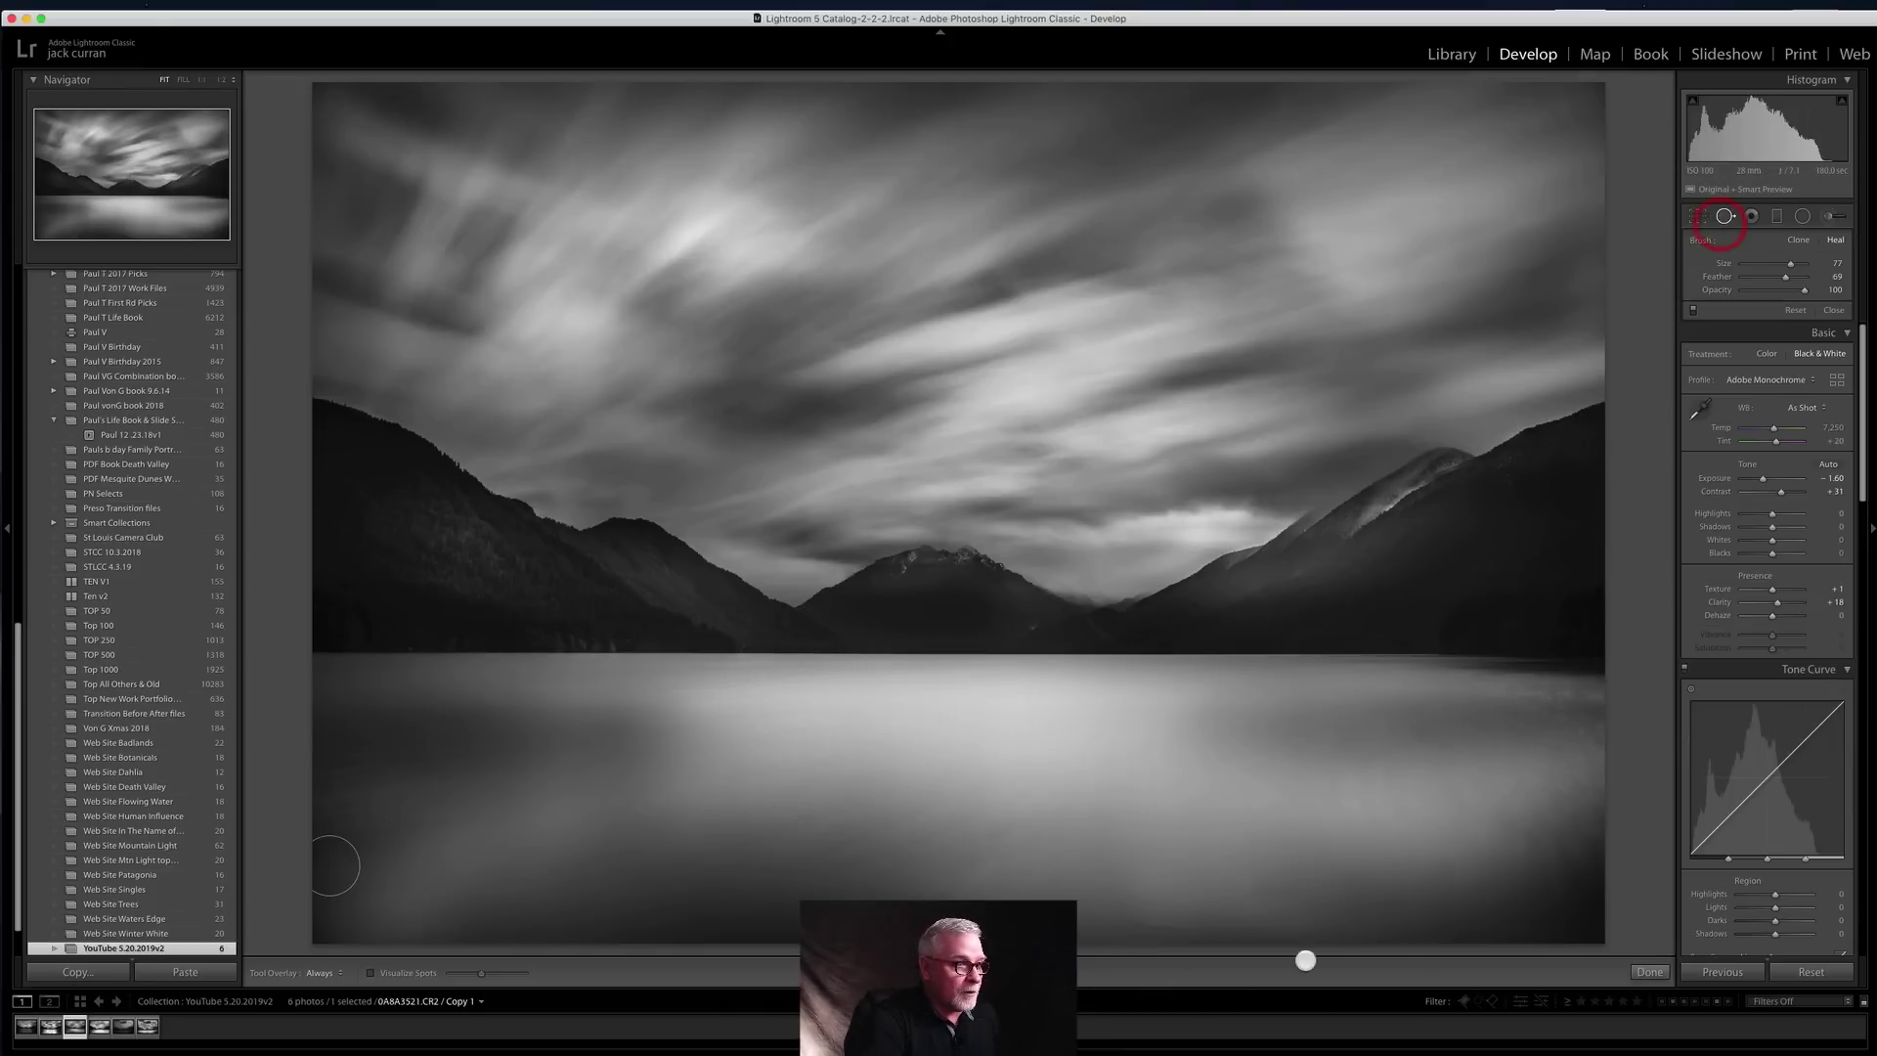
click(1149, 922)
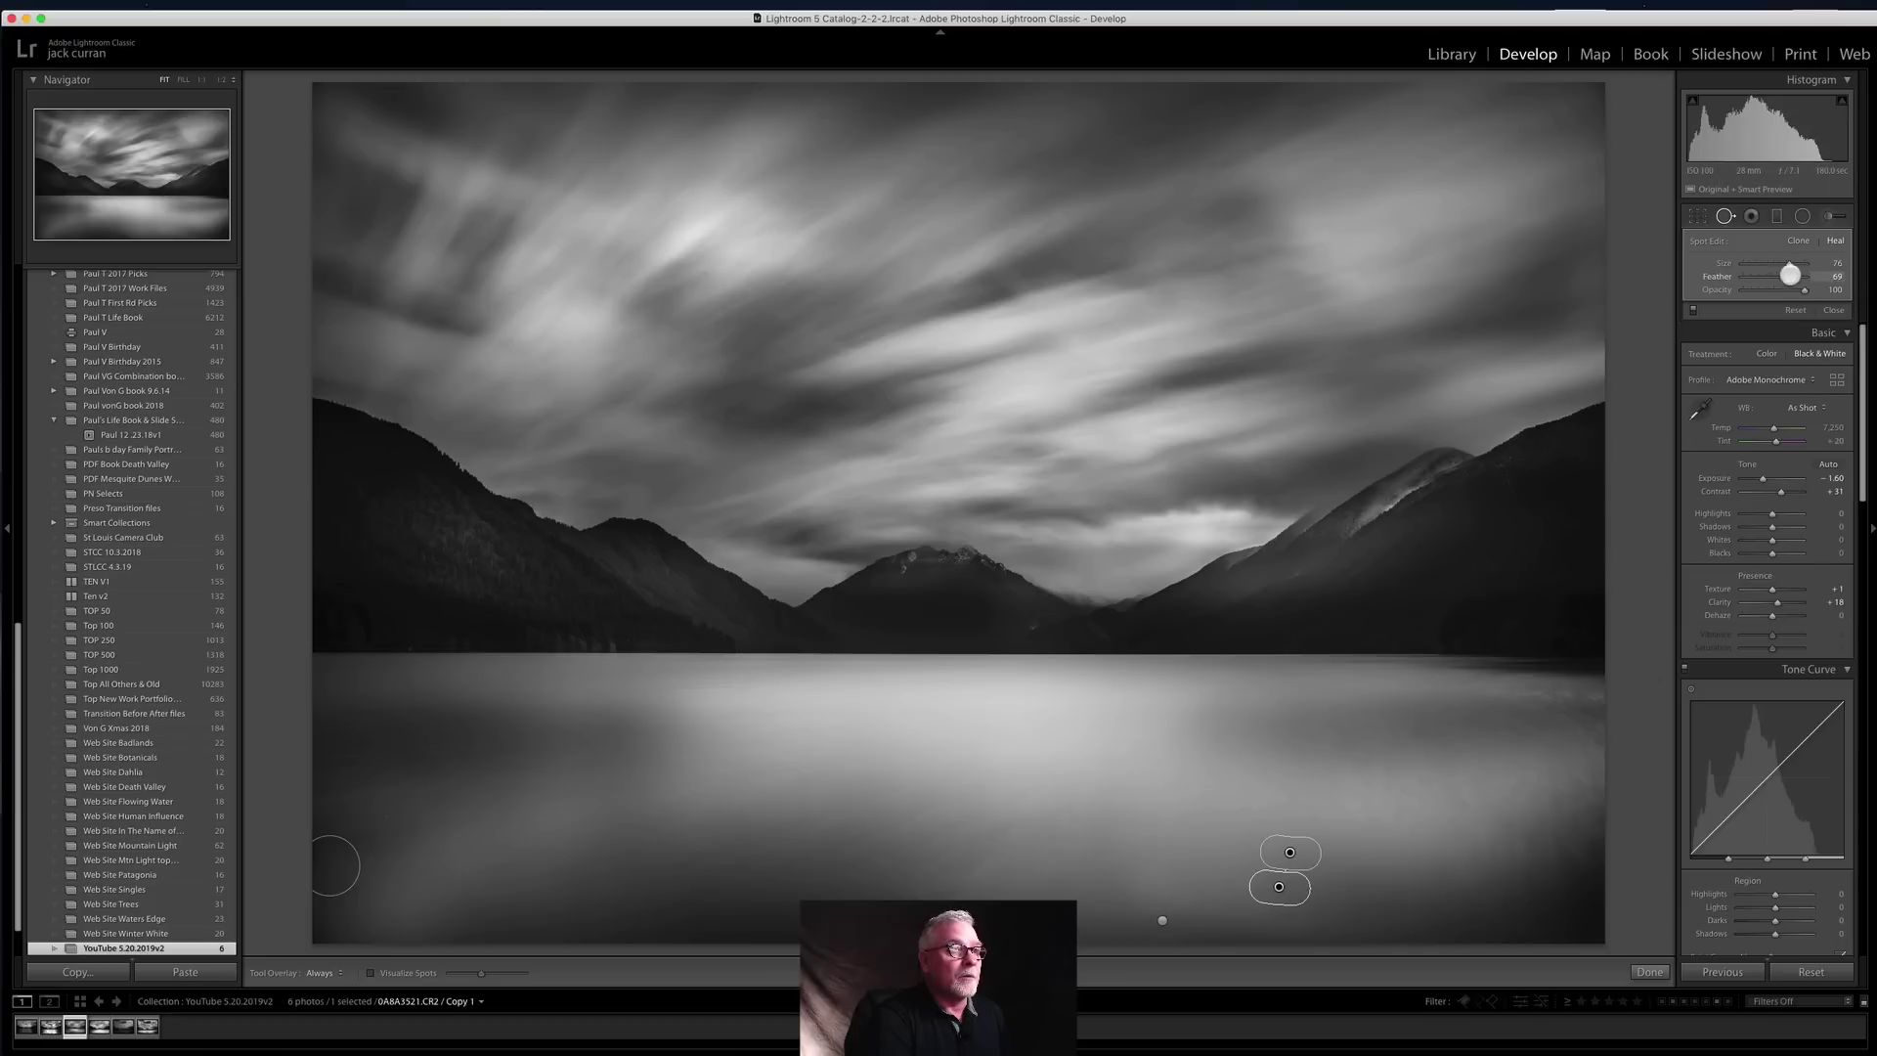
drag(1785, 278, 1800, 277)
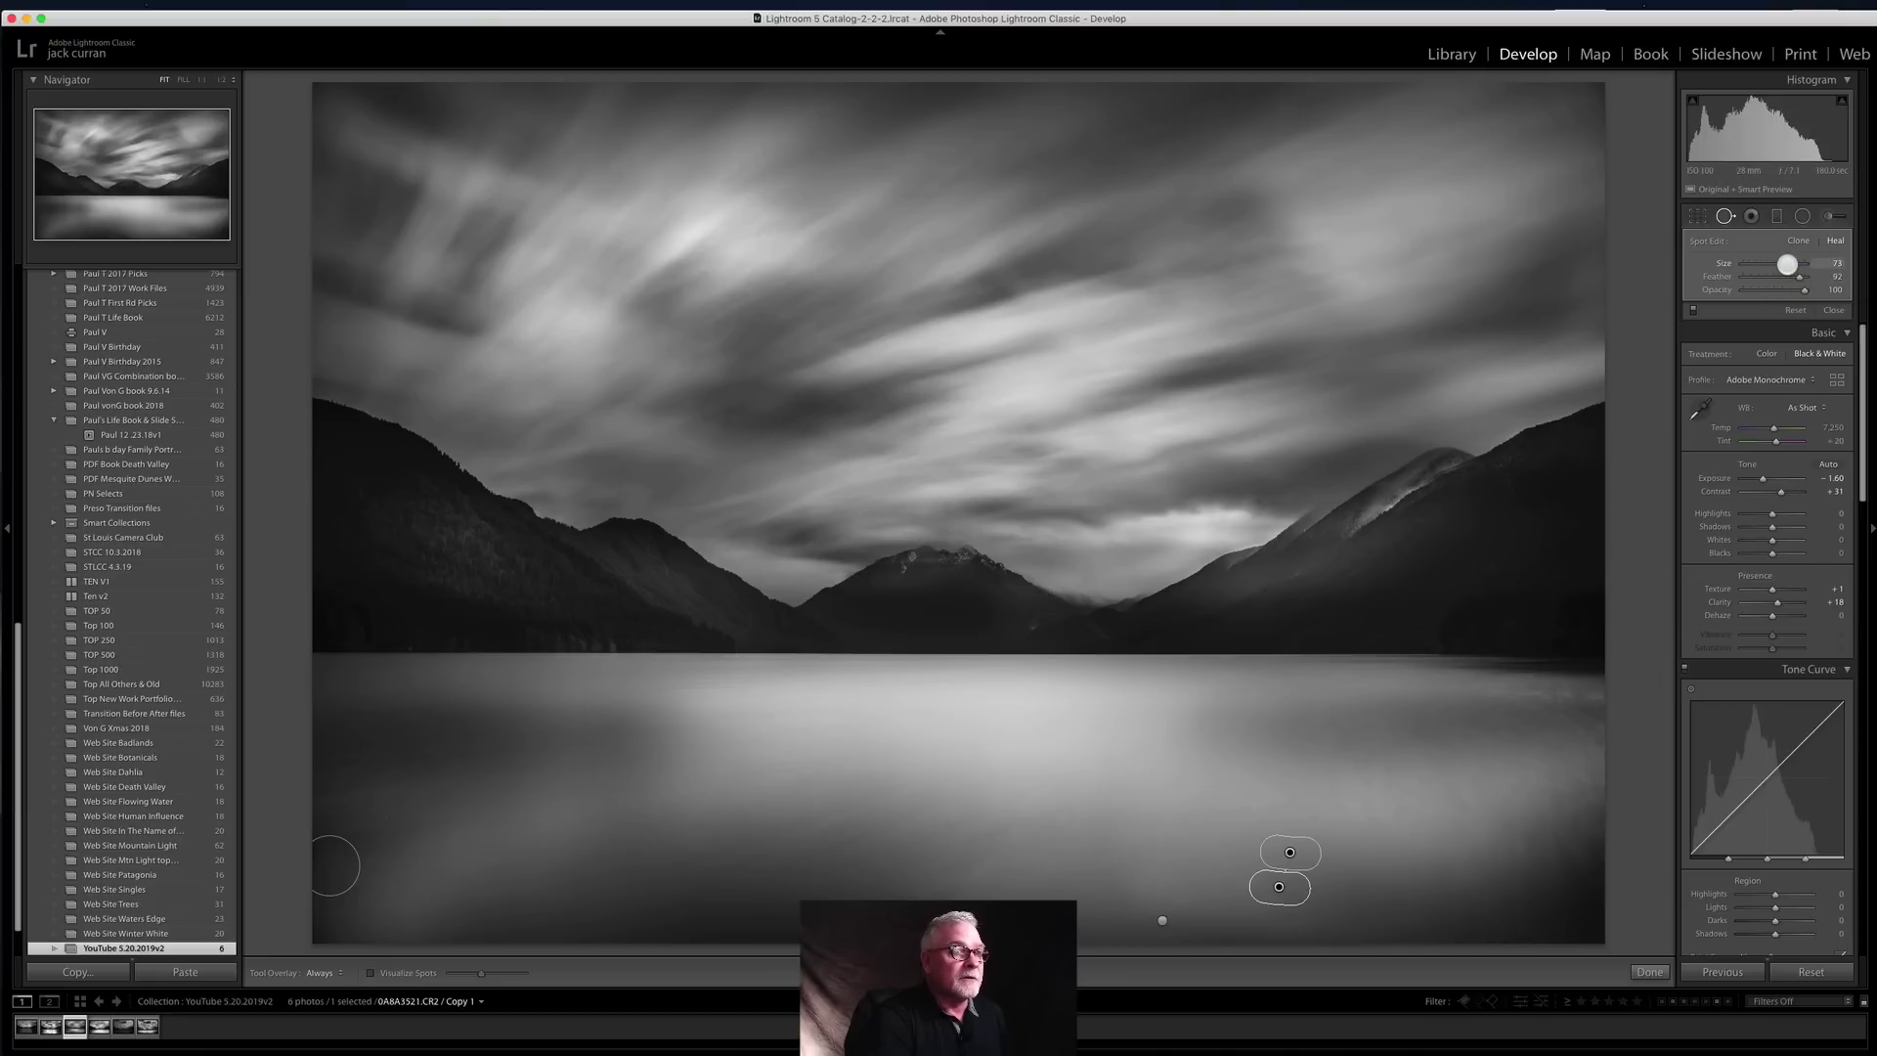
click(1790, 262)
click(1832, 310)
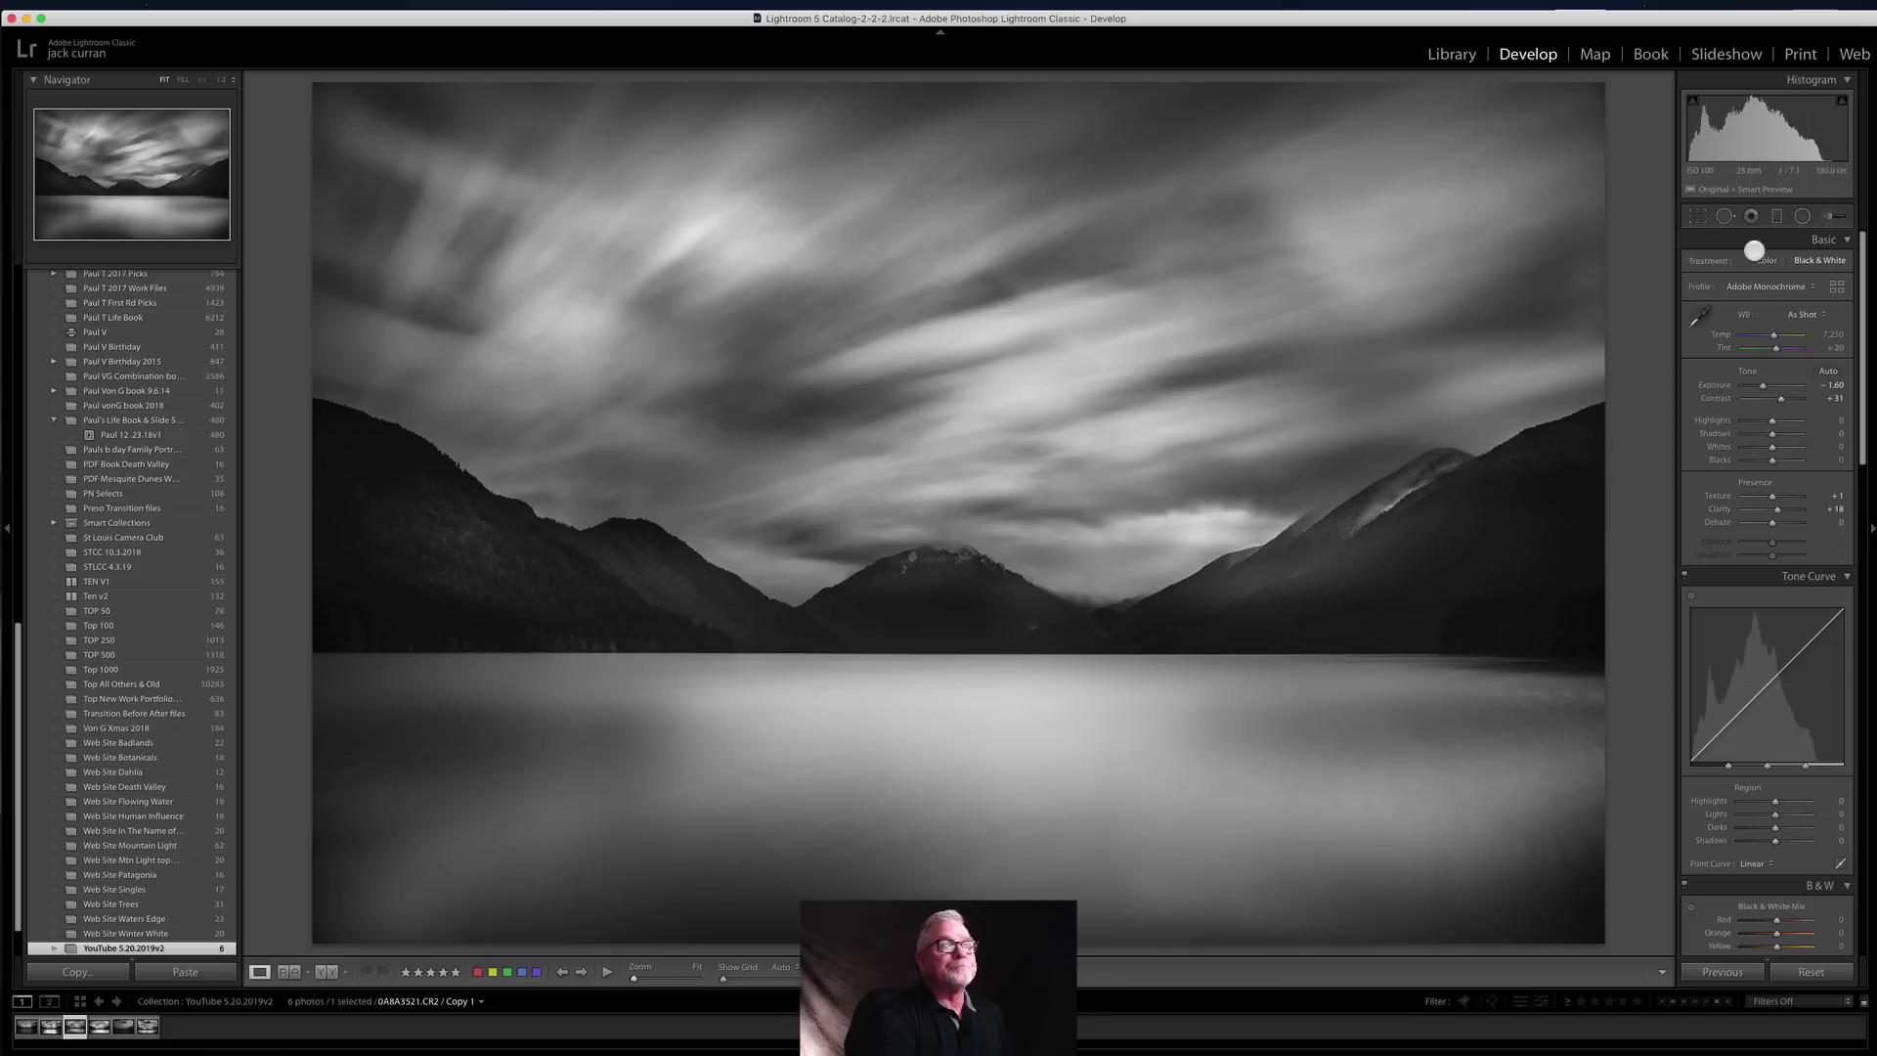
Step: Draw a new radial filter with reset effects as a wide ellipse over the lake and center it on the water
click(1804, 216)
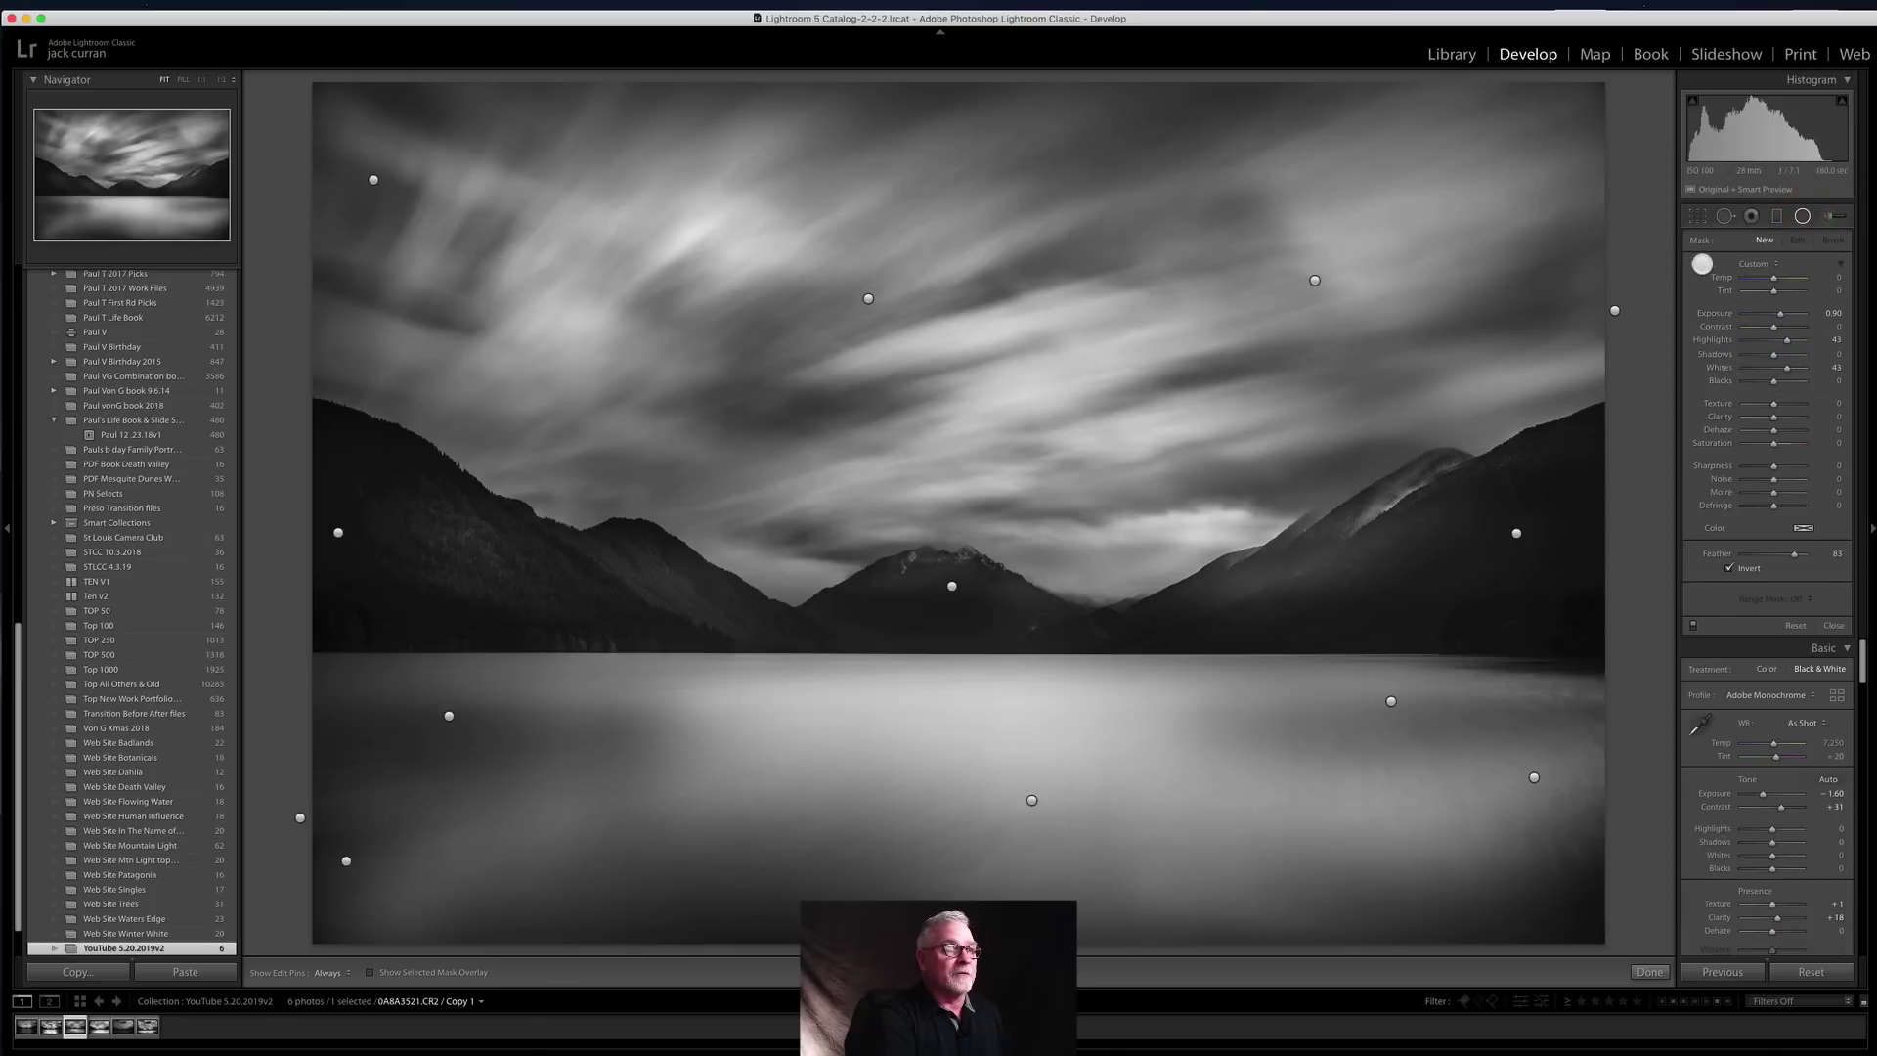
double_click(1702, 264)
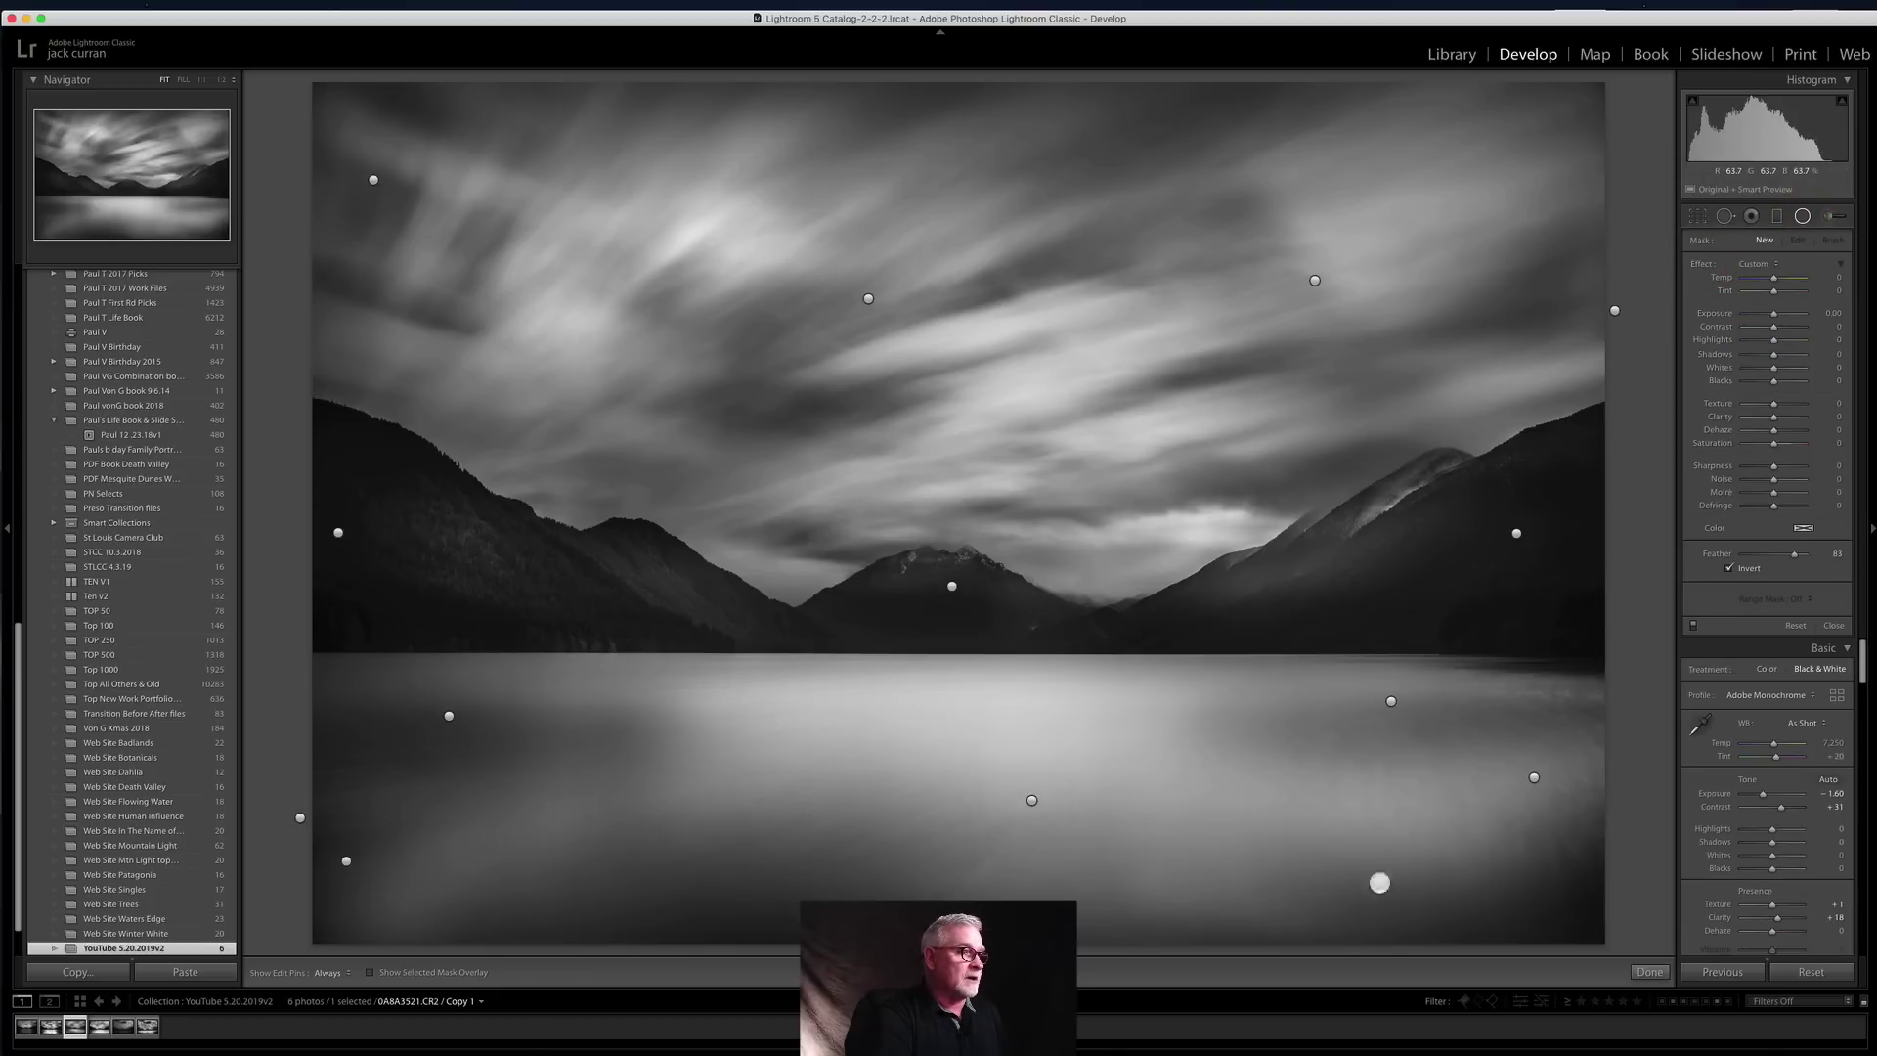
drag(807, 772, 1769, 953)
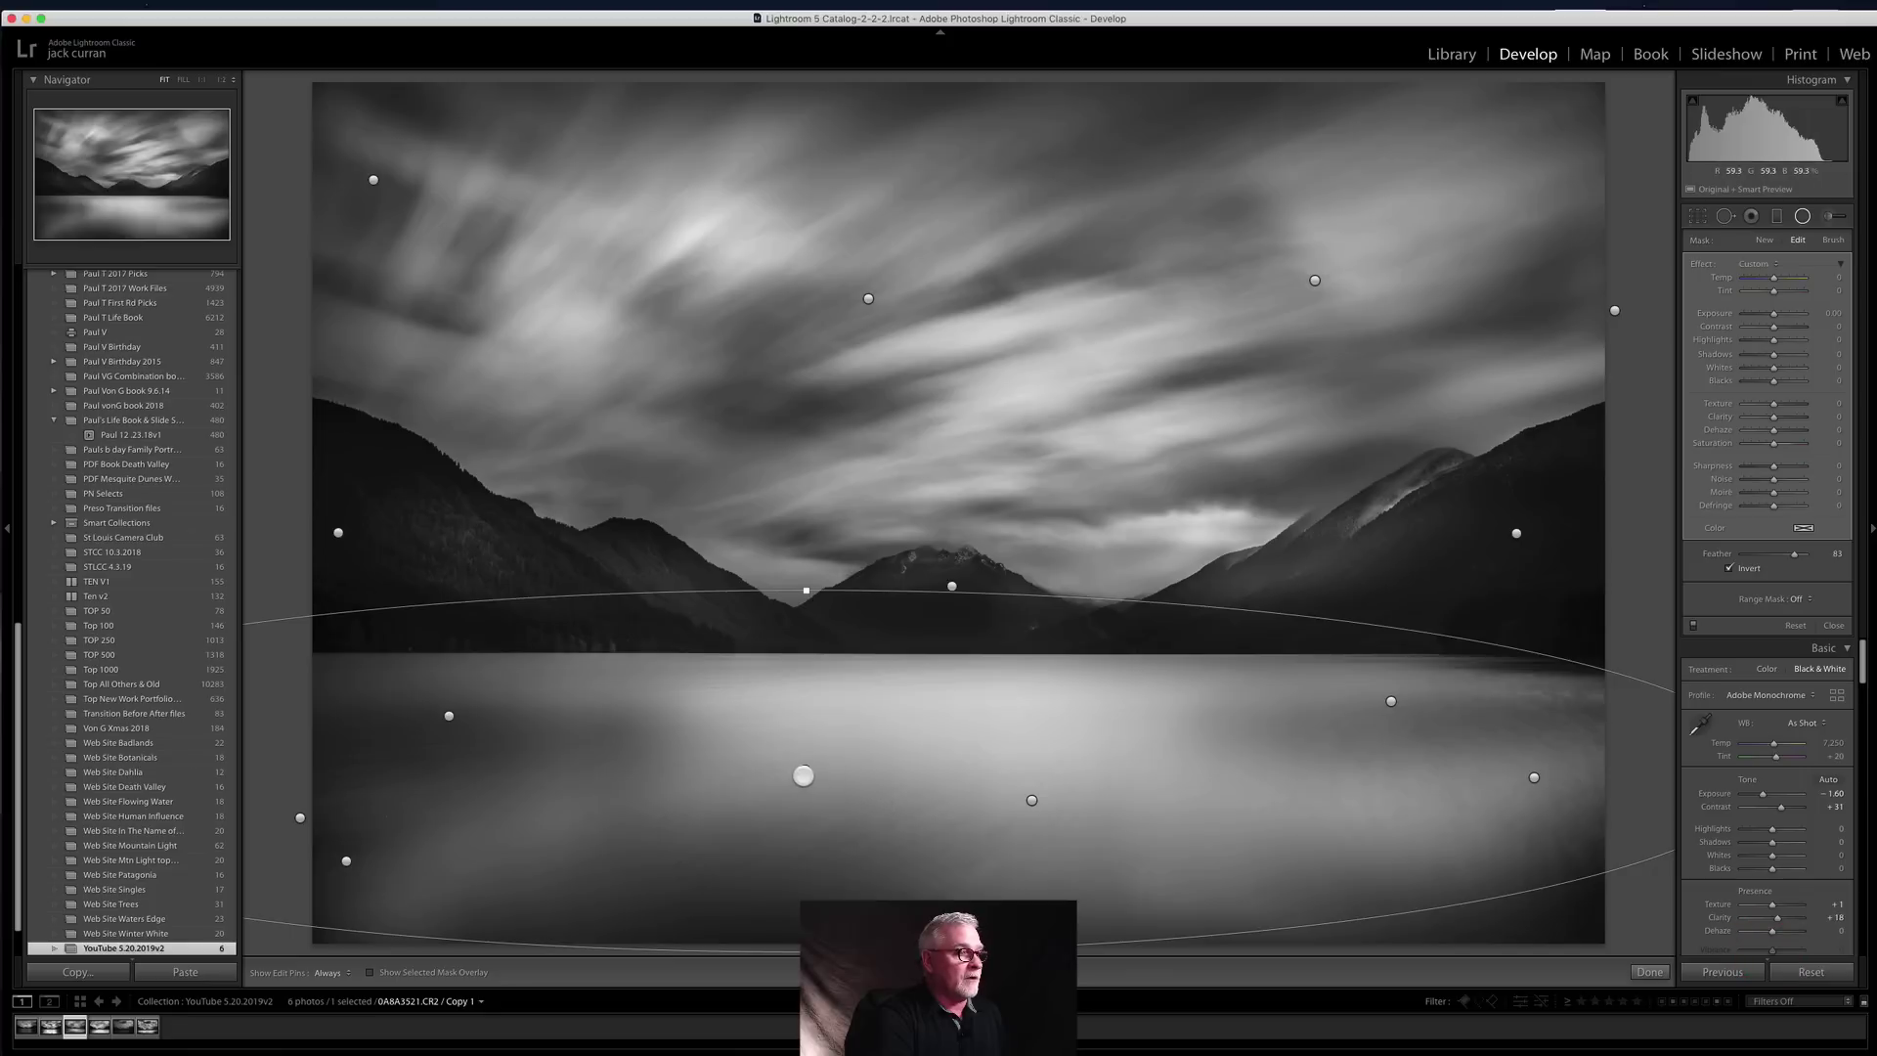
drag(802, 776, 966, 805)
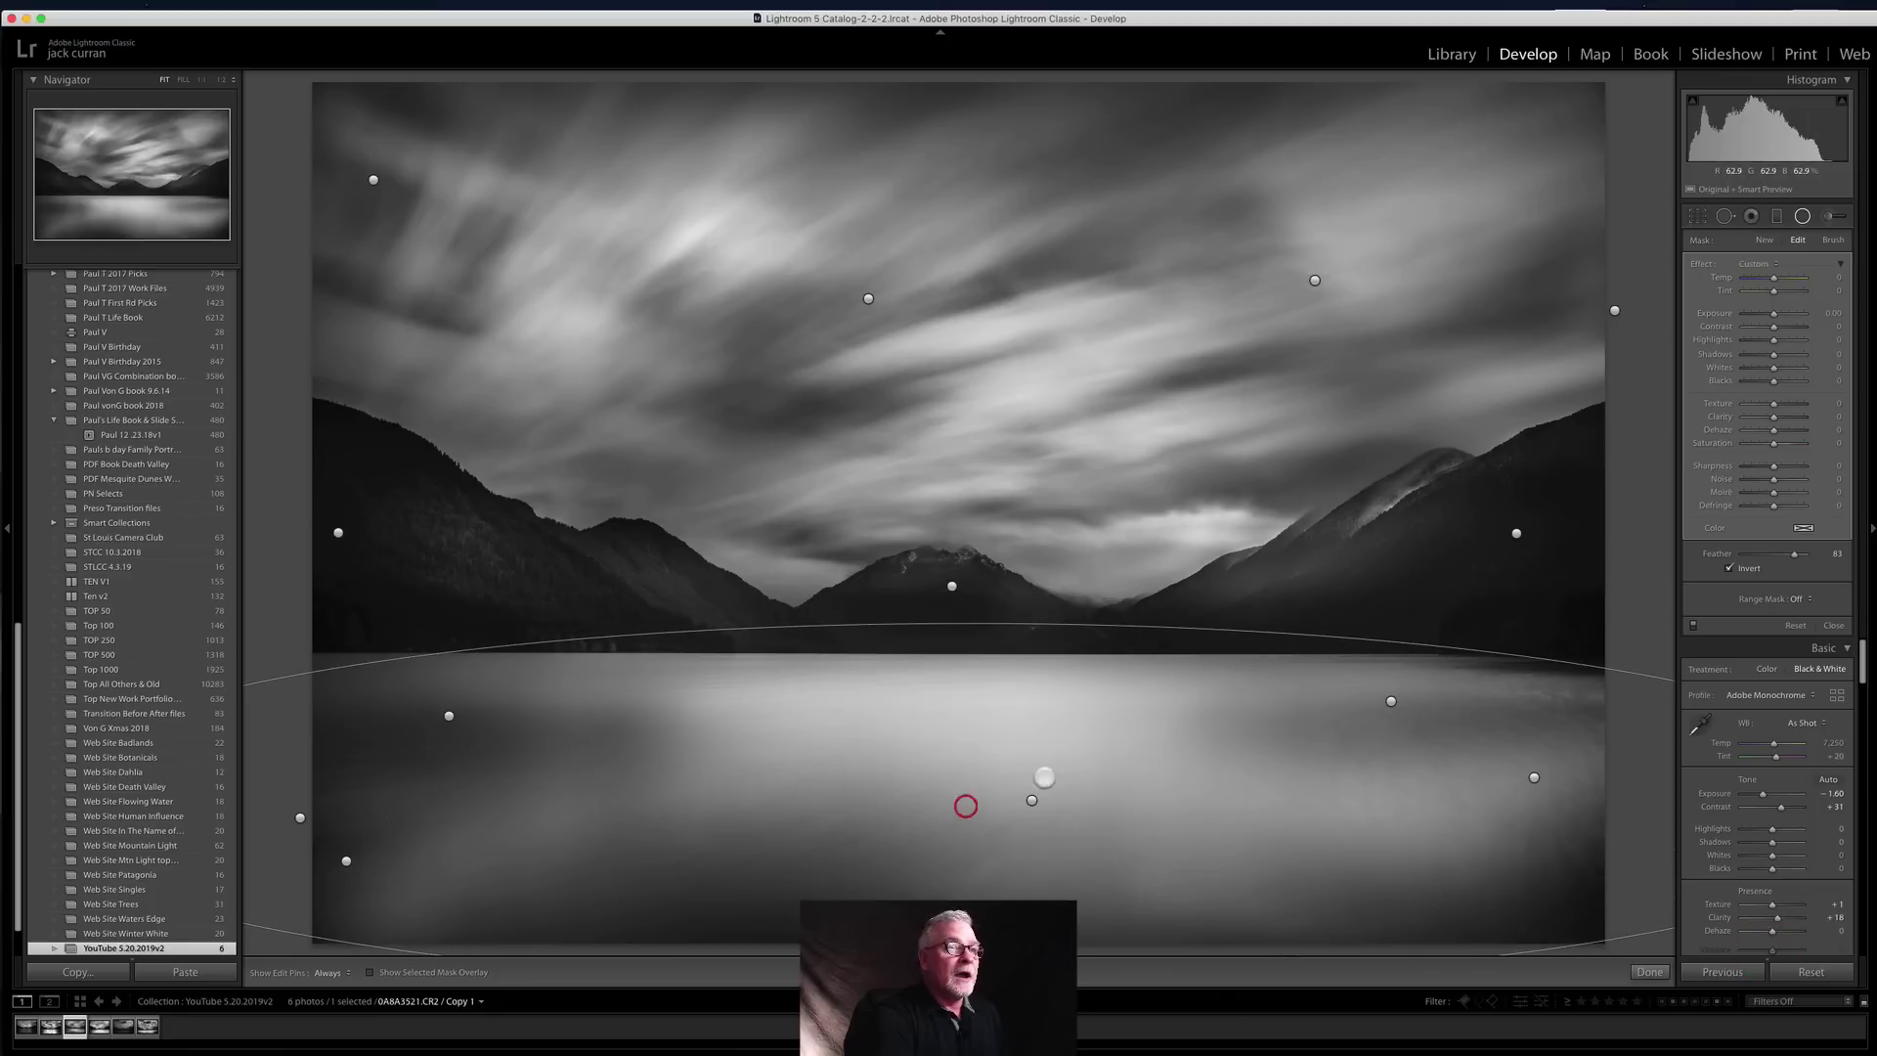
Step: Set the lake radial filter's Texture to -100 and shrink and shift its ellipse so its upper edge meets the shoreline
drag(1775, 403, 1841, 420)
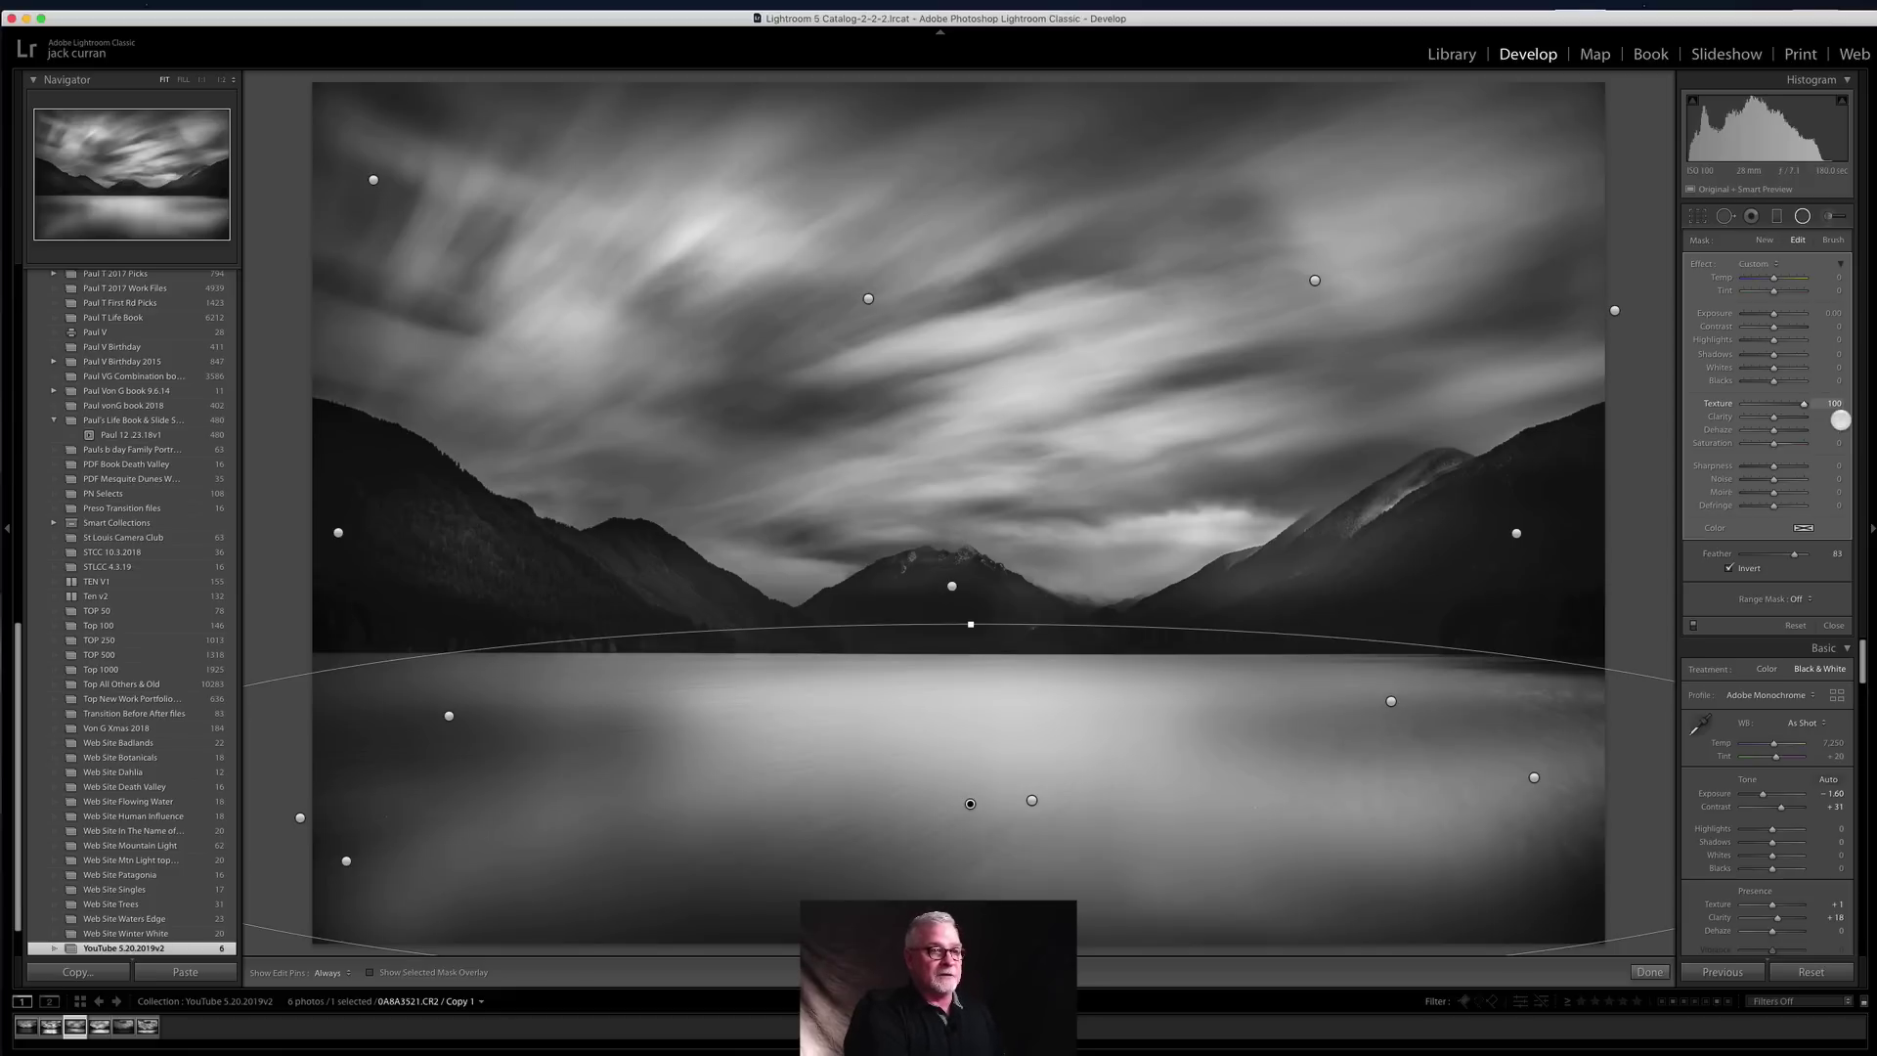
drag(1835, 420, 1691, 411)
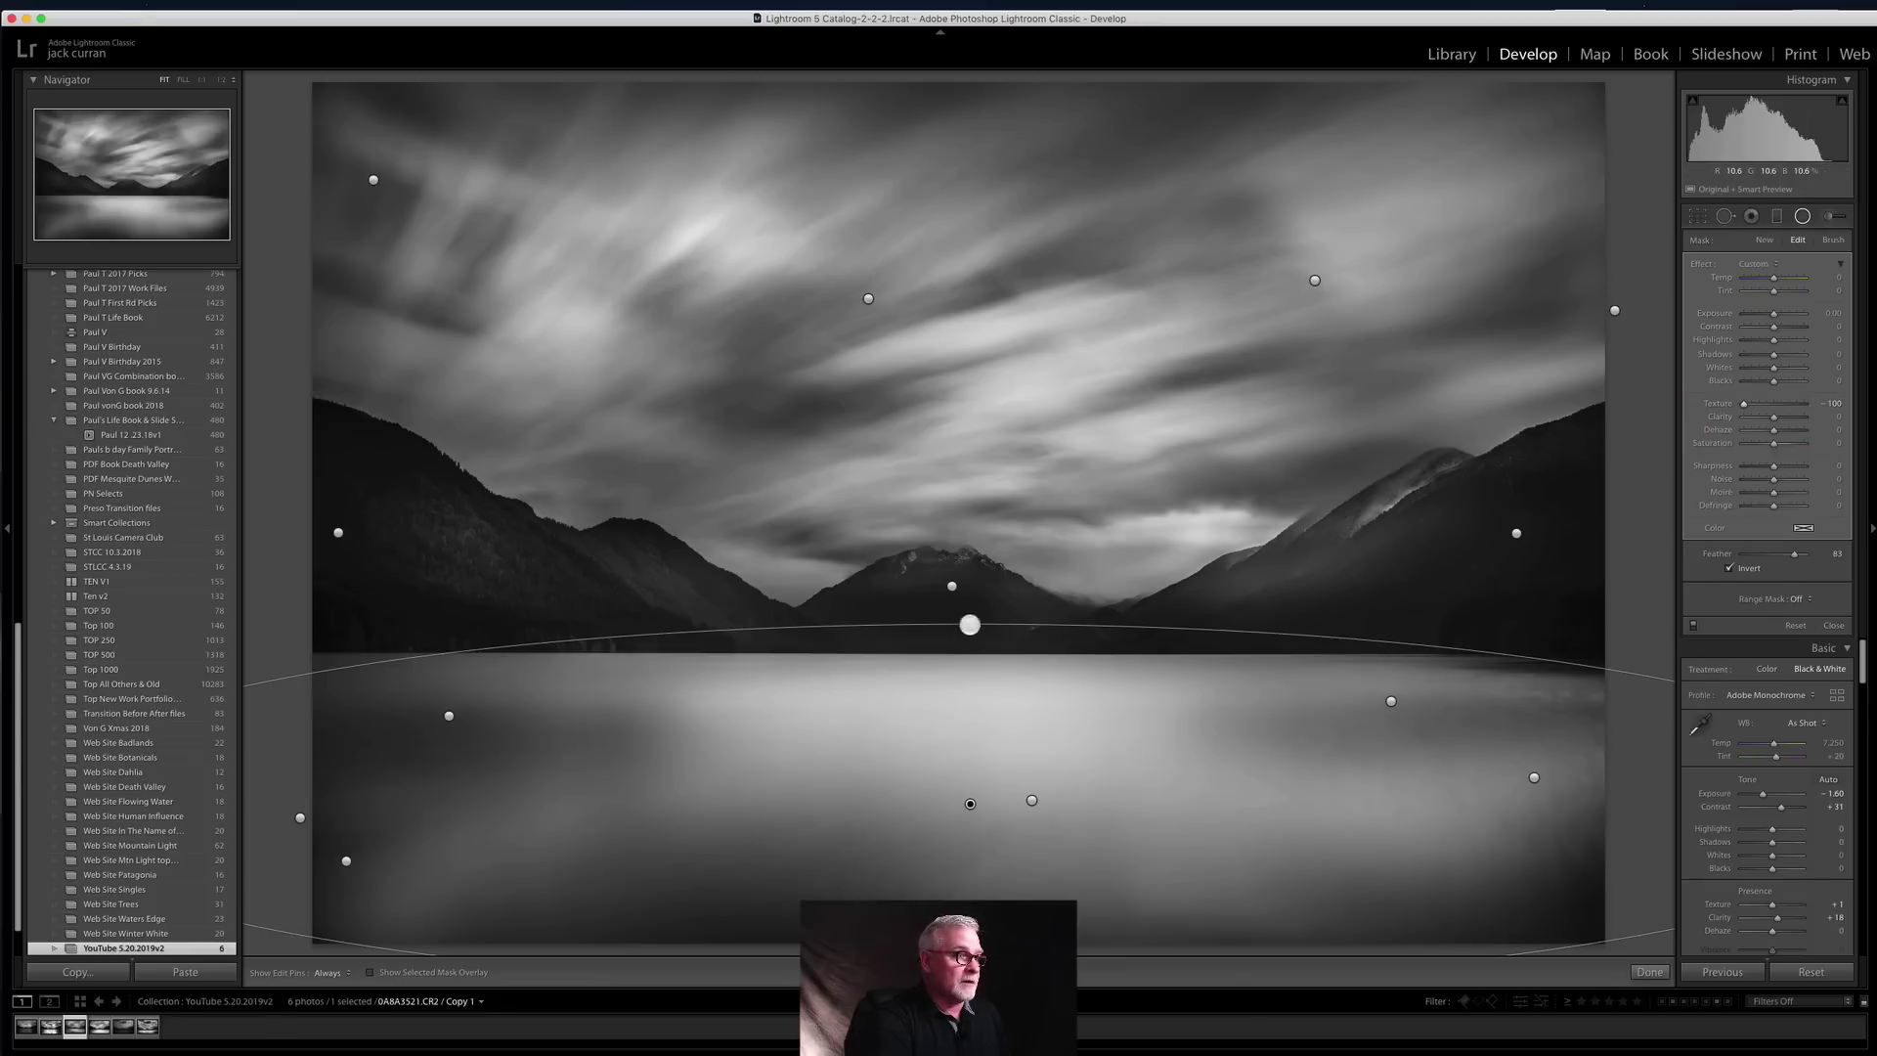
drag(970, 624, 971, 643)
drag(972, 803, 969, 811)
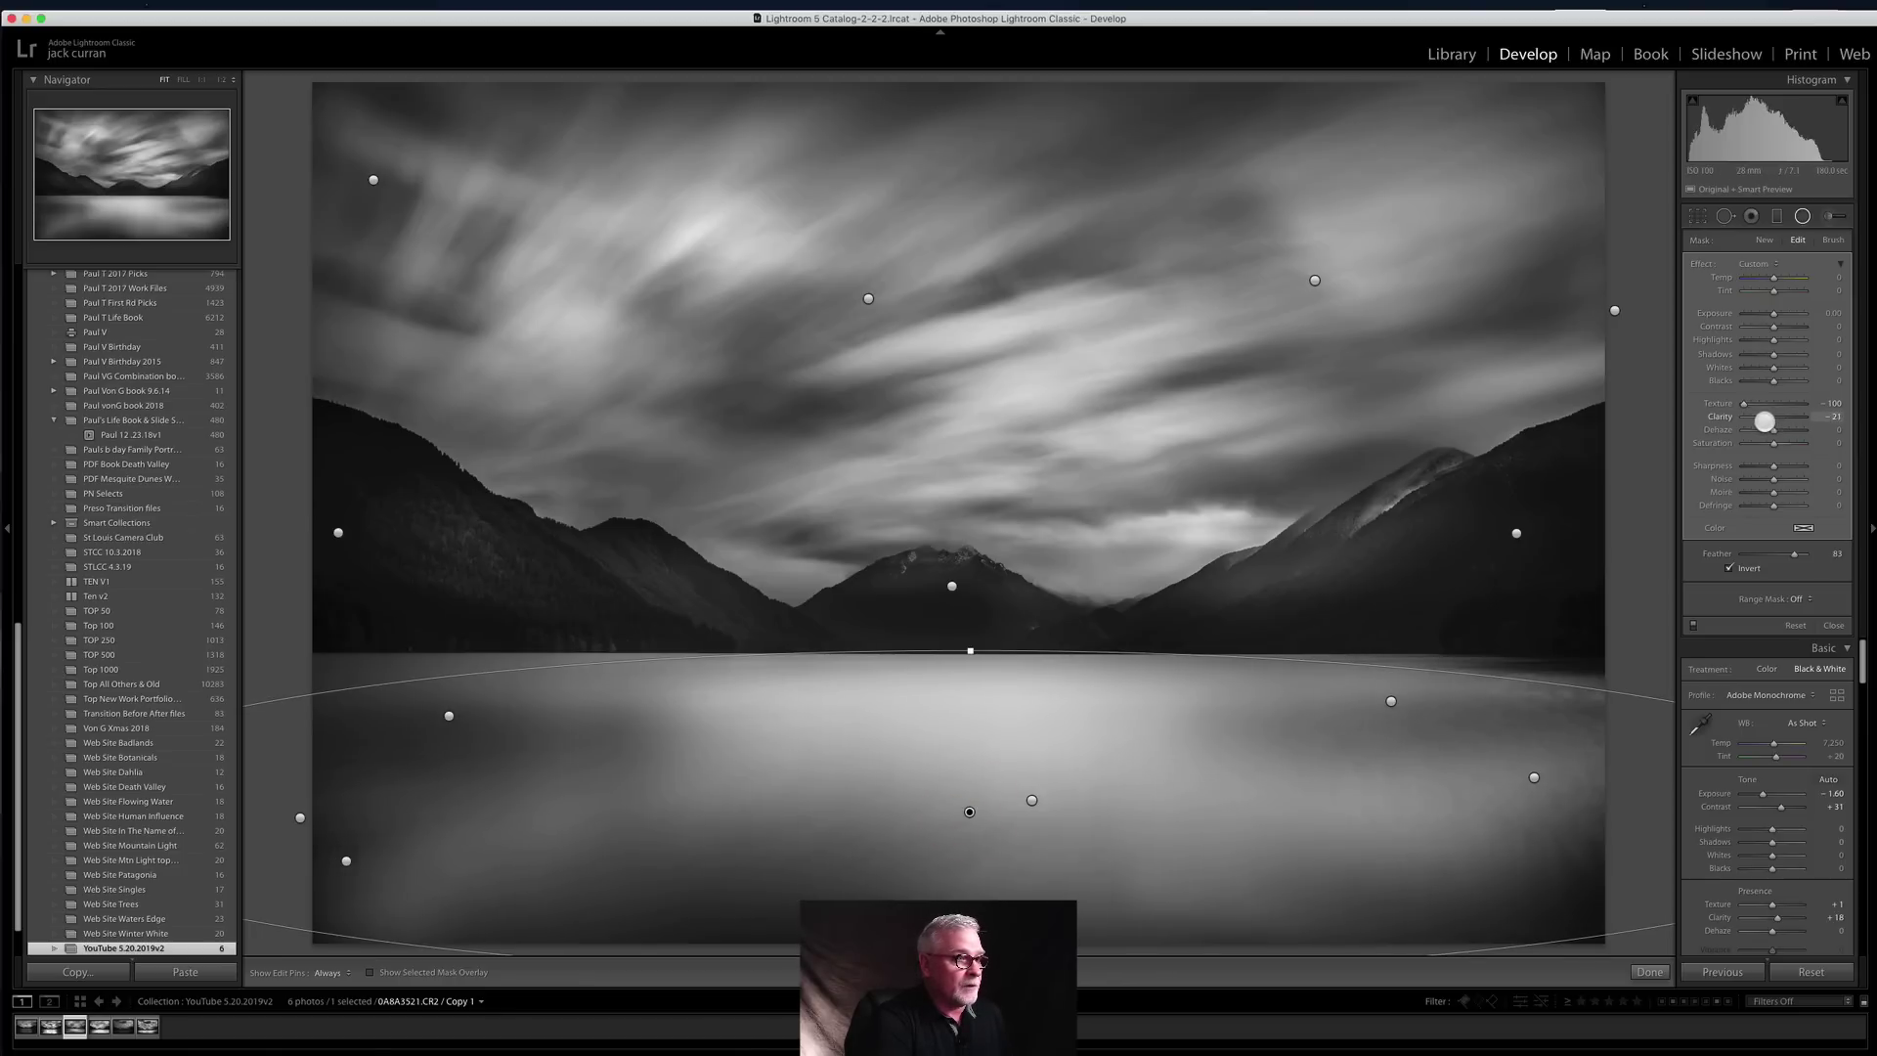
Step: Soften the lake radial filter with Clarity -12, Dehaze about -3 and Texture about -69, and finish editing it
mouse_move(1759, 423)
mouse_down()
mouse_move(1723, 431)
mouse_move(1774, 430)
mouse_up()
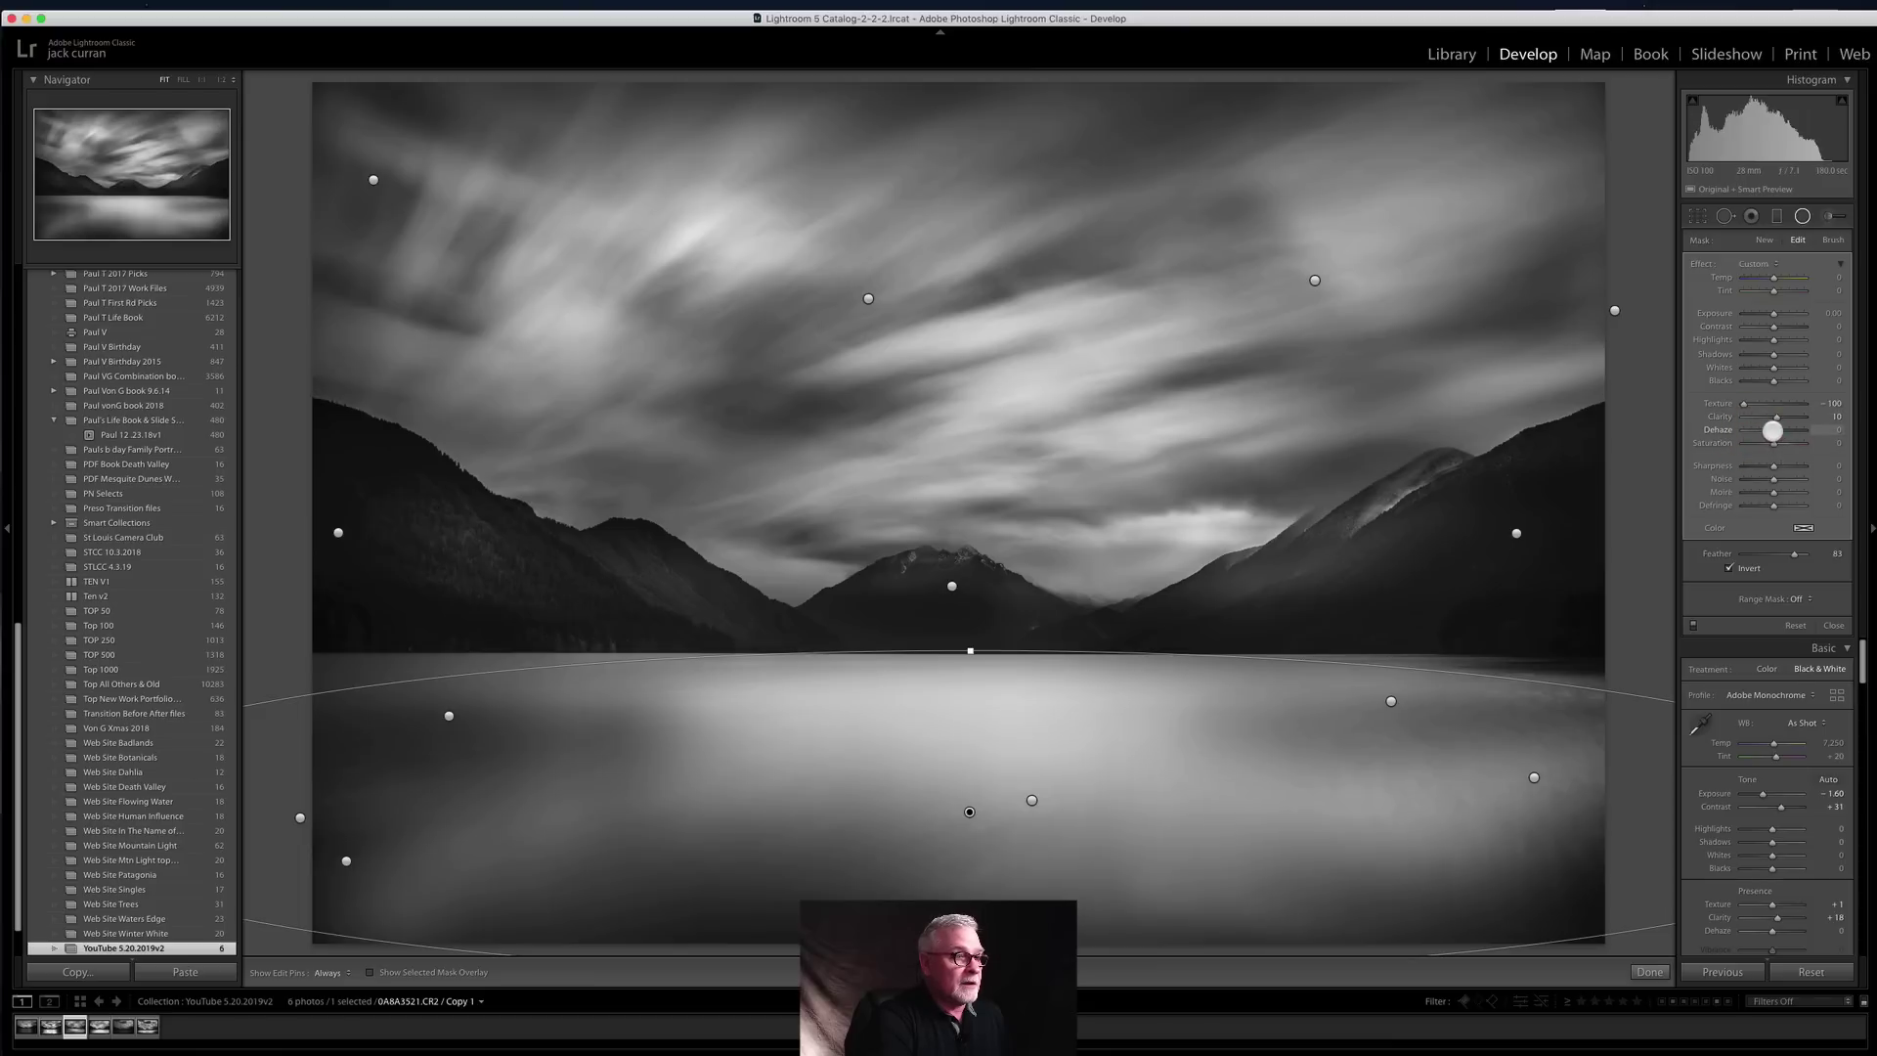
drag(1769, 432, 1773, 432)
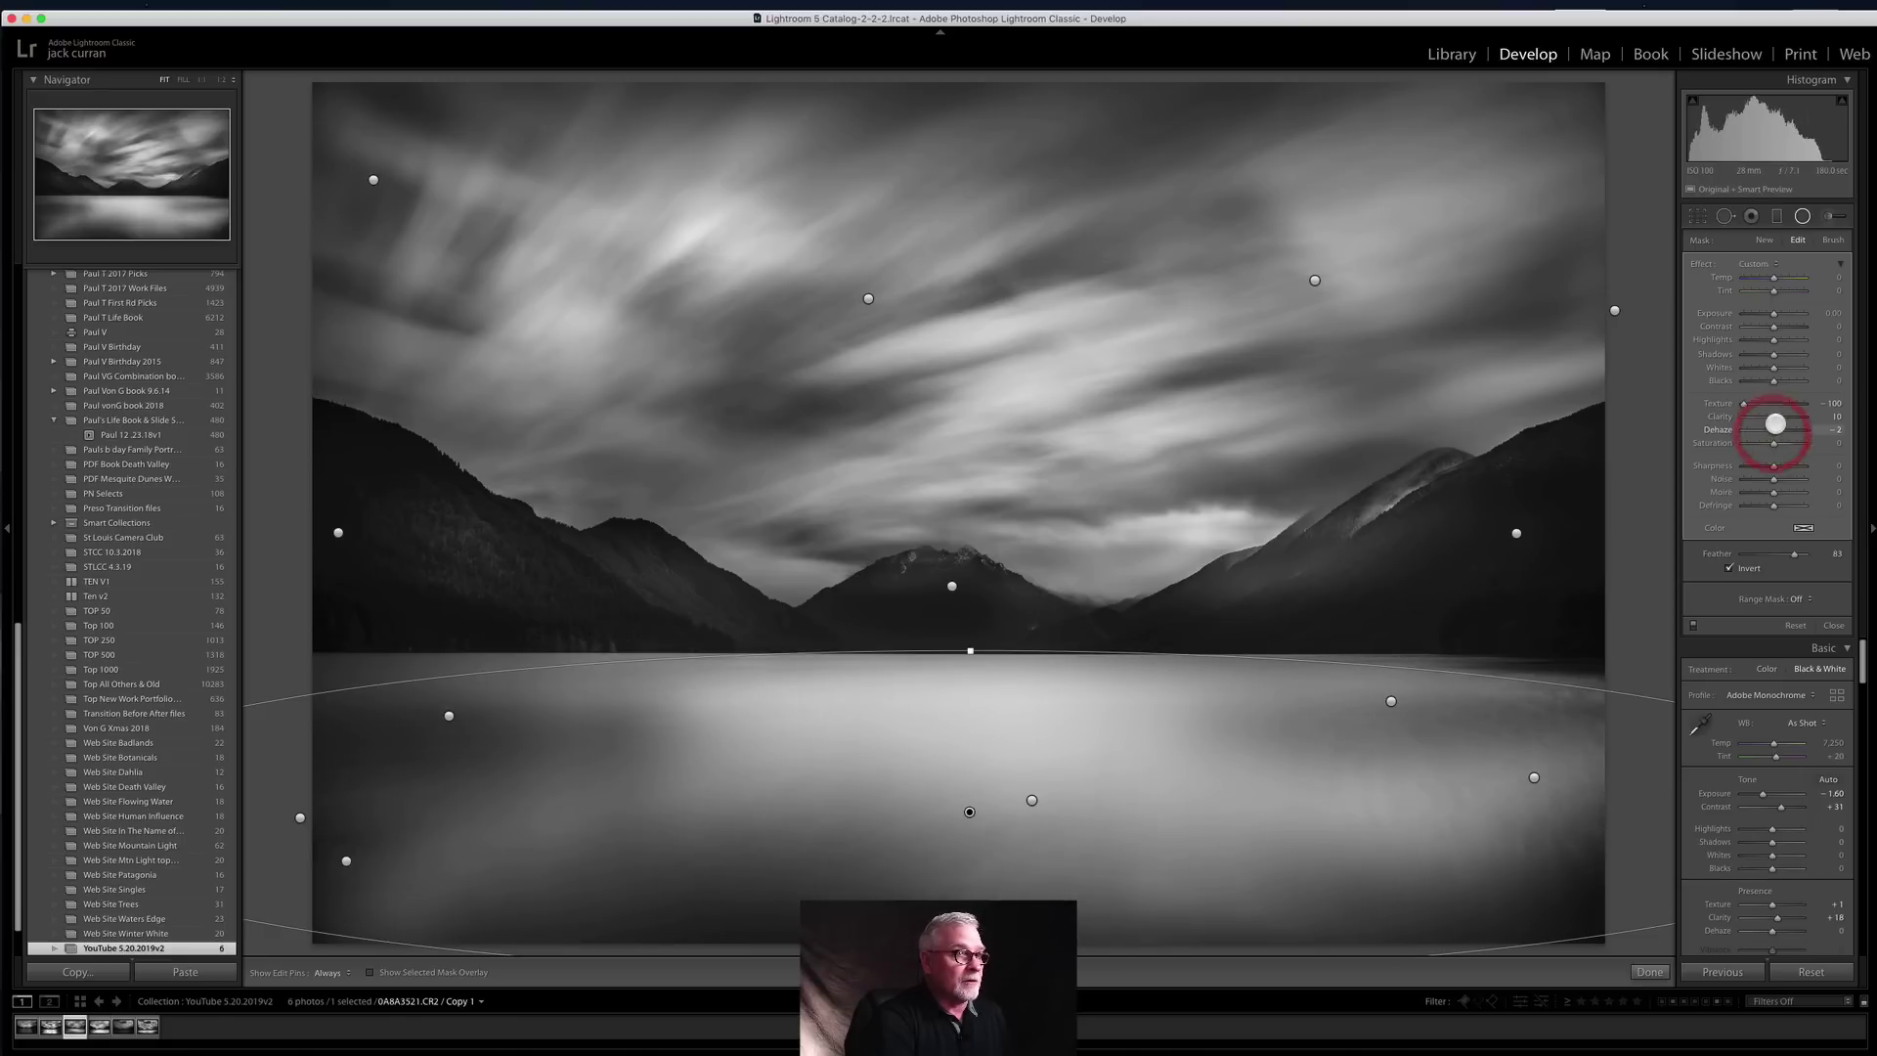
drag(1771, 419, 1770, 420)
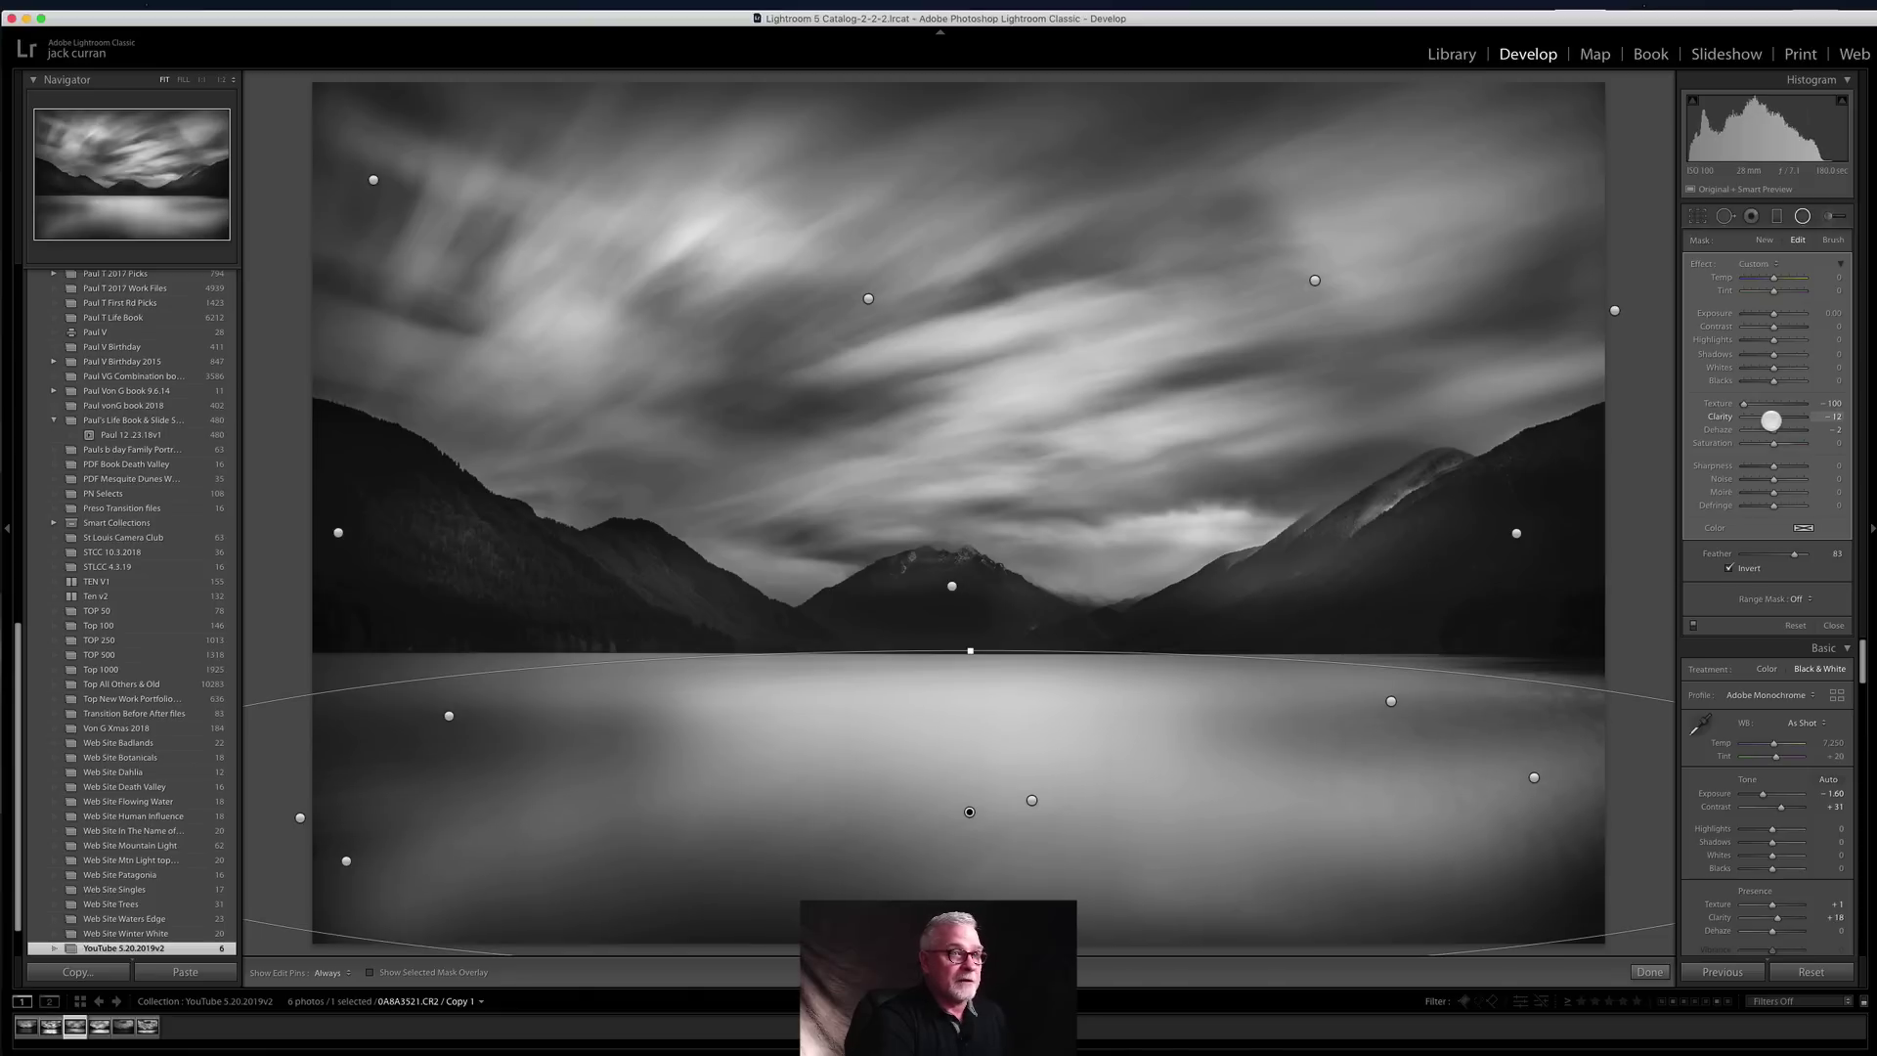
drag(1744, 404, 1753, 405)
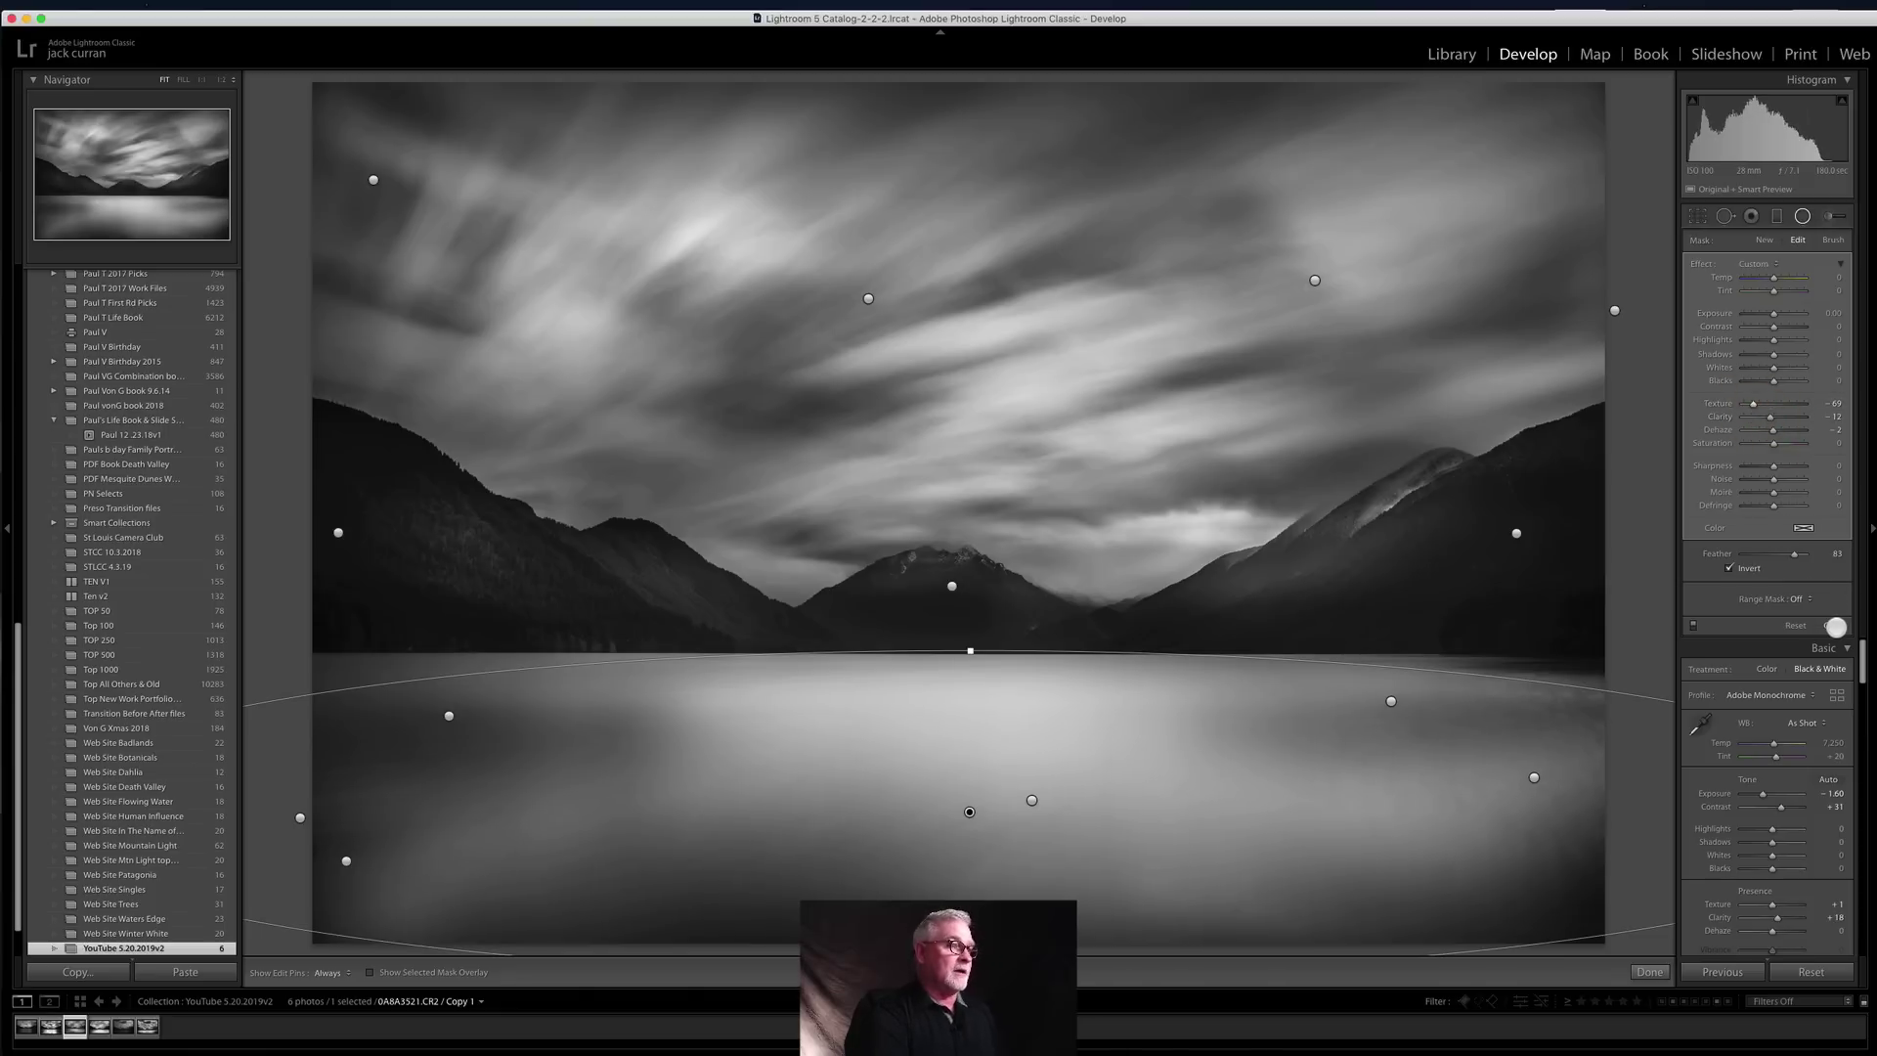
click(1834, 625)
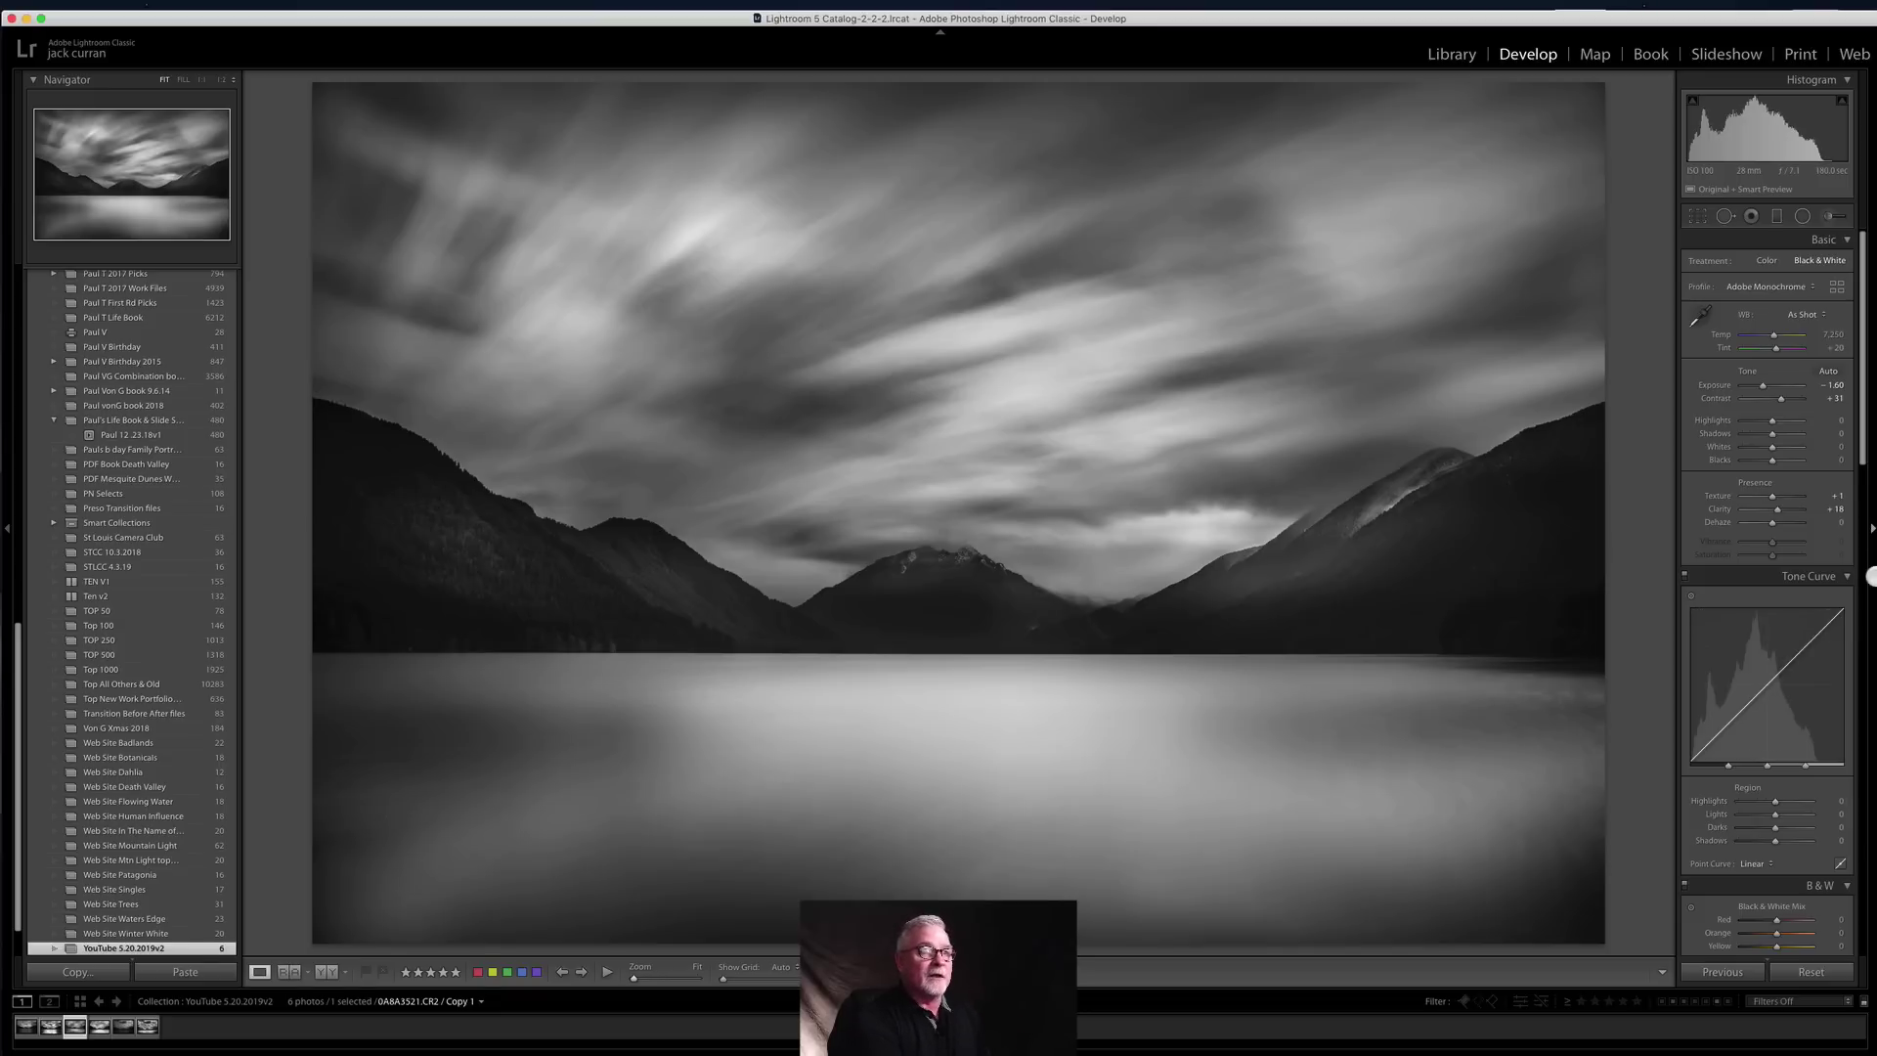
Step: Reopen the radial filters, select the wide one centered on the central peak and switch it to mask brushing
click(1804, 217)
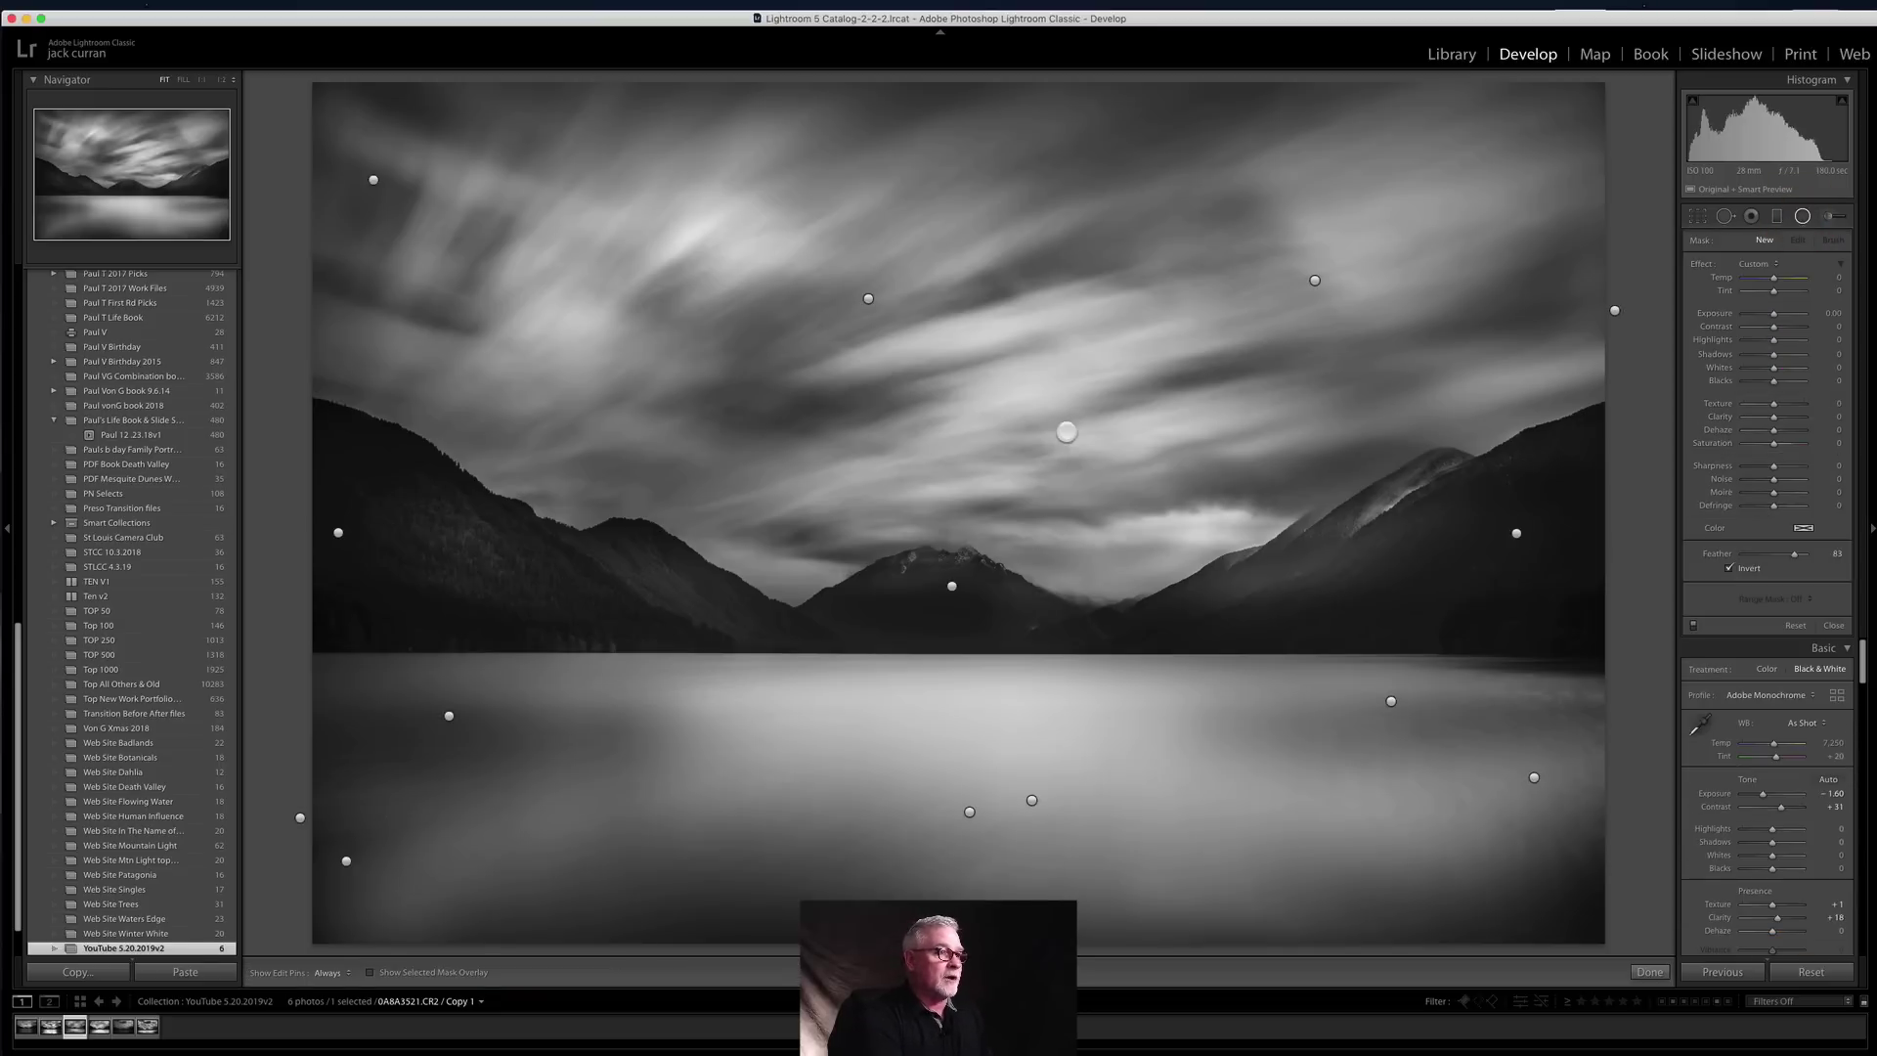
click(951, 585)
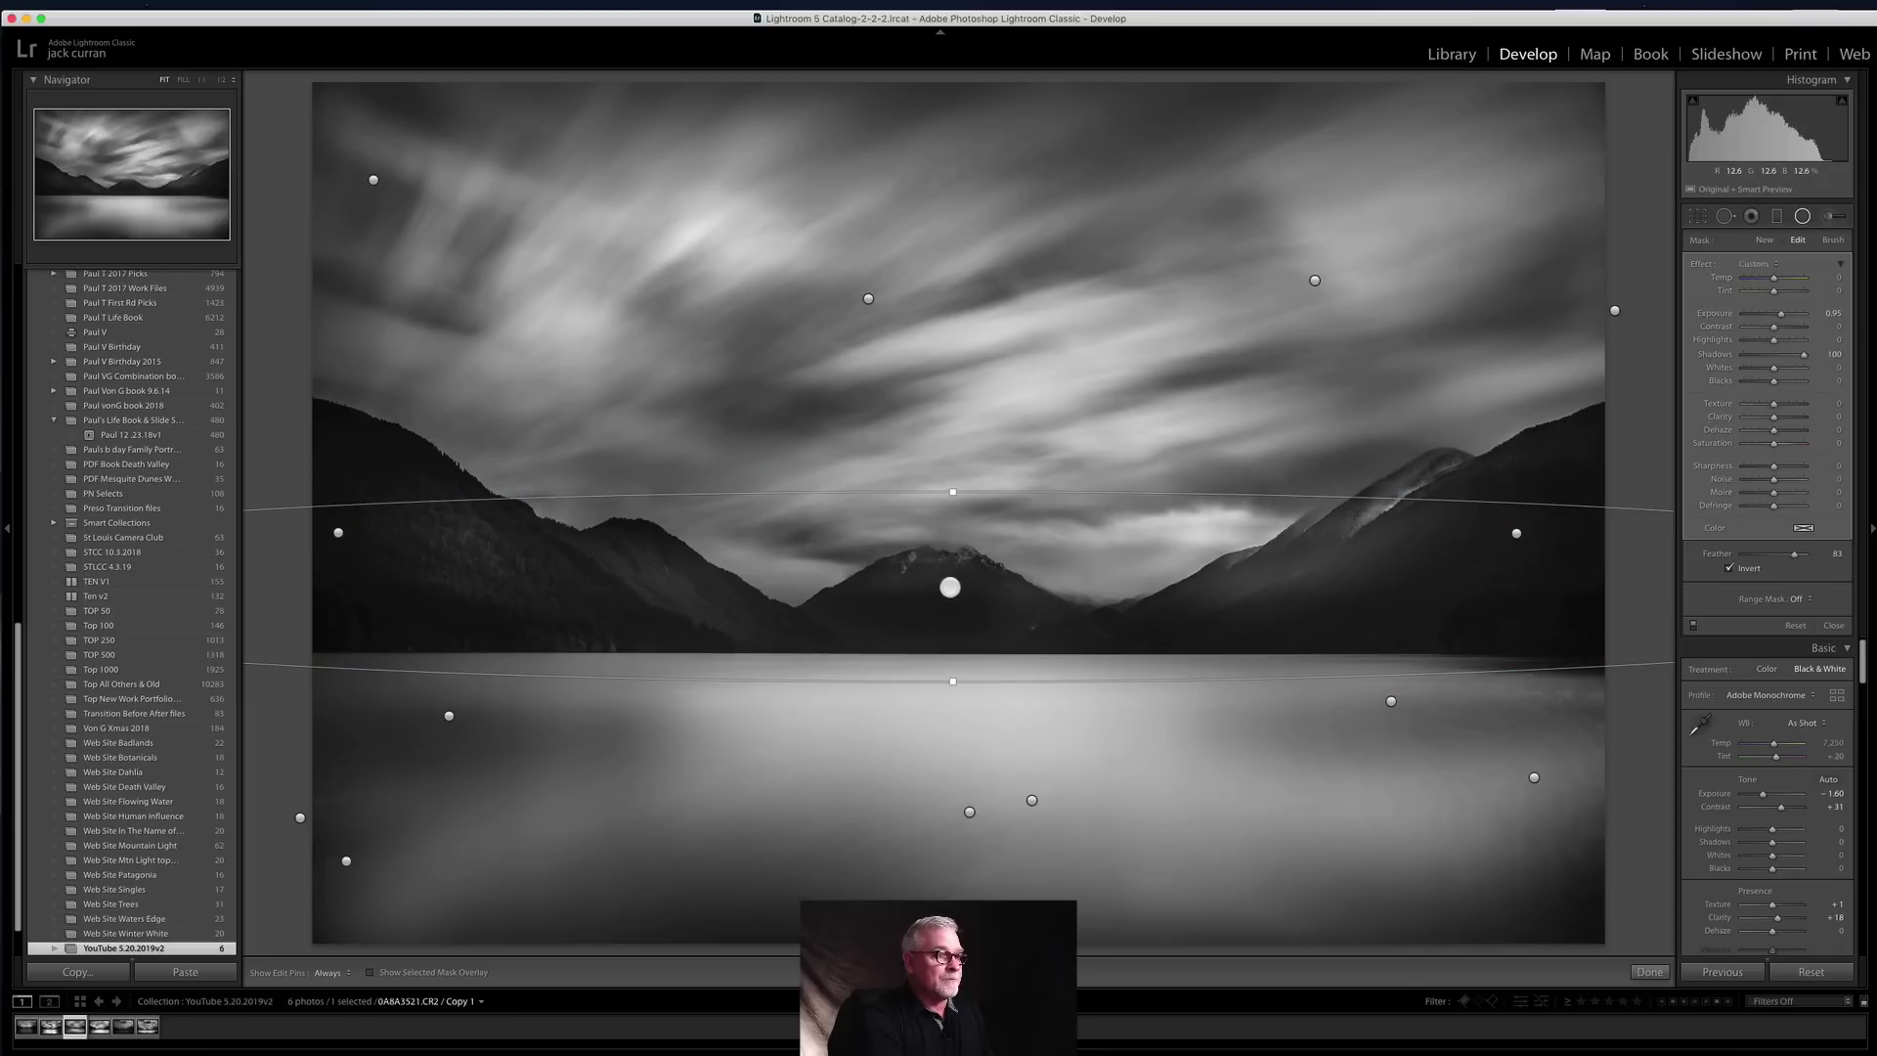
mouse_move(952, 585)
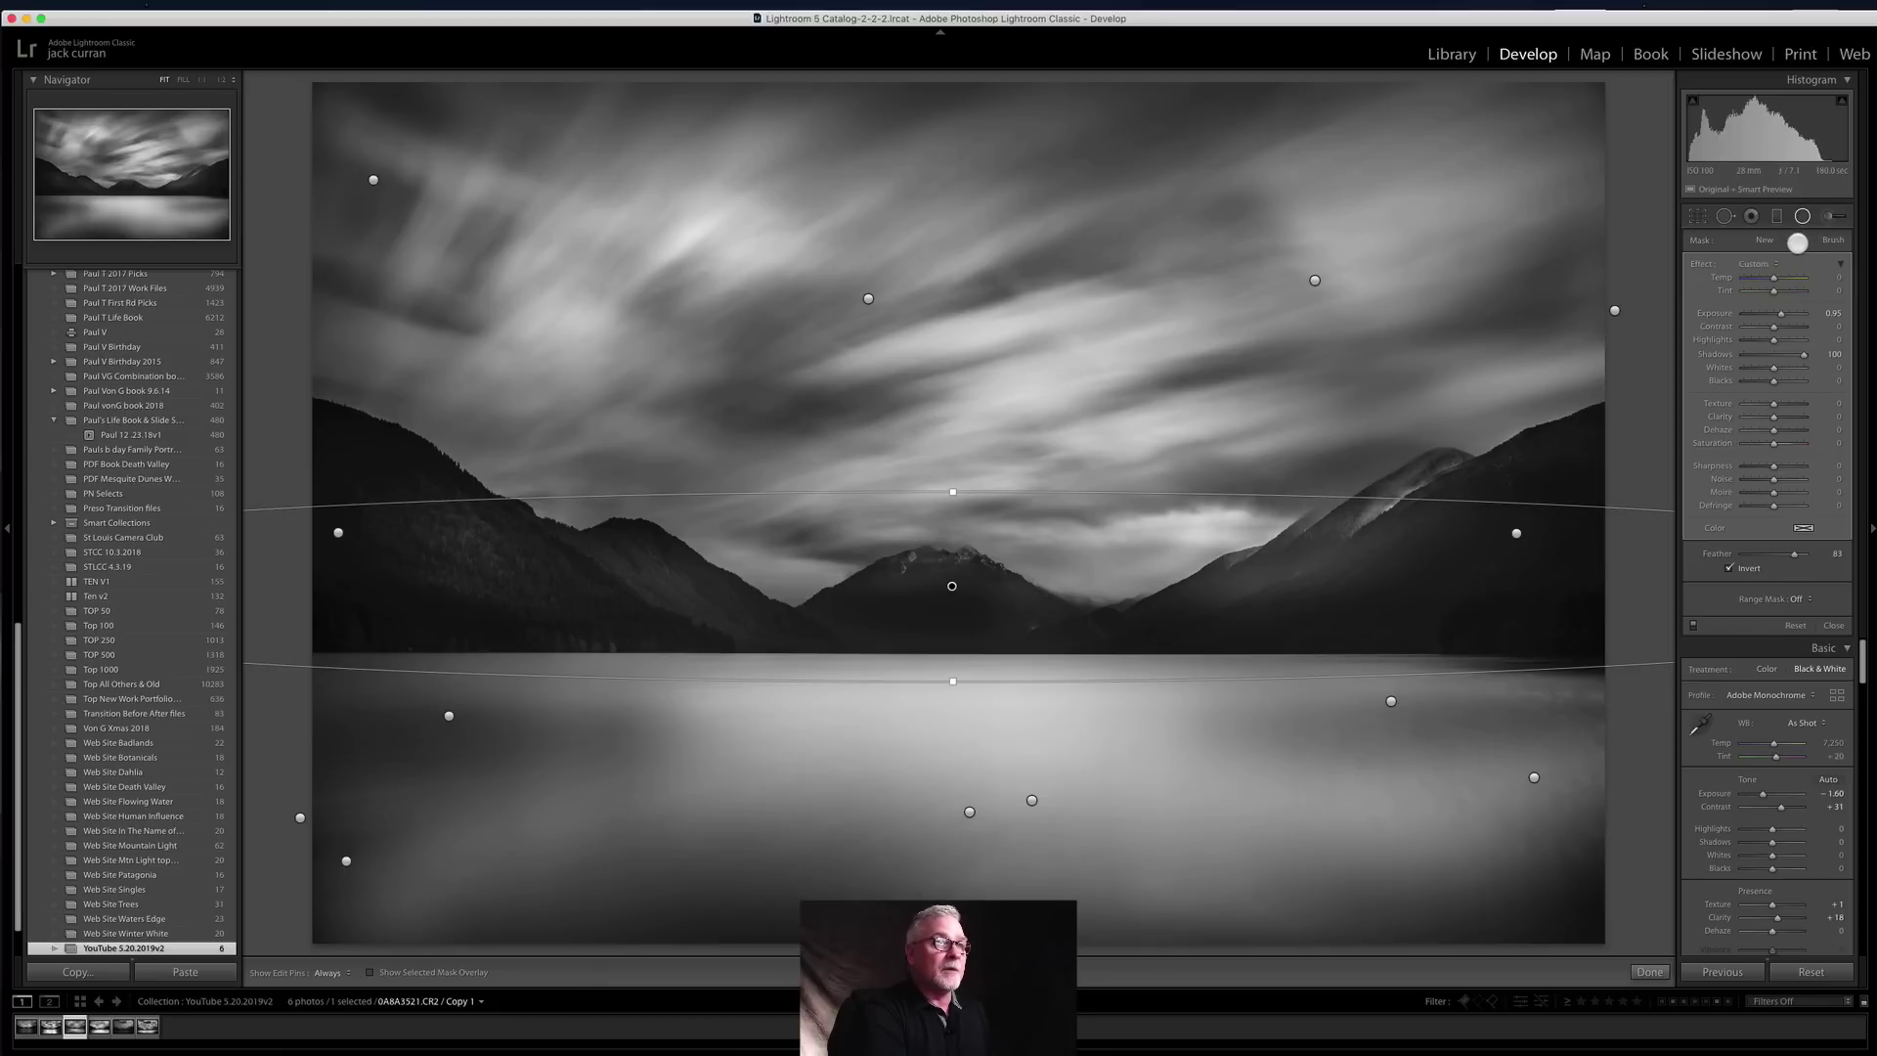
click(1830, 240)
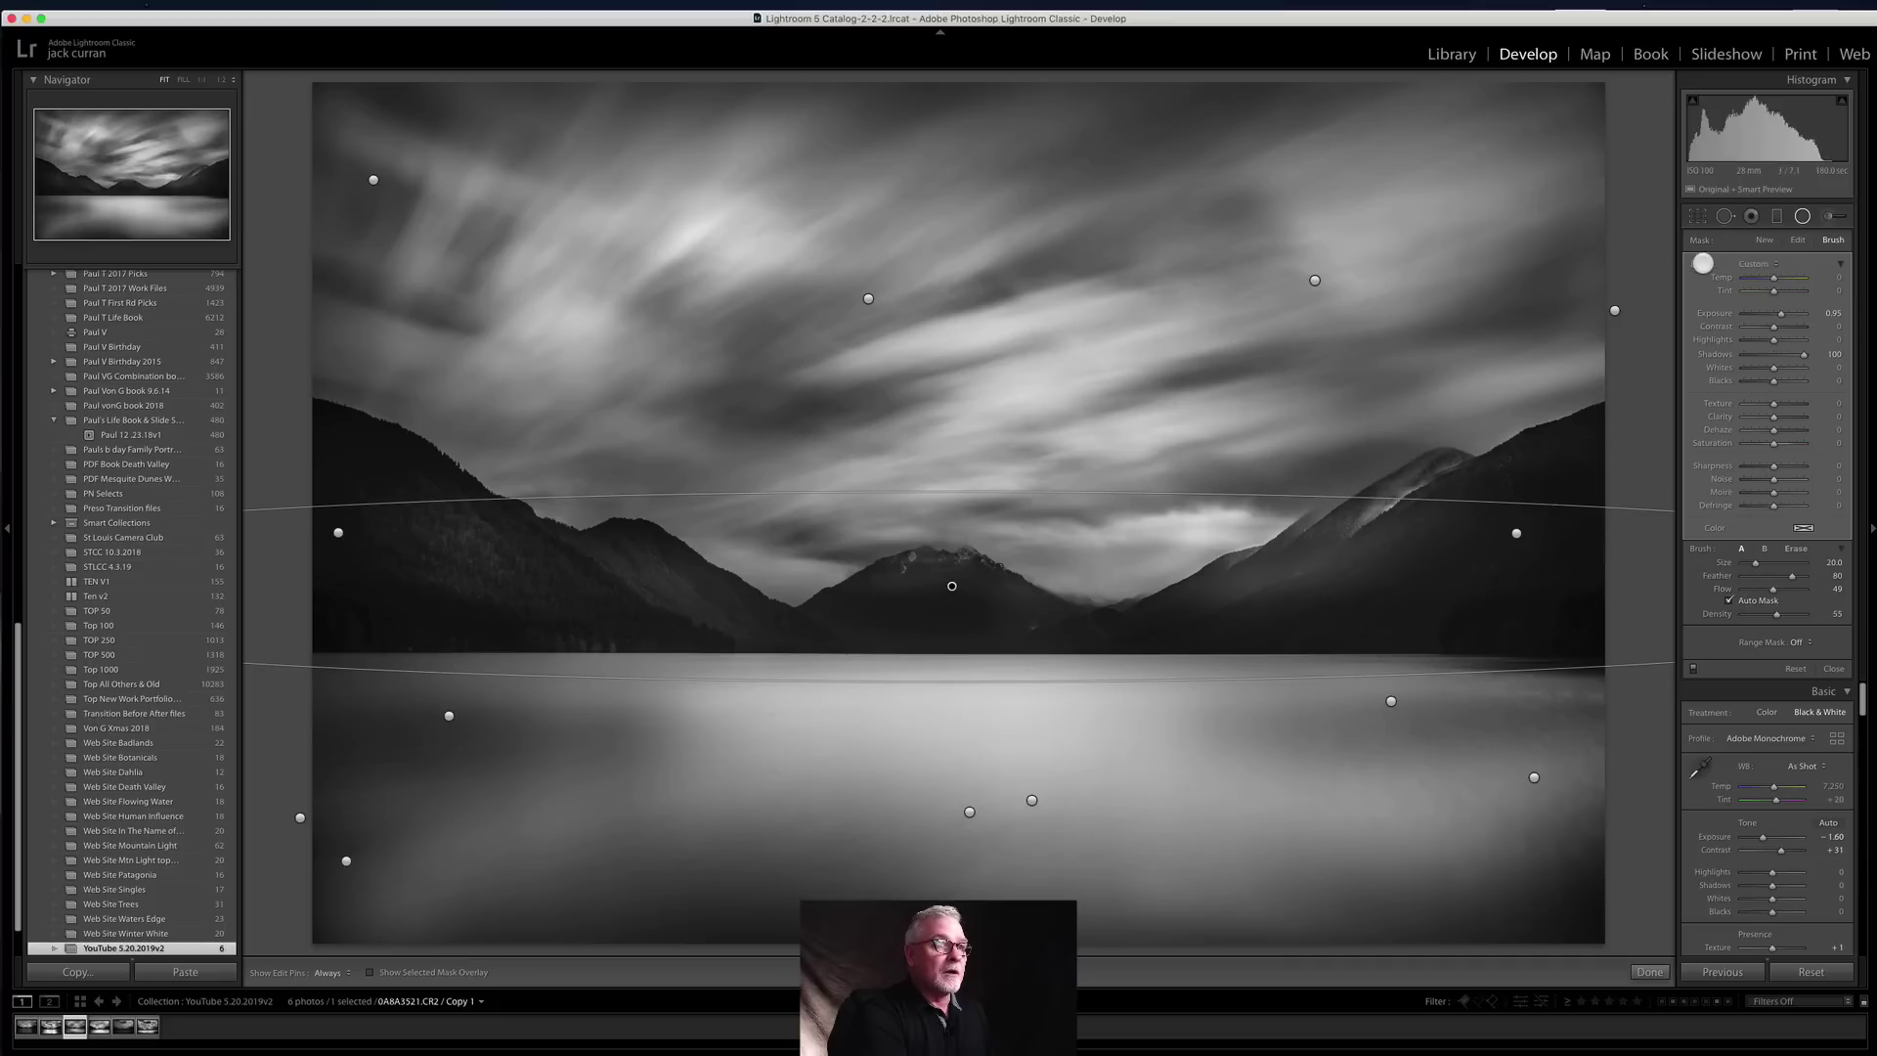
Step: Try Exposure -2.19 and Contrast -23 on the mountain radial filter, and undo both changes
mouse_move(1788, 314)
mouse_down()
mouse_move(1759, 315)
mouse_move(1767, 330)
mouse_up()
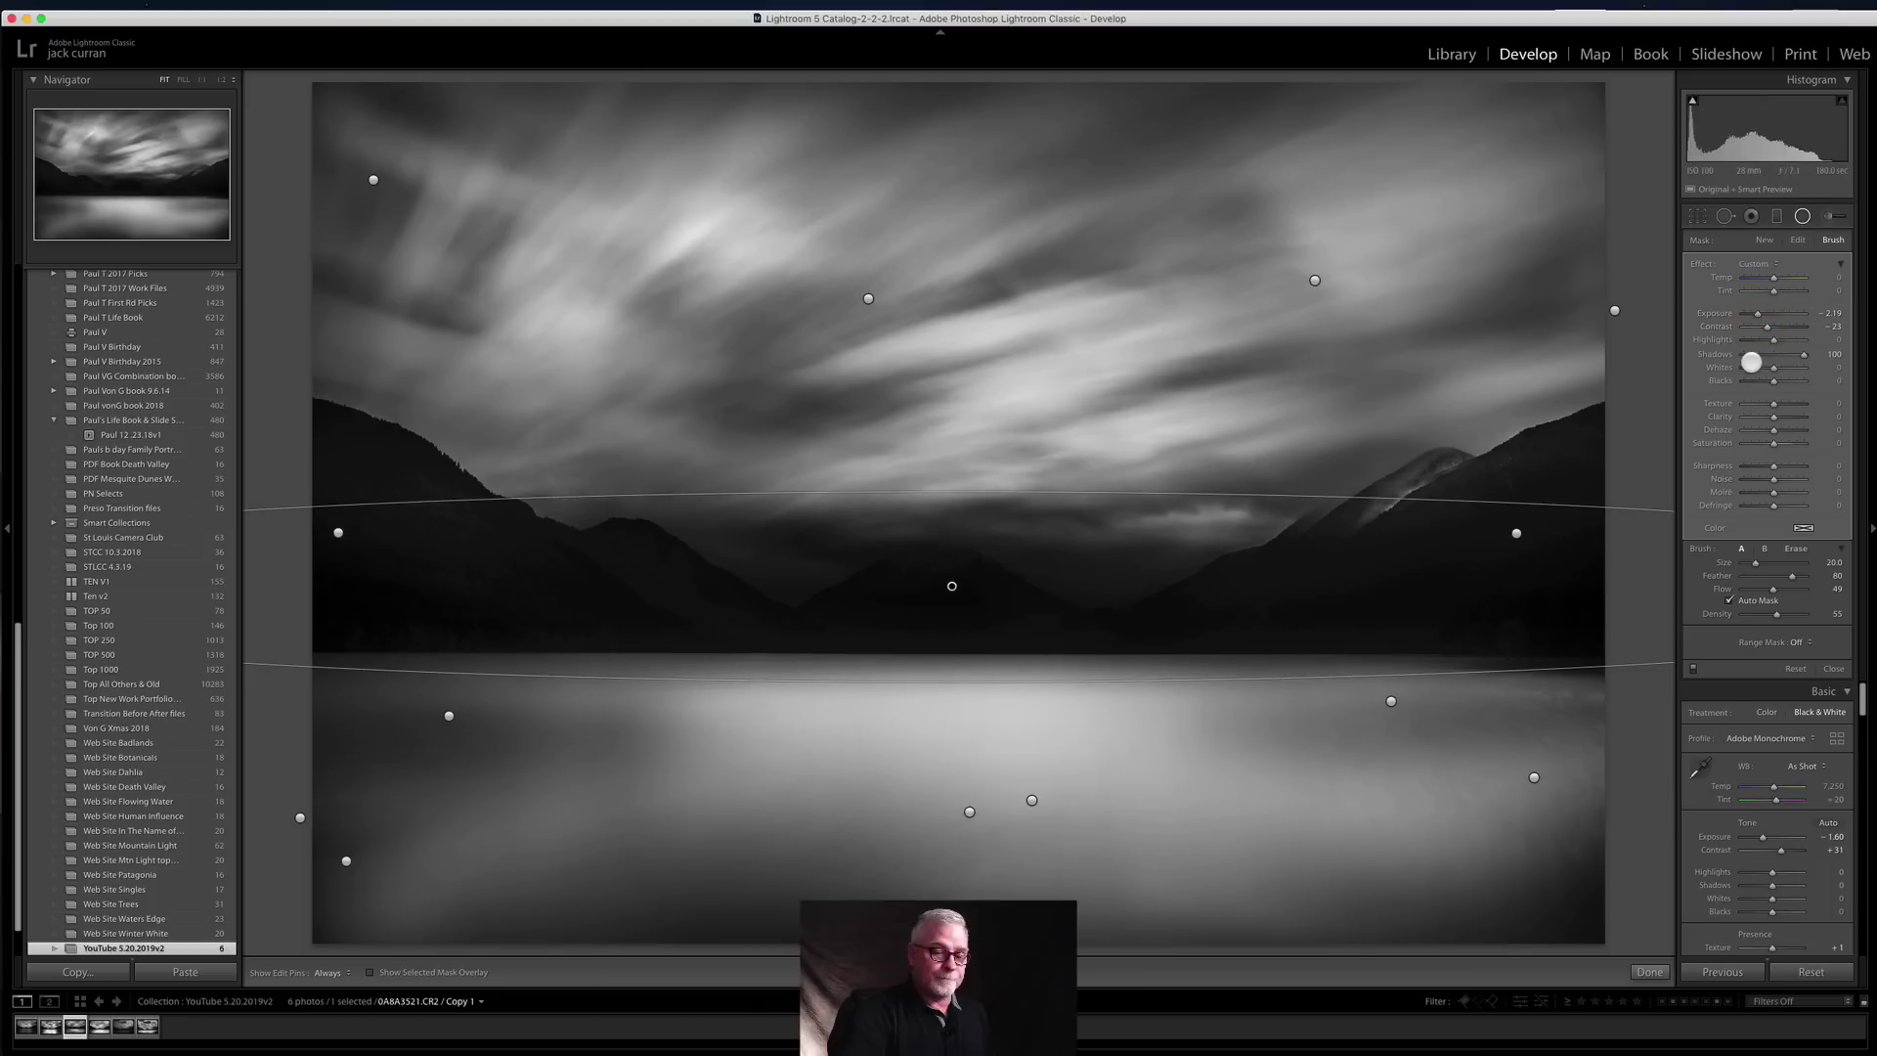
key(super+z)
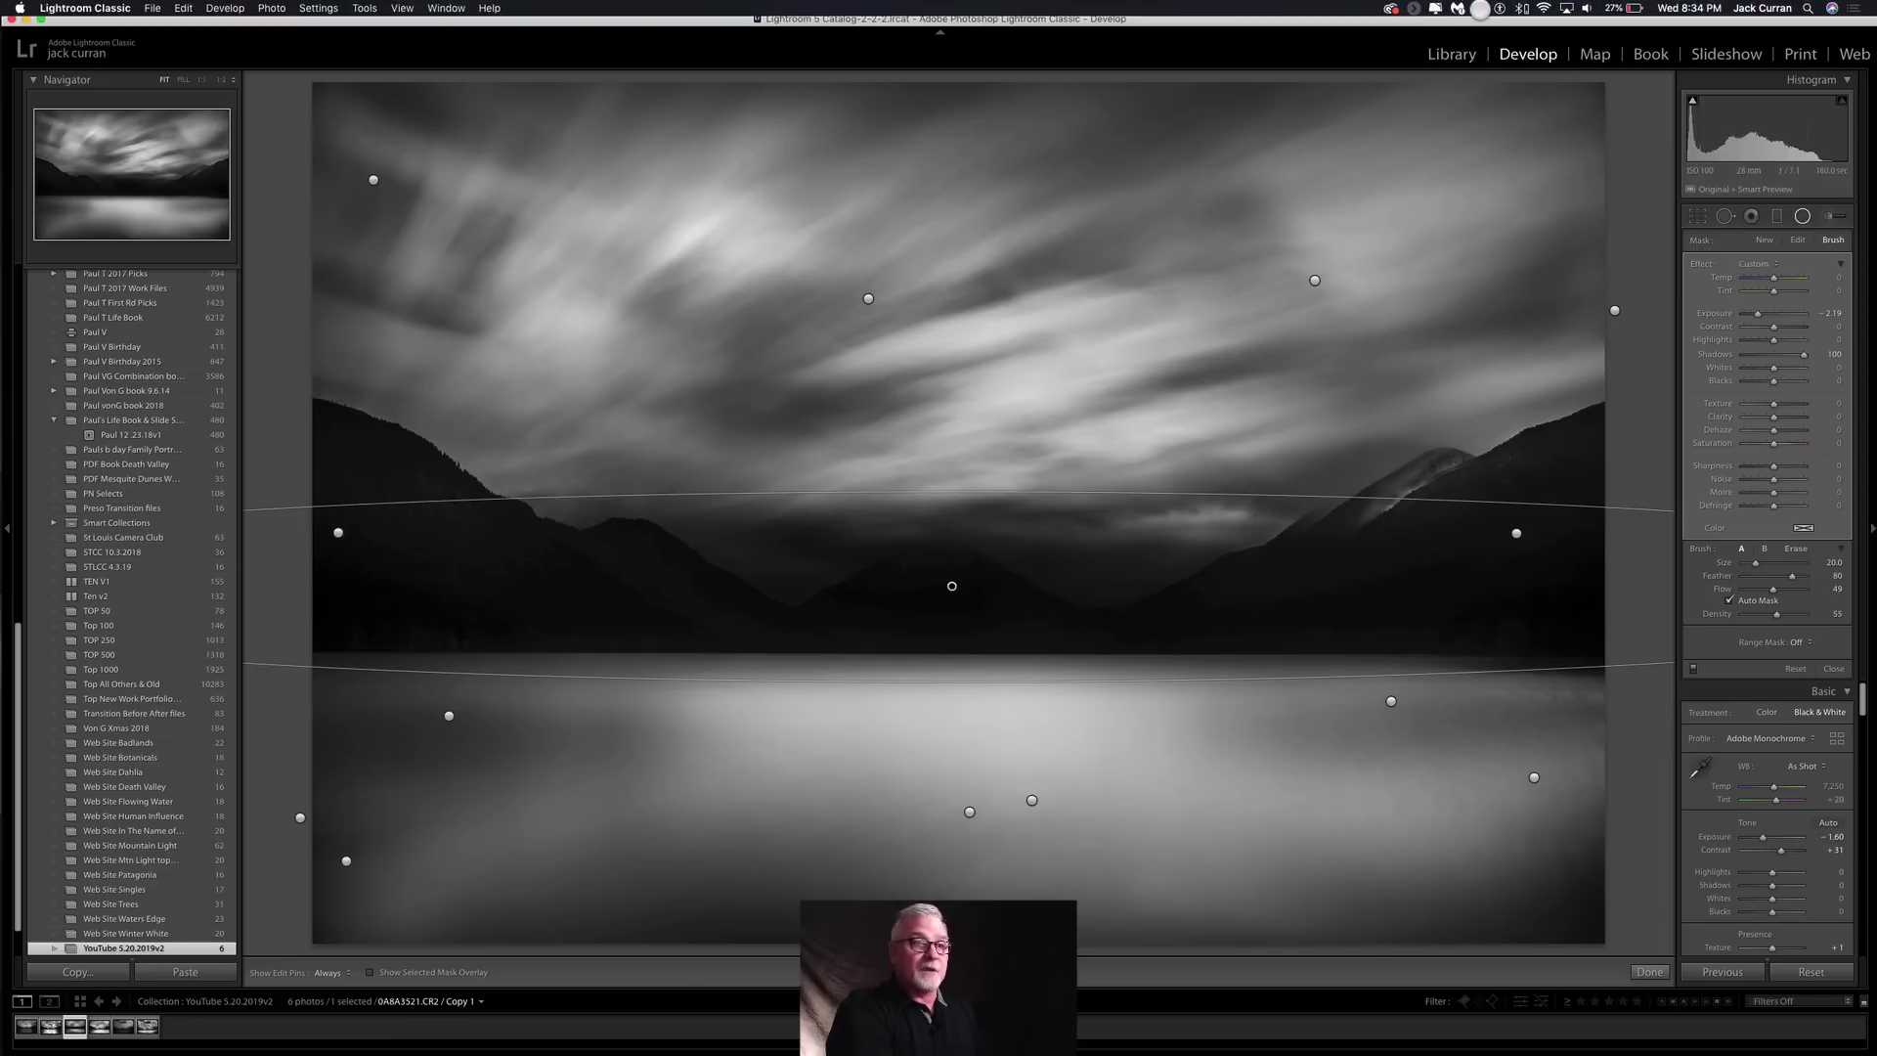
key(super+z)
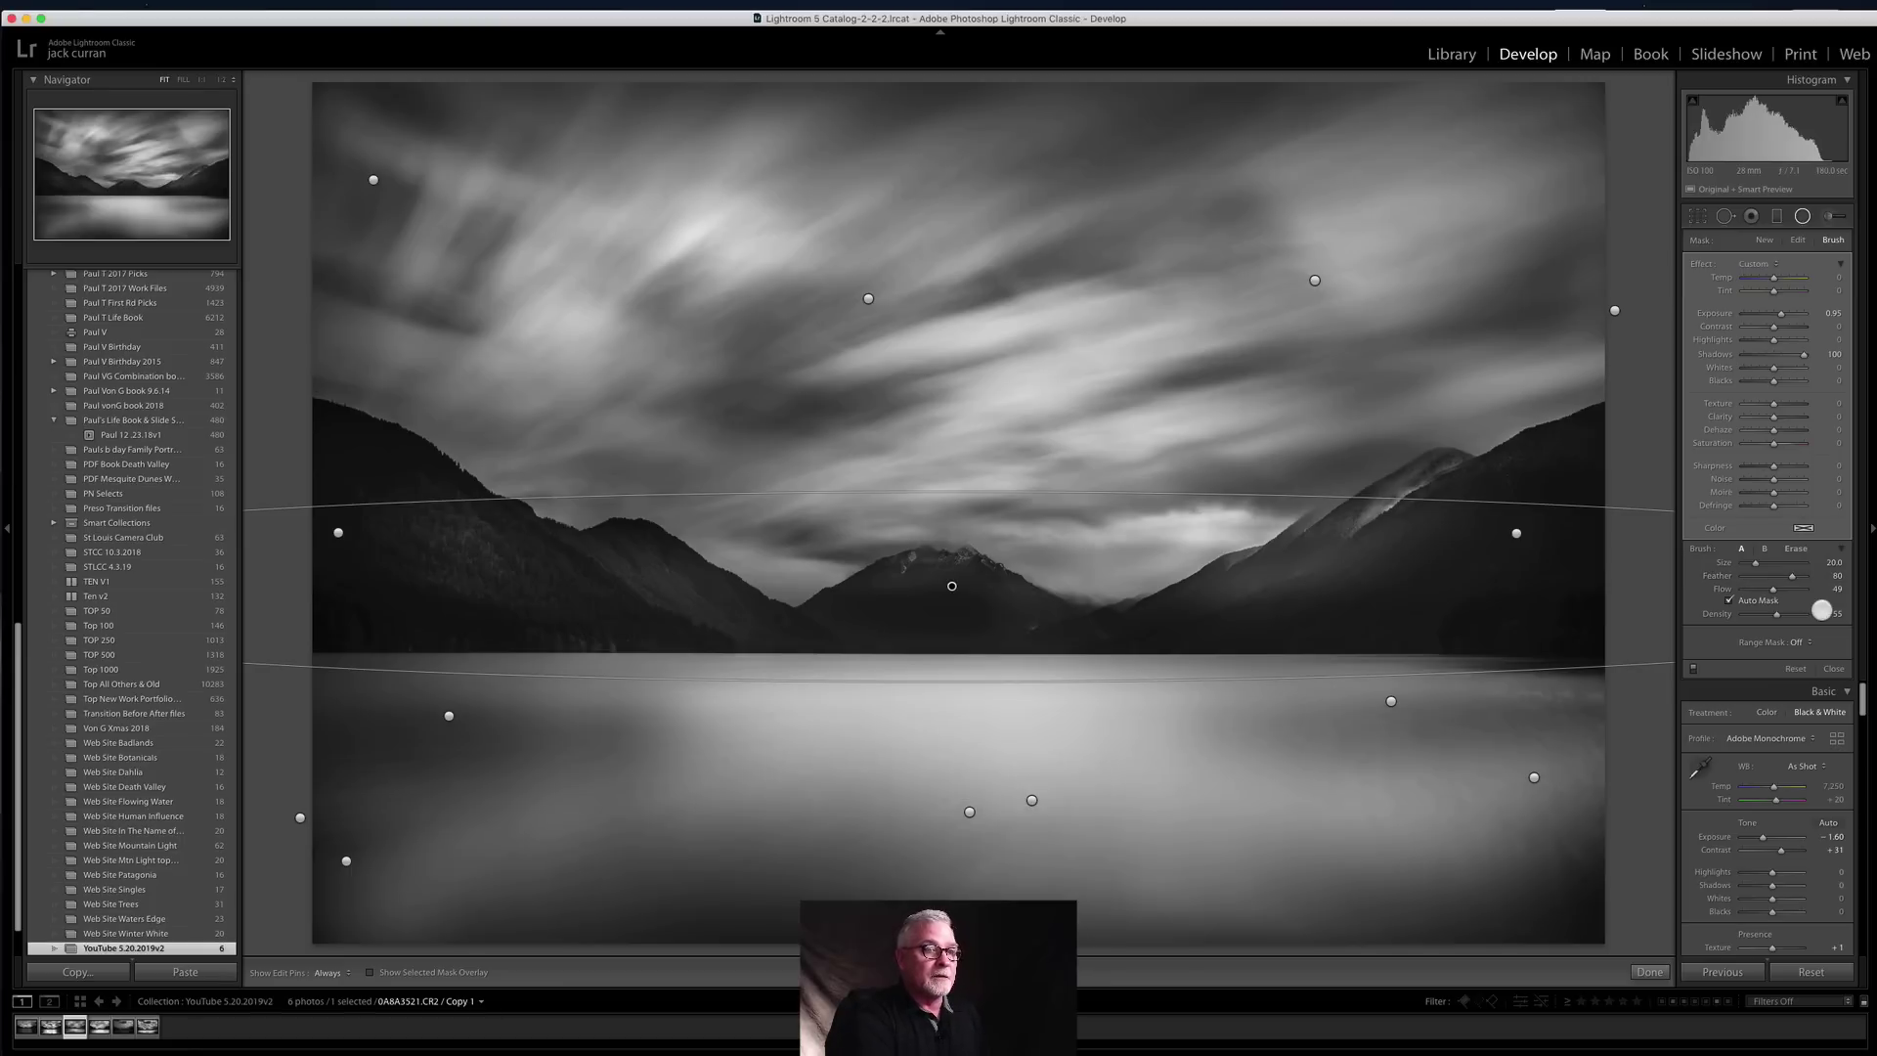
Step: Switch the central mountain filter's mask brush to Erase and inspect the photo with the edit pins hidden, then shown again
click(1794, 550)
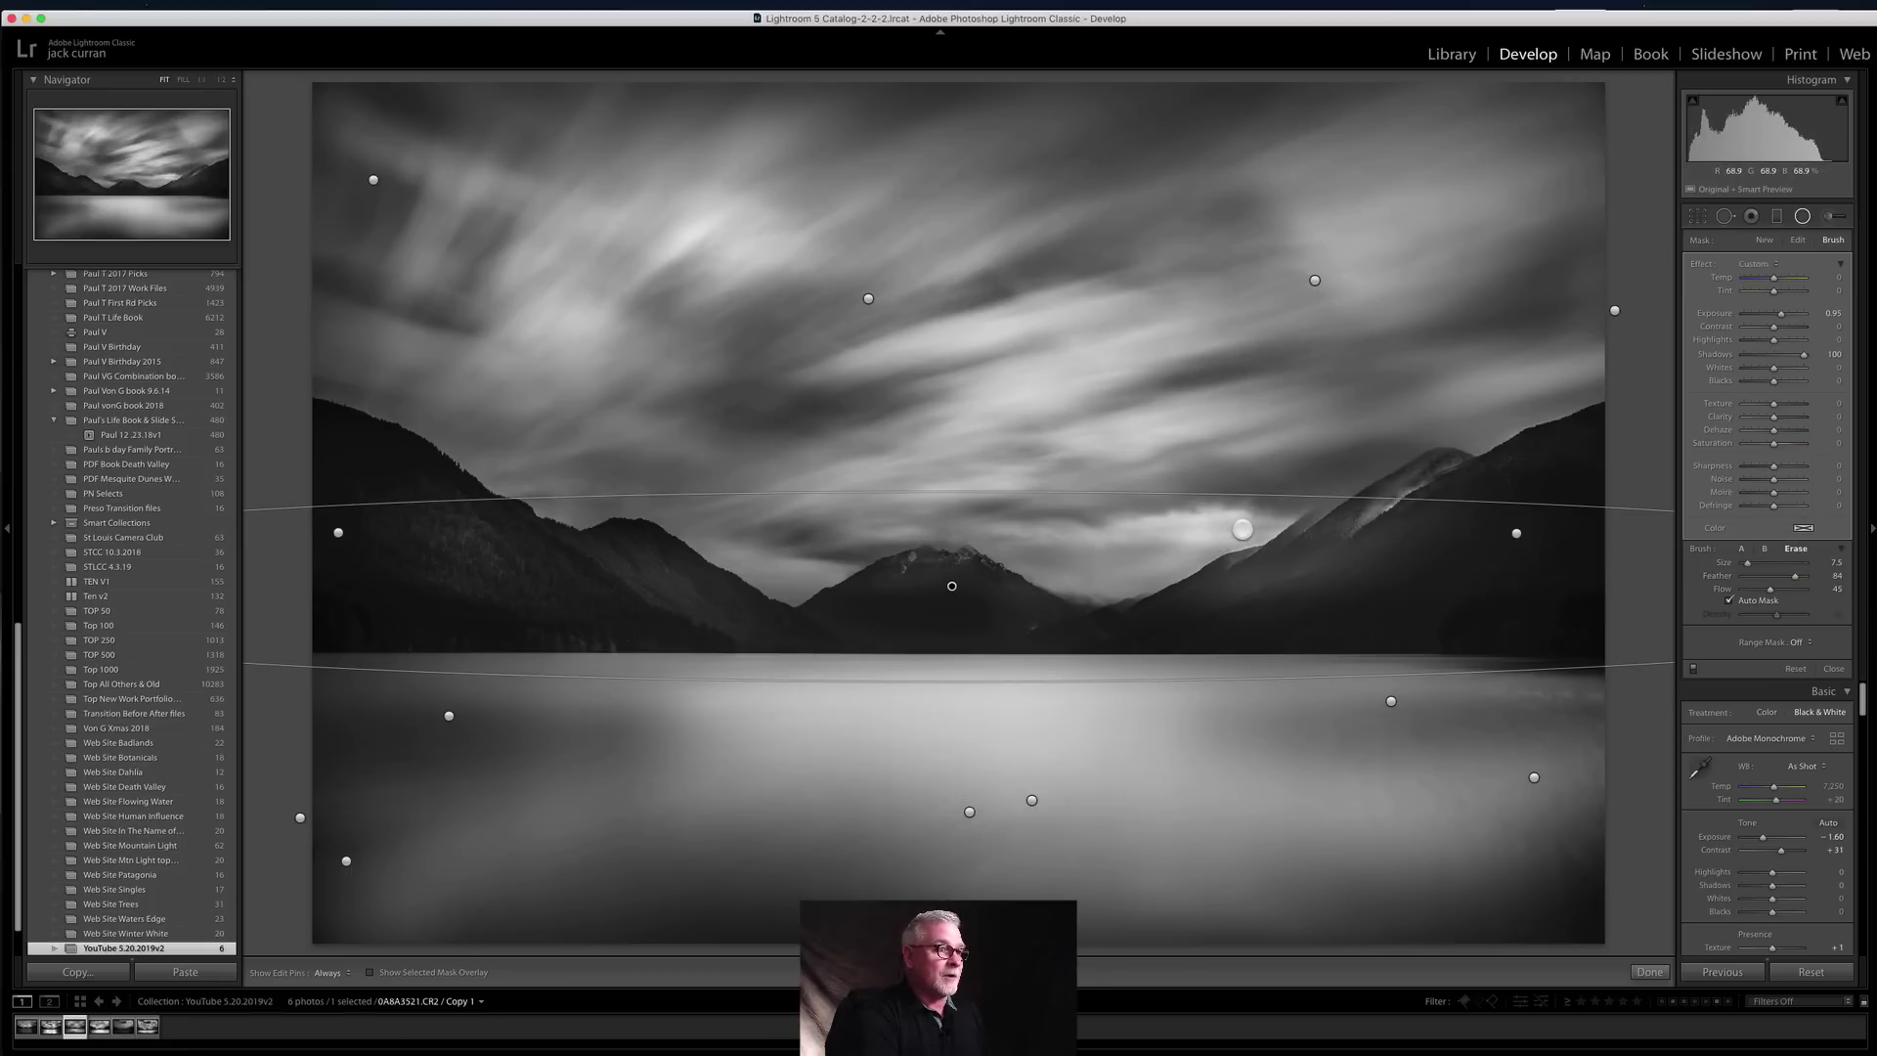
key(h)
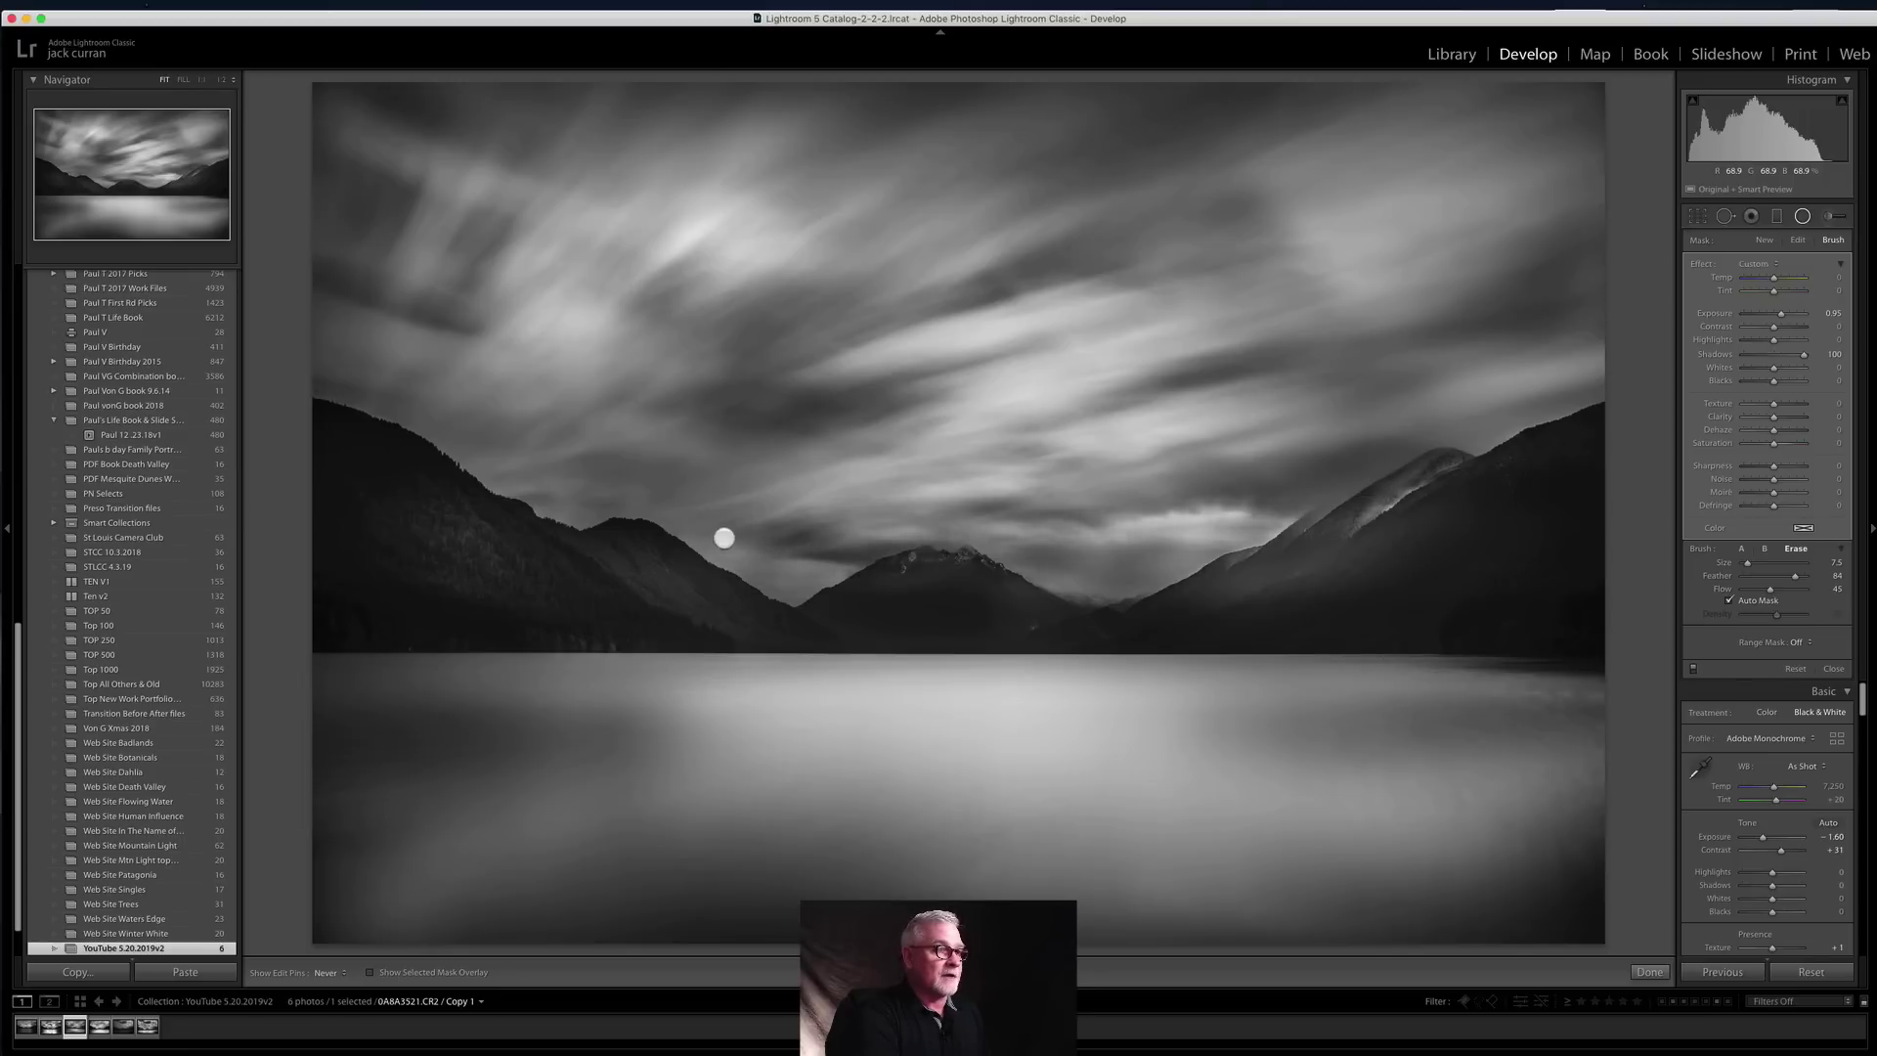
key(h)
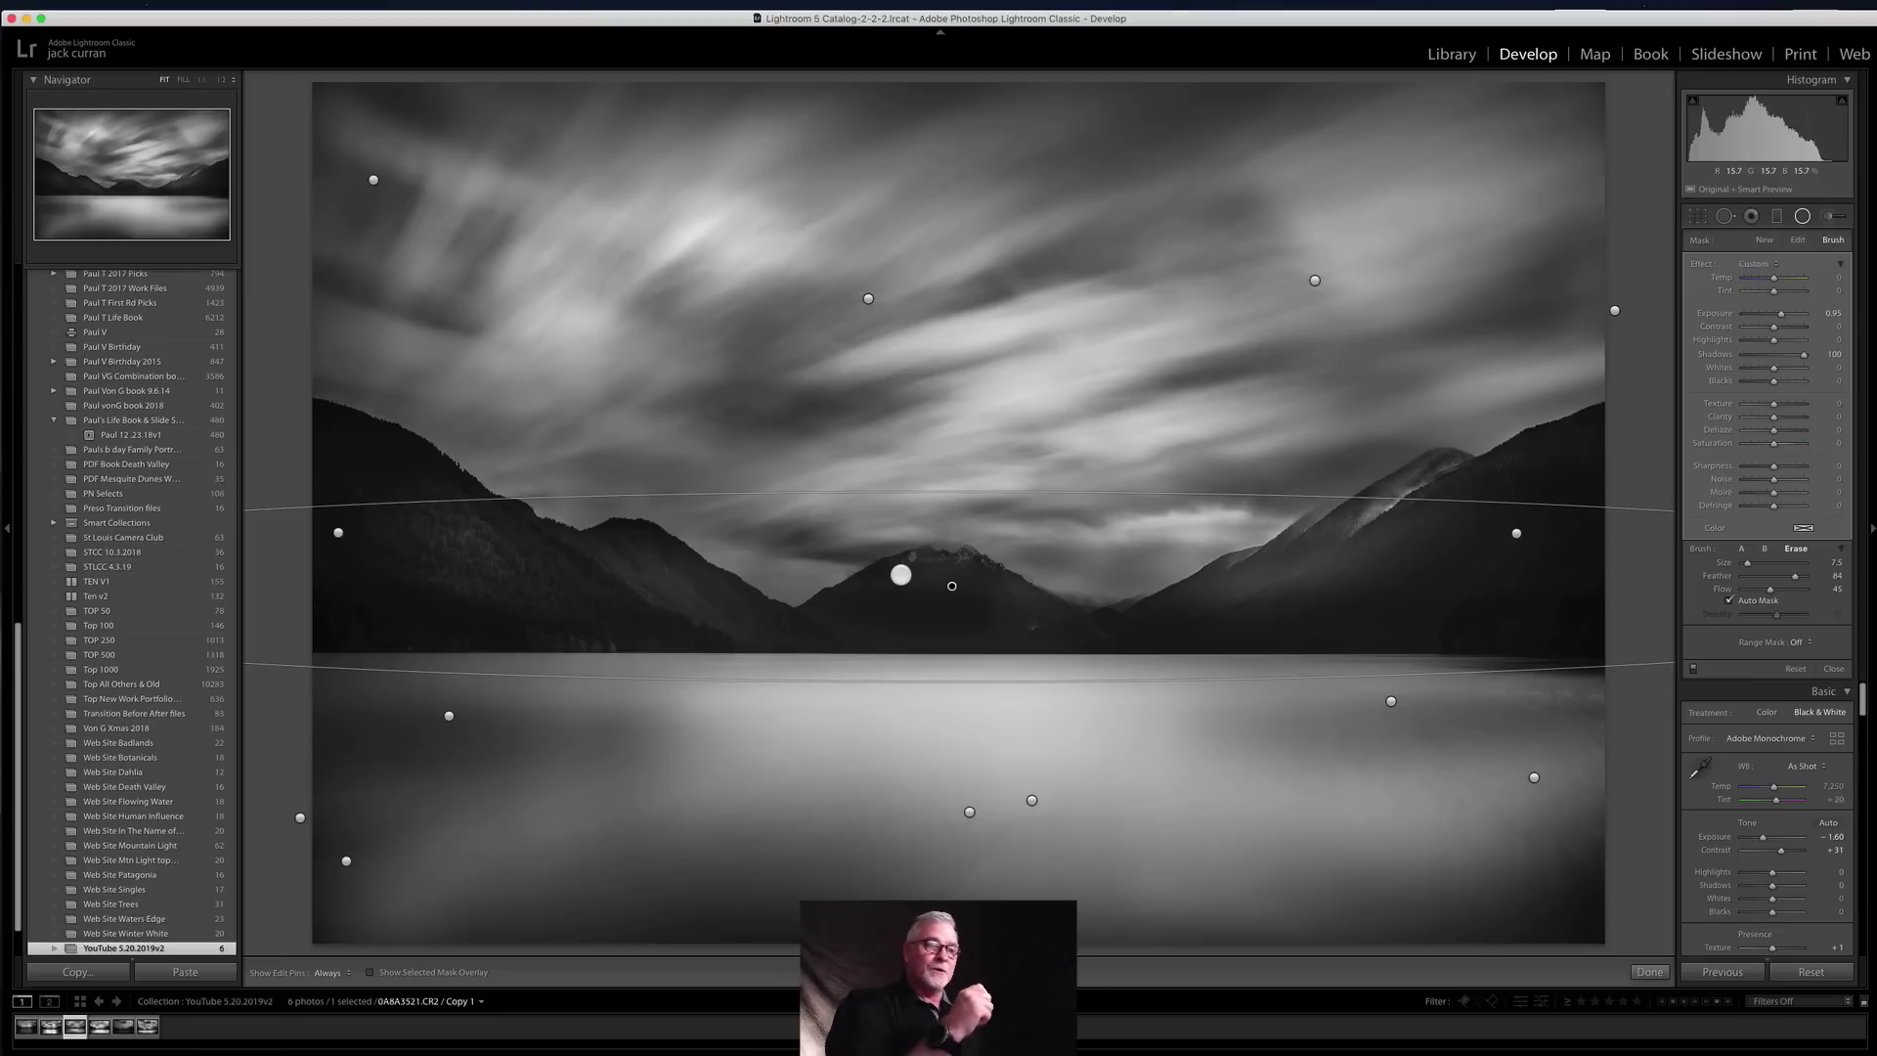
key(super+z)
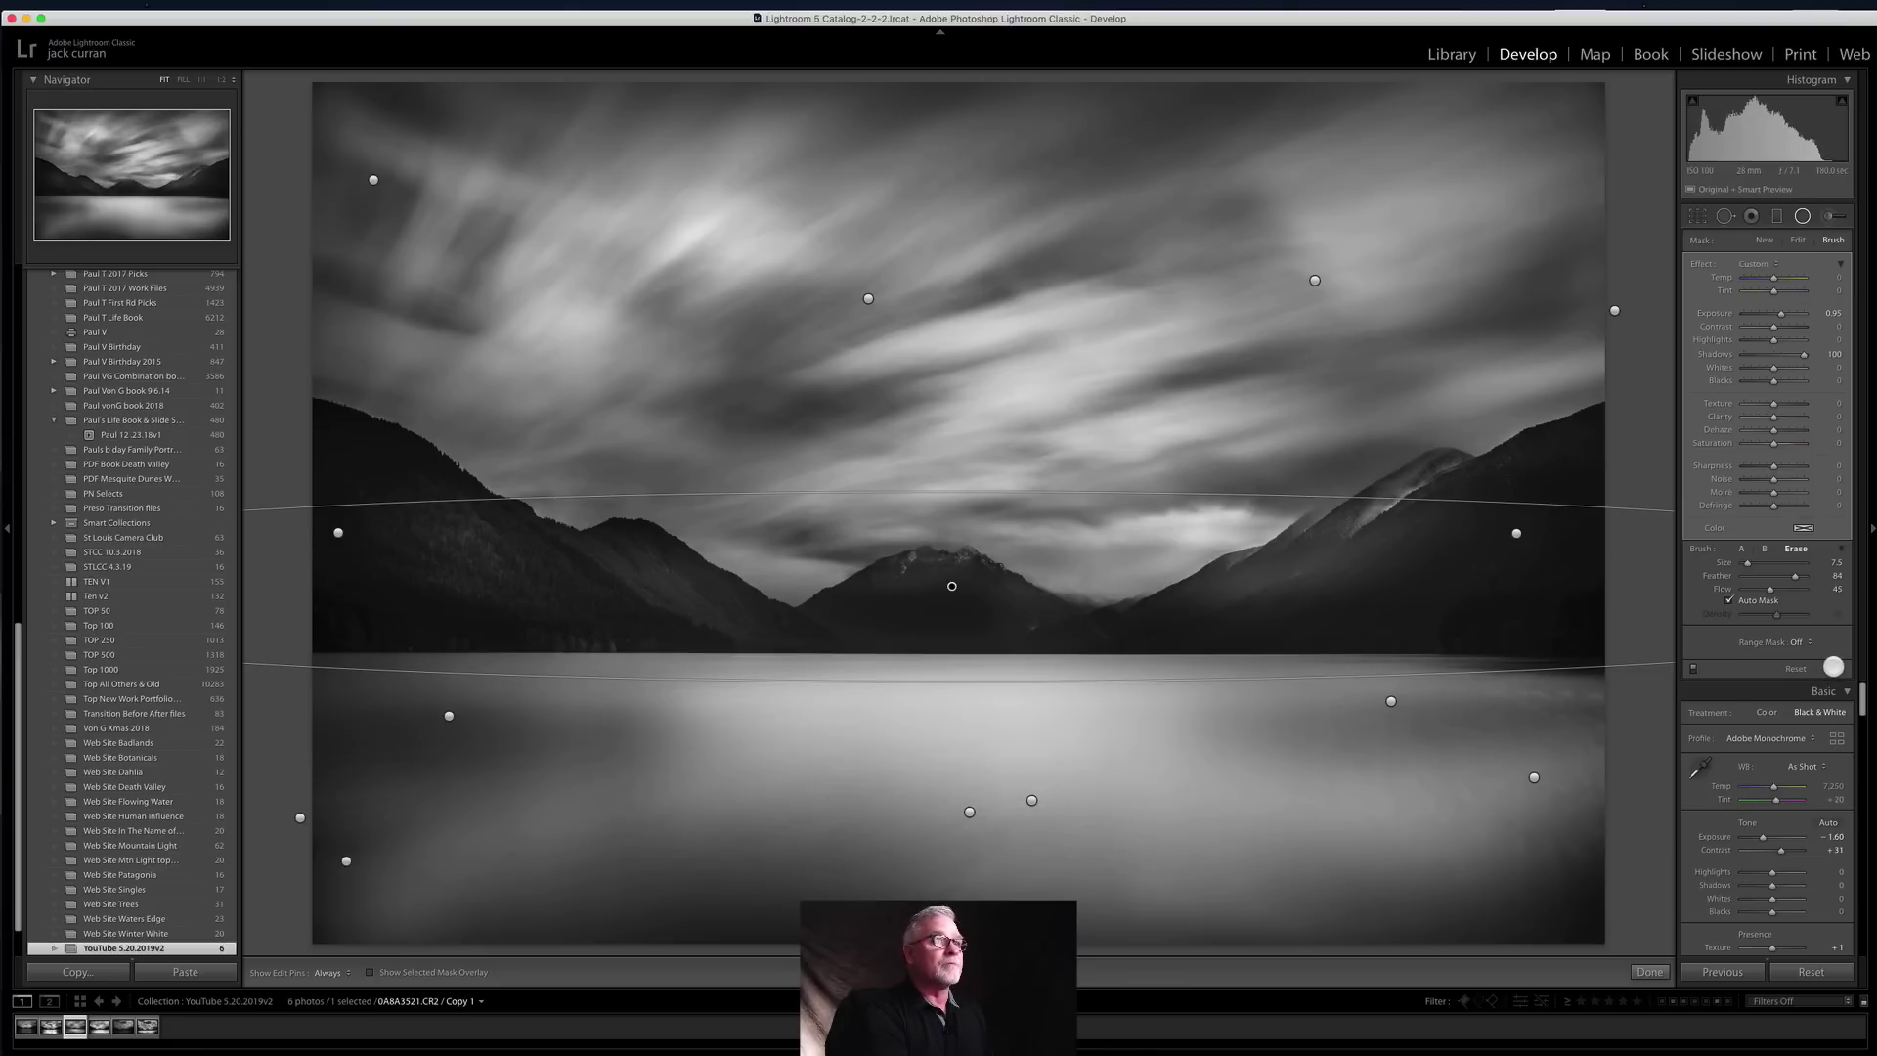
click(1479, 10)
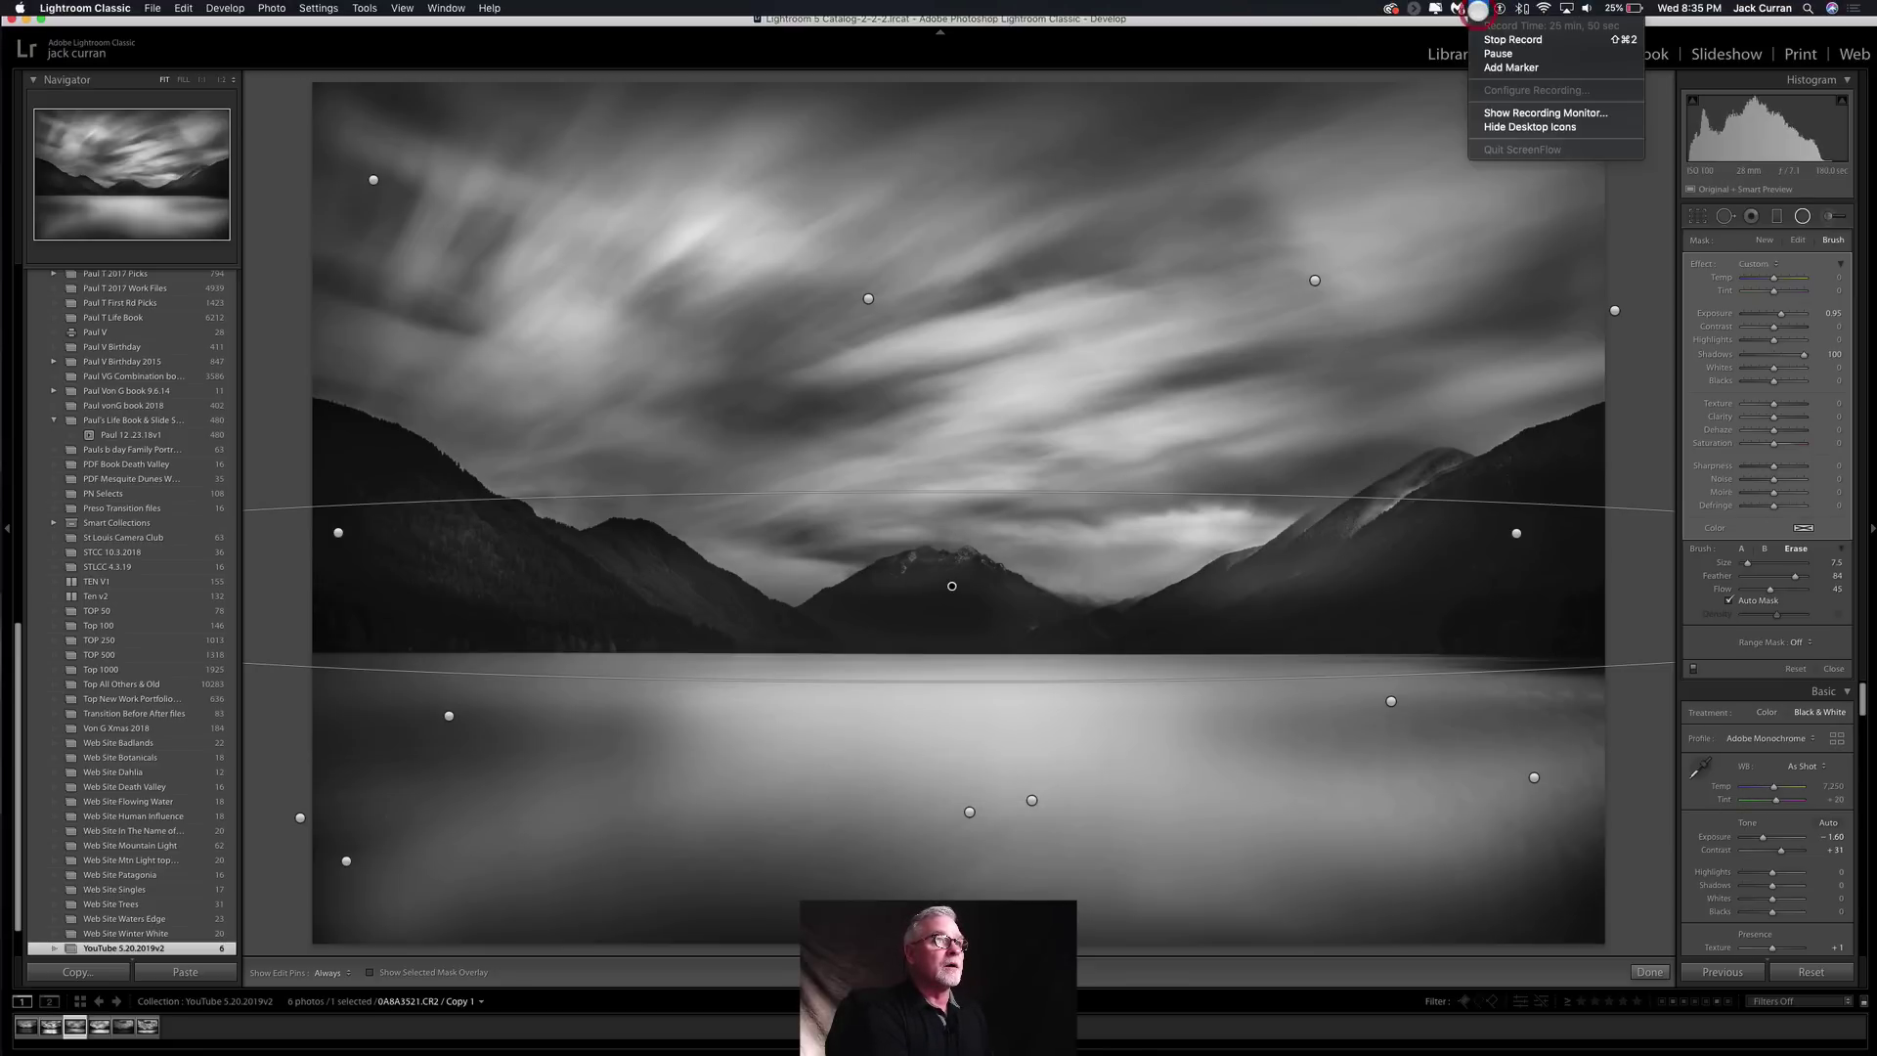
click(1498, 53)
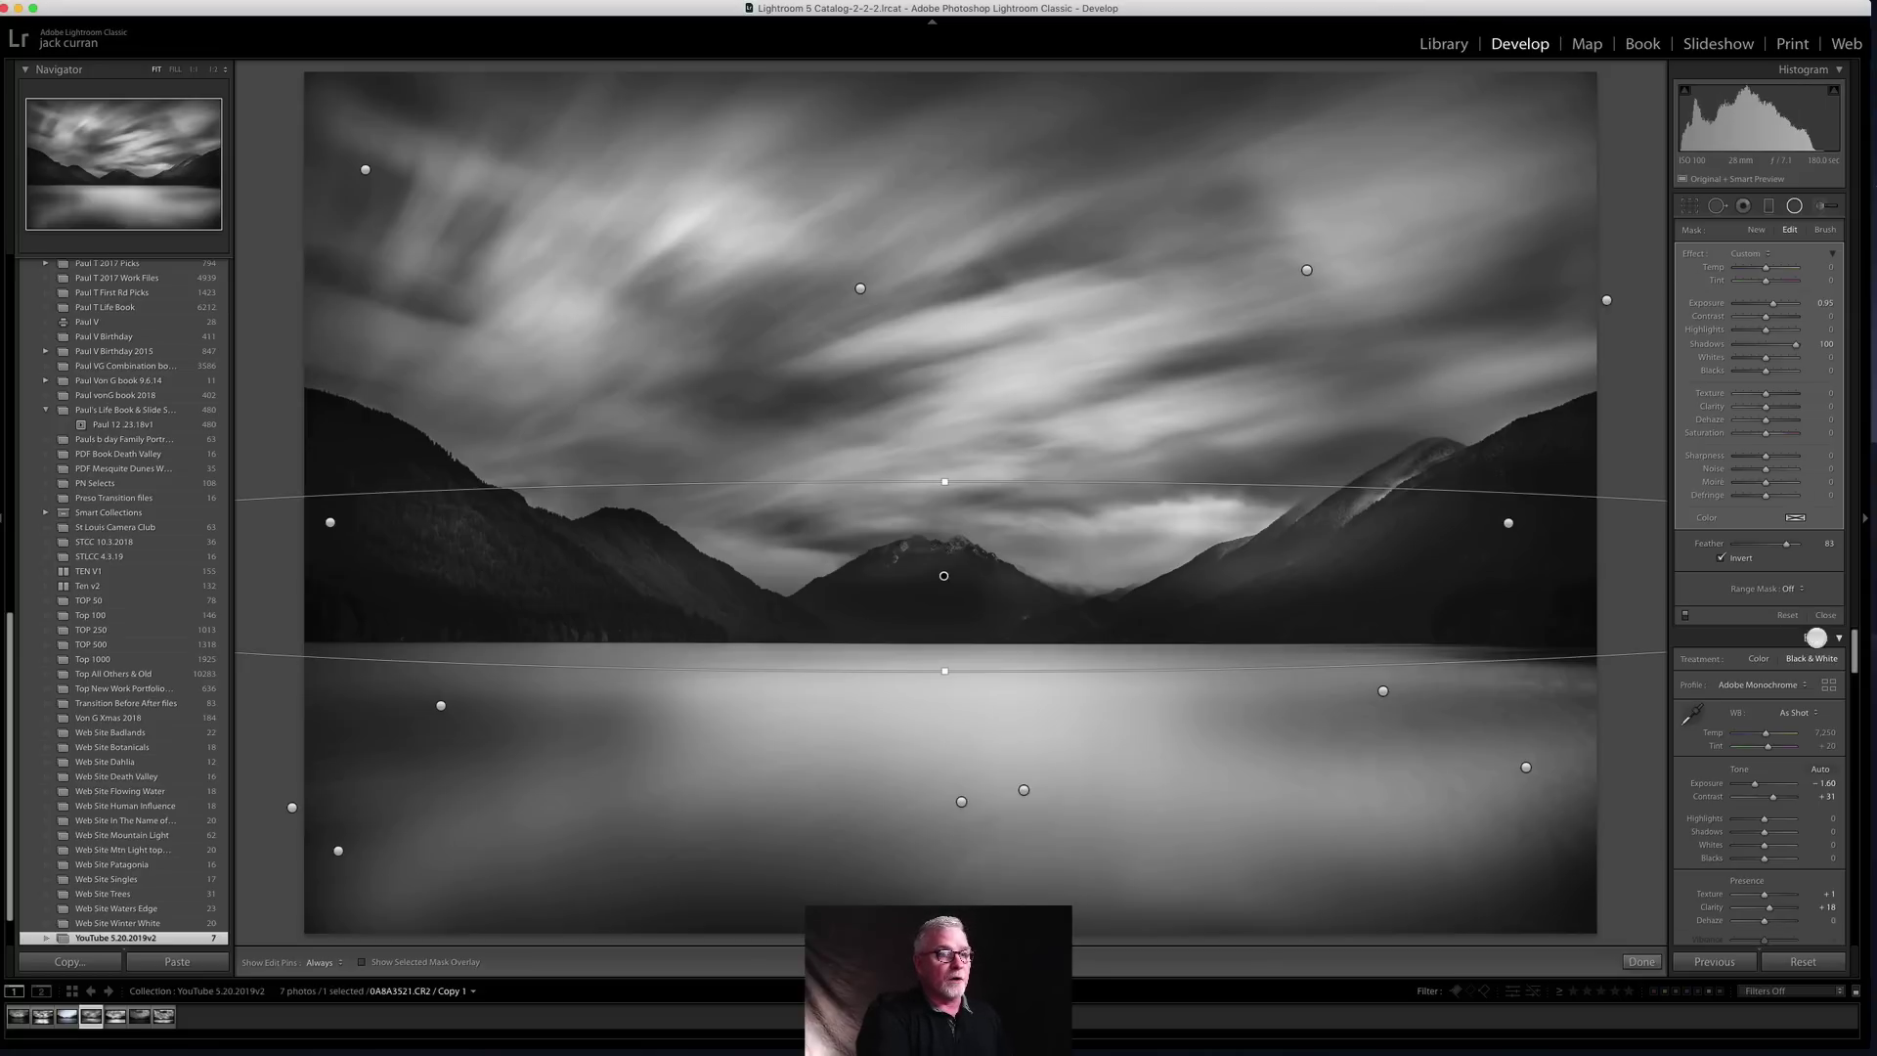
Step: Close the radial filter settings, set the photo's overall Exposure to -1.35, and reset its Texture to 0
click(1824, 615)
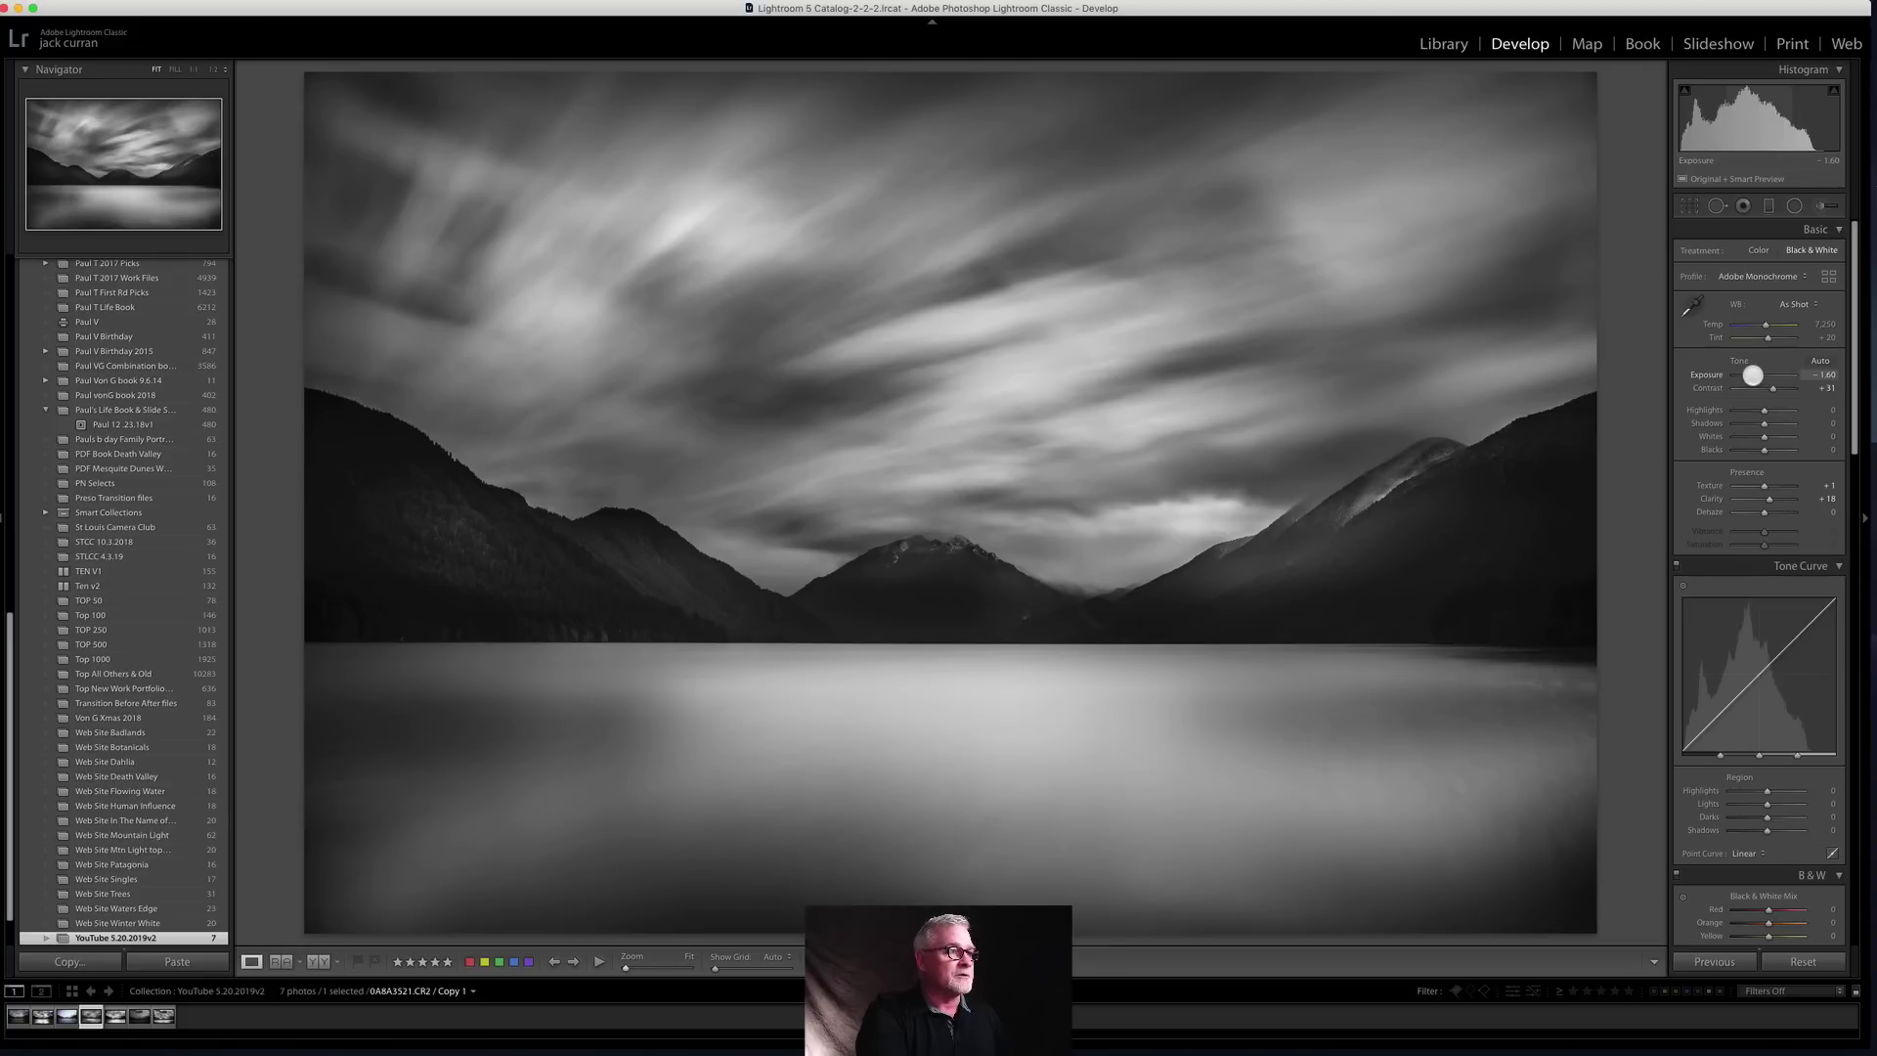
drag(1753, 375, 1754, 374)
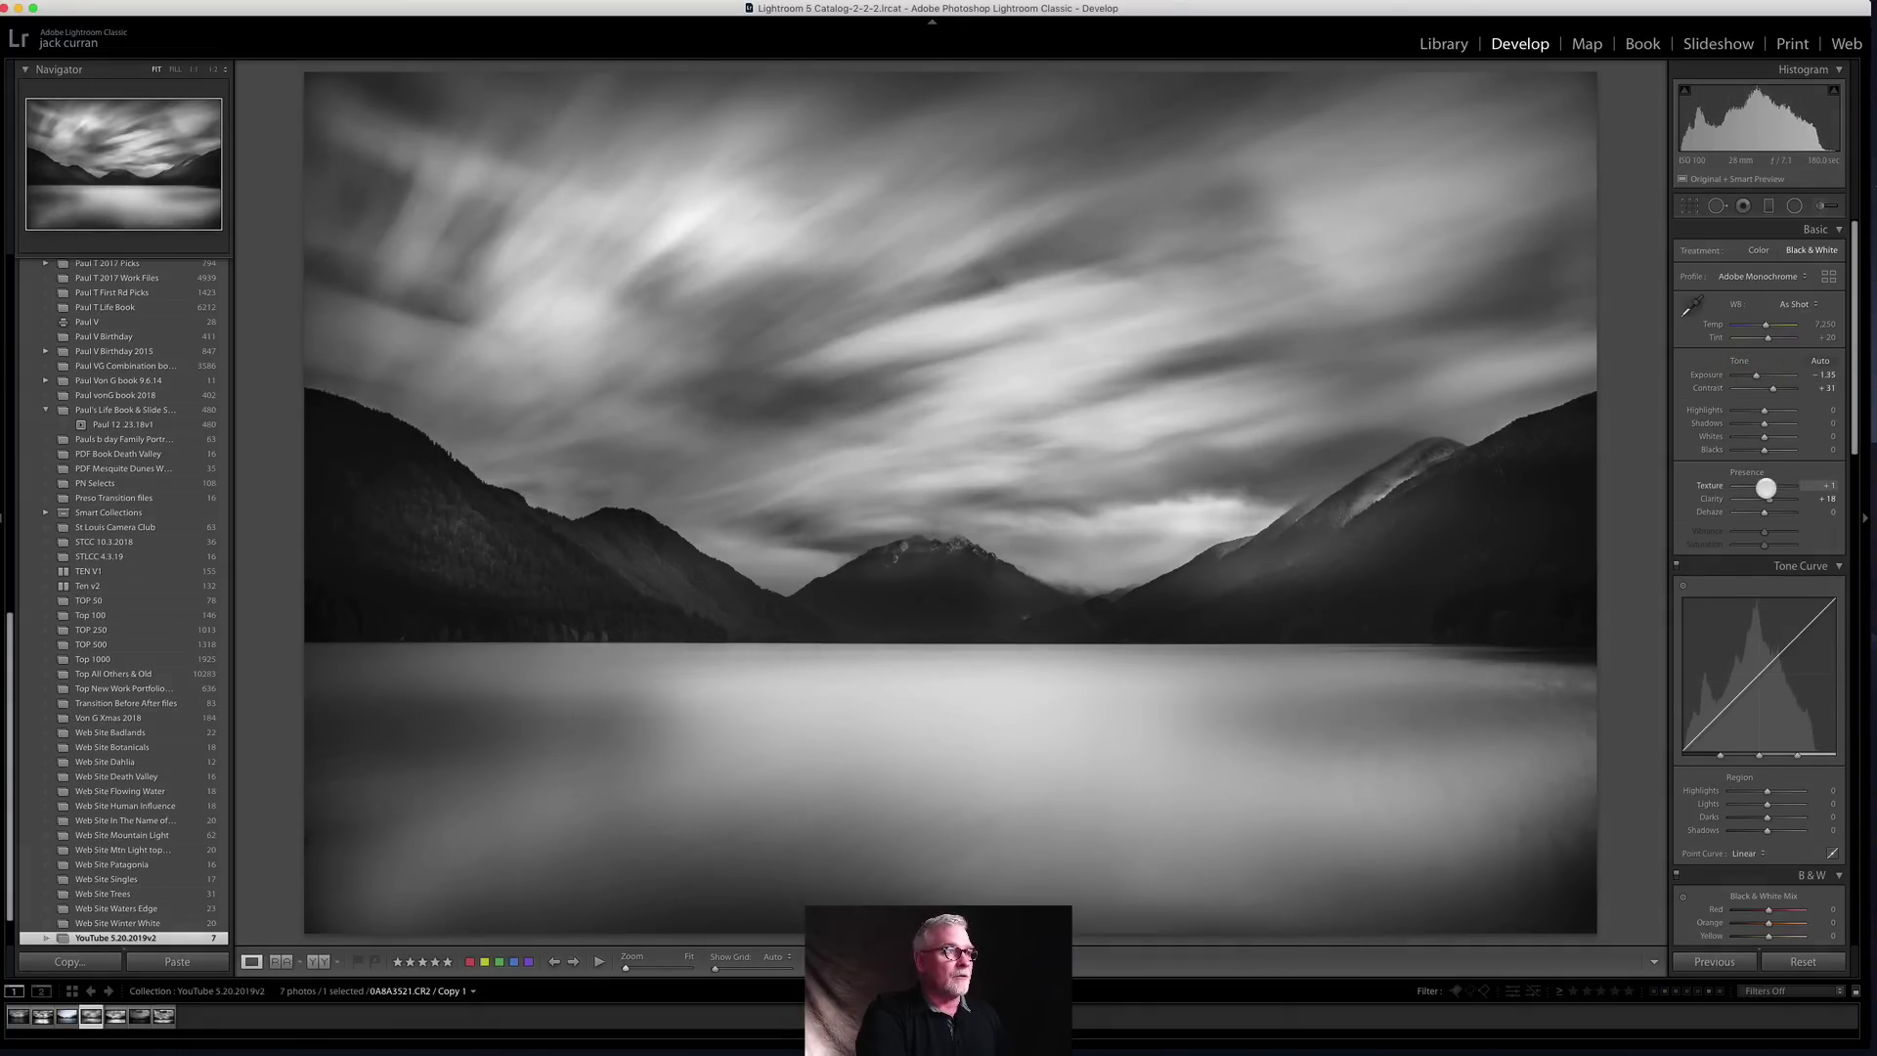
mouse_move(1766, 488)
mouse_down()
mouse_move(1792, 485)
mouse_move(1765, 487)
mouse_up()
double_click(1765, 486)
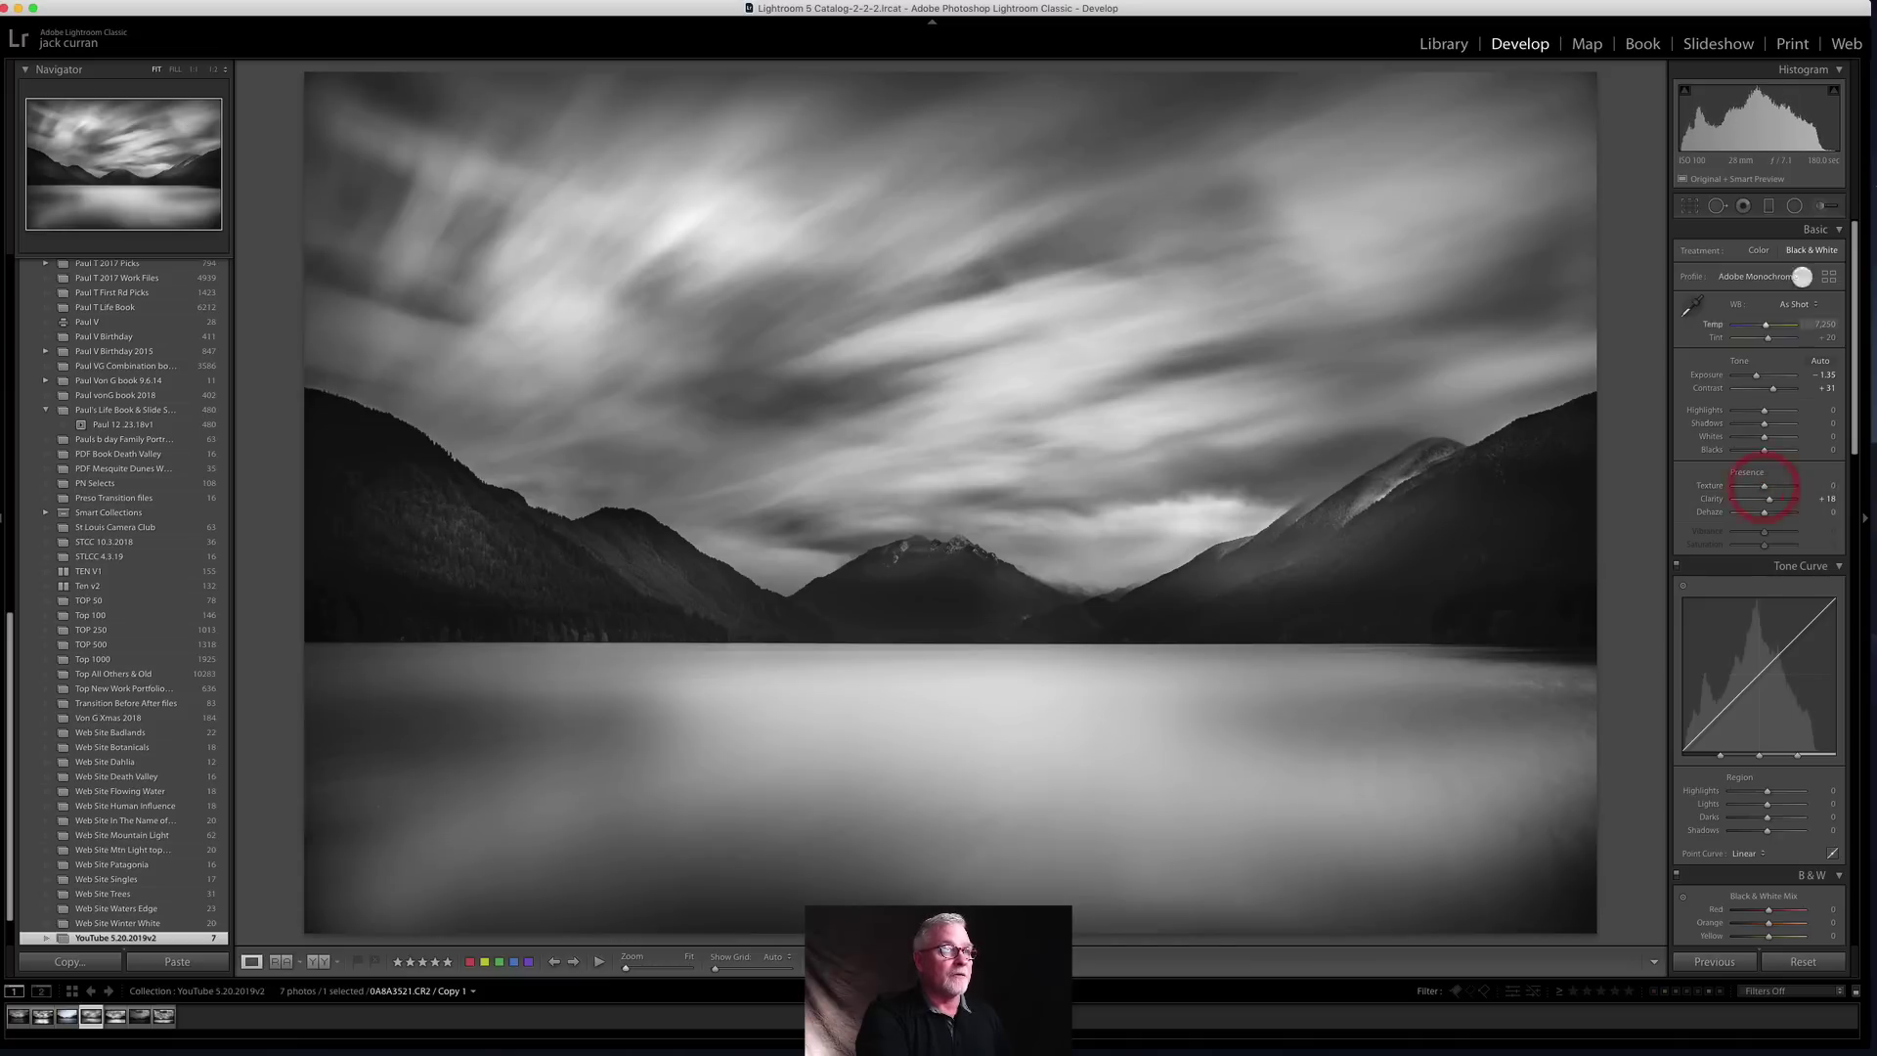
Step: Add a radial filter over the left mountainside and rotate it to follow the slope
click(1796, 205)
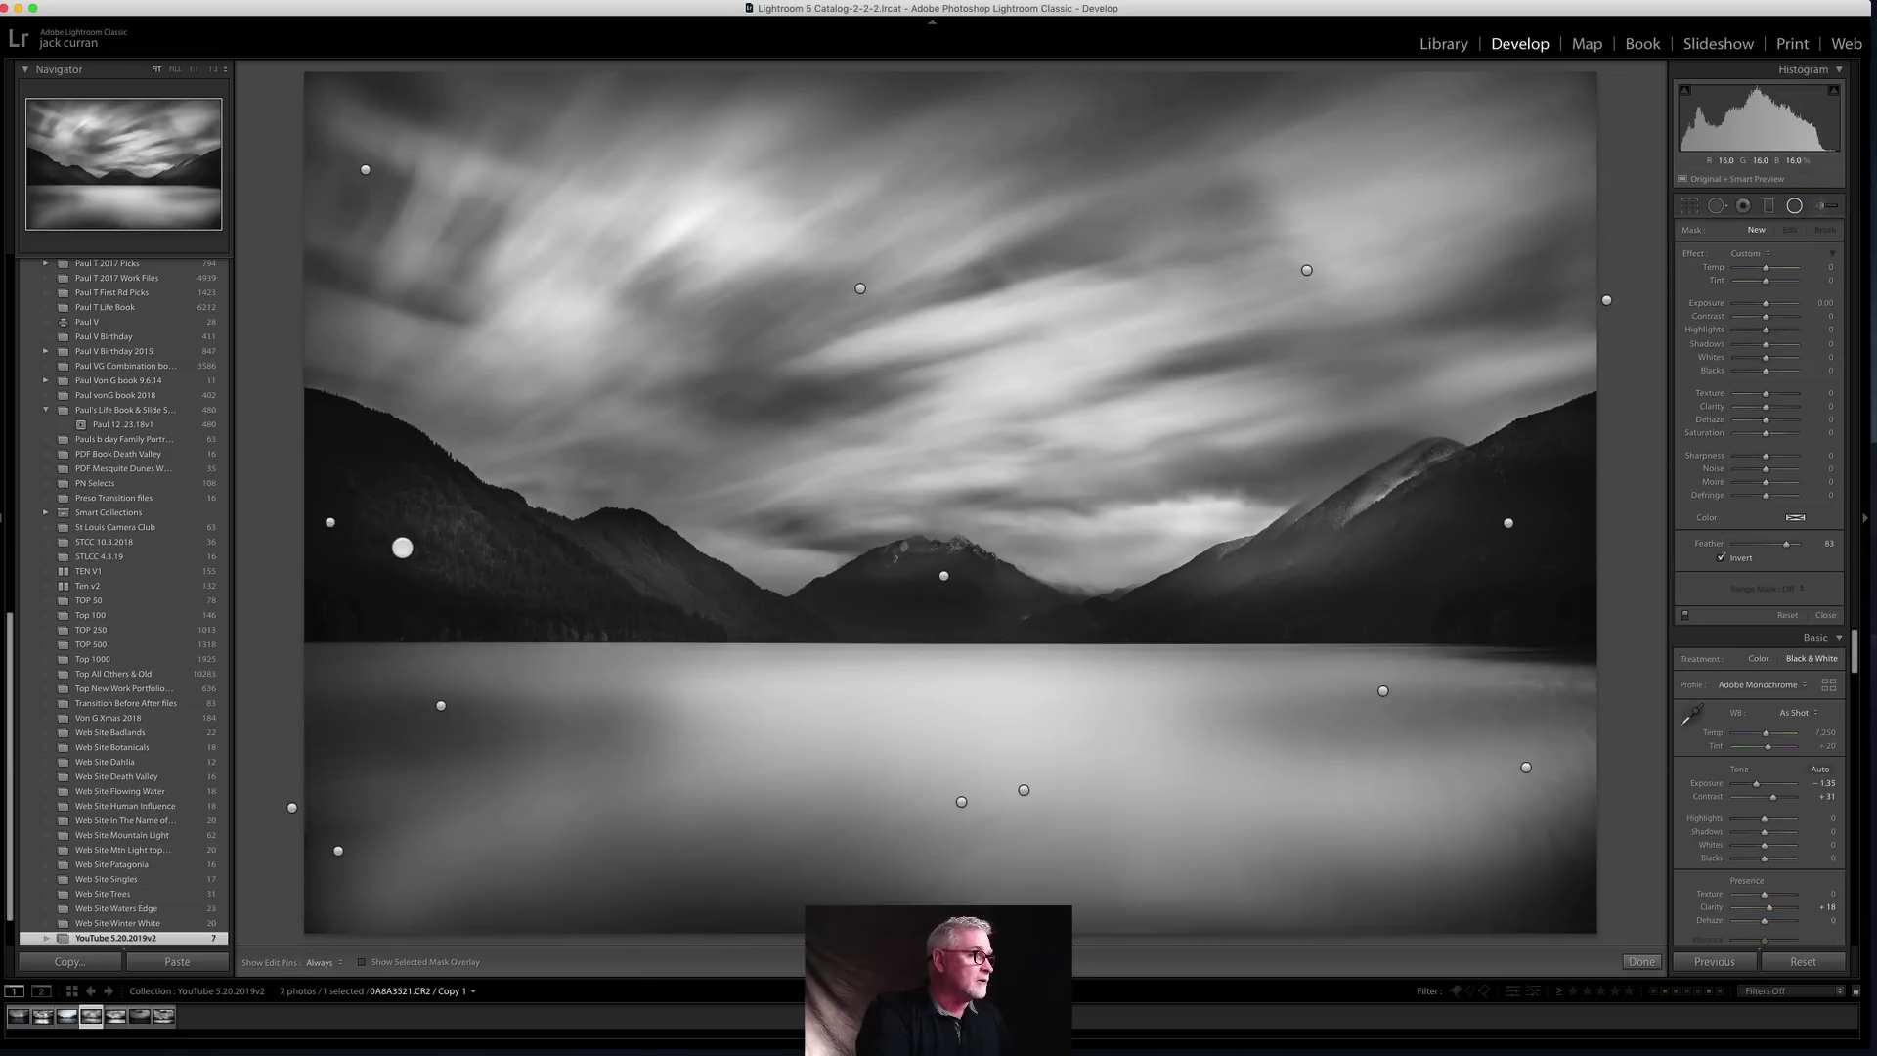
mouse_move(402, 543)
mouse_down()
mouse_move(728, 647)
mouse_move(721, 629)
mouse_up()
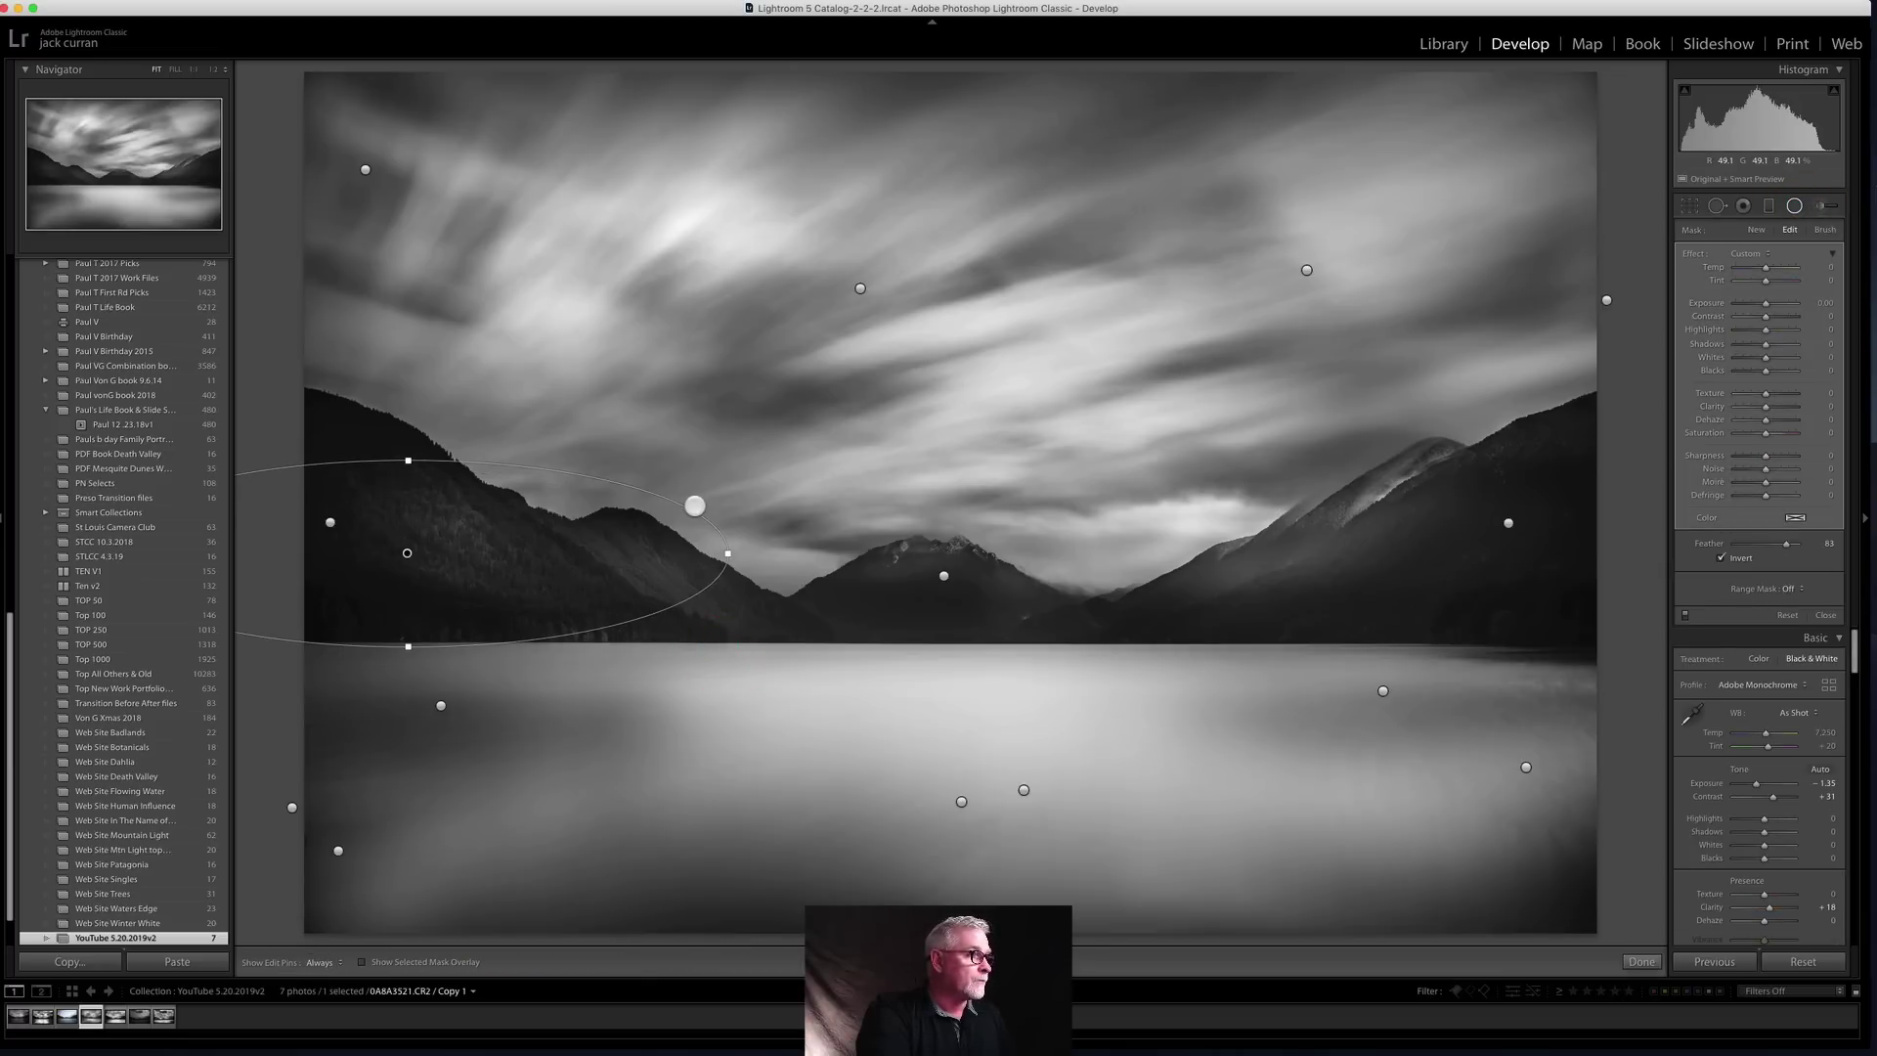
drag(716, 548, 723, 585)
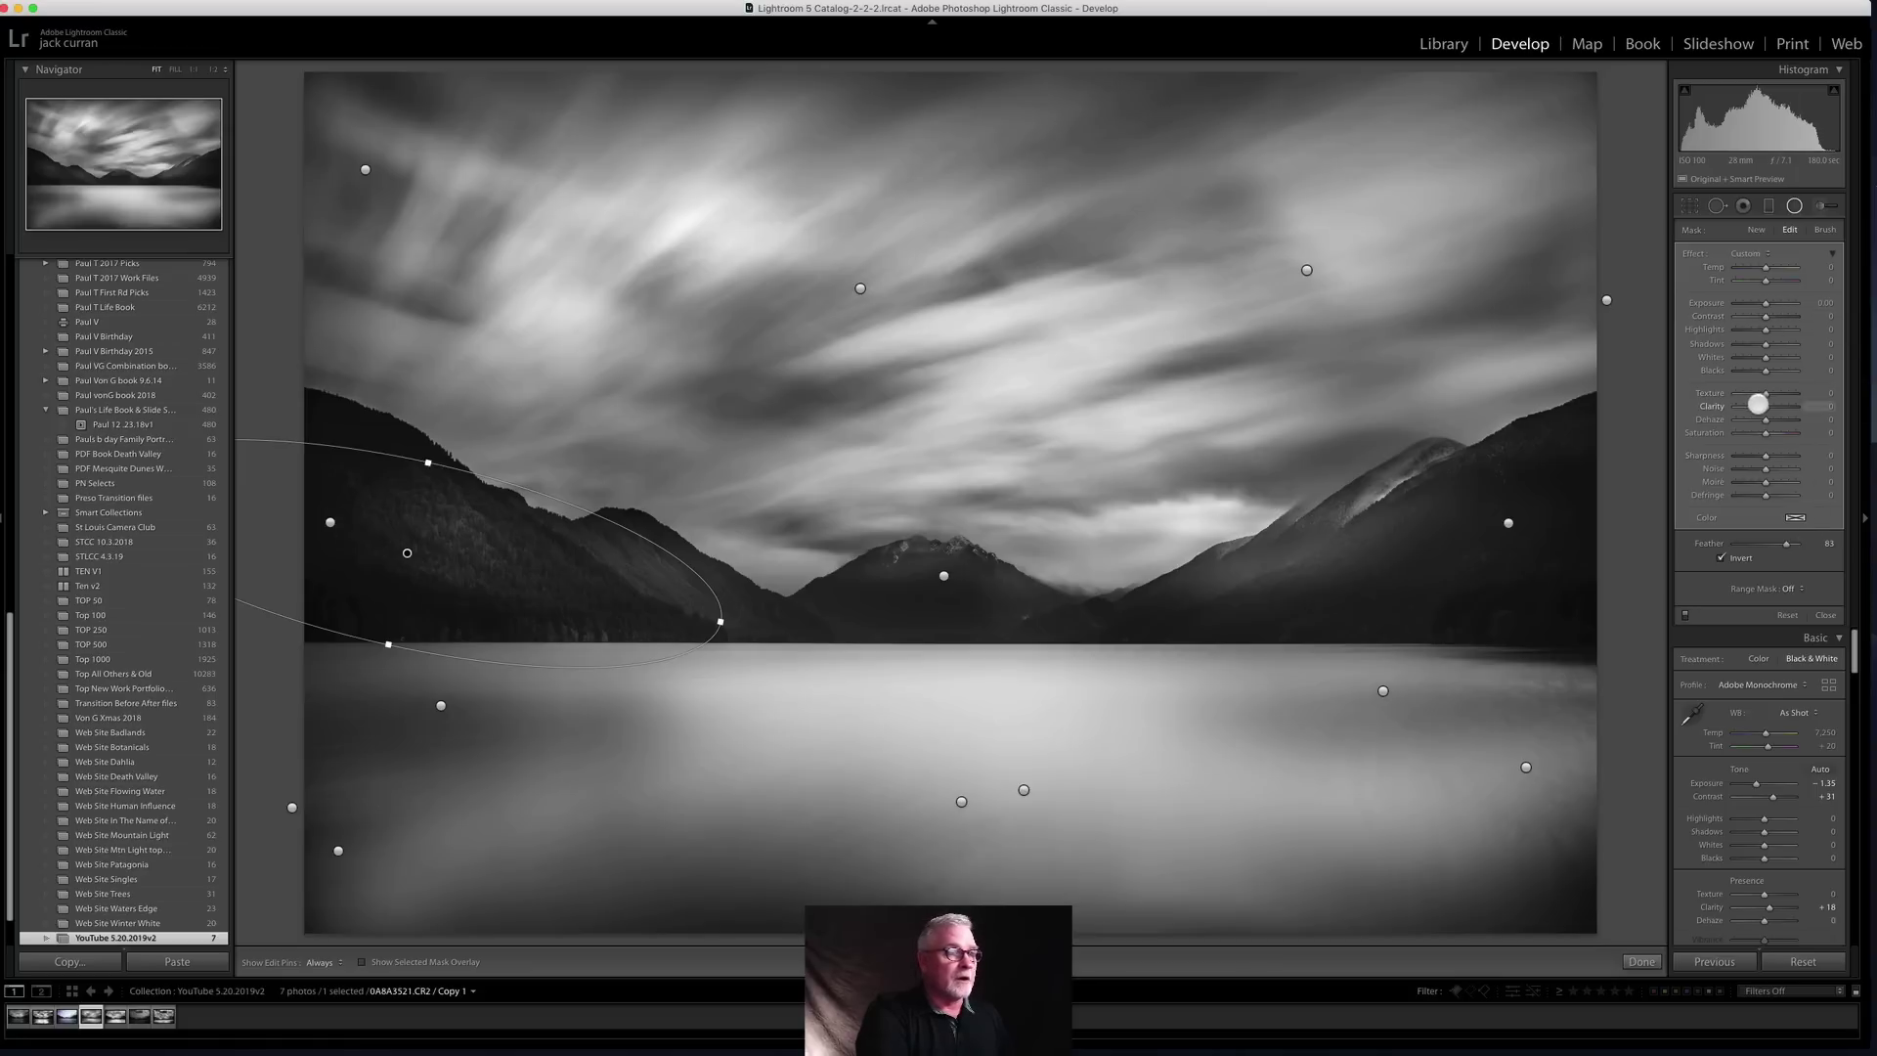
Step: Set the left mountainside filter's Texture to 60 and Clarity to 12, and close its settings
drag(1766, 393, 1785, 394)
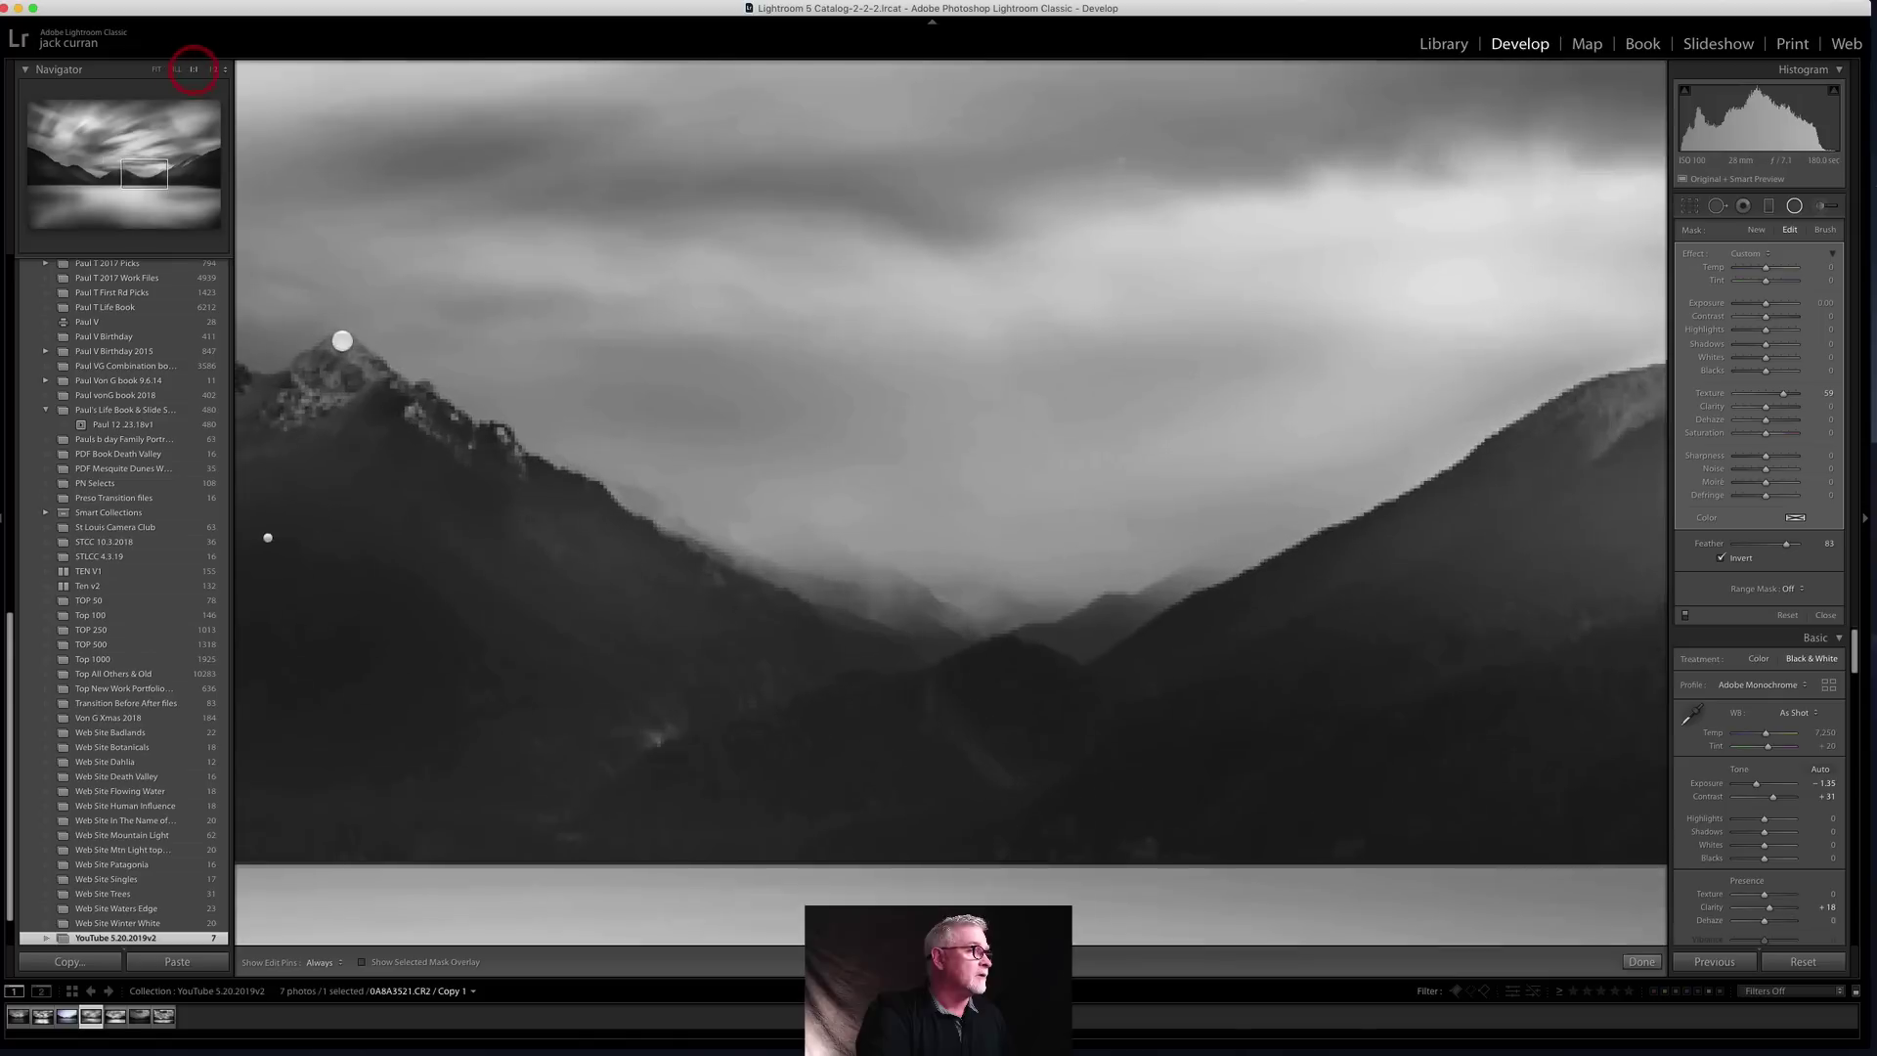
click(192, 69)
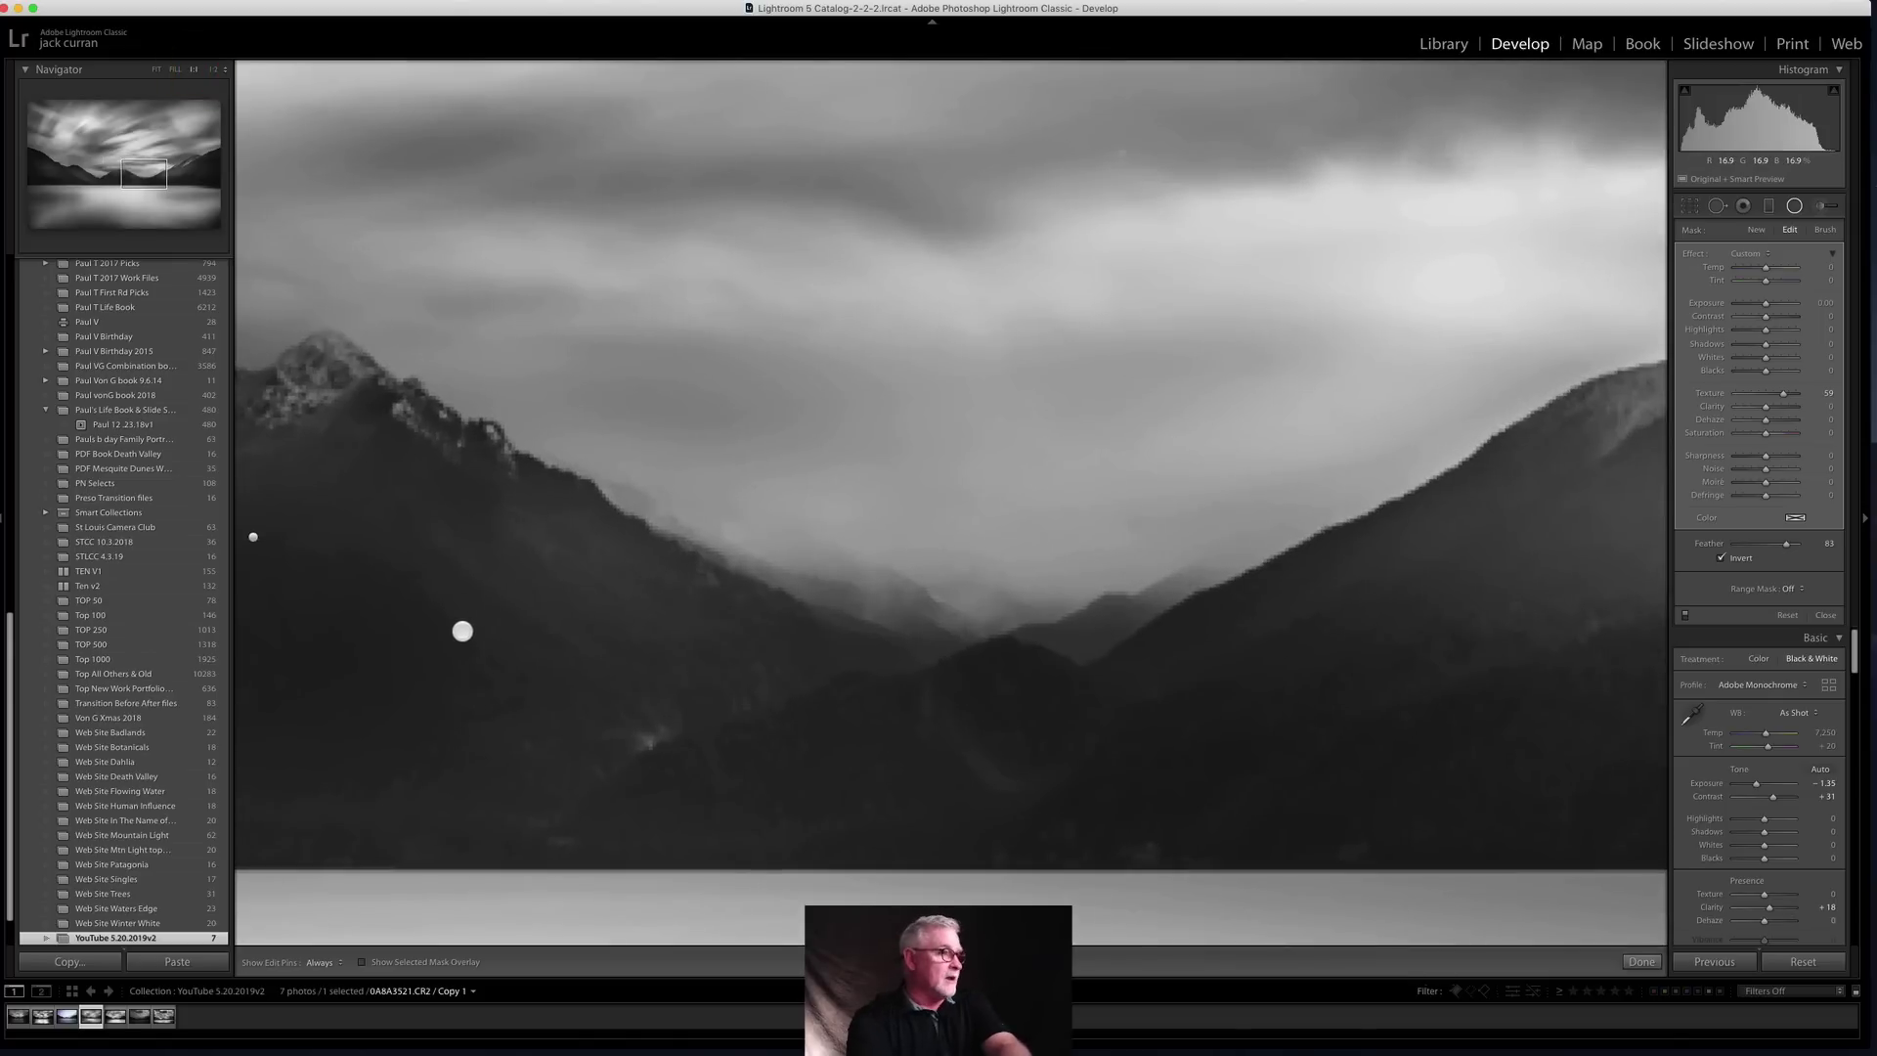
drag(436, 616, 1260, 674)
drag(786, 686, 1455, 652)
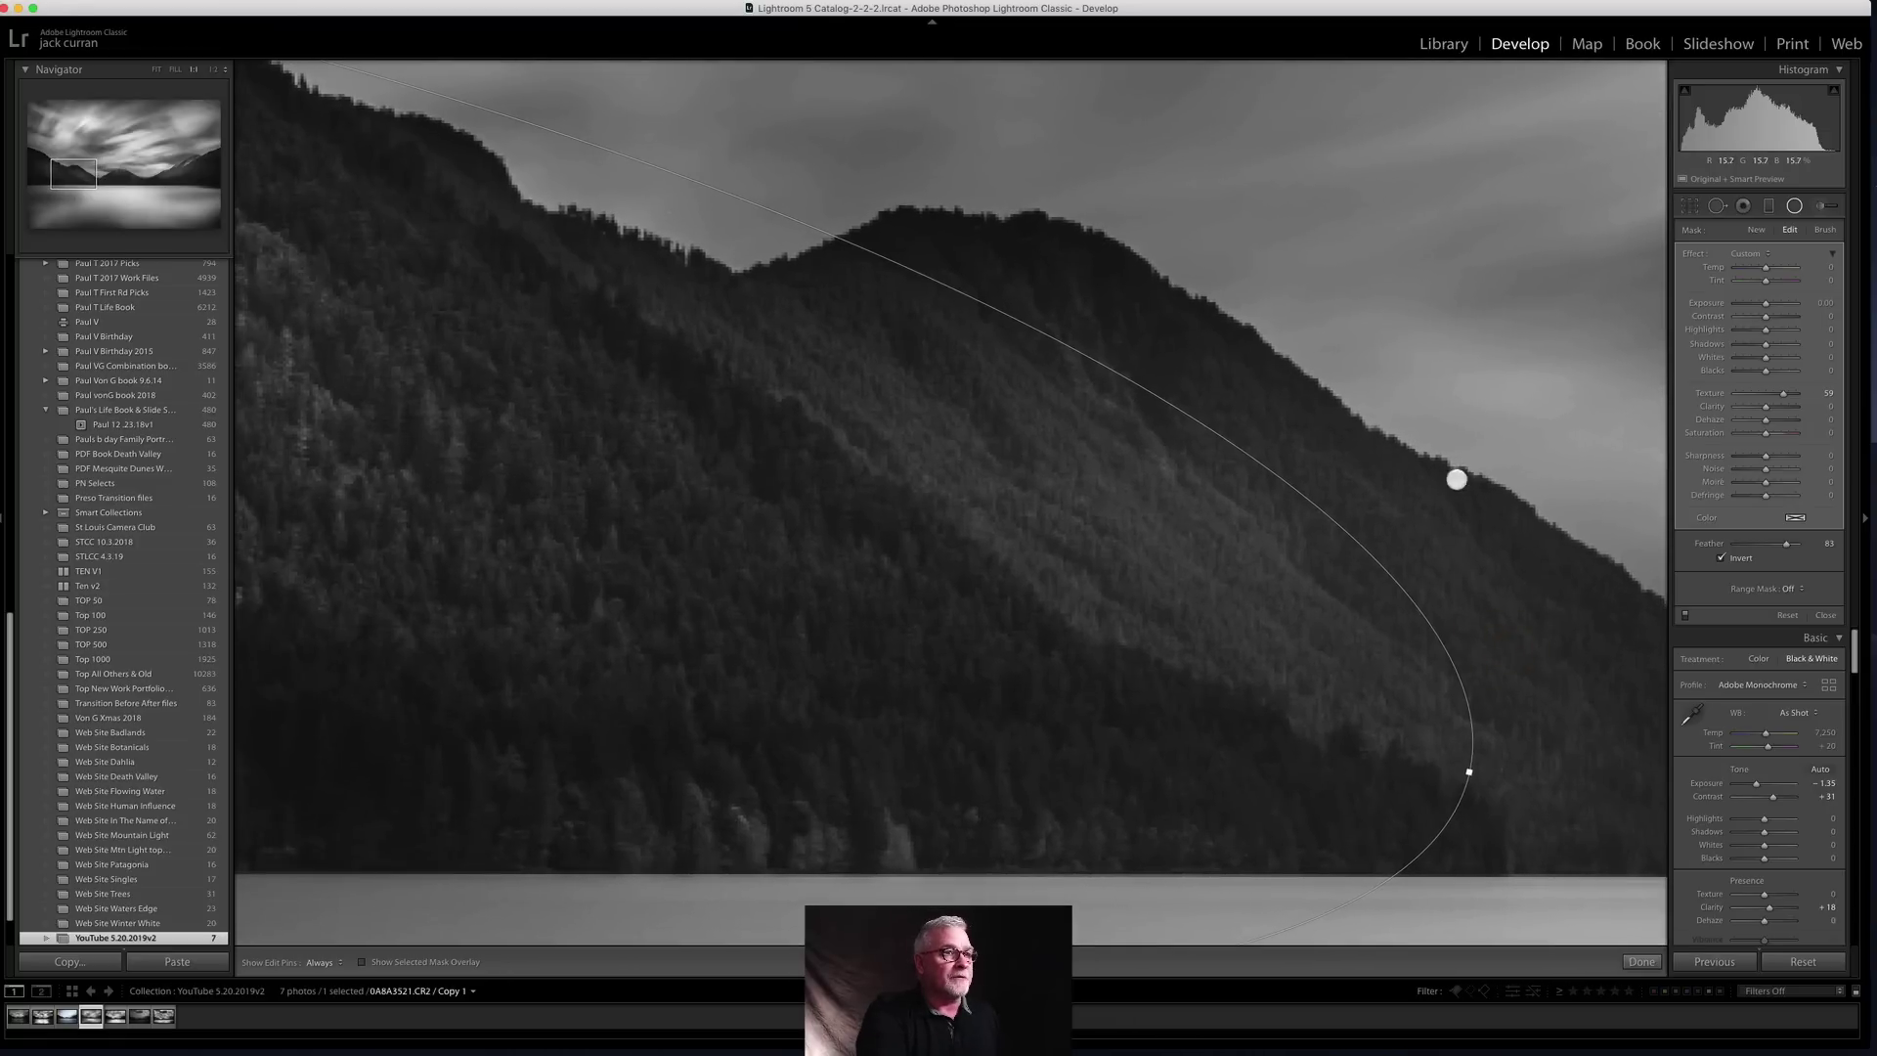
mouse_move(1786, 394)
mouse_down()
mouse_move(1745, 399)
mouse_move(1789, 396)
mouse_up()
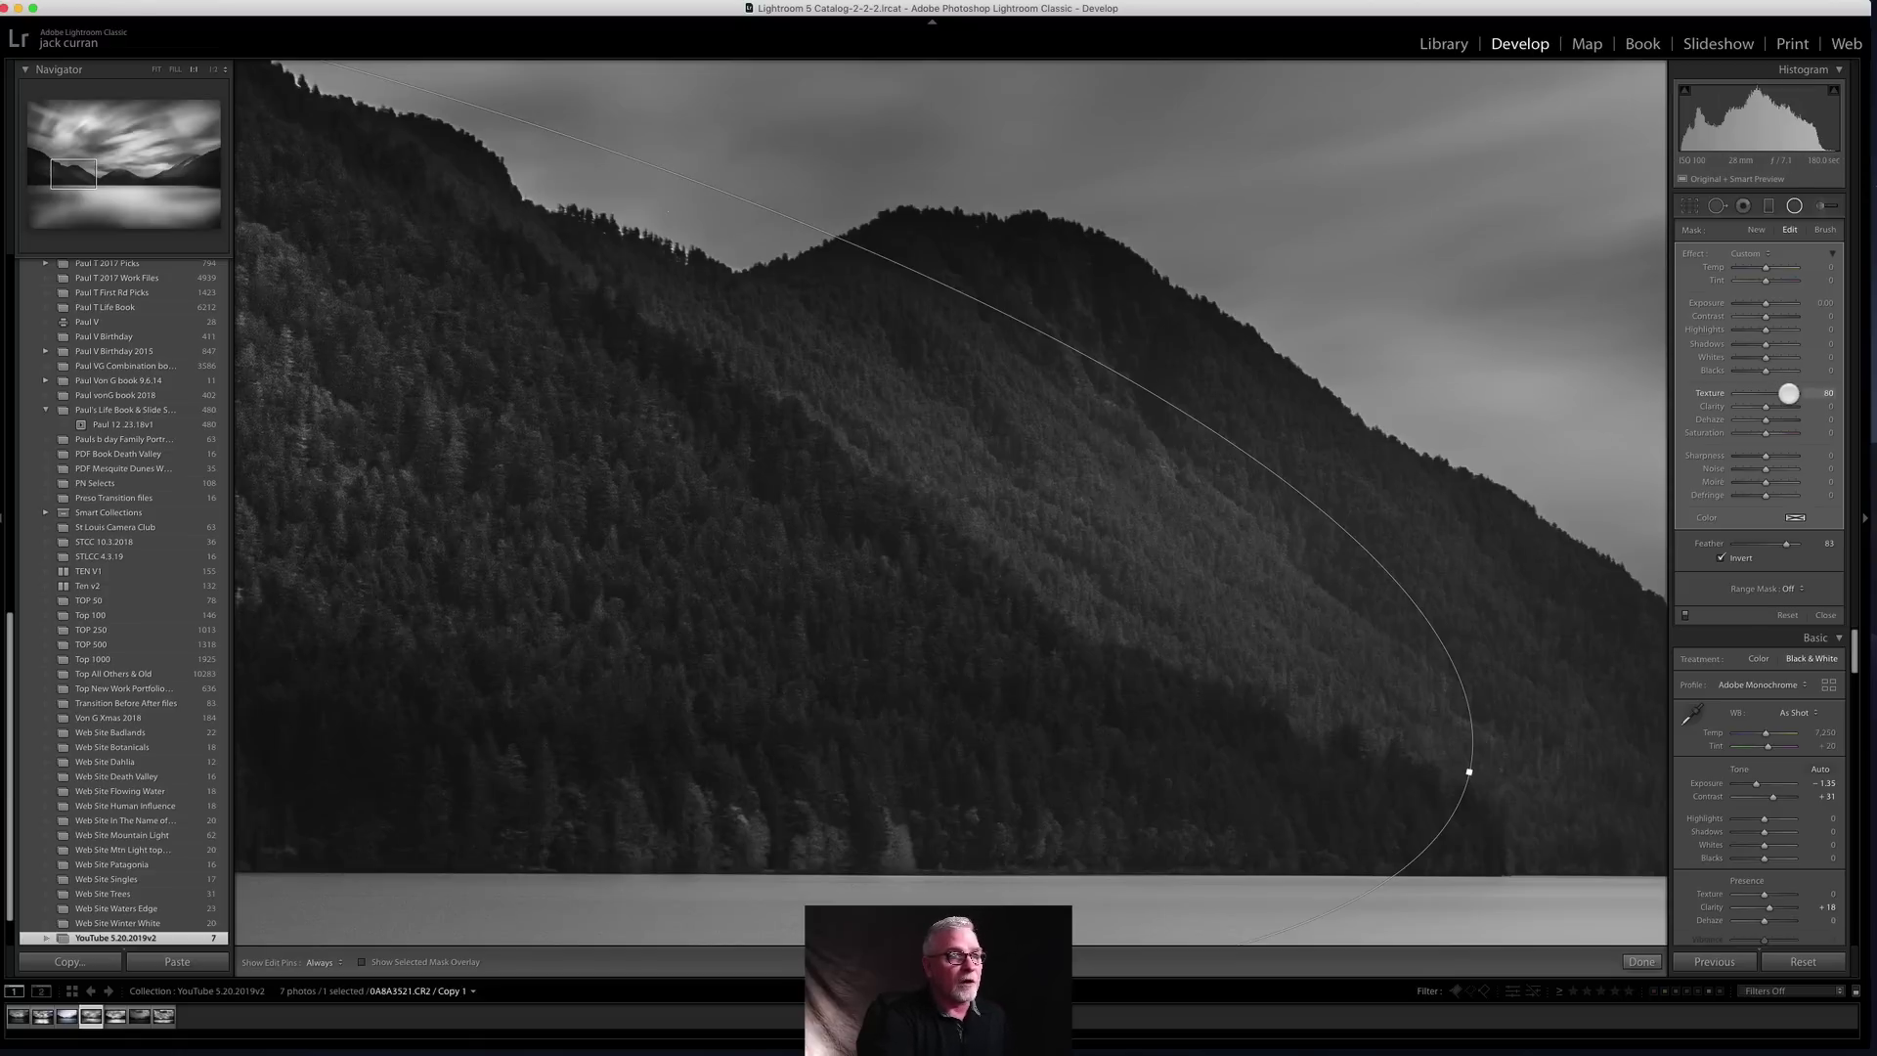
mouse_move(1788, 393)
mouse_down()
mouse_move(1768, 410)
mouse_move(1784, 395)
mouse_up()
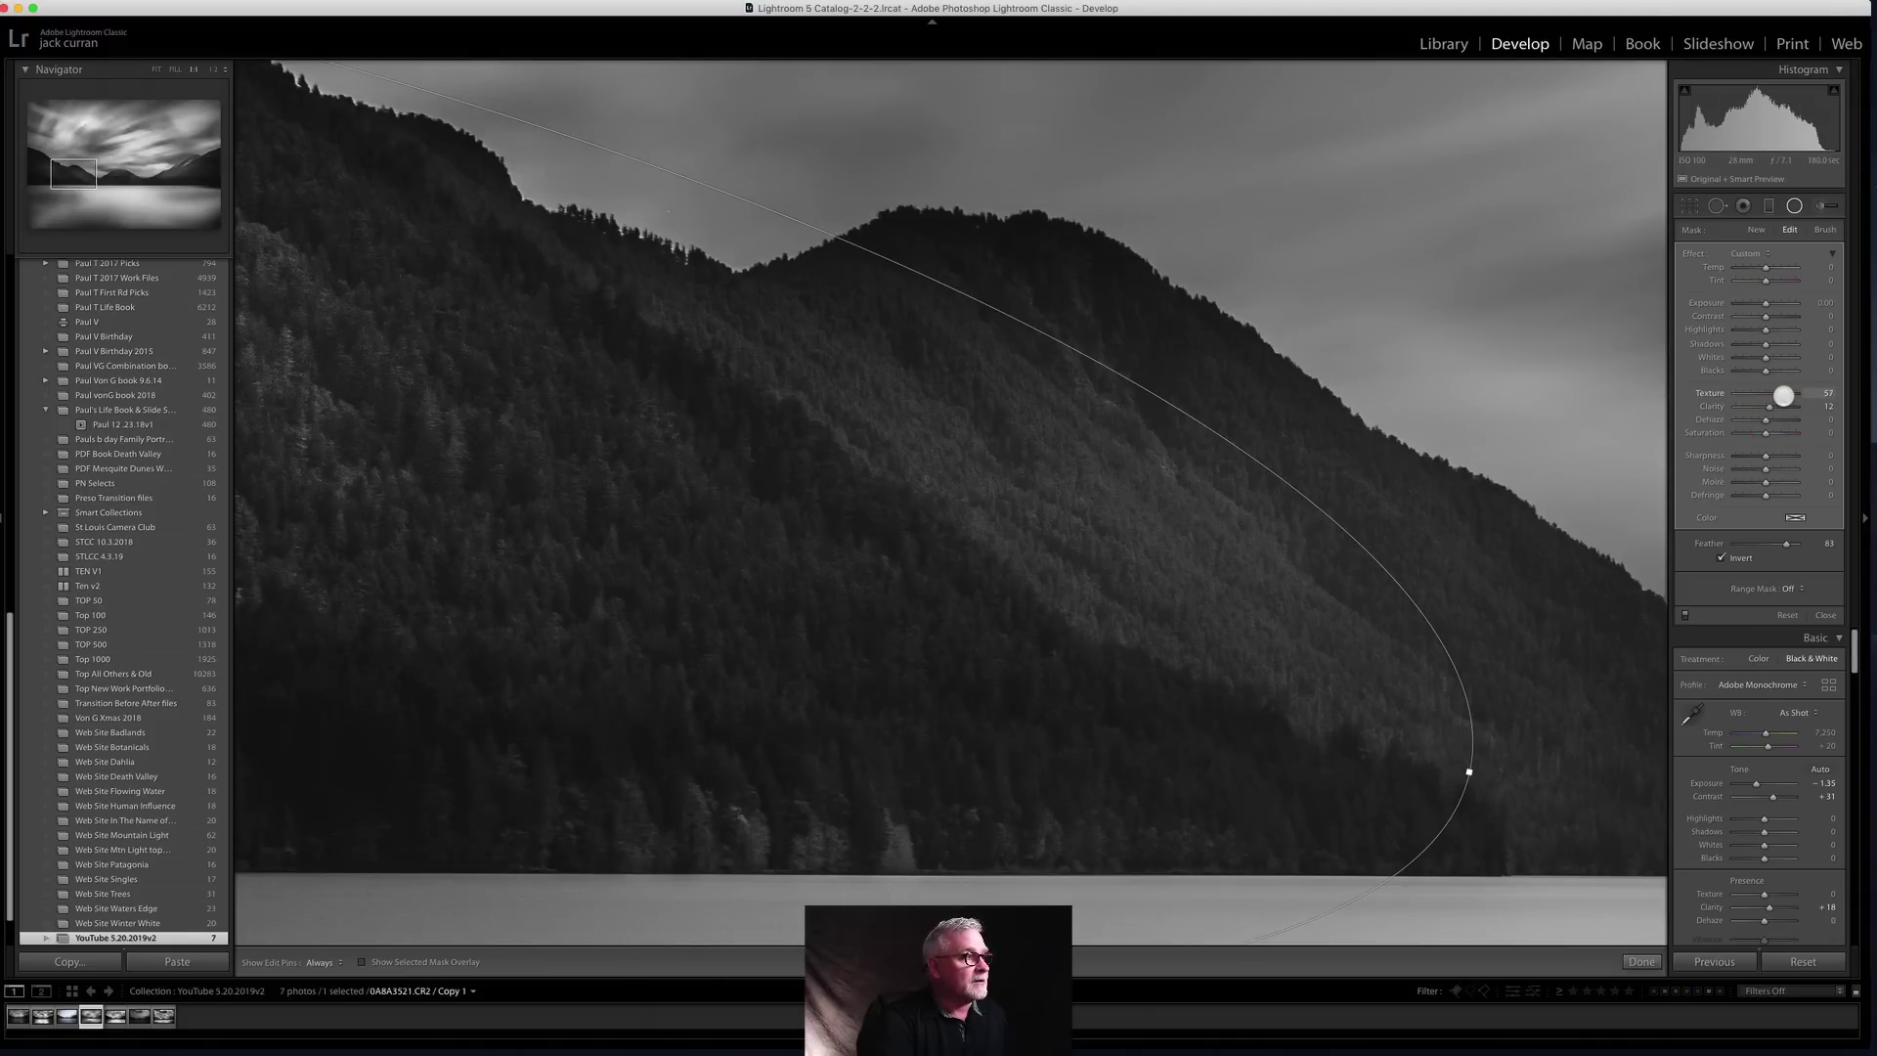
click(1784, 395)
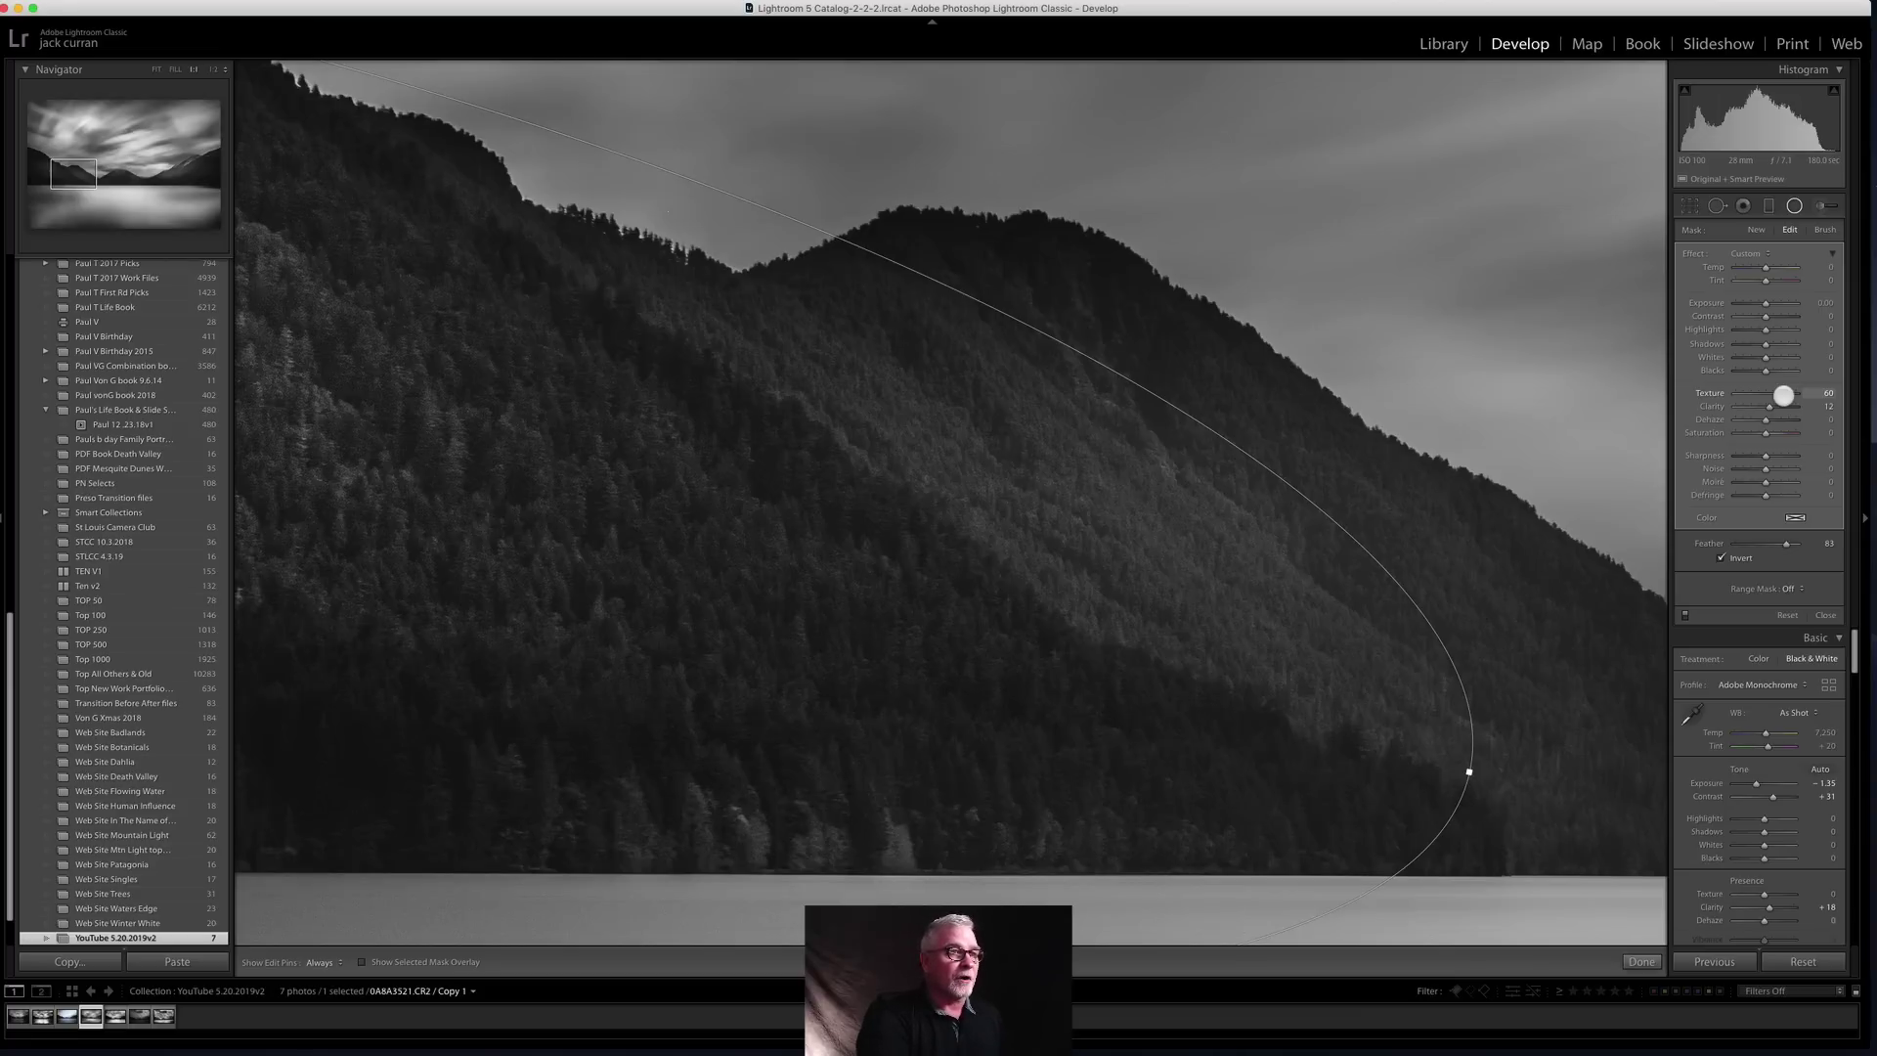
click(1828, 614)
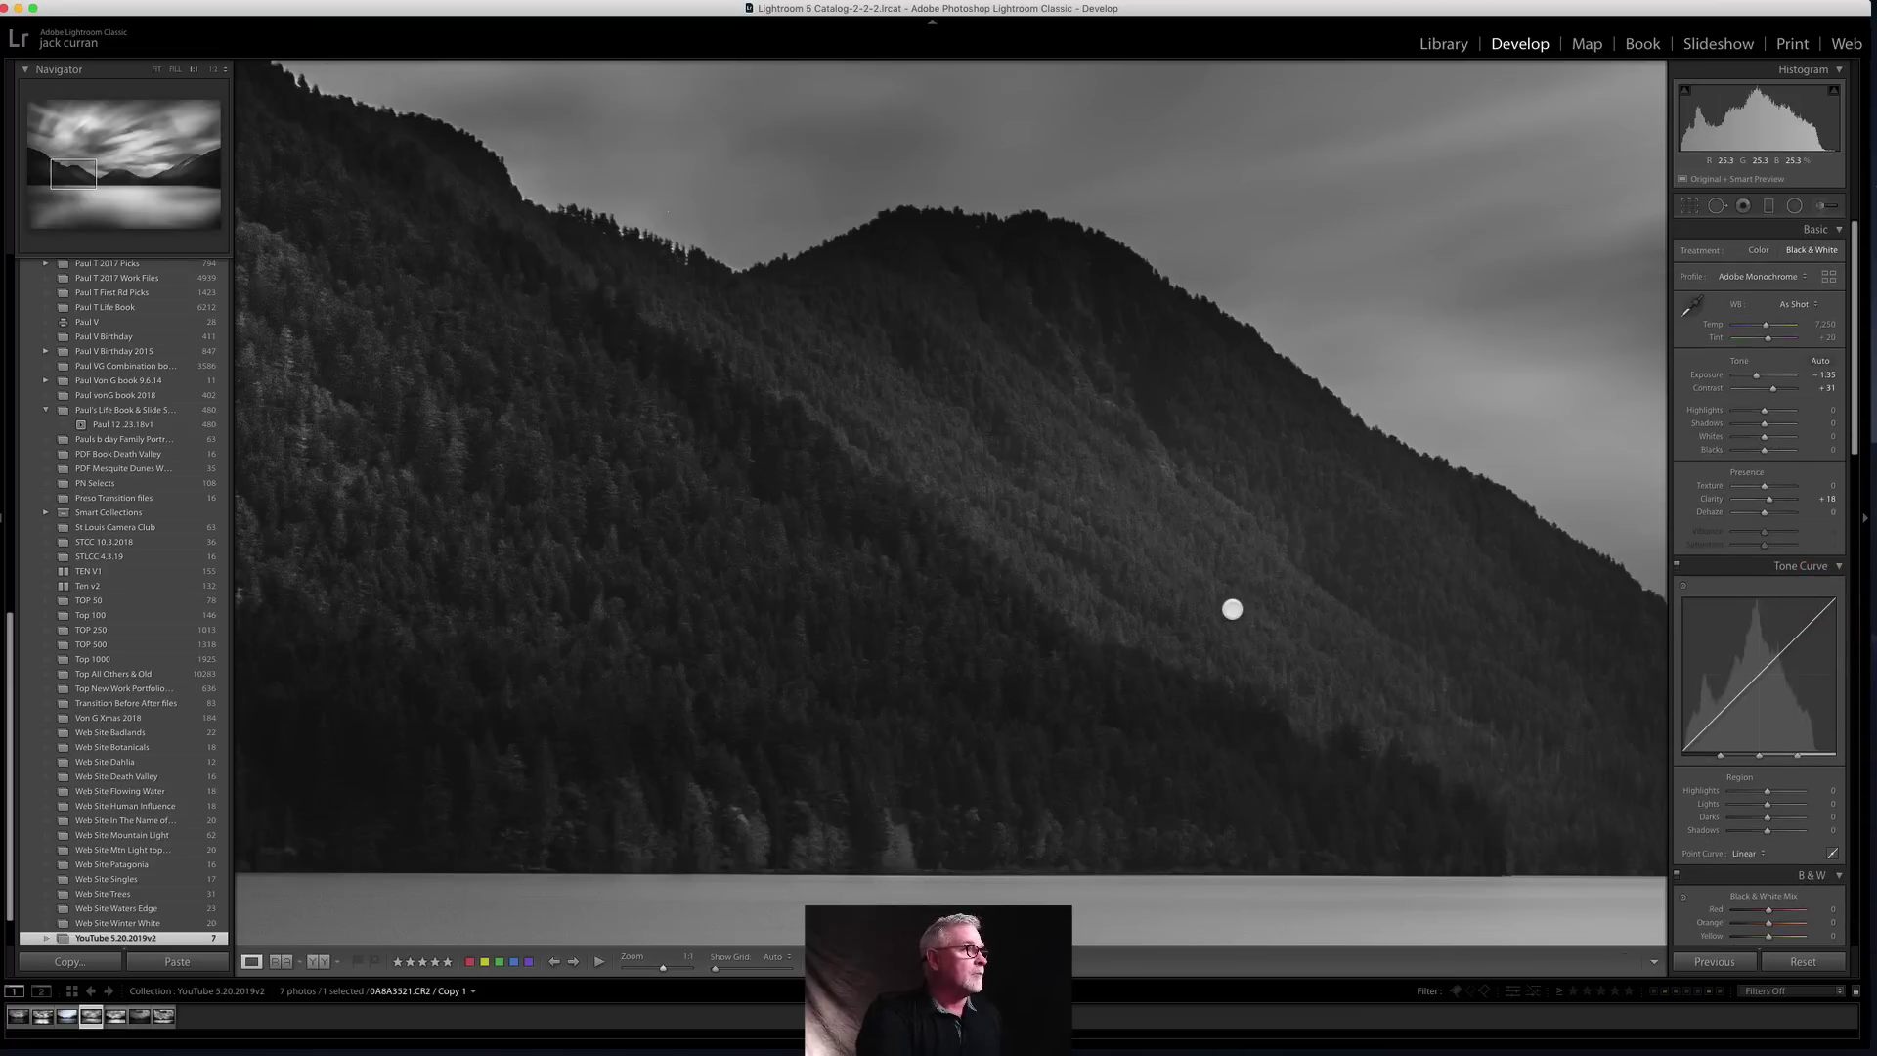
Step: Adjust the tone curve regions to Highlights +9, Lights +7, Darks -6 and Shadows +8
click(153, 70)
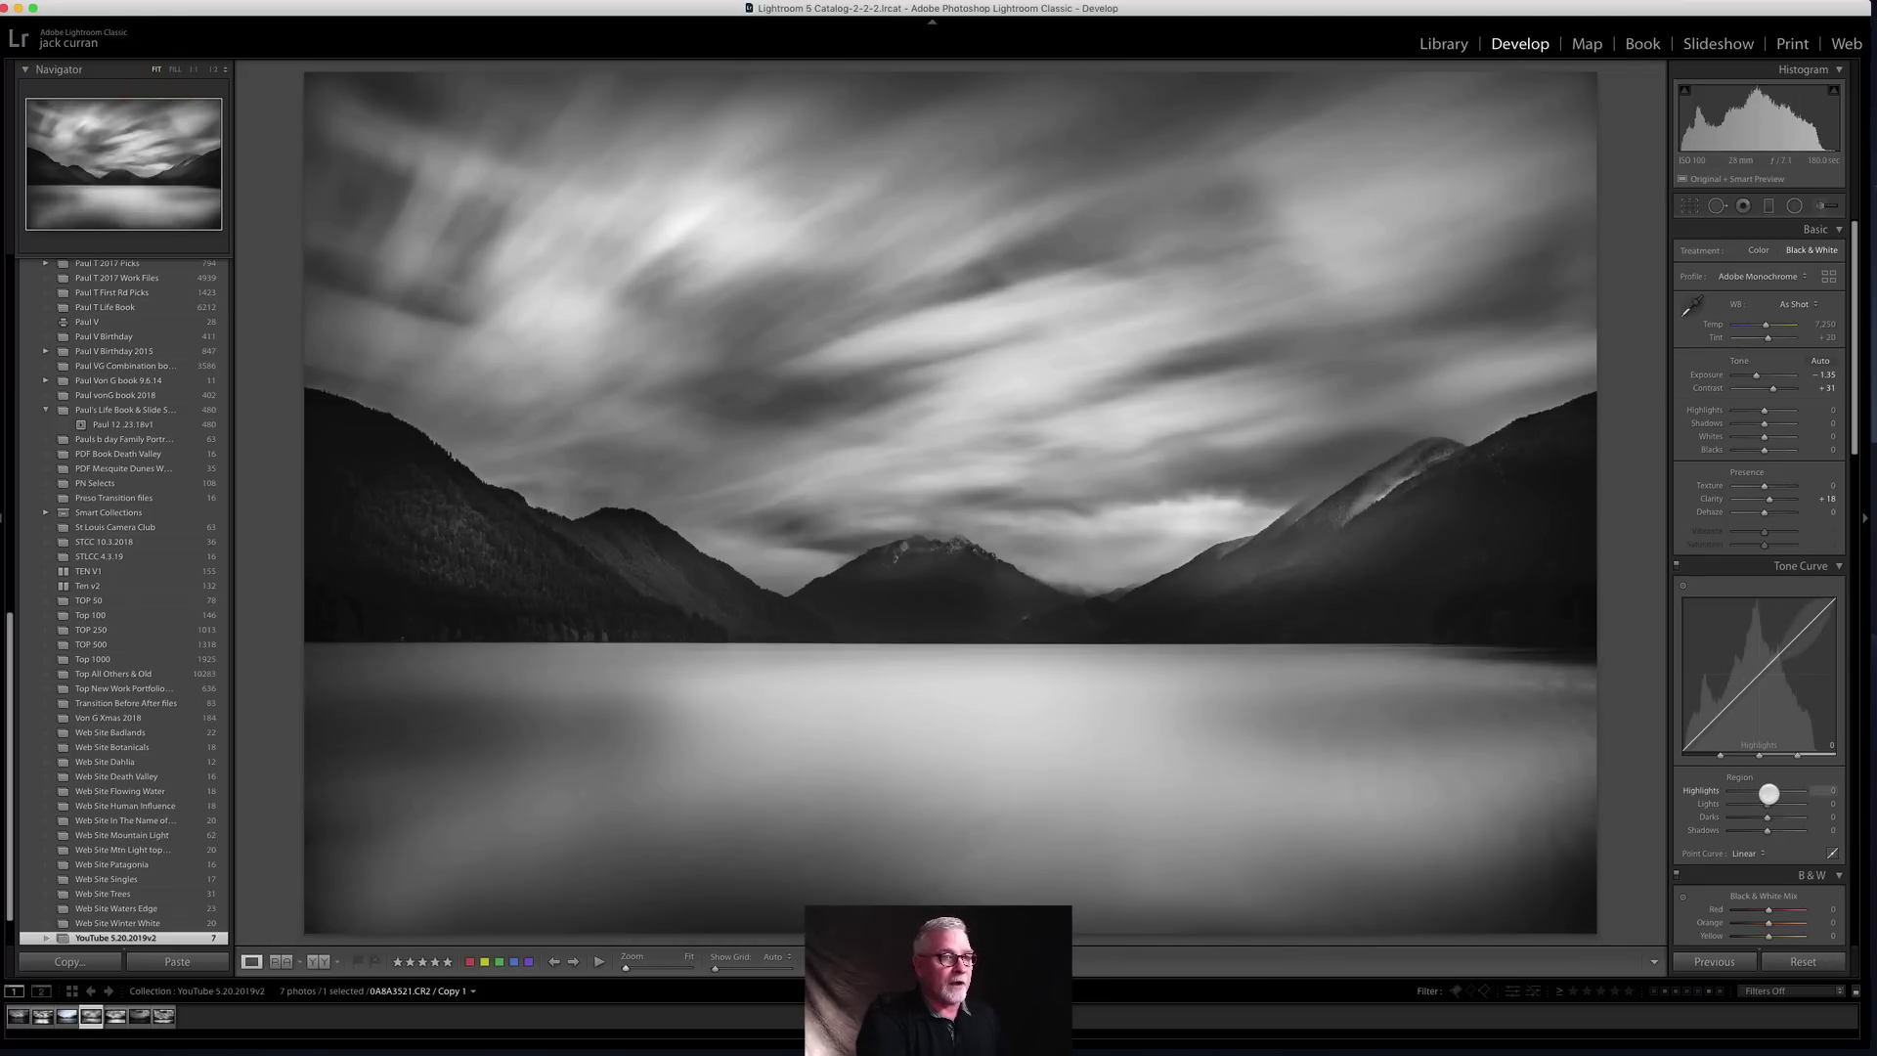
click(1675, 564)
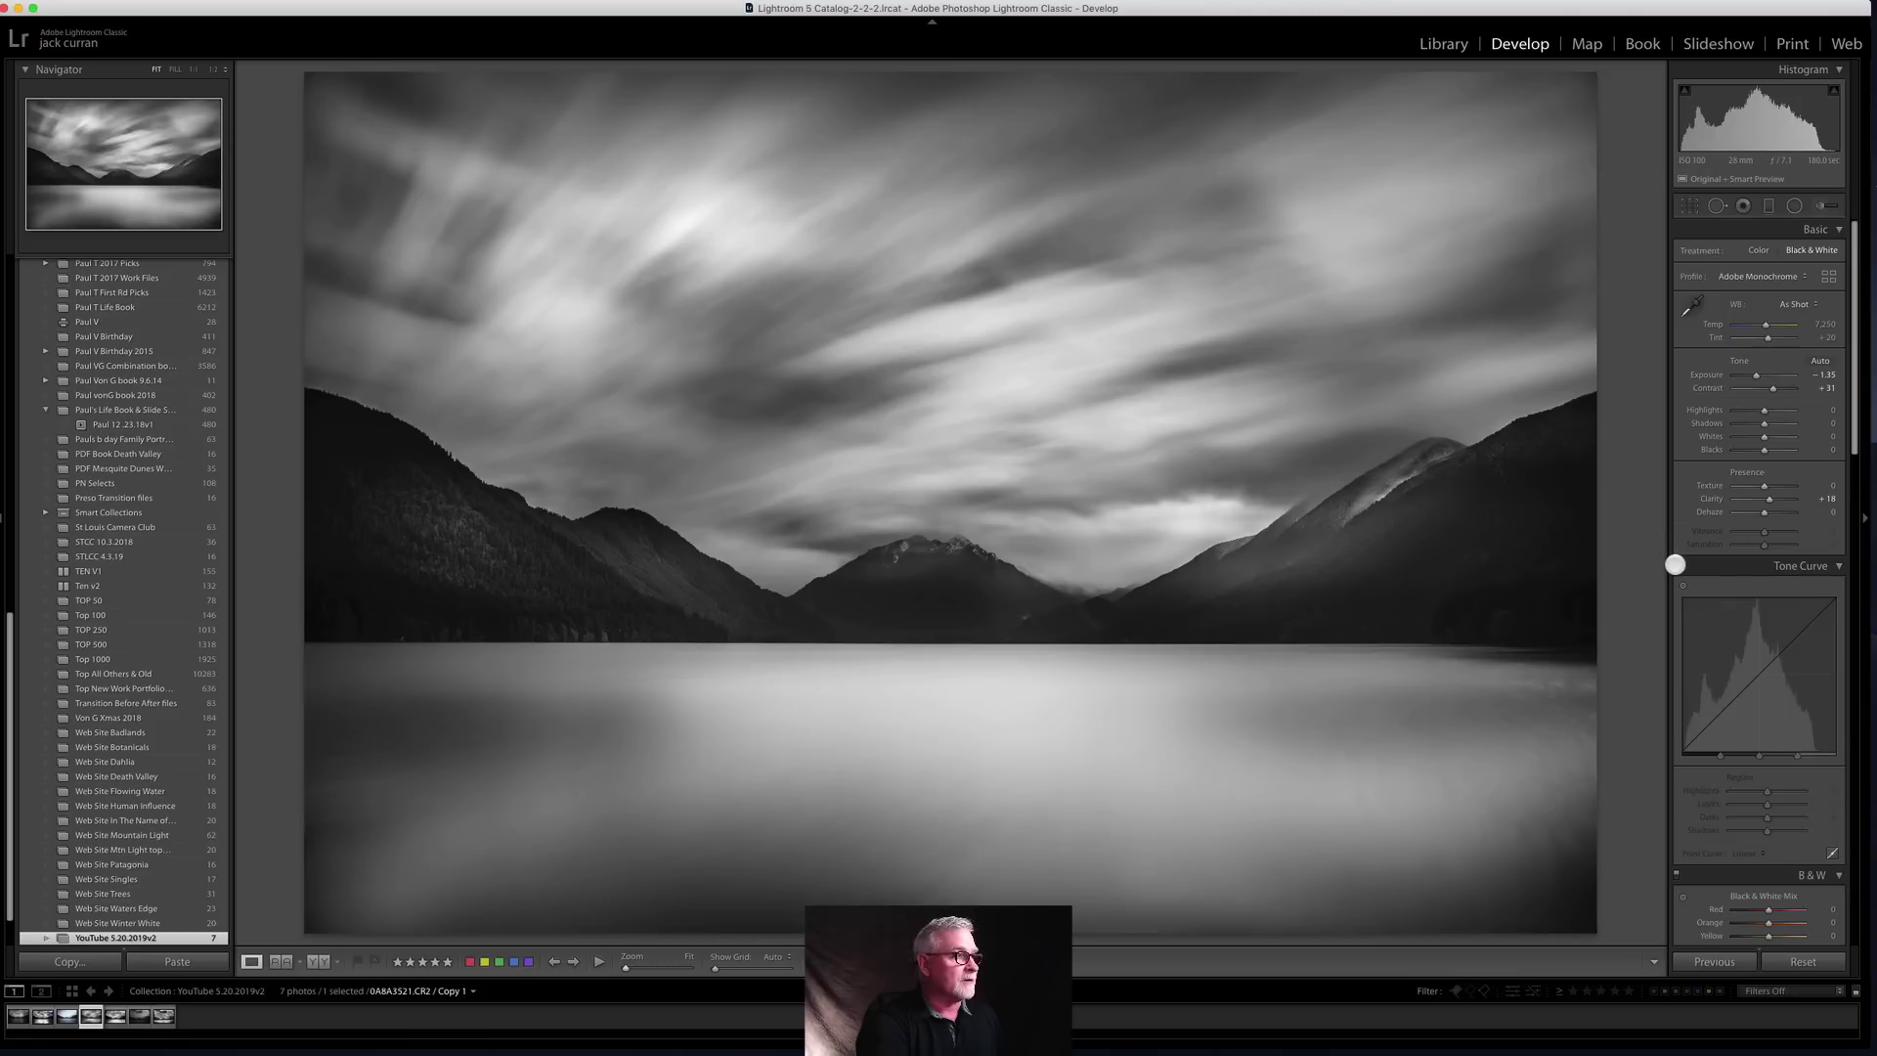
click(1675, 564)
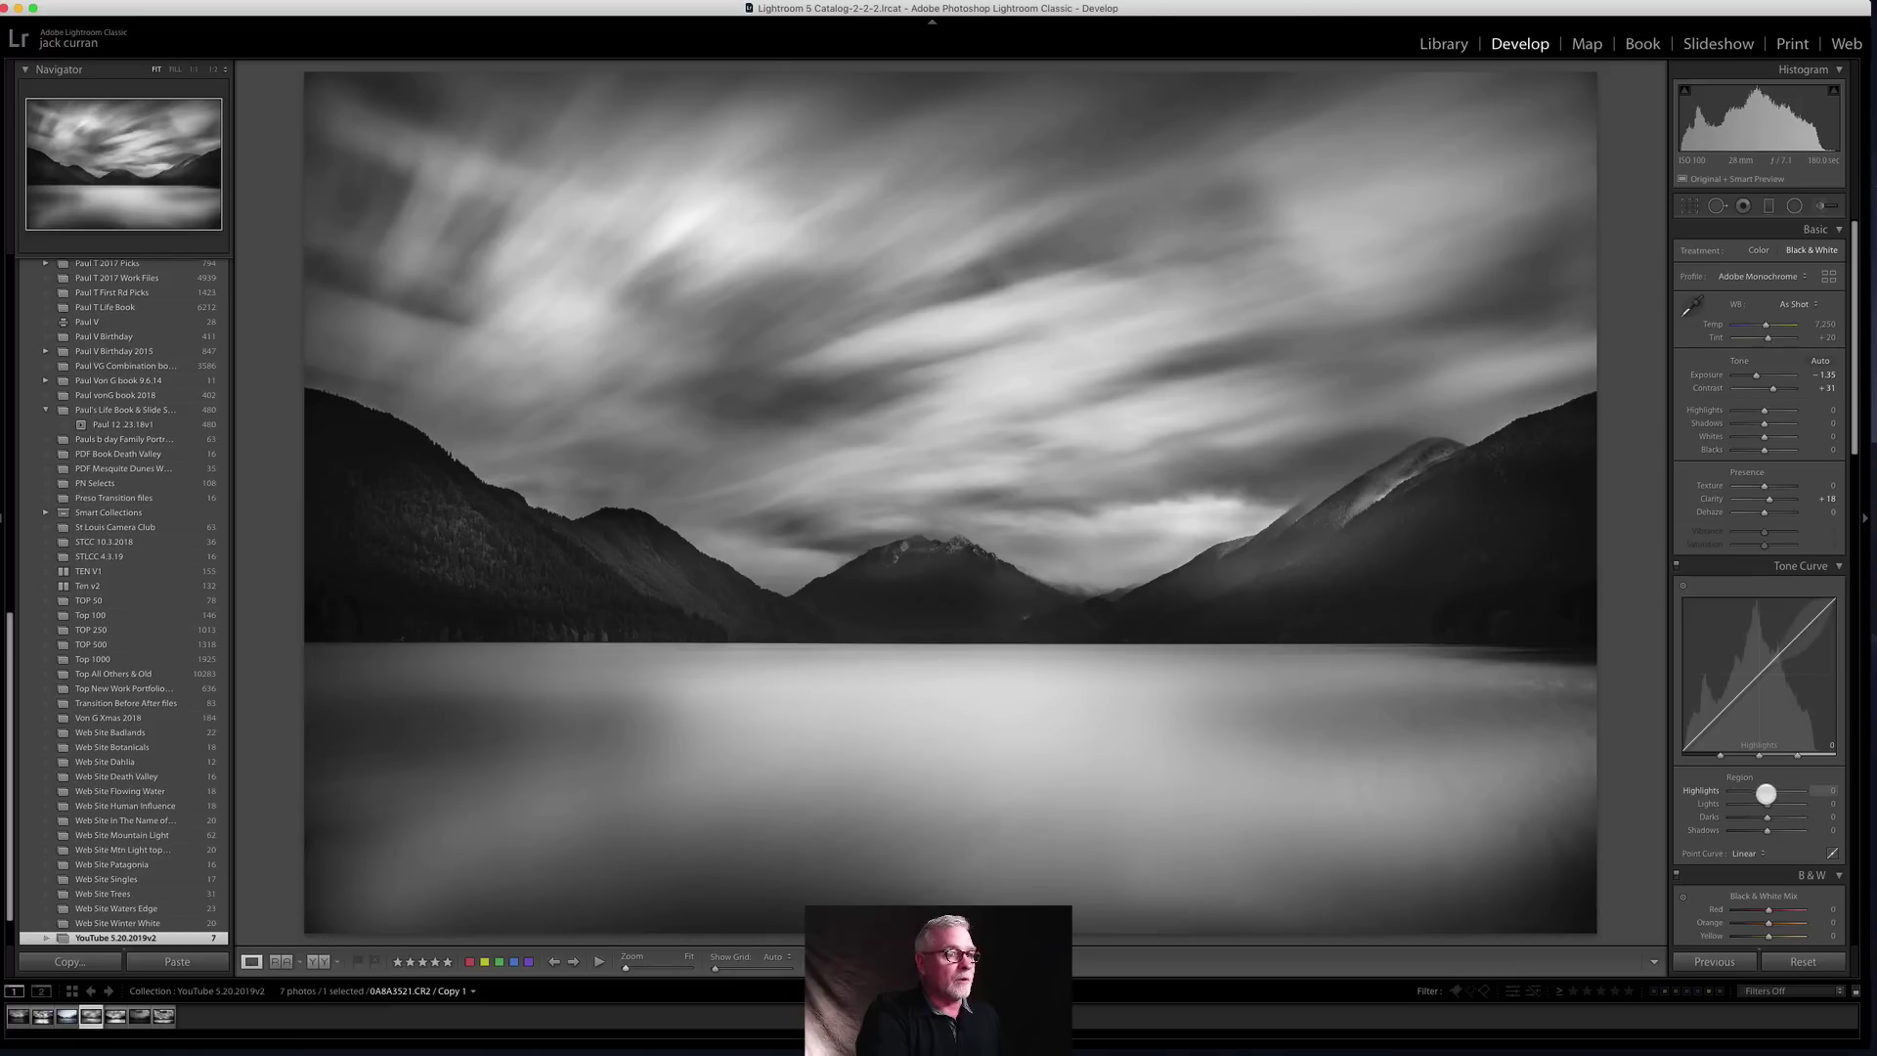
drag(1765, 804, 1767, 803)
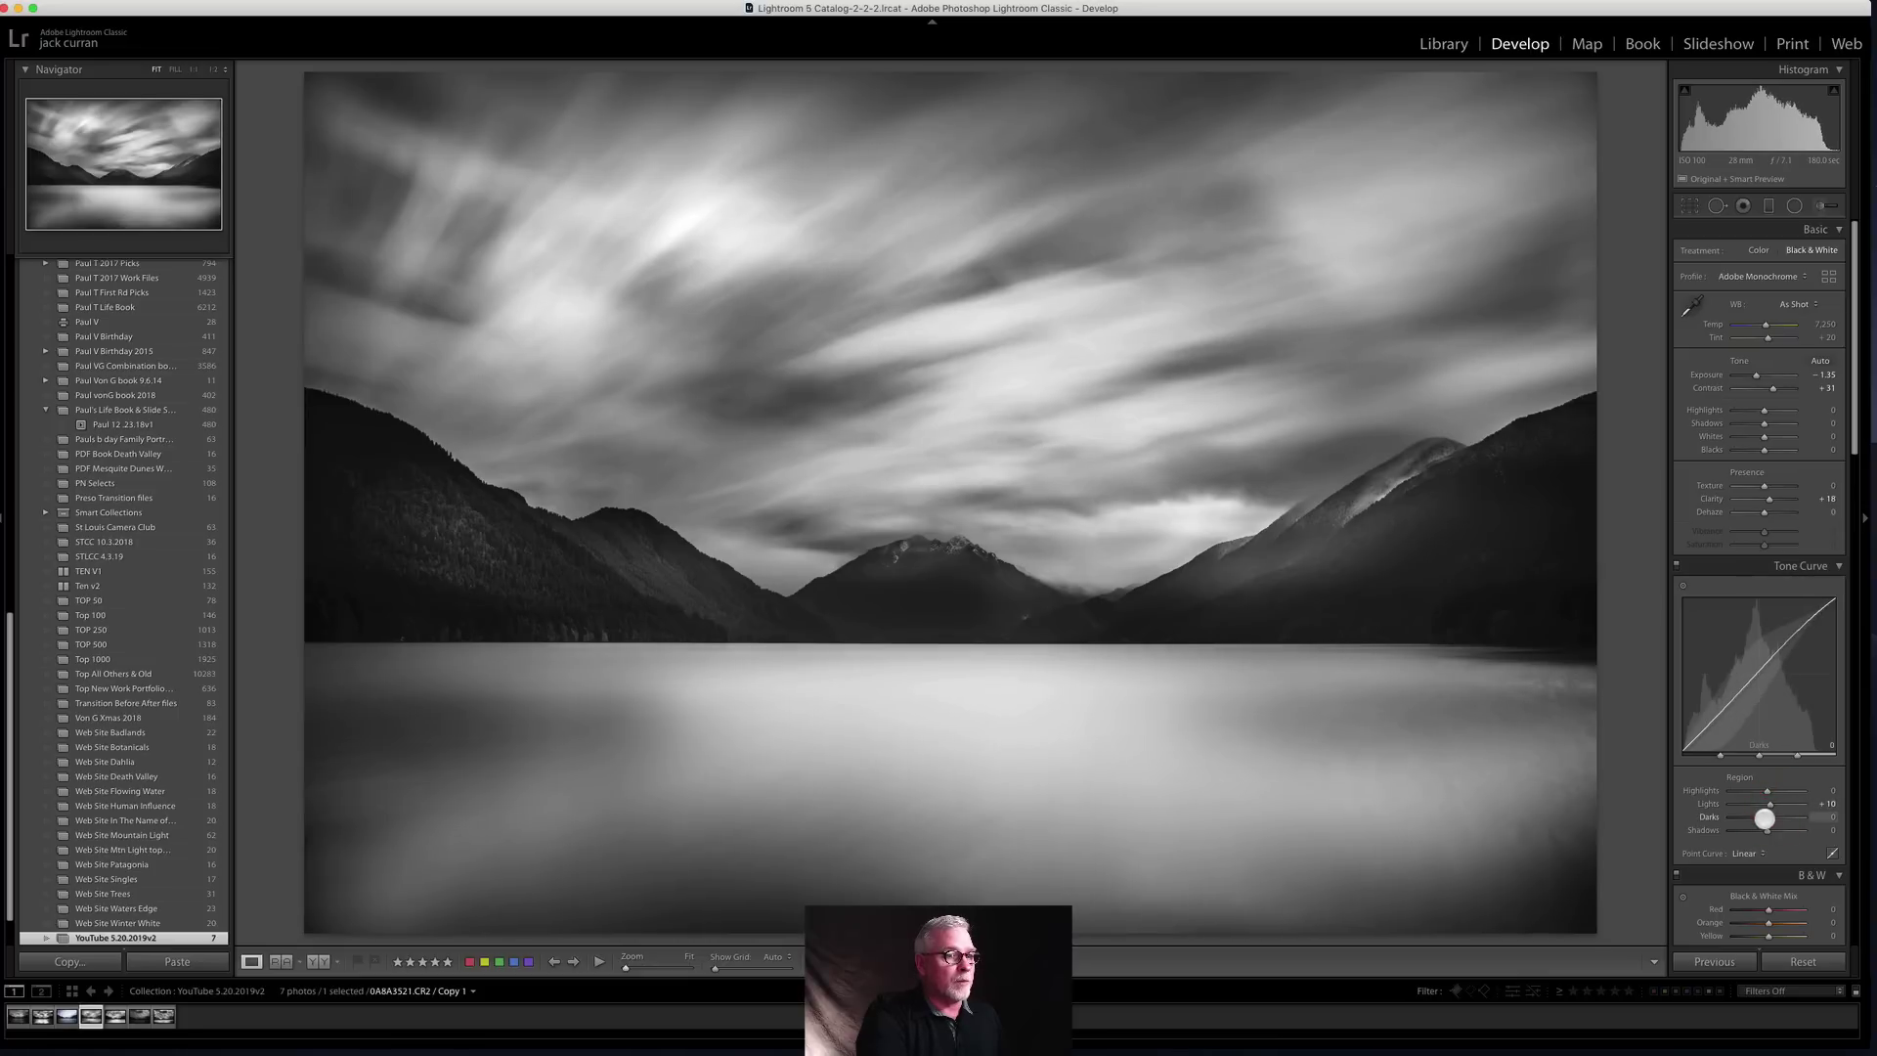
drag(1768, 818, 1765, 820)
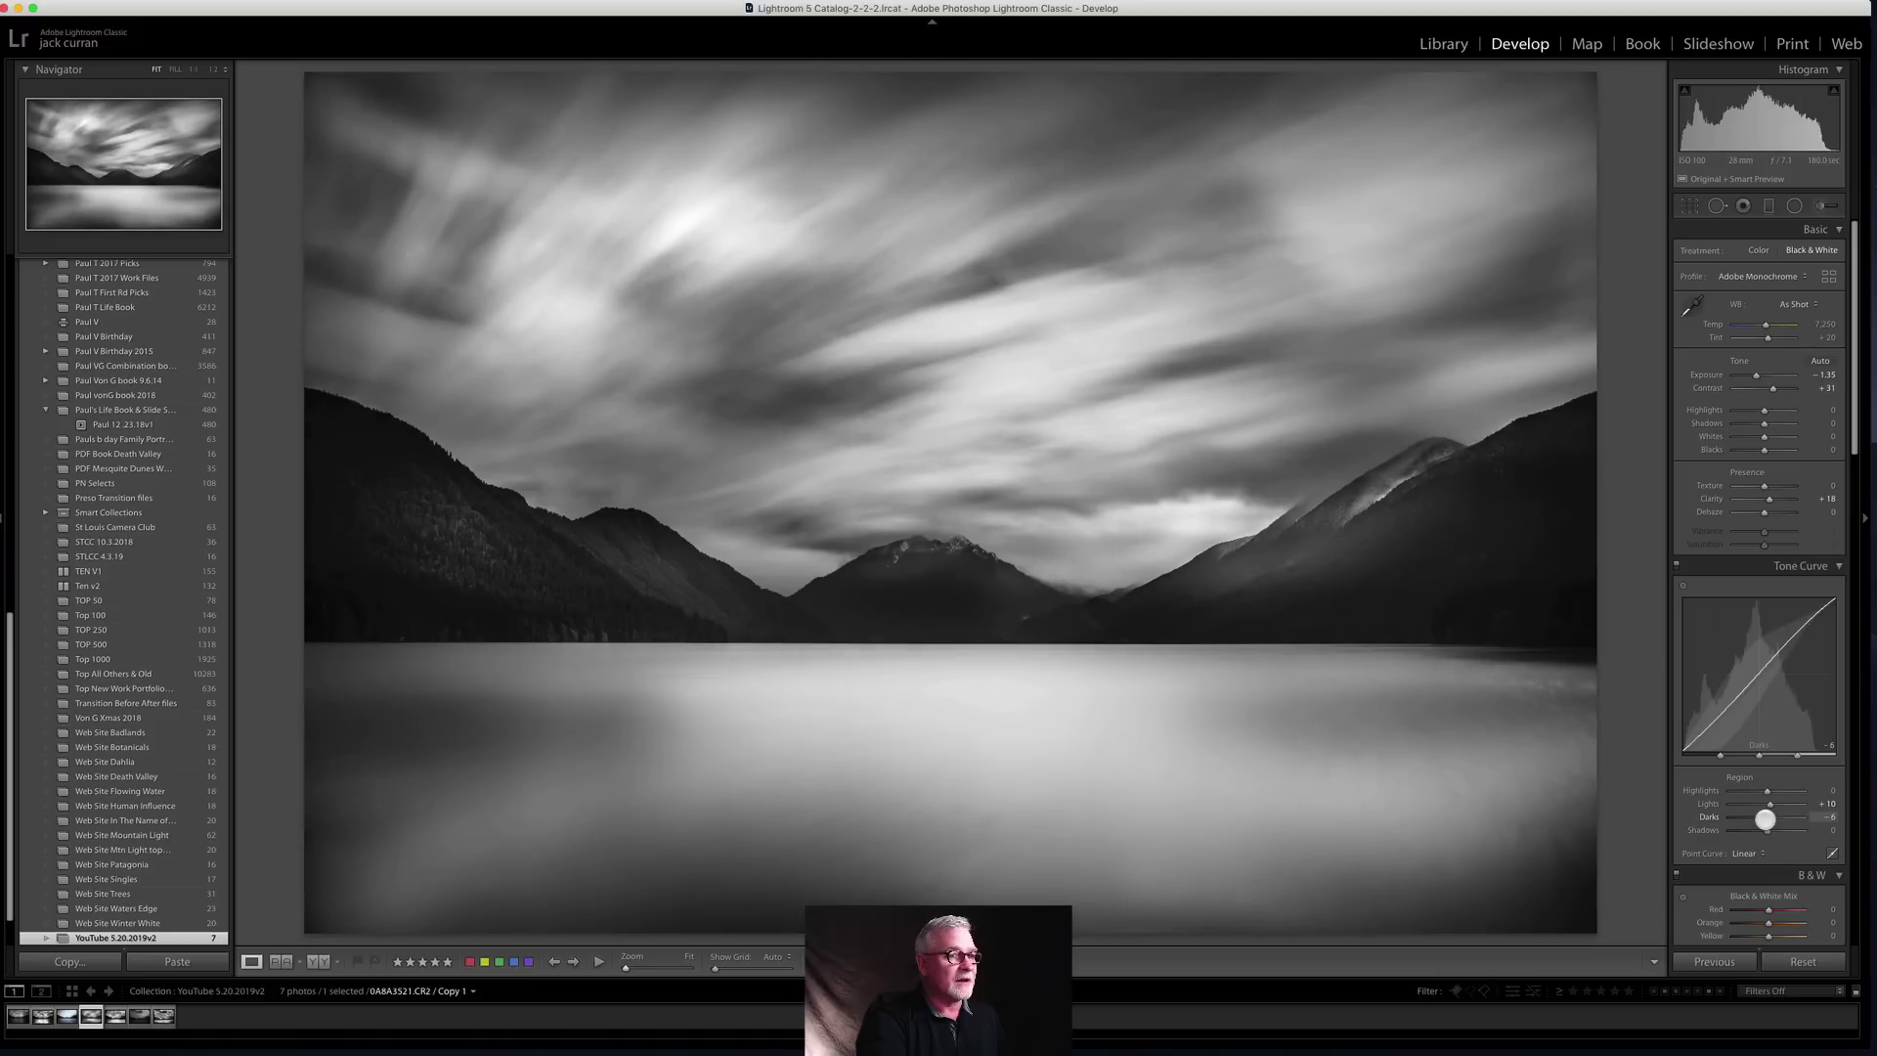
mouse_move(1763, 832)
mouse_down()
mouse_move(1761, 793)
mouse_move(1782, 793)
mouse_move(1757, 796)
mouse_move(1771, 803)
mouse_up()
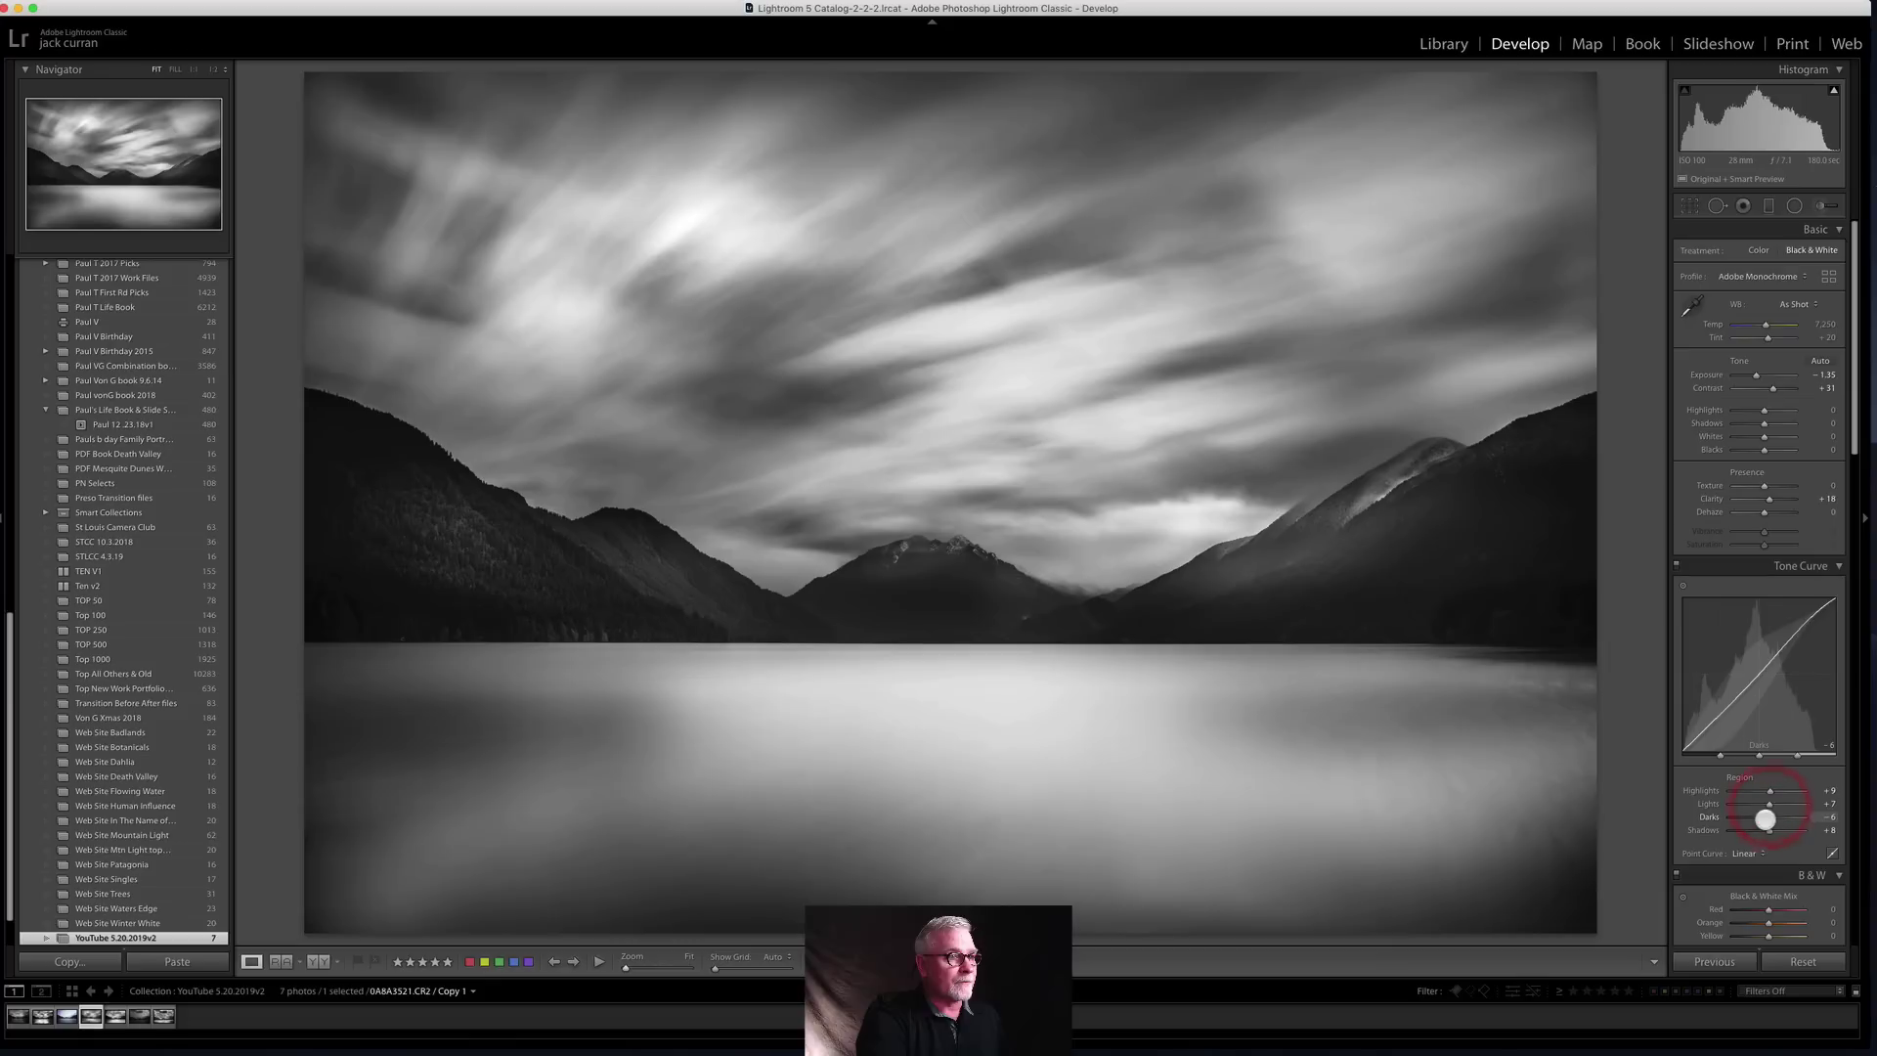
Step: Try resetting the tone curve's Darks, undo that reset, and set Shadows to -3
double_click(1766, 817)
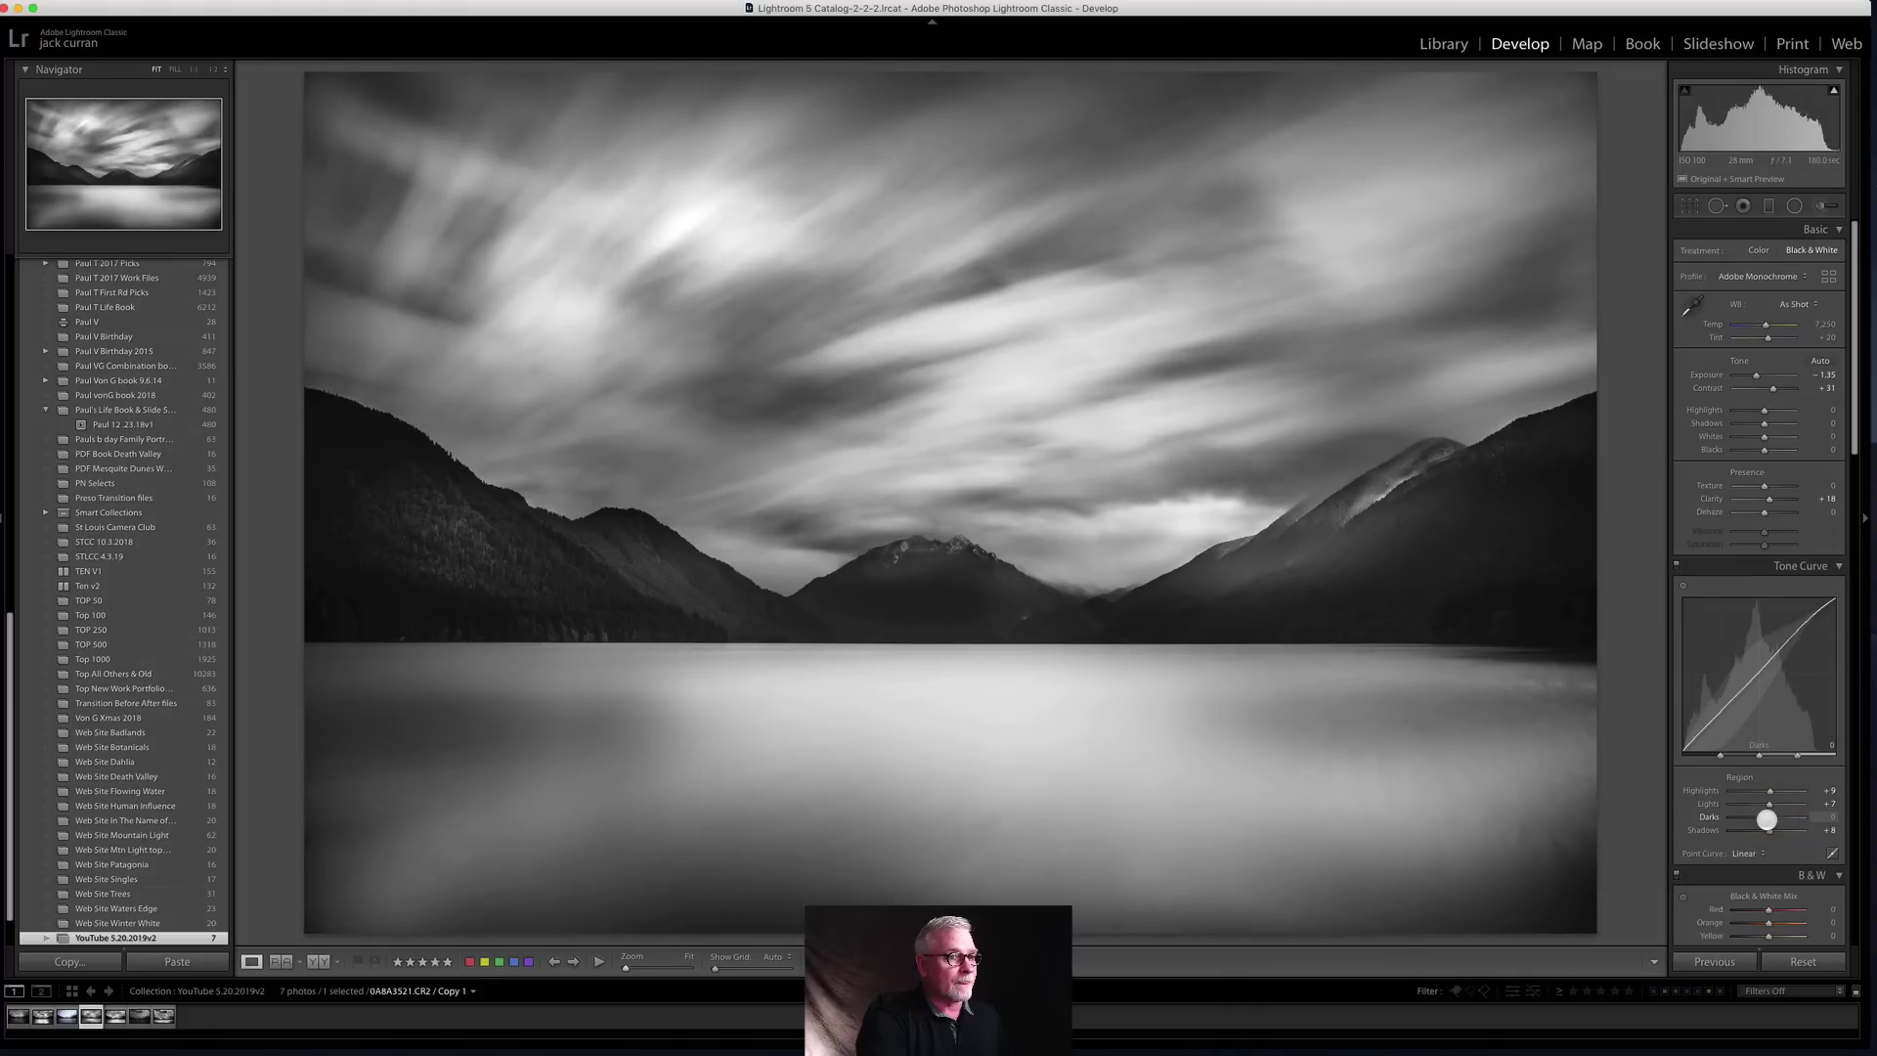
key(super+z)
click(1766, 826)
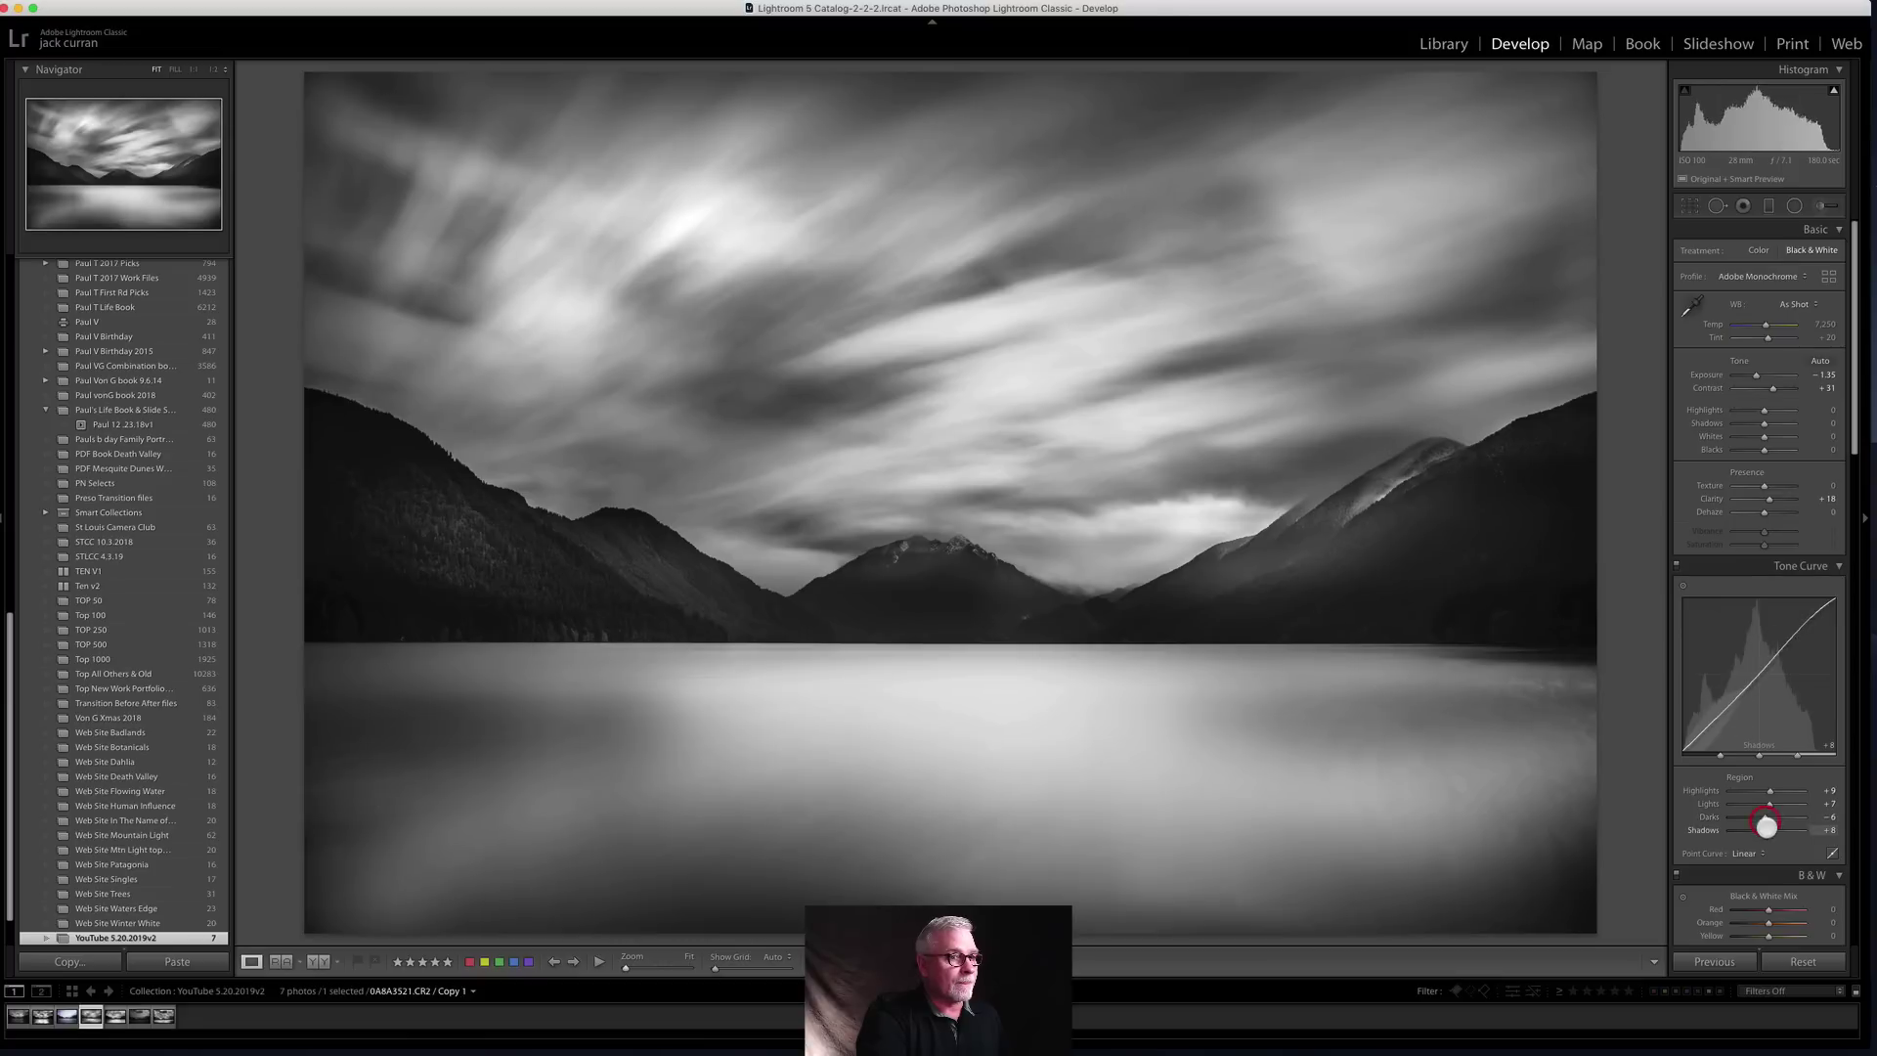
drag(1768, 831, 1766, 832)
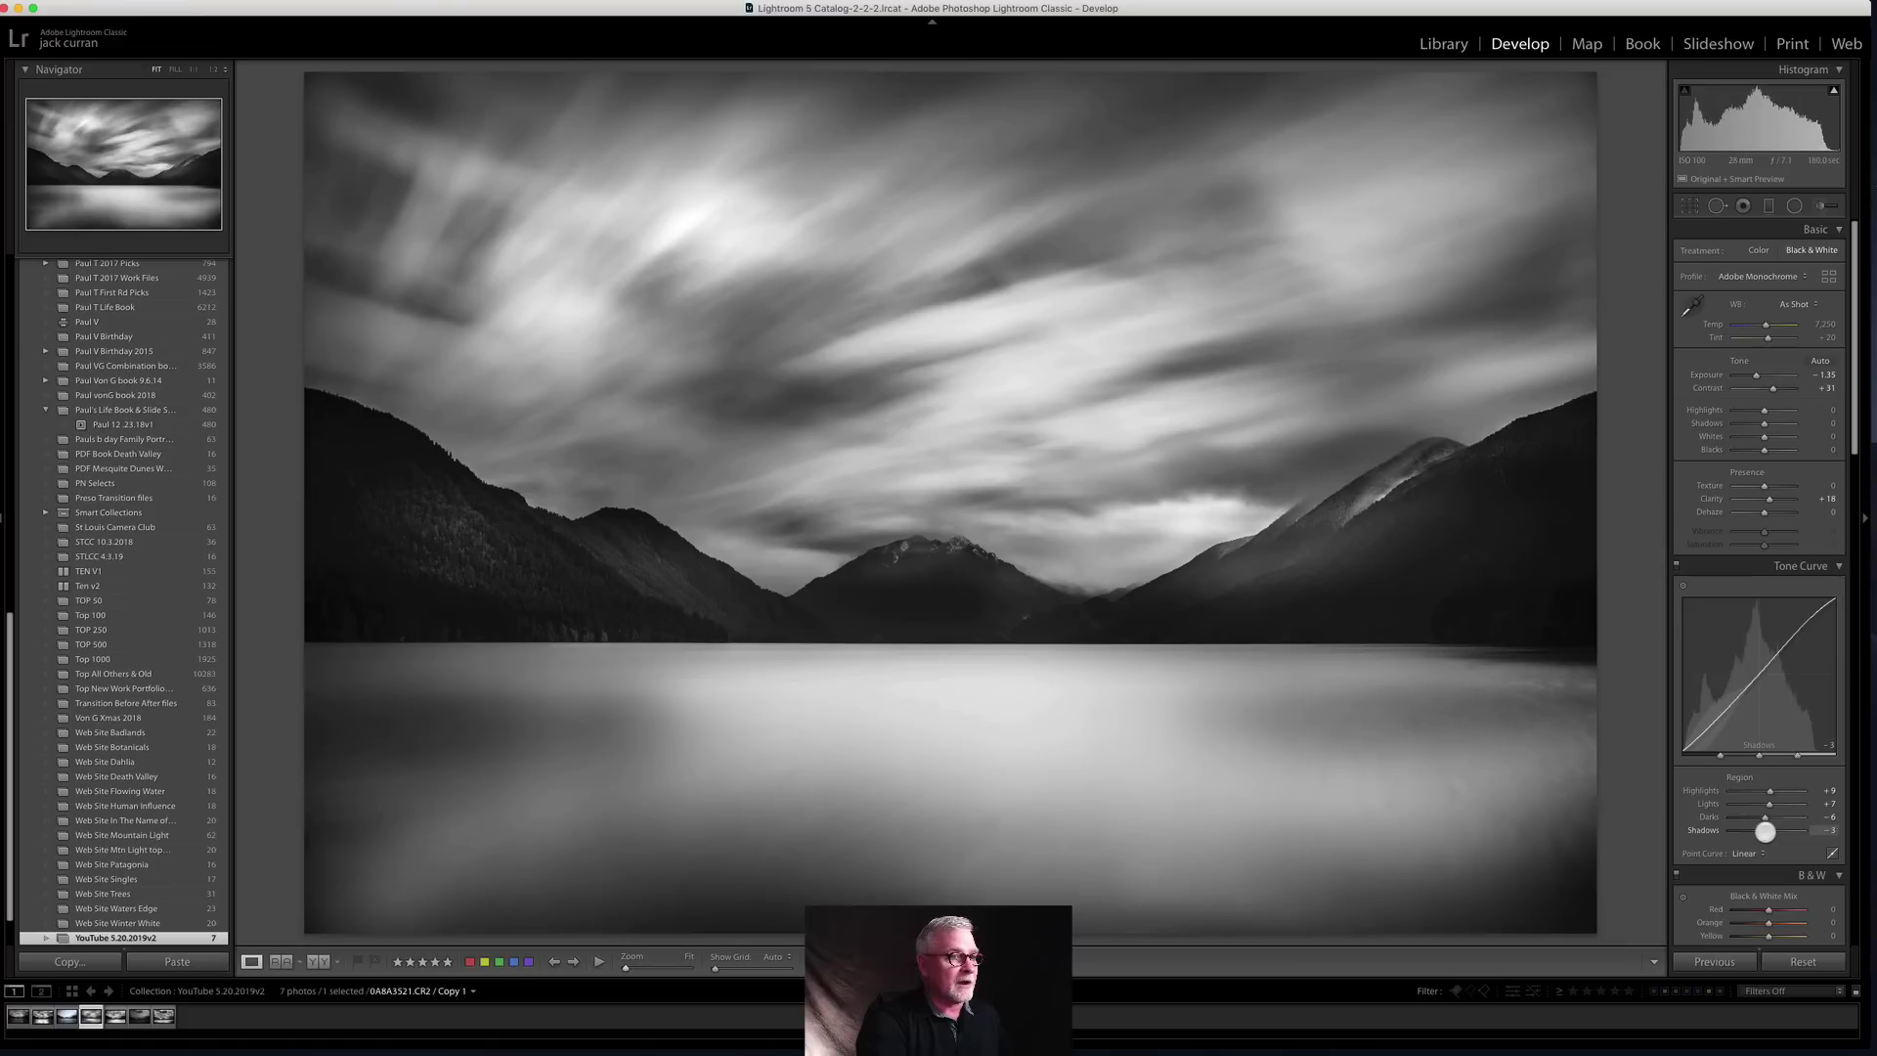
click(1766, 833)
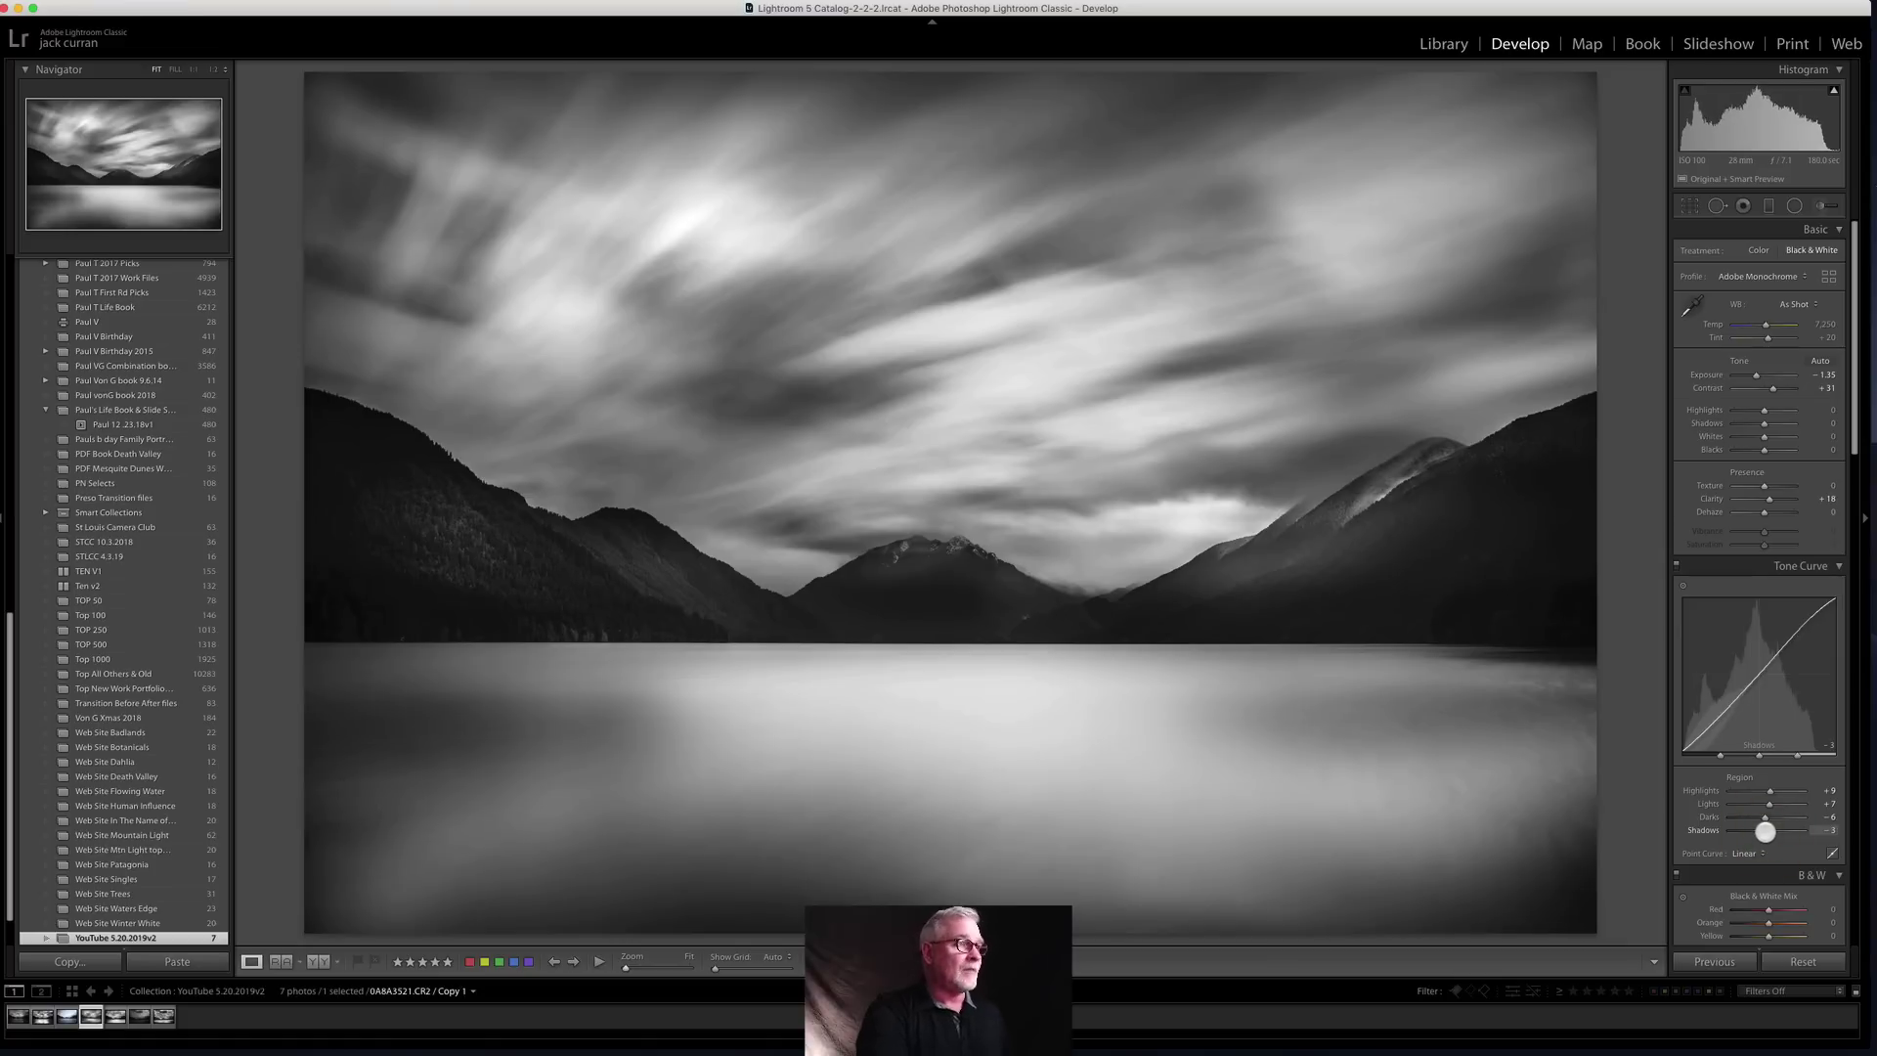
Step: Add a wide radial filter covering the sky, raise its Contrast, and set its Blacks to -11
mouse_move(647, 999)
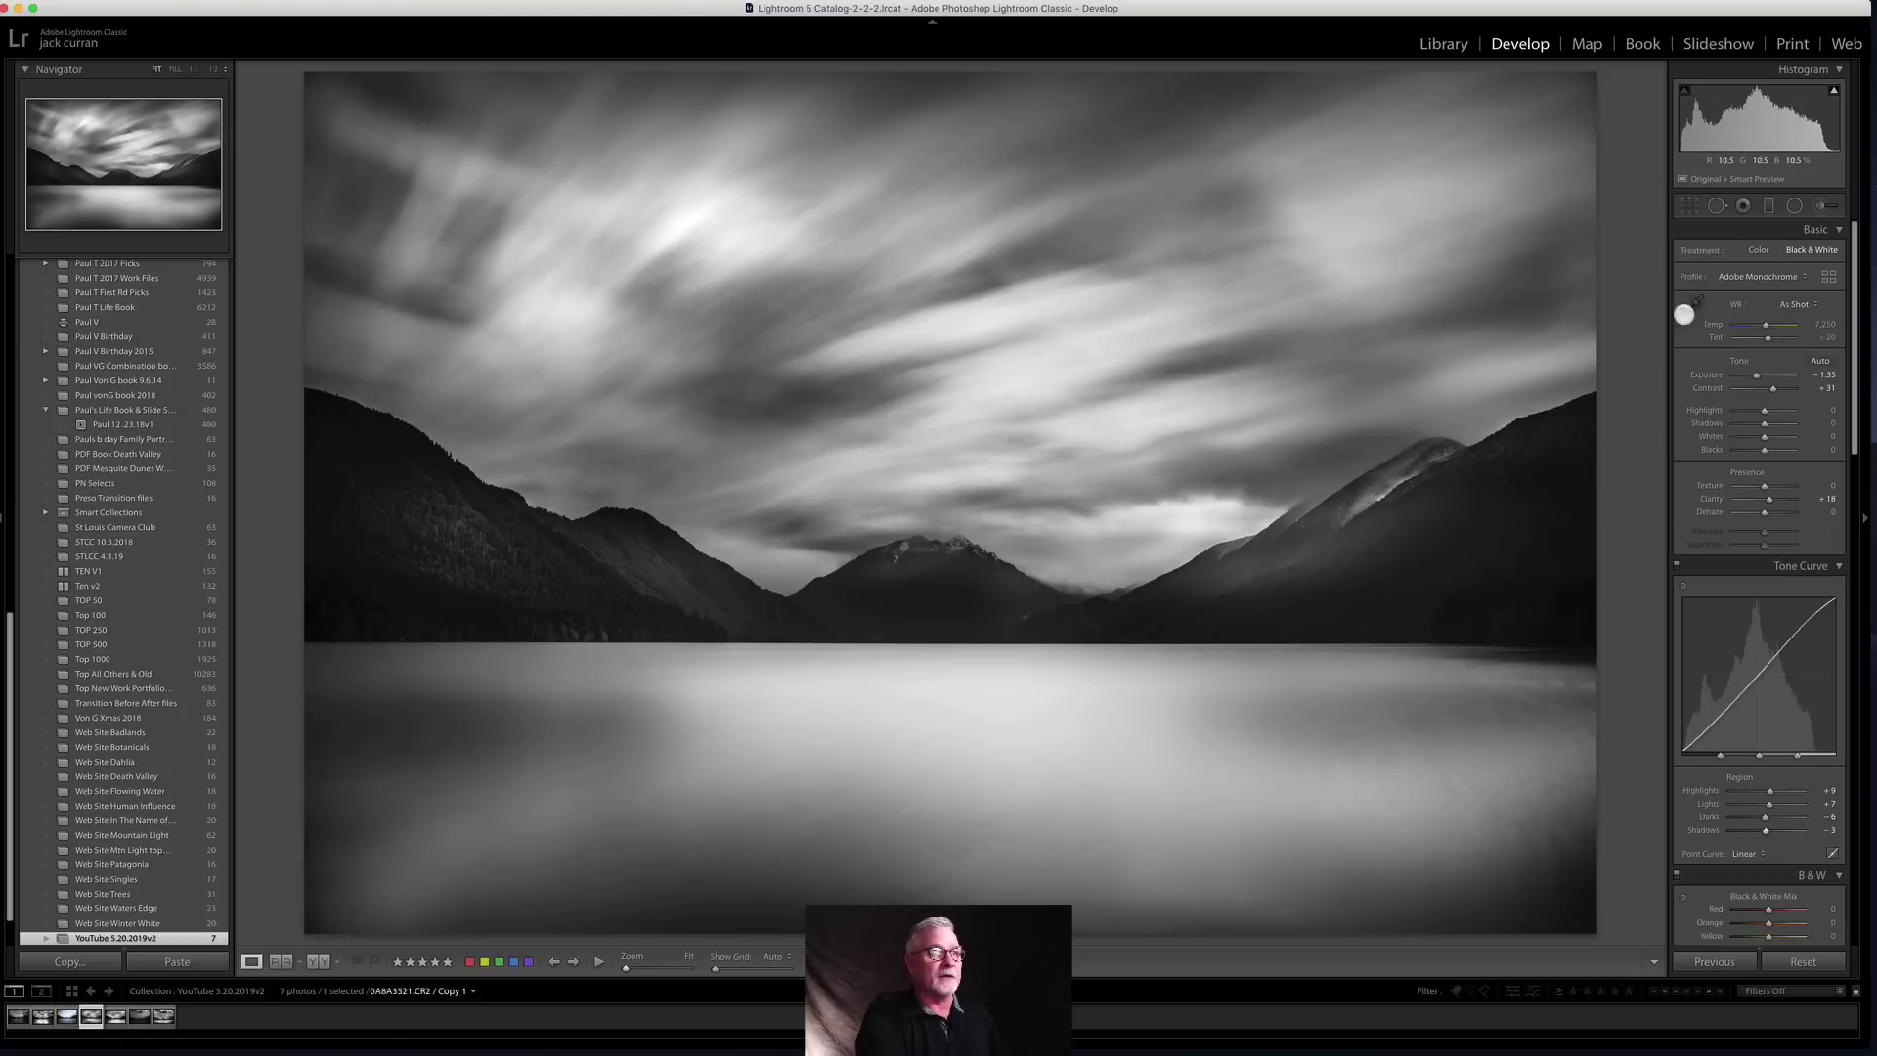
click(1796, 206)
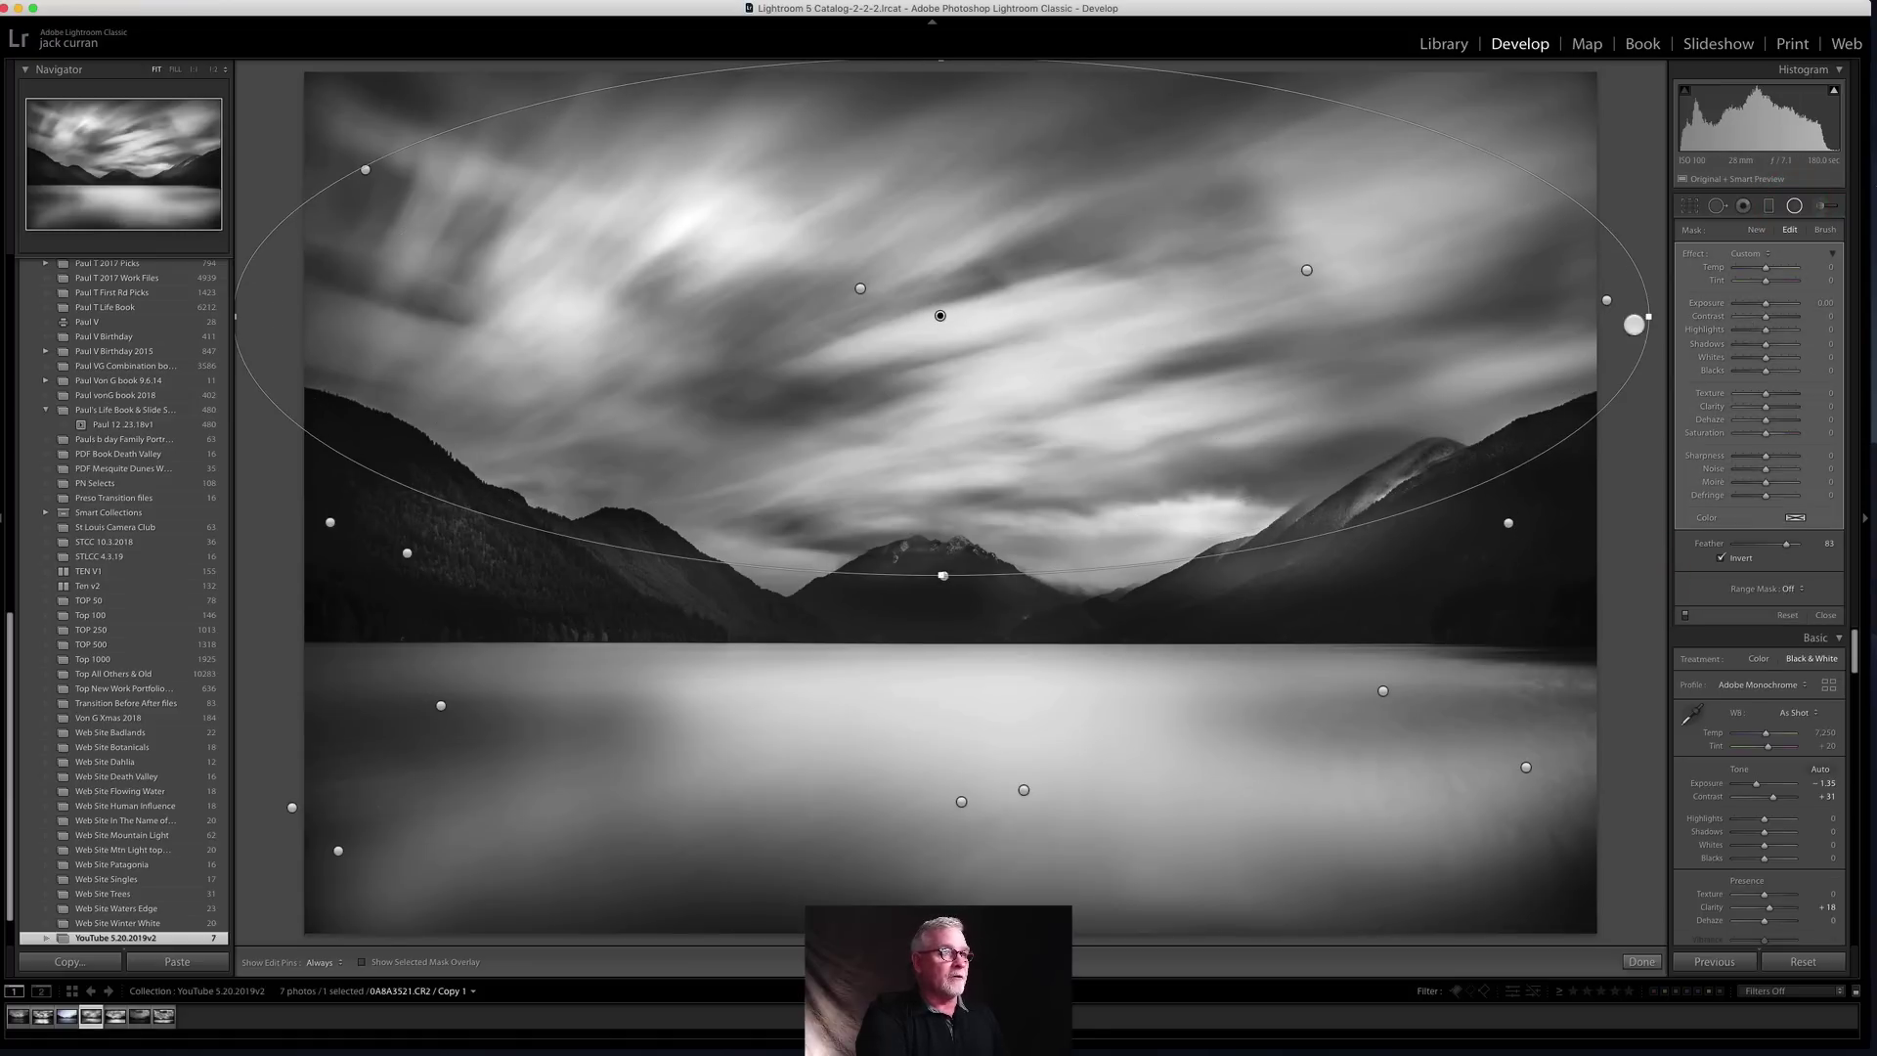
drag(1767, 319, 1780, 317)
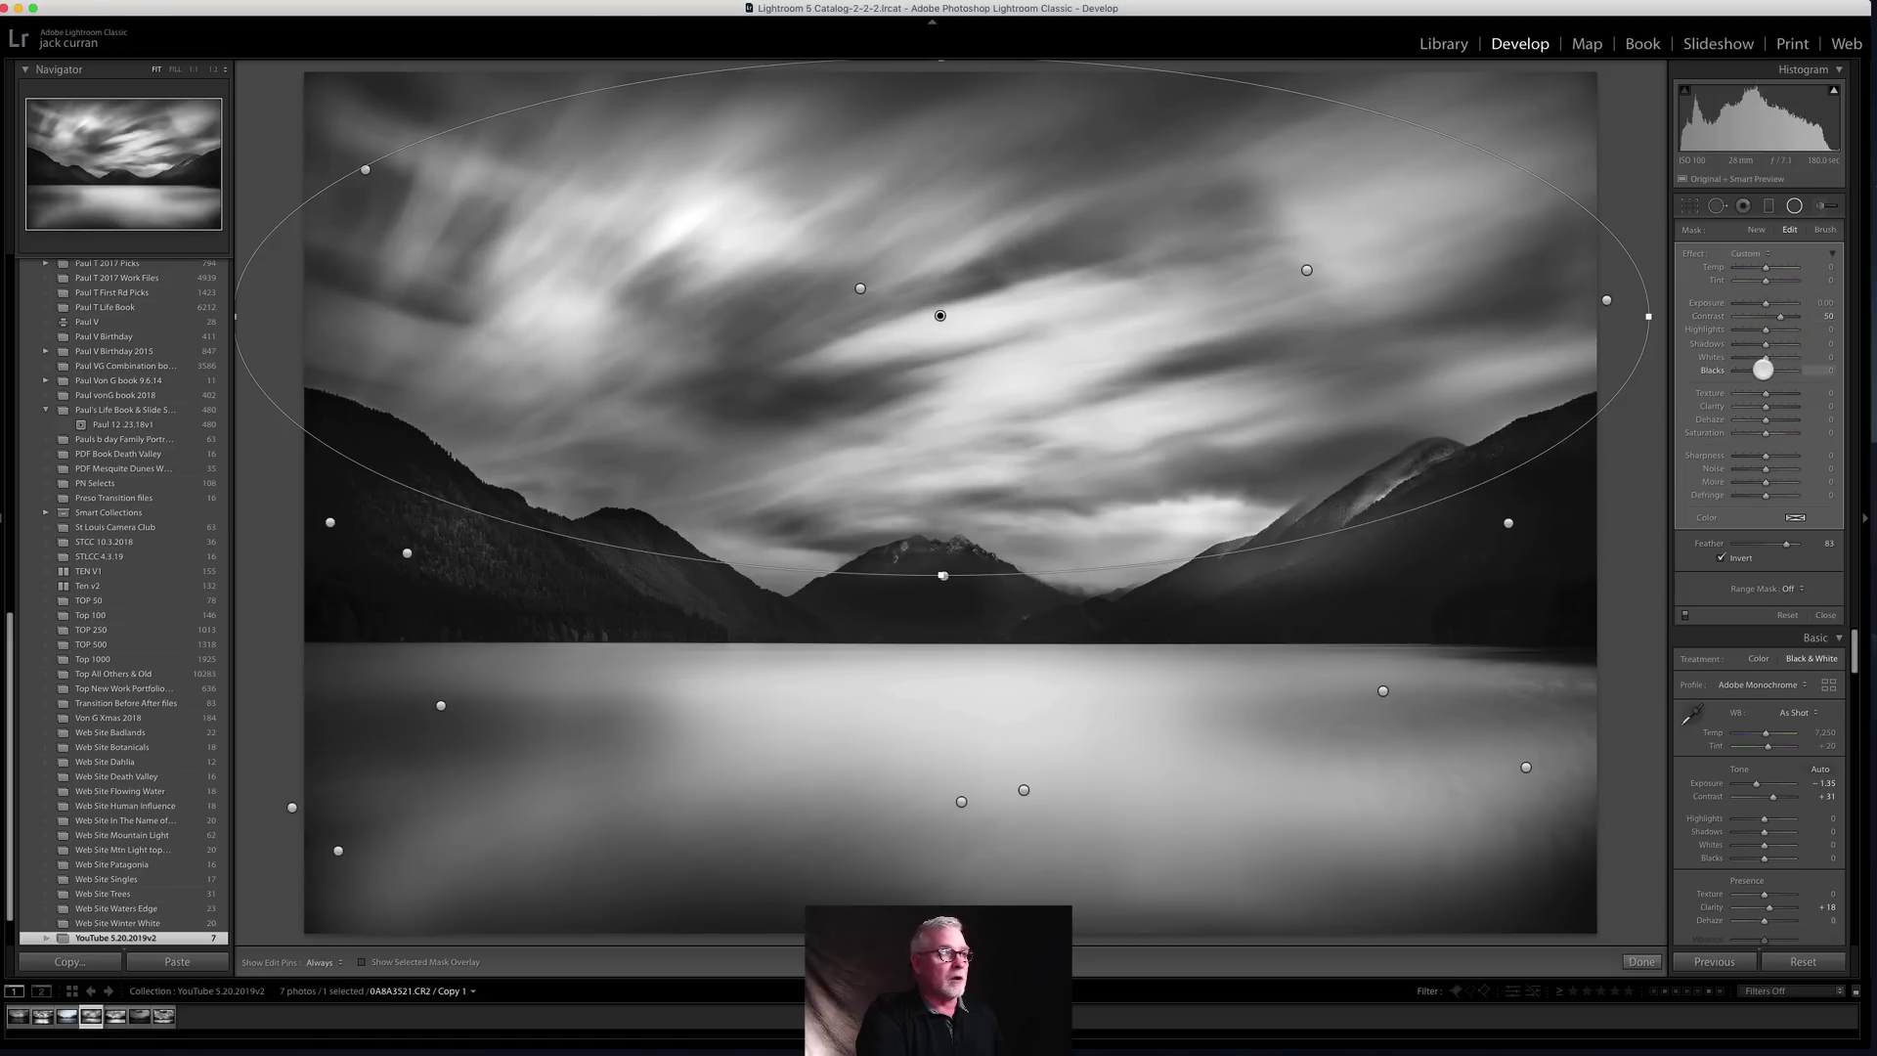
drag(1763, 370, 1760, 370)
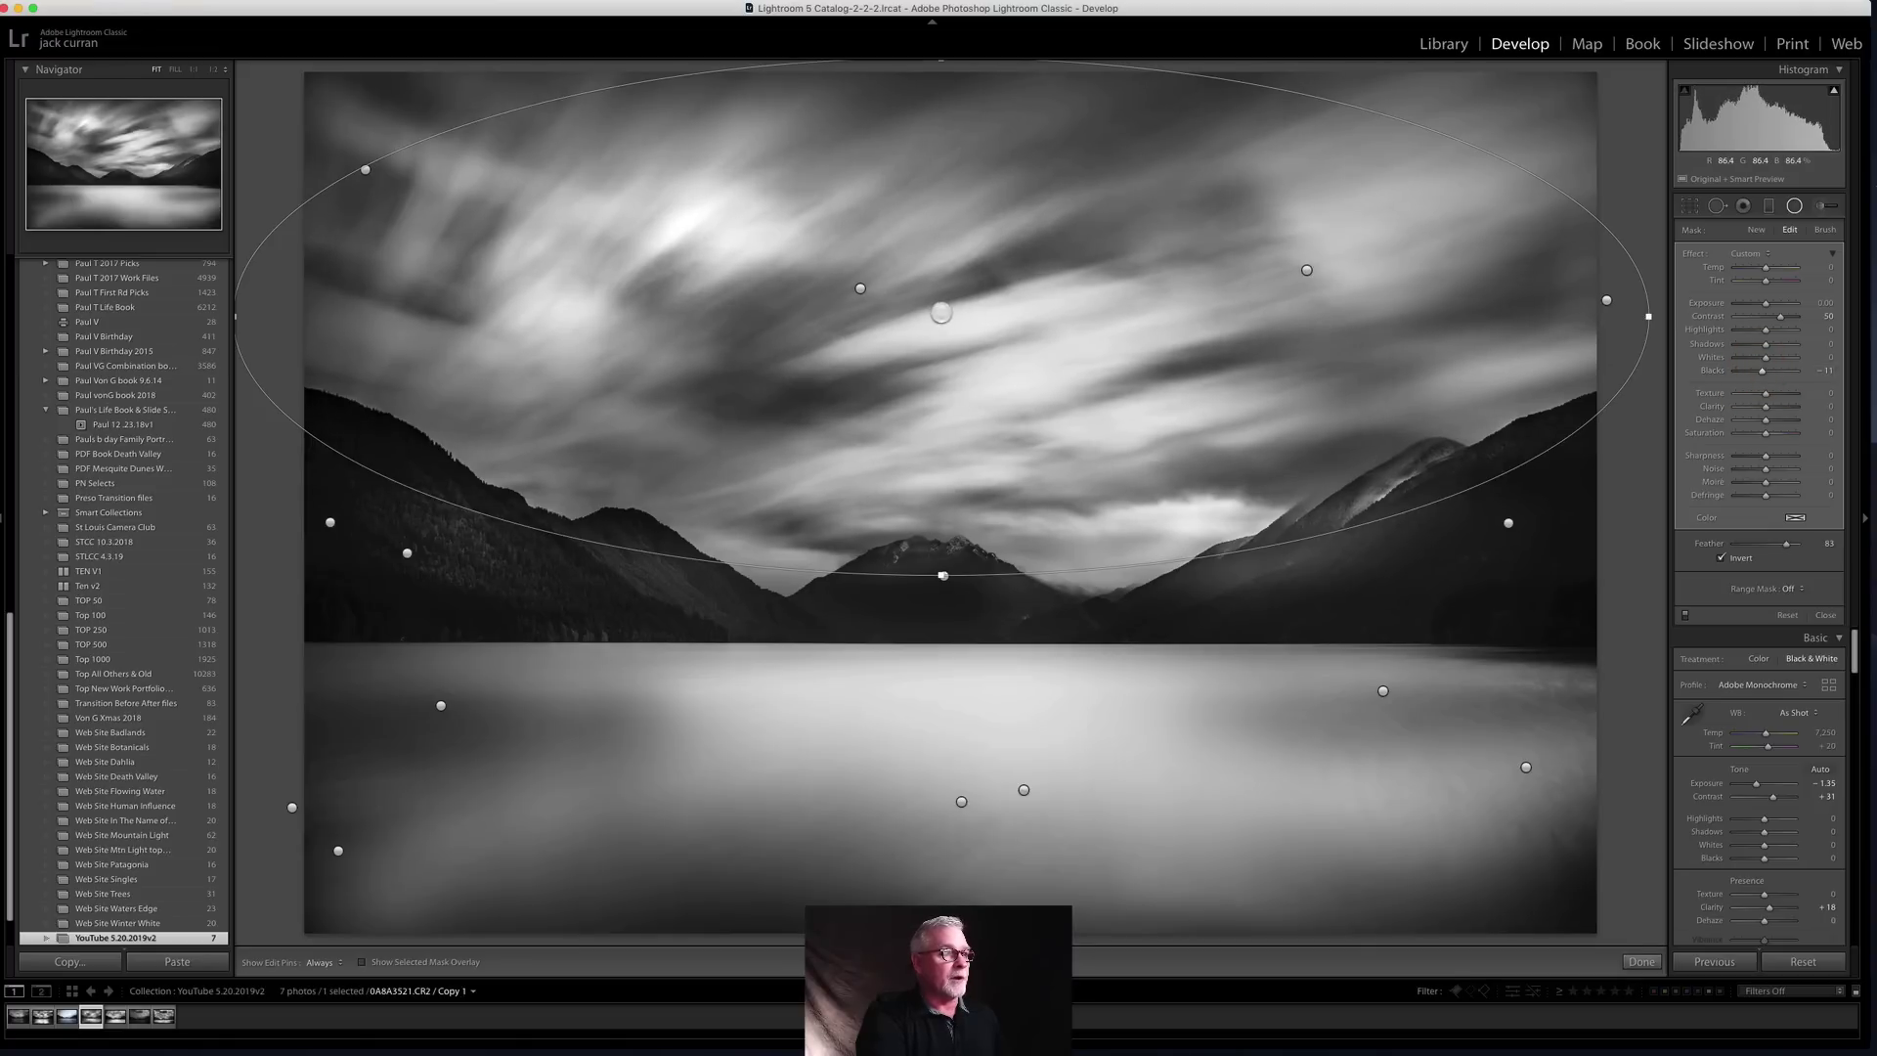
Step: Move the sky radial filter slightly upward off the mountains and lower its Texture to -34
drag(940, 315, 947, 287)
click(947, 286)
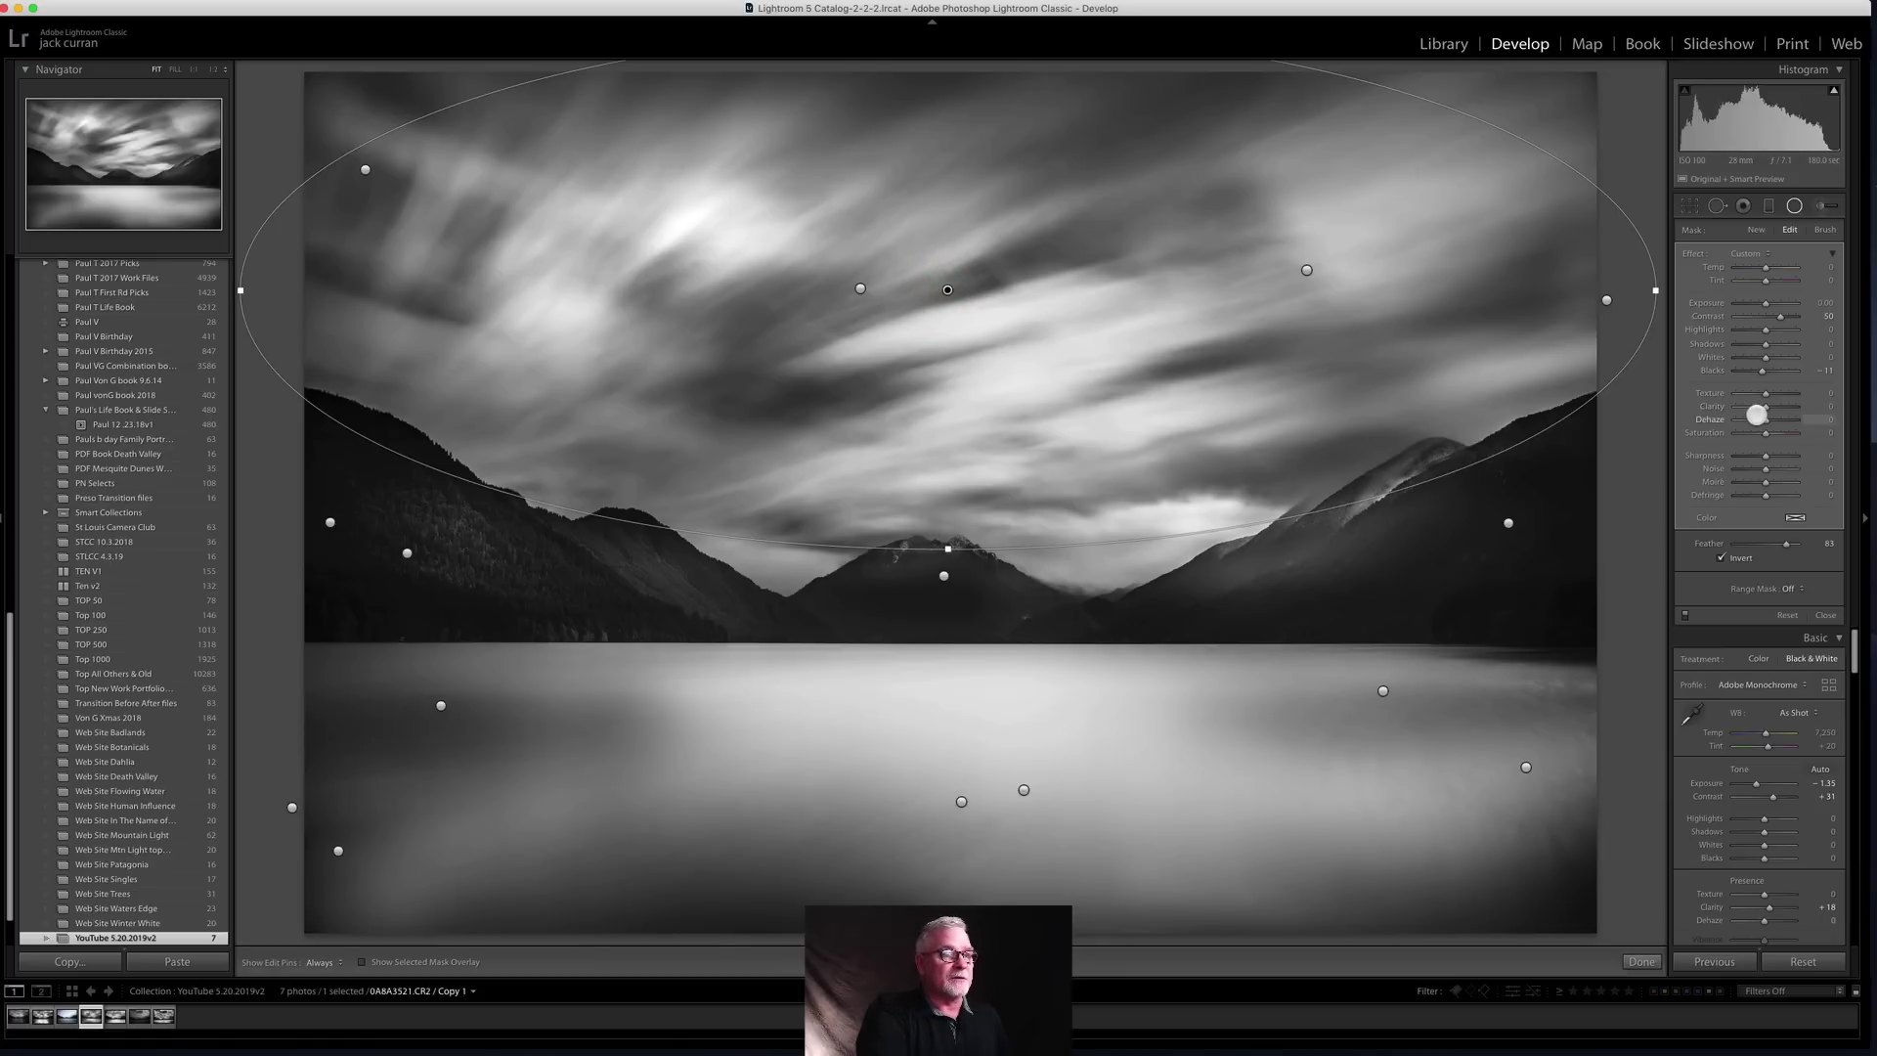
mouse_move(1767, 393)
mouse_down()
mouse_move(1734, 394)
mouse_move(1756, 394)
mouse_up()
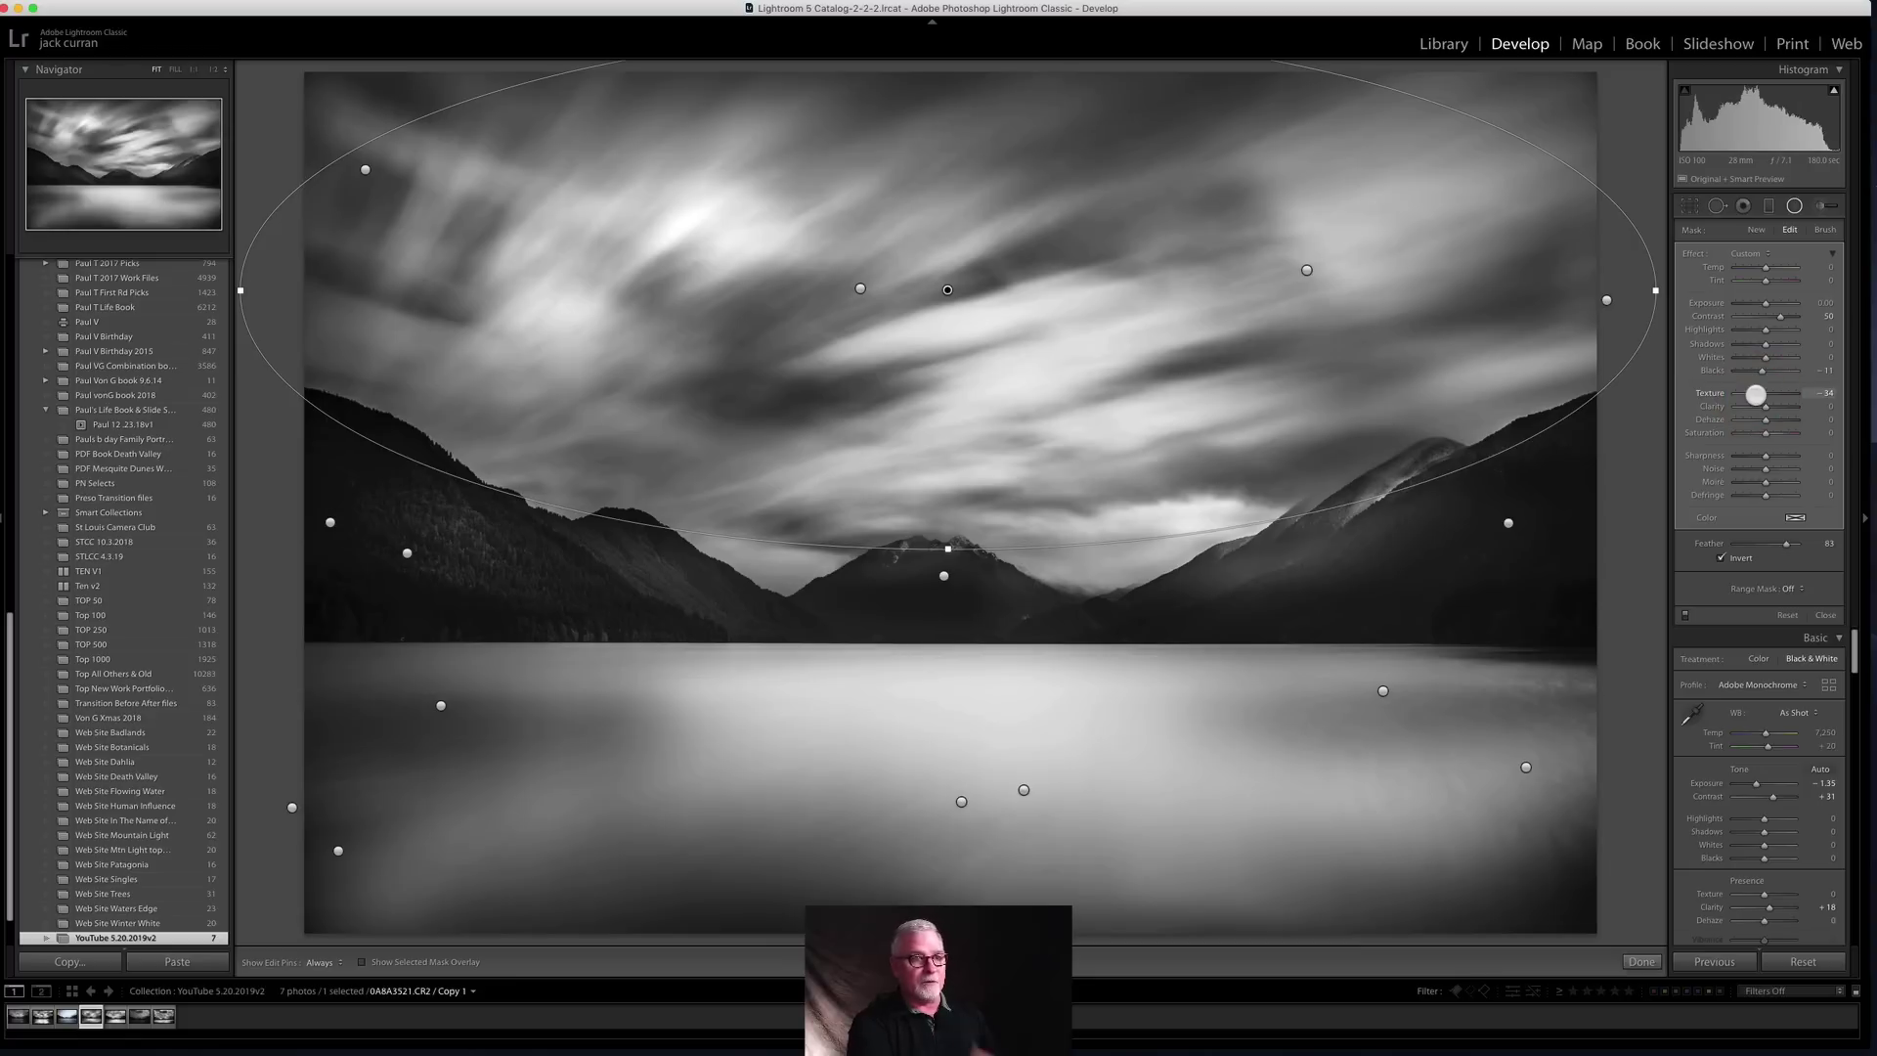
Step: Close the radial filter and compare the photo's two lake versions side by side in an enlarged Survey view
click(1825, 615)
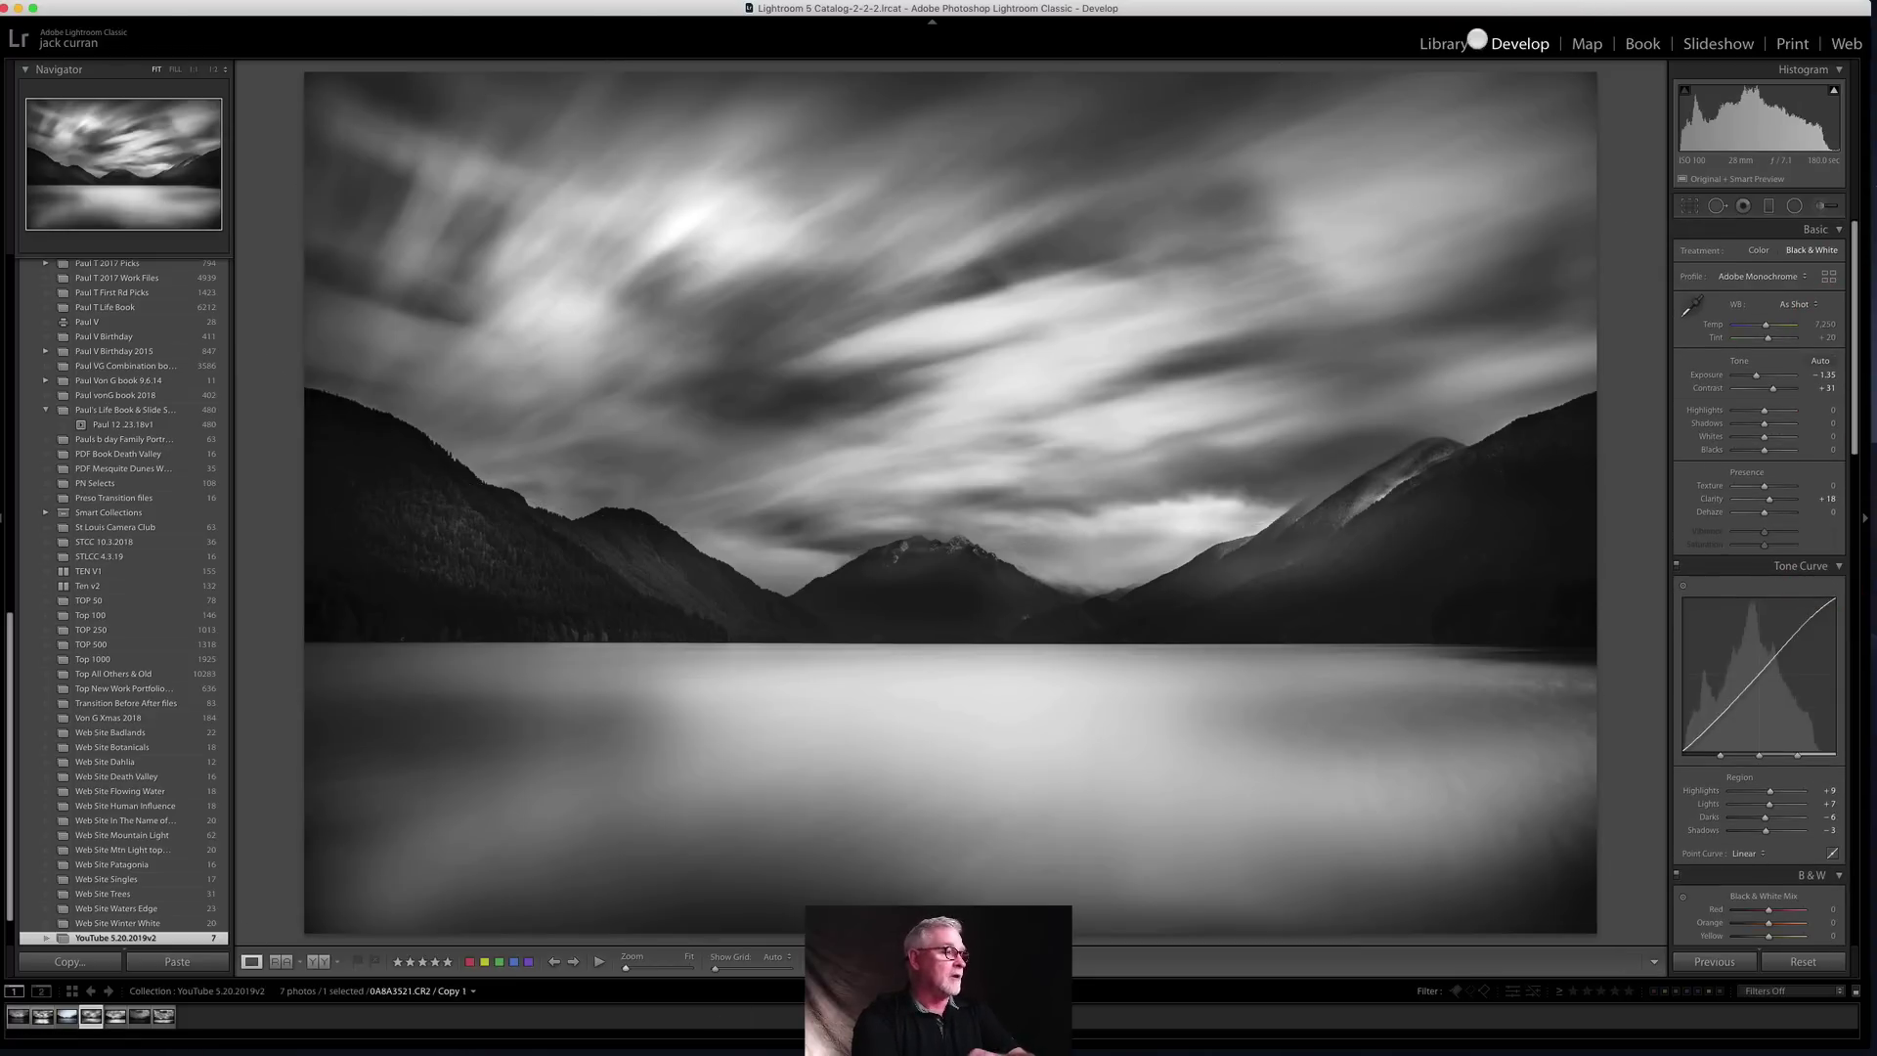
click(1445, 43)
click(117, 1015)
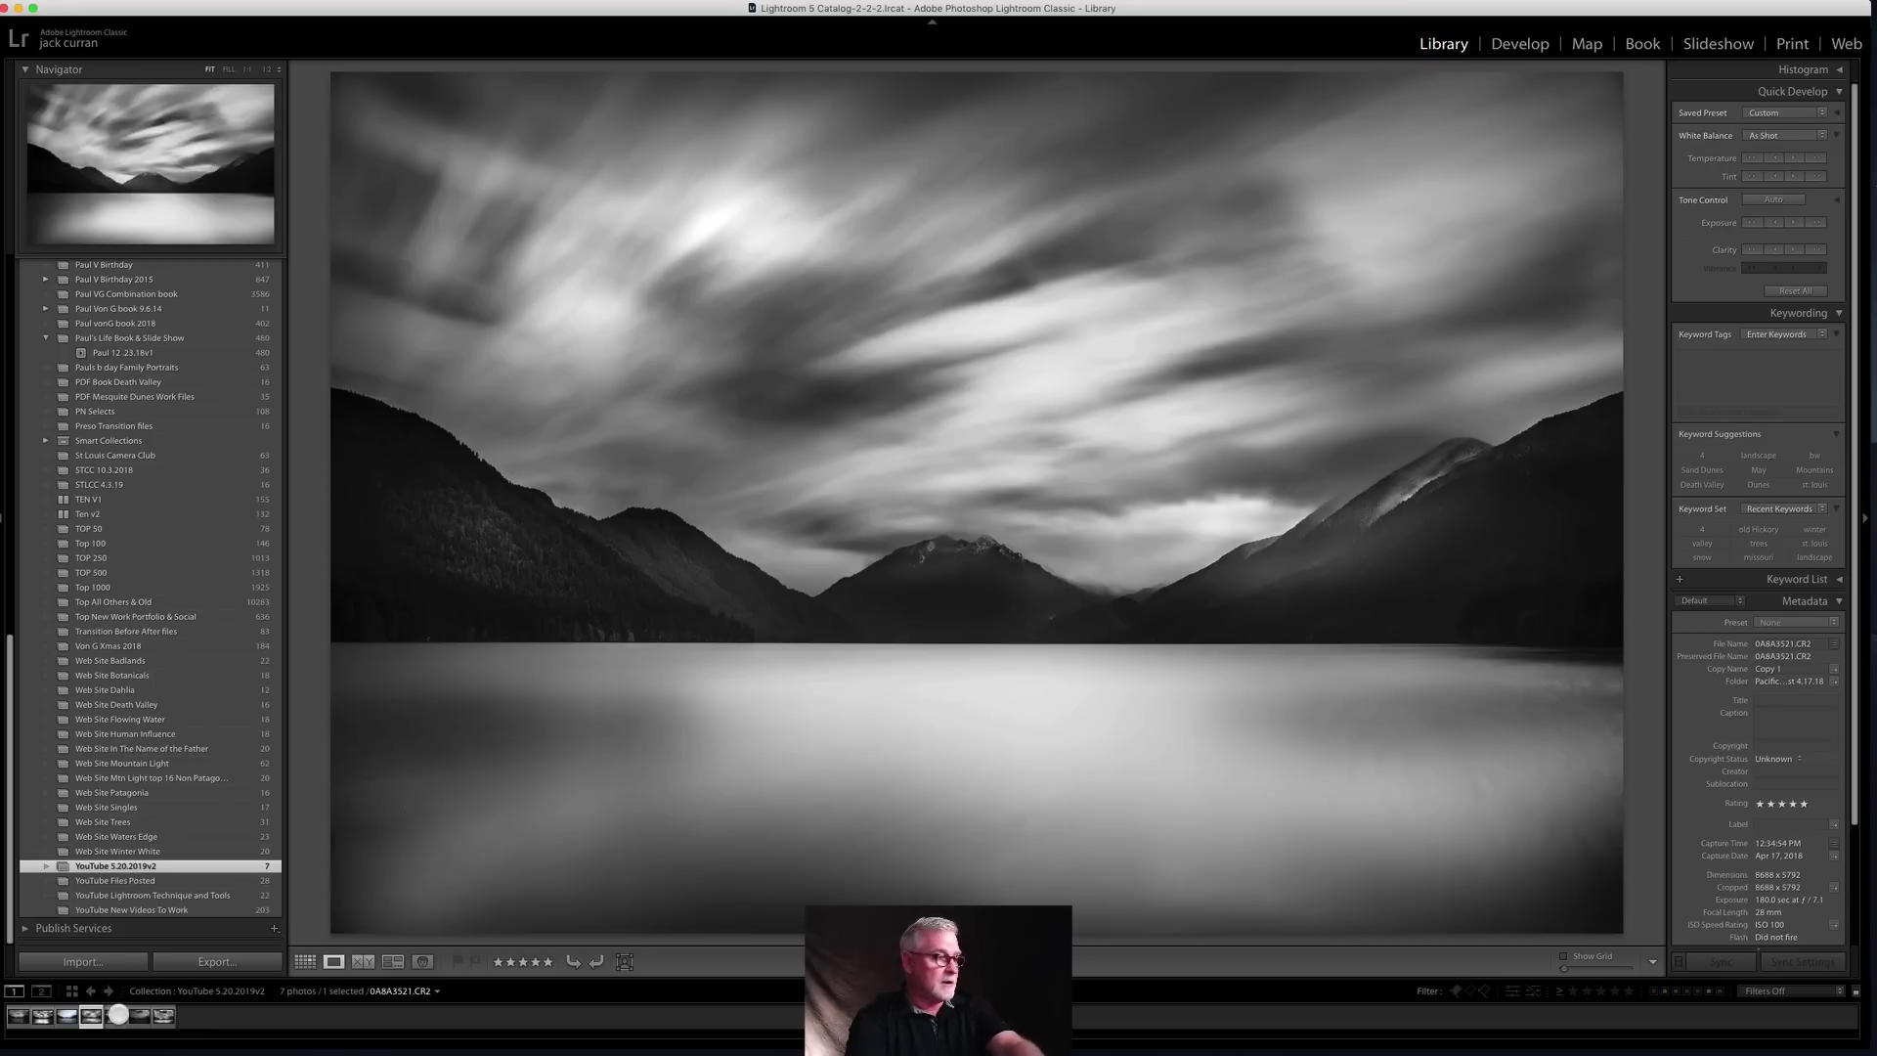
super+click(116, 1015)
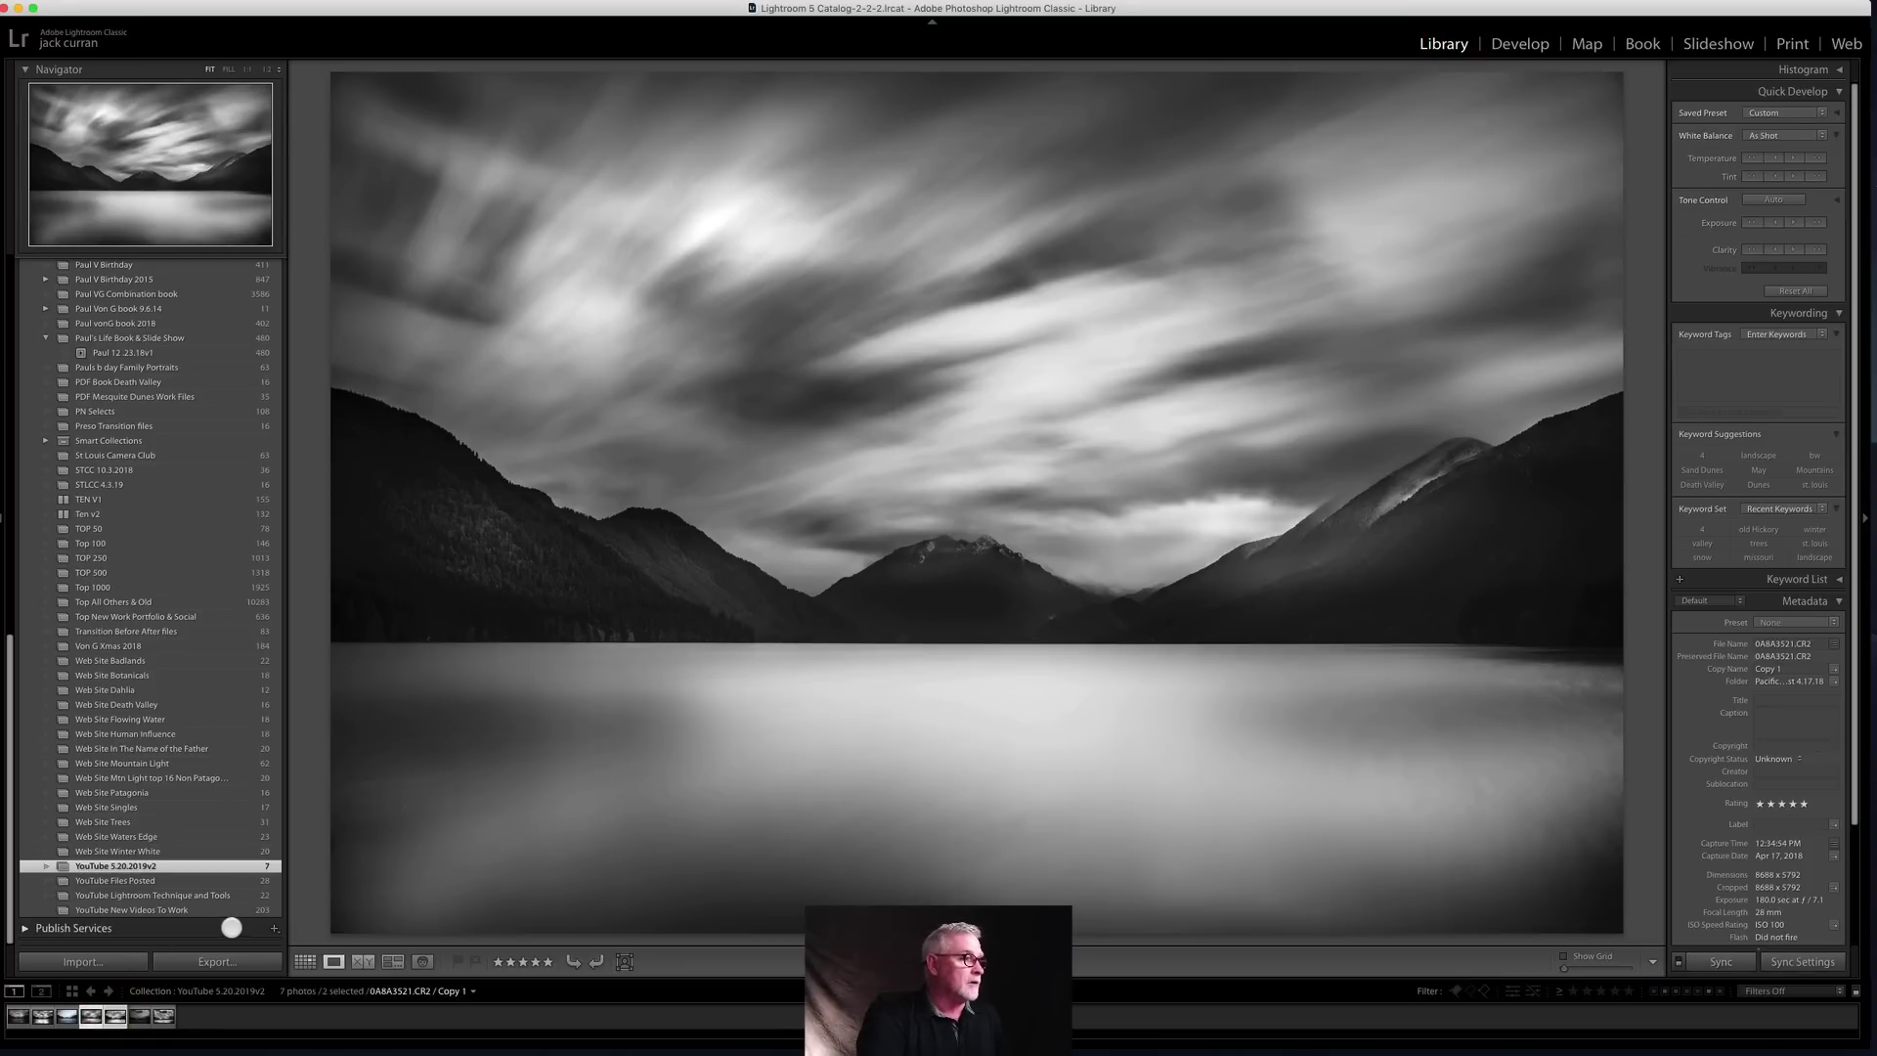
click(394, 962)
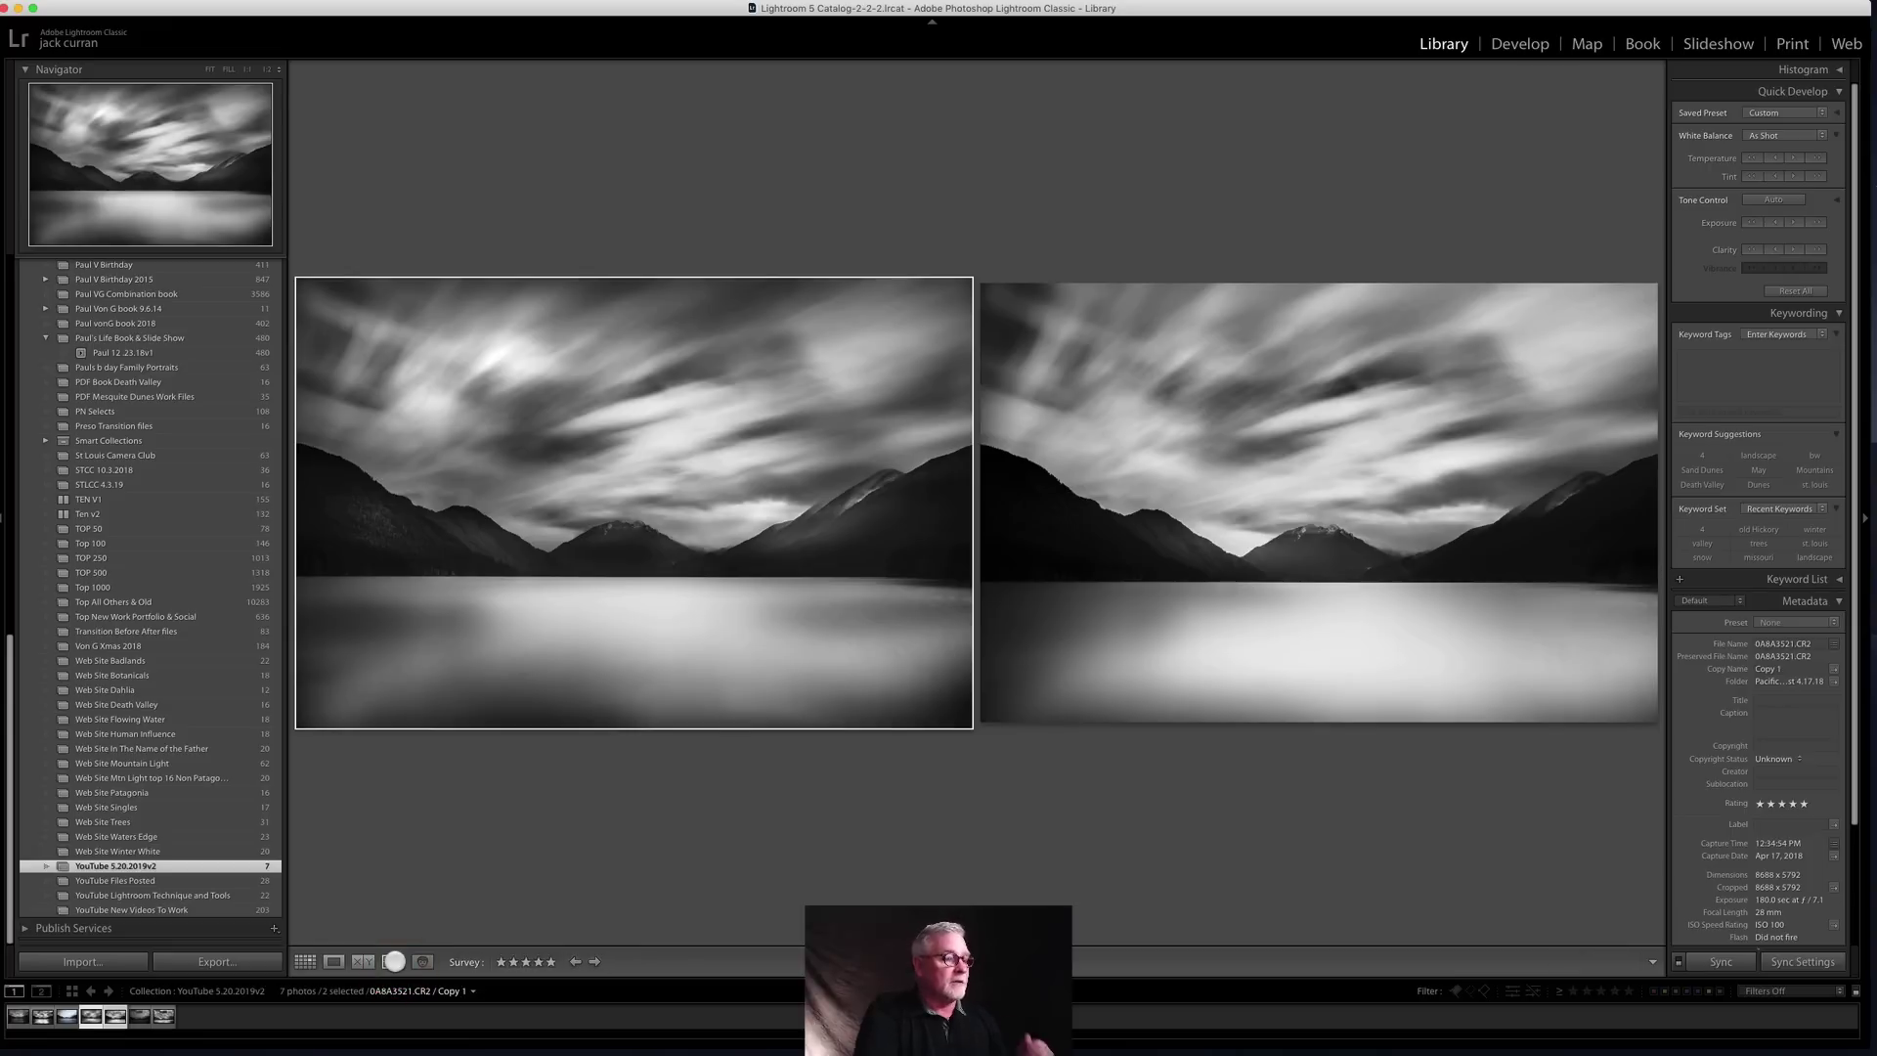
key(Tab)
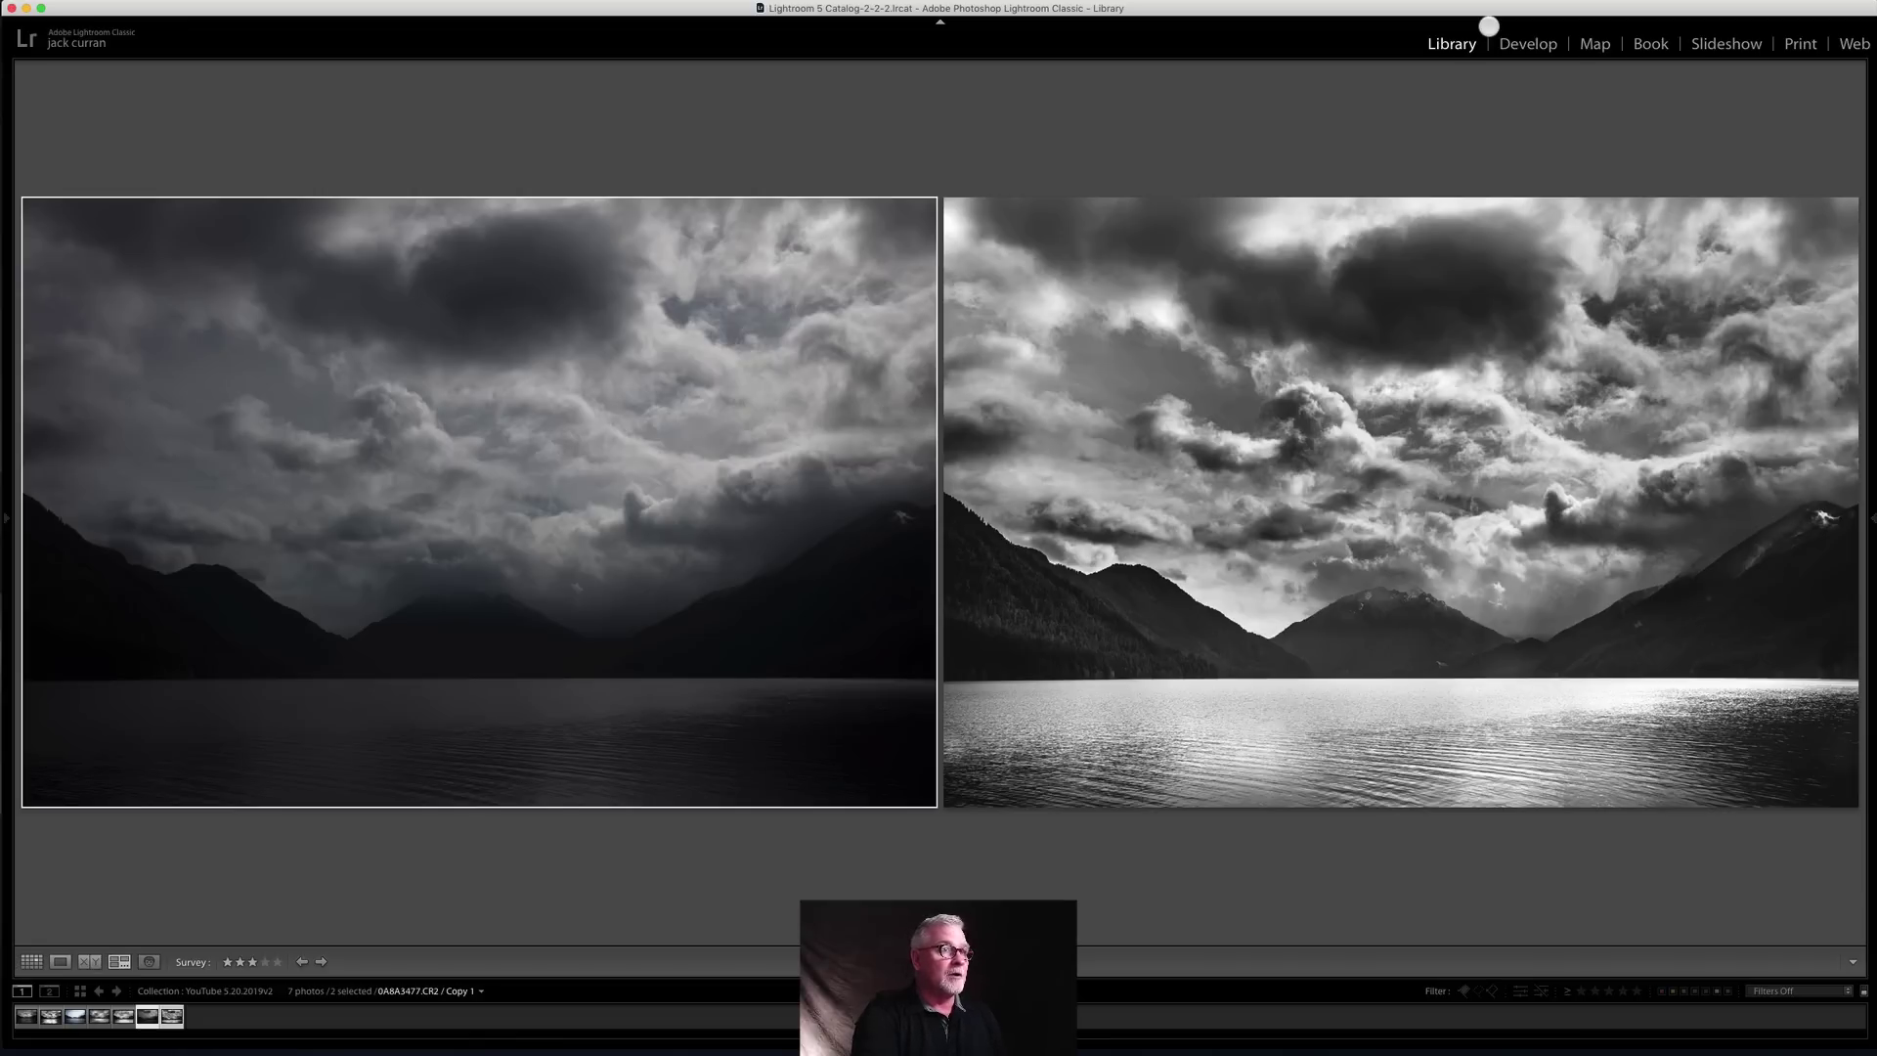
Step: Compare the dark and black-and-white versions of the cloudy lake photo in Survey view, making the black-and-white one active
key(Tab)
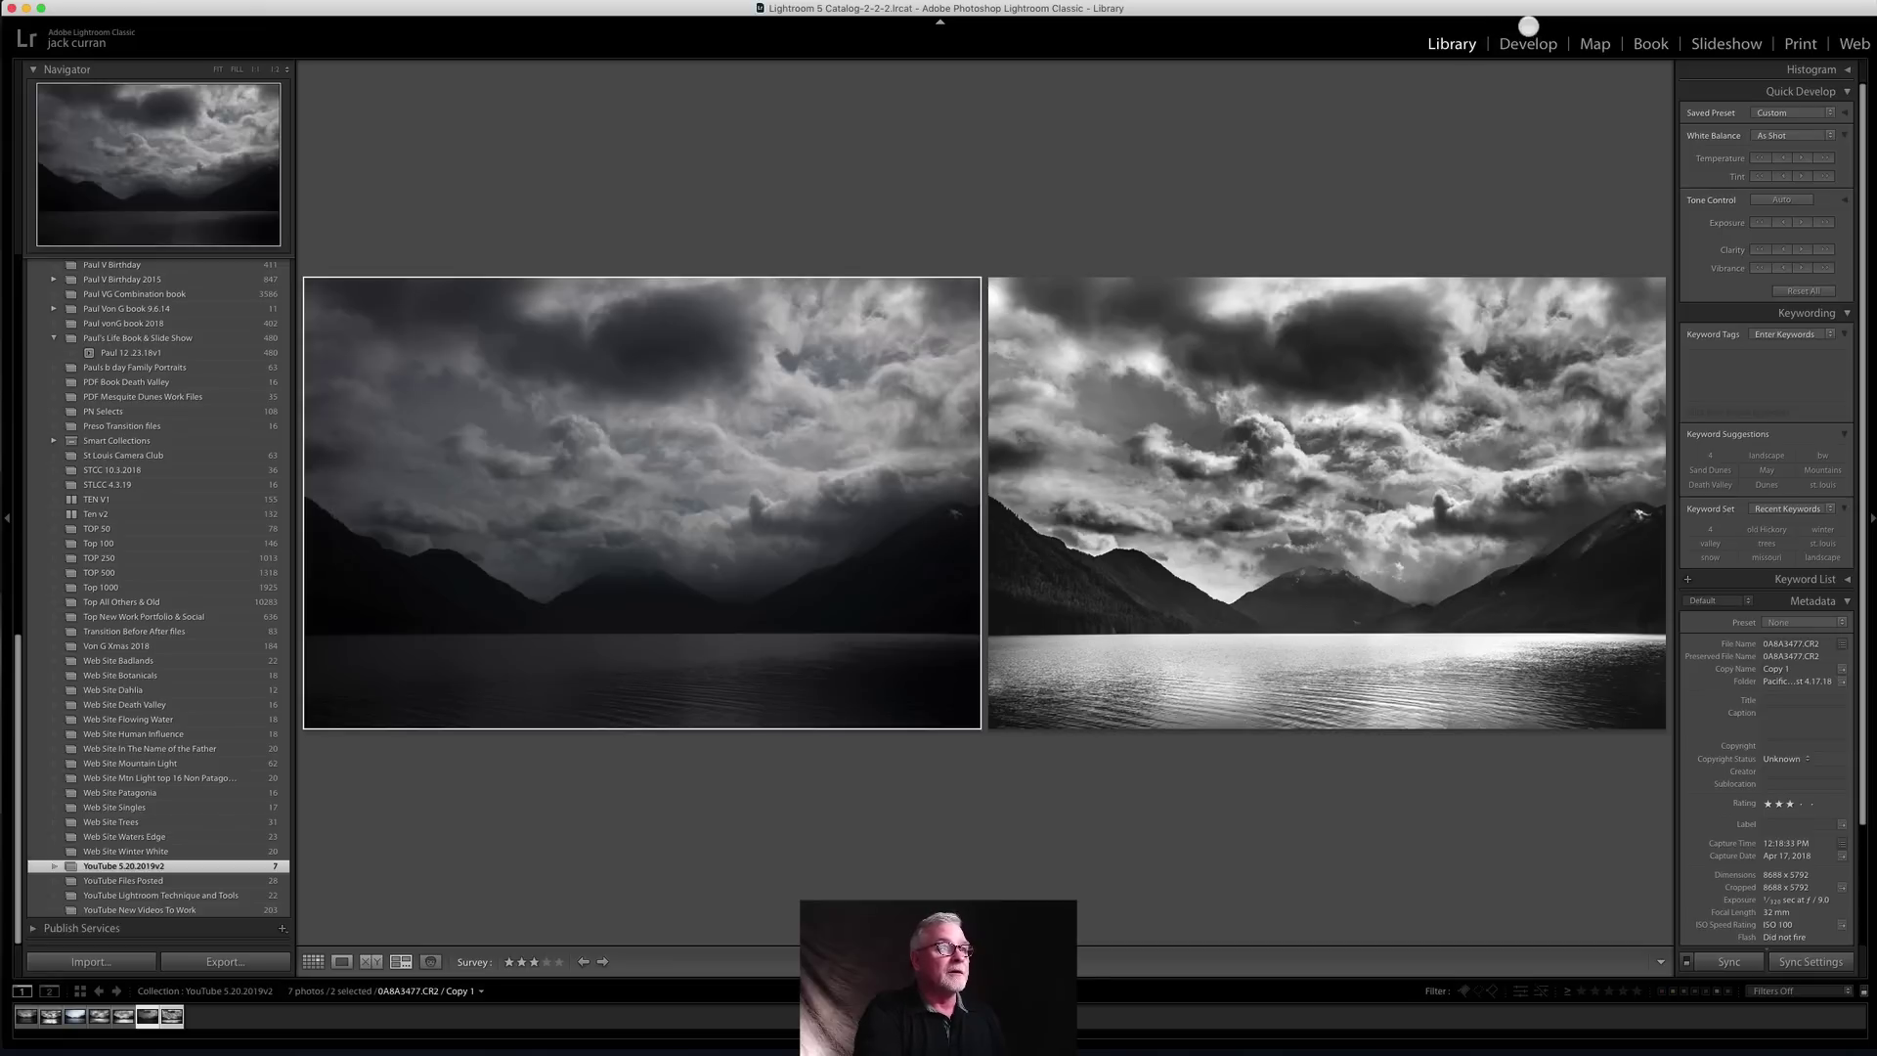
click(1400, 379)
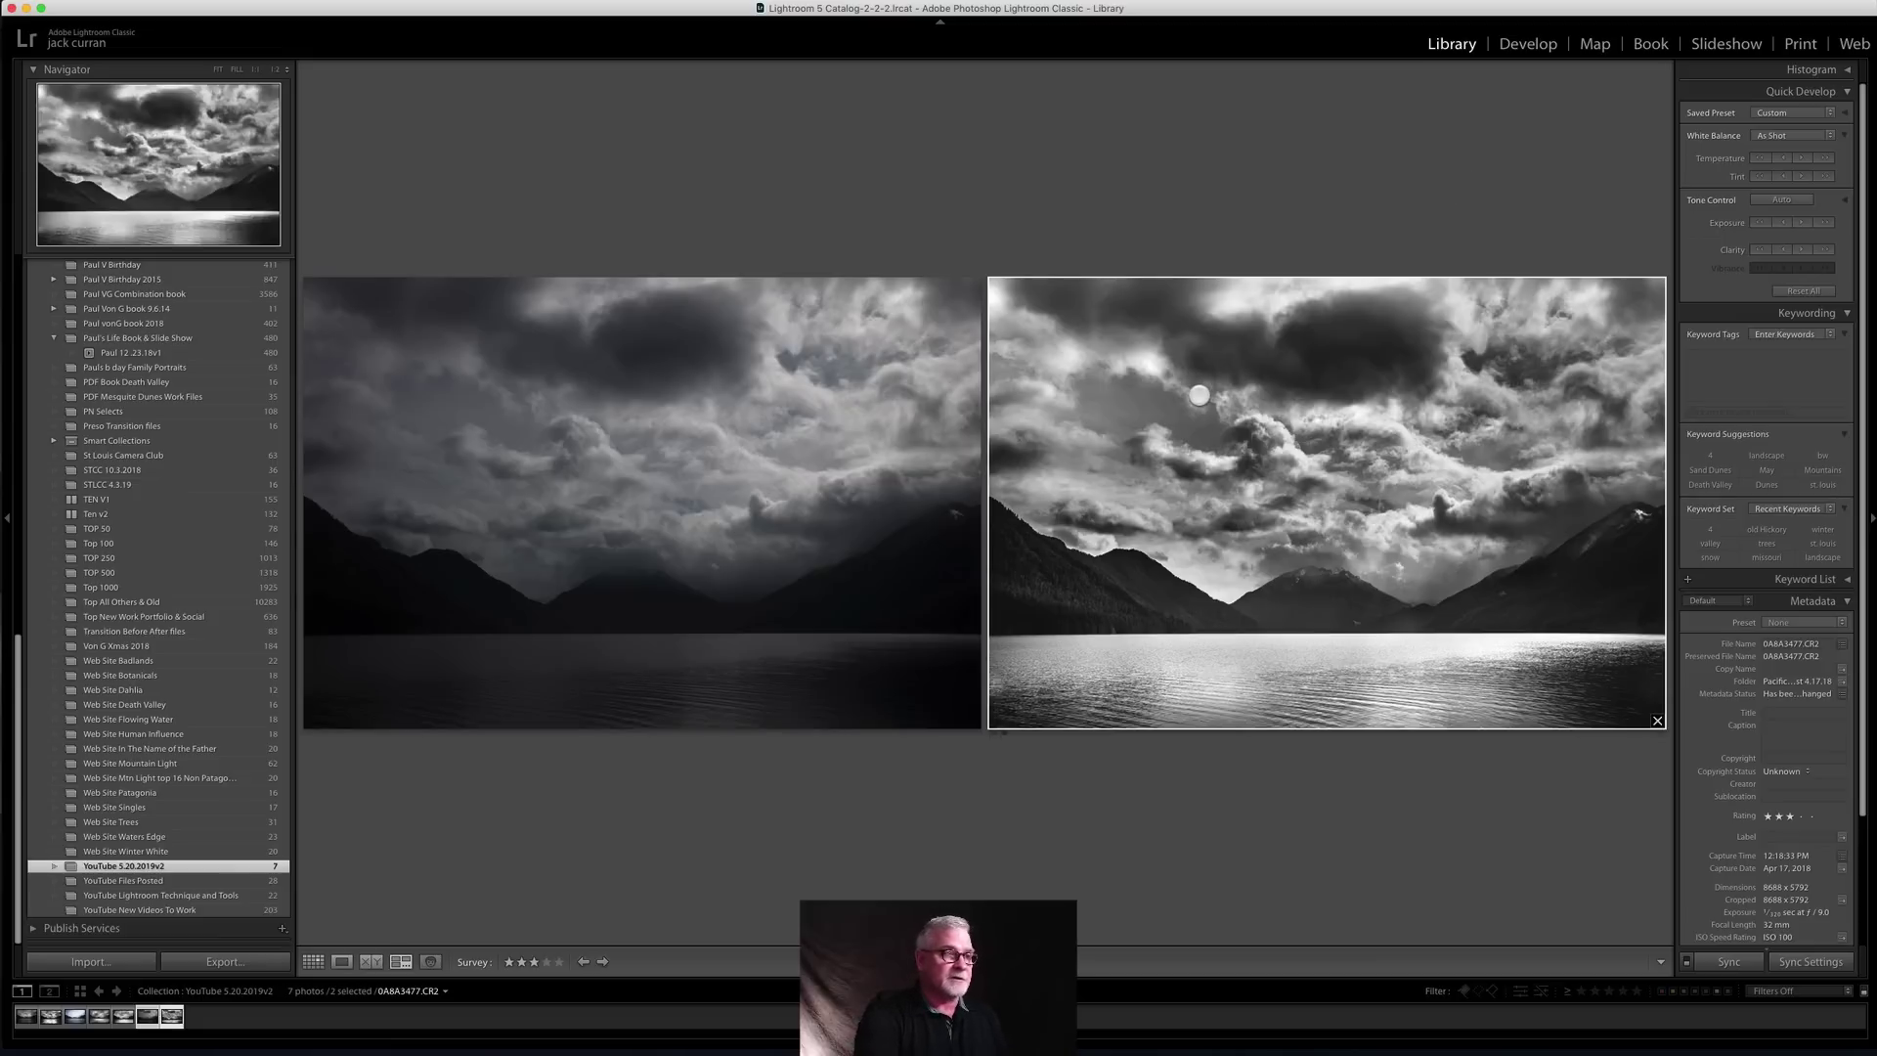
key(t)
key(Tab)
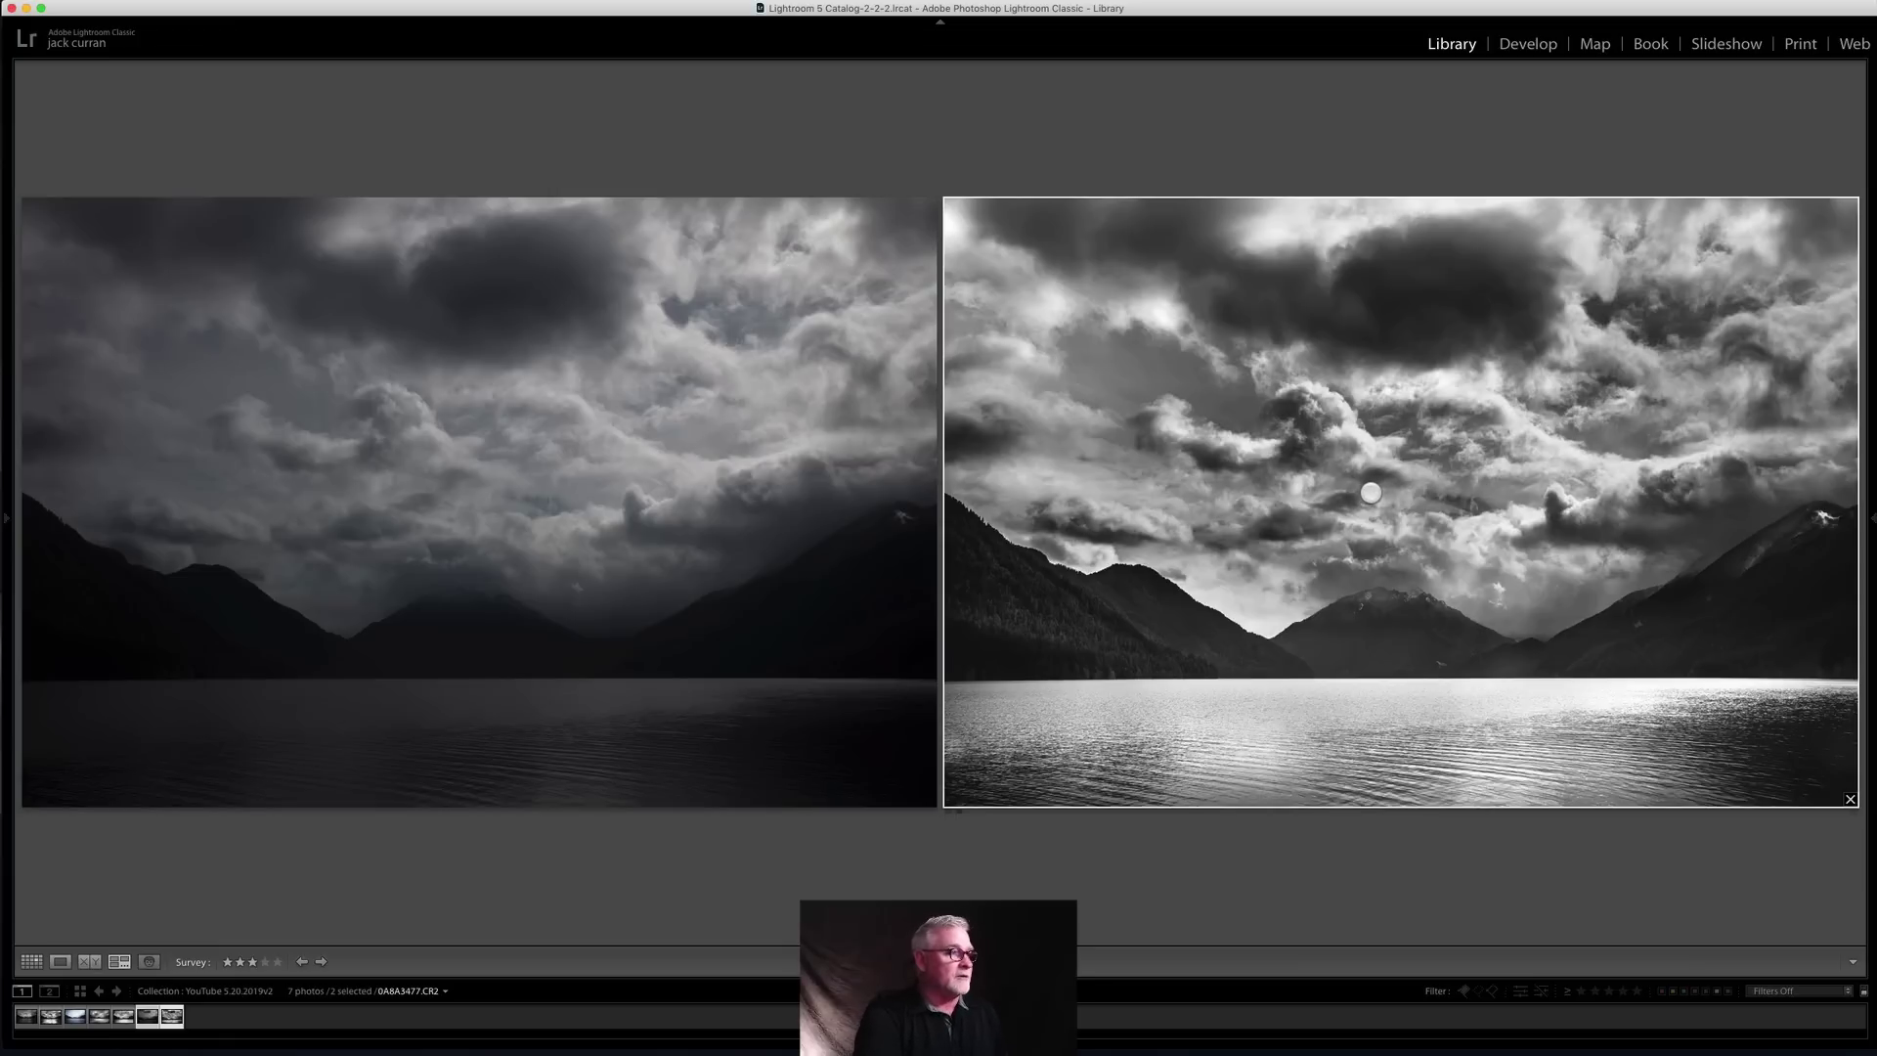
Step: Open the black-and-white cloudy lake photo in Develop and examine the coverage of its radial filters across the sky
click(1521, 44)
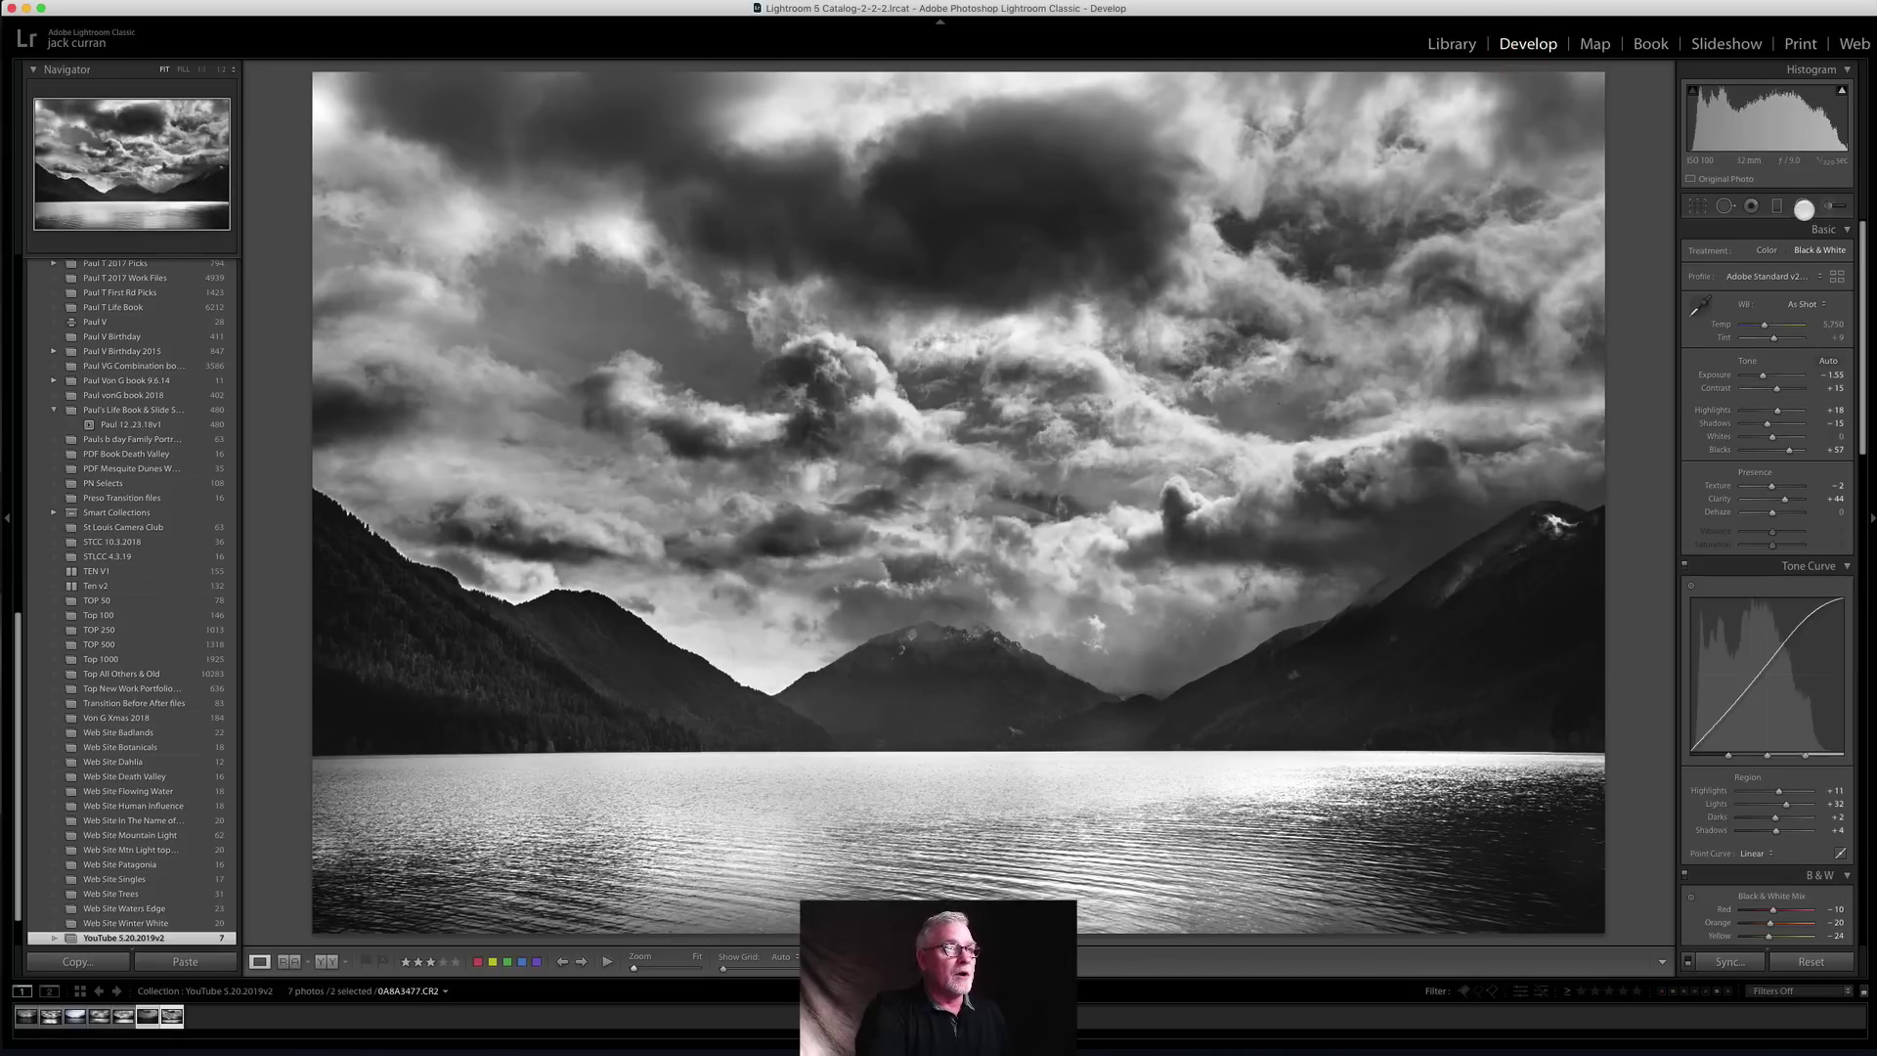
click(1802, 205)
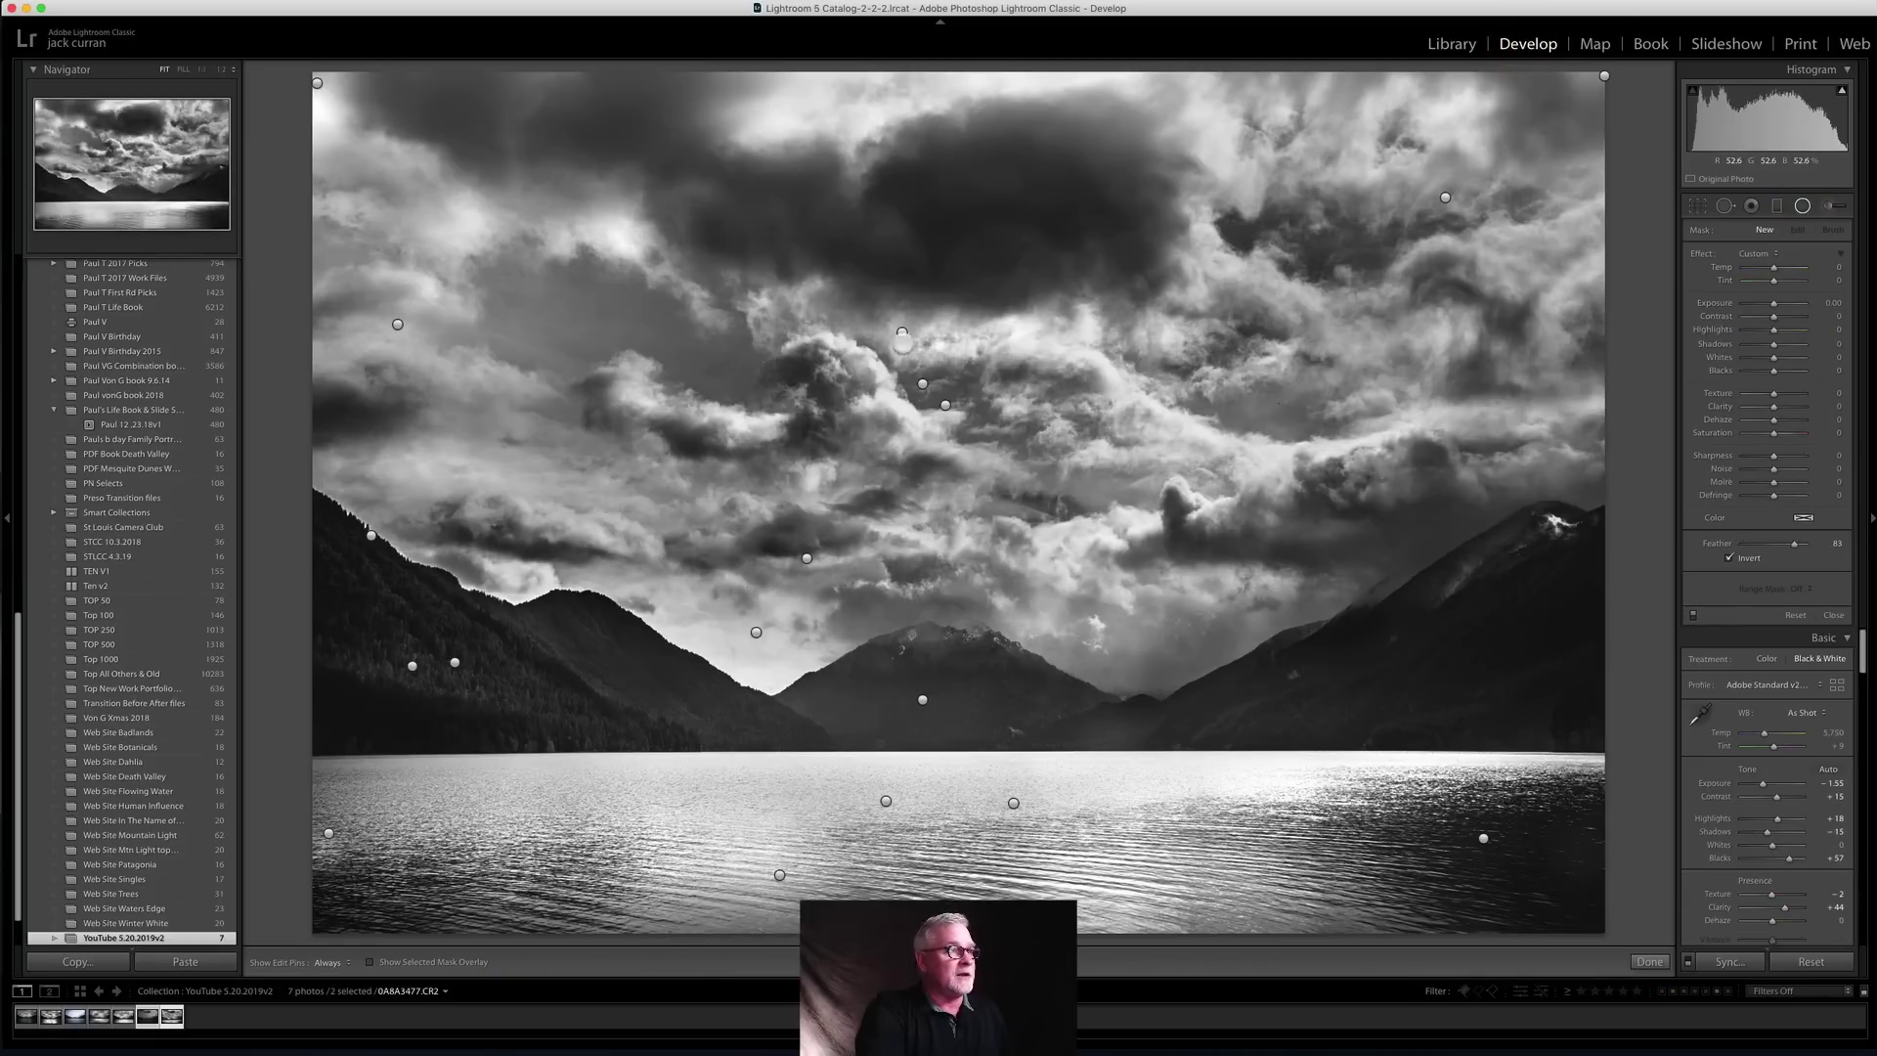
mouse_move(902, 333)
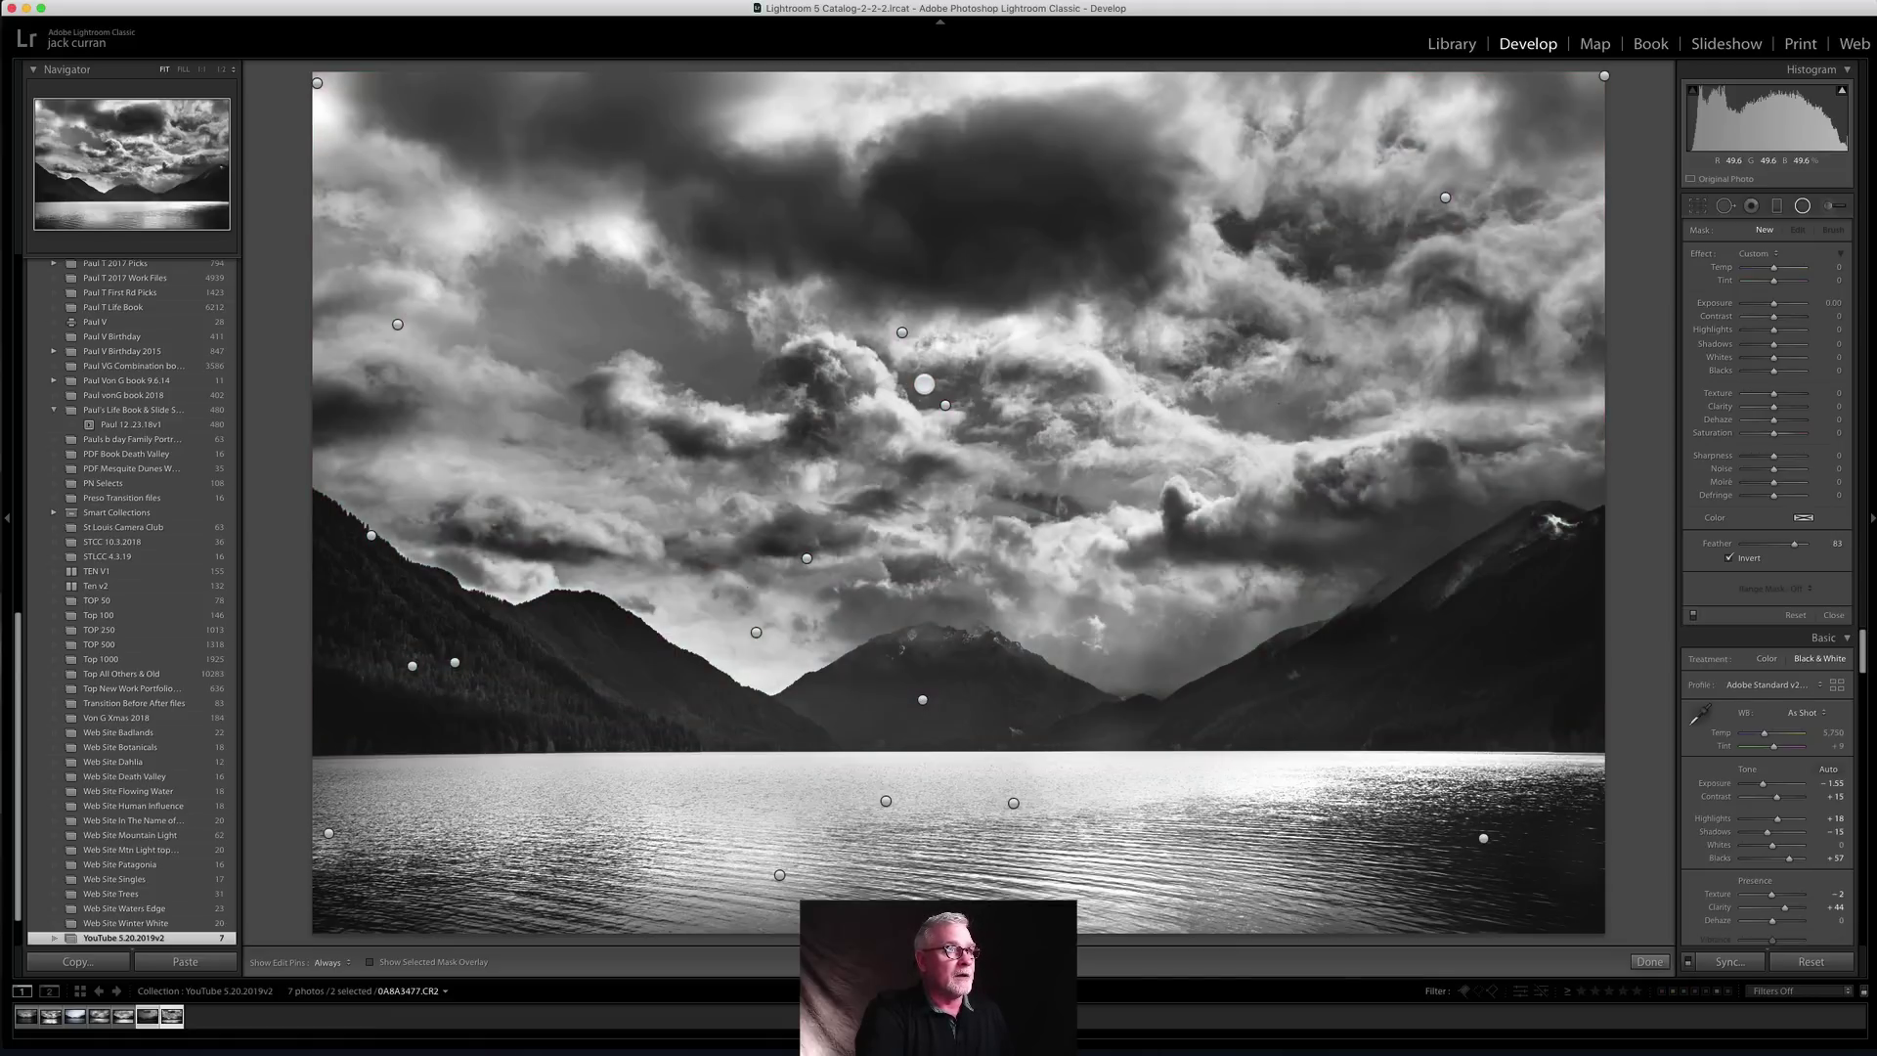
mouse_move(924, 384)
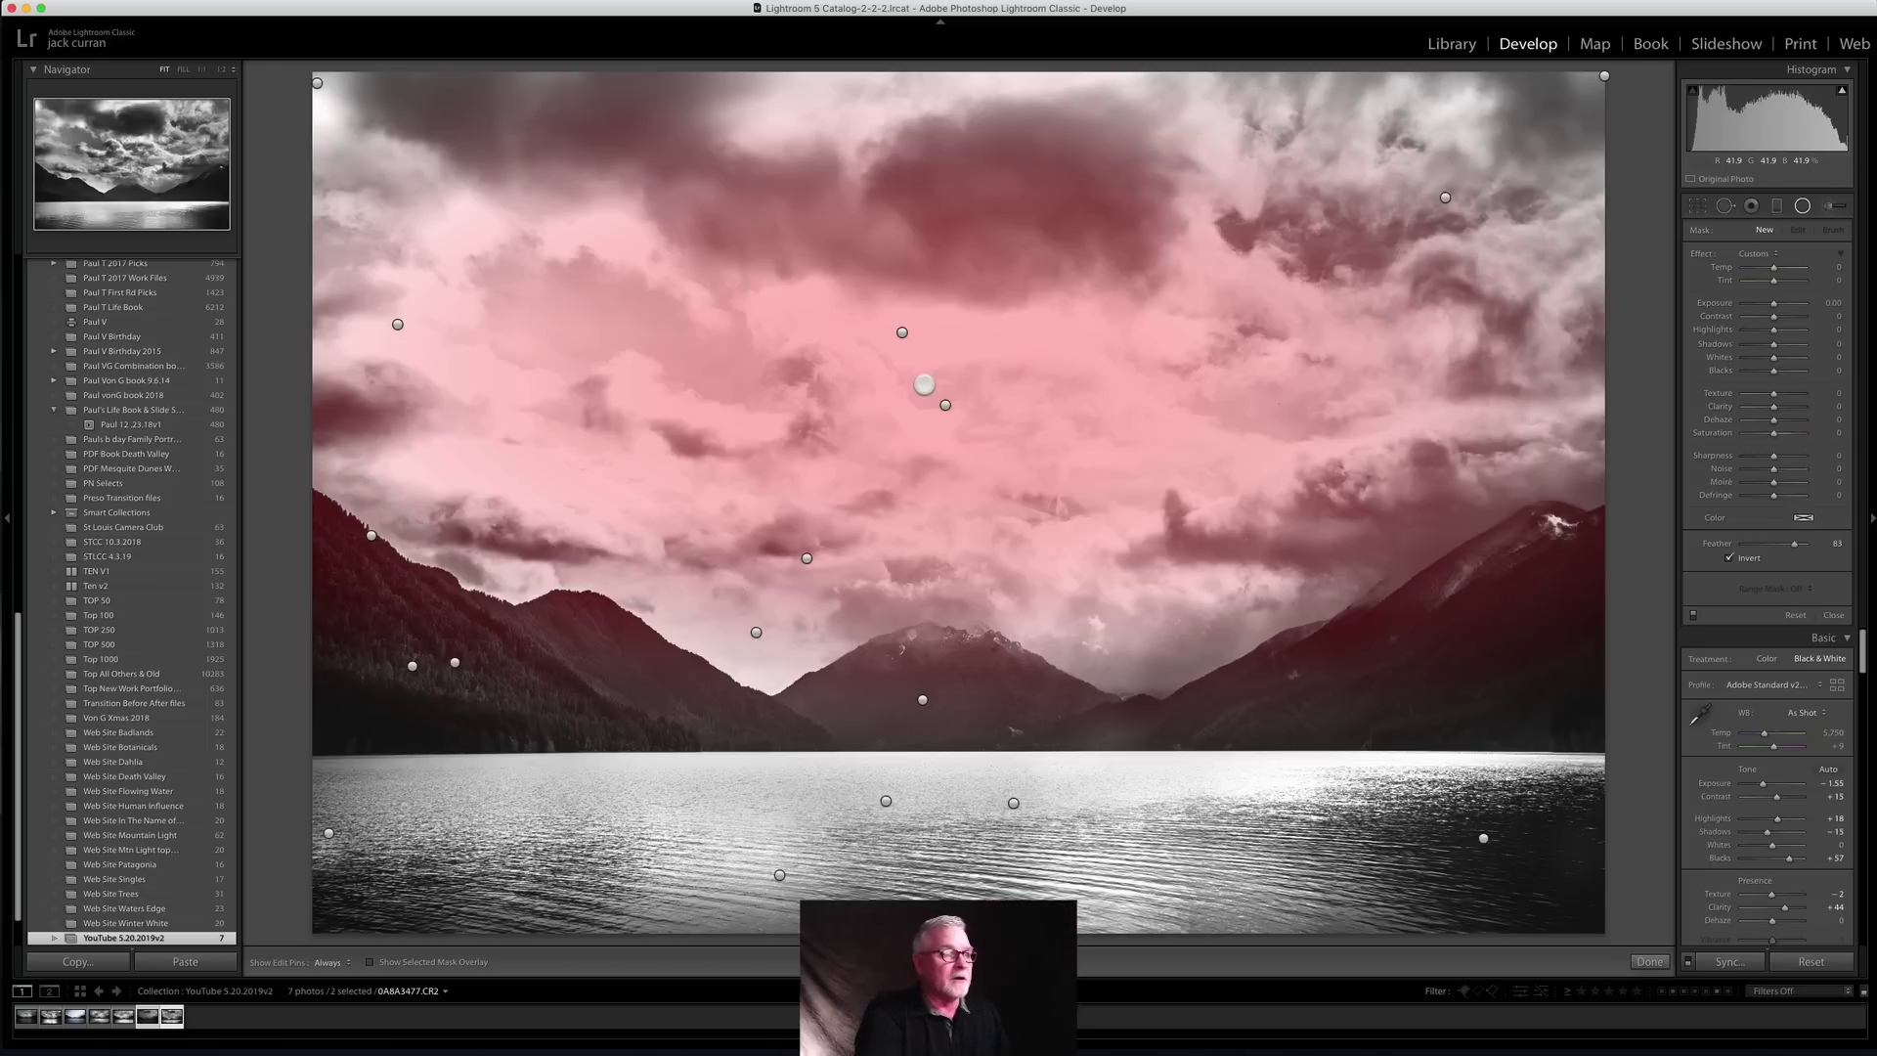
click(945, 404)
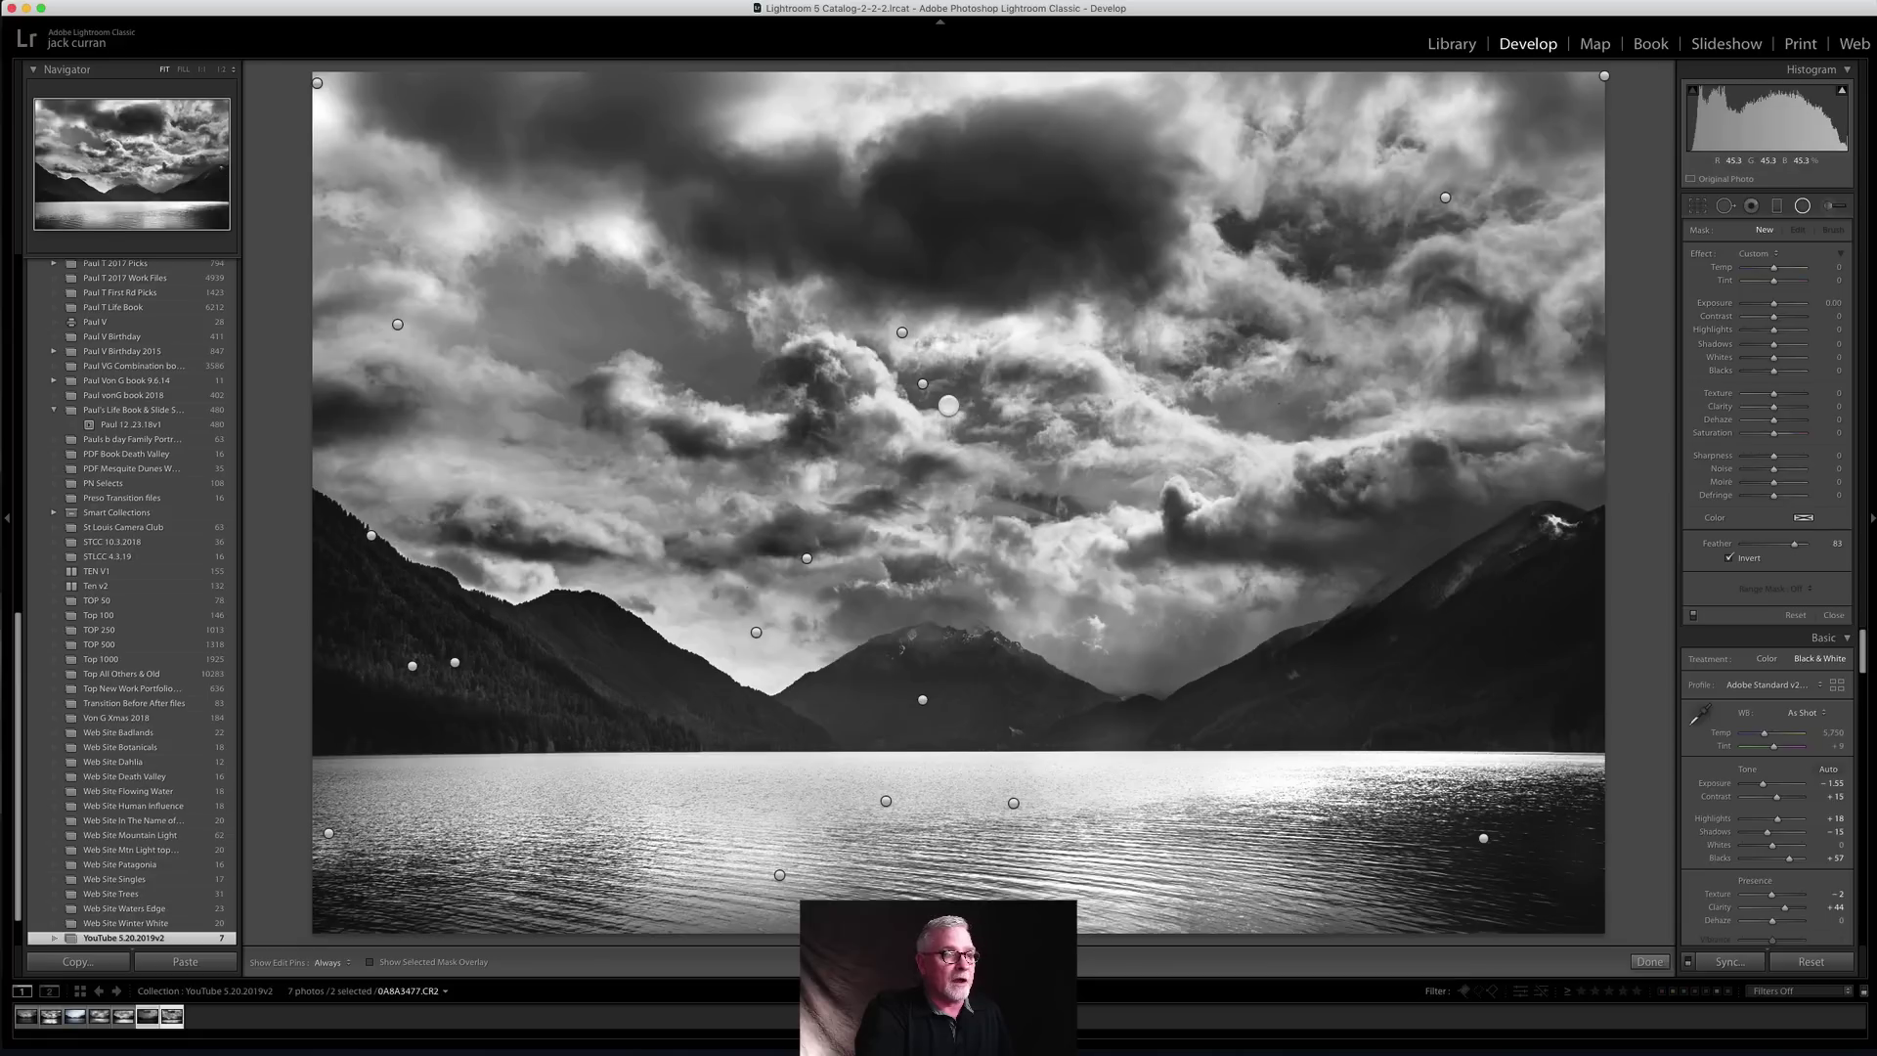
mouse_move(948, 405)
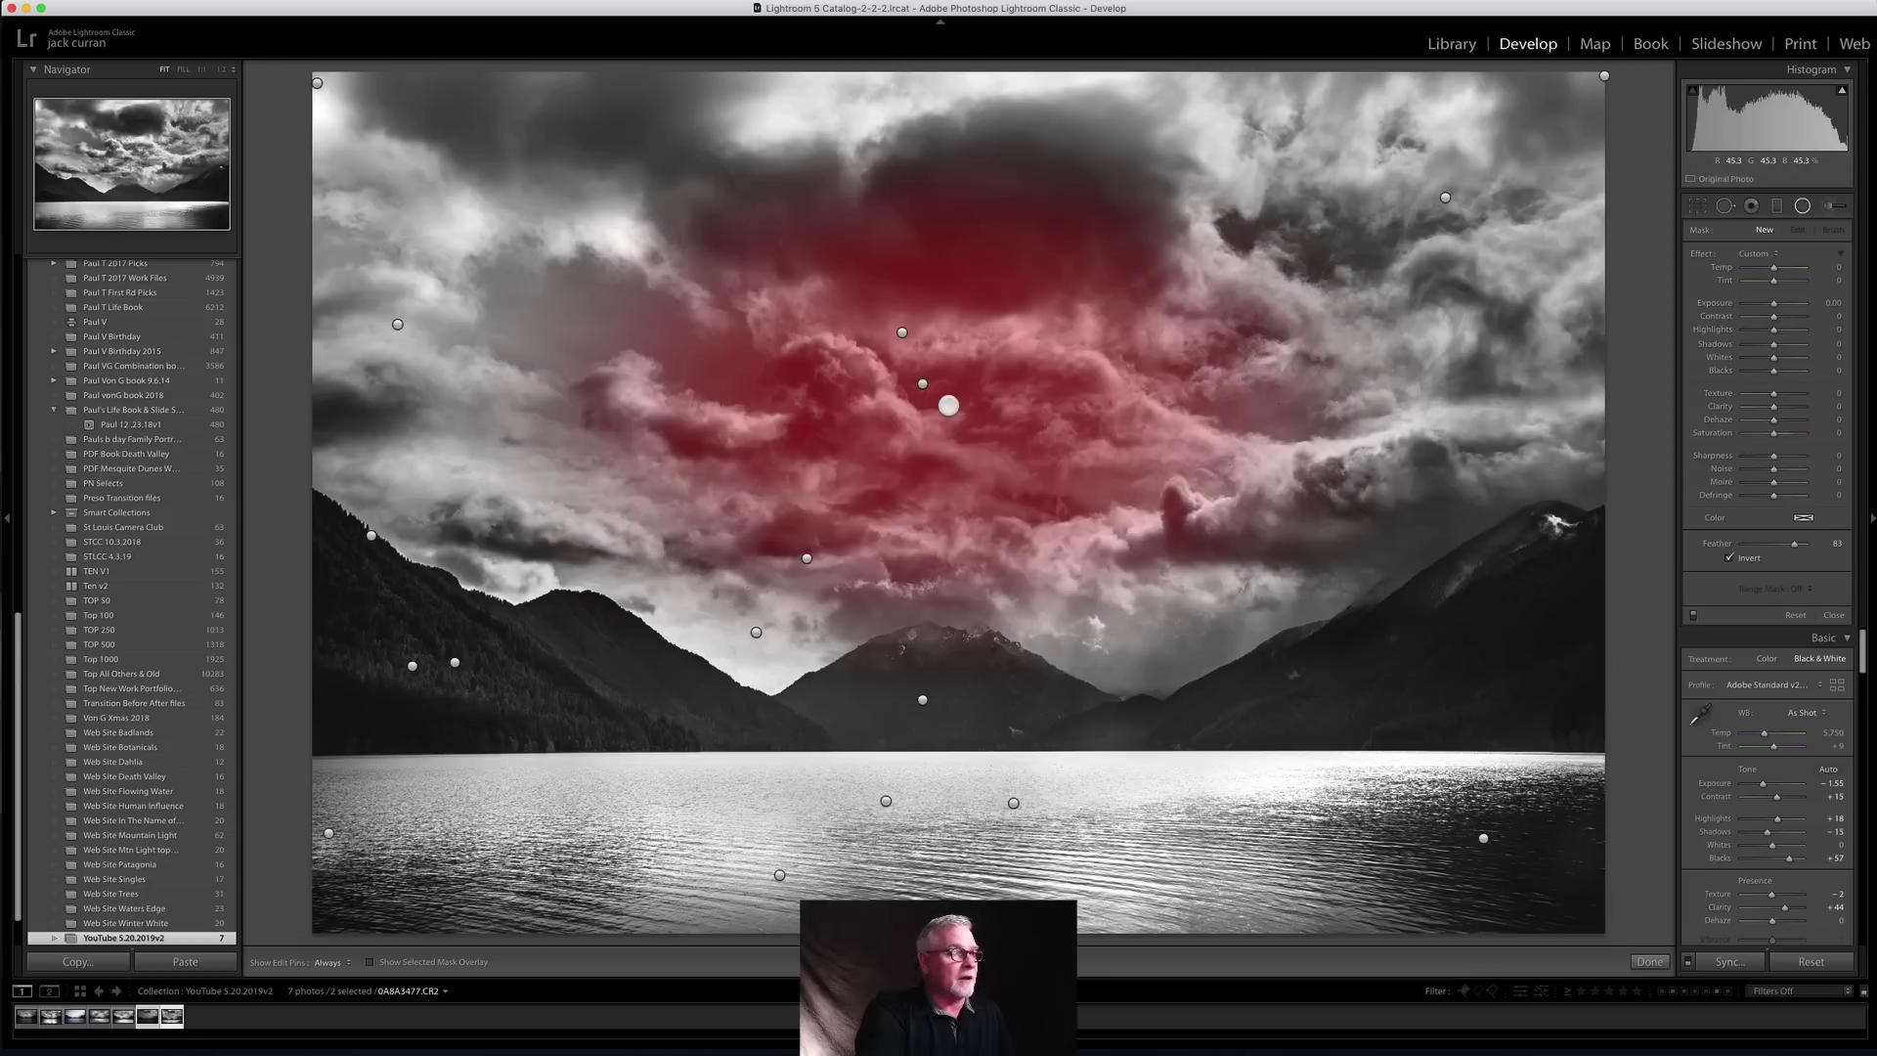
click(397, 324)
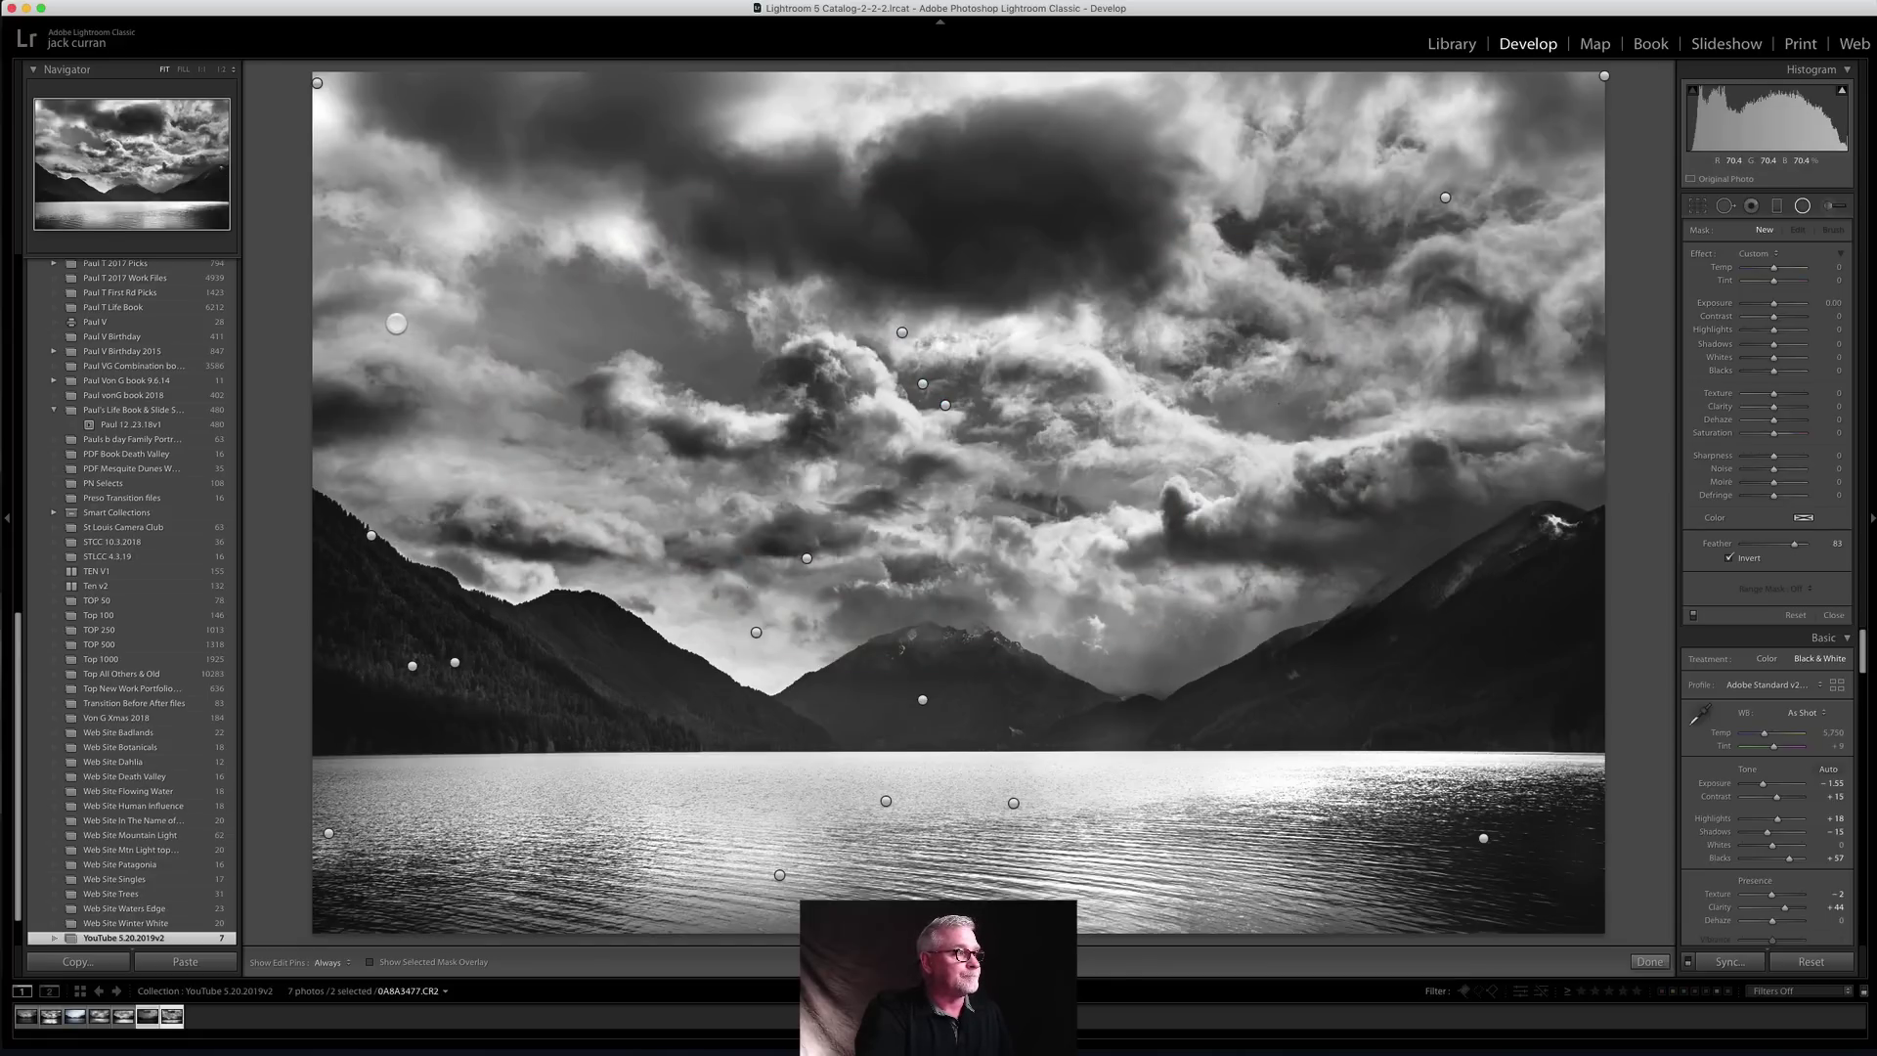
mouse_move(397, 324)
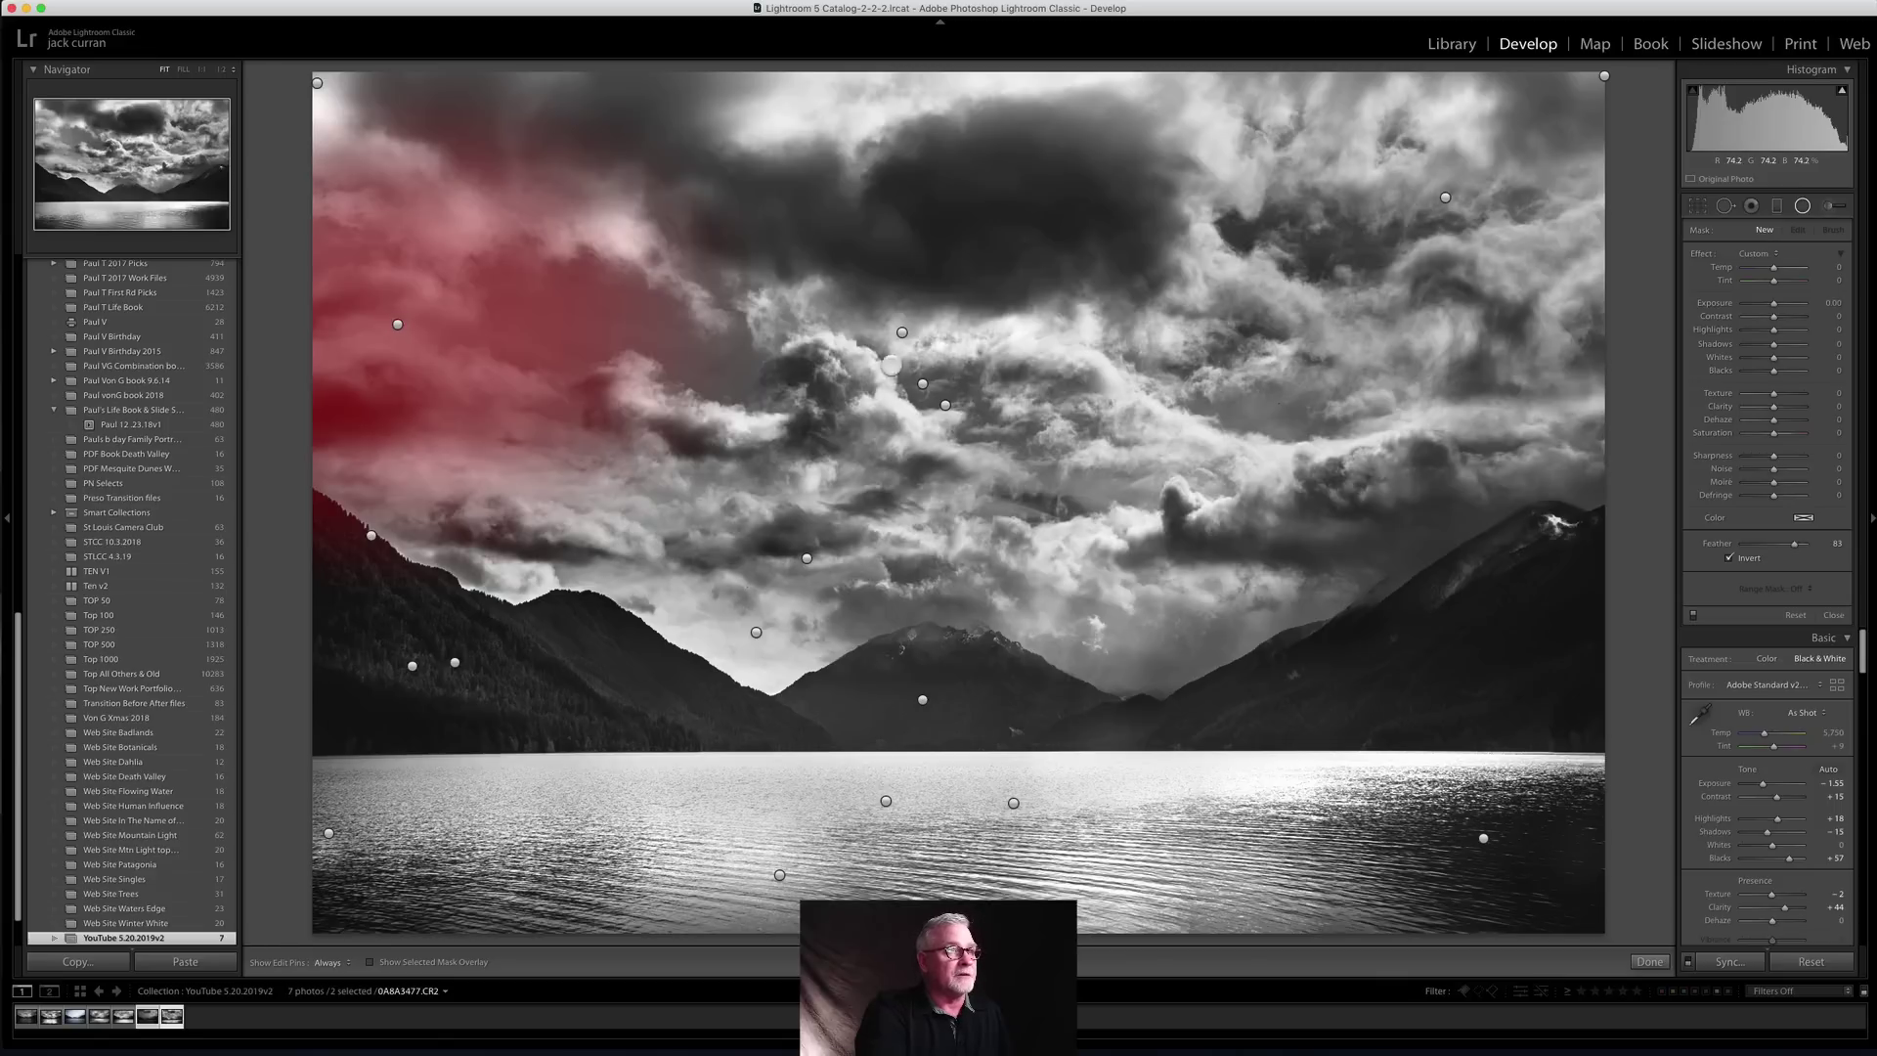
click(1445, 198)
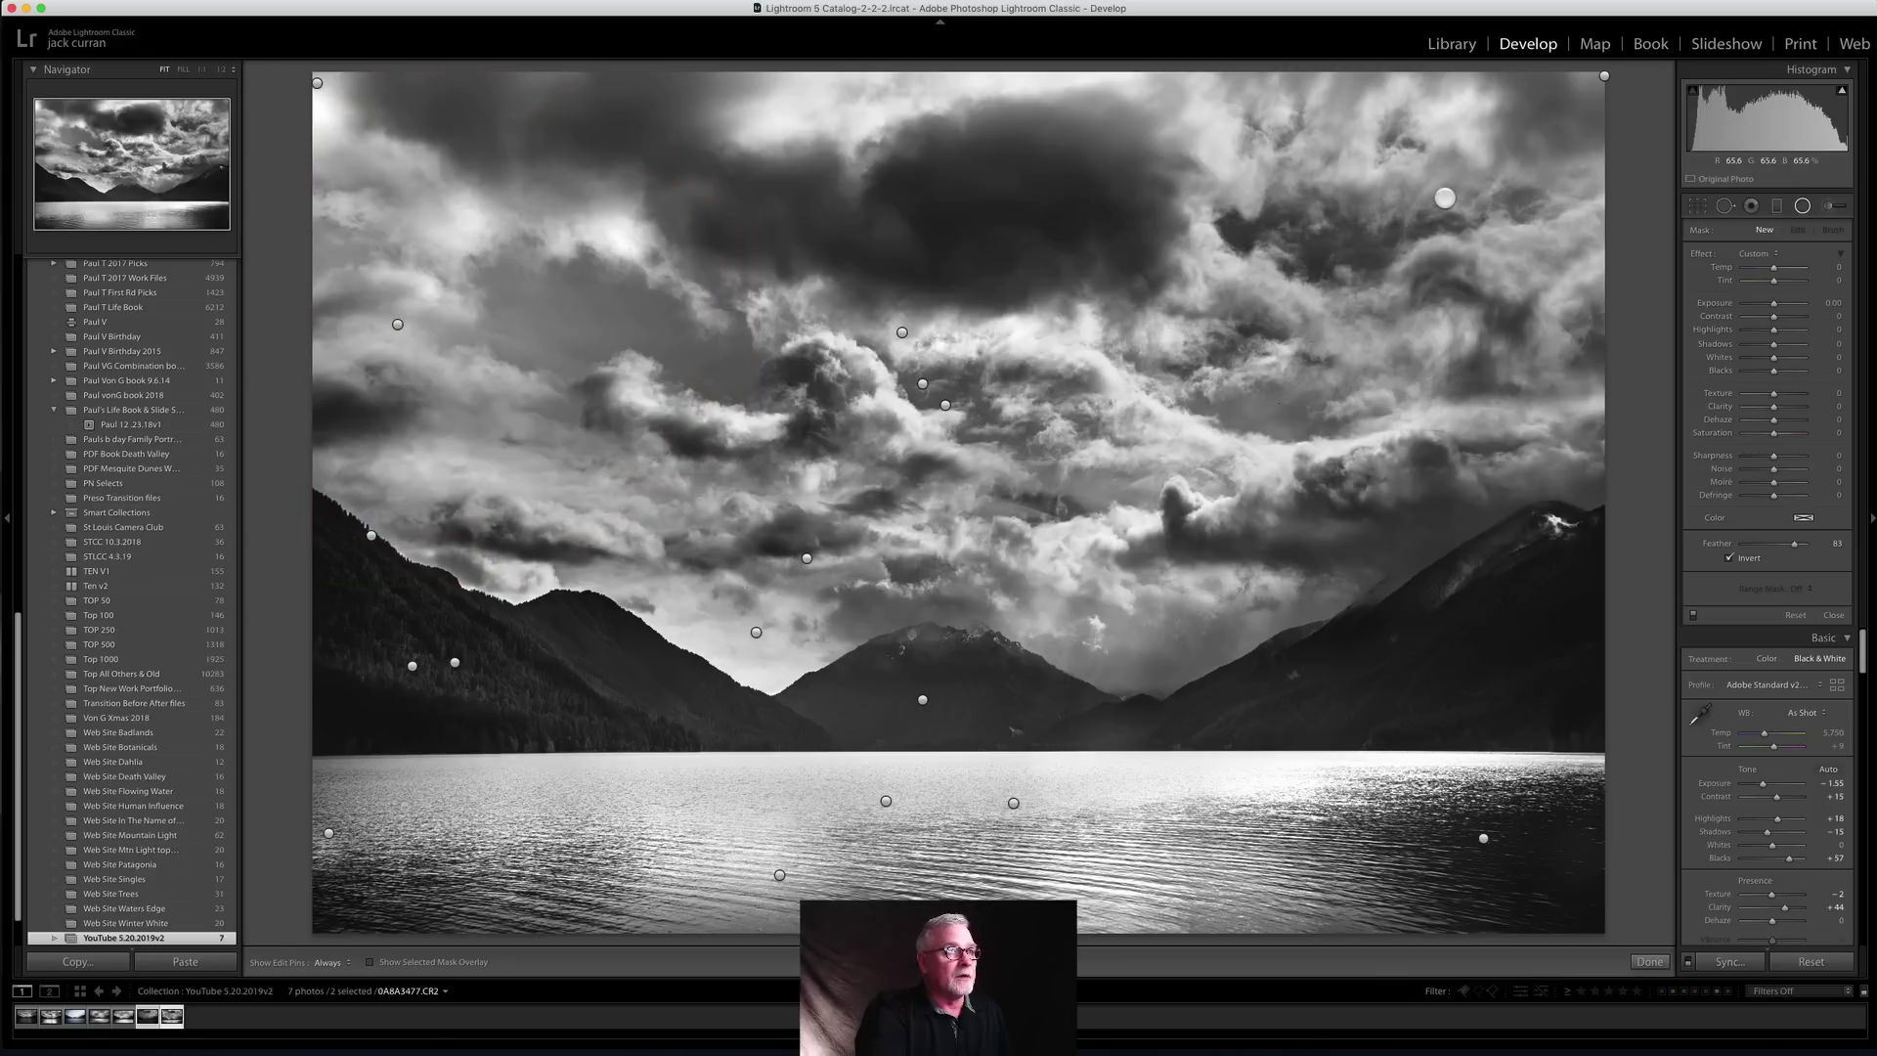
mouse_move(1445, 198)
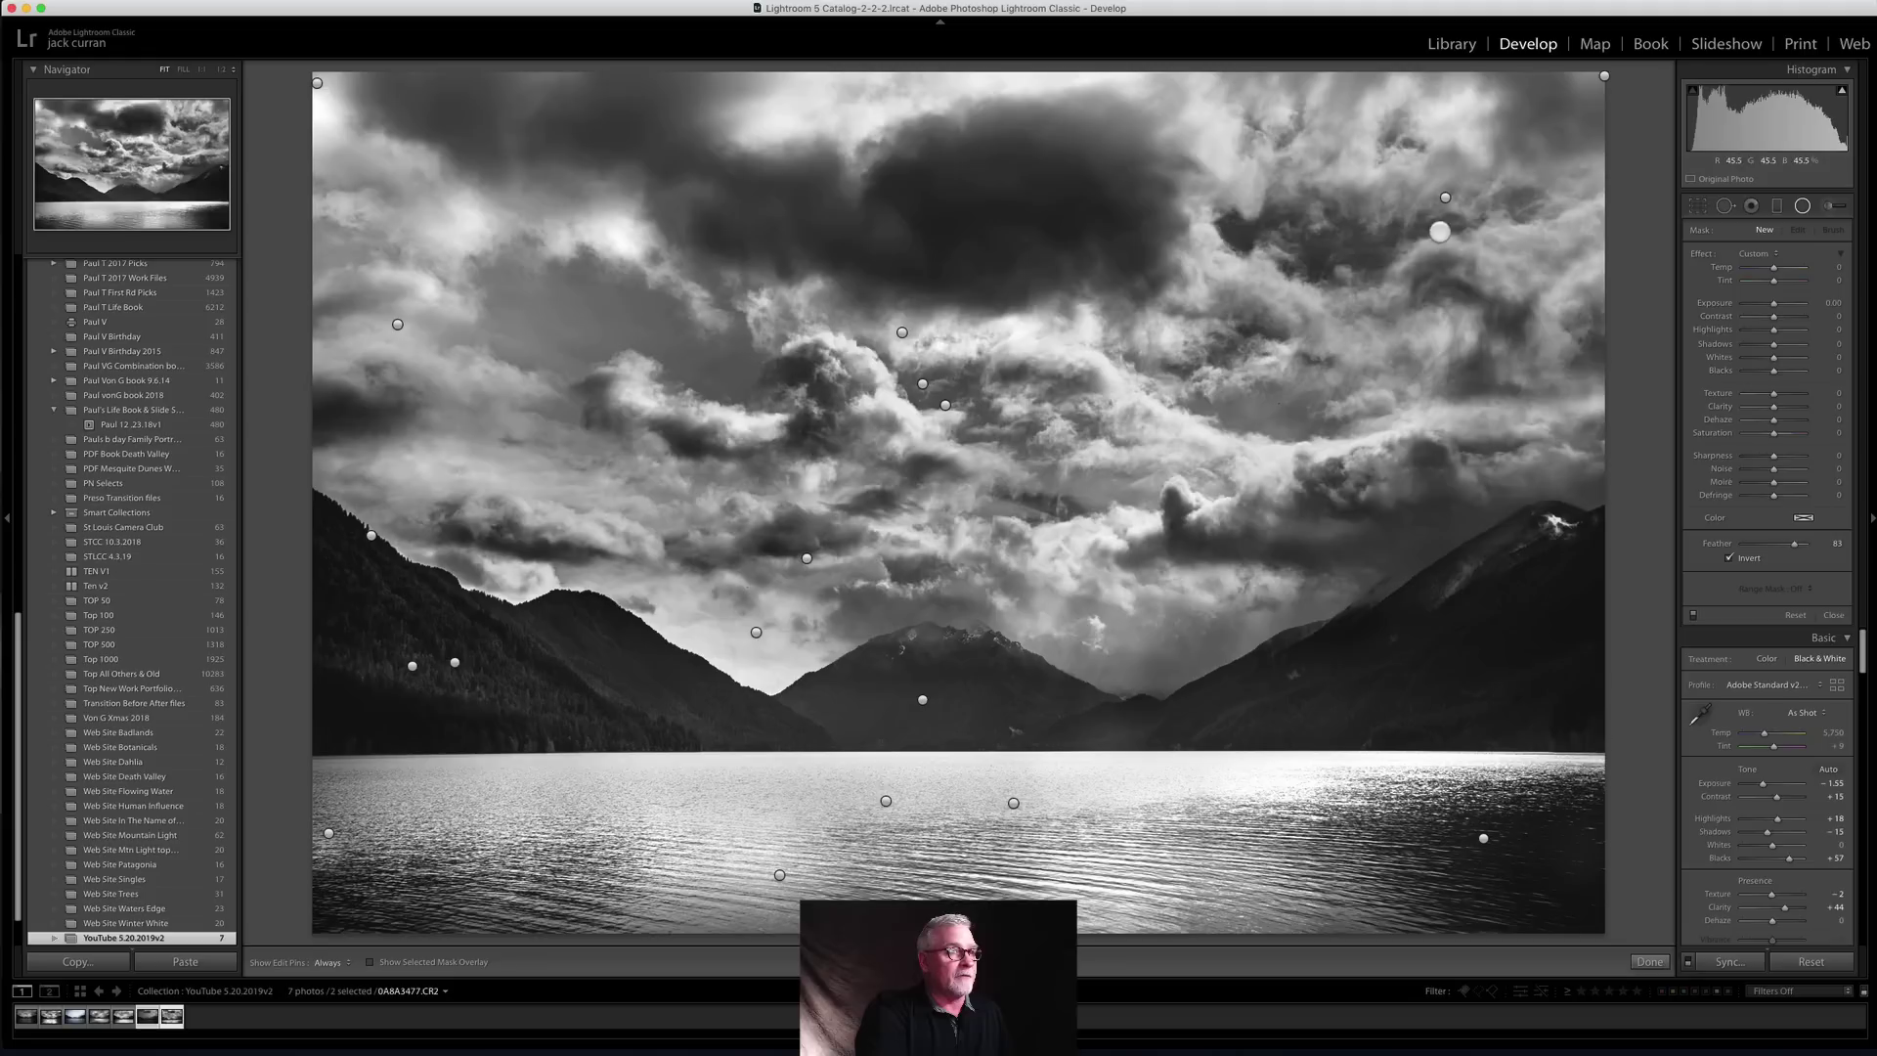
click(1444, 197)
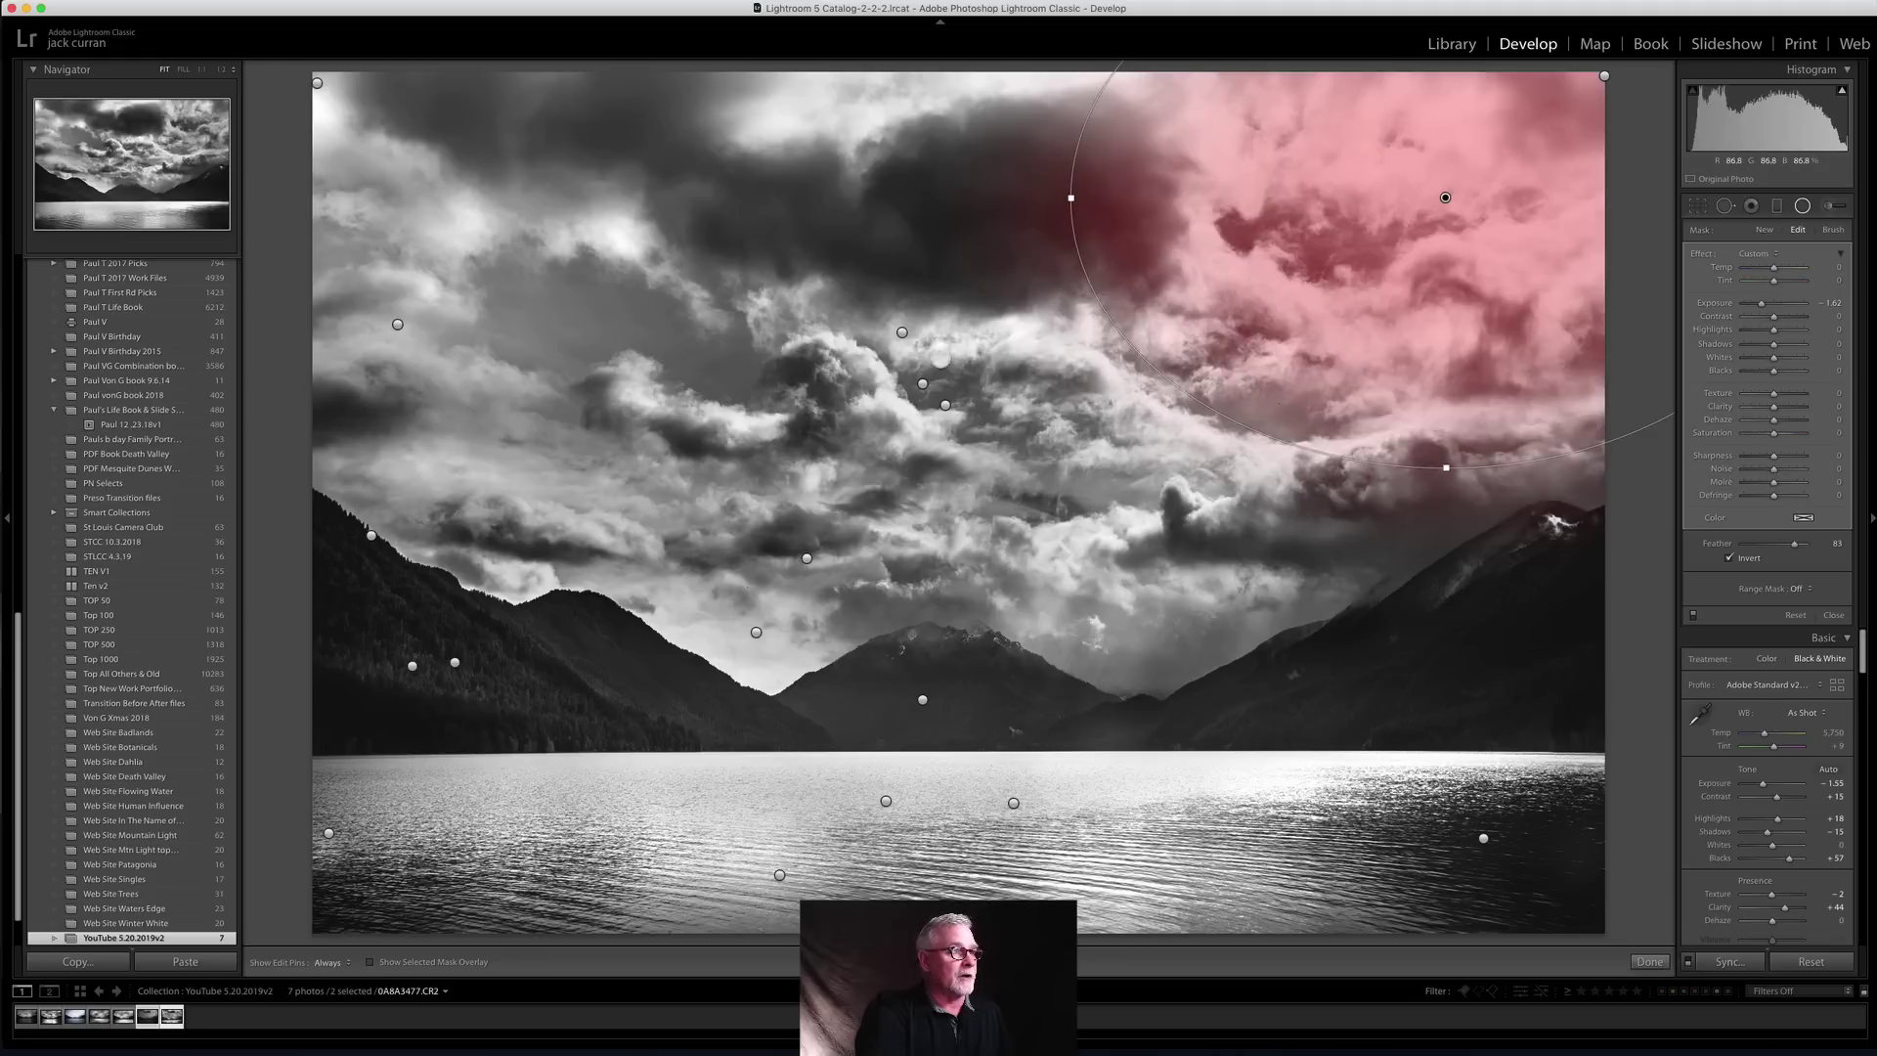
Step: Examine the settings and masks of the wide sky, horizon band and central mountain radial filters
click(903, 333)
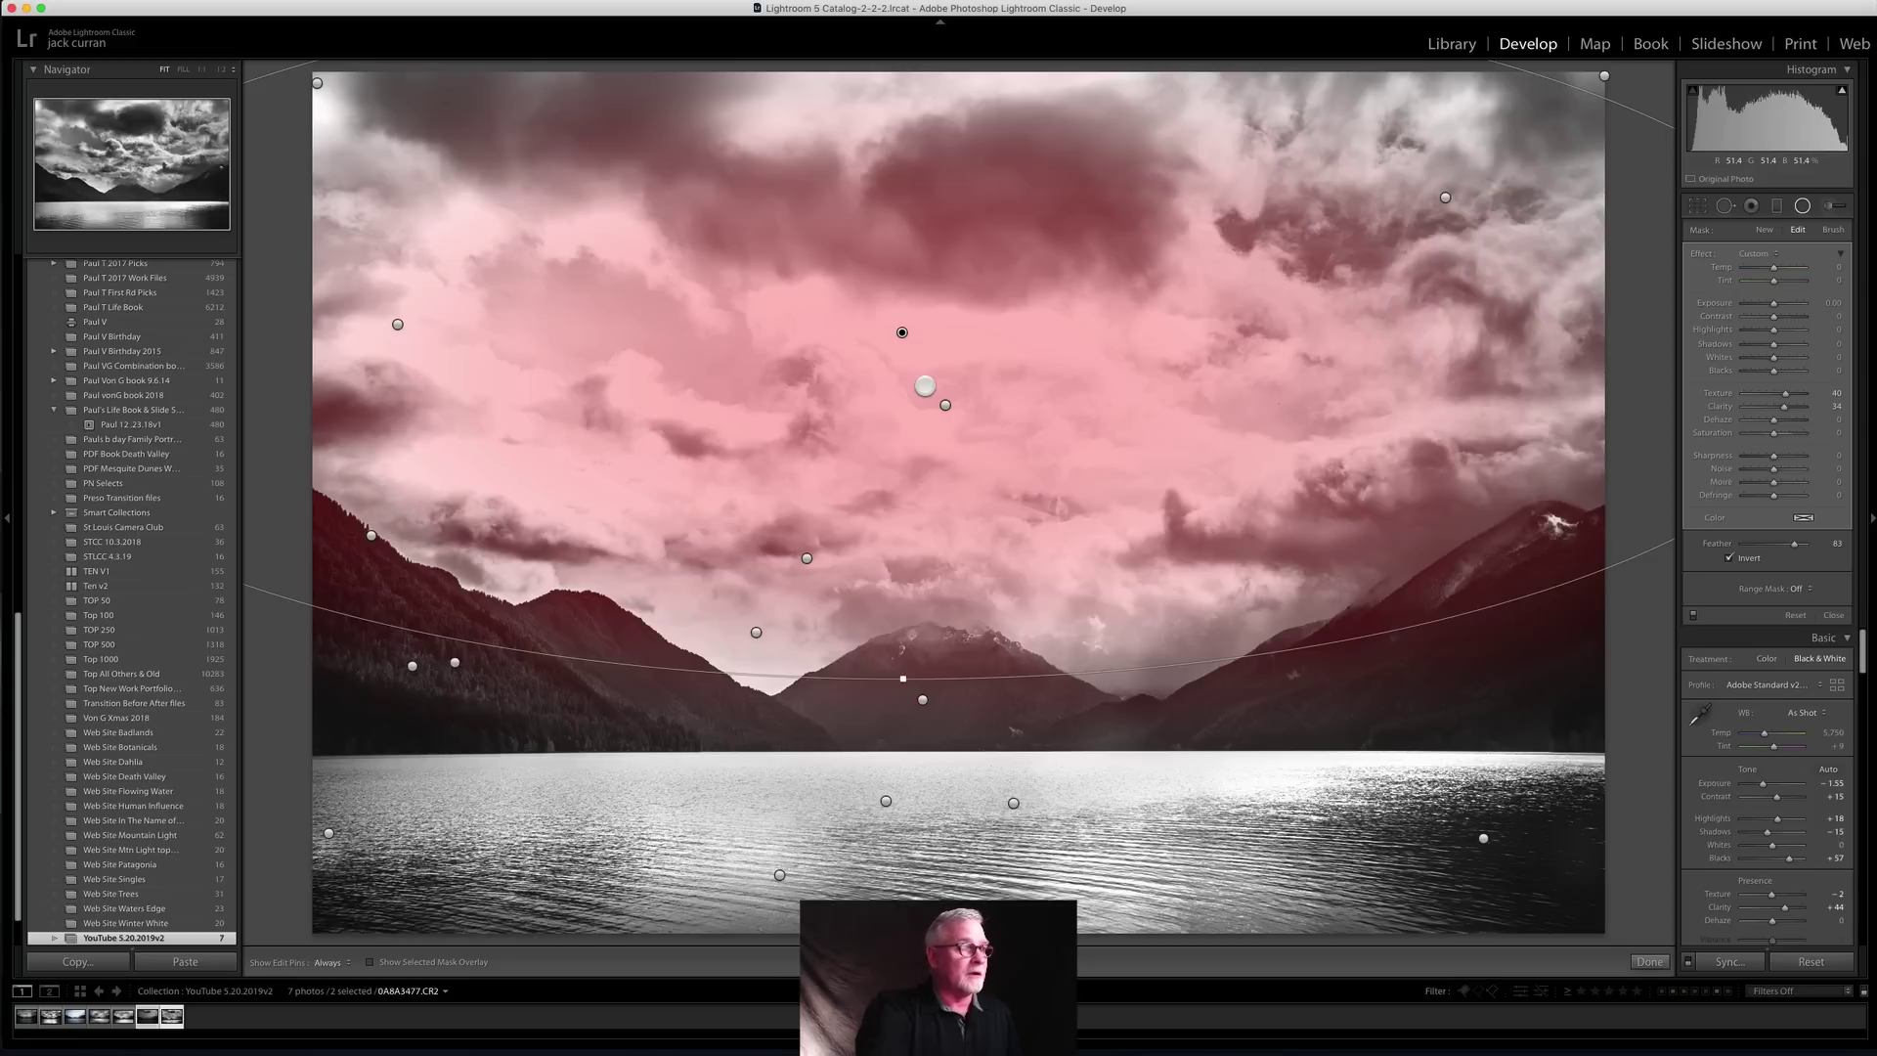
click(924, 386)
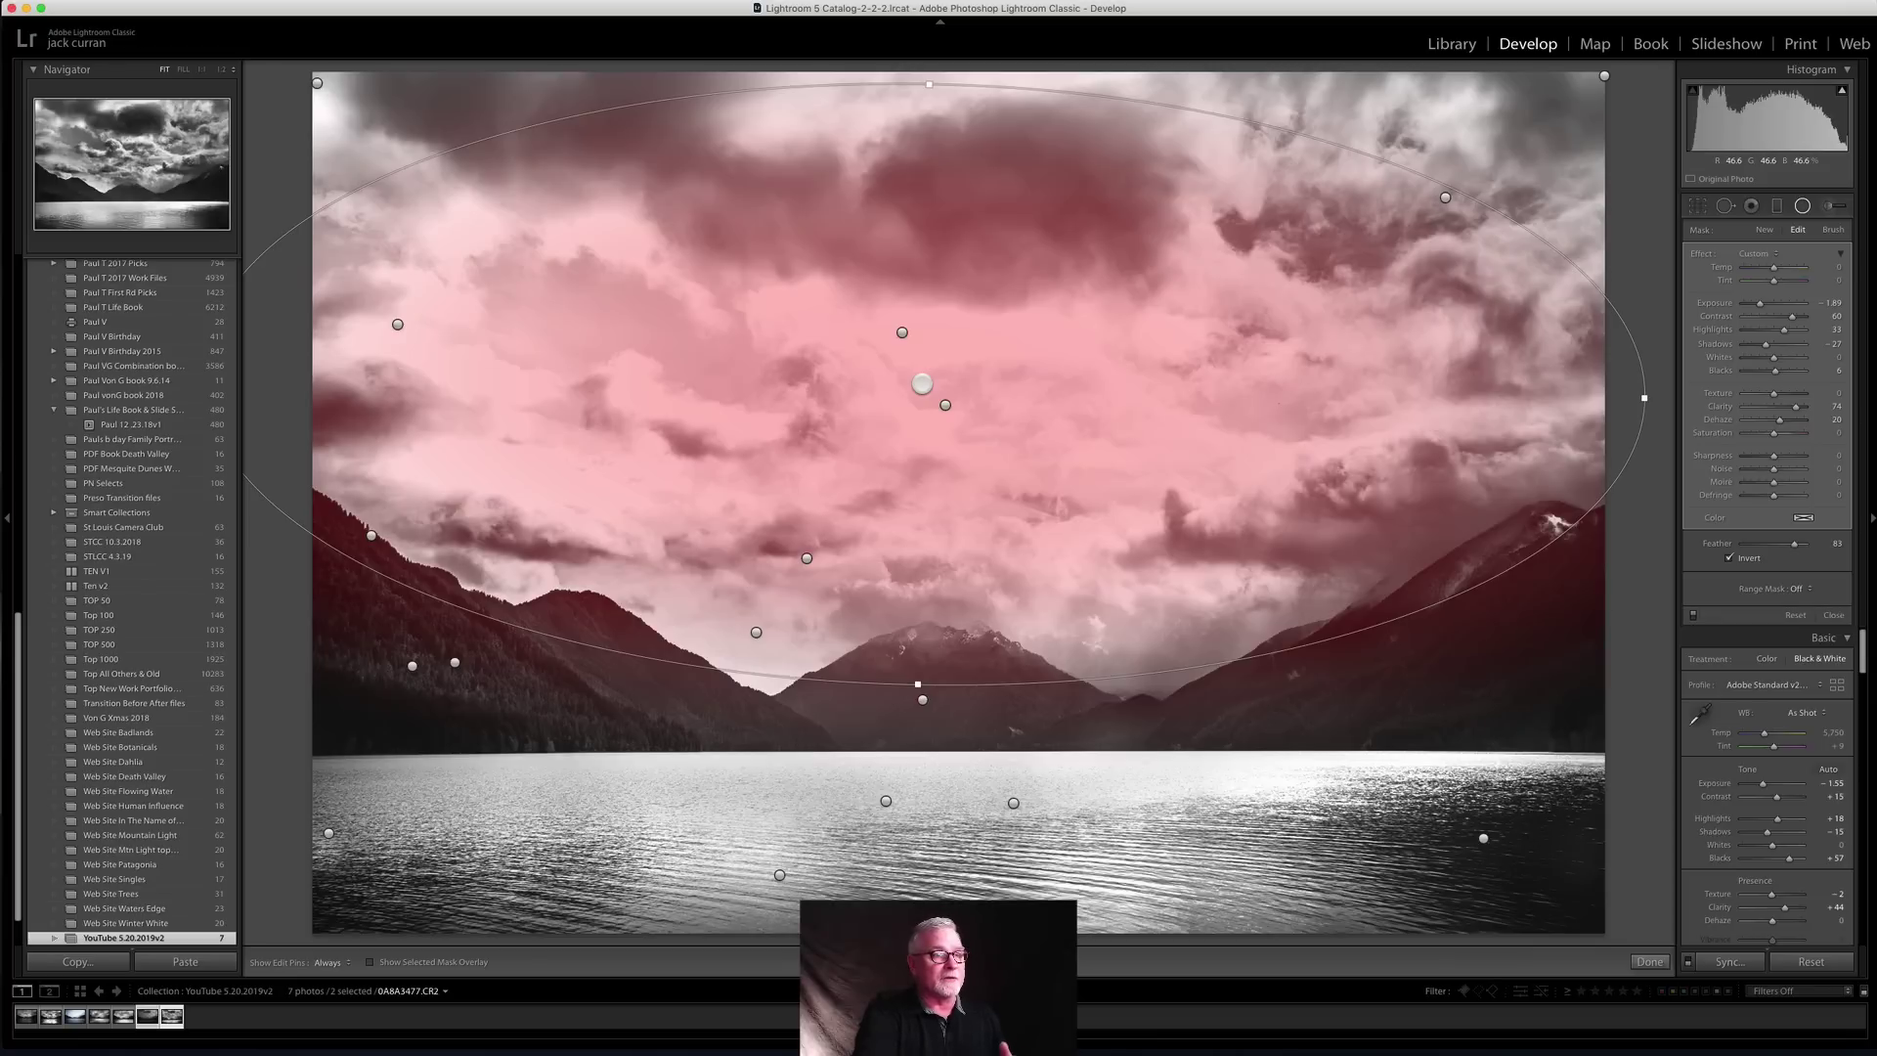
click(807, 559)
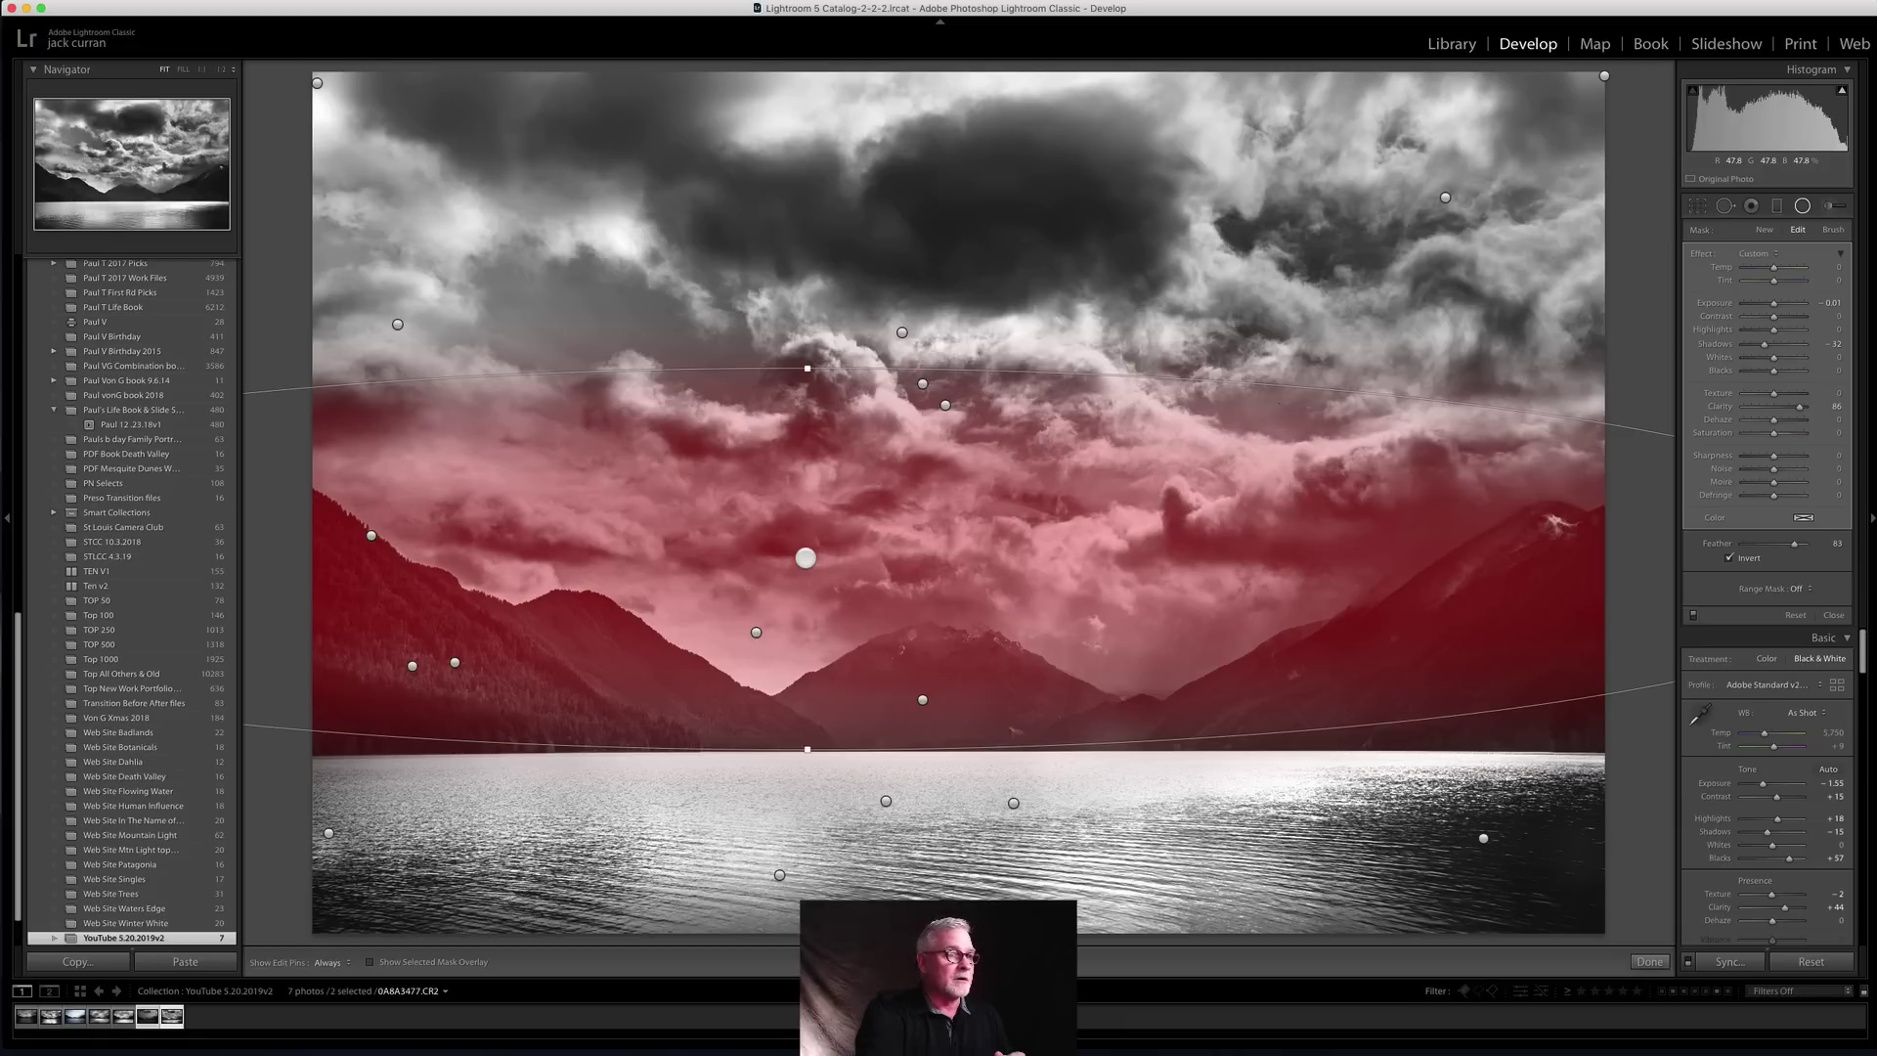
click(923, 699)
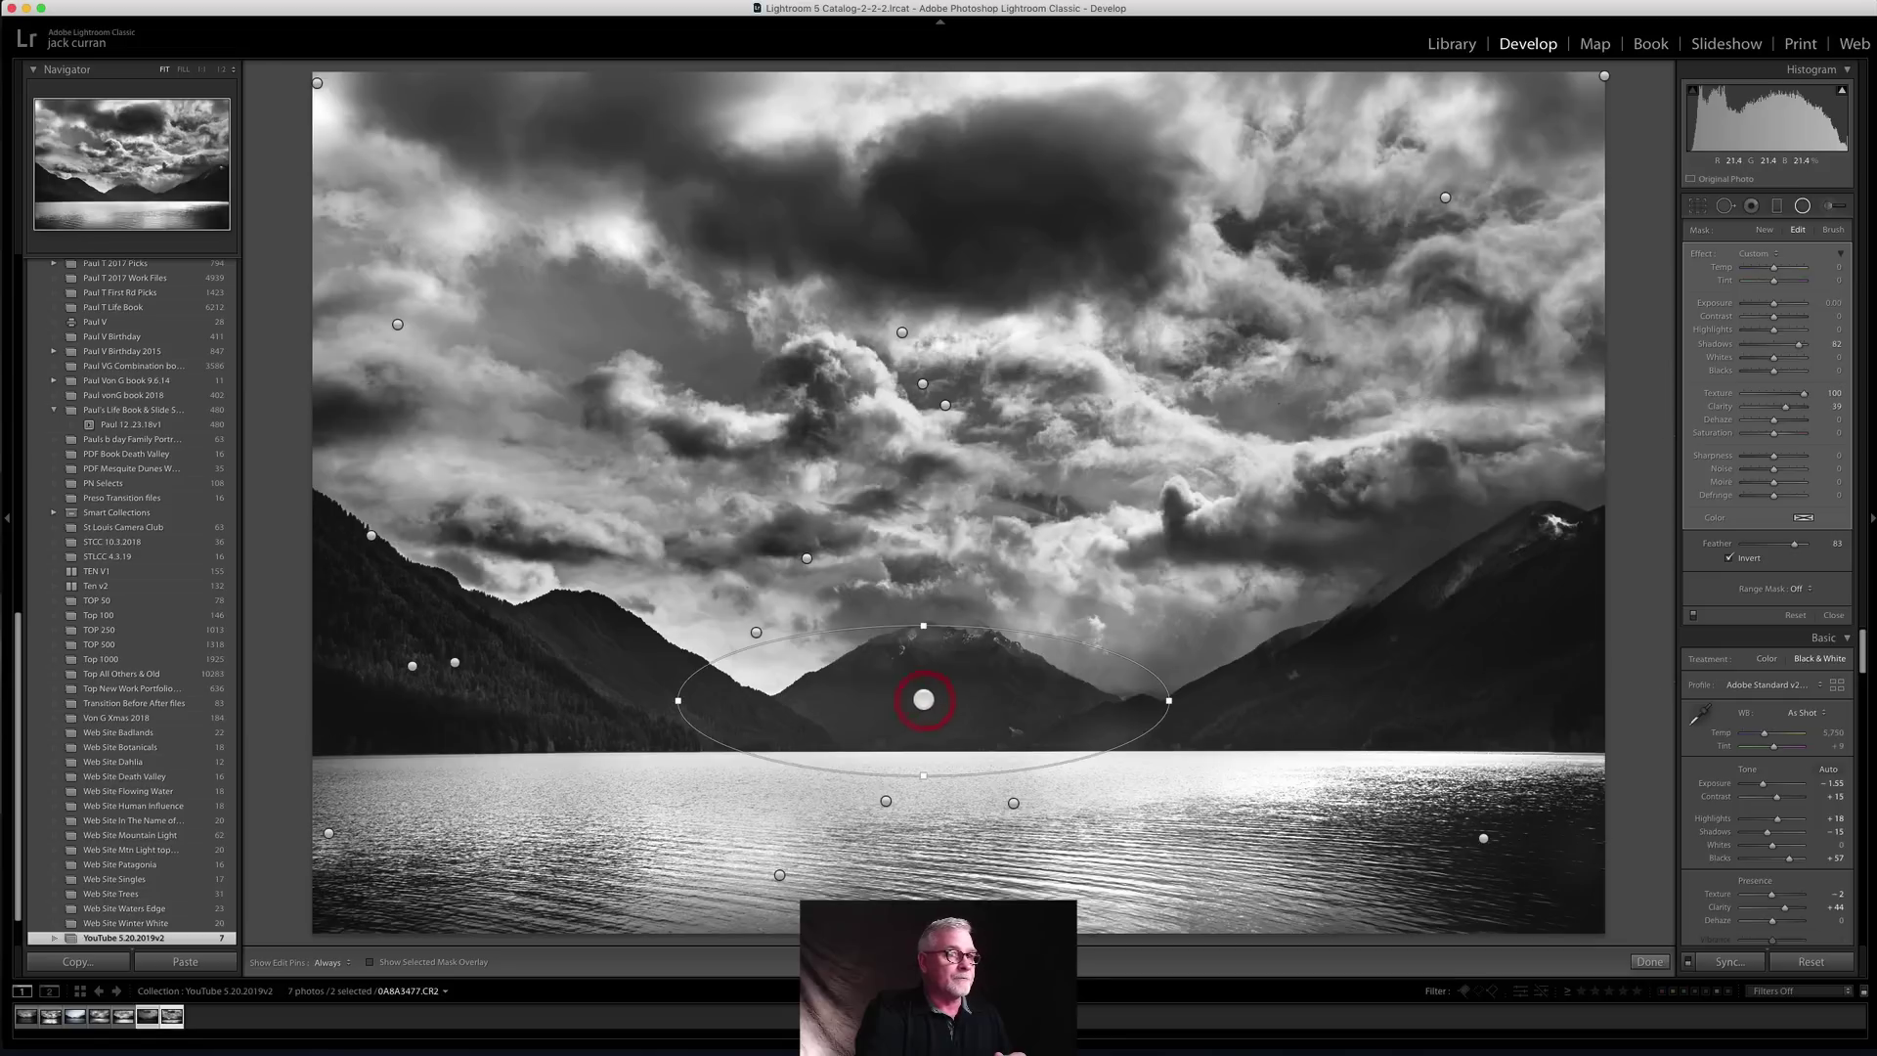
mouse_move(923, 700)
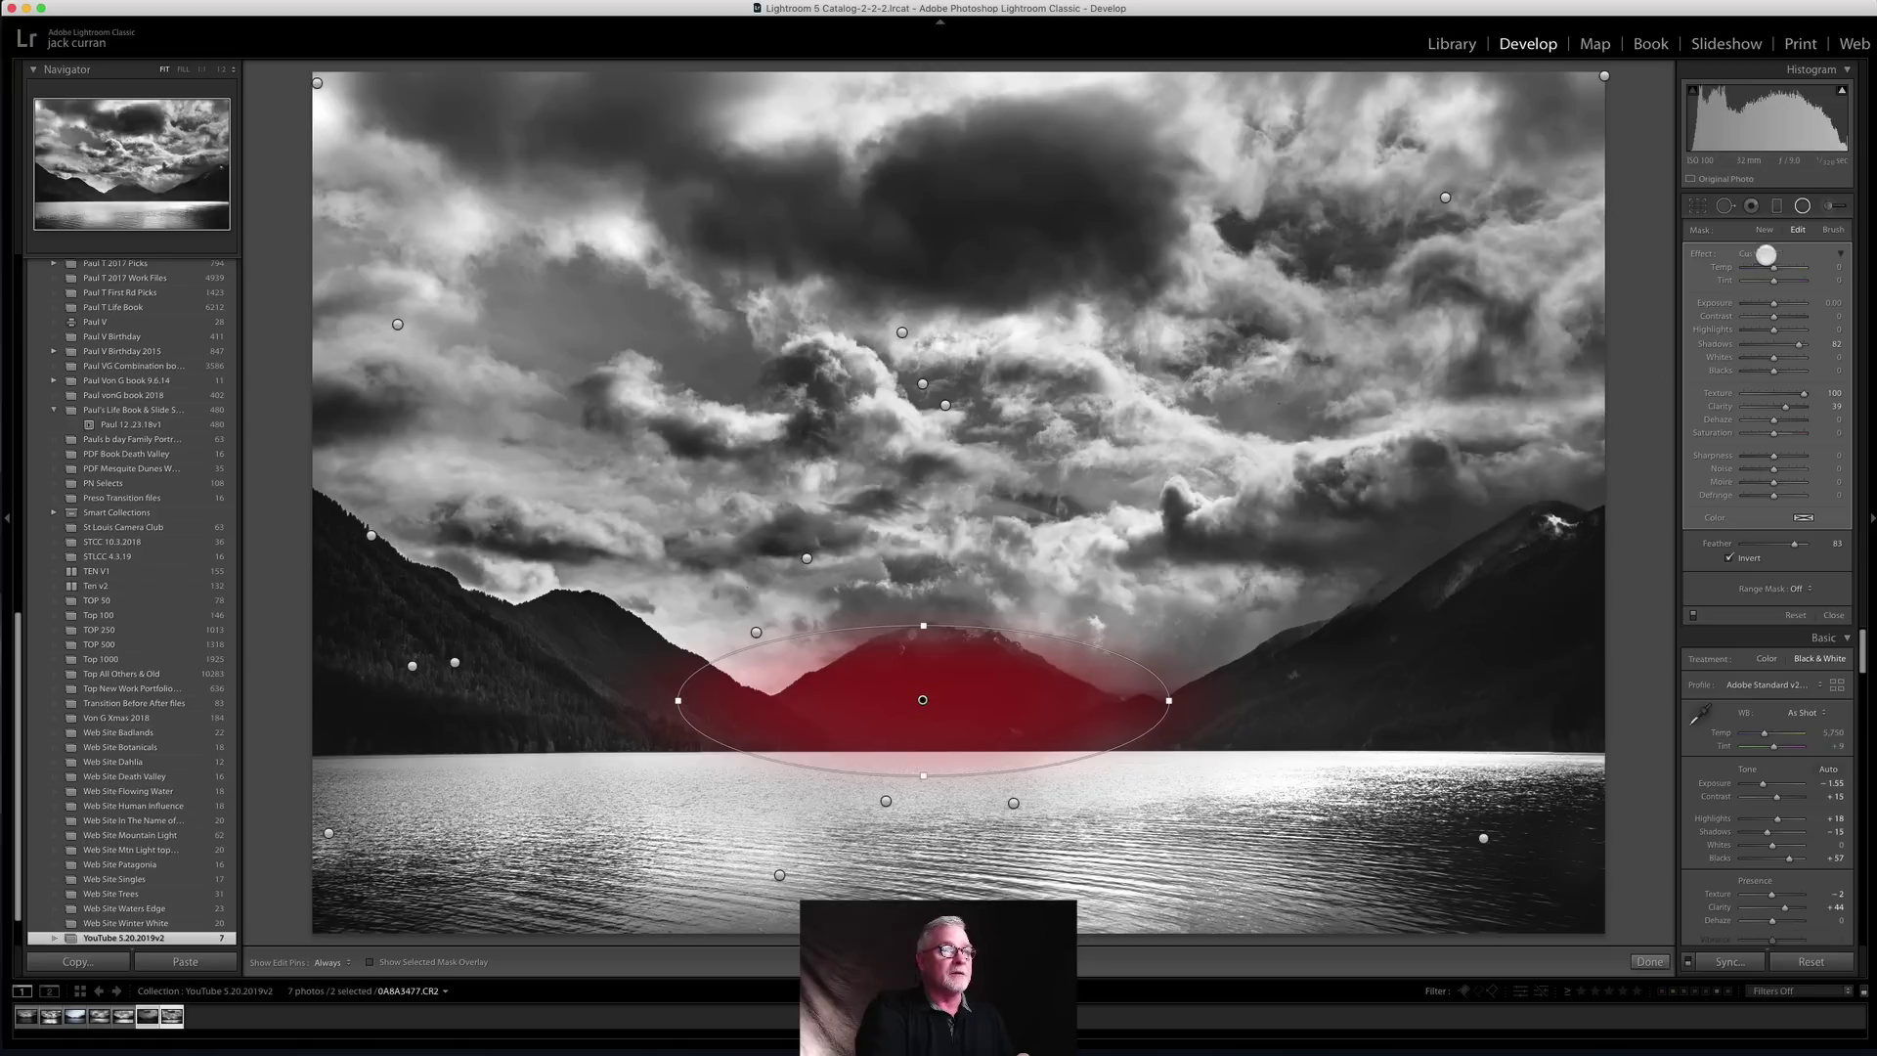
Step: Examine the Adjustment Brush edits on the dark cloud and on the two bright cloud areas above the near mountain slope
click(1830, 207)
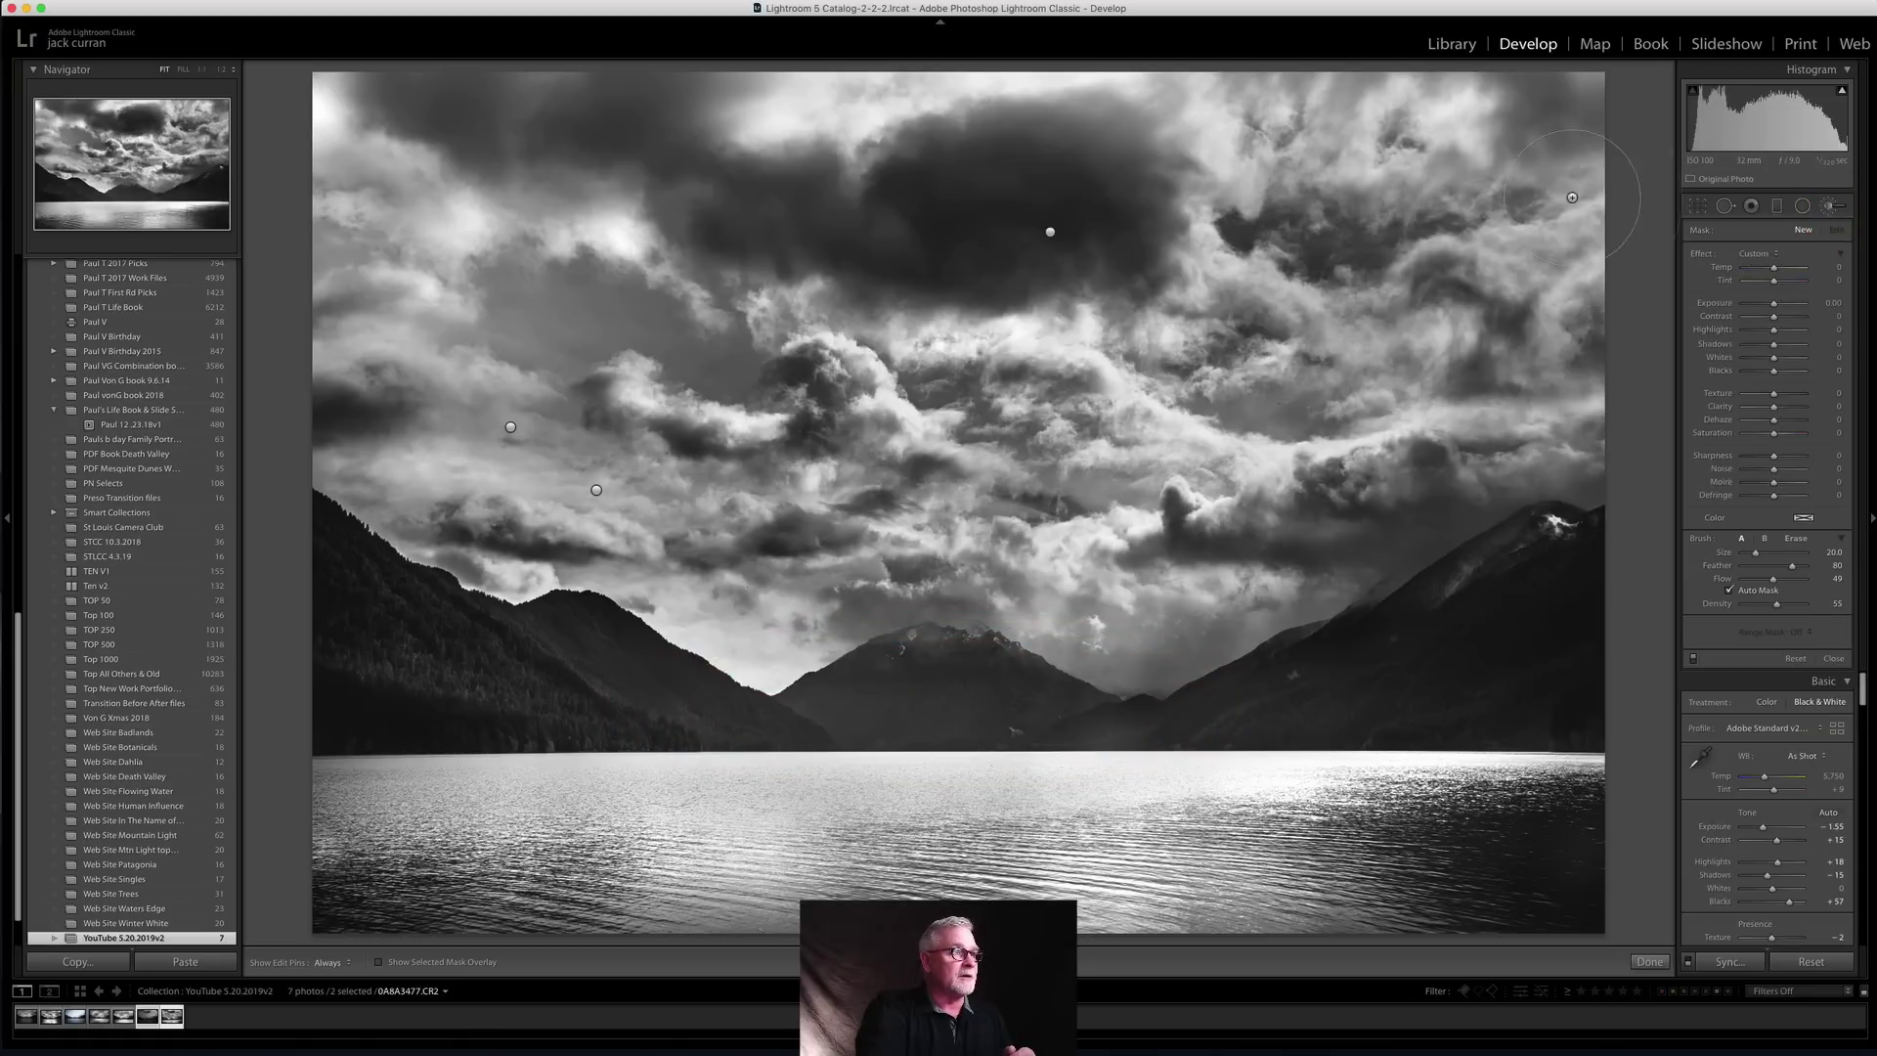
click(1052, 225)
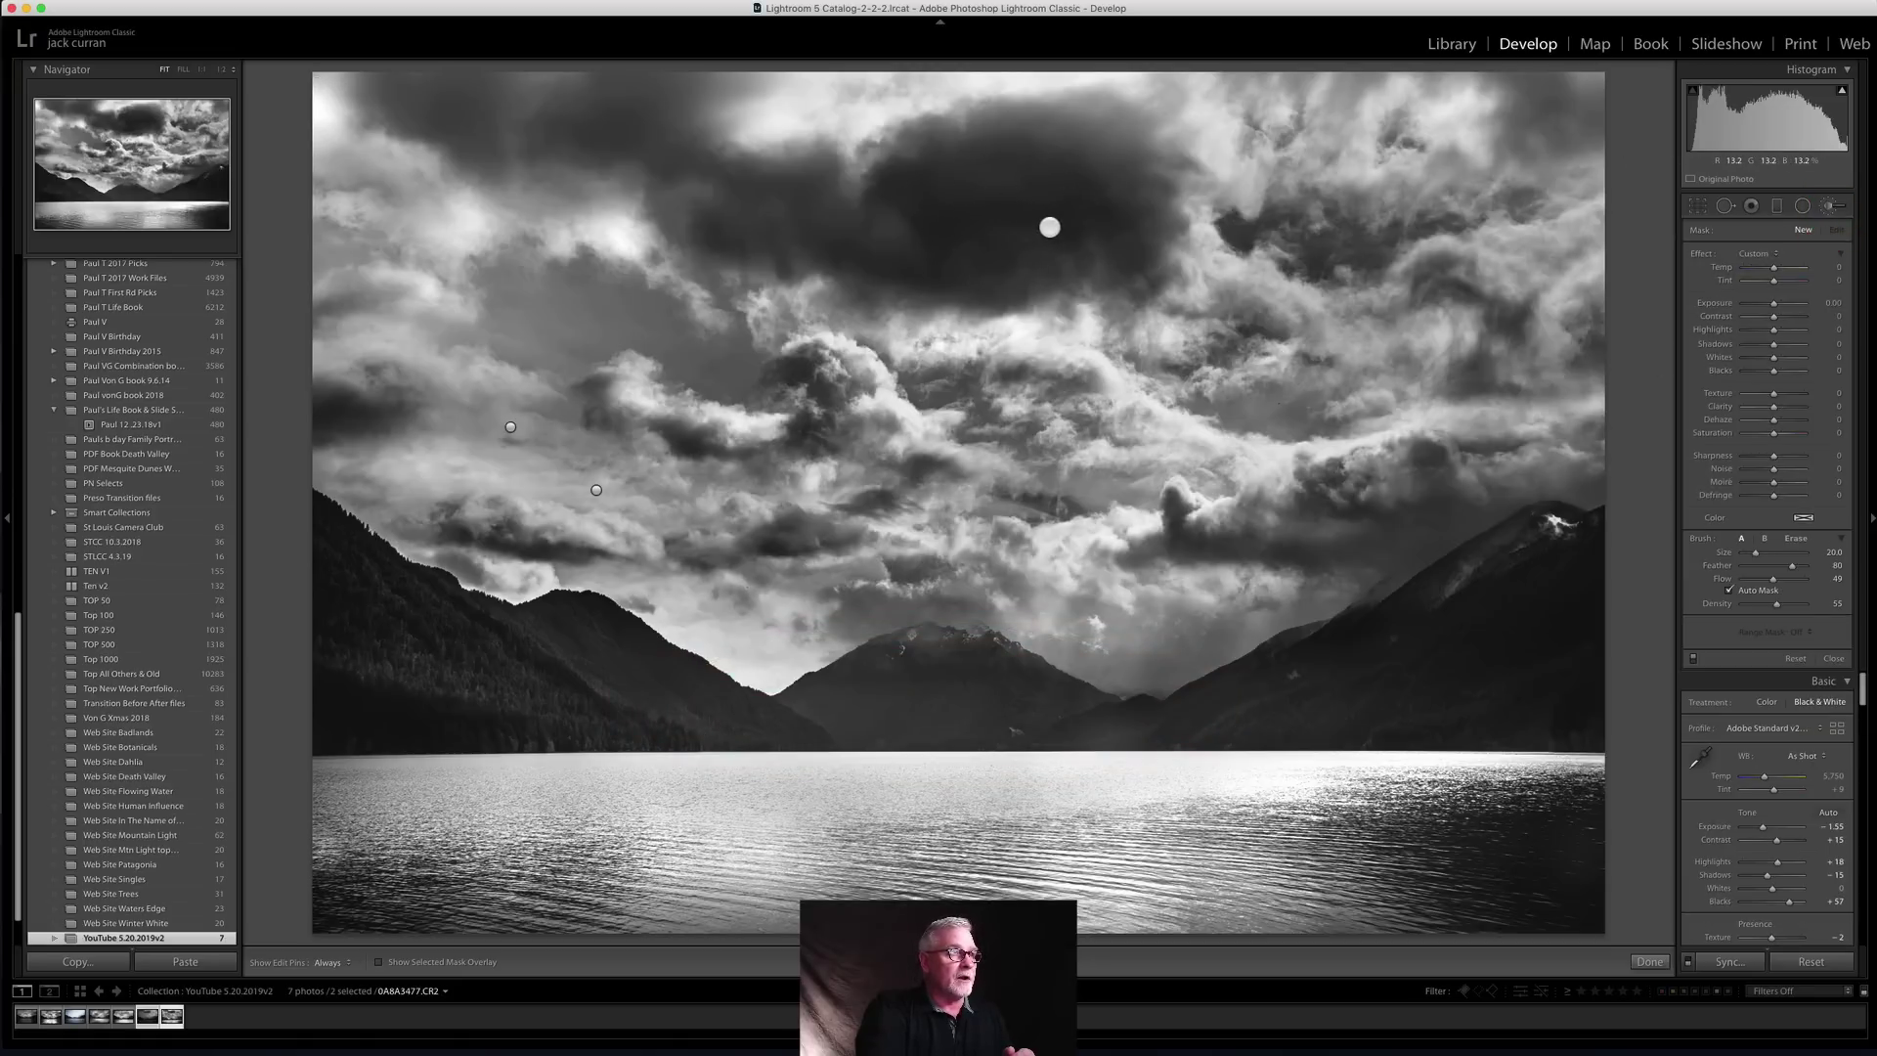
click(1049, 227)
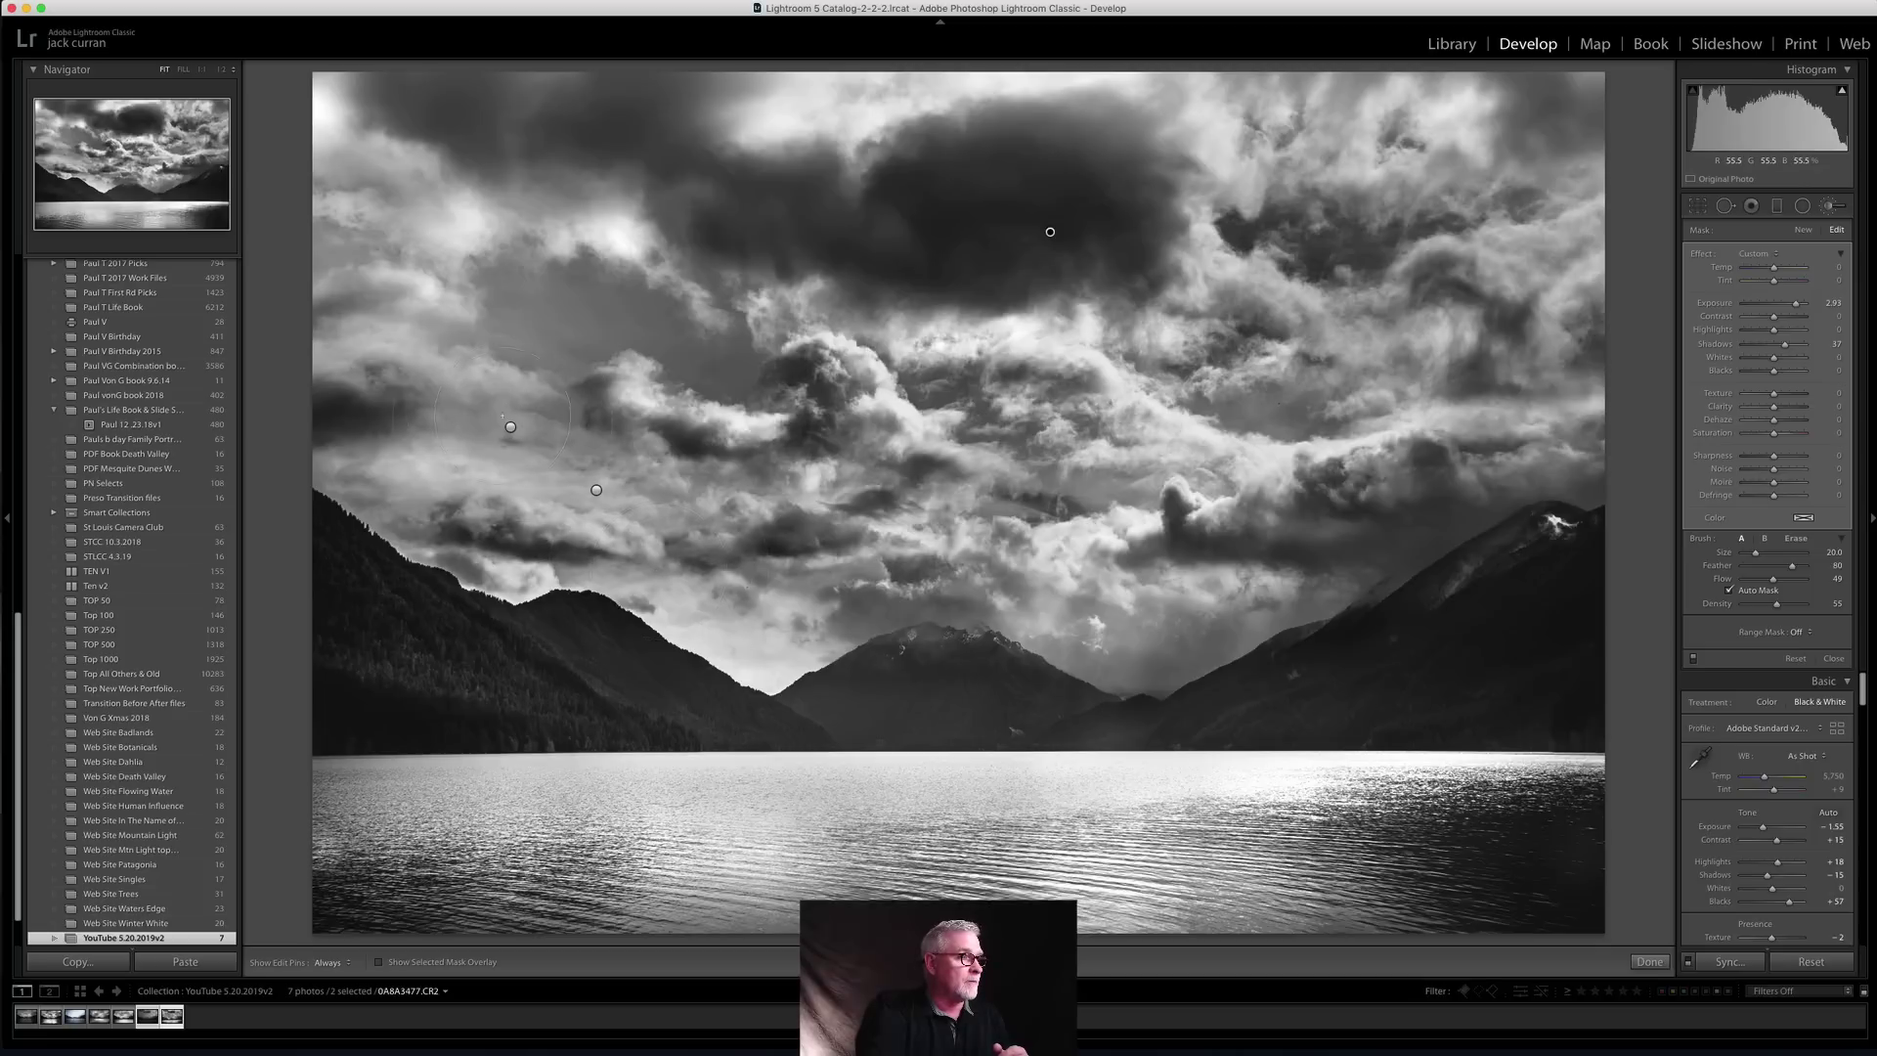
click(509, 426)
mouse_move(509, 425)
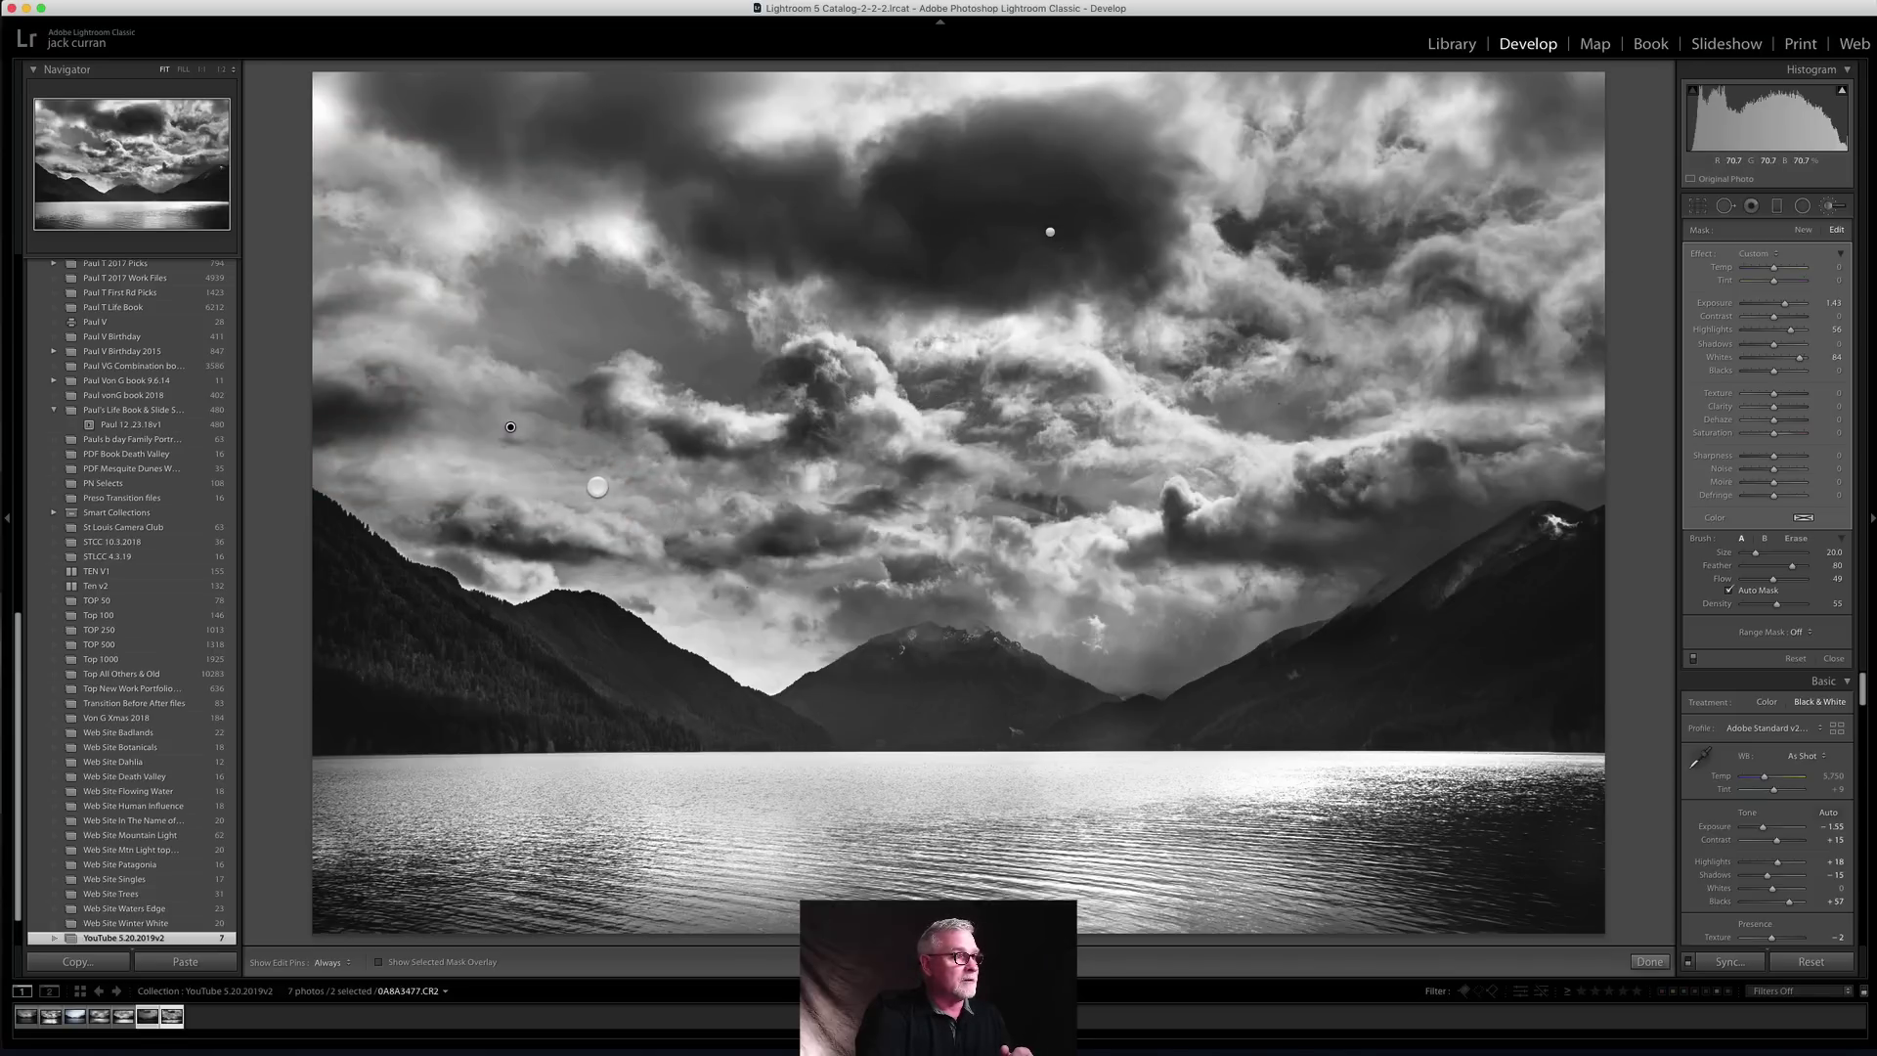
click(595, 489)
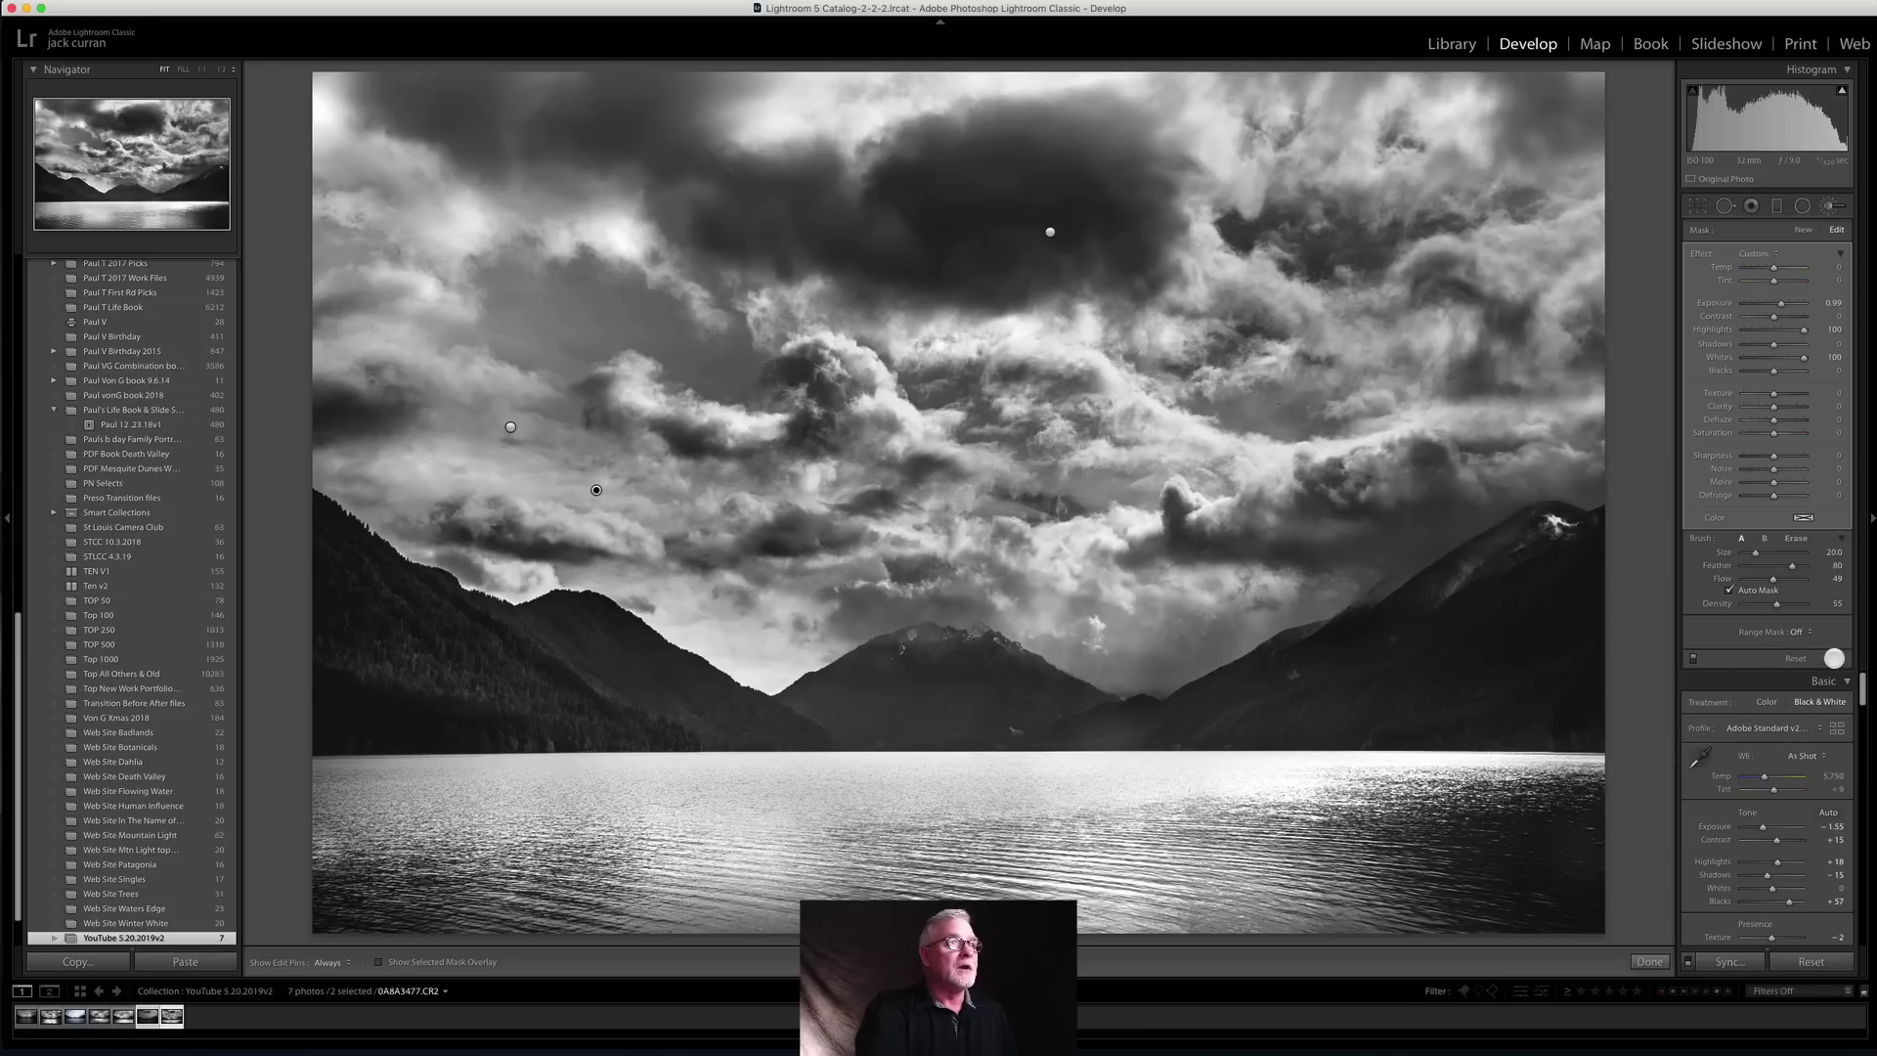
Step: Select only the dark color version of the cloudy lake photo and create a virtual copy of it
click(148, 1015)
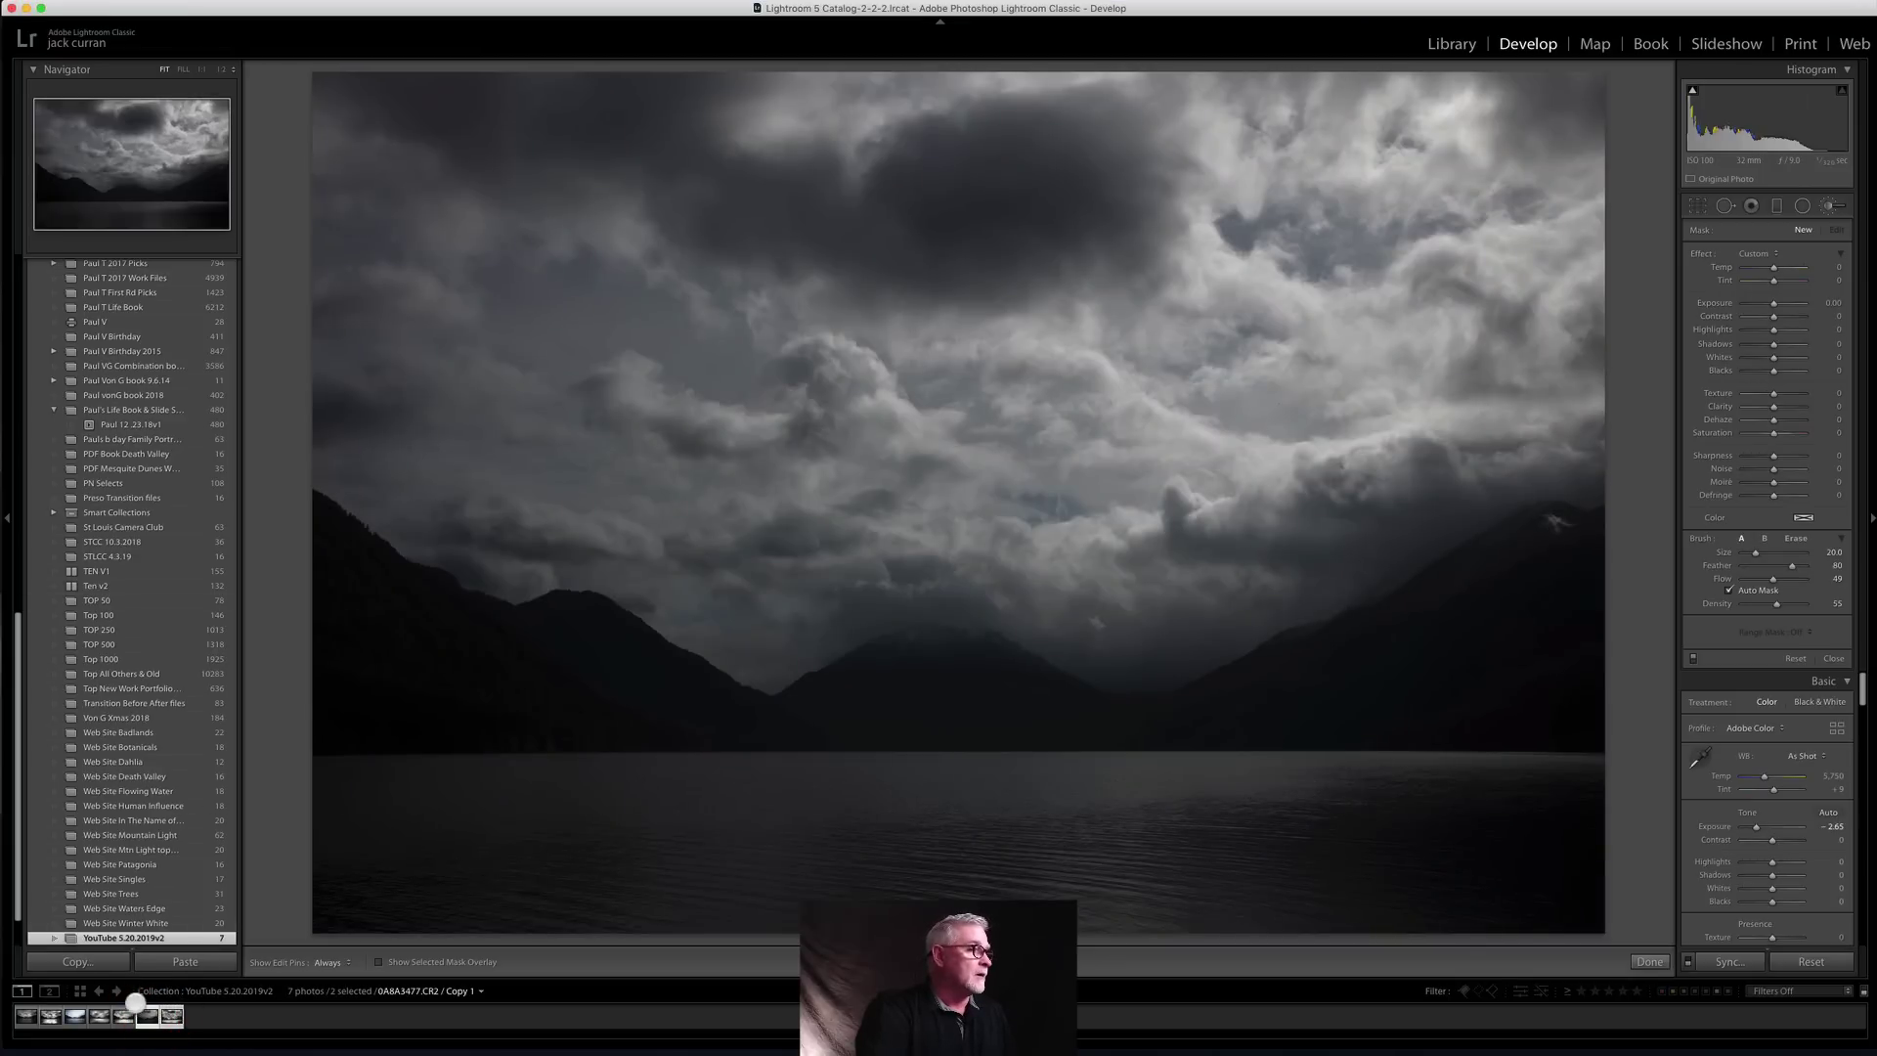
click(148, 1016)
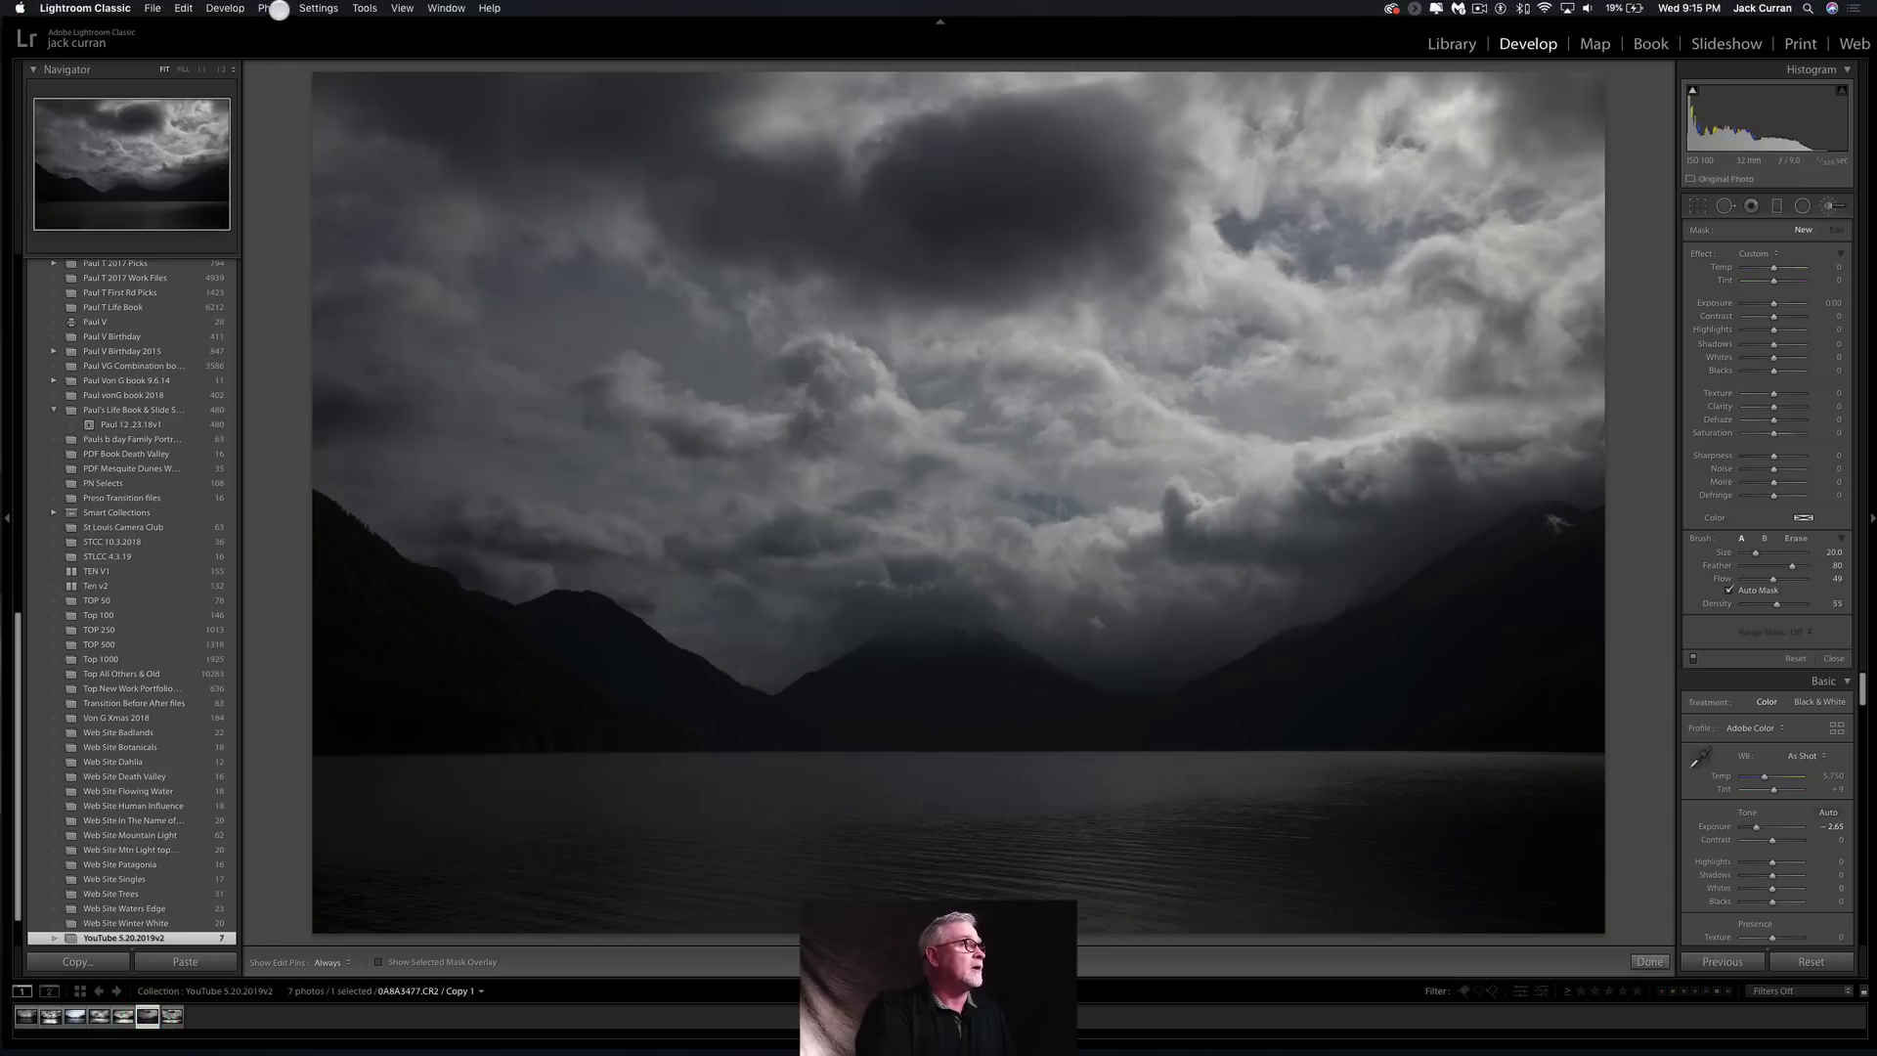
click(273, 8)
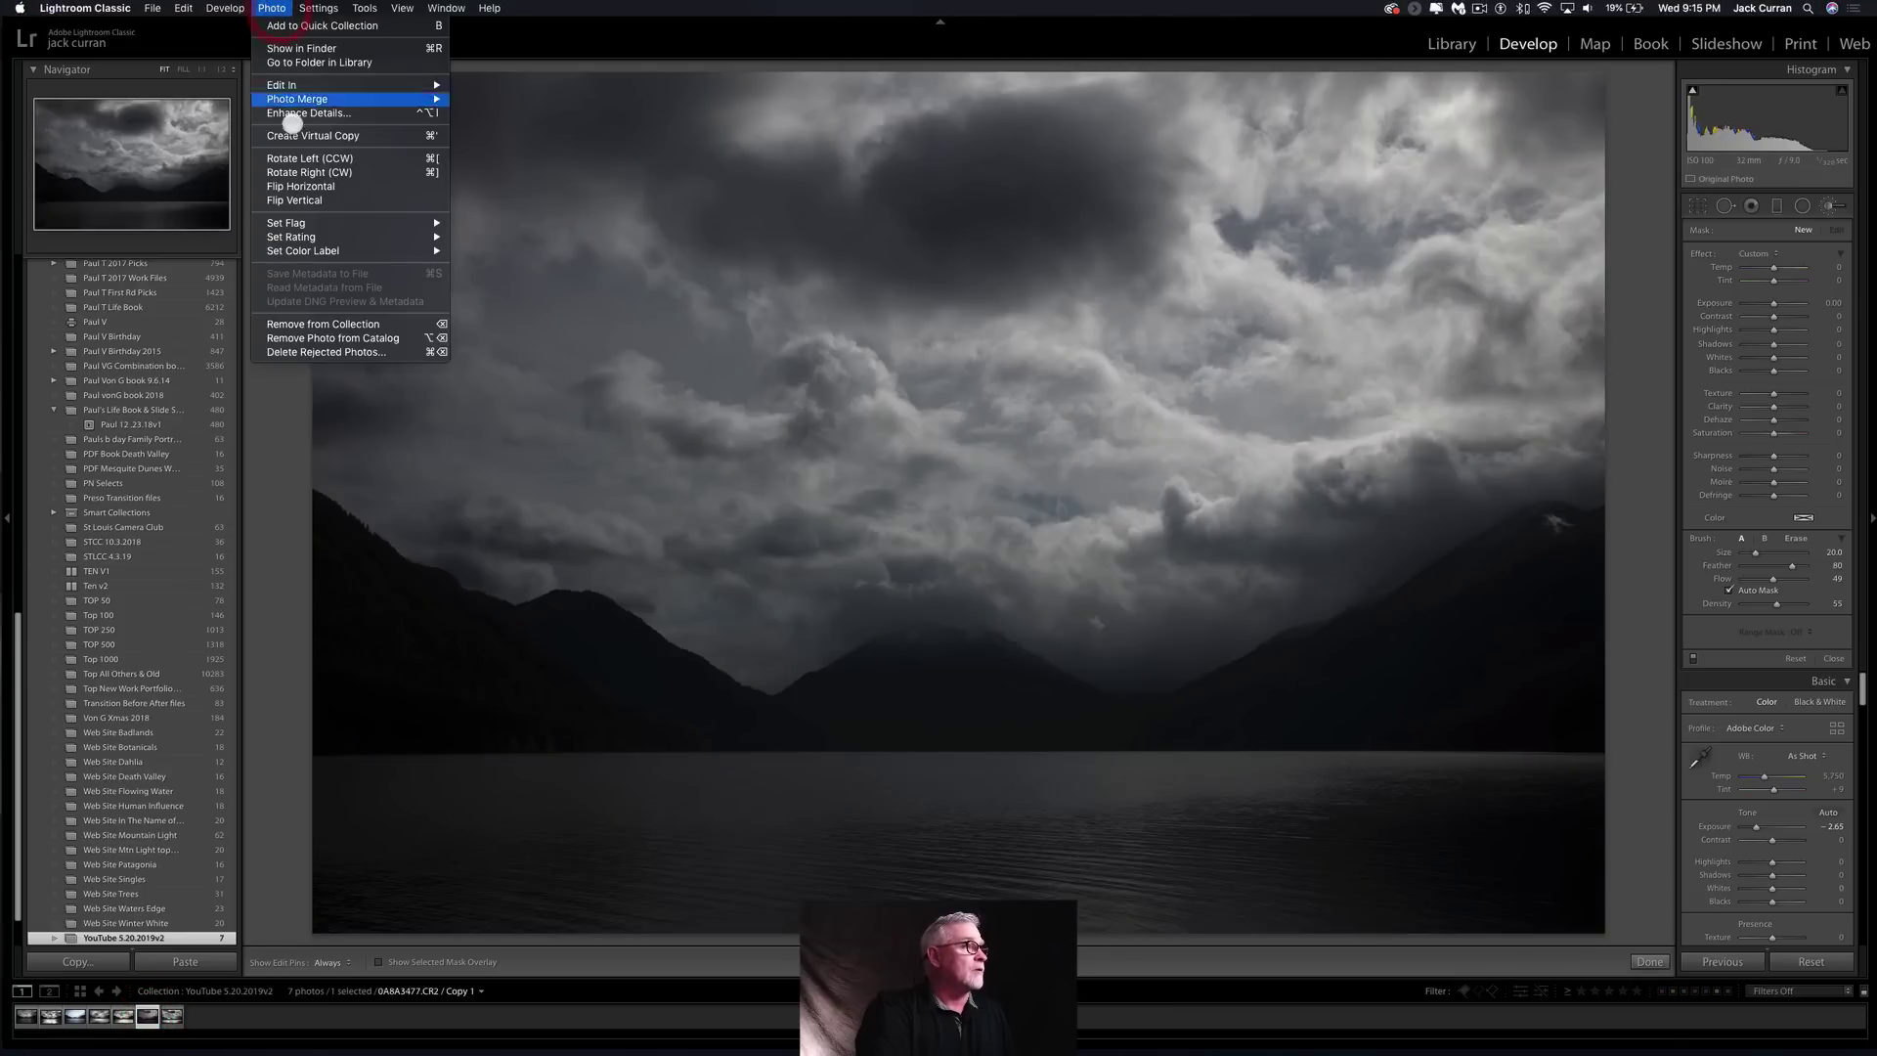
click(293, 134)
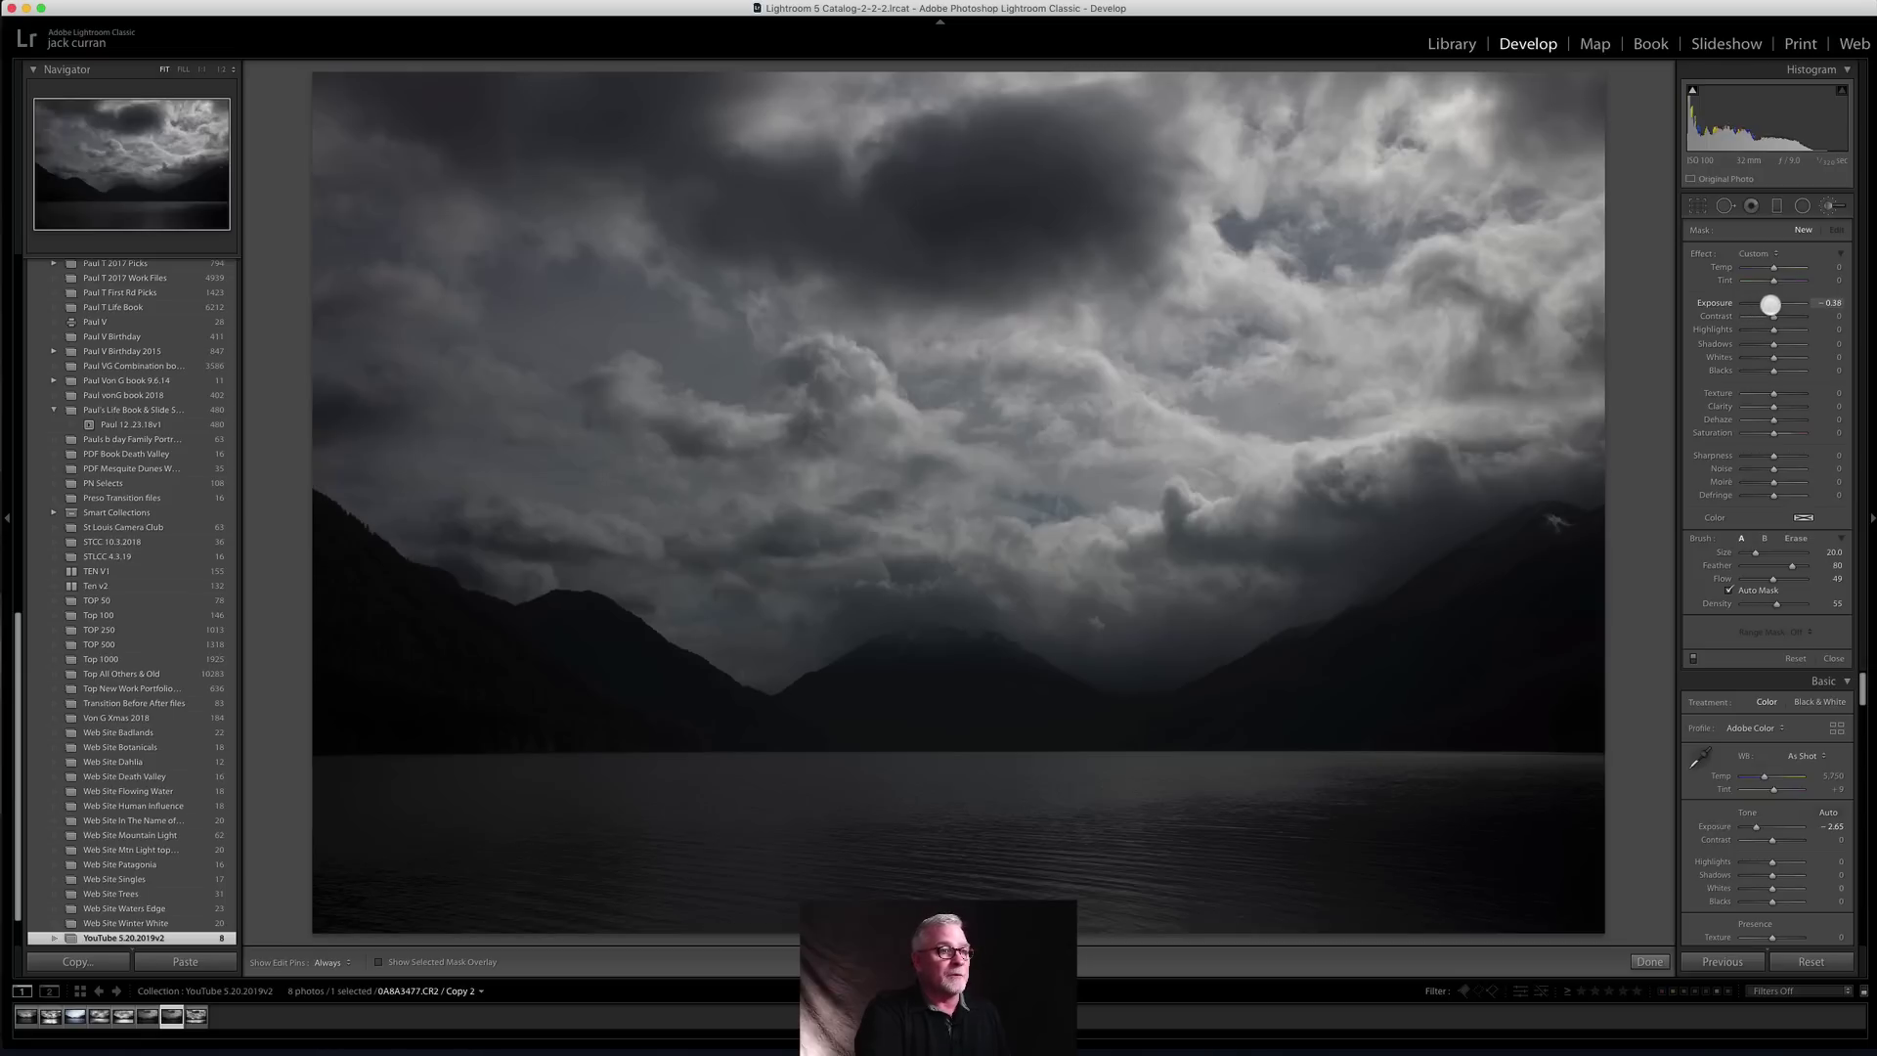
Step: Close the Adjustment Brush and lower the virtual copy's overall Exposure to -3.80
click(1839, 657)
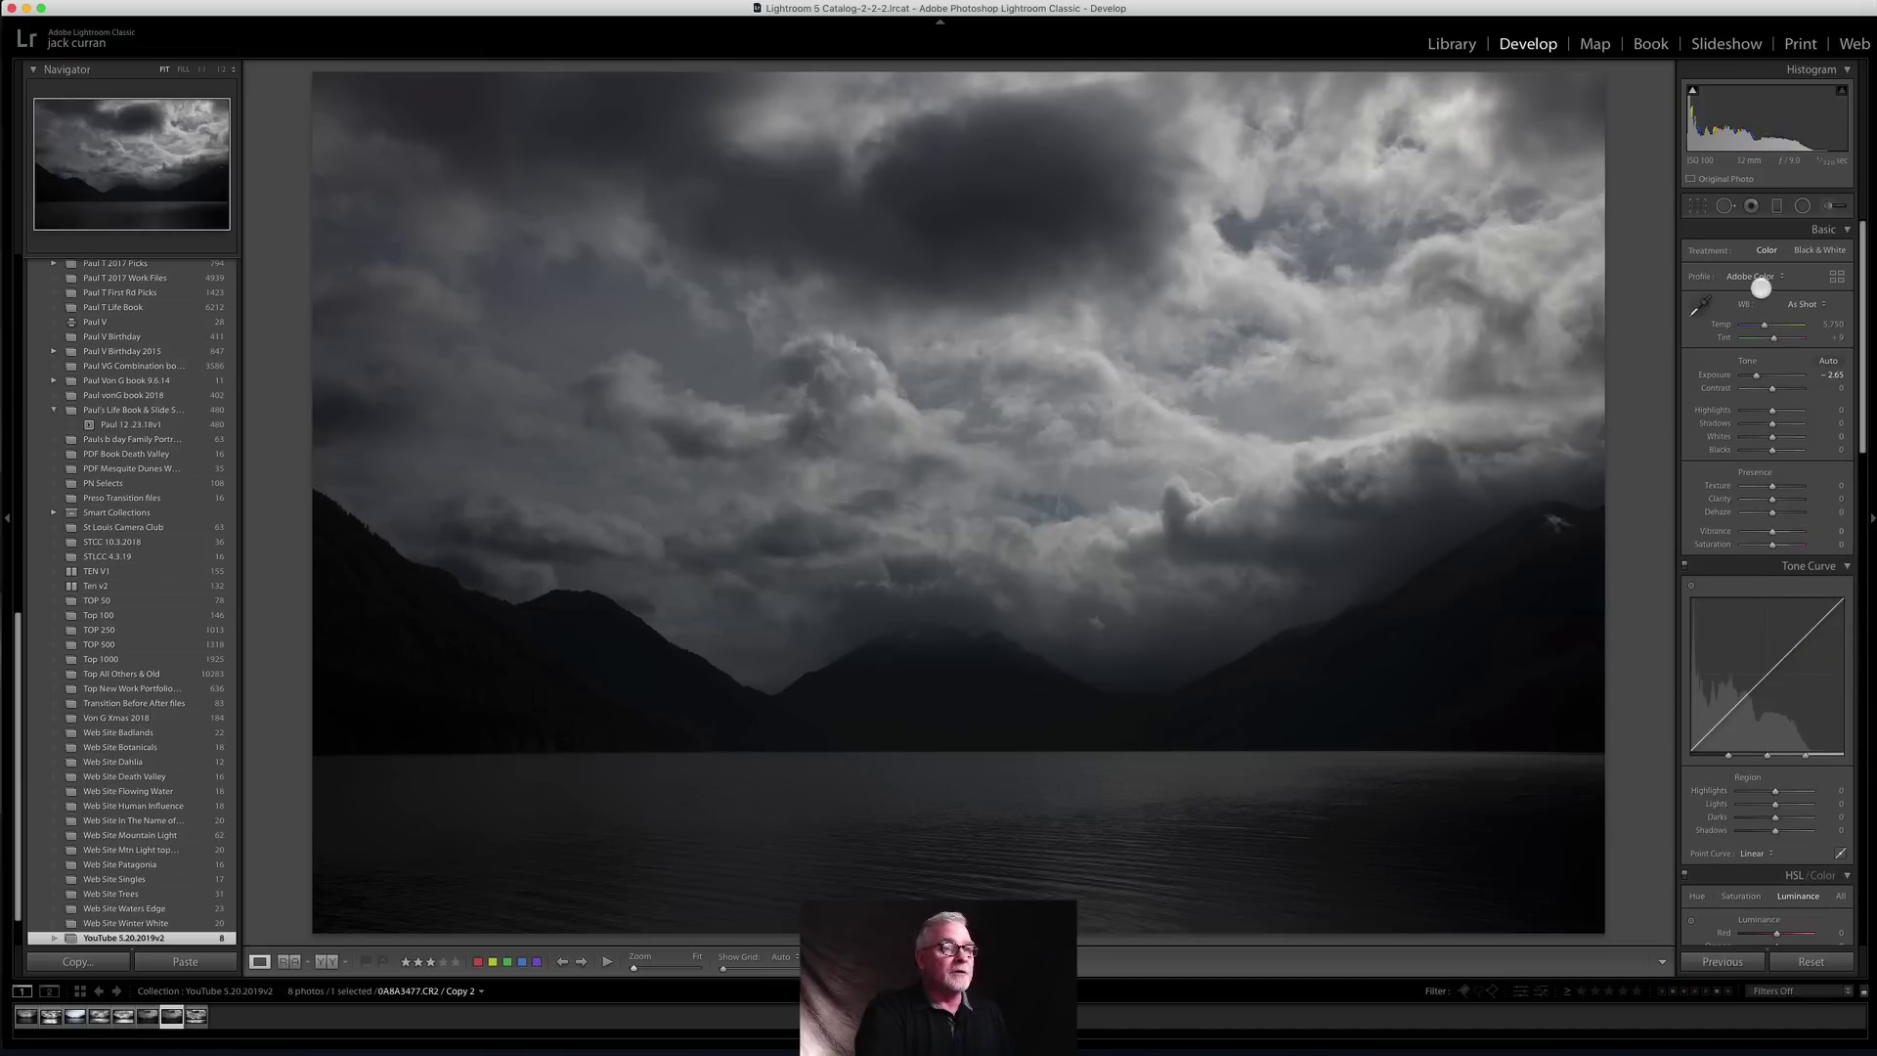
drag(1756, 376, 1749, 377)
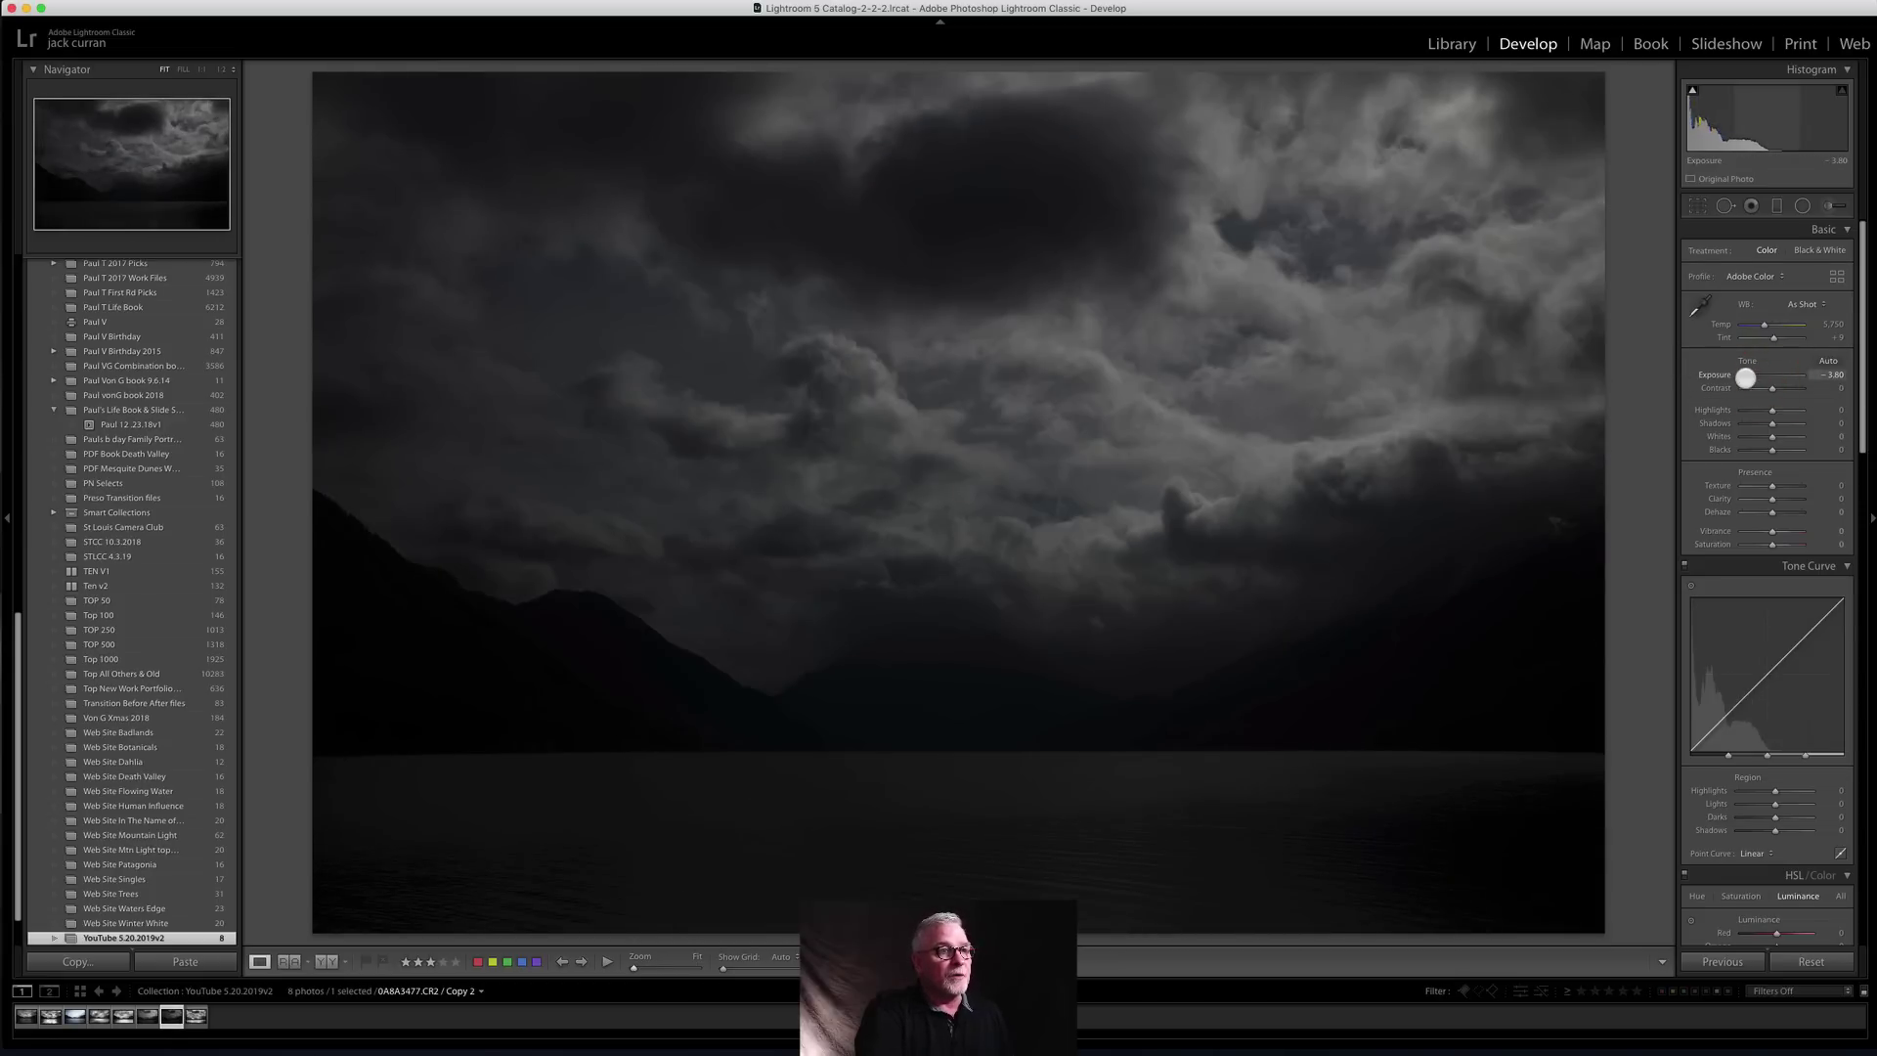
Step: Brighten the color virtual copy by raising overall Exposure to -0.30 and Shadows to +100
drag(1755, 375, 1762, 377)
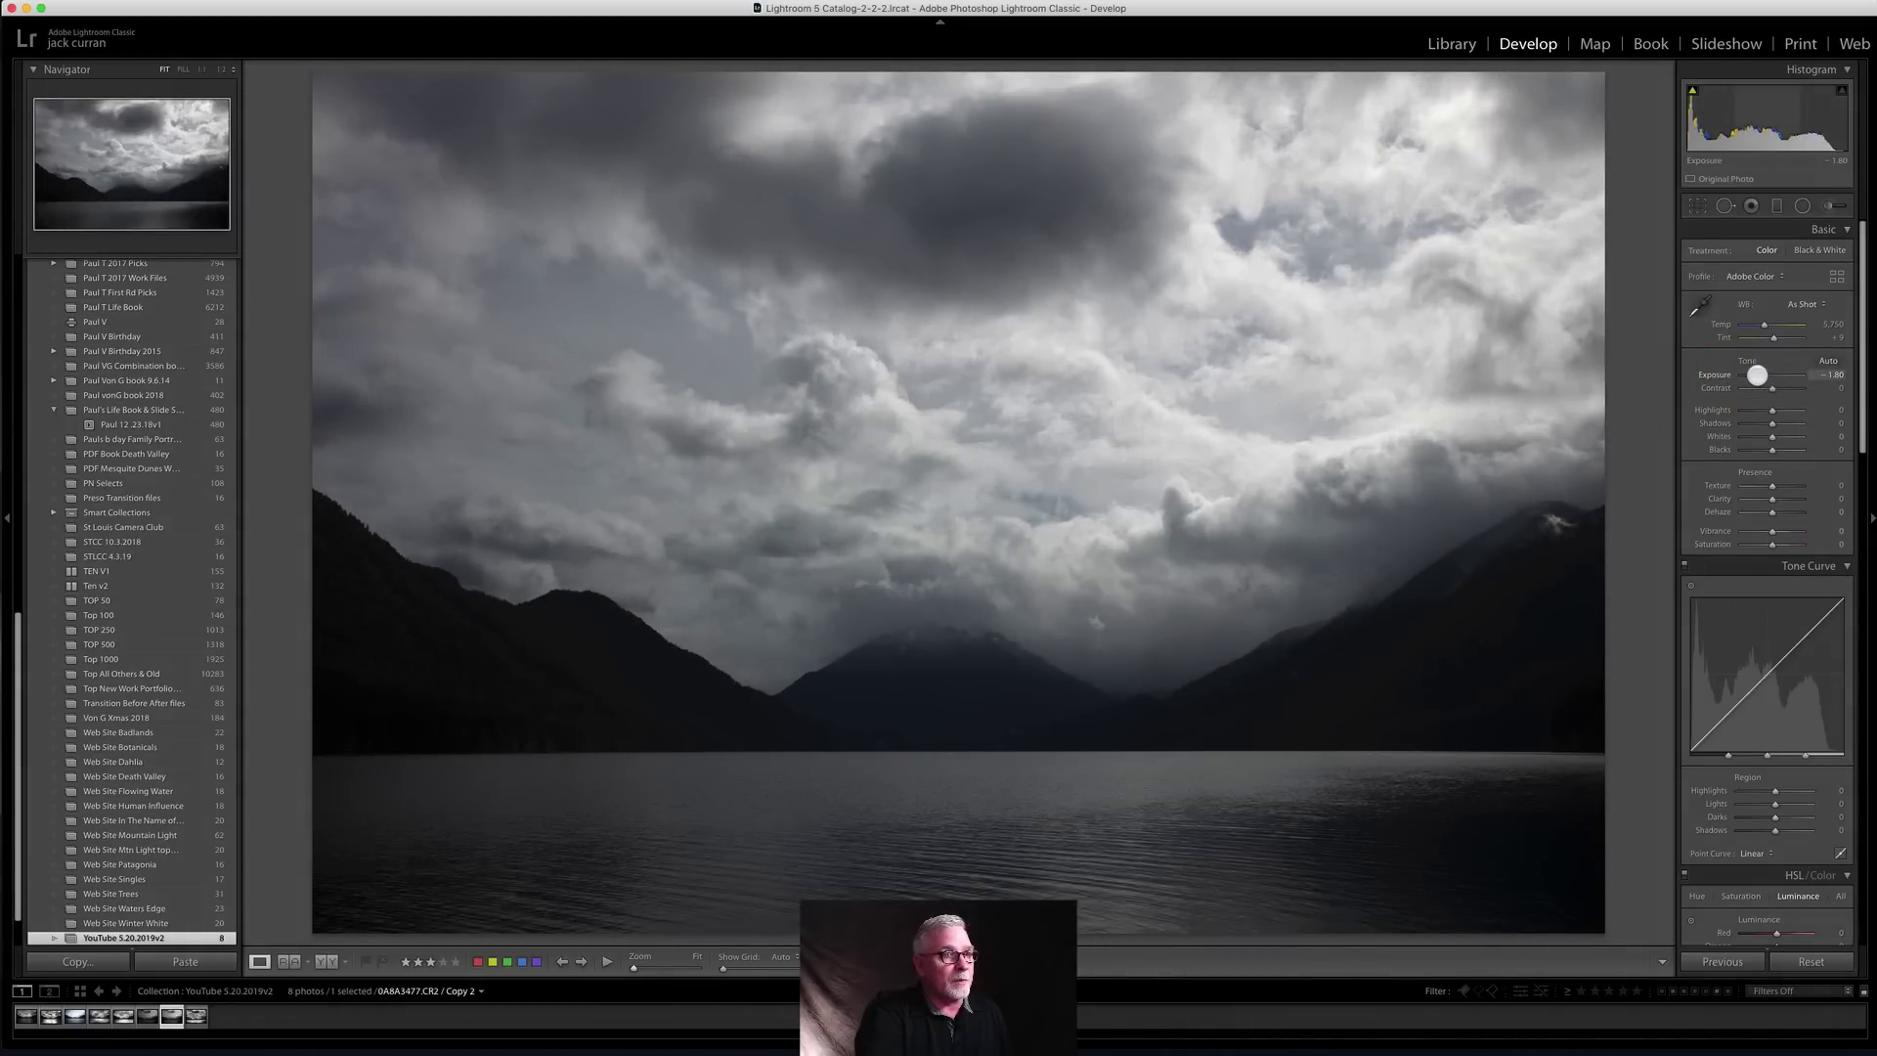
drag(1758, 375, 1771, 374)
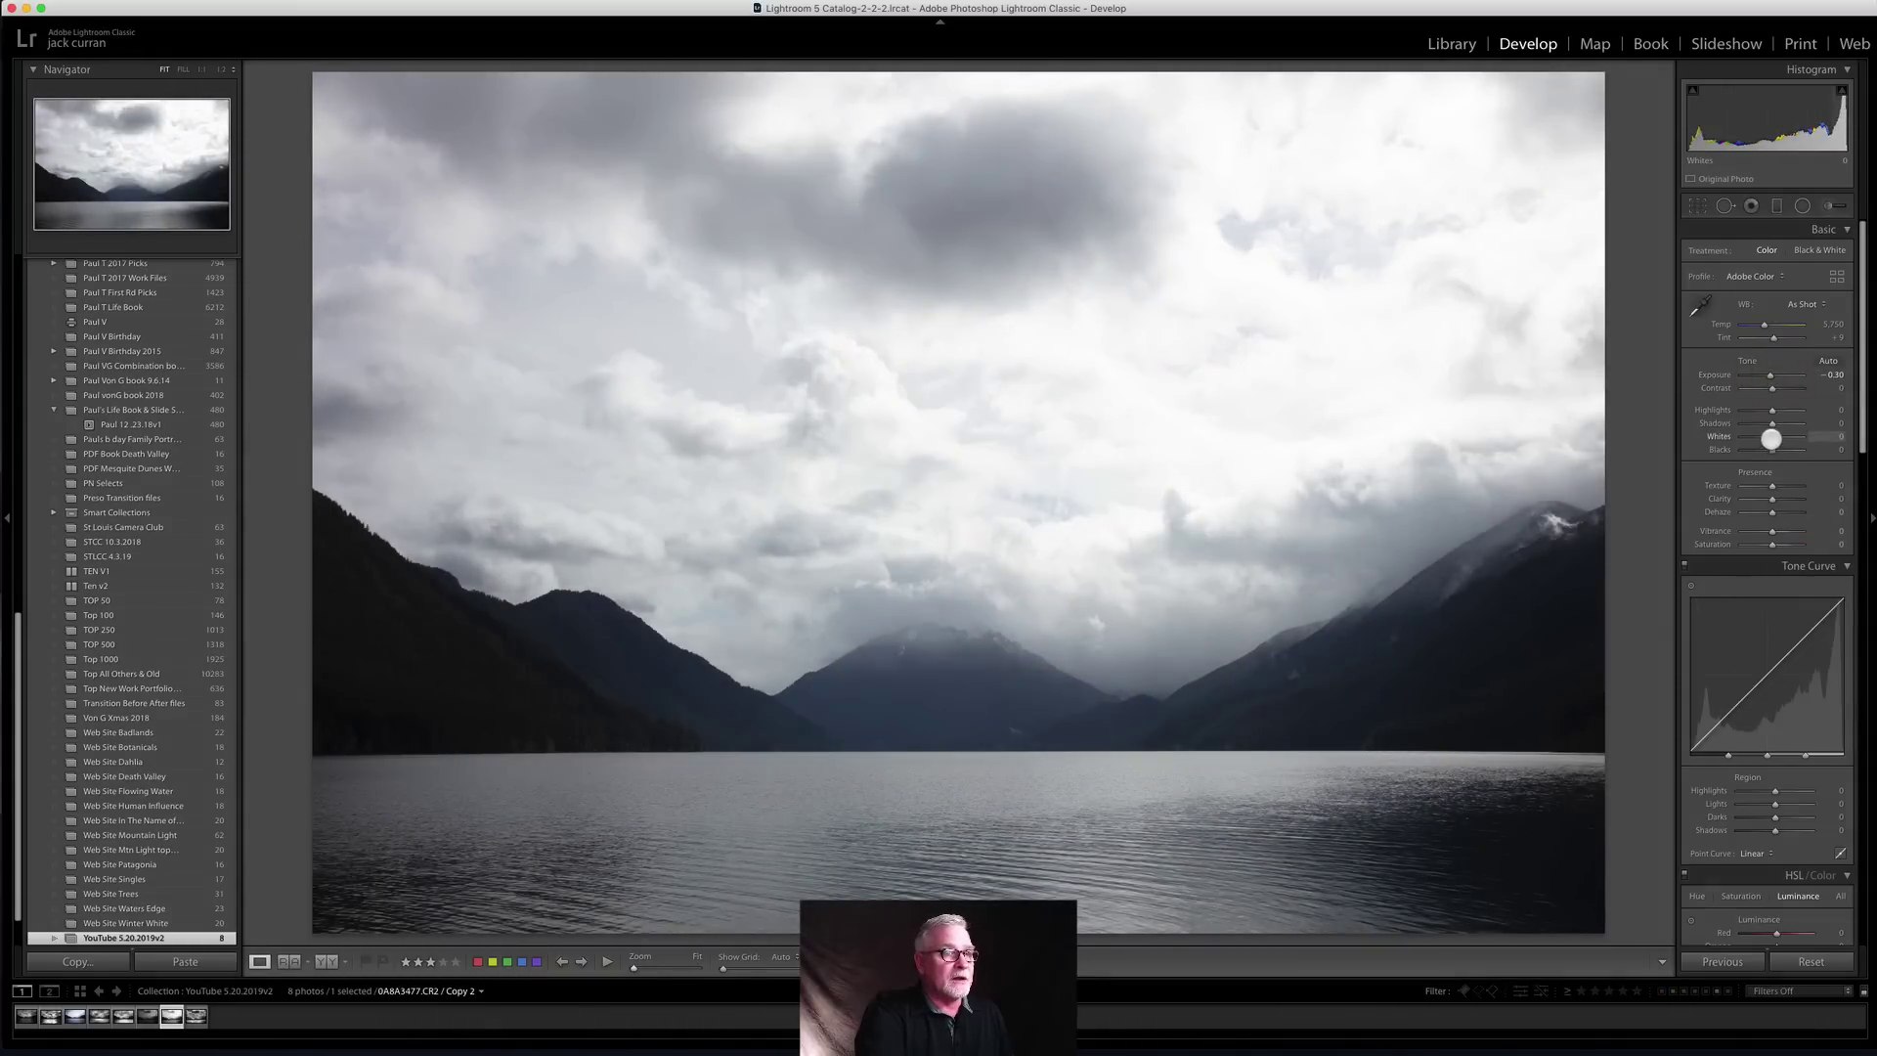
drag(1766, 422, 1835, 420)
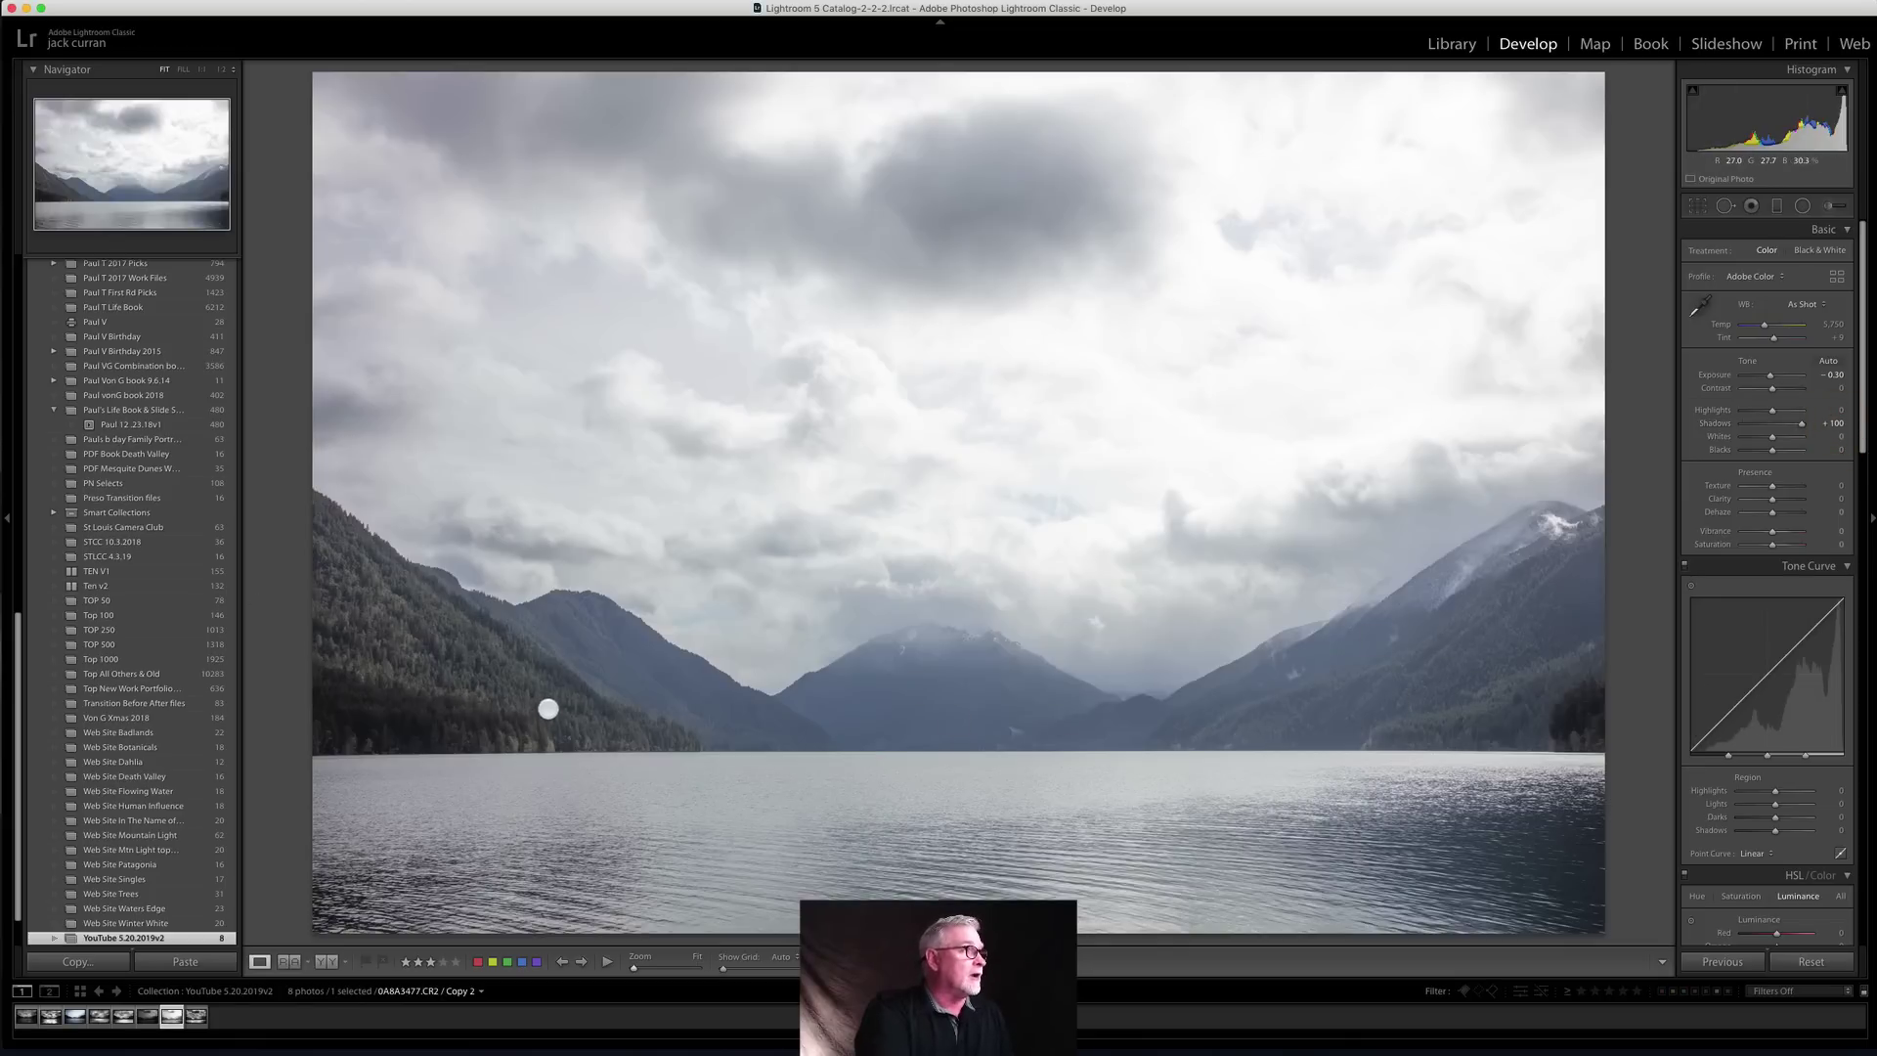
Step: Inspect the shoreline, forested slope and mountain ridges at 1:1 magnification, then return to the full photo
click(204, 65)
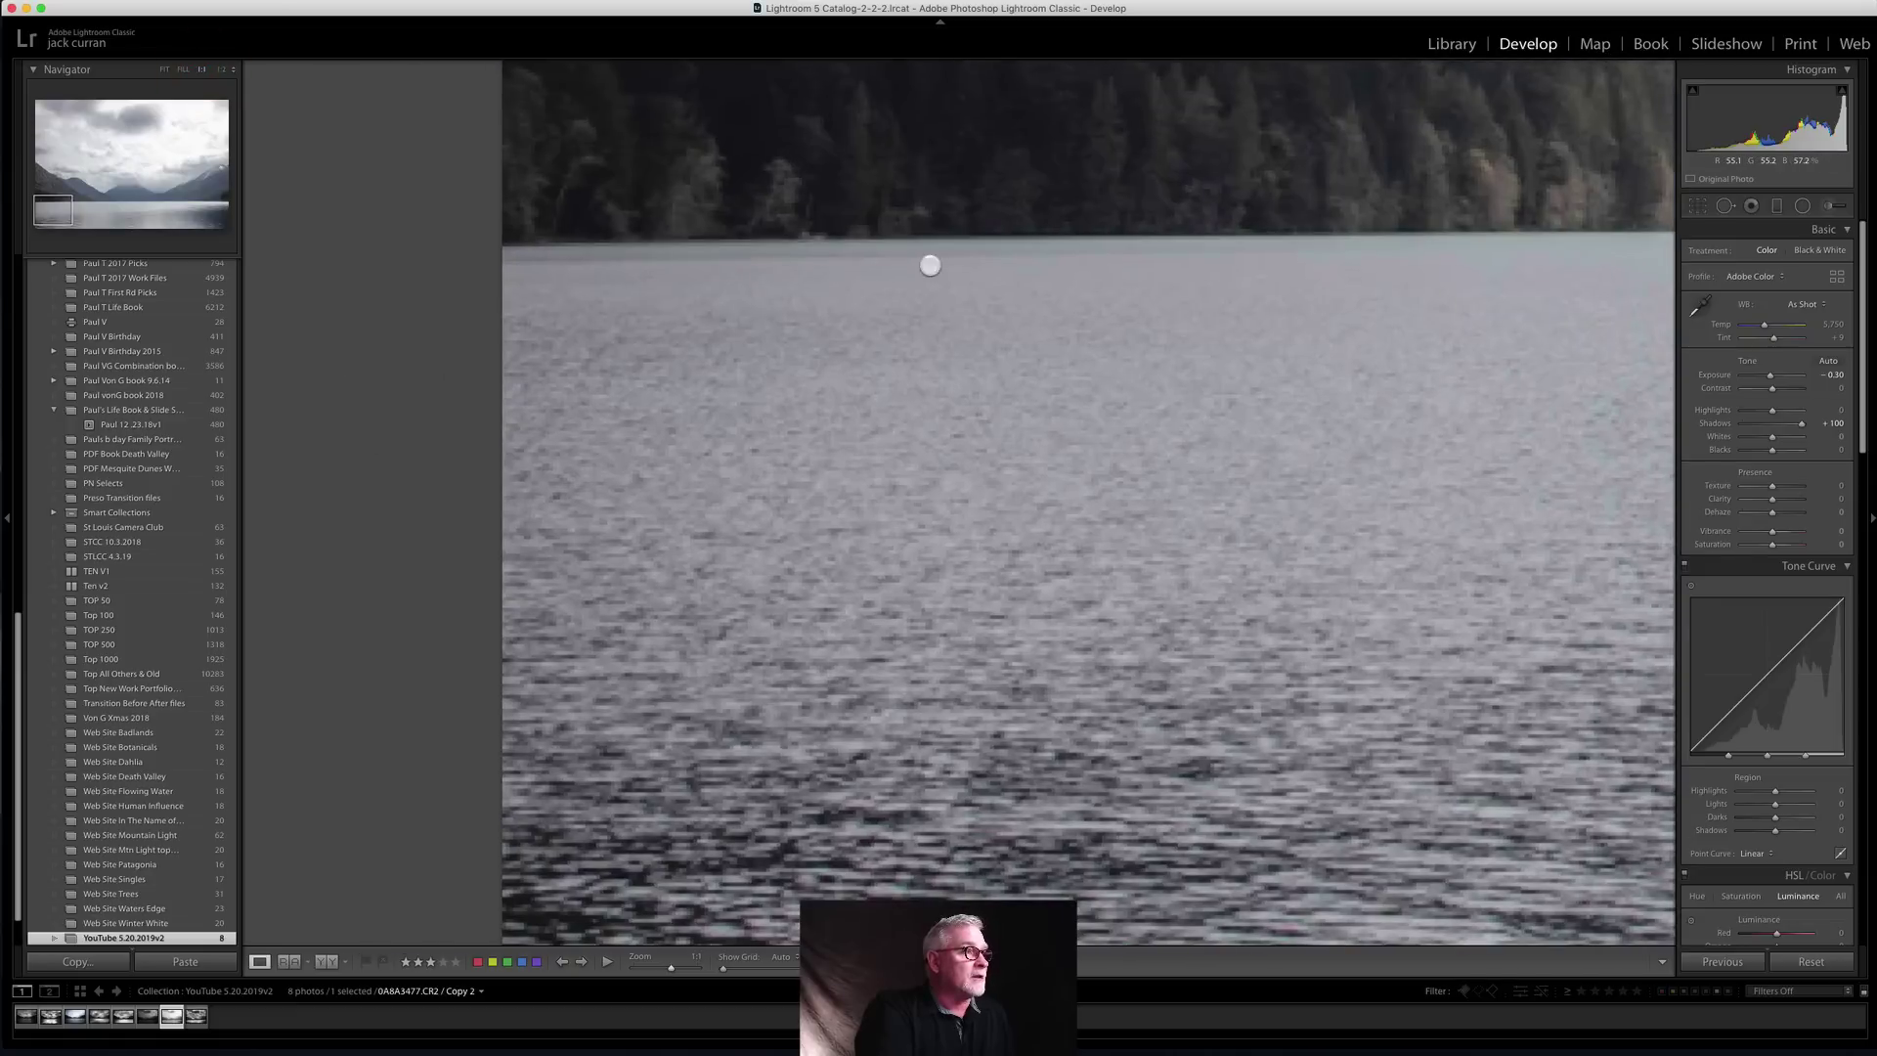
drag(943, 167, 746, 671)
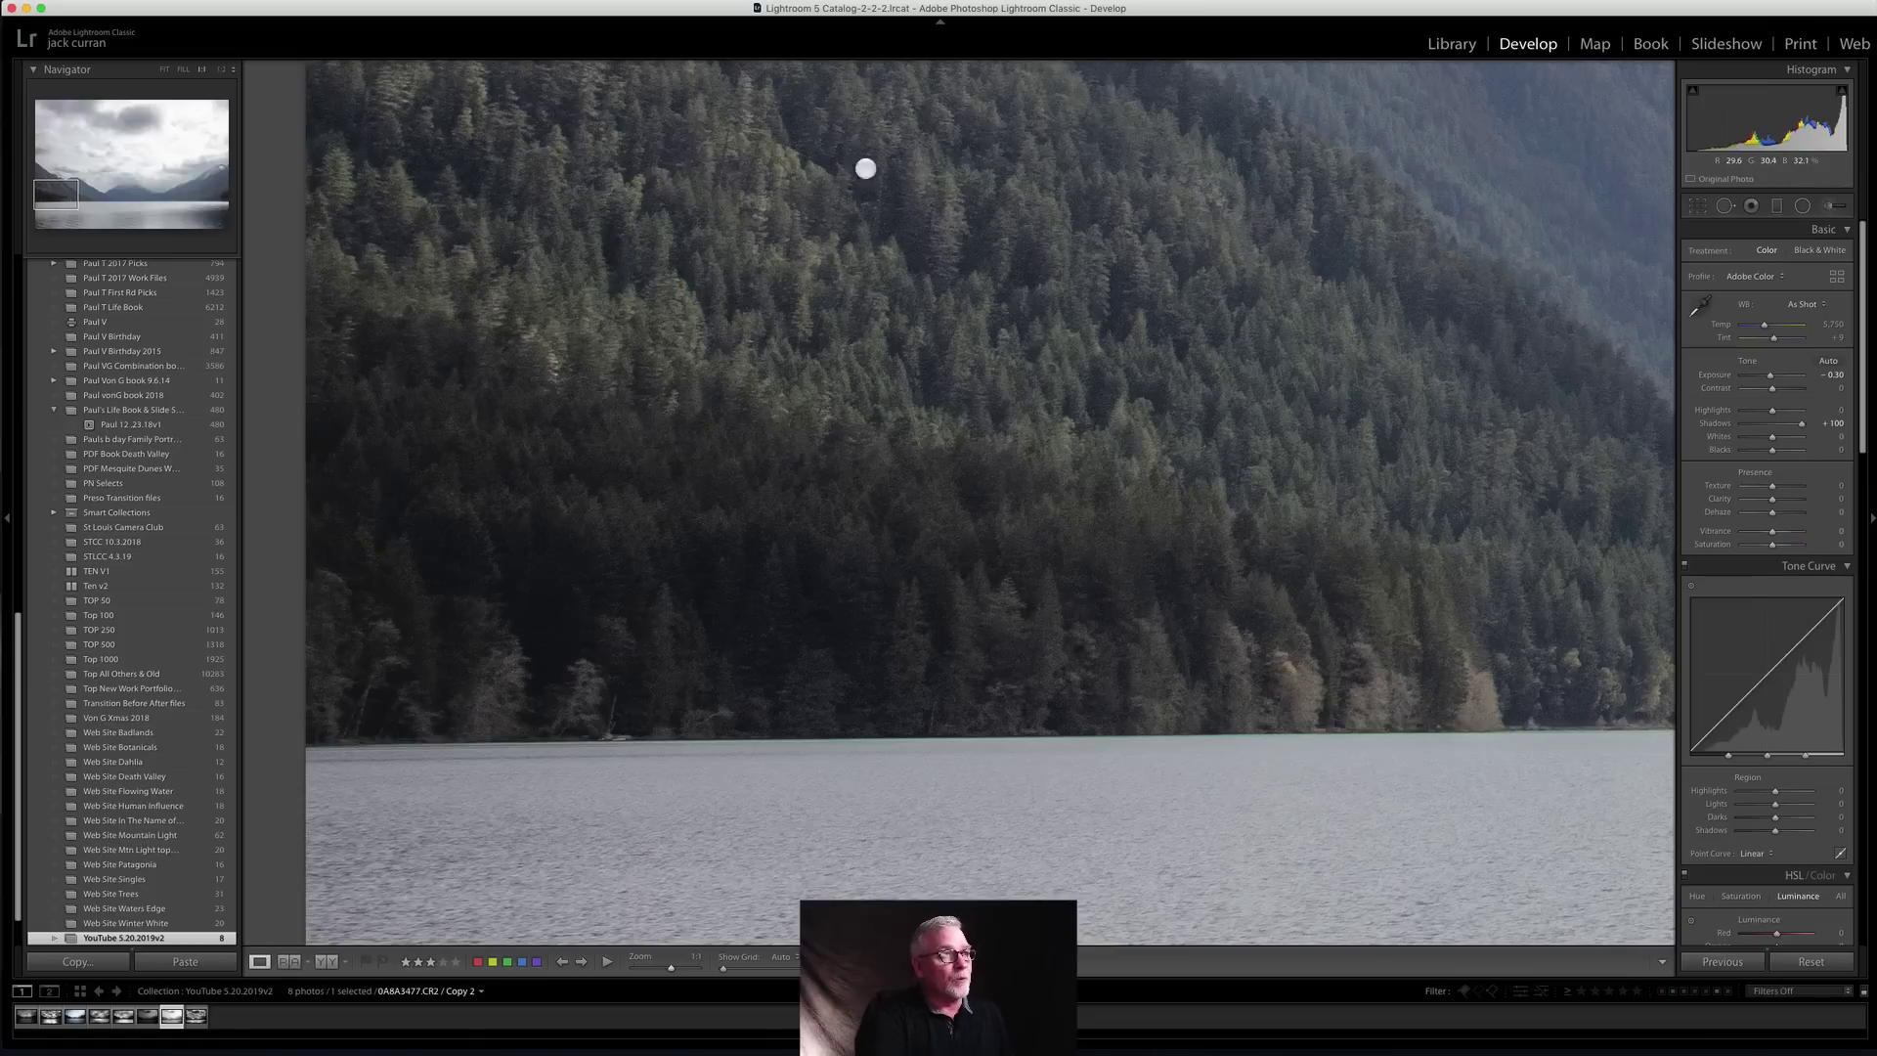
drag(1467, 251, 961, 771)
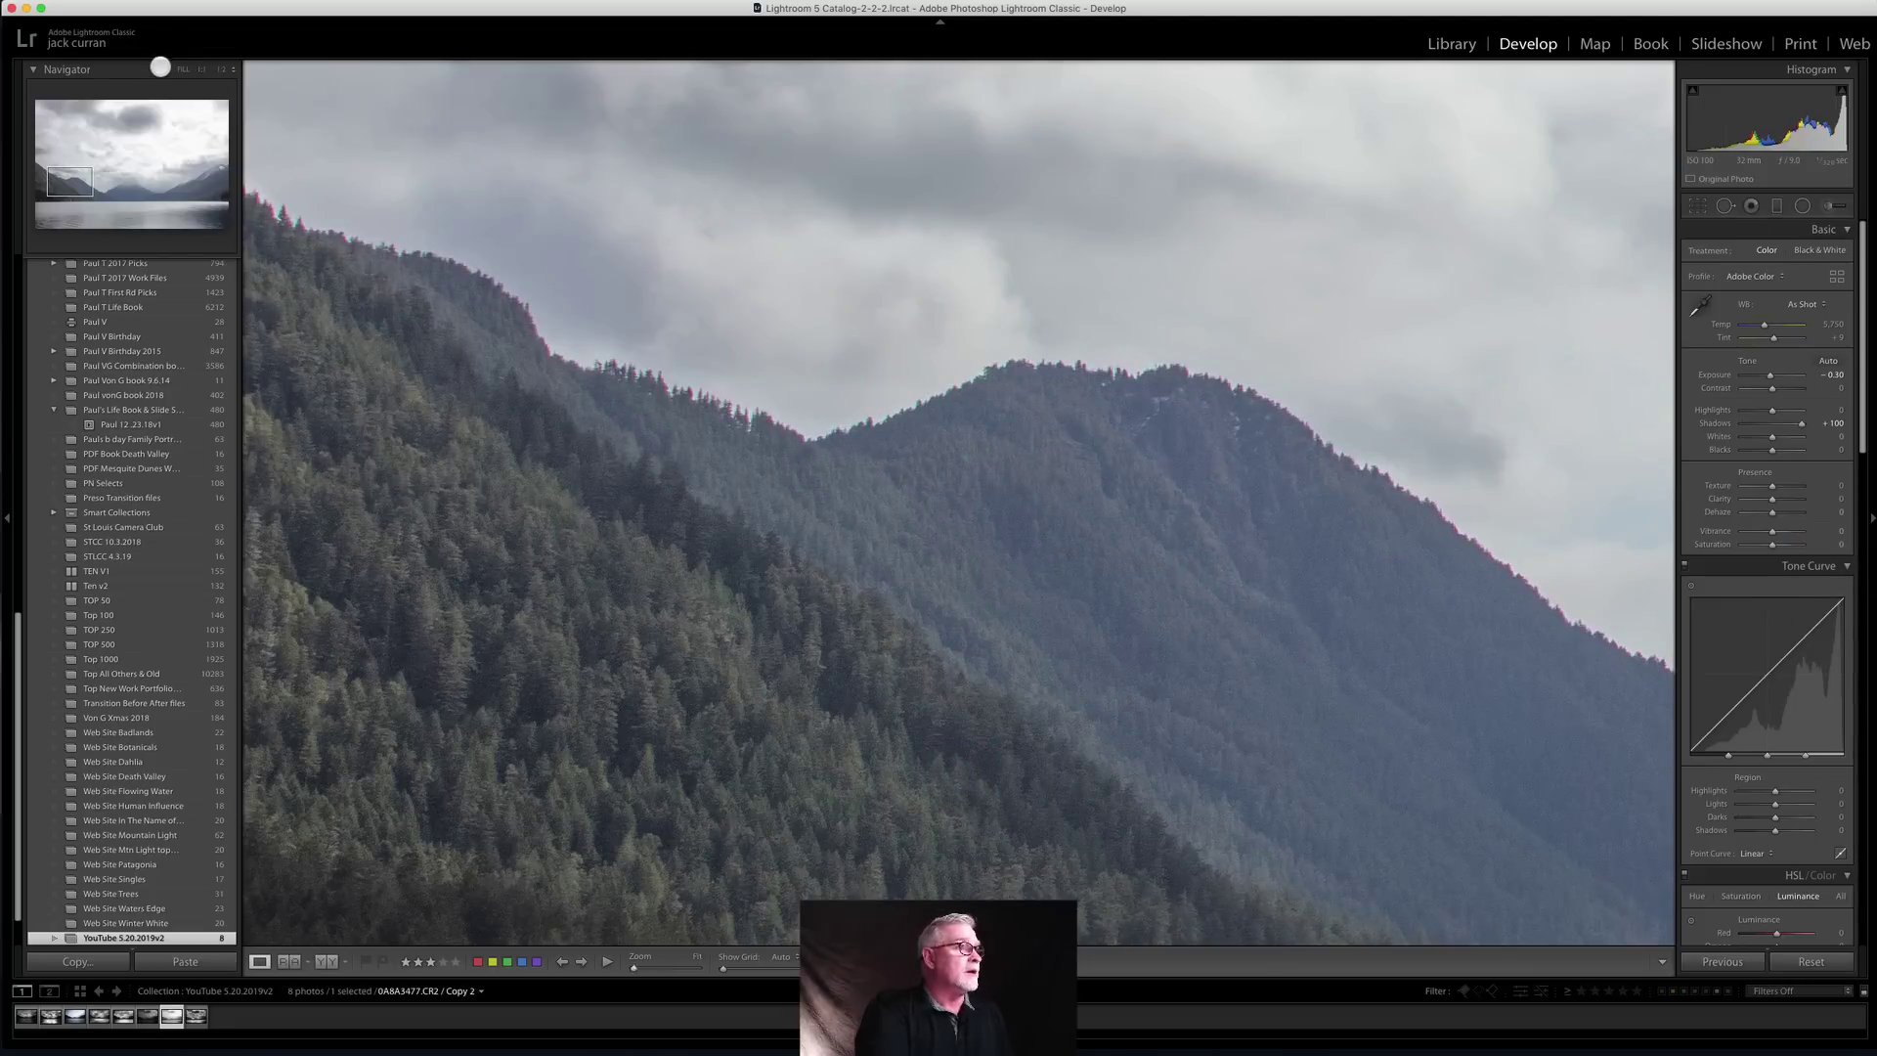
click(160, 68)
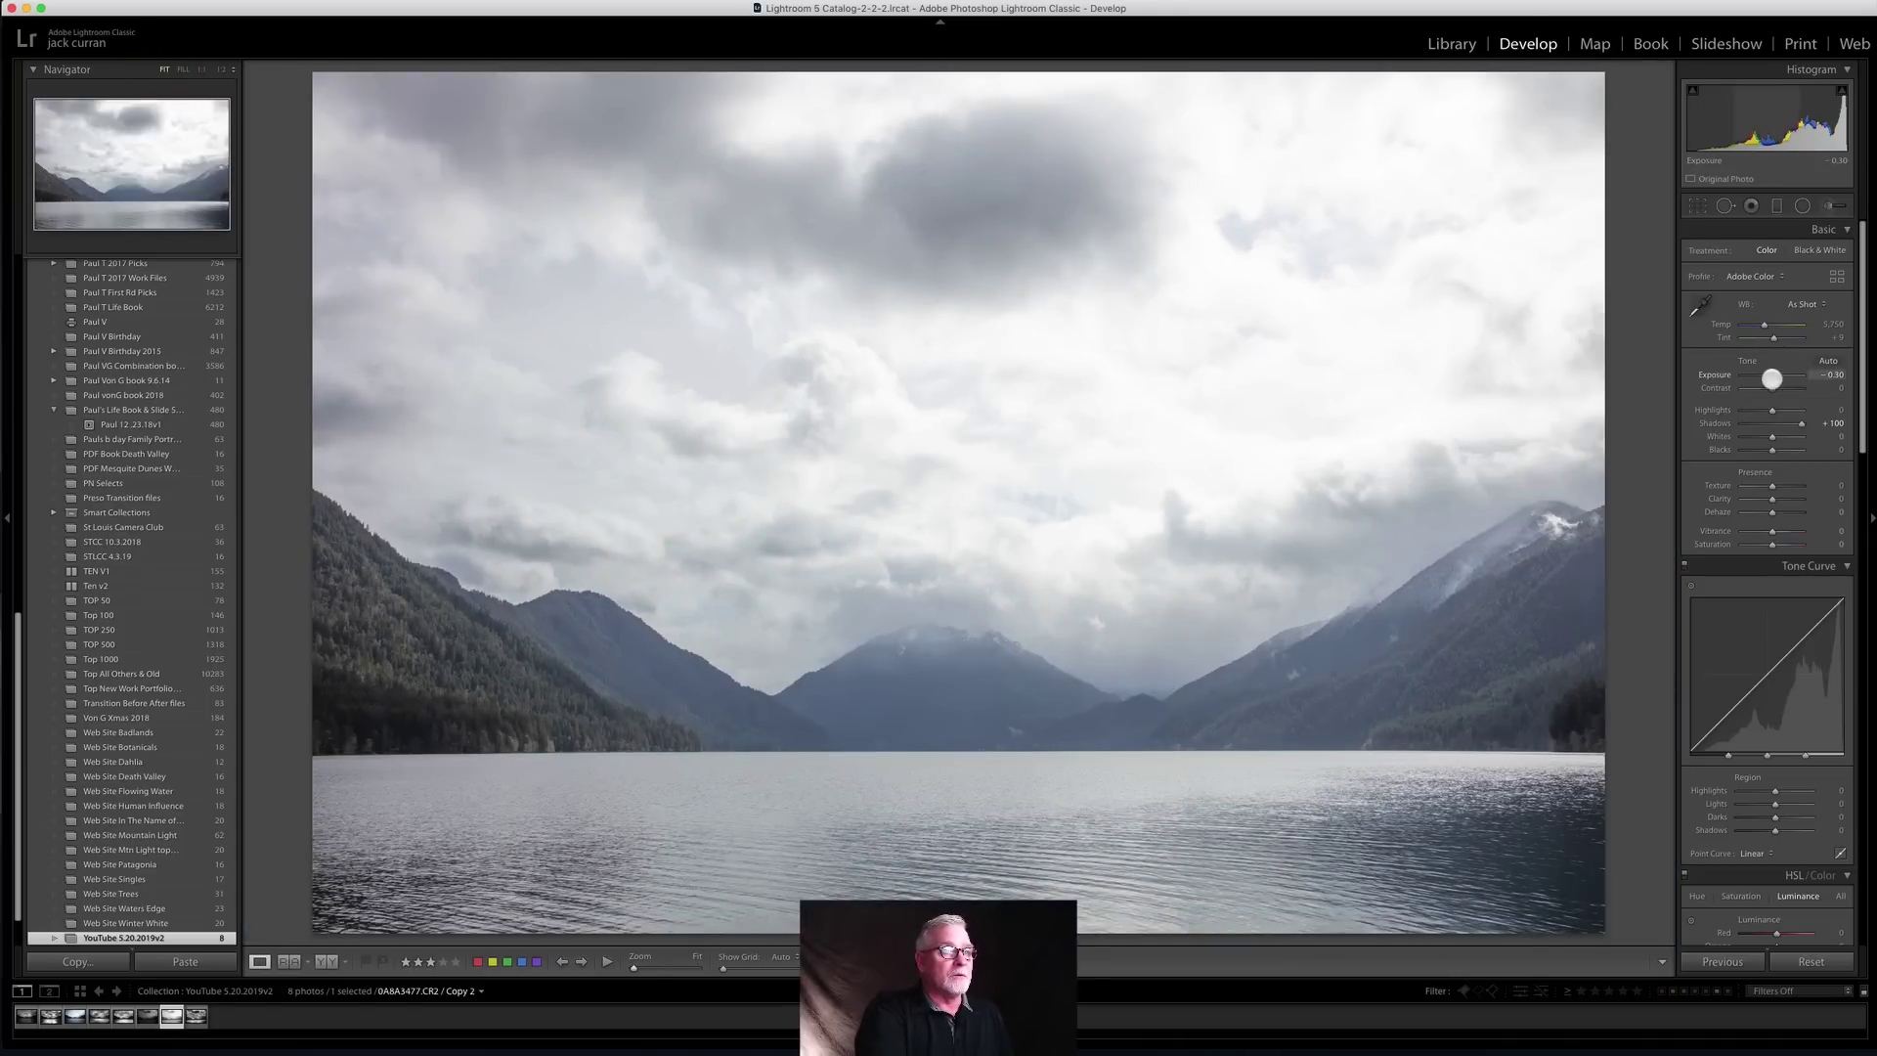
Step: Reduce Shadows to +6, convert the virtual copy to Black & White and darken its overall Exposure
drag(1805, 423, 1773, 426)
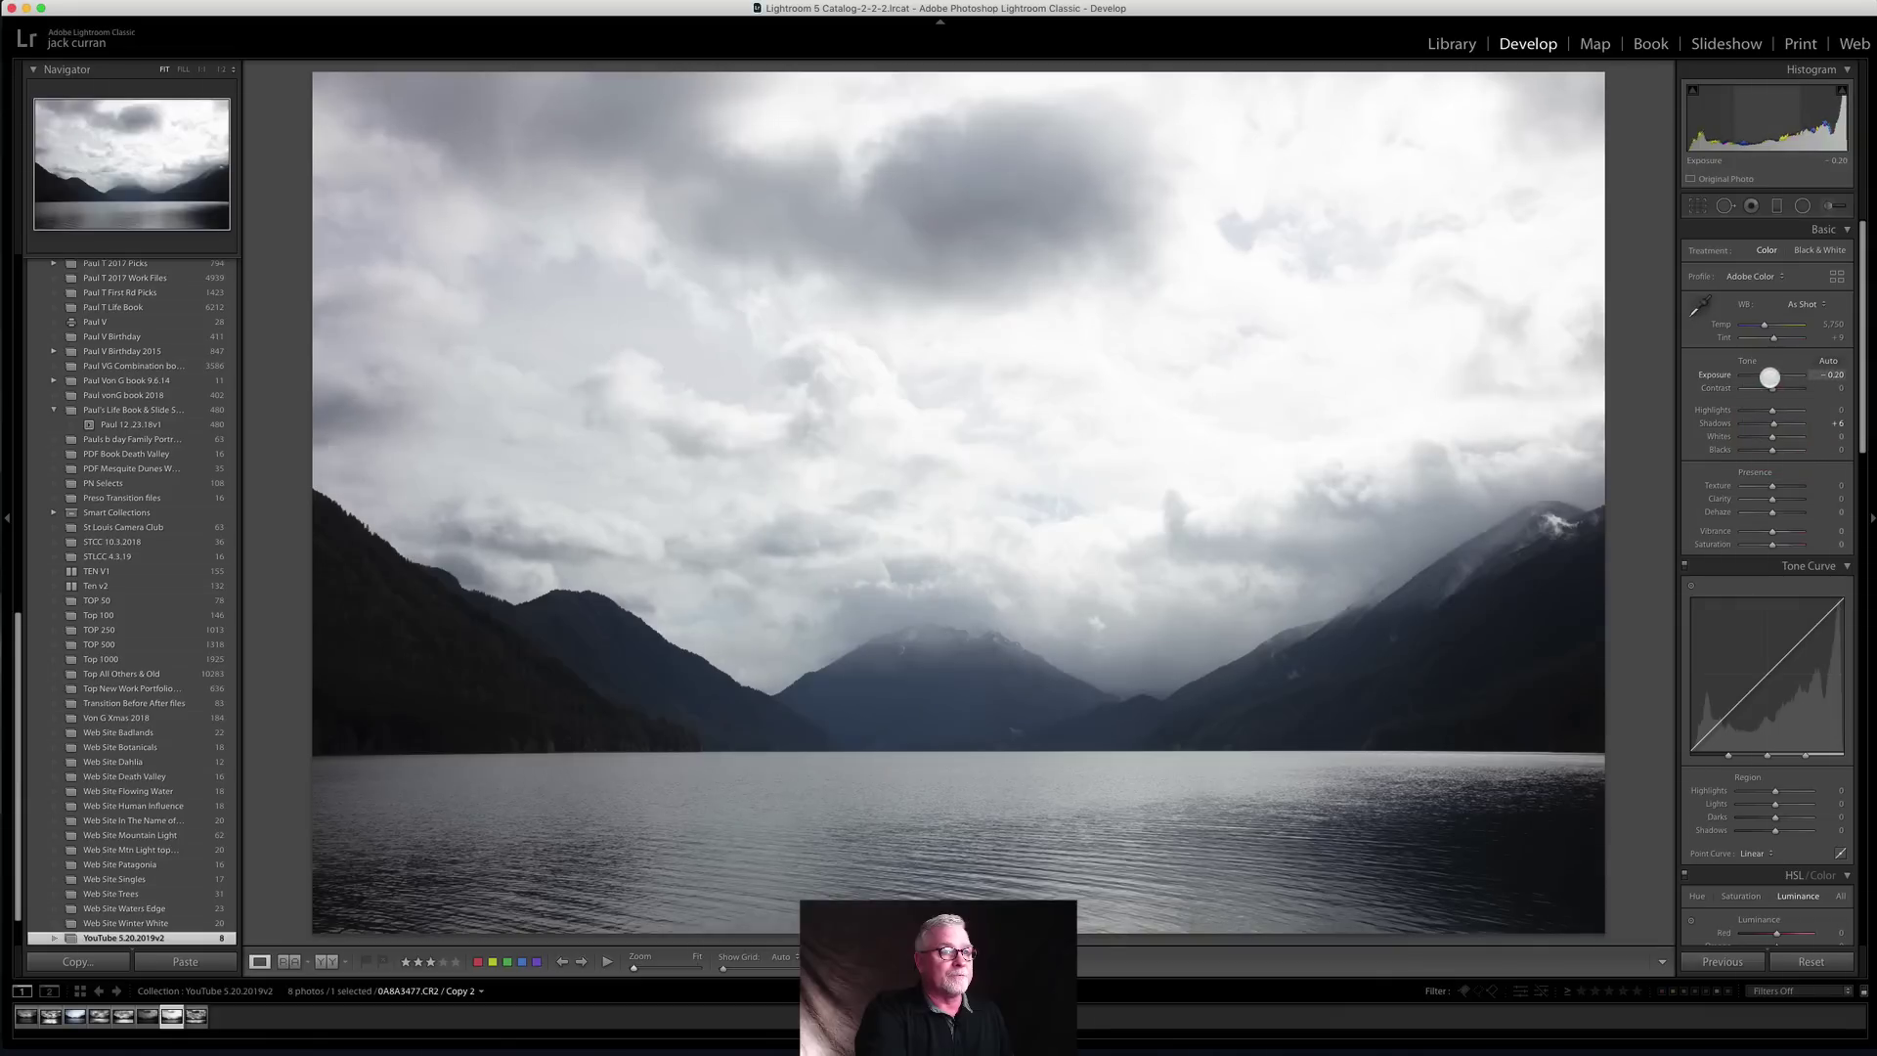
drag(1770, 378, 1768, 377)
click(1819, 250)
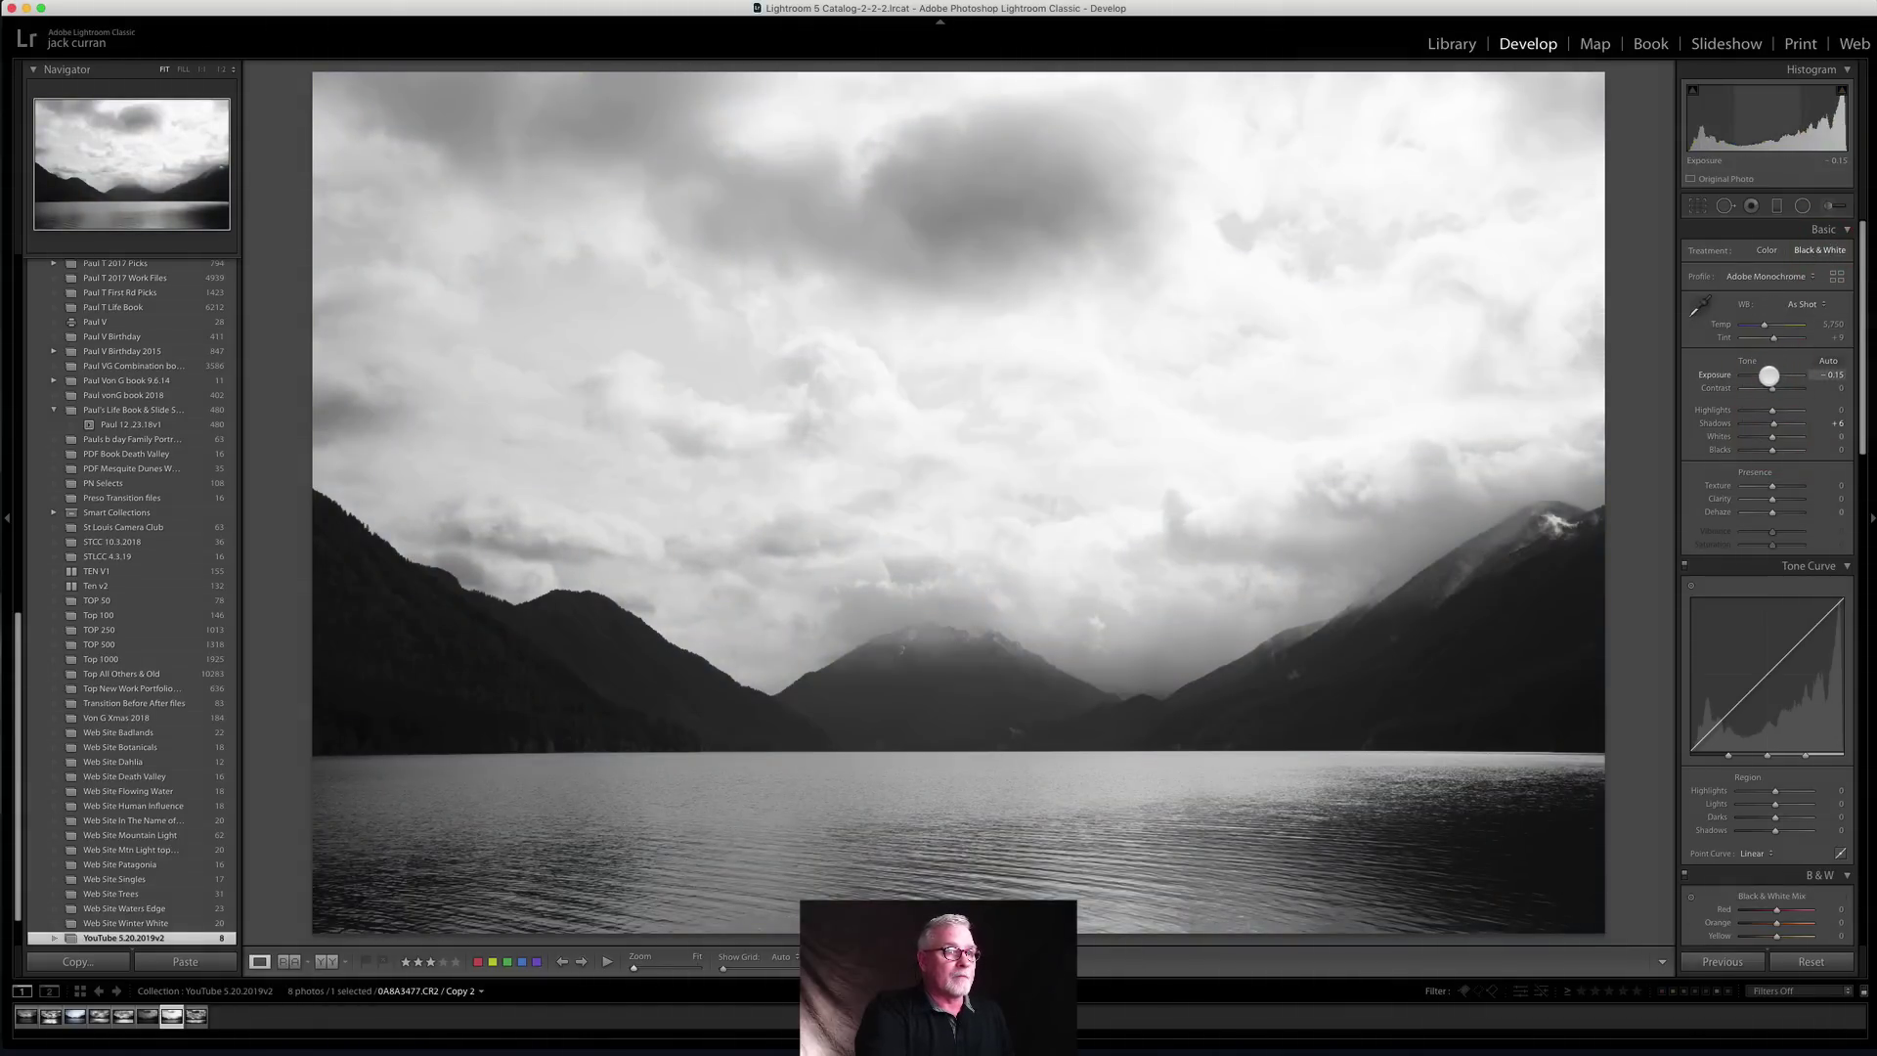
drag(1771, 376, 1762, 378)
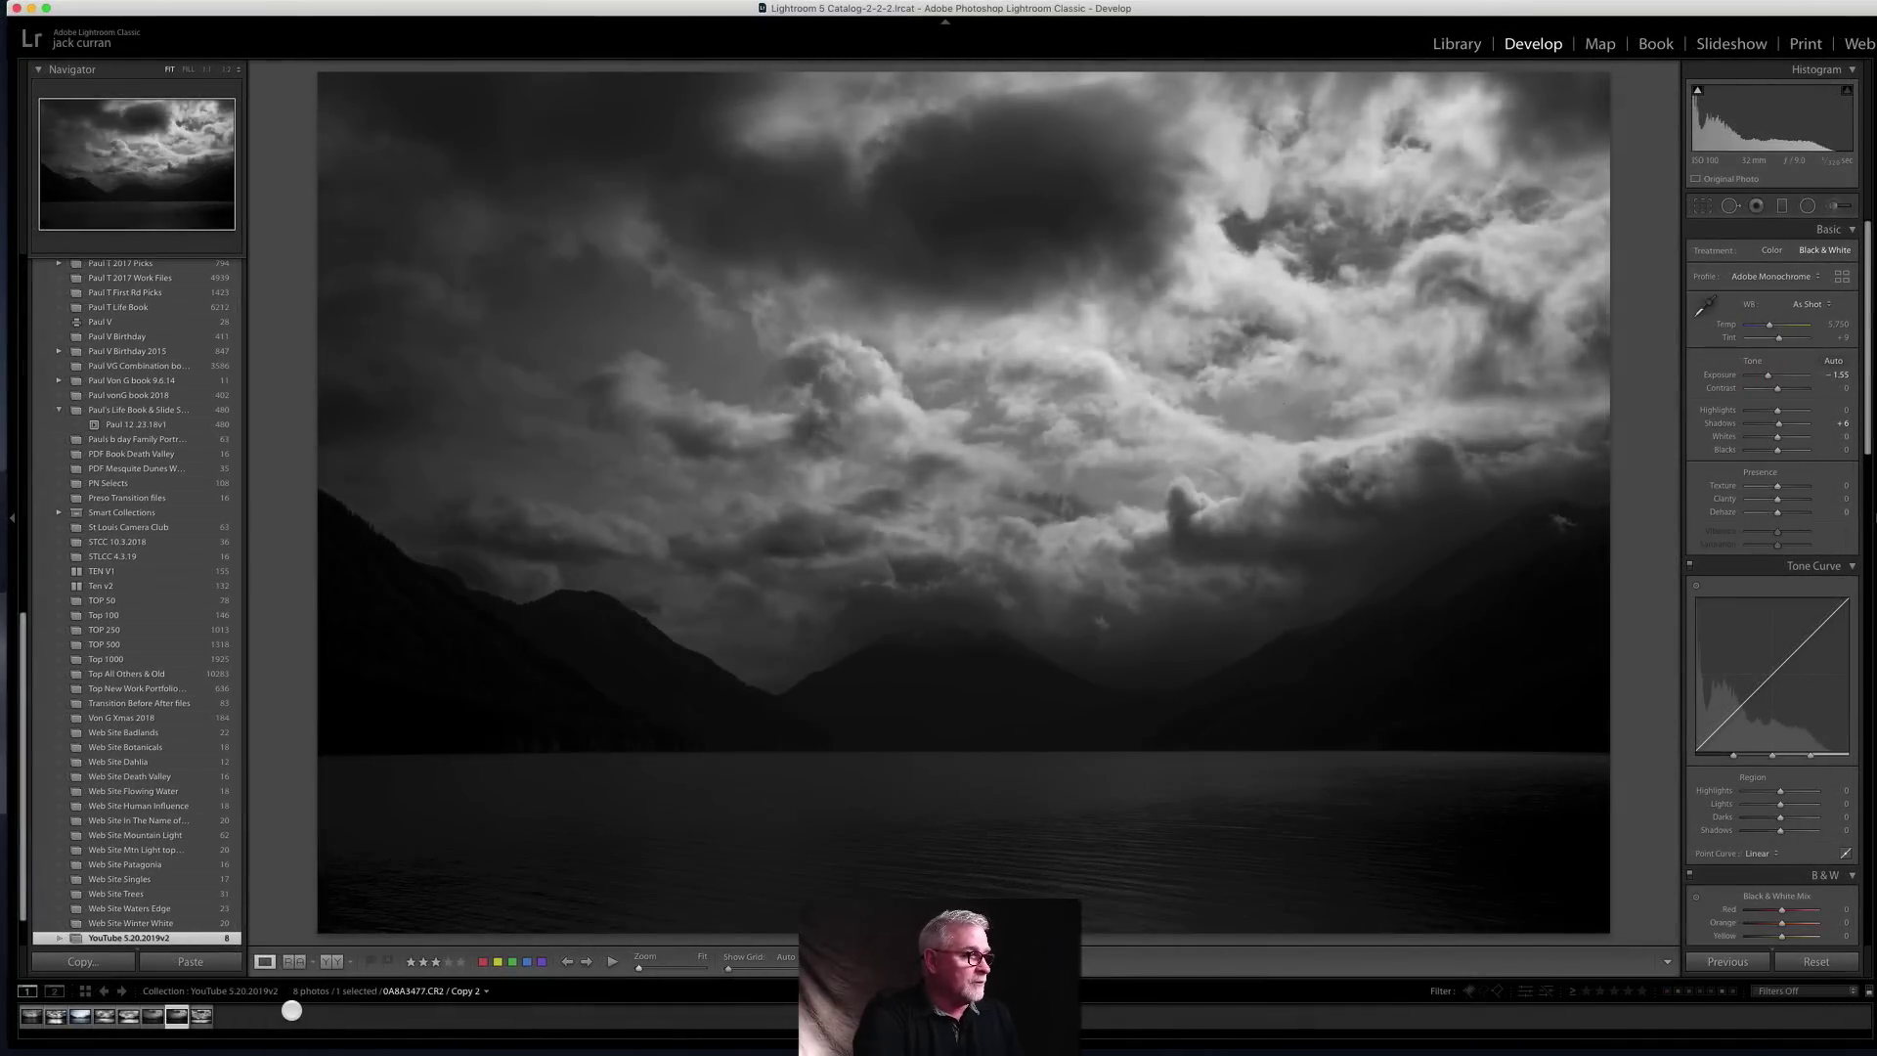
Step: Switch to the dark color version of the lake photo and enable Remove Chromatic Aberration and Profile Corrections
click(153, 1016)
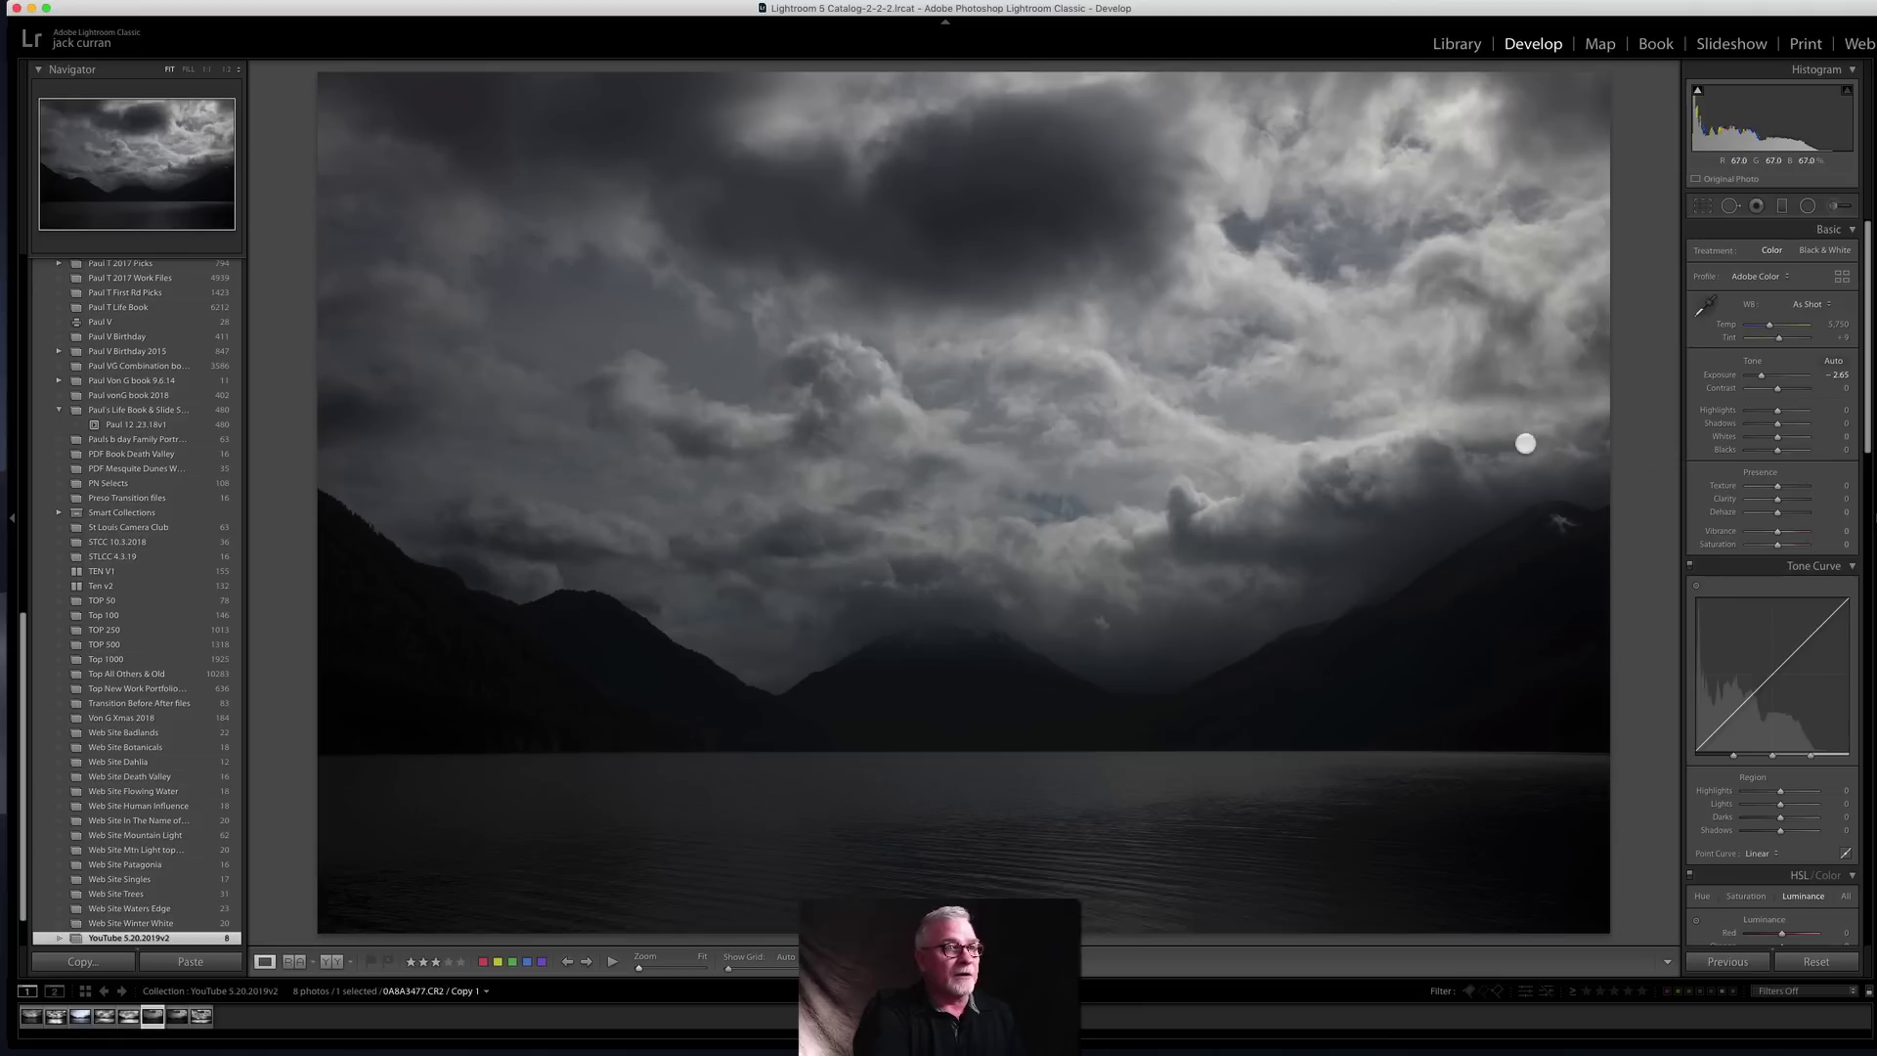
drag(1867, 366, 1869, 685)
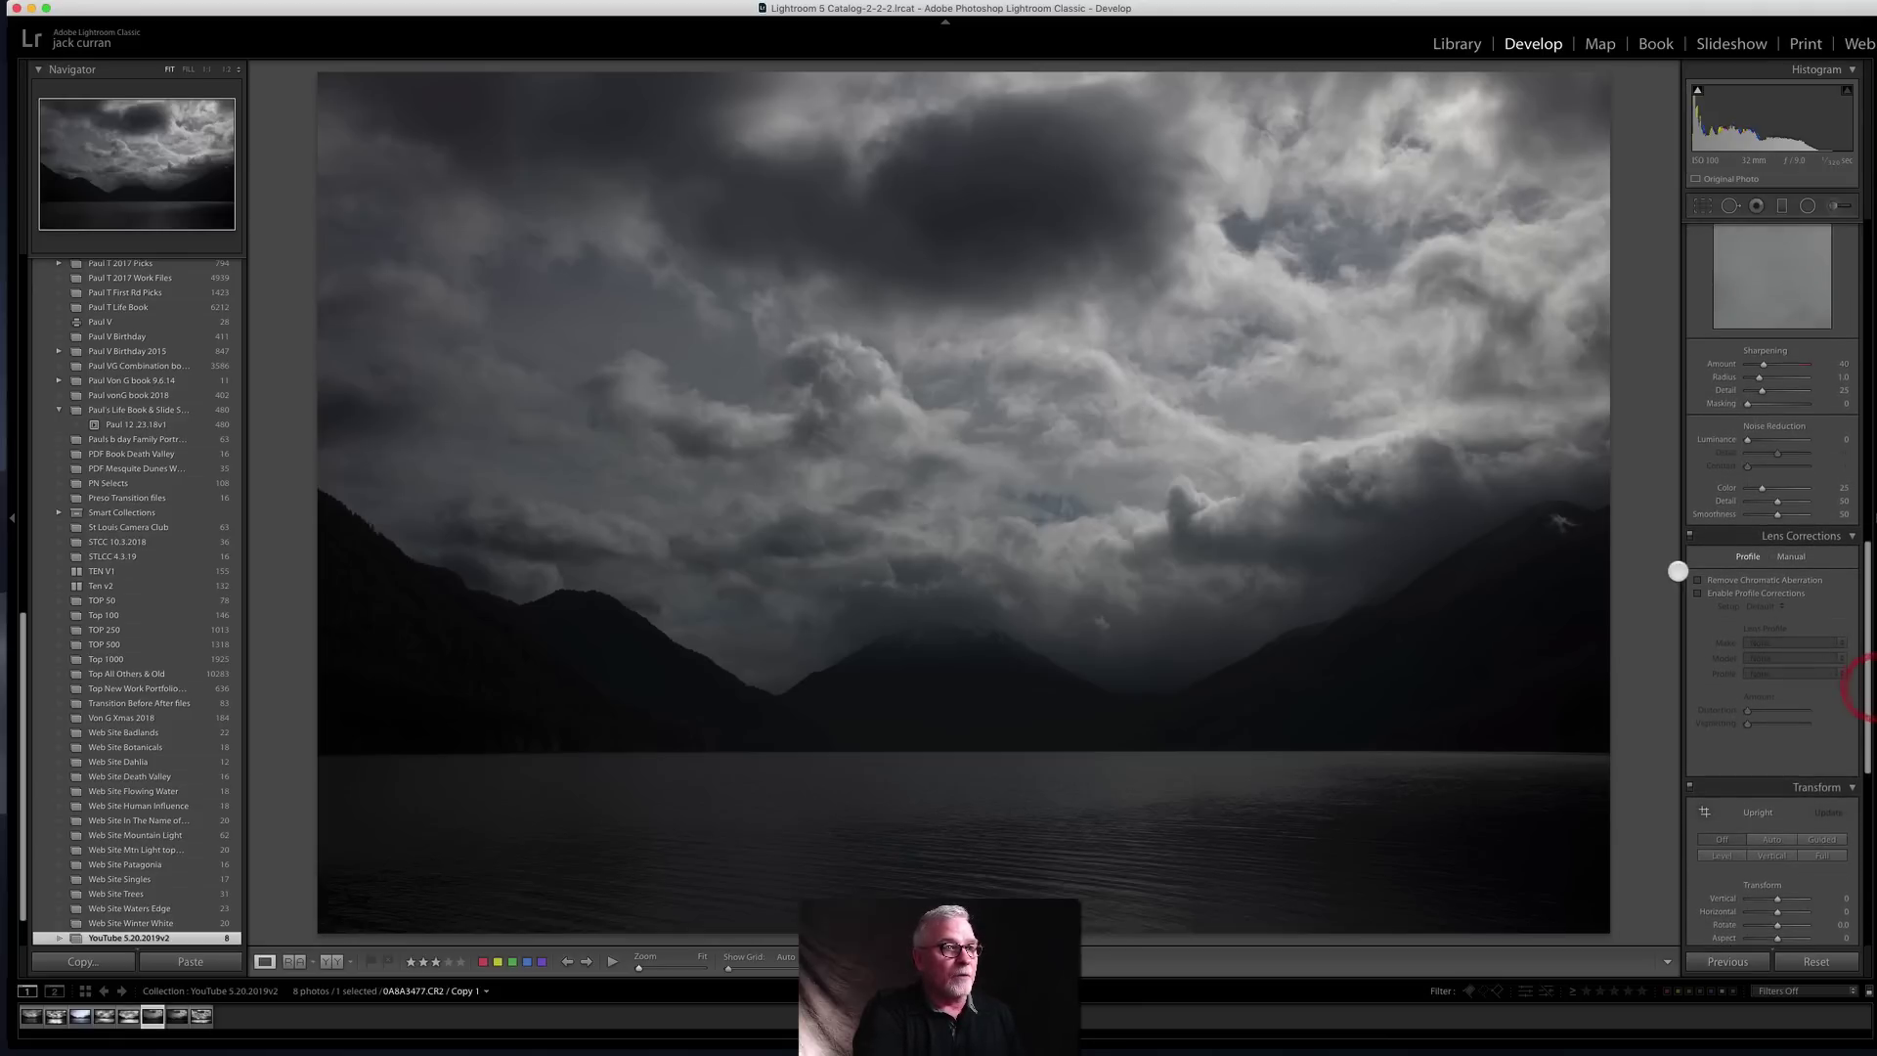
click(1697, 579)
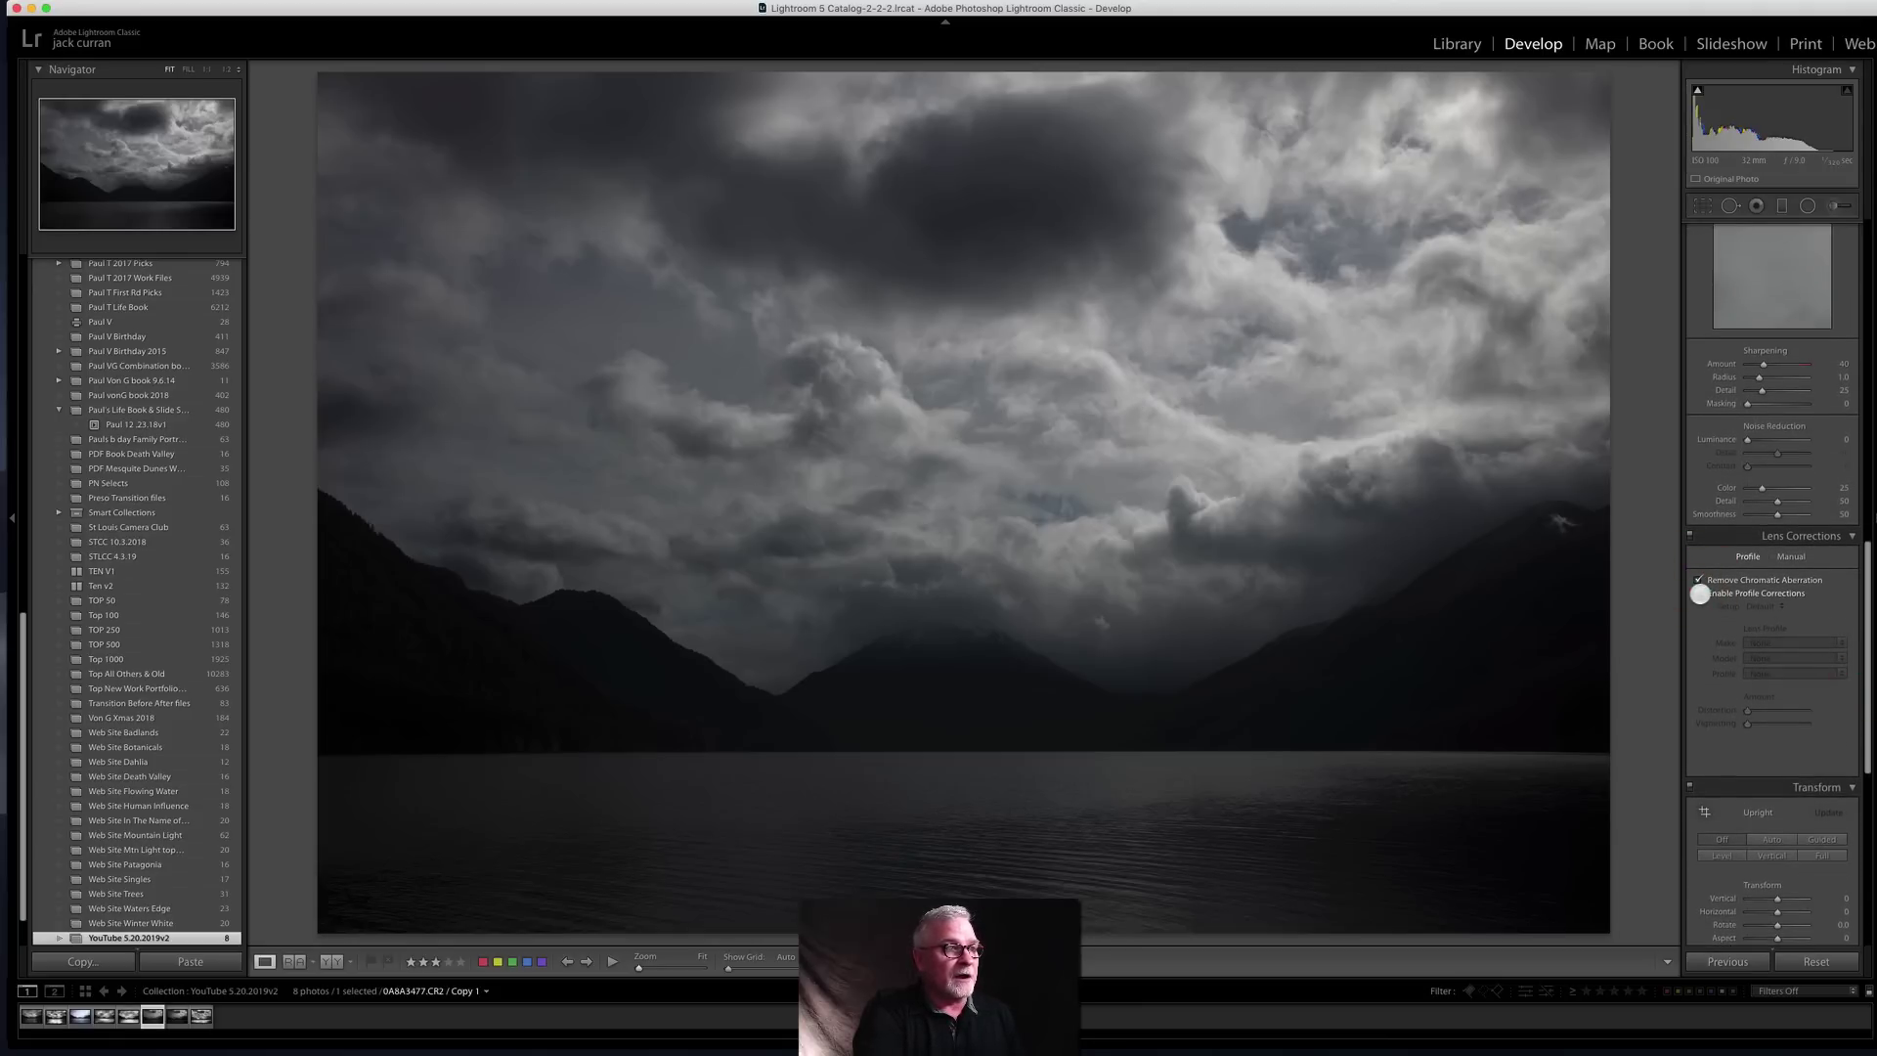
click(1699, 593)
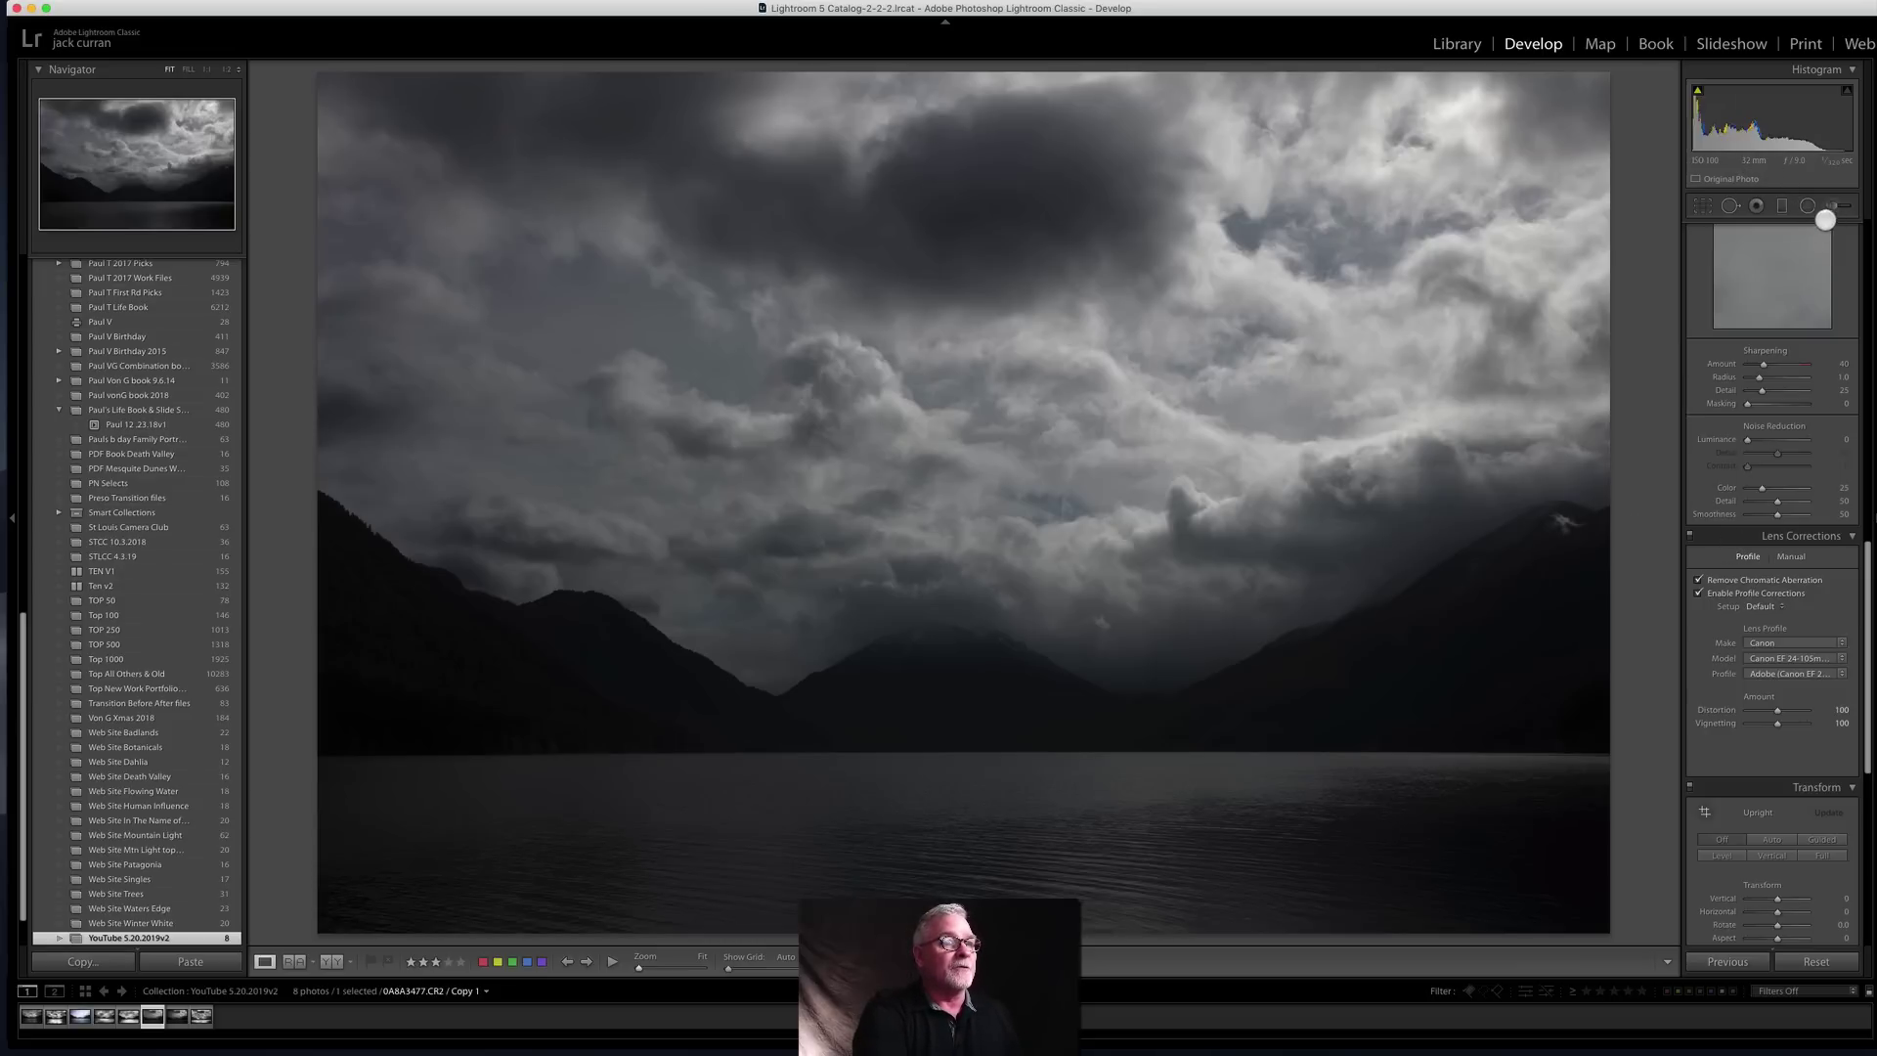
Step: Convert the photo to Black & White and set the mix to Red +6, Yellow -4, Aqua +5 and Blue -17
scroll(1824, 234, up, 10)
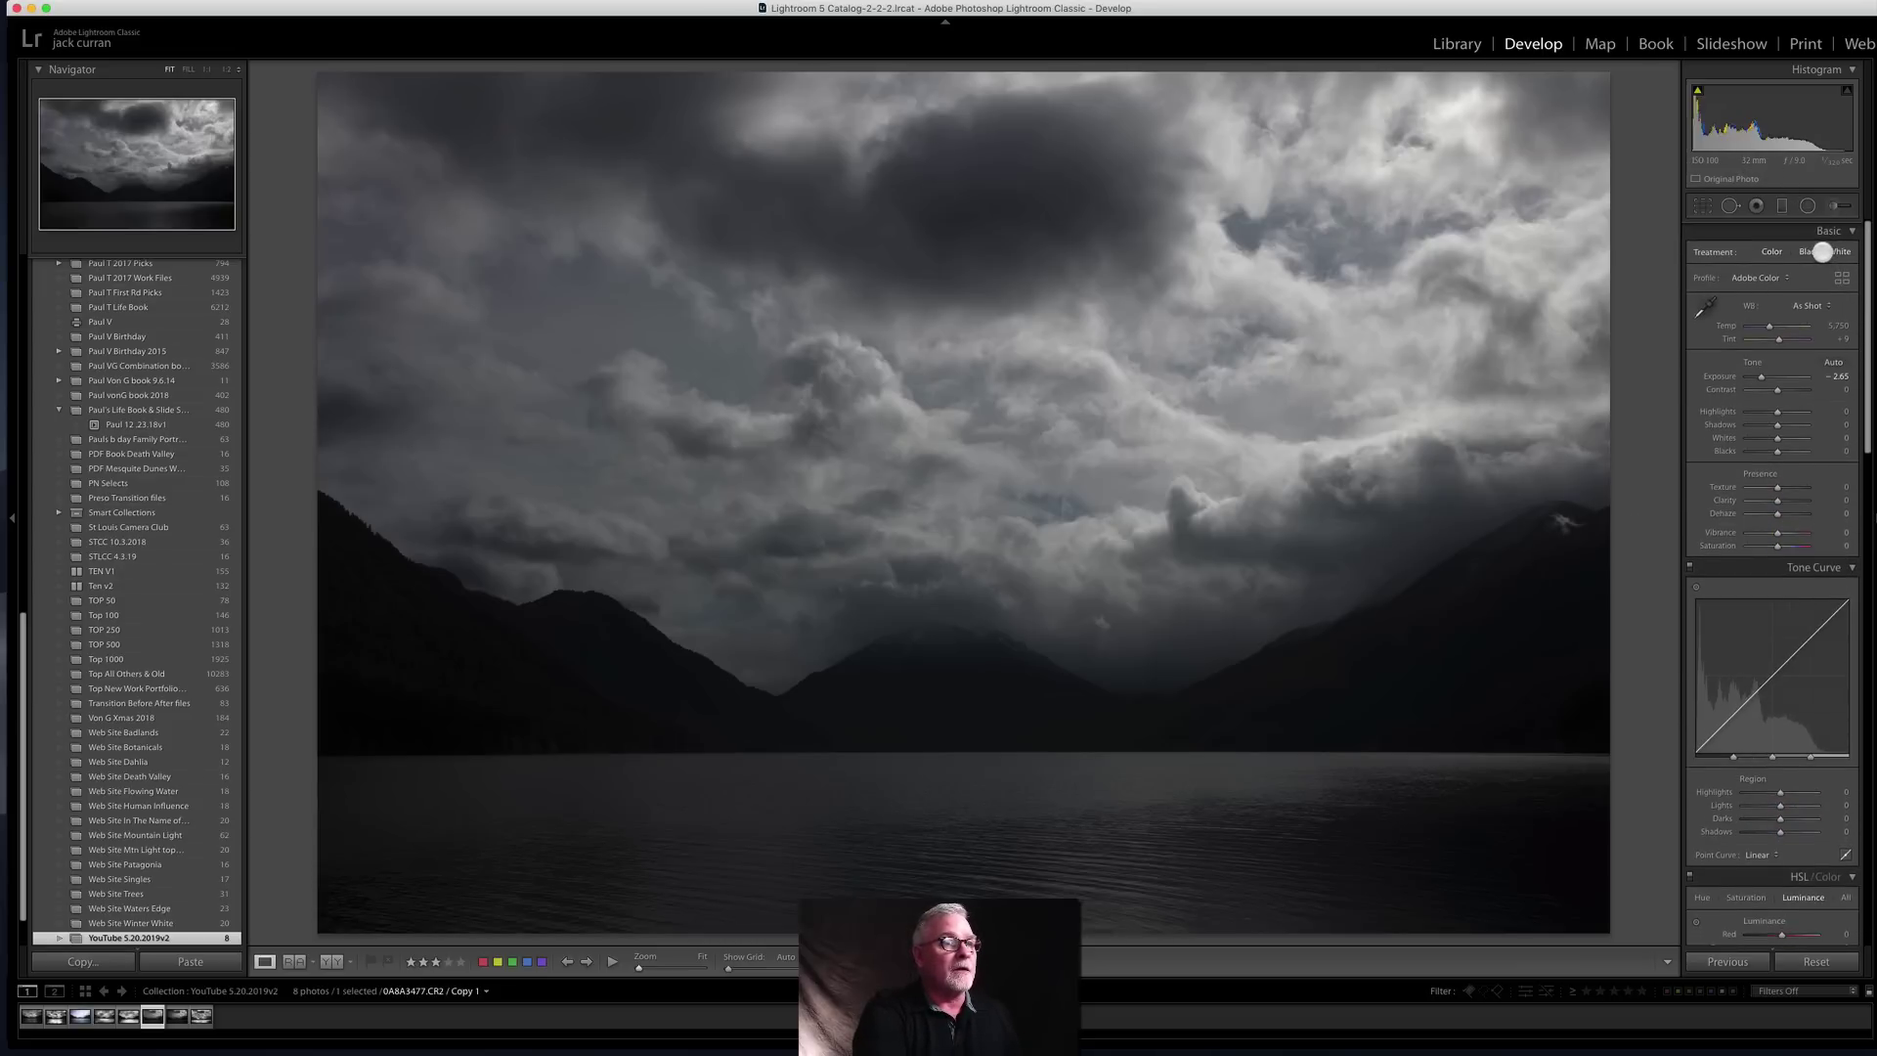
click(1824, 252)
scroll(1855, 479, down, 10)
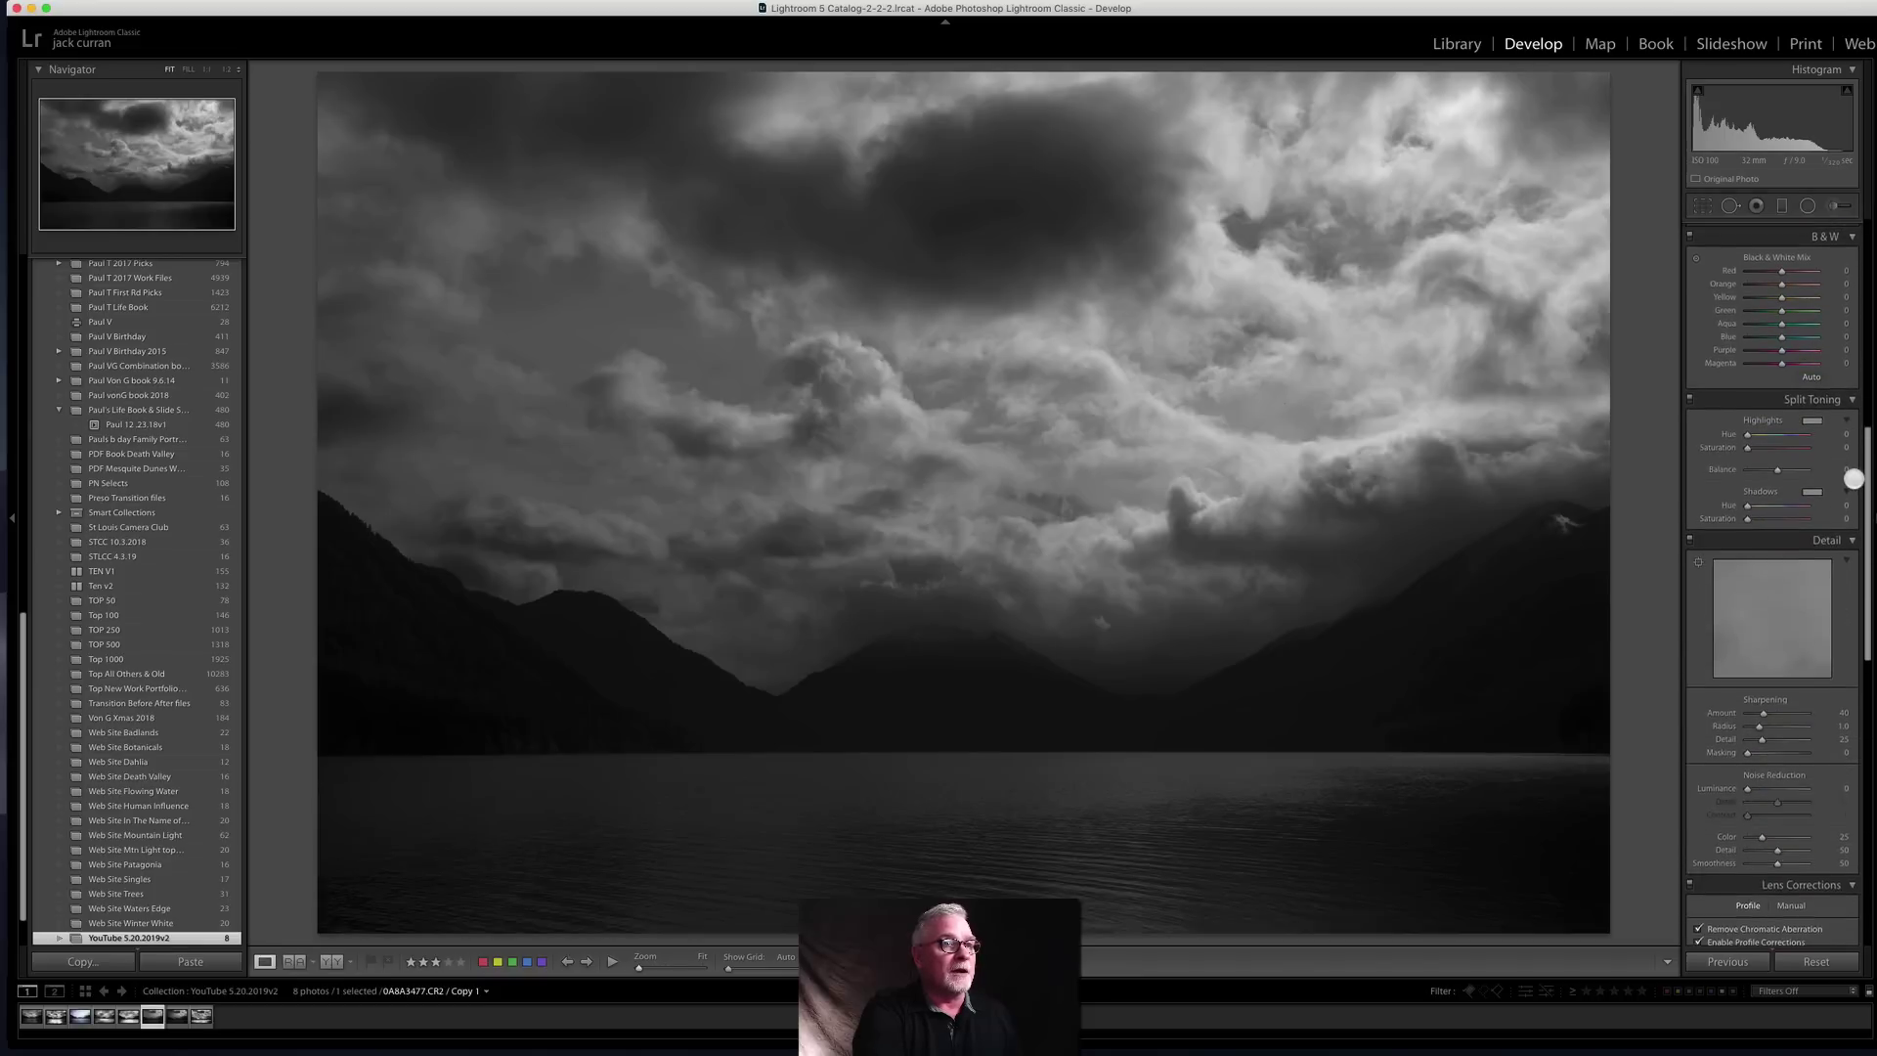
scroll(1855, 479, up, 2)
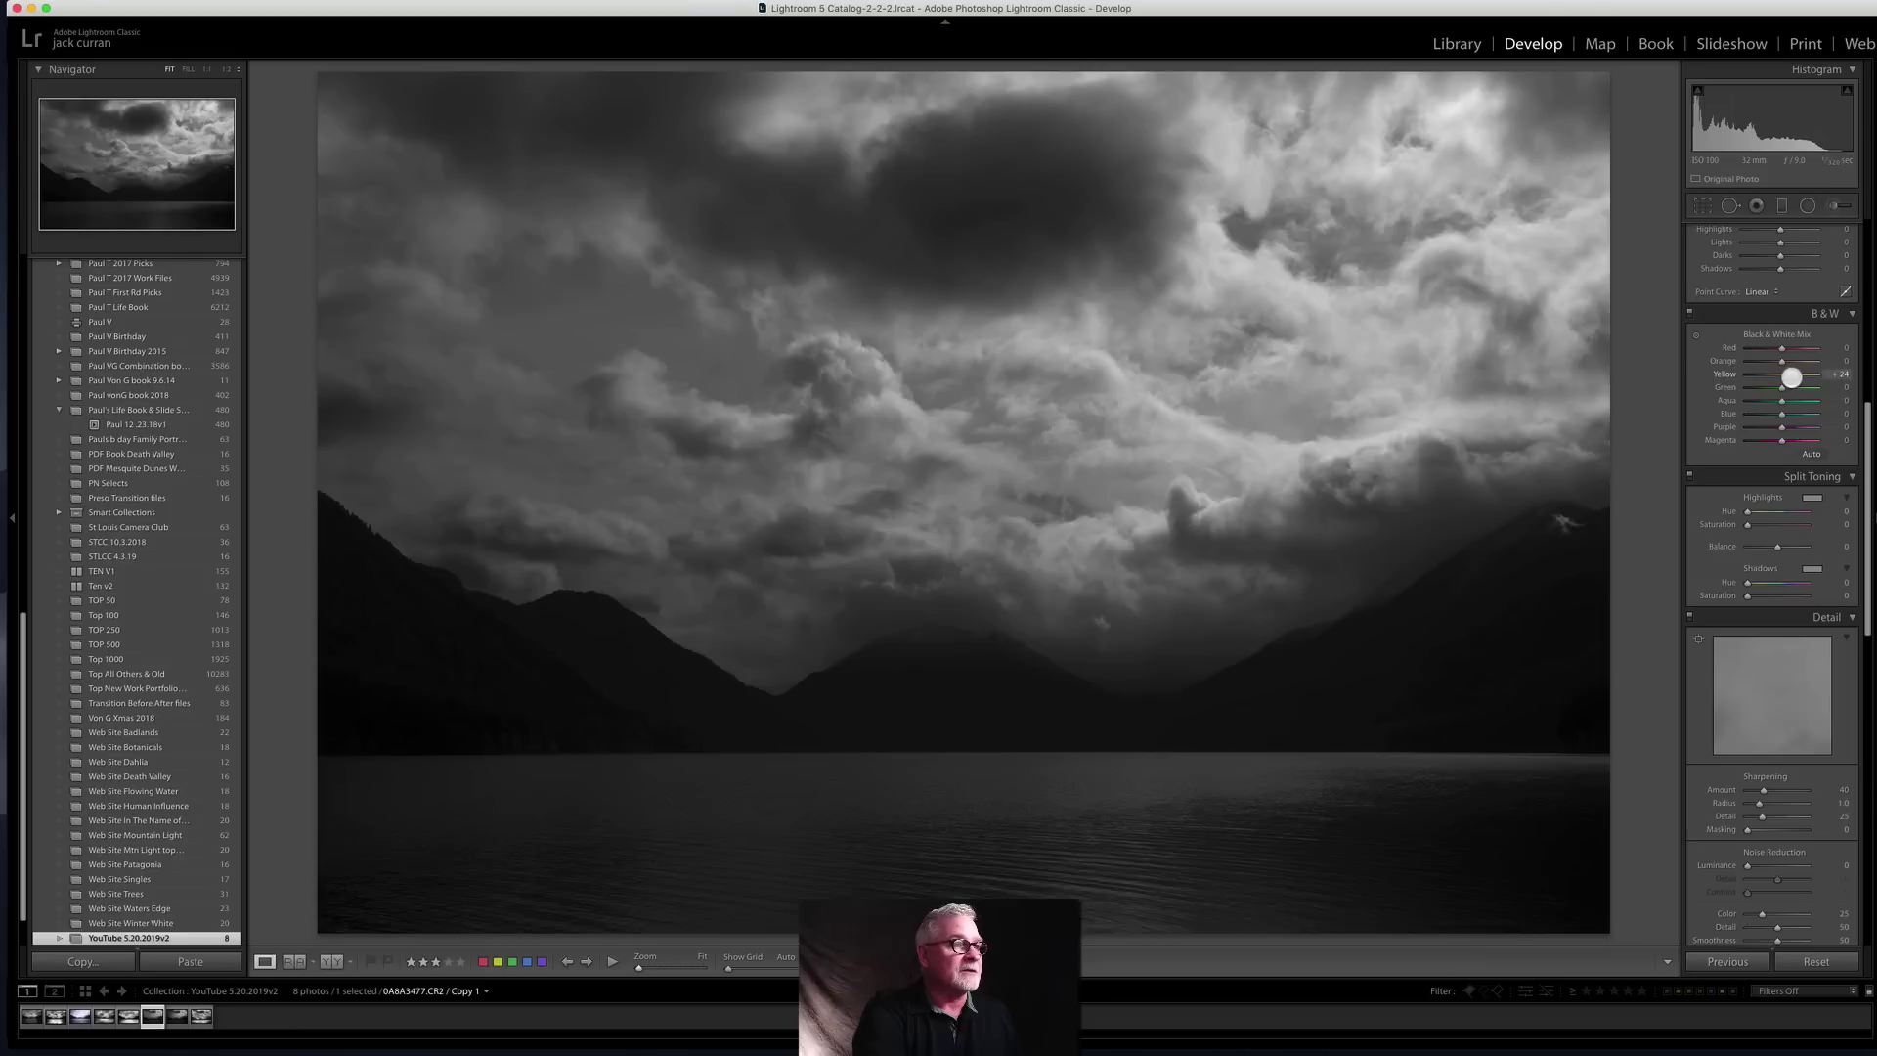
drag(1789, 379, 1766, 352)
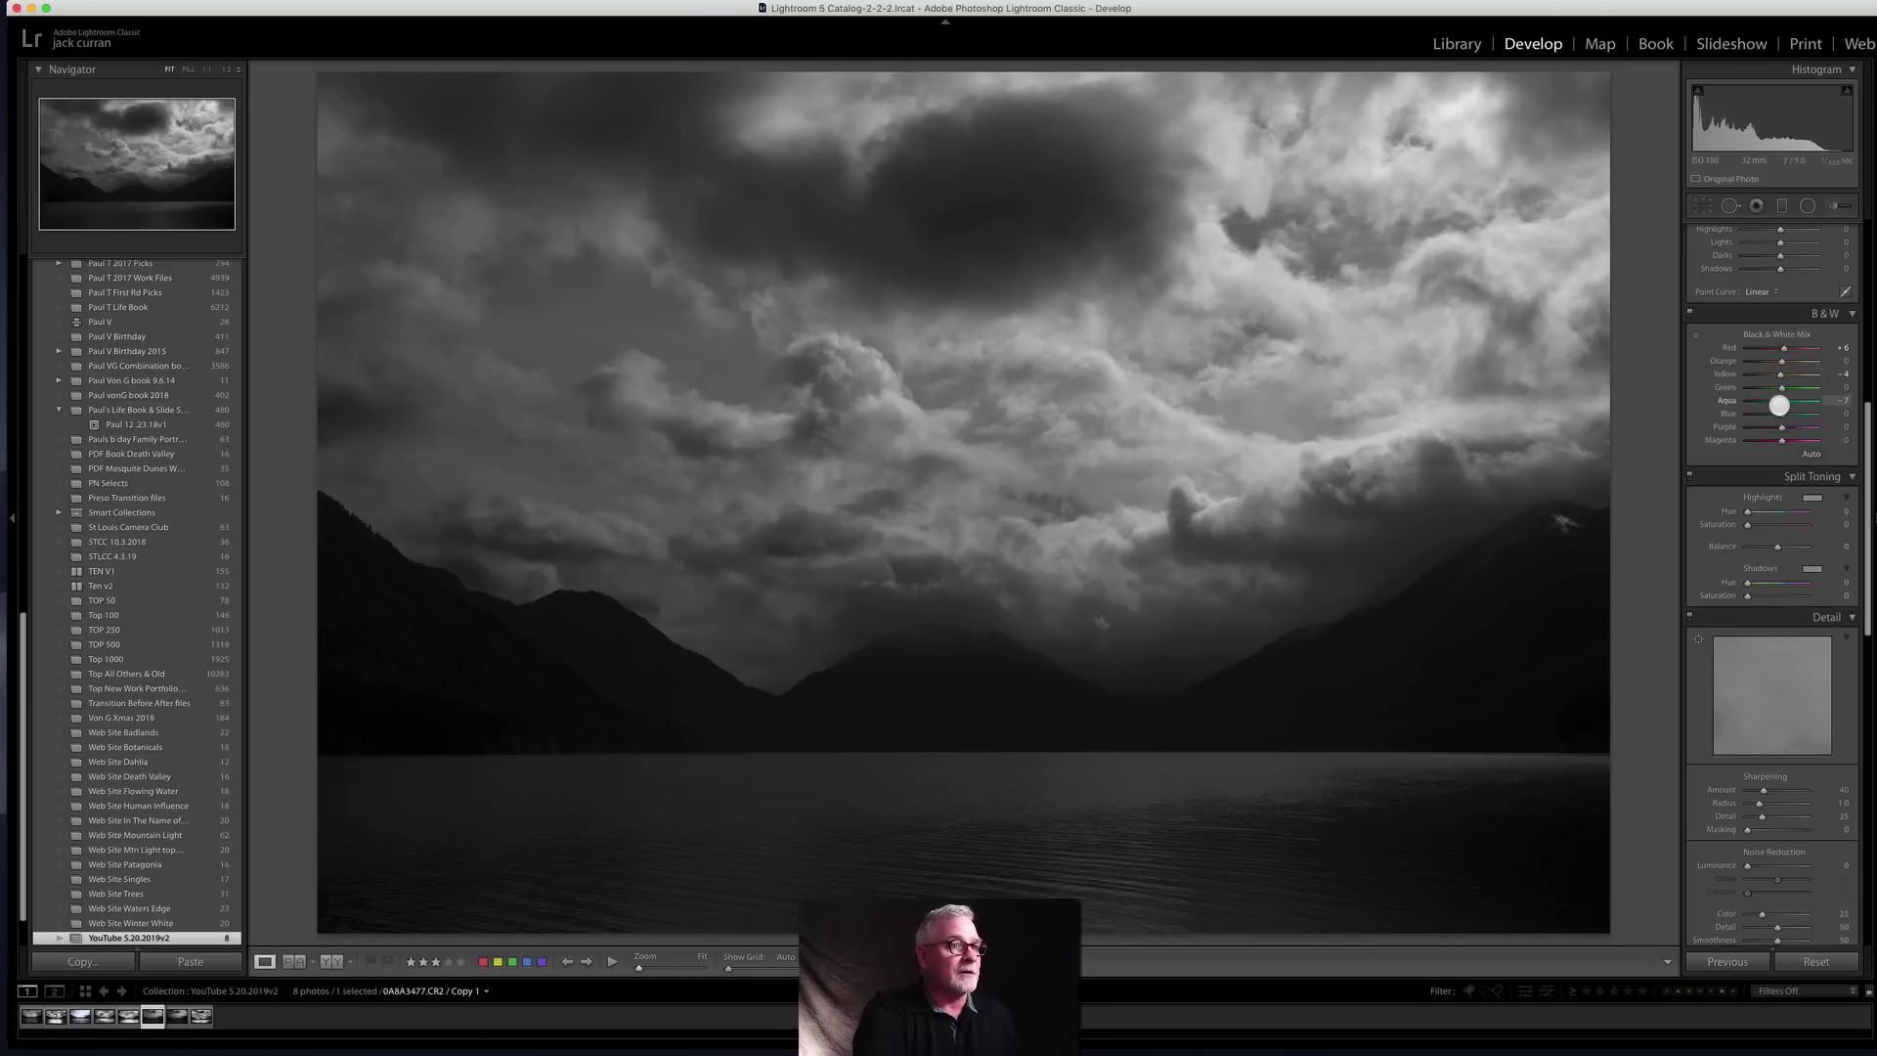
mouse_move(1781, 417)
mouse_down()
mouse_move(1827, 412)
mouse_move(1709, 419)
mouse_move(1790, 422)
mouse_move(1772, 422)
mouse_up()
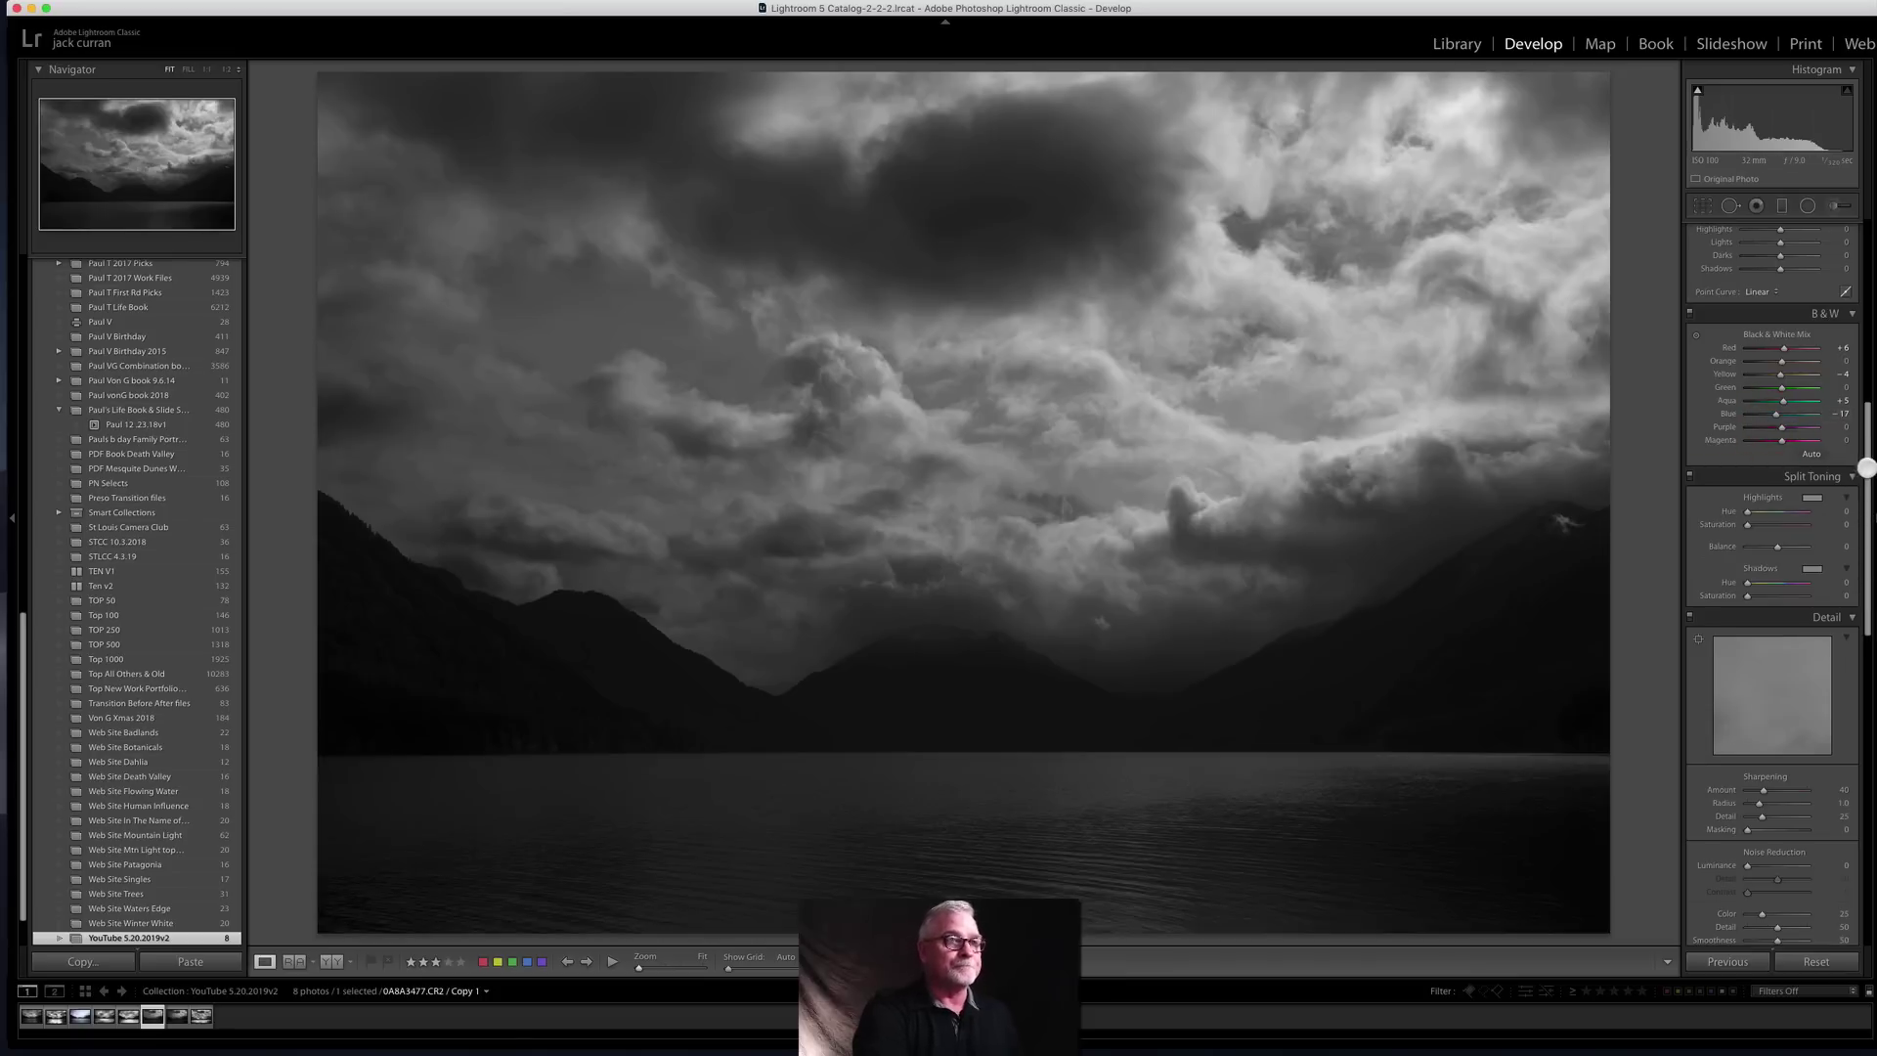
Step: Draw a large inverted radial filter with Feather 83, tilted up to the right over the bright clouds in the right half of the sky
drag(1866, 449, 1864, 201)
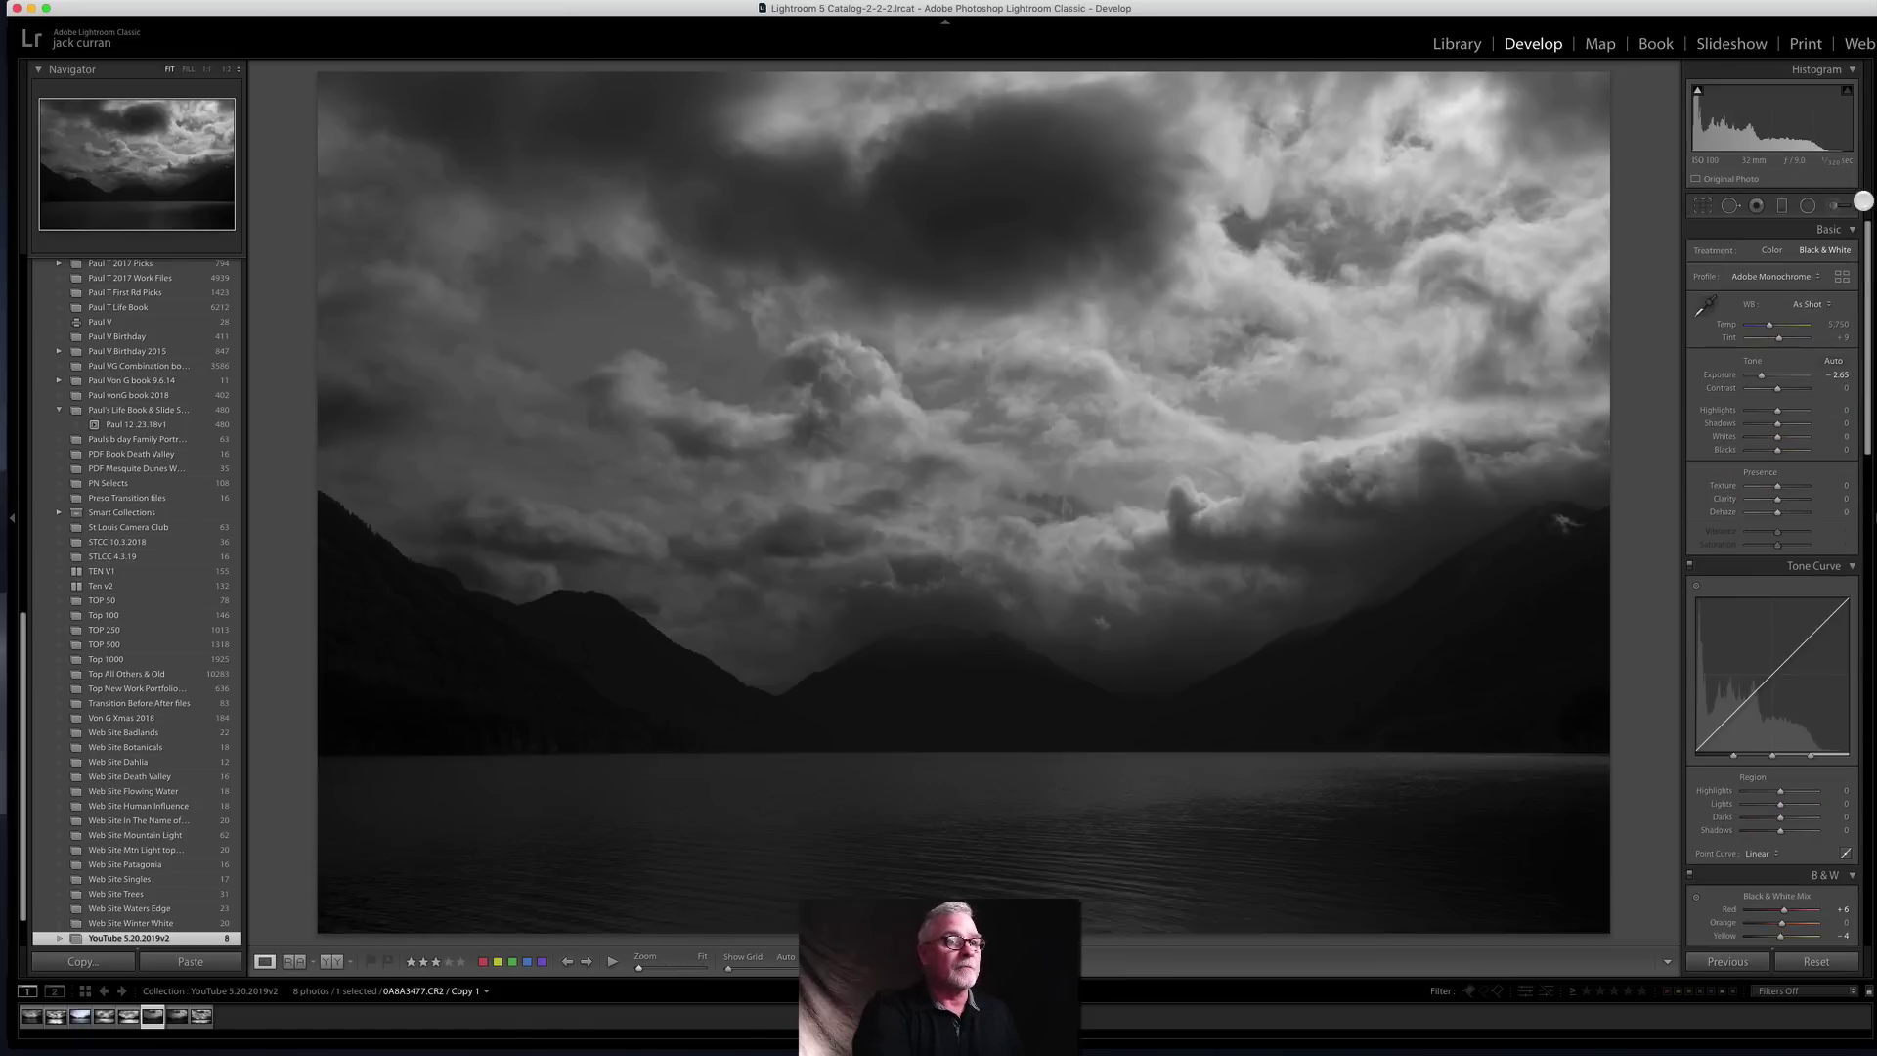
click(1813, 207)
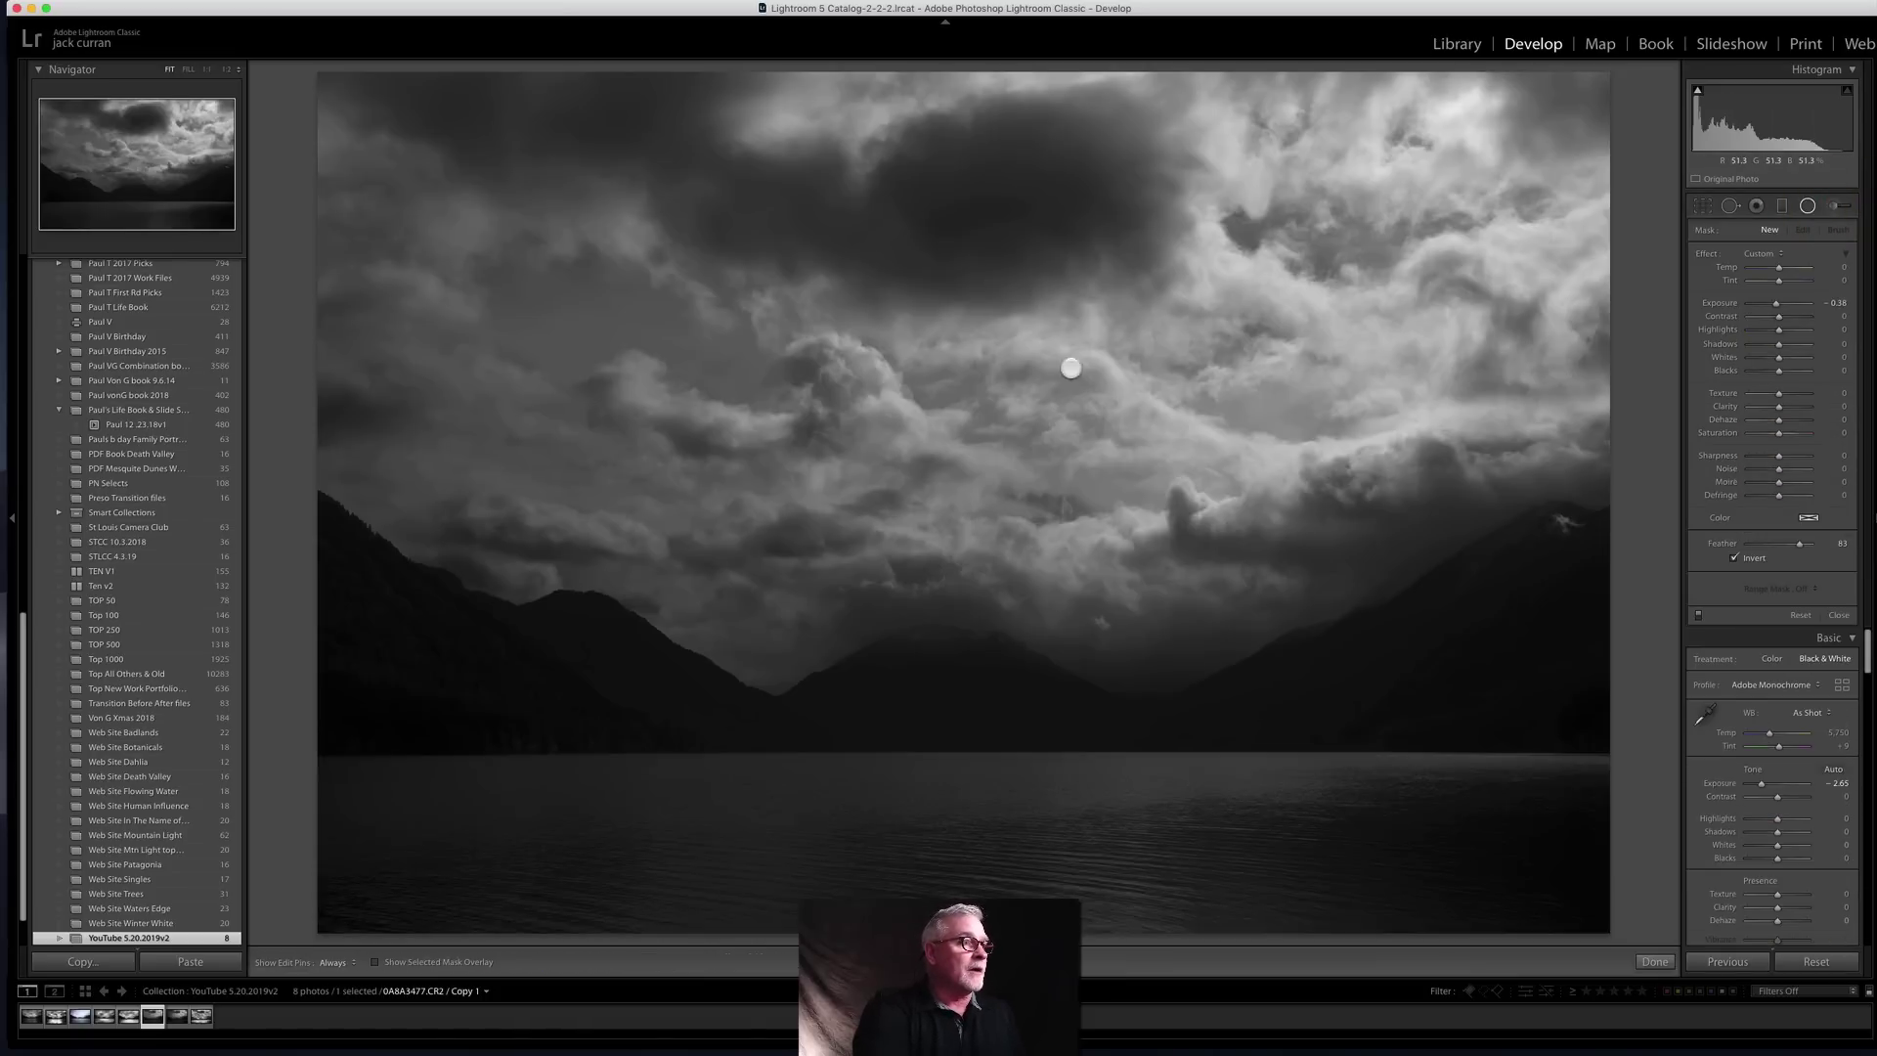
drag(1036, 395, 1676, 653)
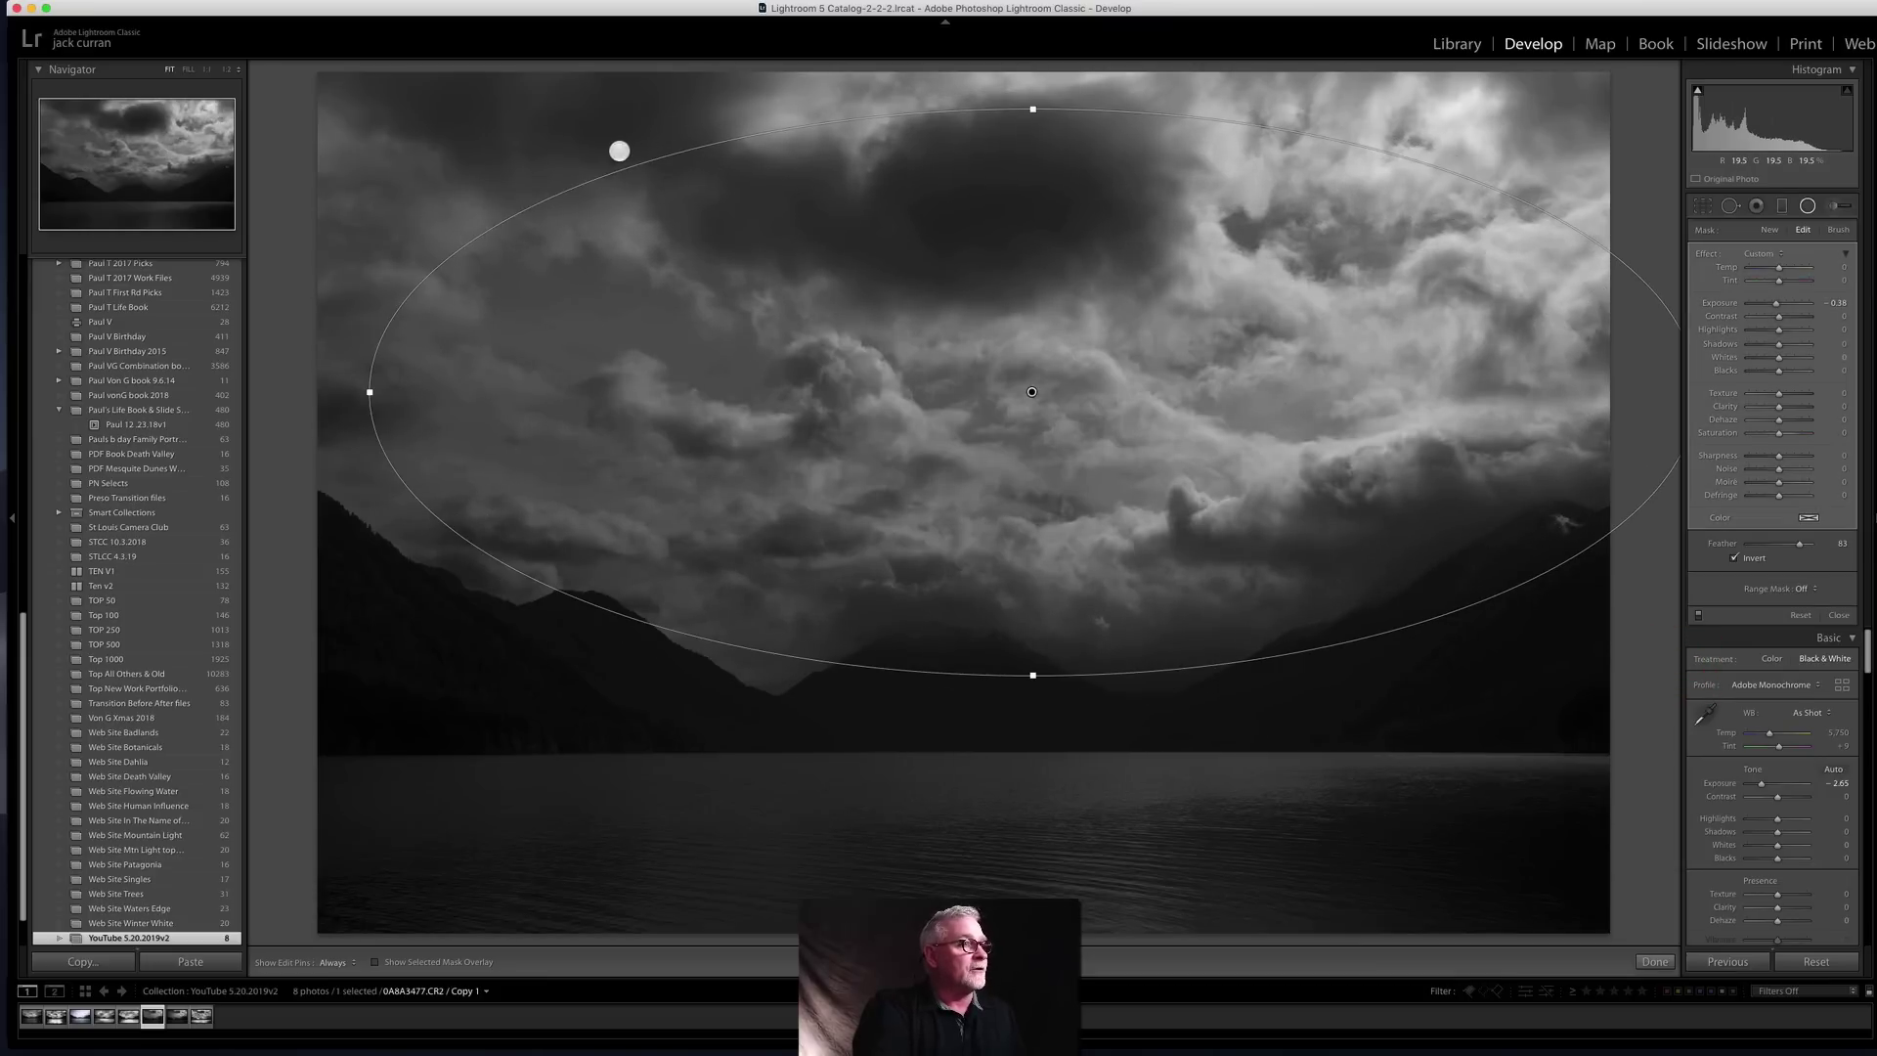
drag(618, 151, 549, 340)
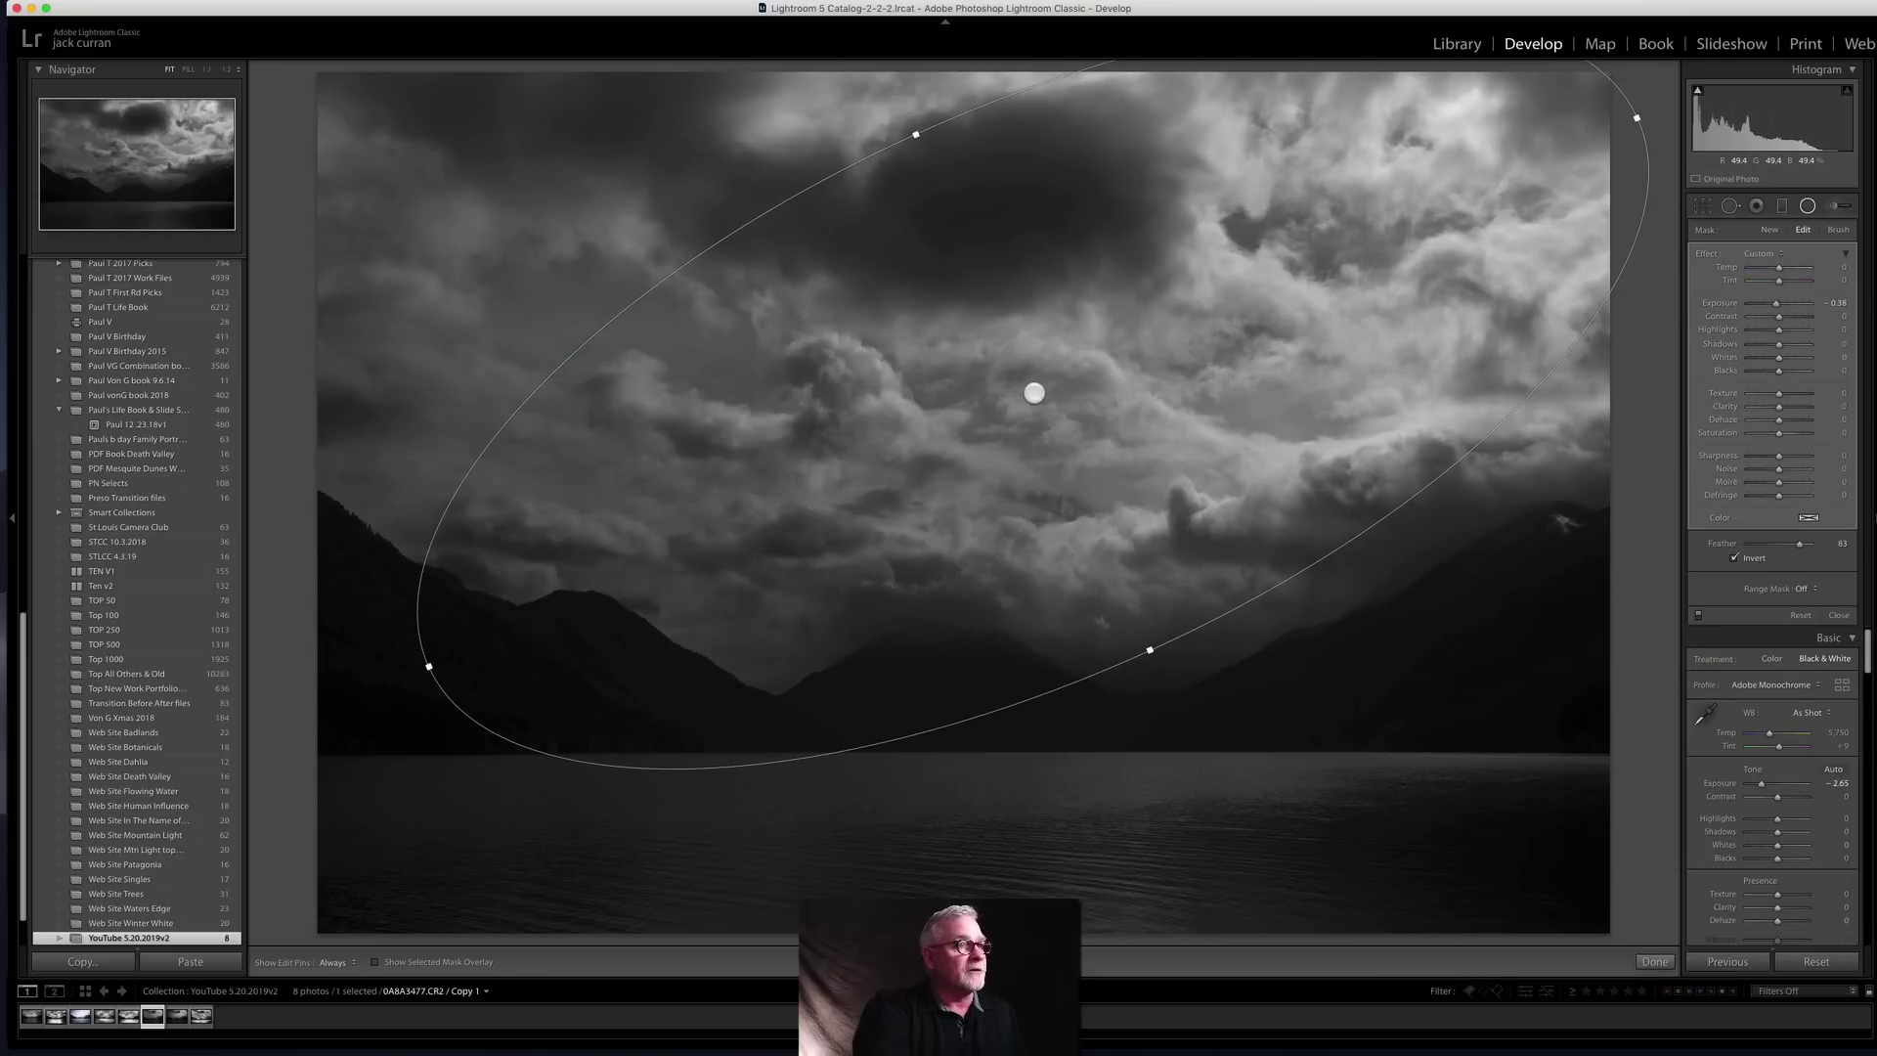
drag(1034, 392, 1210, 331)
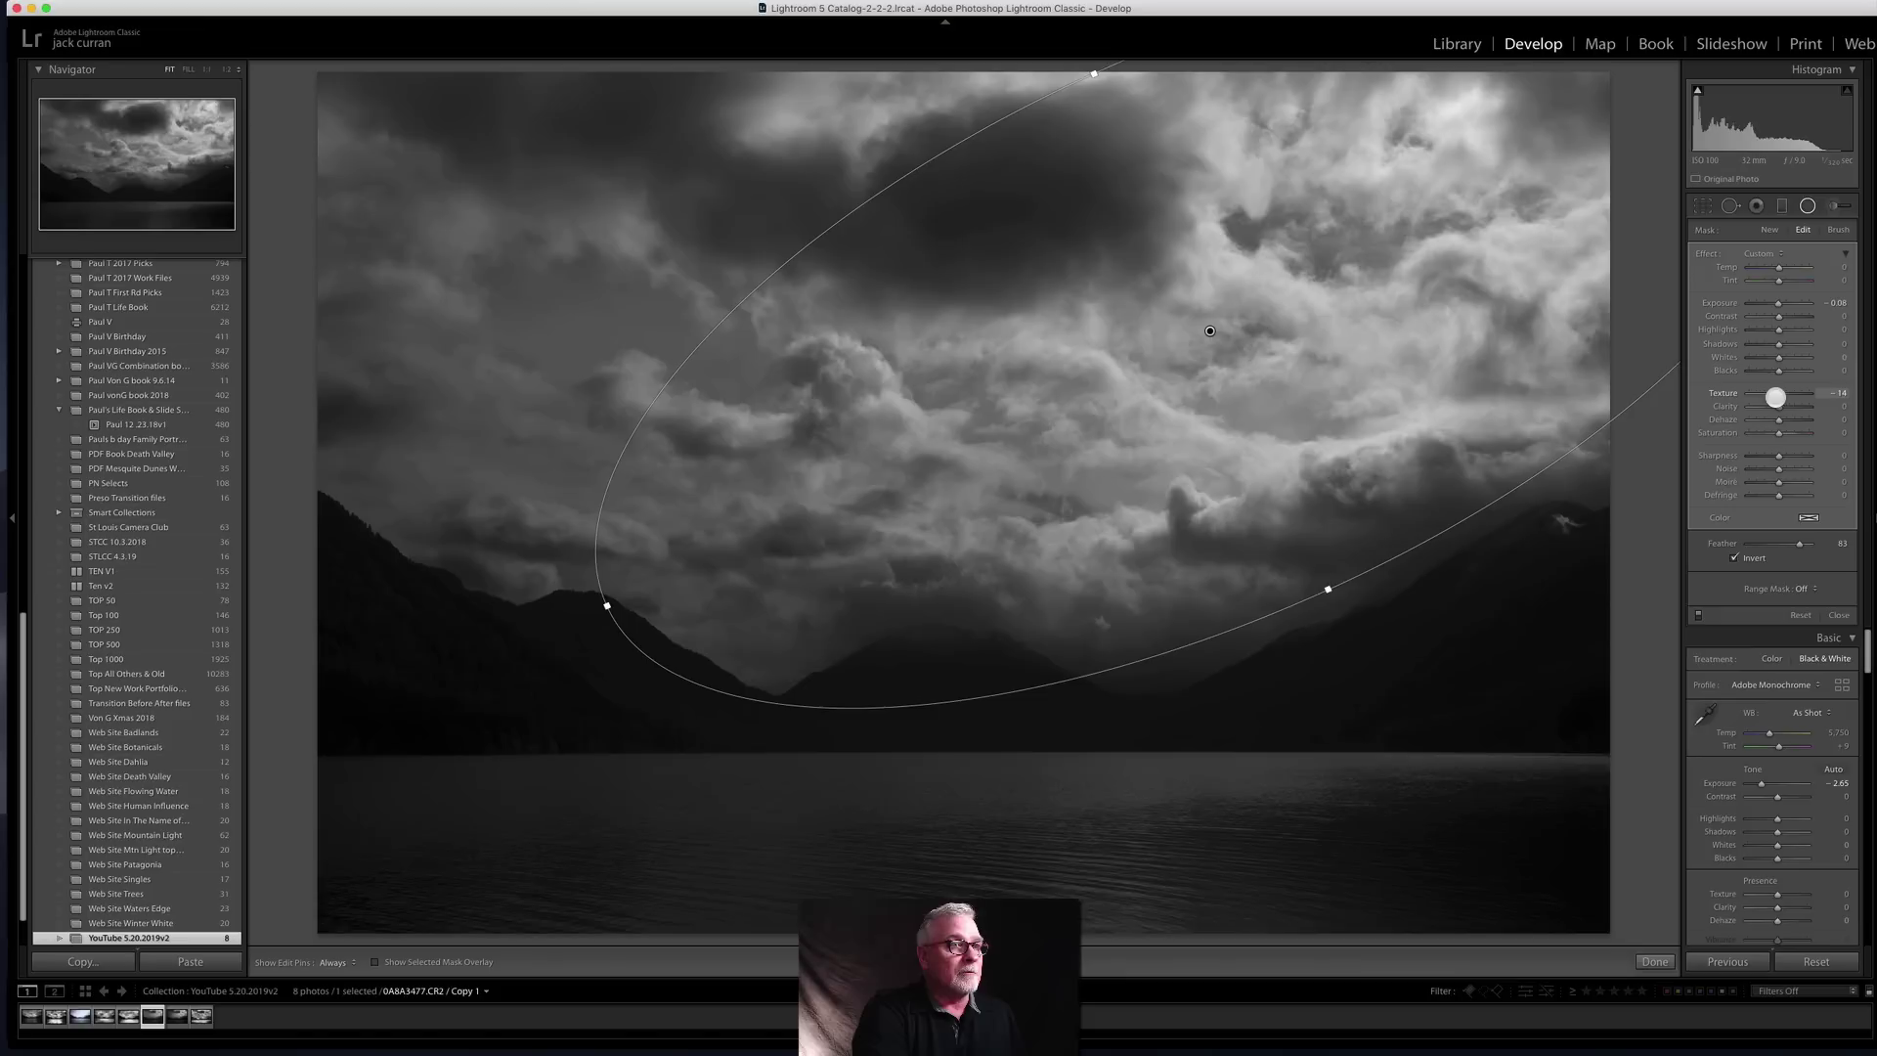
Step: Set the bright-cloud radial filter to Temp -16, Contrast 37, Highlights 44, Texture 21, Clarity 43 and Dehaze 20
drag(1779, 406, 1788, 408)
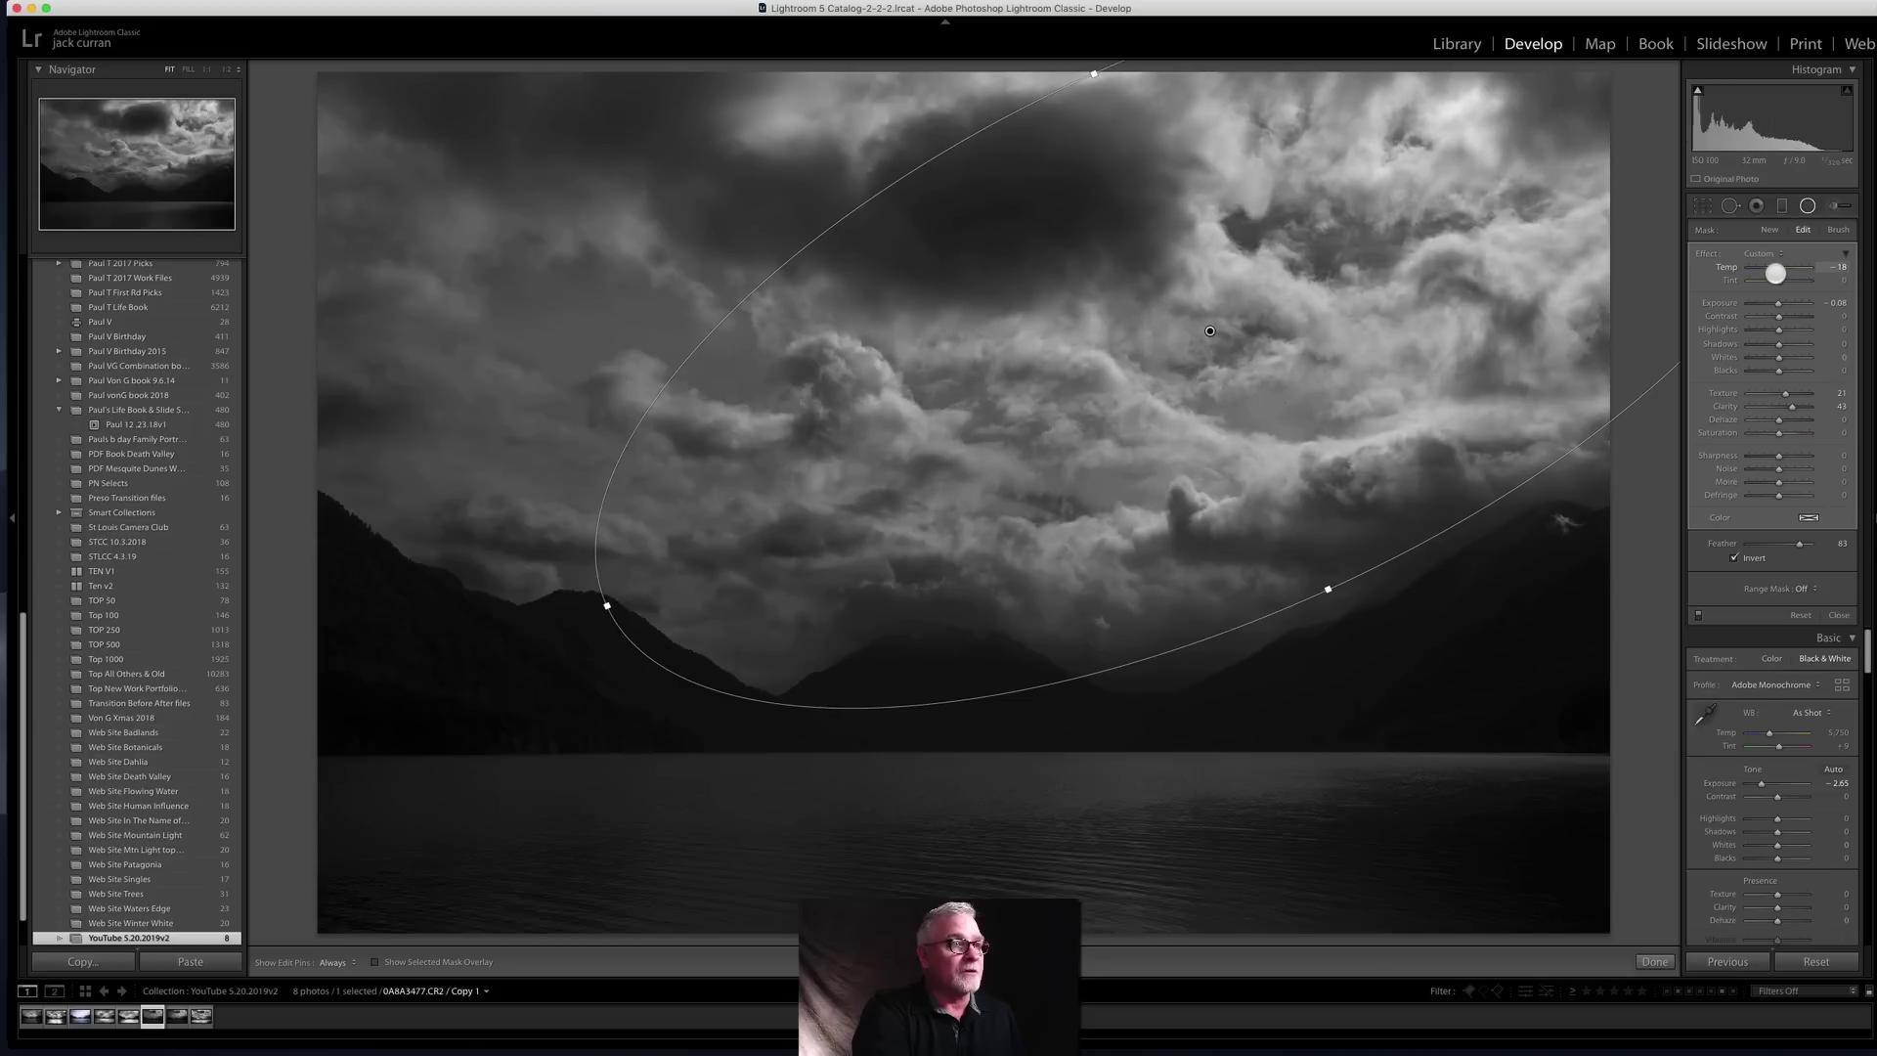
click(1776, 274)
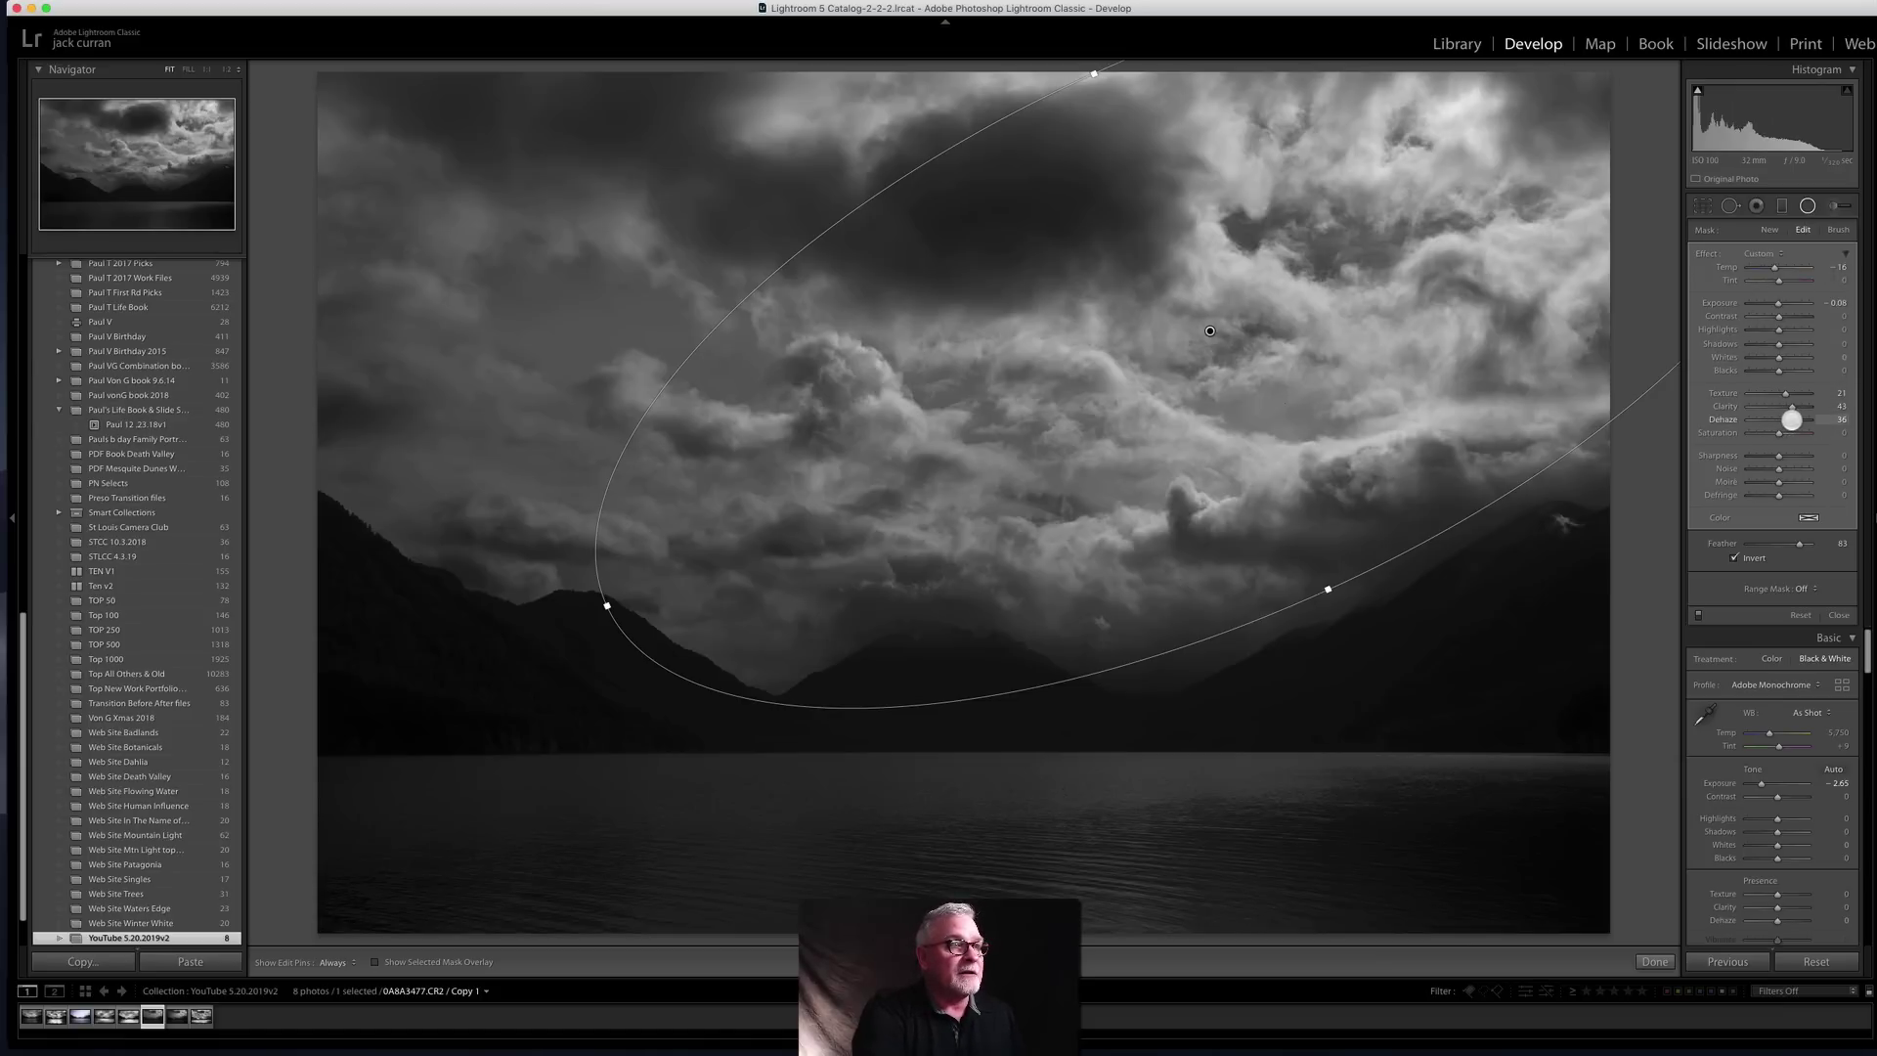
drag(1791, 419, 1793, 419)
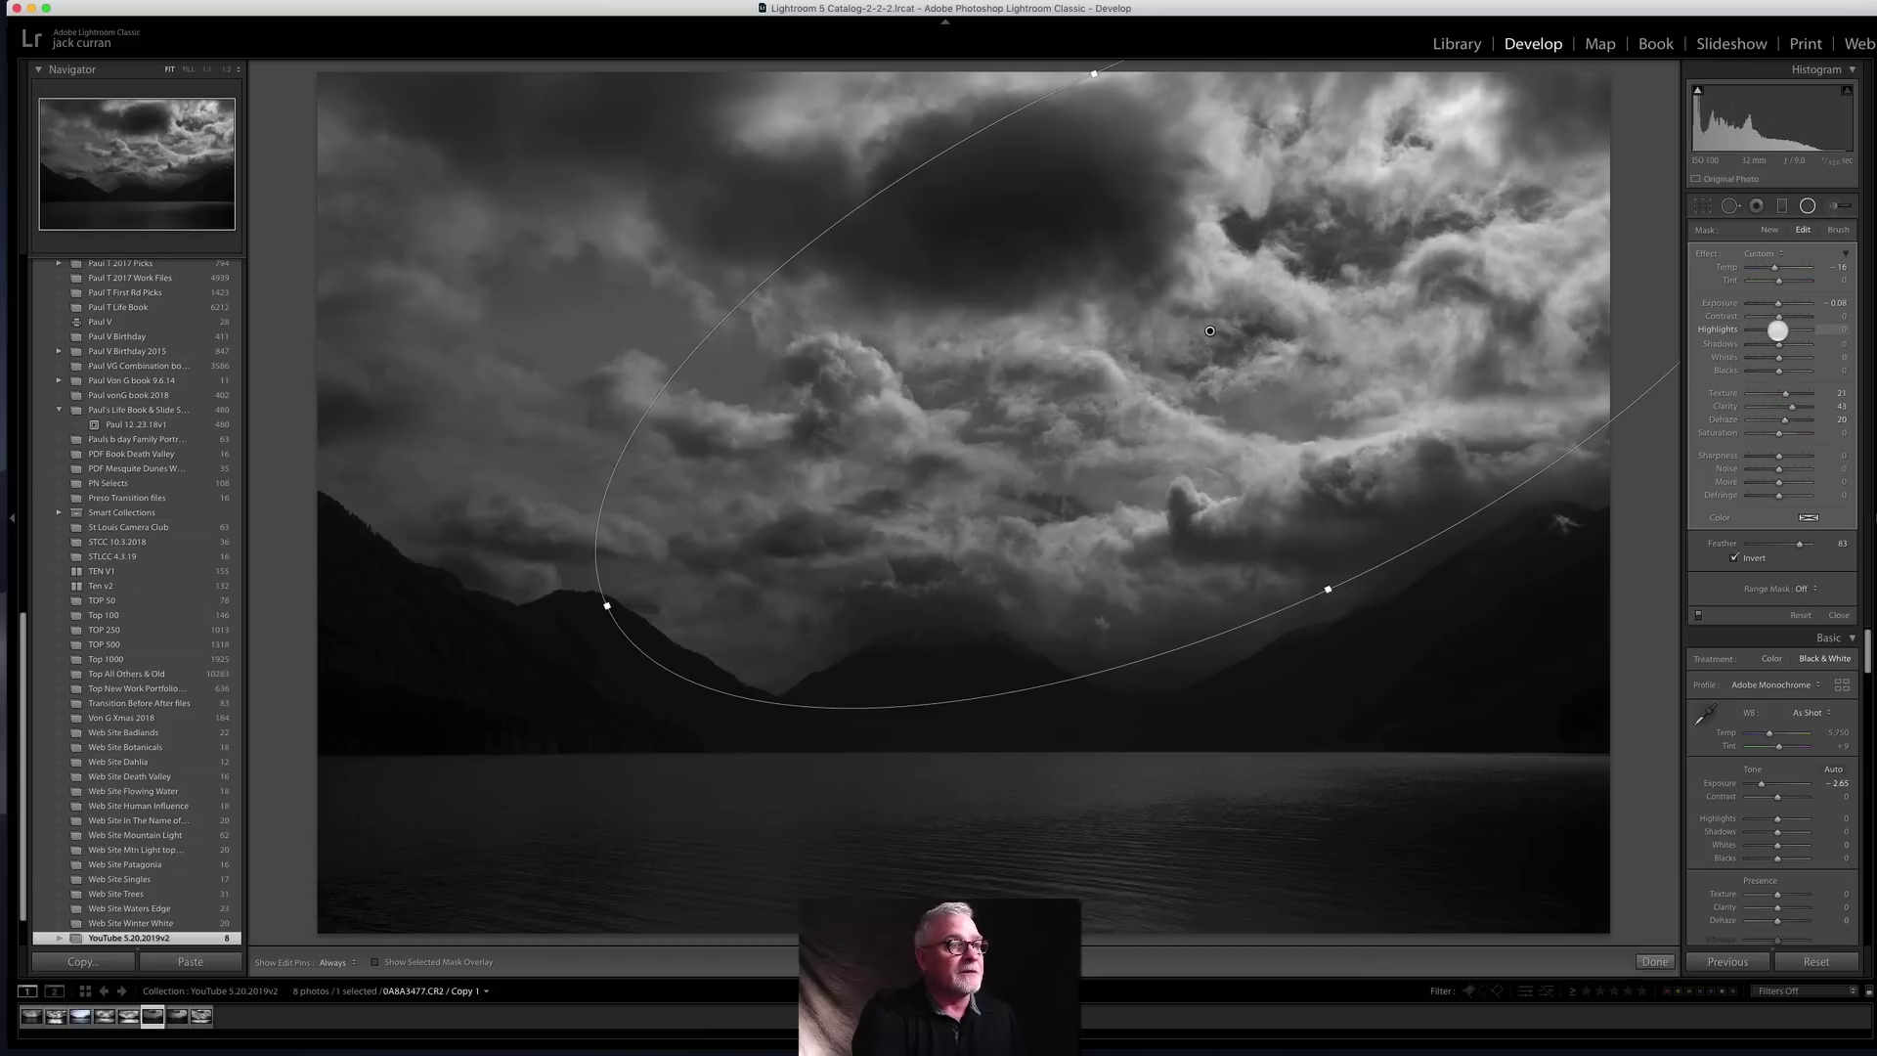
drag(1787, 333, 1792, 333)
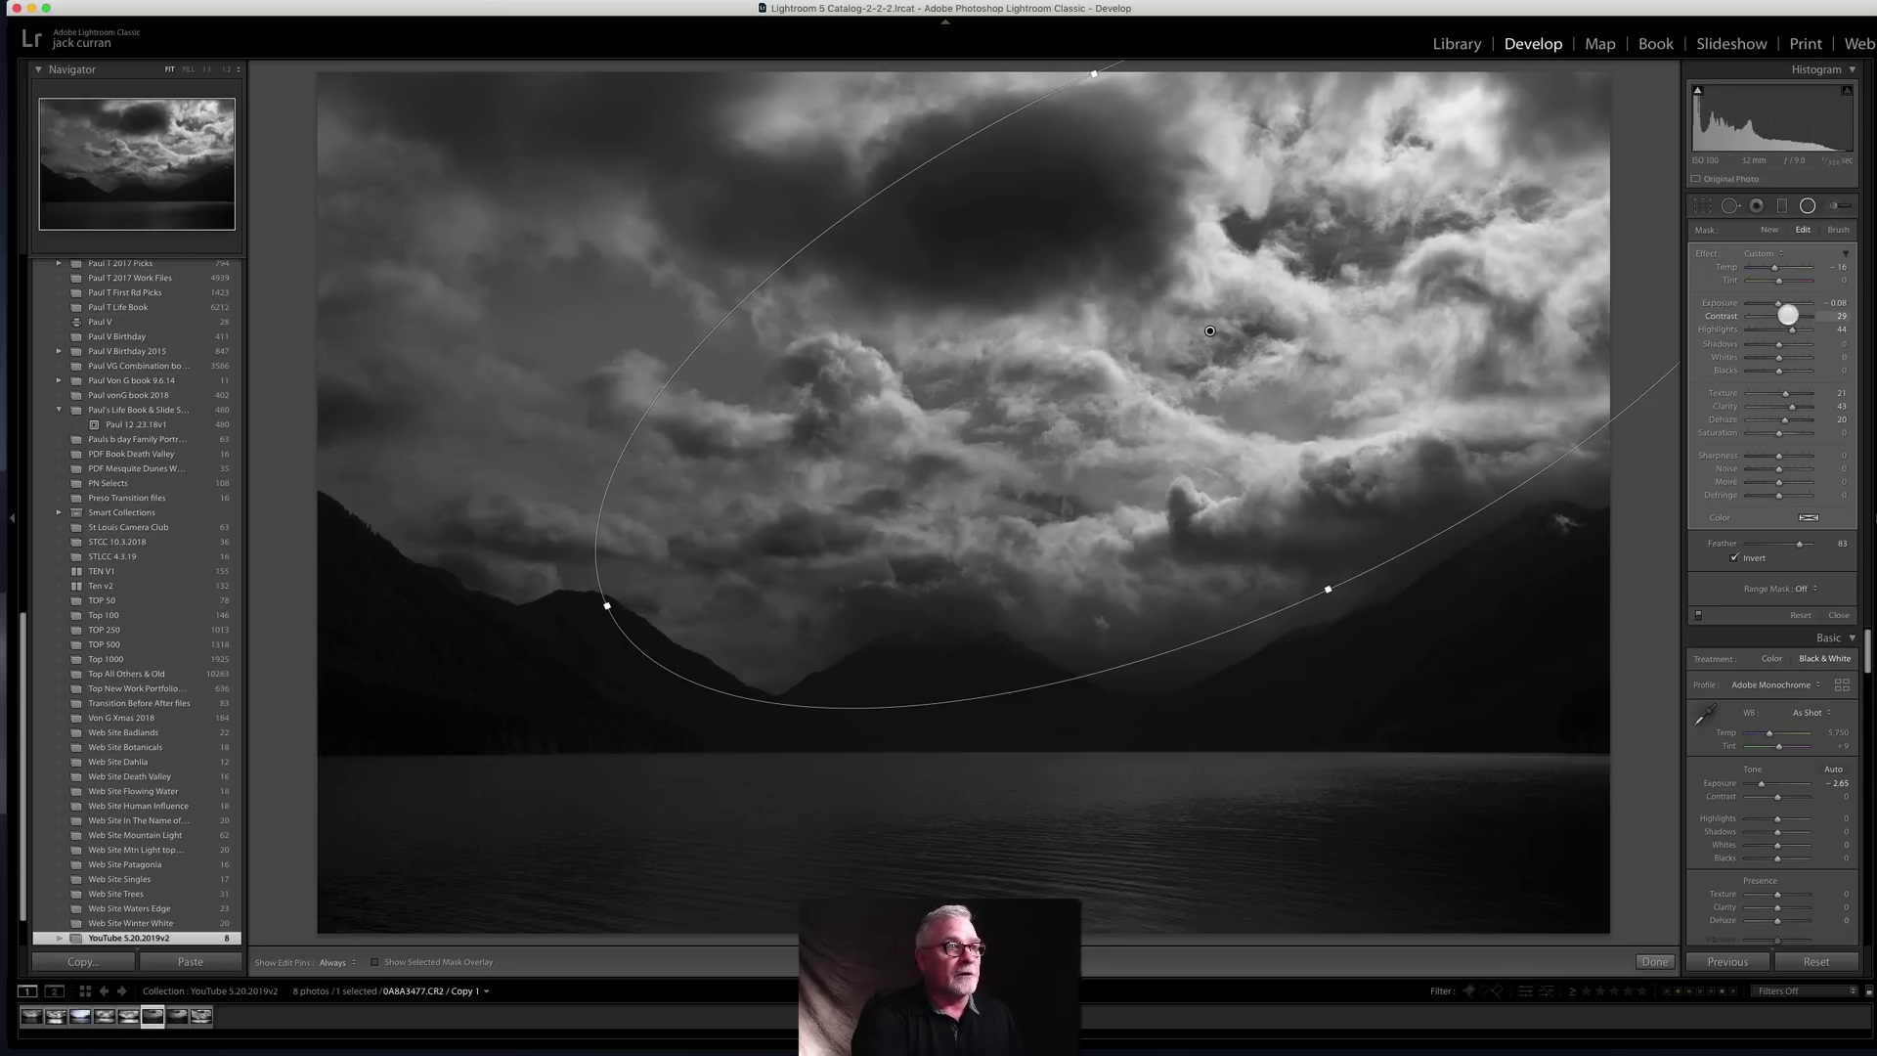
click(1789, 315)
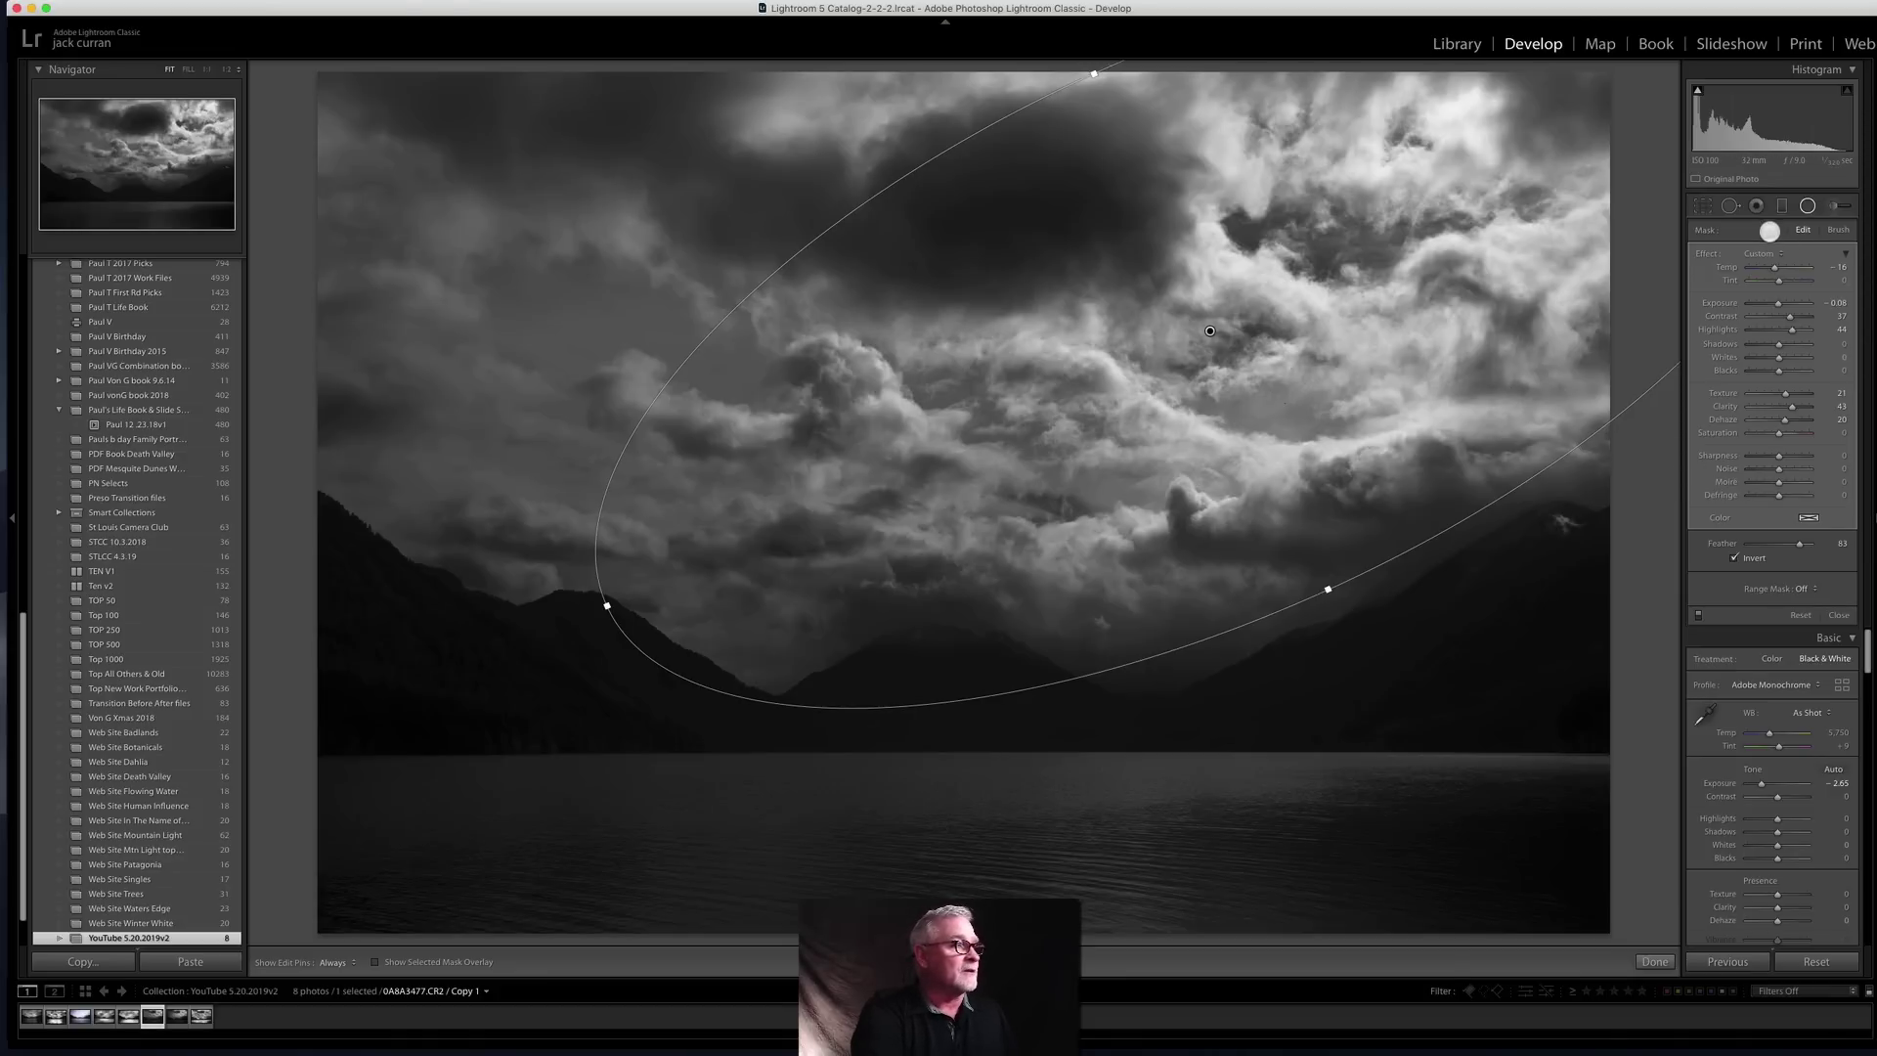
Step: Add a second large radial filter over the left side of the sky, tilted down to the right
click(1769, 231)
drag(445, 281, 1120, 631)
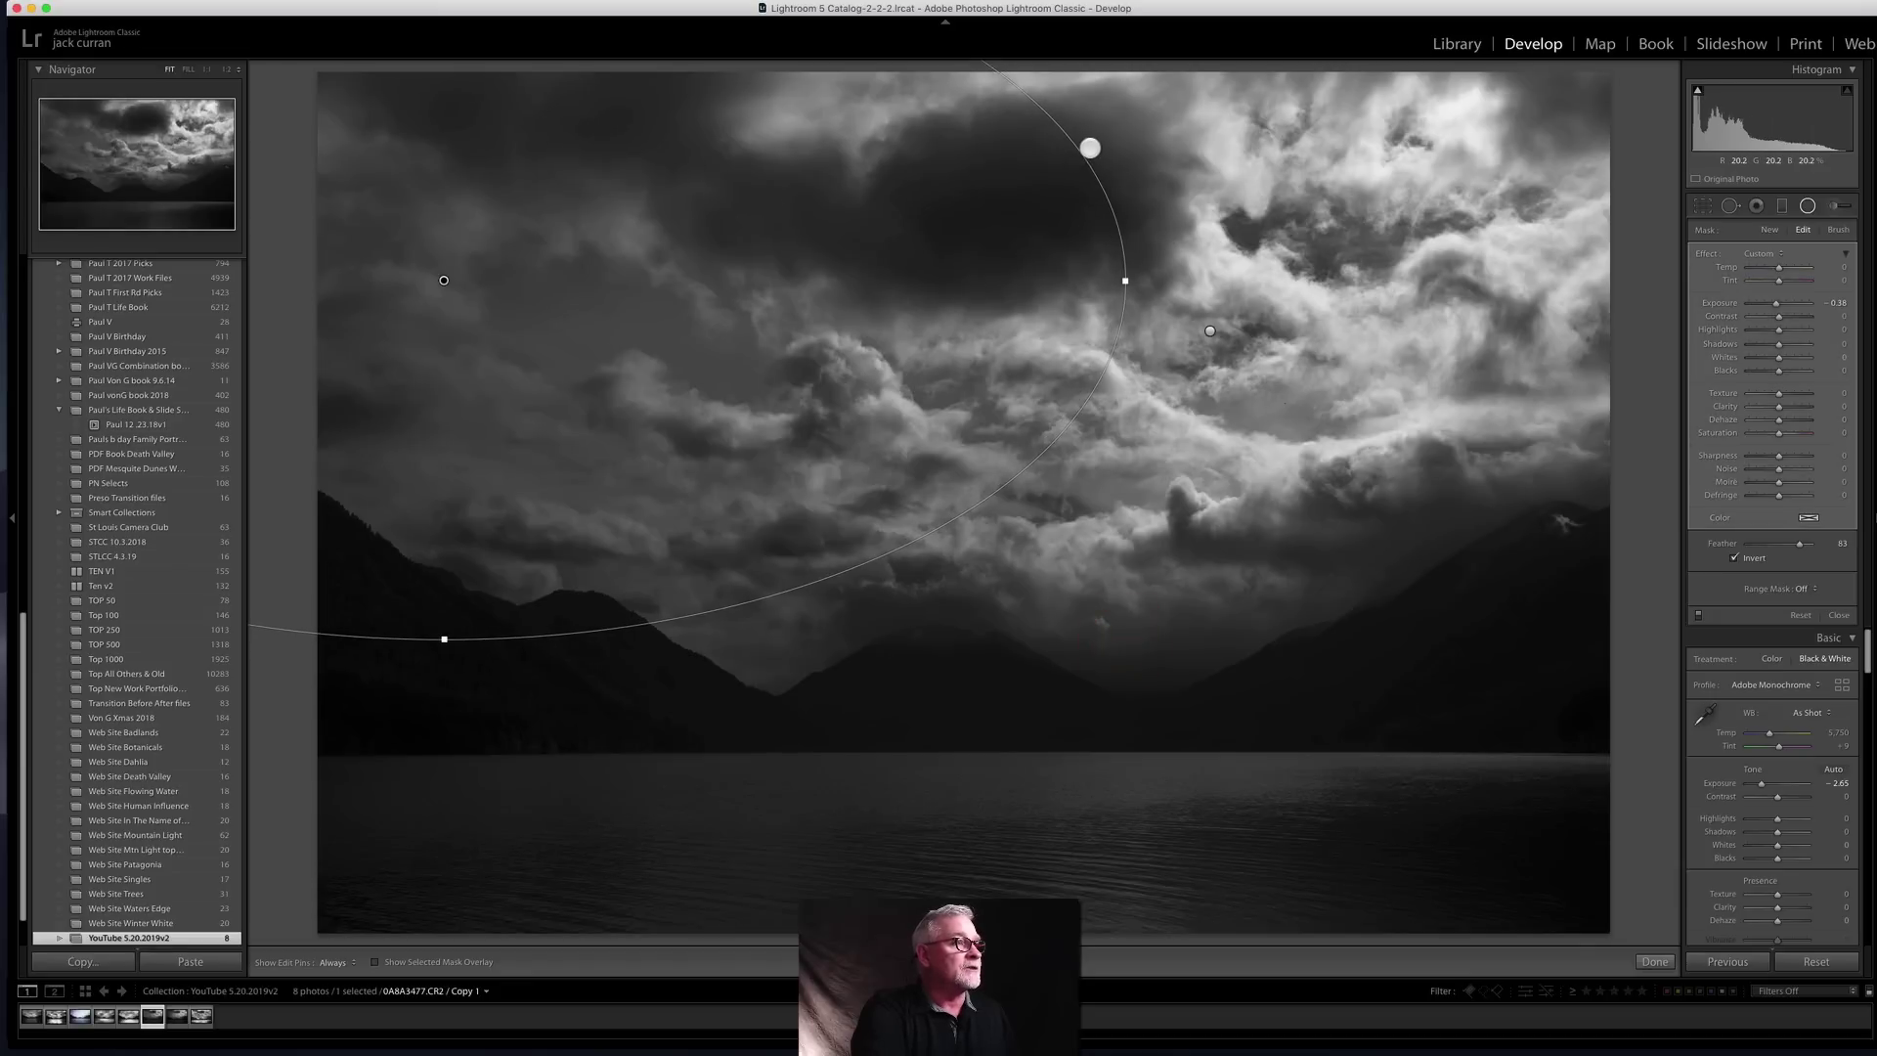
drag(1090, 148, 1140, 348)
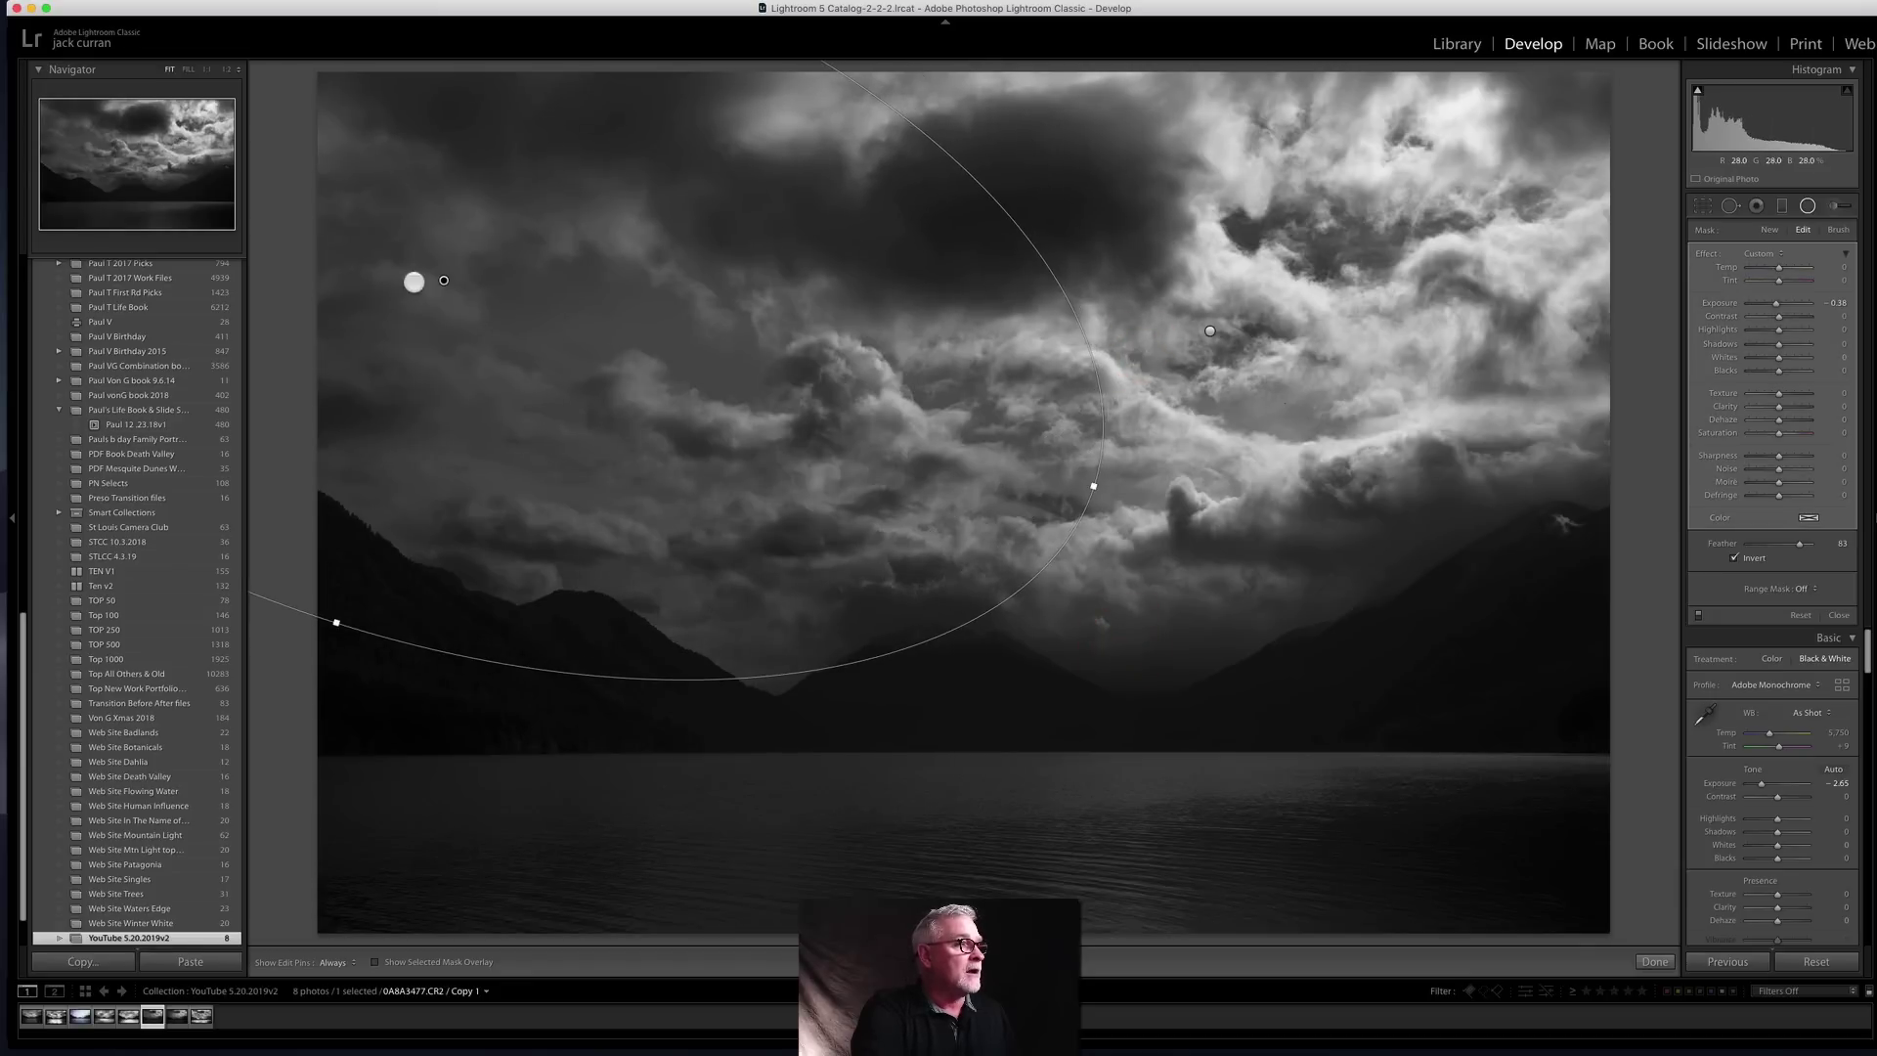
drag(486, 256, 523, 239)
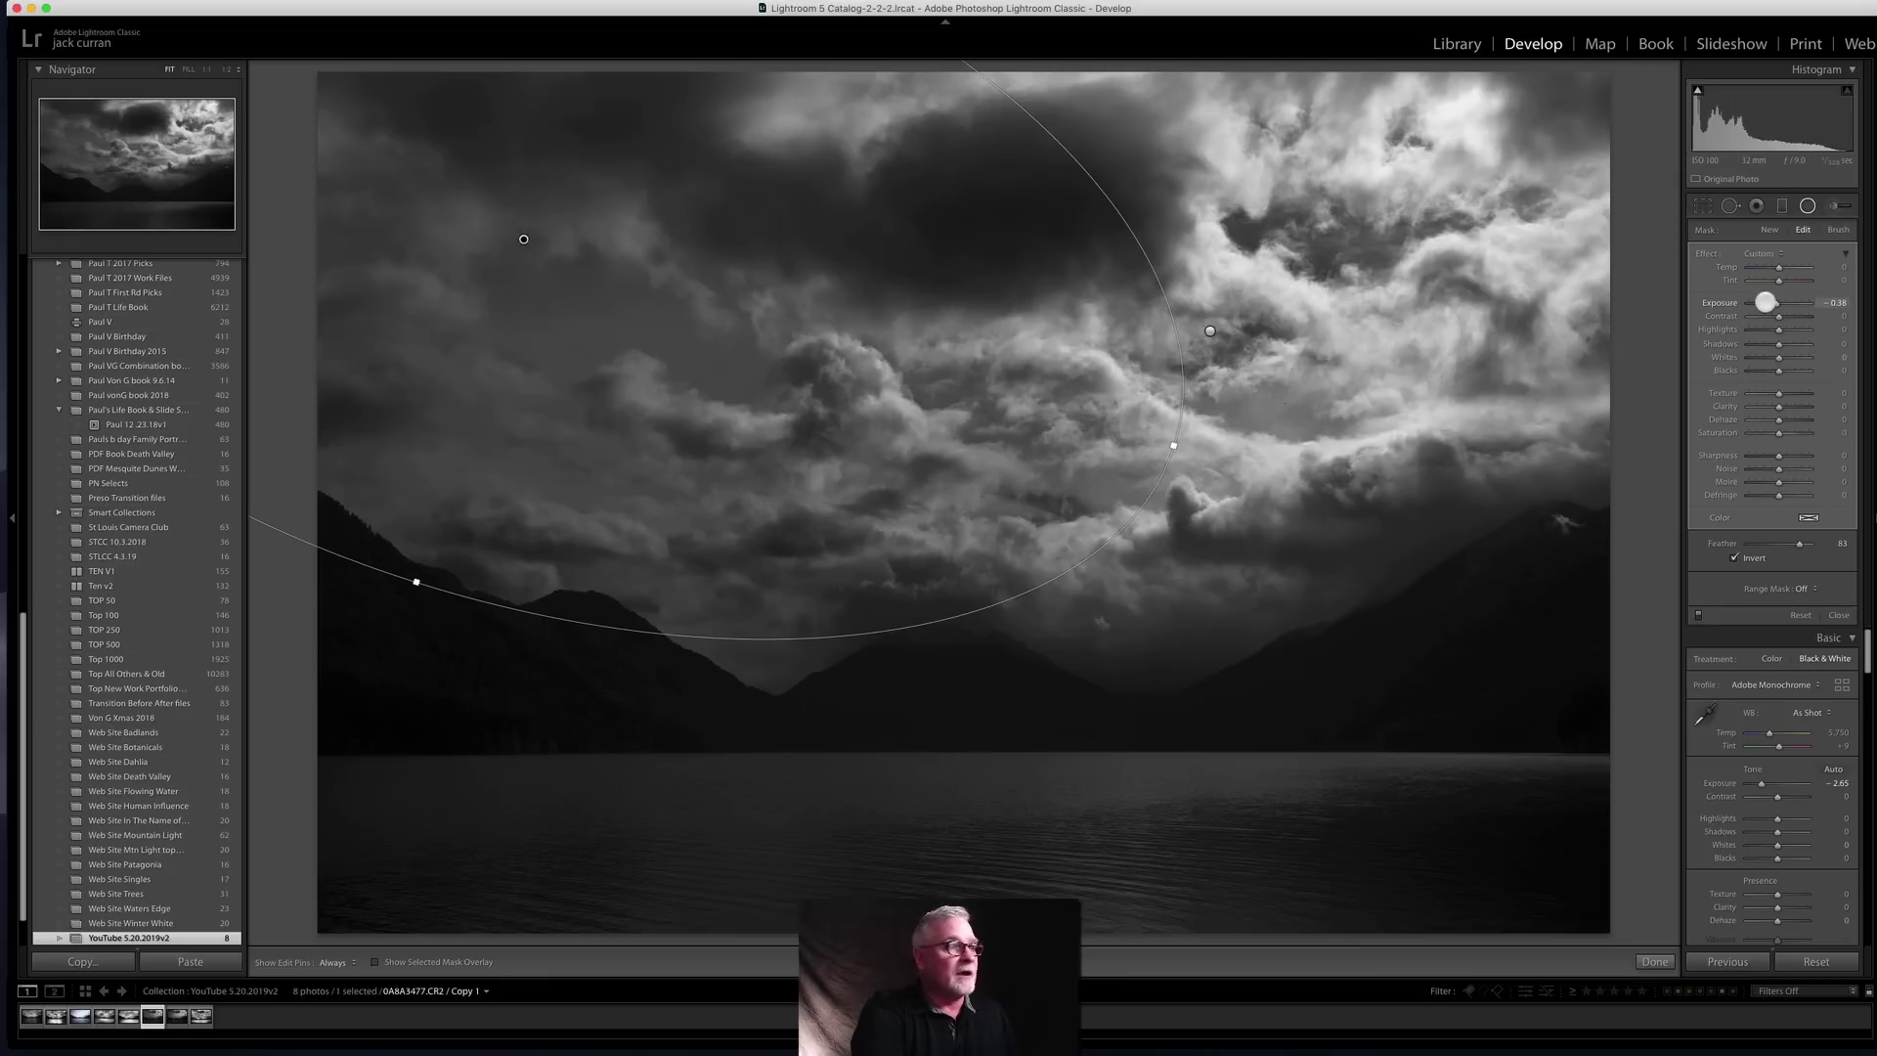
Step: Set the left-sky radial filter to Temp -20, Exposure 0.72 and Highlights 52
drag(1779, 303, 1780, 303)
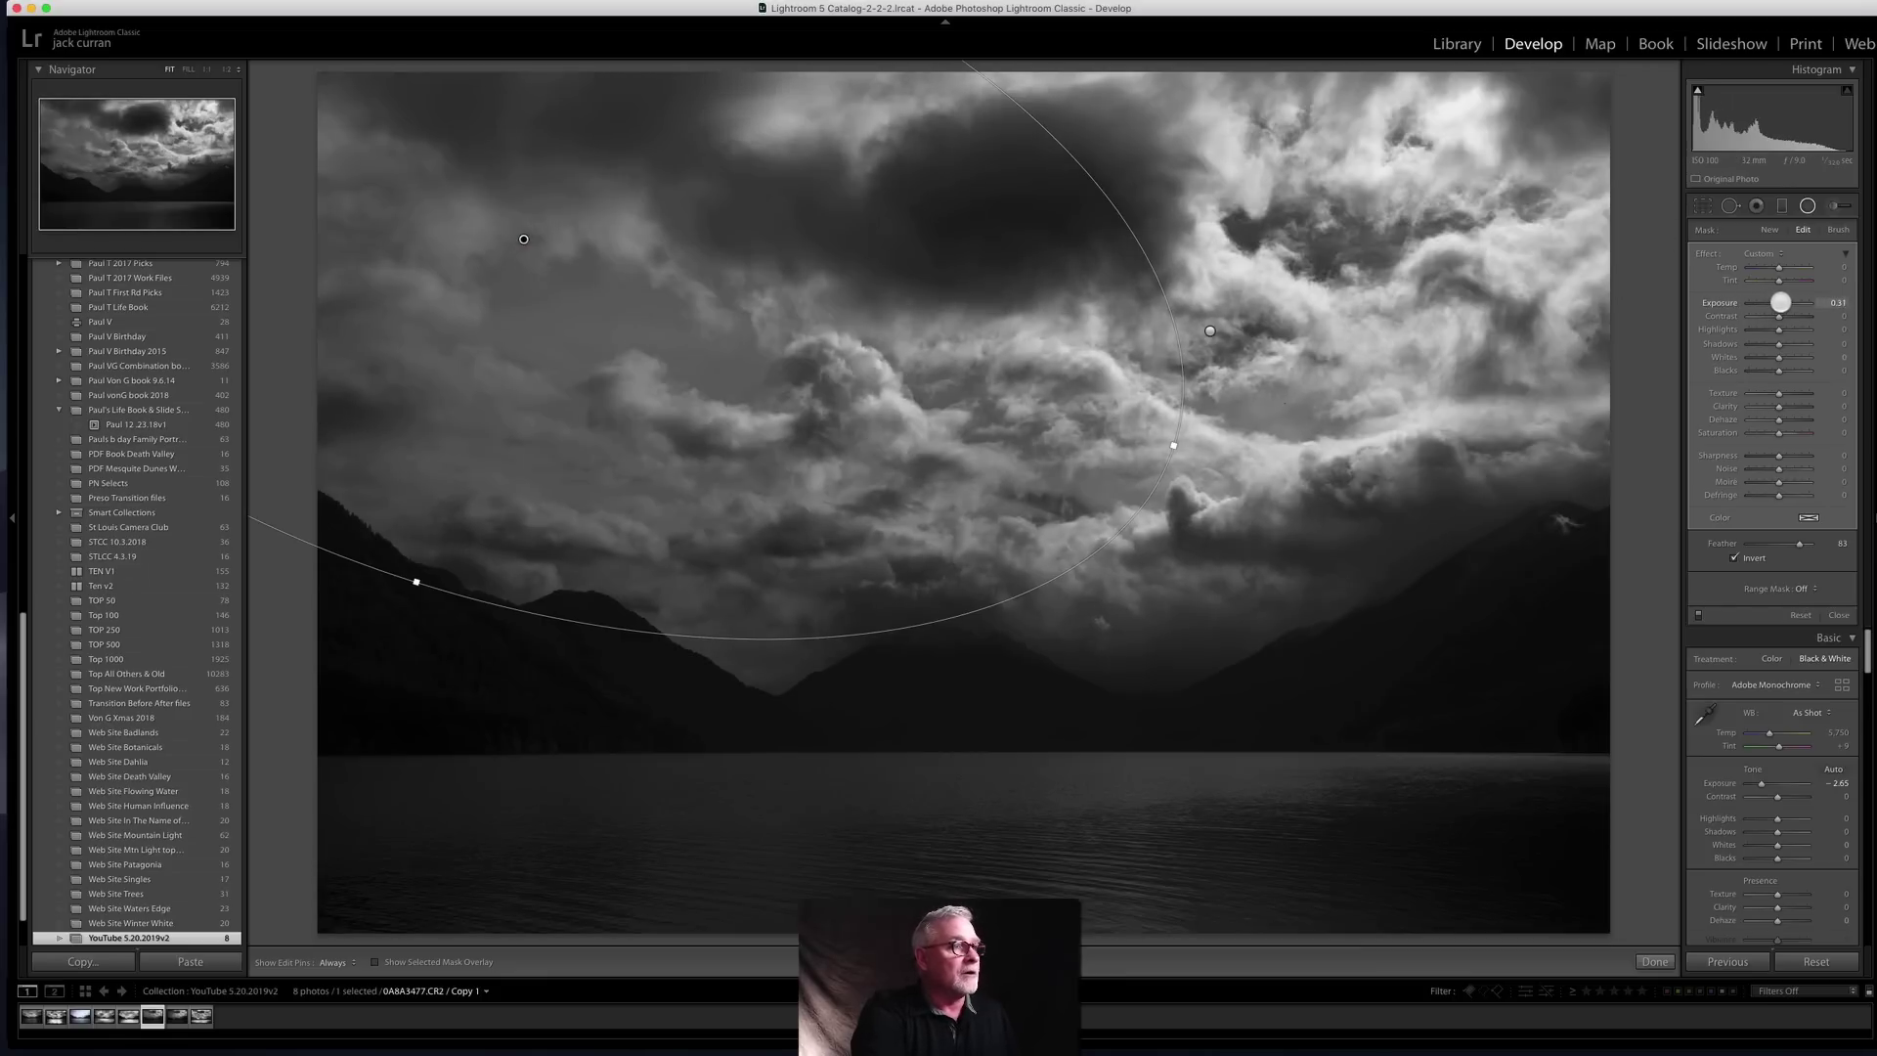
click(1776, 267)
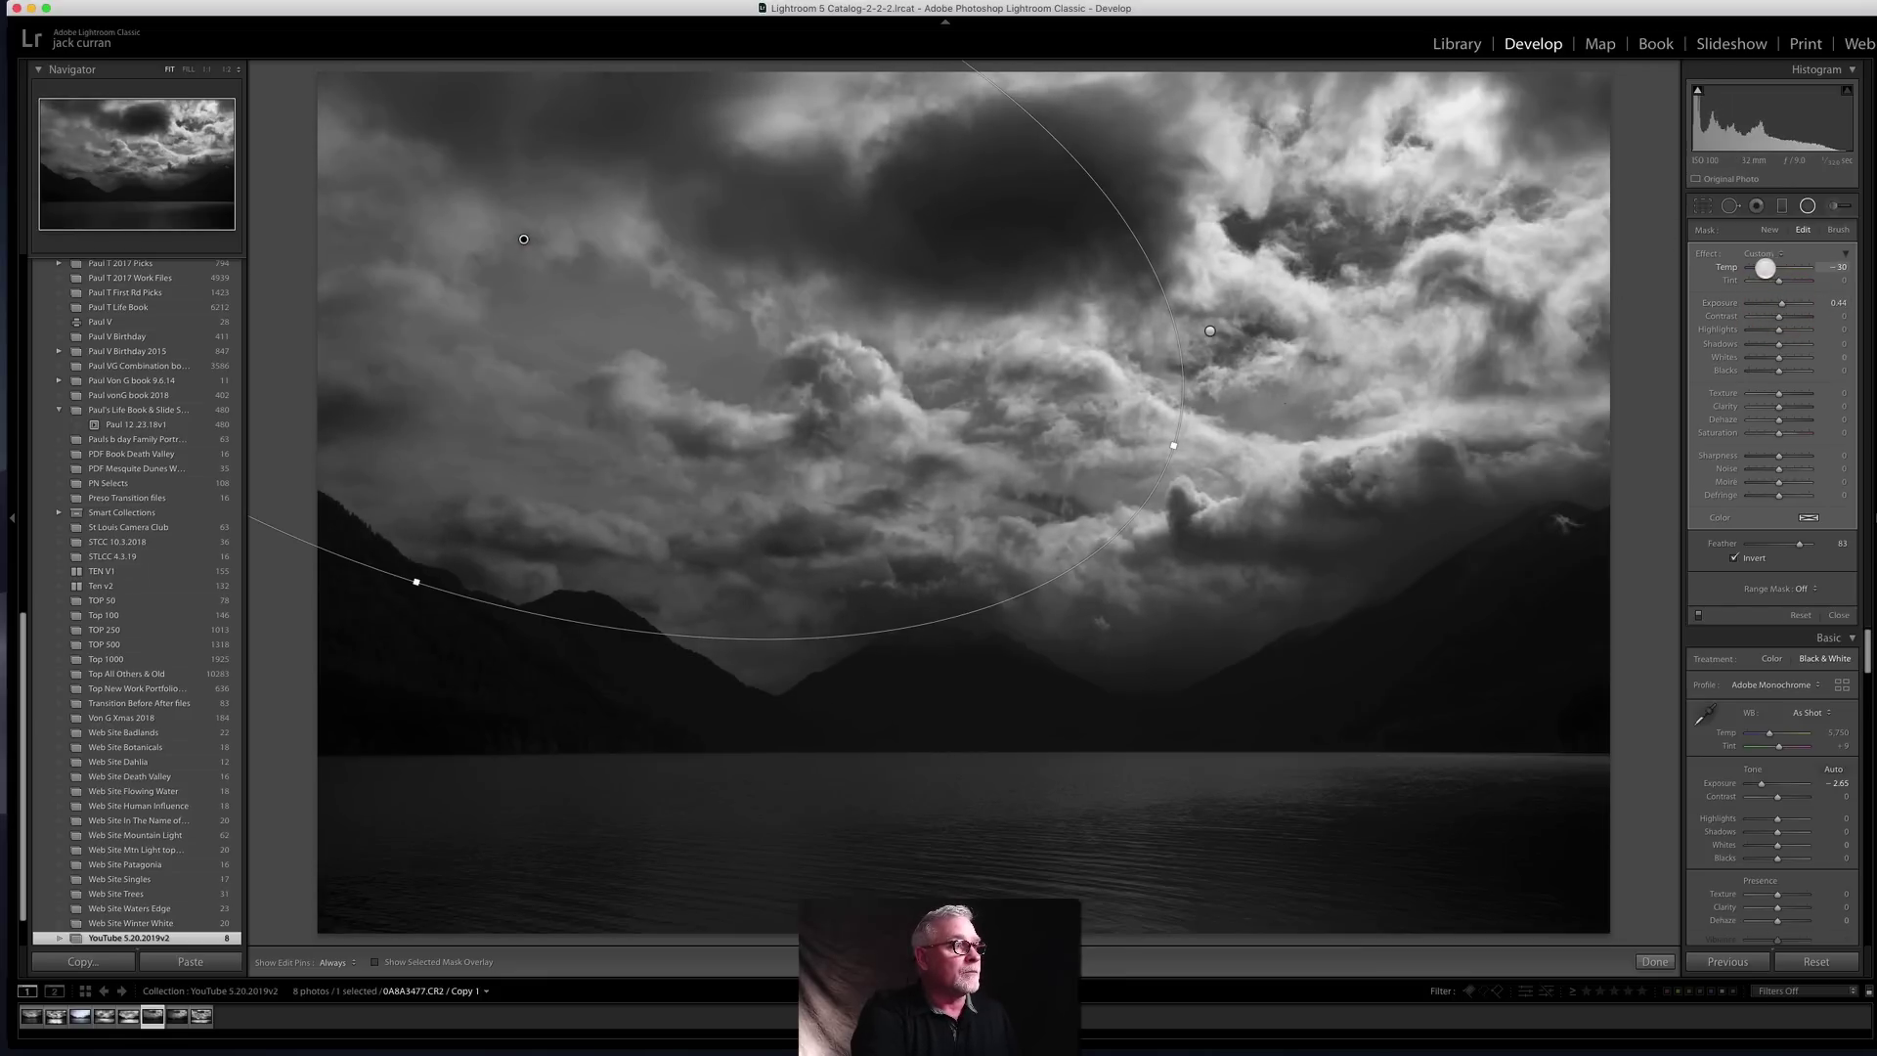
drag(1765, 268, 1764, 268)
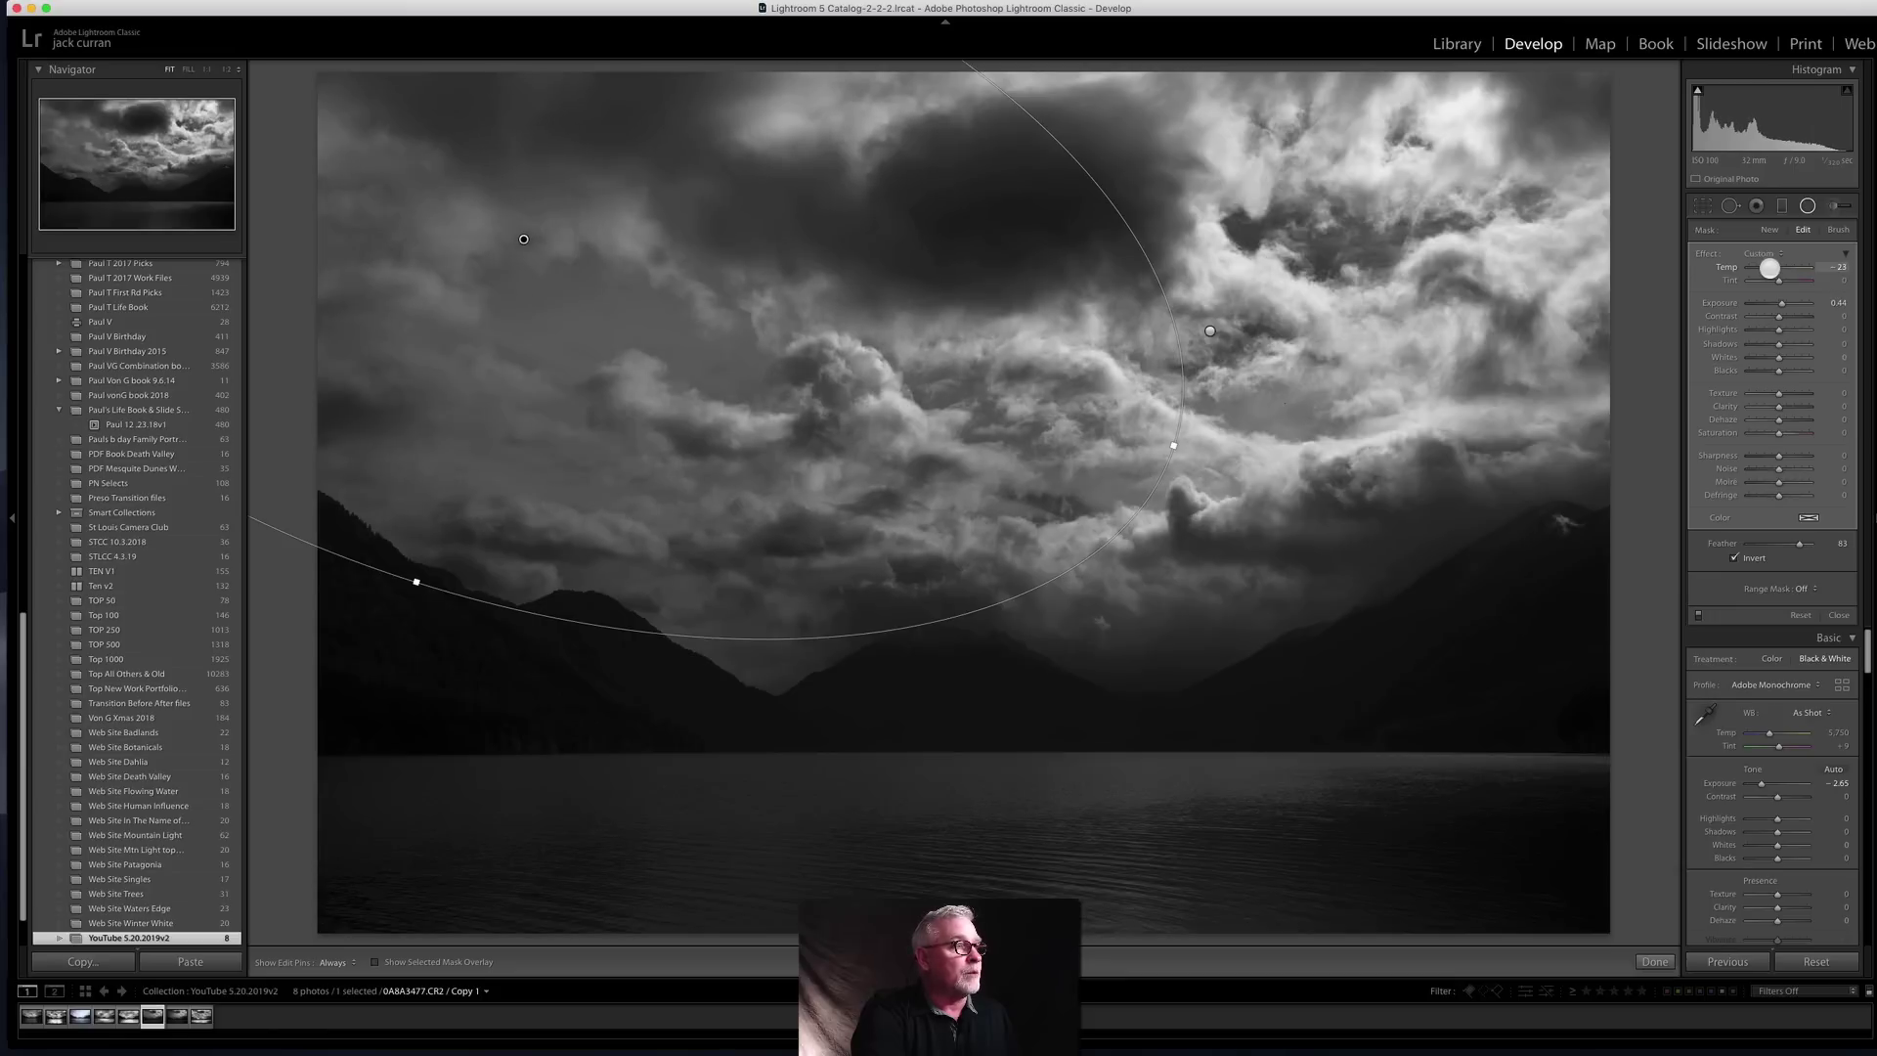
click(1777, 329)
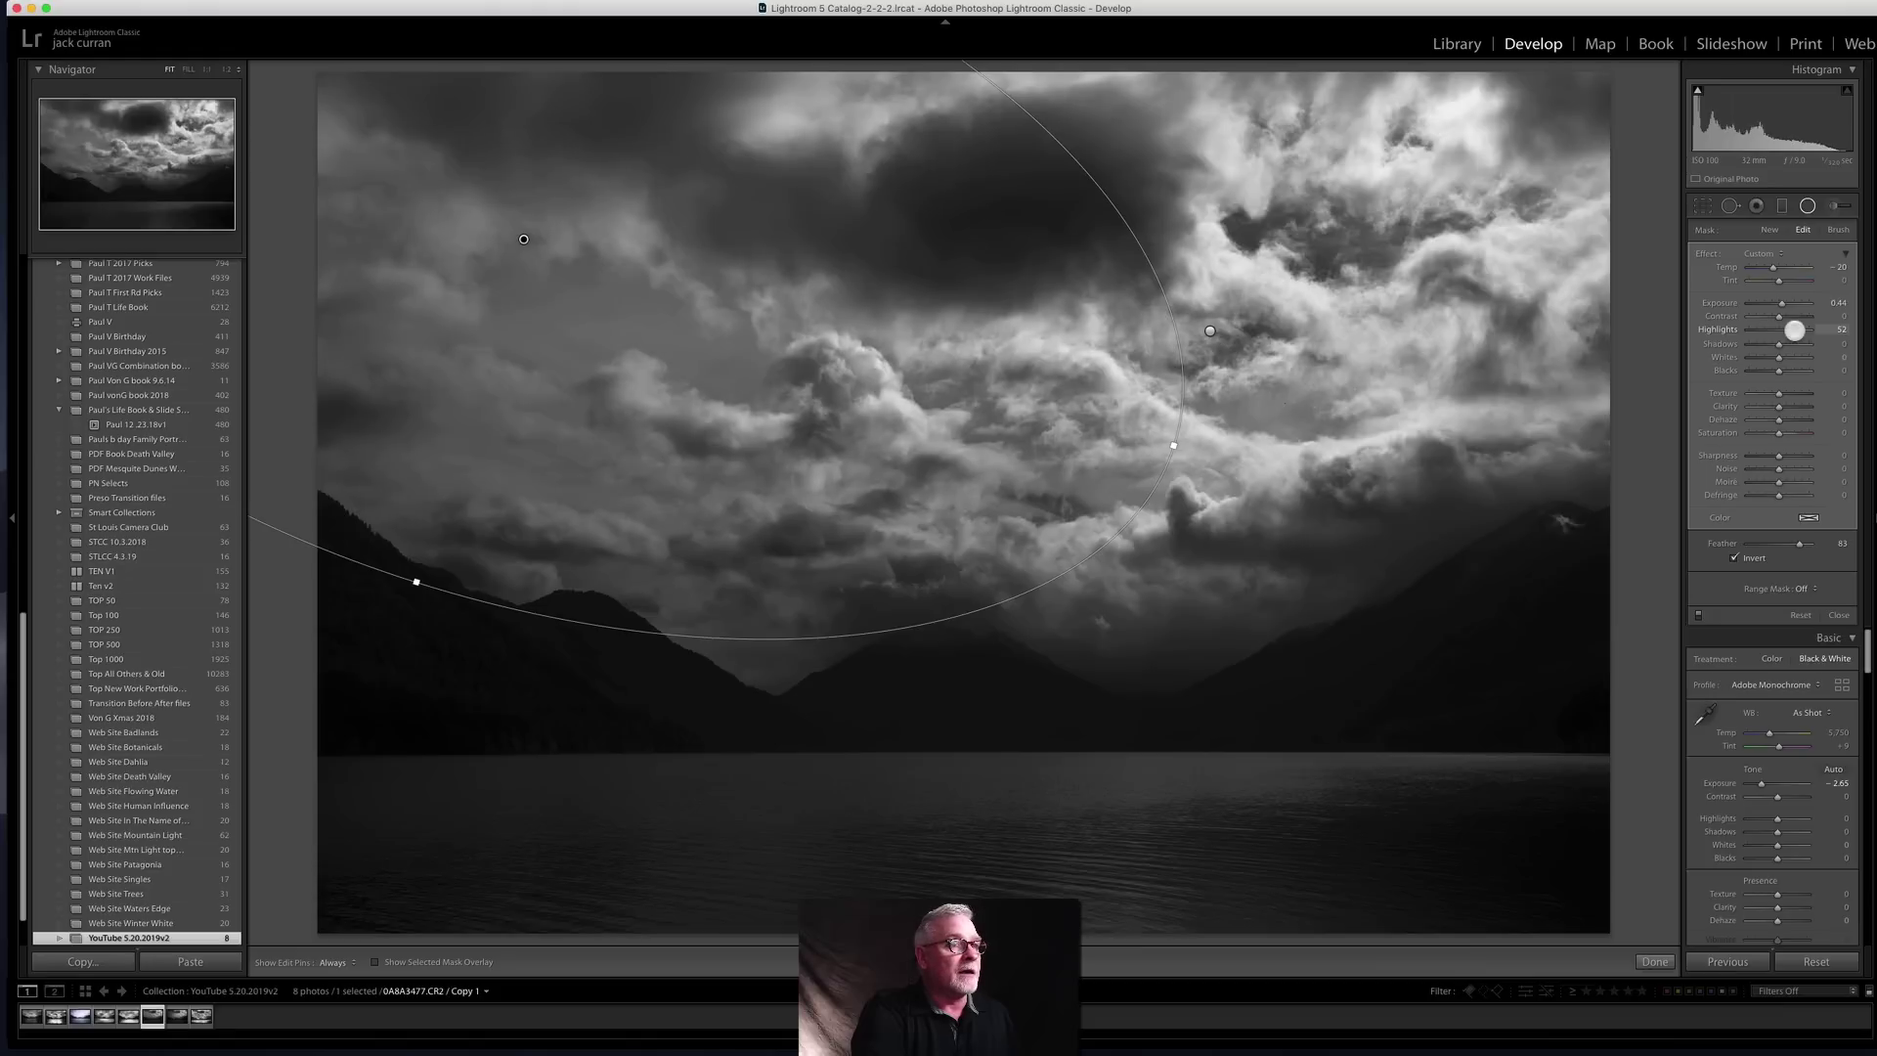
click(1789, 307)
drag(1786, 306, 1788, 306)
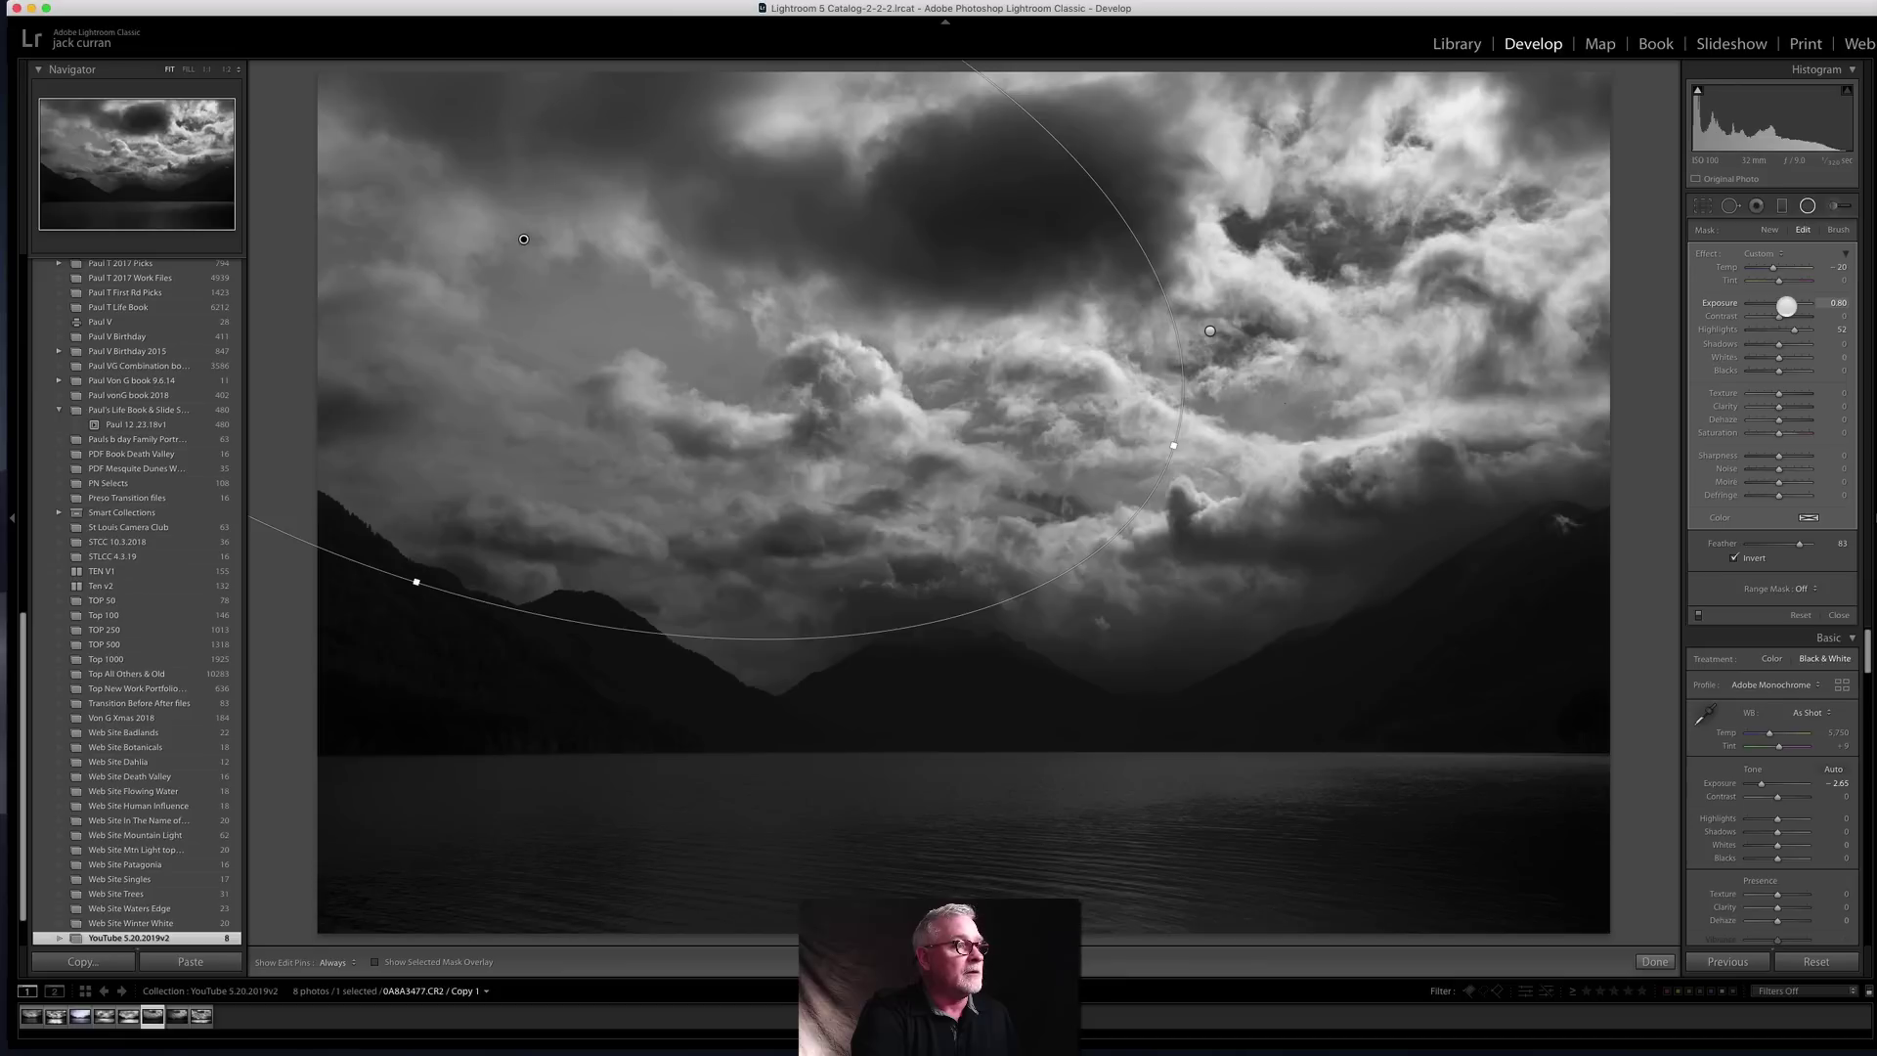
drag(1786, 306, 1784, 306)
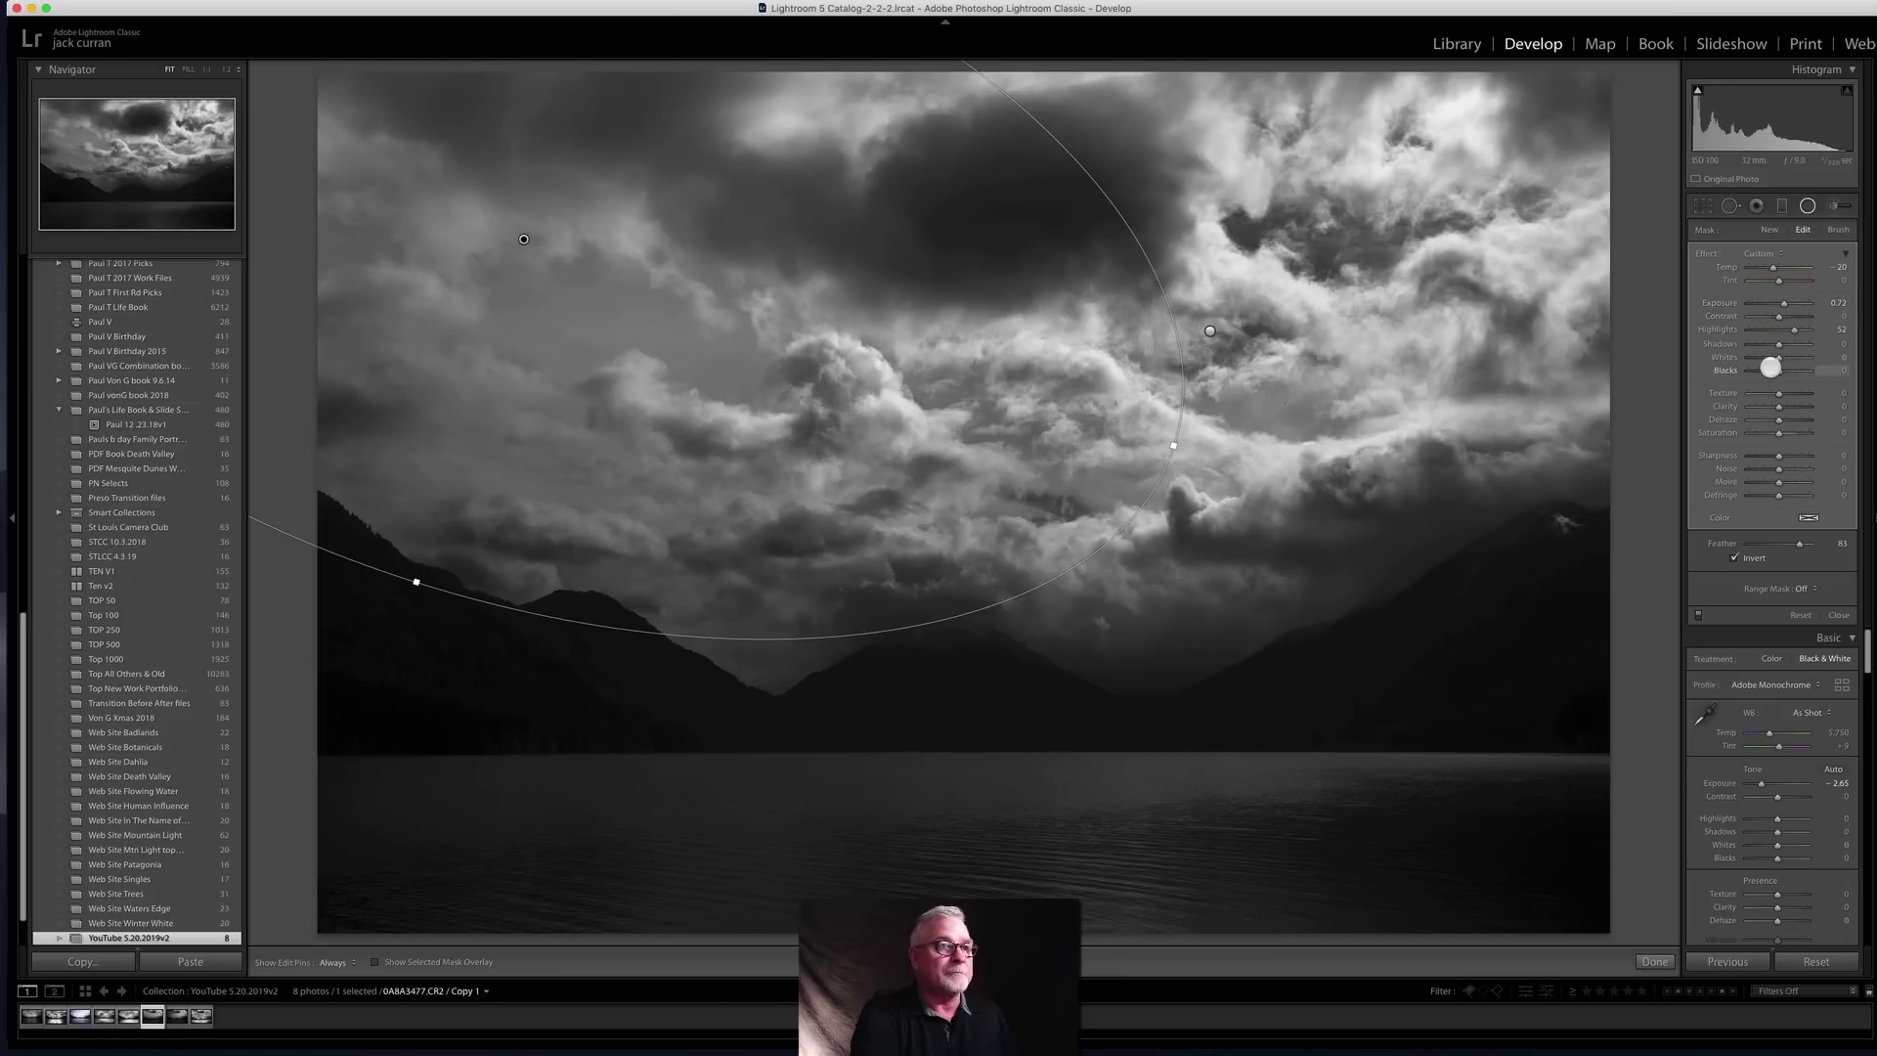
Step: Set the left-sky radial filter's Highlights to 100, Whites to 33, Contrast to 19, Clarity to 50 and Dehaze to 14
click(1779, 353)
click(1782, 331)
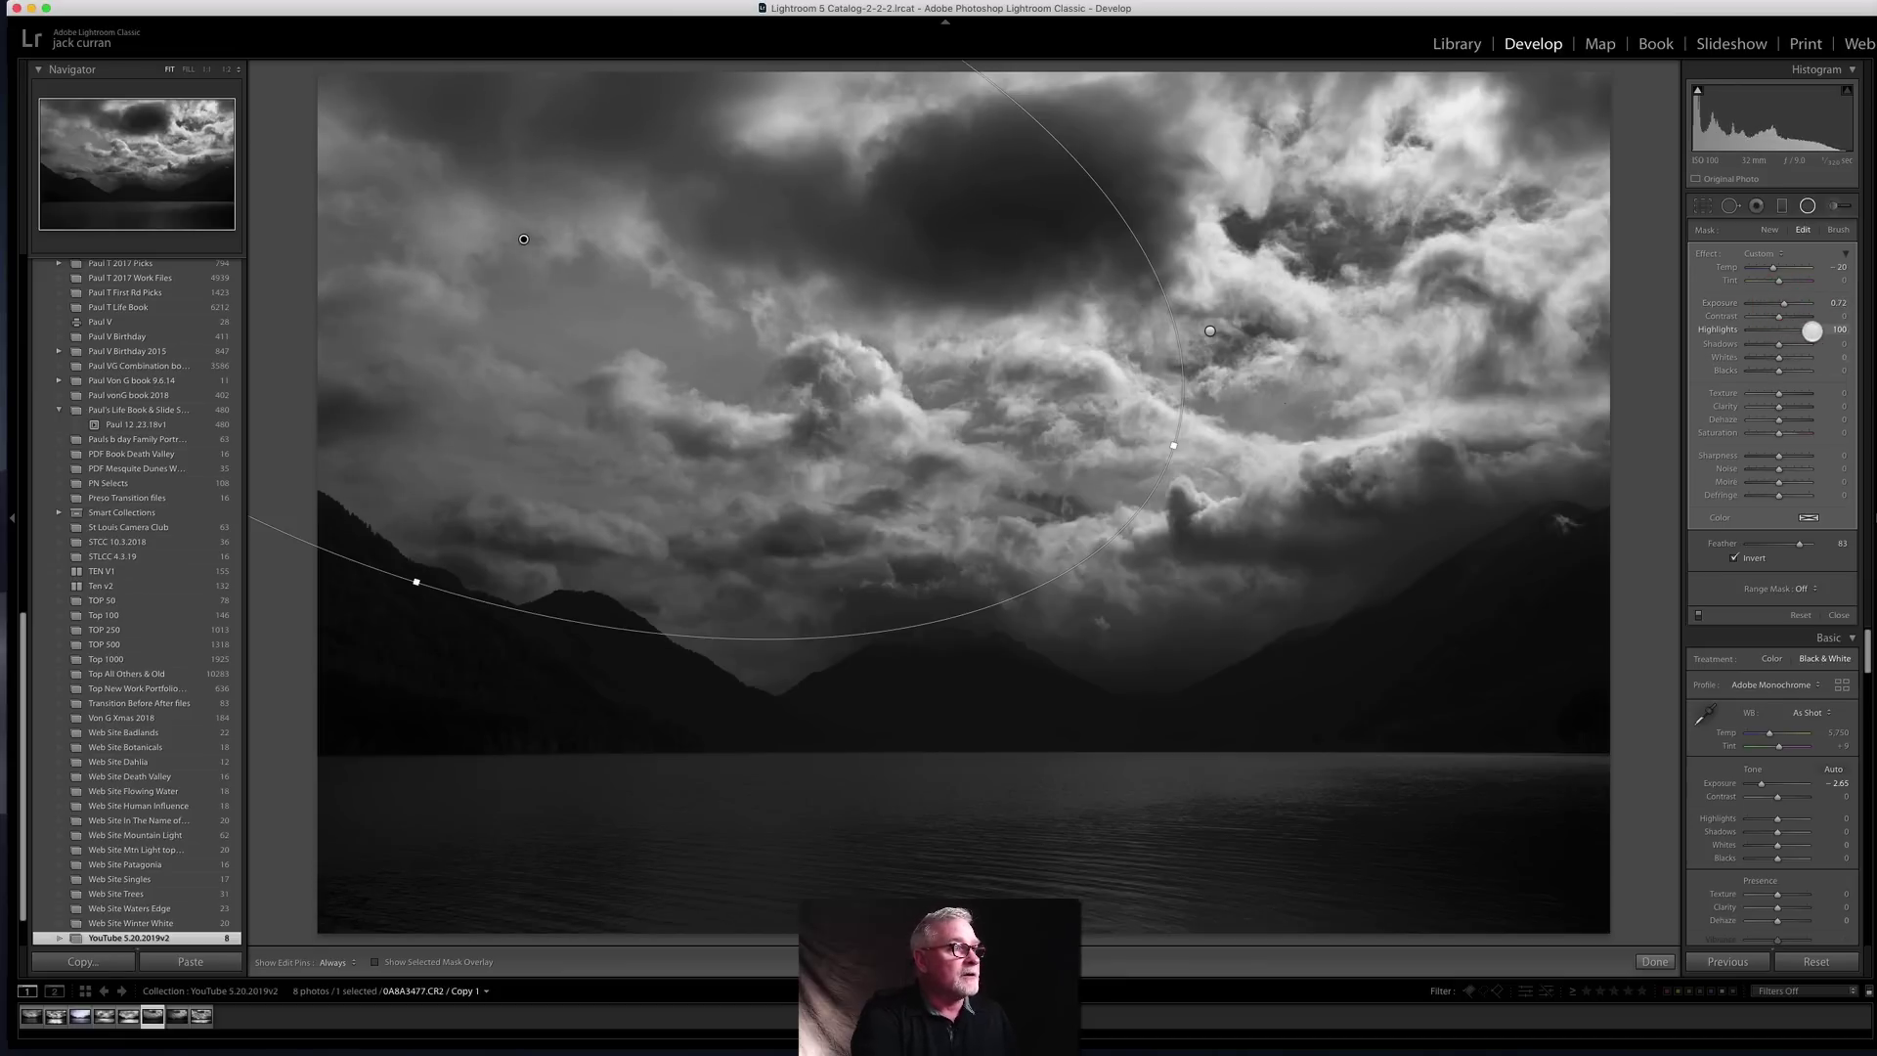
click(1778, 358)
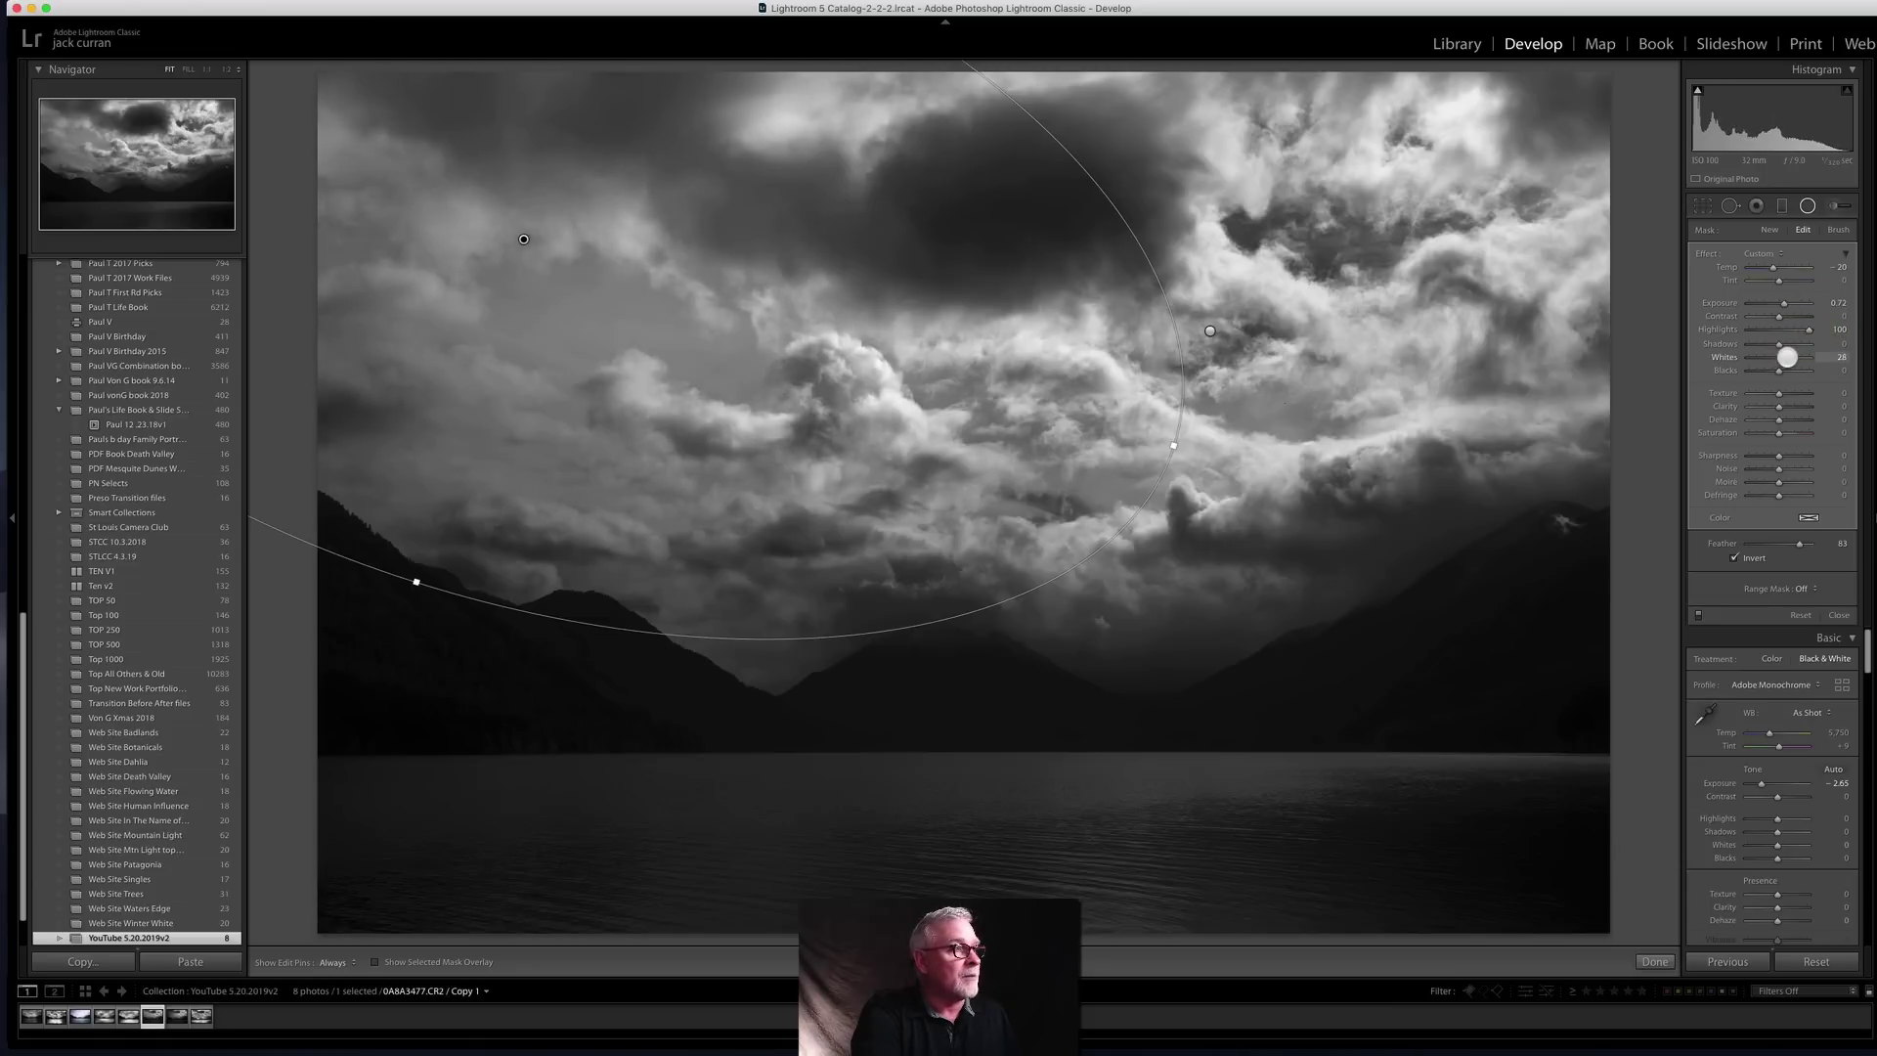
drag(1790, 356, 1789, 356)
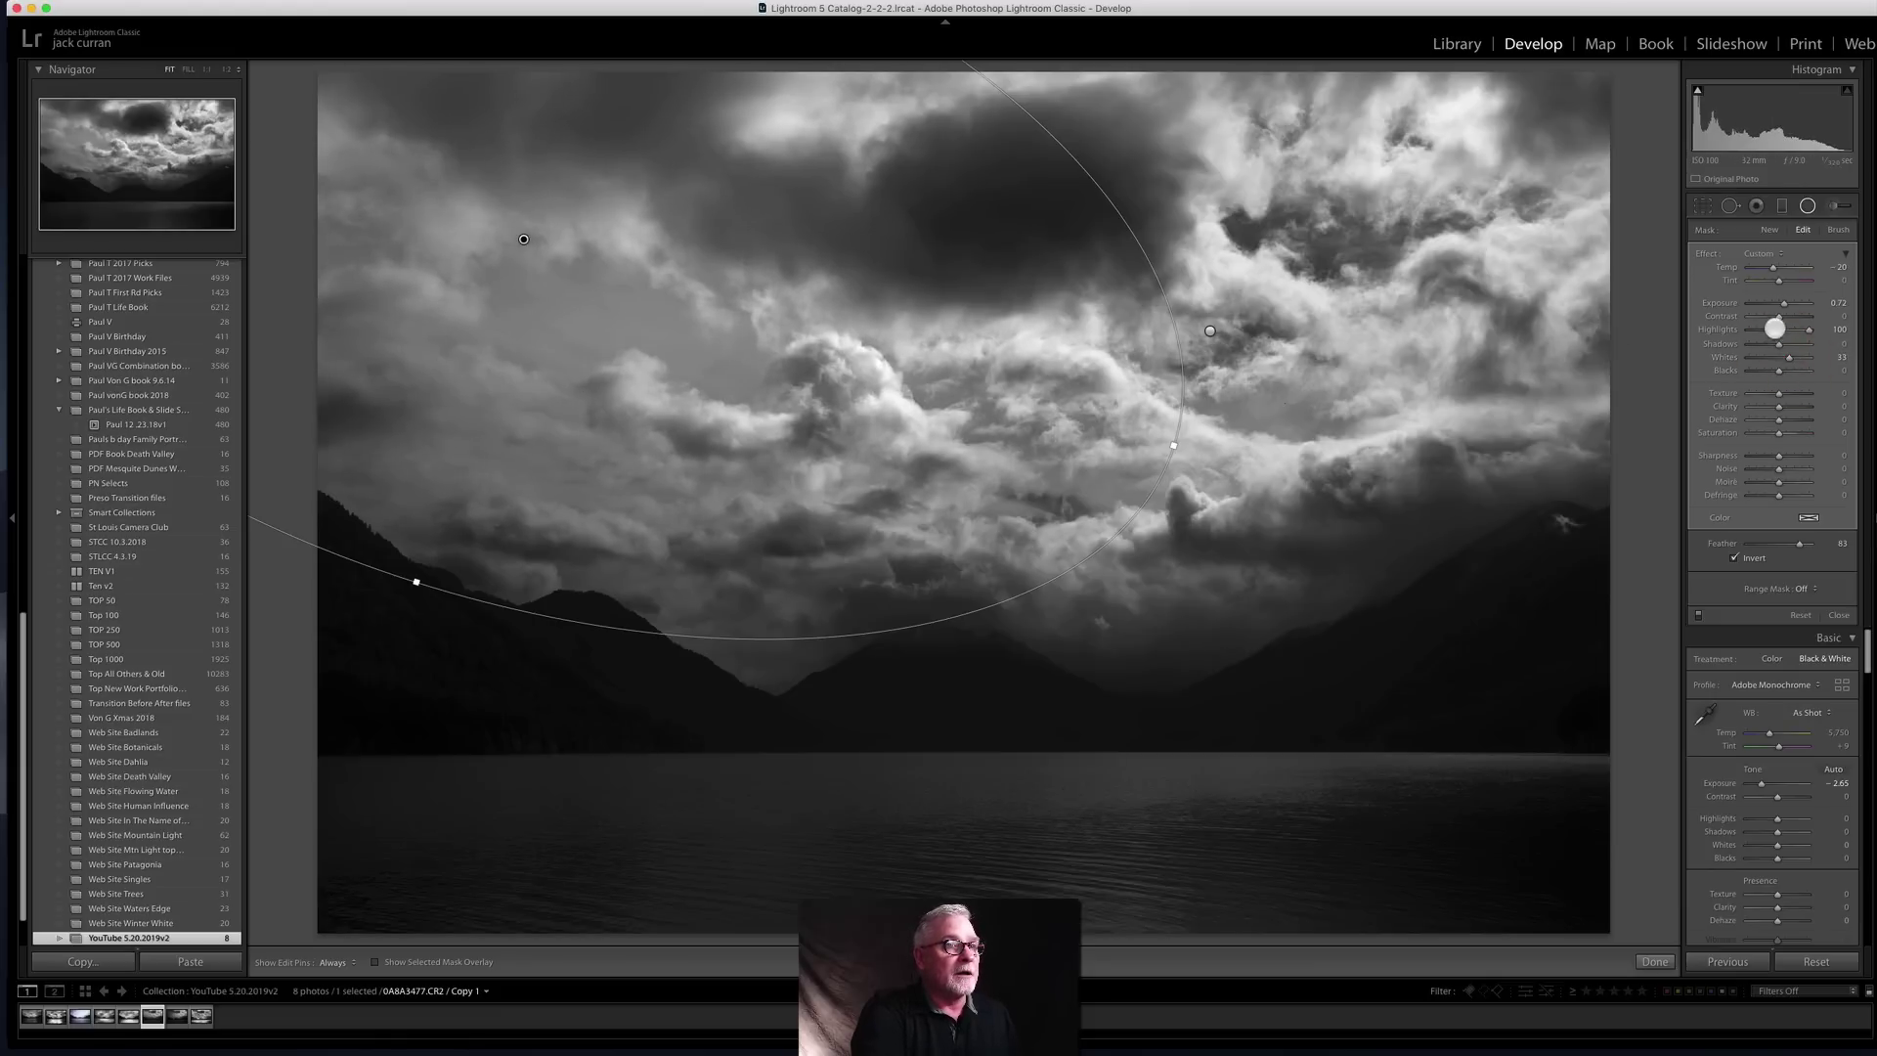
click(1784, 316)
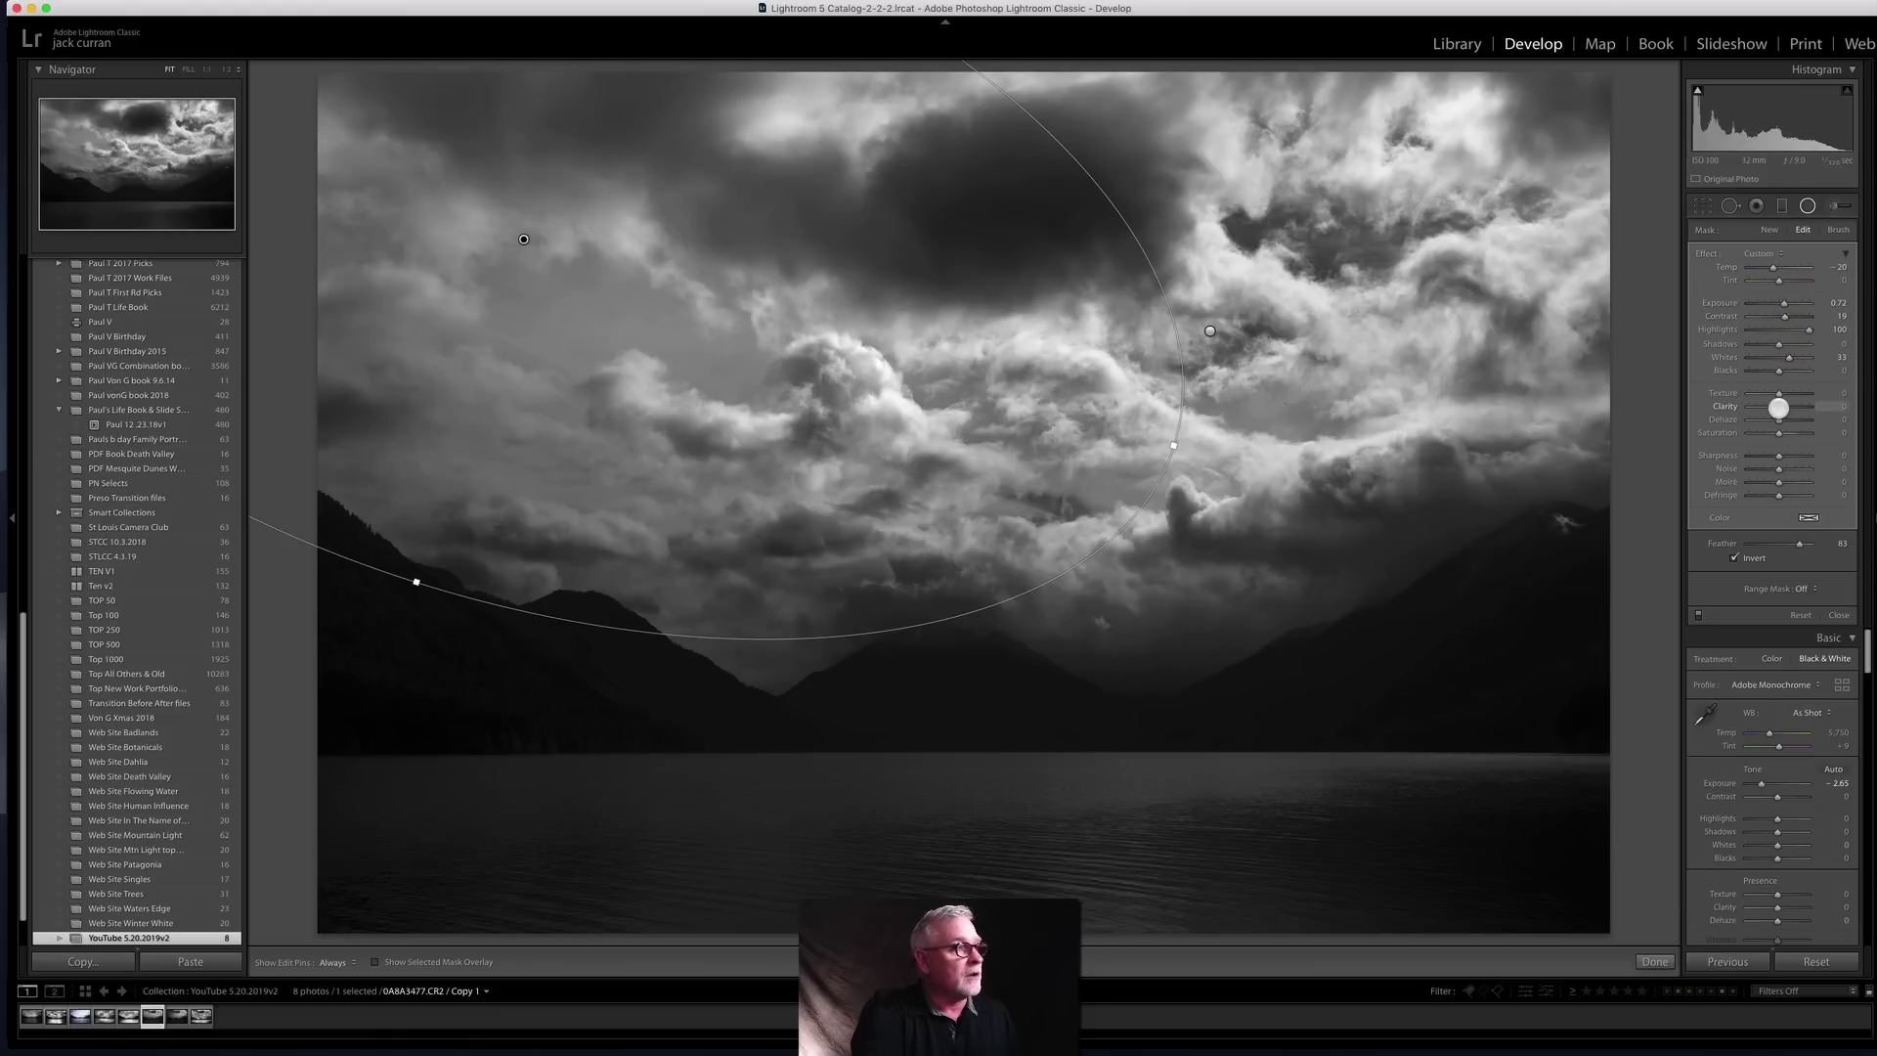
drag(1791, 406, 1794, 405)
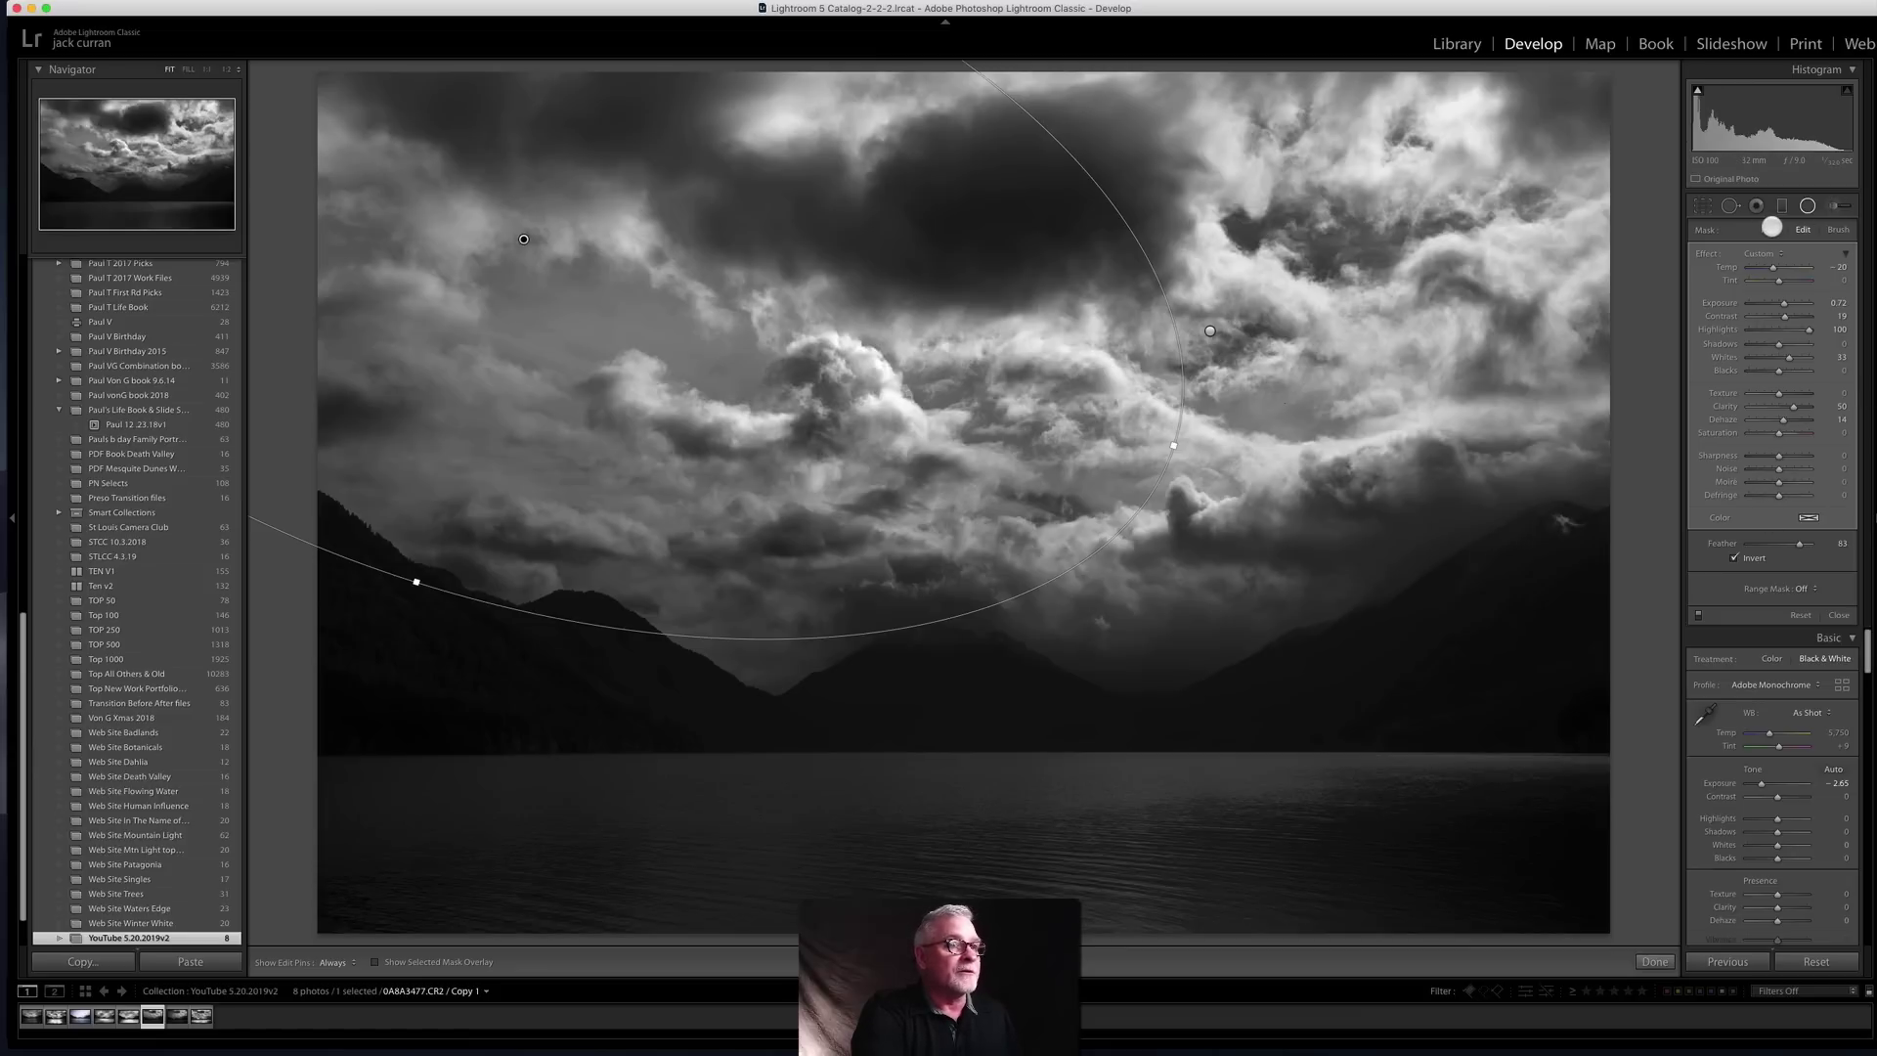
Step: Add a third radial filter, long and tilted down to the right, over the low clouds above the left mountains
click(1770, 228)
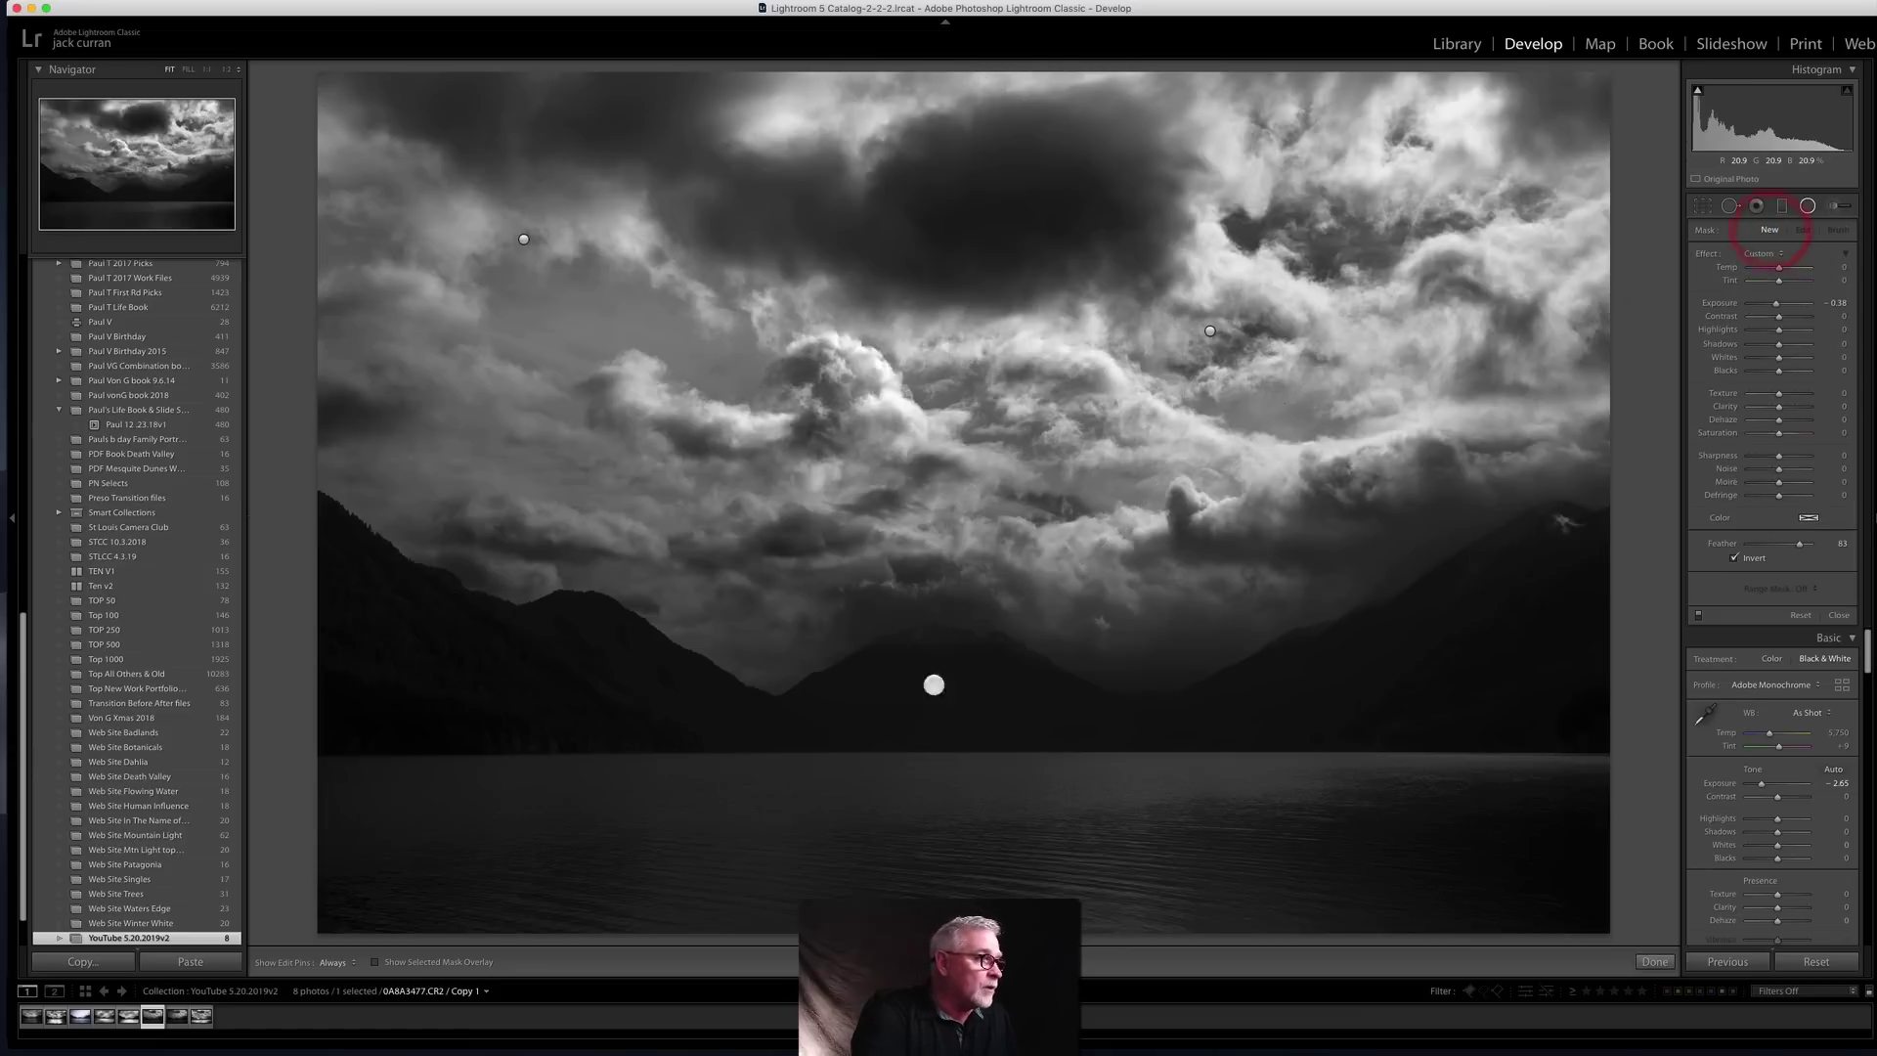
drag(545, 538, 1079, 651)
drag(783, 430, 812, 479)
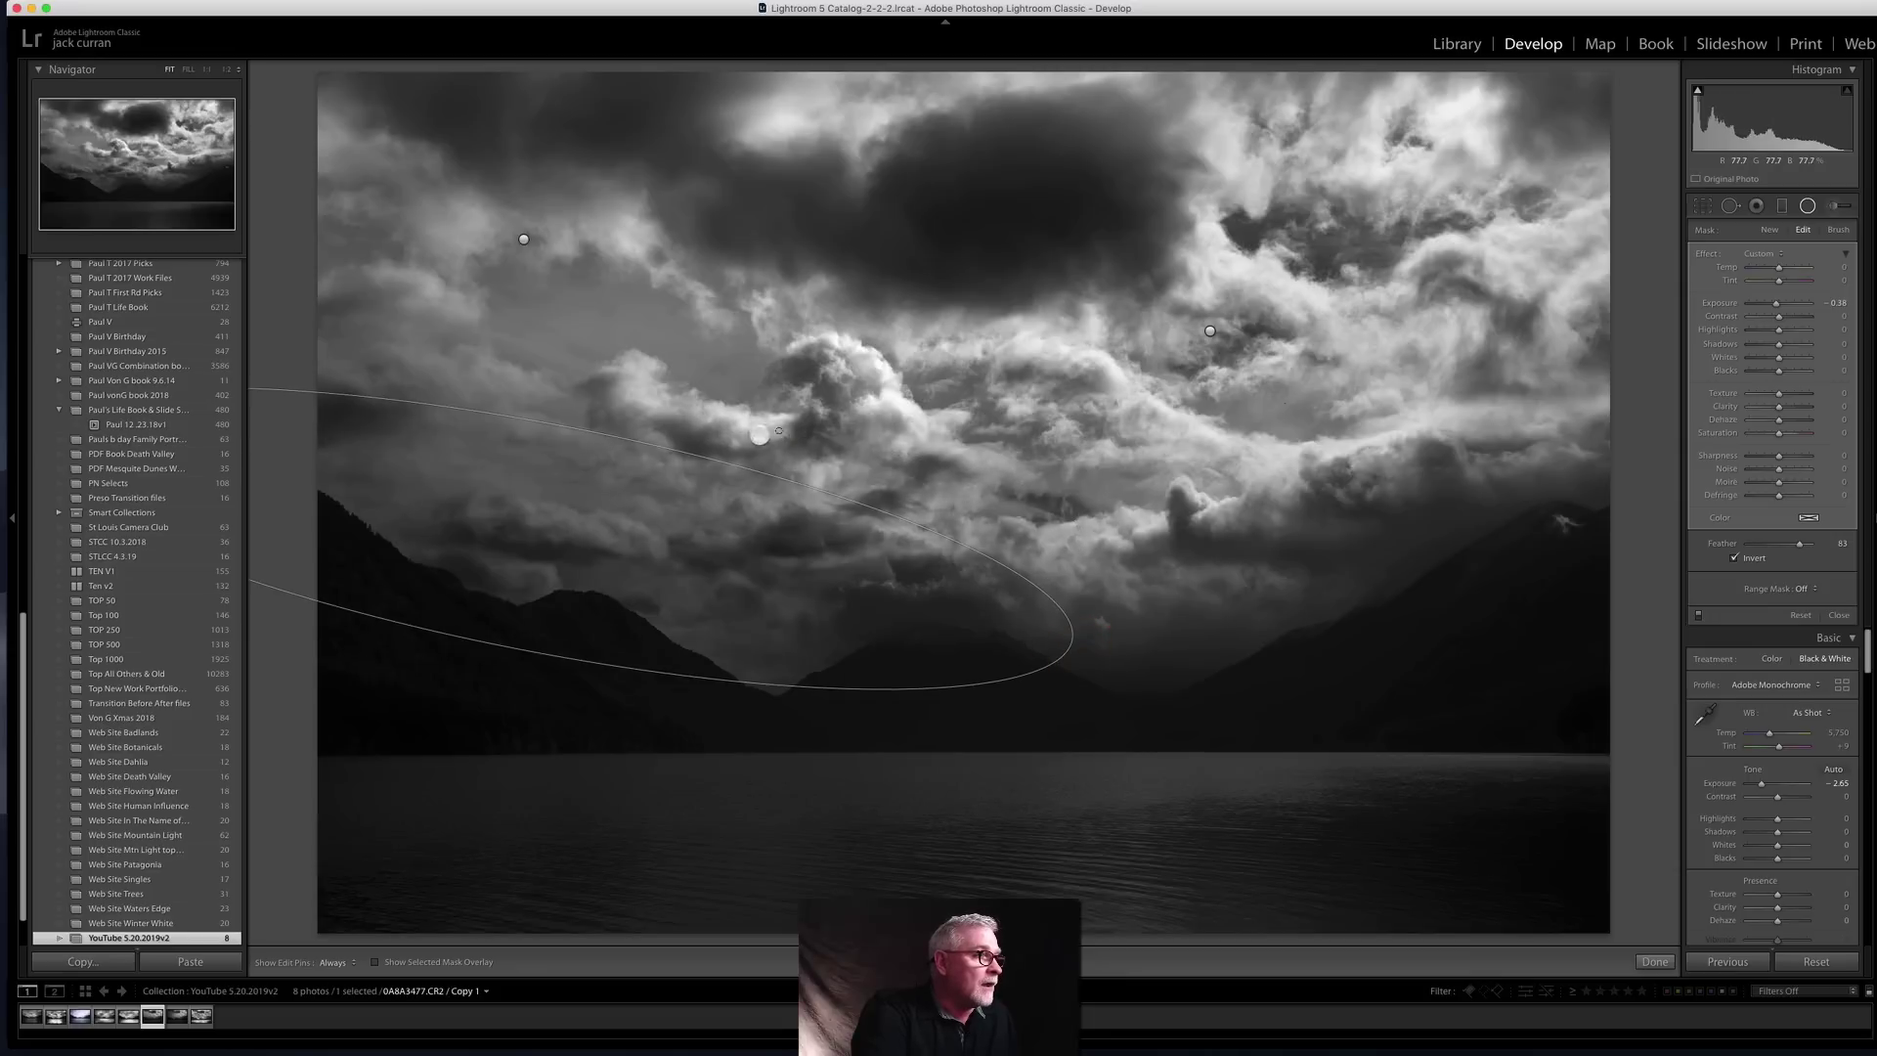
drag(545, 546, 578, 499)
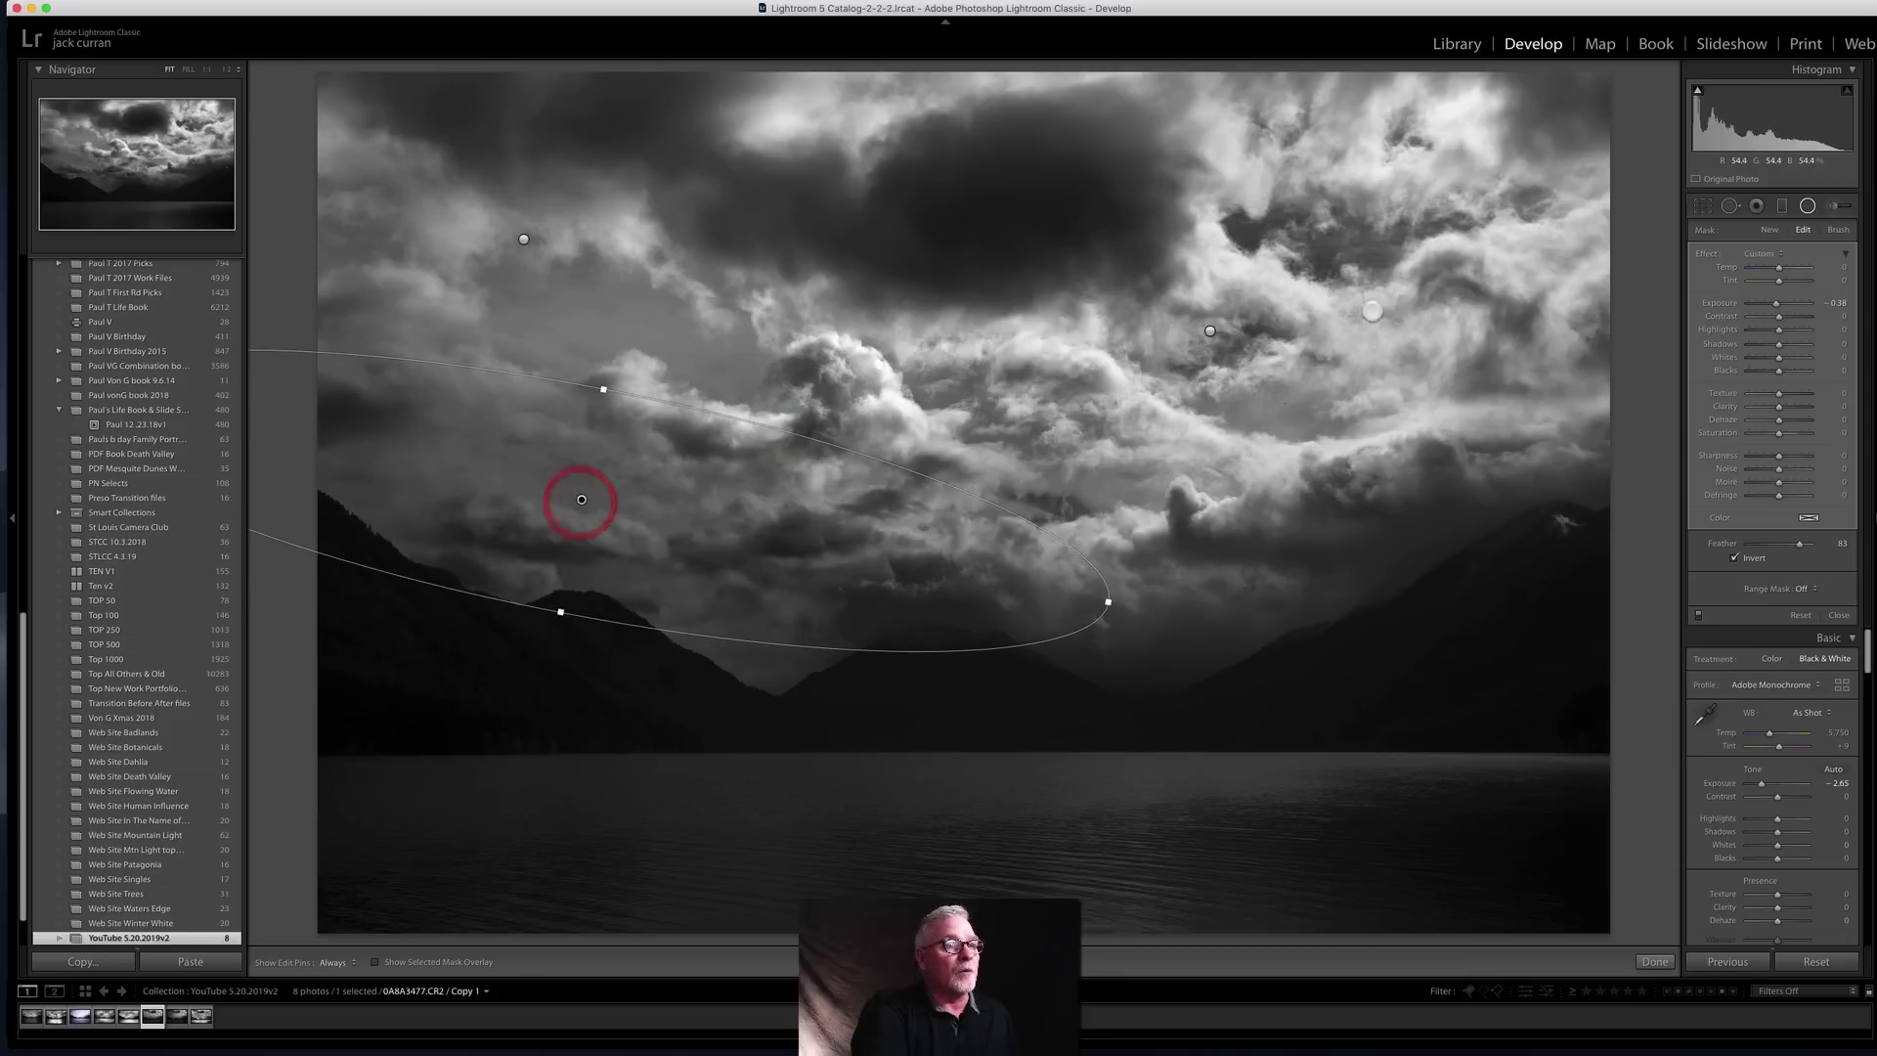
Step: Set the low-cloud radial filter to Exposure 0.69, Highlights 50, Texture 19, Clarity 40 and Dehaze 11
drag(1777, 304, 1781, 304)
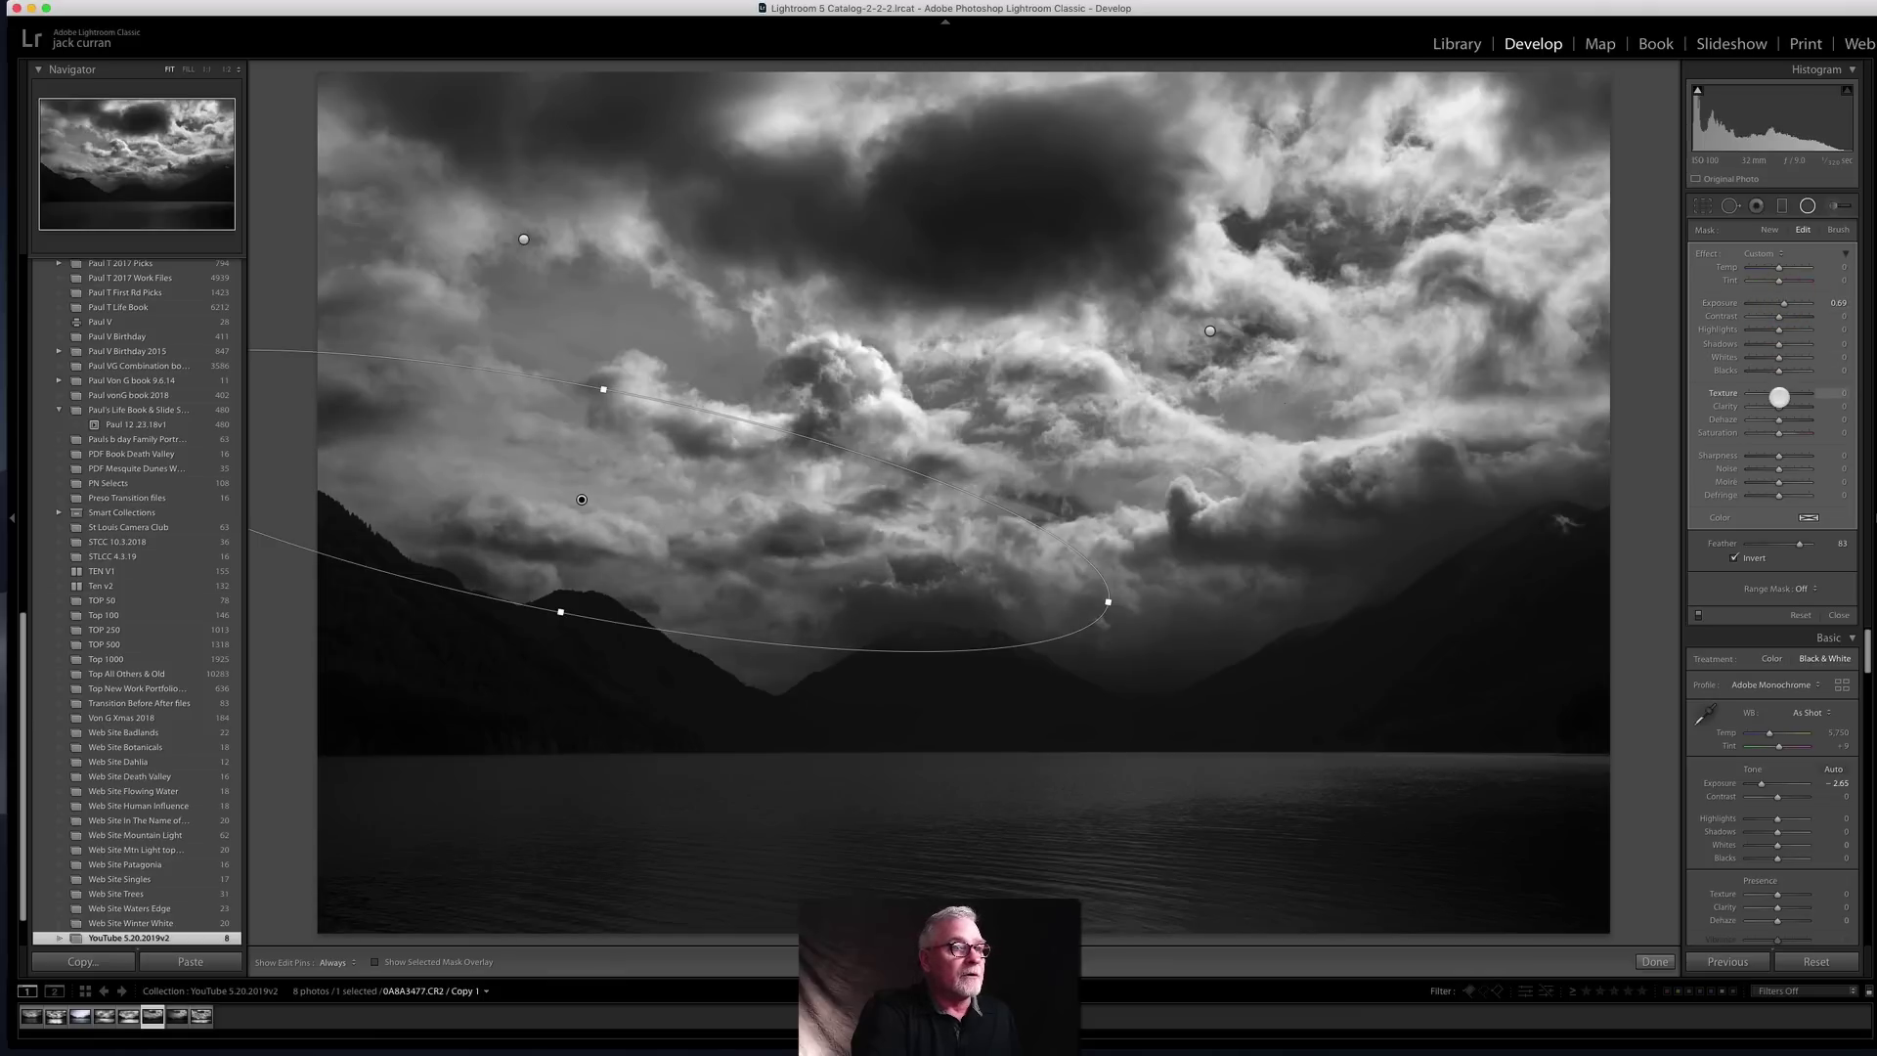
drag(1777, 406, 1779, 406)
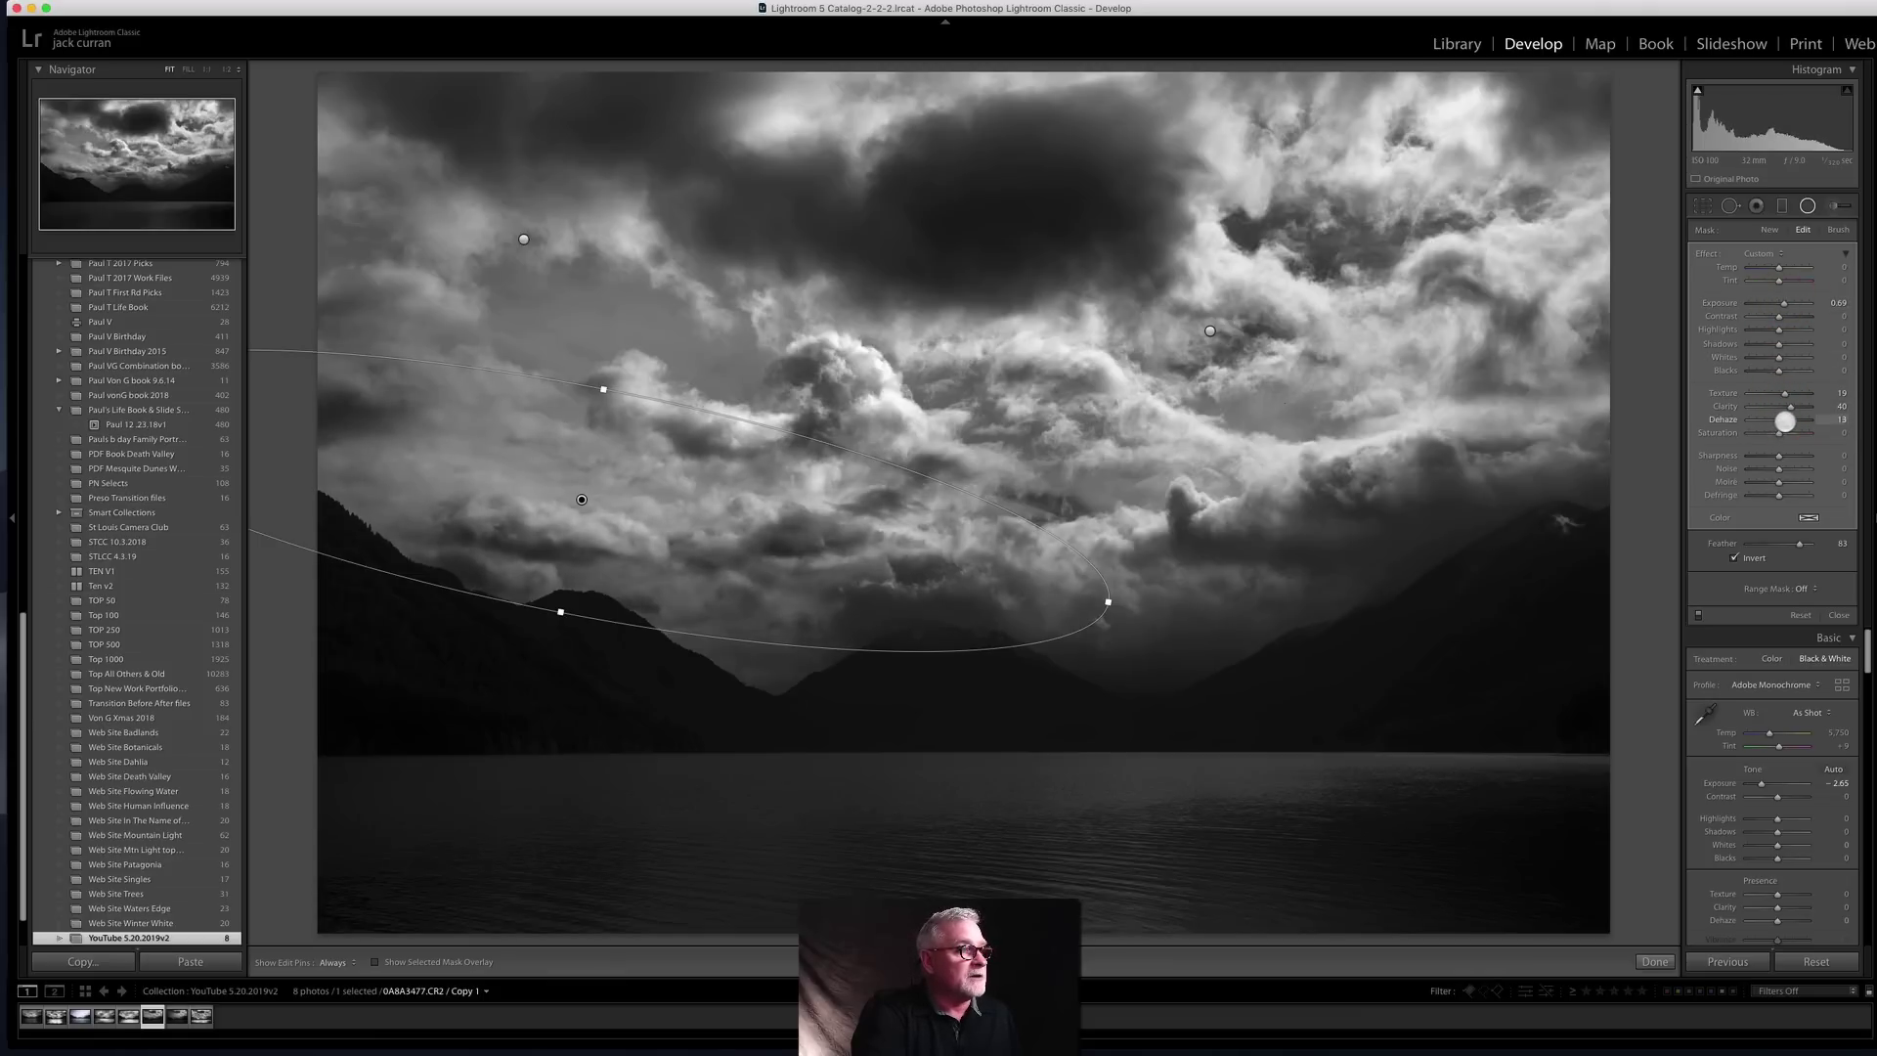
drag(1786, 421, 1787, 421)
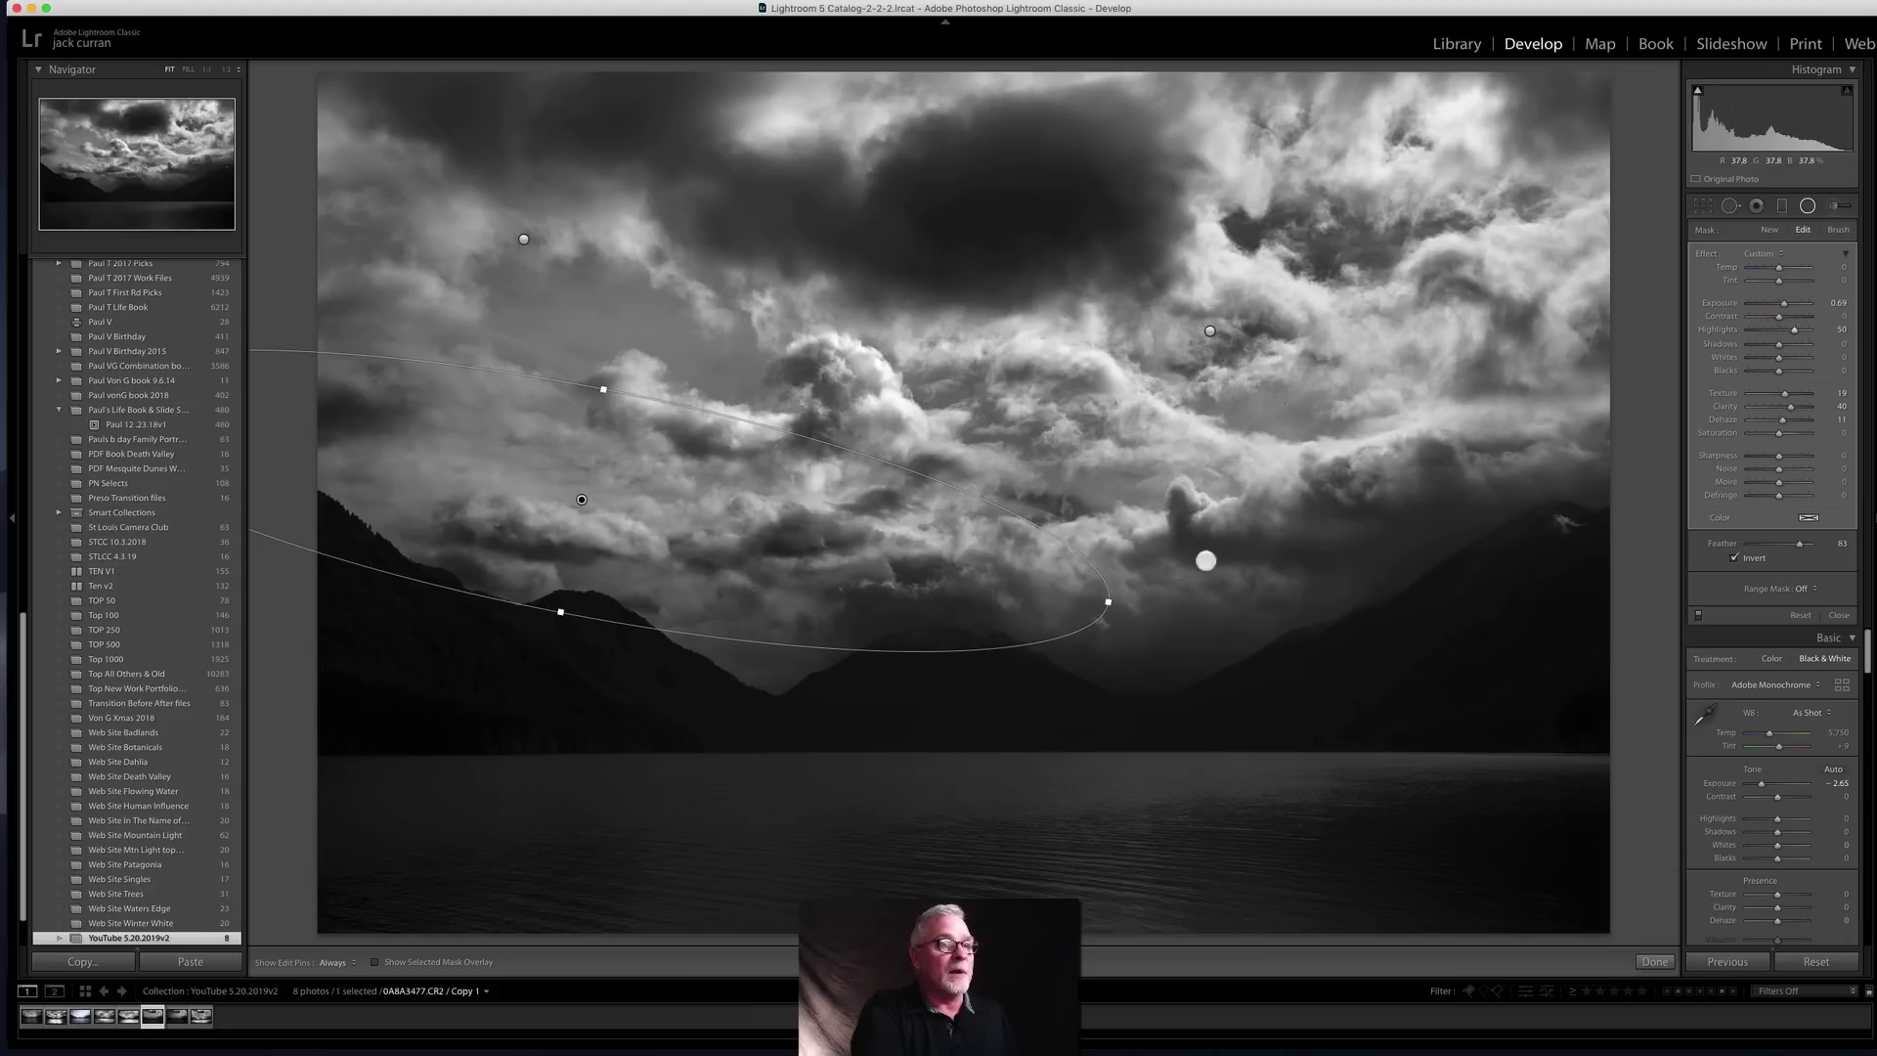
Step: Add an elliptical radial filter over the right-hand valley gap with Exposure 0.92, Highlights 100, Whites 47, Clarity 19 and Dehaze -18
click(1770, 229)
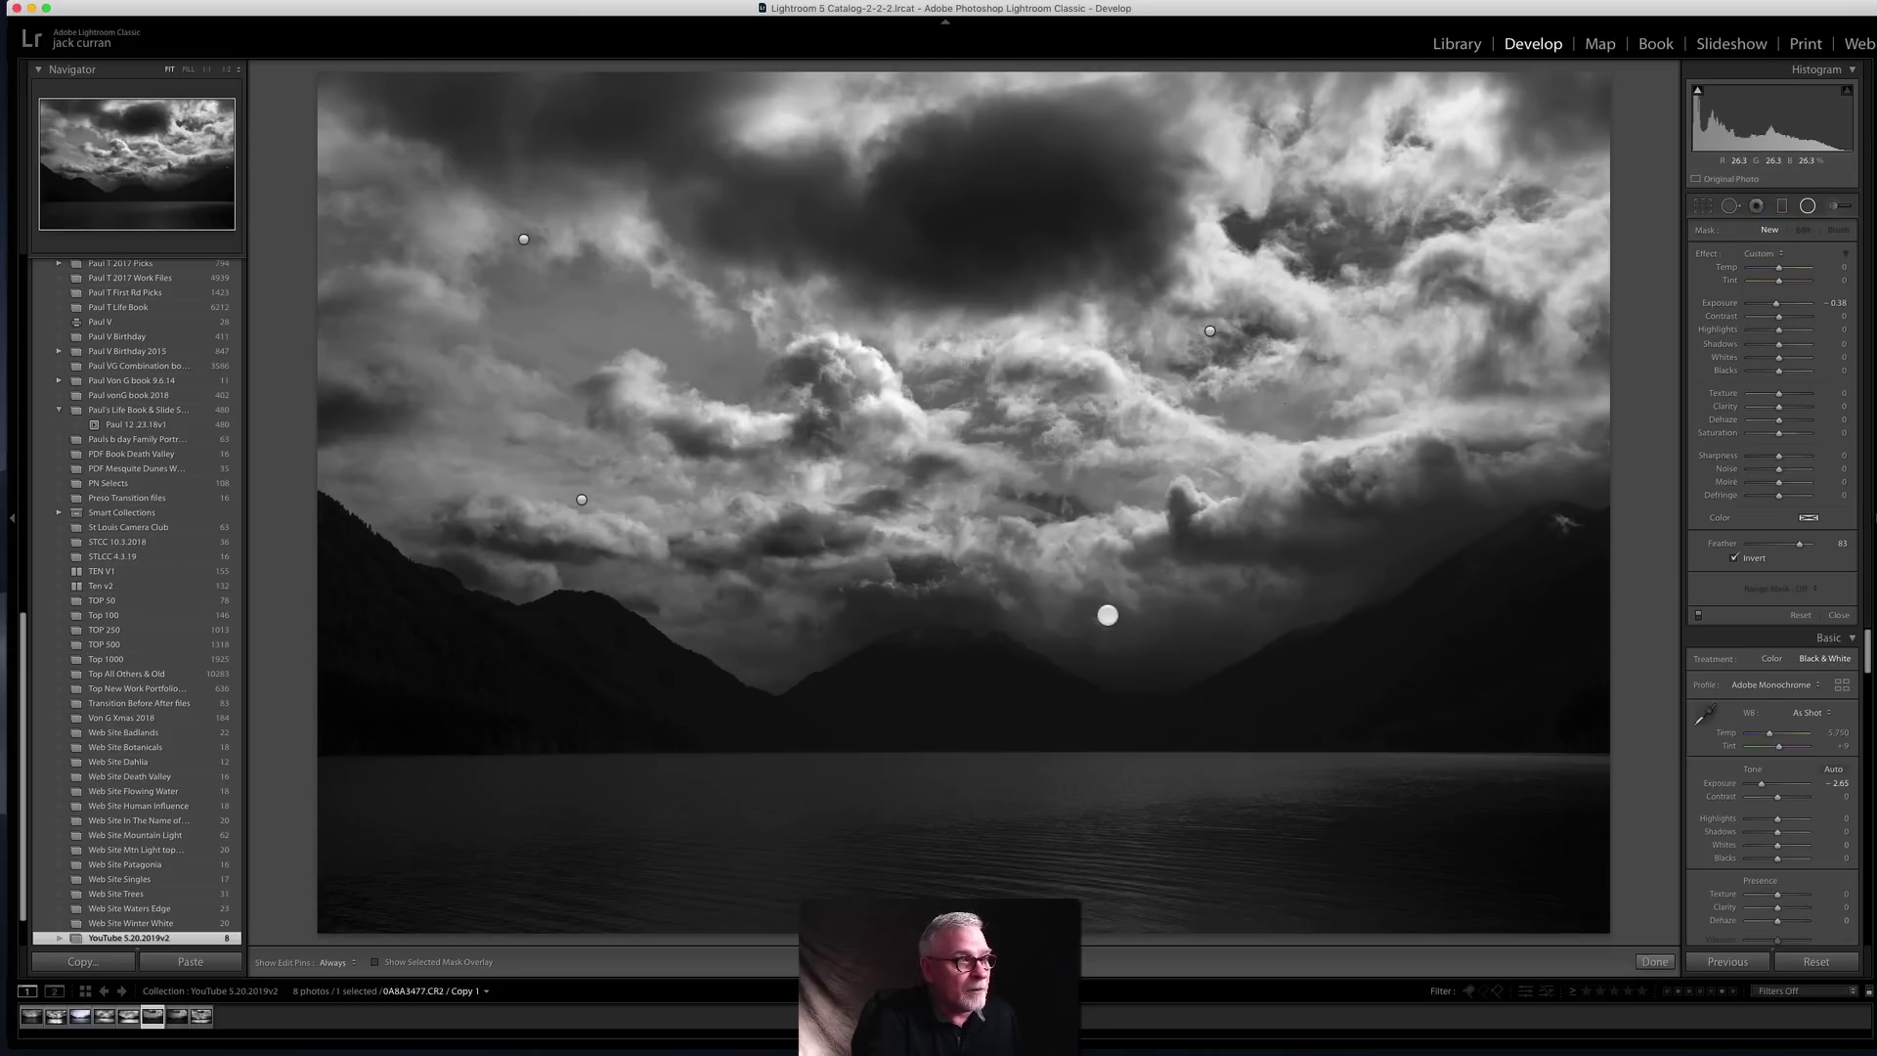
drag(1110, 618, 1350, 705)
drag(1153, 633, 1173, 637)
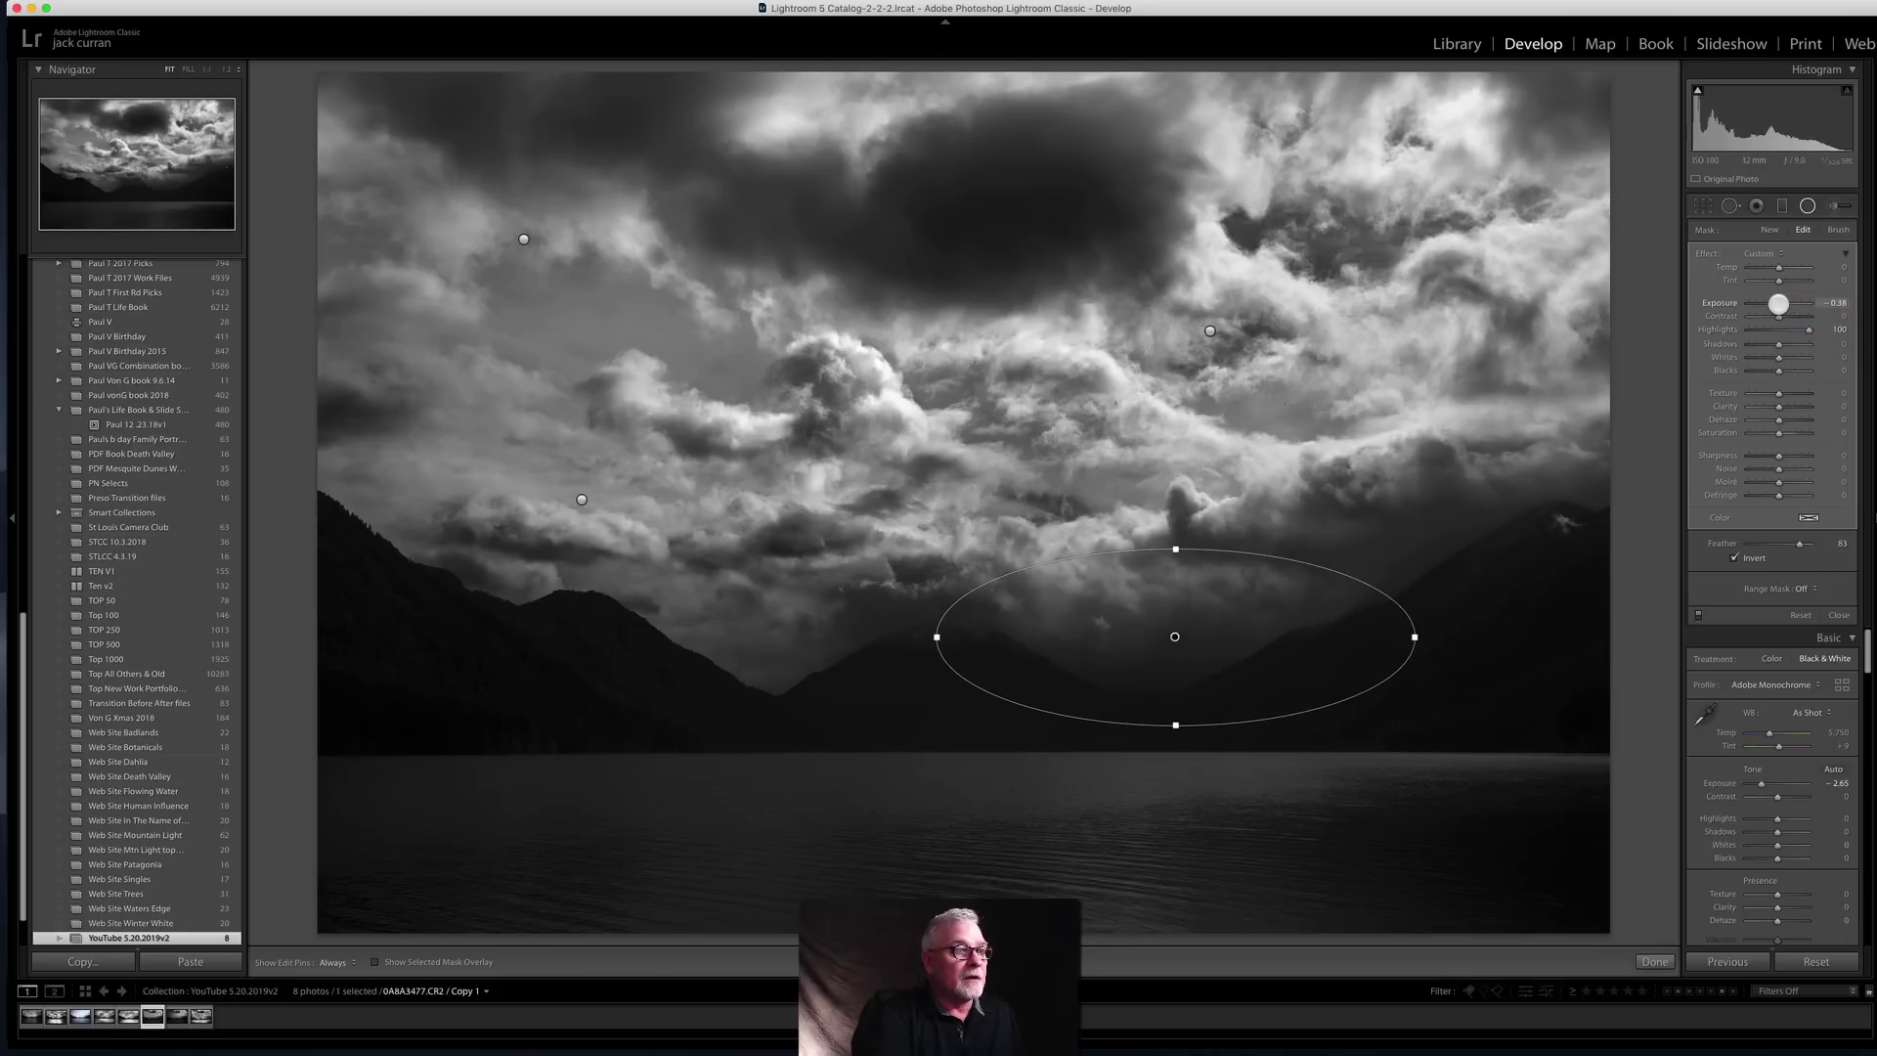
drag(1786, 305, 1781, 302)
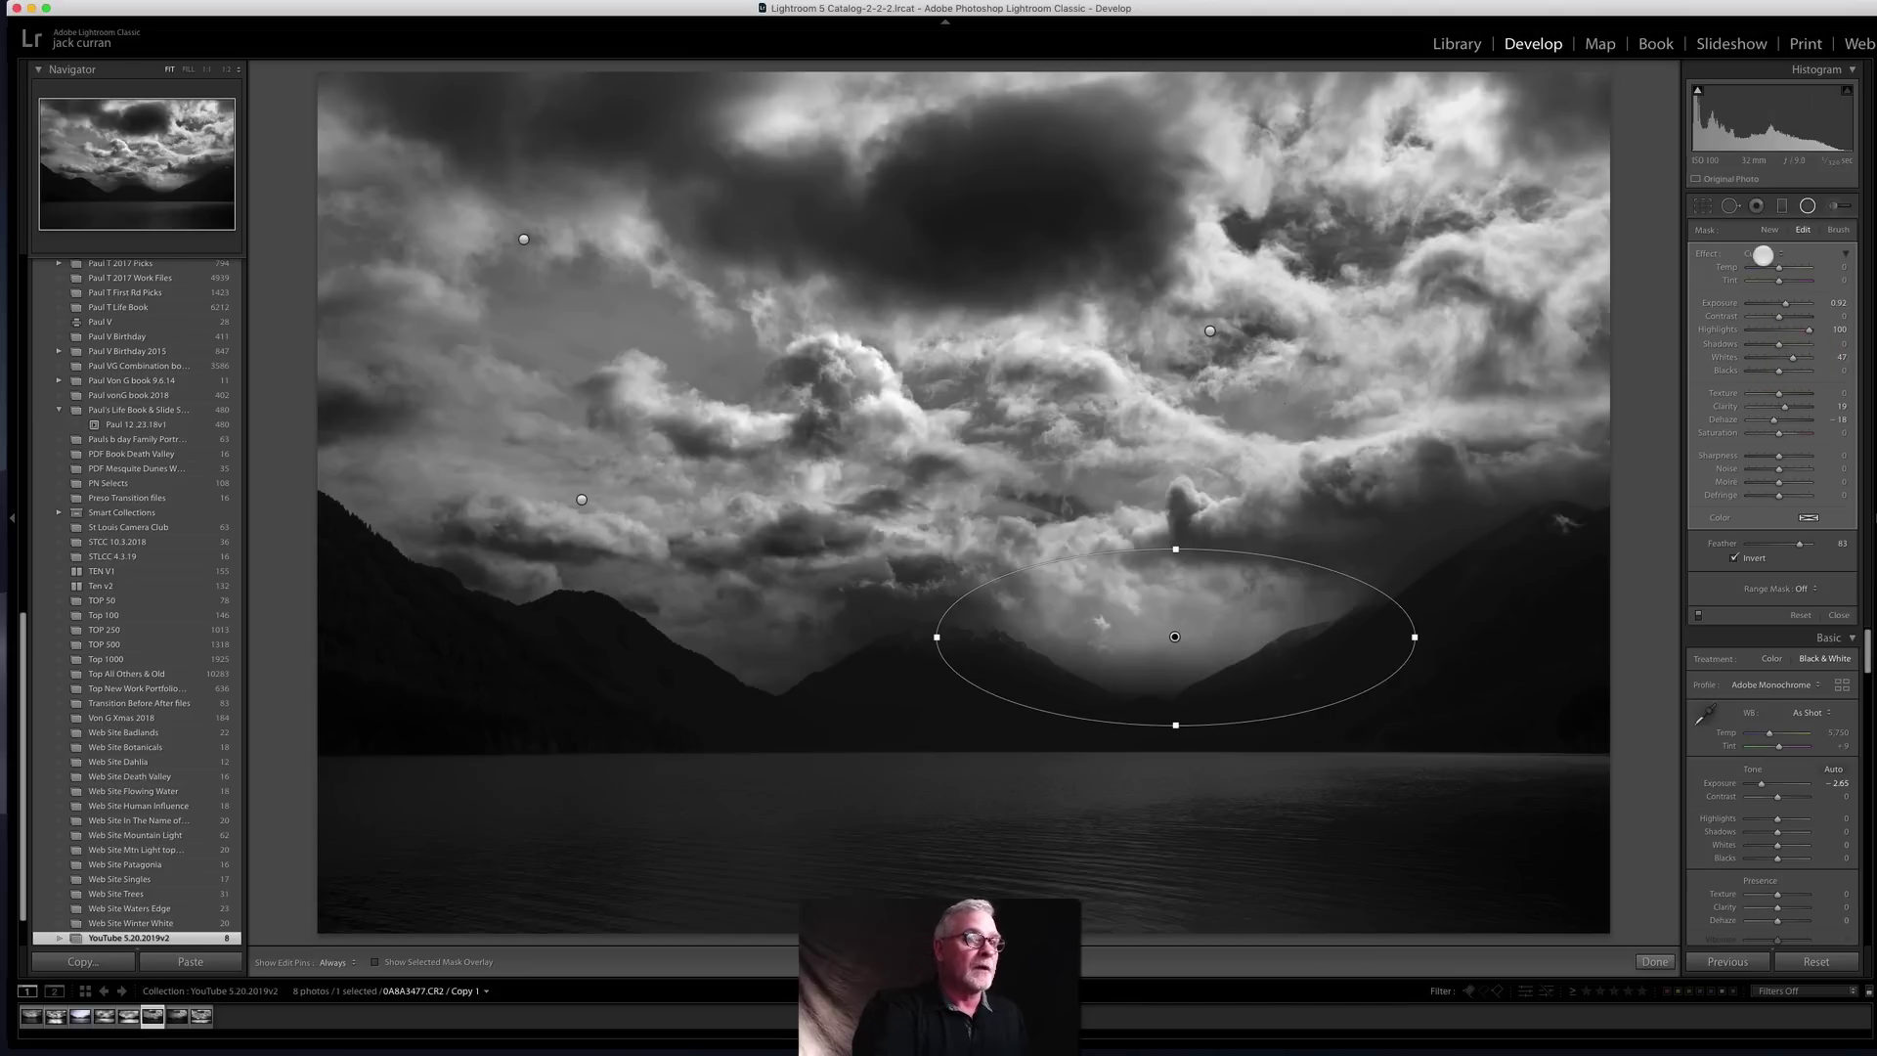
Step: Add a small radial filter over the left valley gap between the mountains, tilted down to the right
click(1770, 231)
drag(728, 625, 893, 672)
drag(825, 567, 866, 610)
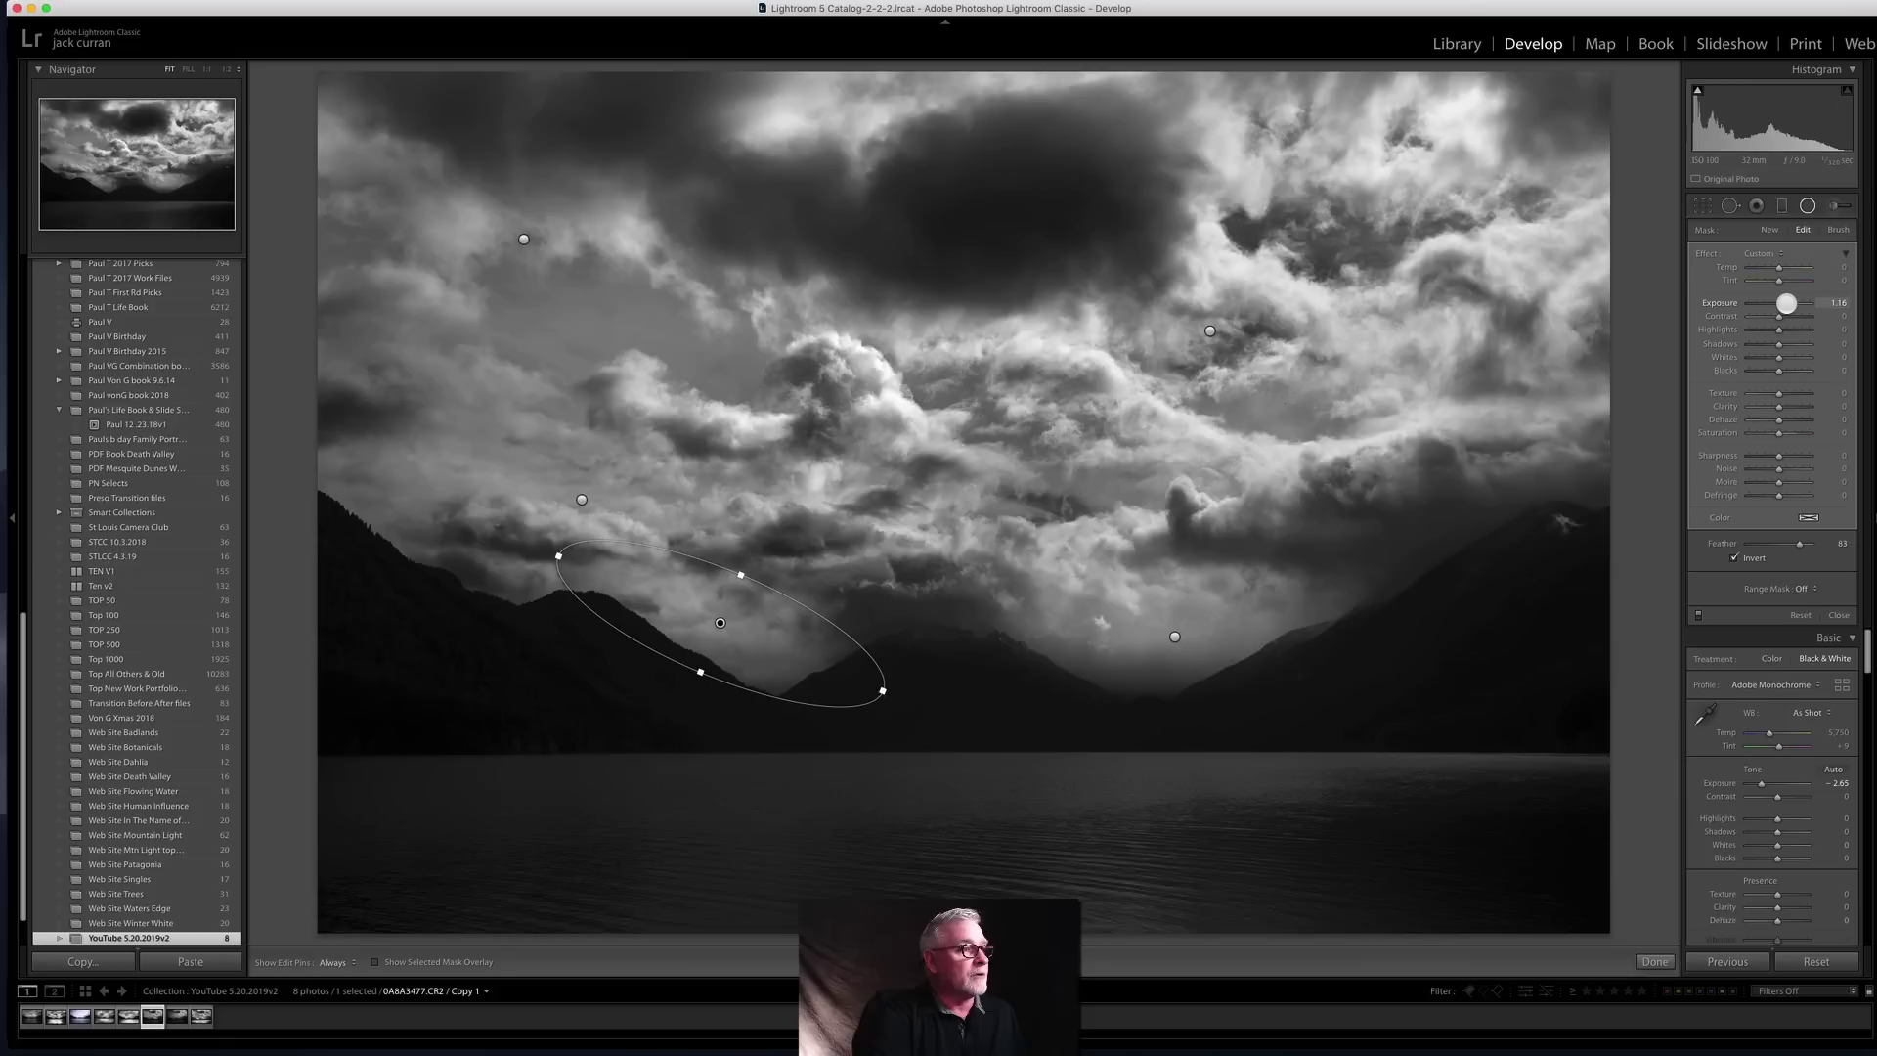
Step: Enlarge the left-valley filter and shift it slightly right, with Exposure 1.55, Contrast 13, Highlights 80 and raised Clarity
drag(1789, 303, 1789, 303)
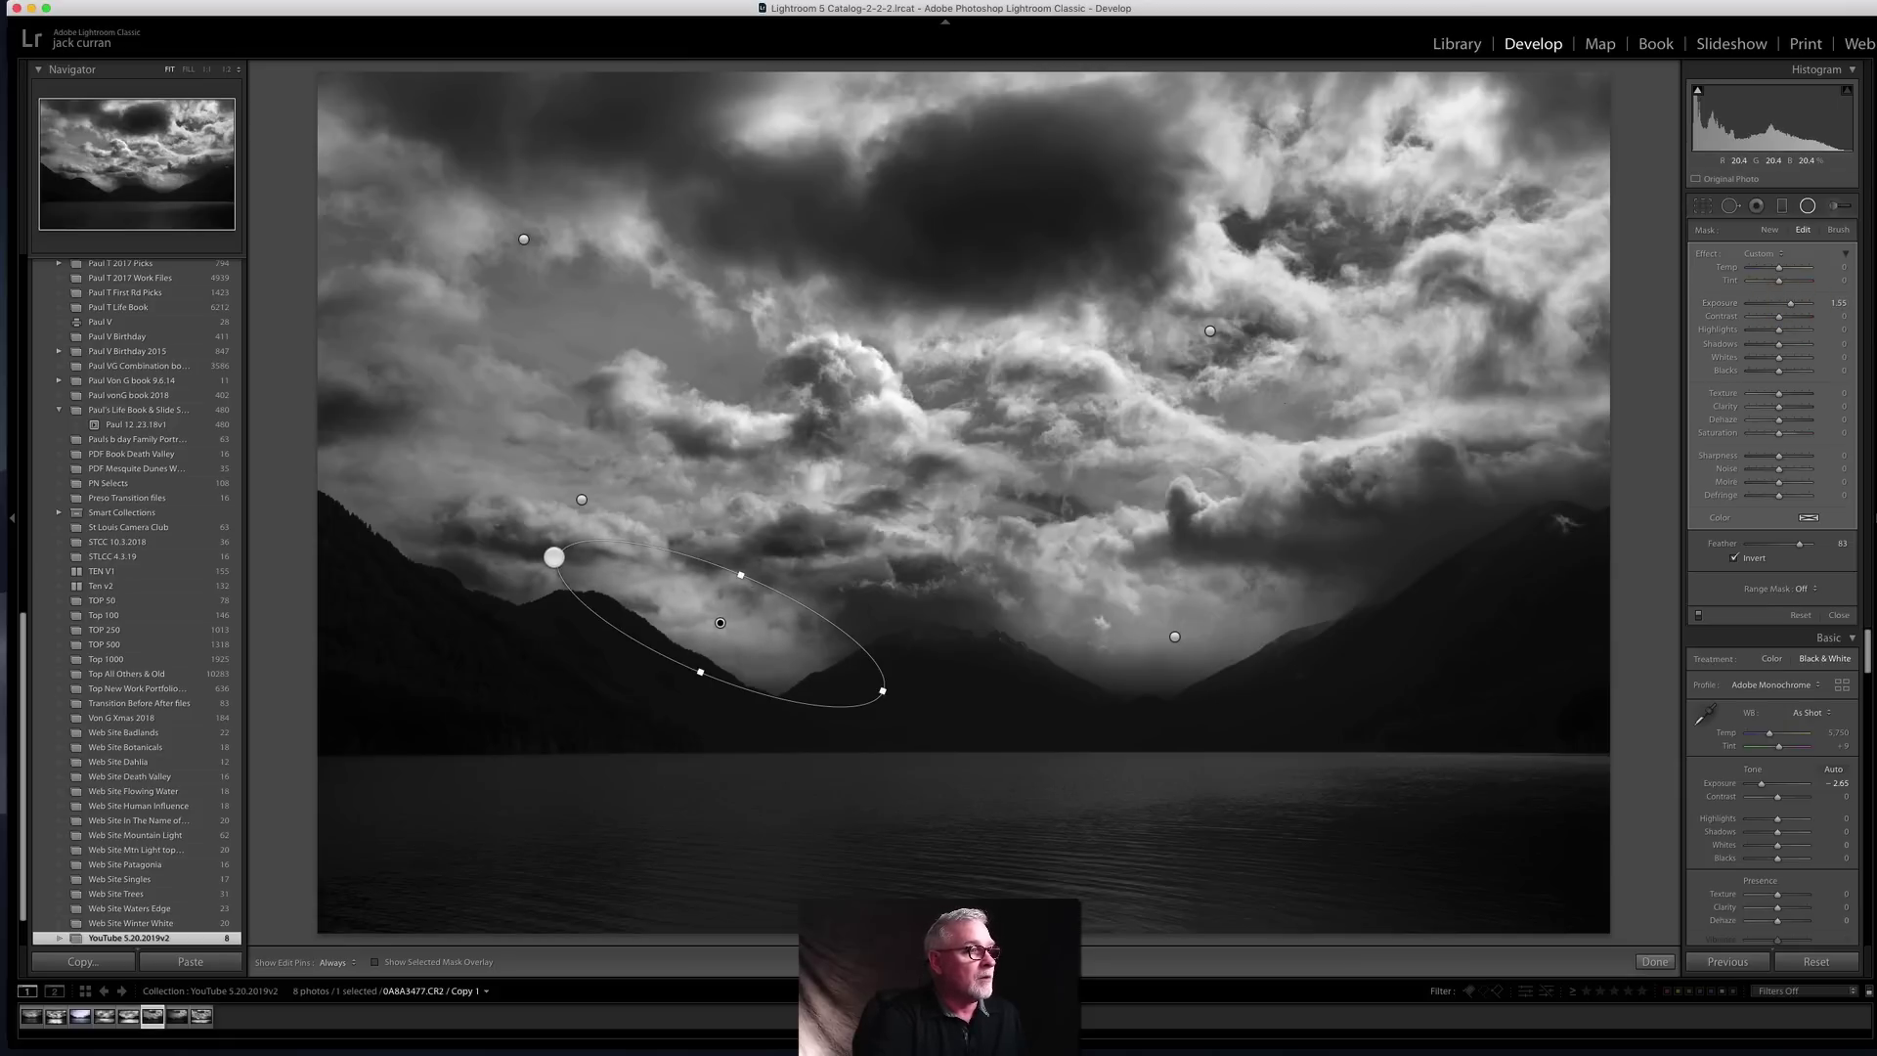
drag(553, 556, 488, 527)
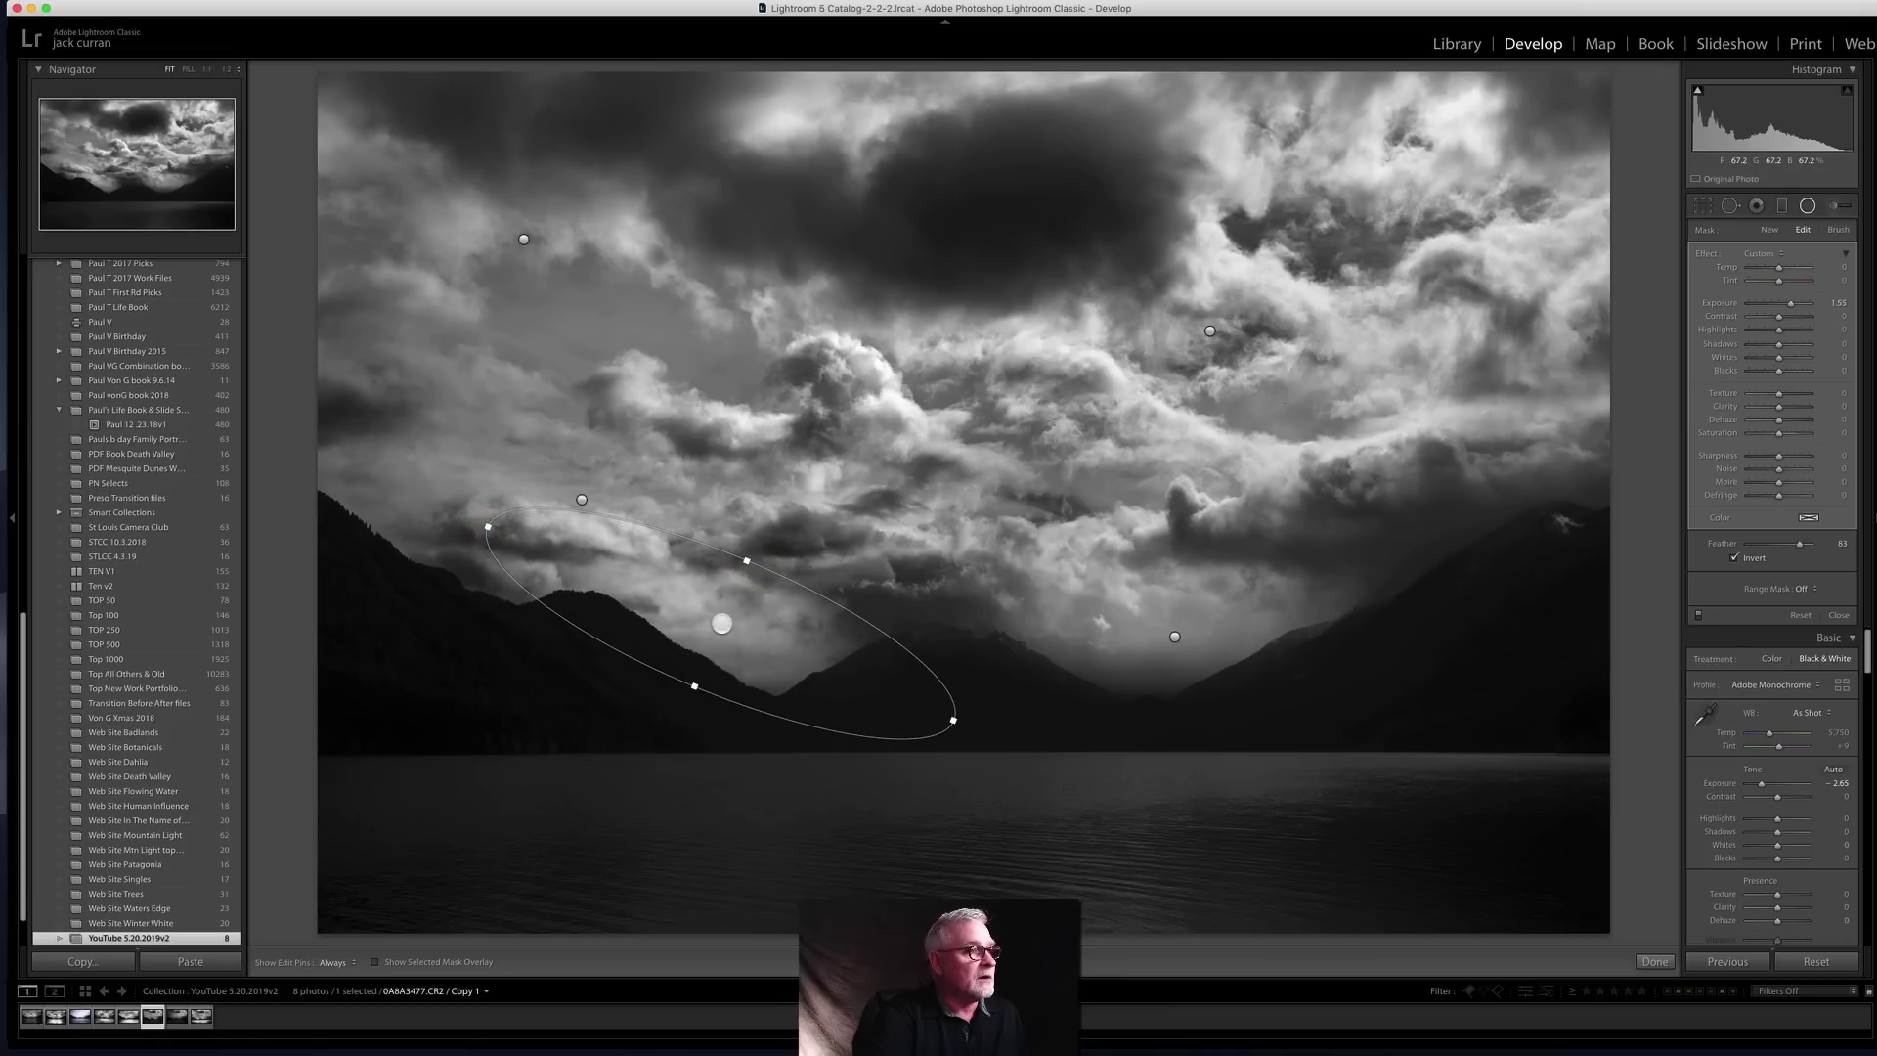
drag(721, 622, 765, 635)
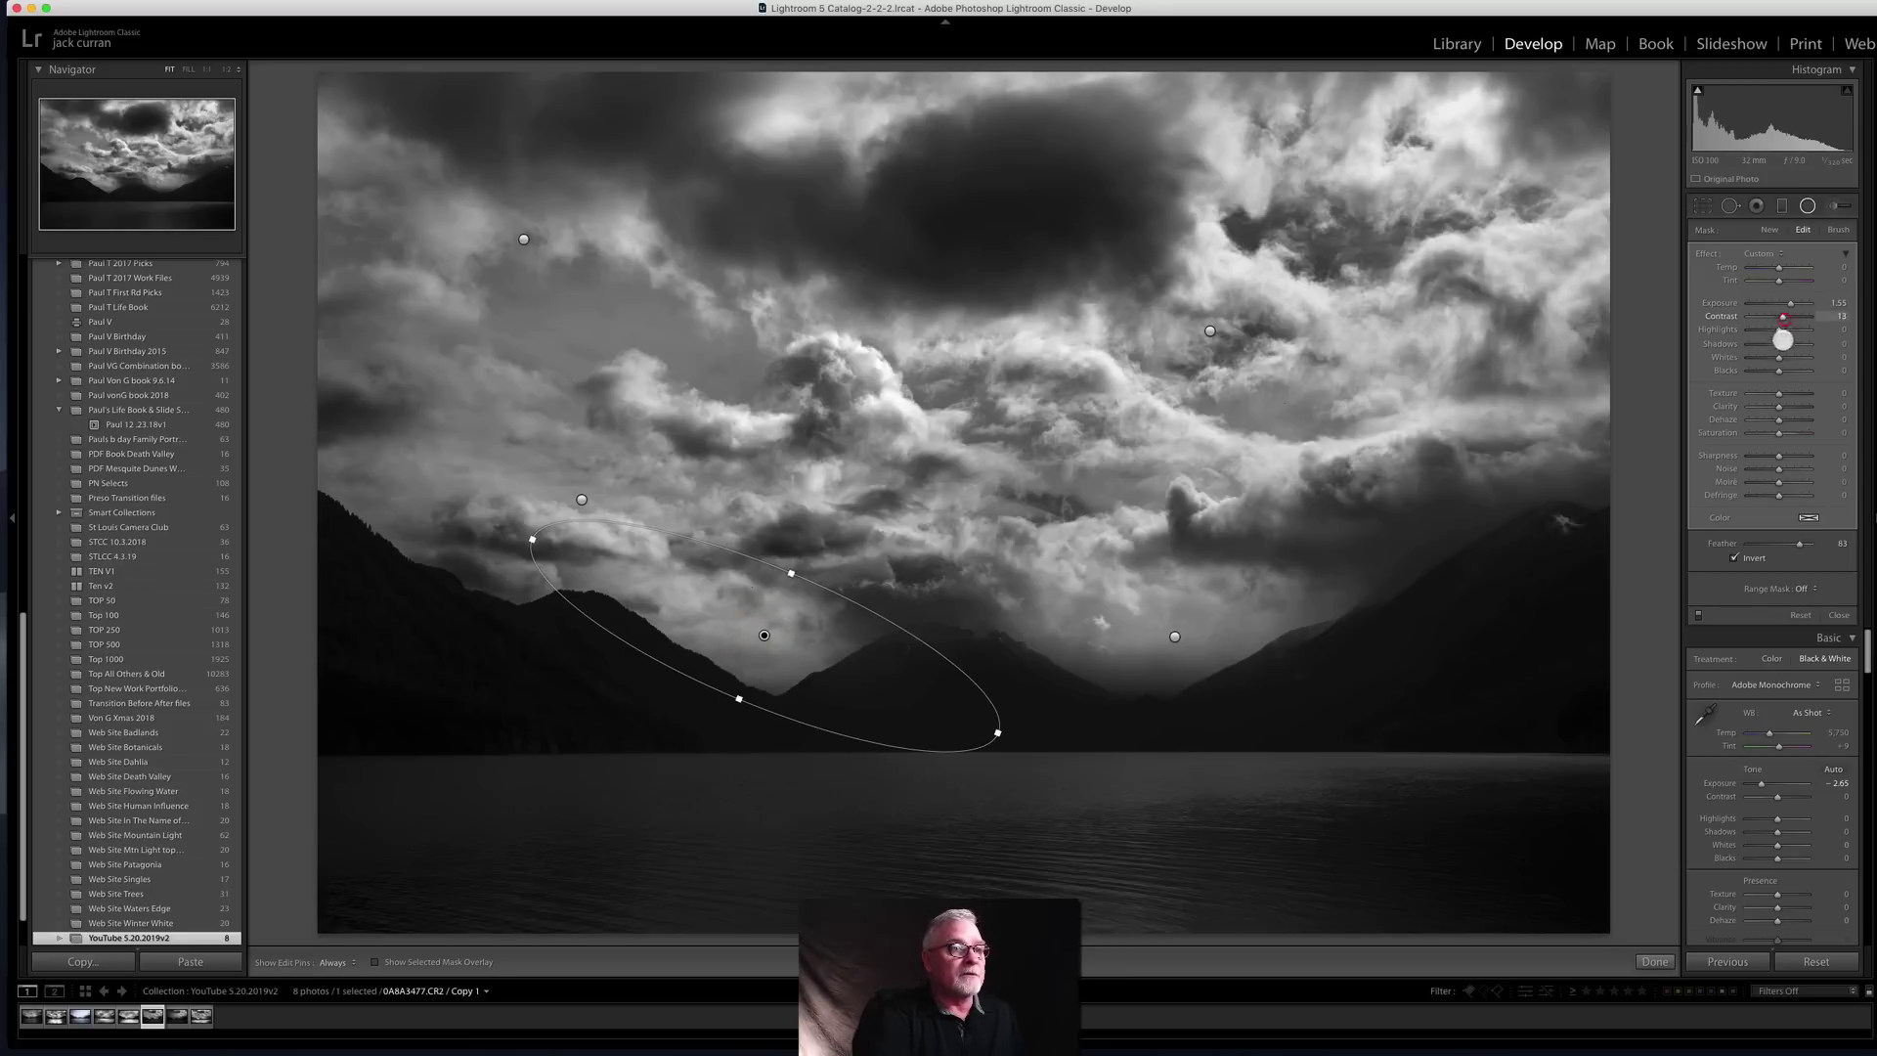
drag(1782, 406, 1789, 407)
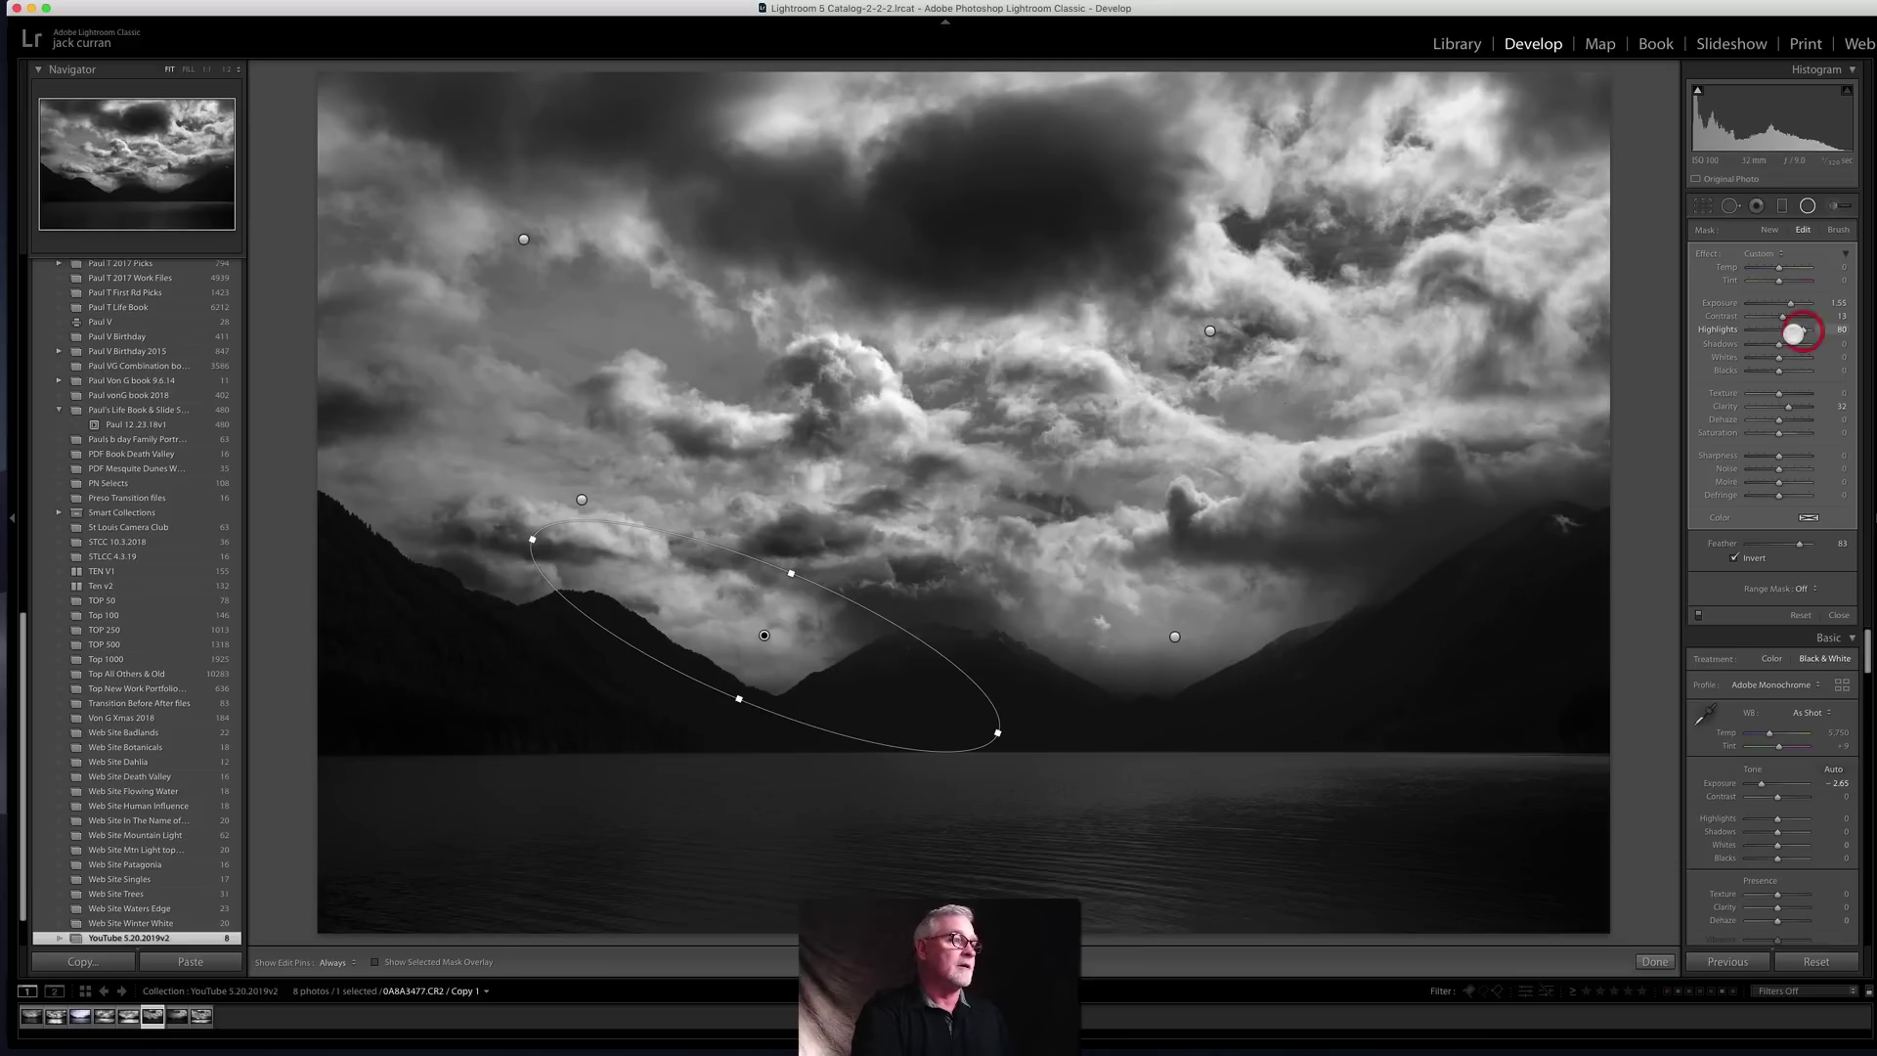
Step: Add a flat radial filter over the dark cloud above the central peak with Exposure 0.54, Highlights 45 and Whites 78
click(1771, 237)
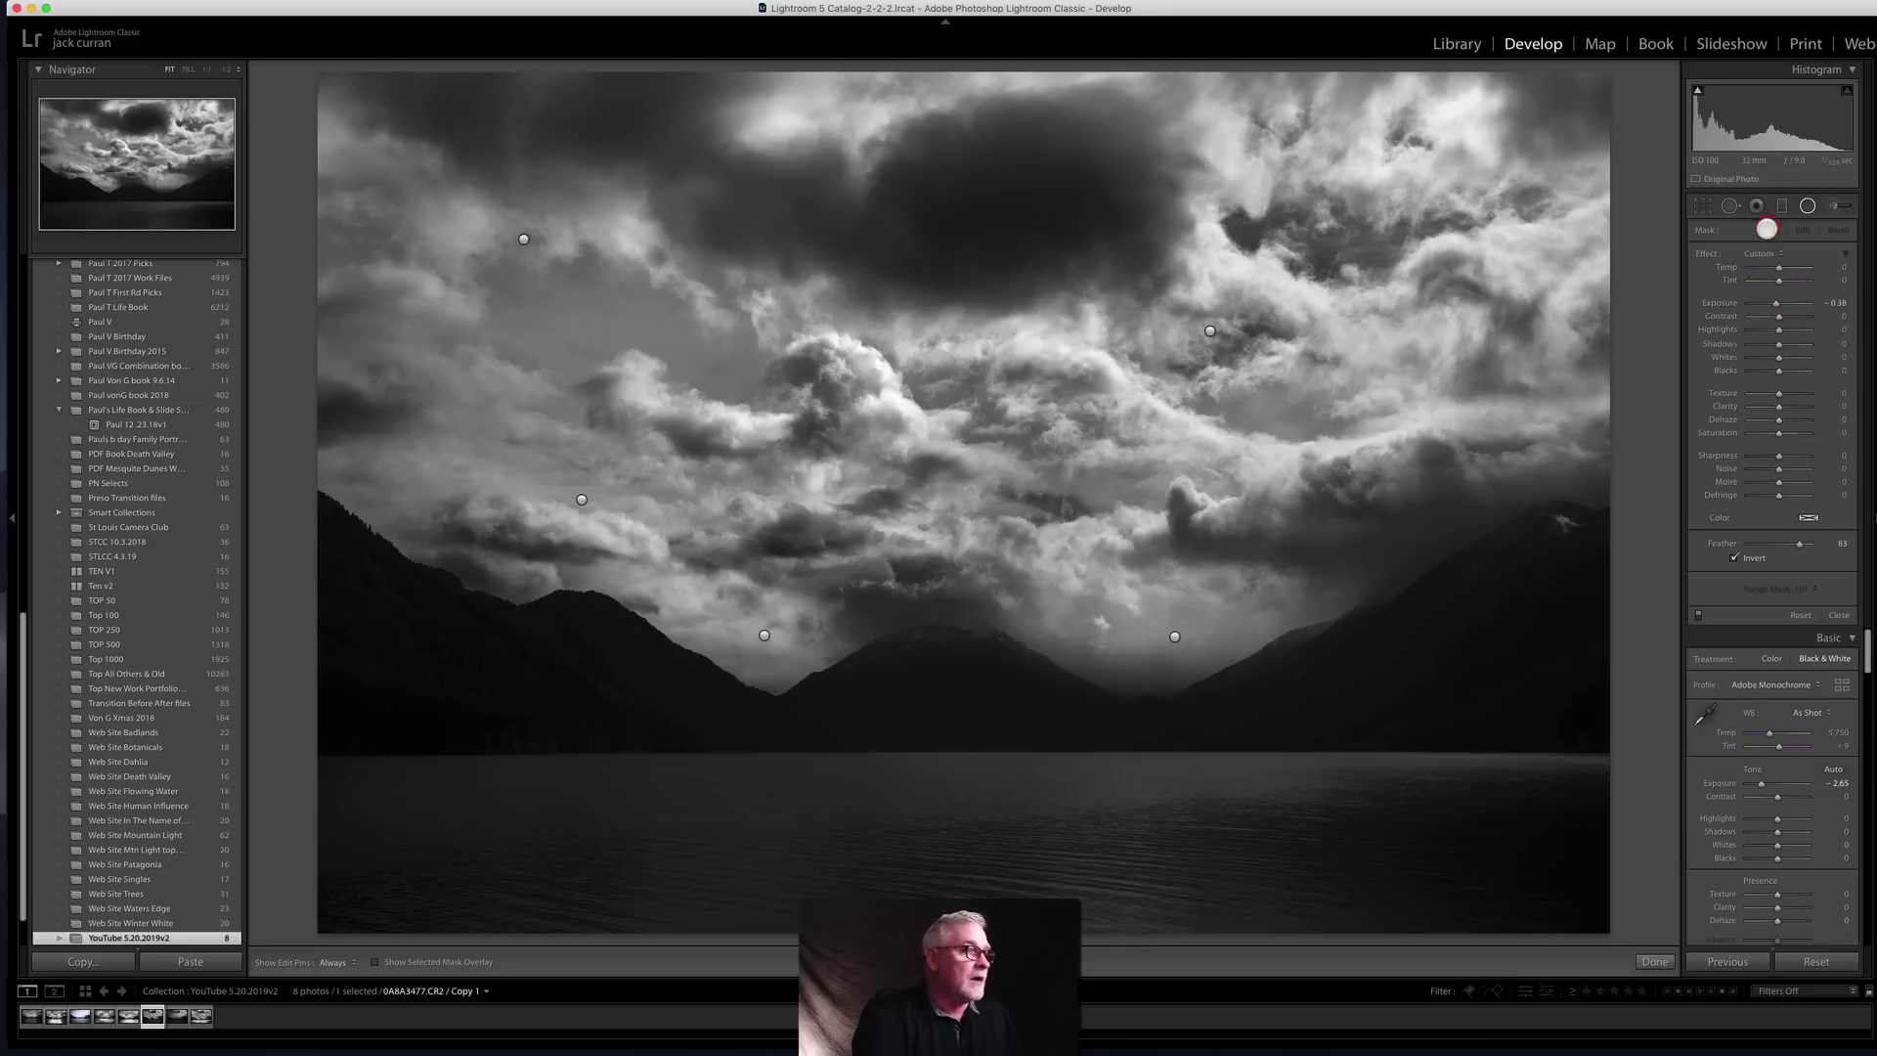
drag(901, 594, 1091, 654)
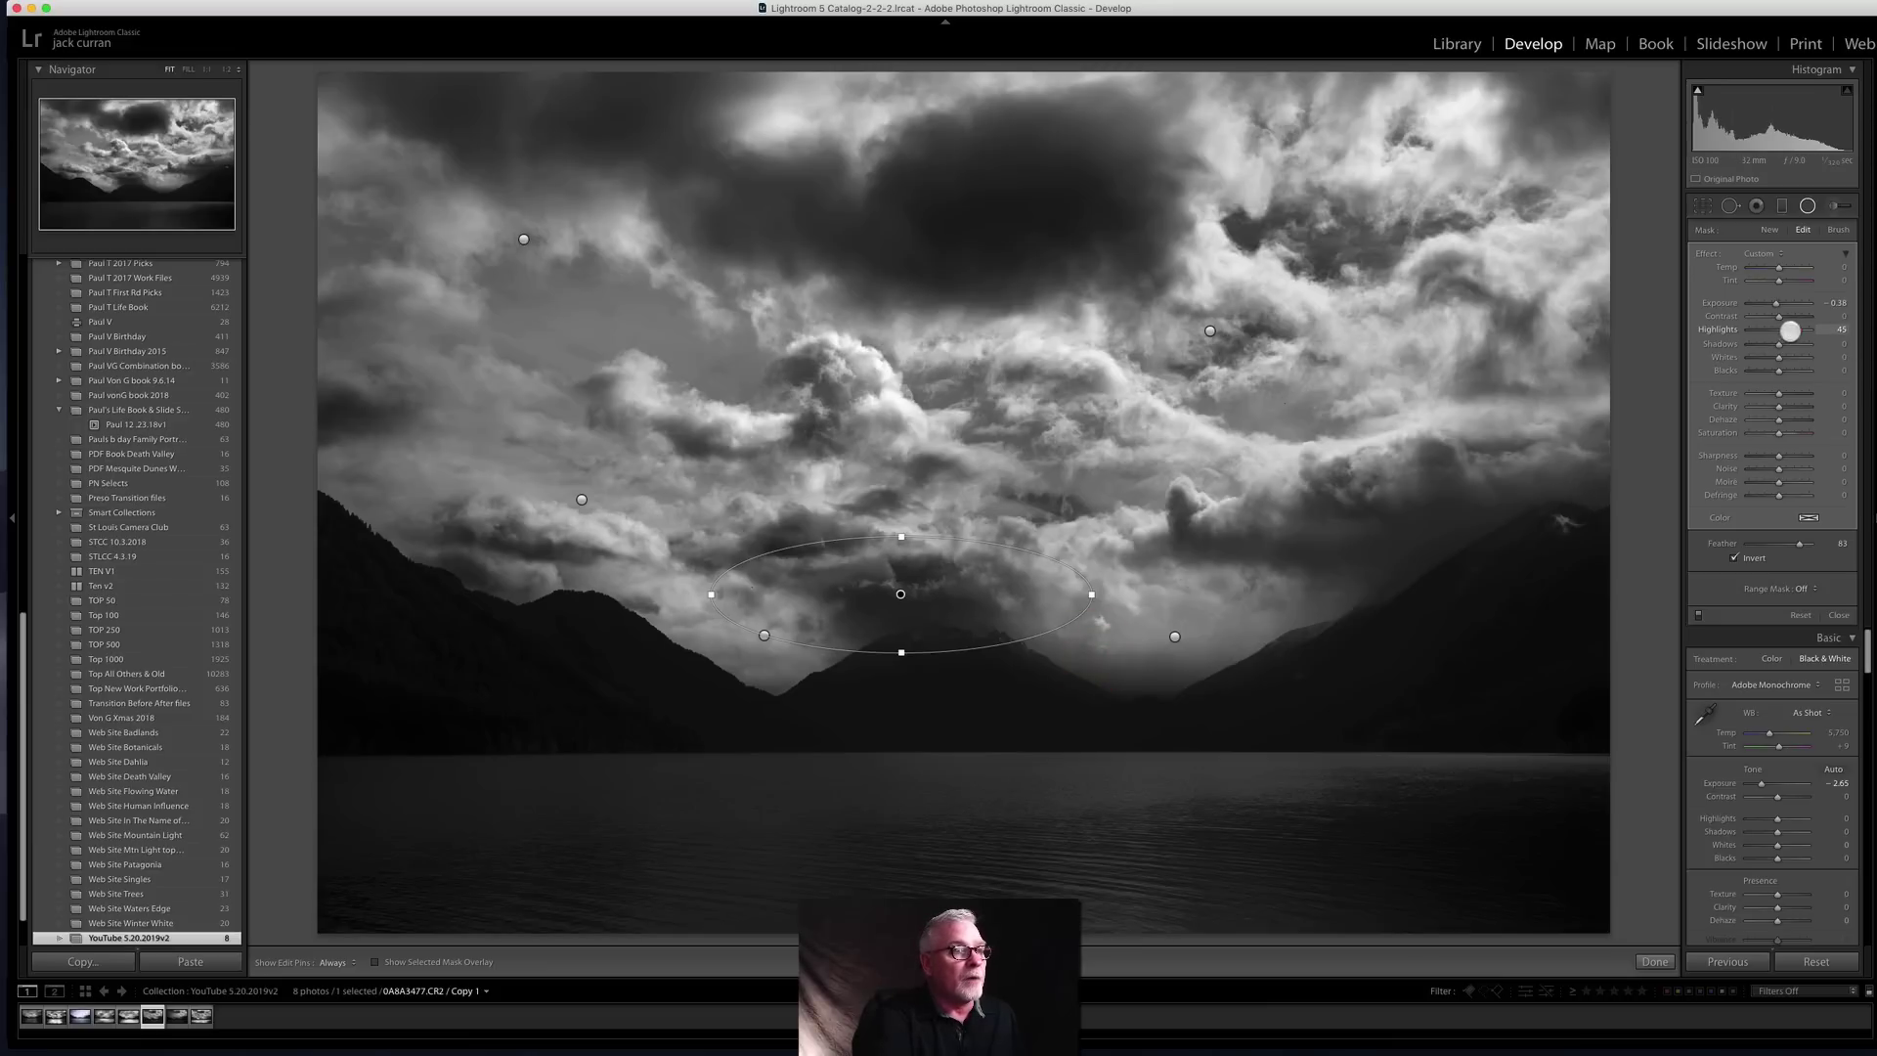
drag(1796, 358, 1804, 357)
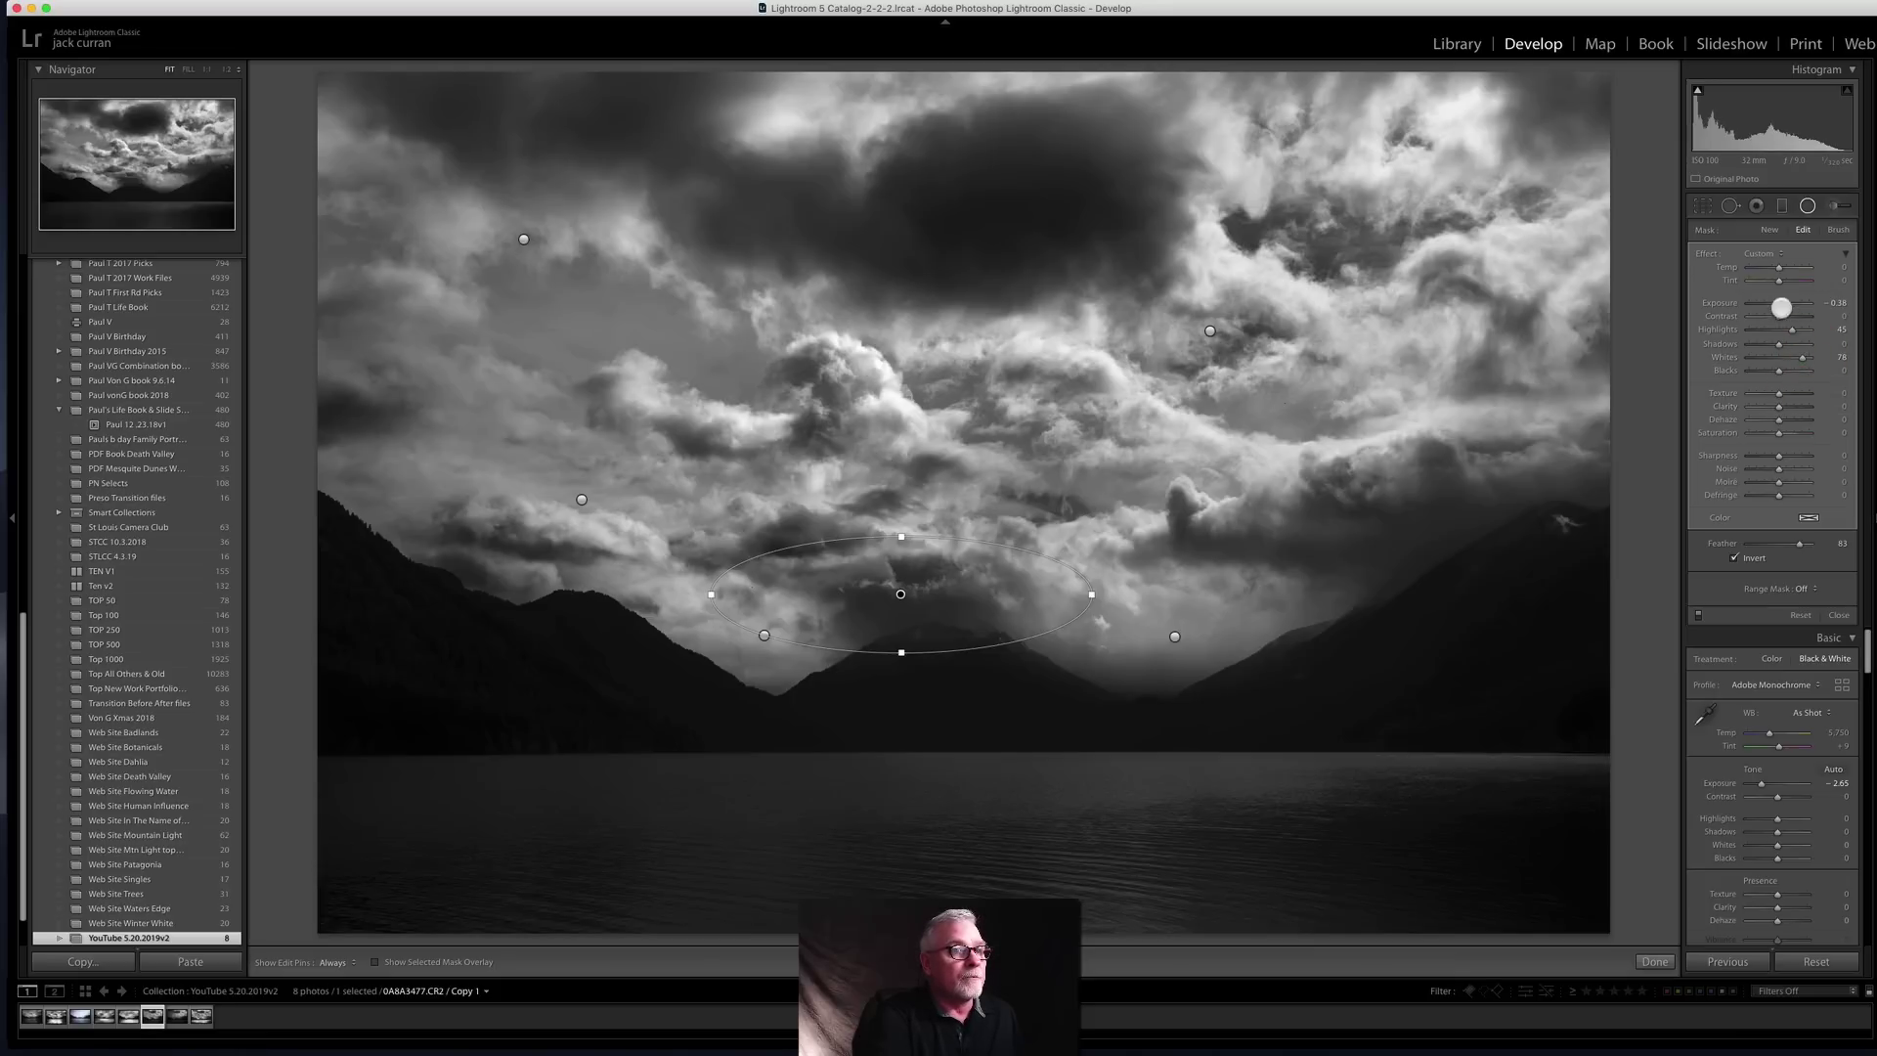
drag(1777, 303, 1785, 303)
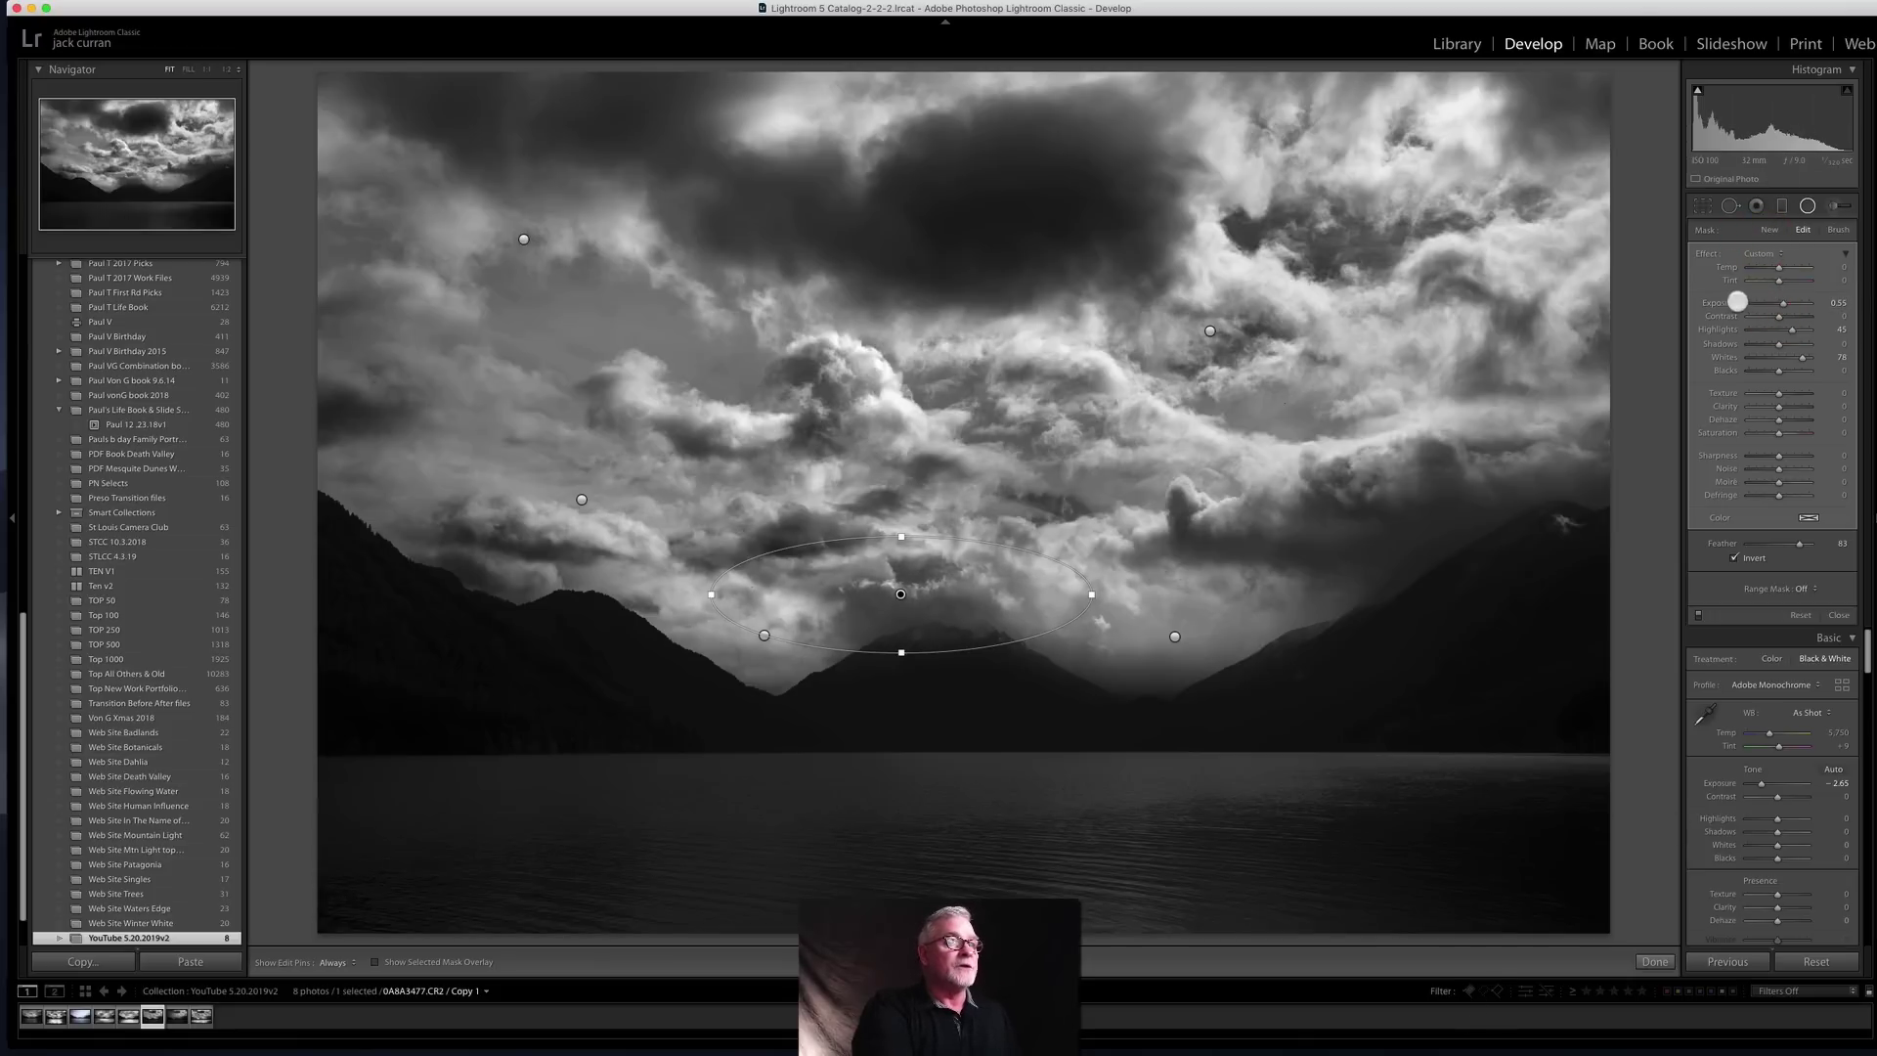
click(1771, 230)
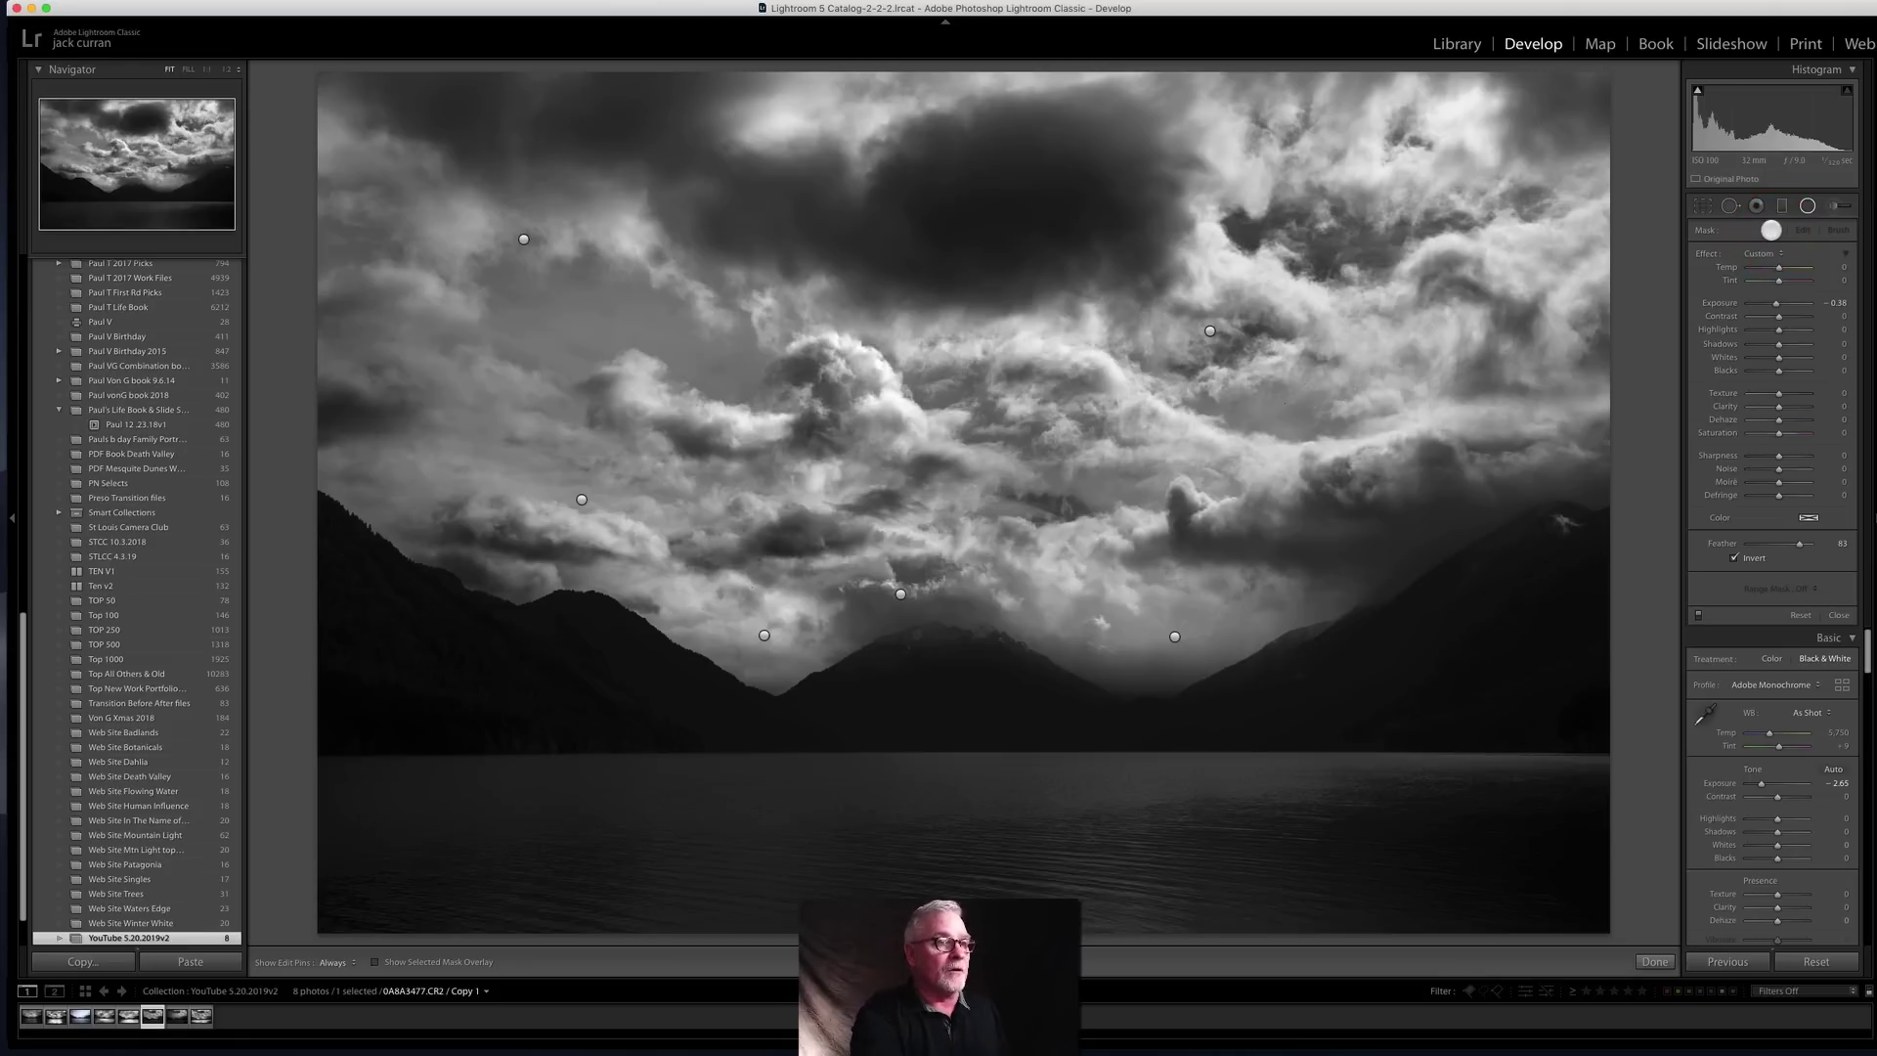
Step: Compare the photo with all radial filters switched off and on, leaving them on
click(1698, 613)
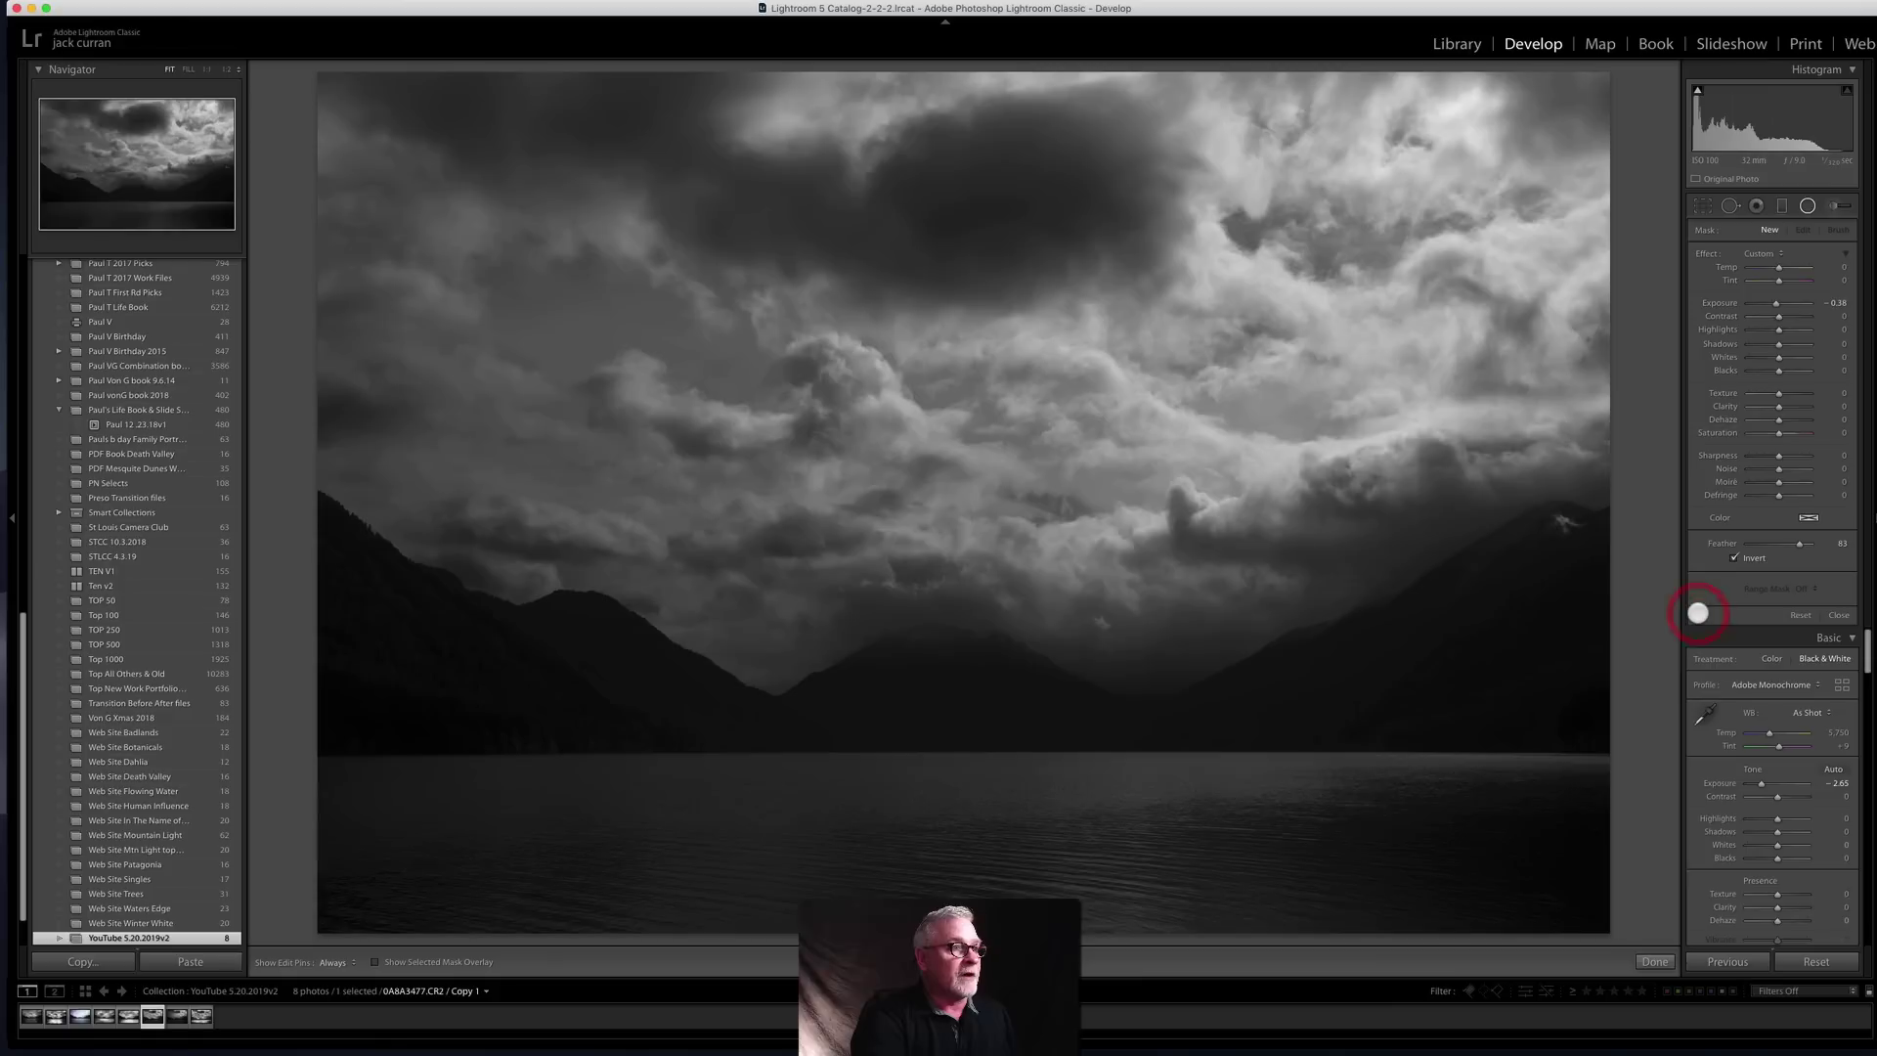
click(1698, 613)
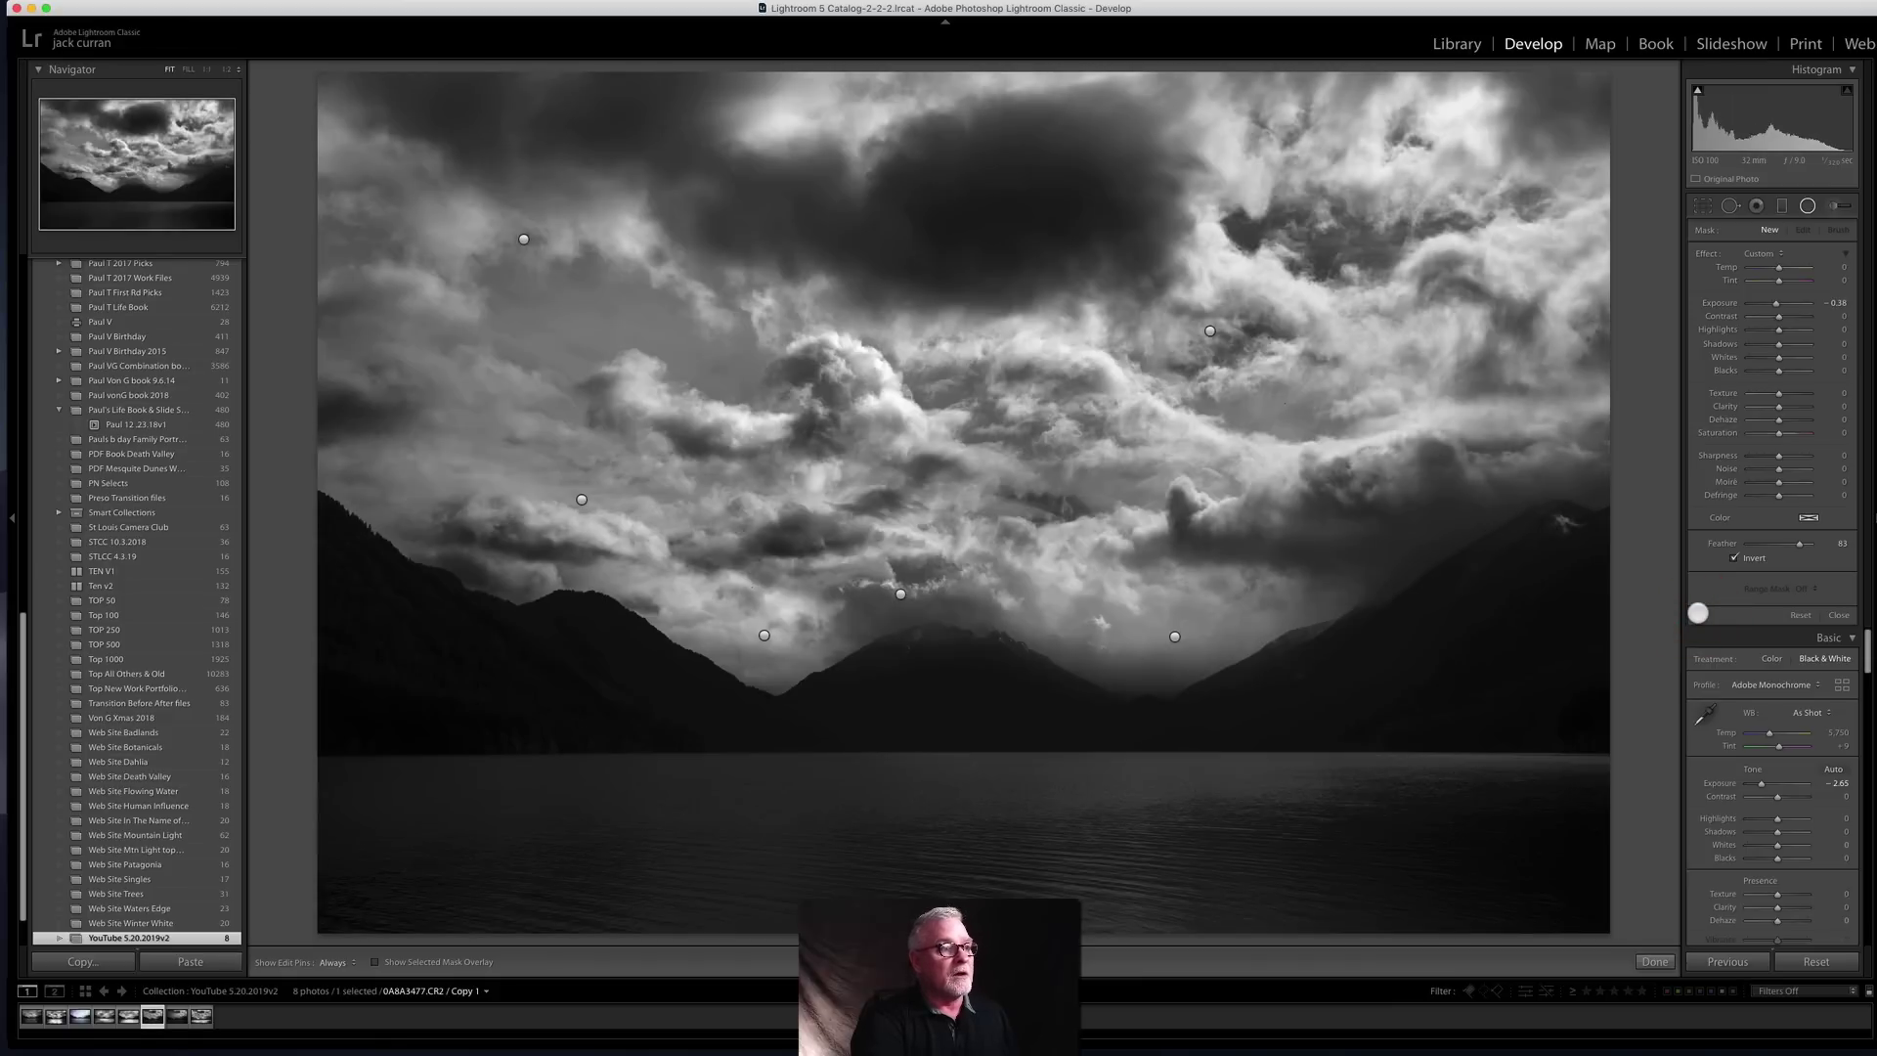
click(1698, 613)
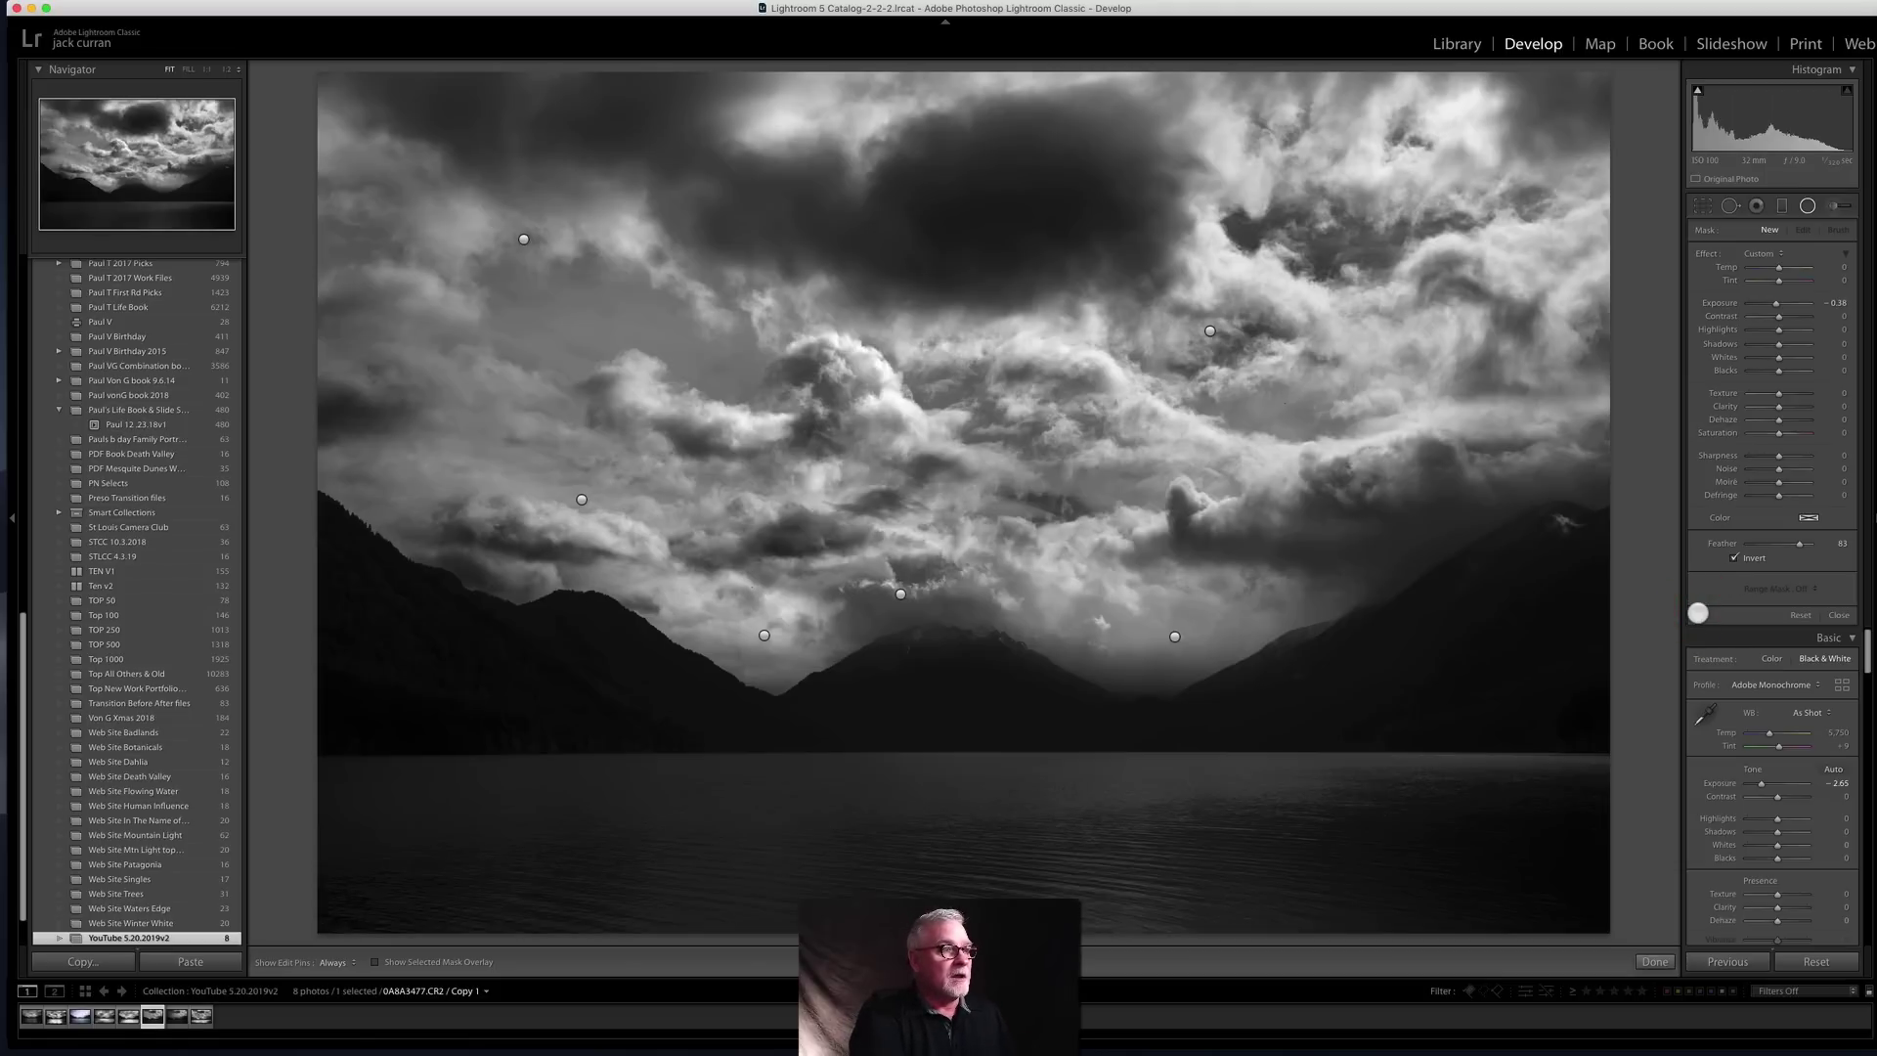
click(1699, 614)
click(1698, 613)
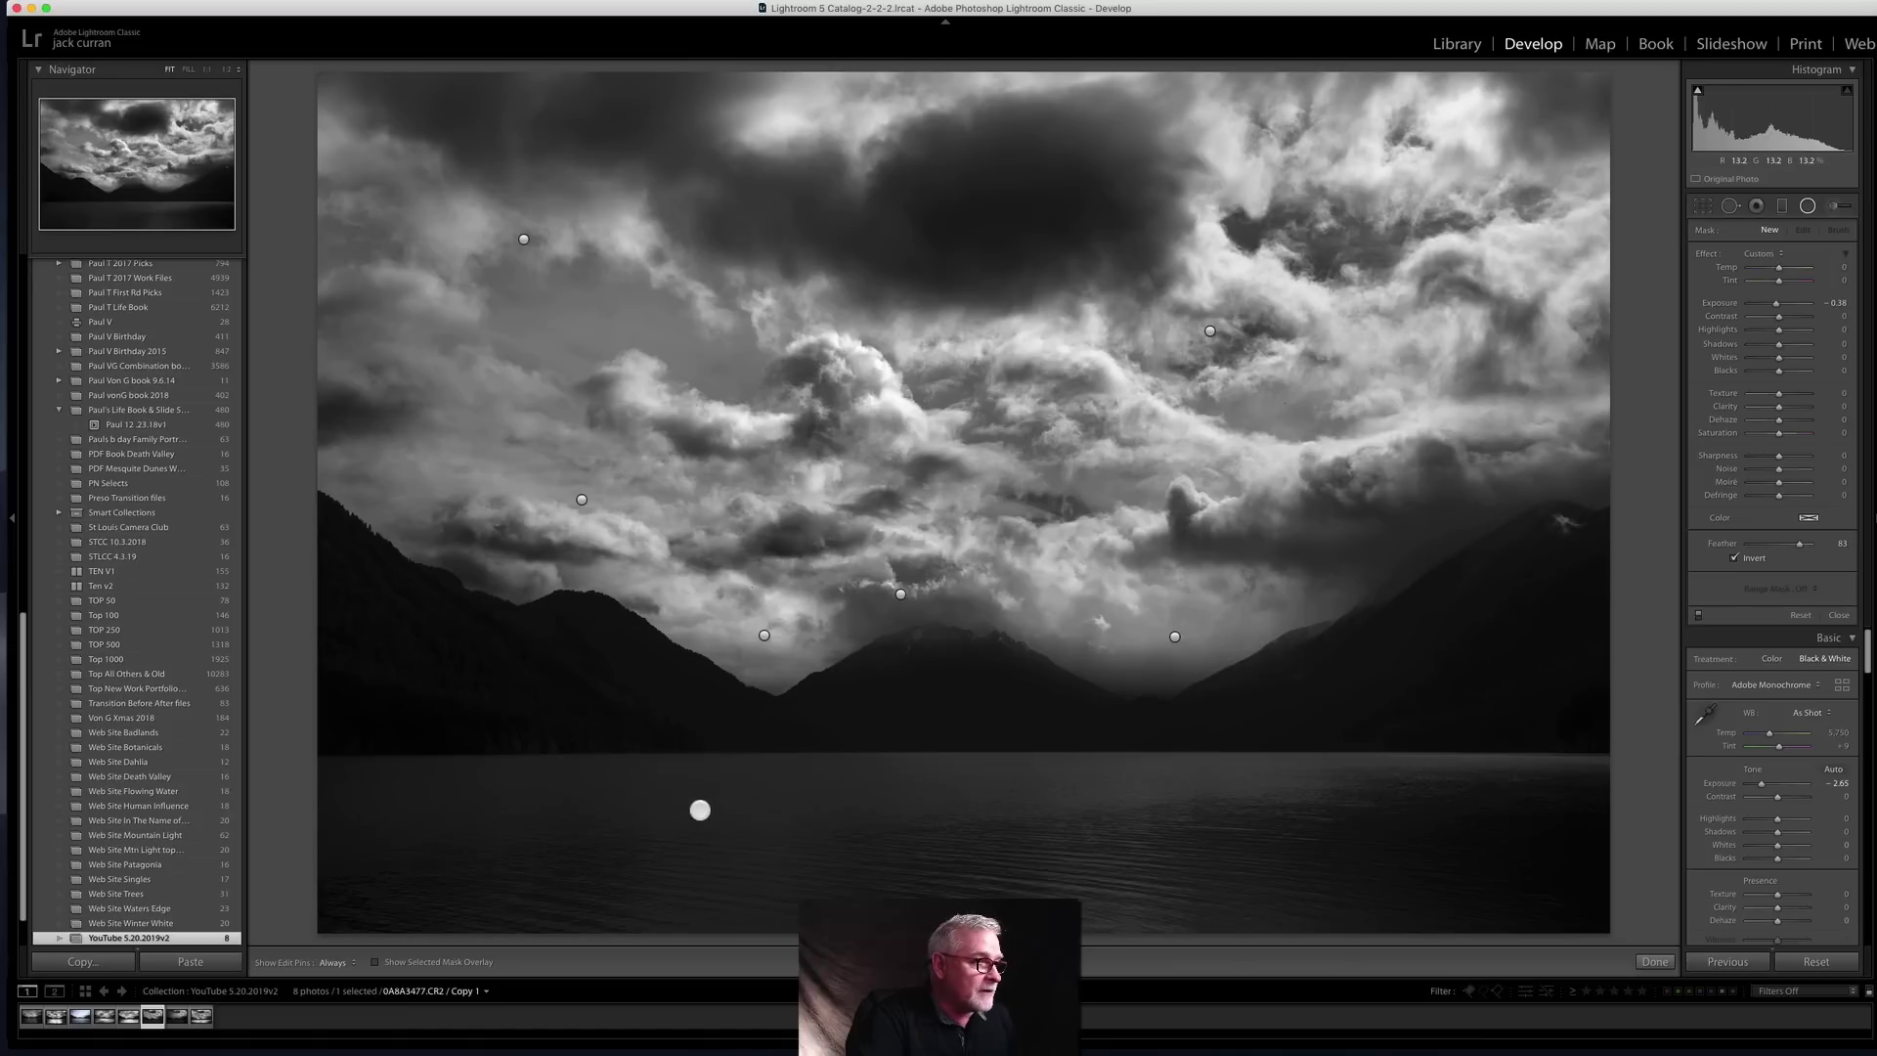
Step: Add a graduated filter over the lake, ending at the far shoreline, with its effects reset and Exposure 1.84
drag(700, 810, 1530, 907)
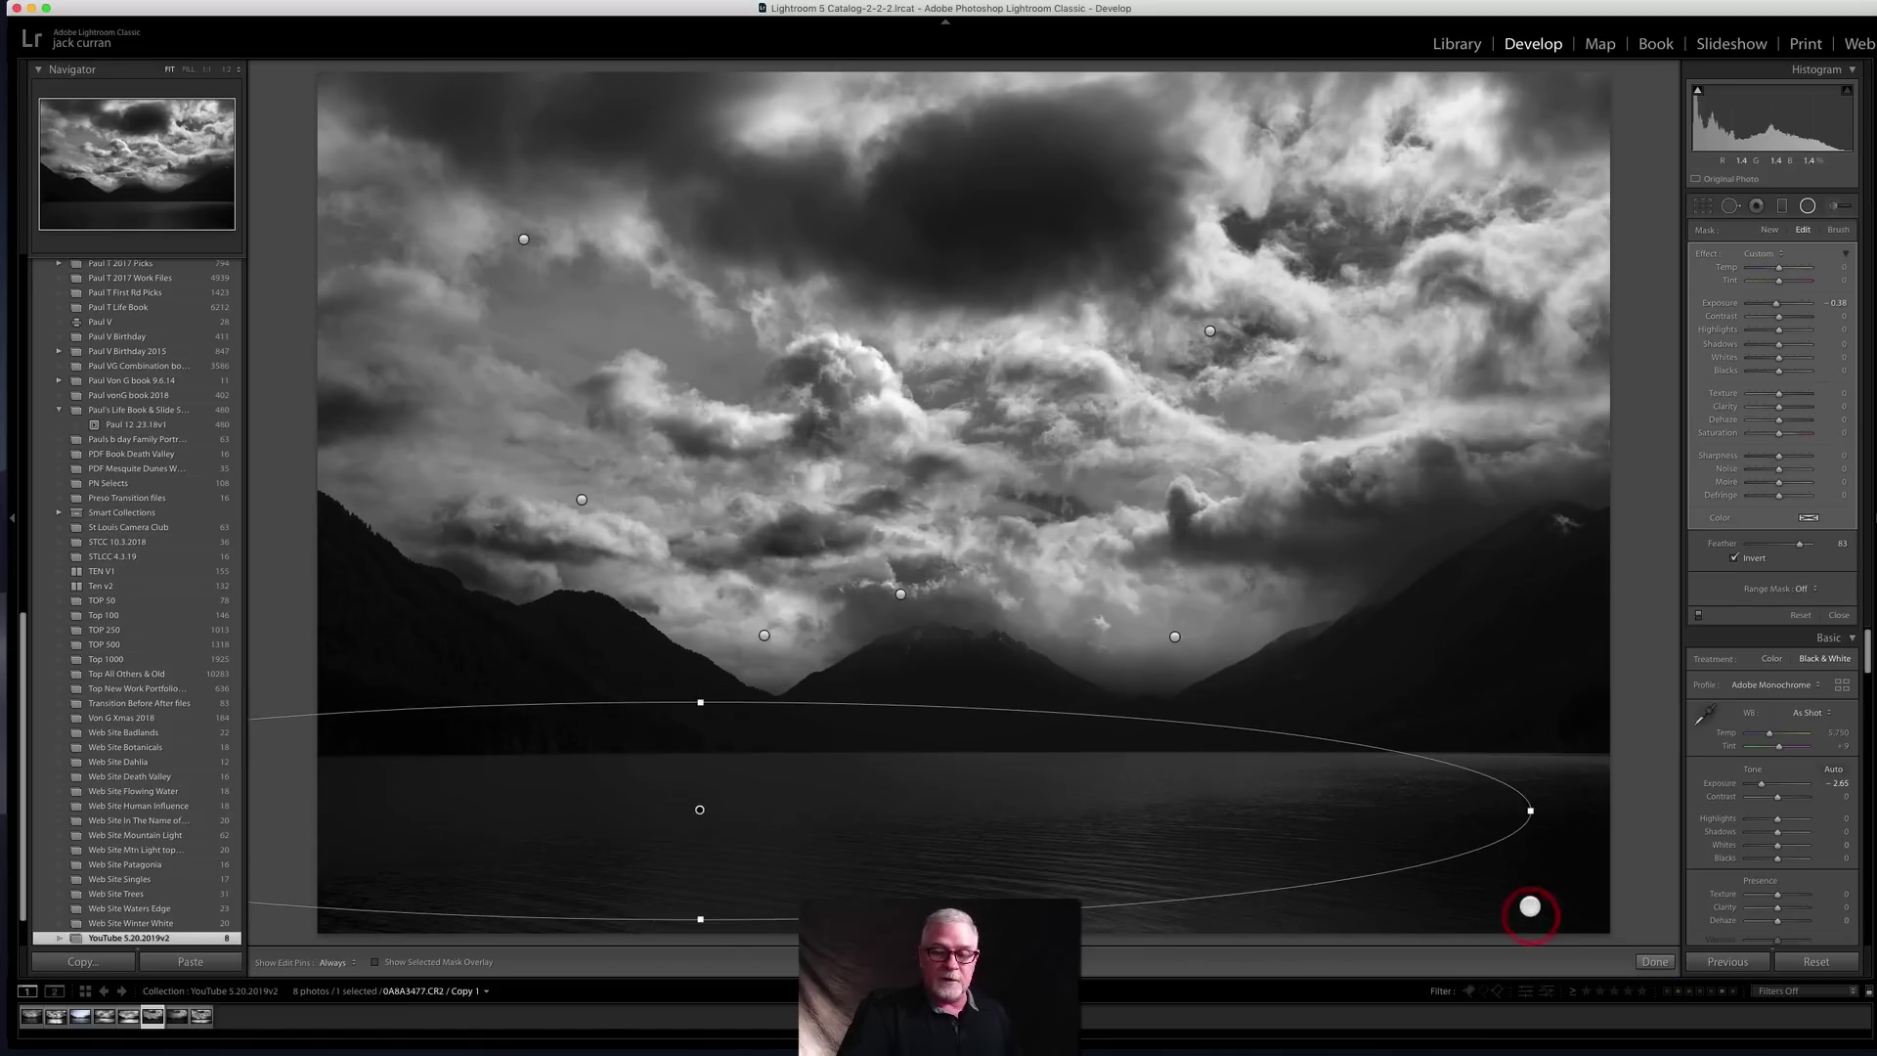
key(Delete)
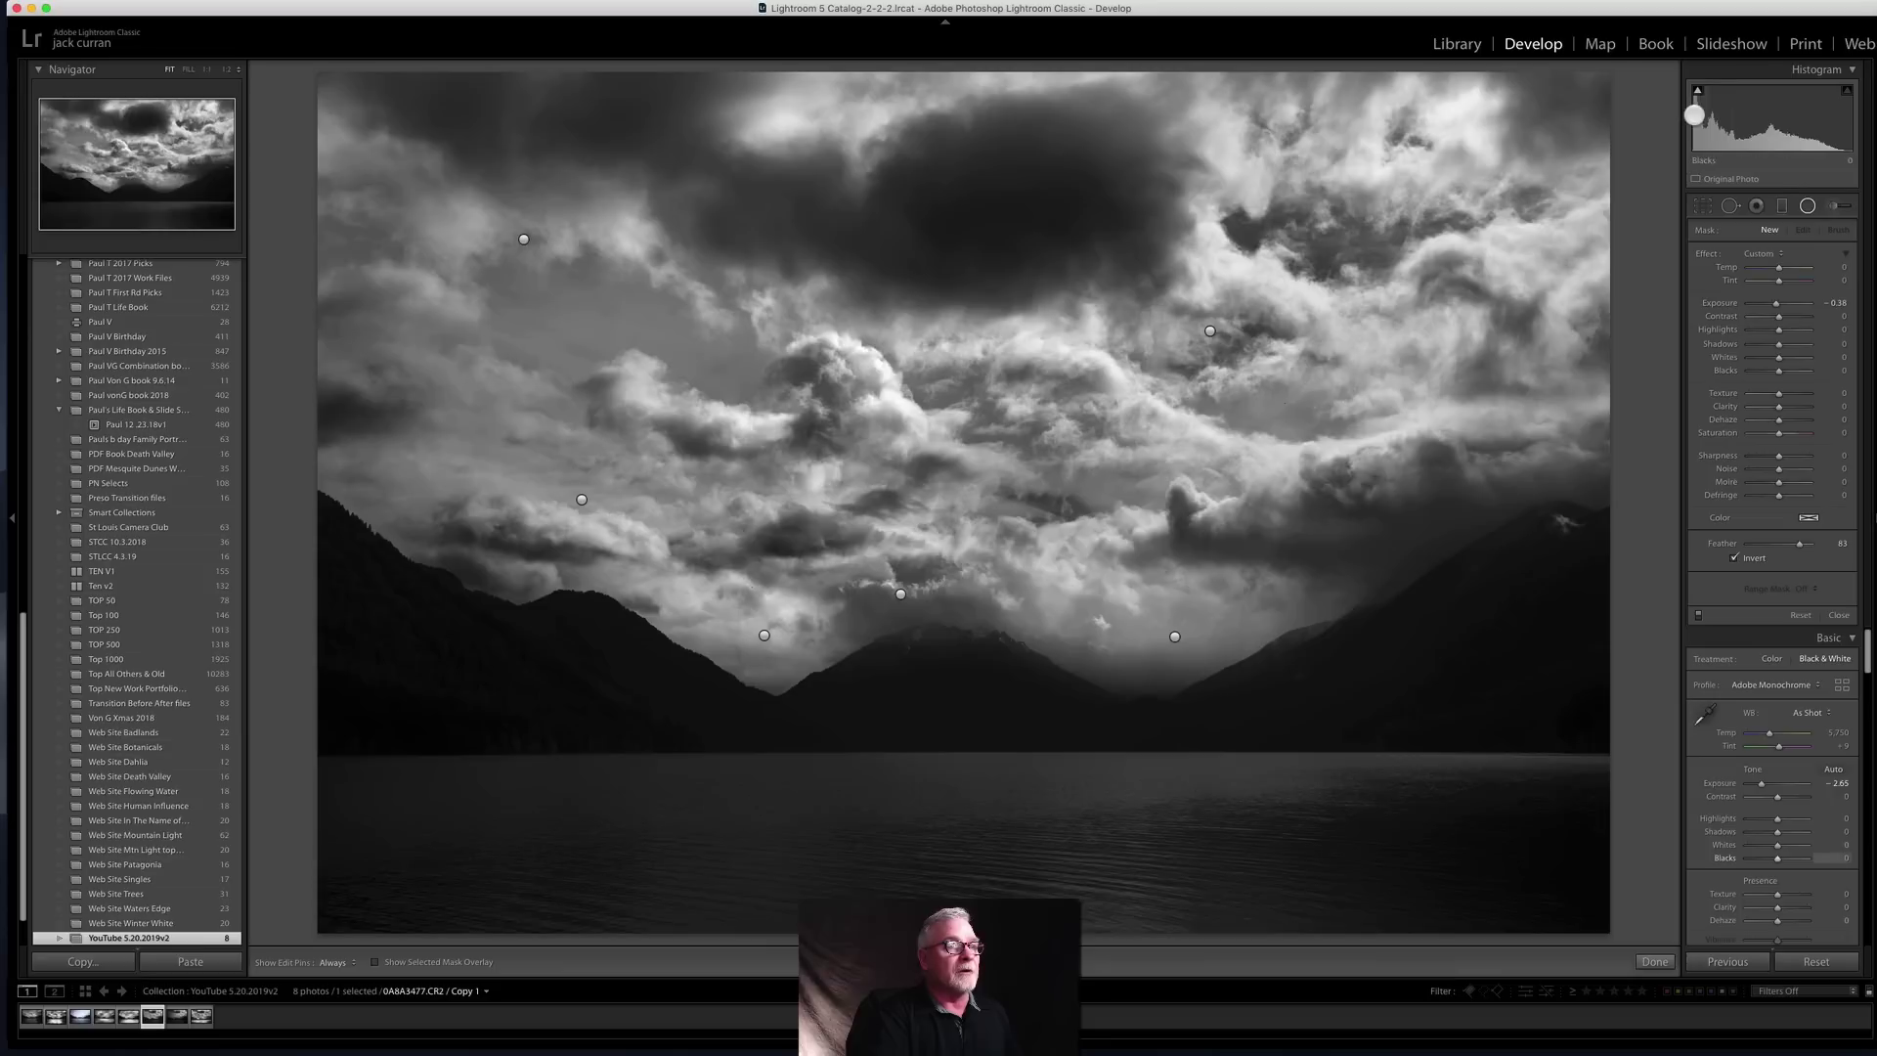
click(1782, 205)
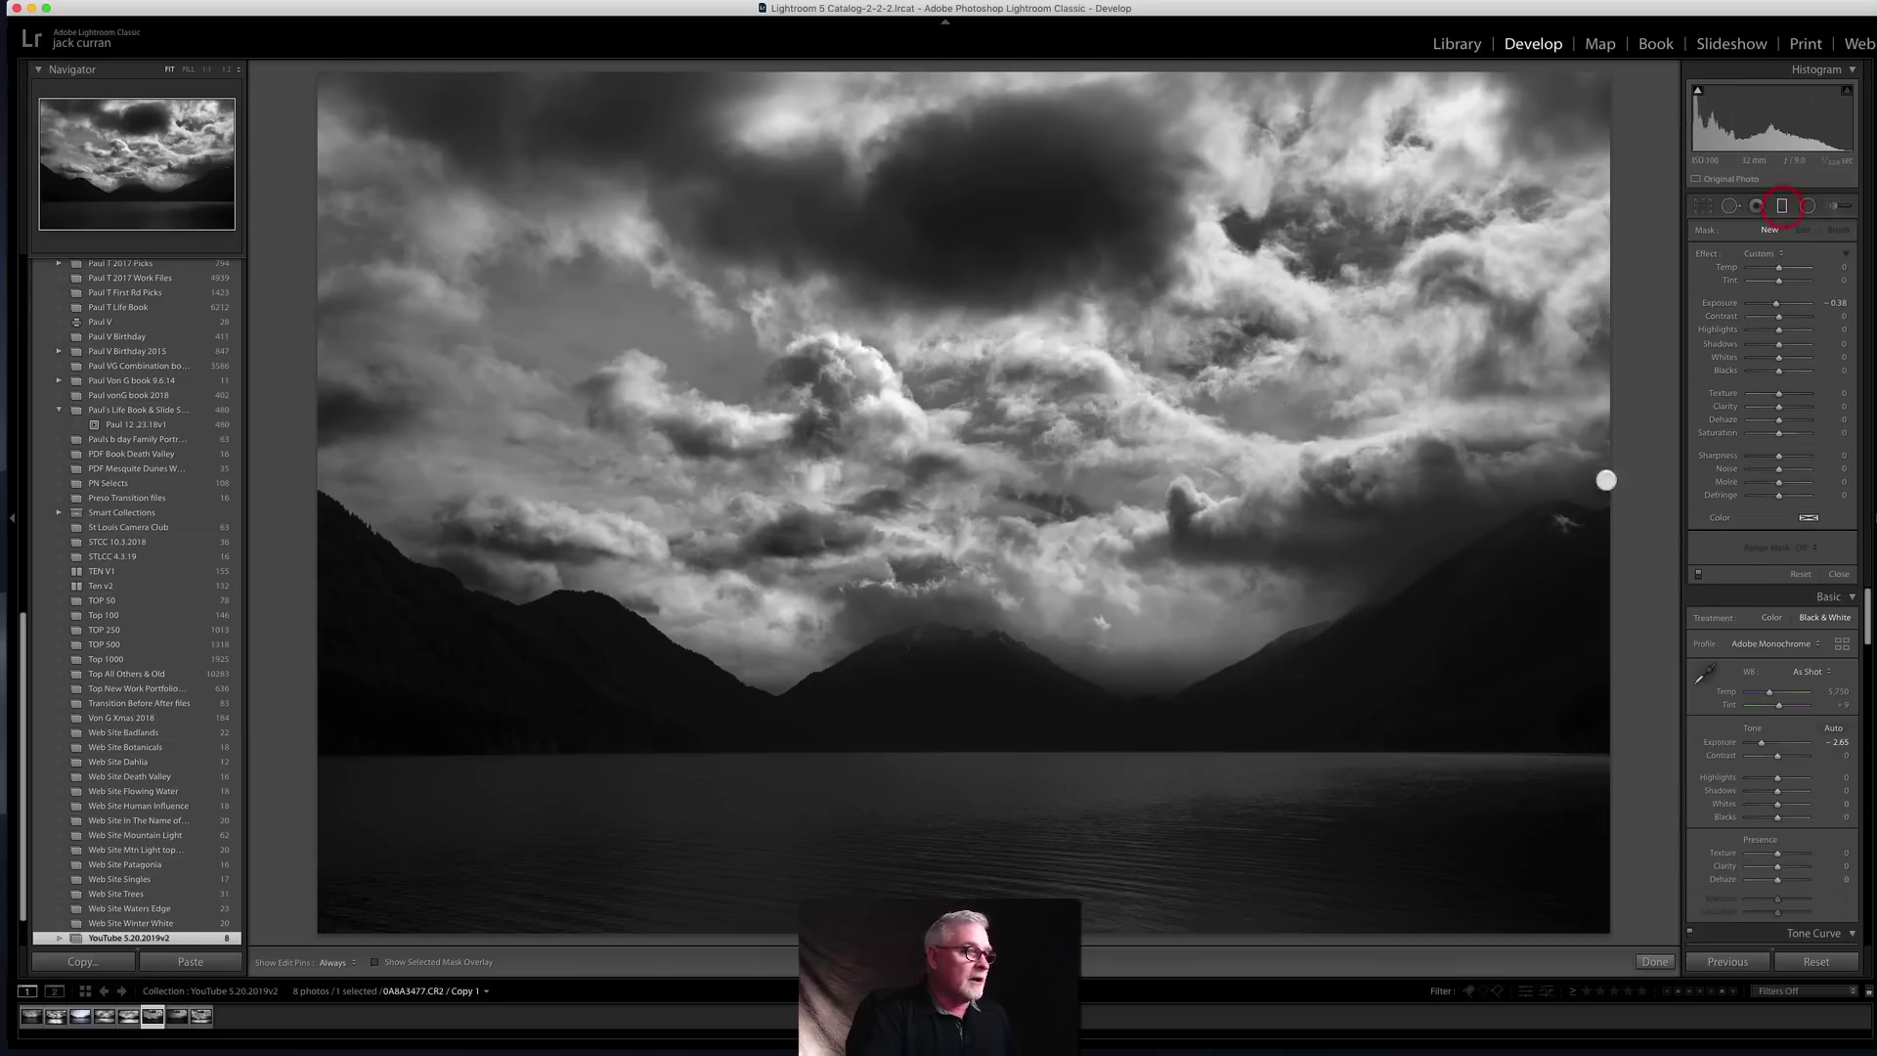
drag(978, 901, 953, 750)
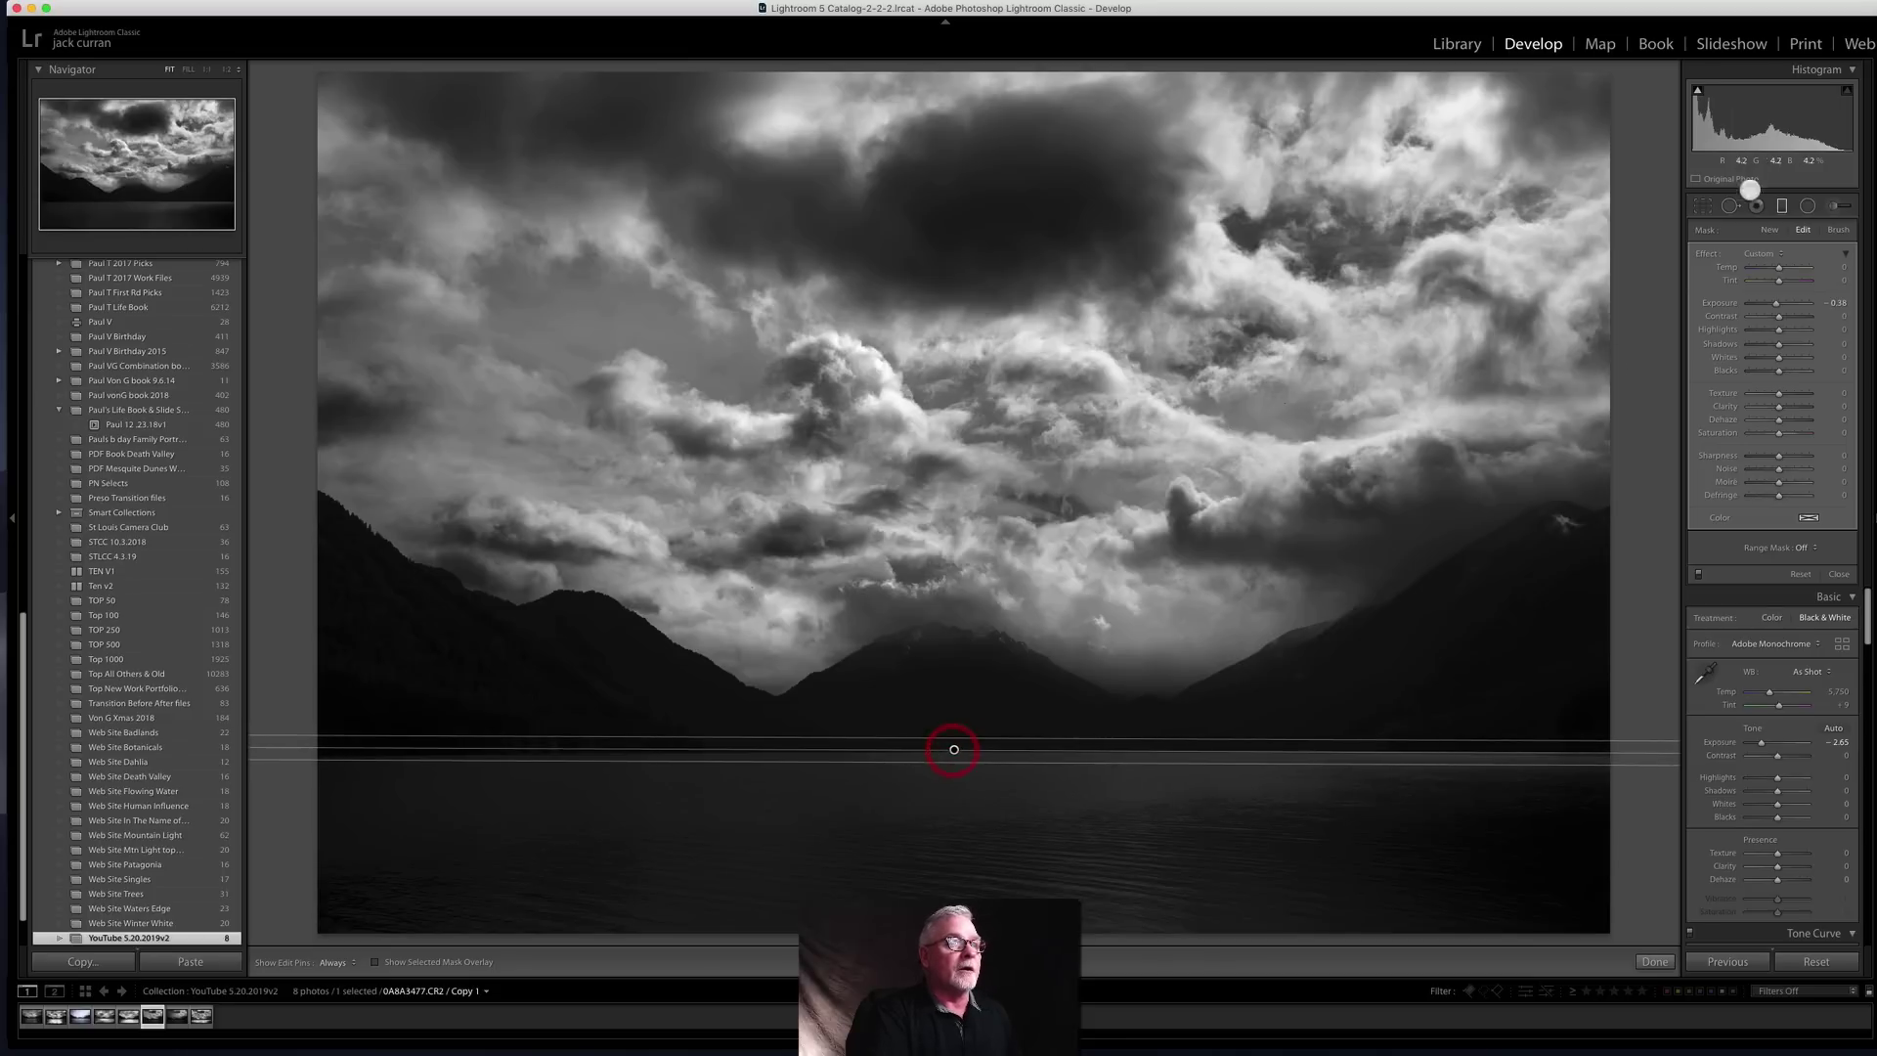
double_click(1710, 253)
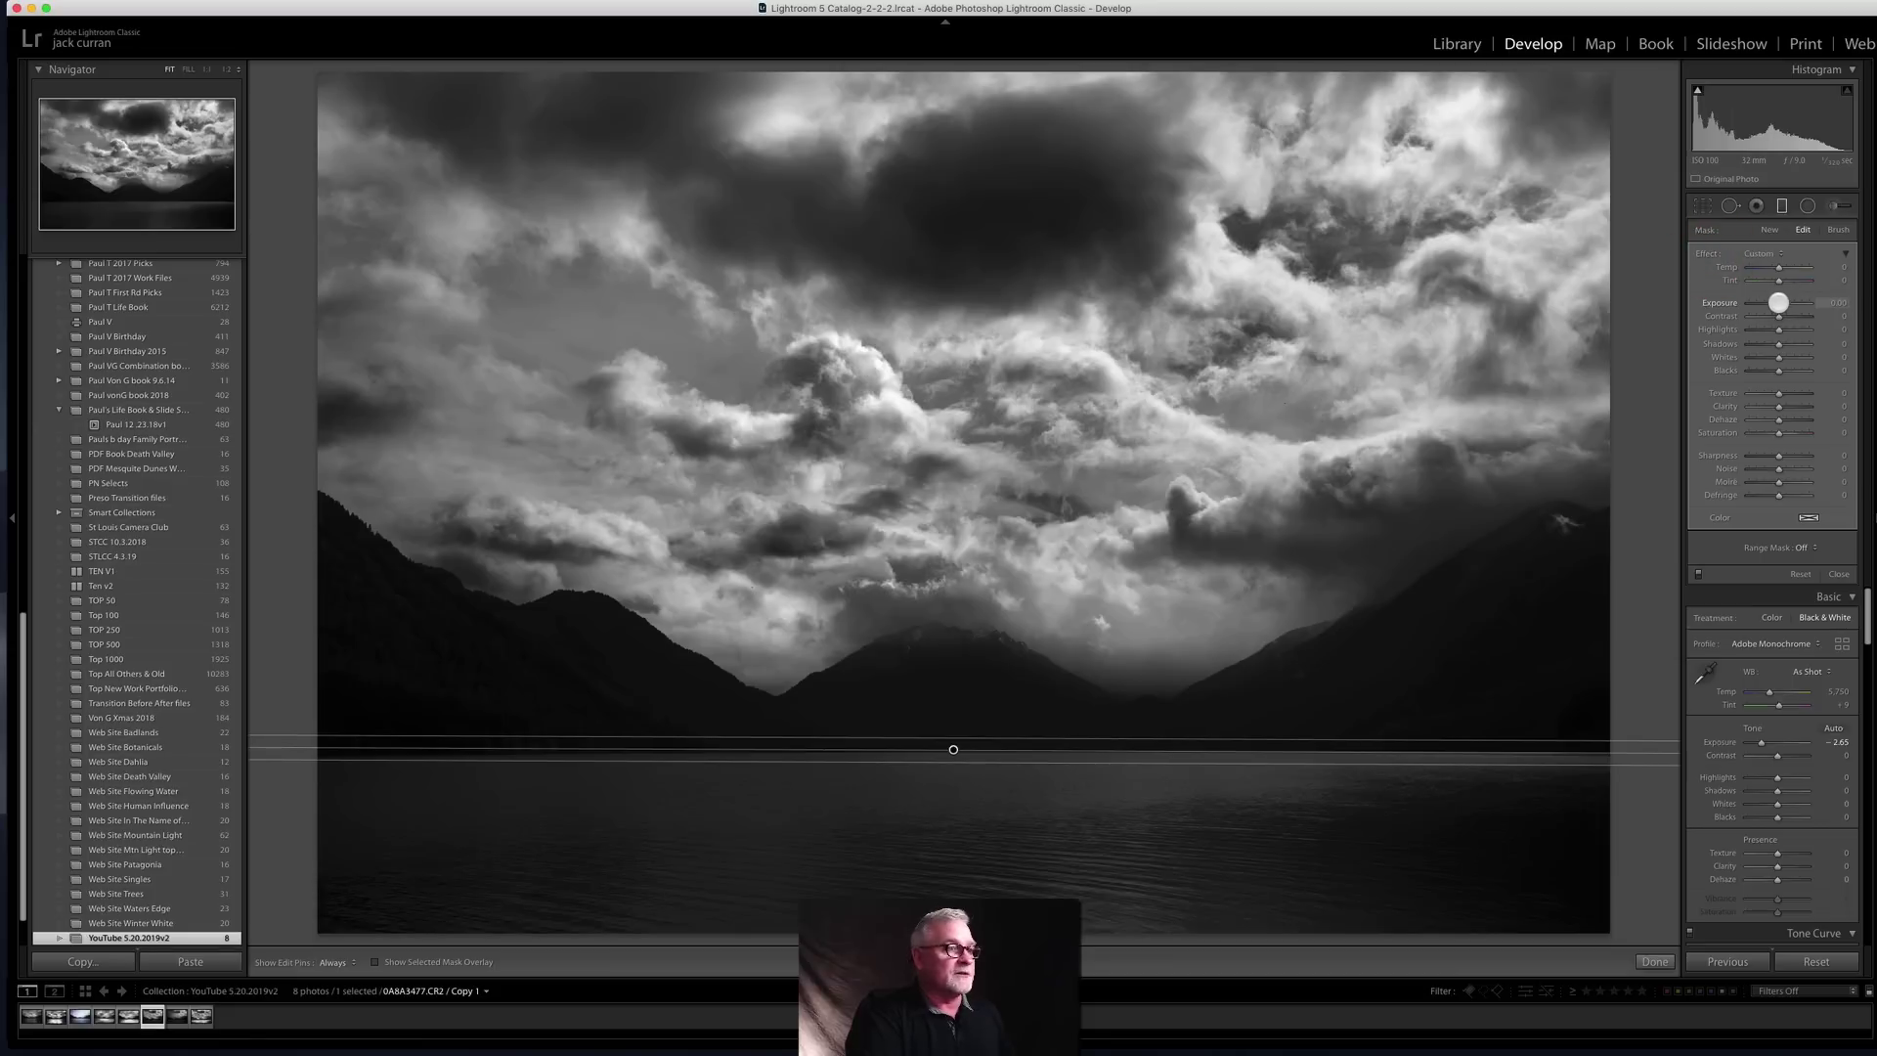
drag(1780, 305, 1790, 305)
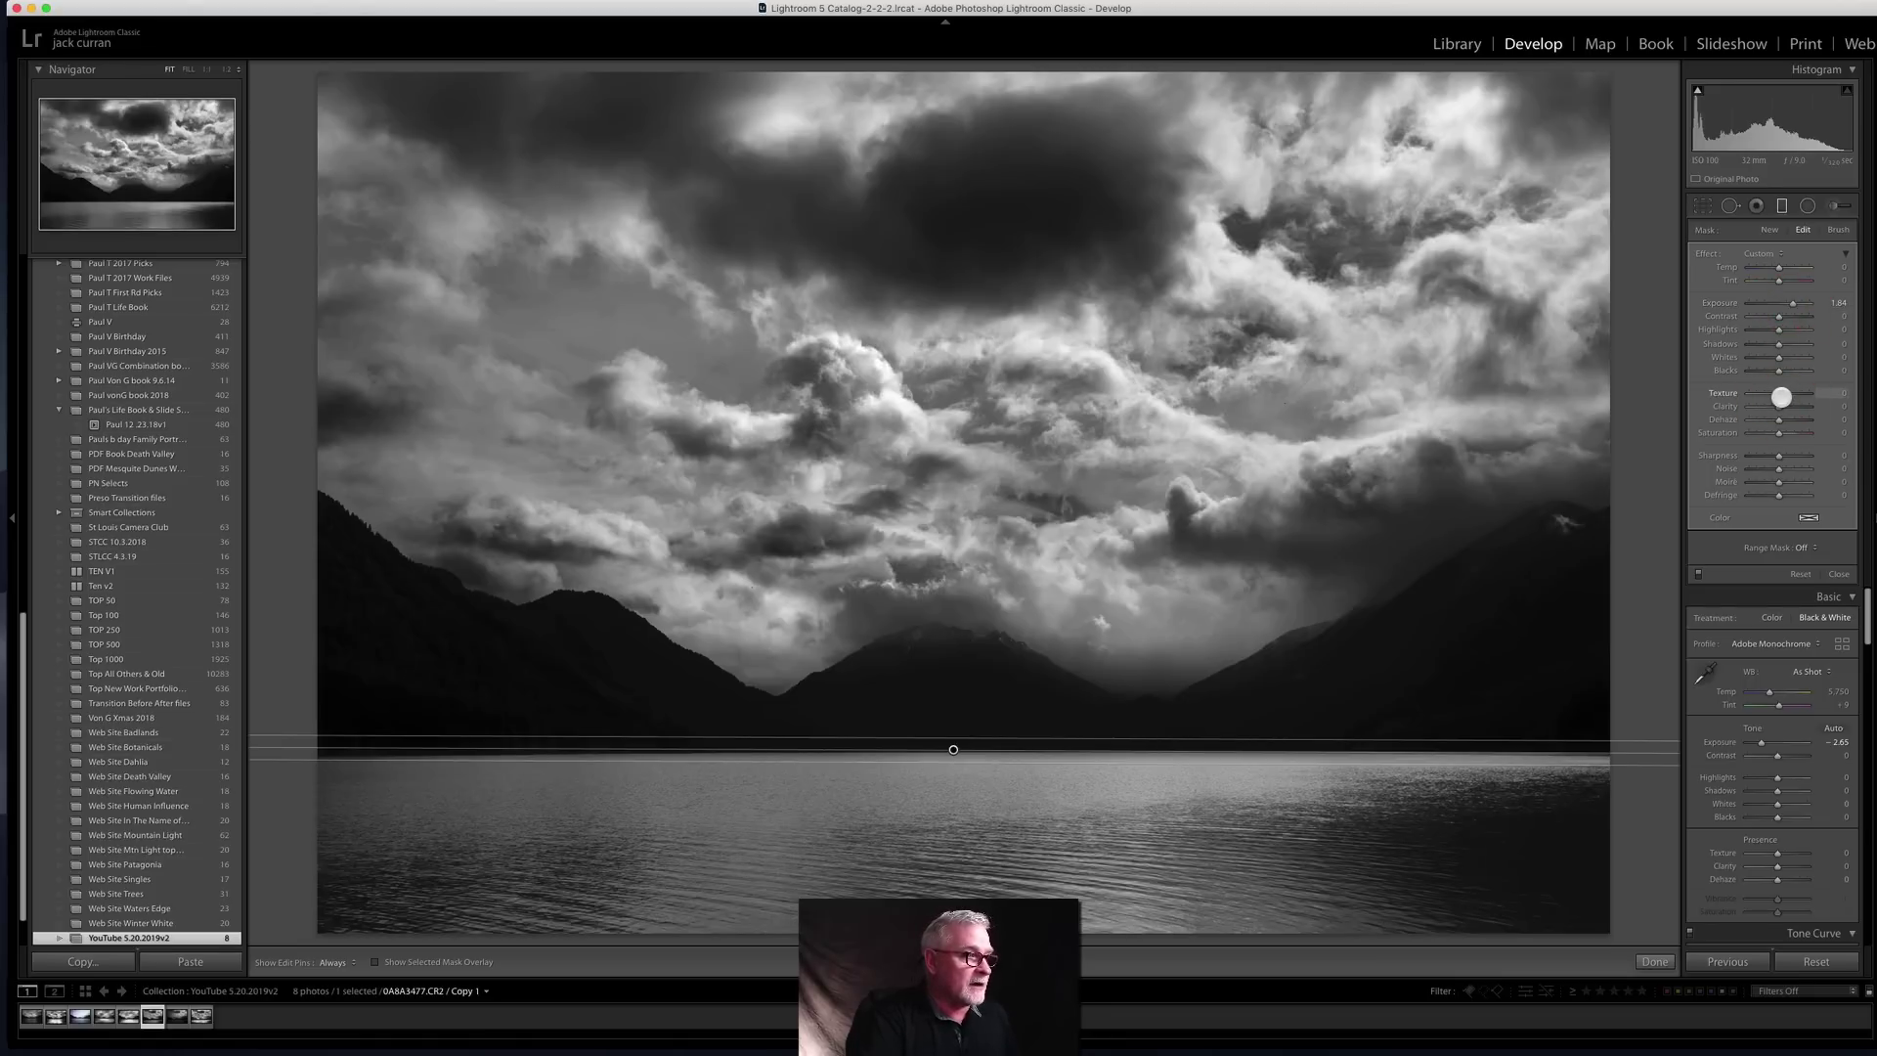
Step: Set the lake graduated filter's Texture to 81, raise its Clarity moderately and add a slight positive Dehaze
drag(1782, 397, 1818, 396)
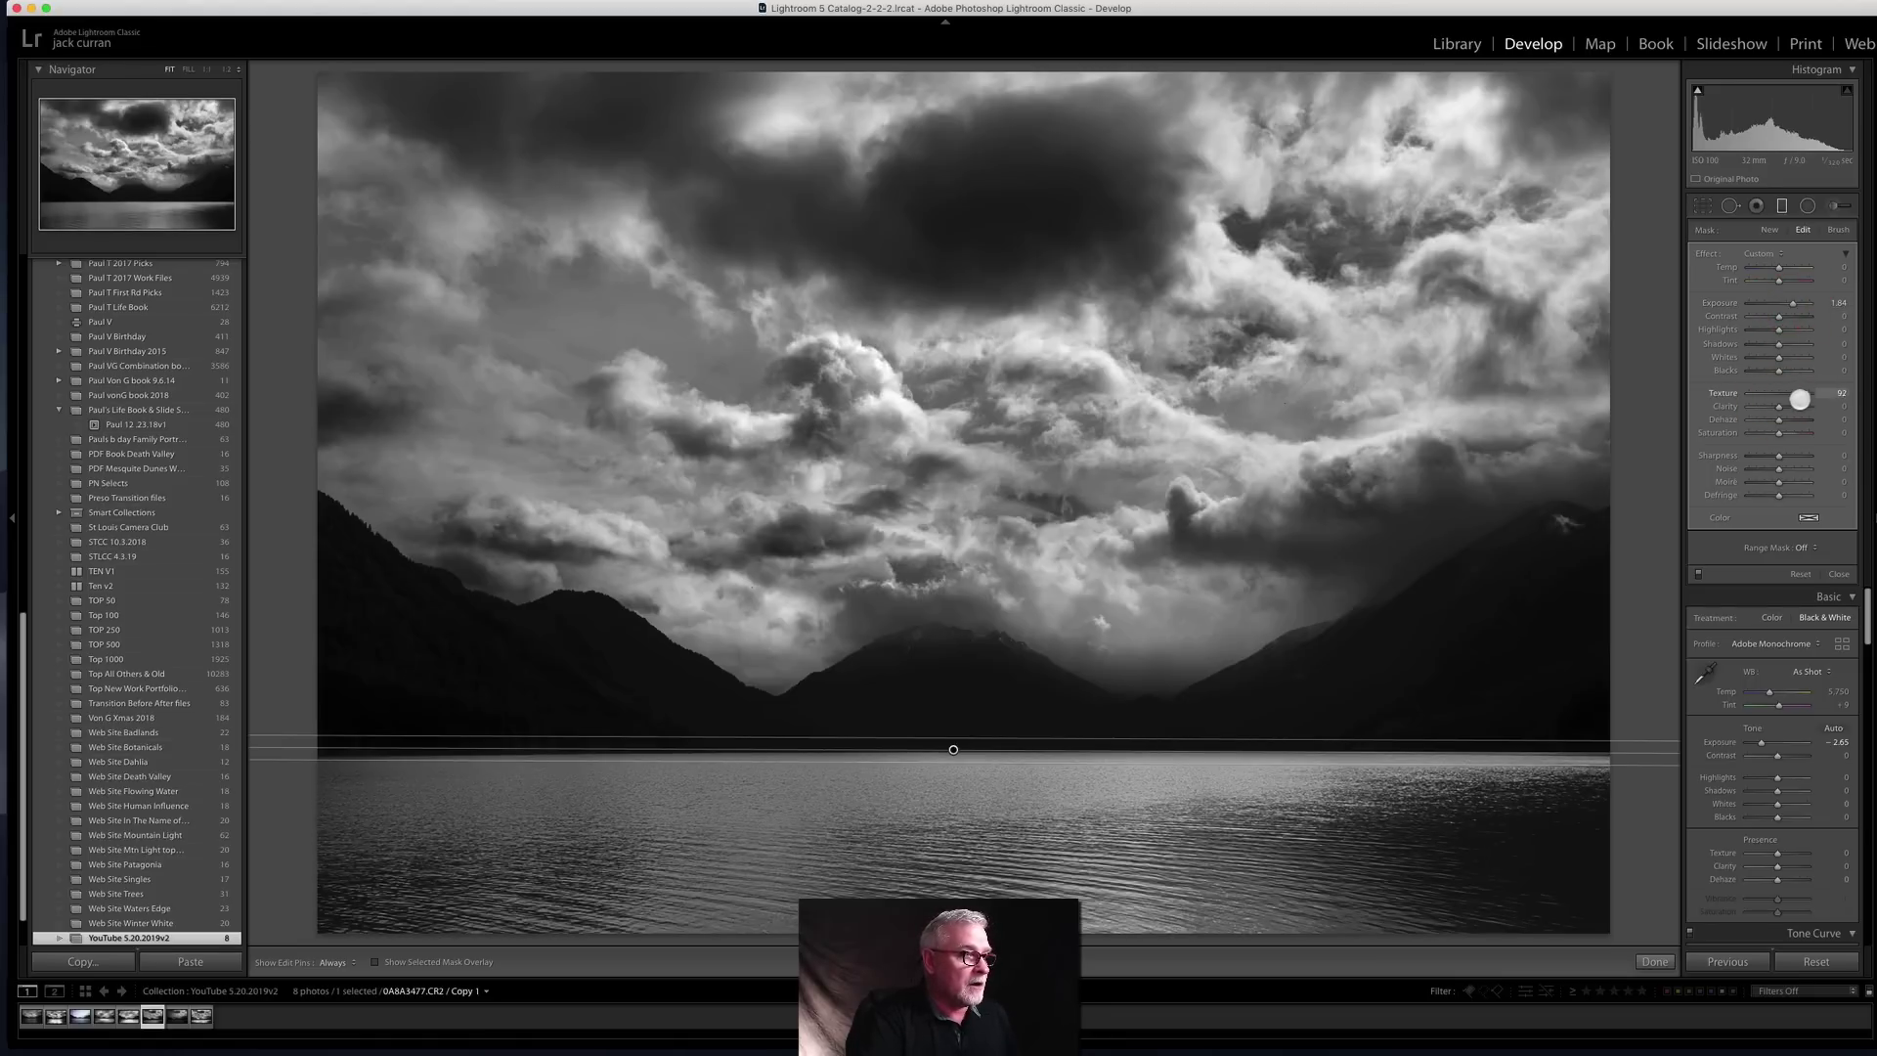
mouse_move(1791, 401)
mouse_down()
mouse_move(1838, 399)
mouse_move(1788, 408)
mouse_up()
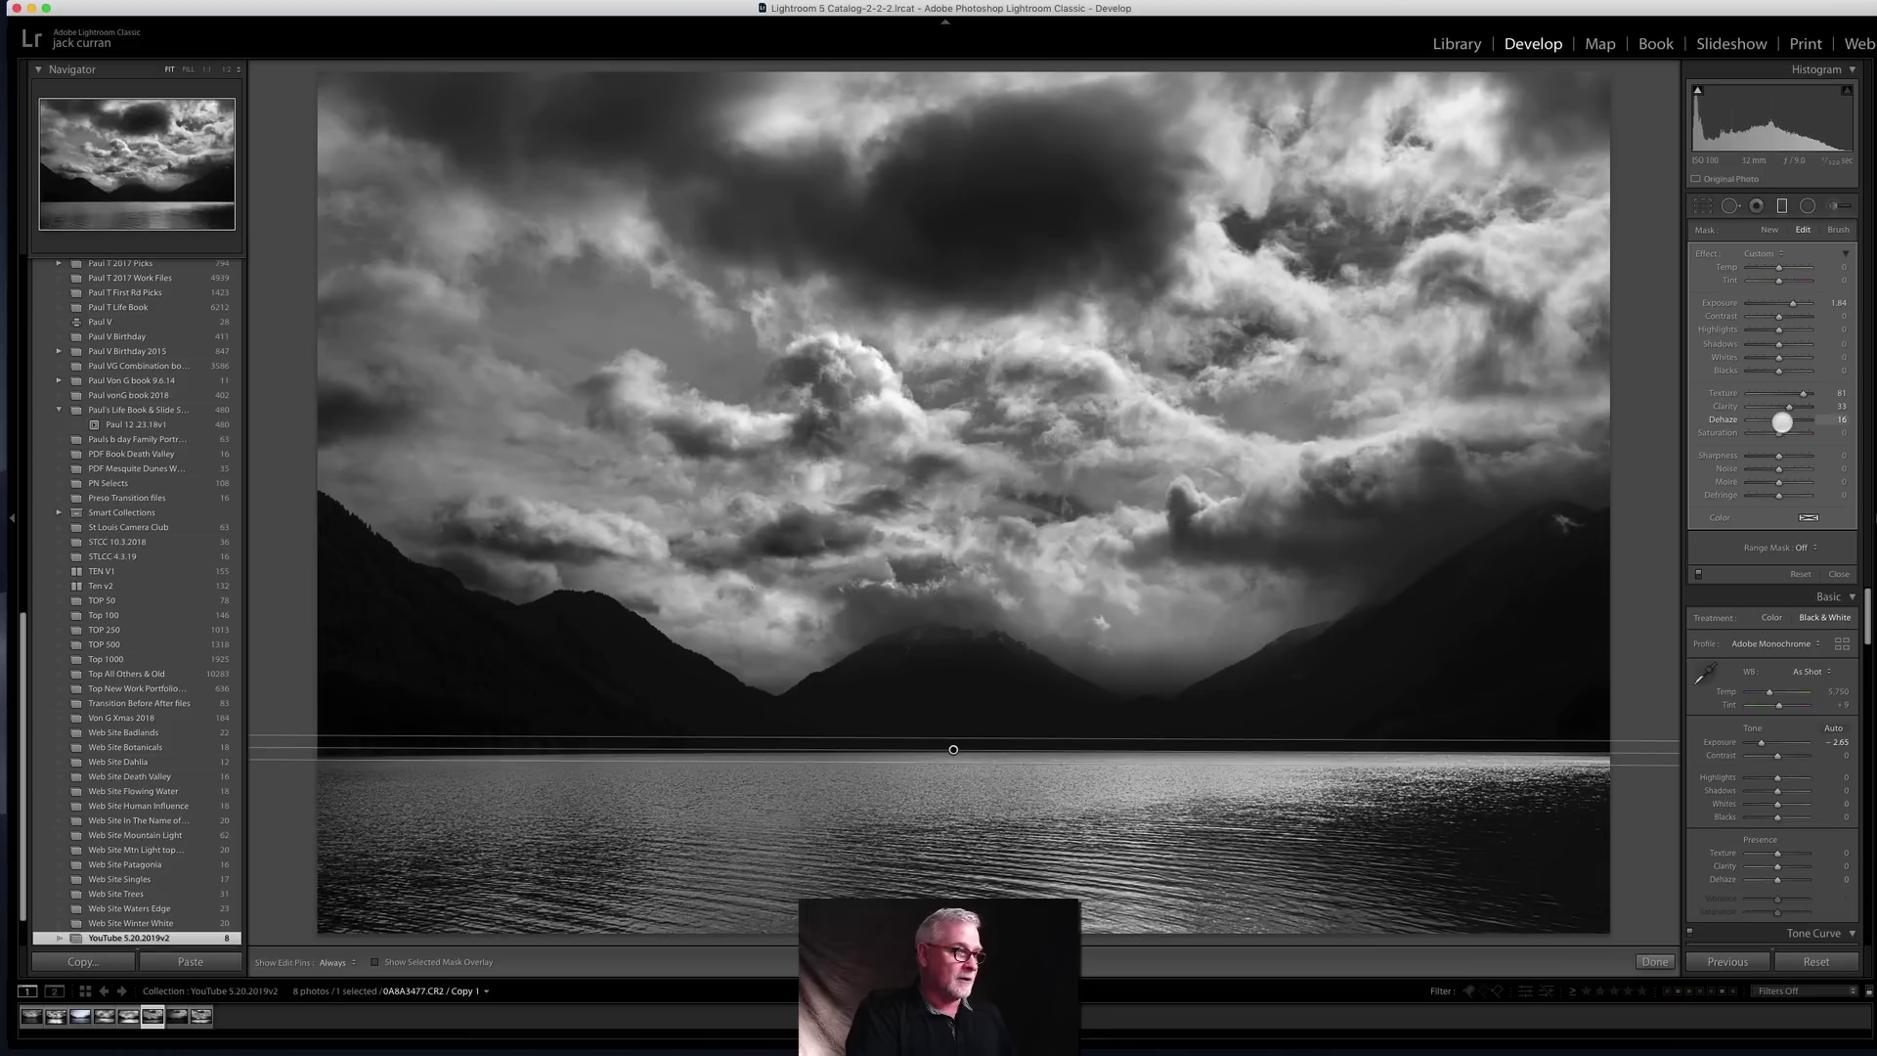
drag(1780, 423, 1774, 423)
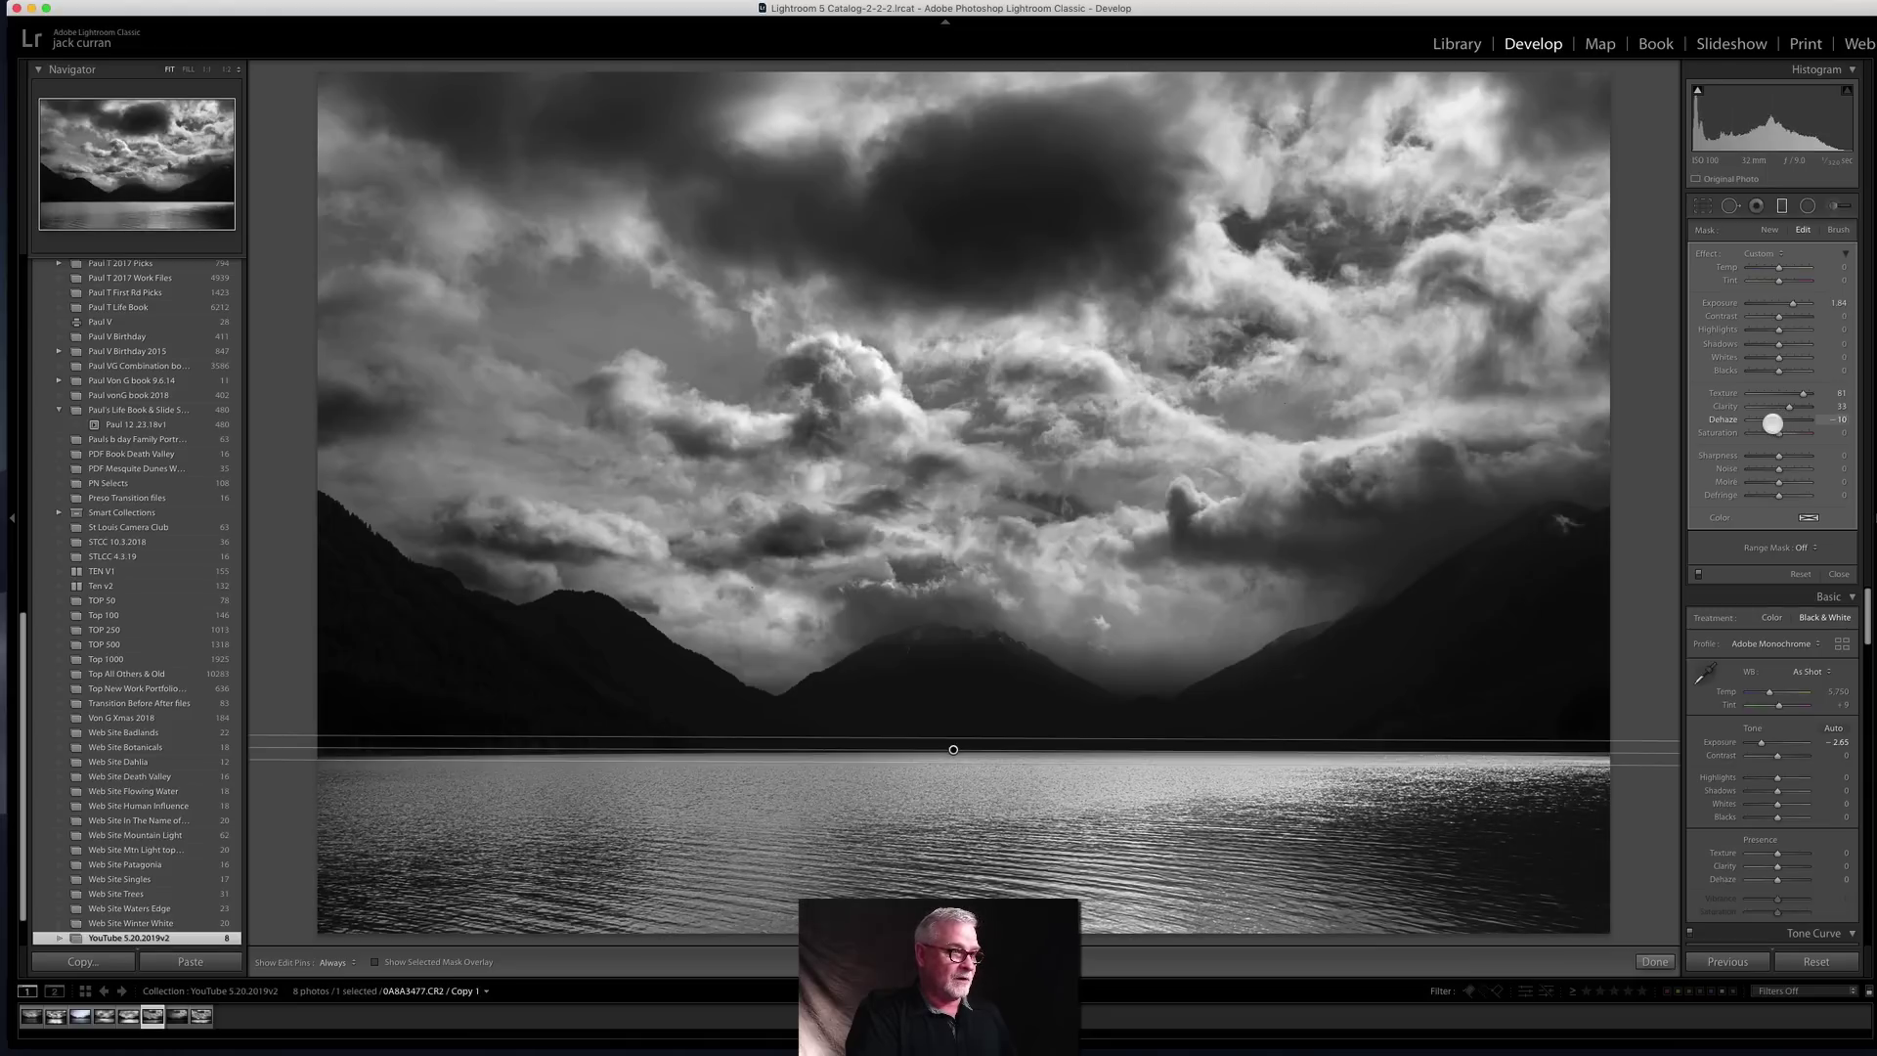
drag(1778, 423, 1780, 423)
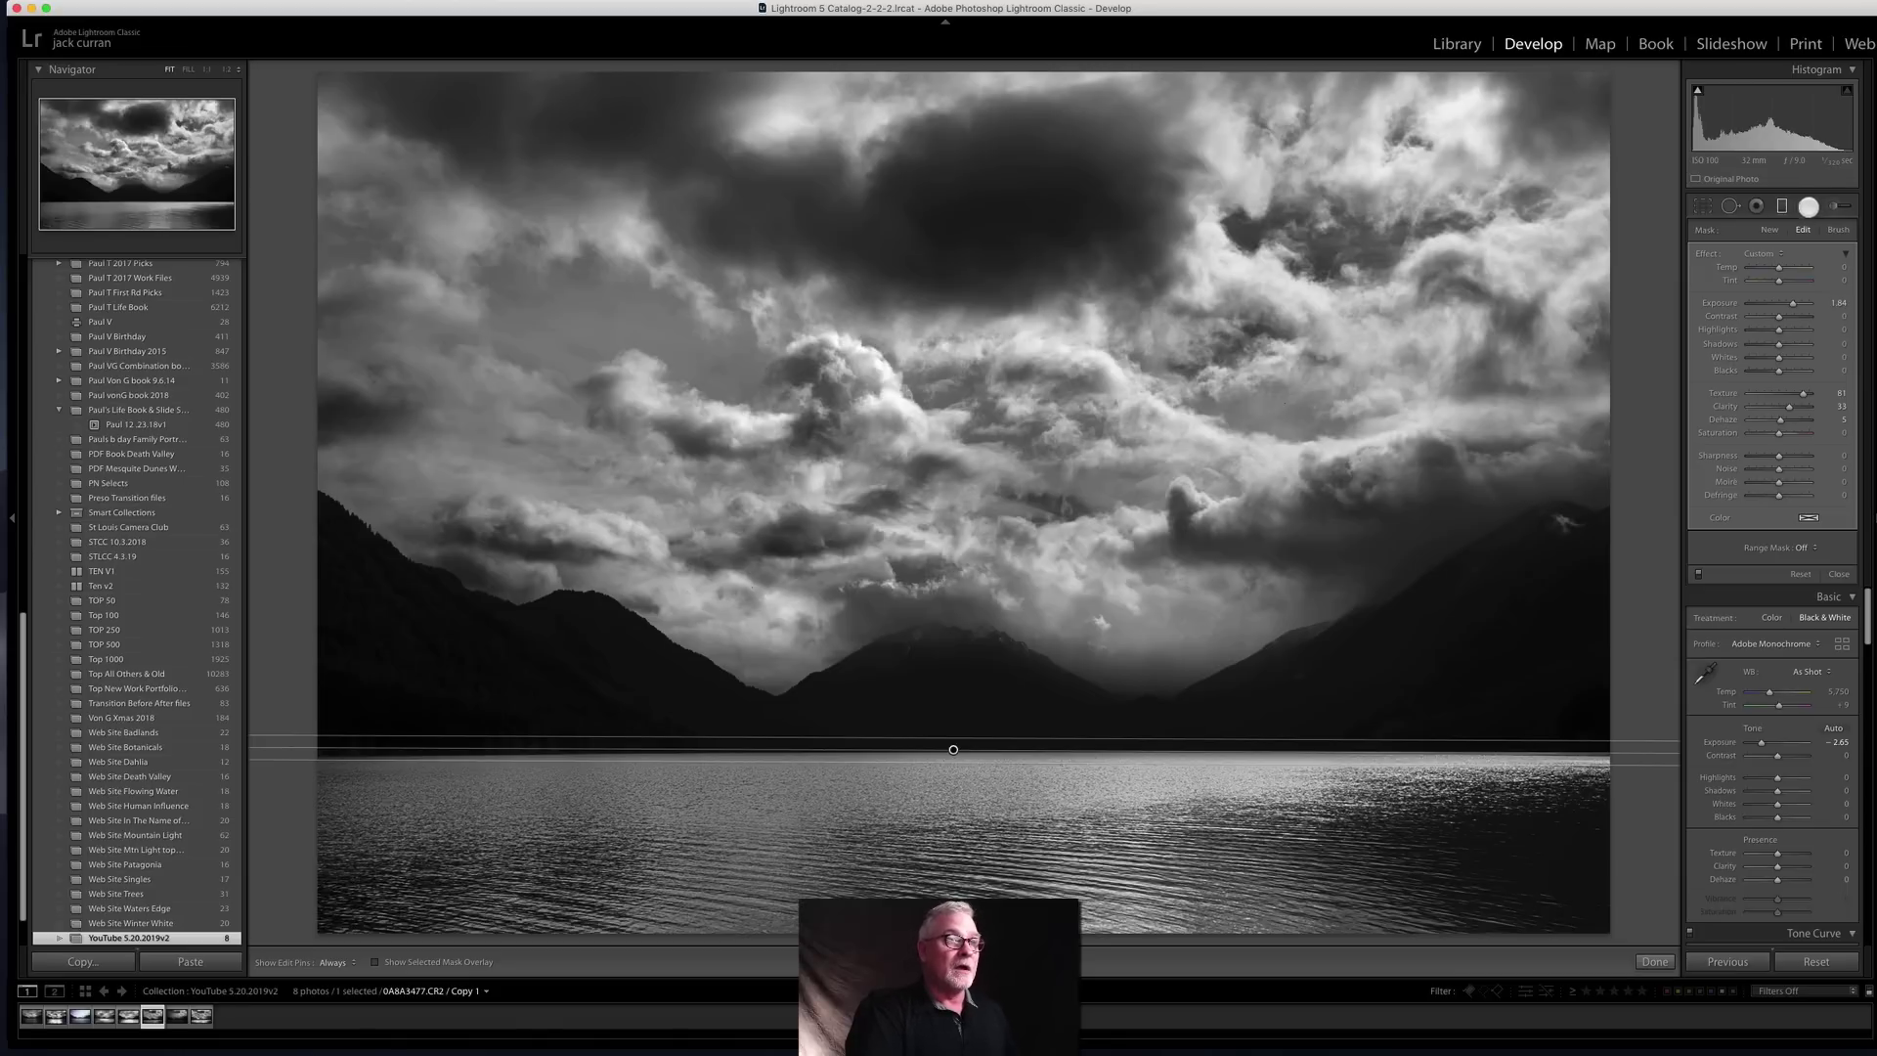
Step: Add a wide, flat radial filter over the left part of the lake with its effects reset and Exposure 1.22
click(1808, 205)
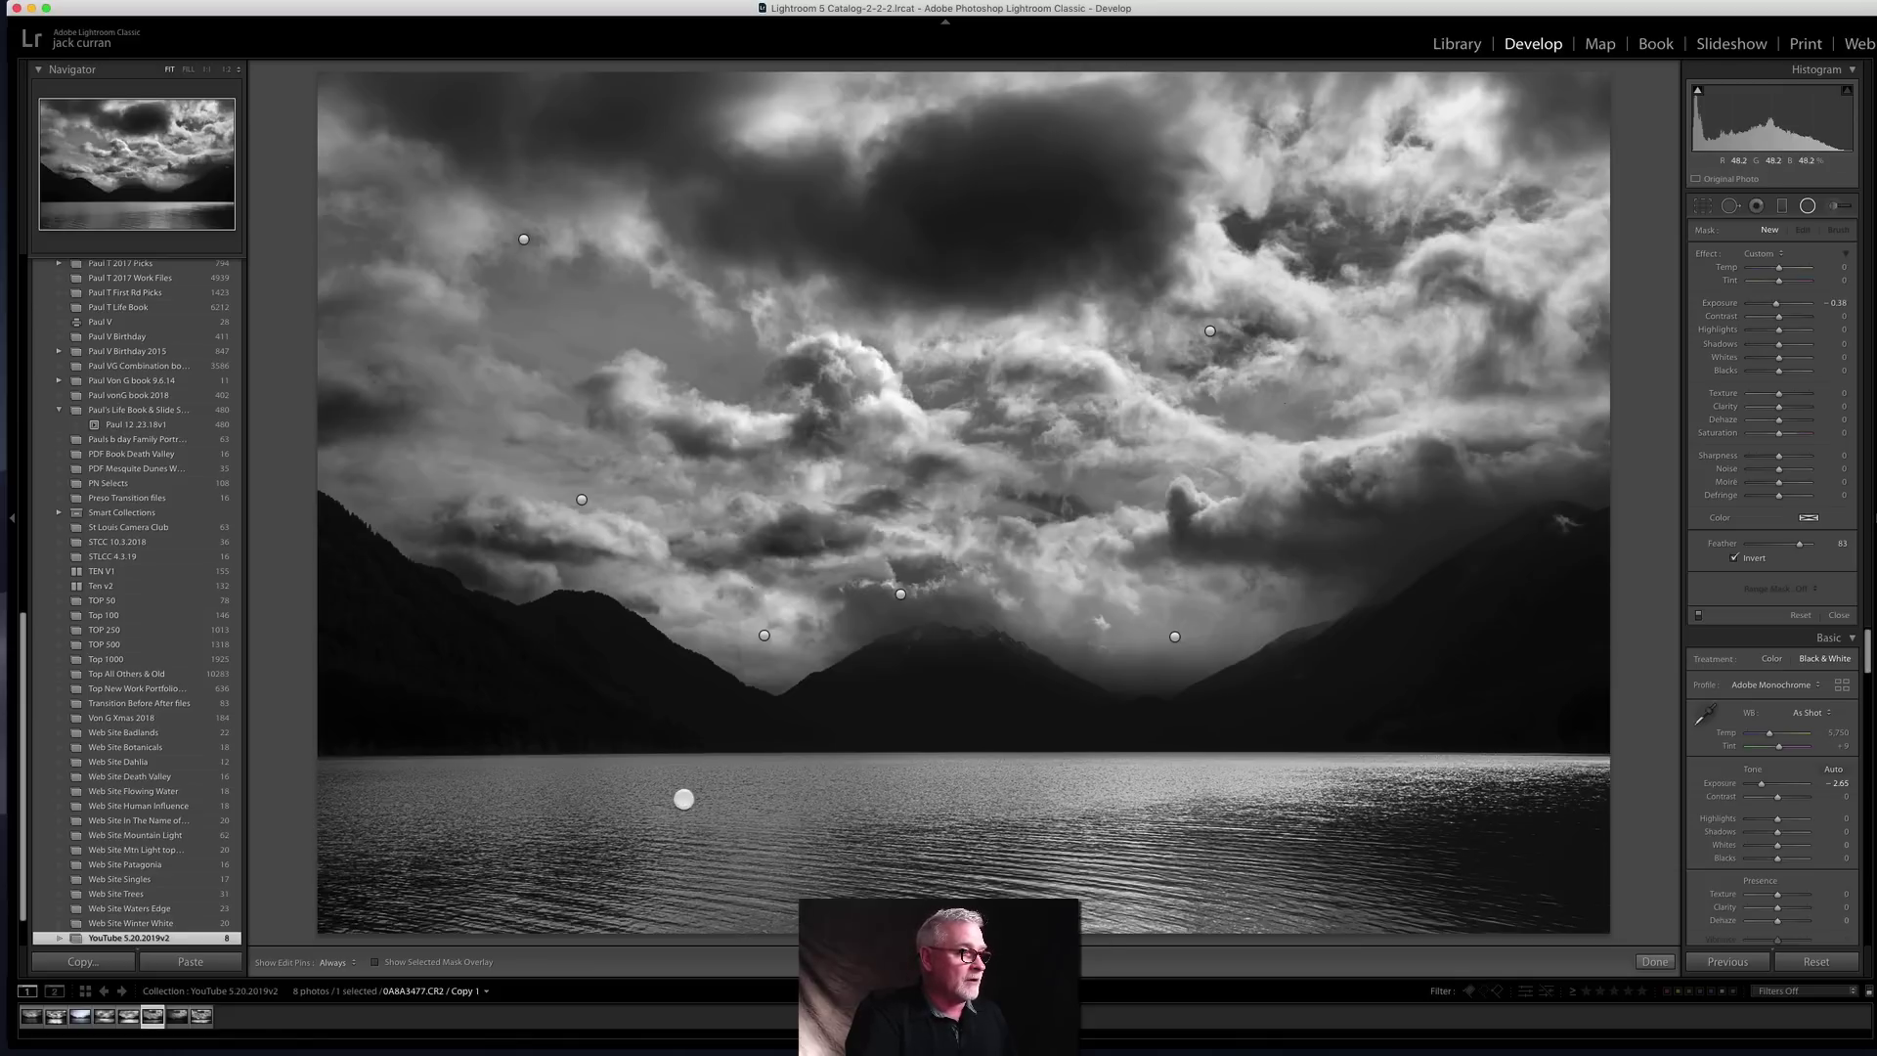
drag(708, 801, 1390, 860)
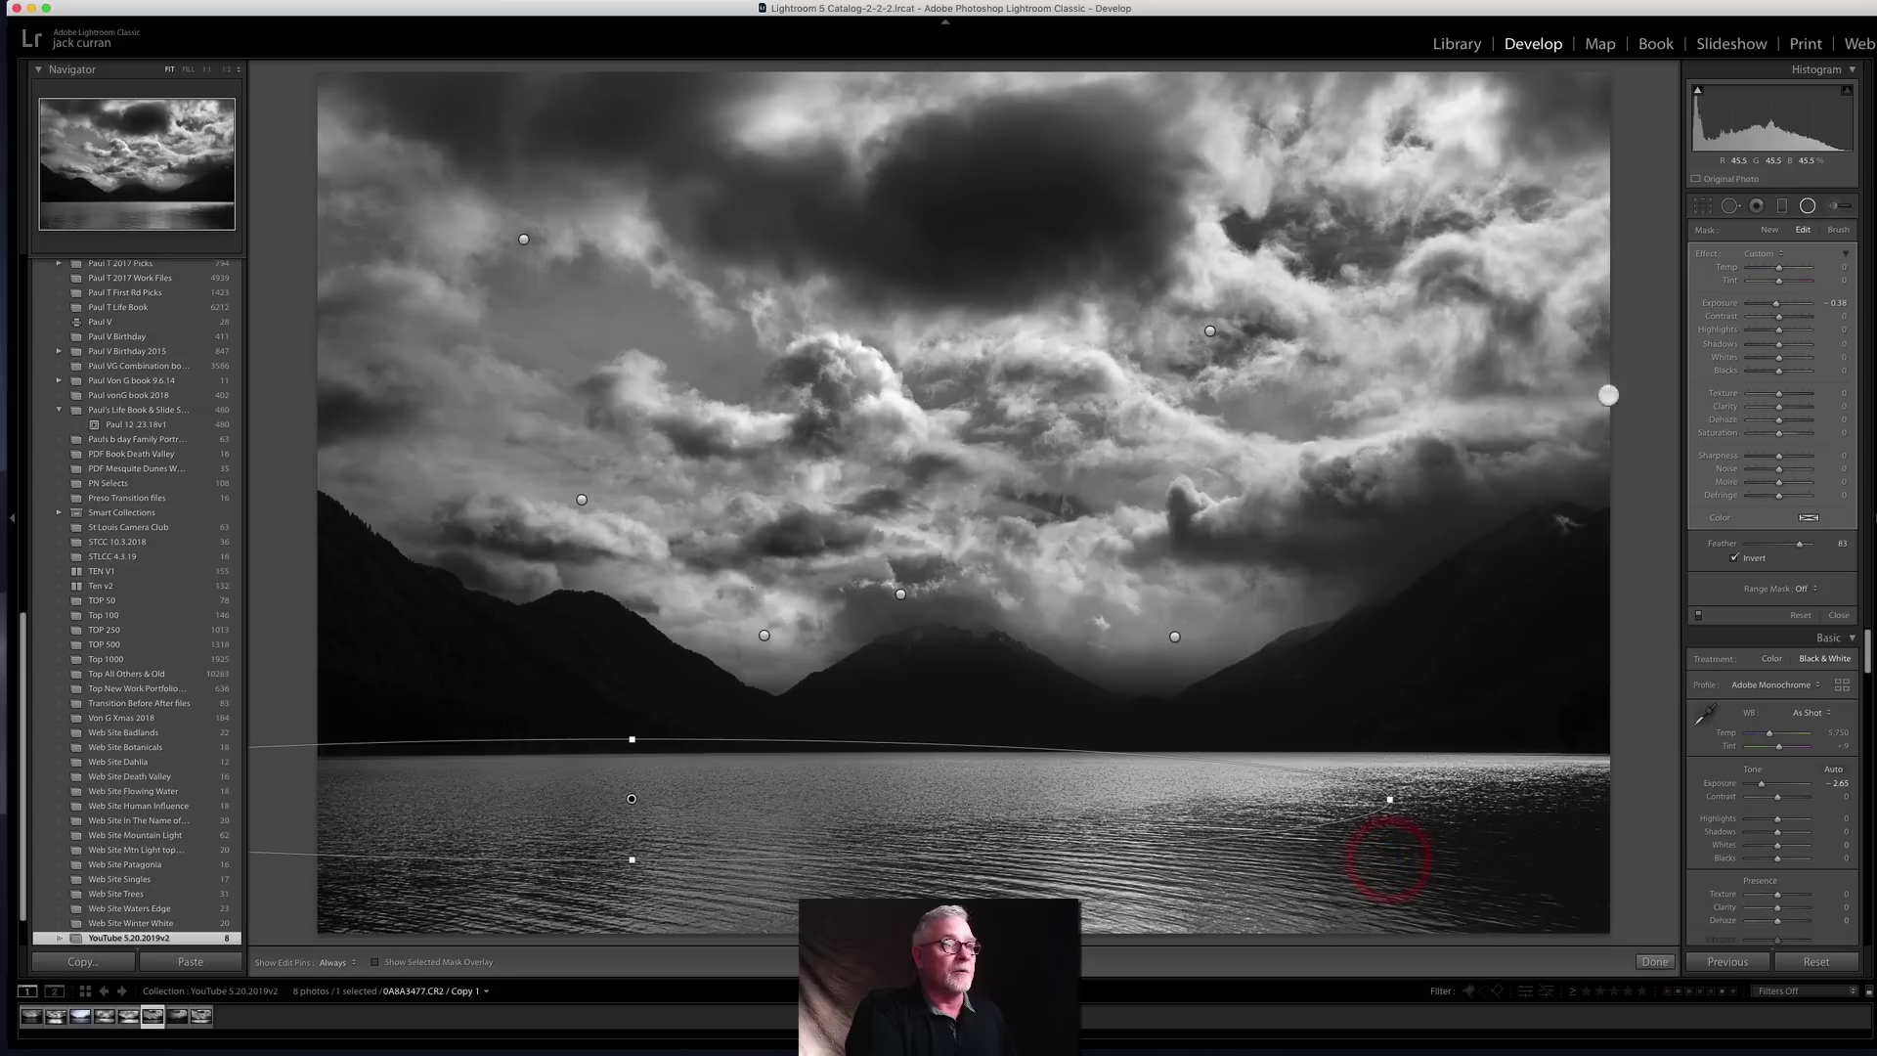
double_click(1706, 253)
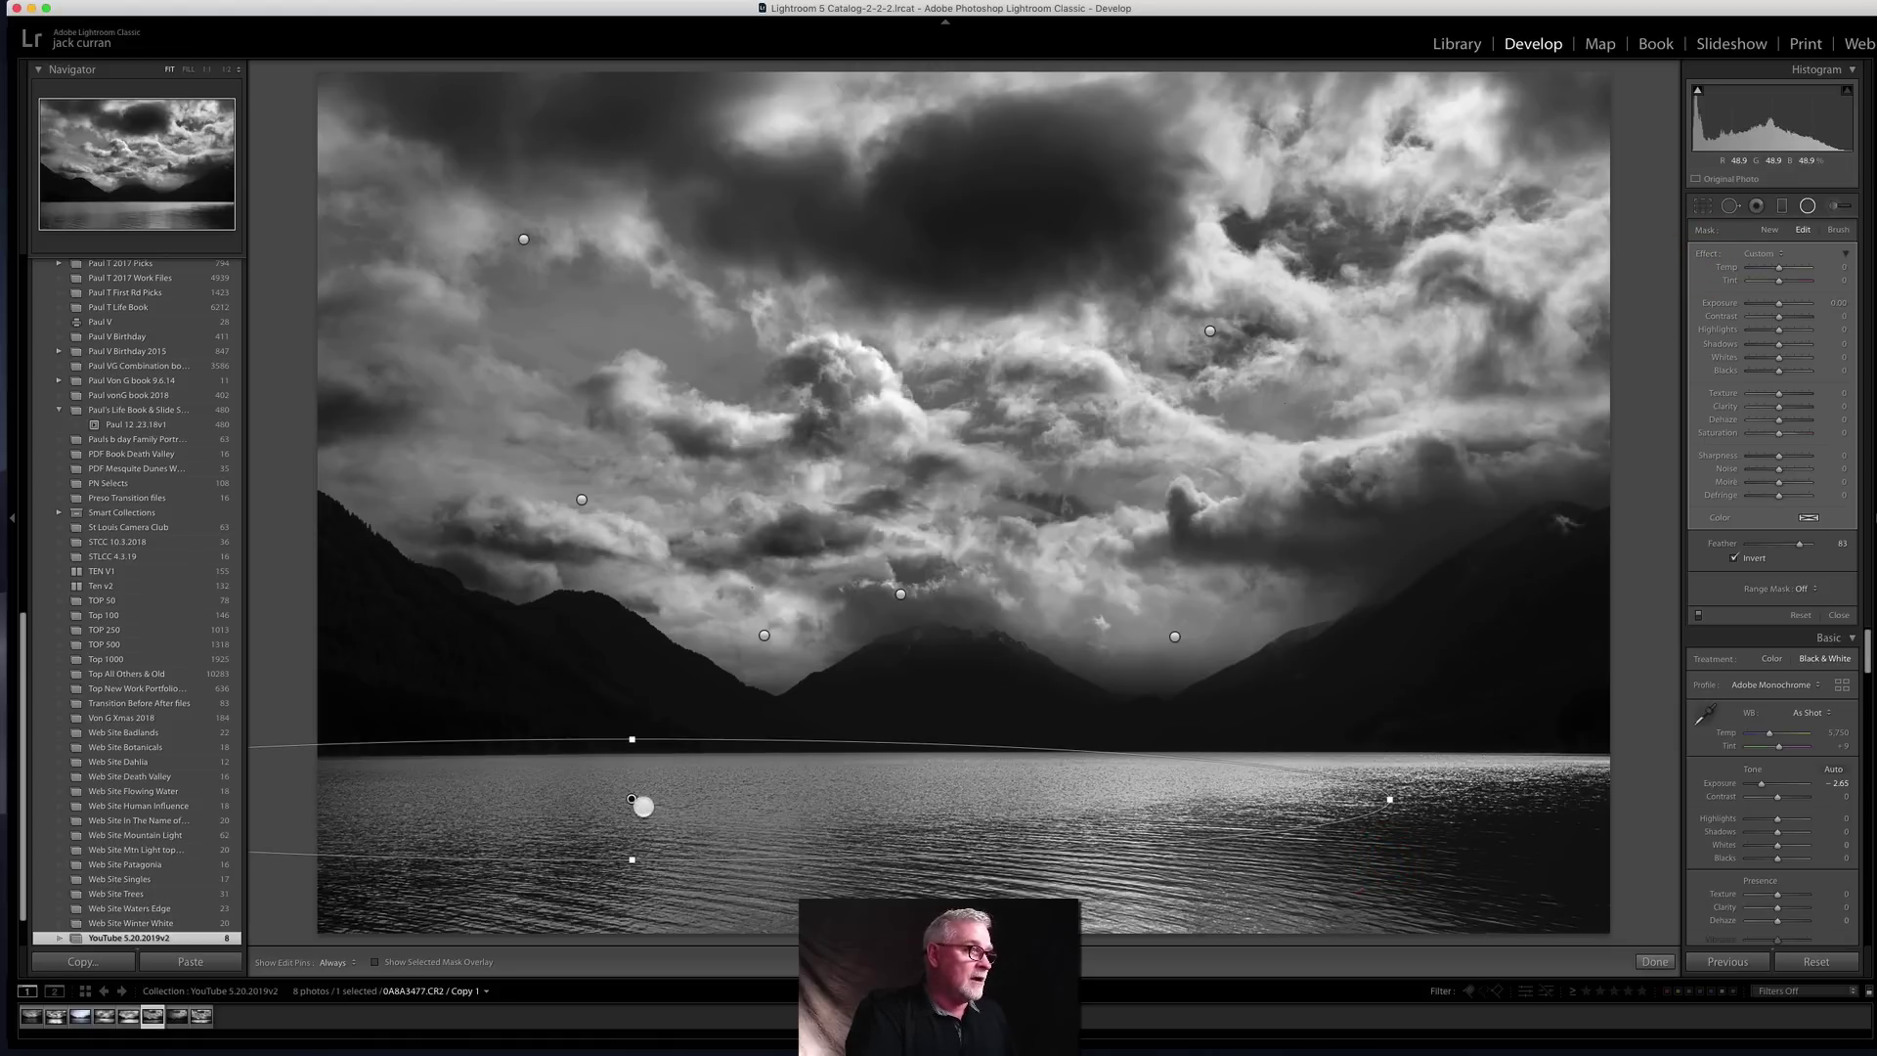
drag(644, 806, 662, 811)
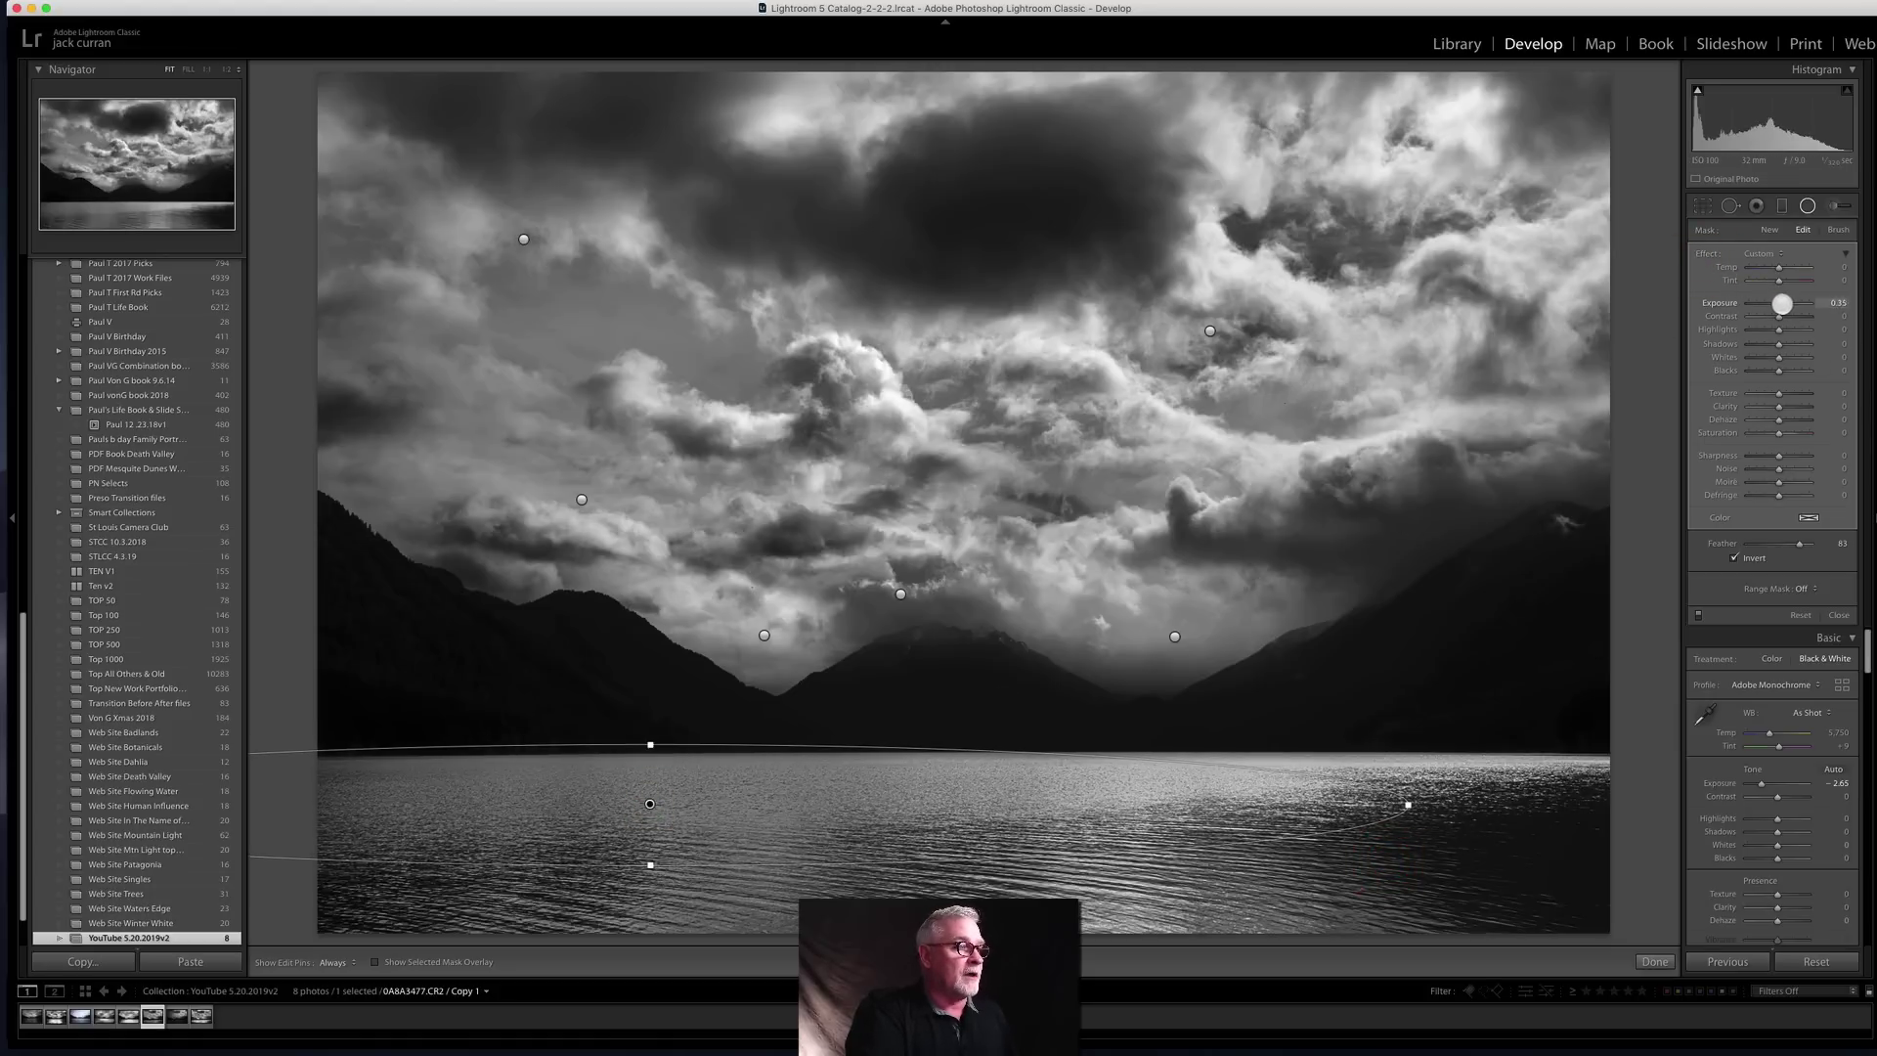
drag(1783, 304, 1785, 304)
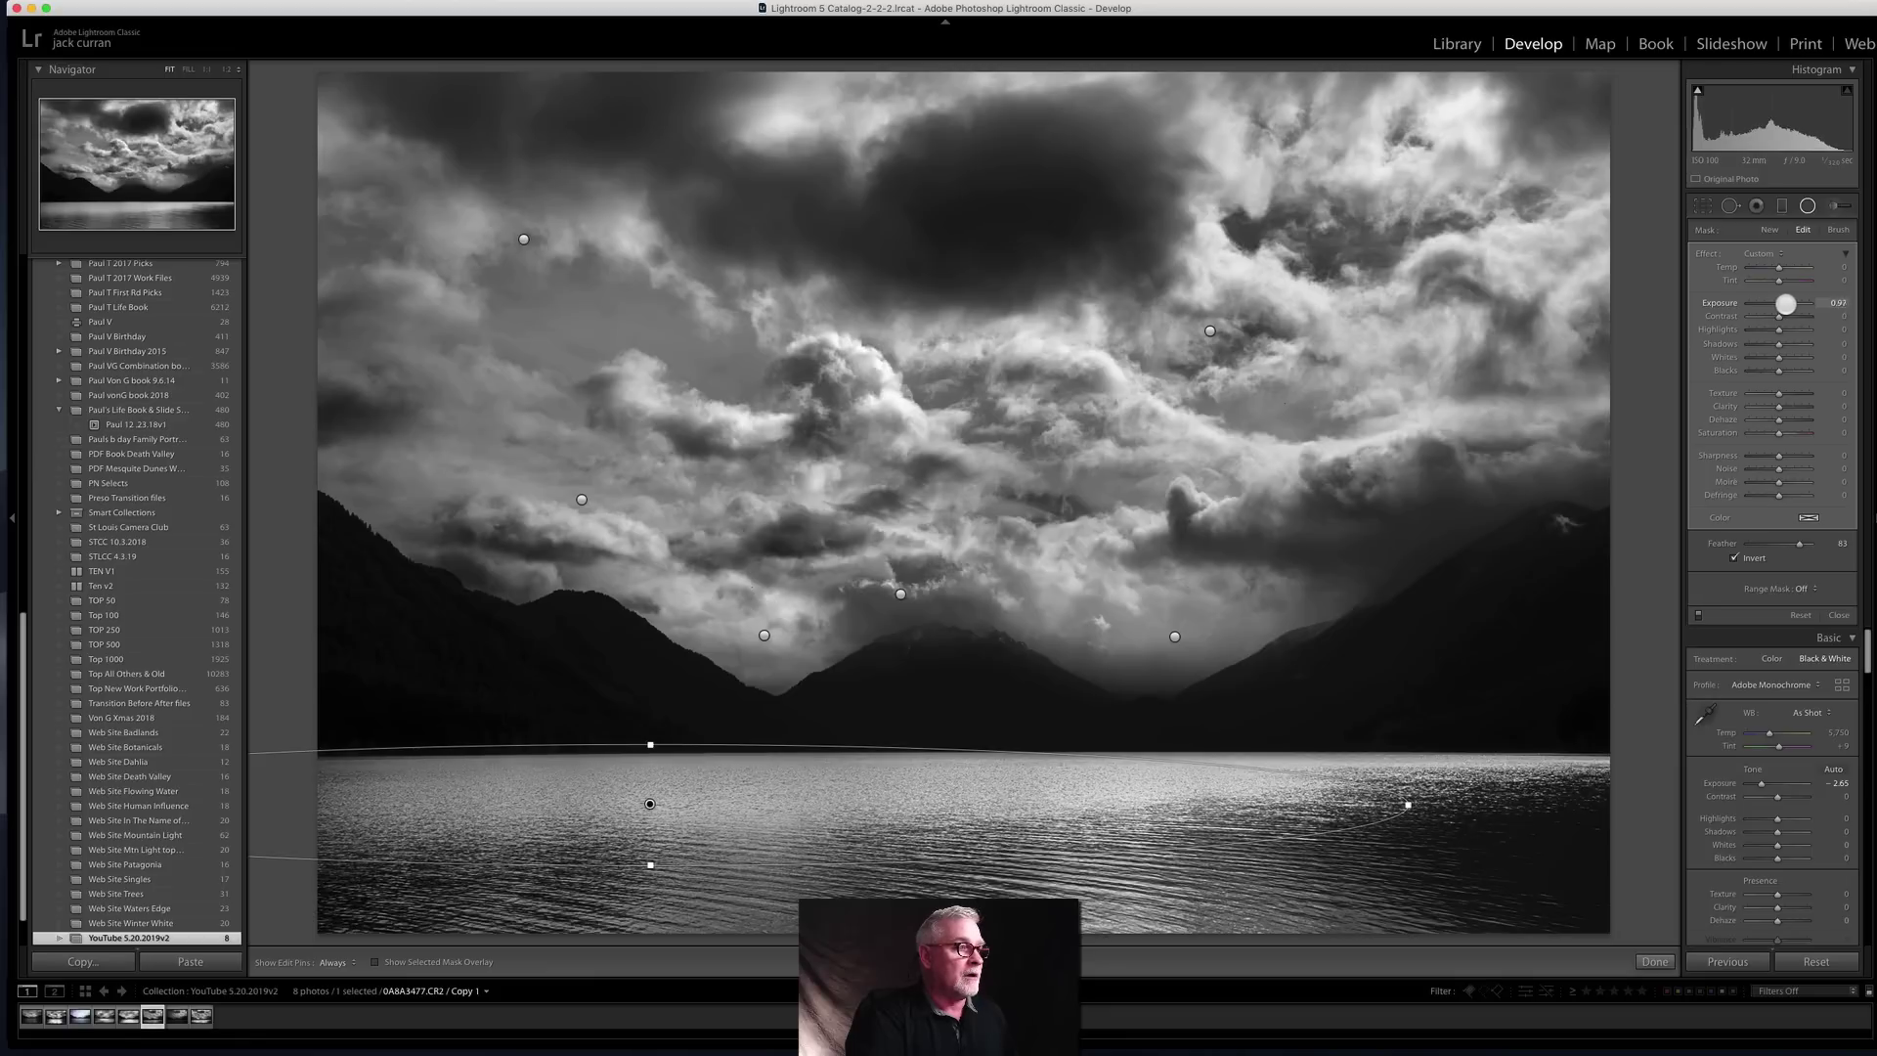
drag(1788, 304, 1786, 304)
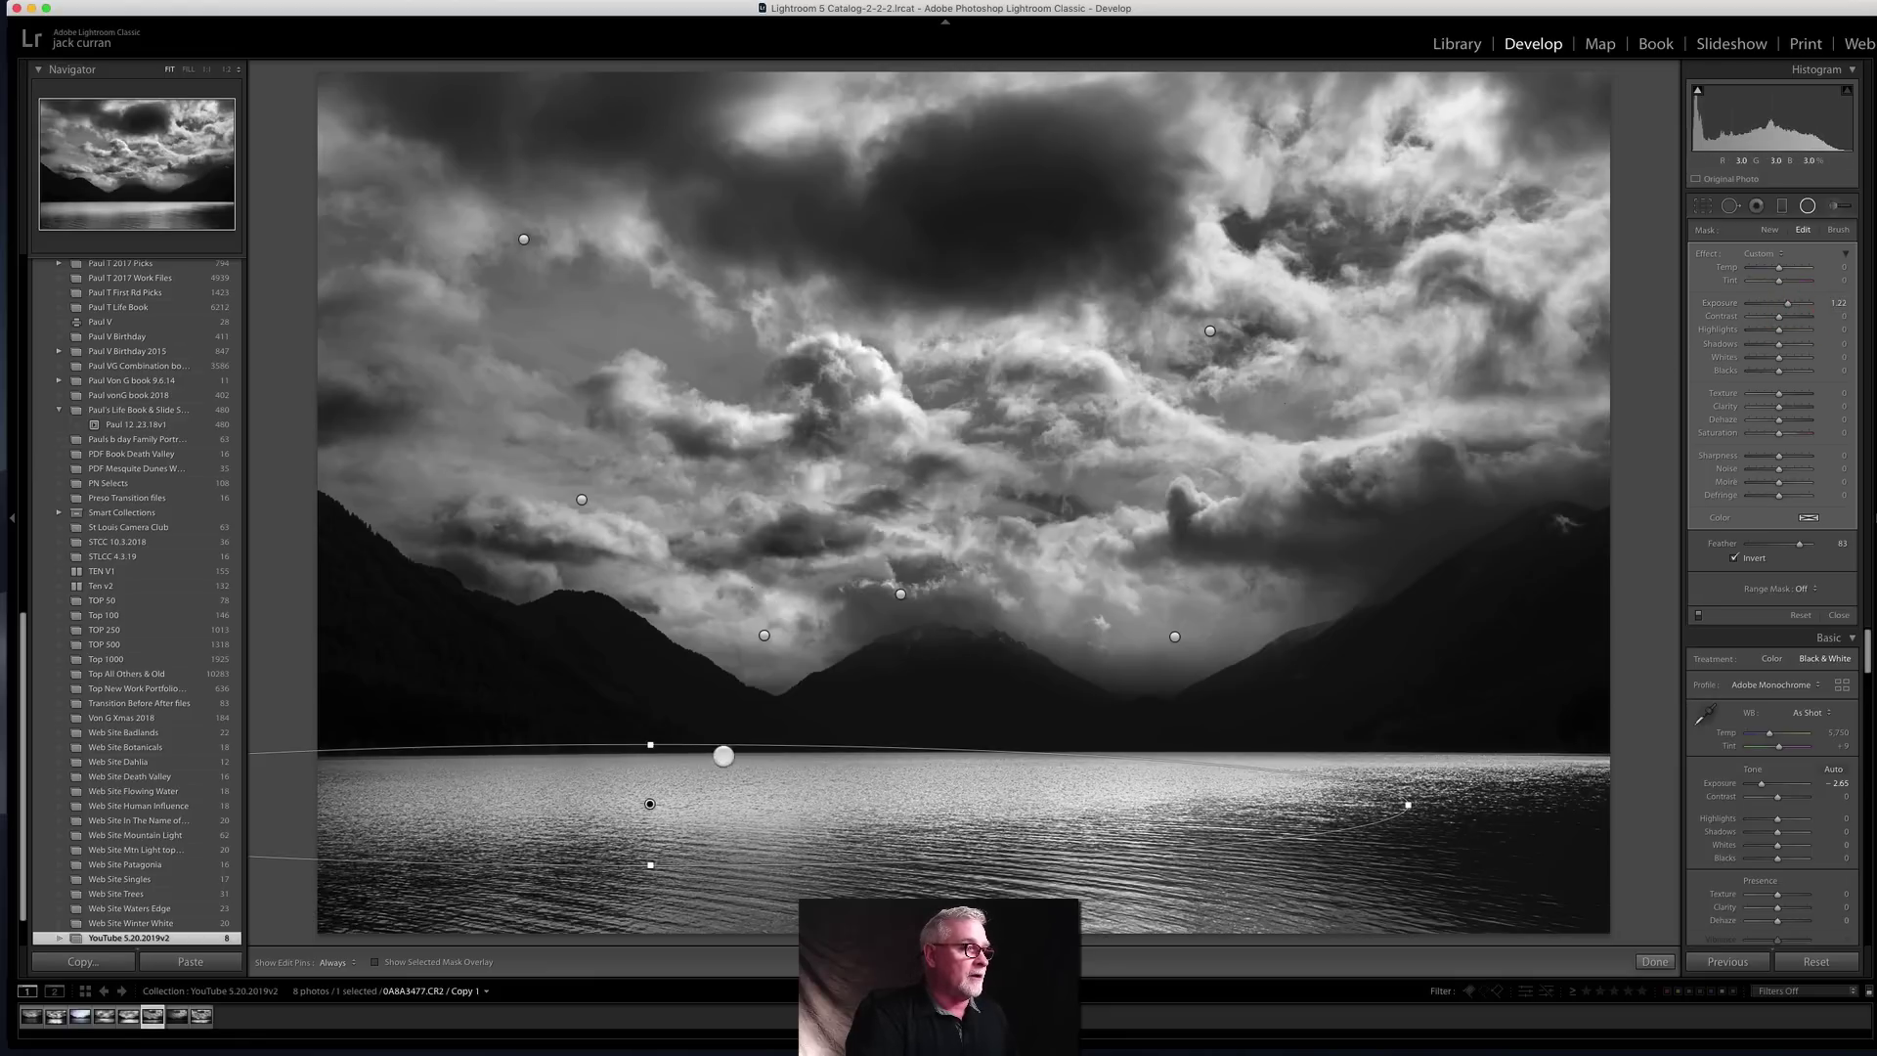
drag(644, 808, 566, 807)
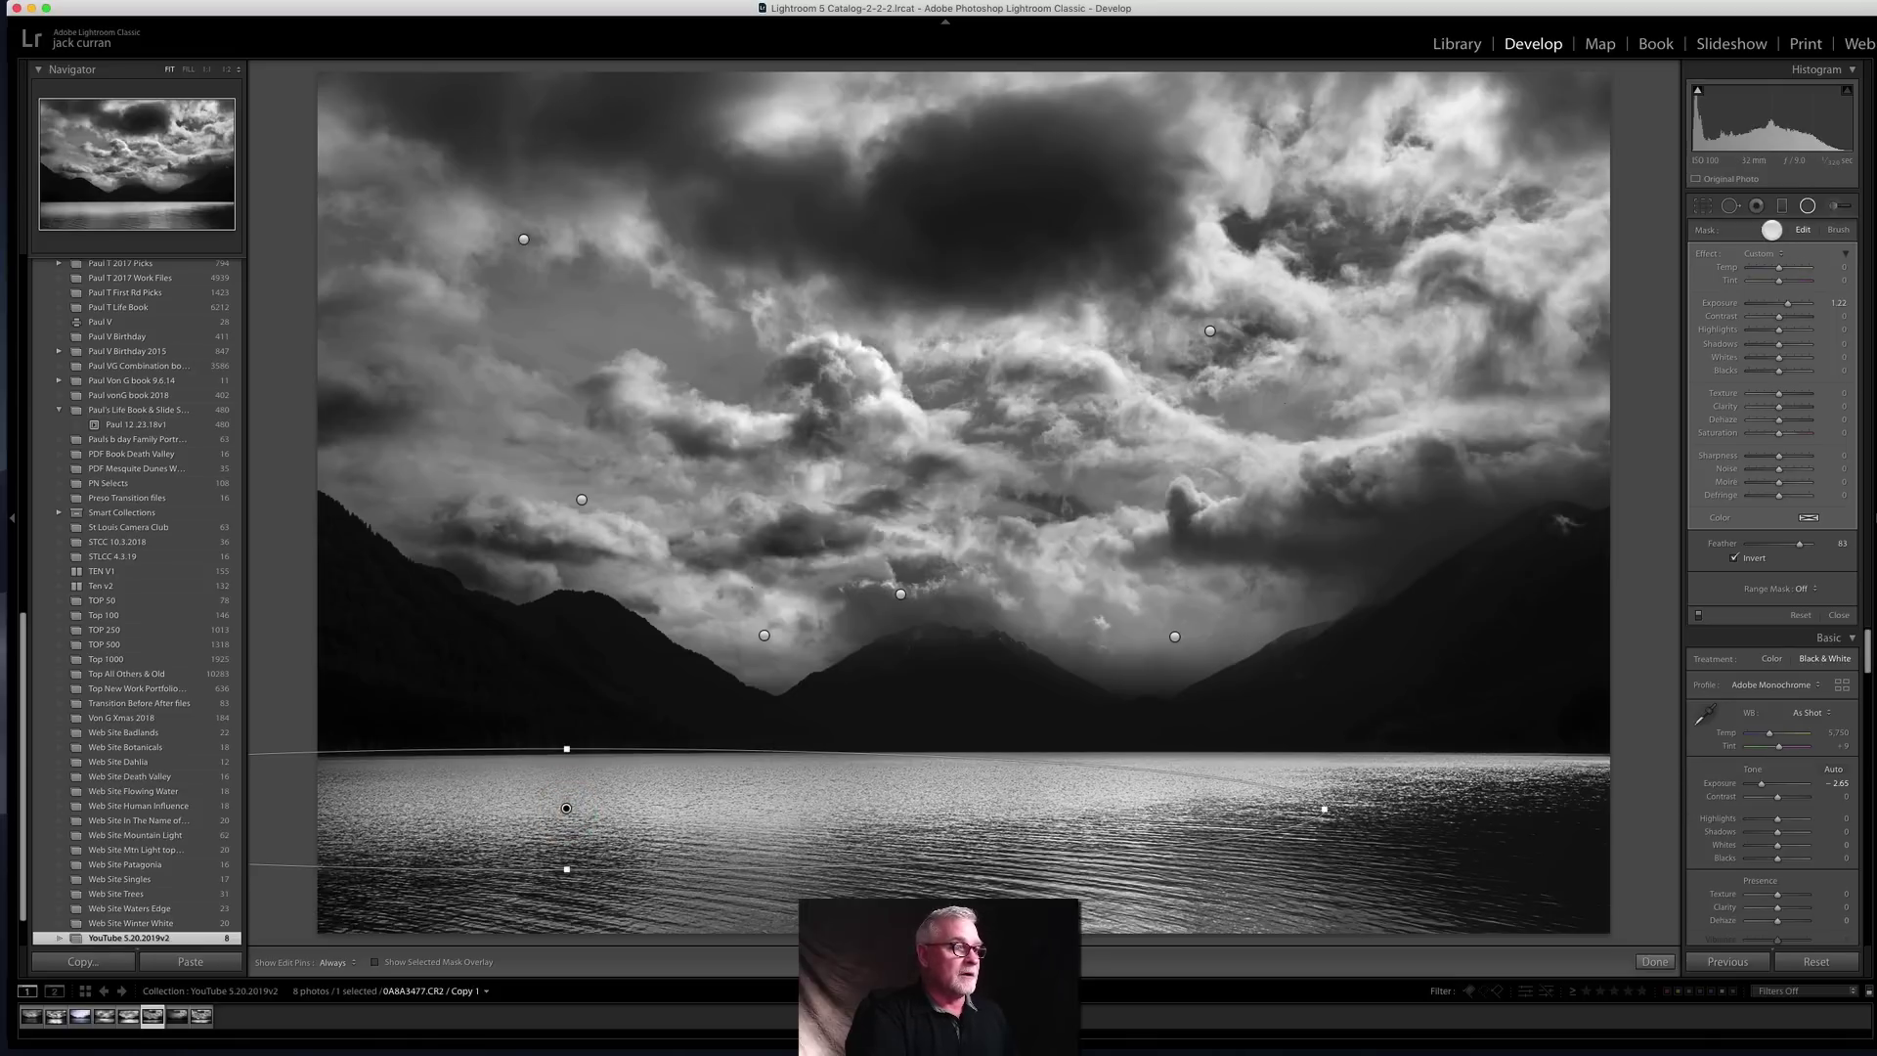
Step: Add a smaller radial filter over the foreground water right of centre with its effects reset and Exposure 0.51
click(1772, 228)
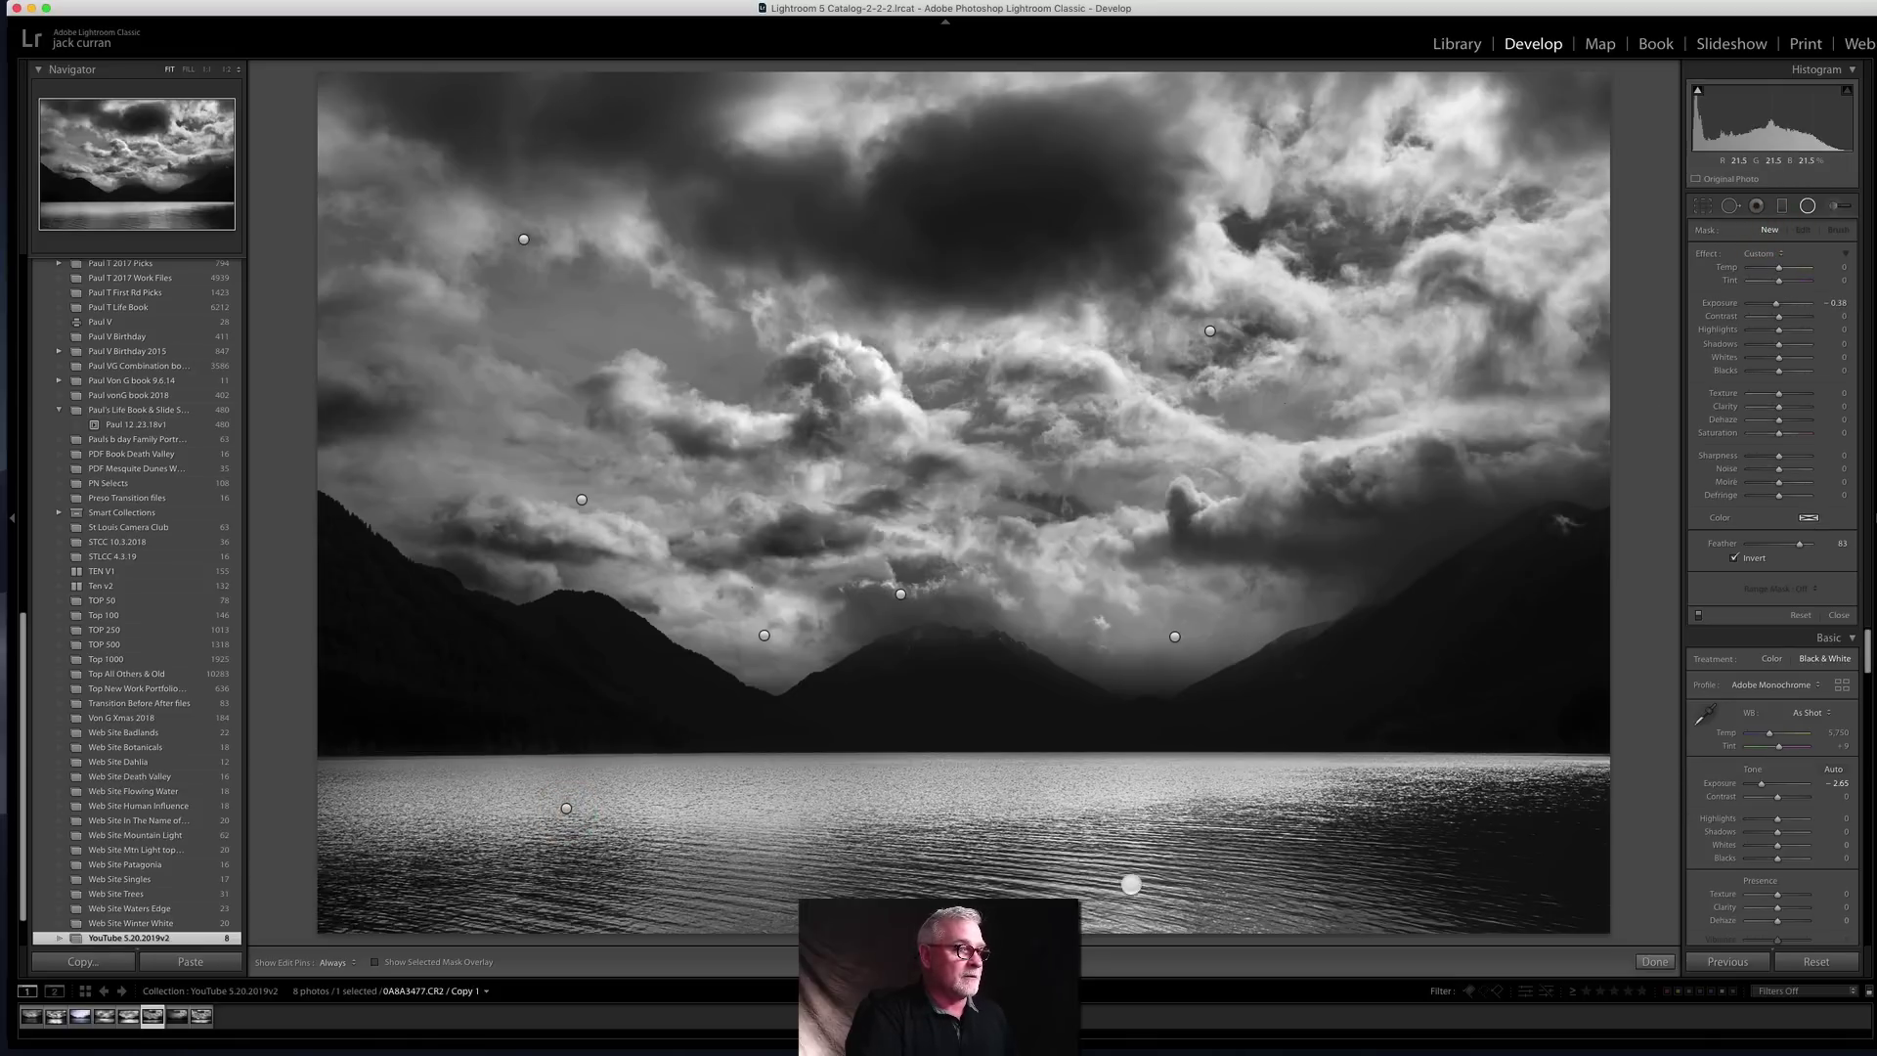
drag(1250, 937, 1279, 944)
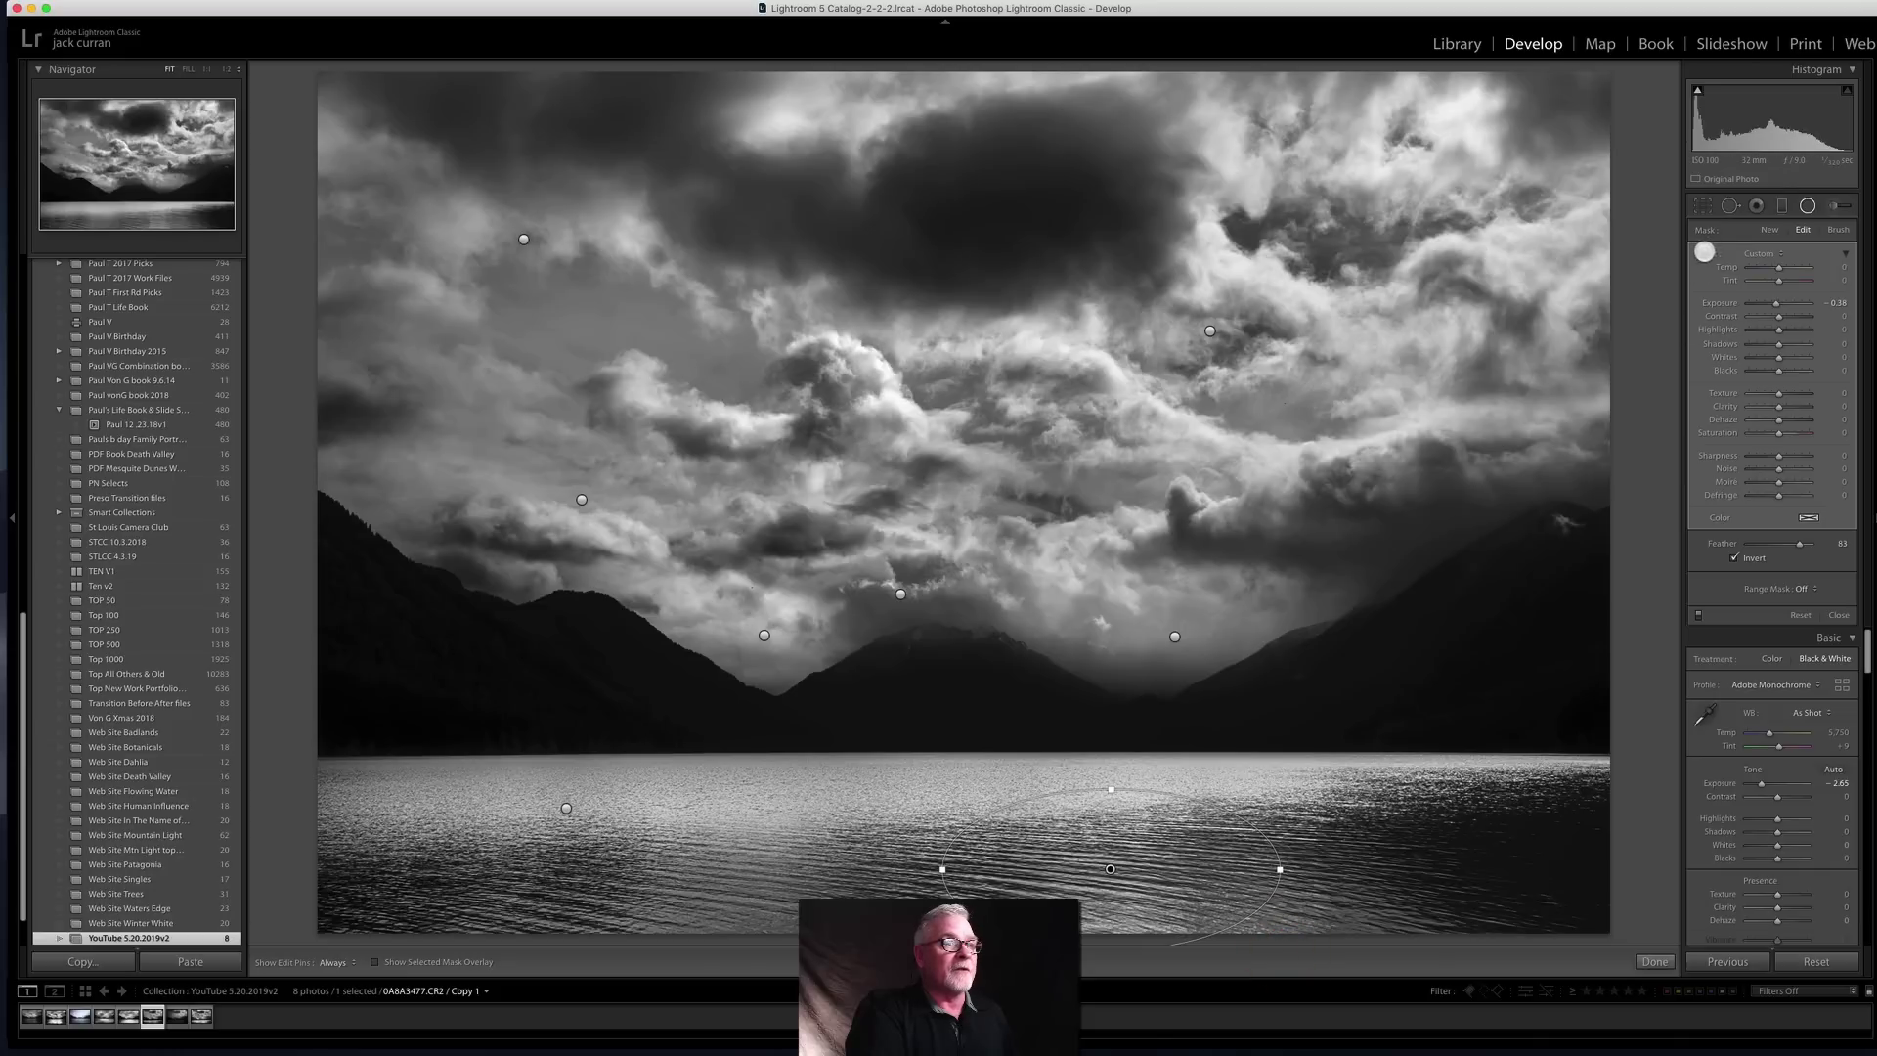
double_click(1707, 253)
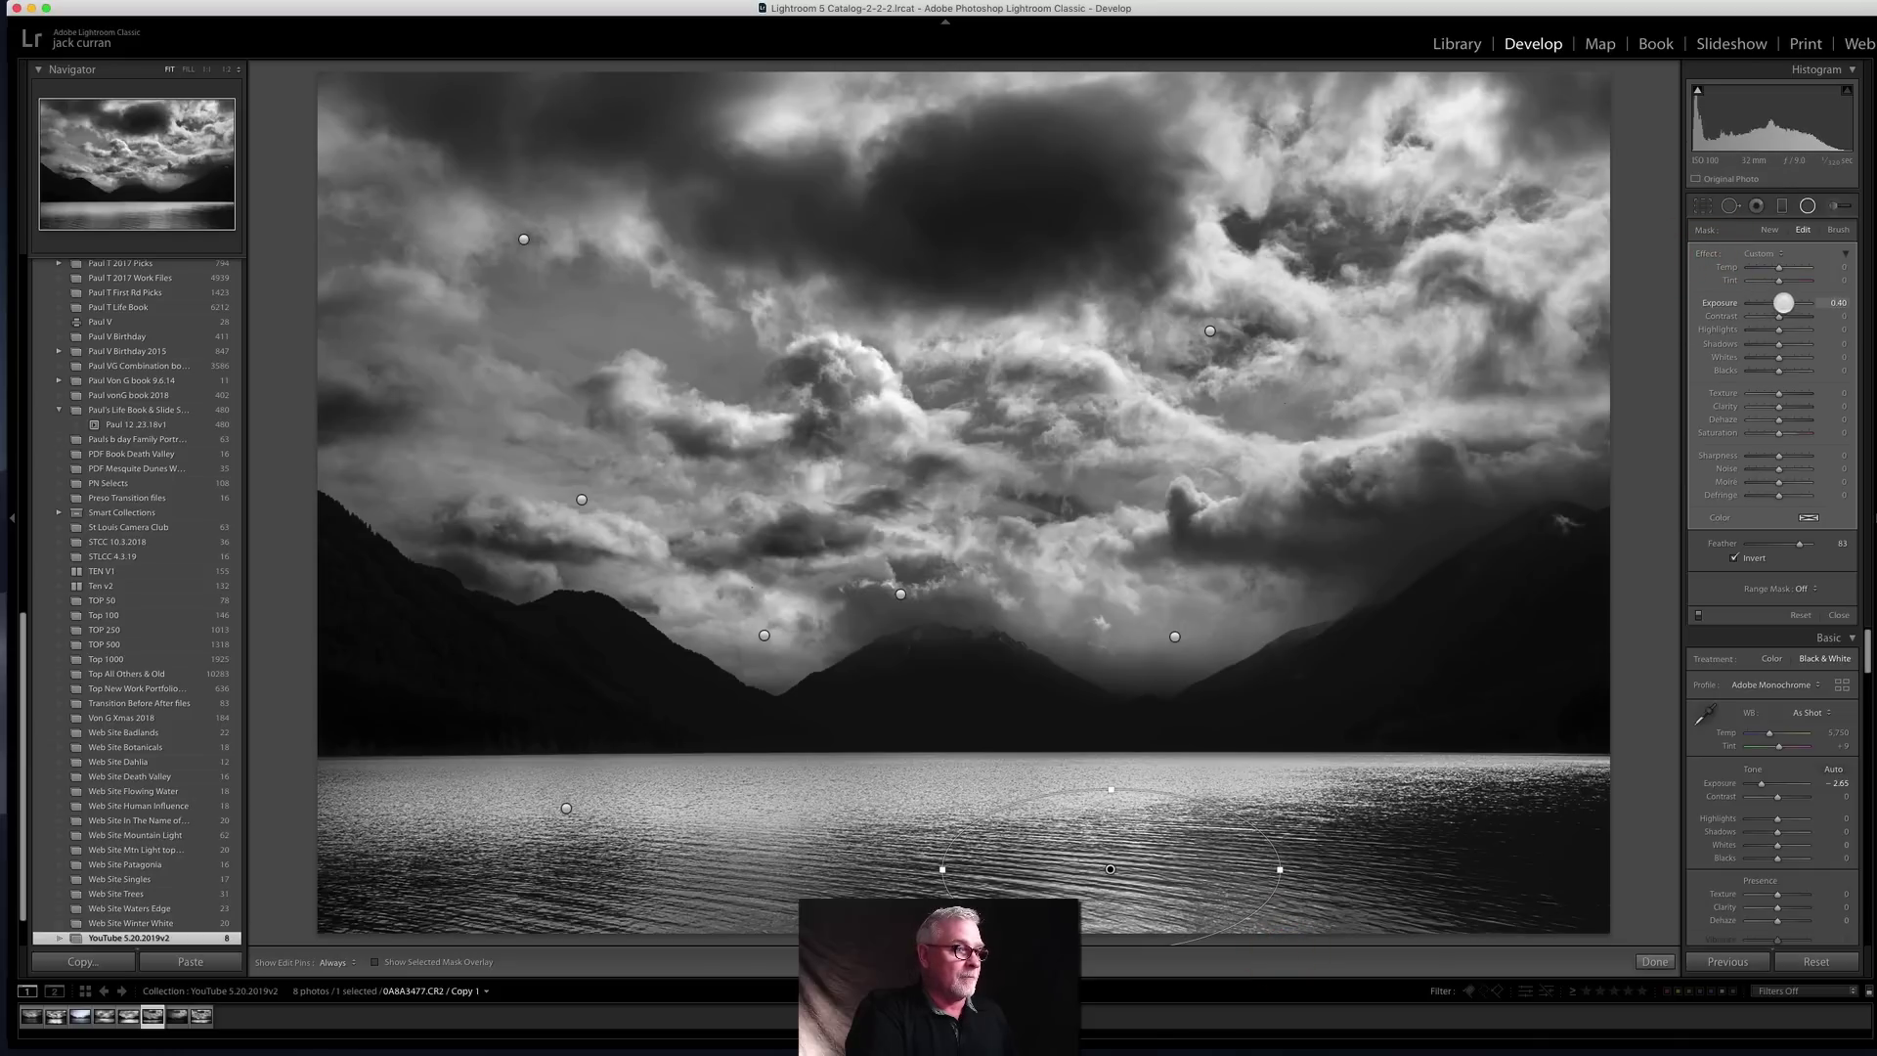
drag(1784, 303, 1785, 303)
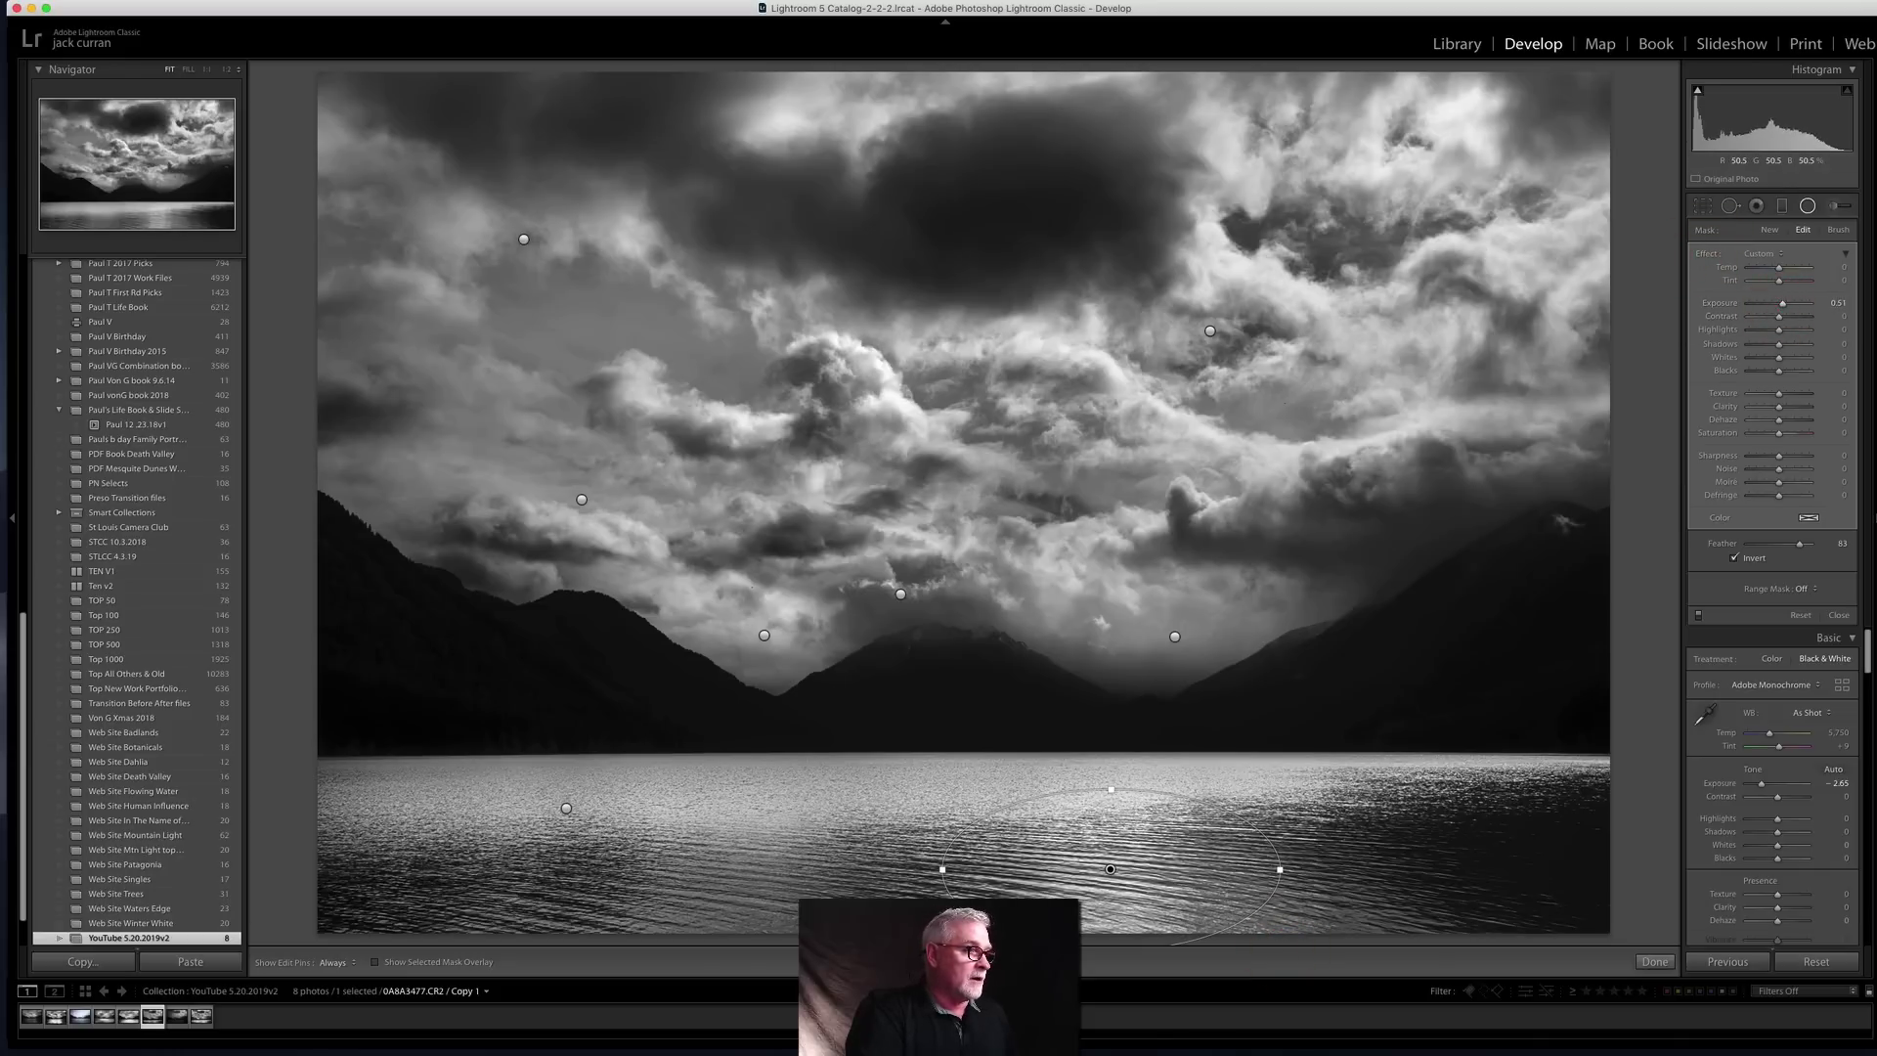
Step: Add a radial filter over the foreground water left of centre with Exposure 0.82, Highlights 71, Texture 17 and Clarity 13
drag(701, 879, 884, 953)
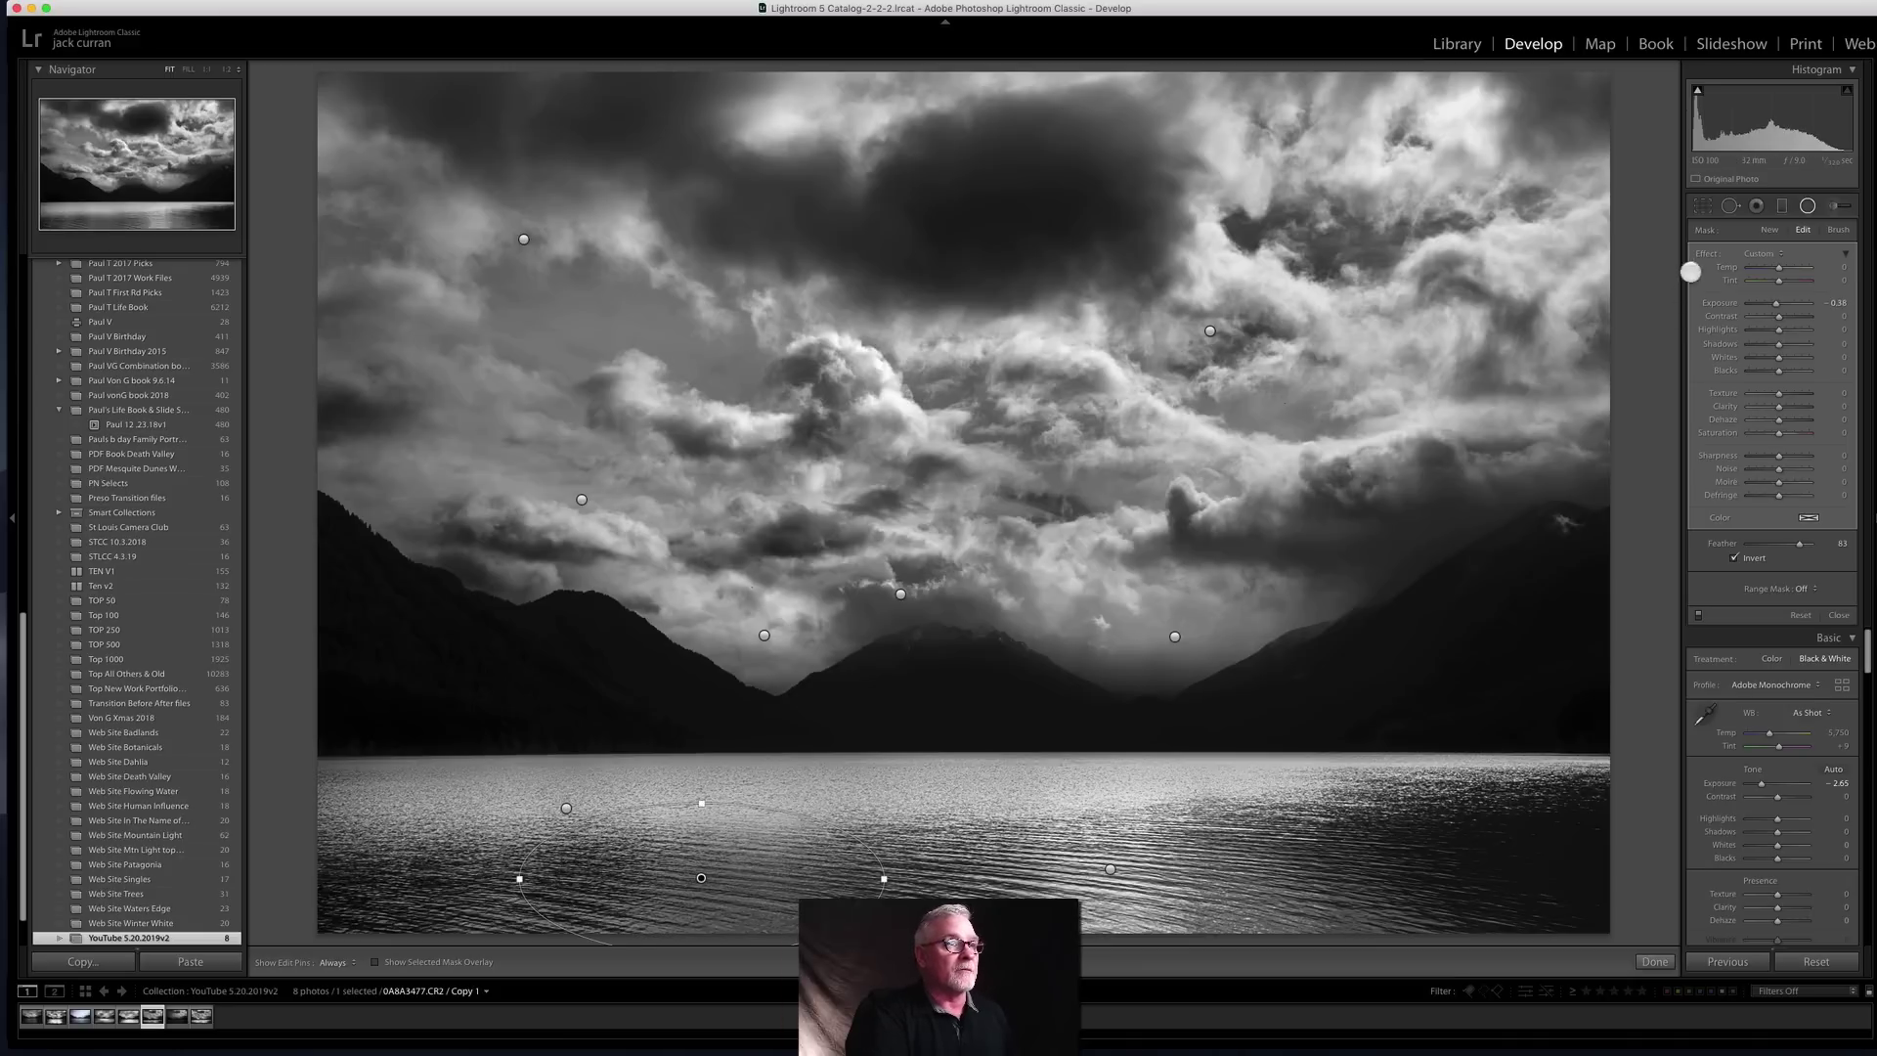
double_click(1780, 303)
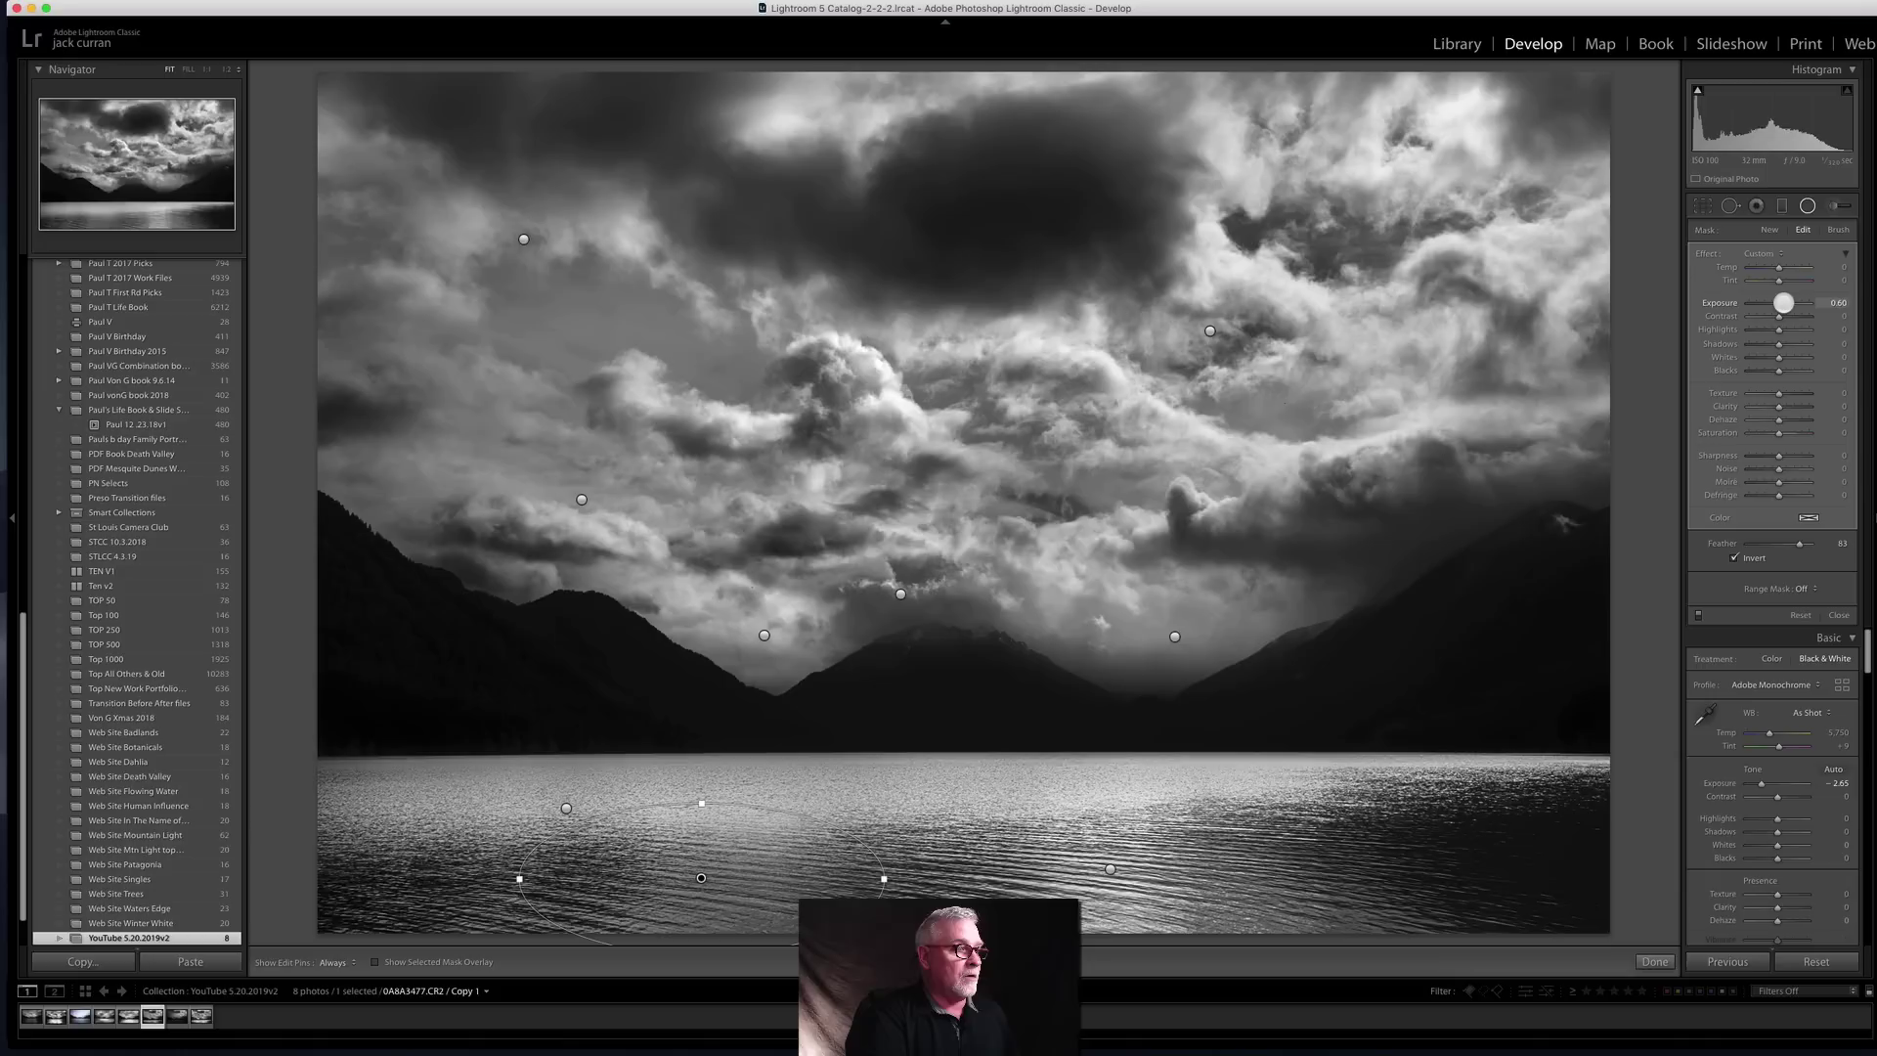
drag(1784, 303, 1785, 304)
drag(698, 880, 702, 886)
drag(1780, 392, 1788, 406)
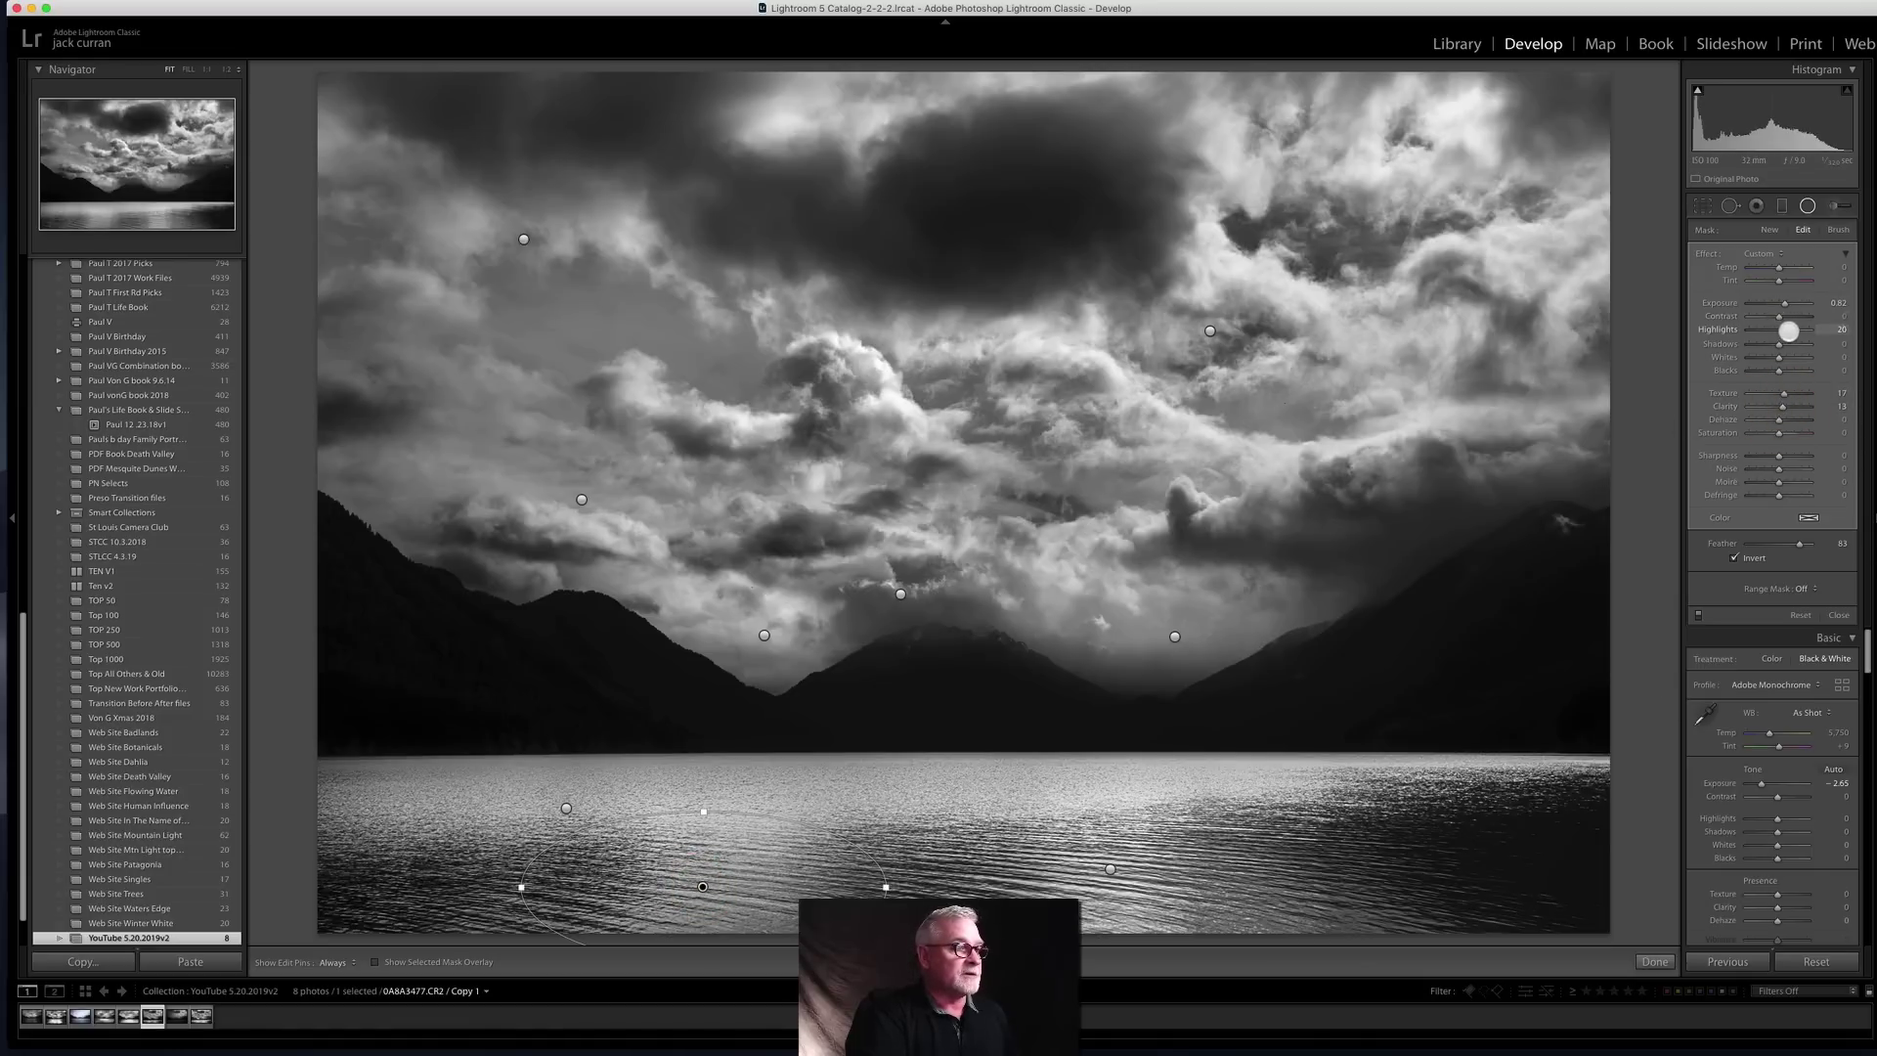
click(1799, 330)
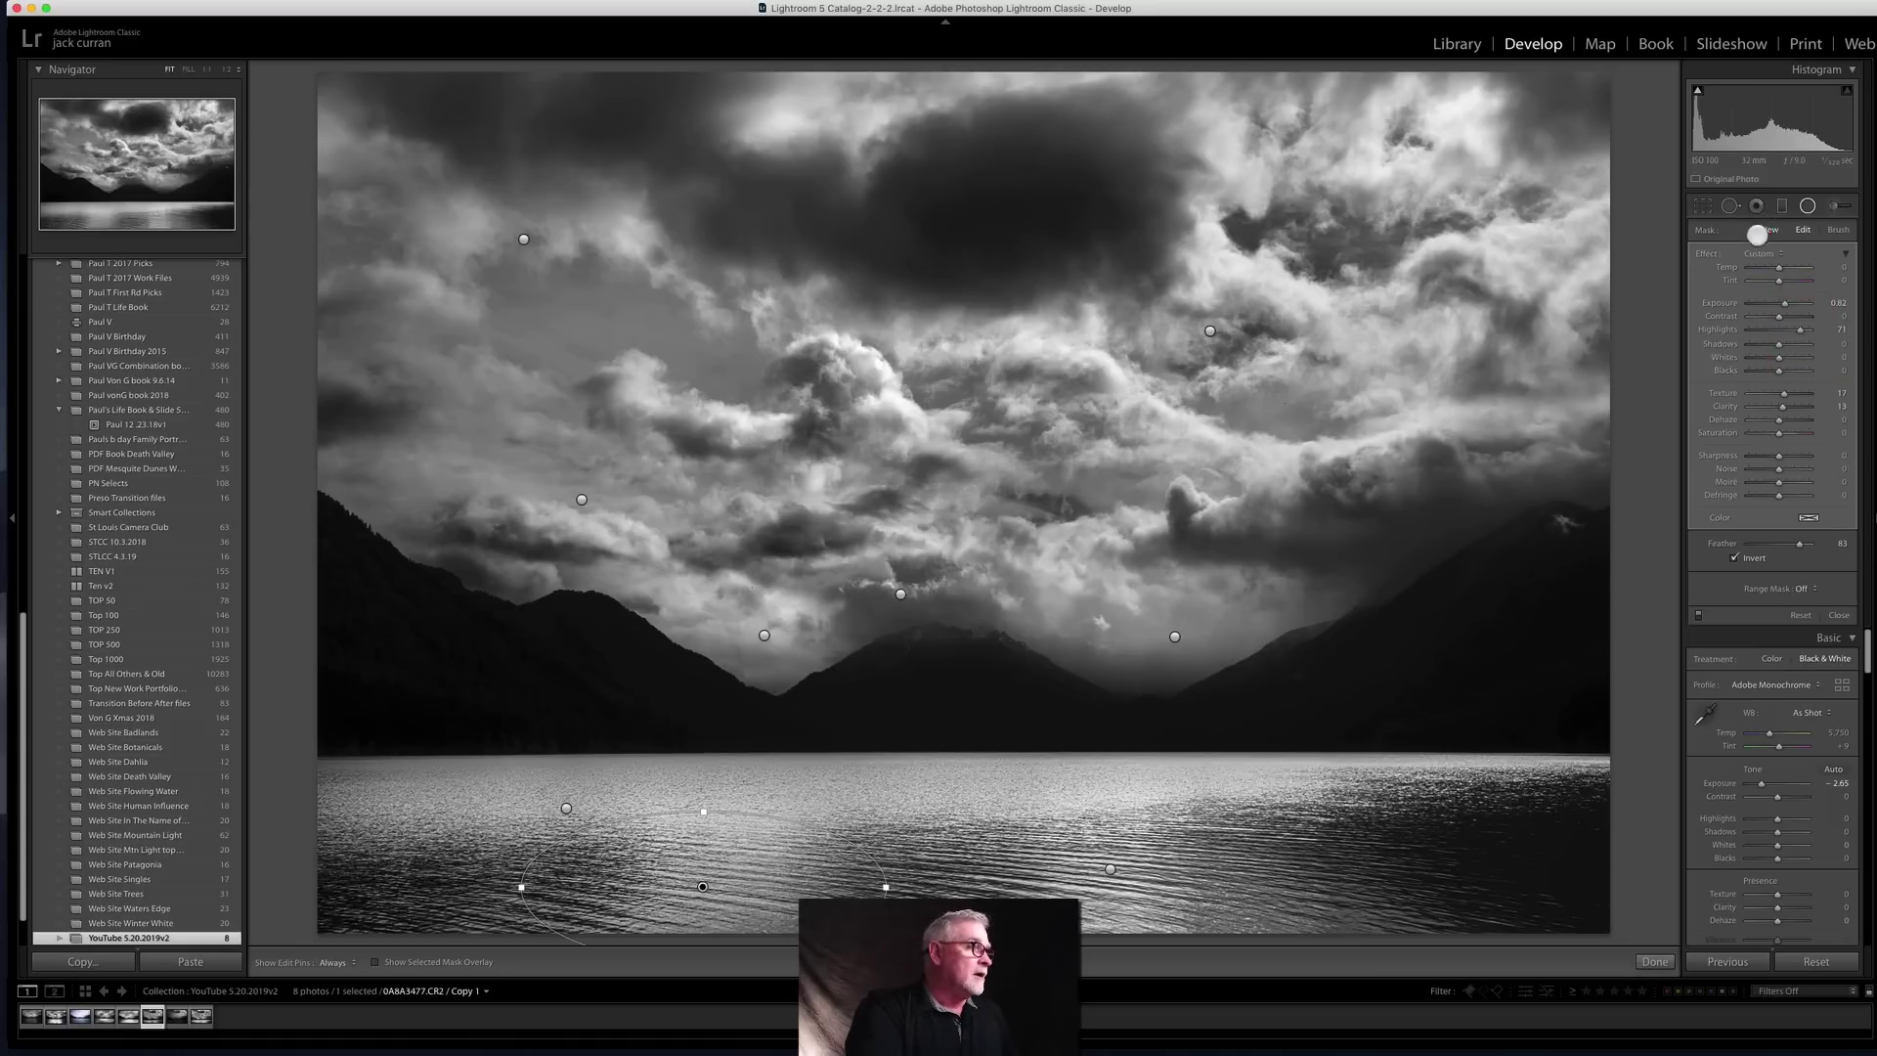
Step: Add a wide radial filter over the left and central mountains with its effects reset, Exposure 0.45 and Shadows 100
click(1768, 230)
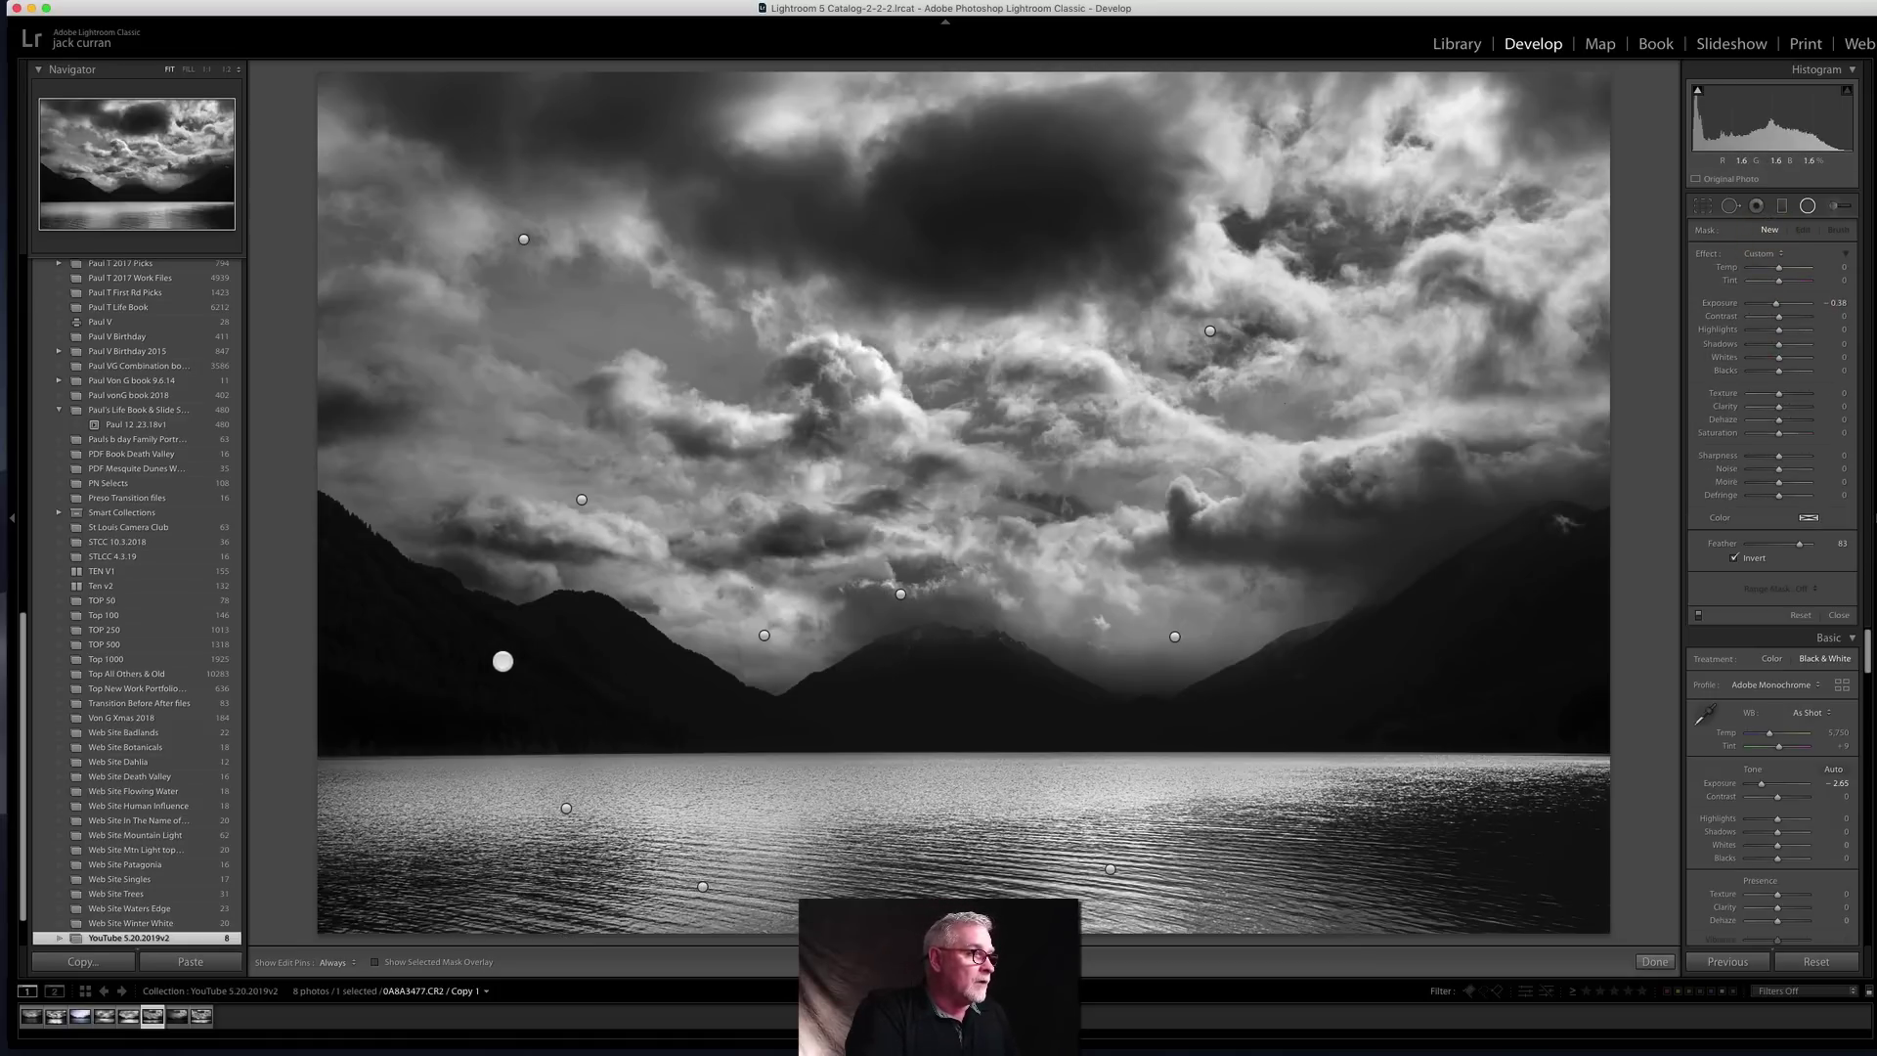
drag(499, 658, 1311, 775)
double_click(1710, 252)
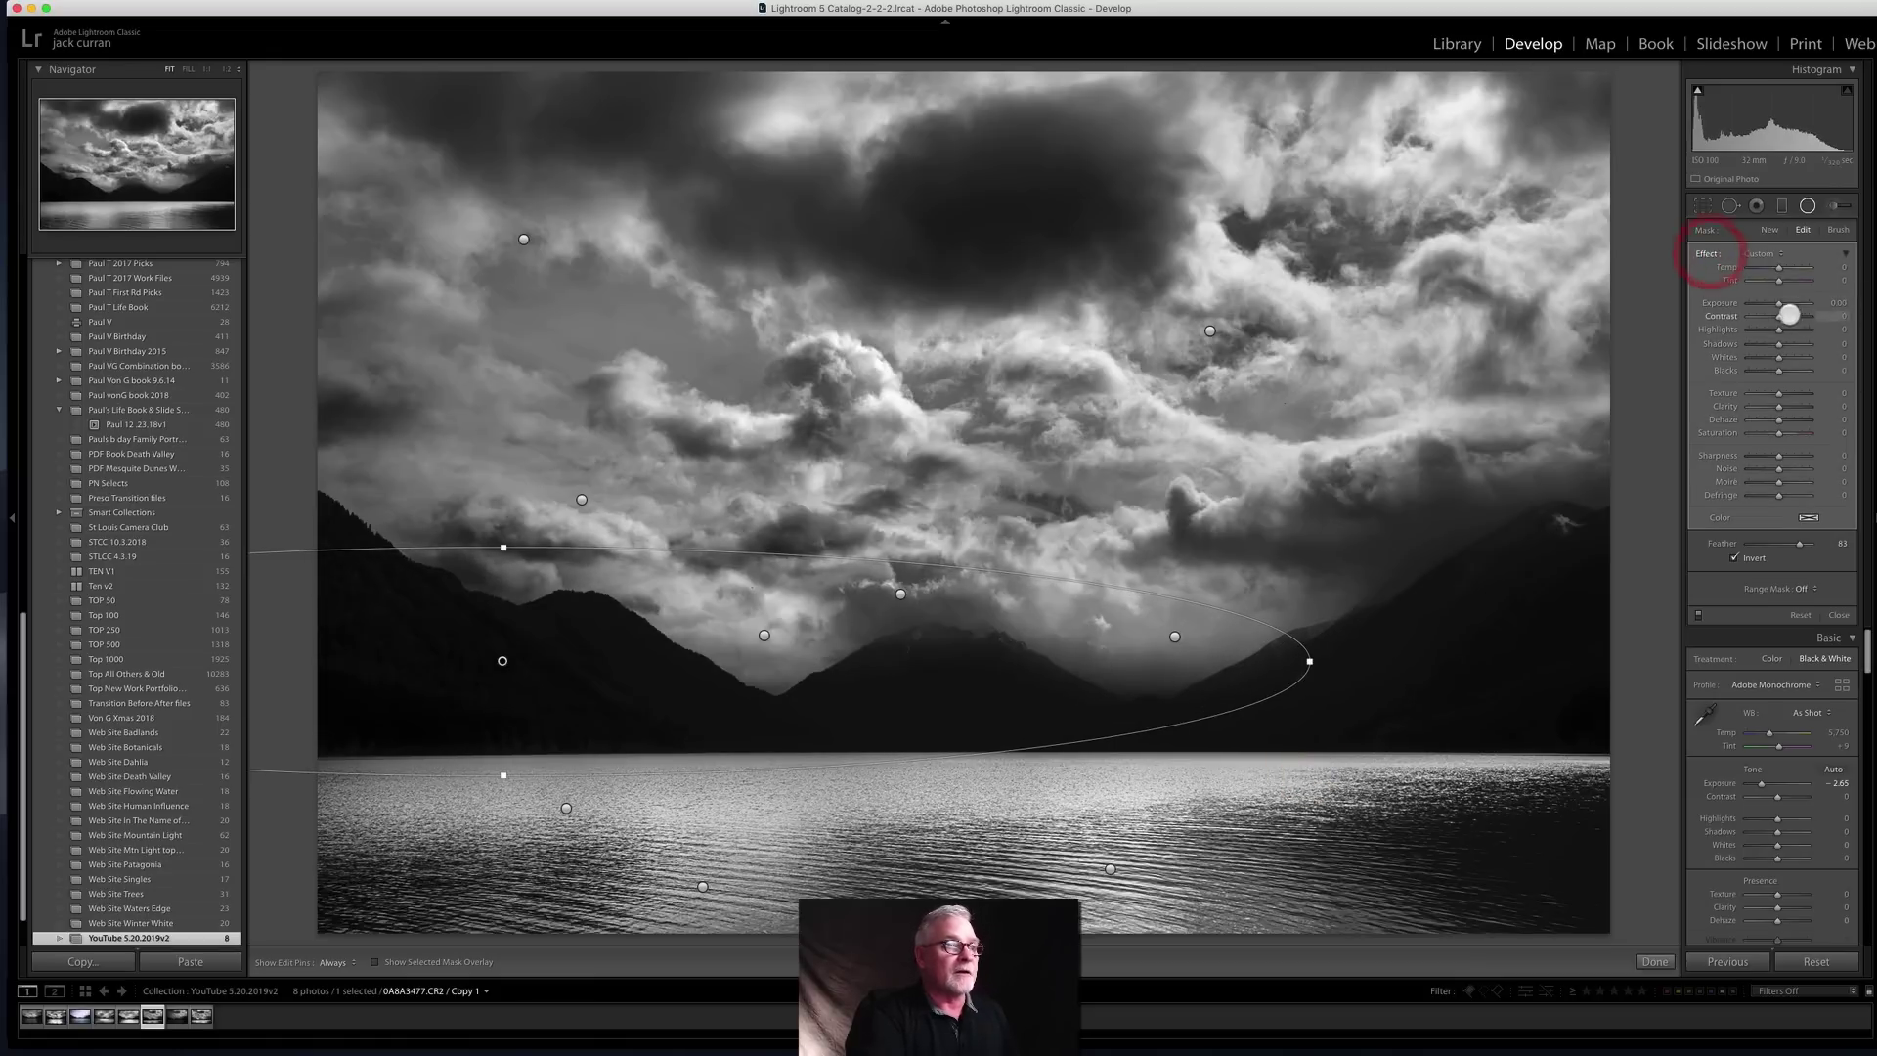
drag(1783, 305, 1807, 345)
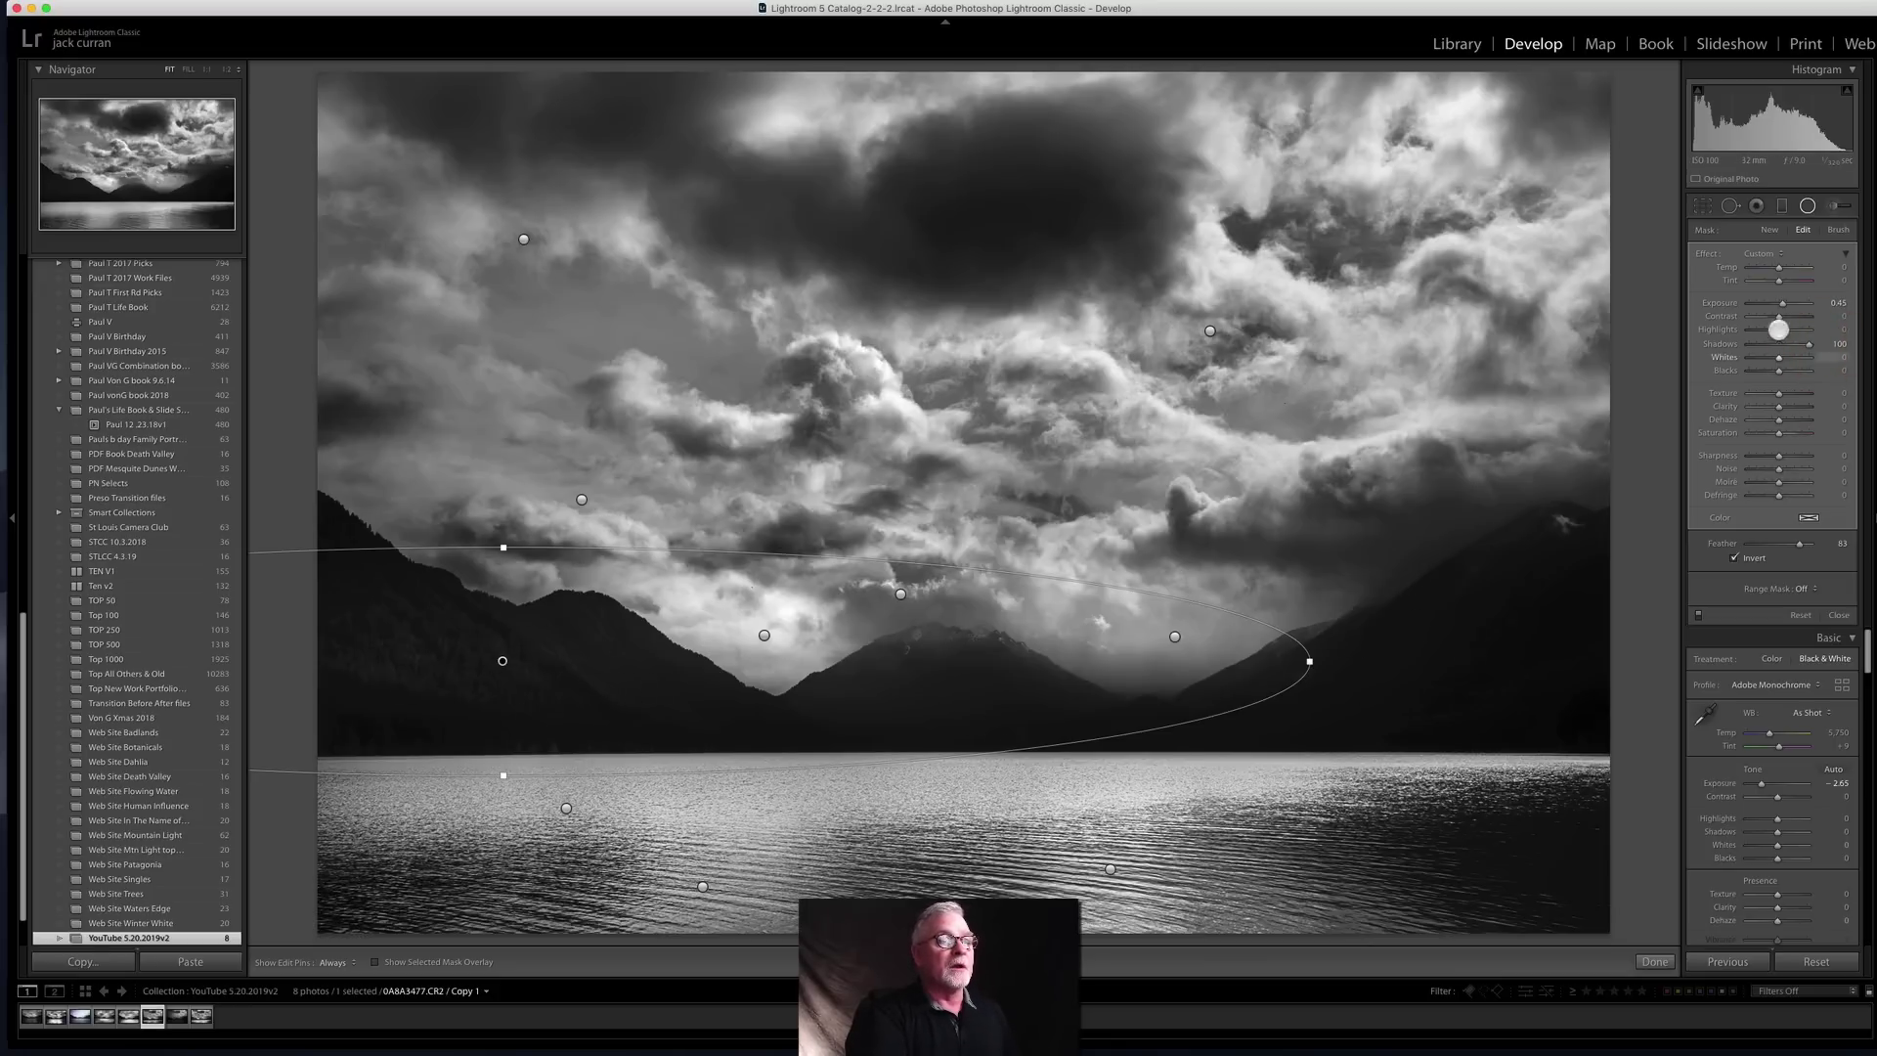
Step: Compare the photo with the radial filters, including the new mountain and lake ones, switched off and on, leaving them on
click(1770, 230)
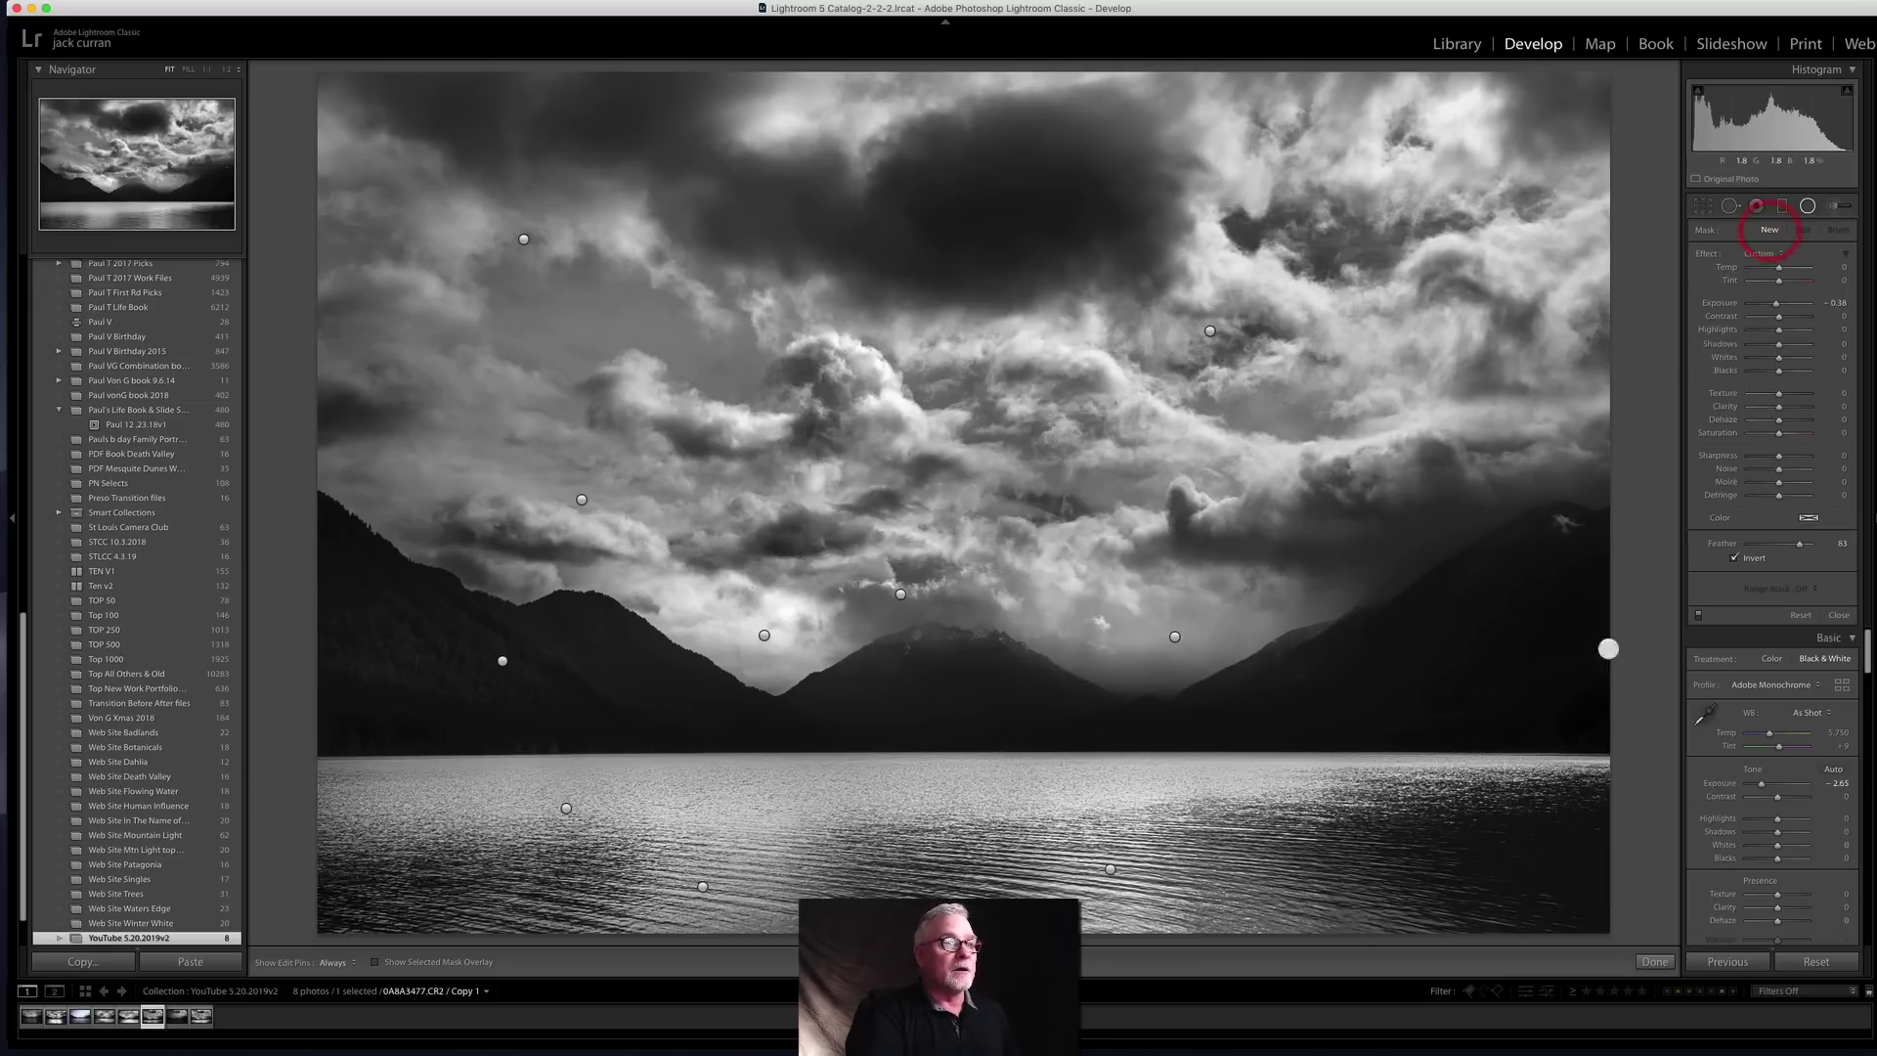
click(1696, 616)
click(1697, 616)
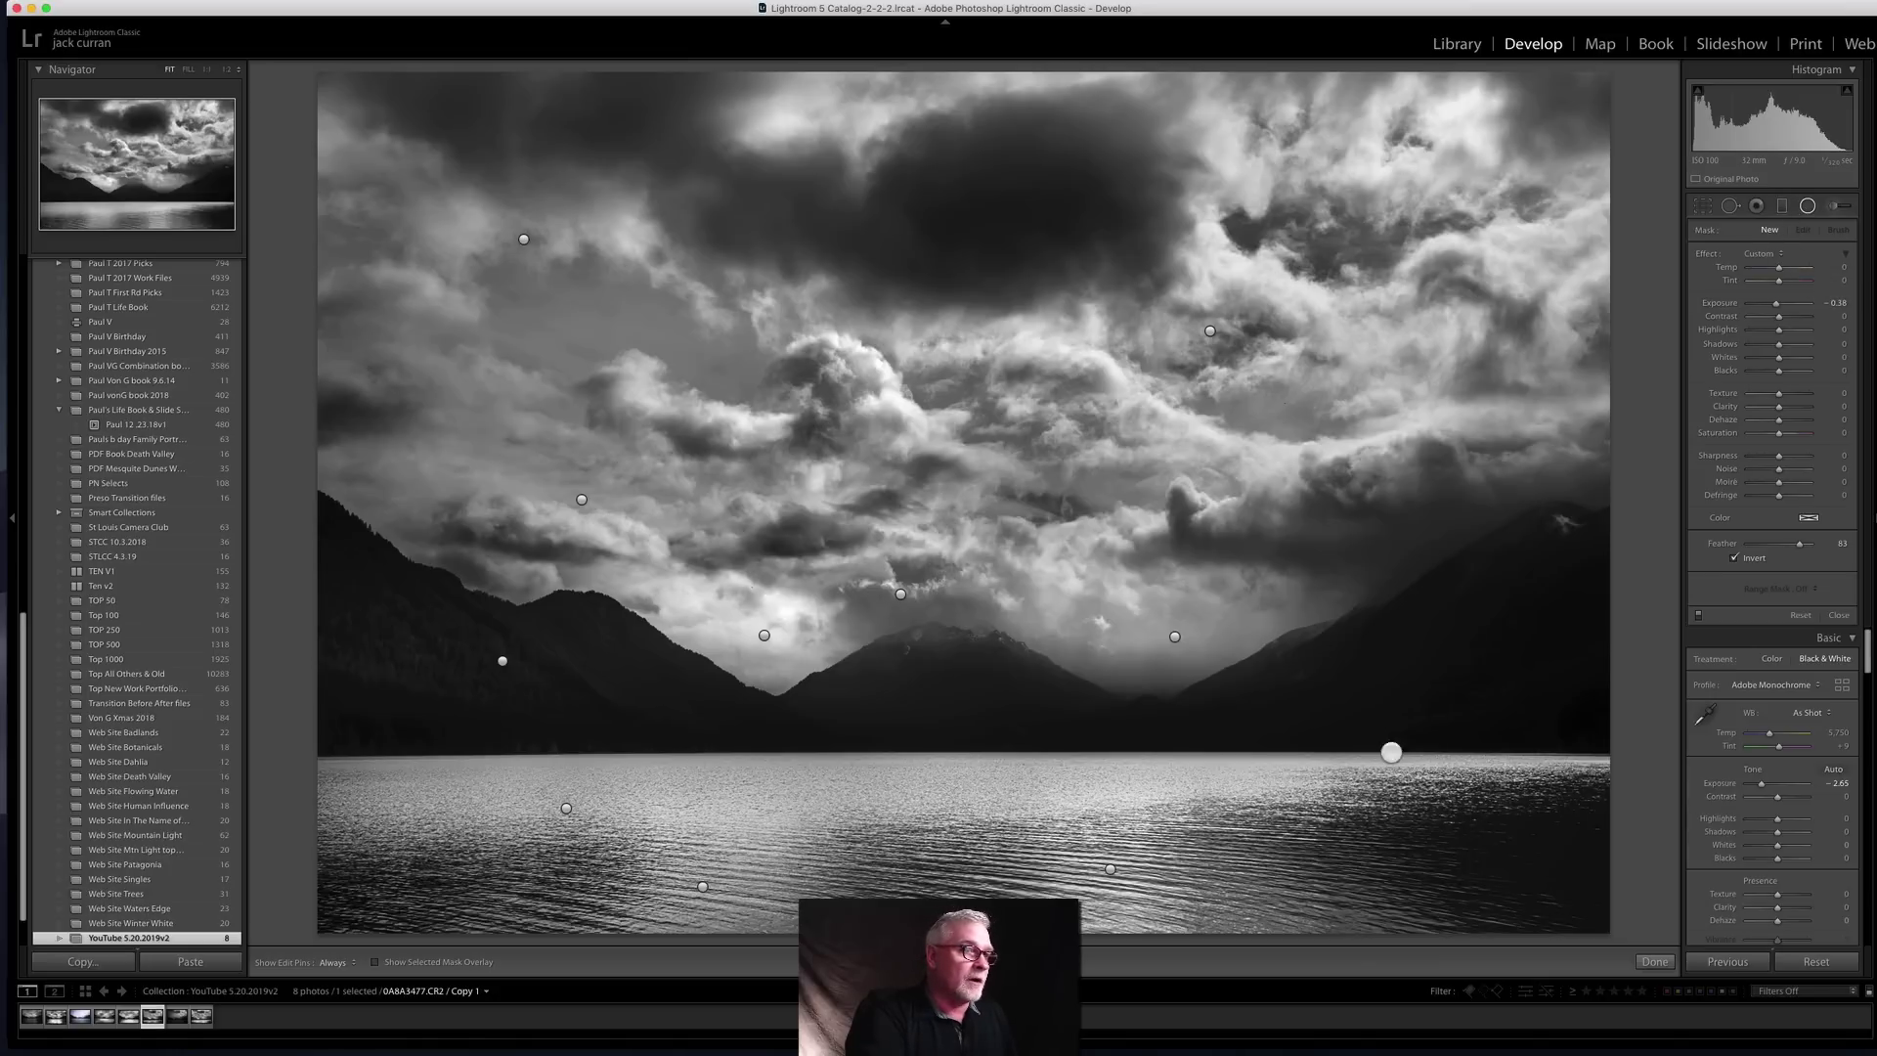
Step: Add a large radial filter over the right mountain, tilted up along its slope to the right, with Shadows 100 and Highlights 74
drag(1413, 656, 1765, 841)
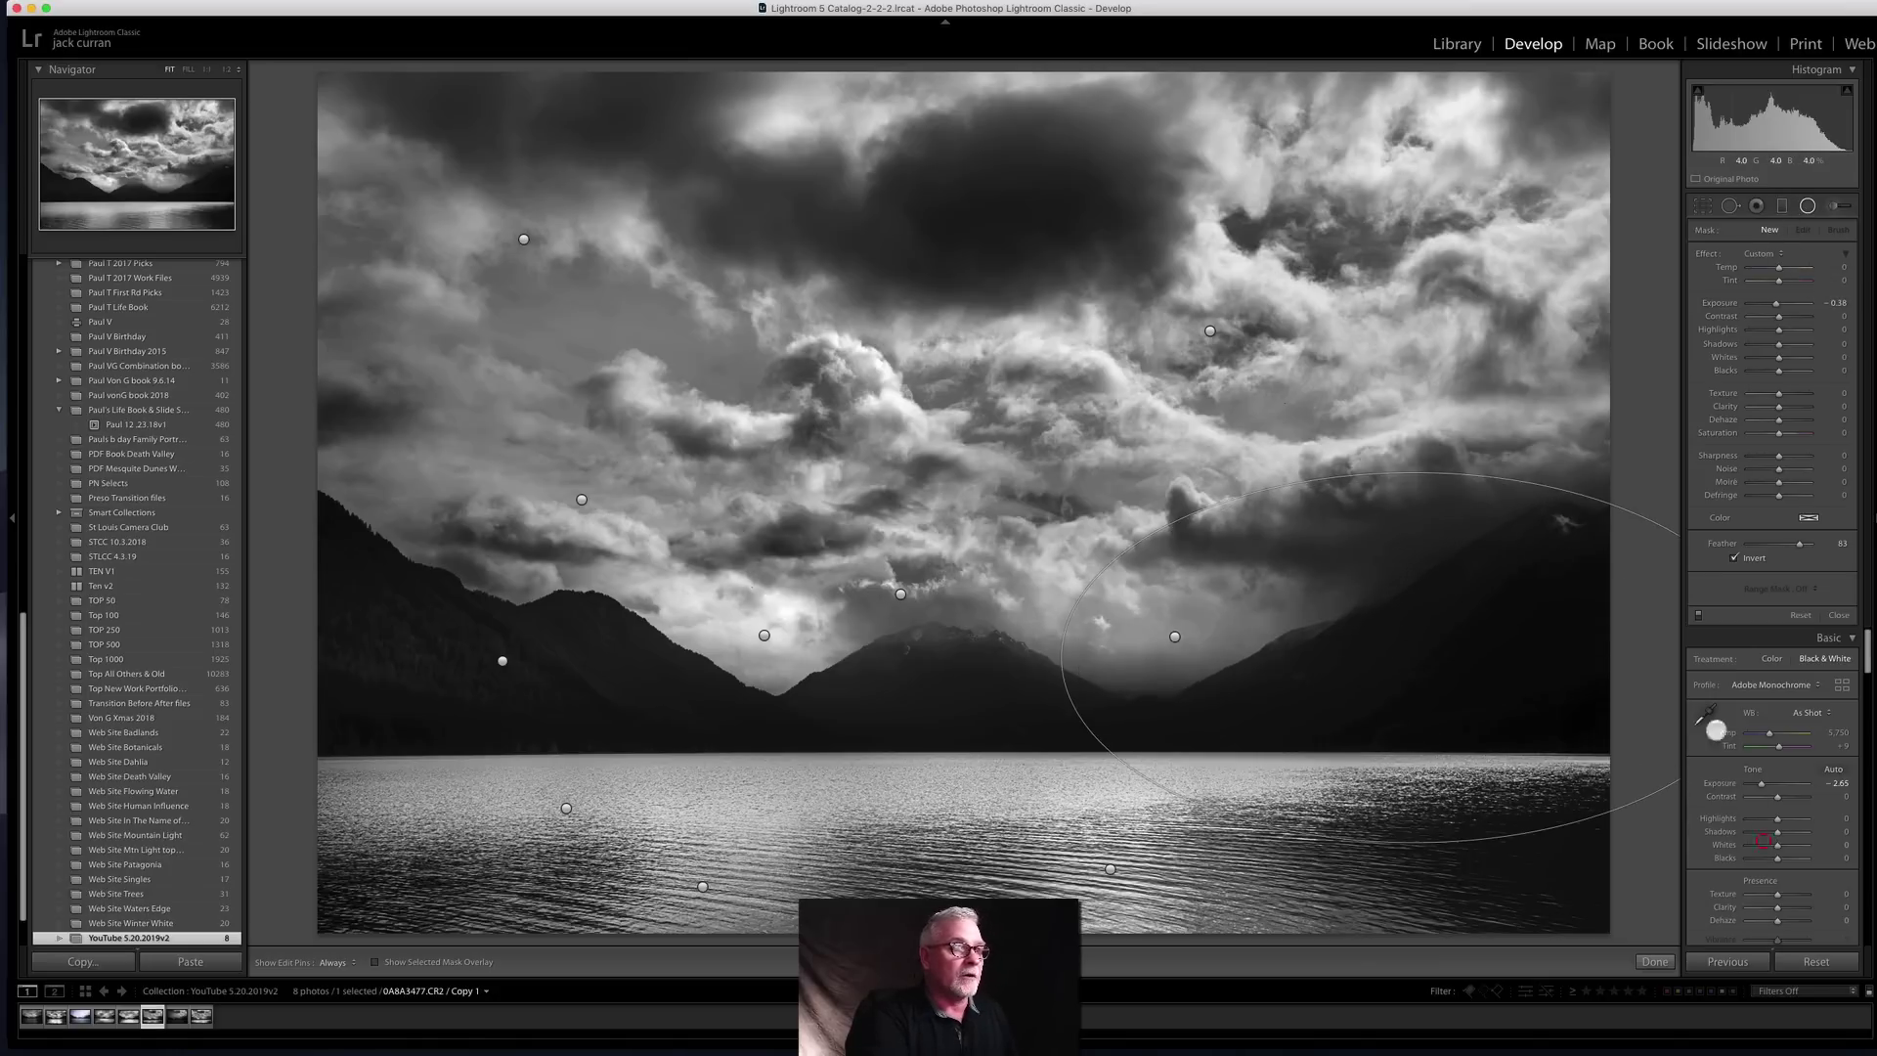
drag(1495, 471, 1454, 553)
drag(1417, 659, 1474, 627)
drag(1393, 469, 1396, 474)
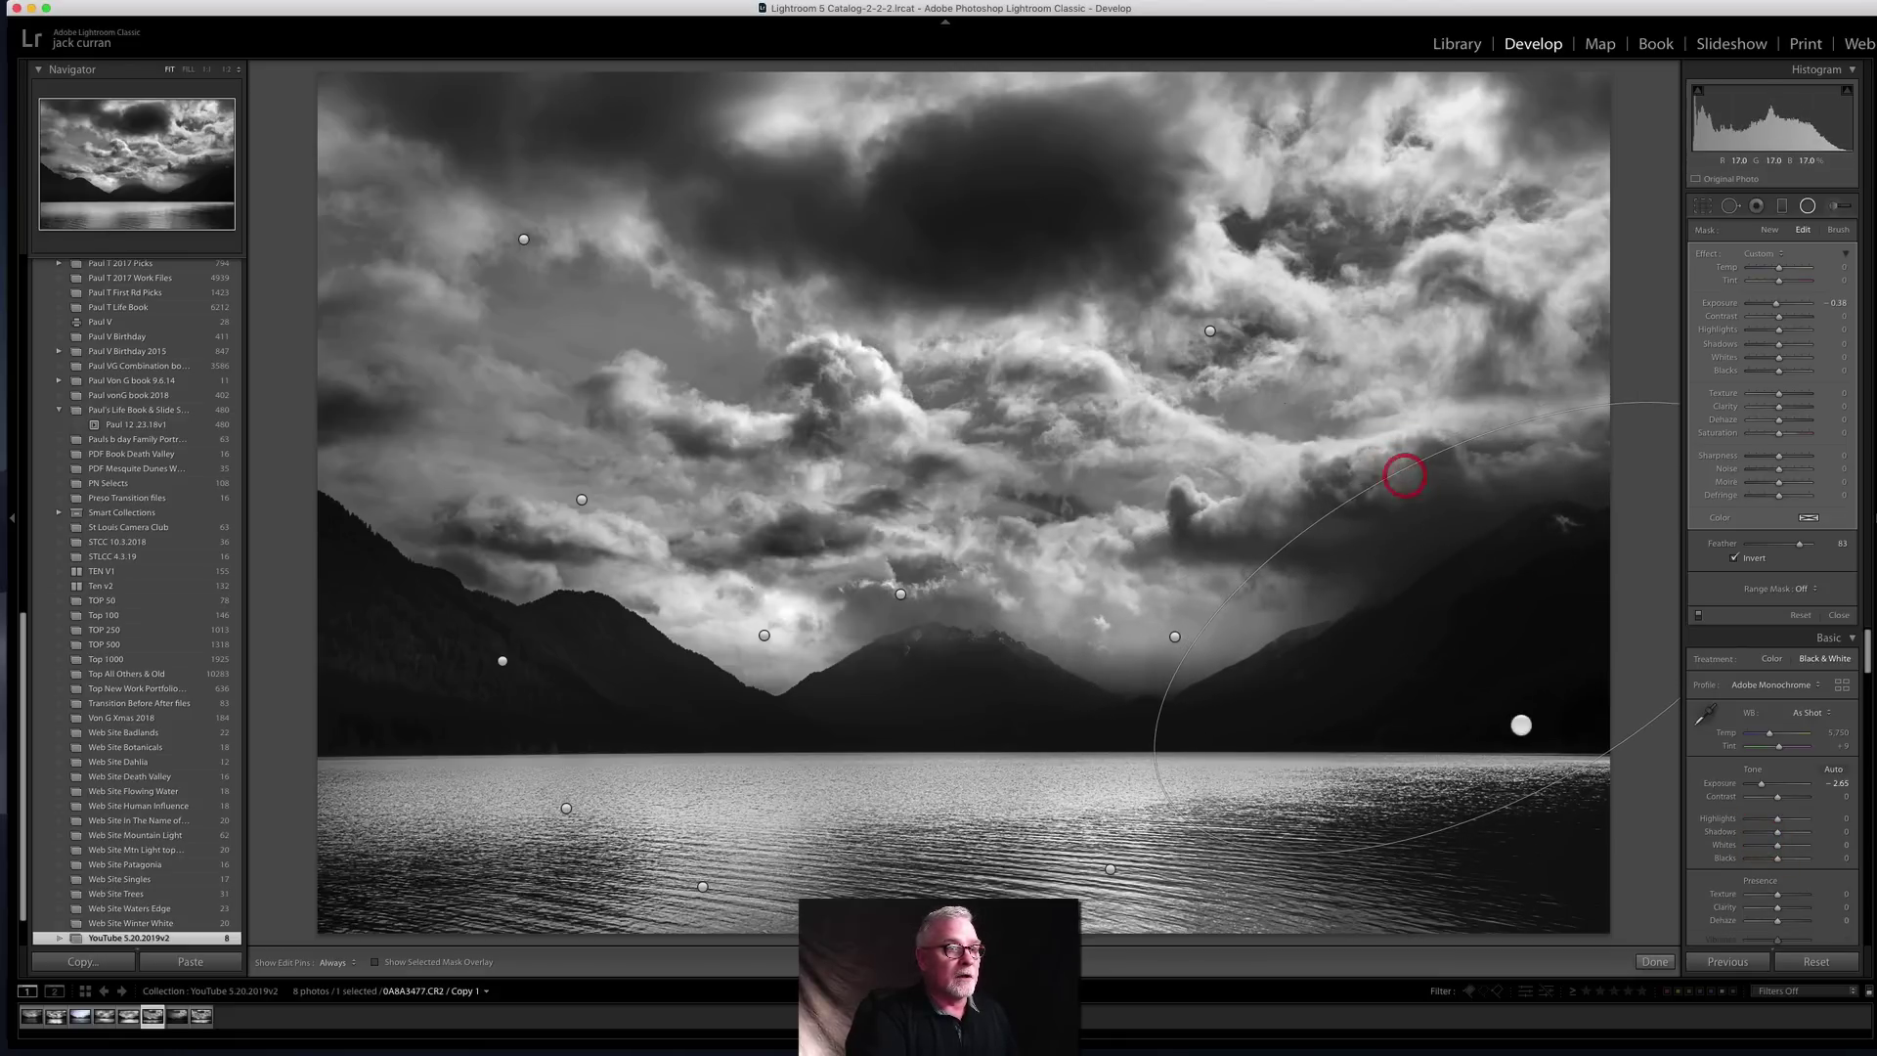
drag(1471, 616, 1101, 660)
click(1101, 660)
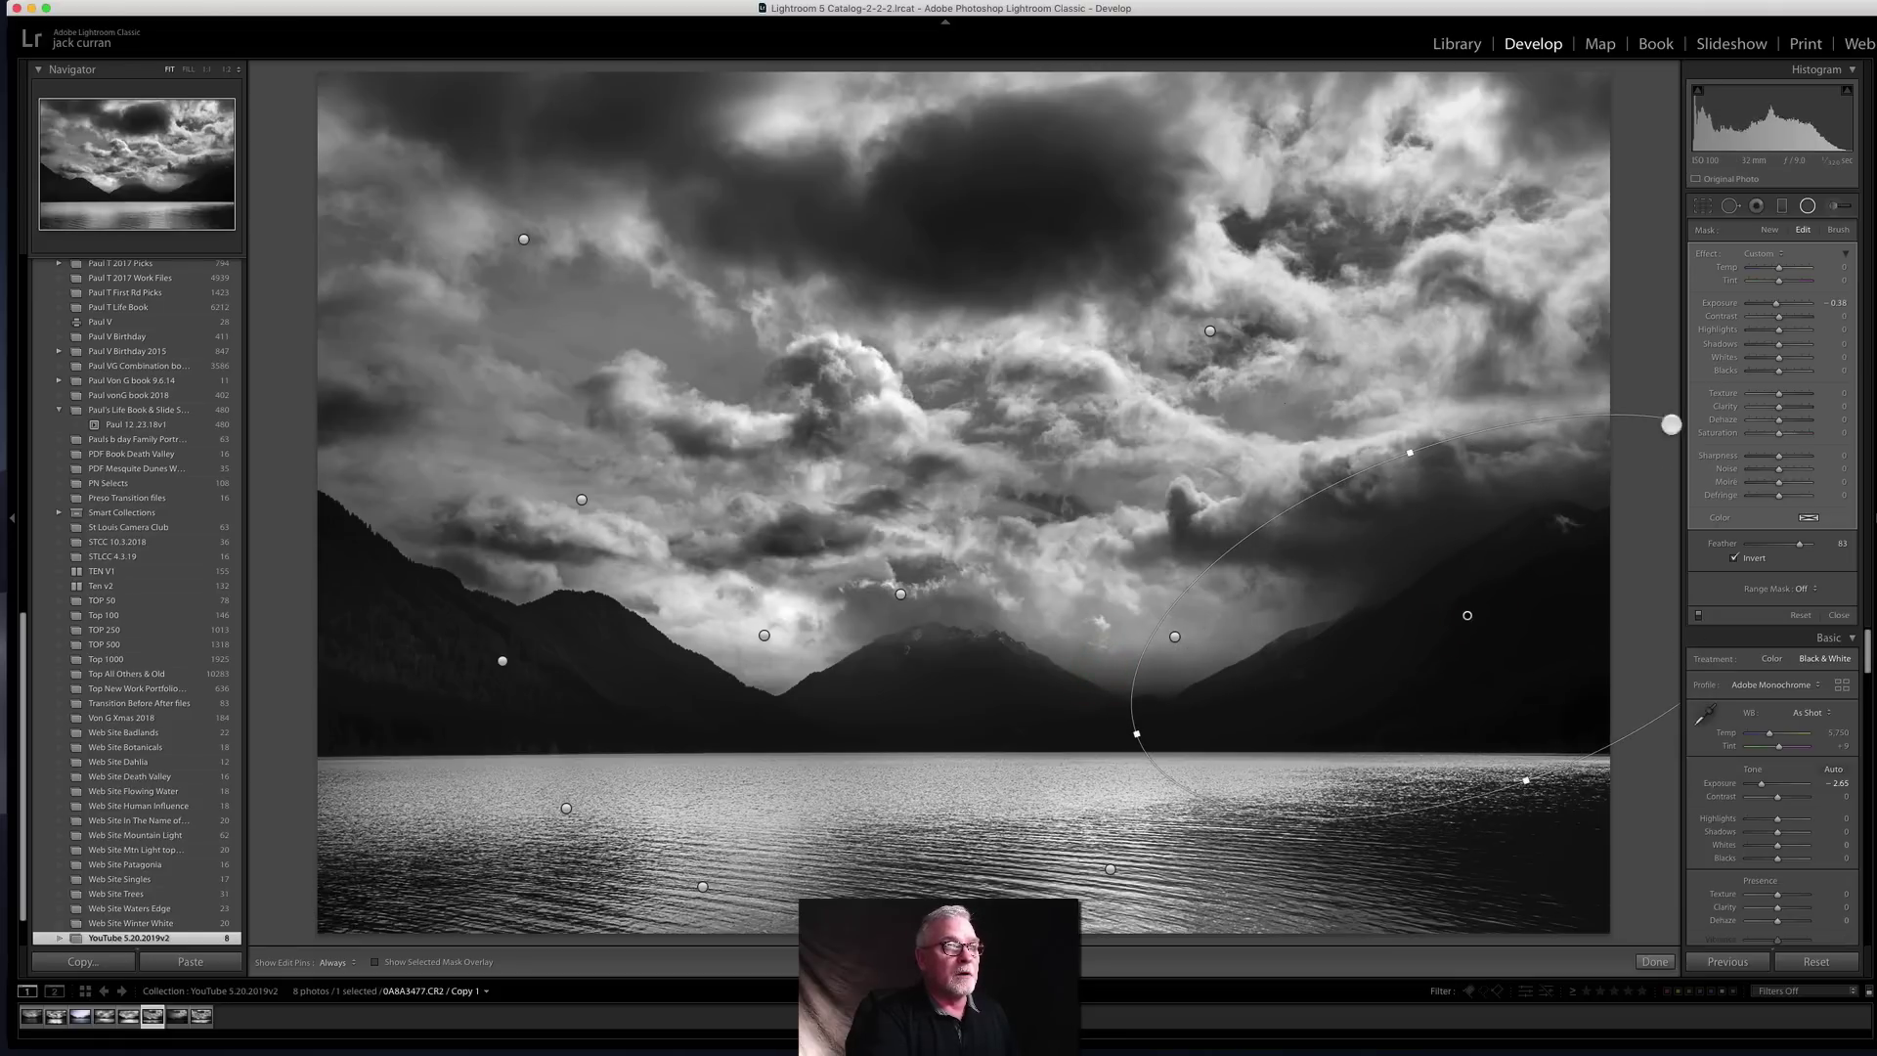
drag(1805, 345, 1838, 345)
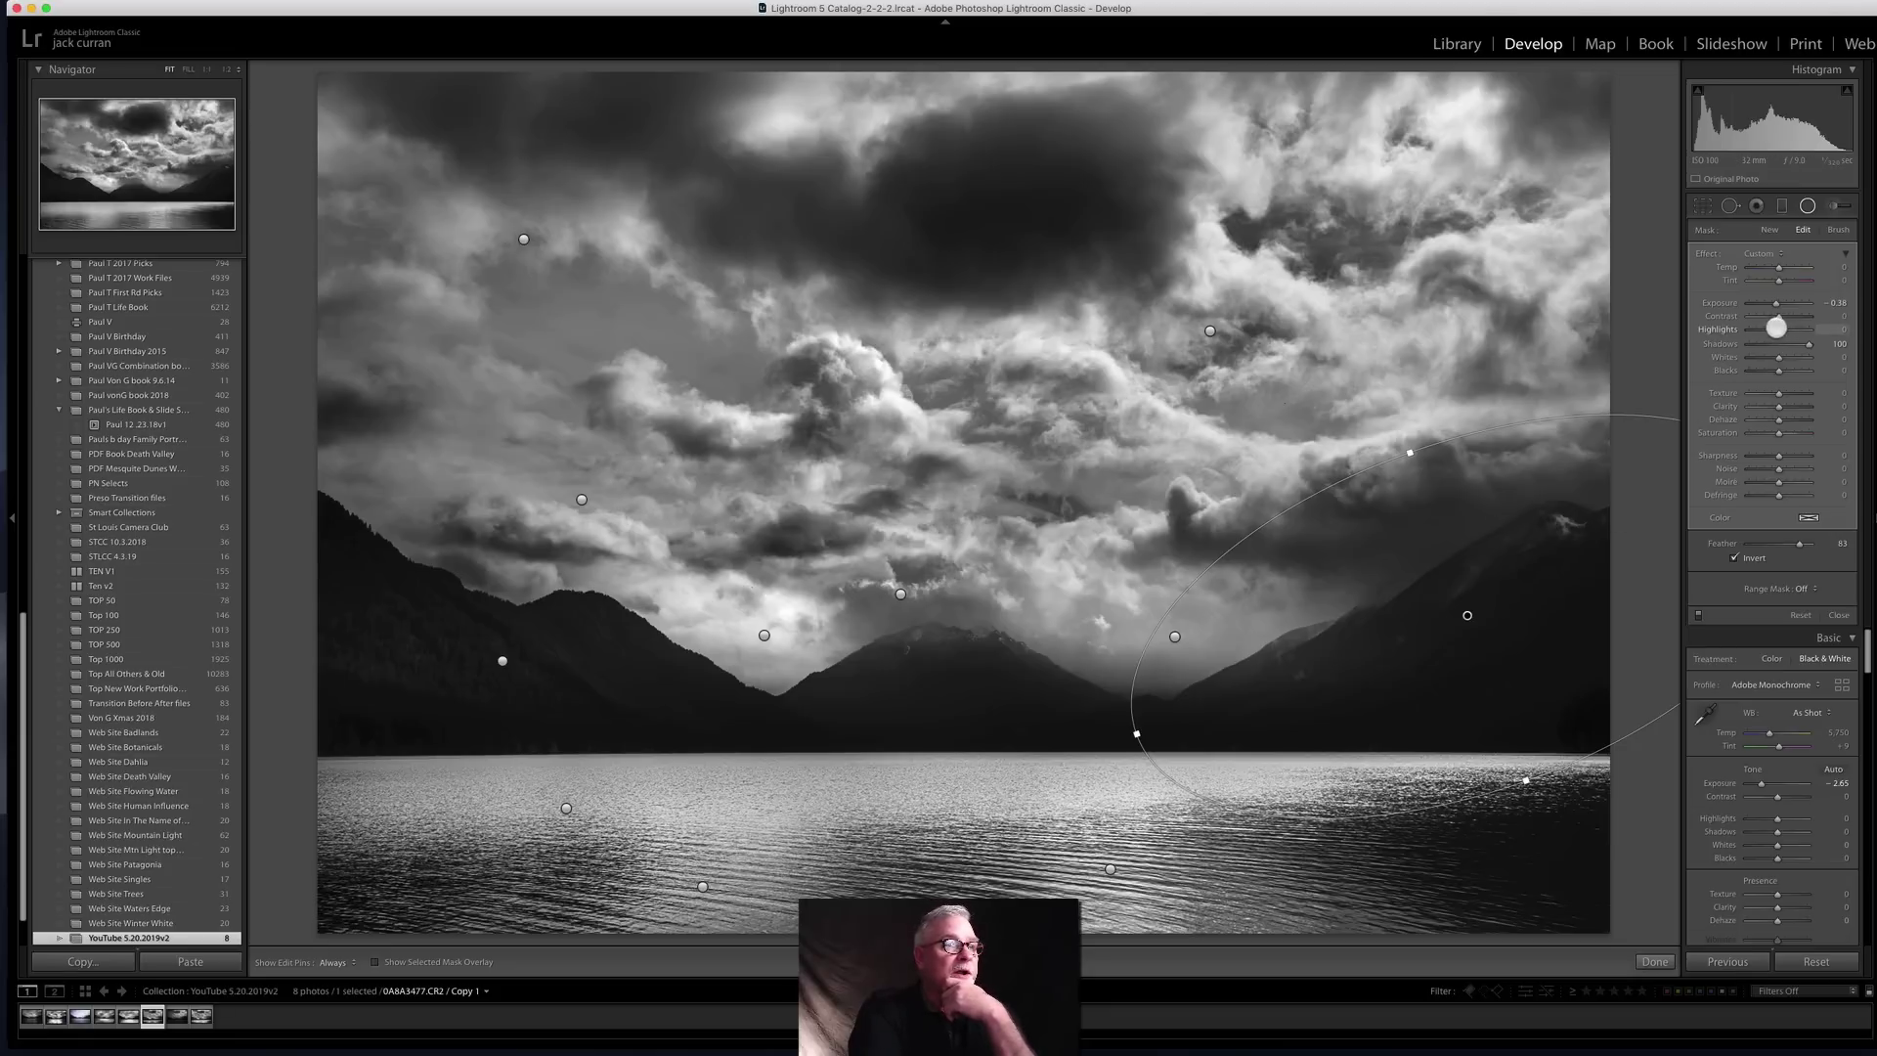
drag(1784, 329, 1791, 329)
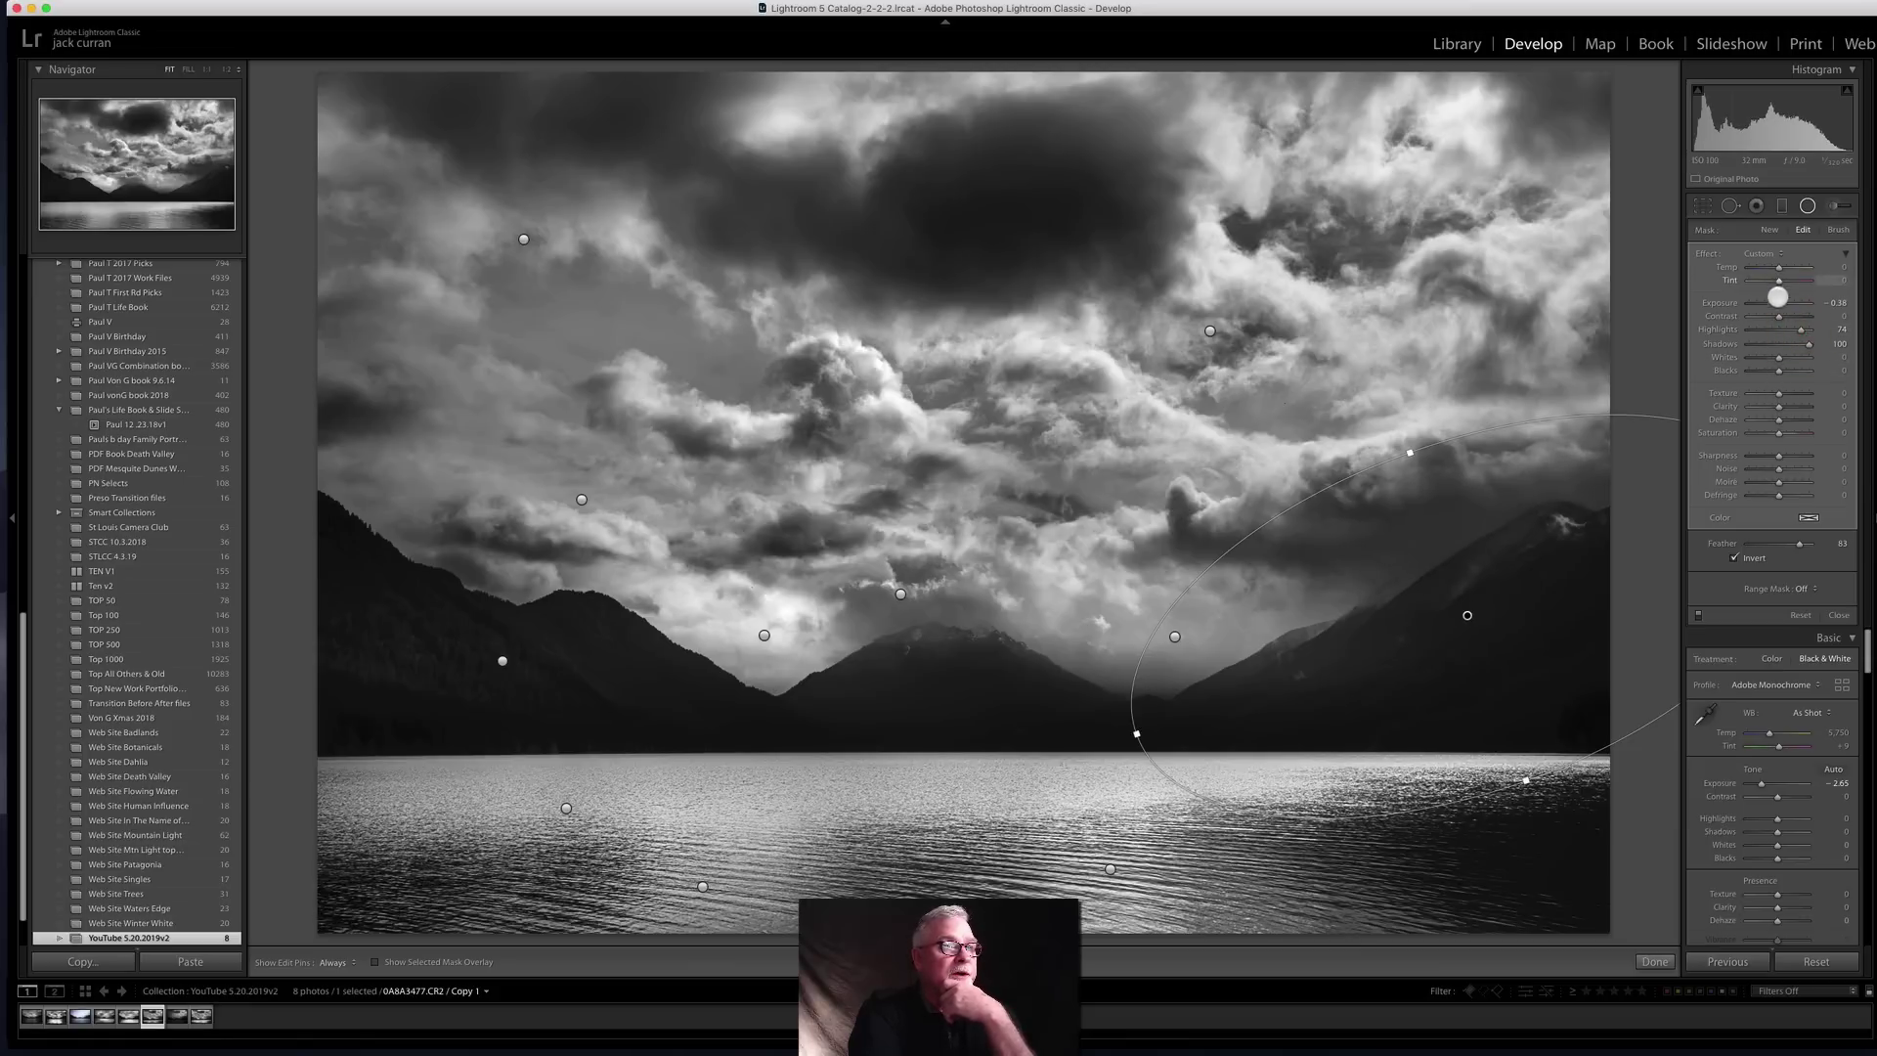
Step: Brighten the right mountain's radial filter with Exposure 0.66, set Texture to 16 and raise its Clarity
drag(1777, 303, 1785, 303)
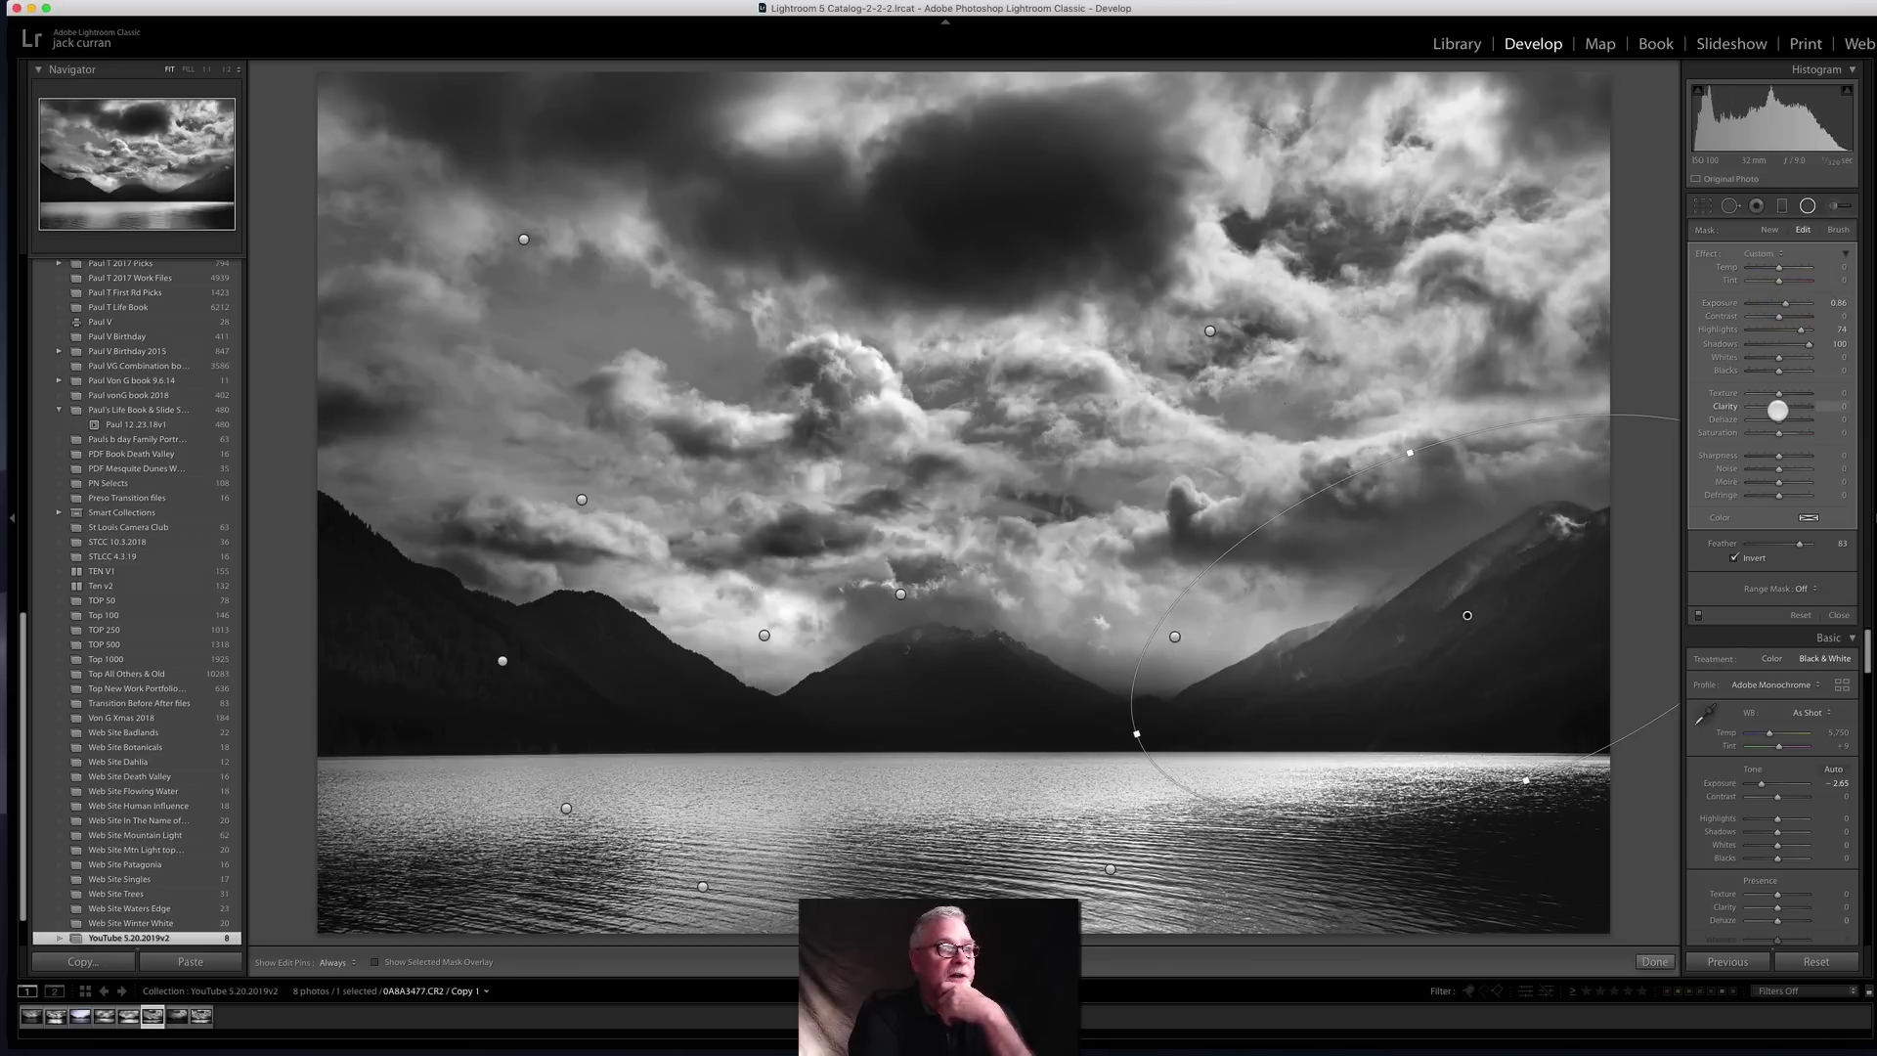
drag(1788, 408, 1788, 409)
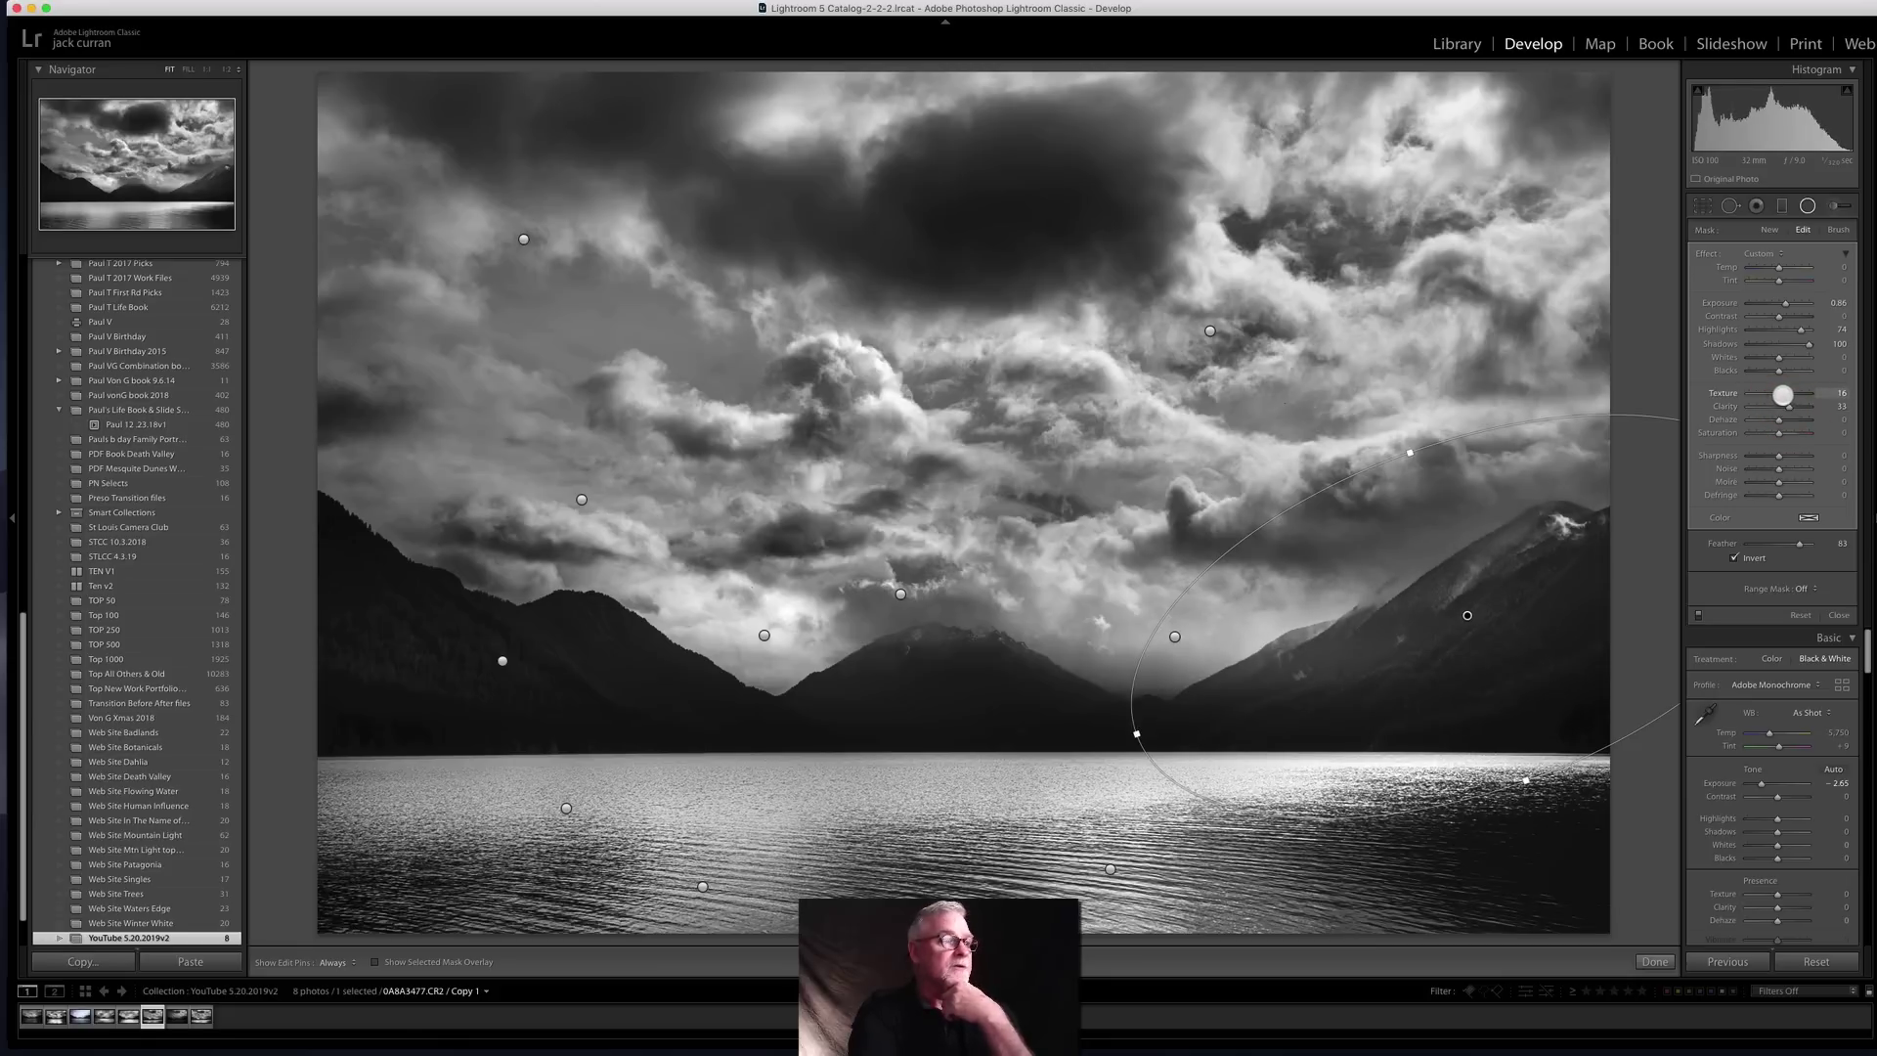
click(1781, 396)
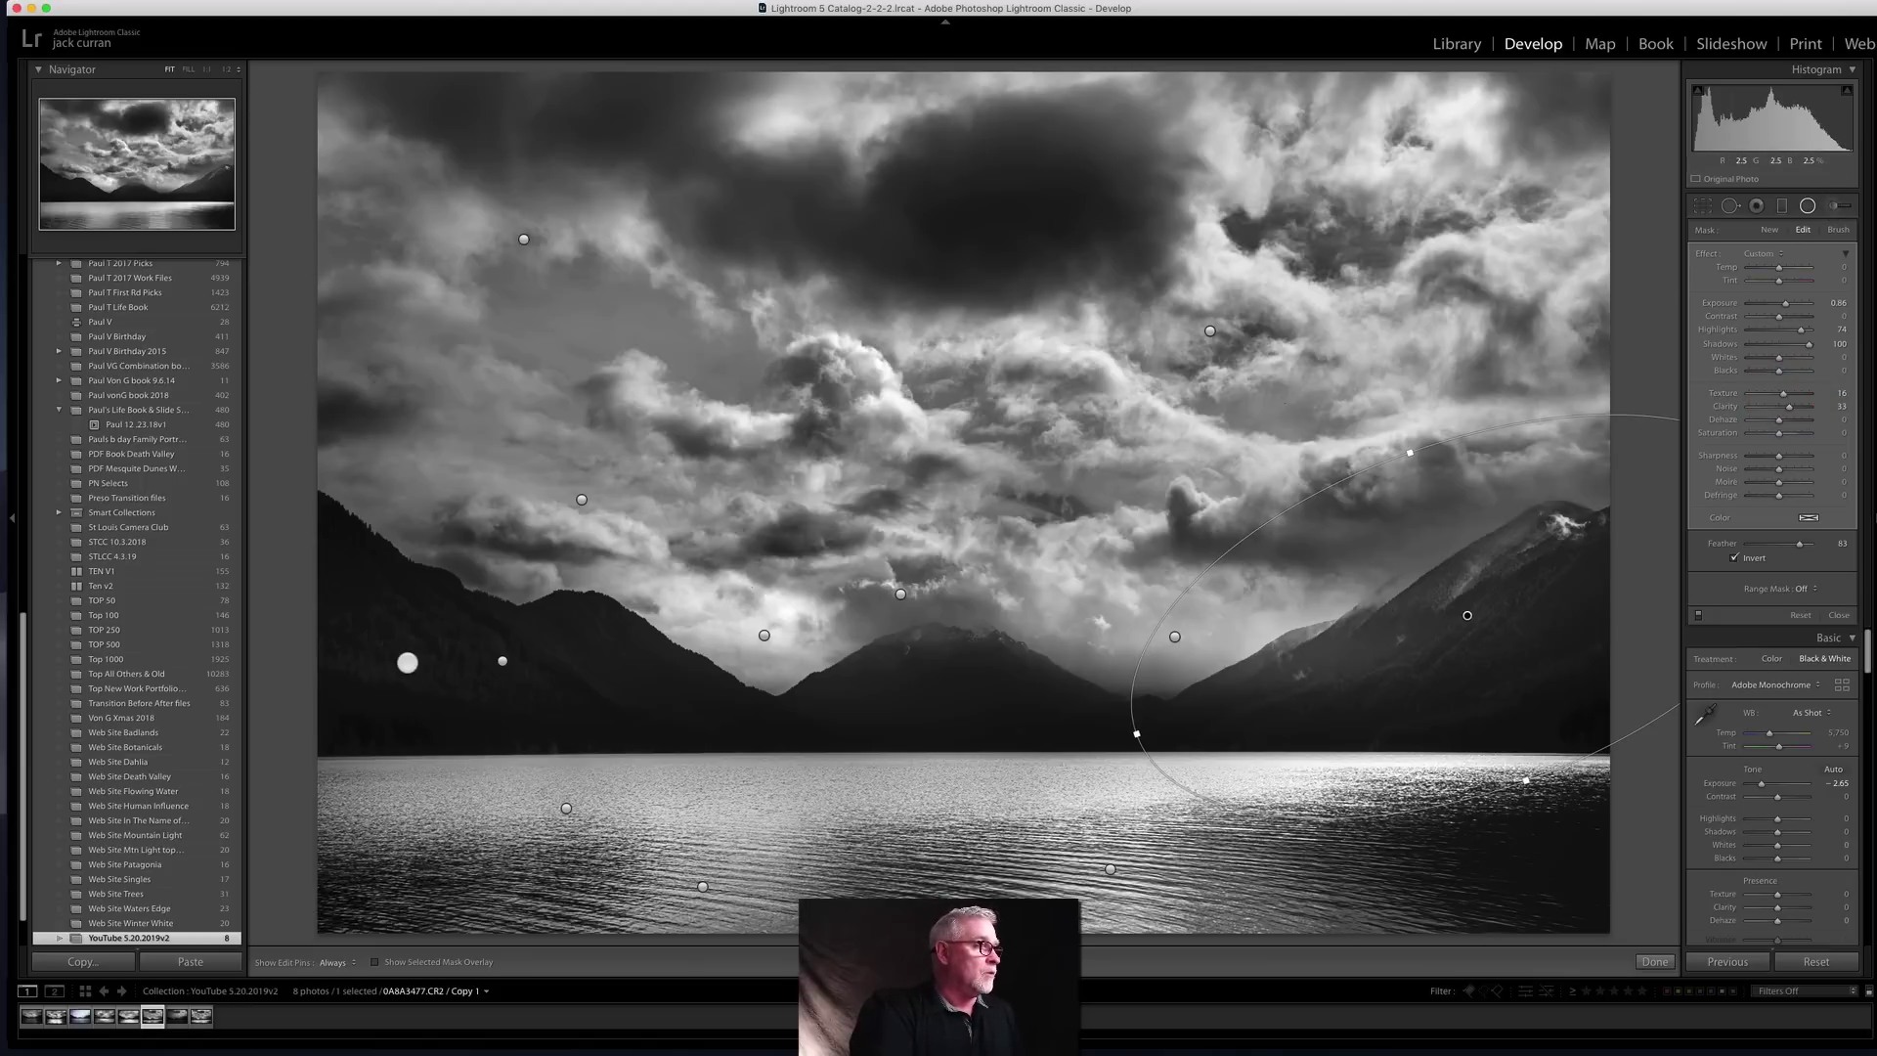
Step: Add a radial filter tilted down along the left mountain with Exposure 1.16, Shadows 42, Texture 16 and Clarity 14, shifted toward the photo's left edge
click(502, 661)
drag(734, 730, 684, 671)
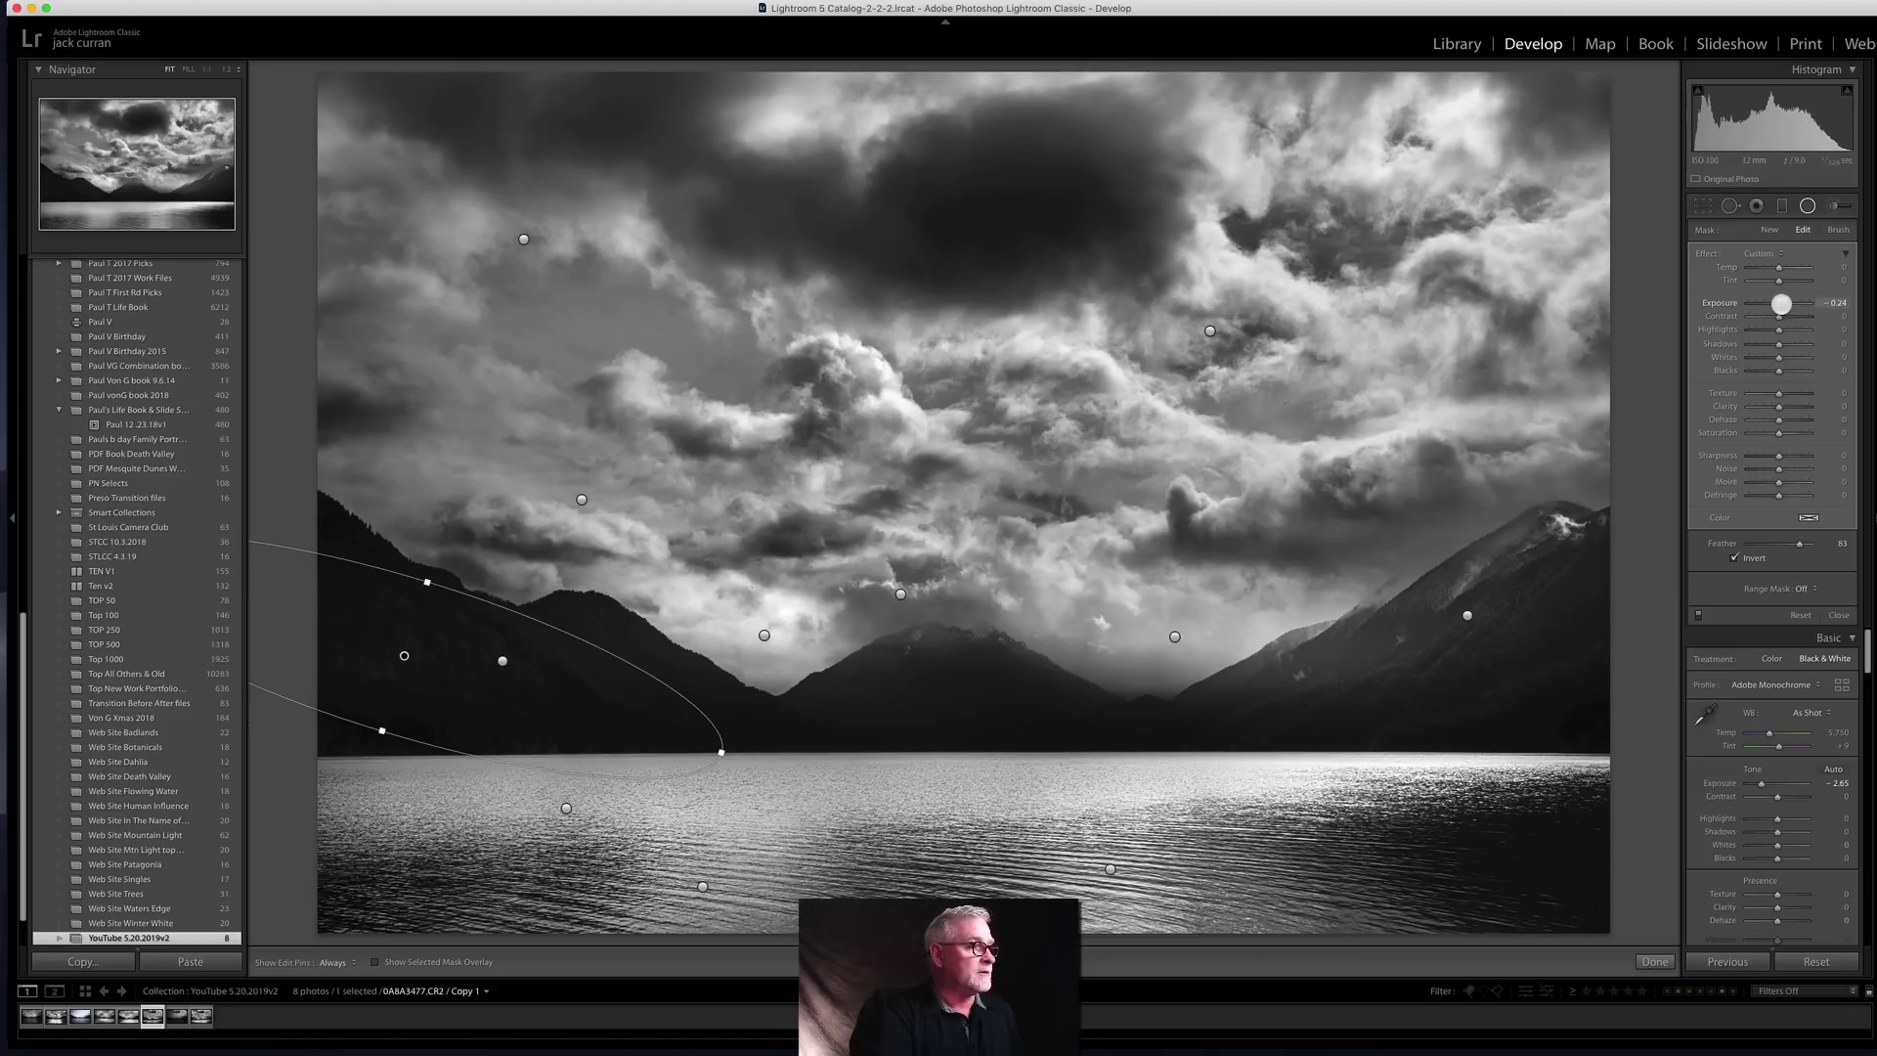
drag(1782, 304, 1787, 304)
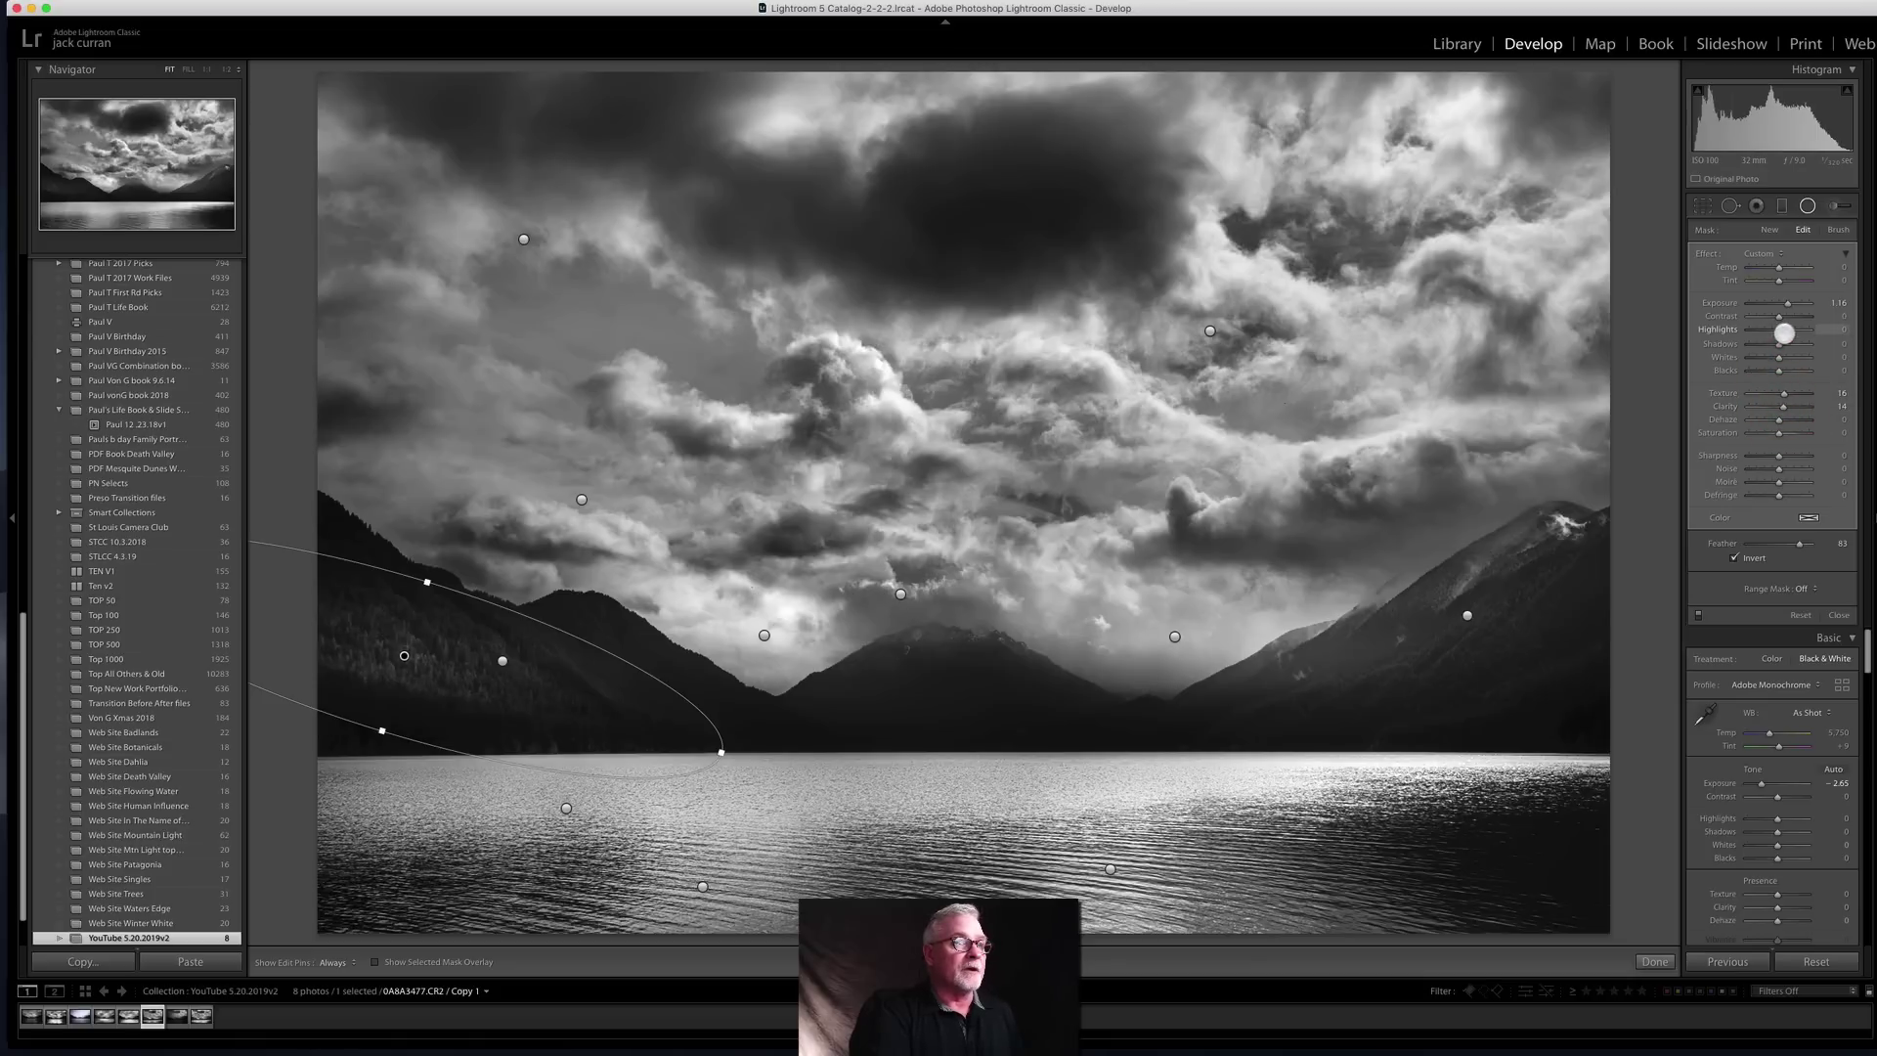
drag(1792, 344, 1793, 344)
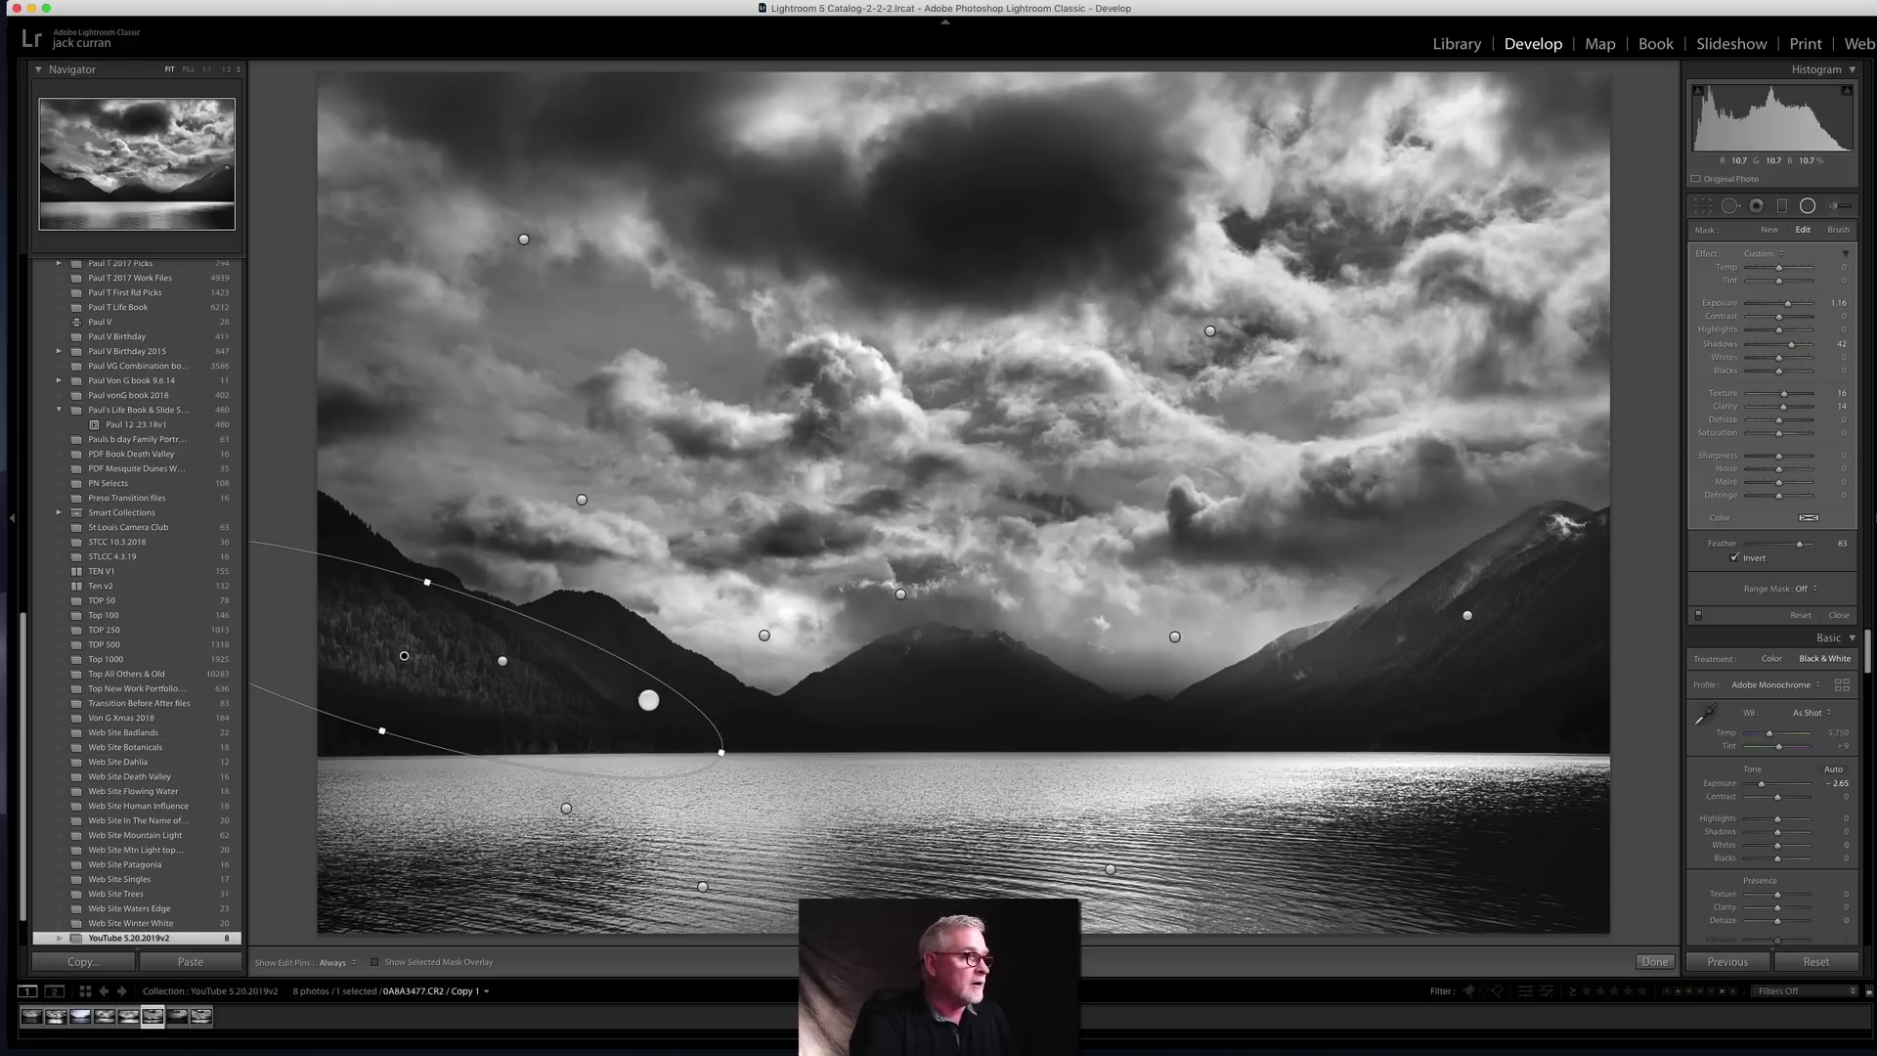
drag(407, 653, 344, 656)
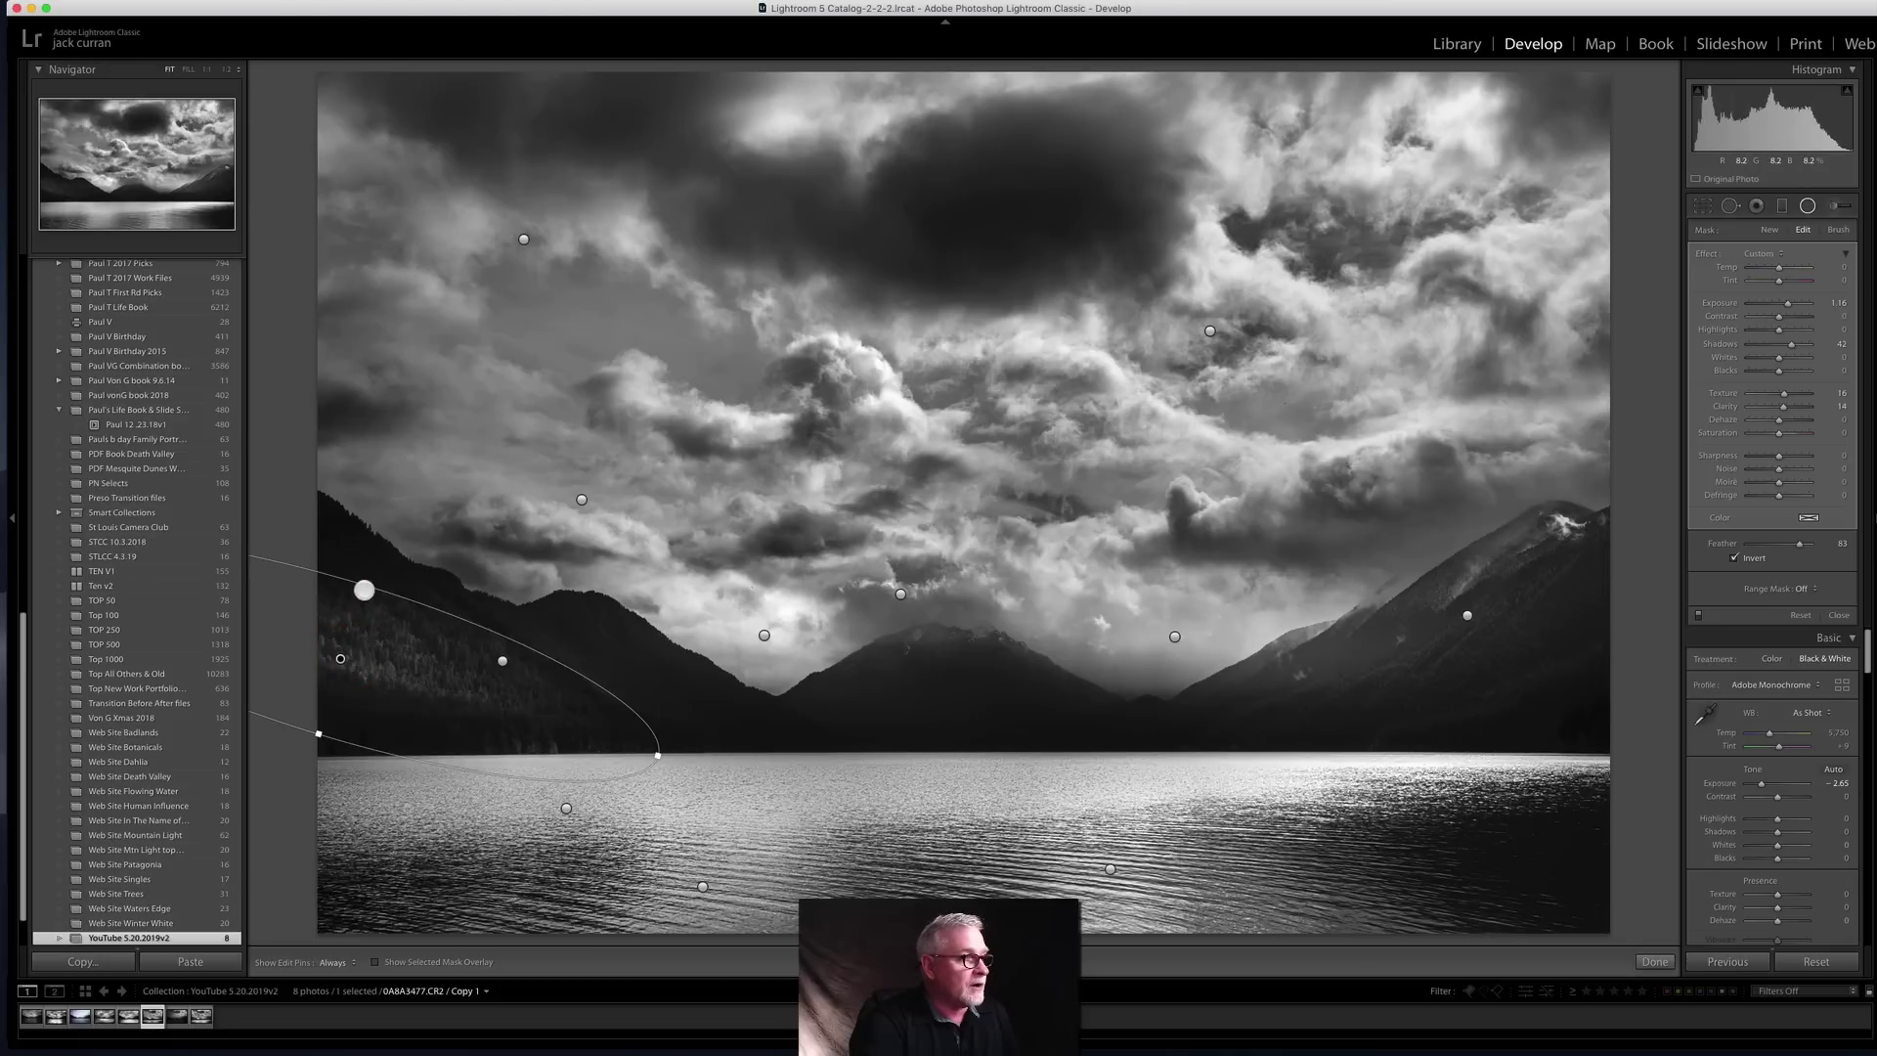
drag(363, 584, 364, 581)
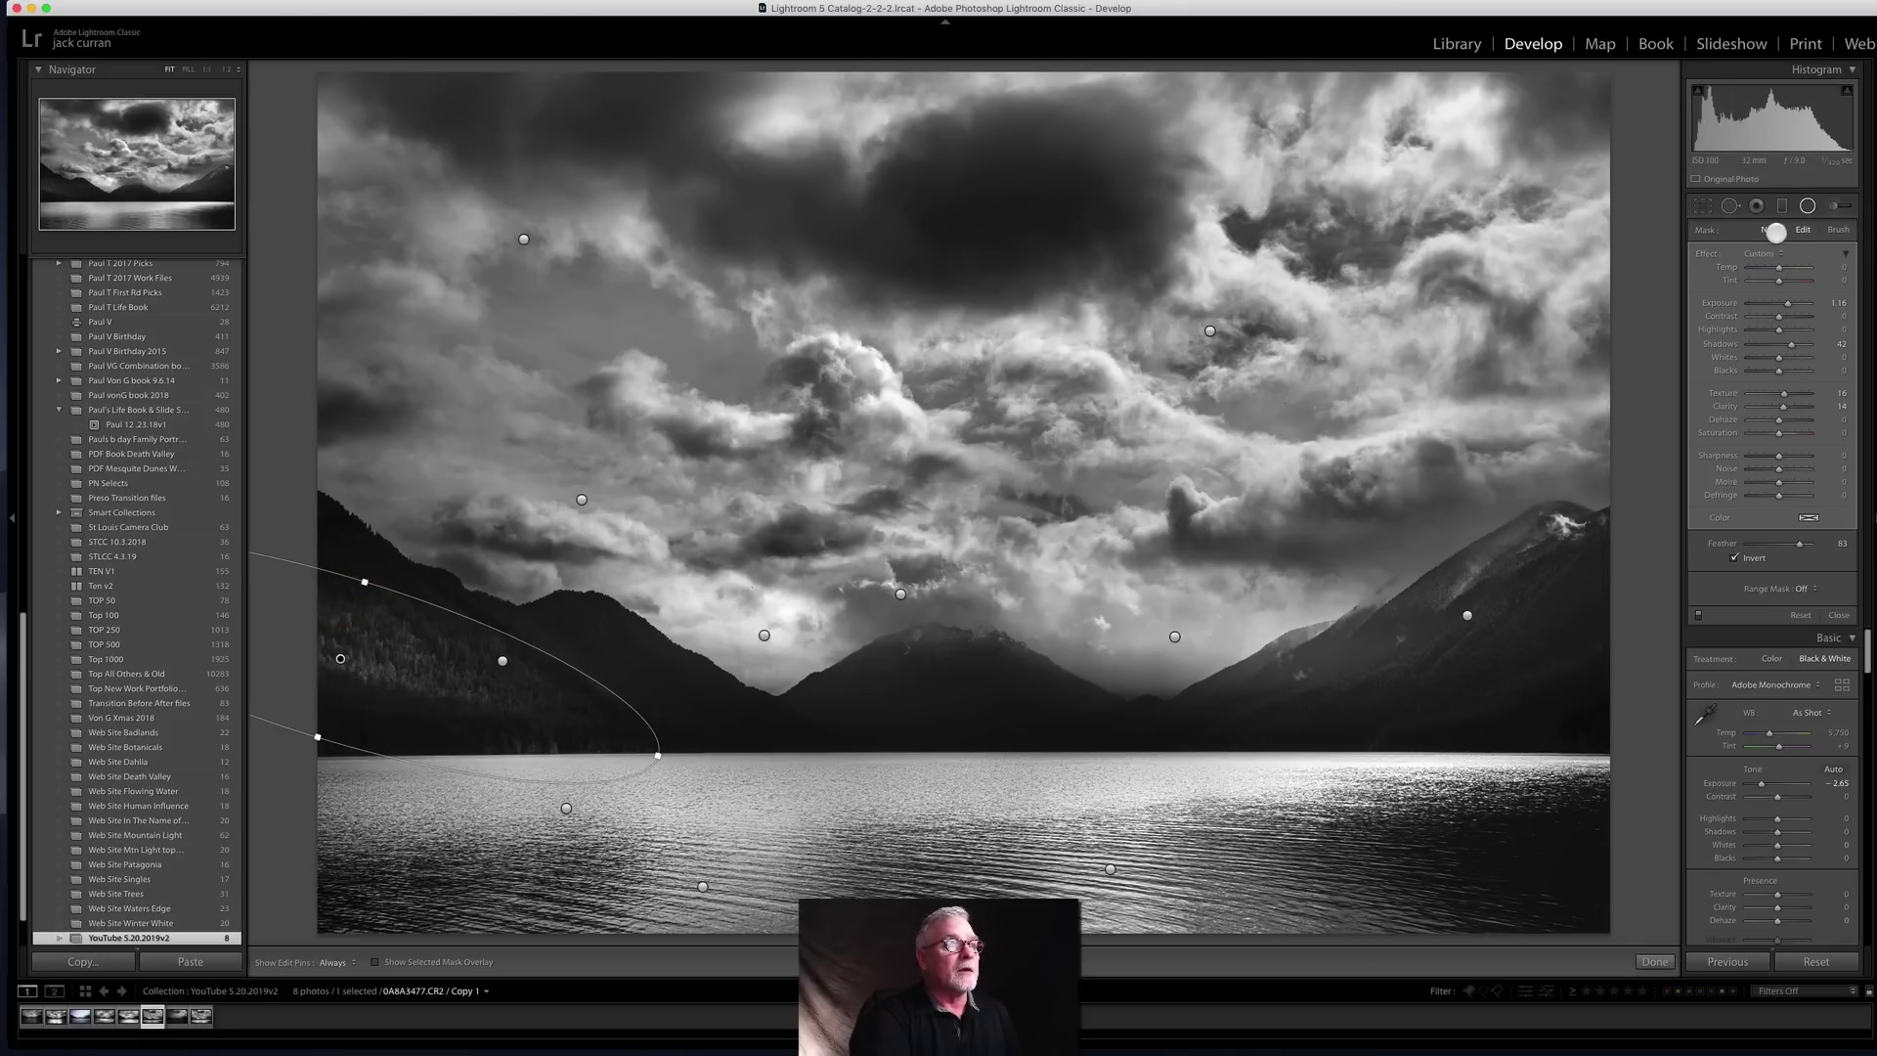
Step: Add a tilted radial filter over the left mountain's upper slope with Exposure 0.59, Shadows 100 and raised Highlights, moved slightly up and left
click(1773, 231)
drag(347, 540, 545, 624)
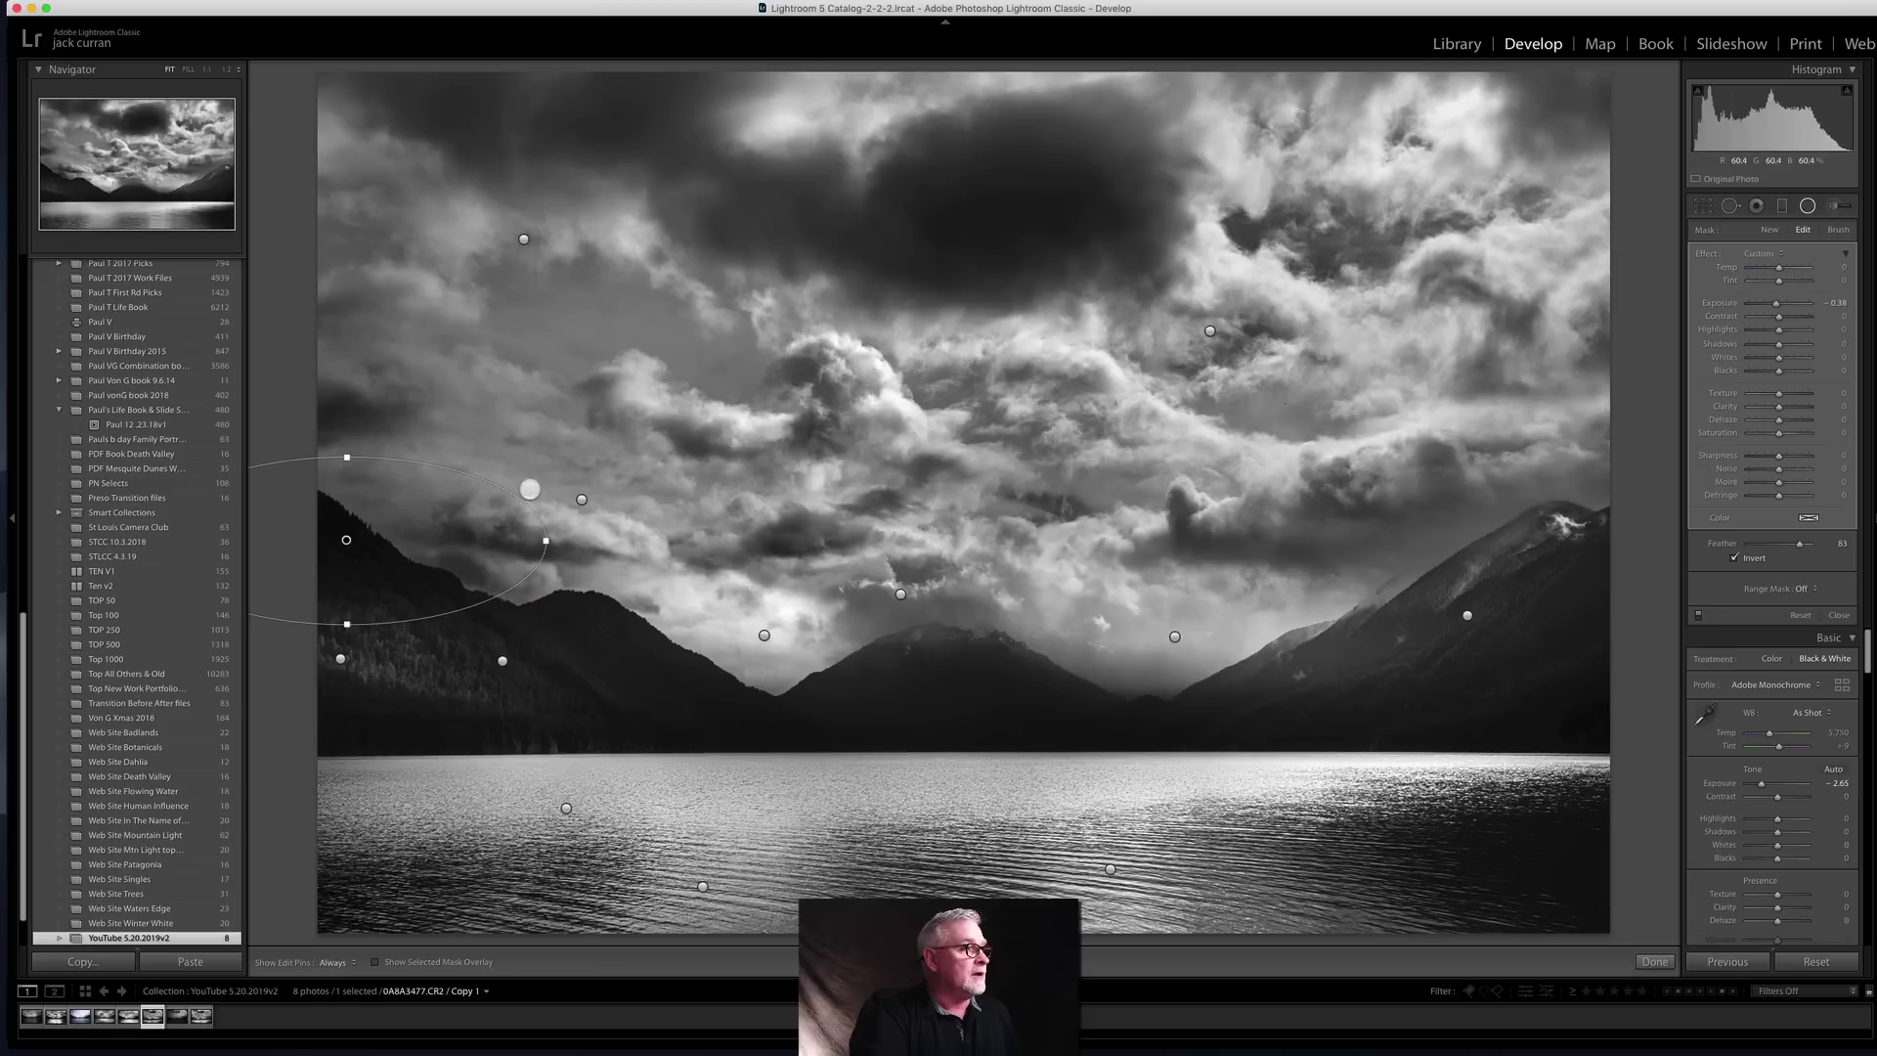
drag(530, 489, 636, 562)
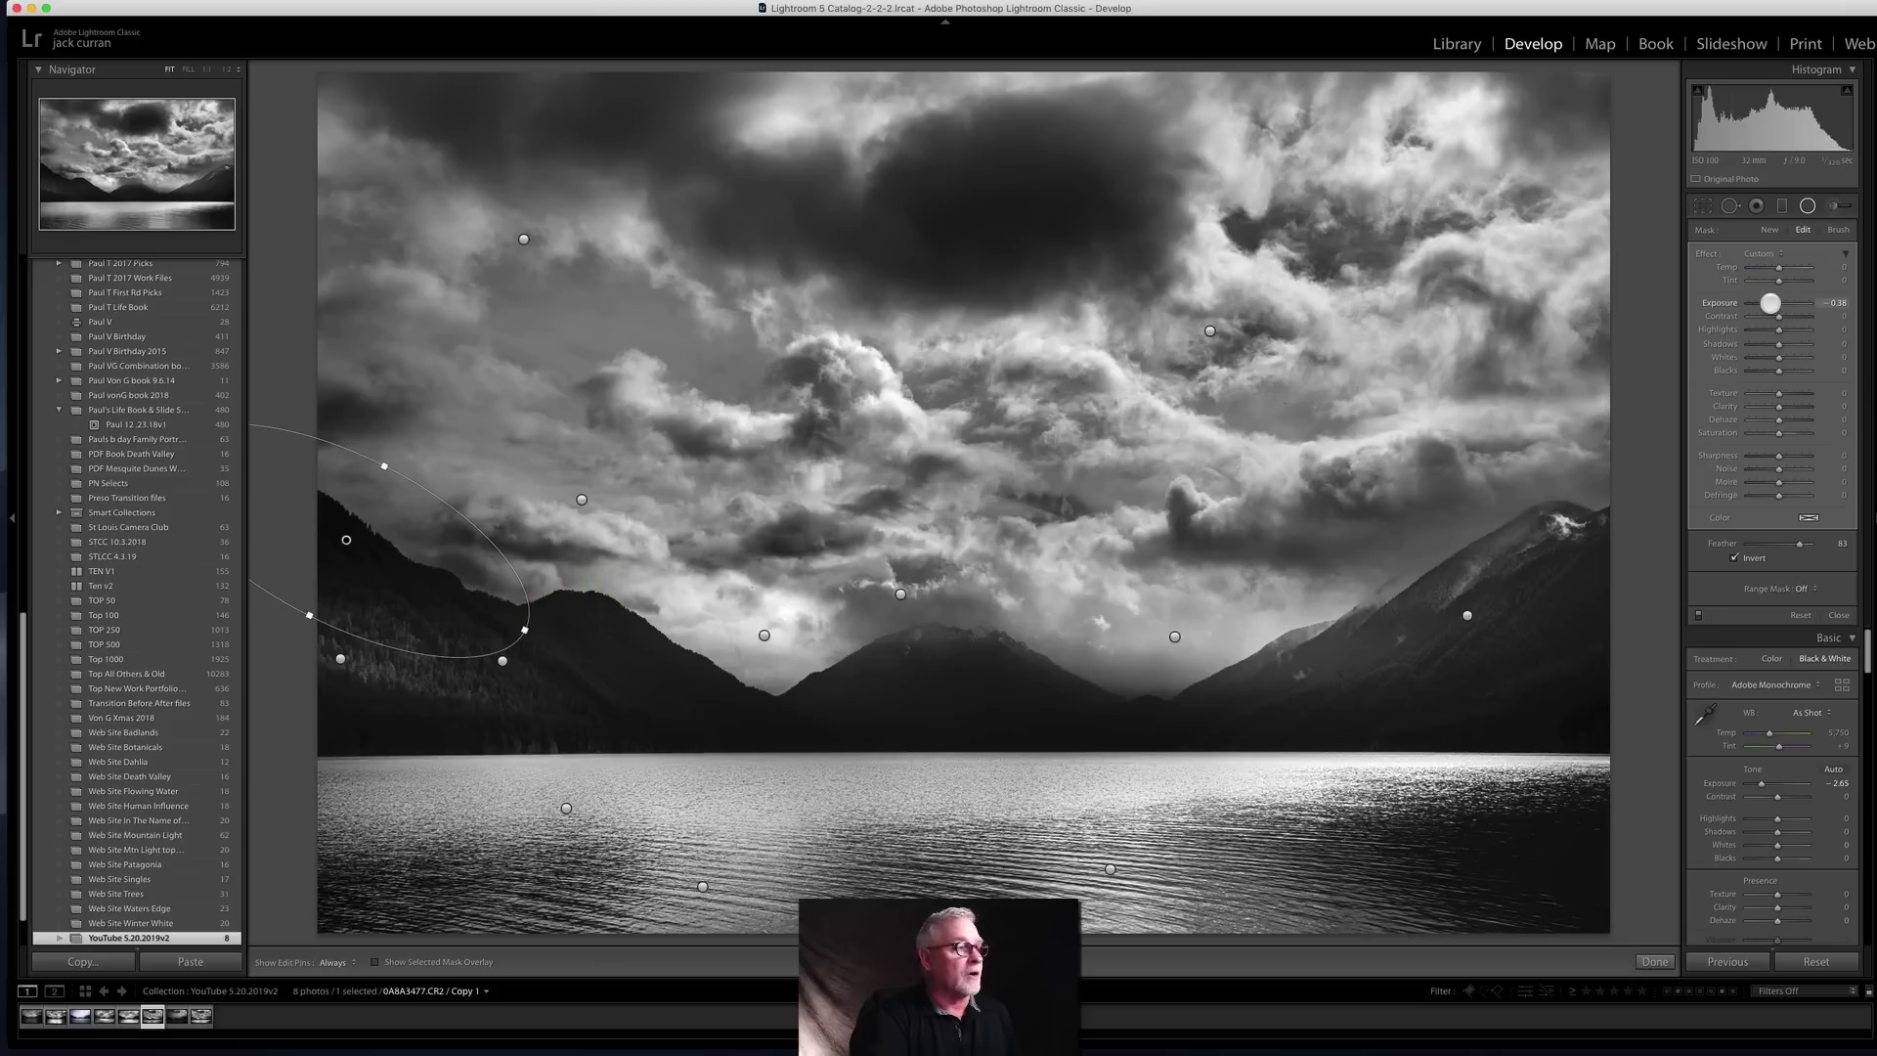
drag(1780, 302, 1824, 350)
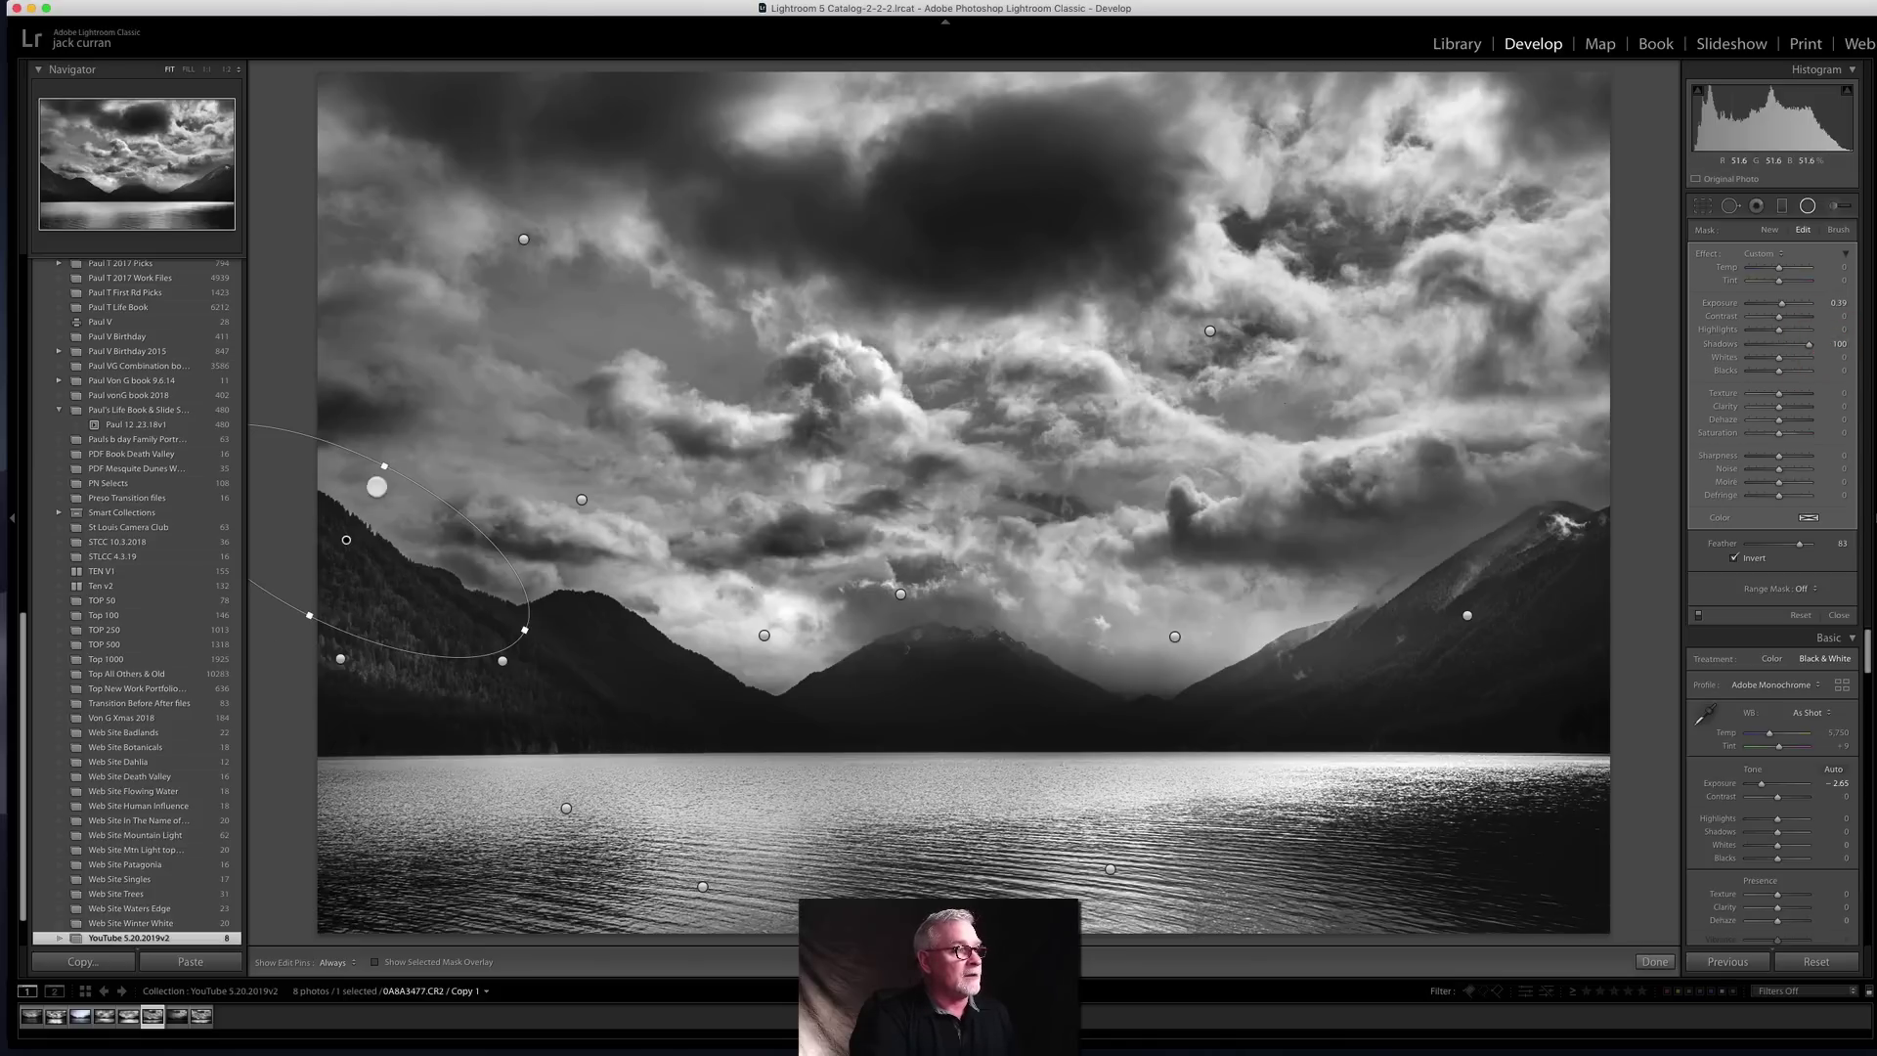
drag(337, 528, 334, 523)
drag(381, 439, 384, 433)
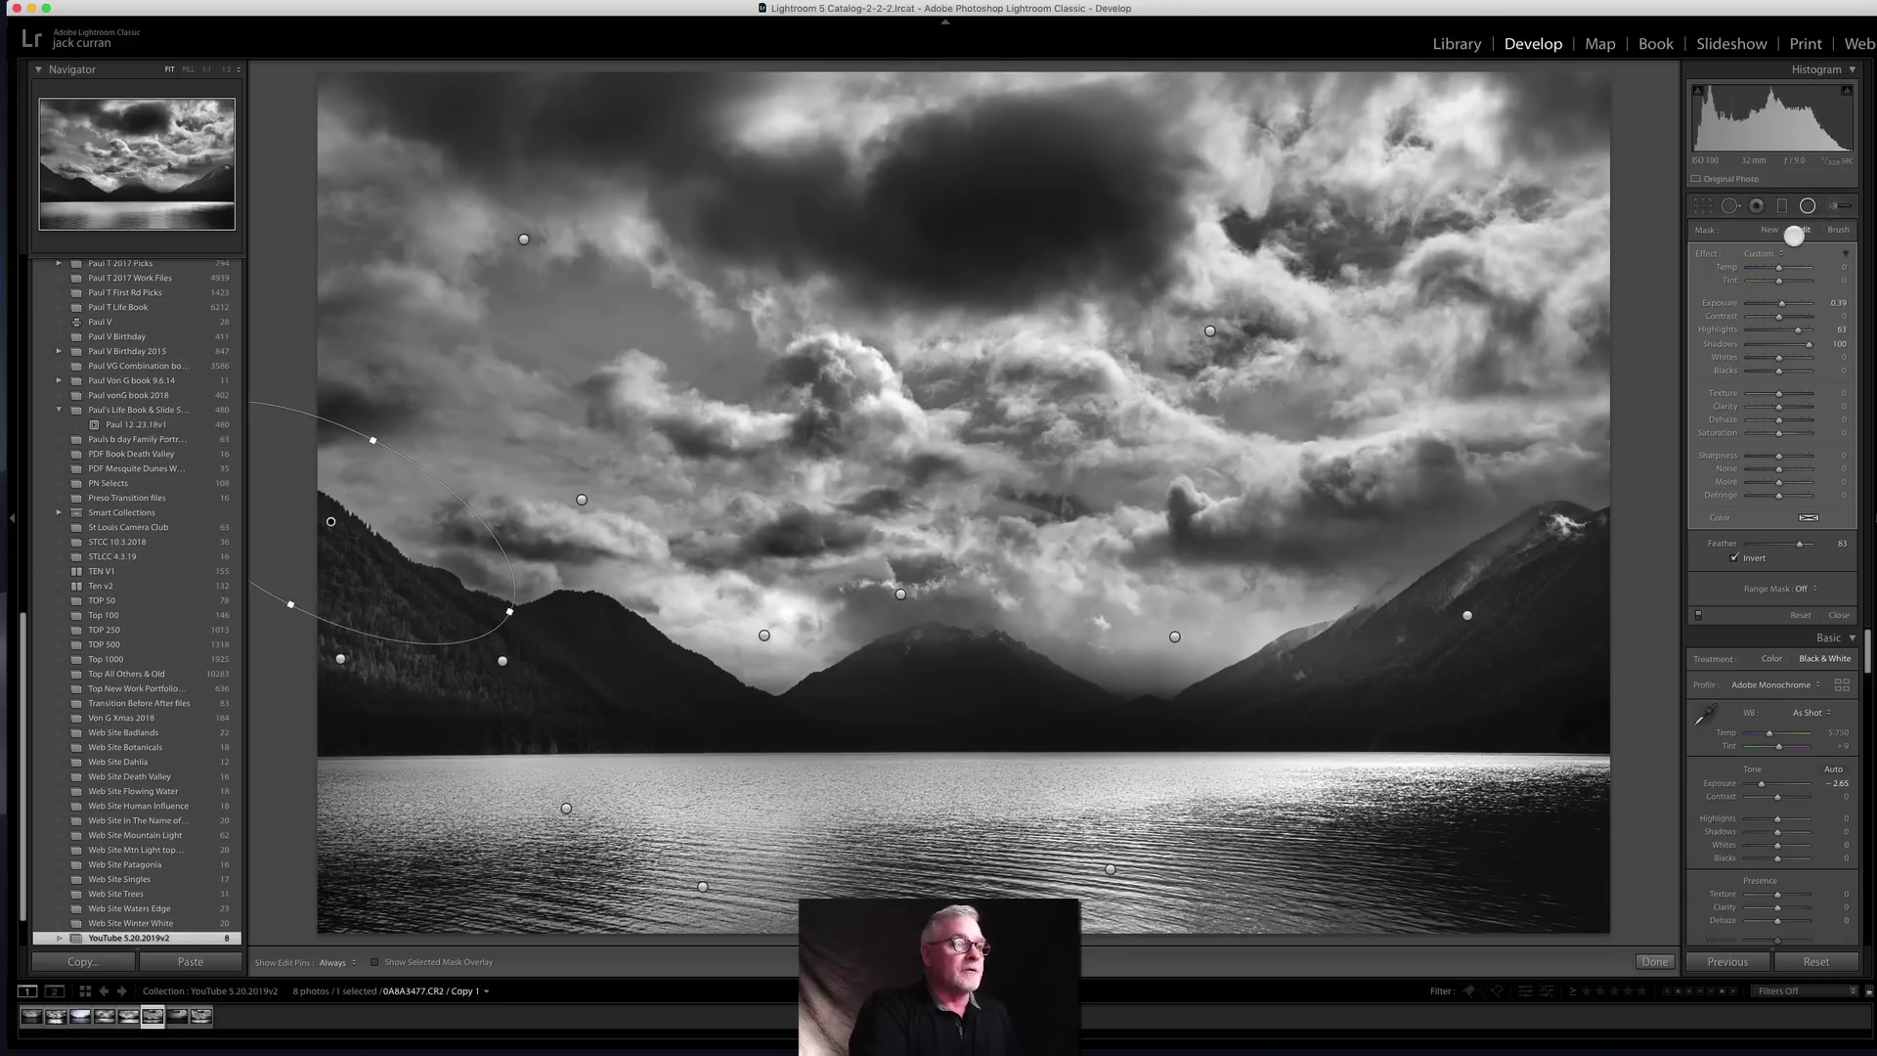
Step: Add a wide radial filter over the central mountain with Exposure 1.10, Highlights 56, Shadows 100 and Clarity 40, stretched taller above the peak
click(1770, 230)
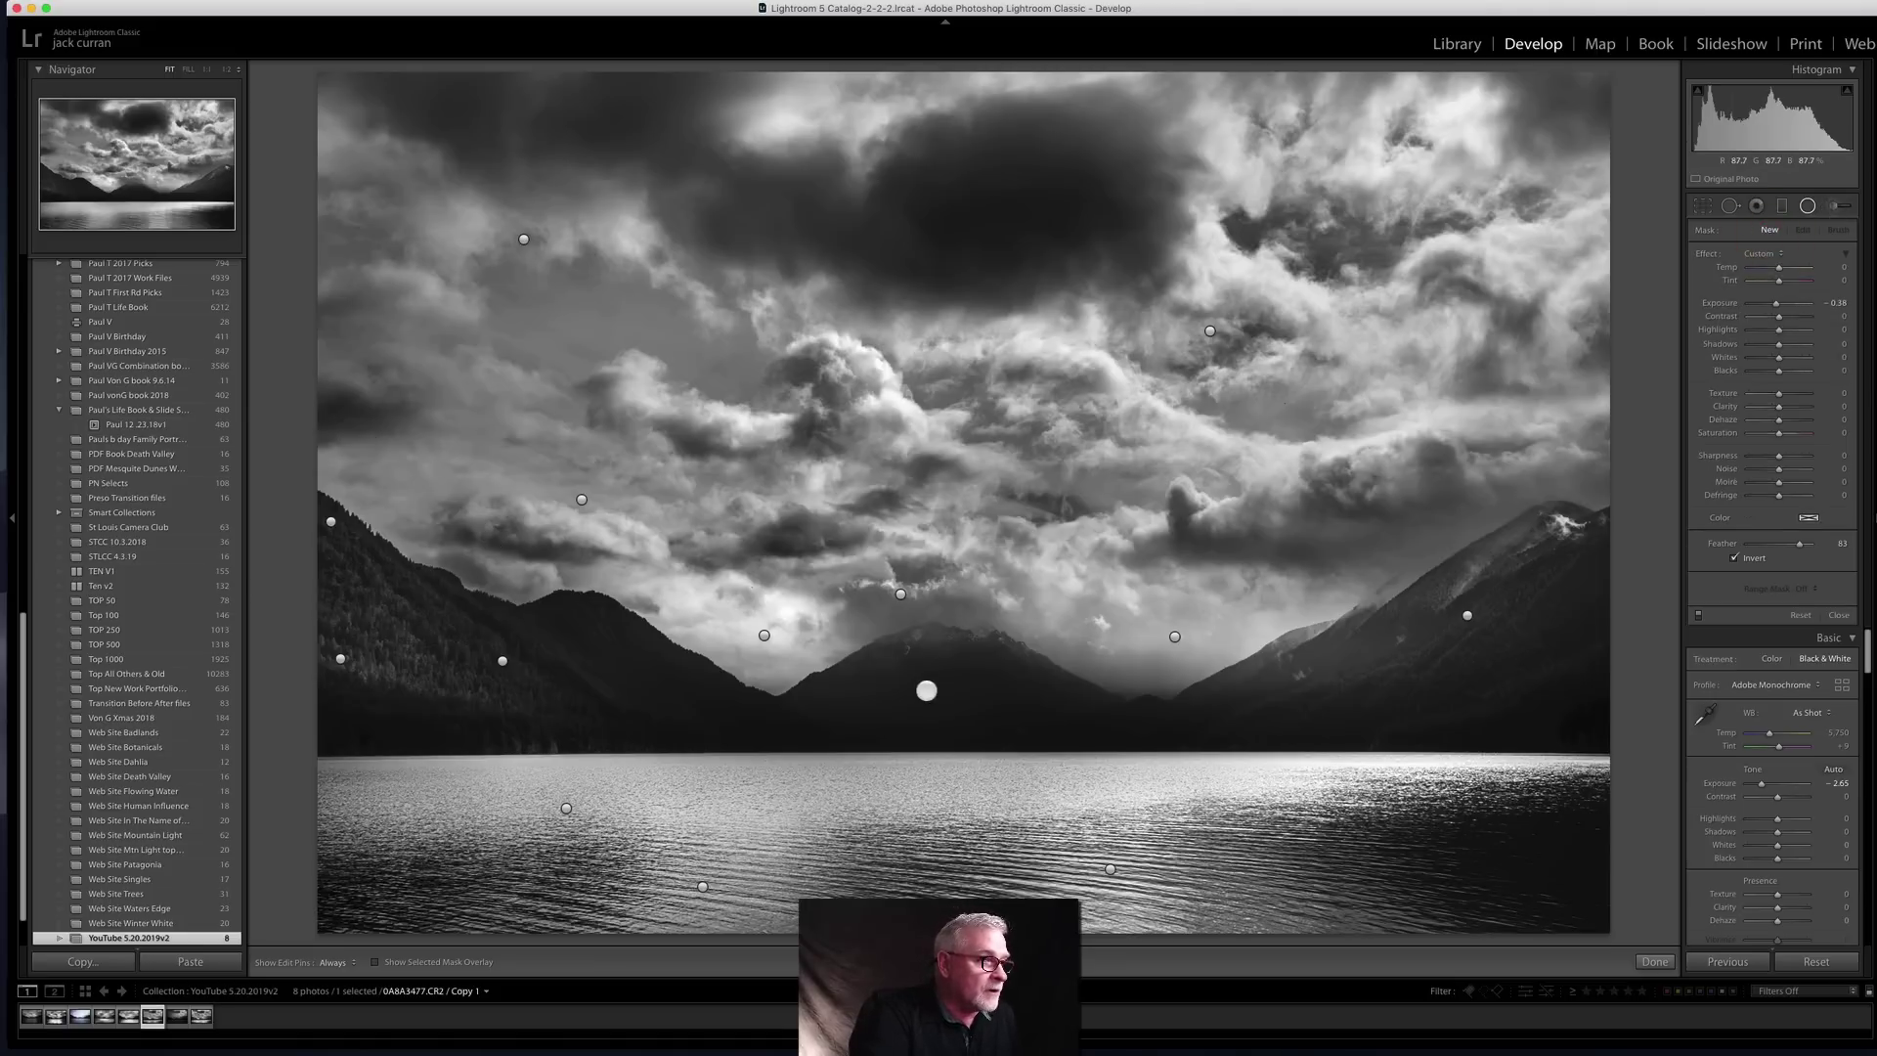
mouse_move(916, 707)
mouse_down()
mouse_move(1135, 746)
mouse_move(1170, 780)
mouse_move(1258, 794)
mouse_move(935, 695)
mouse_move(951, 696)
mouse_up()
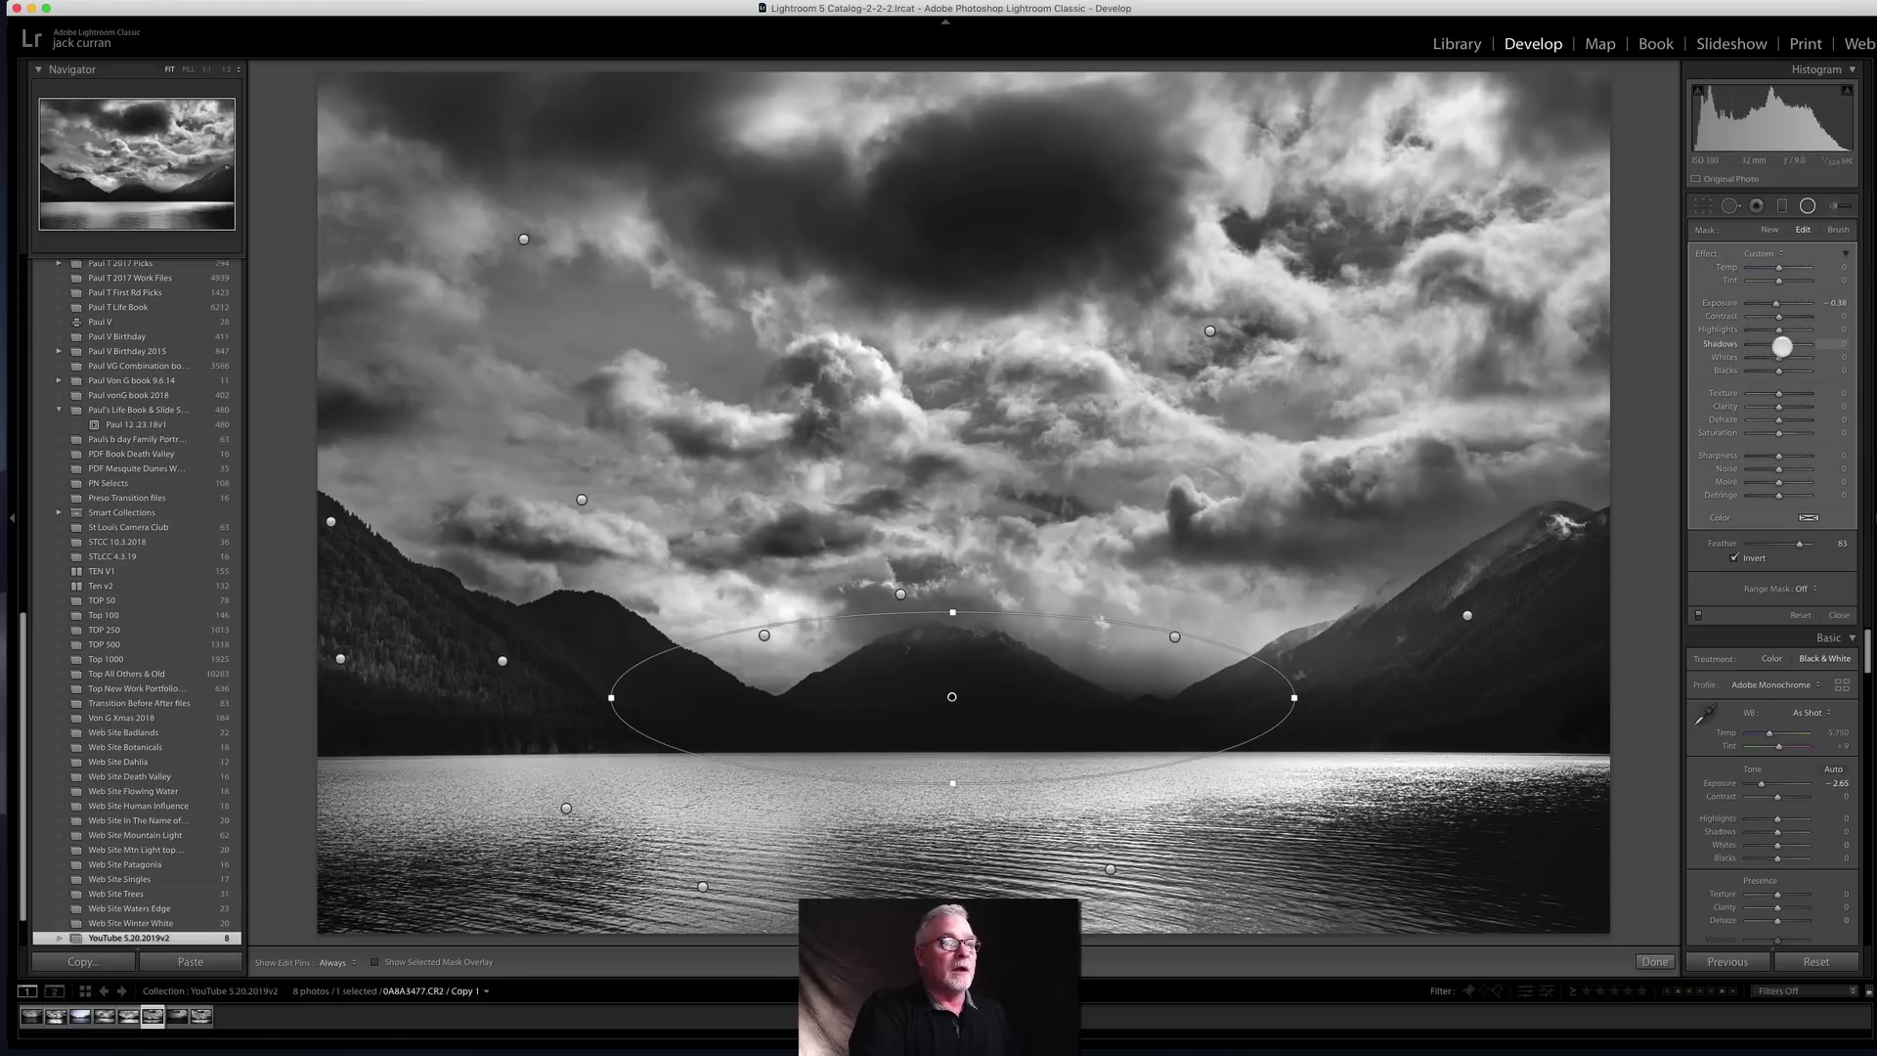
drag(1807, 342, 1788, 305)
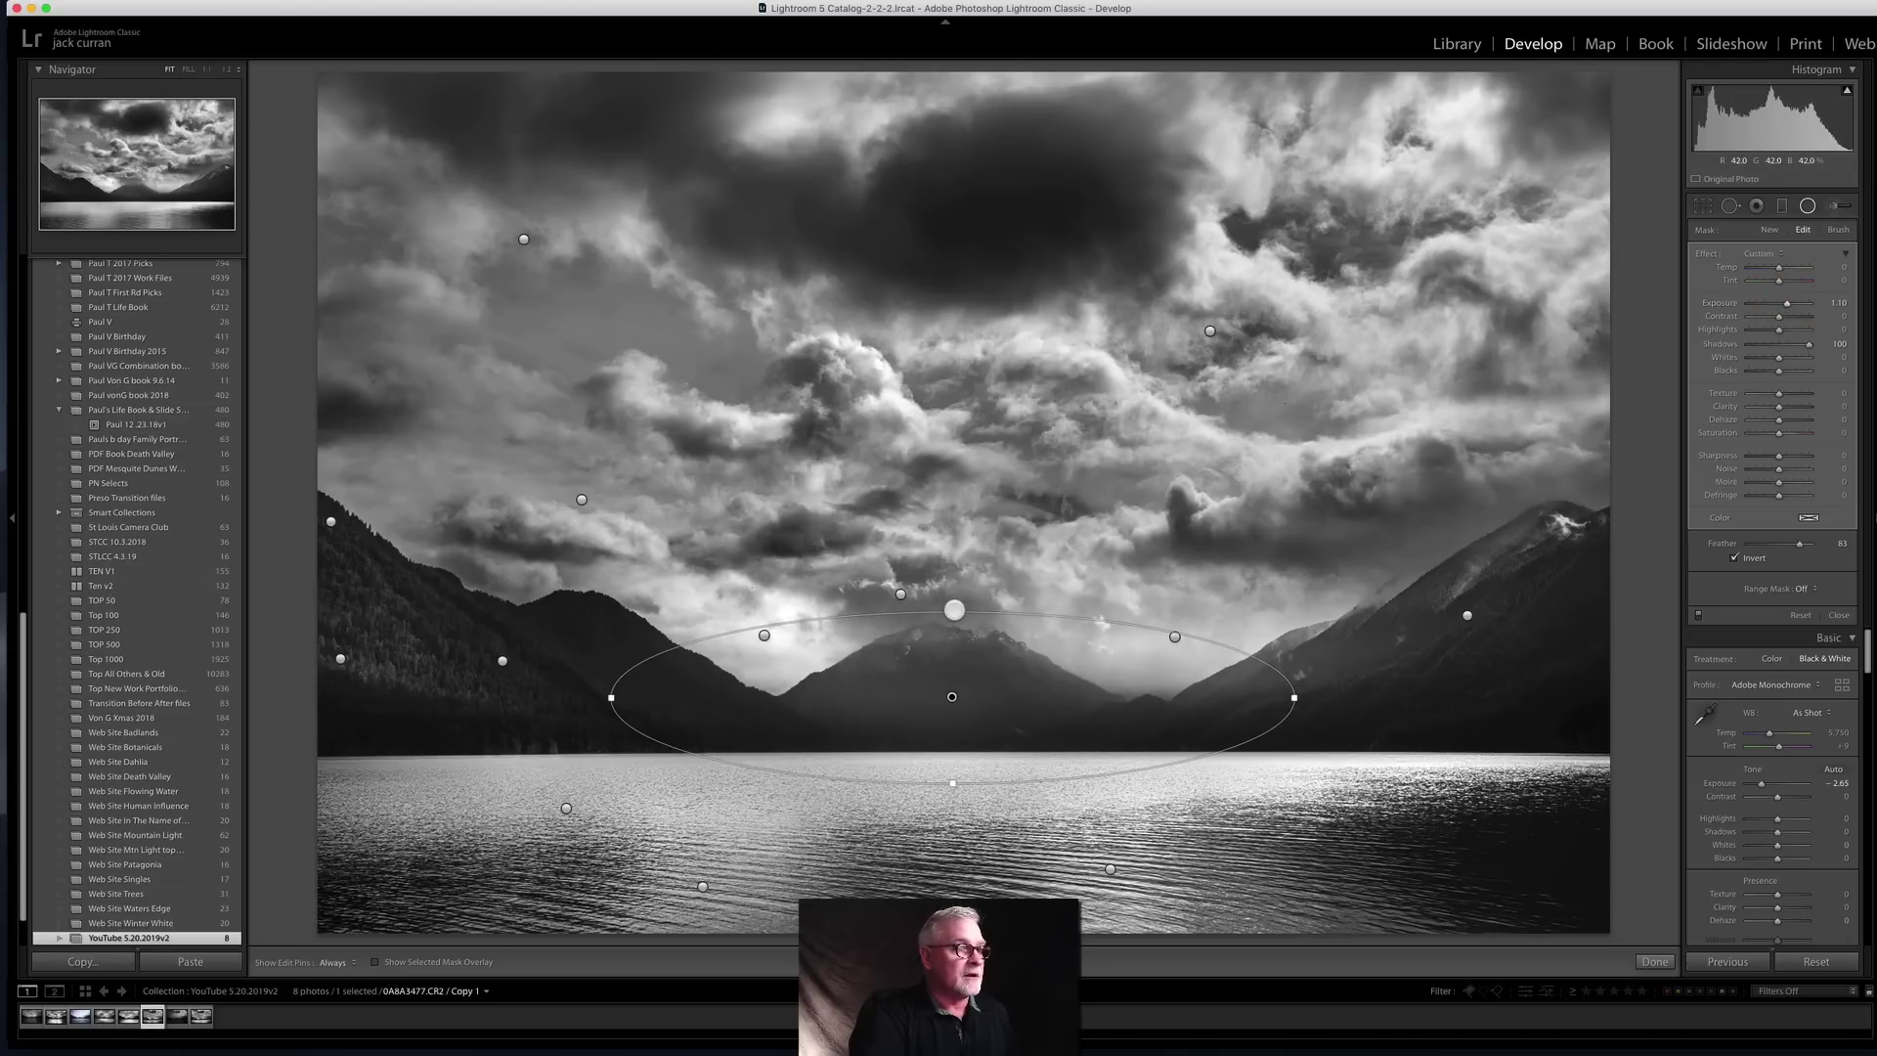
drag(956, 593, 955, 592)
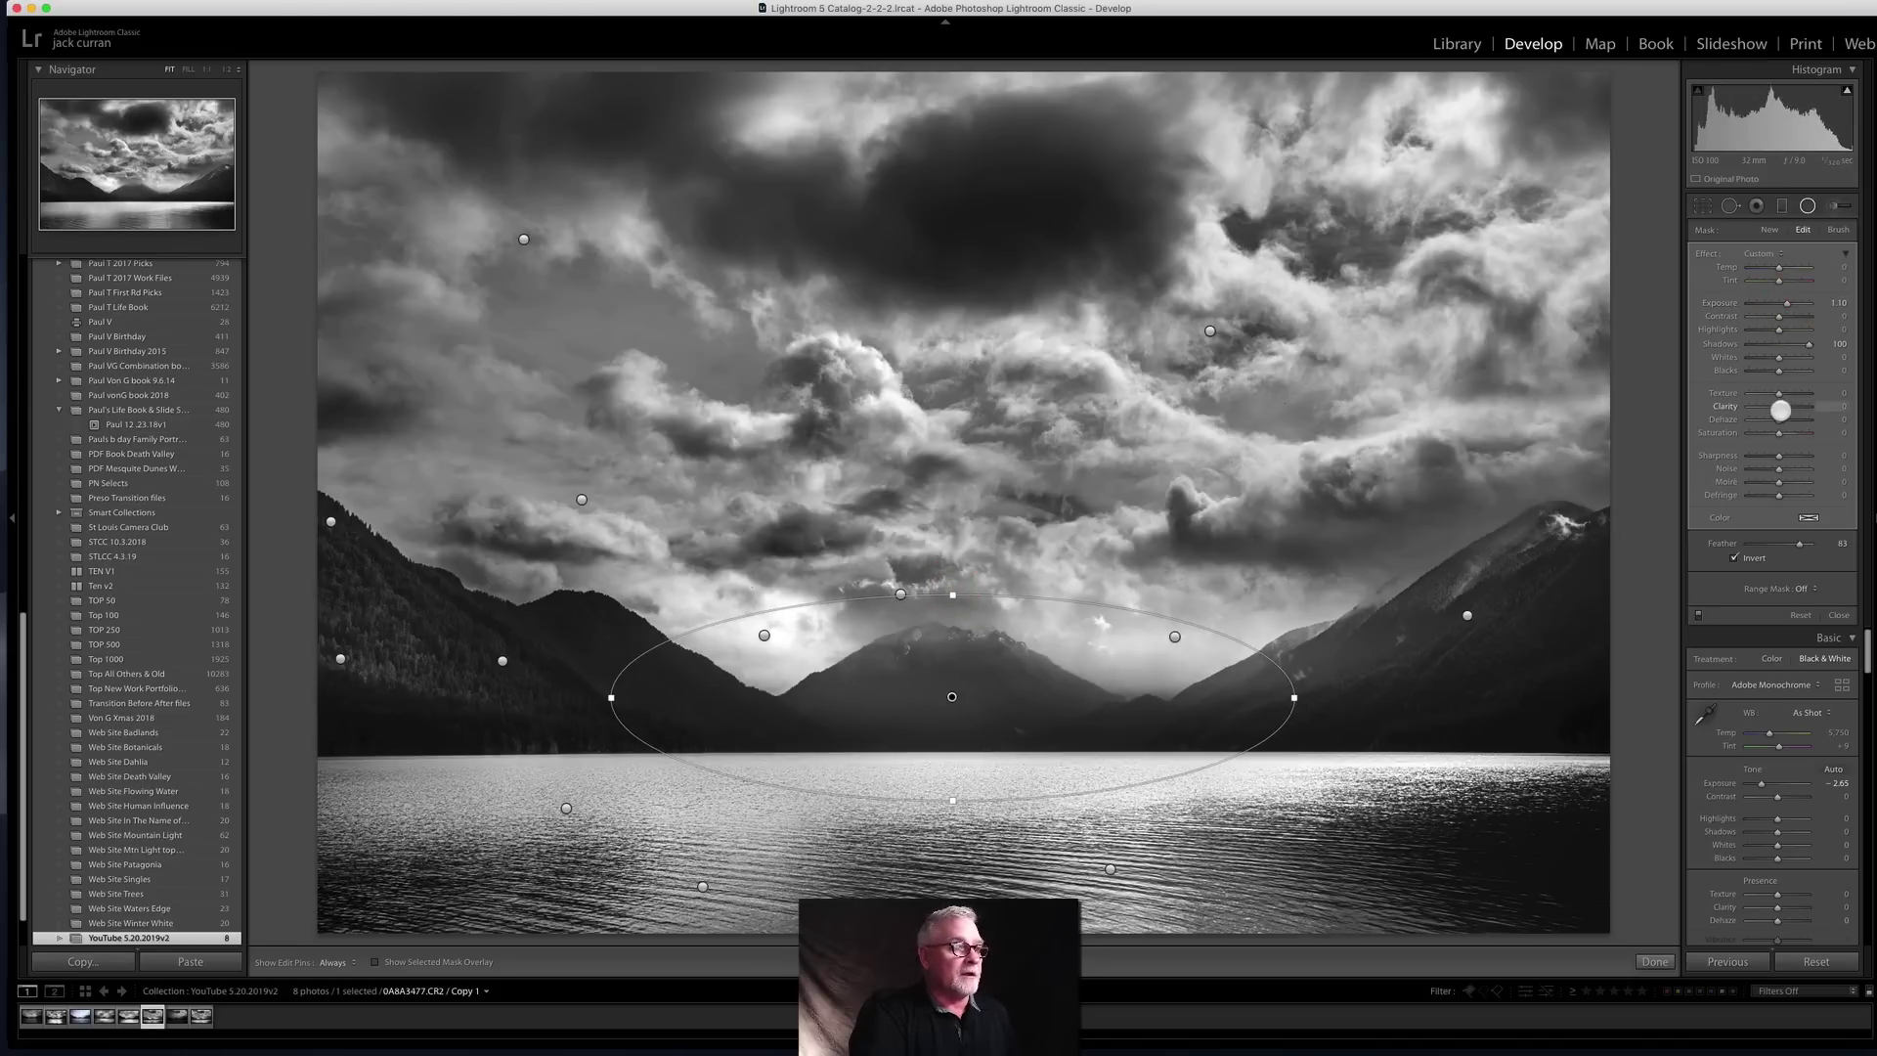
drag(1789, 408, 1793, 407)
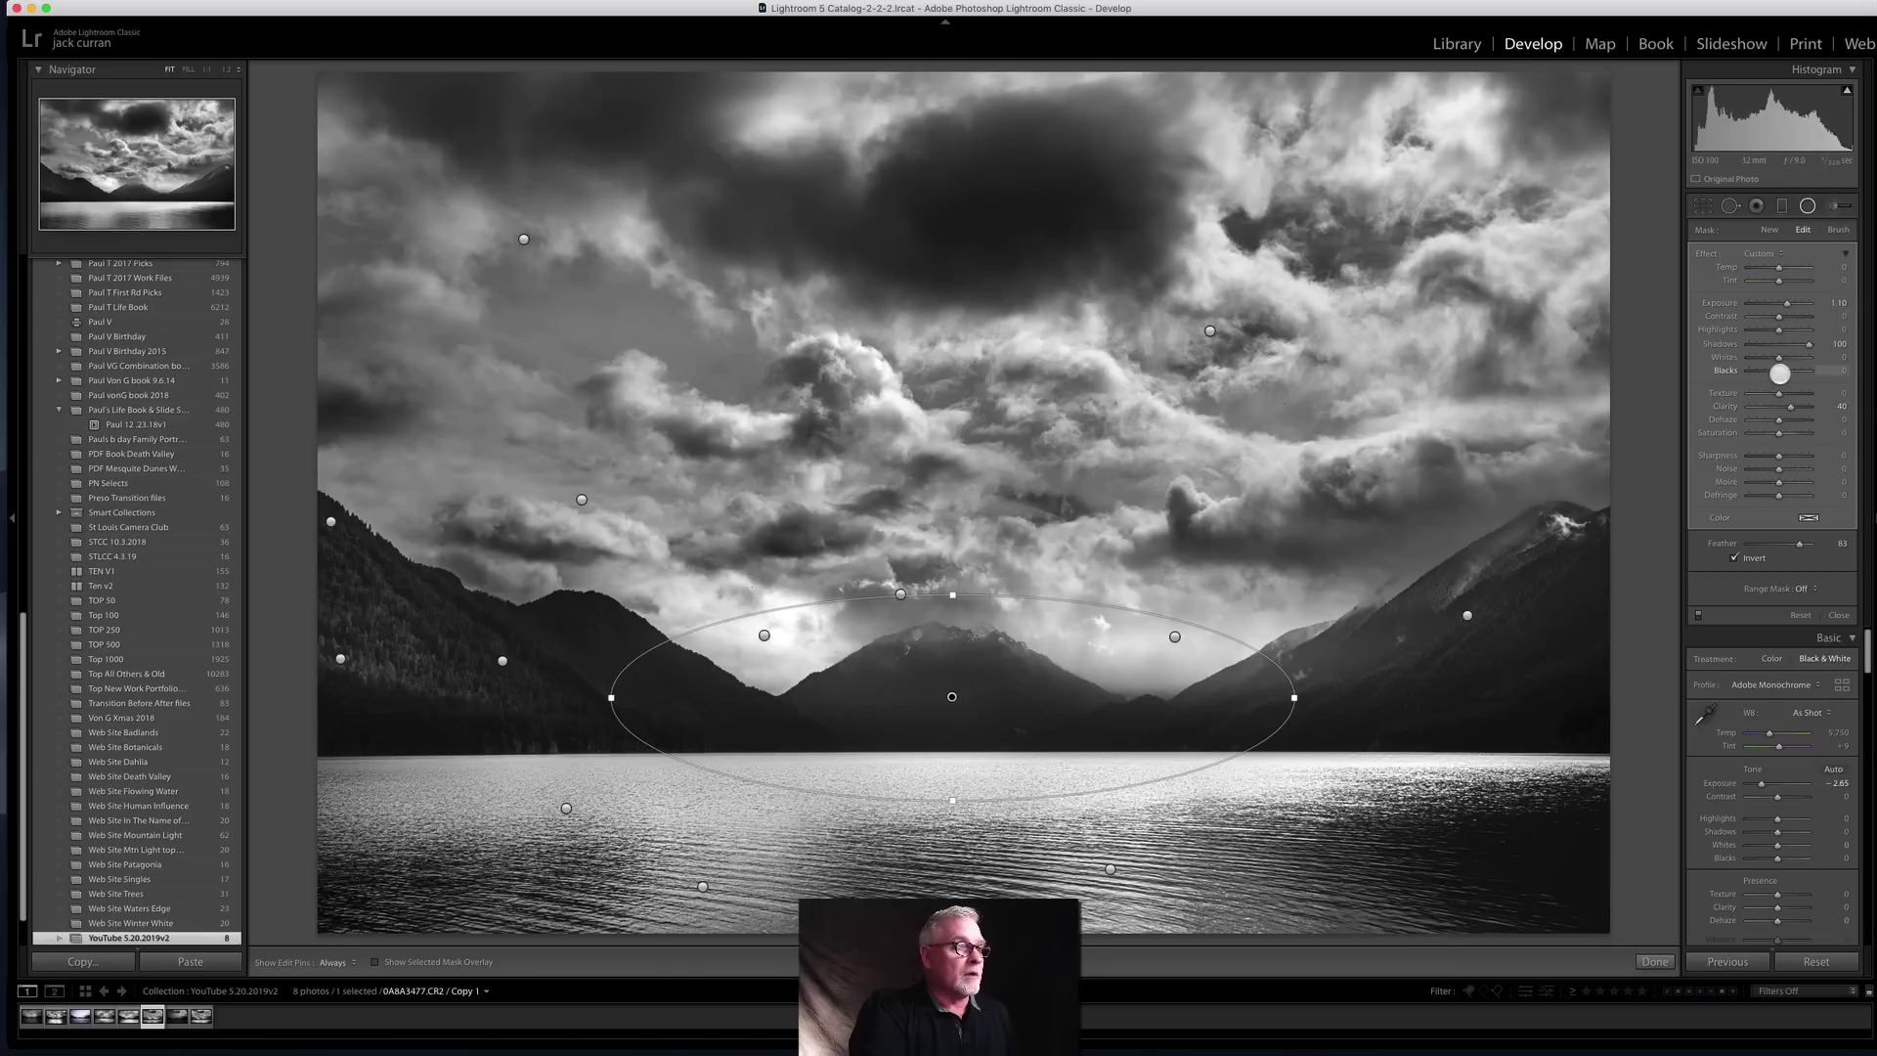
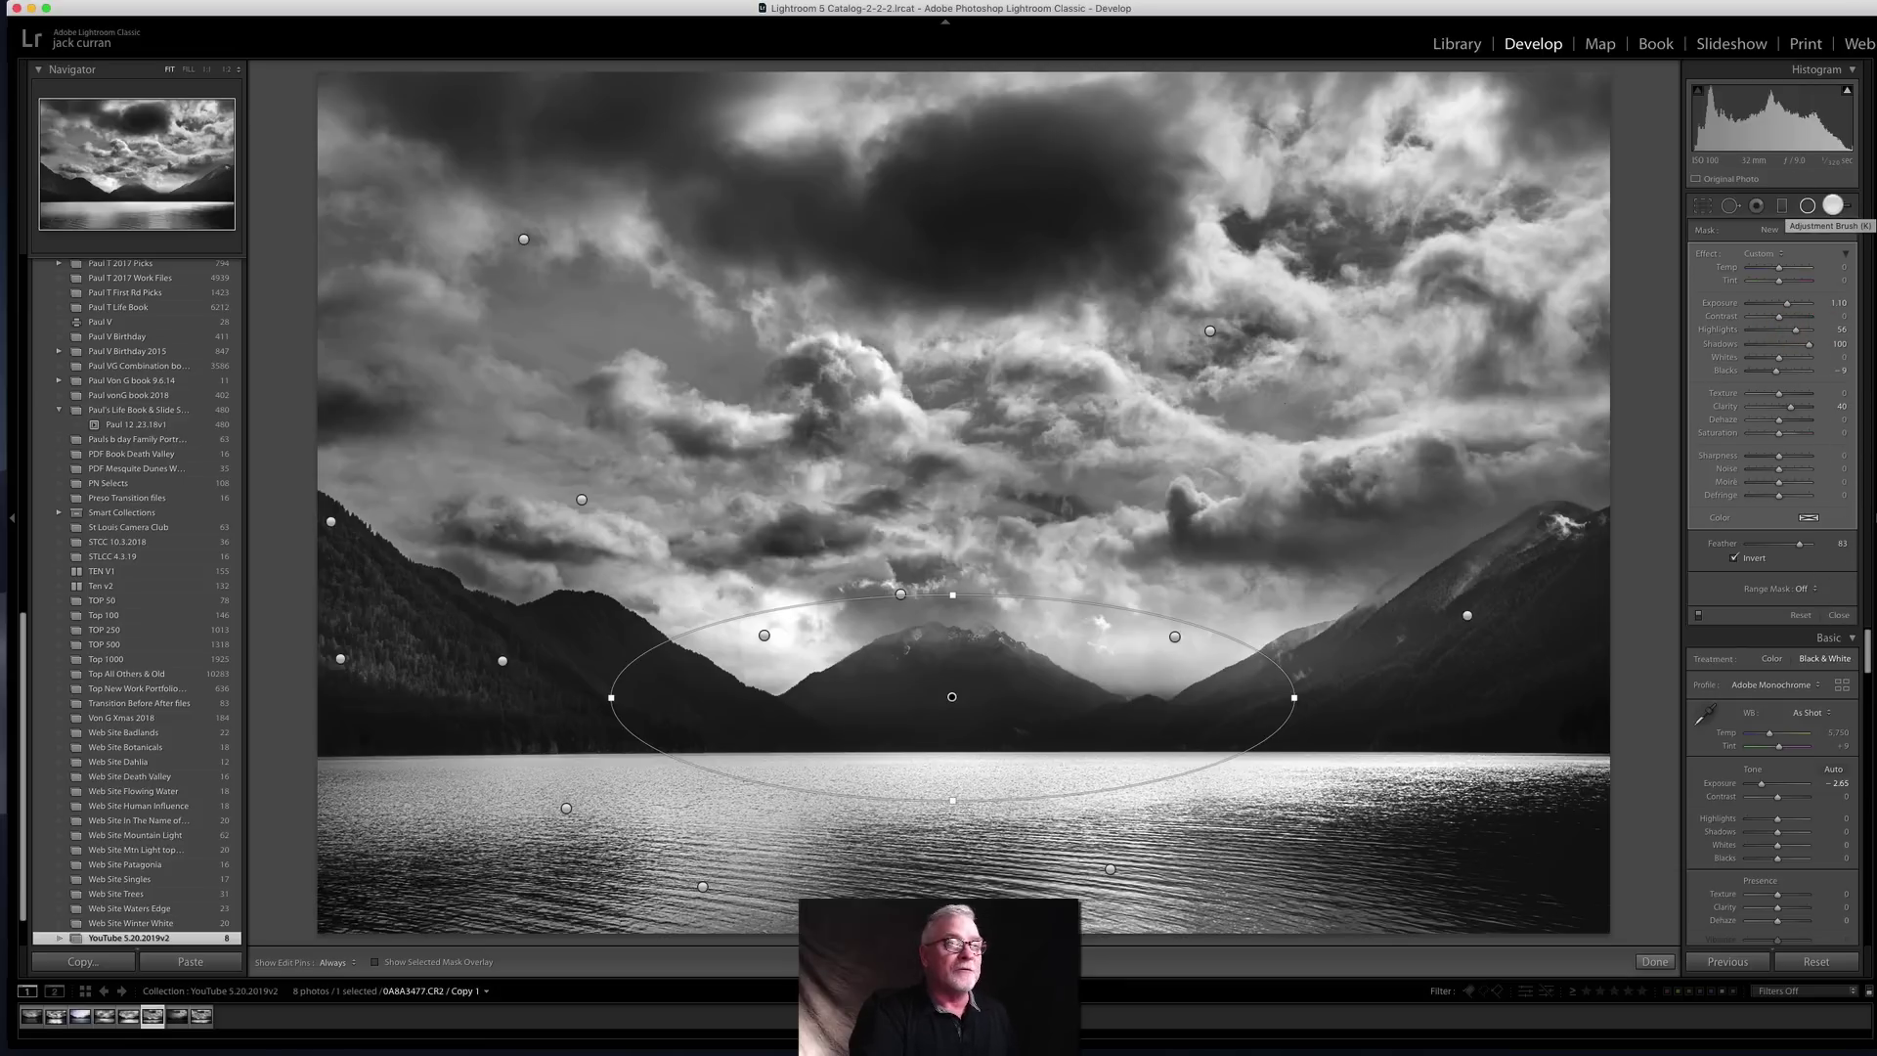
Step: Set up a smaller adjustment brush with its effects reset, Exposure 0.58, Highlights 51, Whites 14, Flow 60 and Density 52
click(1834, 205)
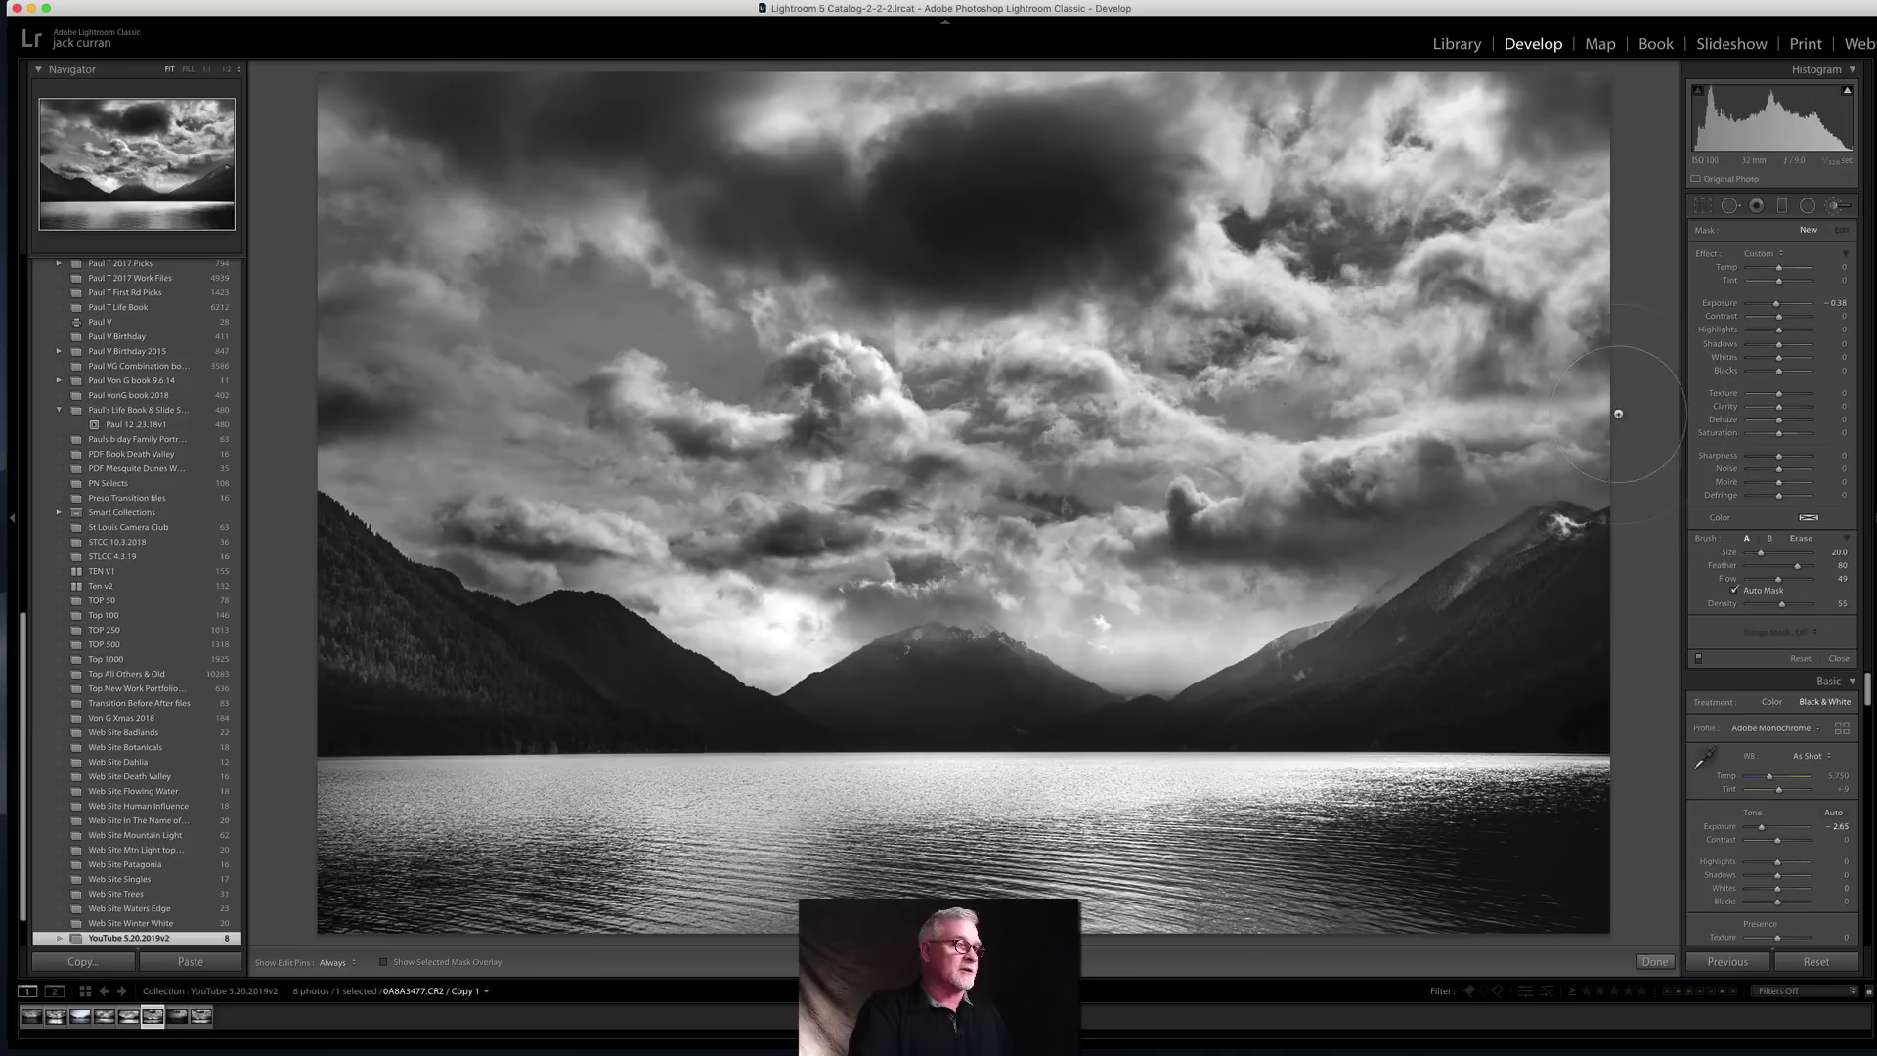
key(bracketleft)
key(bracketleft)
key(bracketleft)
key(bracketleft)
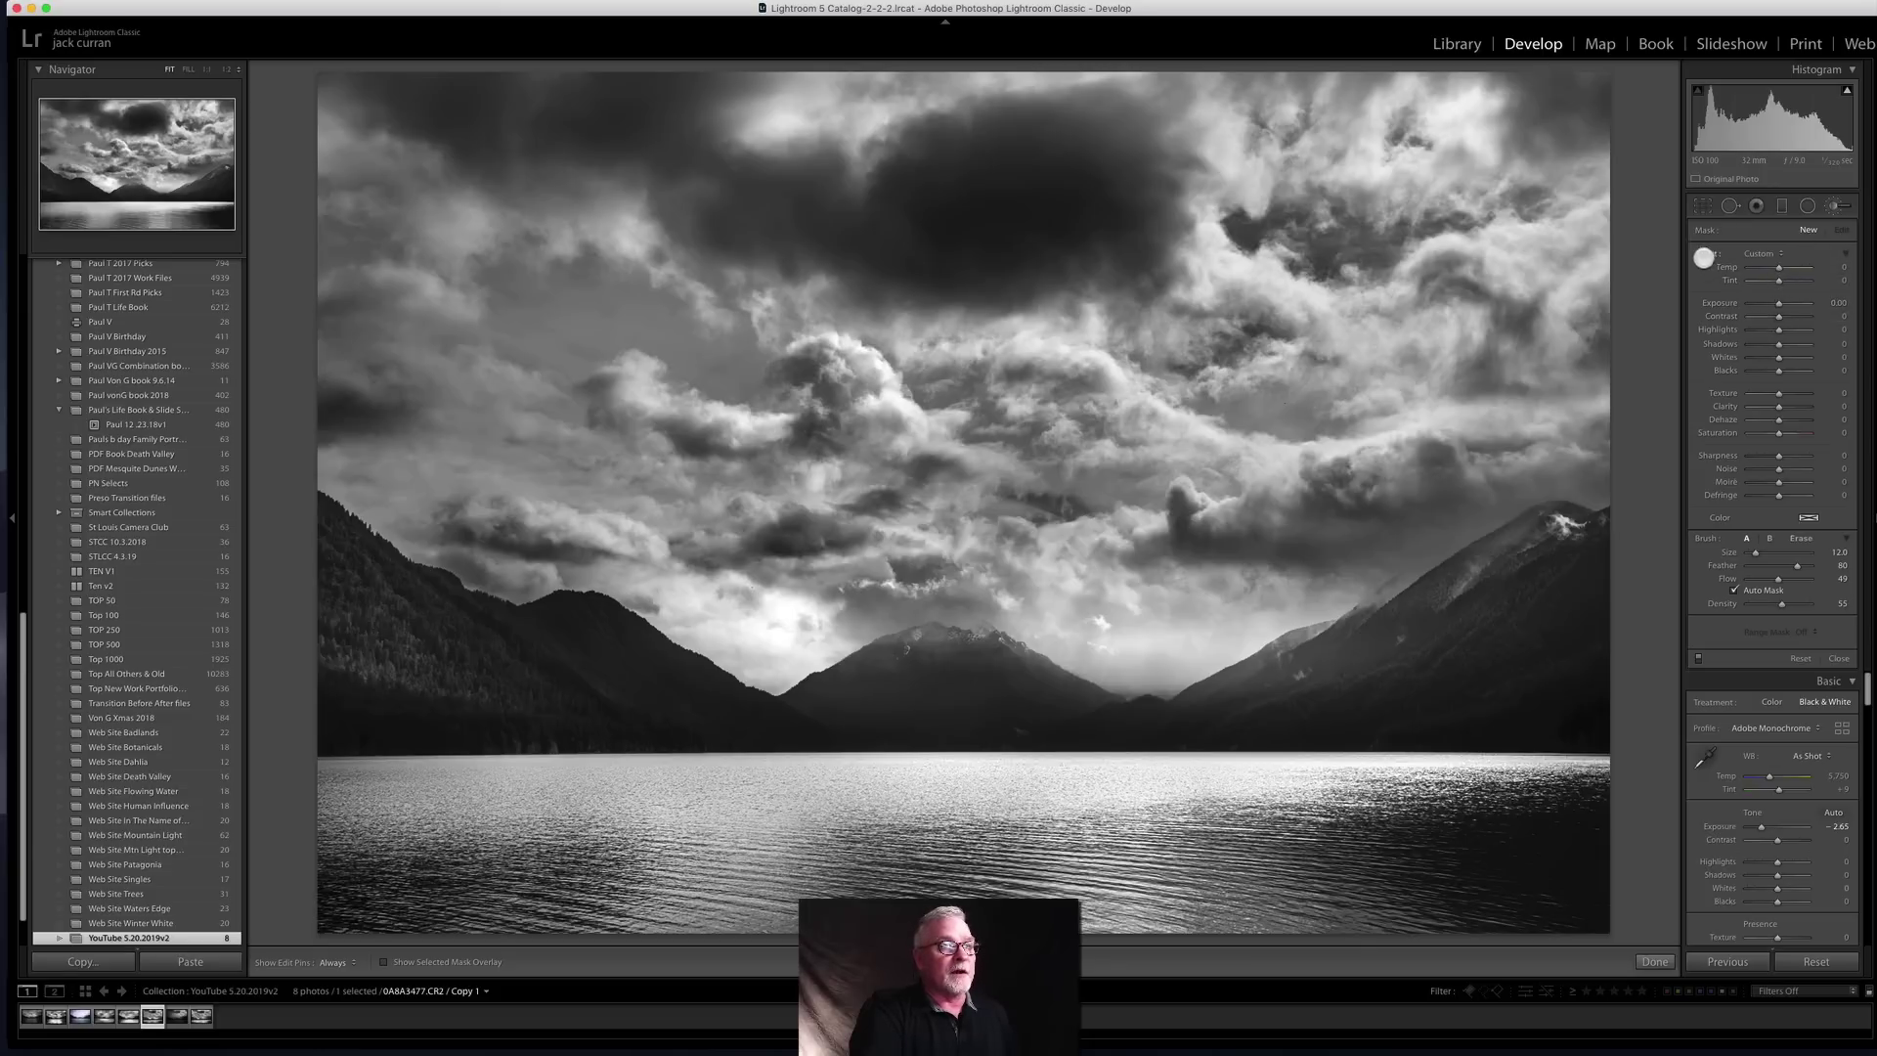
drag(1784, 304, 1782, 361)
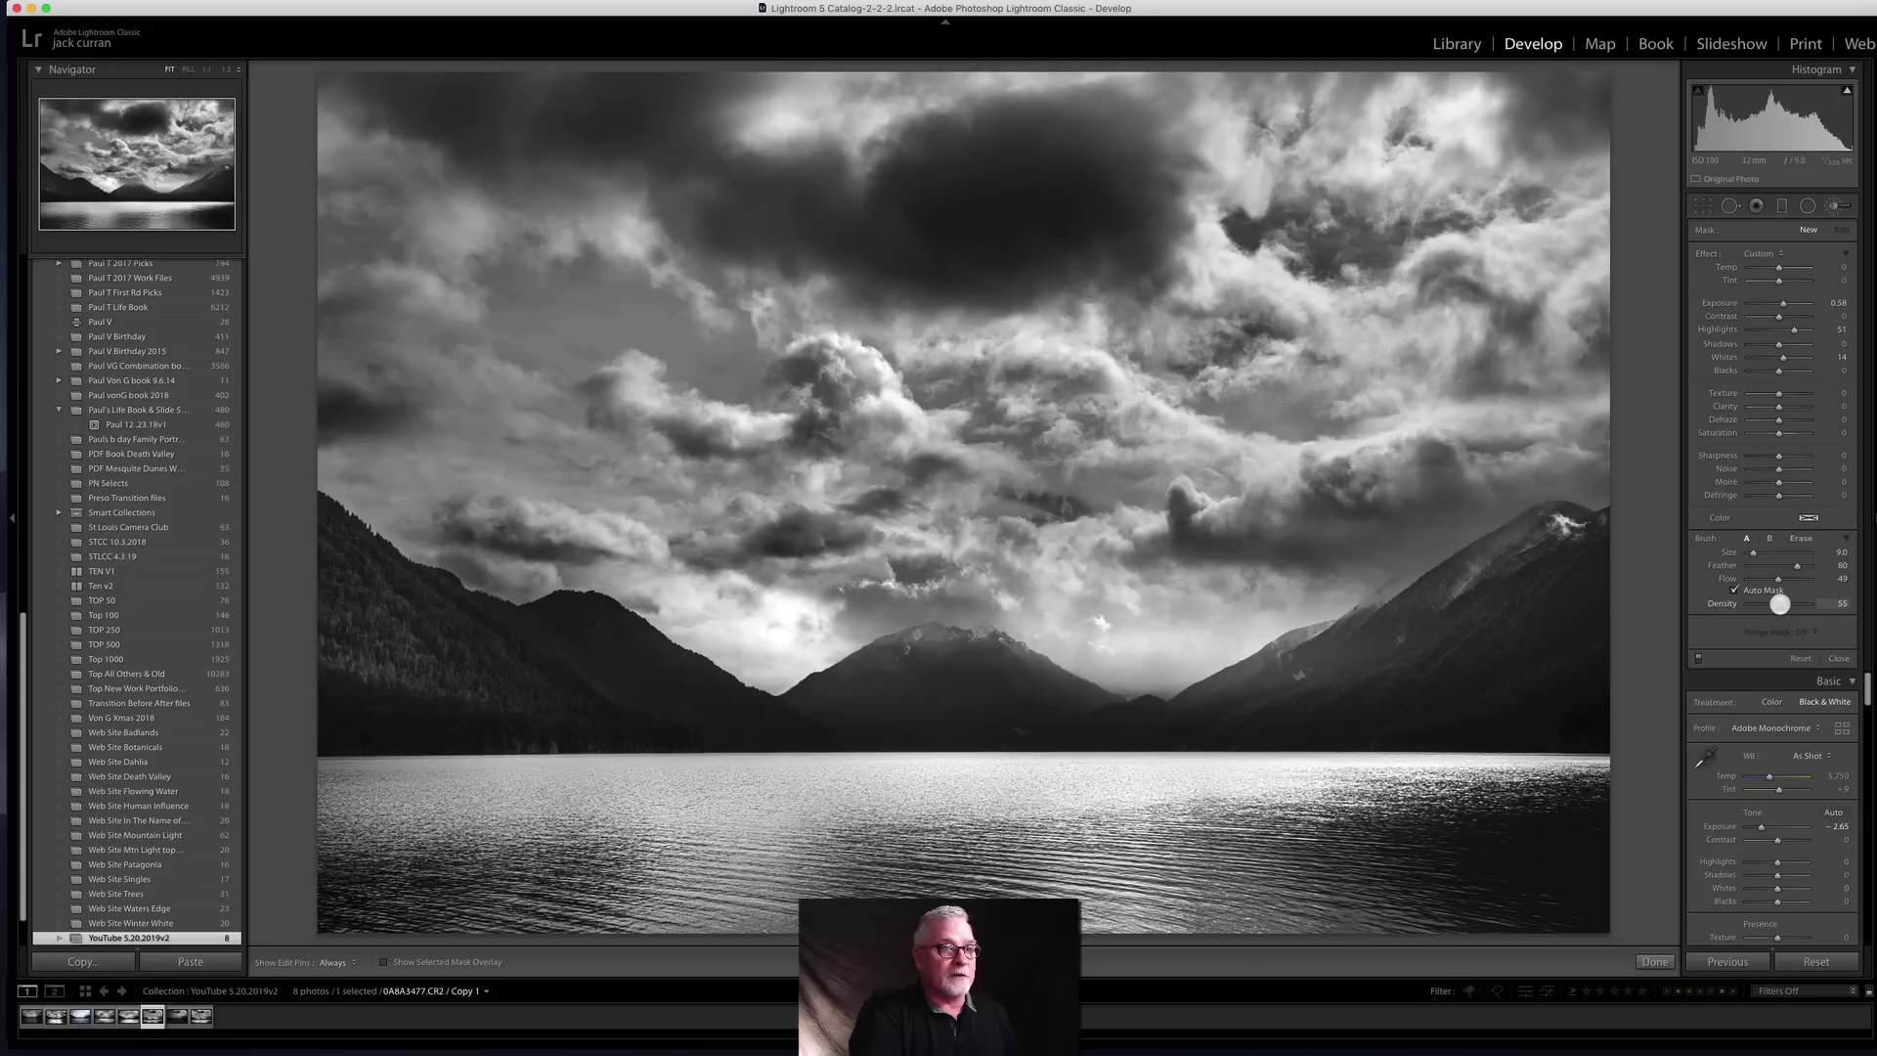
click(1776, 604)
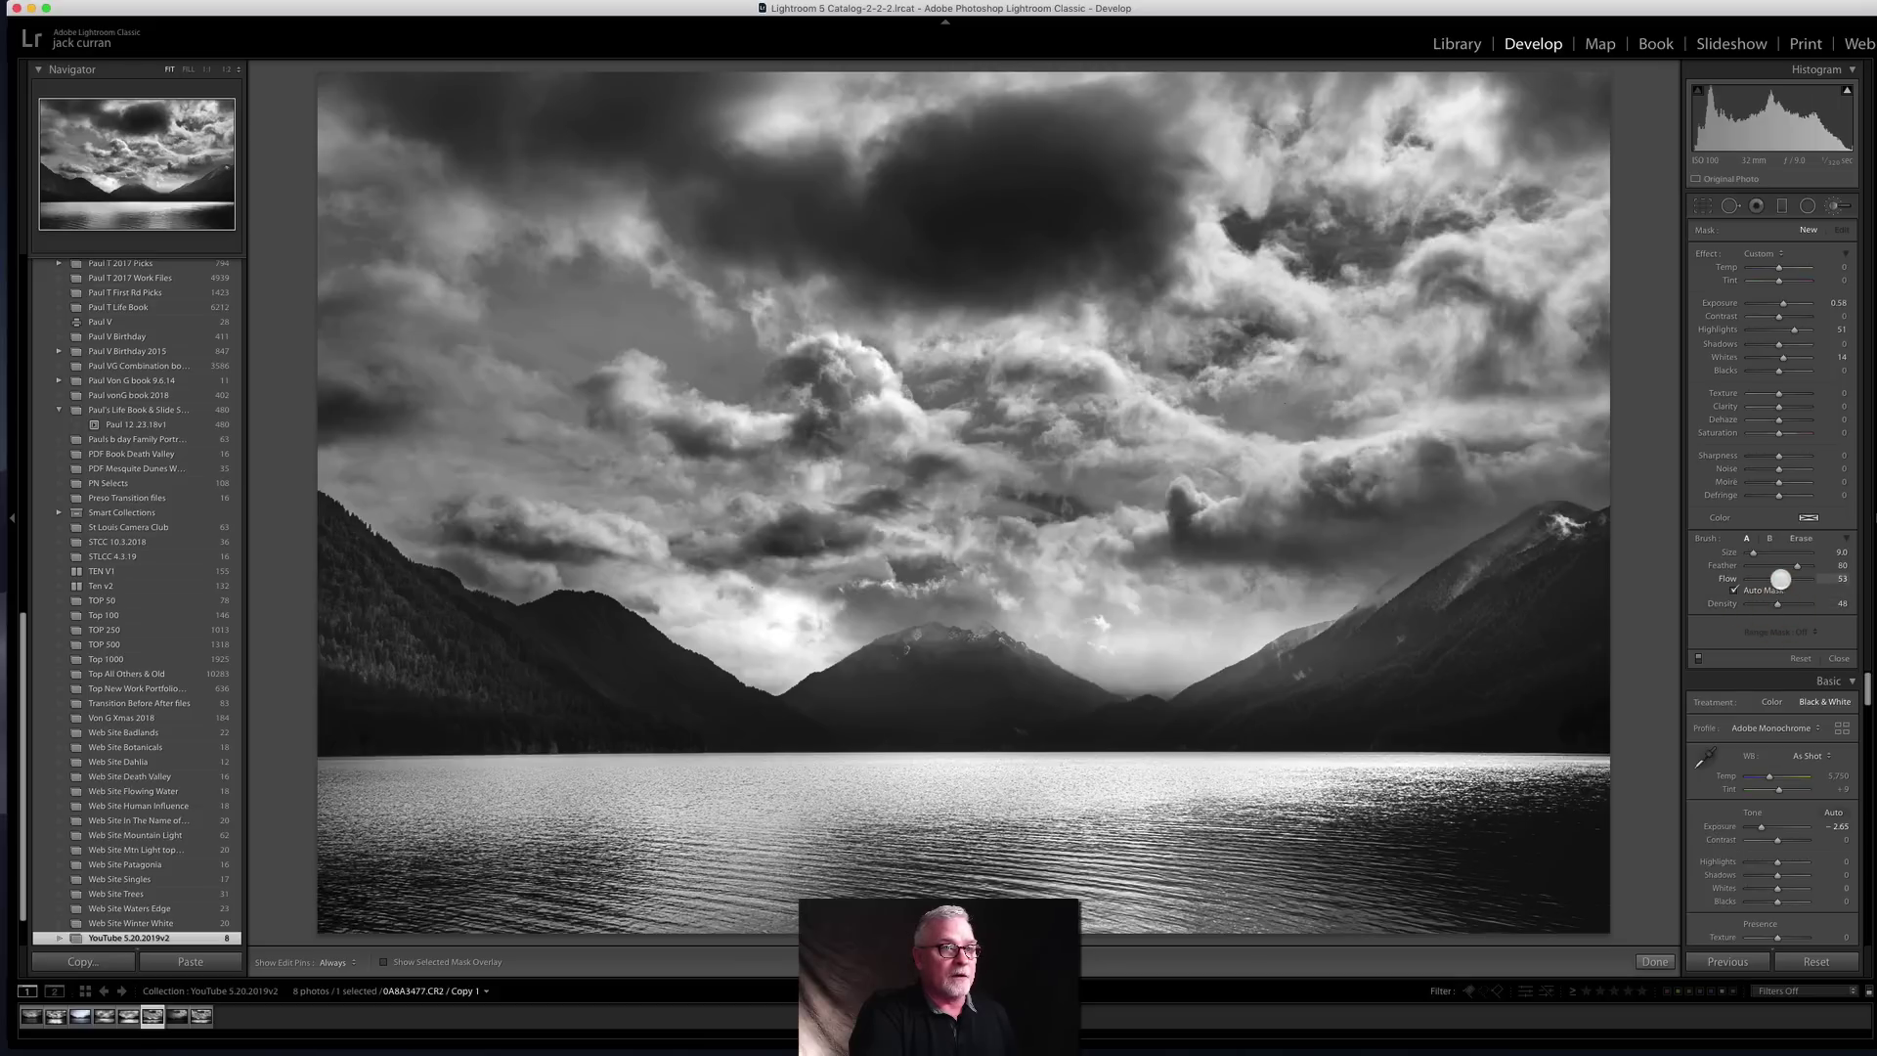
click(1776, 605)
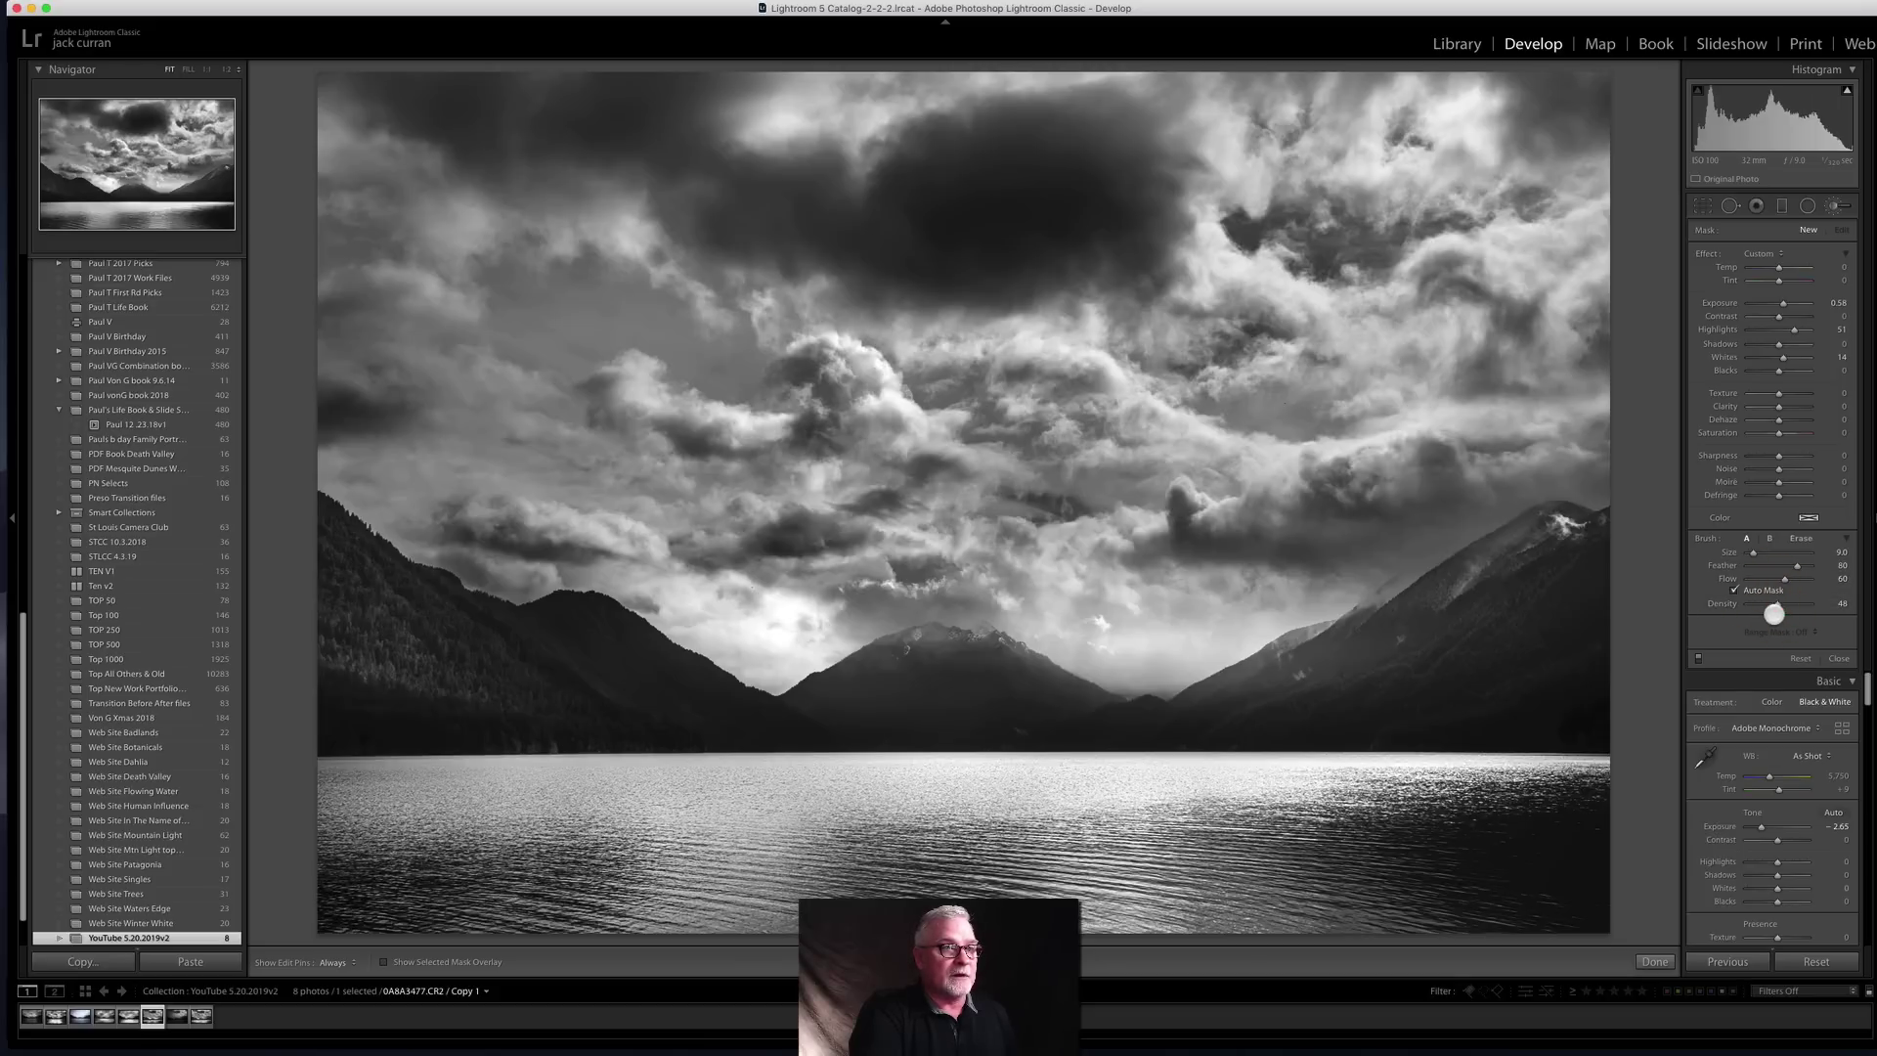
click(1779, 606)
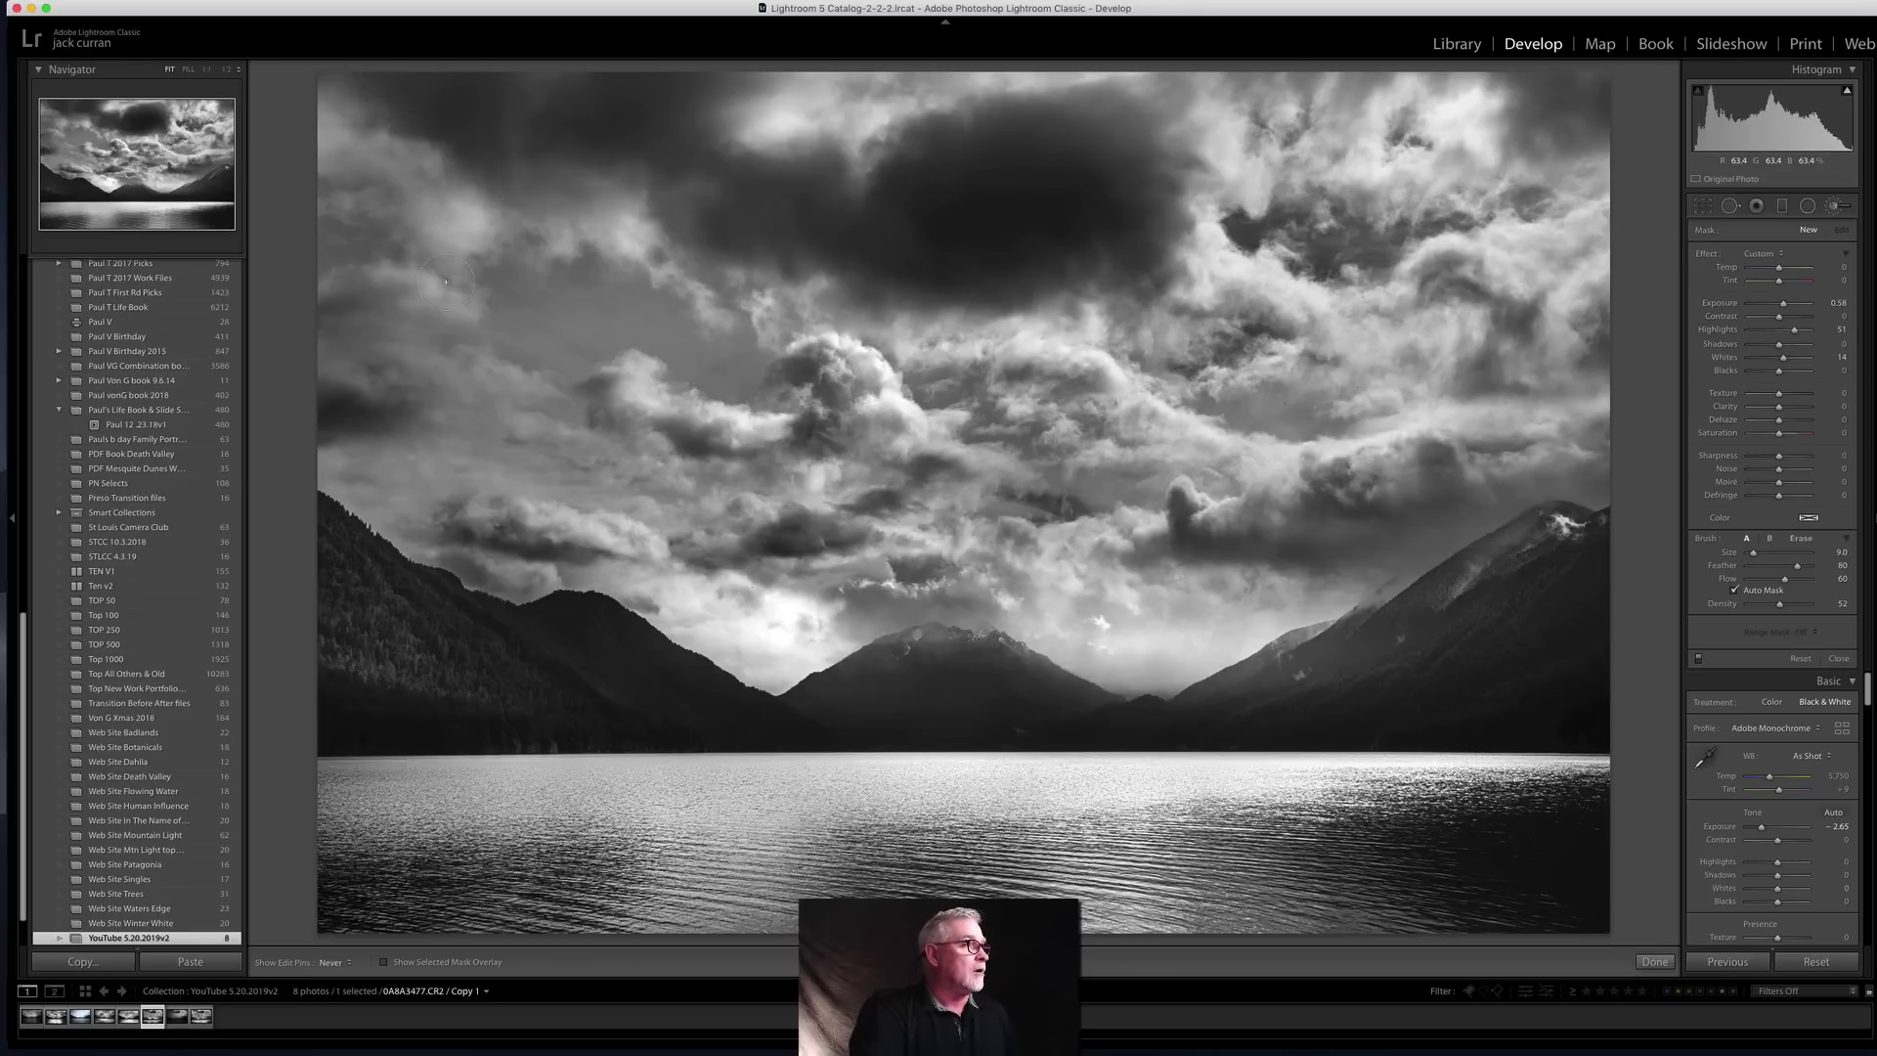
Step: Paint the brightening brush over the light clouds from the upper left sky down to the left mountains, varying the brush size and hiding the pins
key([)
mouse_move(421, 276)
mouse_down()
mouse_move(390, 273)
mouse_move(465, 324)
mouse_move(410, 349)
mouse_up()
mouse_move(537, 392)
mouse_down()
mouse_move(368, 359)
mouse_move(516, 405)
mouse_move(395, 521)
mouse_move(438, 545)
mouse_move(387, 520)
mouse_move(516, 511)
mouse_move(532, 574)
mouse_move(559, 574)
mouse_up()
key(h)
key(h)
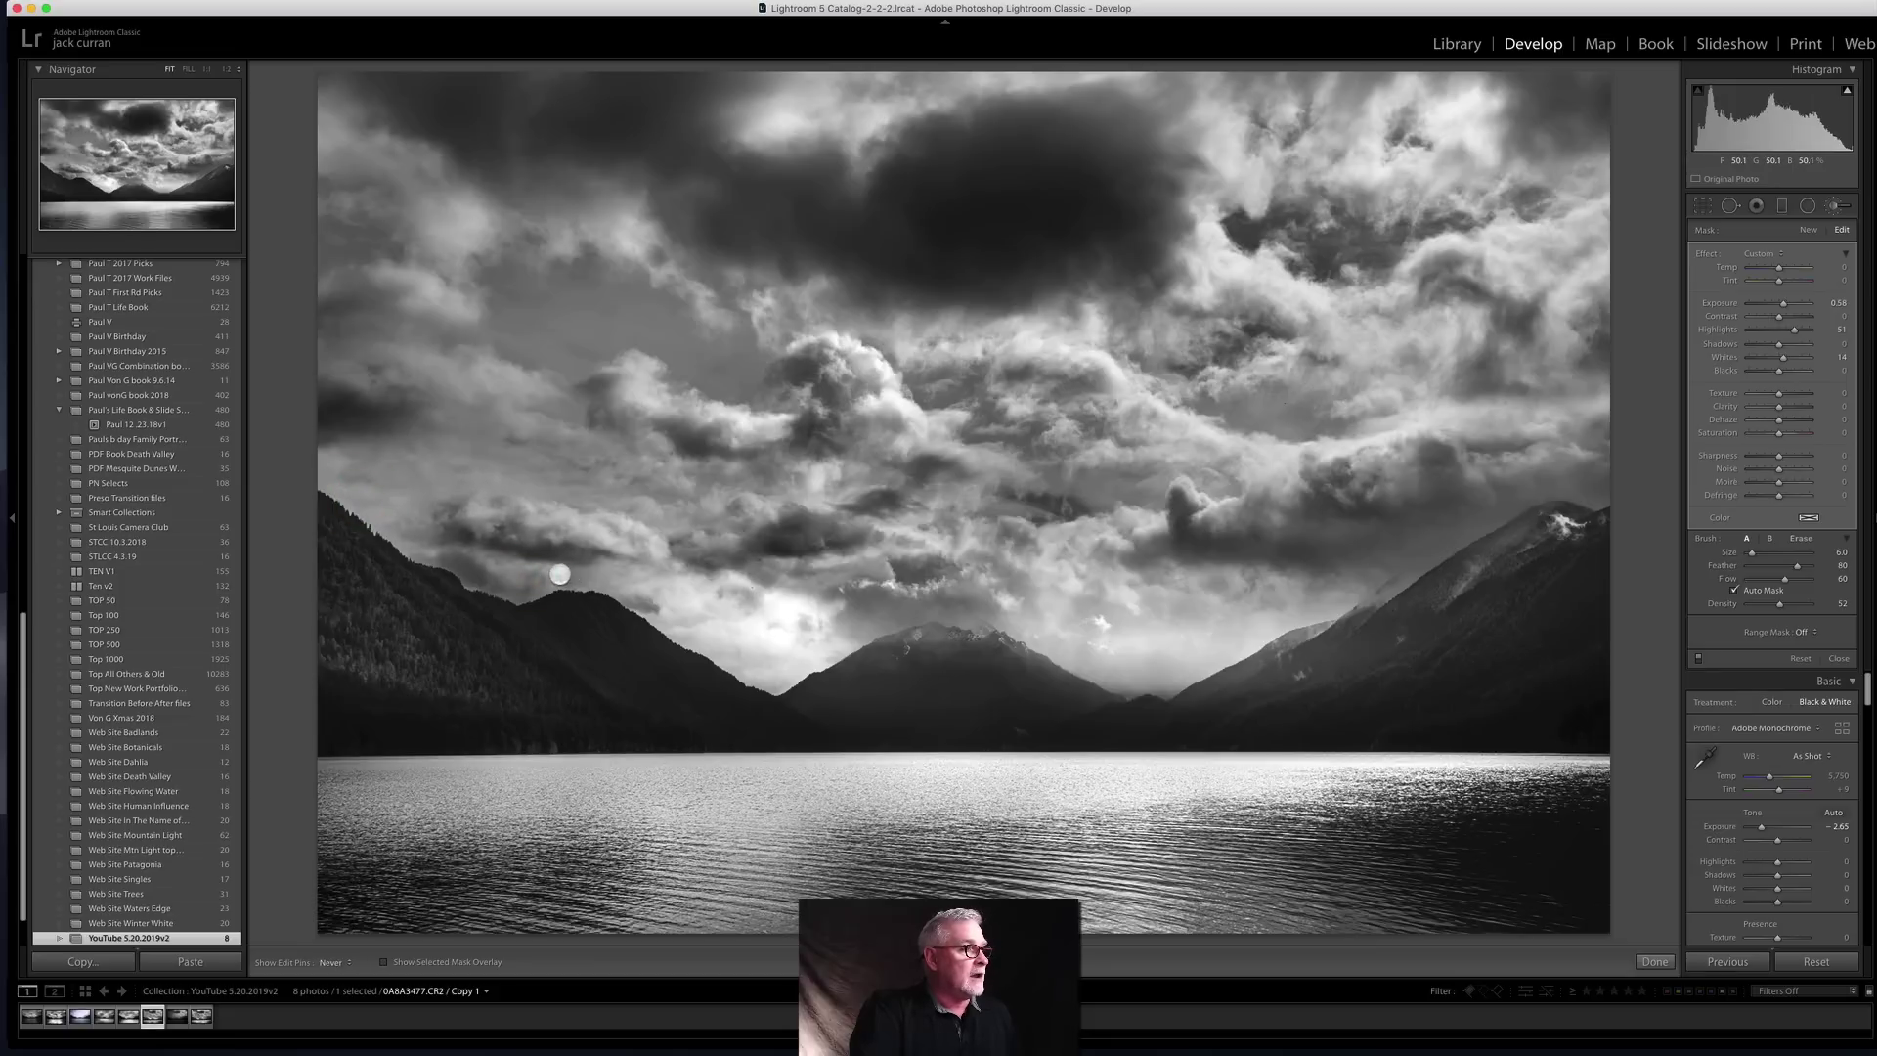
key(bracketleft)
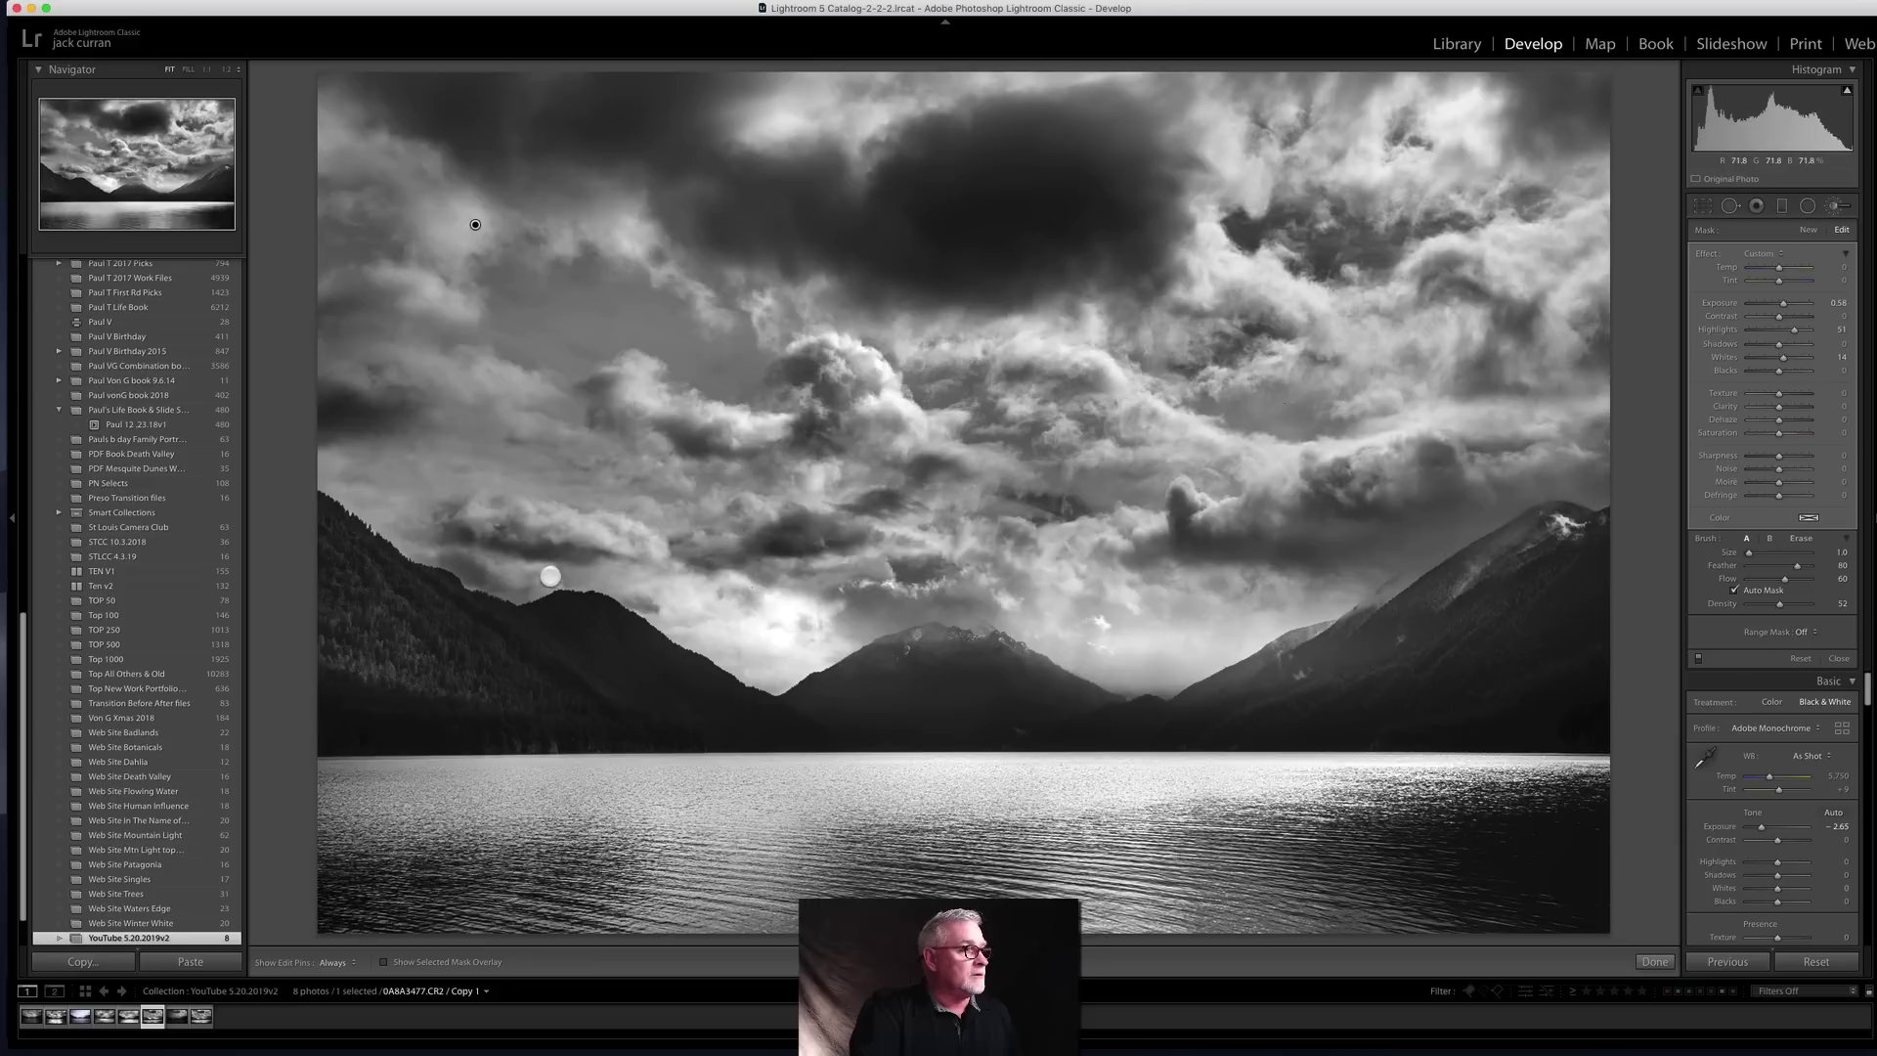
key(h)
key(h)
key(bracketright)
key(h)
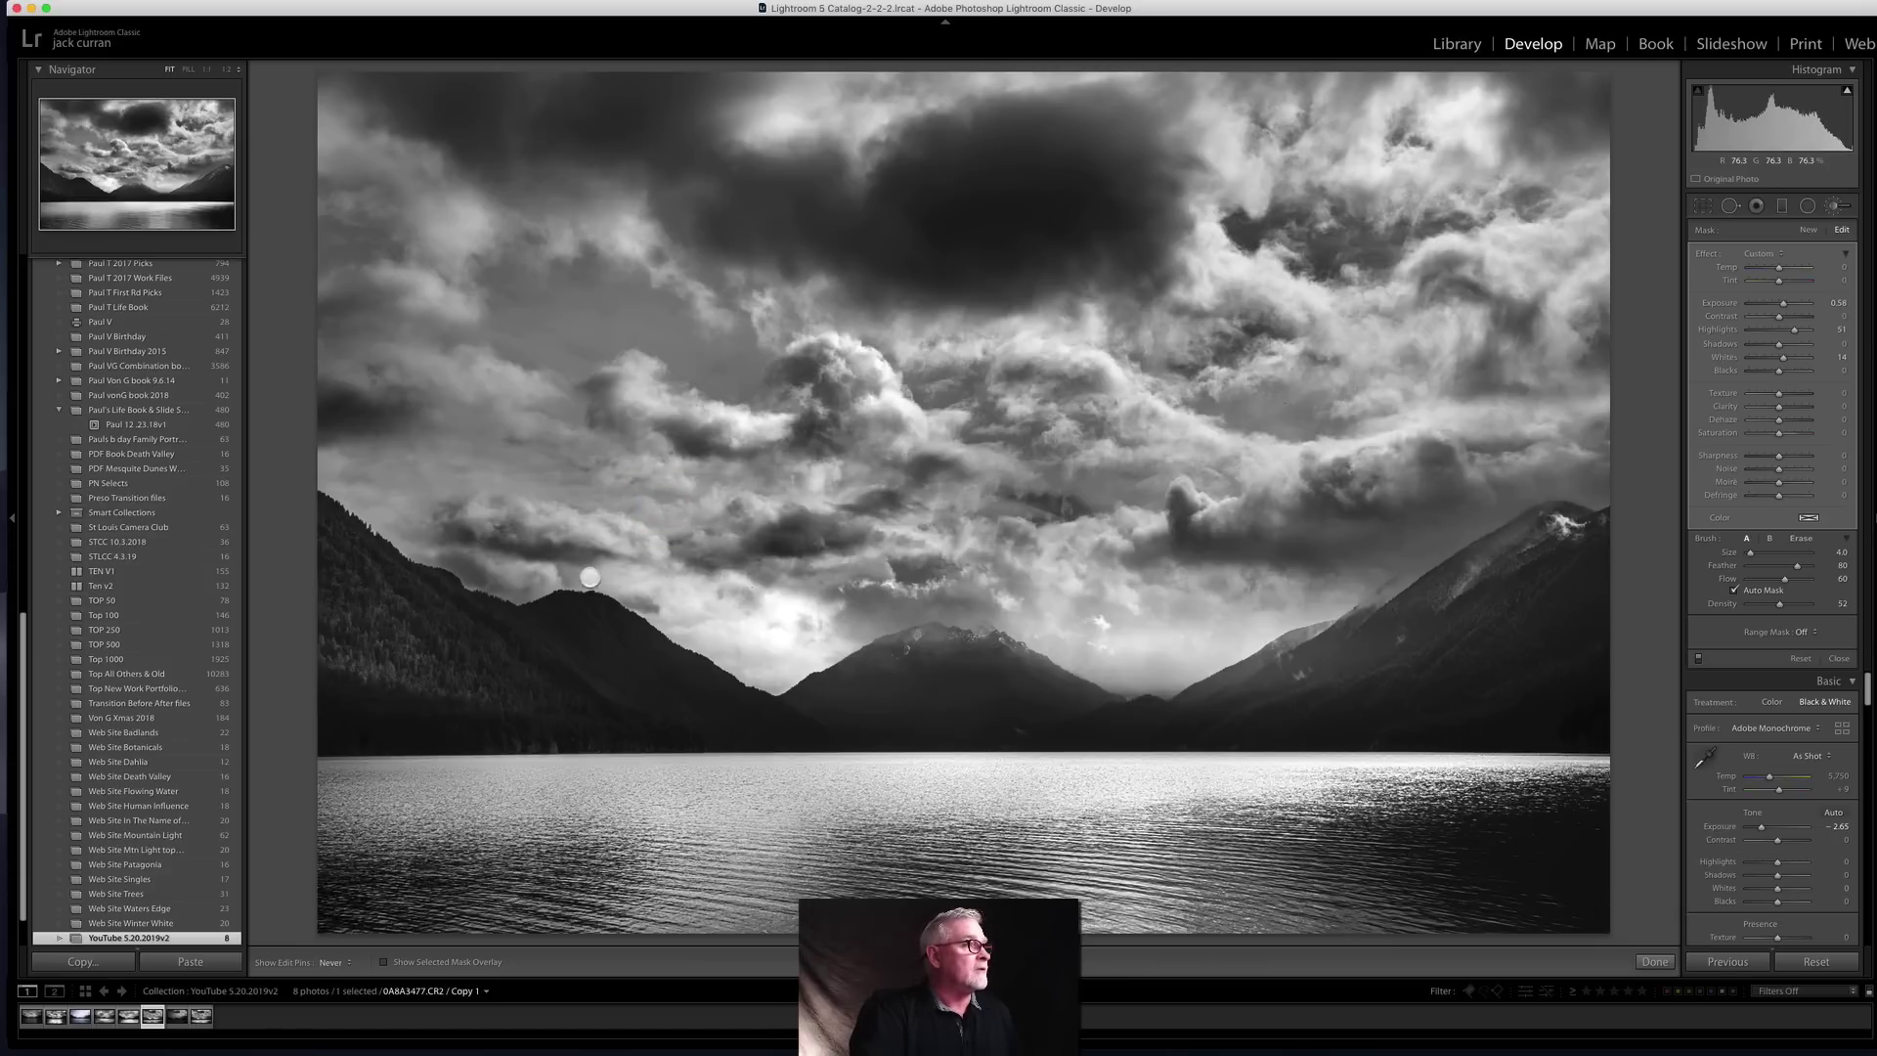
key(h)
scroll(548, 146, down, 3)
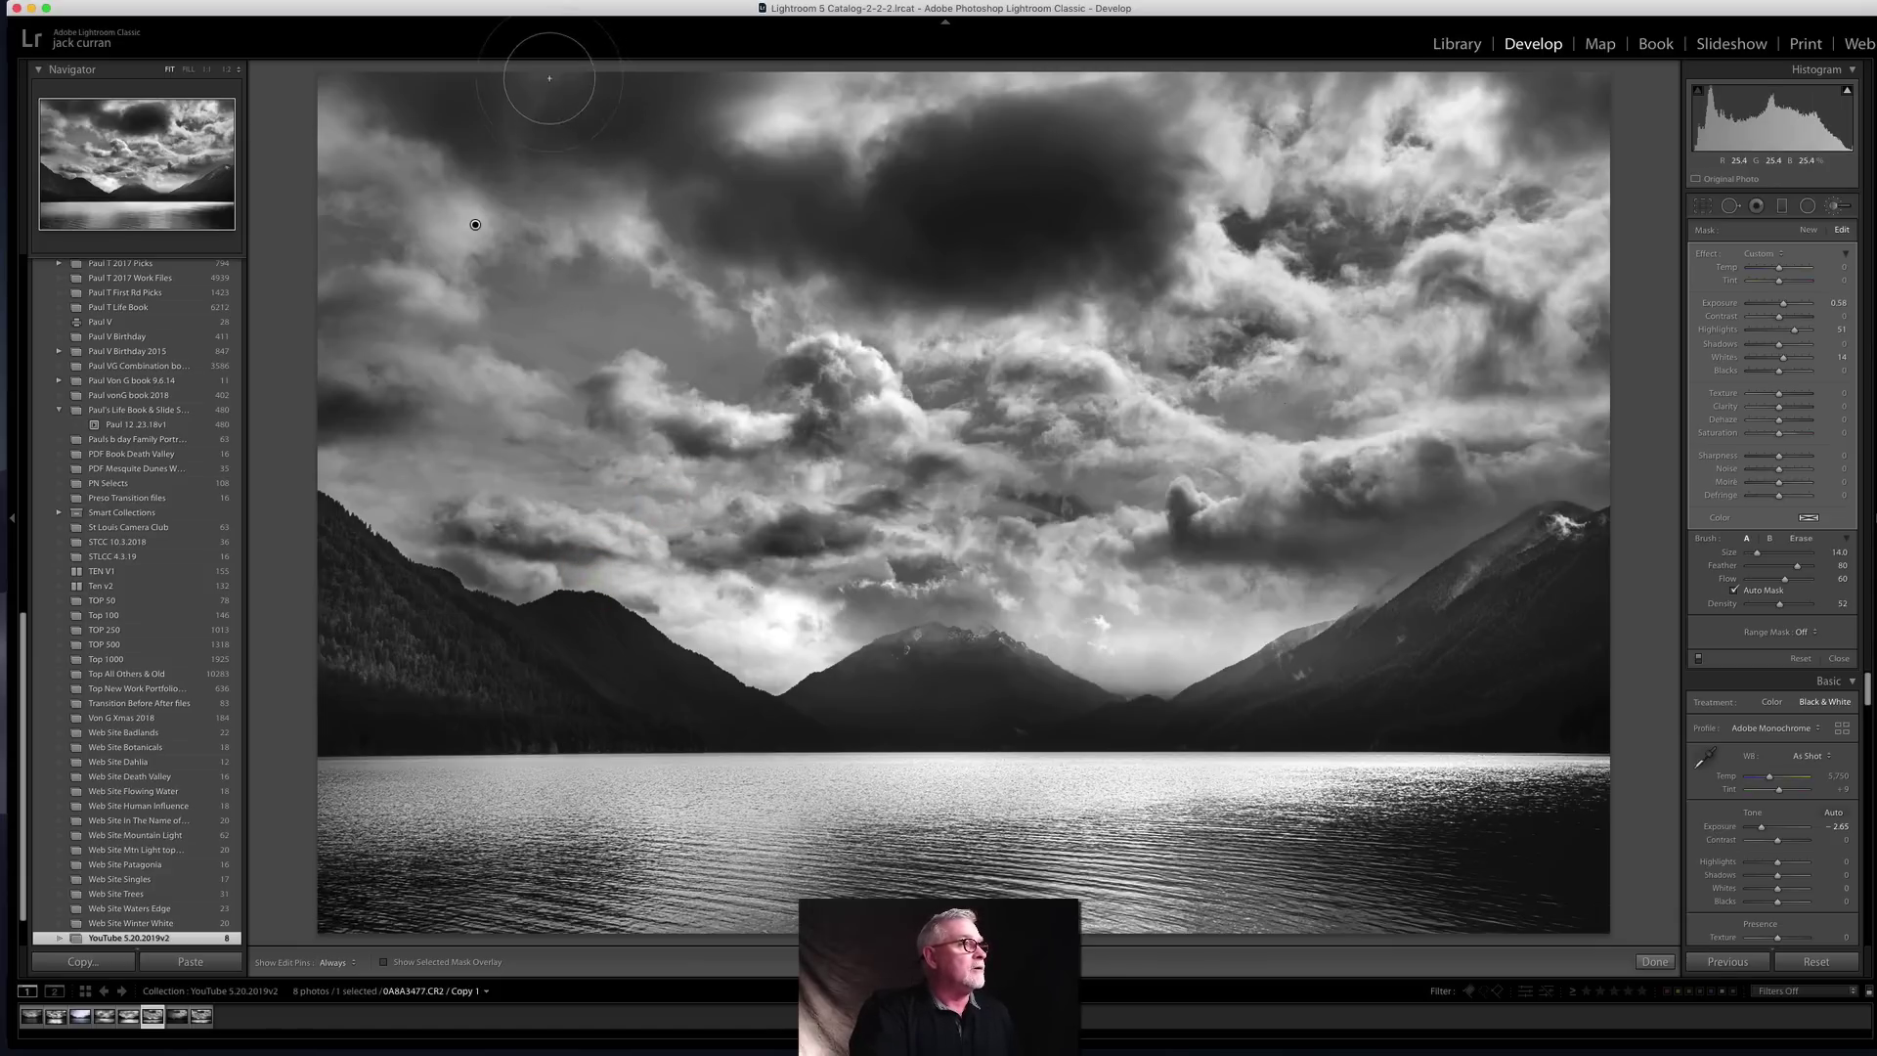
key(h)
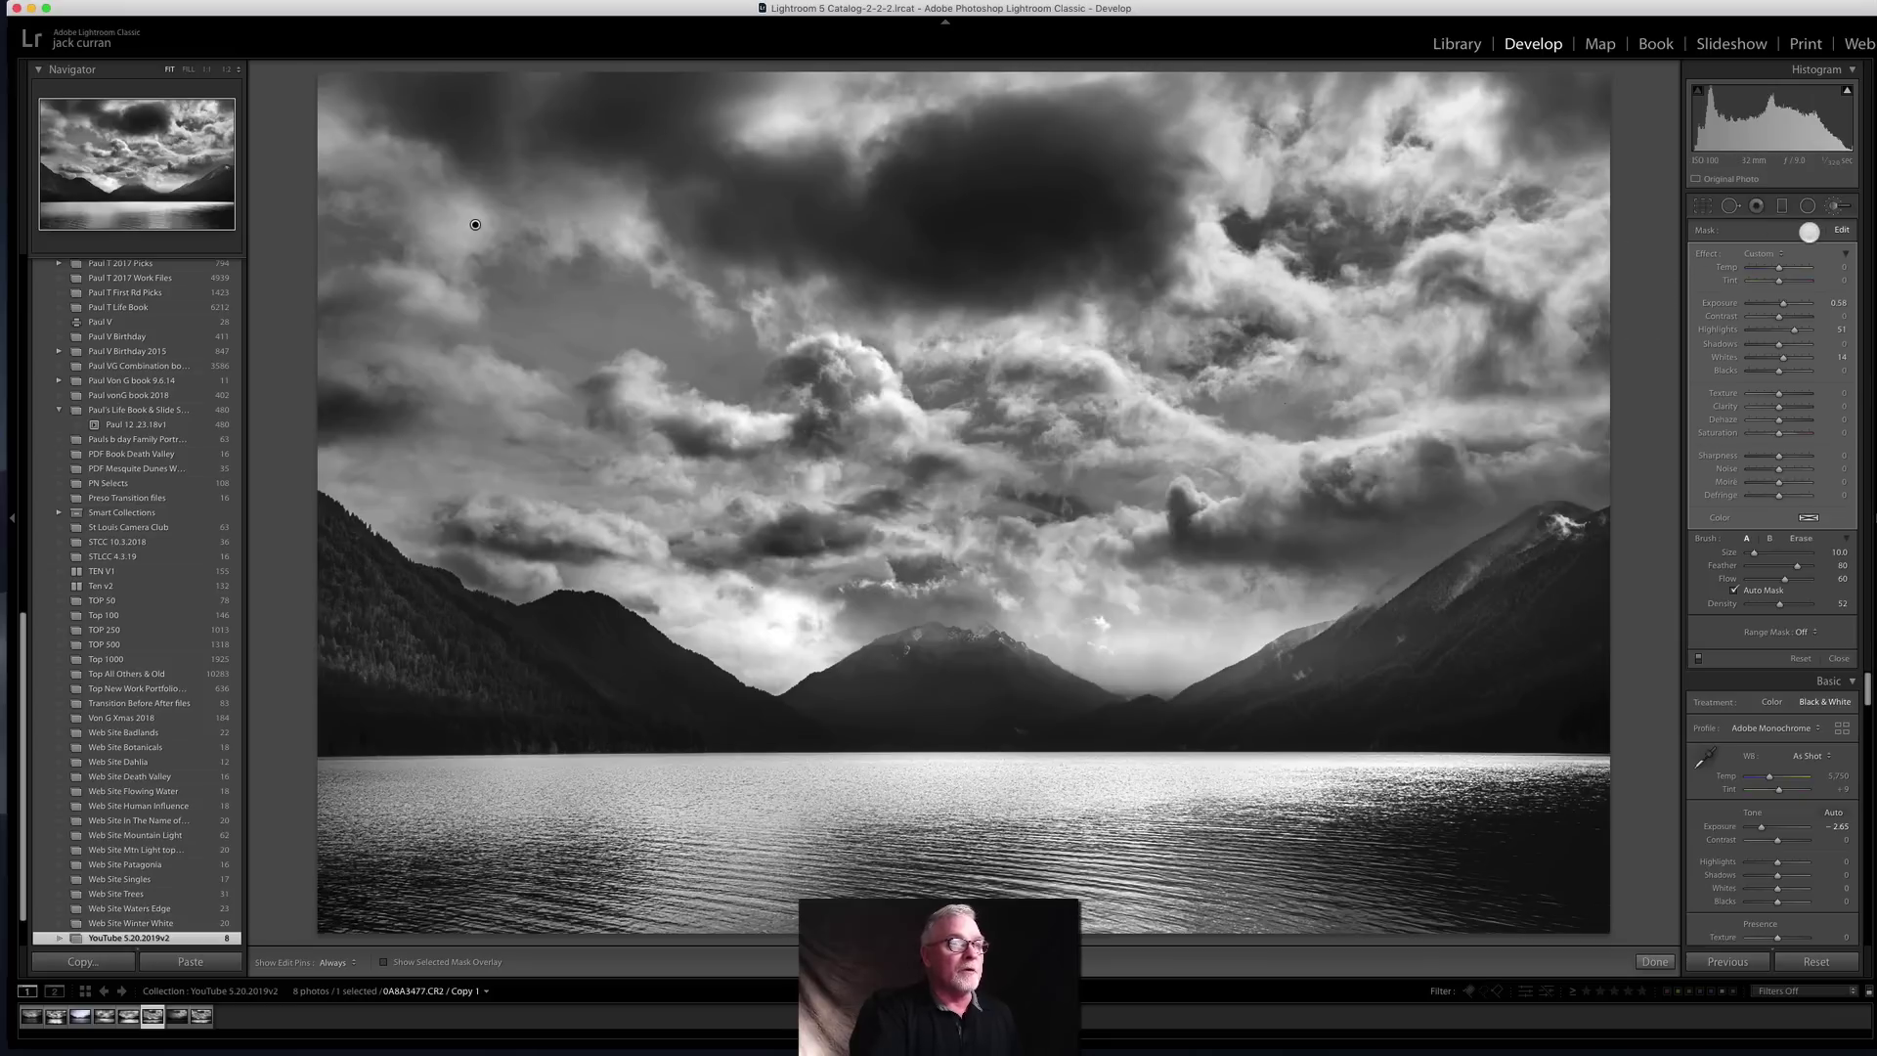
Step: Close the current brush mask and compare the photo with the brushed cloud adjustment switched off and on, leaving it on
click(1809, 231)
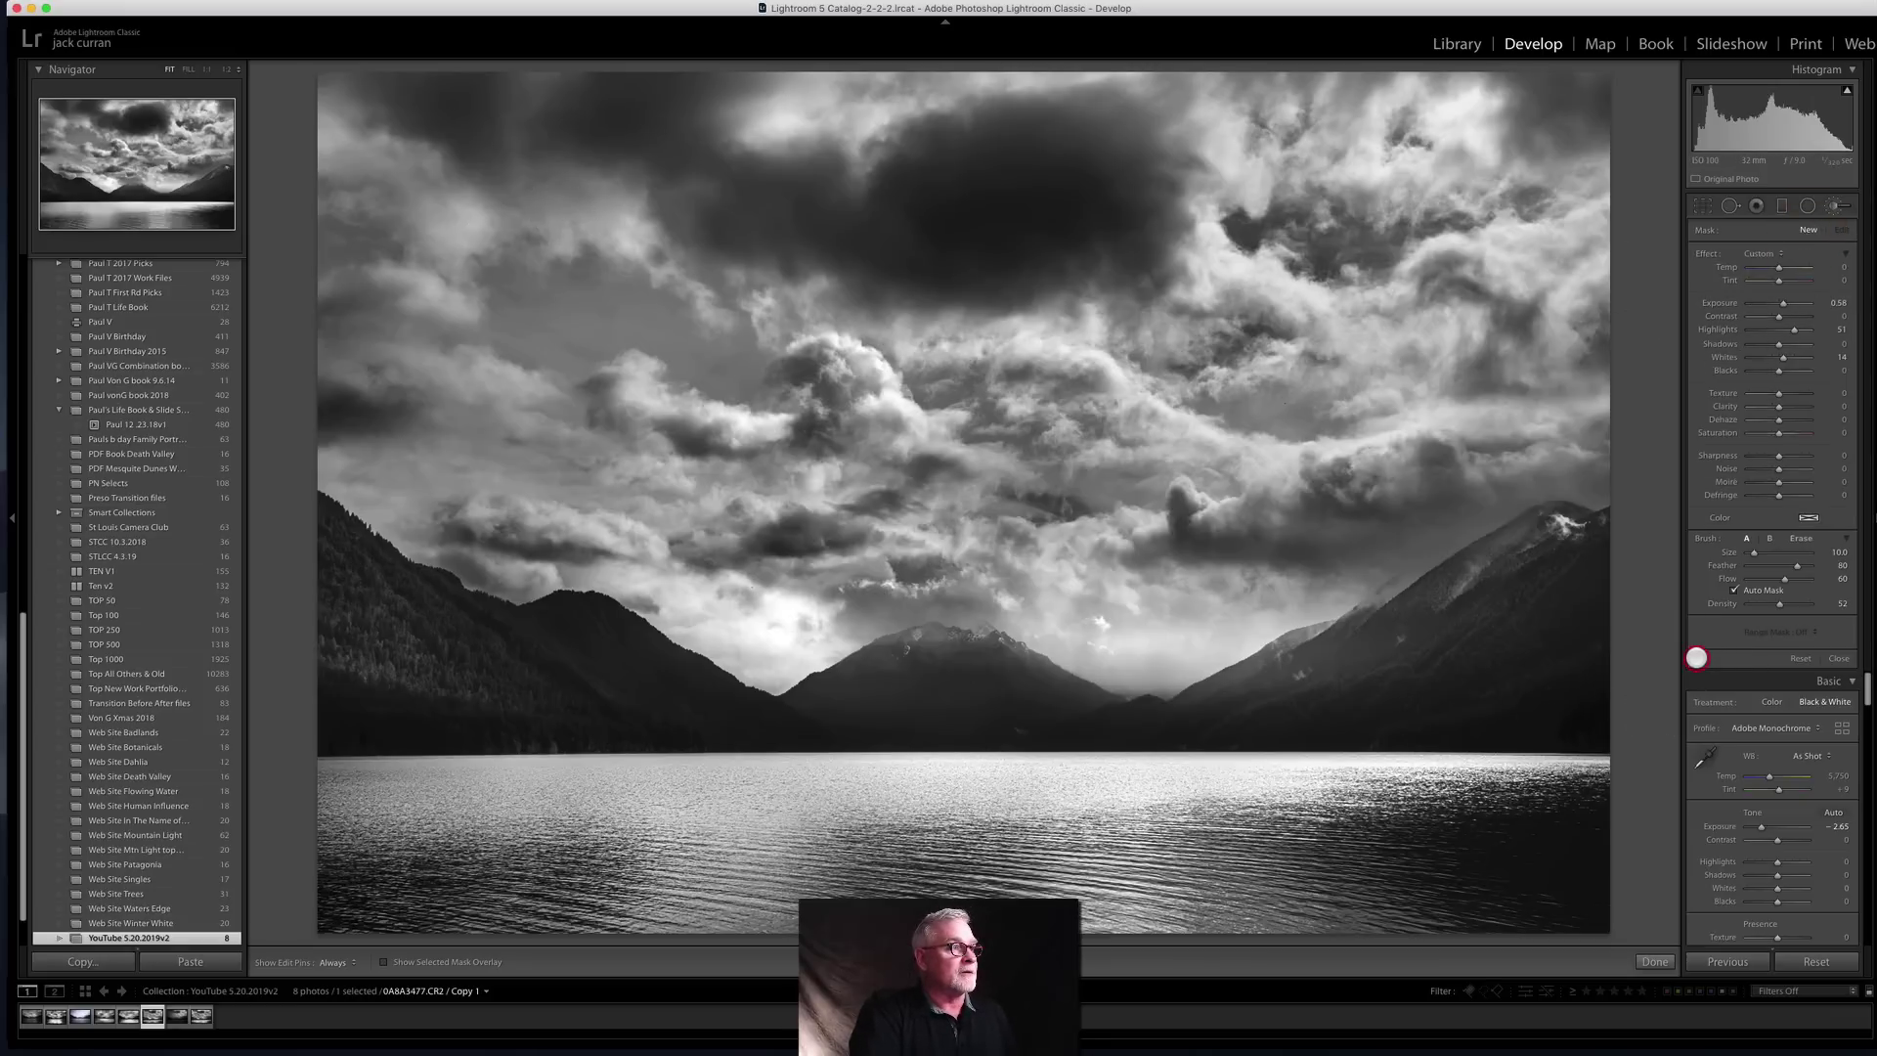
click(1696, 658)
click(1696, 658)
click(1698, 658)
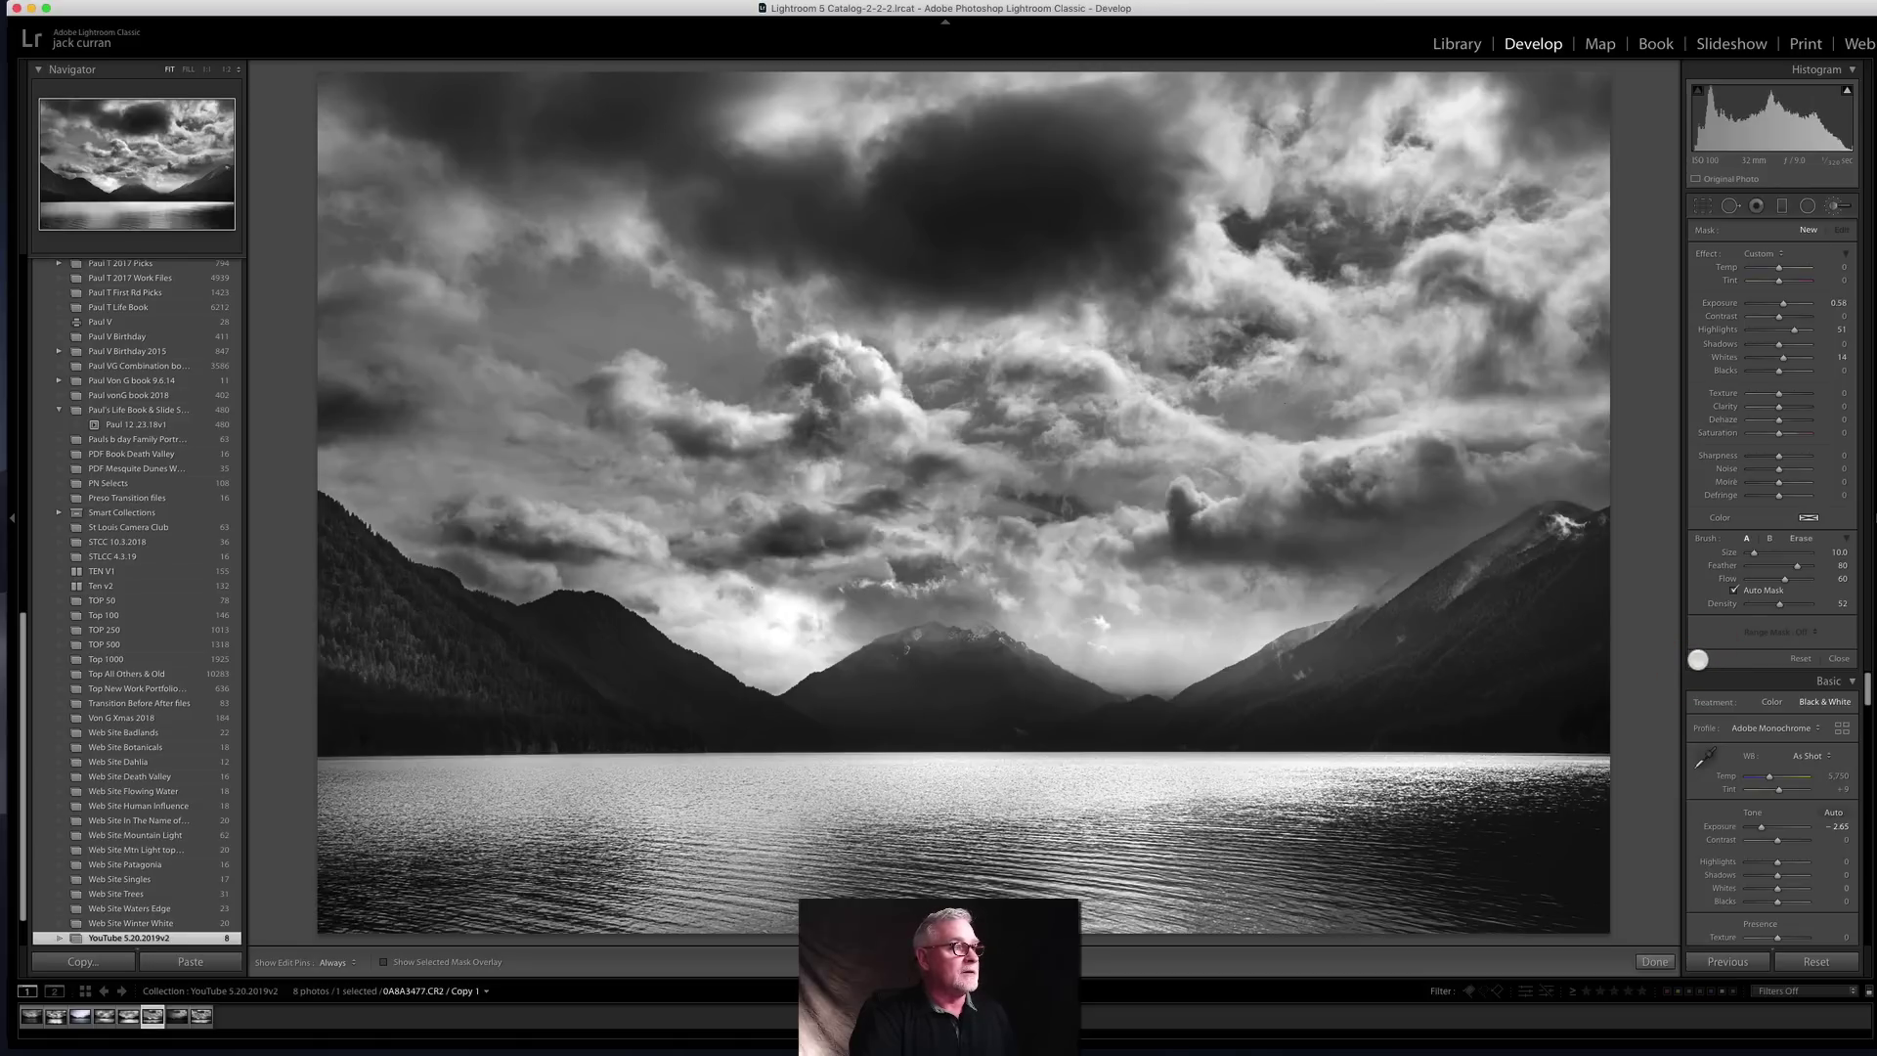
click(1699, 659)
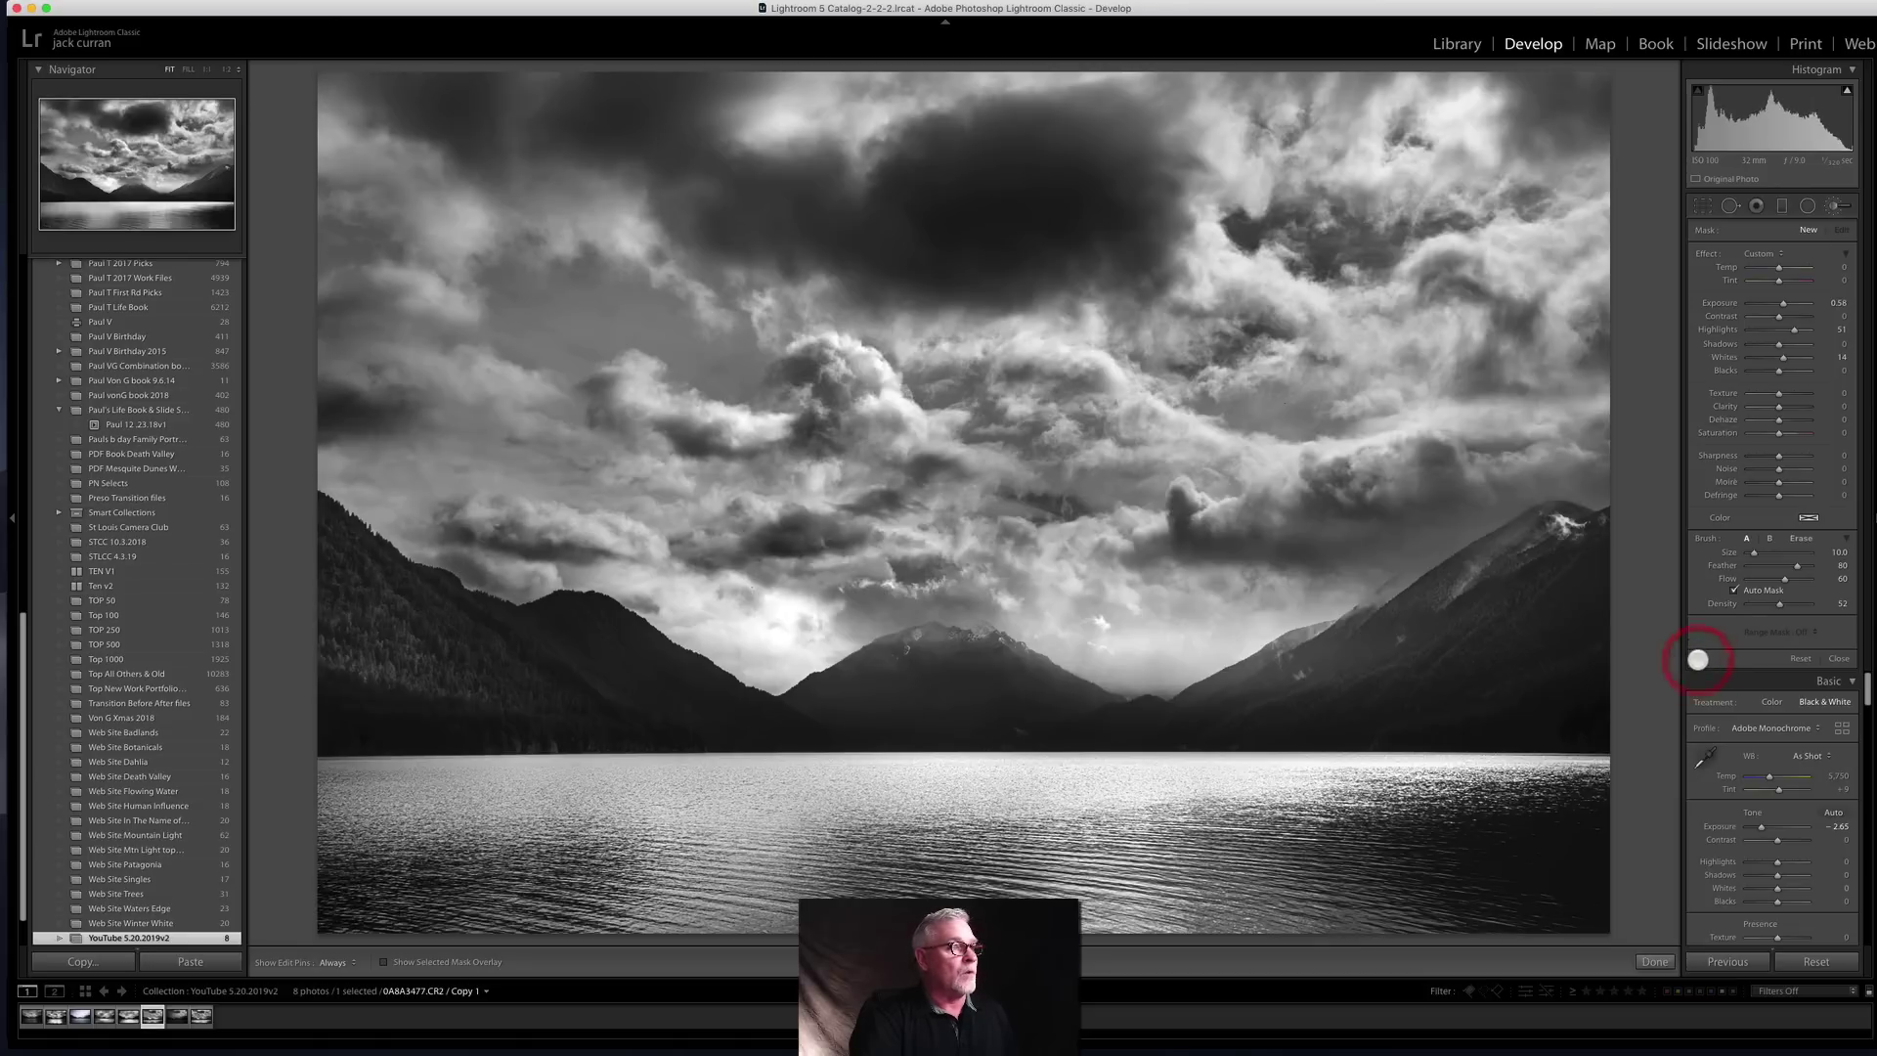
click(1699, 659)
click(1699, 660)
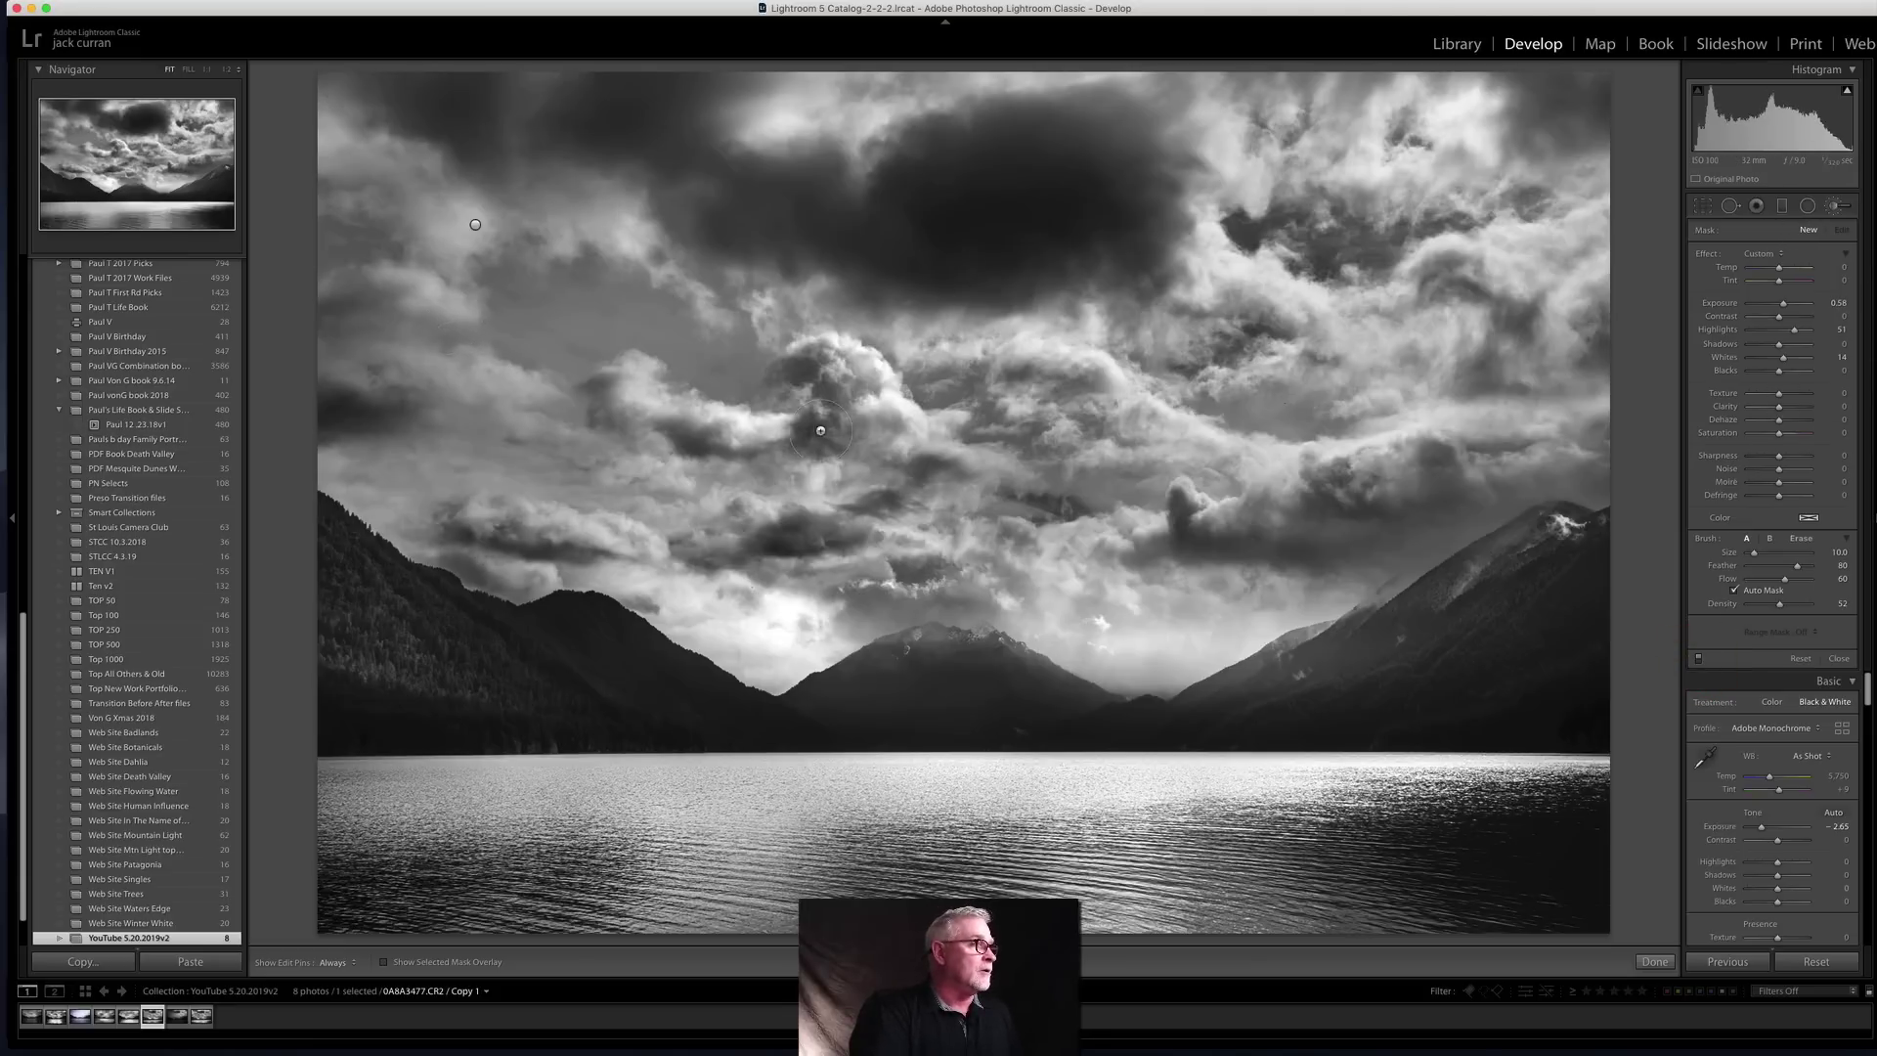
Step: Set the brush Size to 7.0 and Exposure to 0.88, and brighten the clouds at the left edge and across the upper-left sky
scroll(412, 378, down, 3)
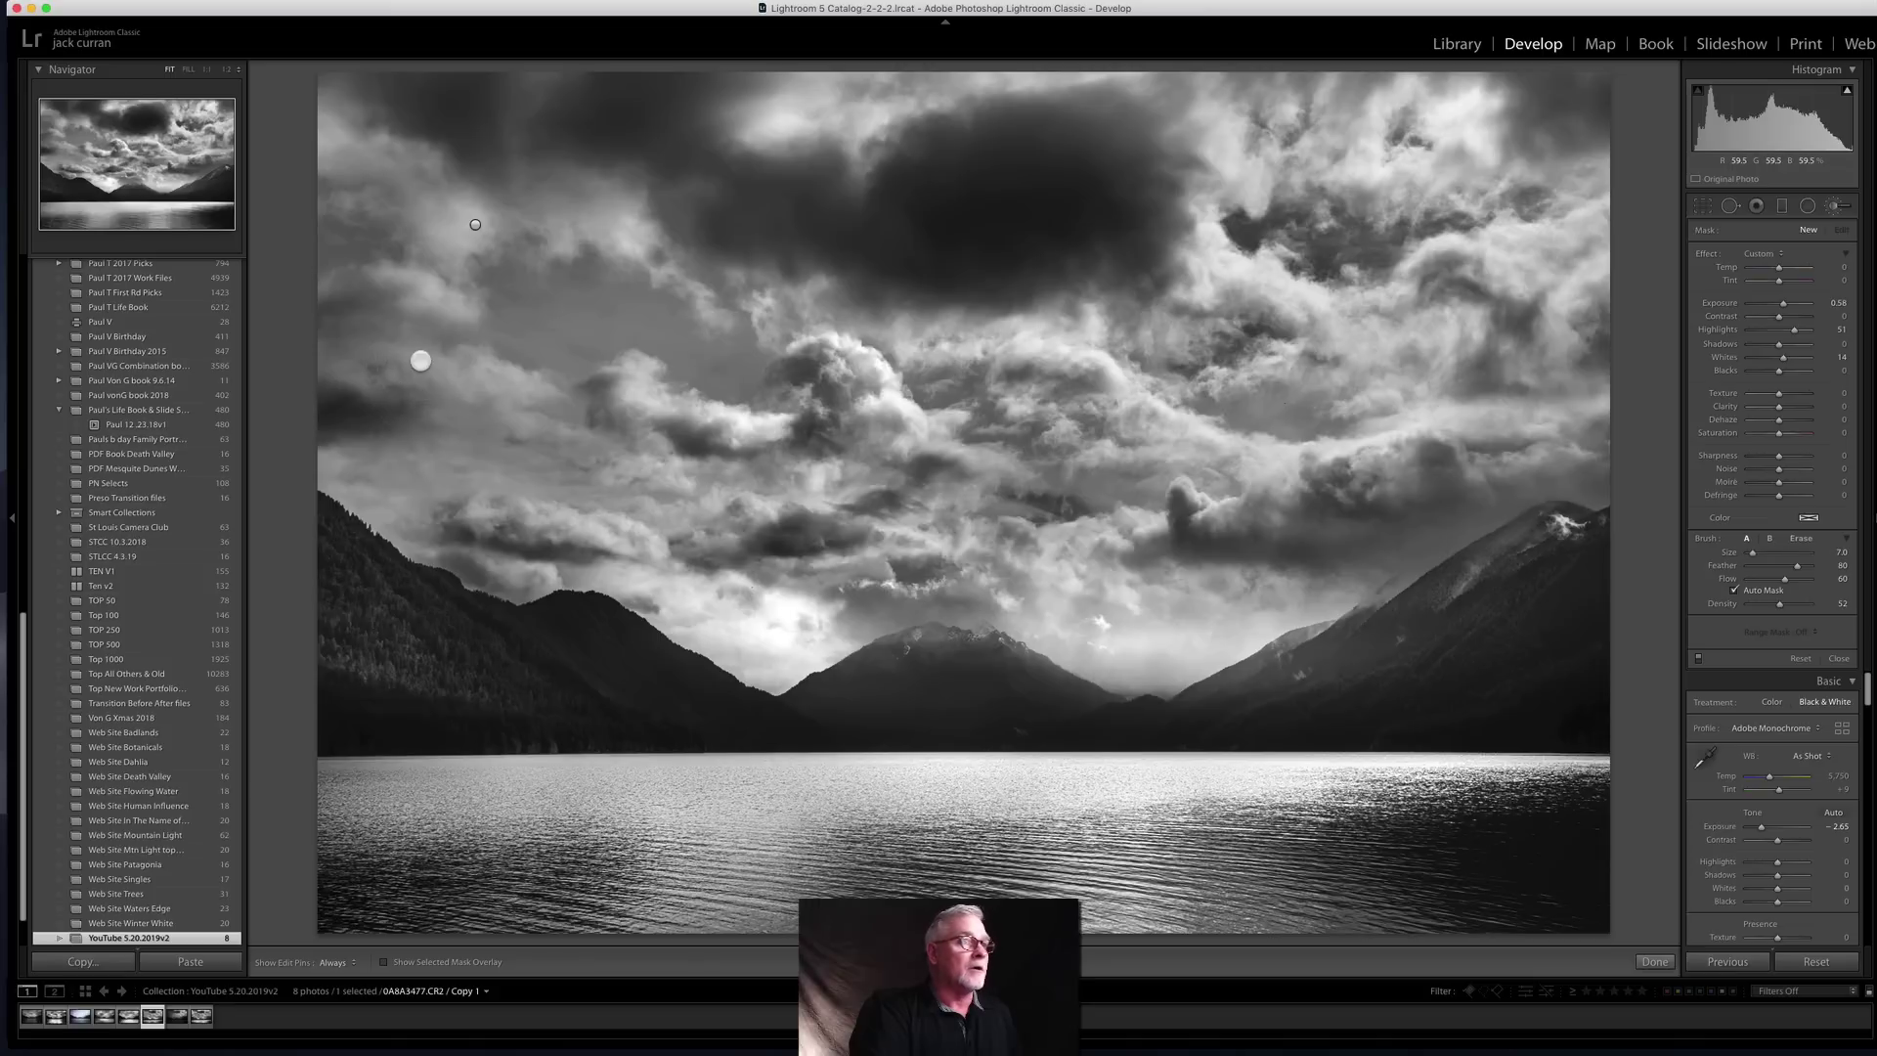
click(1774, 304)
drag(1783, 303, 1789, 303)
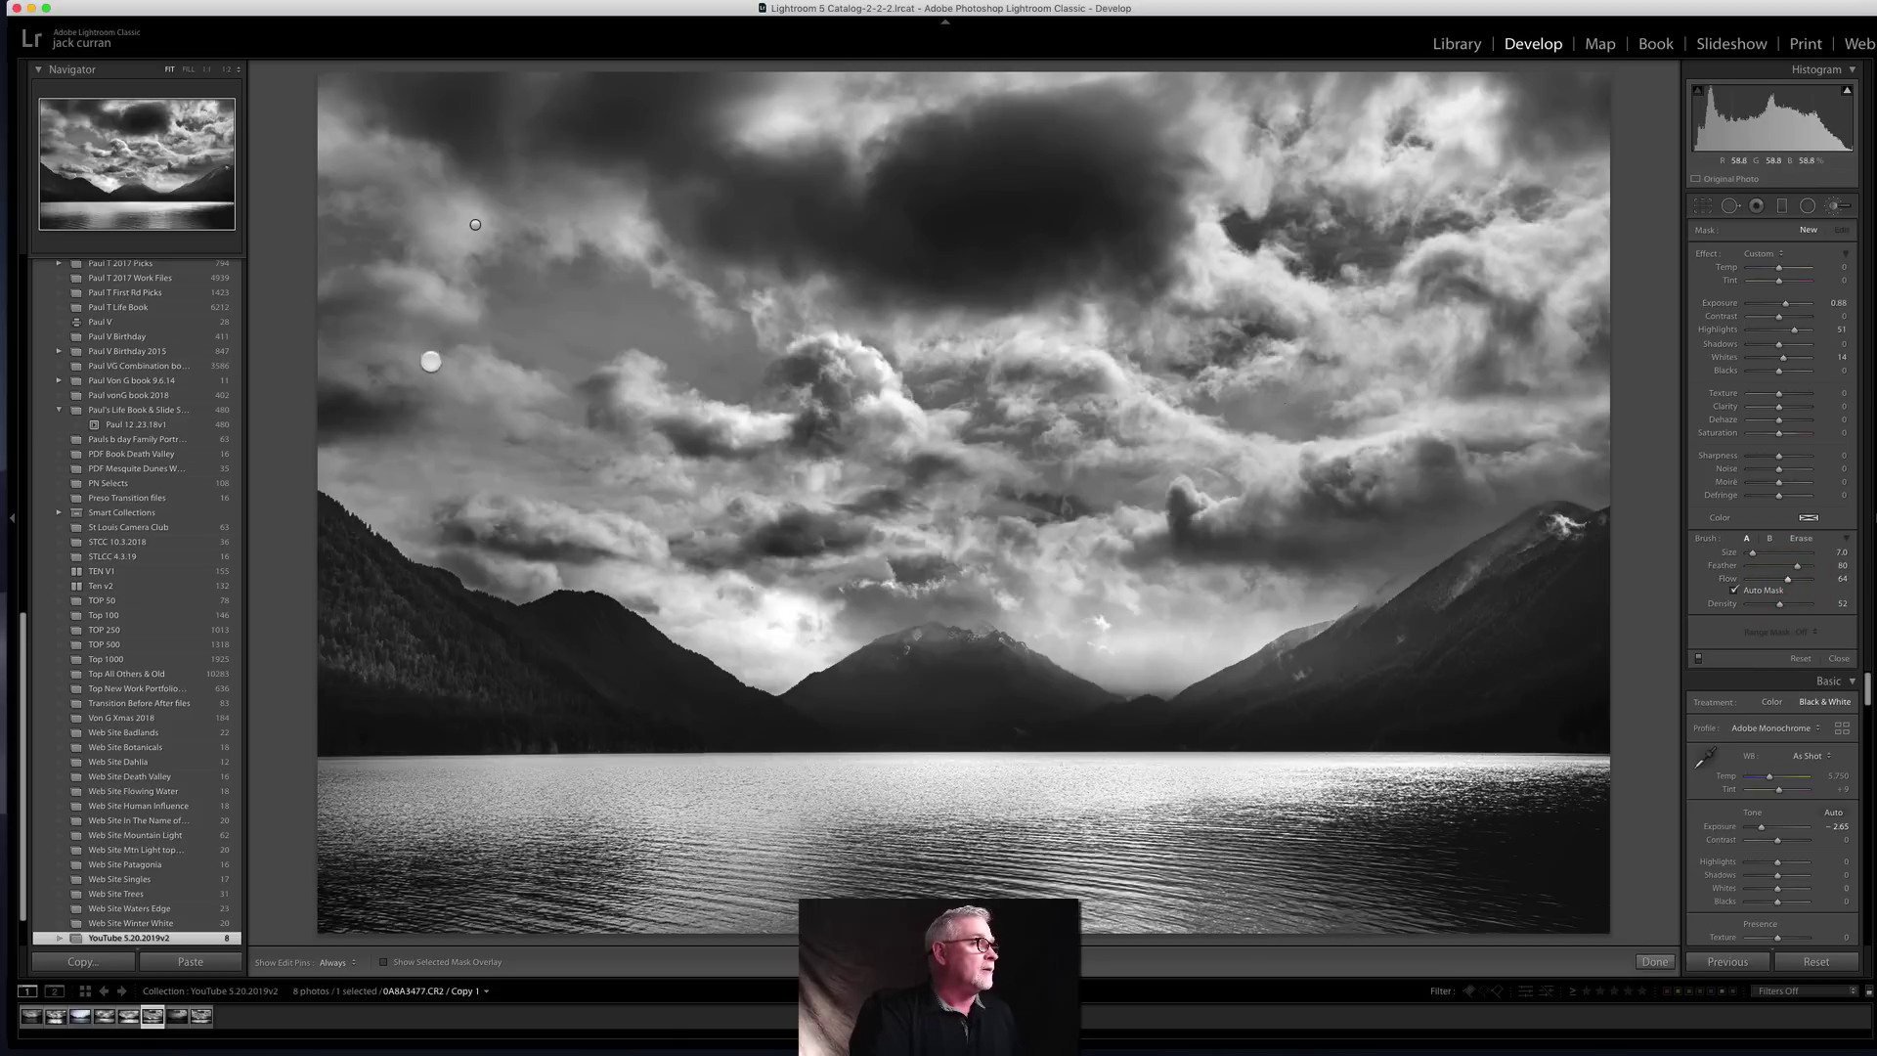
drag(430, 361, 358, 361)
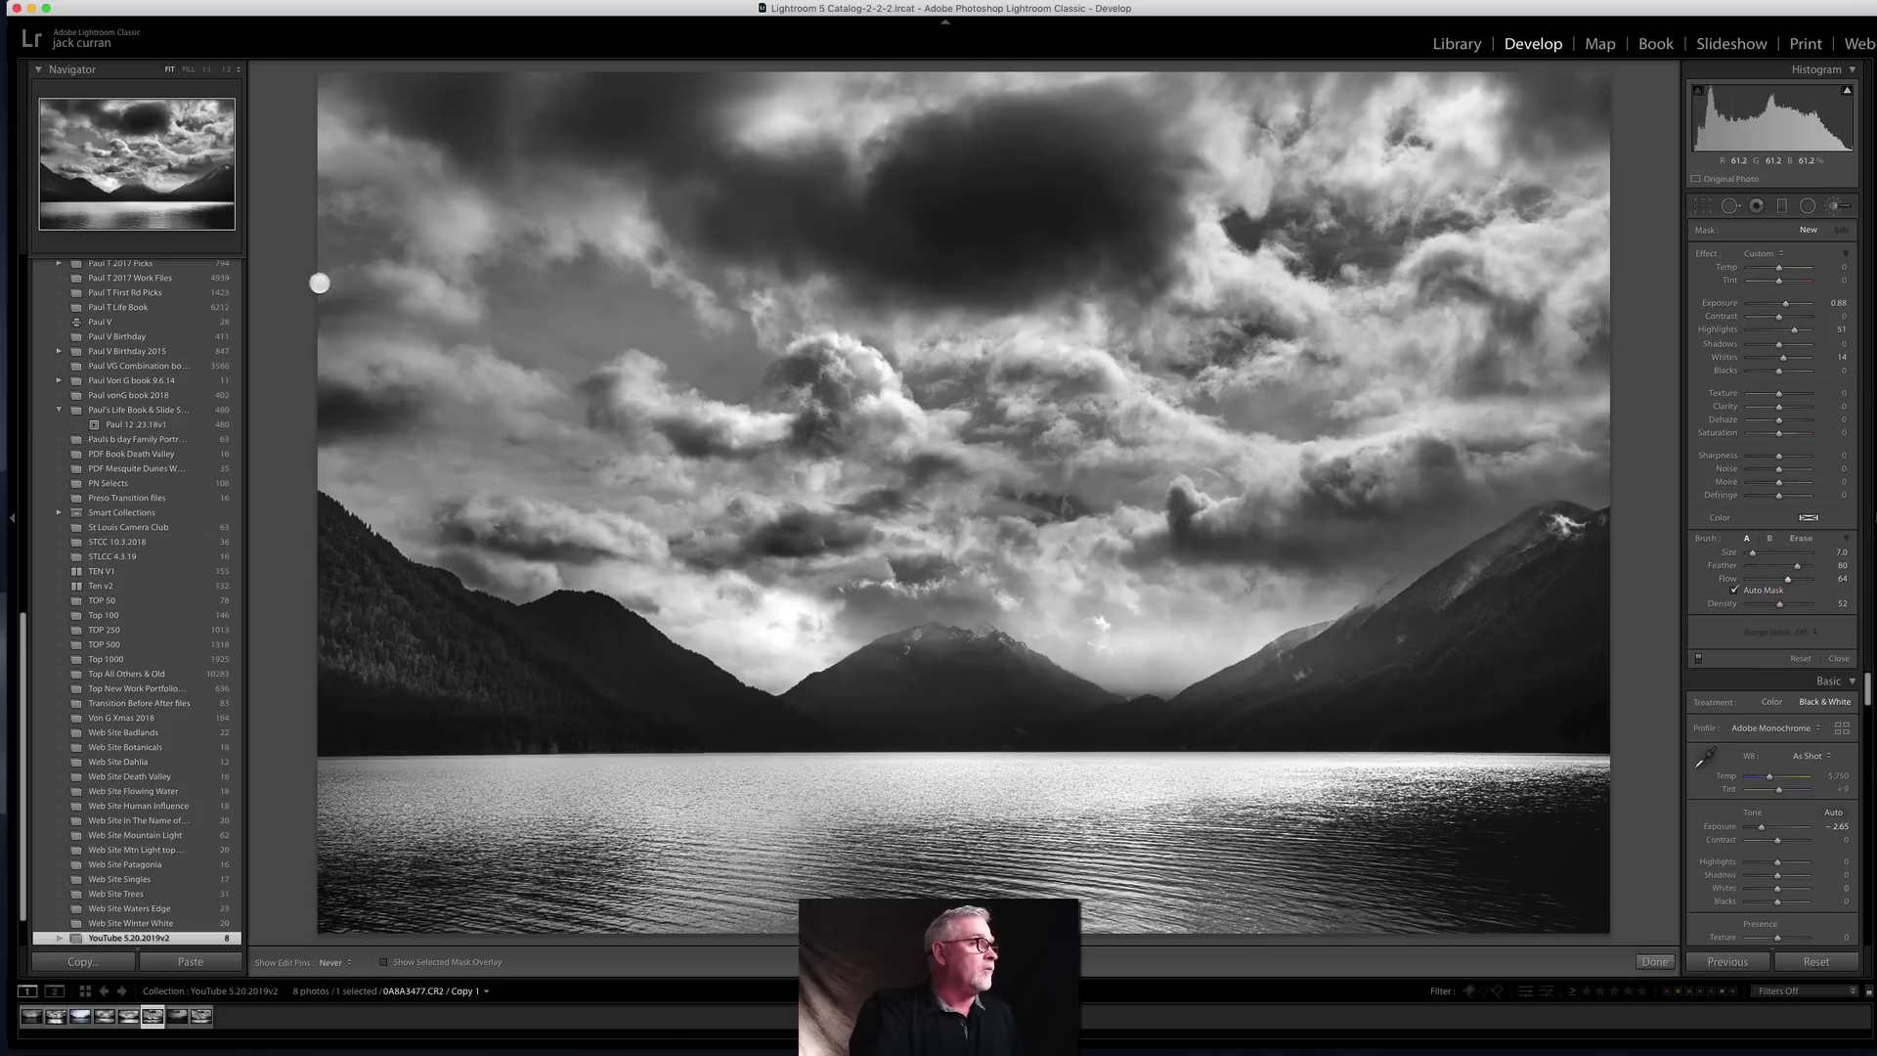
click(273, 266)
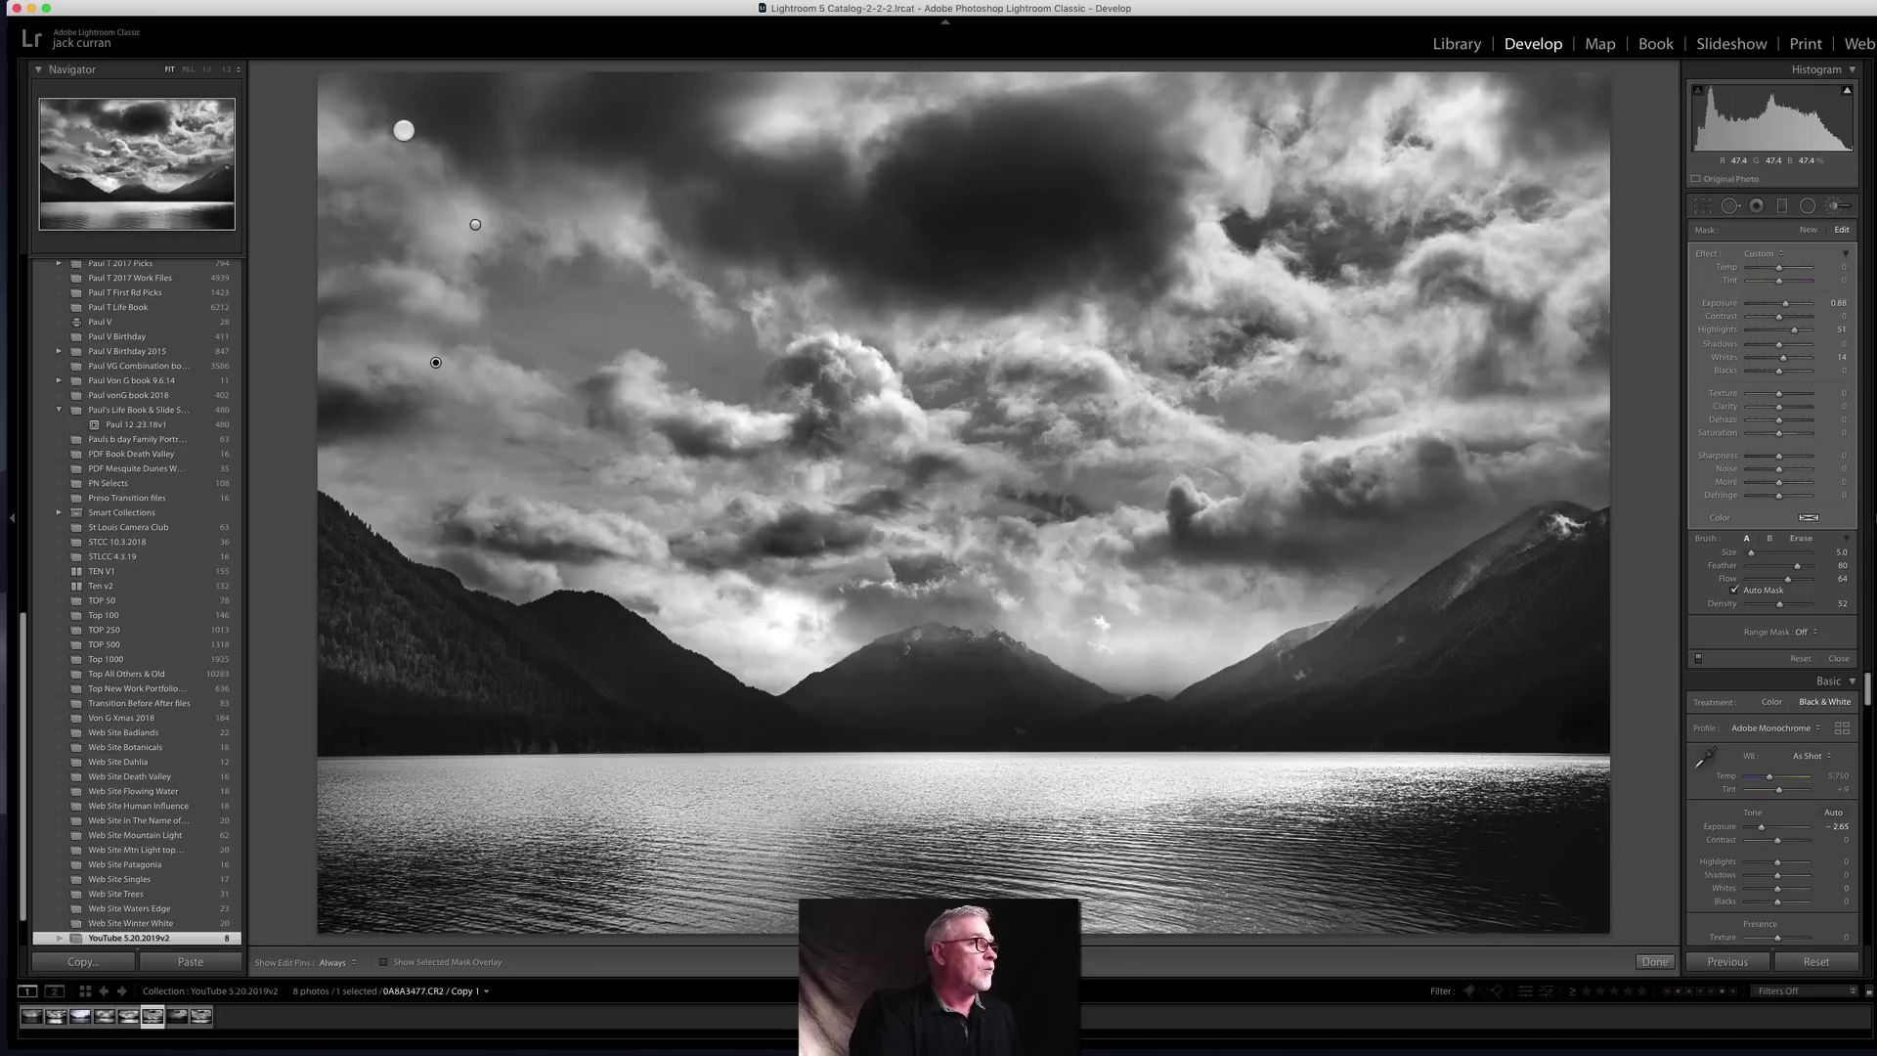
mouse_move(389, 141)
mouse_down()
mouse_move(620, 163)
mouse_move(544, 192)
mouse_move(553, 222)
mouse_up()
click(637, 172)
click(620, 167)
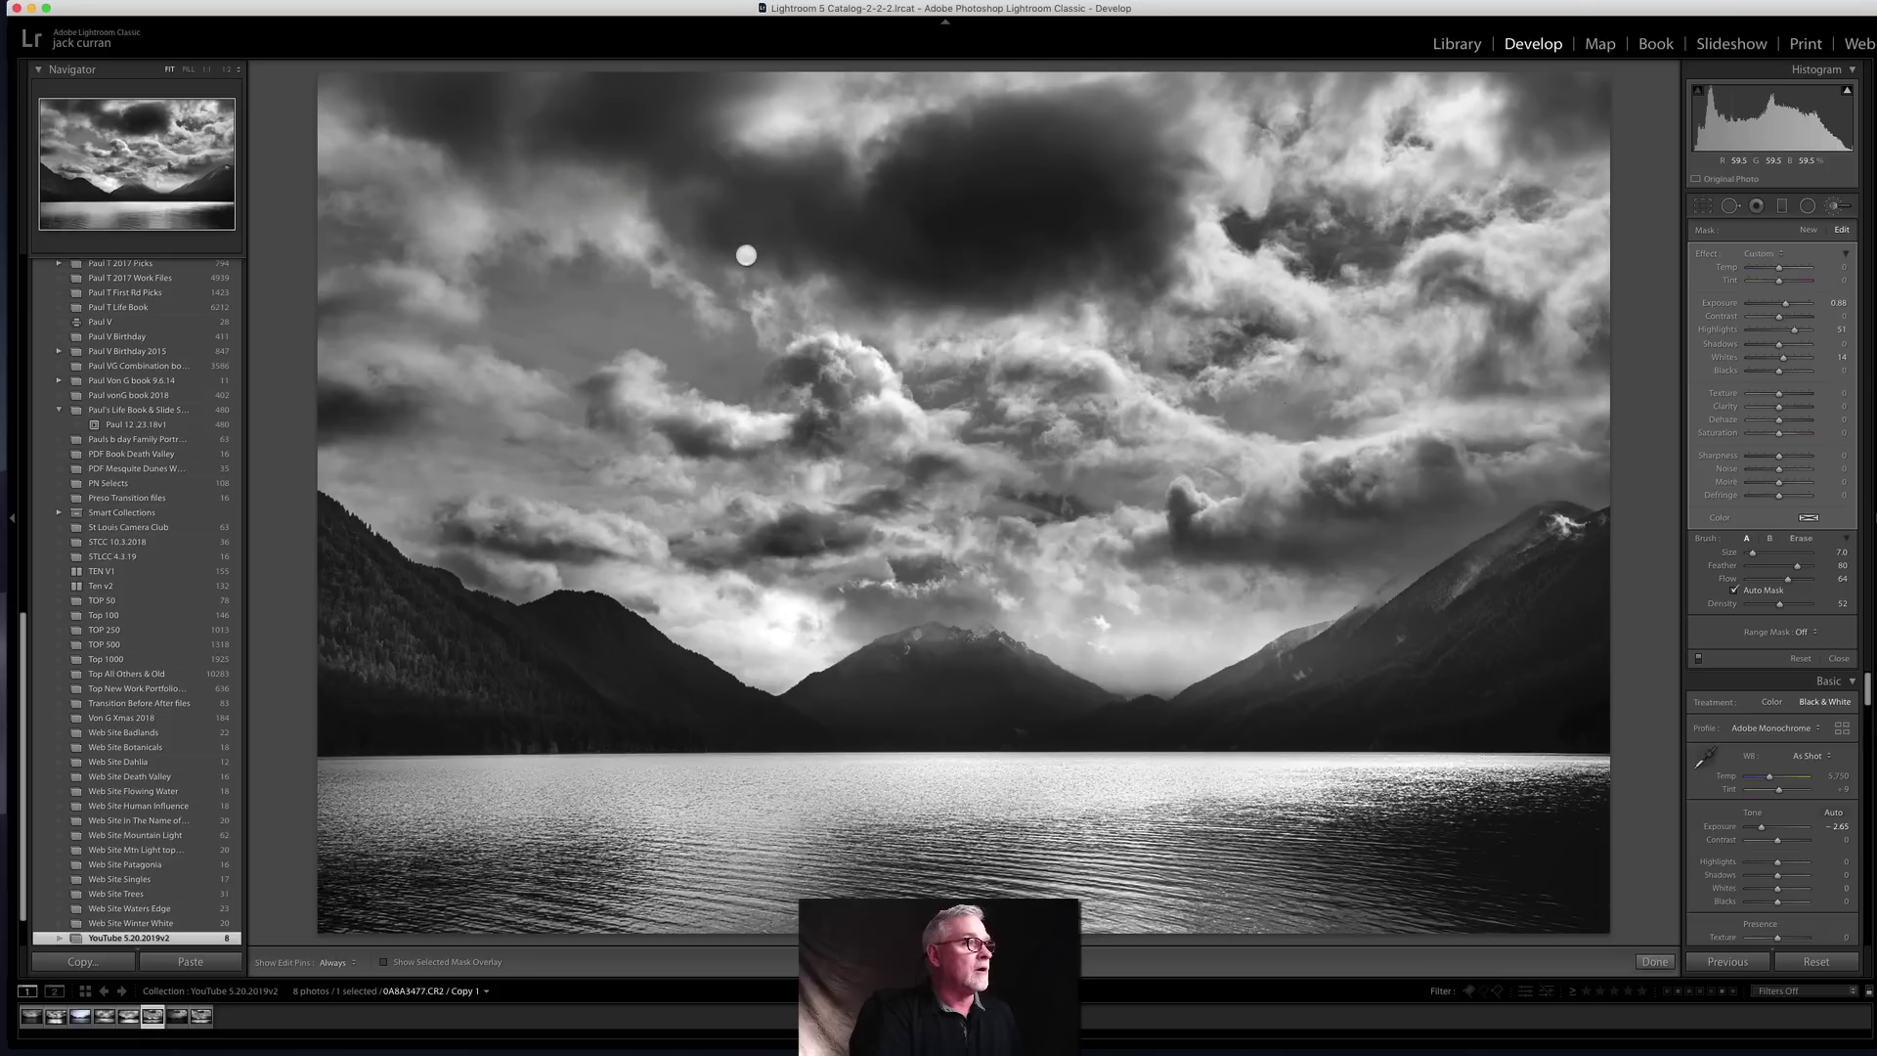
click(750, 251)
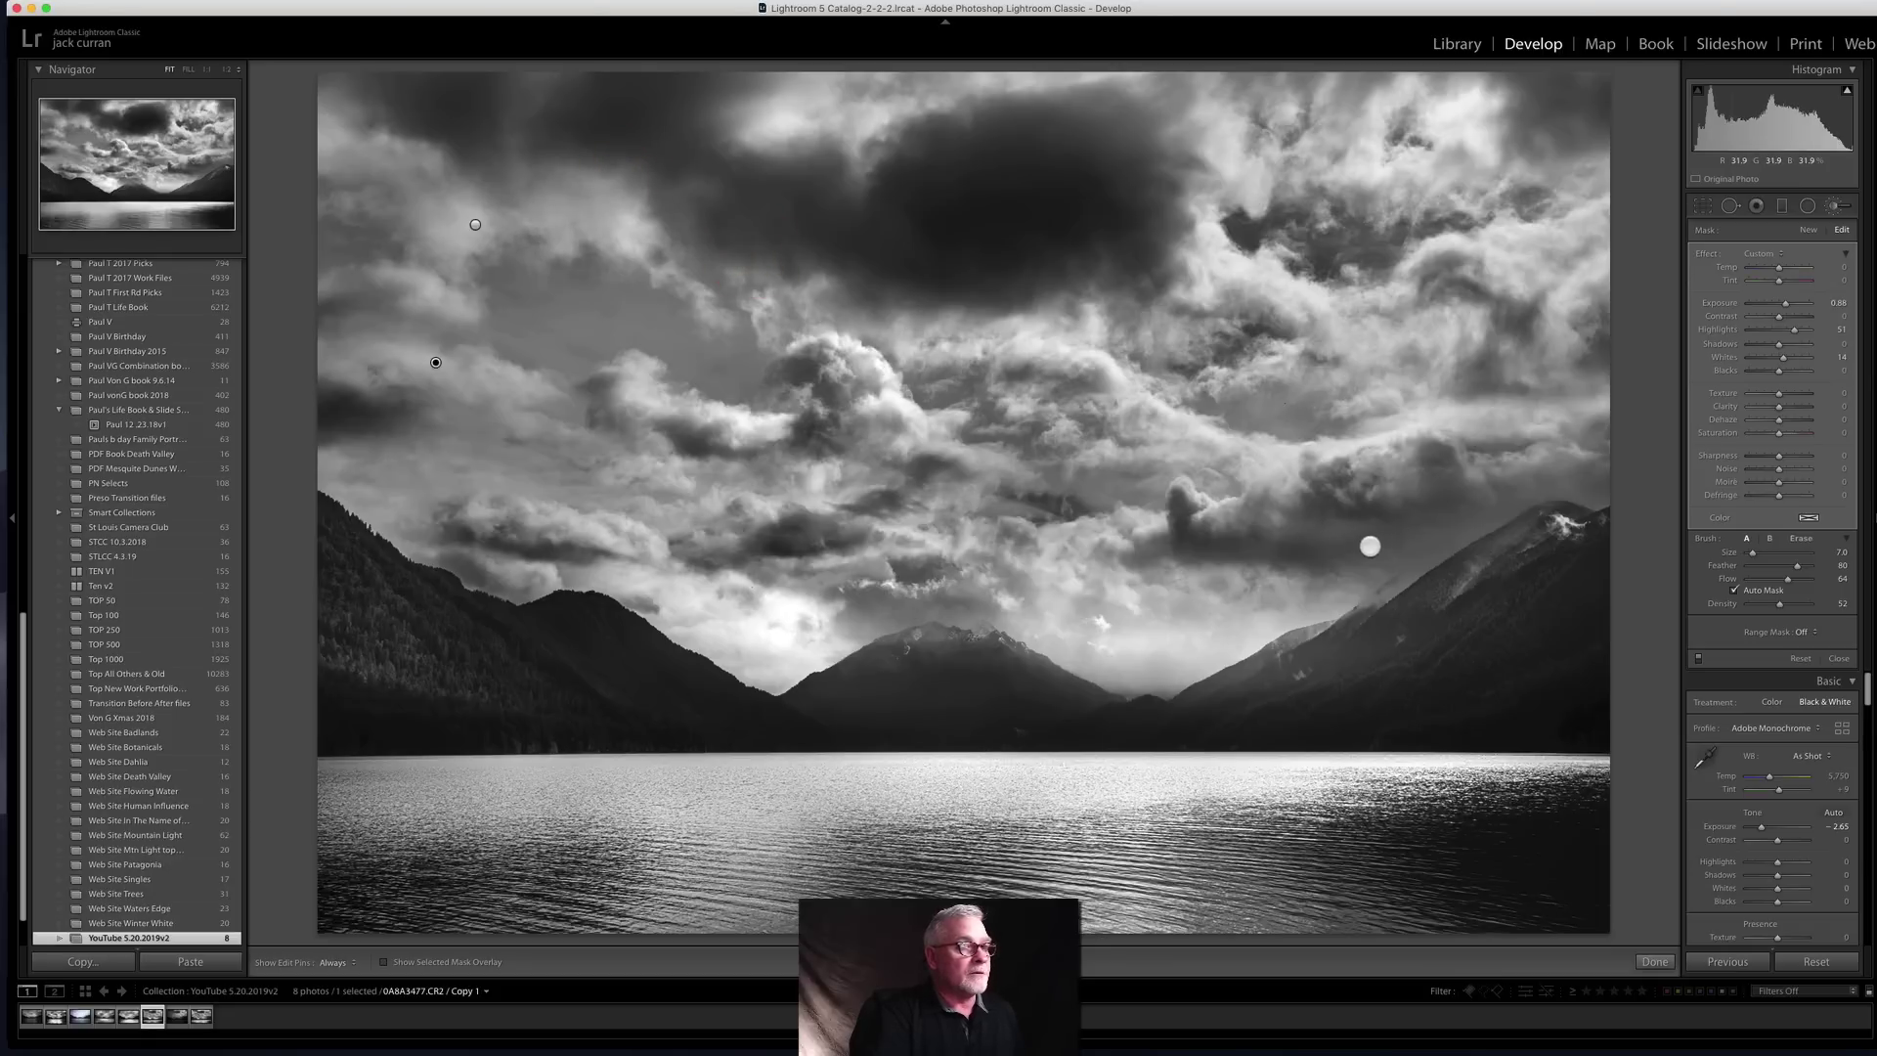
Step: Brighten the clouds above the right mountain, the low clouds near the central peak and the left-edge clouds with brush sizes 4.0 to 7.0
click(1576, 477)
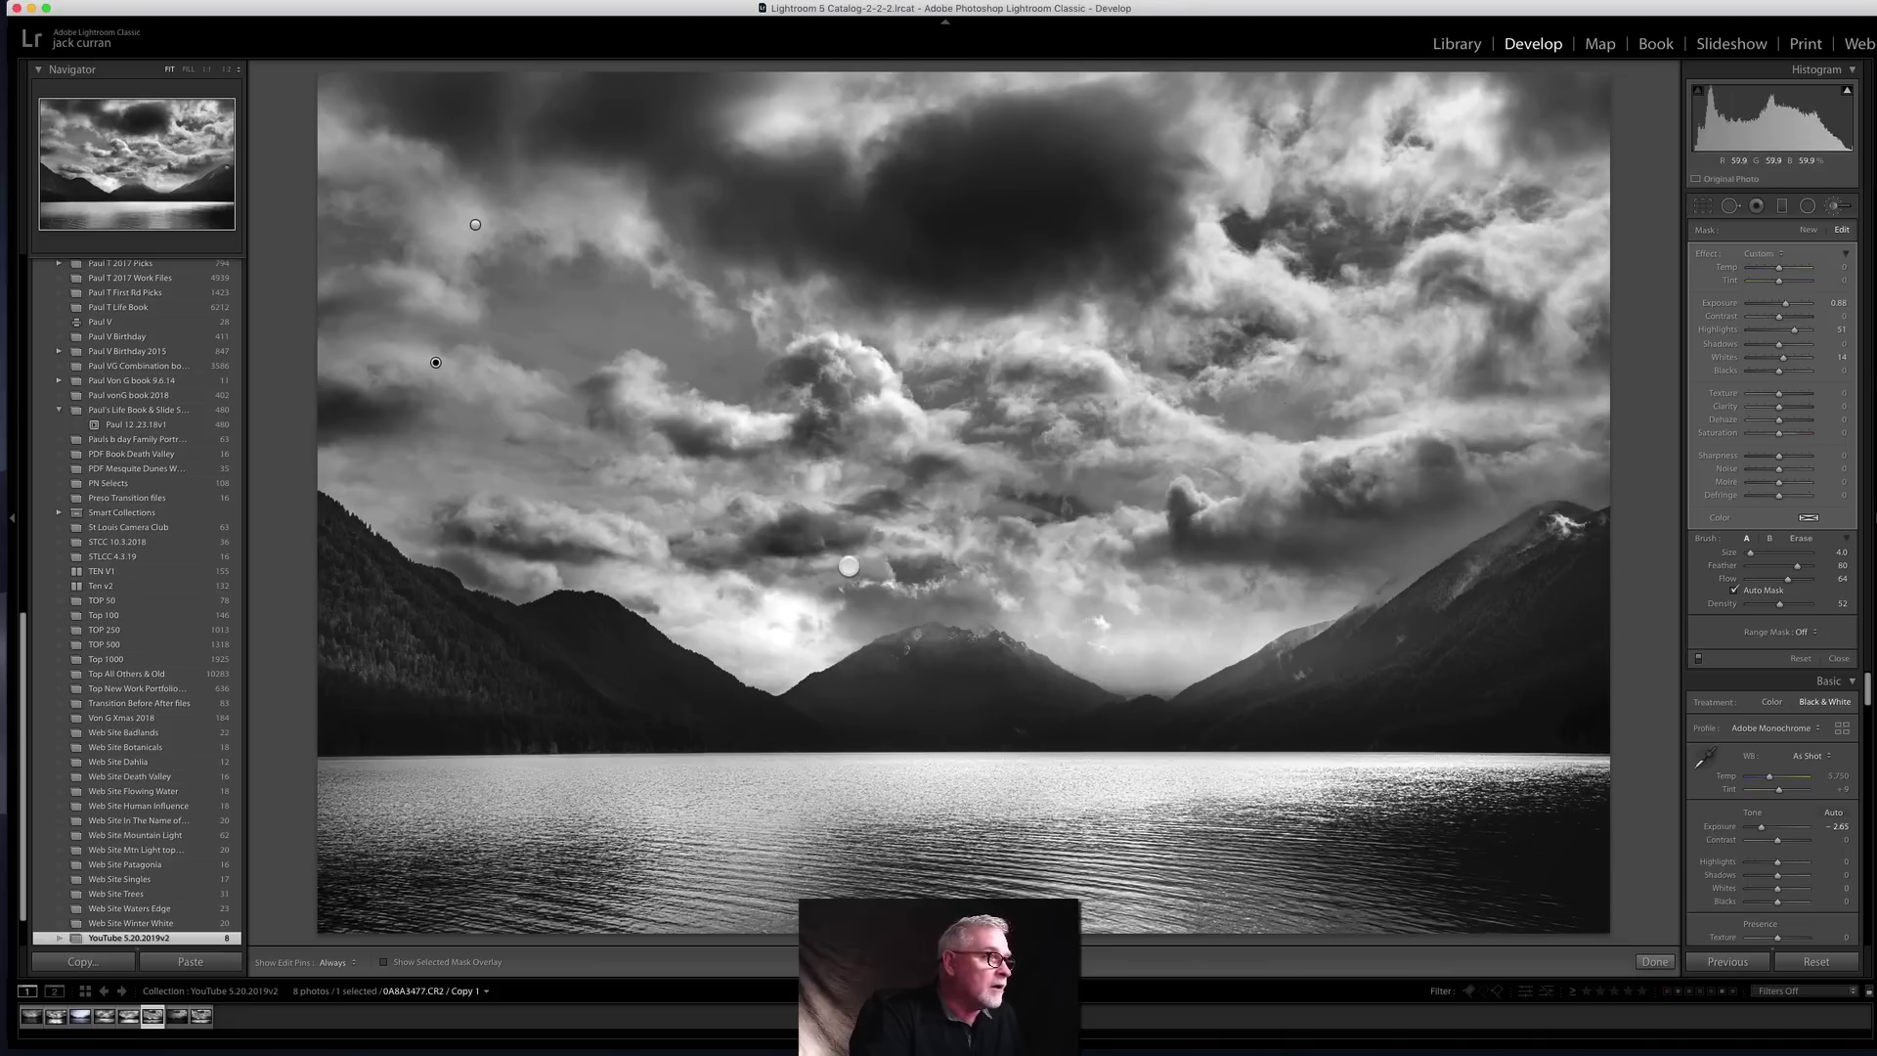
click(724, 566)
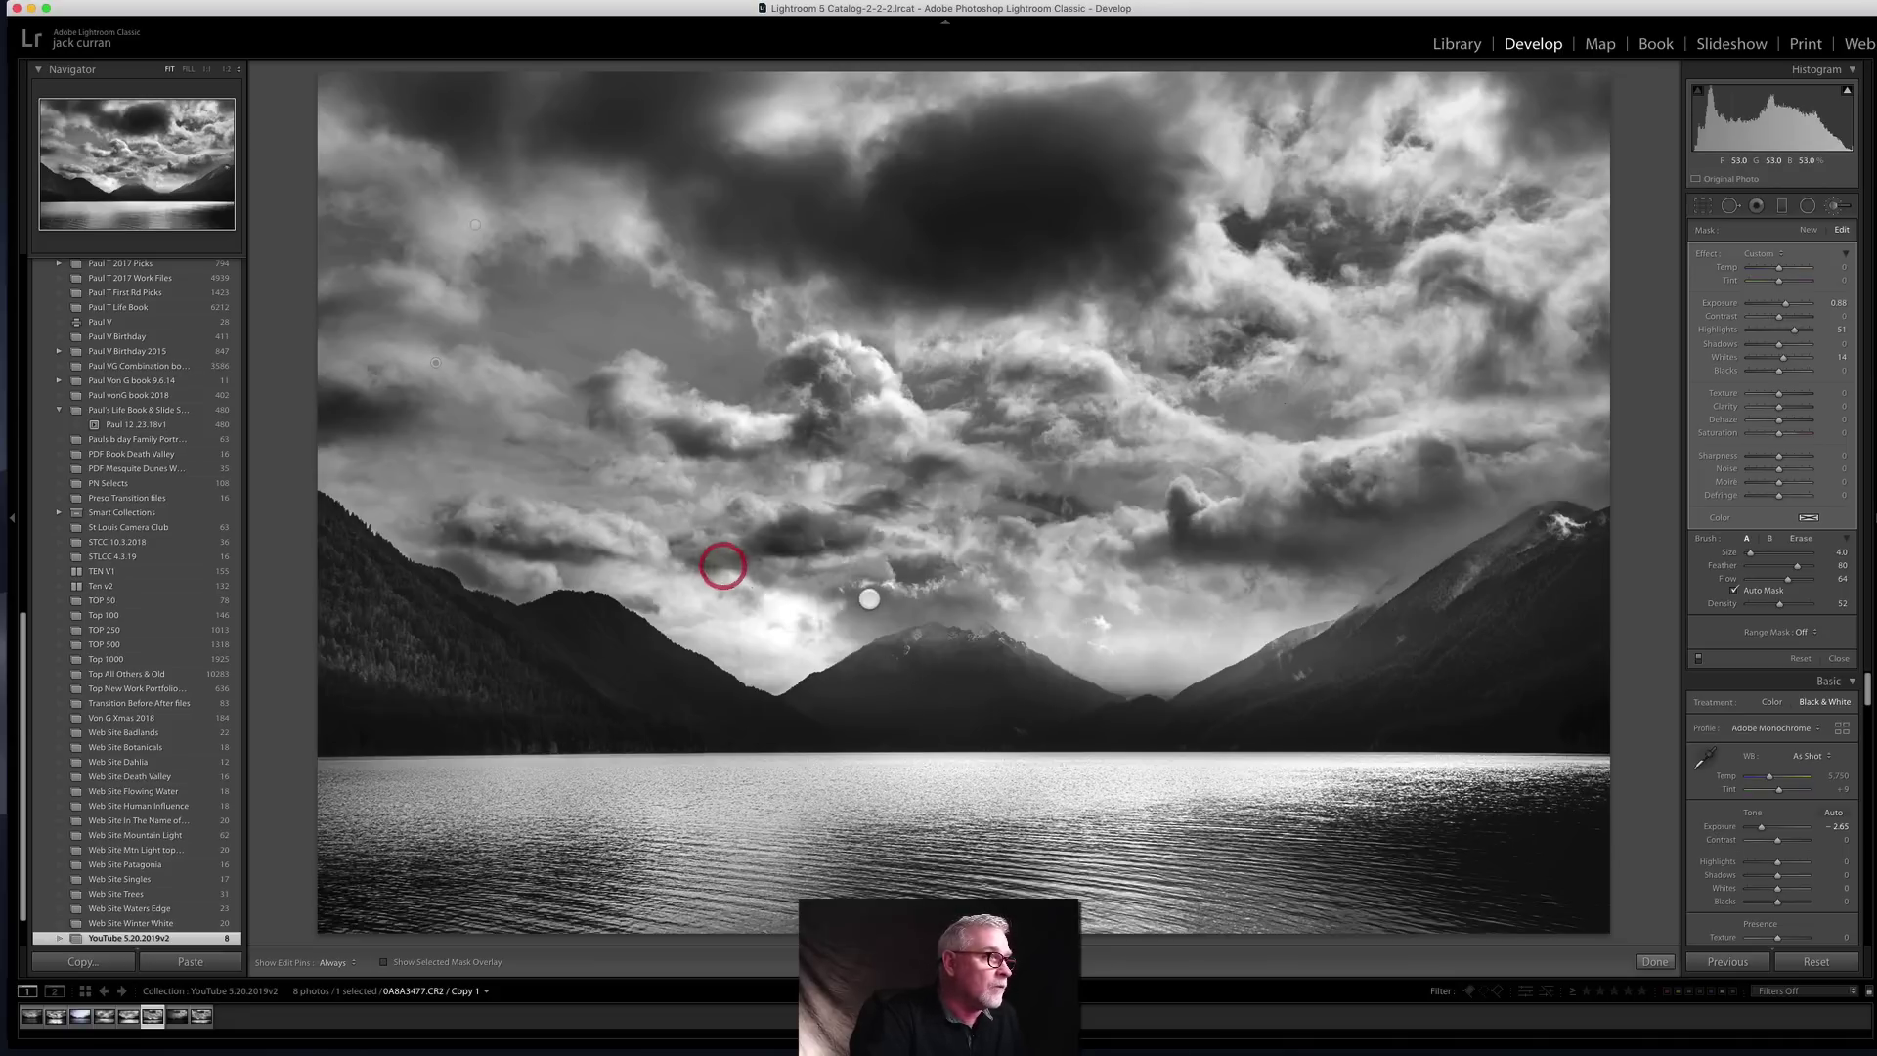
click(769, 570)
click(998, 577)
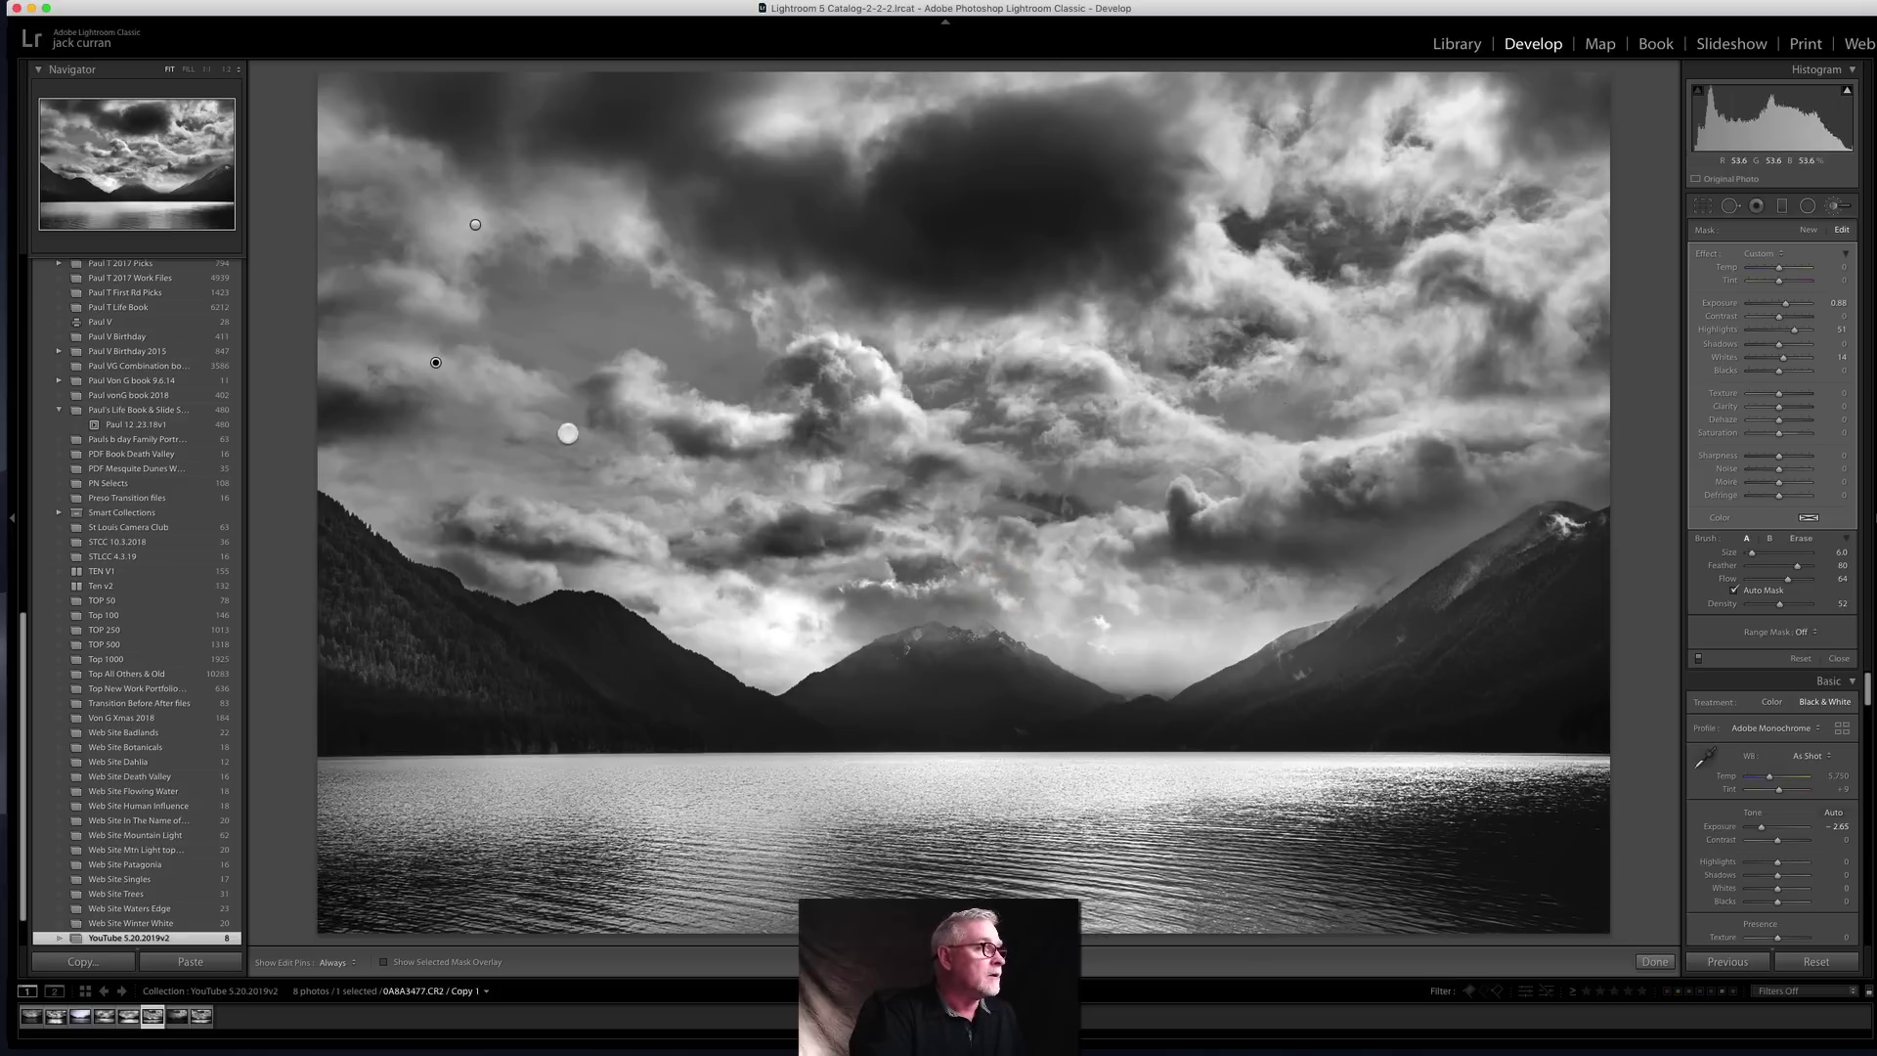
click(512, 415)
click(386, 360)
click(322, 369)
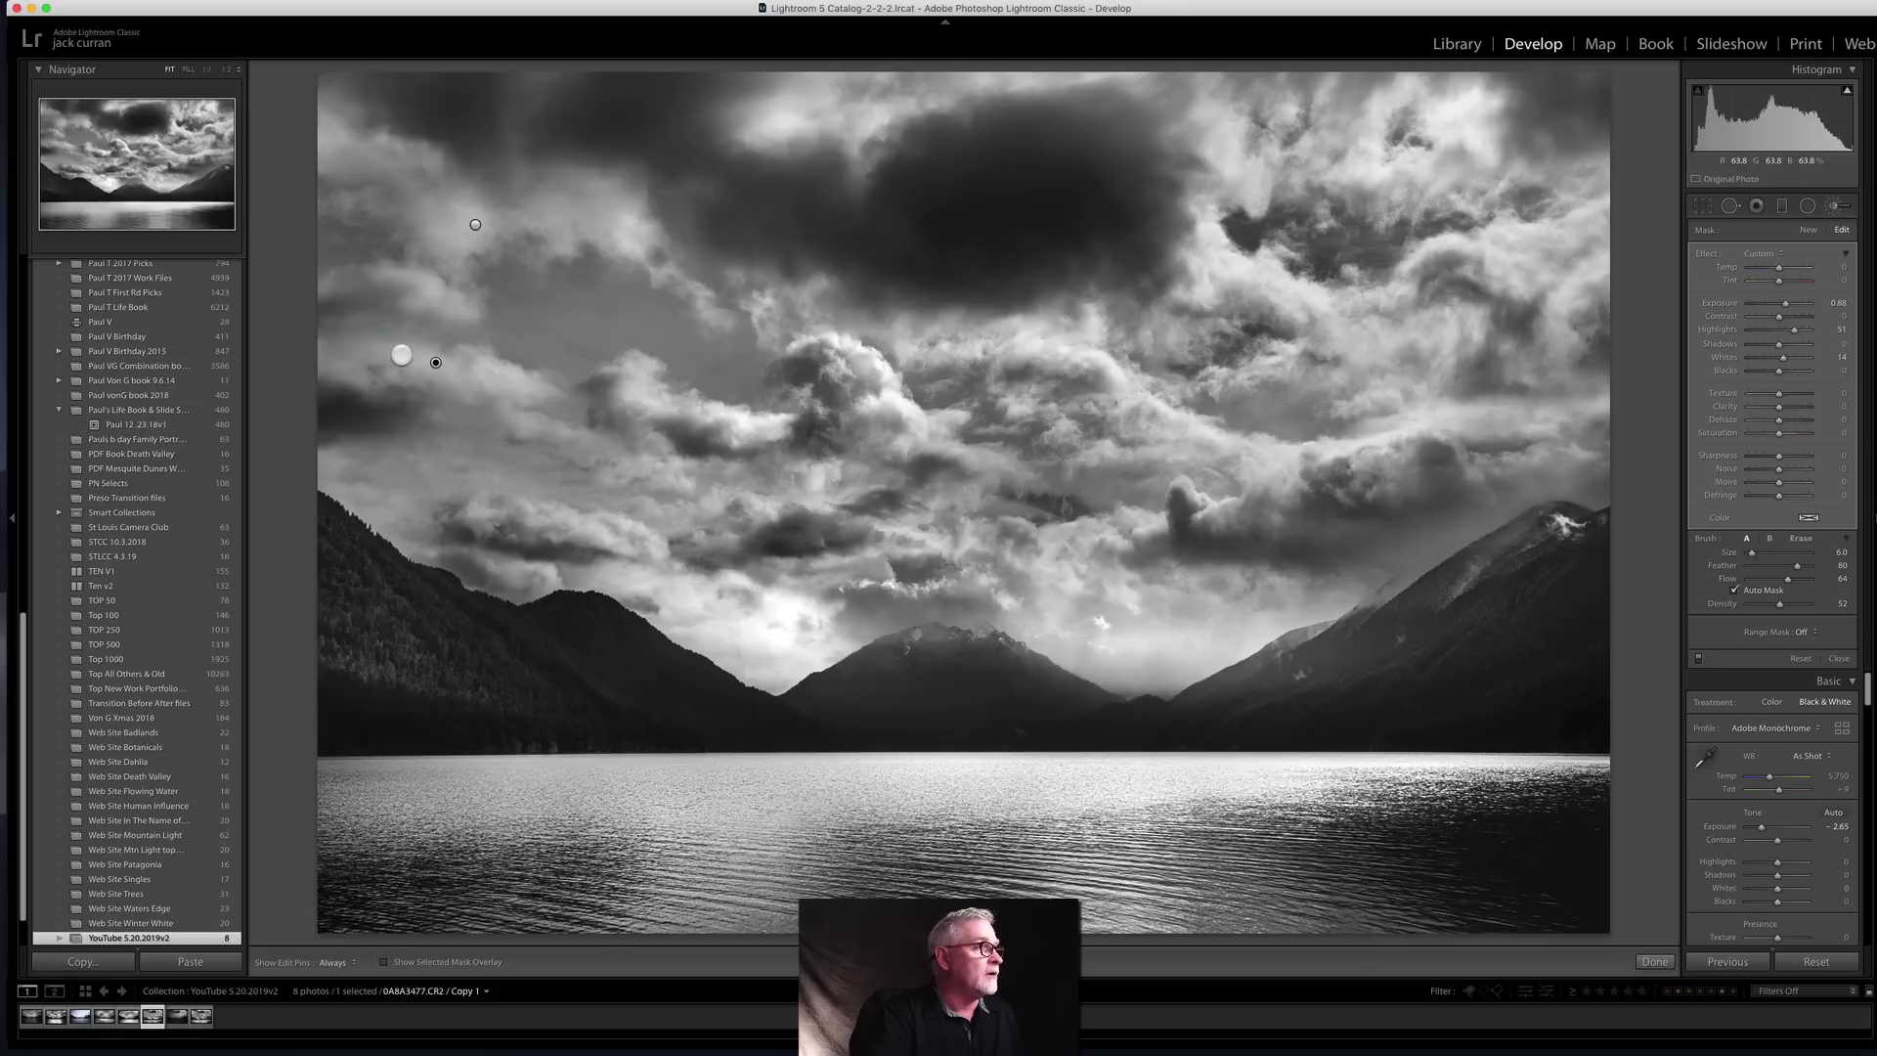
click(319, 361)
click(327, 370)
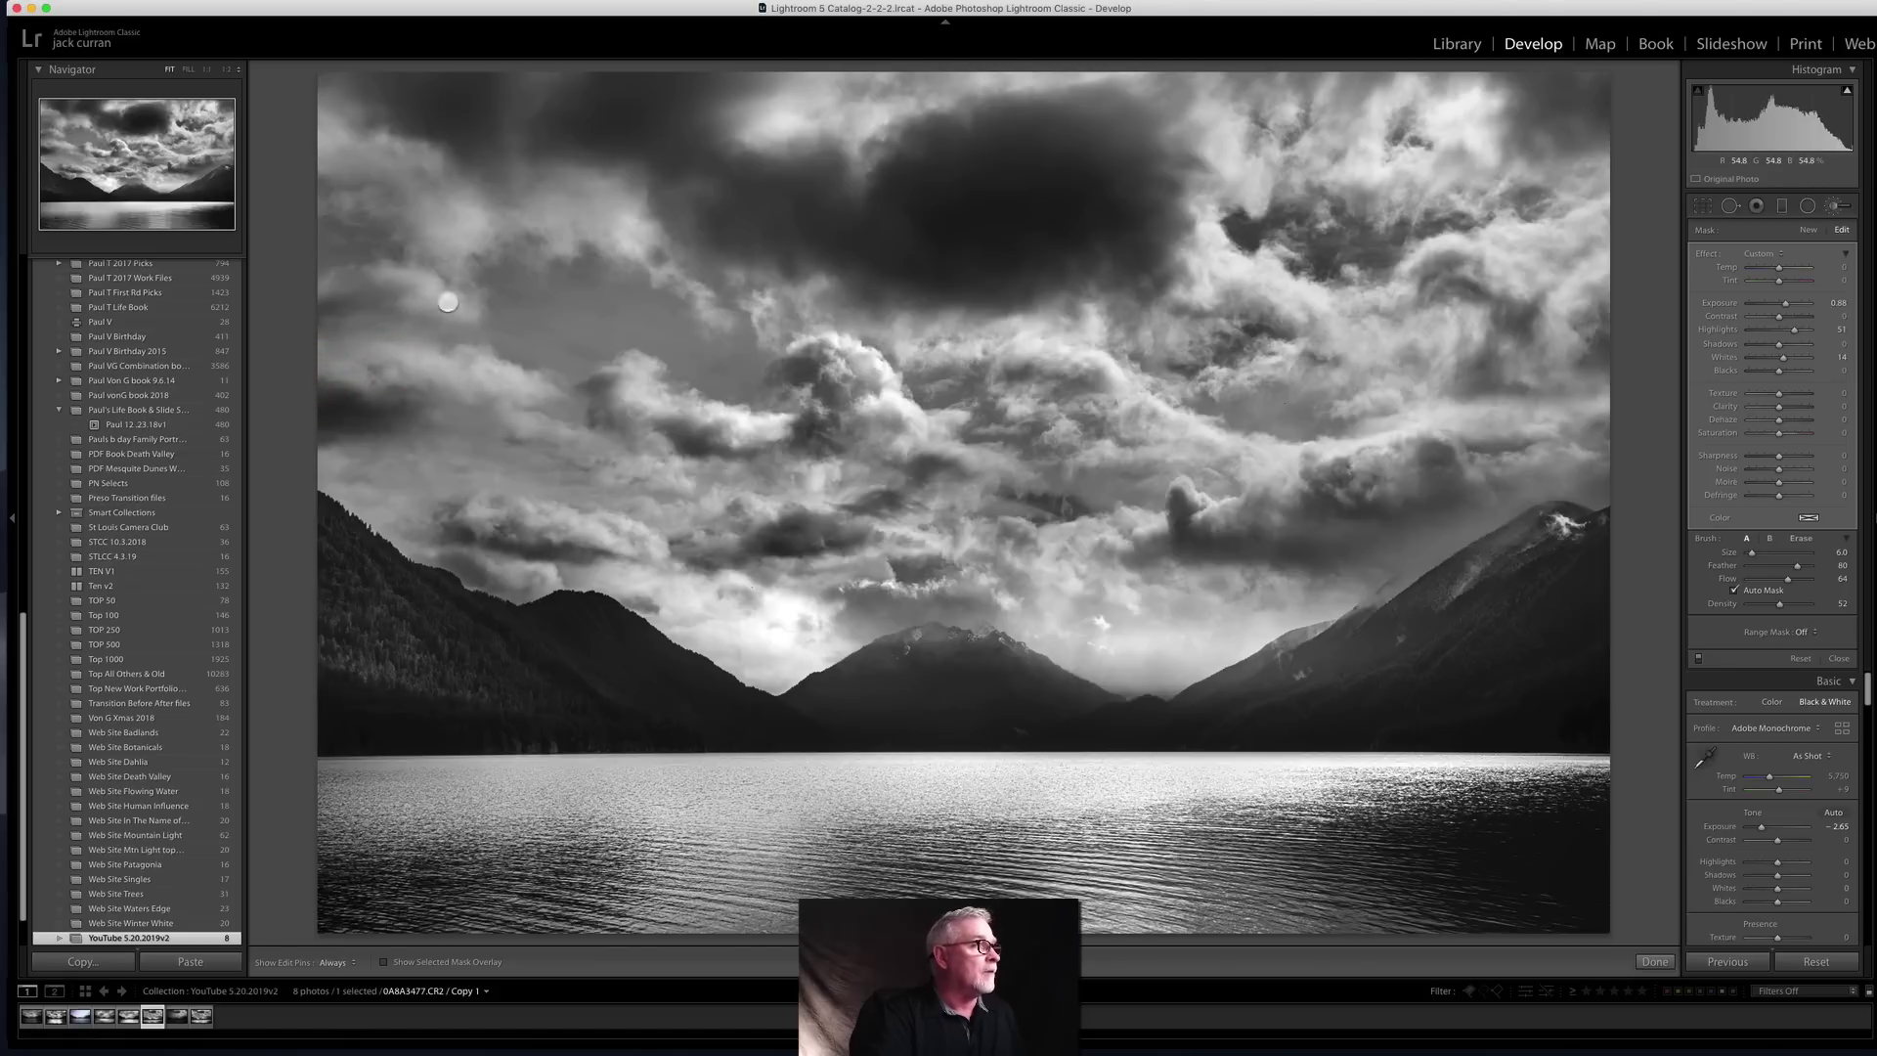
click(386, 273)
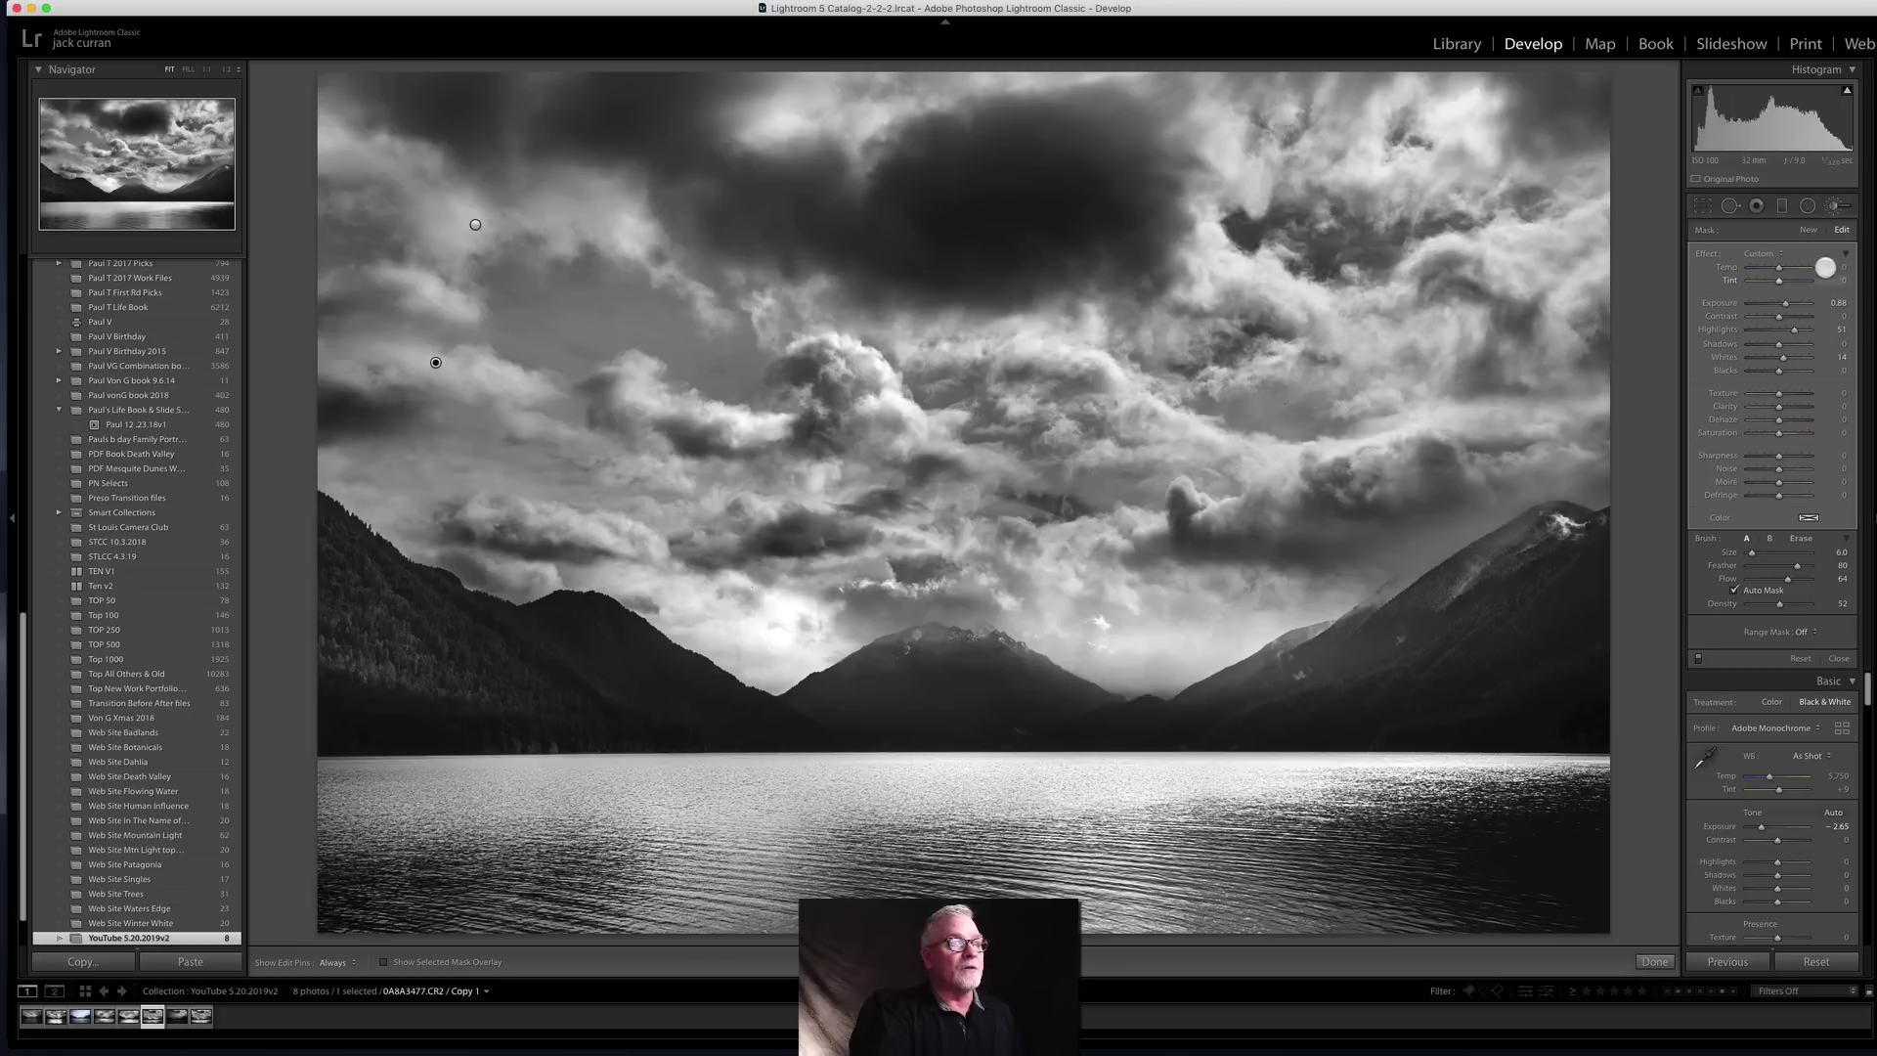
Step: Add a large radial filter over the upper-right clouds with its effects reset, Contrast 17, Highlights 23, Blacks -26 and slight Clarity
click(1808, 208)
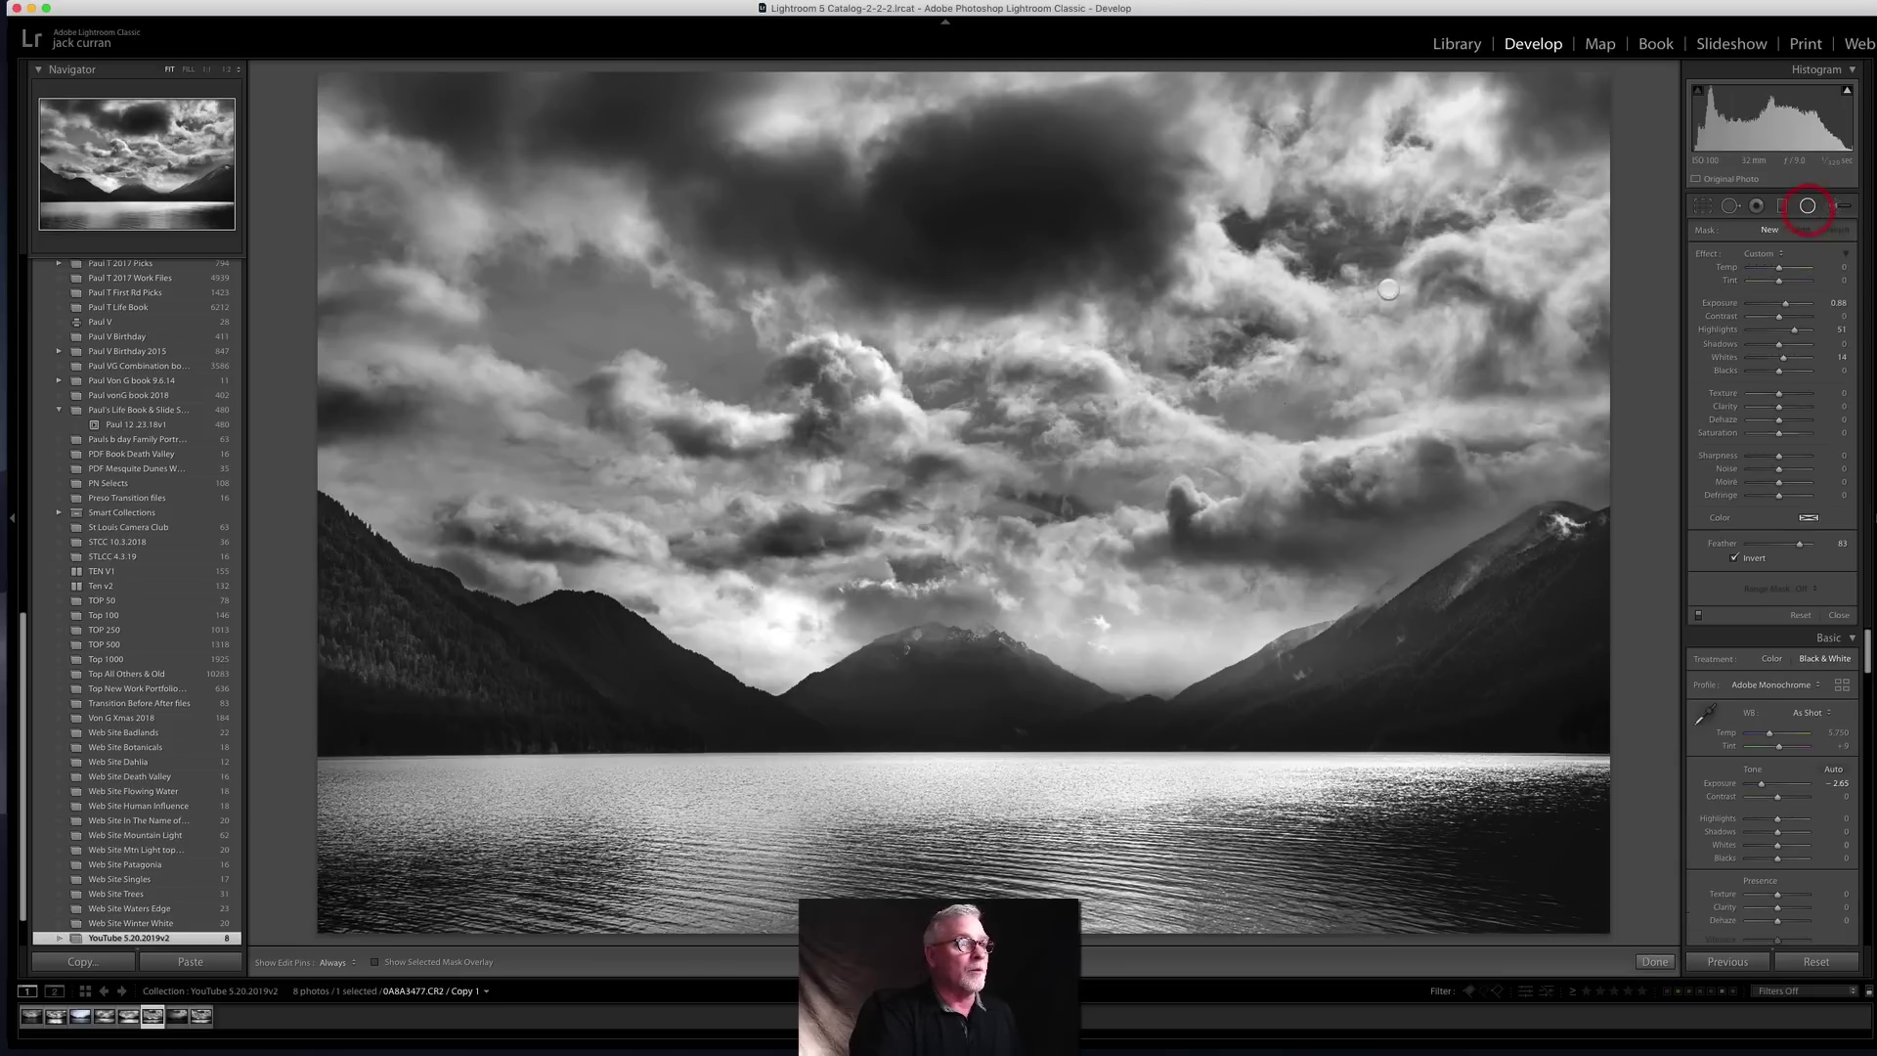
click(1626, 498)
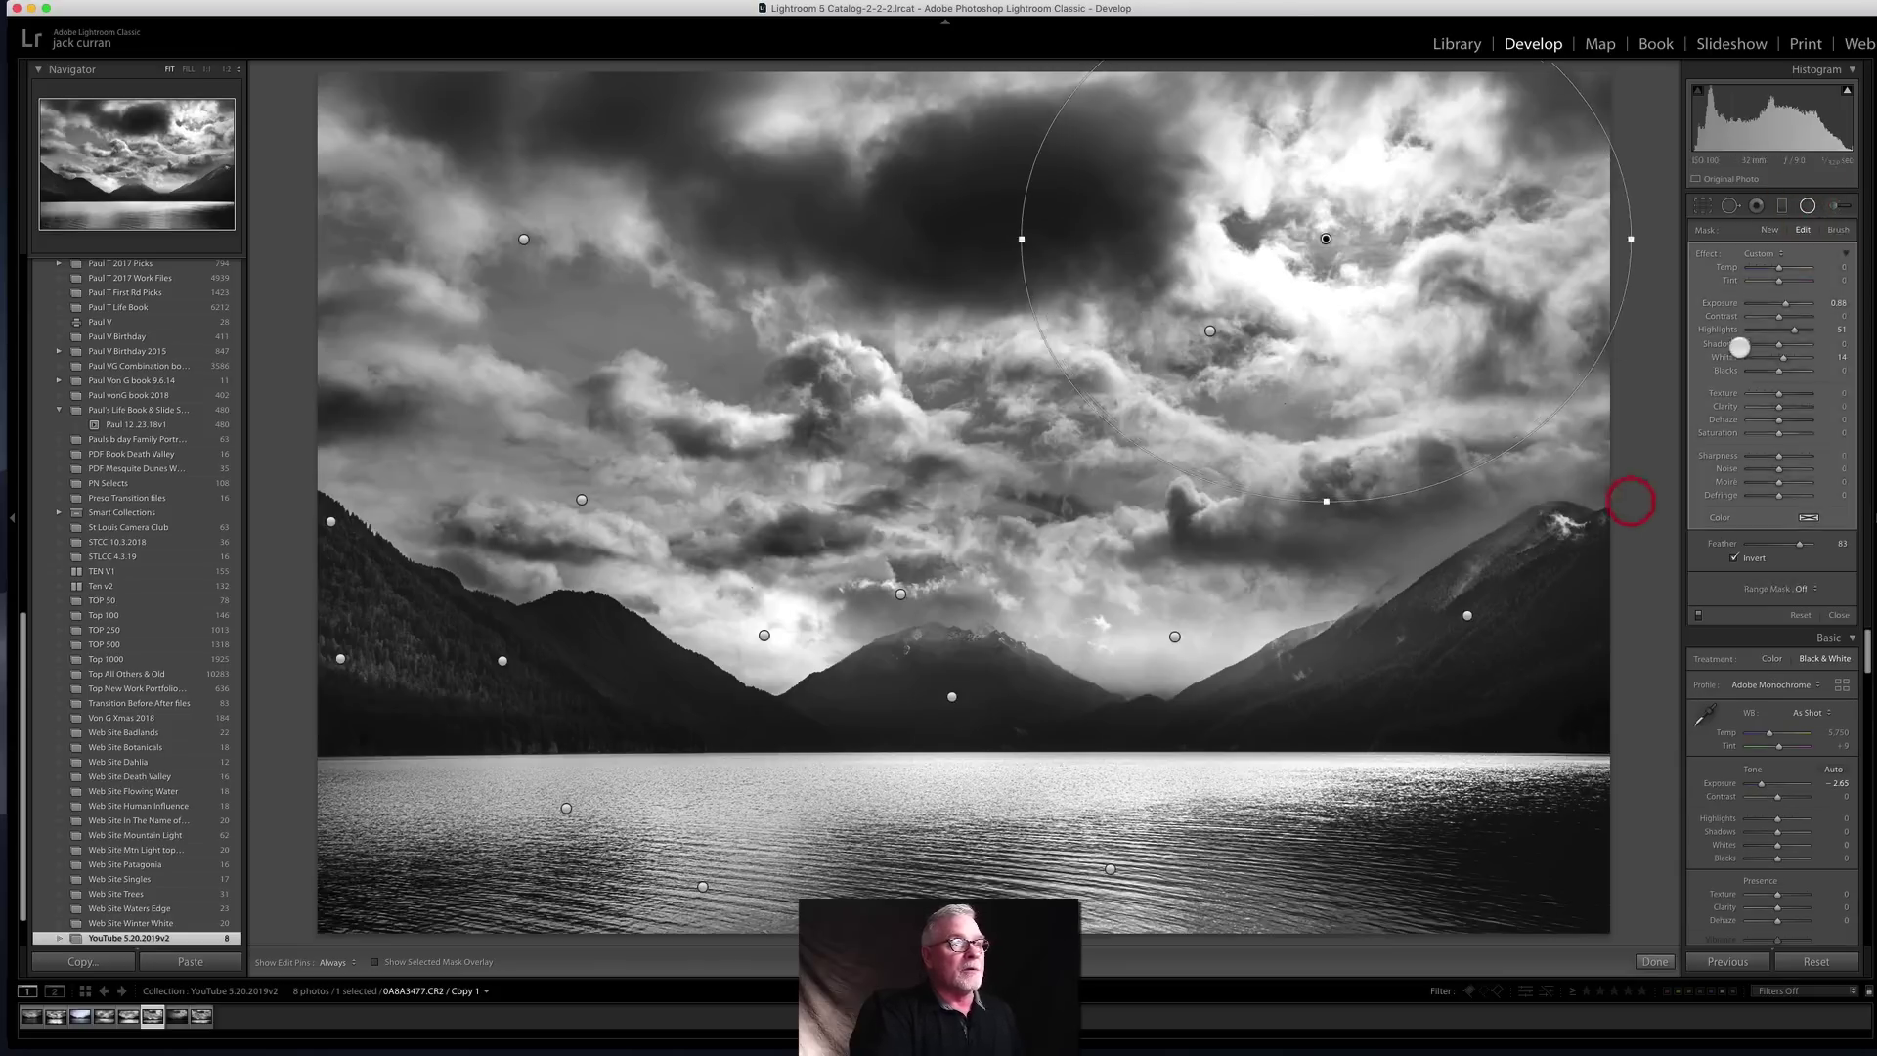
double_click(1706, 256)
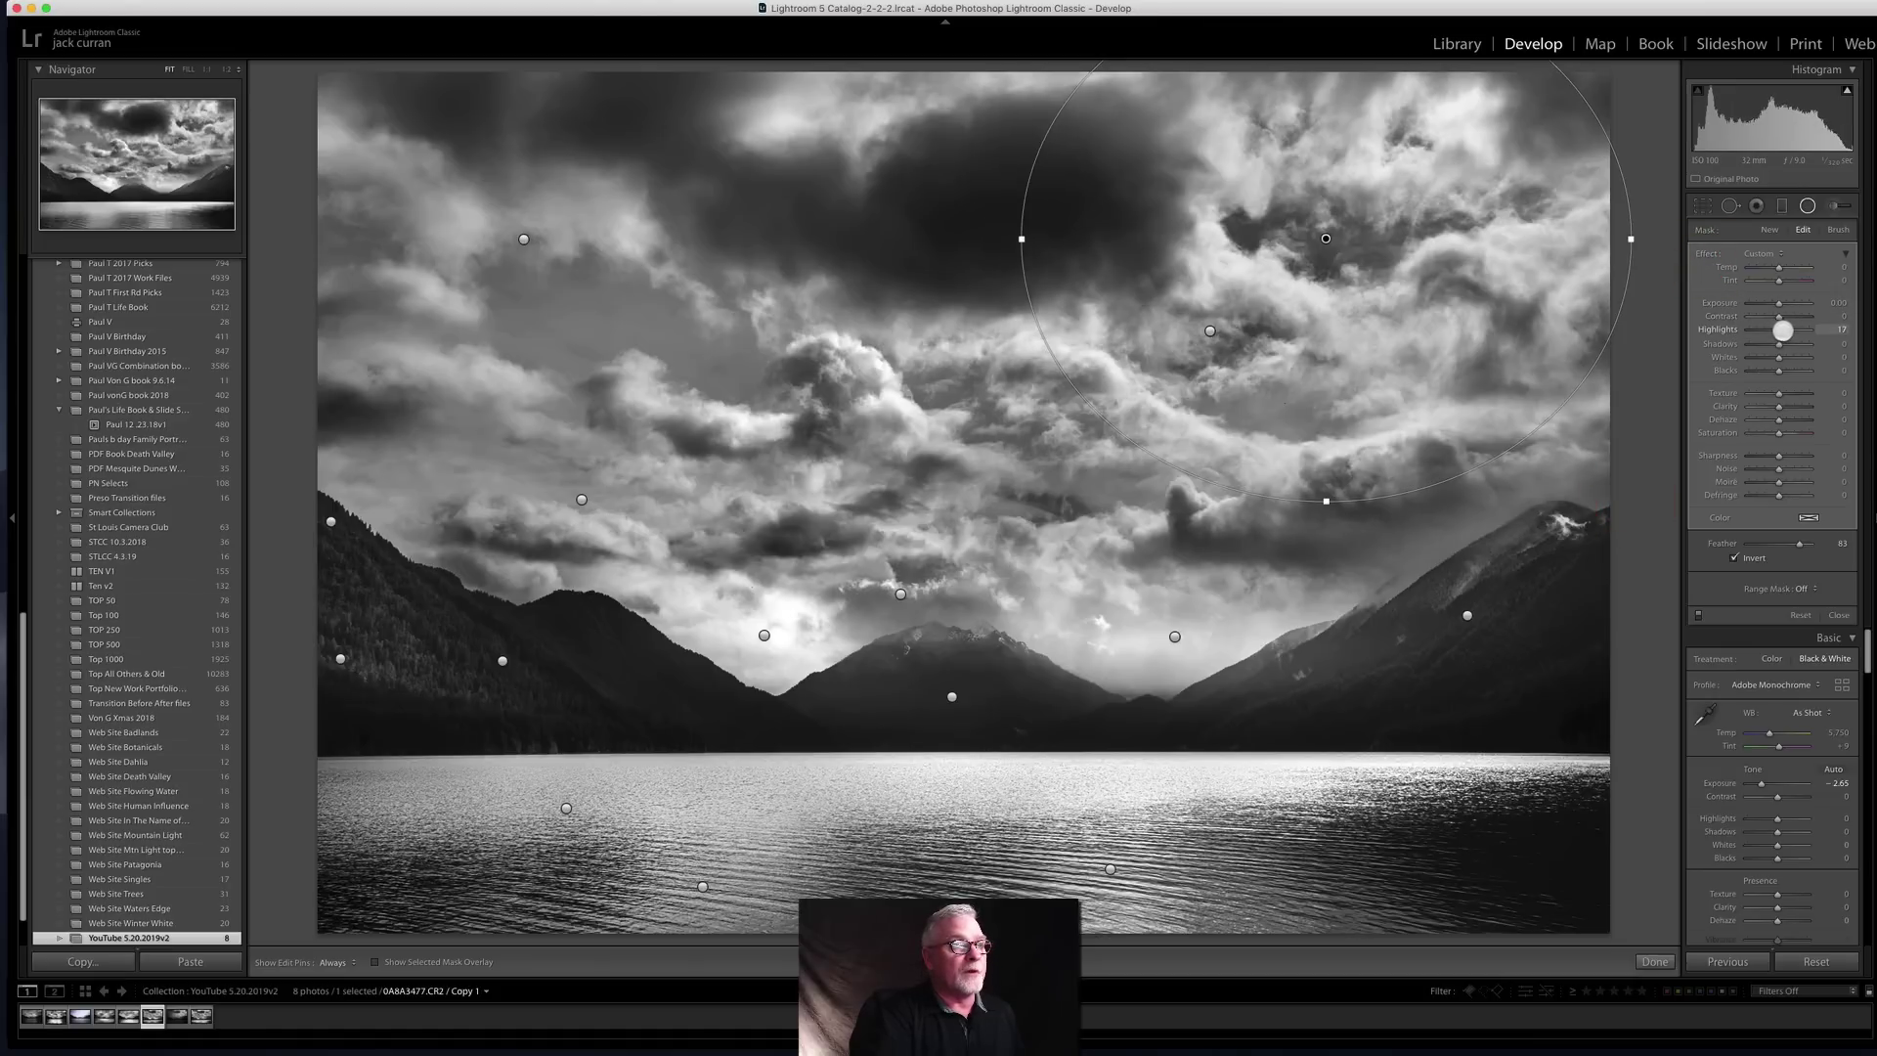
drag(1782, 331, 1790, 329)
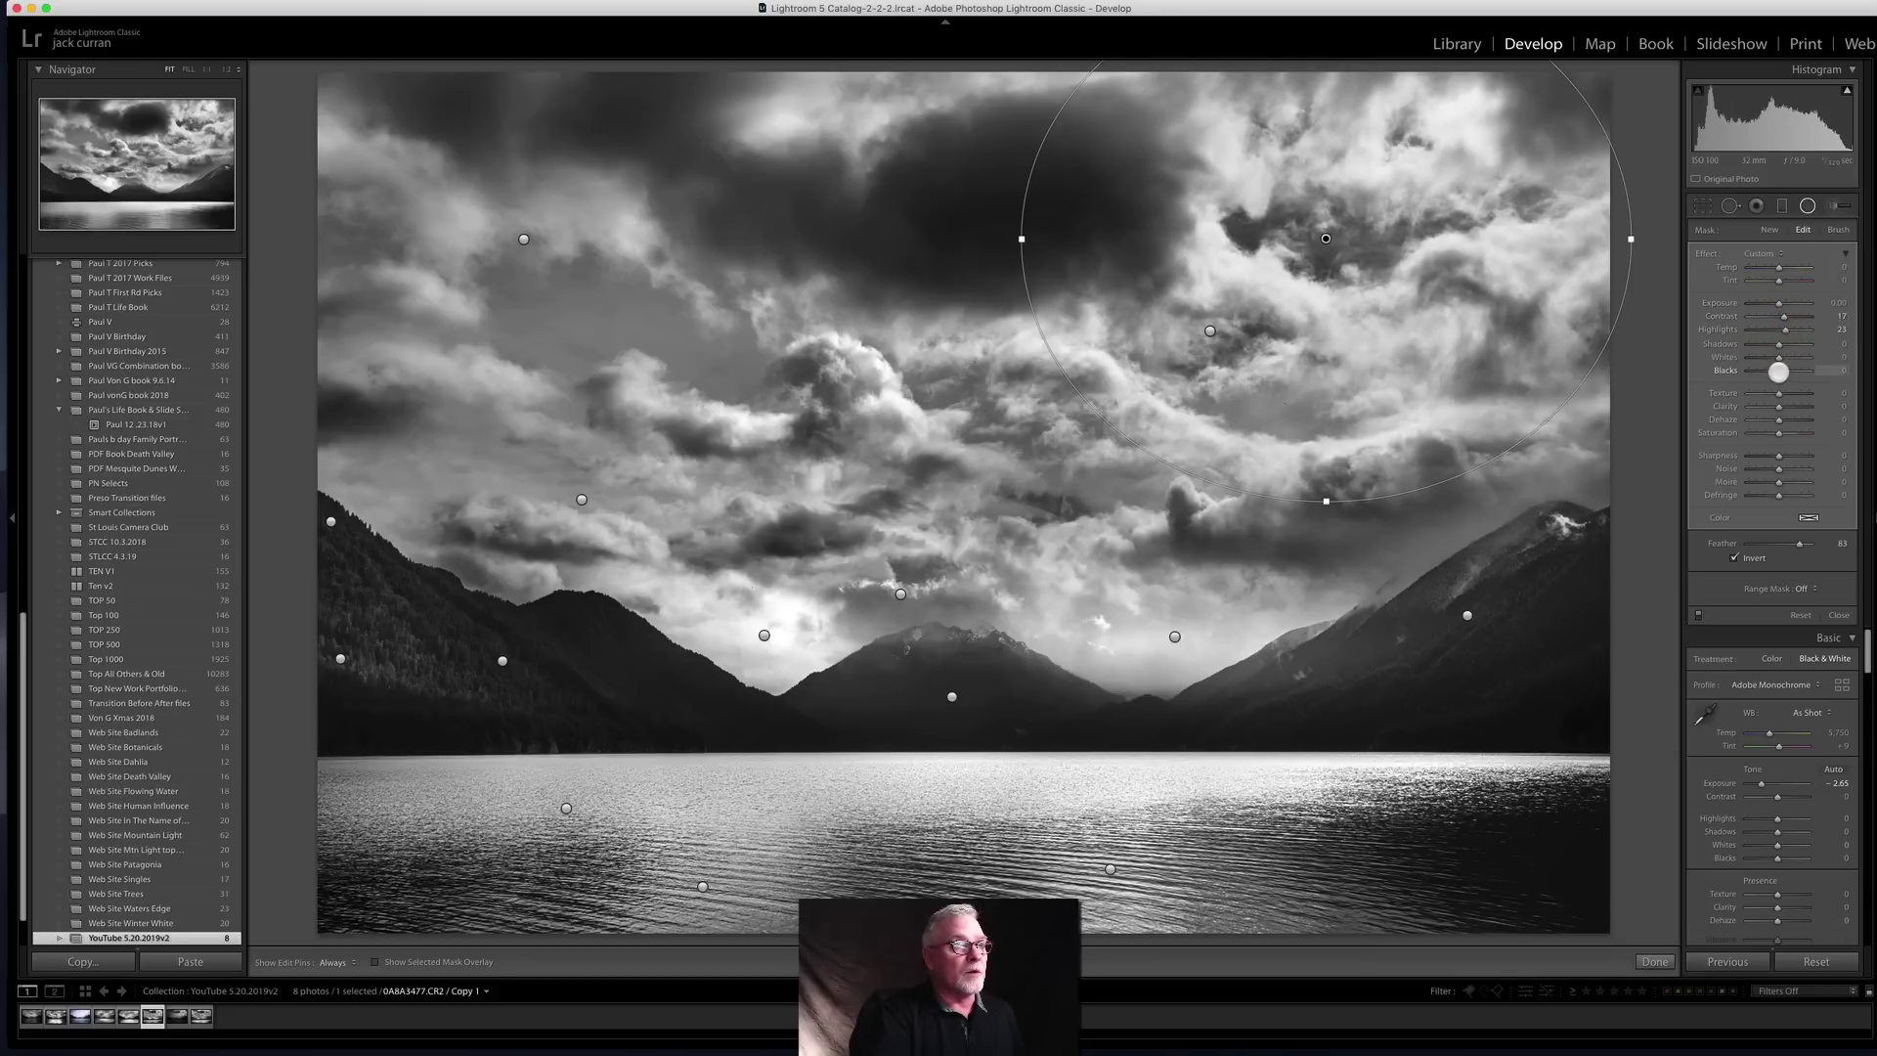
drag(1772, 373, 1770, 372)
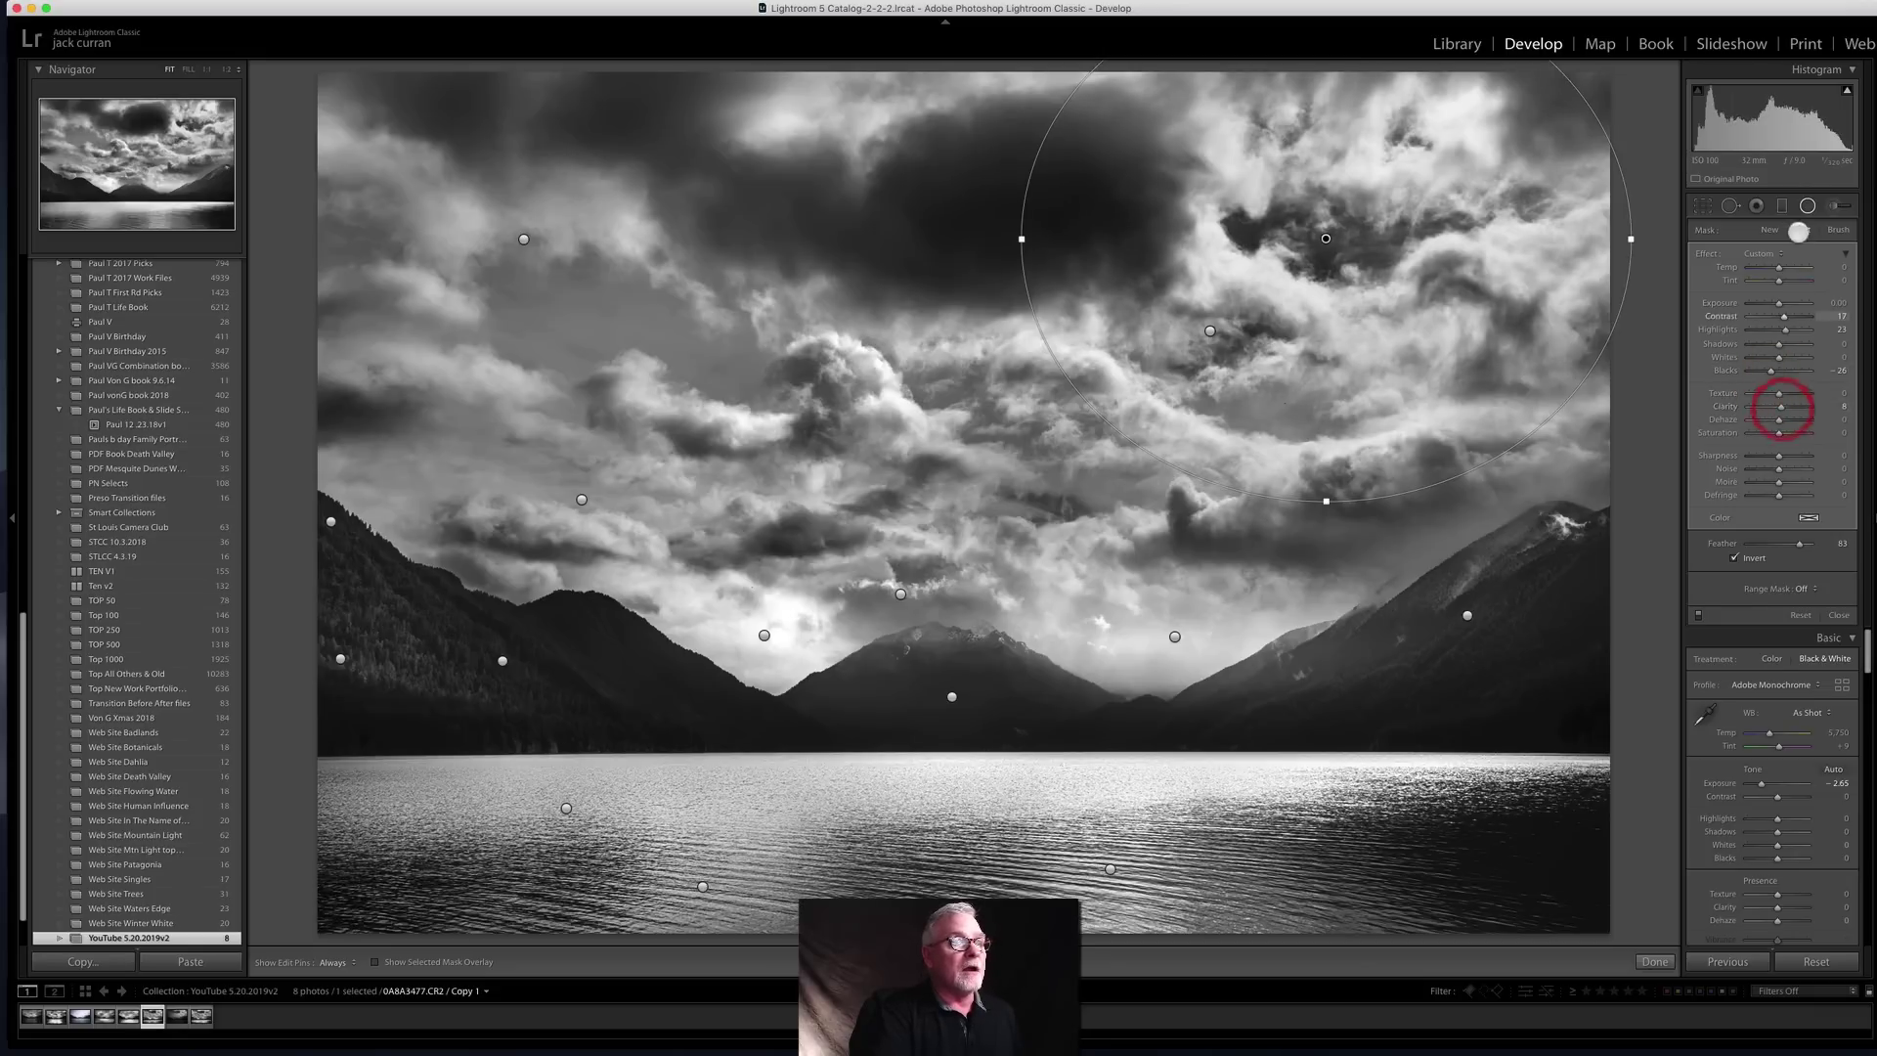
Step: Set up a new adjustment brush with Exposure 0.49, Shadows 26 and Size 17.0, and paint it over the large dark cloud
key(k)
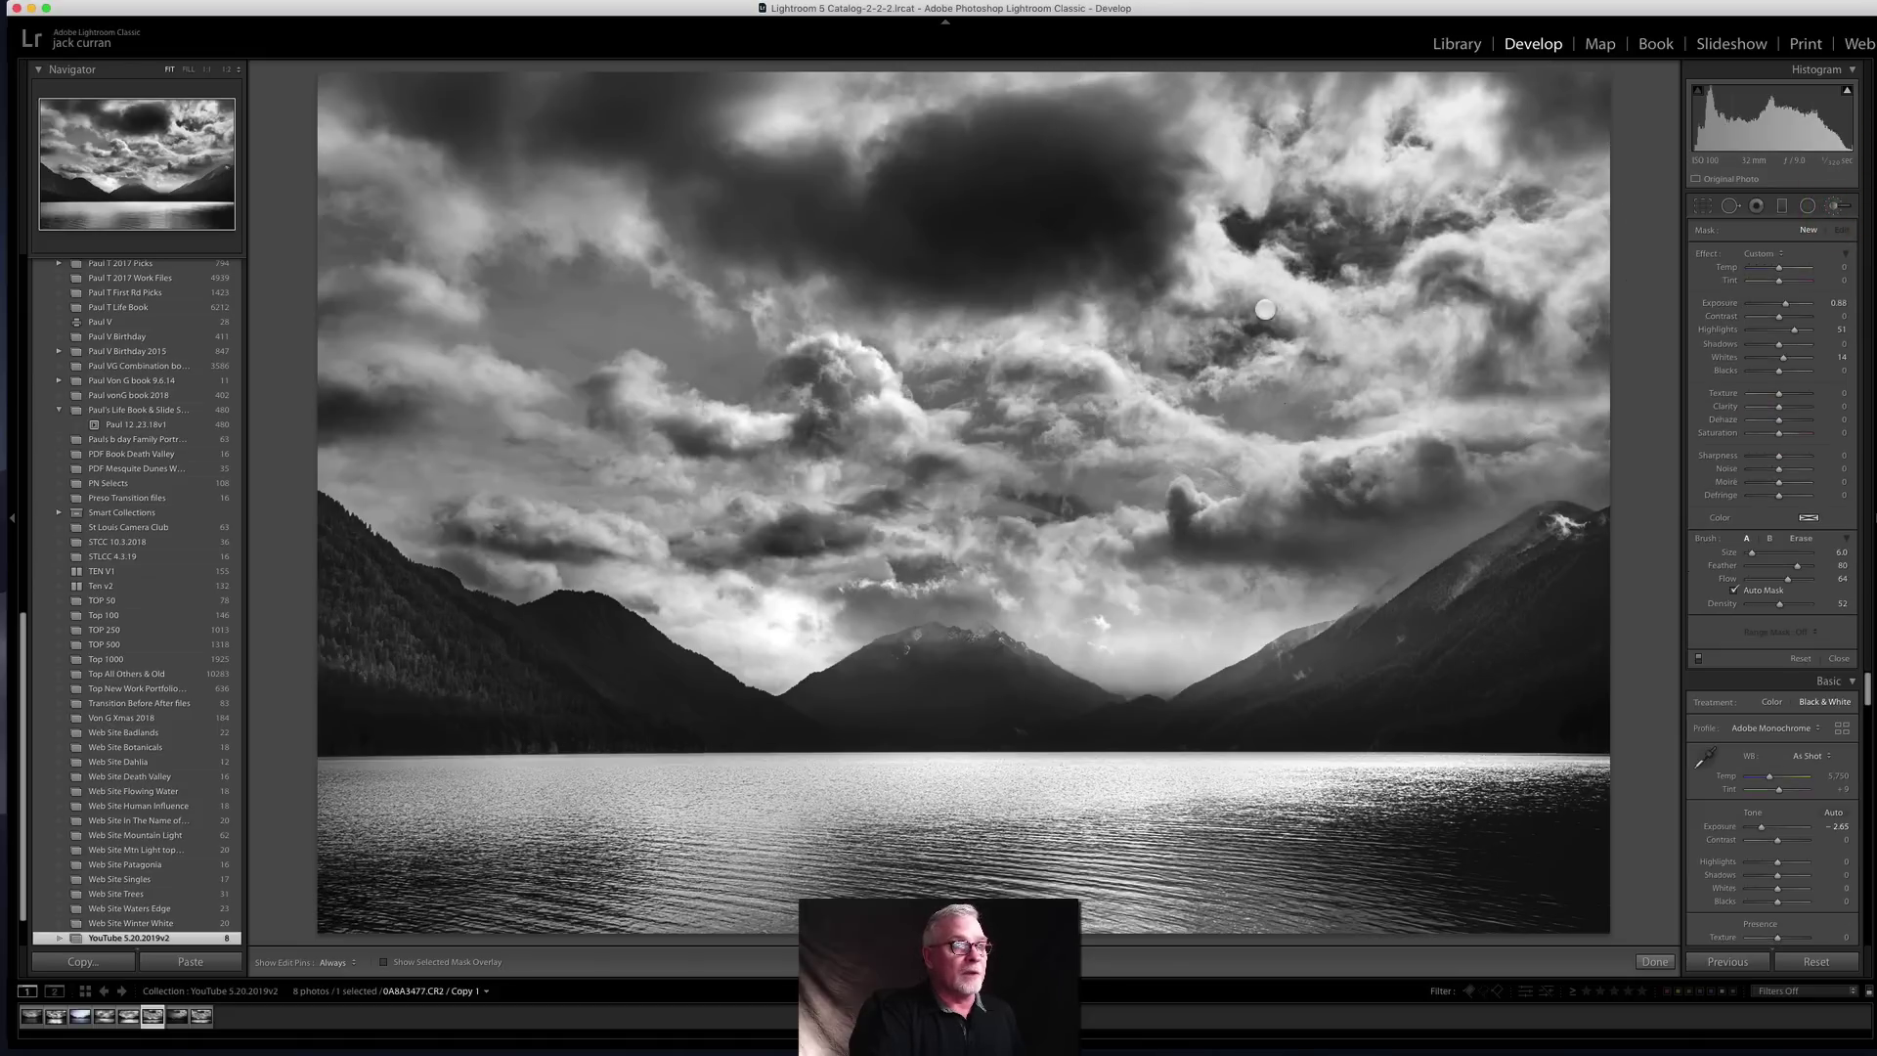
key(bracketright)
drag(1778, 303, 1789, 343)
key(bracketright)
key(bracketright)
key(bracketright)
key(bracketright)
key(bracketright)
key(h)
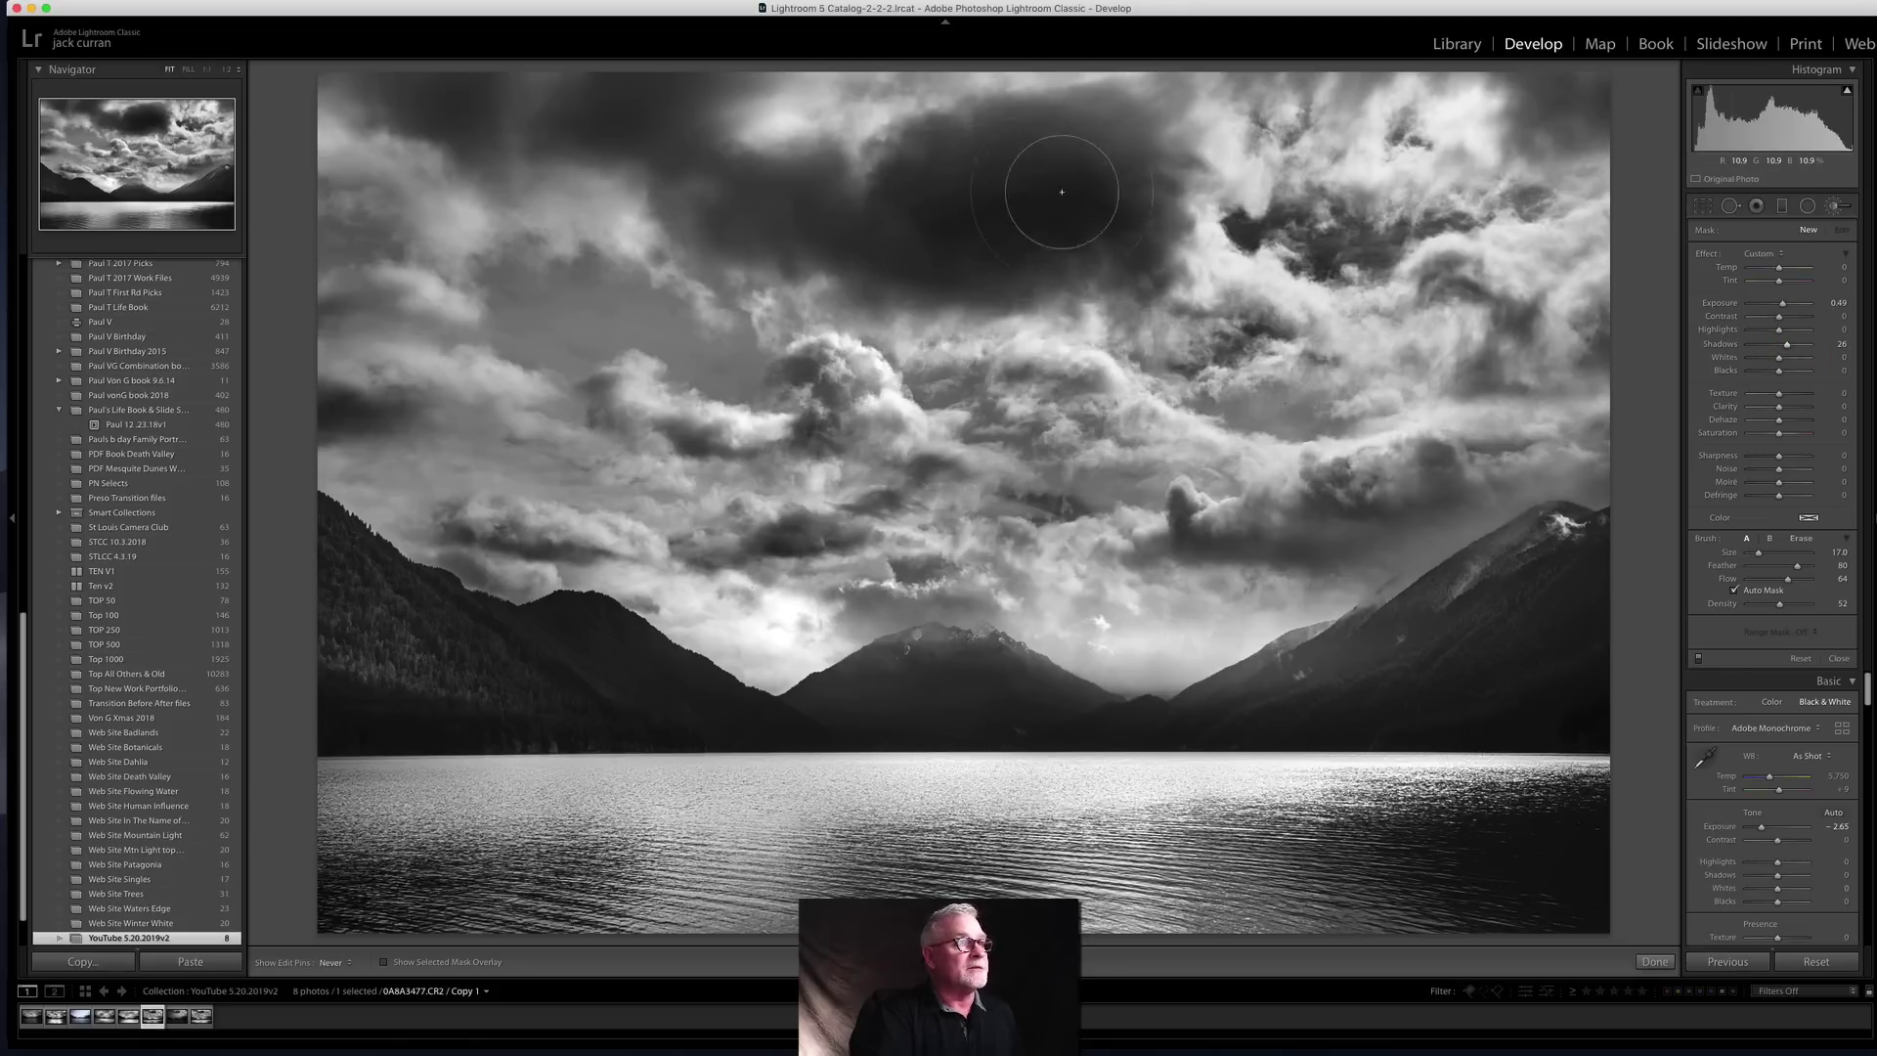
mouse_move(1062, 191)
mouse_down()
mouse_move(986, 202)
mouse_move(957, 244)
mouse_up()
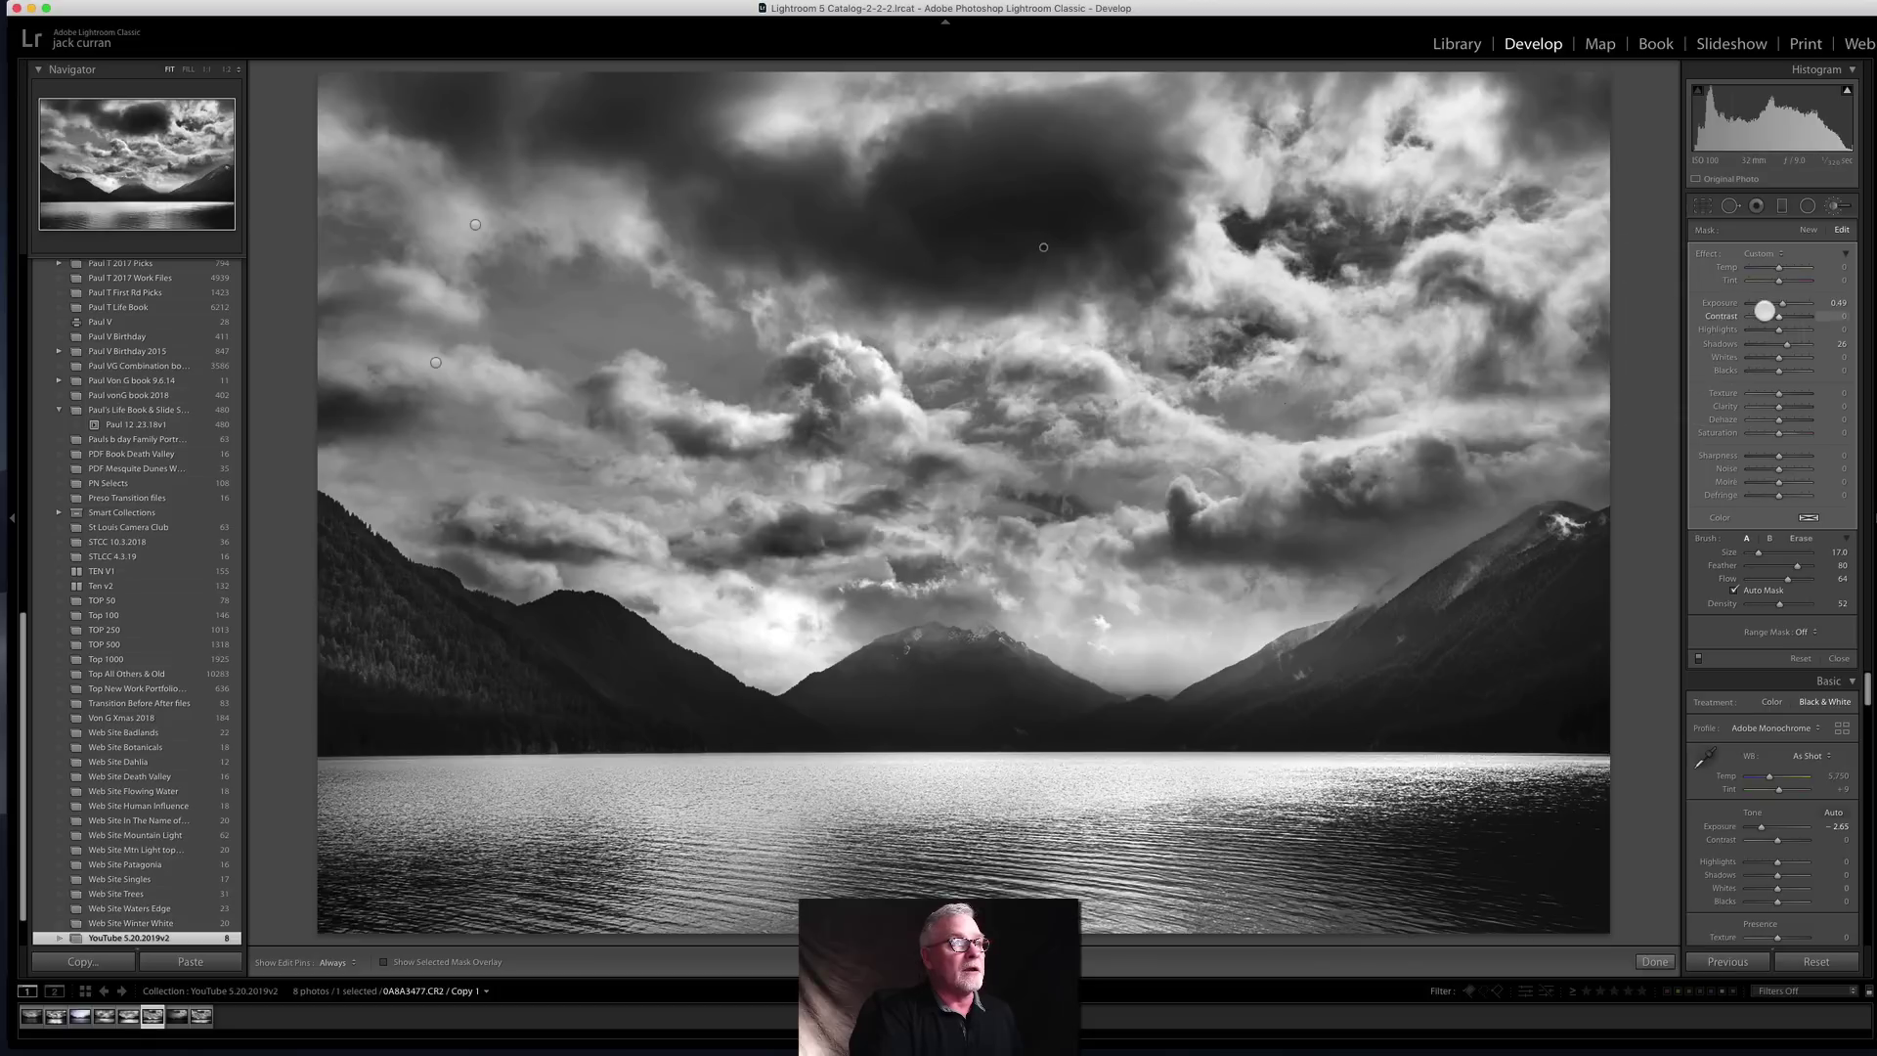
Step: Raise the dark-cloud brush adjustment's Exposure to 1.28 and reduce the brush Size to 7.0, checking the cloud with the pins hidden
drag(1787, 304, 1788, 303)
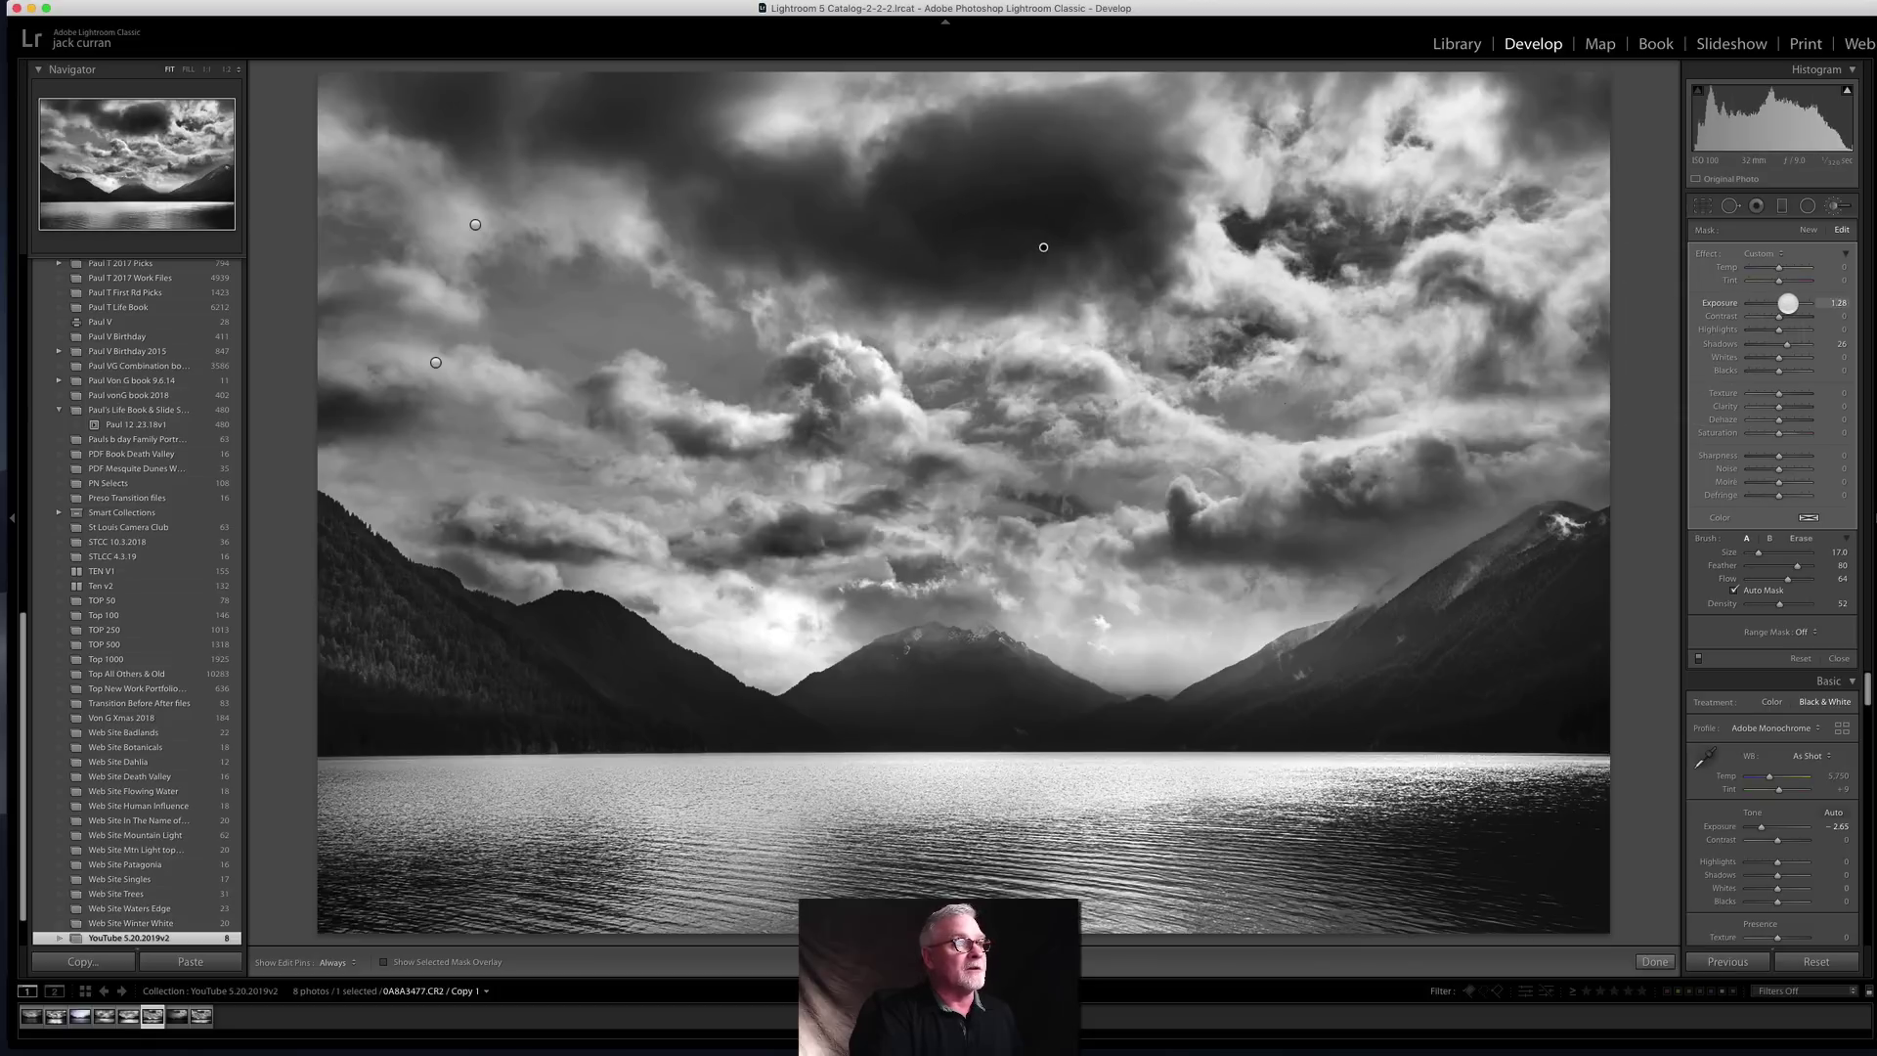
scroll(1061, 238, down, 7)
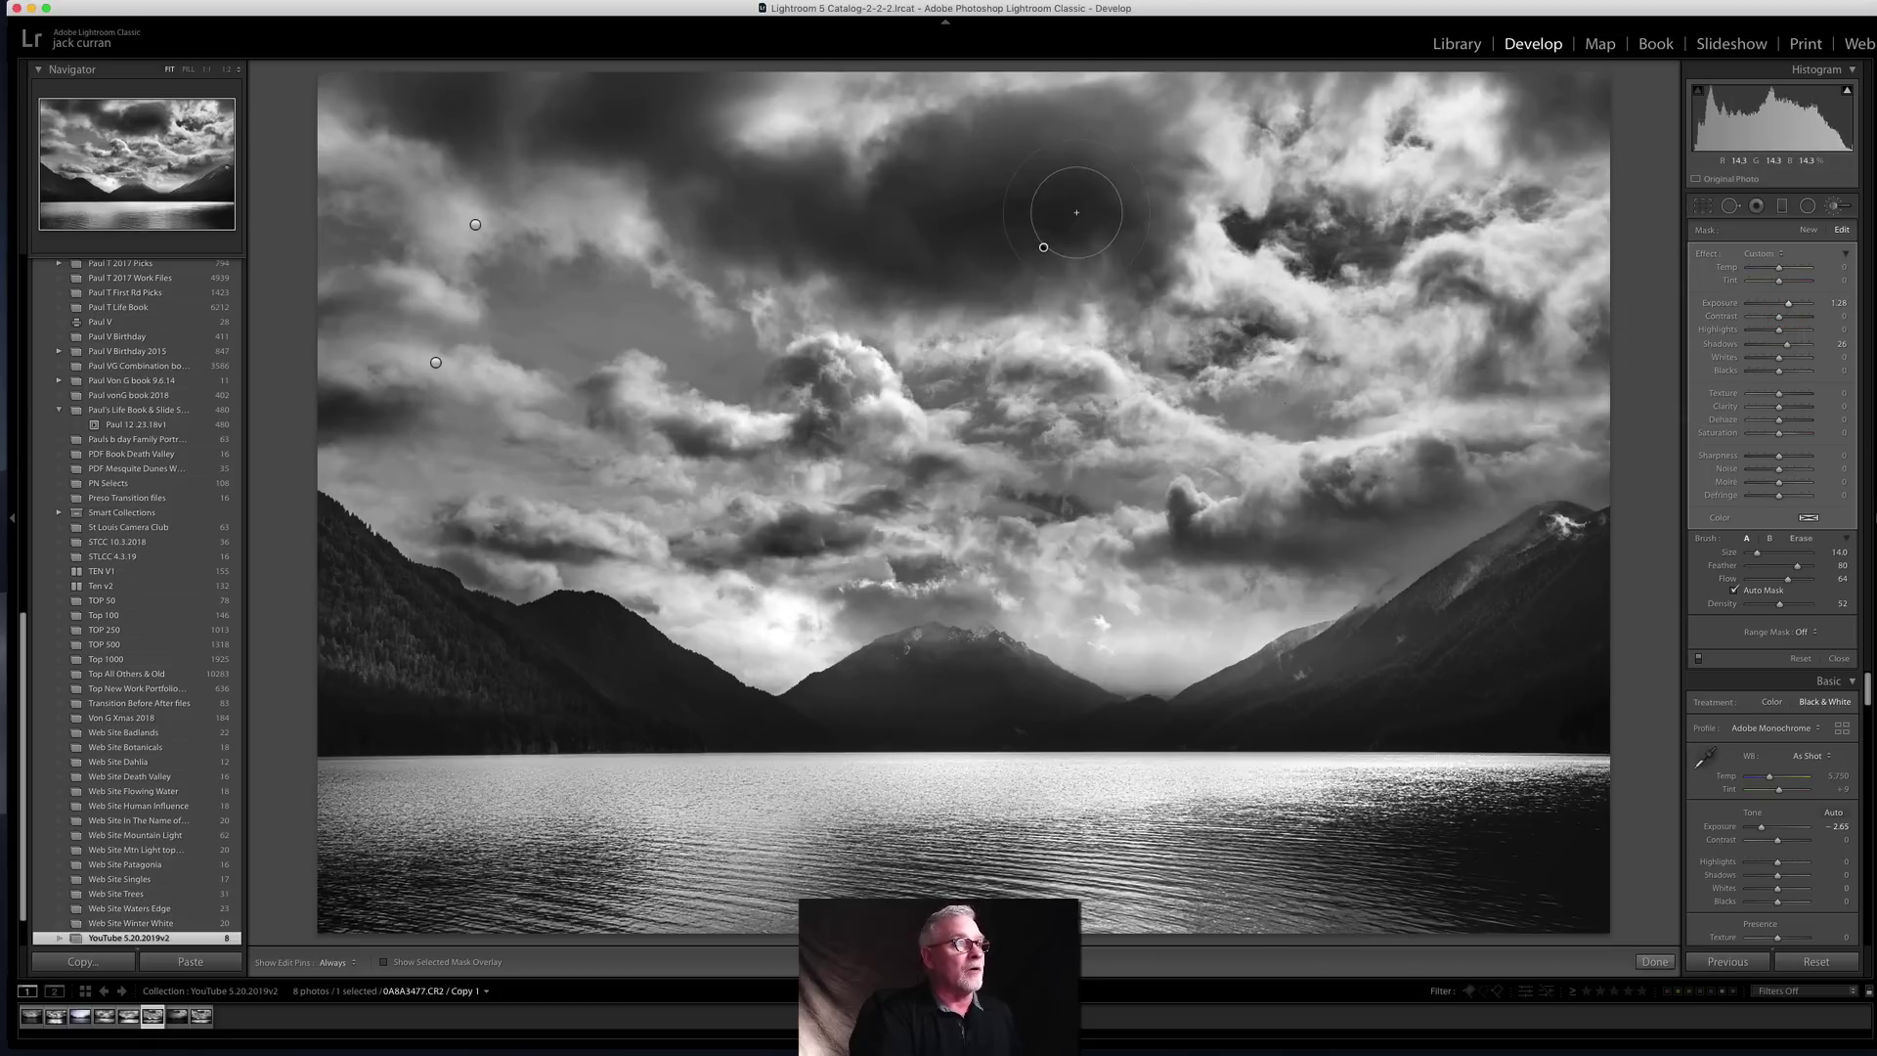
key(h)
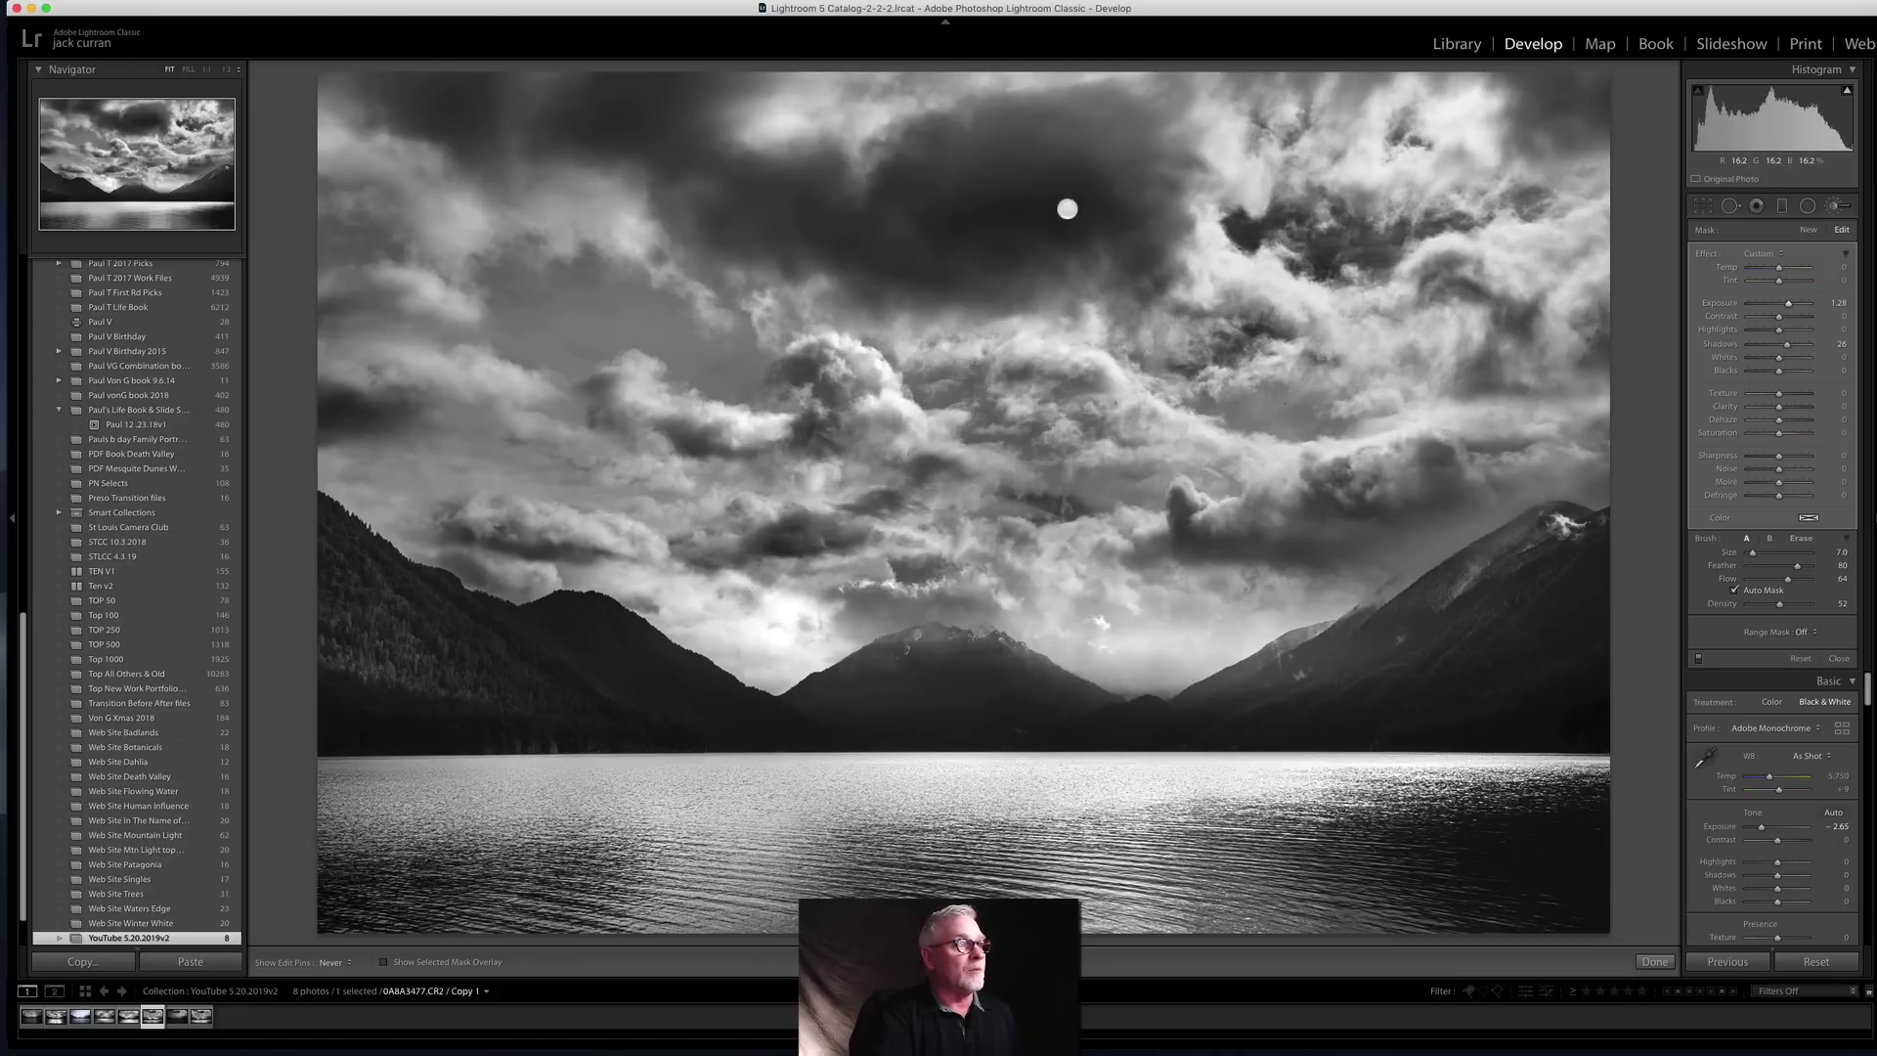
key(h)
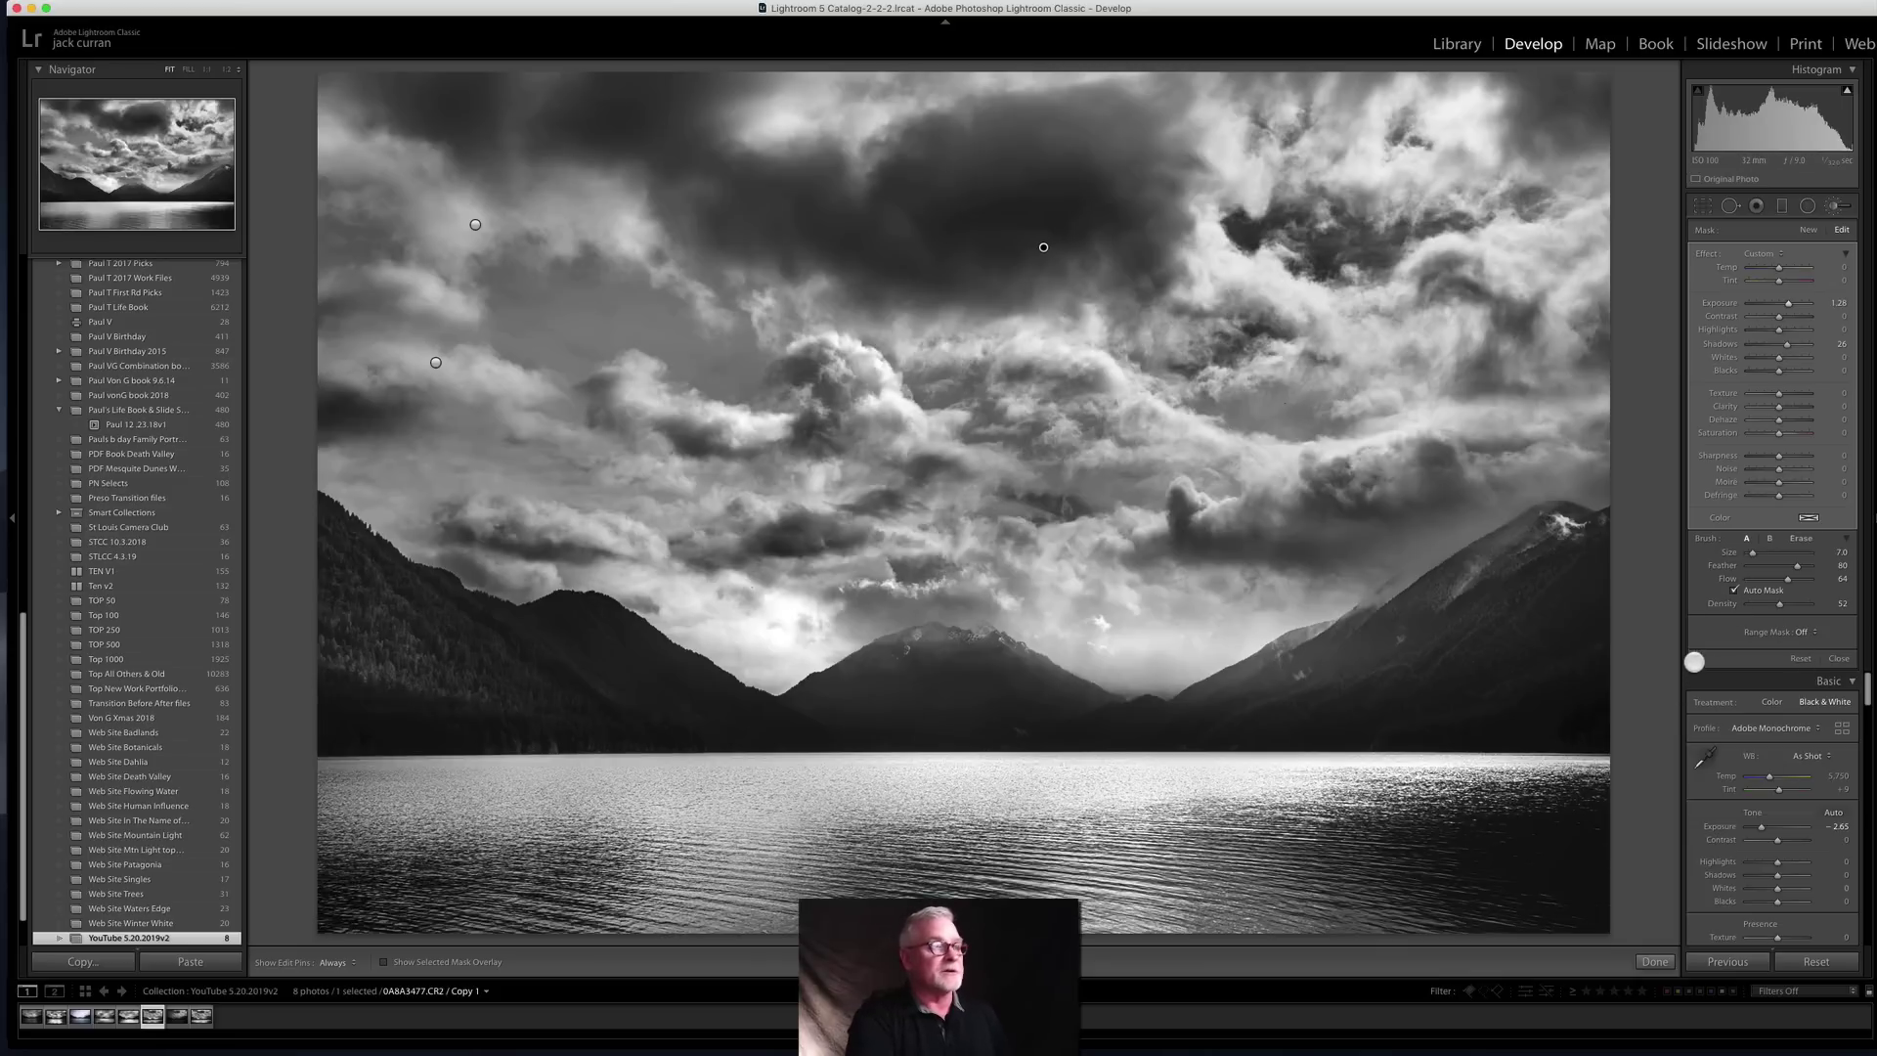
Step: Compare the photo with the brush adjustments switched off and on, leaving them on
click(1697, 658)
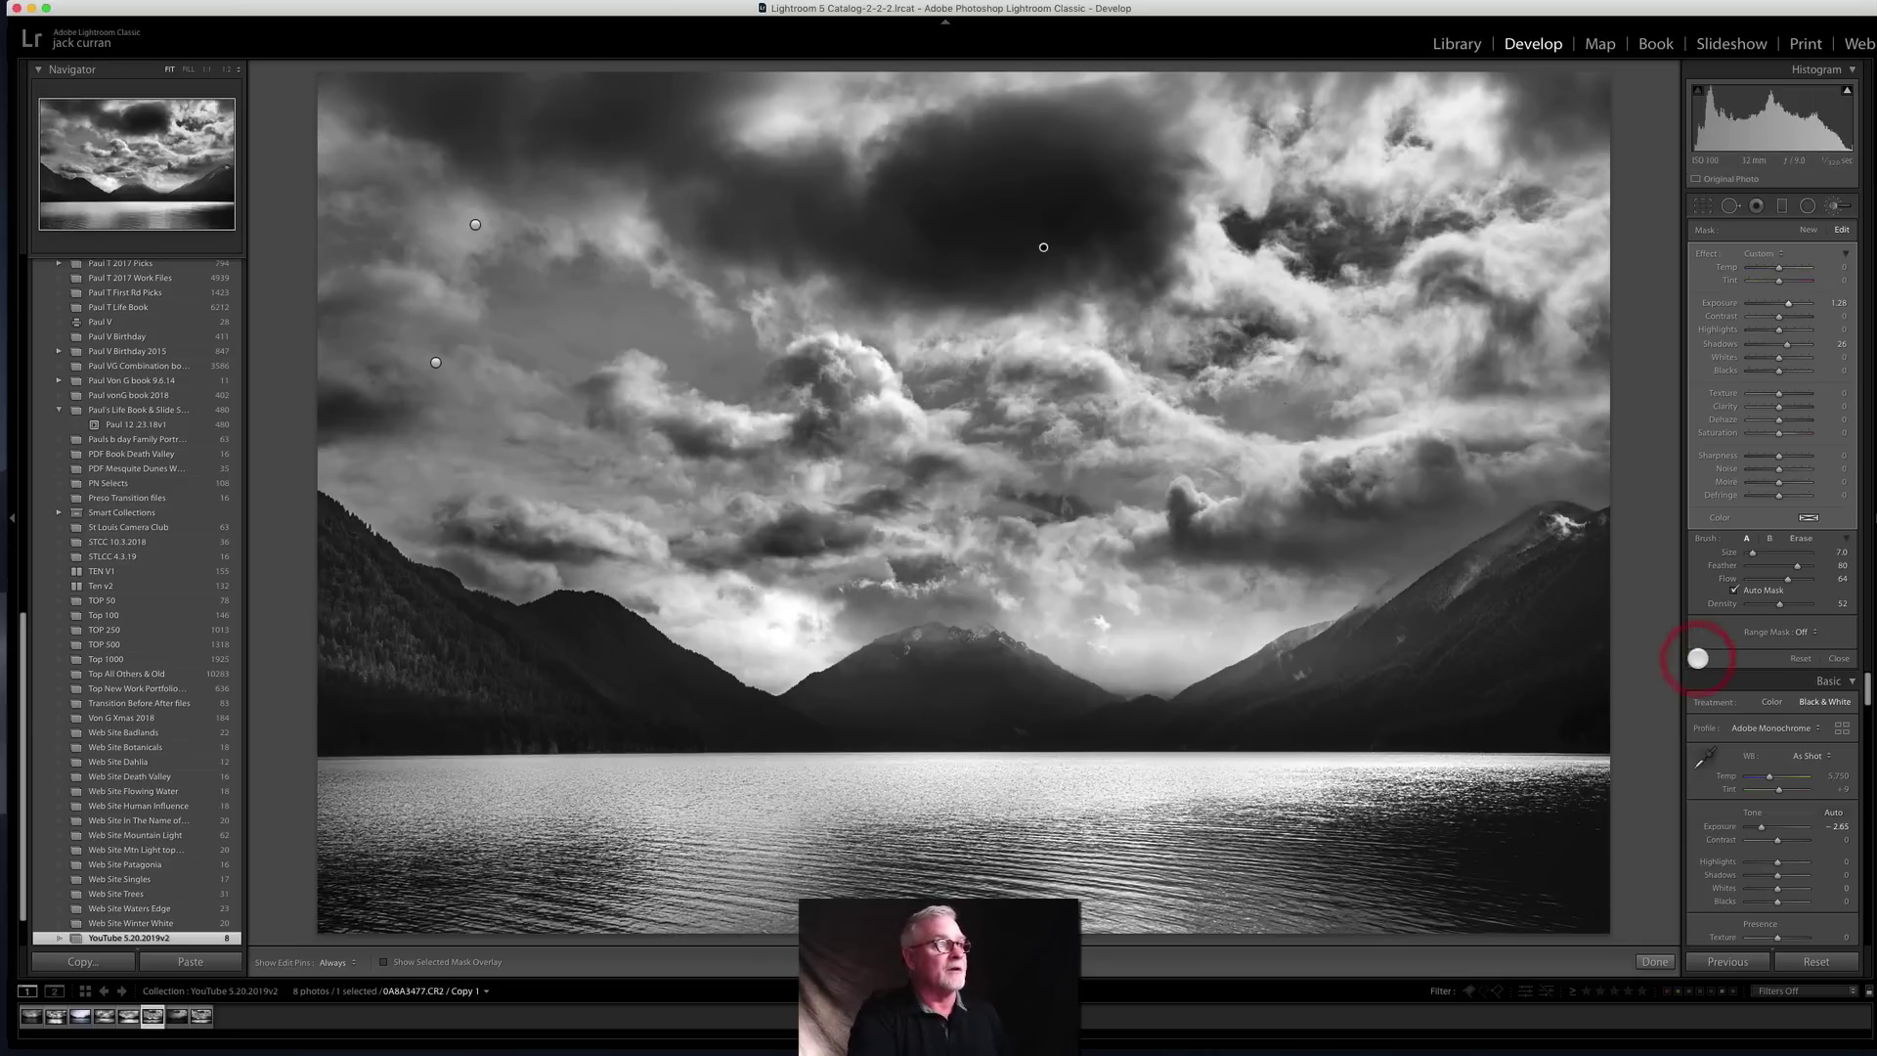
click(1698, 658)
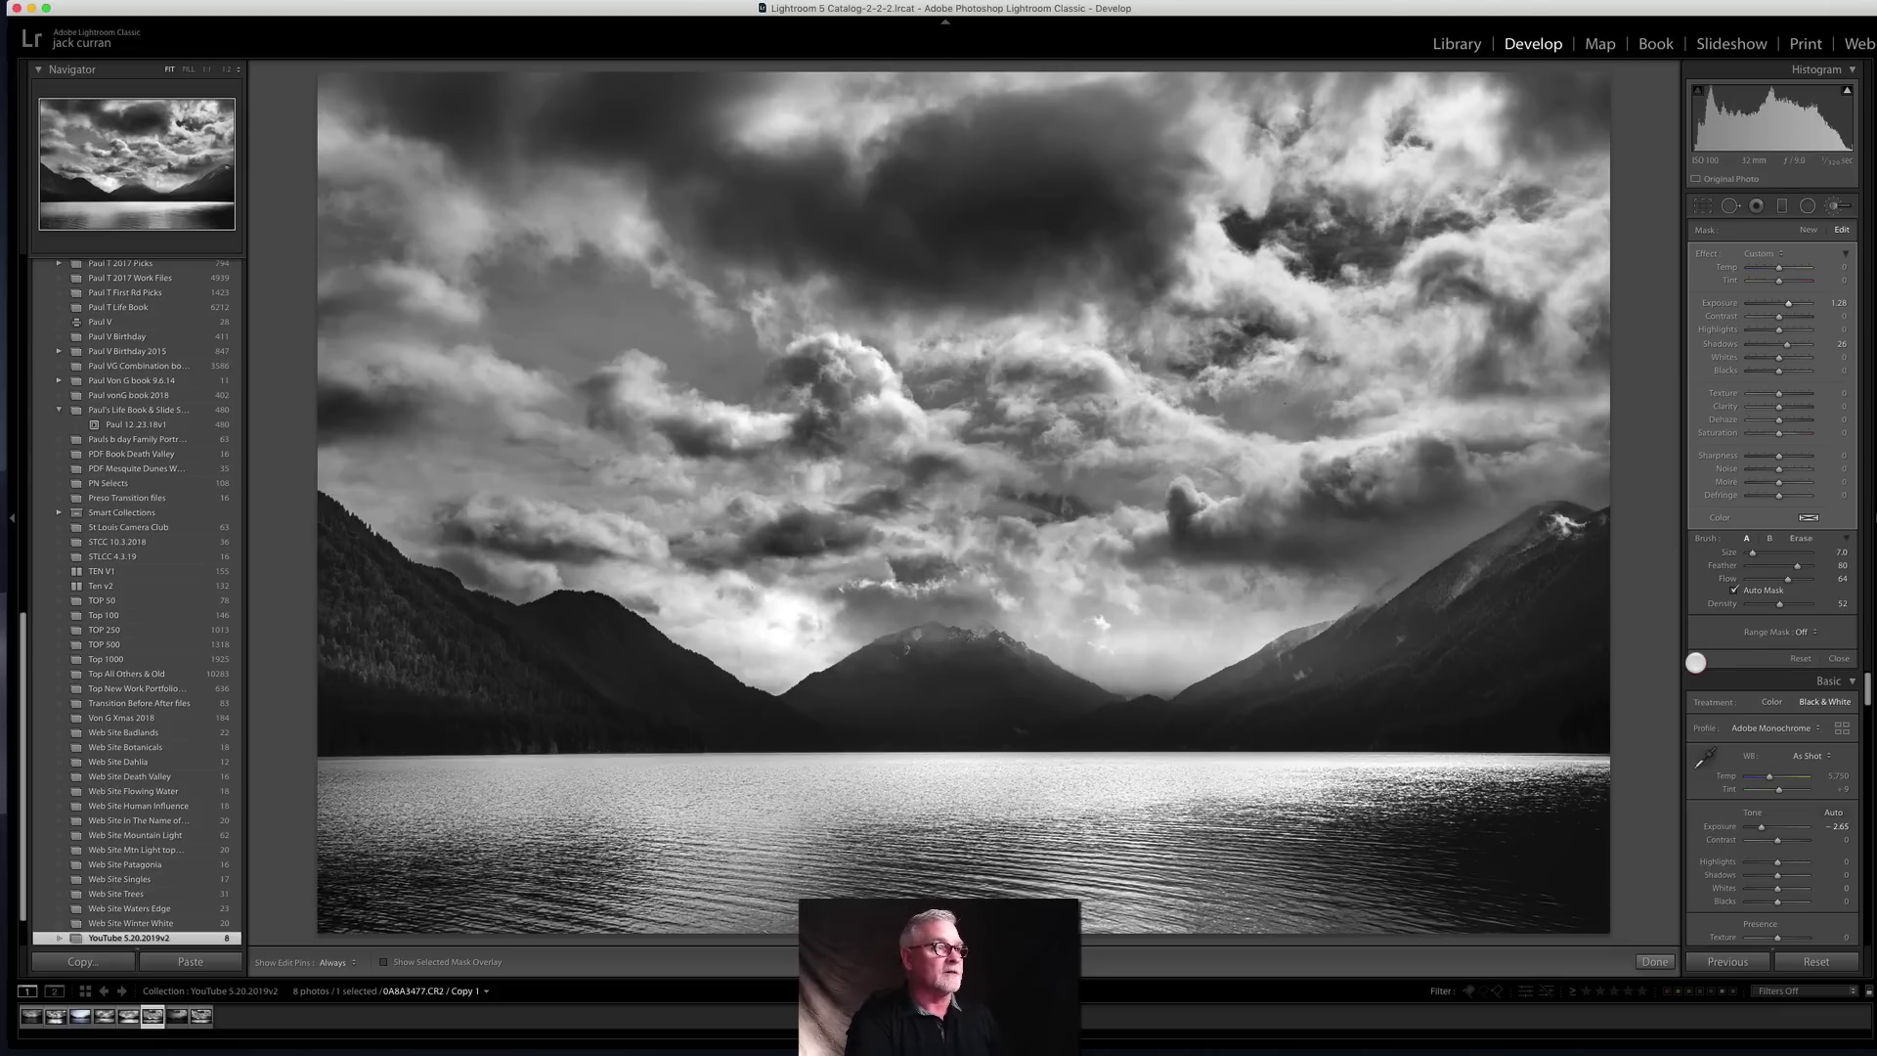
click(1698, 662)
click(1698, 660)
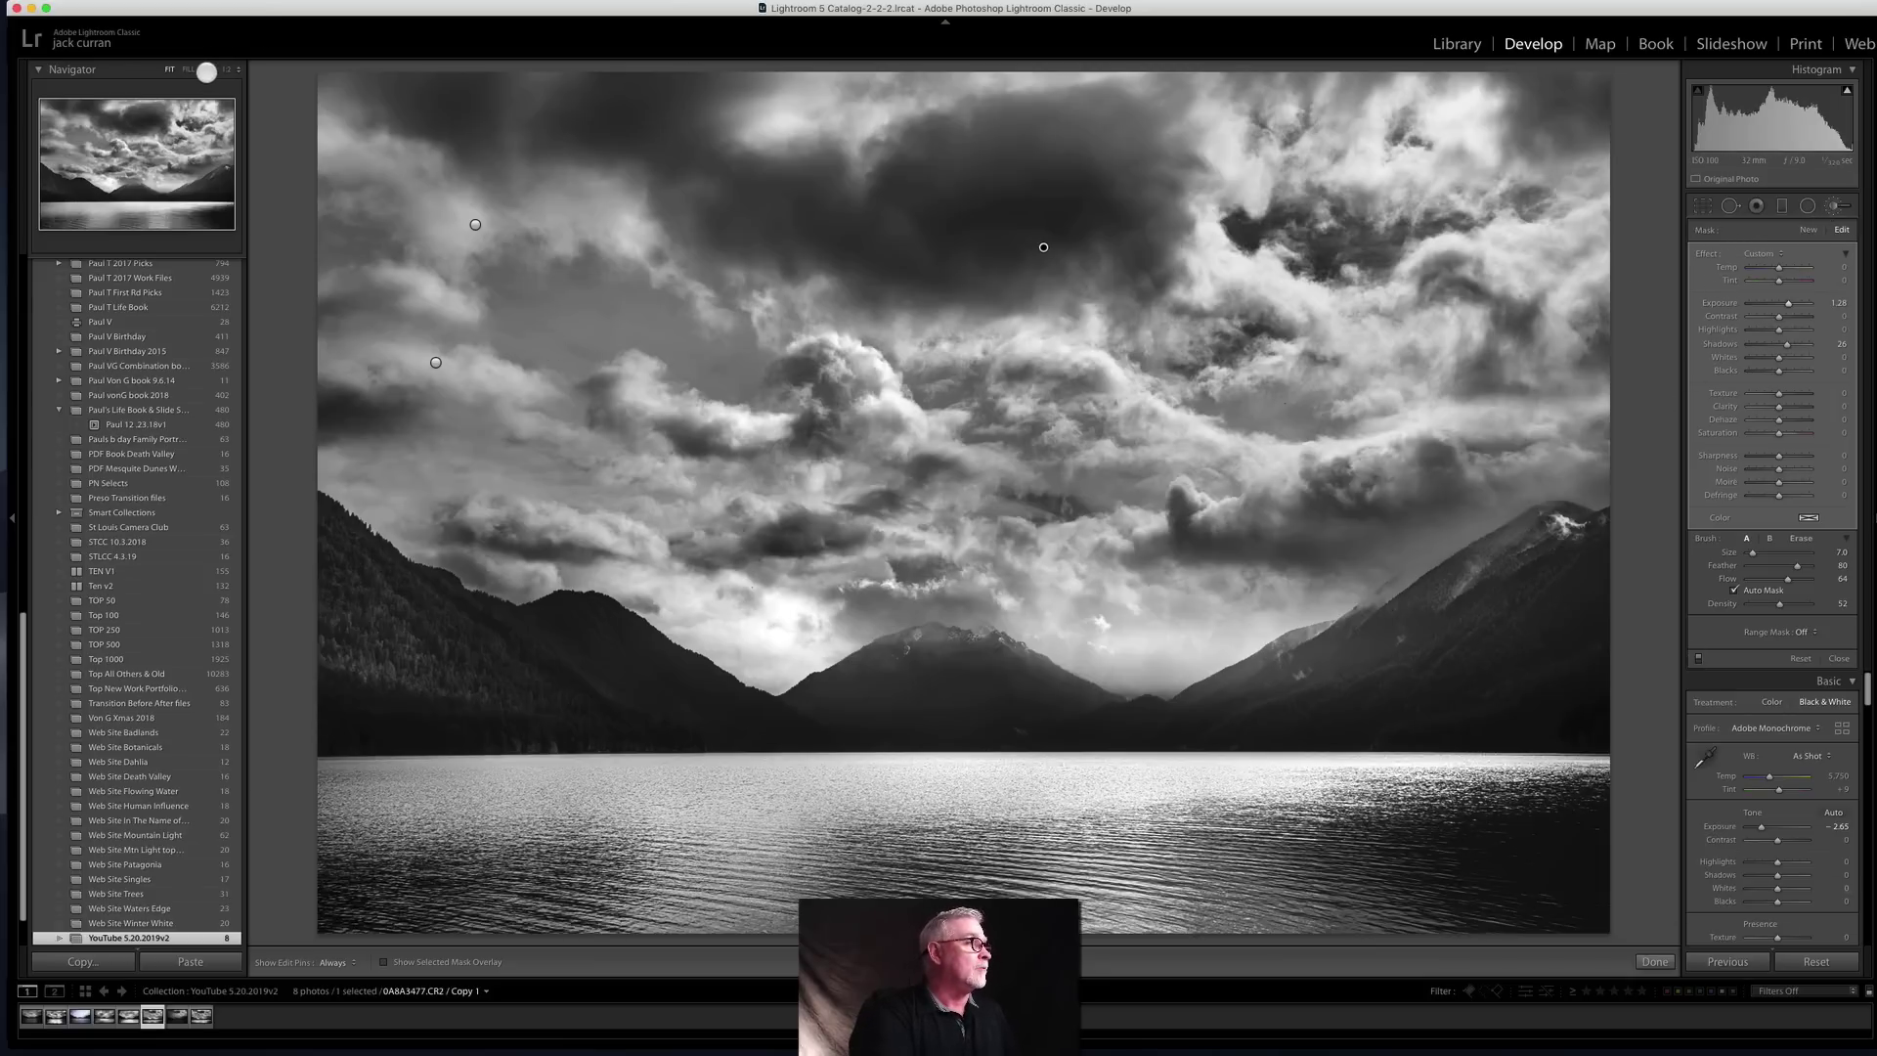
Step: Add a large radial filter over the forested left-hand mountain, tilting it to follow the ridge and centring it on the slope
click(205, 71)
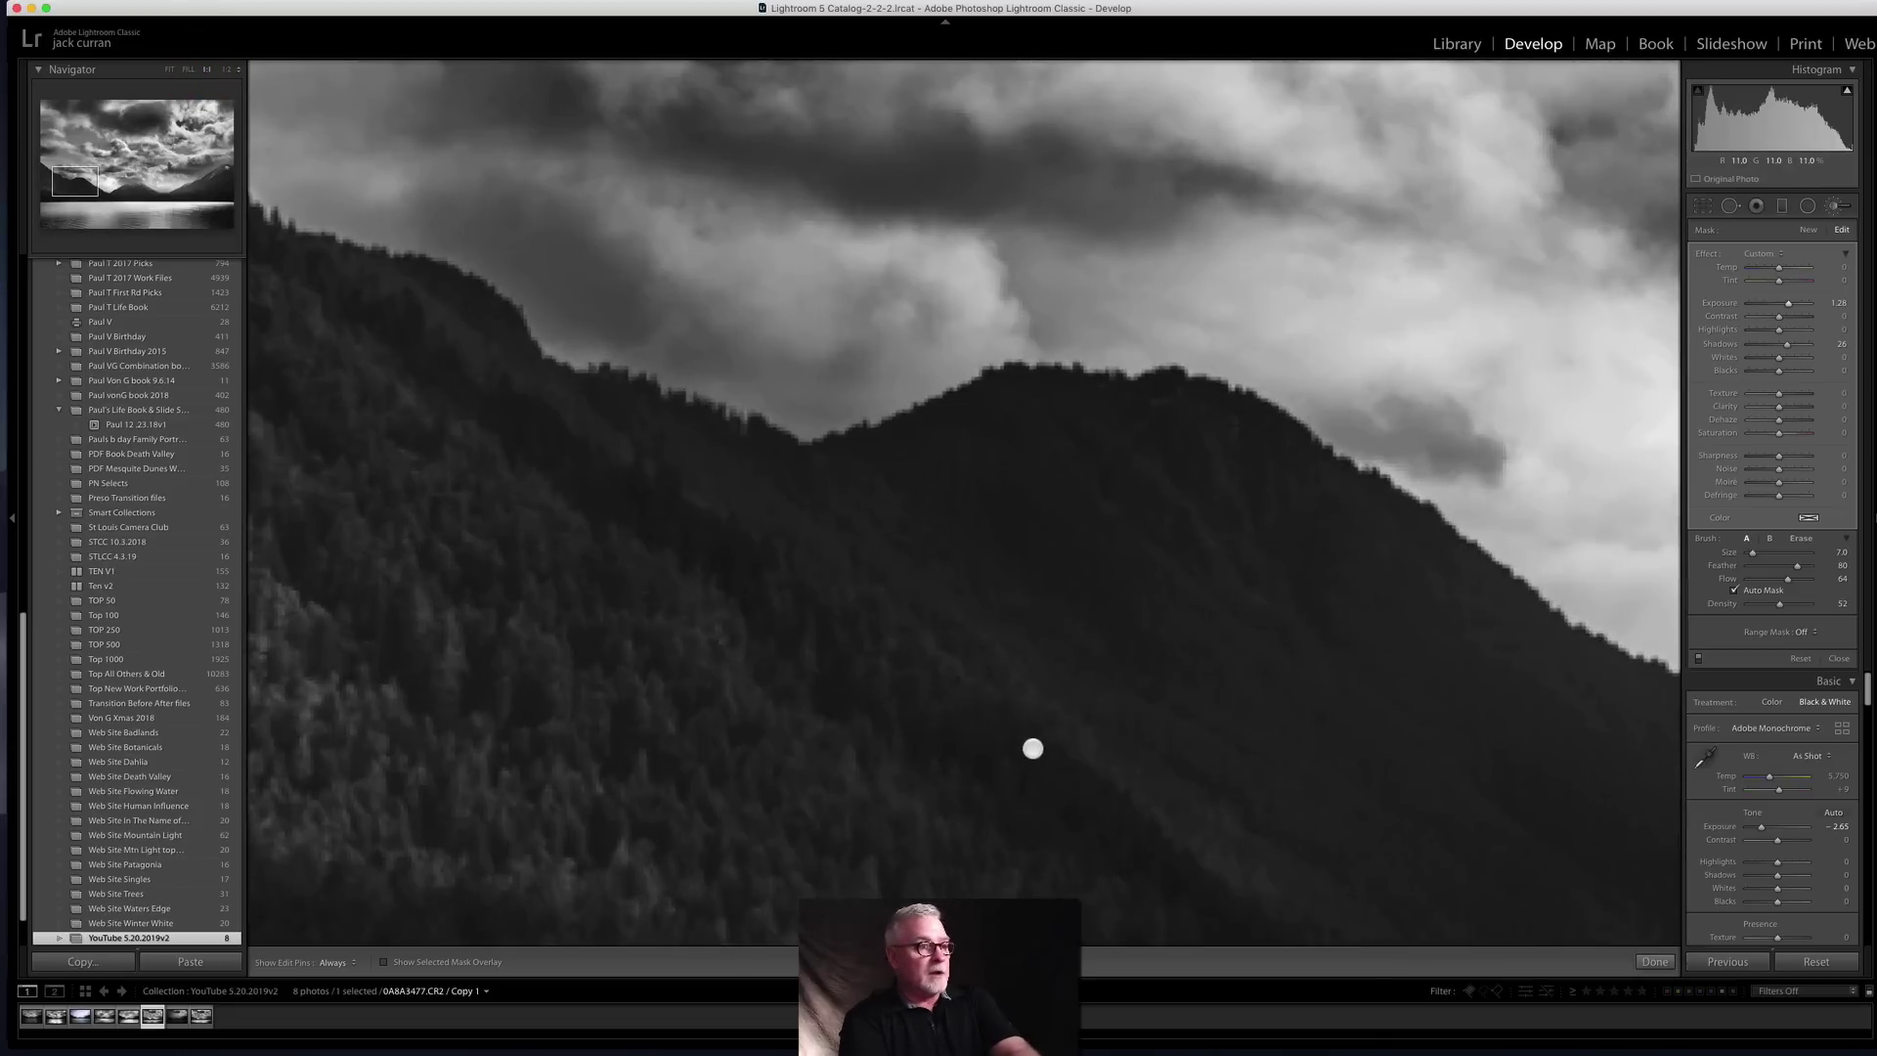
drag(1033, 749, 667, 569)
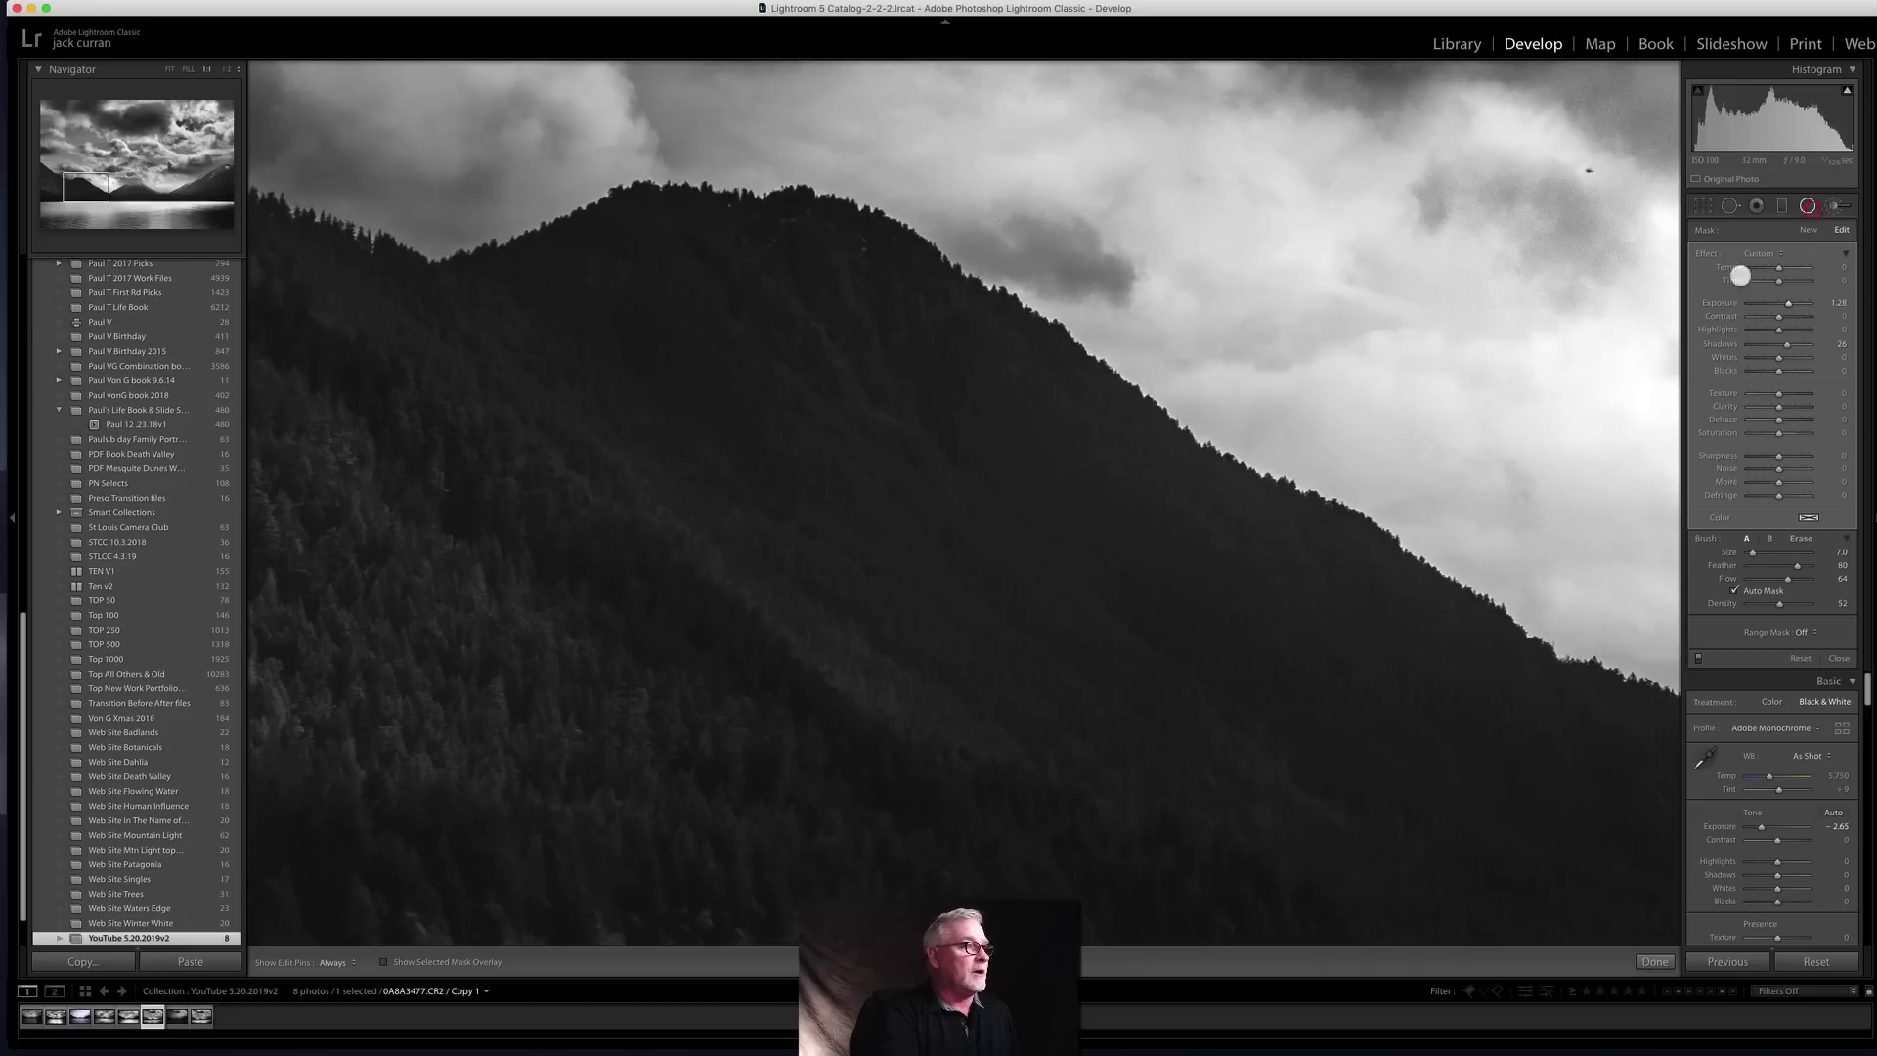
click(1808, 206)
drag(1279, 636, 1291, 641)
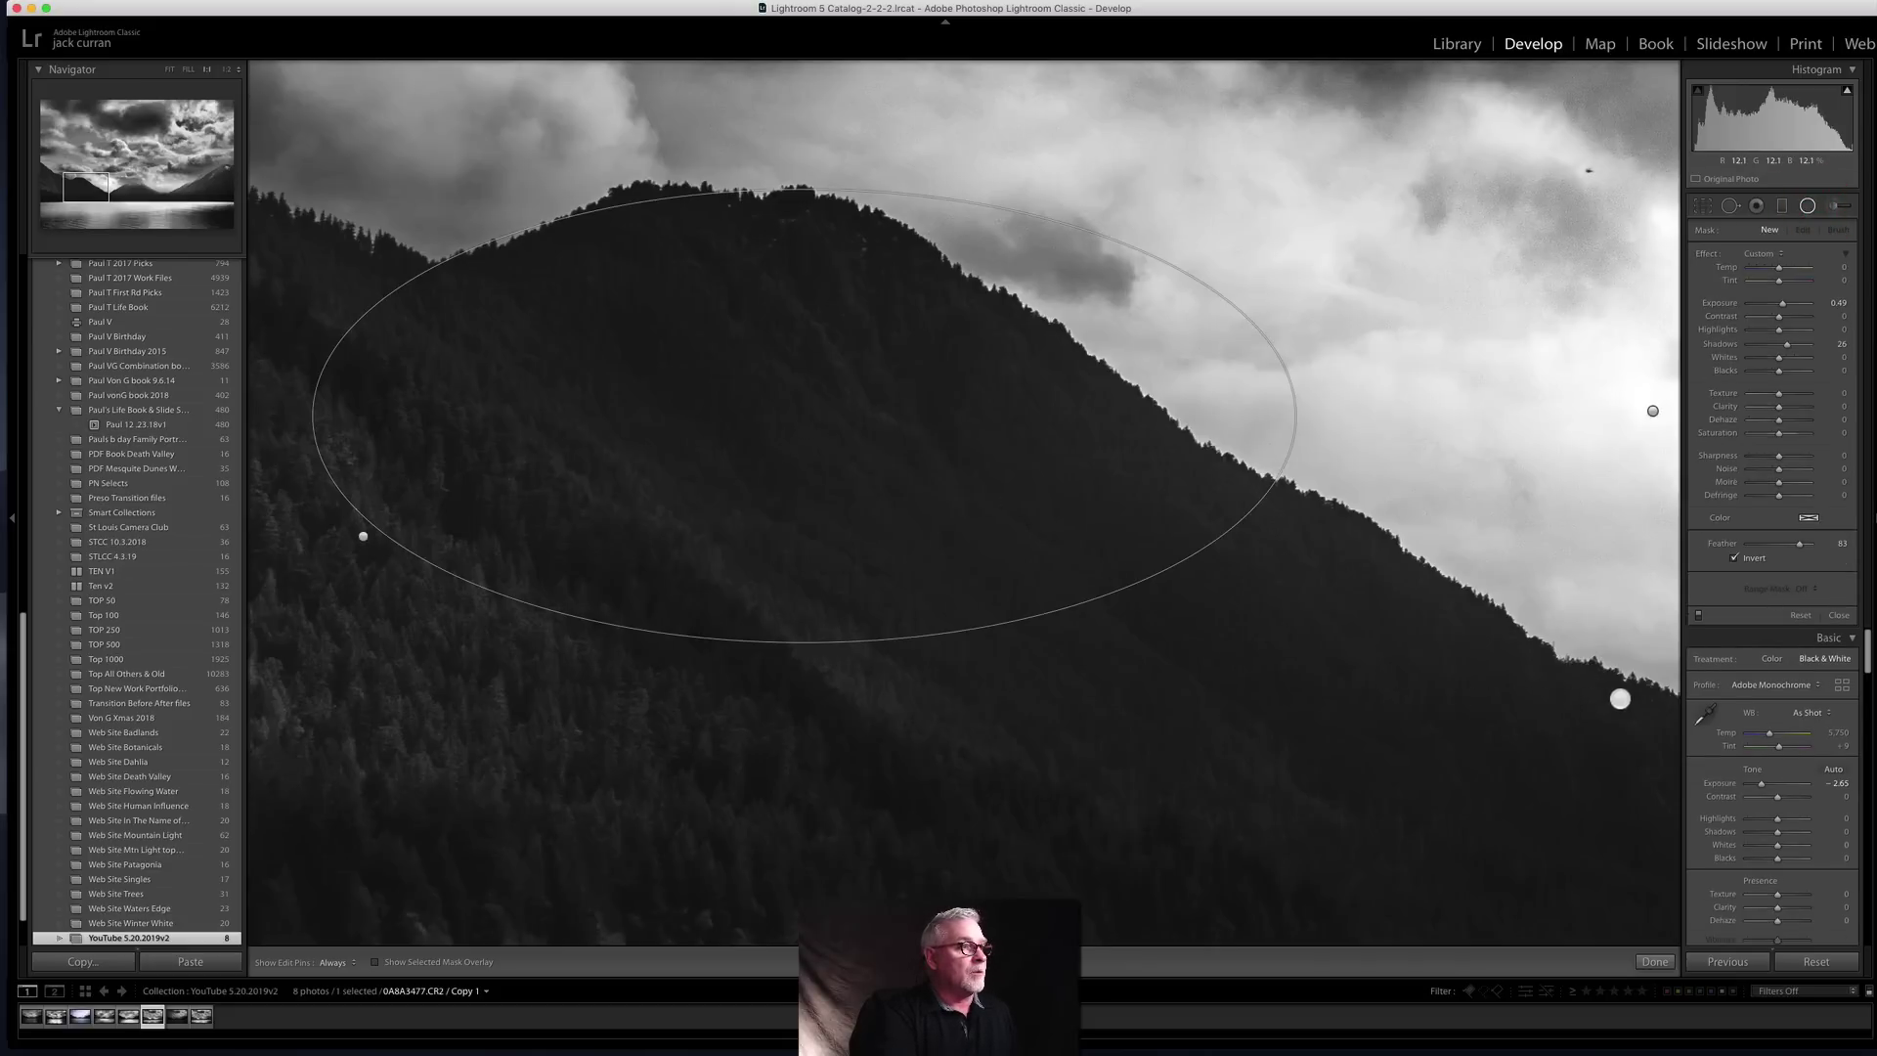
drag(1620, 698, 1683, 696)
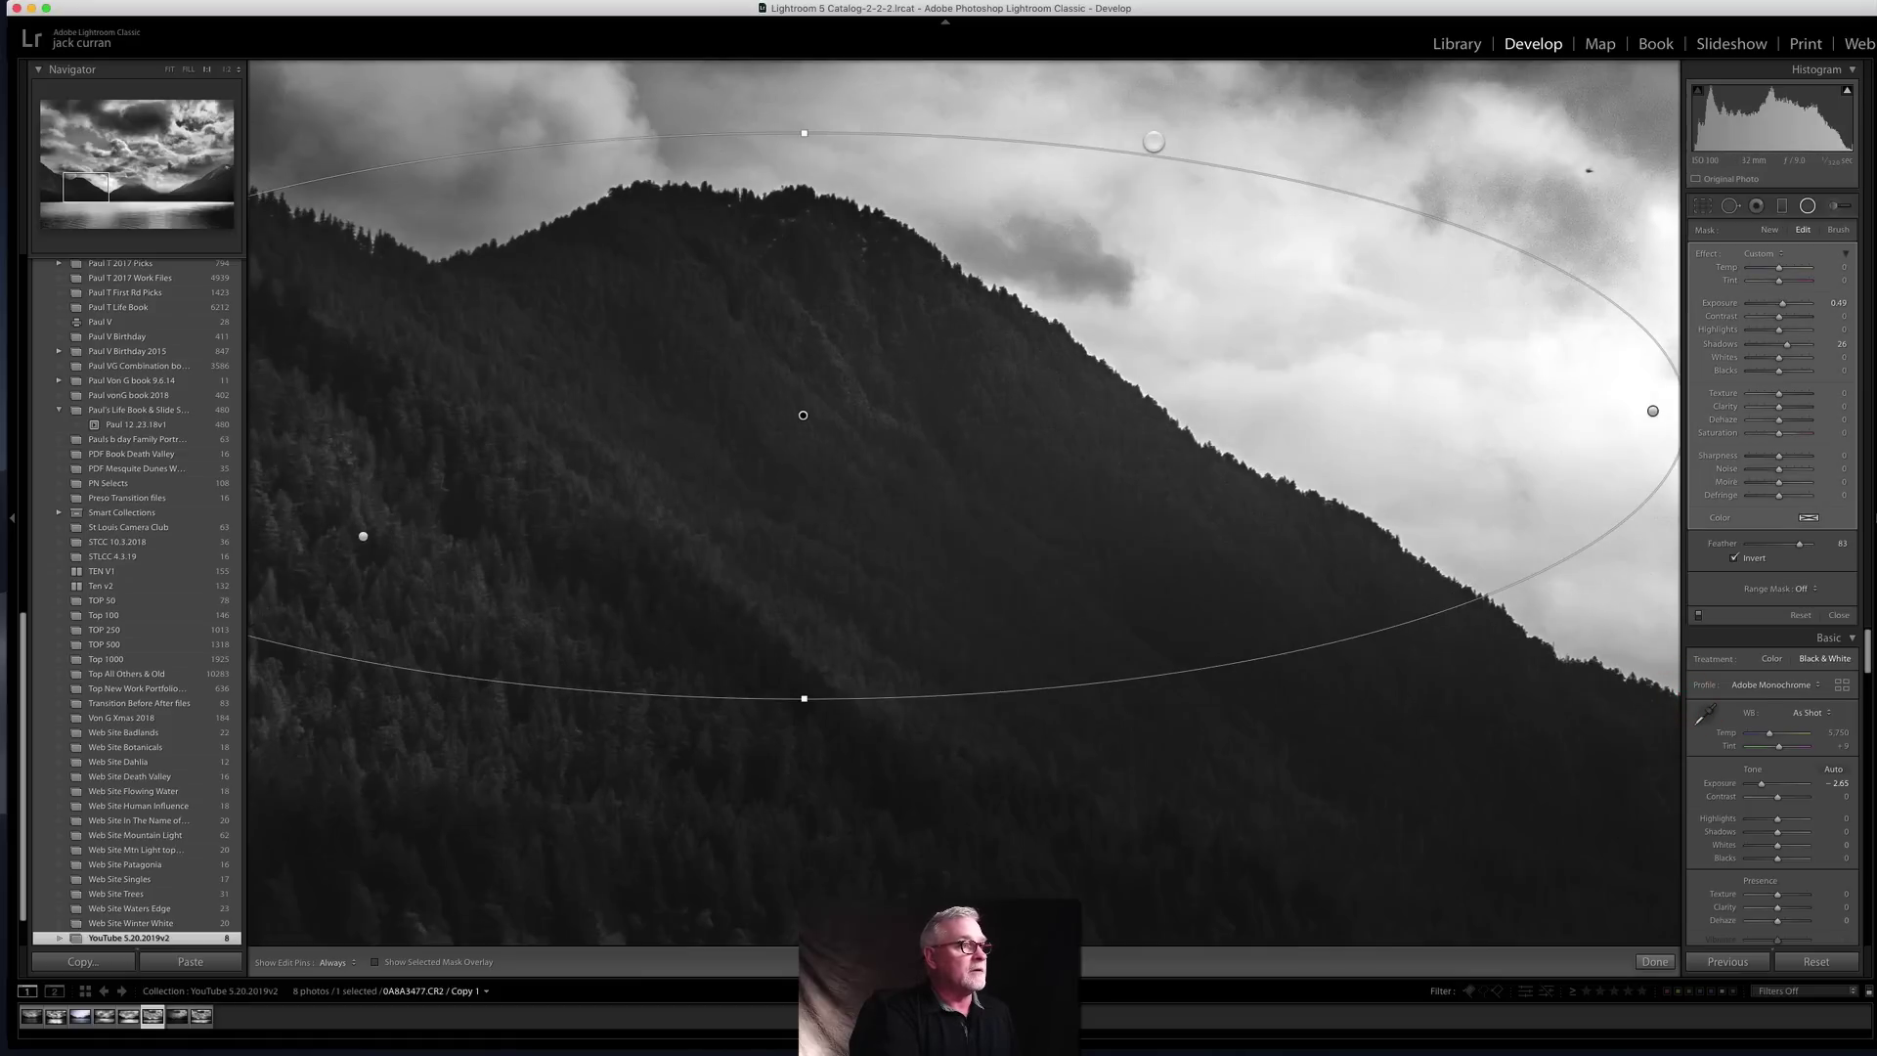
drag(1154, 142, 1252, 332)
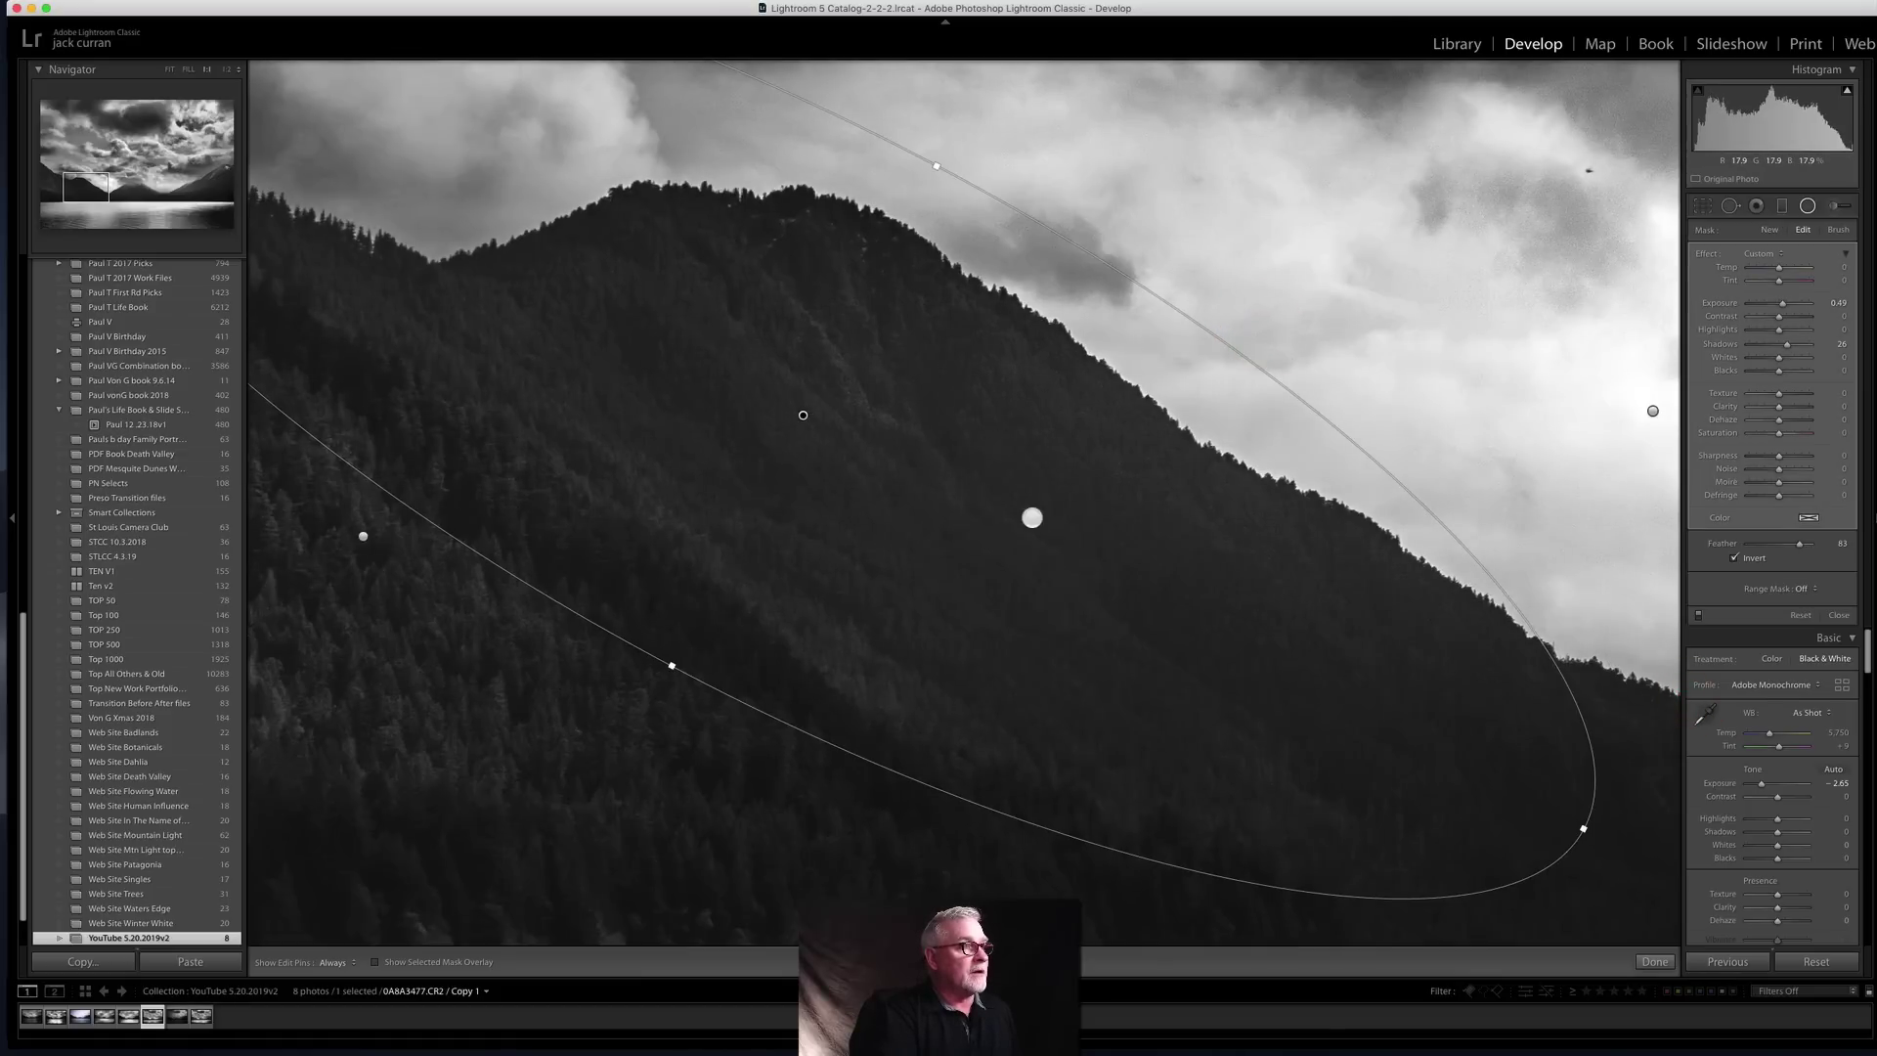
drag(1032, 517, 1102, 532)
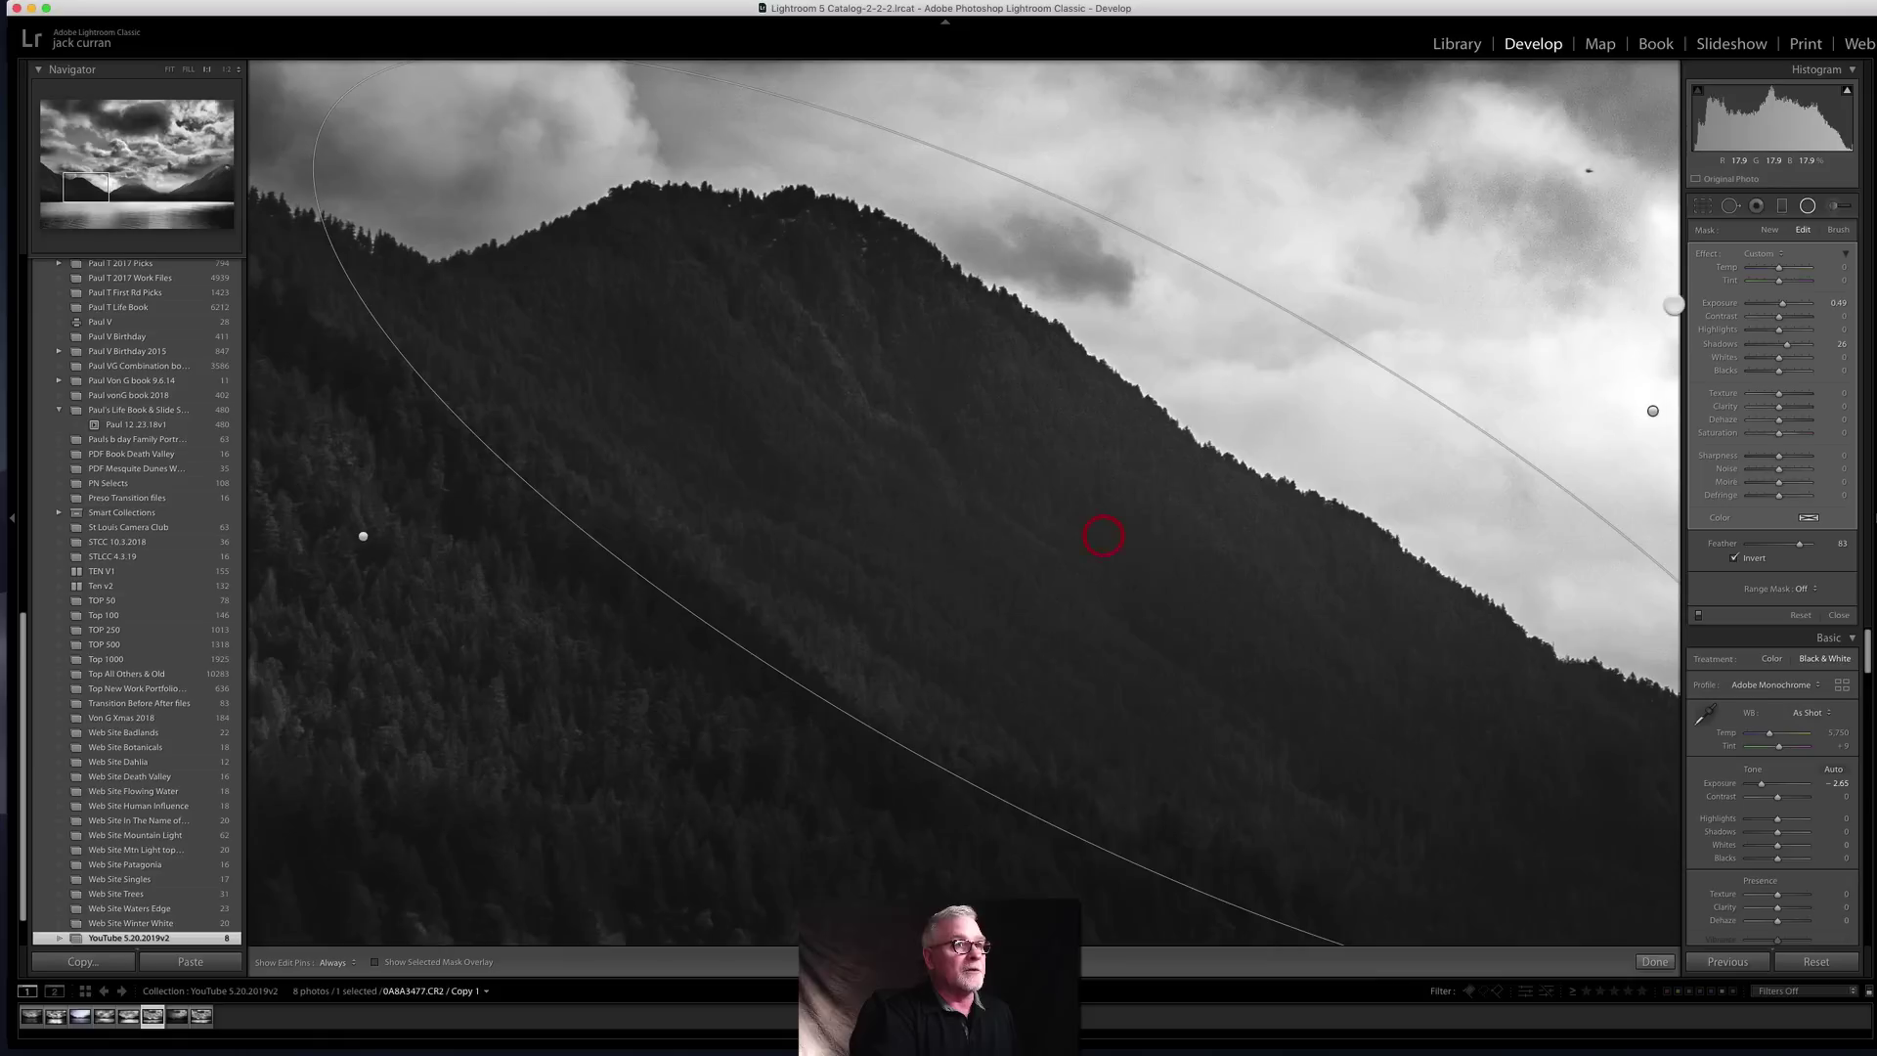
Step: Reset the left mountain filter's effects, raise its Shadows, lower Dehaze slightly, and close the filter with the whole photo in view
double_click(1708, 256)
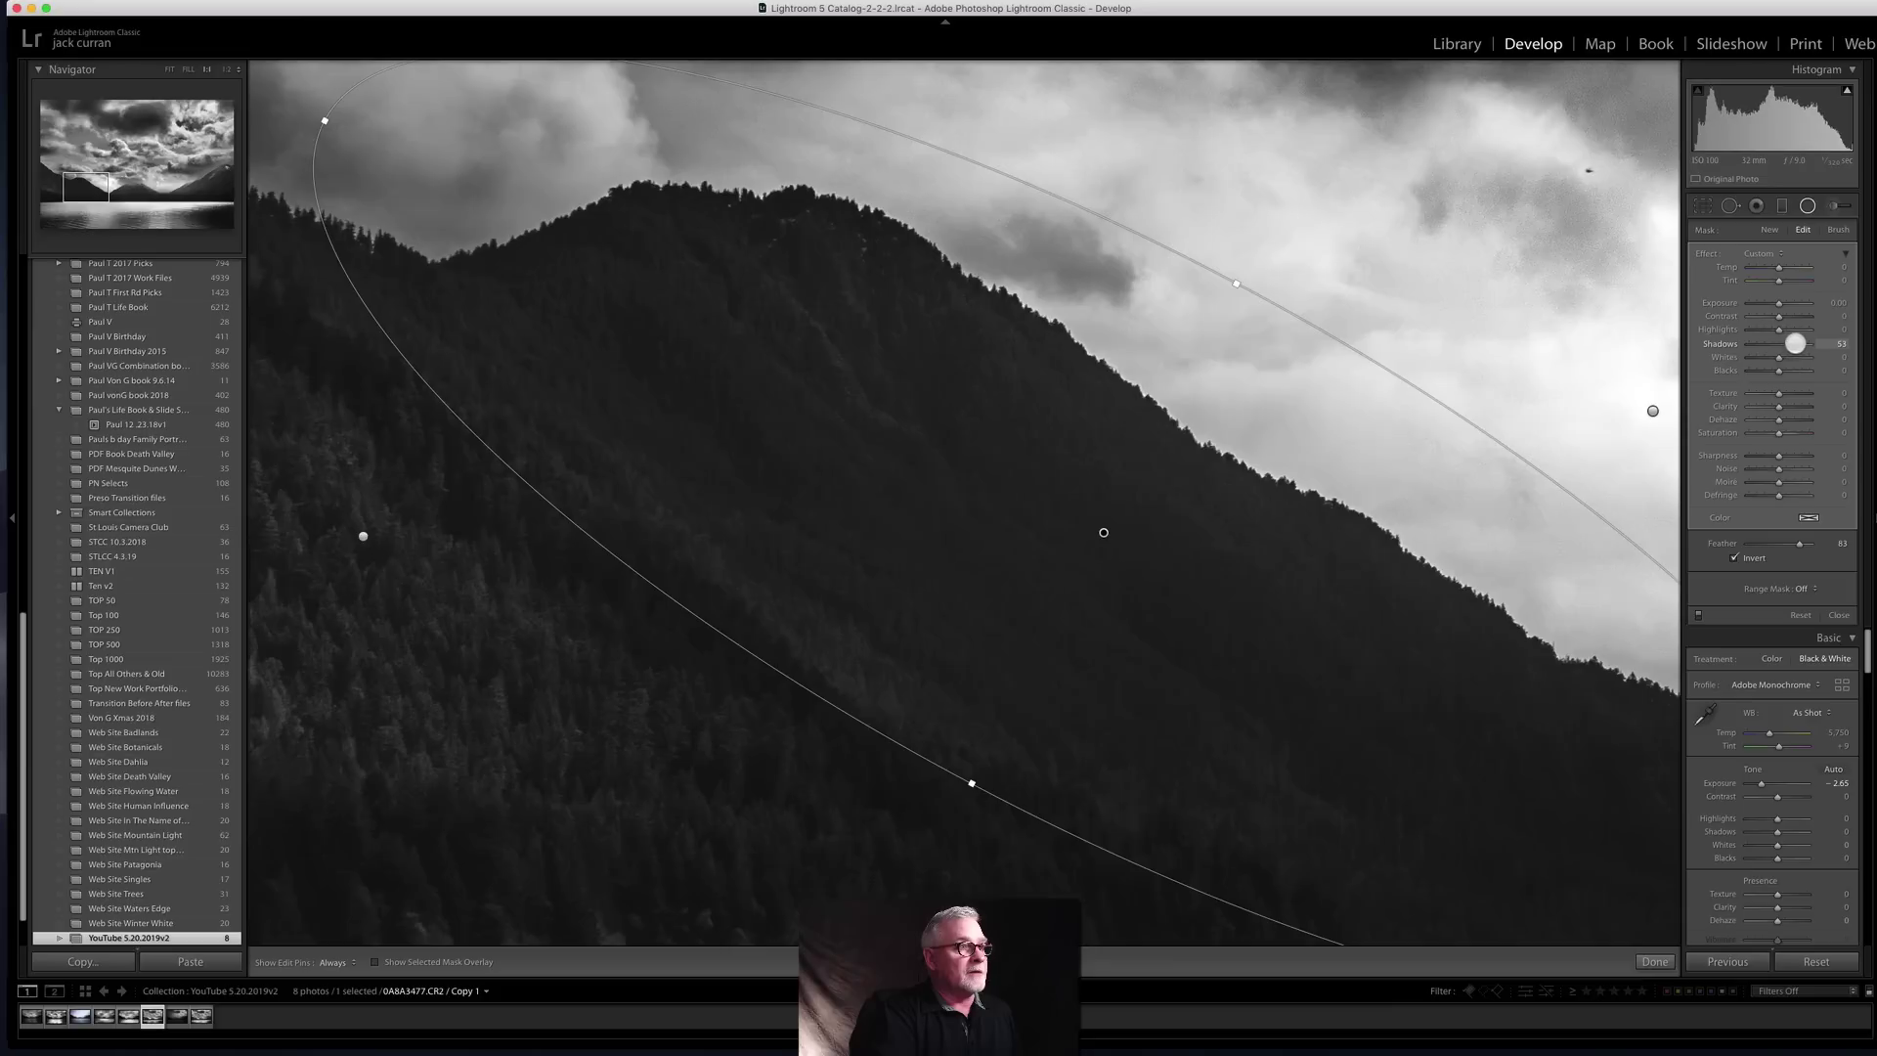
drag(1798, 341, 1795, 344)
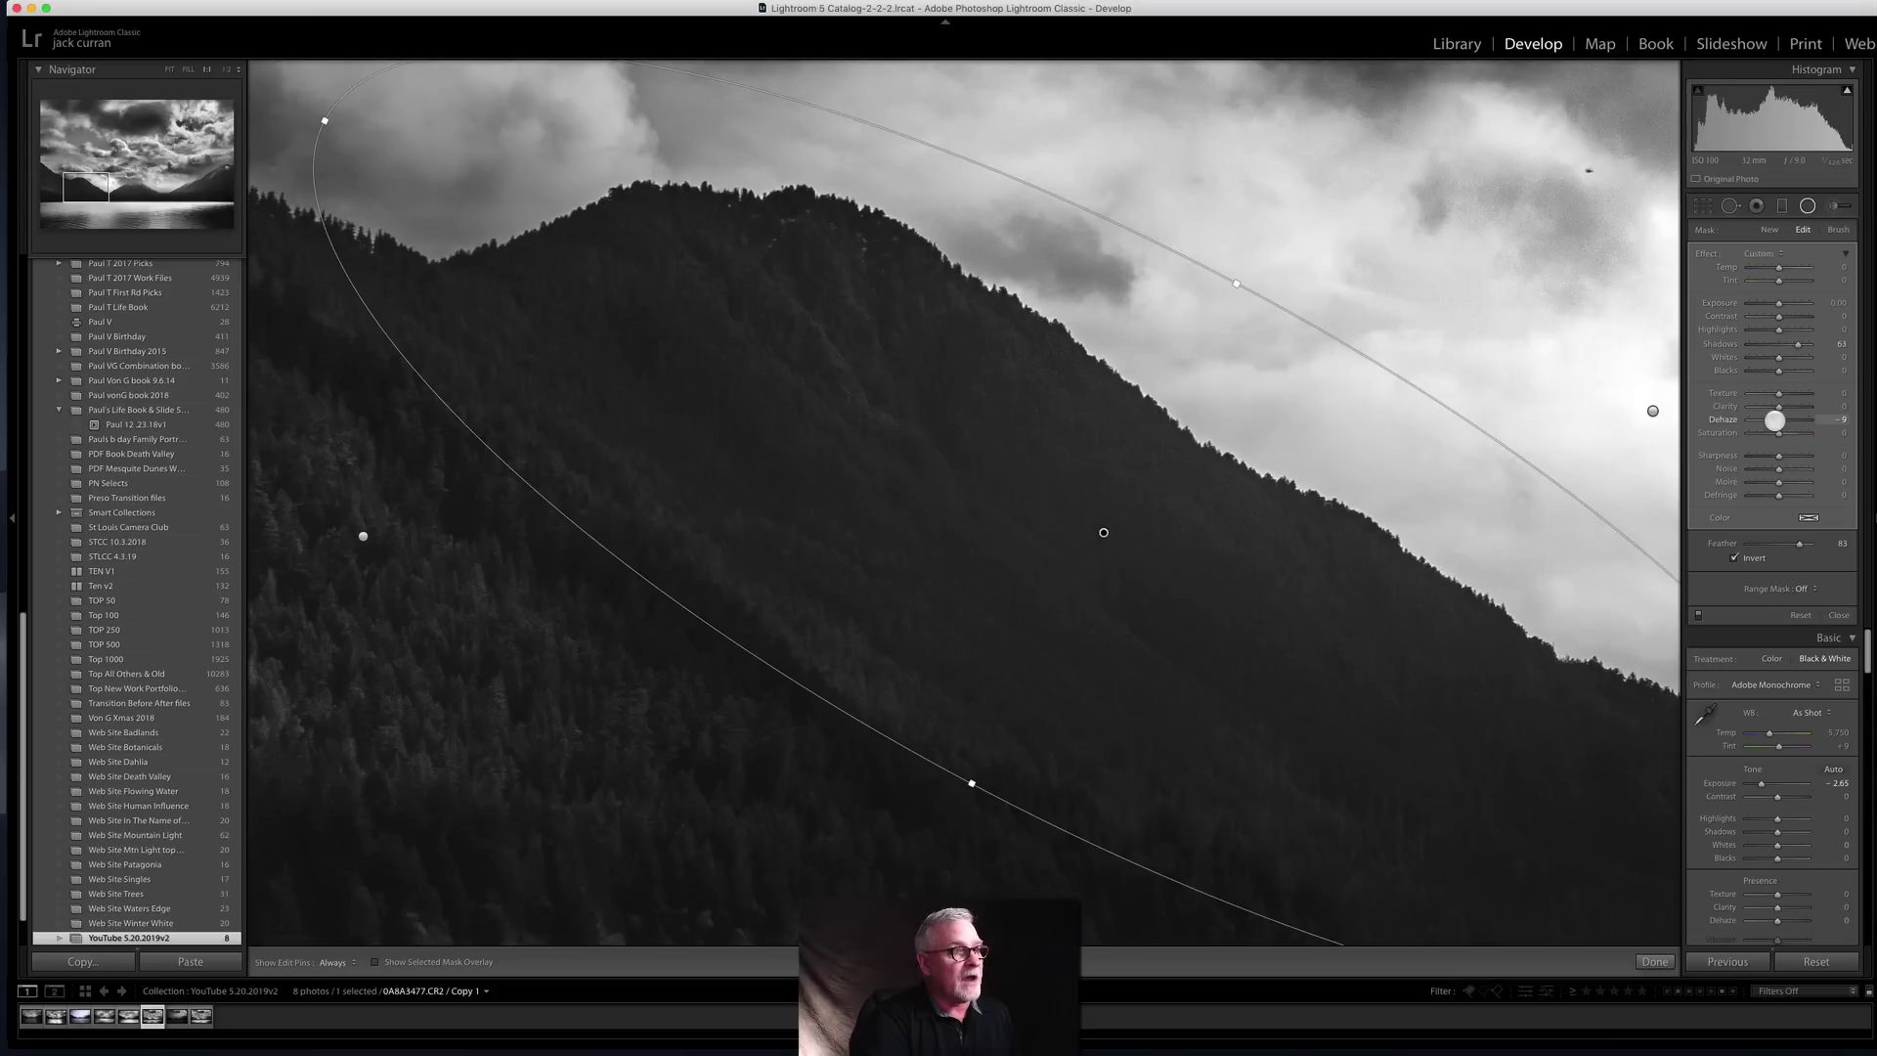
click(1775, 421)
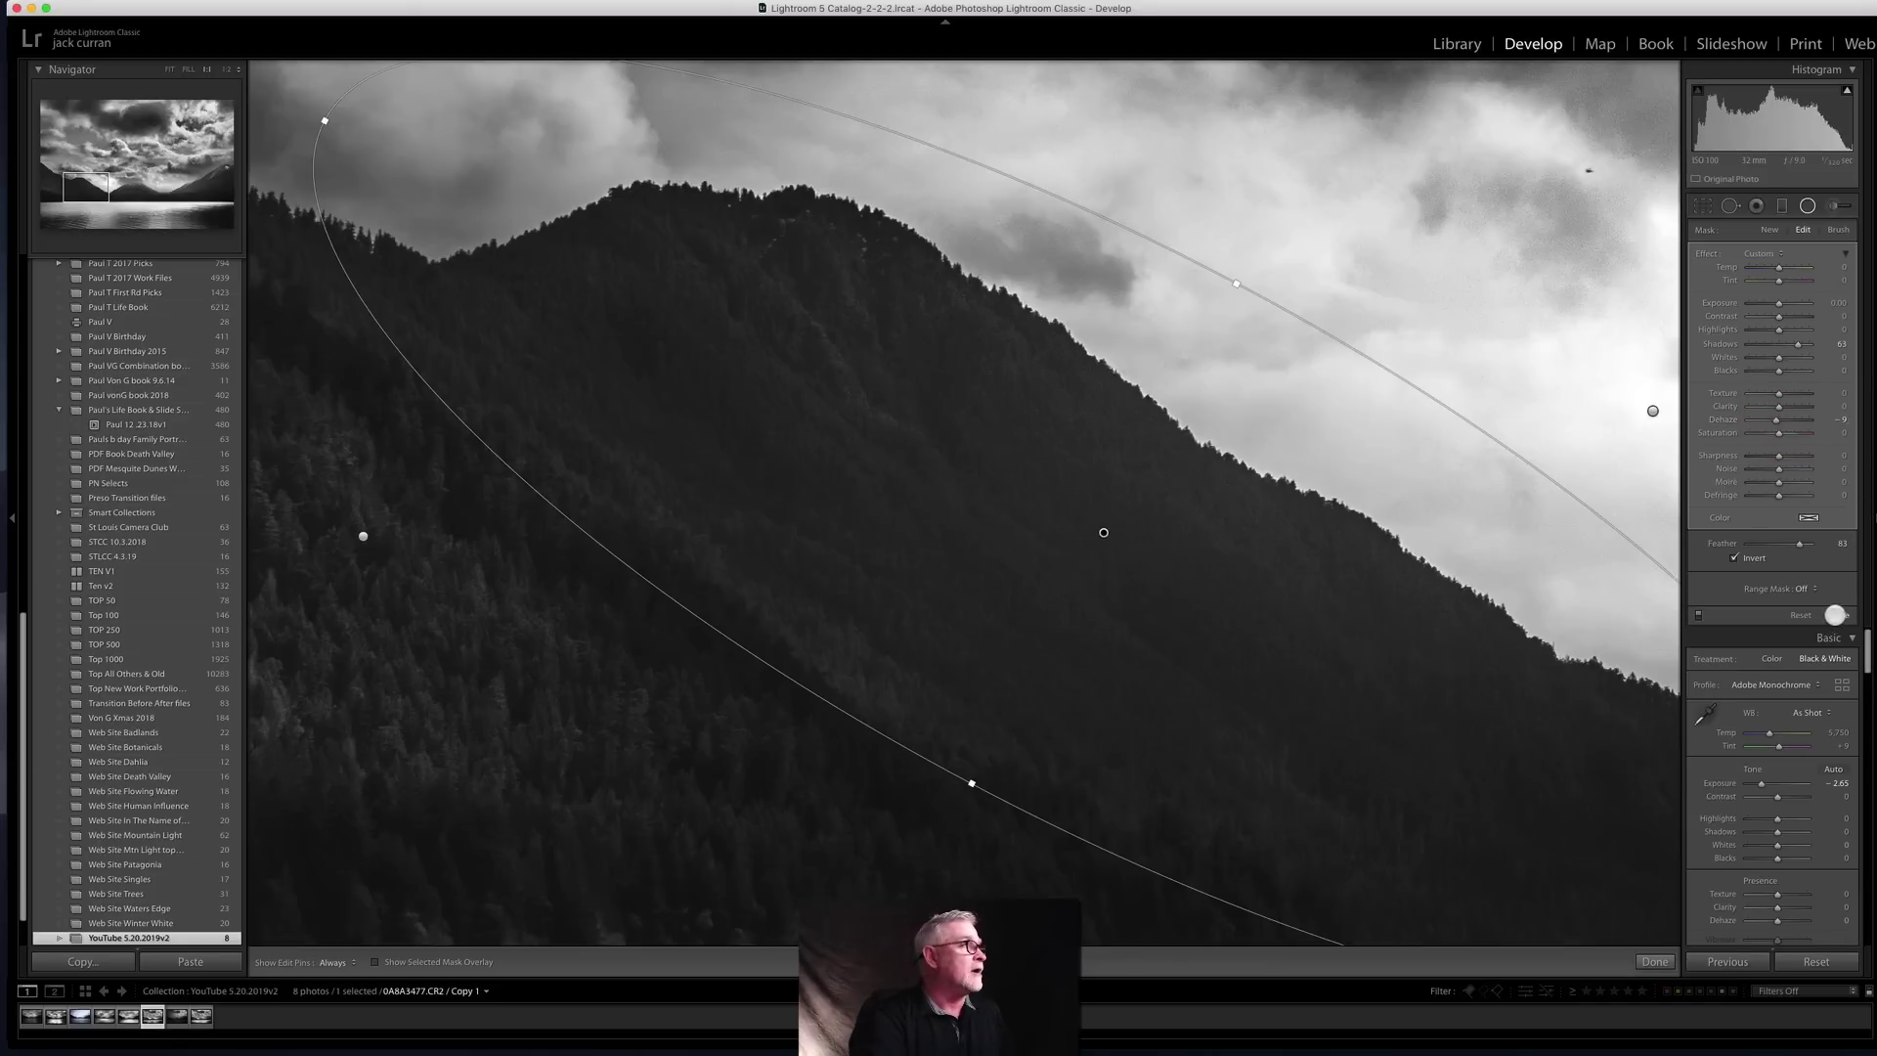
click(1836, 616)
click(170, 67)
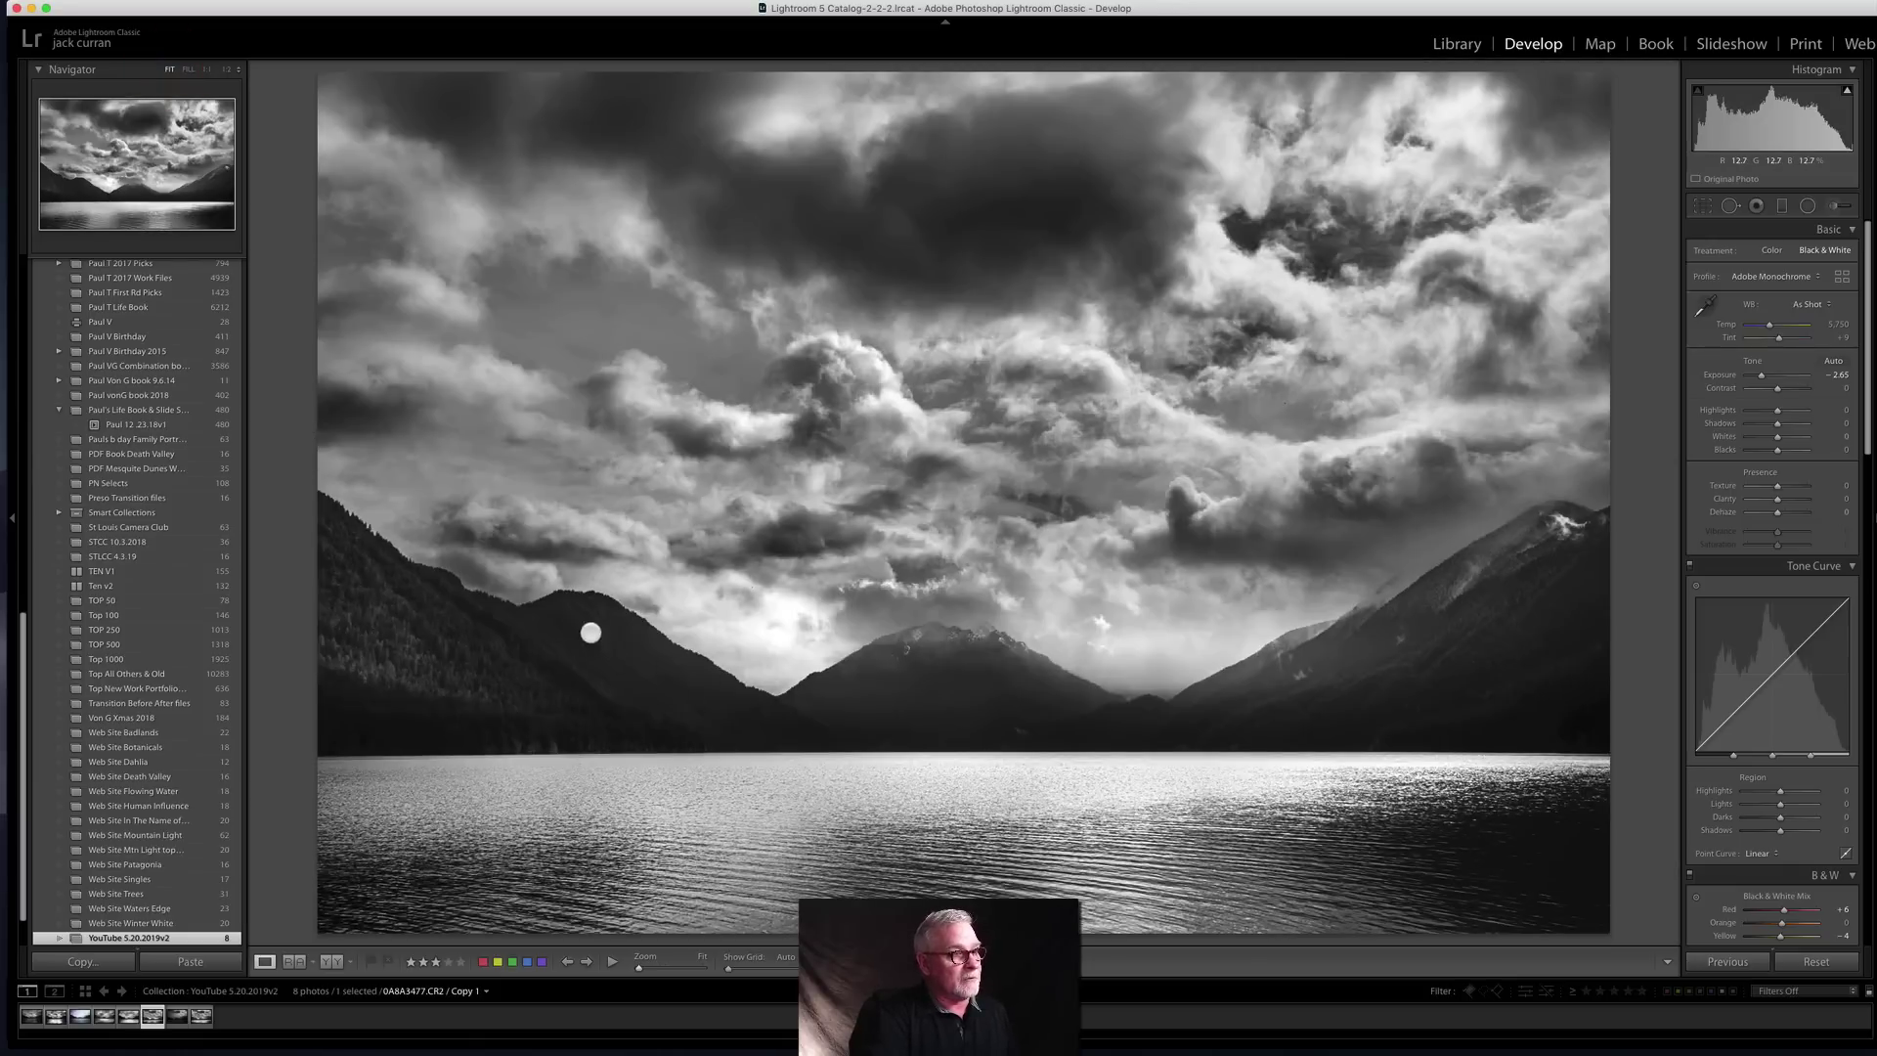
Step: Add a radial filter centred on the central mountain with its effects reset, Highlights 19, Blacks -15 and Clarity 13
click(961, 649)
scroll(930, 746, down, 5)
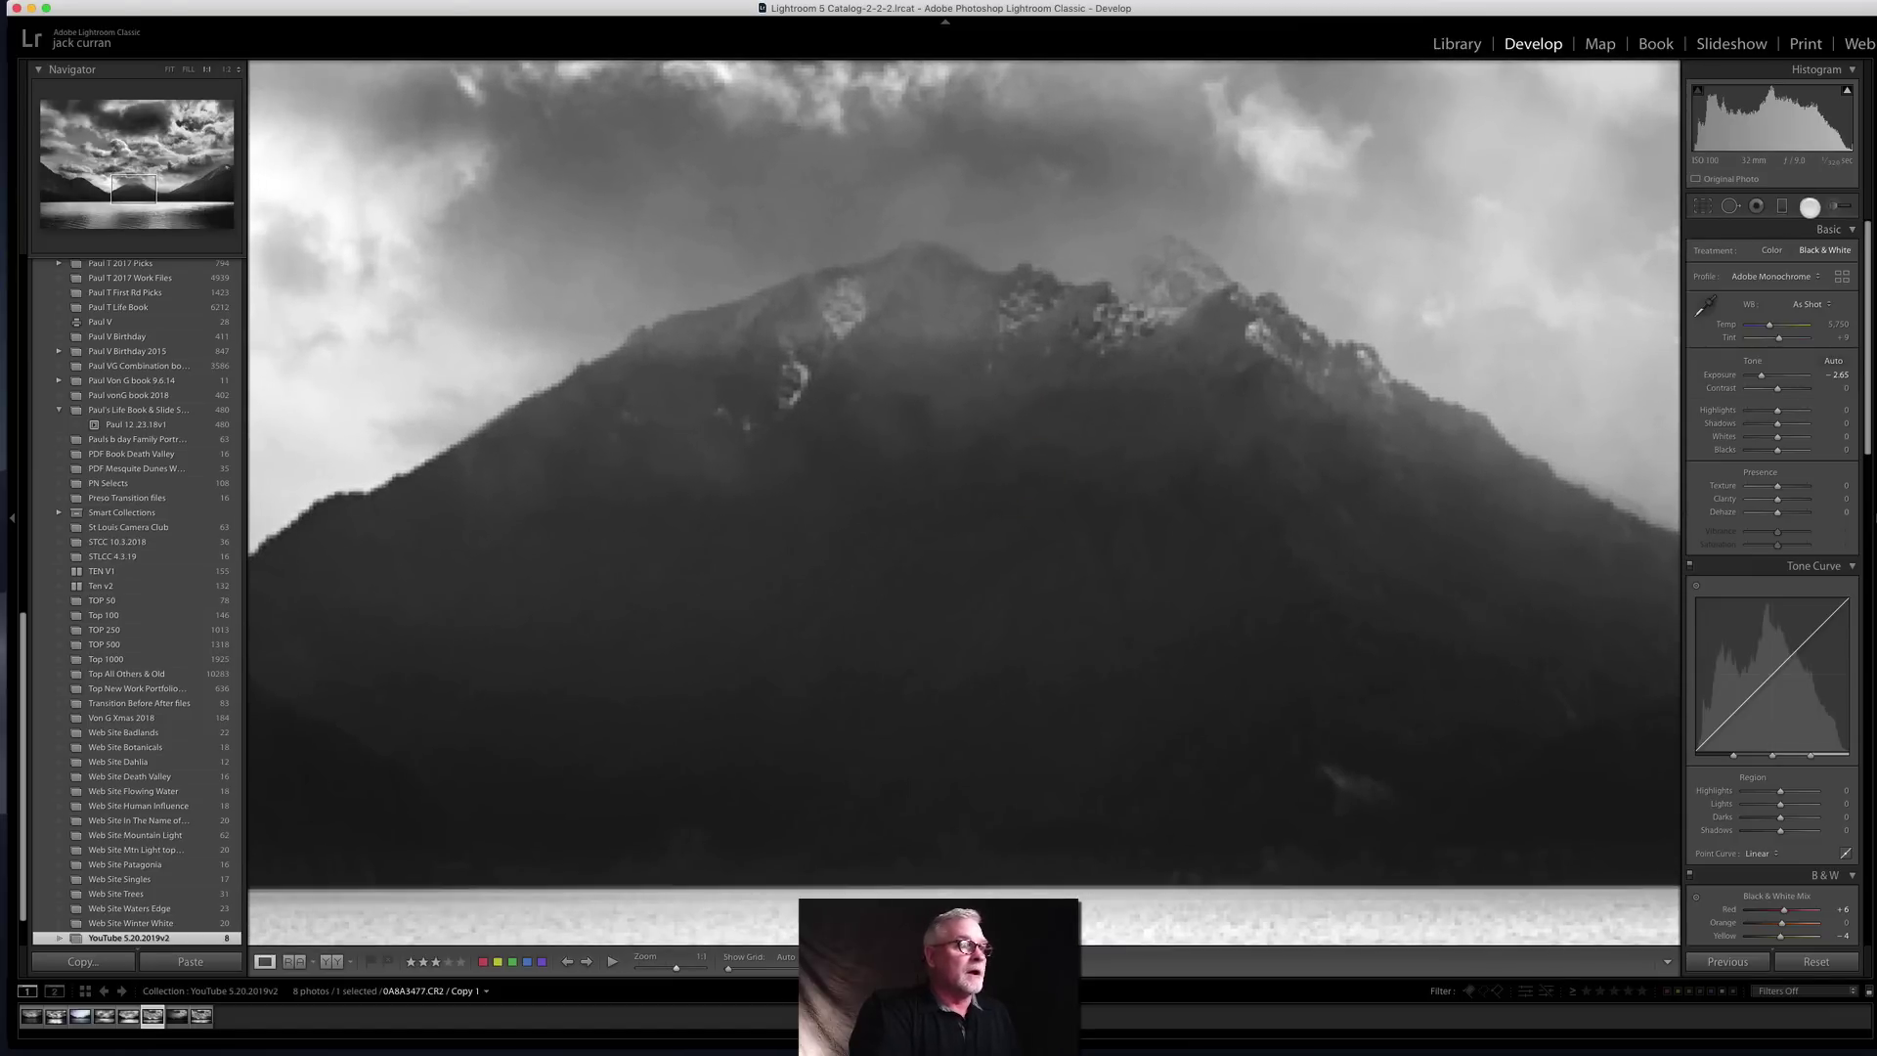
click(1809, 207)
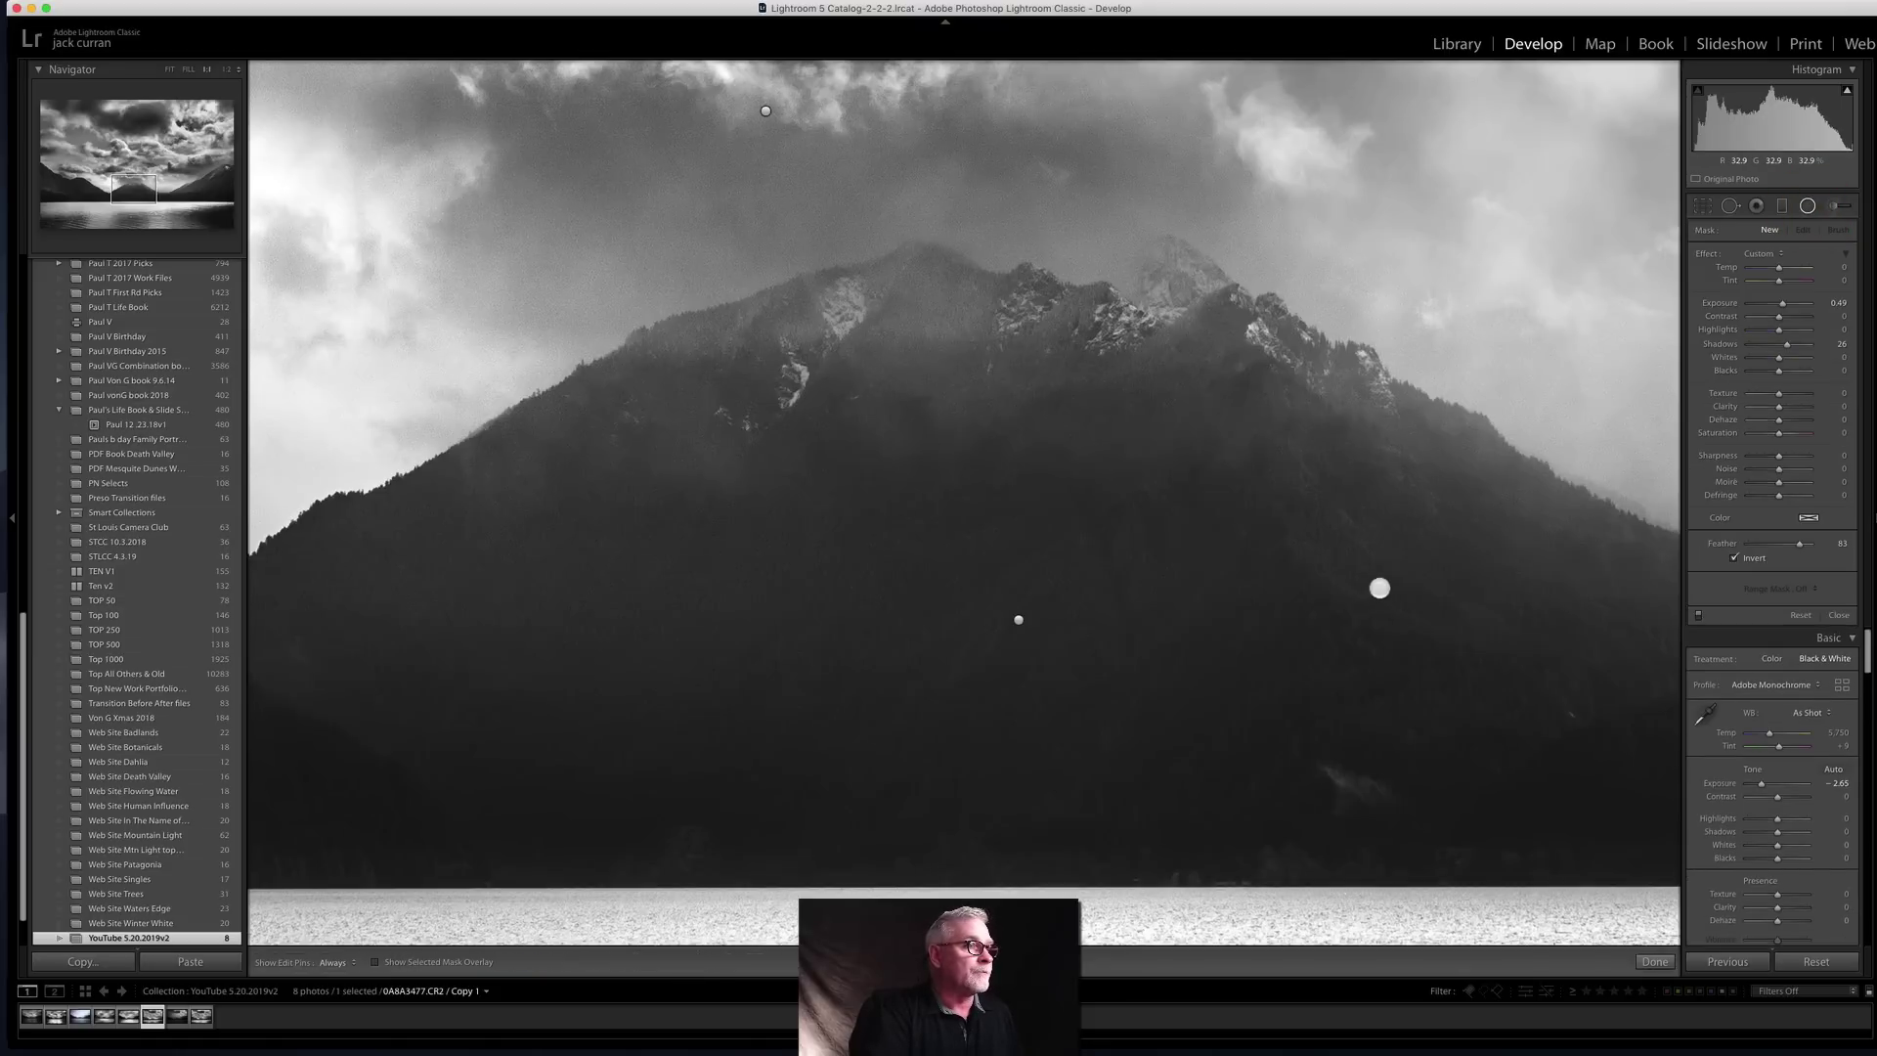
drag(1494, 701, 1523, 714)
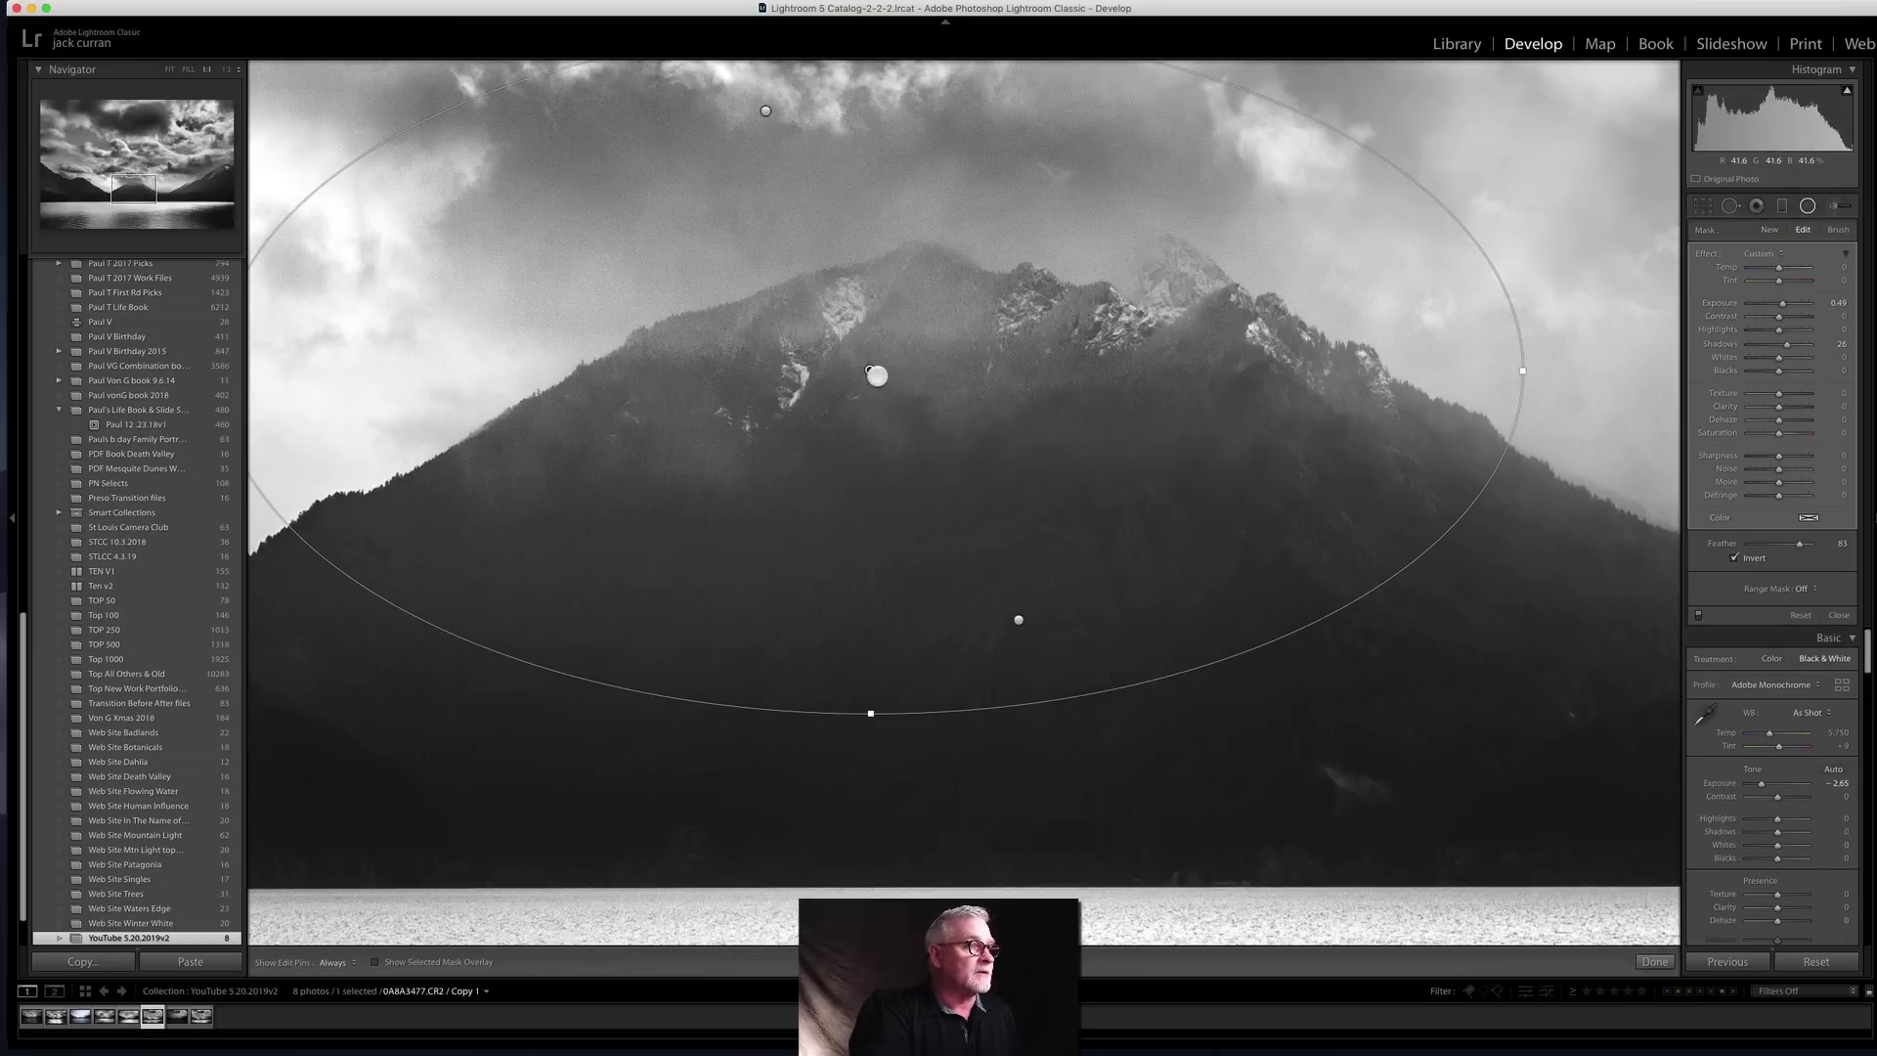
drag(973, 445, 981, 473)
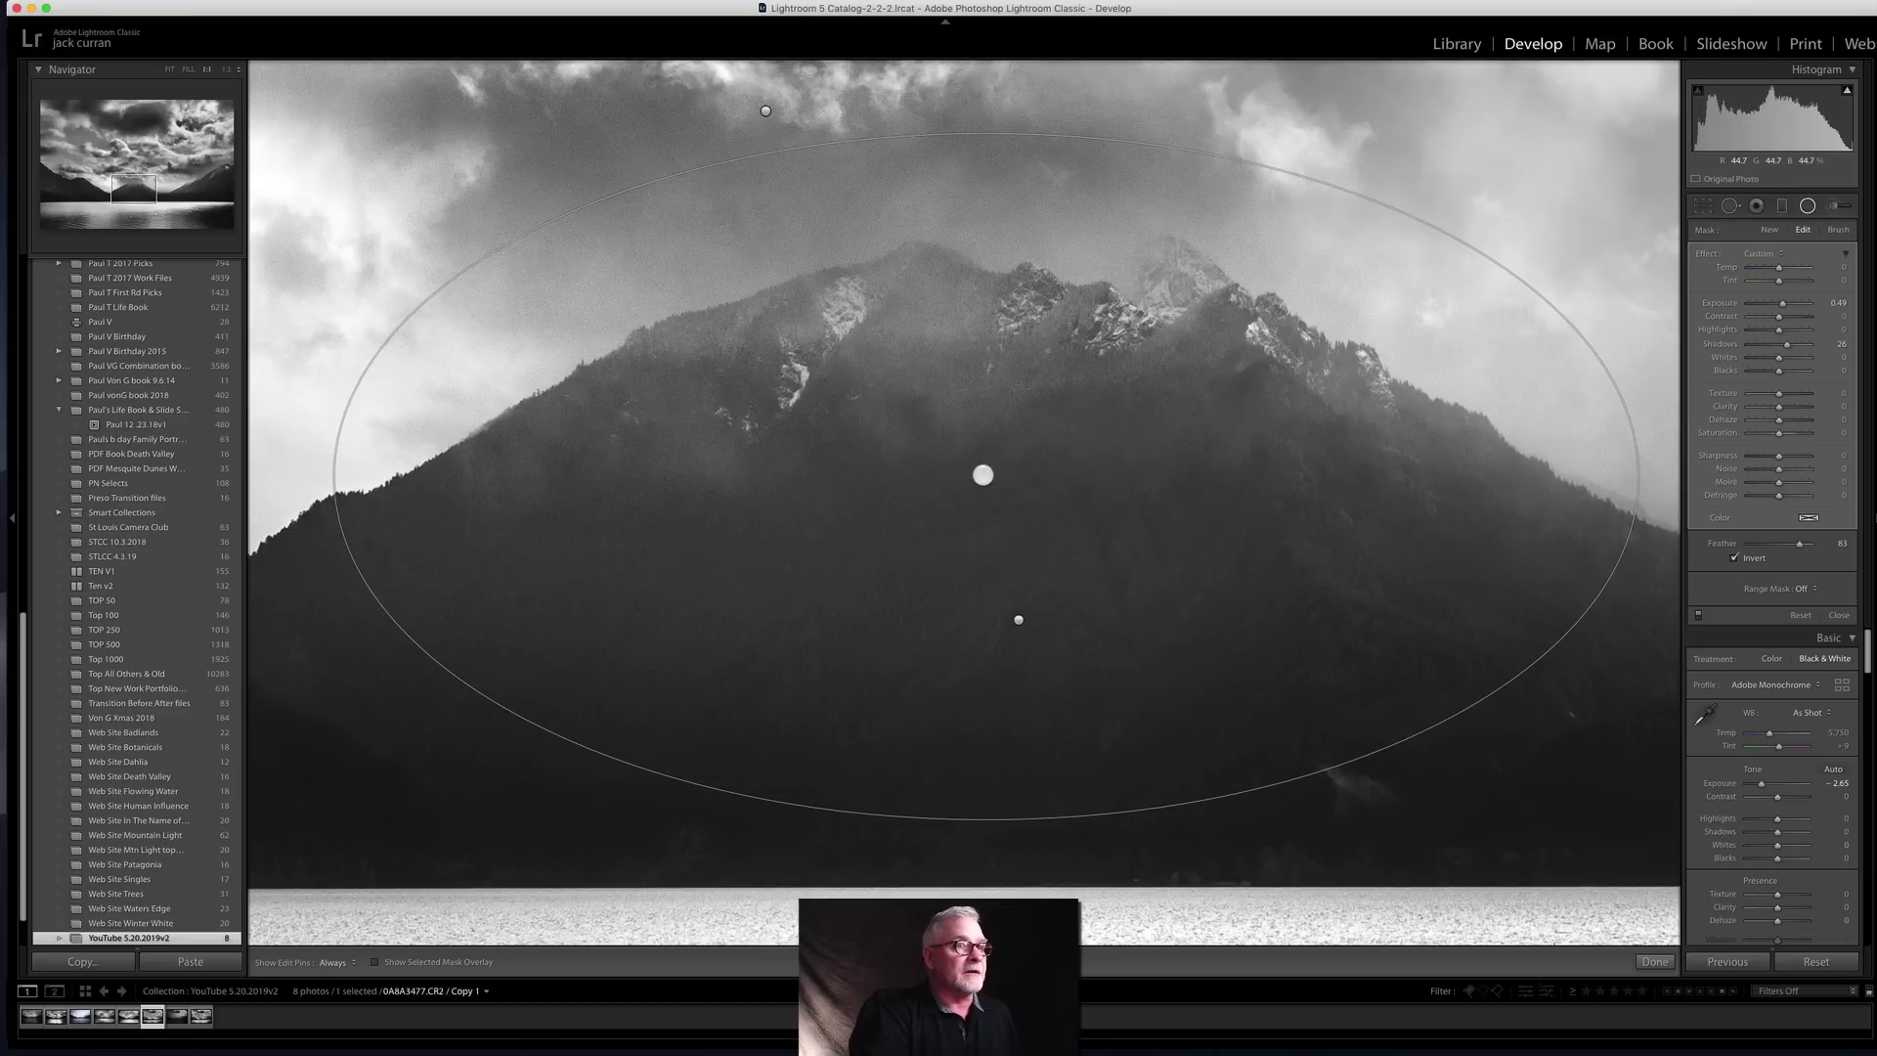
double_click(1710, 256)
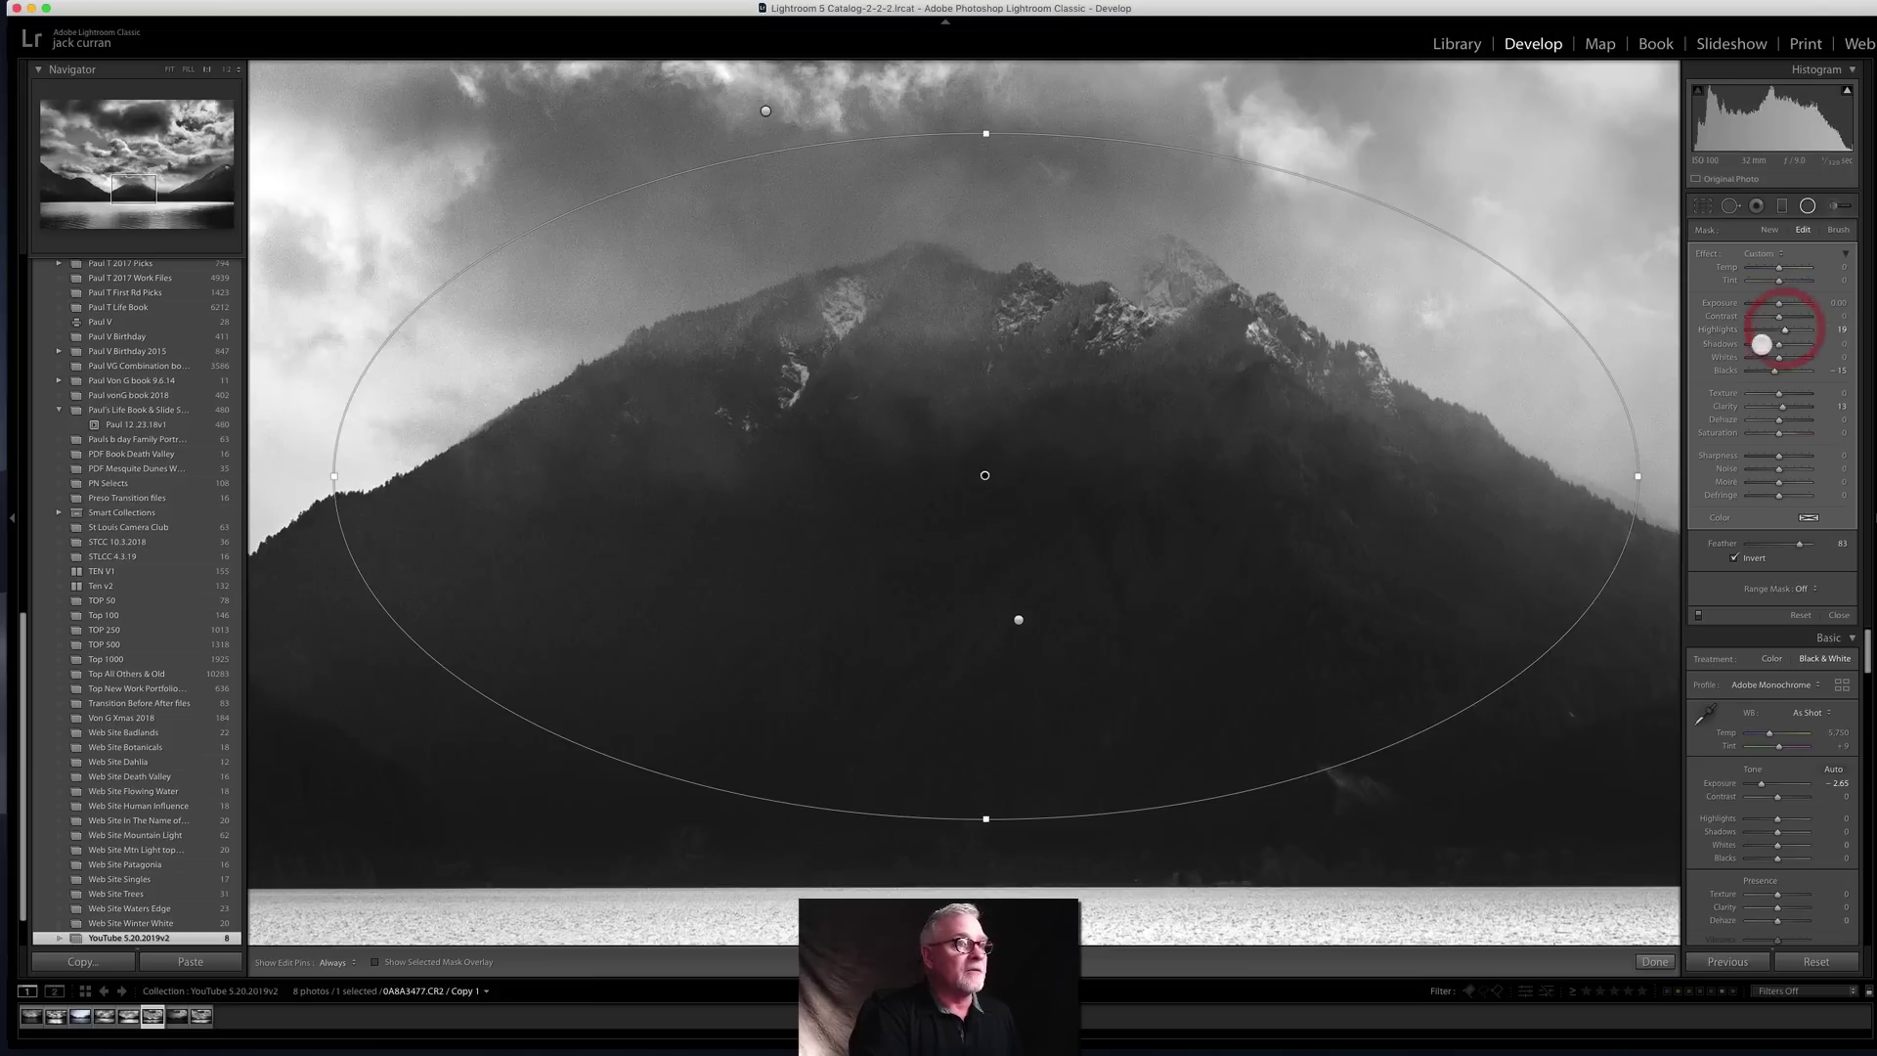
Step: Set up a new adjustment brush with Exposure 0.58, Highlights 37, Whites 17 and Dehaze -12, and paint it over the central mountain
click(1839, 205)
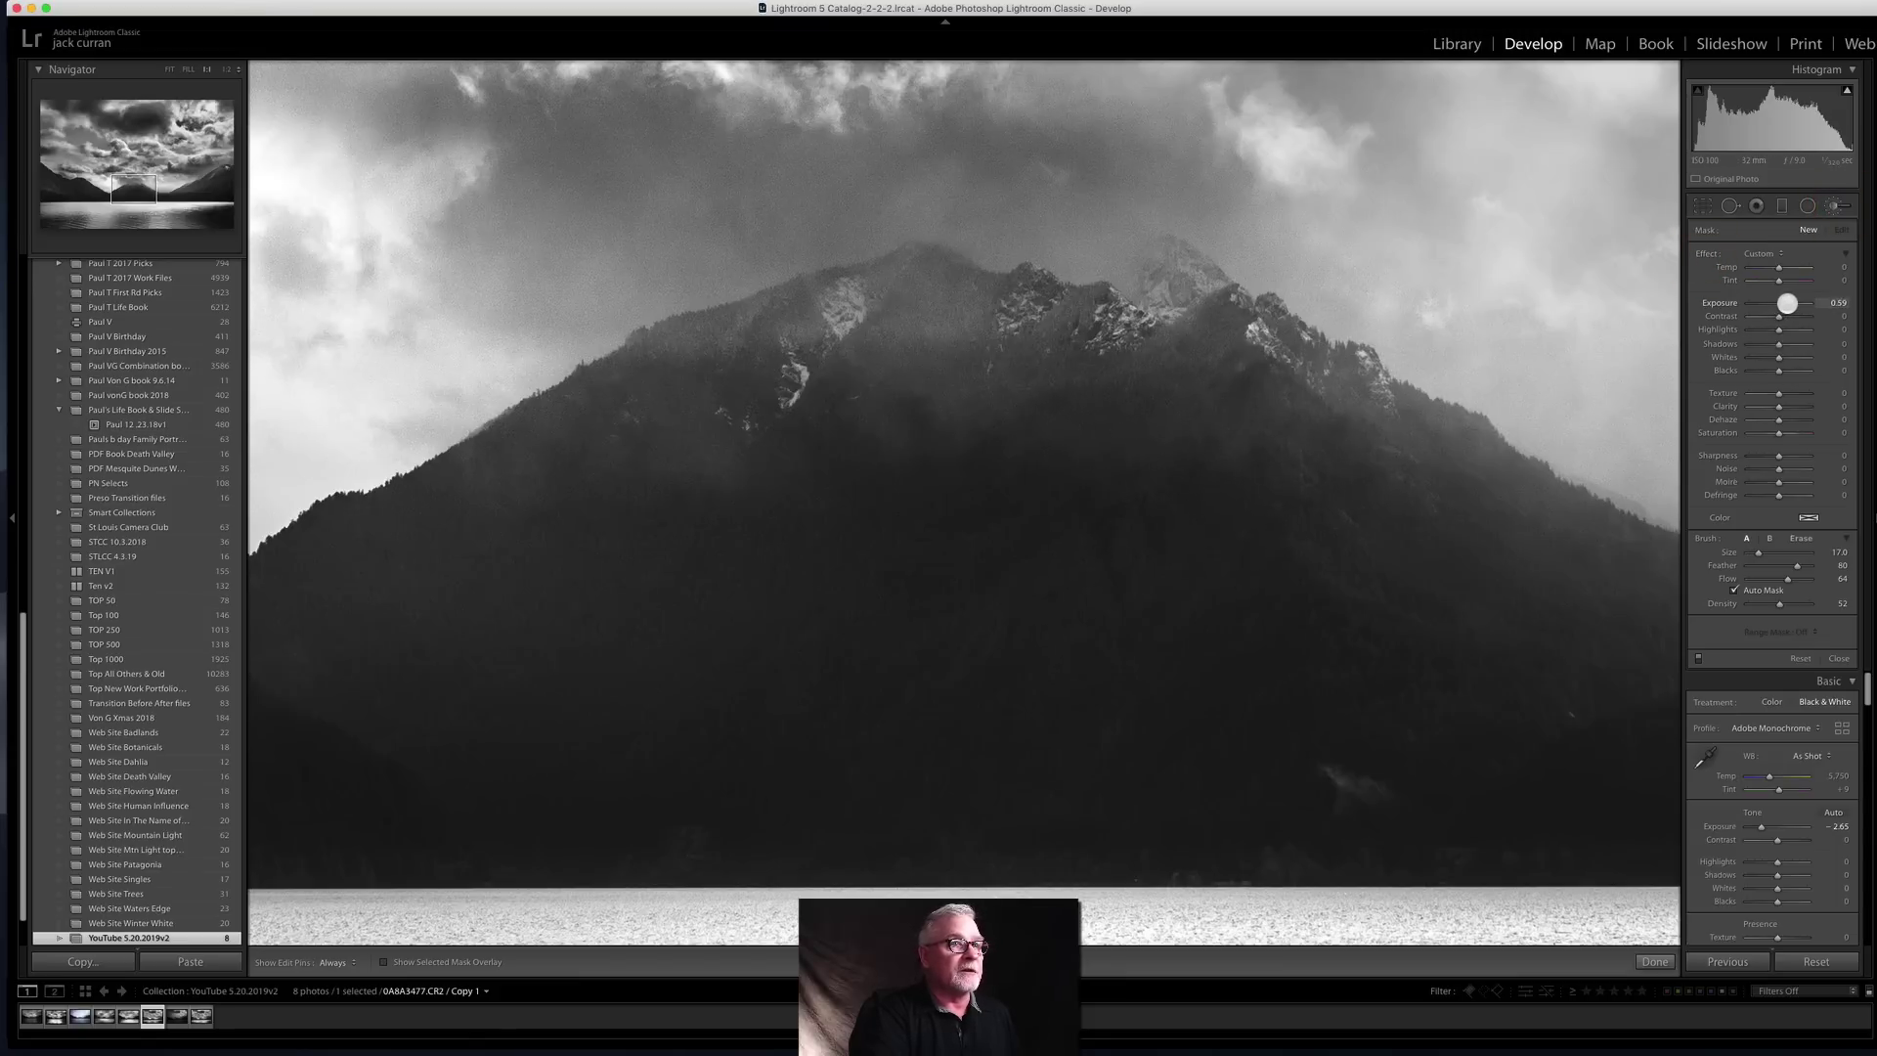
click(1785, 303)
drag(1790, 329, 1792, 329)
click(1781, 357)
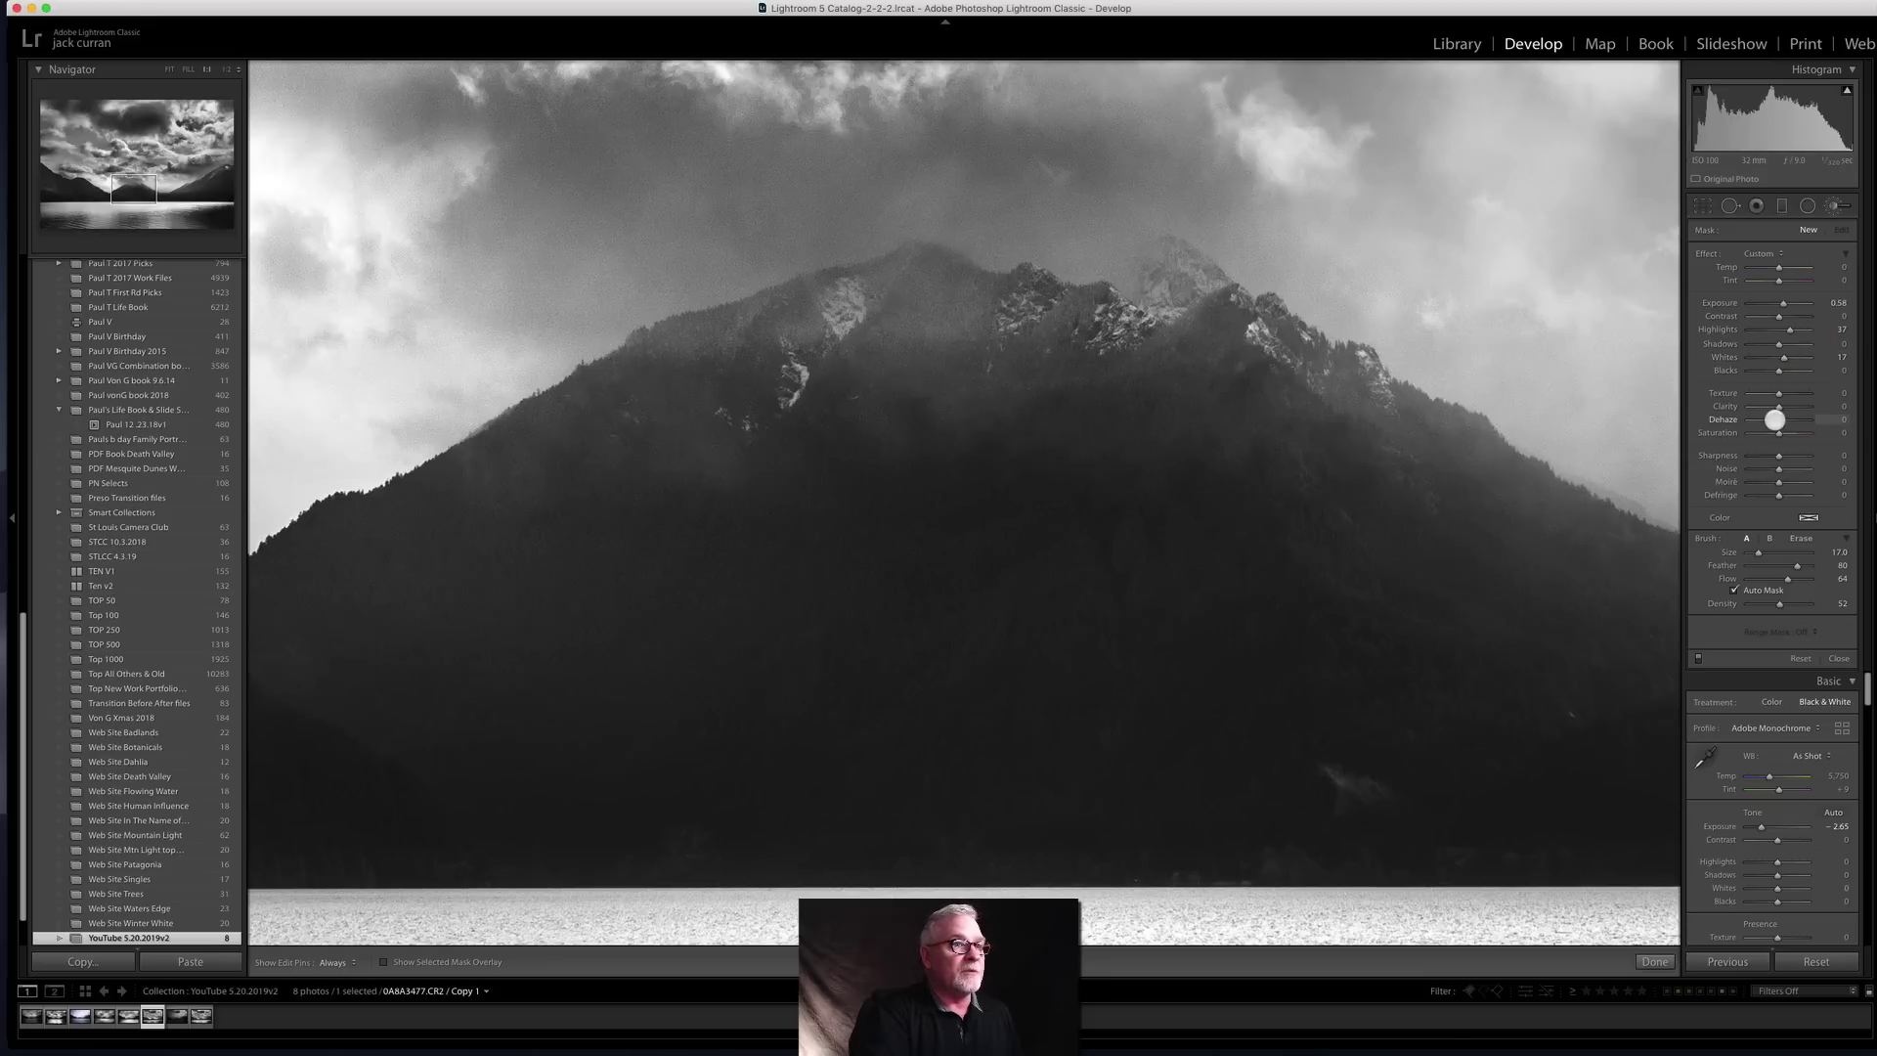
key(h)
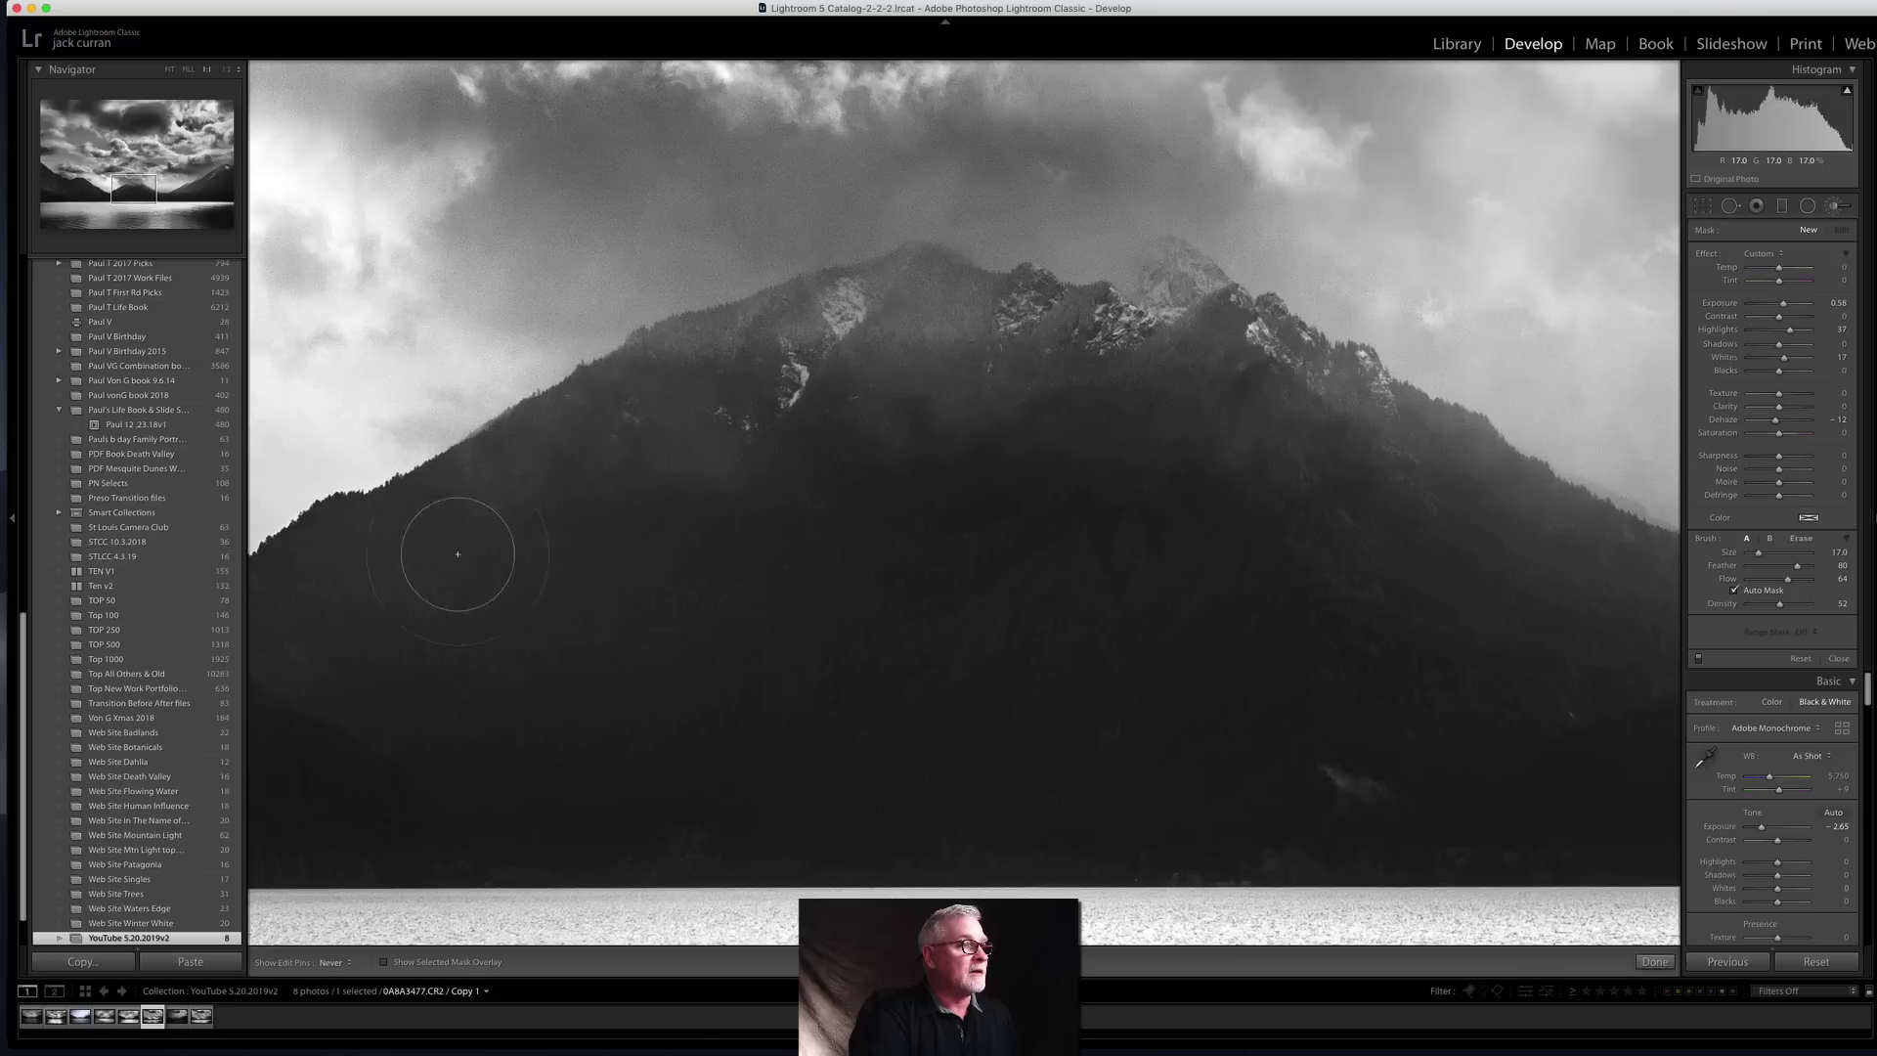
key(h)
key(h)
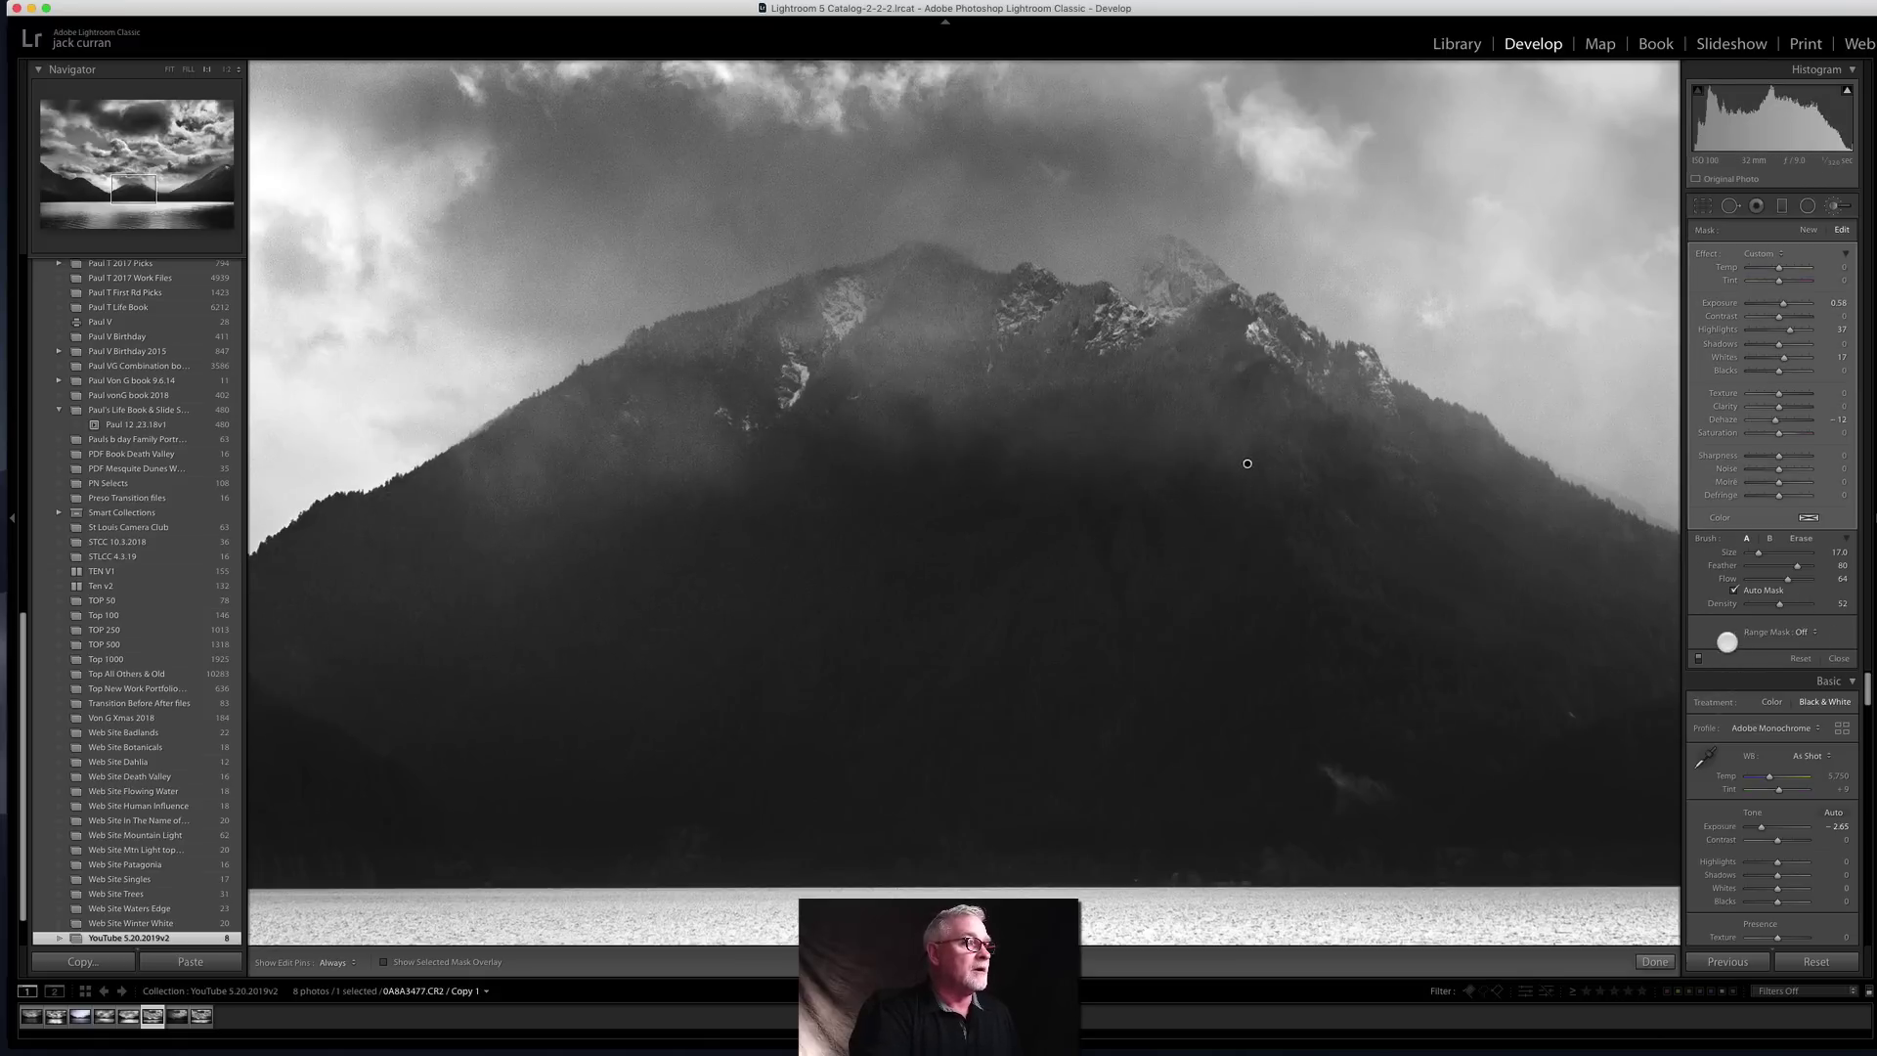
key(h)
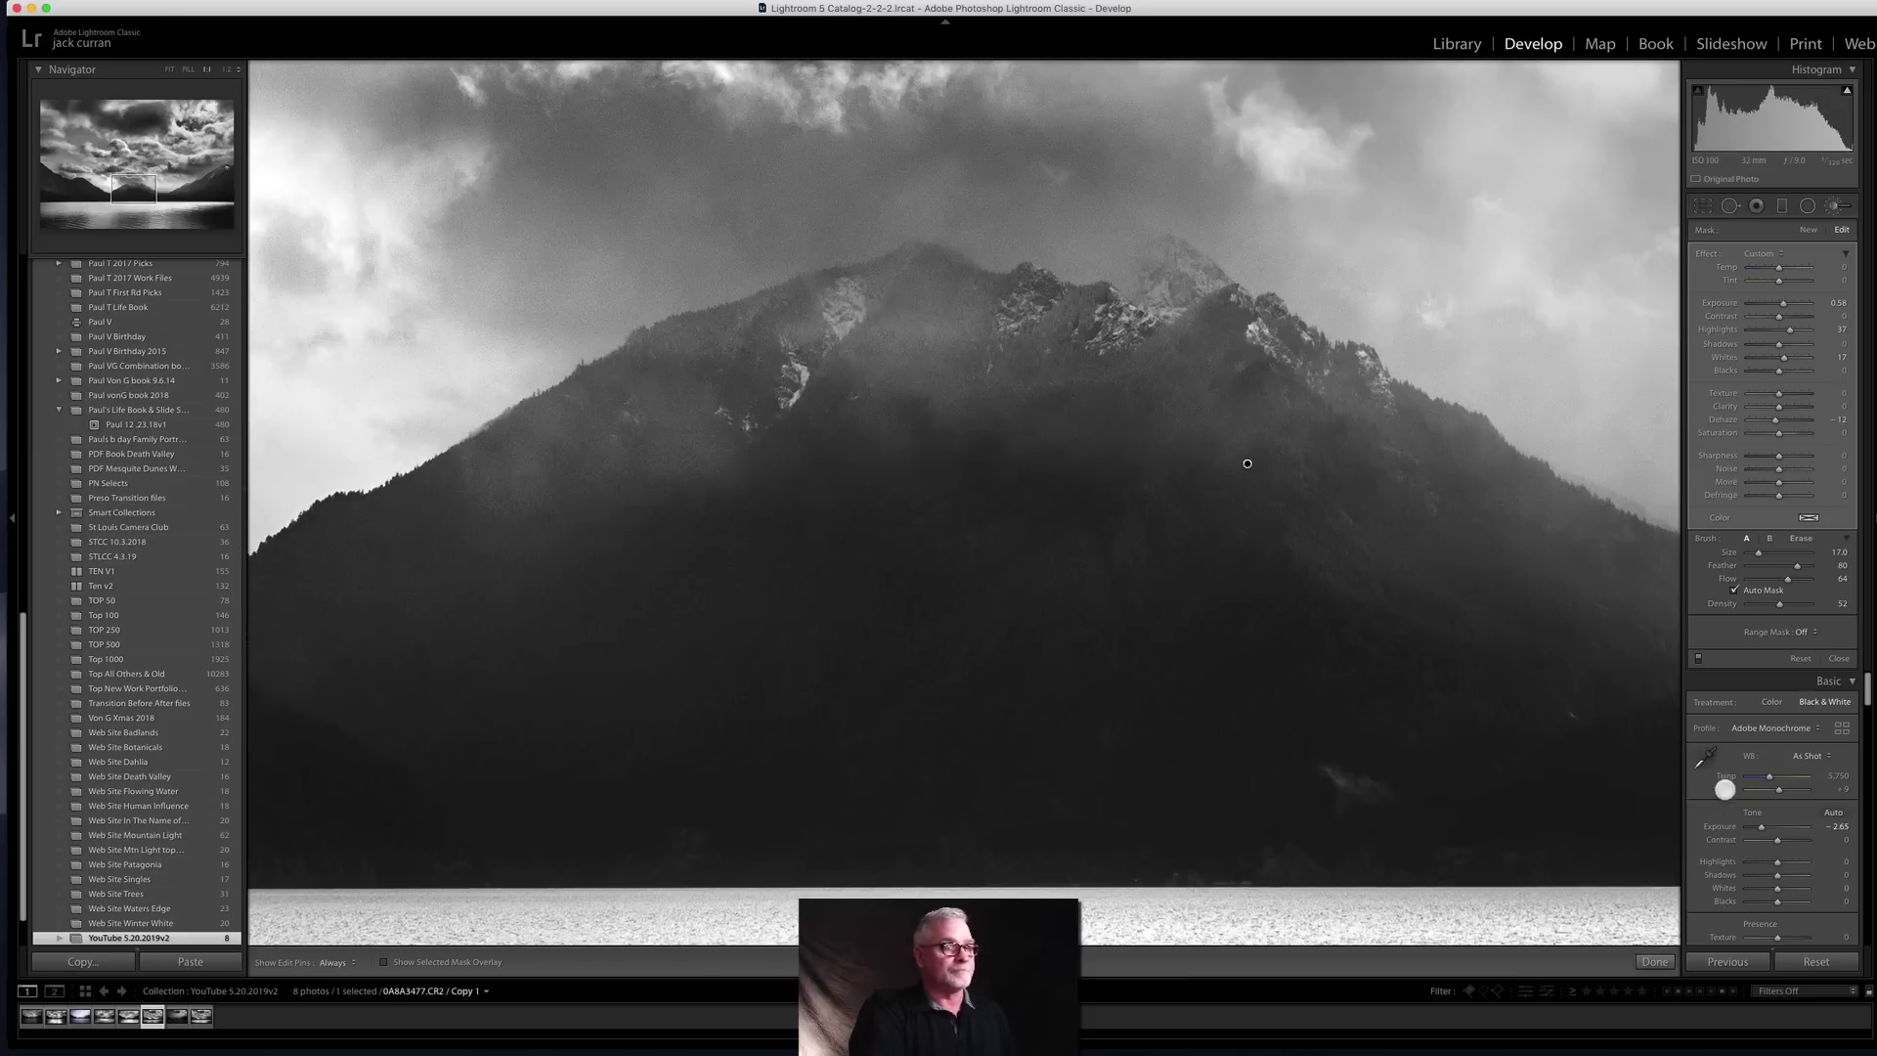
Step: Compare the whole photo with all brush adjustments disabled and re-enabled, leaving them enabled
key(ctrl+Up)
click(287, 195)
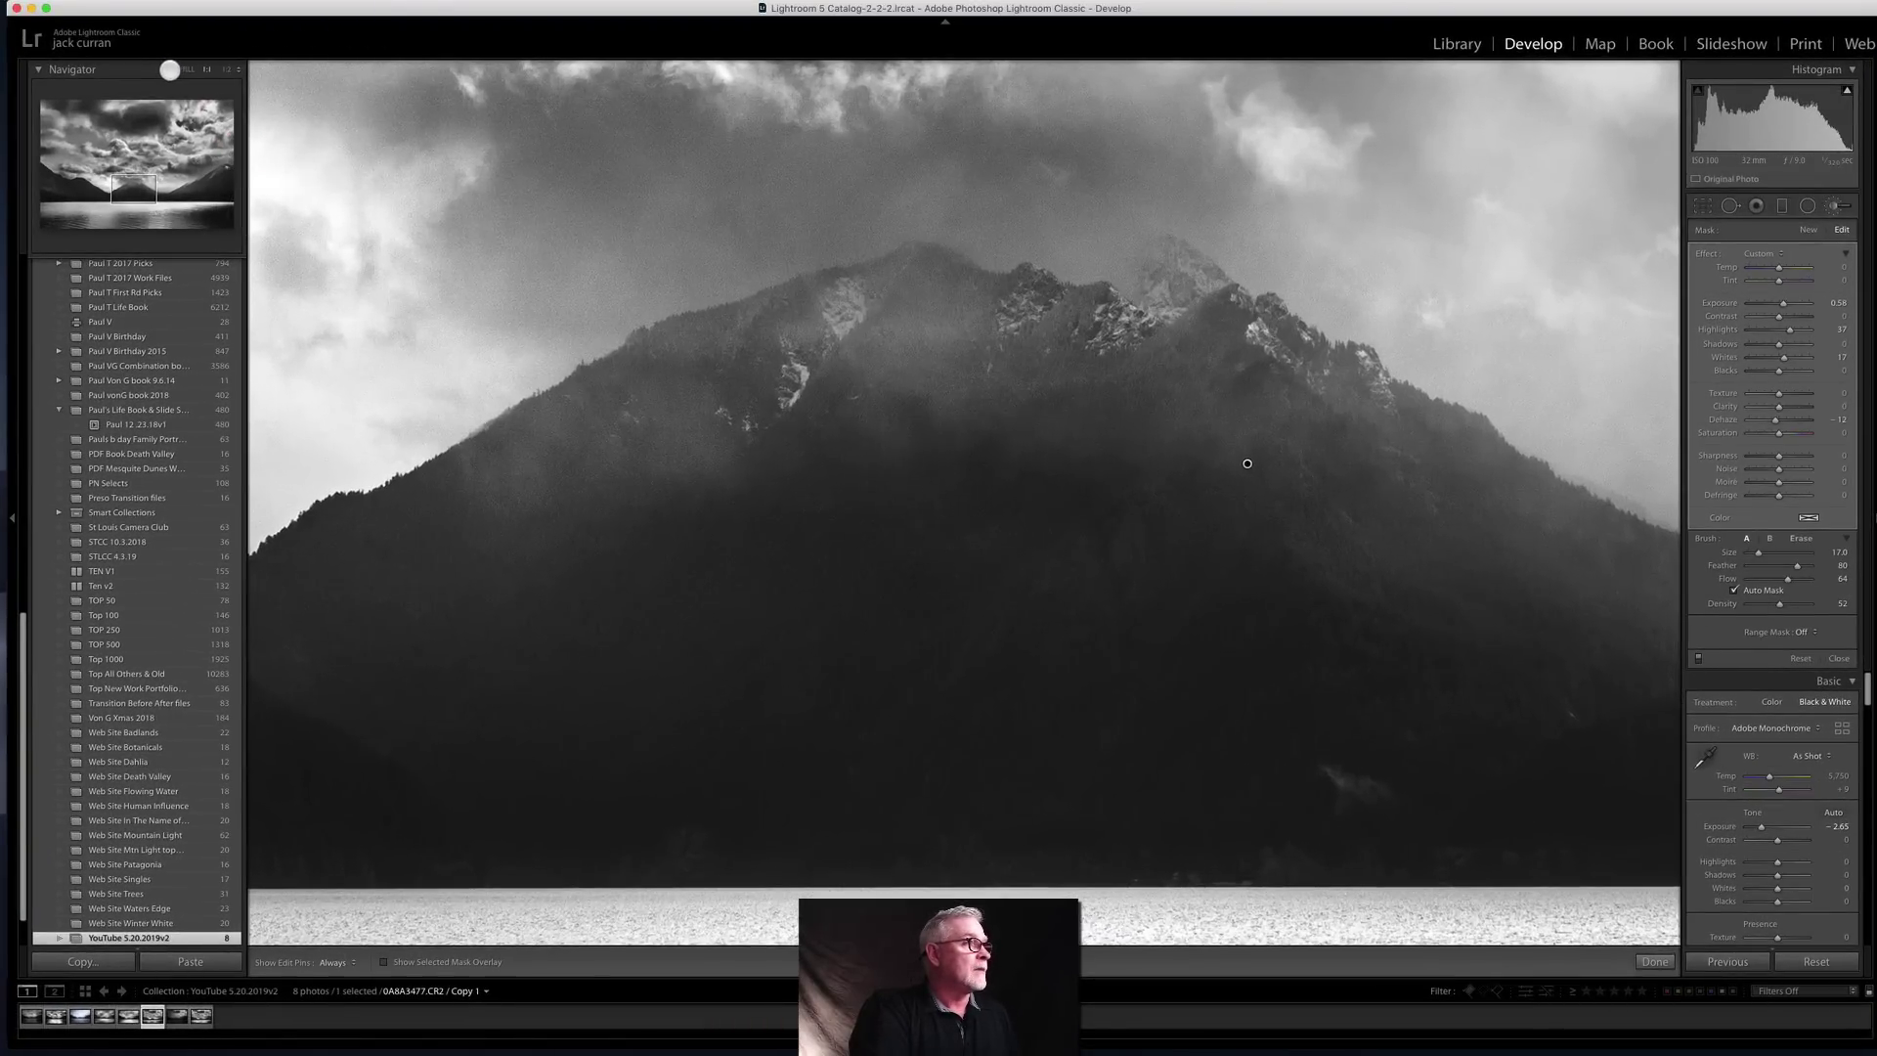
click(168, 69)
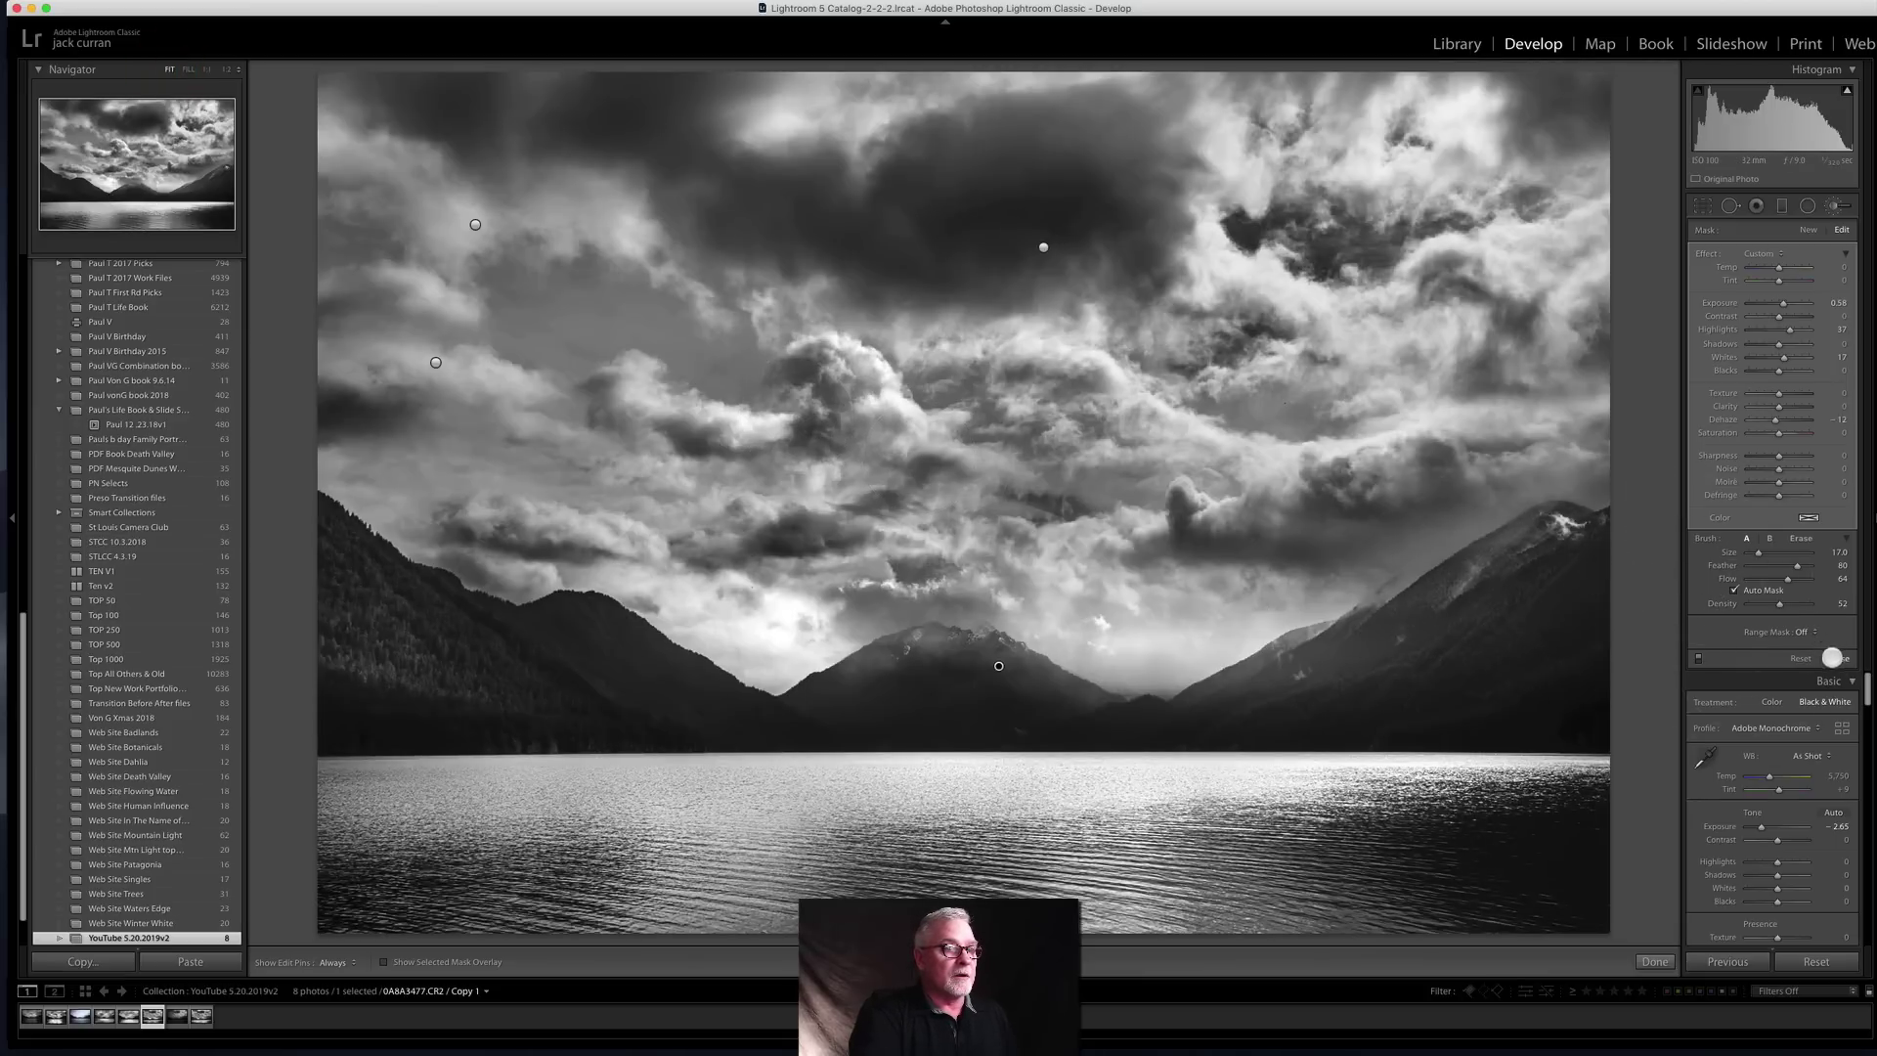
click(1698, 658)
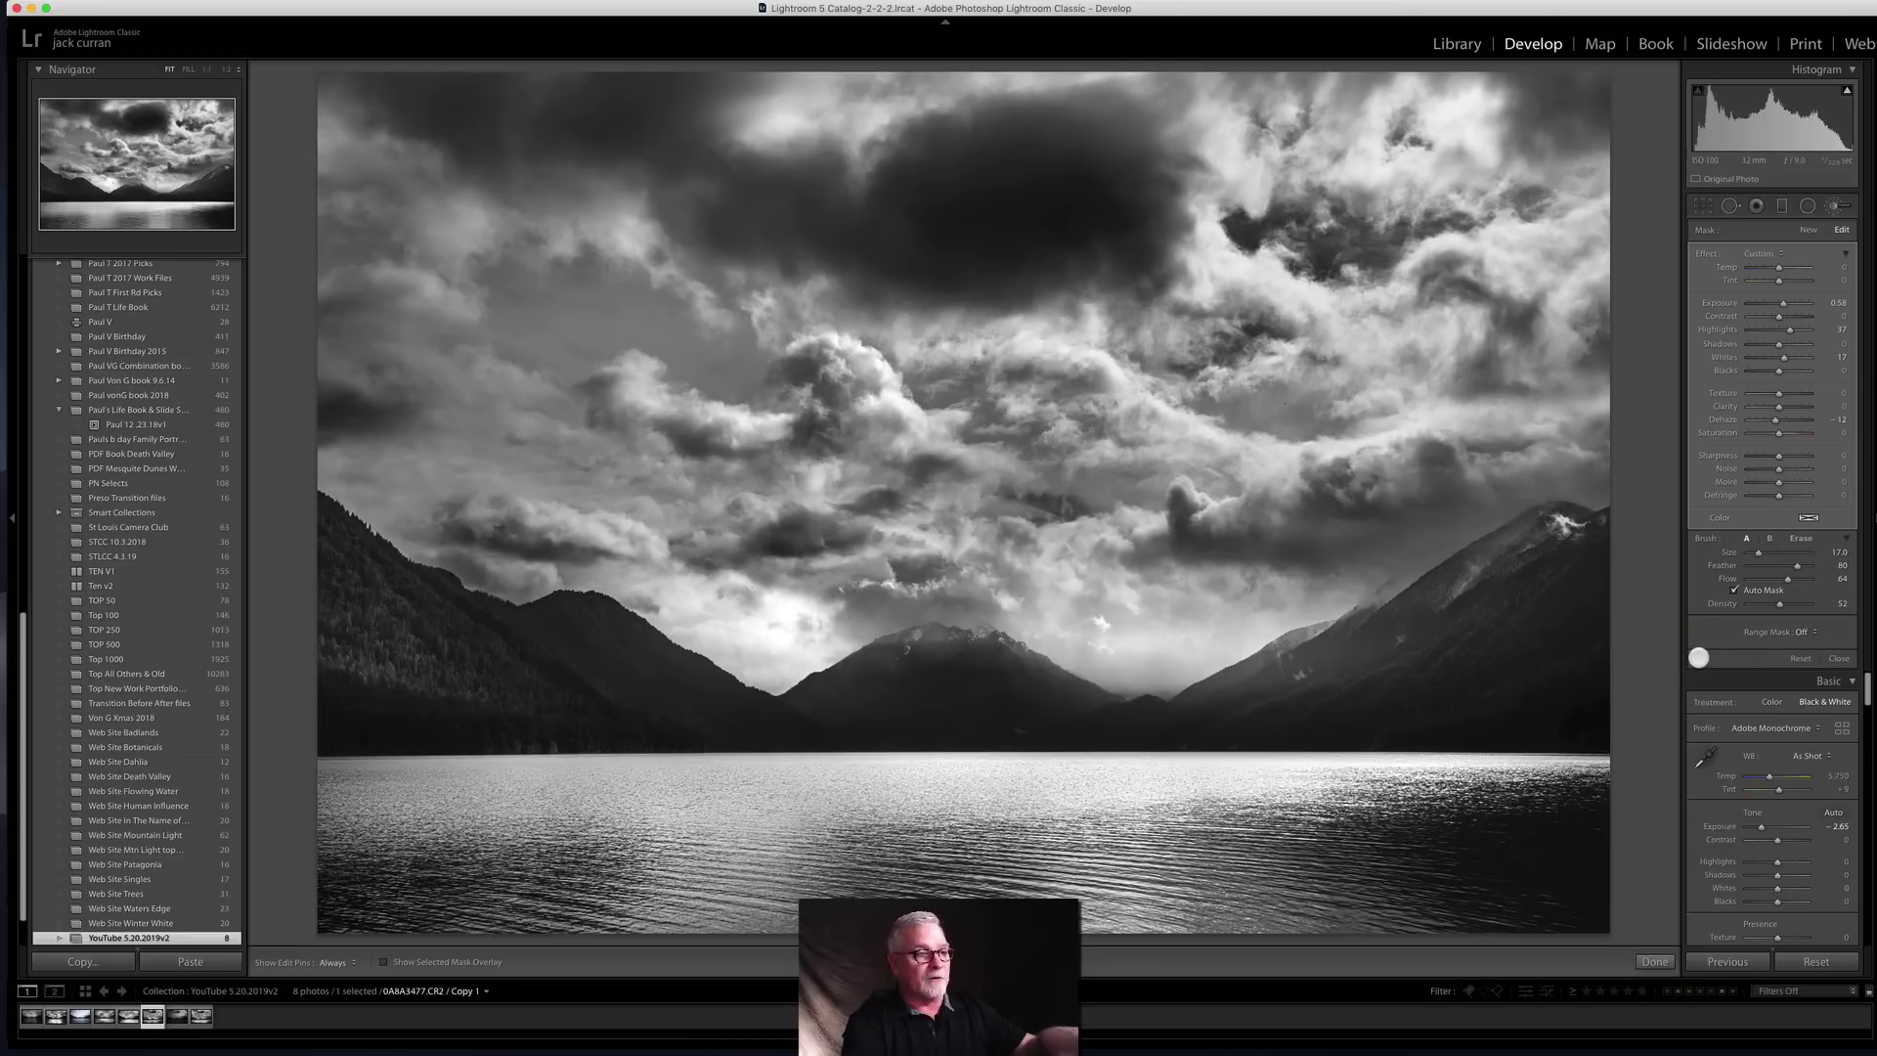
click(1699, 658)
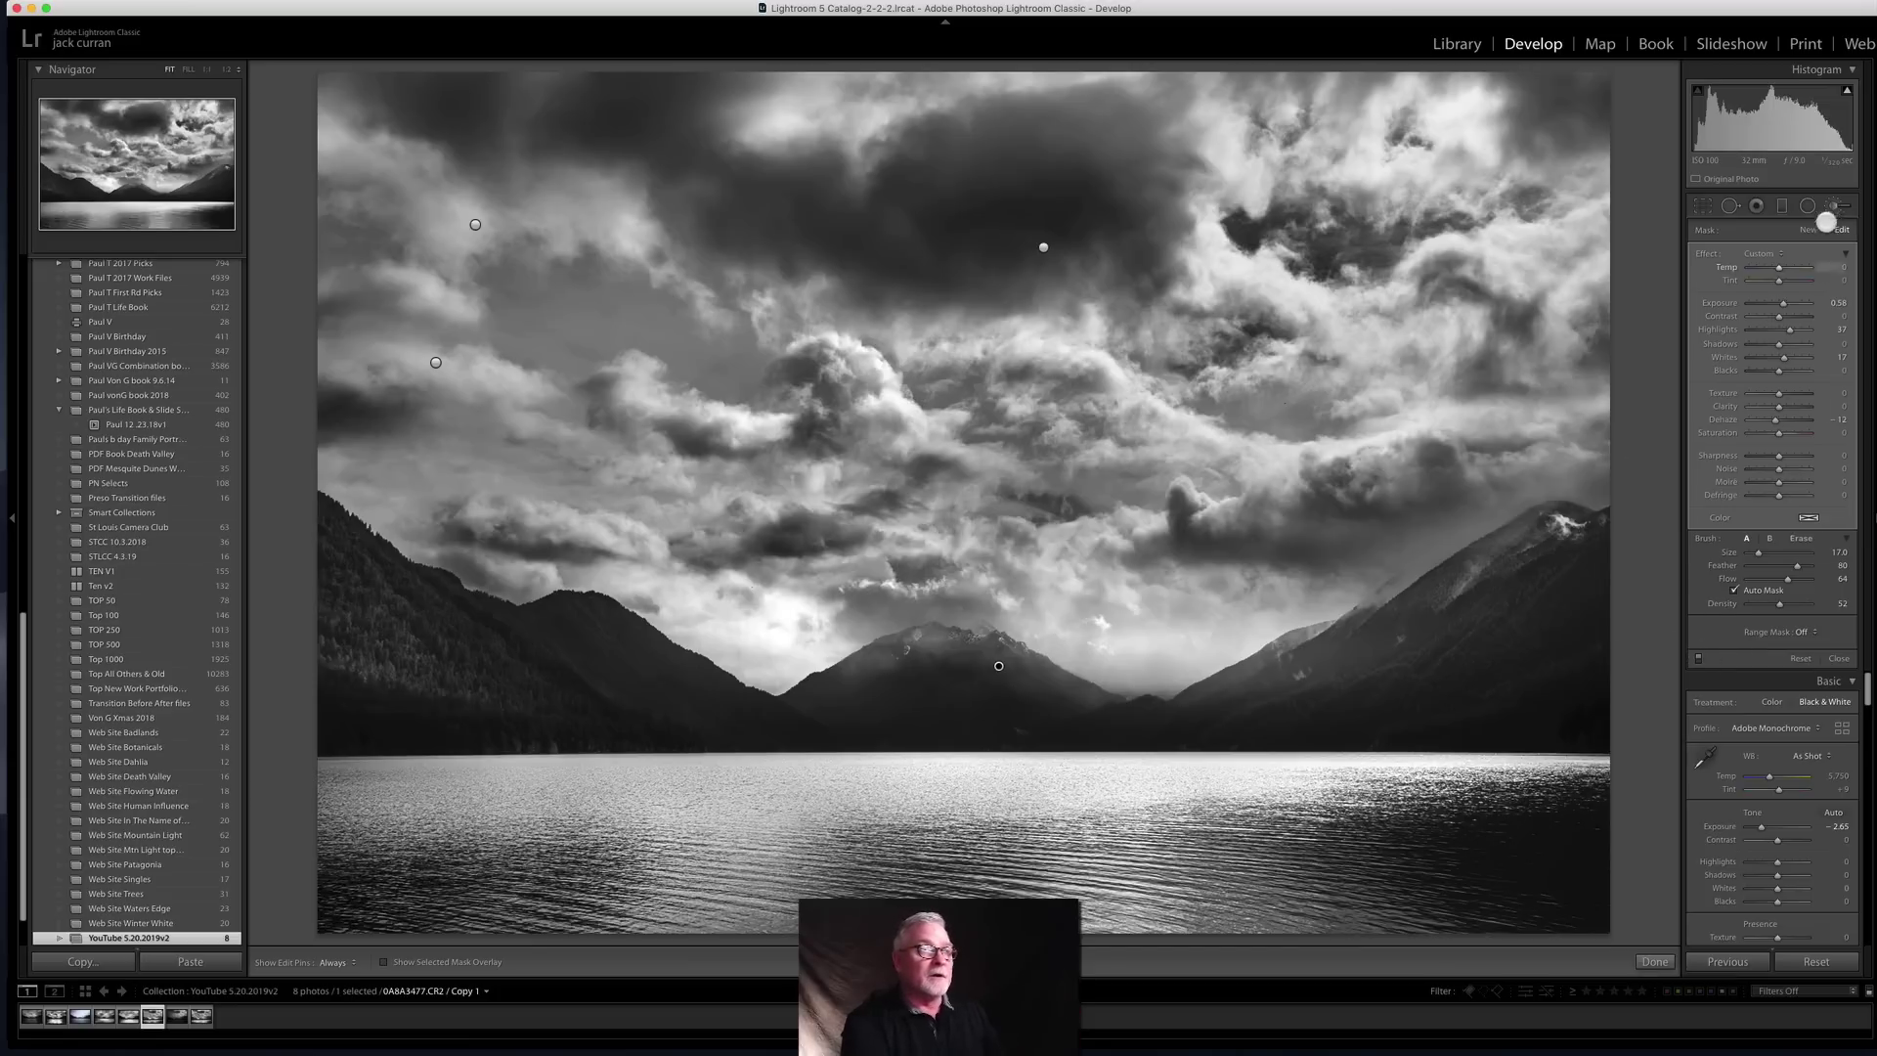
Step: Add a slightly tilted graduated filter over the lake's foreground with its effects reset and Exposure -1.50, and close the filter
click(1781, 206)
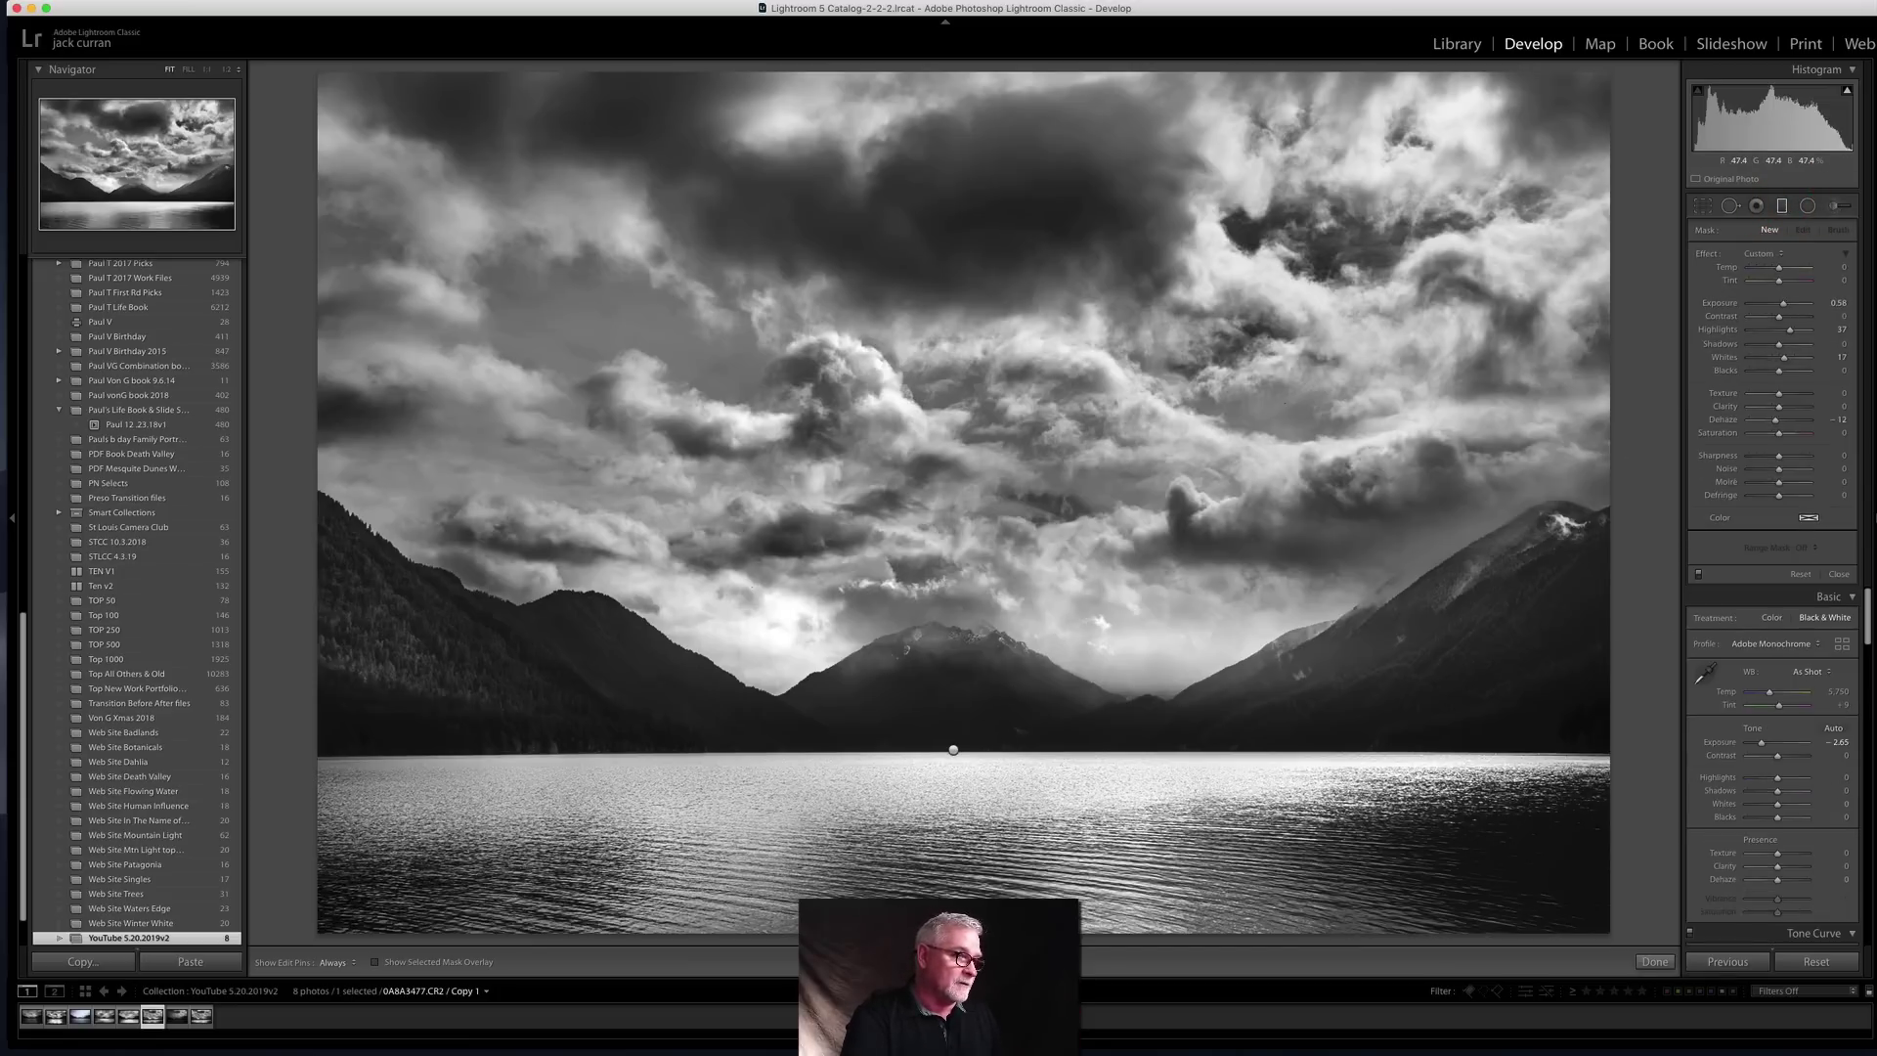
drag(918, 868, 922, 820)
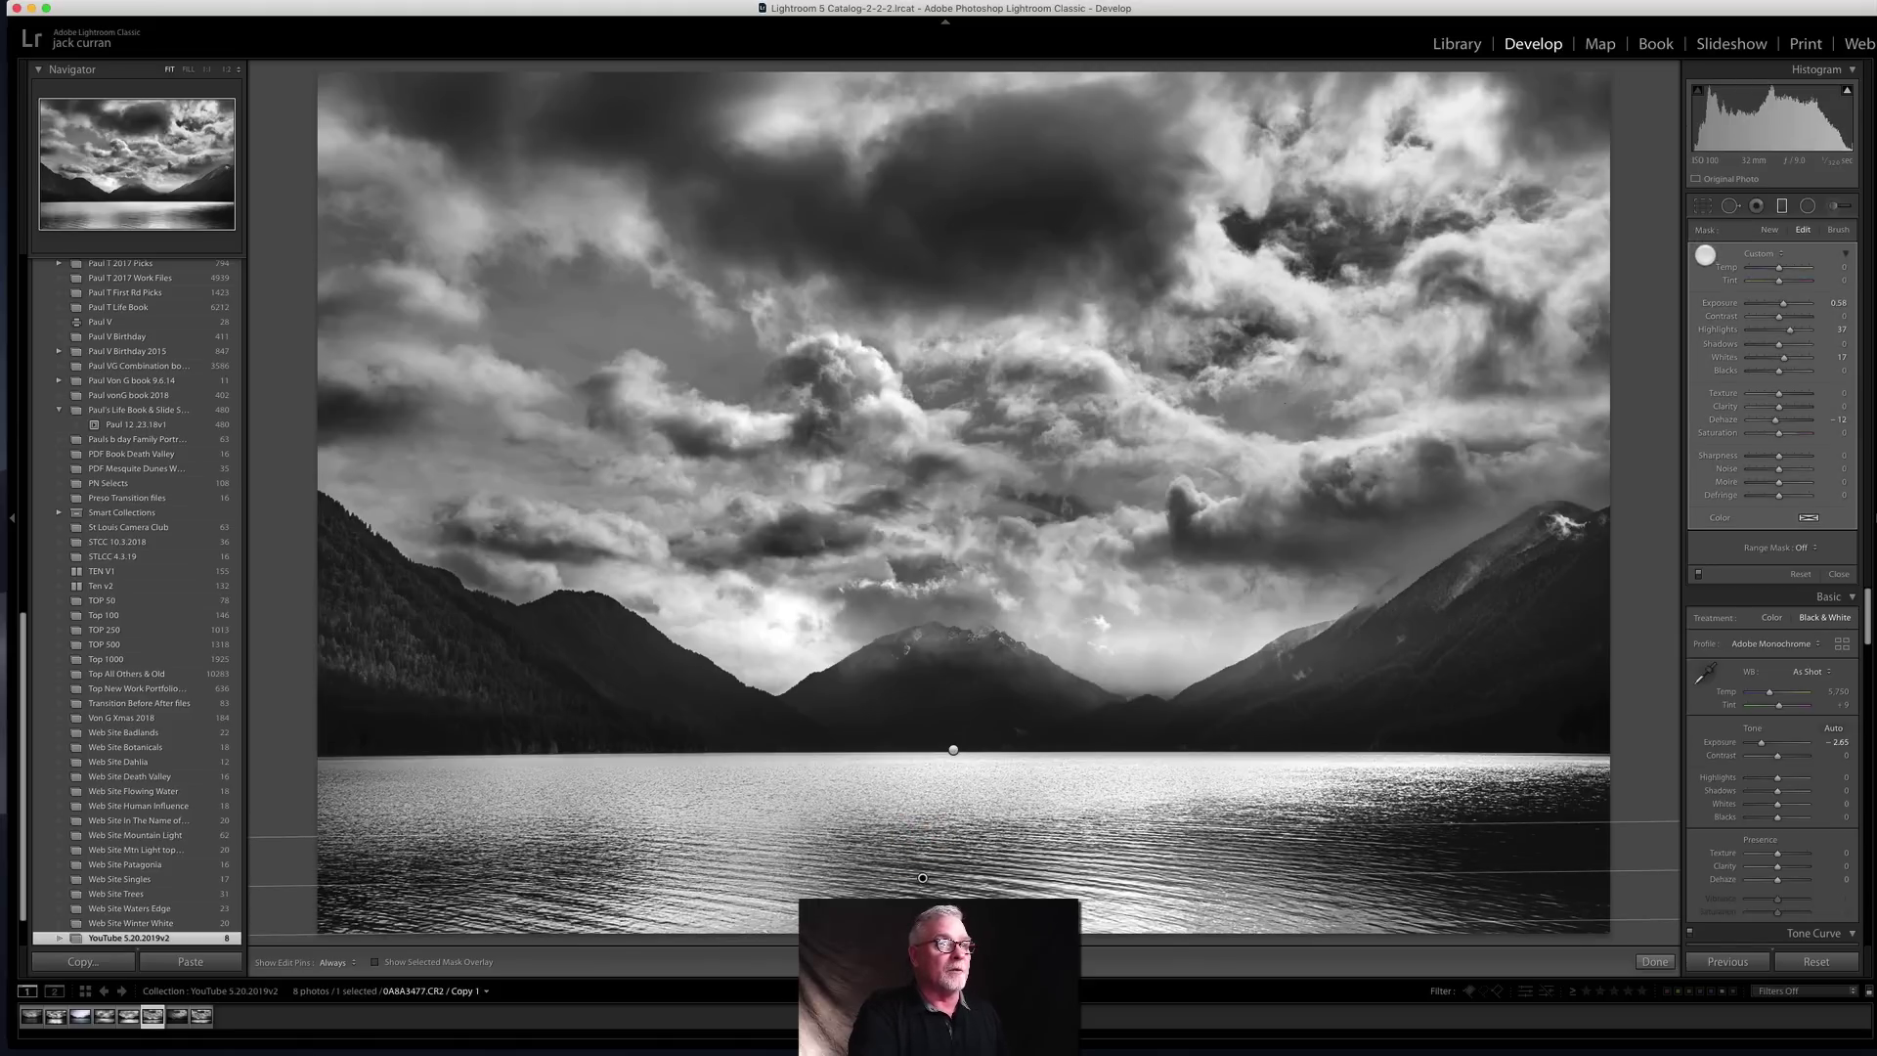
double_click(1706, 254)
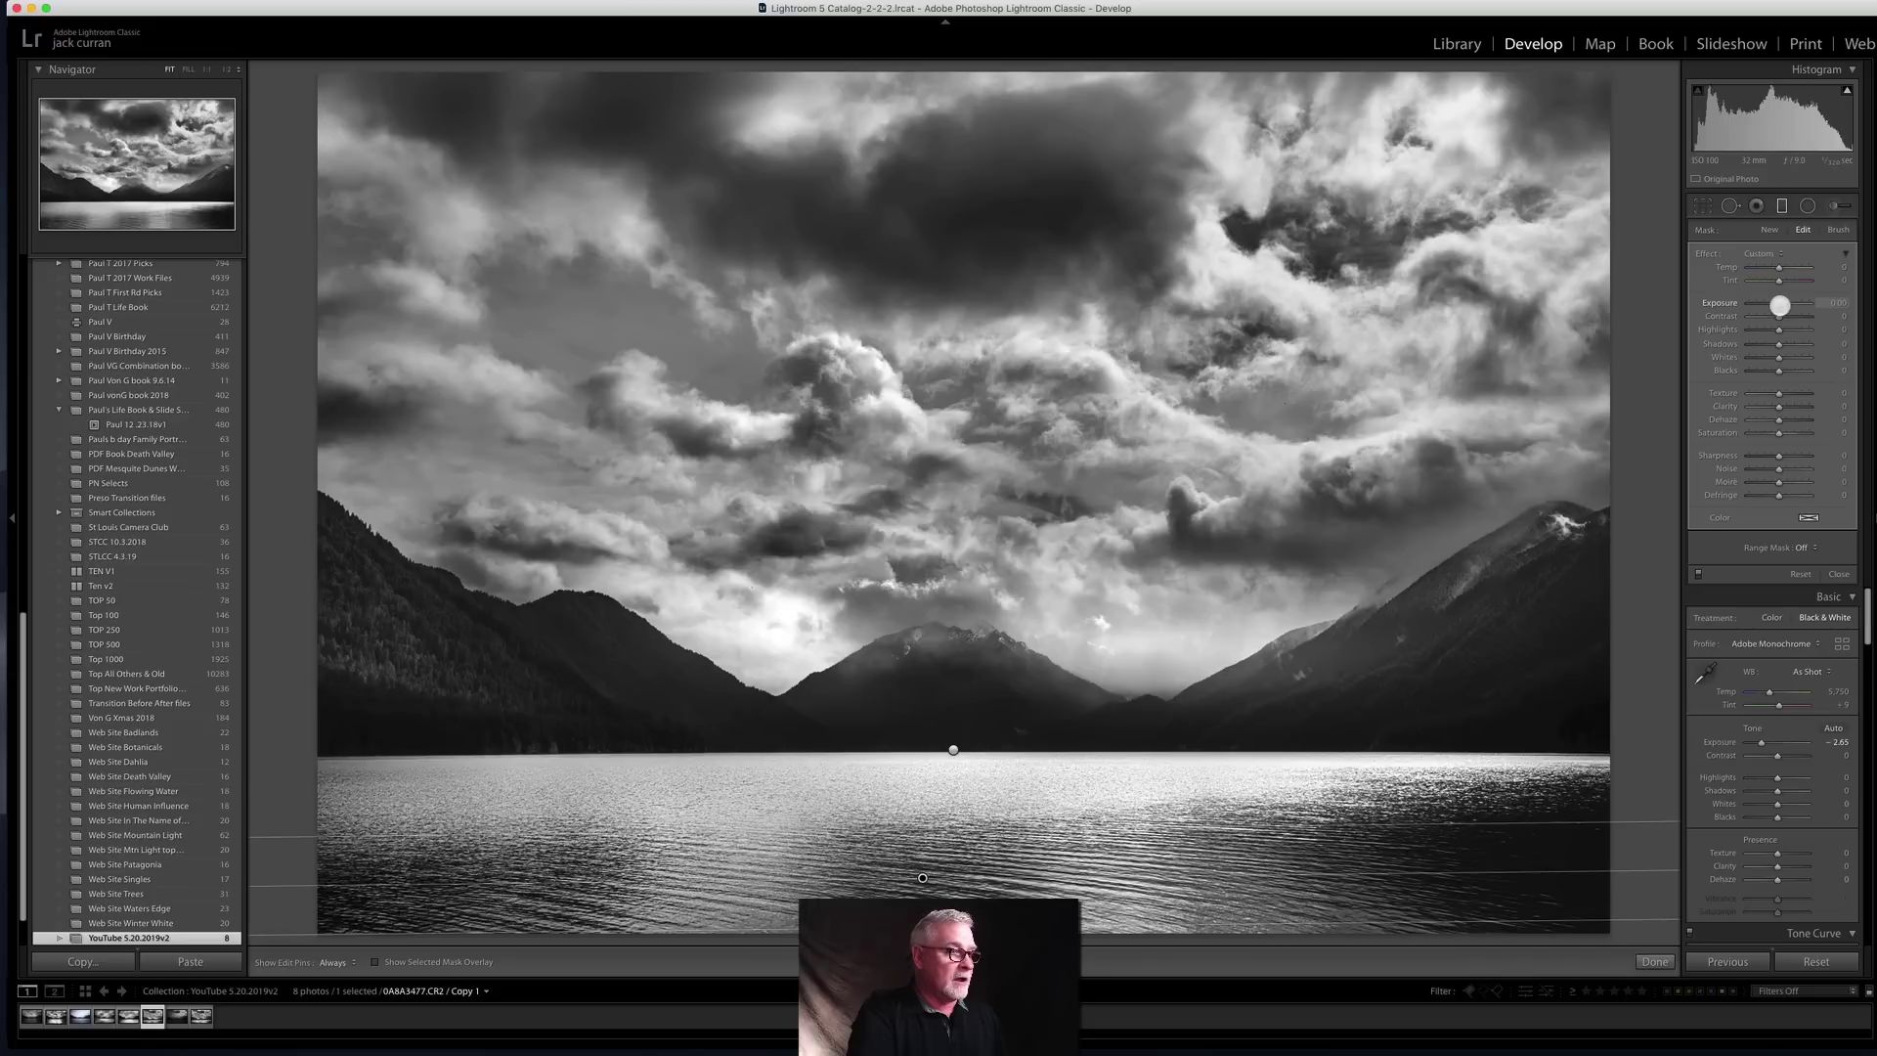
drag(1776, 307, 1768, 309)
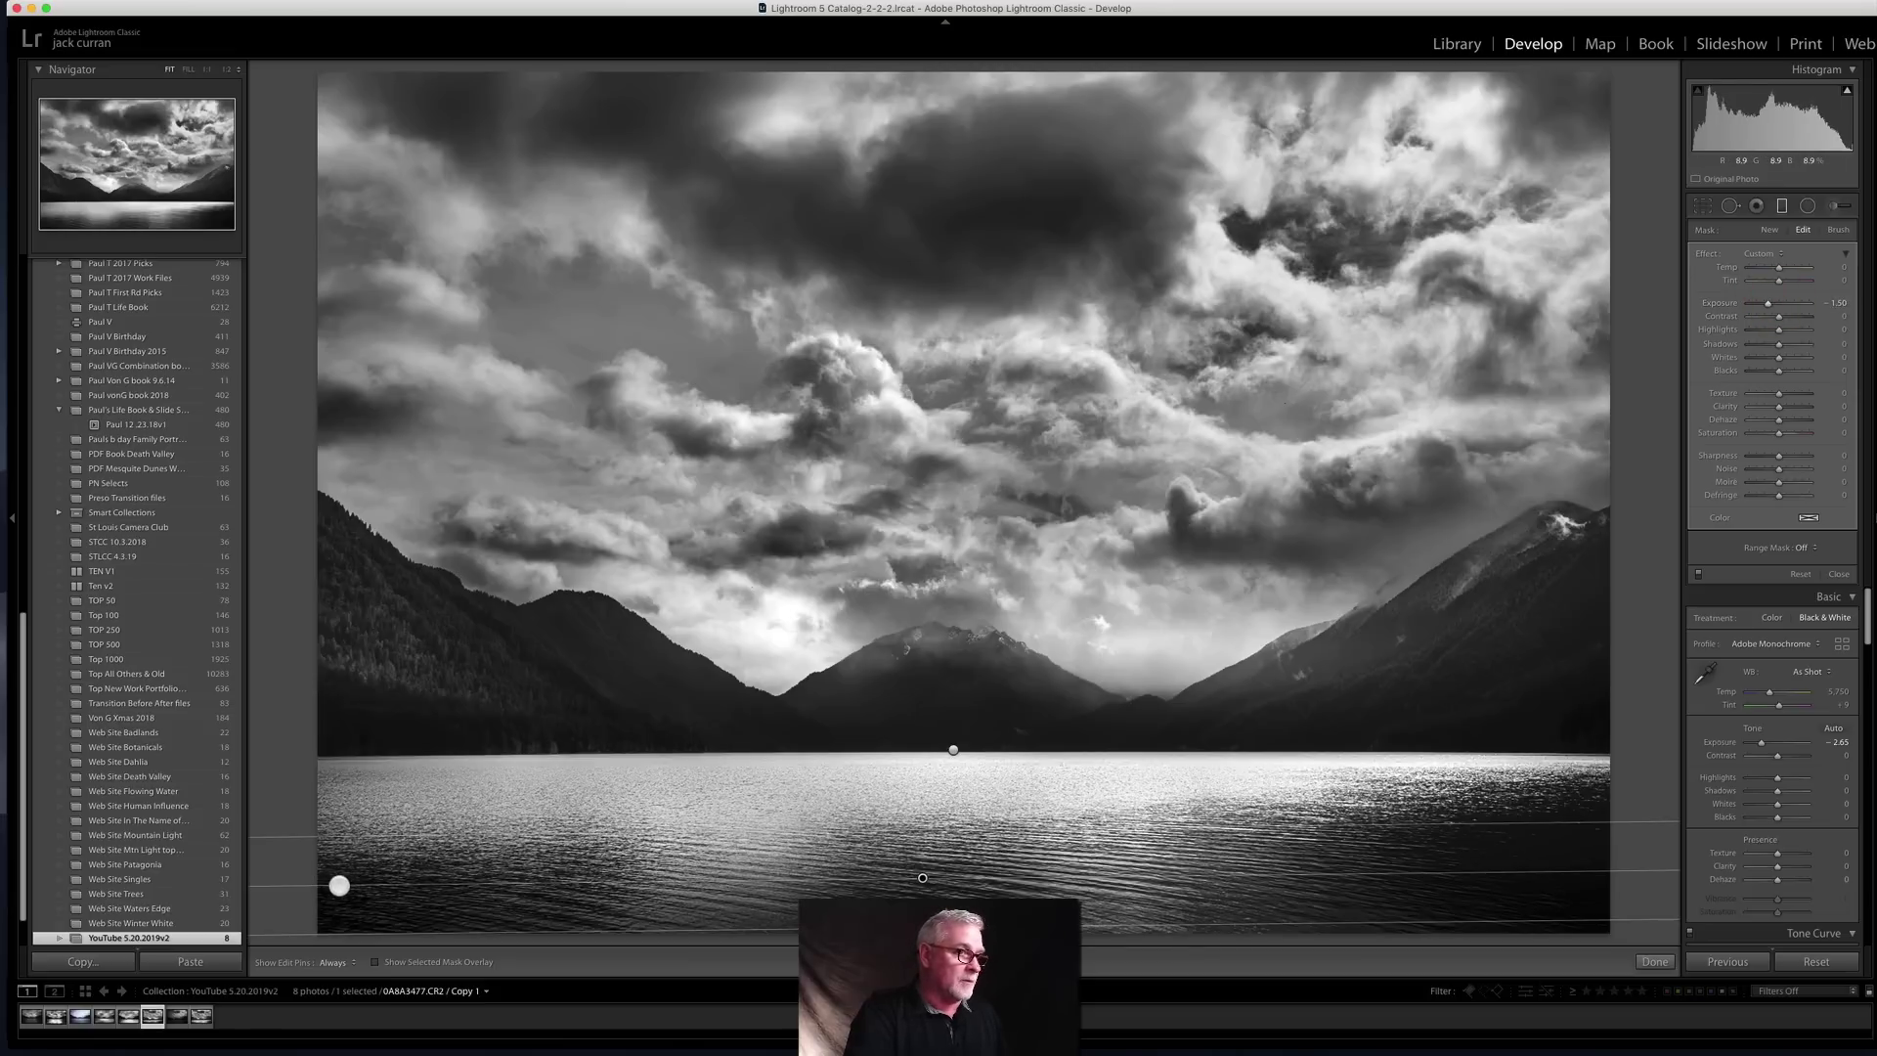
drag(340, 881, 338, 876)
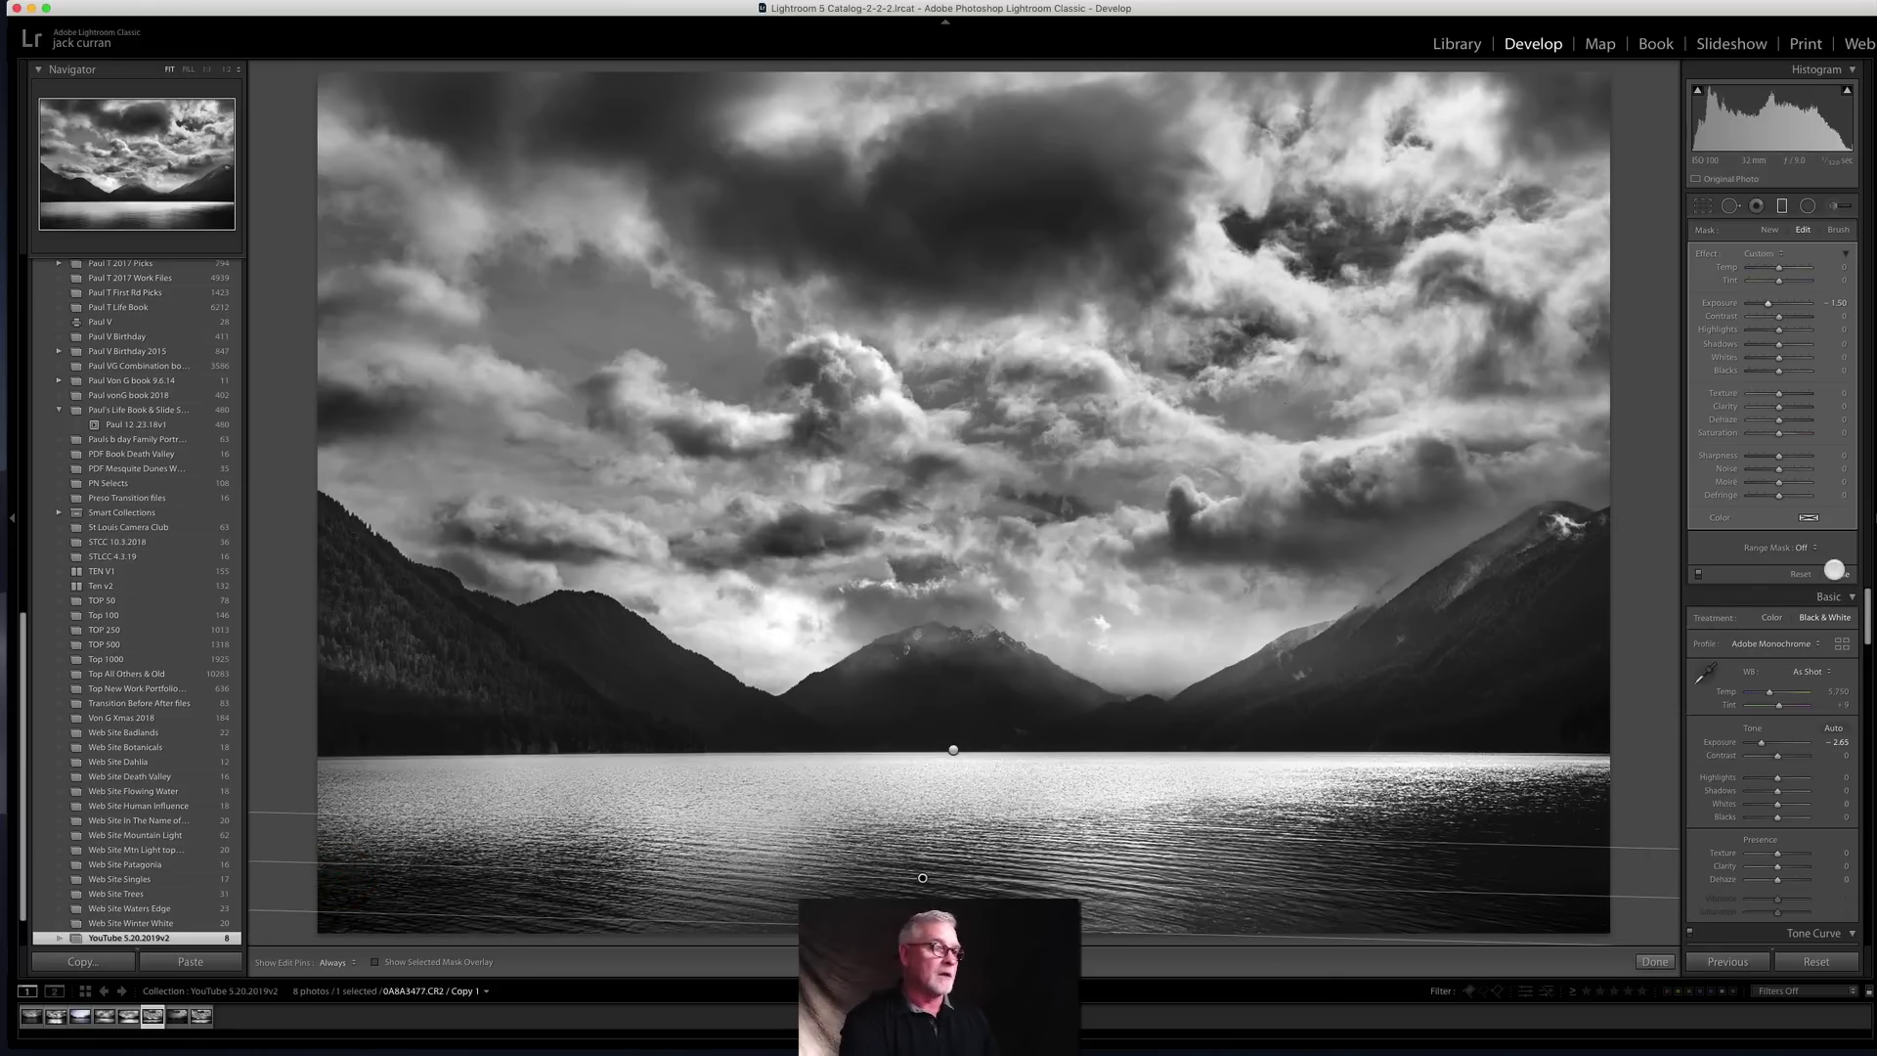
click(1835, 574)
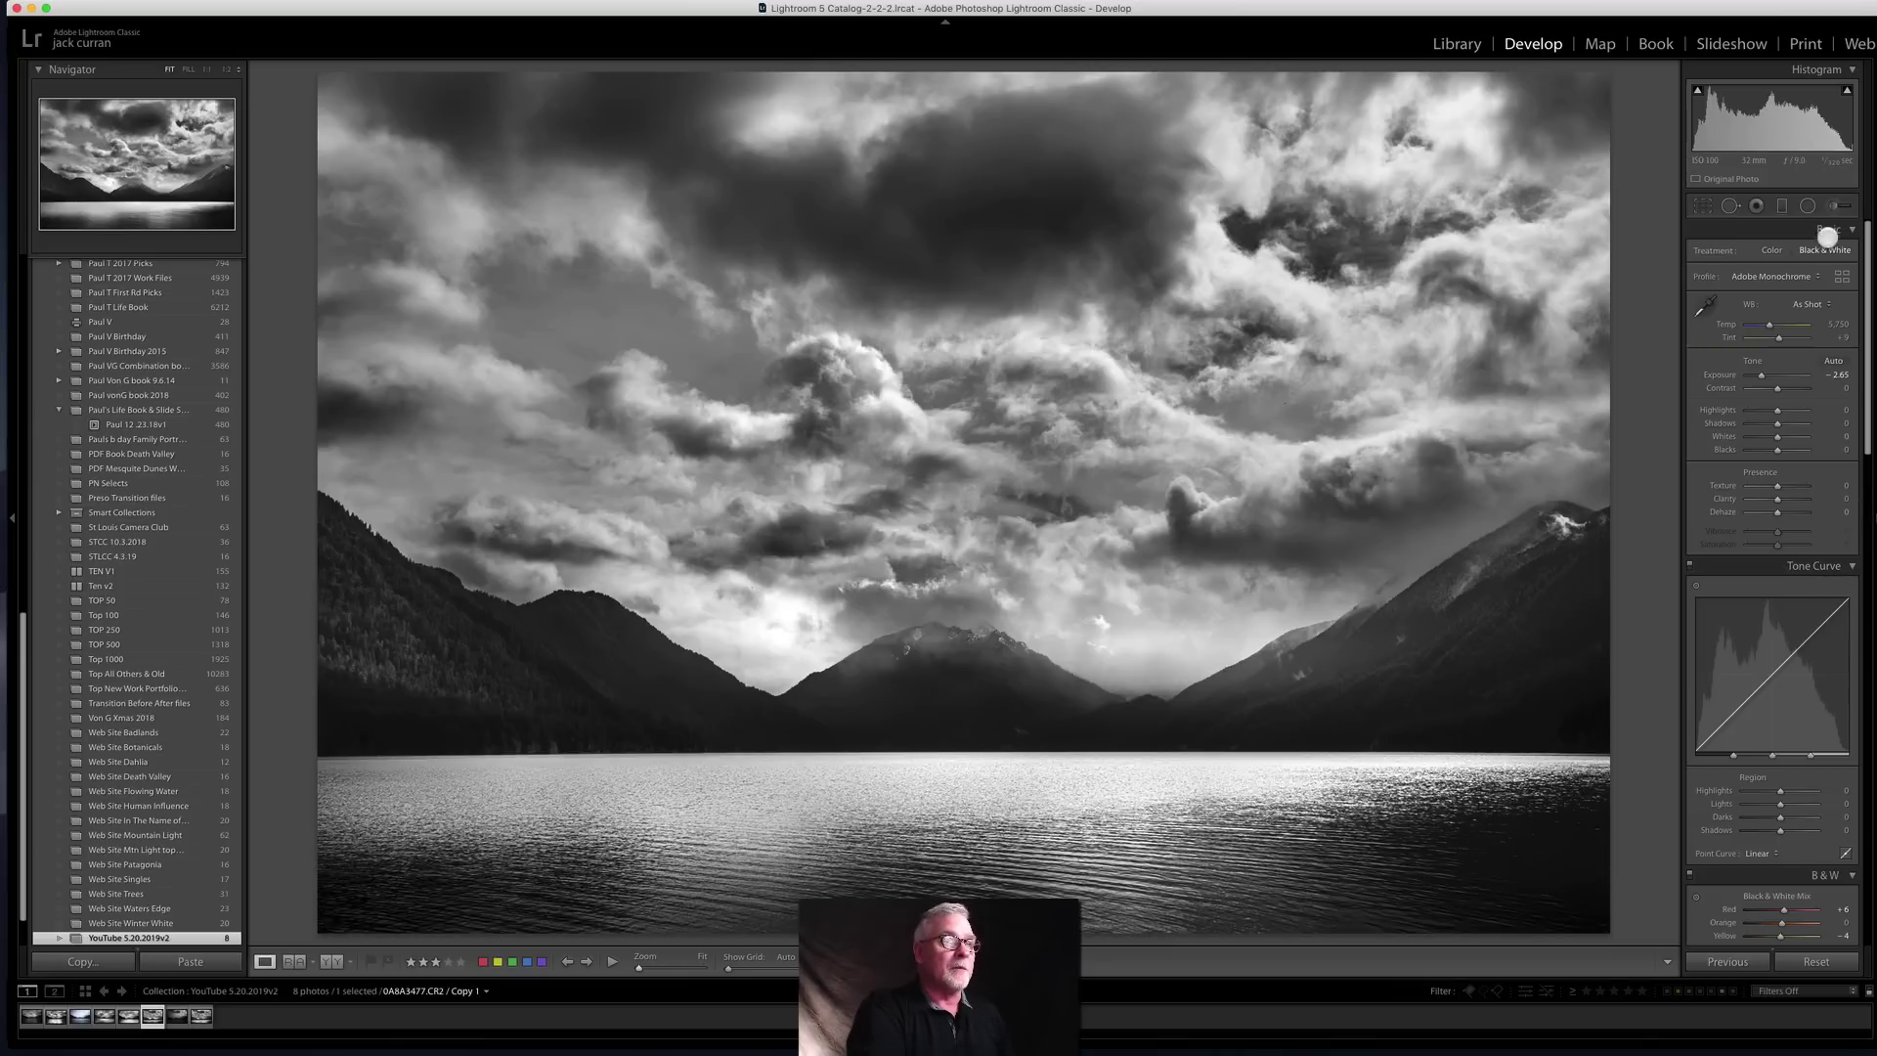
Step: Set up a new adjustment brush with Exposure -0.65, Shadows -32 and Size 8.0, paint over the upper-right clouds, and reduce Size to 7.0
click(1838, 205)
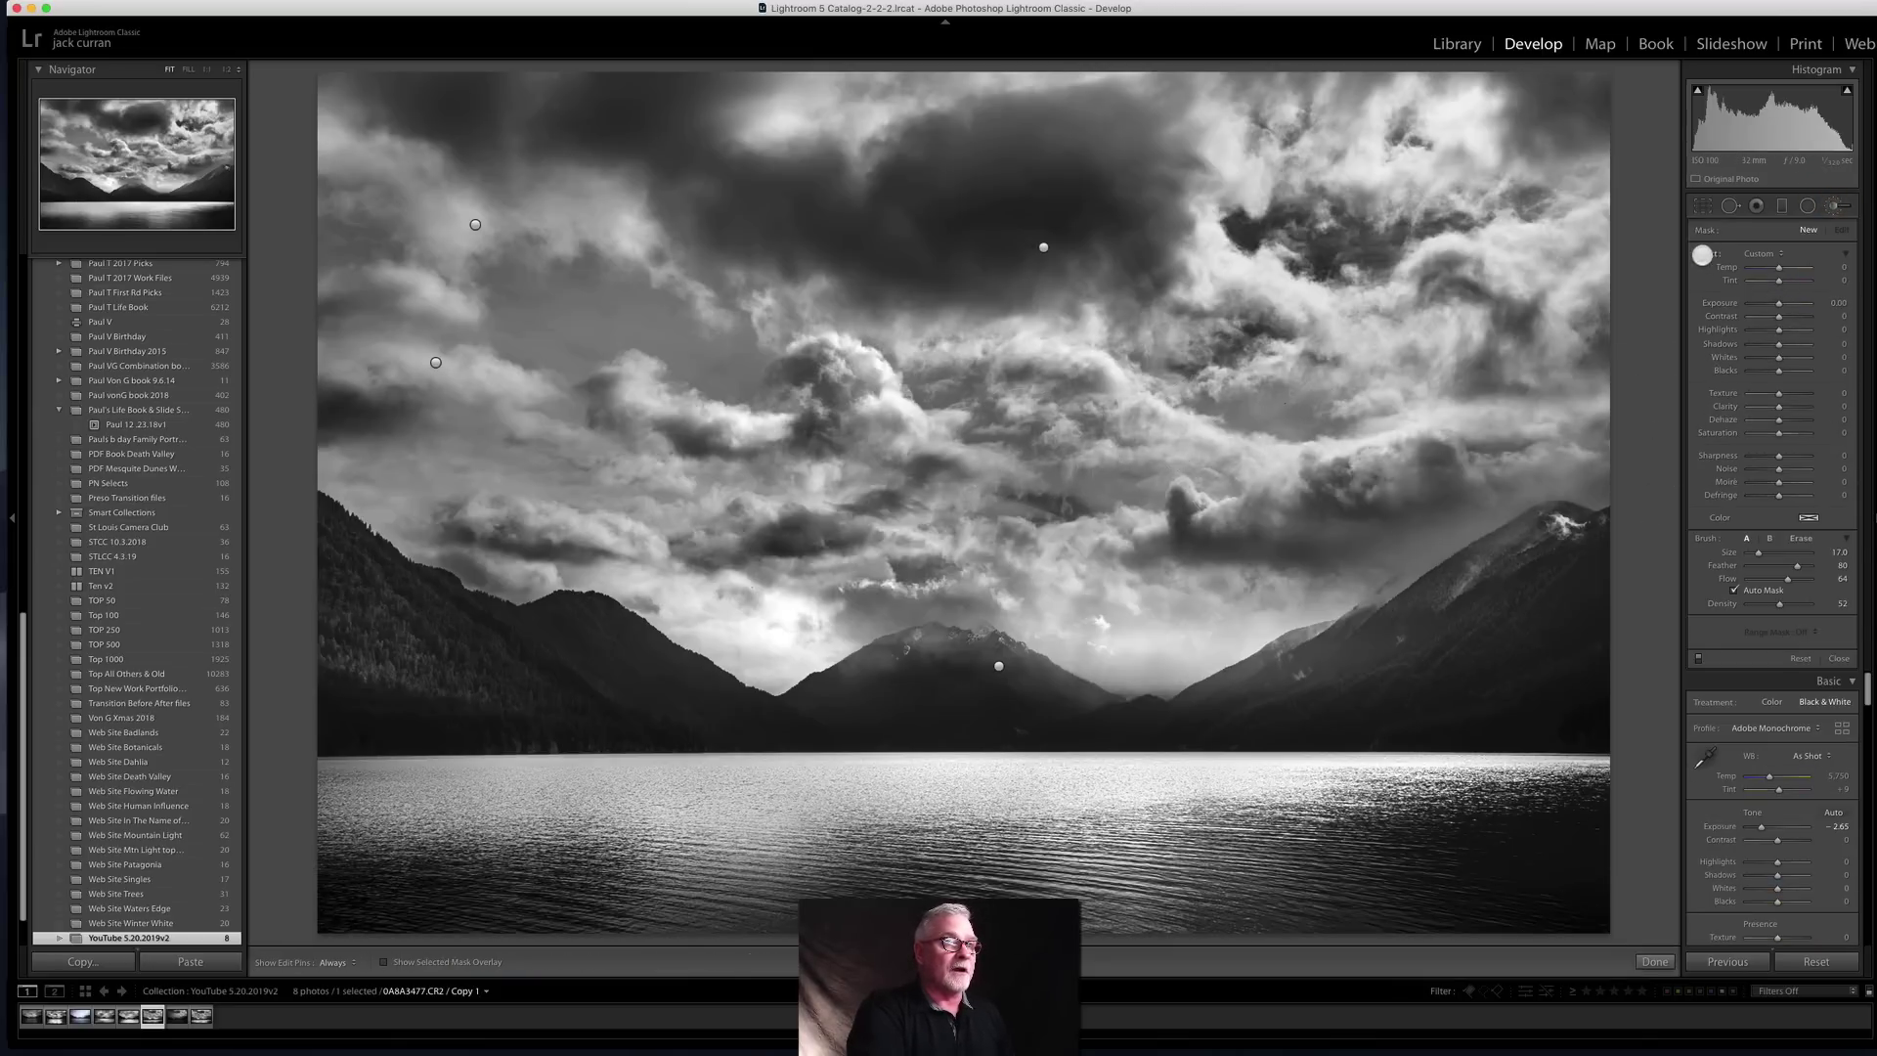
drag(1780, 303, 1770, 347)
scroll(1525, 325, down, 5)
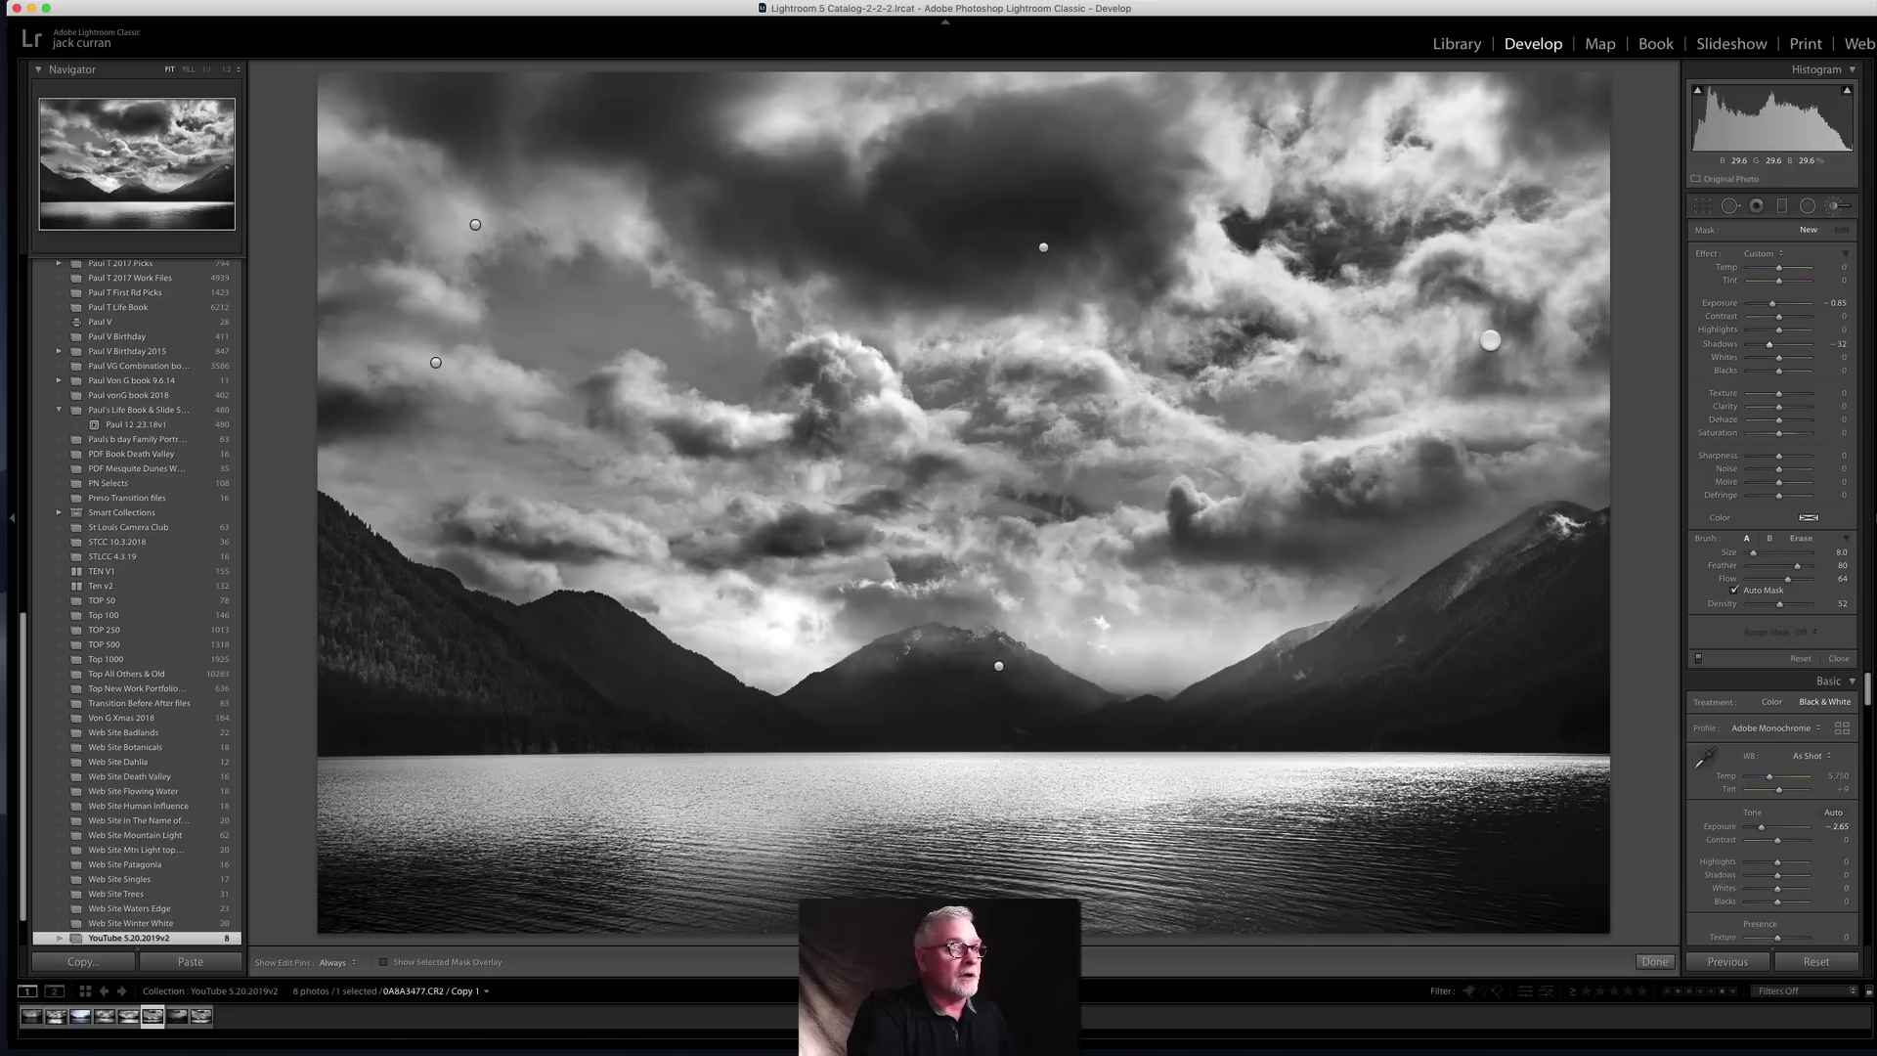
key(h)
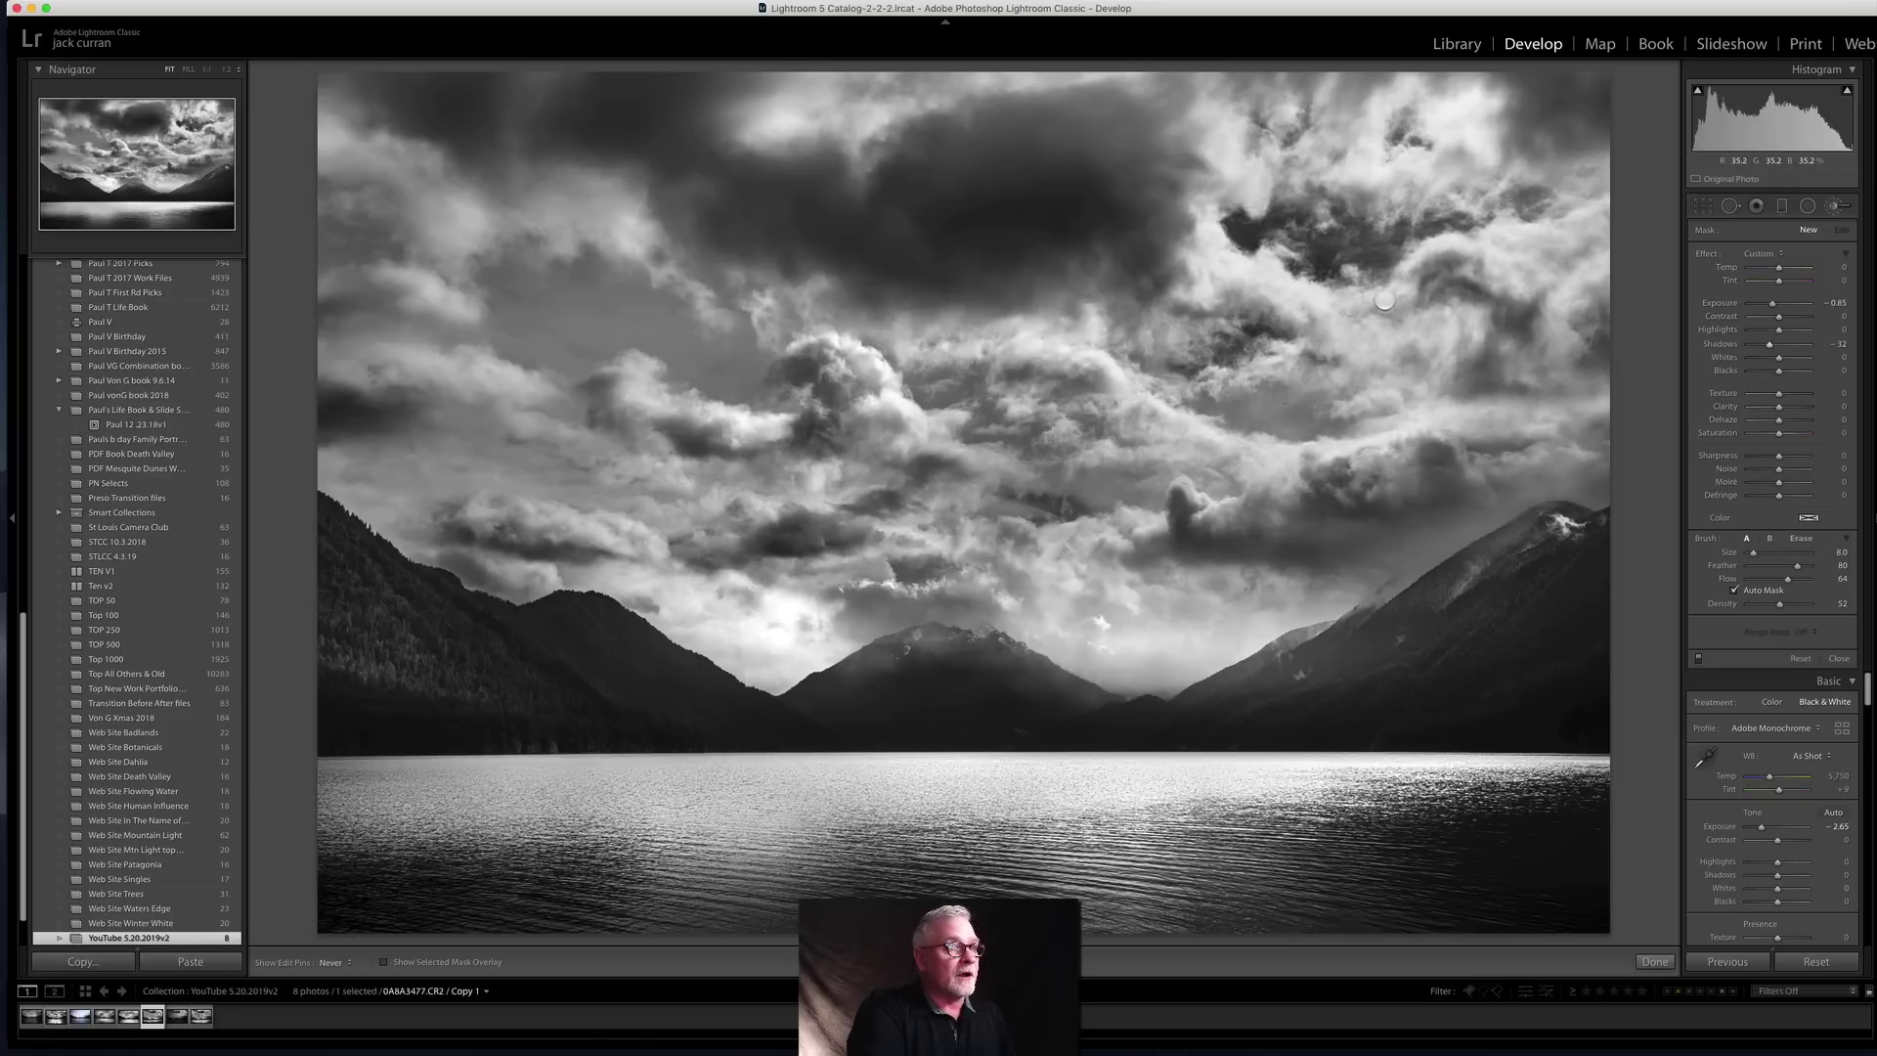
drag(1438, 285, 1549, 443)
scroll(1549, 442, down, 1)
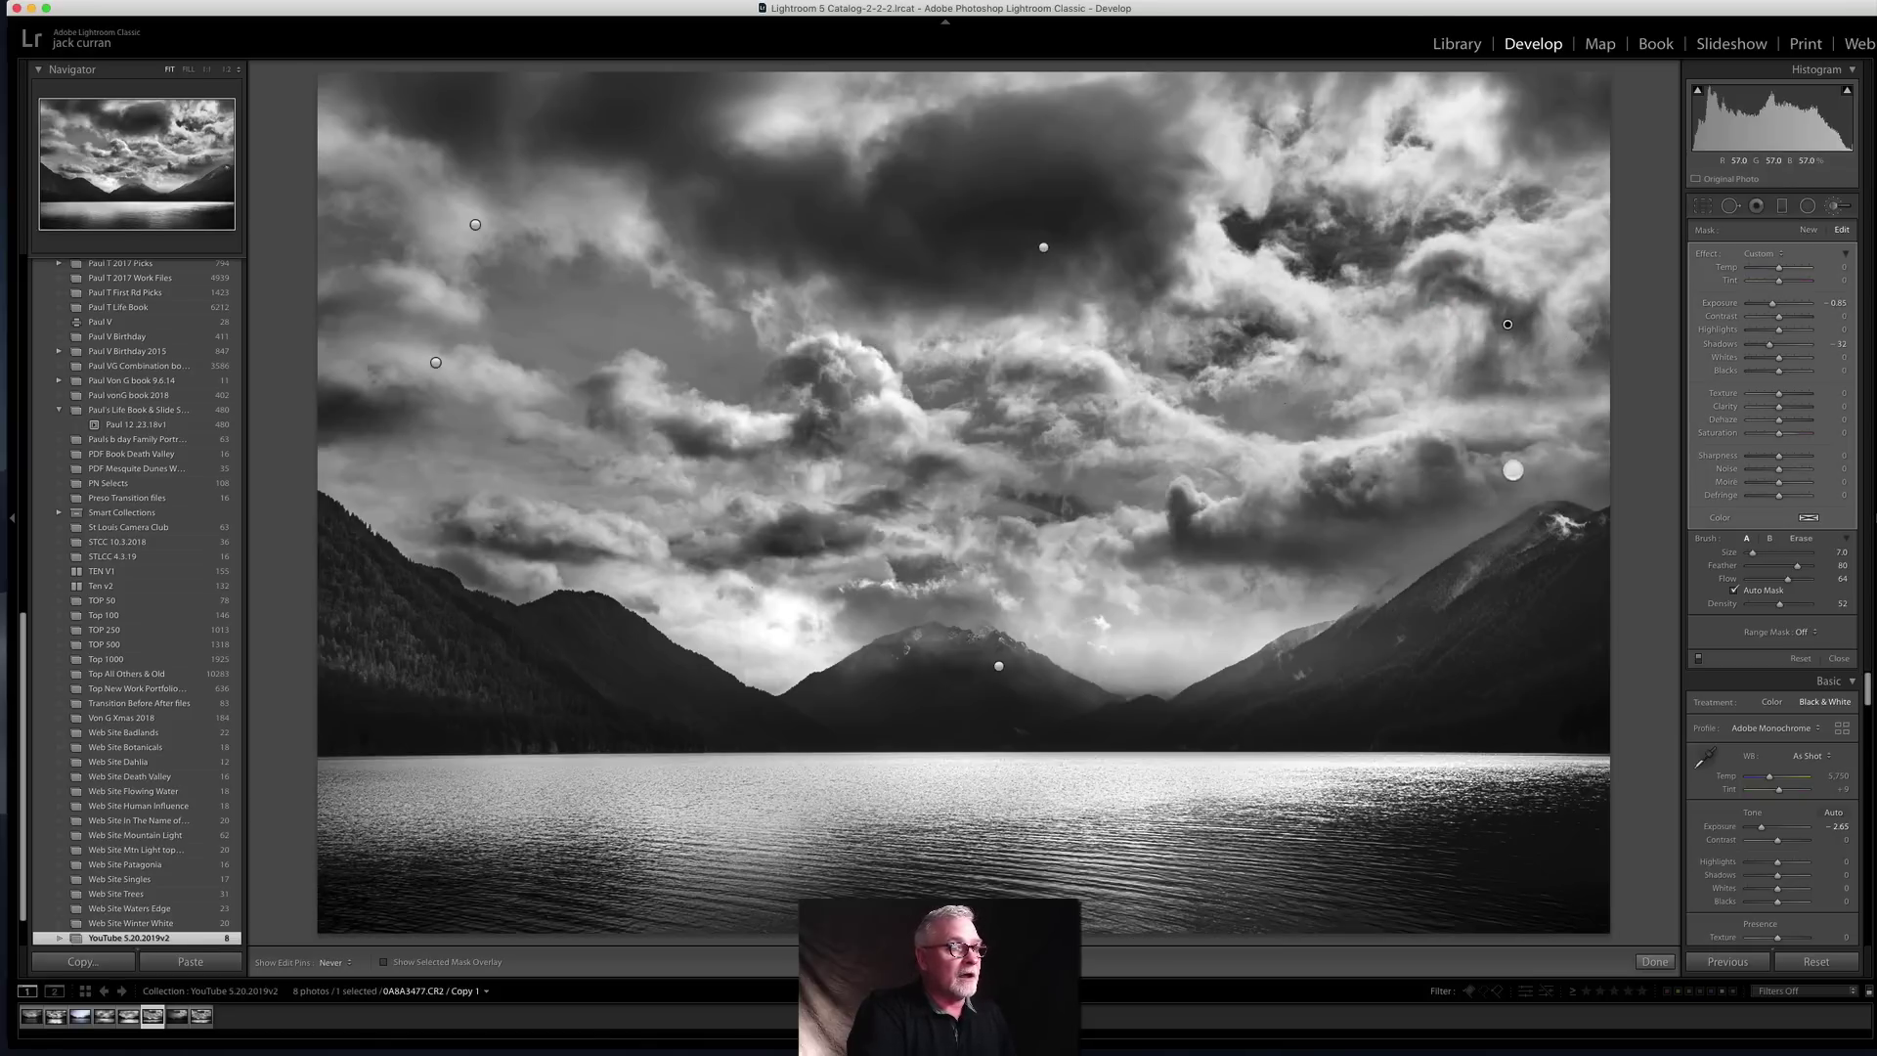
key(h)
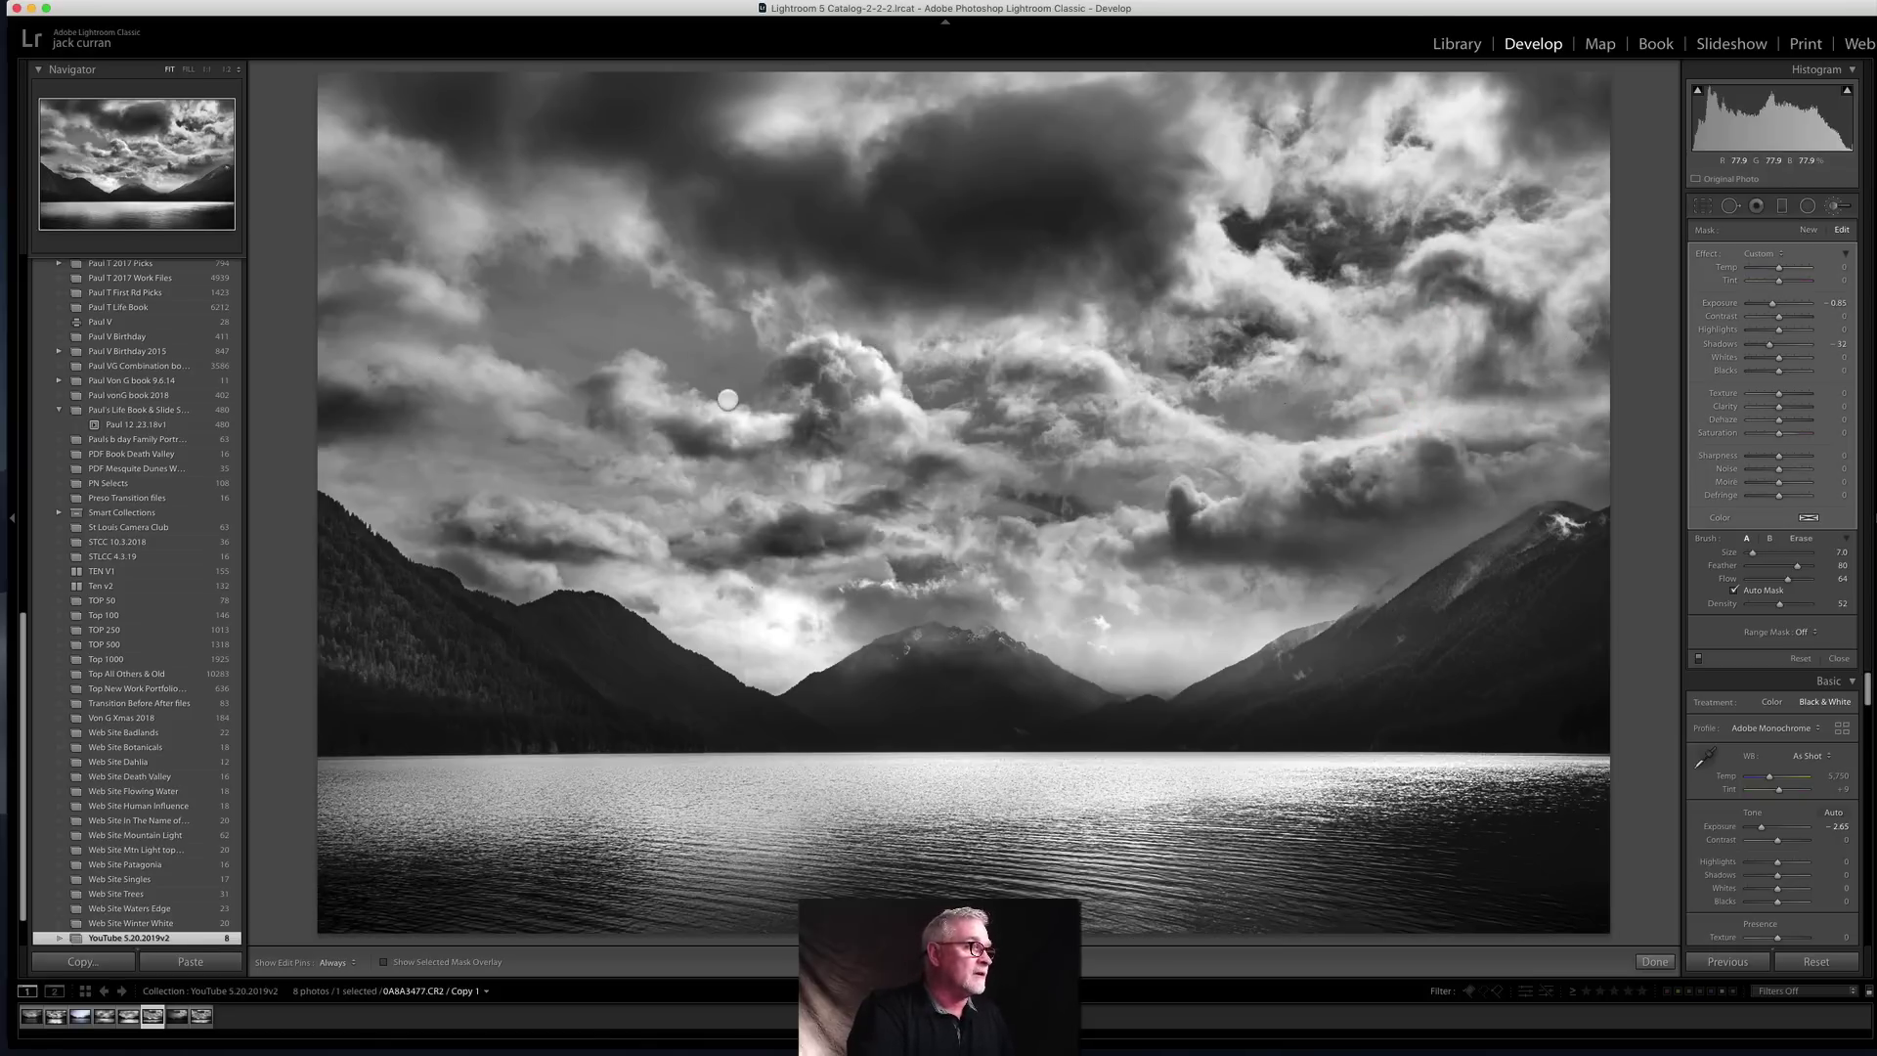
Step: Reduce the brush Size to 4.0 and paint the darkening adjustment over the left-hand clouds above the mountains
scroll(614, 380, down, 3)
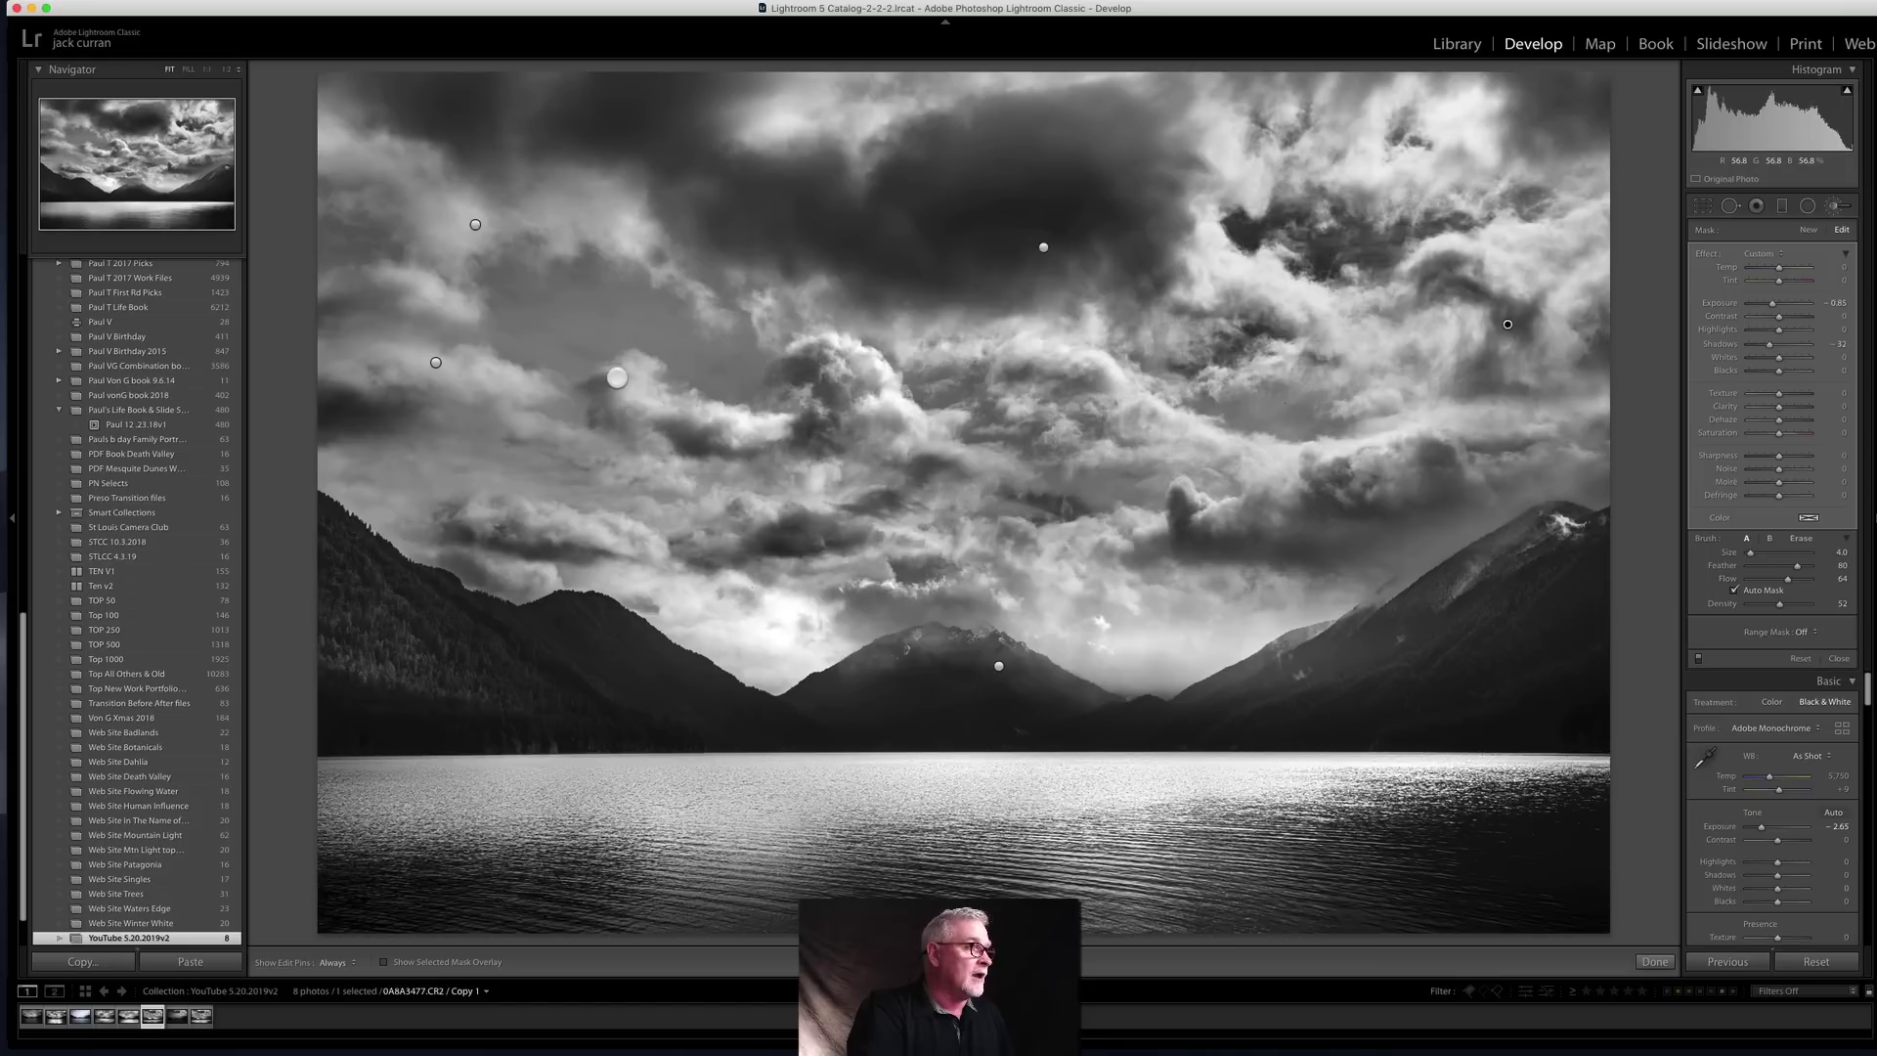
key(h)
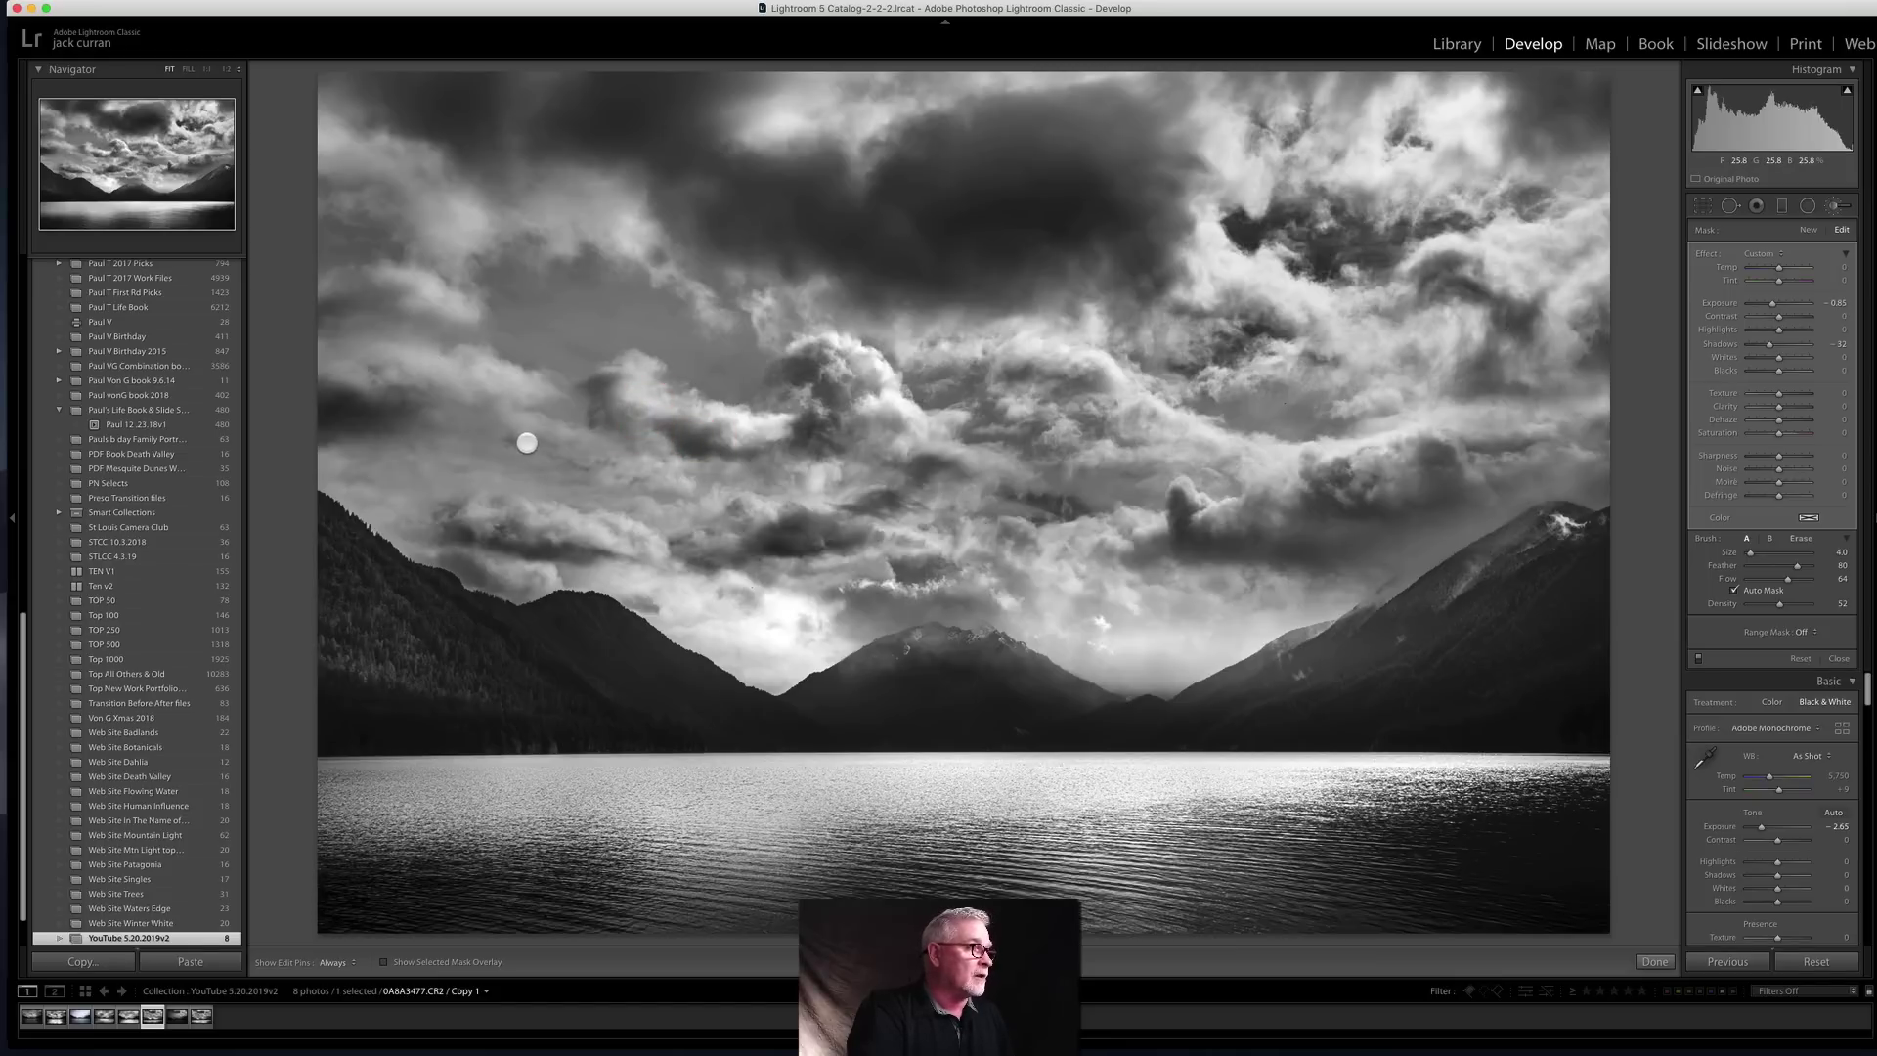
click(578, 444)
click(607, 471)
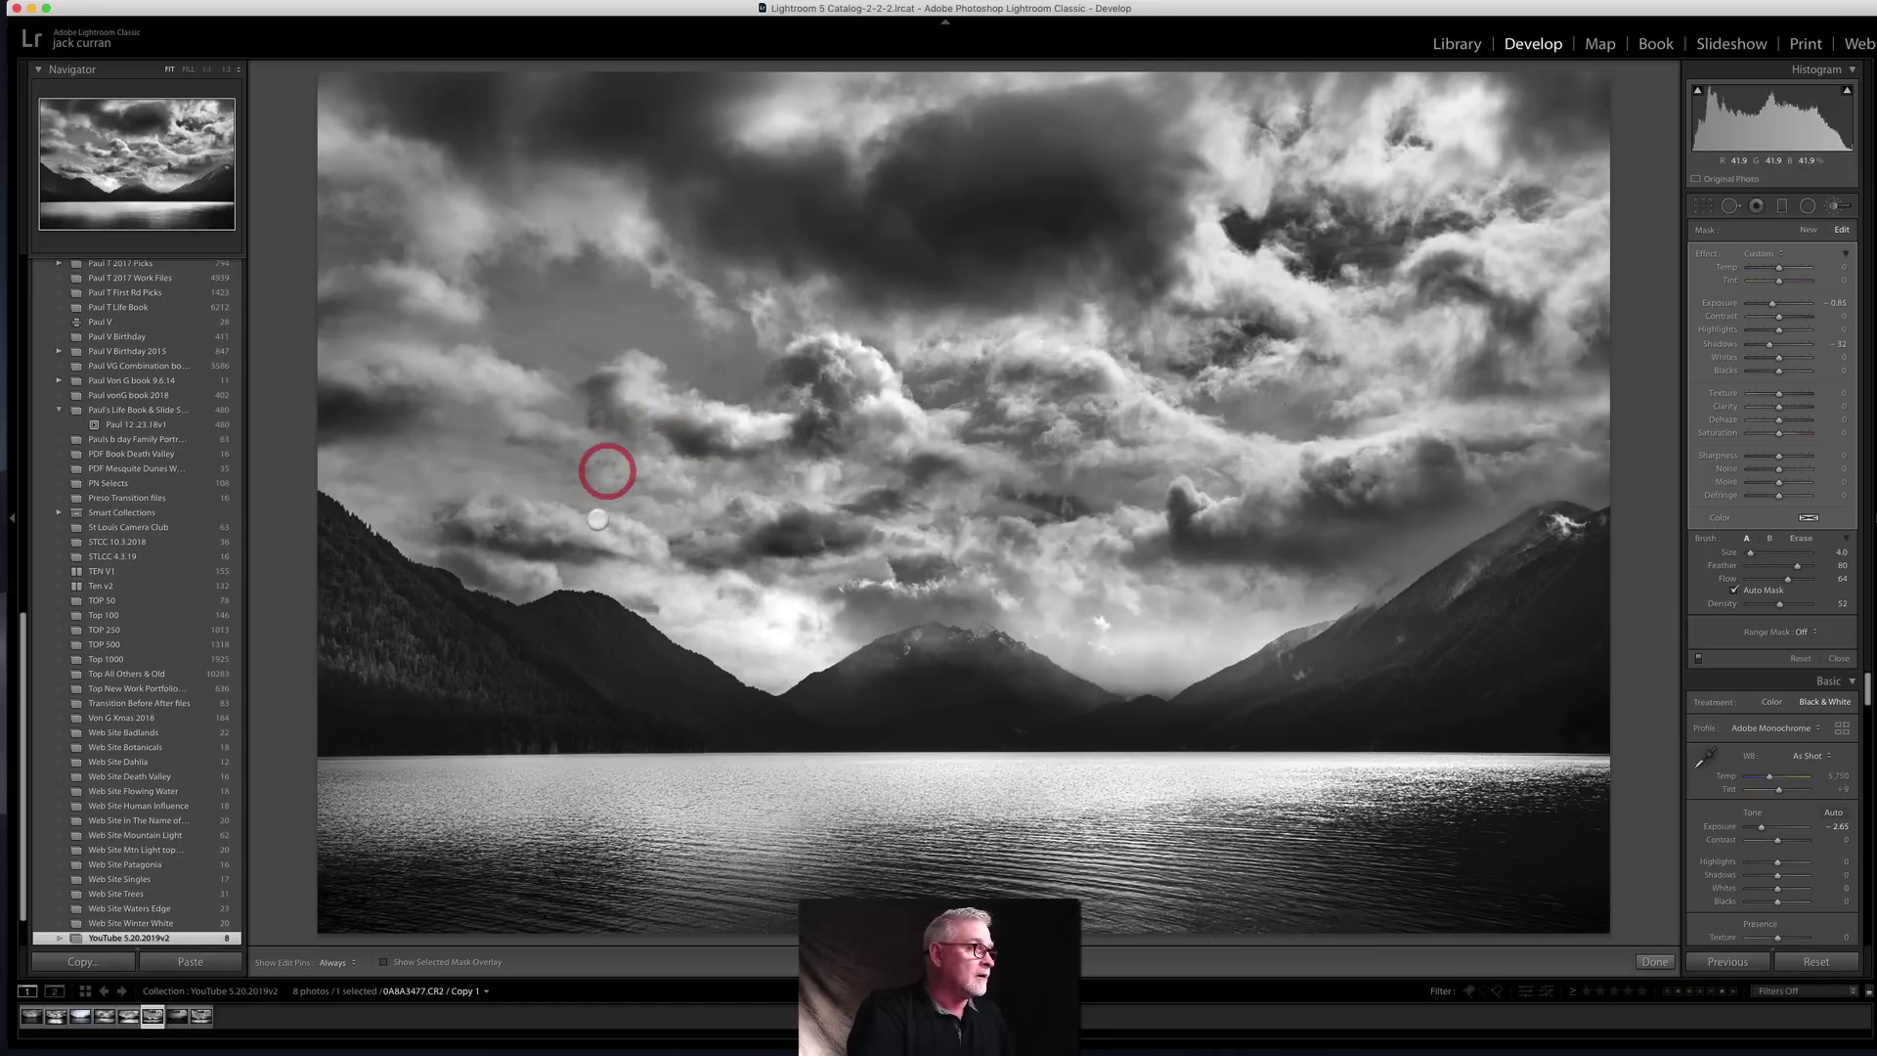
key(h)
click(683, 566)
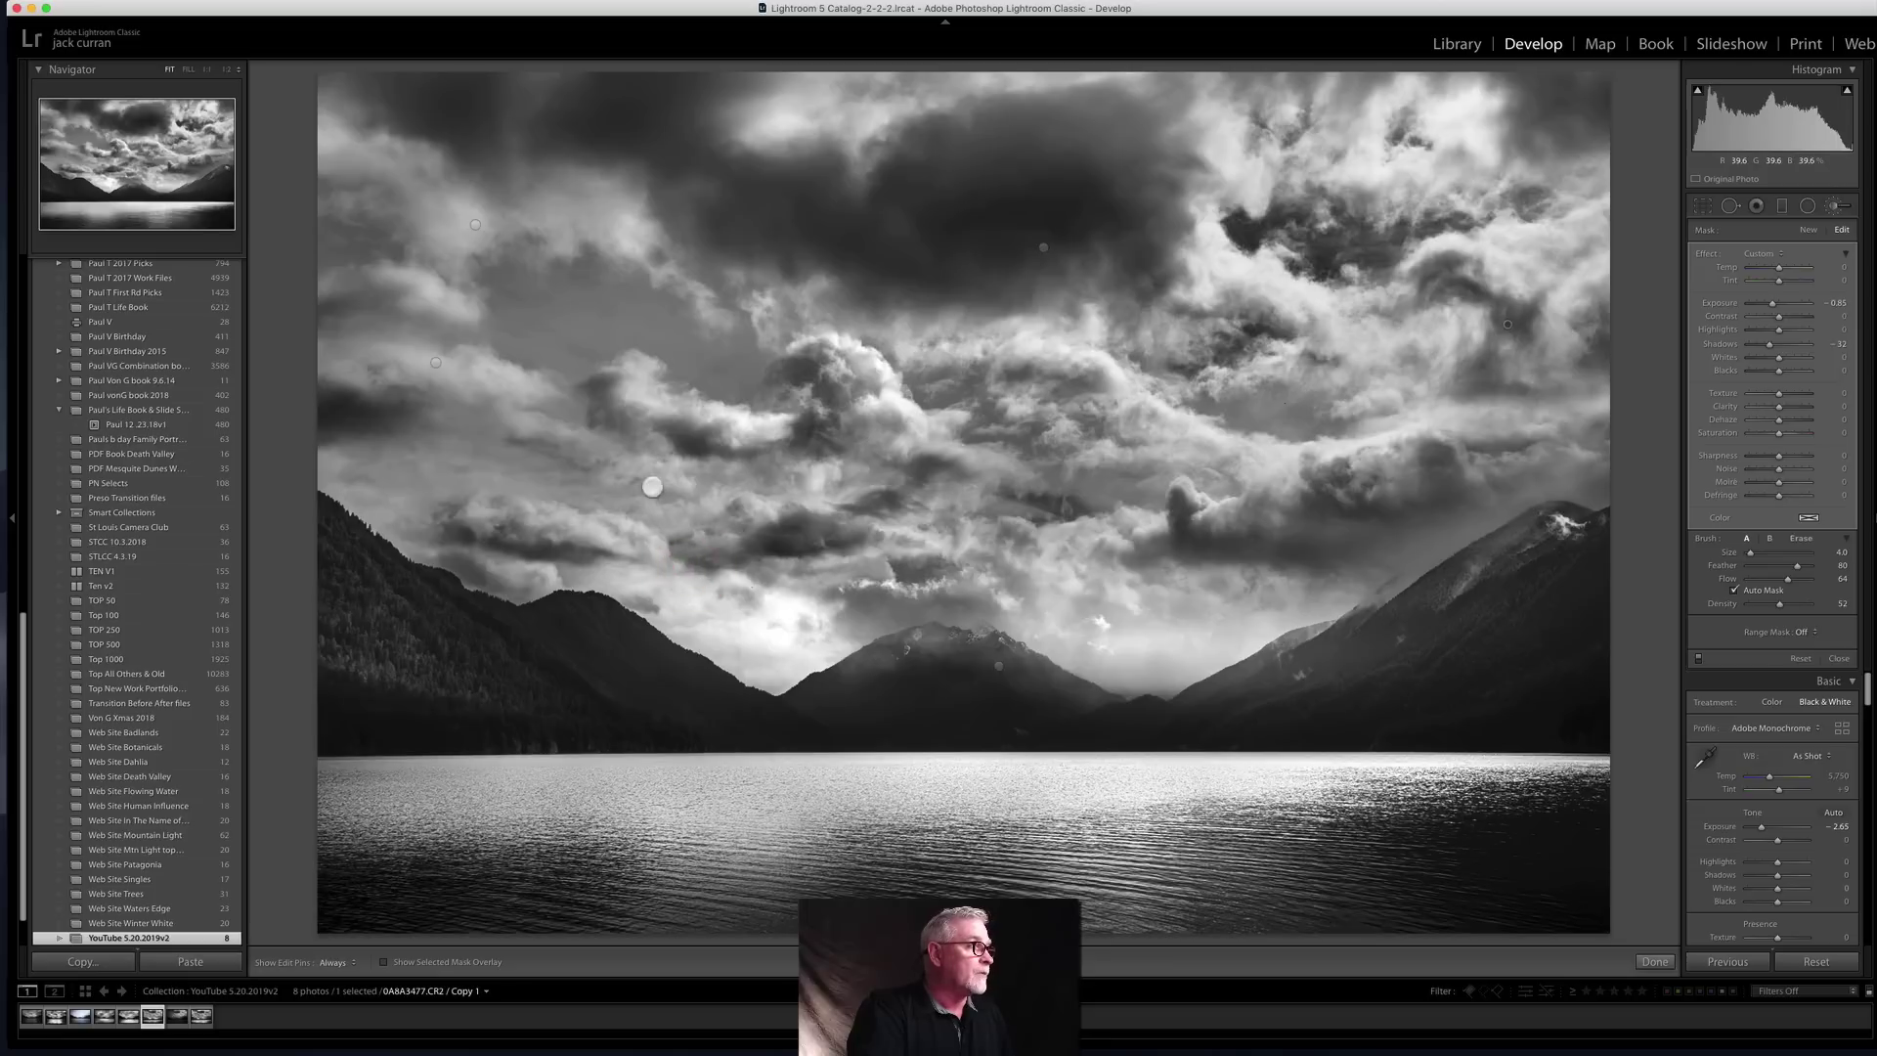
click(402, 293)
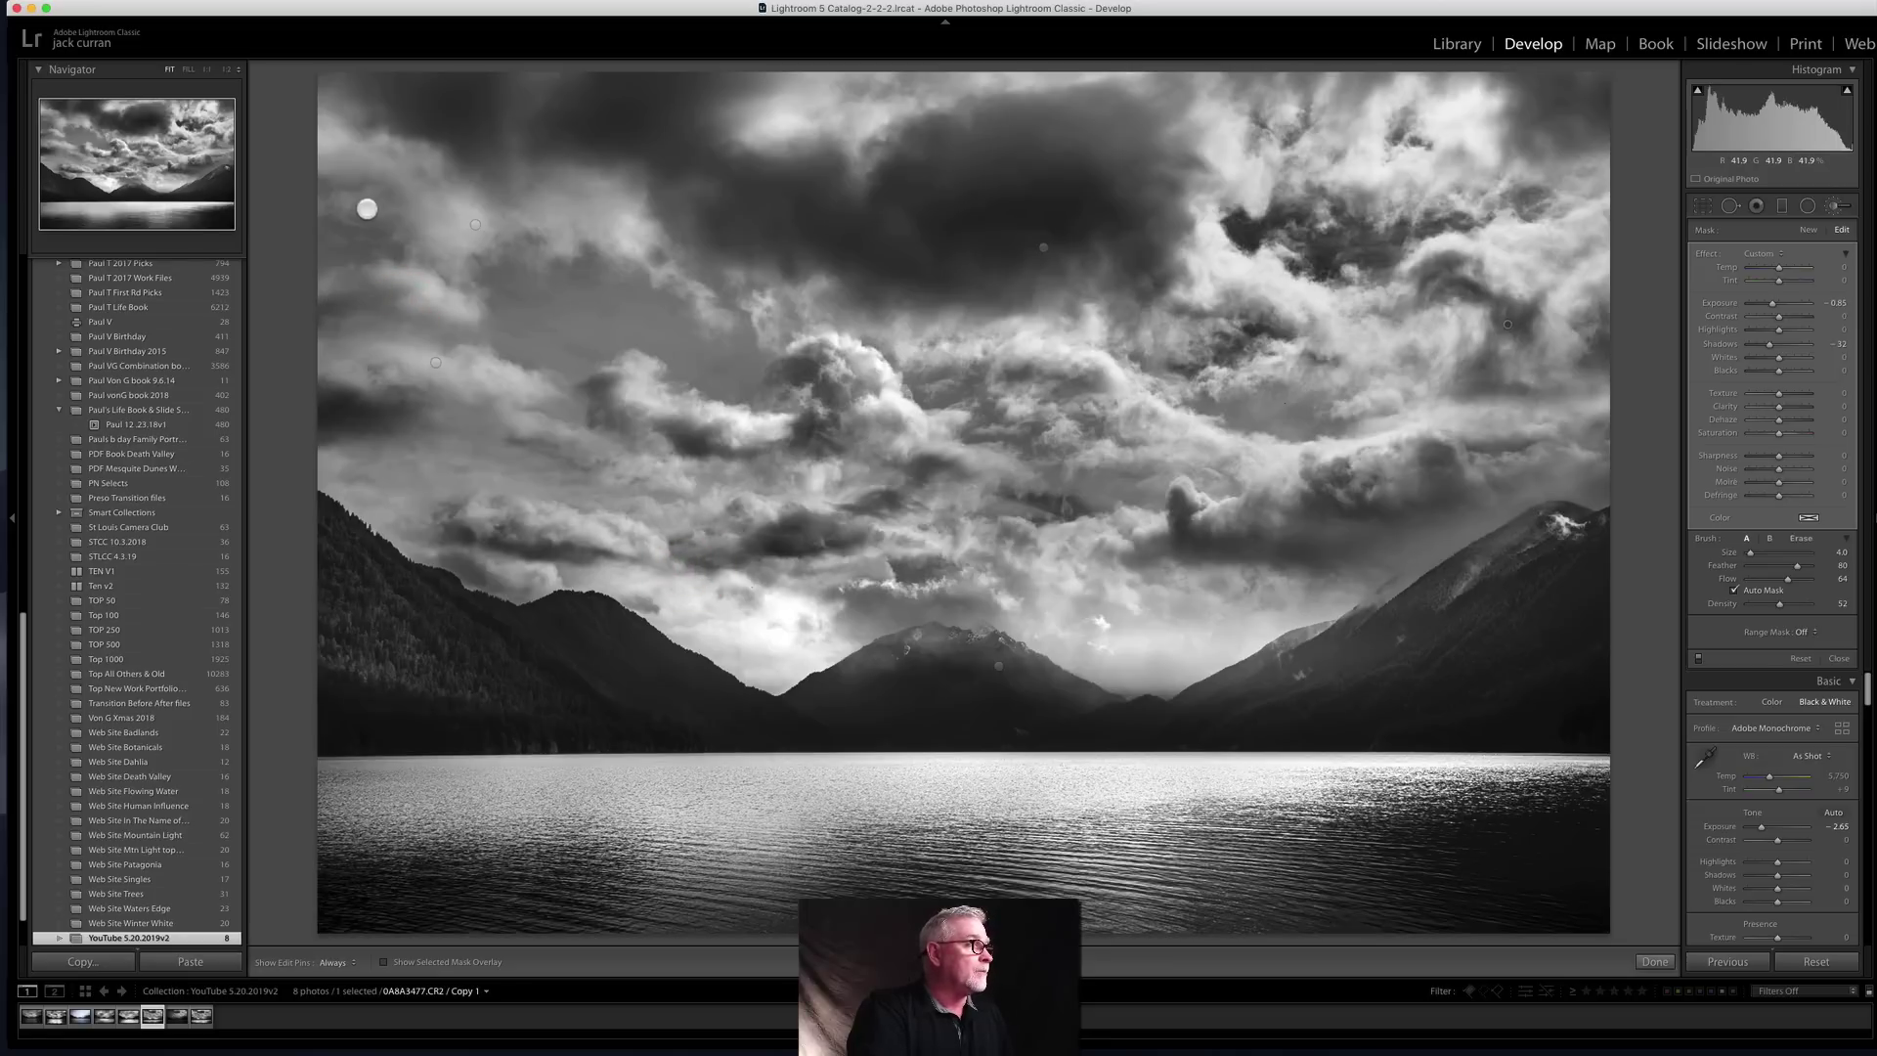
click(476, 217)
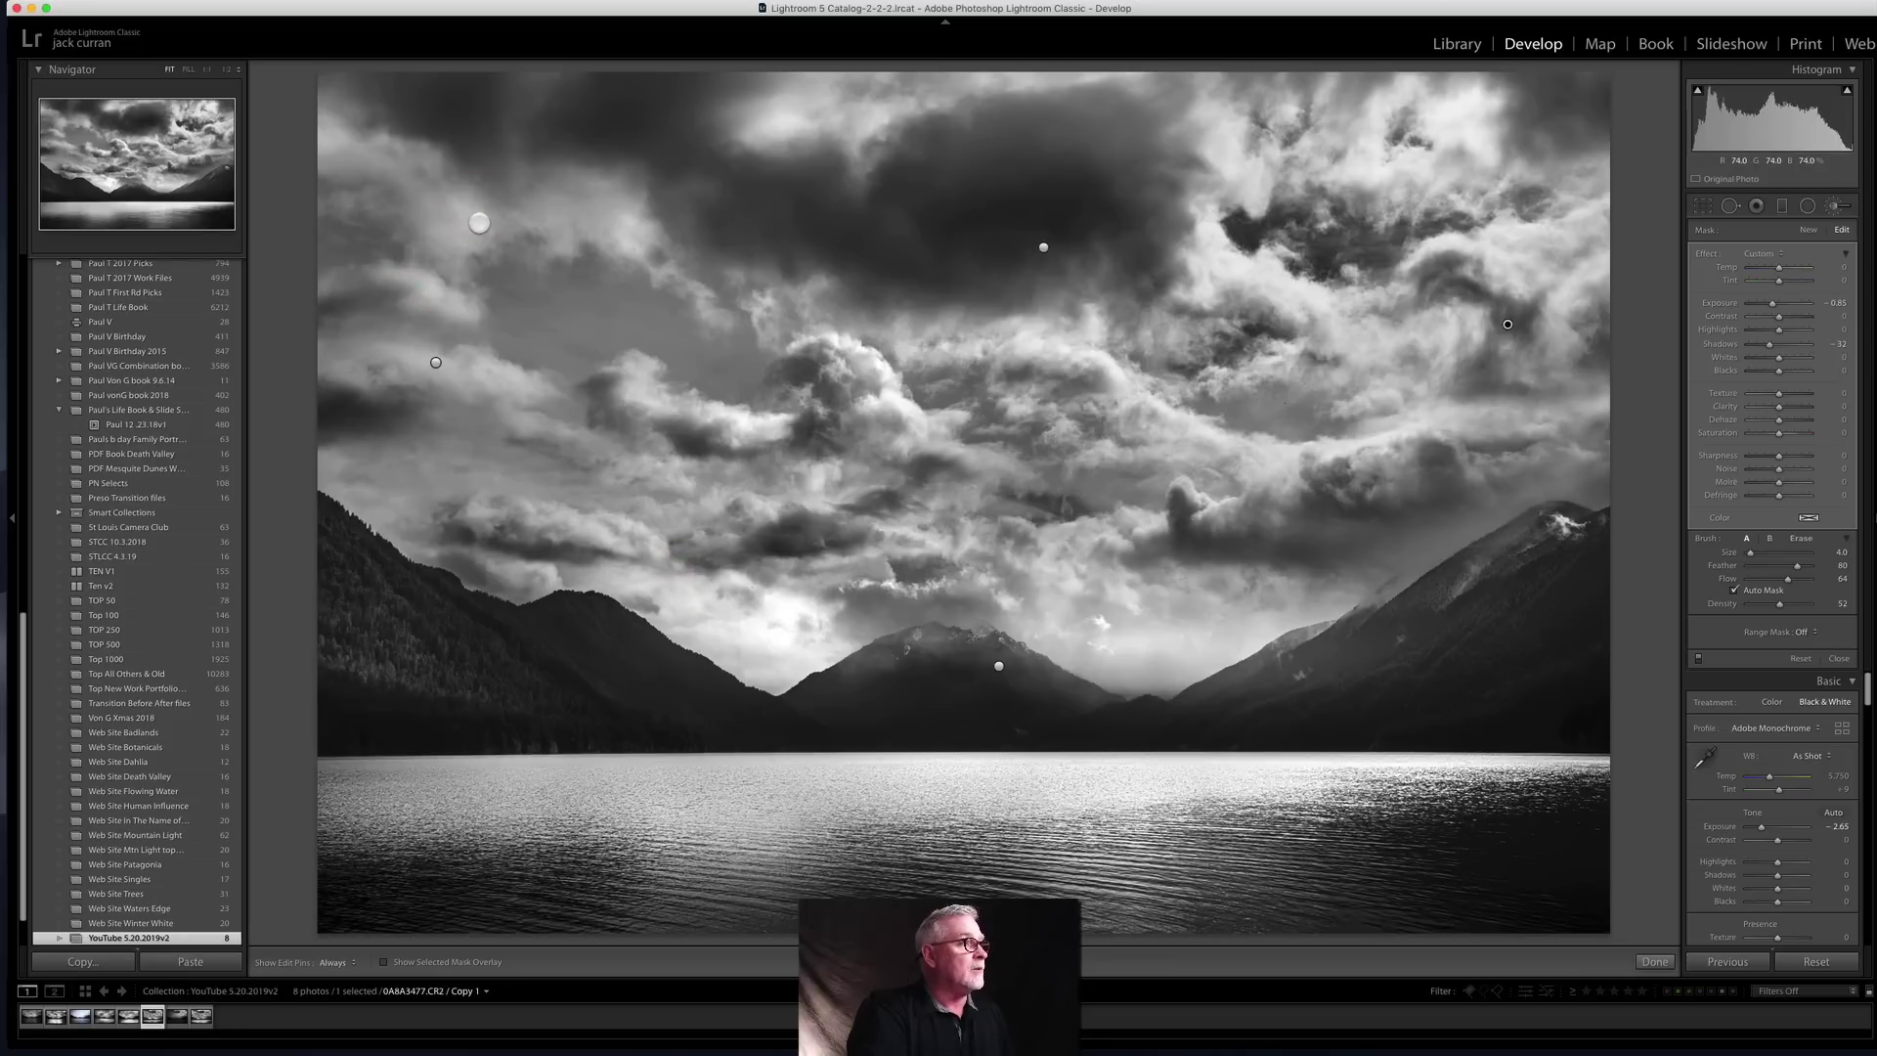
click(483, 232)
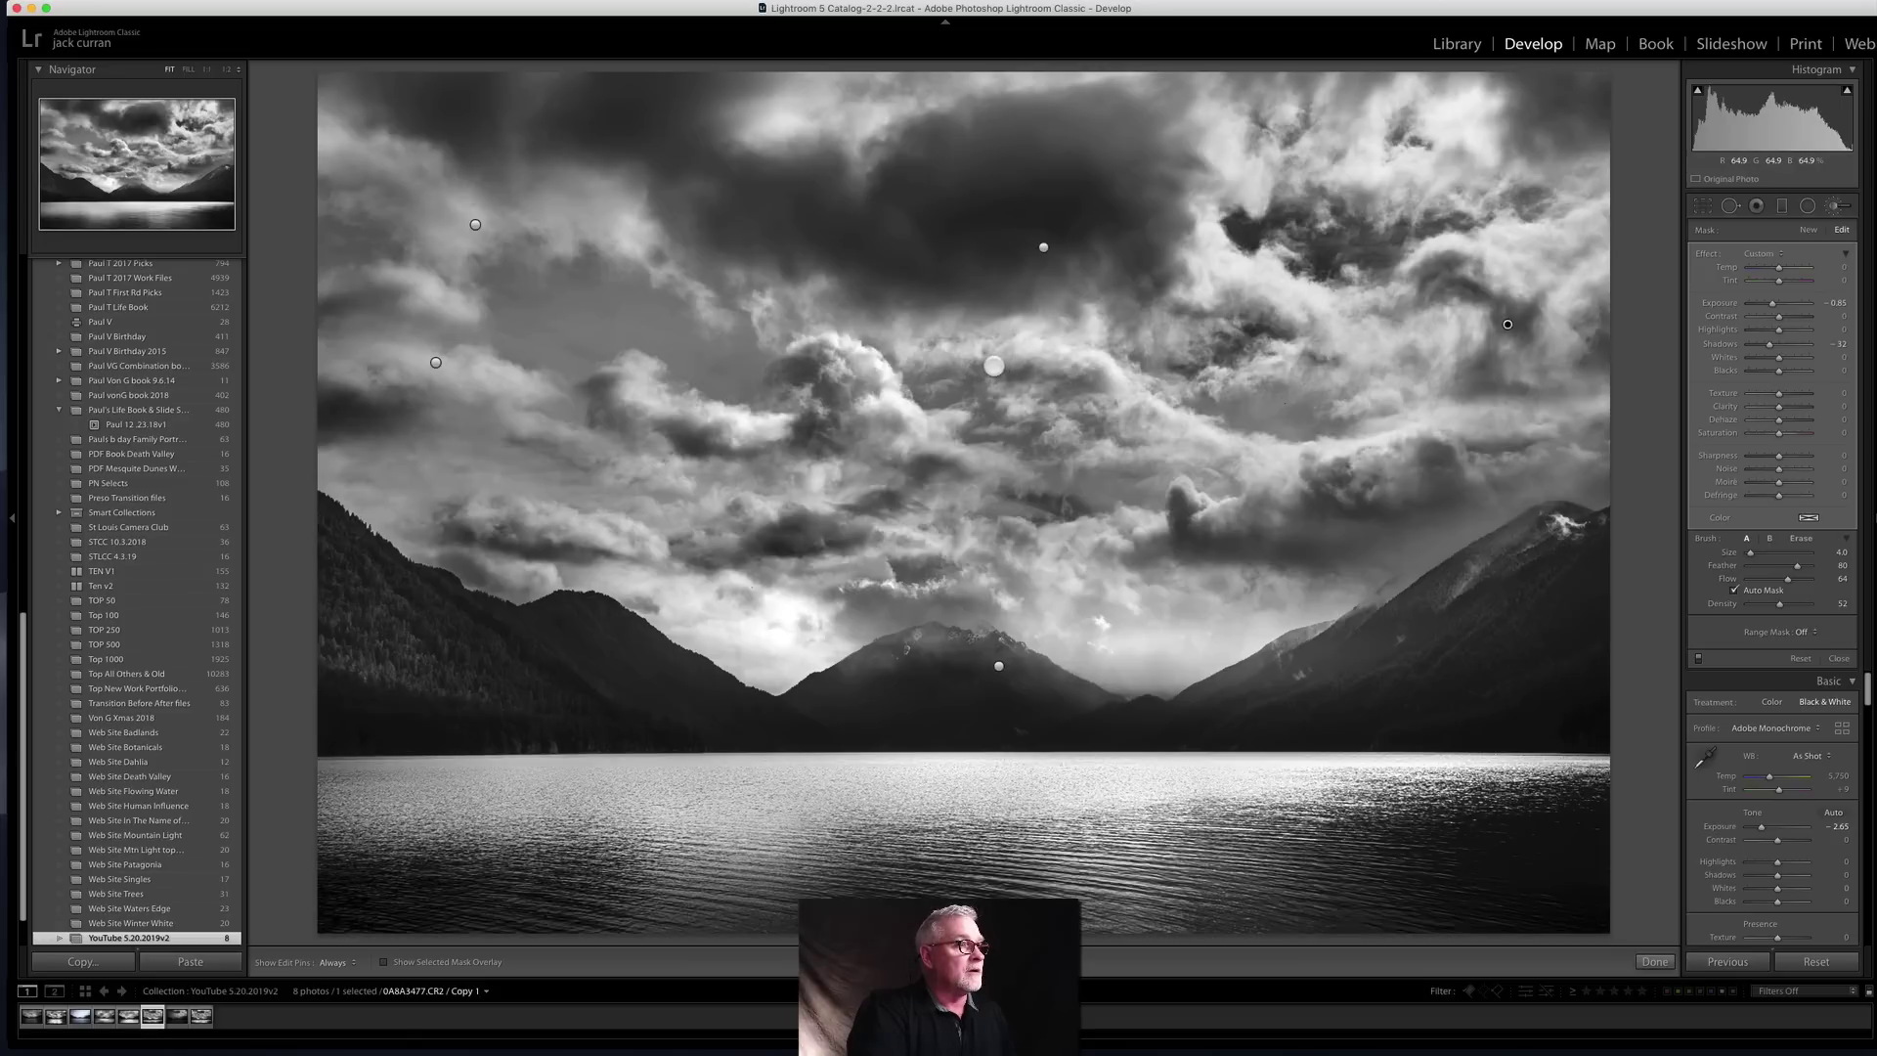
Step: Paint the clouds right of the sky's centre with the brush at Size 8.0, and reduce Size to 4.0
scroll(1074, 392, up, 4)
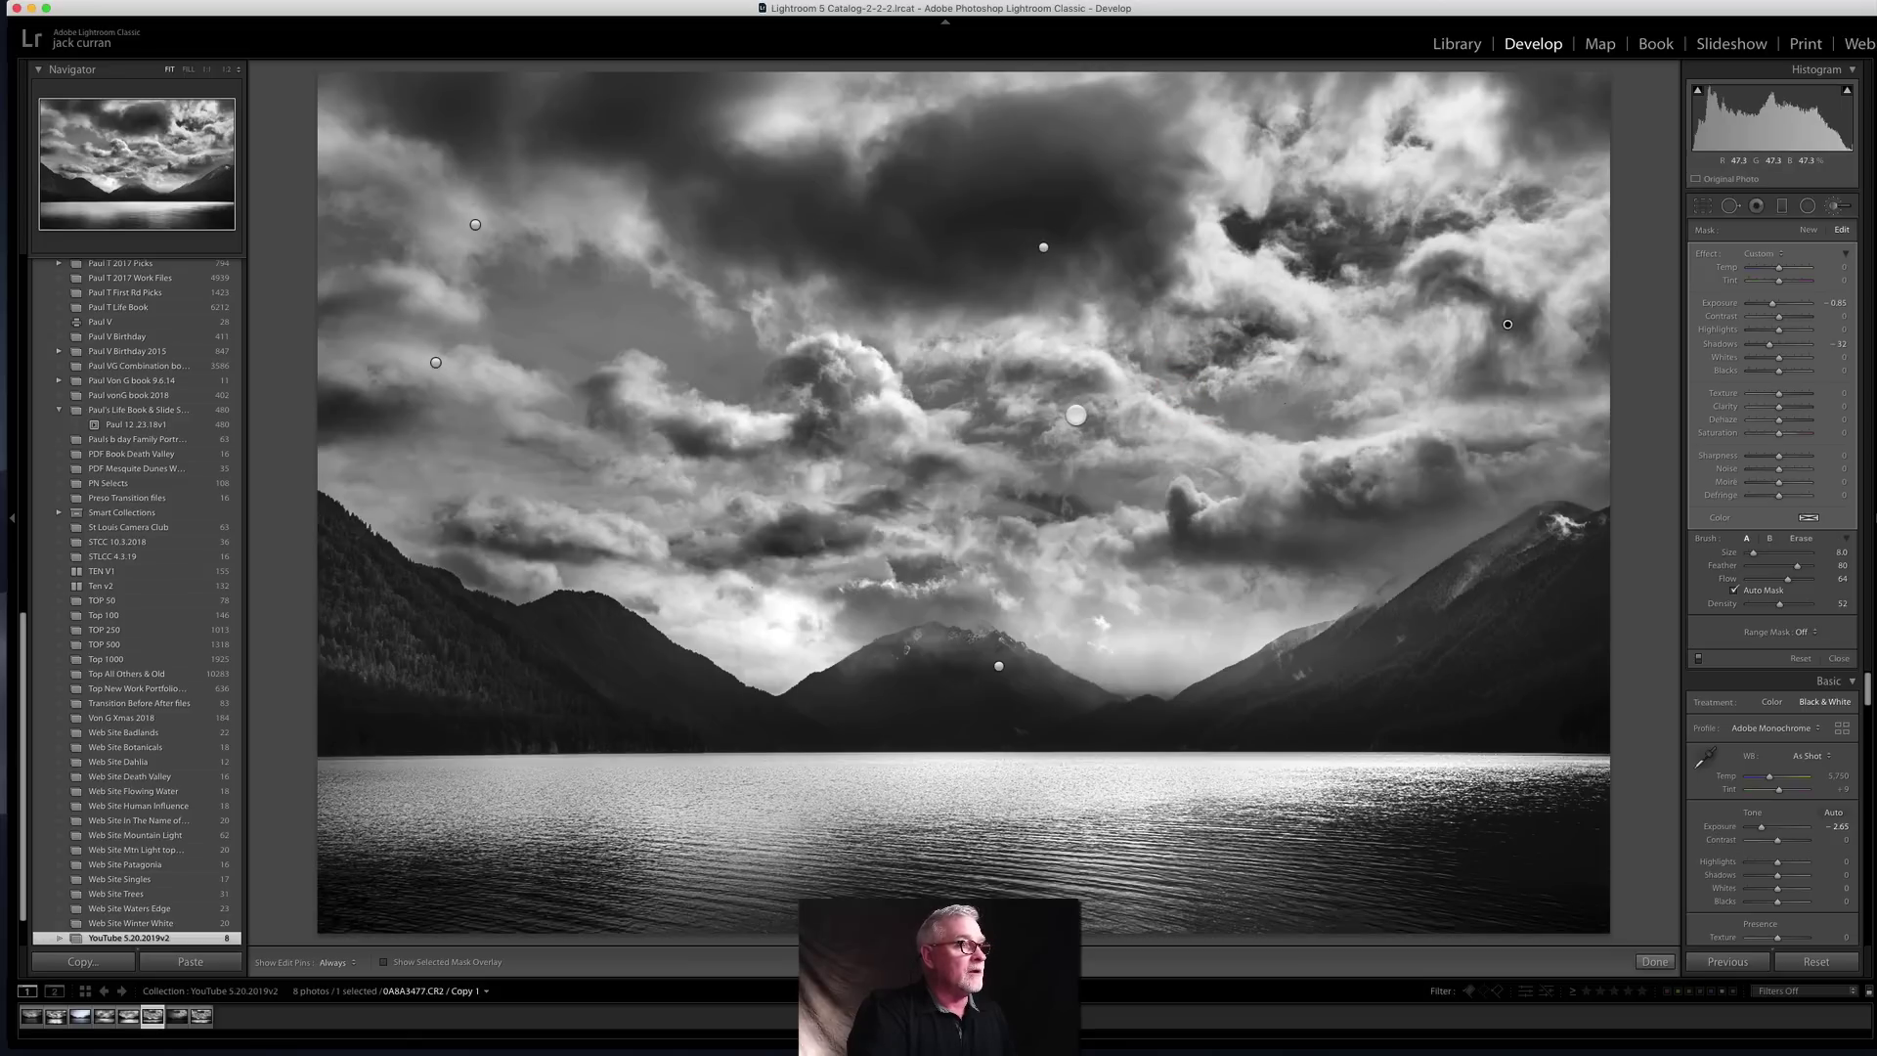
click(1124, 435)
scroll(966, 342, down, 3)
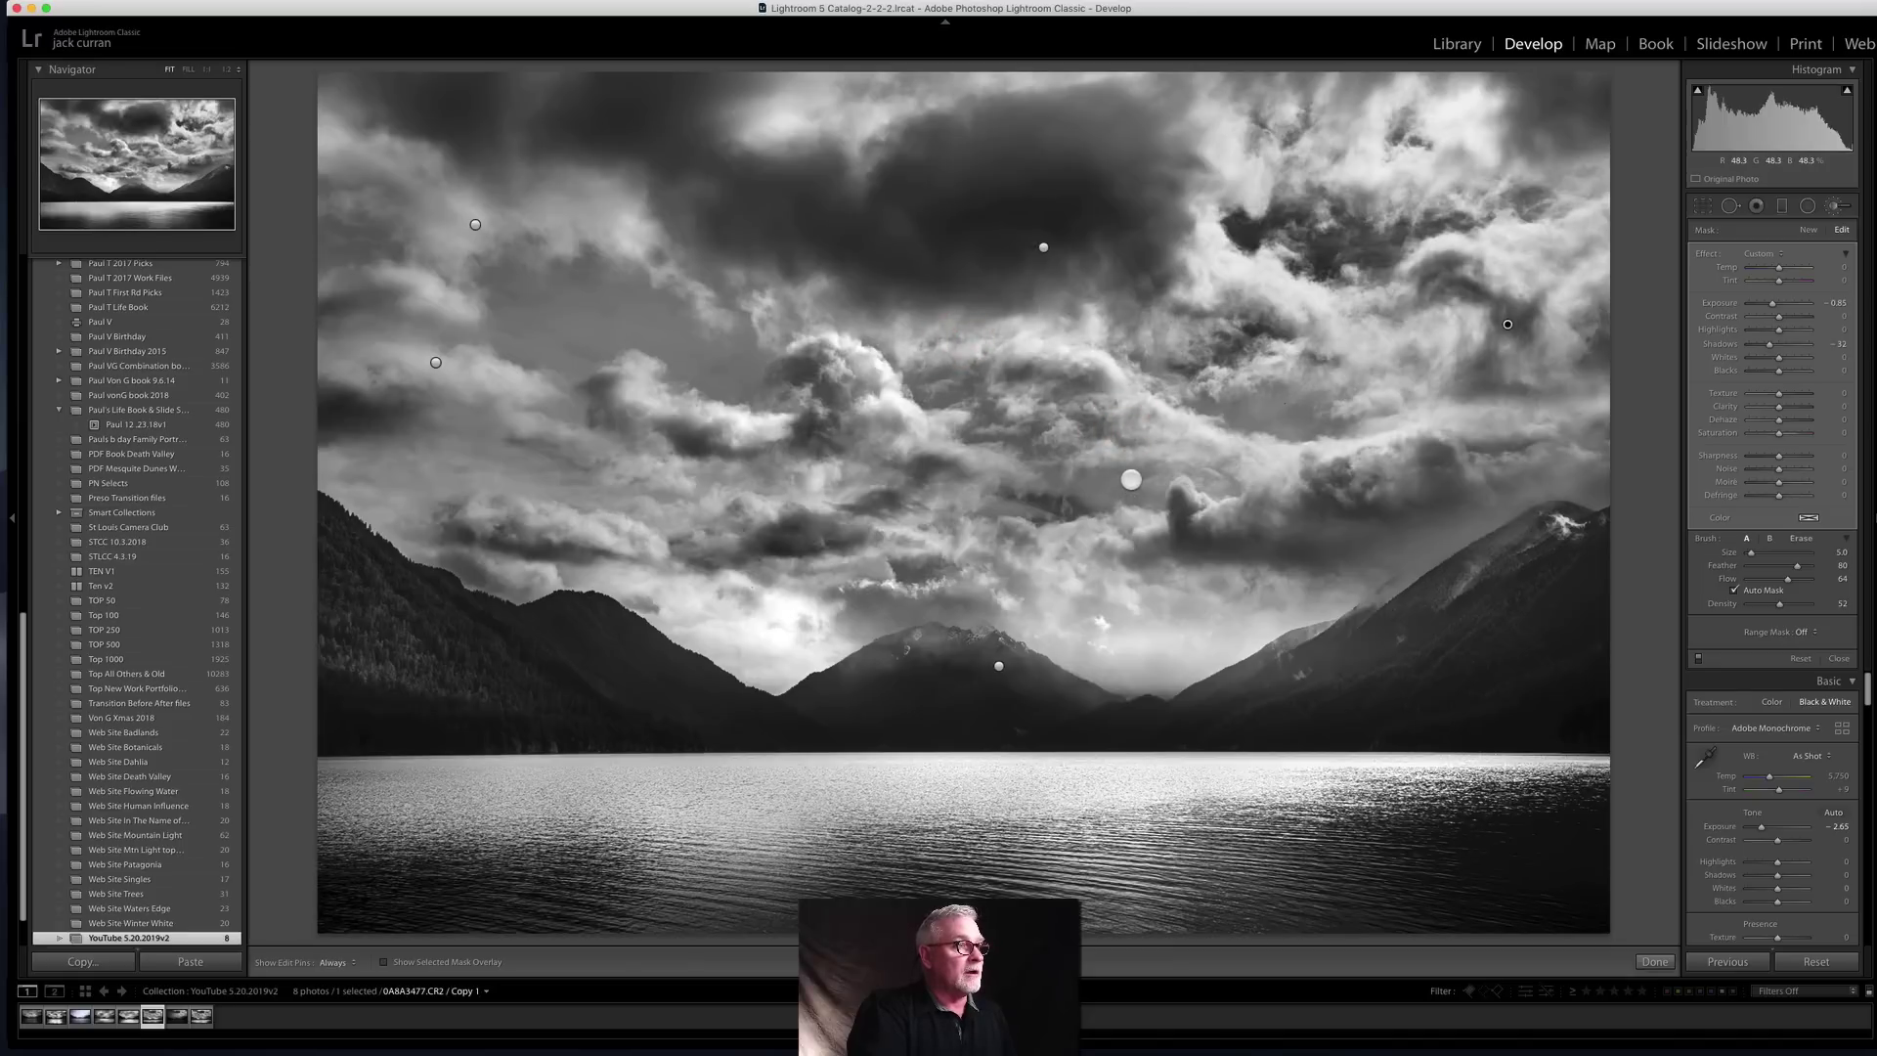
scroll(1165, 474, down, 1)
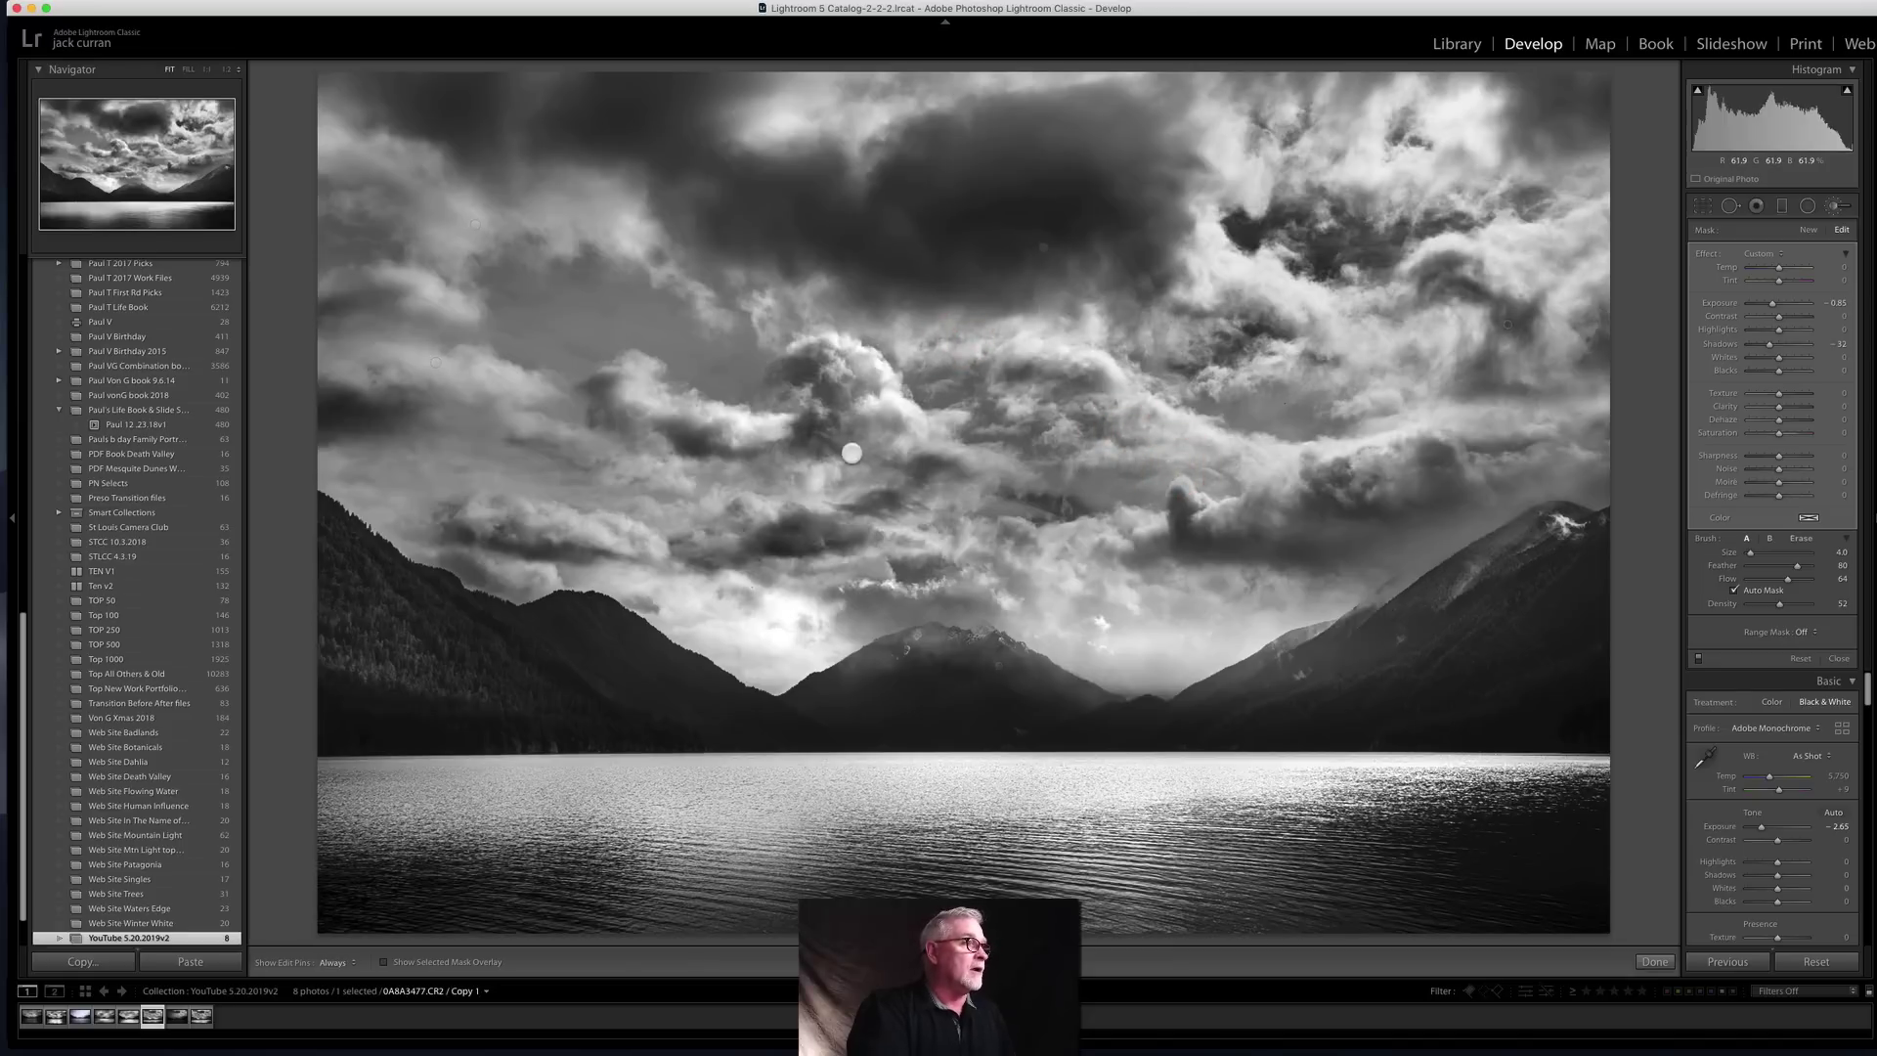
Step: Enlarge the brush to Size 14.0 for the left-hand clouds, touch them up at Size 7.0, and close the adjustment brush
scroll(714, 341, up, 10)
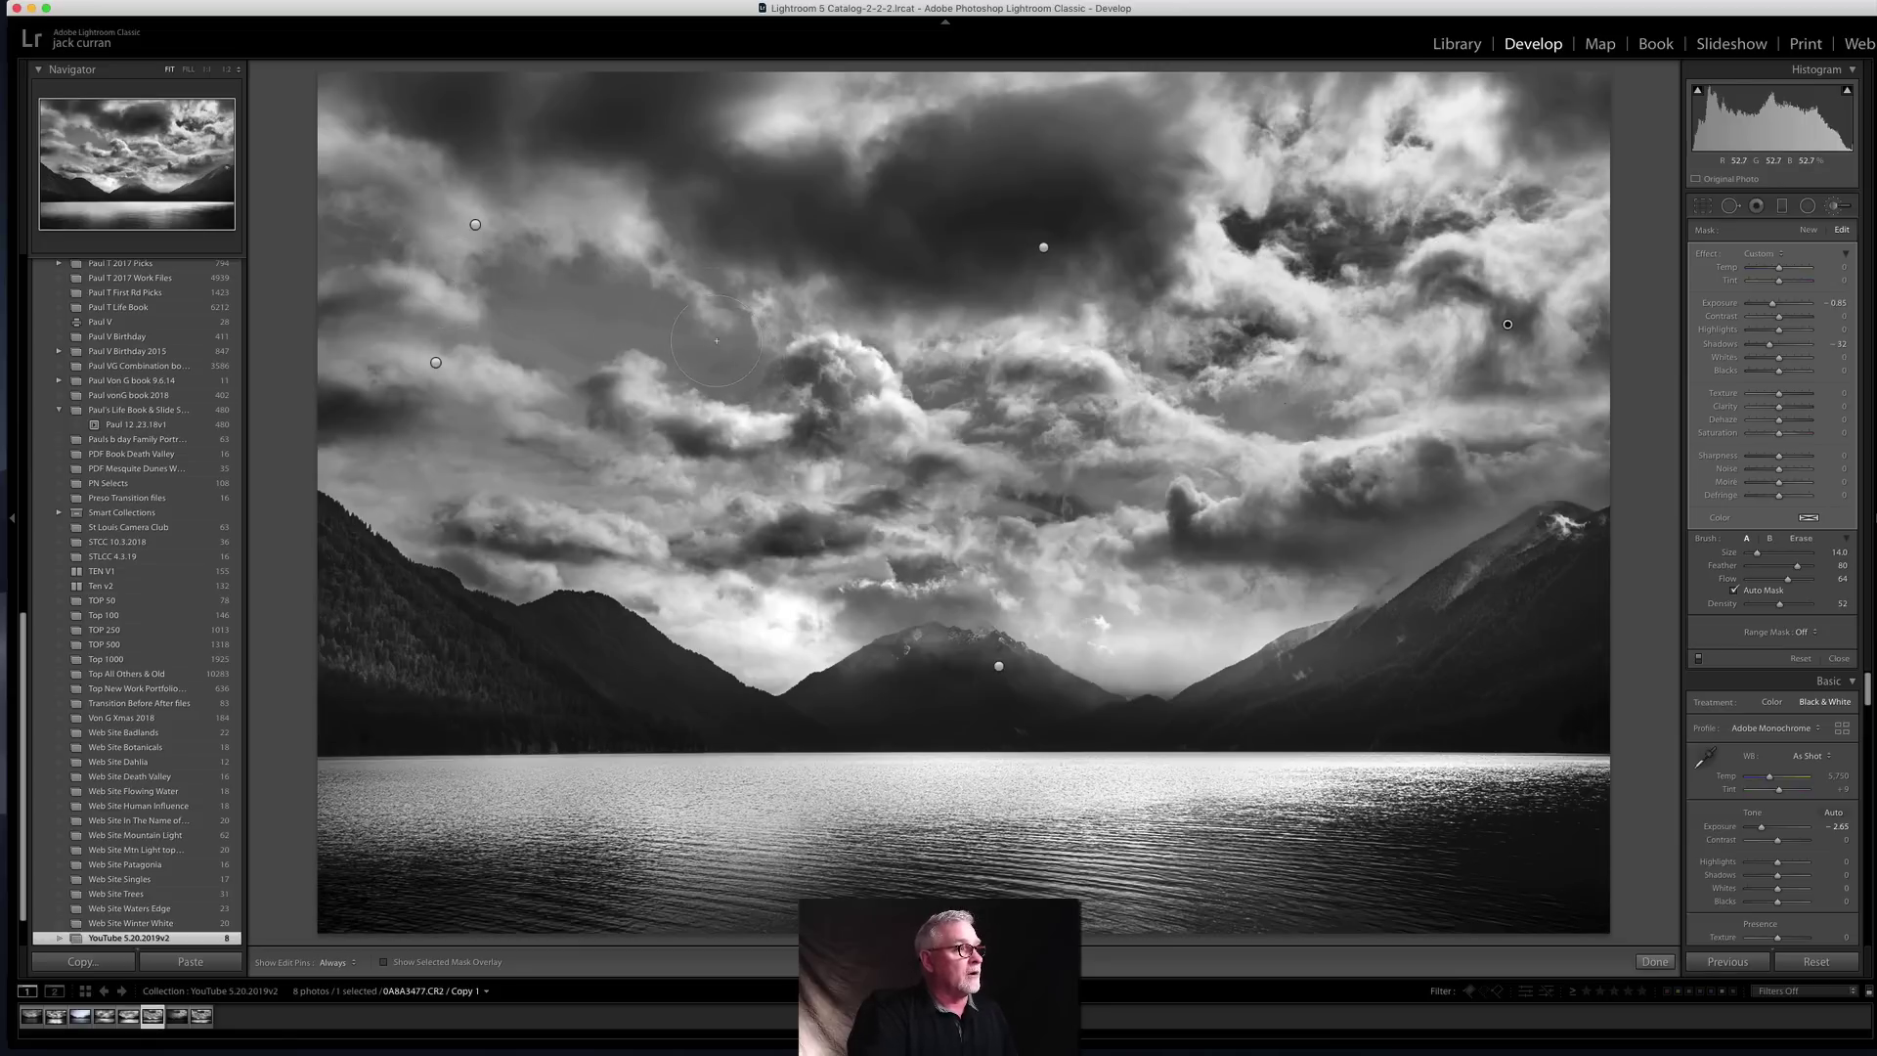
key(h)
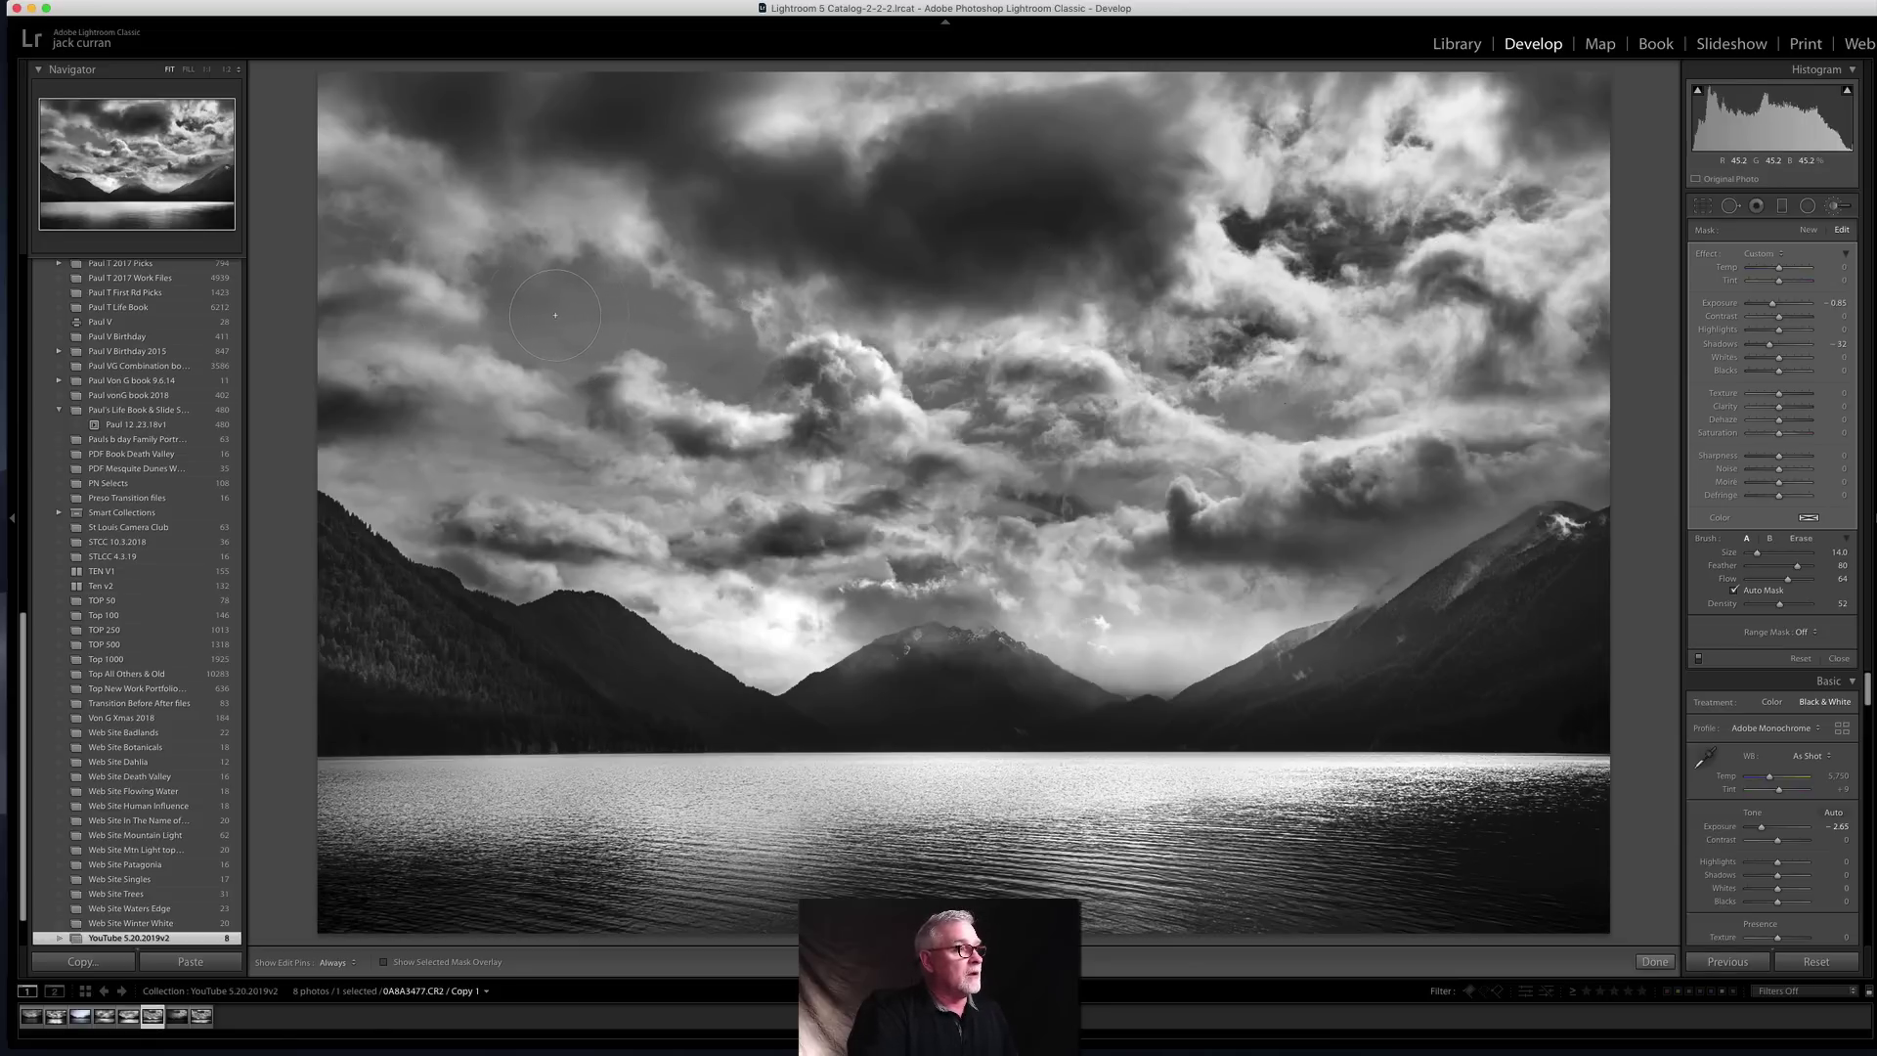
key(h)
key(h)
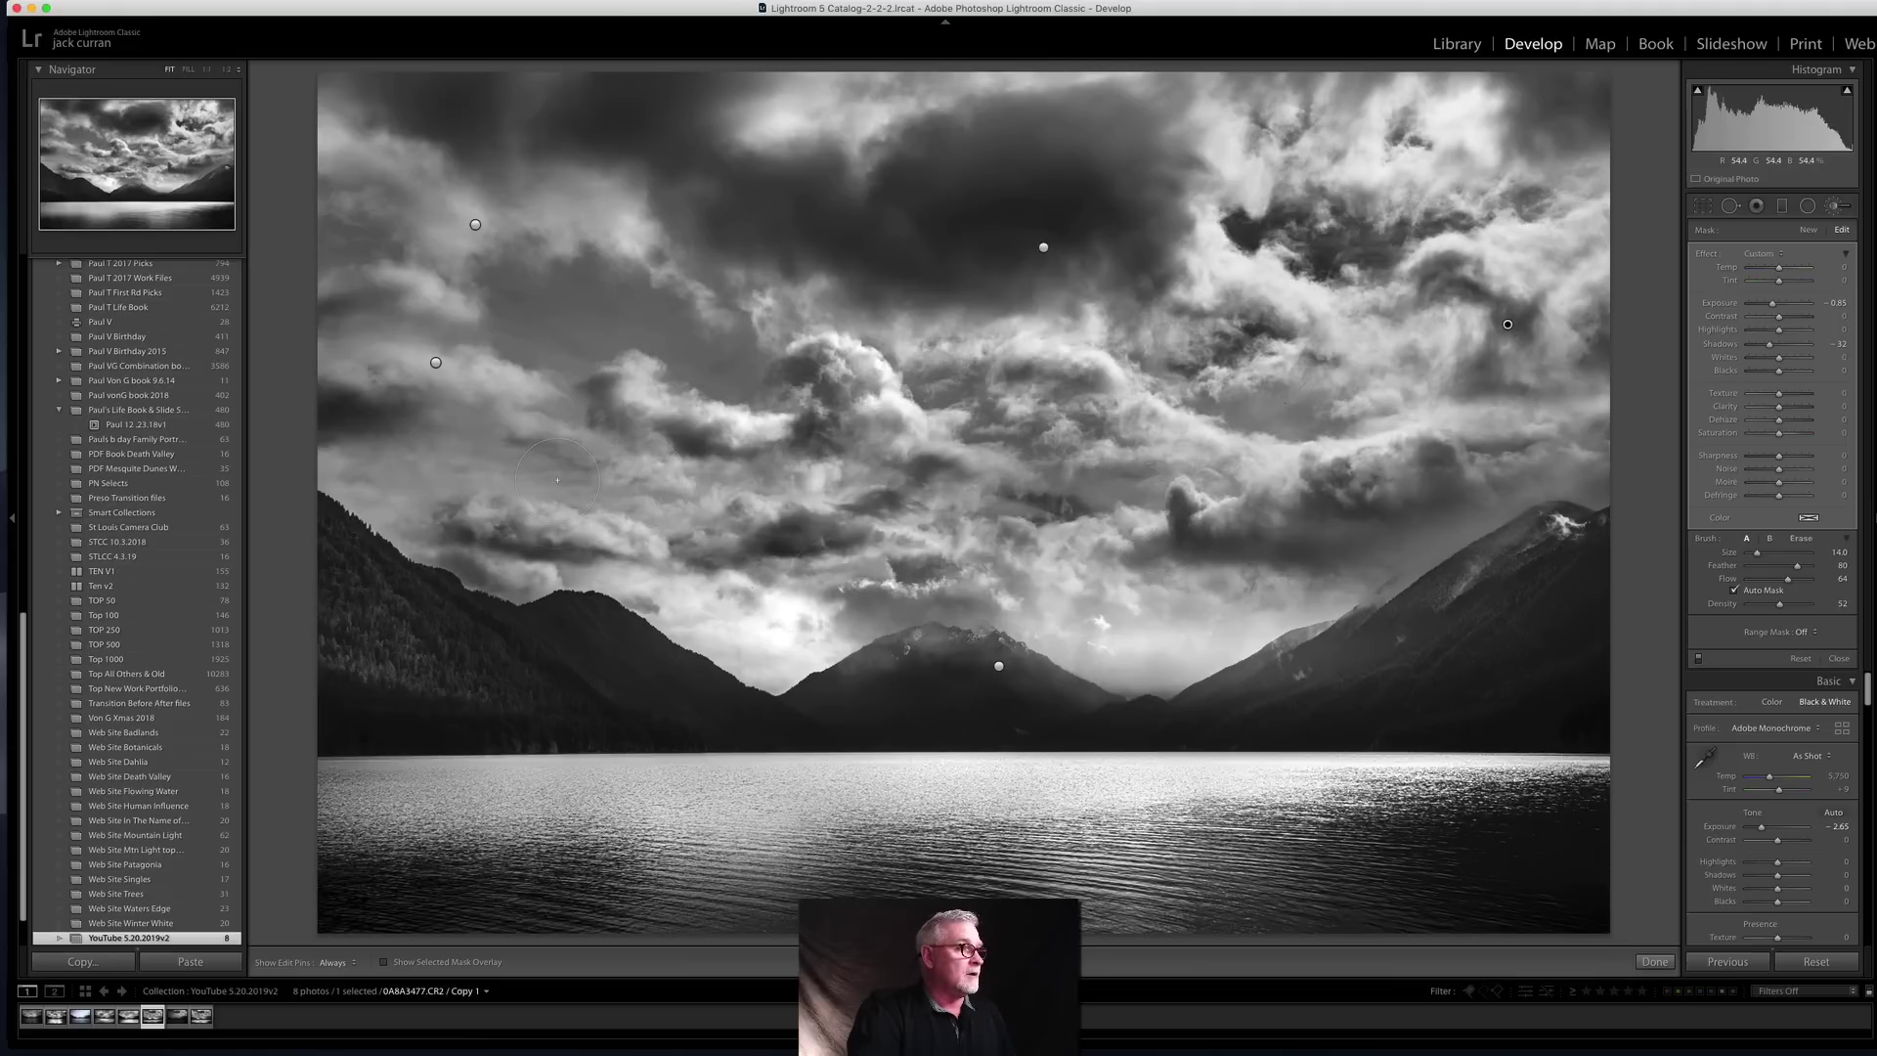
key(h)
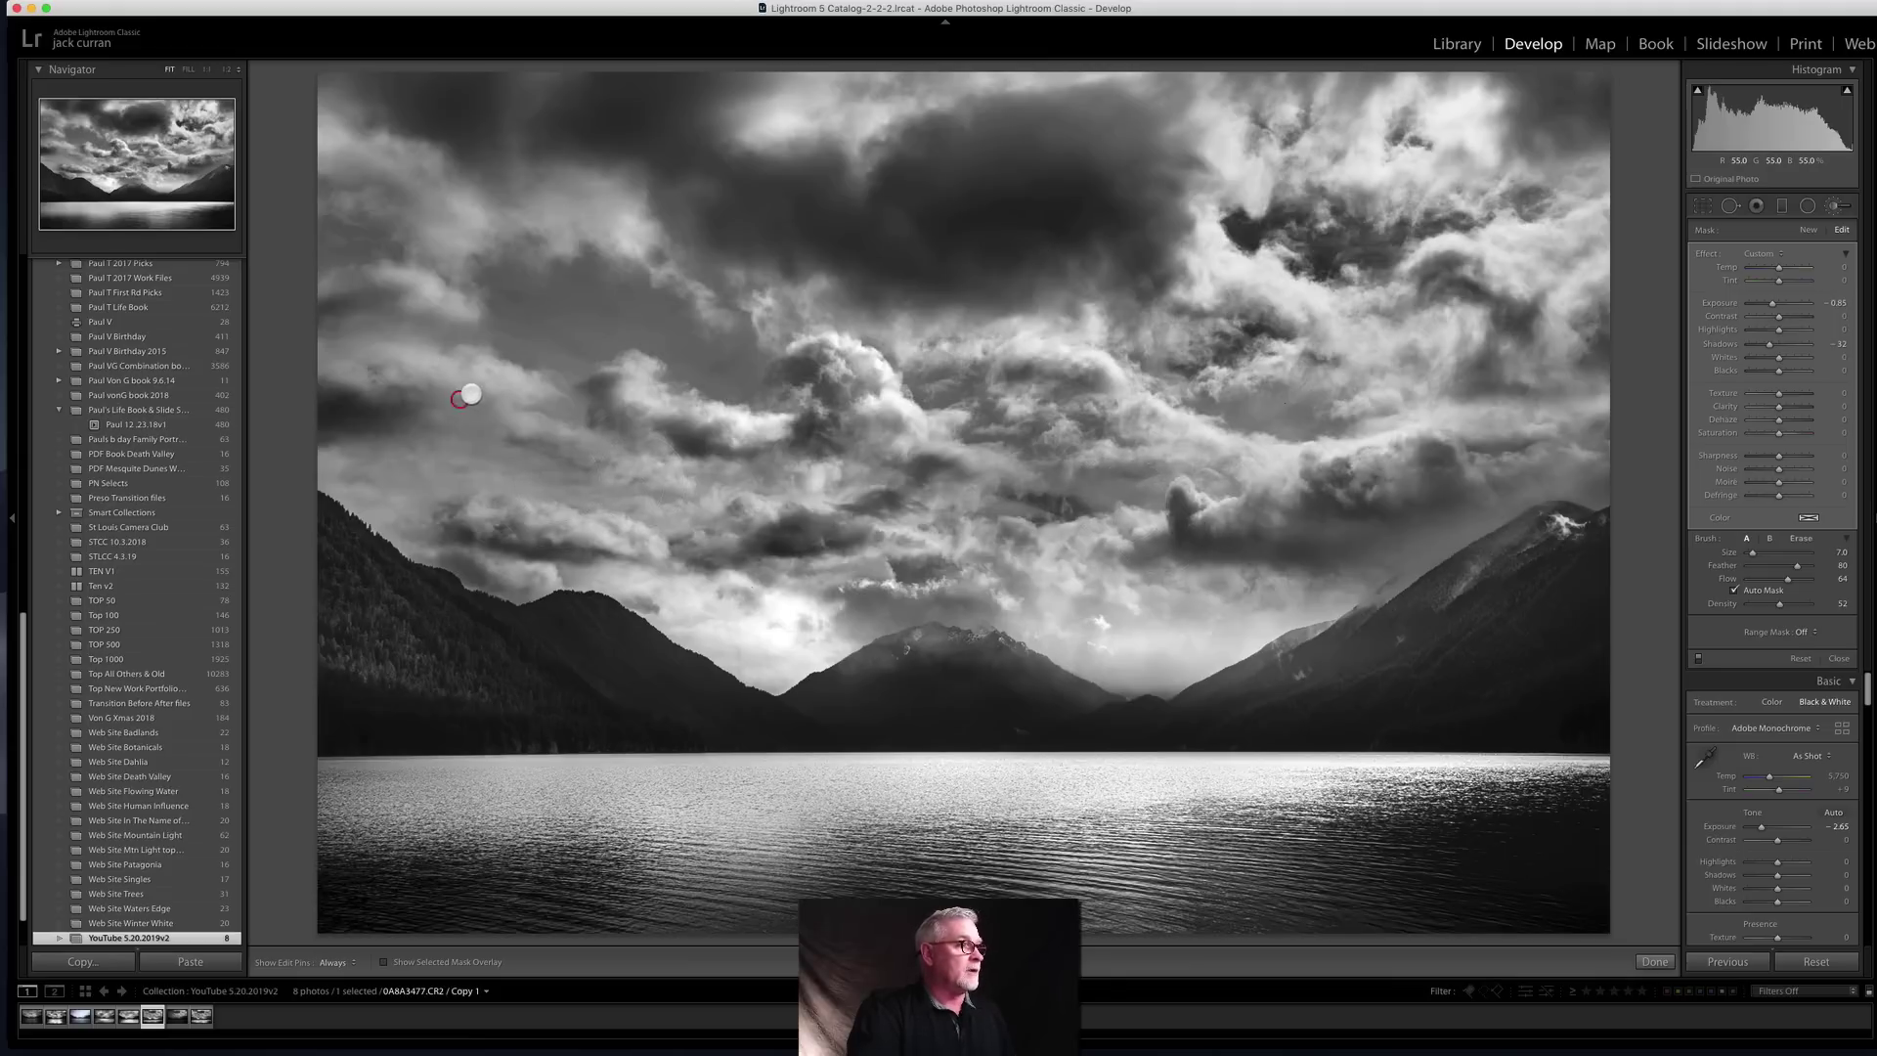
key(h)
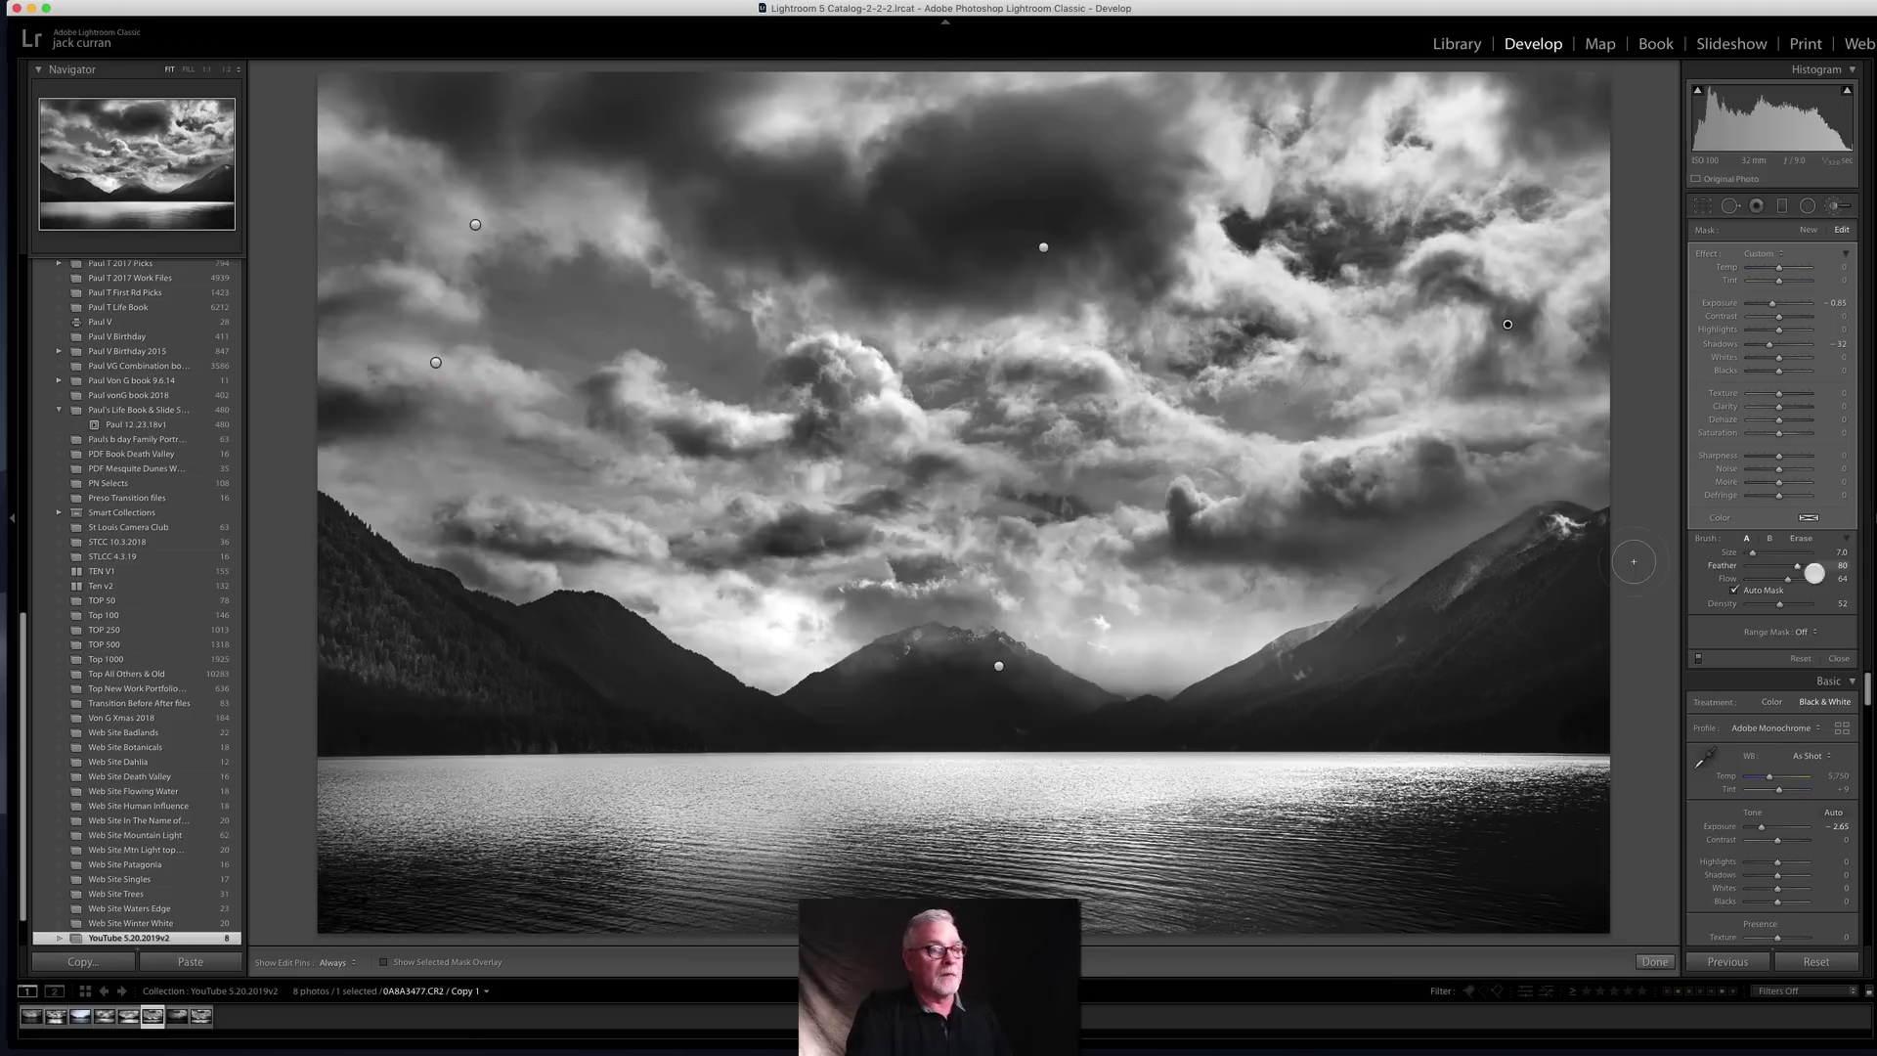
click(1841, 659)
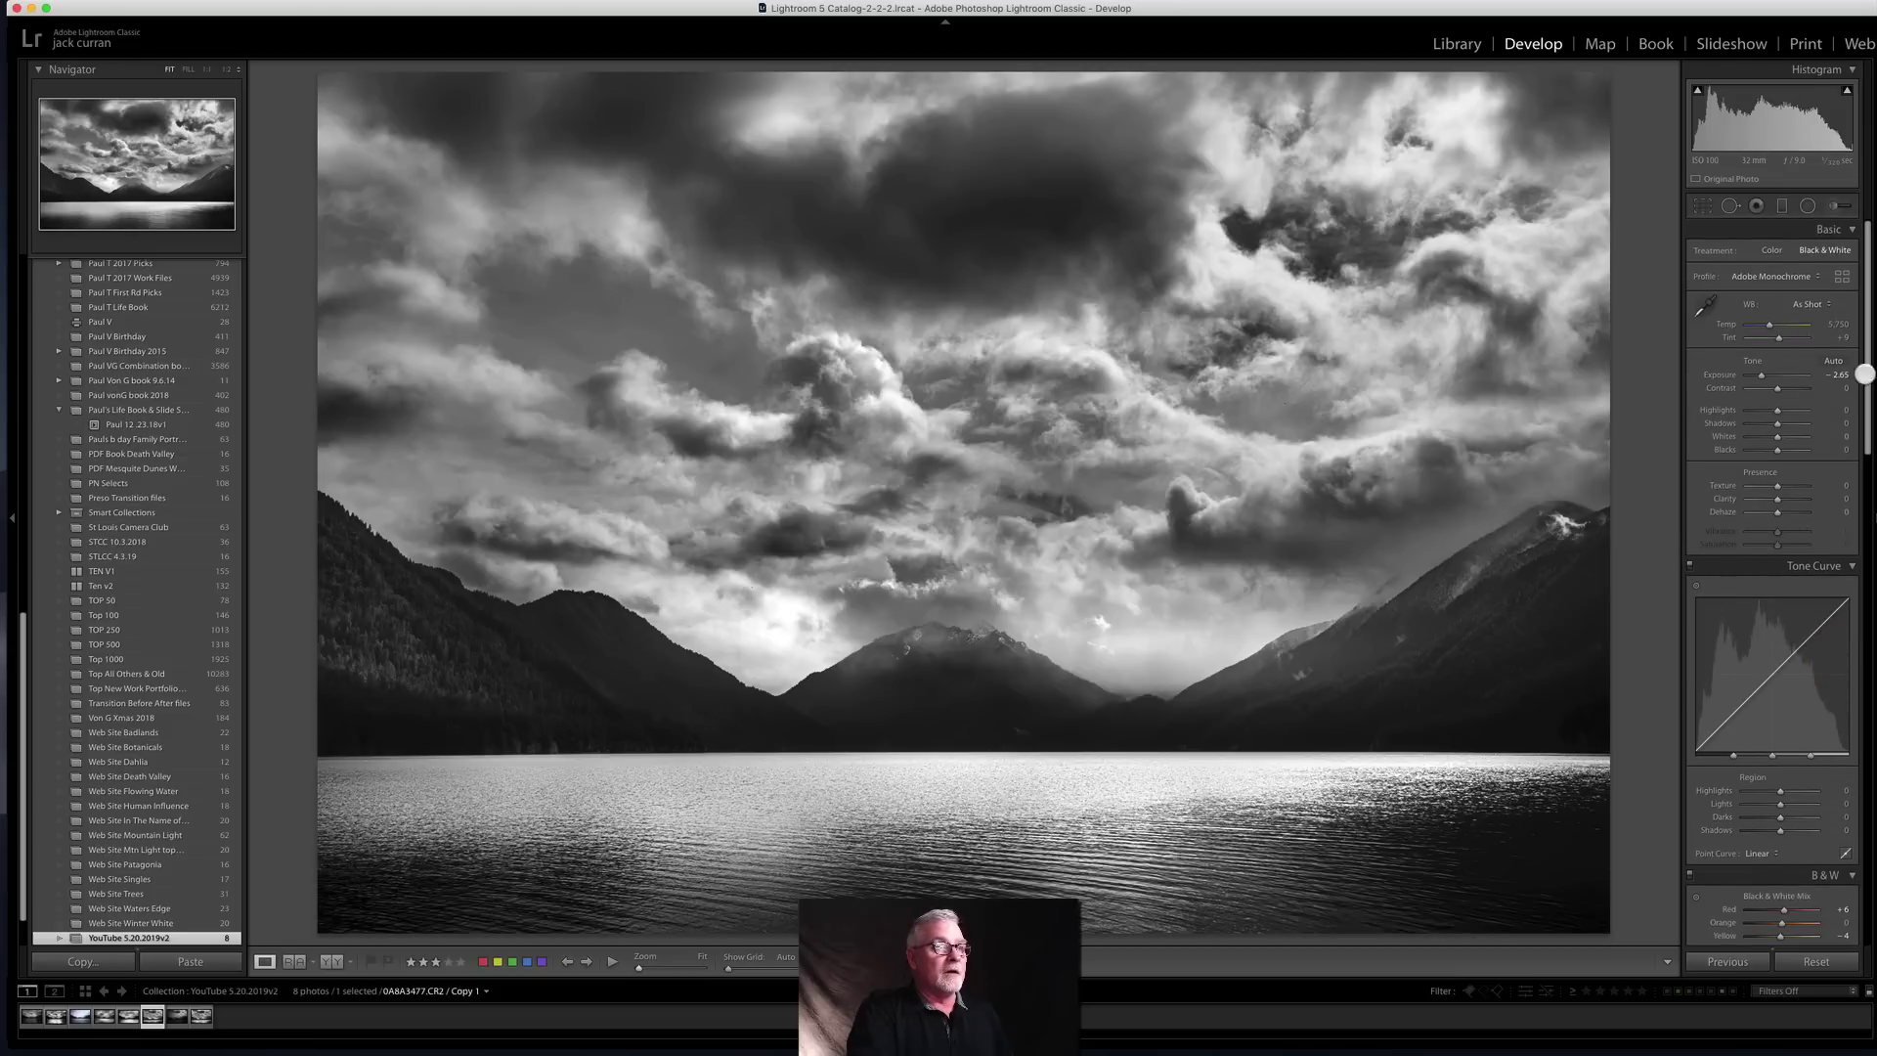
Step: Compare the photo with all radial filters disabled and re-enabled, leaving them enabled, and close the radial filter
click(1808, 209)
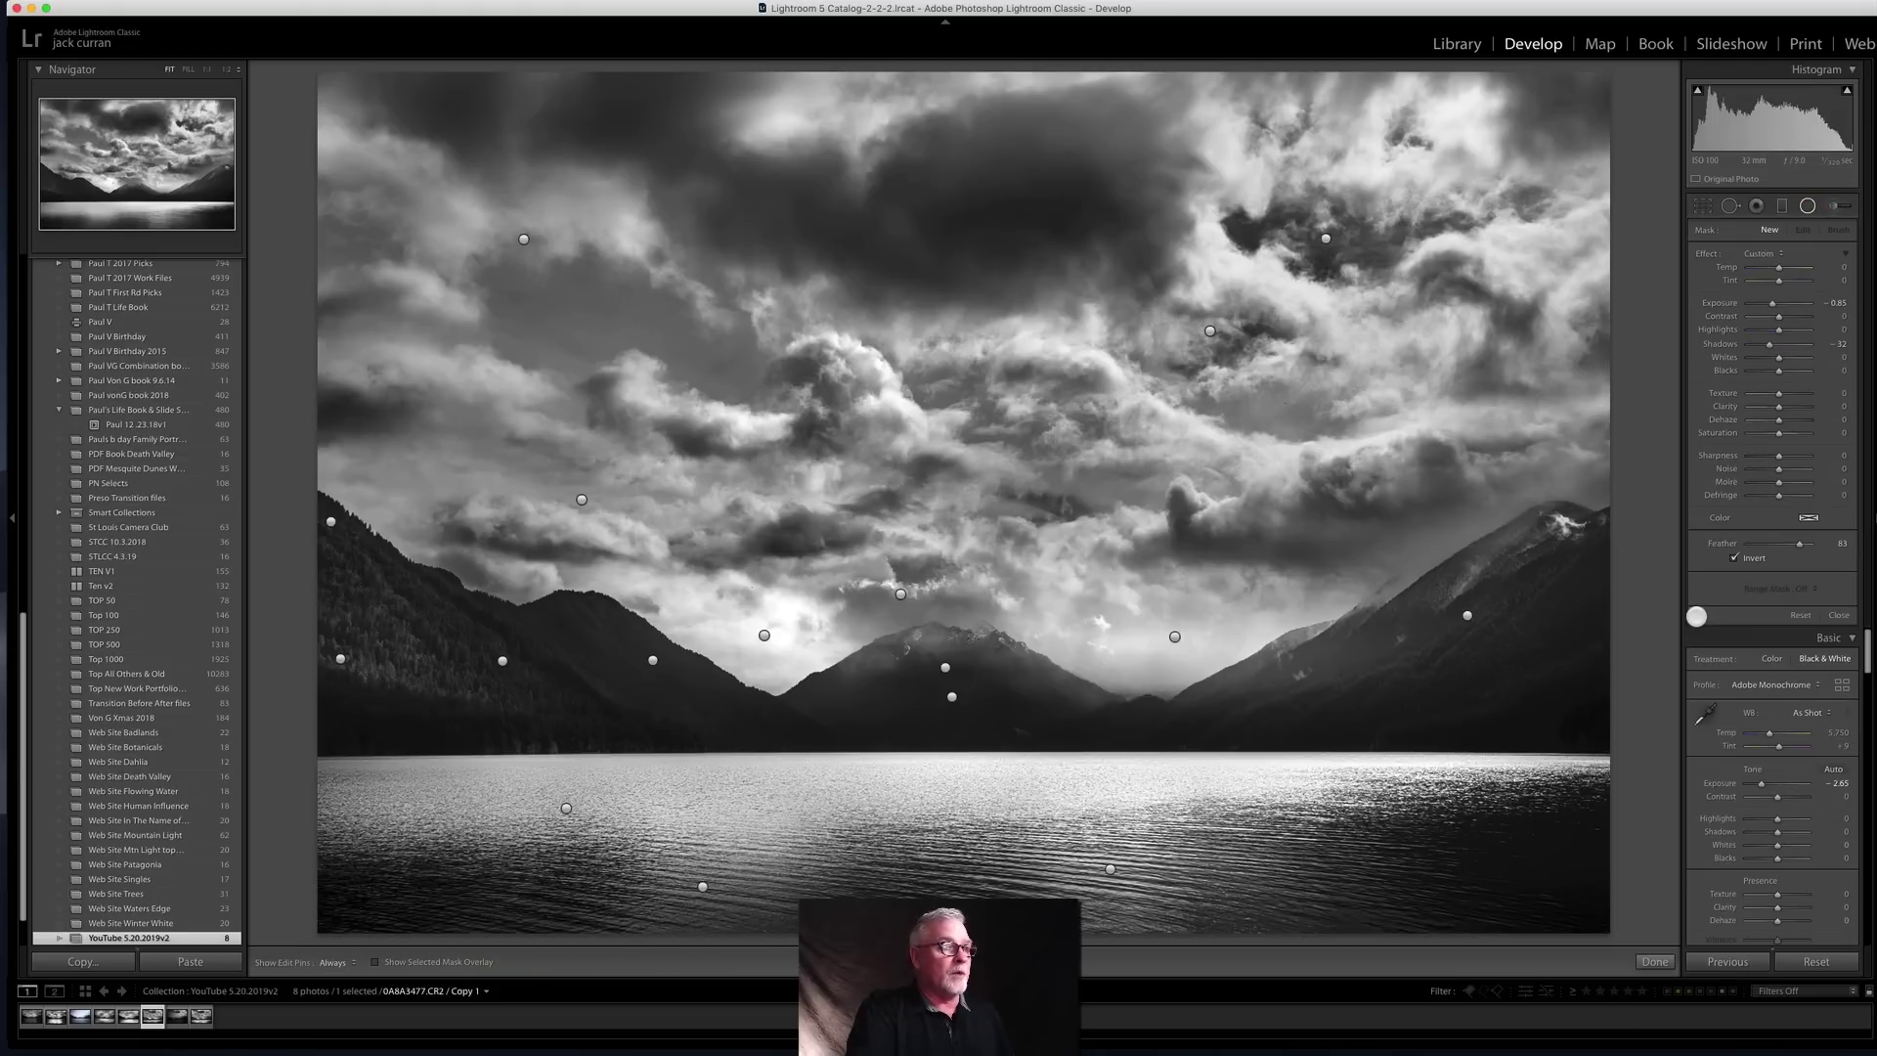
click(1699, 615)
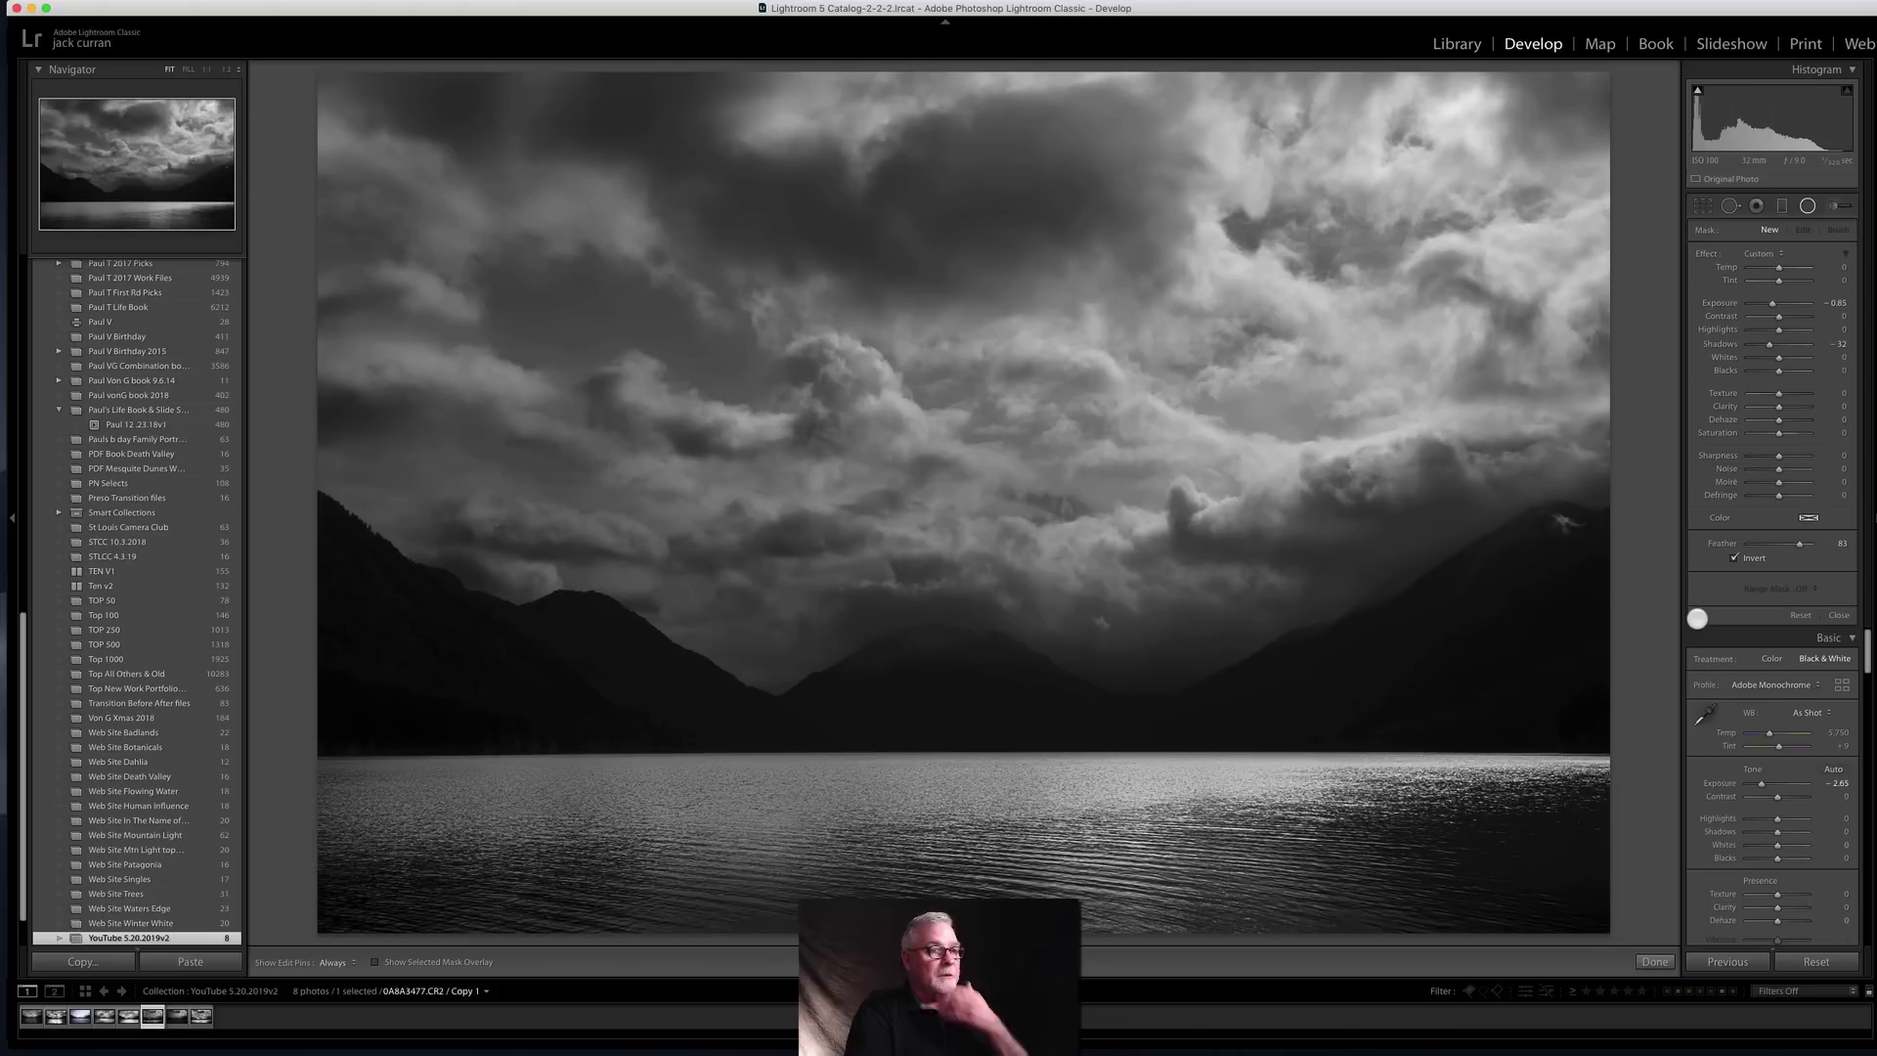
click(1701, 616)
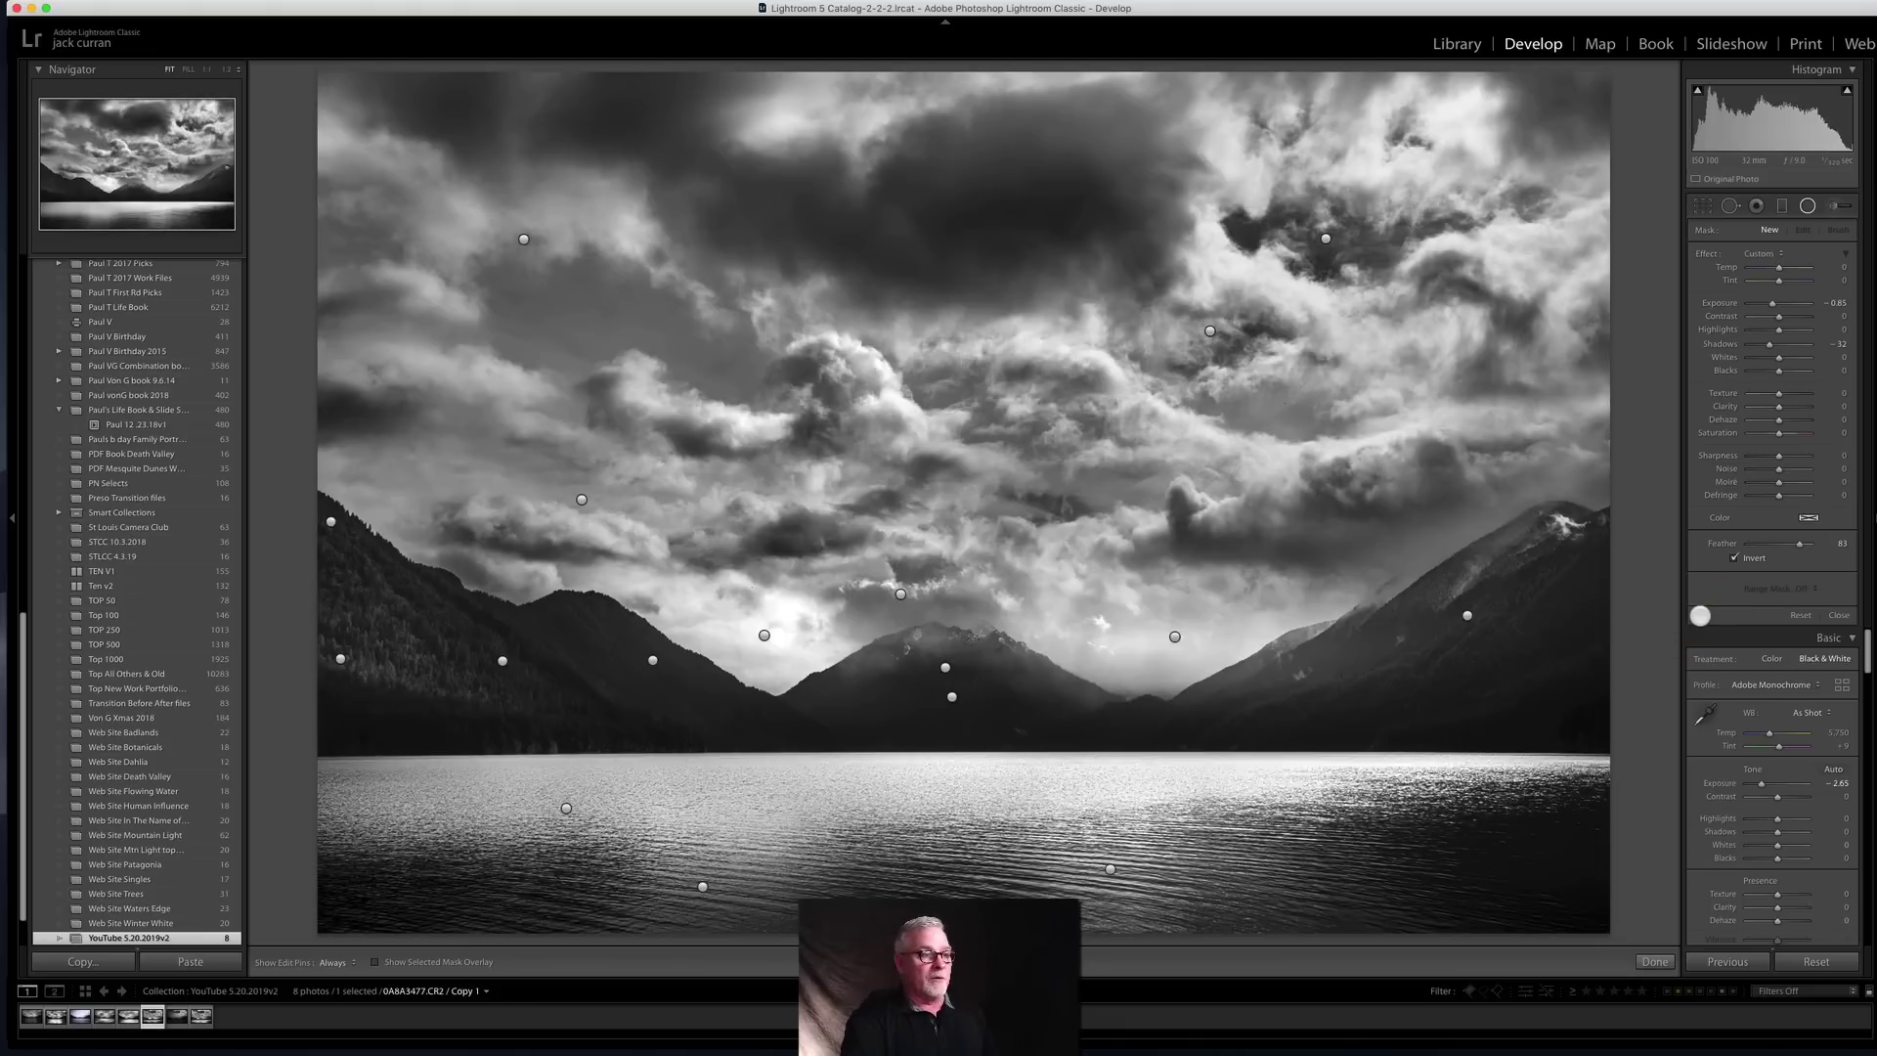
click(1700, 616)
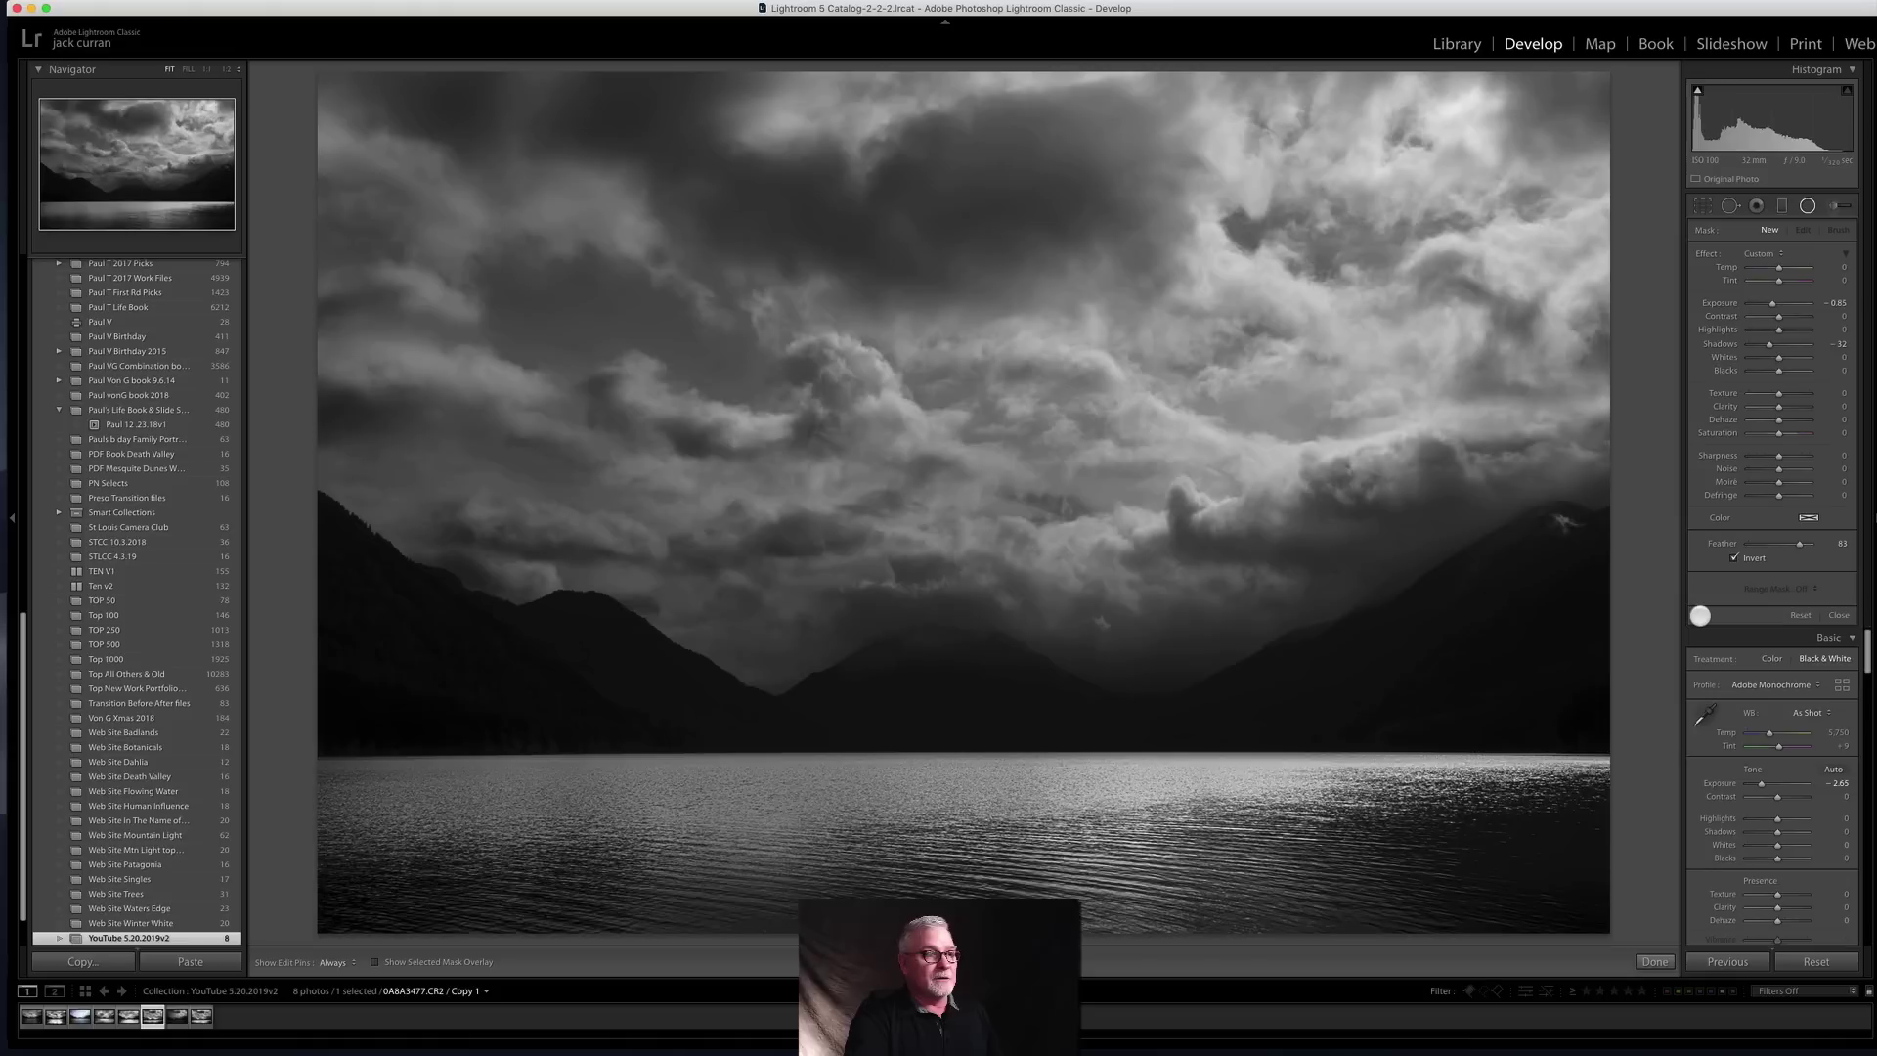
click(1700, 616)
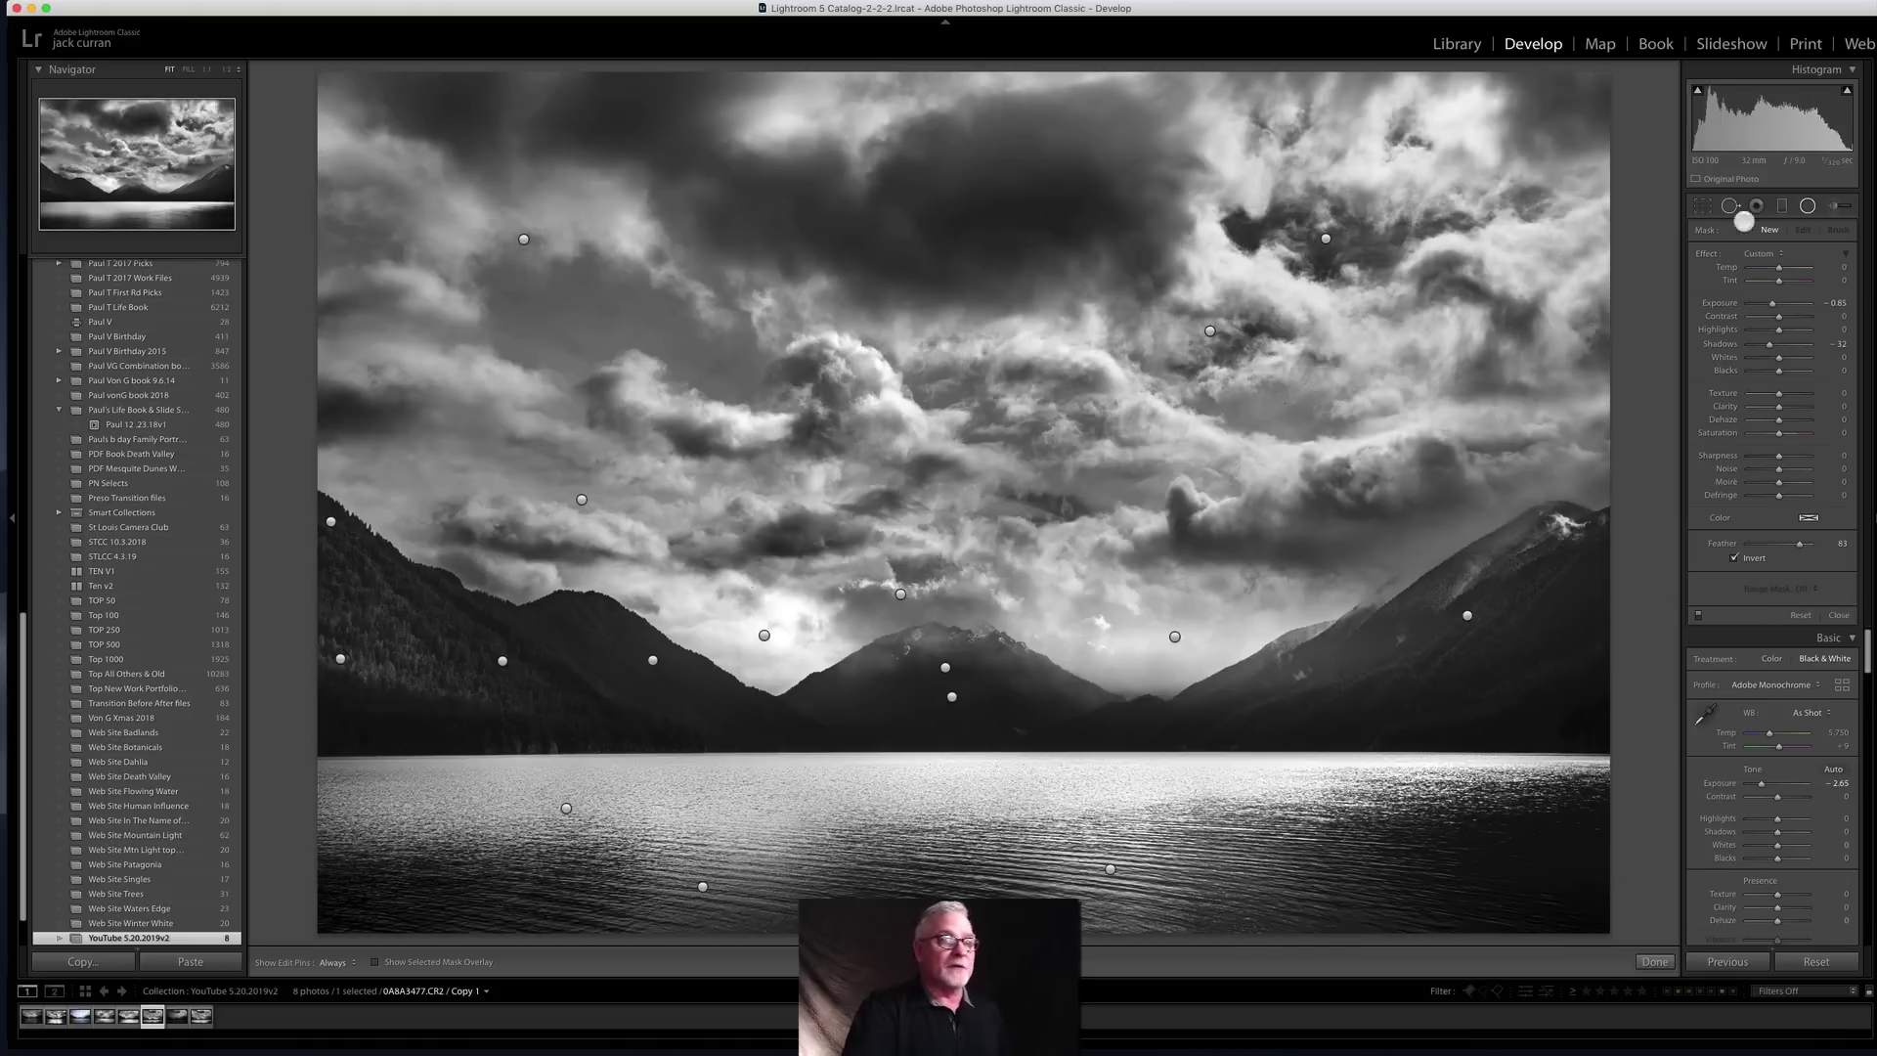
click(1841, 614)
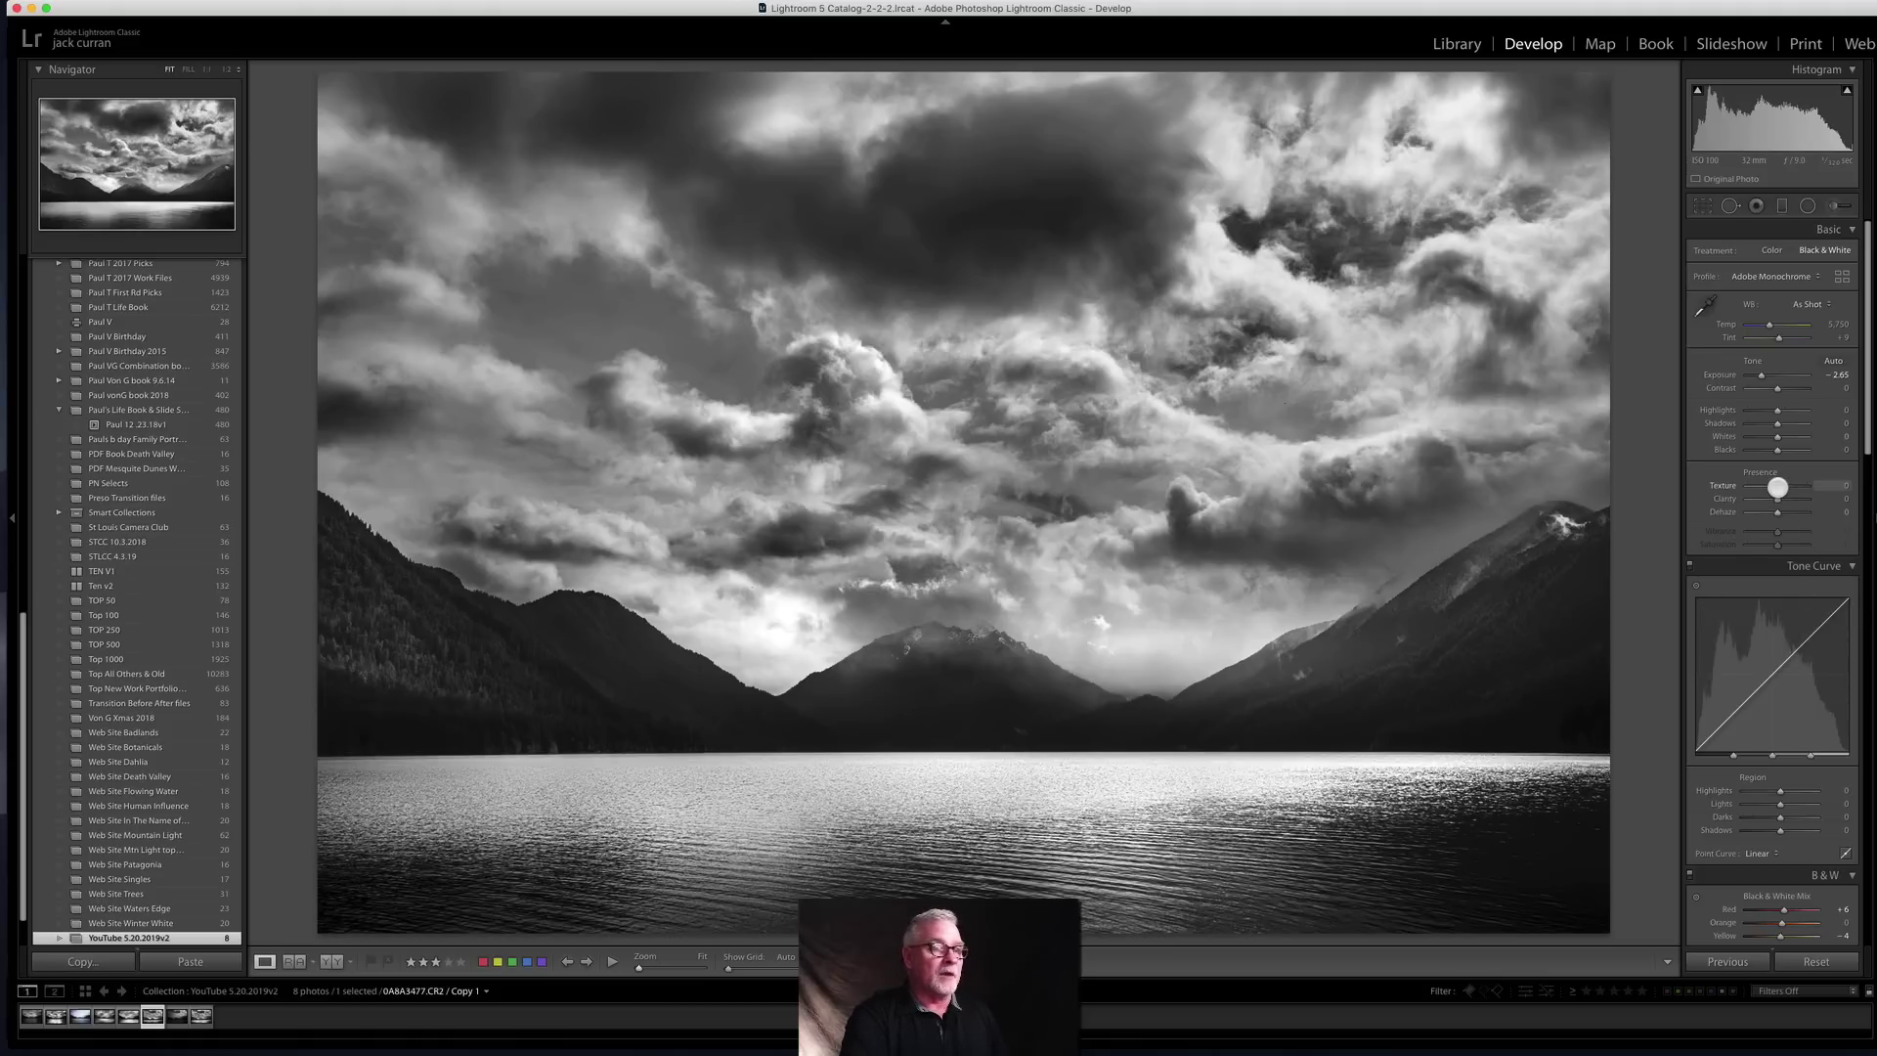
Step: Set Clarity to +11 and shape the tone curve with Highlights +13, Lights -15 and slightly lowered Darks
drag(1778, 500, 1785, 499)
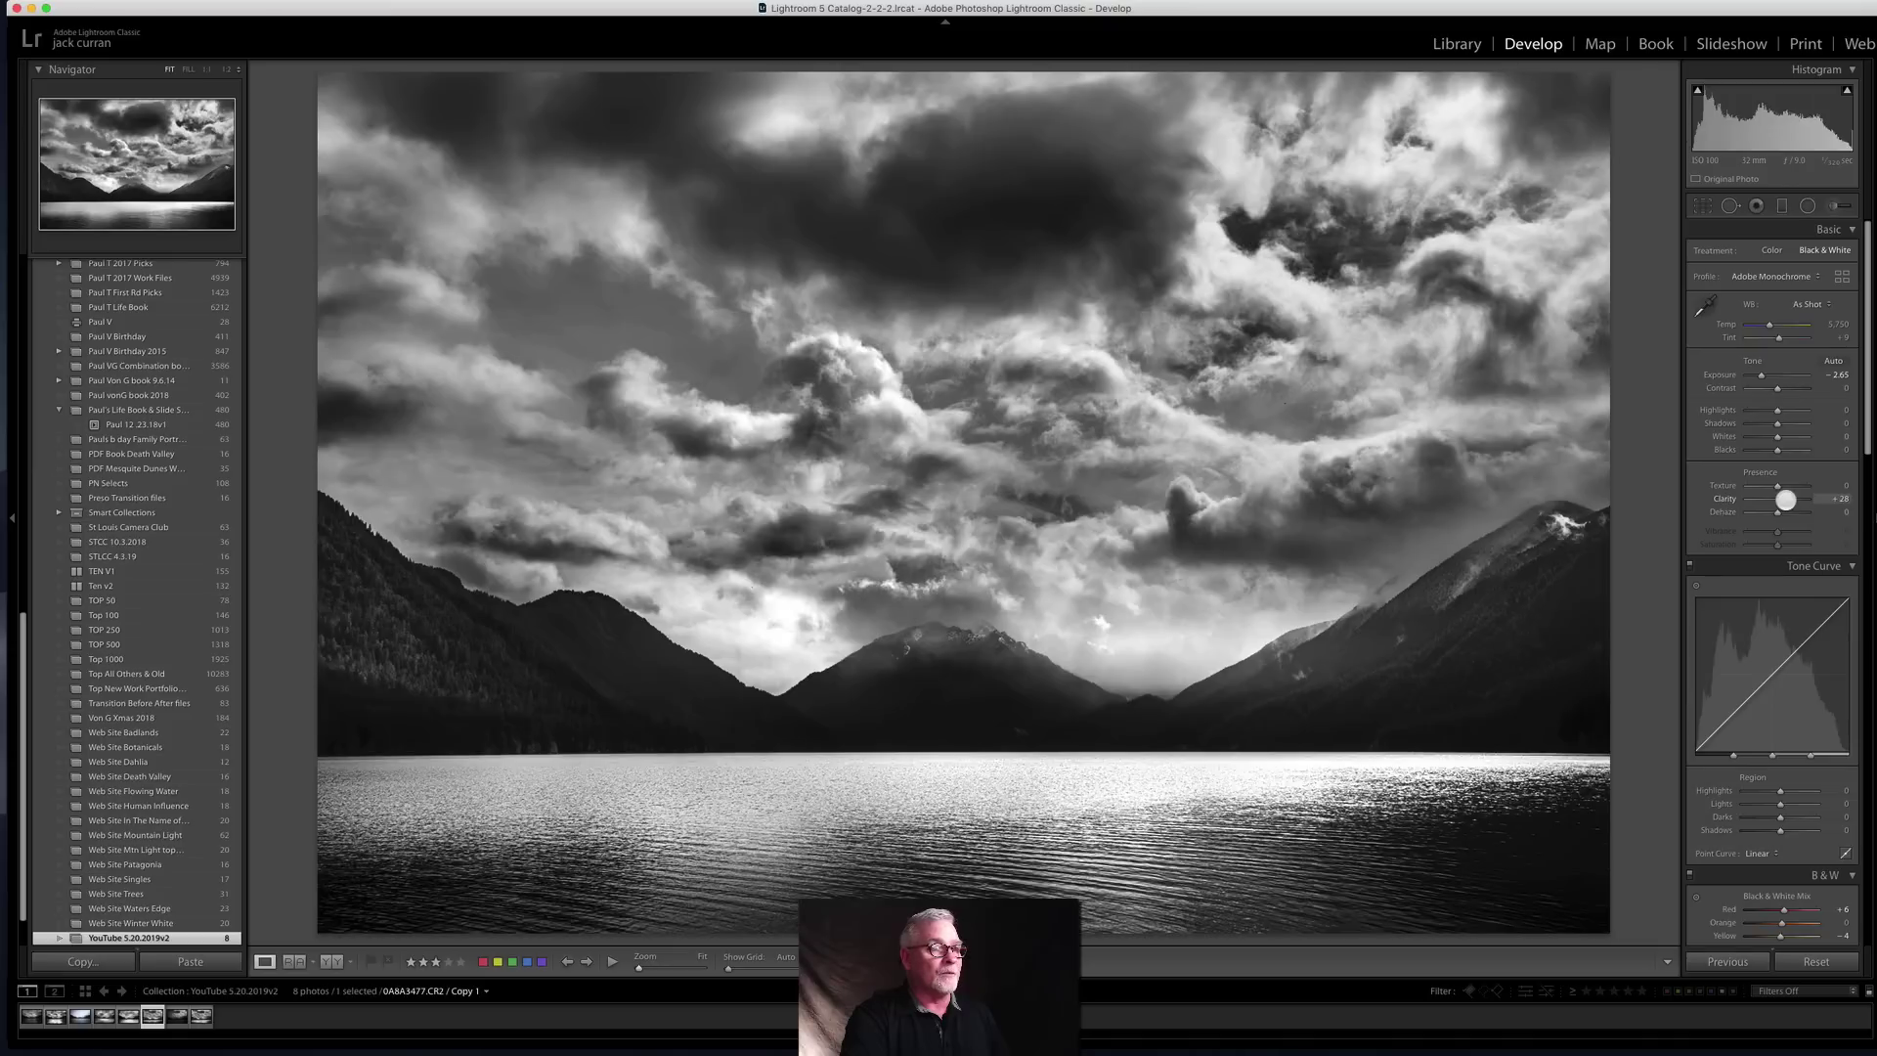
drag(1781, 501, 1780, 500)
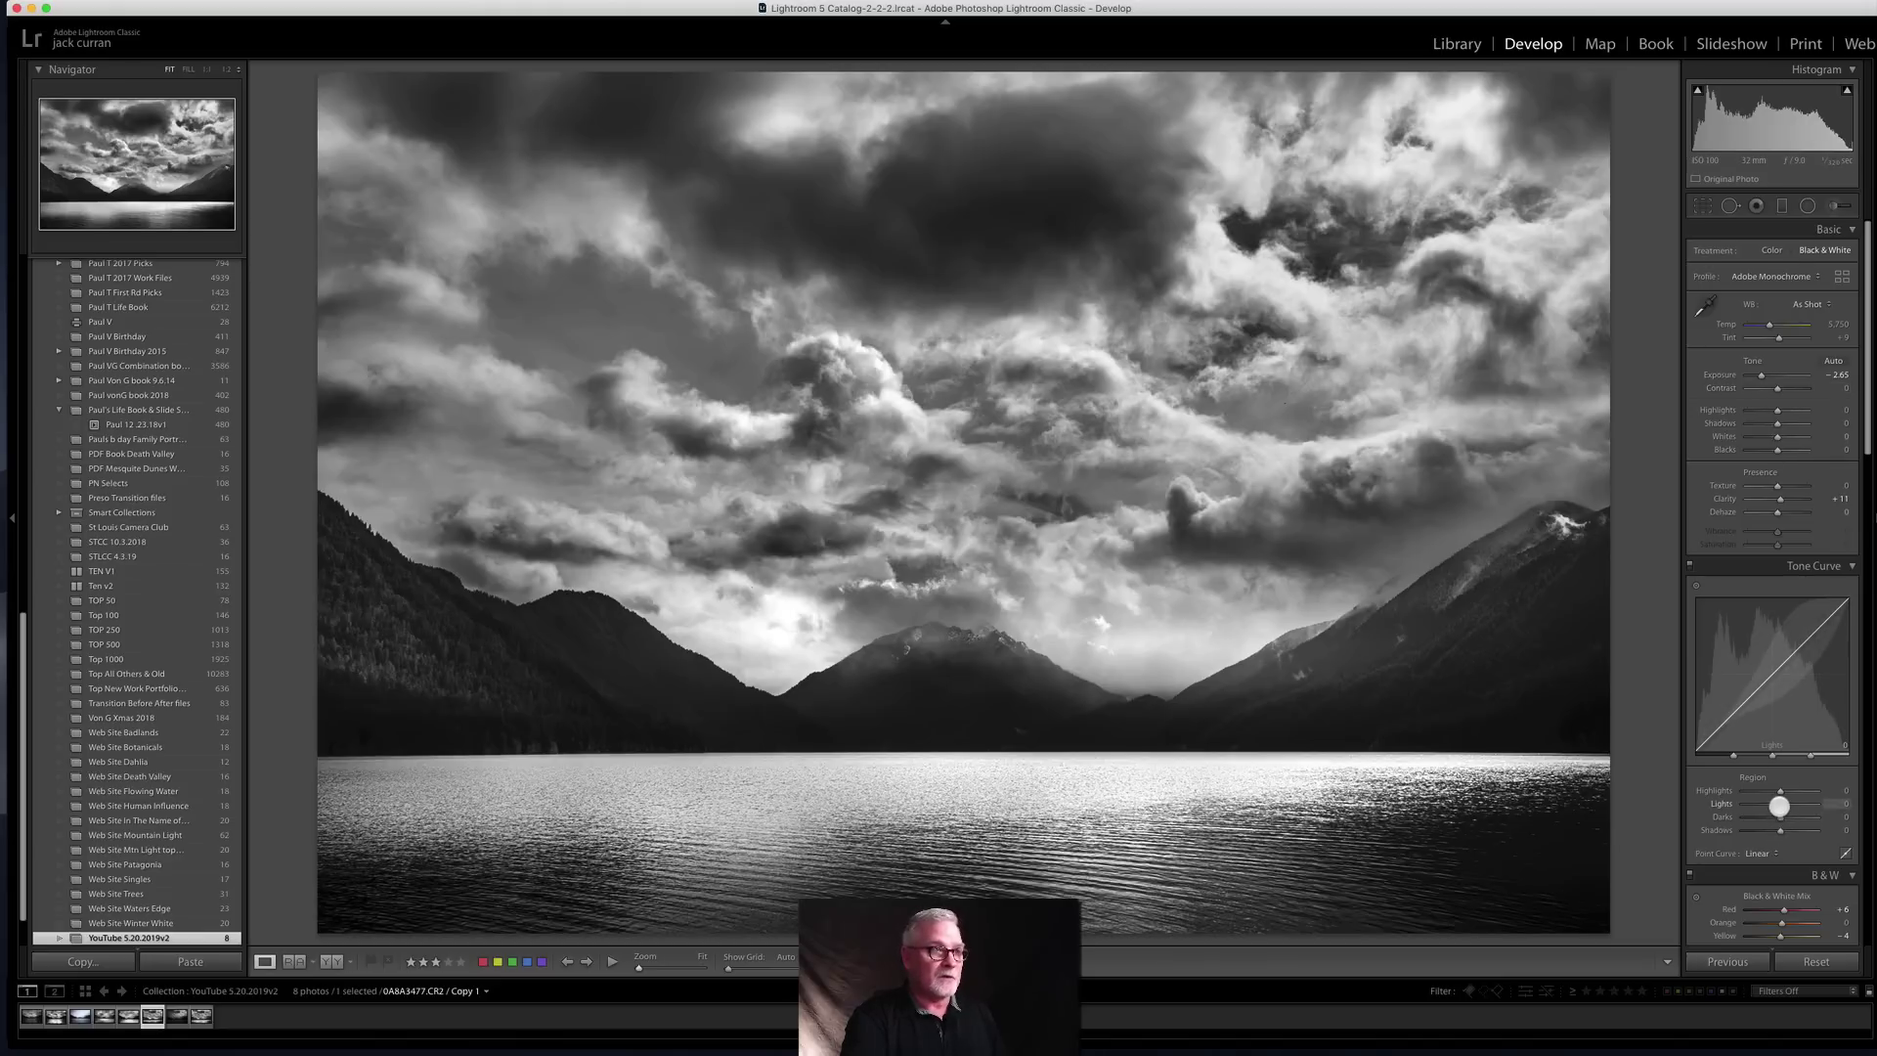
drag(1779, 804, 1773, 806)
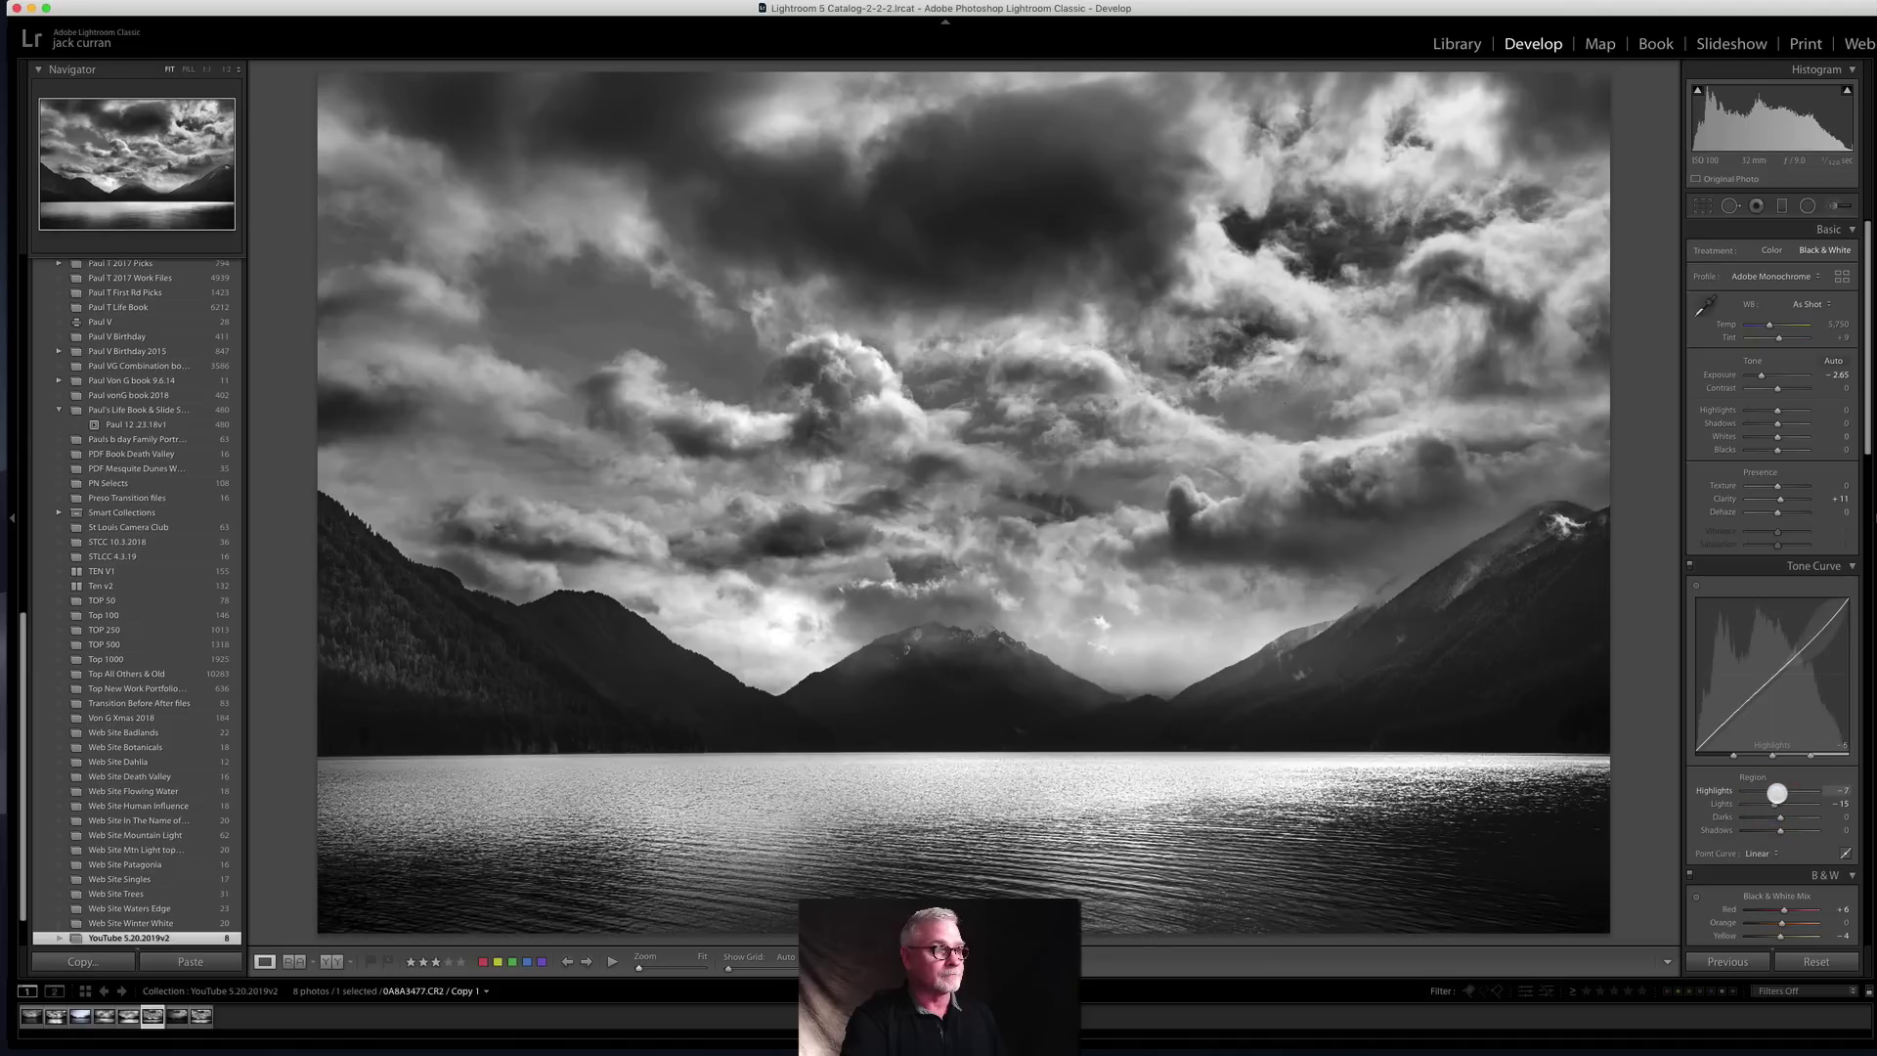
drag(1776, 794, 1779, 819)
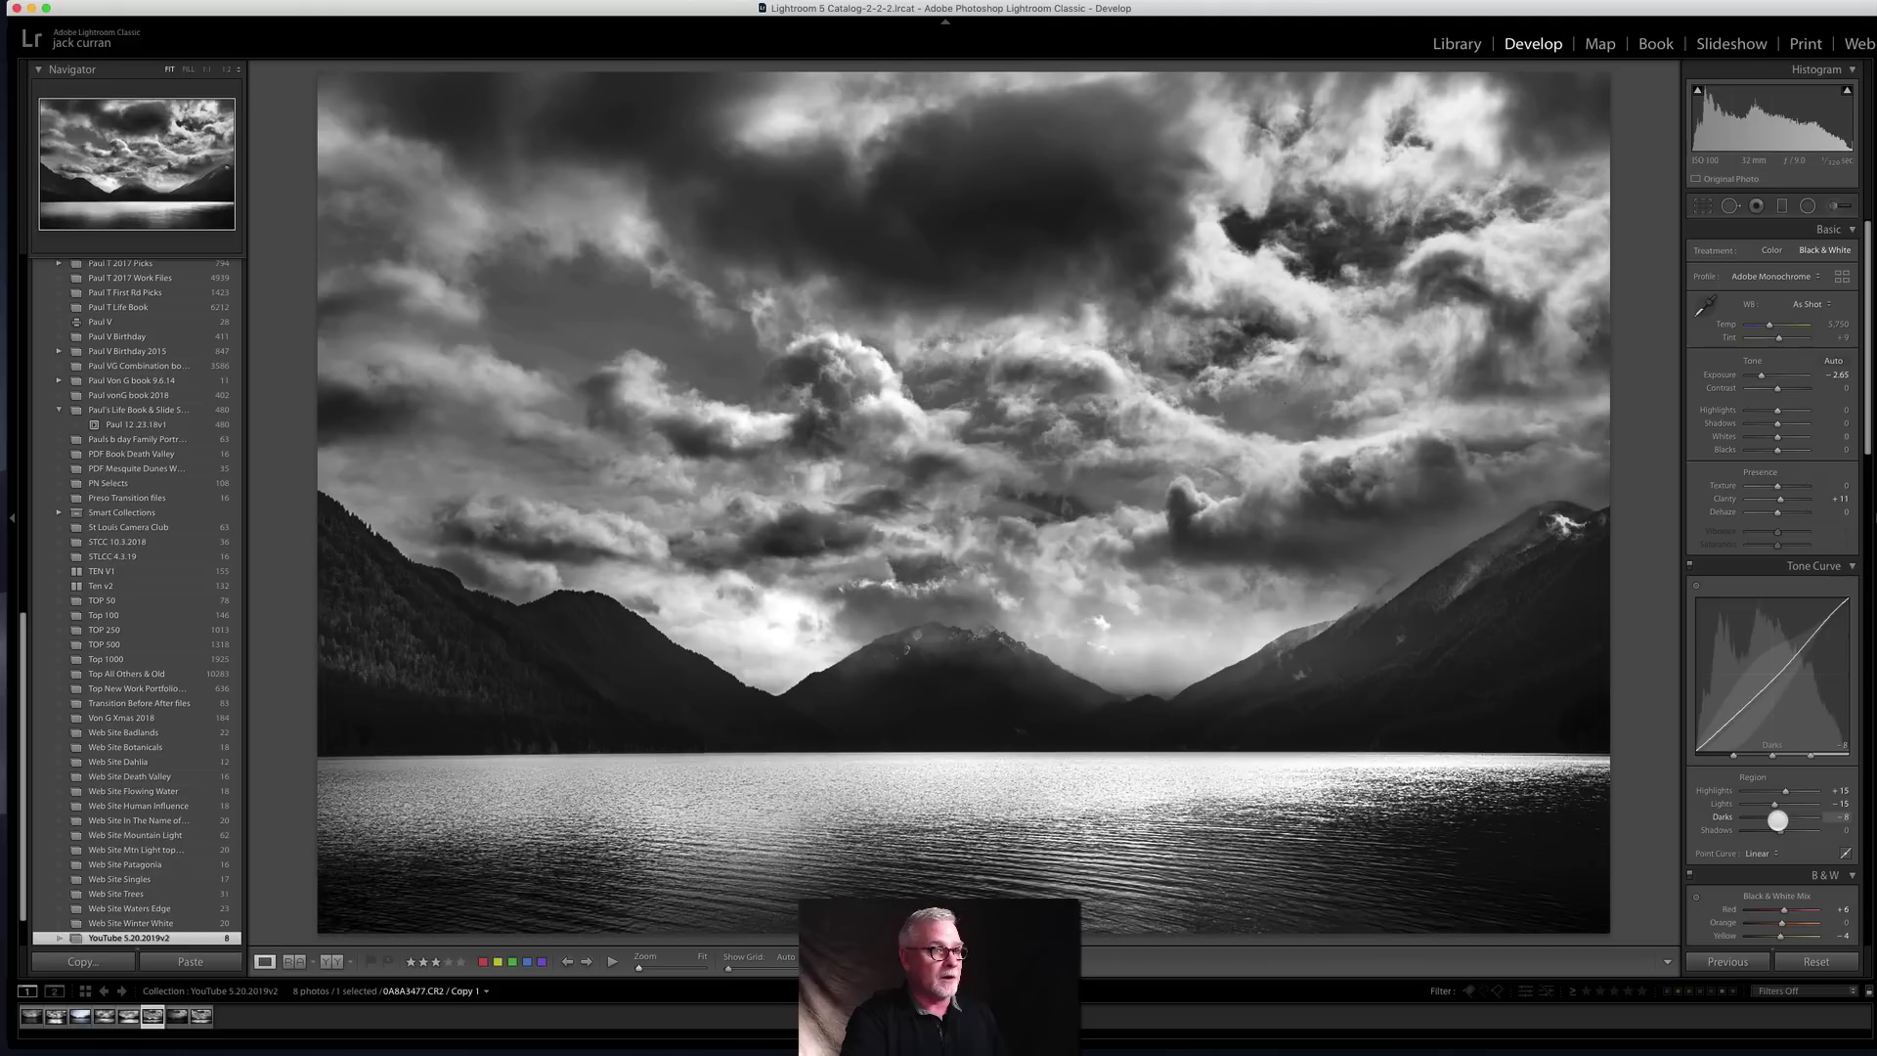
drag(1777, 819, 1779, 821)
click(1783, 833)
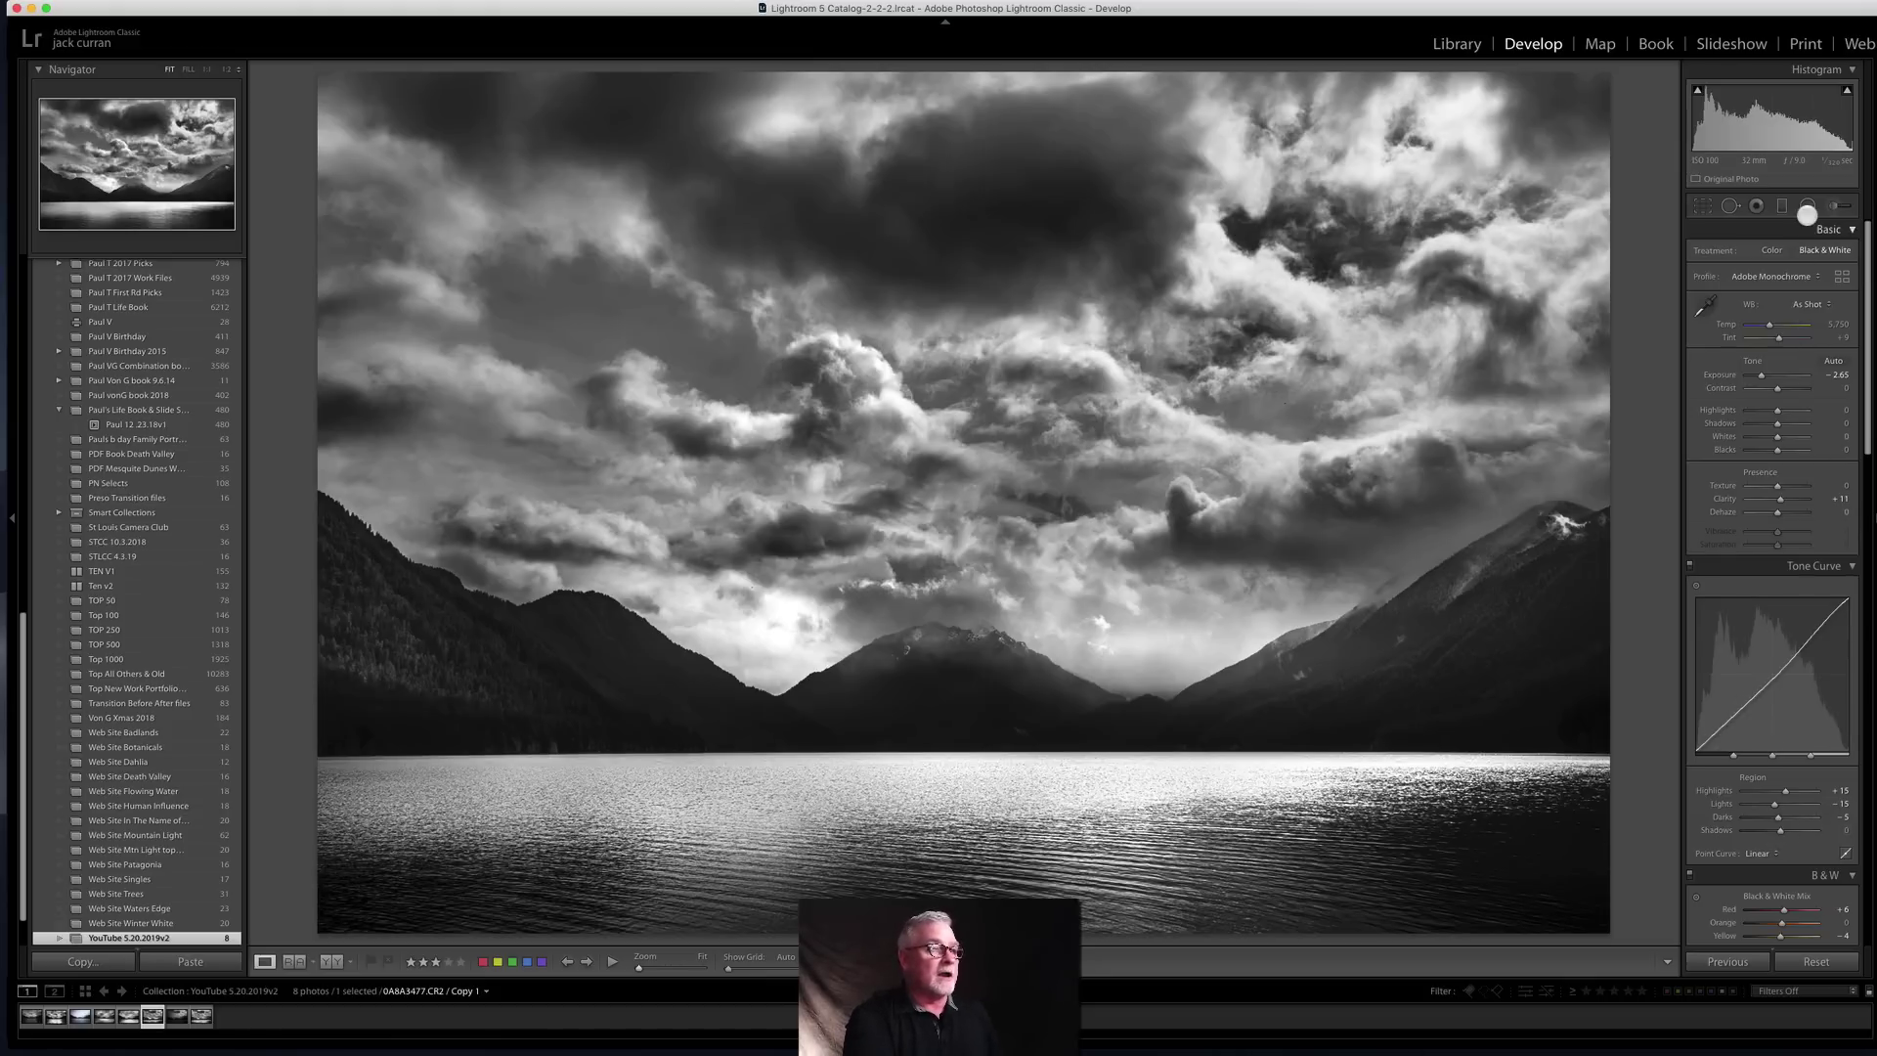
Step: Set the radial filter over the bright cloud left of the central mountain to Exposure 0.78 and Highlights 23
click(1807, 205)
click(764, 636)
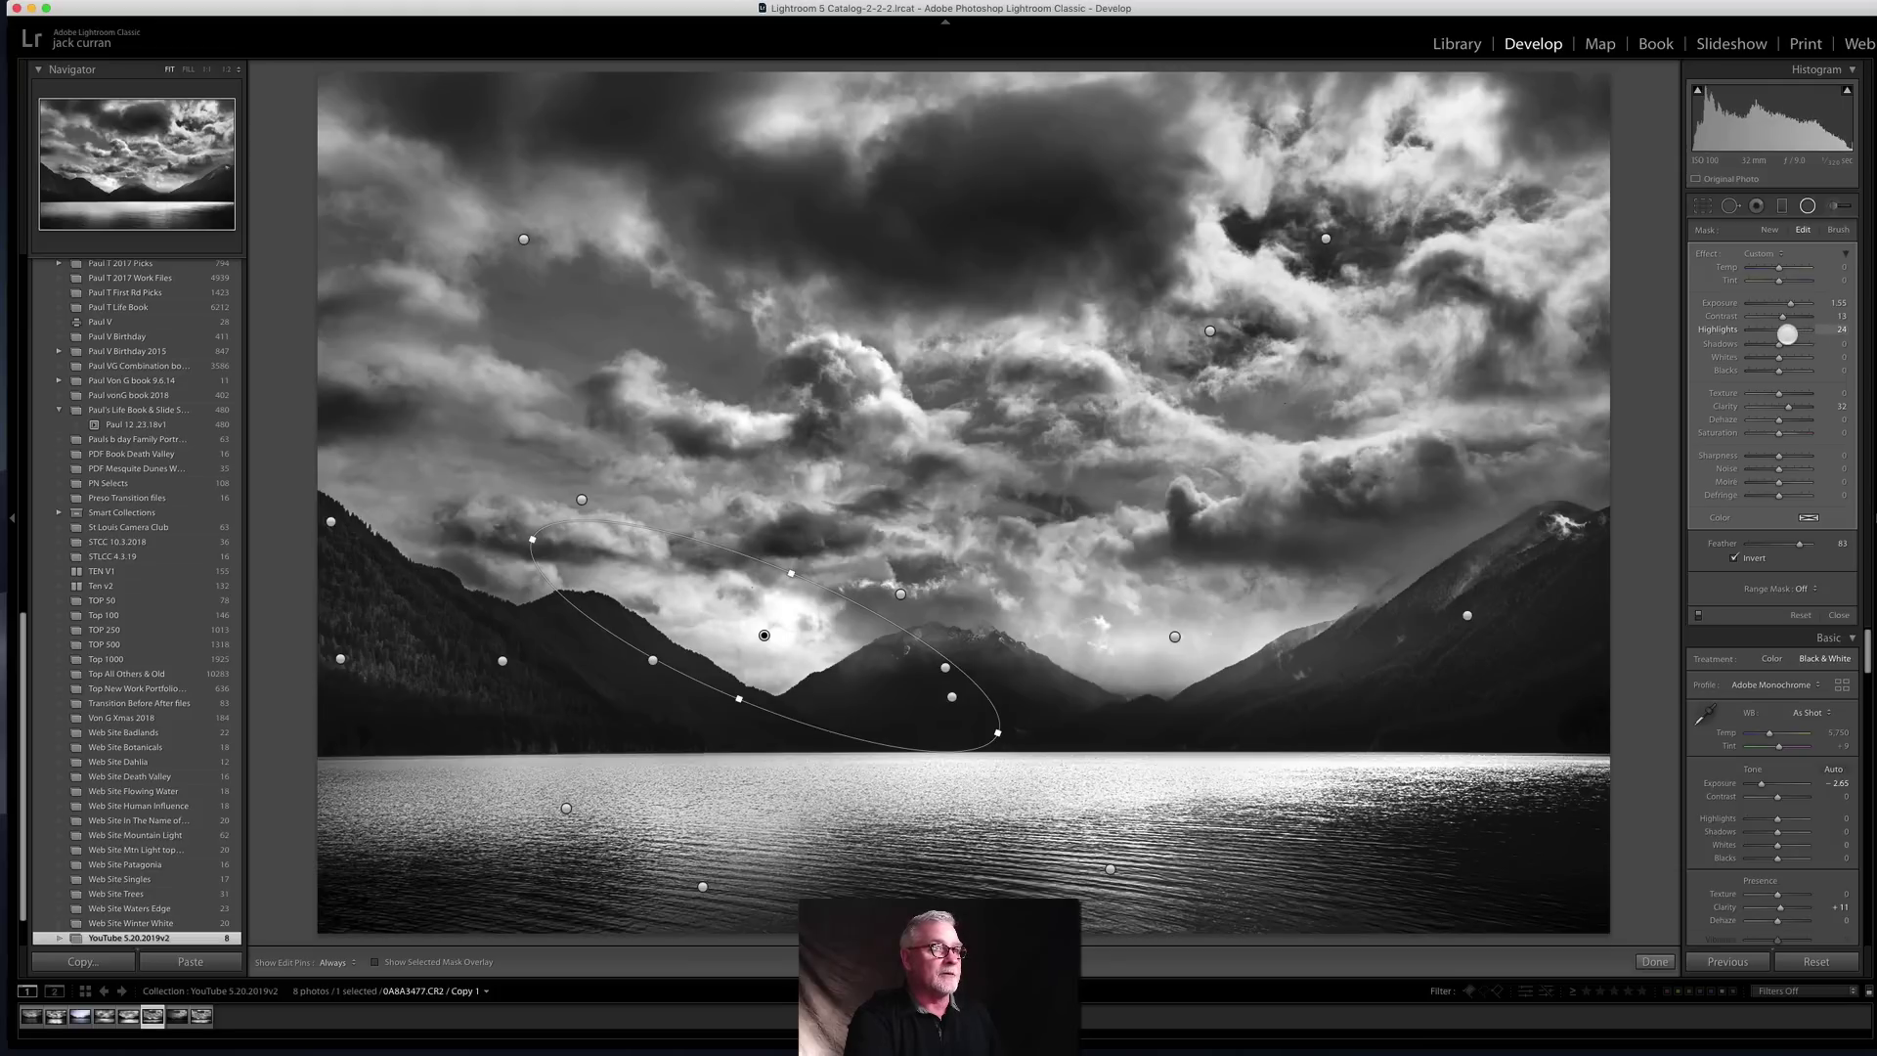
drag(1787, 335, 1790, 304)
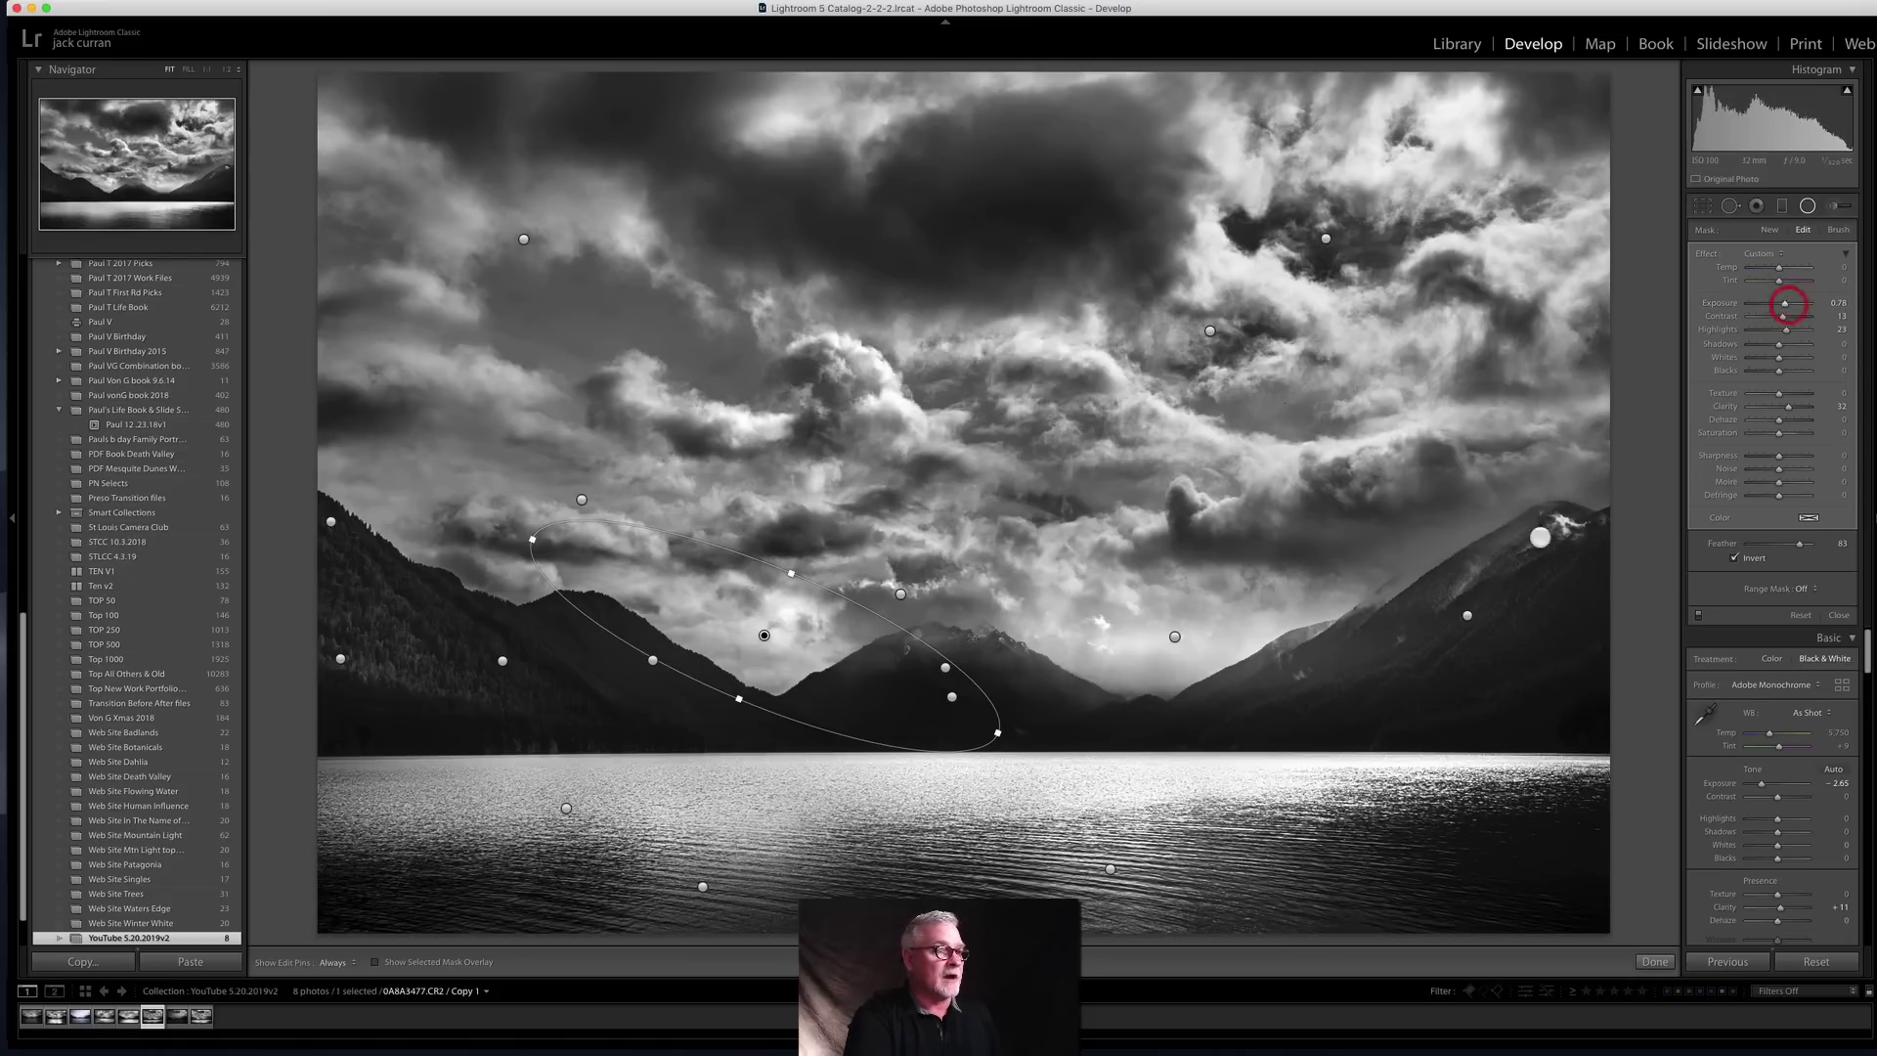
Step: Set the radial filter over the bright gap right of the central mountain to Exposure 1.09, move it slightly lower, and close it
click(1175, 636)
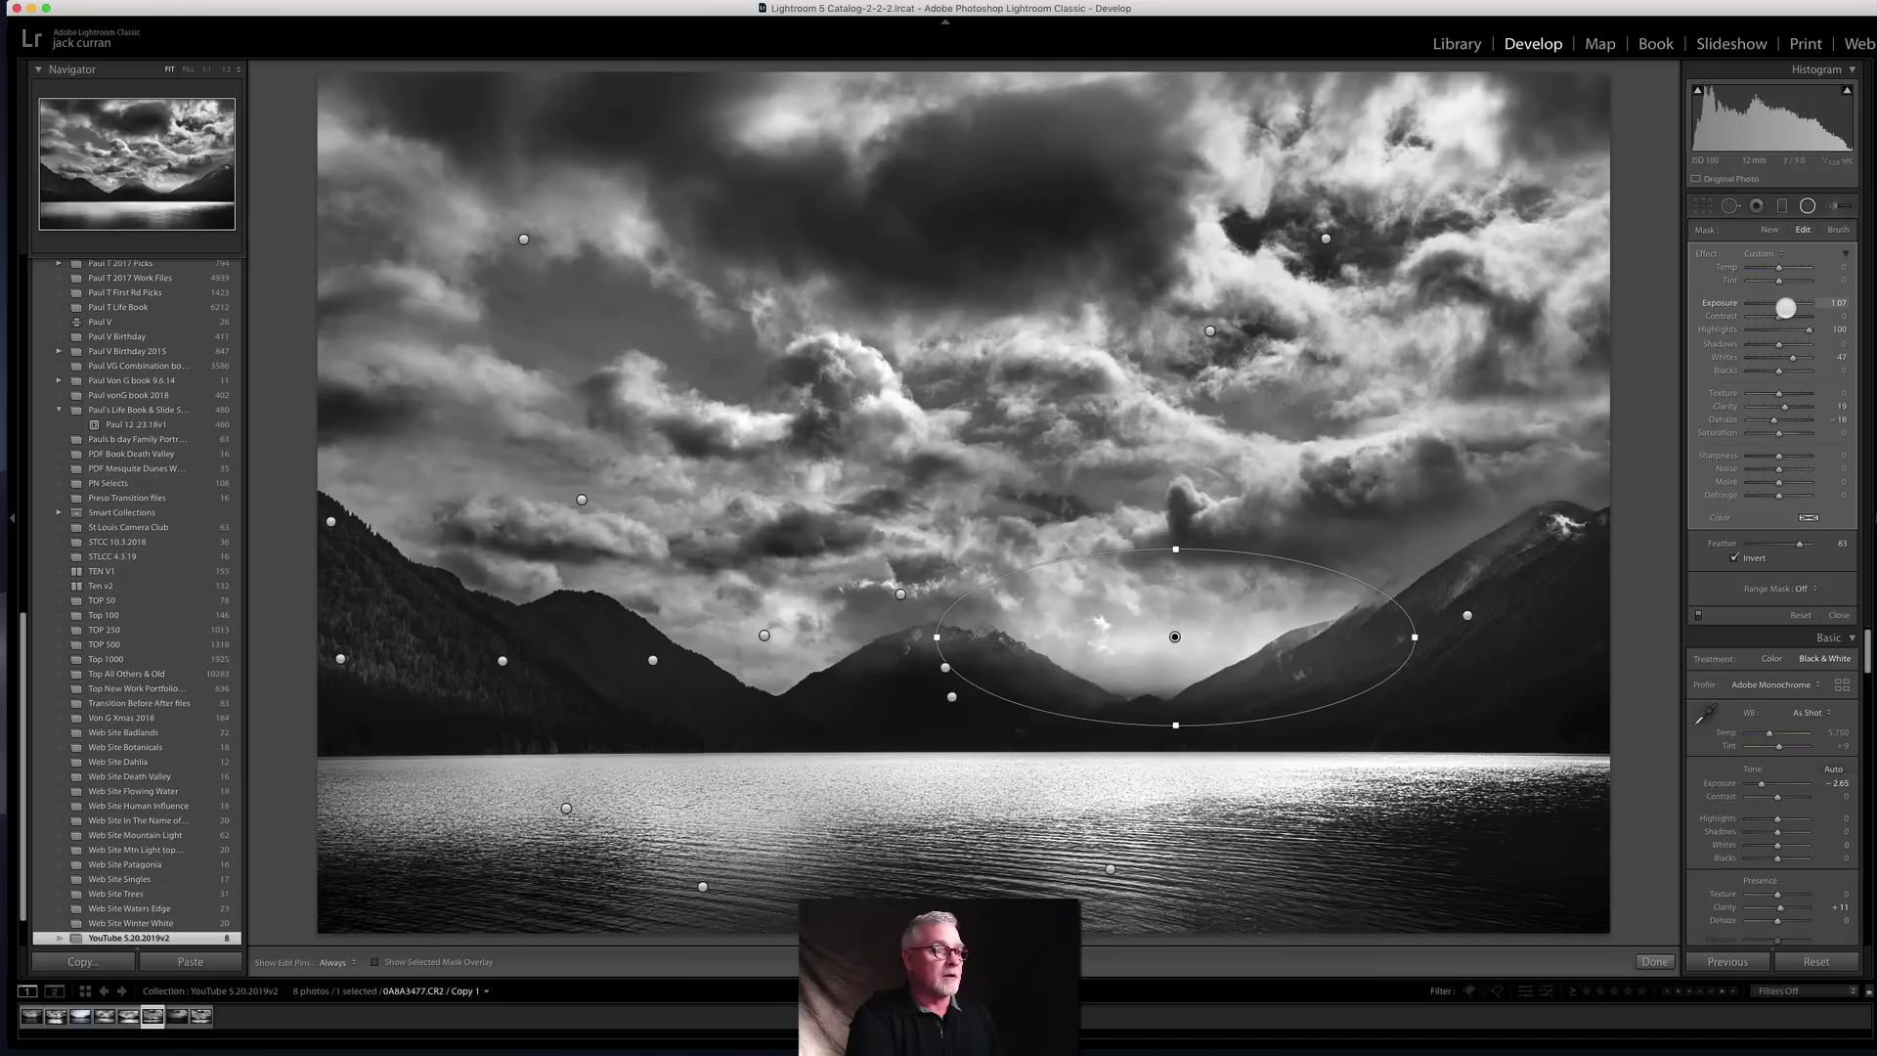
drag(1785, 308, 1787, 308)
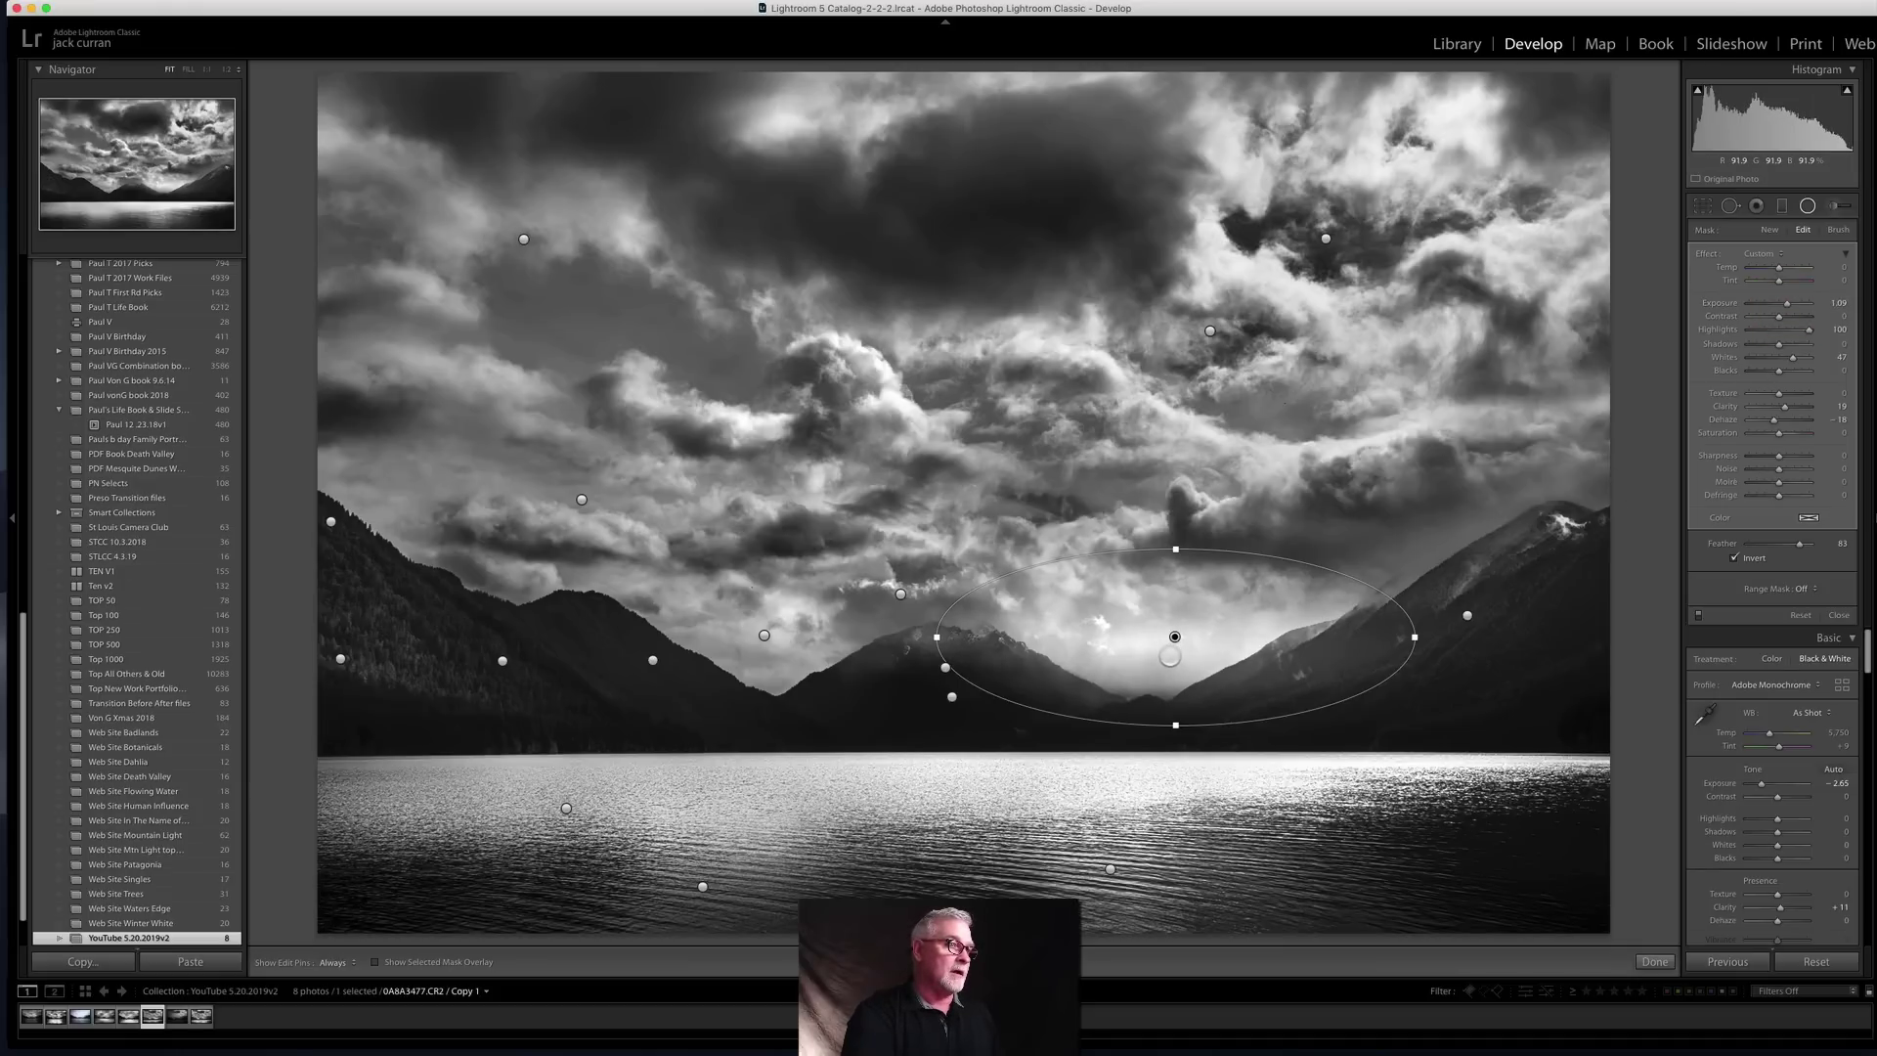
drag(1170, 659, 1170, 673)
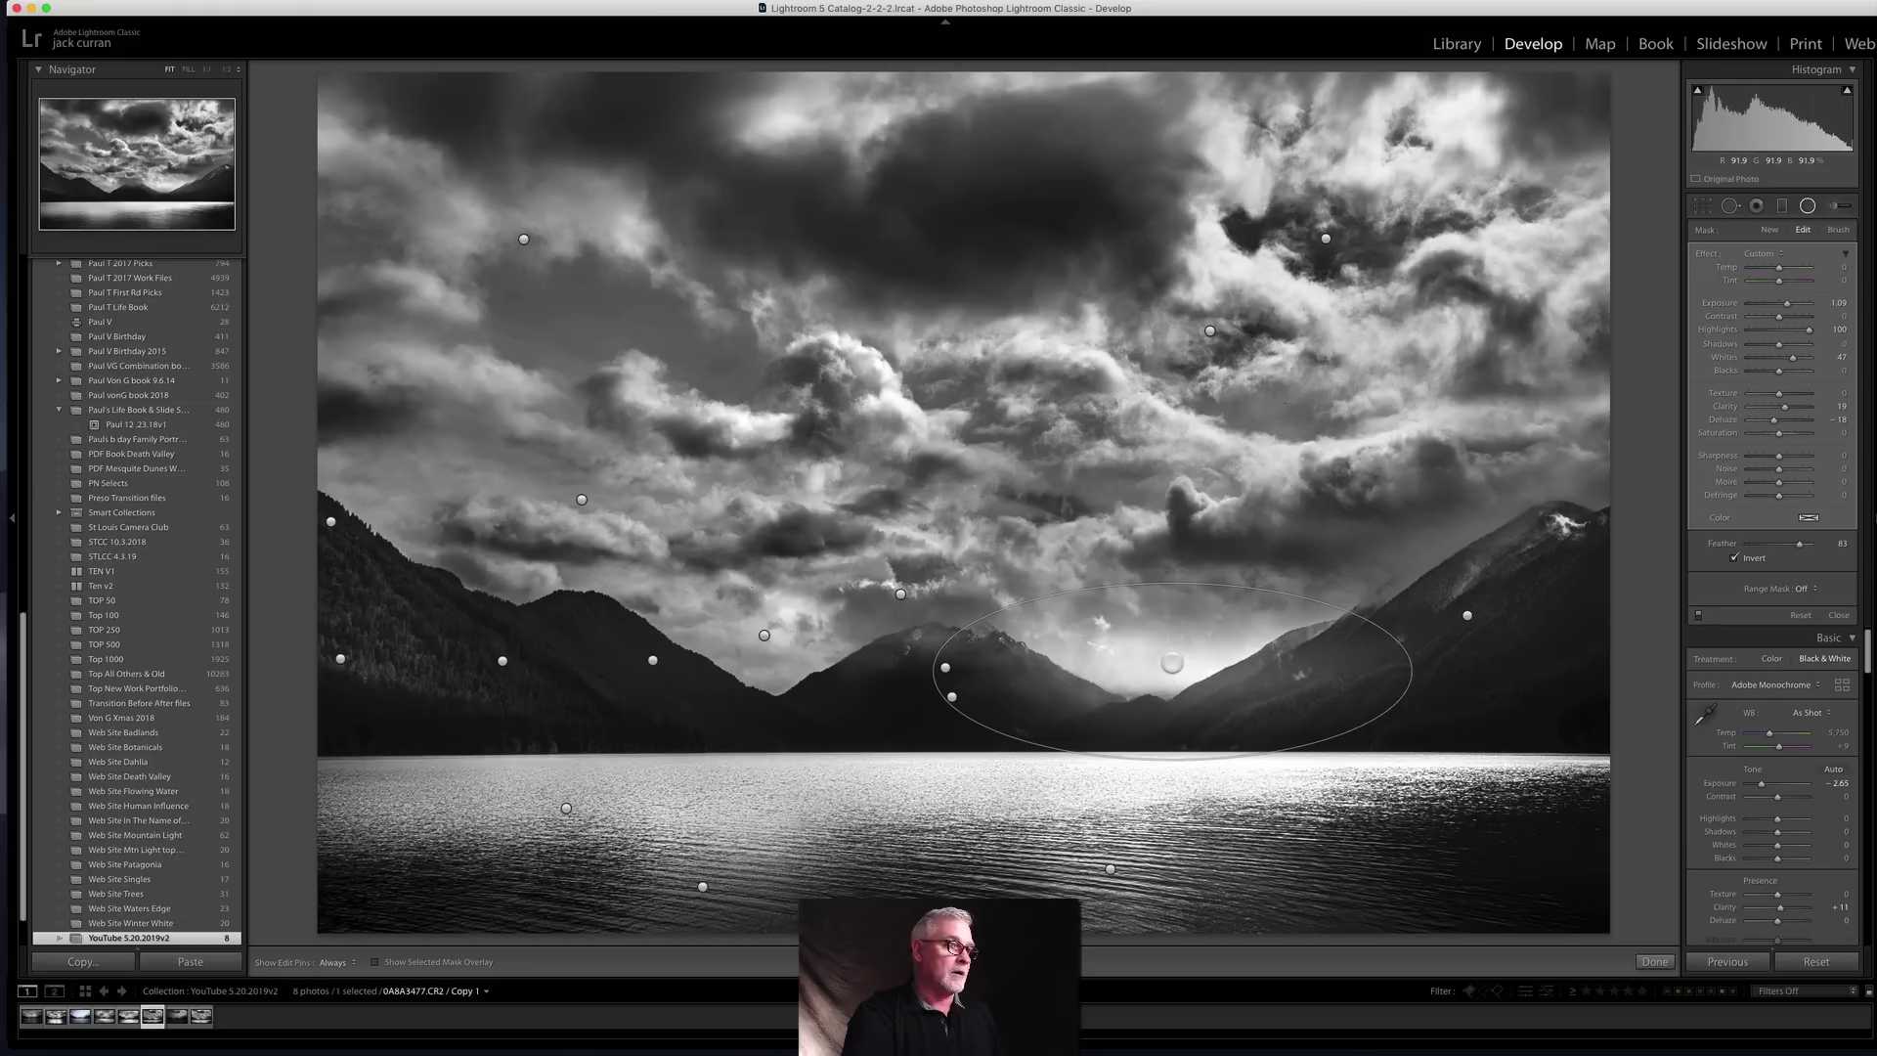
drag(1173, 664, 1175, 652)
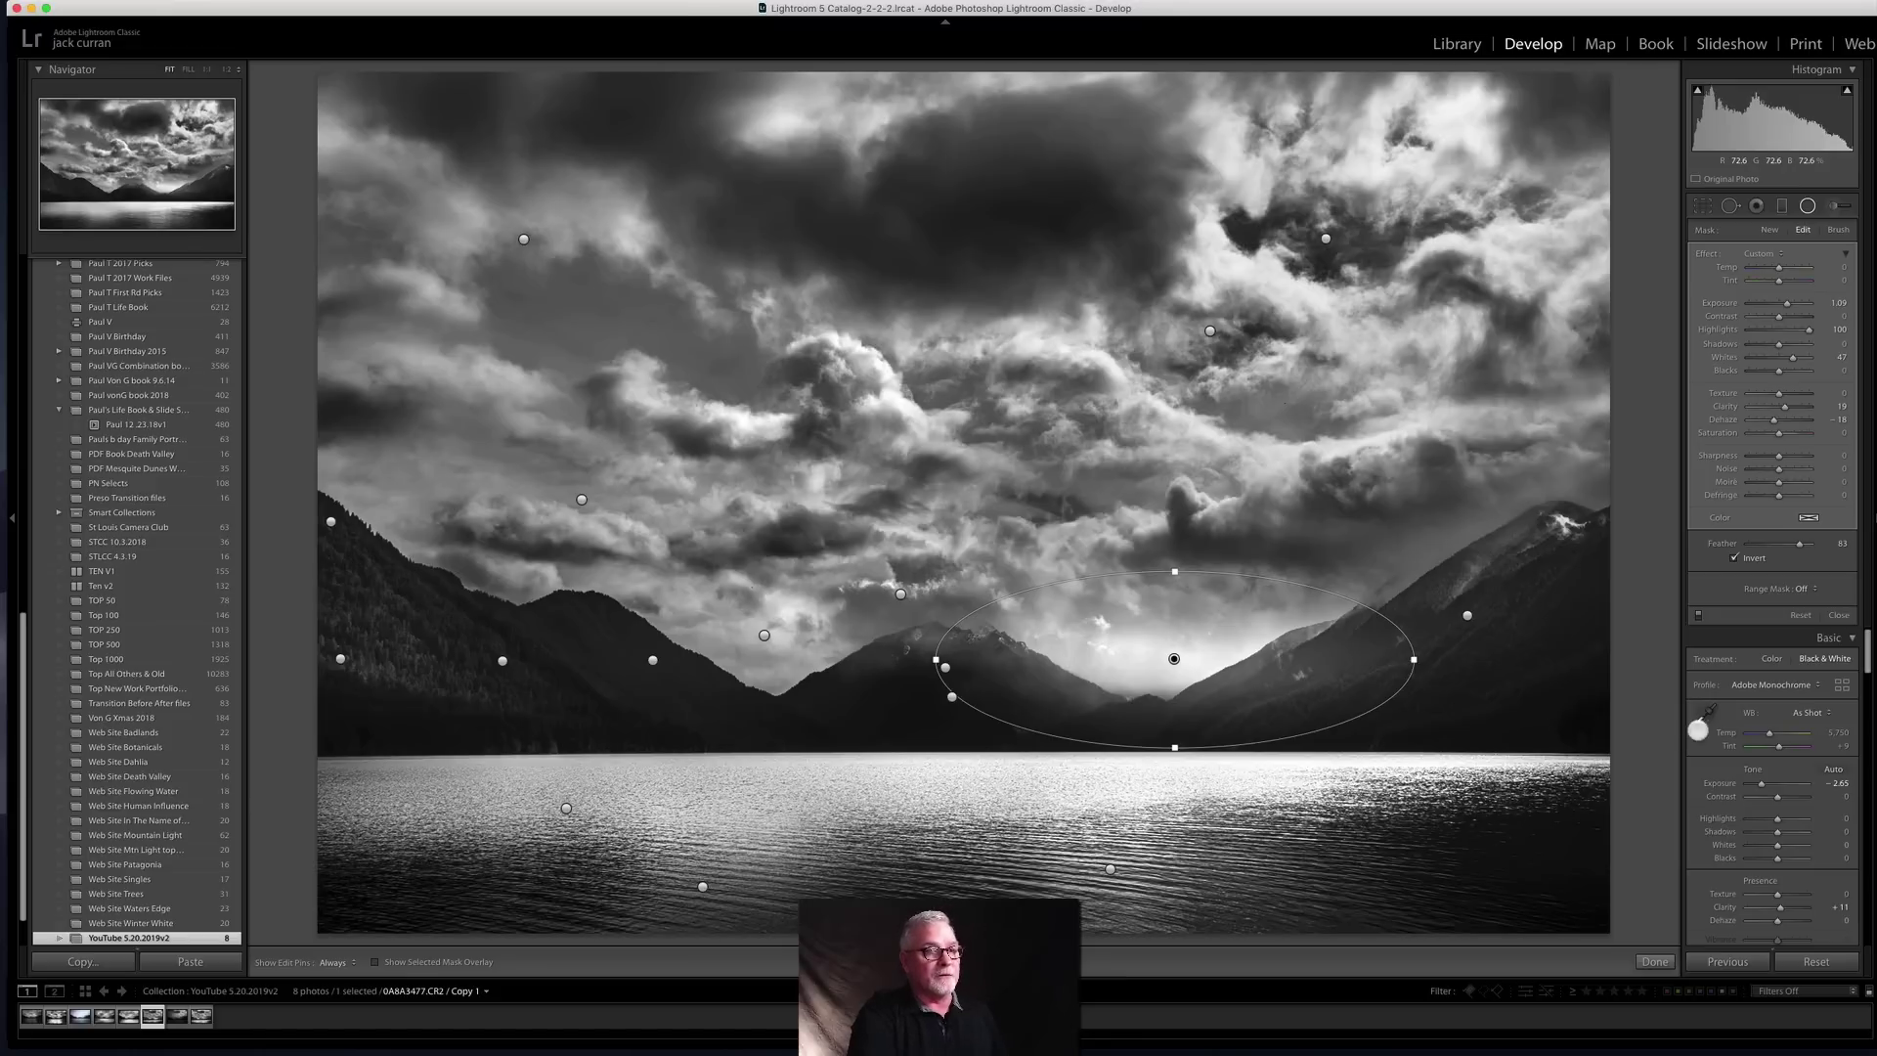
click(1840, 615)
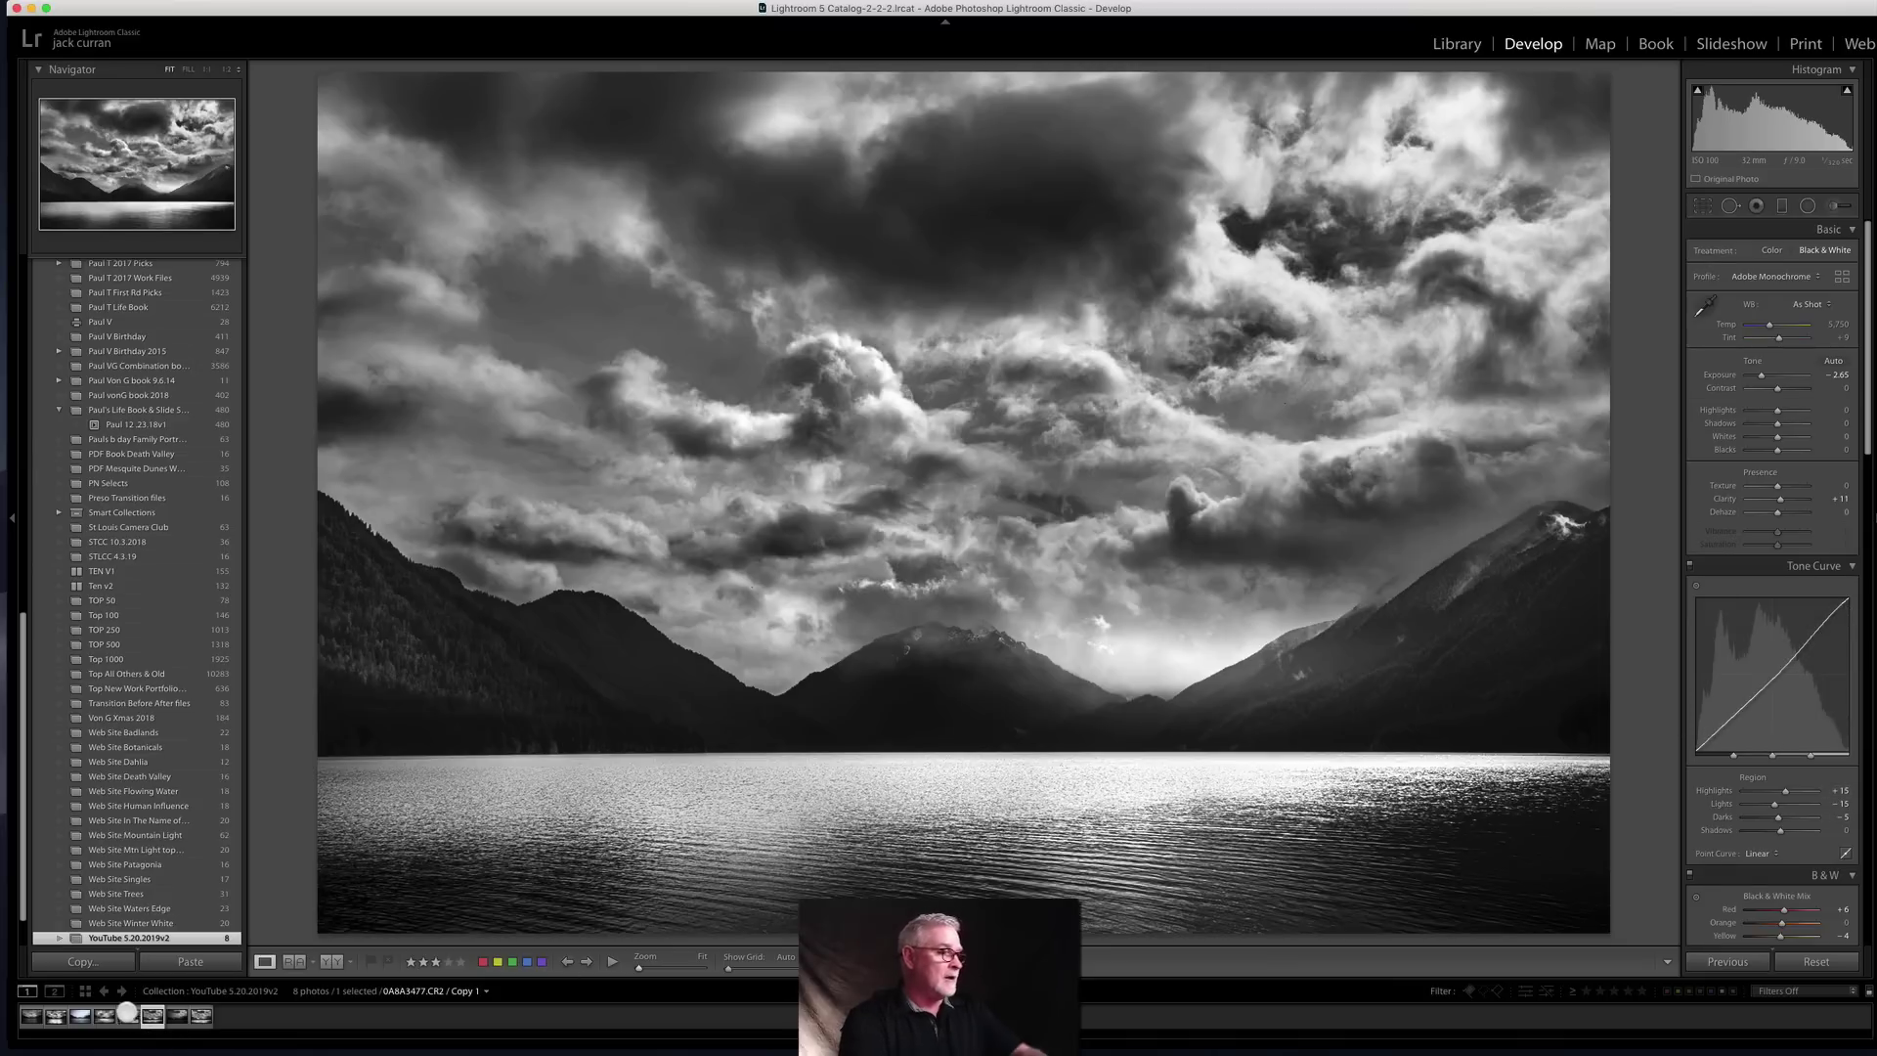
Step: Compare the finished photo side by side with the long-exposure black-and-white lake photo in the Library's Survey view
super+click(105, 1015)
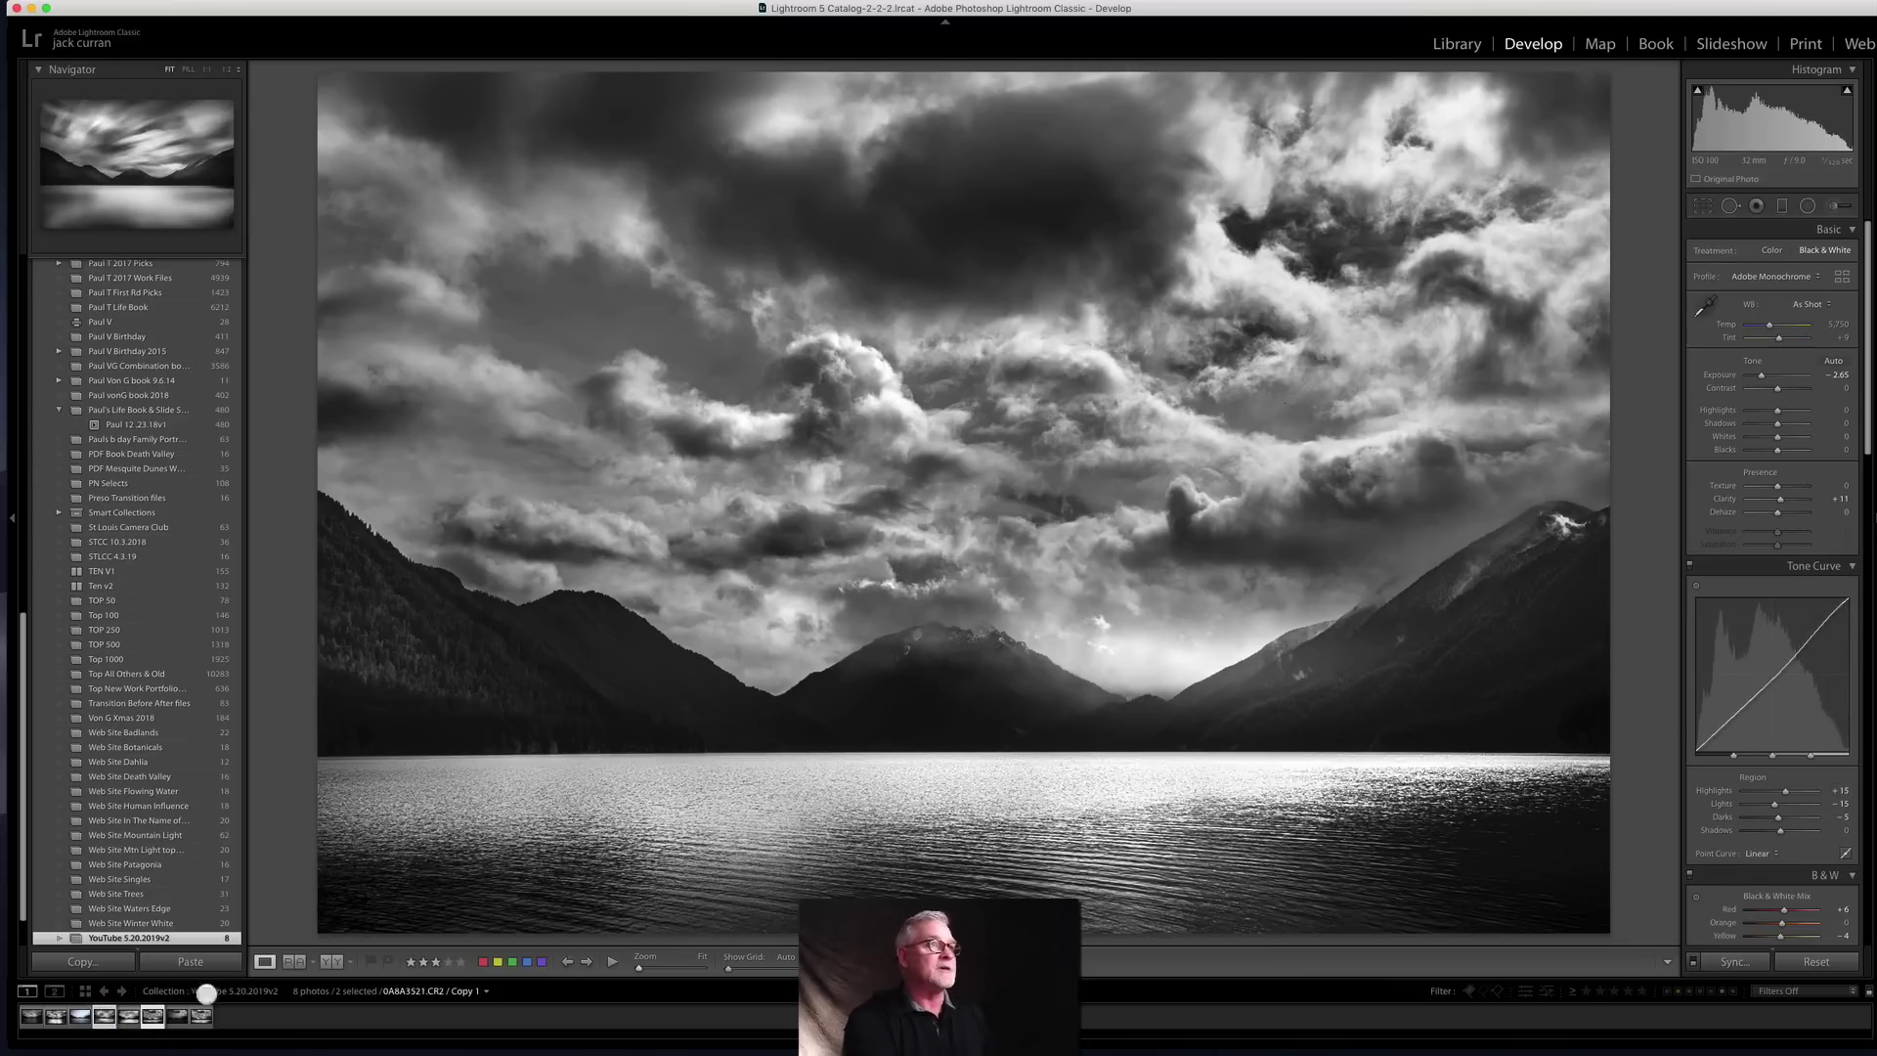
click(1454, 43)
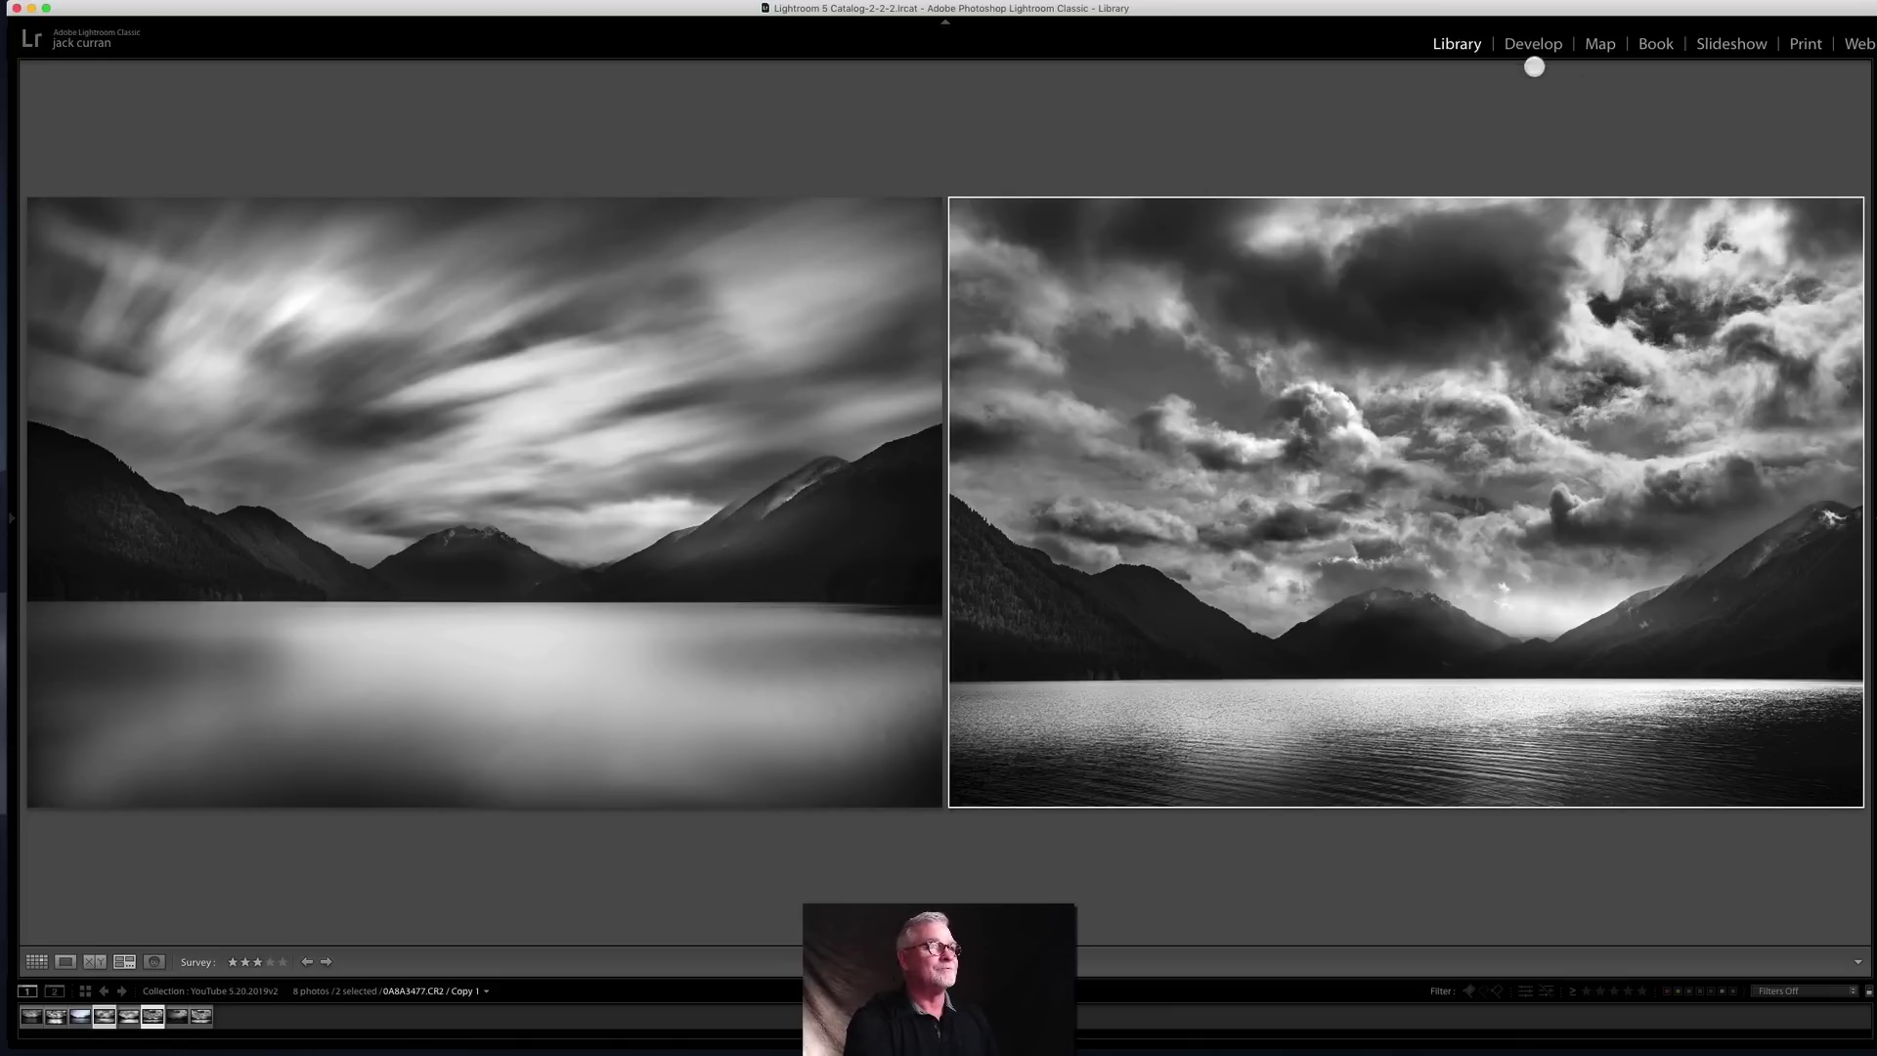
click(1469, 12)
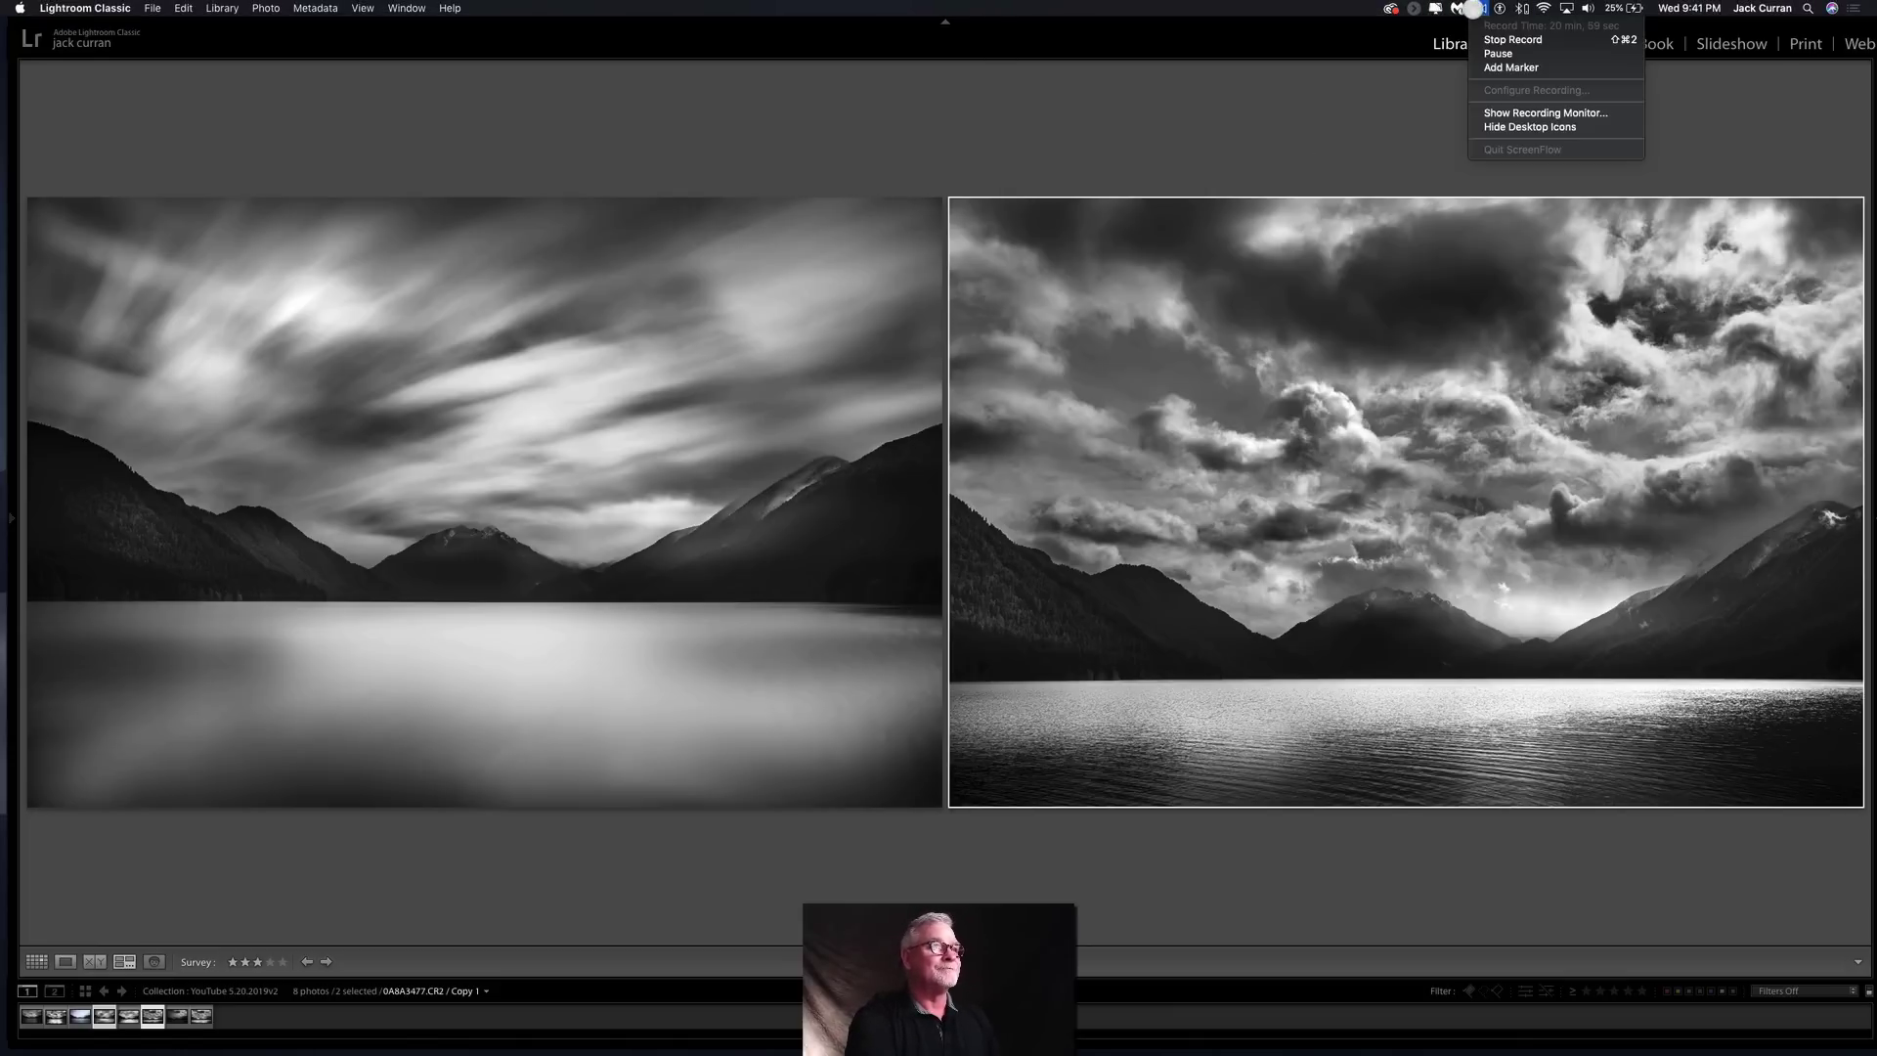